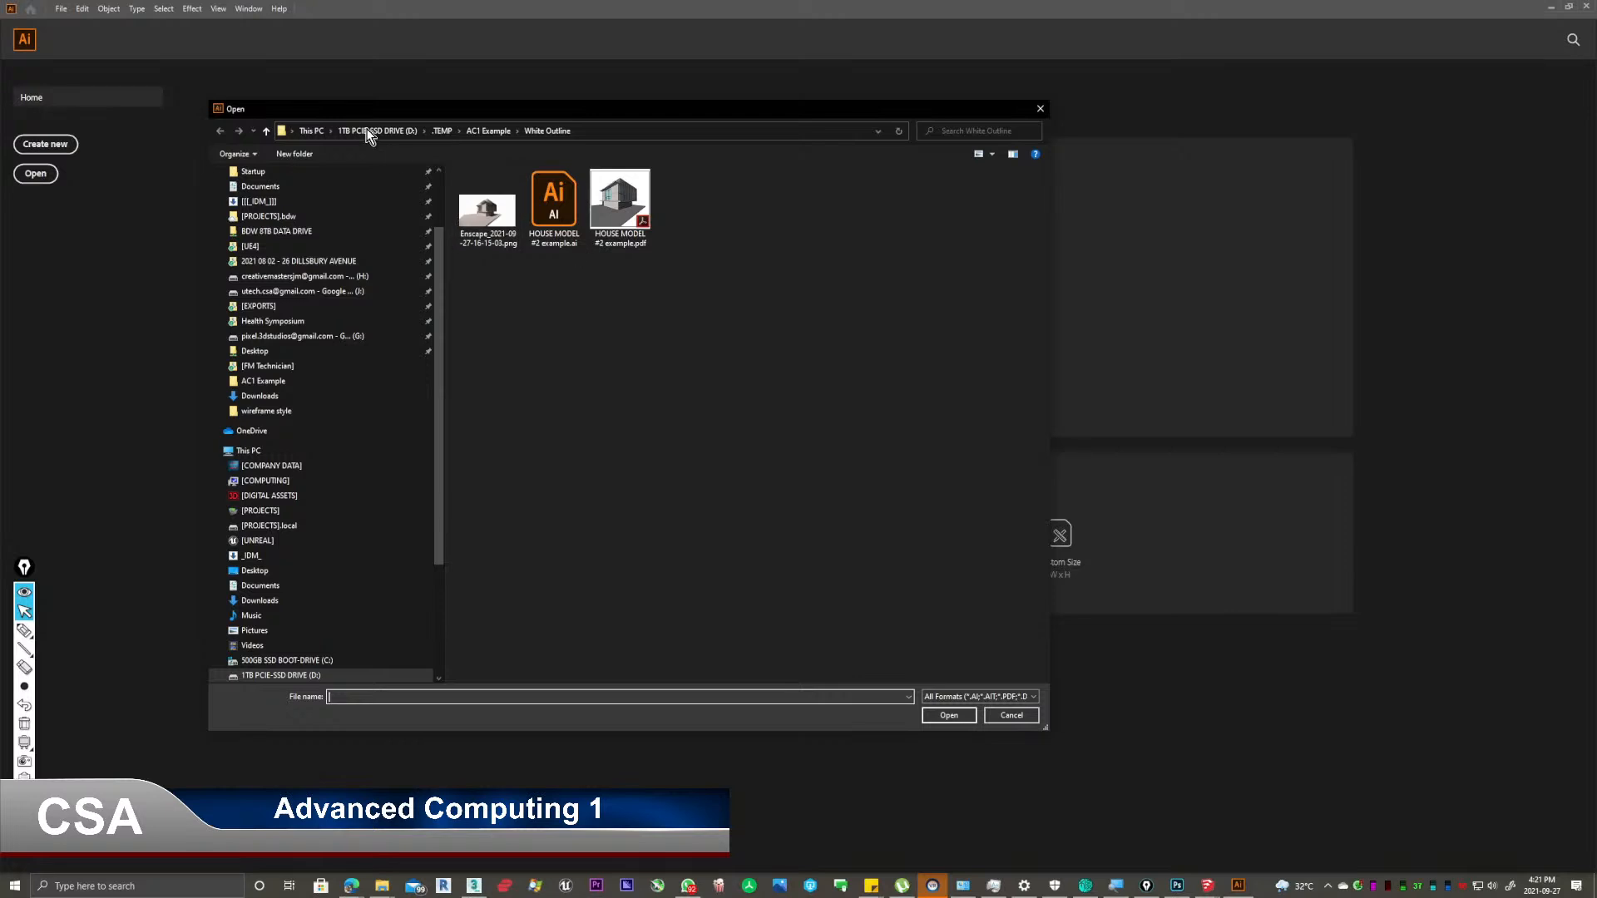
Open HOUSE MODEL #2 example.ai from the White Outline folder.
double_click(546, 223)
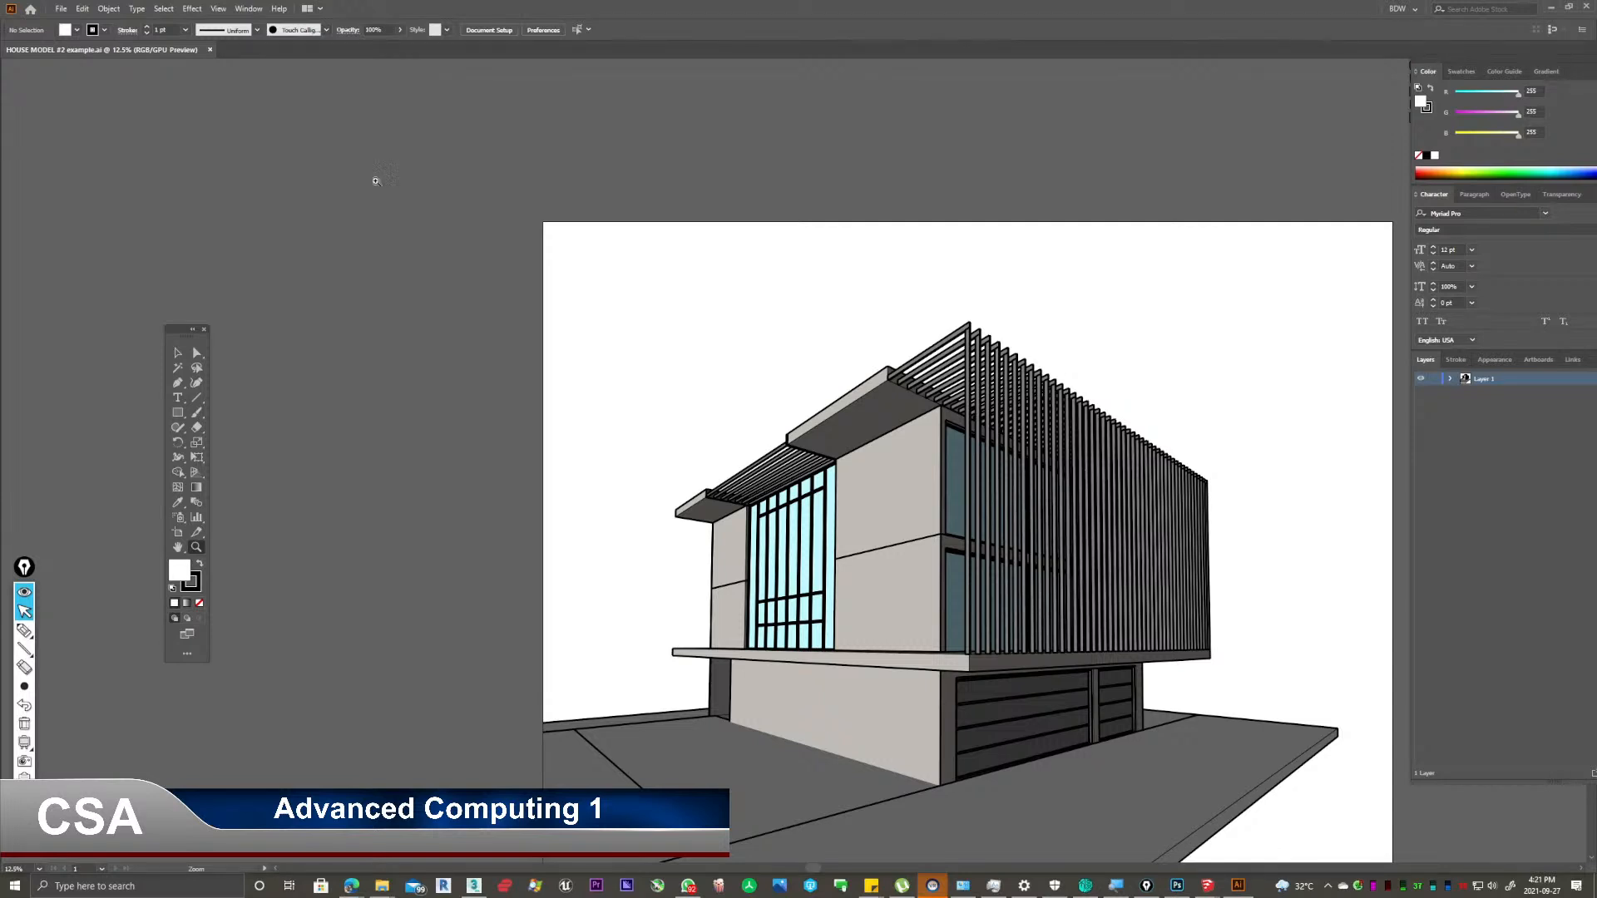
drag(553, 381, 485, 389)
drag(748, 522, 674, 428)
Select the roof soffit and then the upper front wall panel to inspect their separate filled shapes.
click(178, 354)
click(577, 187)
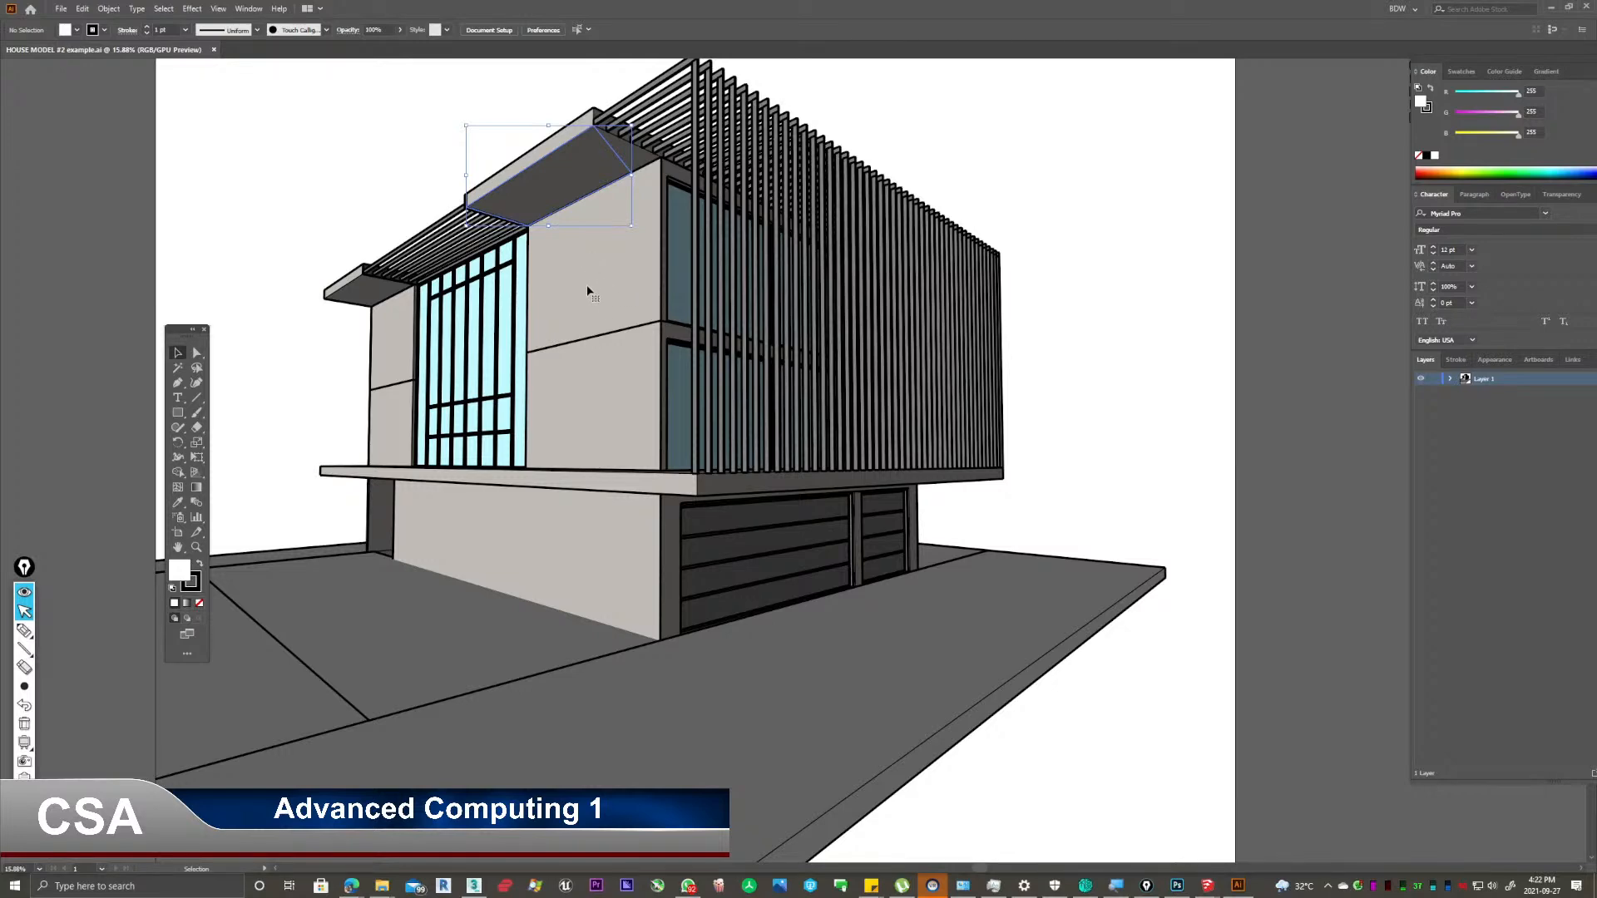
click(560, 297)
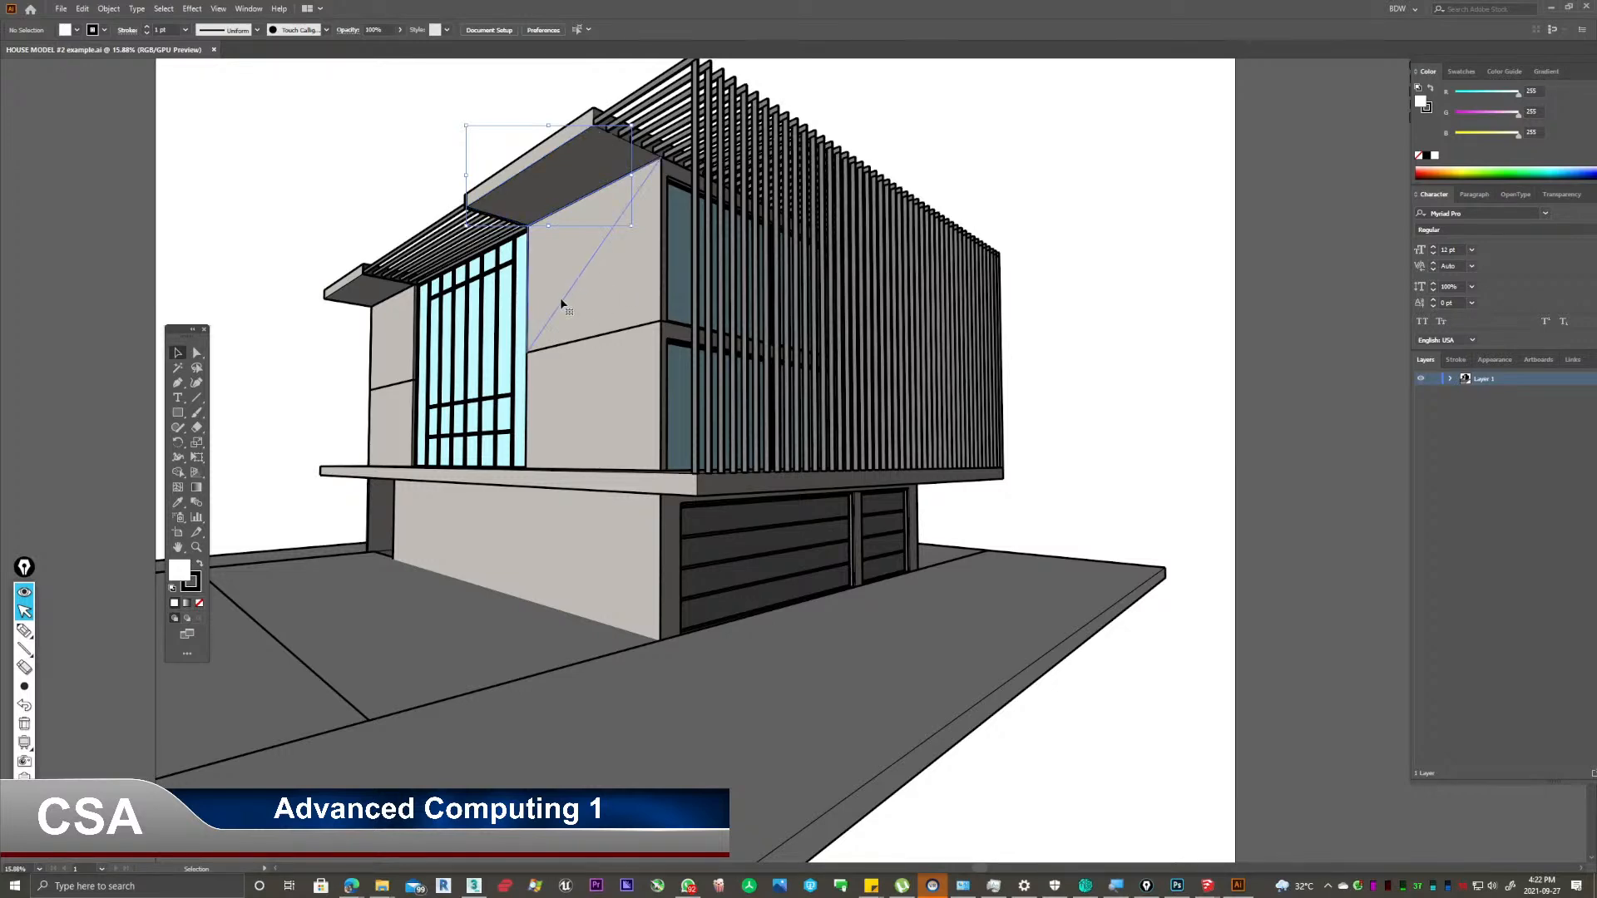
click(656, 310)
Remove the fill from all of the house artwork, leaving only its outlines, and clear the selection.
key(ctrl+minus)
key(ctrl+minus)
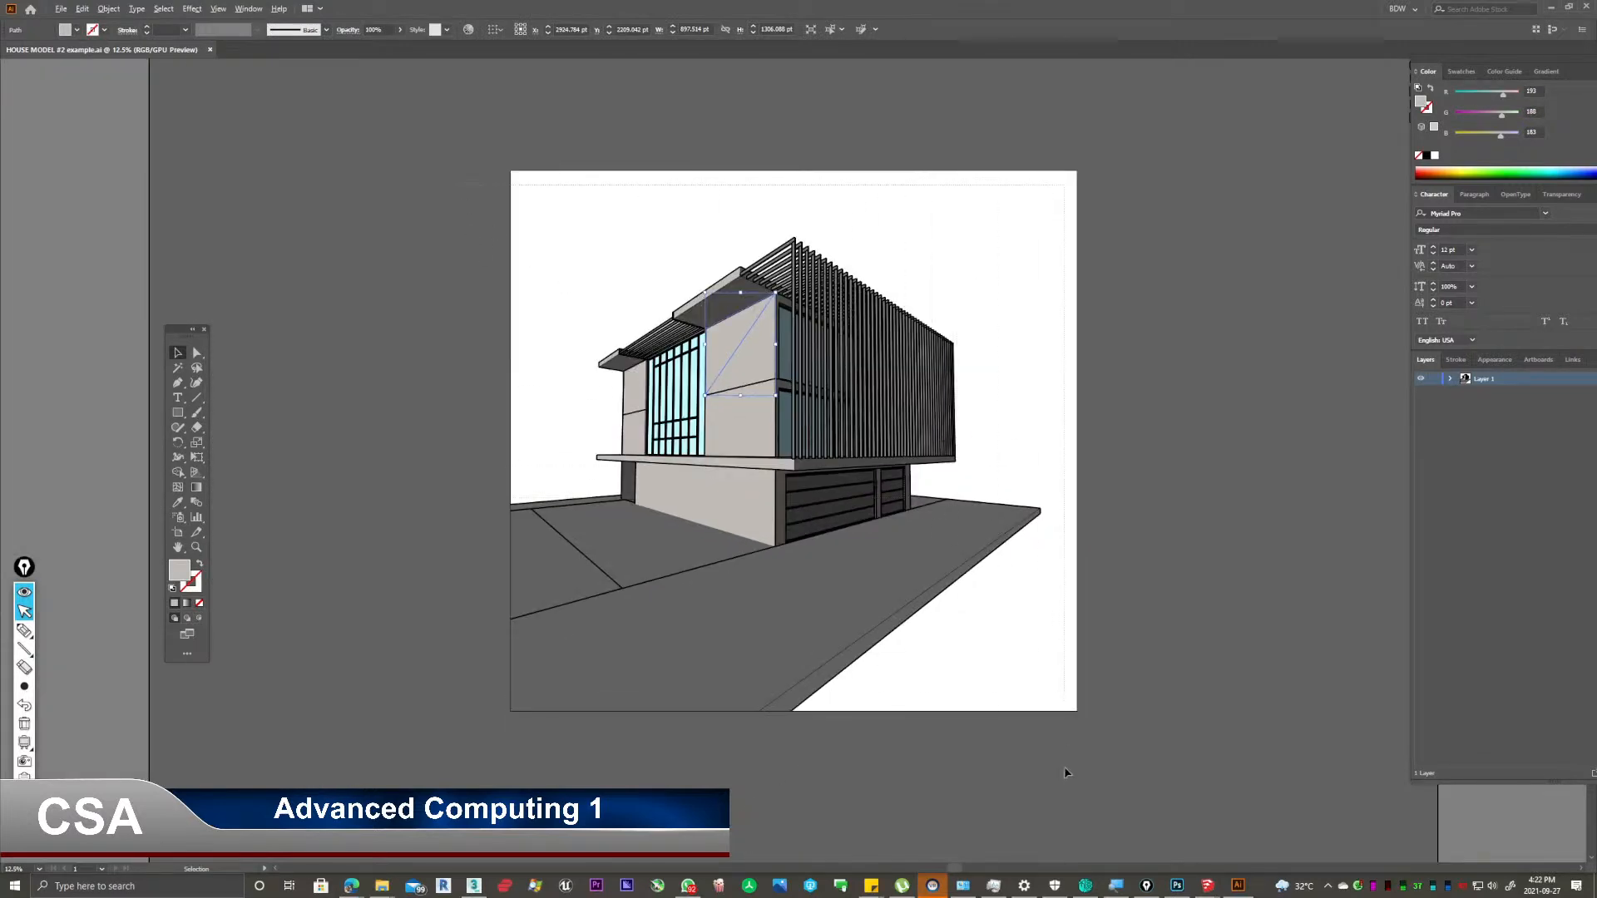
key(ctrl+a)
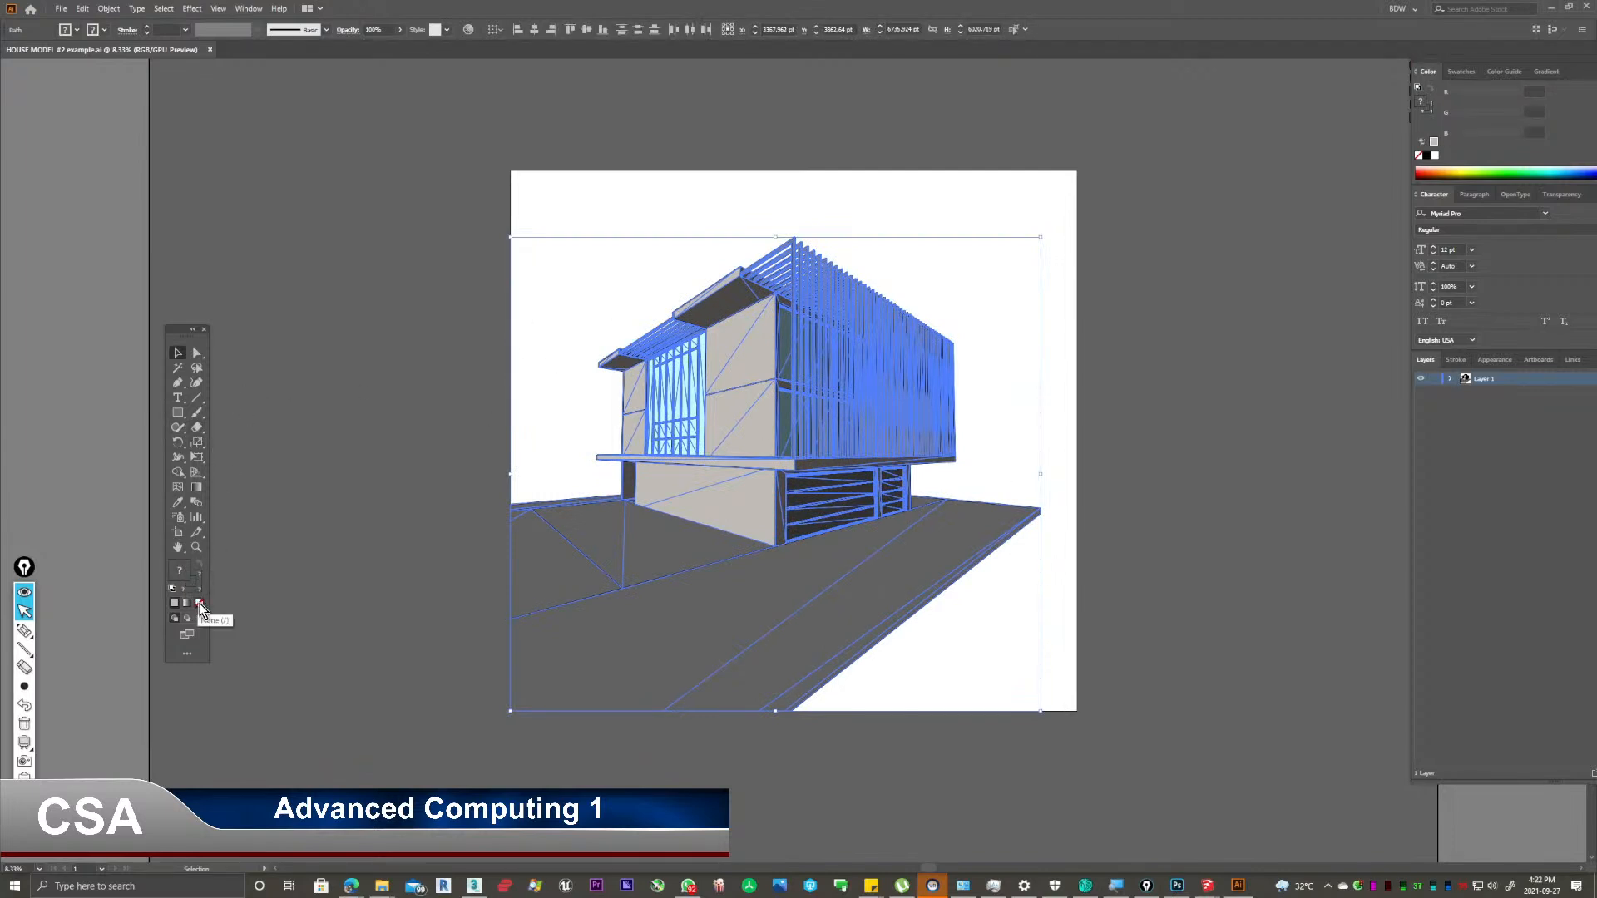
click(199, 604)
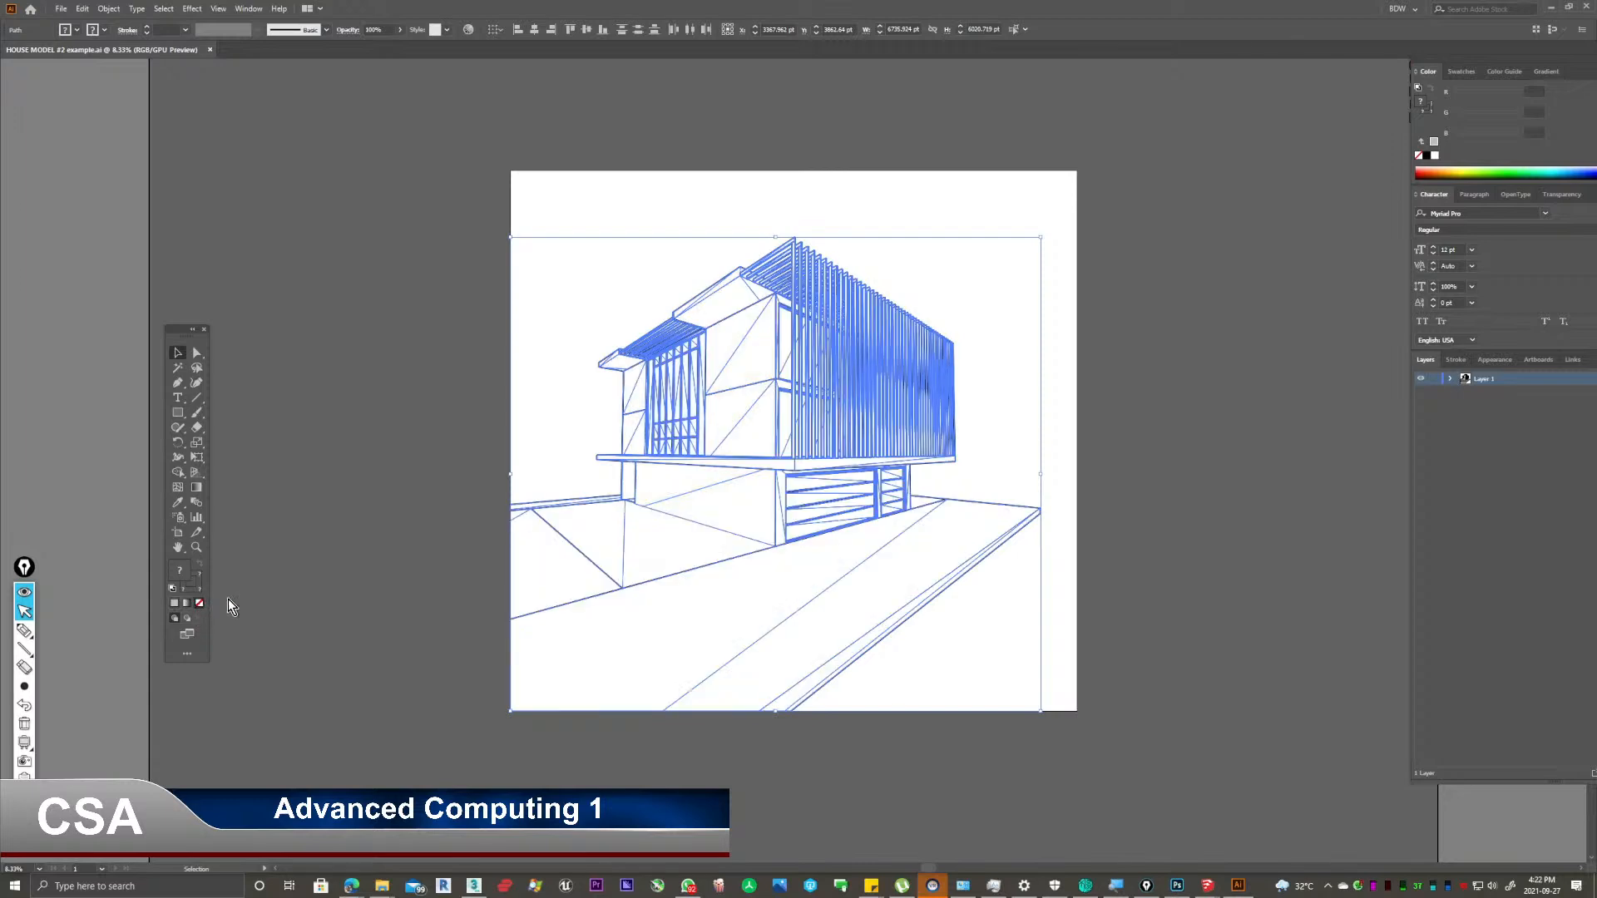
click(301, 530)
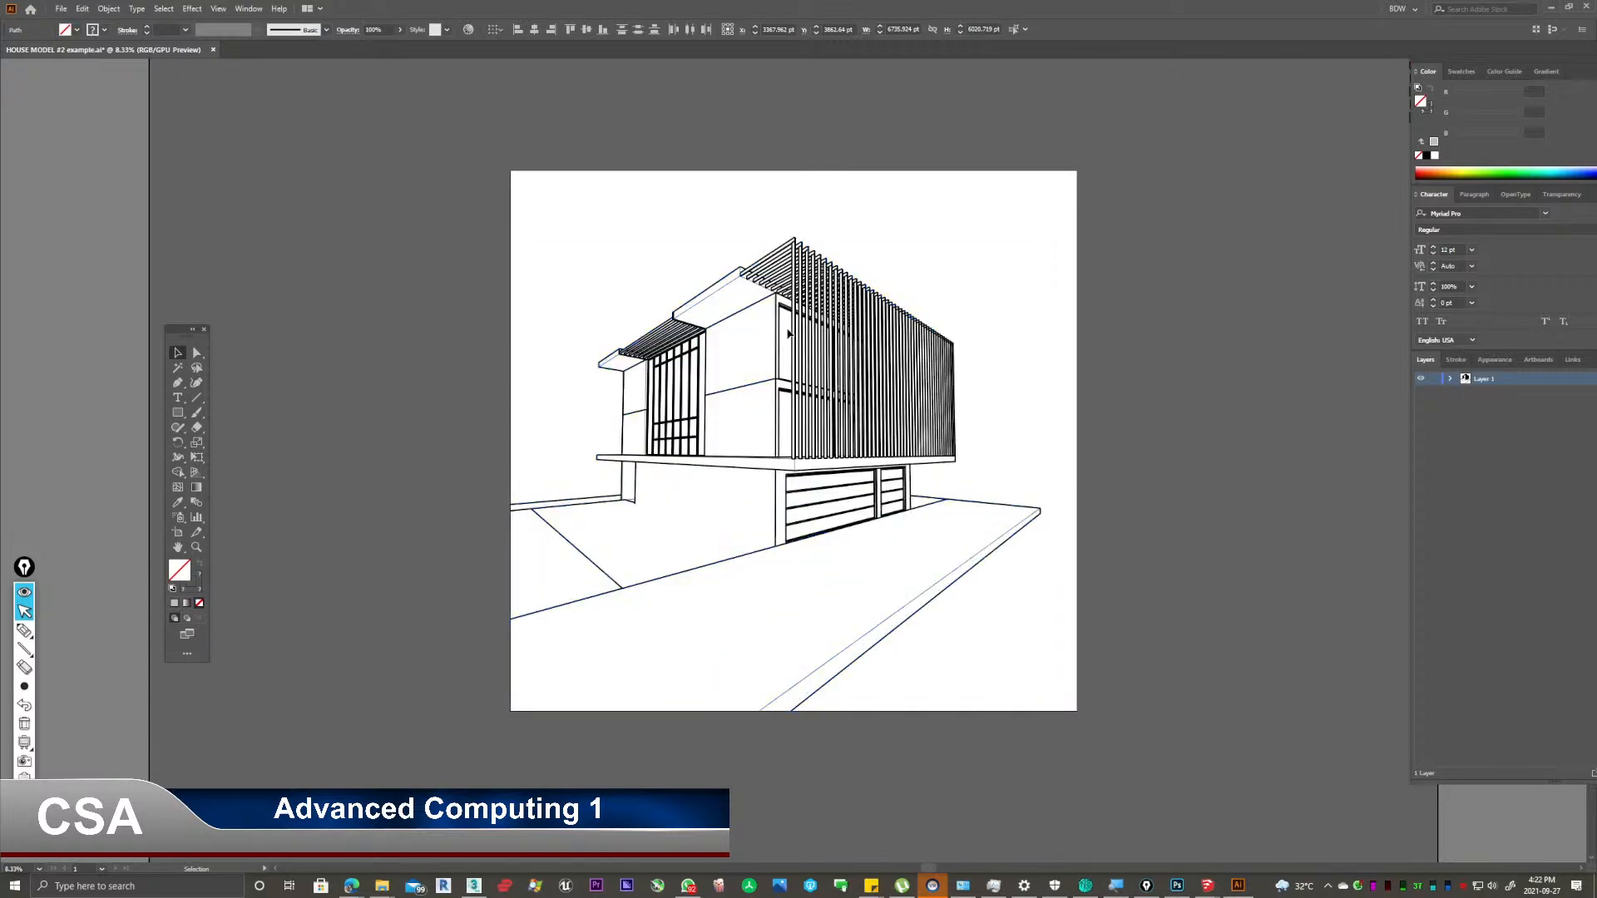
click(707, 286)
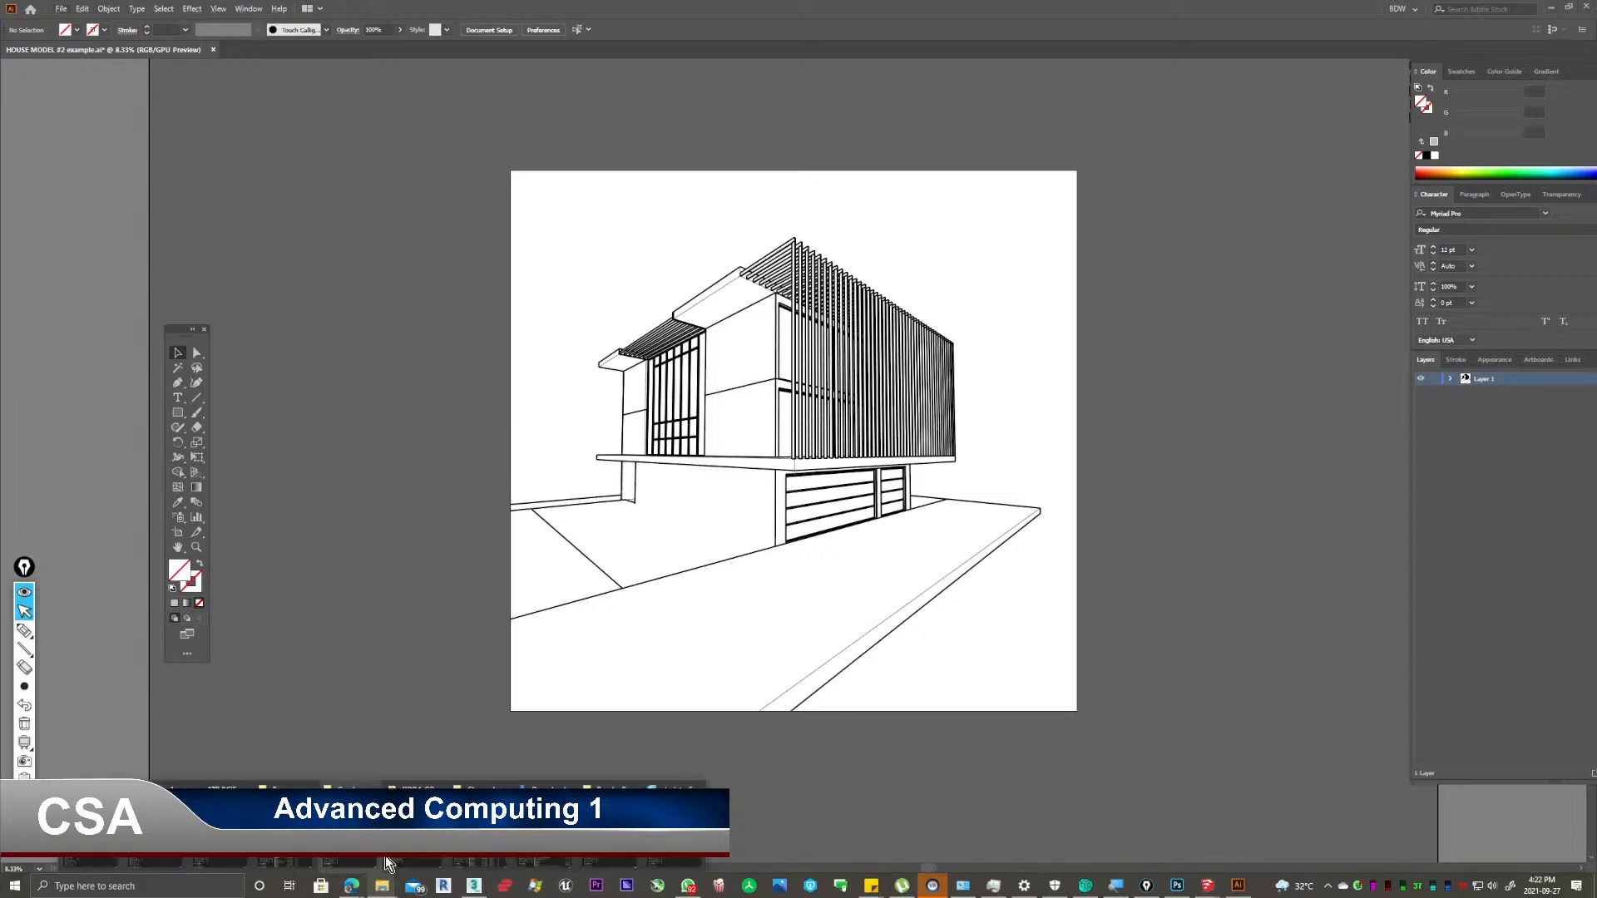
click(382, 886)
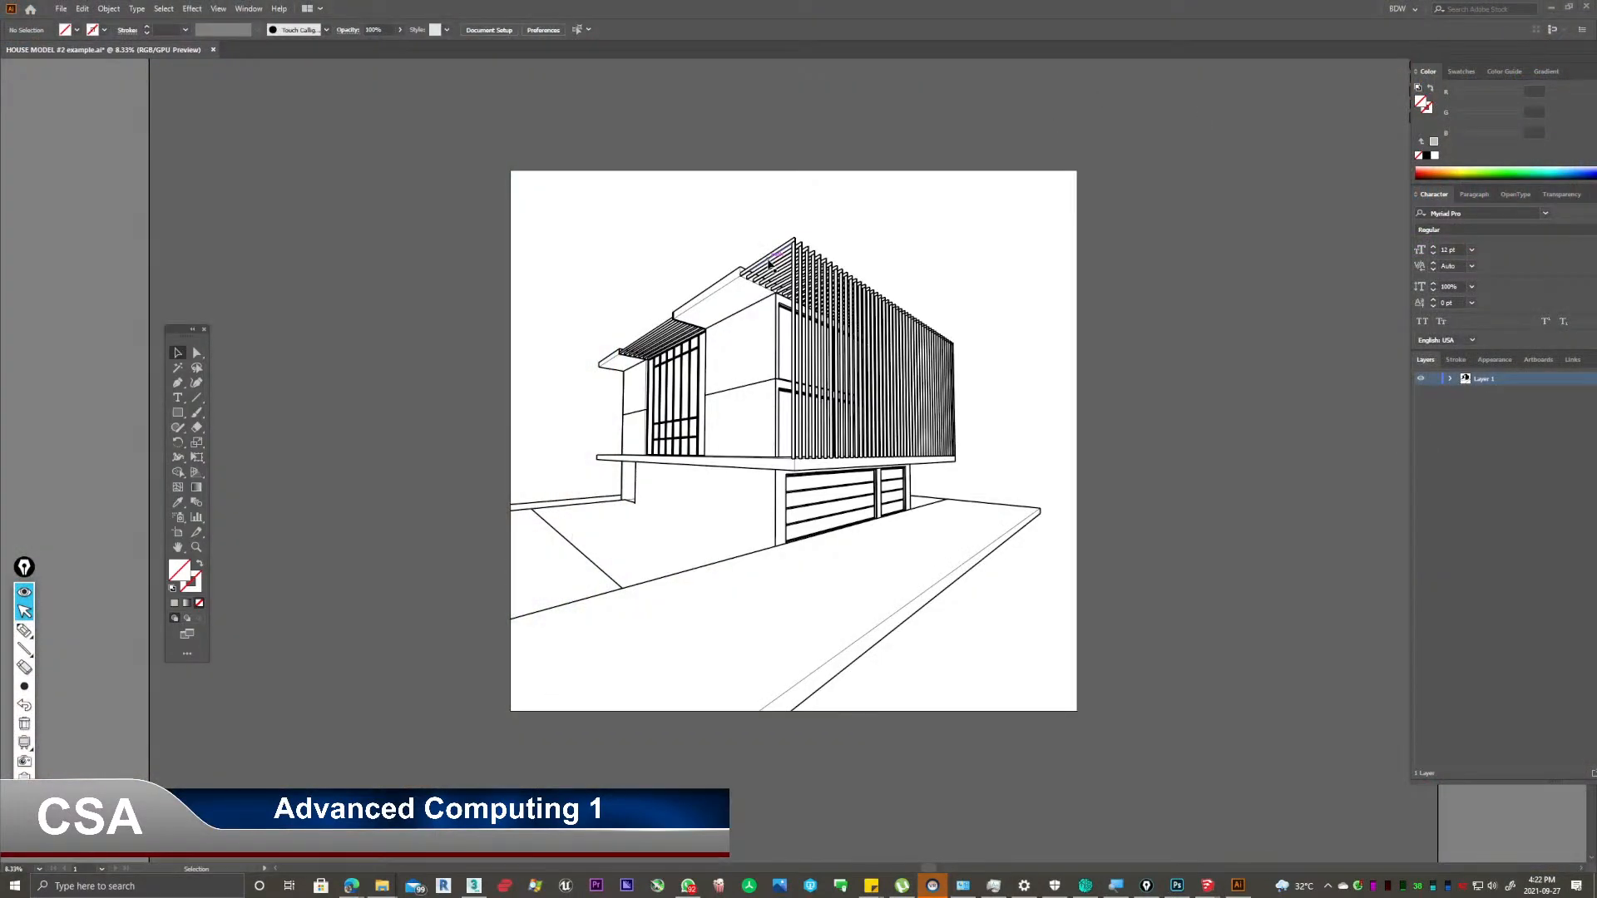
click(441, 884)
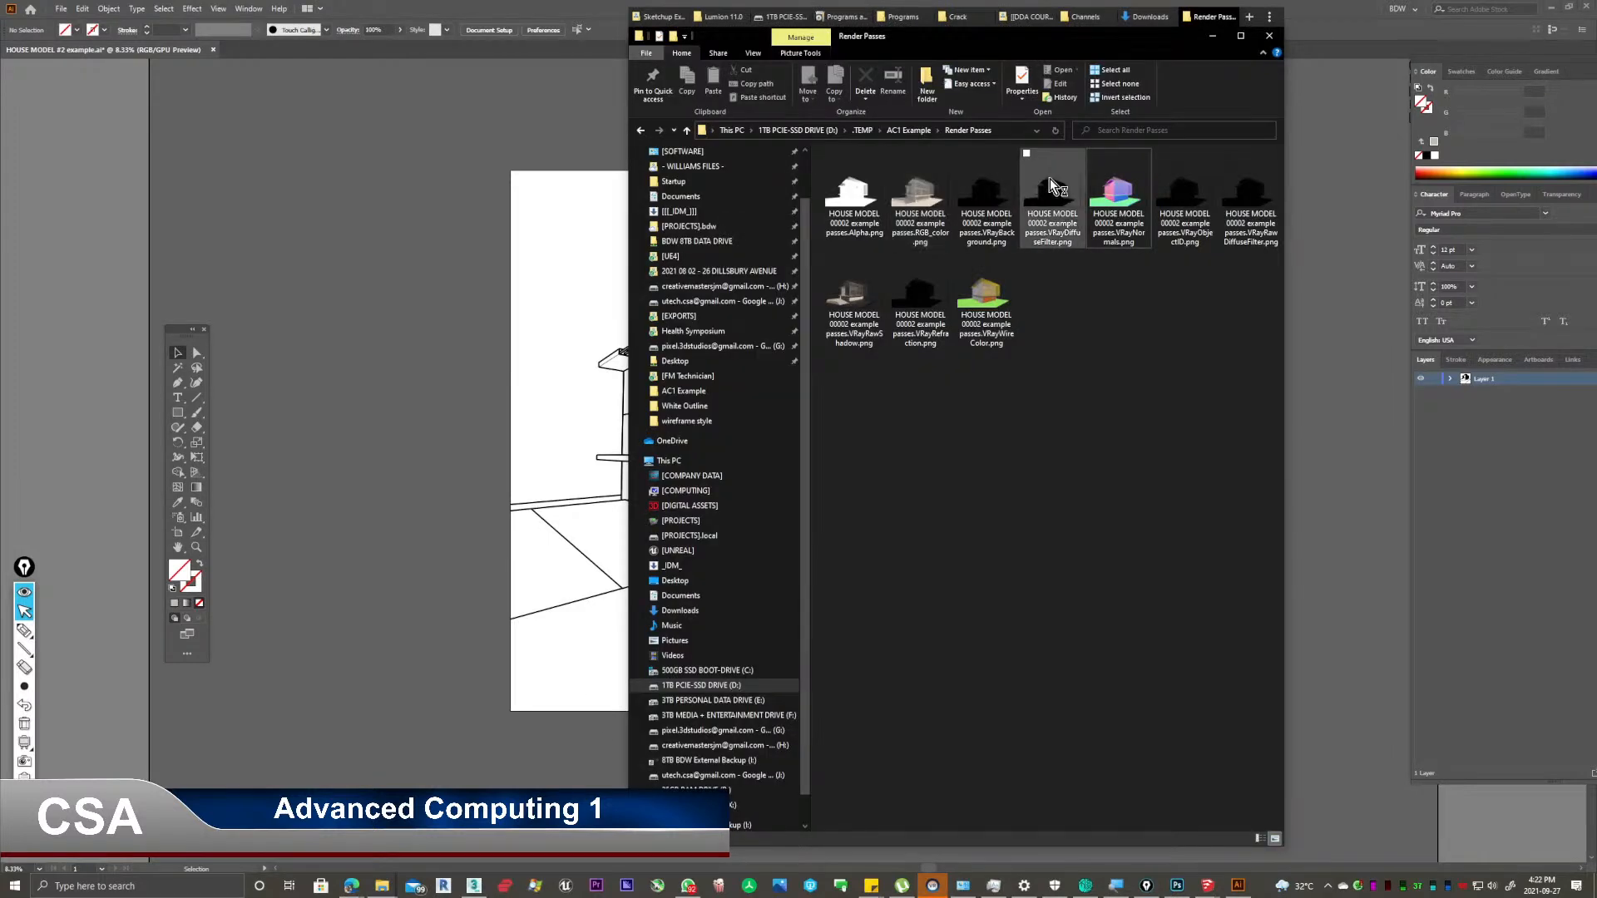
click(908, 130)
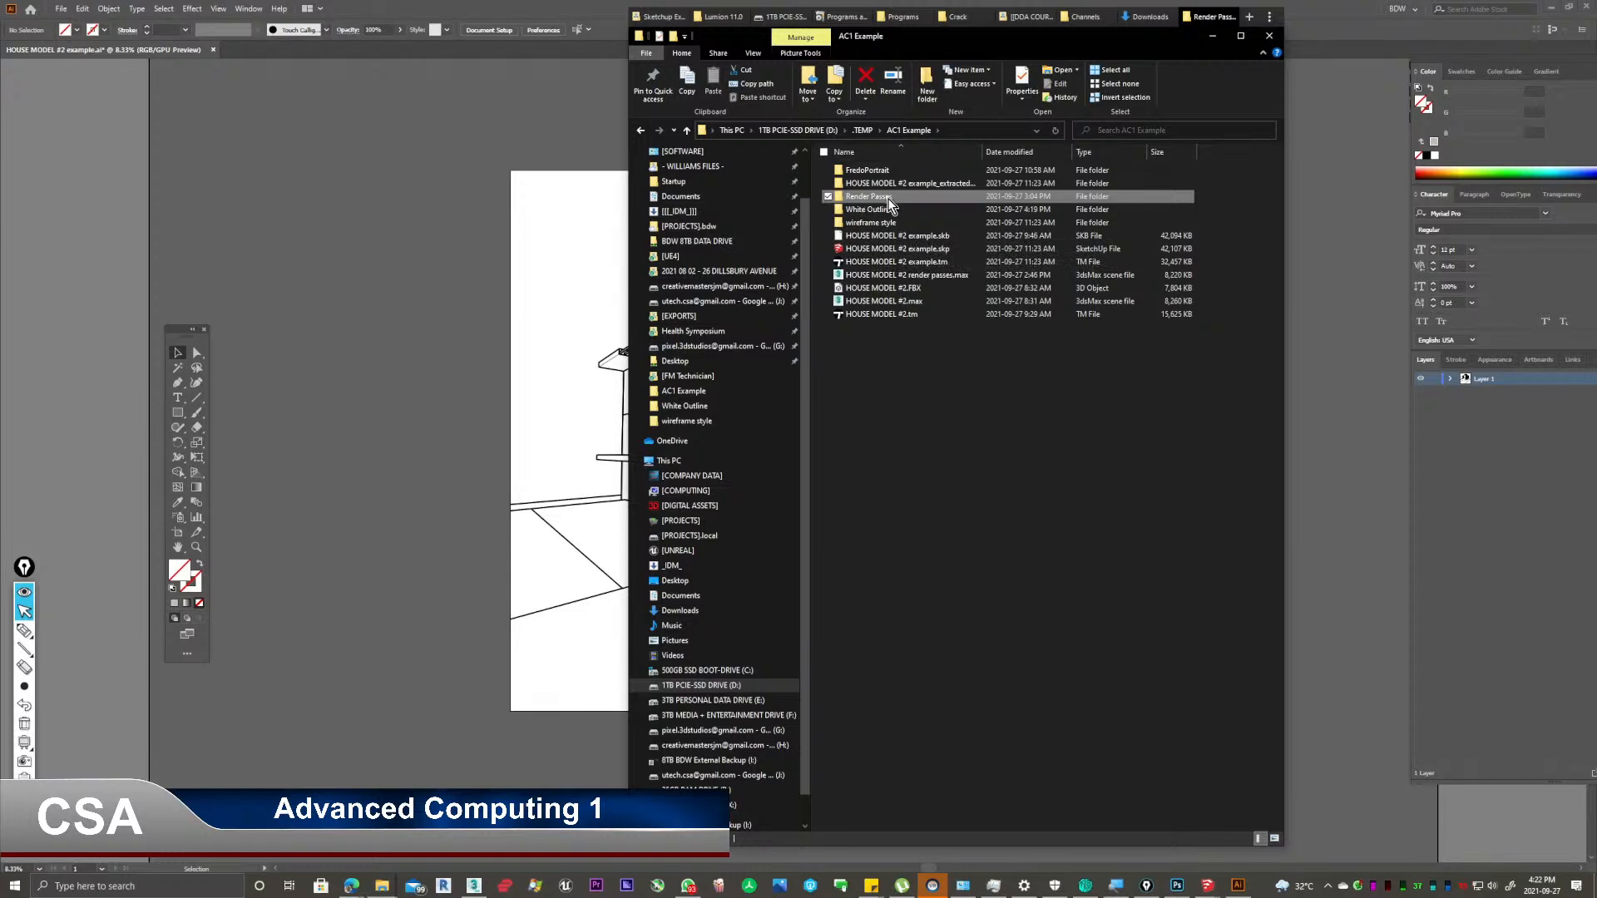
click(874, 212)
double_click(873, 212)
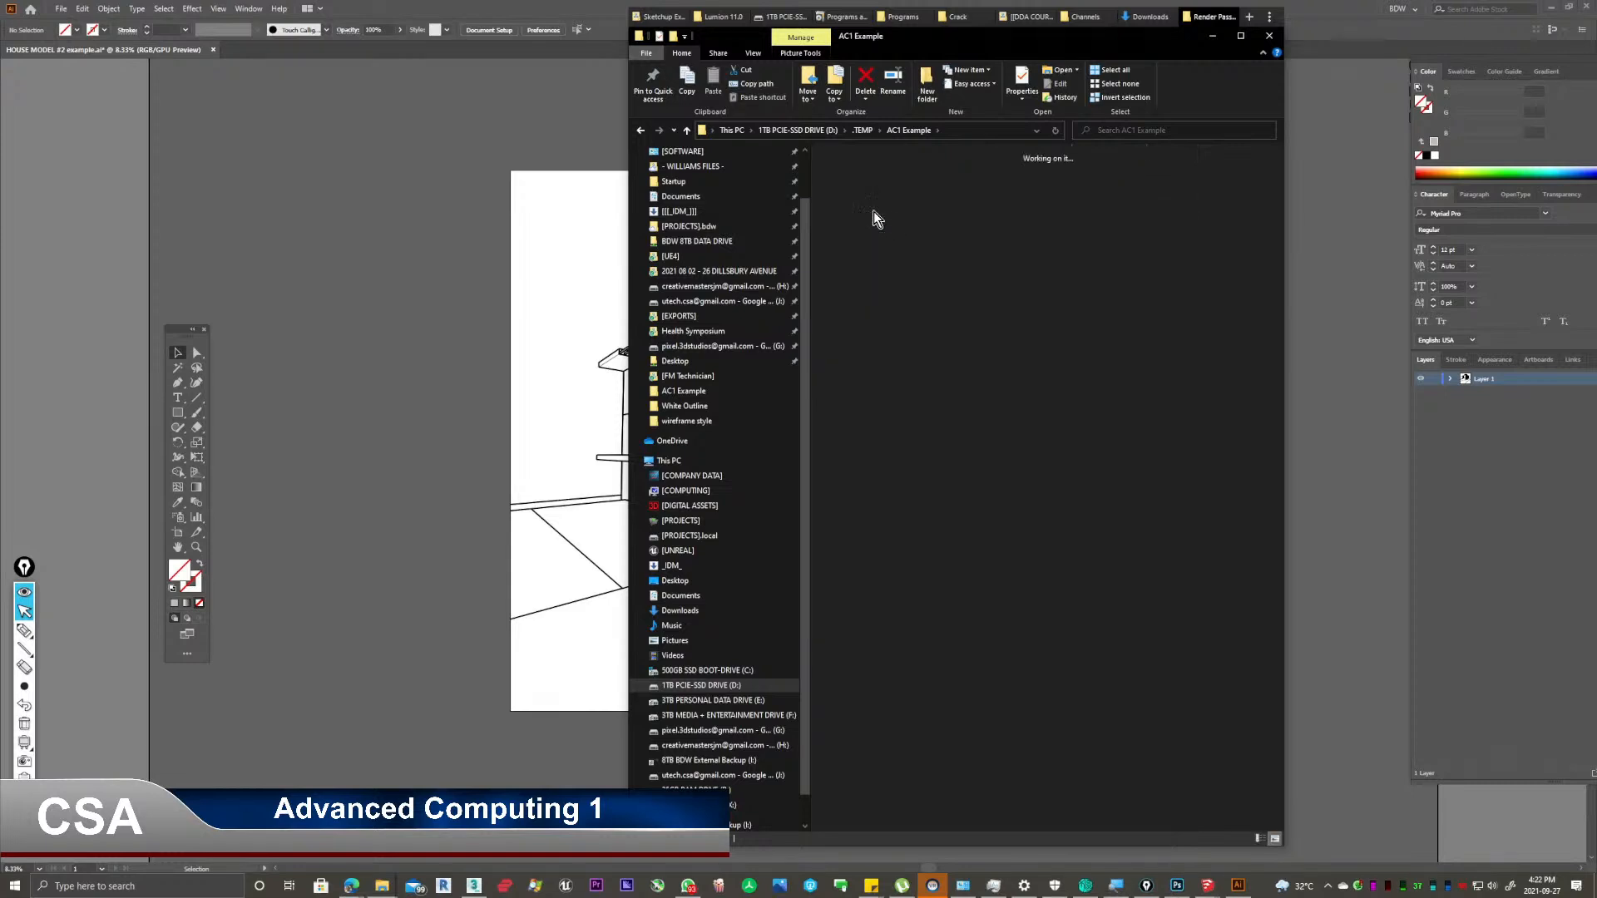
click(862, 196)
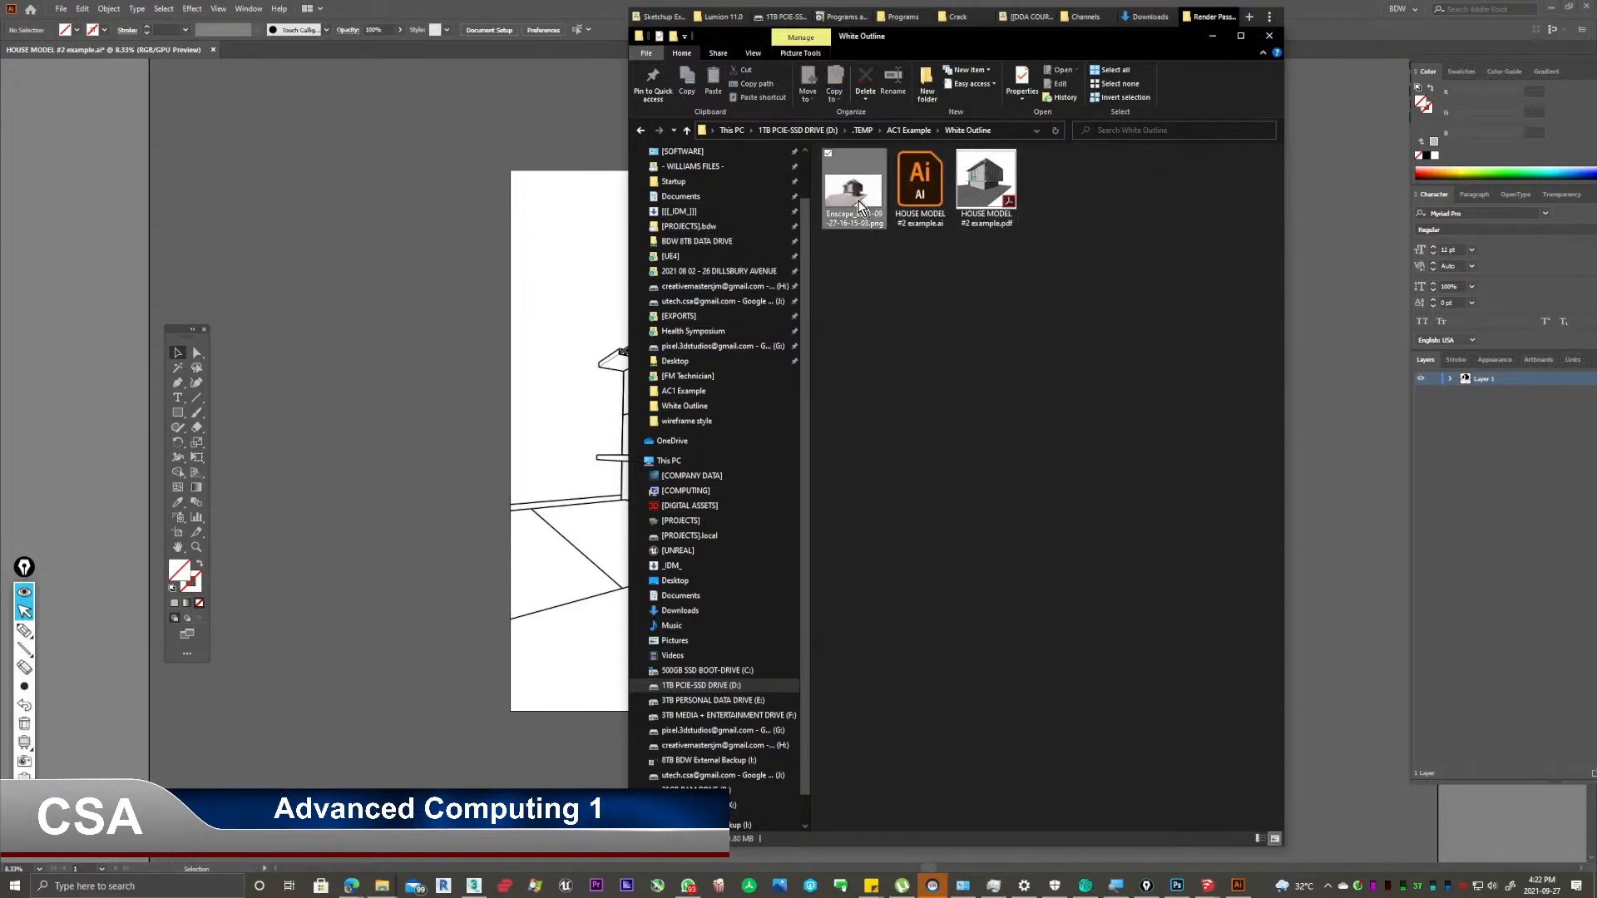
drag(863, 197, 517, 299)
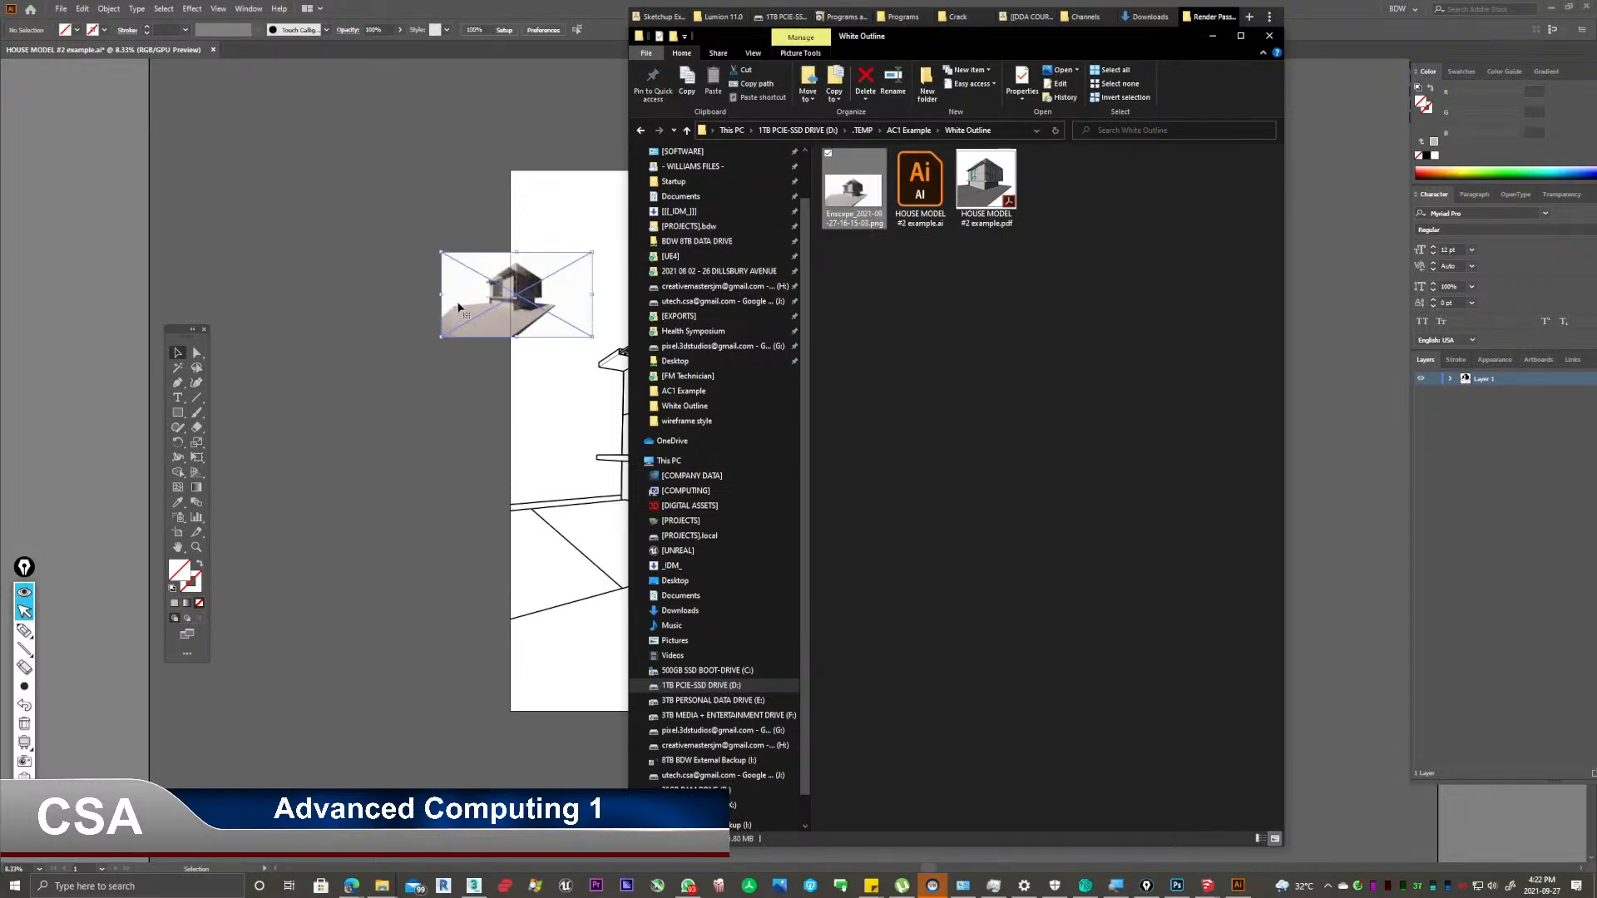
click(459, 308)
click(467, 224)
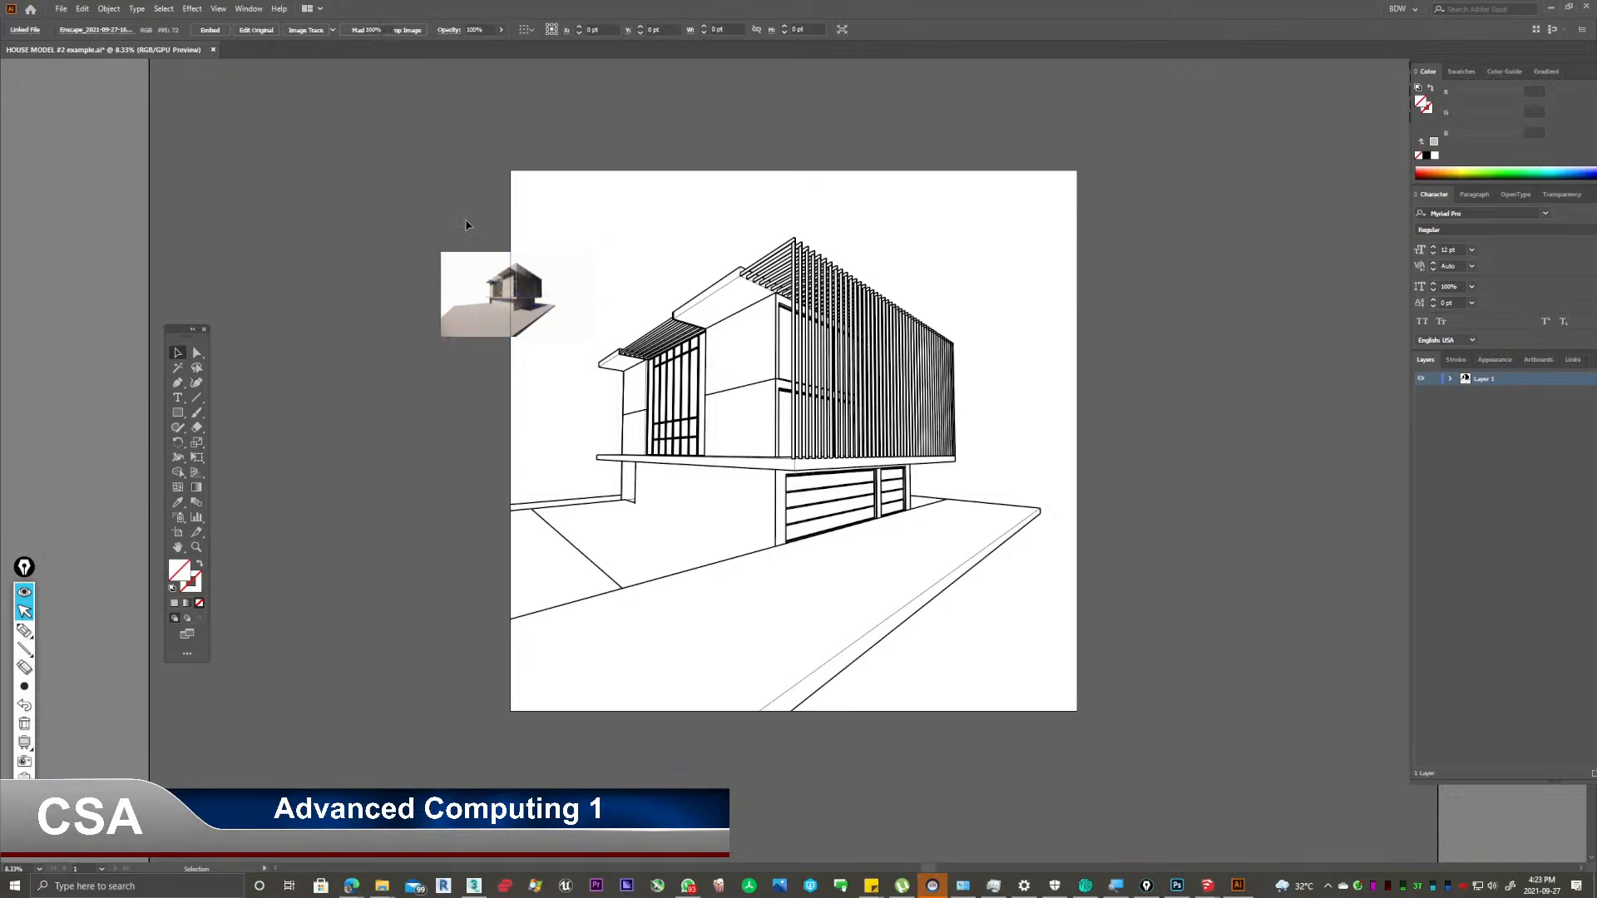
Enlarge the placed render to about 10,686 pt wide and move it down over the house outlines.
click(470, 280)
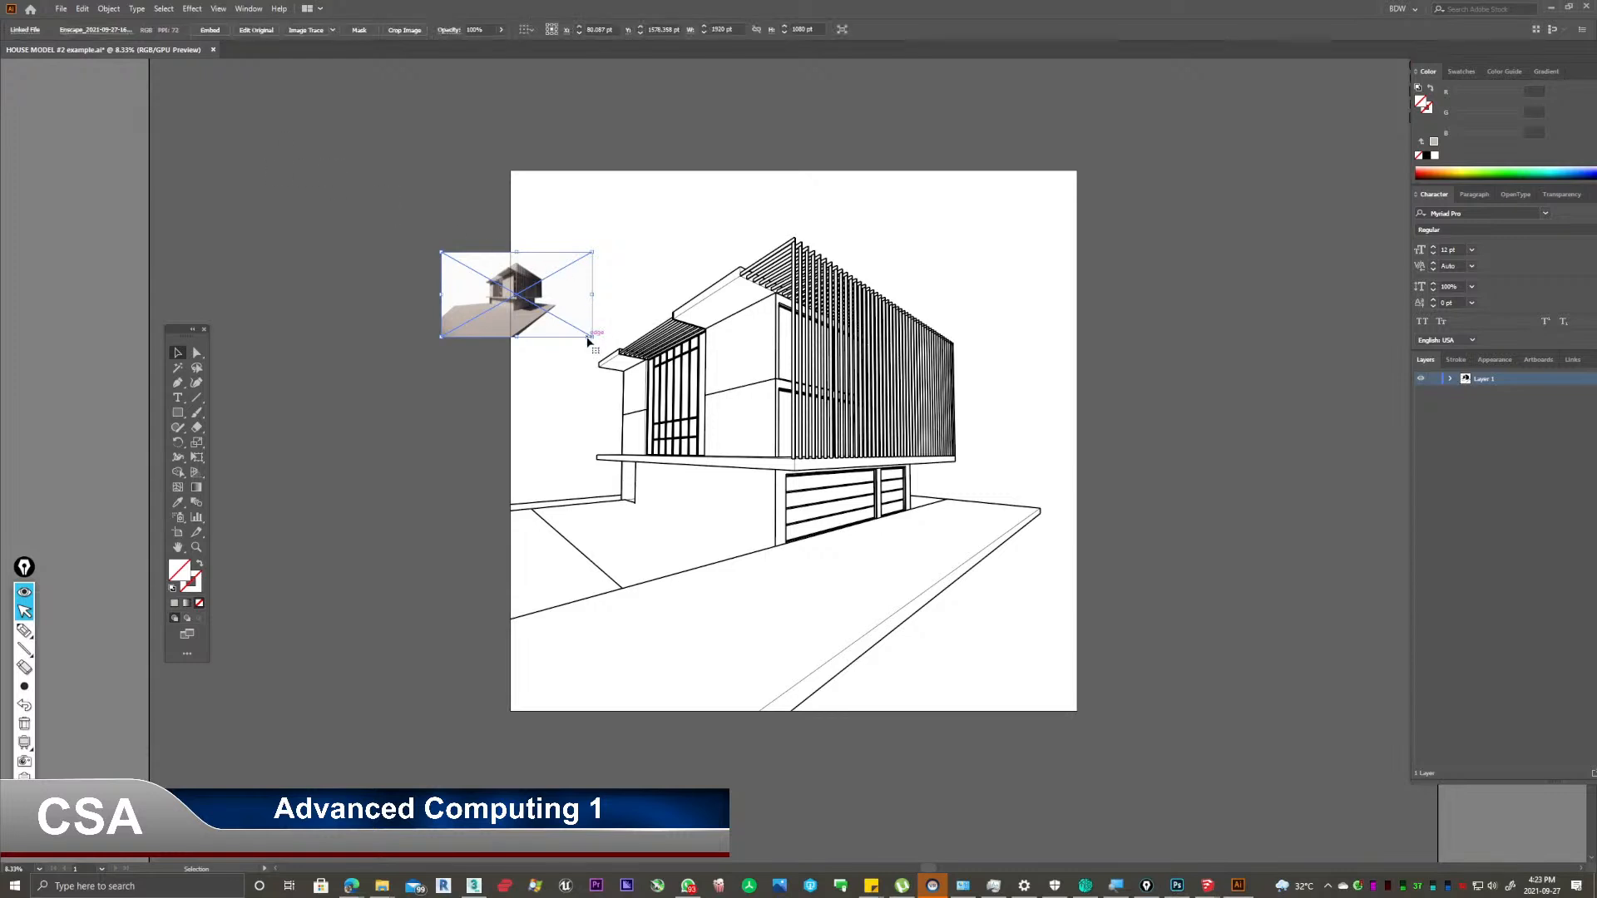
drag(591, 336, 1281, 724)
drag(952, 604, 893, 657)
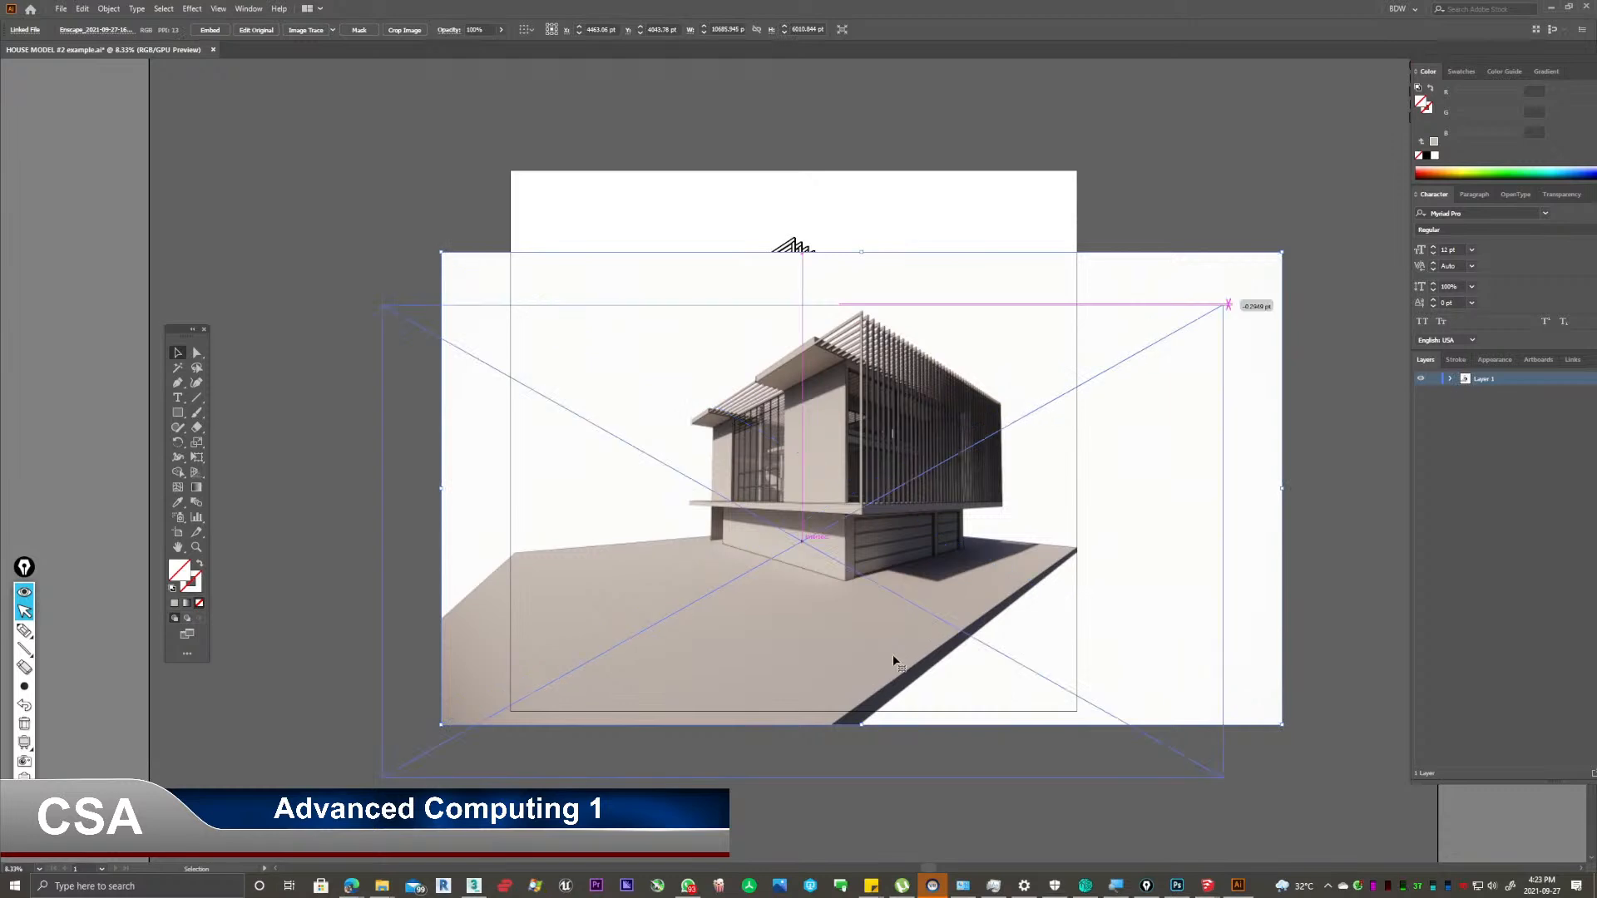
scroll(864, 378, right, 3)
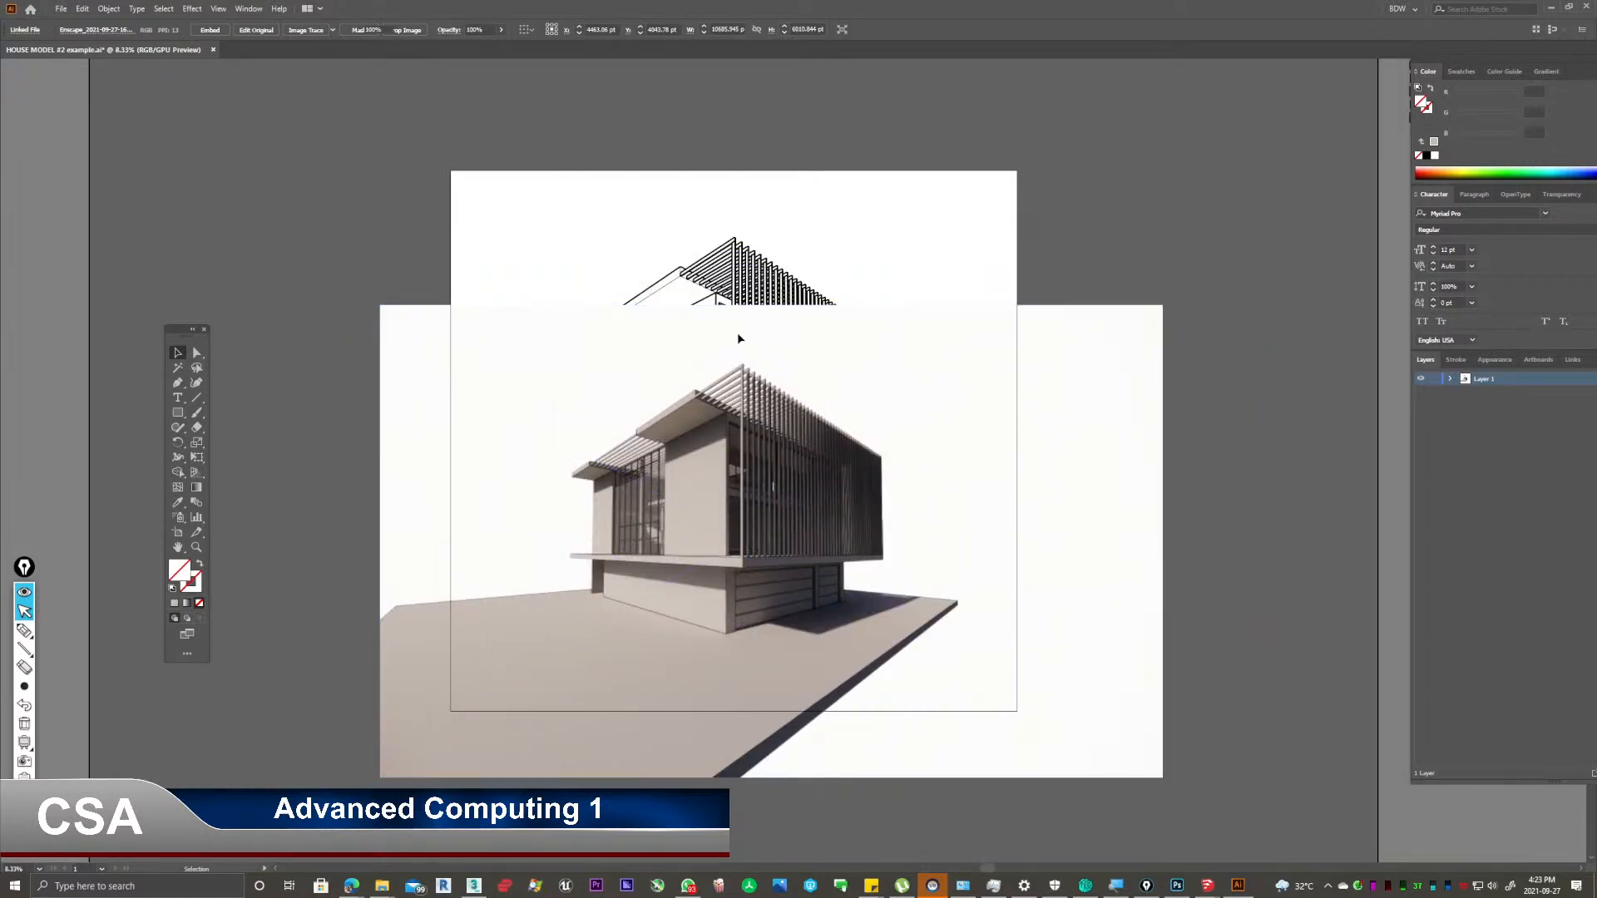
click(736, 289)
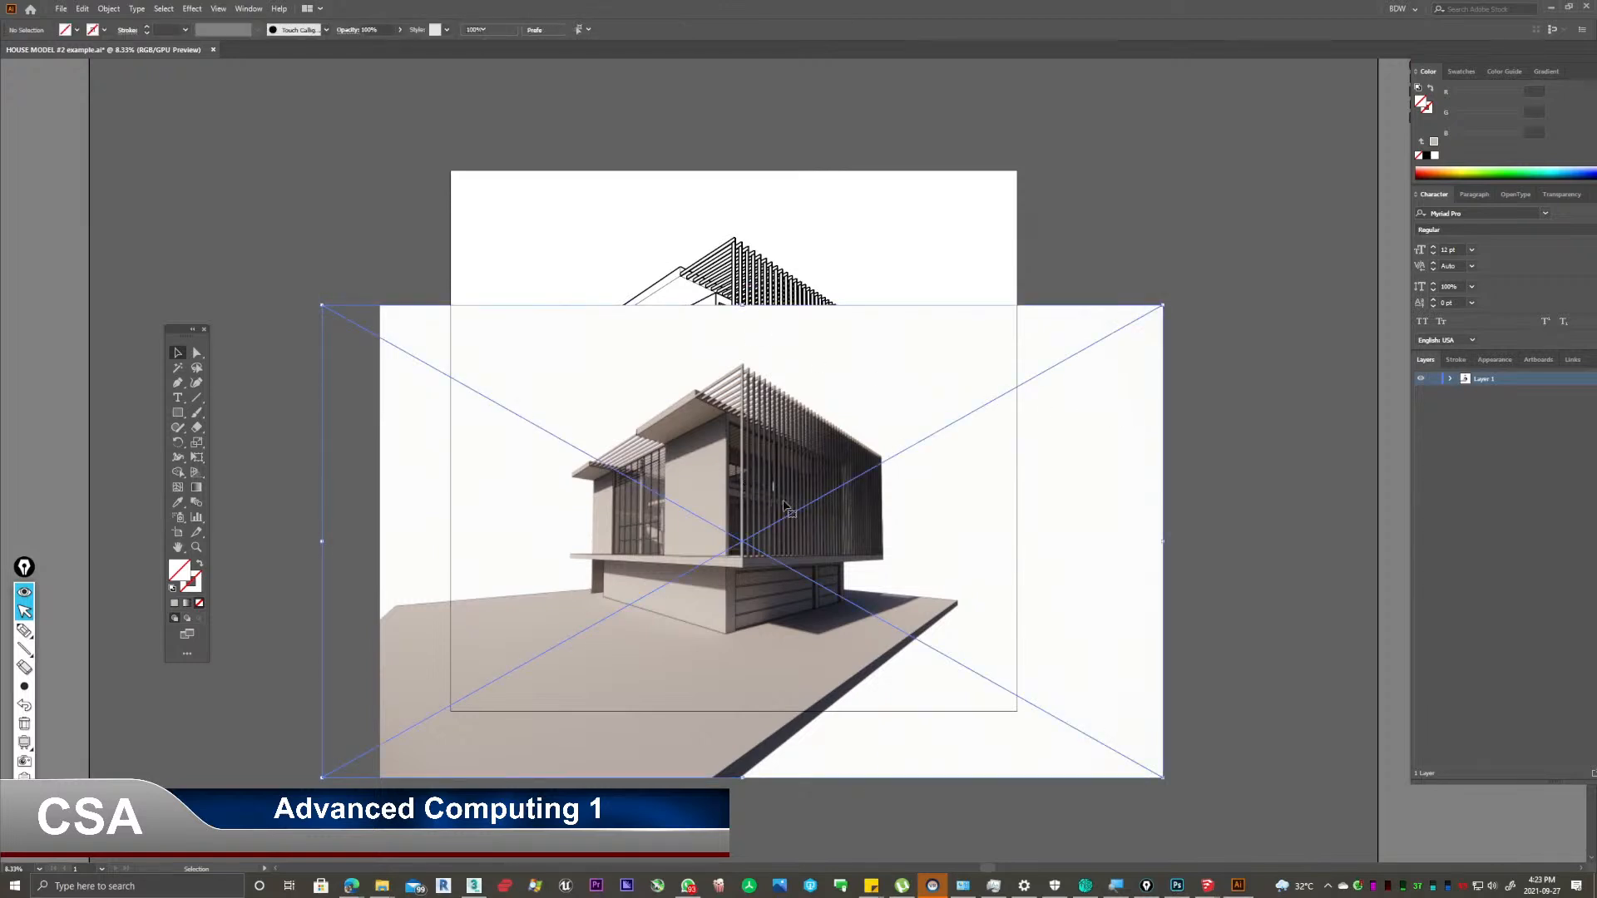
Delete the placed Enscape render from the drawing.
click(672, 458)
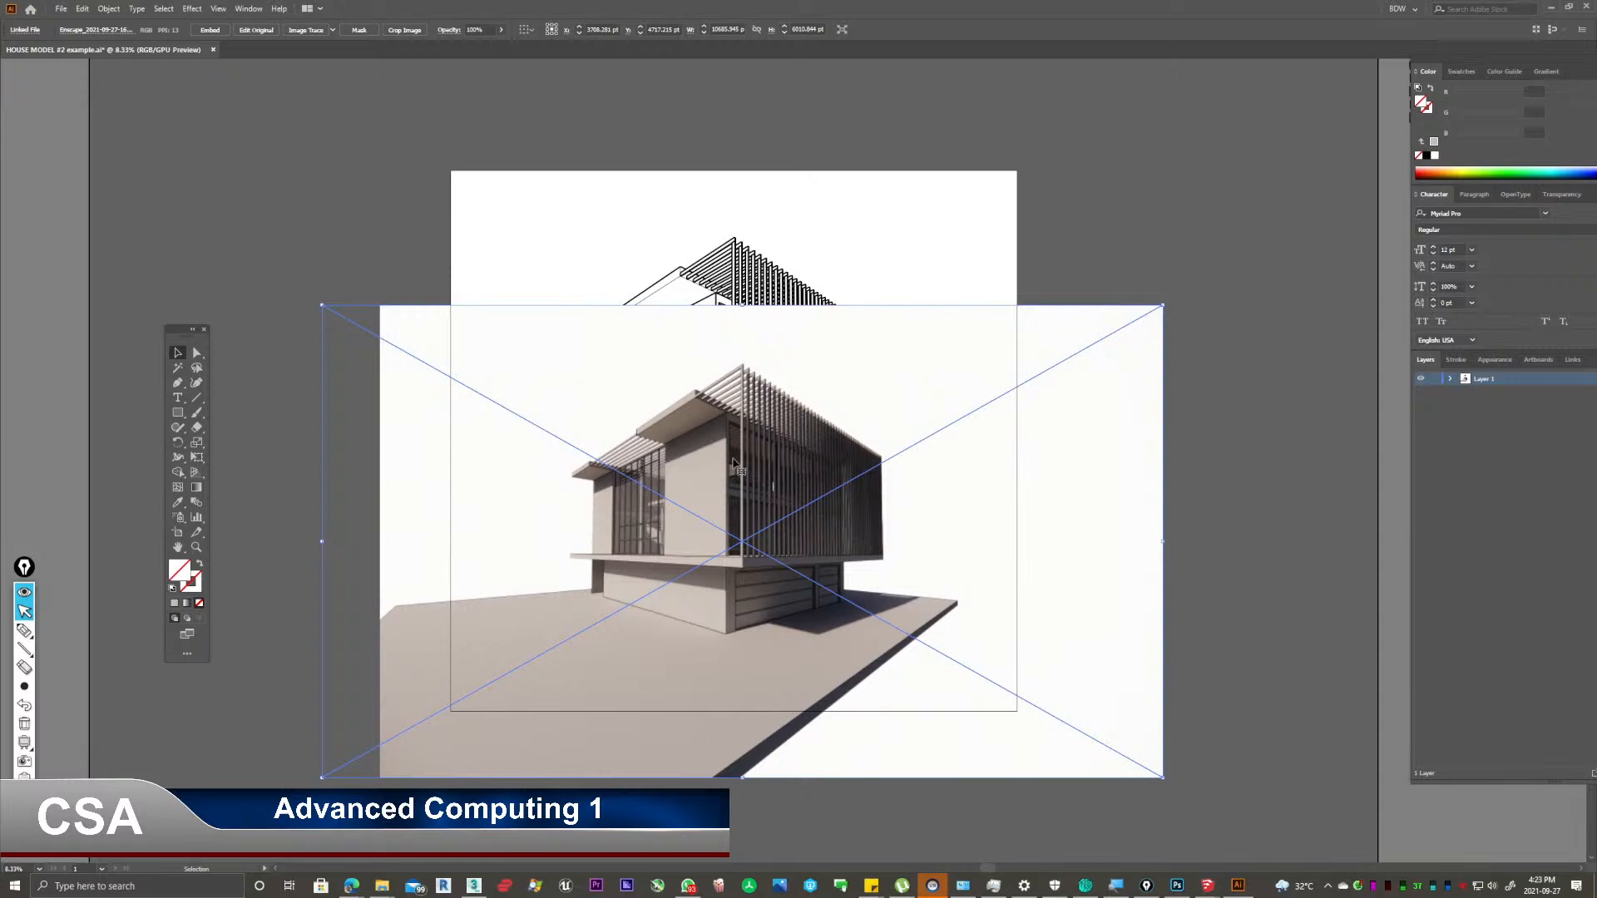
key(Delete)
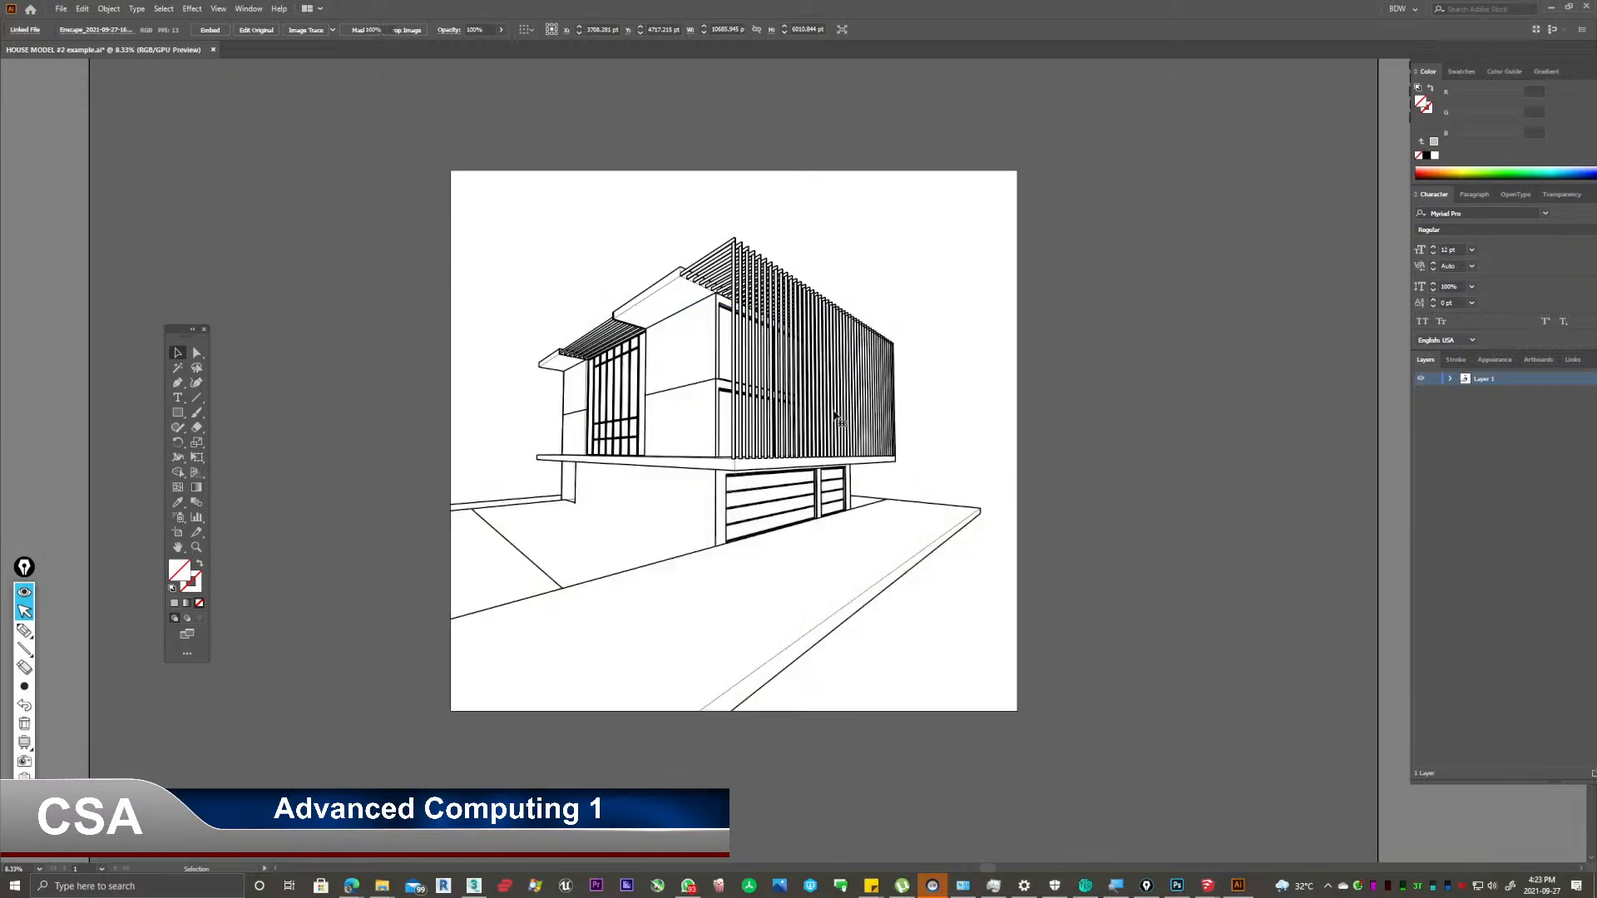
click(353, 205)
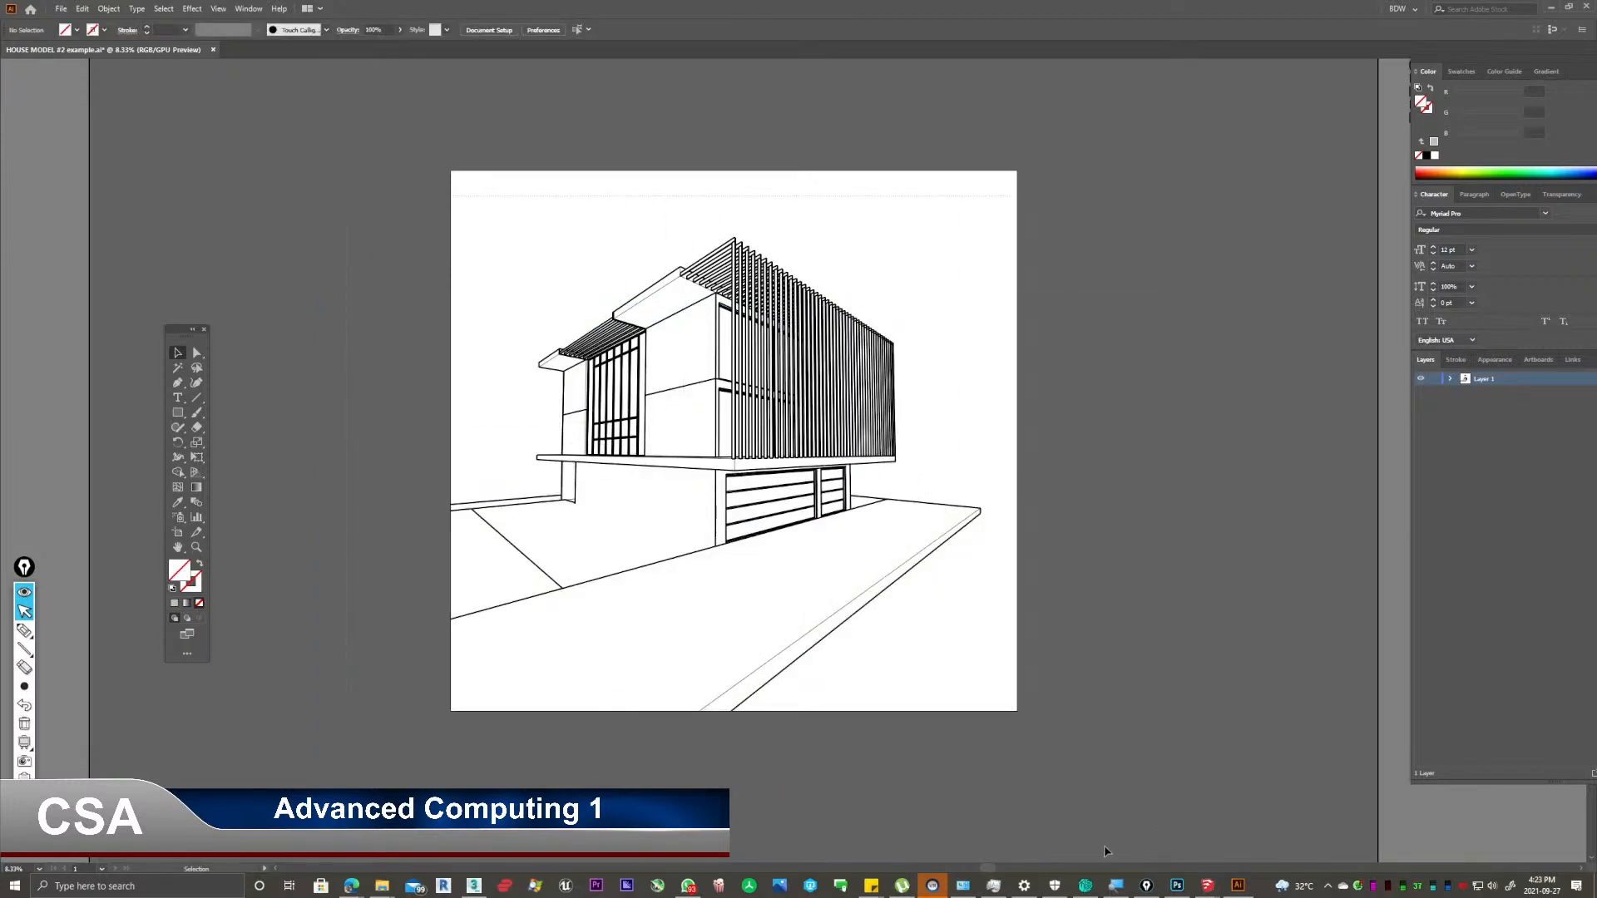
Examine the unfilled house linework up close, including the wall panels, vertical louvres, roof slats and window grid.
key(ctrl+a)
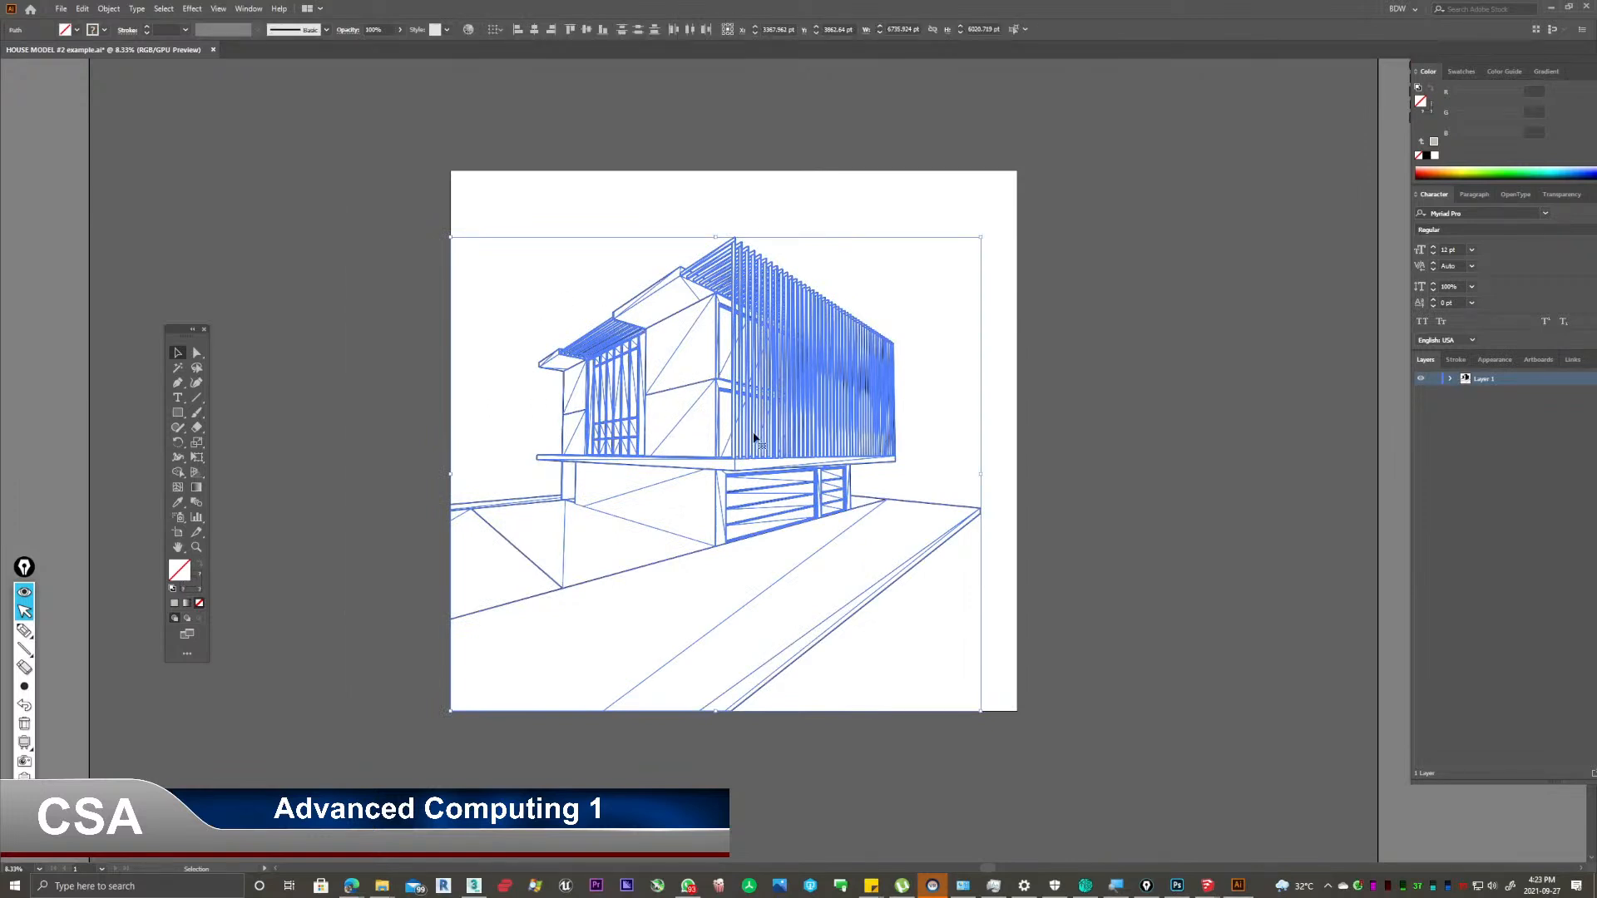
click(1118, 391)
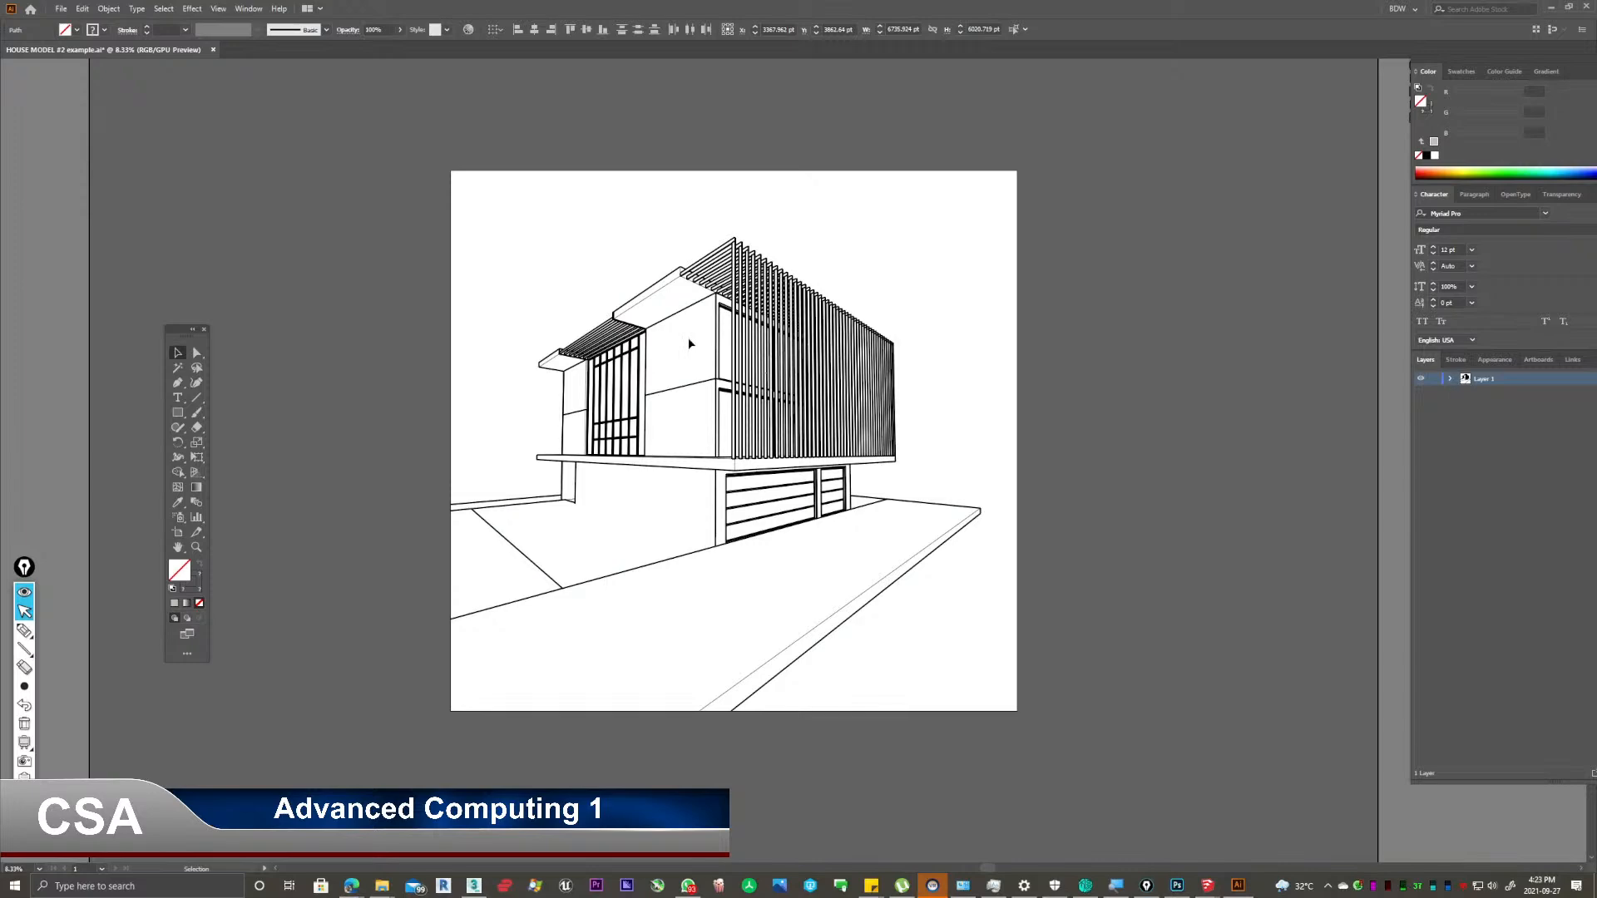
scroll(660, 331, up, 1)
alt+scroll(670, 347, up, 2)
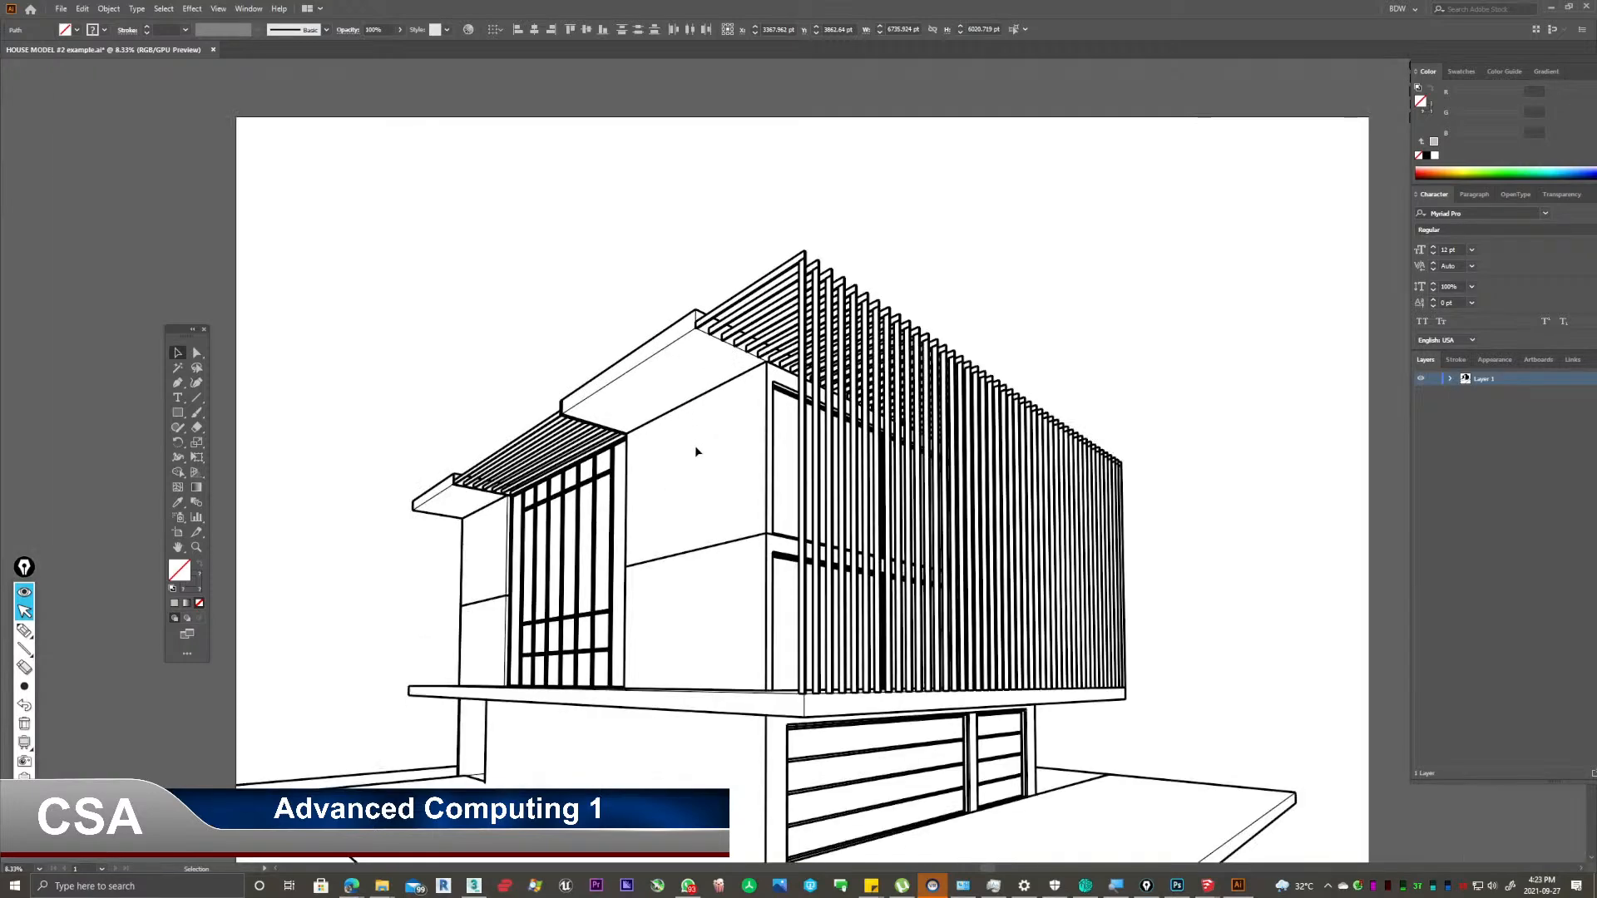
alt+scroll(695, 442, up, 2)
click(786, 393)
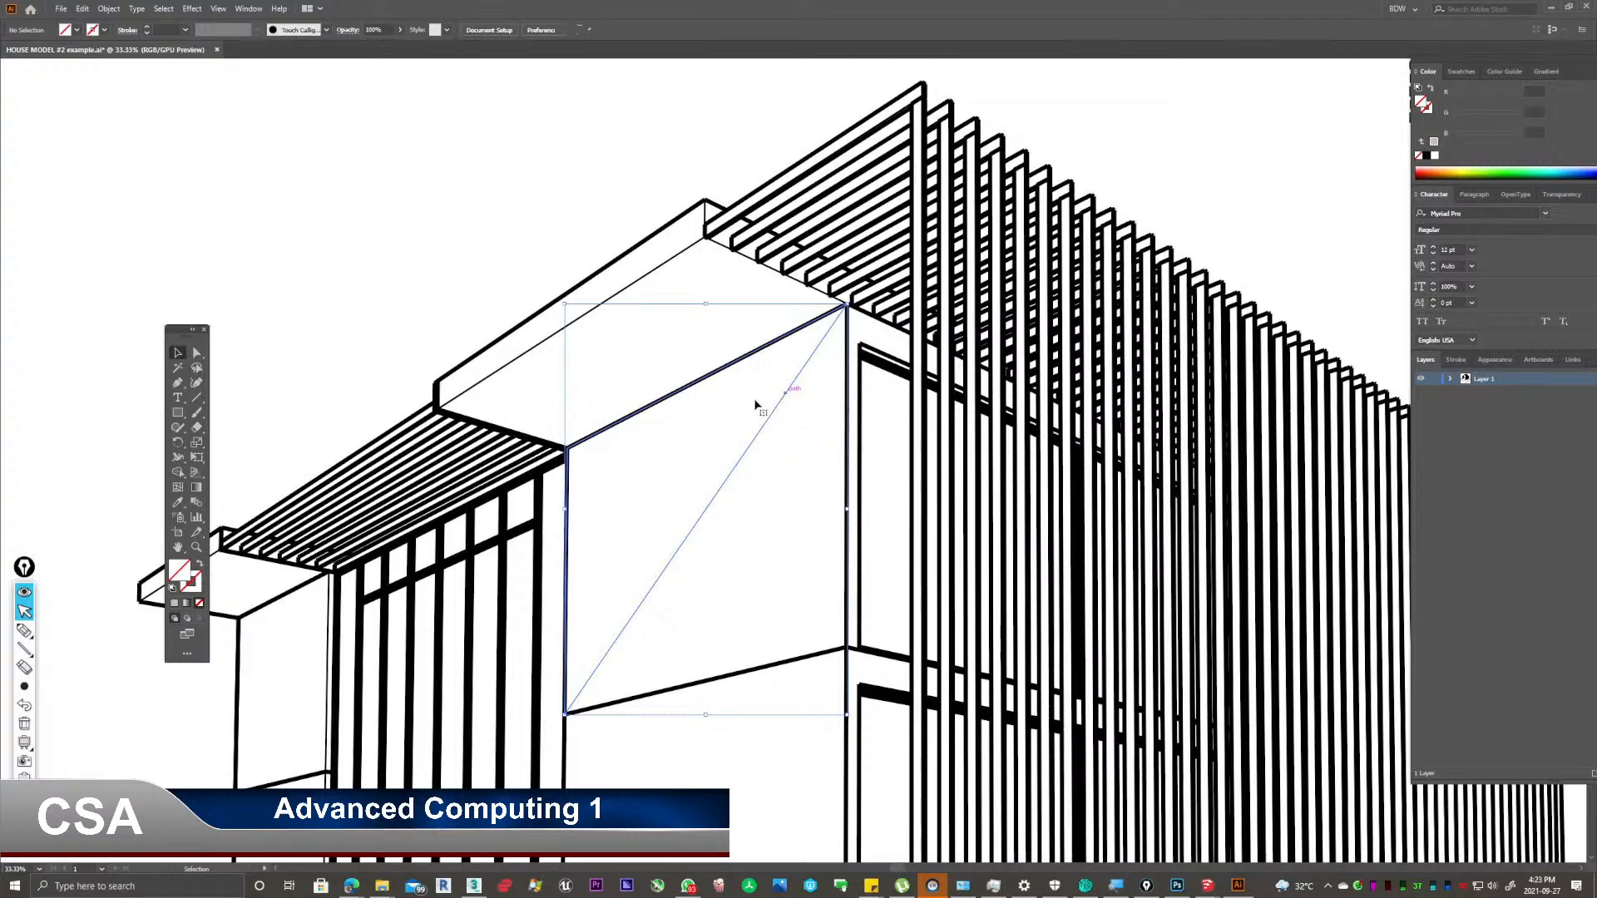
click(820, 454)
alt+scroll(675, 414, down, 3)
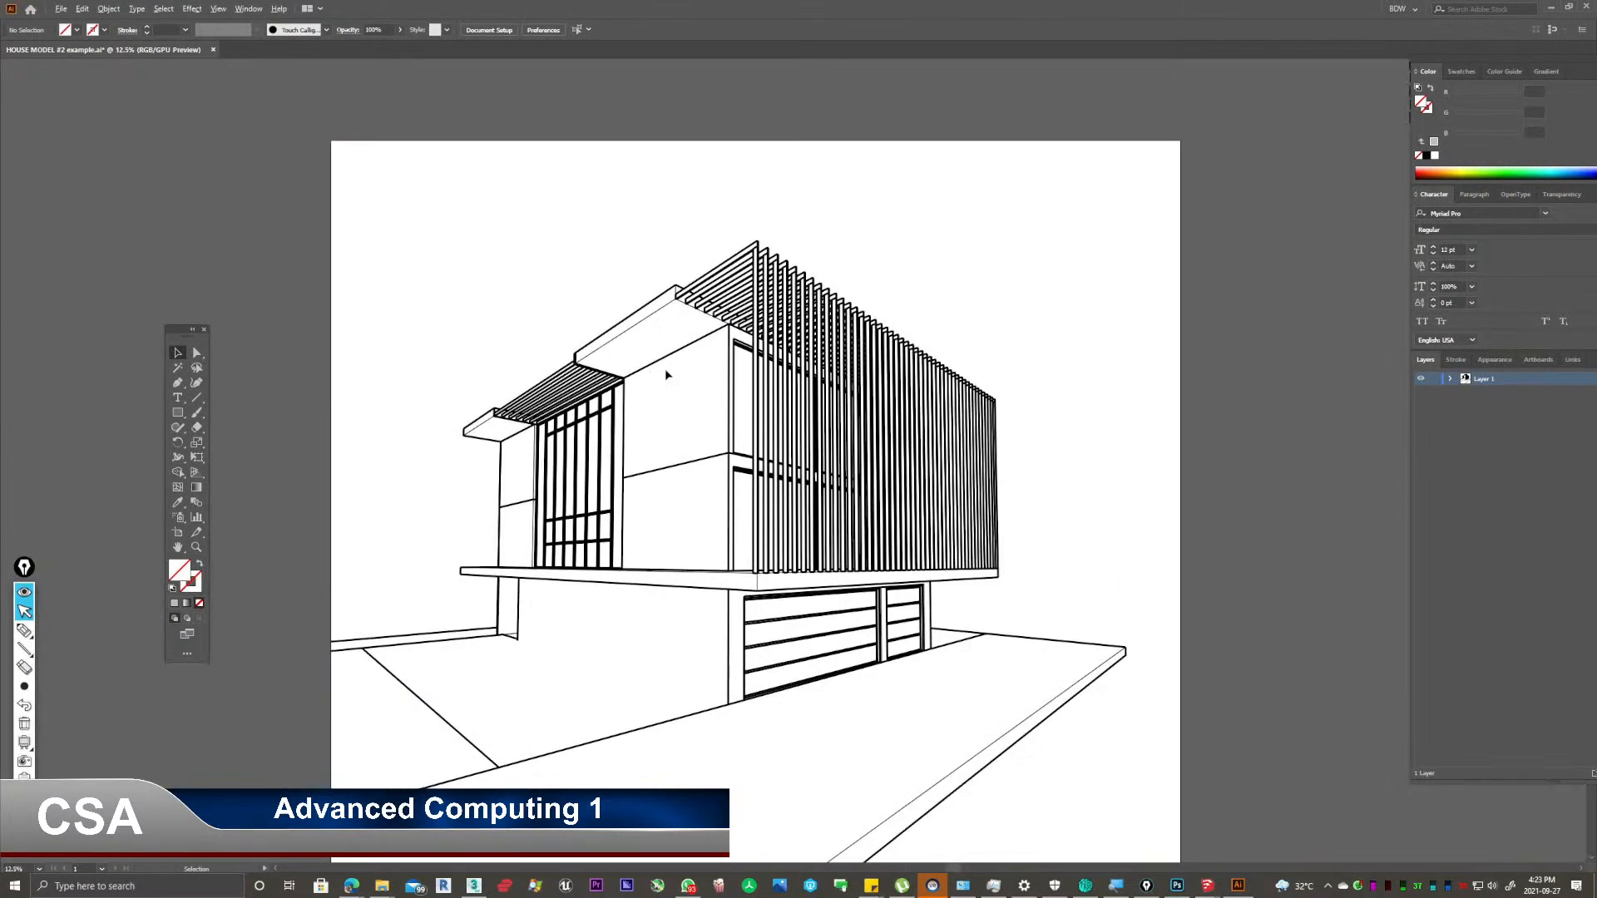
alt+scroll(794, 262, up, 3)
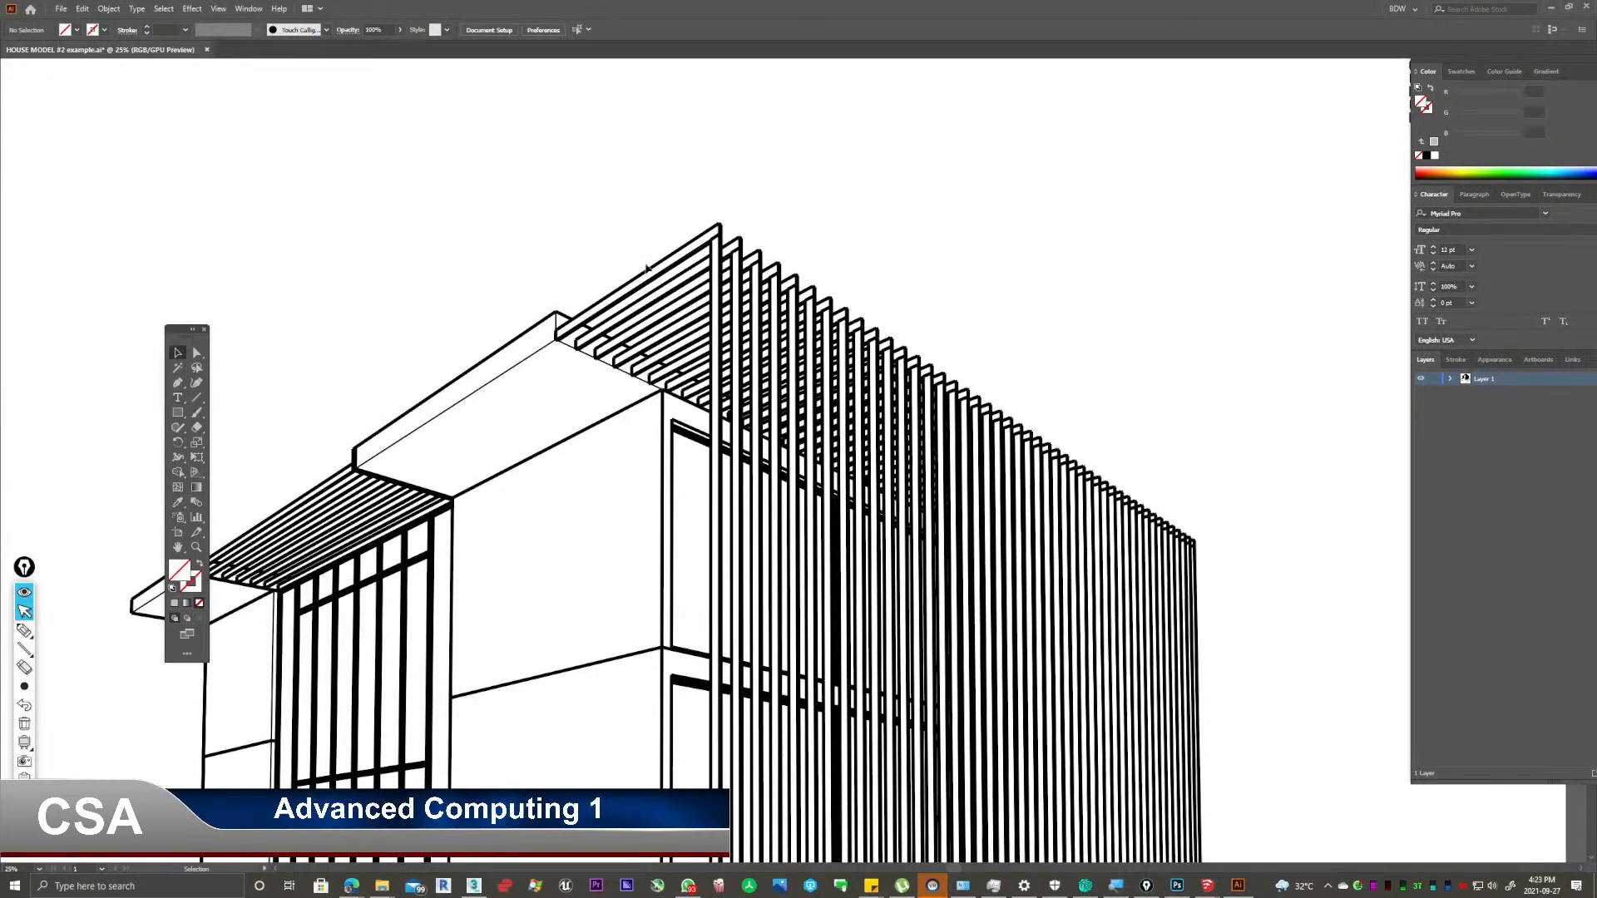
alt+scroll(634, 270, down, 1)
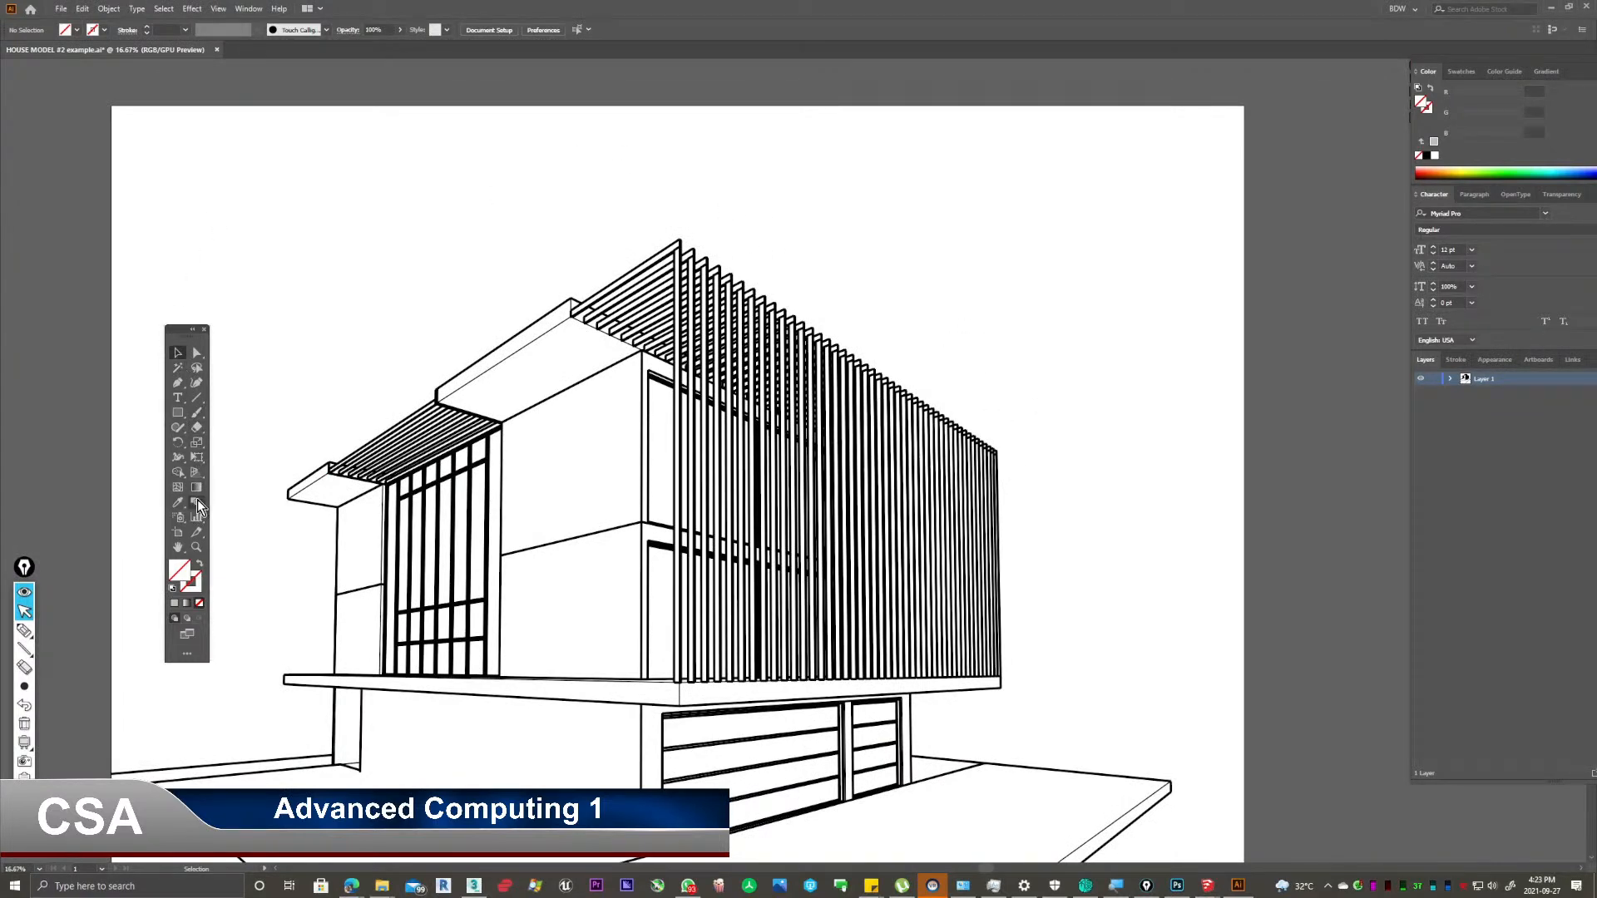
alt+scroll(343, 539, up, 1)
alt+scroll(344, 539, up, 2)
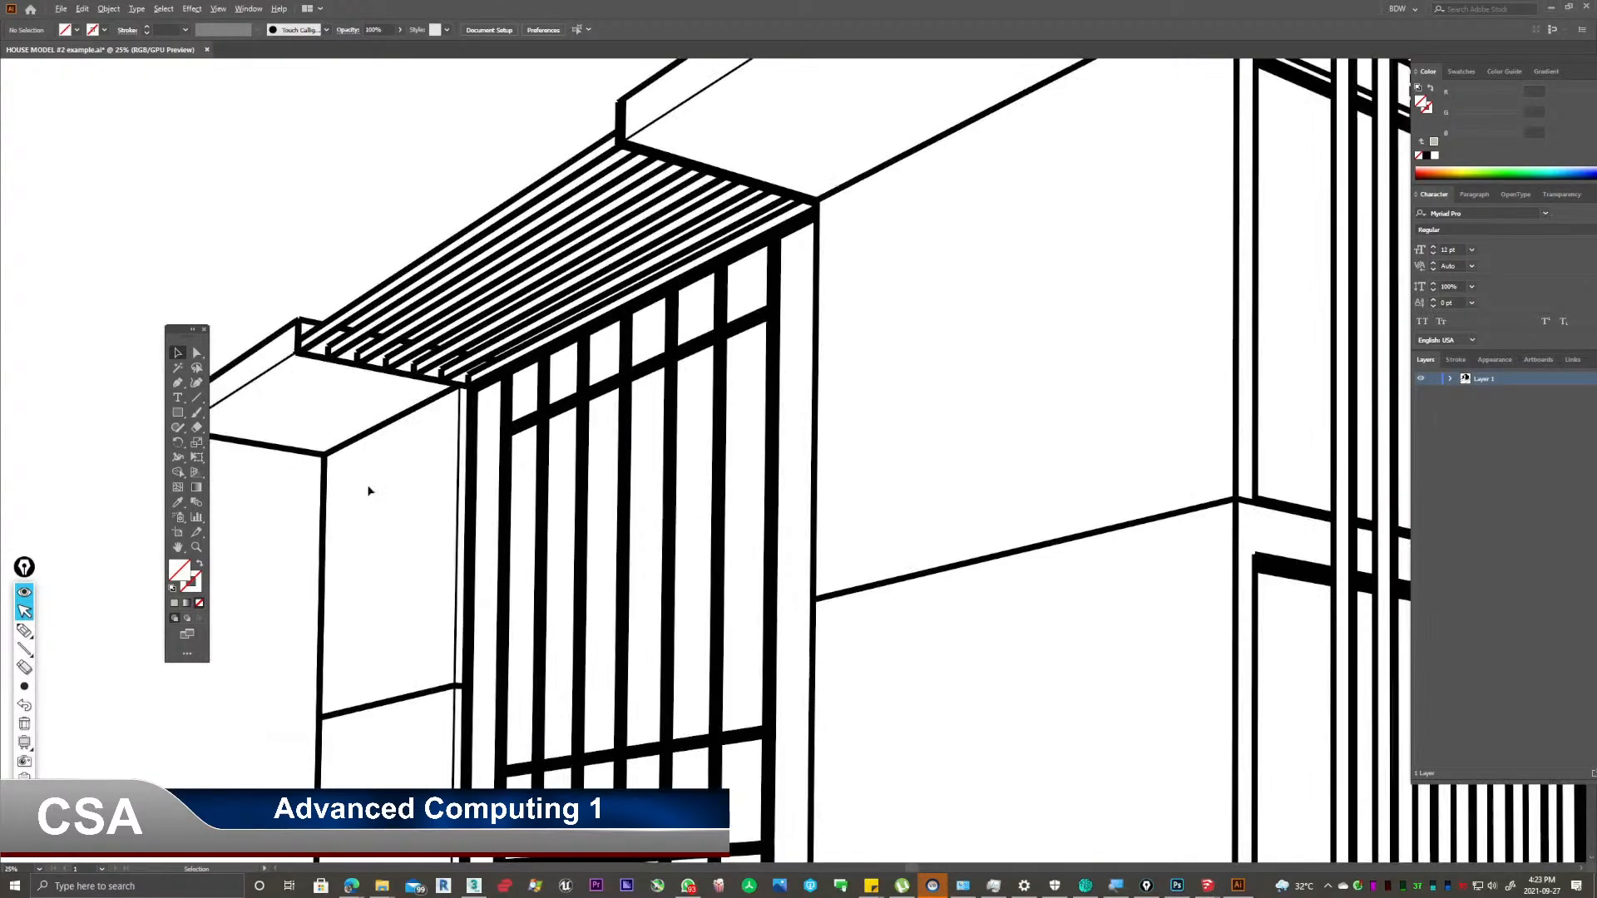
drag(315, 374, 547, 312)
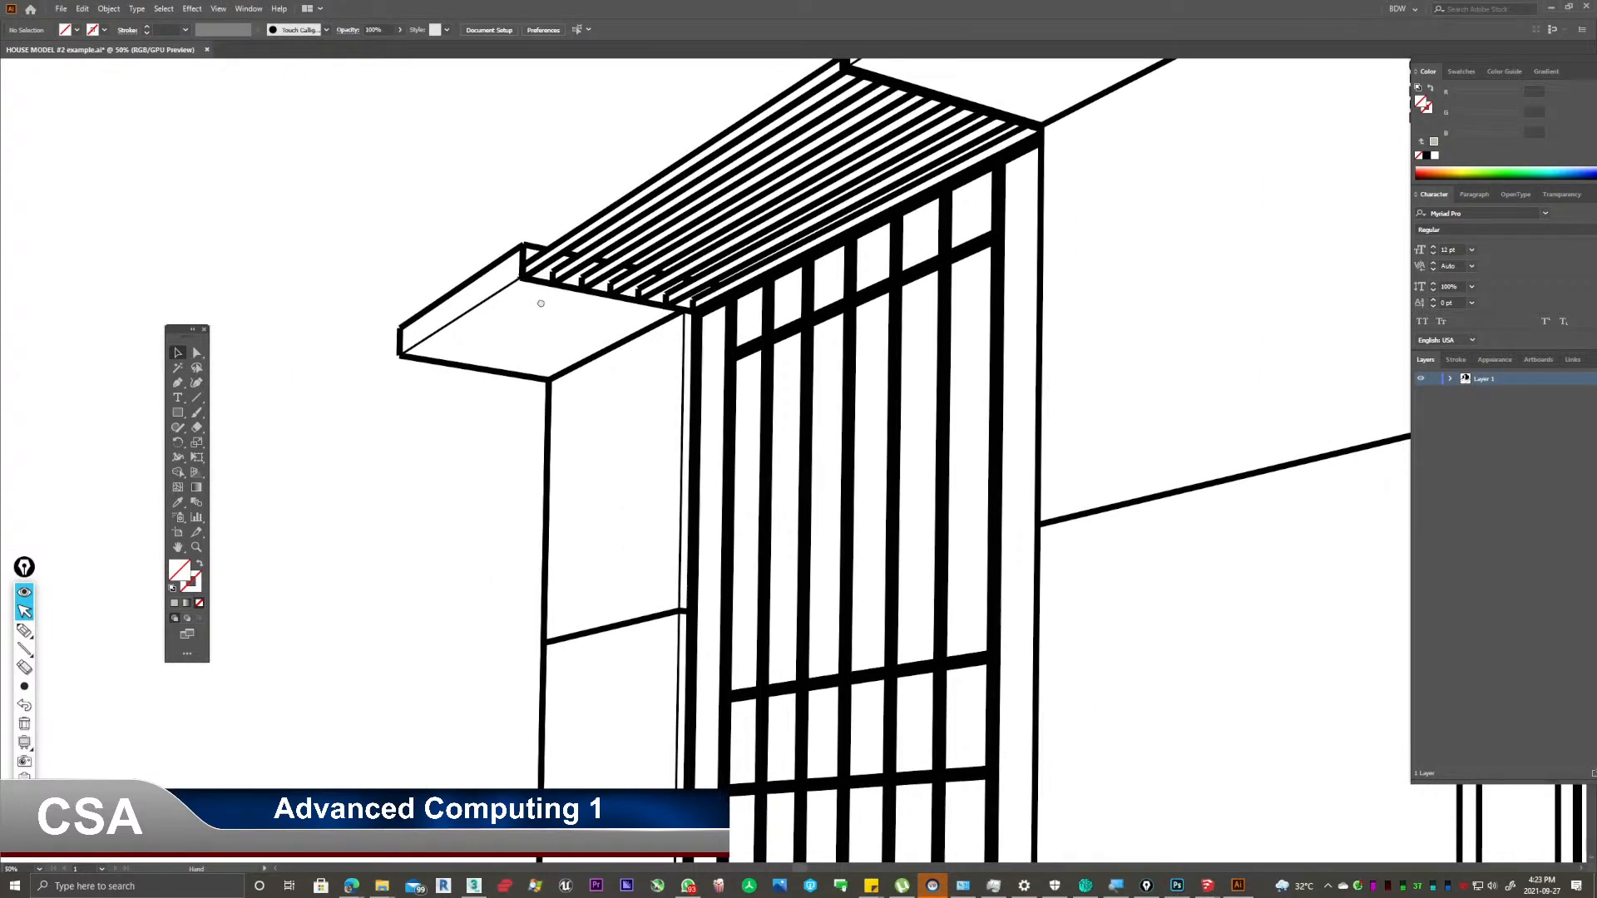
alt+scroll(529, 308, down, 2)
key(ctrl+minus)
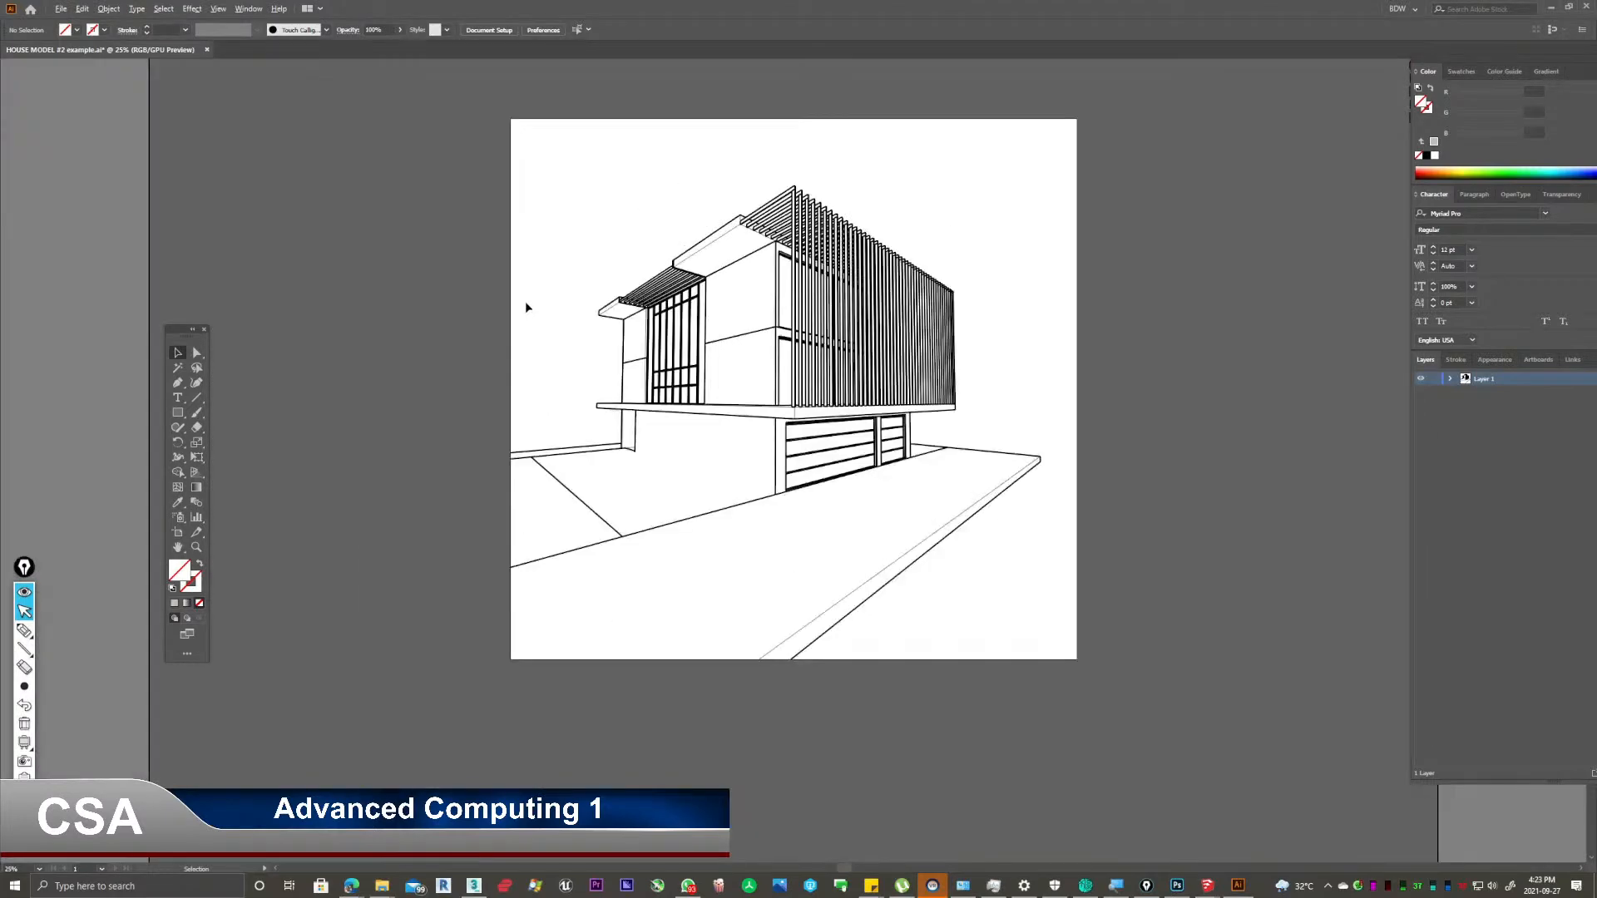
alt+scroll(911, 241, down, 3)
Switch to Photoshop and maximize its window.
click(1172, 890)
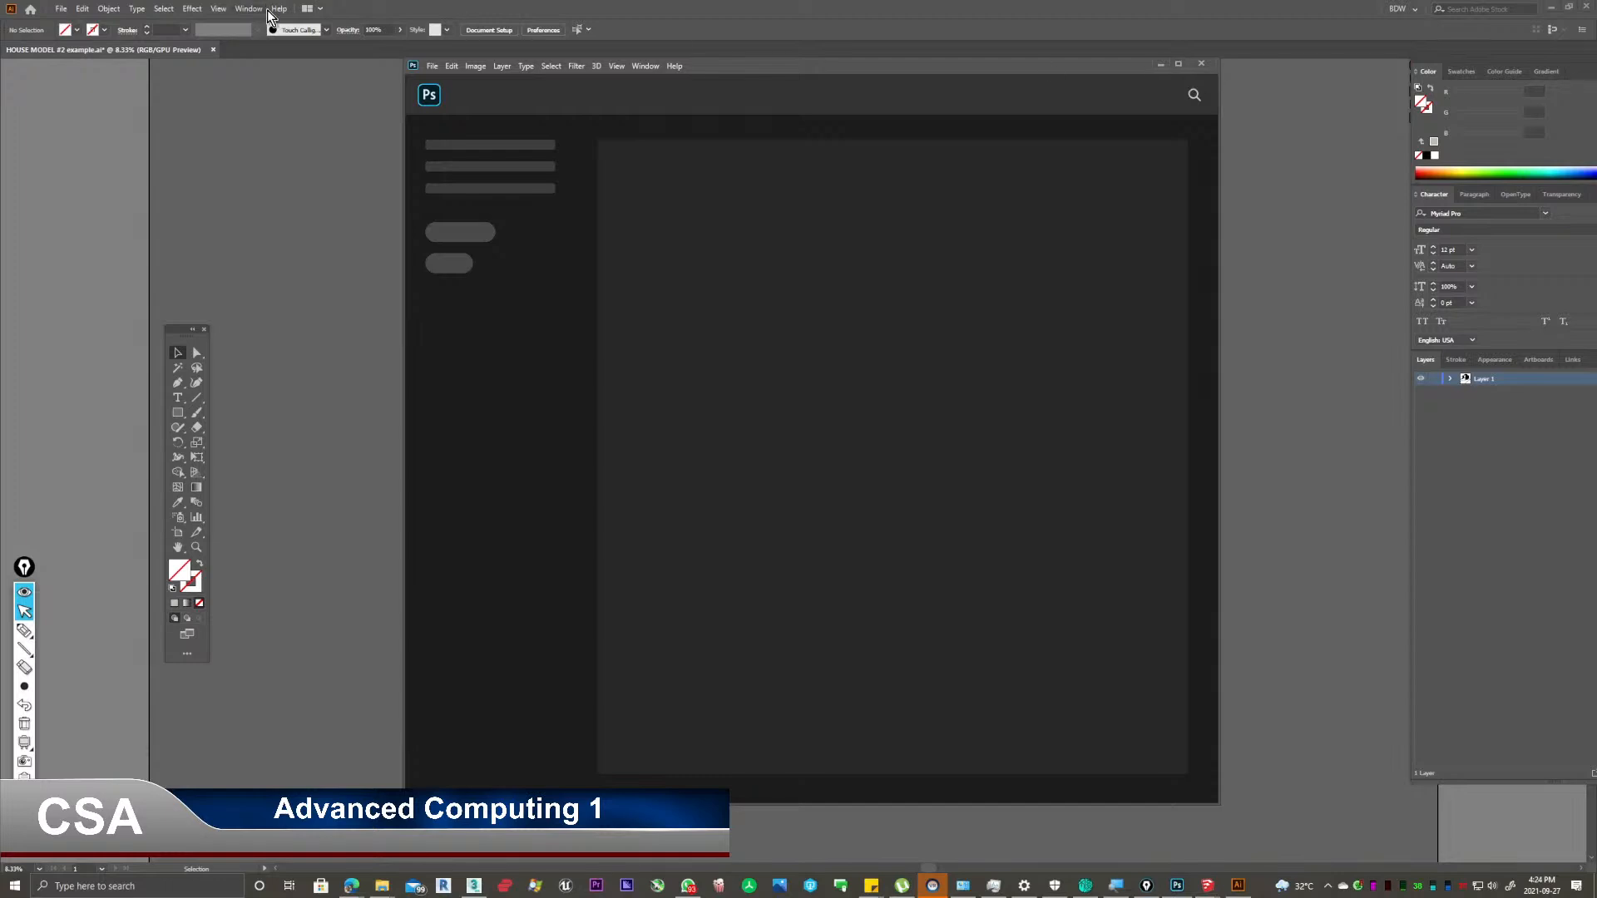
click(1177, 64)
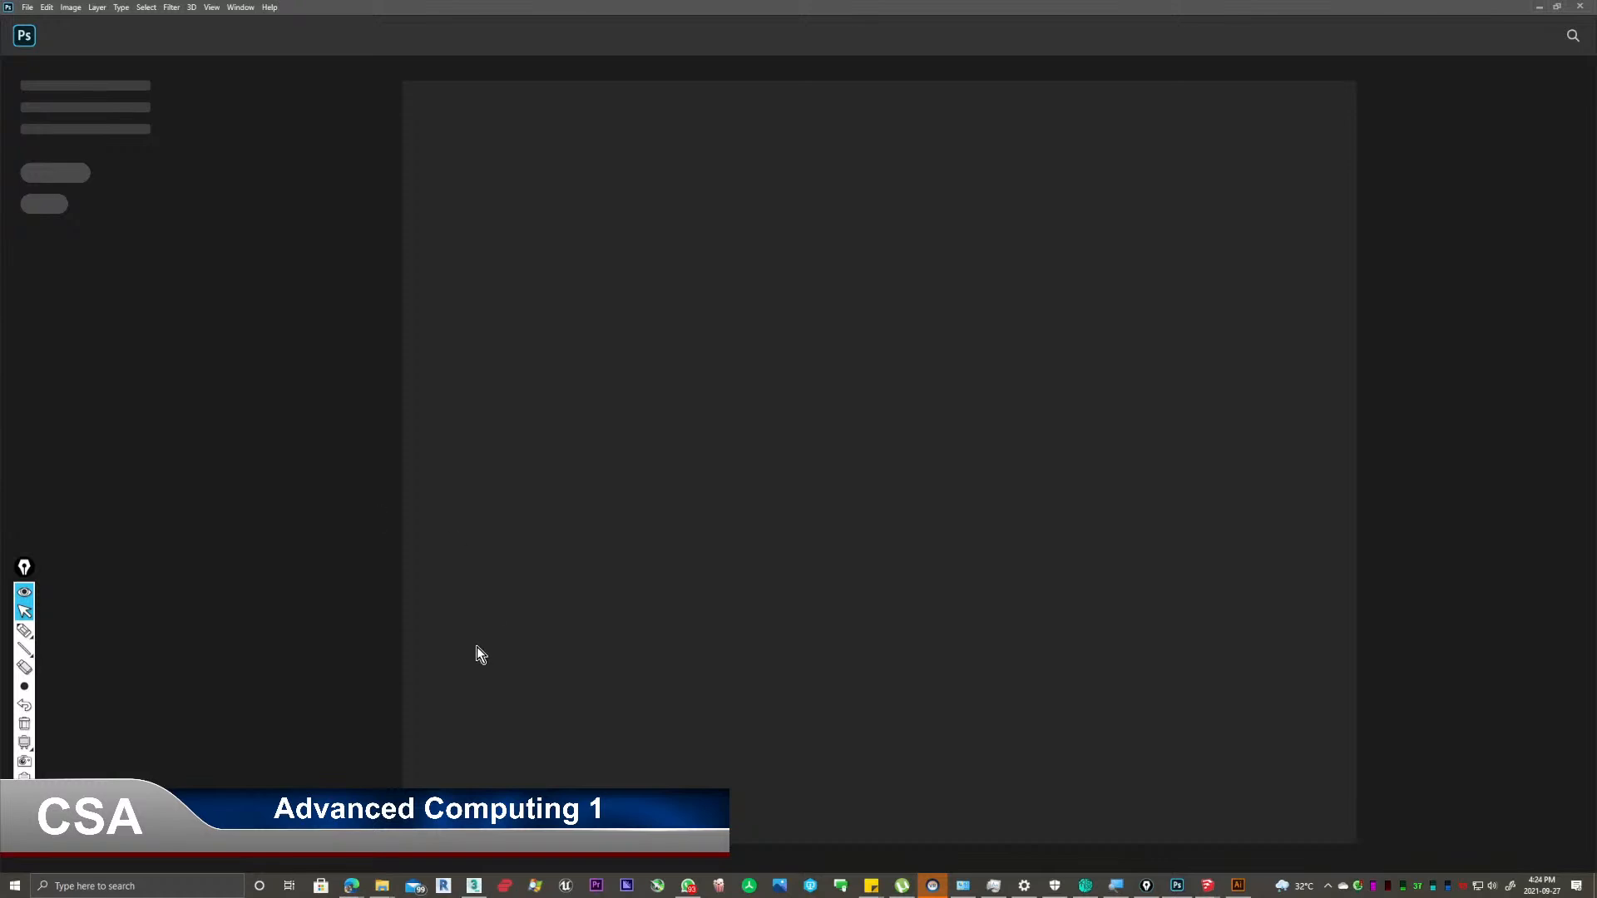
mouse_move(388, 888)
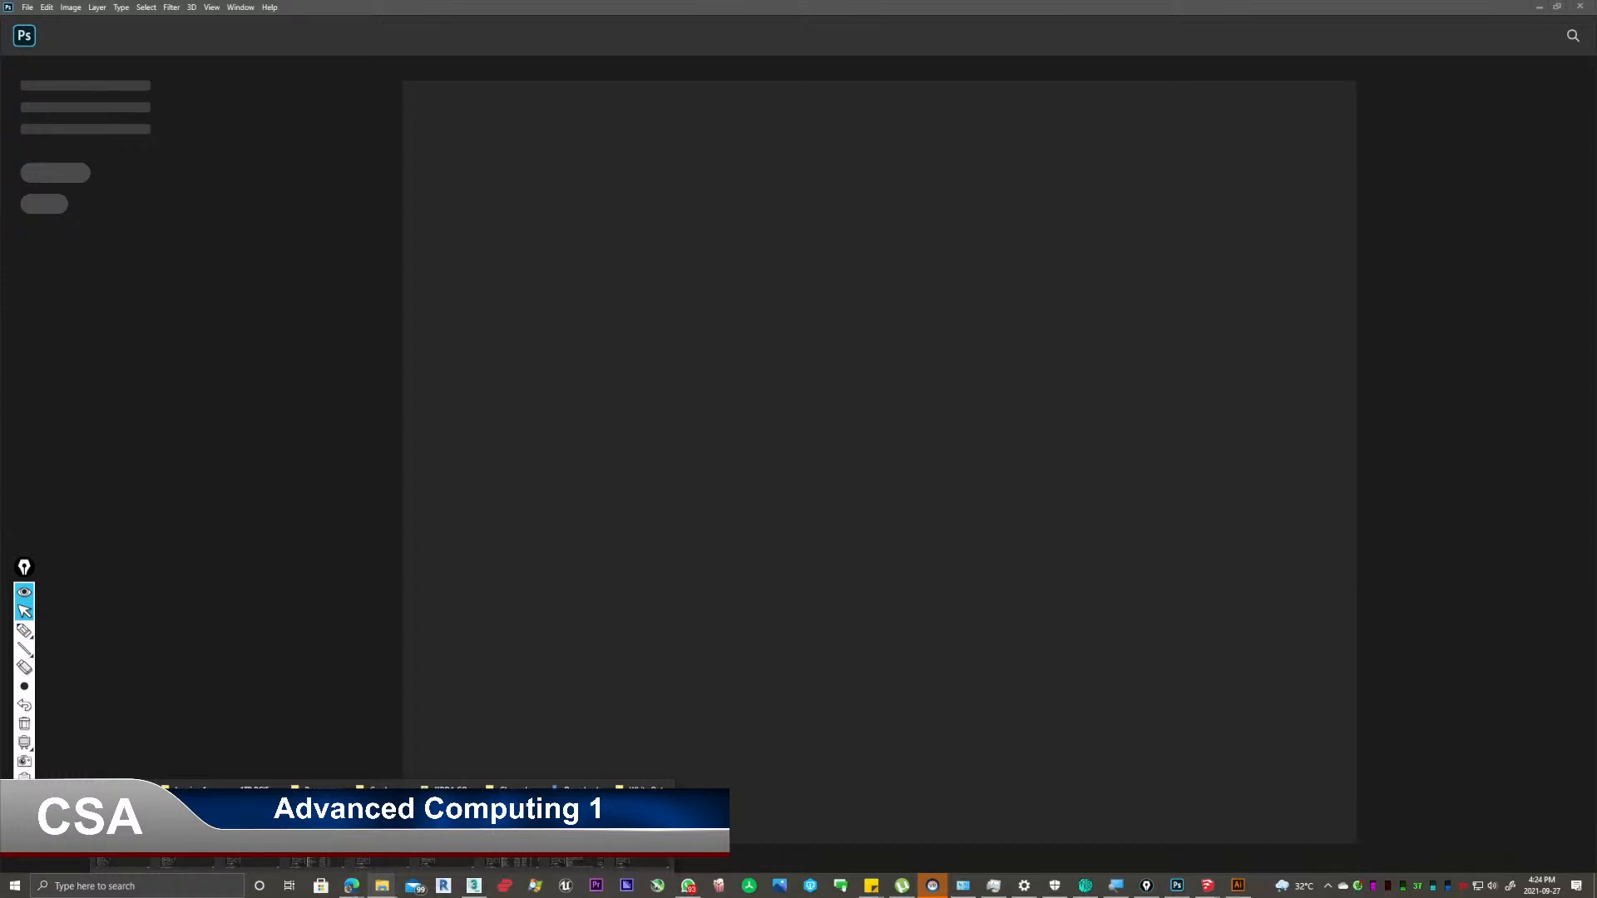
click(641, 823)
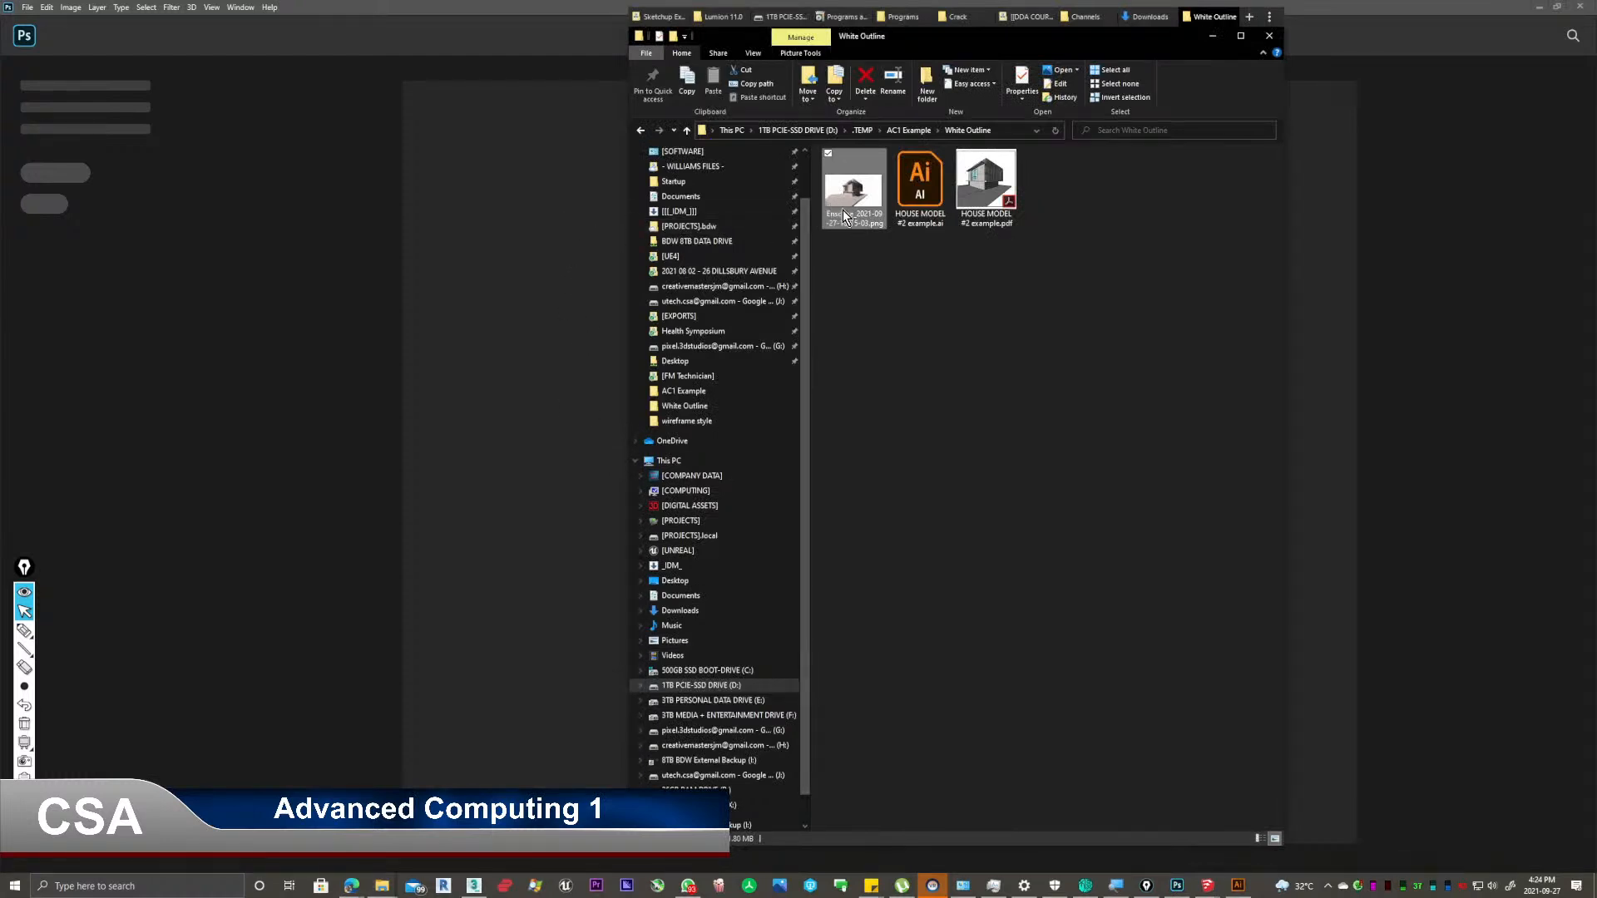
click(486, 20)
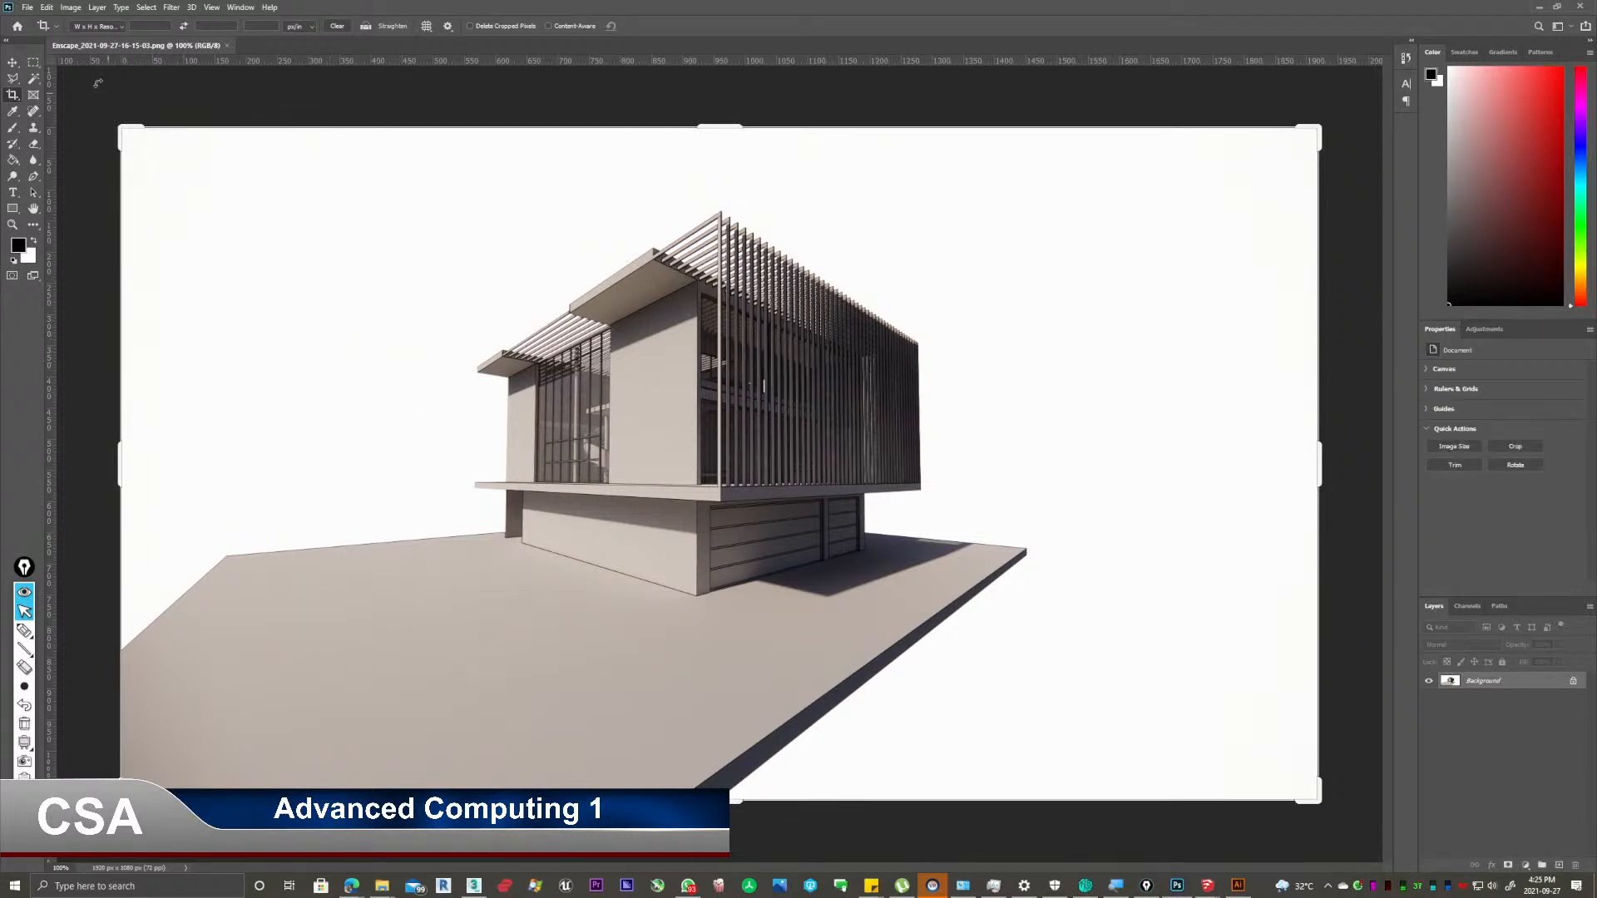
click(17, 64)
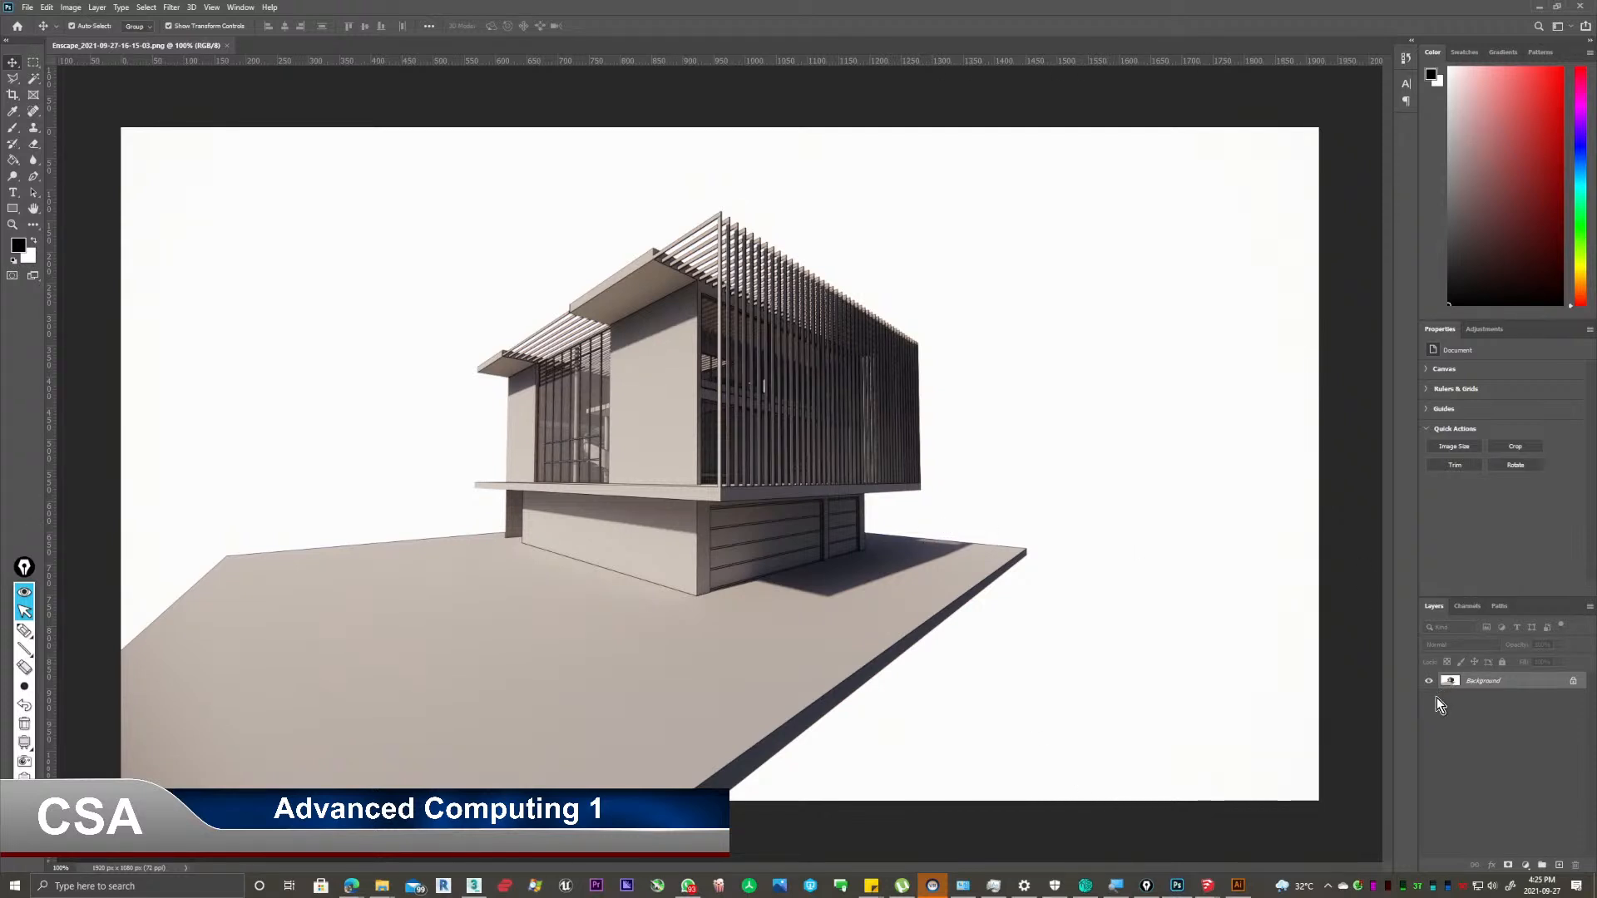
Convert the render's locked Background into a regular layer and add an empty layer above it.
right_click(1526, 683)
click(1530, 692)
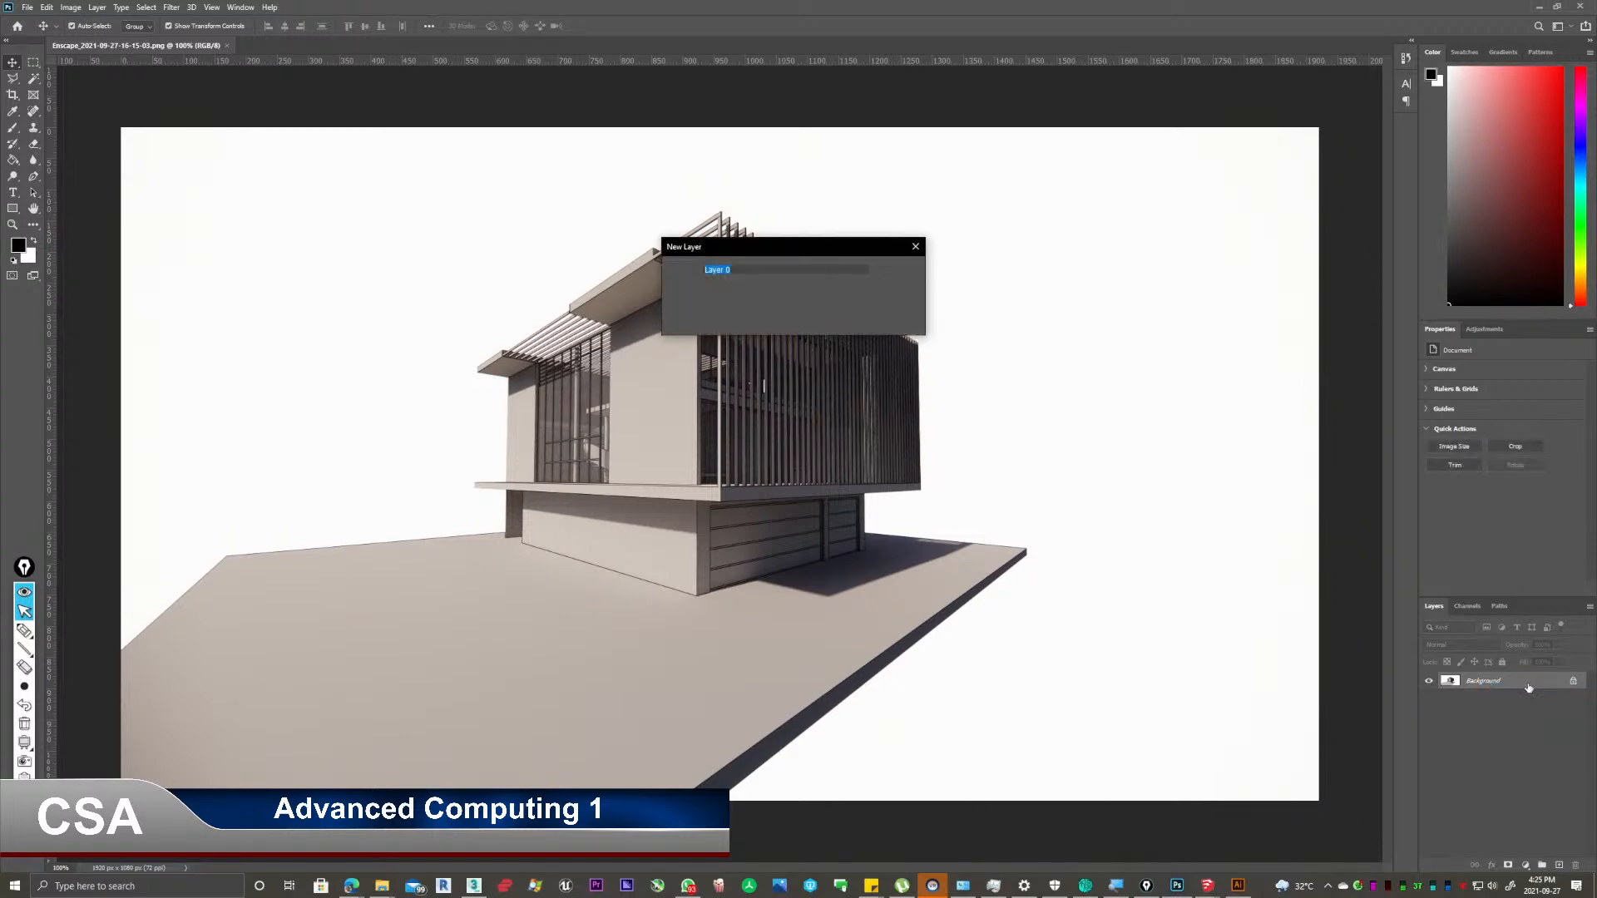
key(Escape)
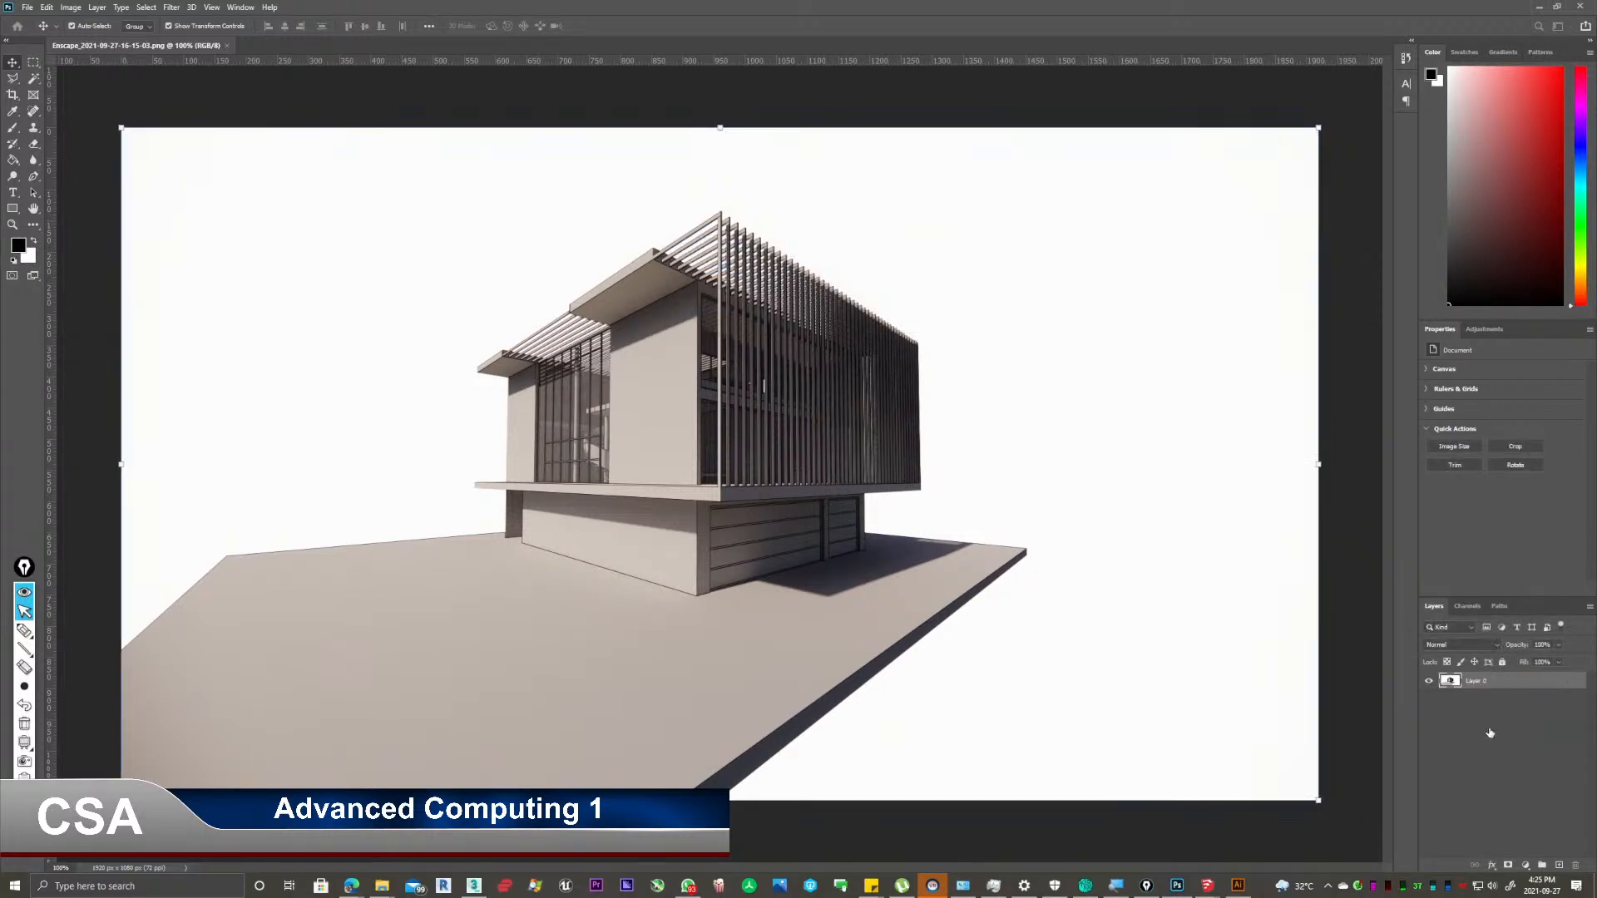
click(1559, 866)
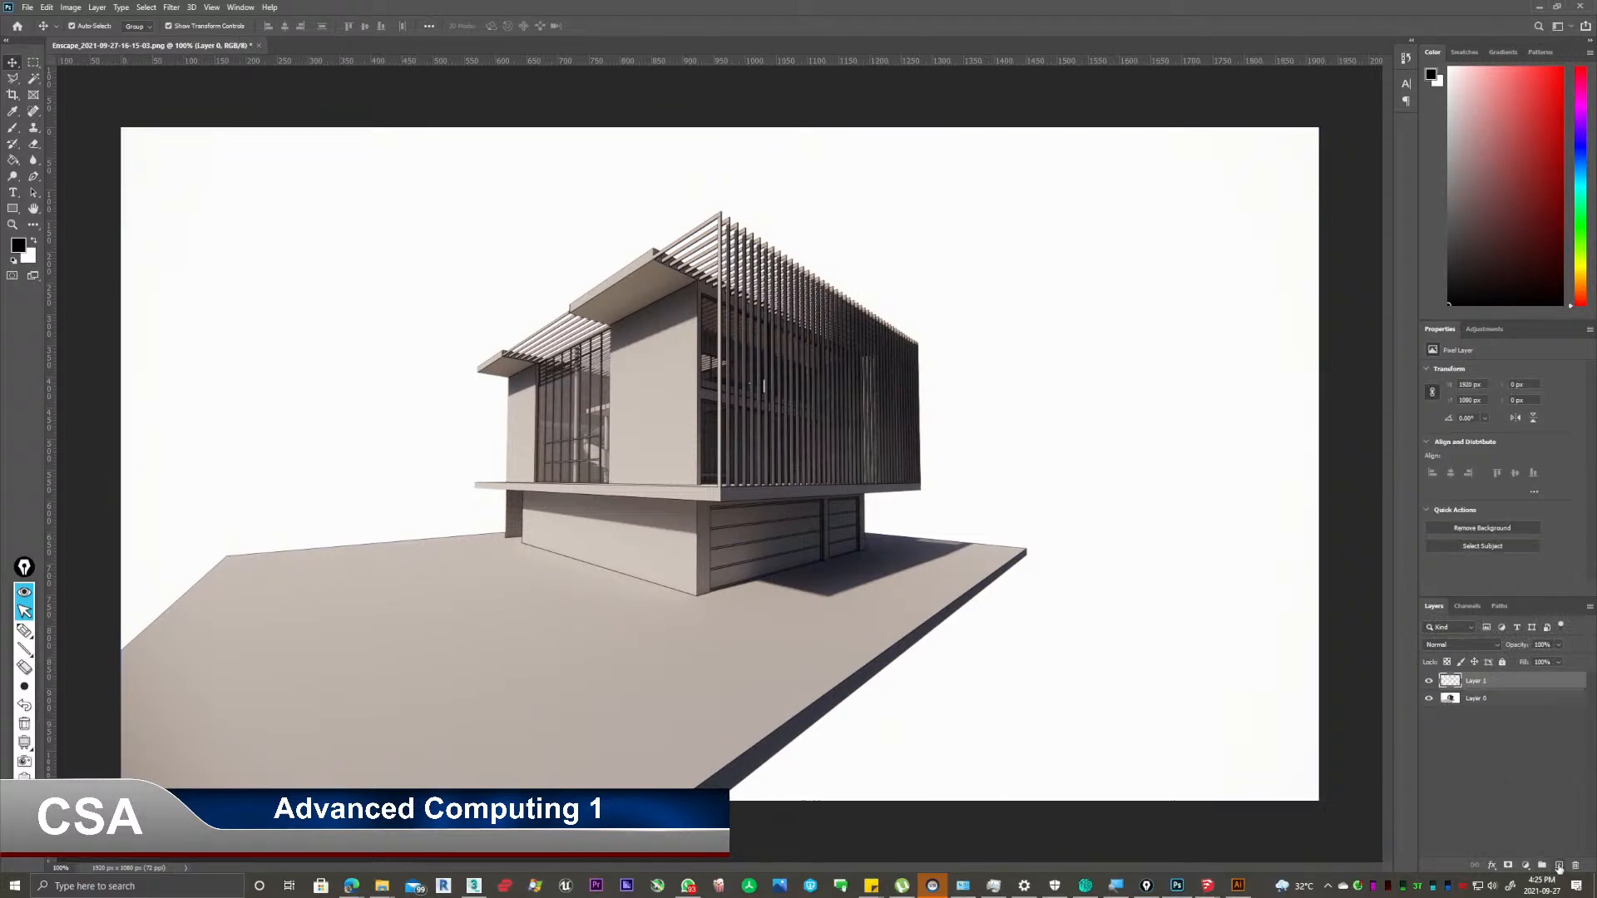
click(769, 595)
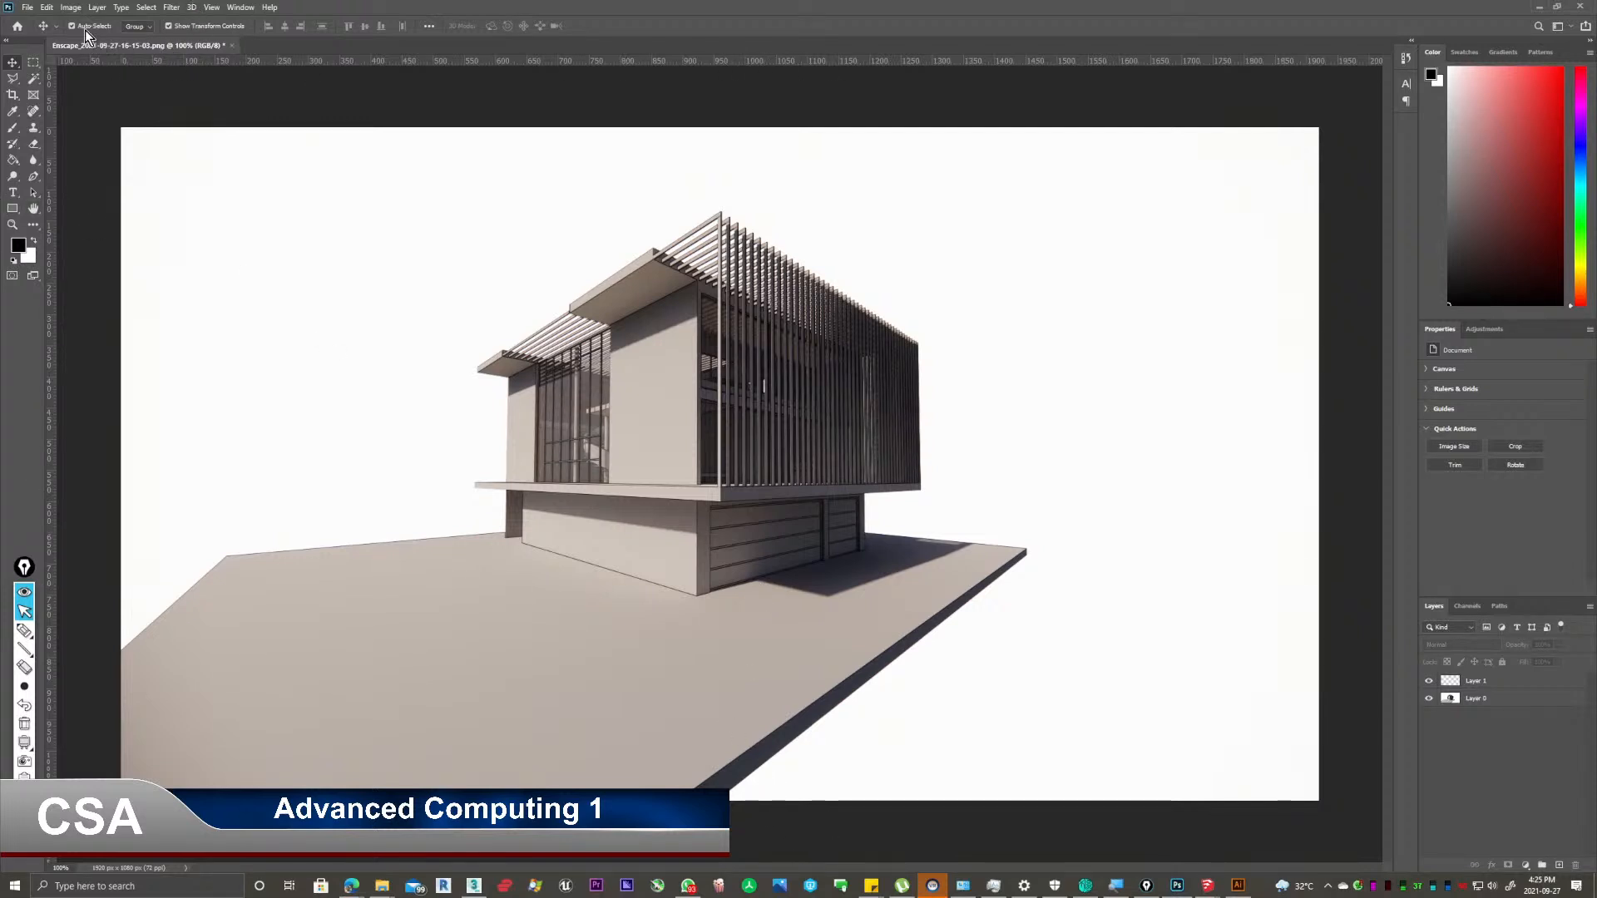
click(1237, 885)
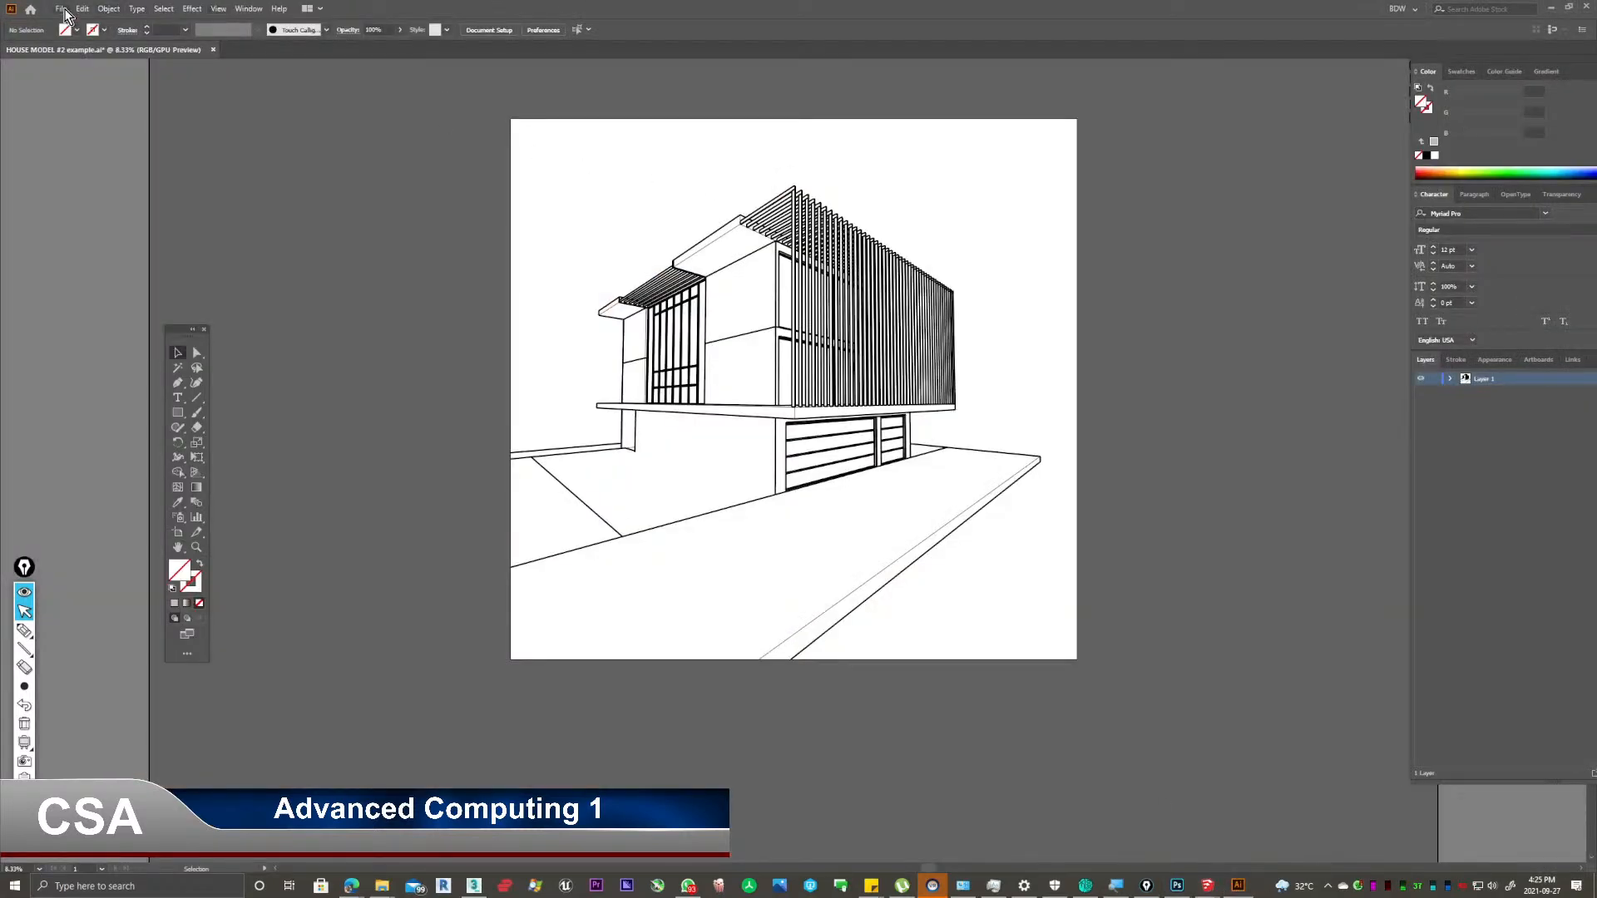
click(61, 12)
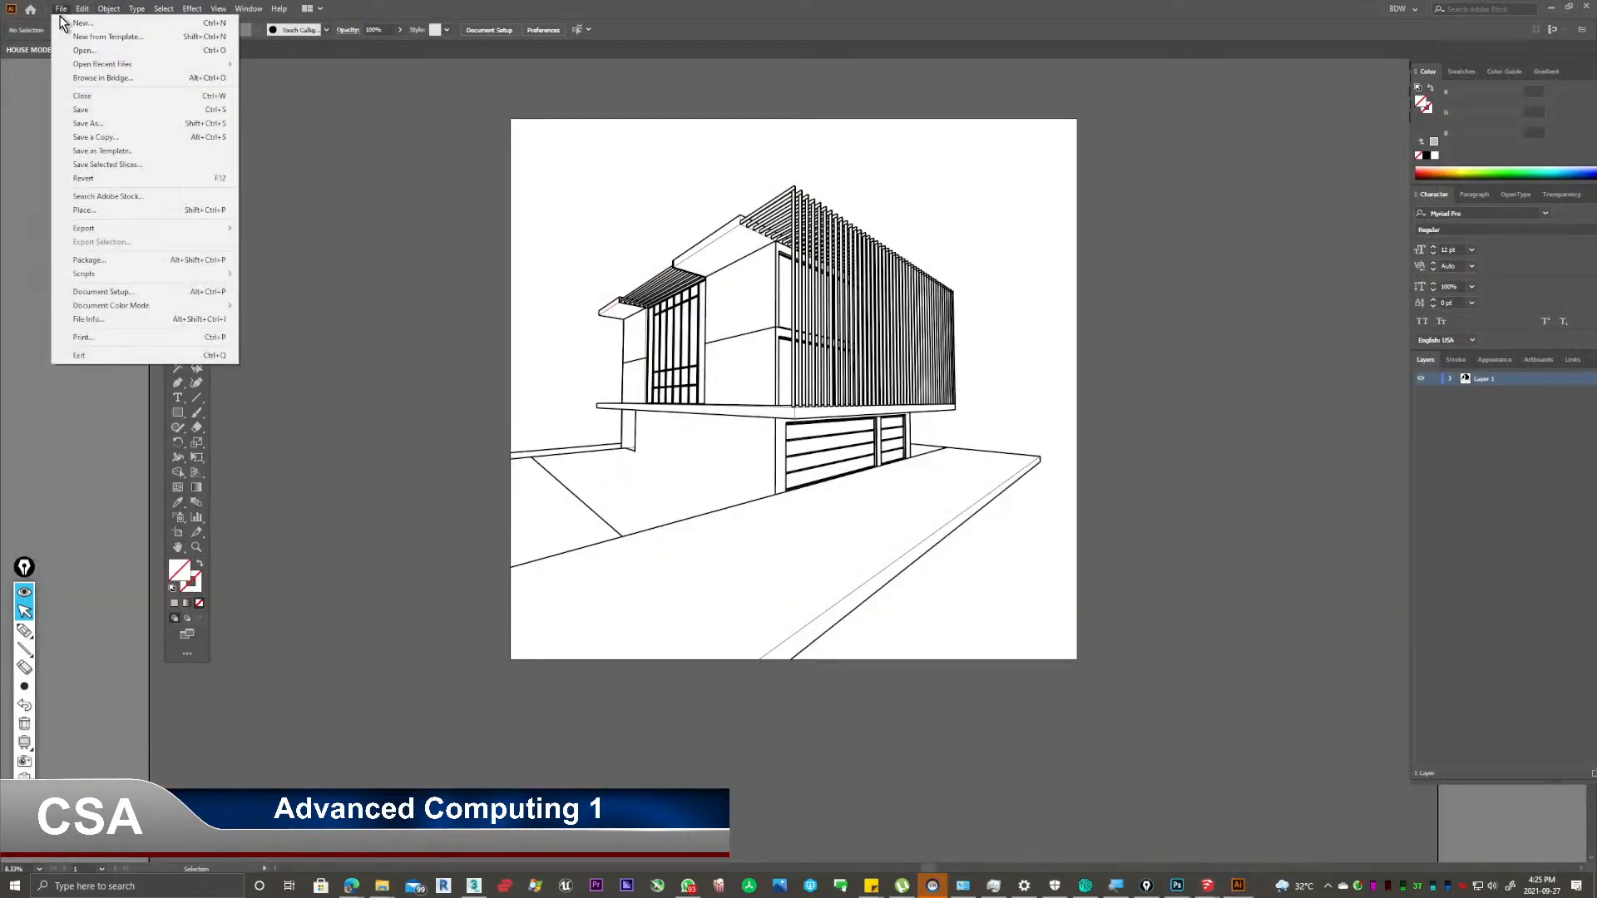
click(1547, 17)
click(1549, 8)
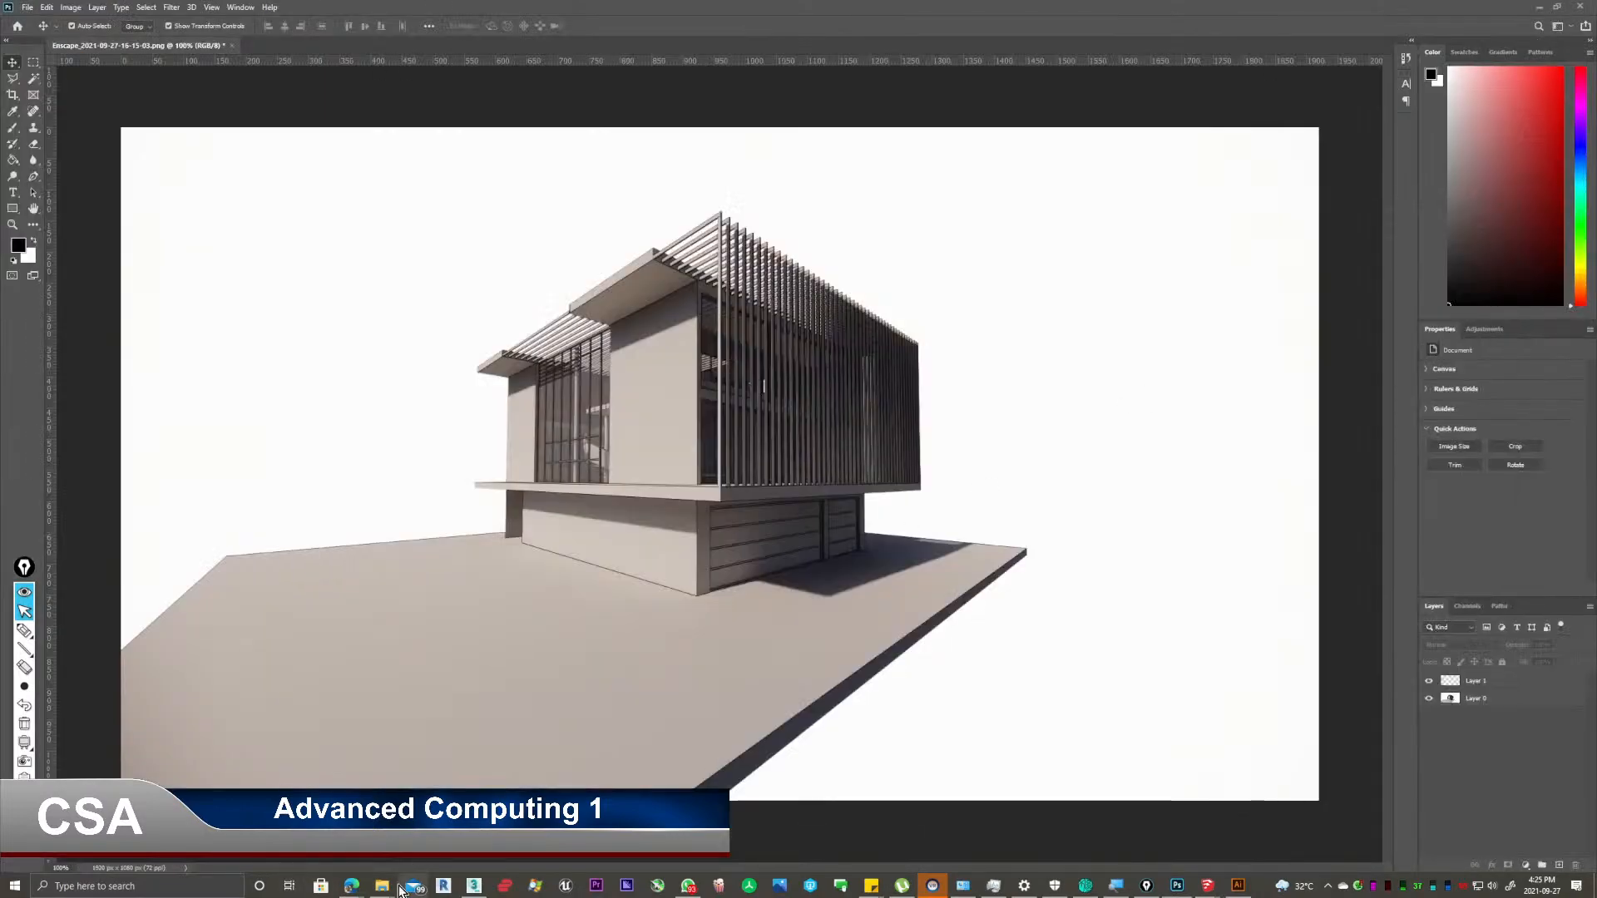
click(382, 885)
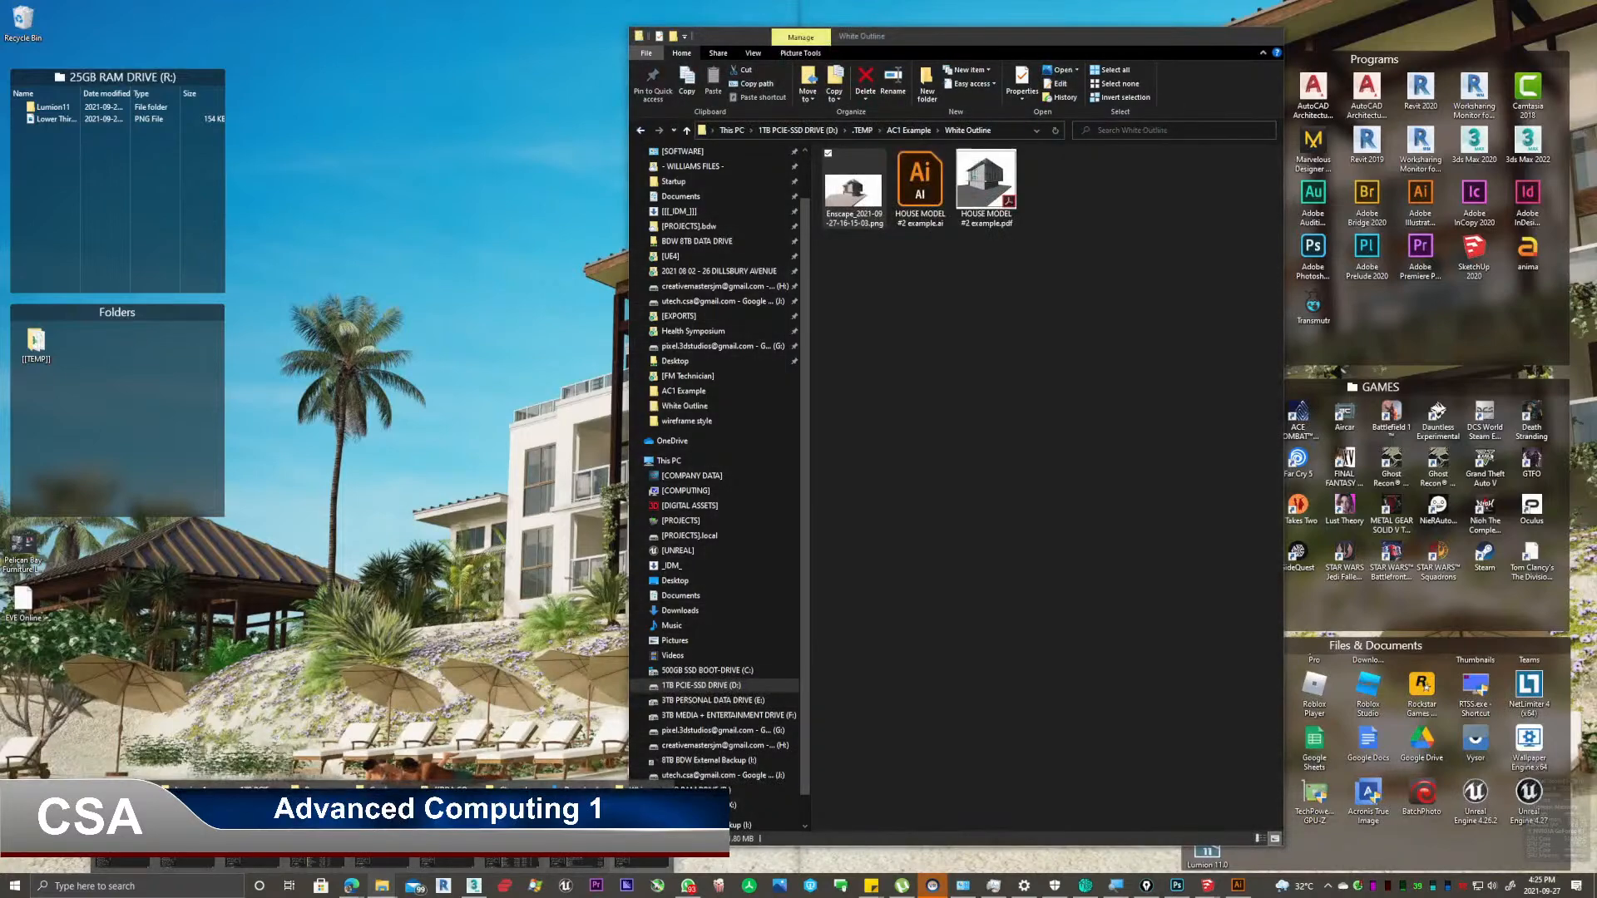
click(641, 828)
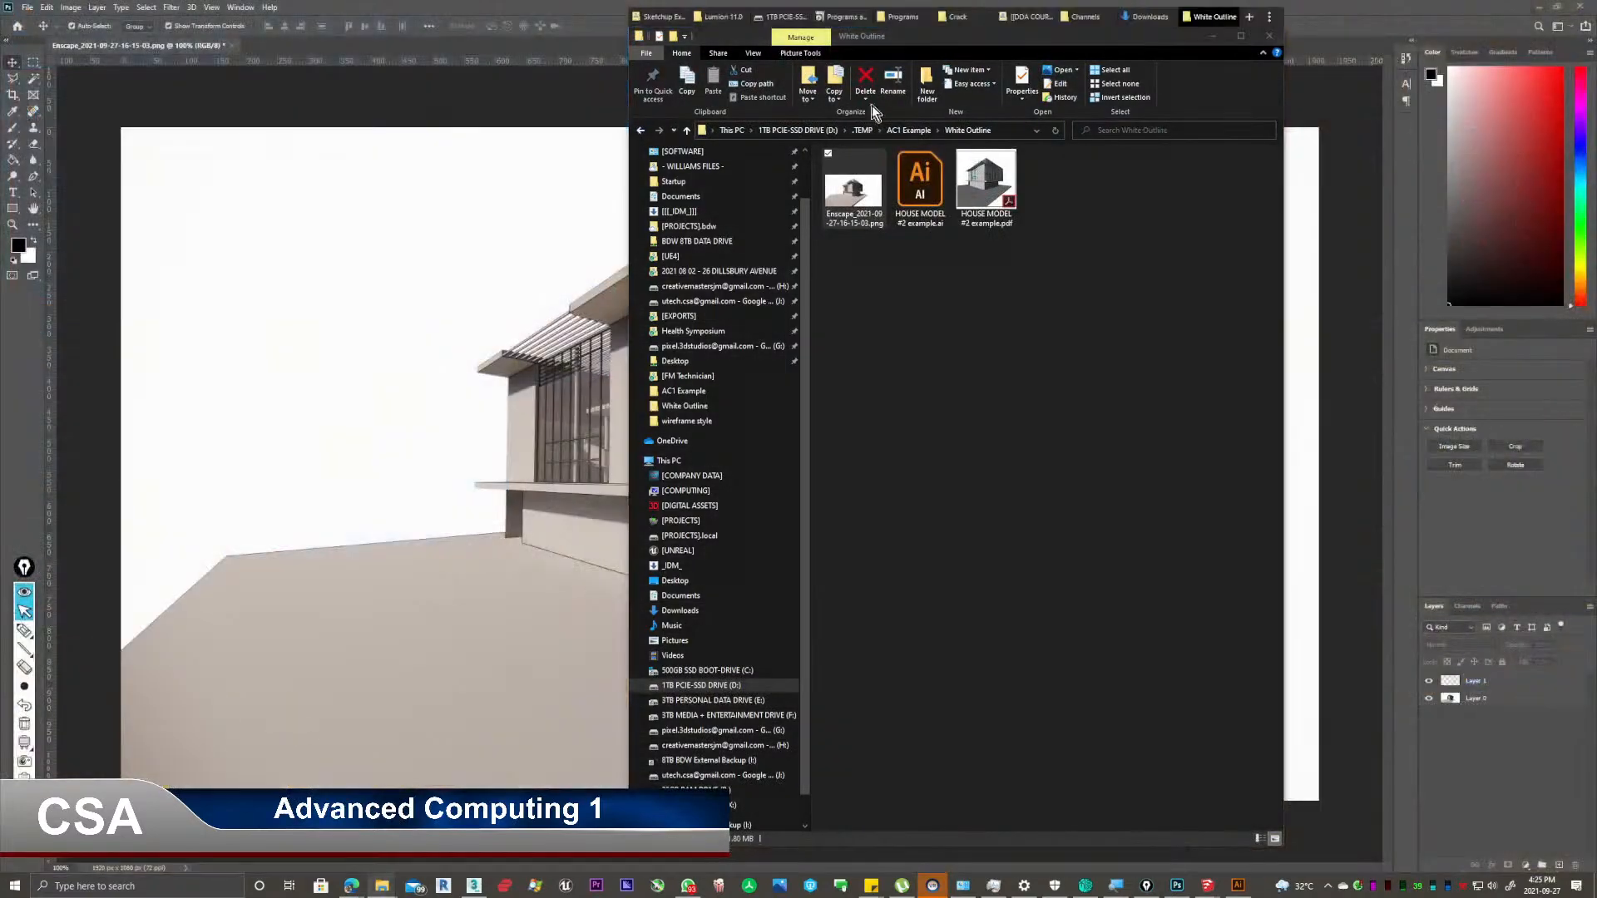
click(335, 298)
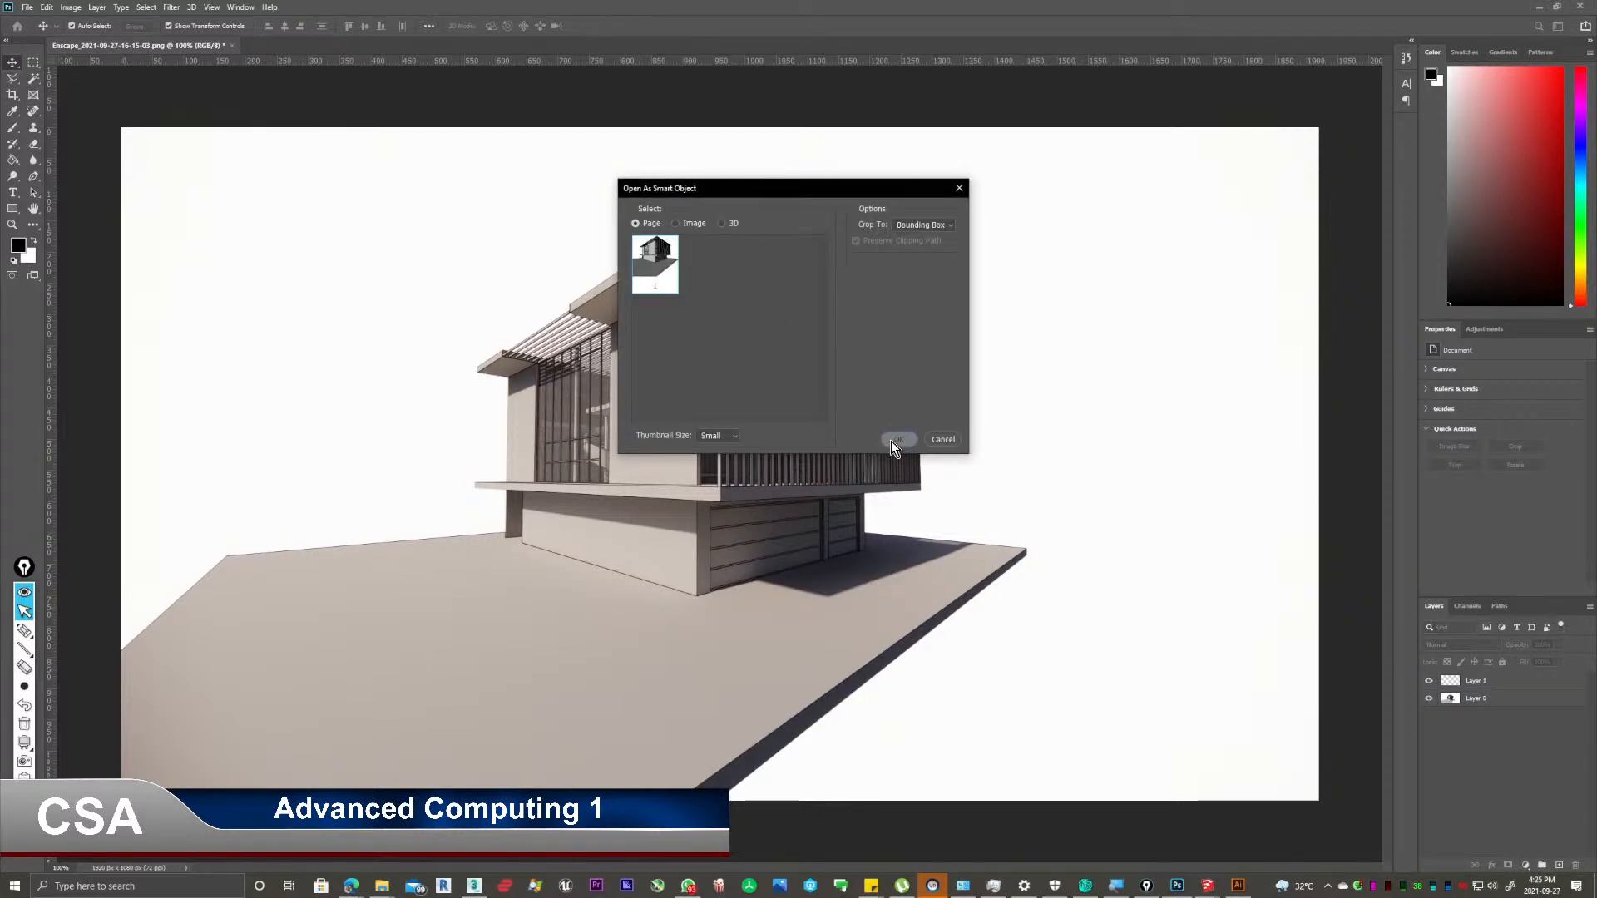
click(891, 441)
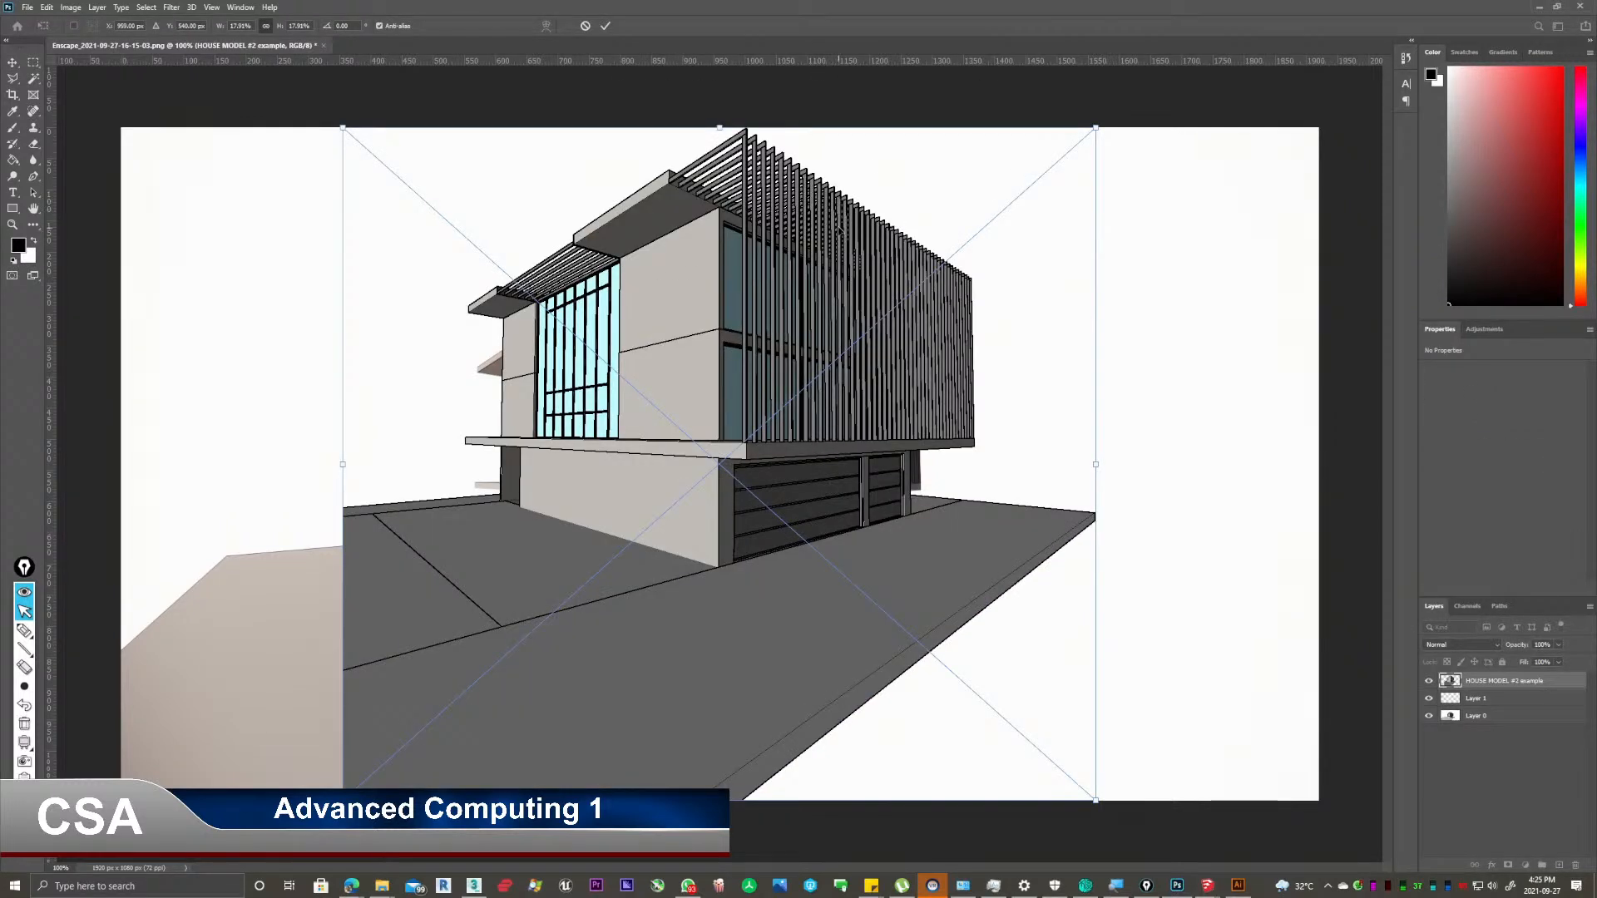
click(585, 26)
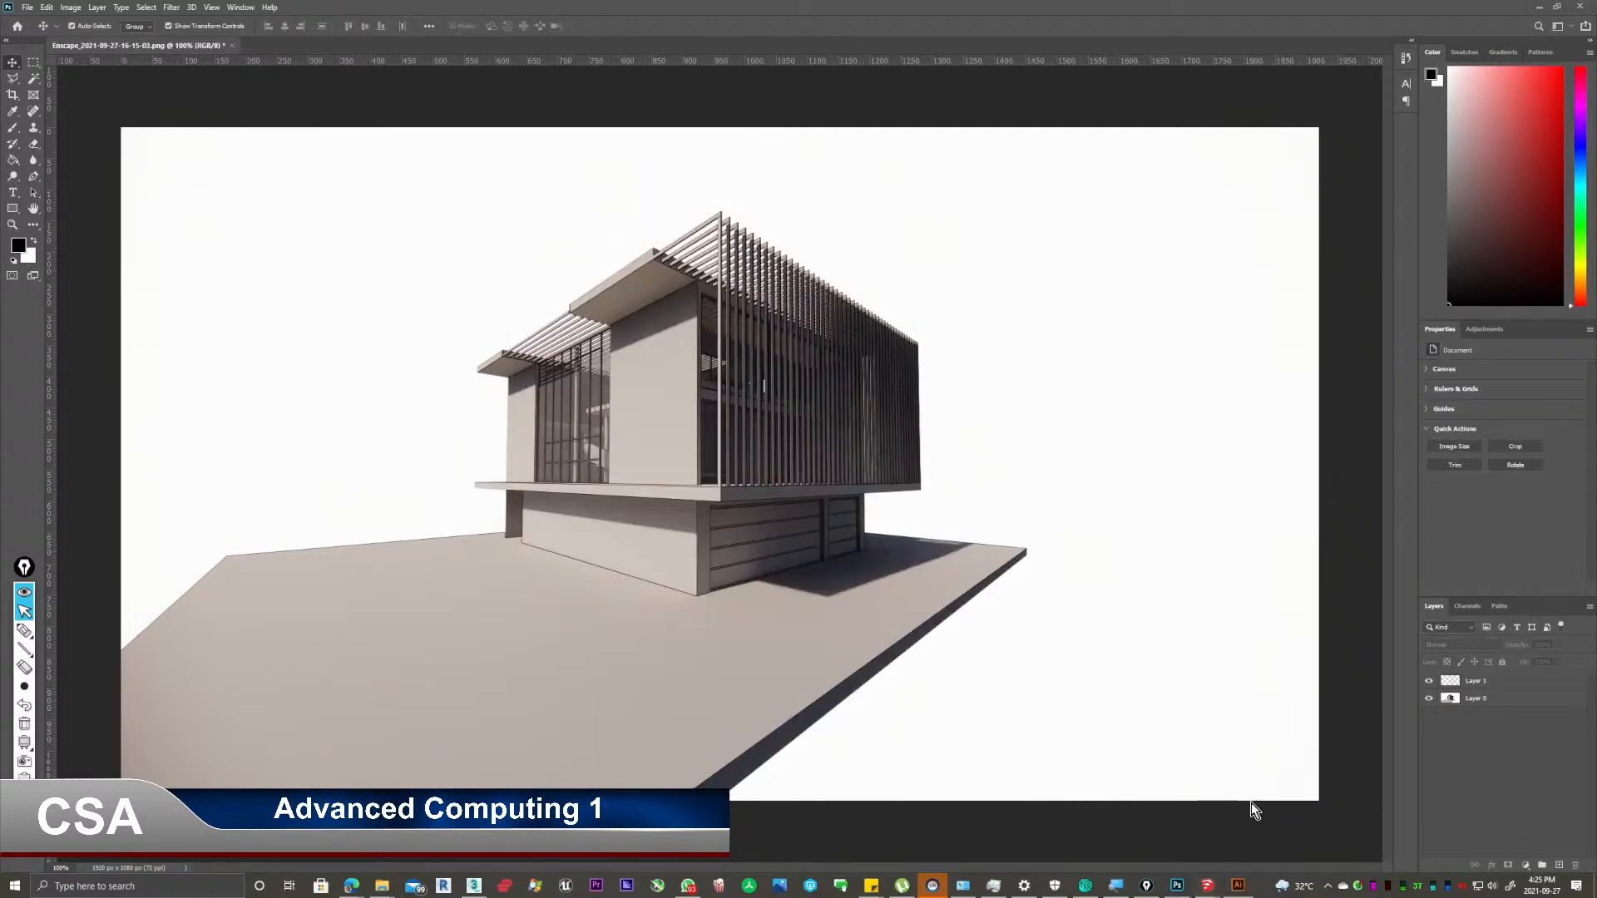
Switch to Illustrator and save the unfilled house outline drawing HOUSE MODEL #2 example.ai.
click(1238, 885)
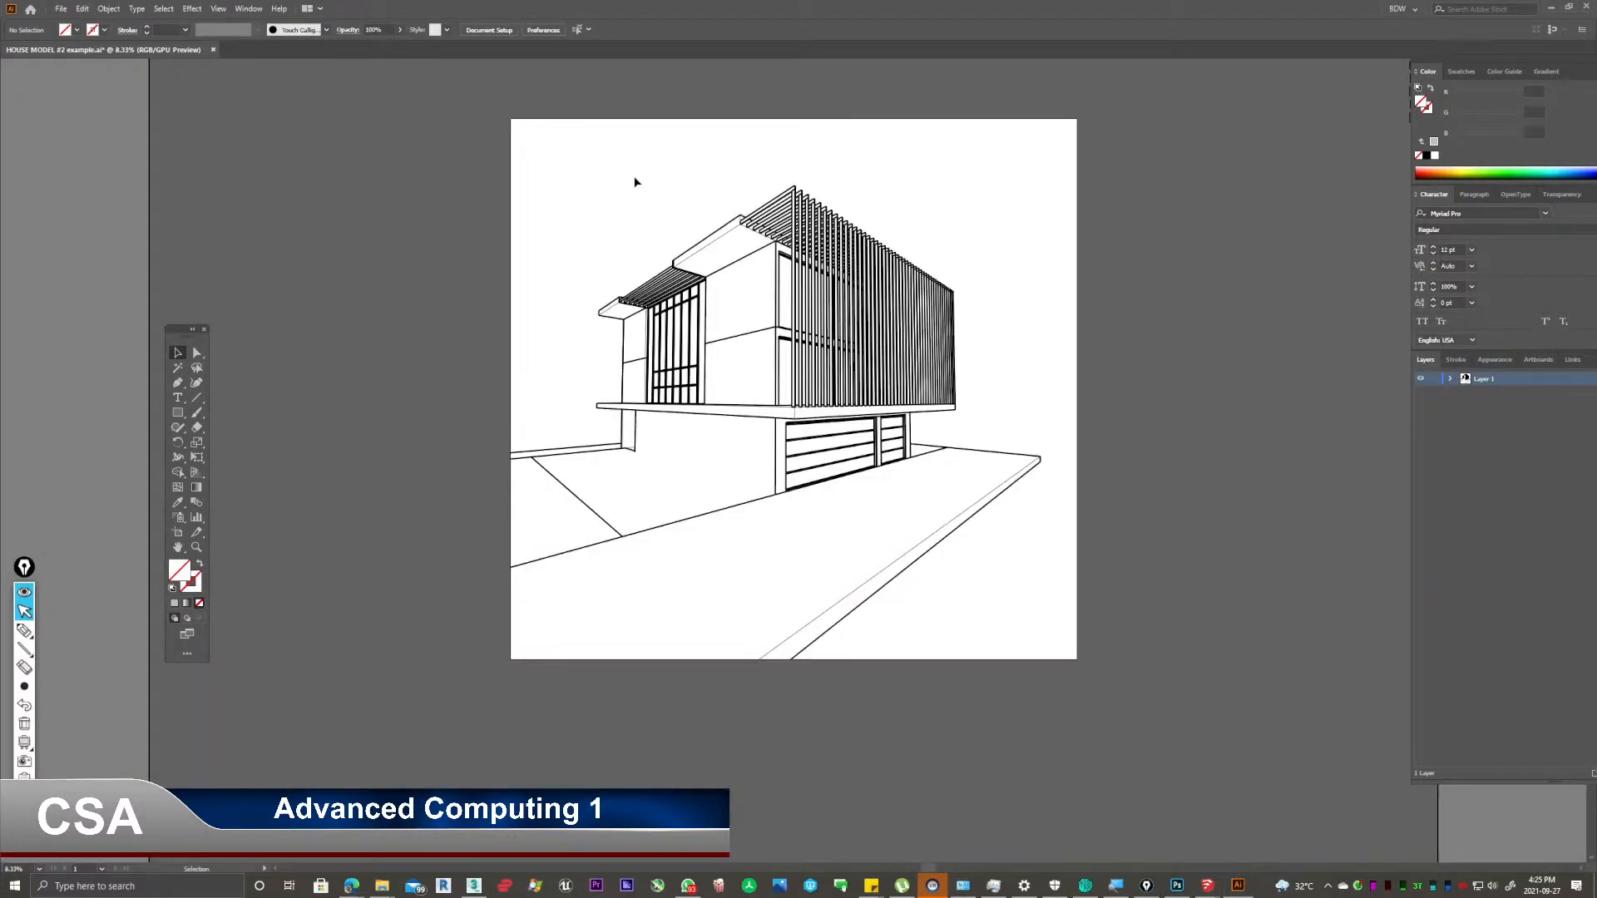
click(61, 9)
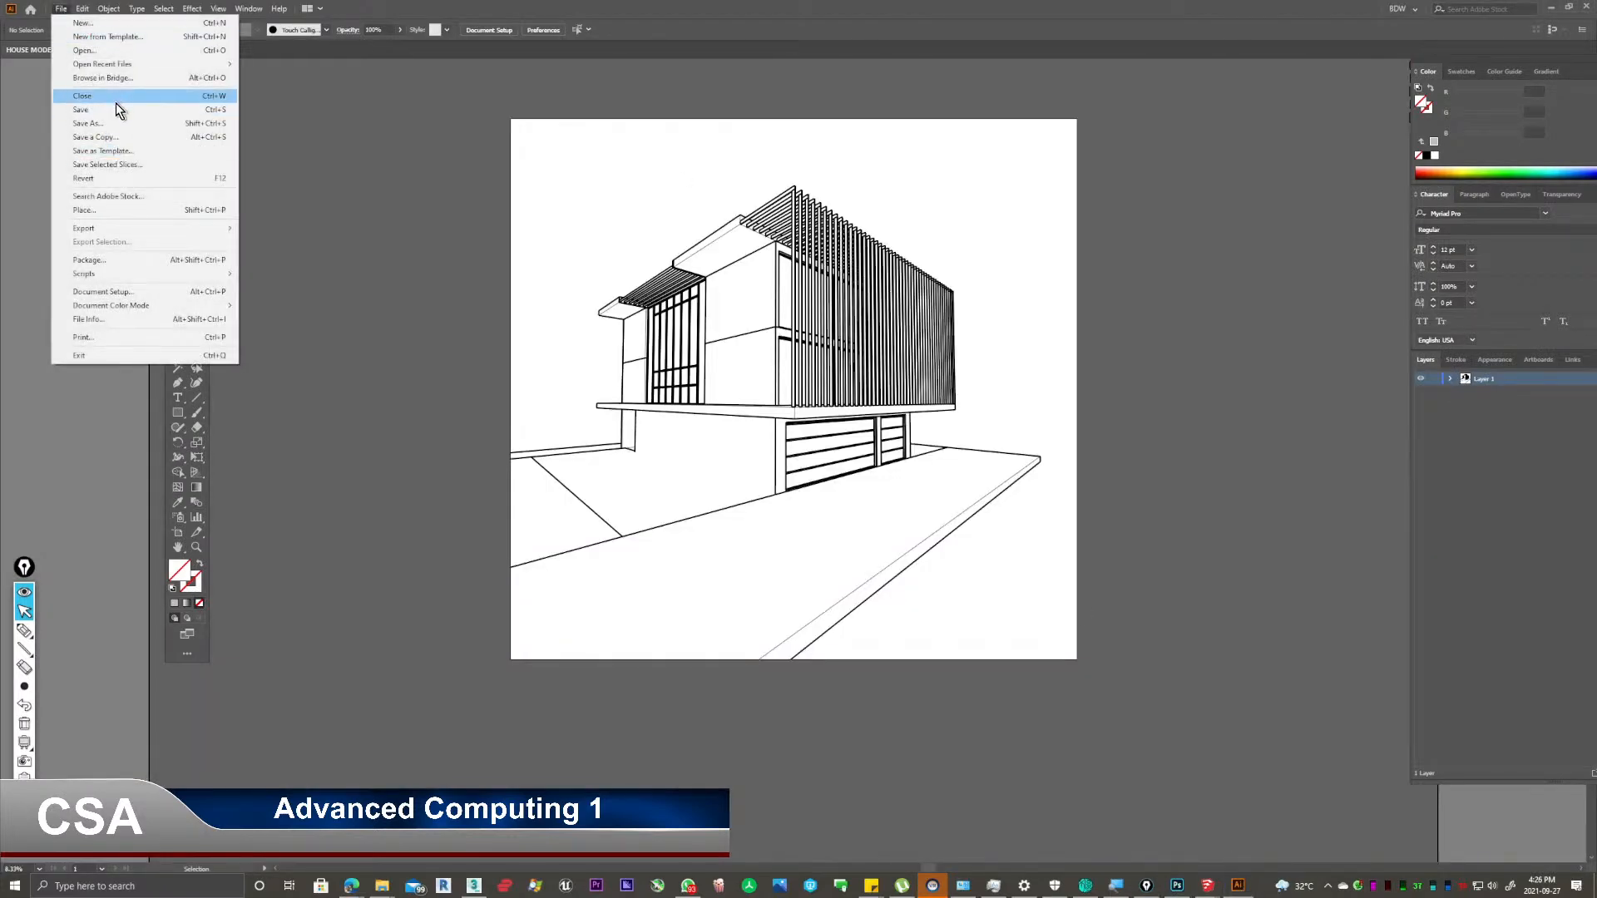
click(115, 111)
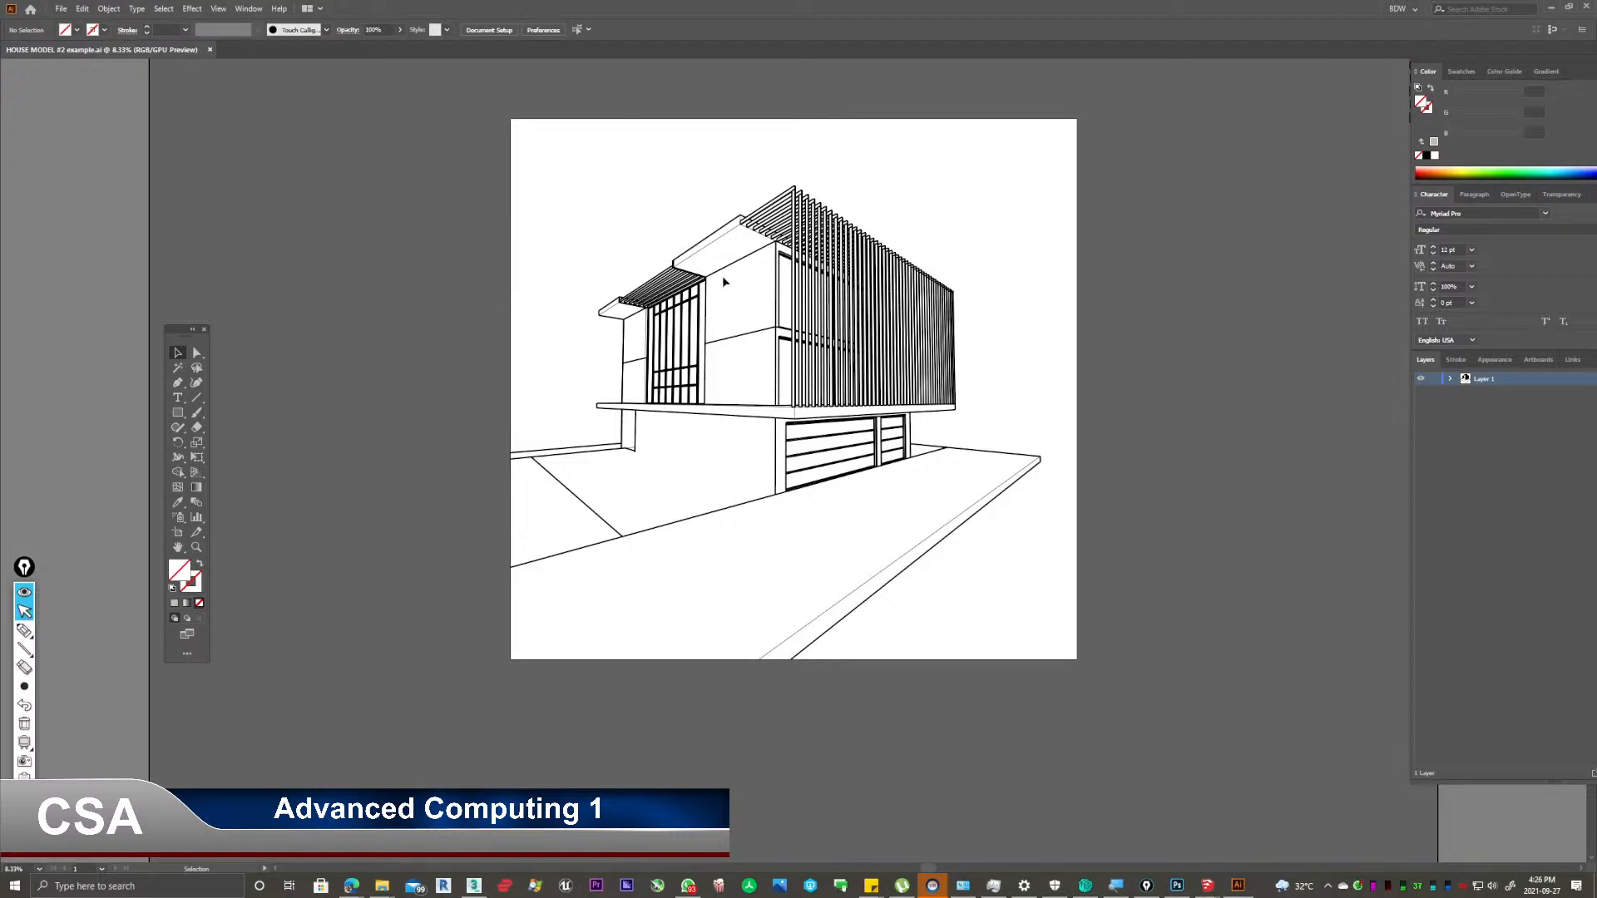
alt+scroll(686, 243, up, 3)
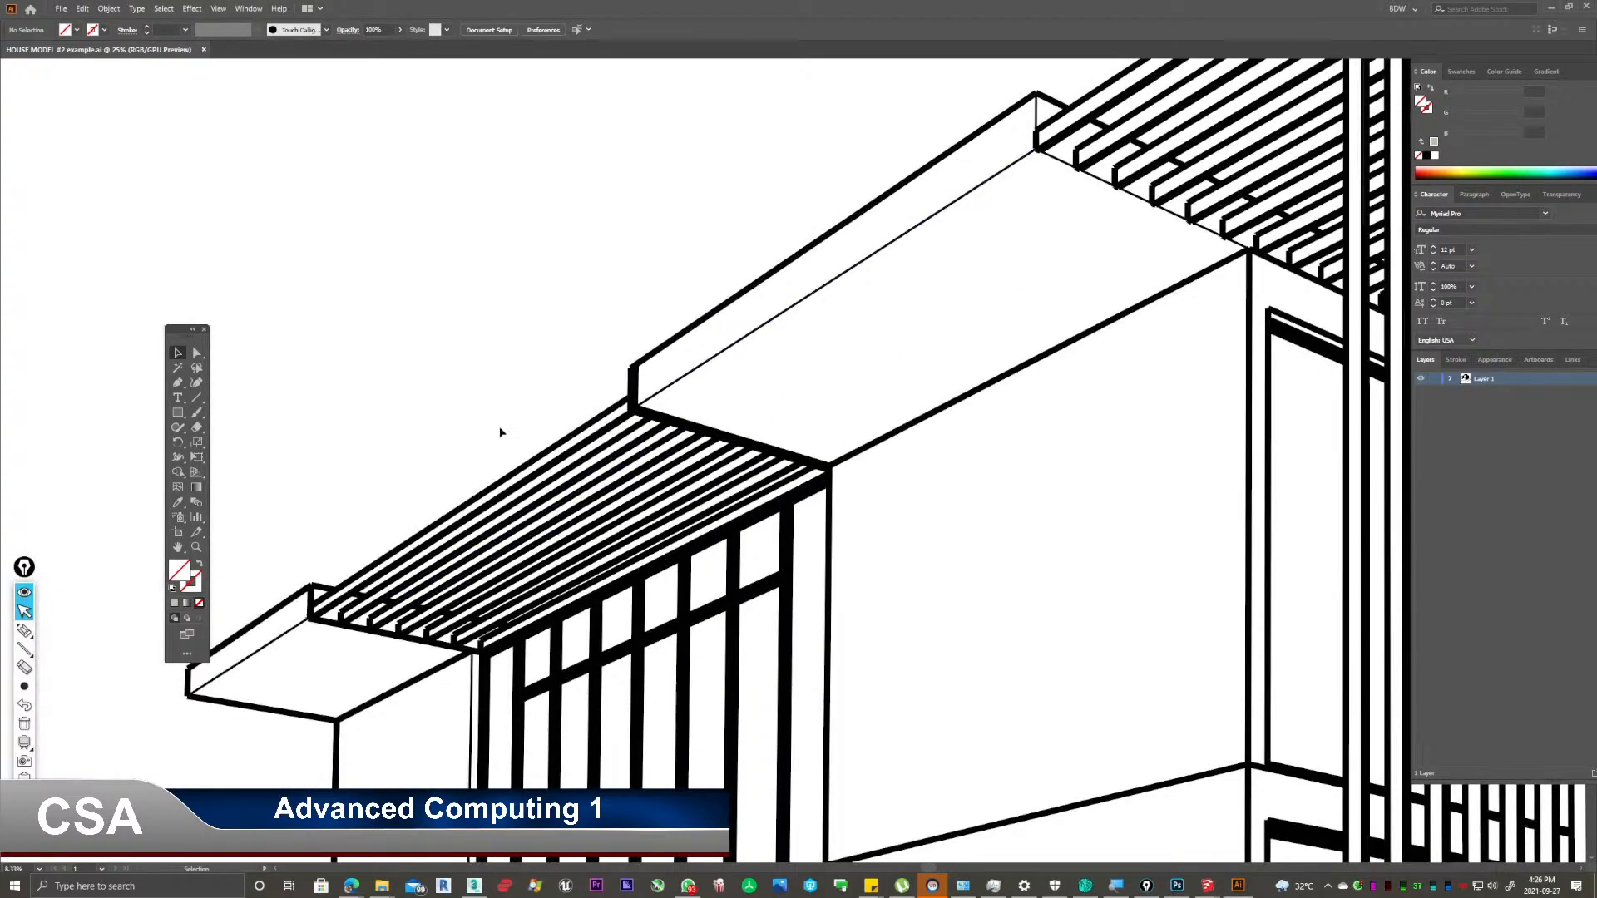
alt+scroll(502, 435, down, 3)
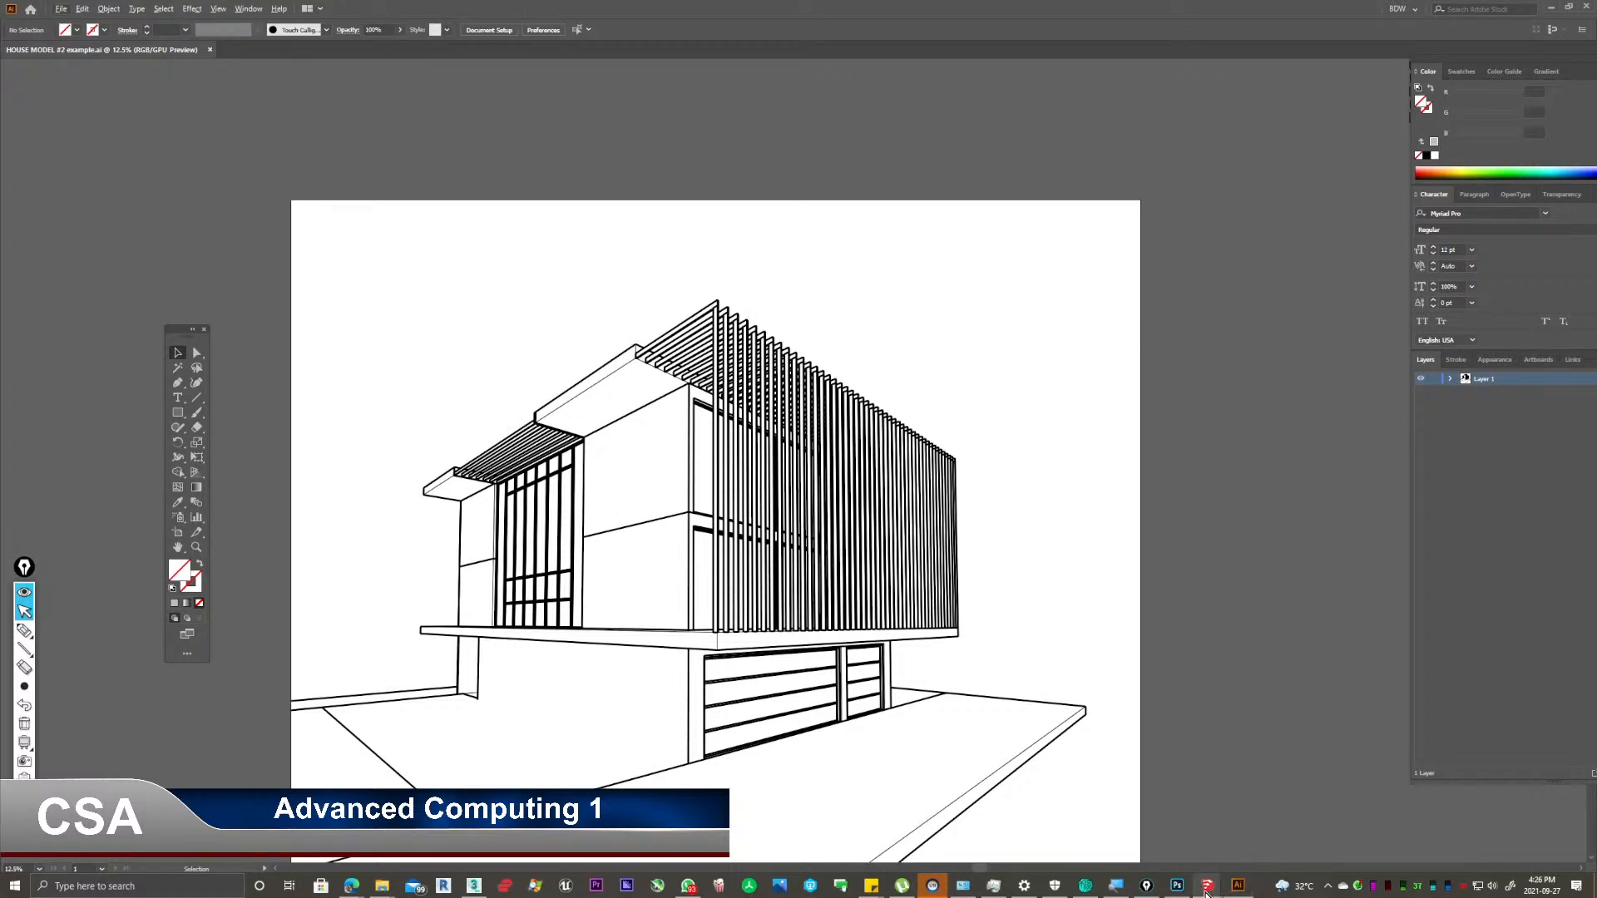
Switch to Photoshop and place HOUSE MODEL #2 example.ai above the render as a smart object cropped to its bounding box.
click(1176, 888)
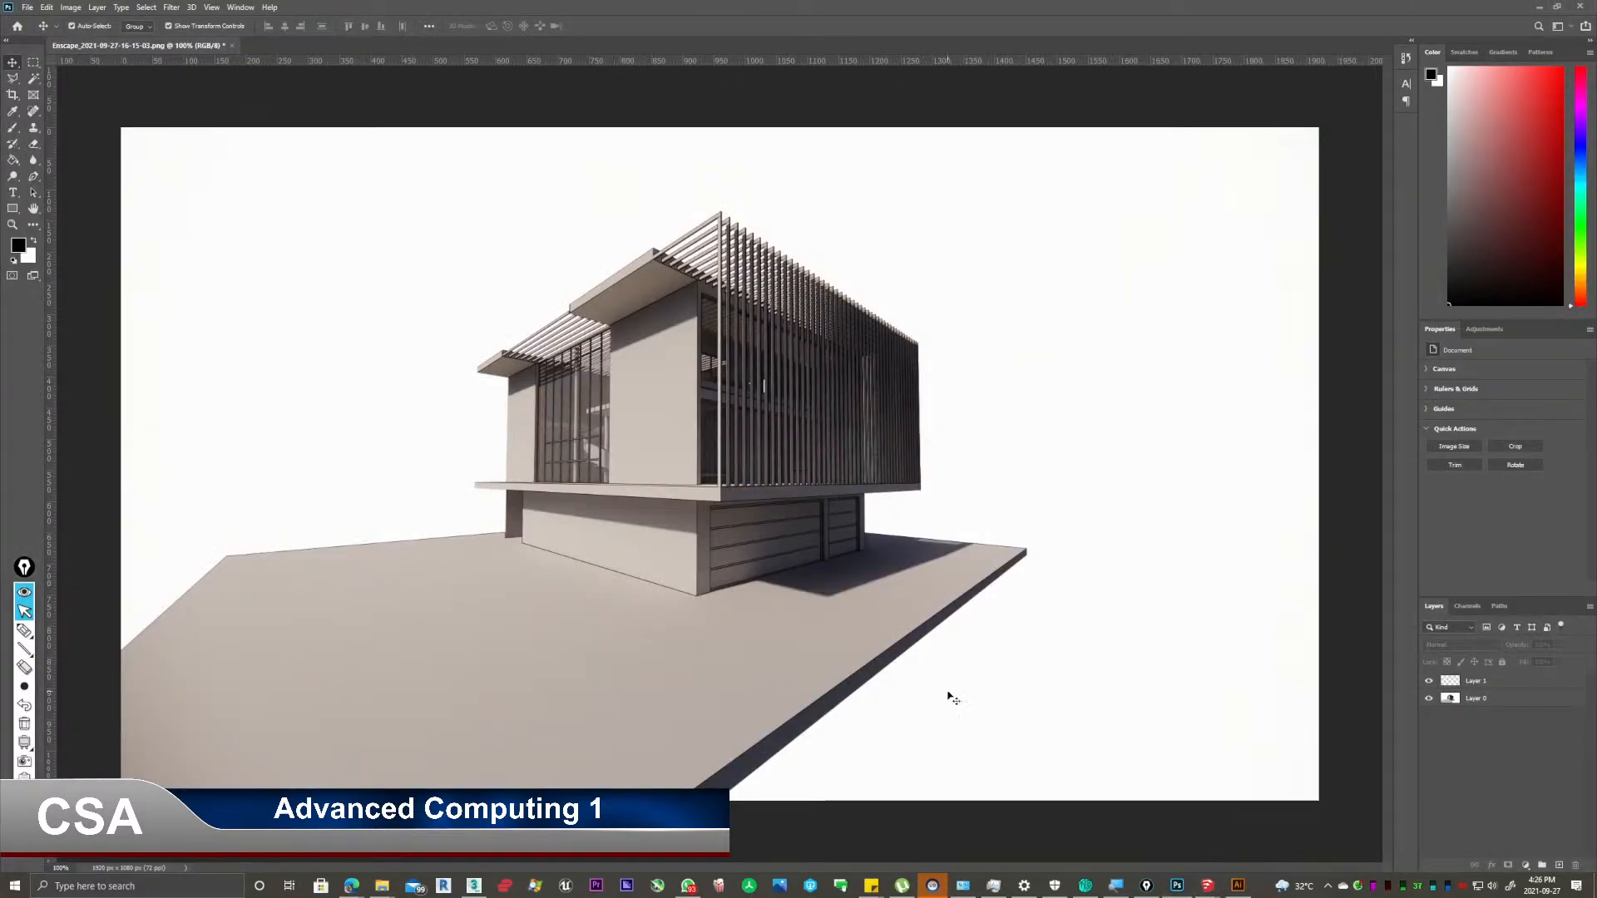
click(1238, 886)
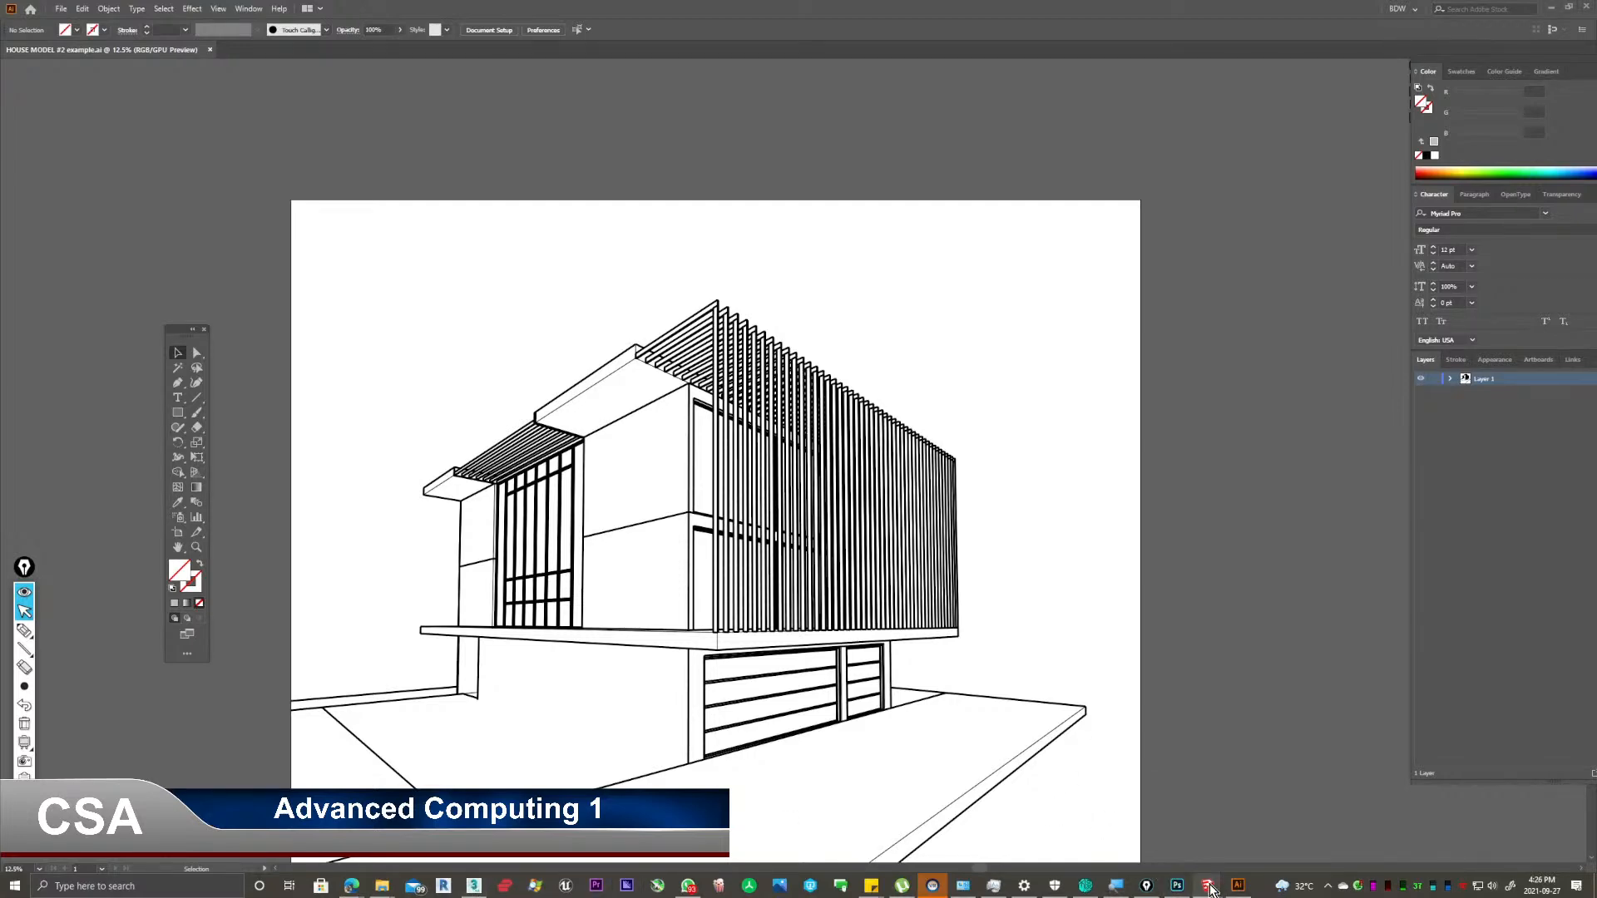
click(1176, 886)
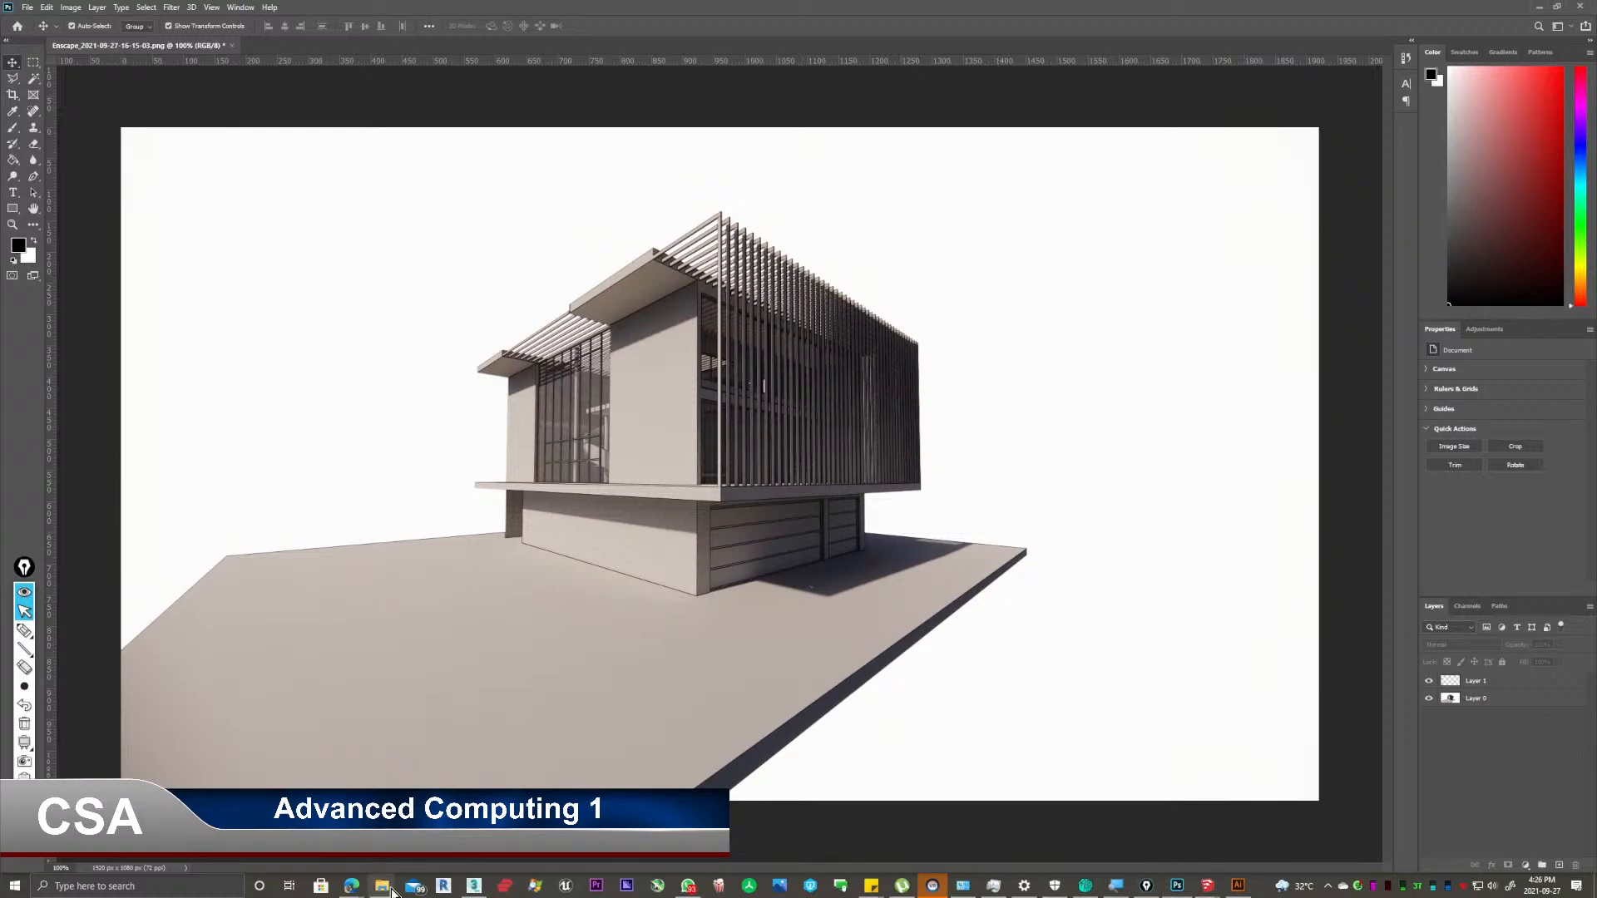
click(388, 893)
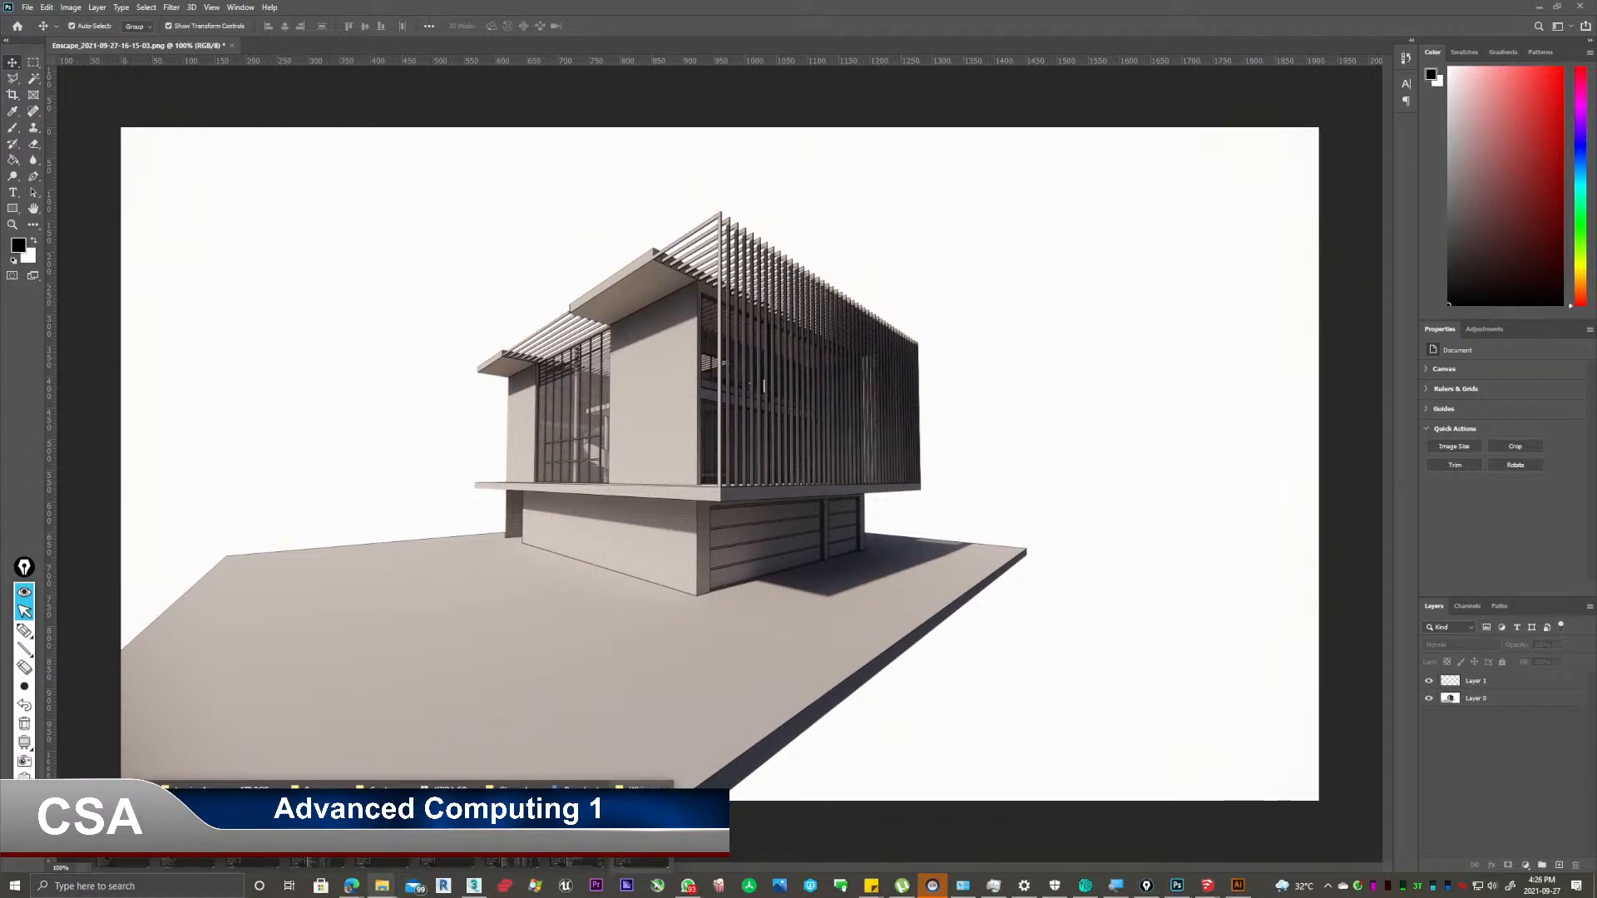
mouse_move(580, 828)
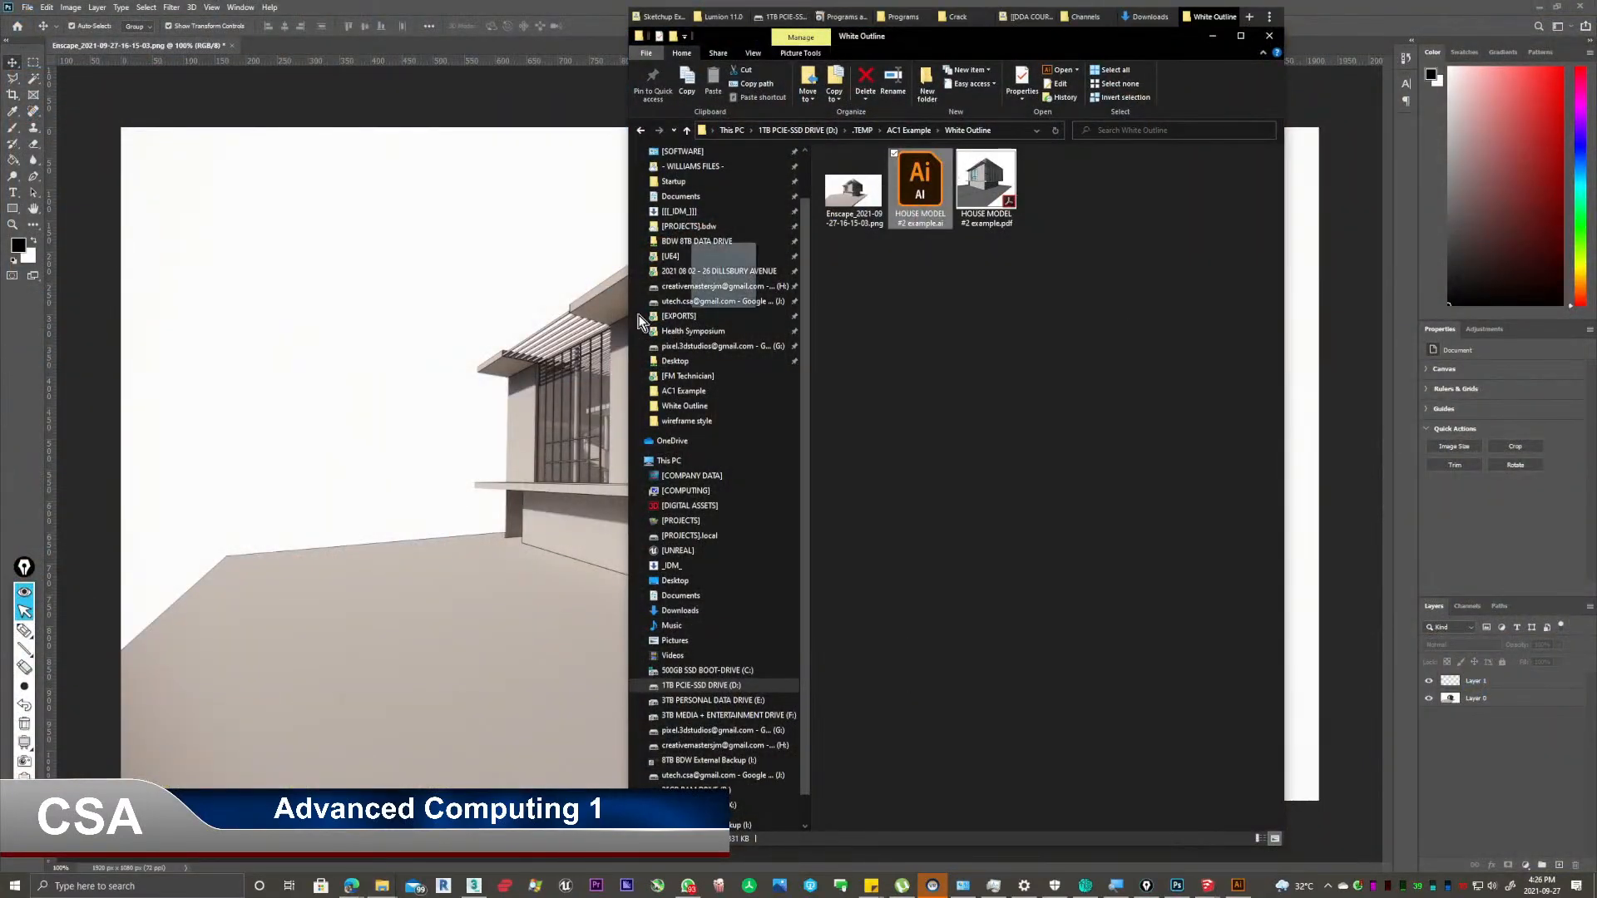
click(424, 354)
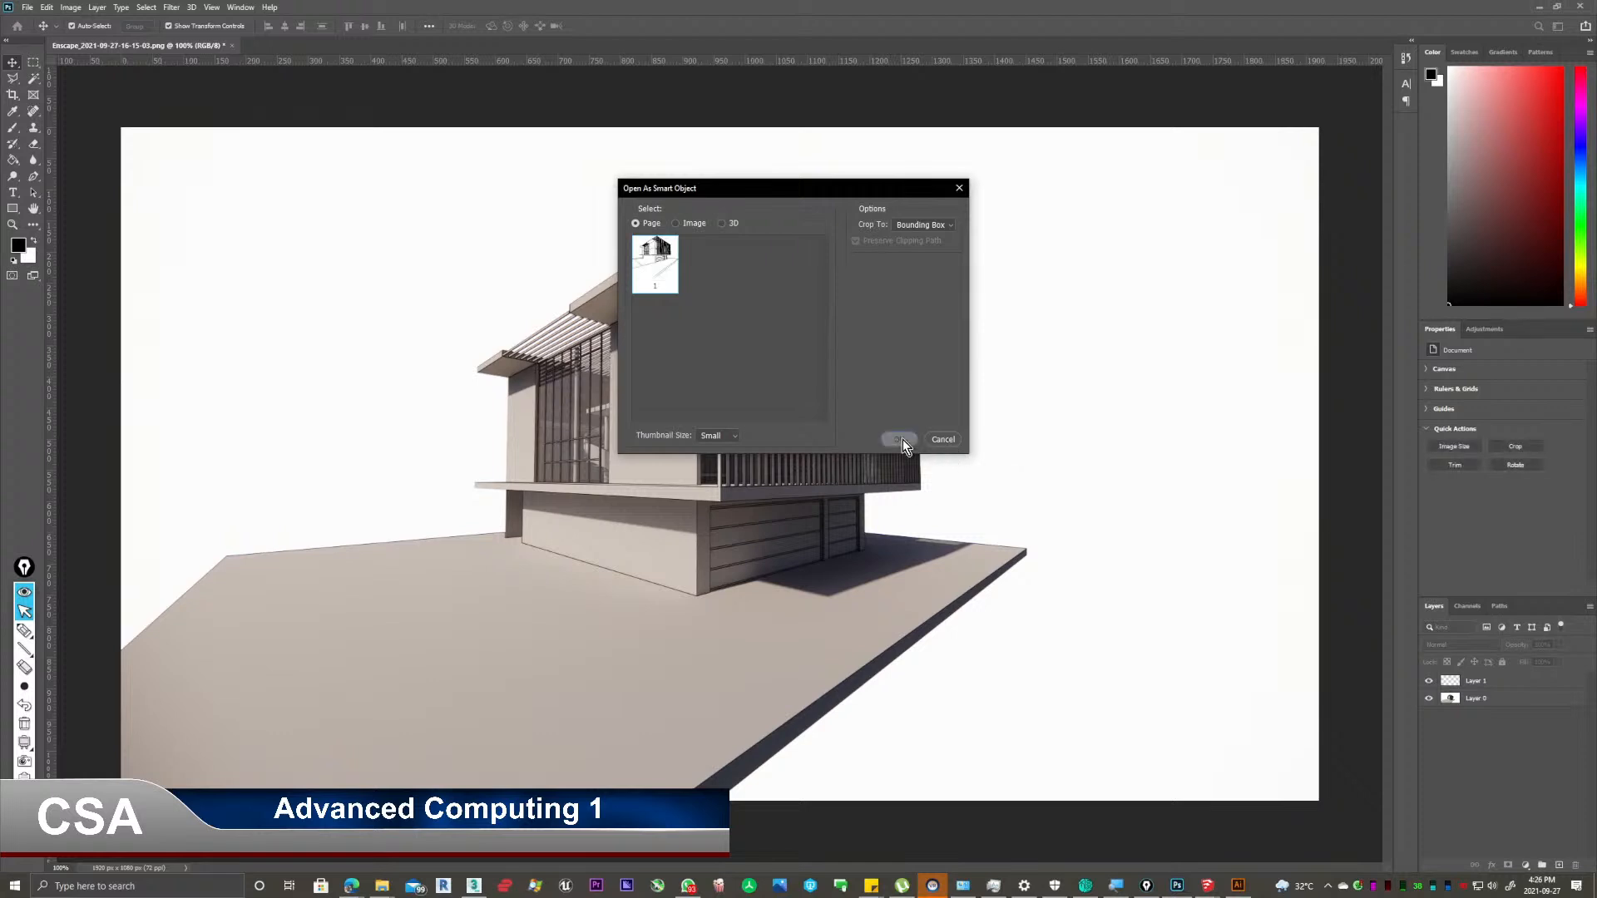
click(902, 439)
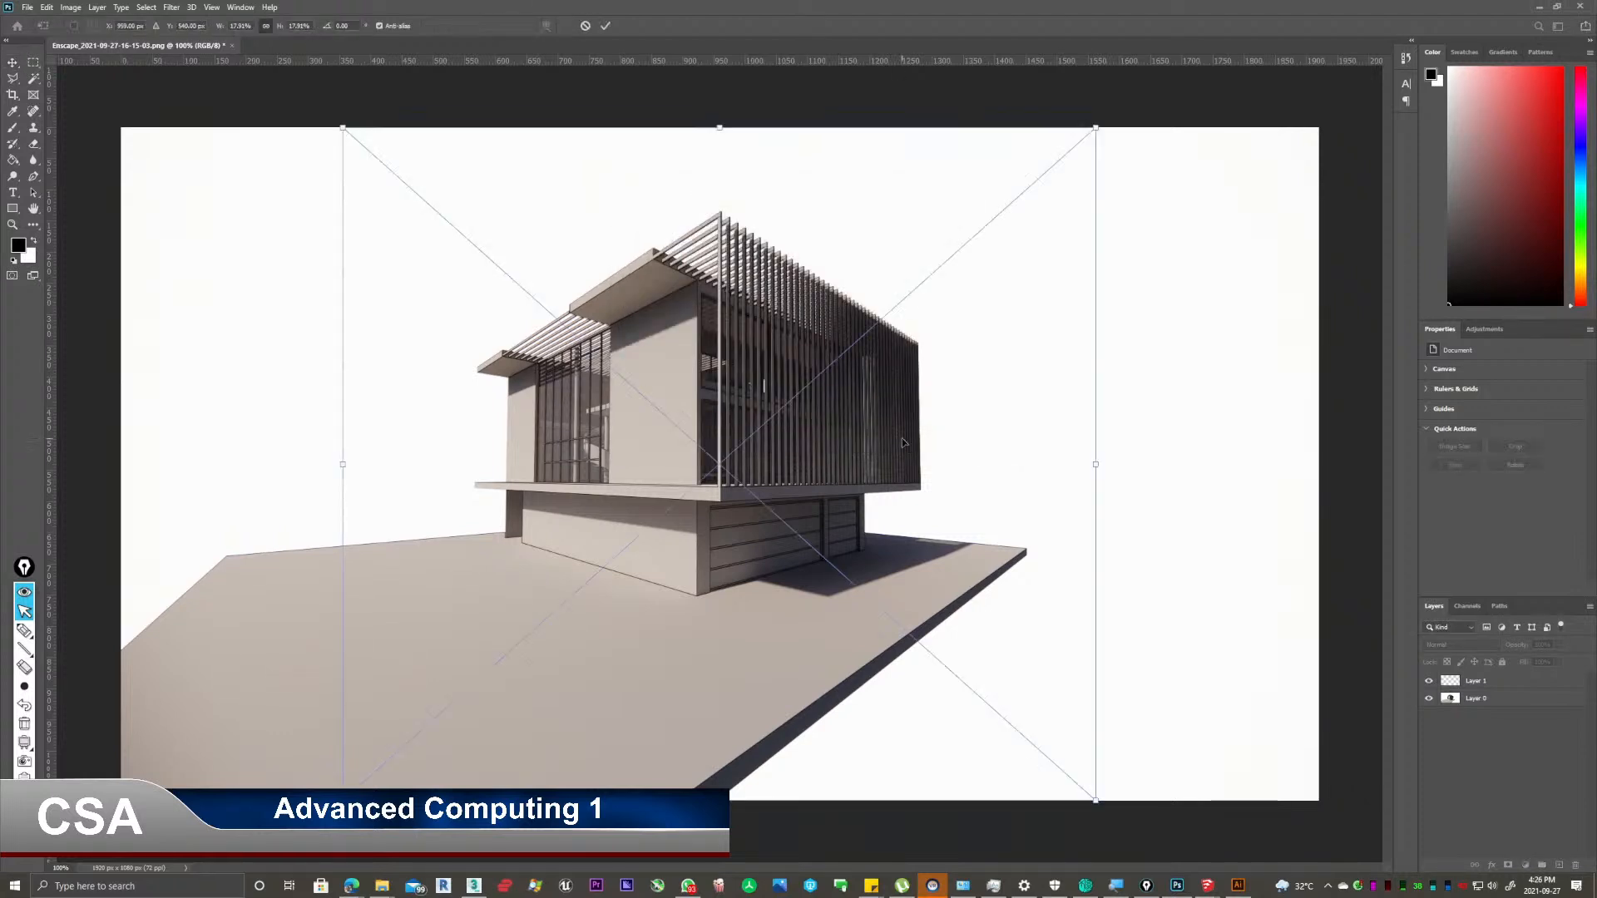
click(12, 62)
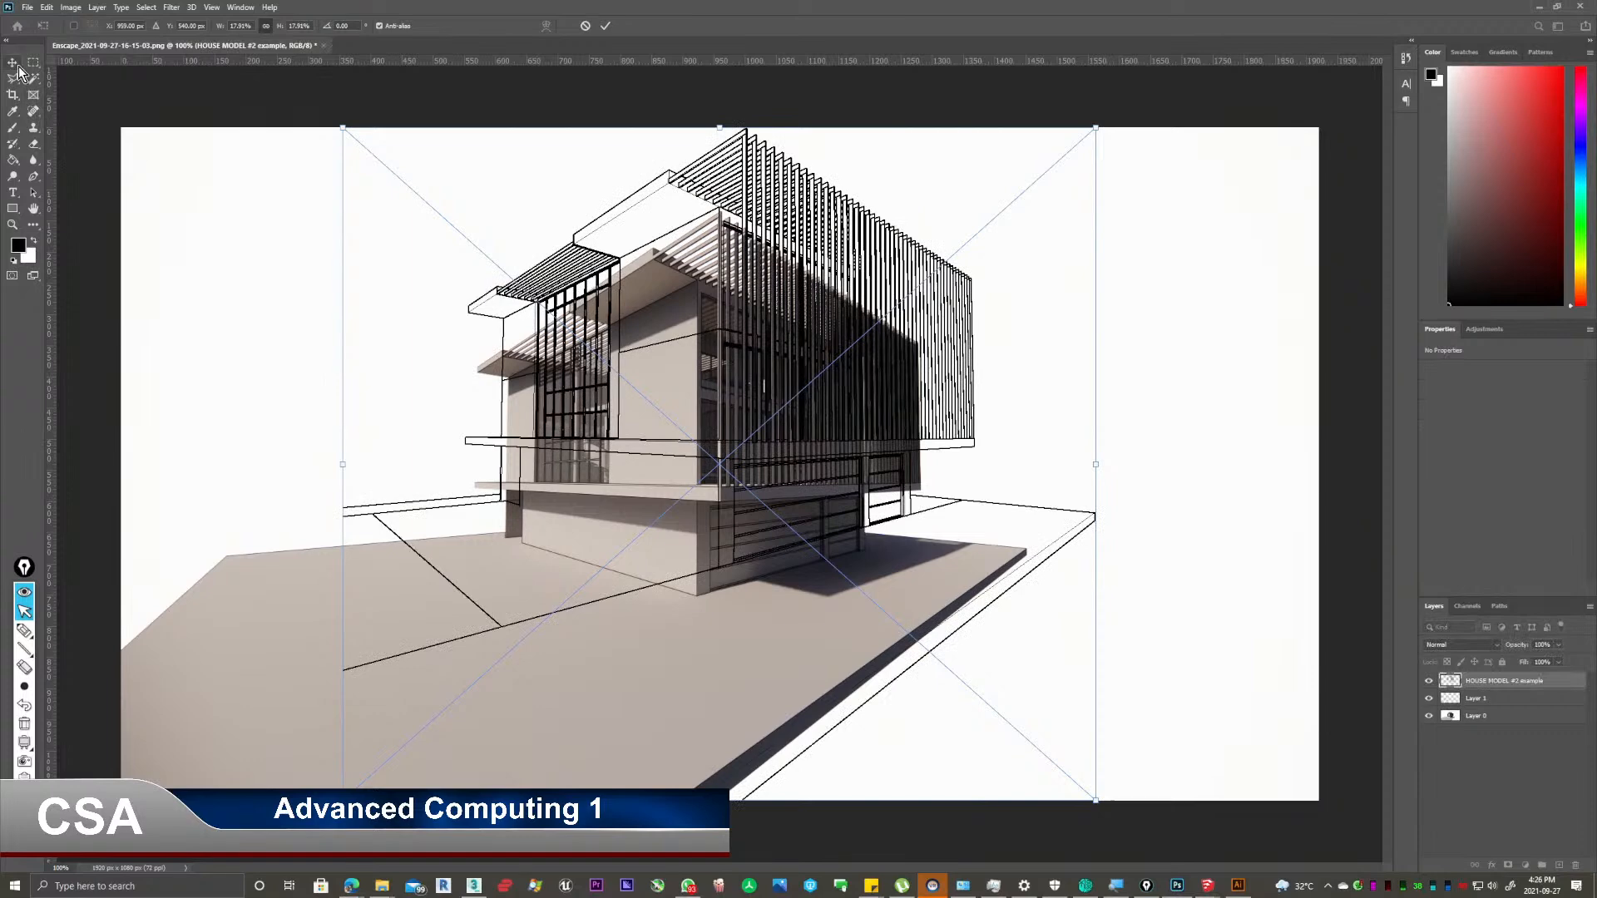
Move and scale the placed linework to about 1055 × 960 px so its outlines align with the rendered house.
mouse_move(757, 343)
mouse_down()
mouse_move(720, 335)
mouse_move(684, 373)
mouse_move(737, 416)
mouse_move(756, 387)
mouse_move(733, 446)
mouse_up()
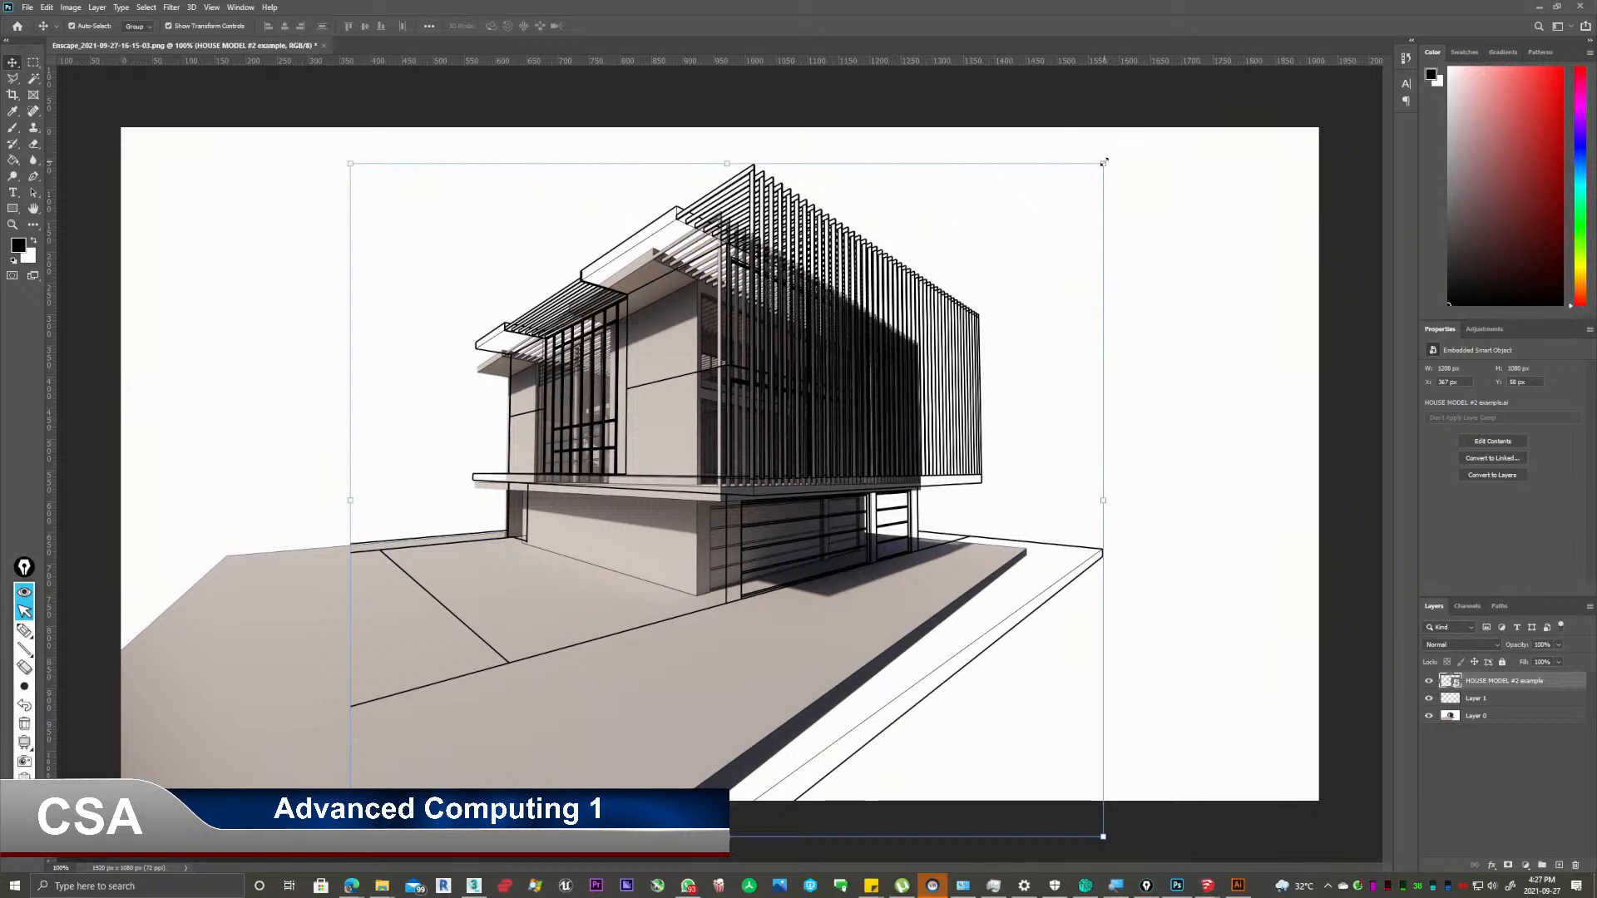
key(ctrl+t)
drag(1102, 164, 1004, 228)
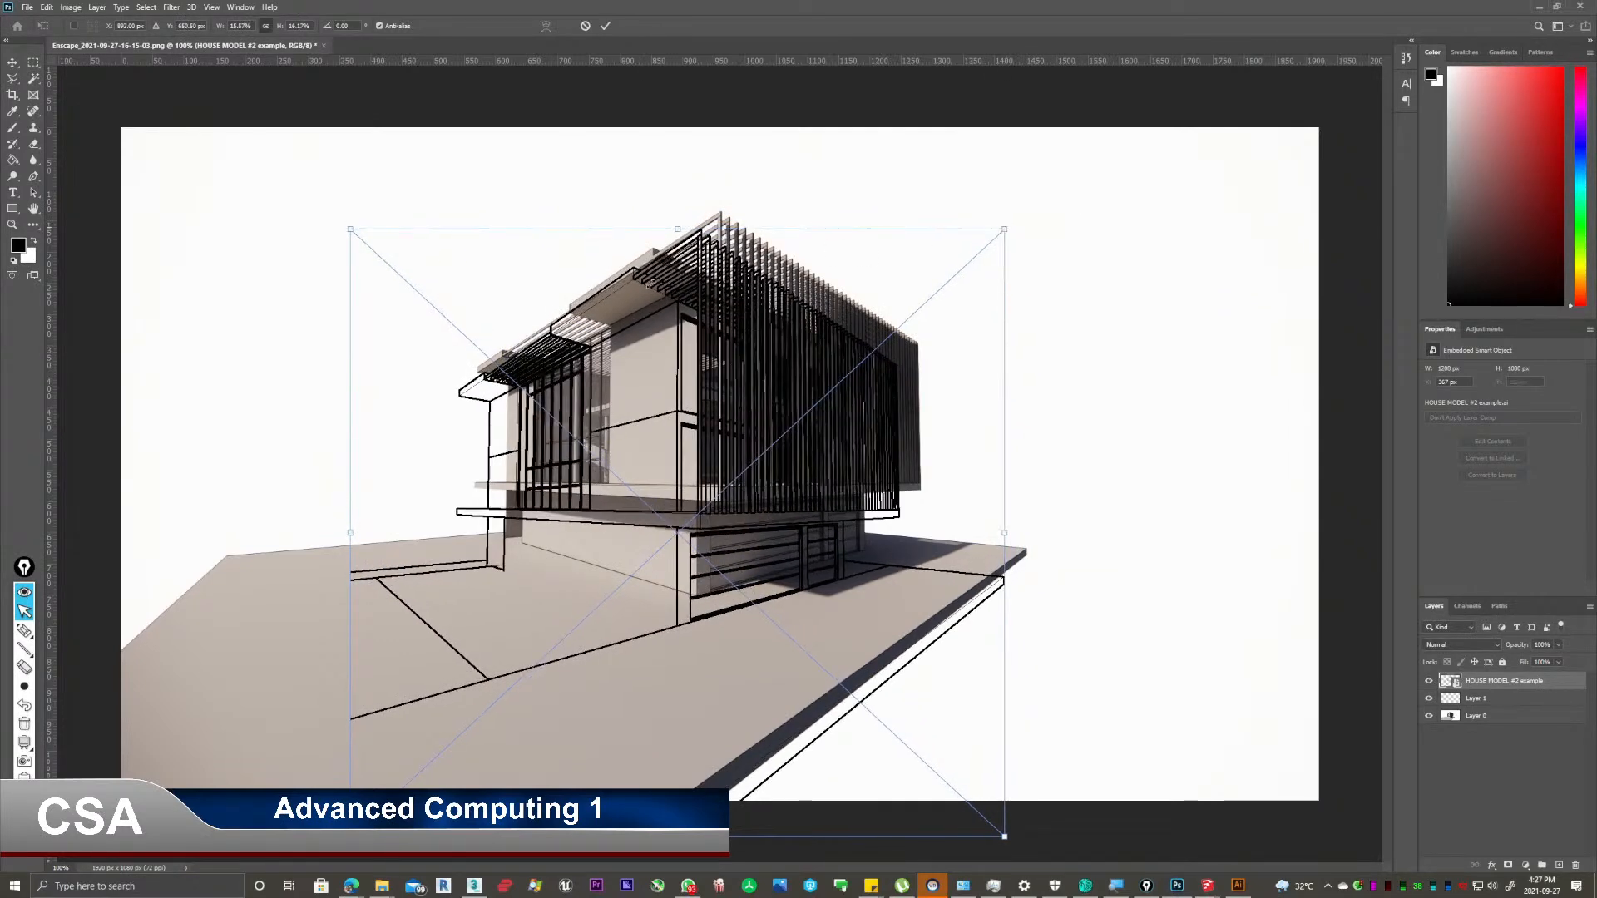
drag(680, 291, 701, 273)
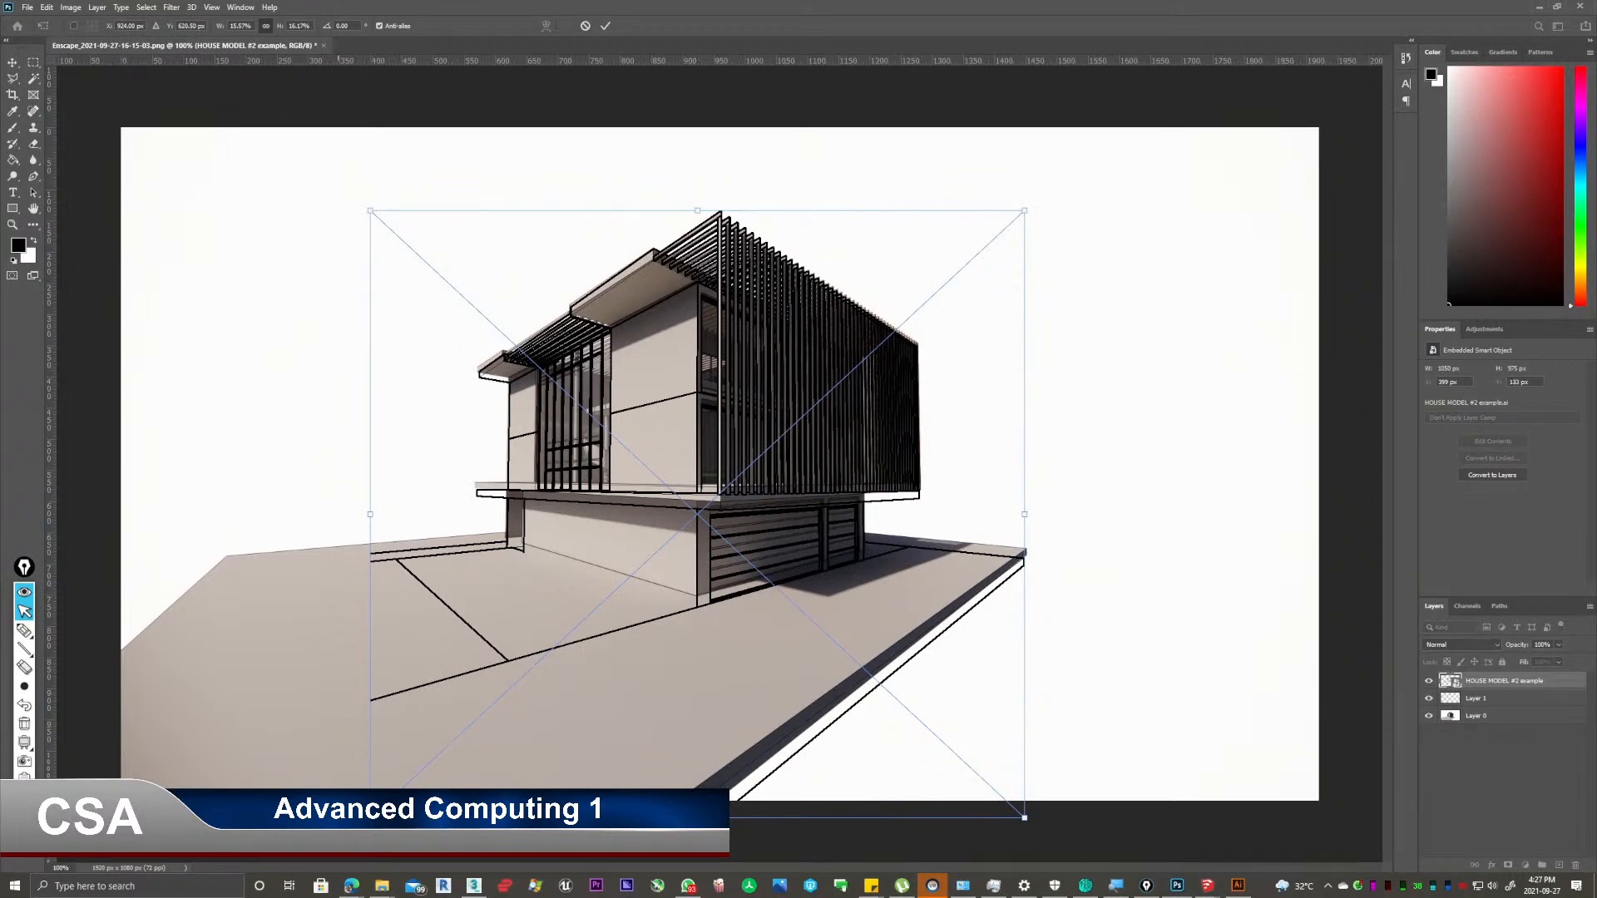
mouse_move(369, 817)
mouse_down()
mouse_move(388, 800)
mouse_move(366, 807)
mouse_up()
drag(771, 617, 772, 613)
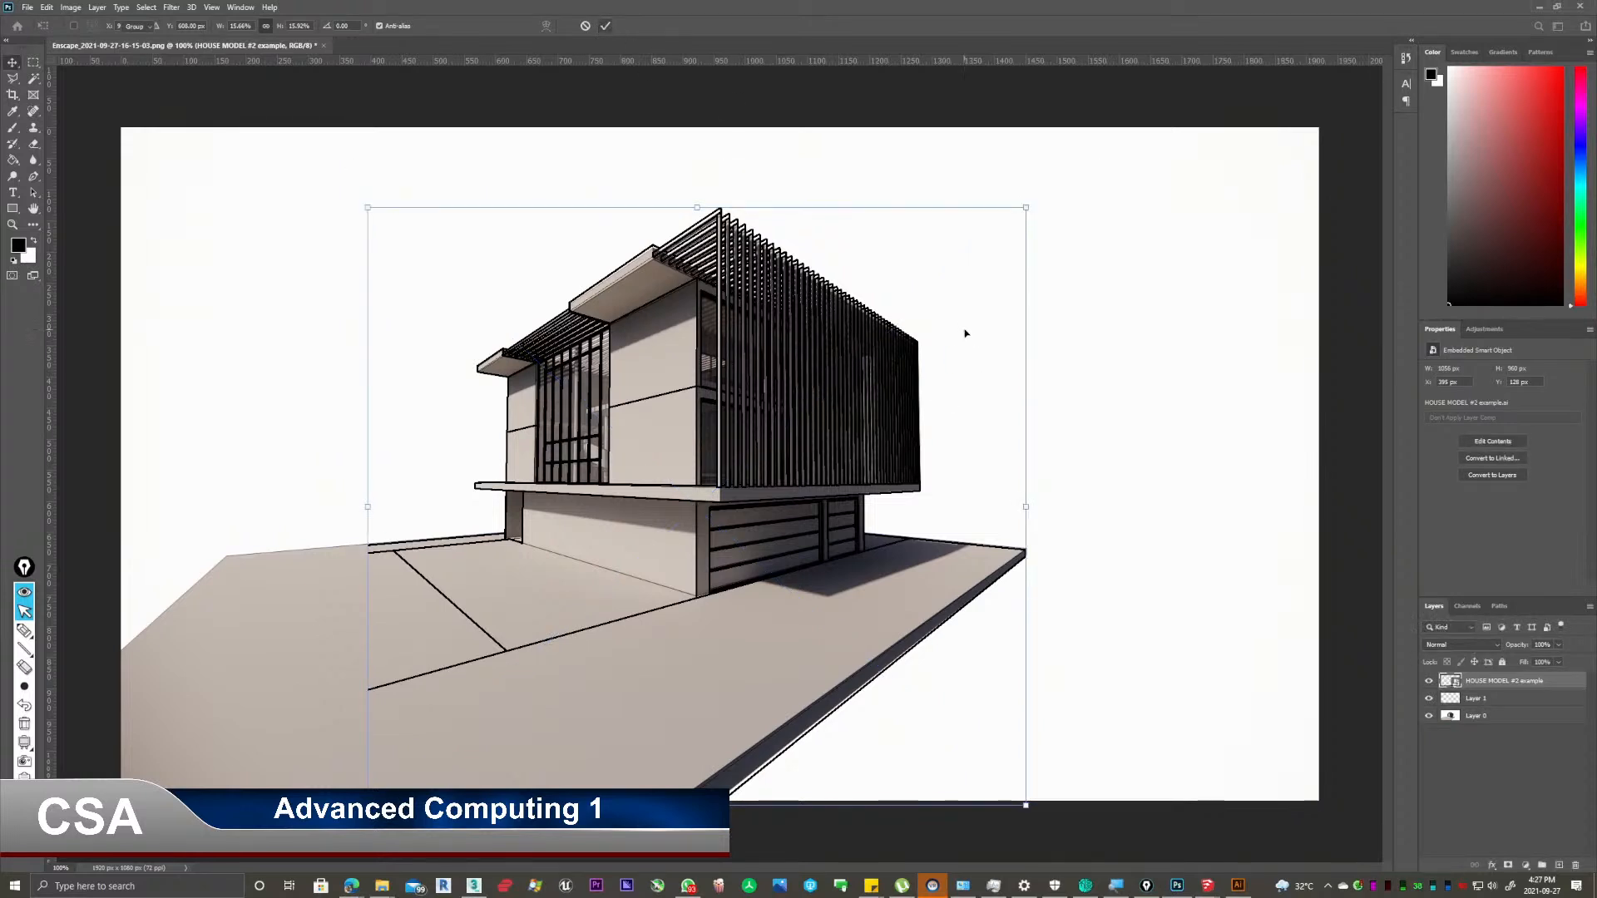
key(Return)
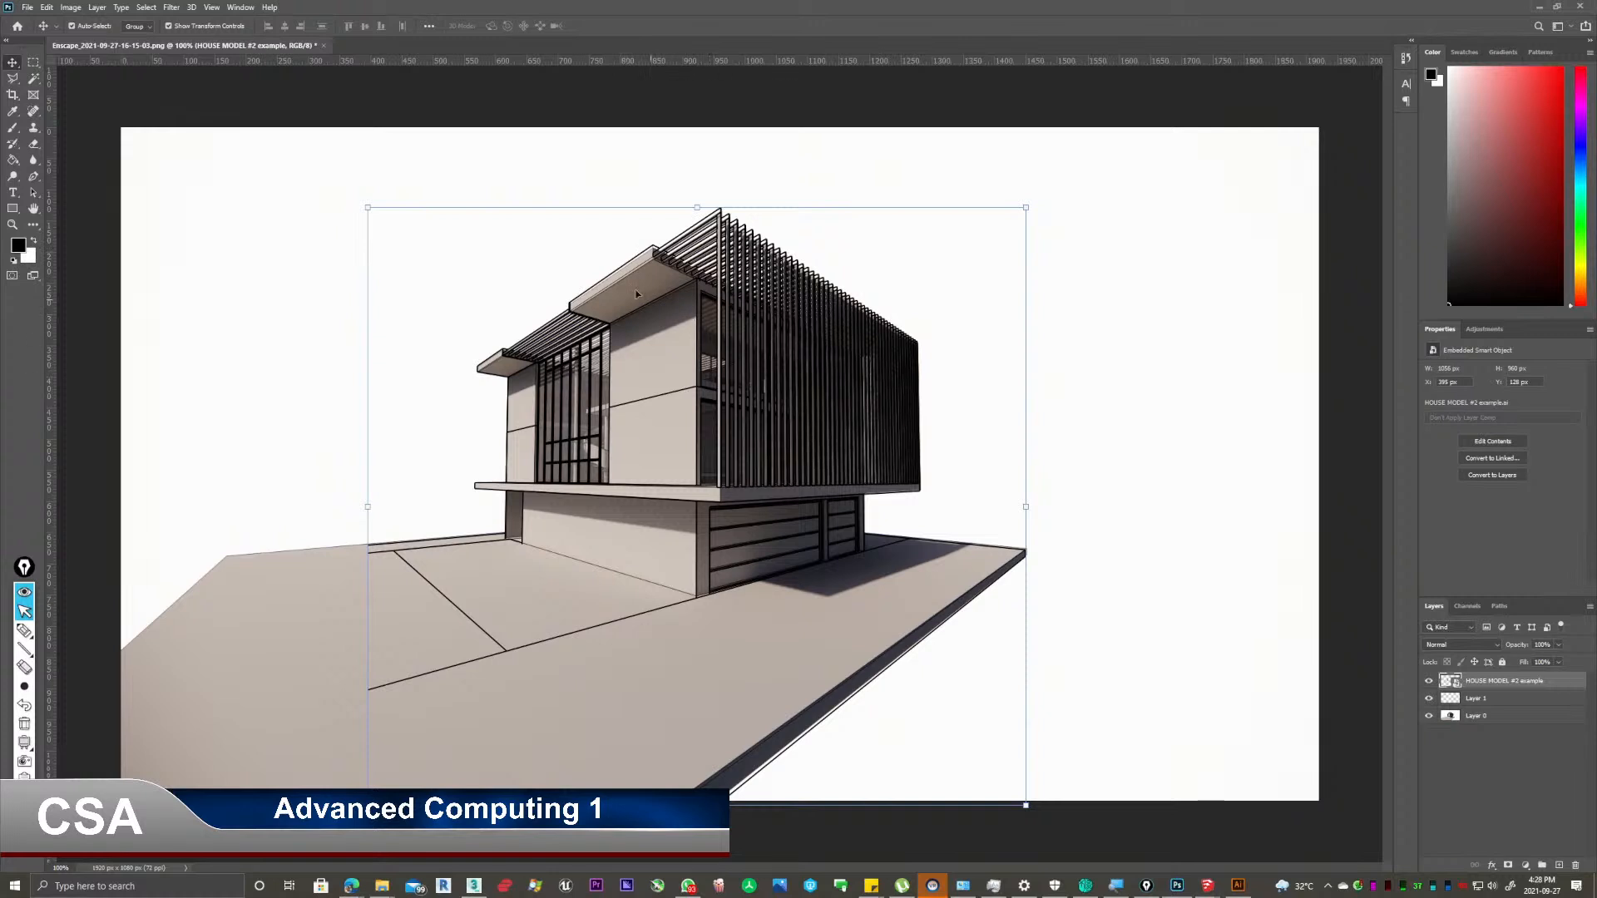
alt+scroll(664, 225, up, 1)
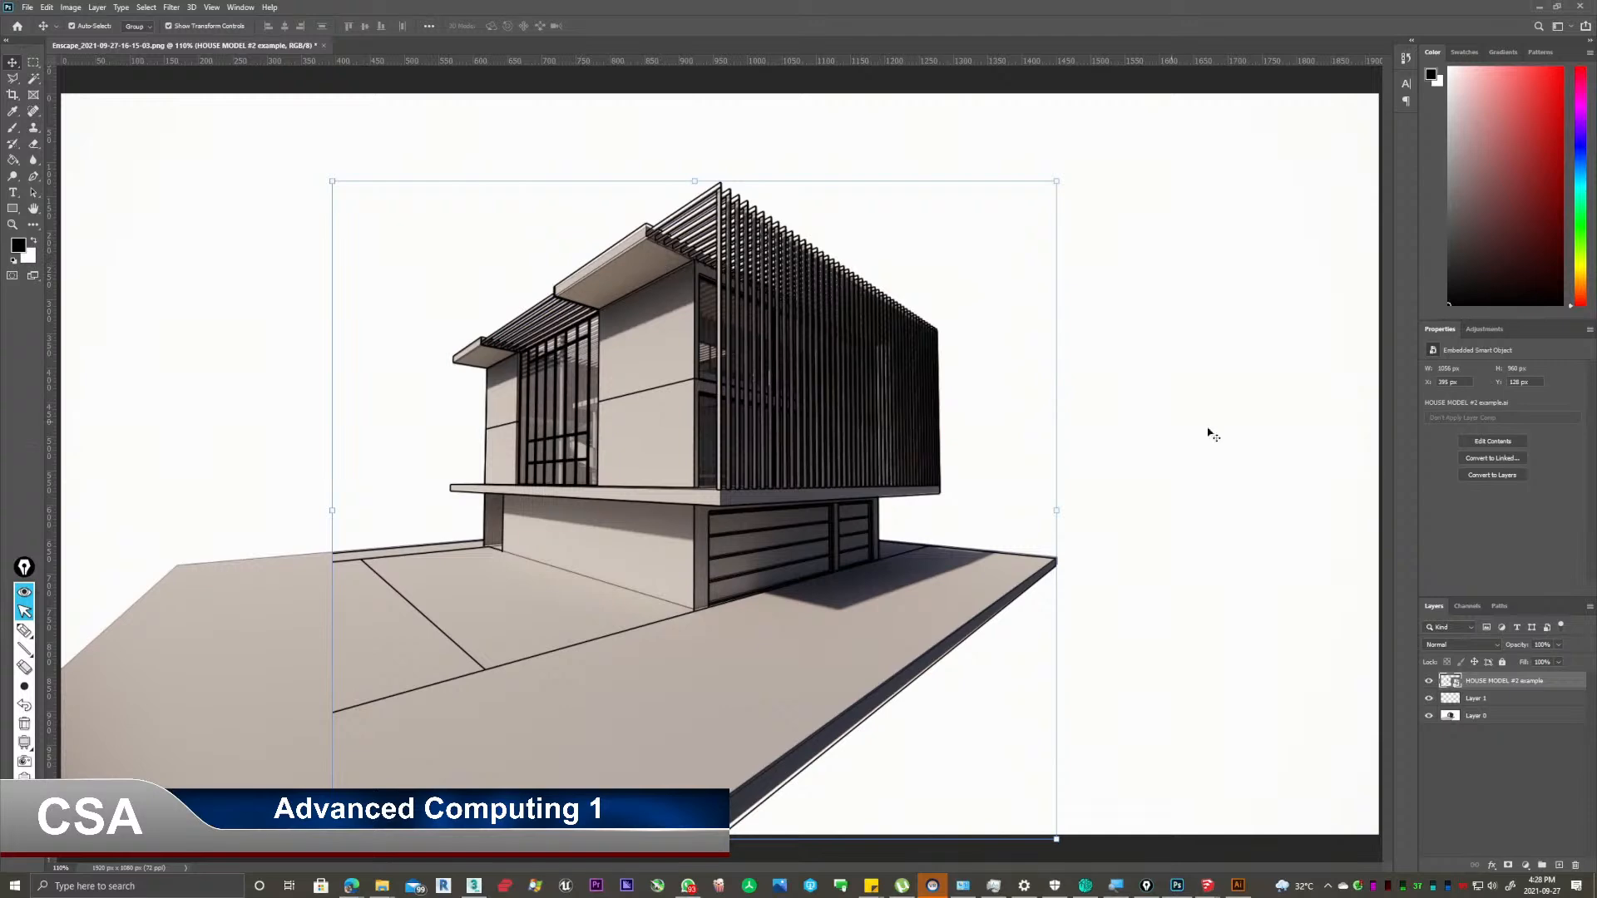
Switch to Illustrator and select the entire house linework to examine its unstroked diagonal edges, then clear the selection.
click(1237, 885)
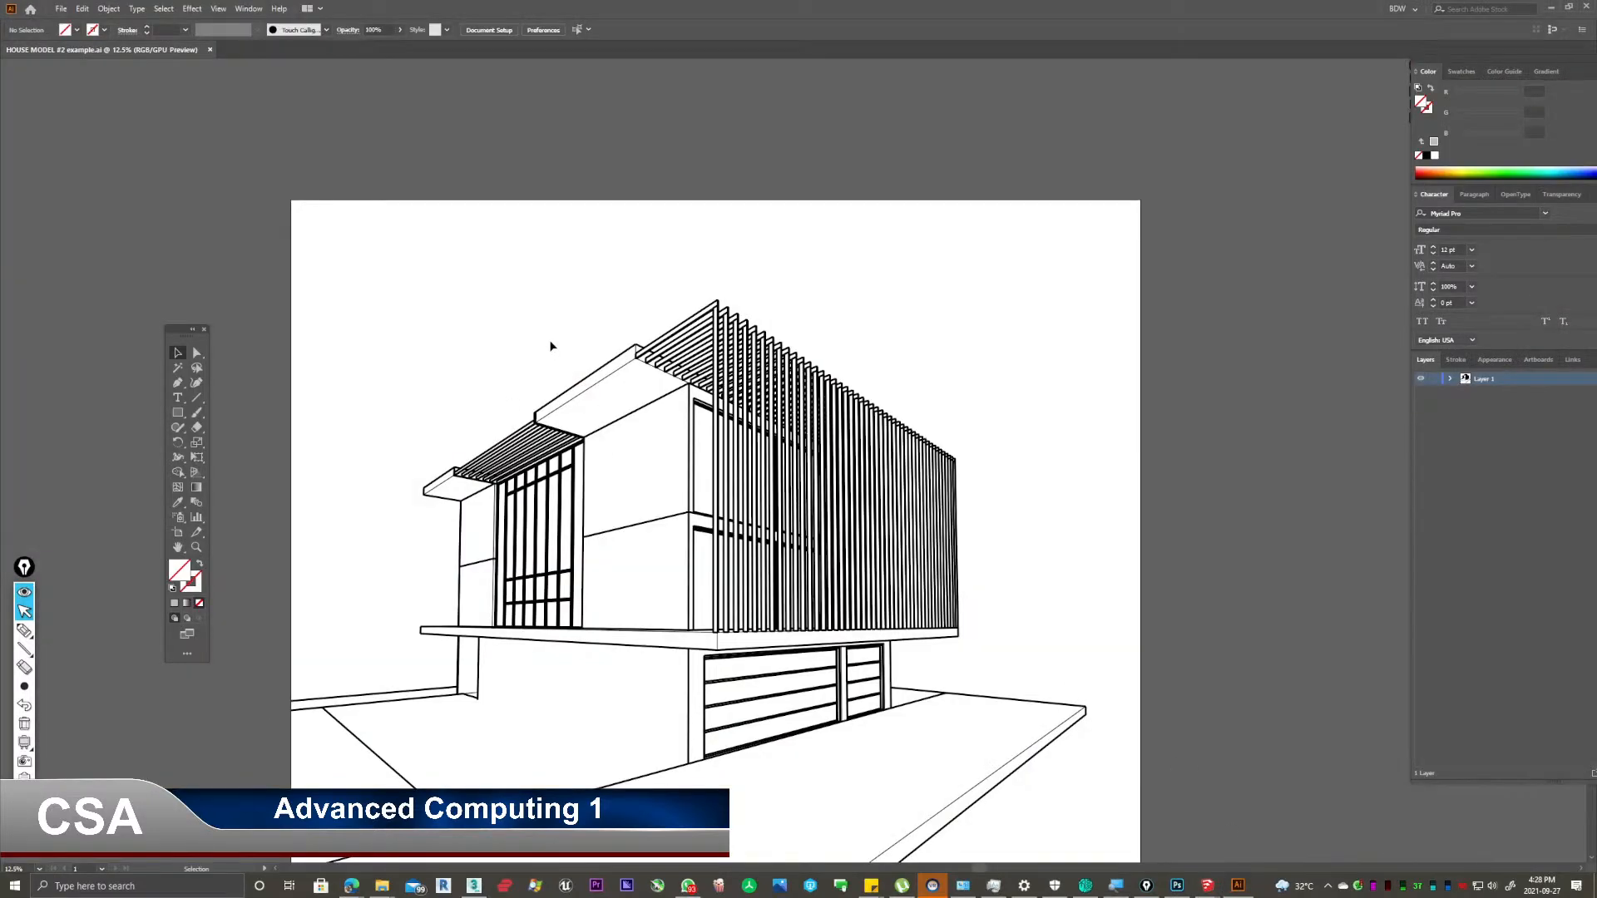
scroll(593, 230, down, 3)
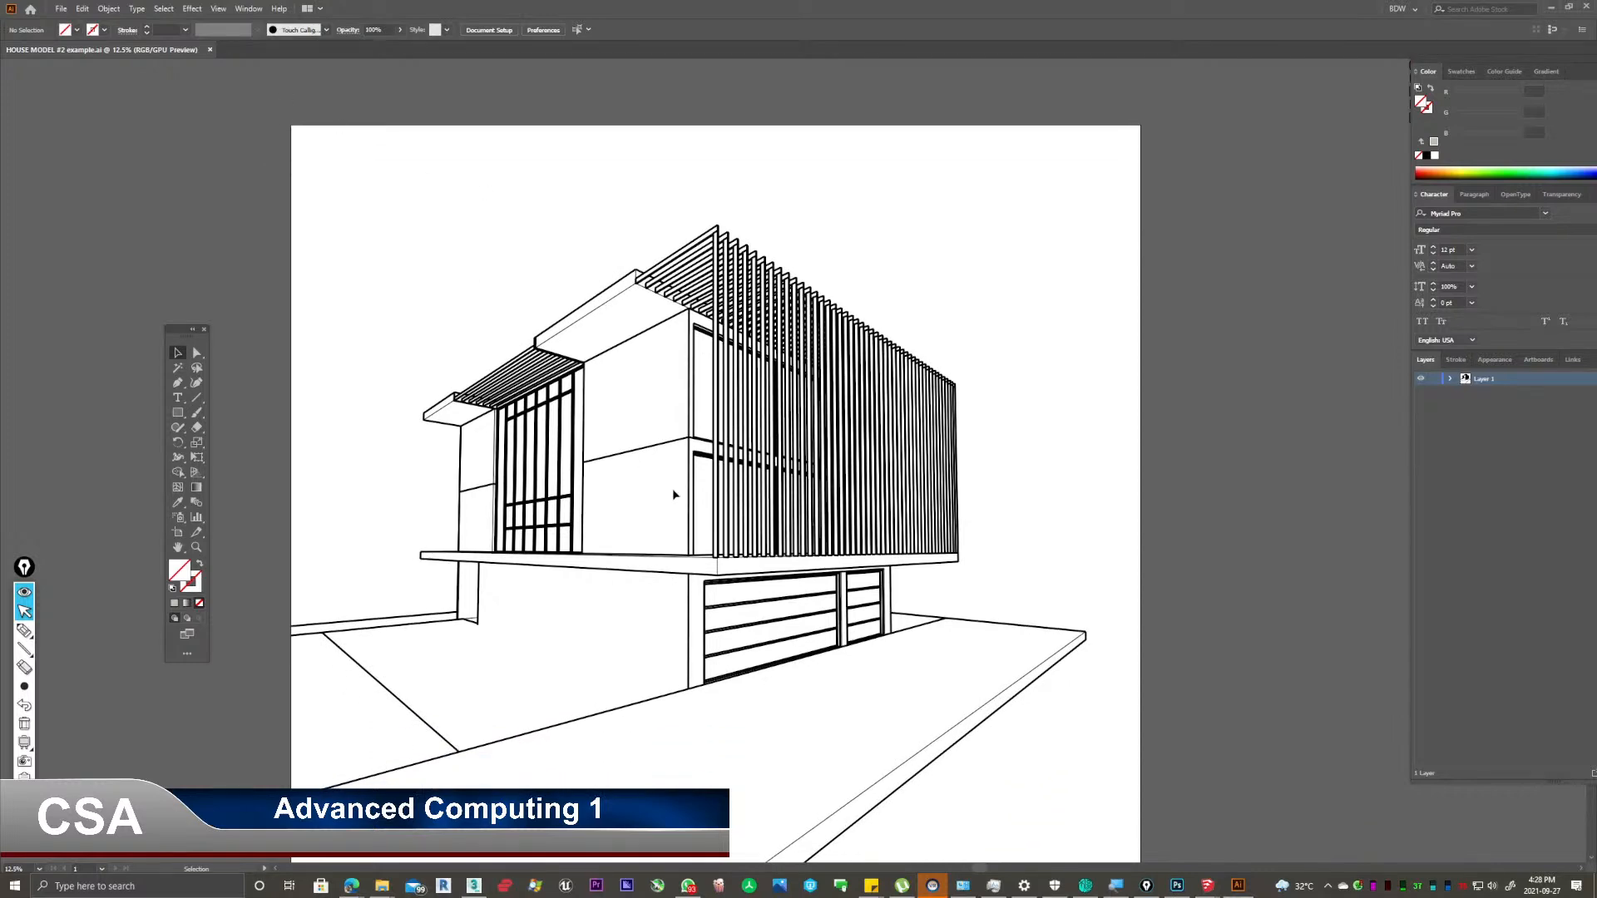
drag(1062, 734, 971, 582)
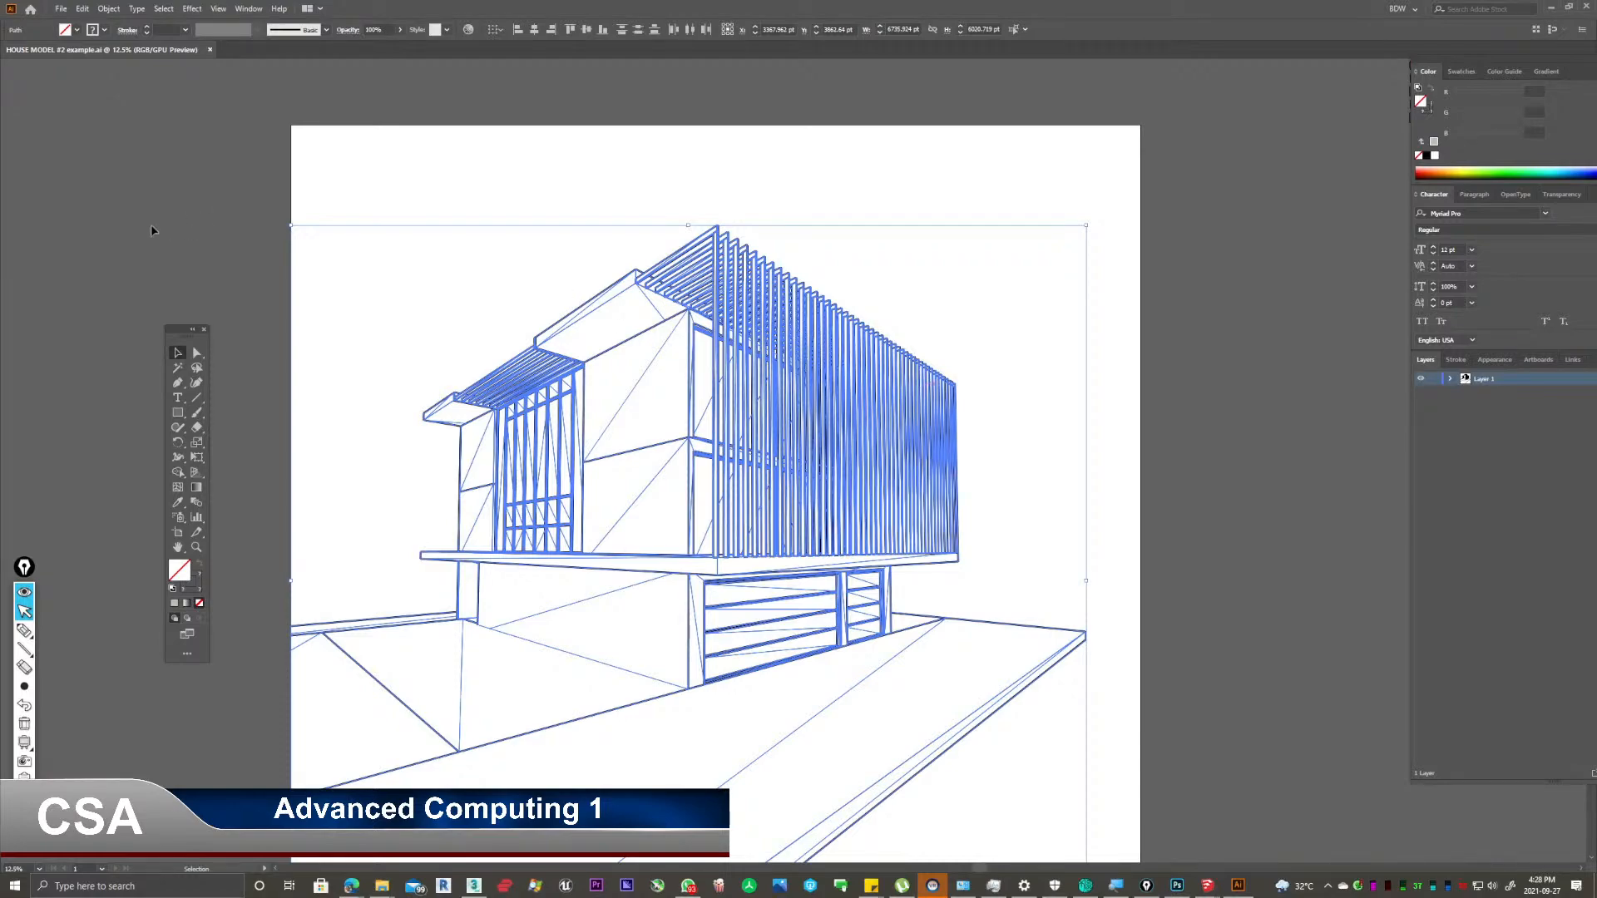
alt+scroll(615, 362, up, 5)
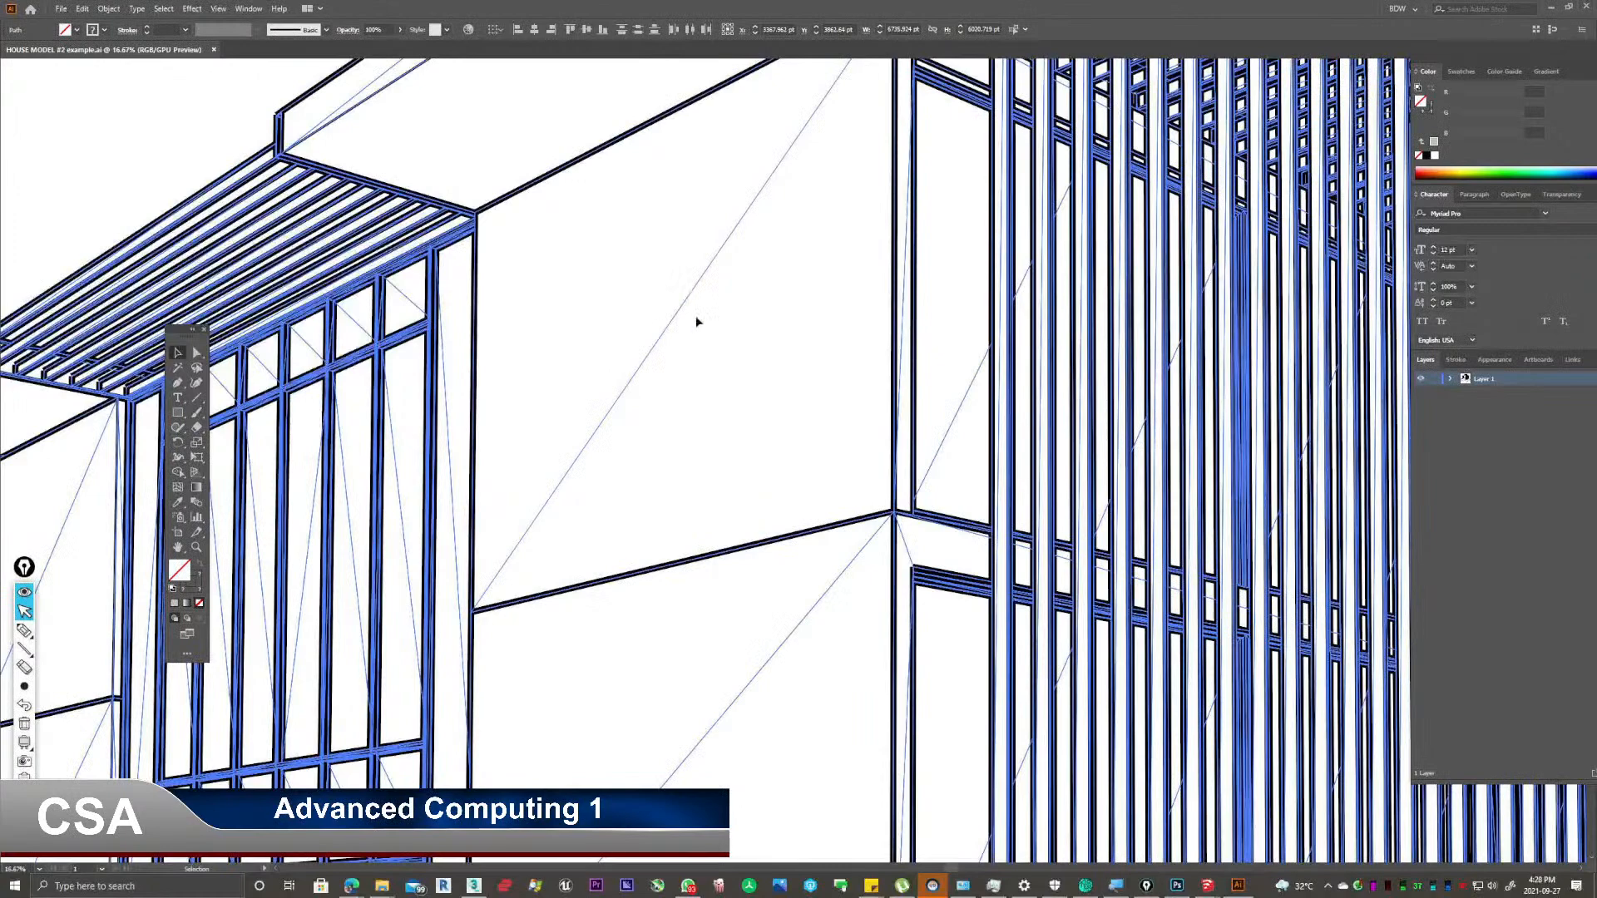
alt+scroll(665, 332, down, 4)
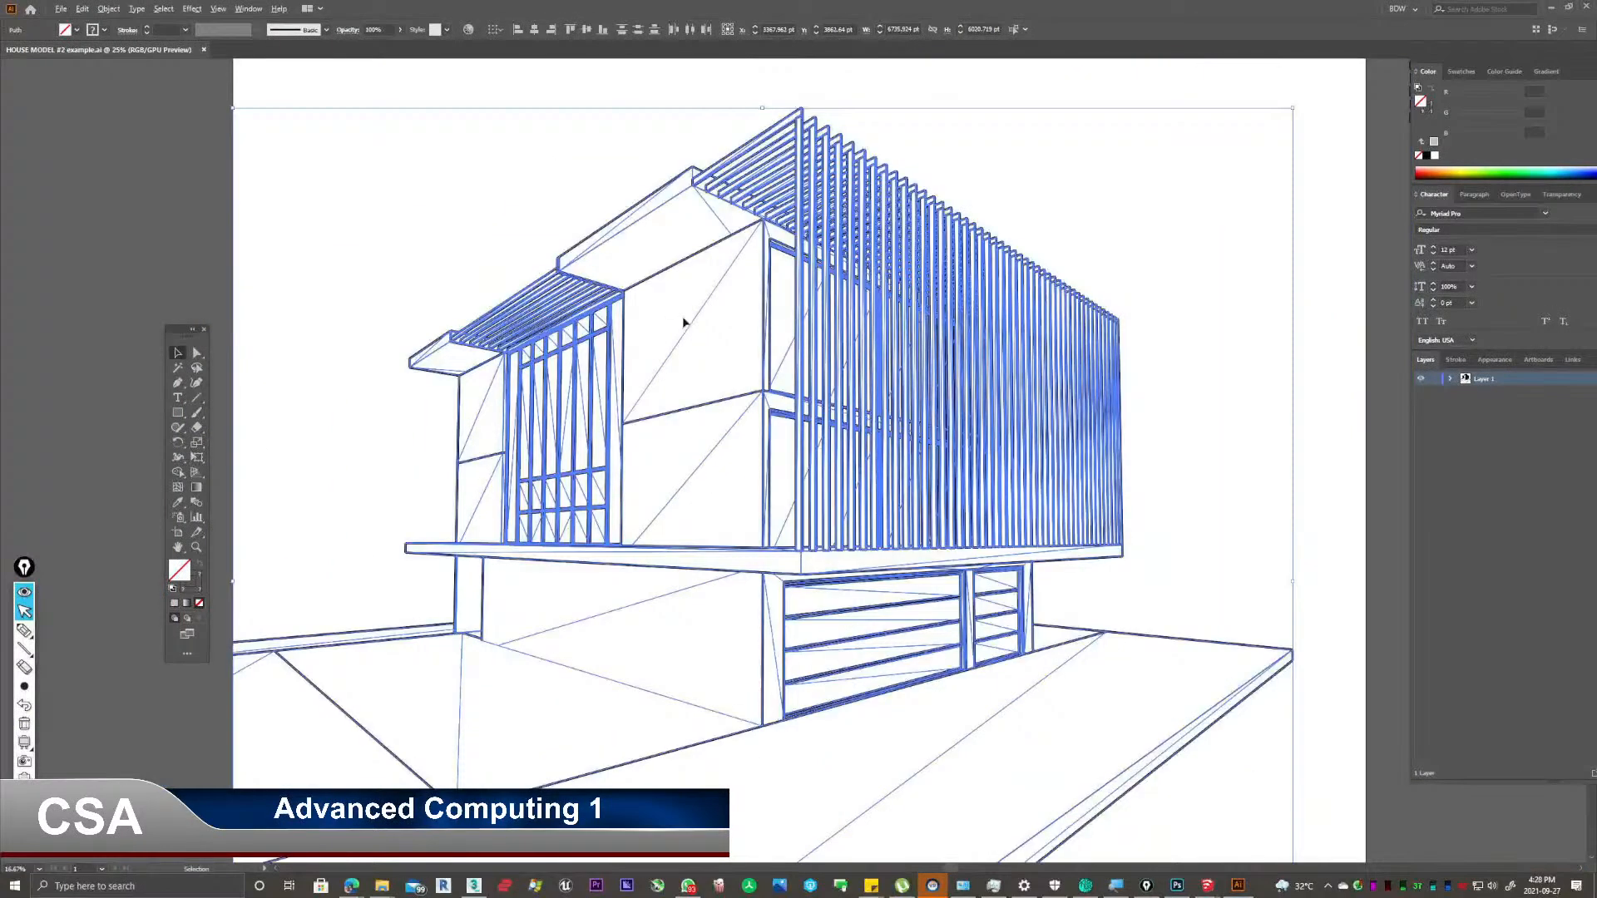
click(199, 100)
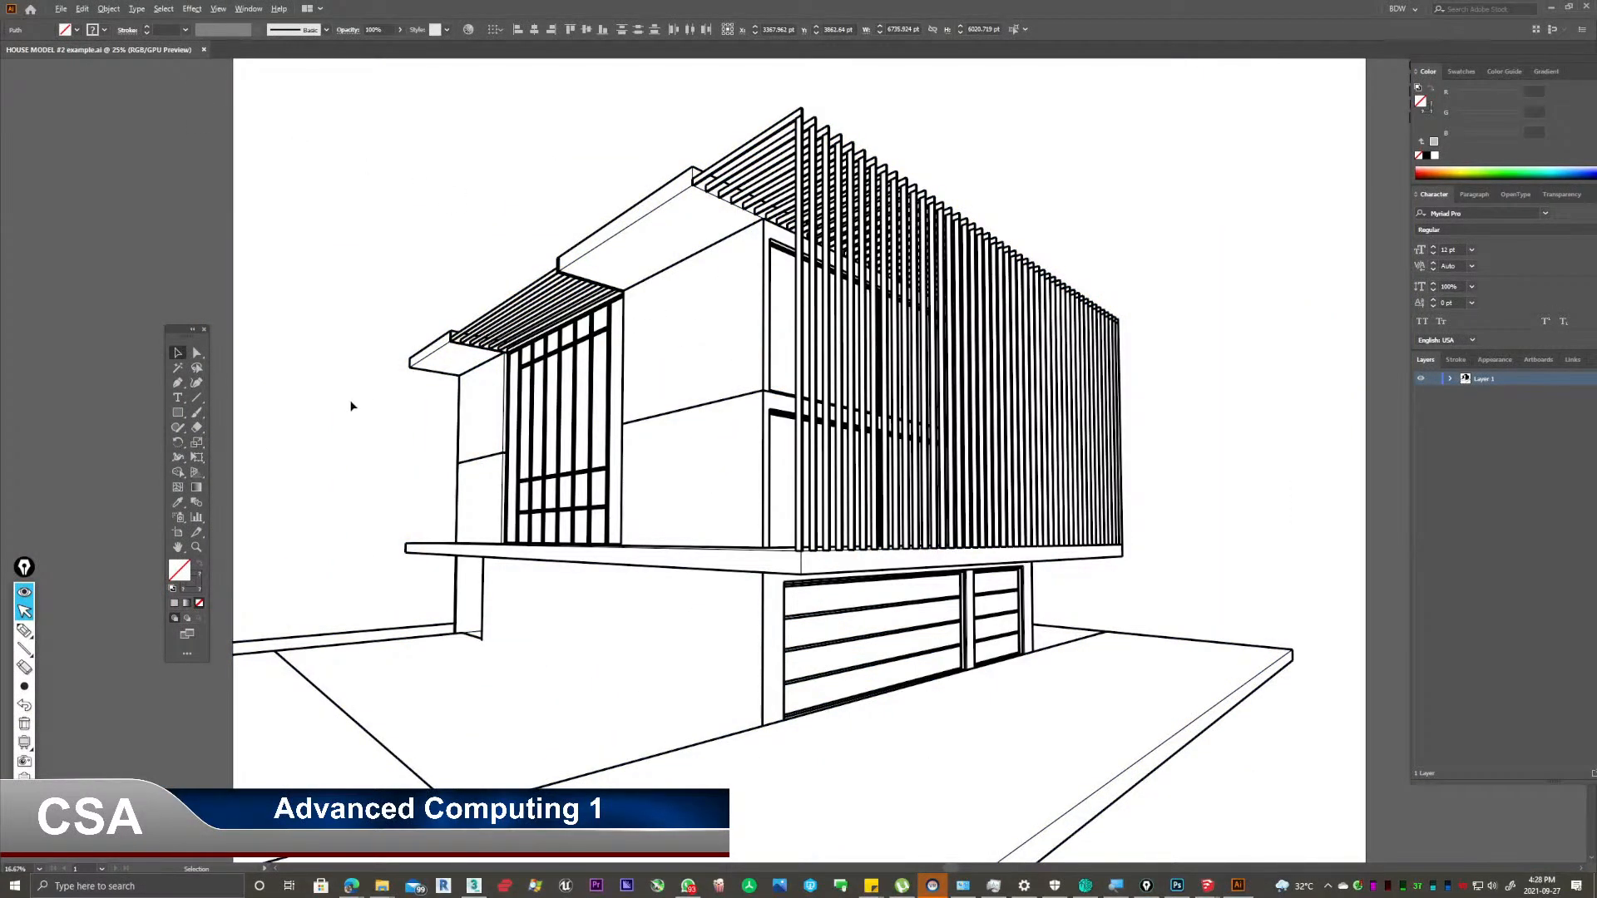
alt+scroll(457, 406, up, 3)
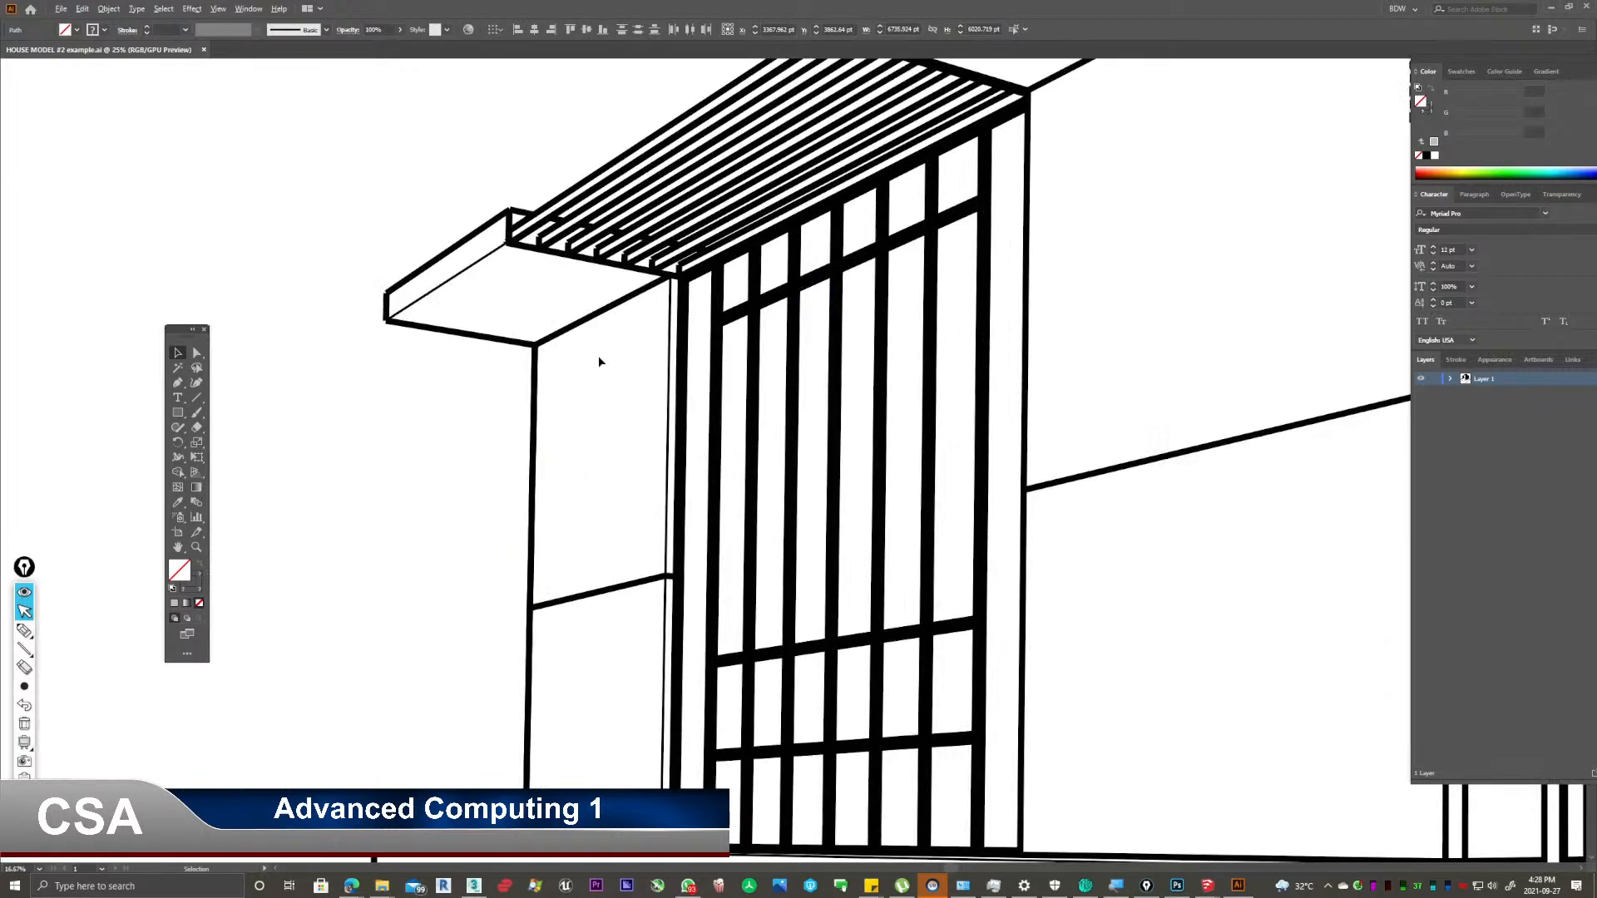
alt+scroll(595, 360, down, 1)
alt+scroll(799, 339, down, 2)
Select the front wall and projecting roof paths and try to colour their strokes red with RGB 244, 3, 3.
drag(688, 114, 746, 453)
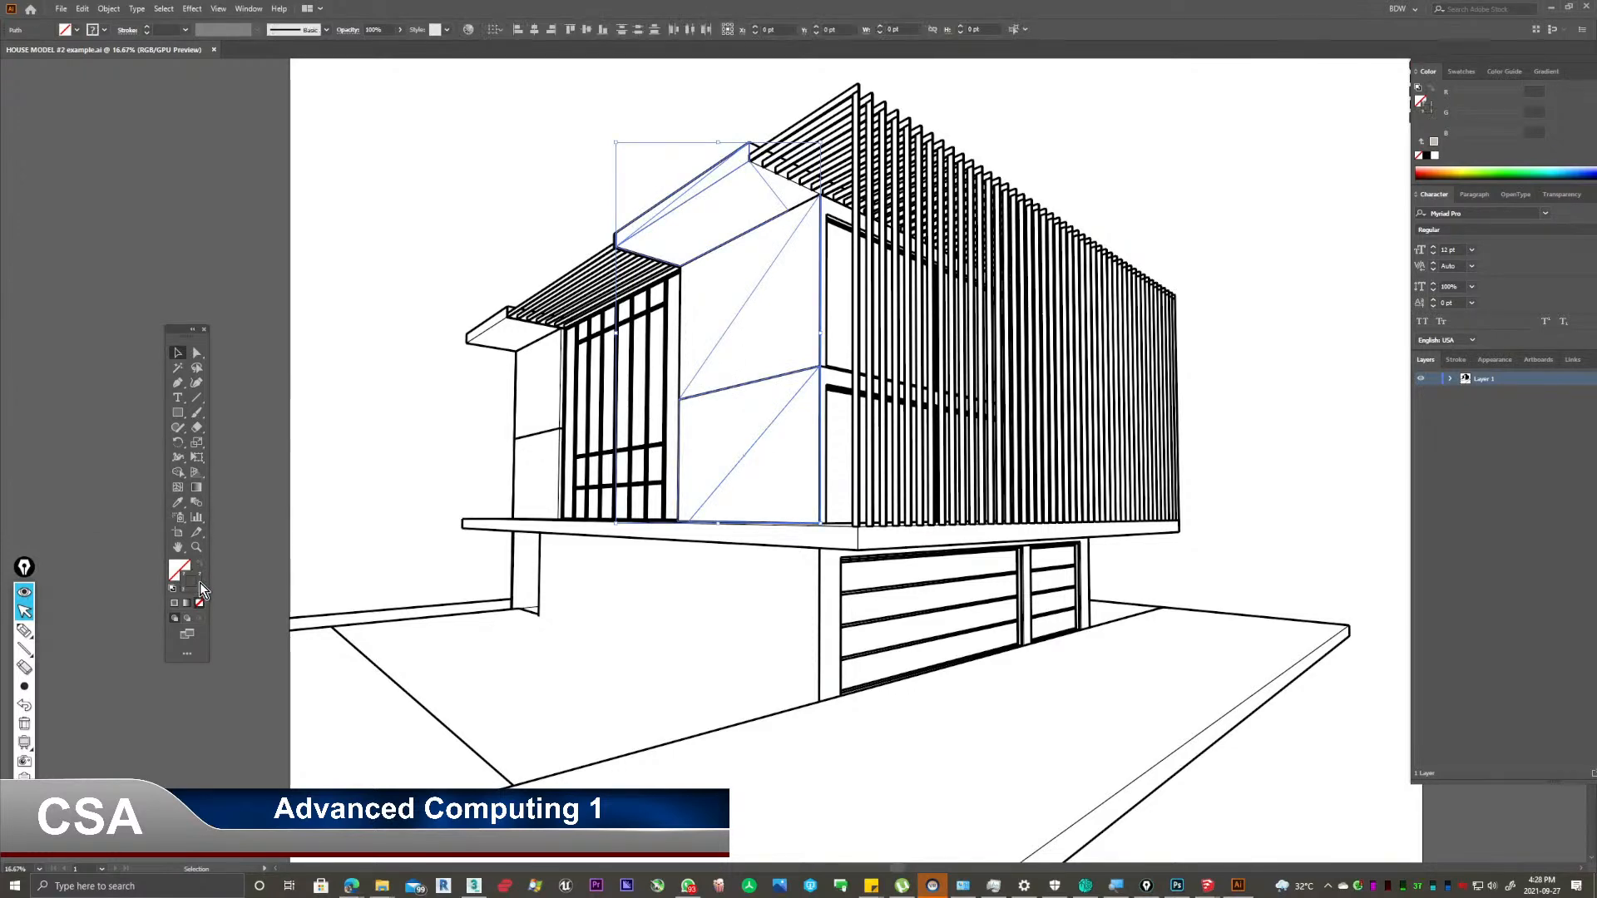
double_click(179, 570)
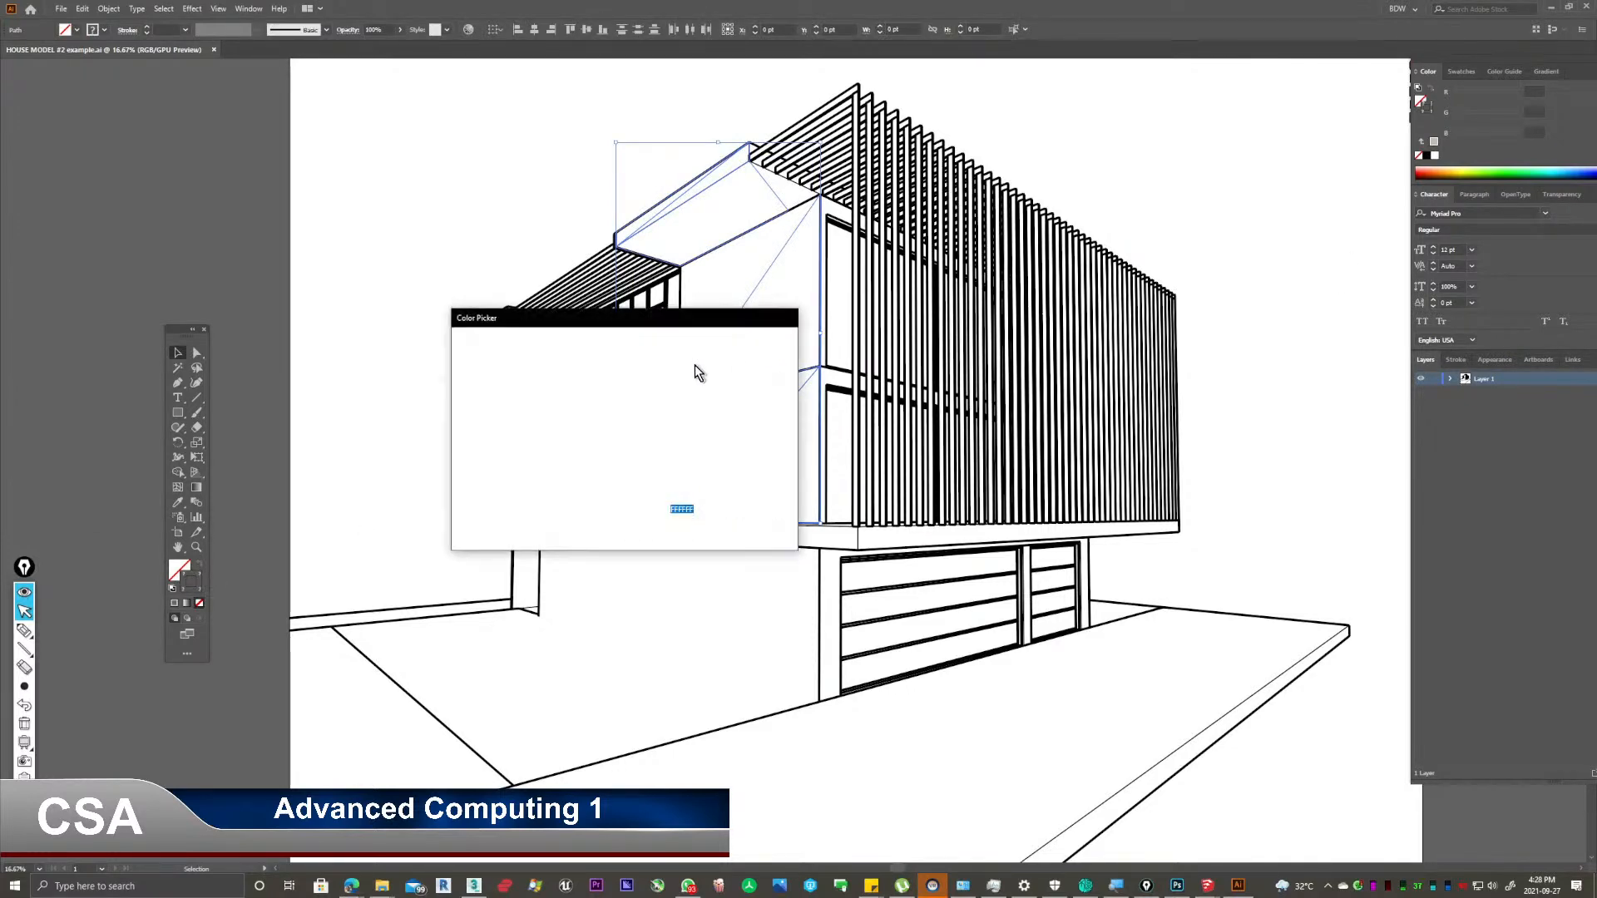
drag(671, 323, 332, 232)
click(301, 264)
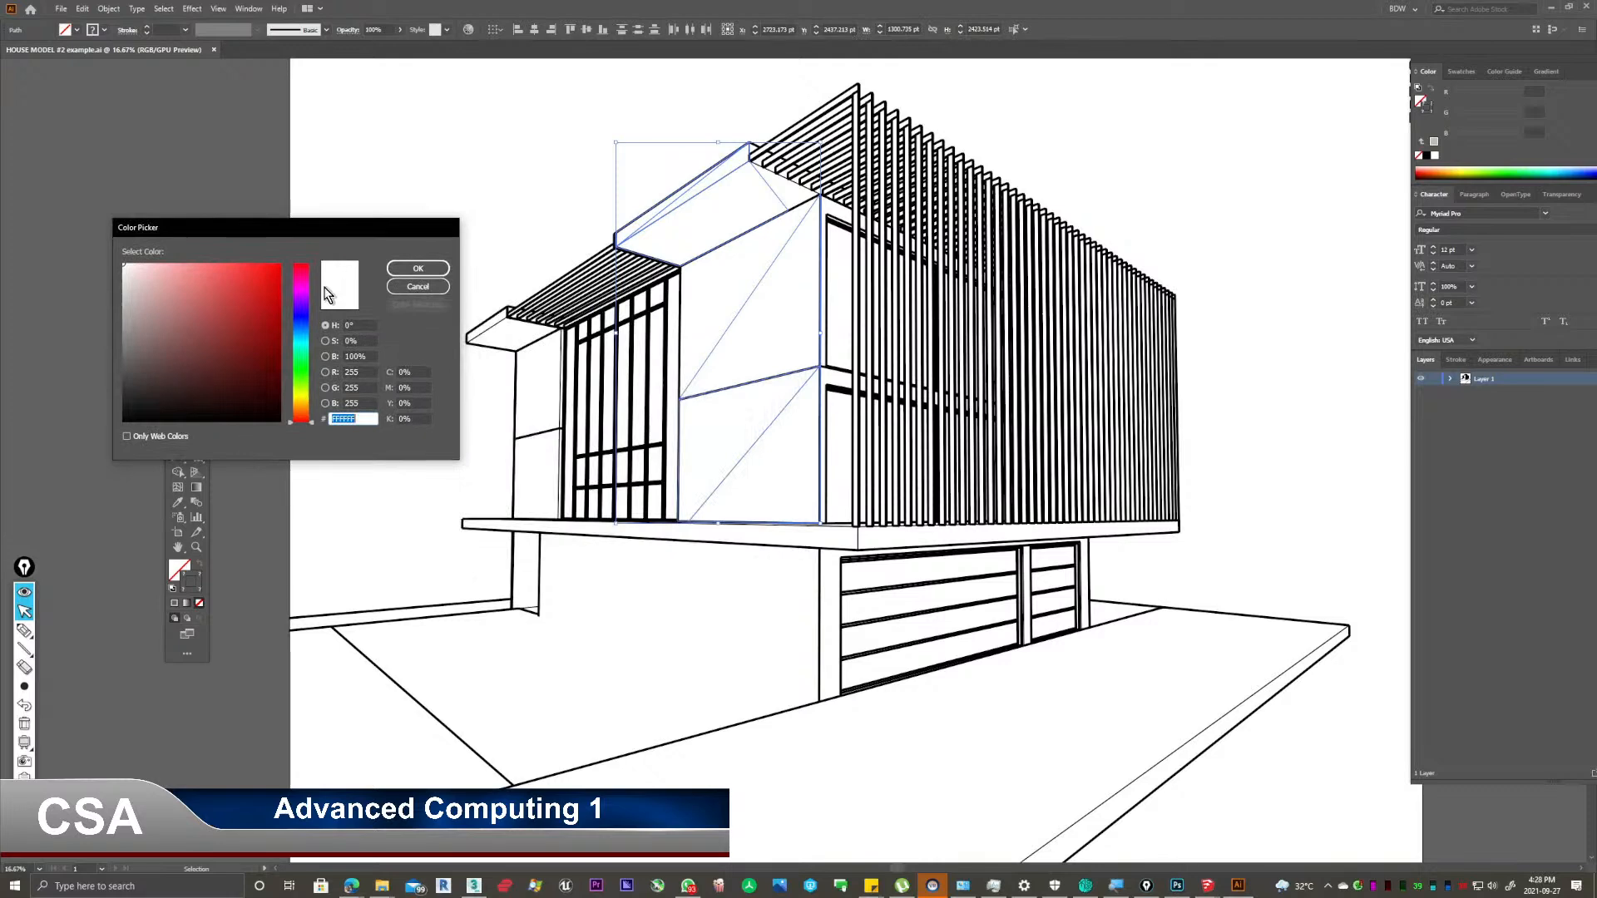
click(280, 268)
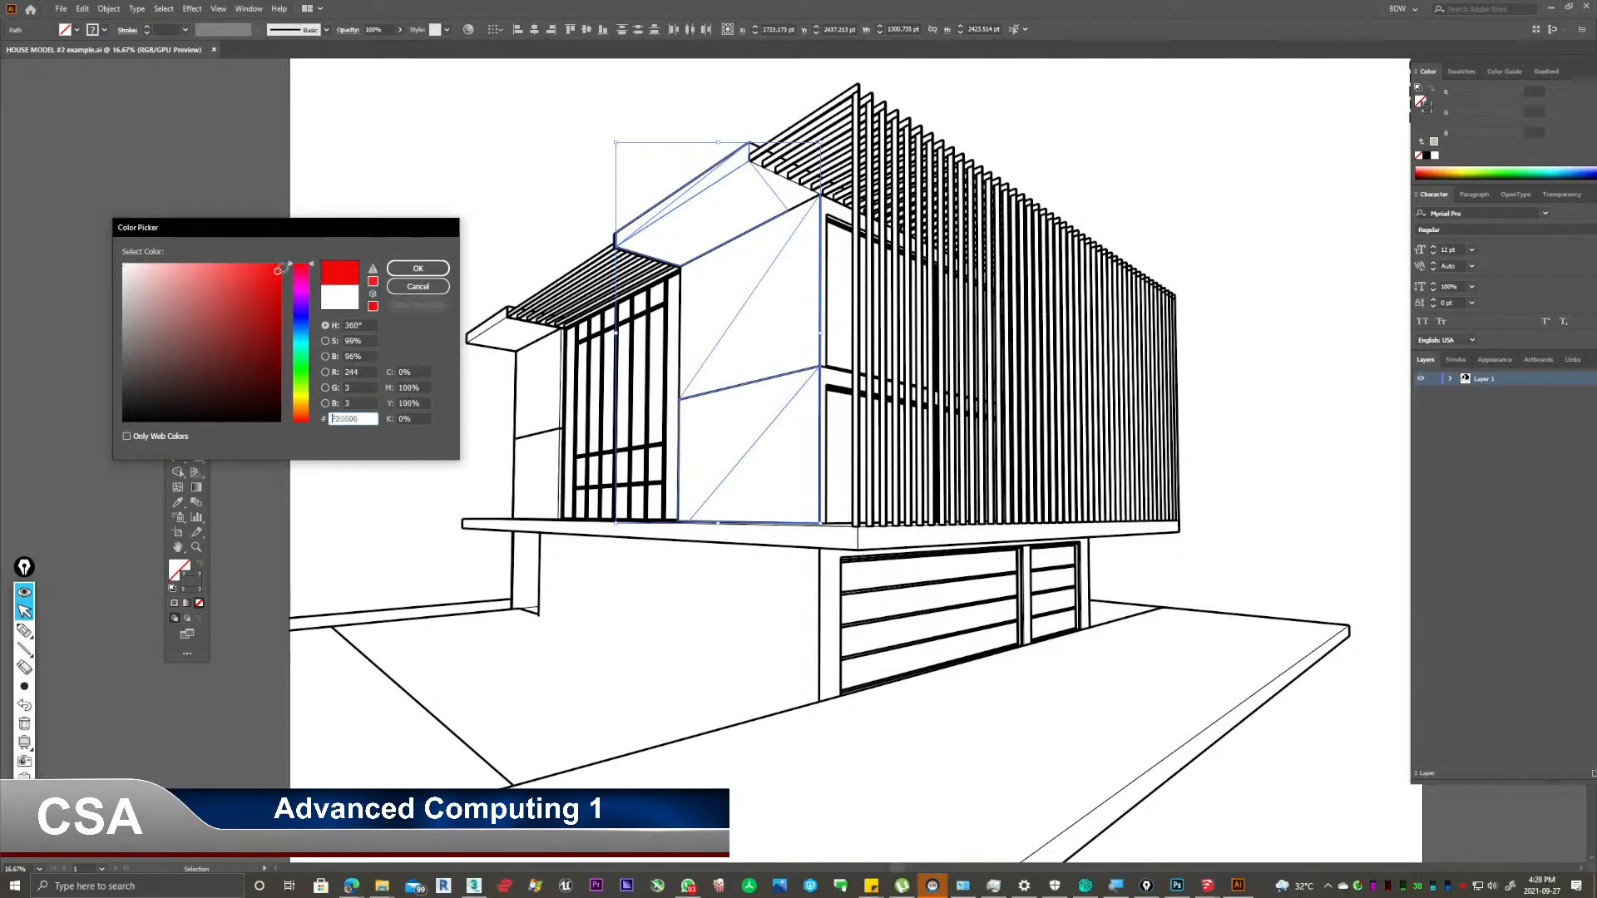
click(418, 273)
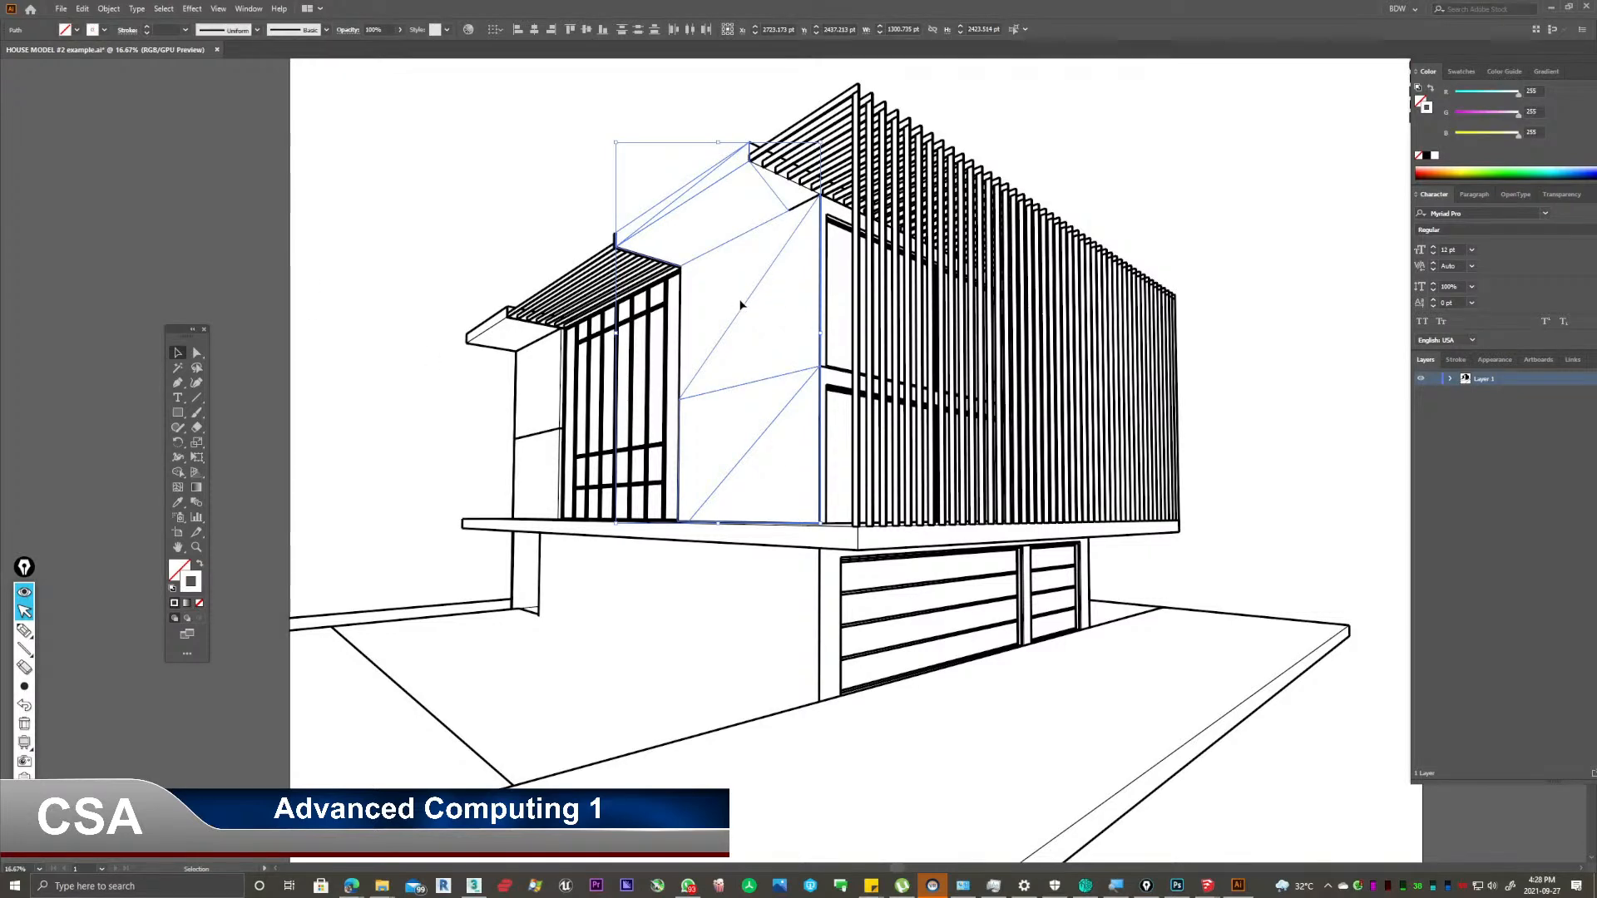
Set the stroke colour of the selected front wall and roof paths to pure red FF0000.
double_click(196, 580)
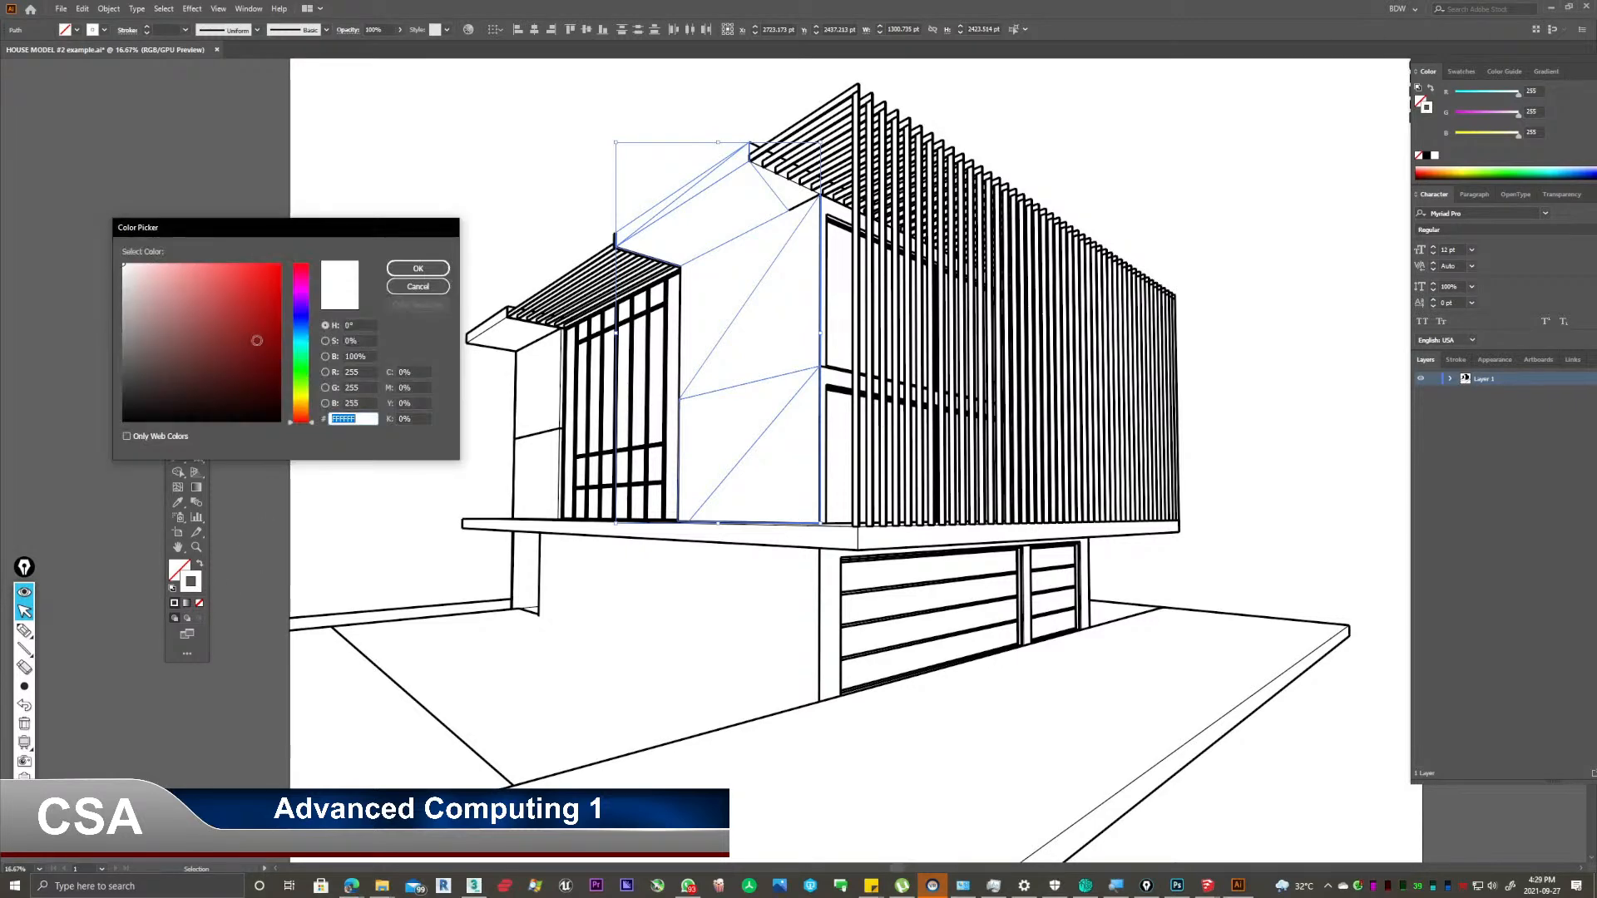
click(279, 265)
click(301, 264)
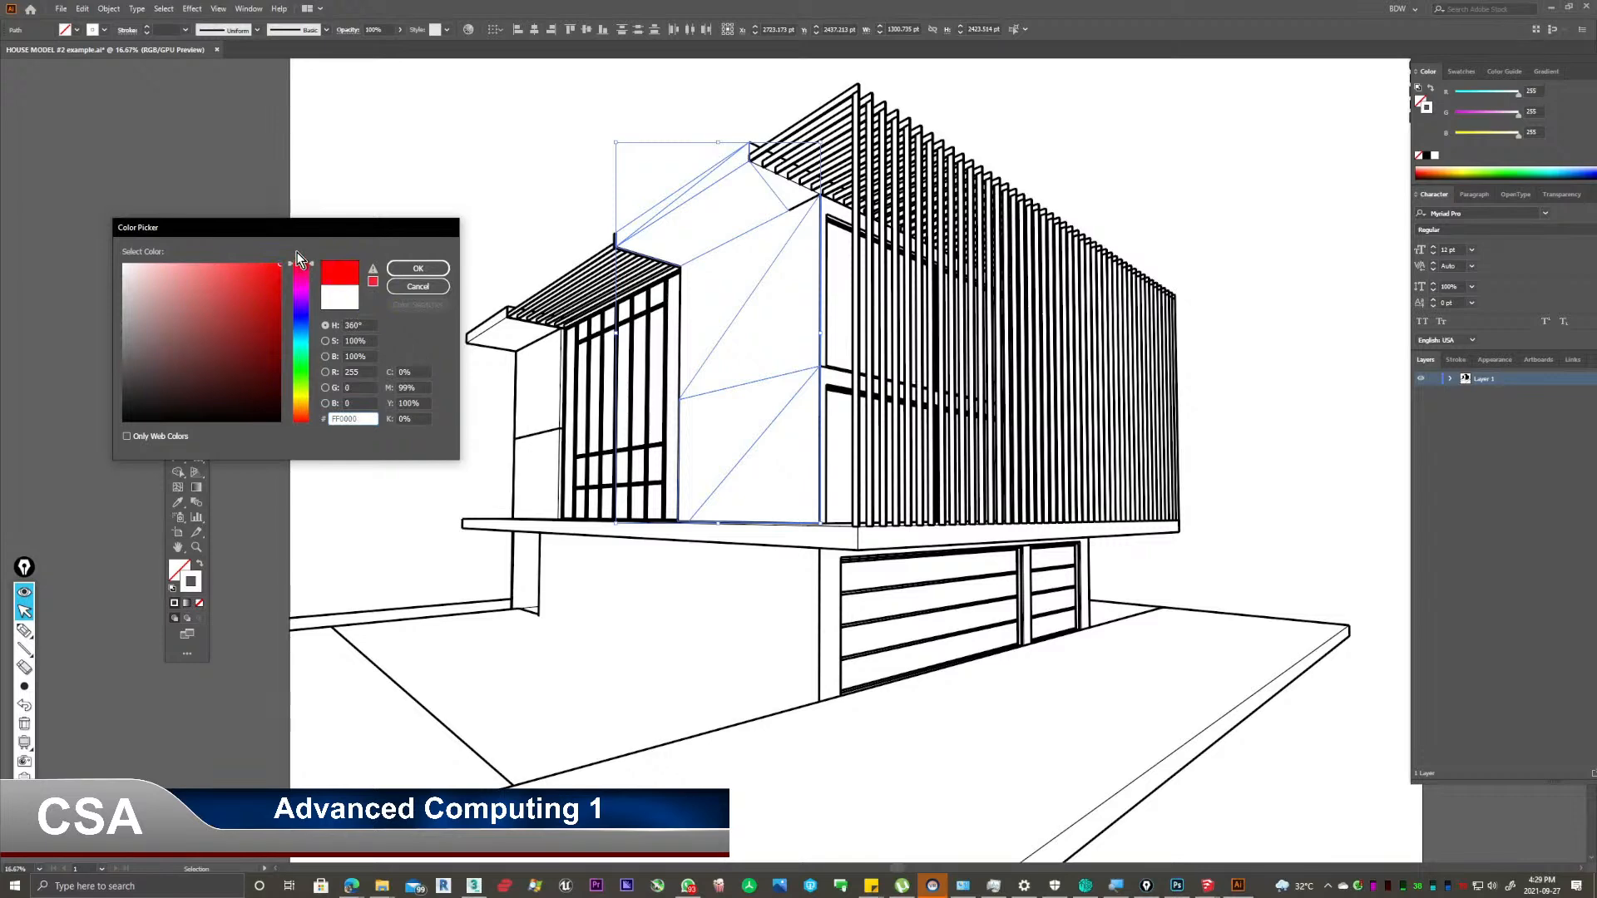
click(410, 270)
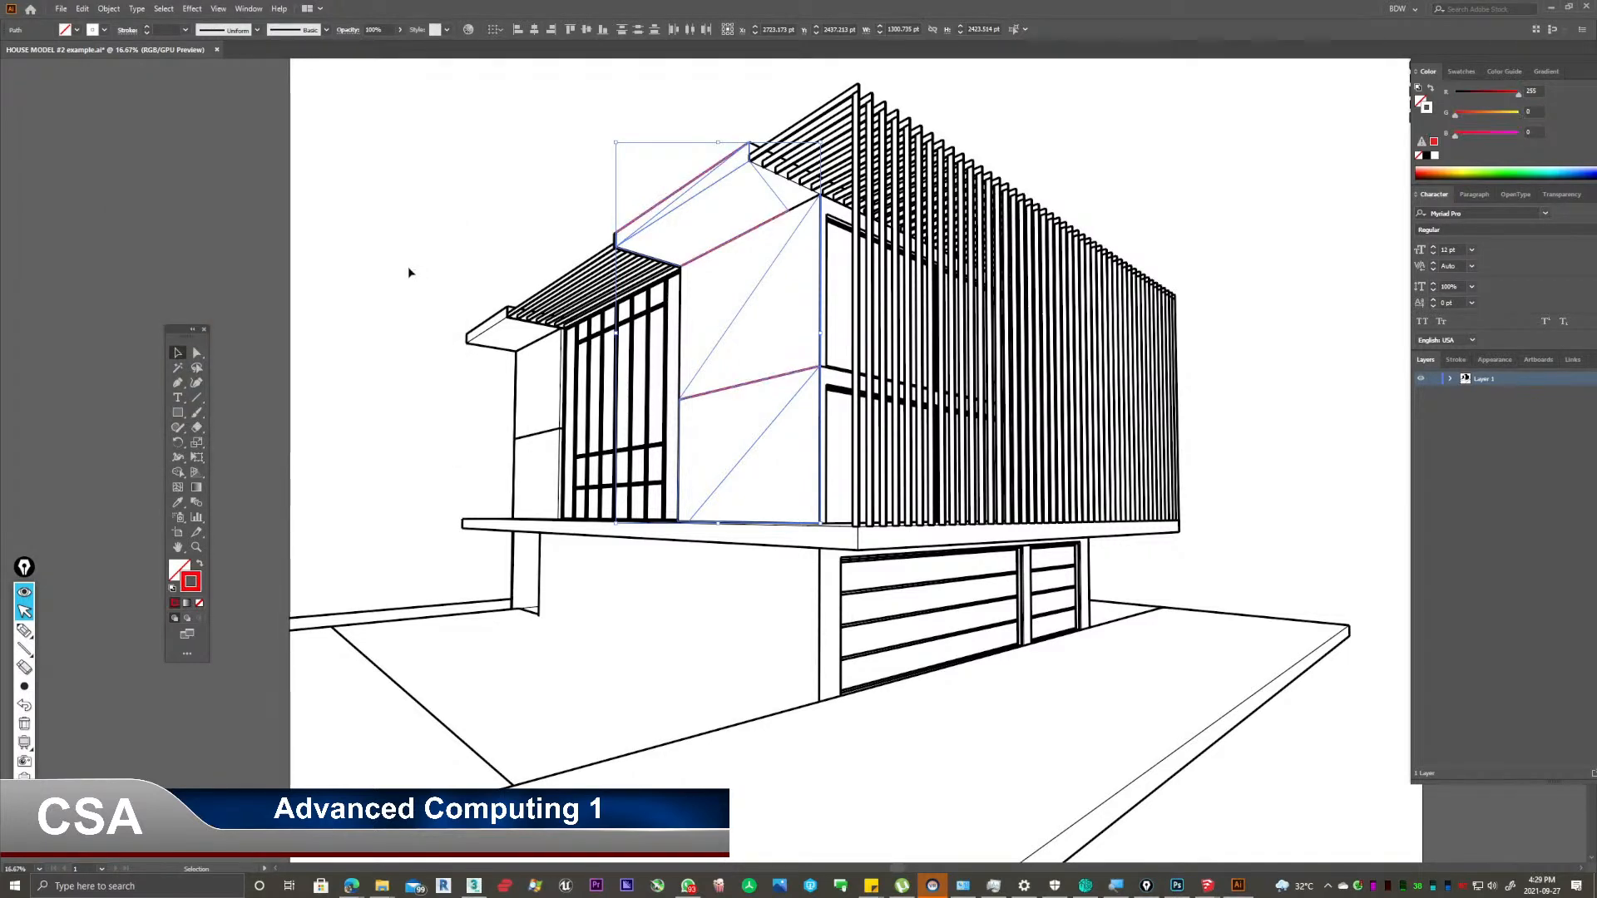
Deselect the paths and examine the thin diagonal edges on the front wall and roof beside the thick outlines.
alt+scroll(770, 280, up, 3)
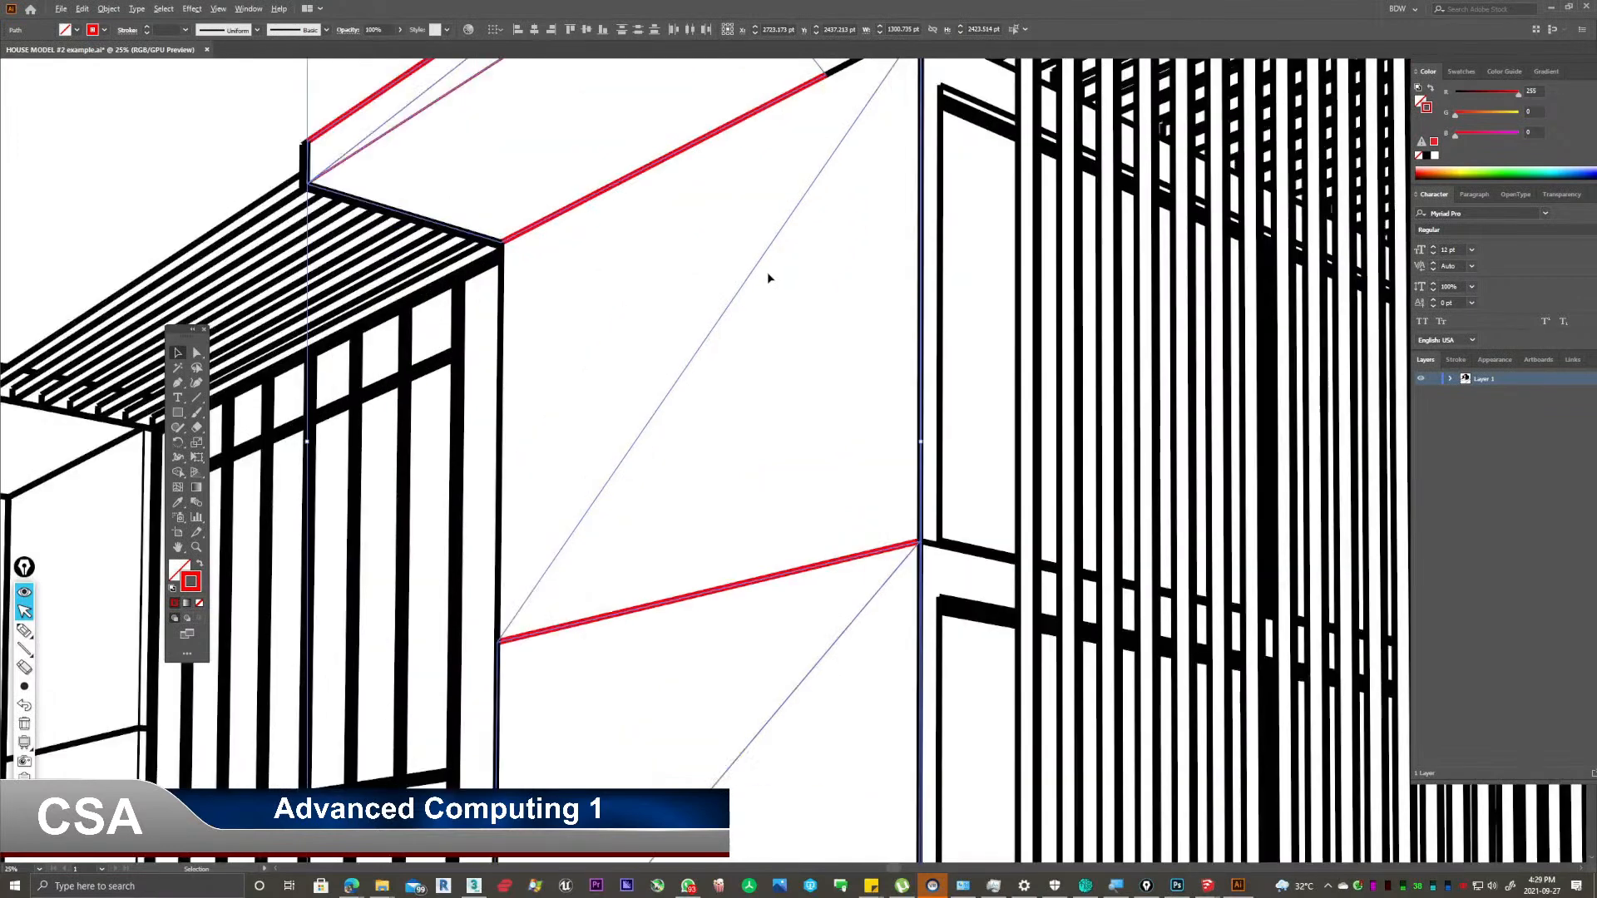
click(574, 516)
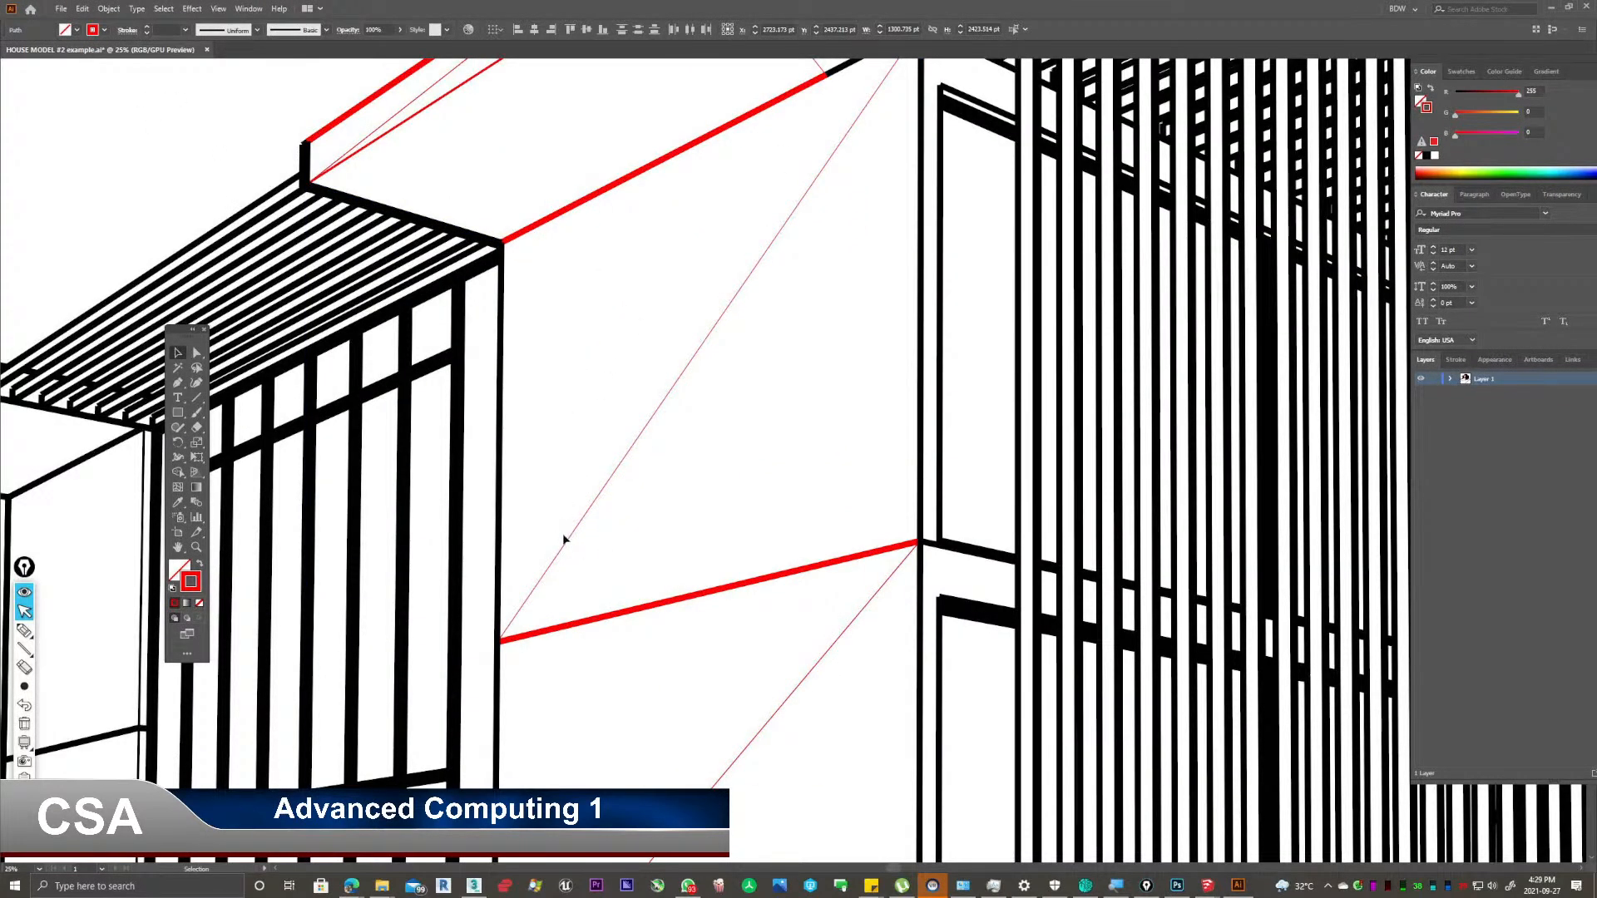
alt+scroll(570, 560, up, 3)
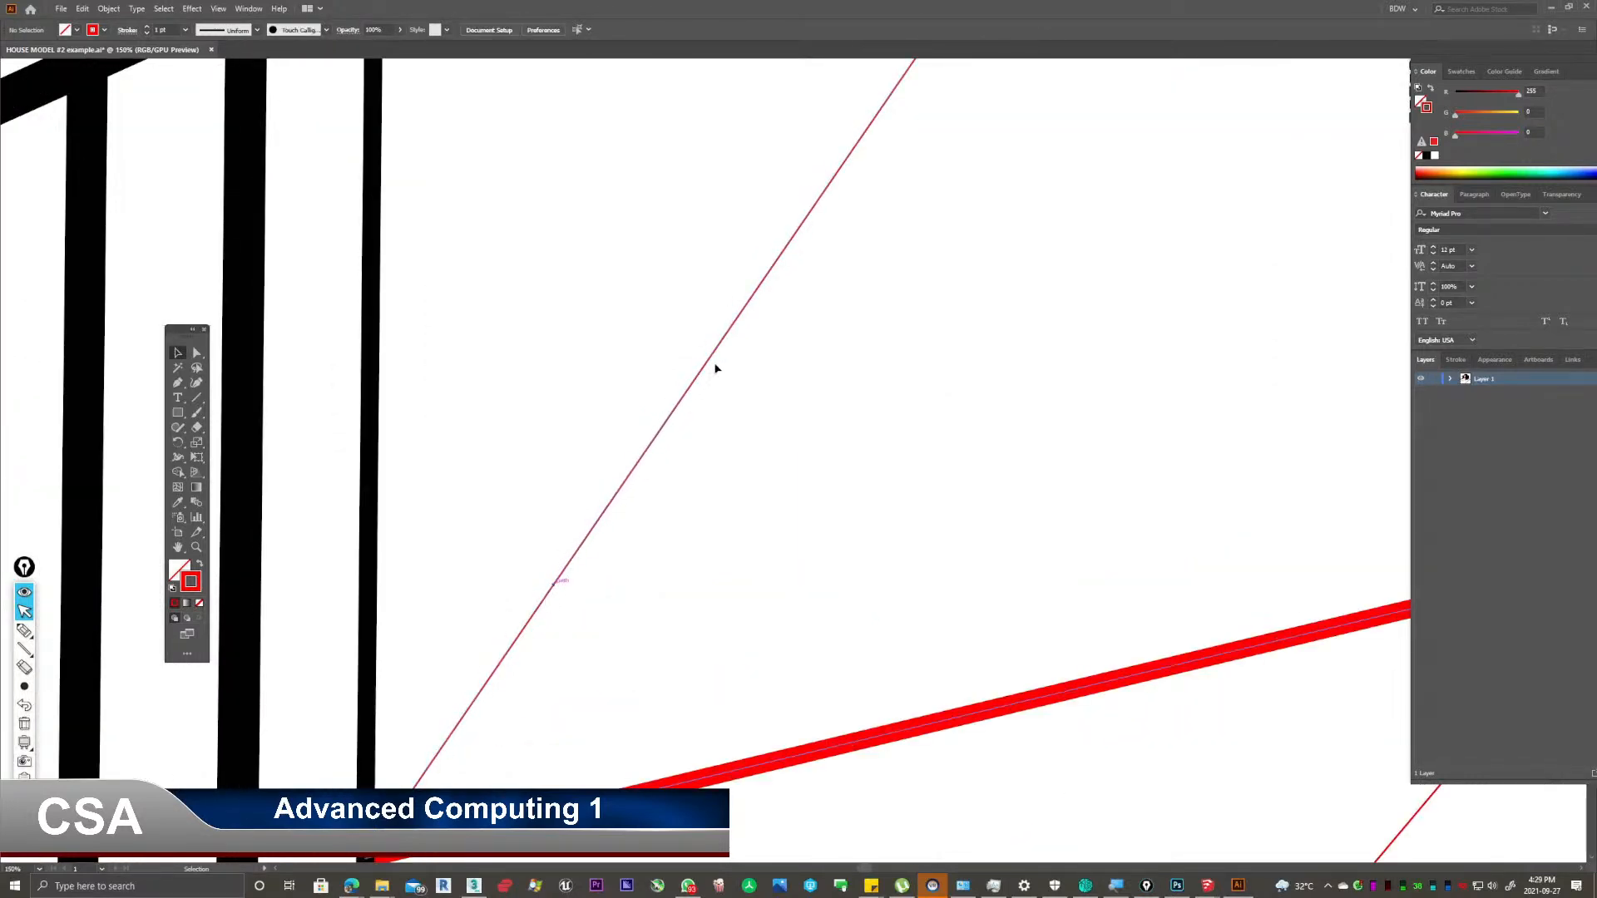
alt+scroll(841, 210, down, 3)
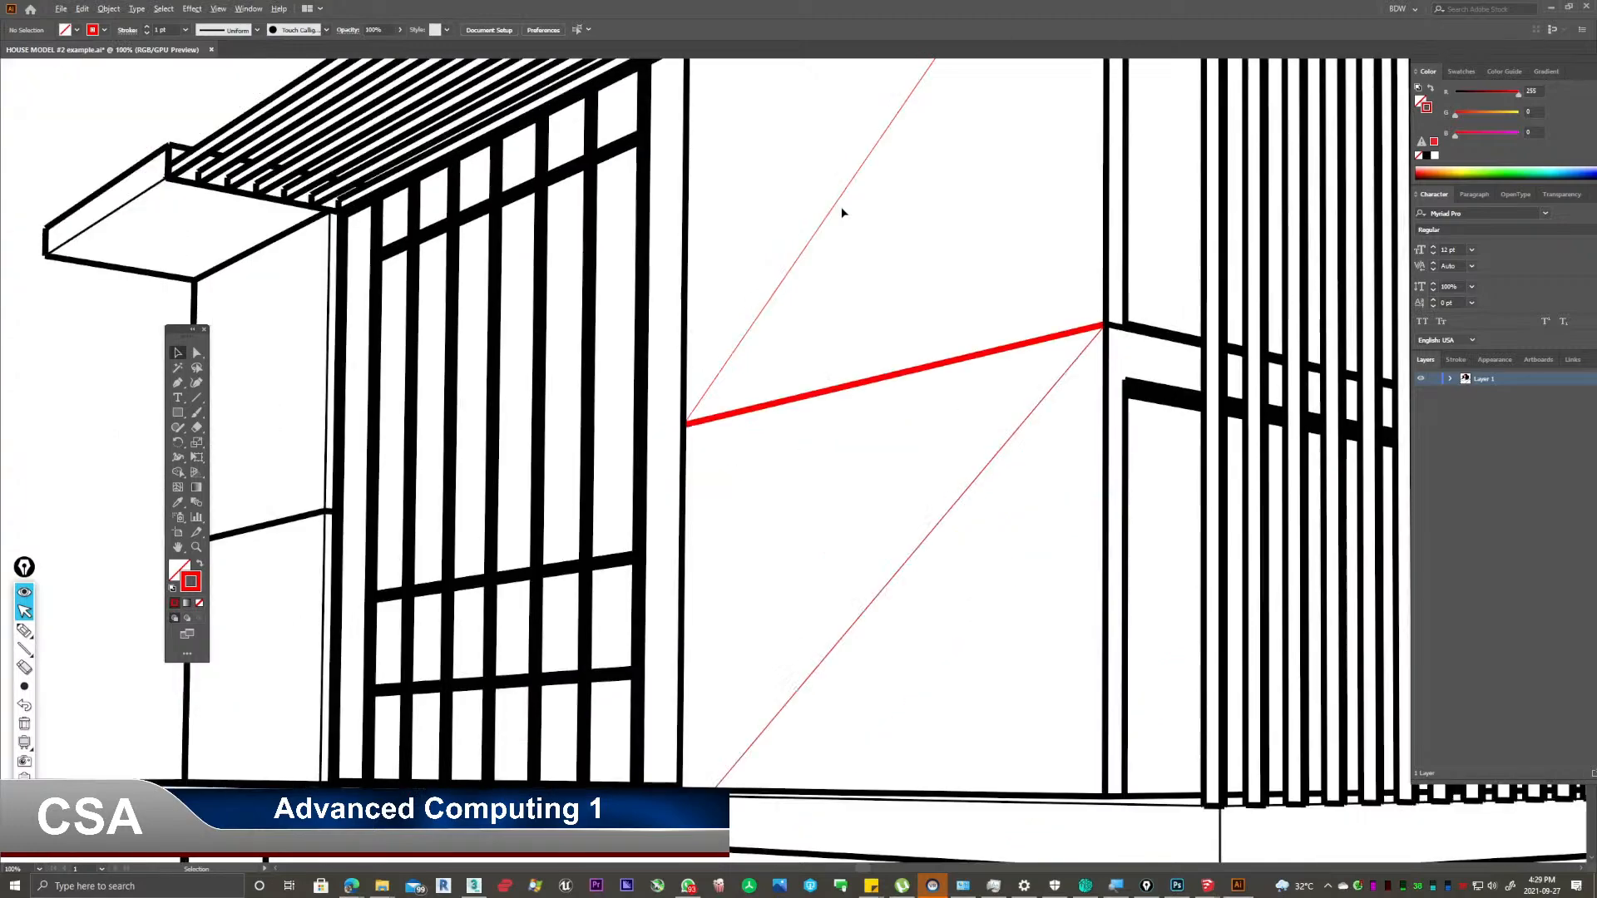
drag(820, 242, 760, 424)
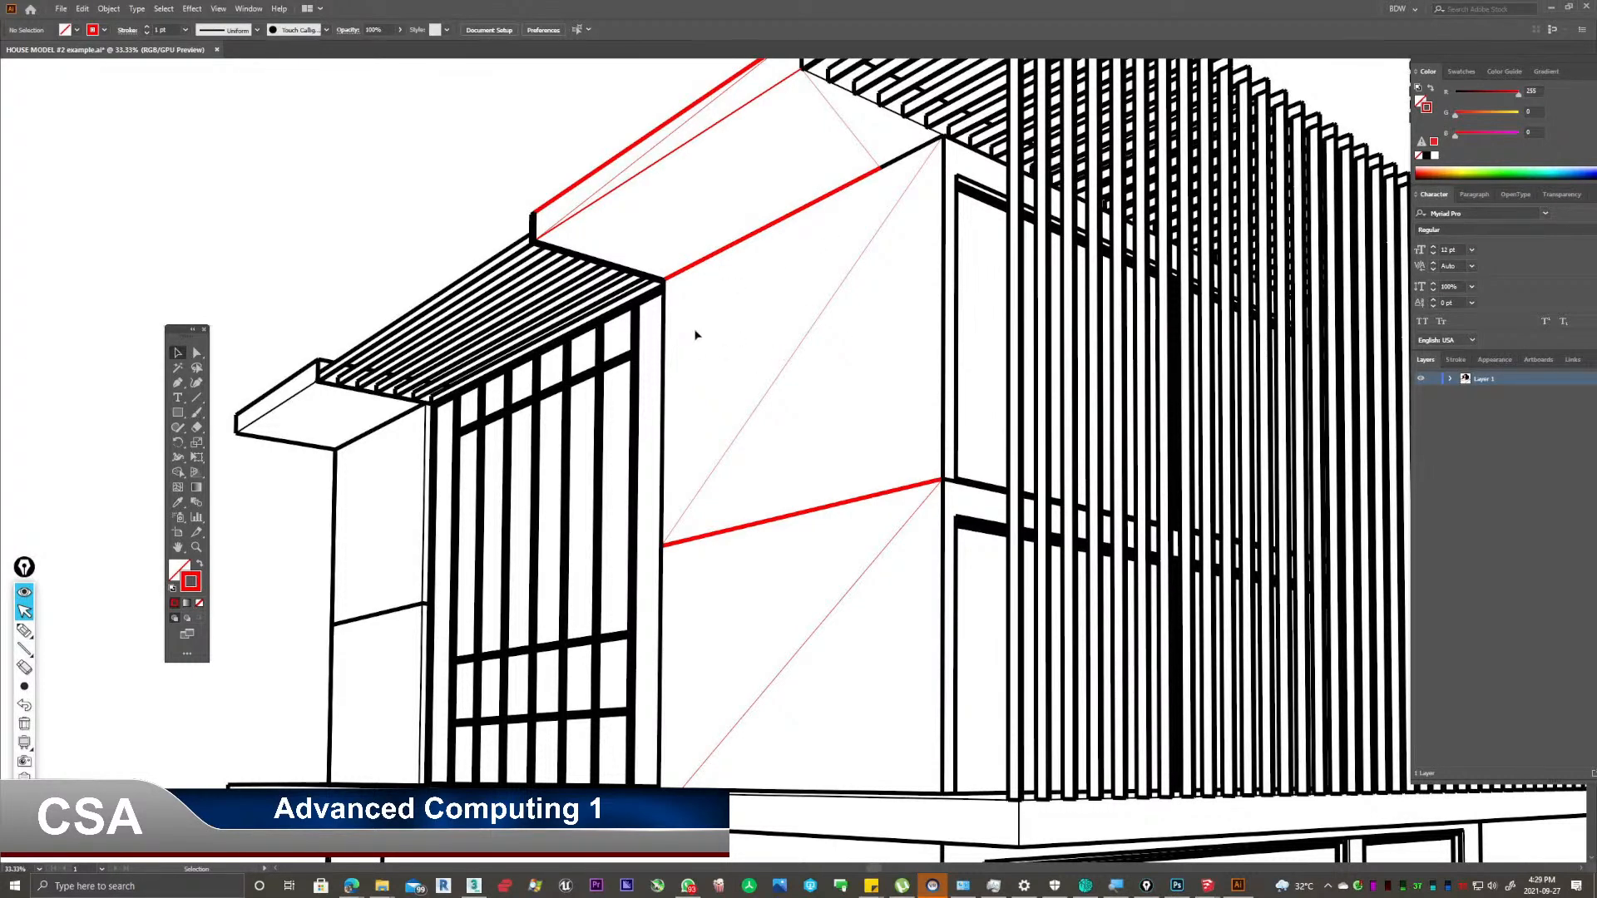
drag(862, 289, 817, 317)
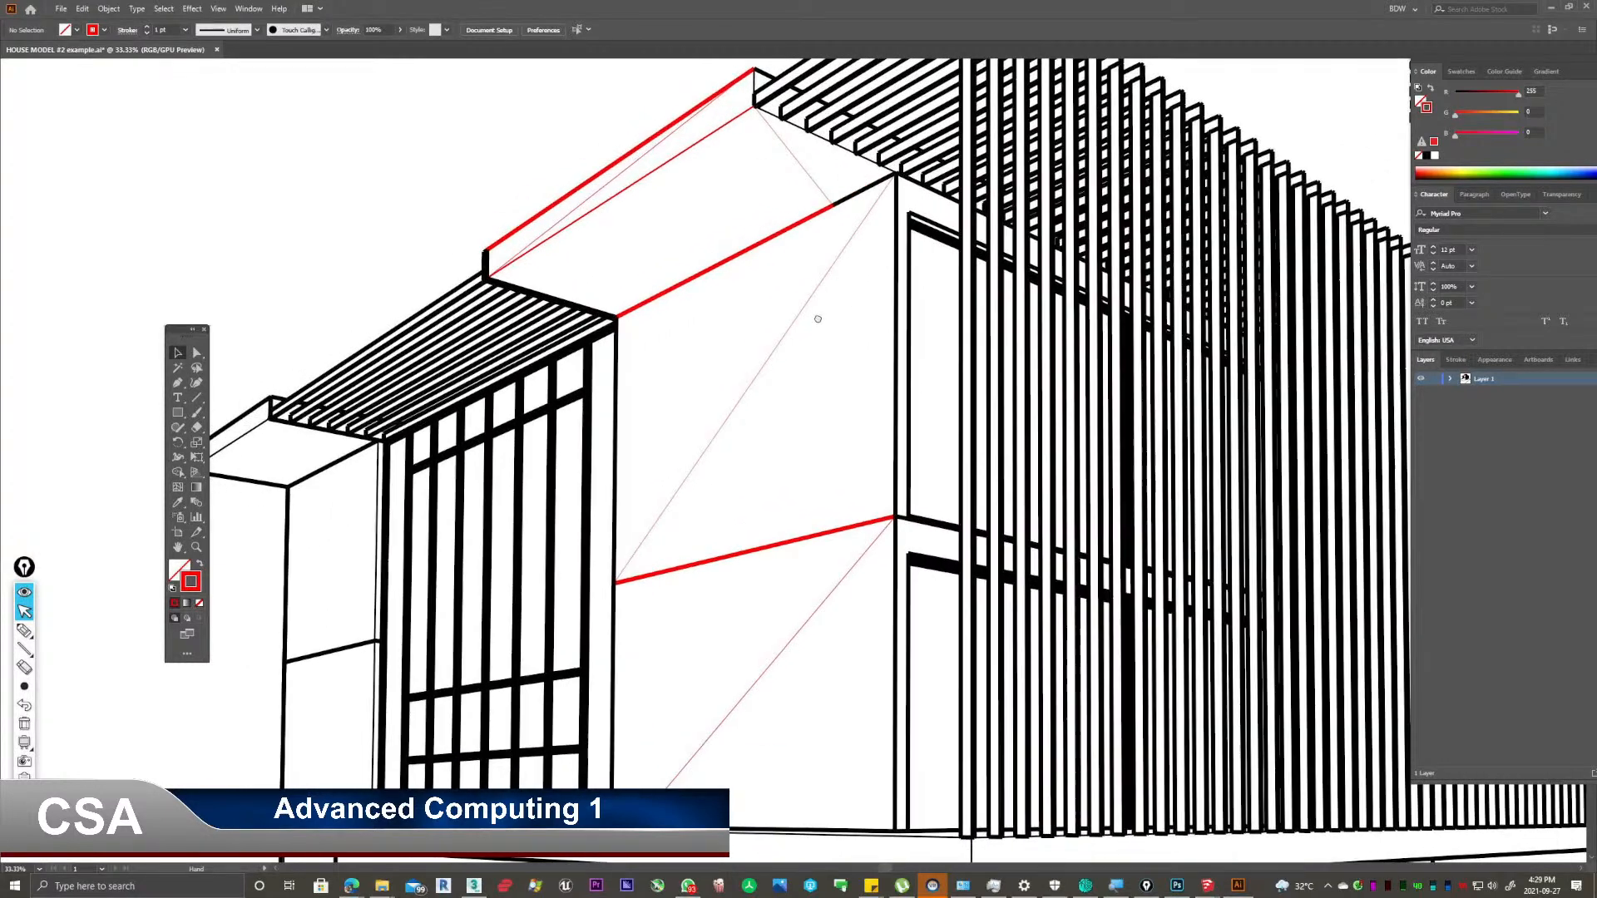
drag(884, 396, 840, 394)
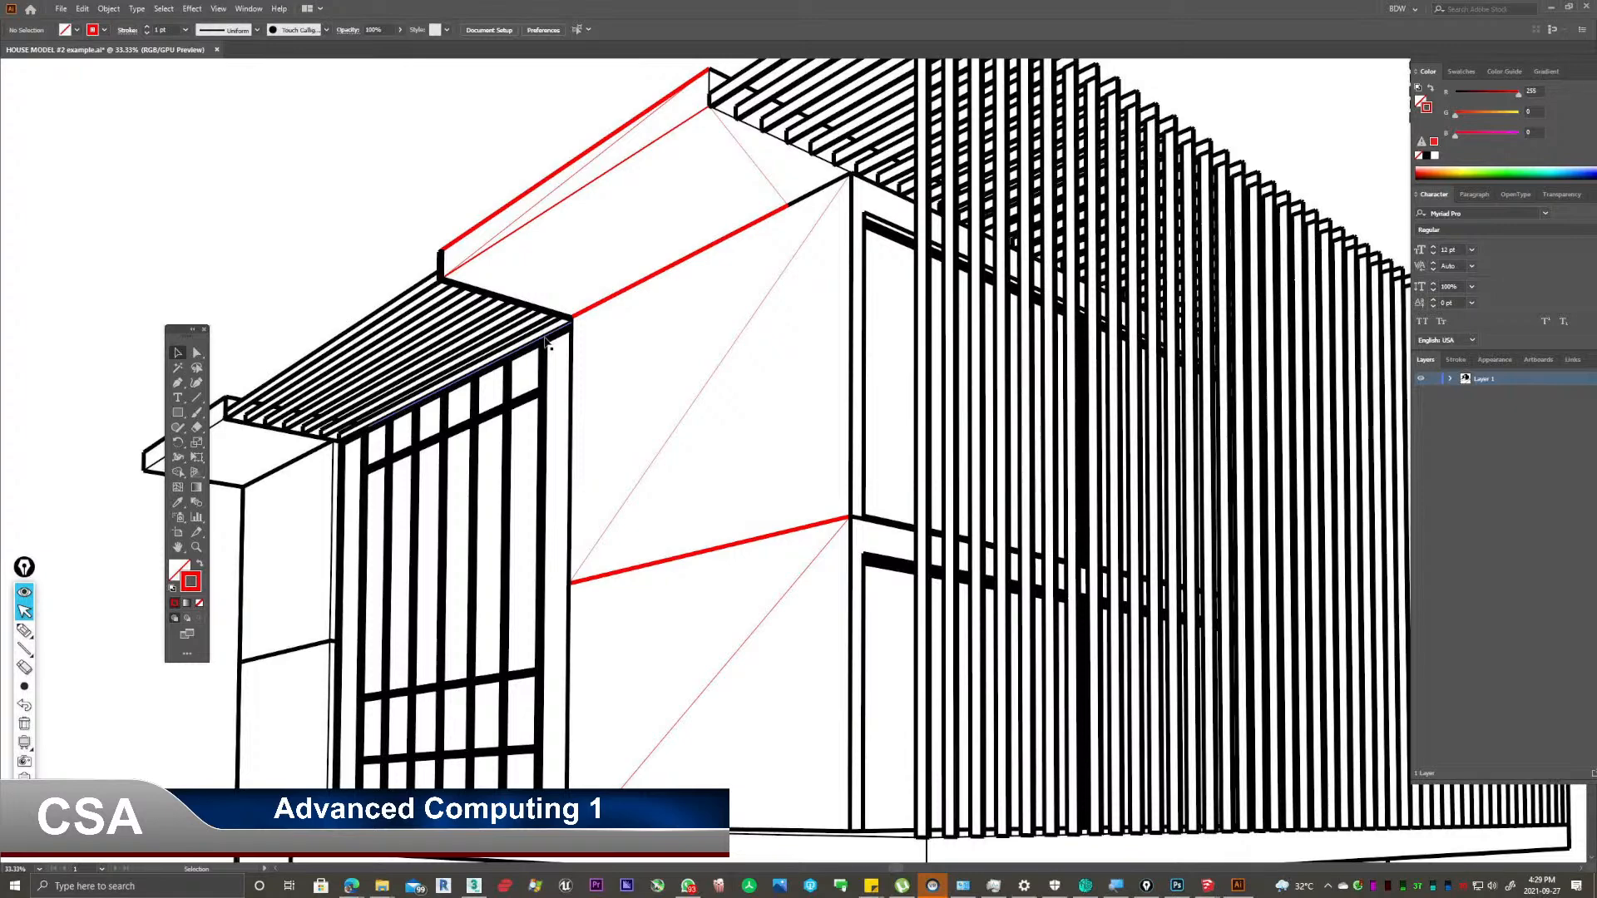
alt+scroll(779, 485, down, 4)
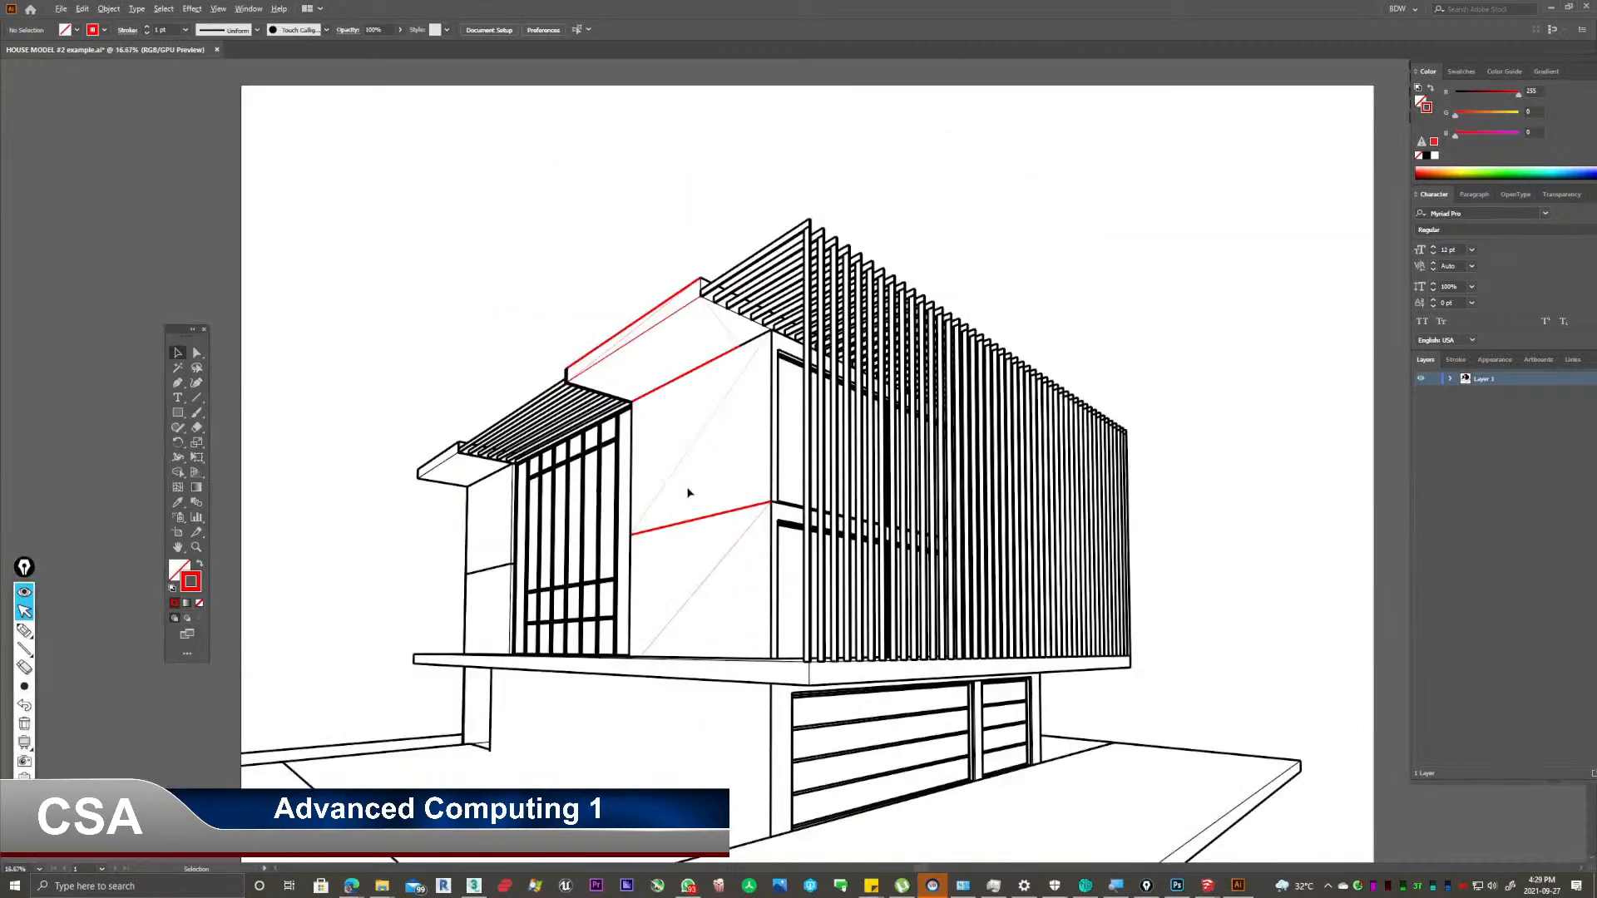
alt+scroll(691, 490, up, 2)
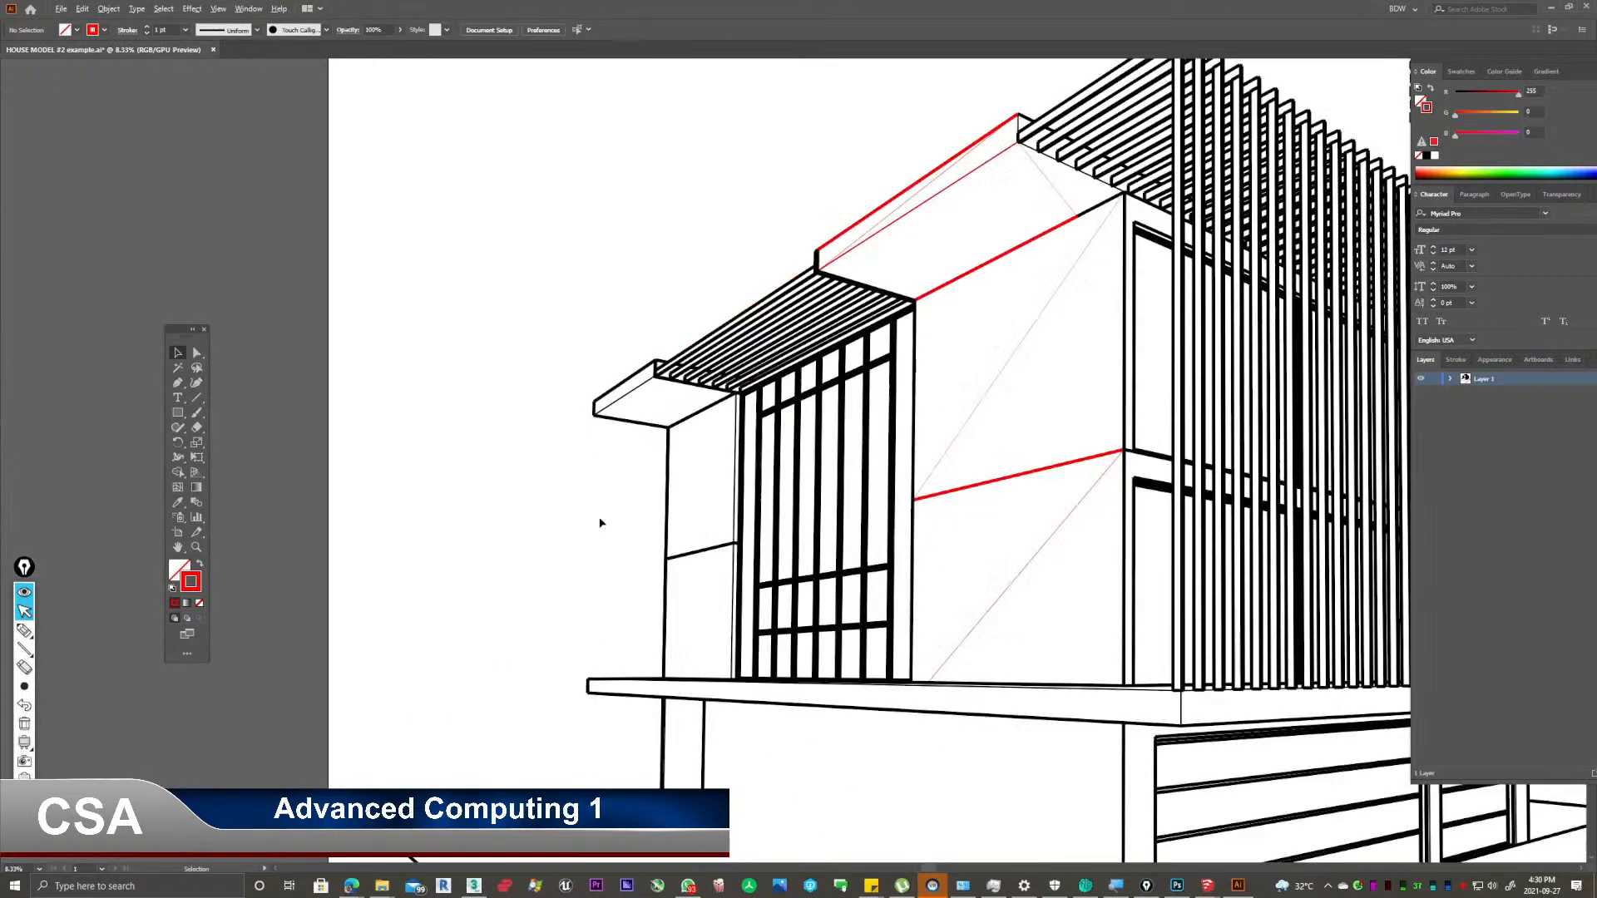
Undo the stroke colour changes on the front wall and roof paths, clear the selection and save the drawing.
drag(736, 394, 672, 550)
key(ctrl+z)
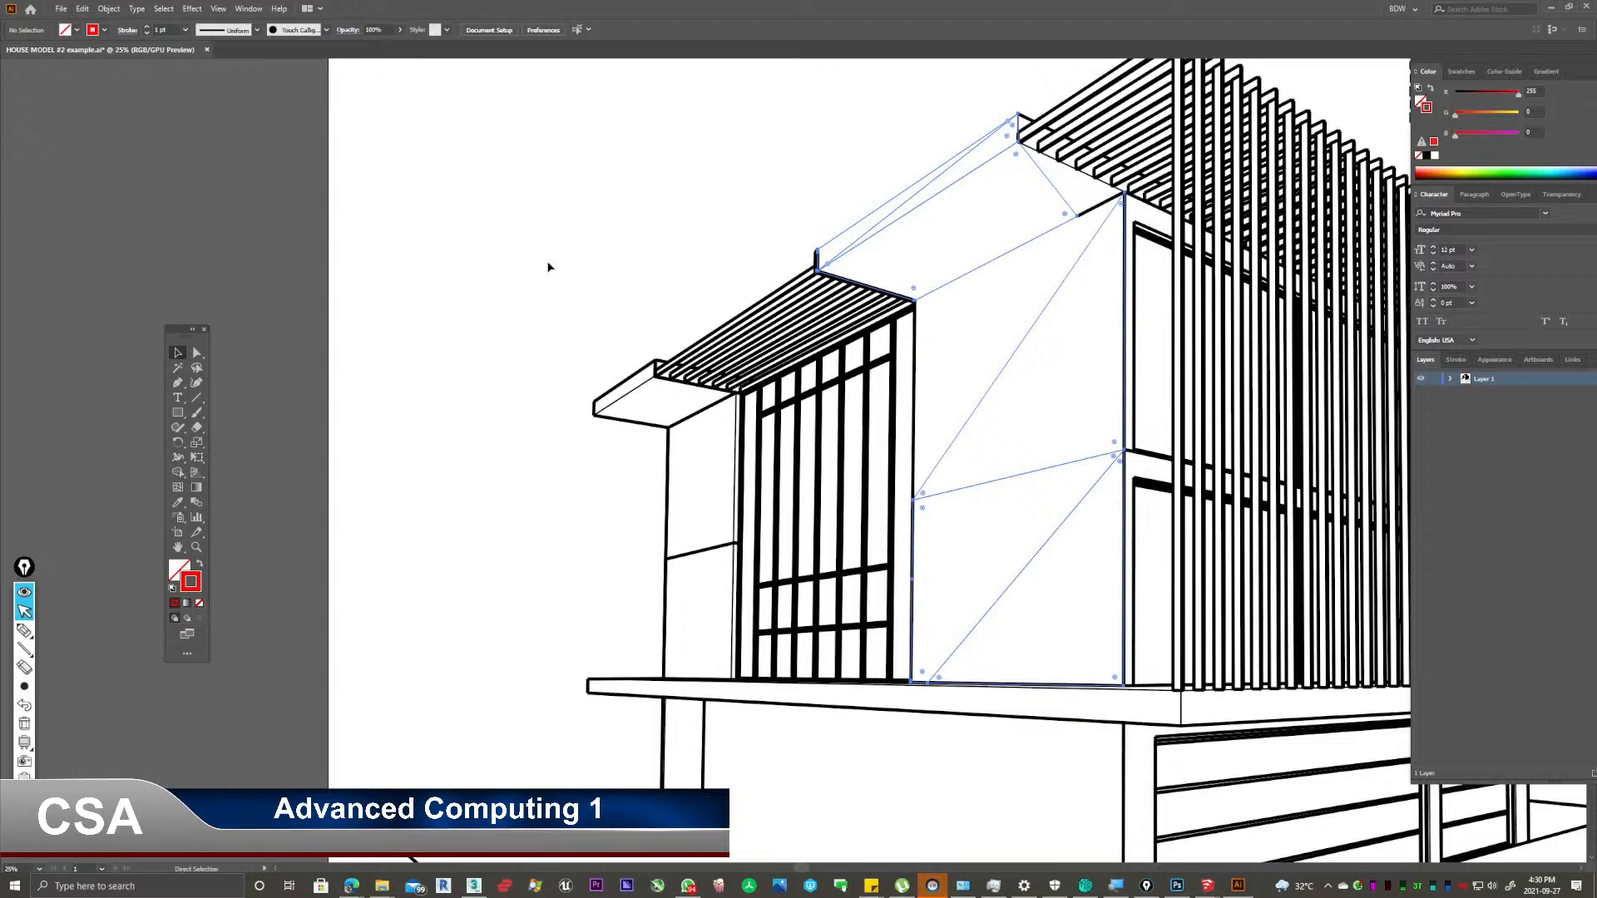
key(ctrl+z)
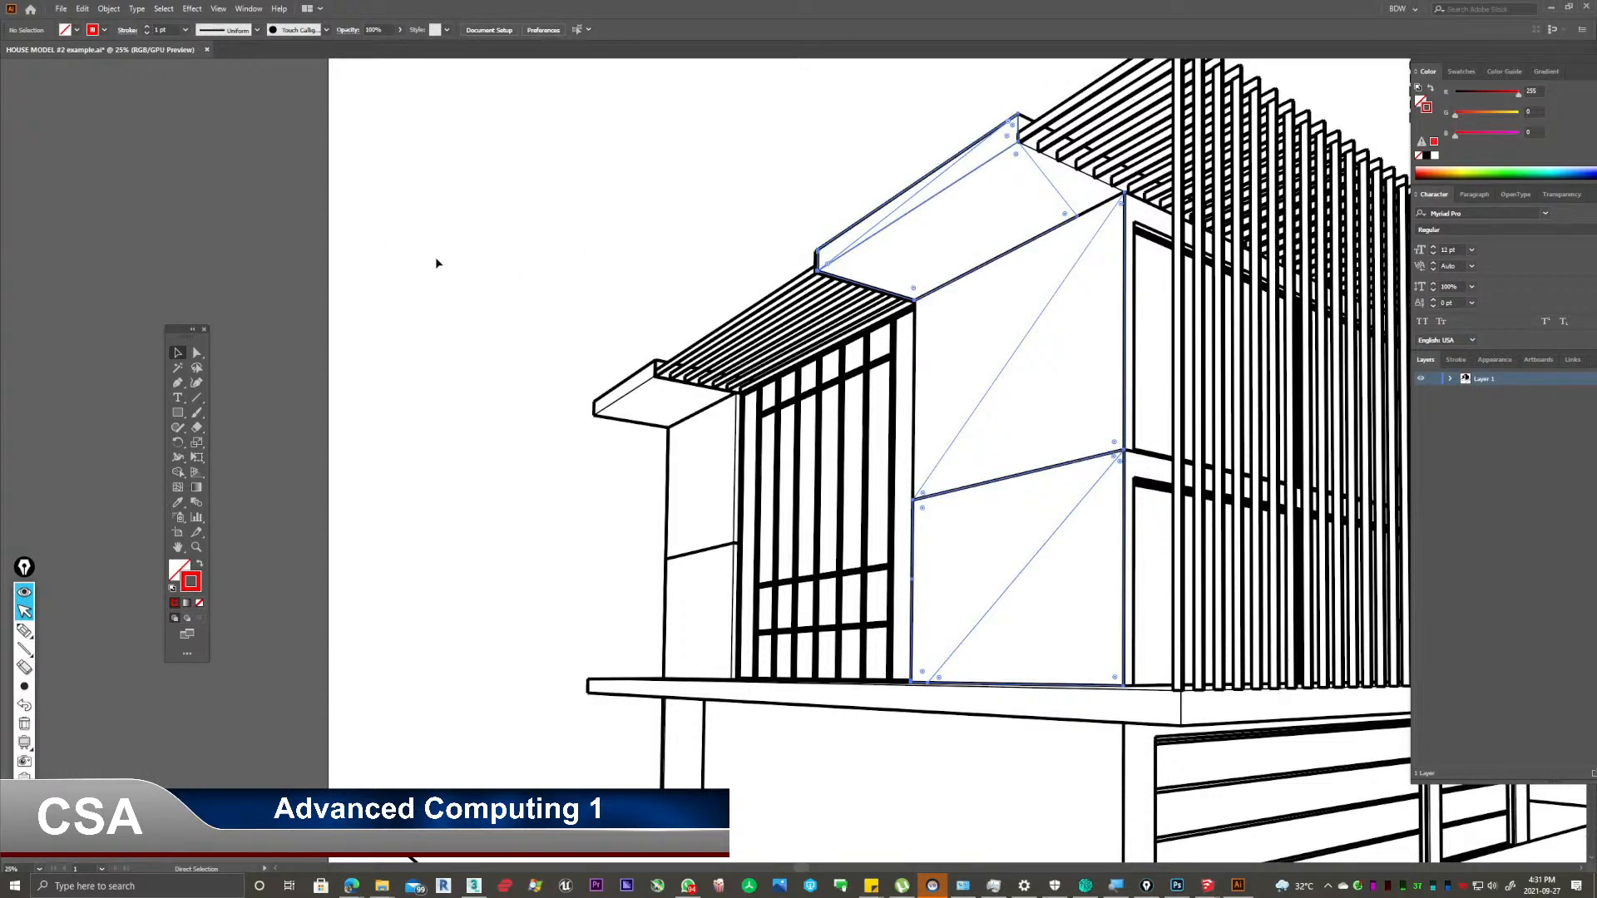
click(732, 266)
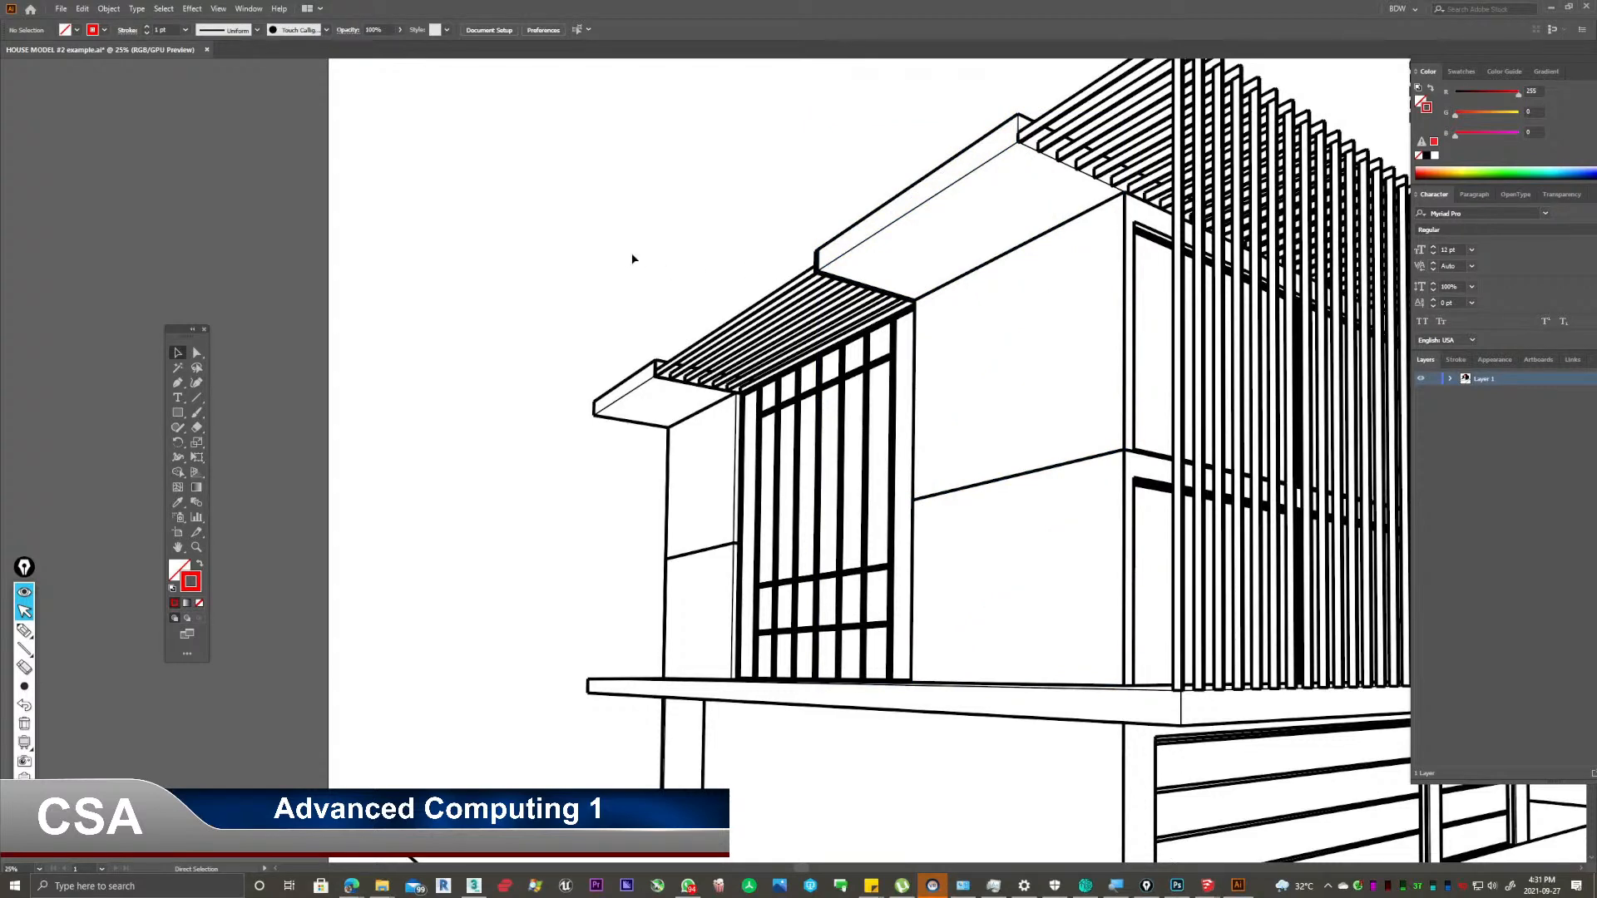
key(ctrl+s)
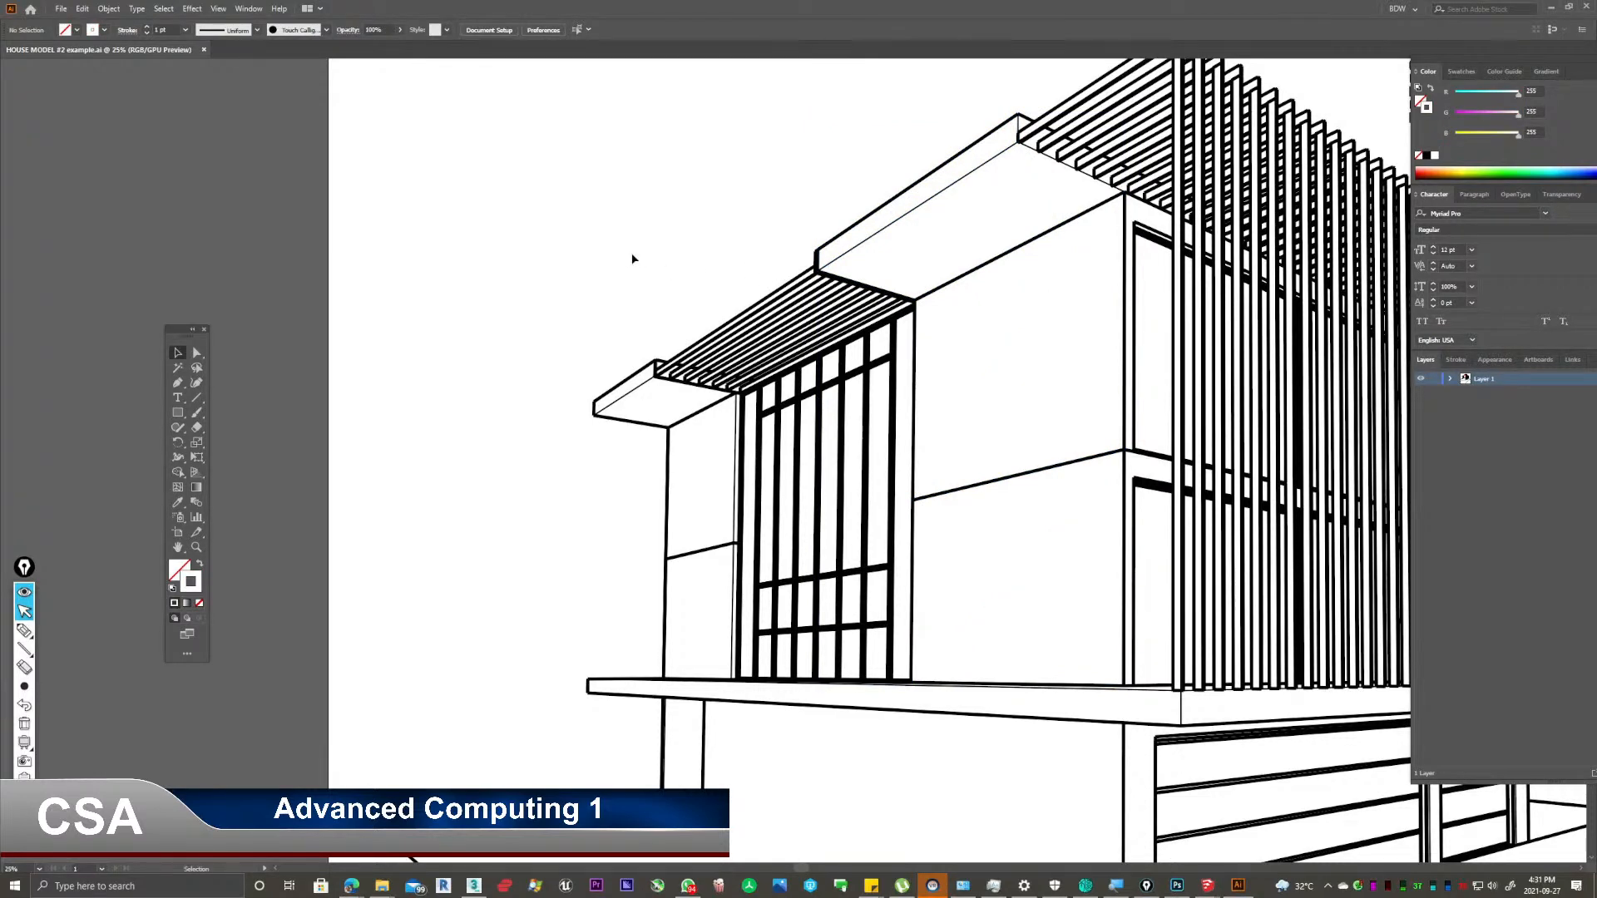
Select the unstroked diagonal path across the upper front wall to examine it, then clear the selection.
click(1004, 374)
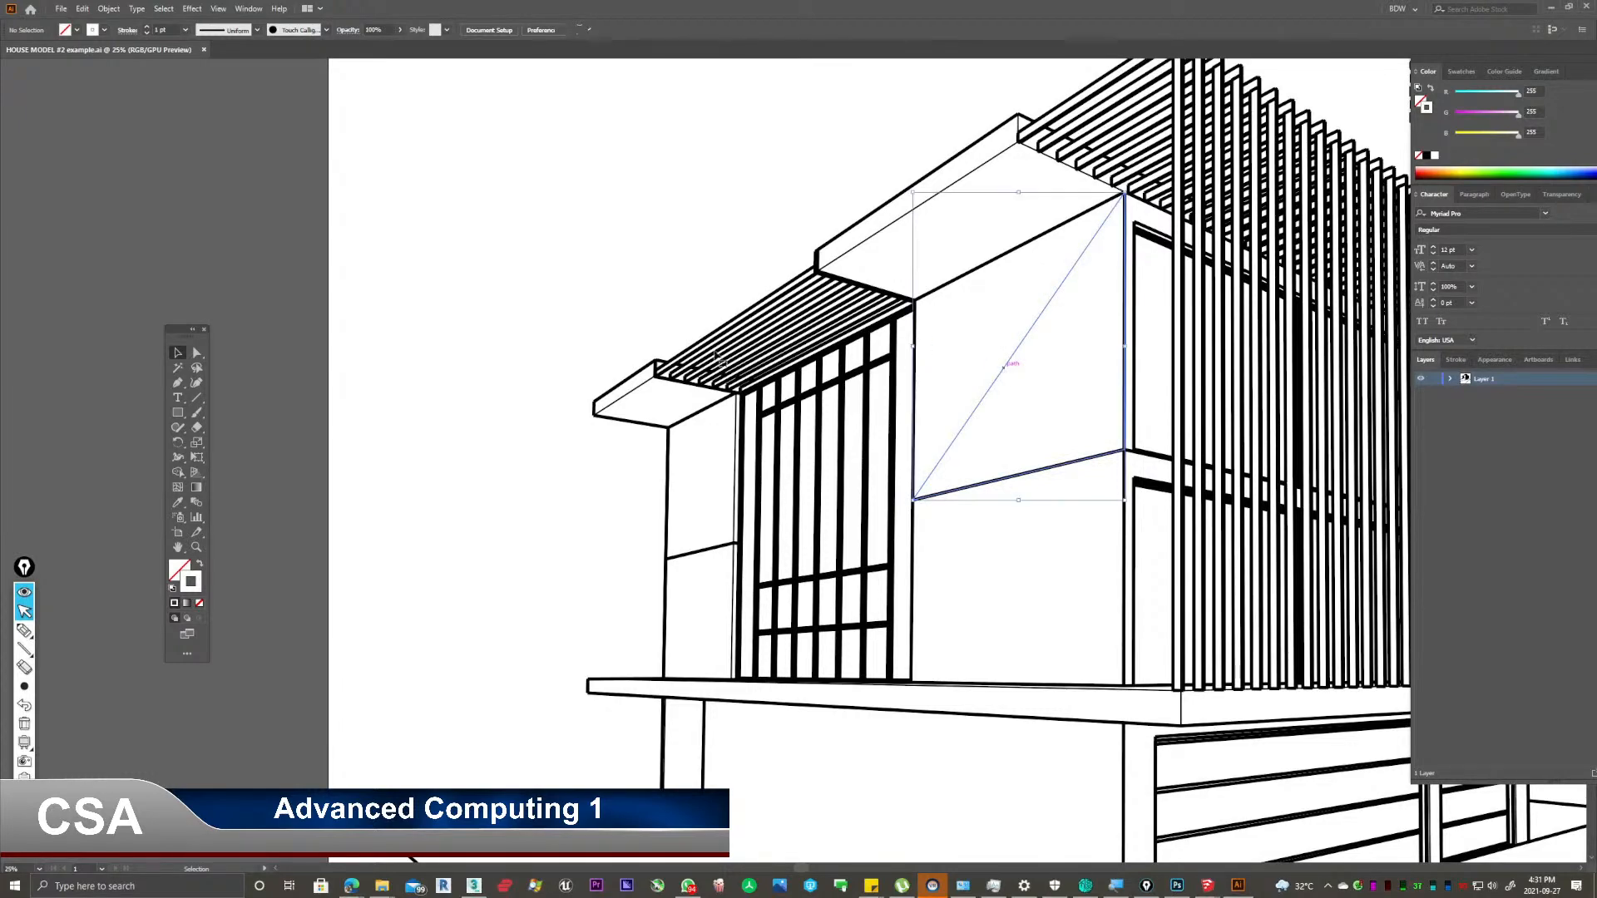
drag(784, 371, 638, 350)
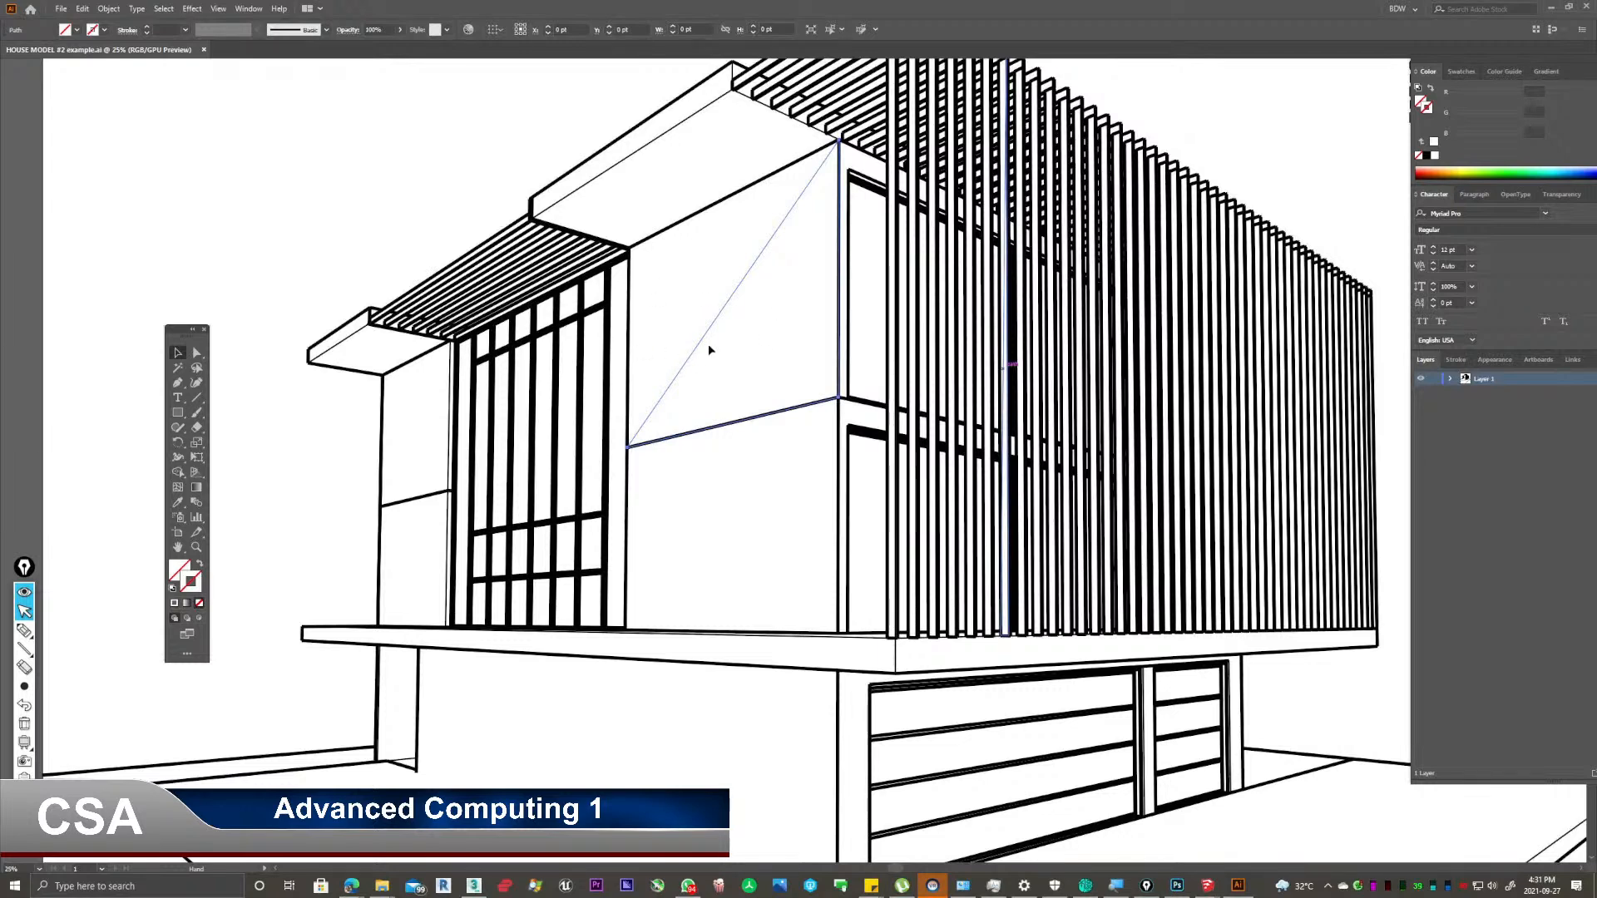
key(v)
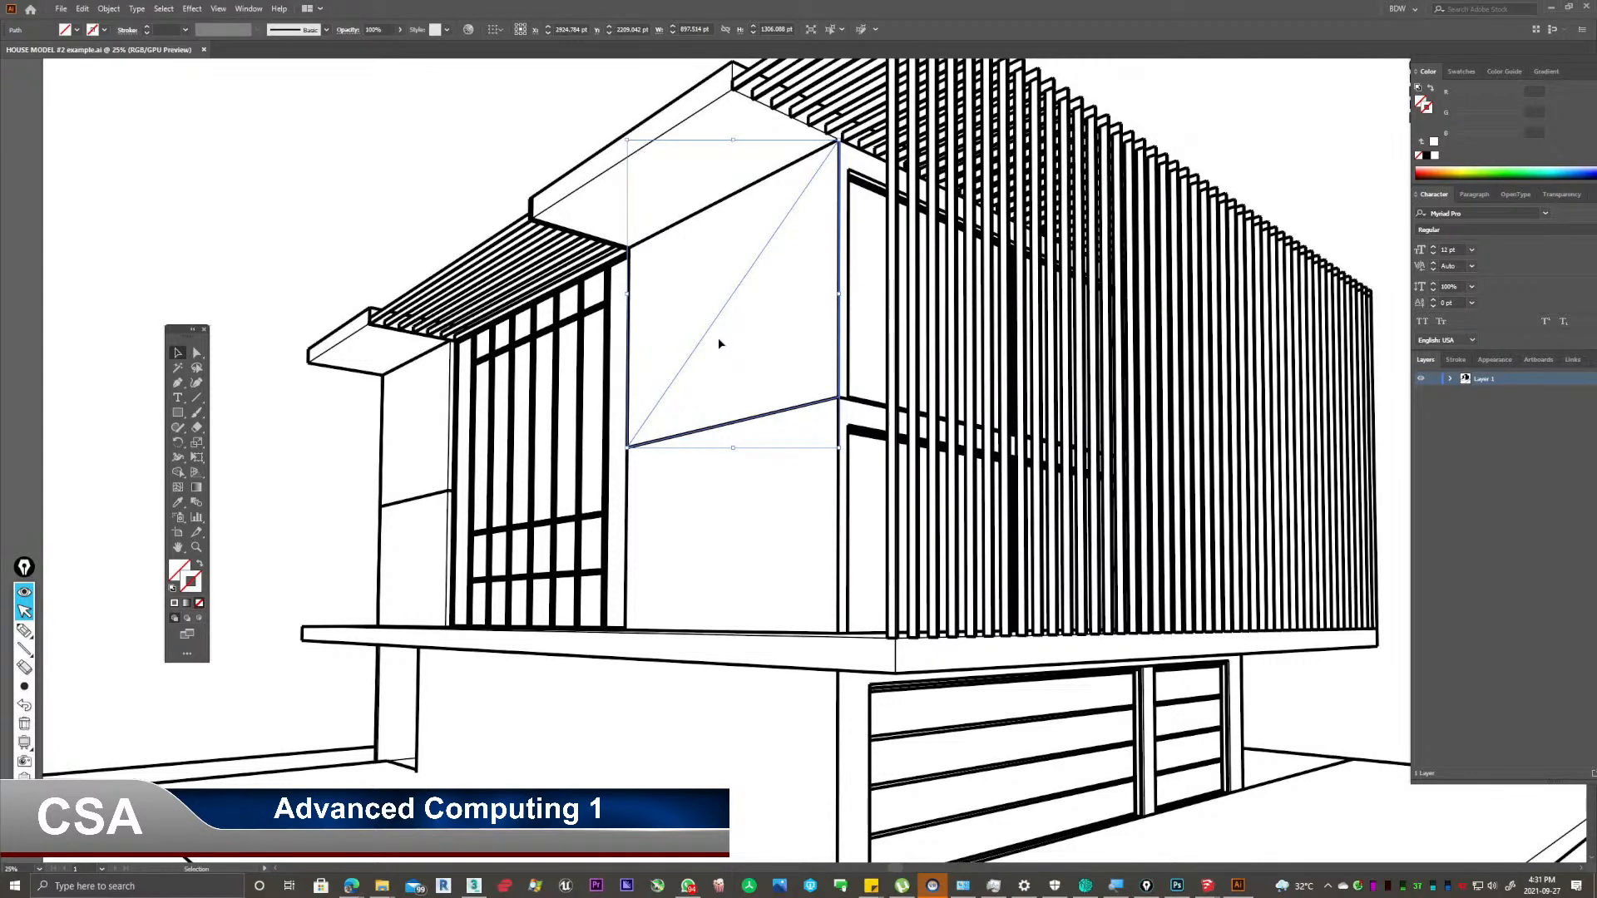
click(502, 154)
click(163, 8)
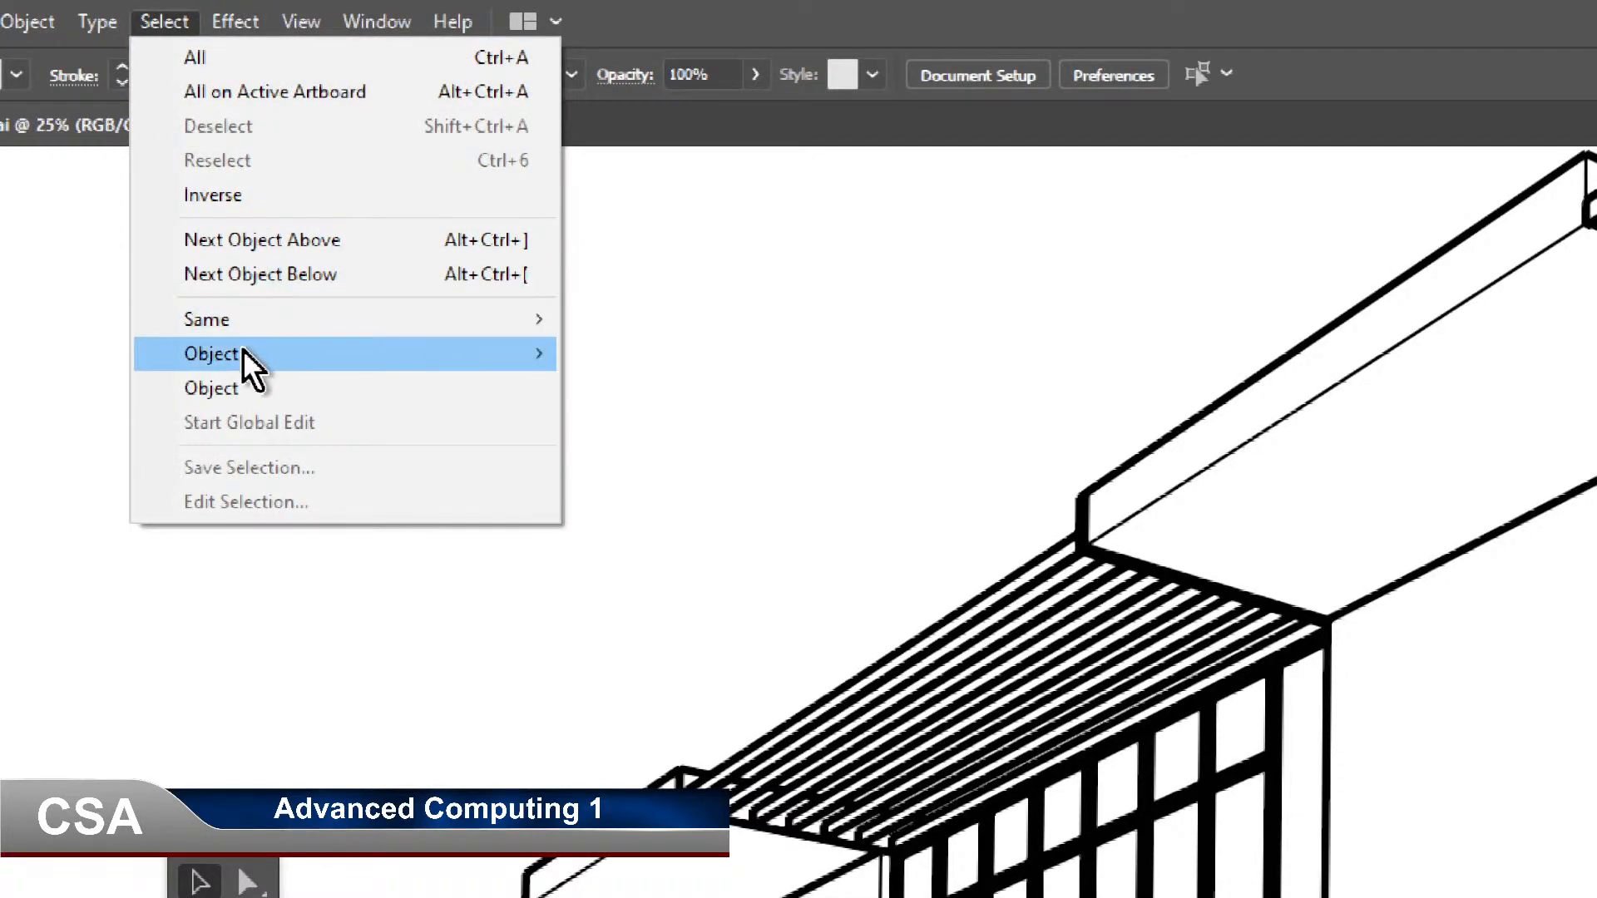
mouse_move(184, 320)
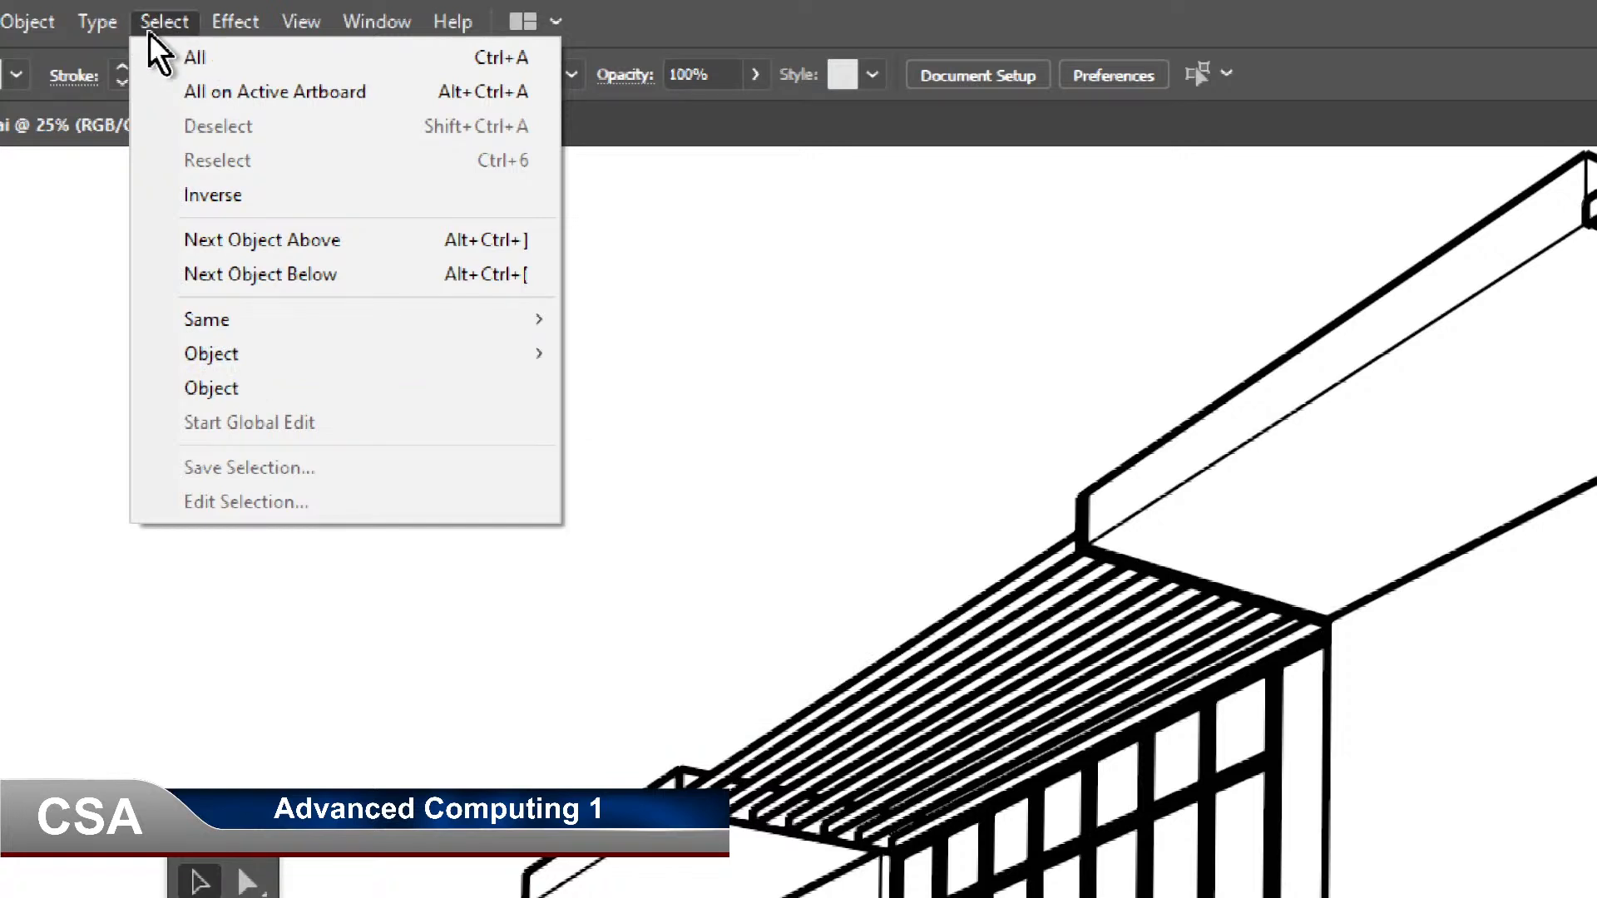
click(1017, 287)
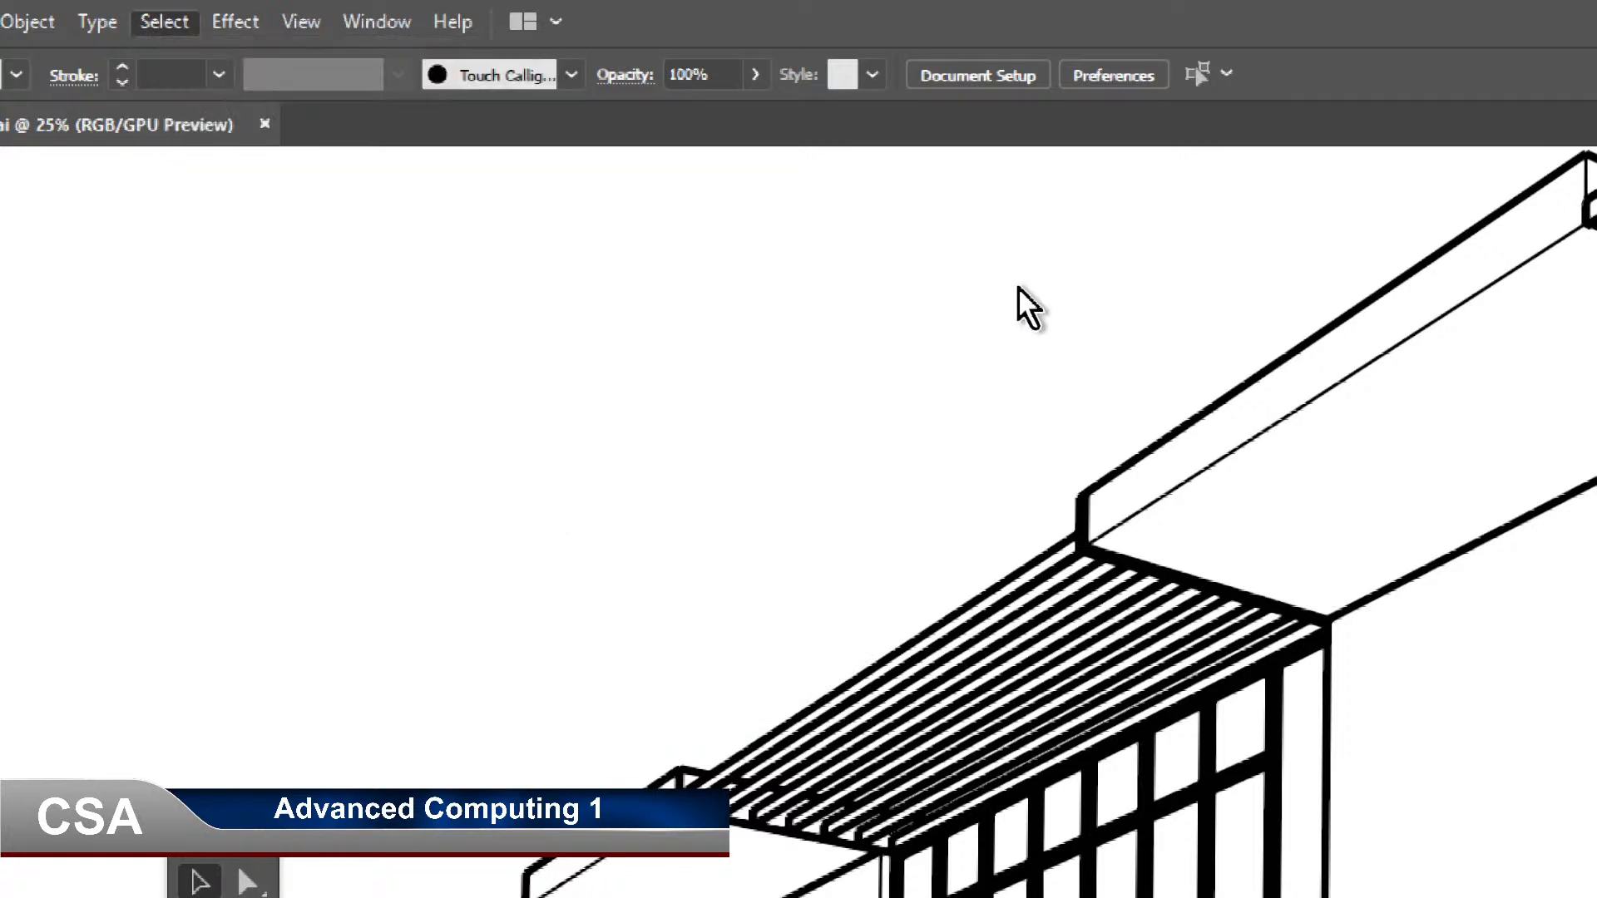
Select a thick roof edge path, and extend the selection to all paths with the same stroke weight.
click(1129, 467)
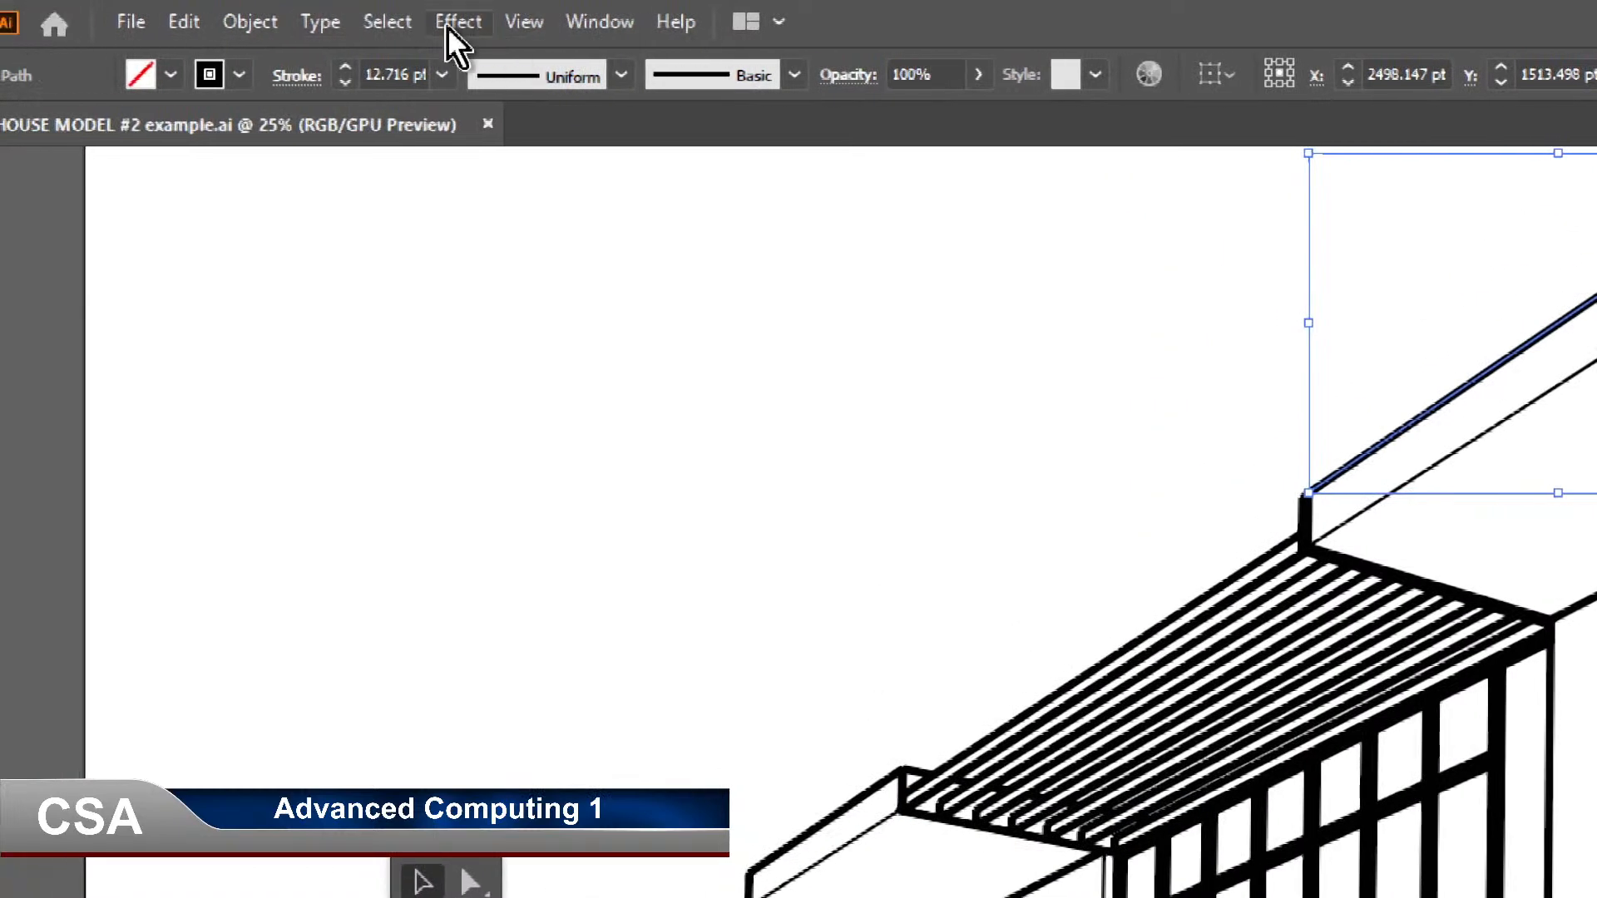
click(396, 21)
mouse_move(473, 320)
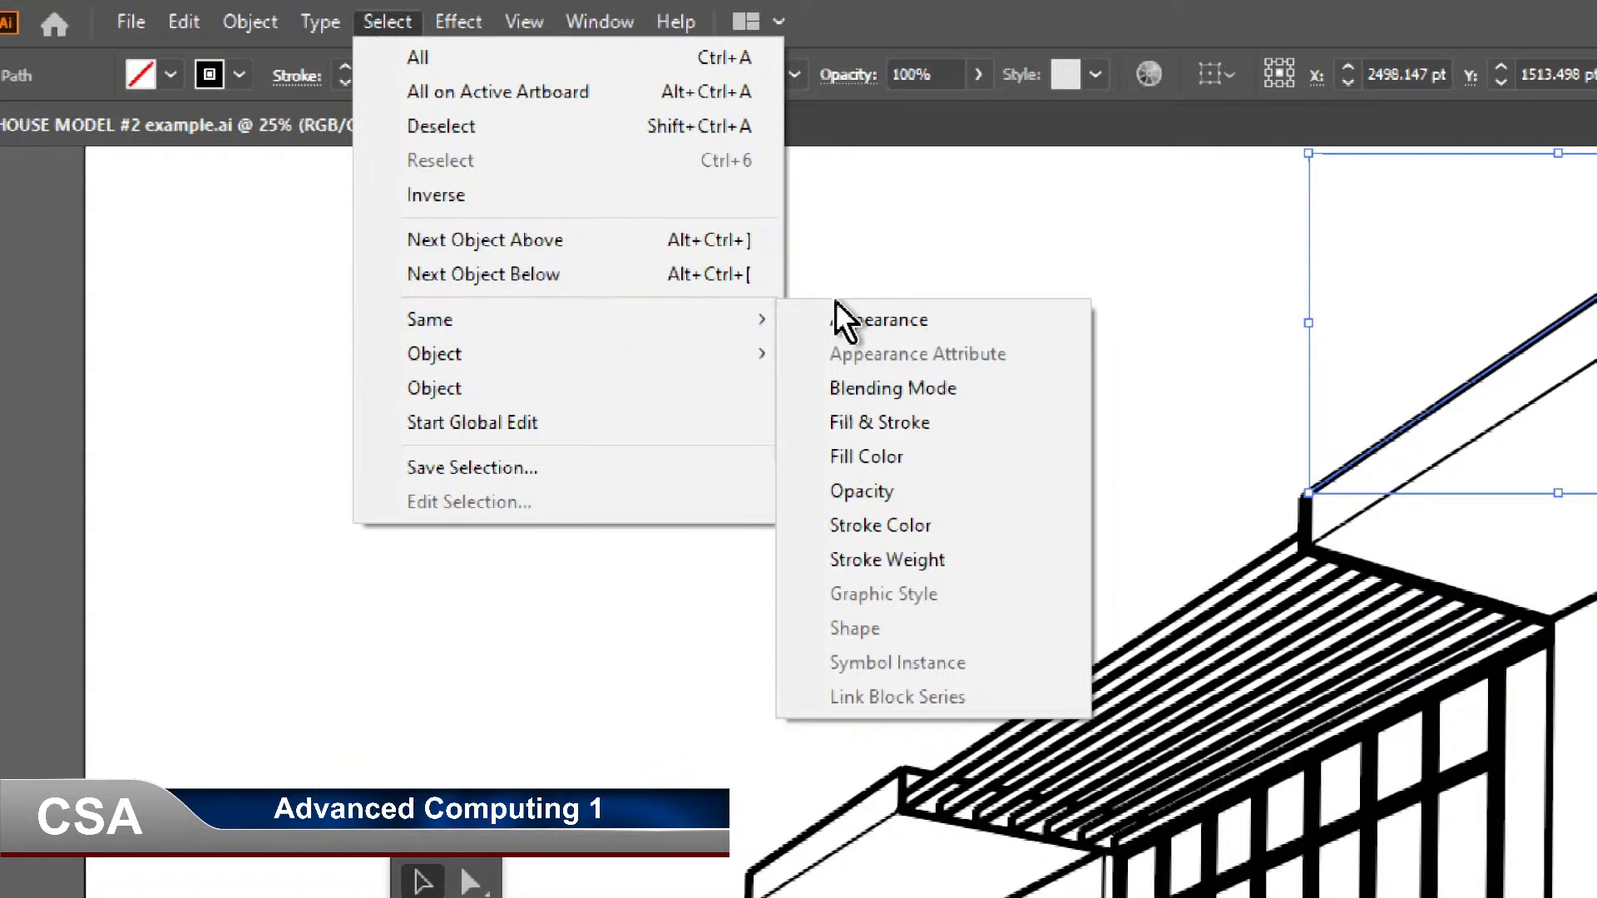
click(856, 561)
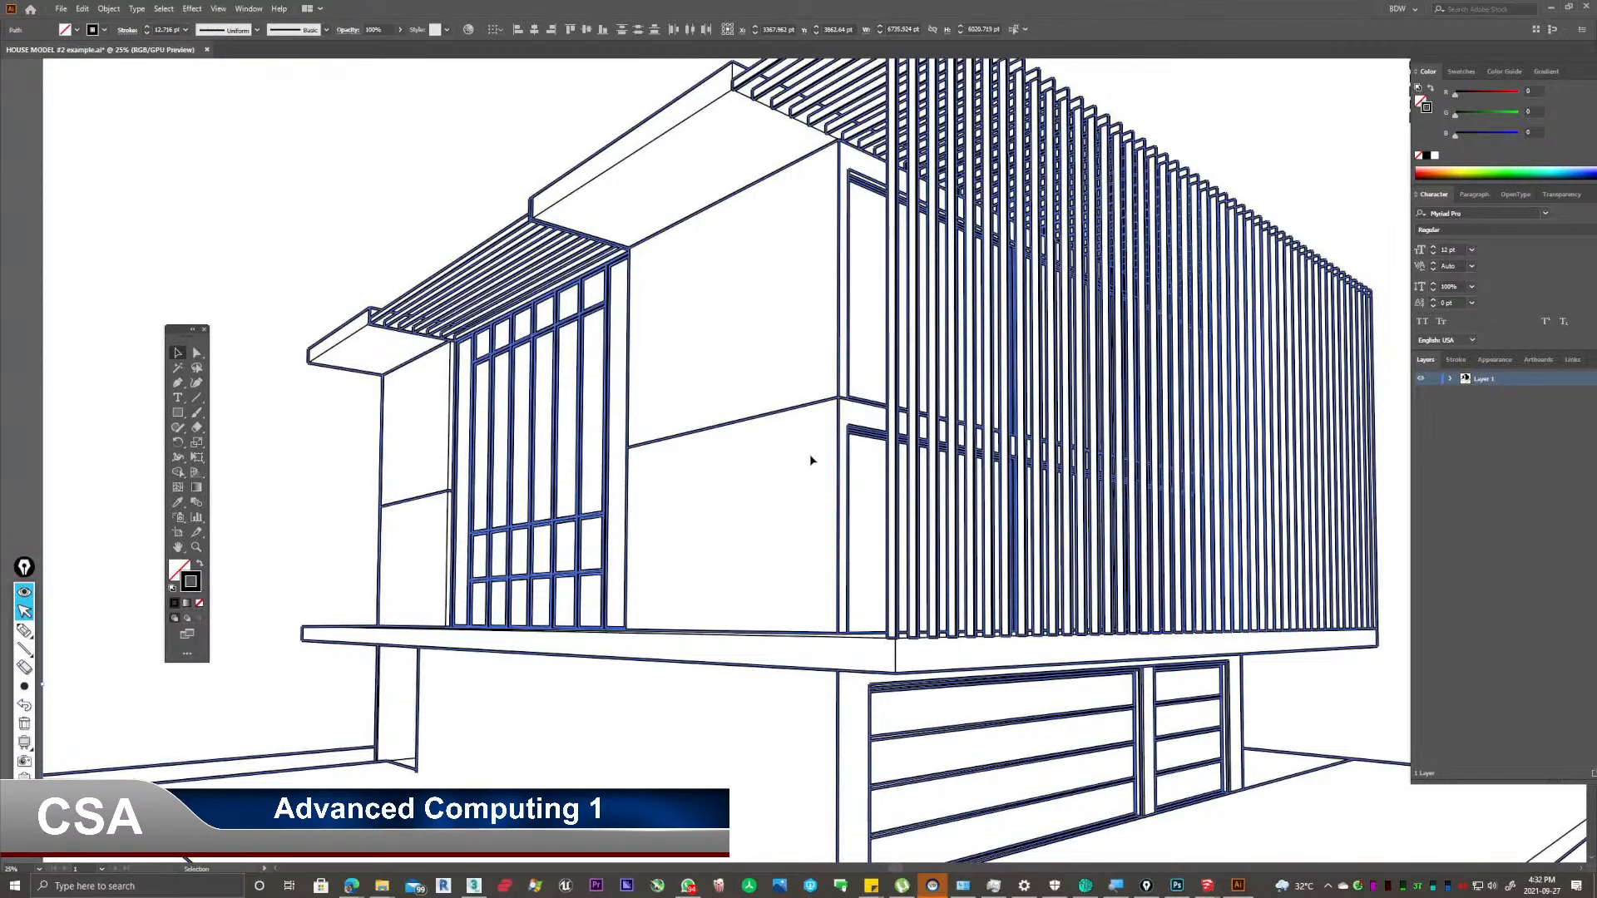
click(163, 9)
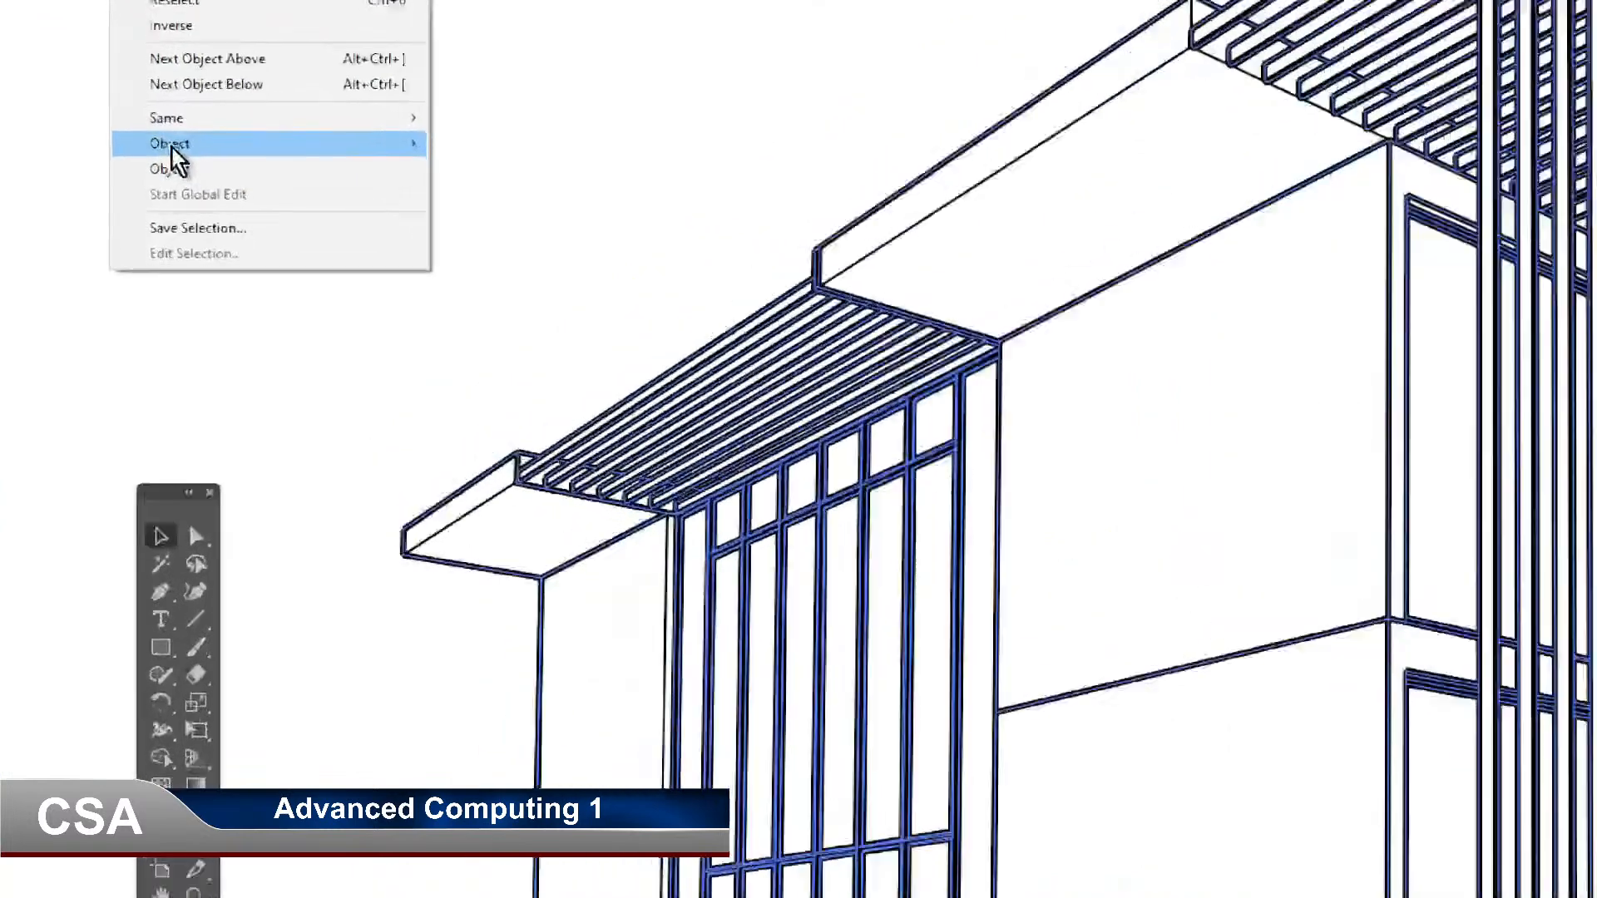
mouse_move(208, 128)
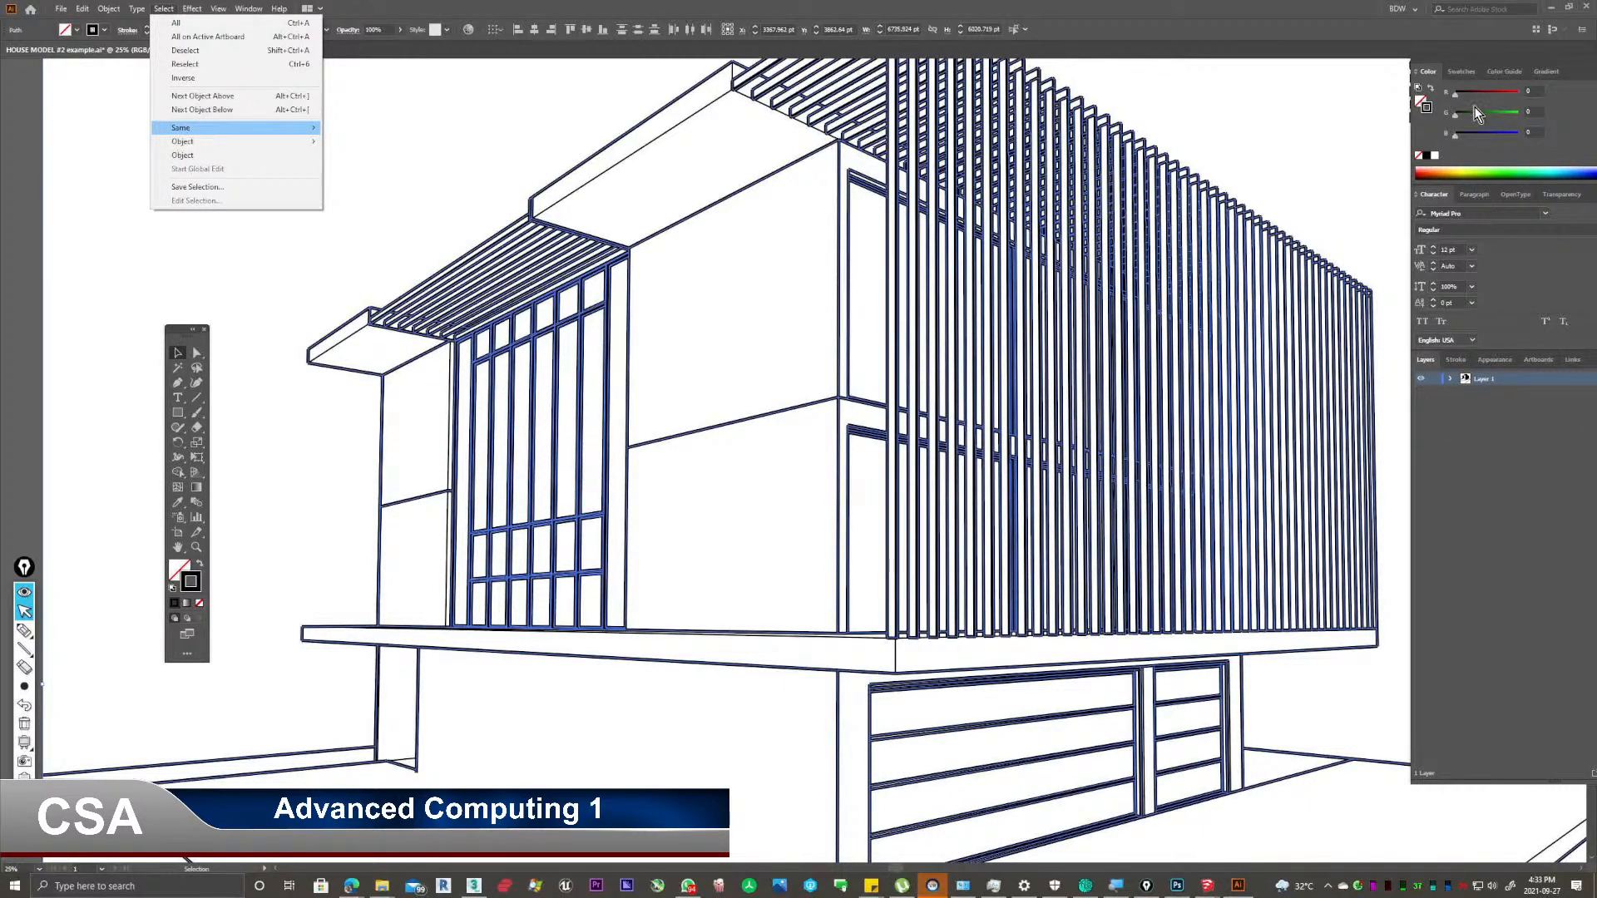
Create a new layer above Layer 1 and name it Major Strokes.
drag(1487, 62, 1322, 64)
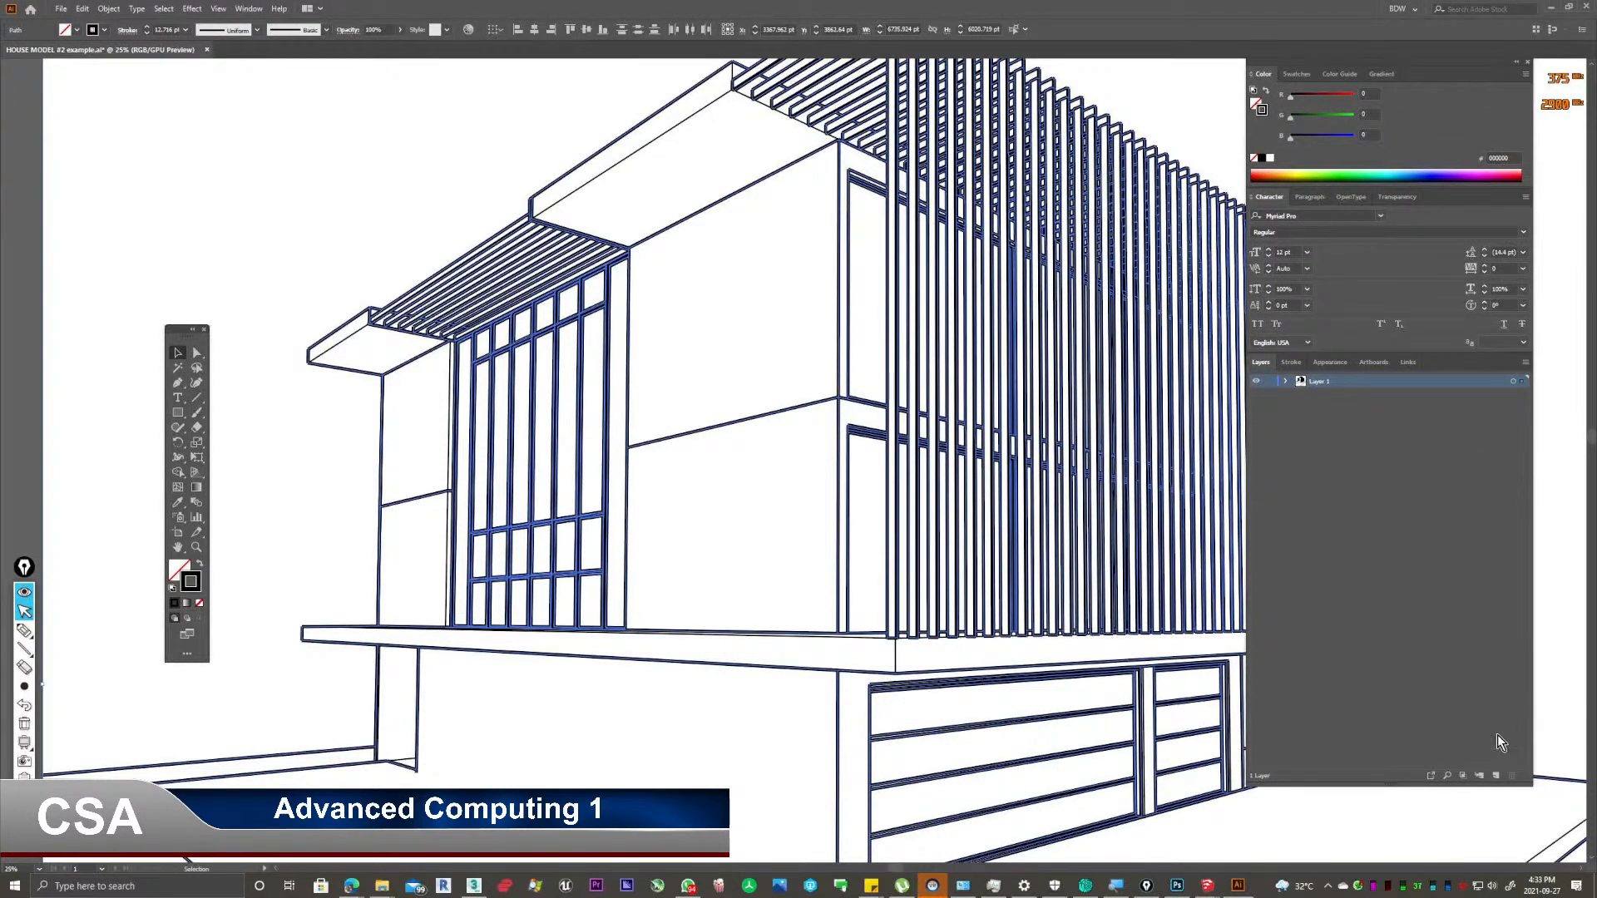
click(1494, 776)
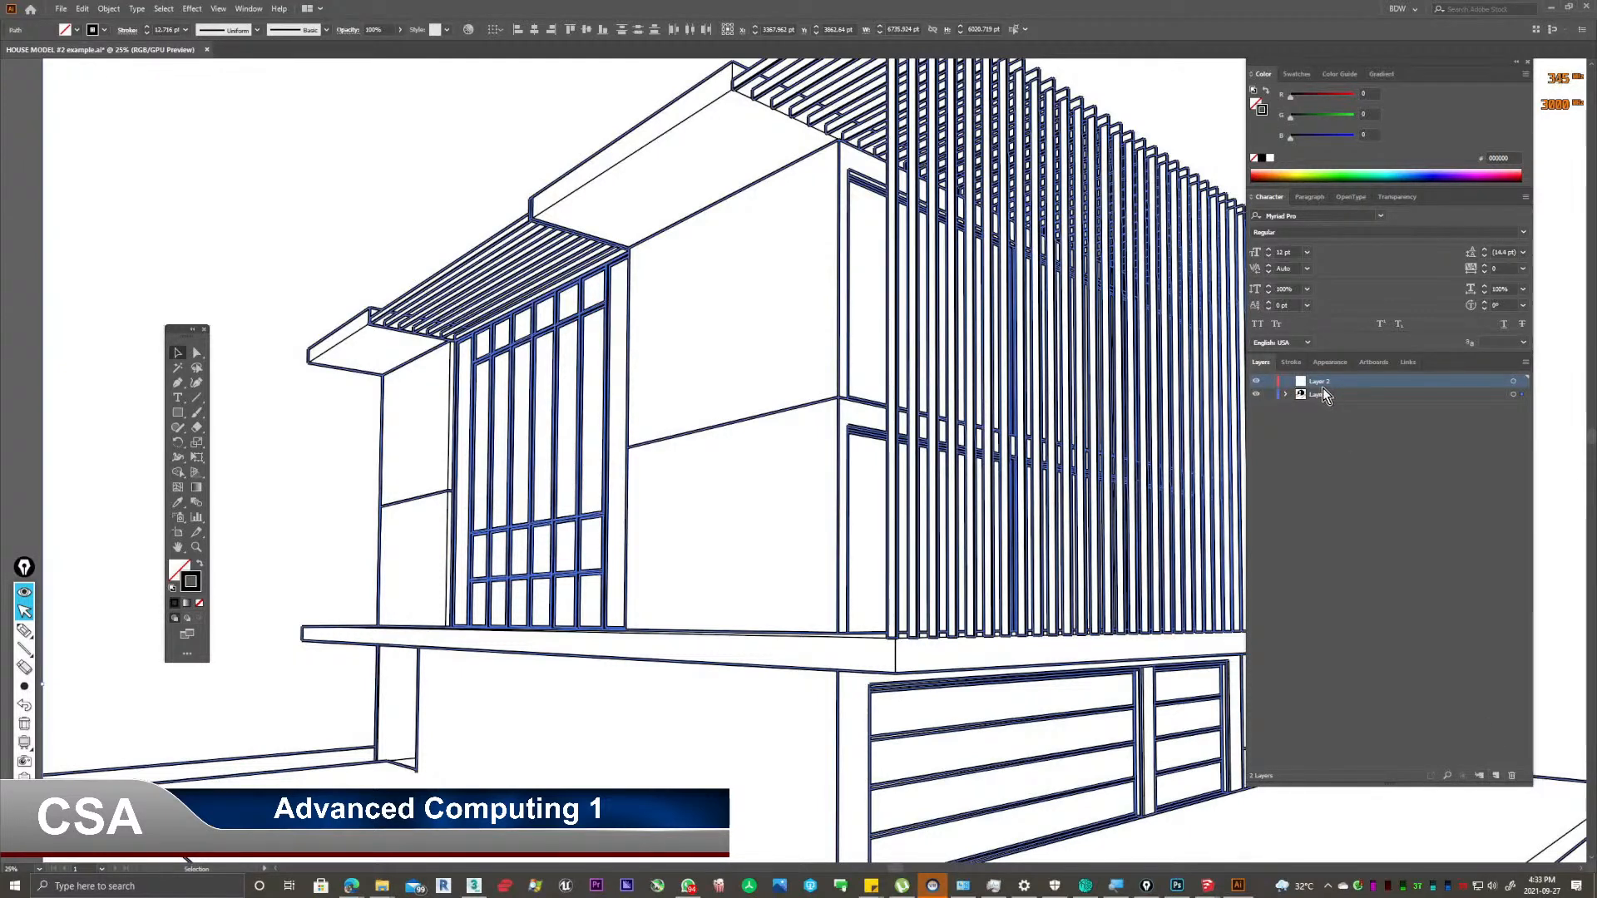
double_click(1373, 381)
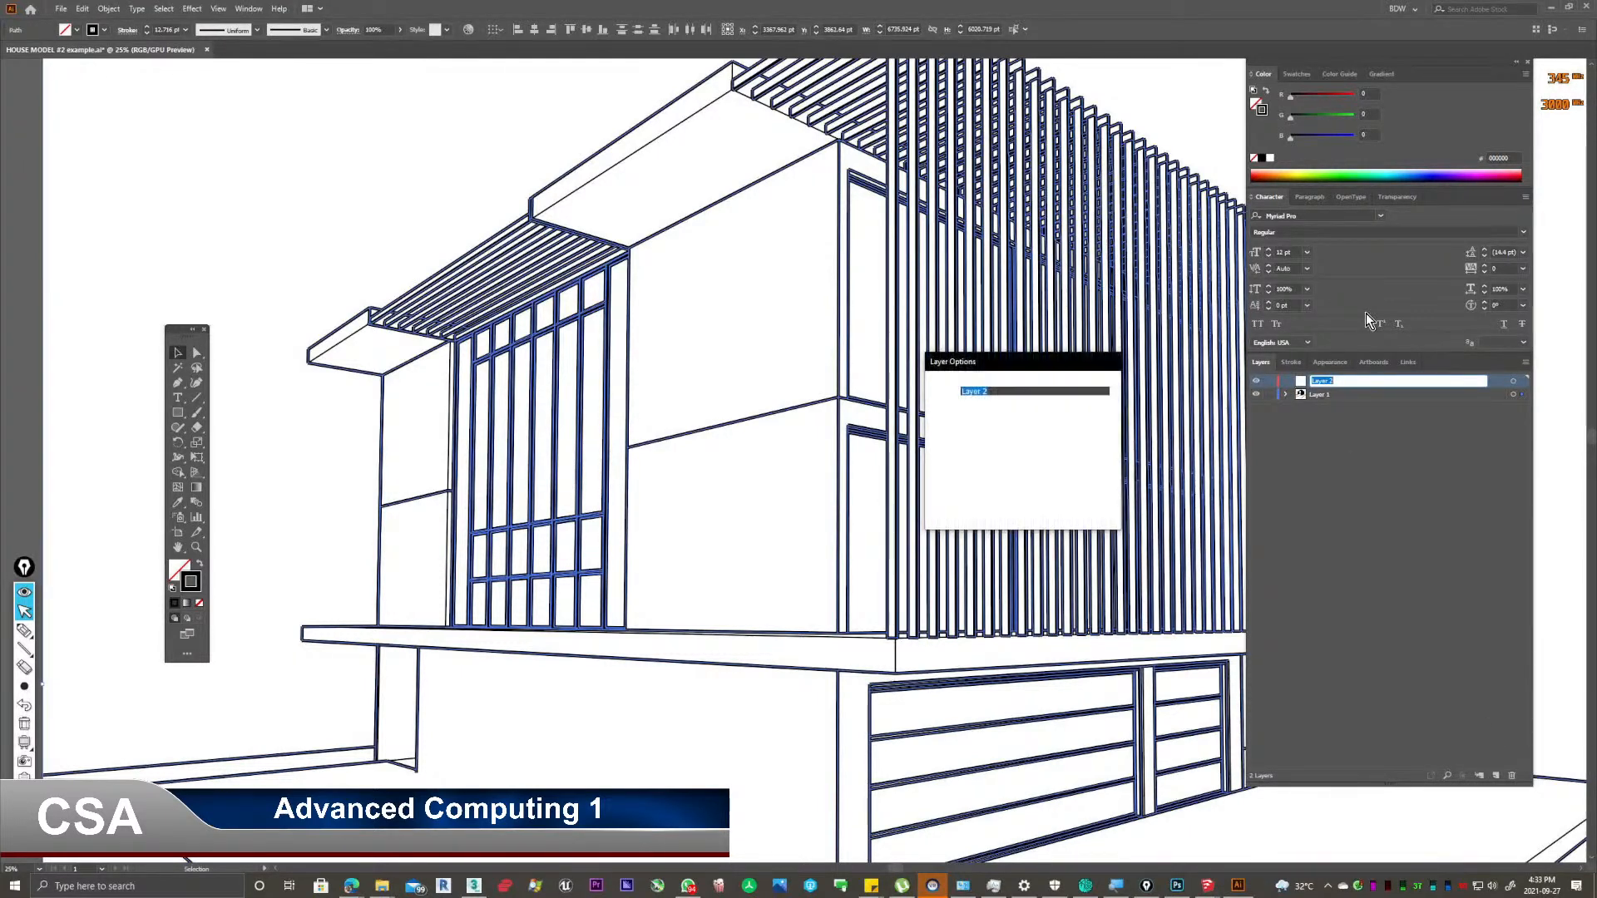
text(Major Strokes)
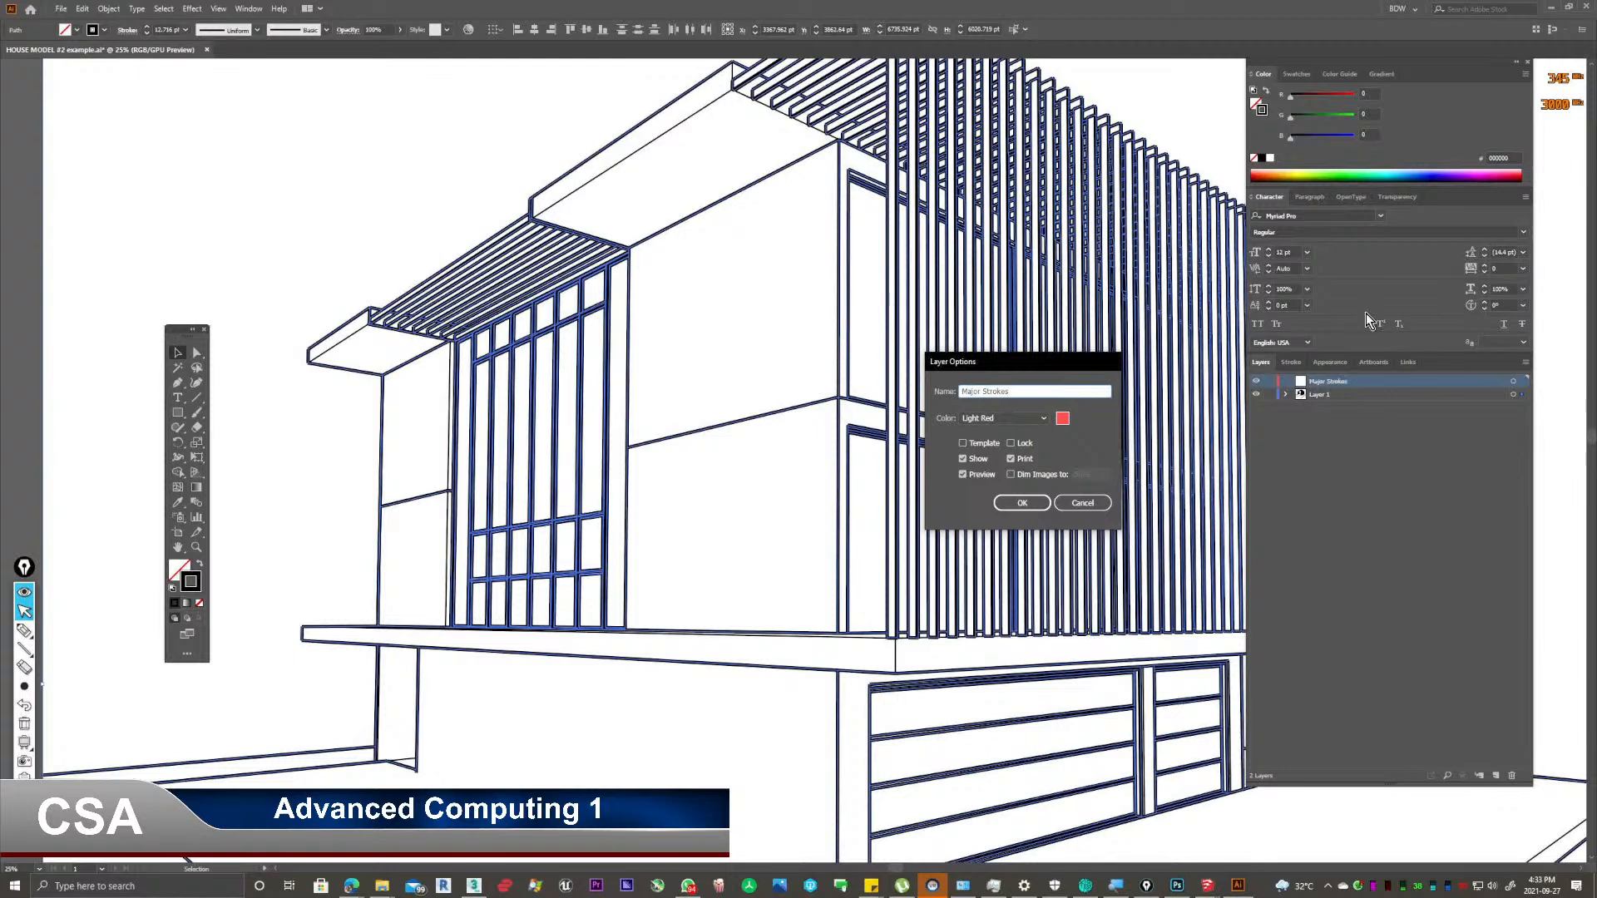
key(Return)
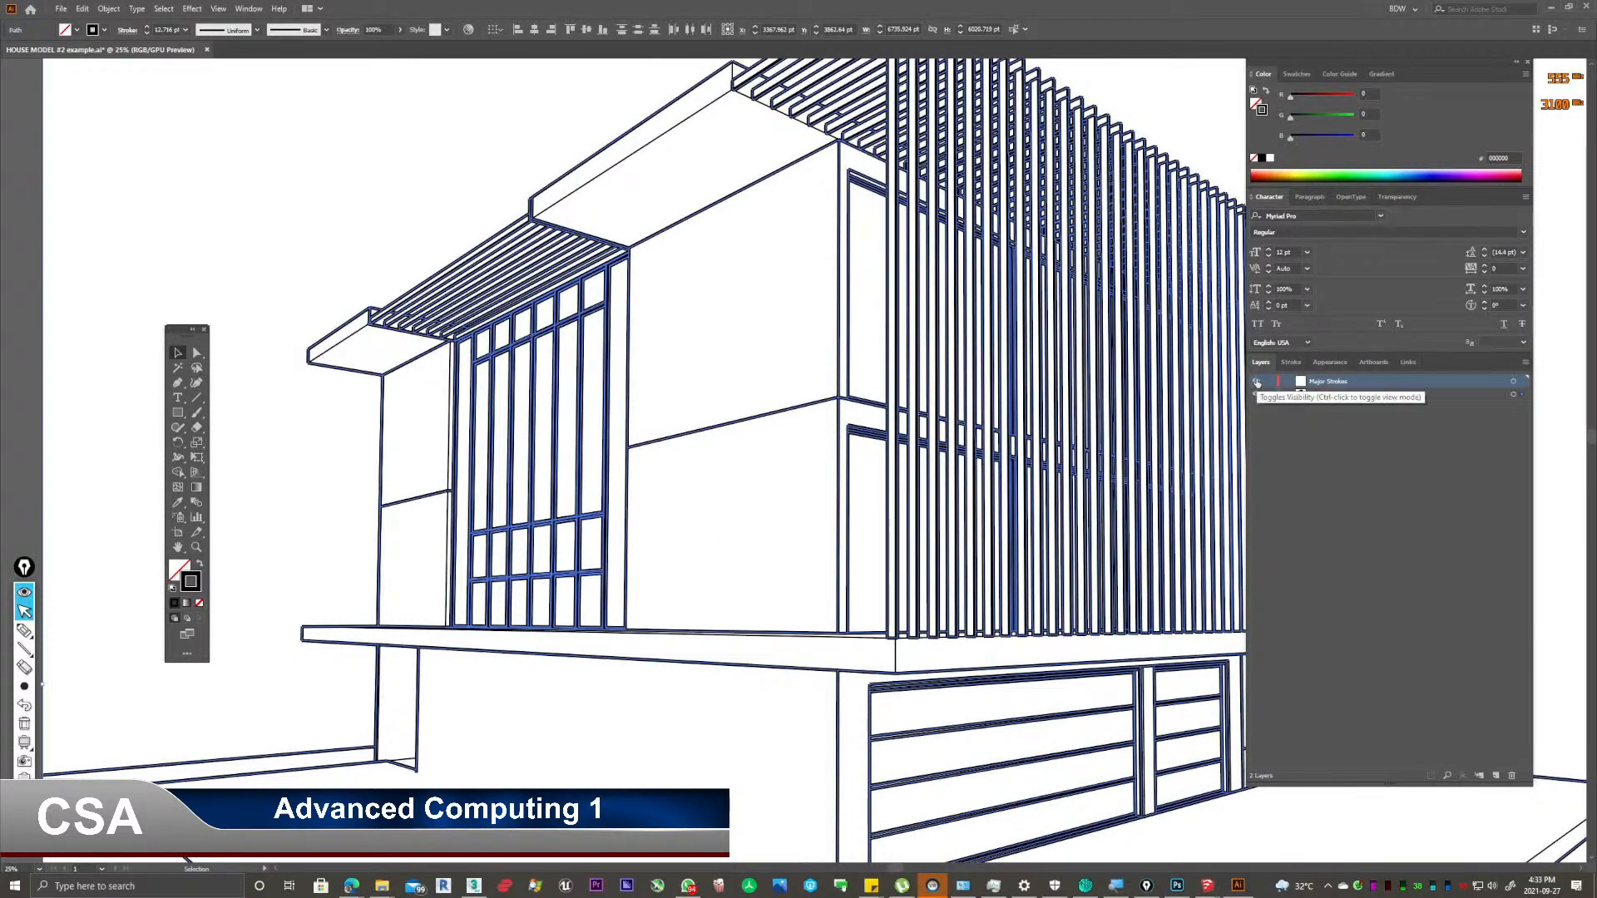
Move the selected thick-stroked paths to the Major Strokes layer and hide that layer.
right_click(838, 280)
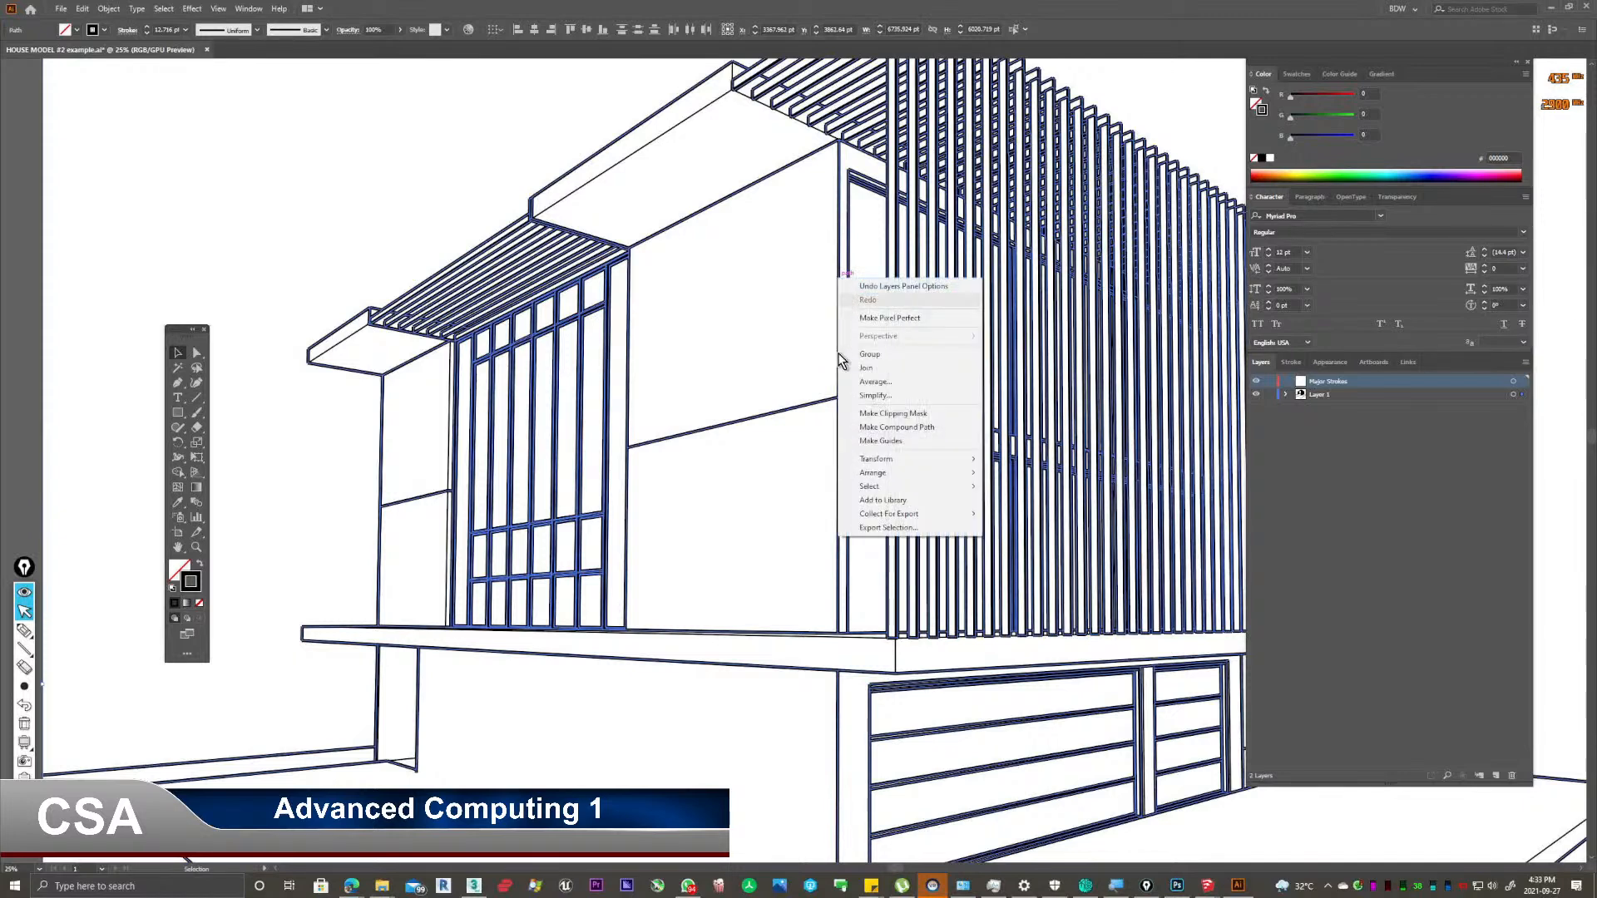
mouse_move(886, 458)
click(998, 526)
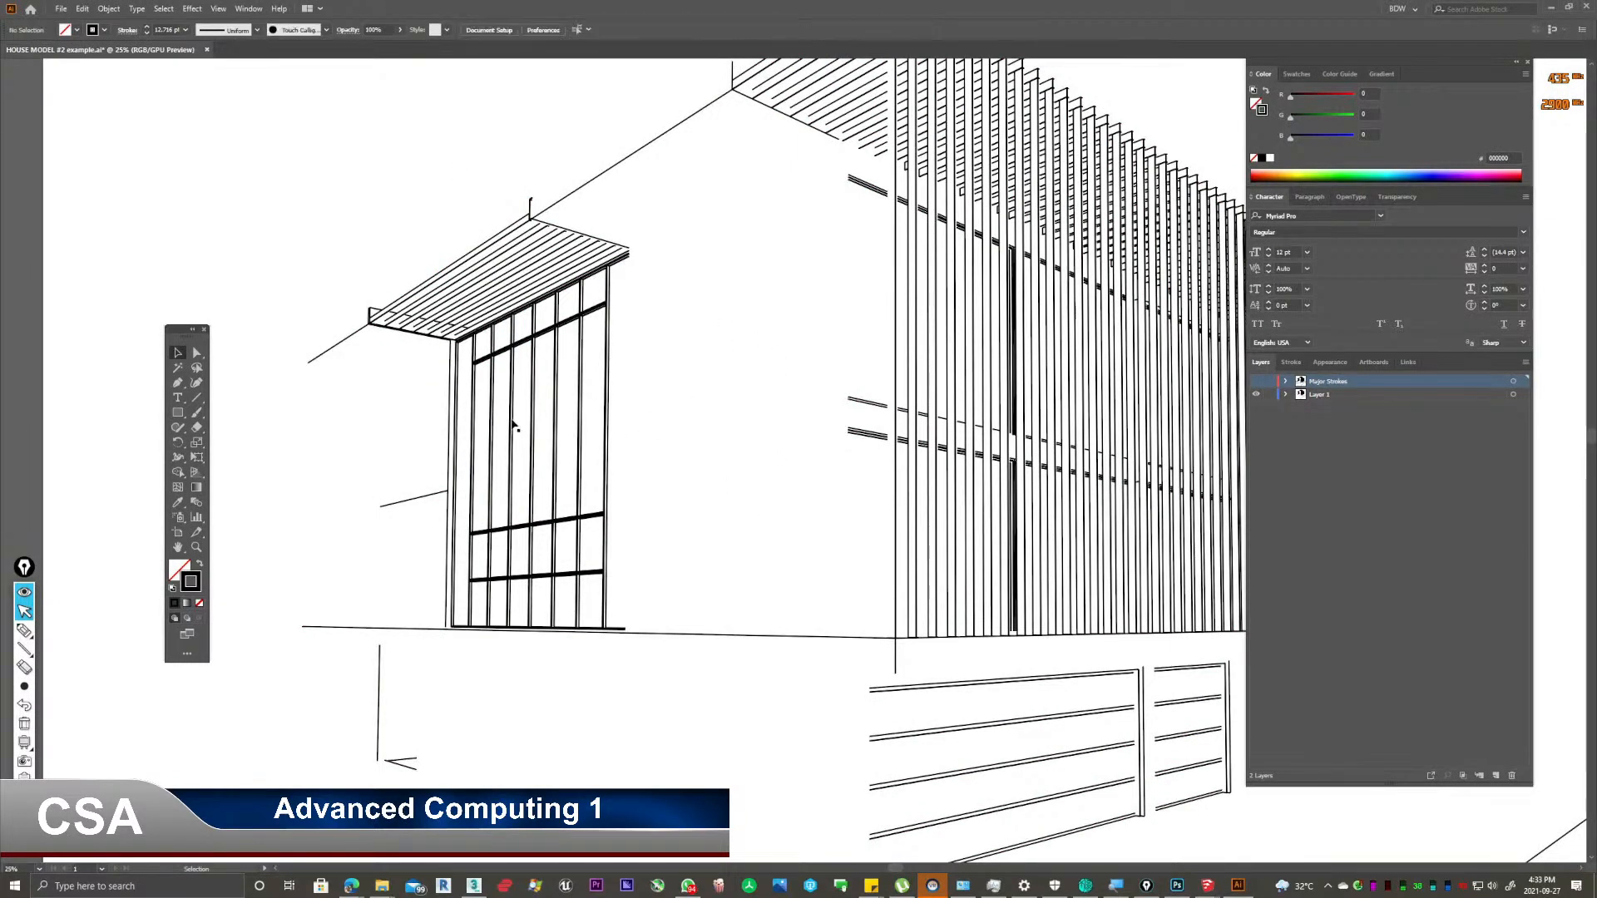
Examine the lines remaining on Layer 1, and turn the Major Strokes layer's visibility back on.
alt+scroll(511, 424, down, 4)
alt+scroll(532, 419, up, 2)
alt+scroll(813, 420, up, 3)
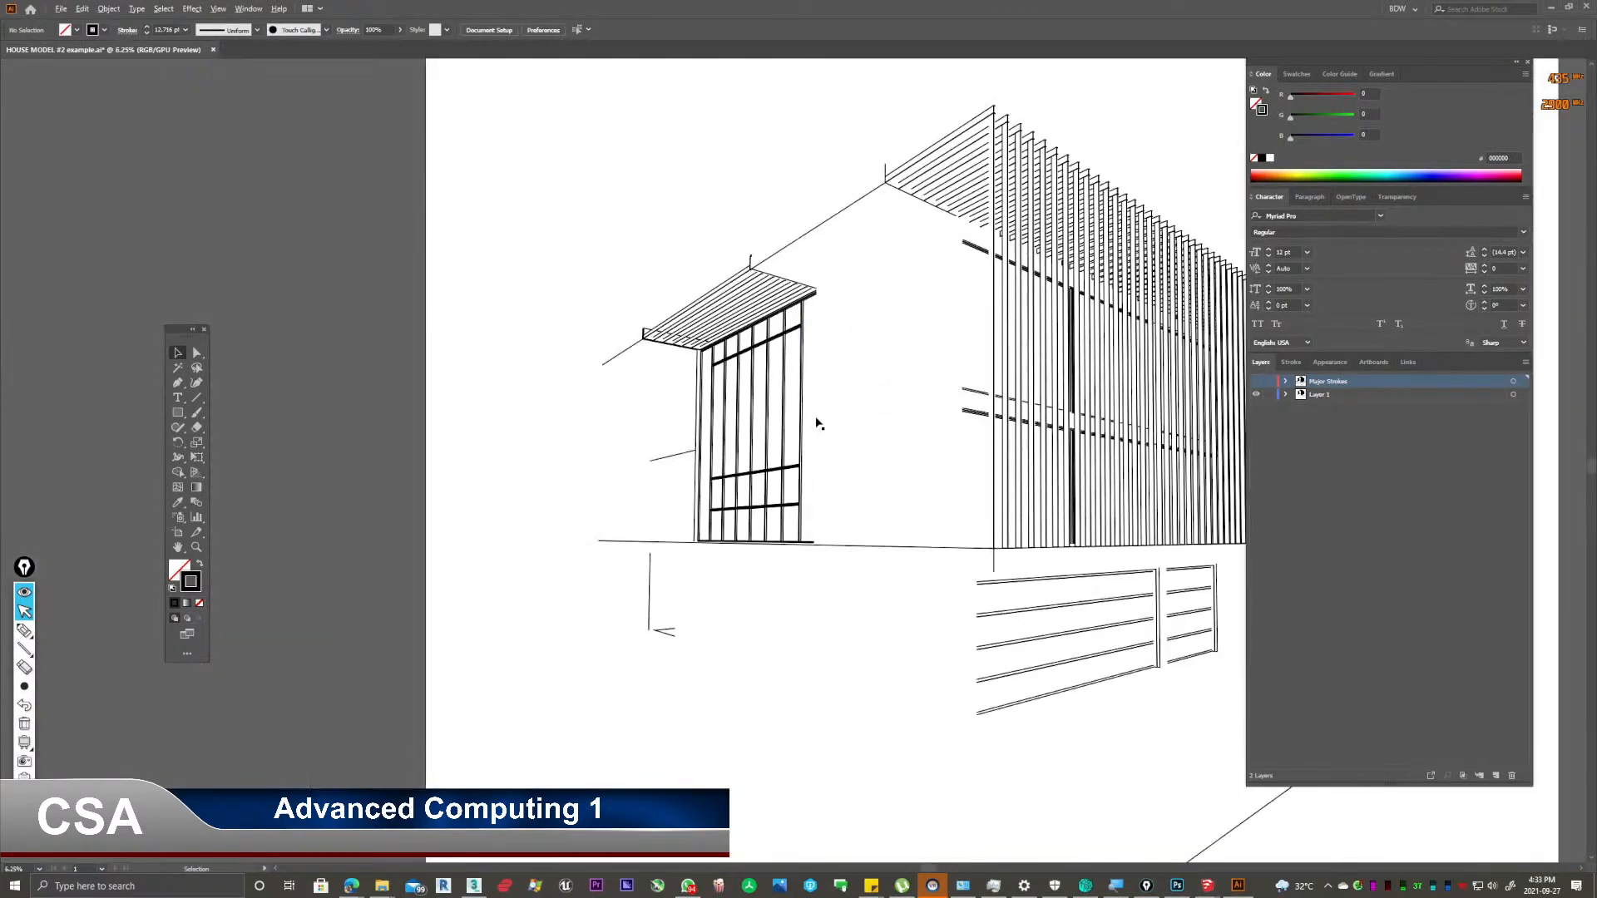
drag(656, 449, 634, 458)
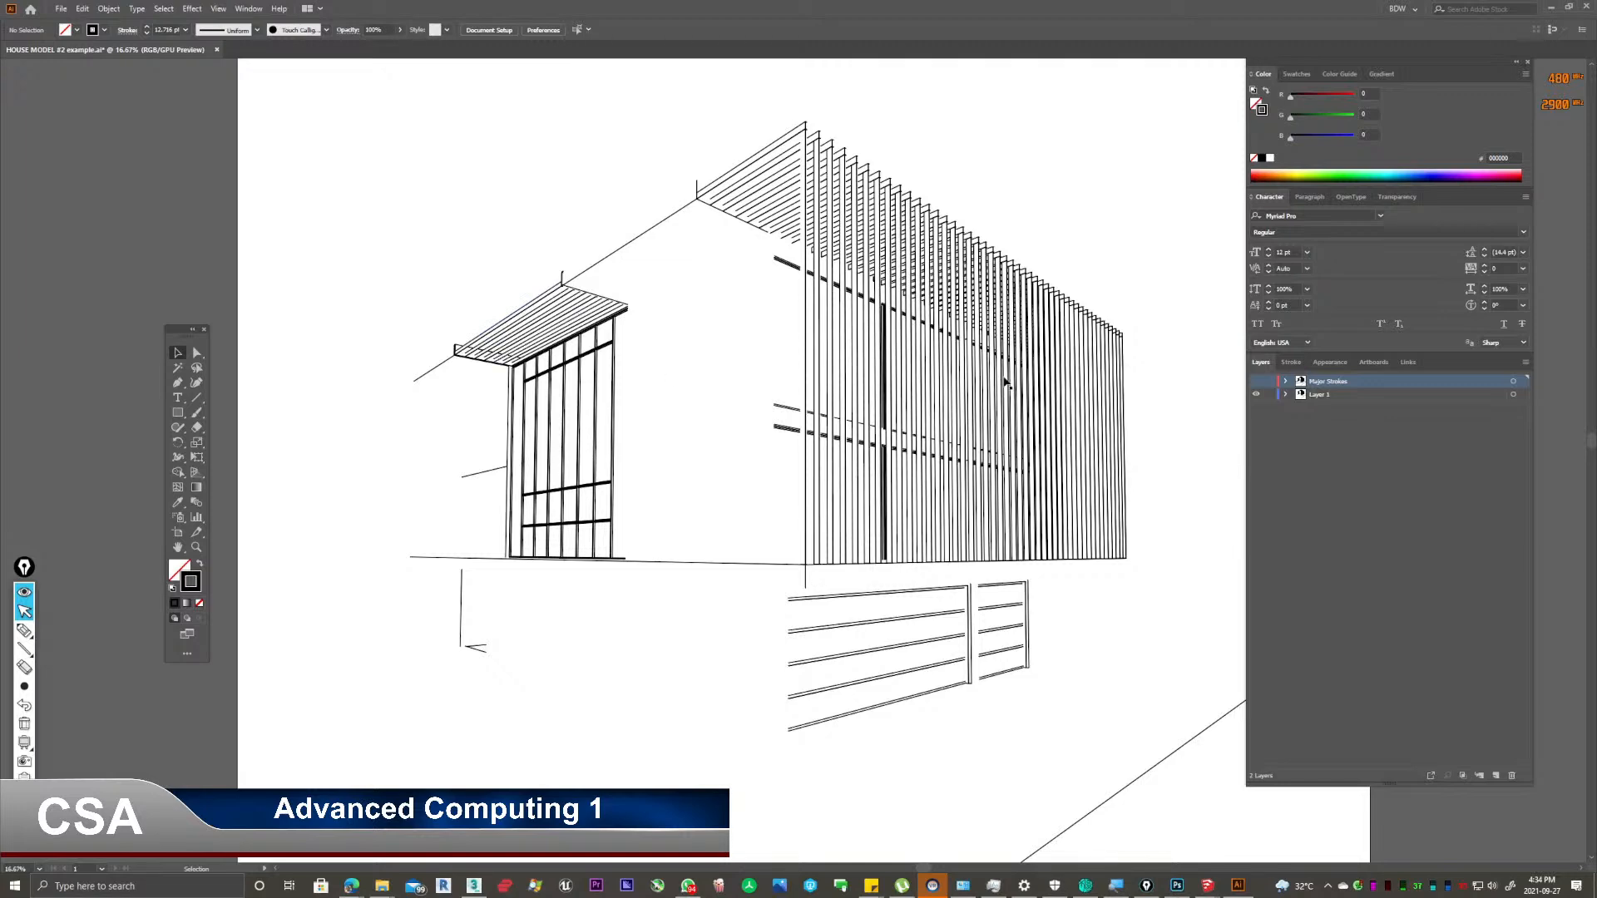
click(1257, 382)
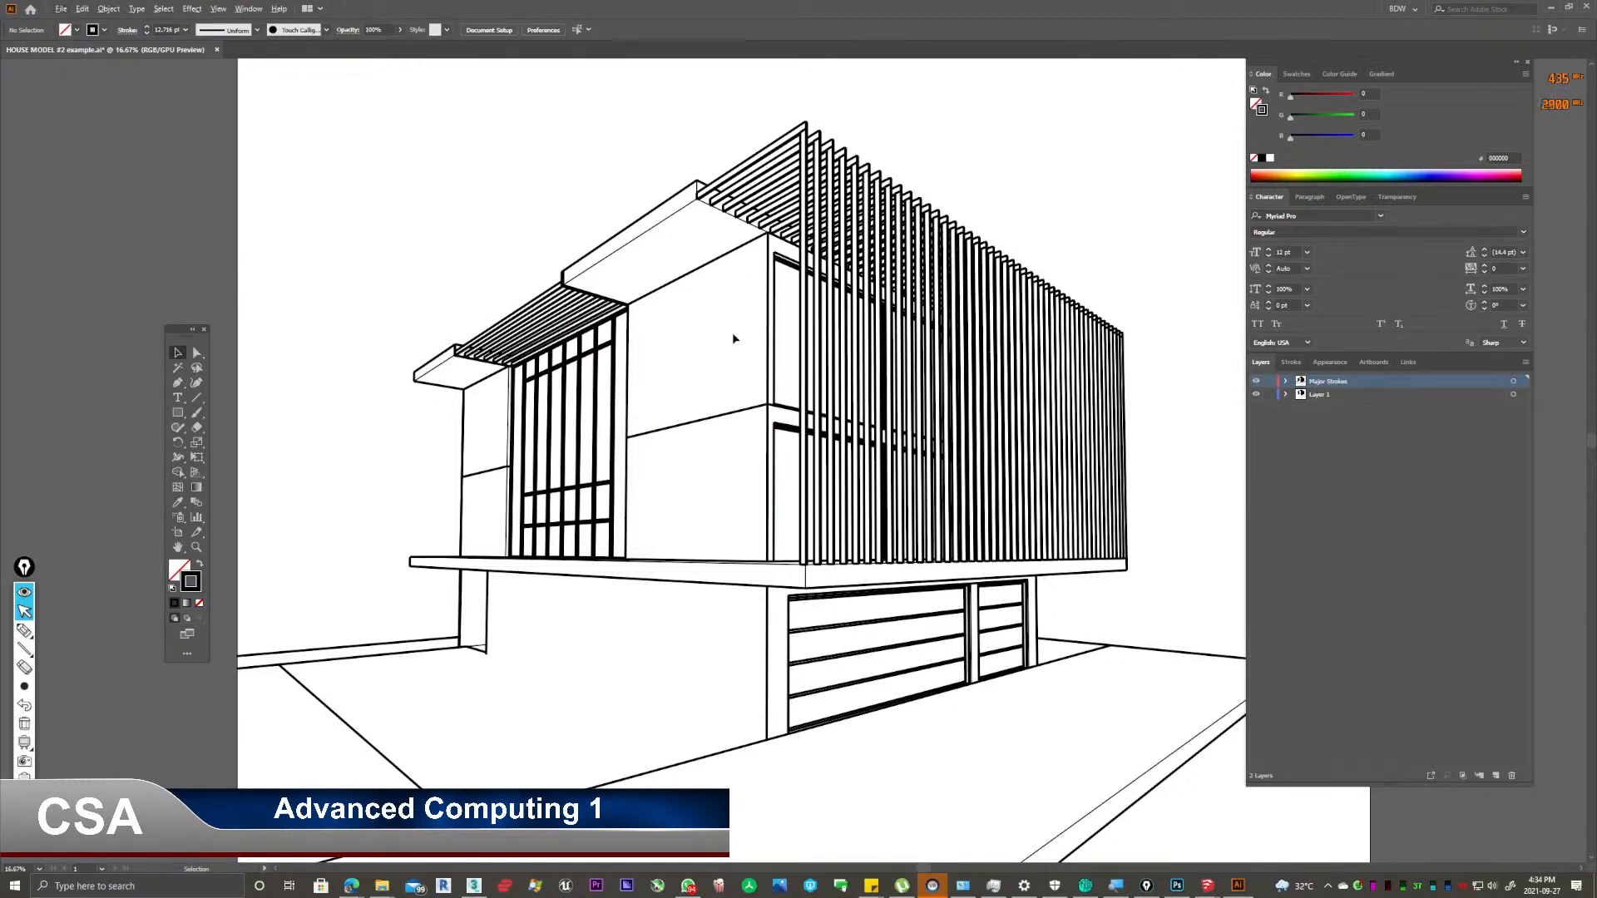
Select everything on the Major Strokes layer, set its stroke colour to white FFFFFF and clear the selection.
click(1513, 382)
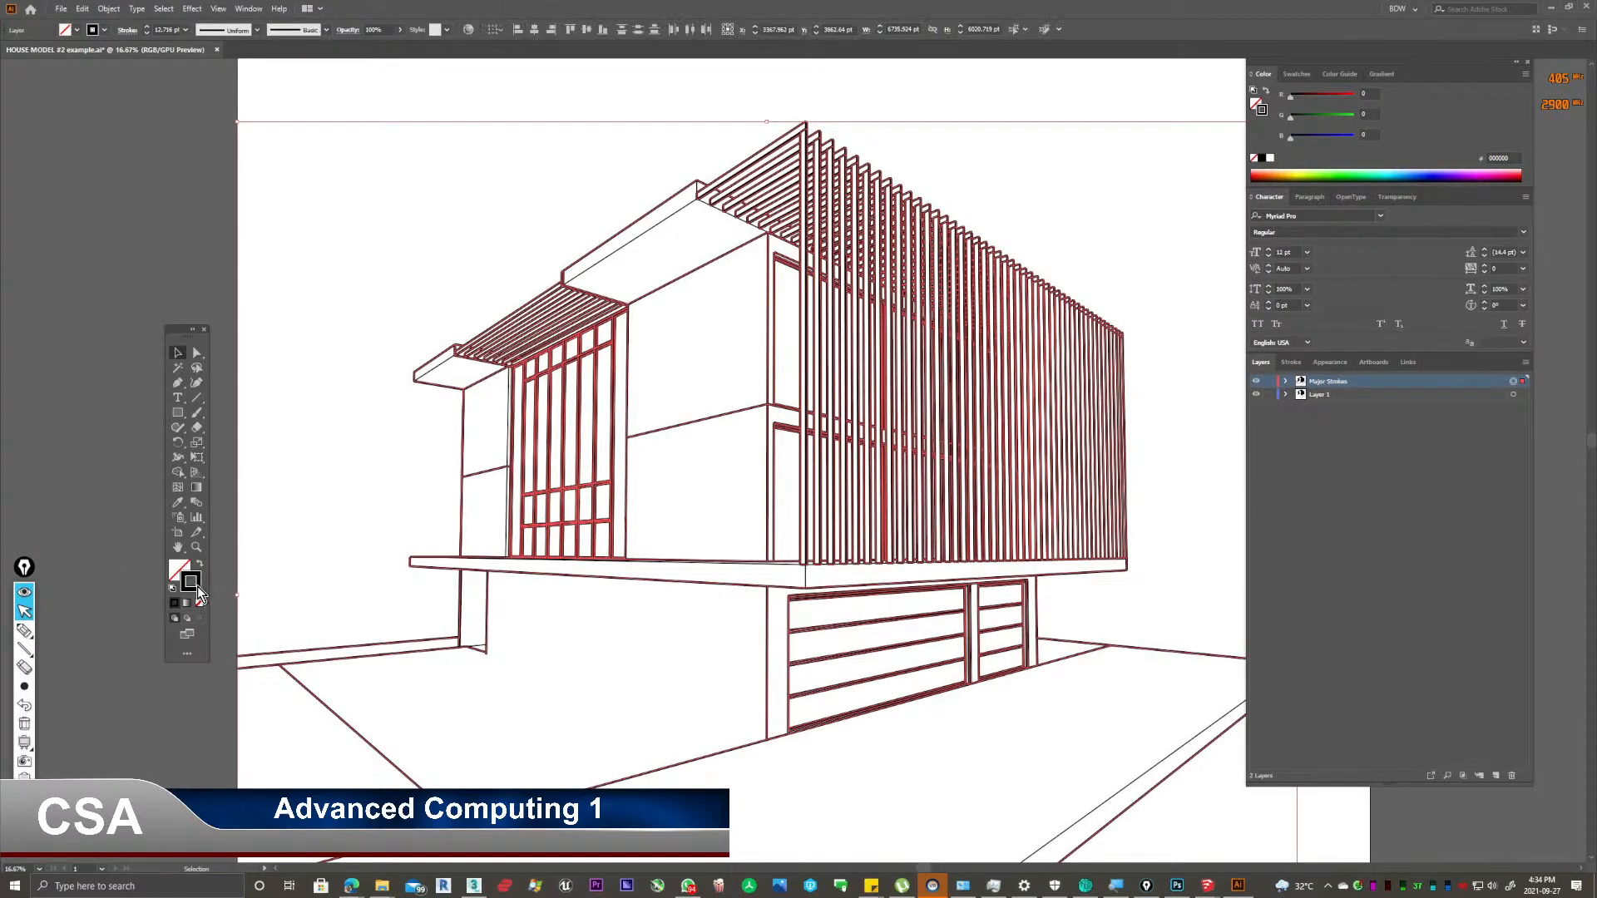
double_click(198, 589)
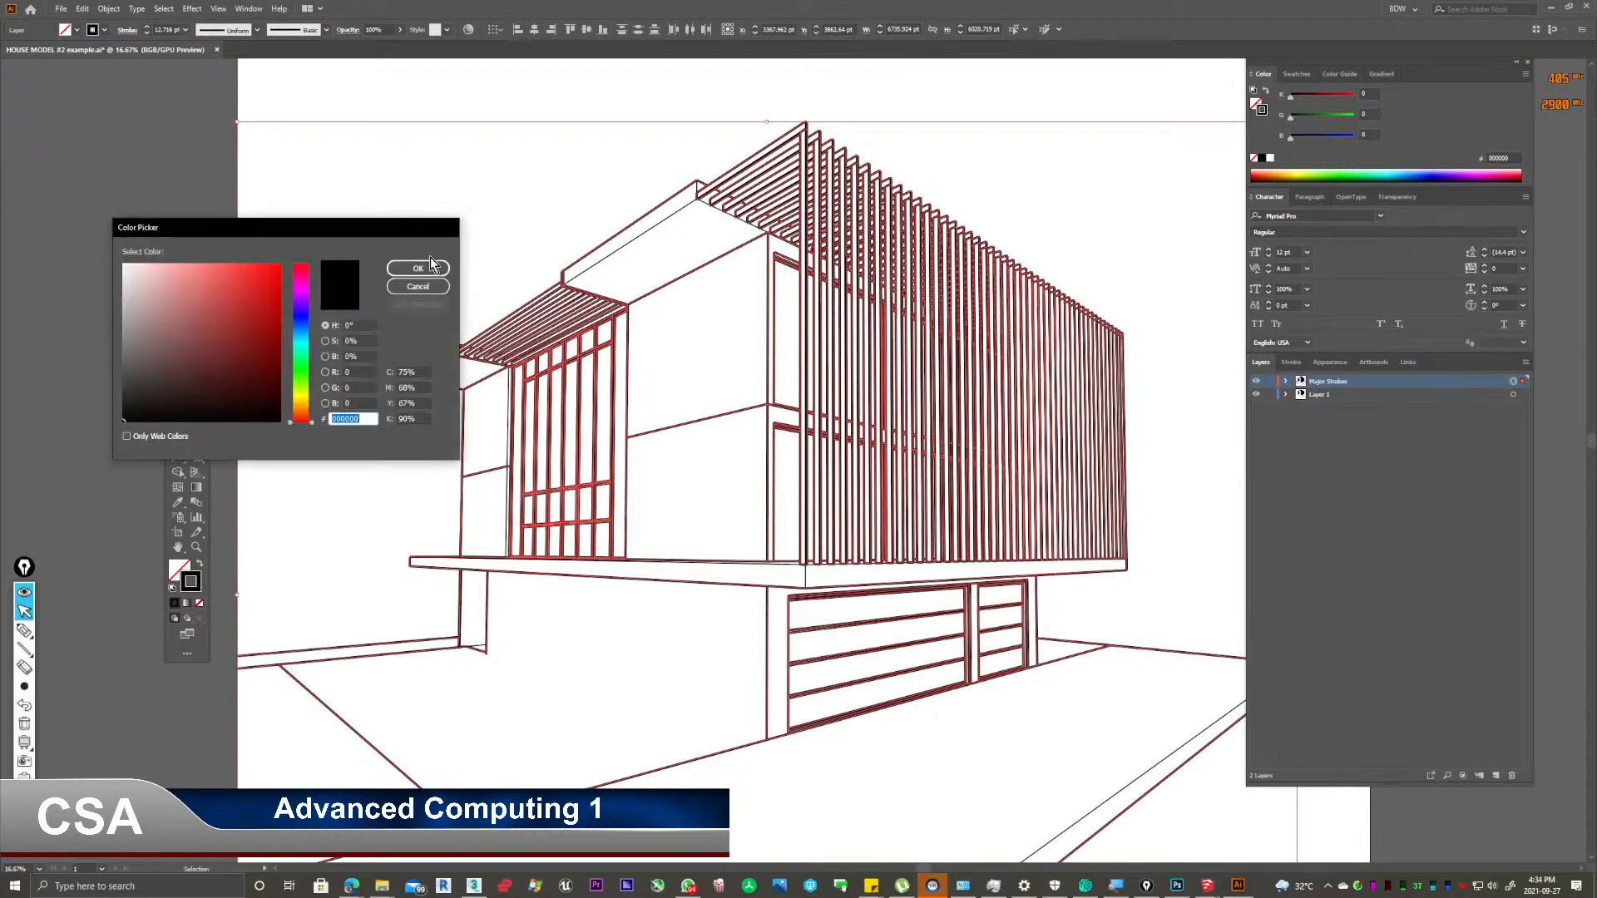
click(417, 287)
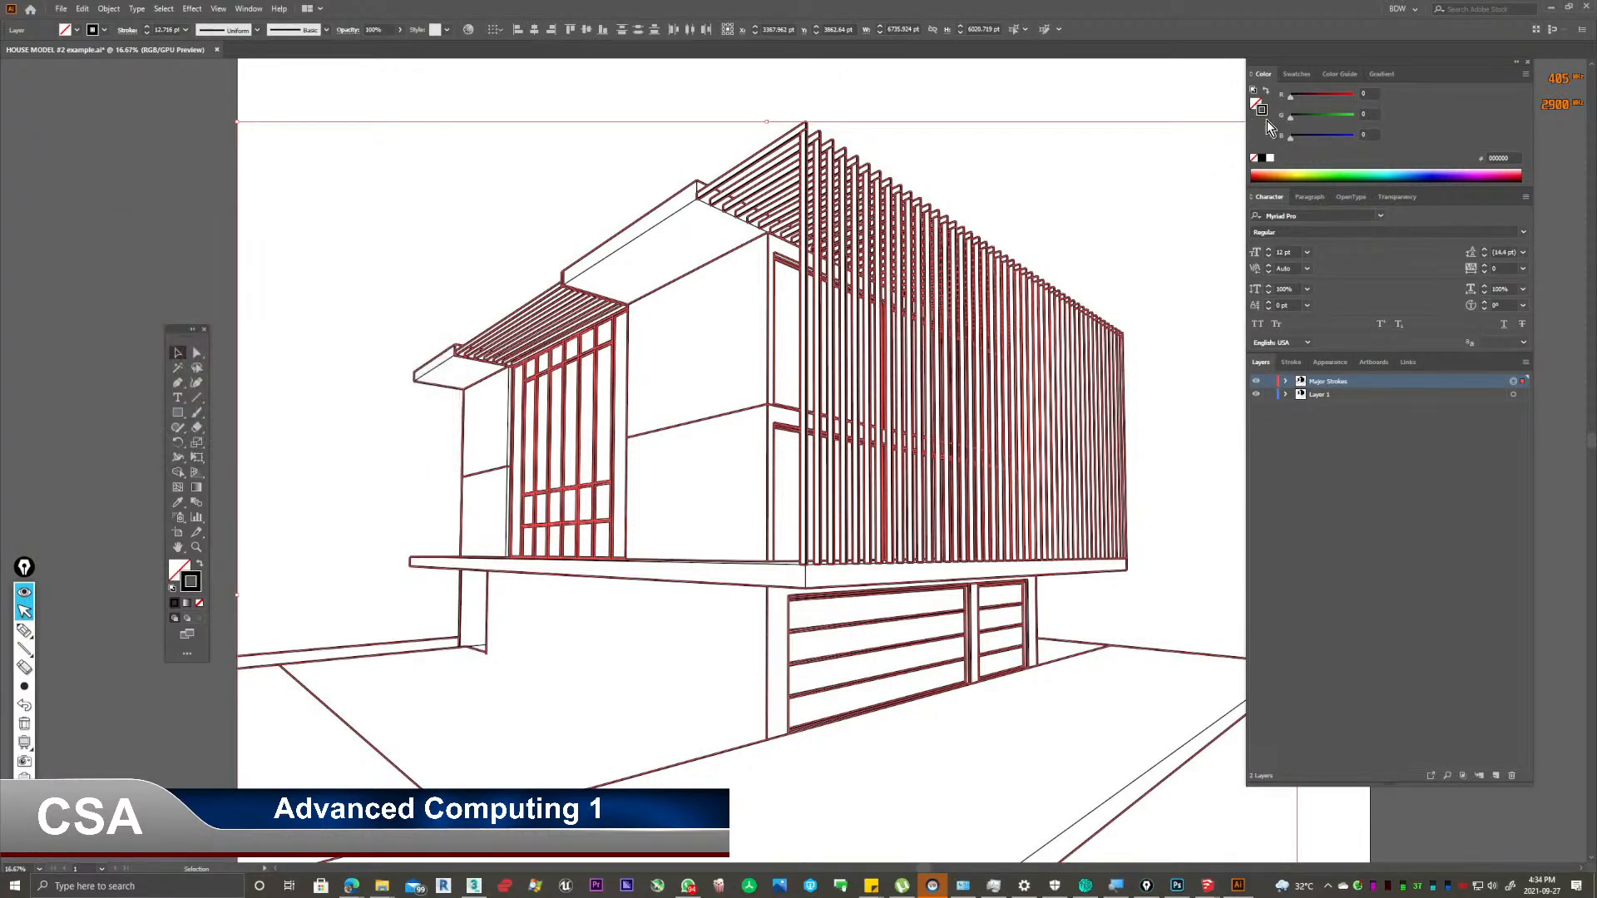
click(1271, 158)
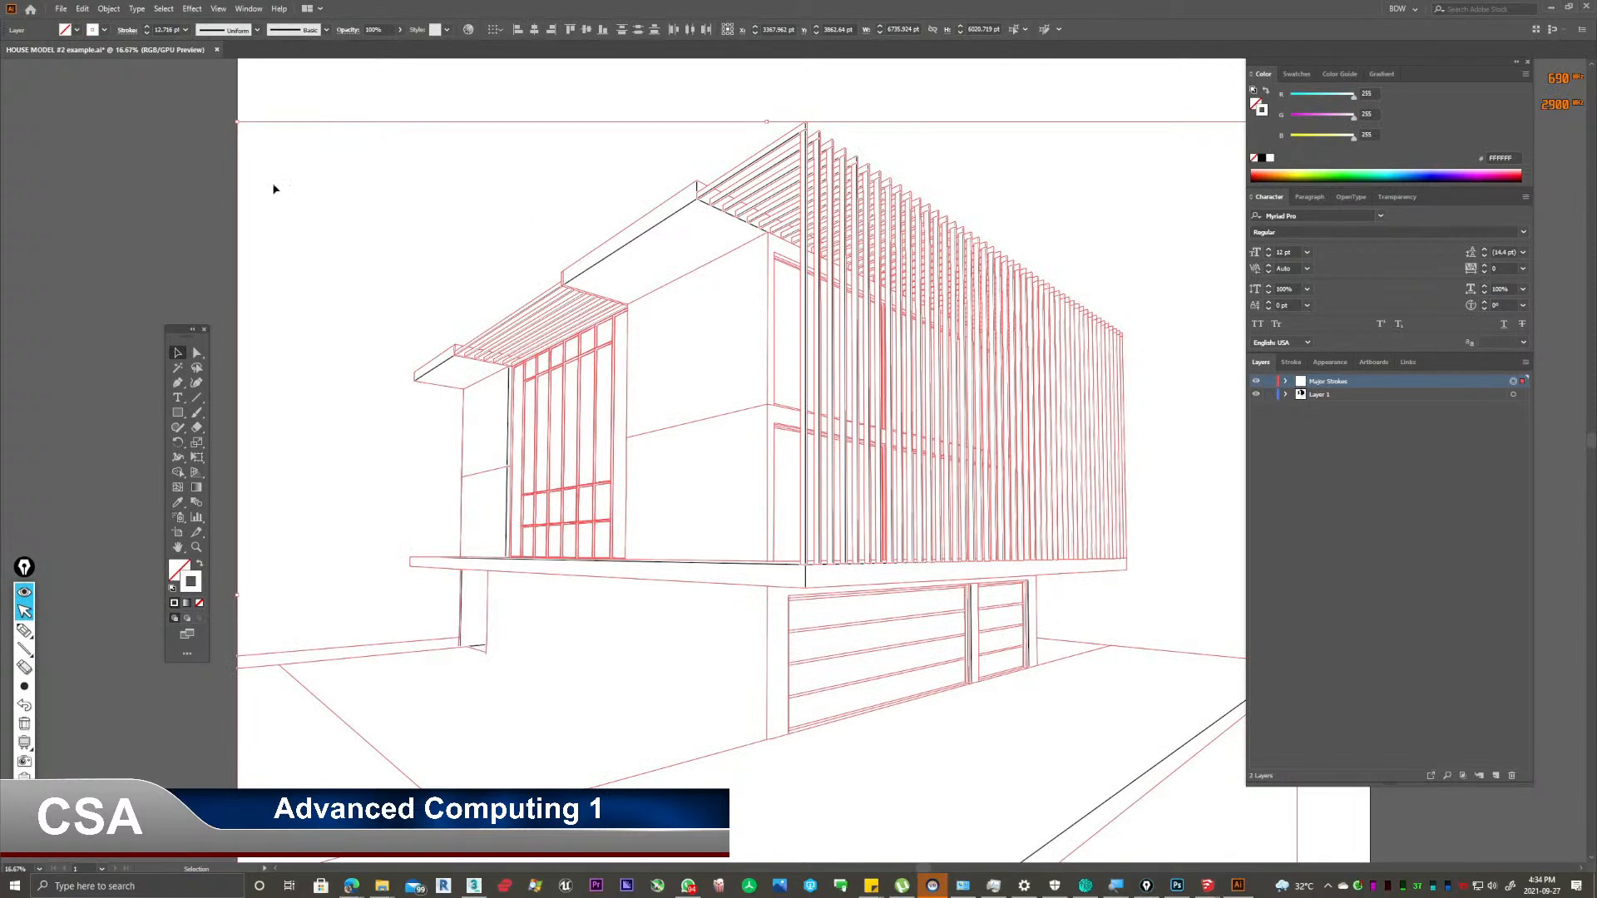
click(201, 186)
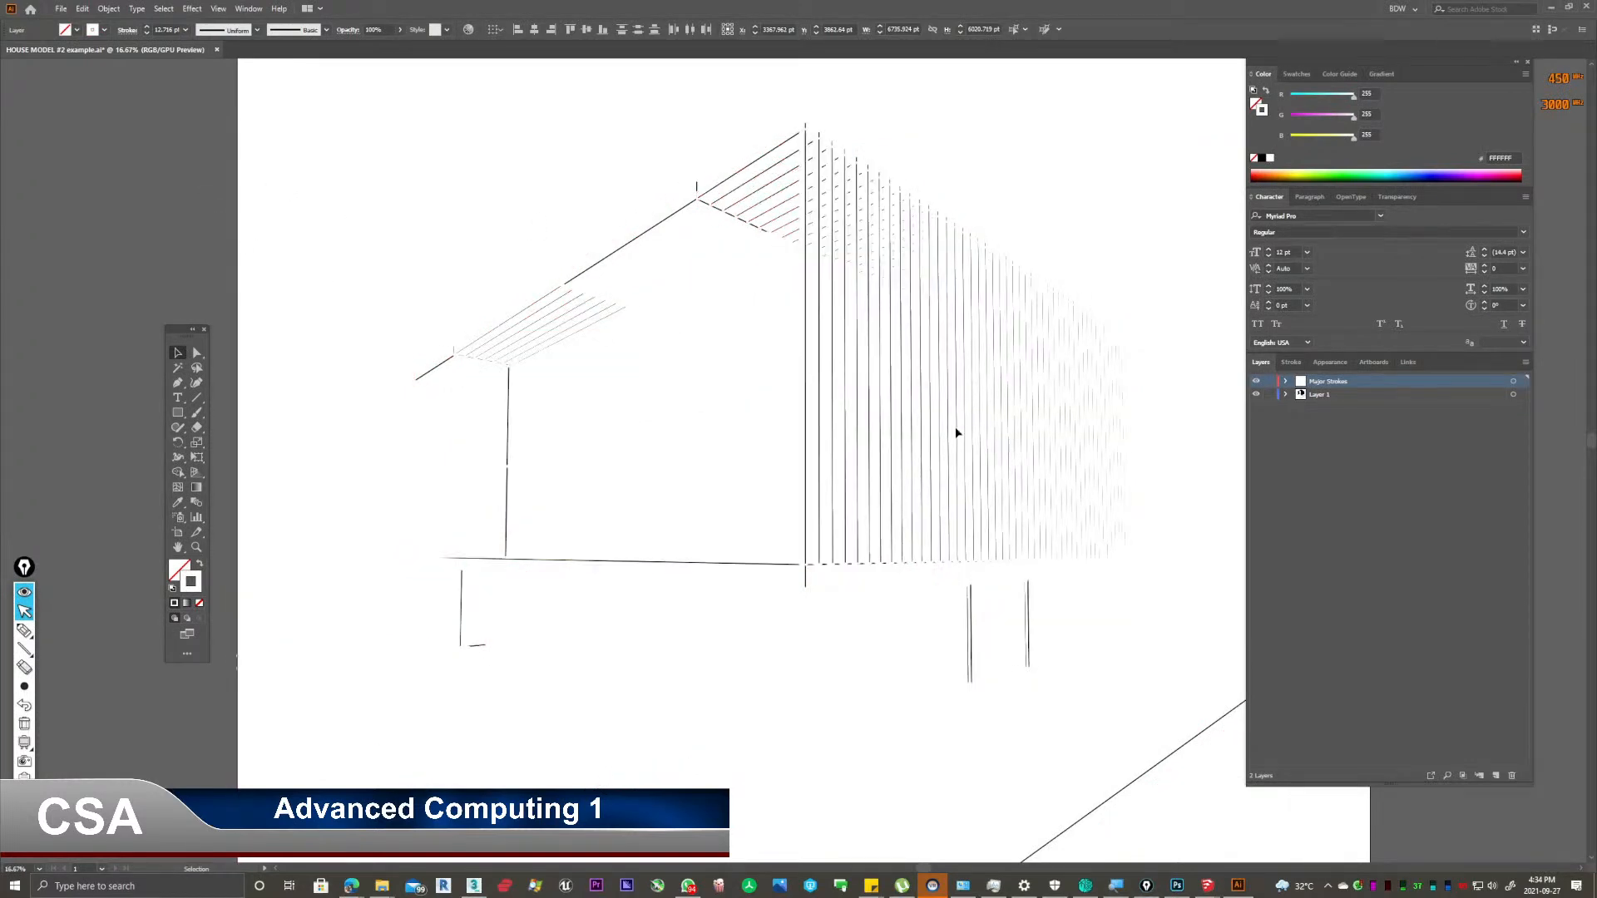
Save the line drawing and switch to the house render in Photoshop.
click(61, 10)
click(94, 114)
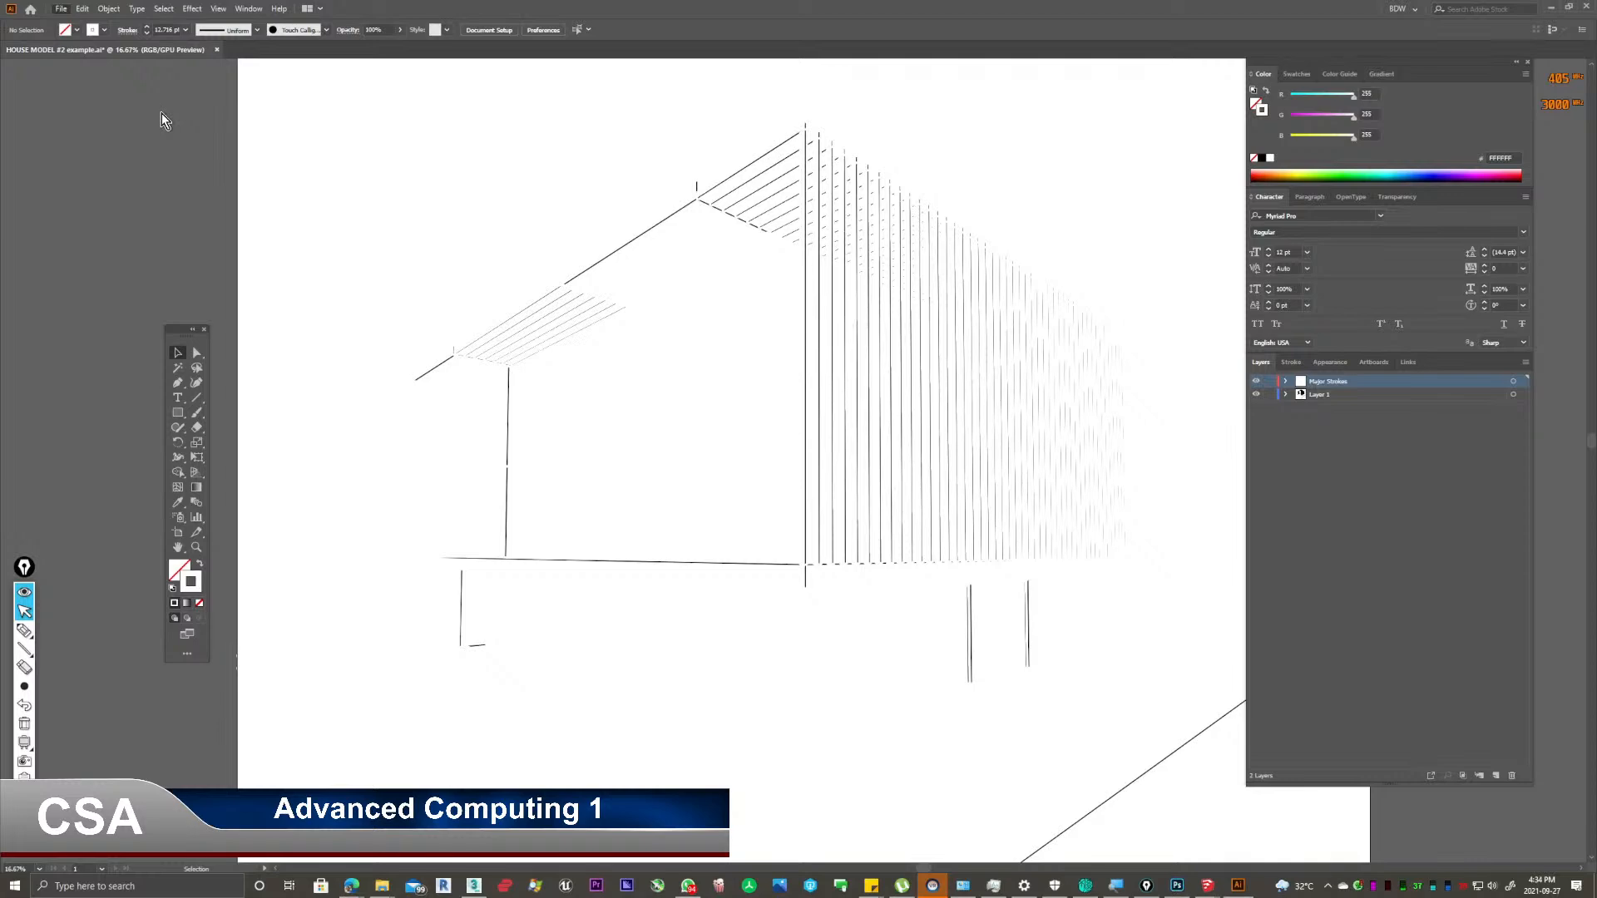
key(alt+Tab)
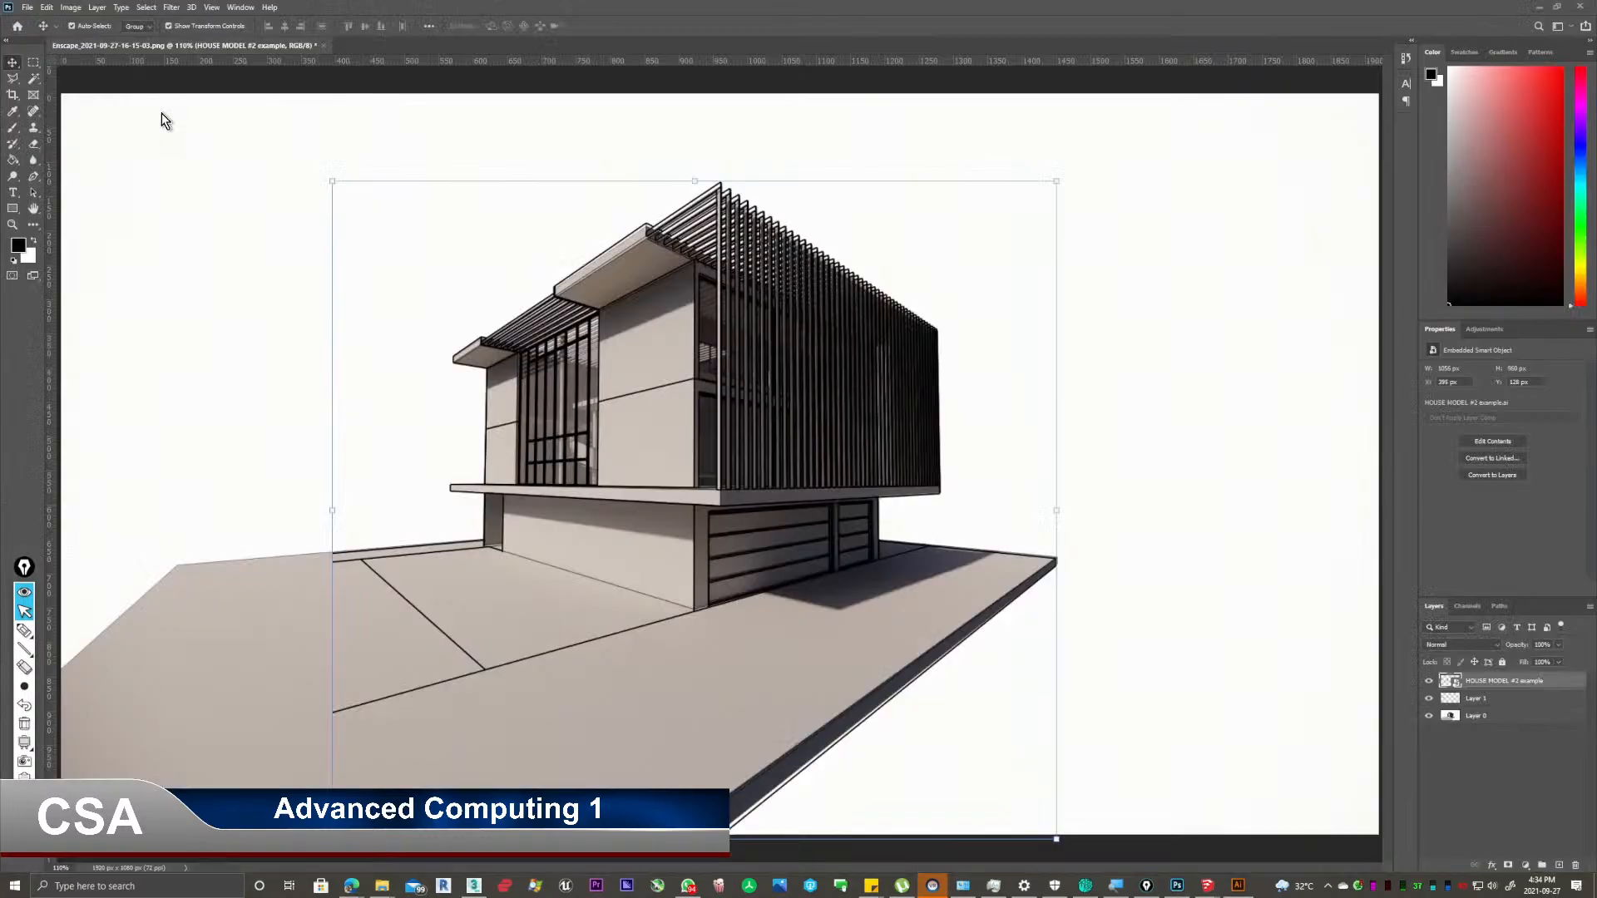
key(alt+Tab)
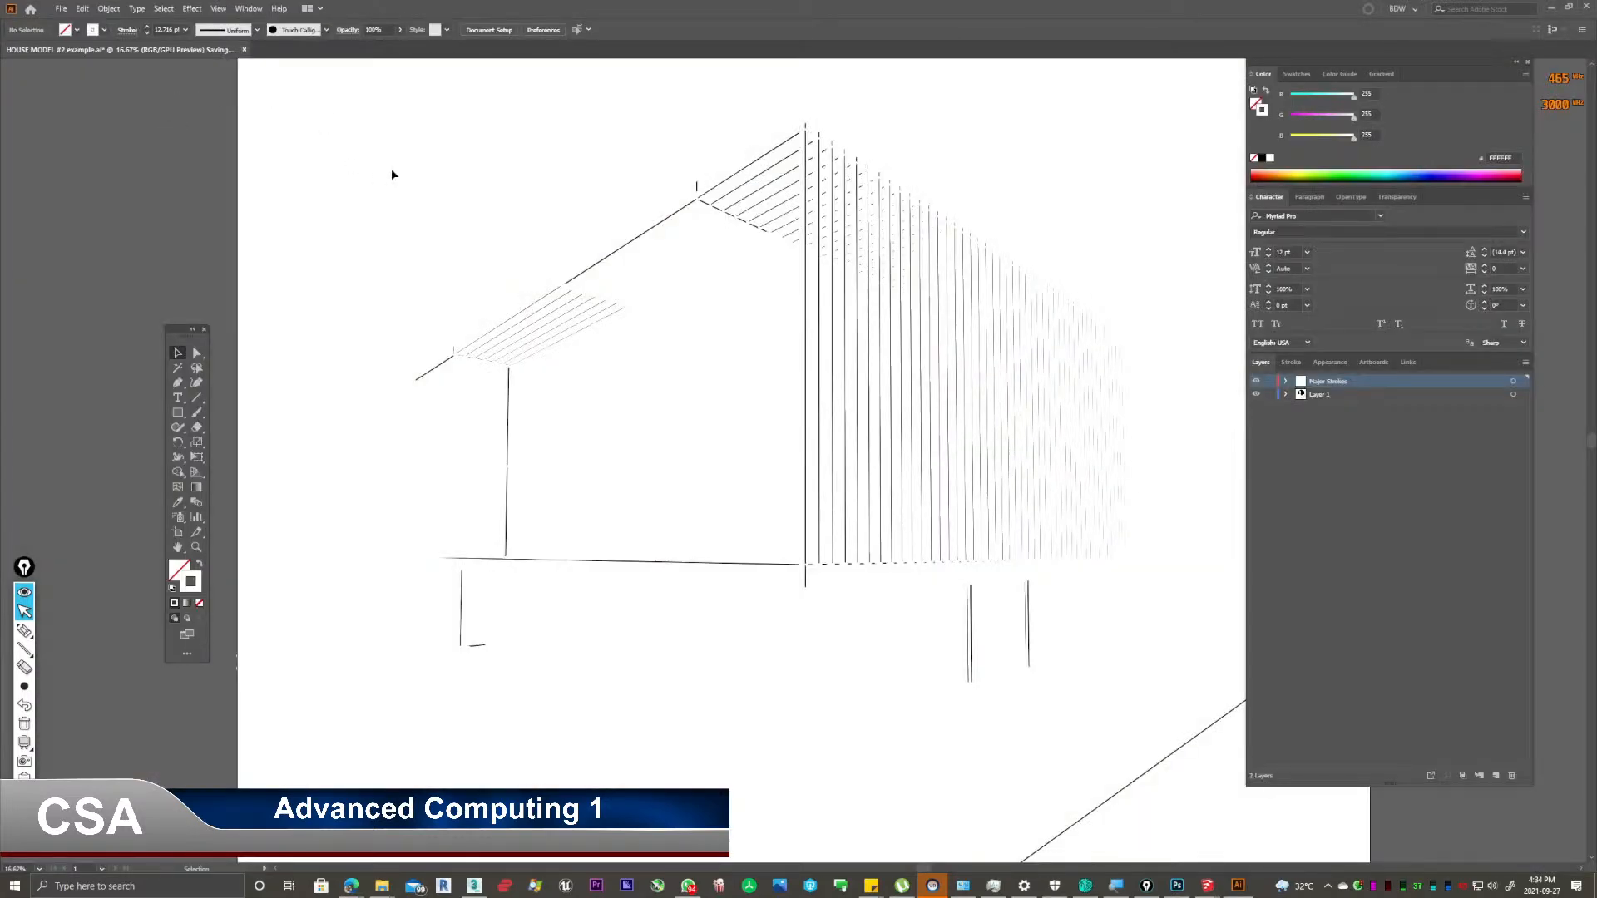
key(alt+Tab)
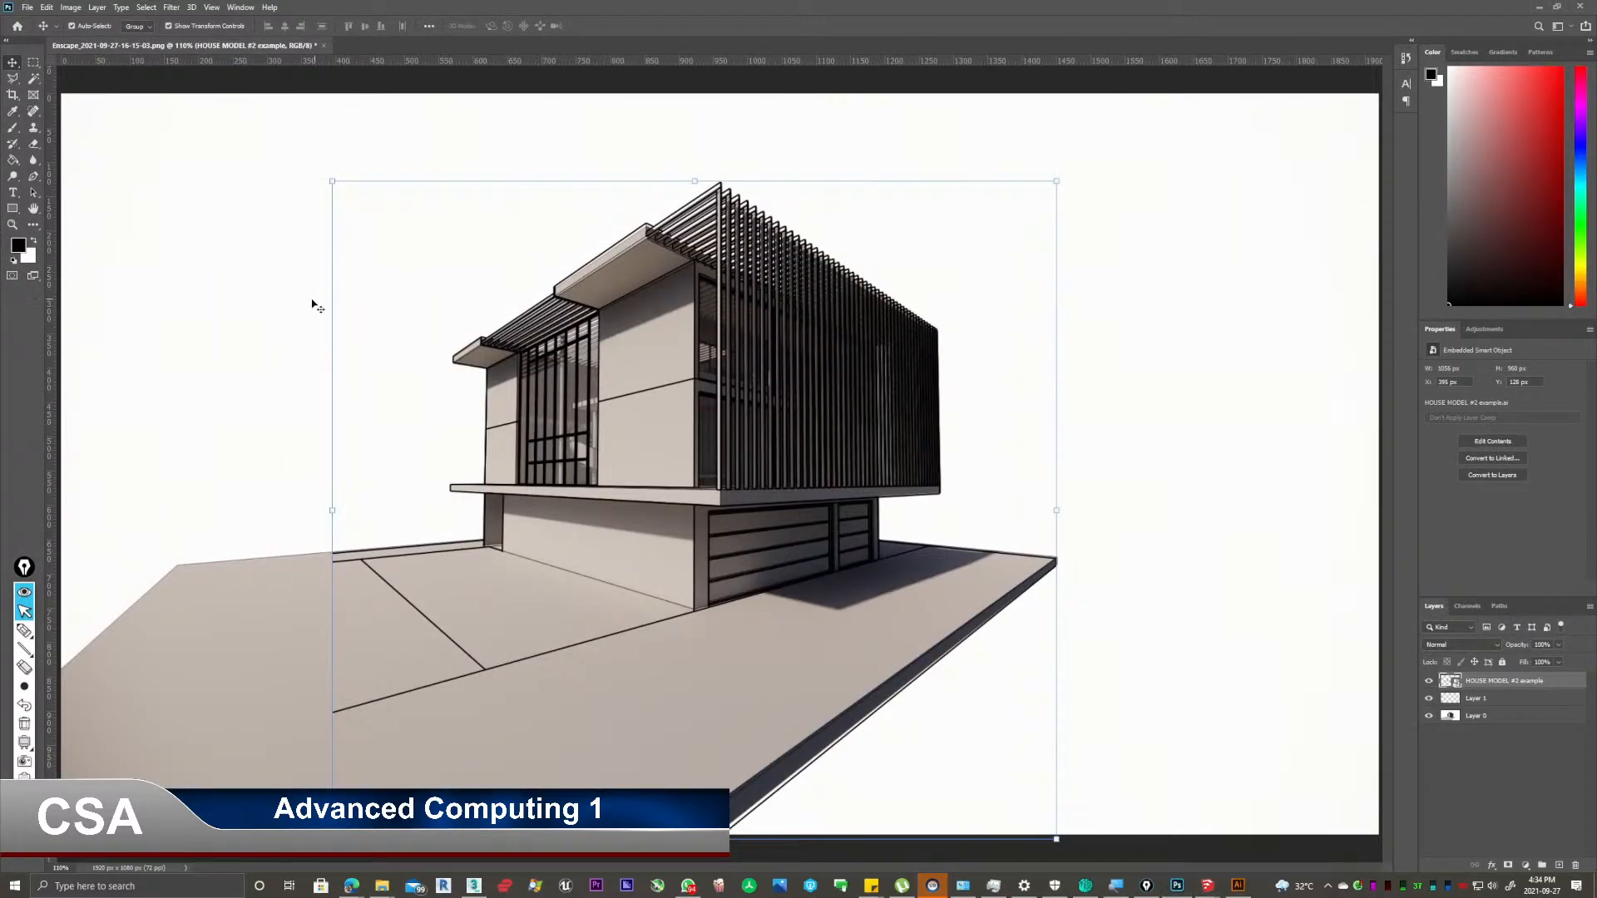
click(259, 327)
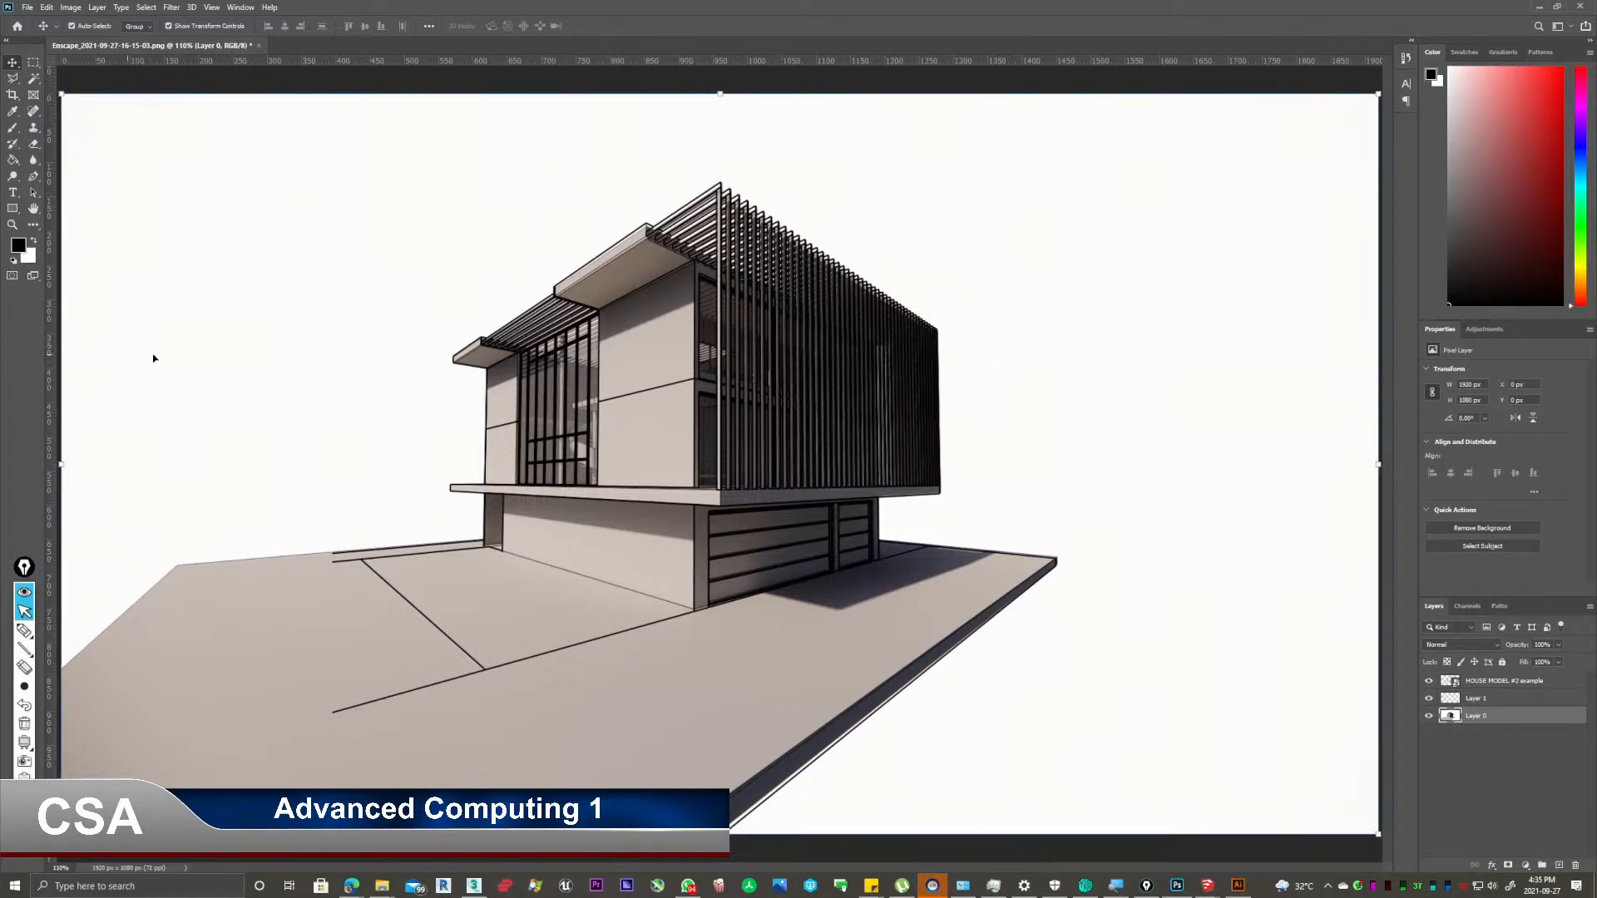
key(ctrl+minus)
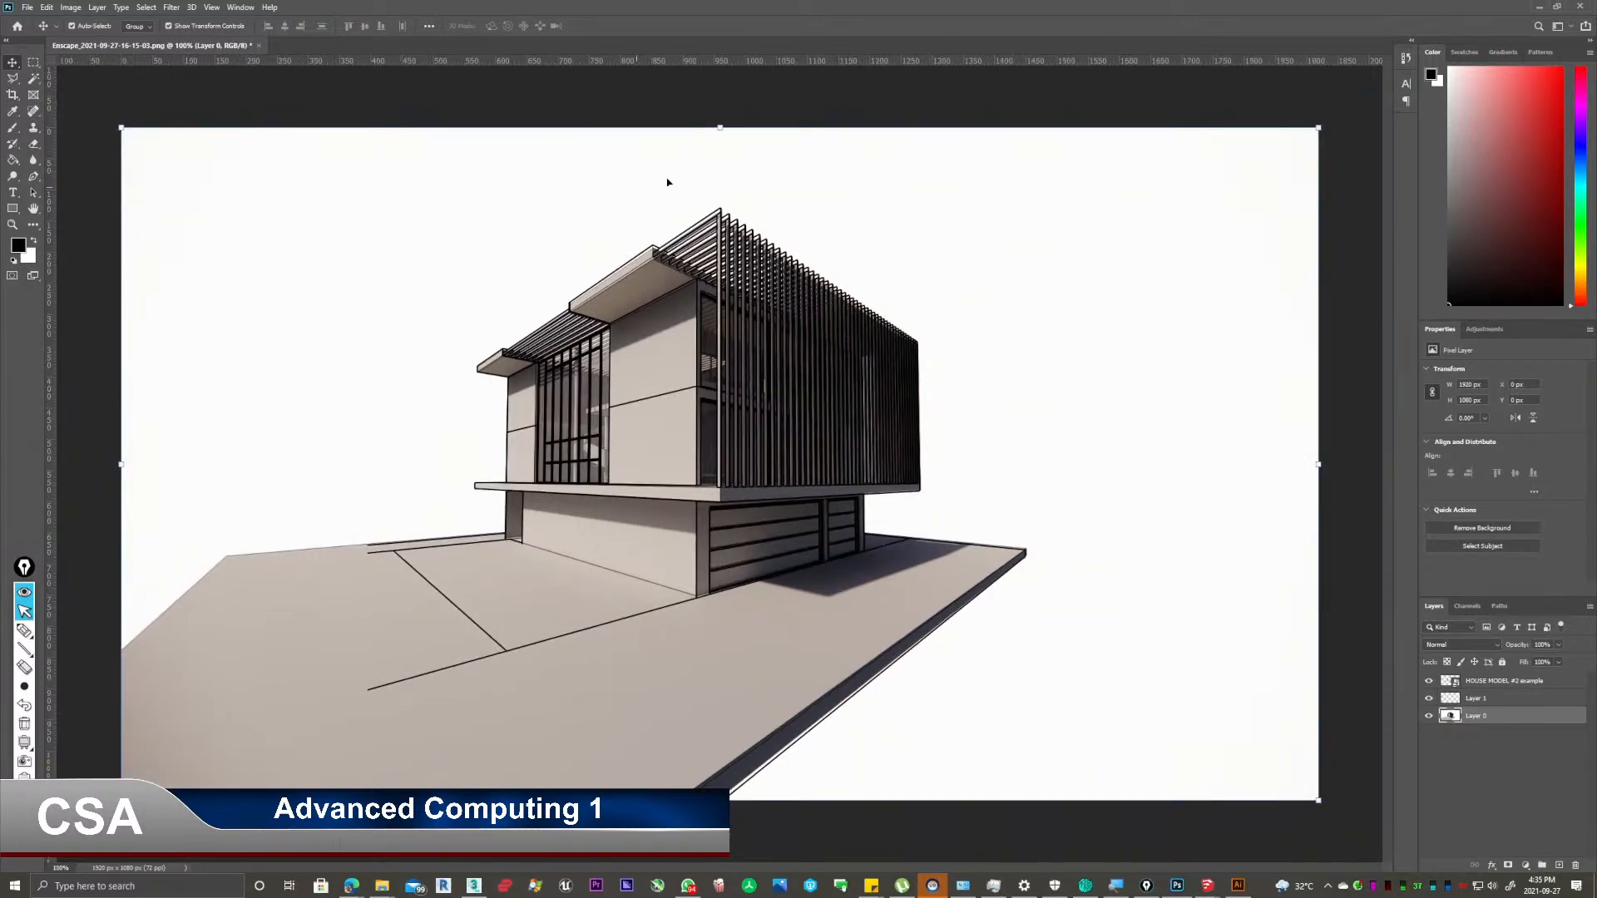
key(ctrl+t)
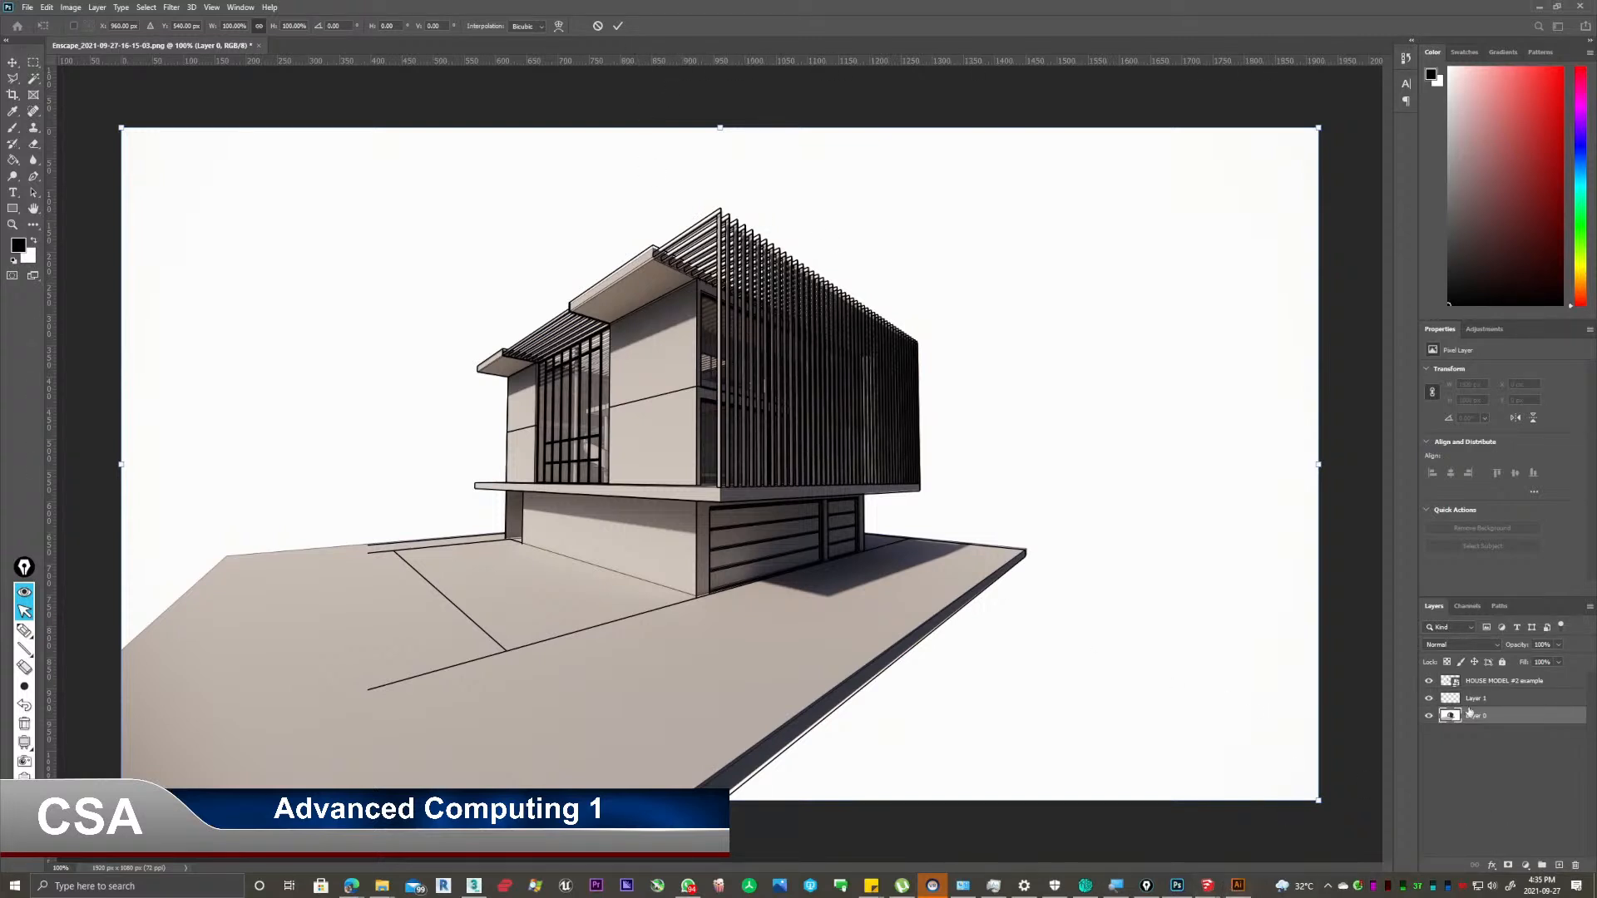
Select the HOUSE MODEL #2 example smart object layer and look through its content editing and relinking options.
click(1533, 683)
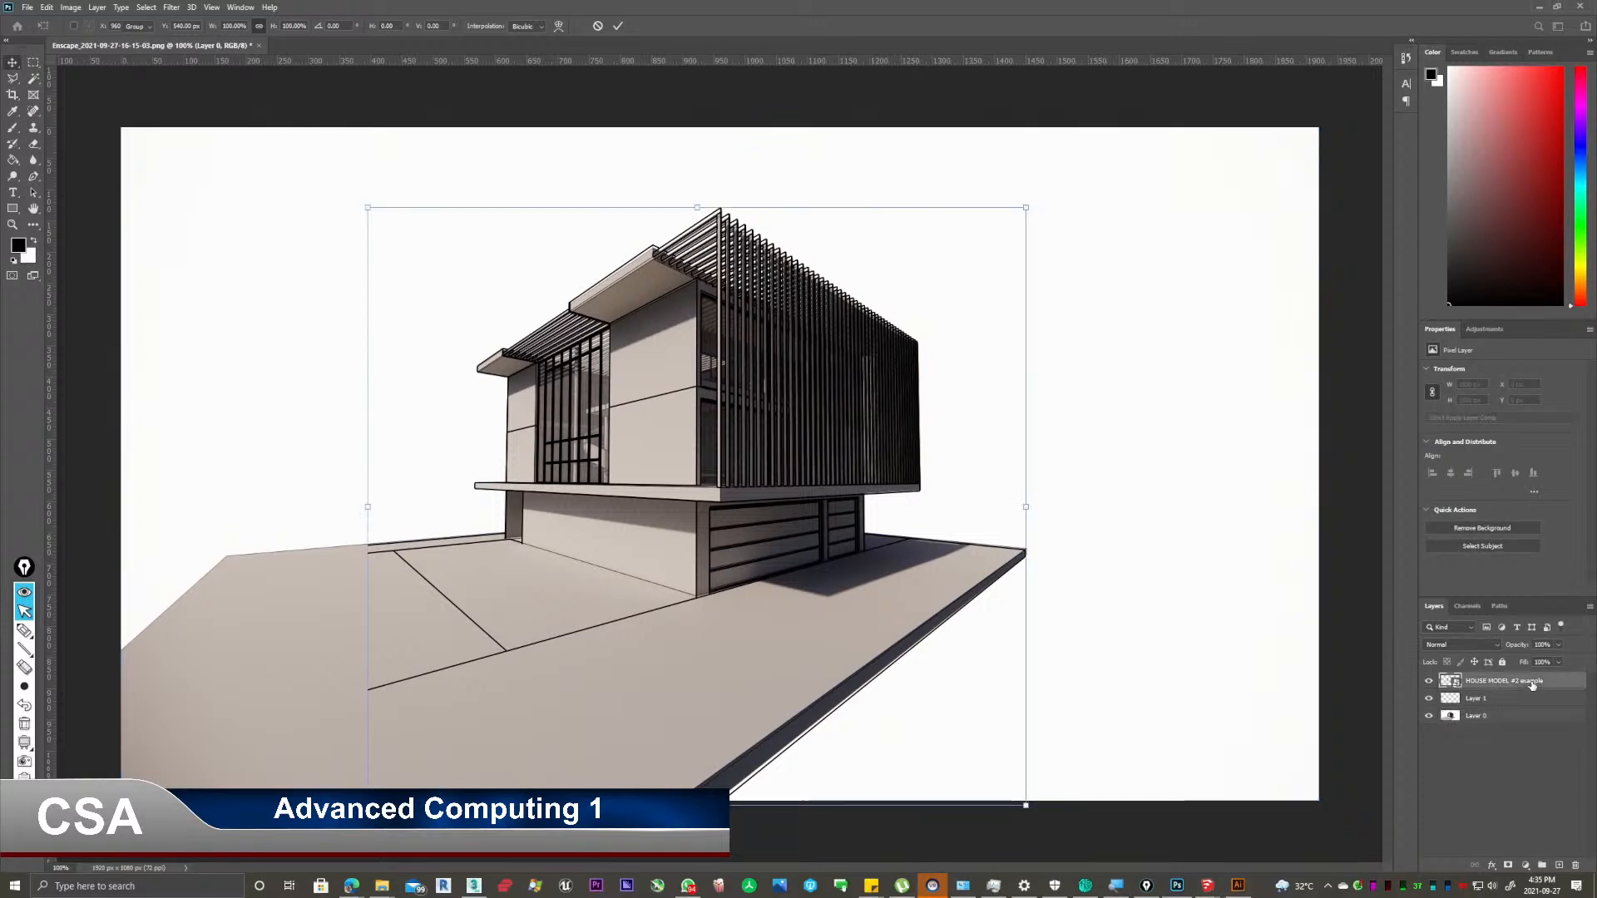
right_click(1534, 683)
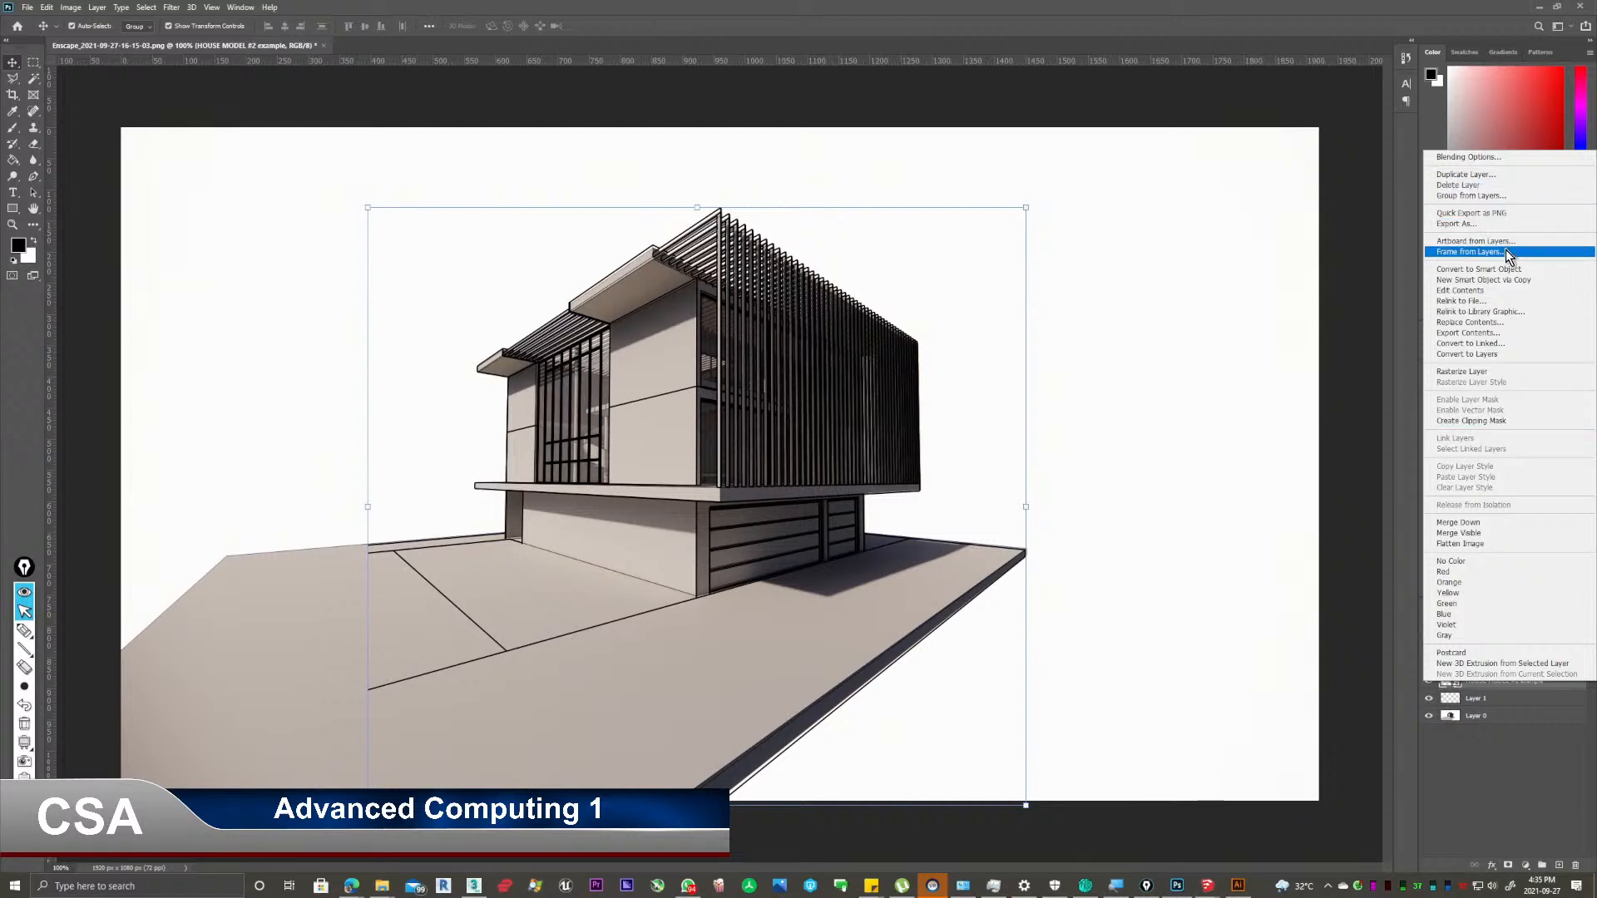
click(1510, 291)
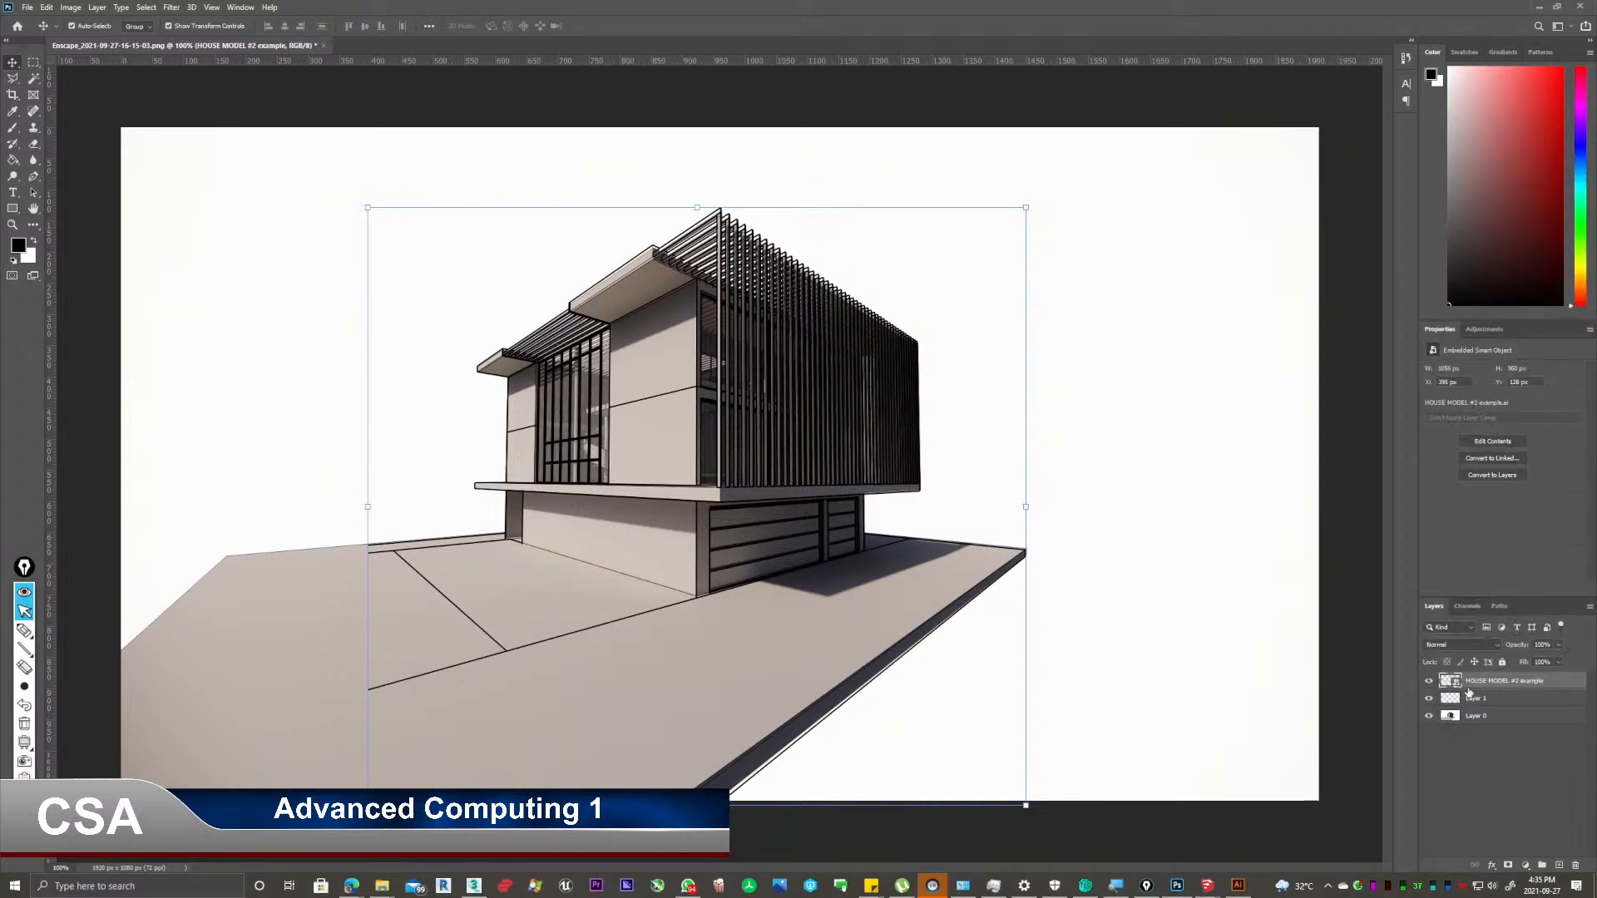
right_click(1562, 690)
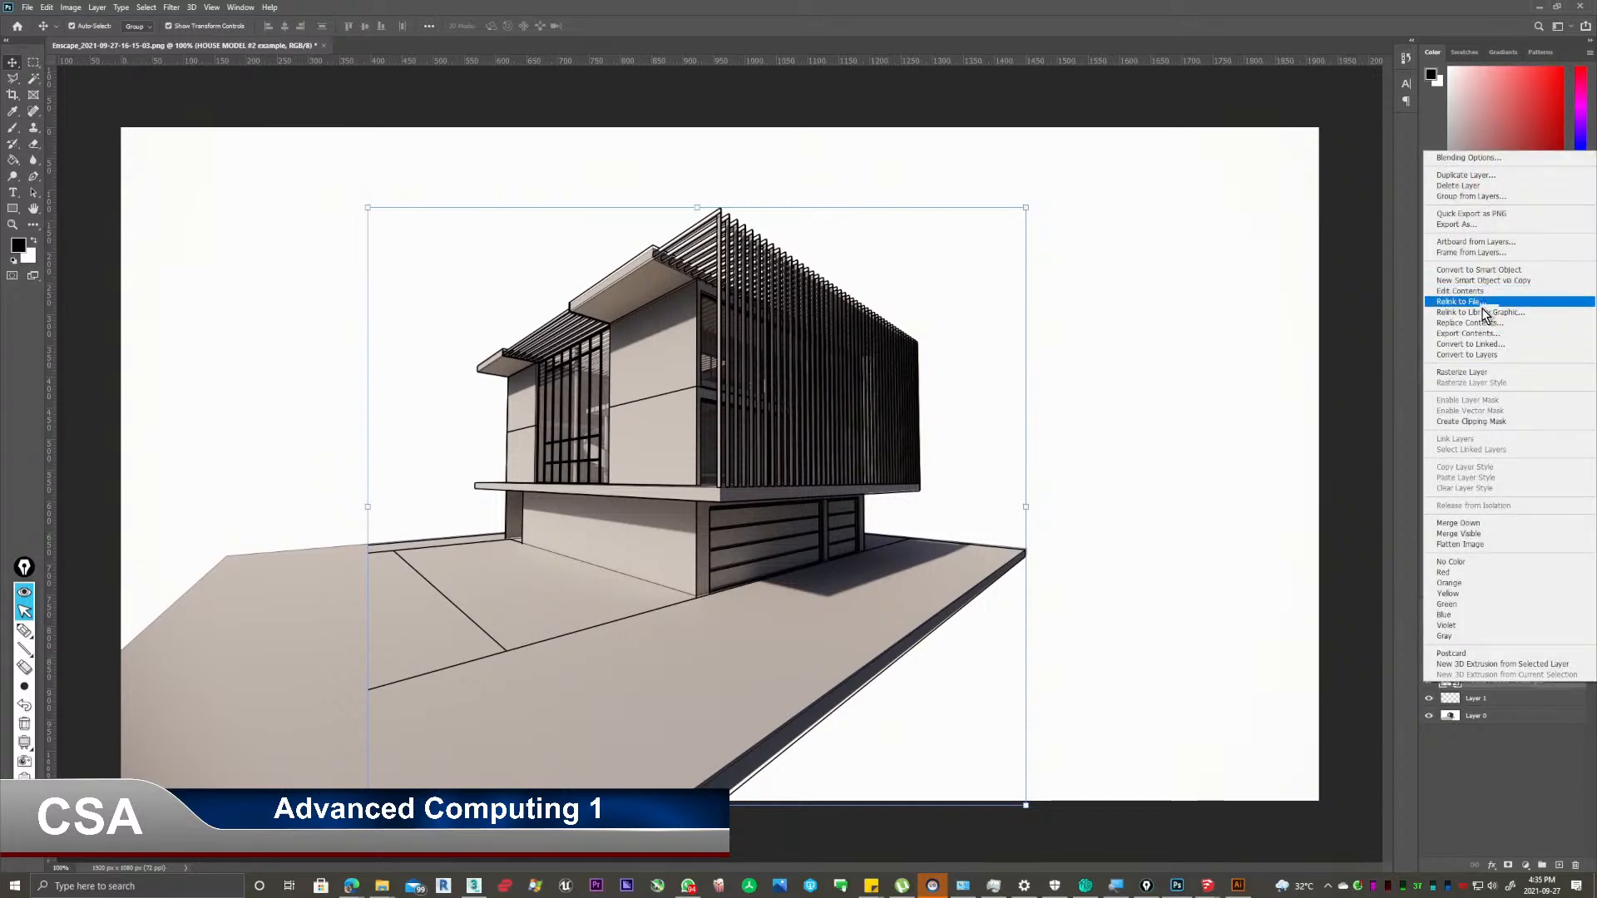
click(1224, 558)
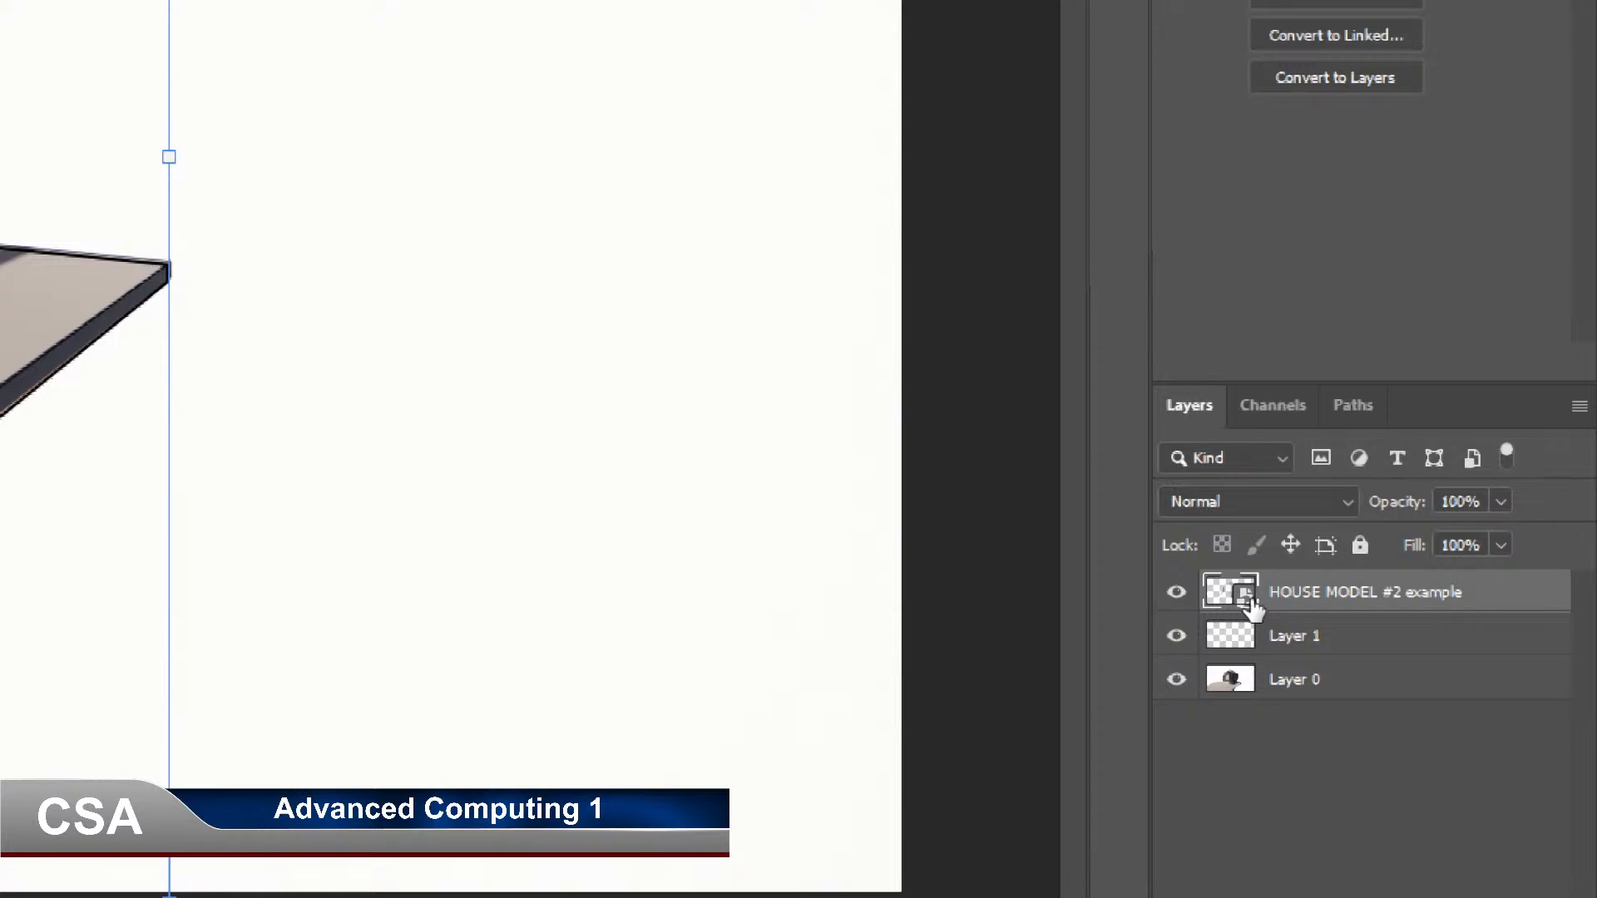
Relink the HOUSE MODEL #2 example smart object to HOUSE MODEL #2 example.ai in the White Outline folder, cropped to its bounding box.
right_click(1289, 602)
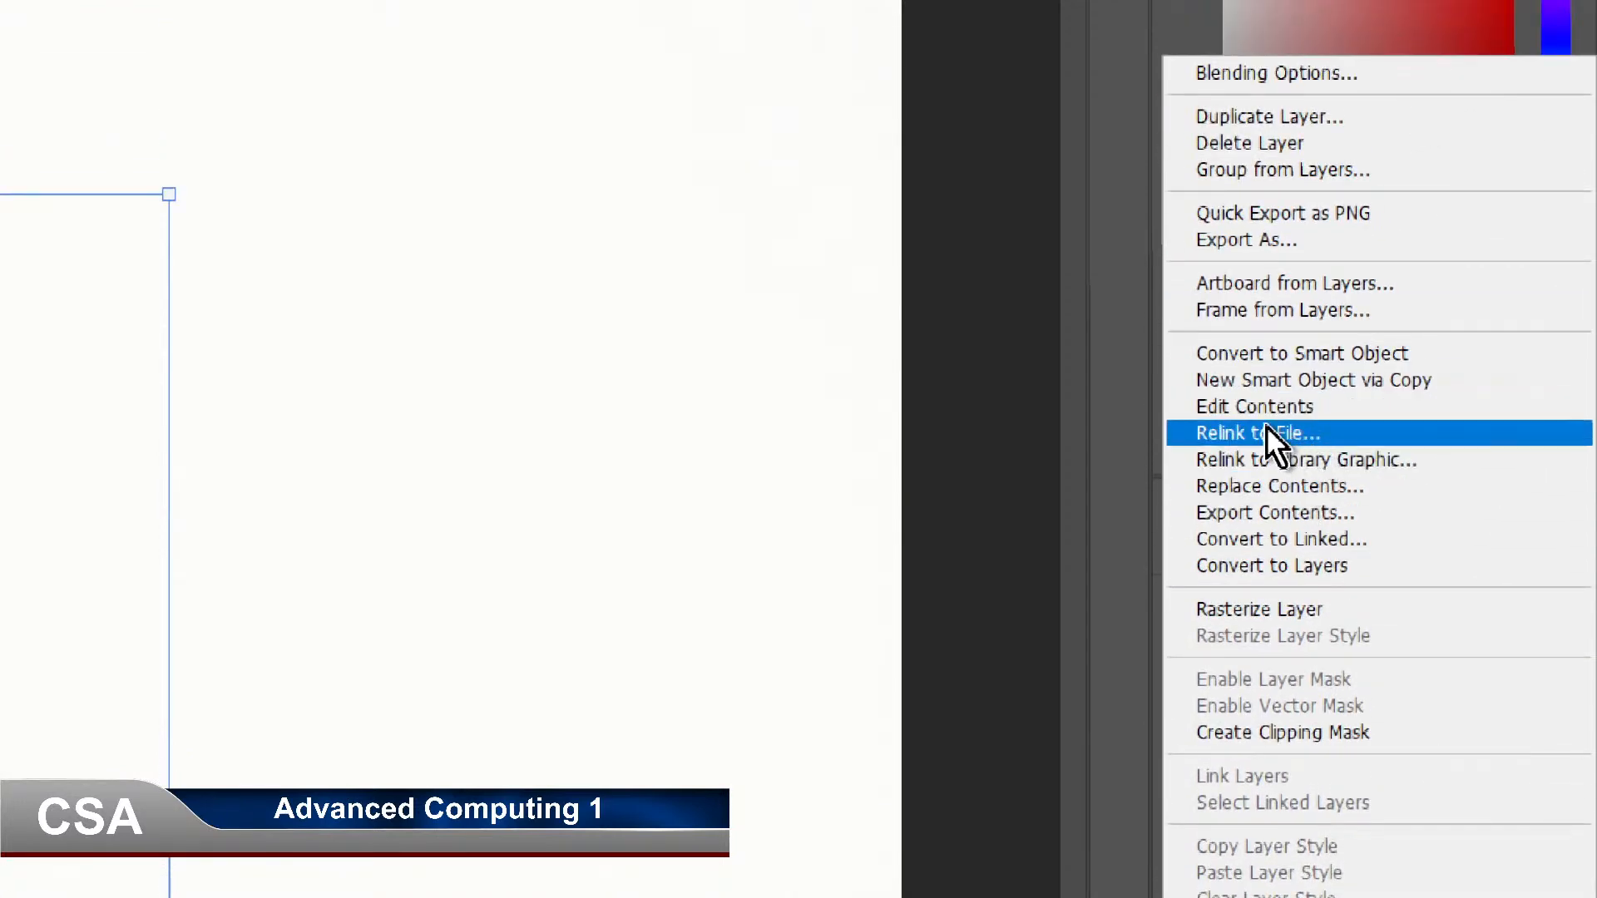
click(1292, 432)
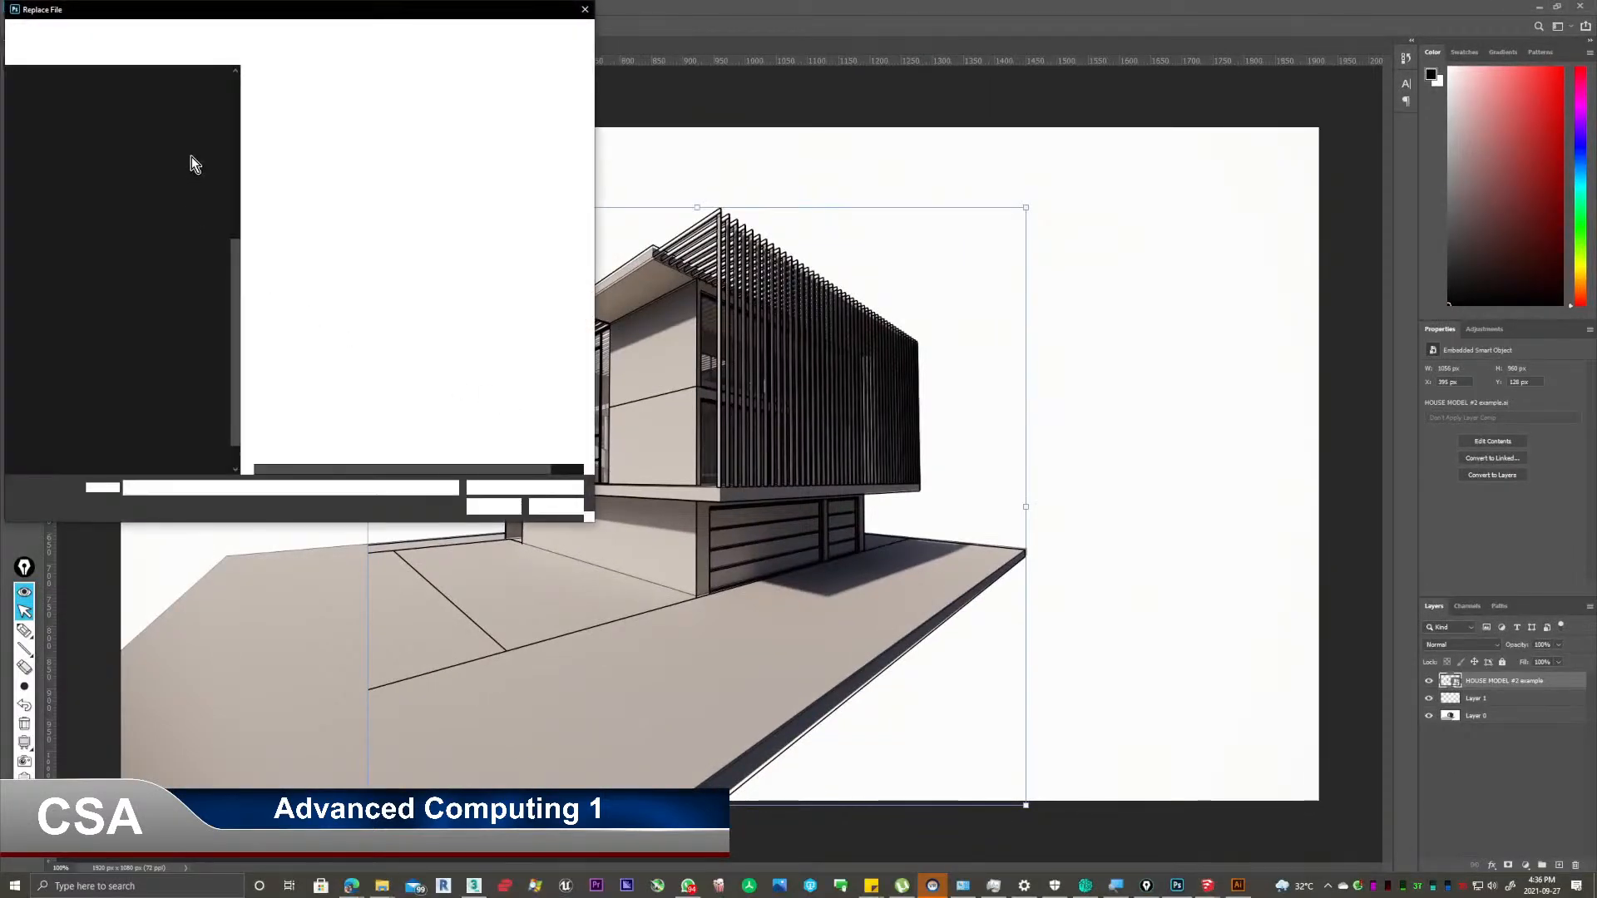
drag(305, 13, 409, 23)
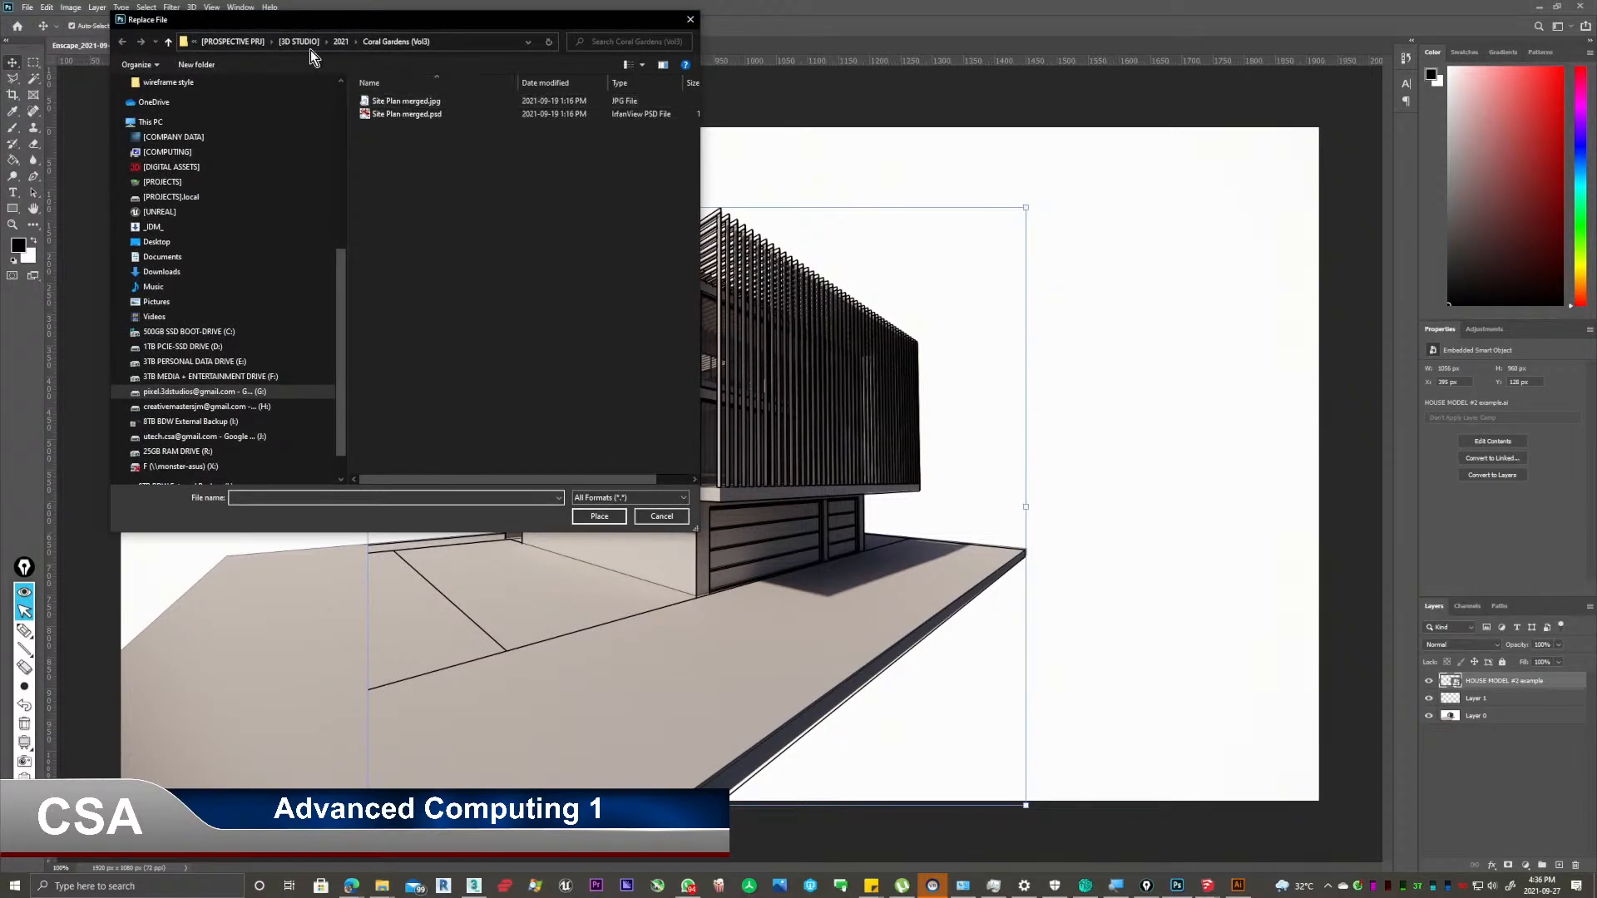
scroll(230, 281, up, 3)
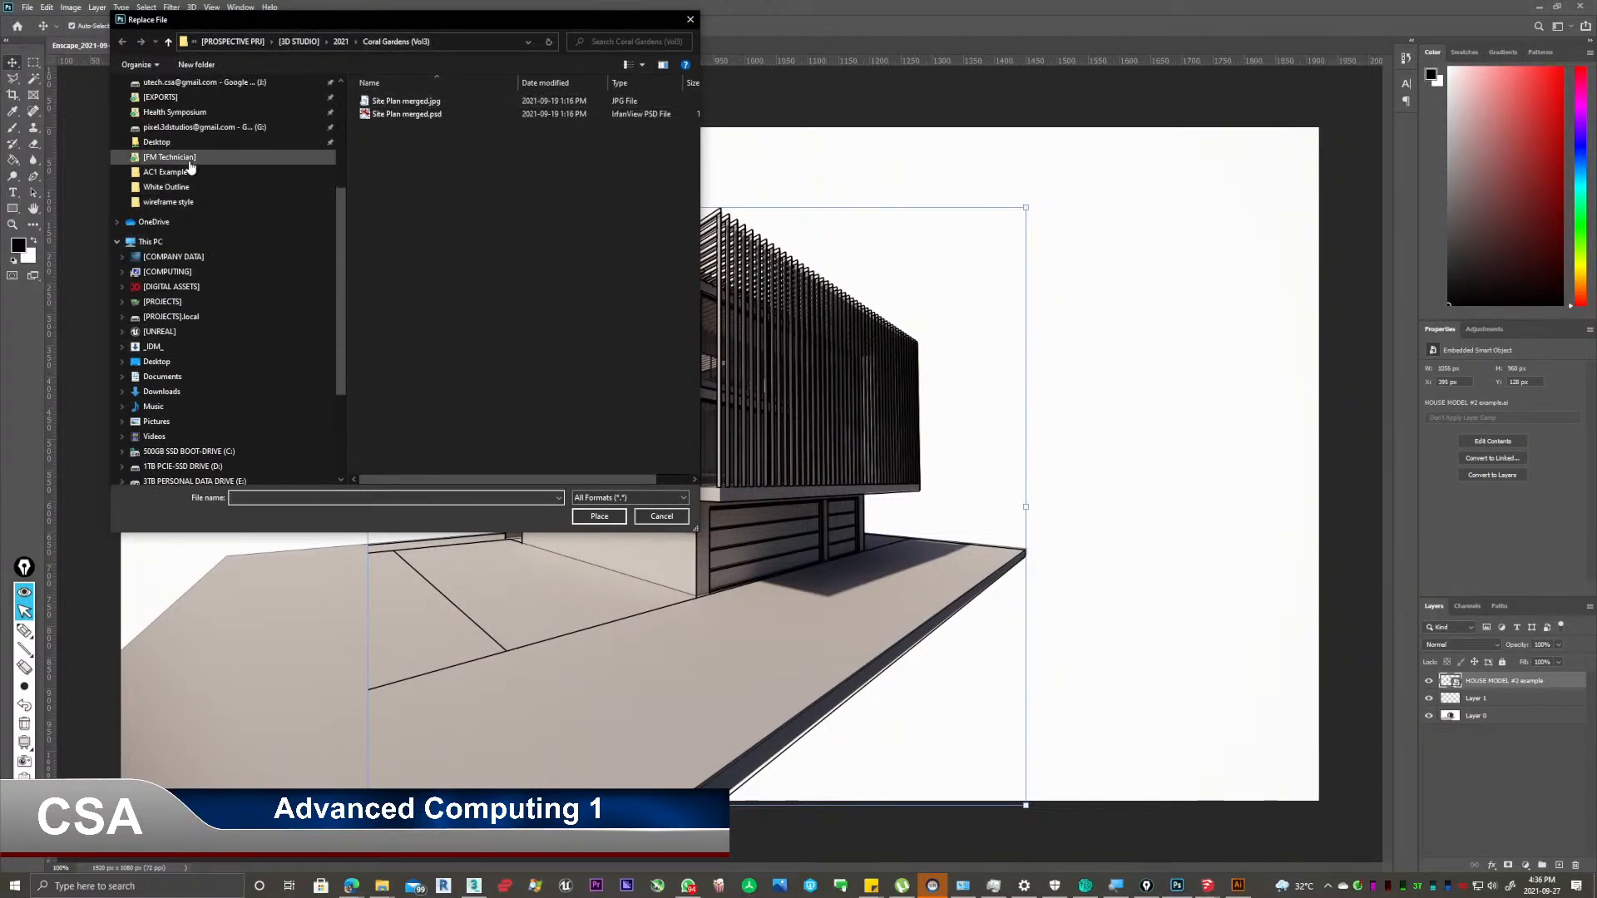
click(200, 201)
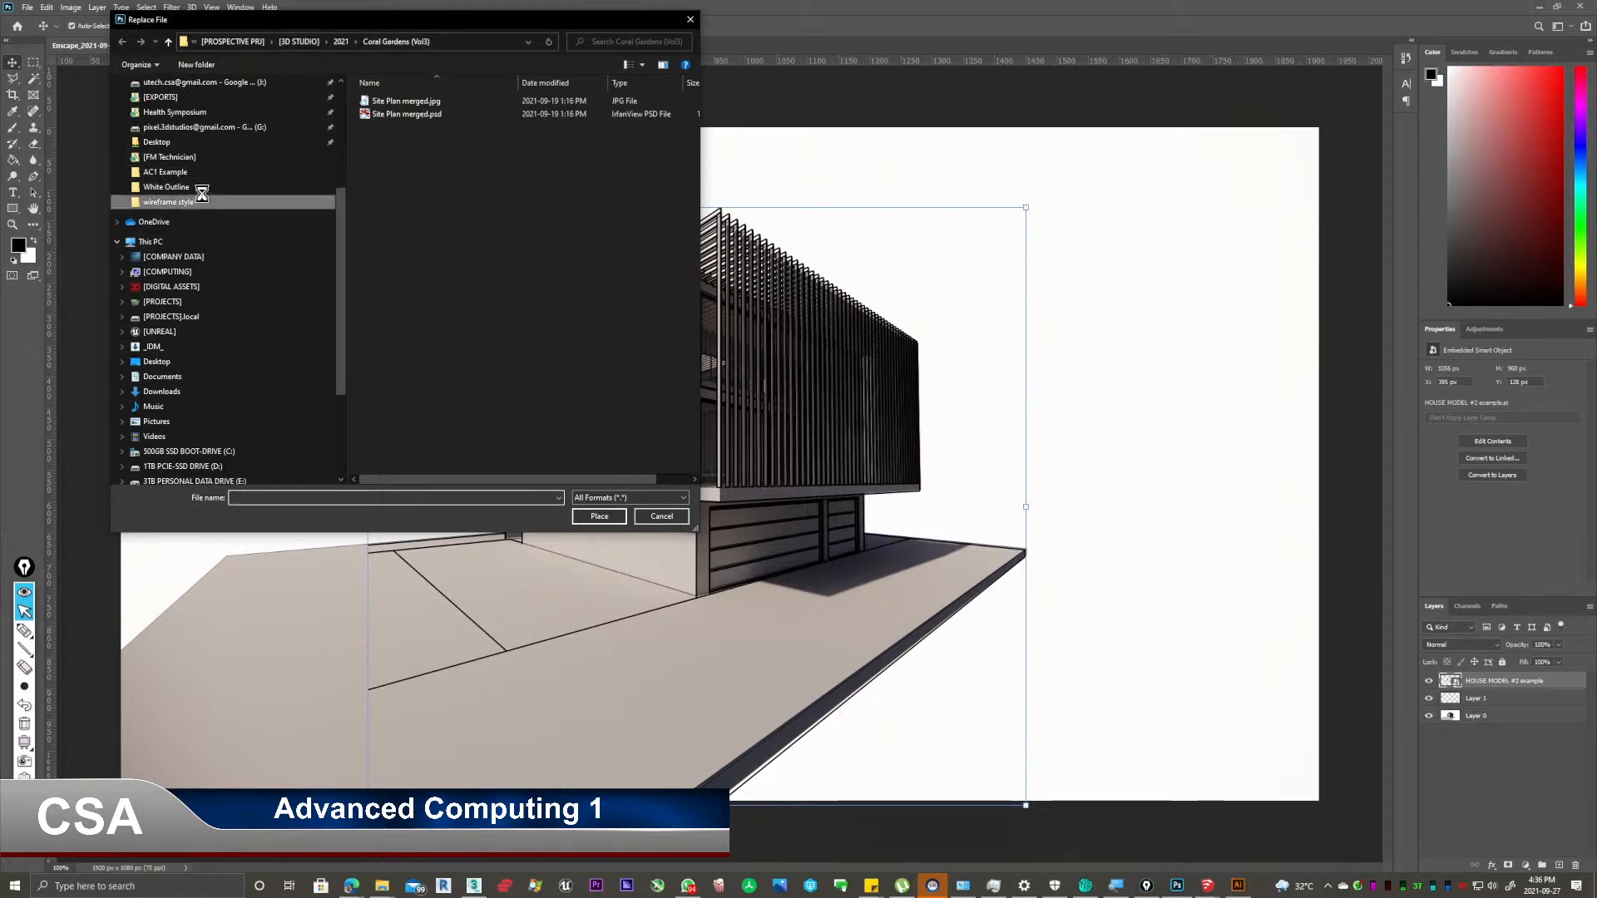
click(193, 187)
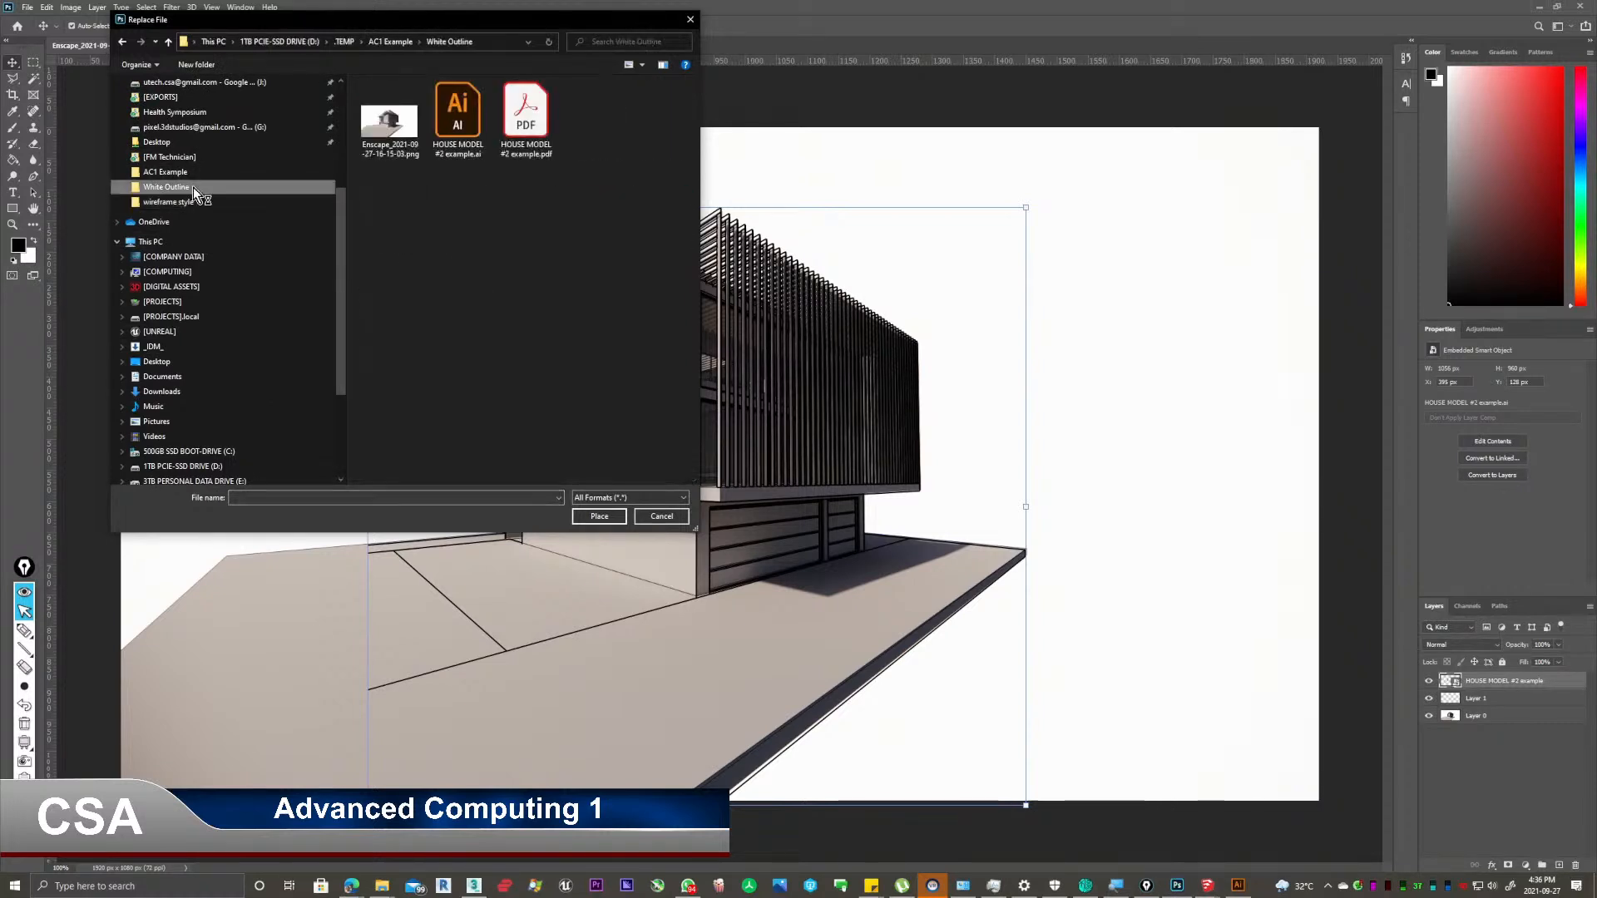
click(457, 123)
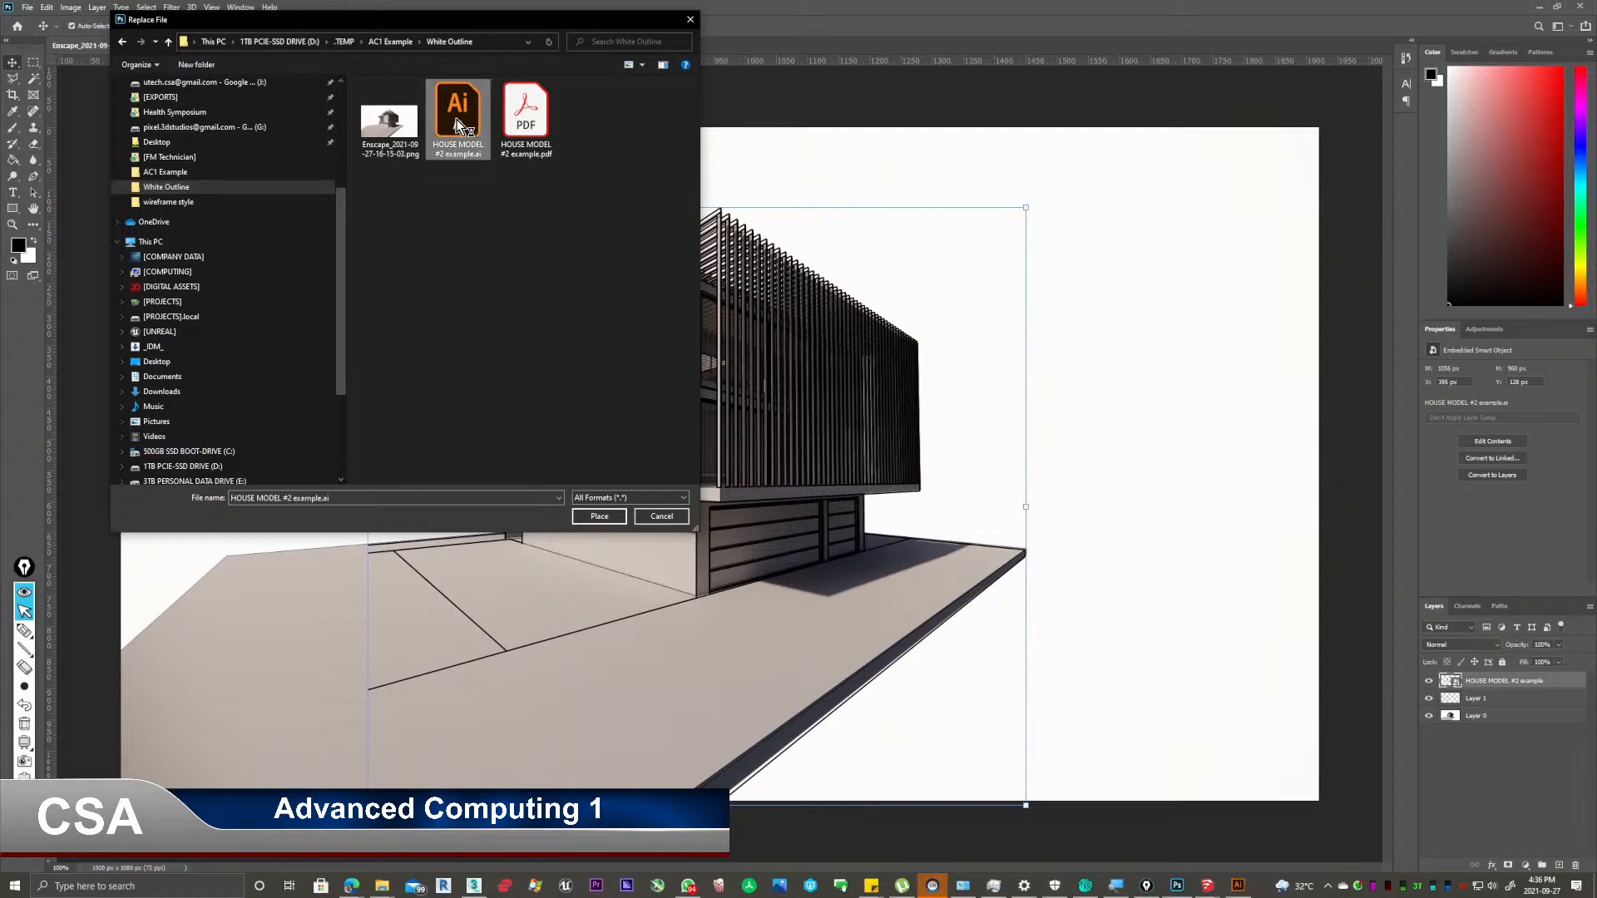
double_click(458, 125)
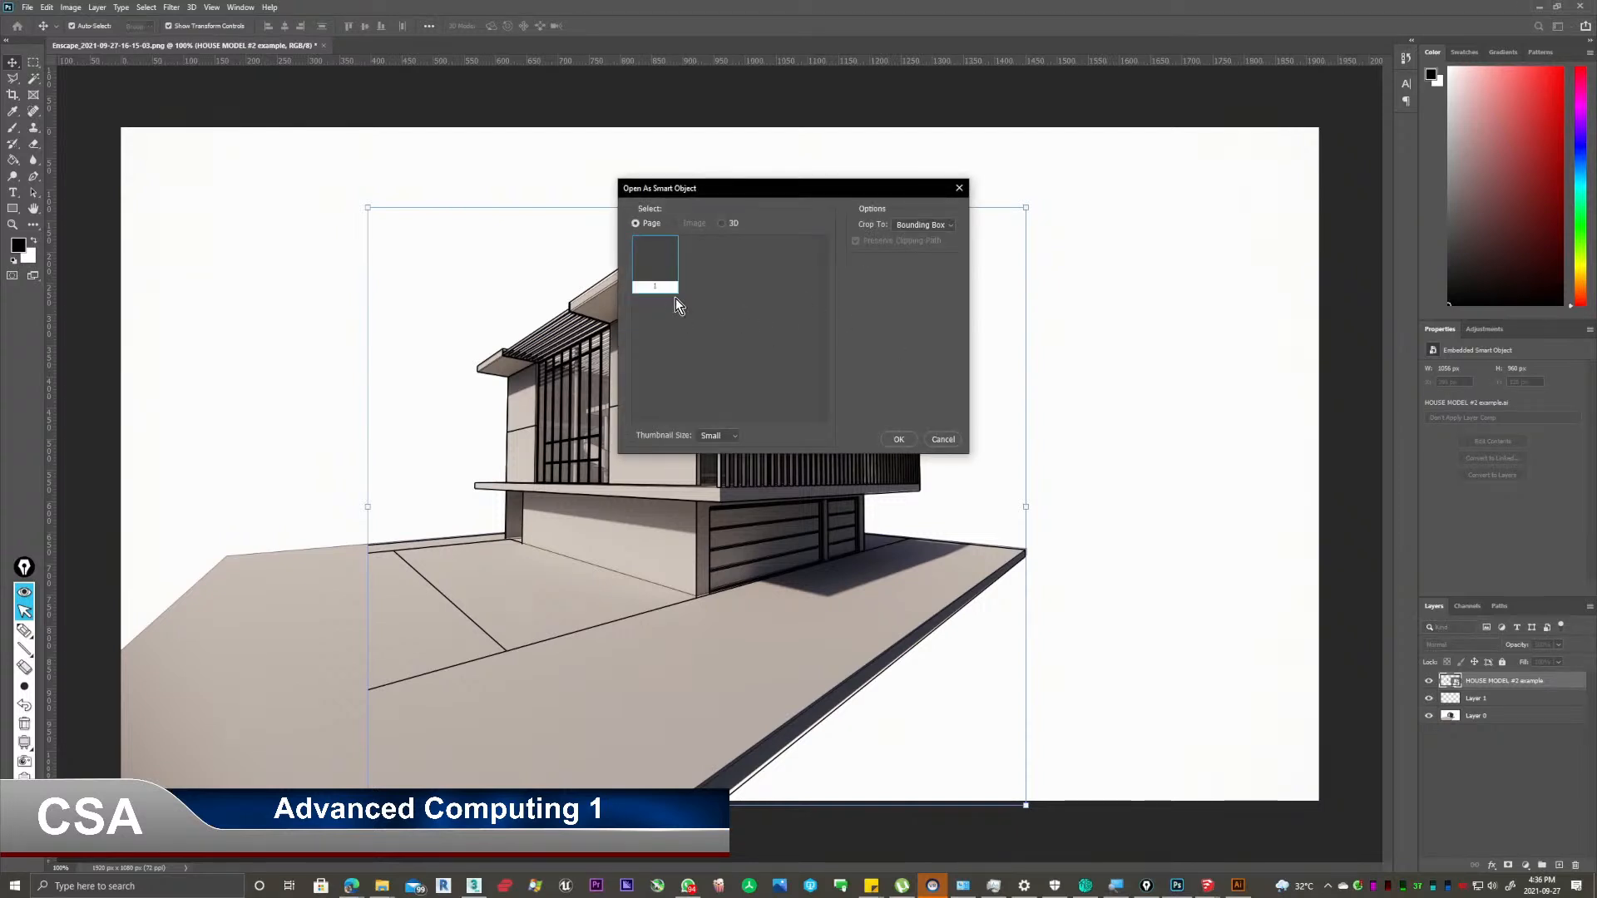
click(898, 440)
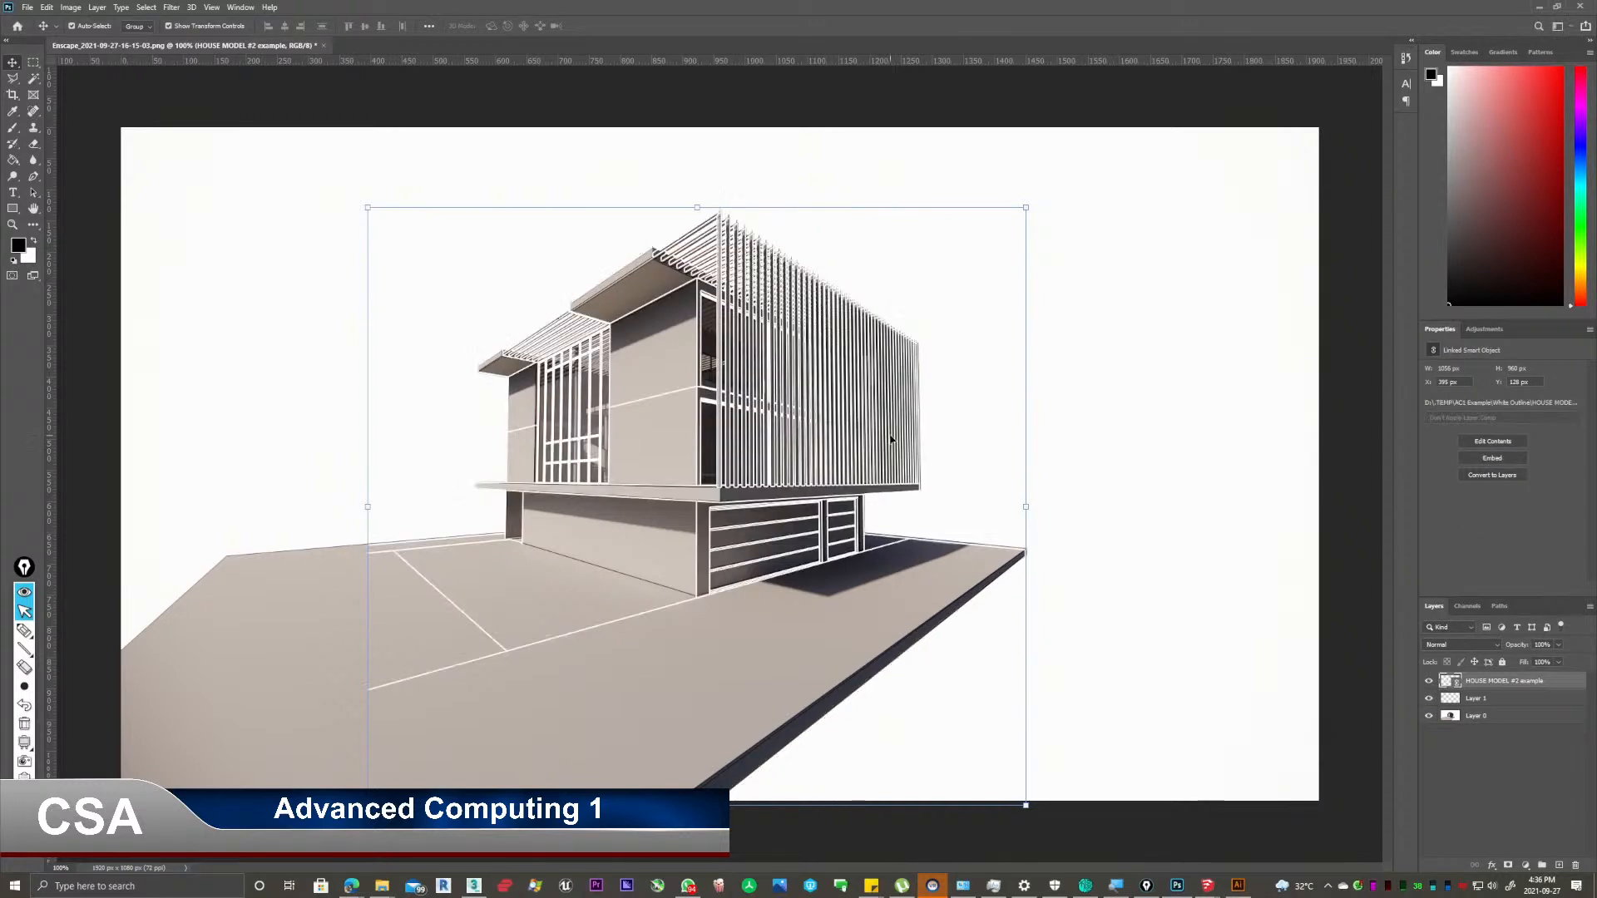
click(1133, 399)
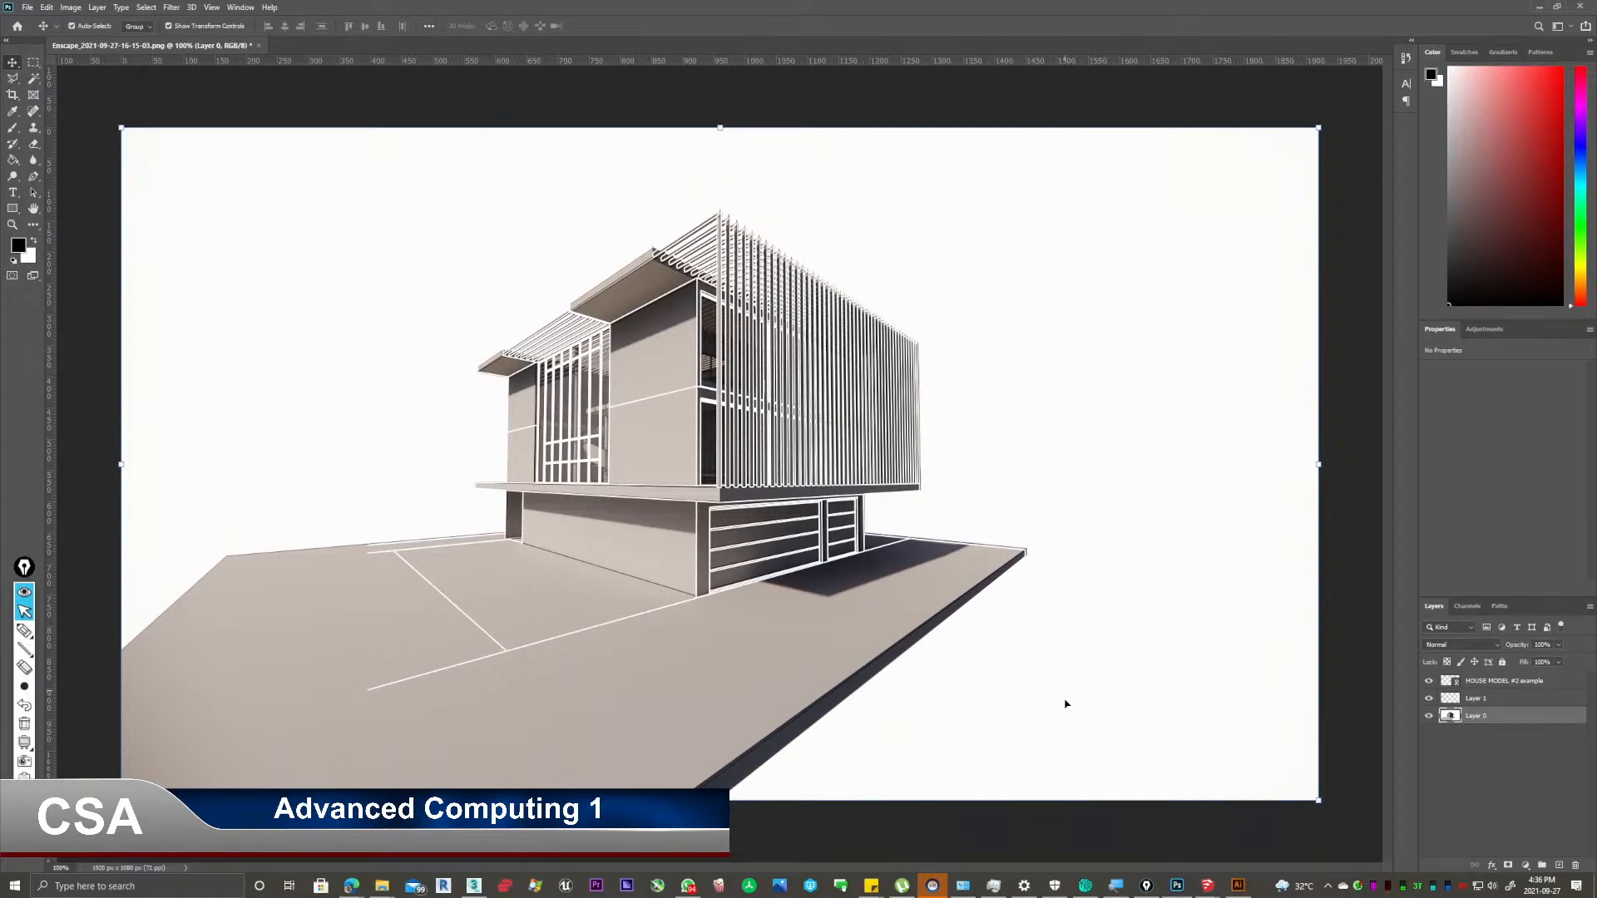
Switch to the line drawing in Illustrator and select the sloping edge path of the upper roof slab.
click(1237, 888)
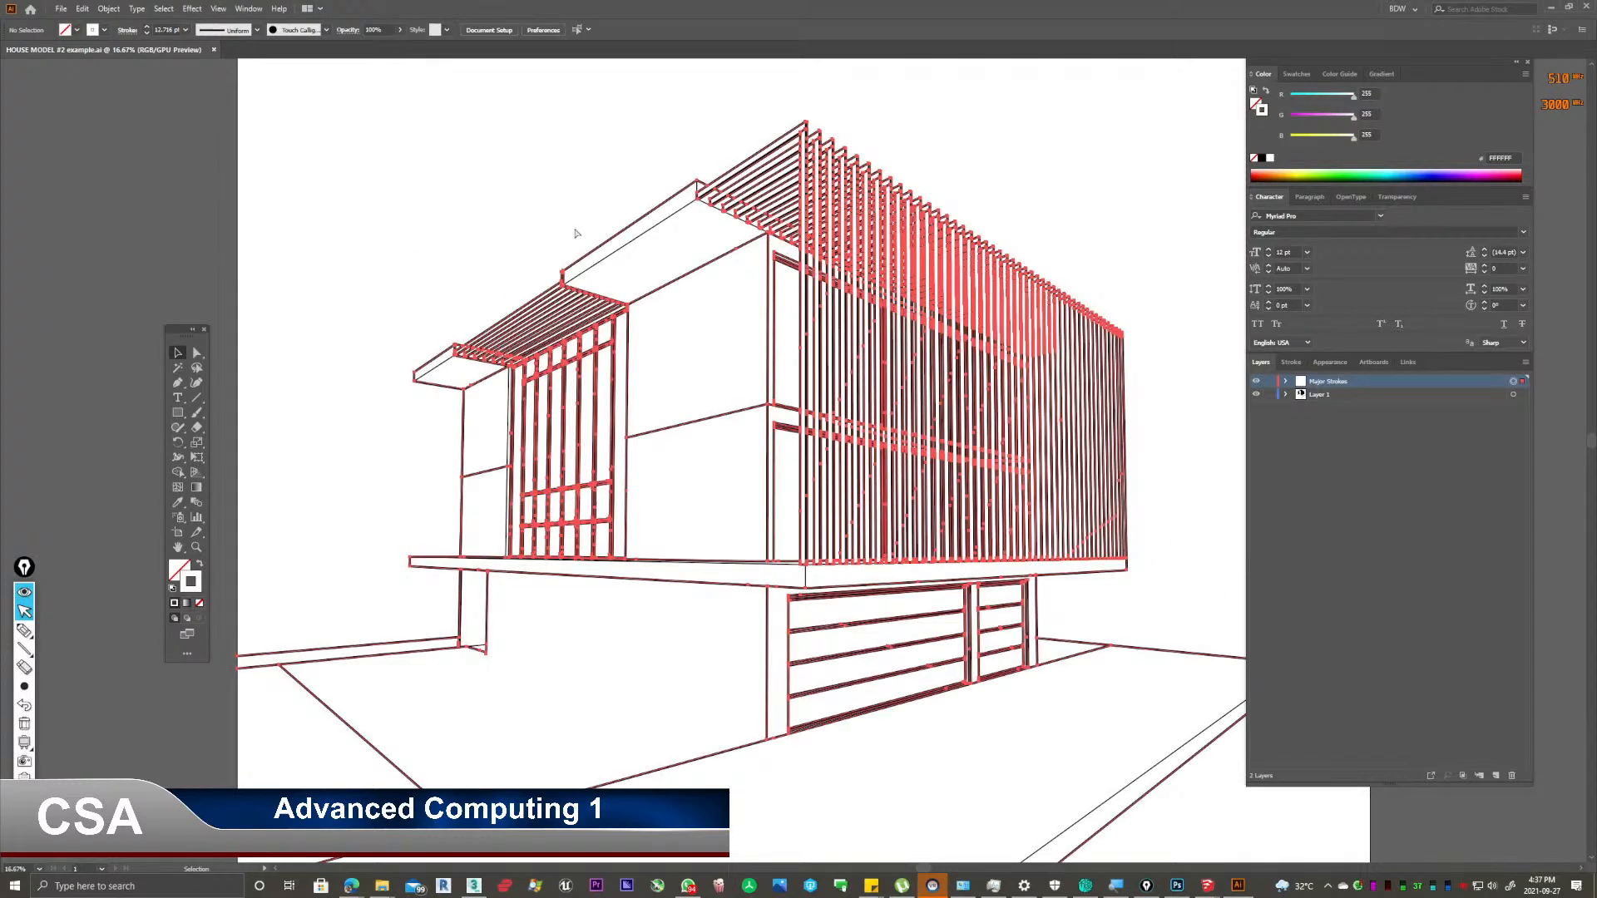
click(571, 203)
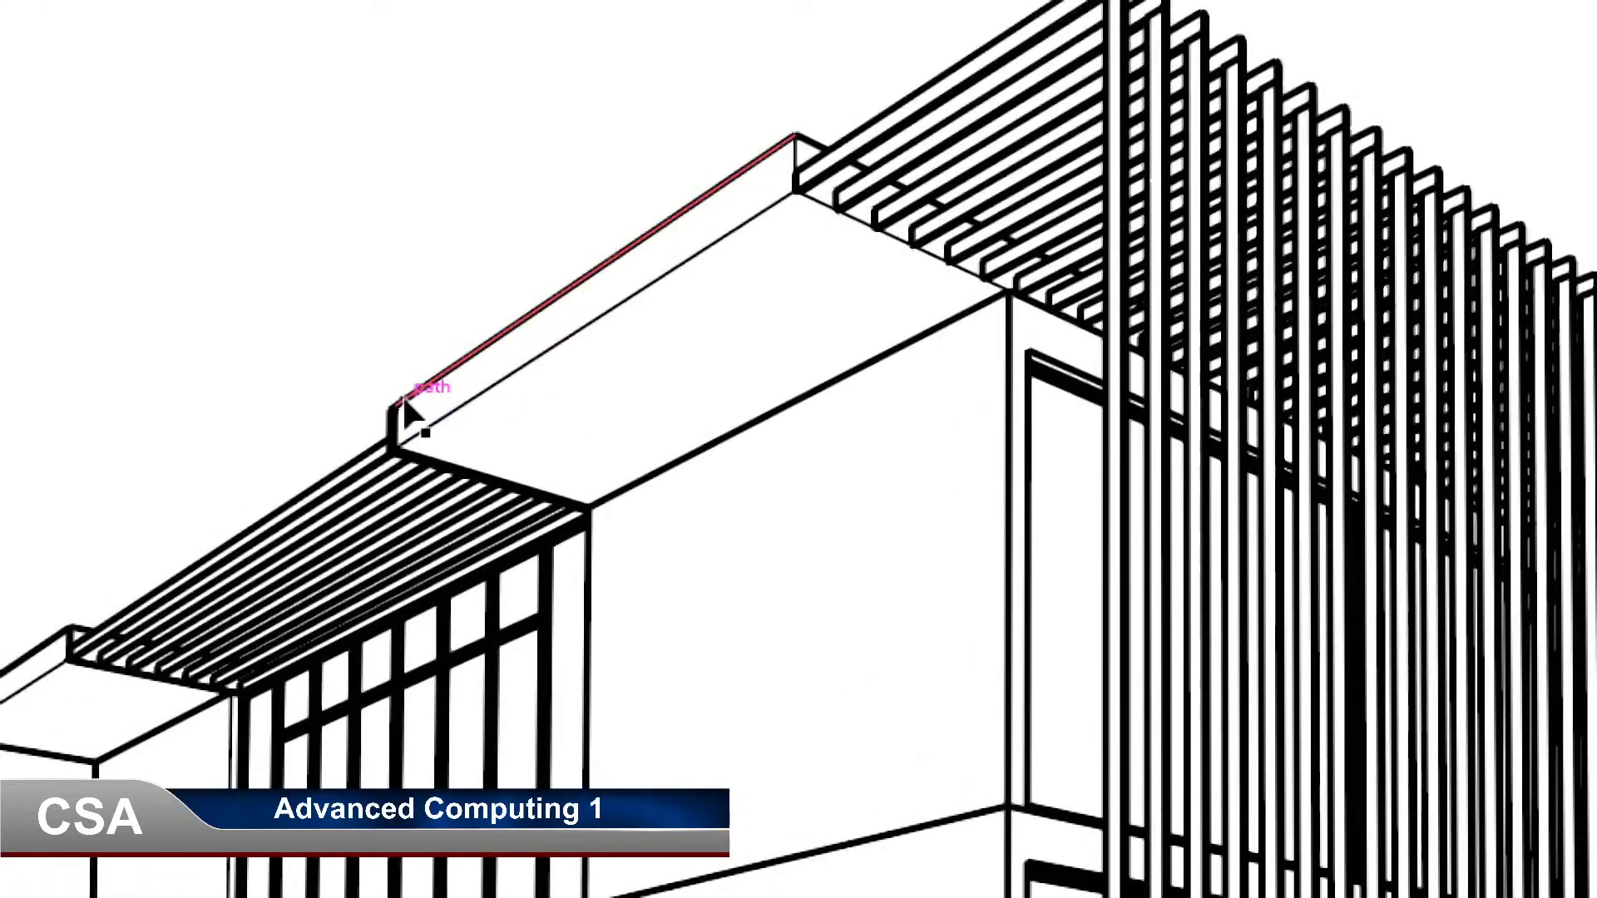
click(410, 400)
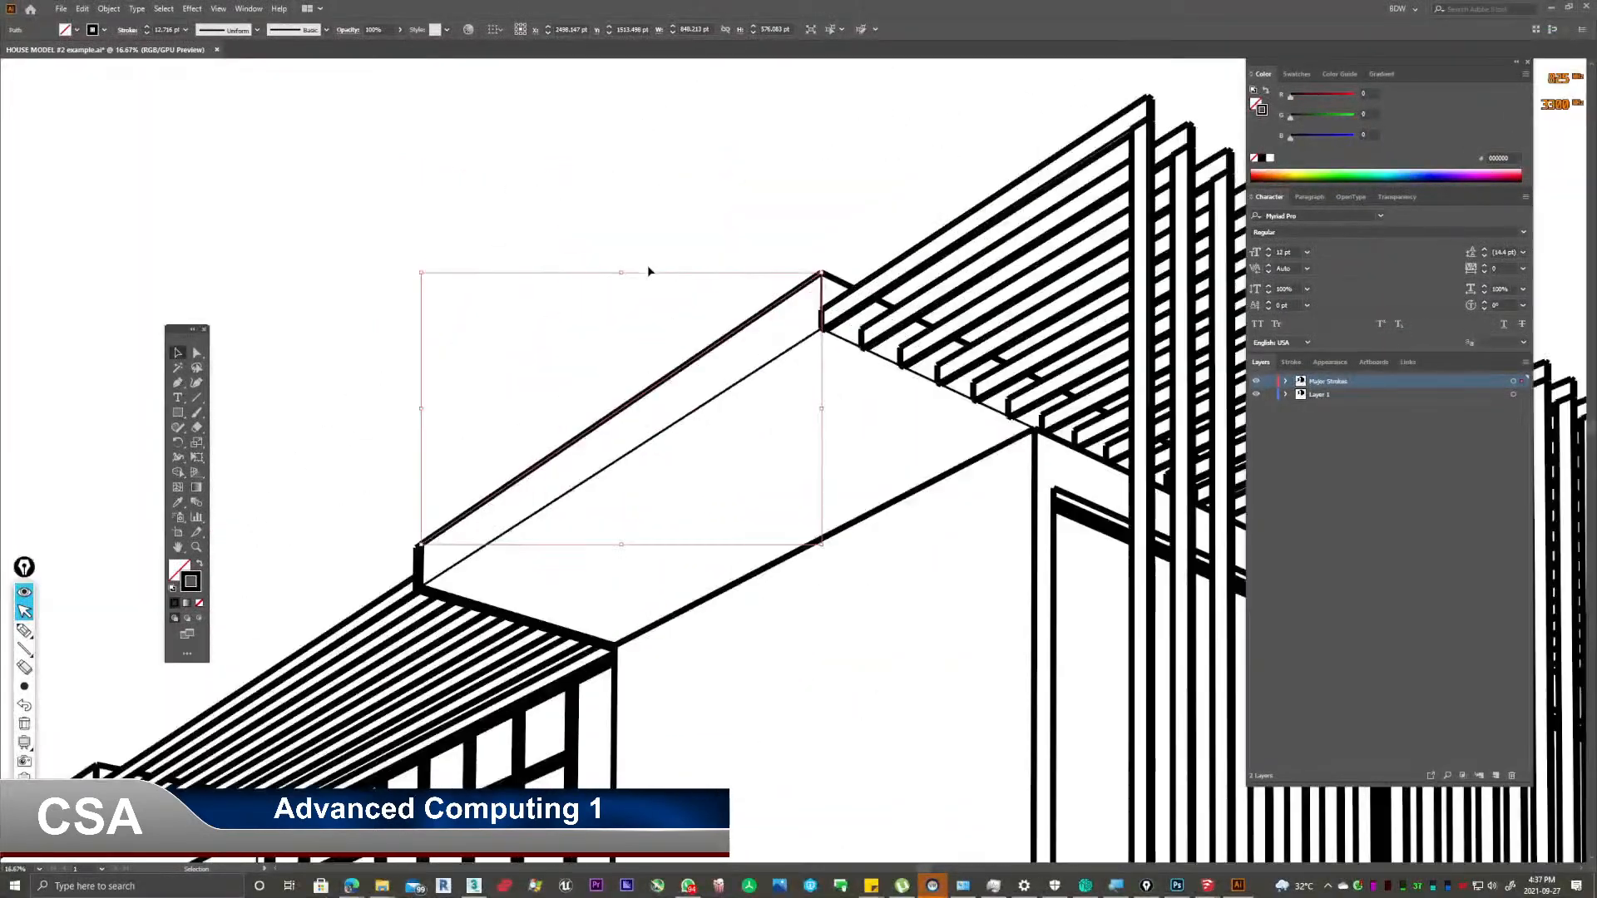
alt+scroll(647, 265, up, 3)
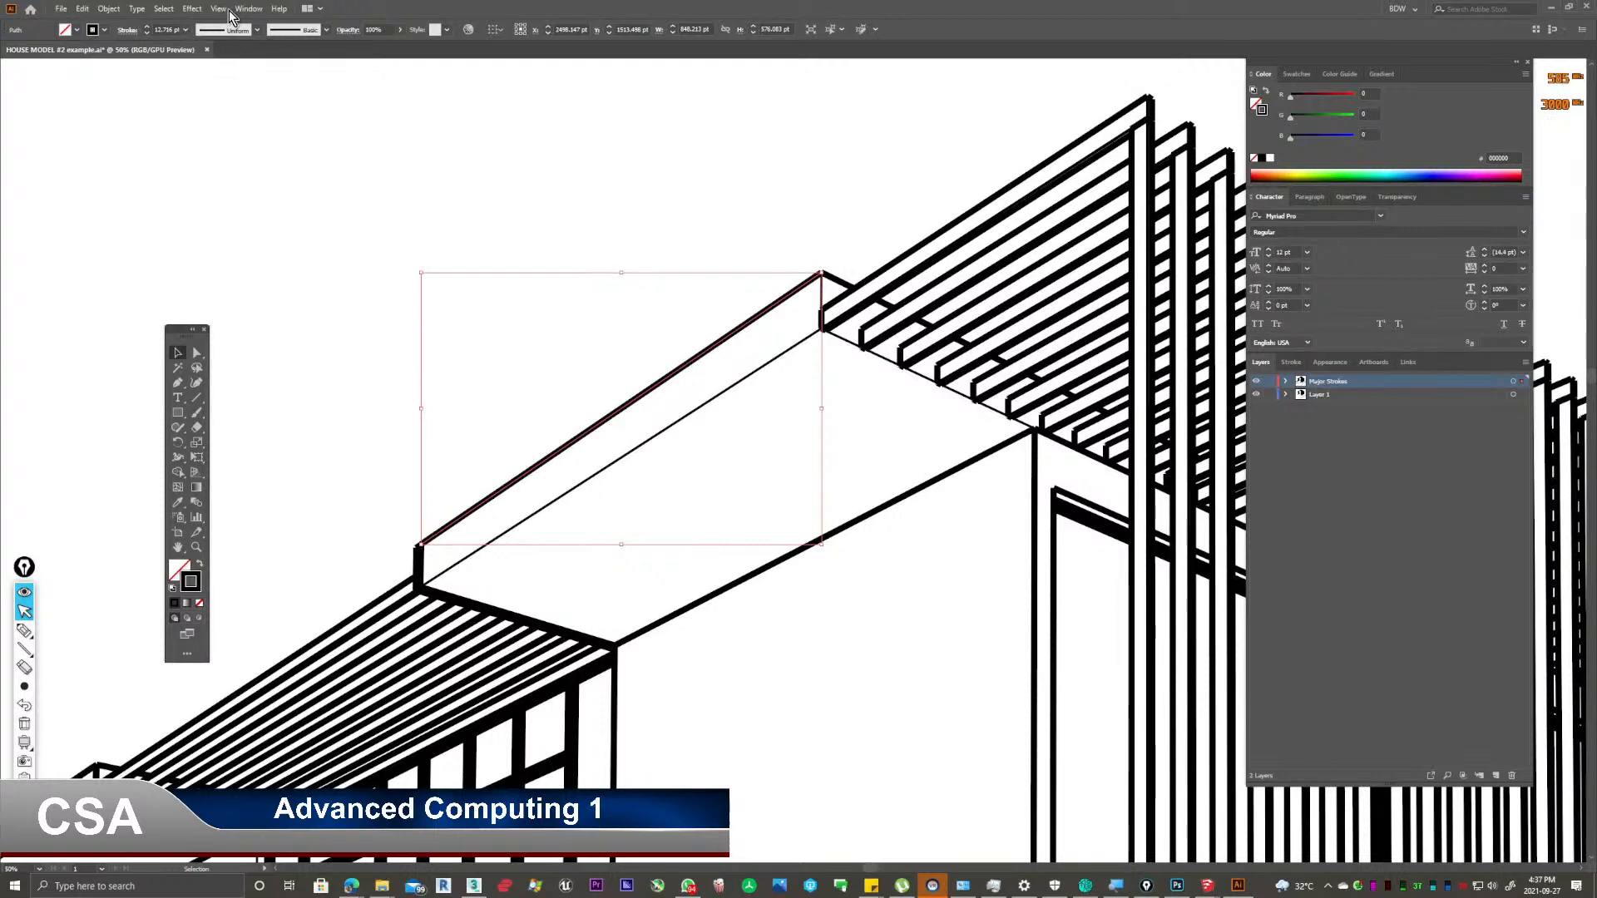
Show the Appearance settings of the selected roof edge in a small floating window beside it.
click(192, 9)
mouse_move(220, 10)
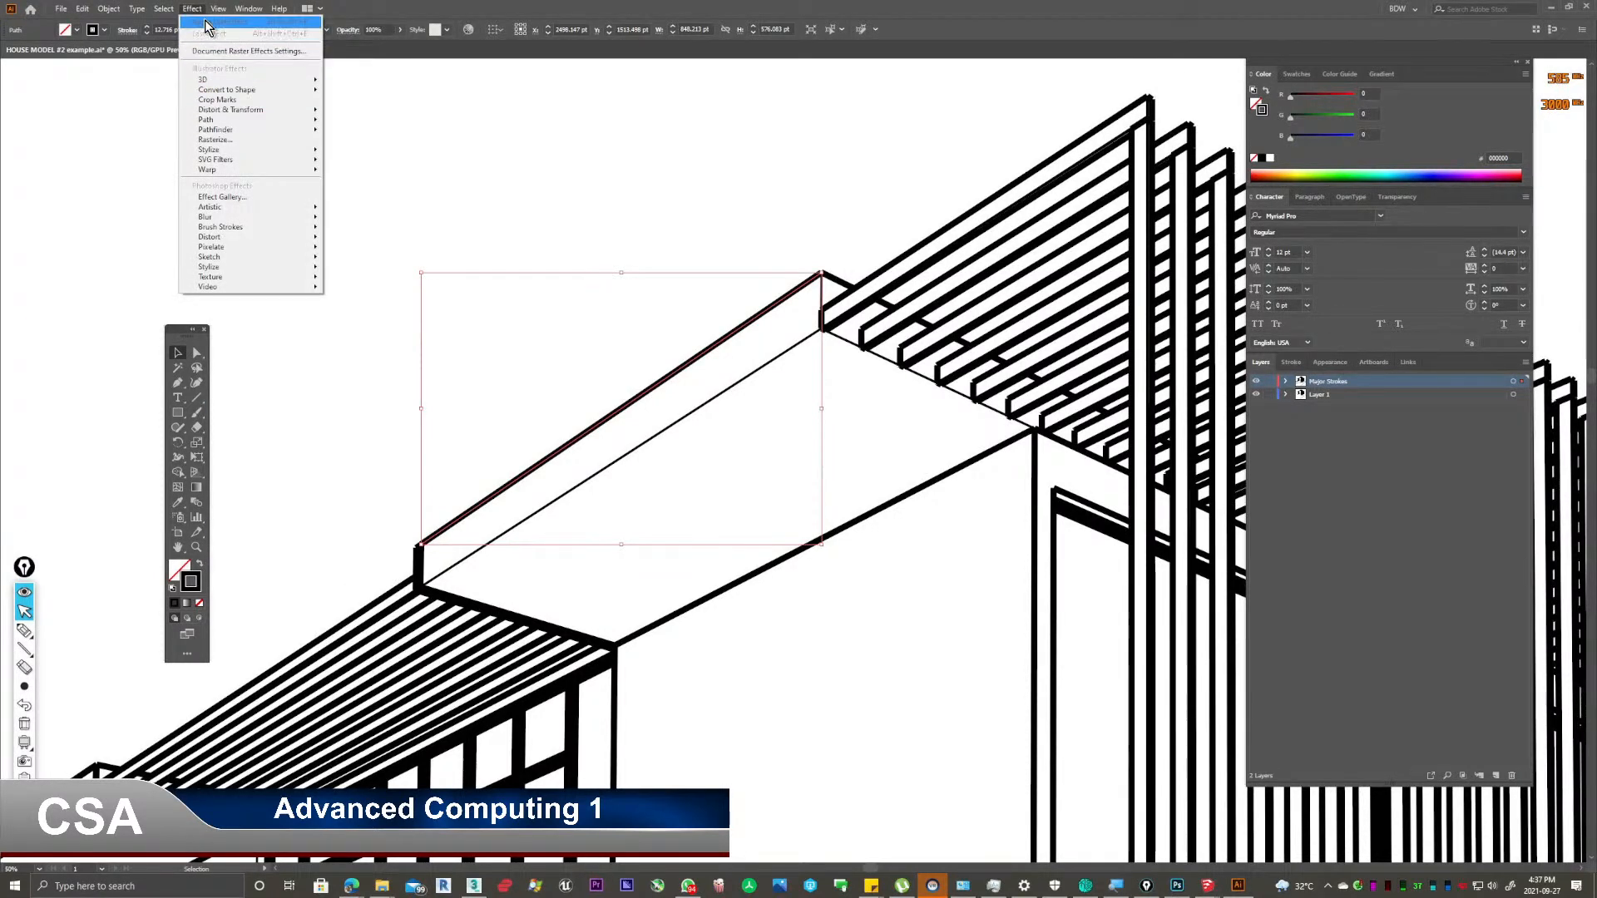
click(248, 9)
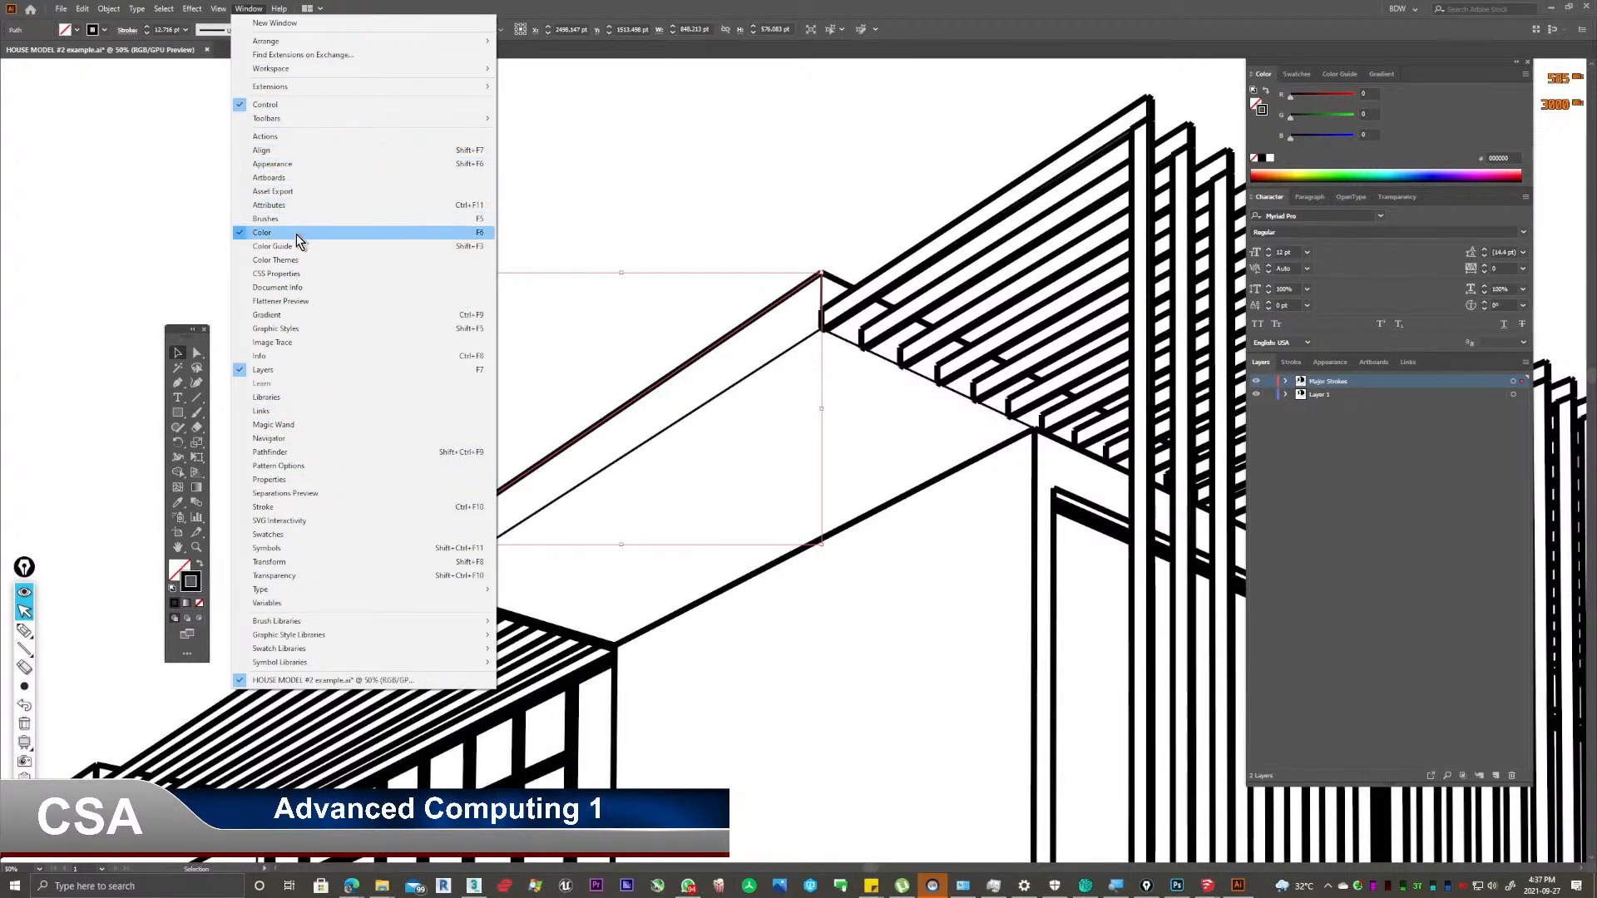
click(303, 165)
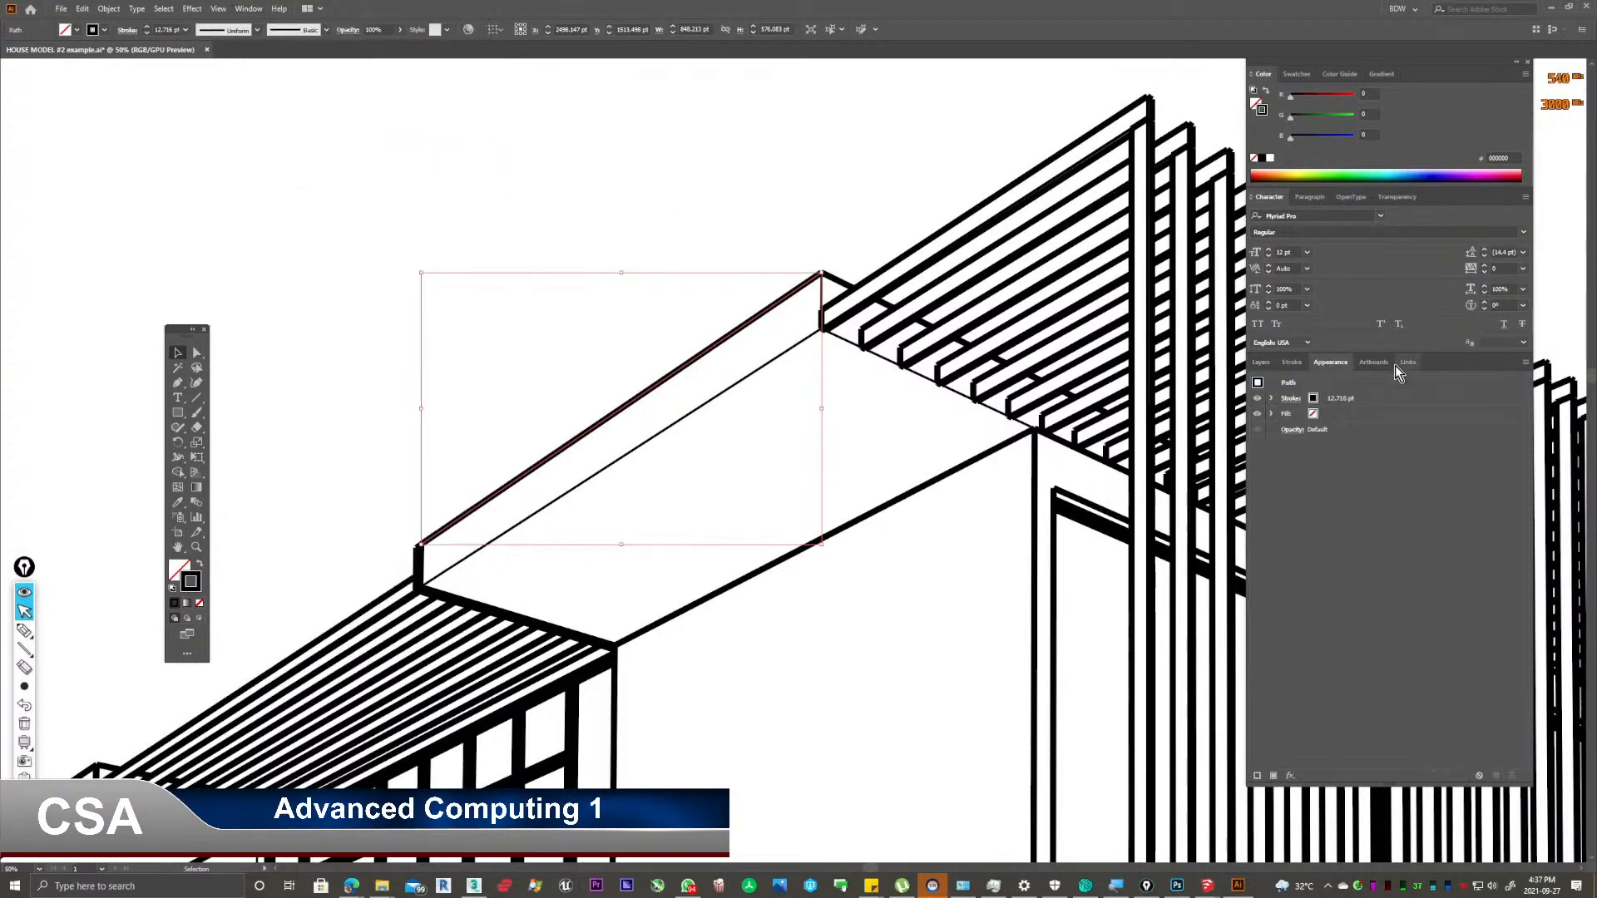
drag(1339, 366, 819, 121)
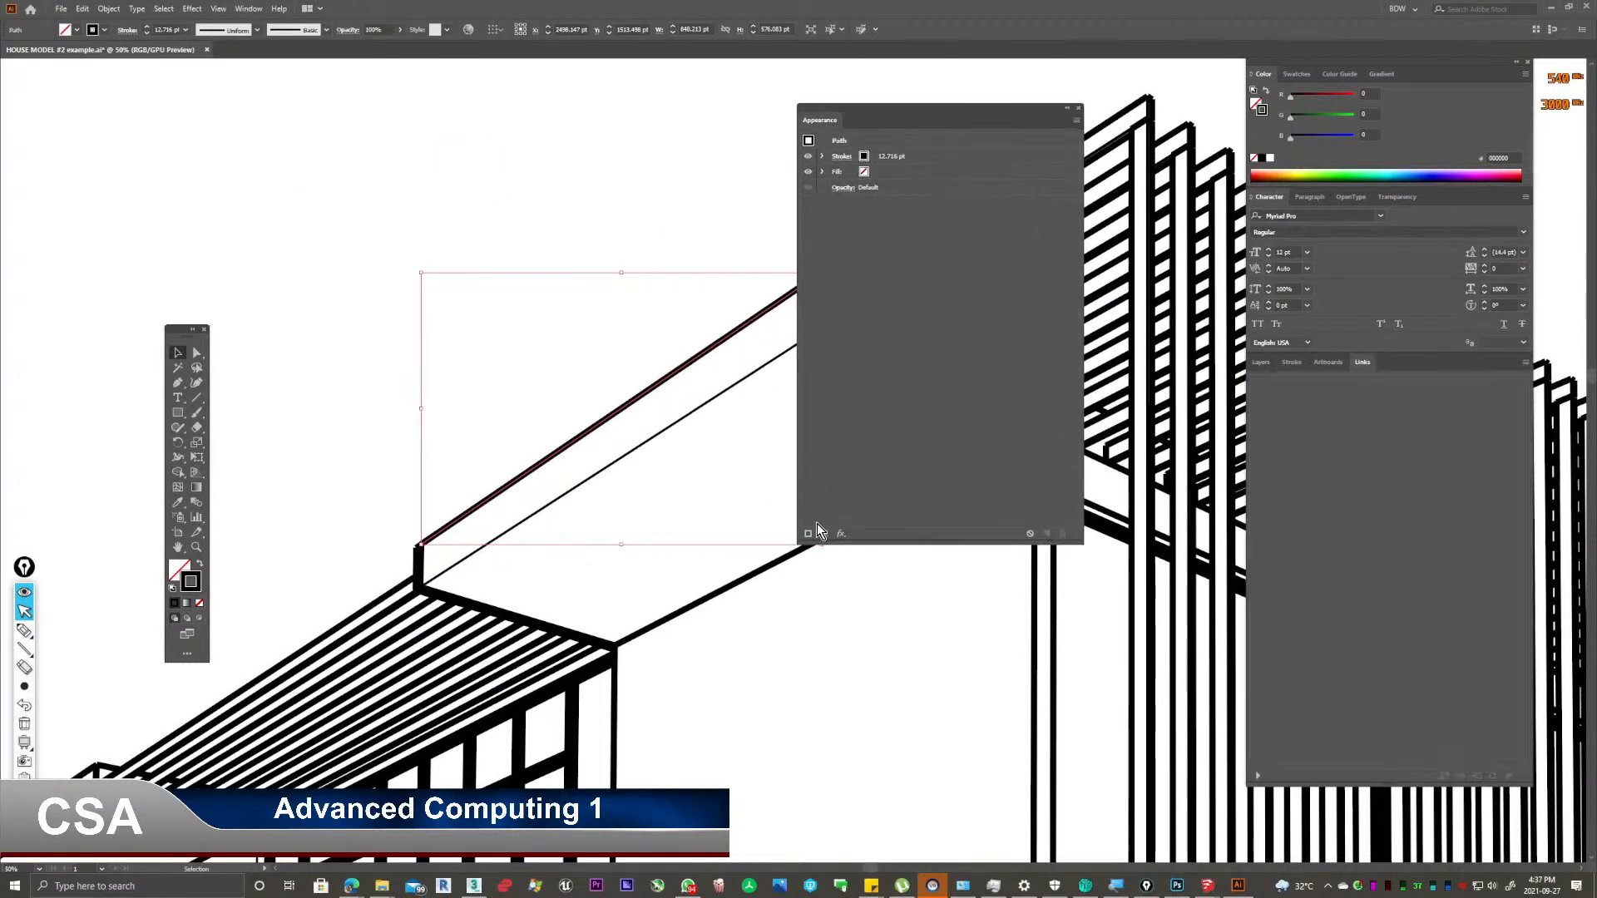
drag(800, 544, 871, 445)
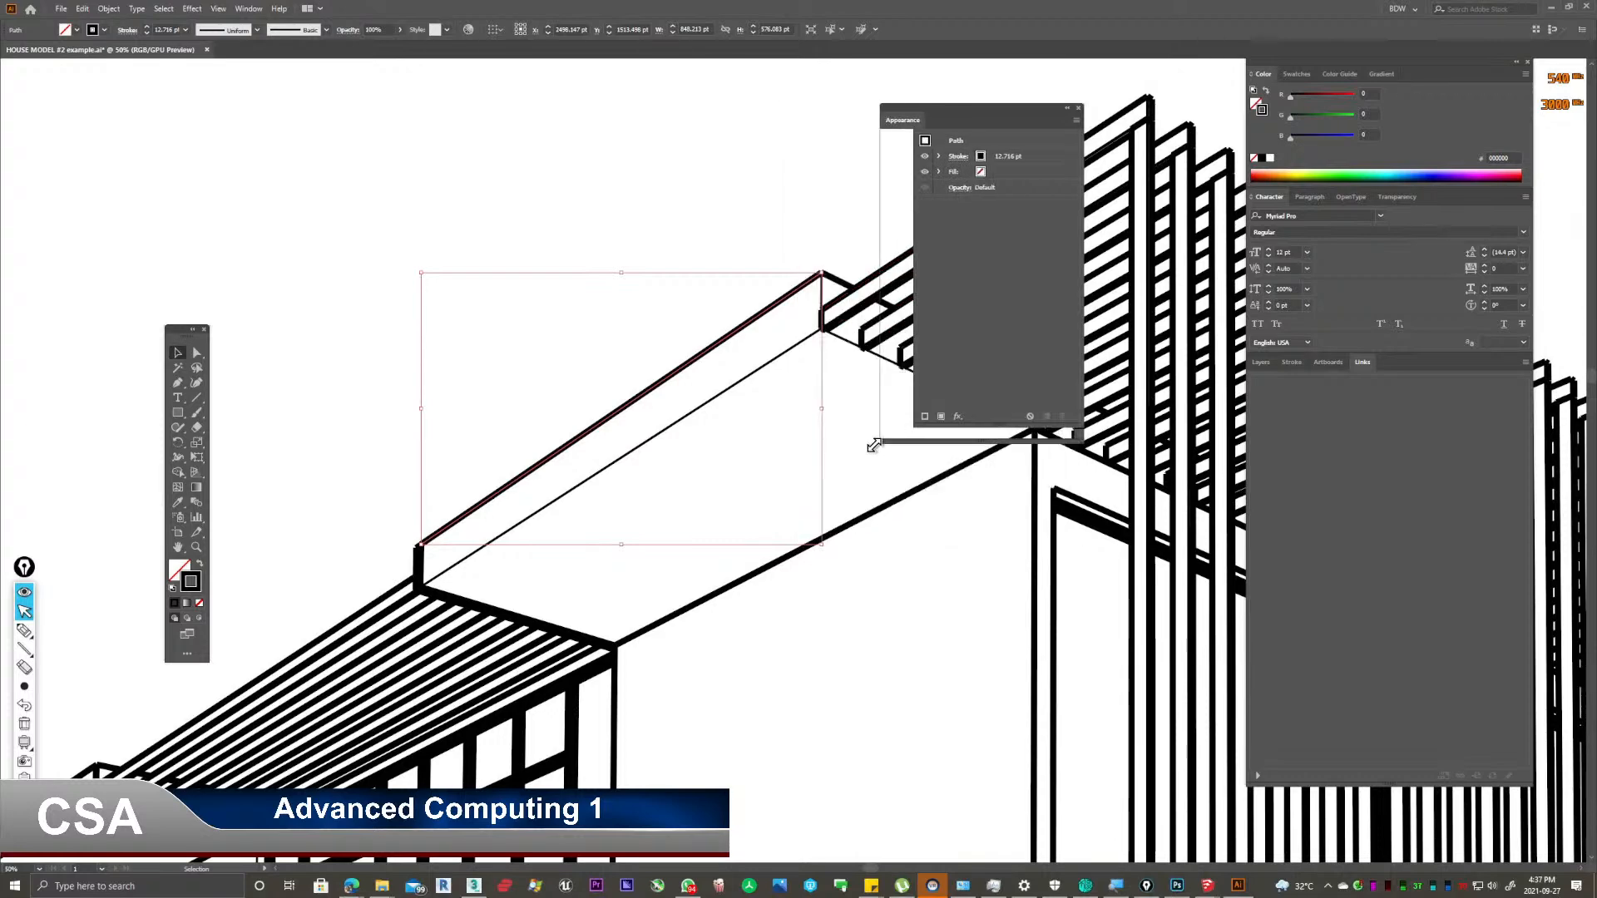
drag(953, 112, 968, 201)
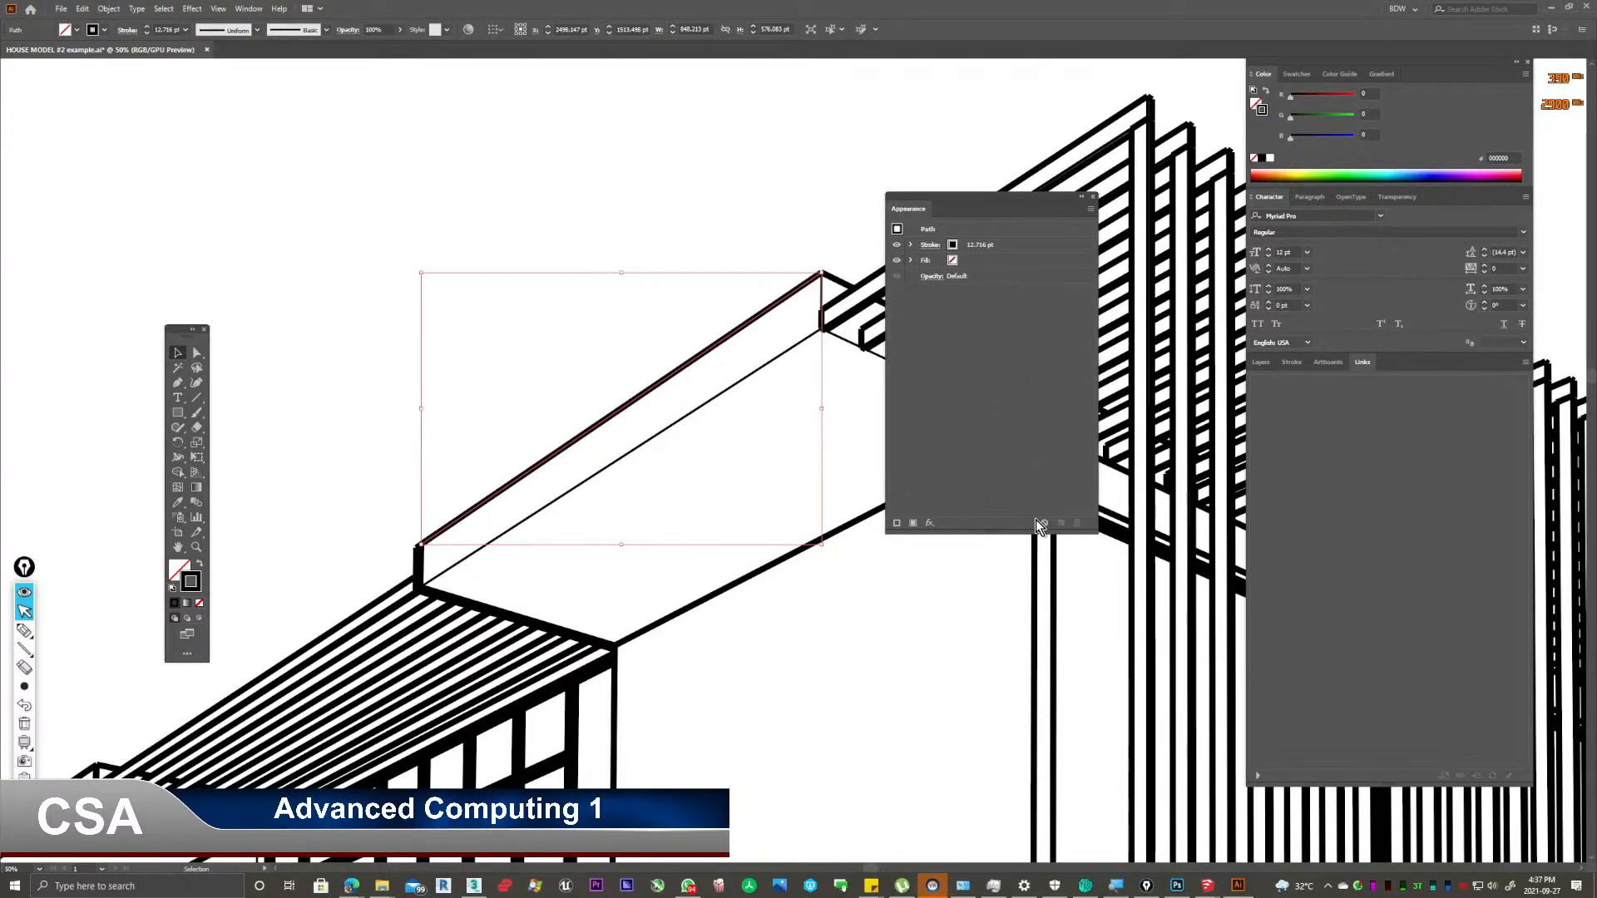
Try the Scribble stylize effect on the selected roof edge with the live preview on.
click(928, 525)
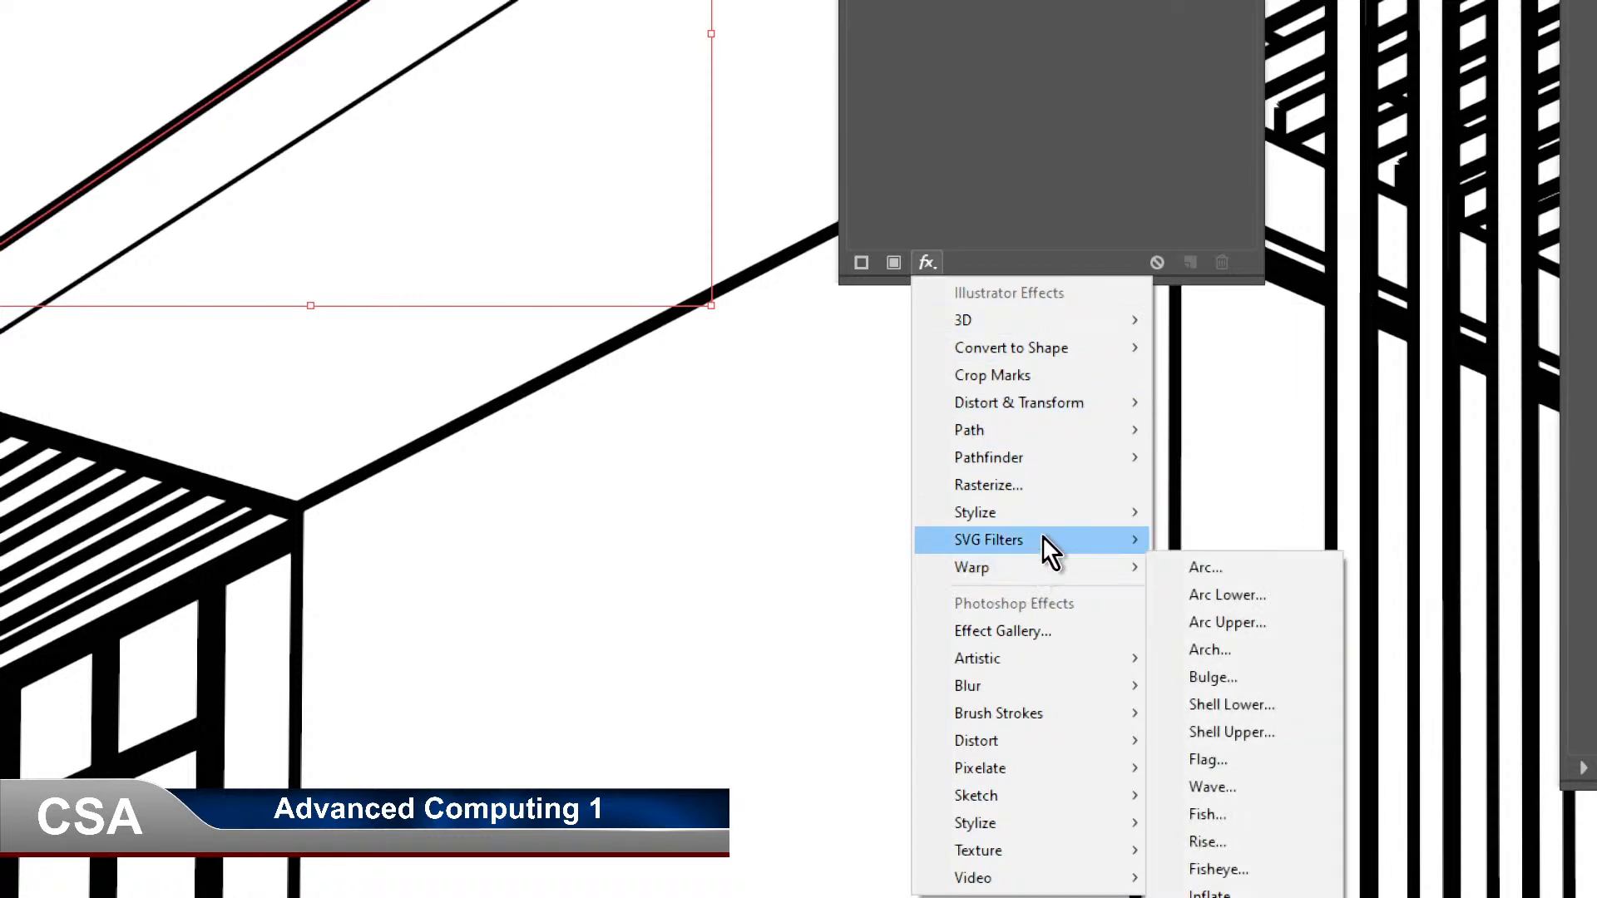
mouse_move(1047, 512)
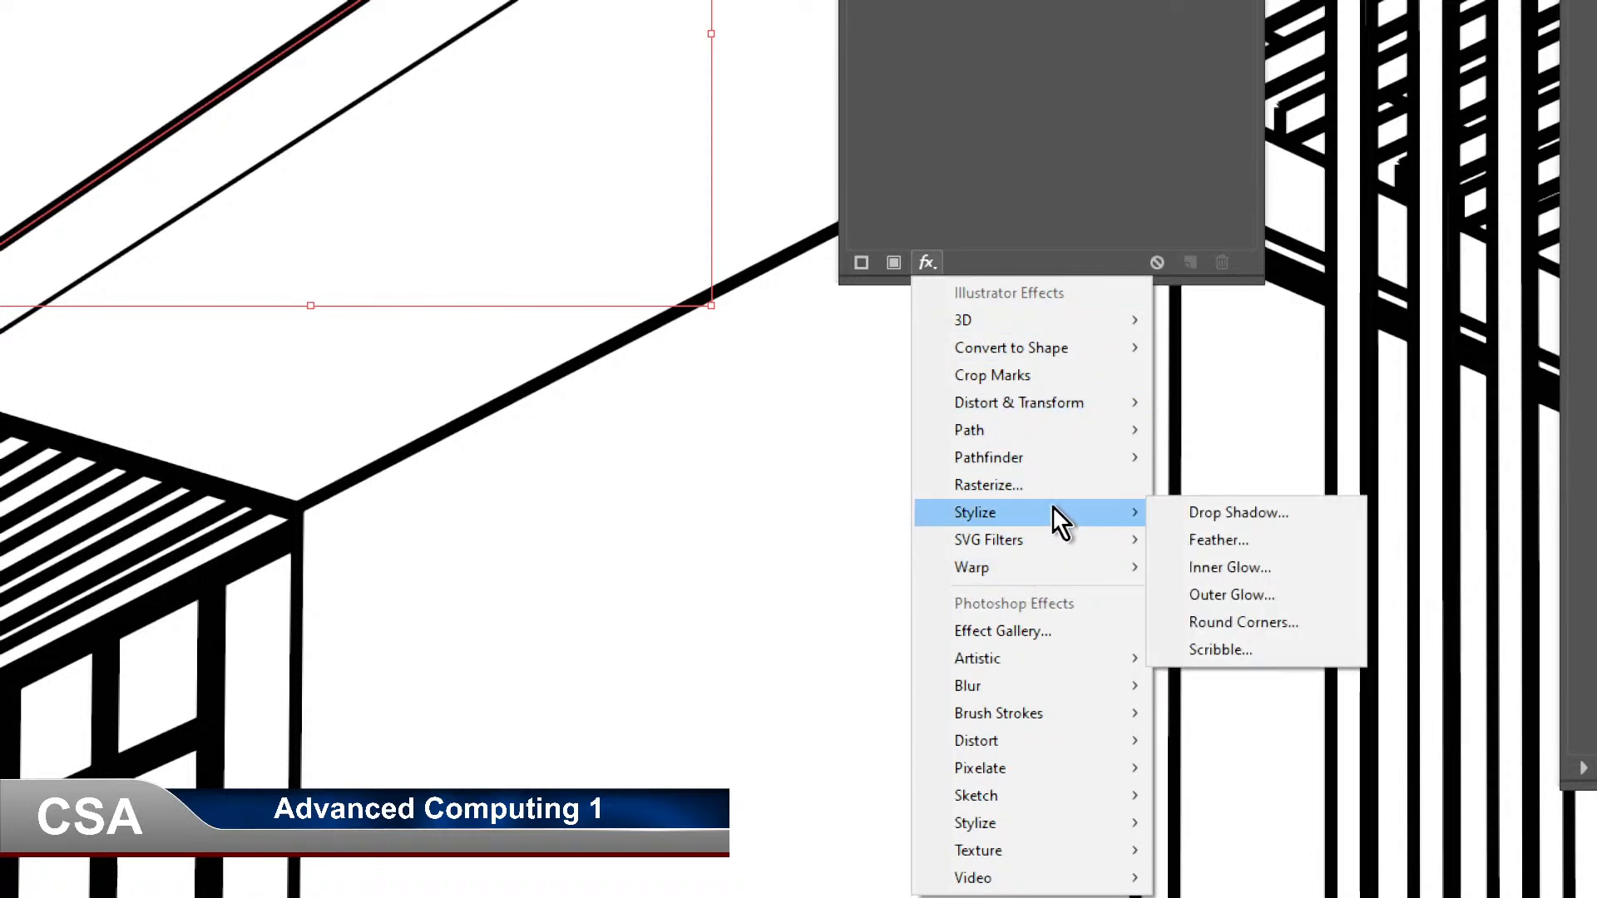
click(1231, 653)
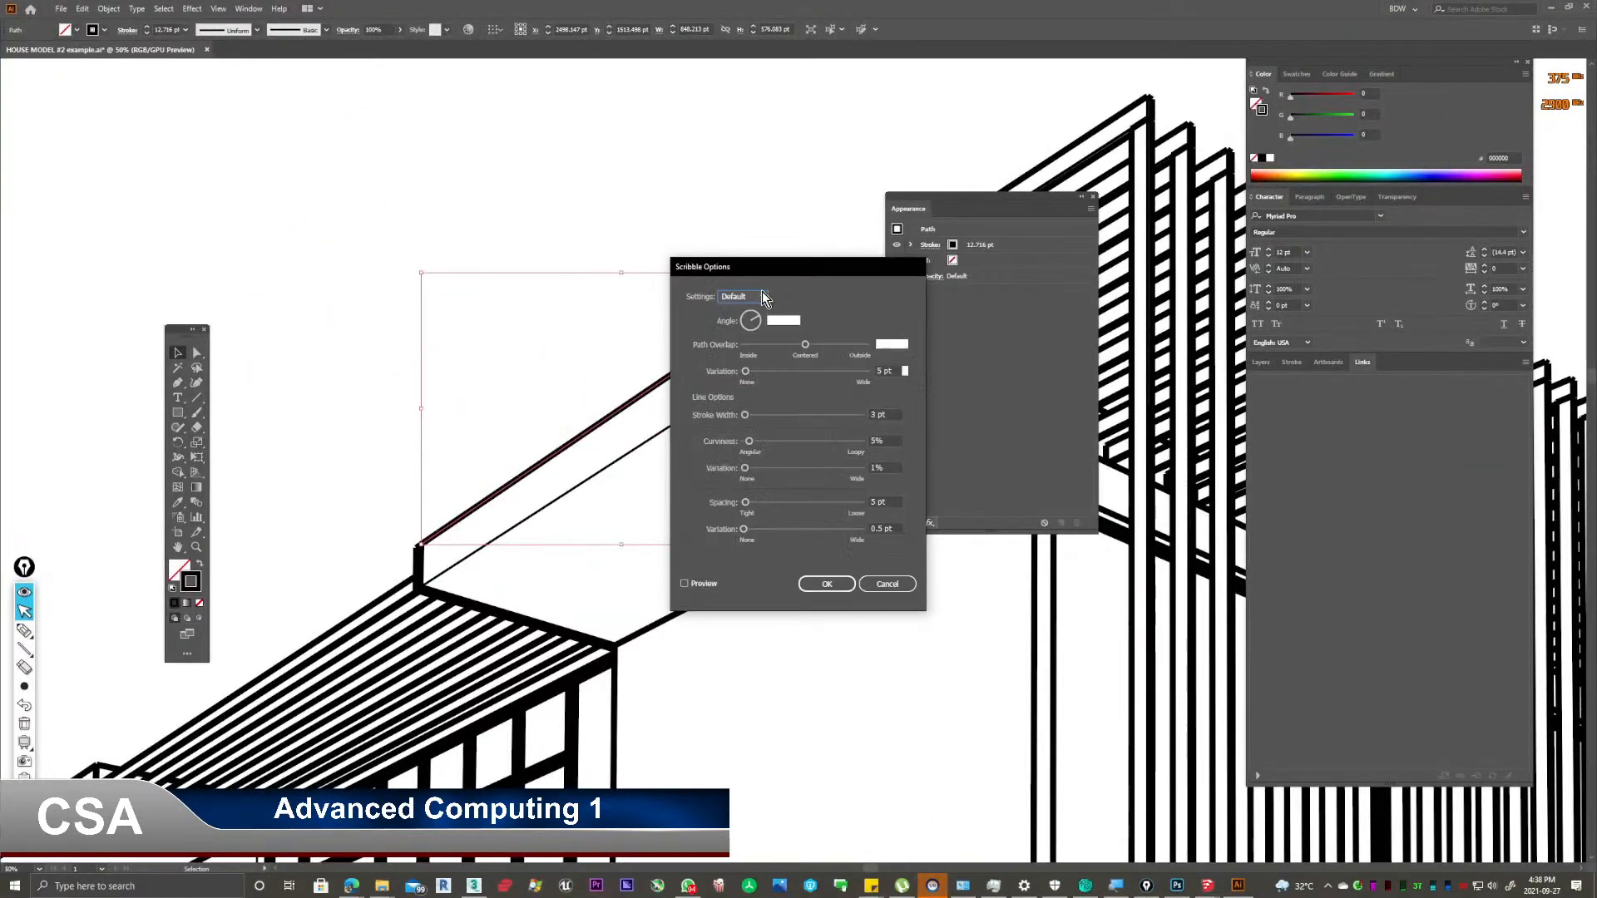
mouse_move(777, 287)
mouse_down()
mouse_move(931, 190)
mouse_move(985, 179)
mouse_up()
click(860, 497)
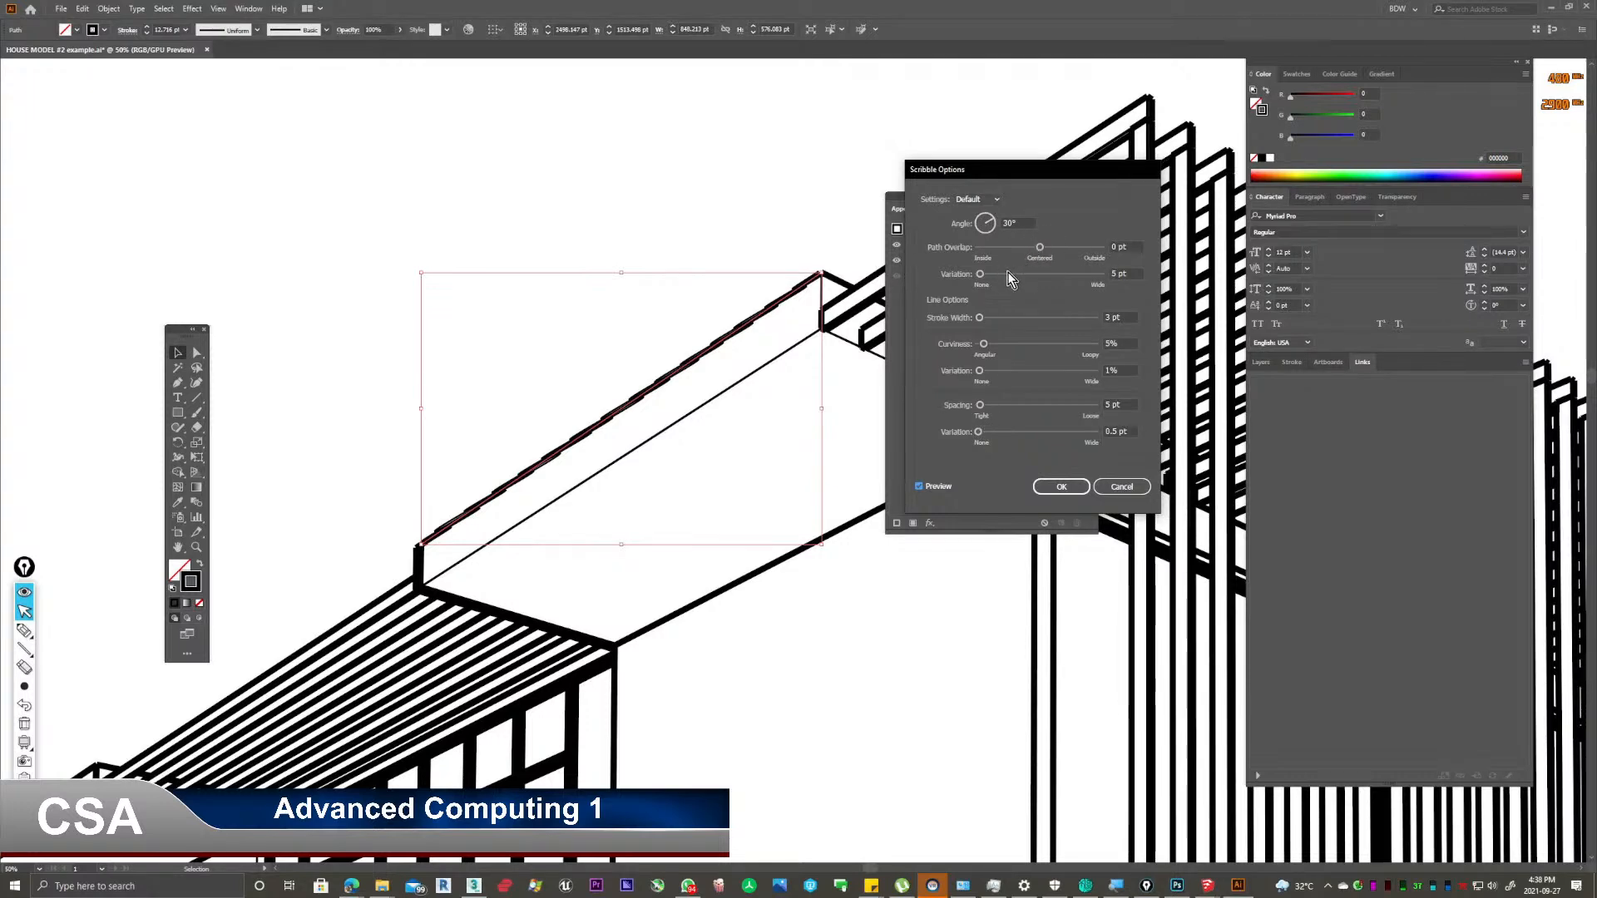
Try scribble settings of -1.16 pt path overlap, 0 pt overlap variation, 21% curviness with 9% variation, and 38 pt spacing with 22 pt variation.
drag(983, 276, 965, 274)
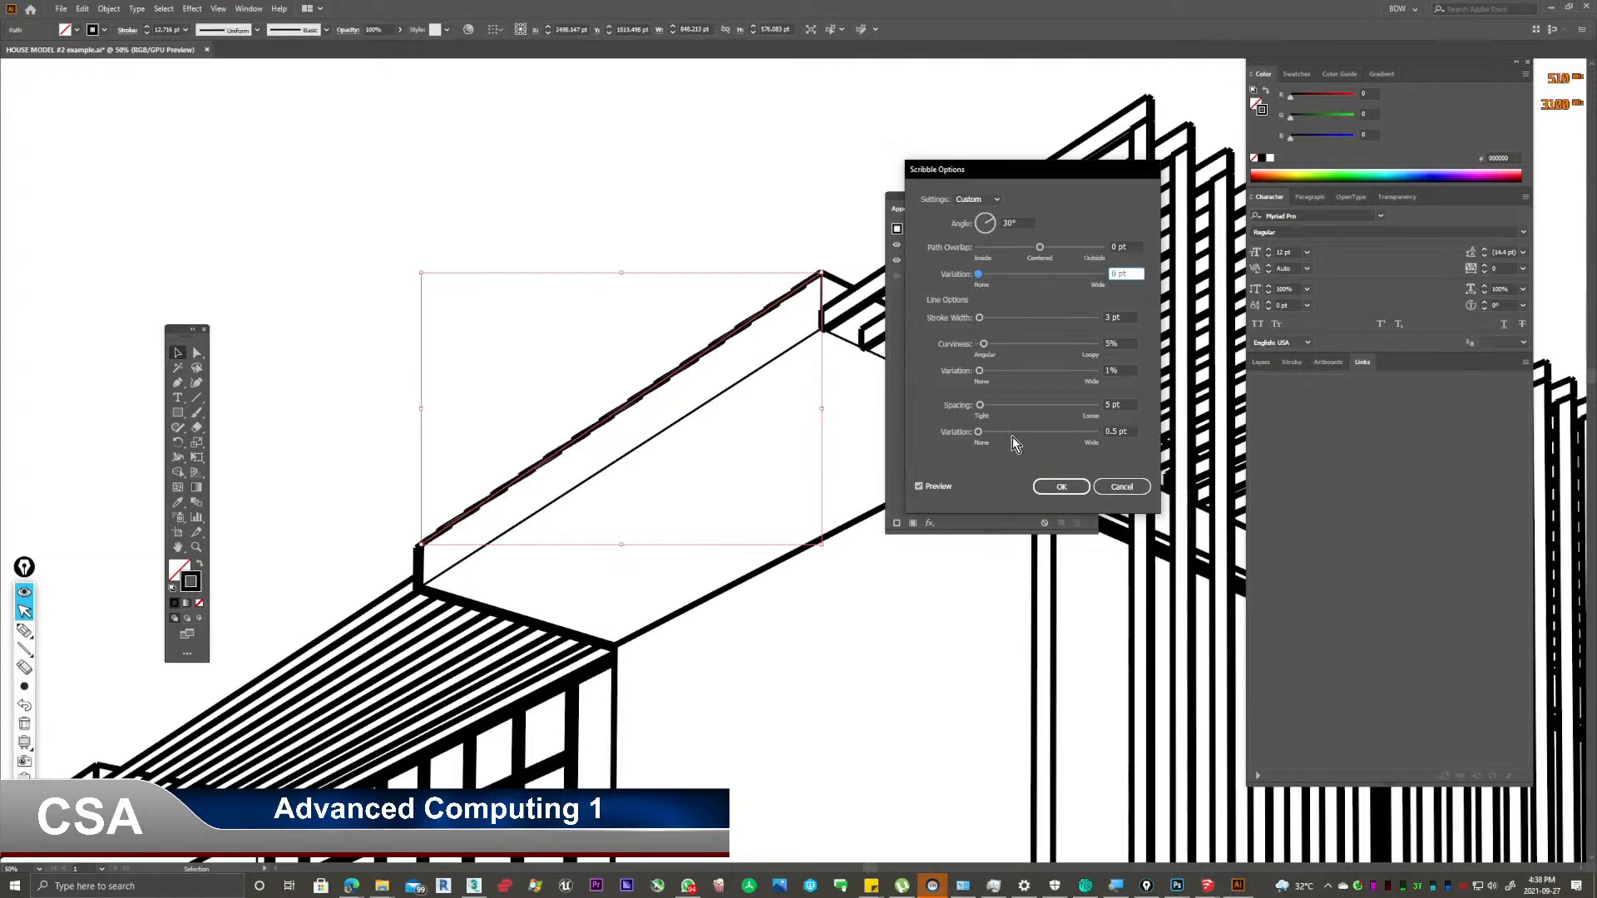
drag(980, 434, 983, 407)
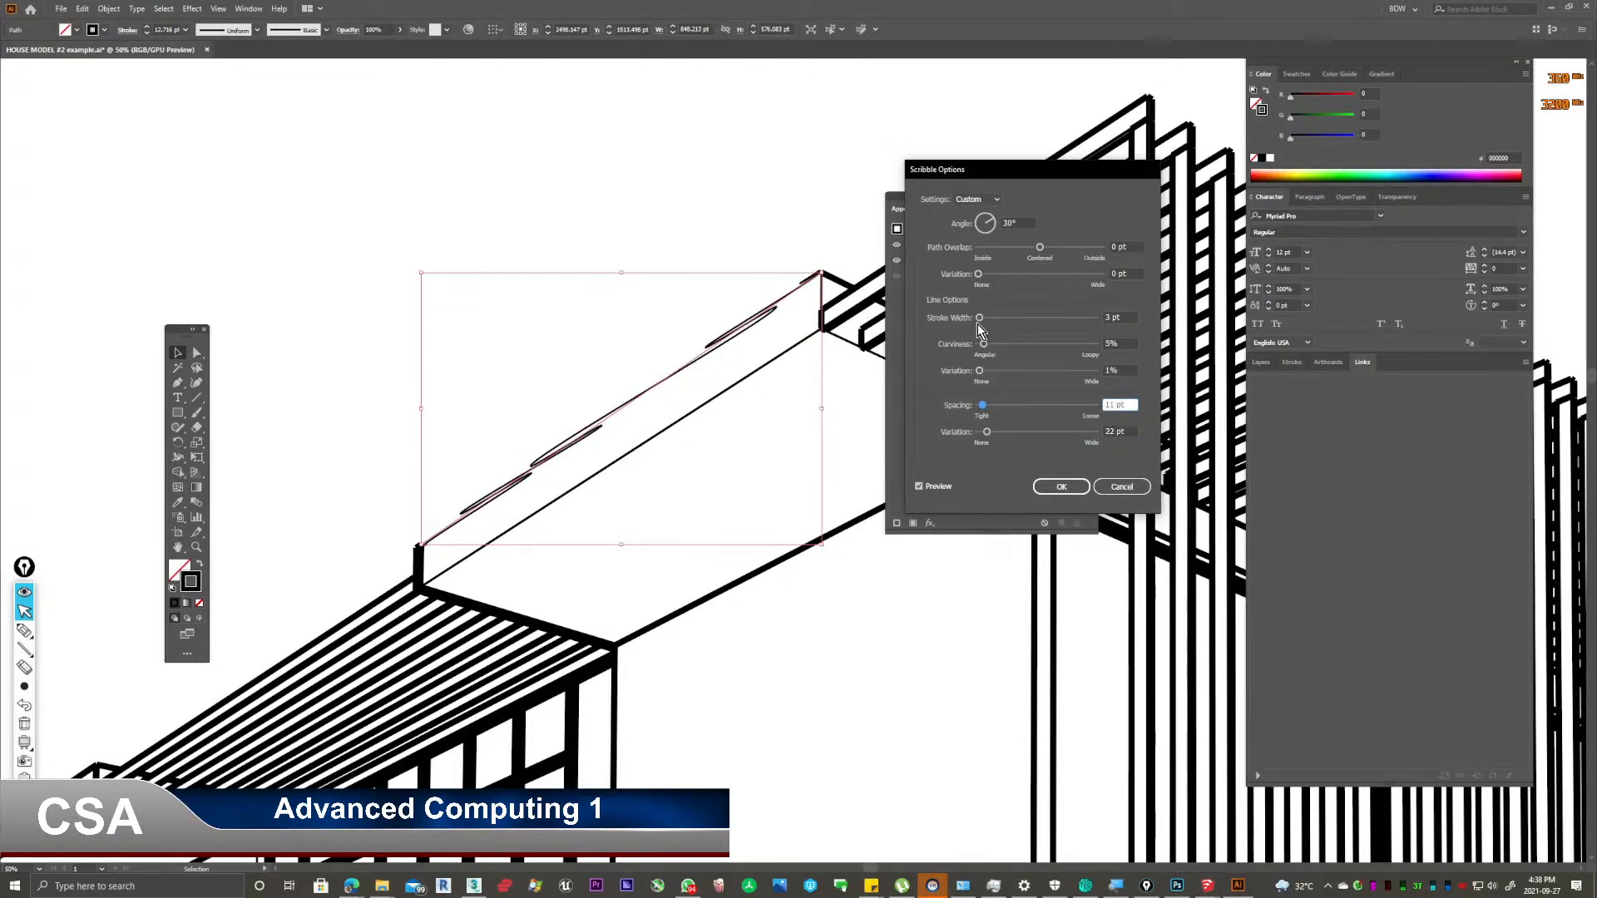
drag(985, 348, 990, 352)
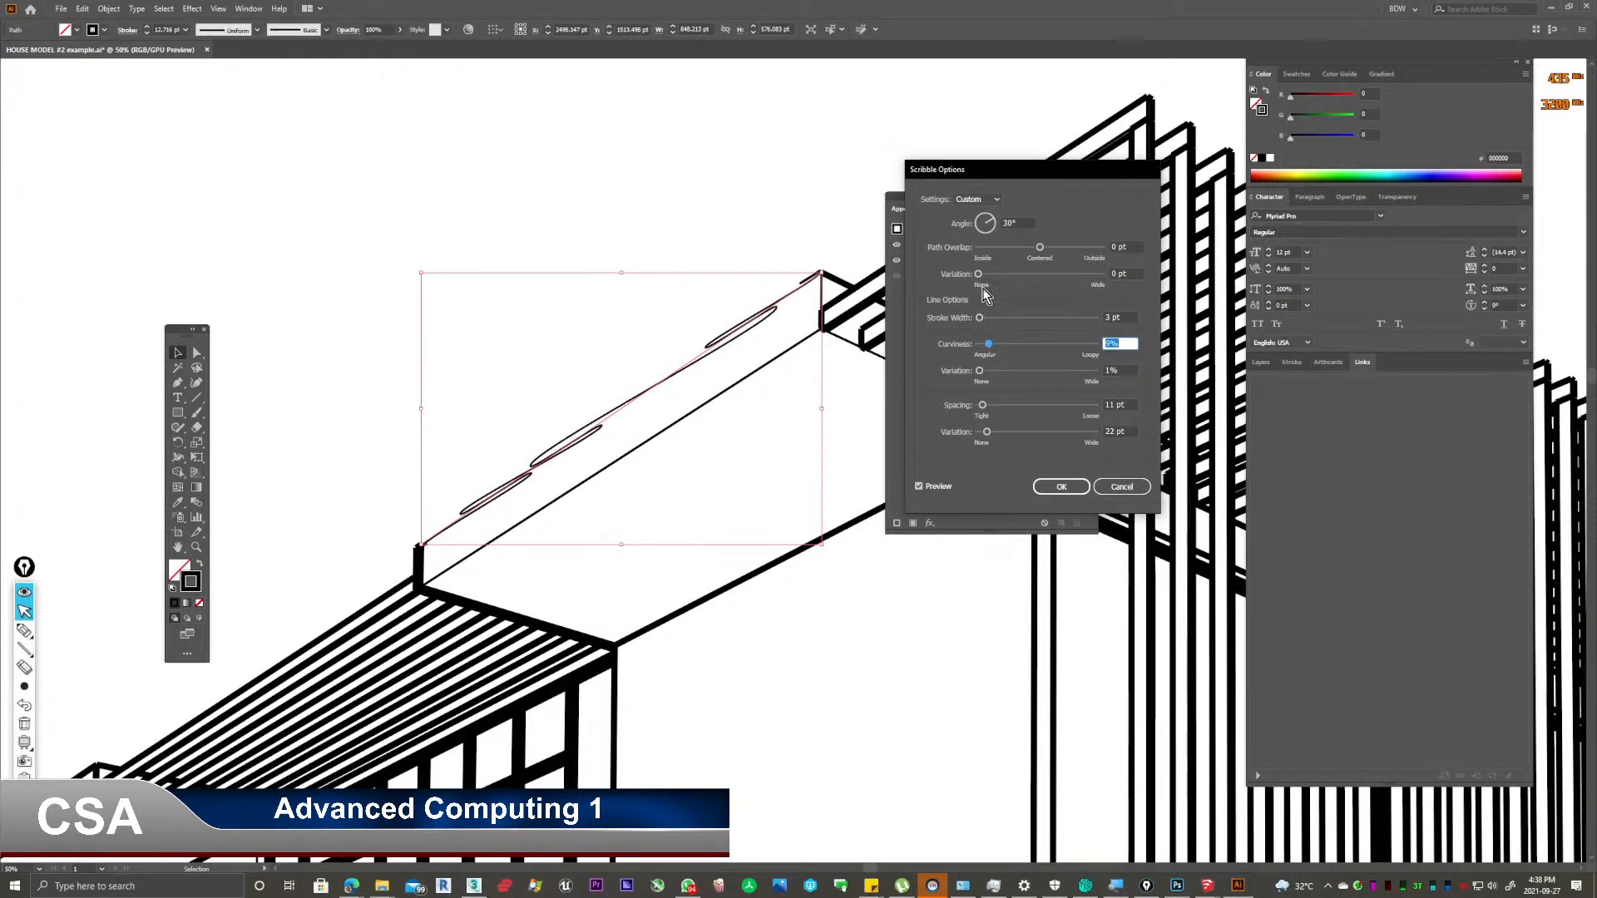
mouse_move(983, 276)
mouse_down()
mouse_move(1032, 277)
mouse_move(976, 276)
mouse_move(1030, 244)
mouse_move(1072, 245)
mouse_move(1040, 248)
mouse_up()
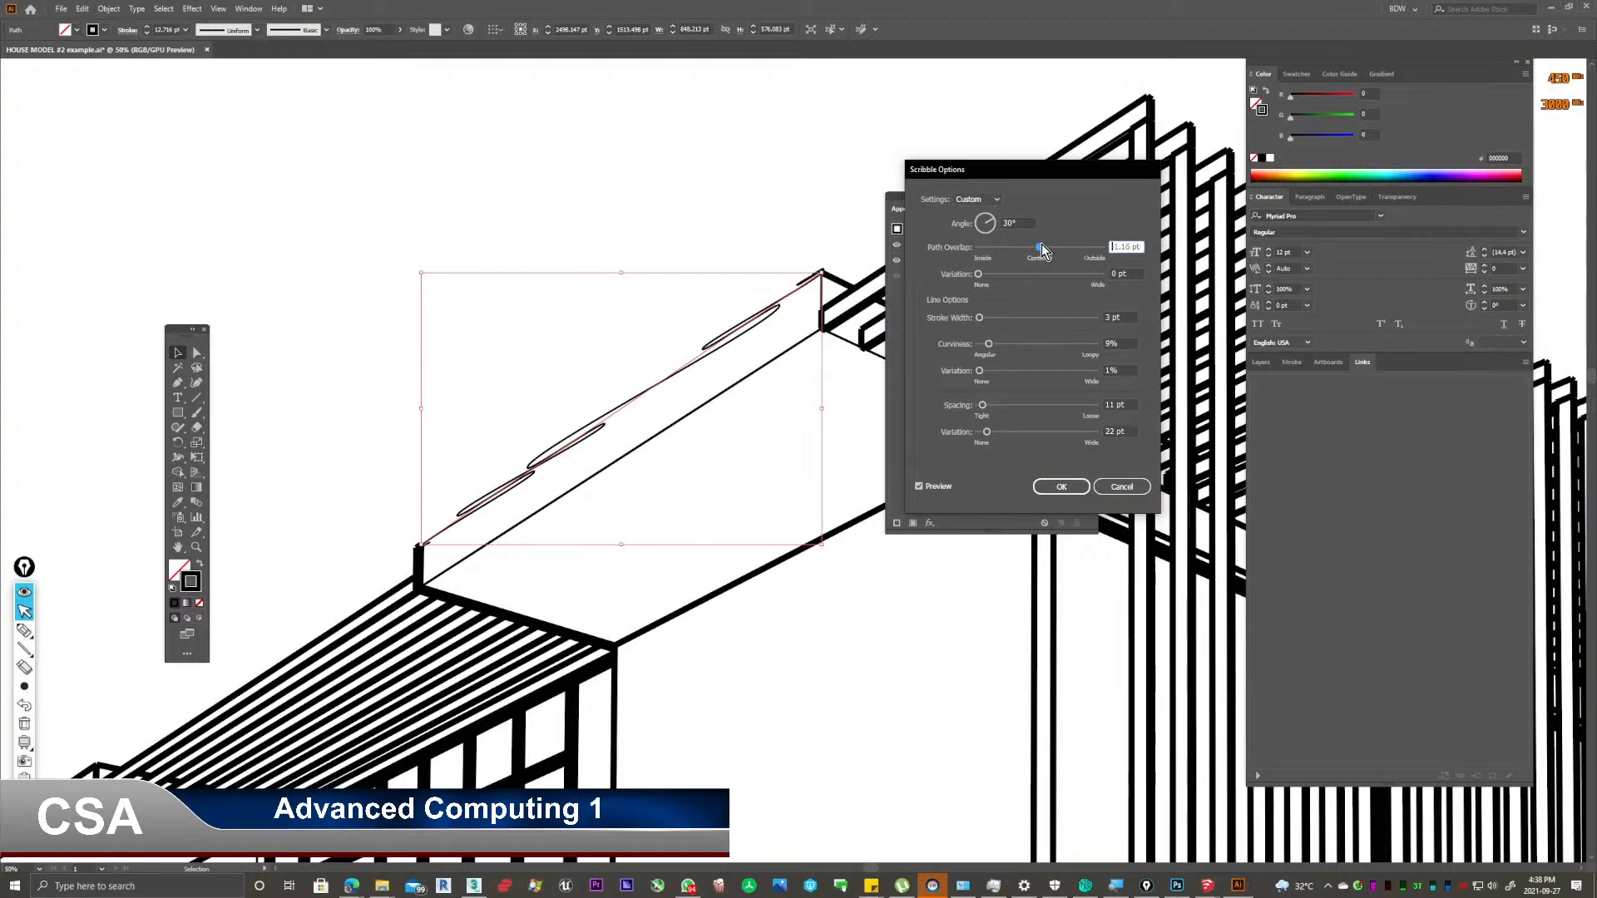
drag(983, 406, 996, 406)
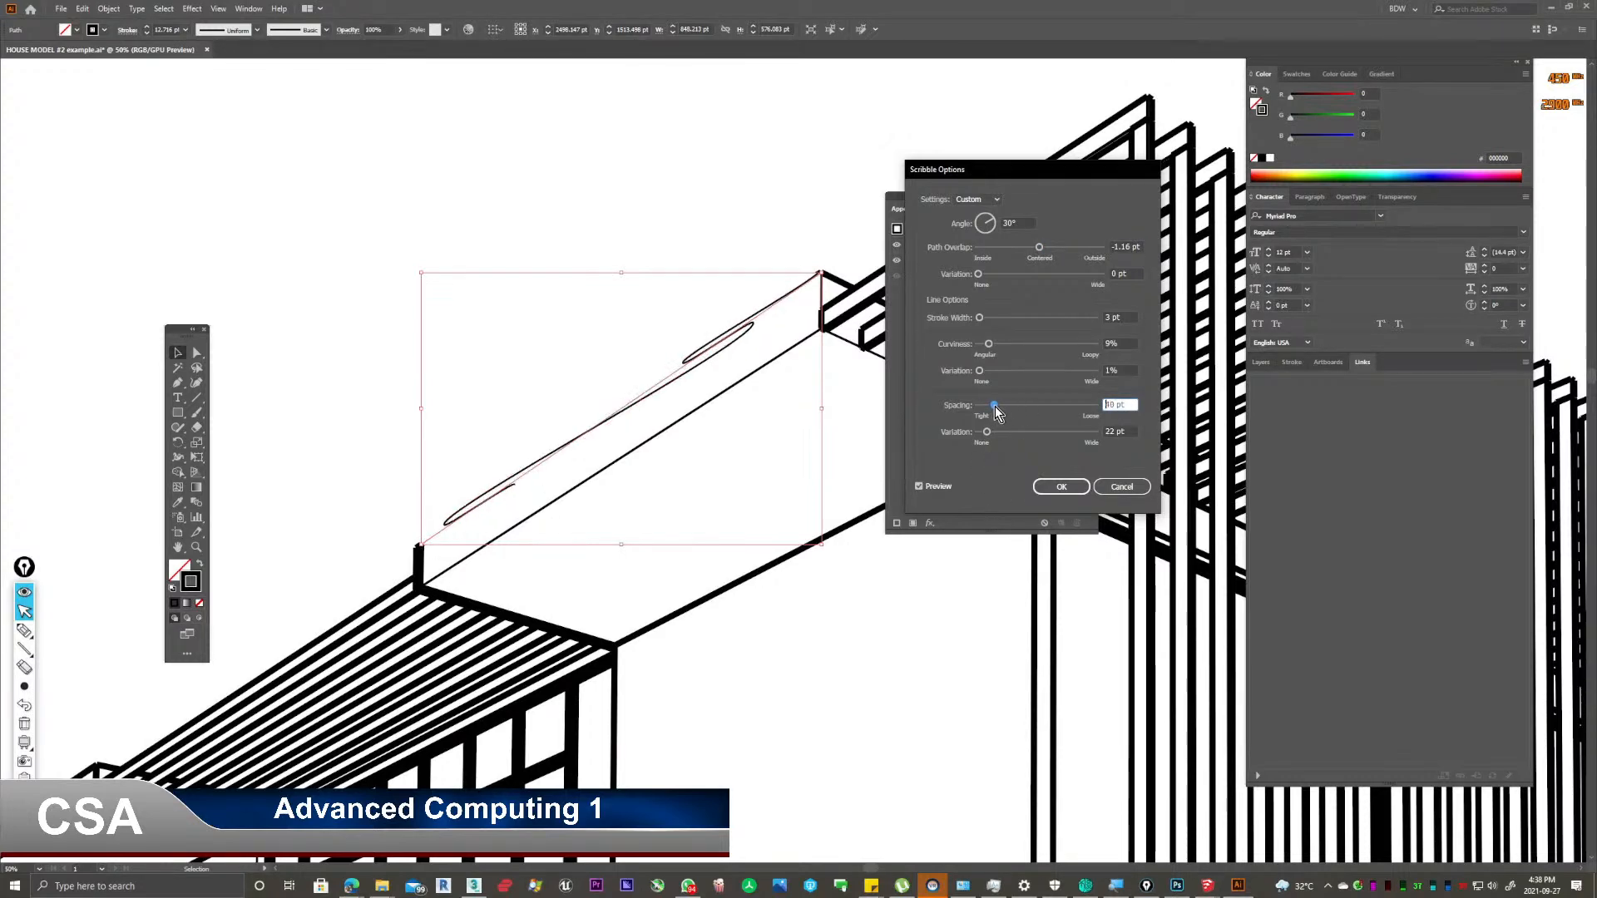
mouse_move(988, 344)
mouse_down()
mouse_move(975, 348)
mouse_move(1005, 349)
mouse_move(989, 372)
mouse_move(1010, 375)
mouse_move(993, 377)
mouse_up()
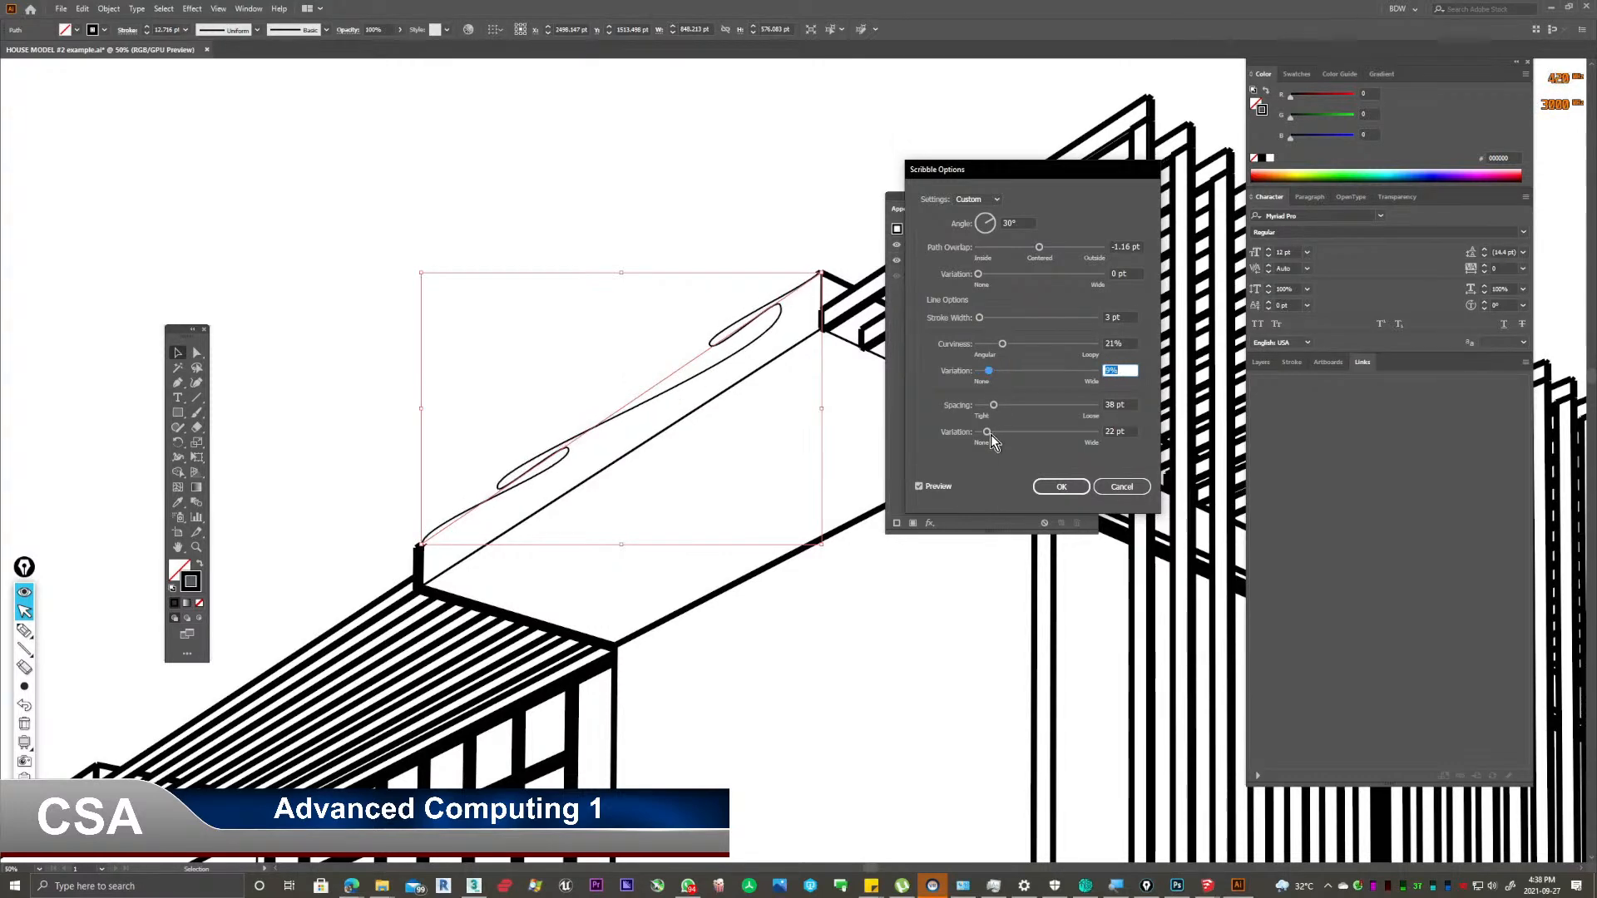
Try a 0° scribble angle with looser spacing on the roof edge, and discard the effect.
drag(995, 222, 993, 229)
drag(991, 222, 992, 223)
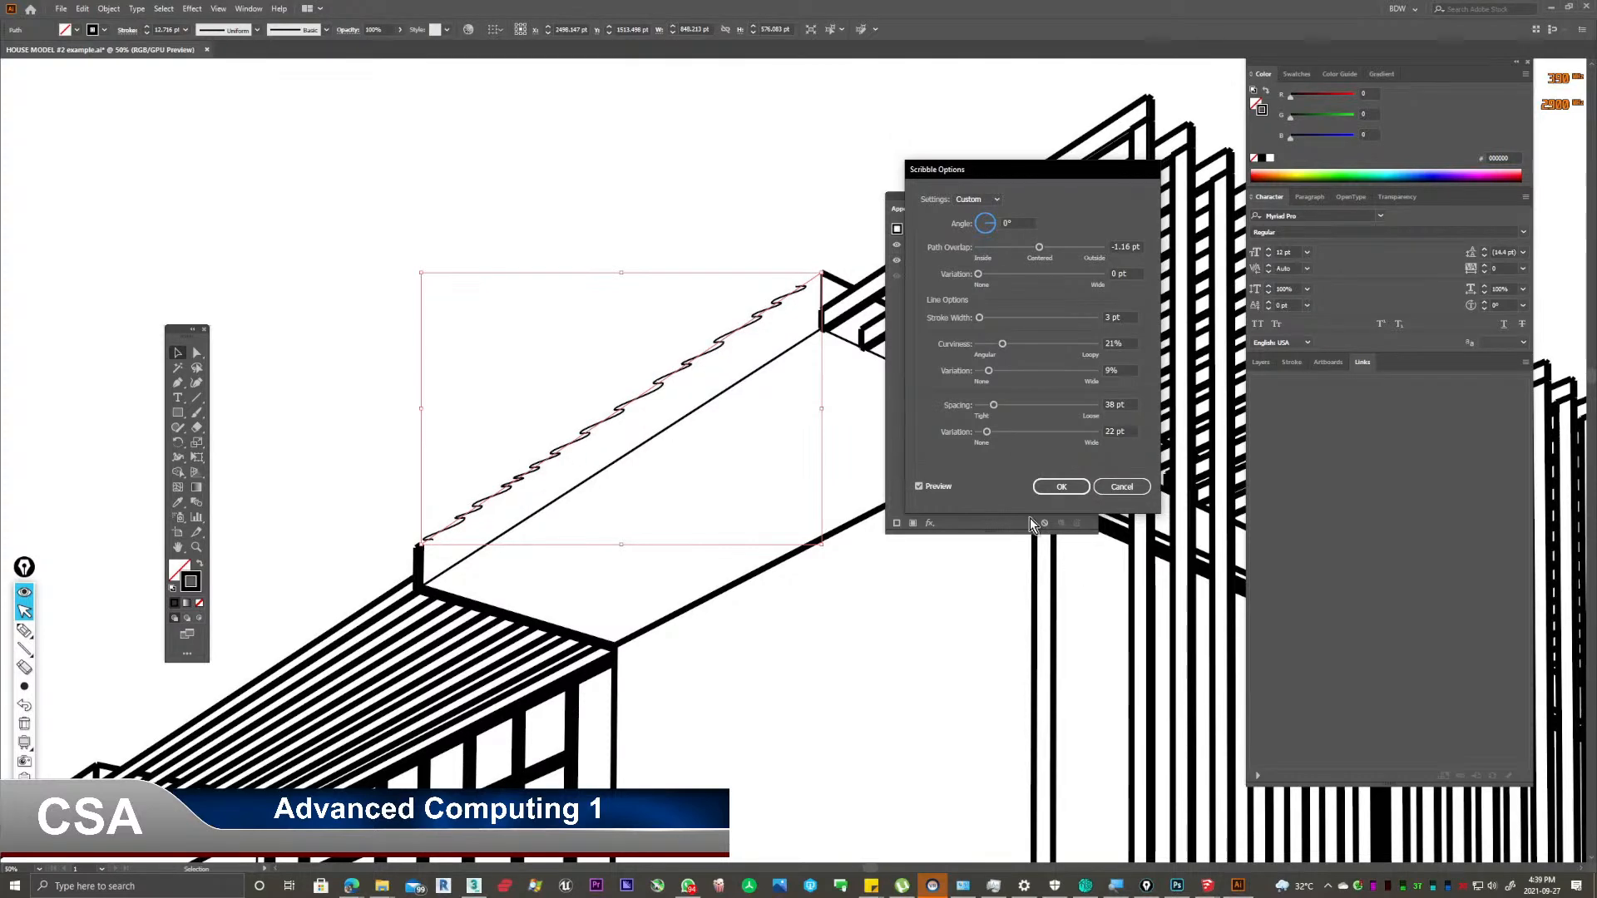
drag(995, 407, 1002, 410)
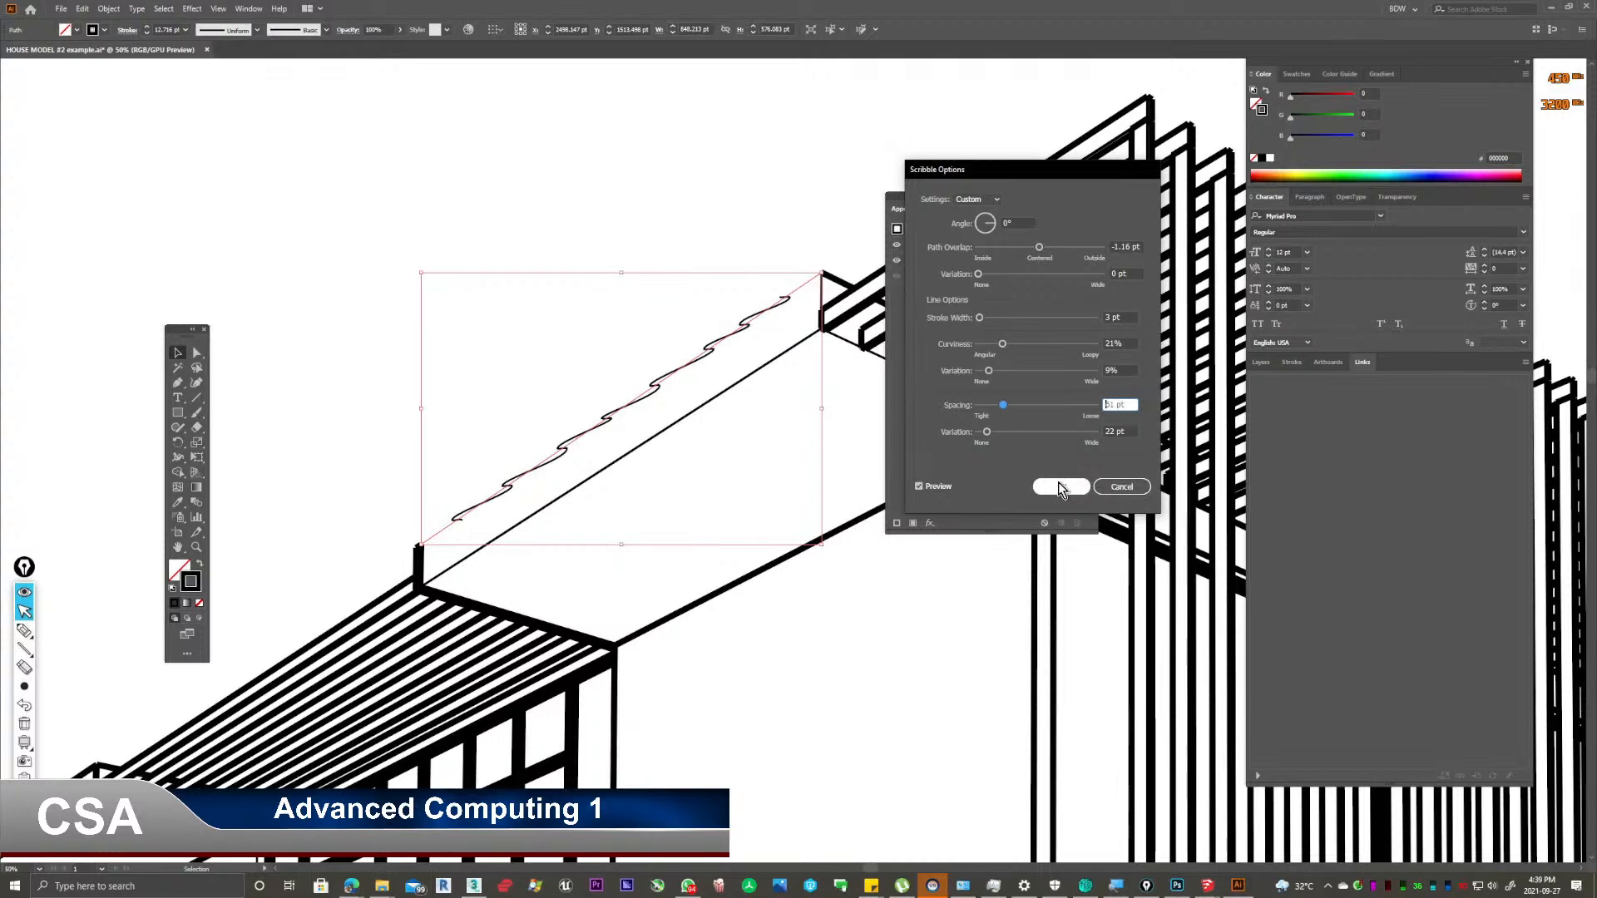
click(1118, 486)
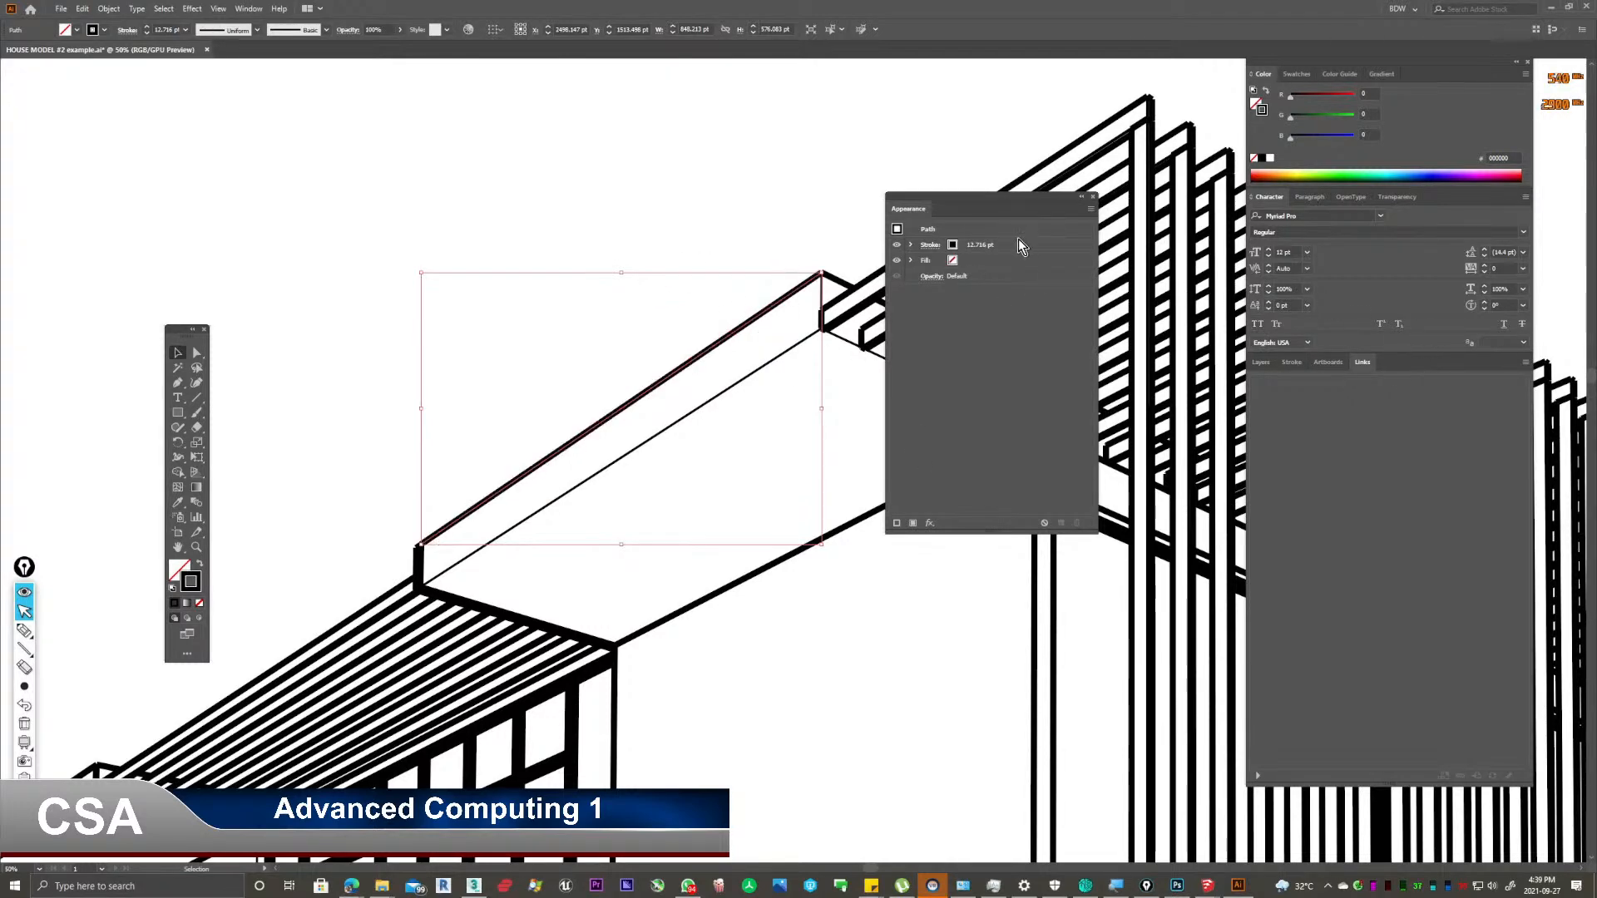
Target the whole Major Strokes layer and try the Scribble stylize effect on it.
click(1259, 362)
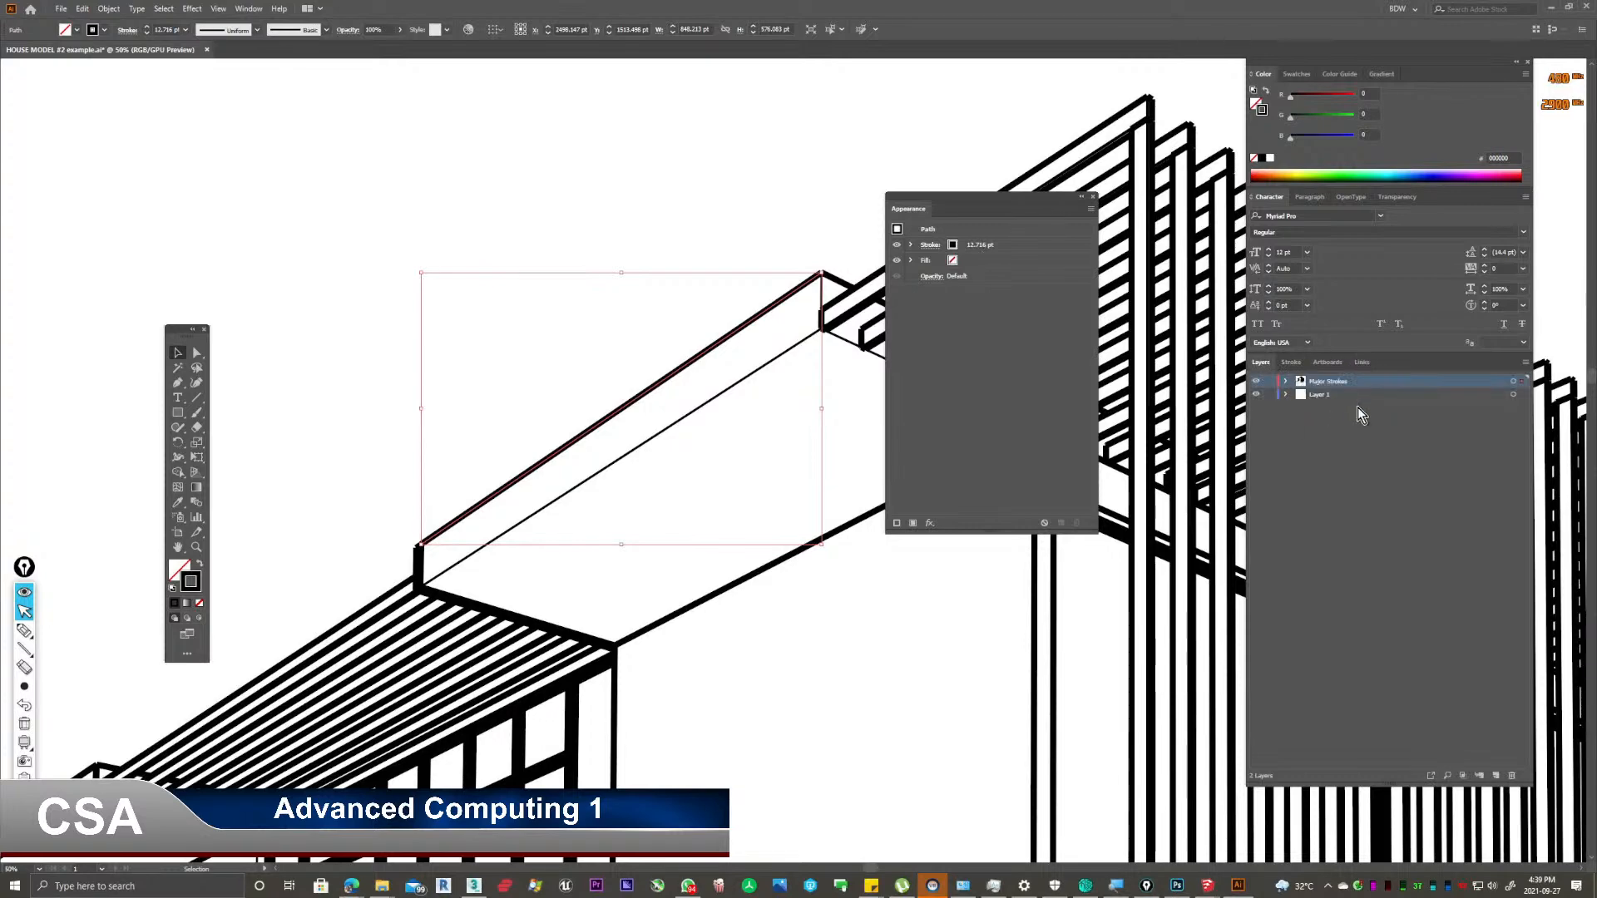
click(1514, 382)
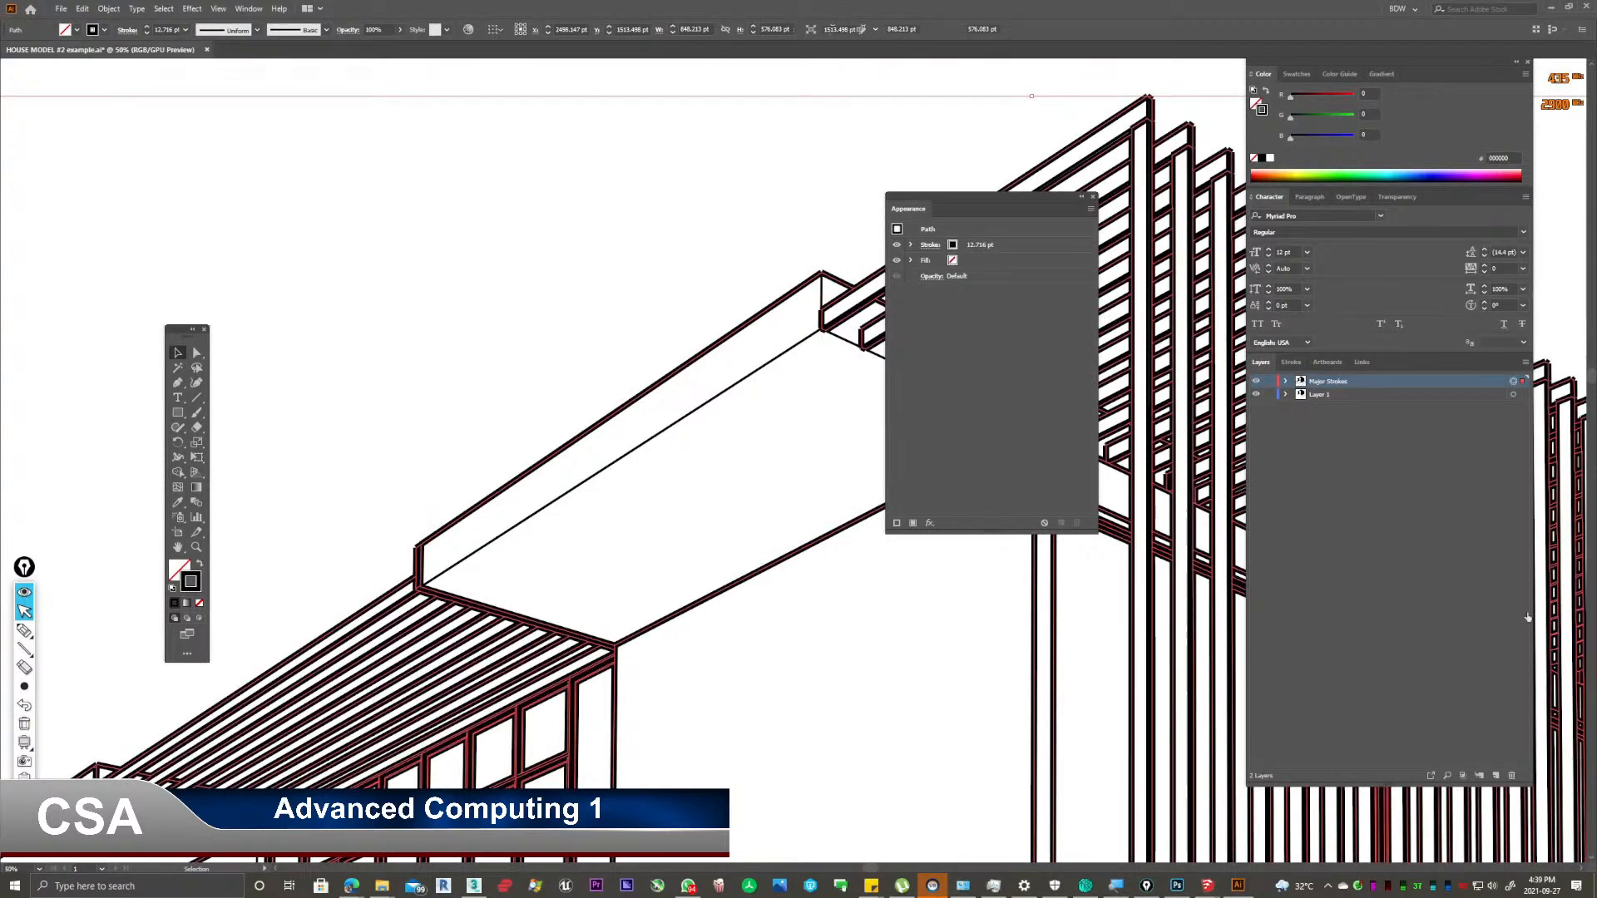
click(930, 523)
mouse_move(1010, 651)
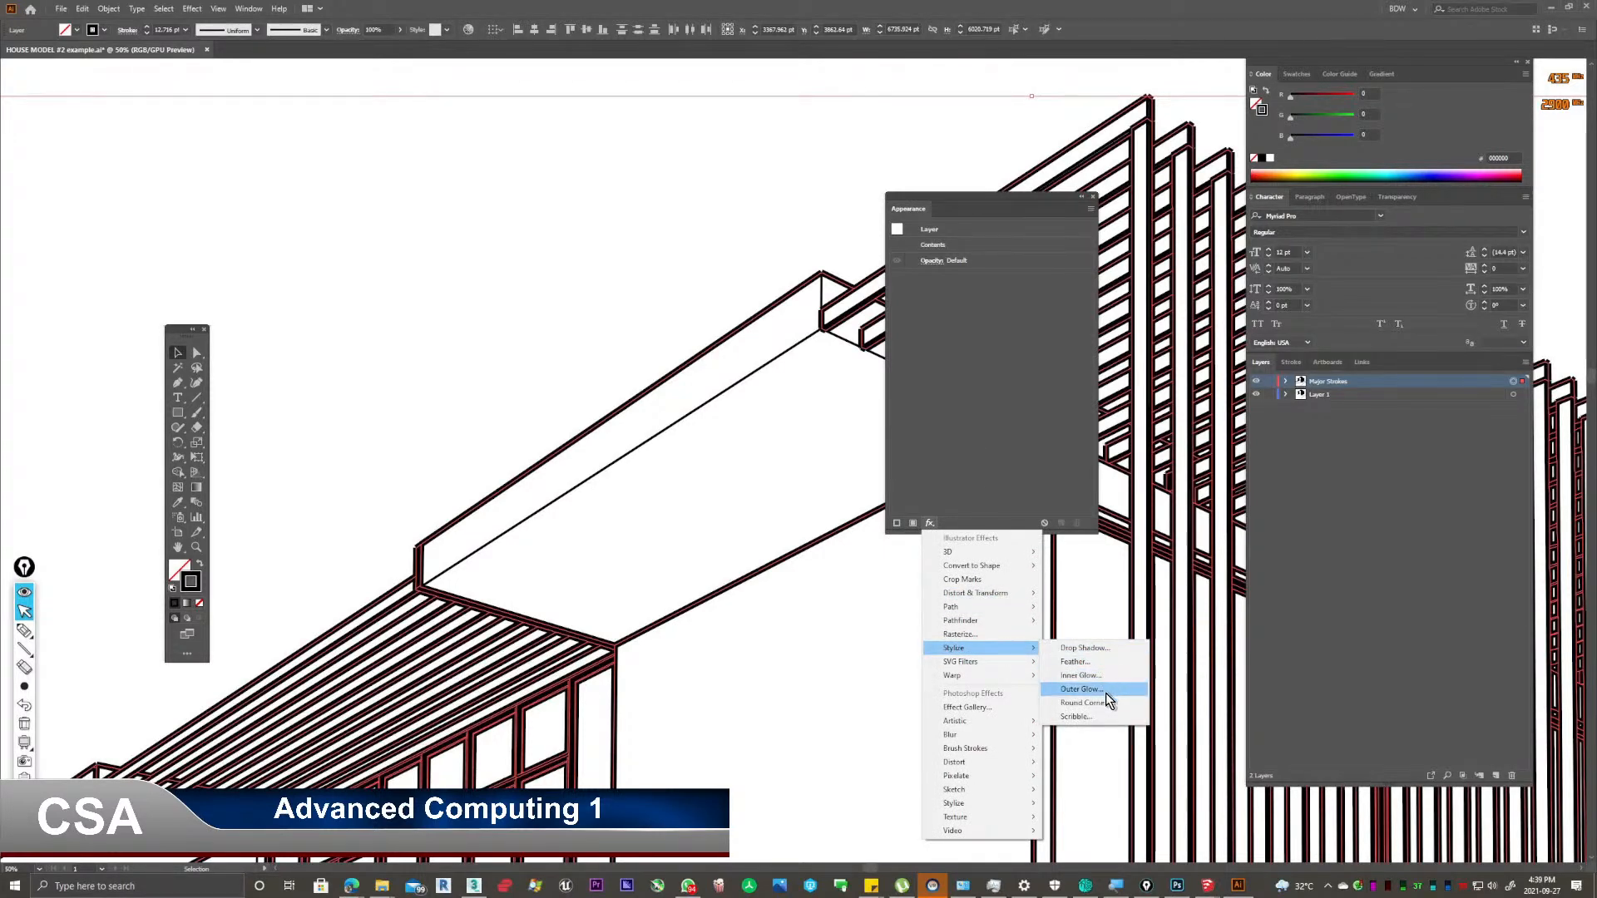
click(1091, 715)
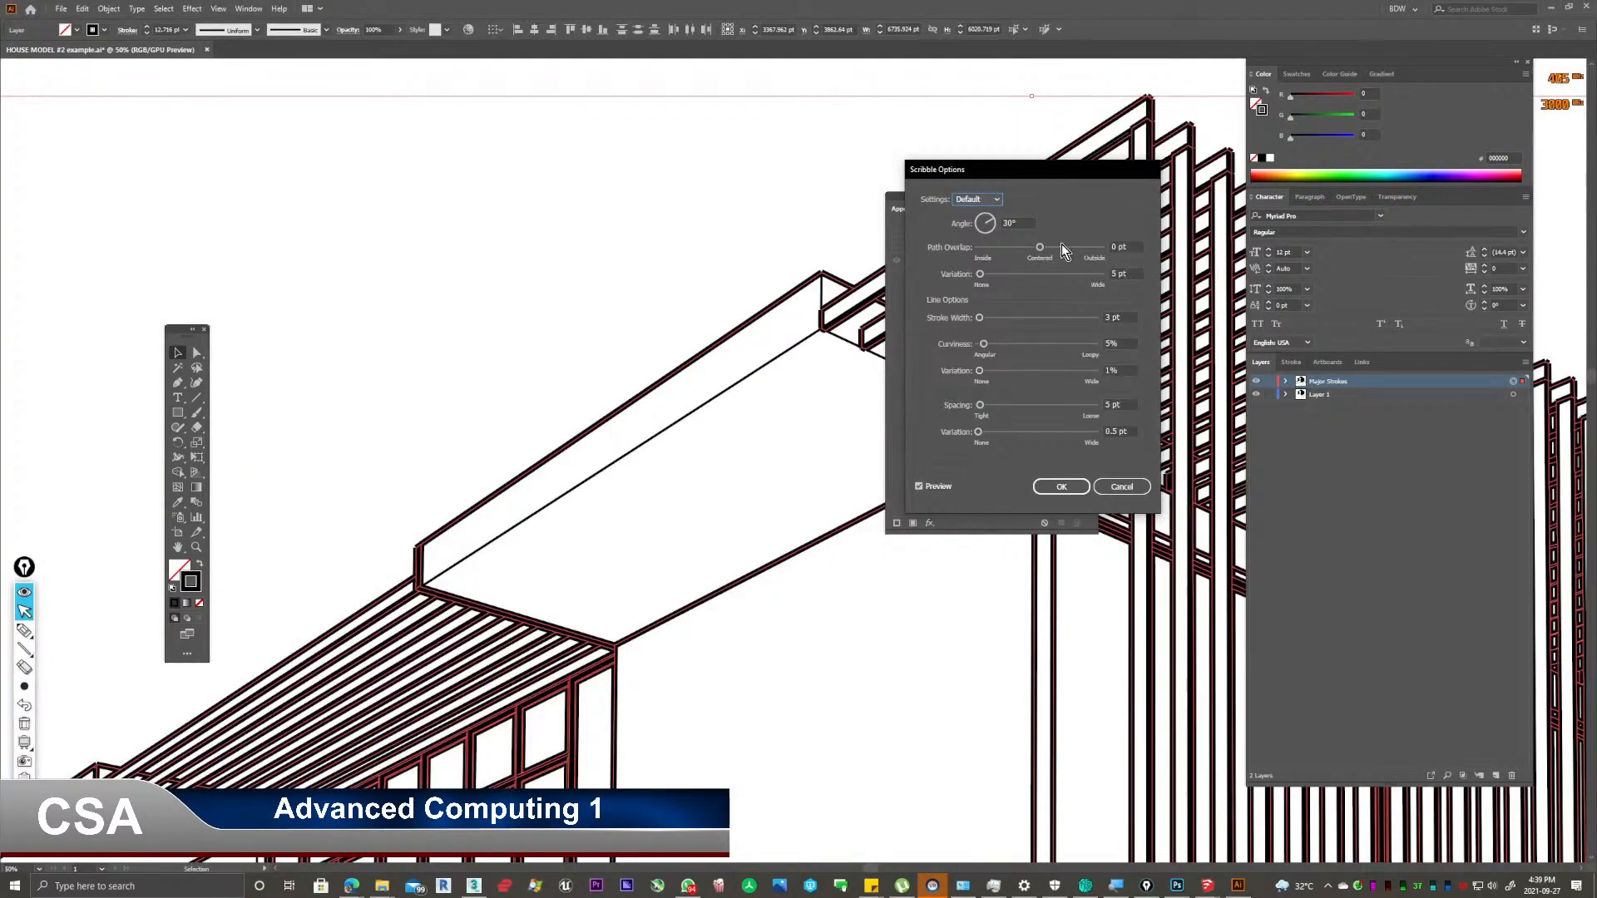
Try a 344° scribble angle on the Major Strokes layer with the preview on, and discard the effect.
mouse_move(978, 166)
mouse_down()
mouse_move(1115, 113)
mouse_move(1180, 113)
mouse_move(1011, 93)
mouse_move(883, 131)
mouse_move(839, 167)
mouse_up()
click(1008, 125)
click(811, 226)
click(812, 227)
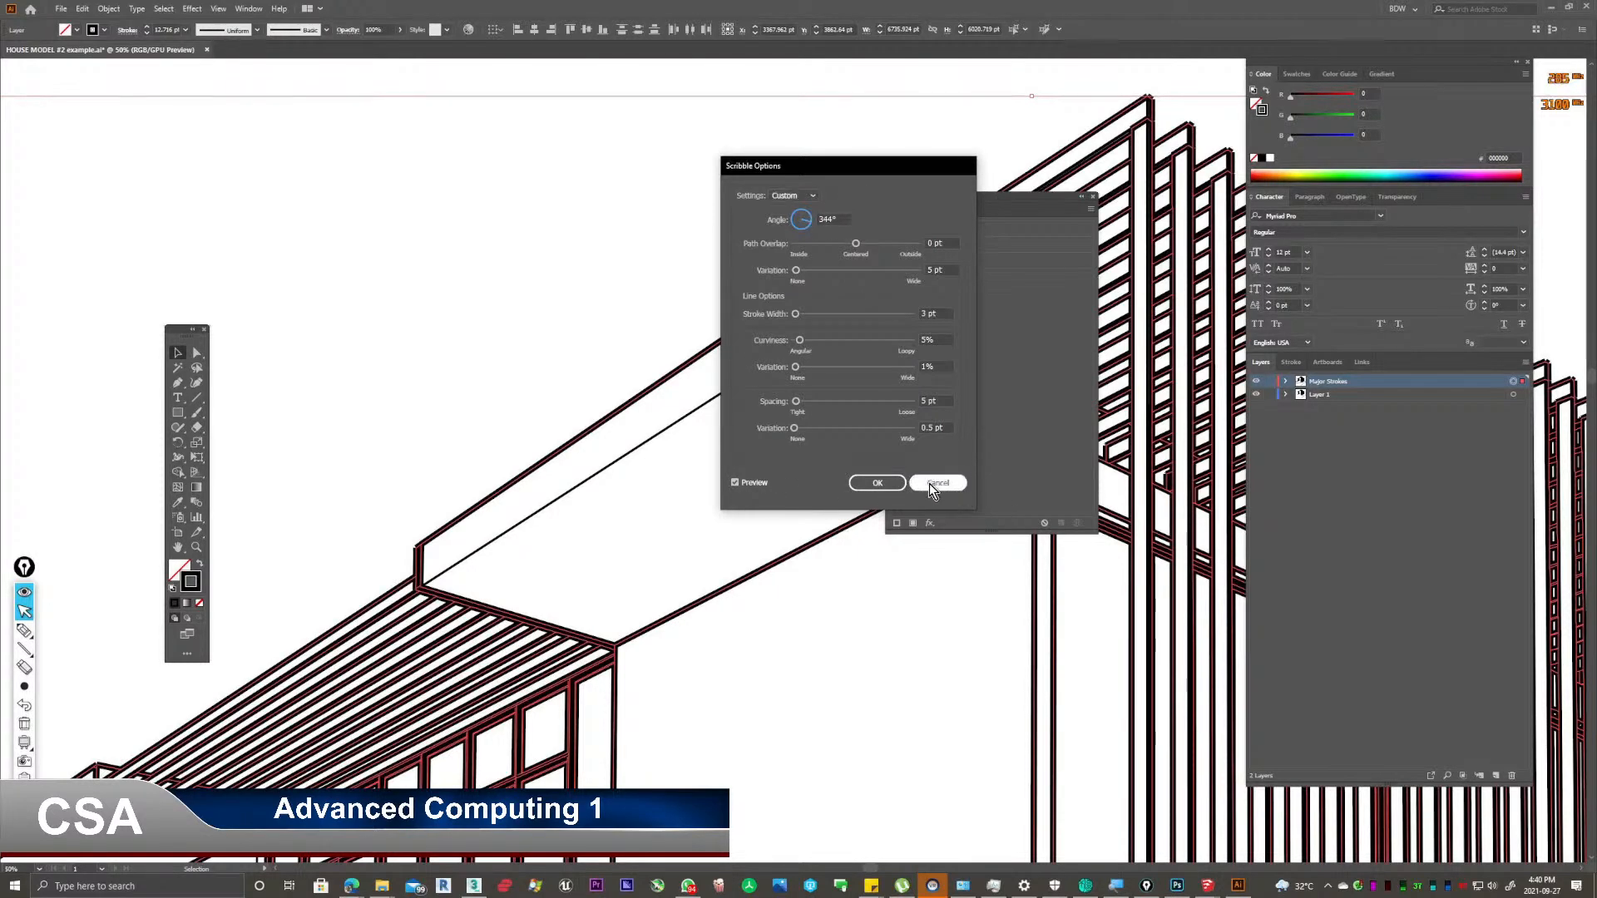
click(954, 484)
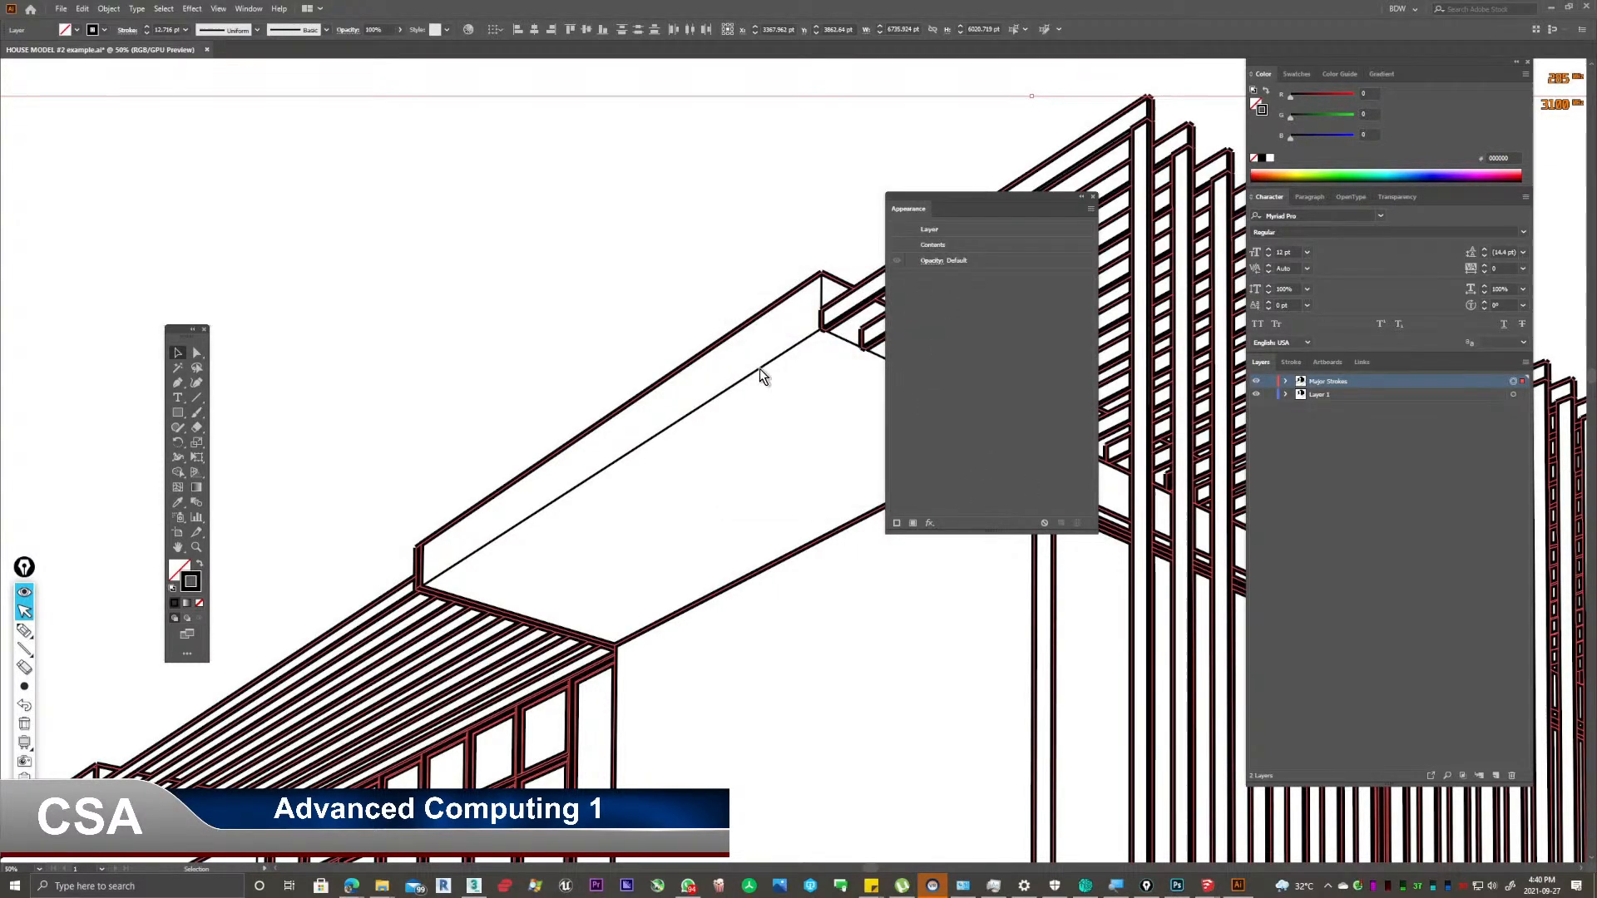
Dismiss the appearance error and deselect the Major Strokes artwork.
click(1374, 457)
click(1293, 396)
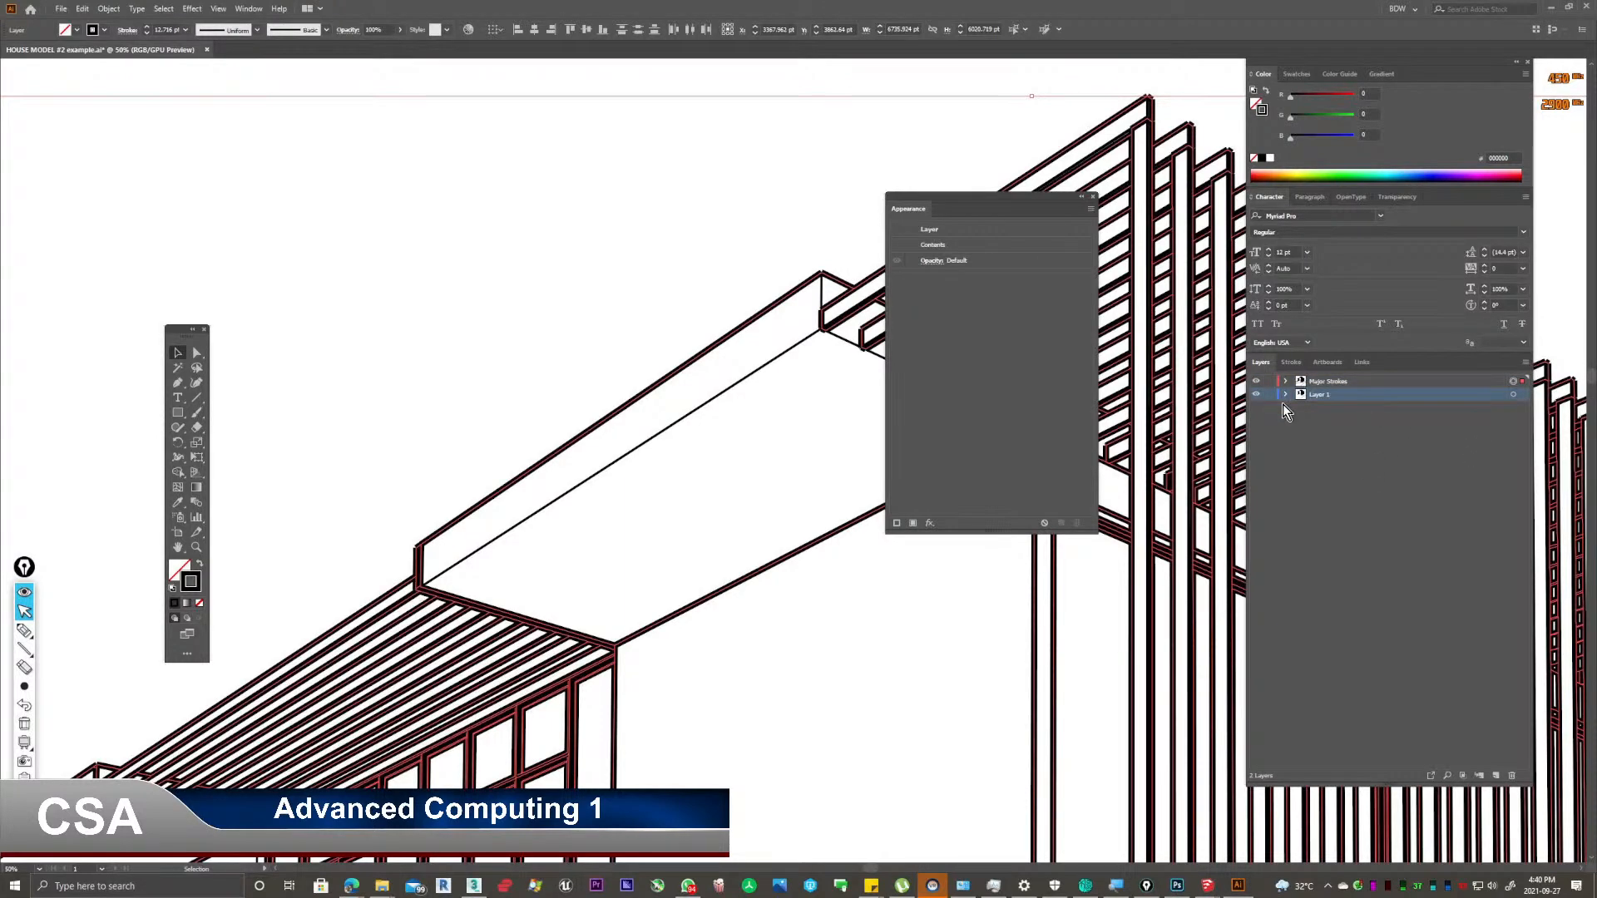
click(628, 452)
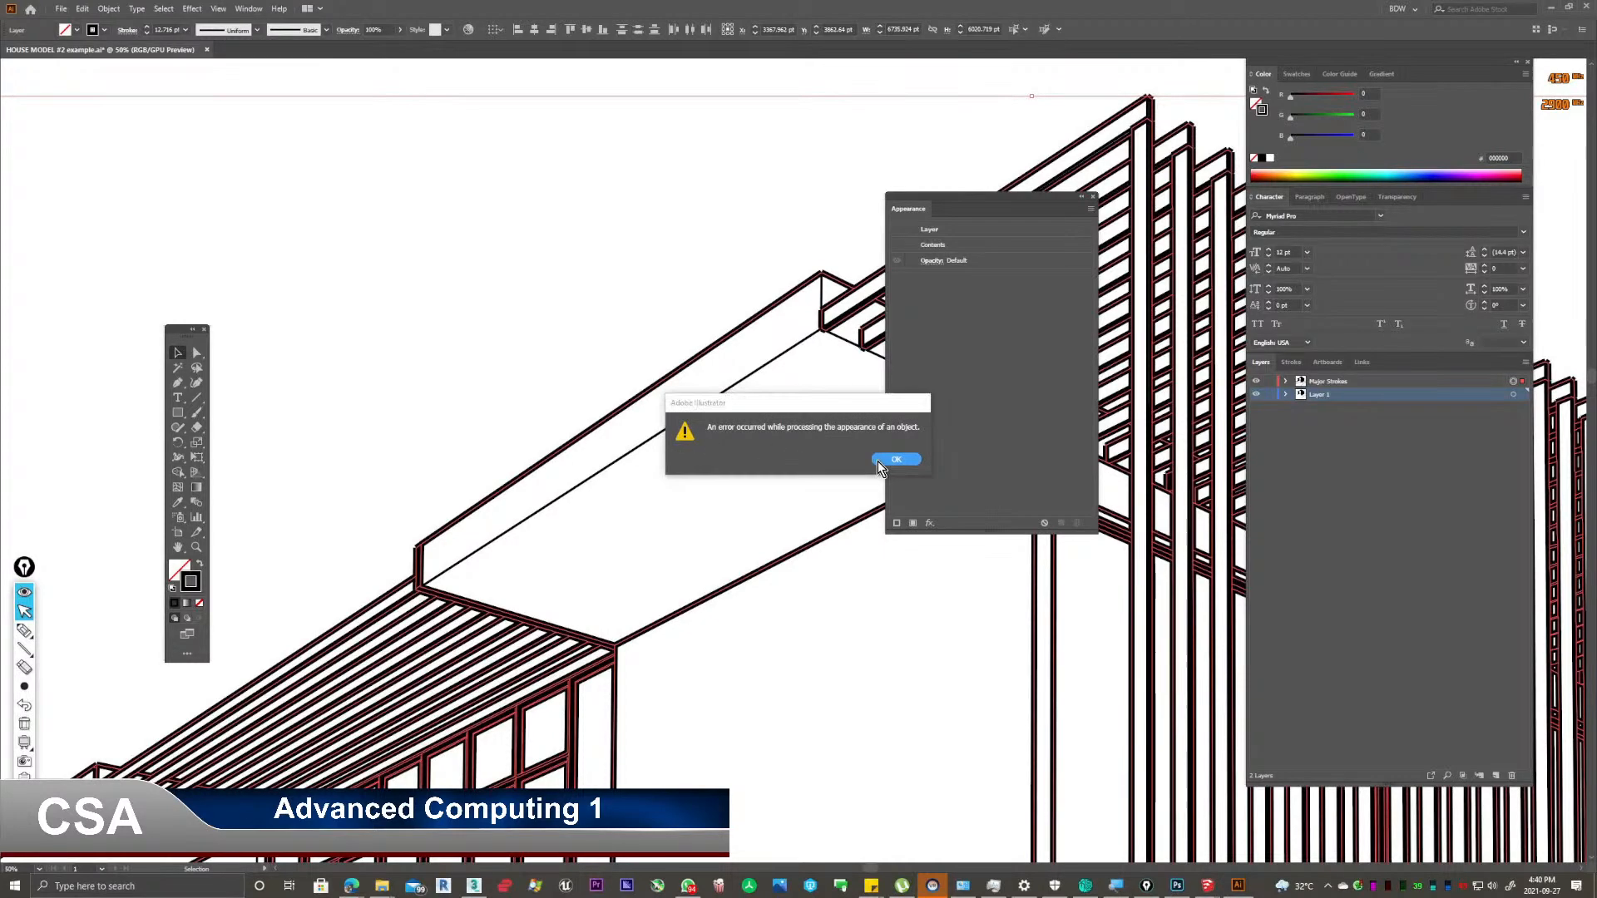
click(895, 460)
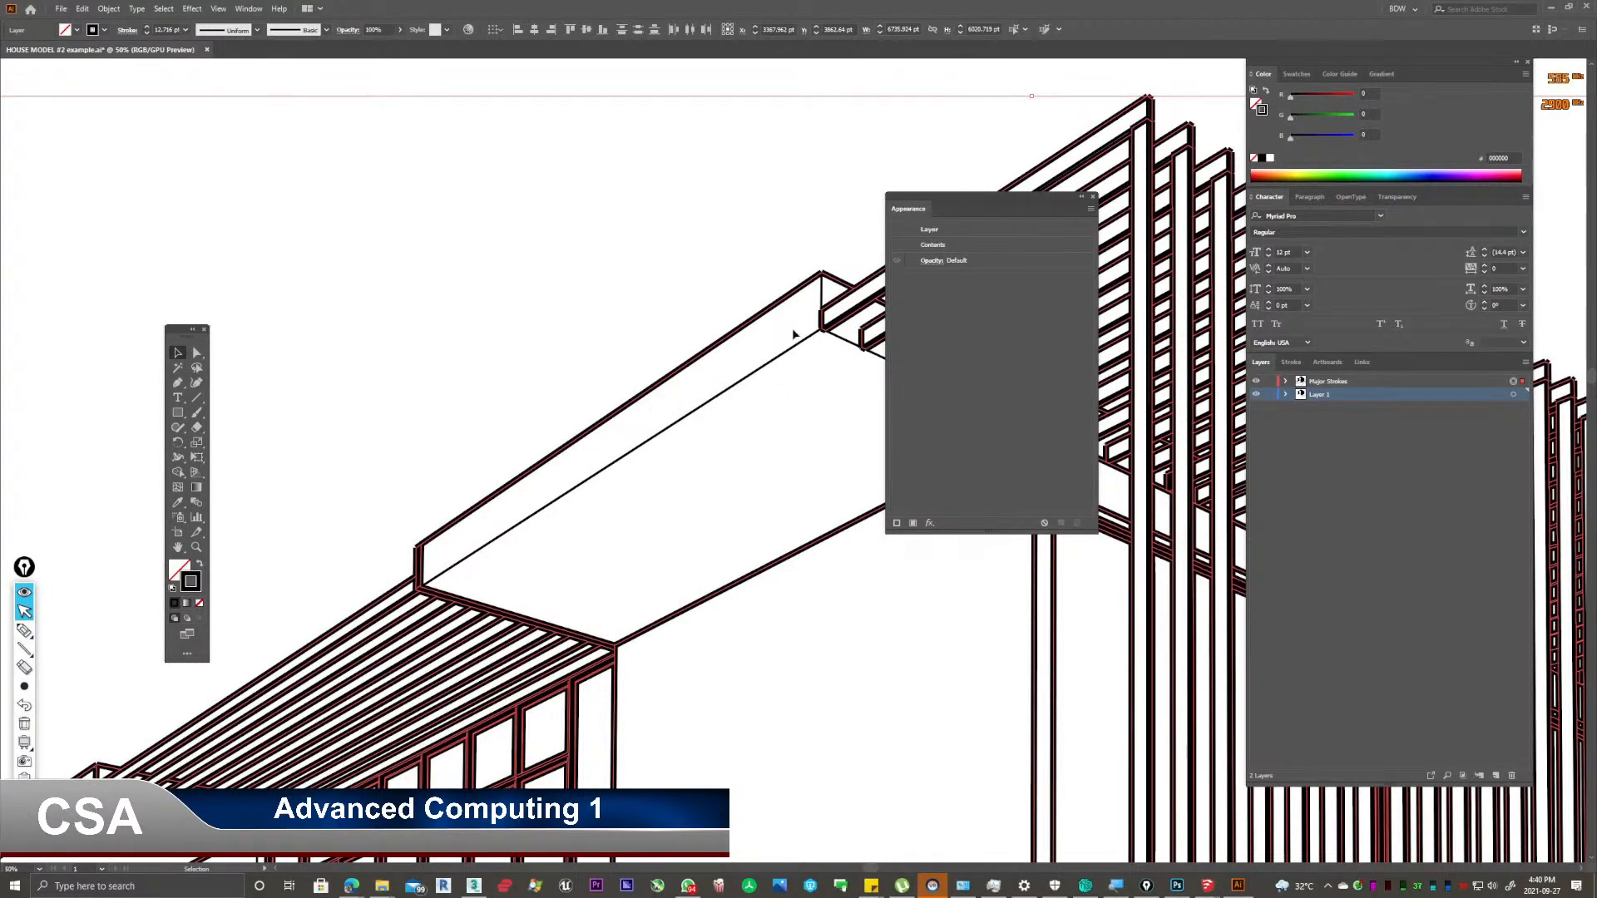
click(645, 237)
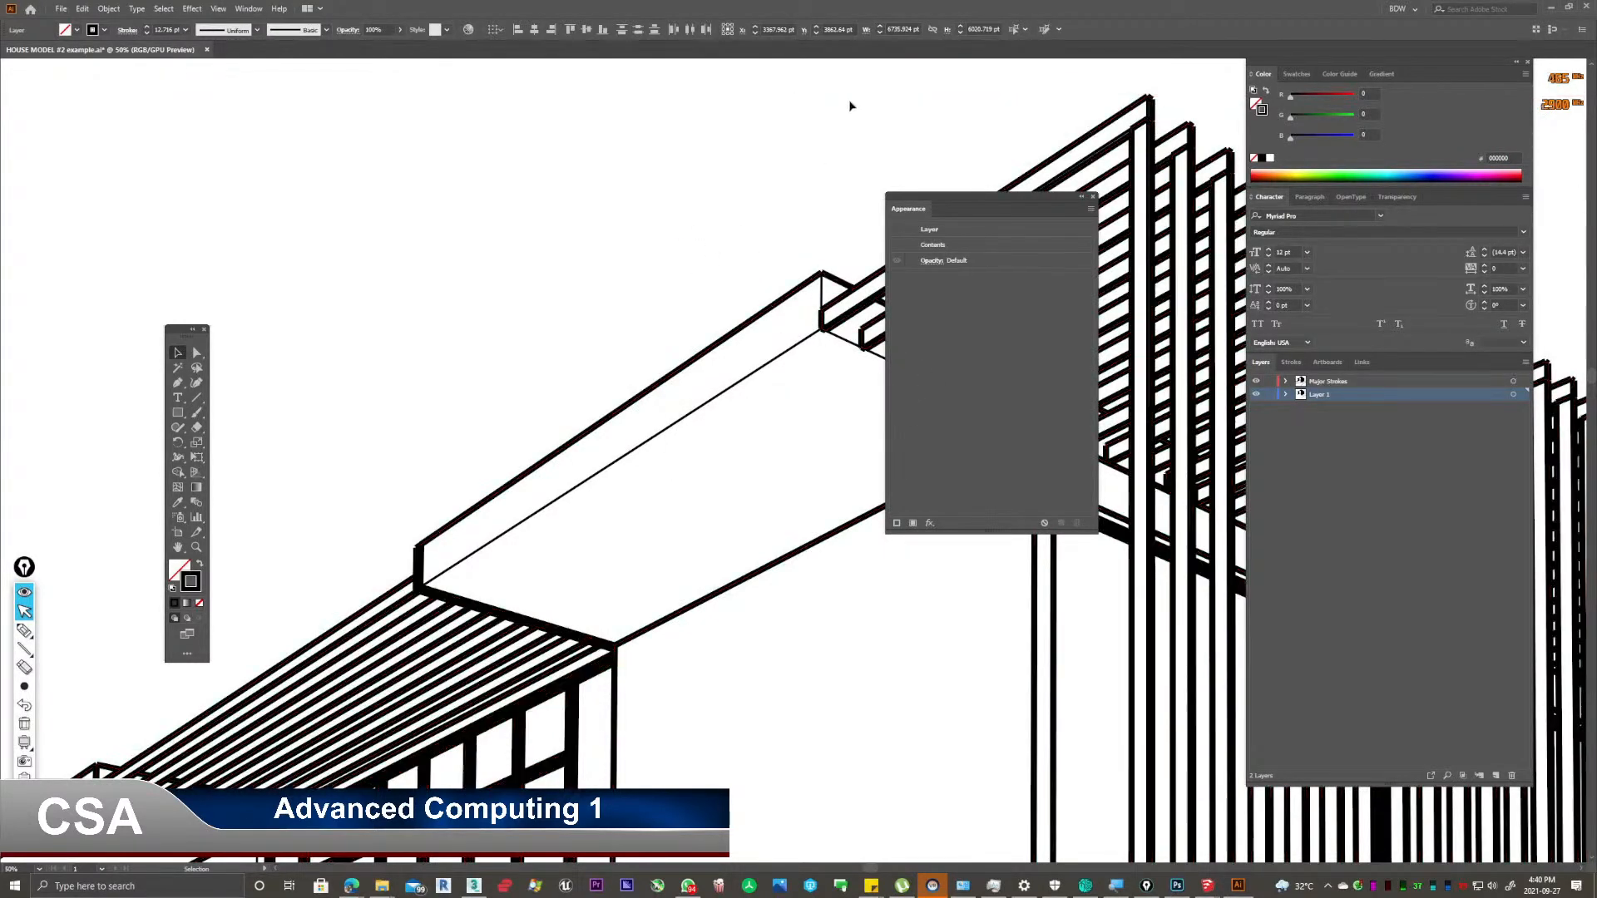
Select every path that has the same stroke weight as the thin lower line of the upper roof fascia.
click(663, 434)
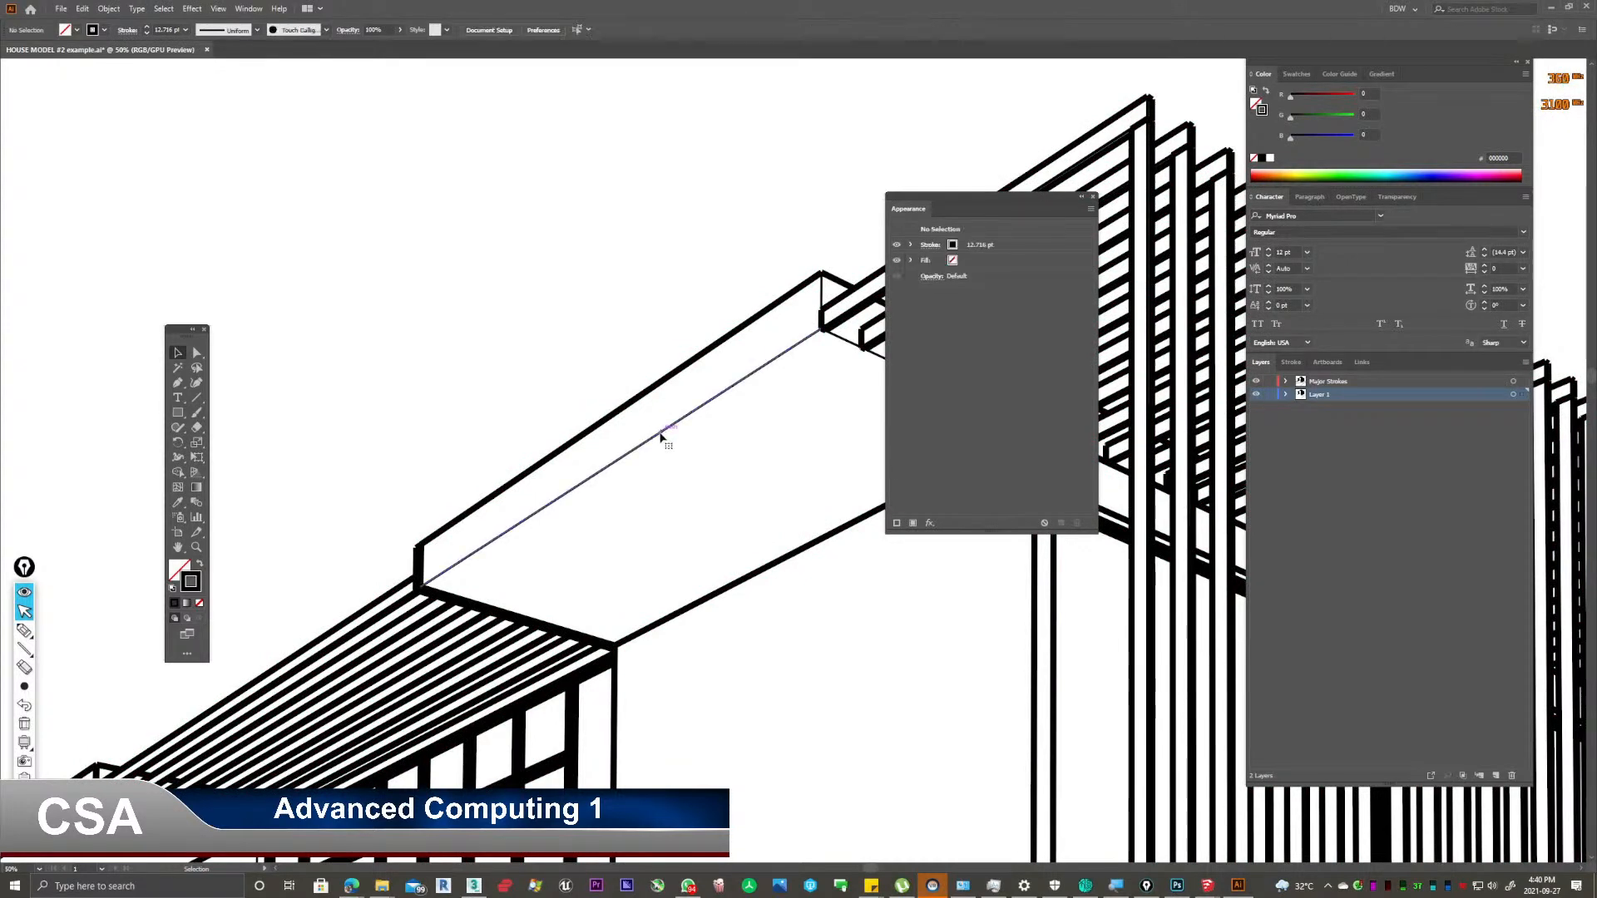
click(164, 10)
click(164, 10)
click(164, 10)
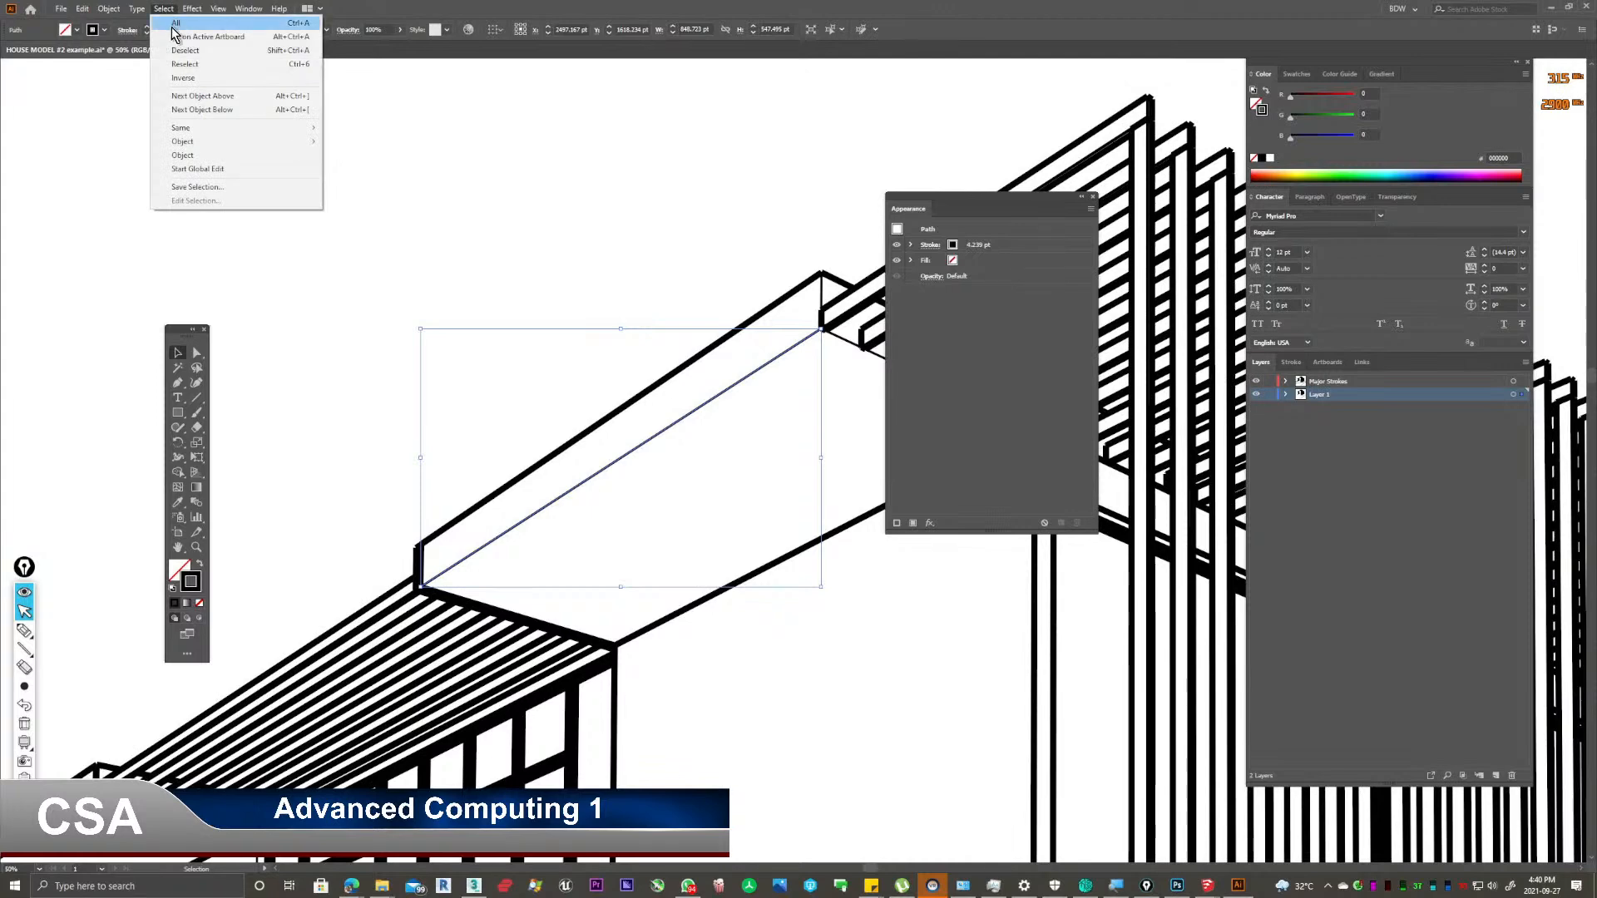
mouse_move(221, 130)
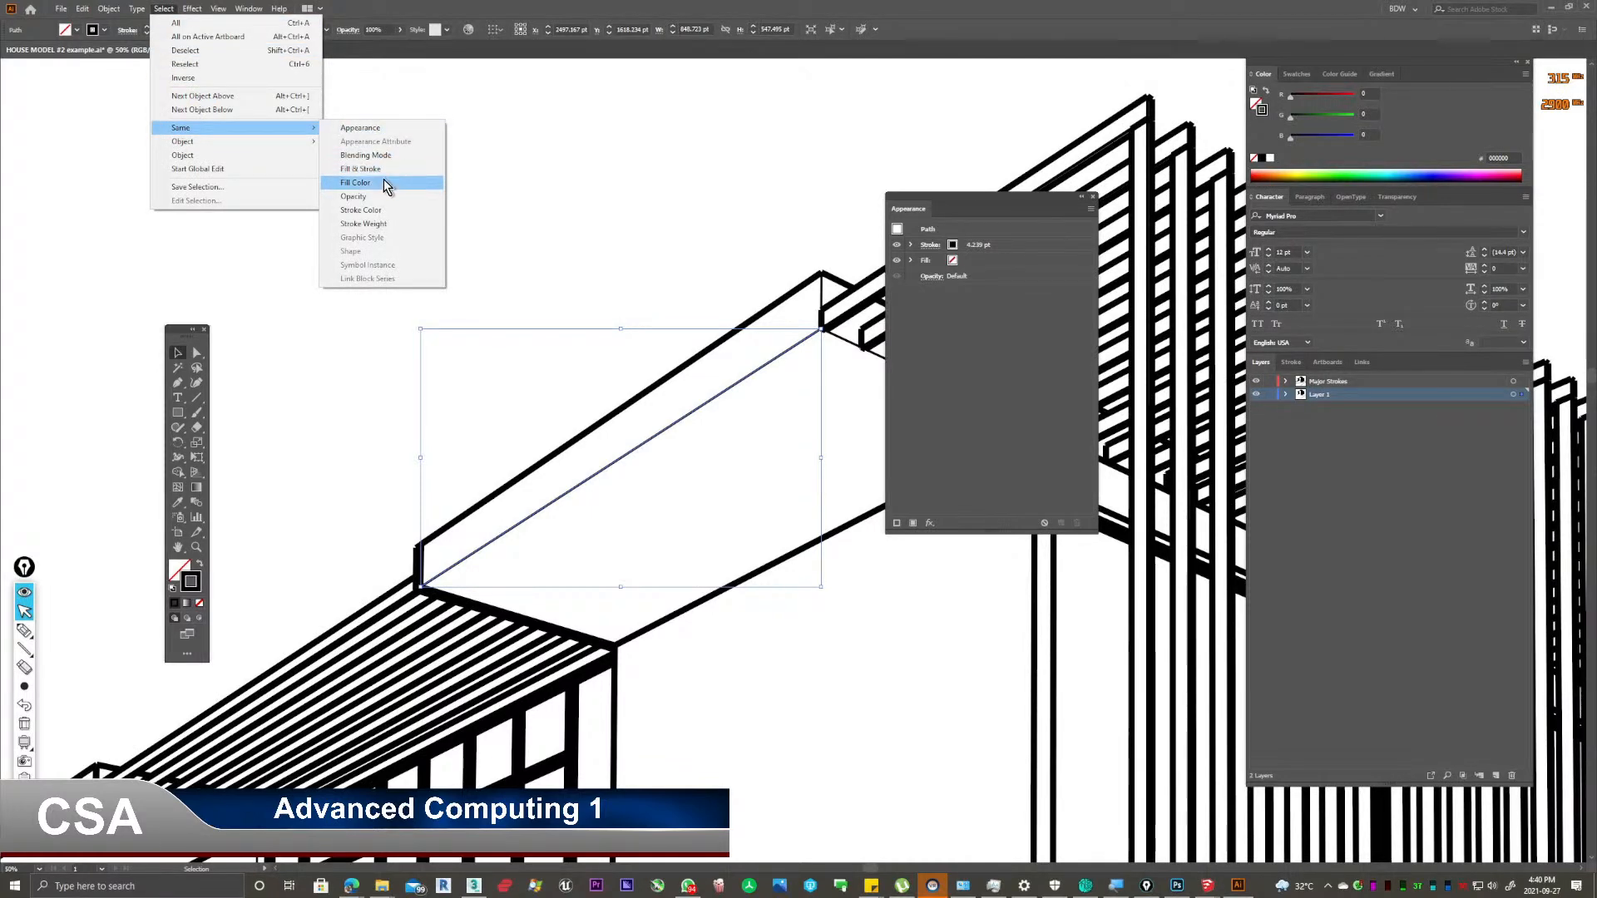
click(394, 224)
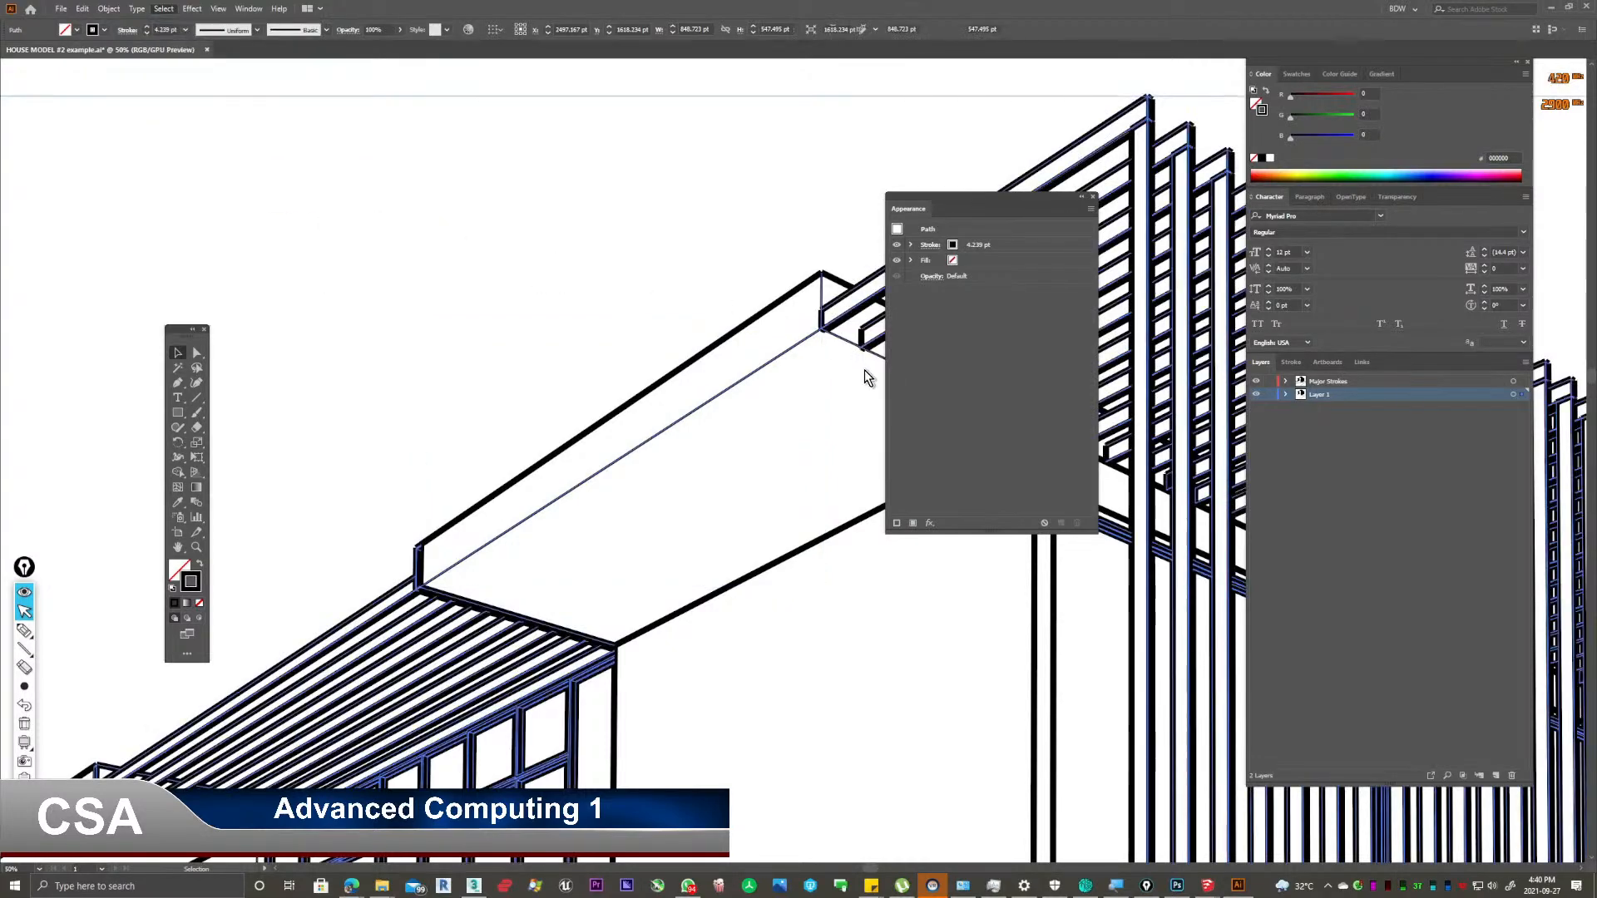
mouse_move(587, 654)
mouse_down()
mouse_move(556, 217)
mouse_move(629, 75)
mouse_up()
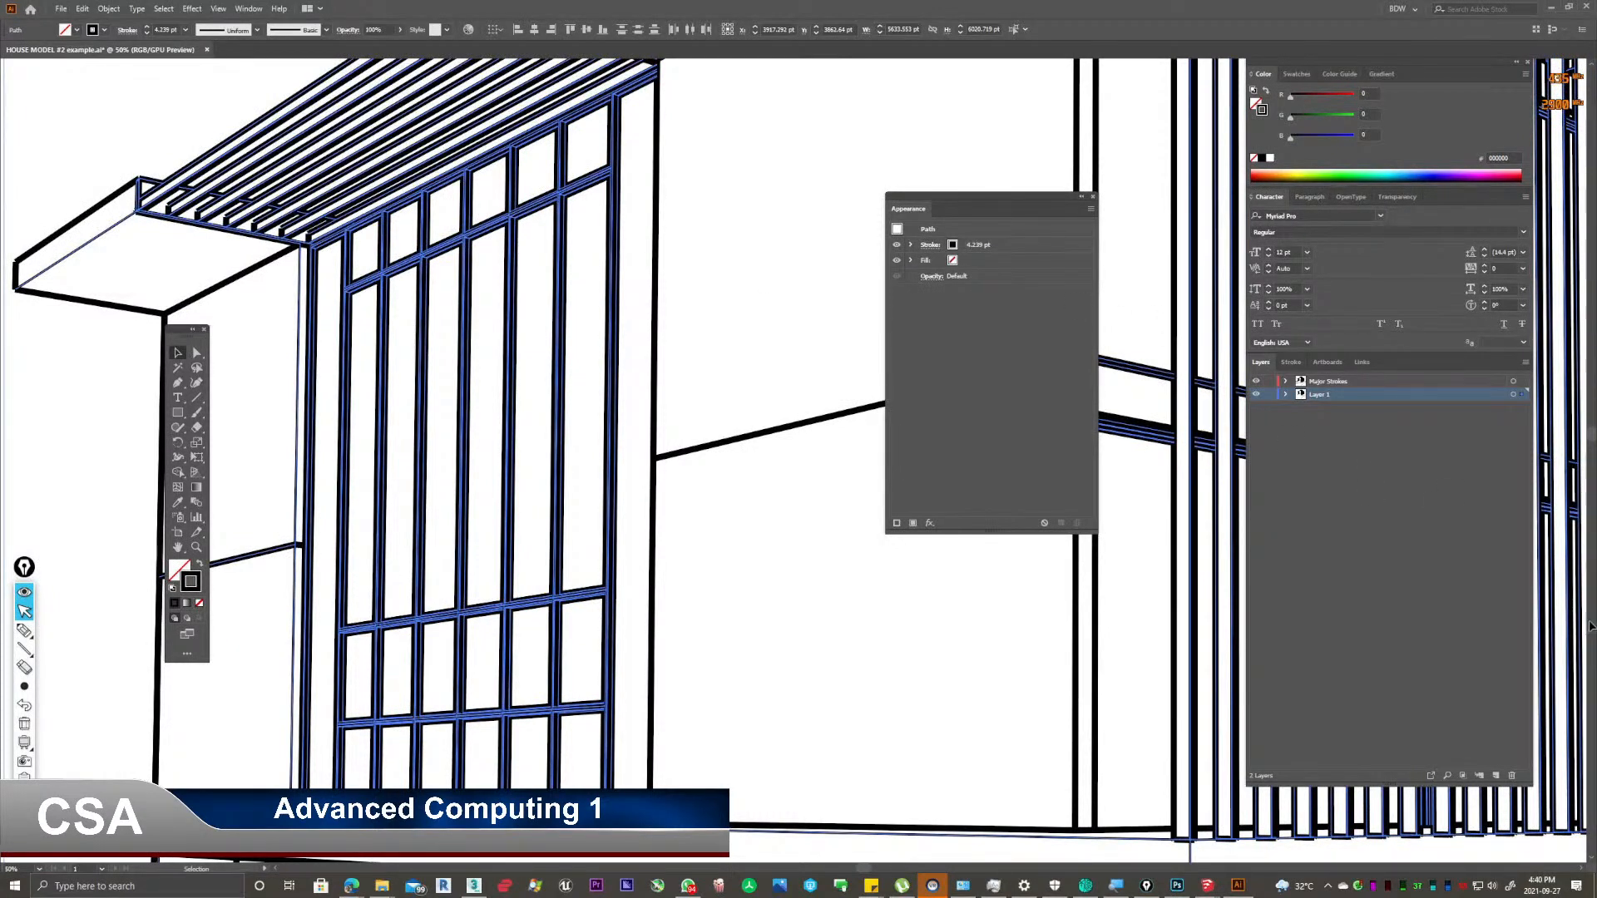
Create a new layer above Layer 1 and send the selected thin lines to it.
click(1498, 778)
right_click(617, 305)
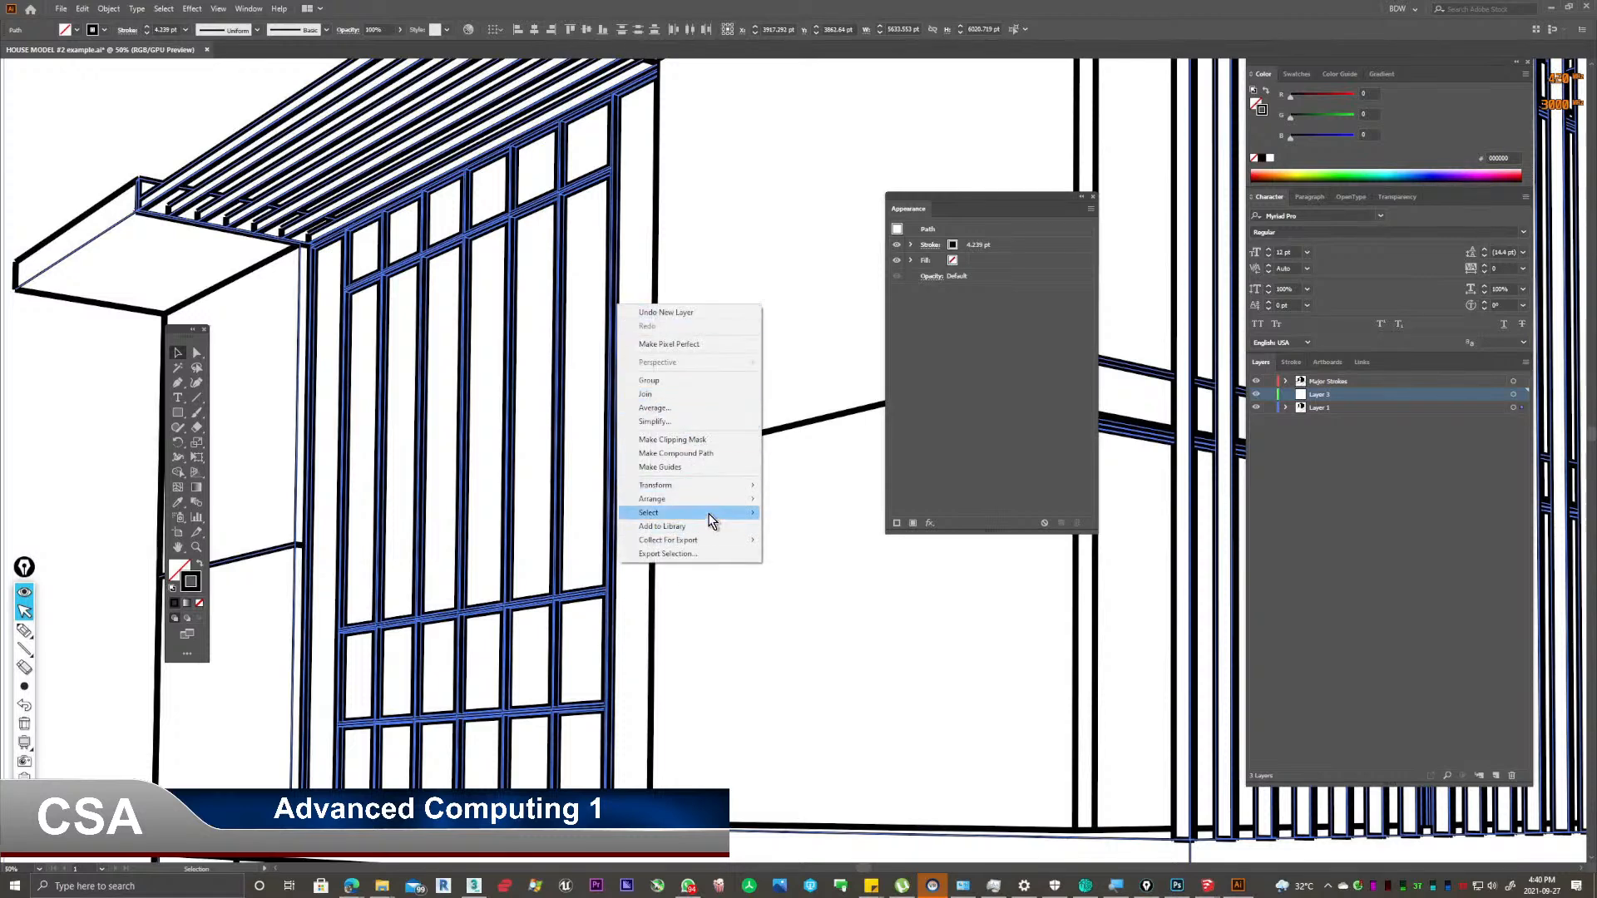
mouse_move(713, 499)
click(840, 558)
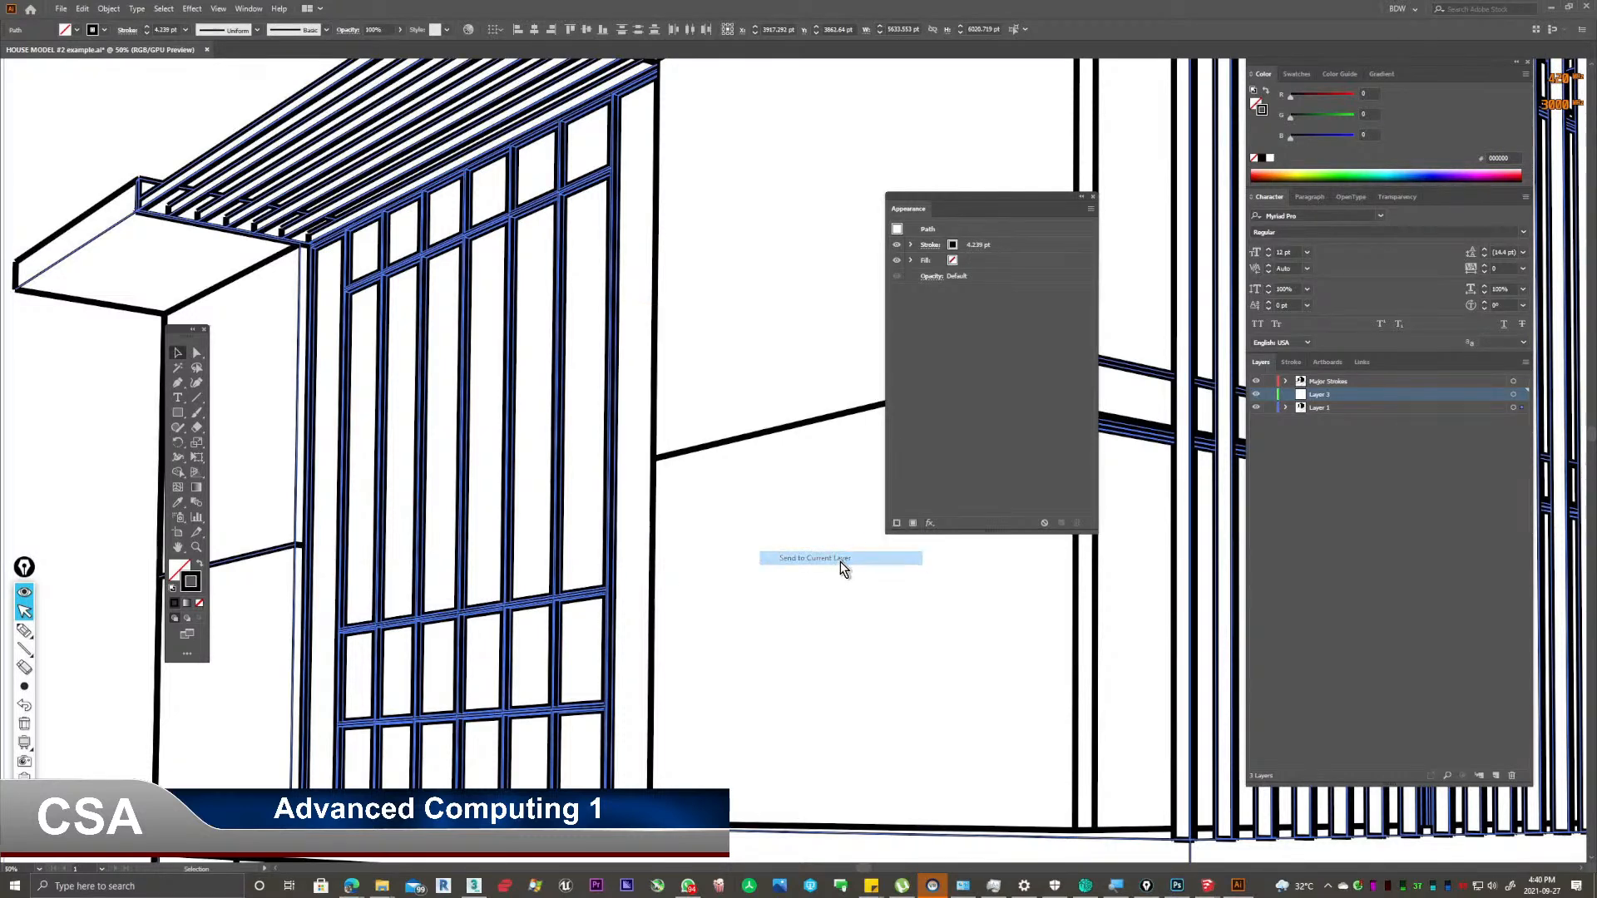
click(1355, 436)
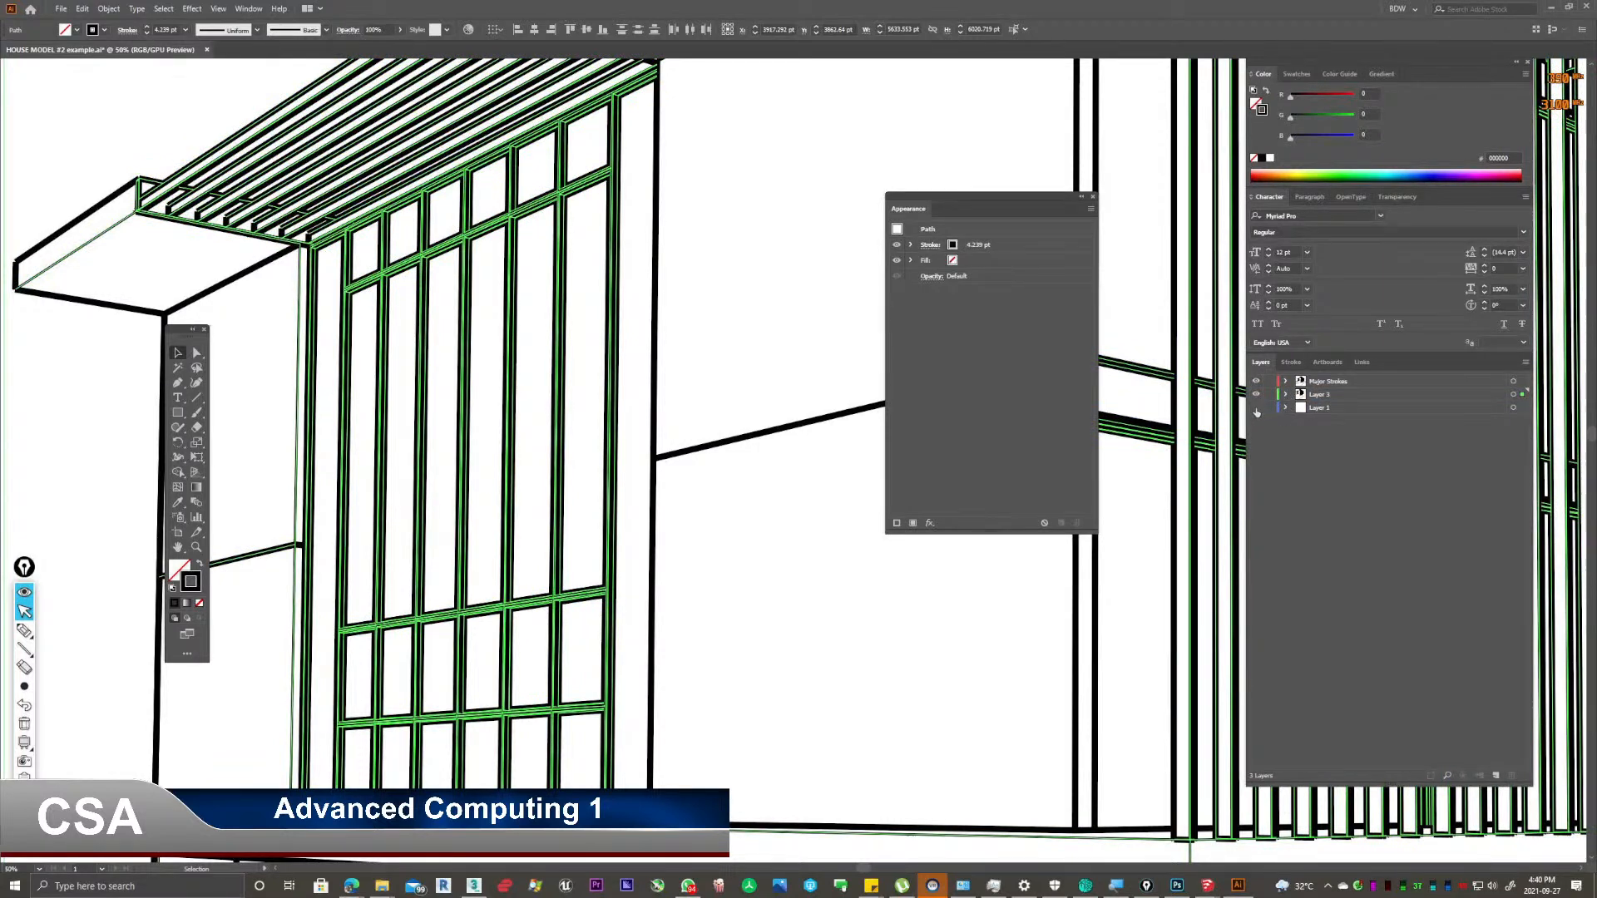
Select the remaining contents of Layer 1 to check them against the whole house, and lock Layer 1.
click(1255, 408)
click(1513, 409)
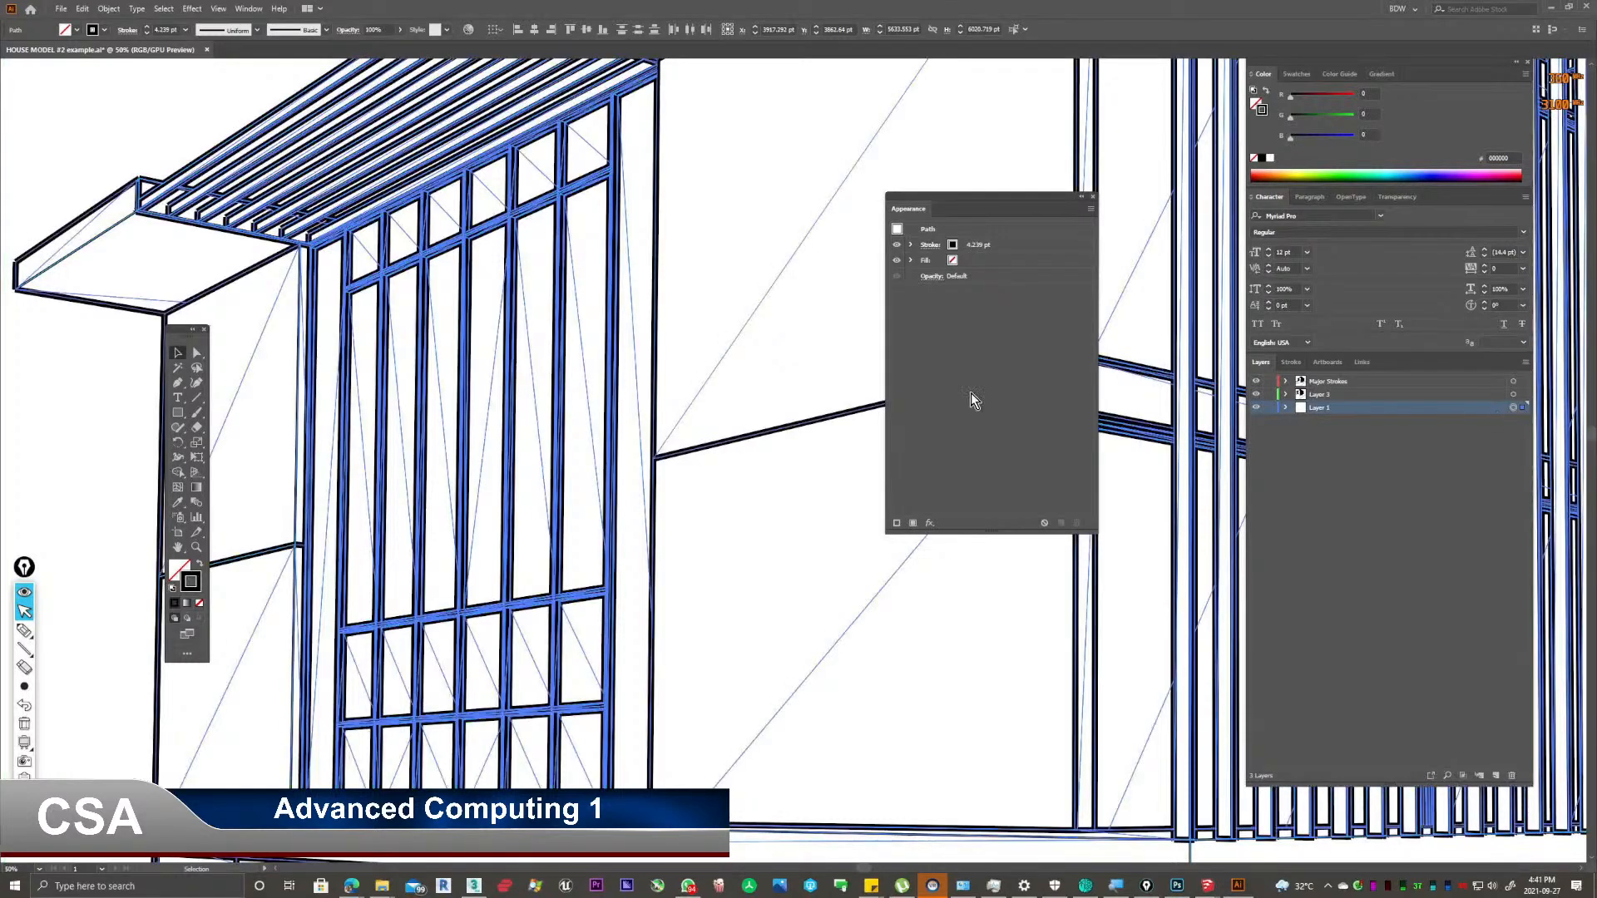
alt+scroll(541, 375, down, 2)
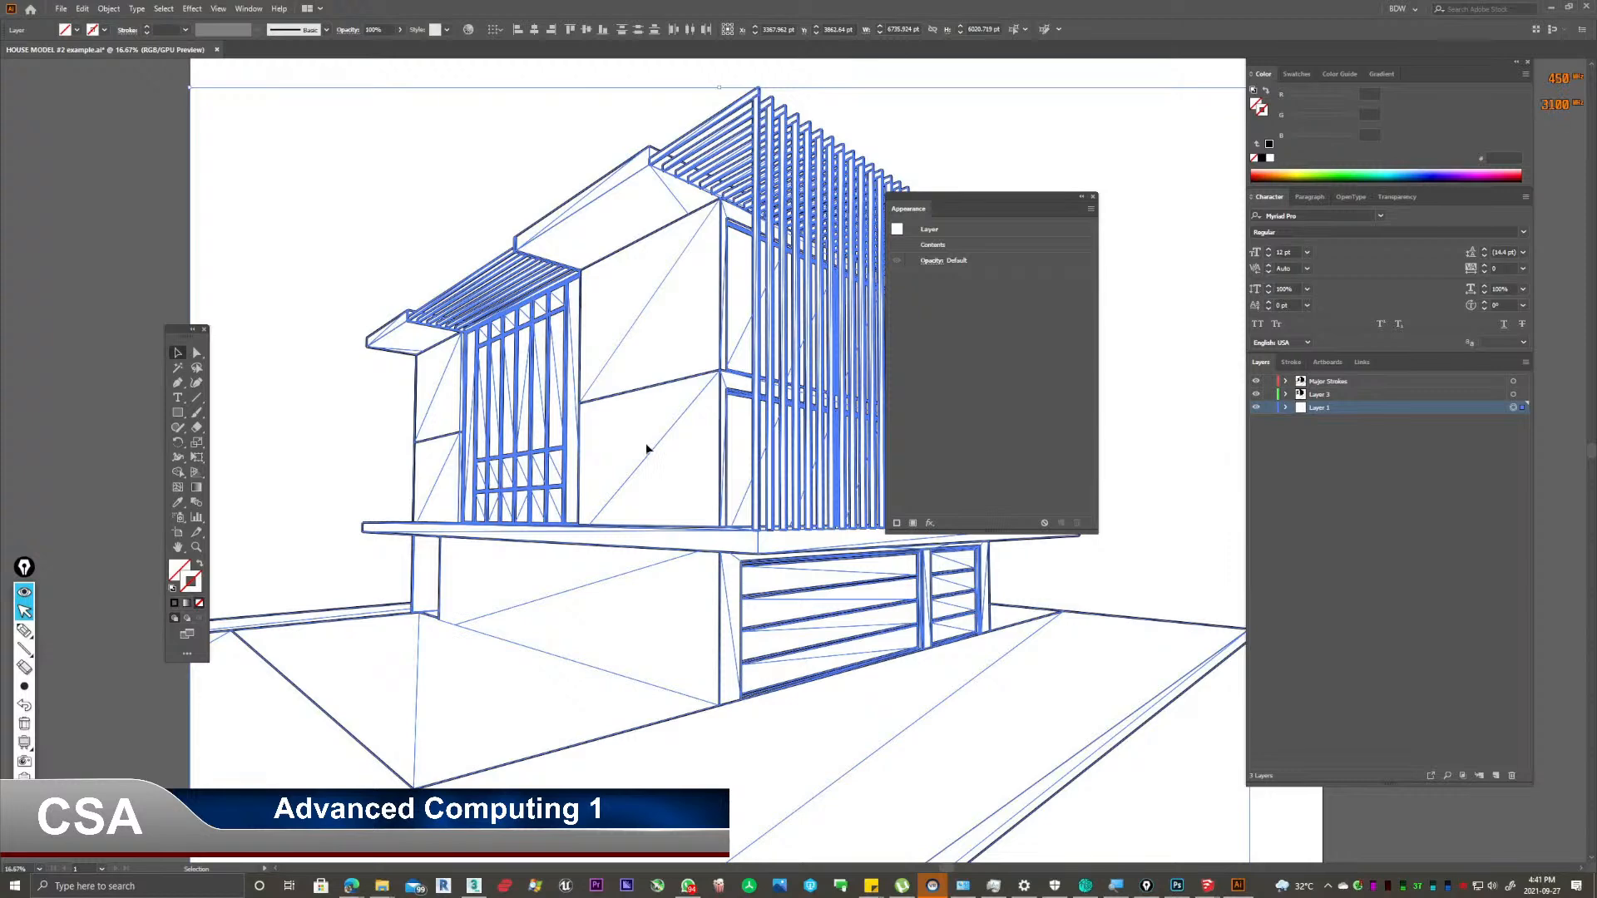
click(1328, 432)
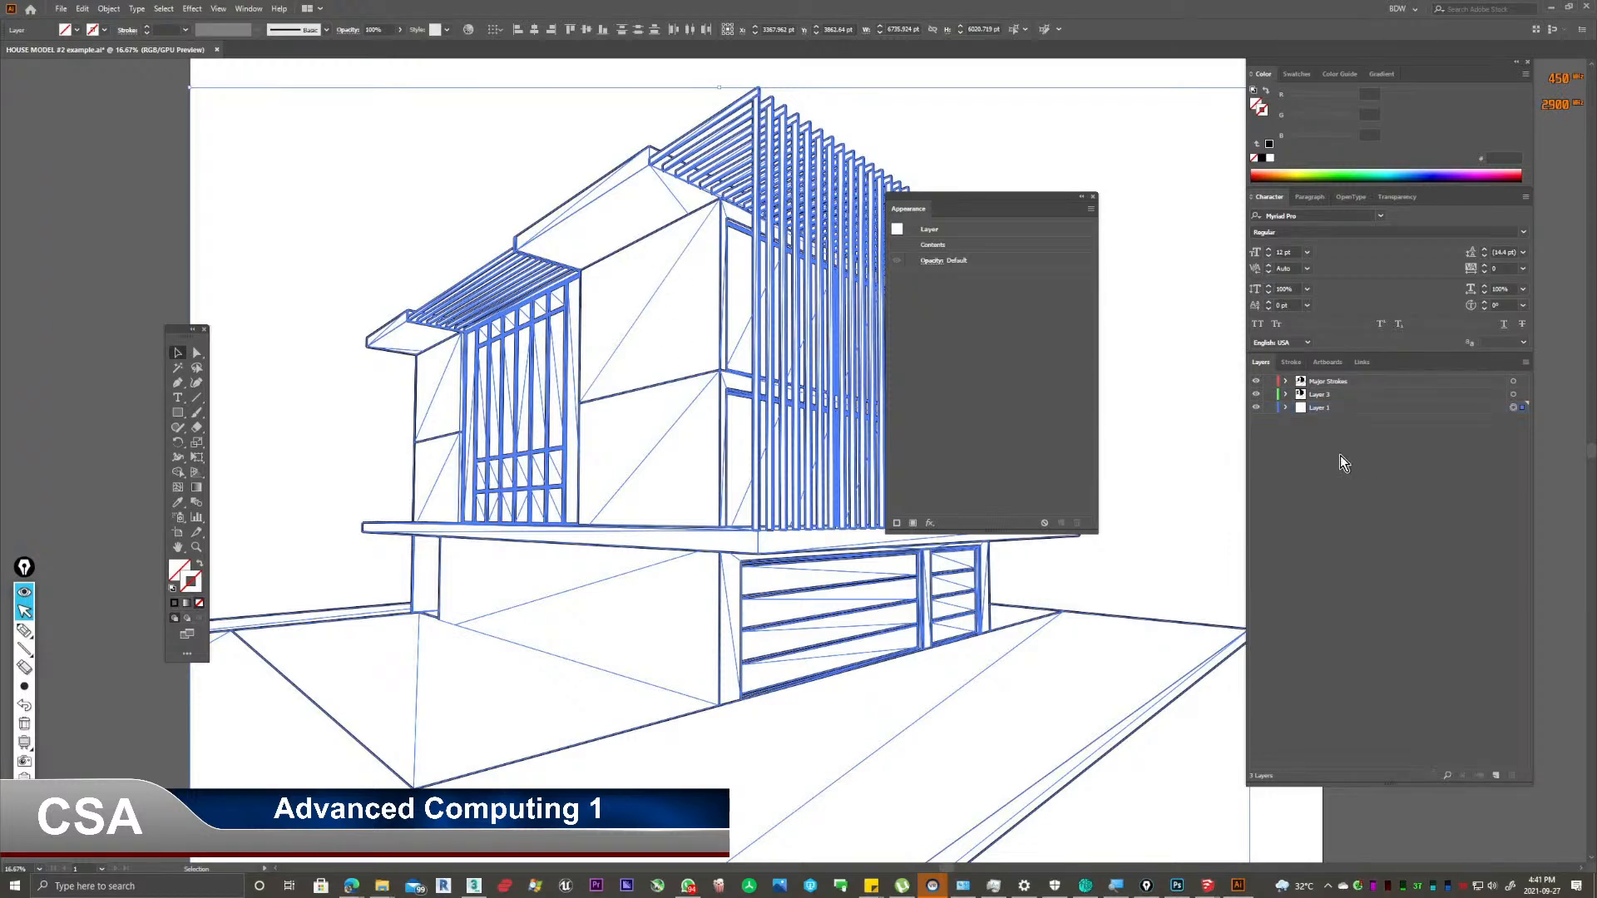
click(1268, 408)
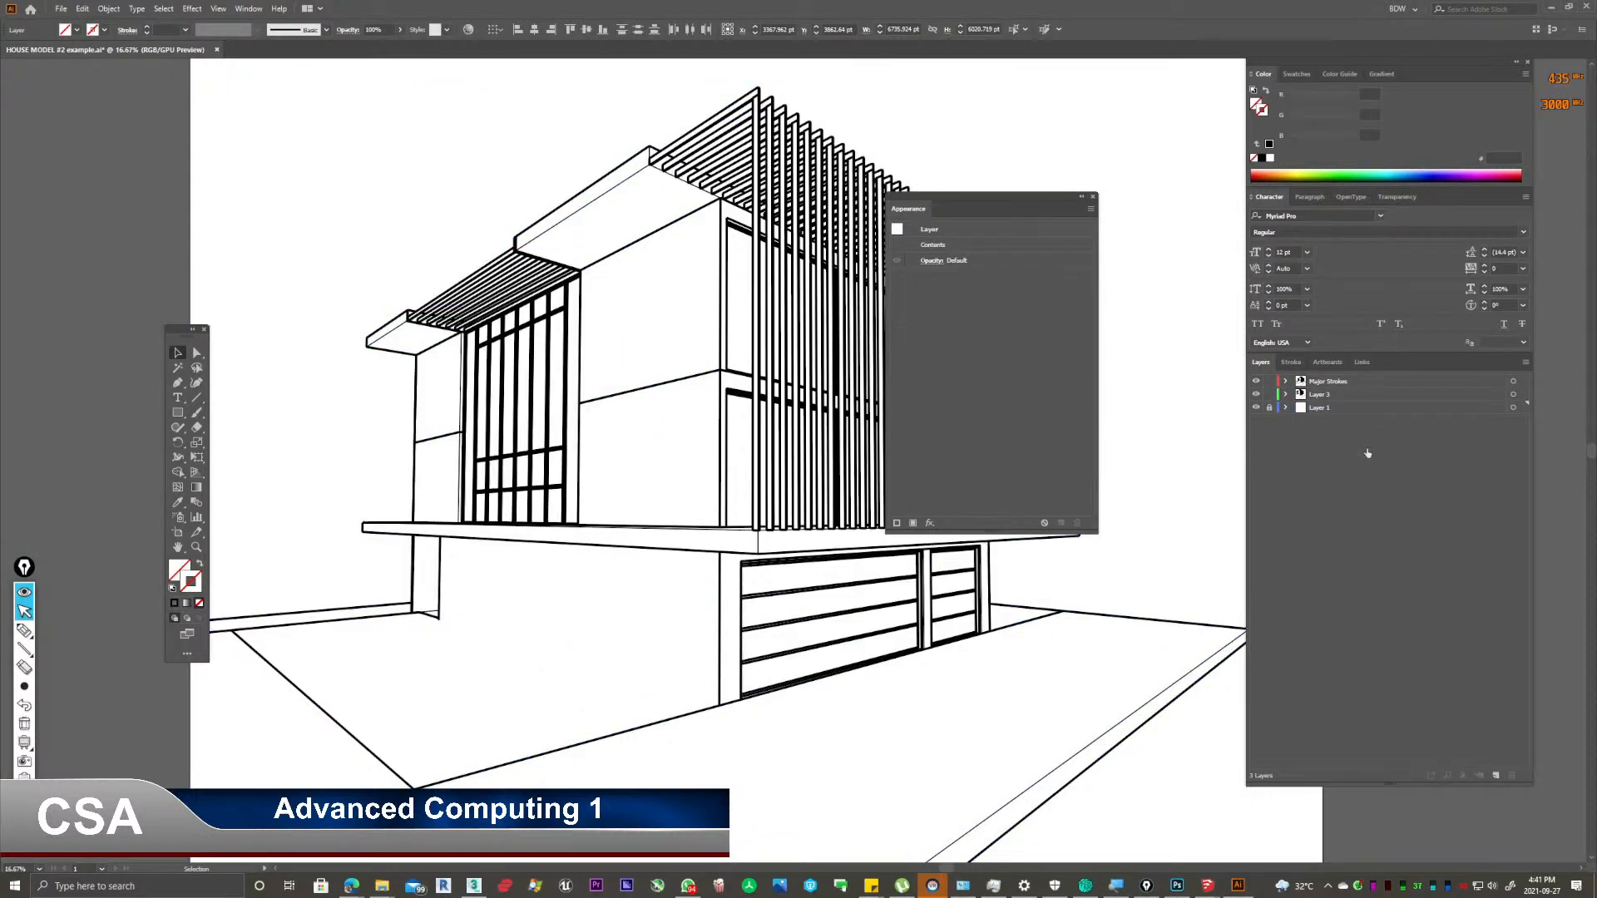
Select the upper roof's long sloping edges together, including both the thick lines and the thin line between them.
click(595, 271)
alt+scroll(596, 271, up, 1)
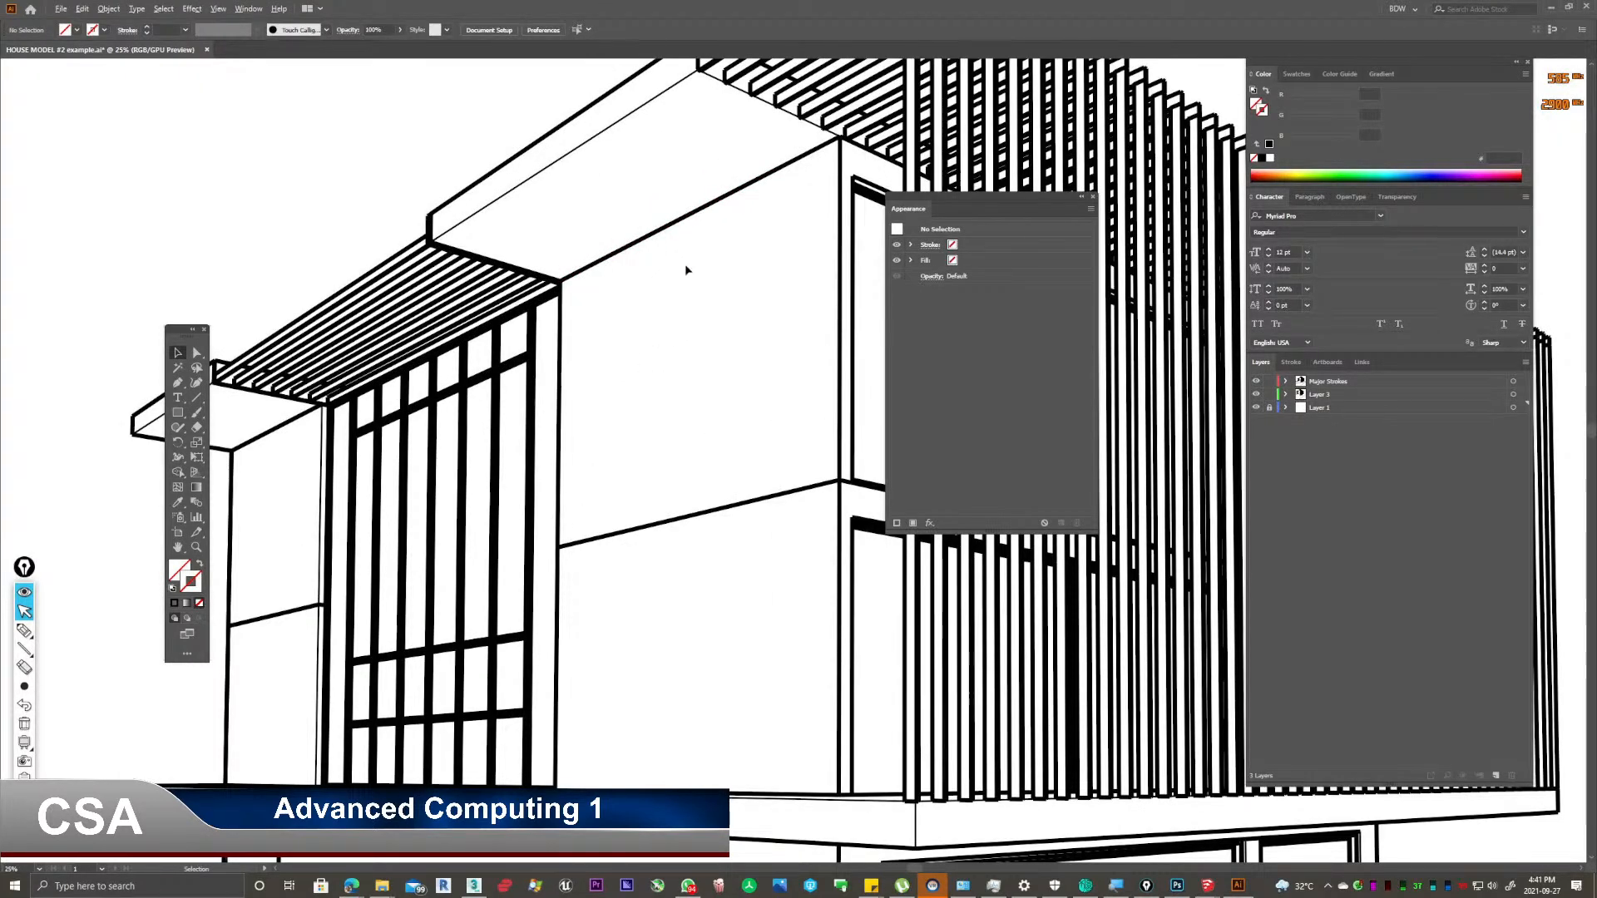
mouse_move(675, 267)
mouse_down()
mouse_move(513, 119)
mouse_move(556, 108)
mouse_up()
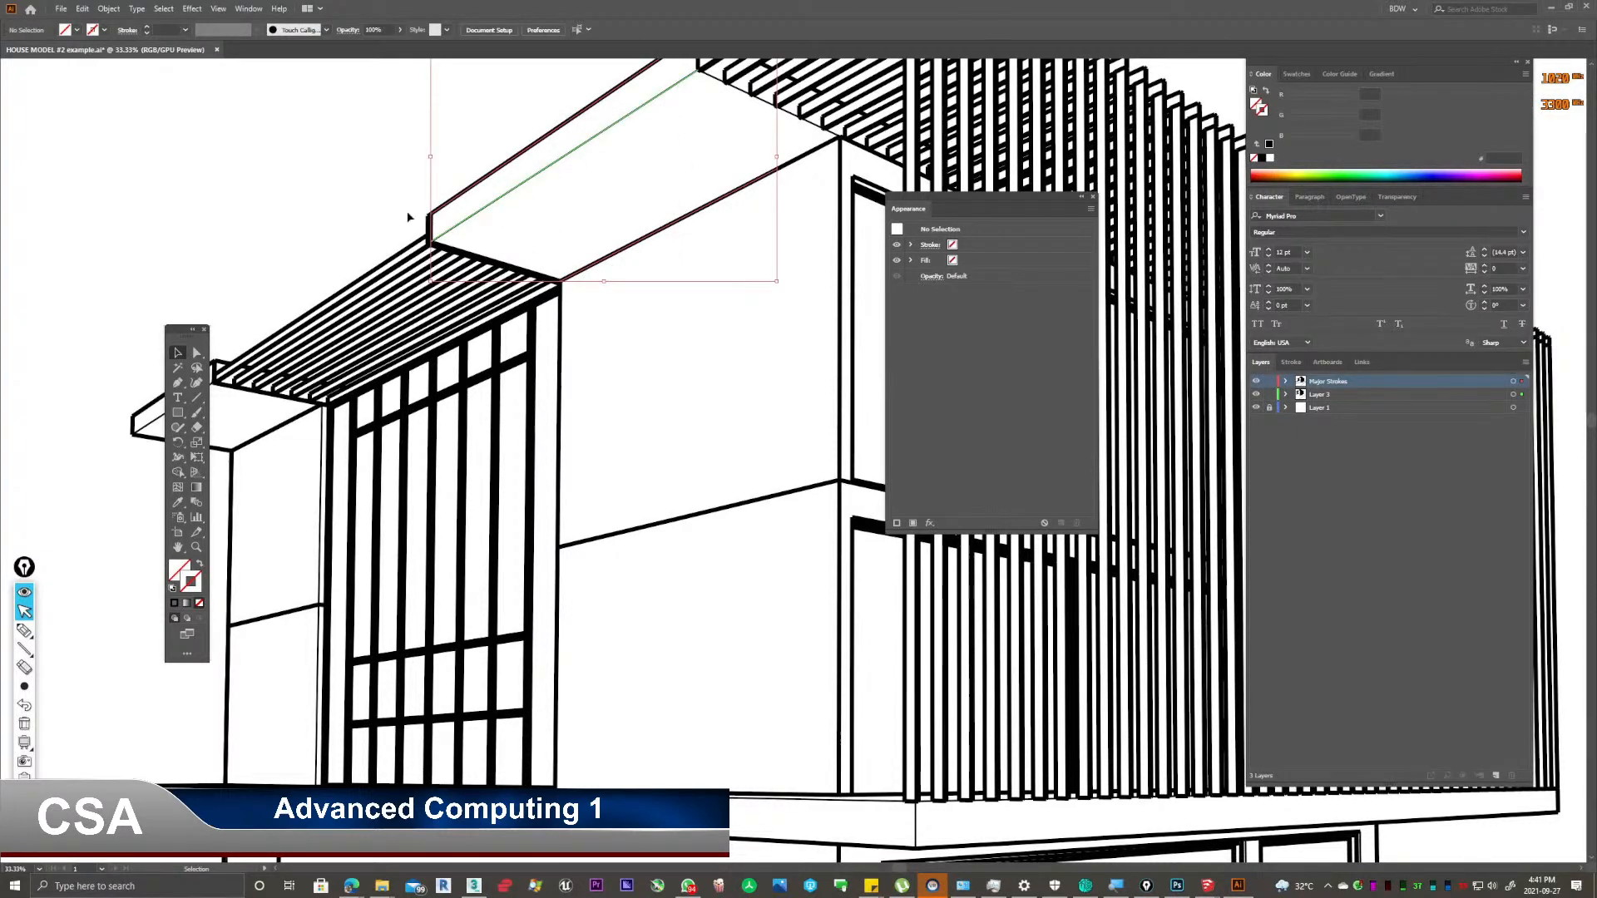
alt+scroll(466, 226, up, 1)
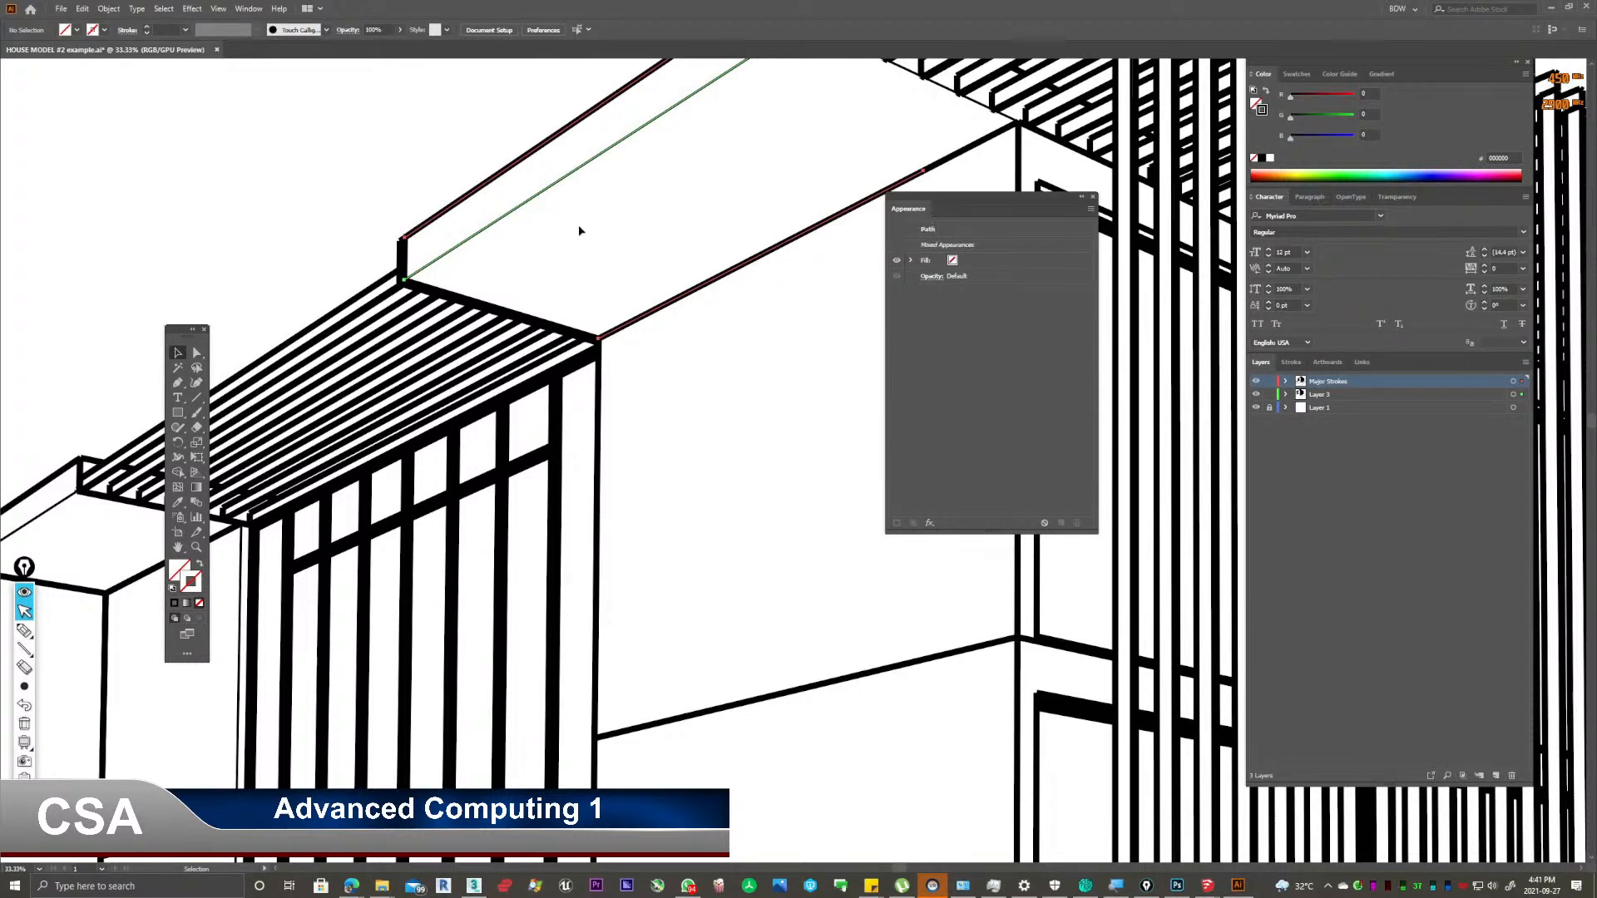
click(517, 270)
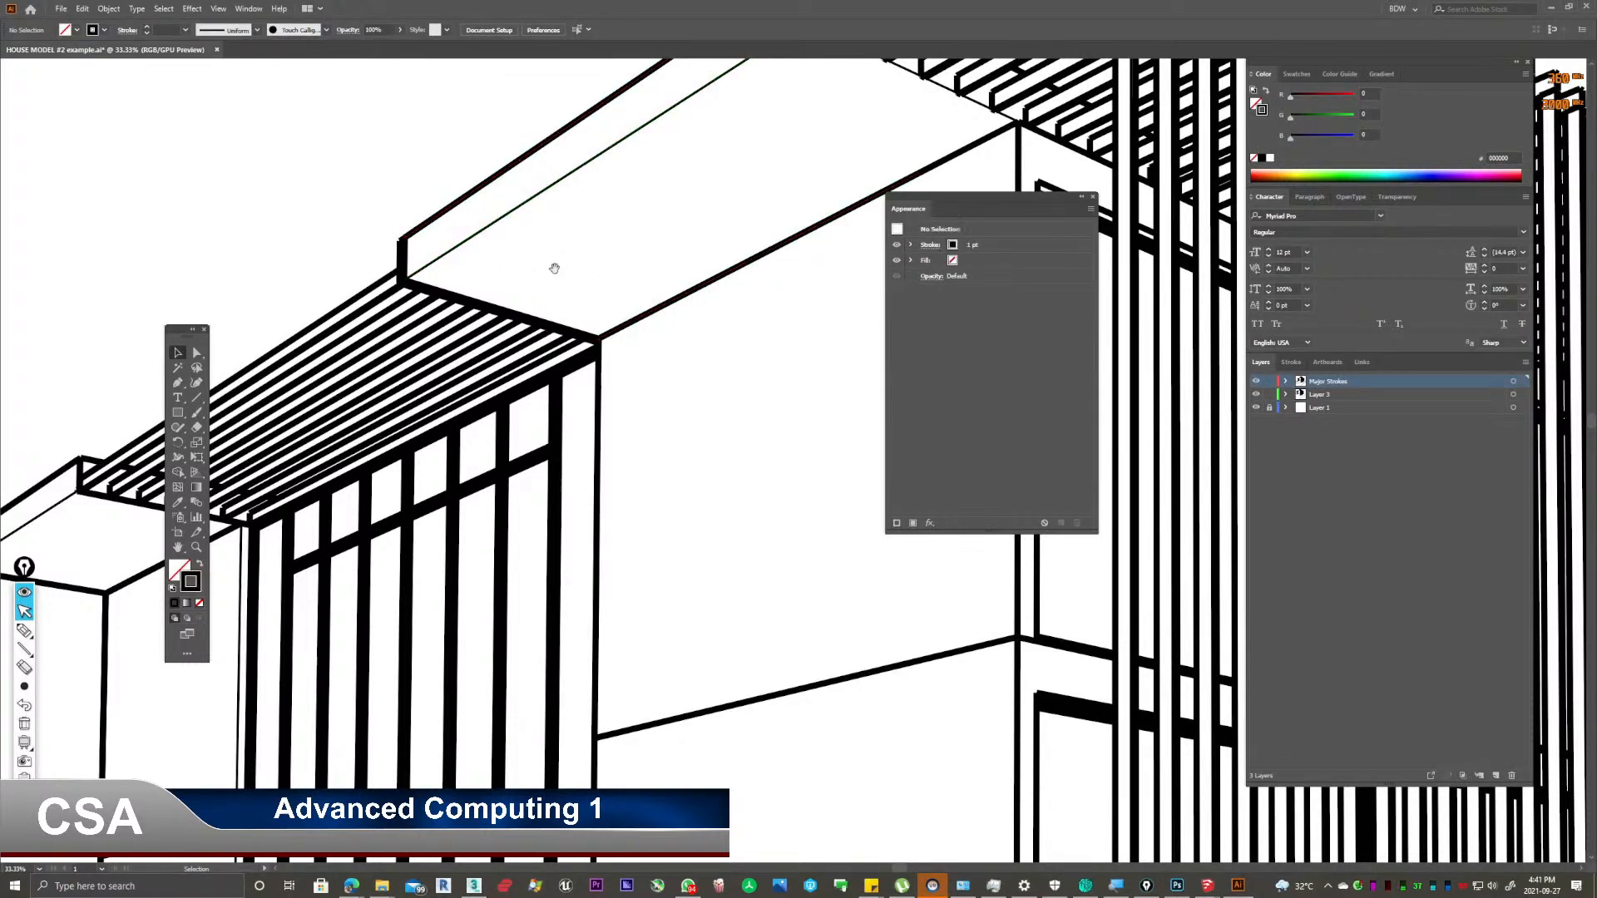
drag(718, 267, 610, 469)
drag(779, 457, 463, 281)
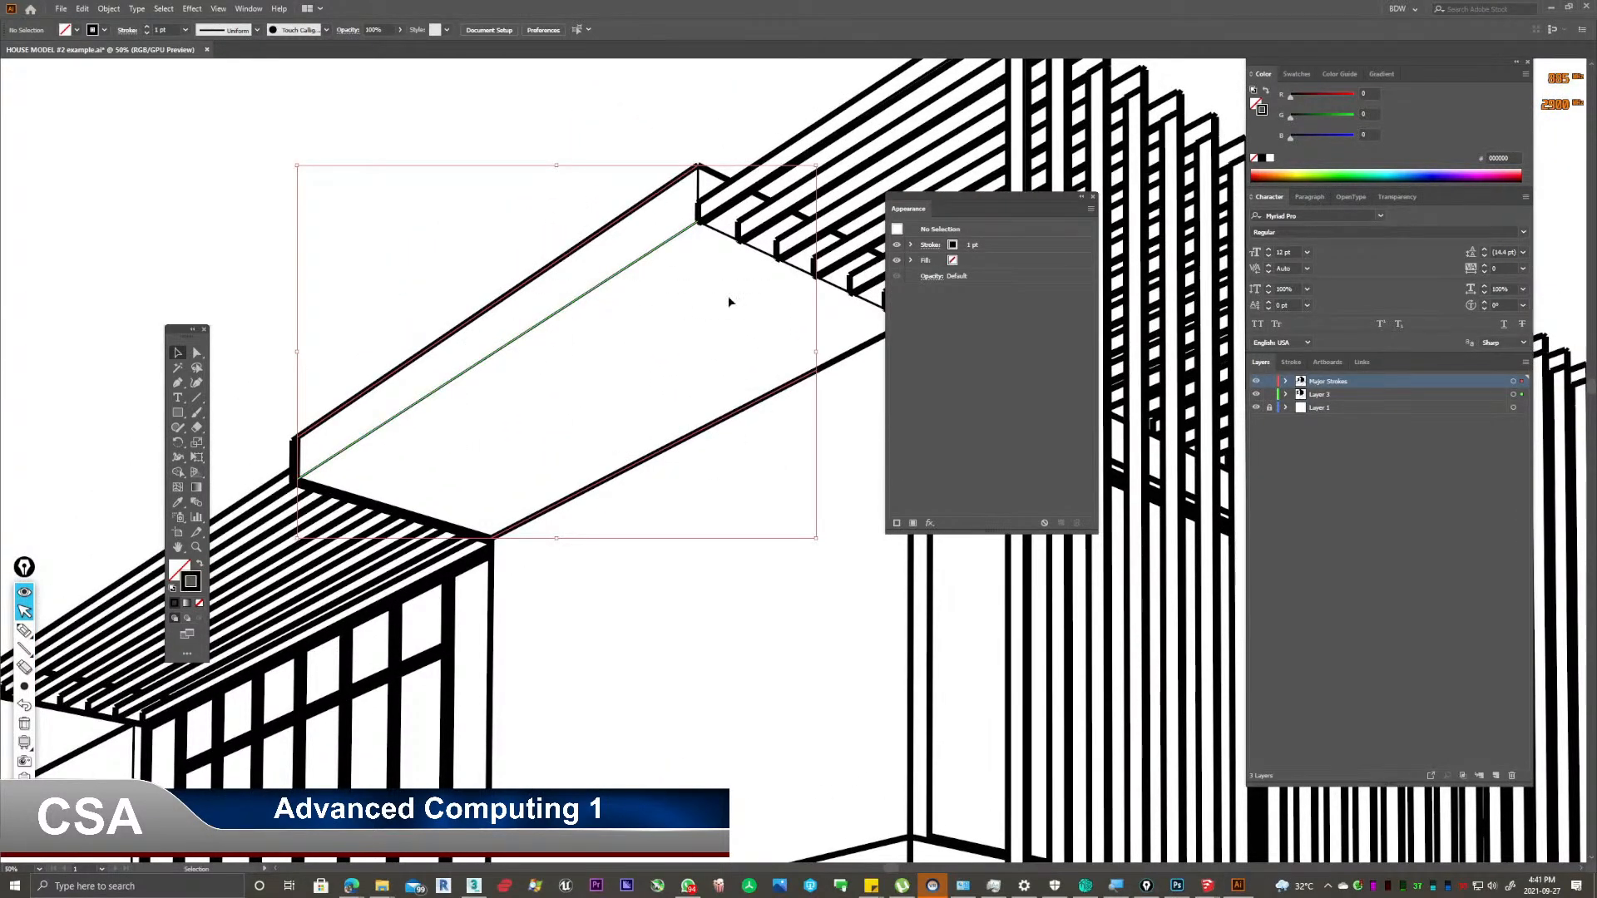
Start a Scribble stylize effect on the selected roof edges and preview the Loose preset.
click(930, 522)
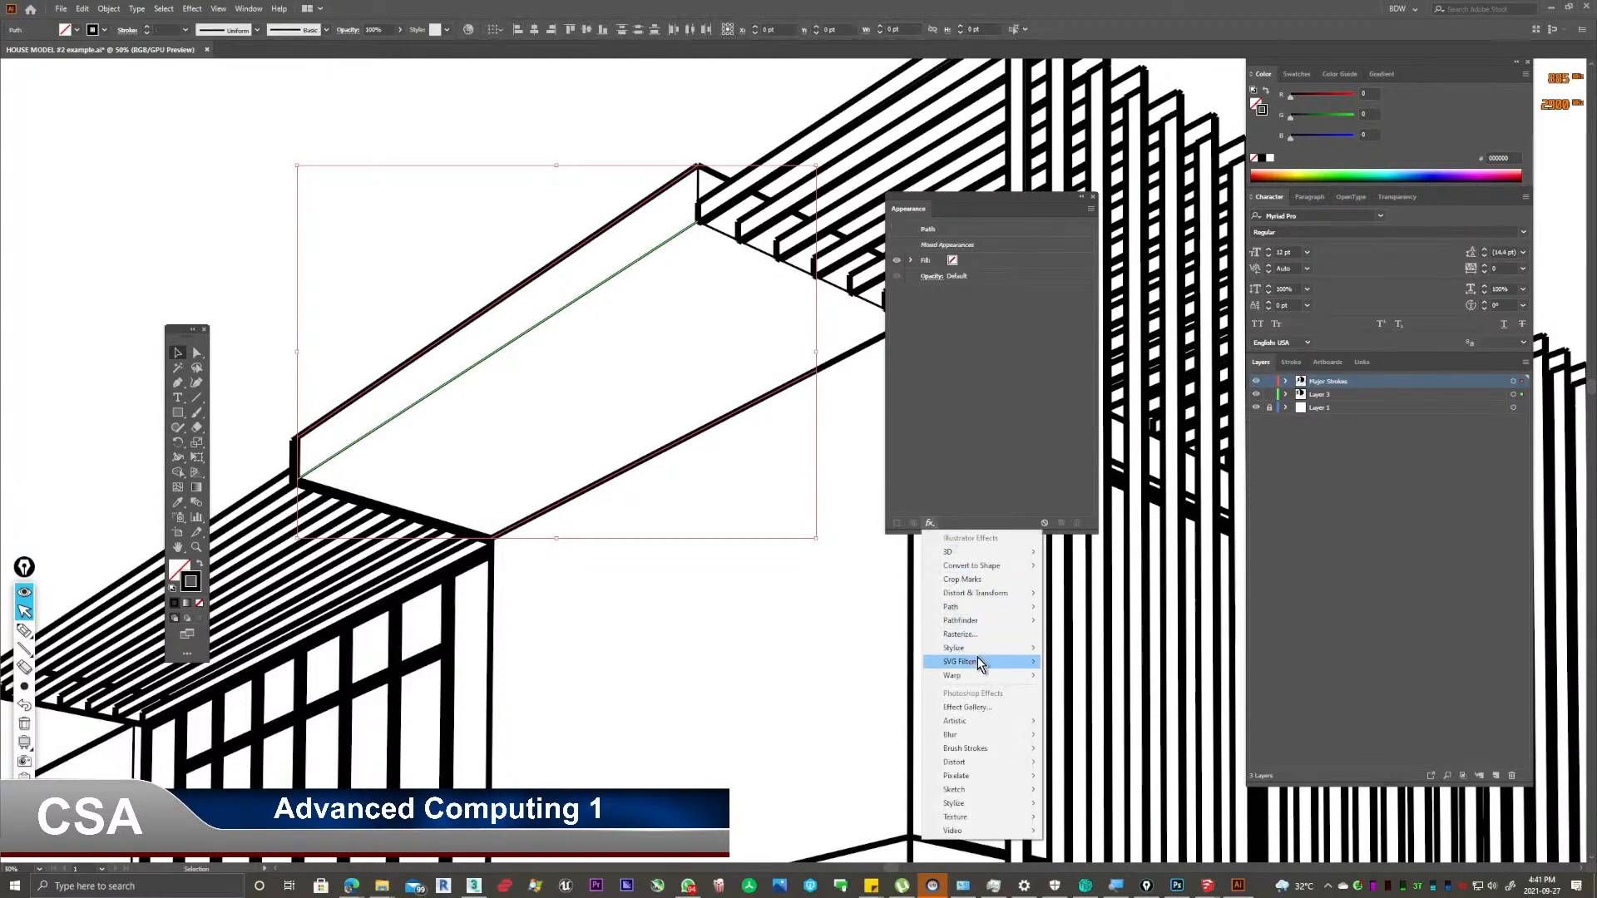
mouse_move(1023, 650)
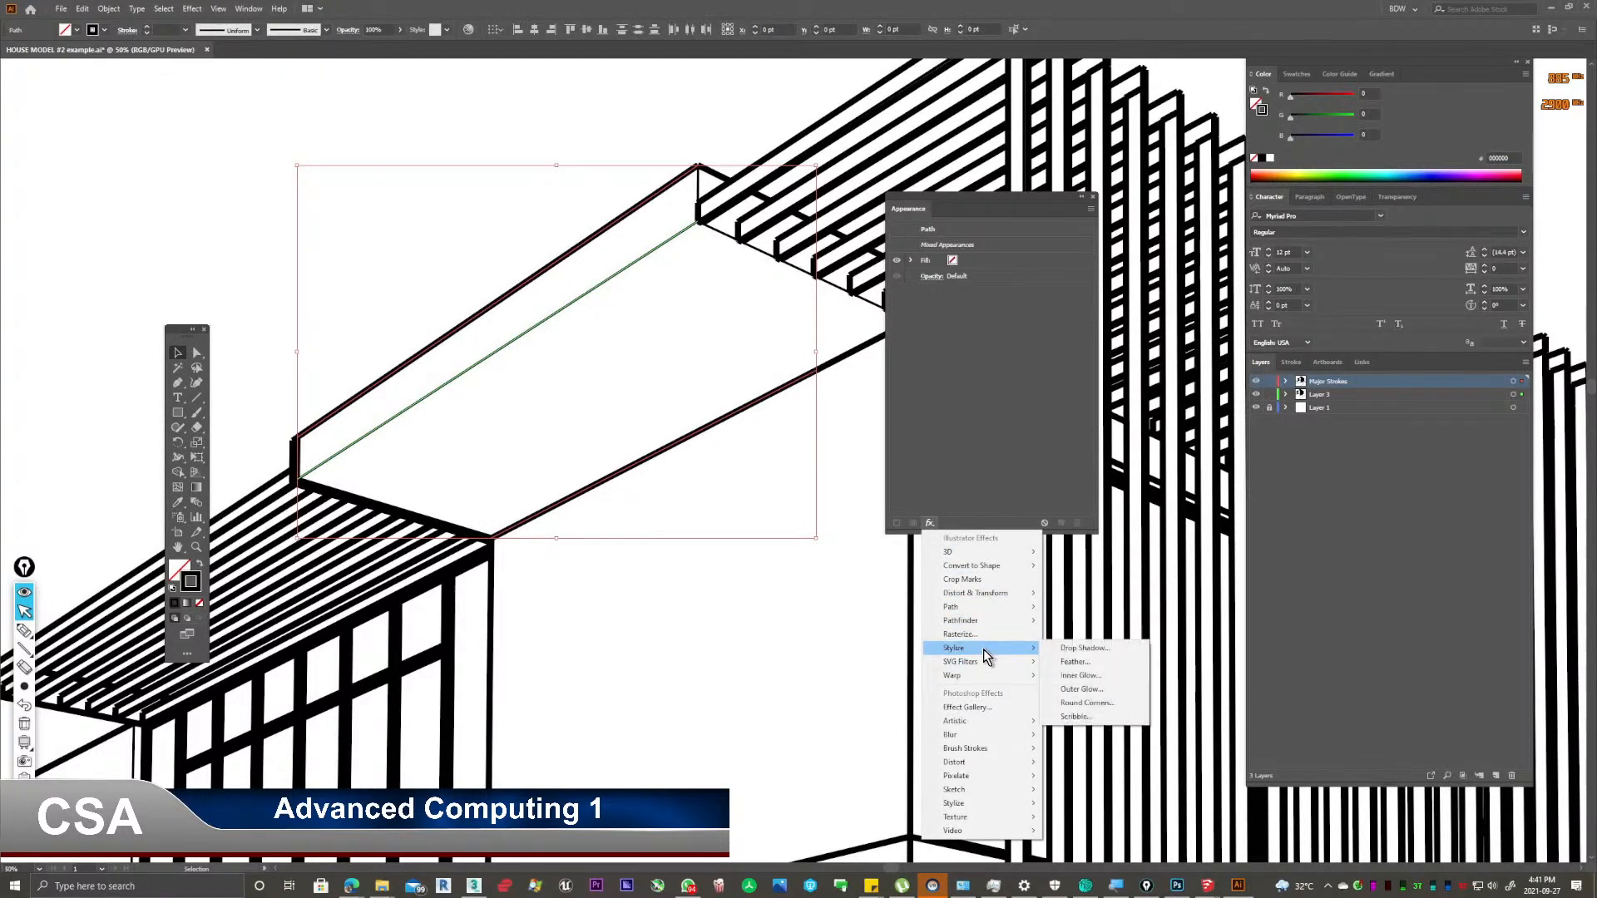
click(1077, 716)
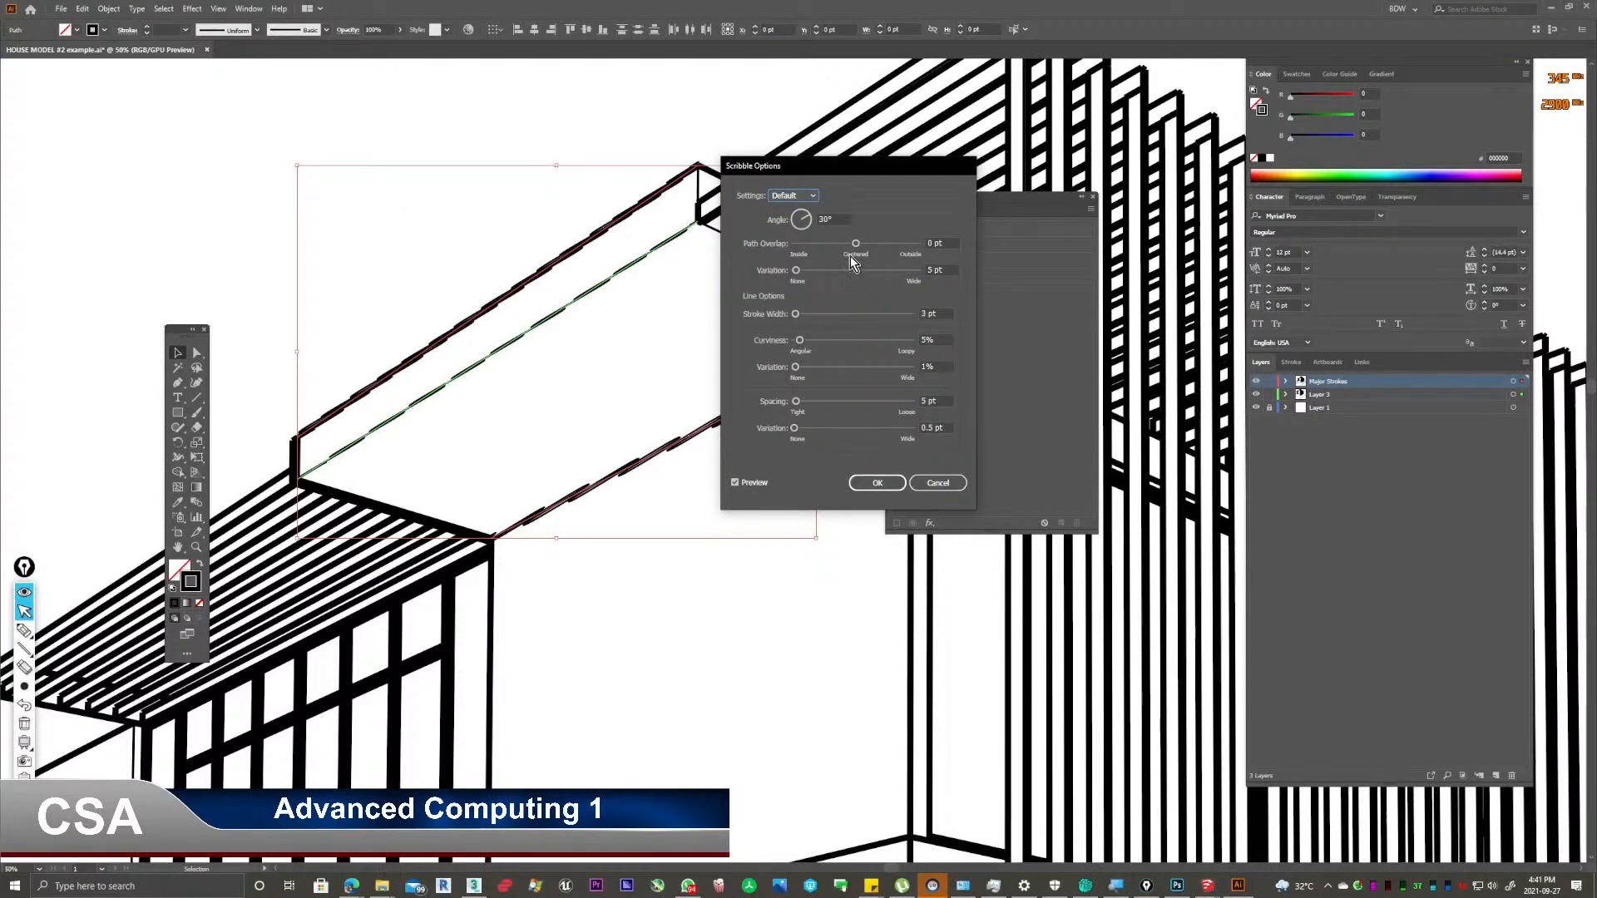
click(847, 218)
click(808, 197)
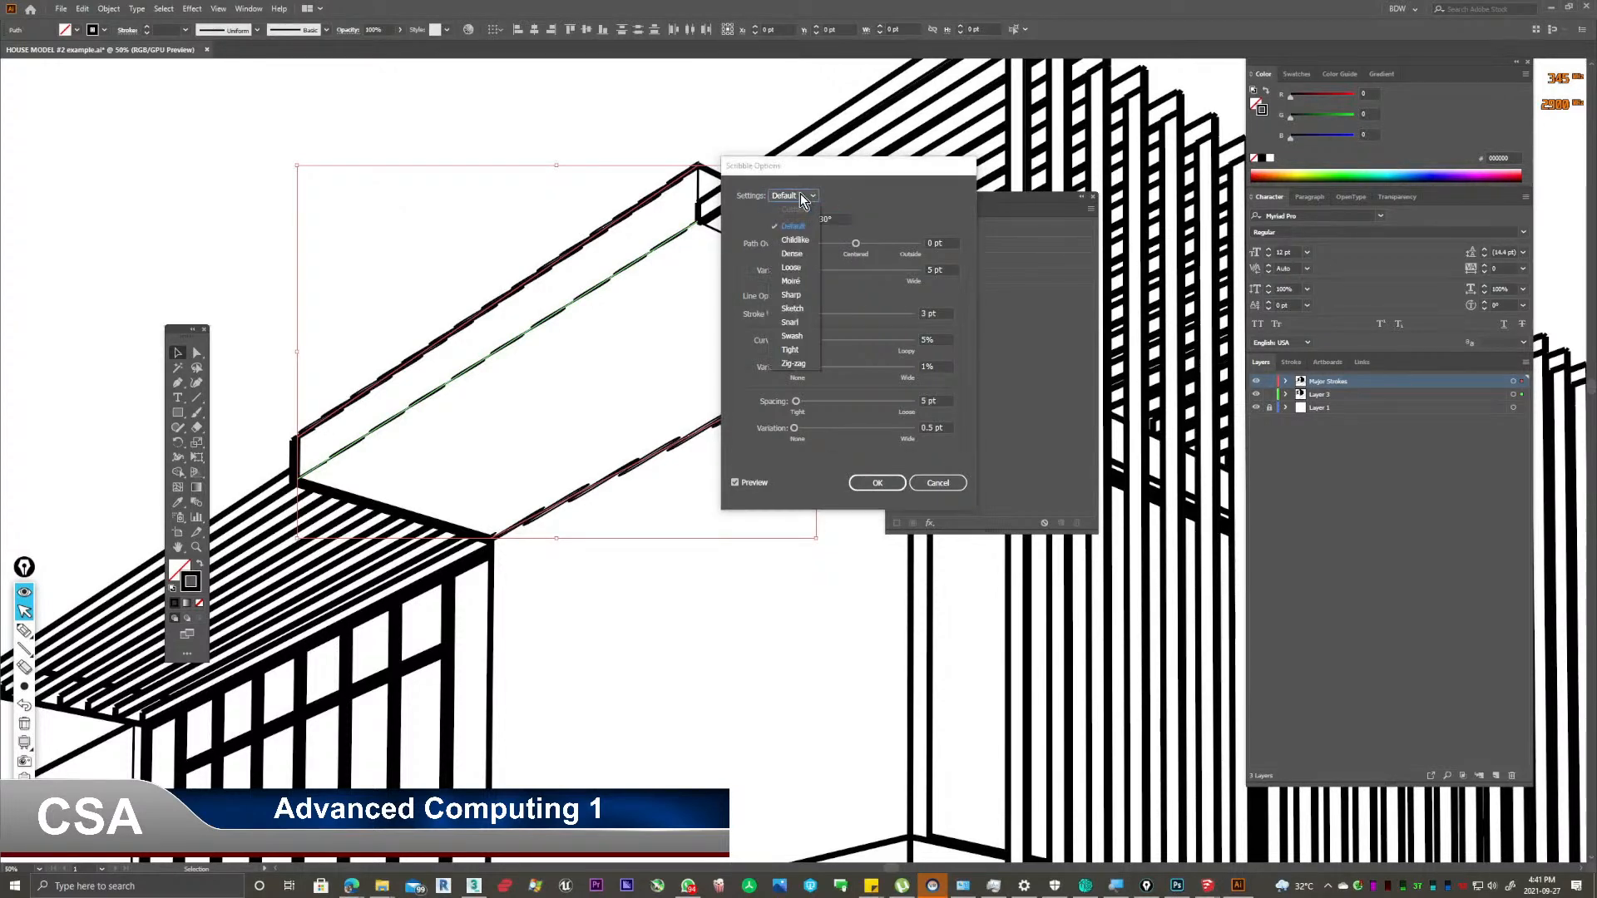
click(800, 267)
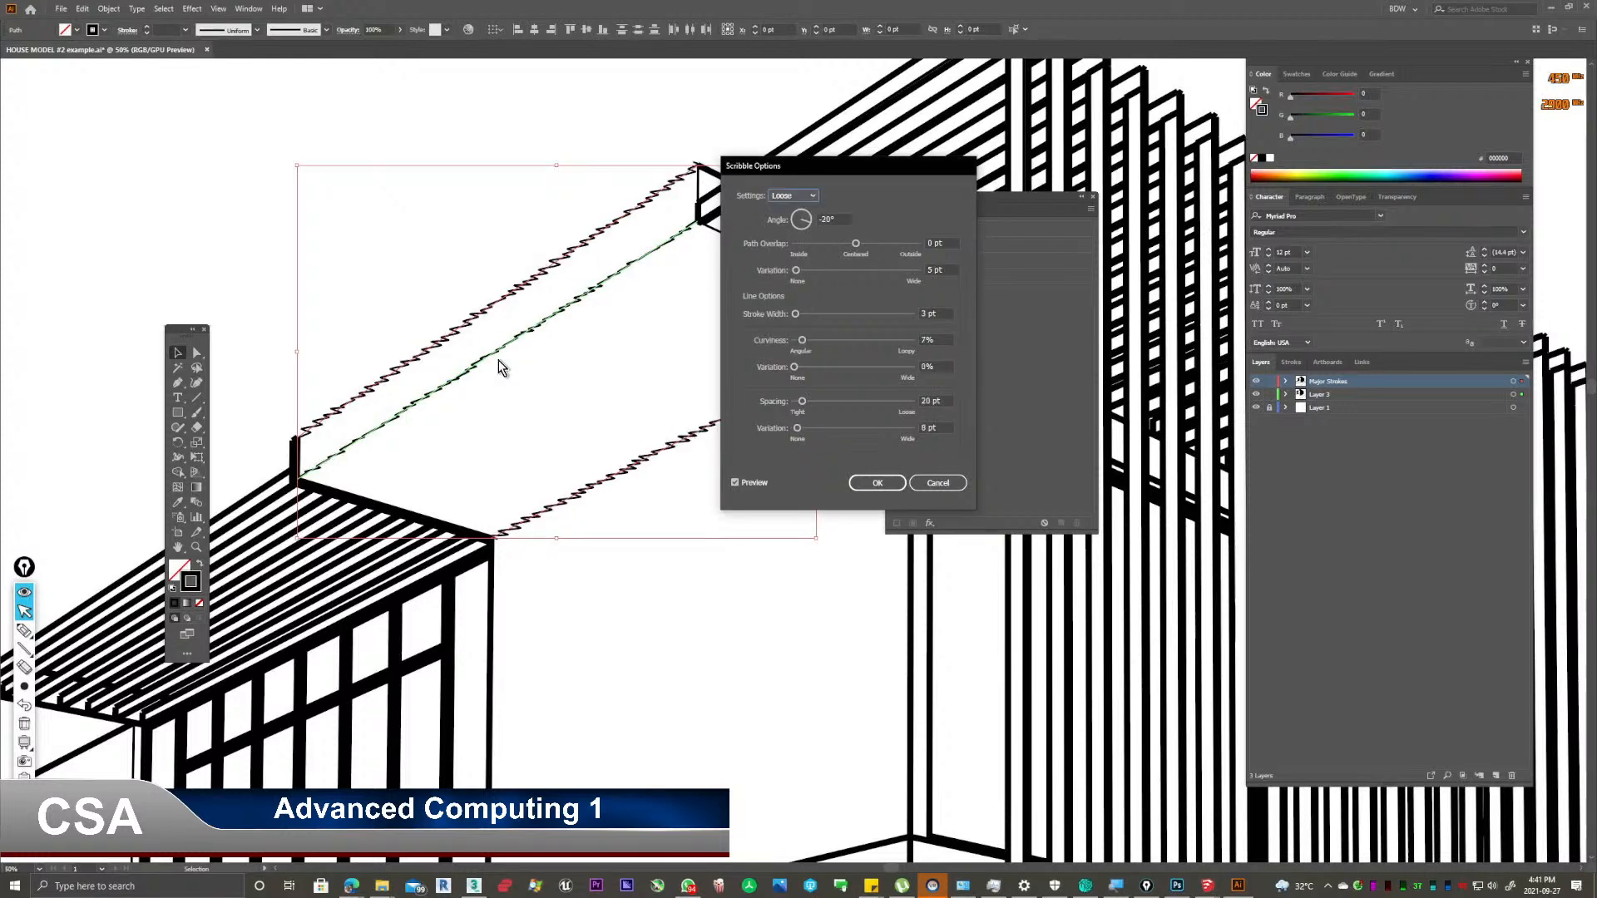
Compare the Swash and Tight Scribble presets on the selected roof edges, and apply the Childlike preset.
click(812, 196)
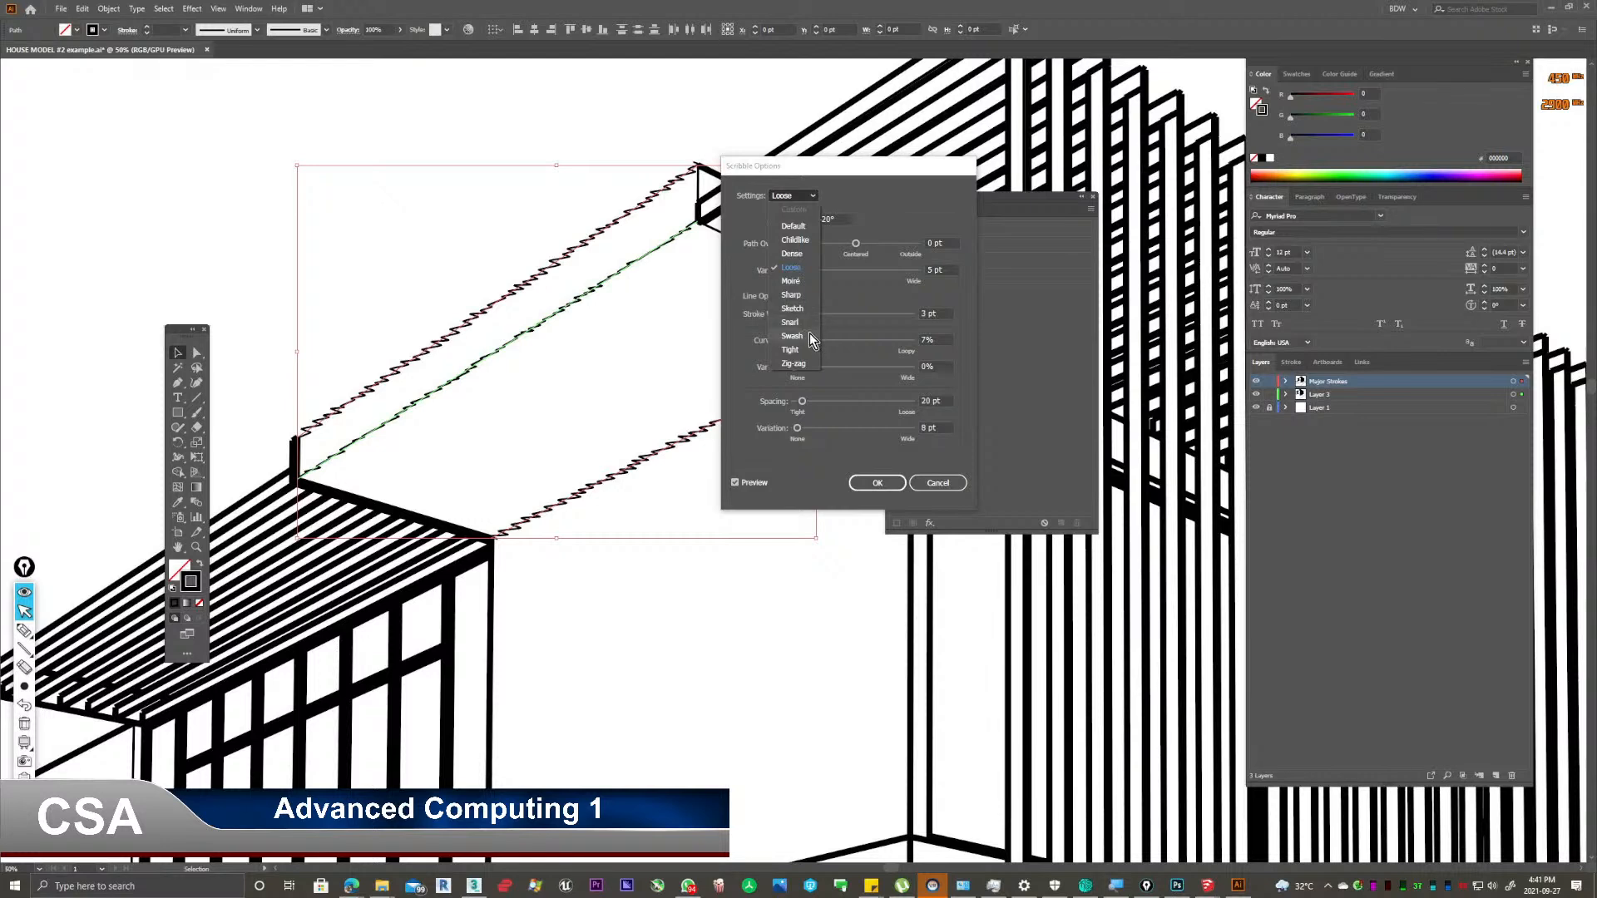
click(812, 198)
click(811, 196)
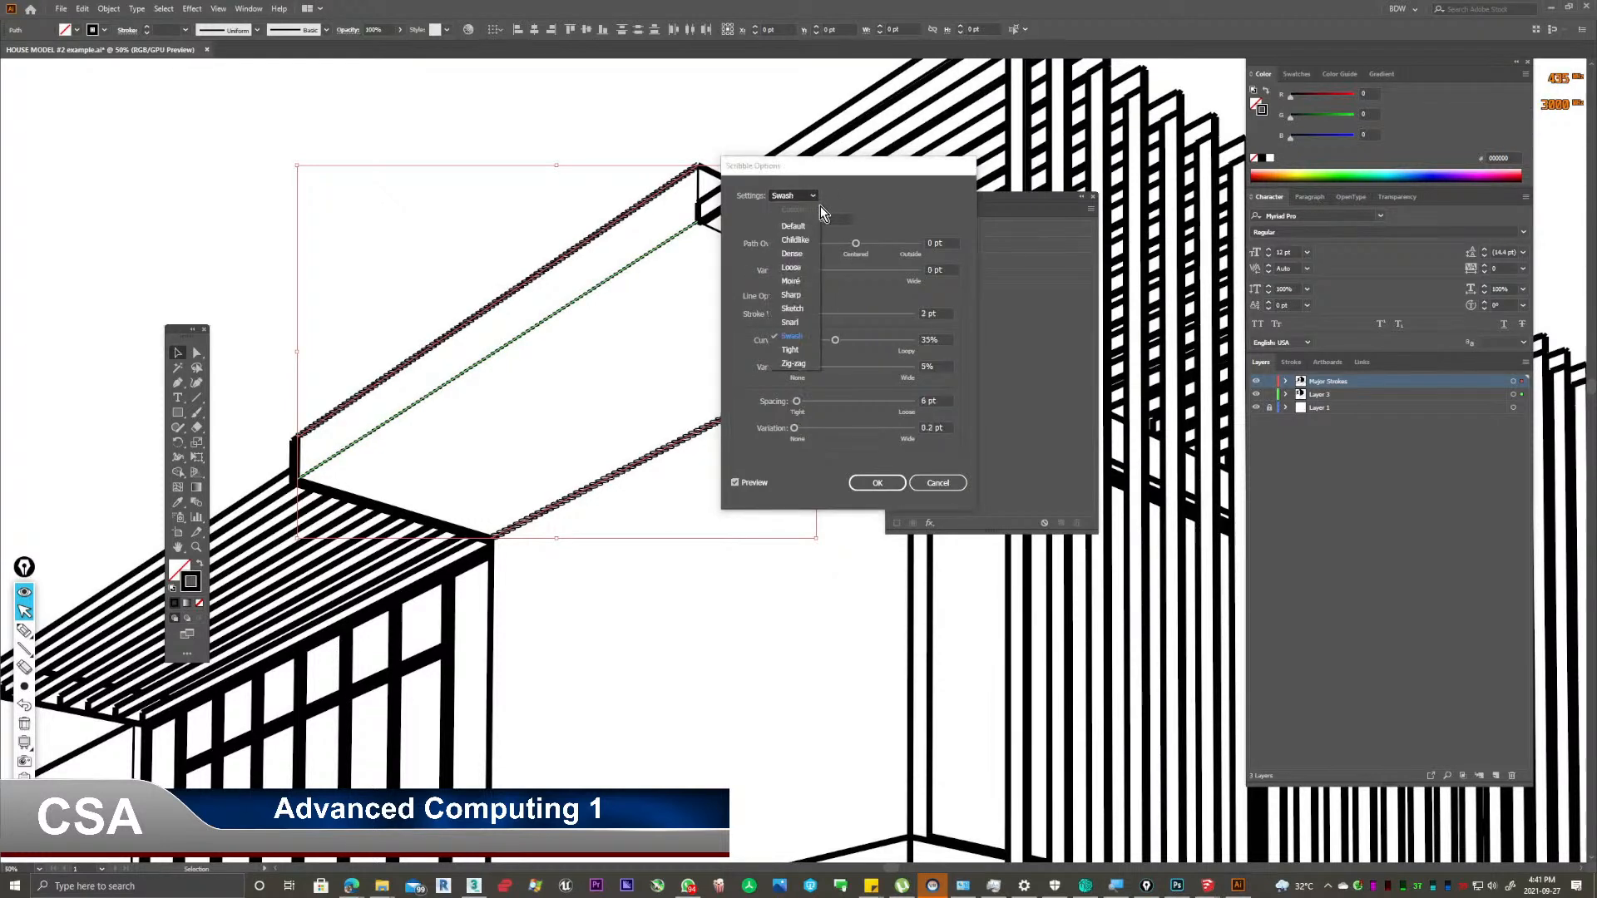
click(800, 351)
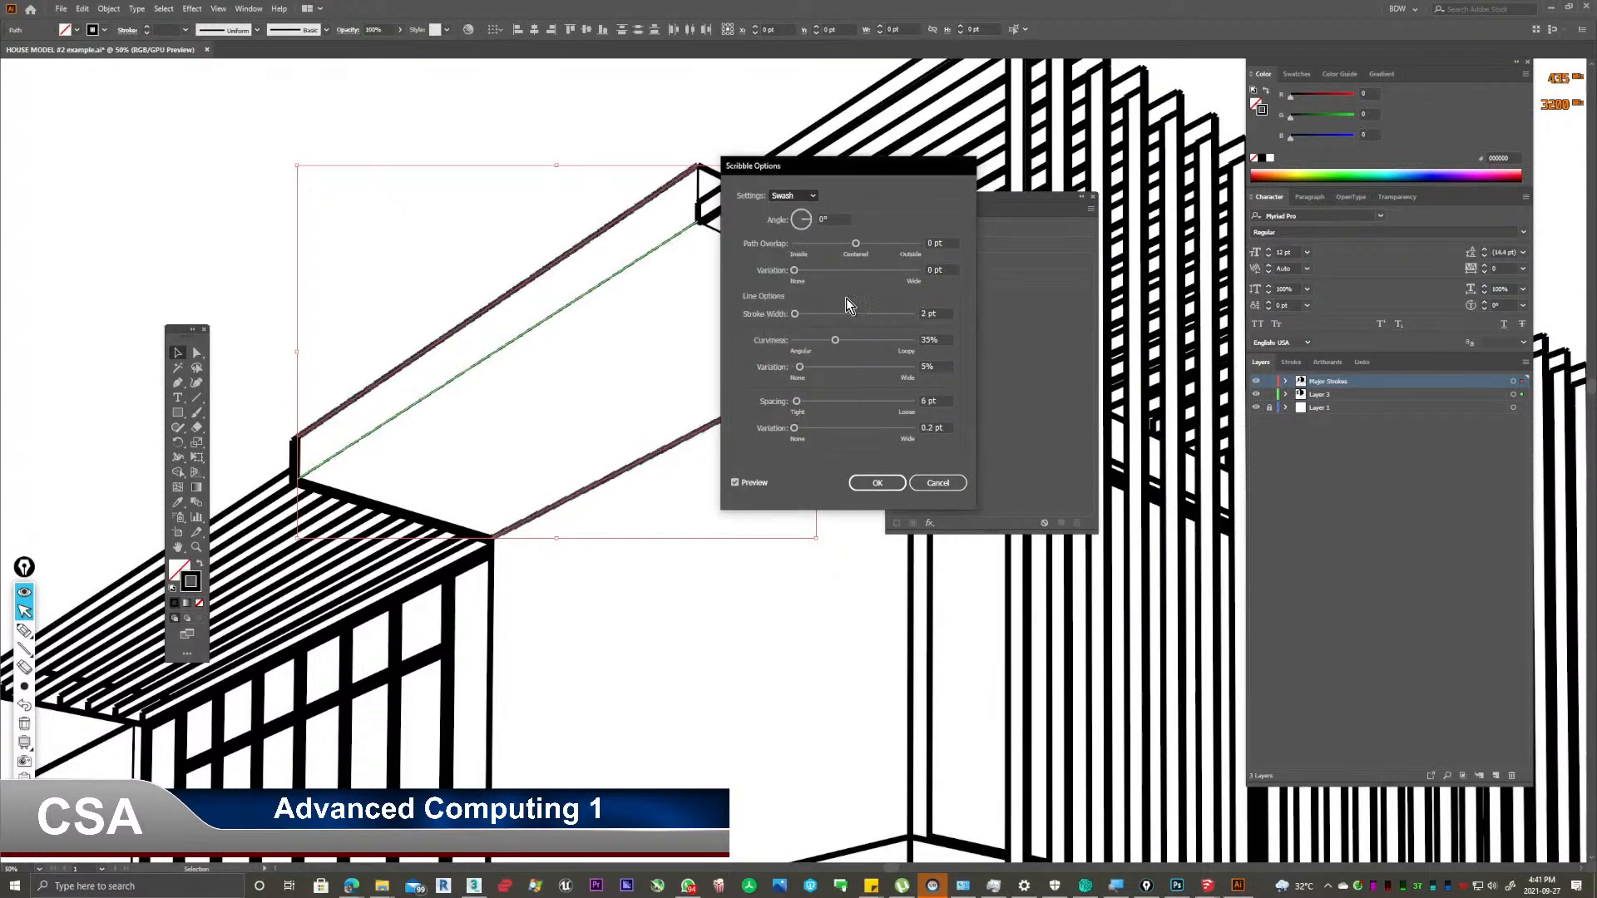
click(806, 195)
click(795, 240)
click(877, 484)
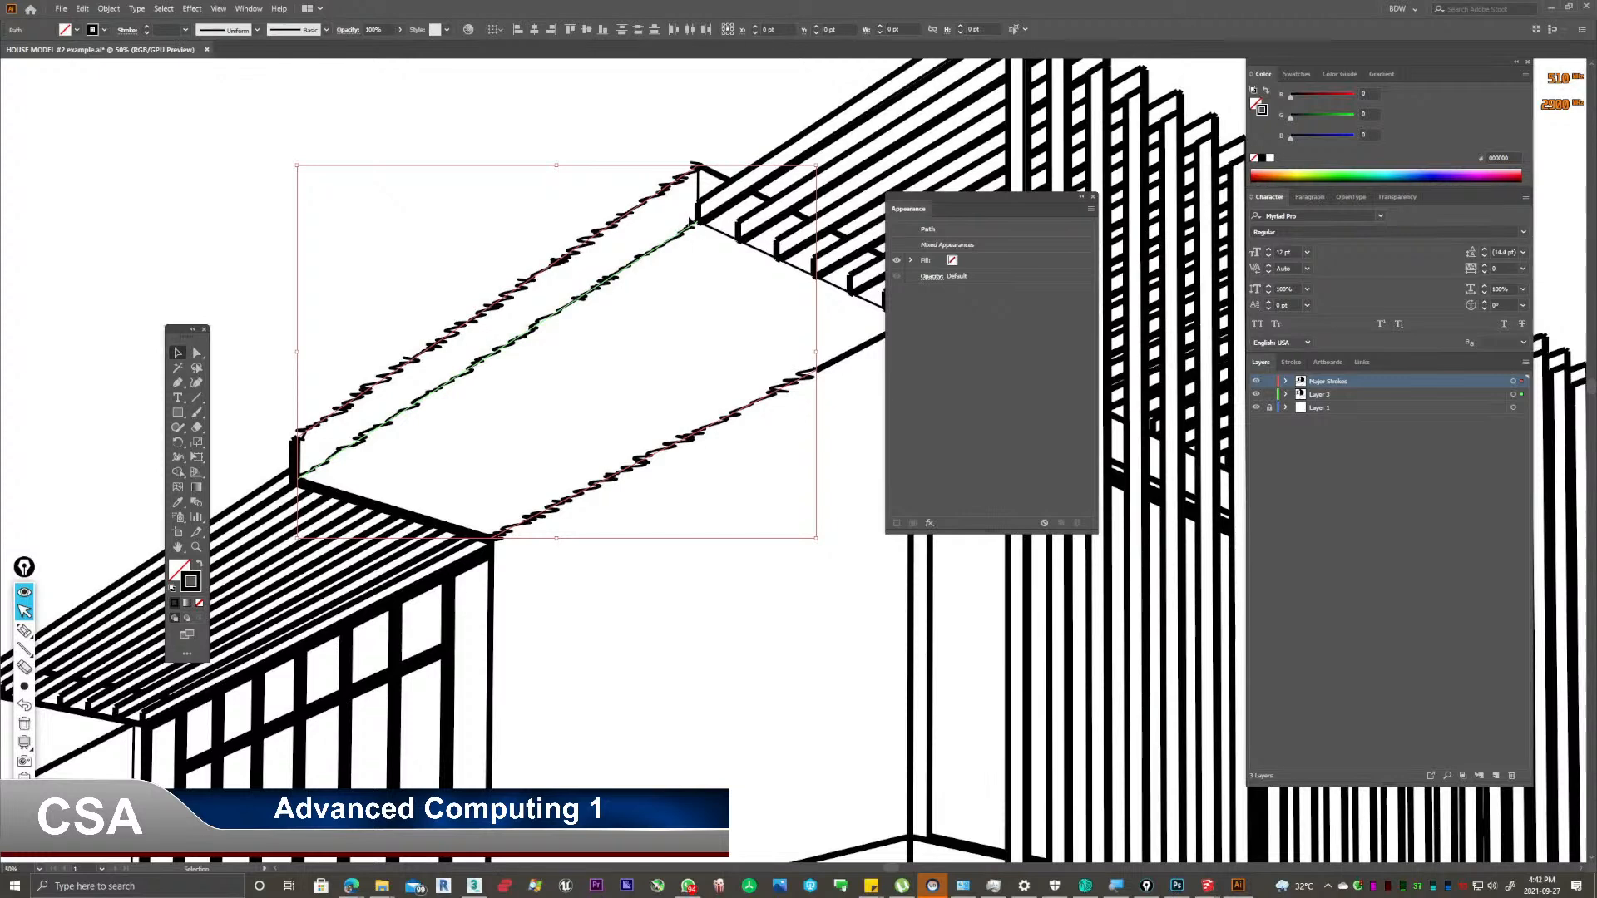
click(654, 131)
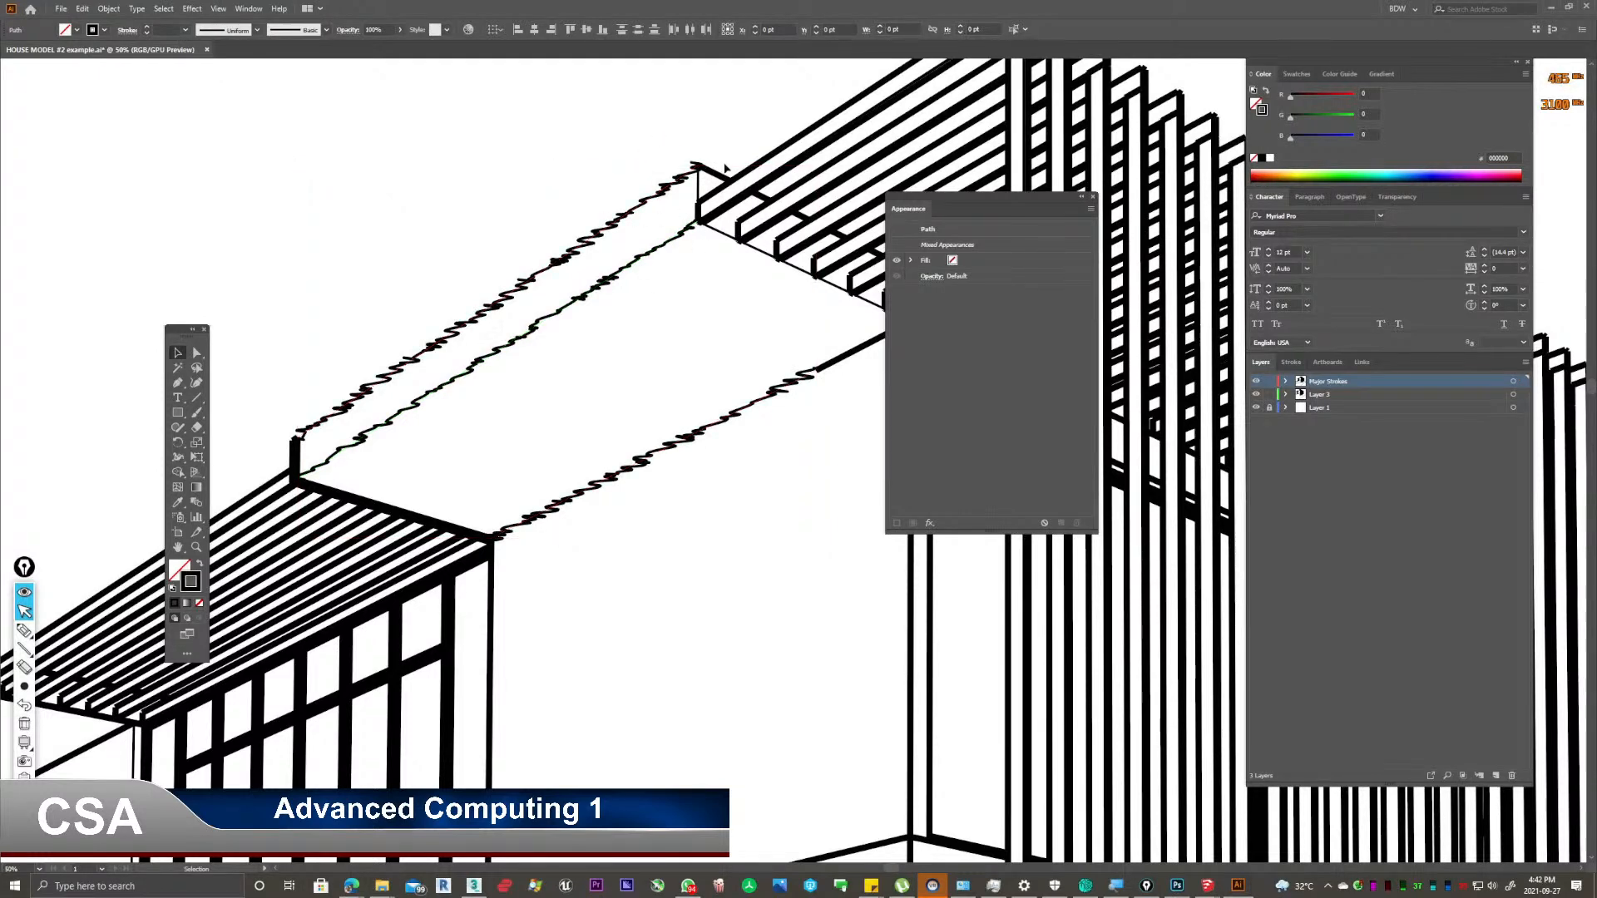
Try moving the far end anchor of the scribbled top roof edge away from the roof, and undo the move.
alt+scroll(635, 309, down, 2)
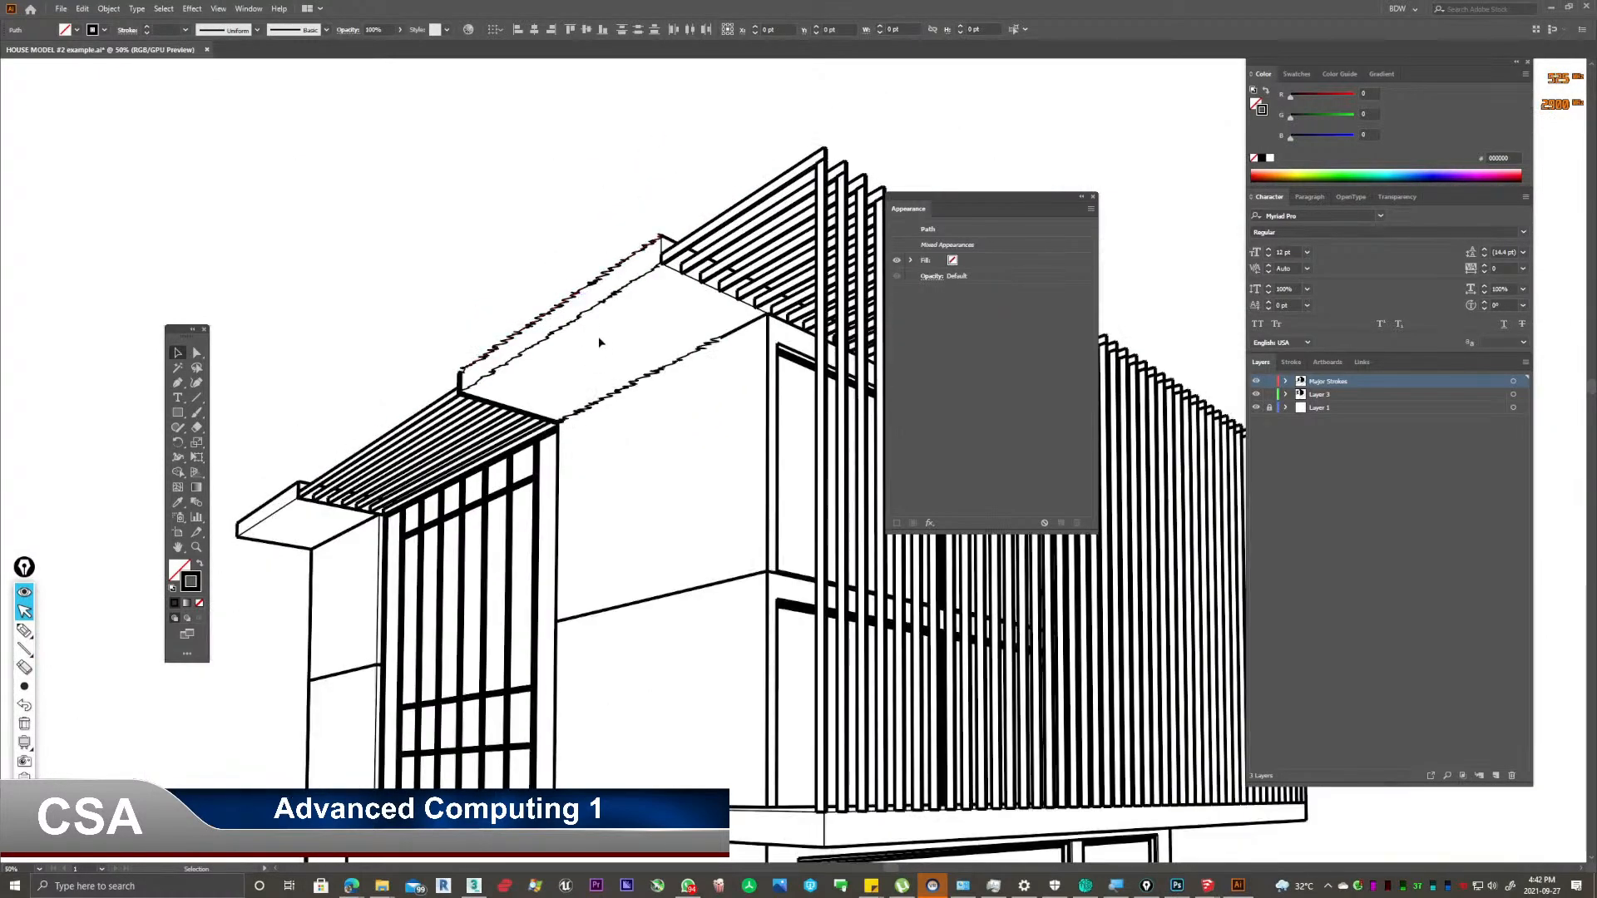
alt+scroll(591, 291, up, 1)
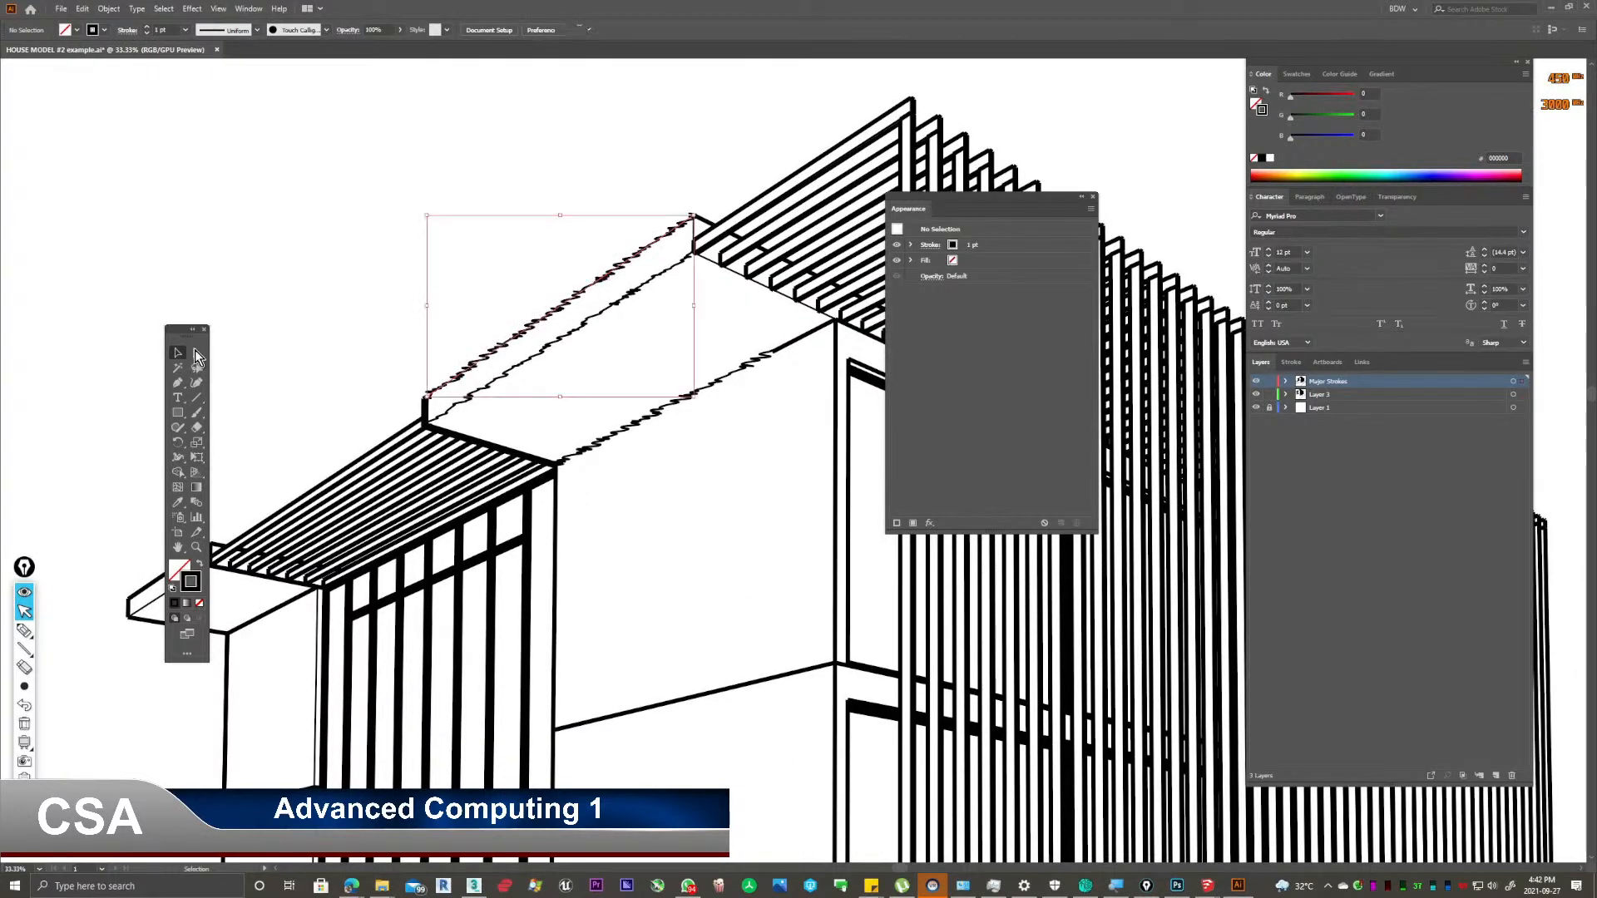
click(198, 354)
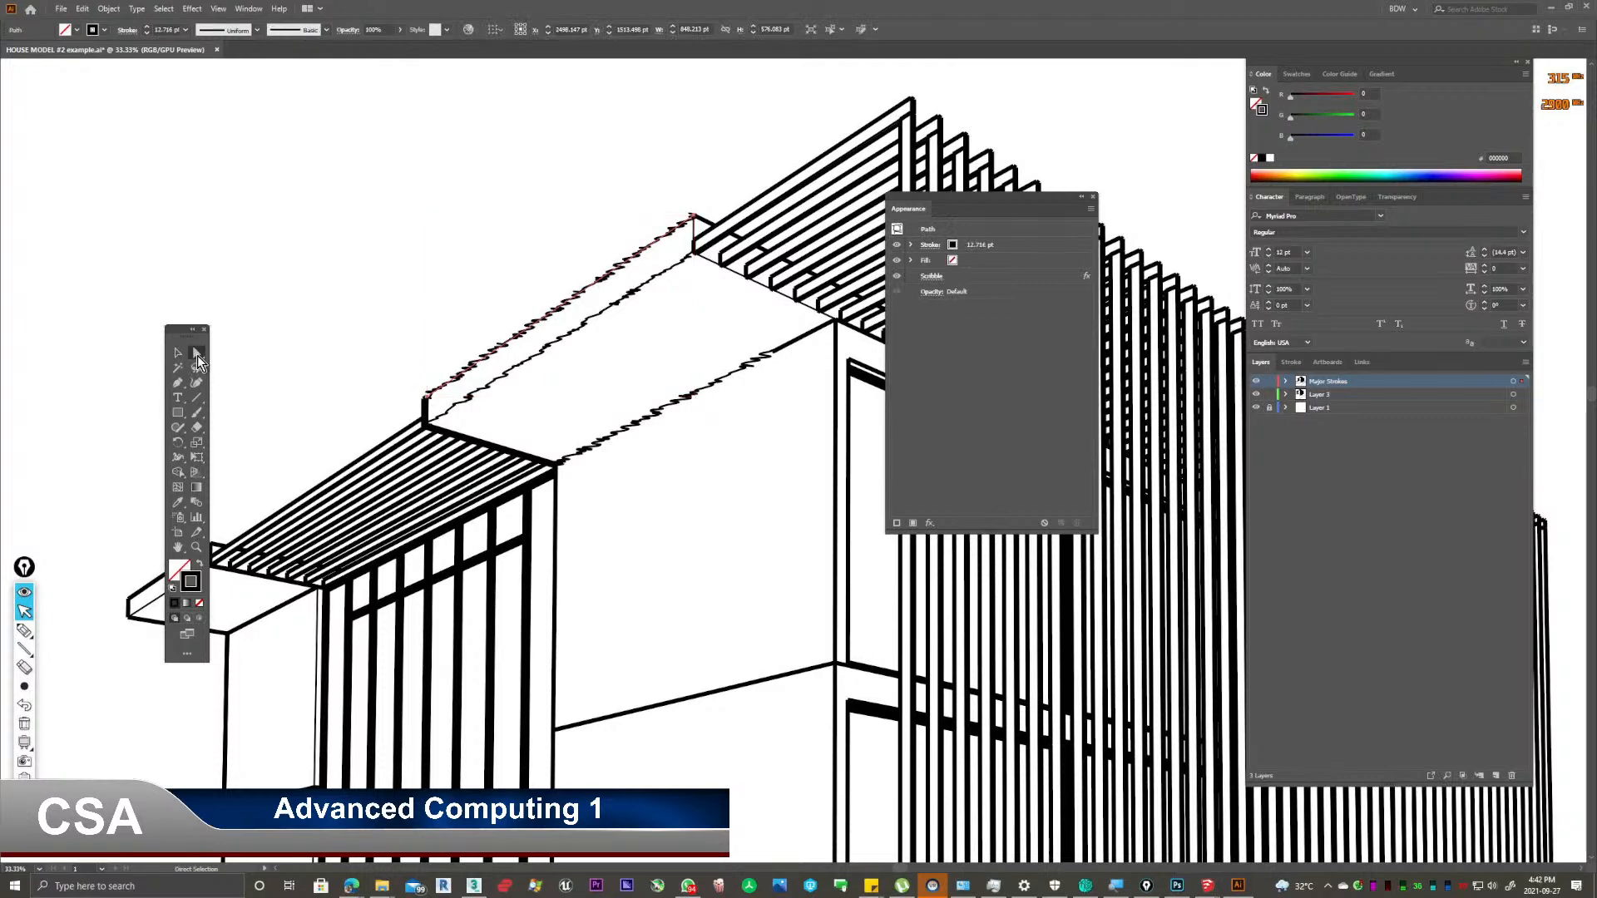
click(694, 216)
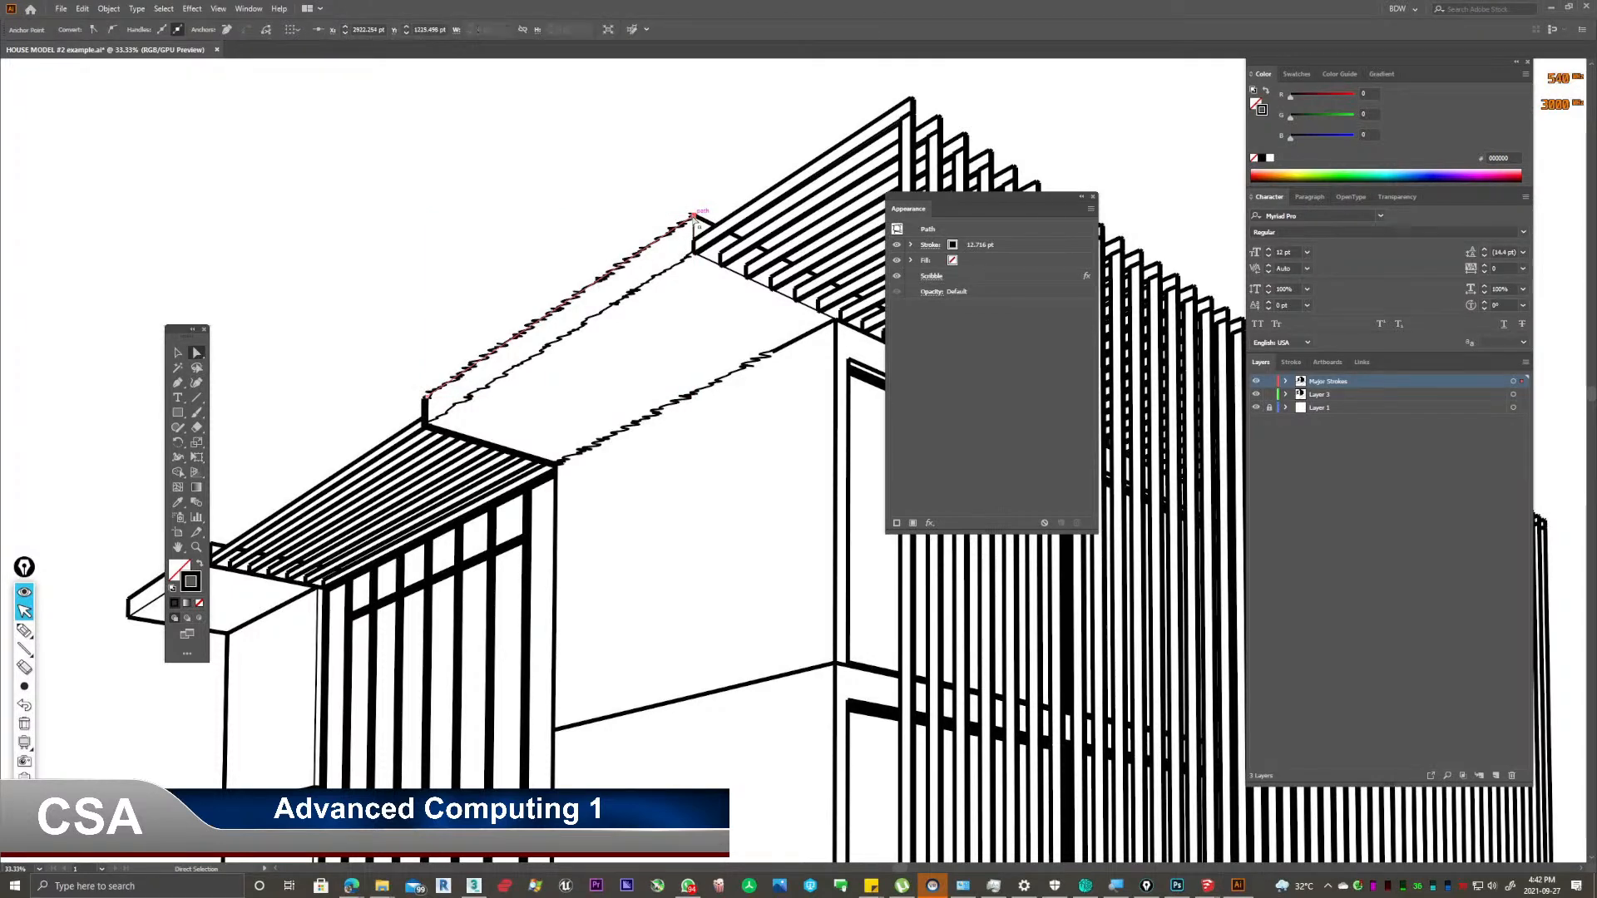
mouse_move(693, 216)
mouse_down()
mouse_move(659, 221)
mouse_move(524, 161)
mouse_move(477, 160)
mouse_up()
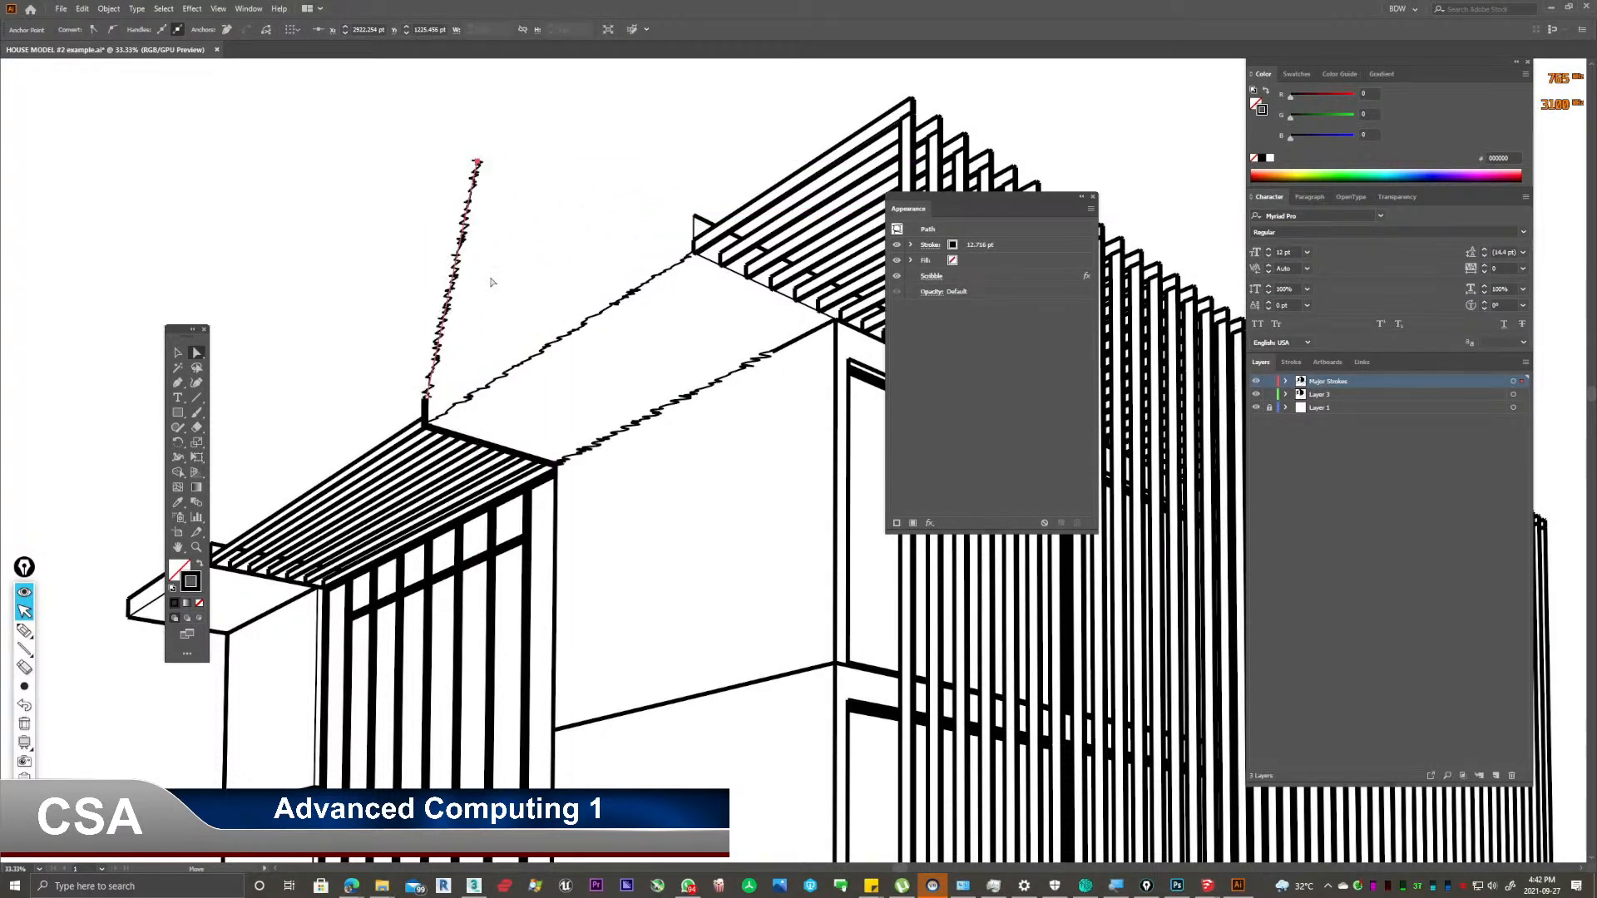
key(ctrl+z)
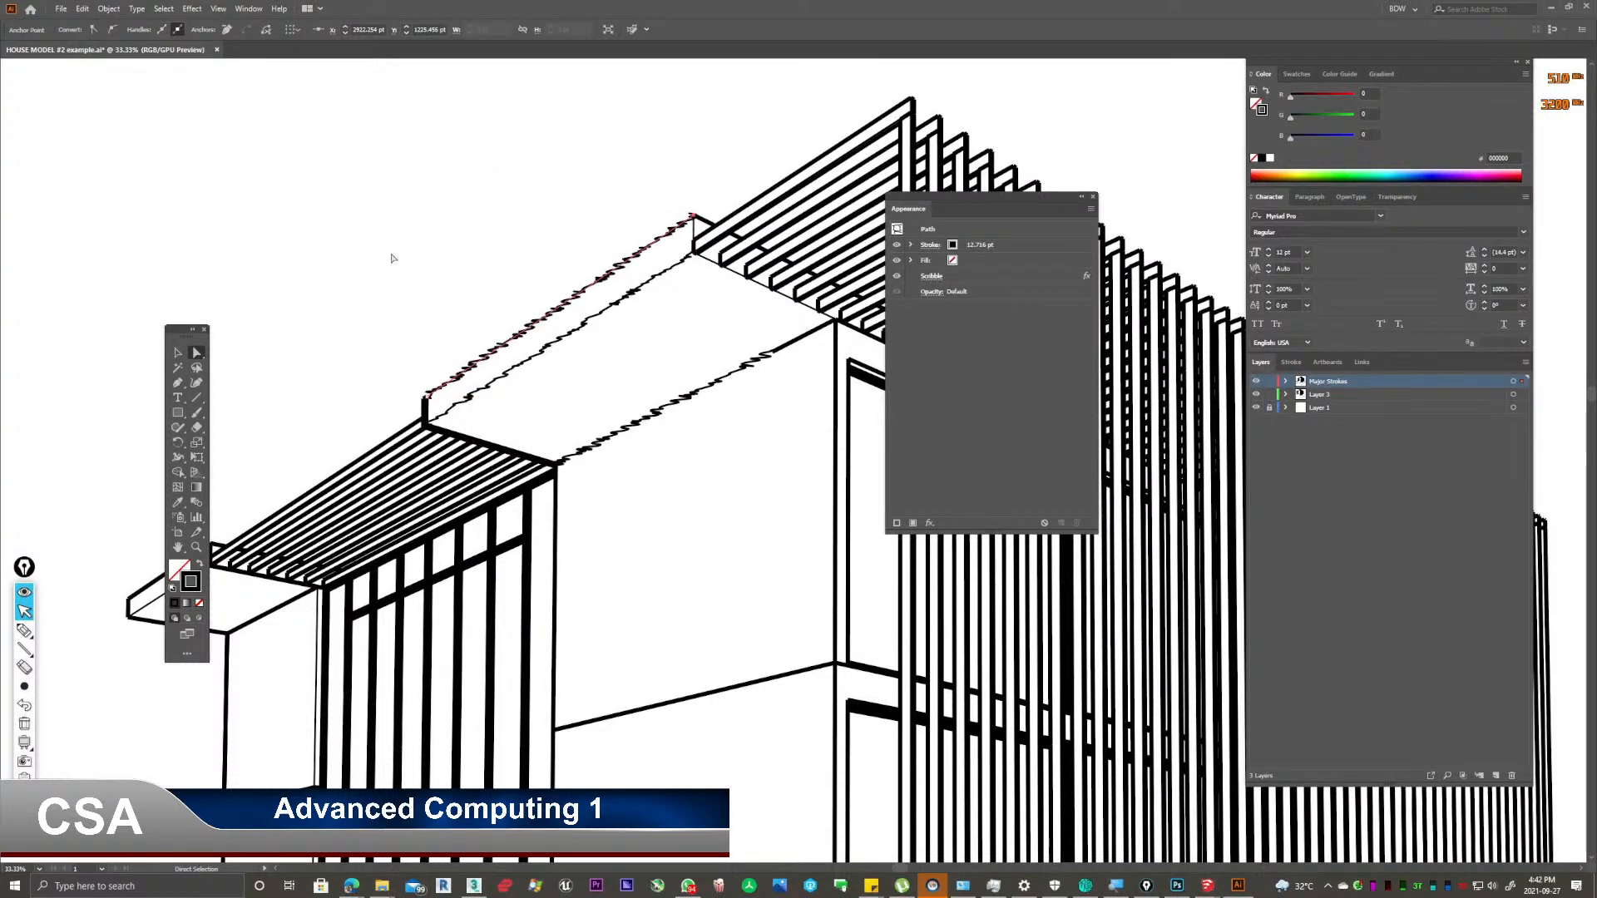
Deselect the roof edge, save the house drawing, and switch to the Photoshop render document.
click(586, 487)
drag(575, 497, 631, 366)
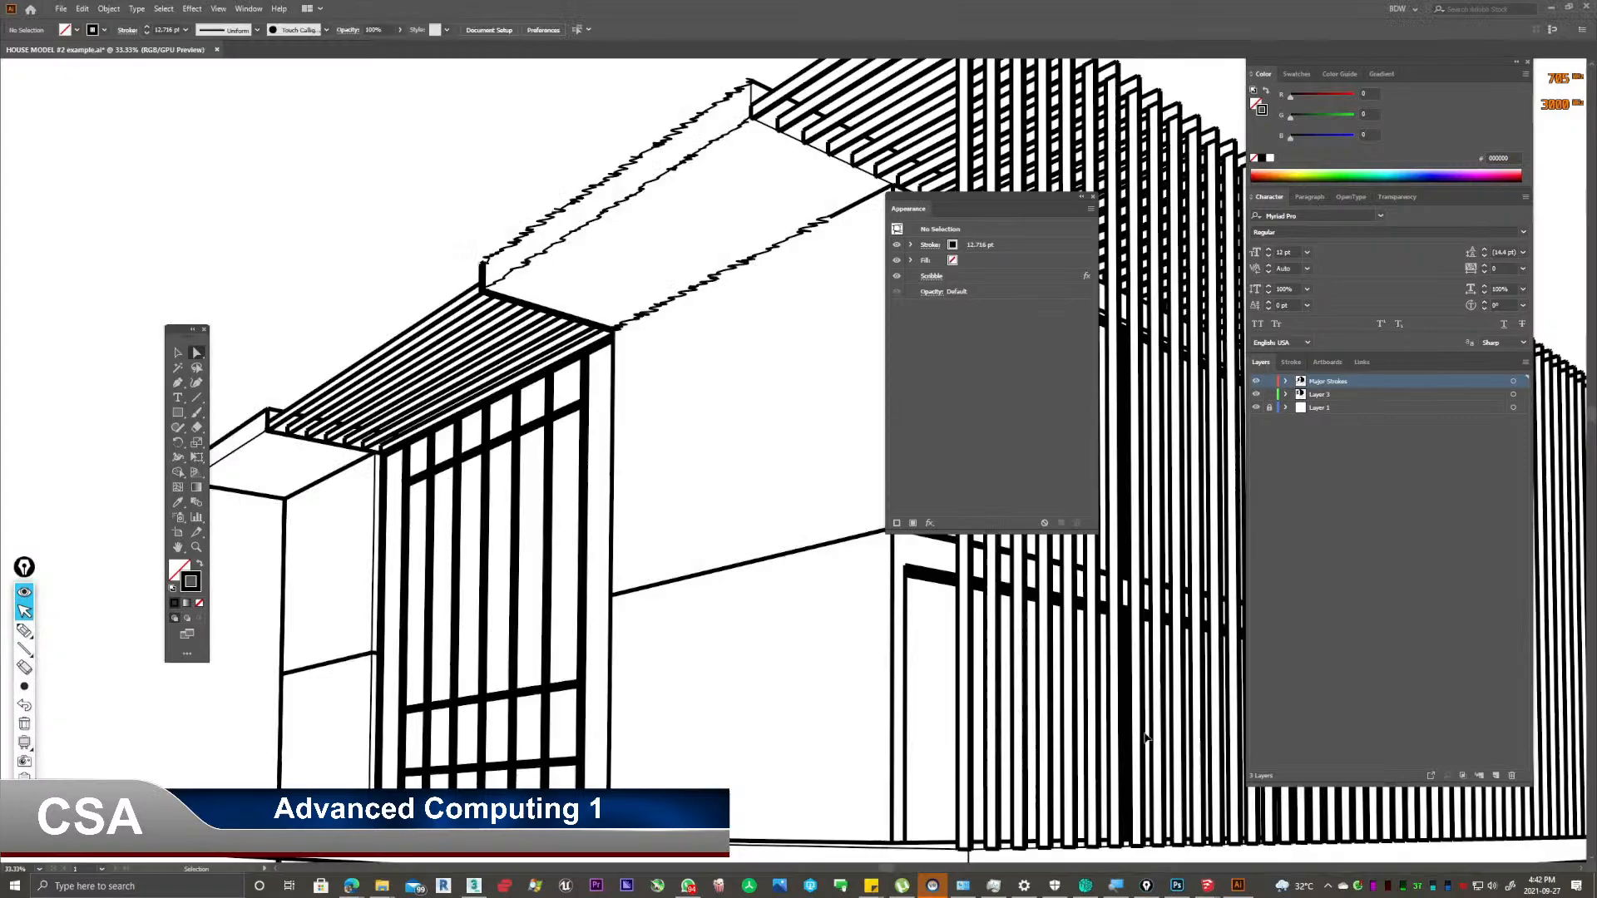
key(ctrl+s)
click(1177, 886)
click(1236, 886)
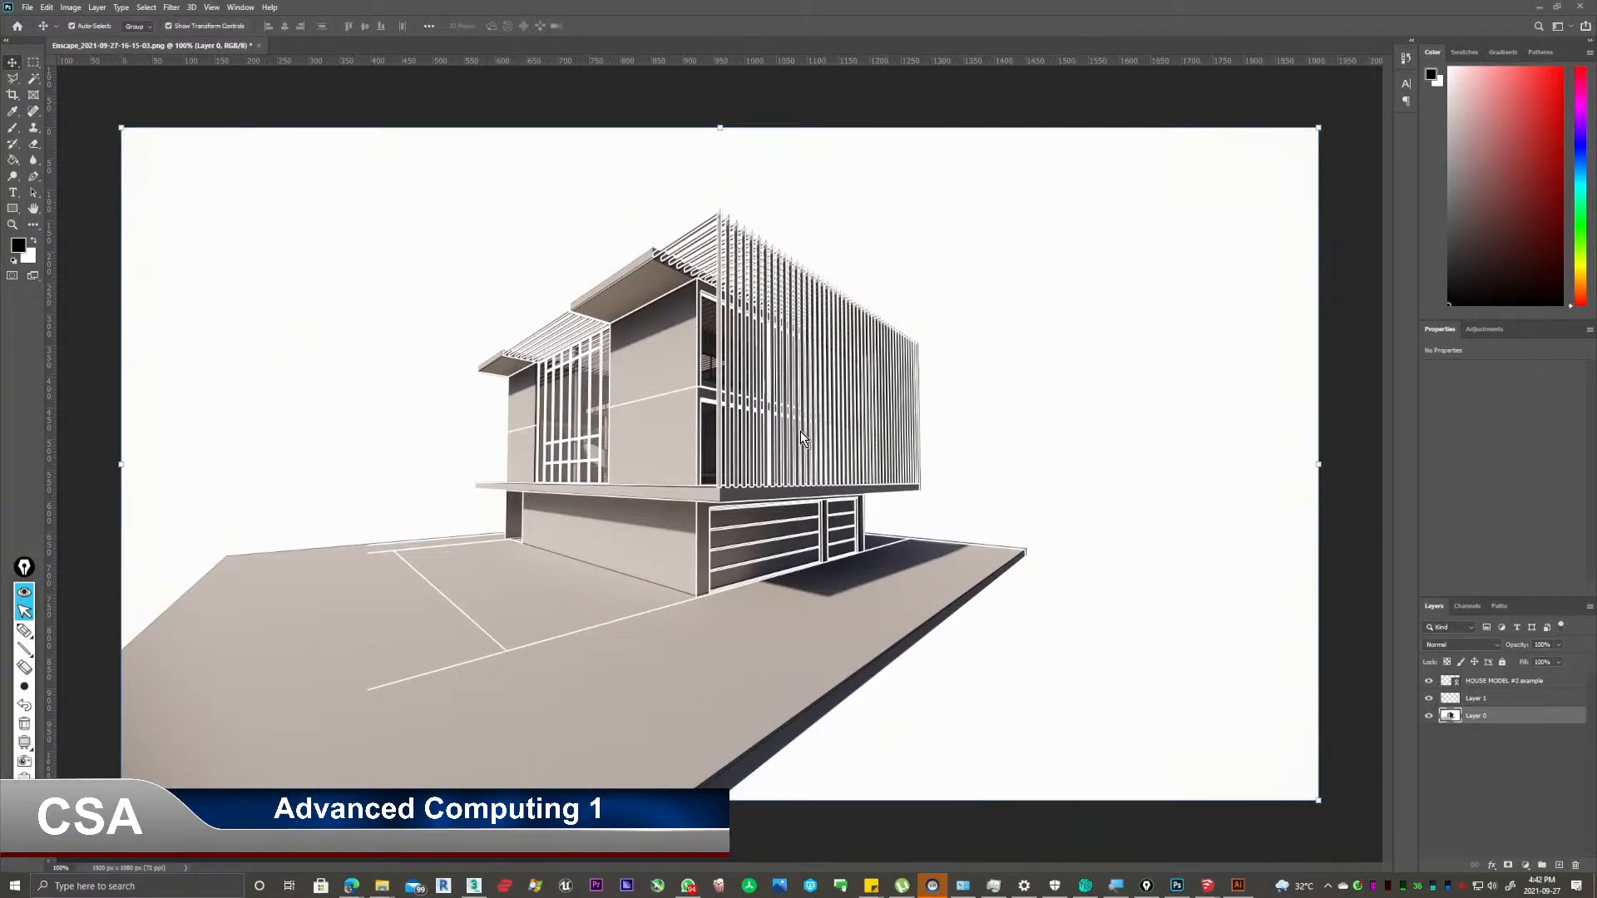
click(1177, 885)
Select the HOUSE MODEL #2 example linked layer and update all modified content.
click(1351, 538)
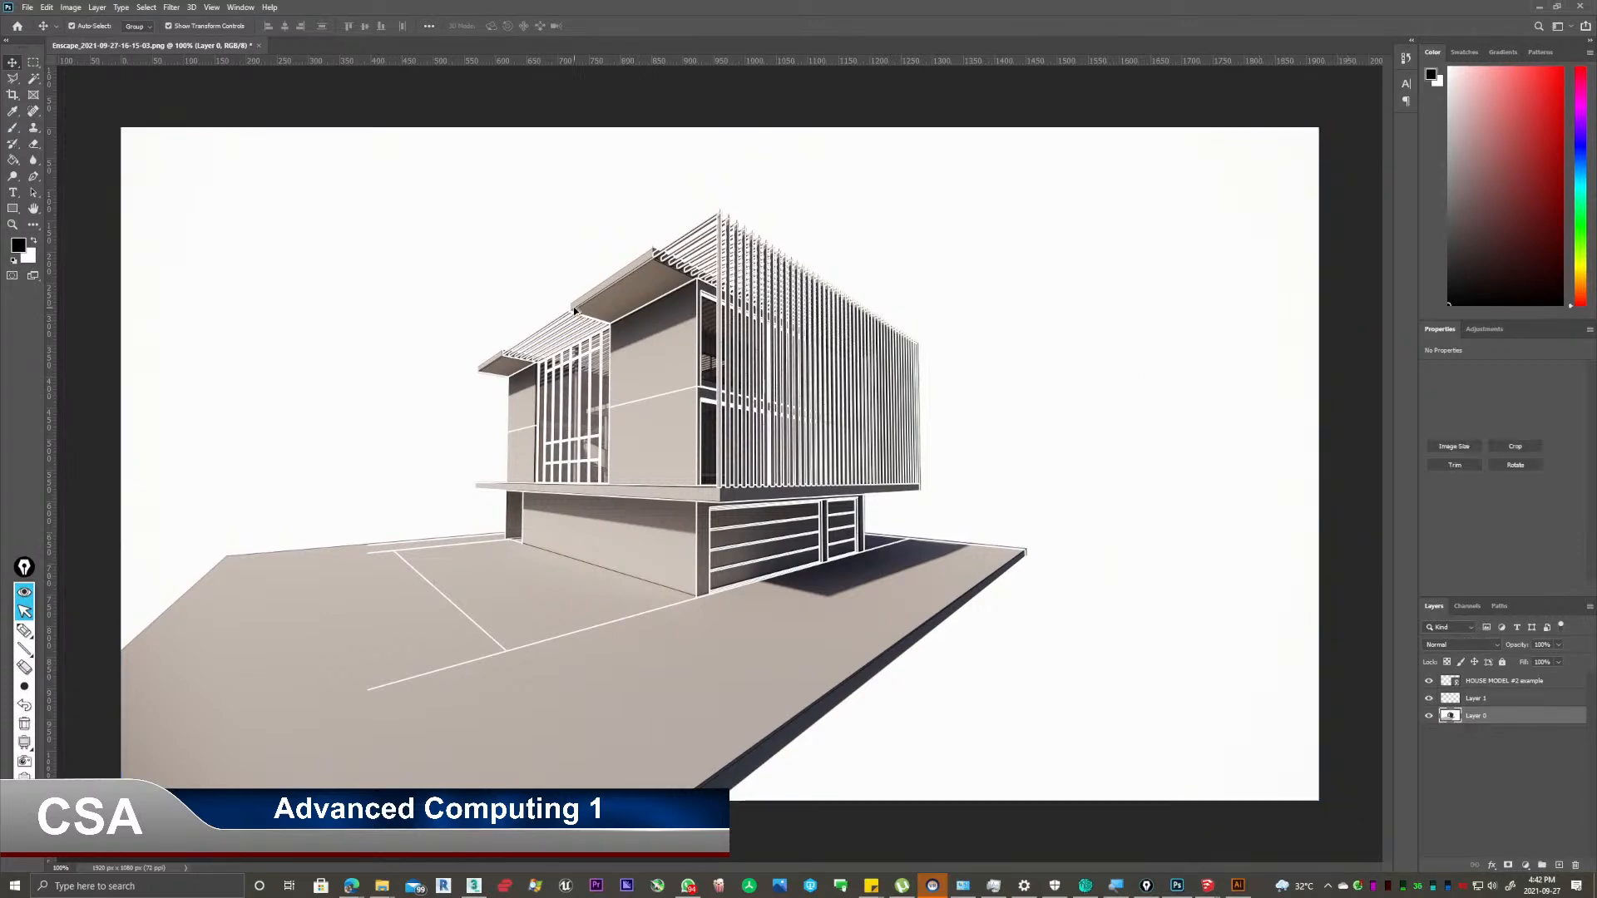
click(602, 291)
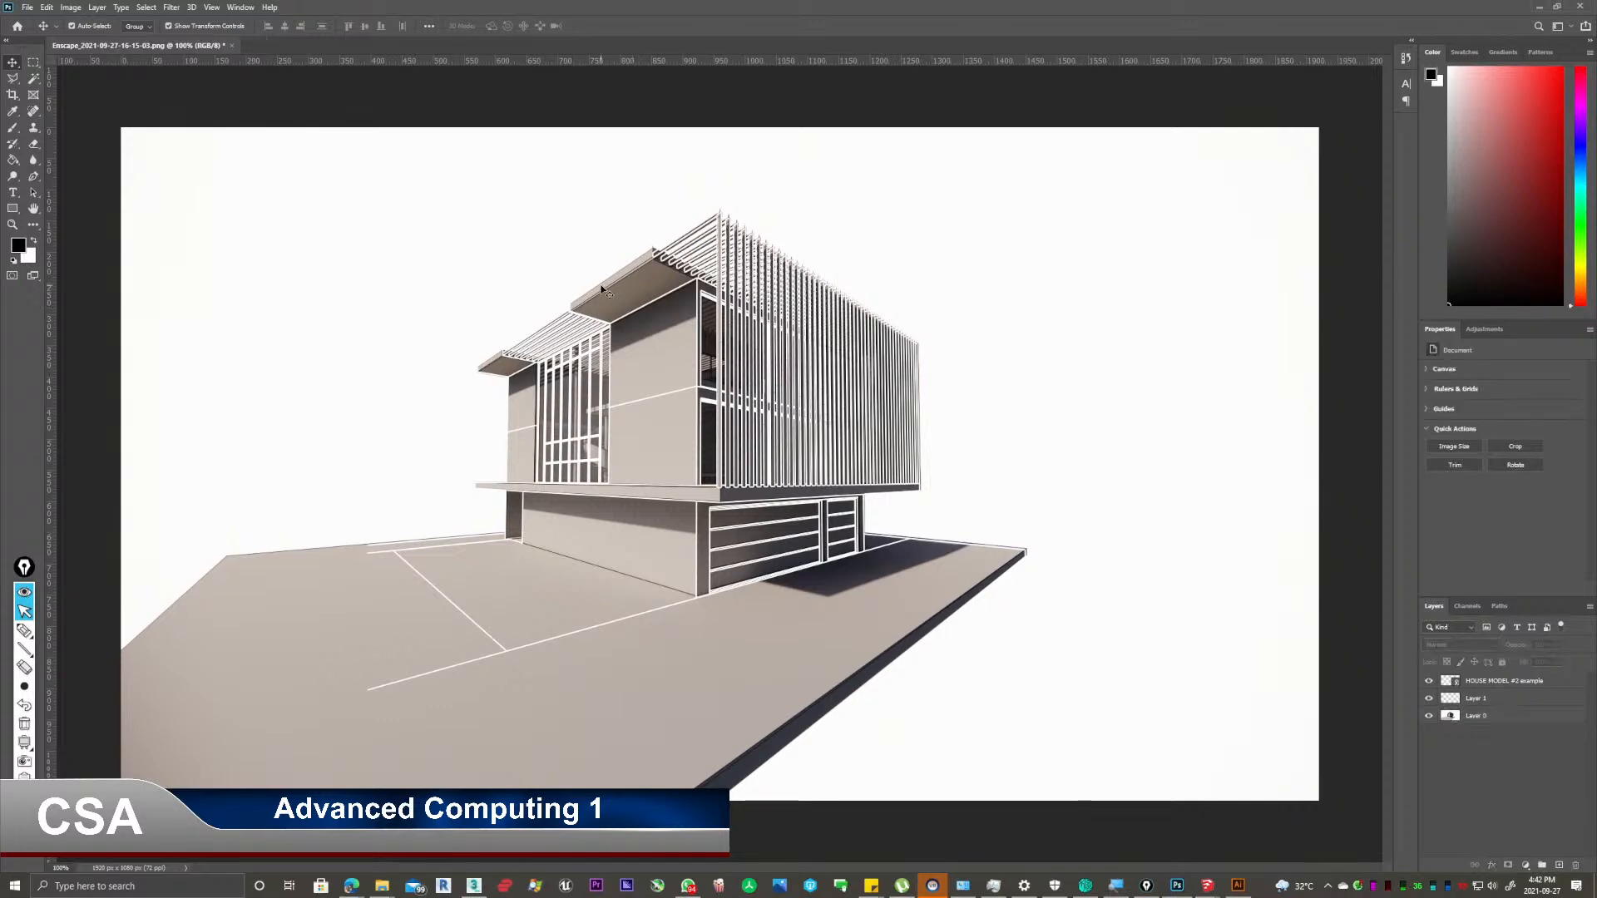
click(1490, 683)
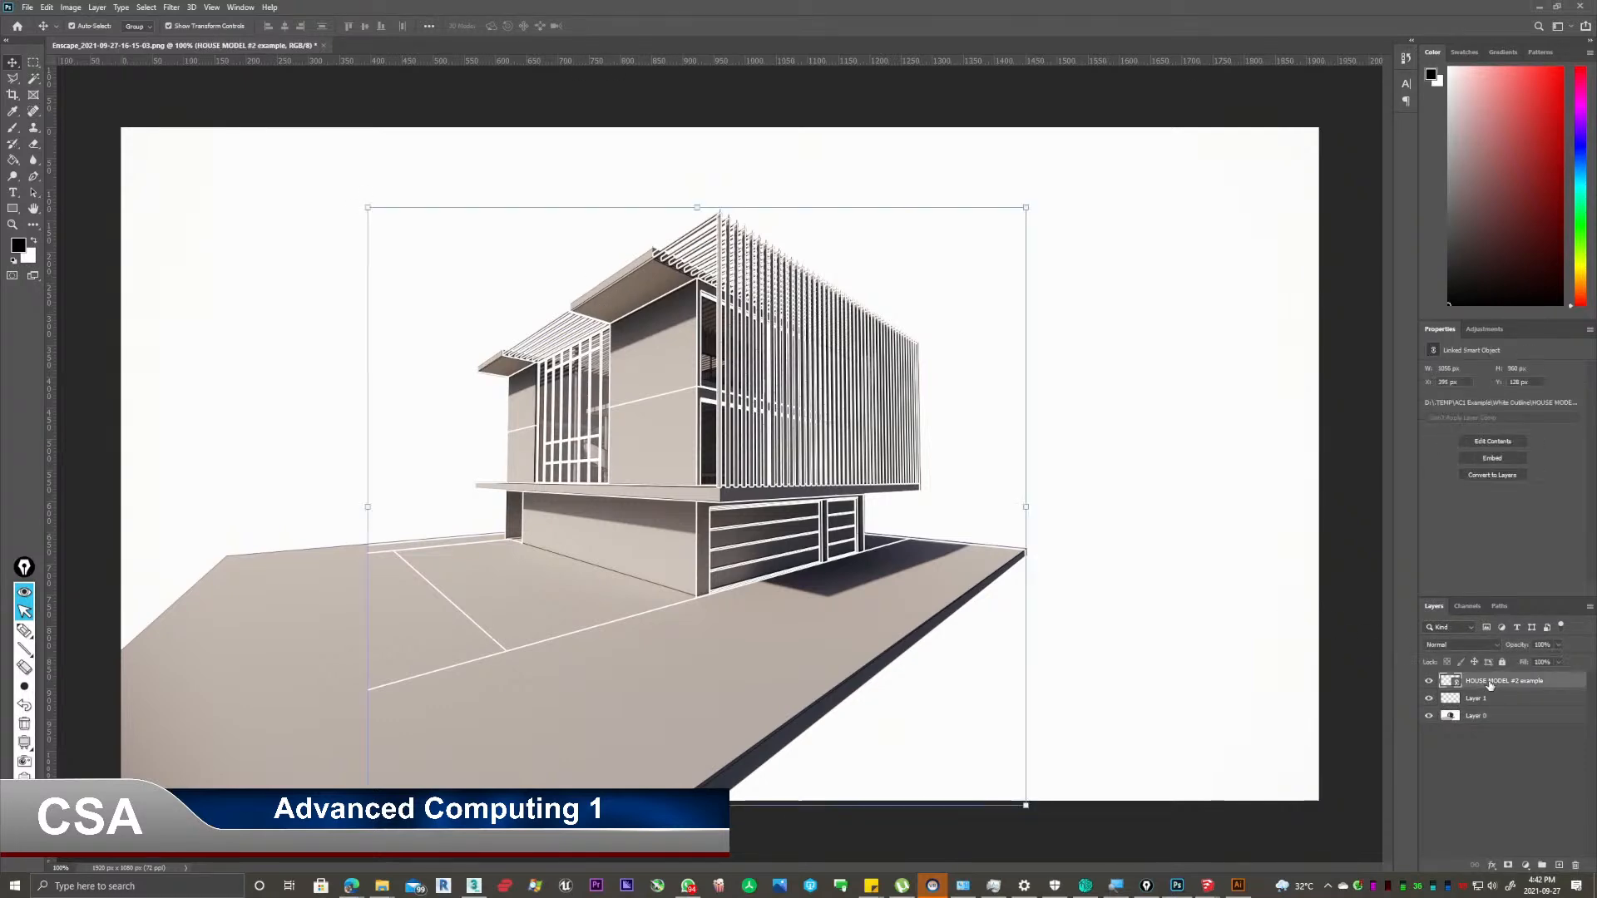
key(ctrl+plus)
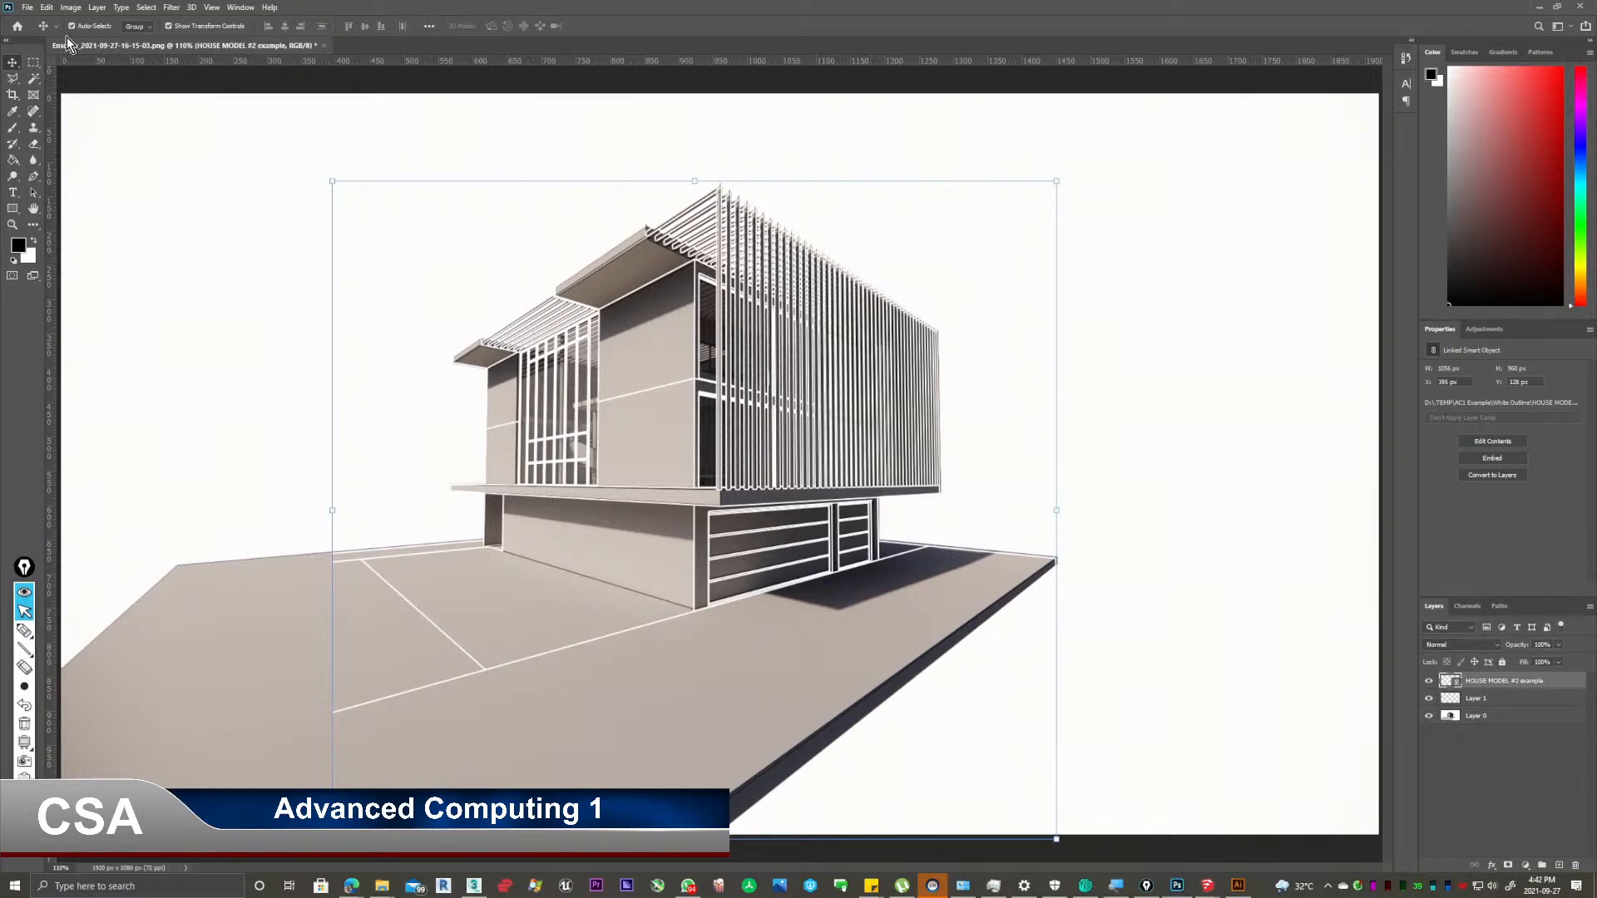
click(232, 171)
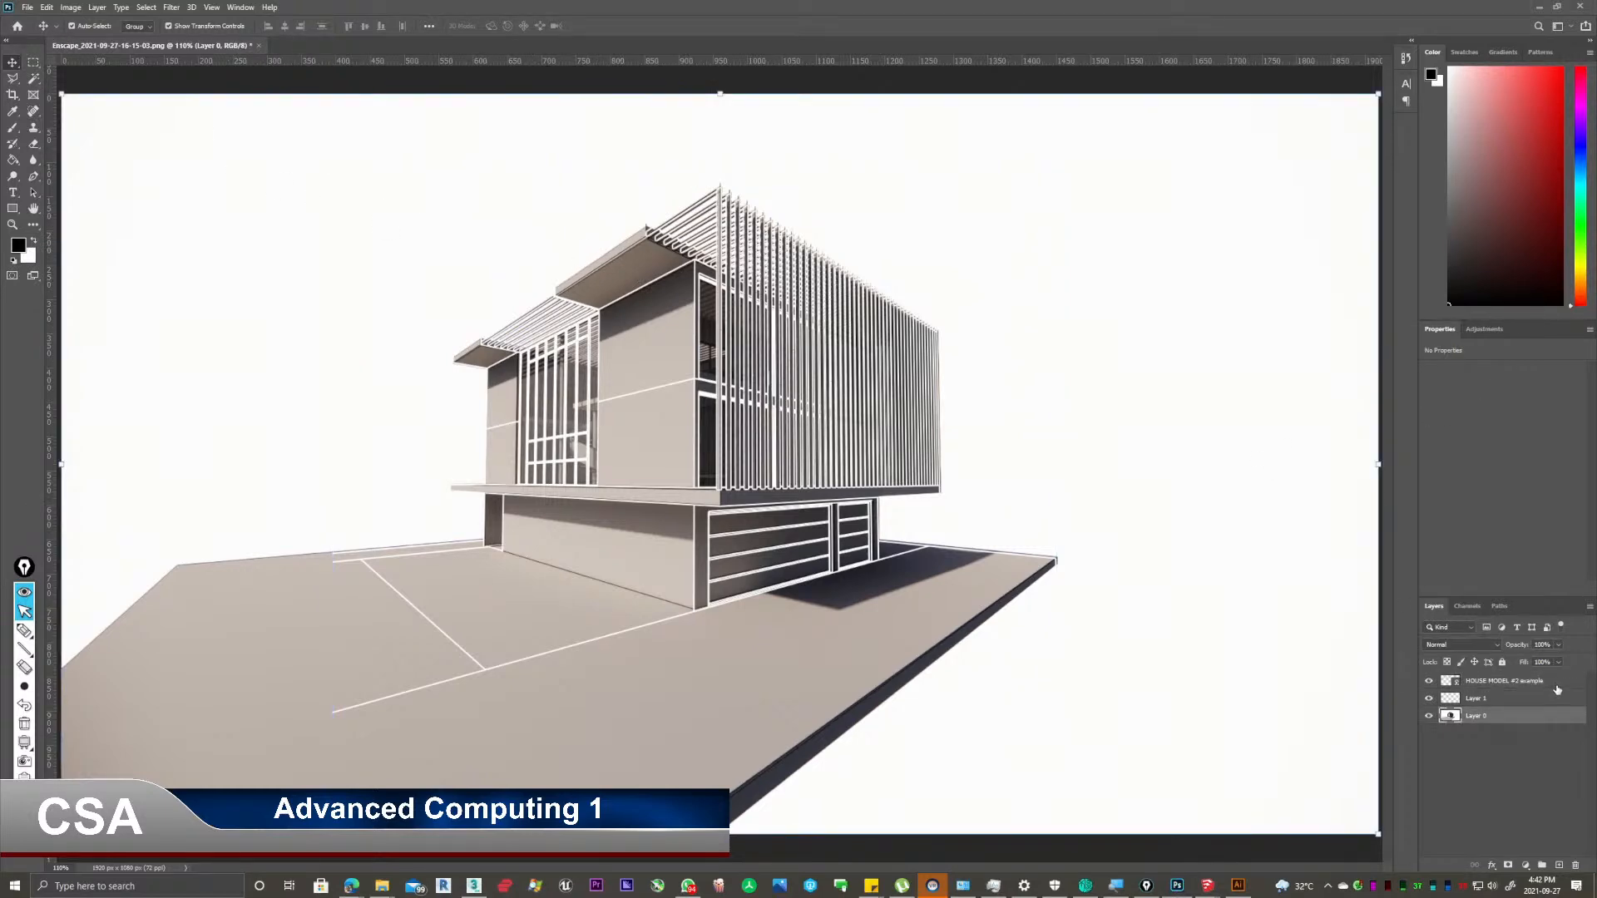
click(1556, 684)
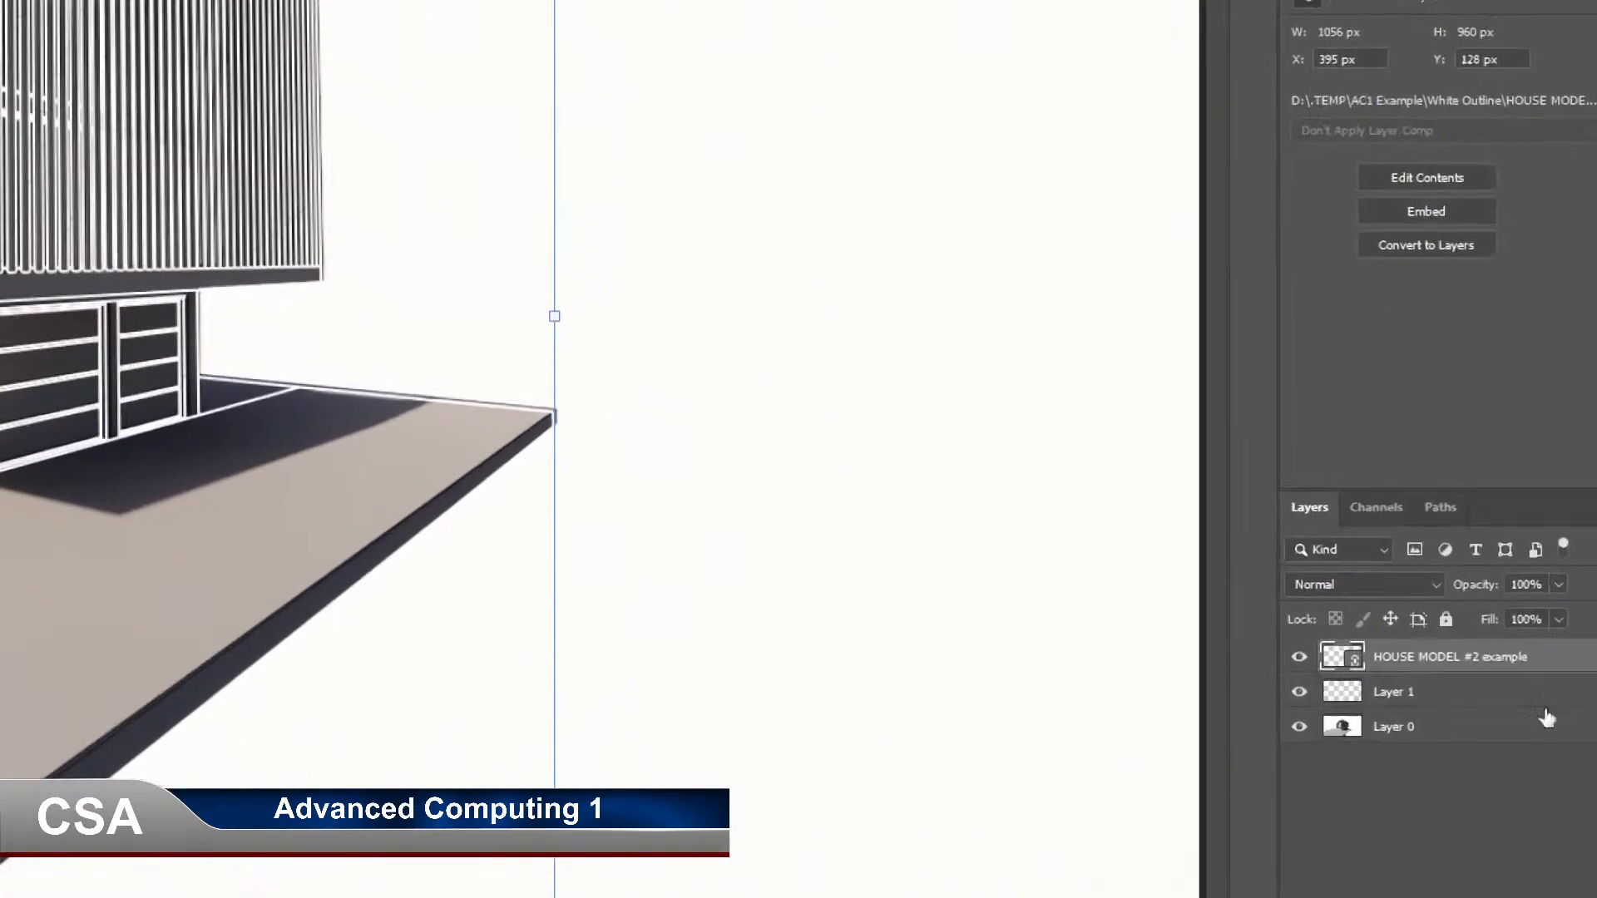
right_click(1563, 662)
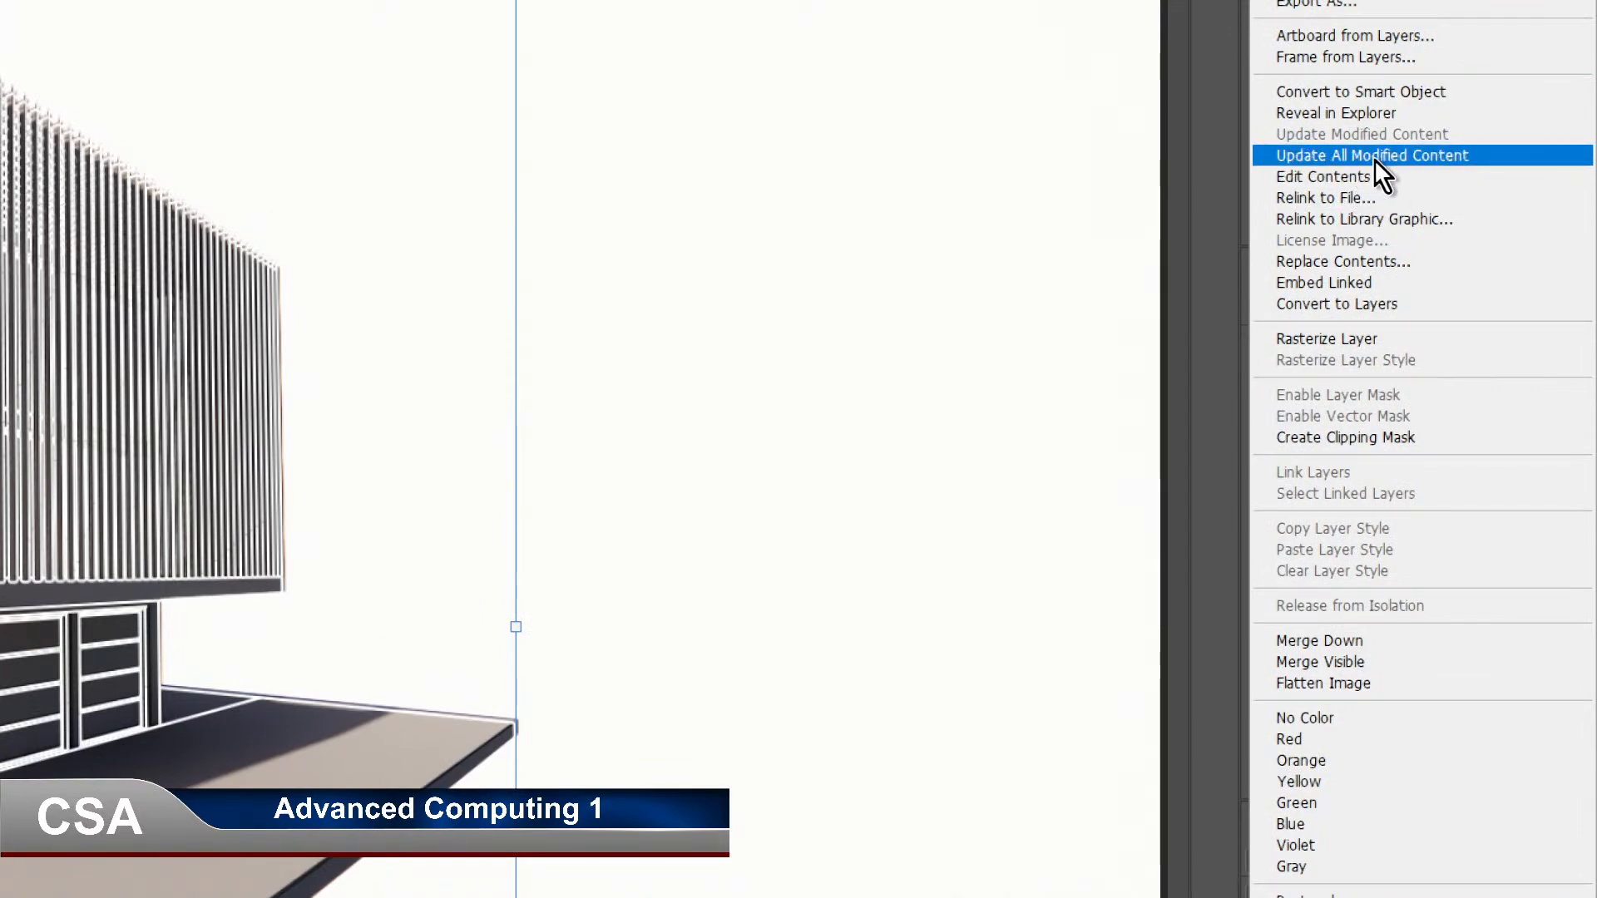
click(1374, 158)
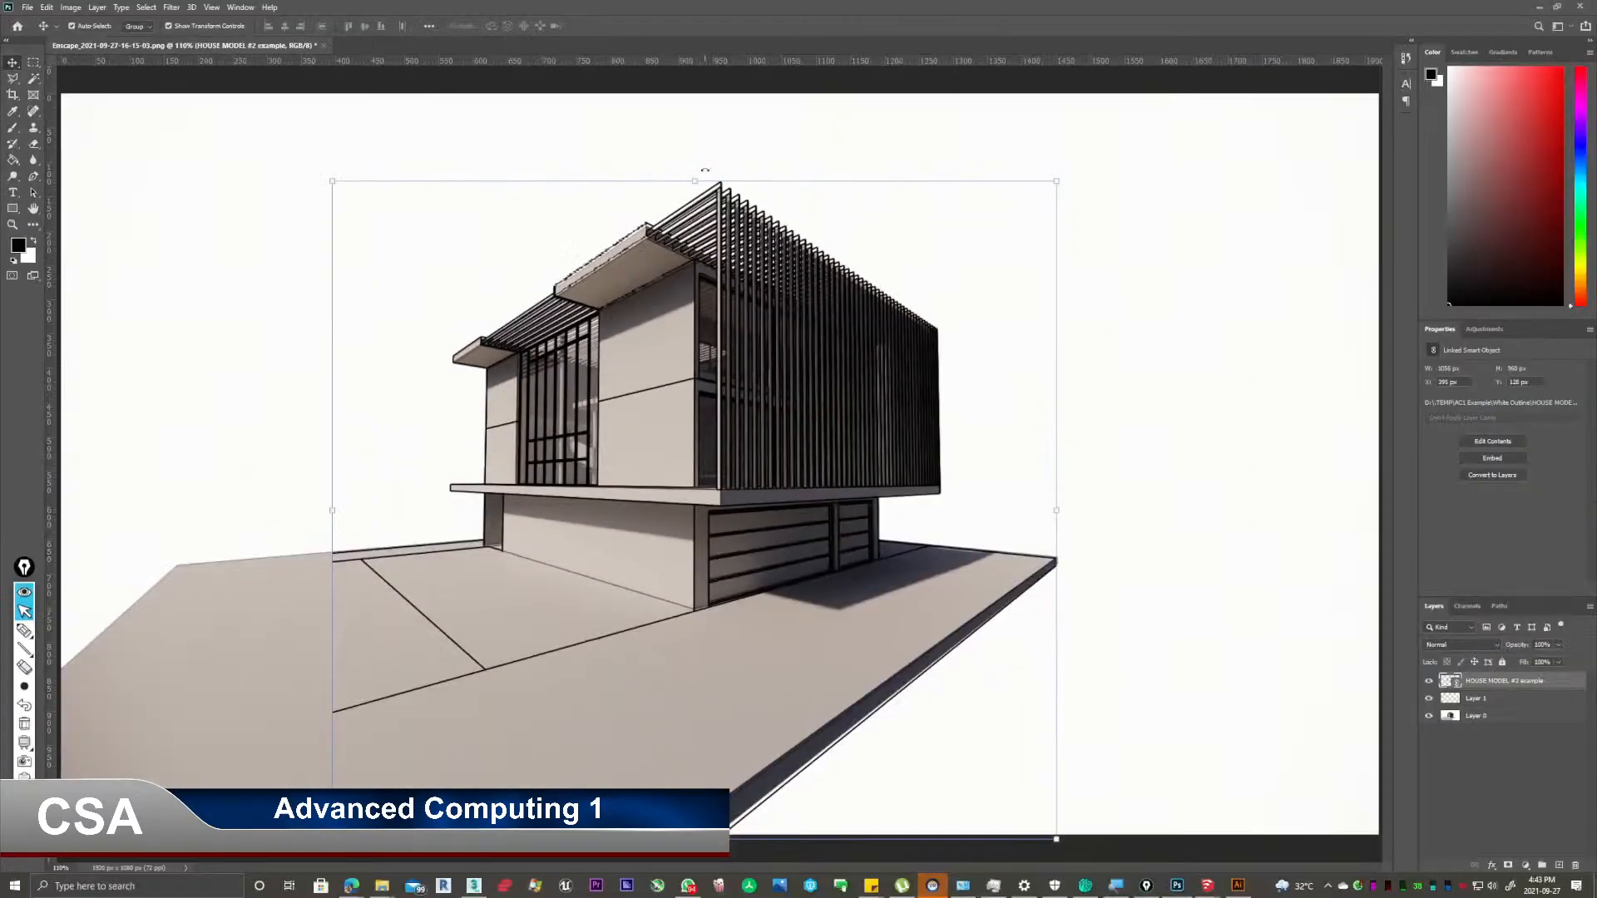
click(27, 7)
mouse_move(71, 6)
click(602, 147)
click(28, 7)
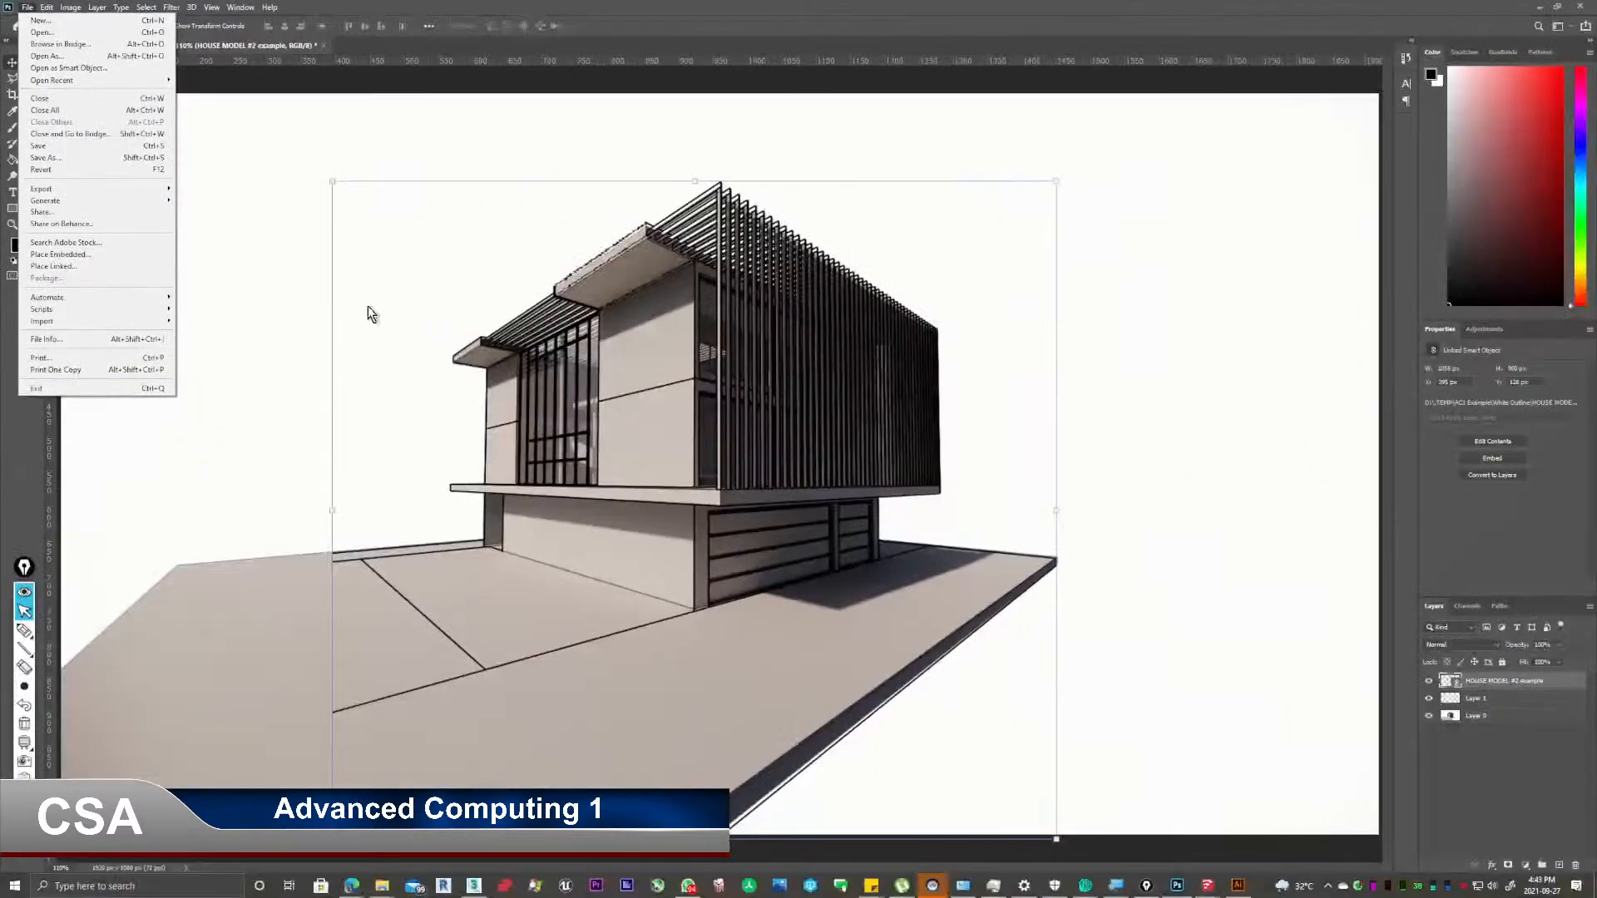
click(1232, 89)
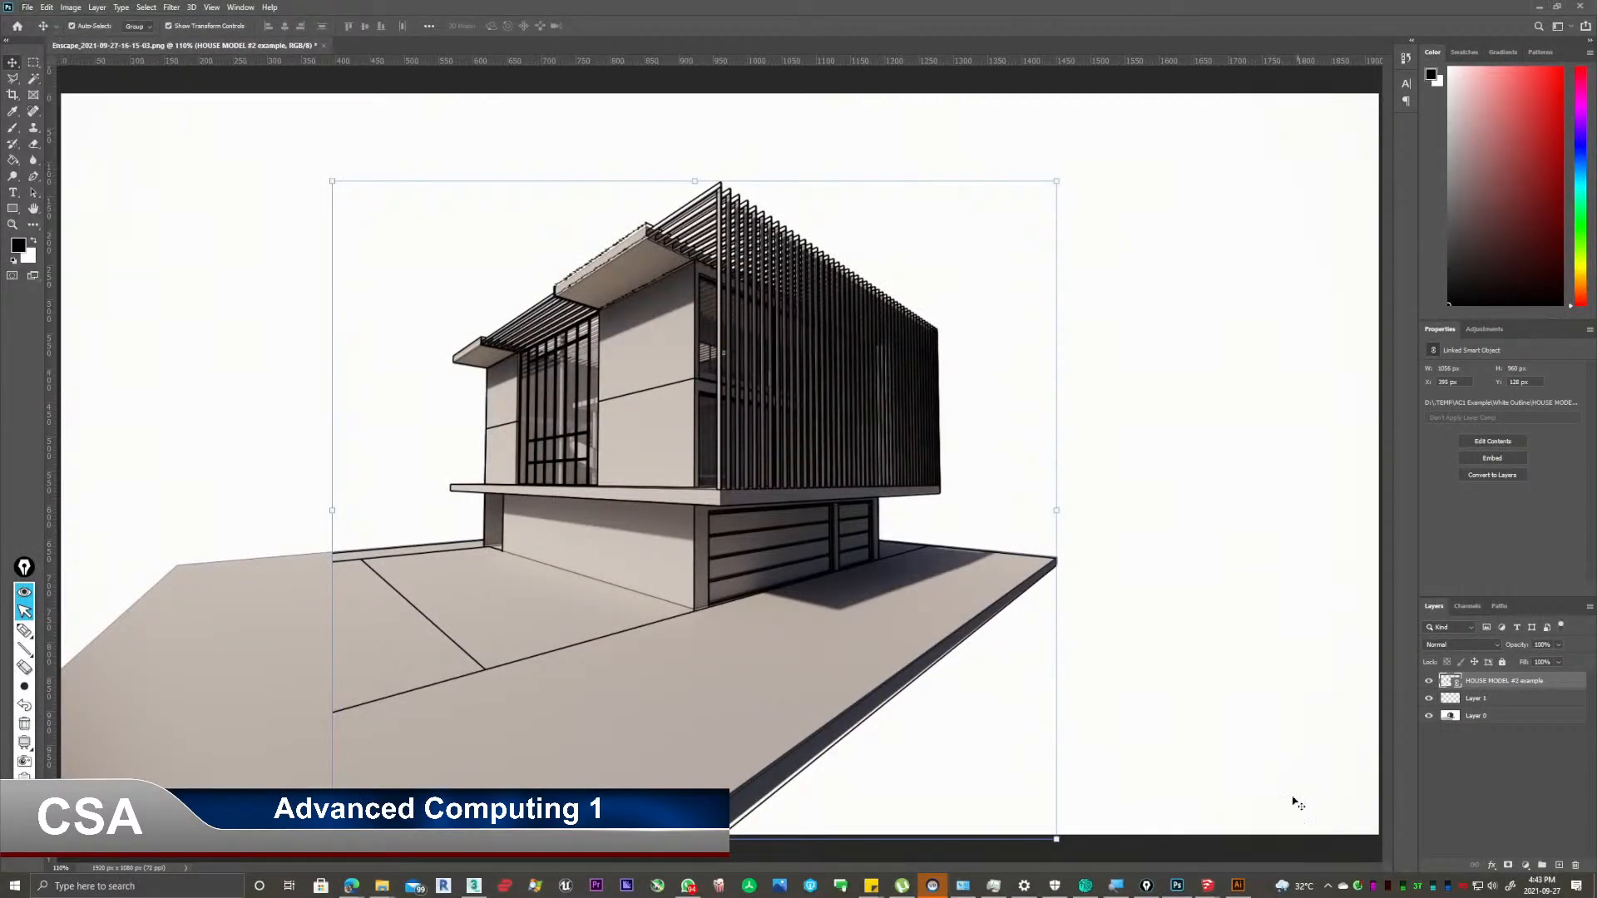
Switch to Illustrator and view the whole house drawing with its scribbled roof edges.
mouse_move(1206, 890)
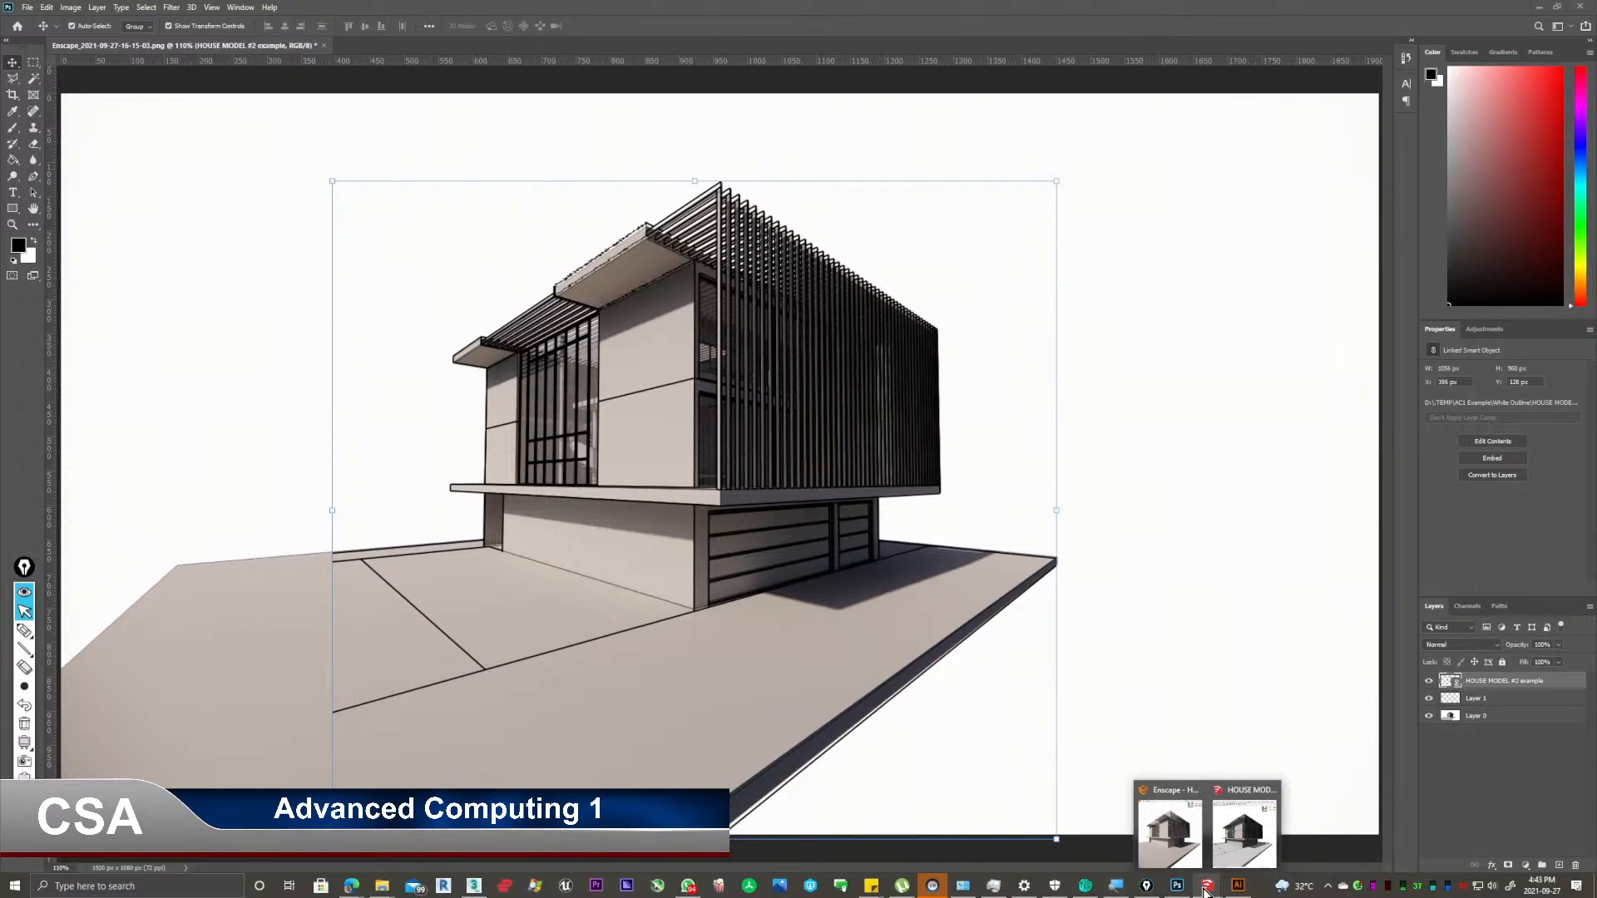
click(1238, 885)
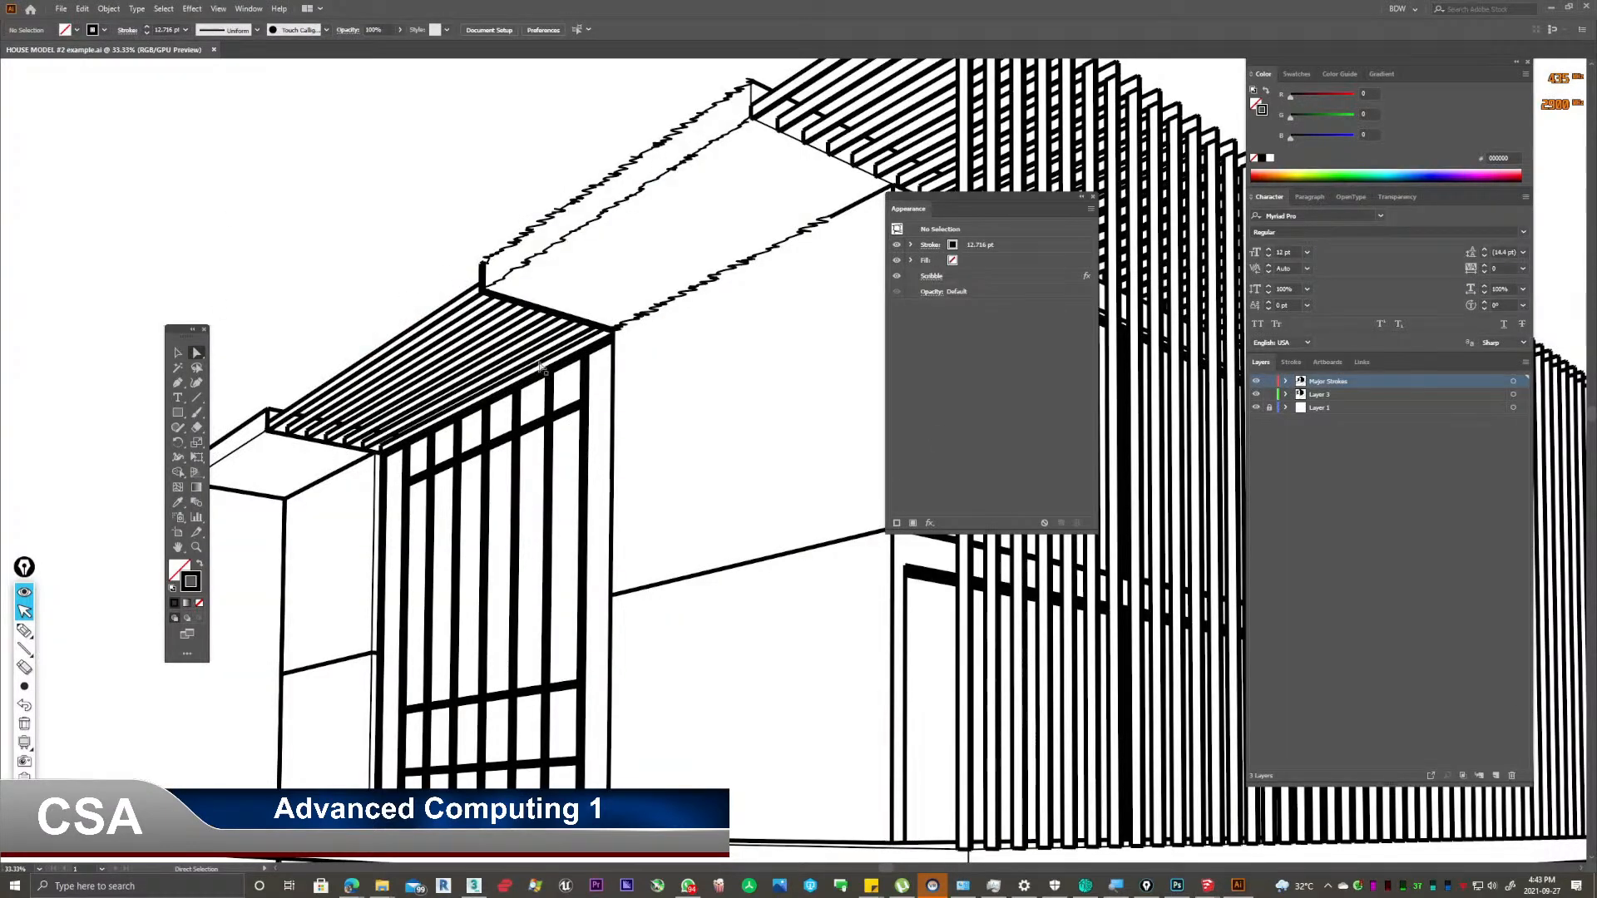
scroll(541, 374, down, 3)
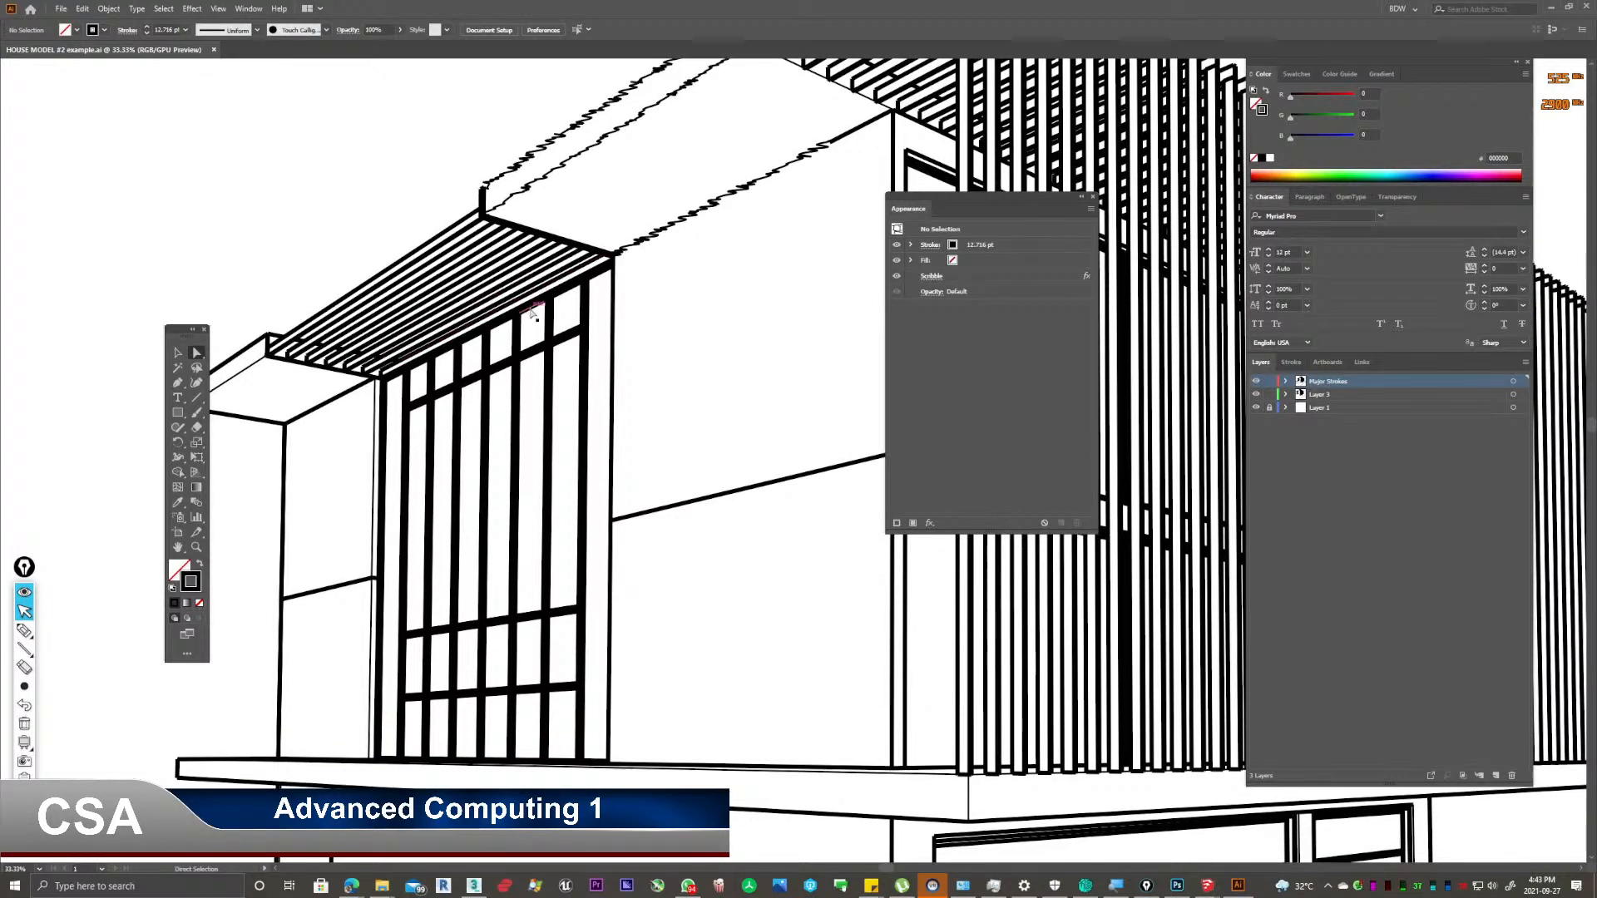
alt+scroll(530, 312, down, 3)
alt+scroll(530, 312, down, 1)
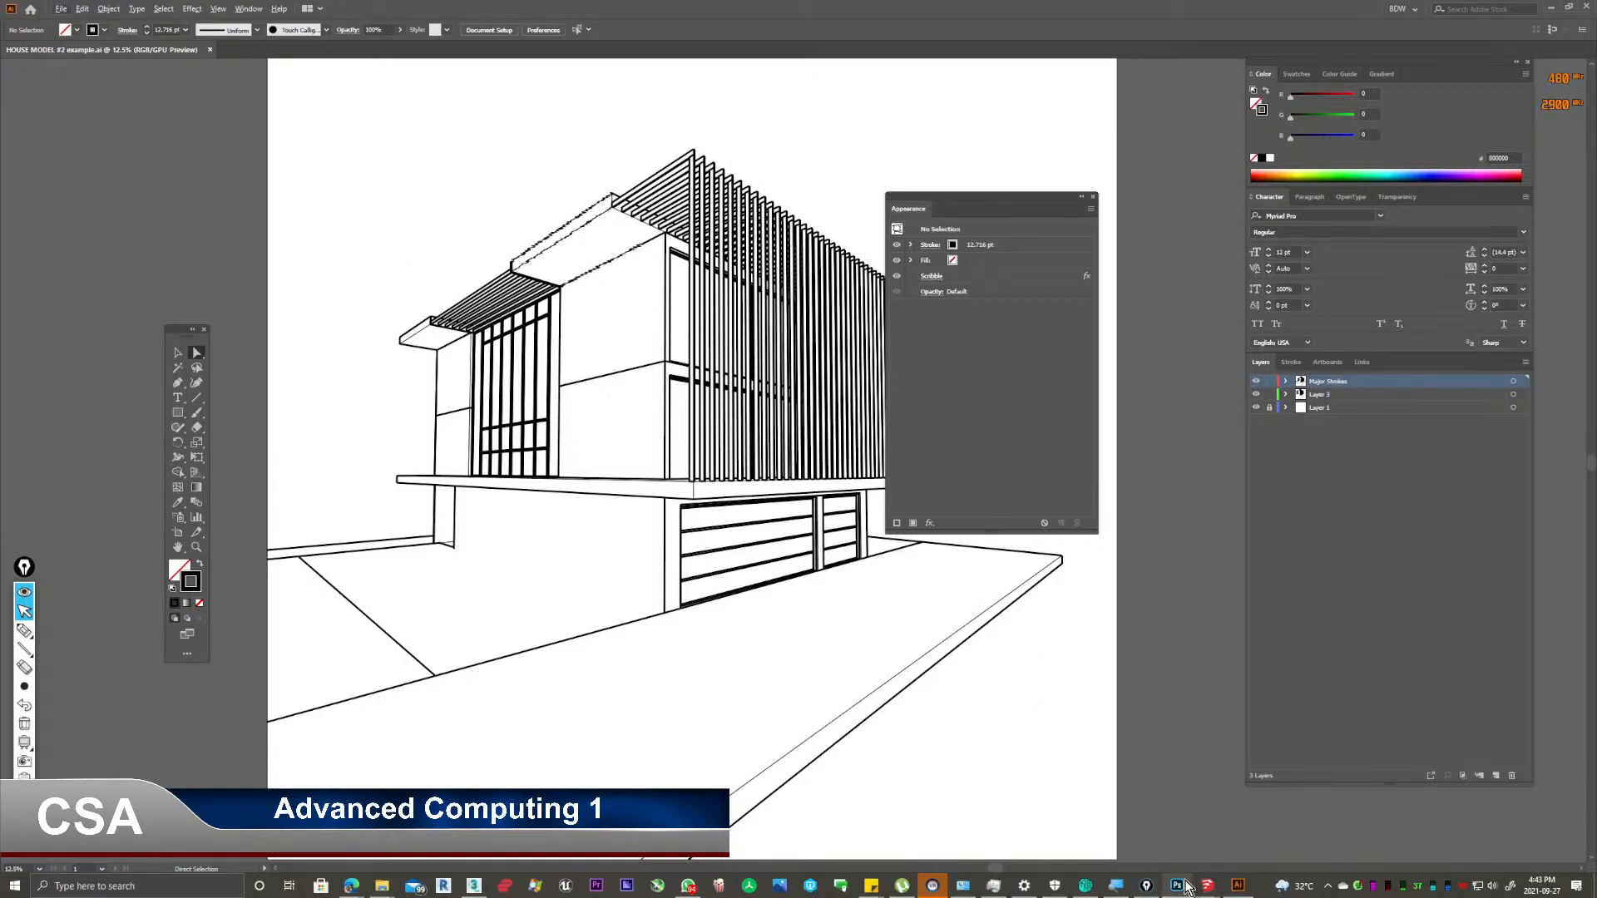
Switch to the SketchUp house model and enlarge its window to full screen.
mouse_move(1210, 892)
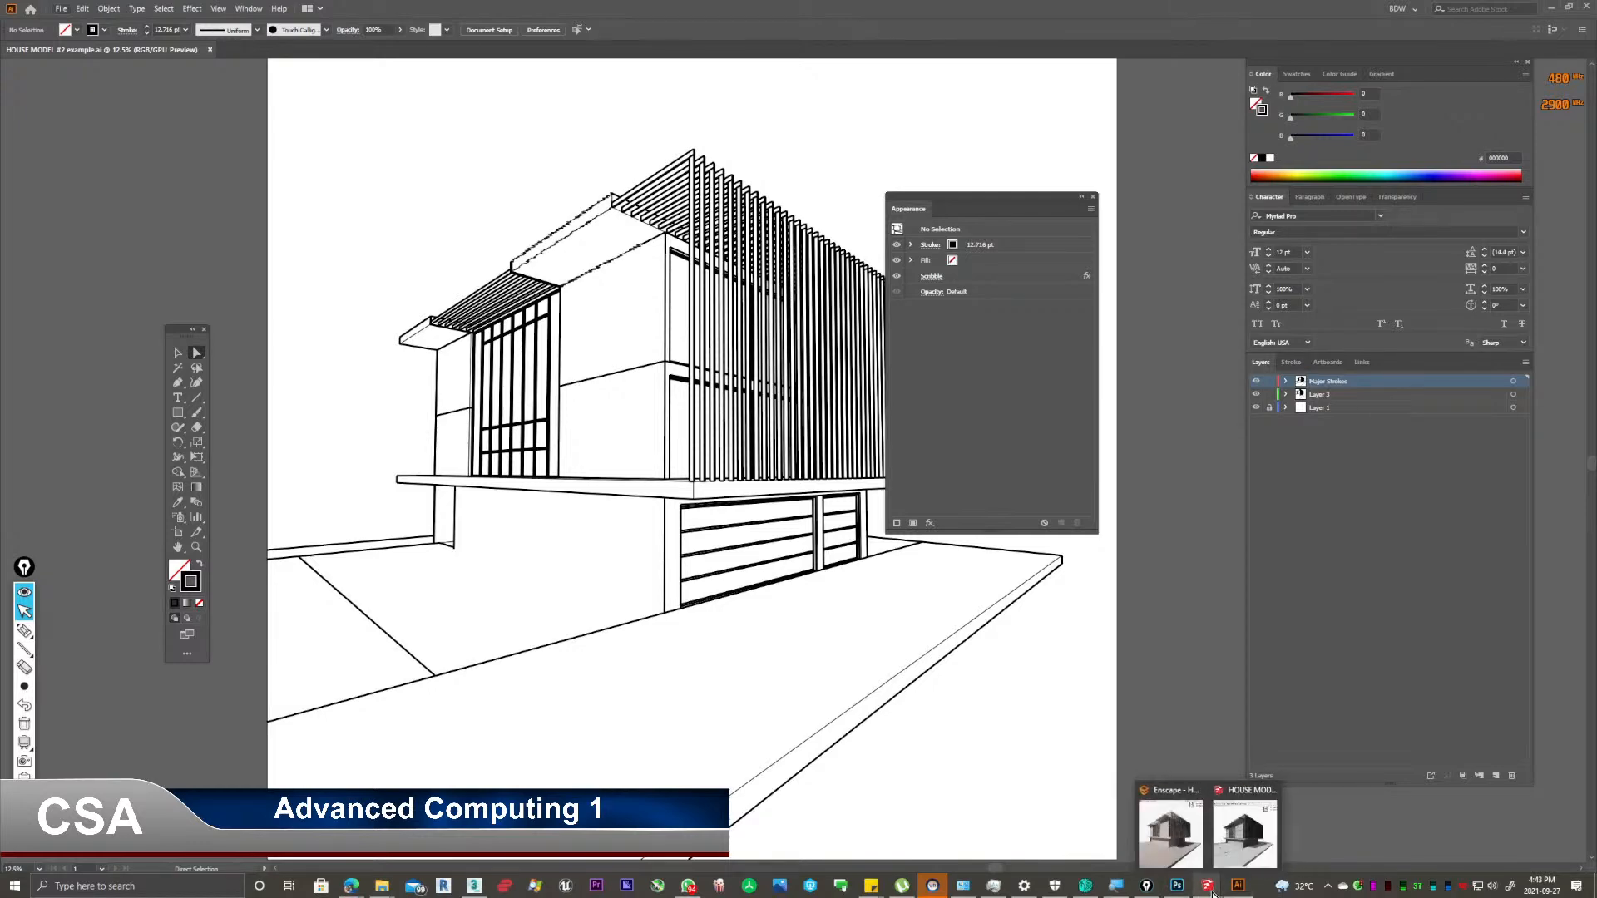
click(1211, 890)
mouse_move(1211, 891)
click(1250, 838)
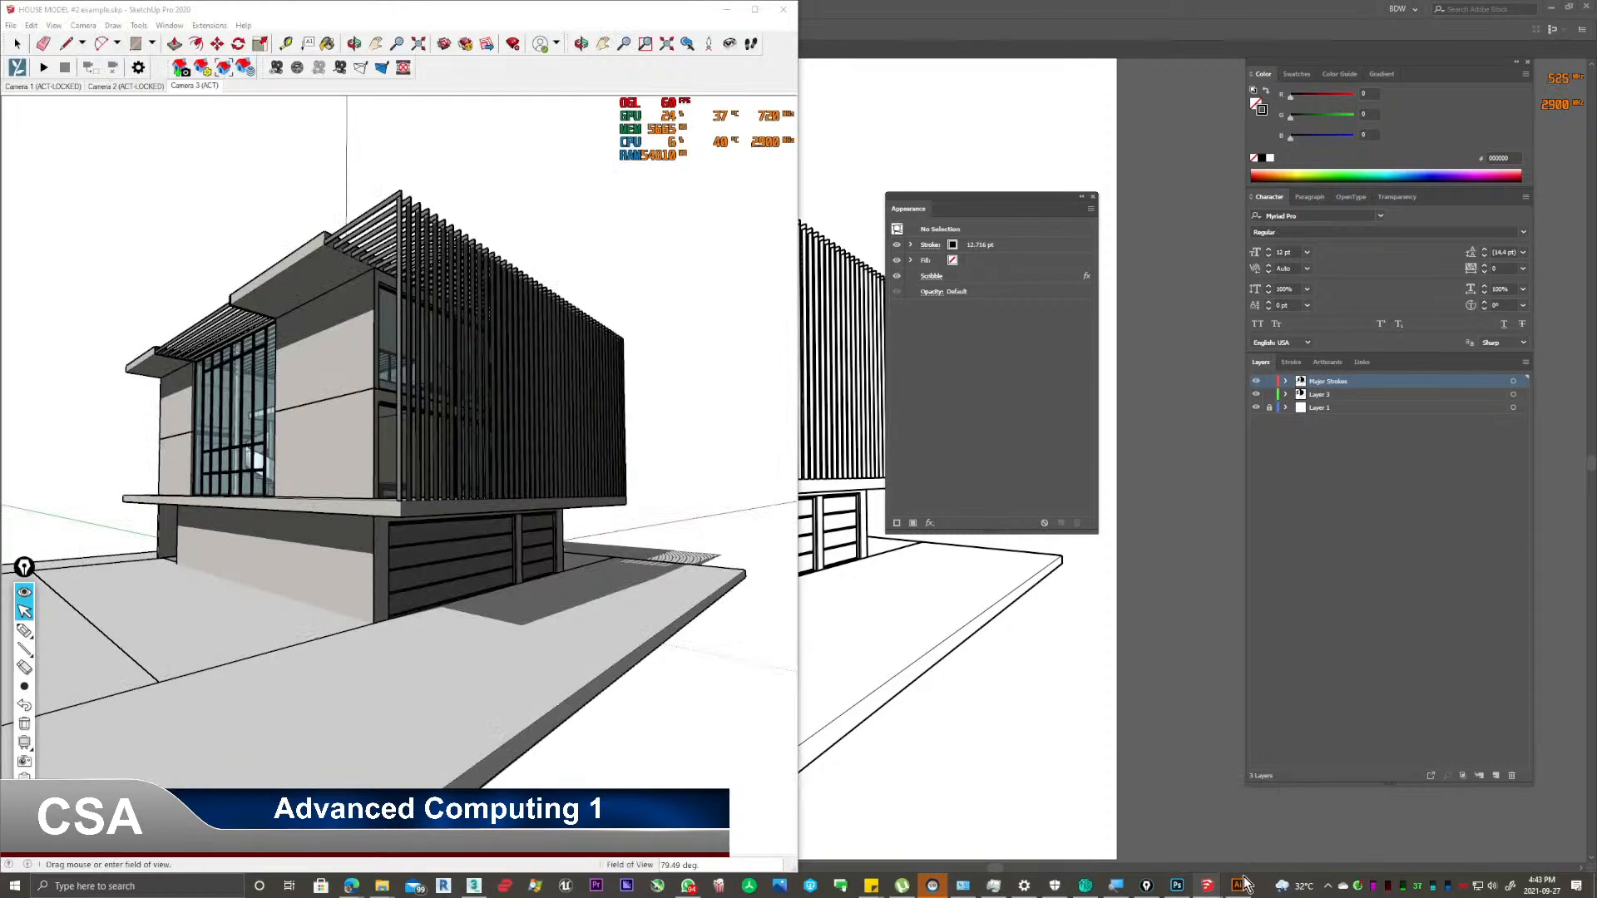
click(755, 10)
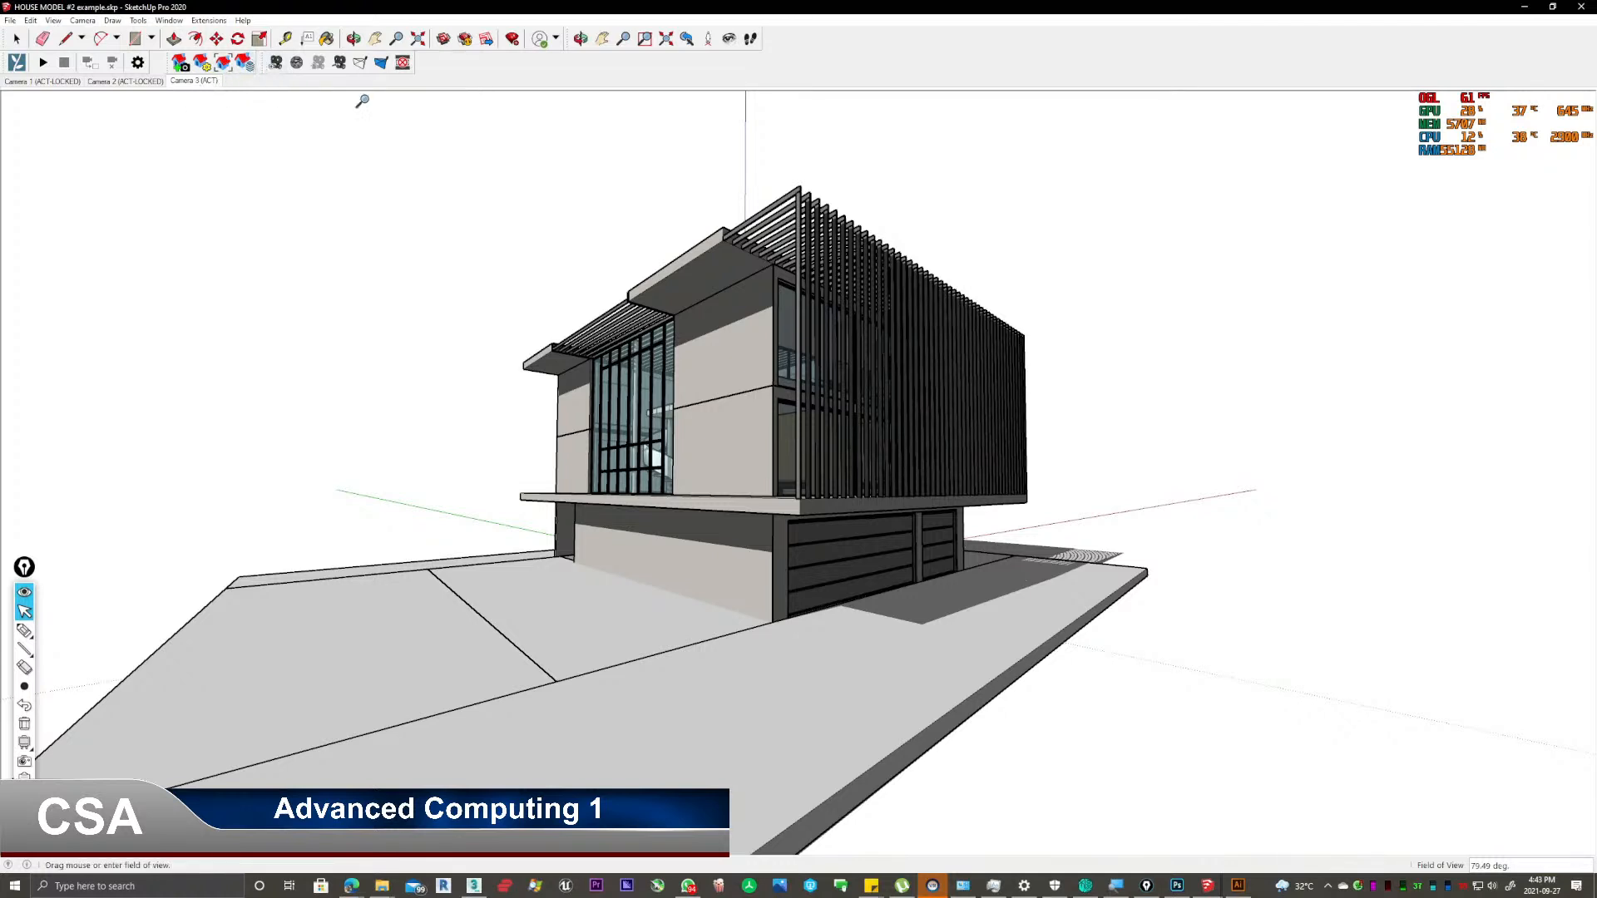
Create a new advanced camera scene from the model's current view.
click(279, 68)
click(660, 362)
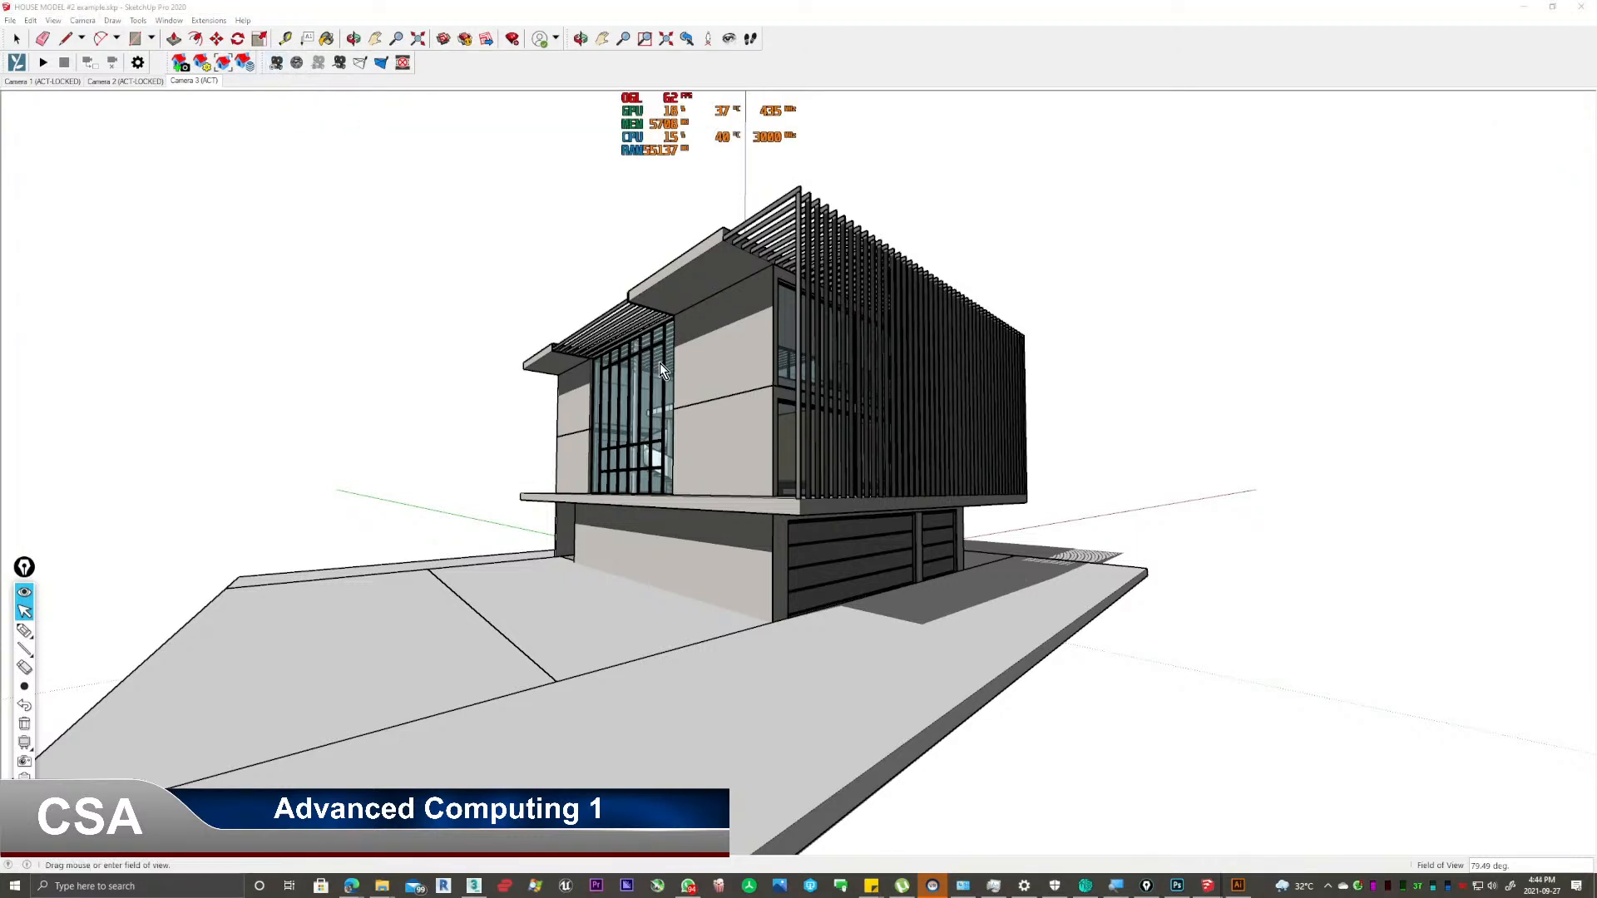
click(771, 457)
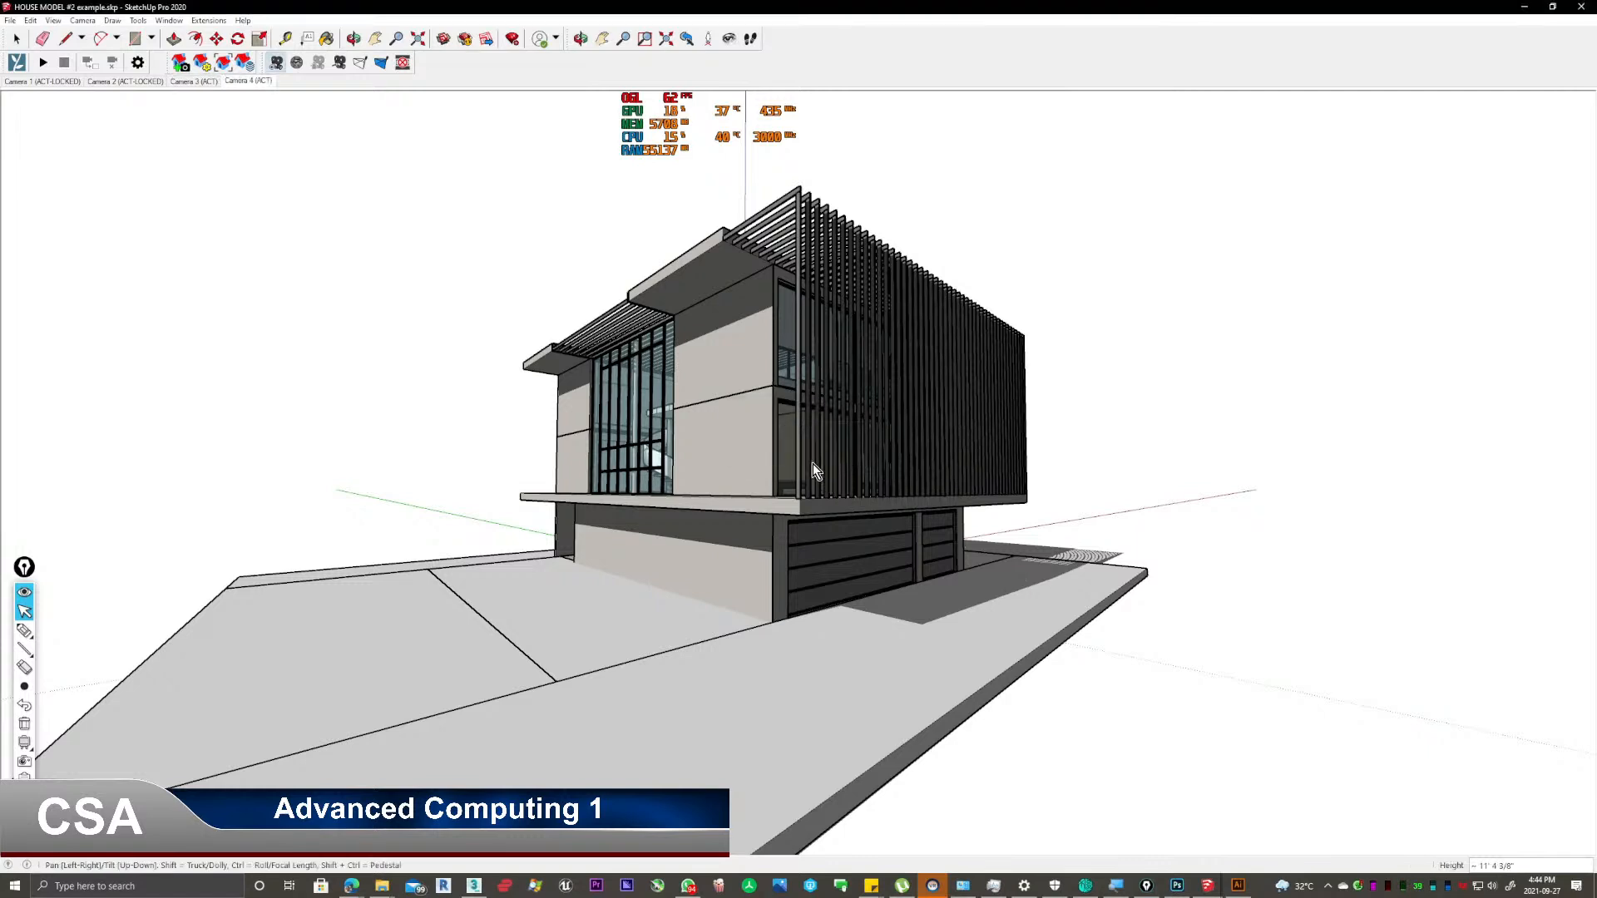
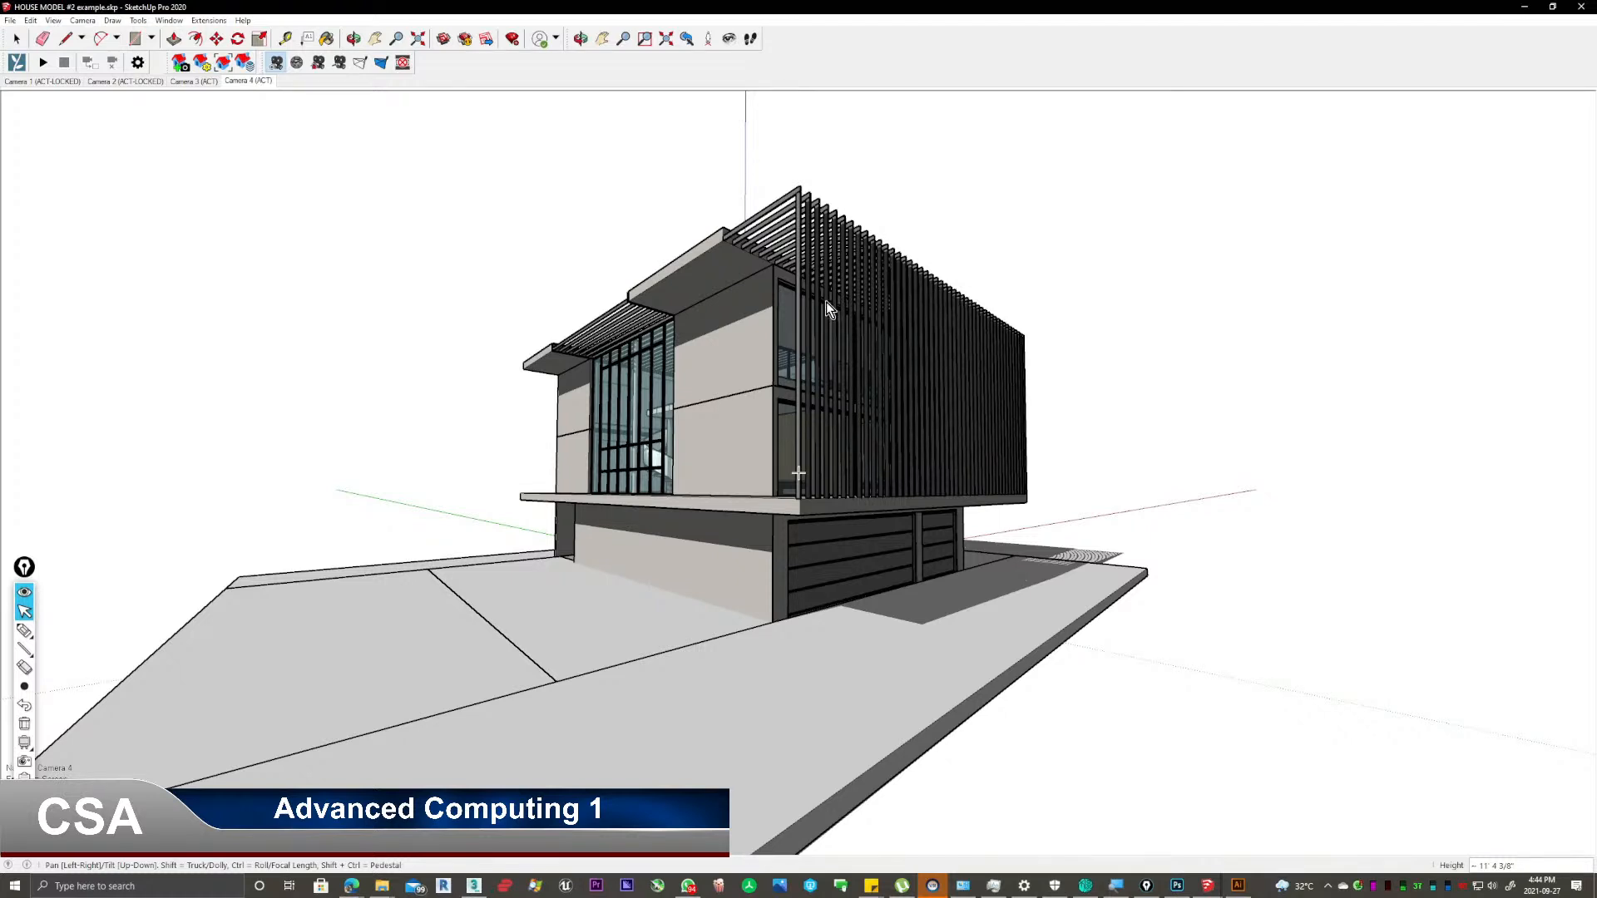
click(208, 20)
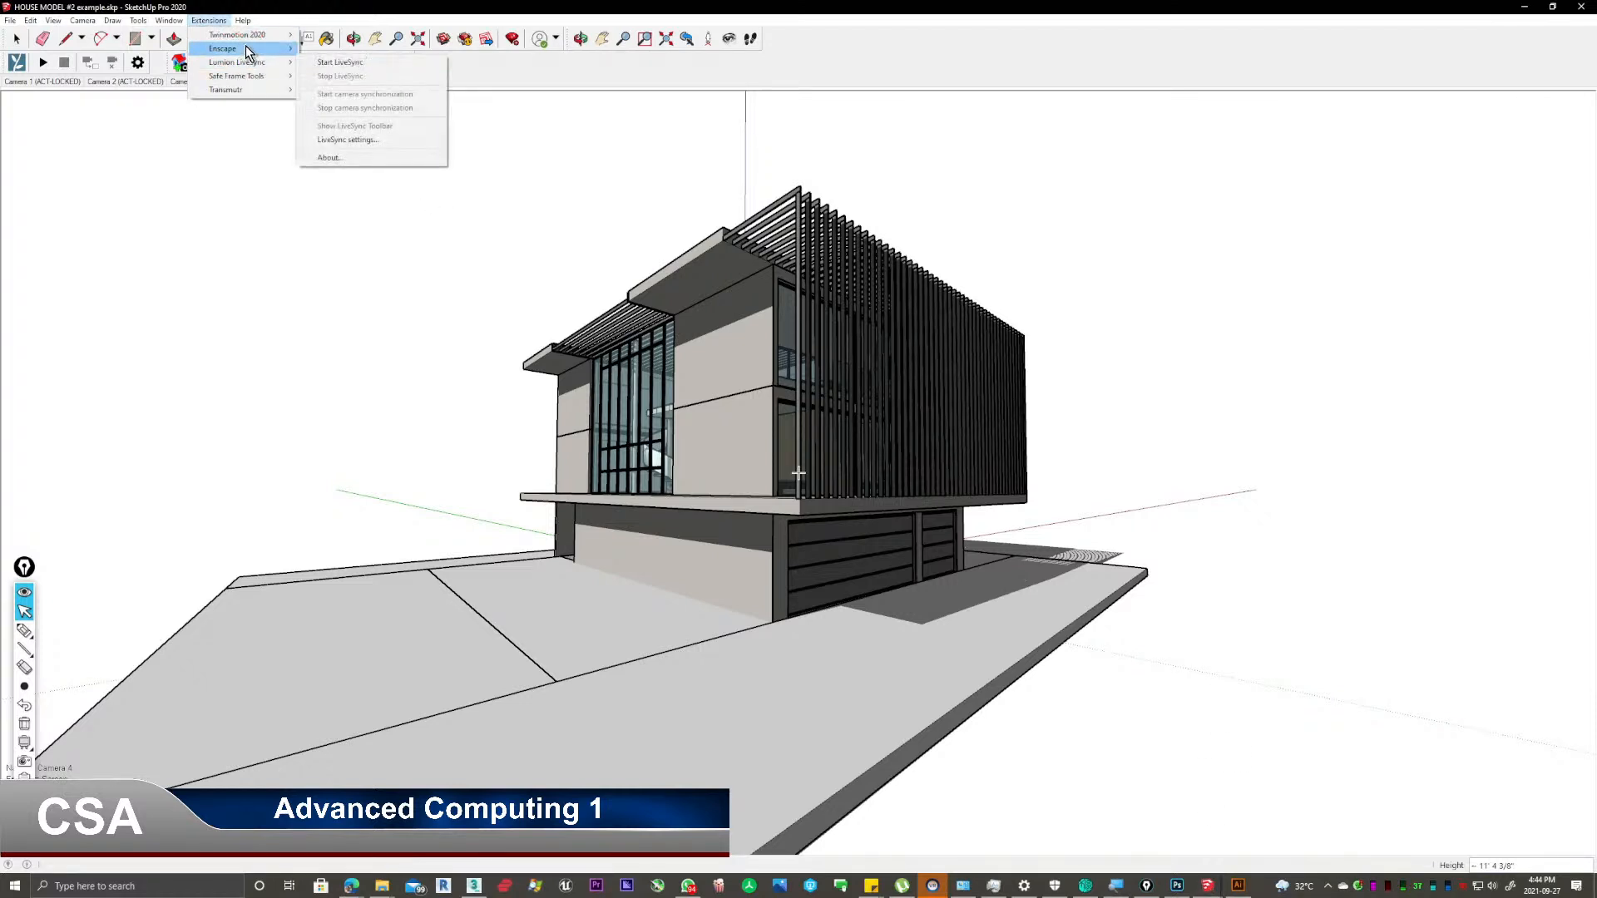
mouse_move(261, 77)
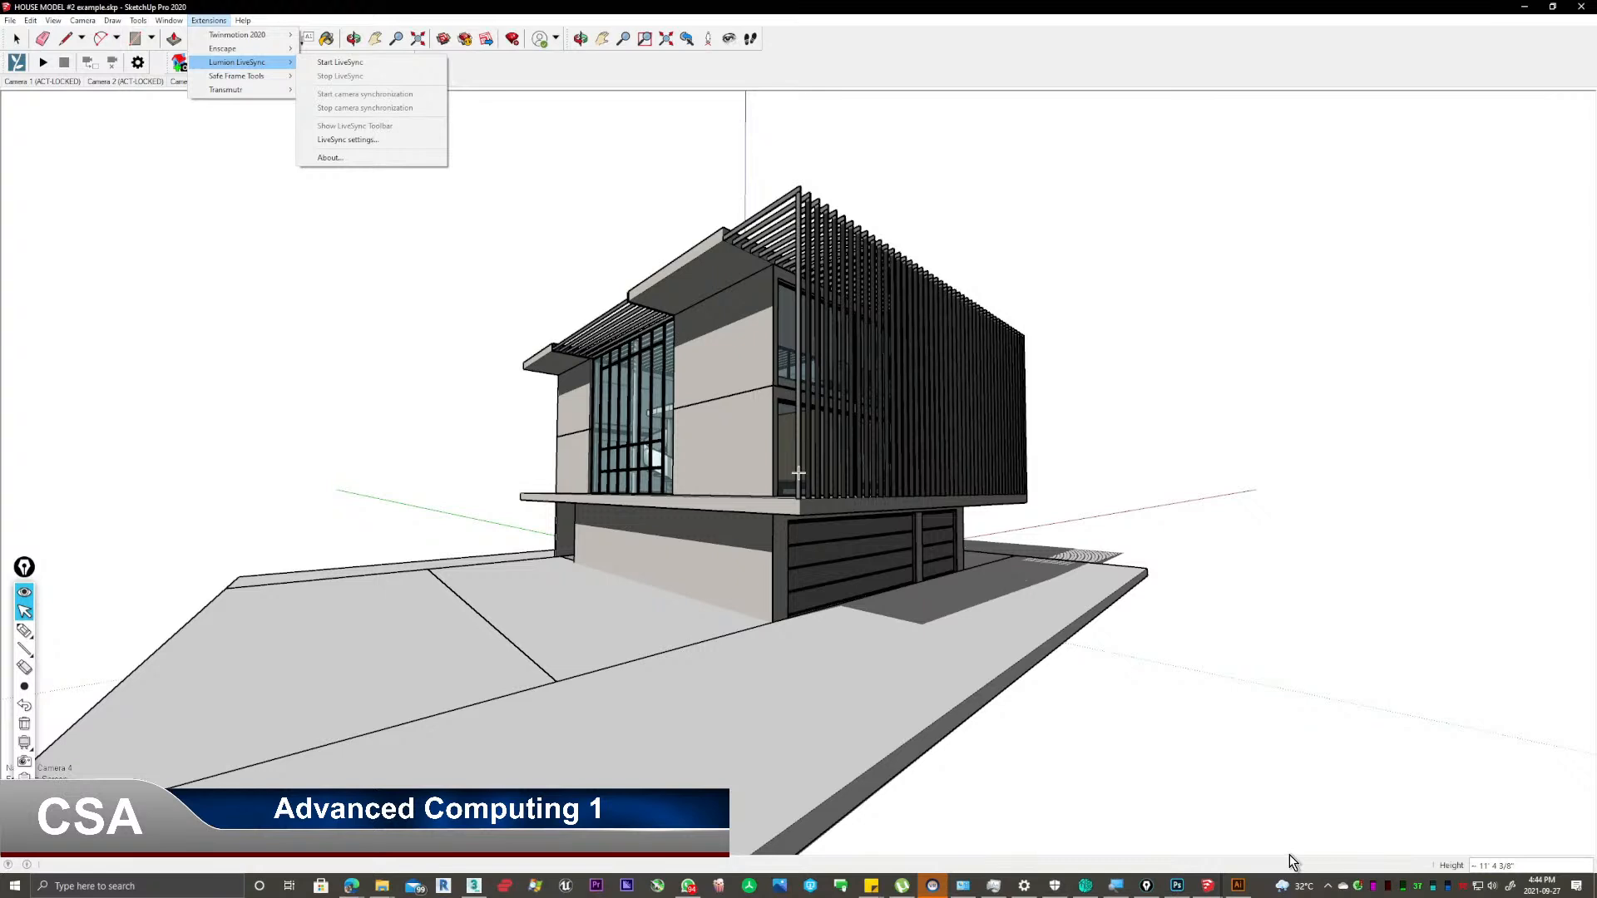
Leave the SketchUp extension options and launch Lumion 11.0.
click(1257, 895)
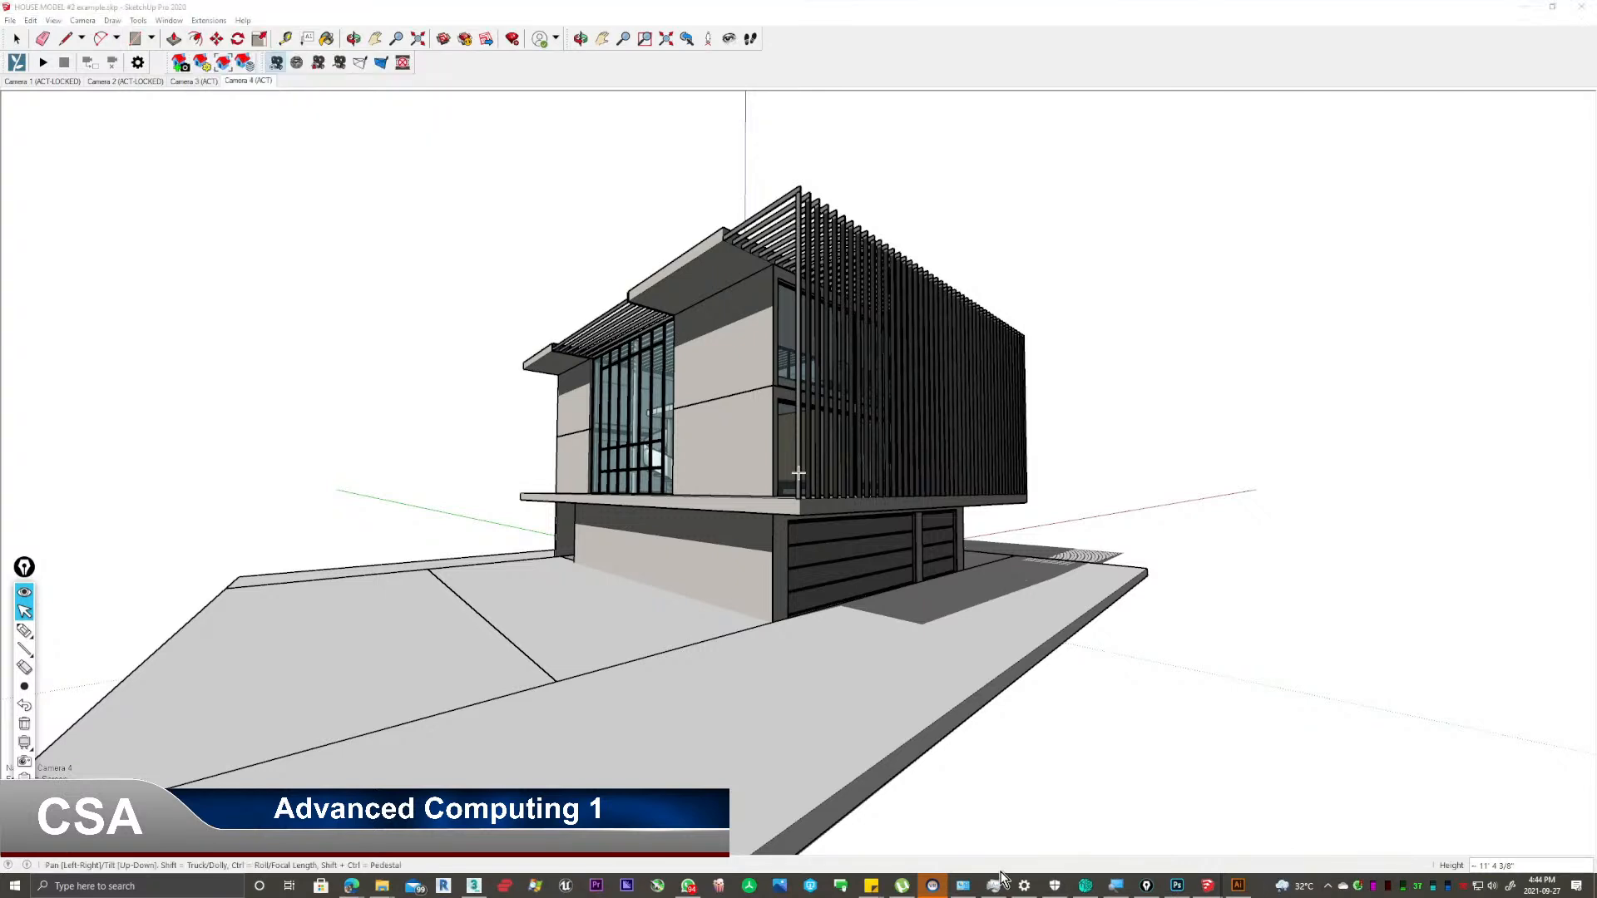
key(super)
text(lum)
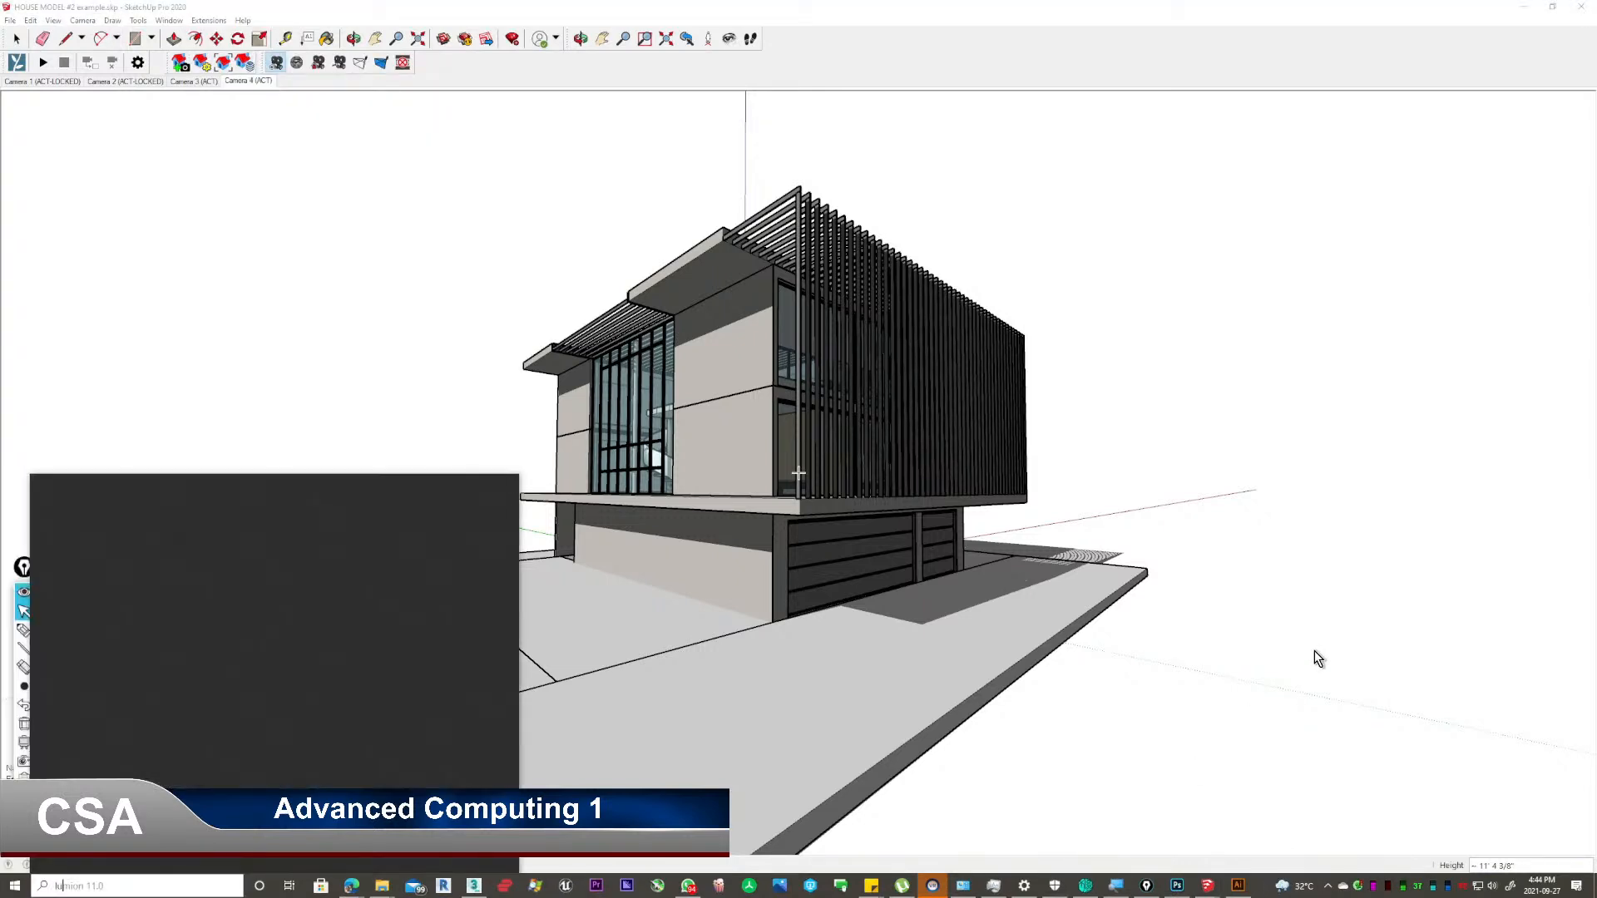
key(Return)
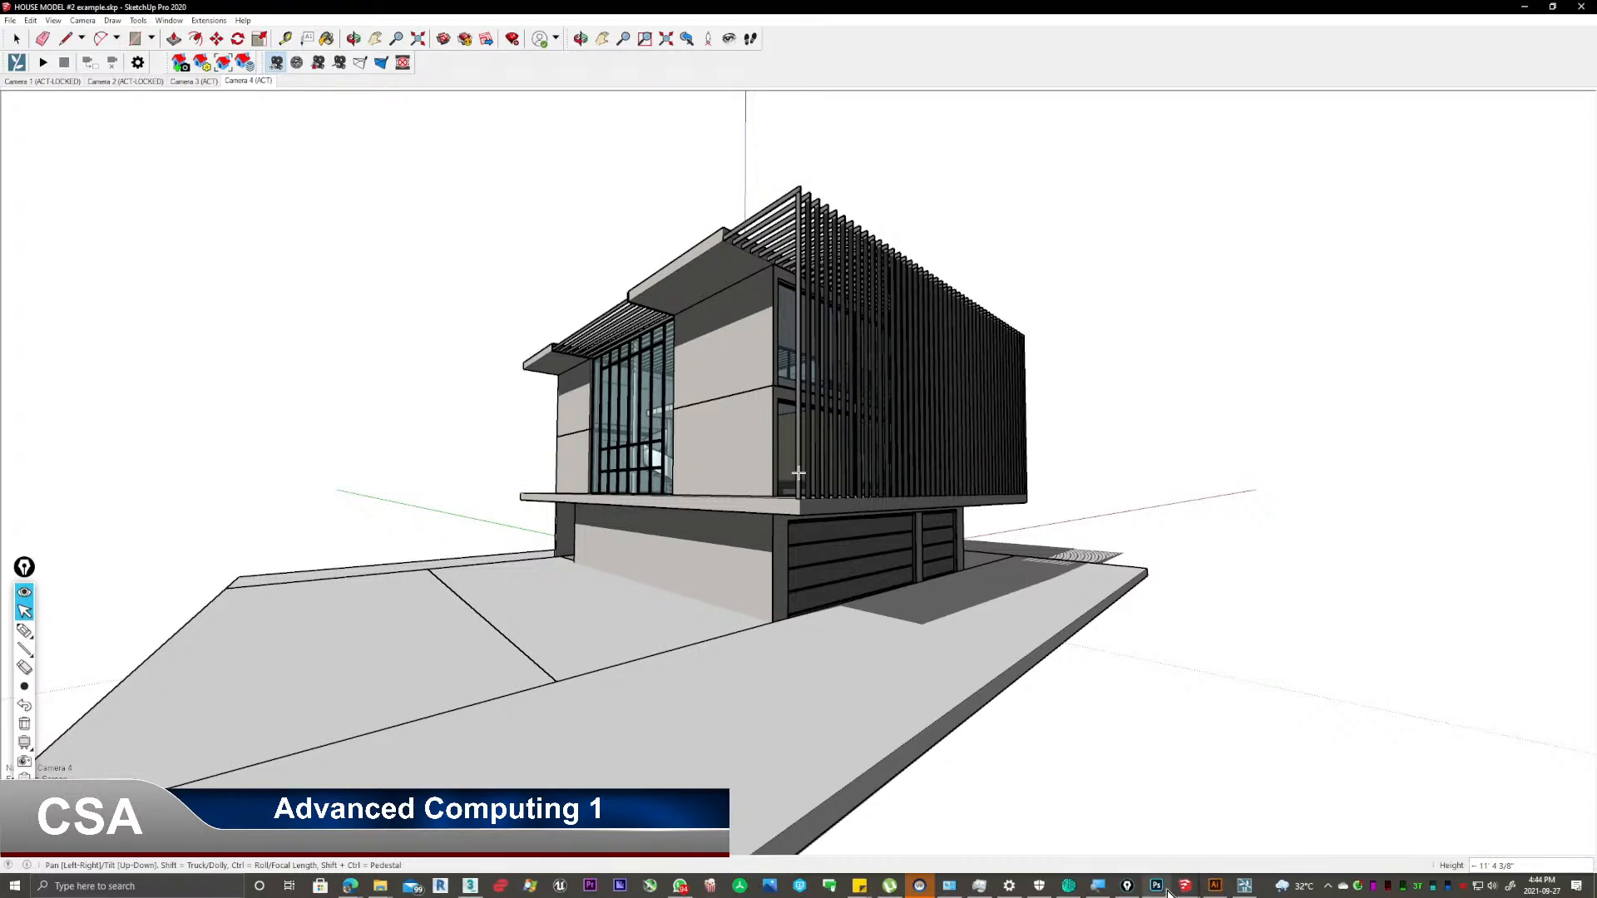
Switch to Illustrator and move the Appearance panel clear of the house drawing.
click(1214, 893)
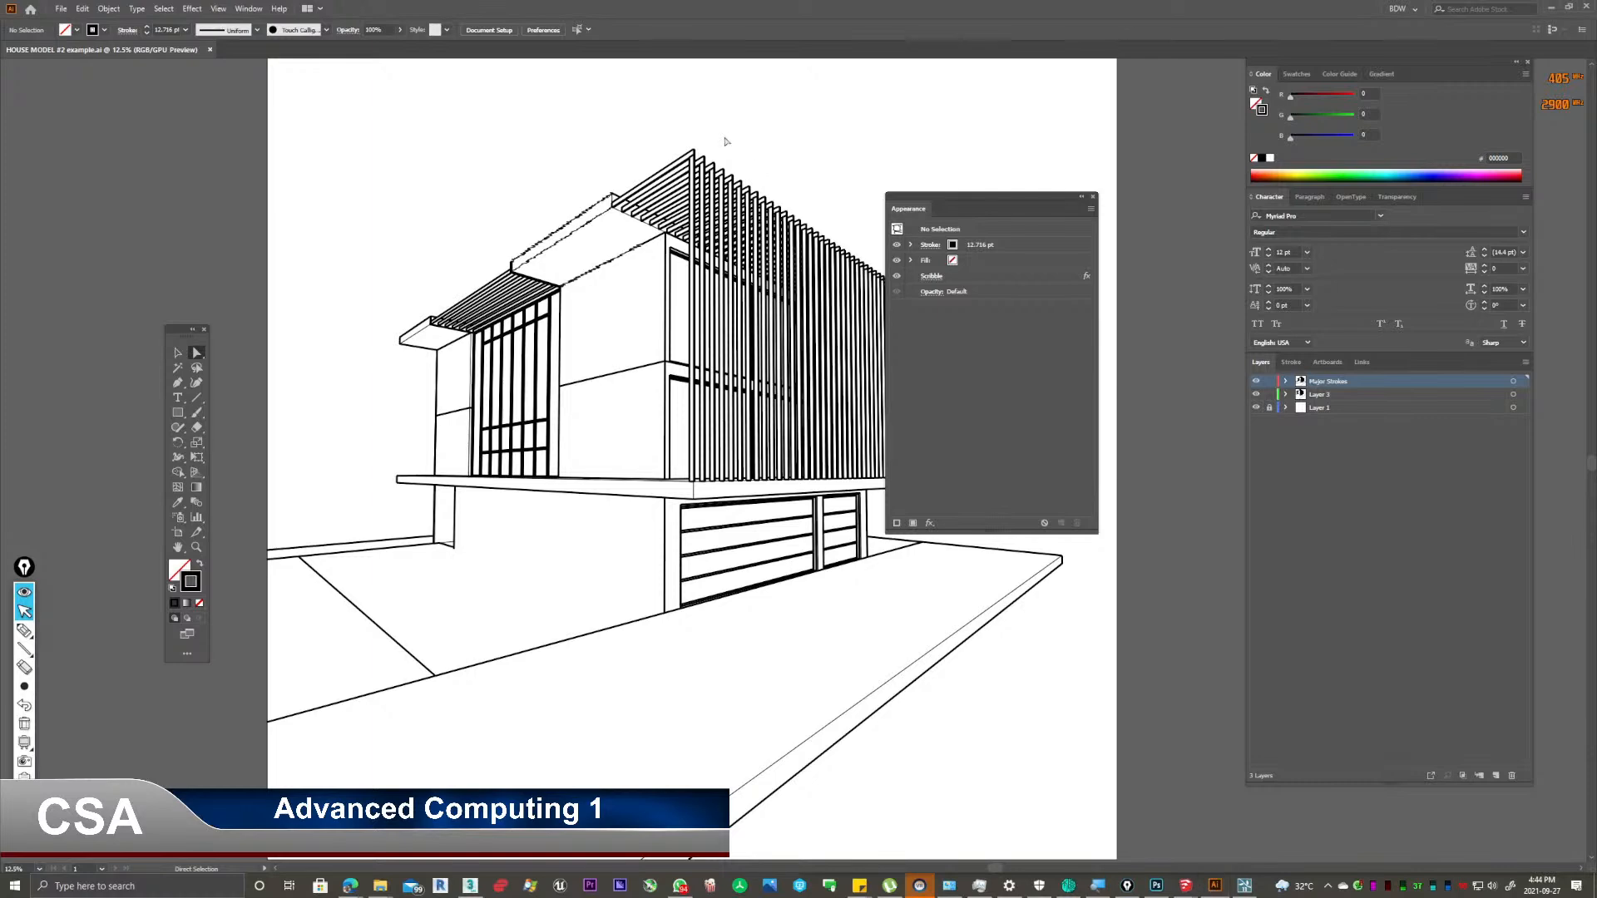
drag(985, 191, 1133, 277)
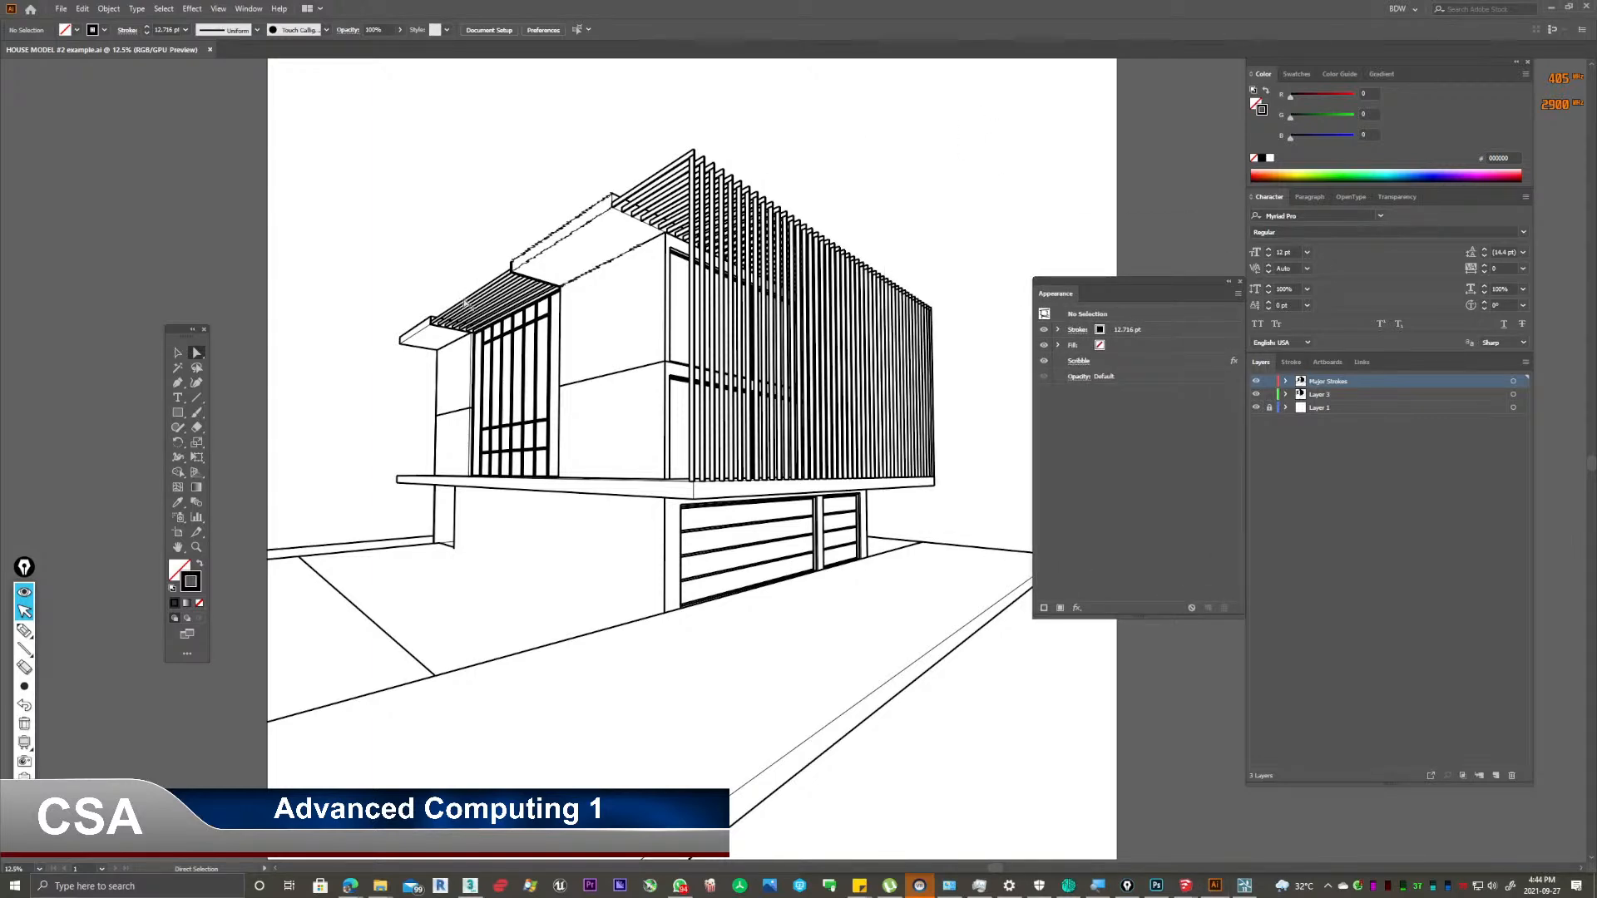
alt+scroll(466, 303, up, 2)
alt+scroll(466, 303, up, 1)
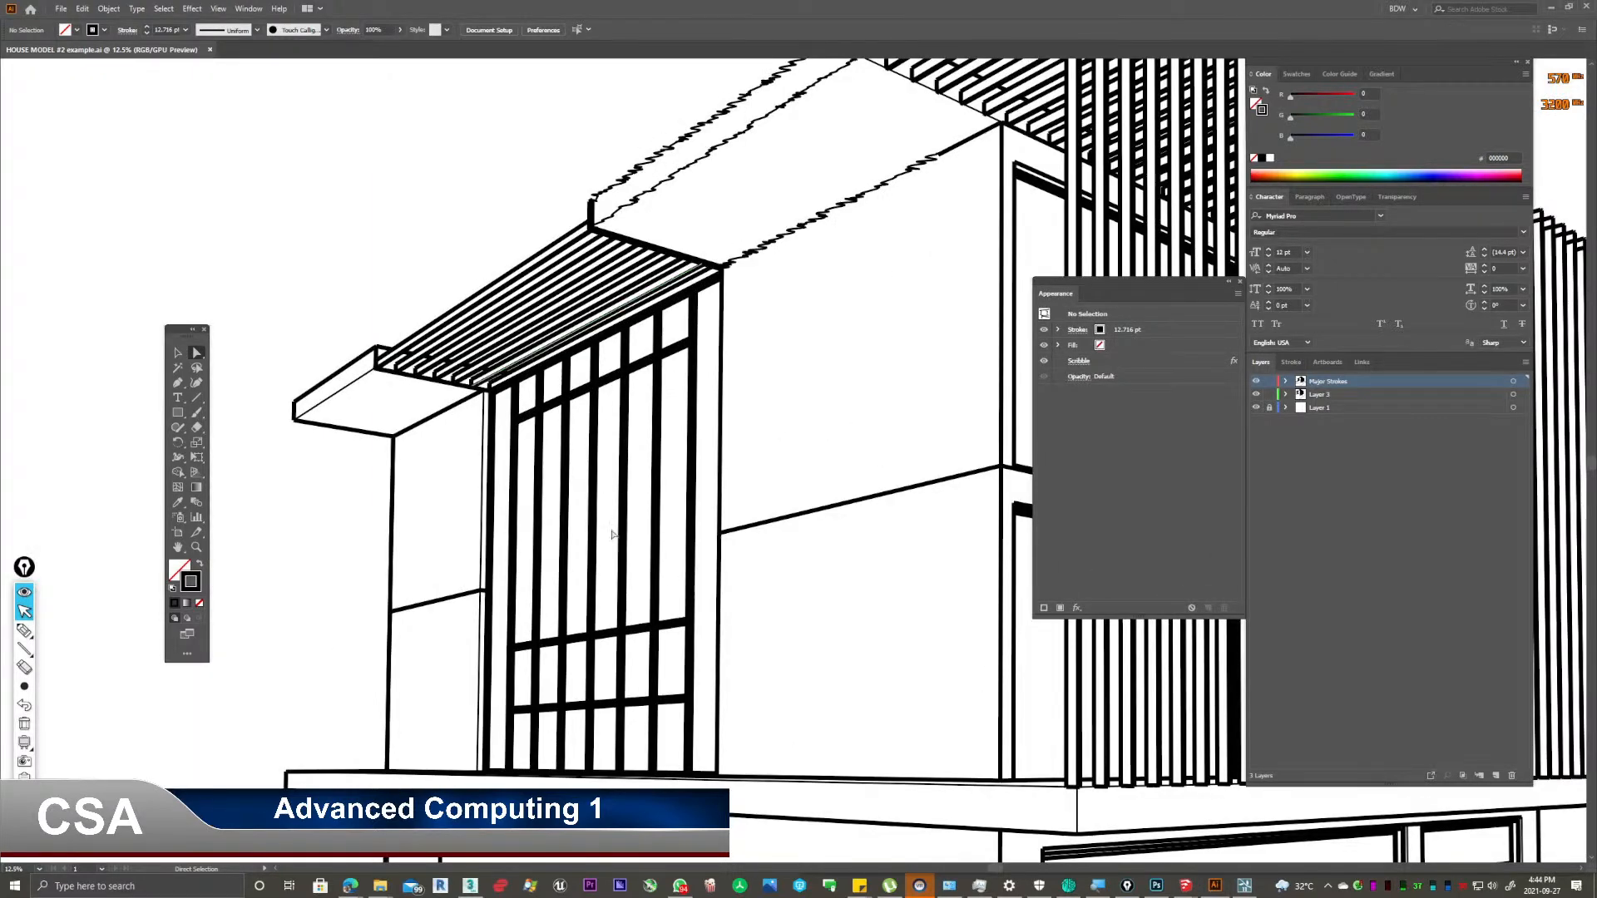
alt+scroll(749, 537, up, 3)
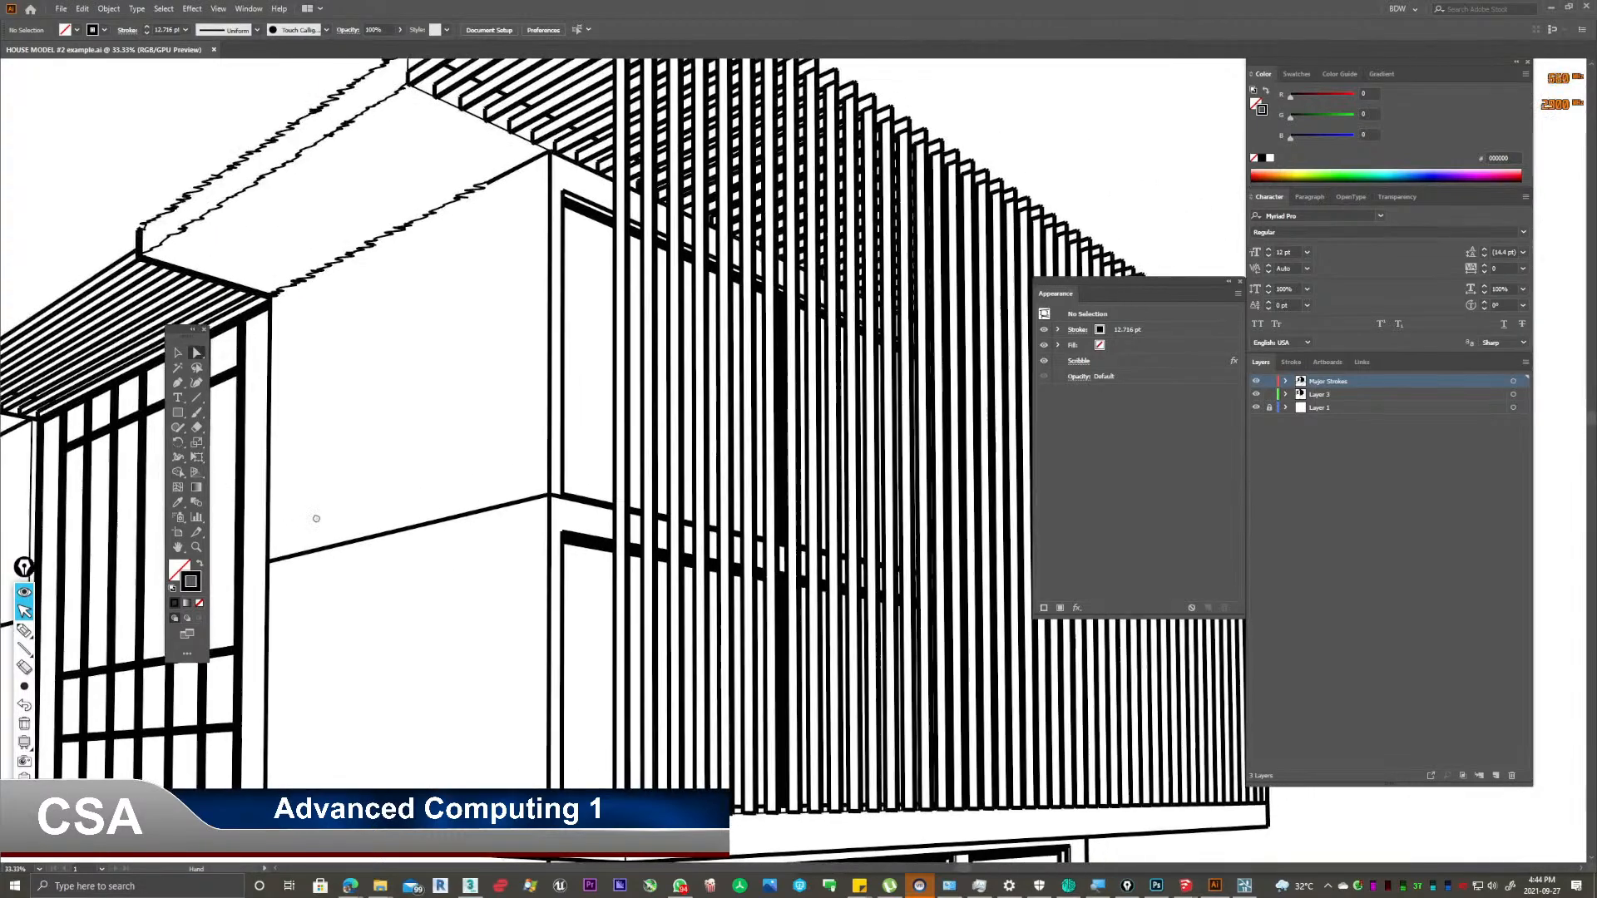
drag(477, 259, 705, 241)
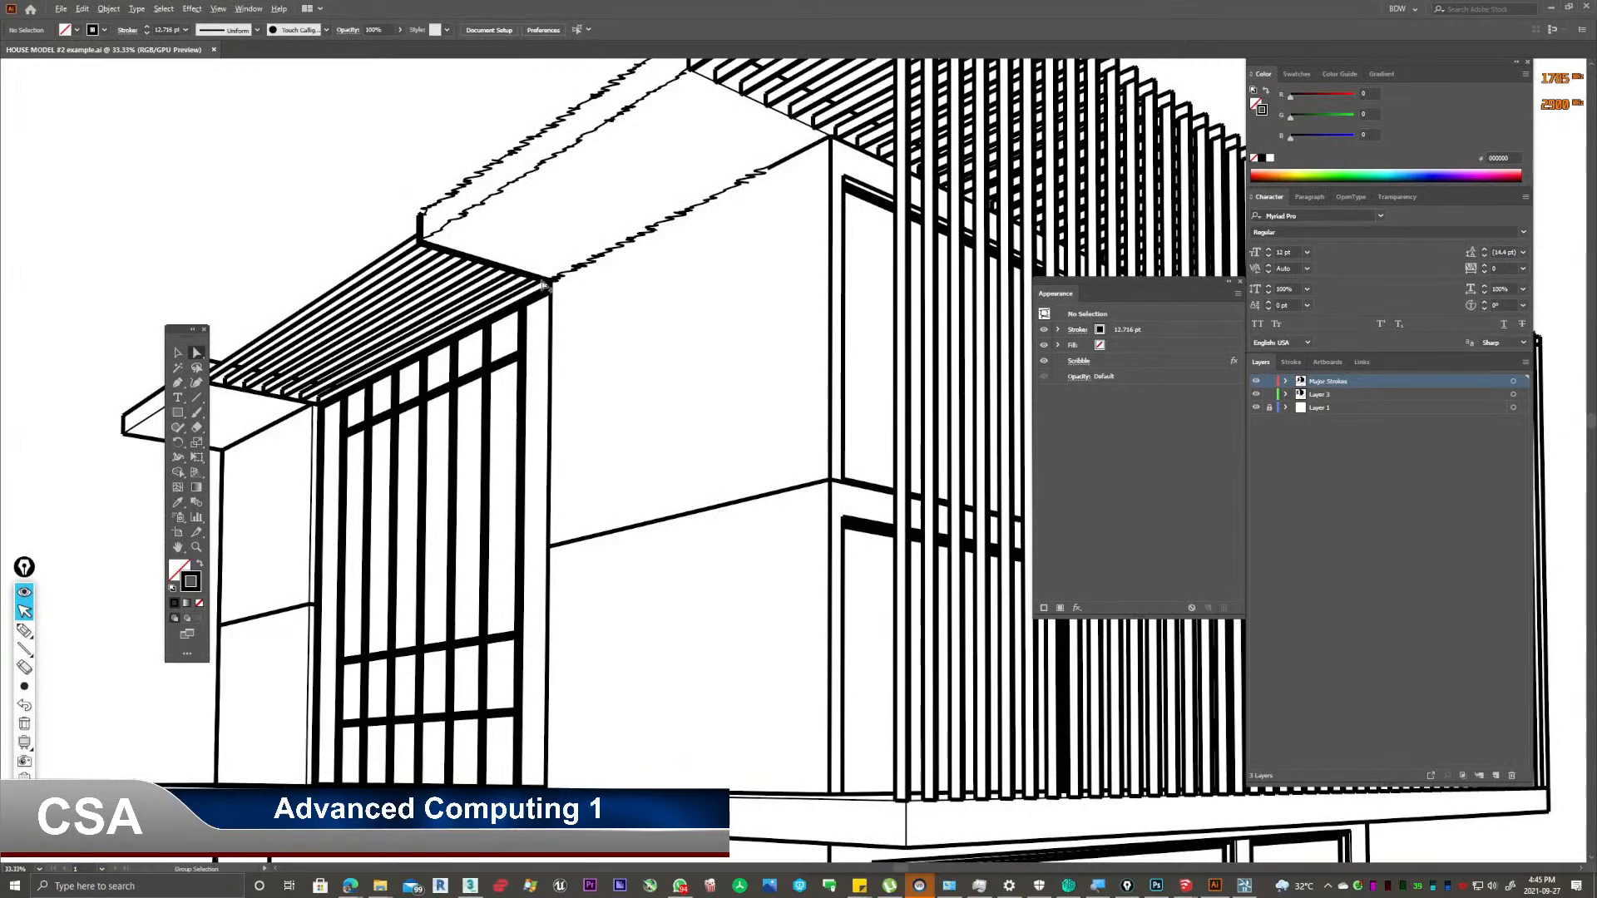
alt+scroll(545, 287, down, 2)
alt+scroll(910, 693, up, 3)
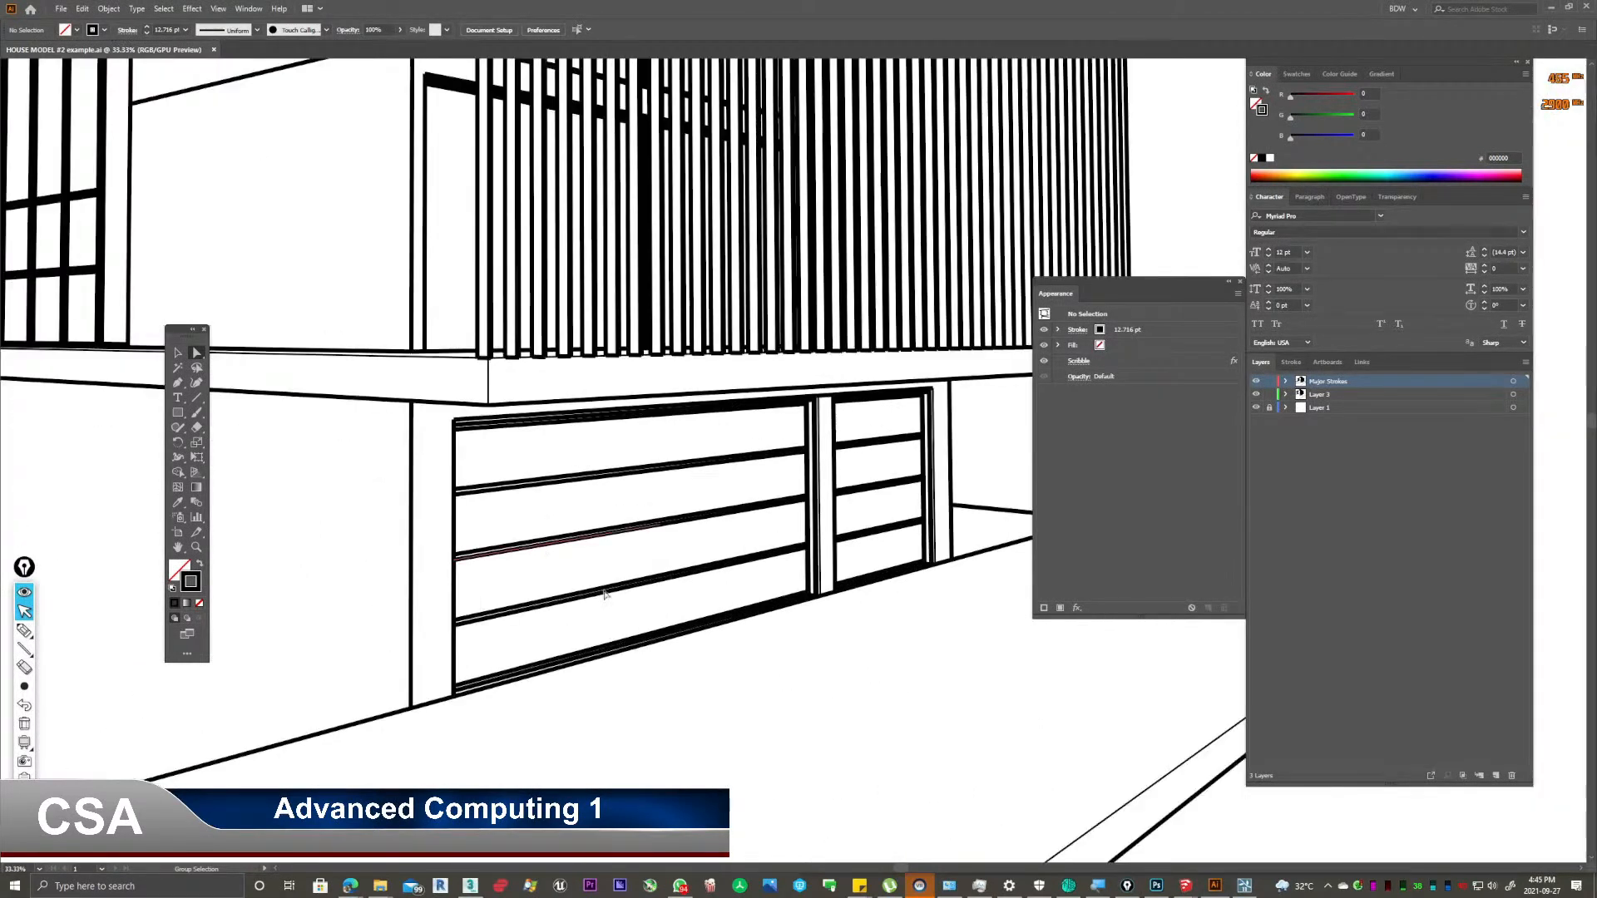
drag(693, 627, 585, 527)
key(alt+space)
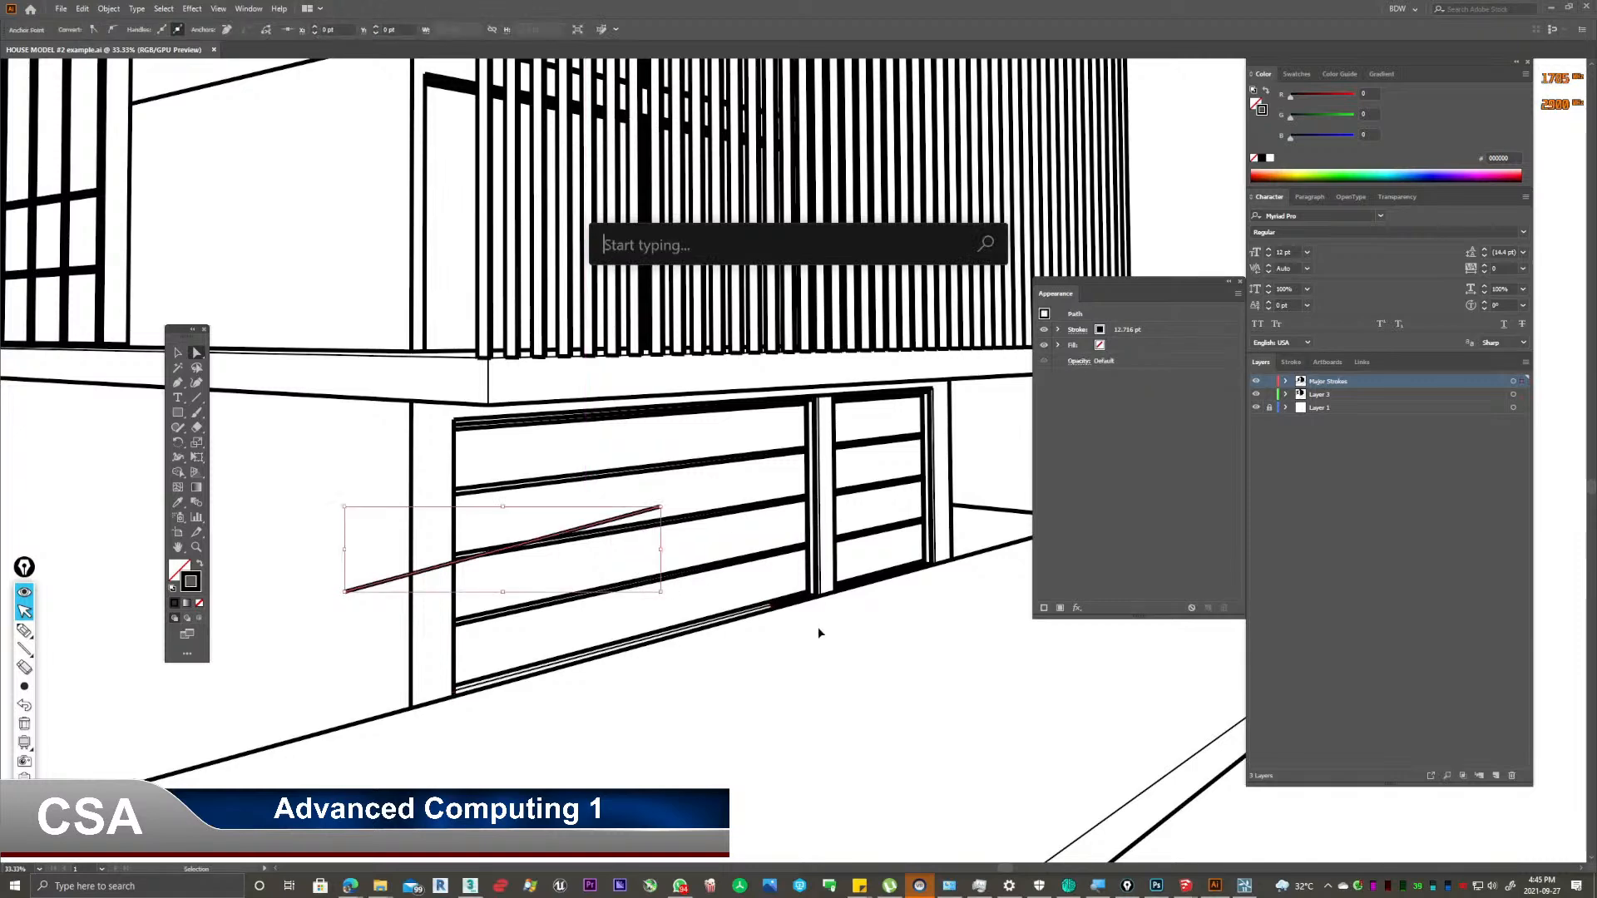
key(Escape)
key(ctrl+z)
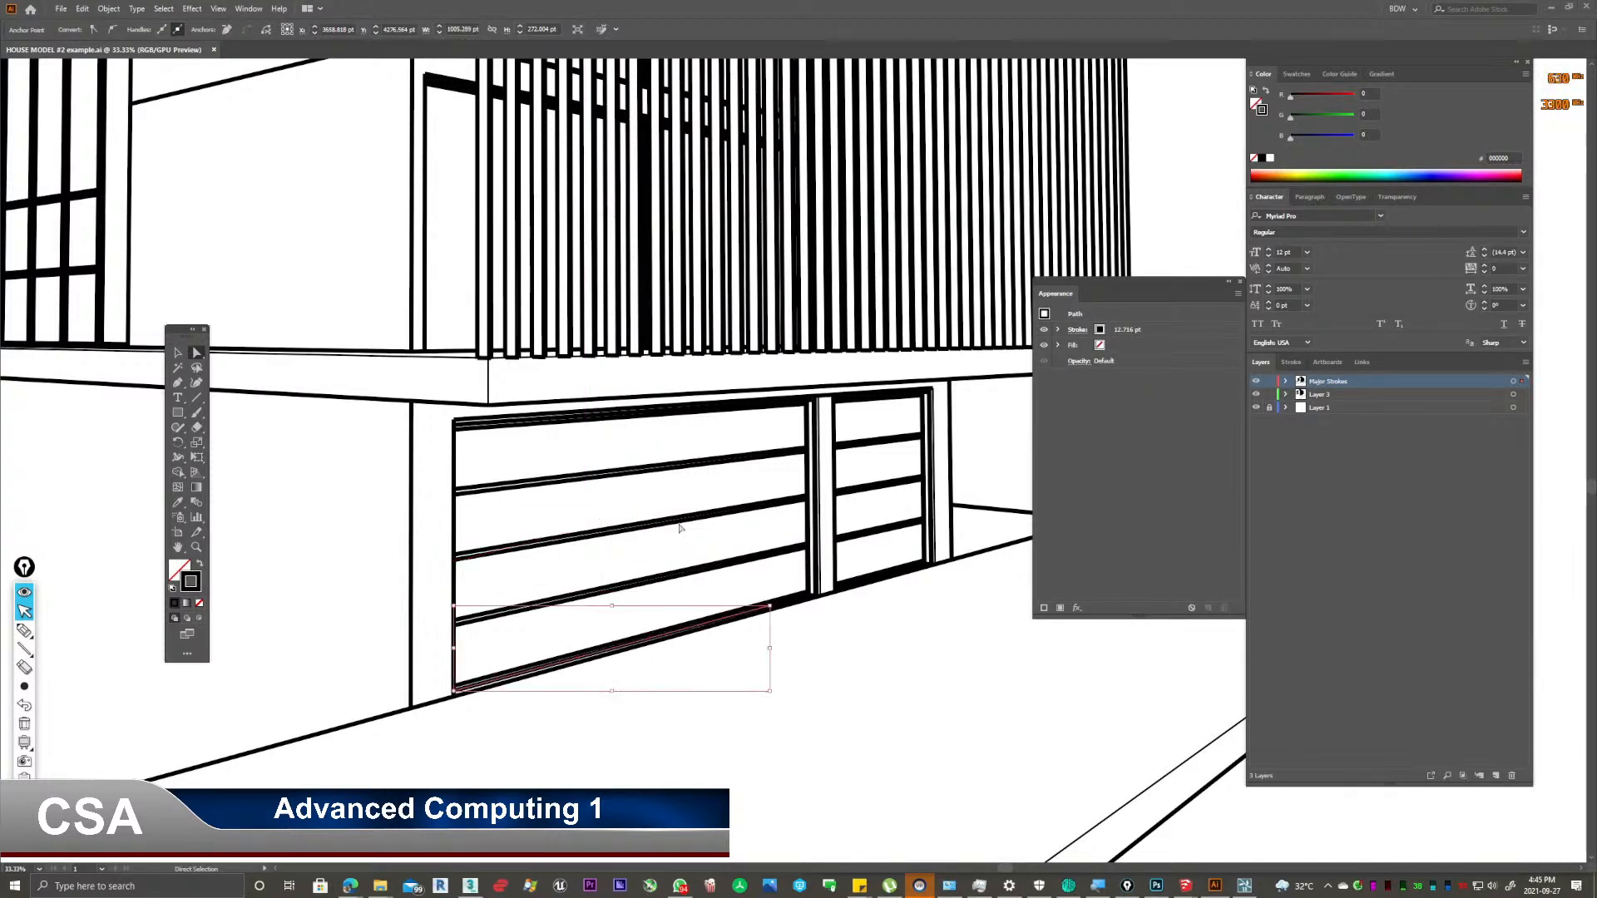
Try to select all the garage door lines with a rectangular marquee, including the small door's upper edge.
drag(741, 582, 632, 480)
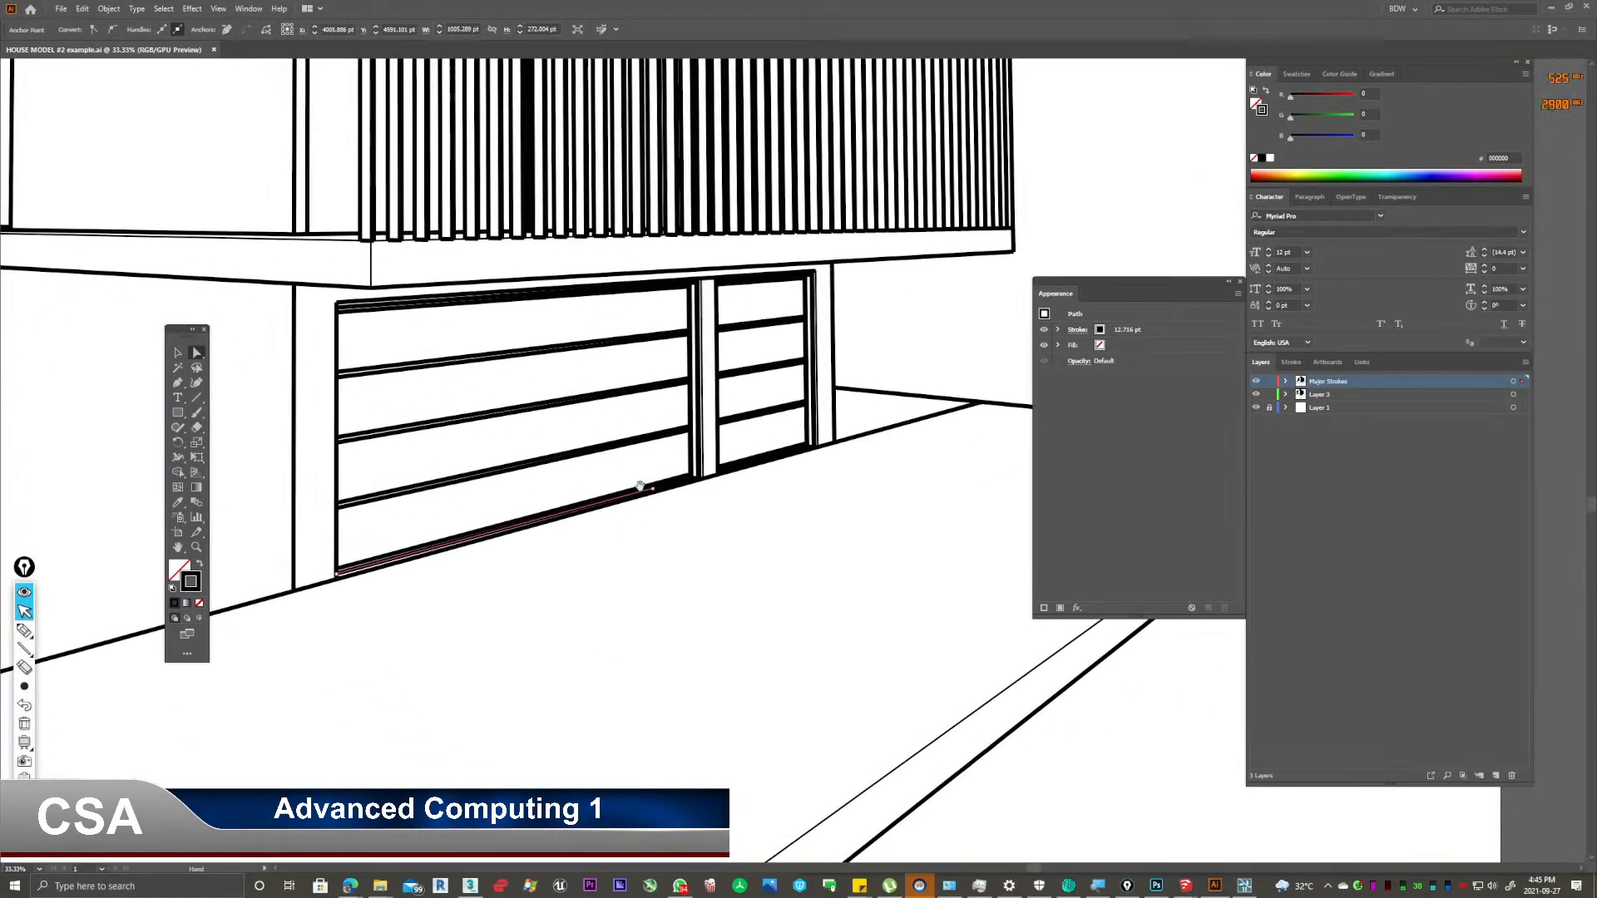
drag(884, 553, 253, 304)
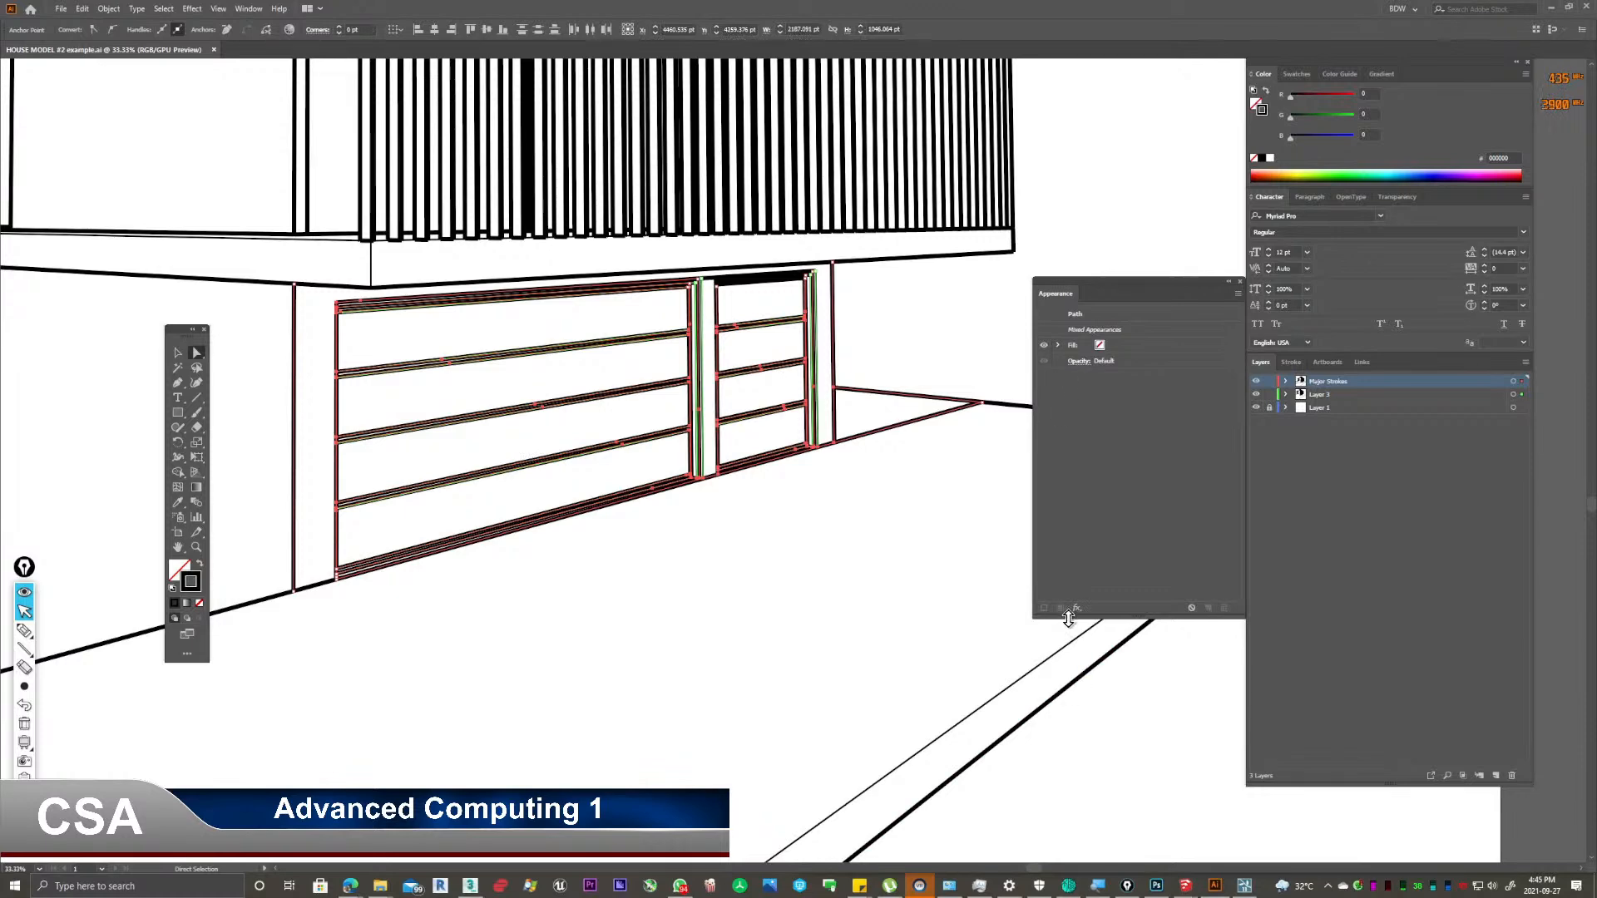
alt+scroll(709, 213, up, 3)
shift+drag(864, 458, 779, 389)
alt+scroll(740, 392, down, 2)
alt+scroll(741, 392, down, 2)
alt+scroll(676, 447, up, 2)
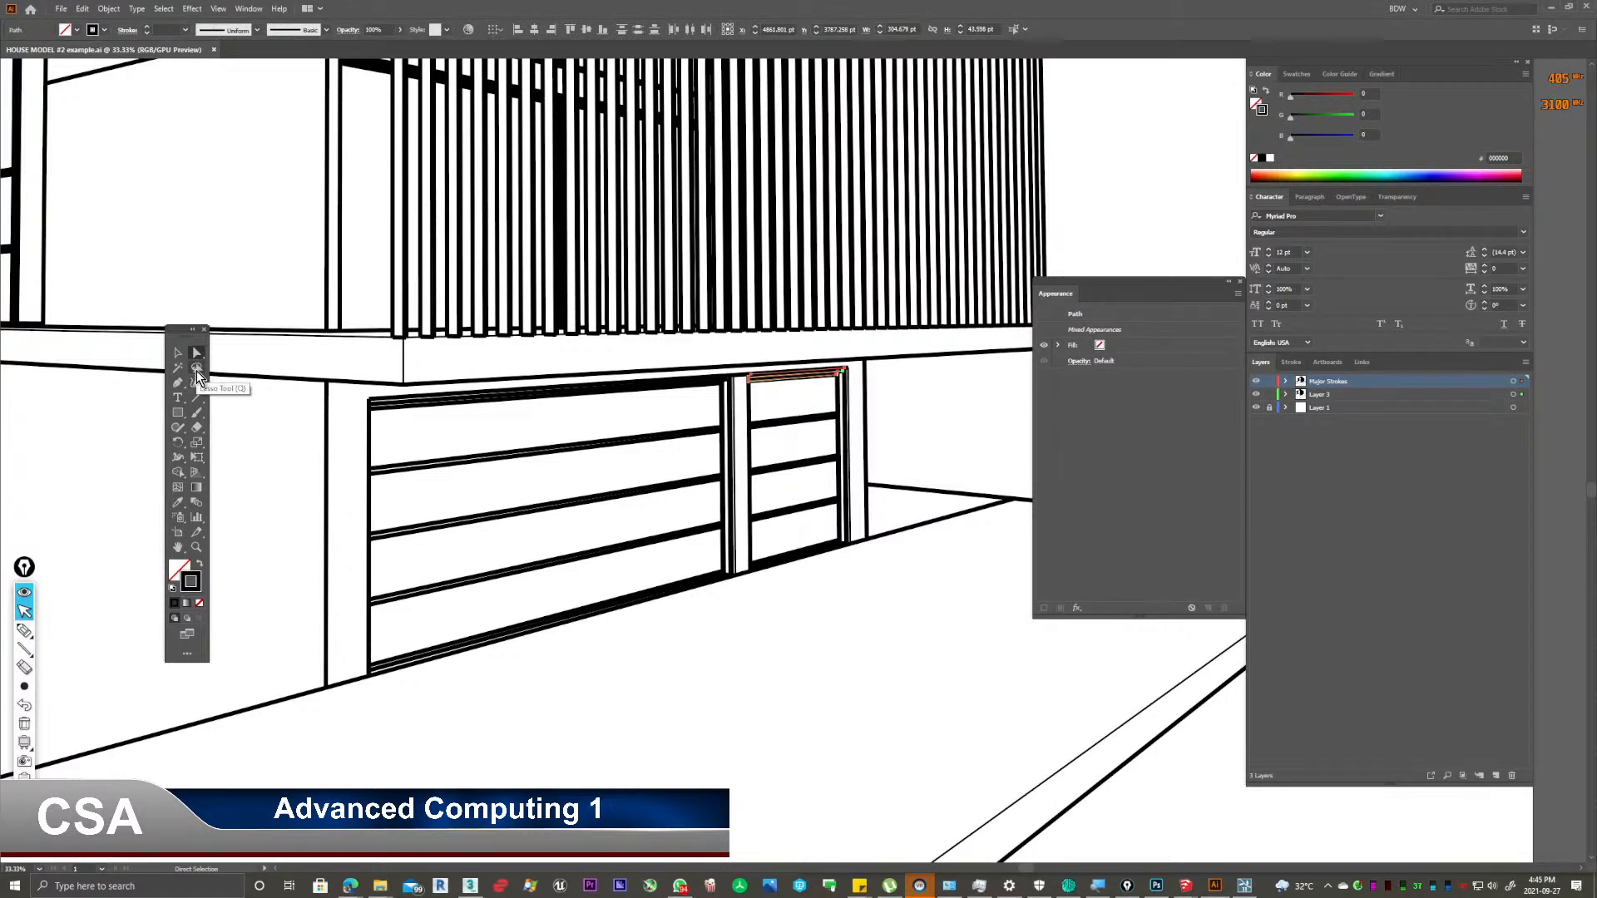
Select the garage door linework with the Lasso tool and start an Outer Glow effect with preview on.
click(196, 368)
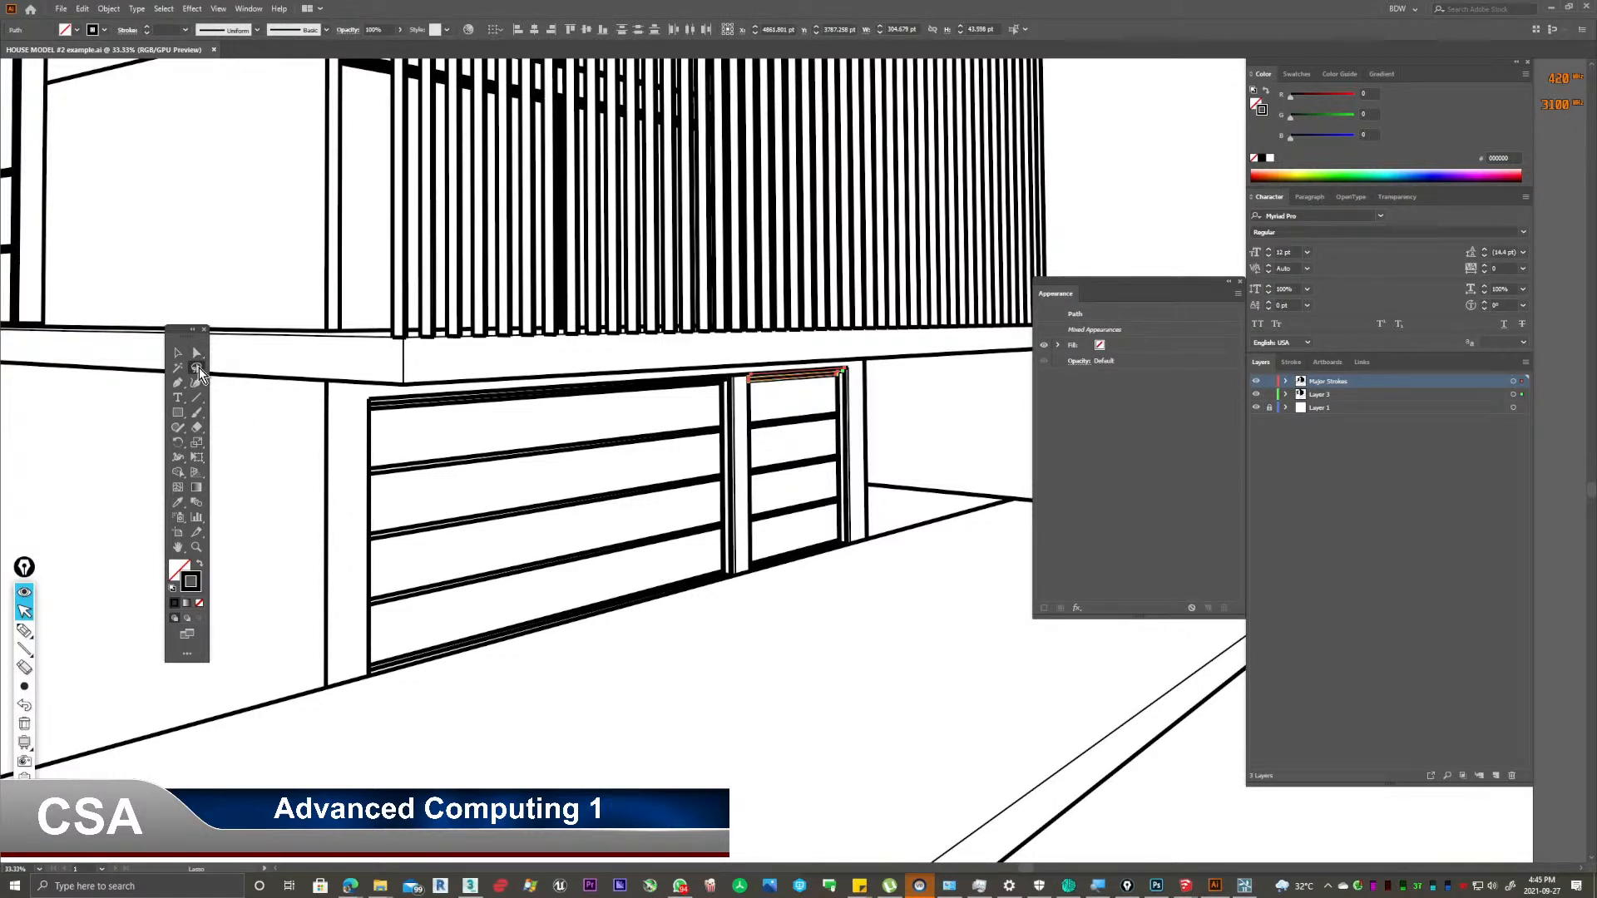
mouse_move(276, 502)
mouse_down()
mouse_move(326, 421)
mouse_move(357, 403)
mouse_move(752, 402)
mouse_move(743, 376)
mouse_move(865, 370)
mouse_move(905, 392)
mouse_move(921, 513)
mouse_move(537, 734)
mouse_move(314, 674)
mouse_move(291, 574)
mouse_up()
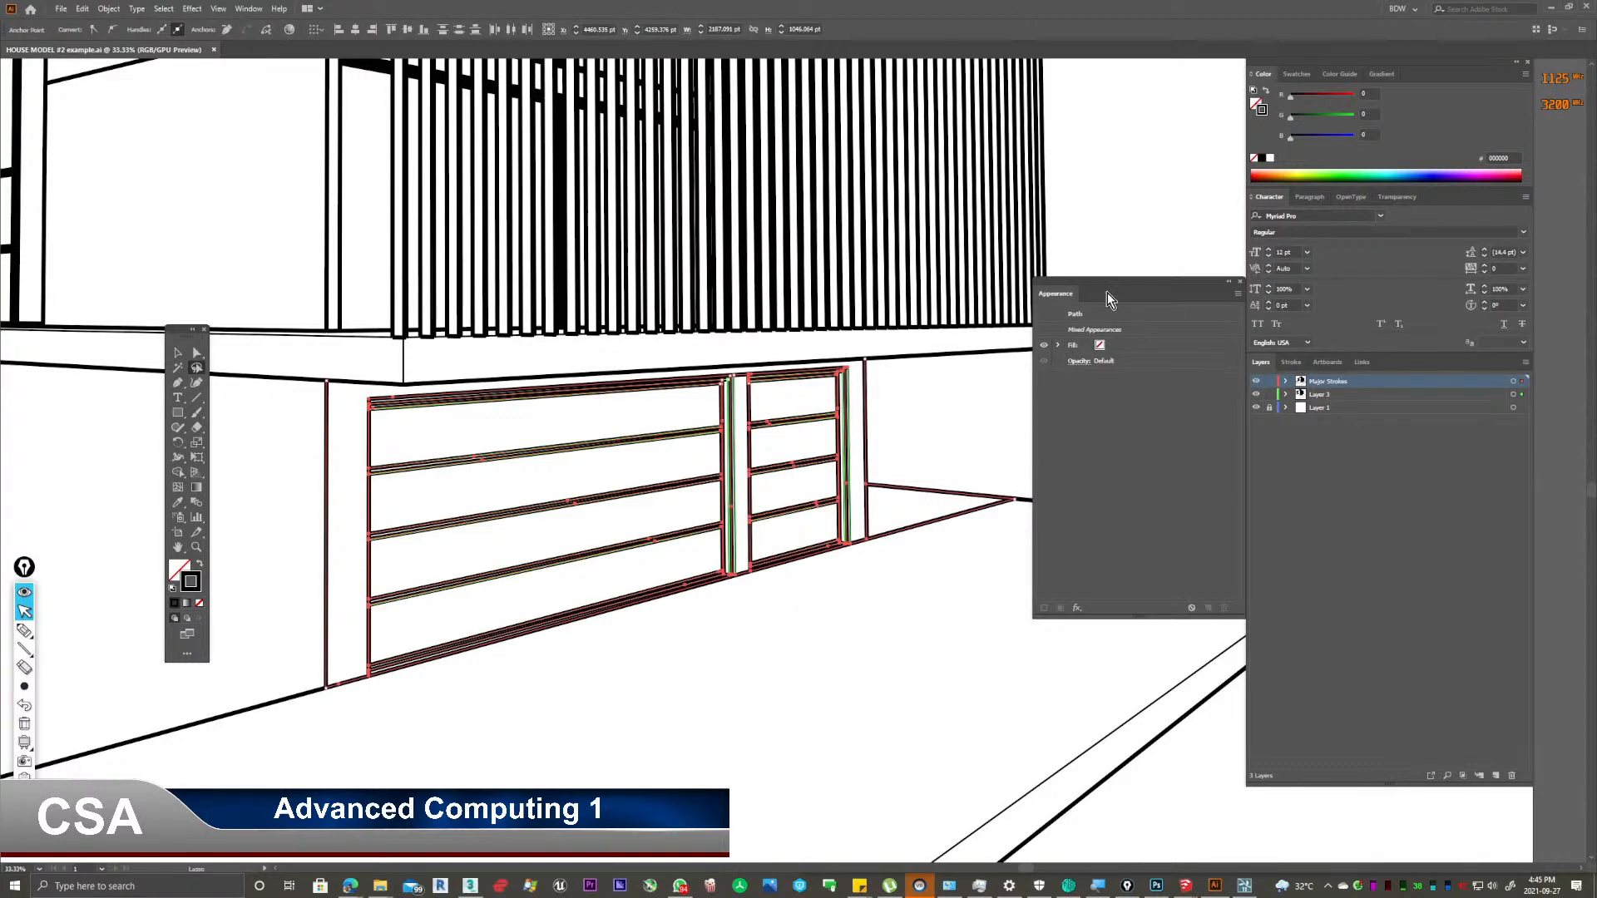
click(1076, 608)
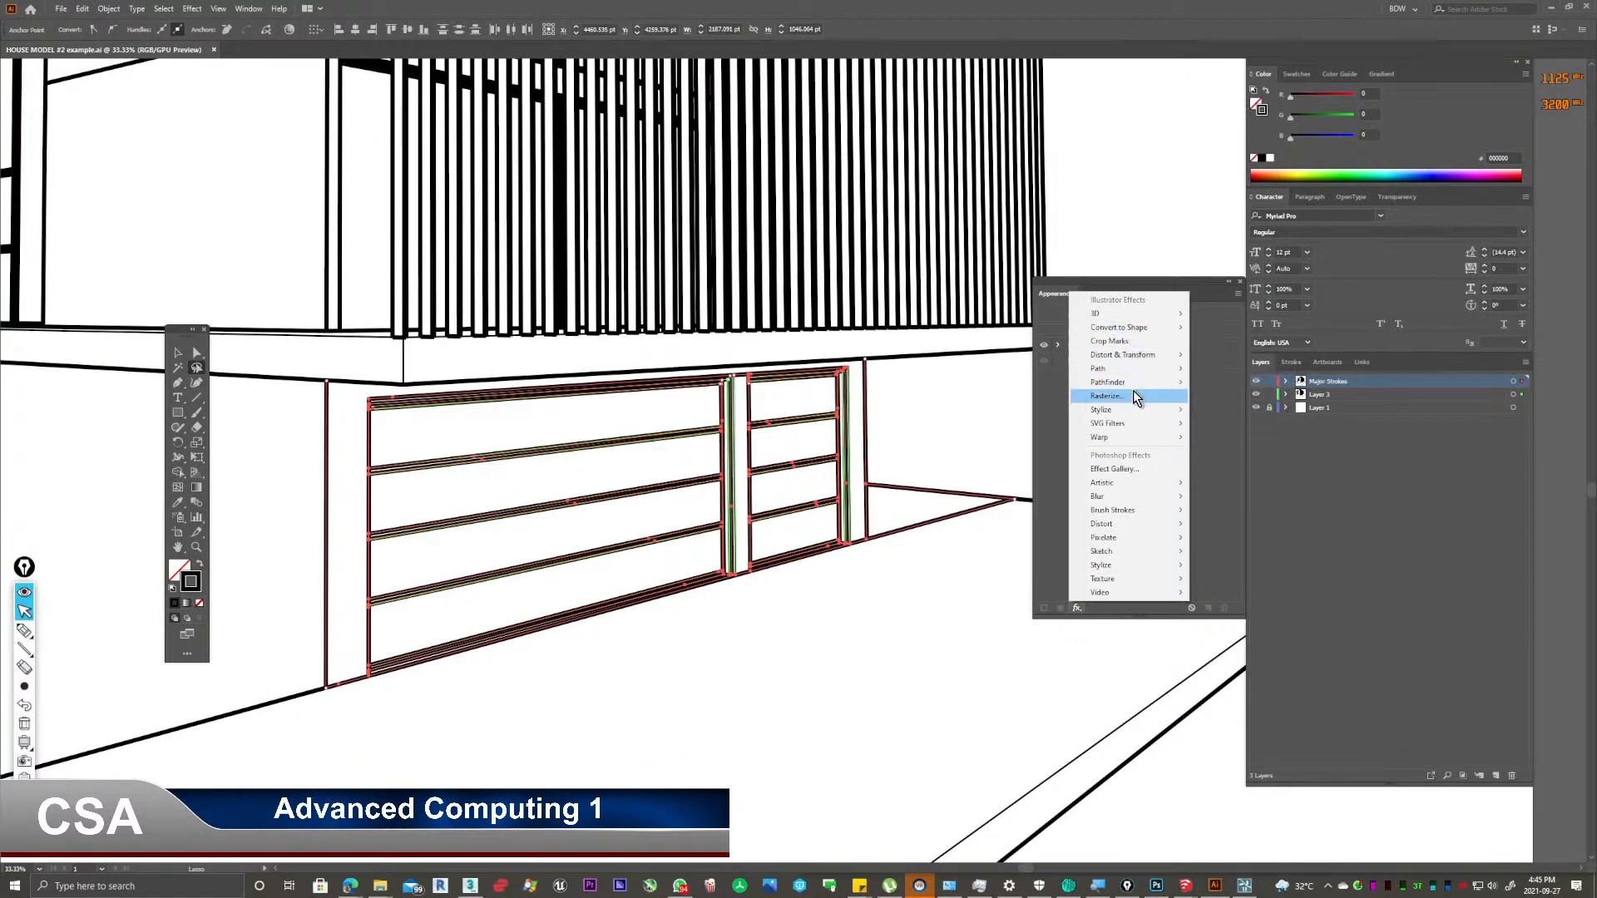
mouse_move(1144, 409)
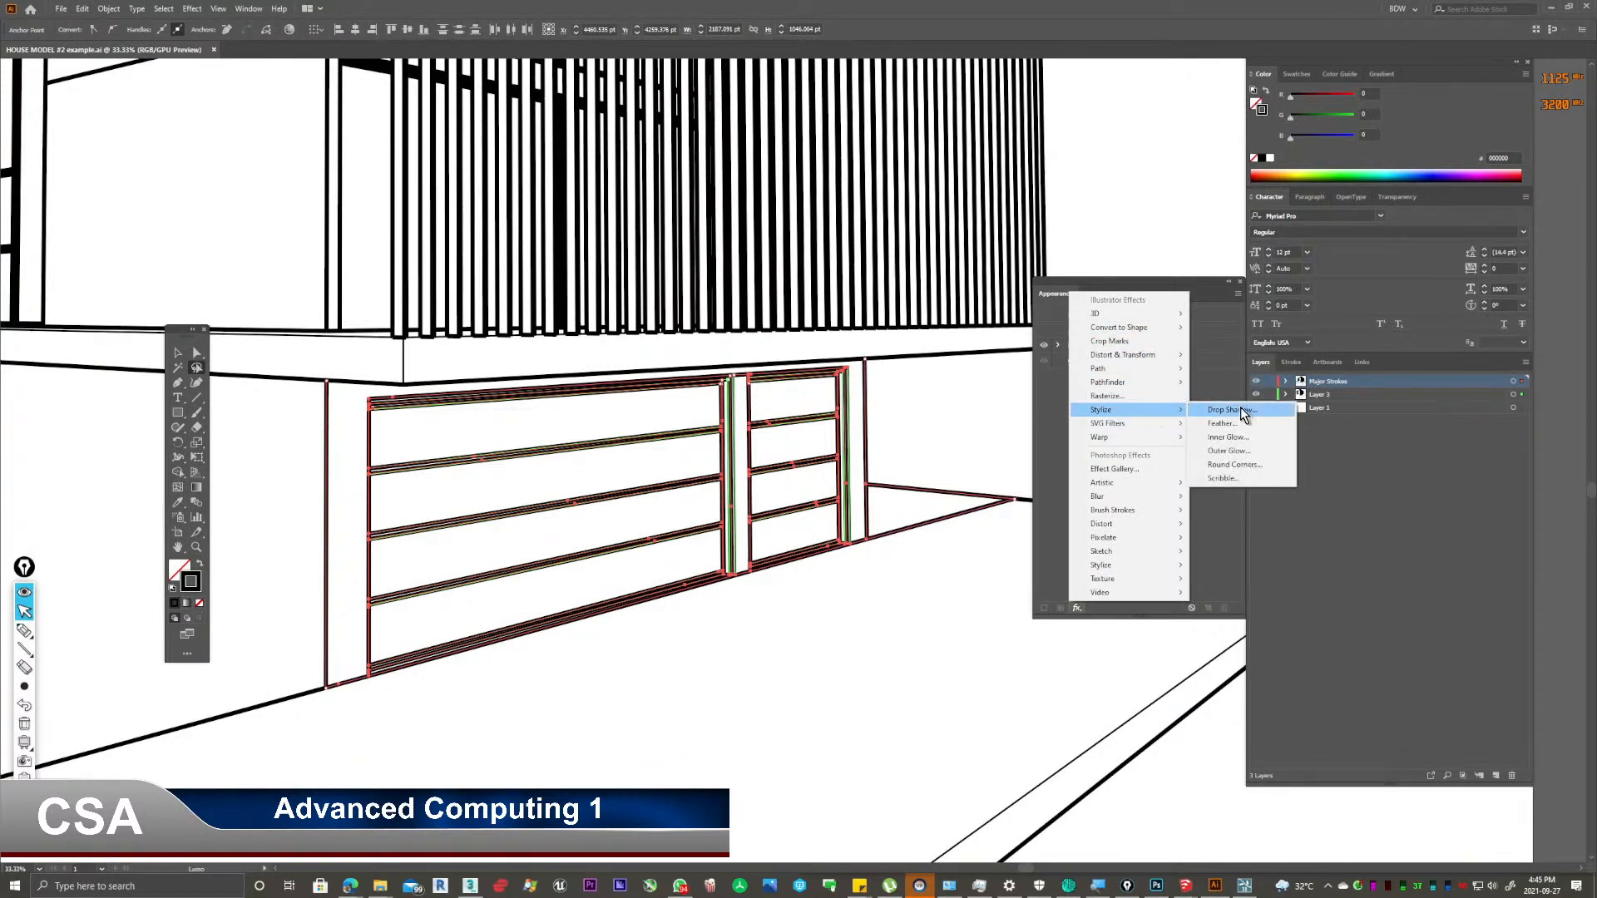
click(1263, 457)
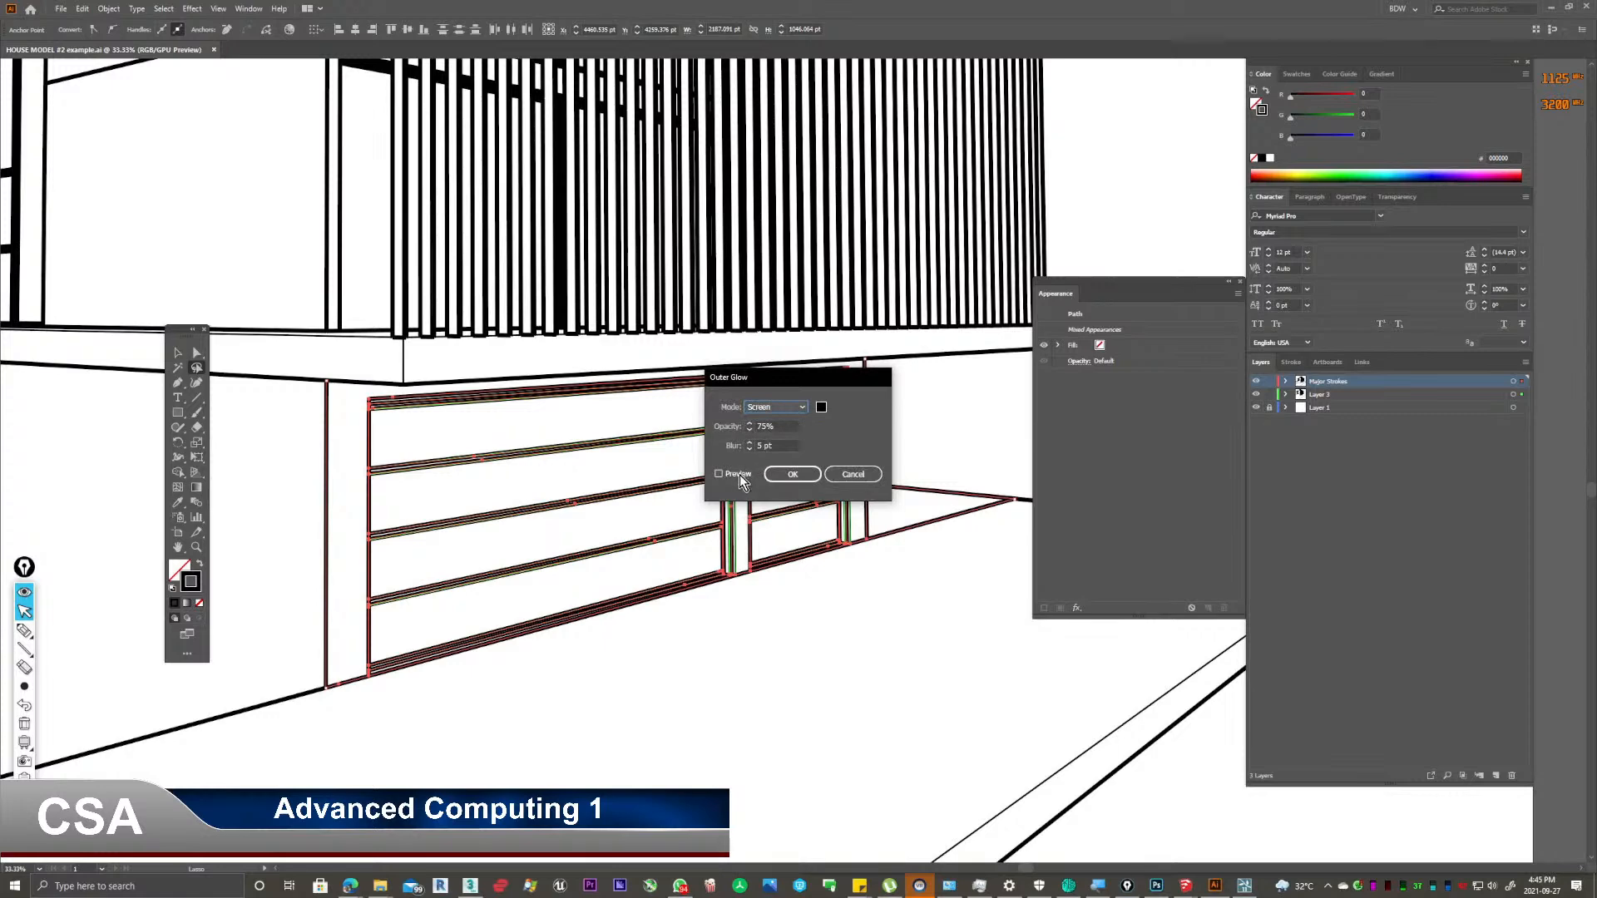
drag(800, 380, 930, 357)
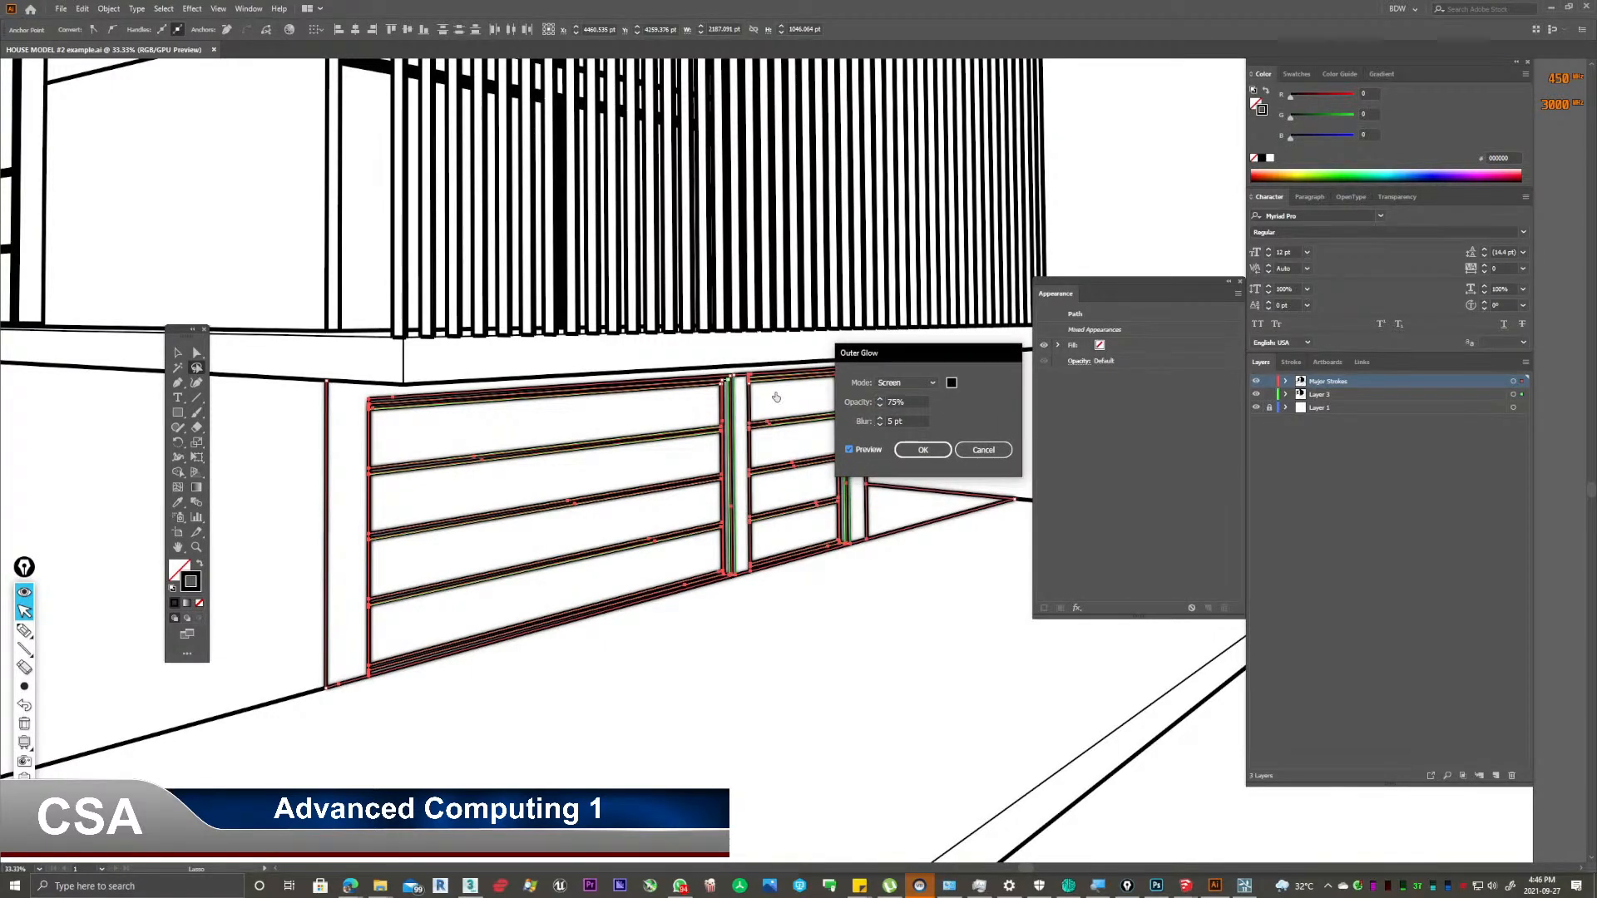
Set the outer glow colour to yellow FFFF00 and apply the effect to the garage lines.
click(951, 383)
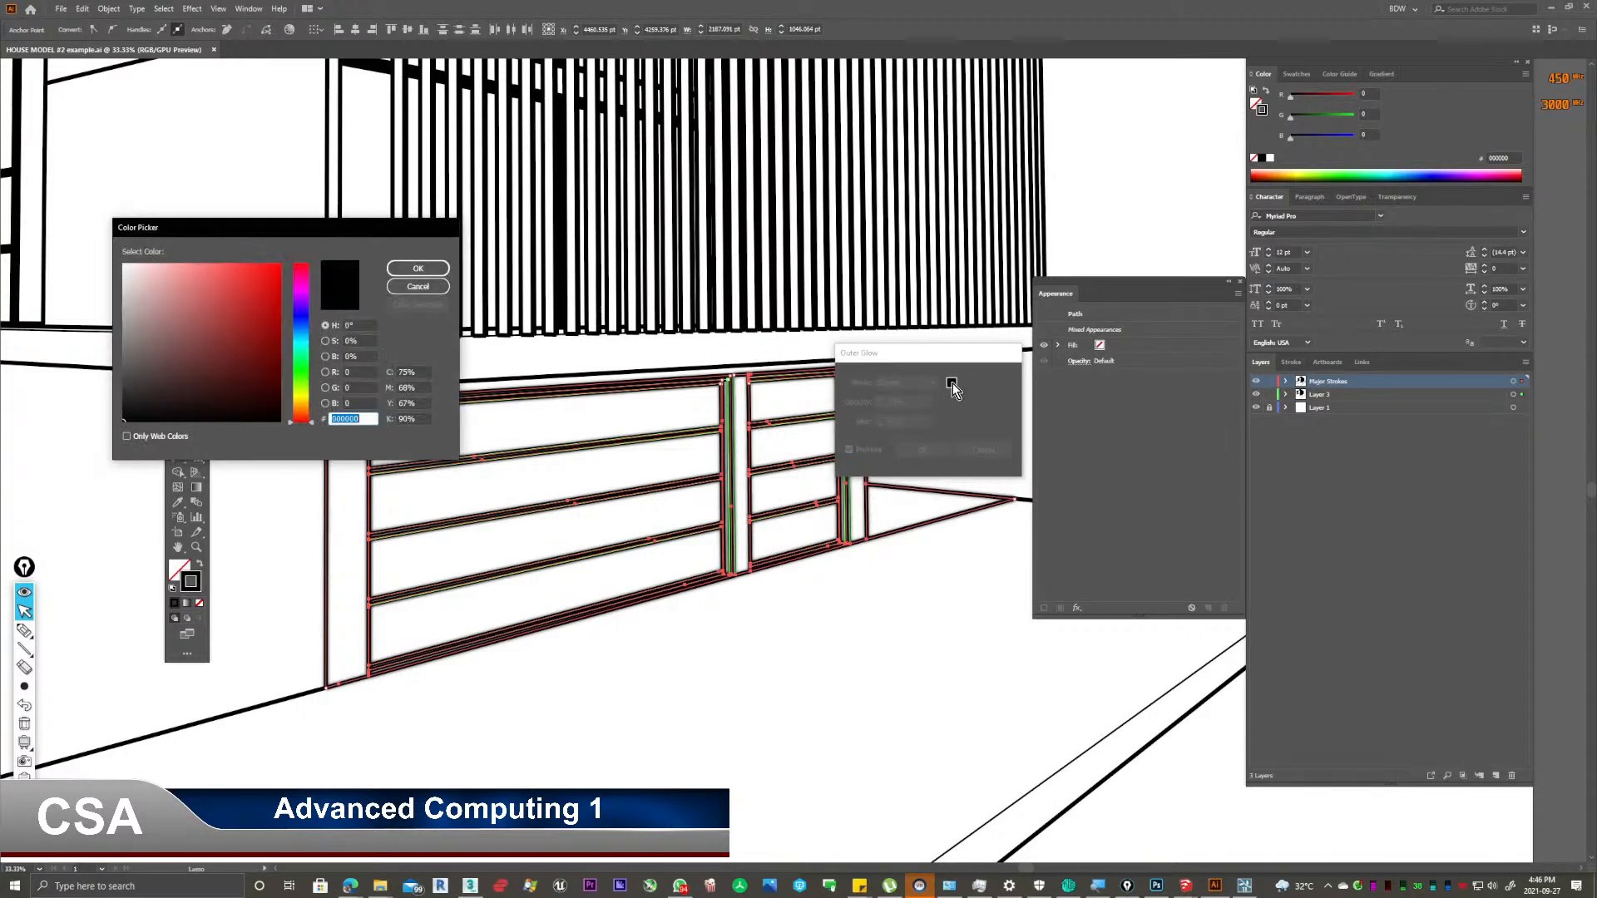
click(302, 397)
drag(236, 300, 283, 260)
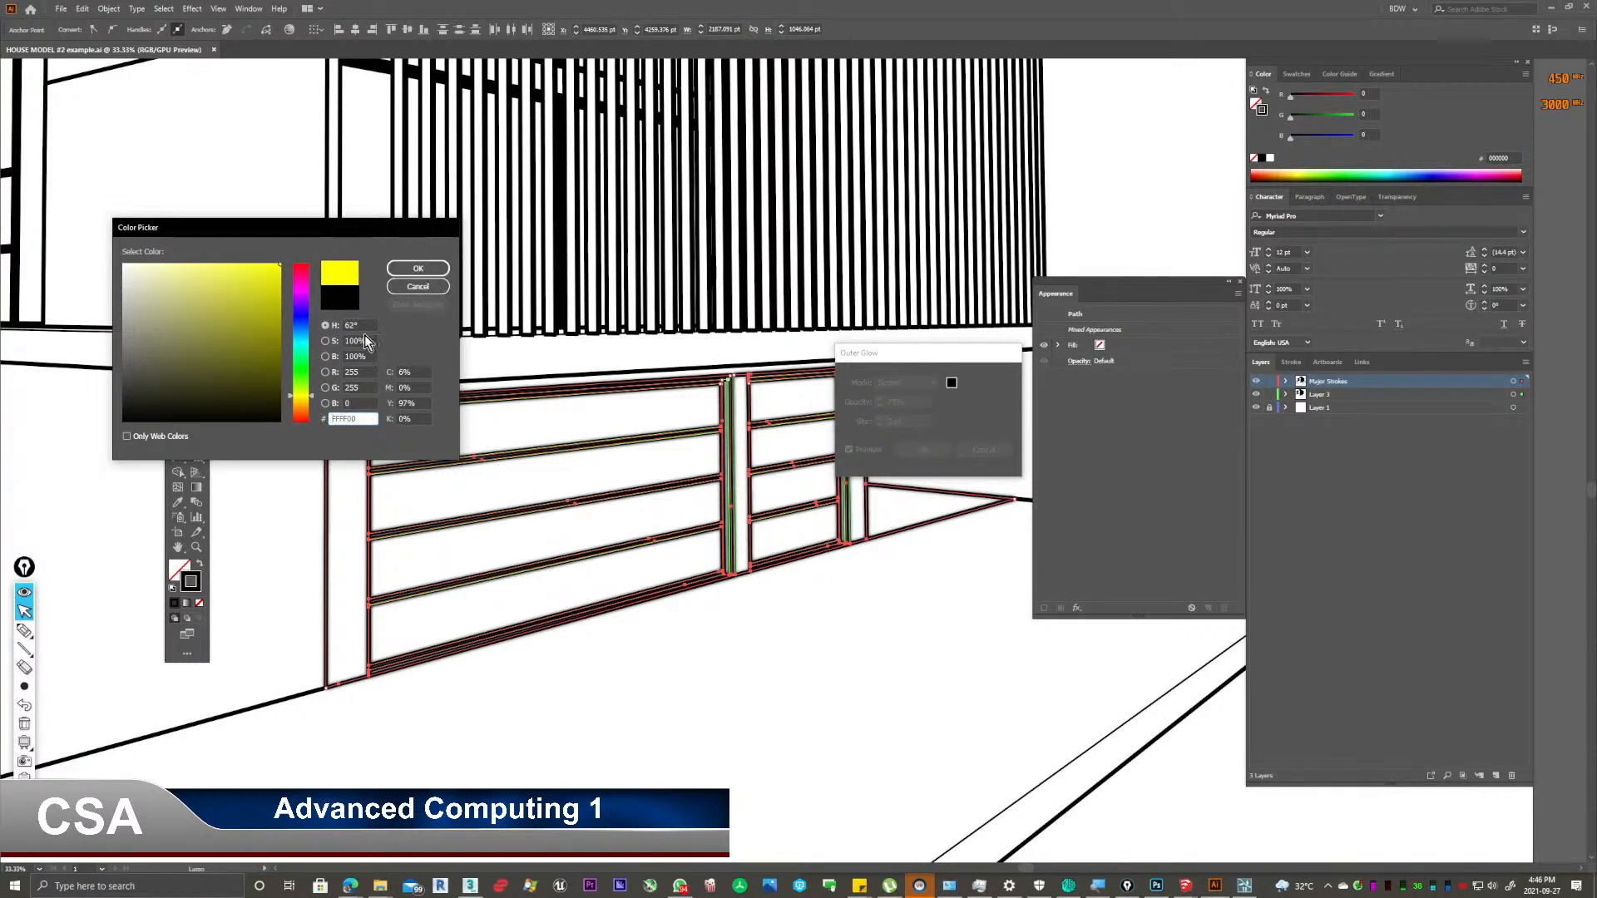
click(411, 270)
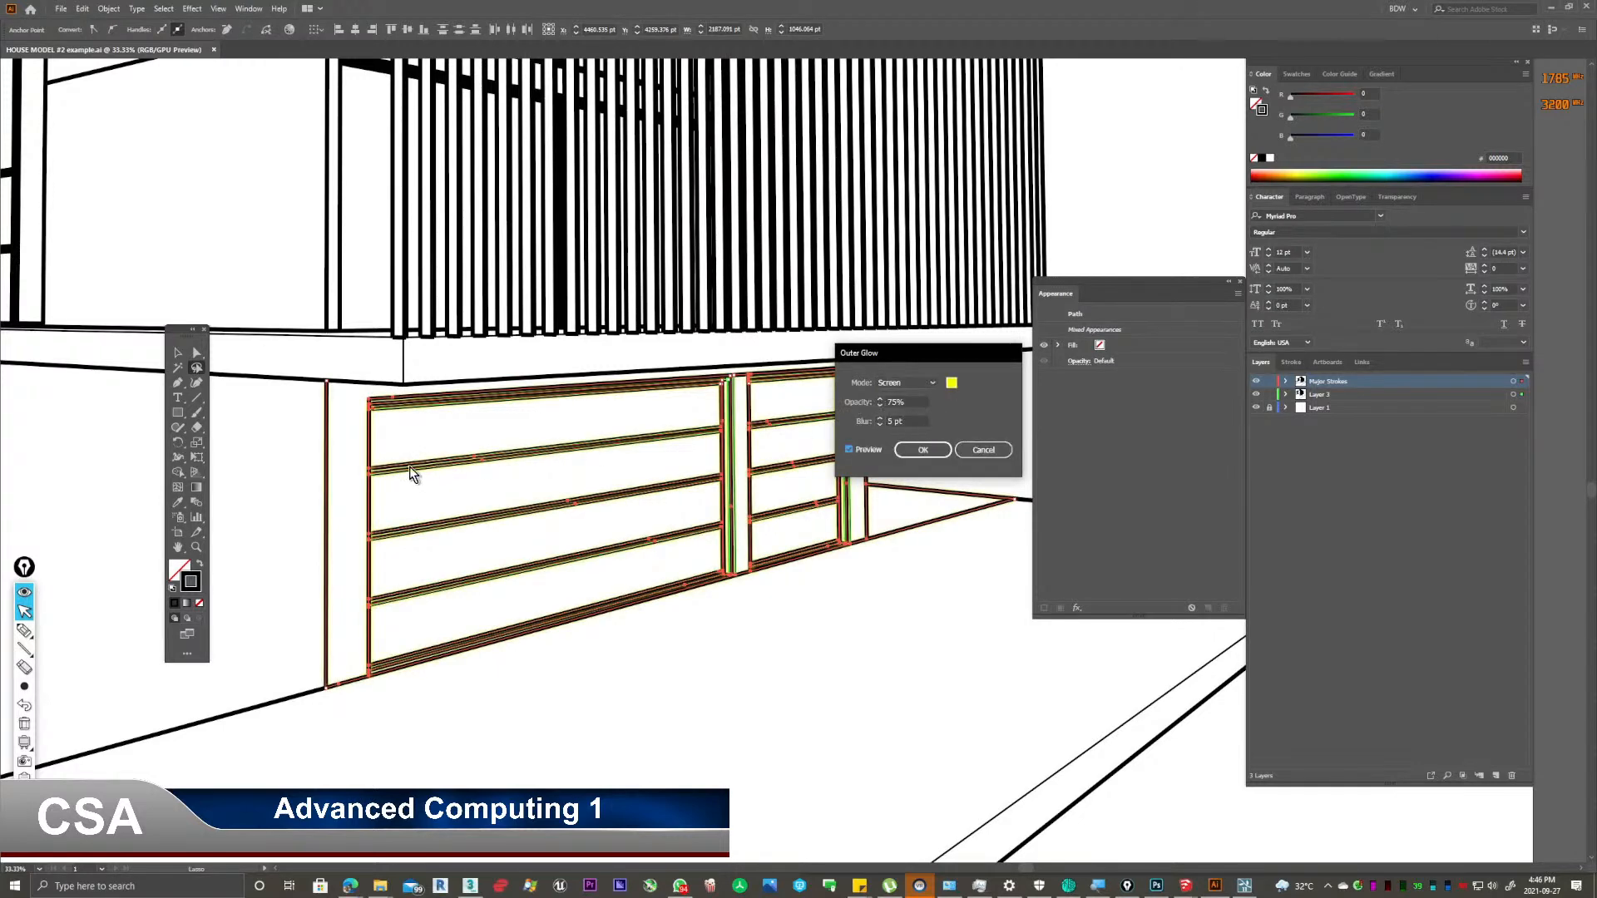
click(883, 422)
click(923, 450)
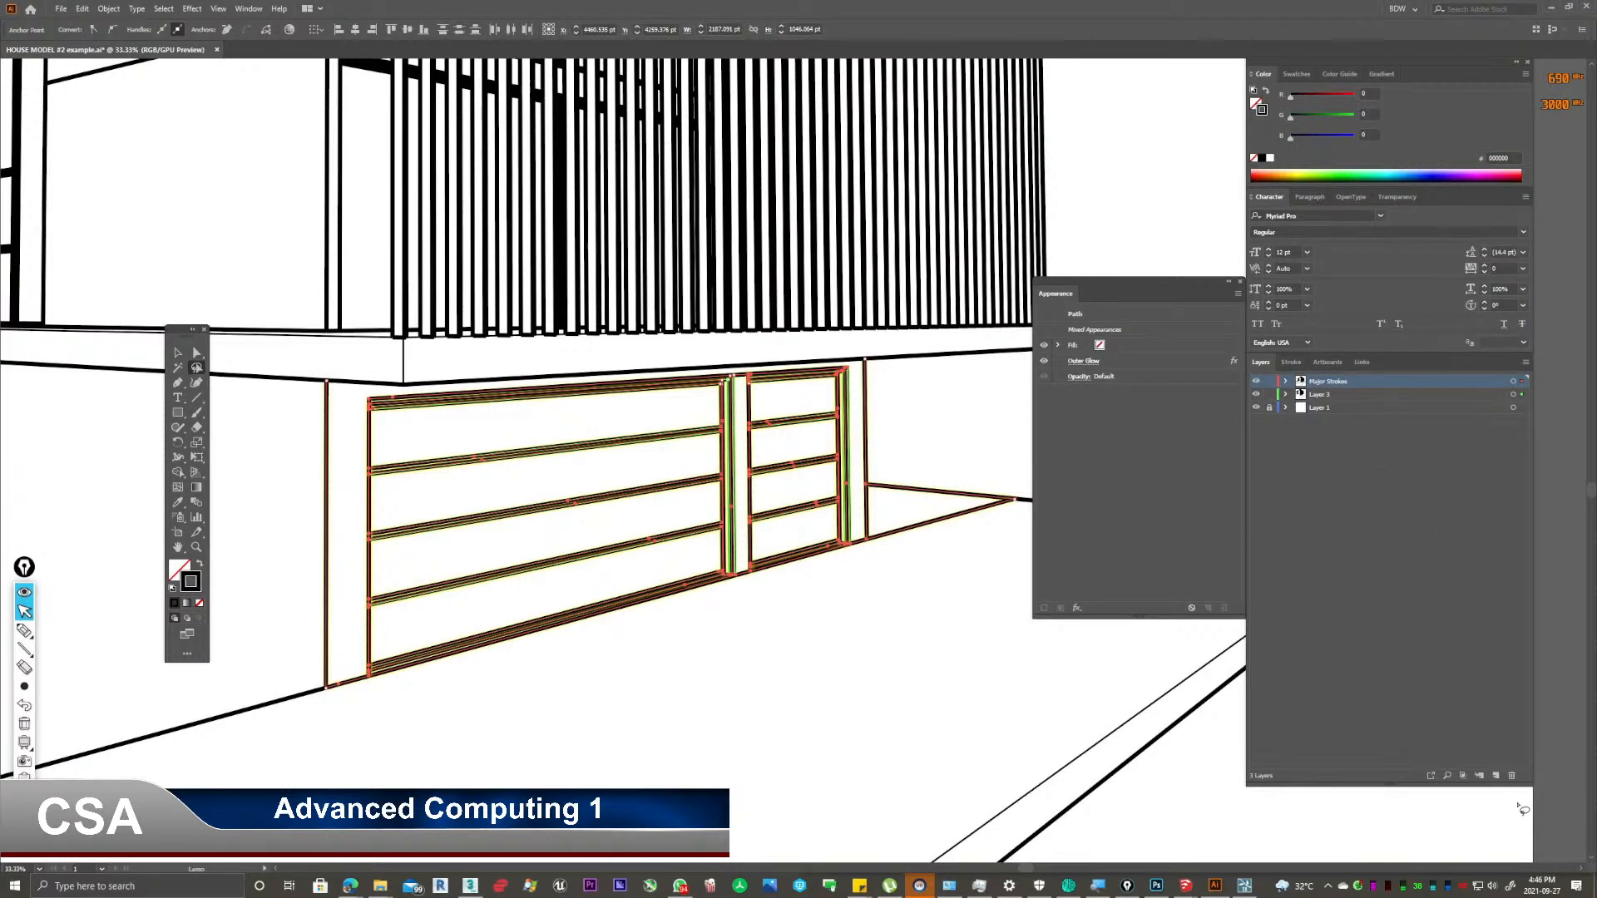
Create a new layer and name it effects.
click(1496, 775)
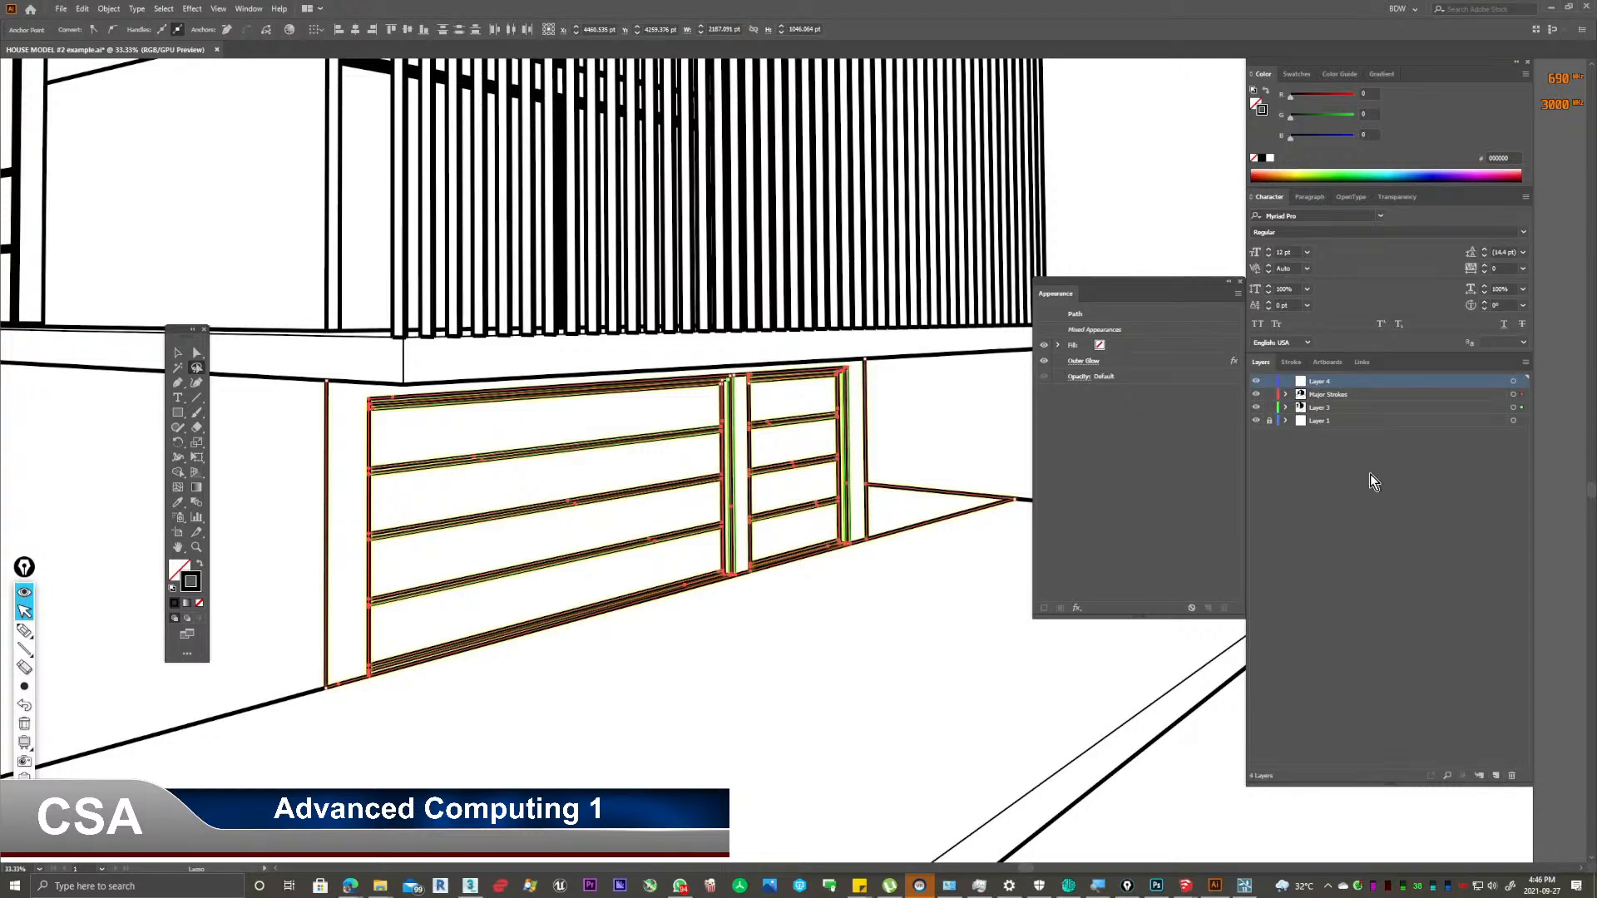
double_click(1322, 385)
double_click(1325, 383)
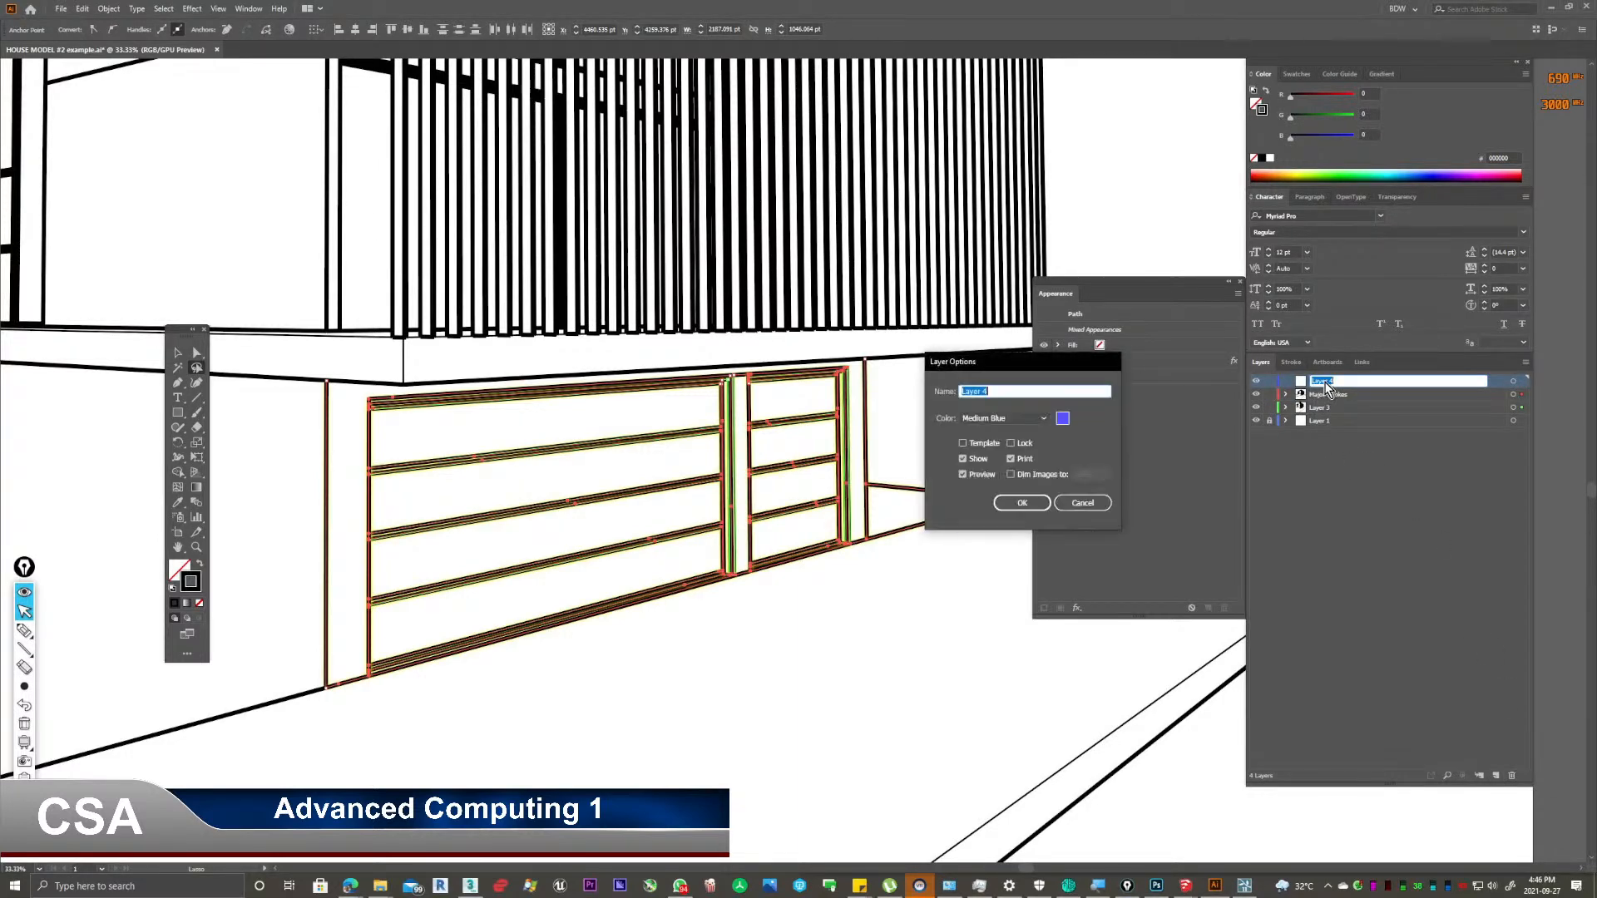
text(effects)
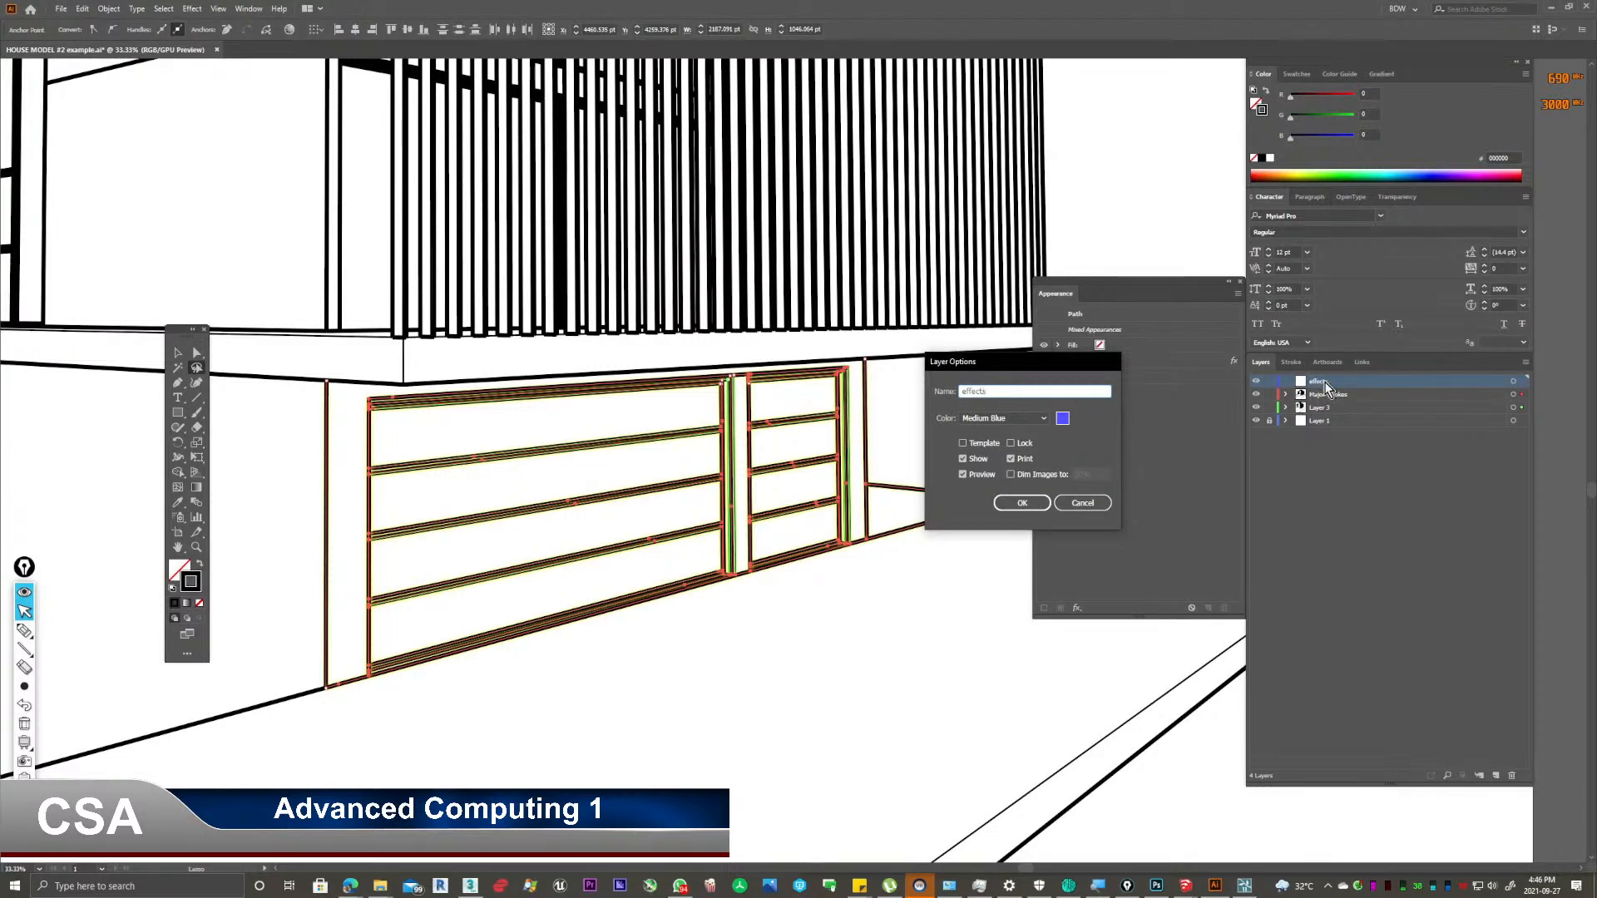
key(Return)
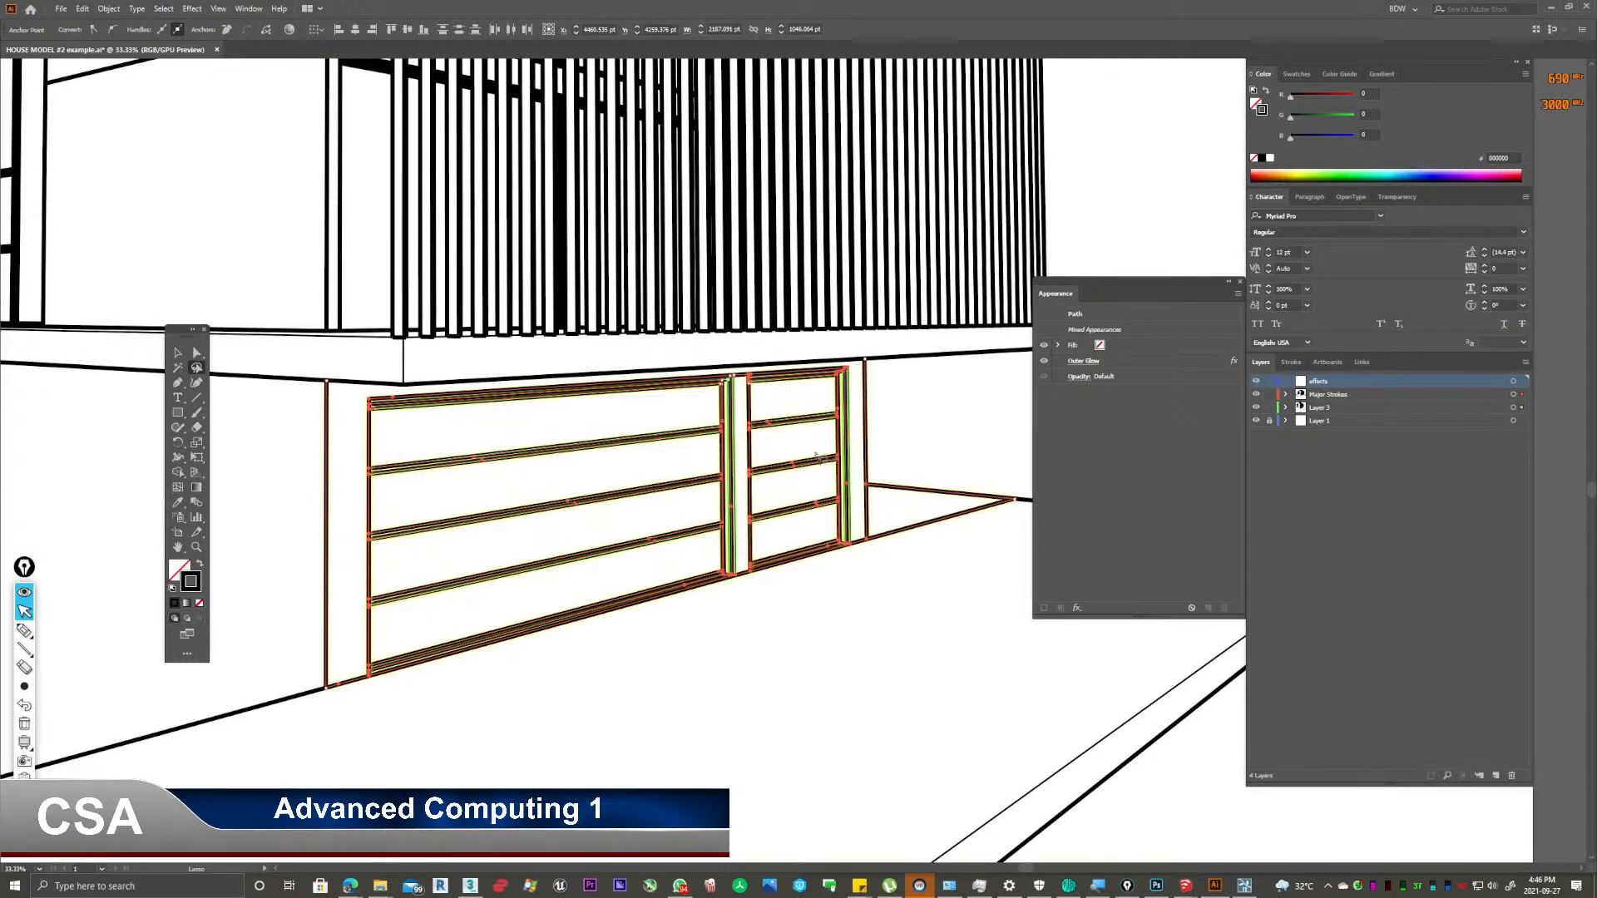
Send the selected garage door lines to the effects layer.
right_click(837, 438)
mouse_move(938, 636)
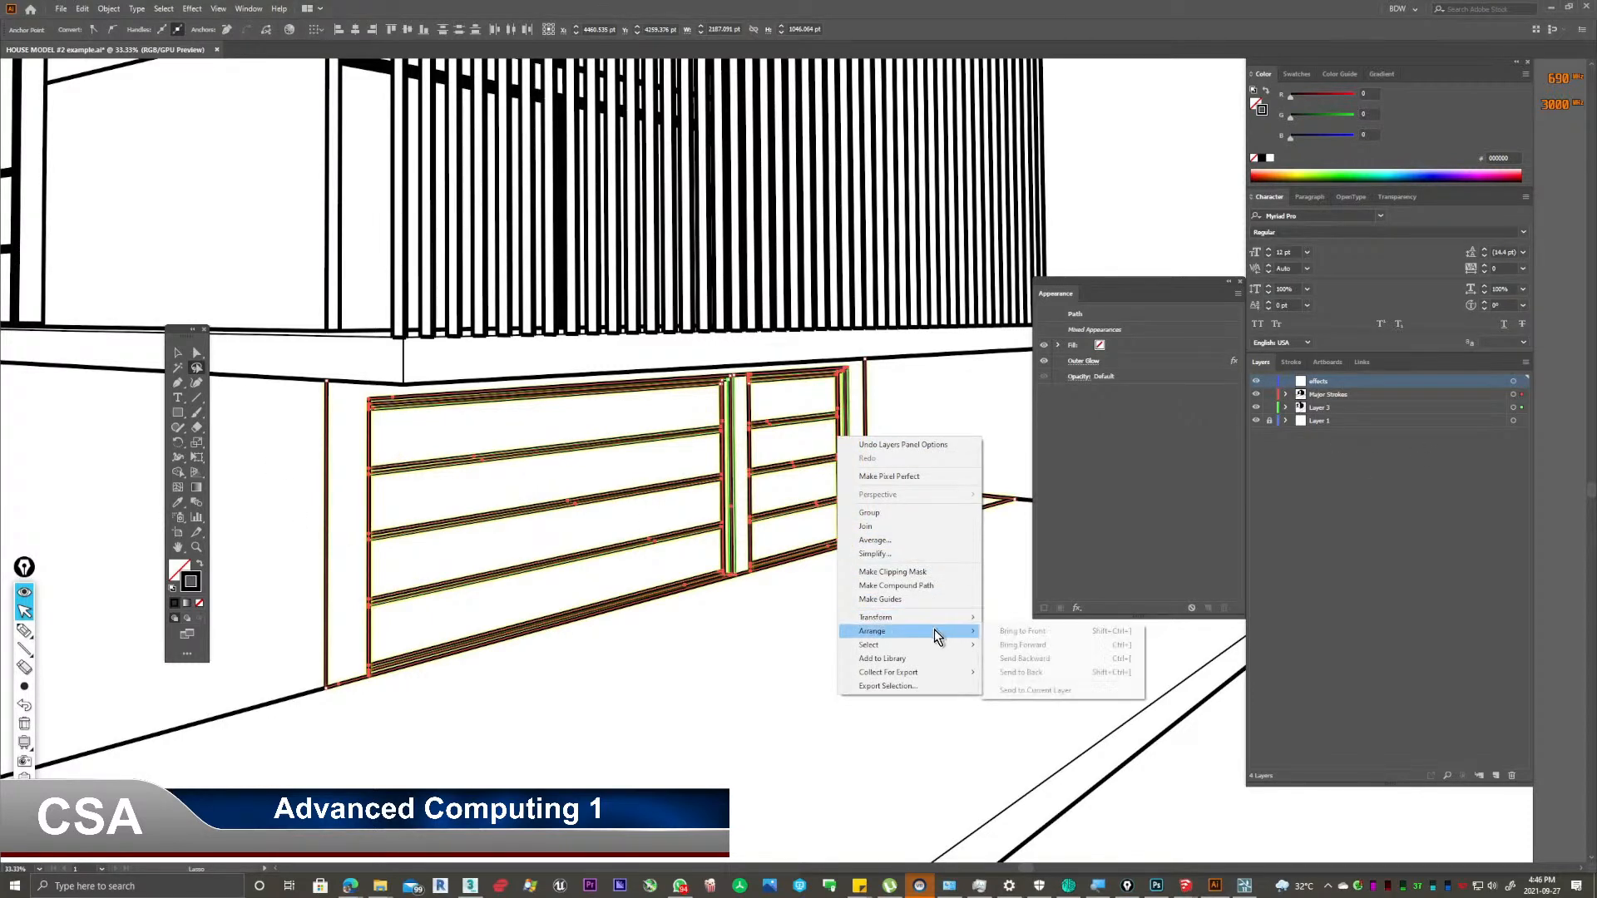
click(1040, 690)
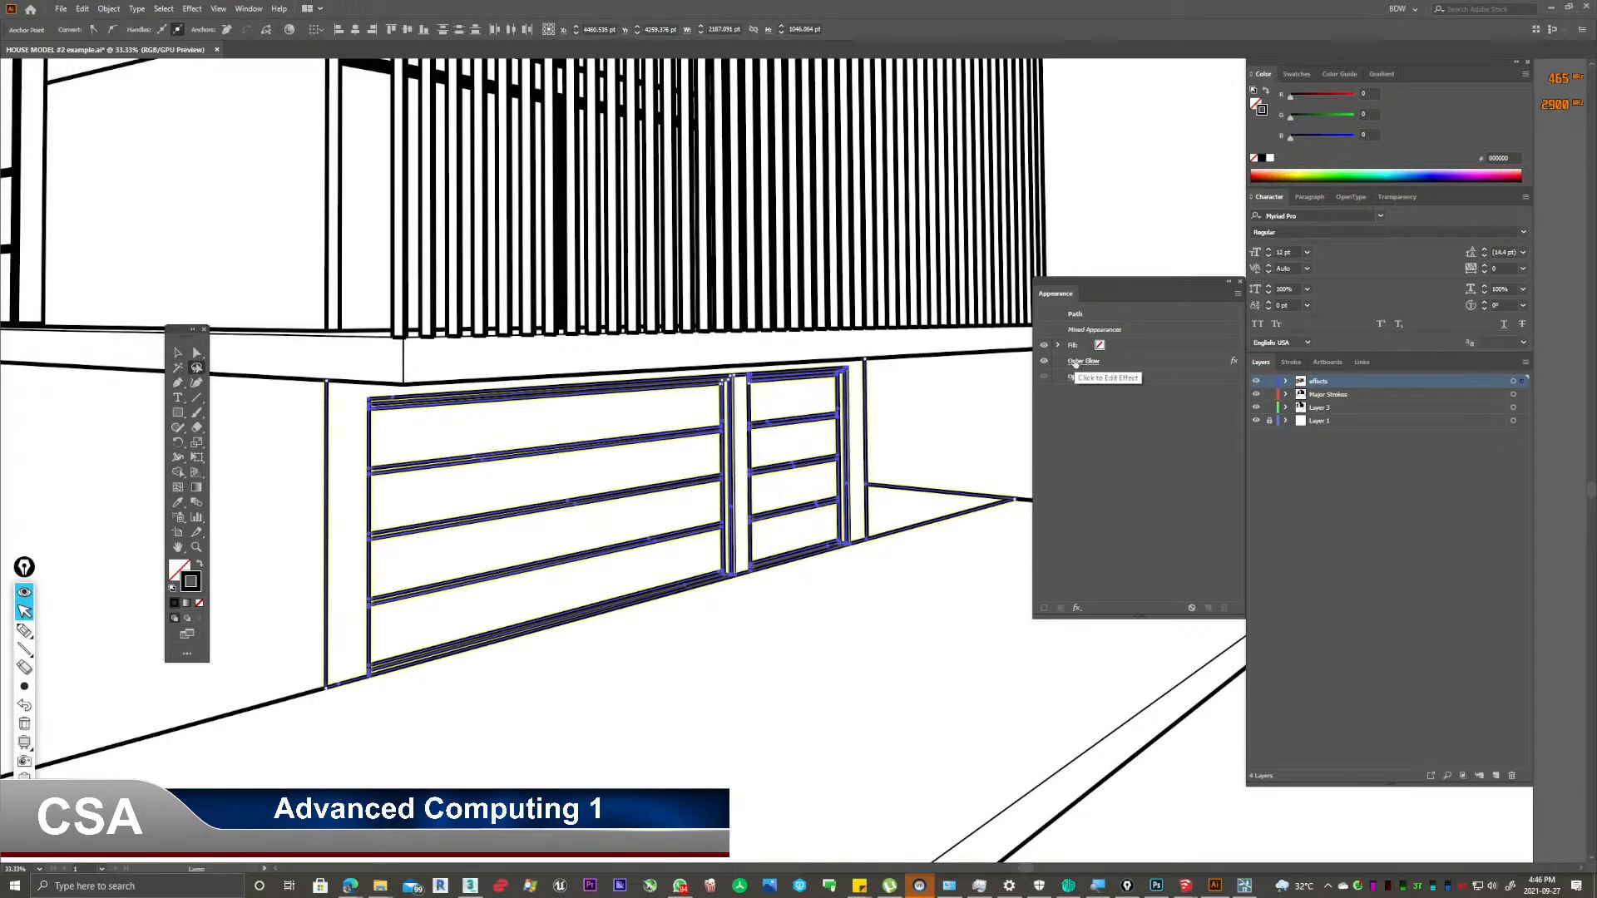
click(1077, 608)
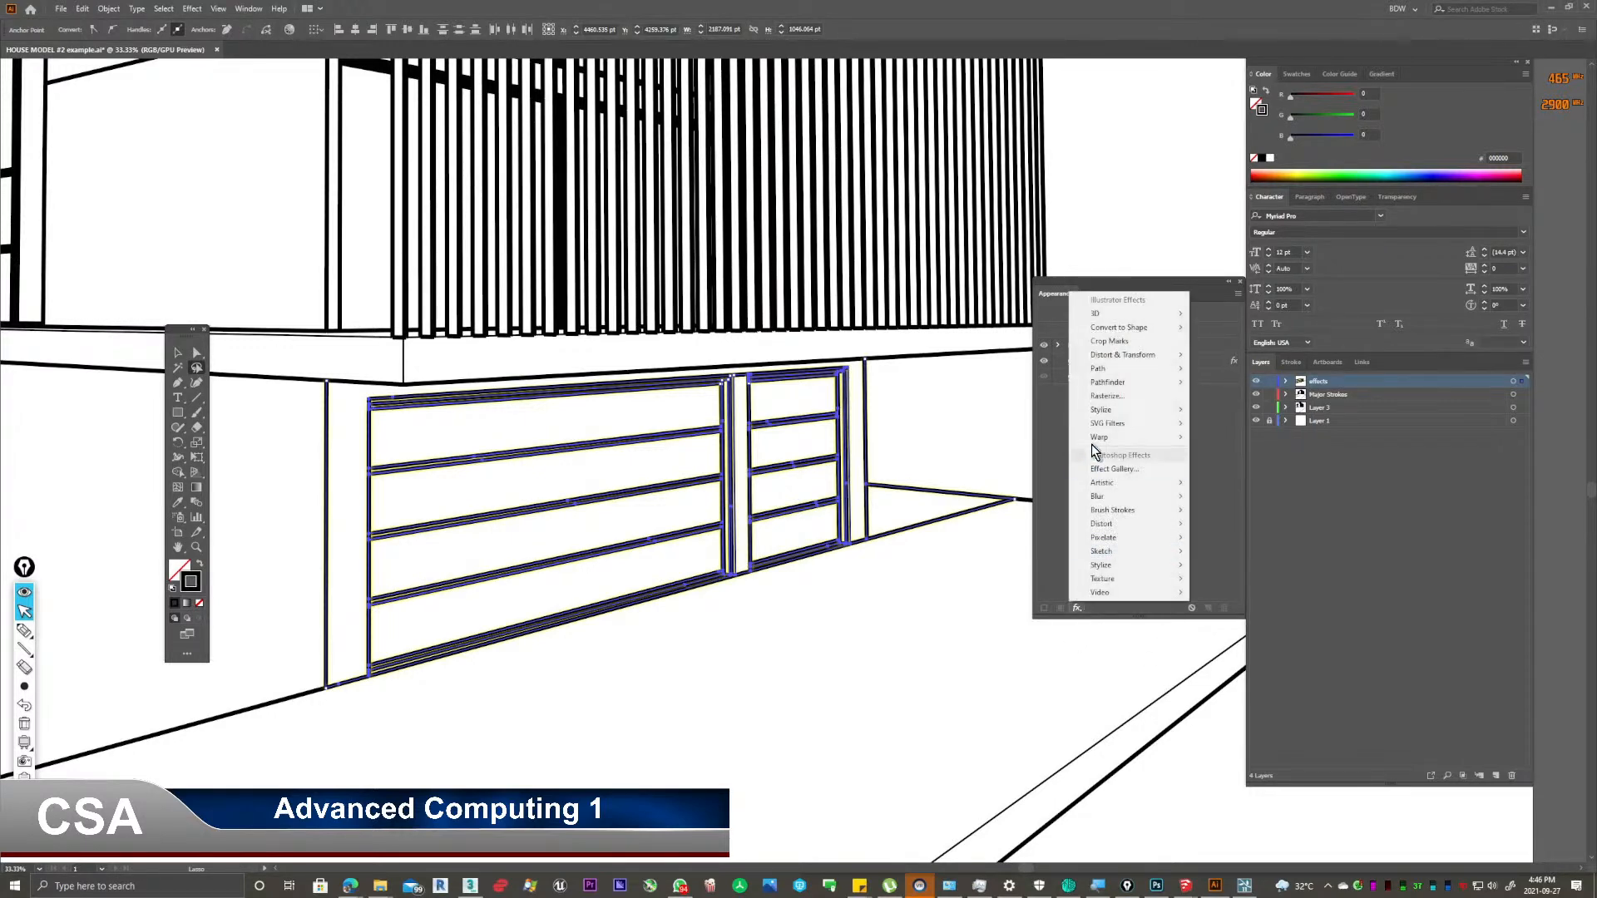
mouse_move(1140, 359)
click(1437, 203)
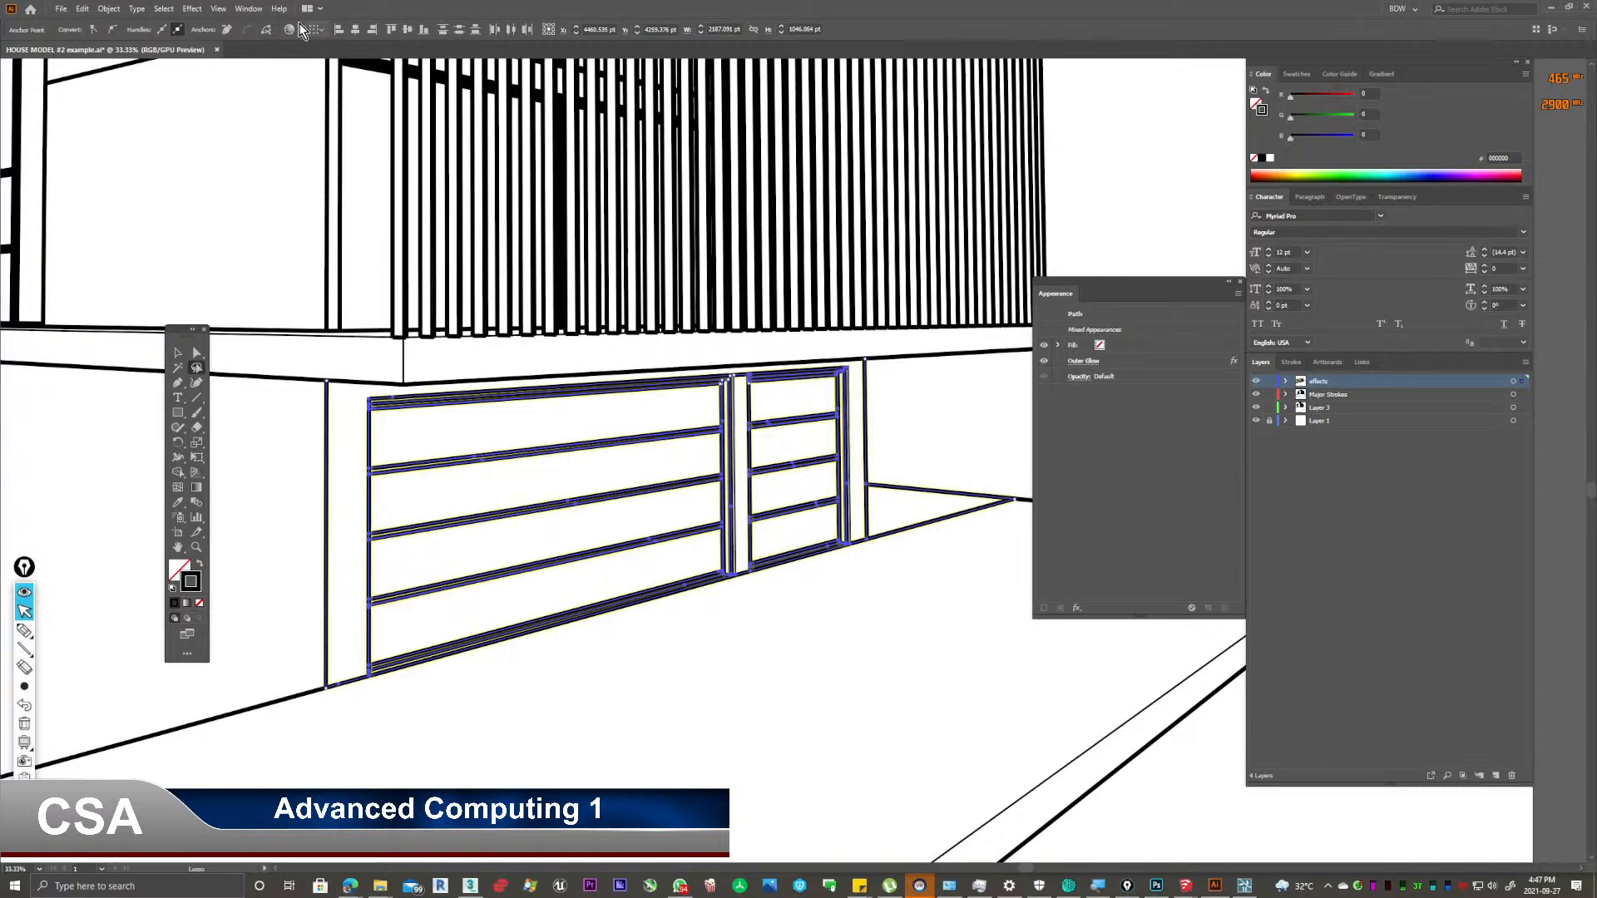
Show the Stroke panel and detach it from its group as a floating panel above the garage doors.
click(249, 9)
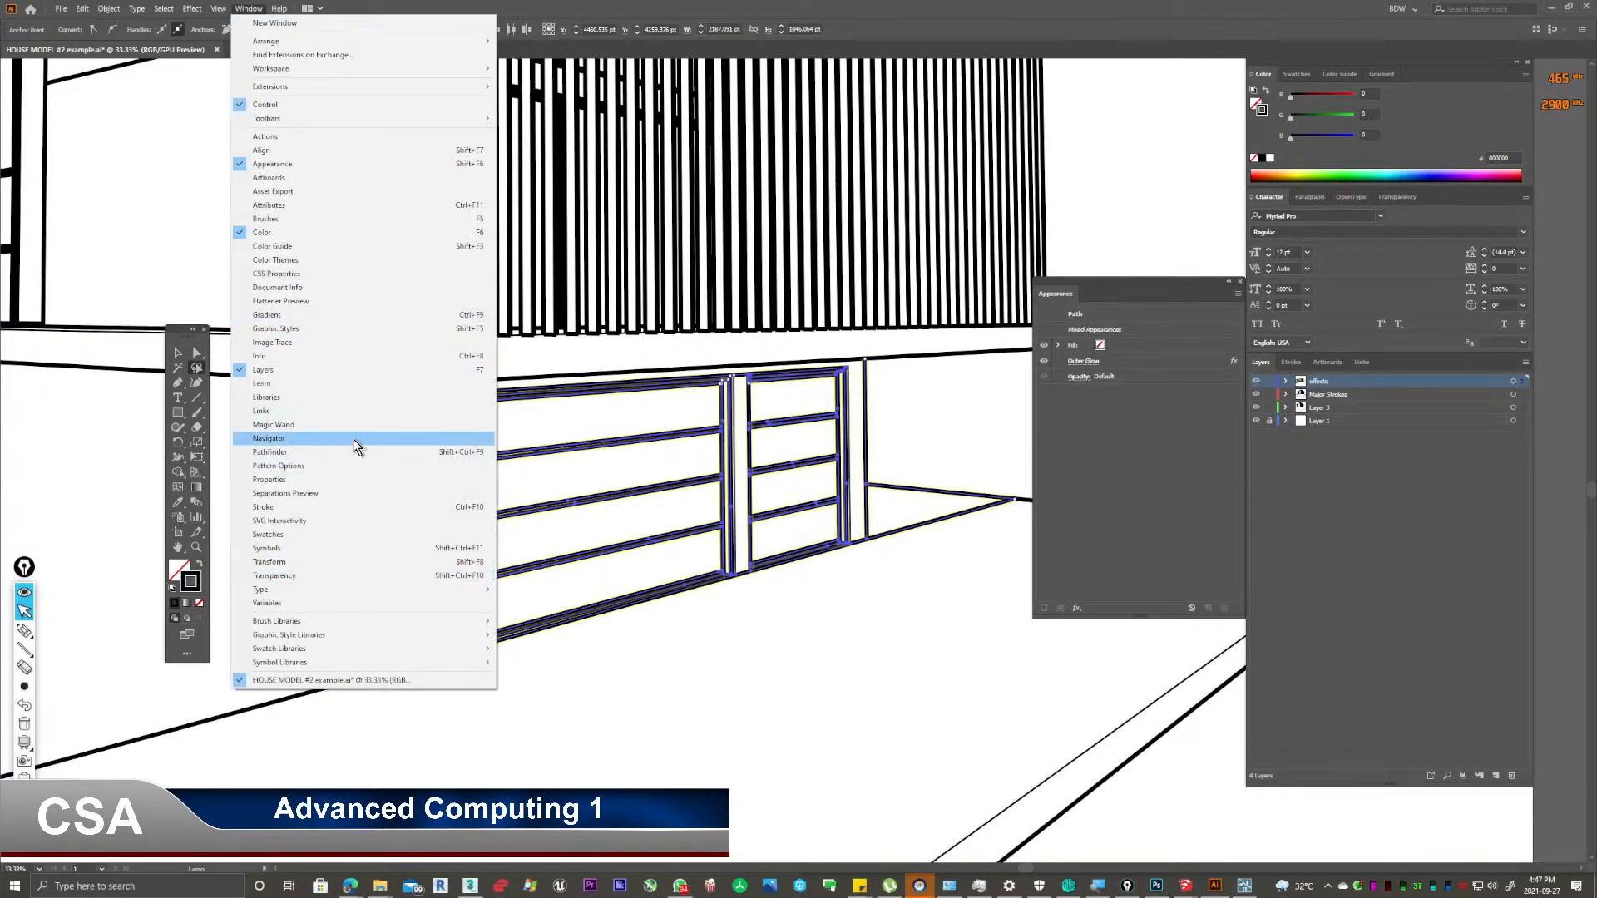
click(326, 507)
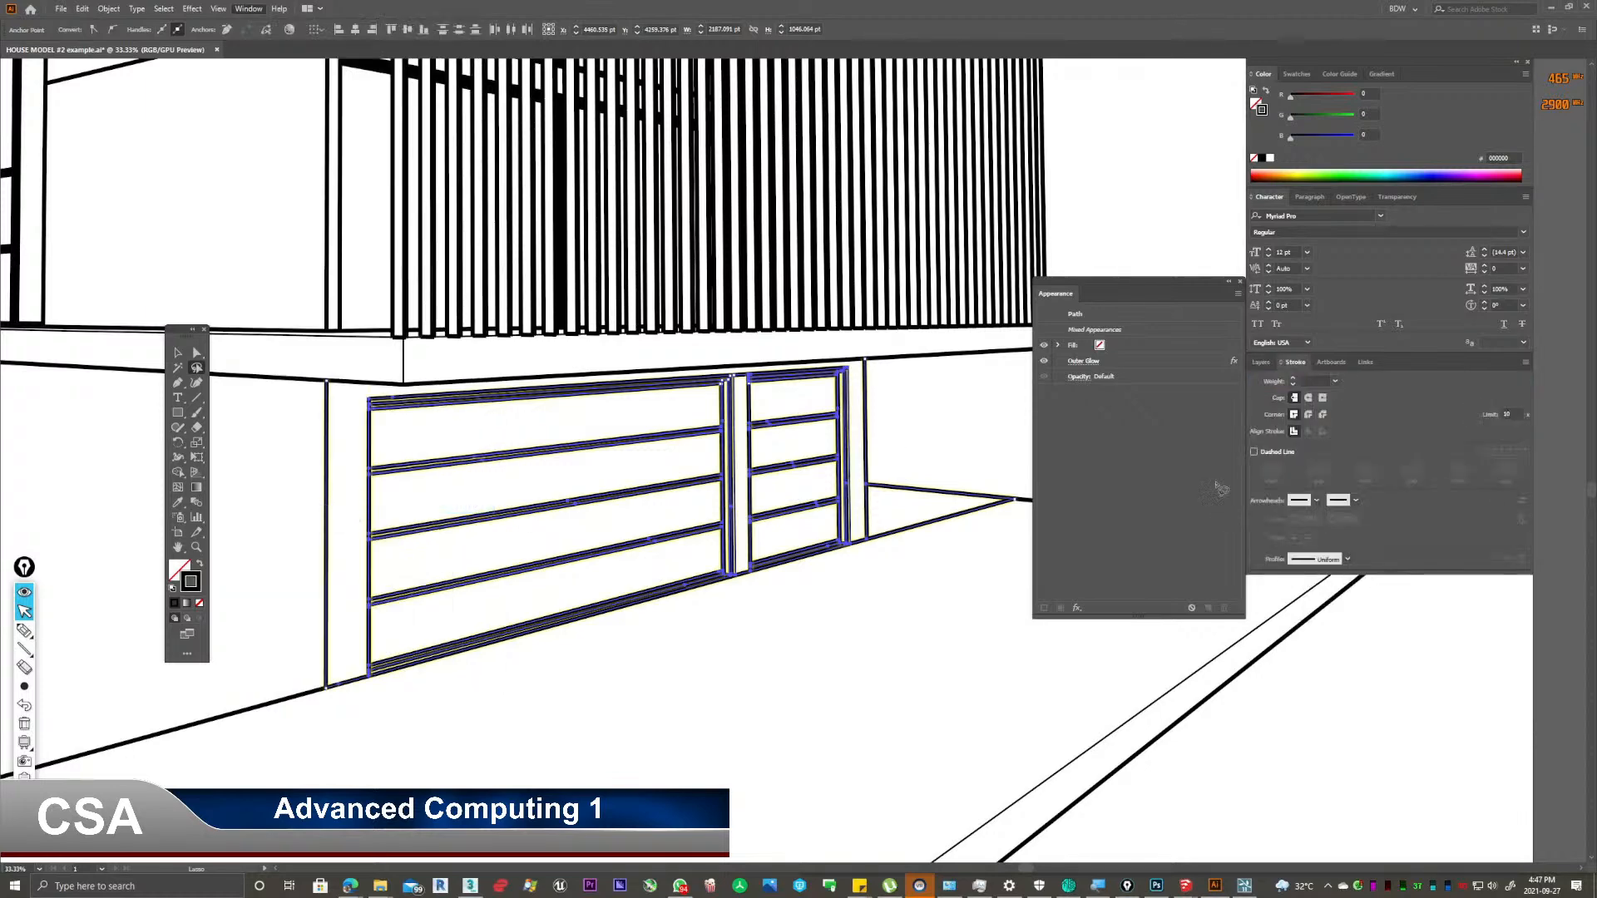
mouse_move(1298, 364)
mouse_down()
mouse_move(978, 341)
mouse_move(830, 227)
mouse_move(827, 189)
mouse_up()
drag(1086, 395, 971, 395)
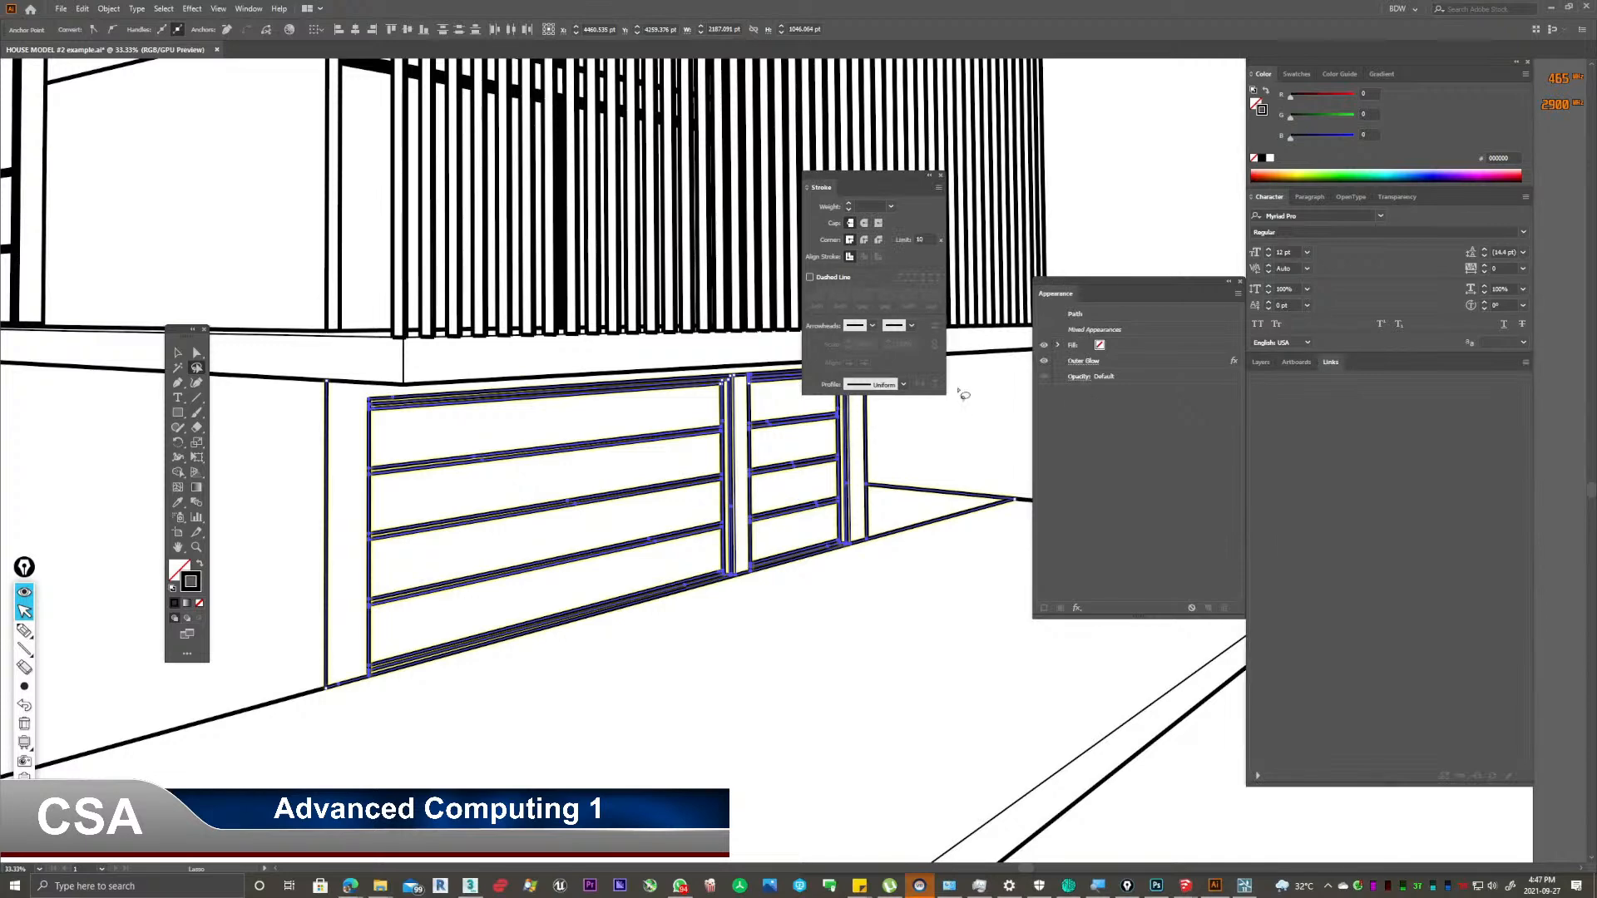
Move the Stroke panel clear of the garage doors and apply the symmetrical lens-shaped width profile to the selected lines.
drag(881, 176, 961, 361)
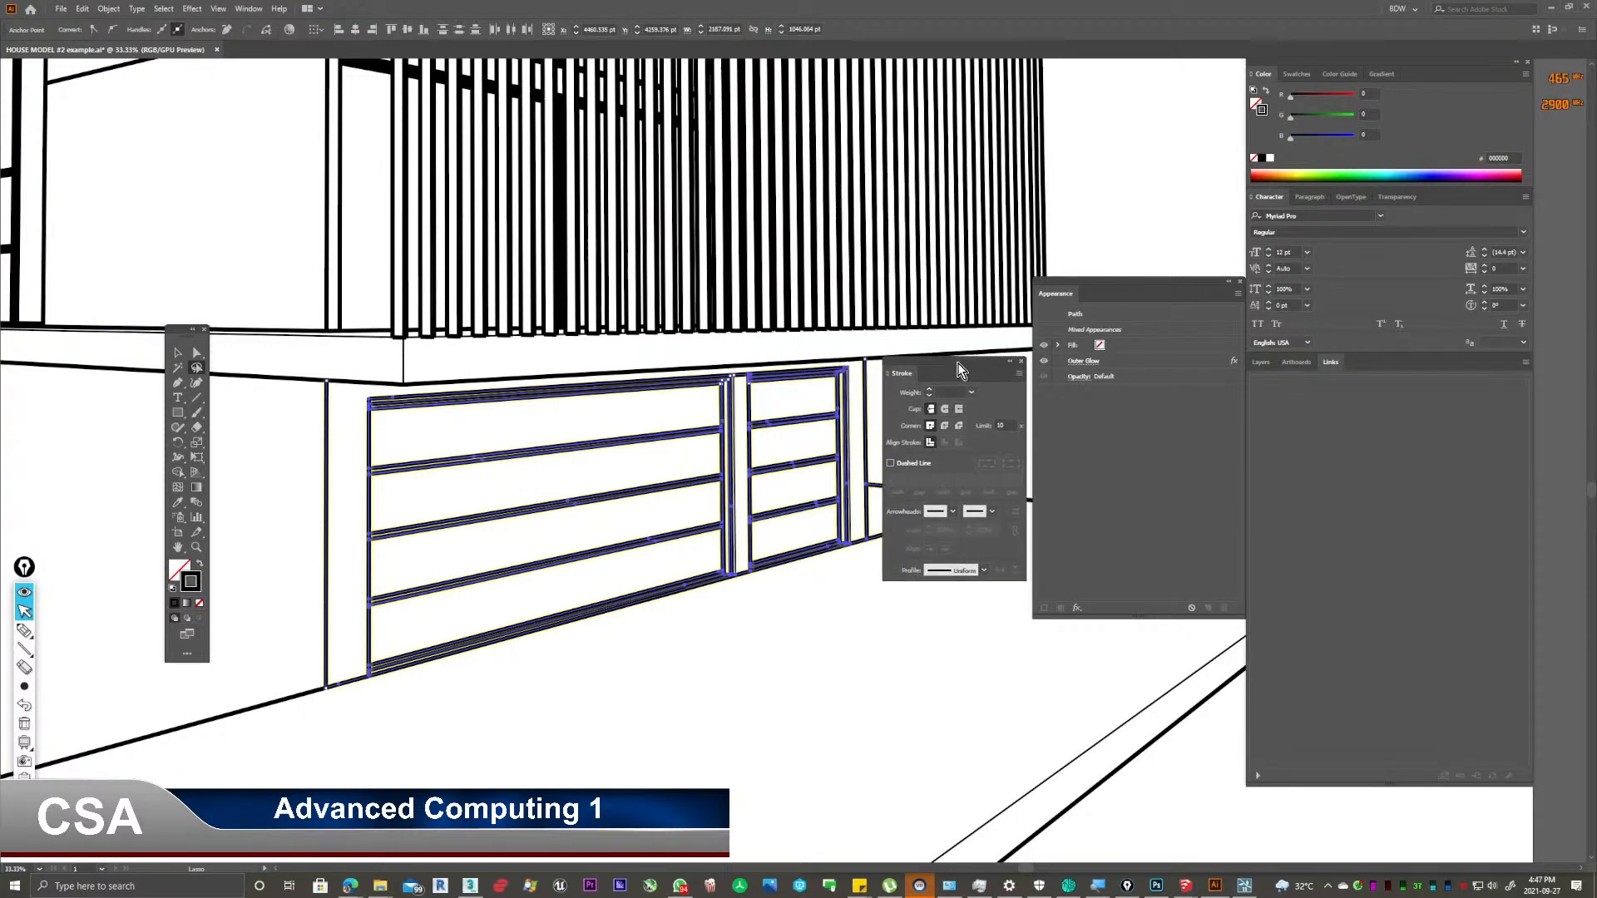
click(948, 571)
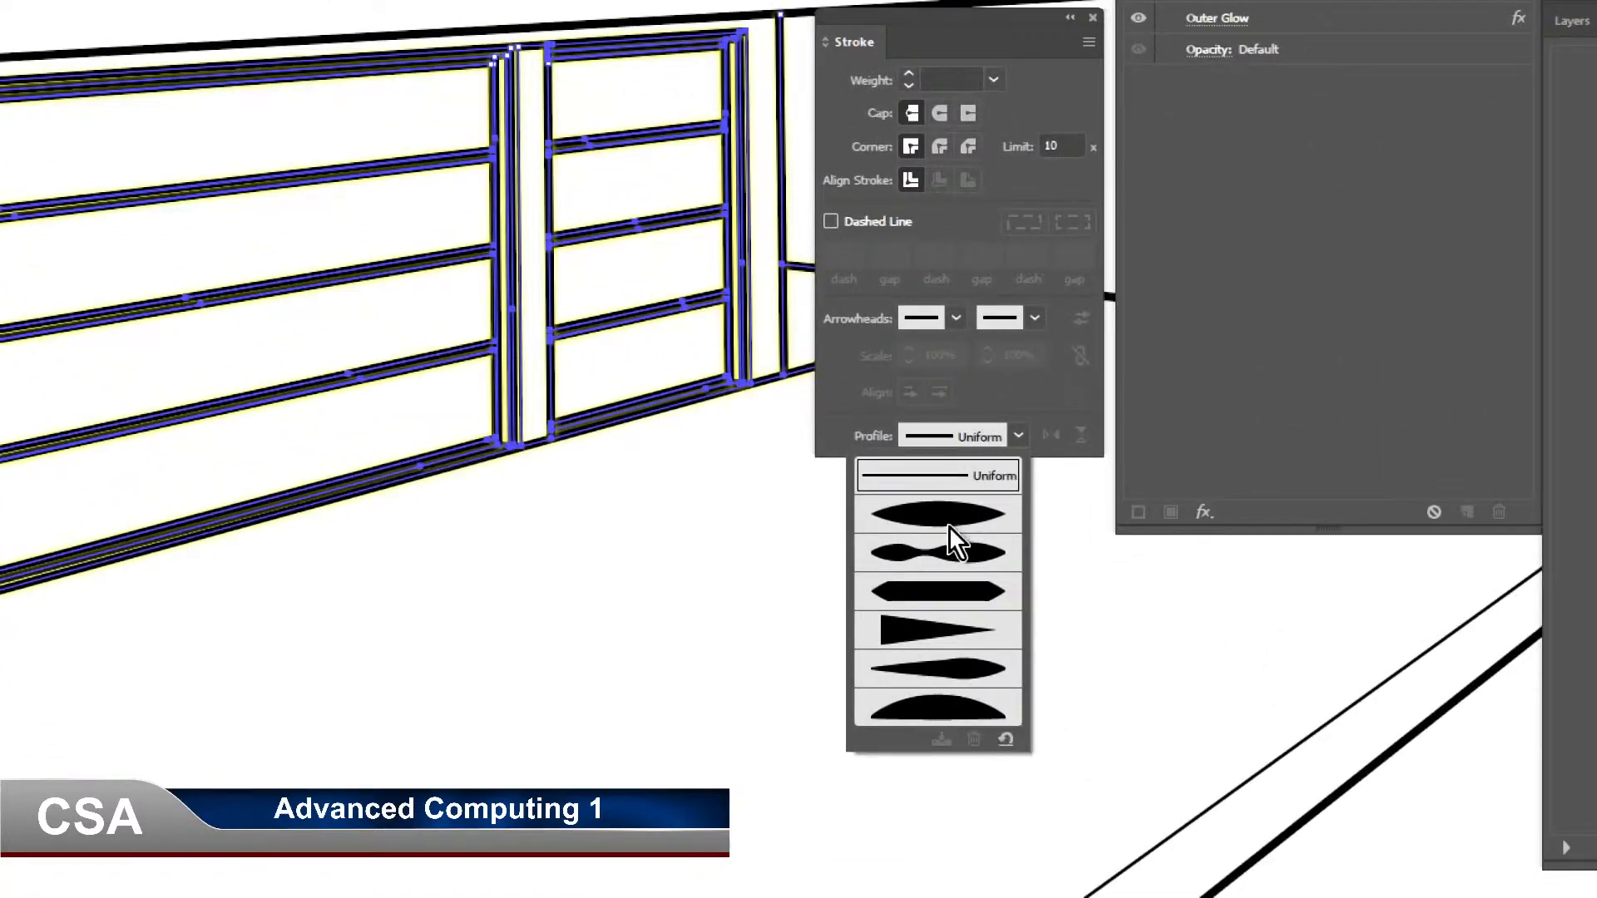
click(917, 520)
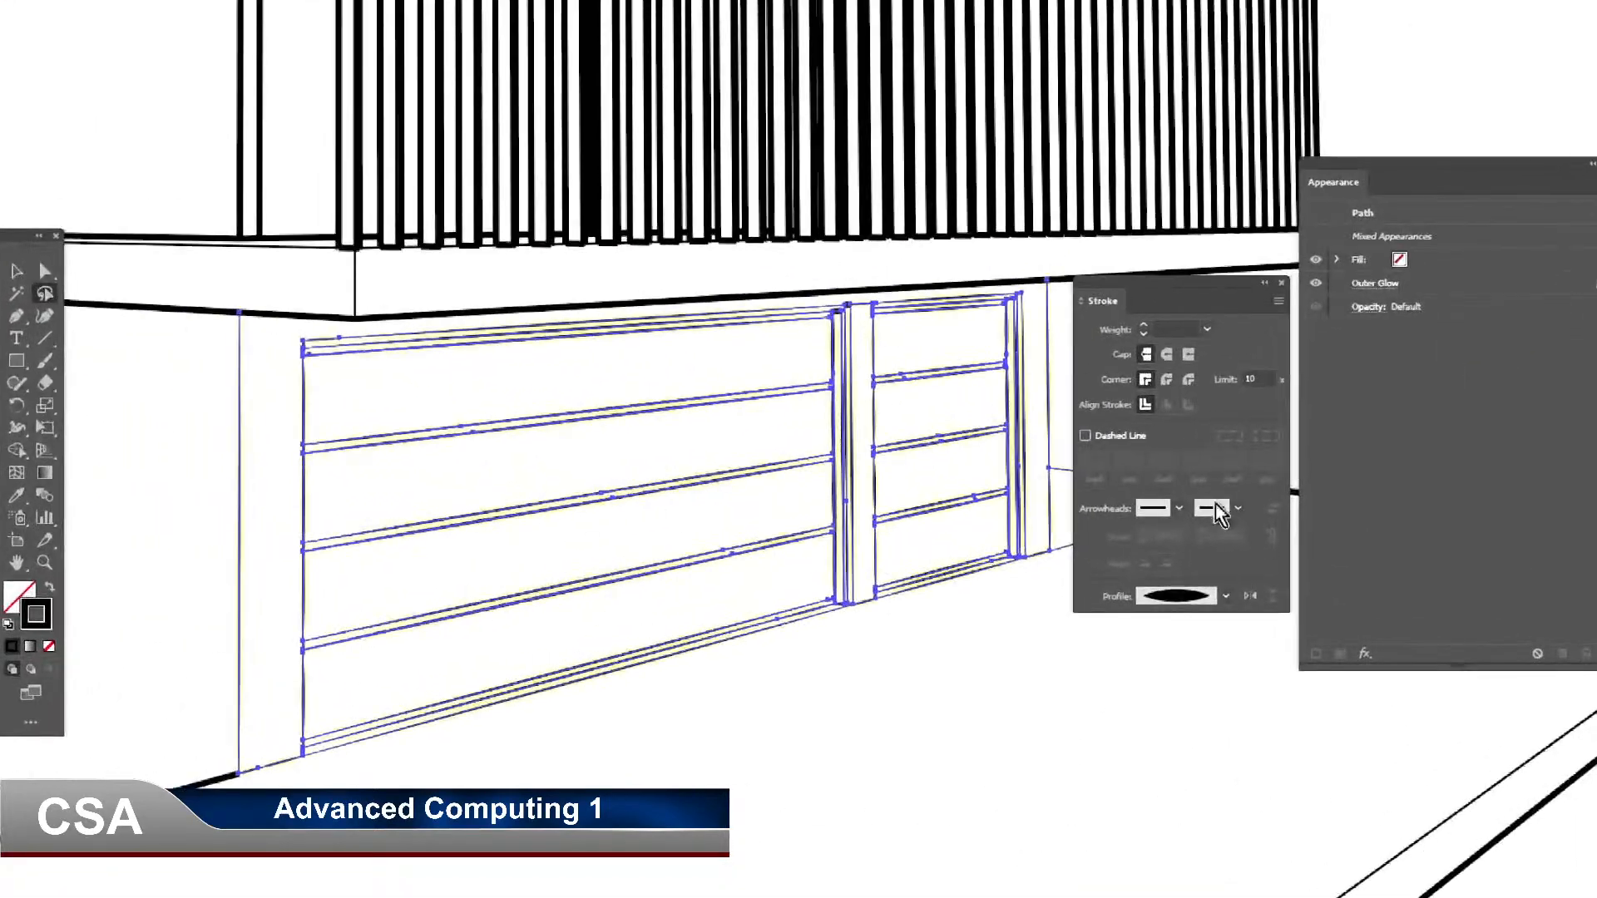
Try combining the selected garage door lines into a compound path with the lens-shaped profile, and undo the combination.
key(ctrl+8)
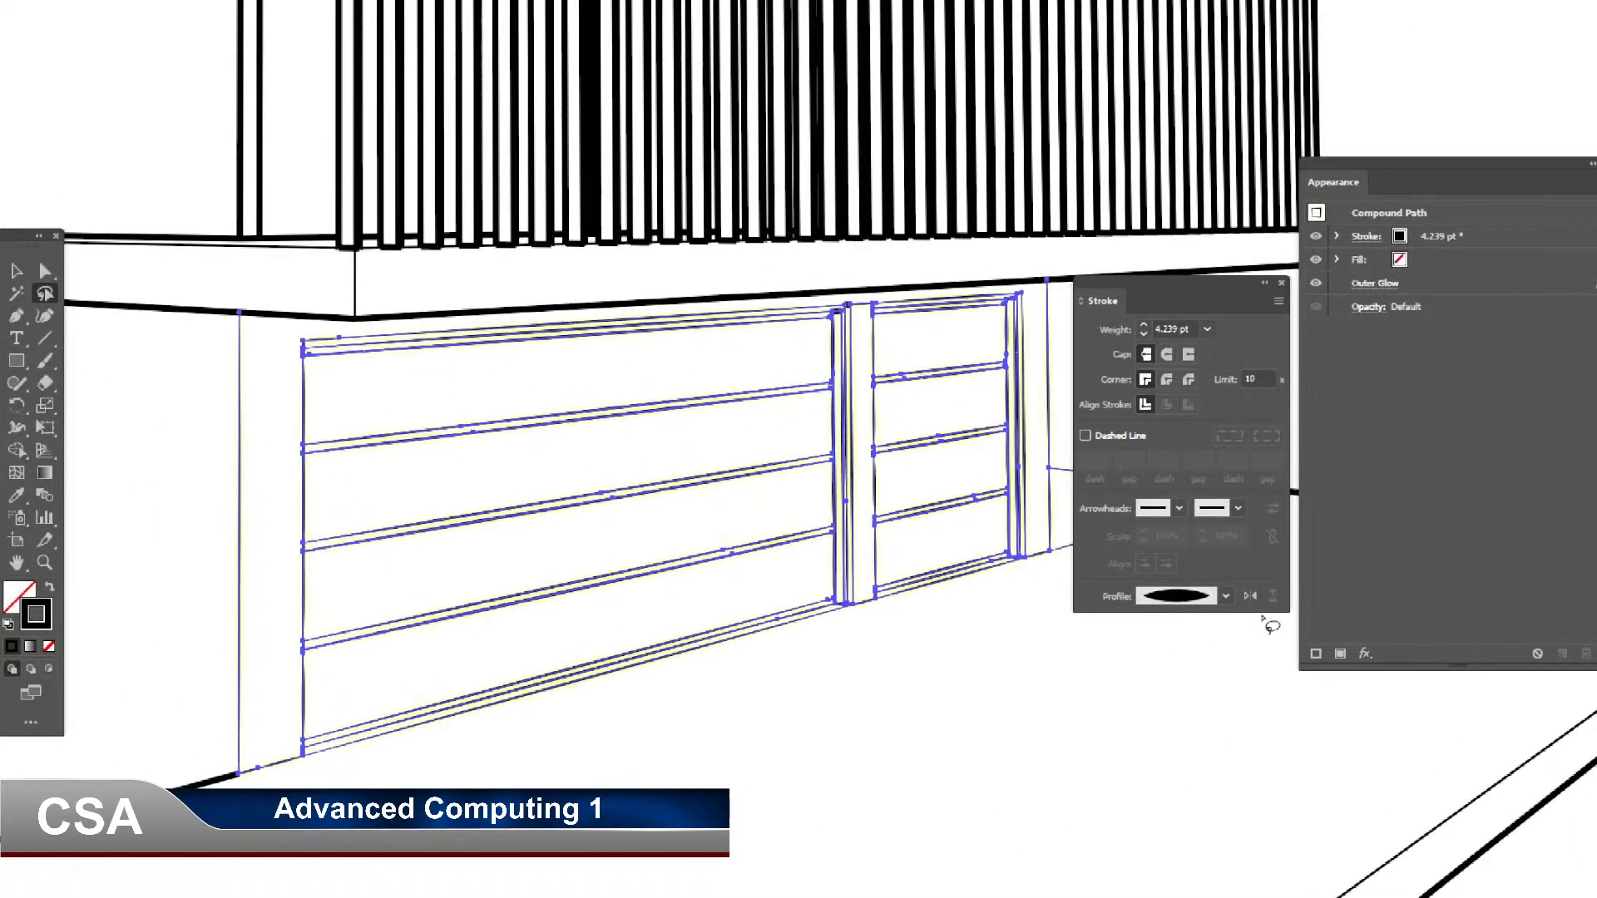
click(1175, 589)
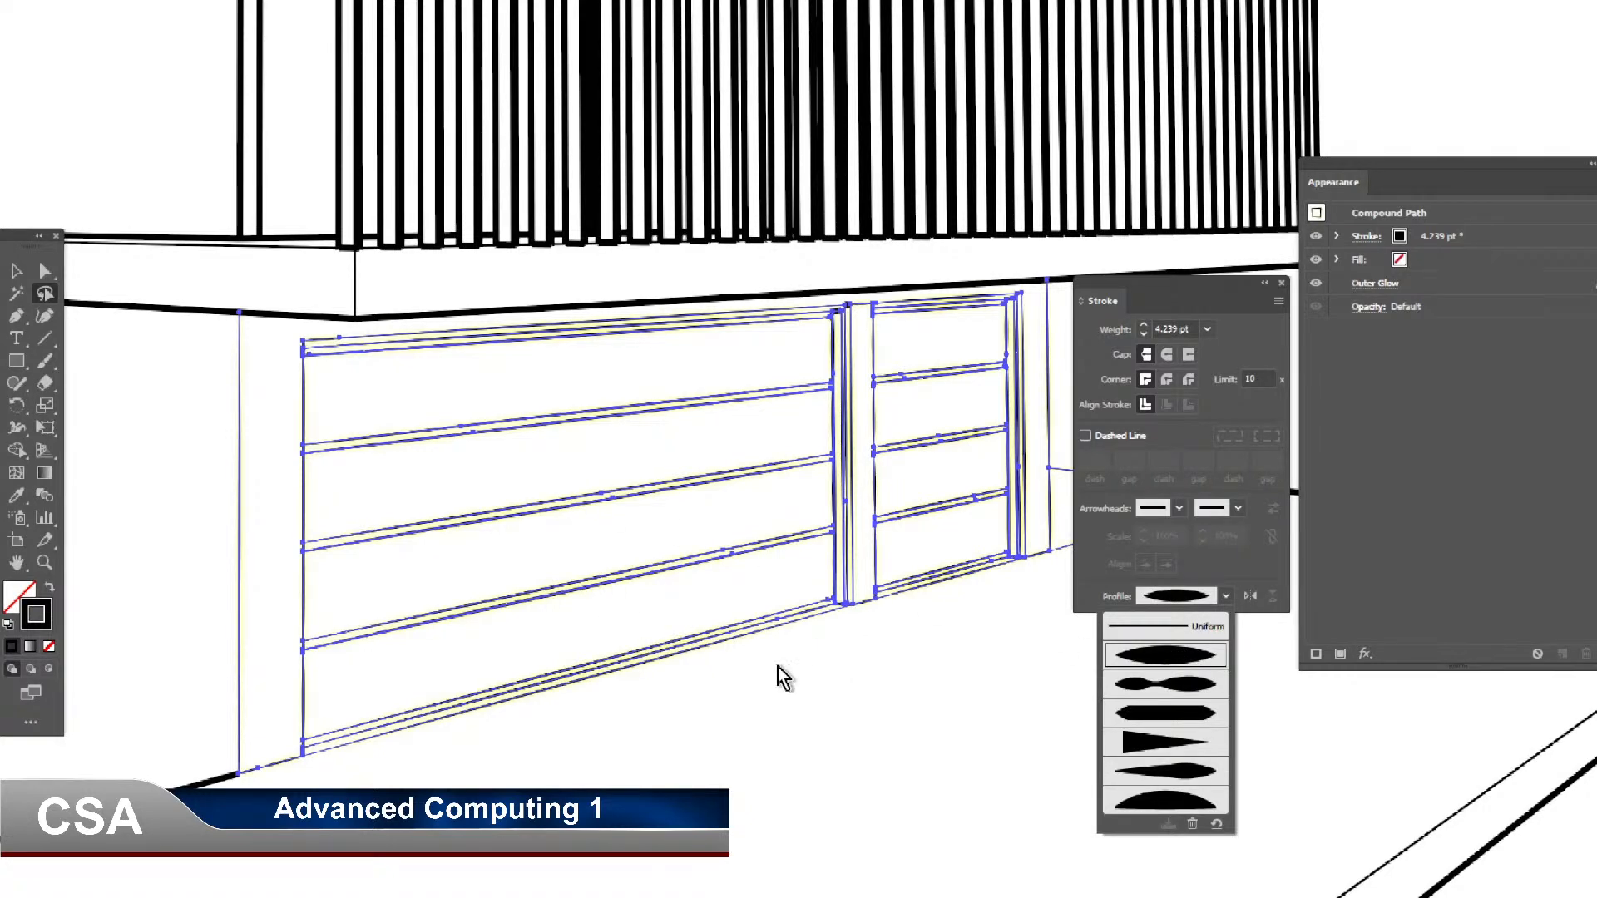
click(869, 673)
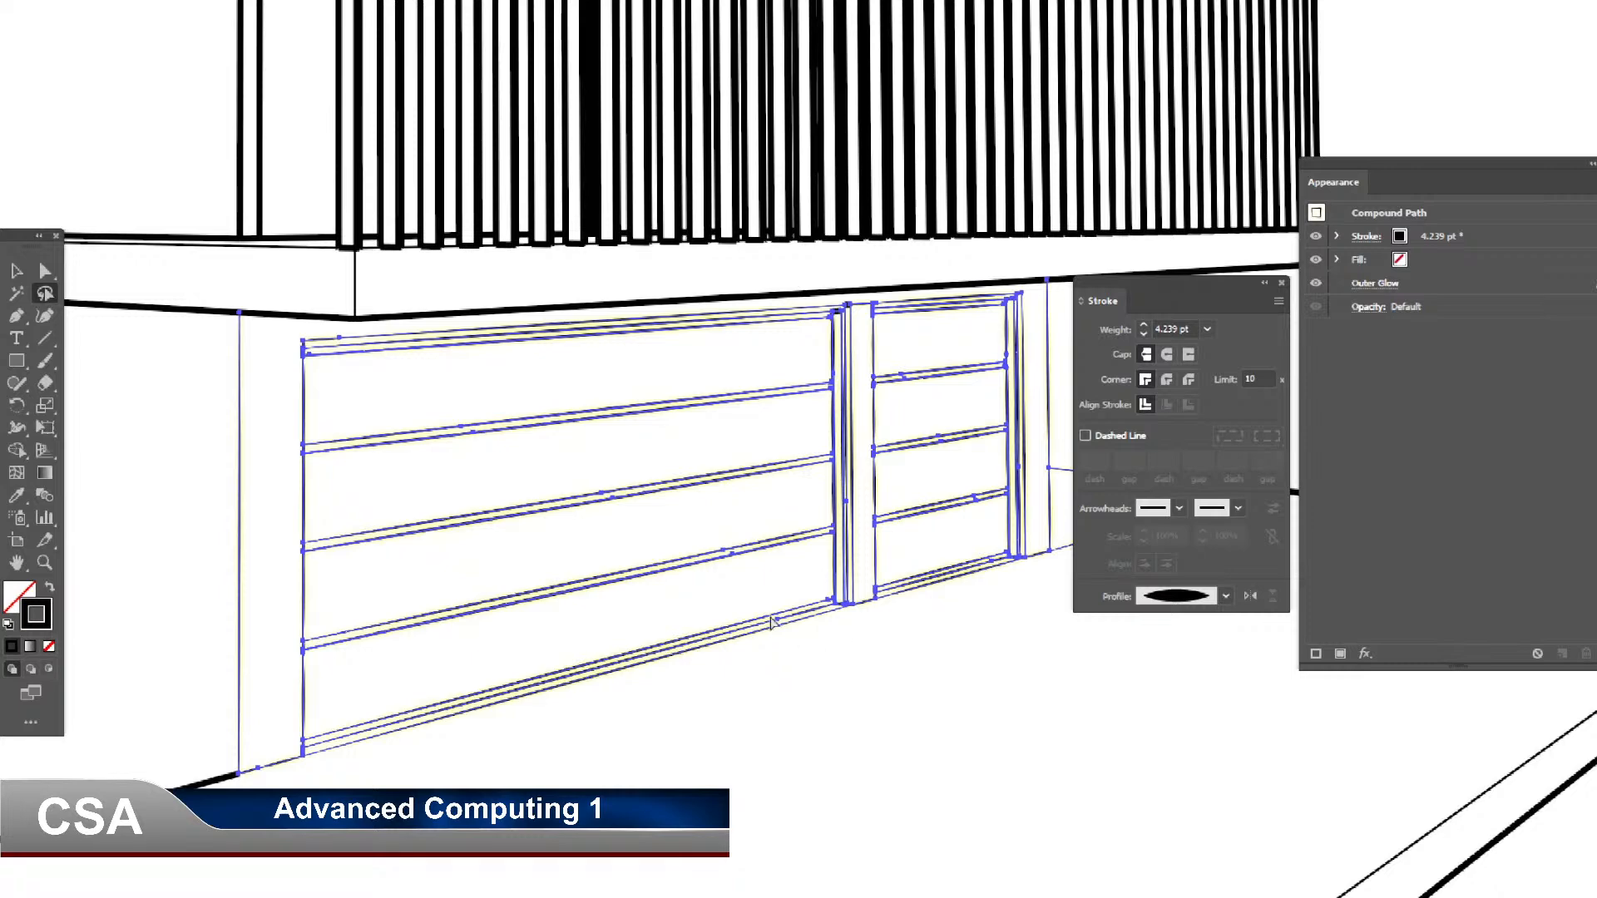
key(ctrl+z)
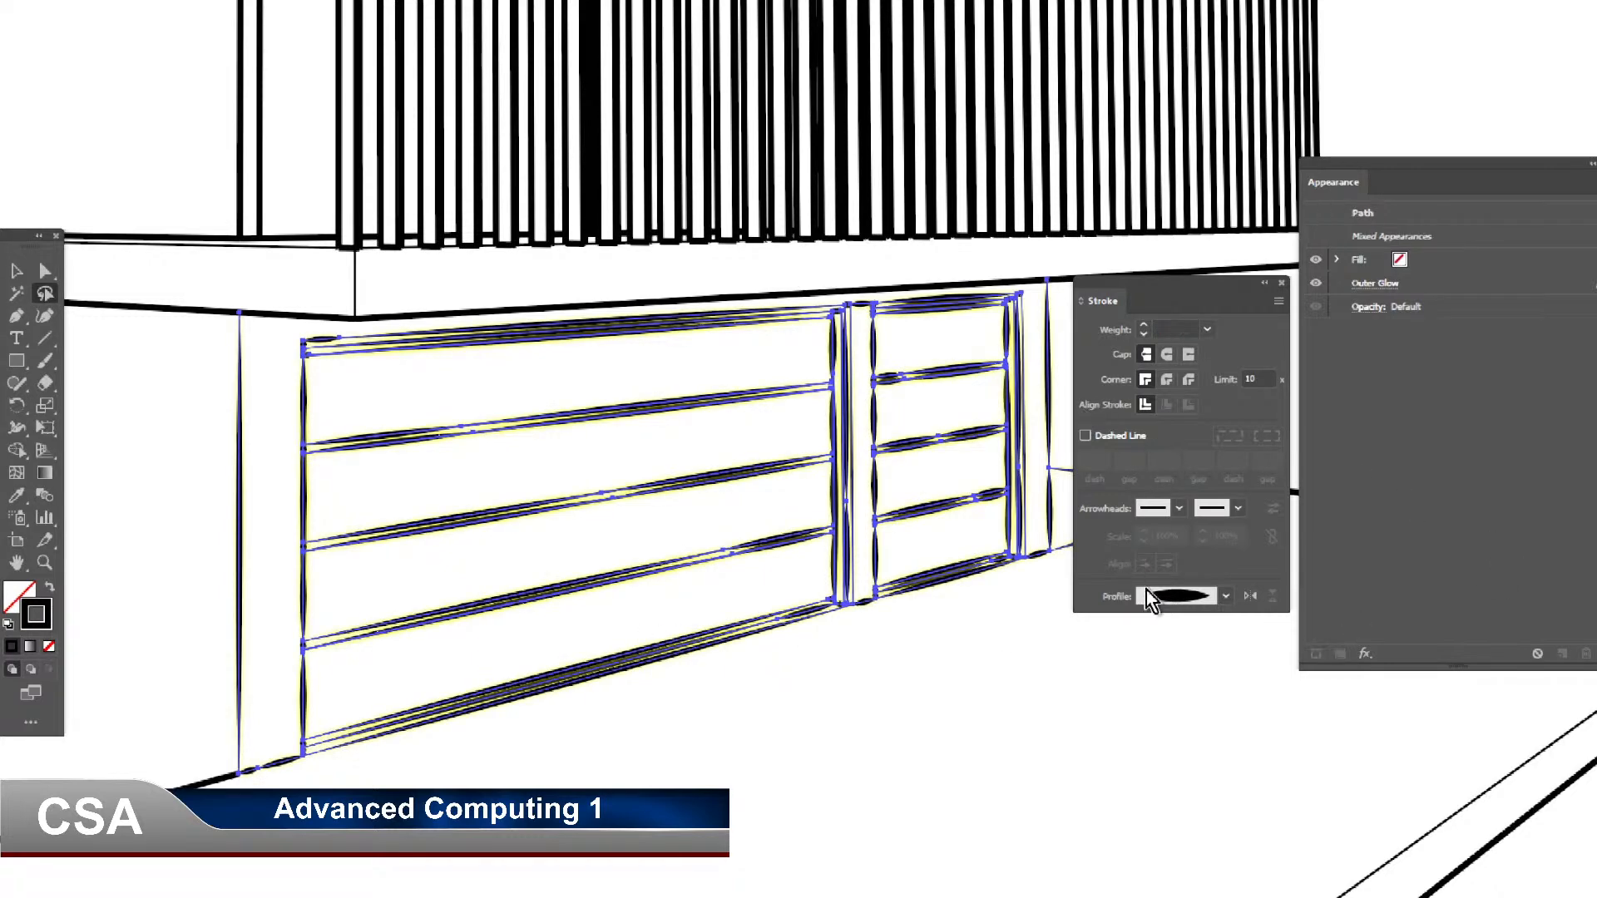
Try the triangular taper and the half-ellipse width profiles on the selected garage door lines.
click(1200, 595)
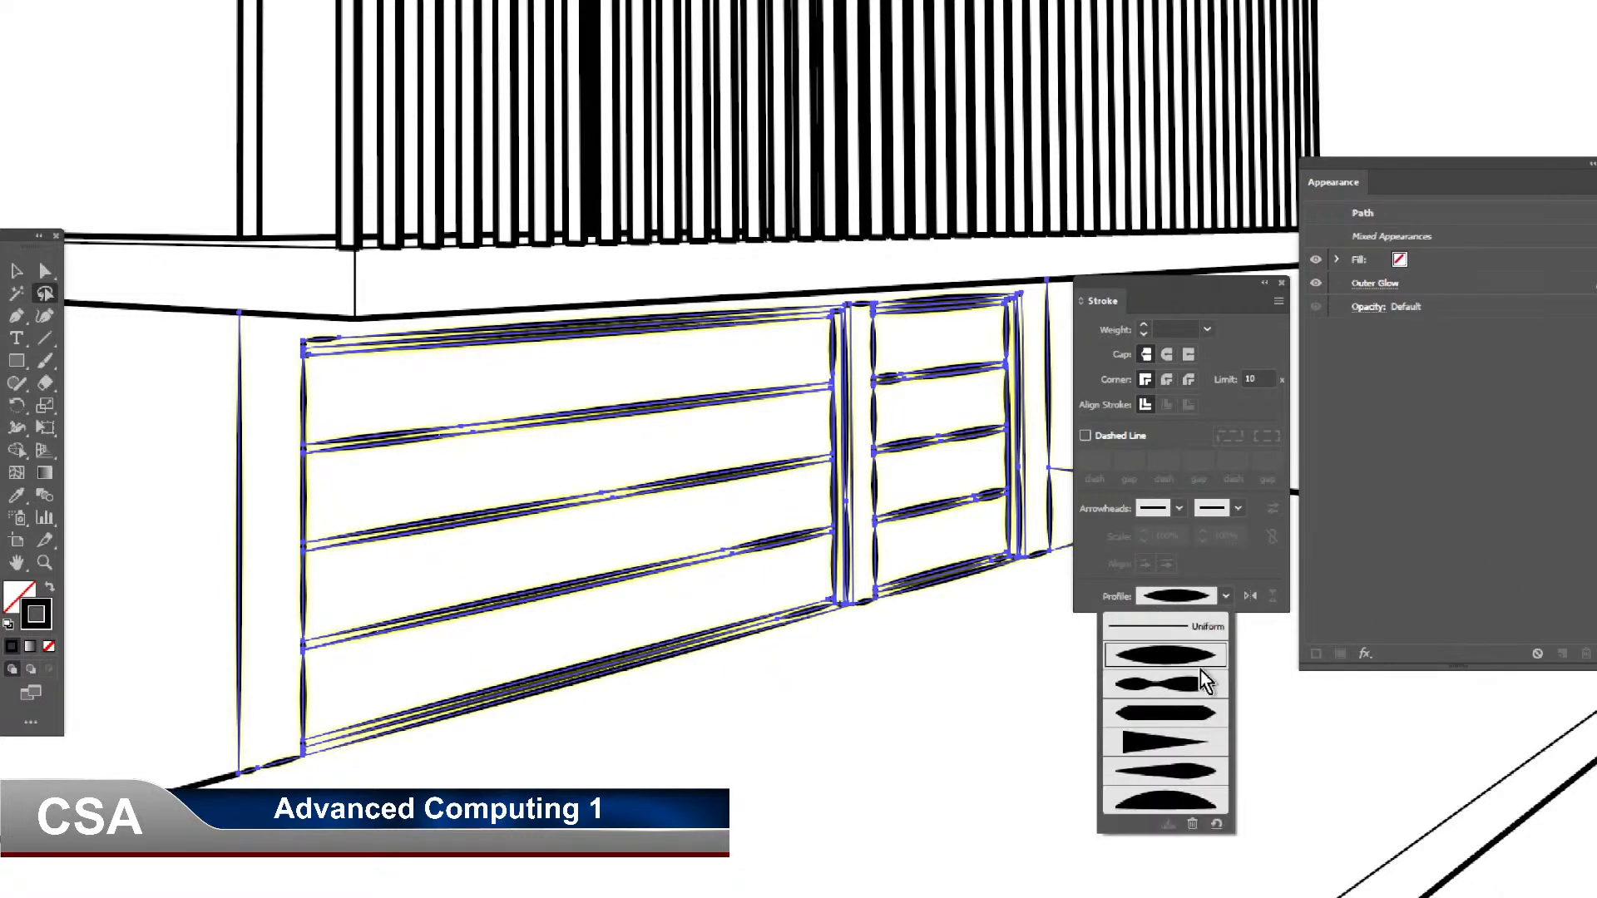
click(1190, 746)
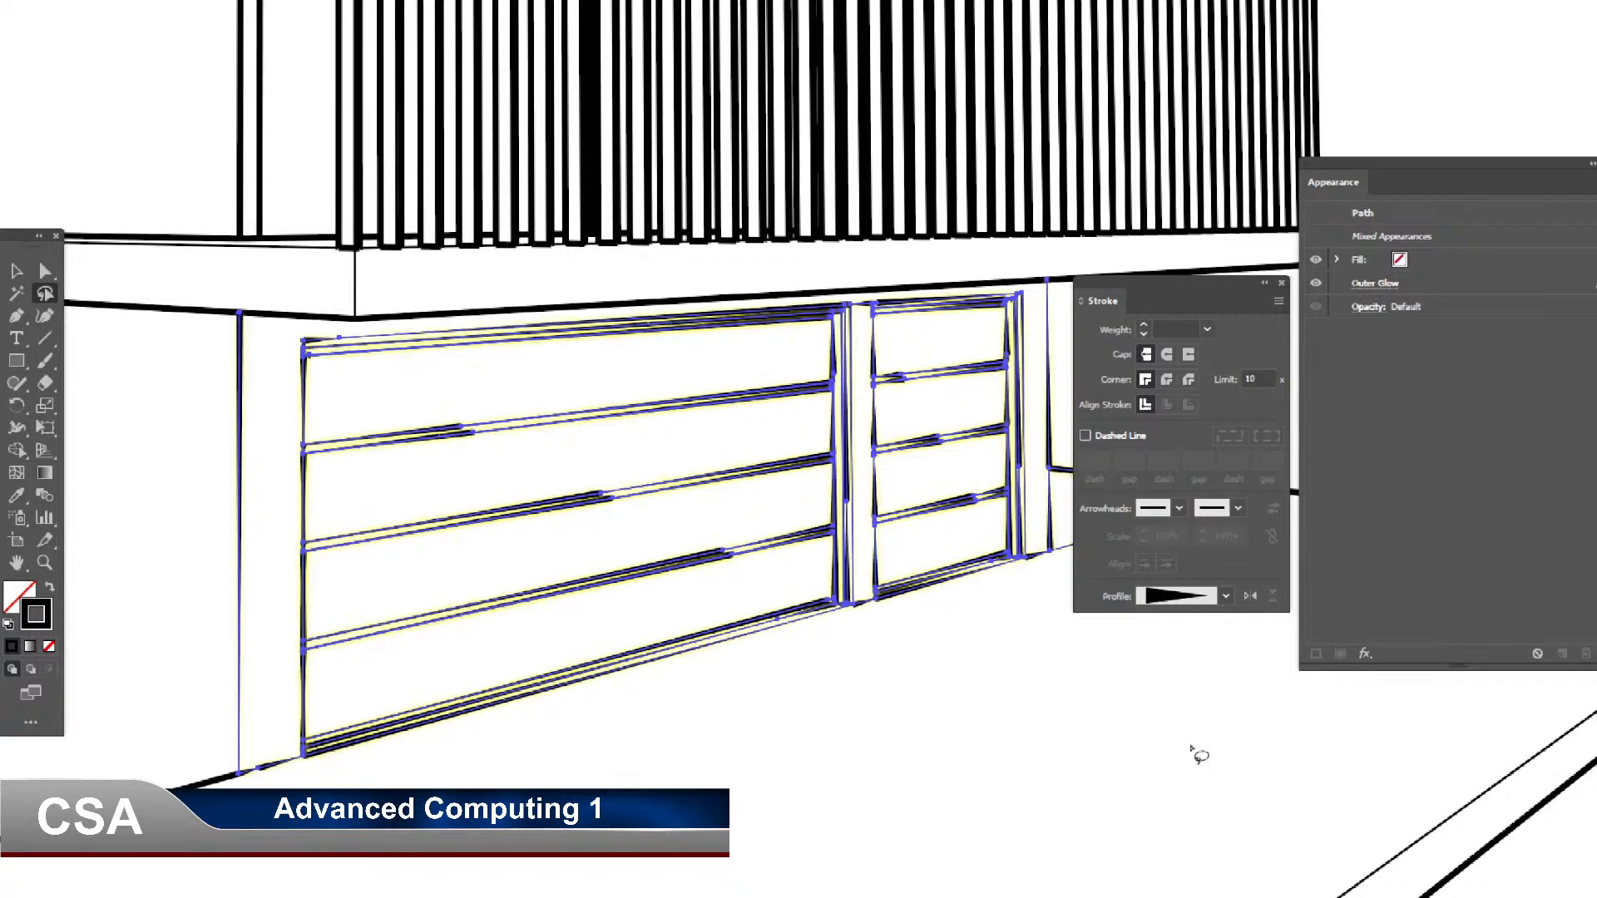
click(1191, 599)
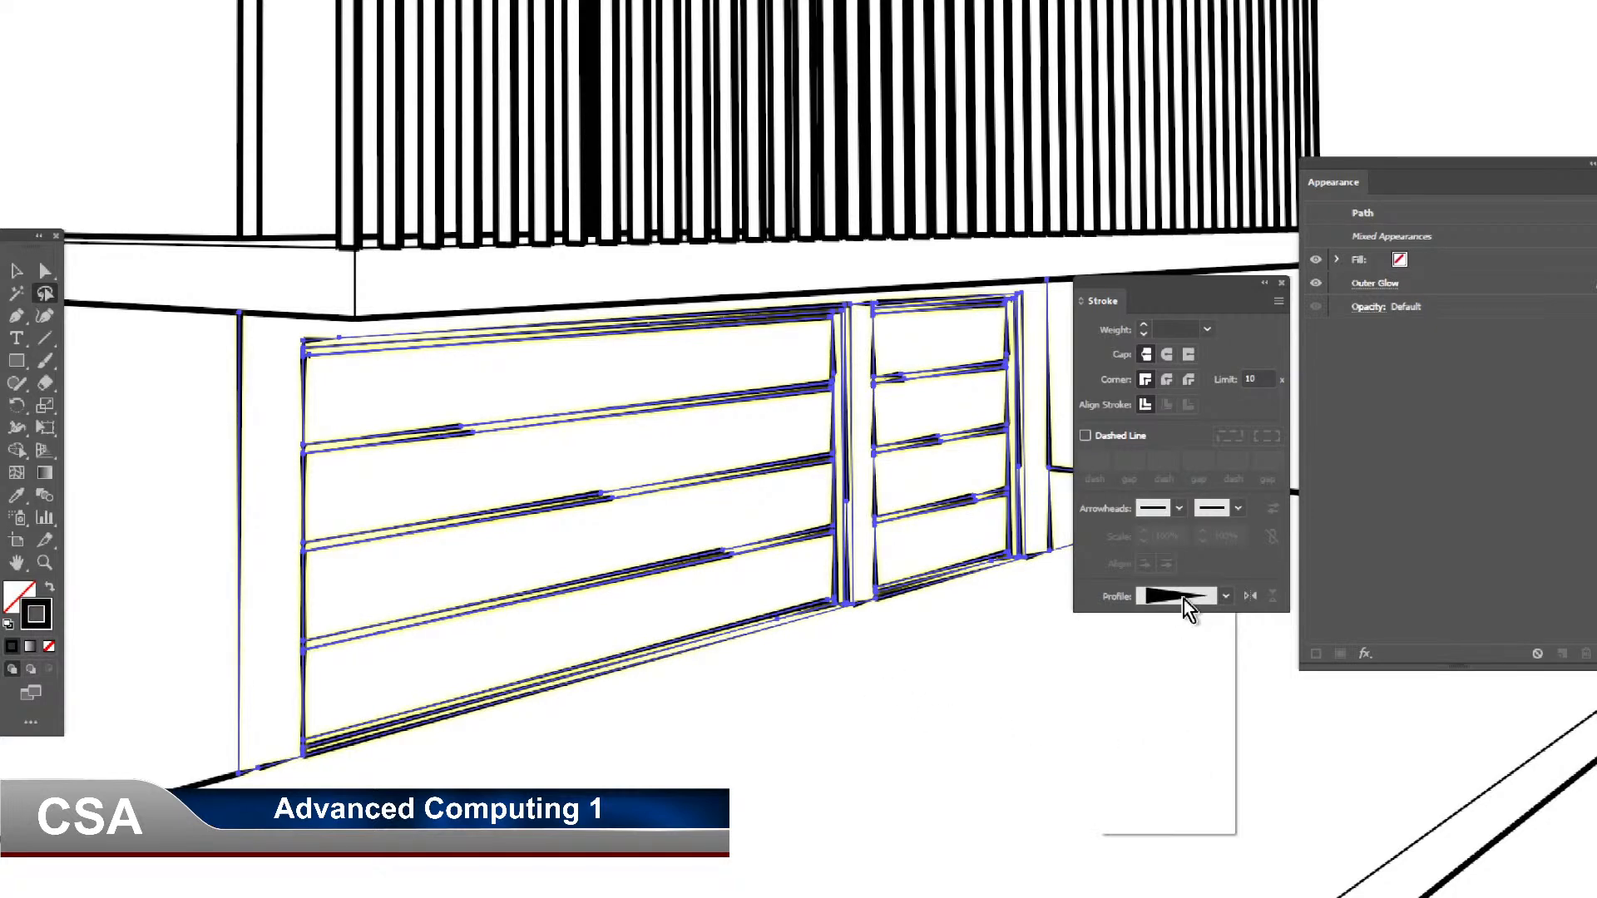
click(1189, 800)
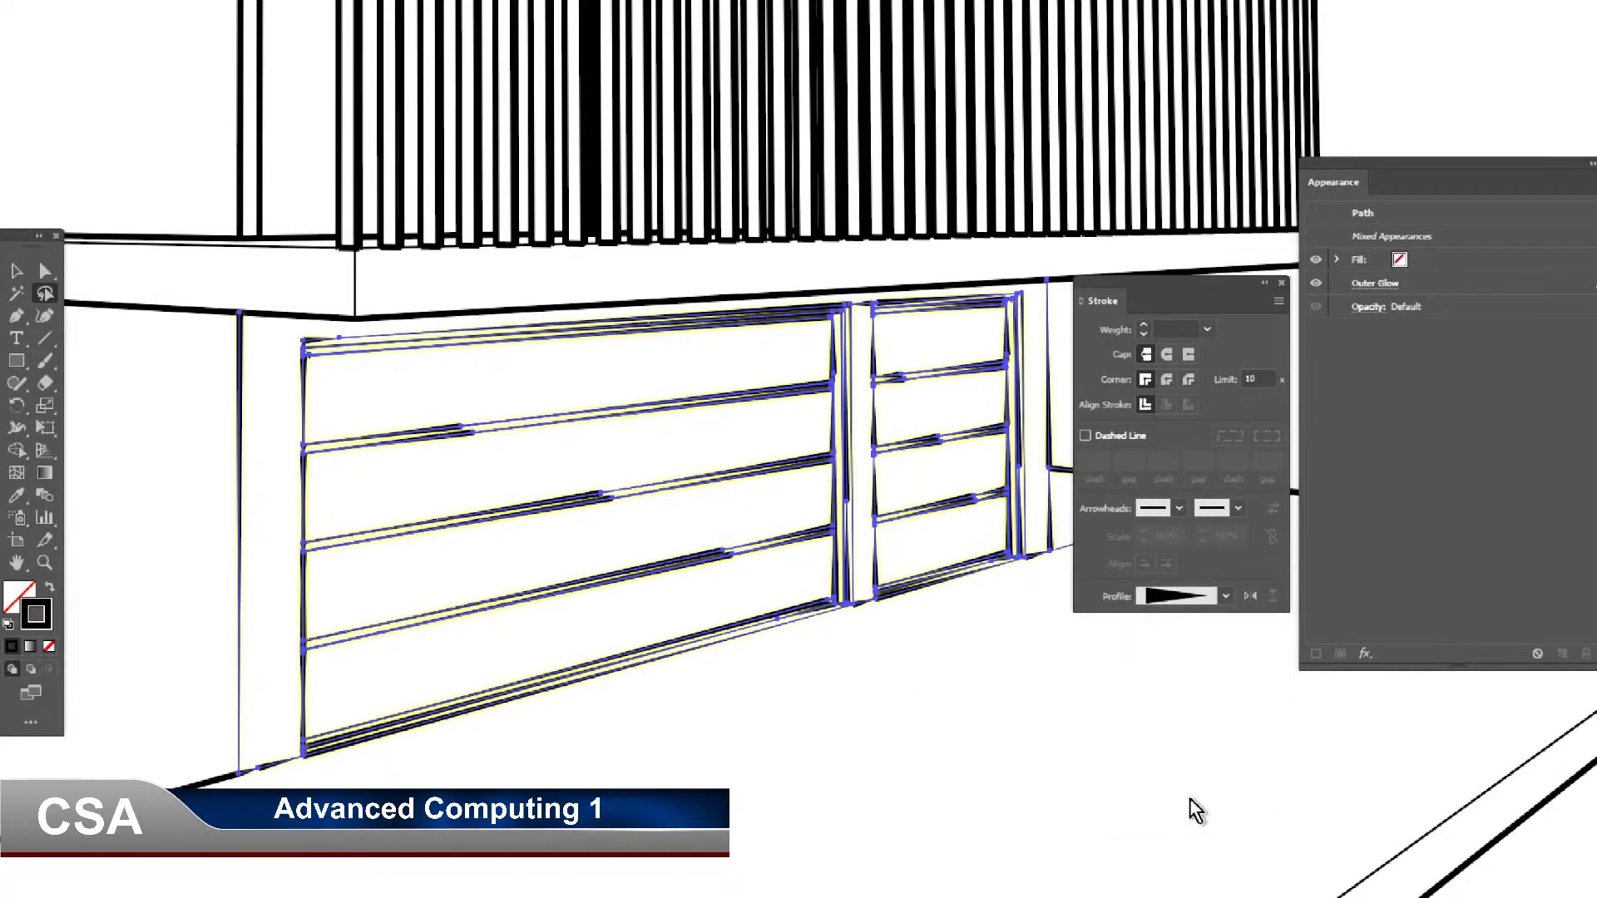
Apply the asymmetrical pointed width profile, thickest near one end, to the garage door lines and deselect them.
click(1201, 604)
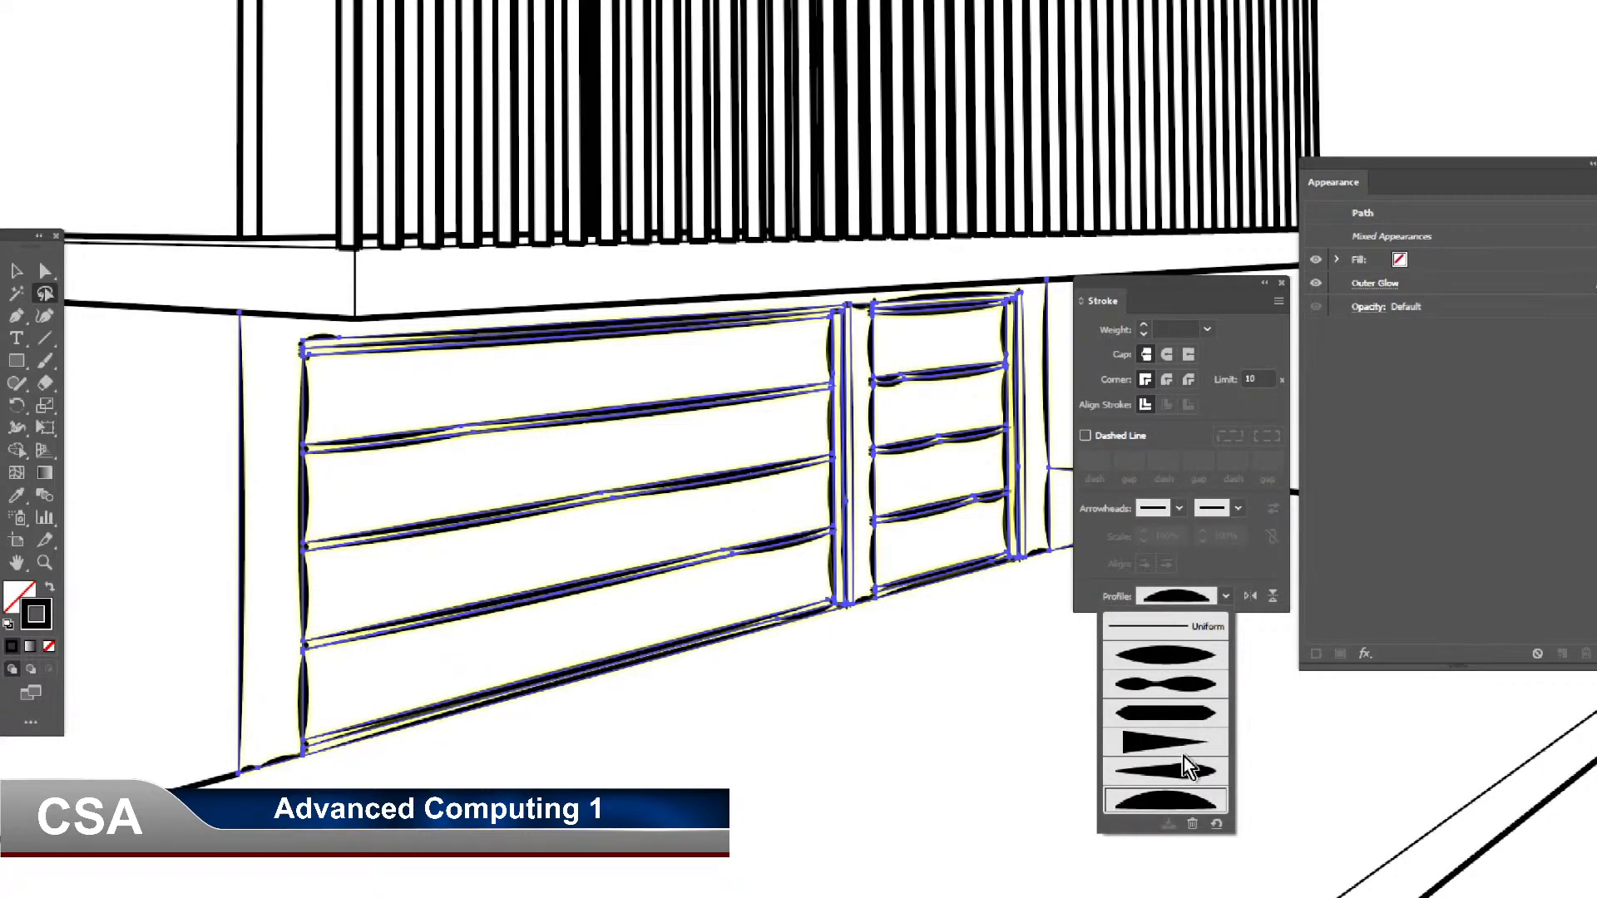
click(1185, 775)
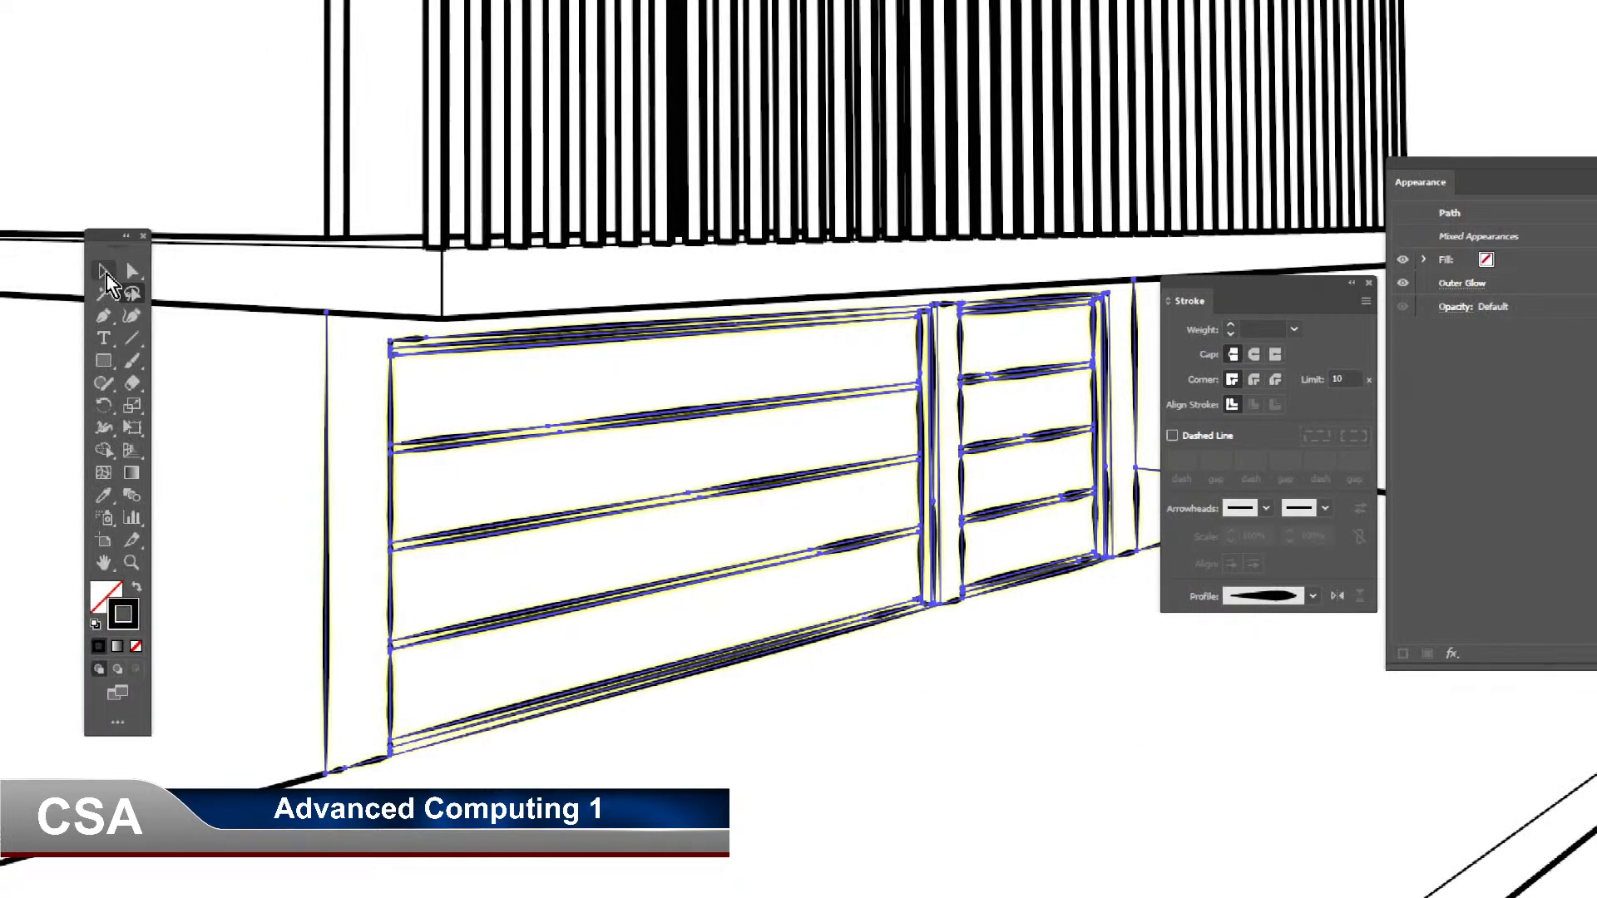
click(18, 272)
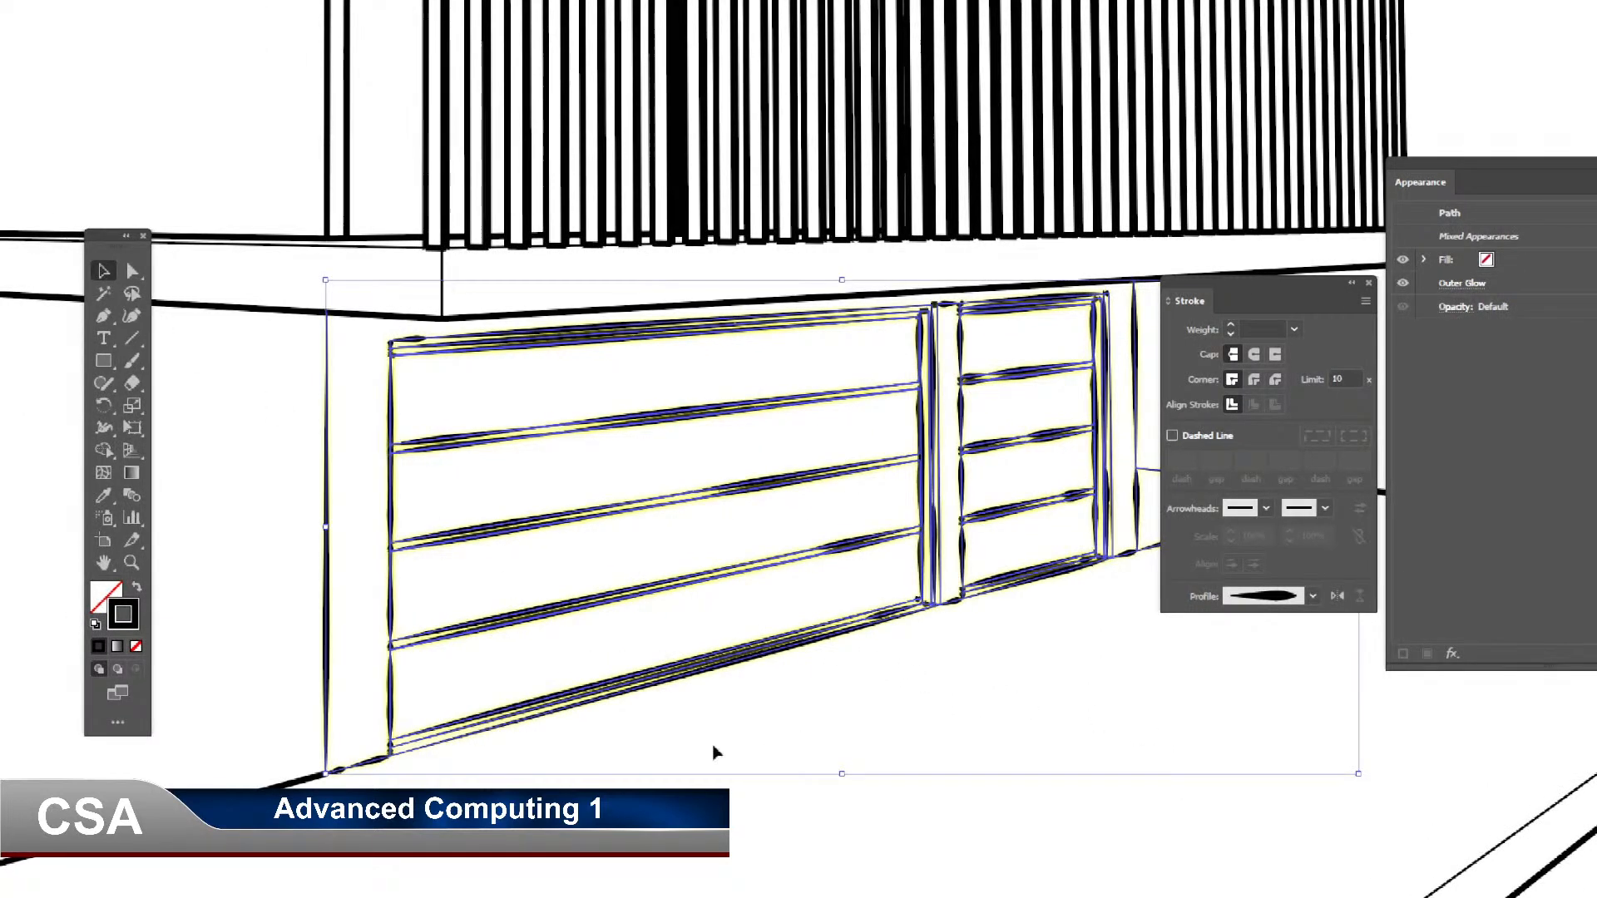
click(772, 836)
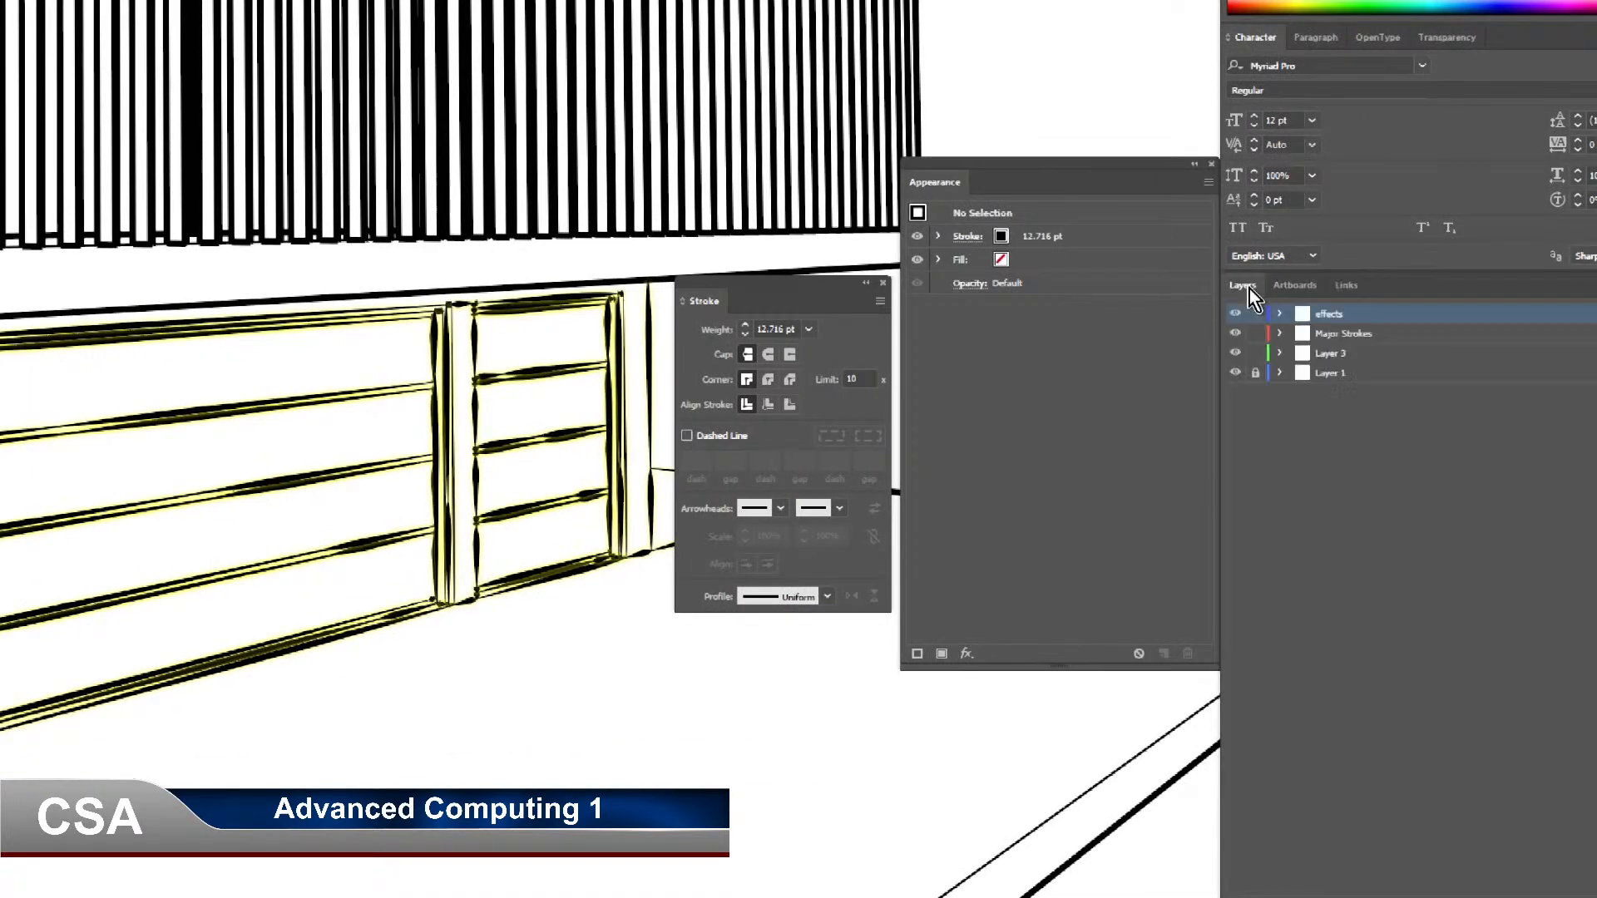
Target the whole effects layer and open the Stylize Drop Shadow effect for it.
click(1249, 288)
click(1471, 331)
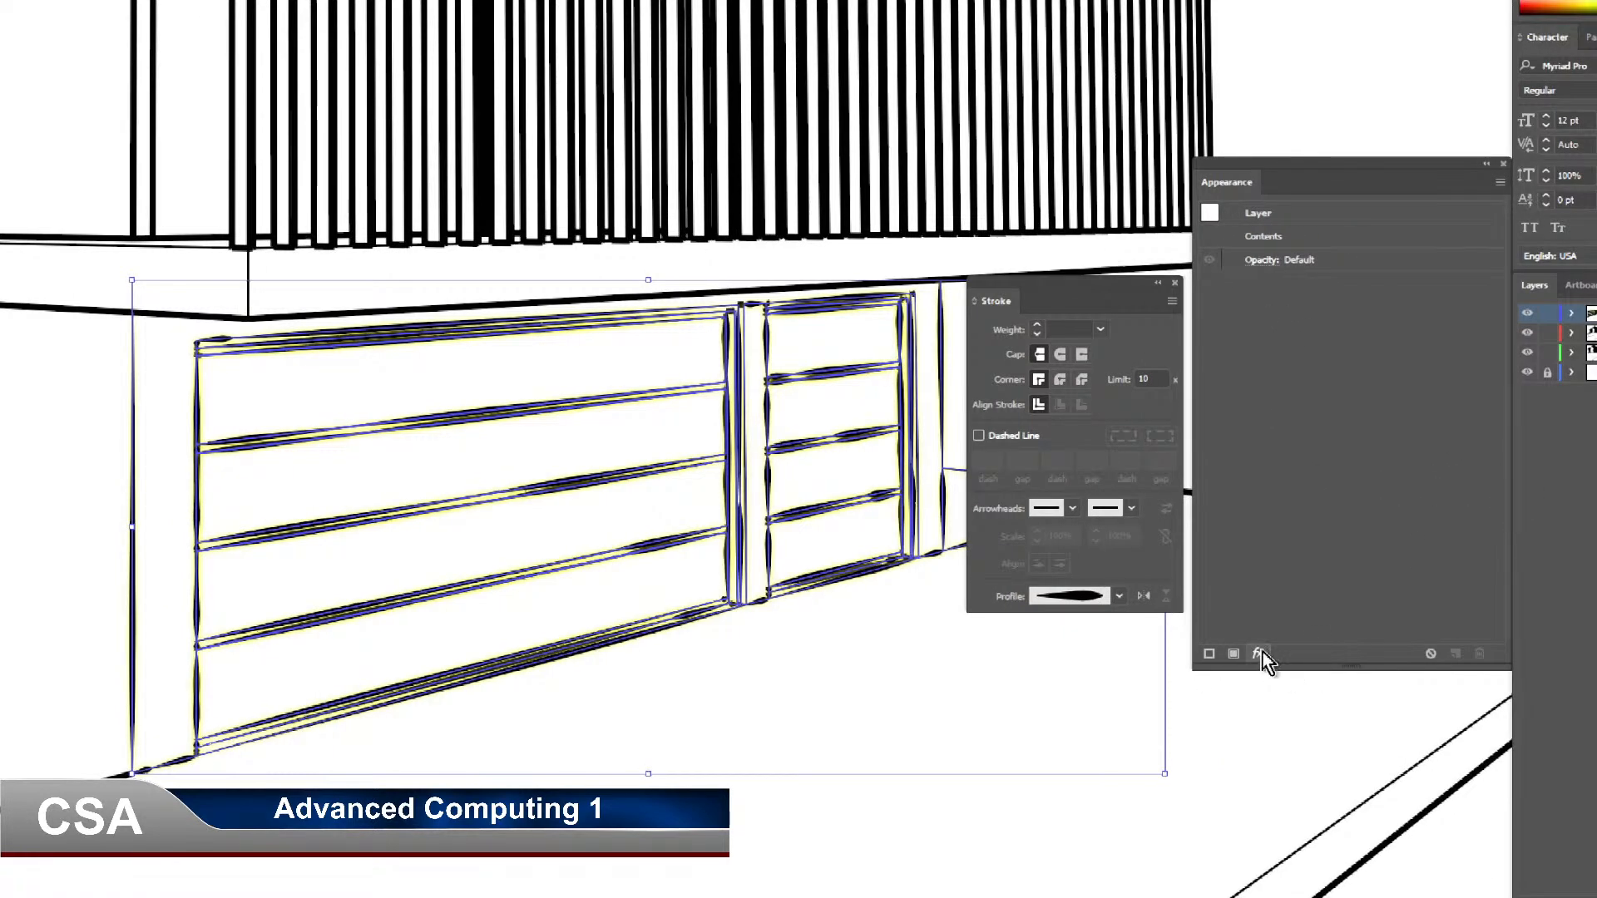
click(1260, 653)
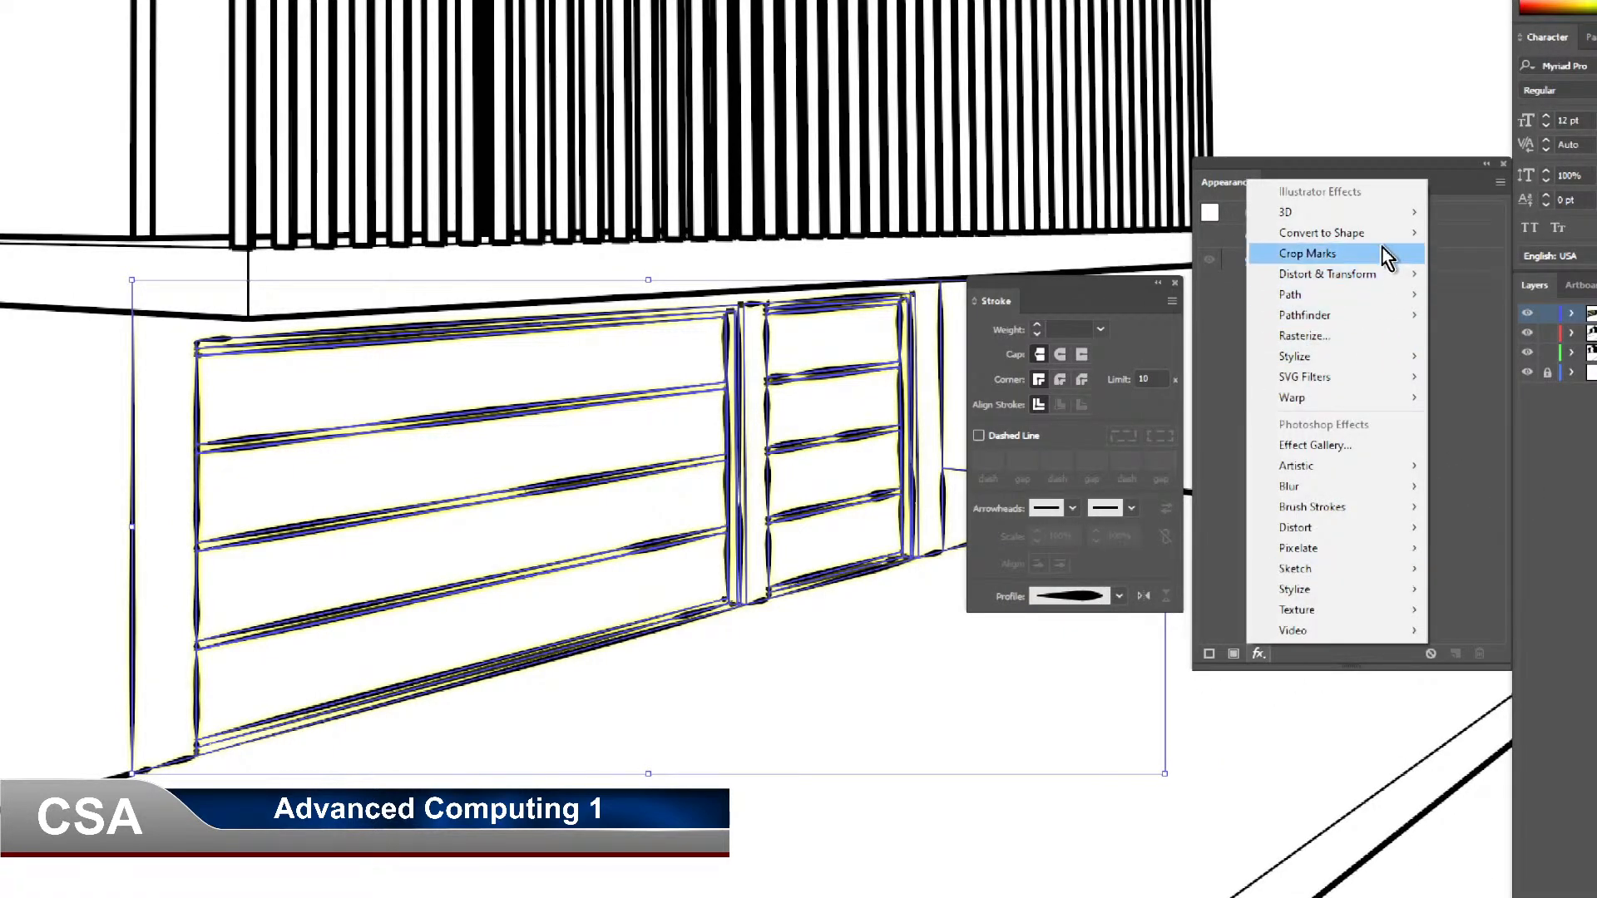
mouse_move(1383, 243)
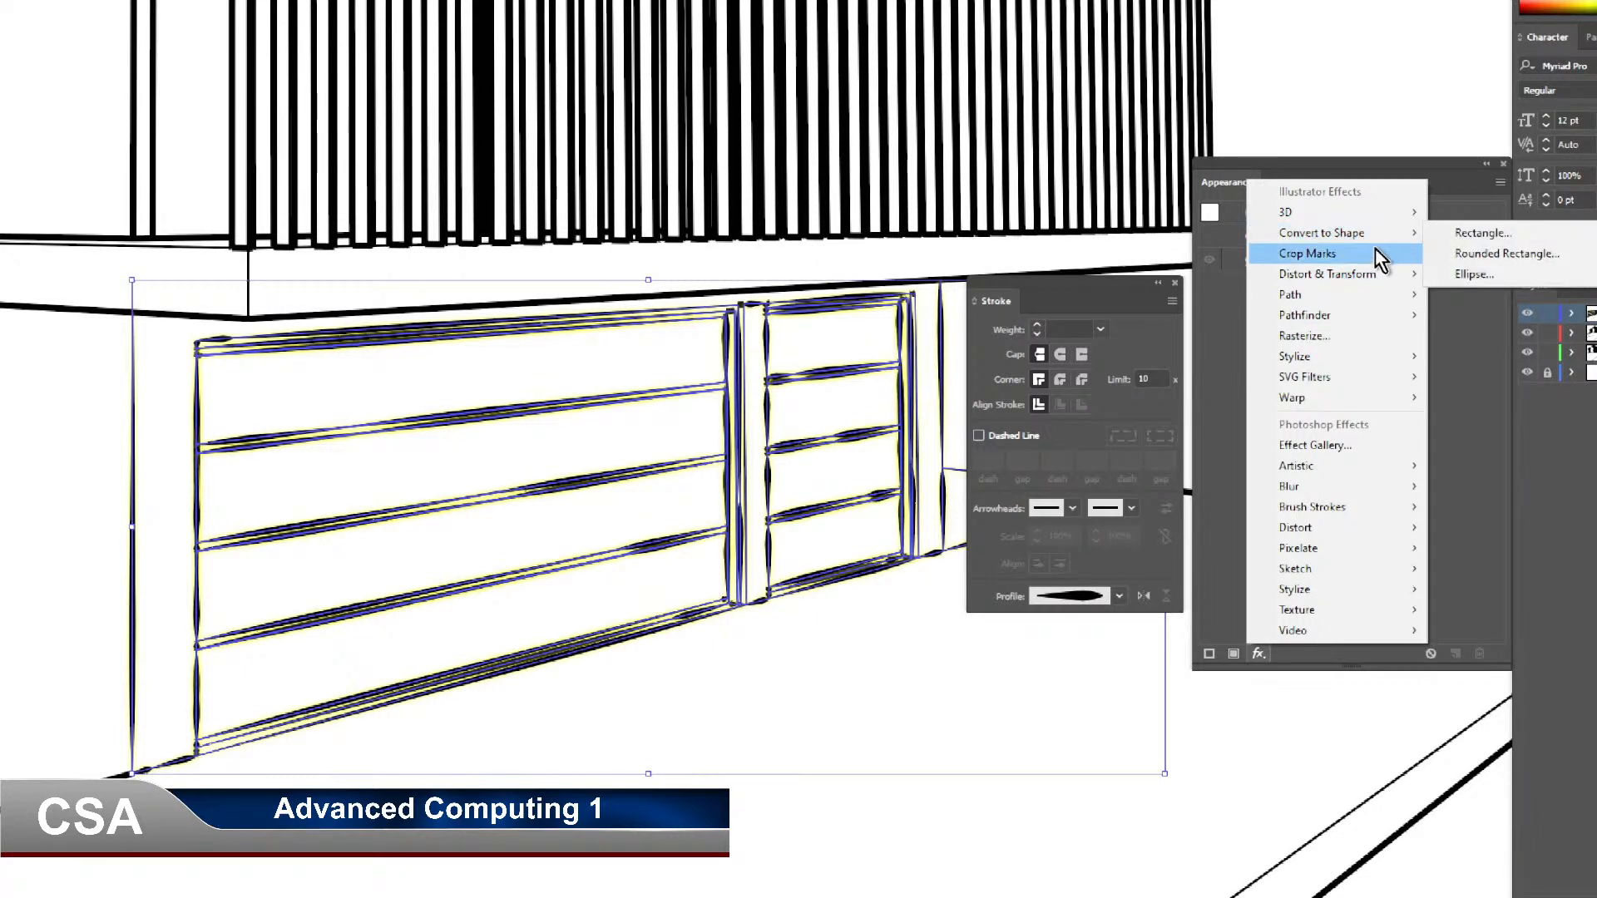
mouse_move(1377, 283)
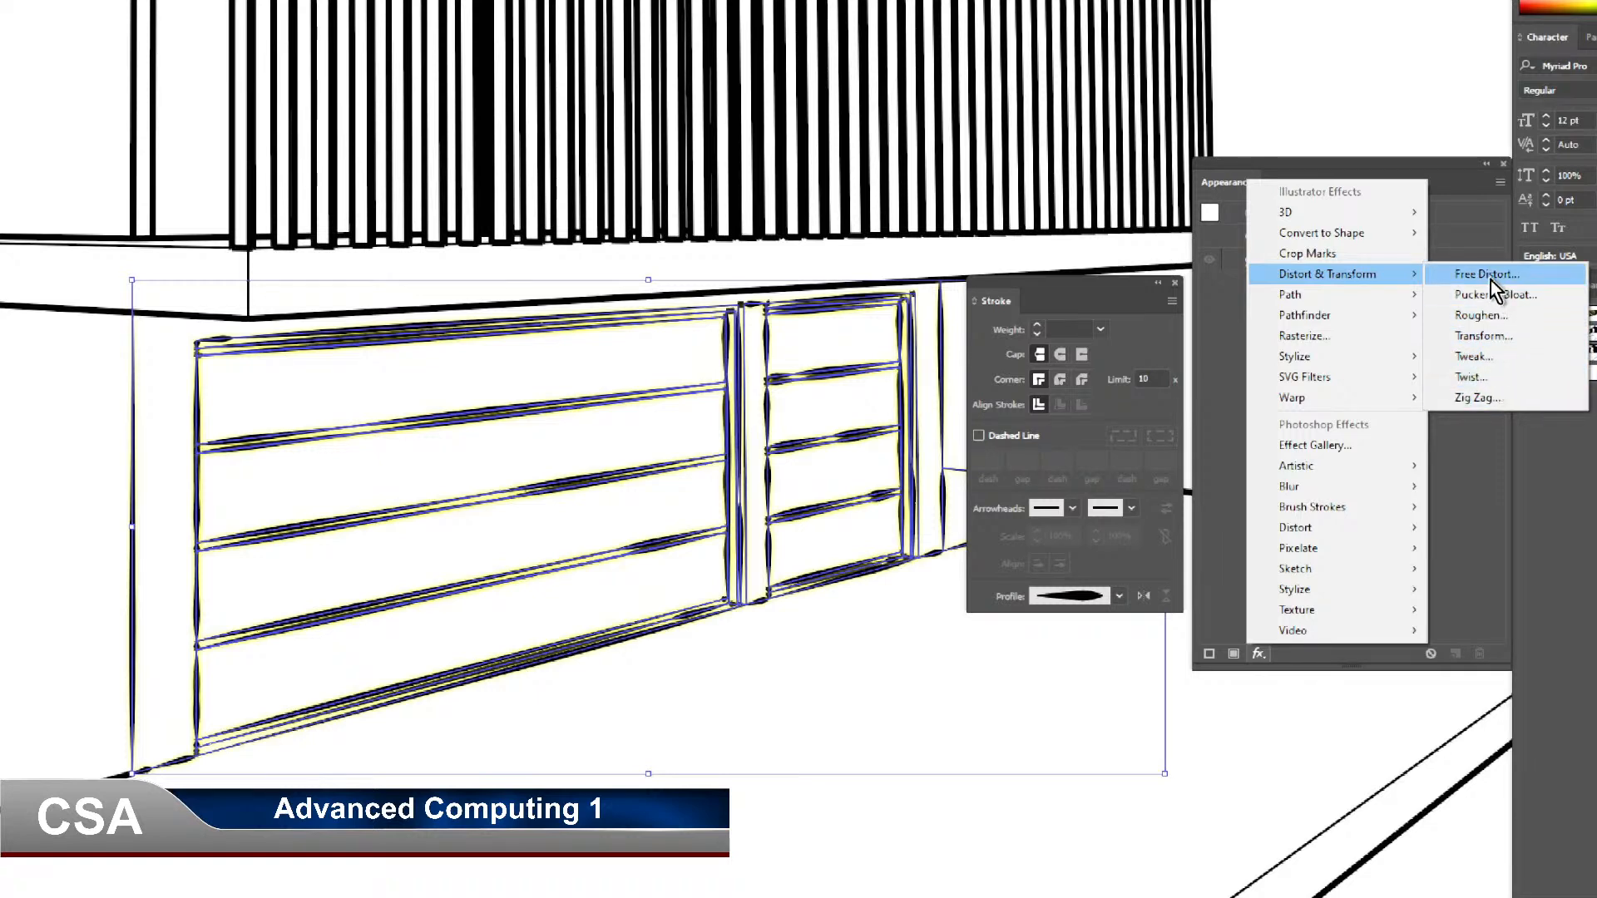
mouse_move(1319, 317)
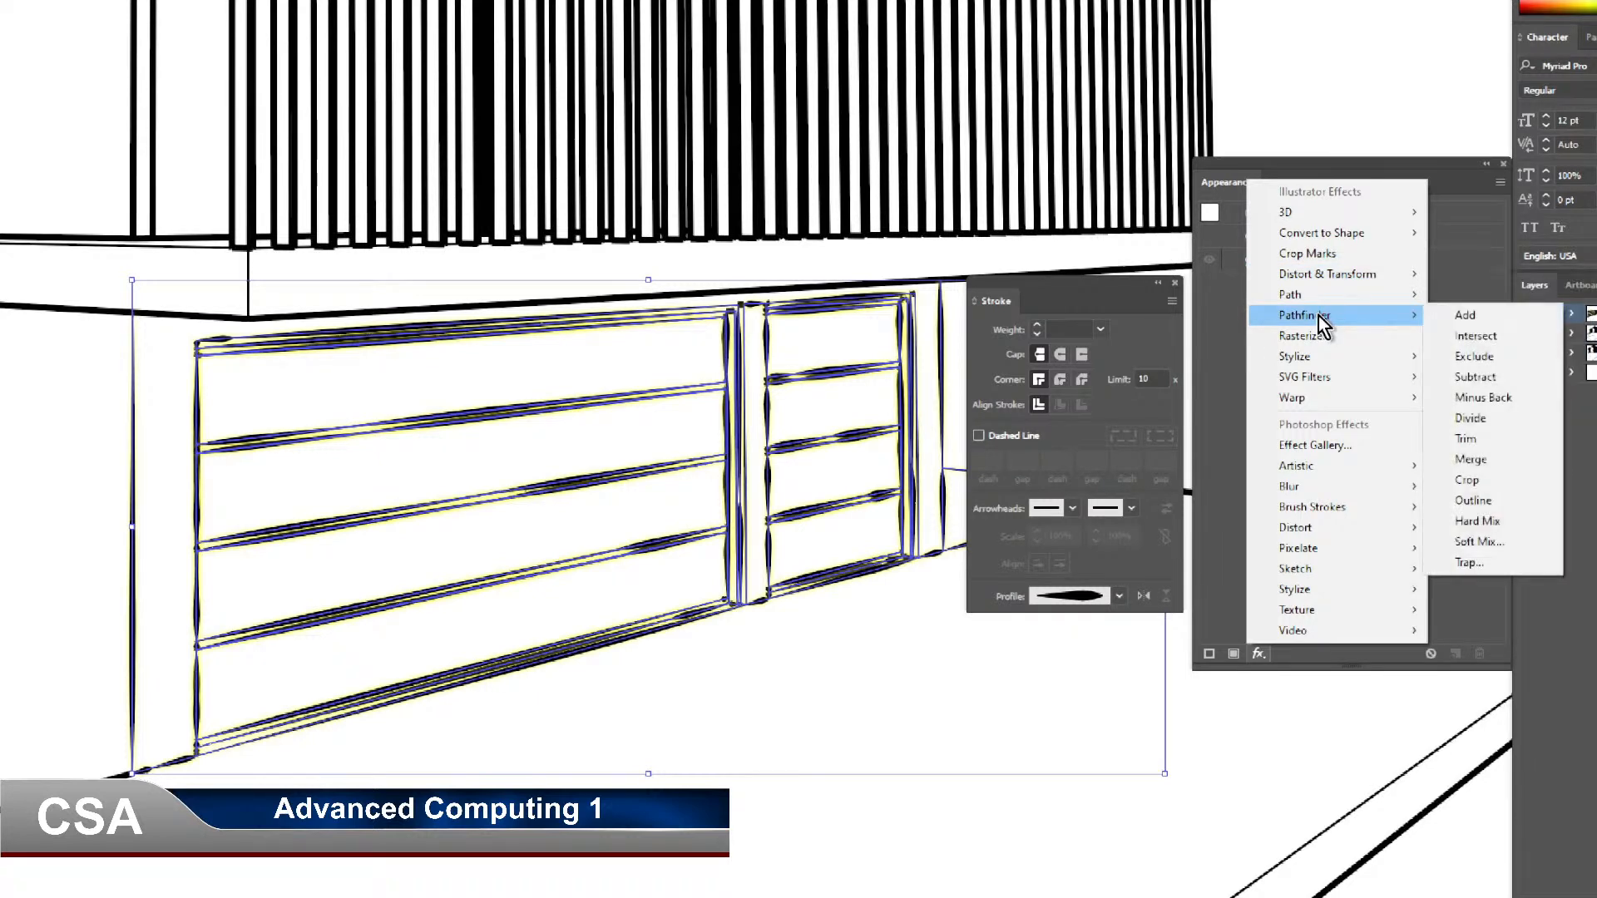
mouse_move(1351, 358)
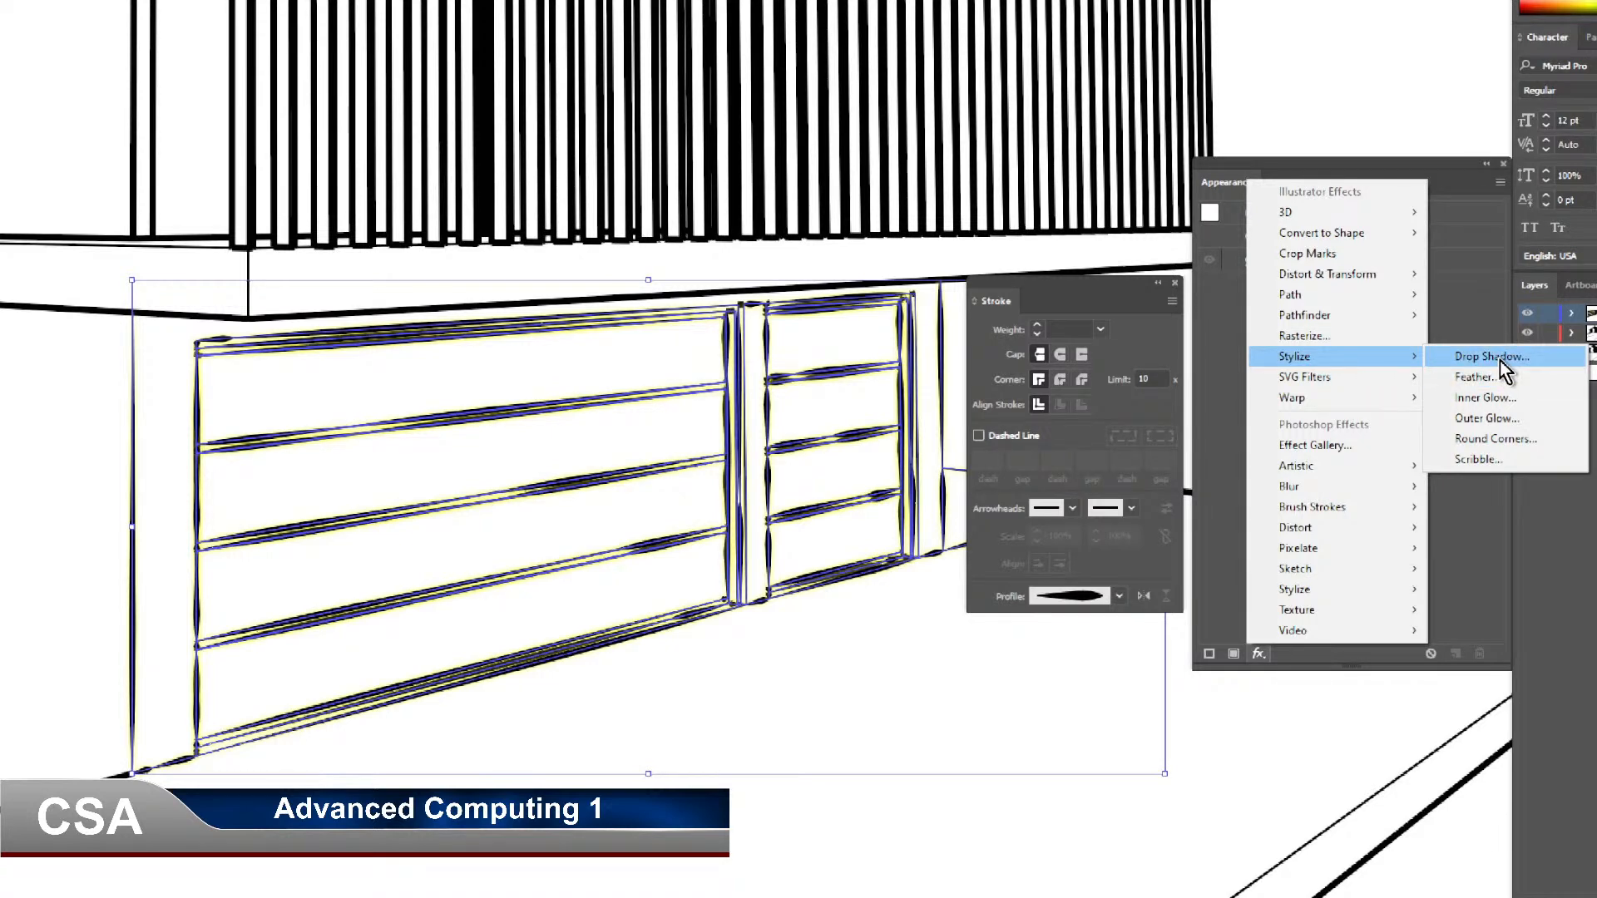
mouse_move(1340, 489)
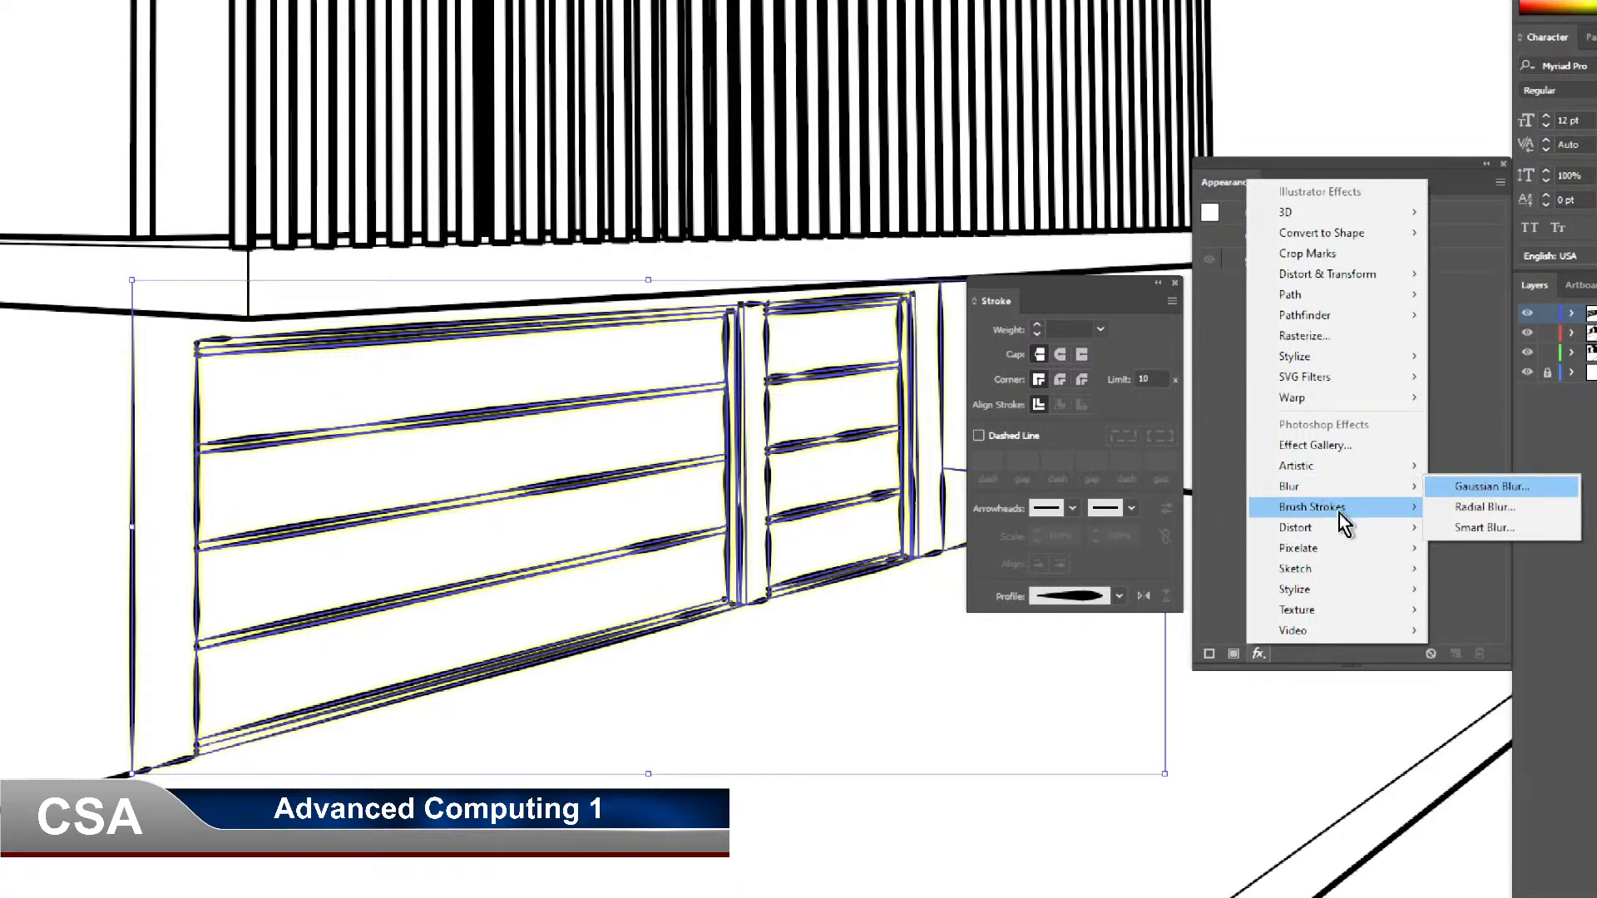
mouse_move(1347, 532)
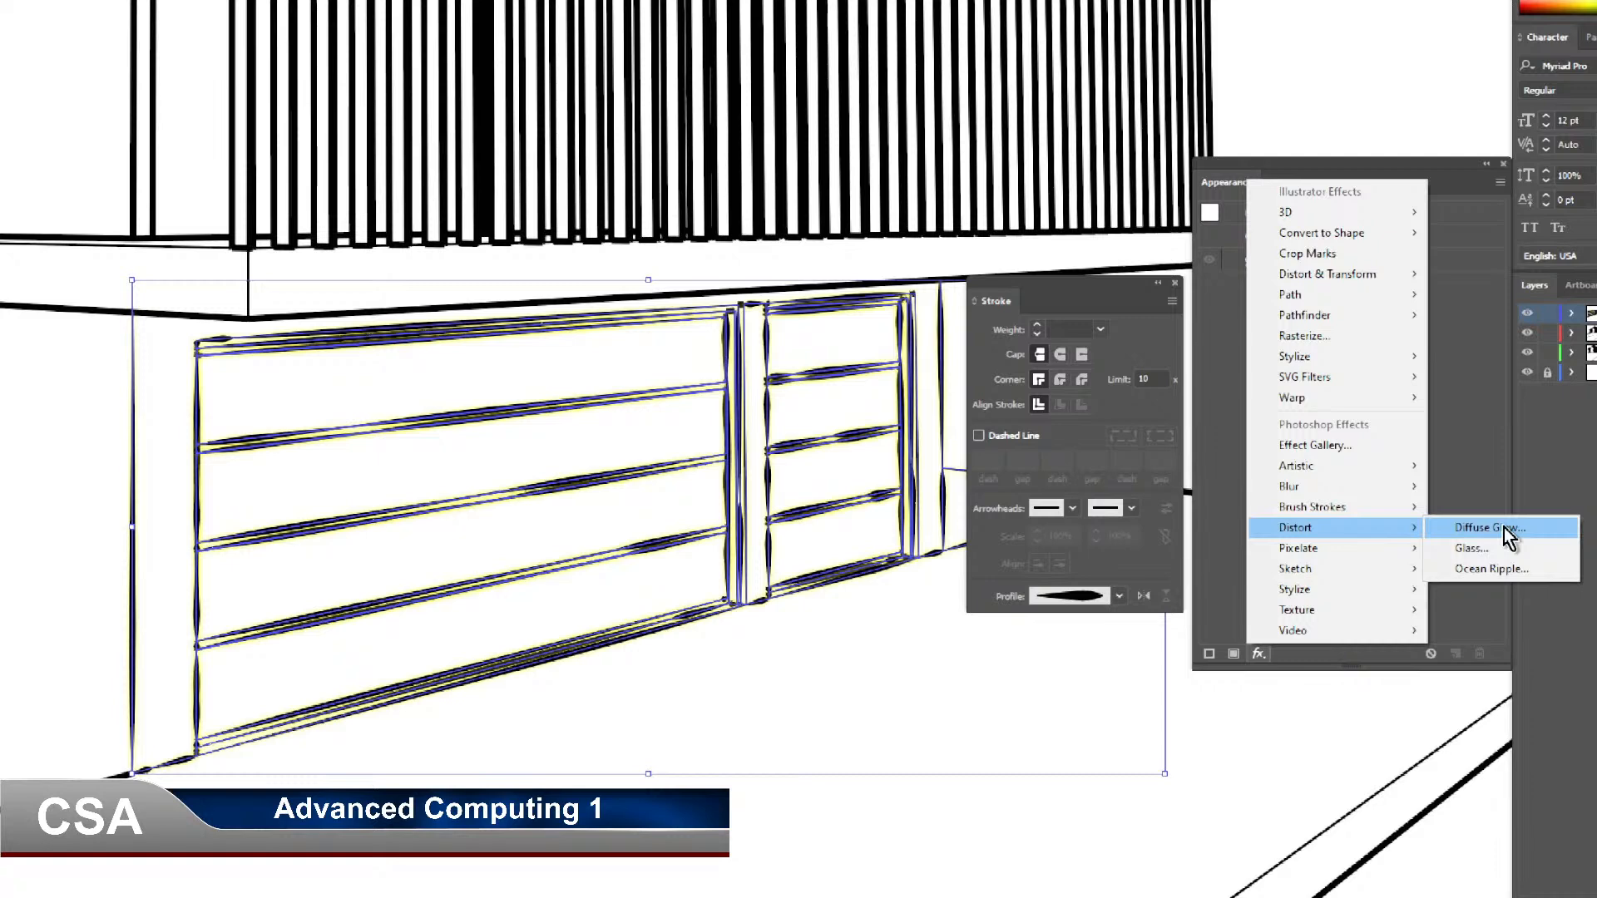
mouse_move(1372, 594)
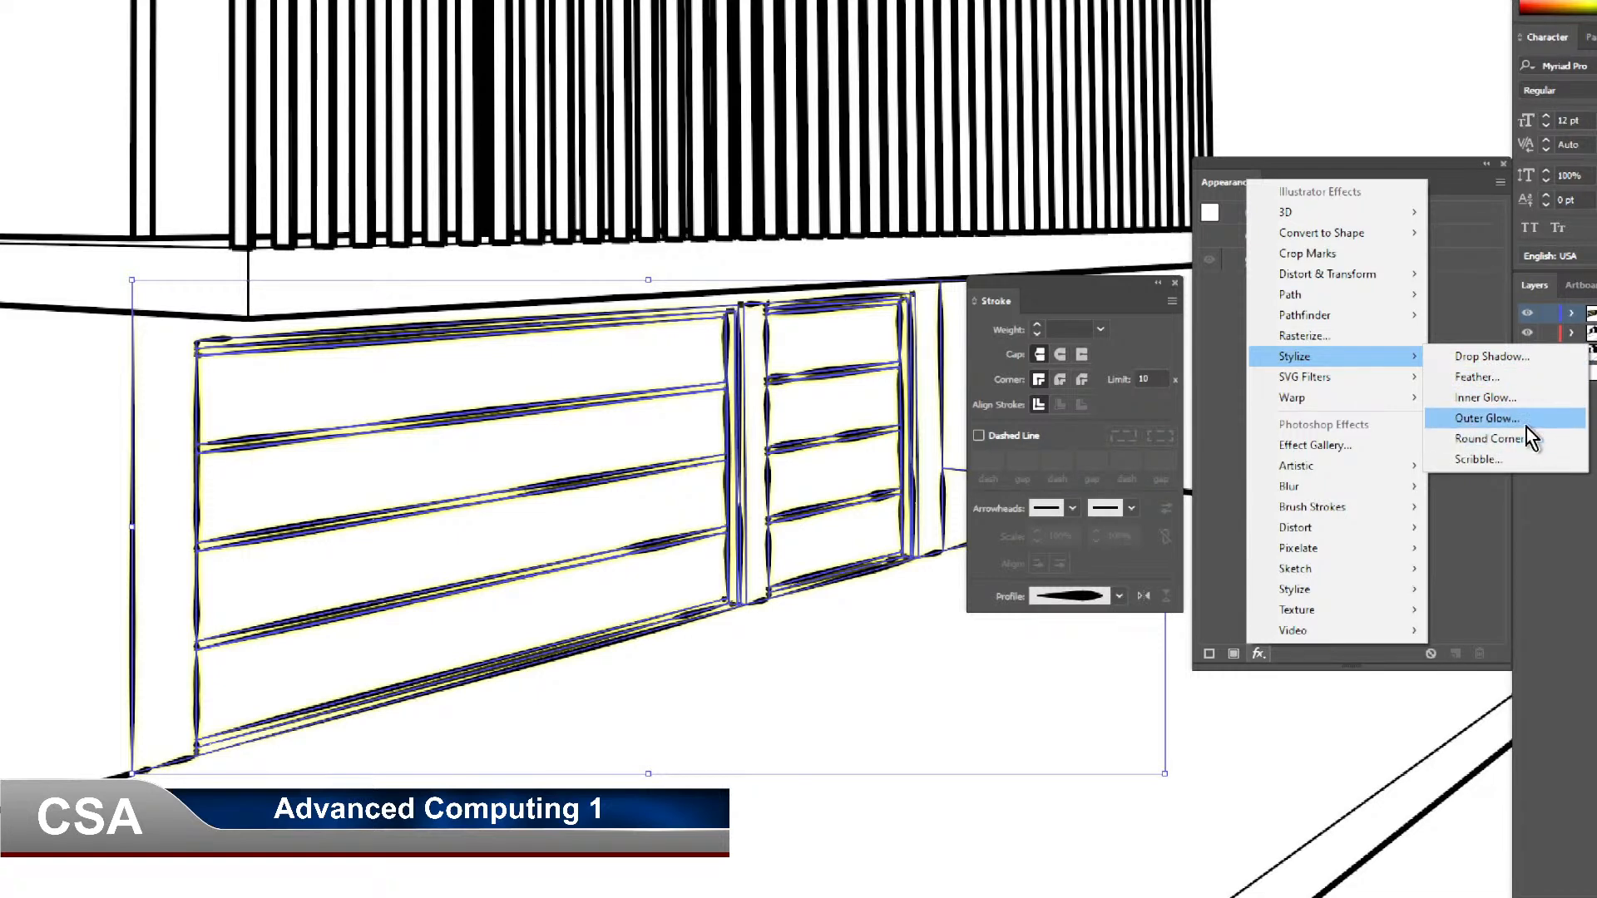
click(1489, 356)
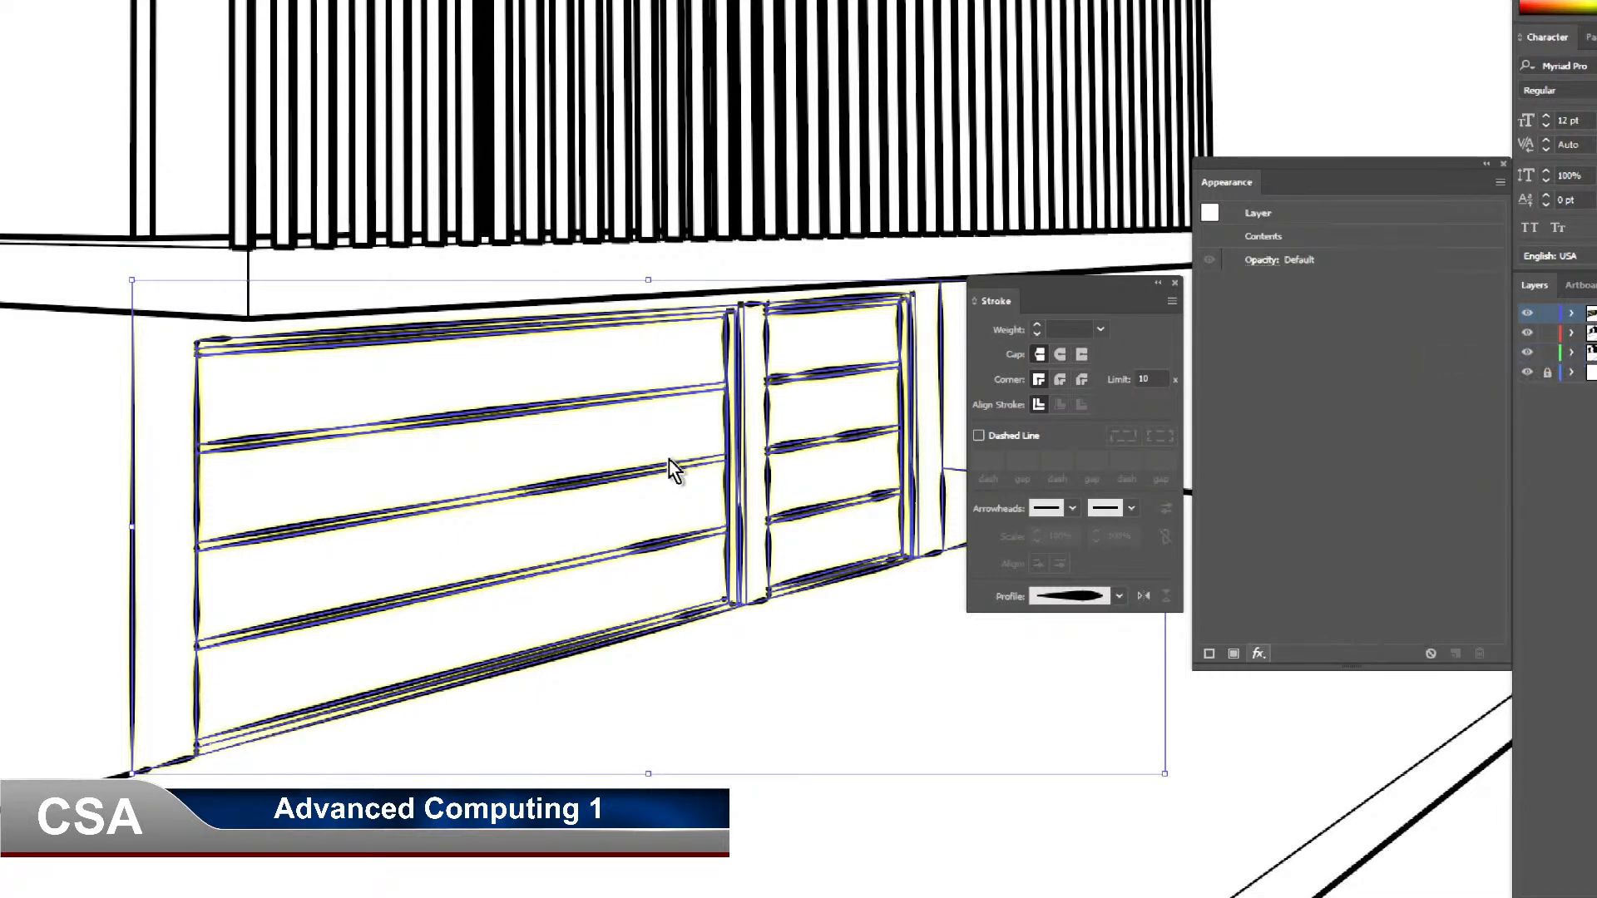
Turn on the drop shadow preview beside the garage doors and set the shadow blur to 2 pt.
drag(555, 258, 941, 172)
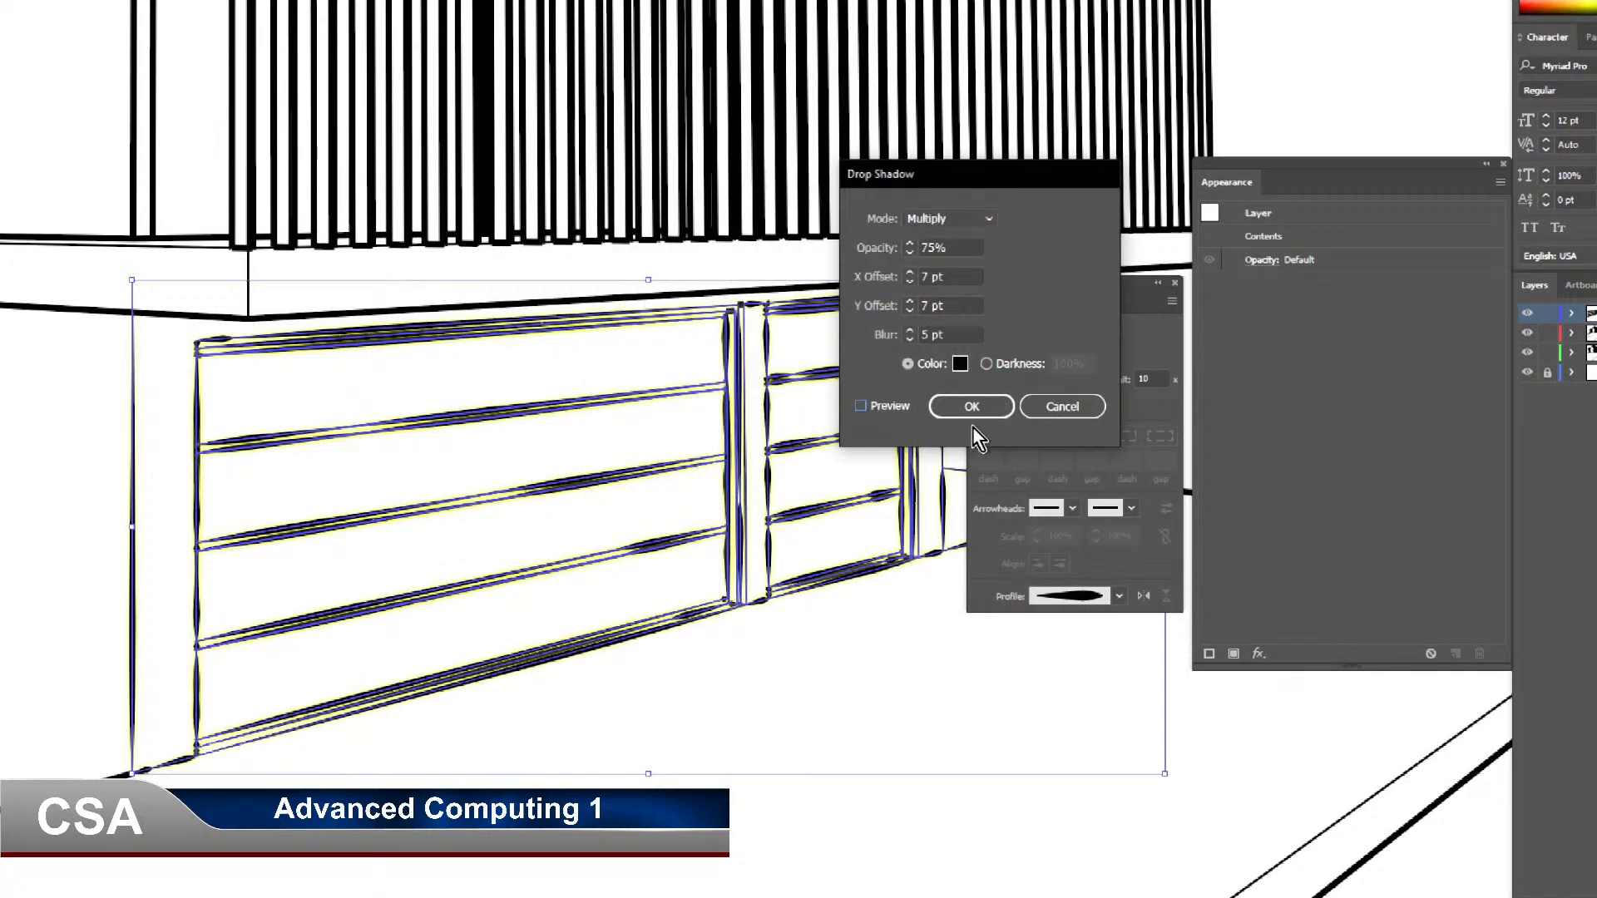
click(887, 408)
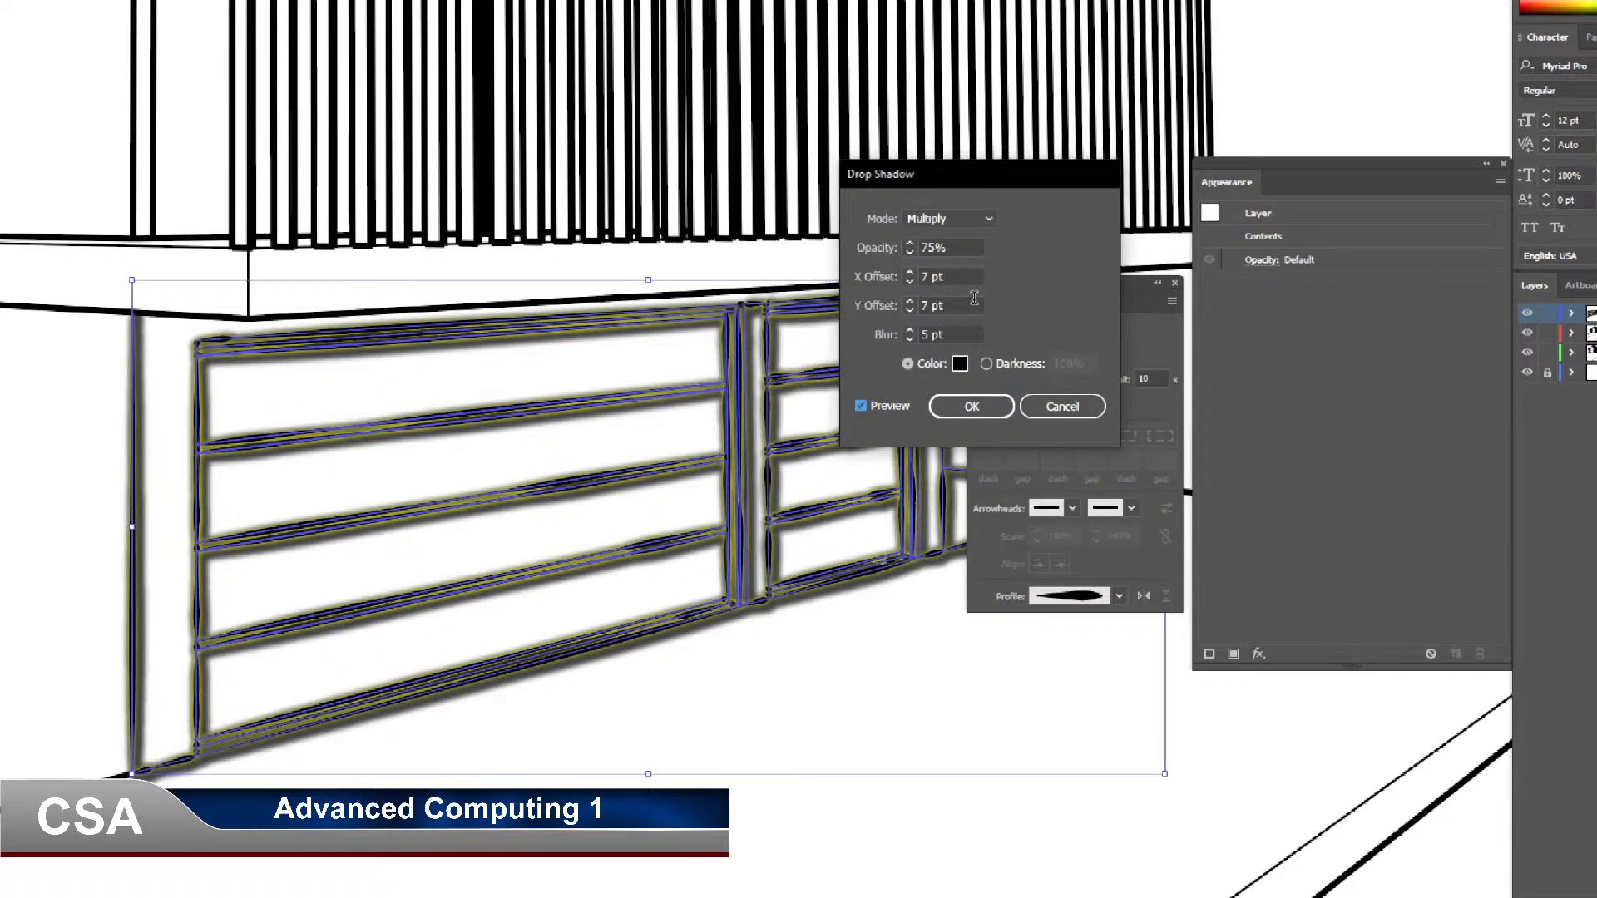
click(956, 334)
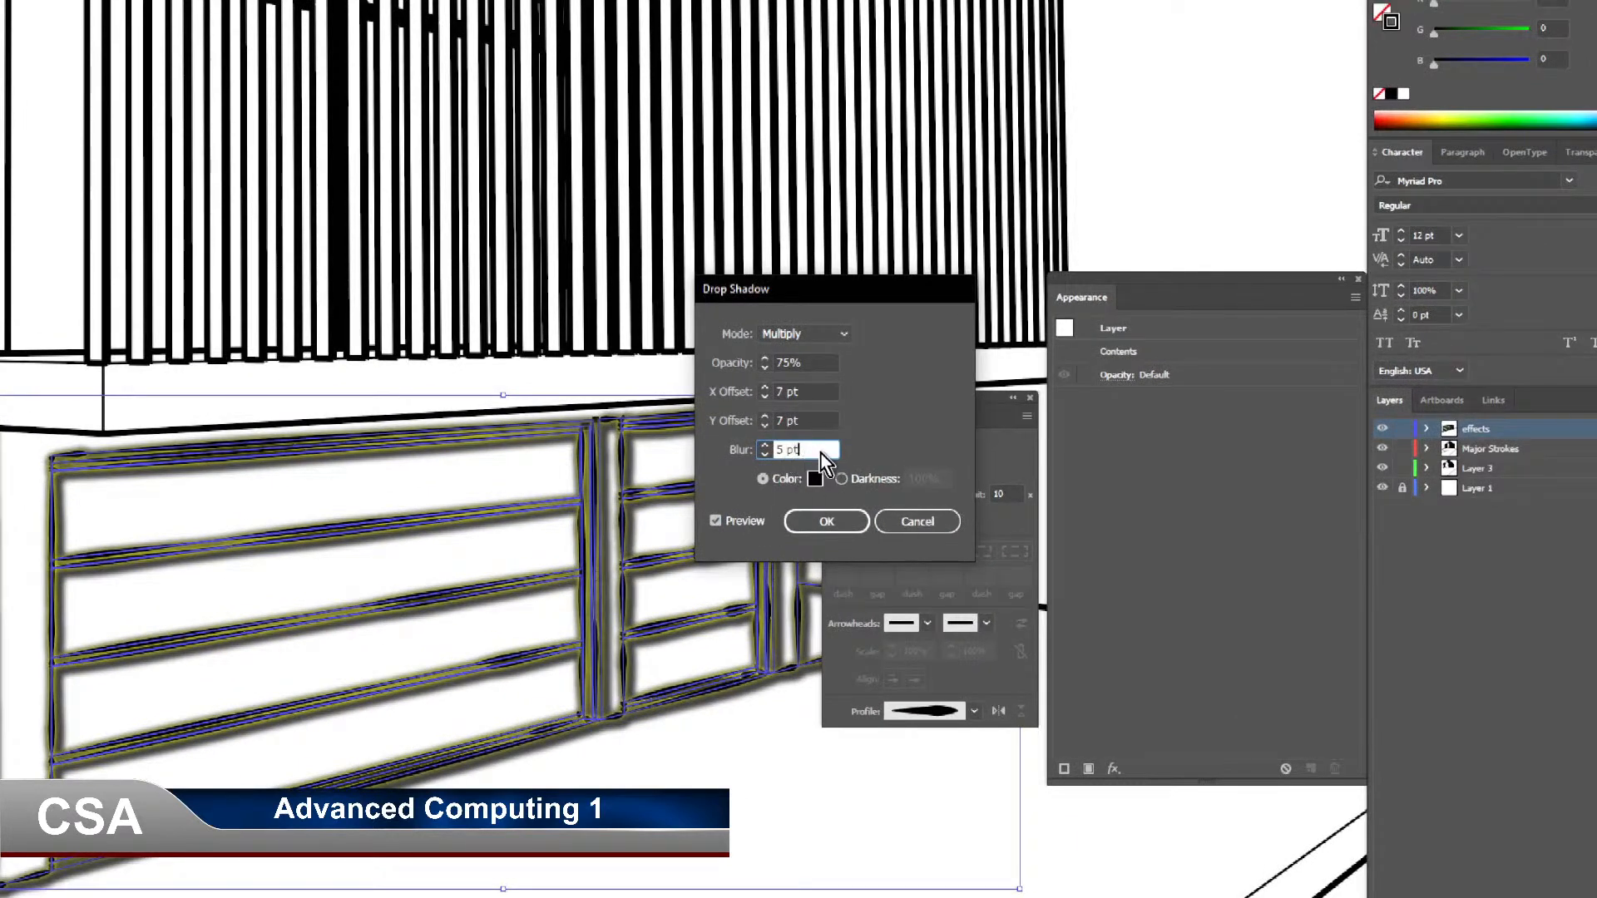
key(Up)
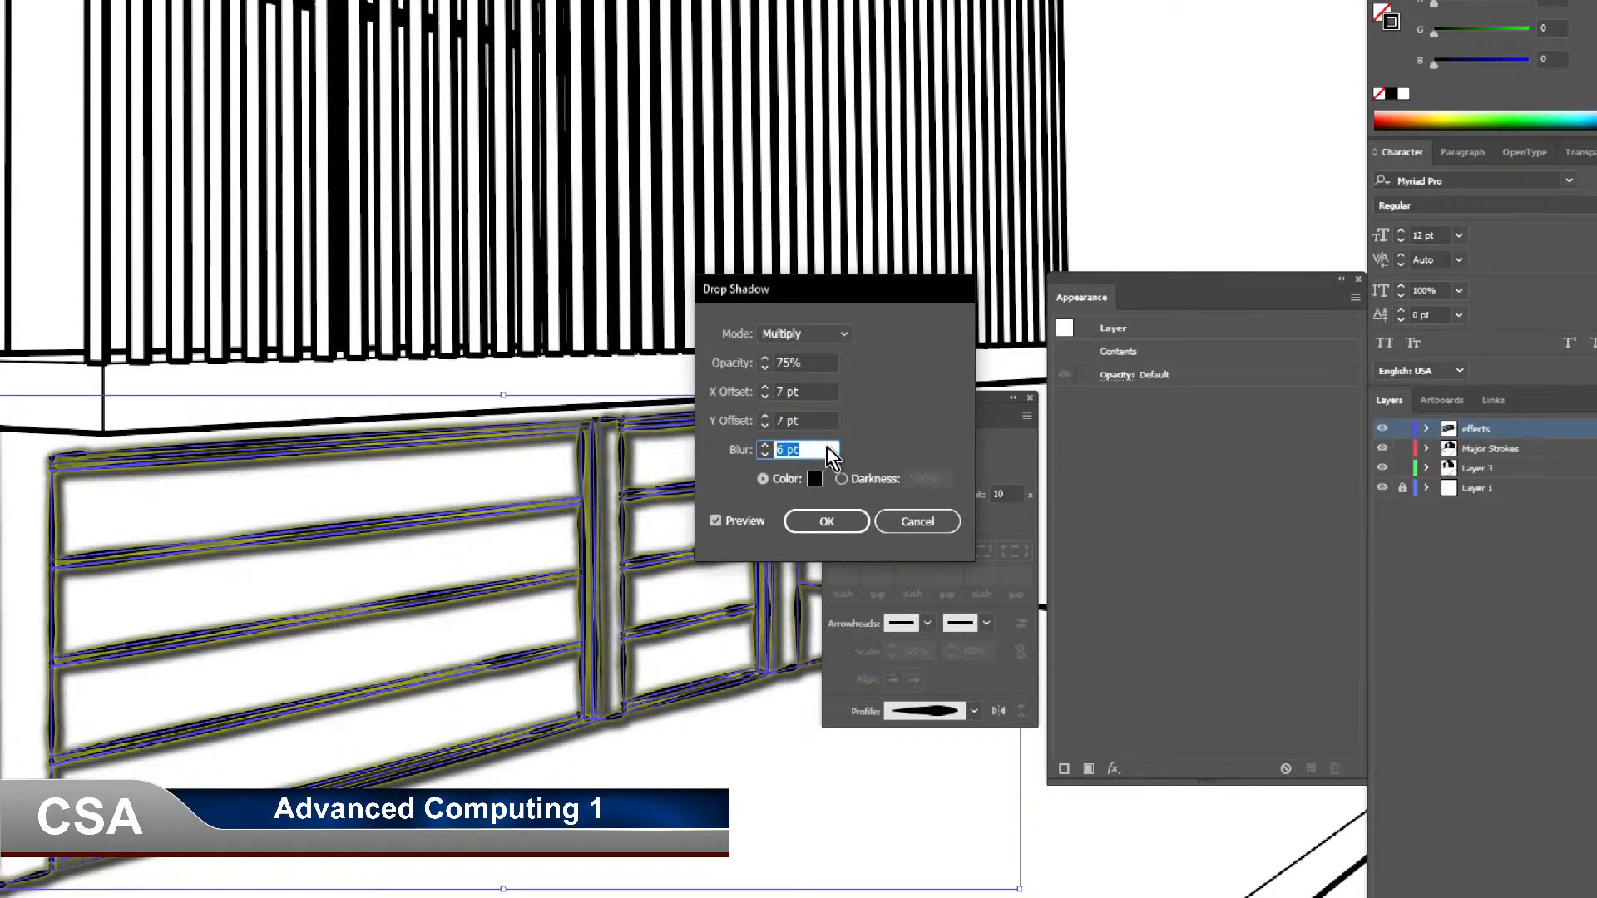
text(2)
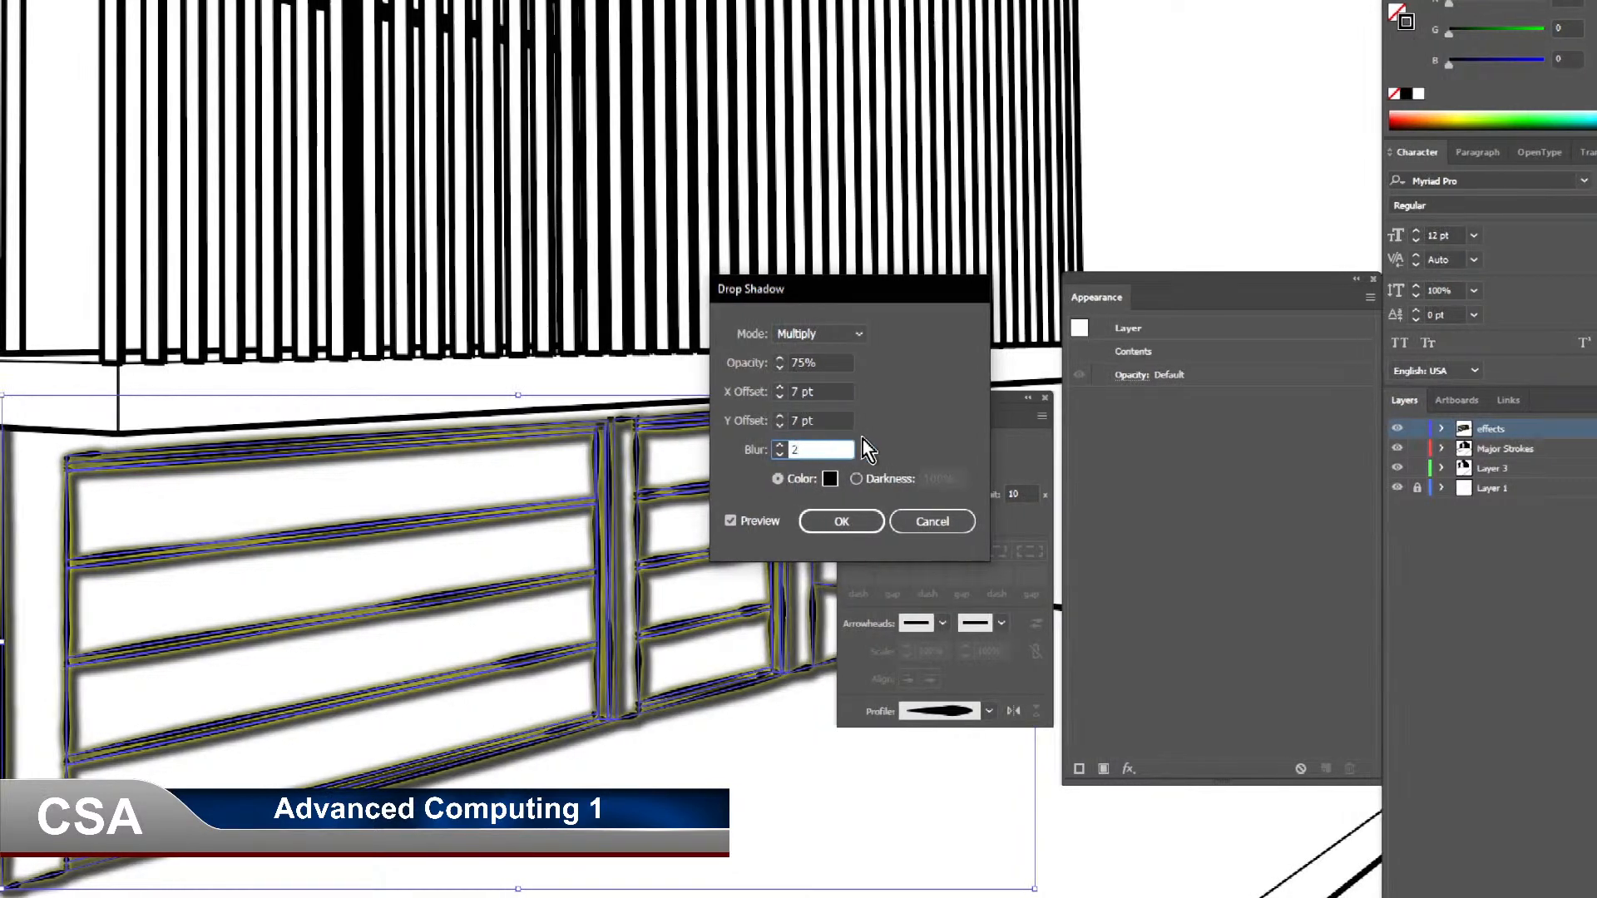
Increase the drop shadow blur on the effects layer to 10 pt and finally to 18 pt.
click(821, 426)
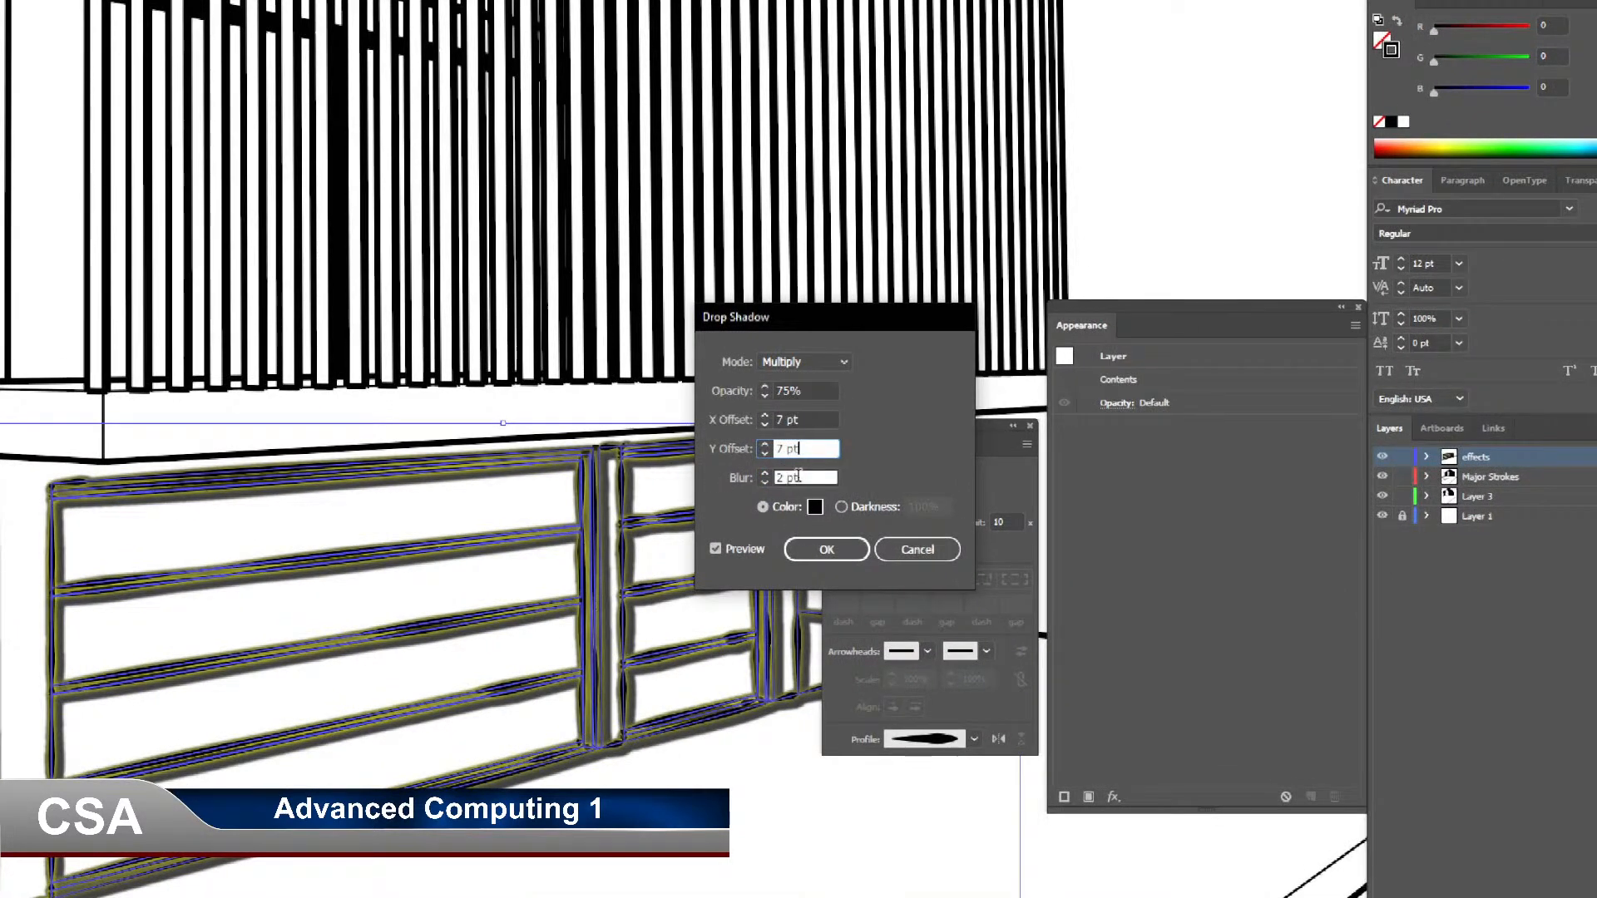
key(Tab)
text(10)
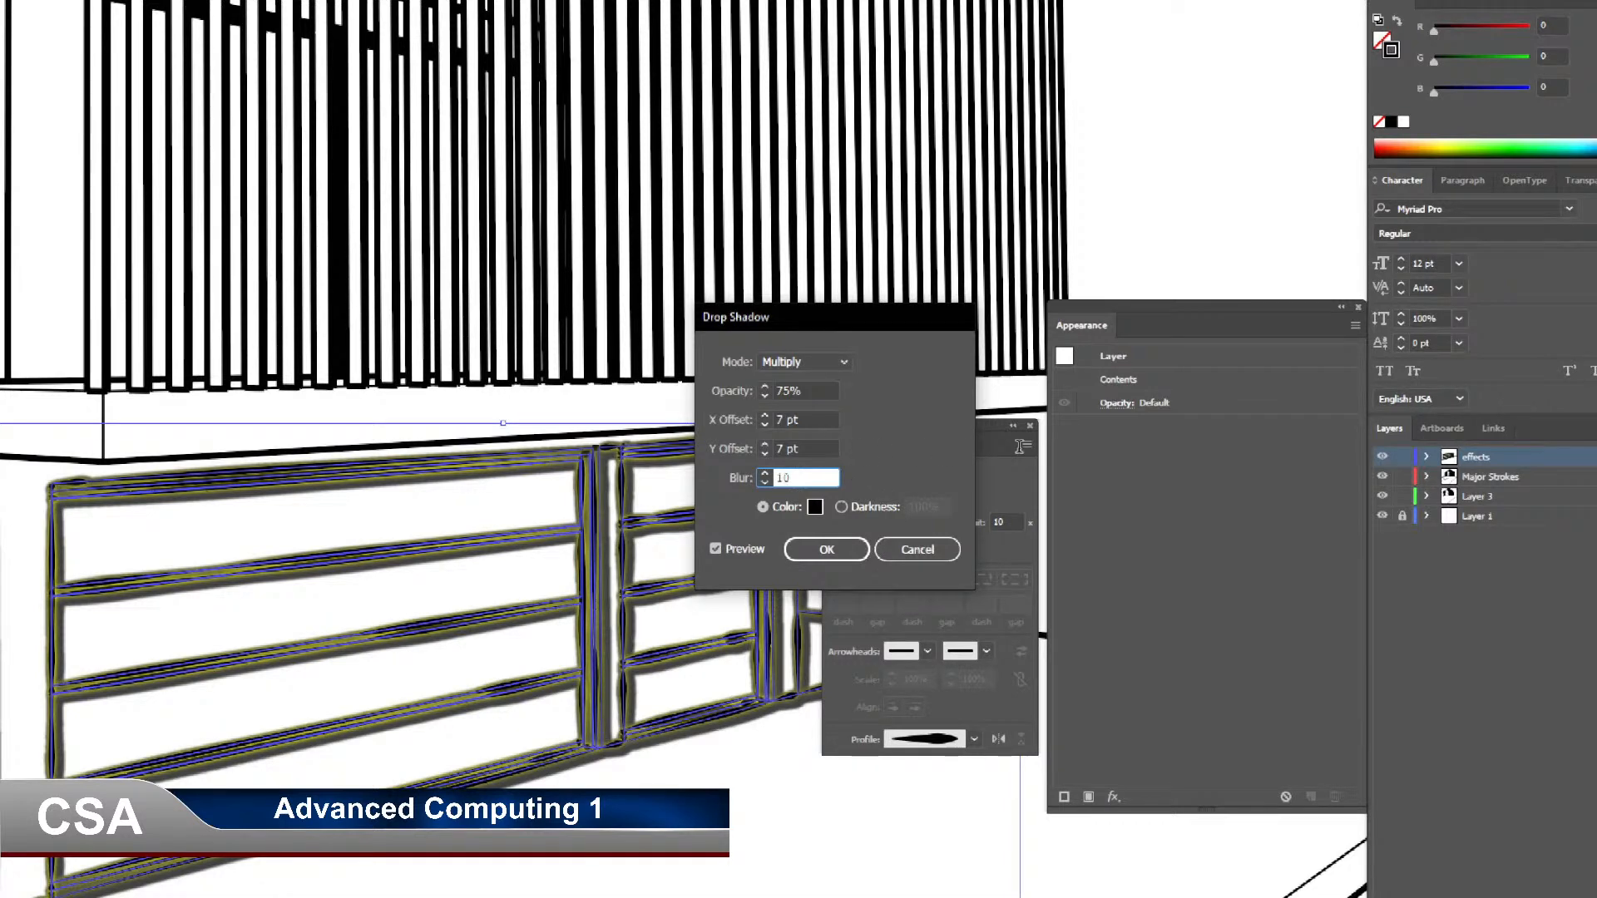
key(shift+Tab)
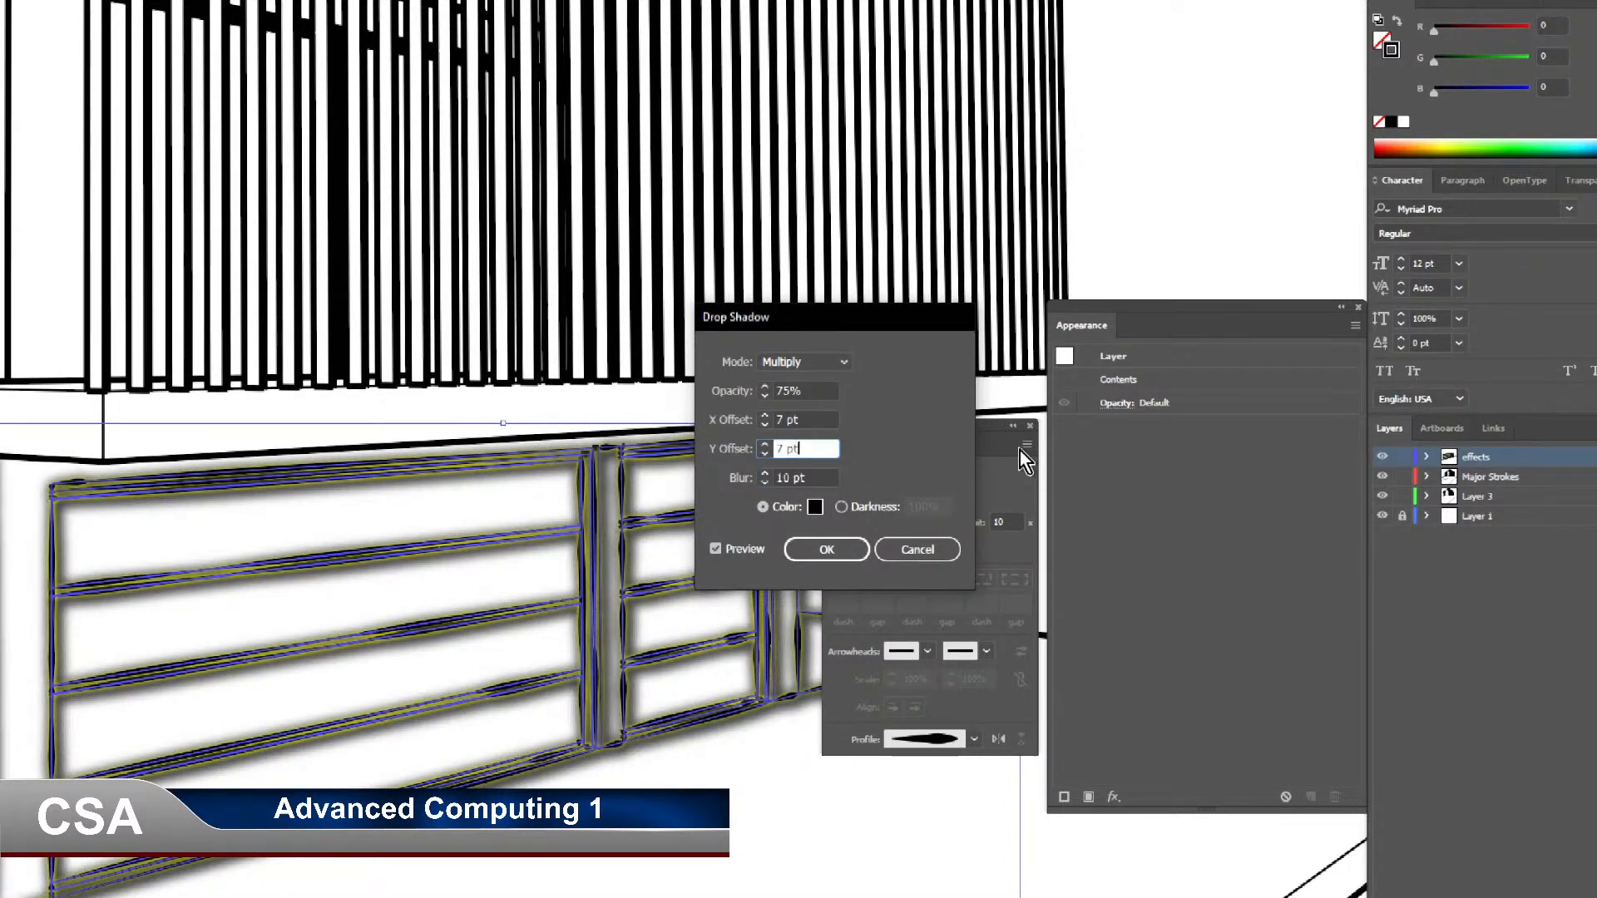
key(Tab)
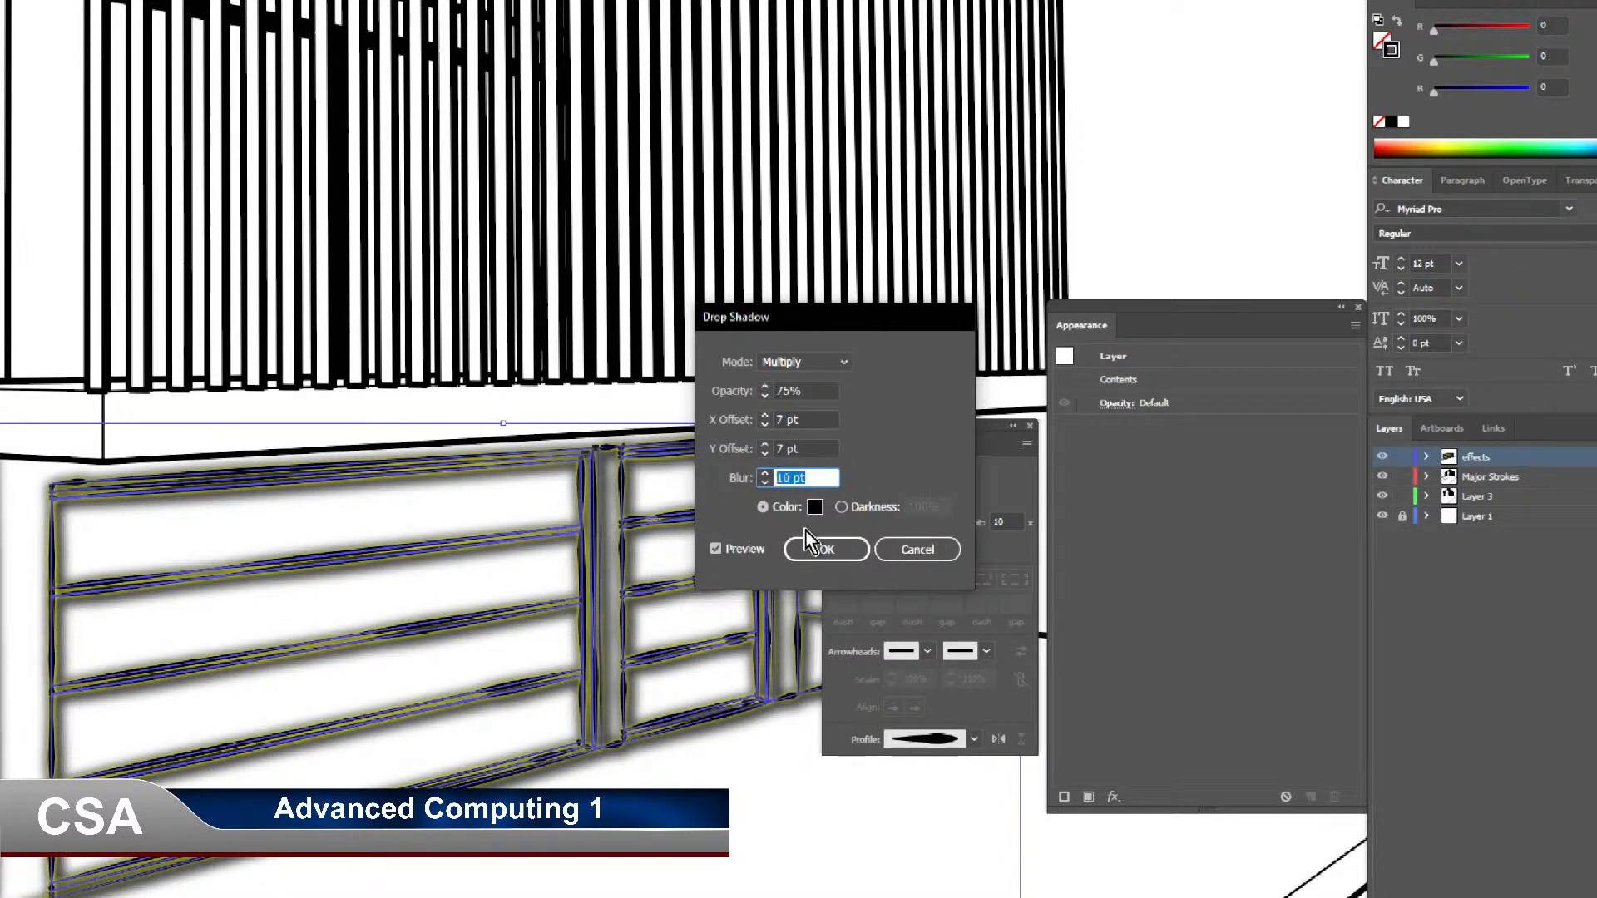
text(18)
click(818, 420)
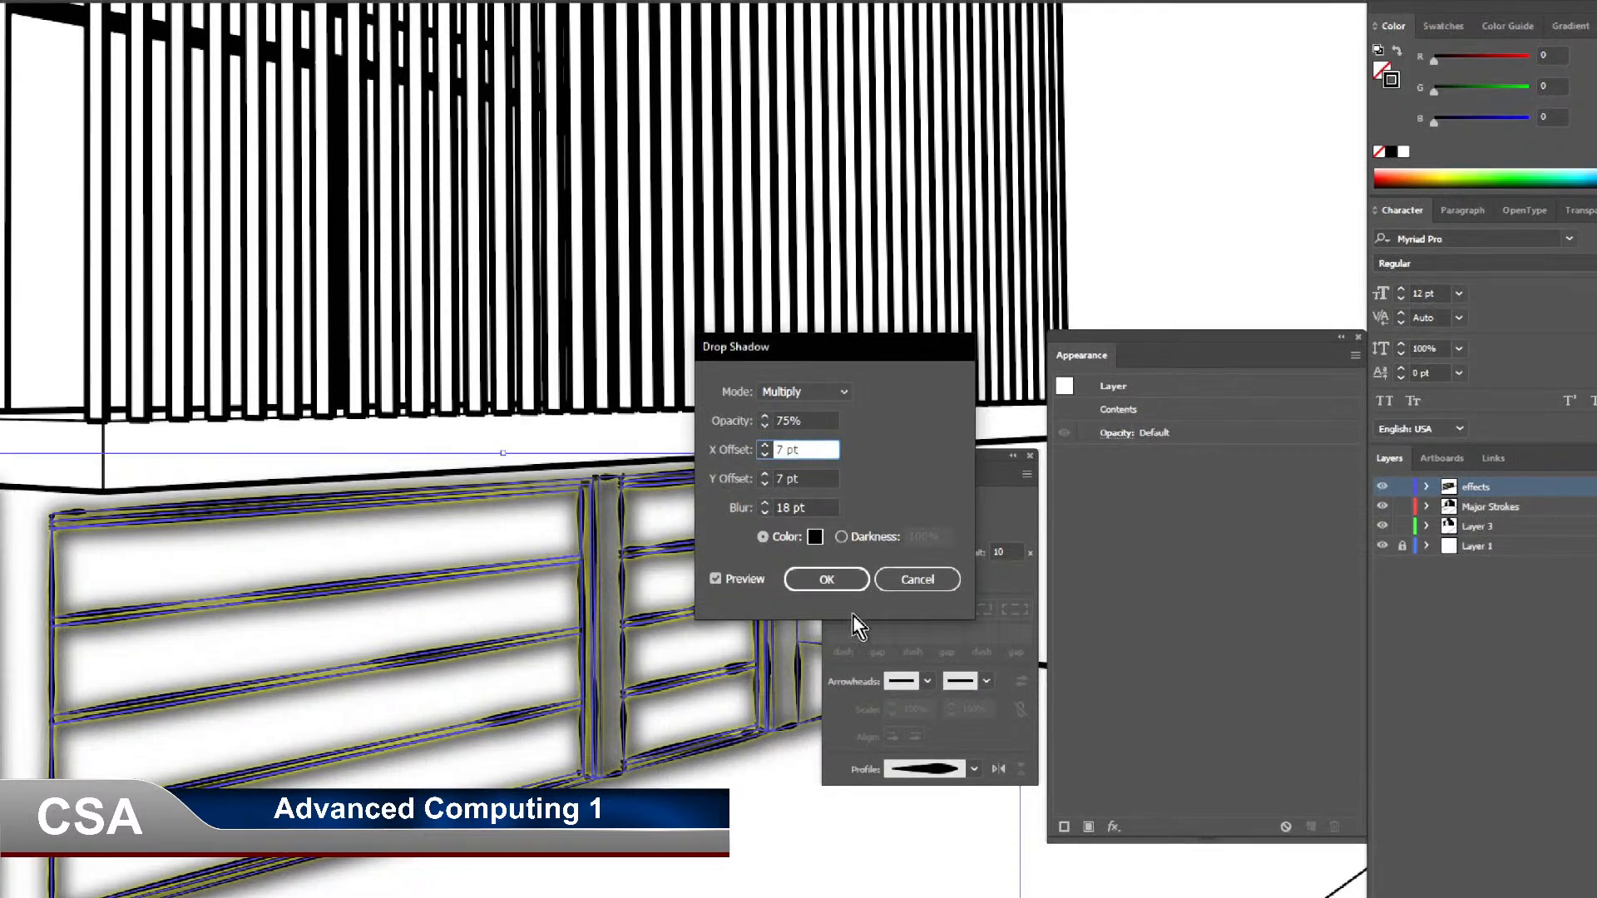
Apply the drop shadow with an 18 pt blur to the effects layer and clear the selection.
click(845, 582)
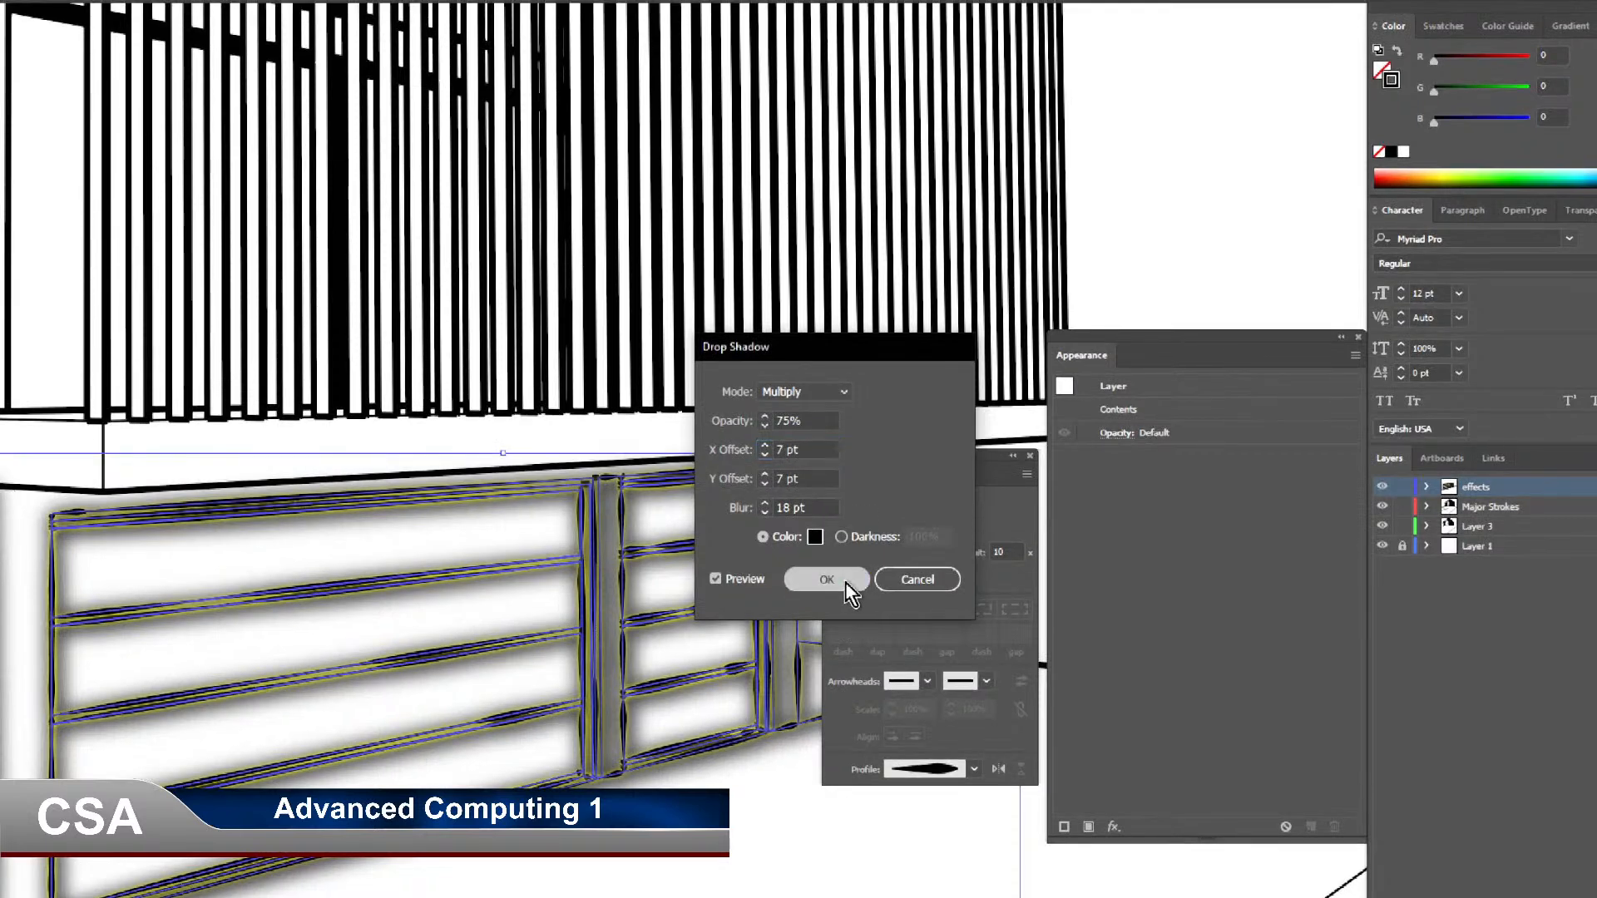
click(745, 788)
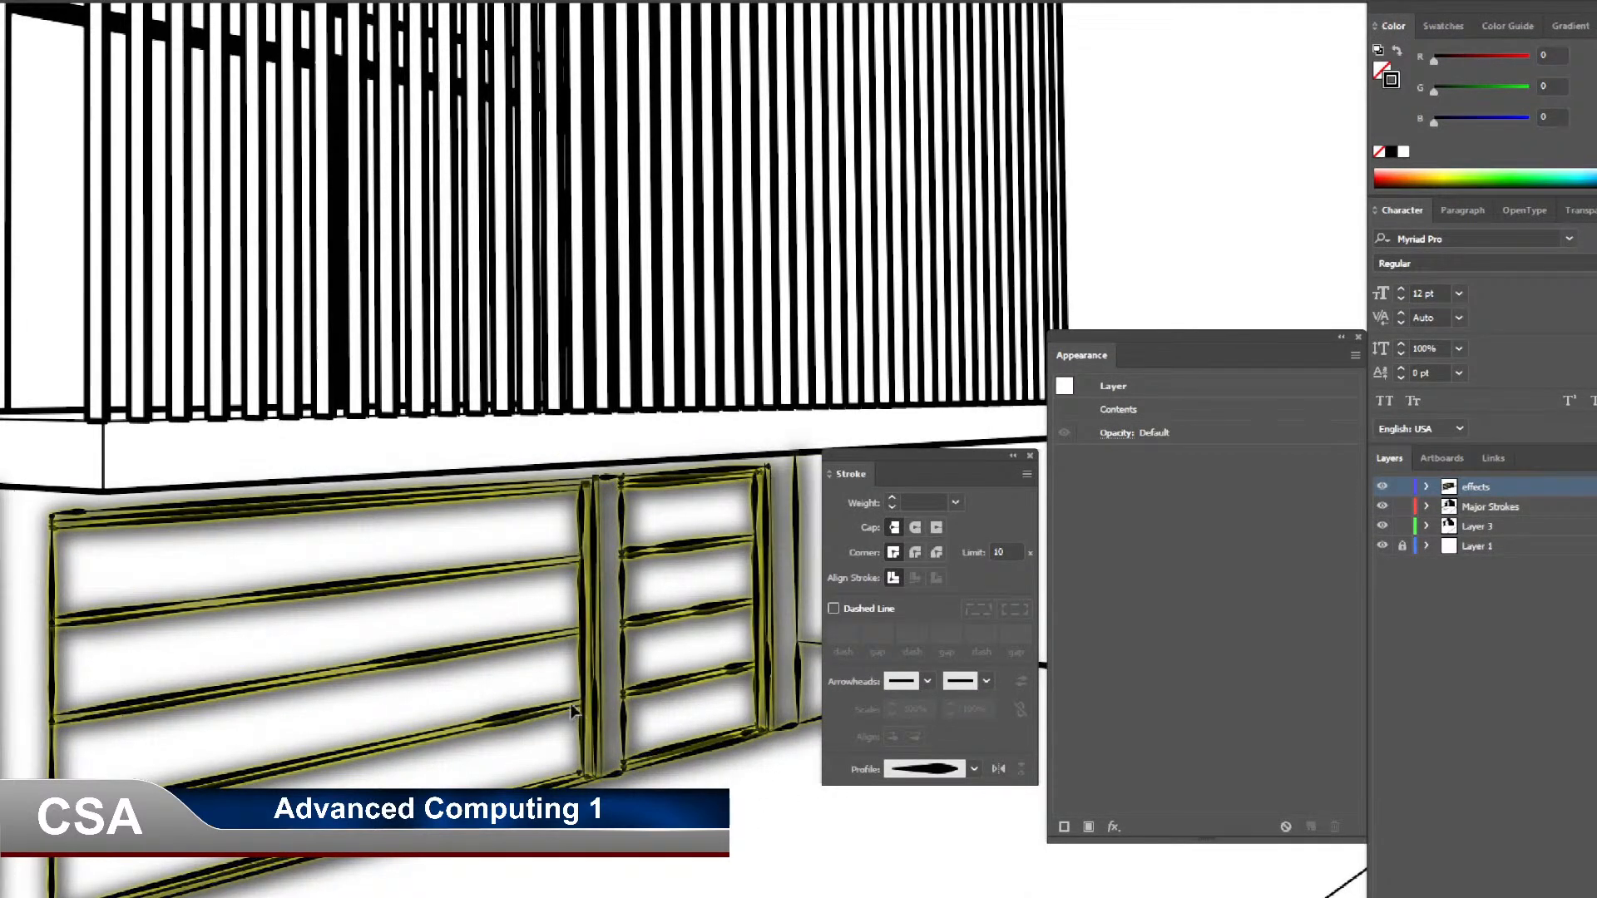
alt+scroll(470, 670, down, 2)
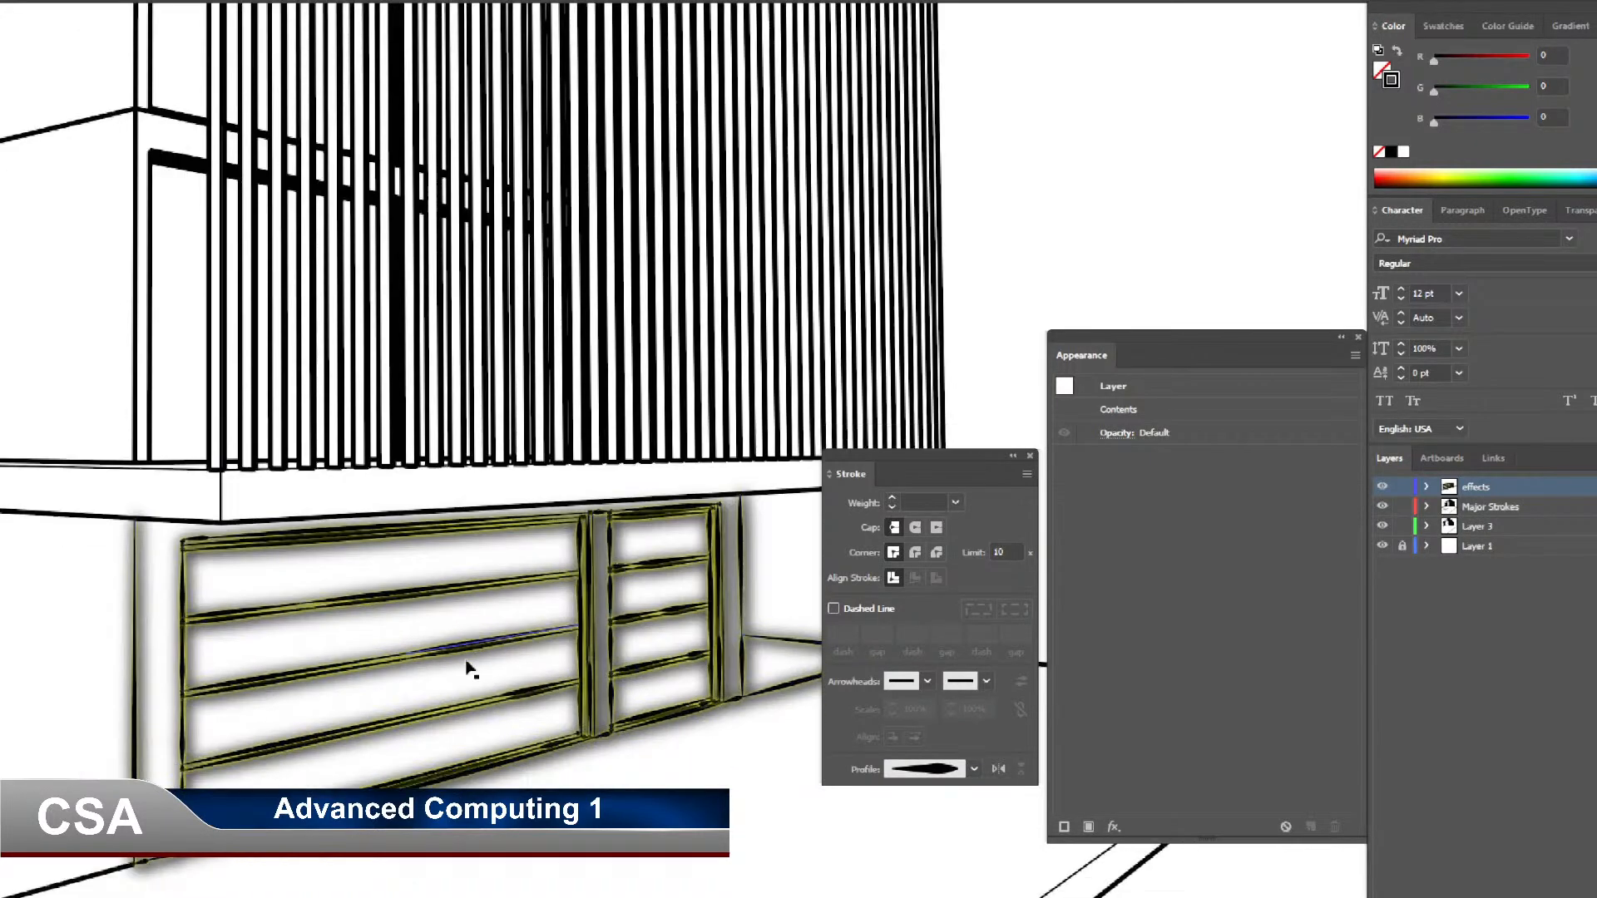
alt+scroll(470, 670, down, 3)
click(824, 282)
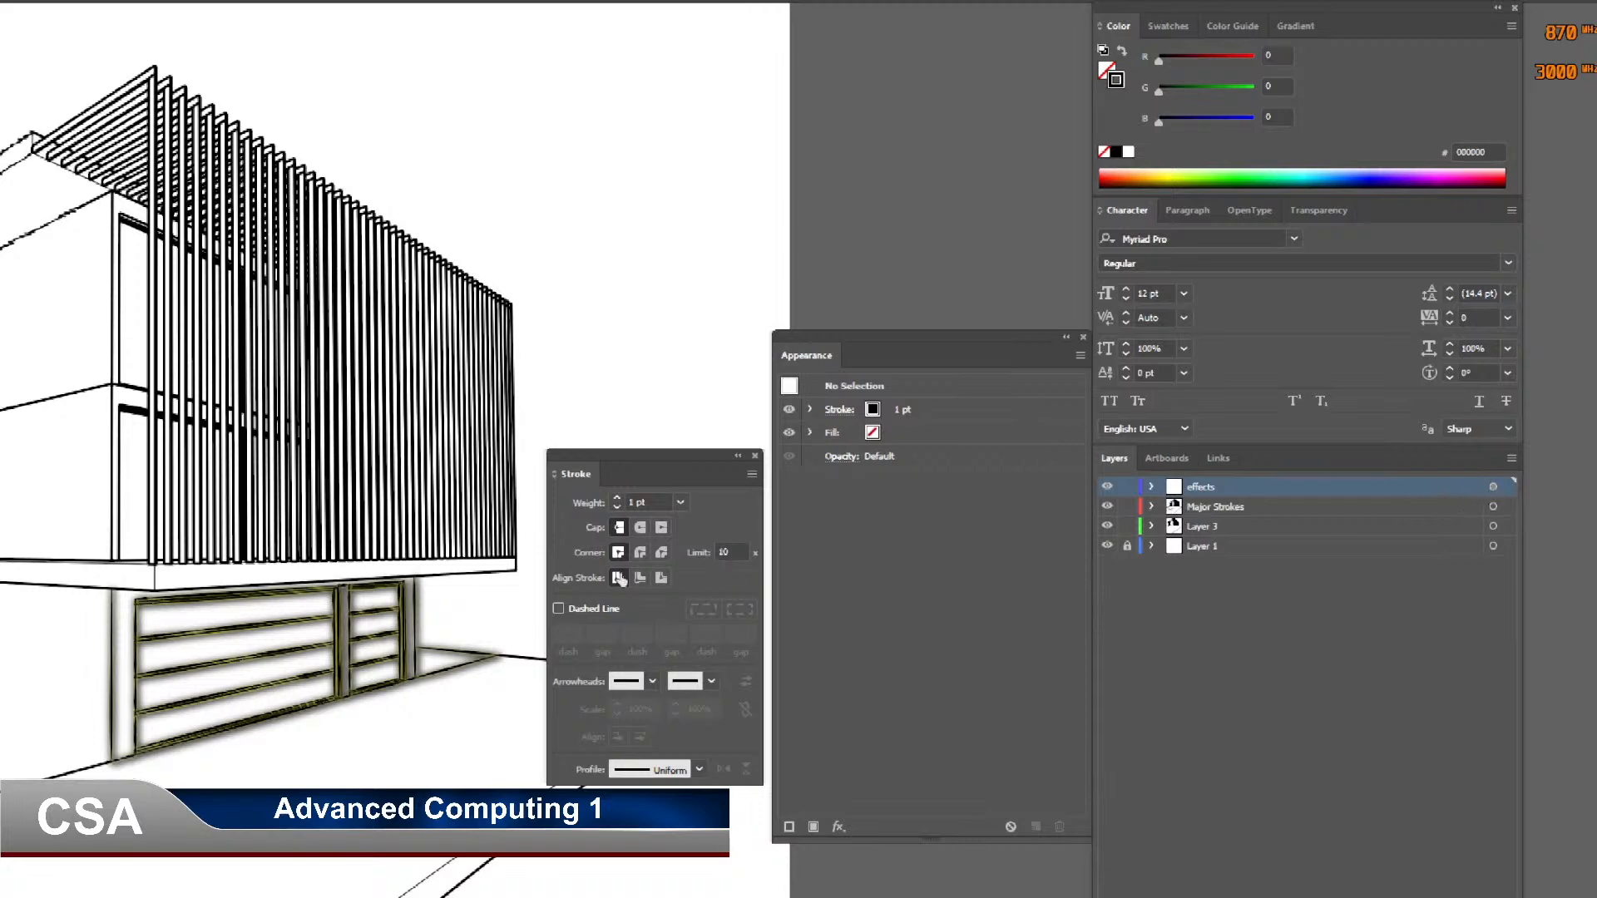
Select the garage door lines on the effects layer, change their stroke color to white and deselect them.
click(330, 616)
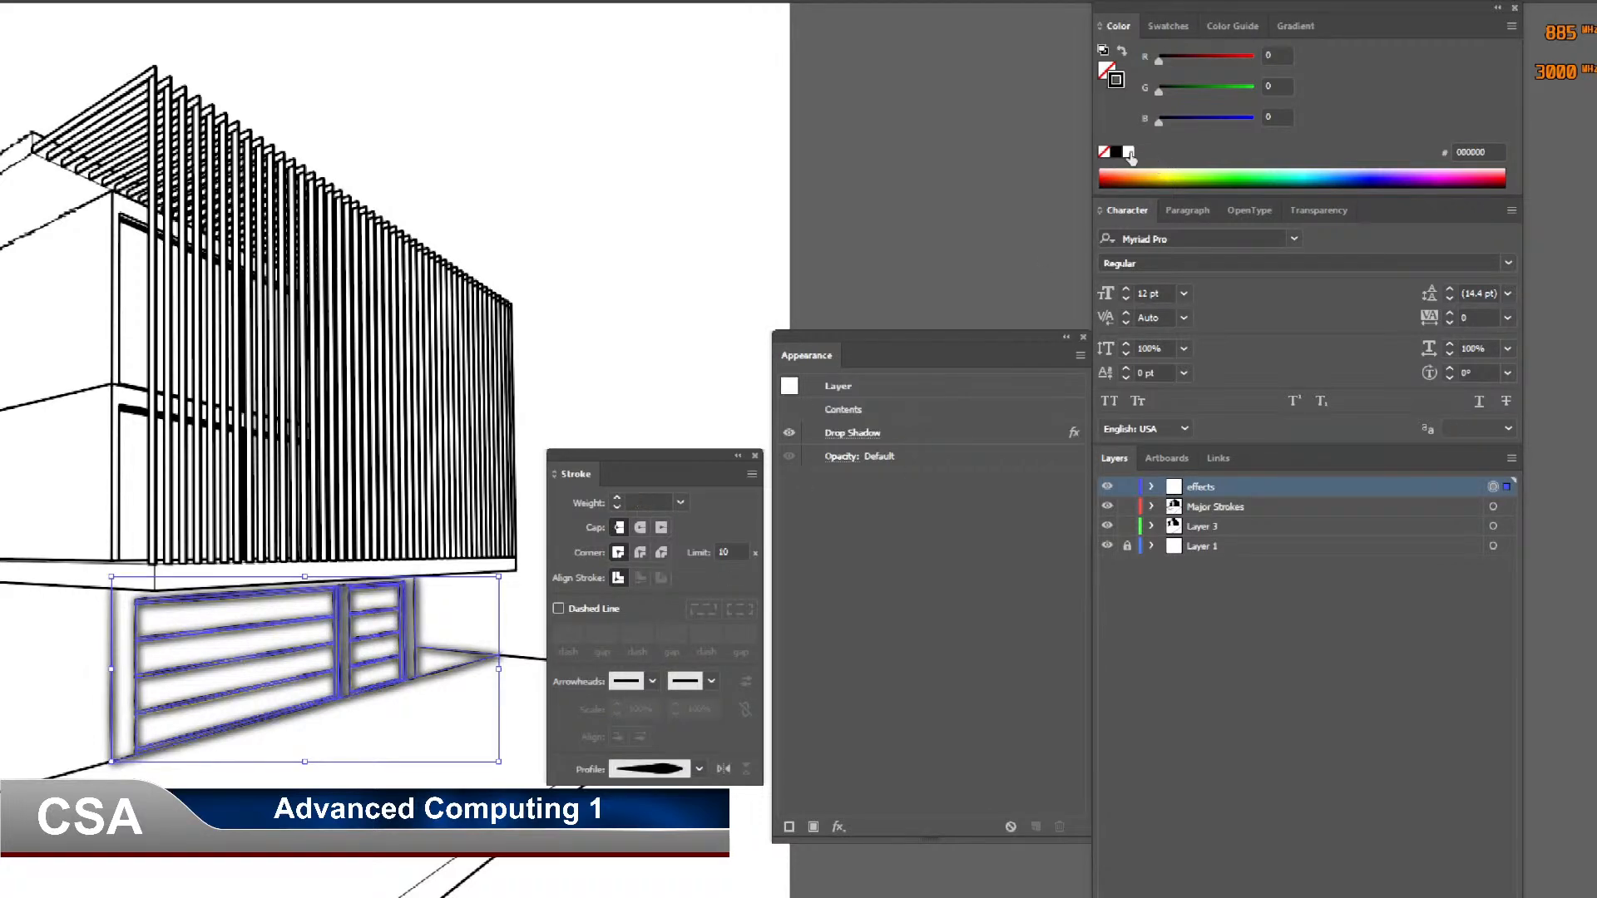
click(638, 235)
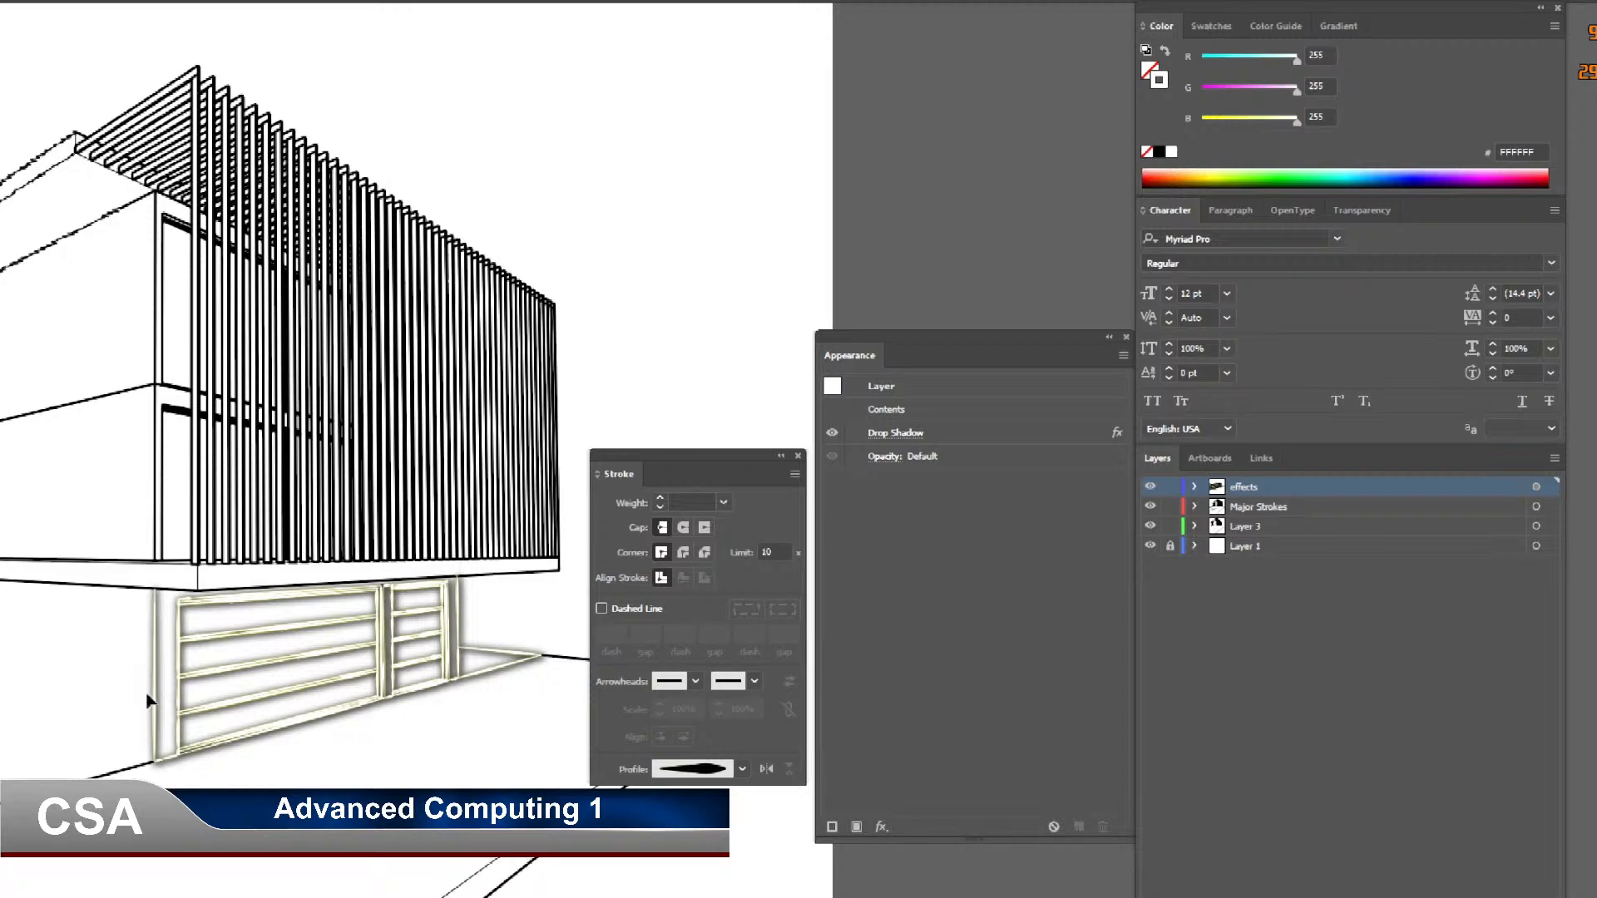
drag(357, 619, 598, 413)
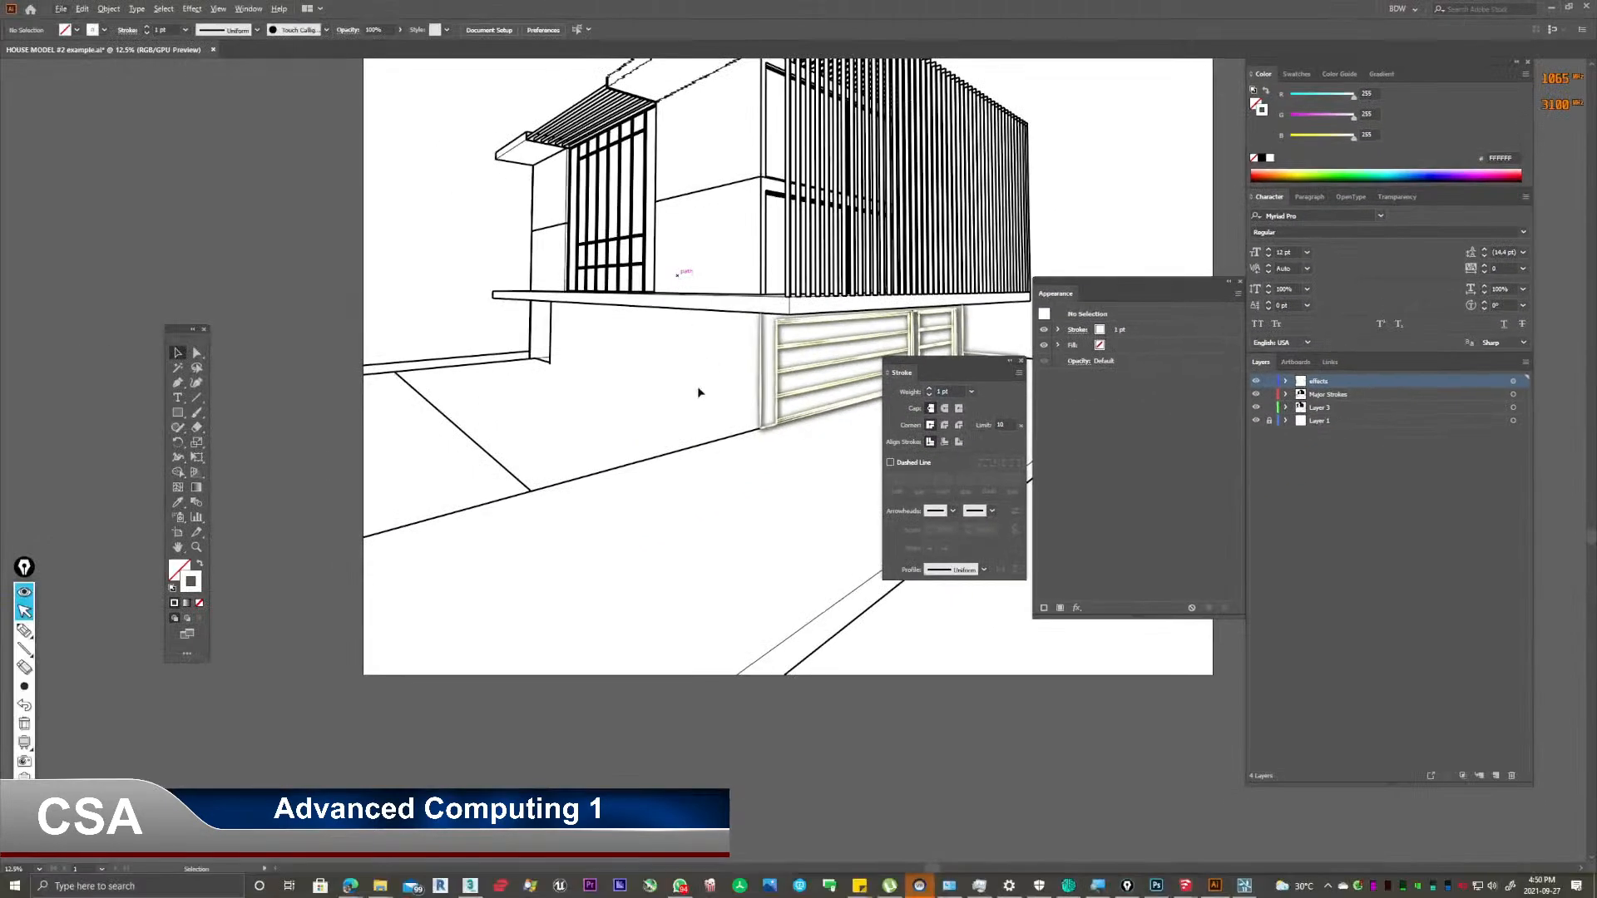
scroll(832, 275, up, 2)
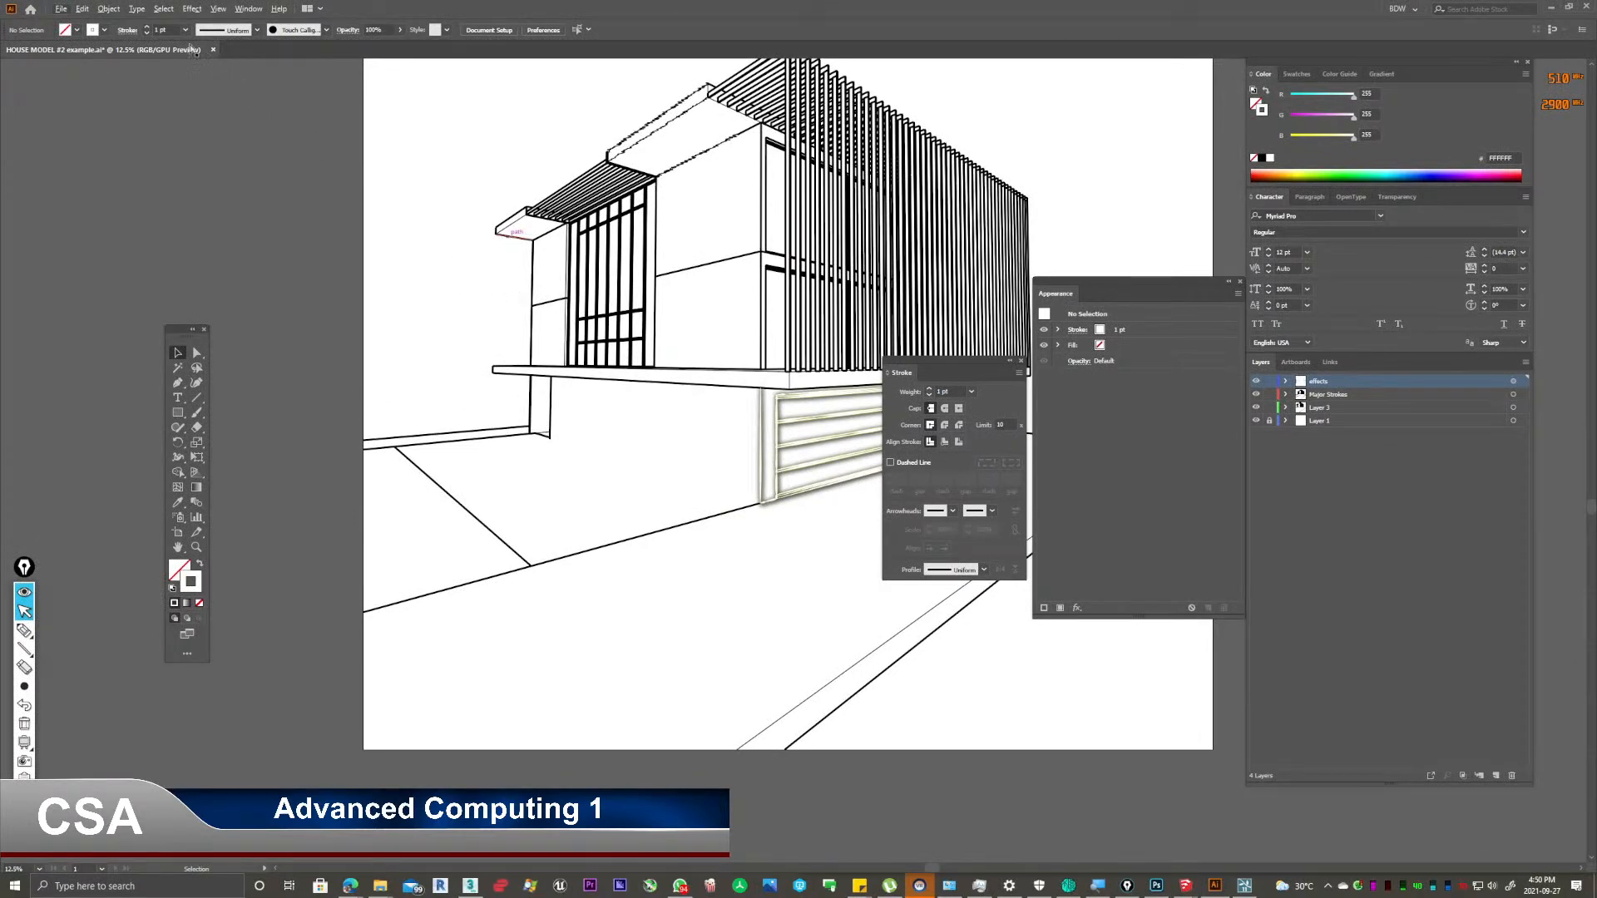
Switch to Photoshop, update all modified content for the linked HOUSE MODEL #2 example layer and deselect the linework.
click(1156, 885)
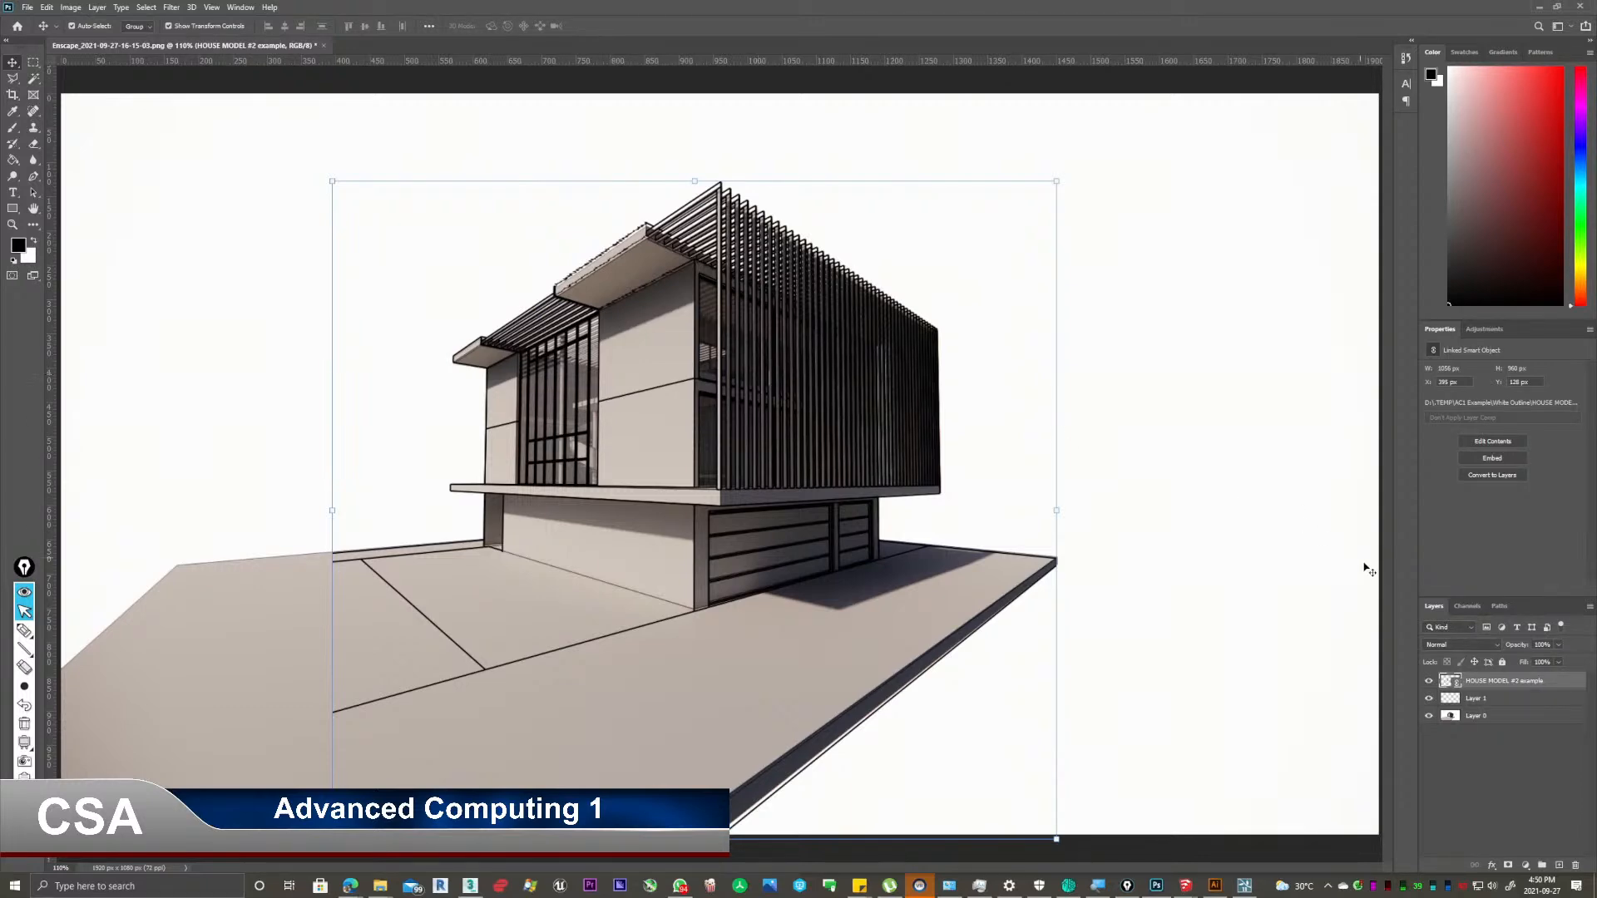
right_click(1551, 683)
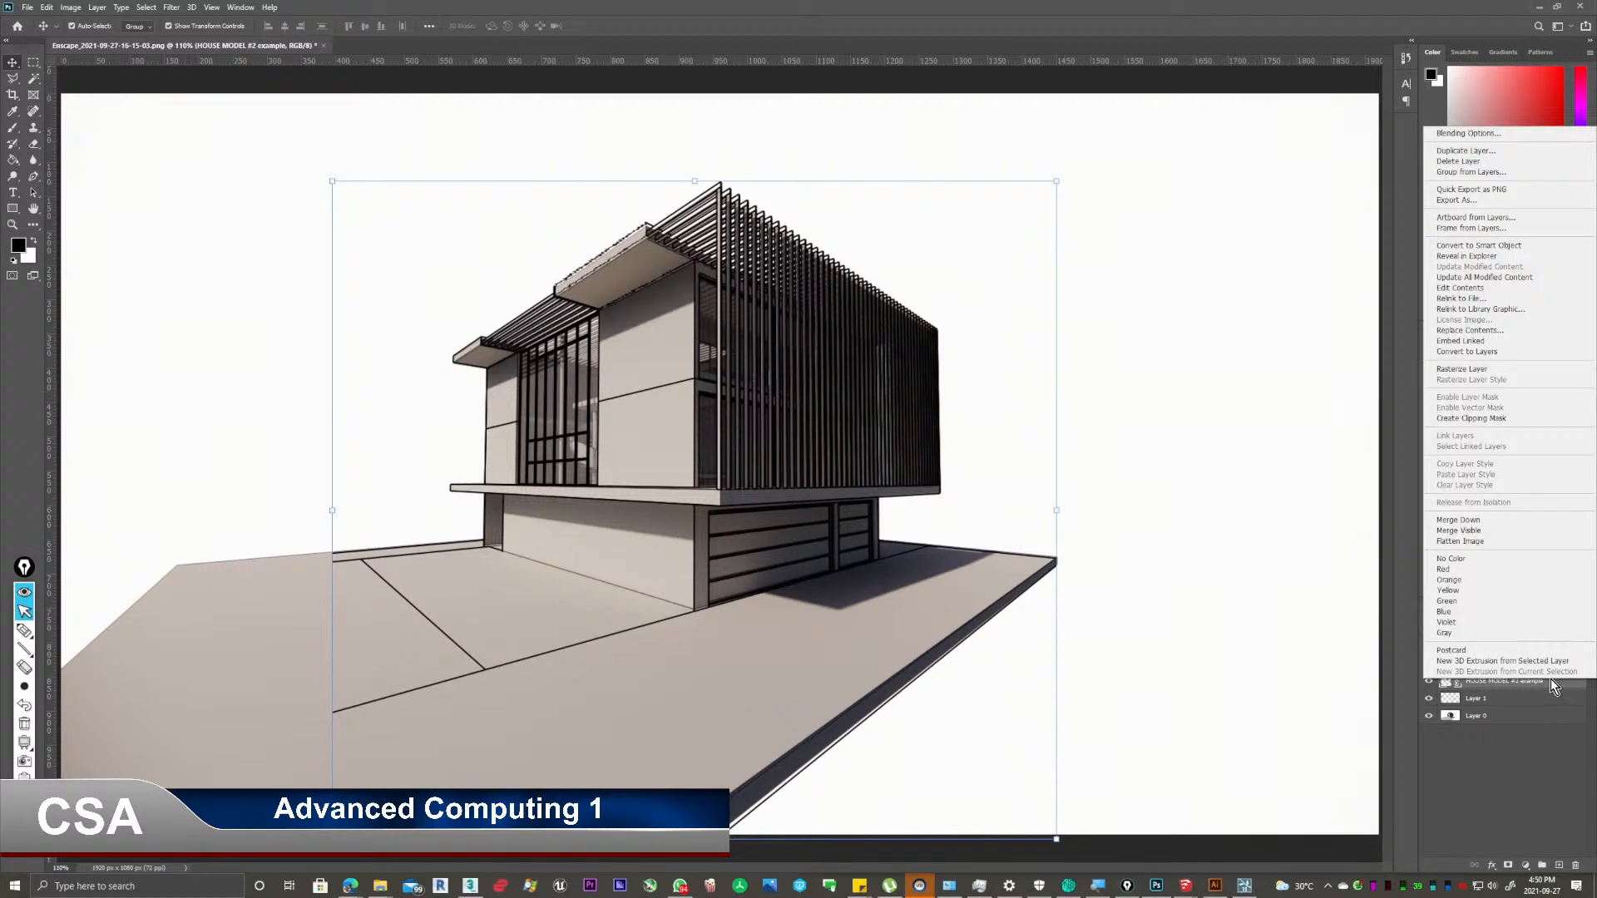
click(1512, 277)
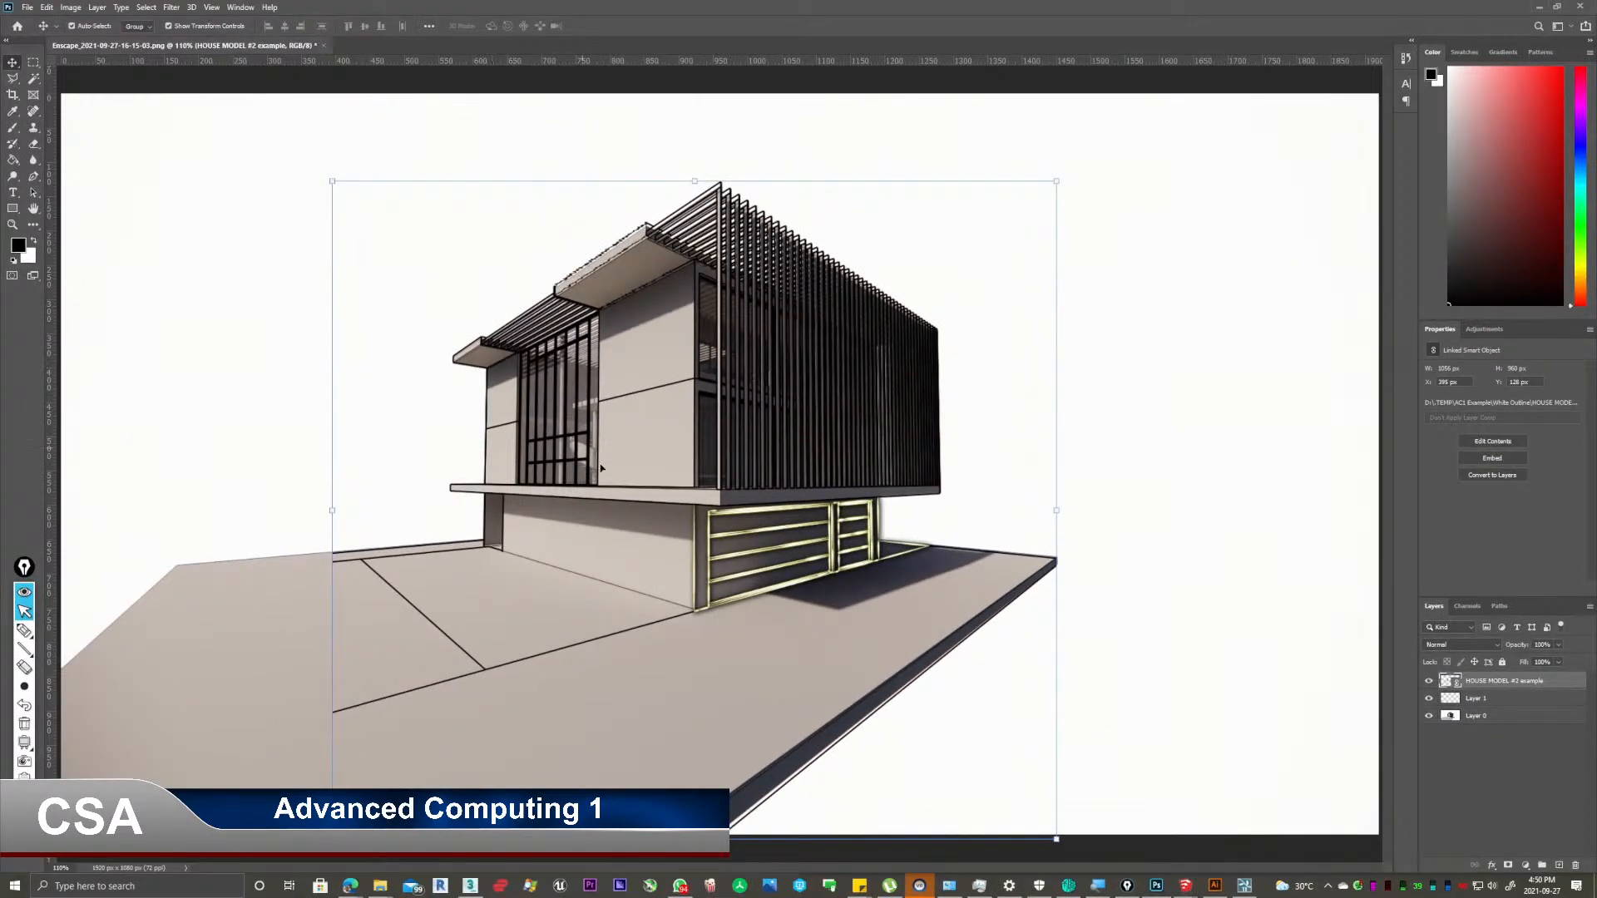
click(1168, 474)
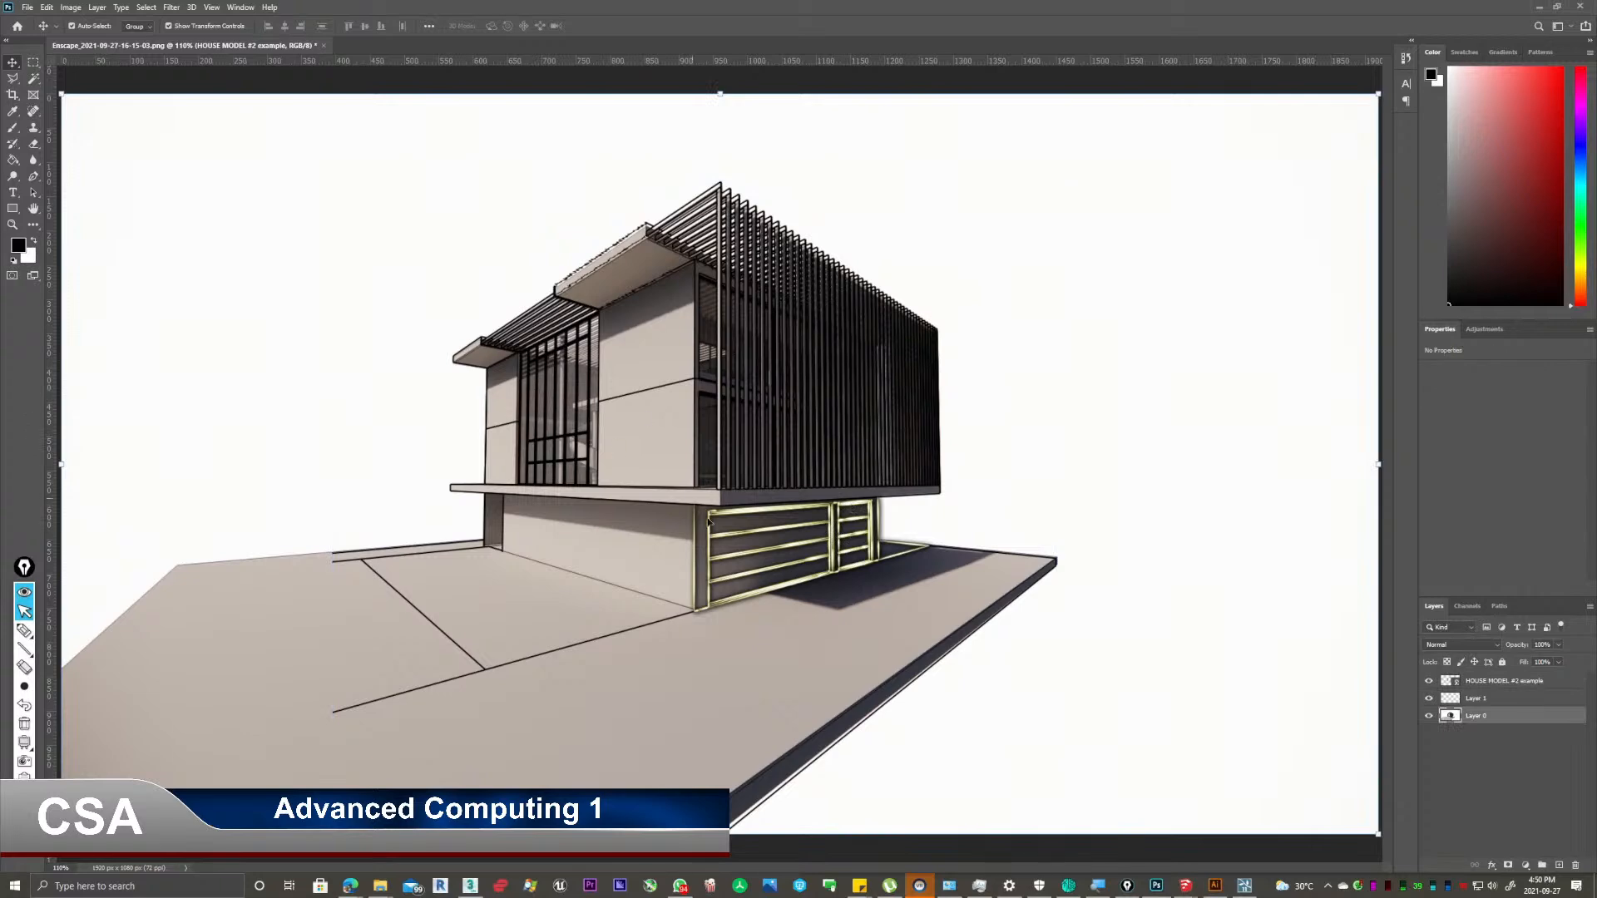
Switch to the HOUSE MODEL #2 example file in SketchUp and tile its window side by side with Lumion 11.
click(1244, 886)
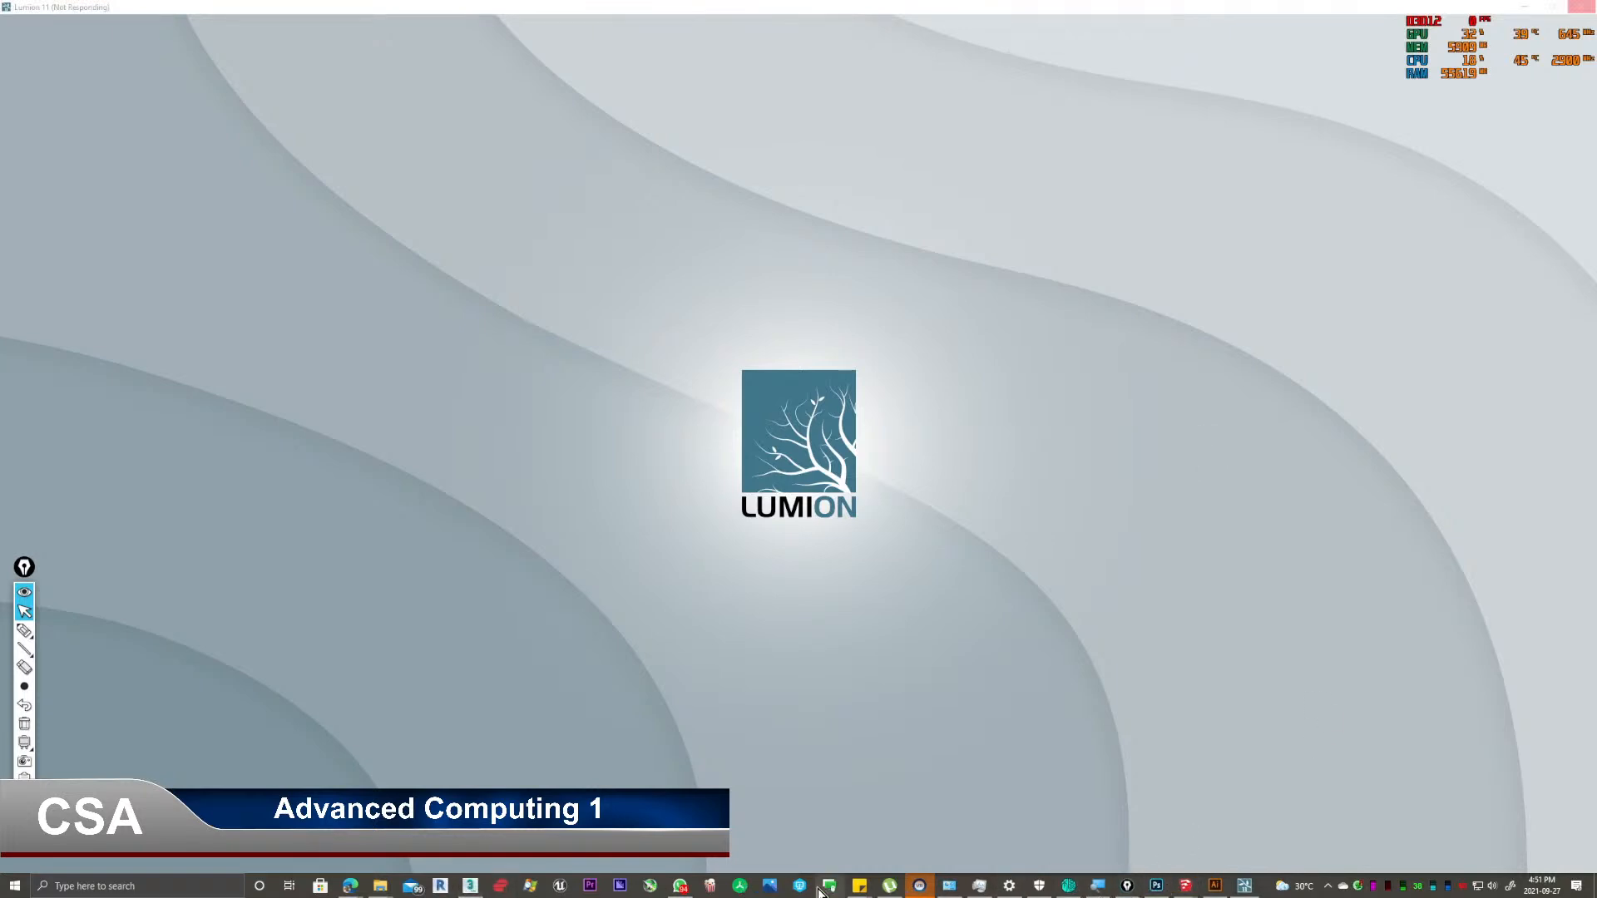
mouse_move(1185, 886)
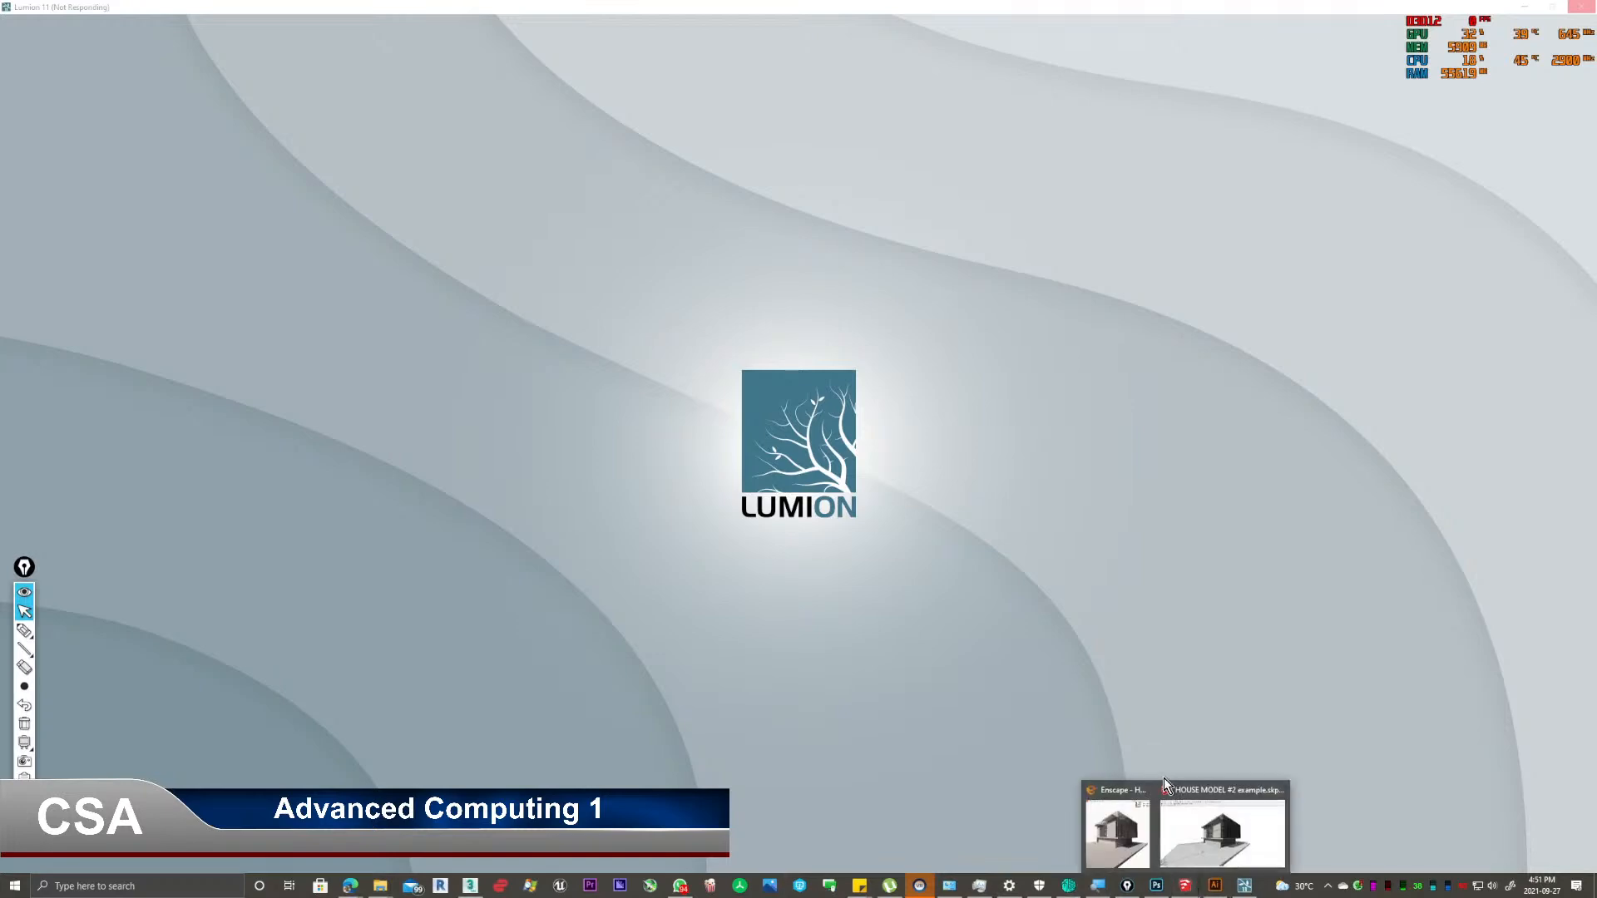
click(1117, 828)
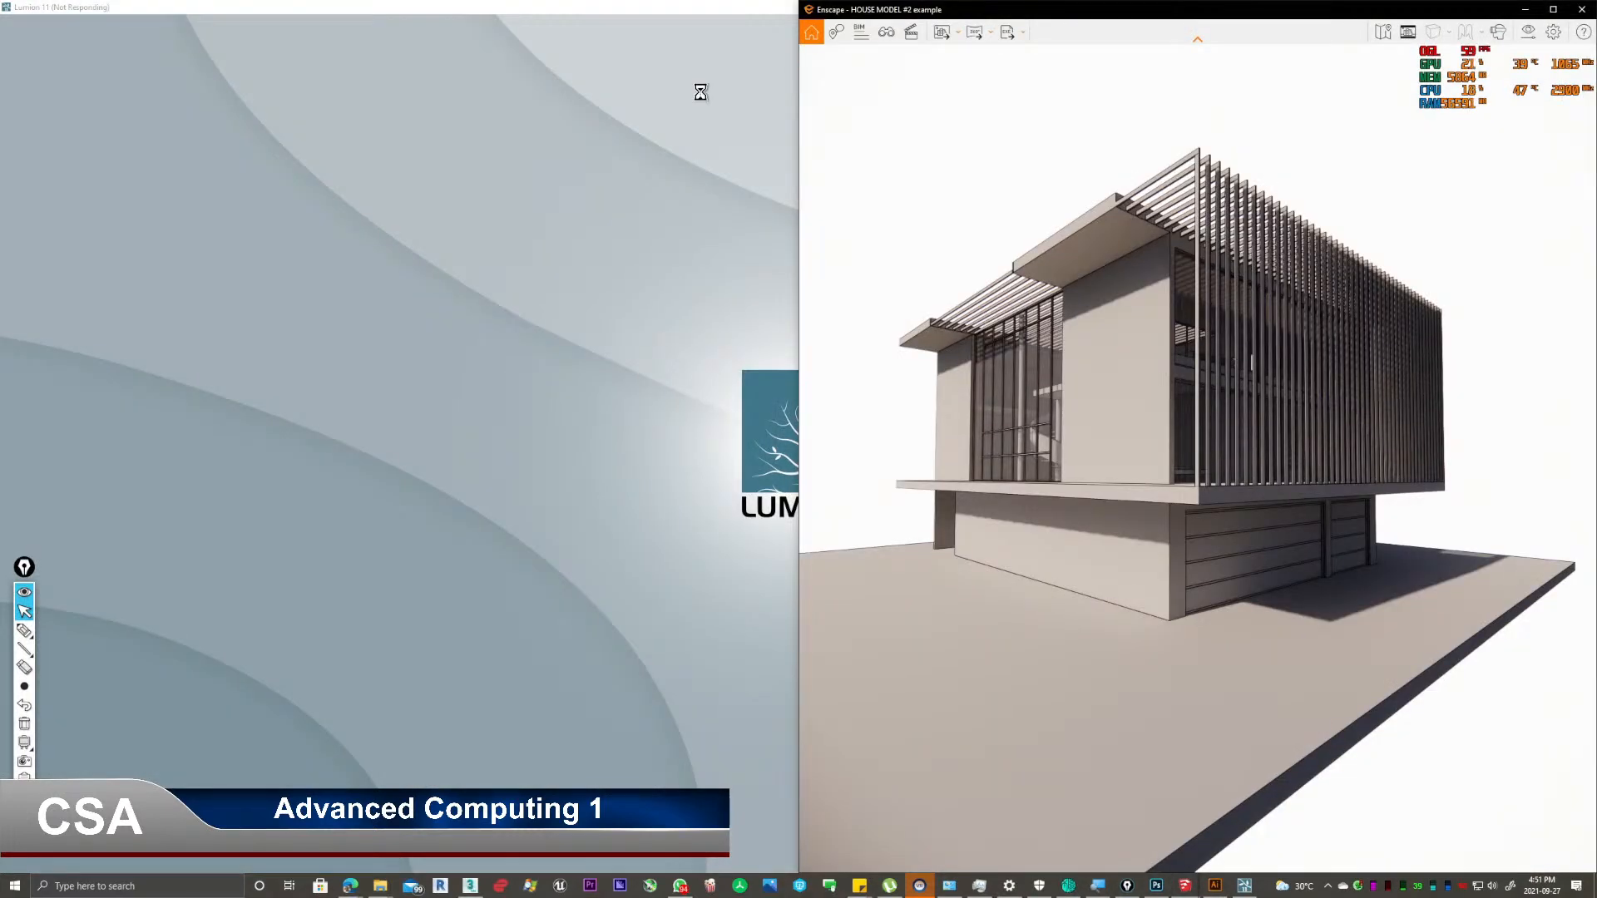
click(1525, 11)
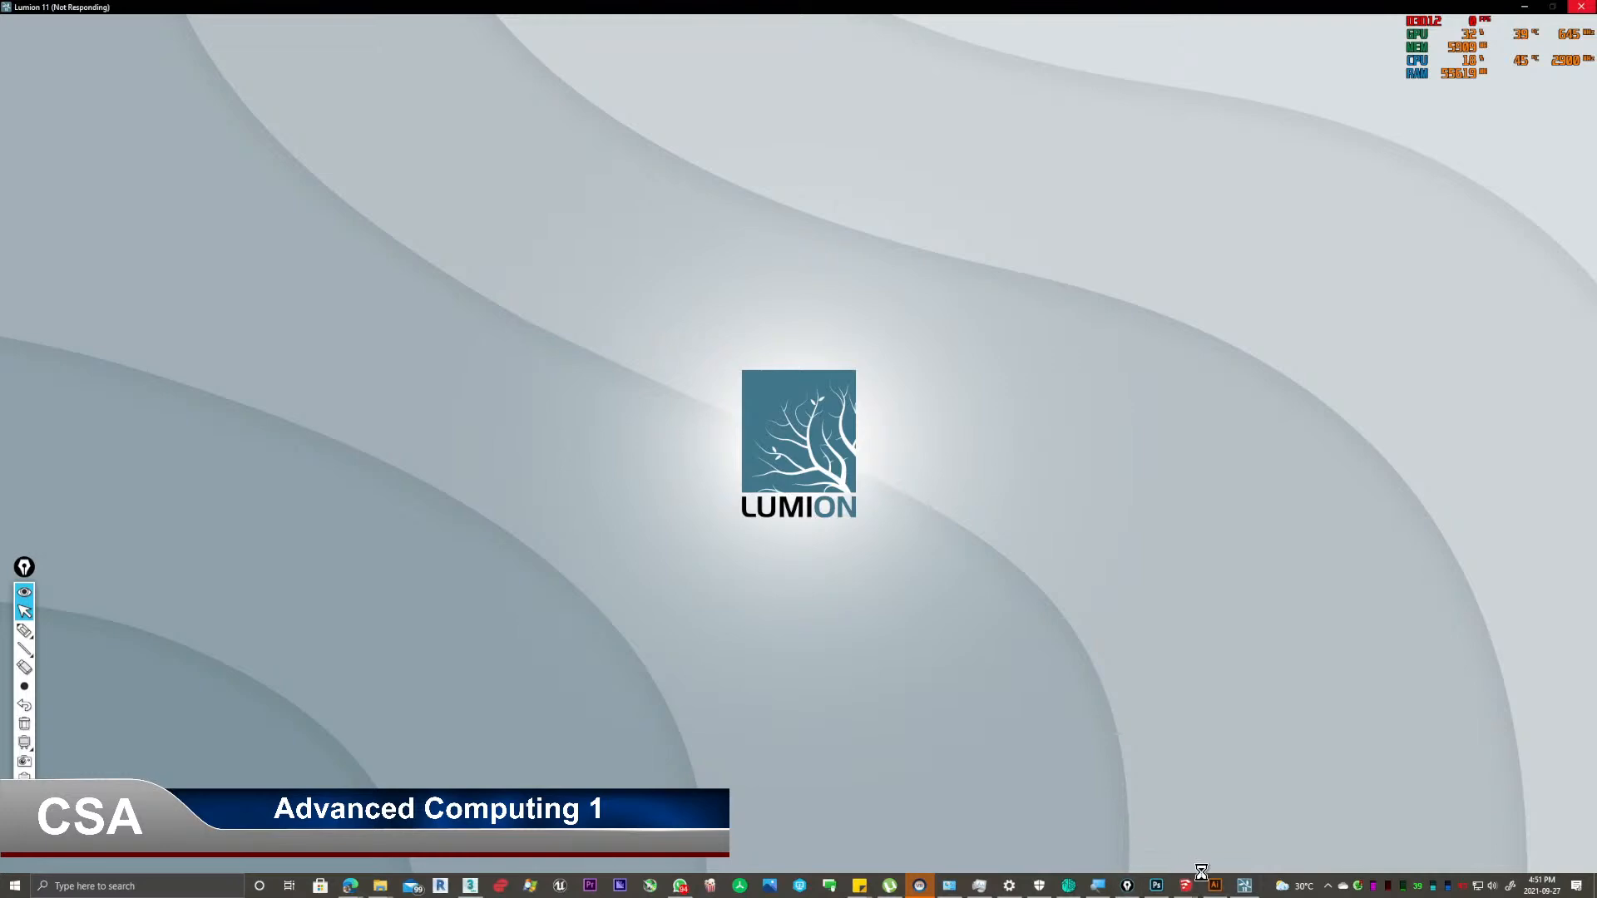
click(1185, 886)
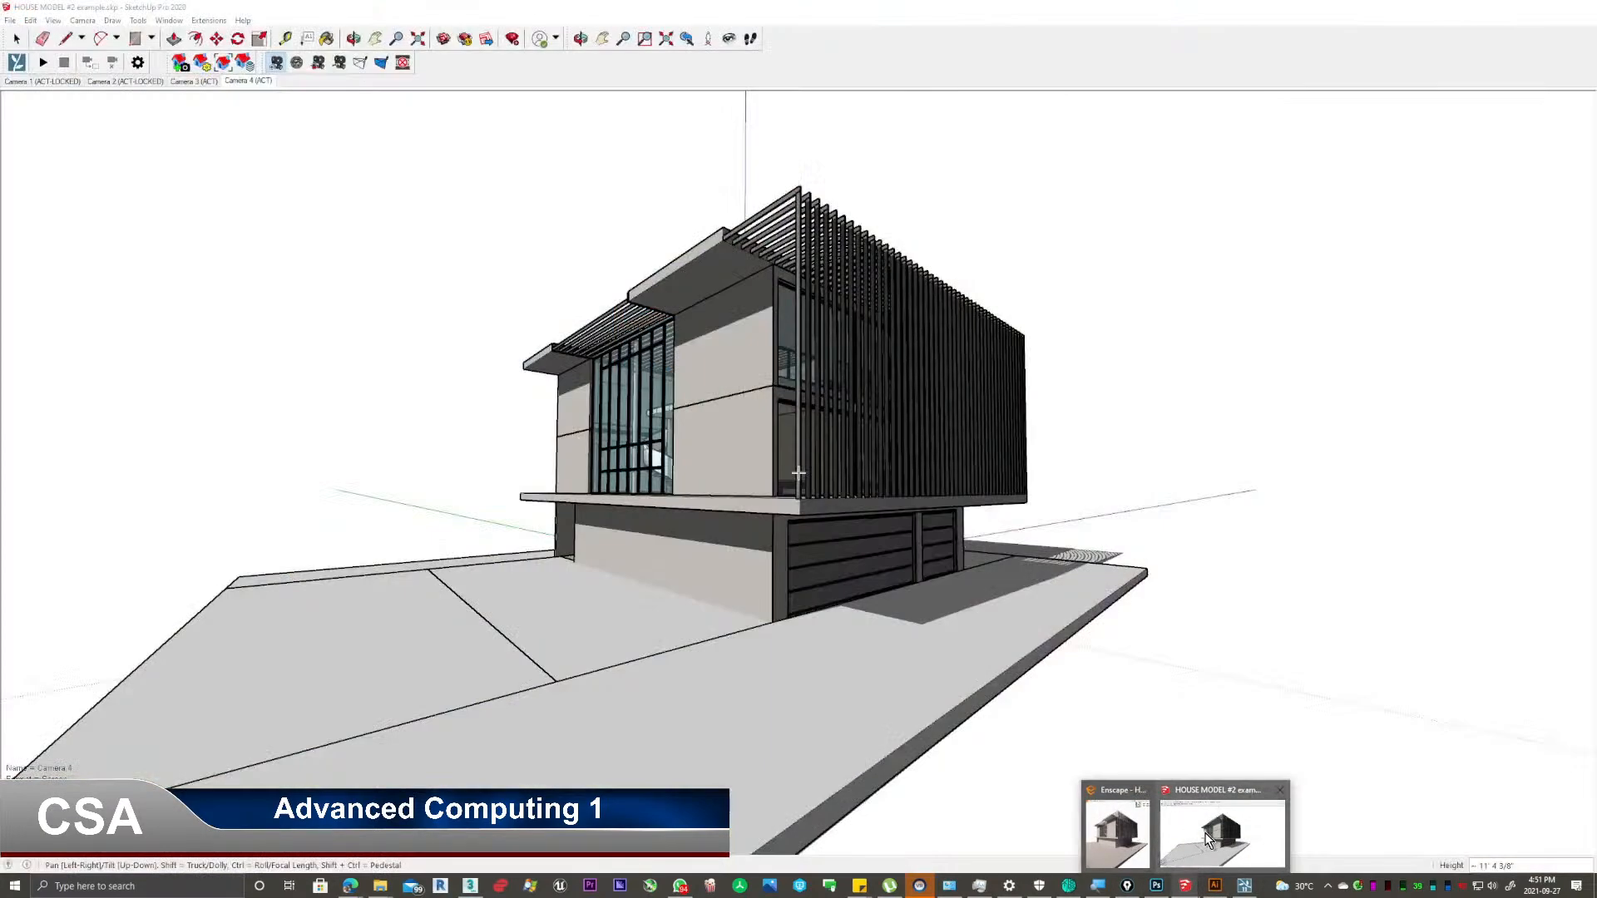
click(1214, 831)
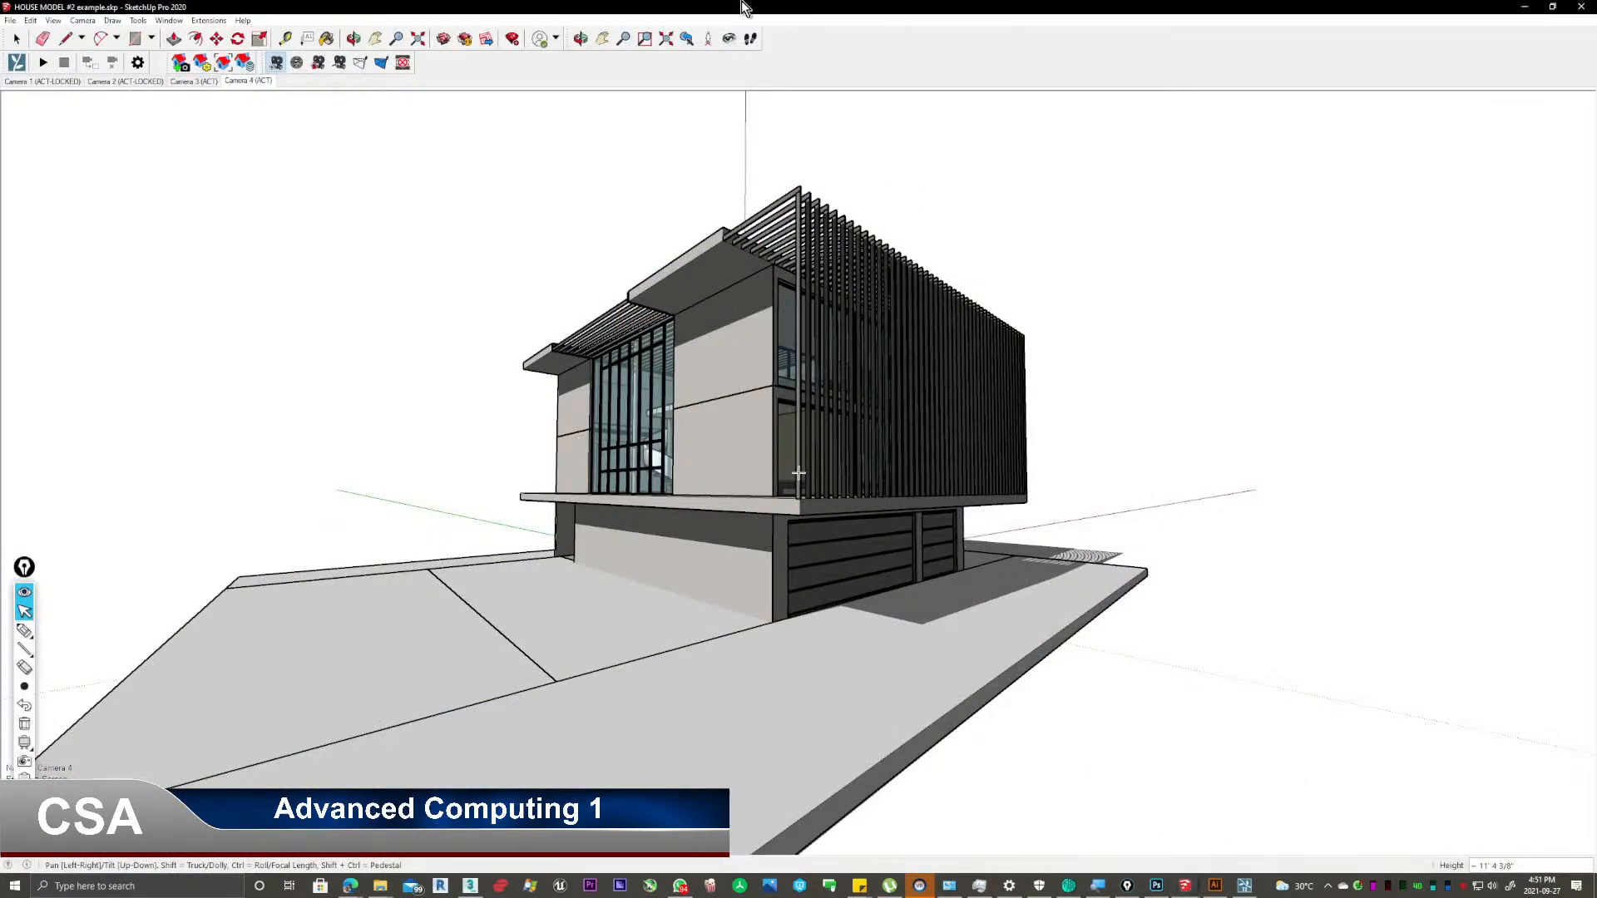
mouse_move(746, 9)
mouse_down()
mouse_move(610, 107)
mouse_move(0, 157)
mouse_up()
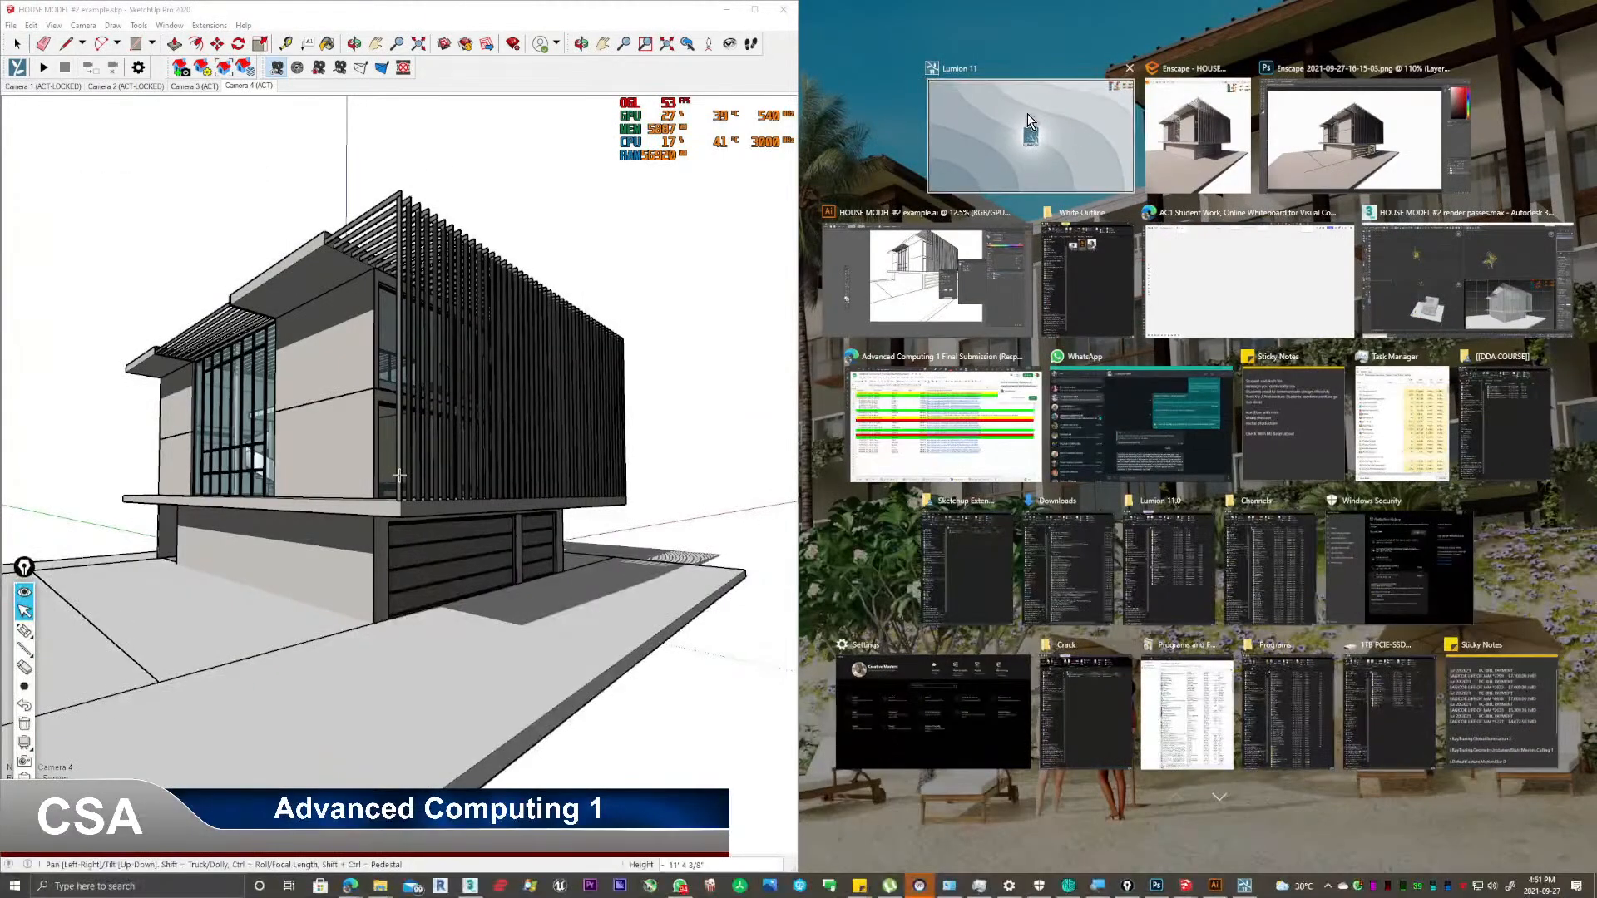
click(1030, 122)
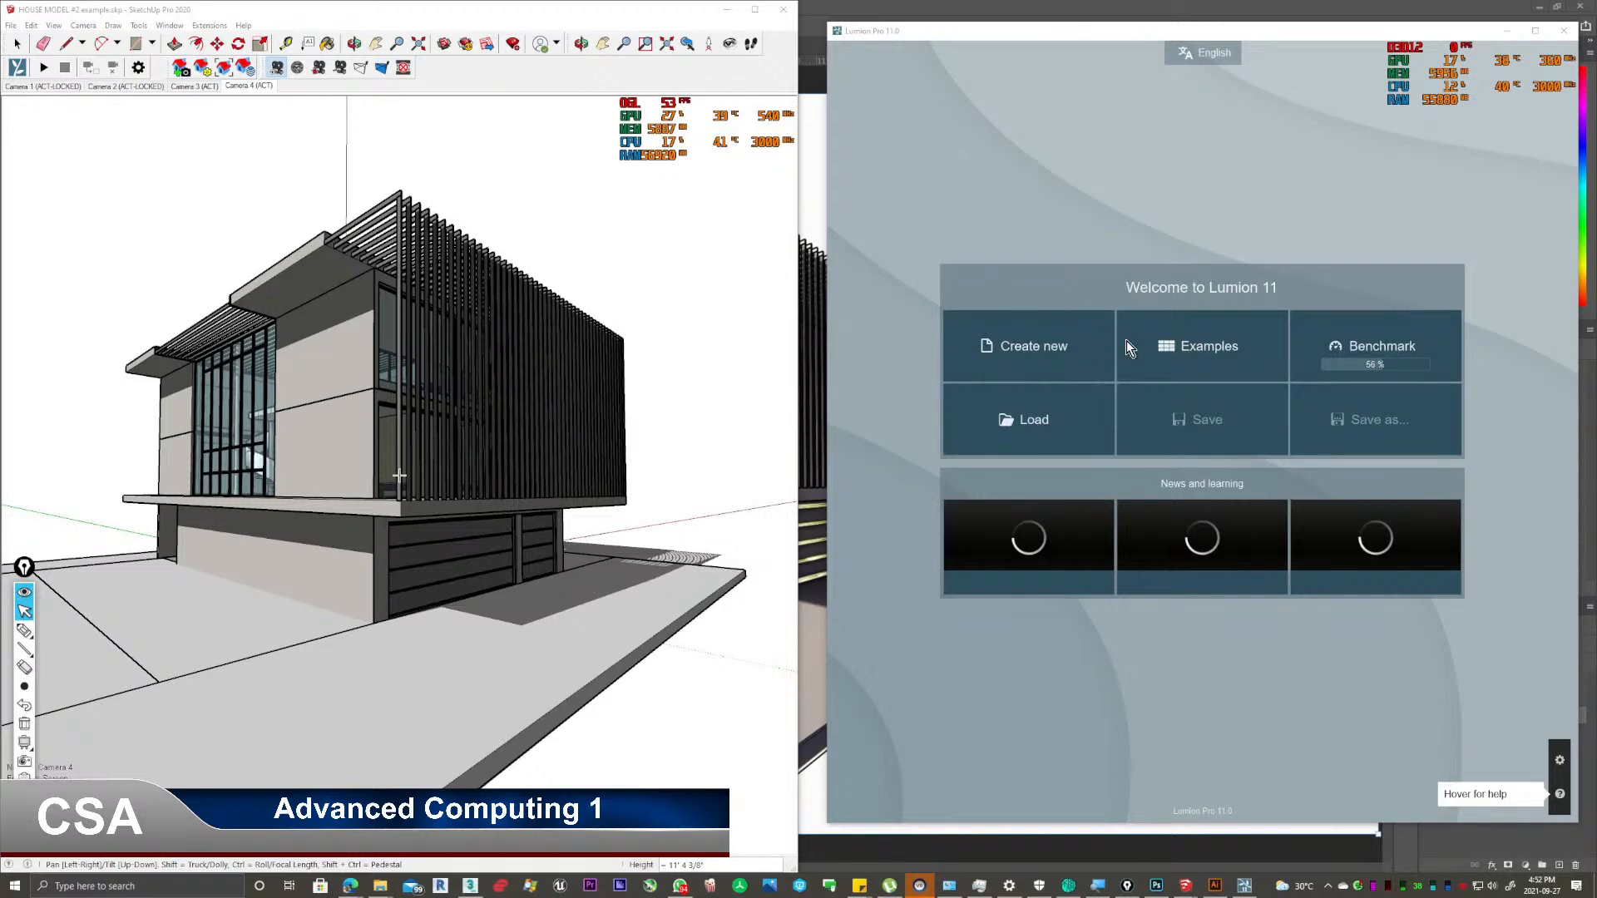
Start Lumion LiveSync for the house model in SketchUp and create a new project in Lumion.
click(204, 26)
mouse_move(262, 68)
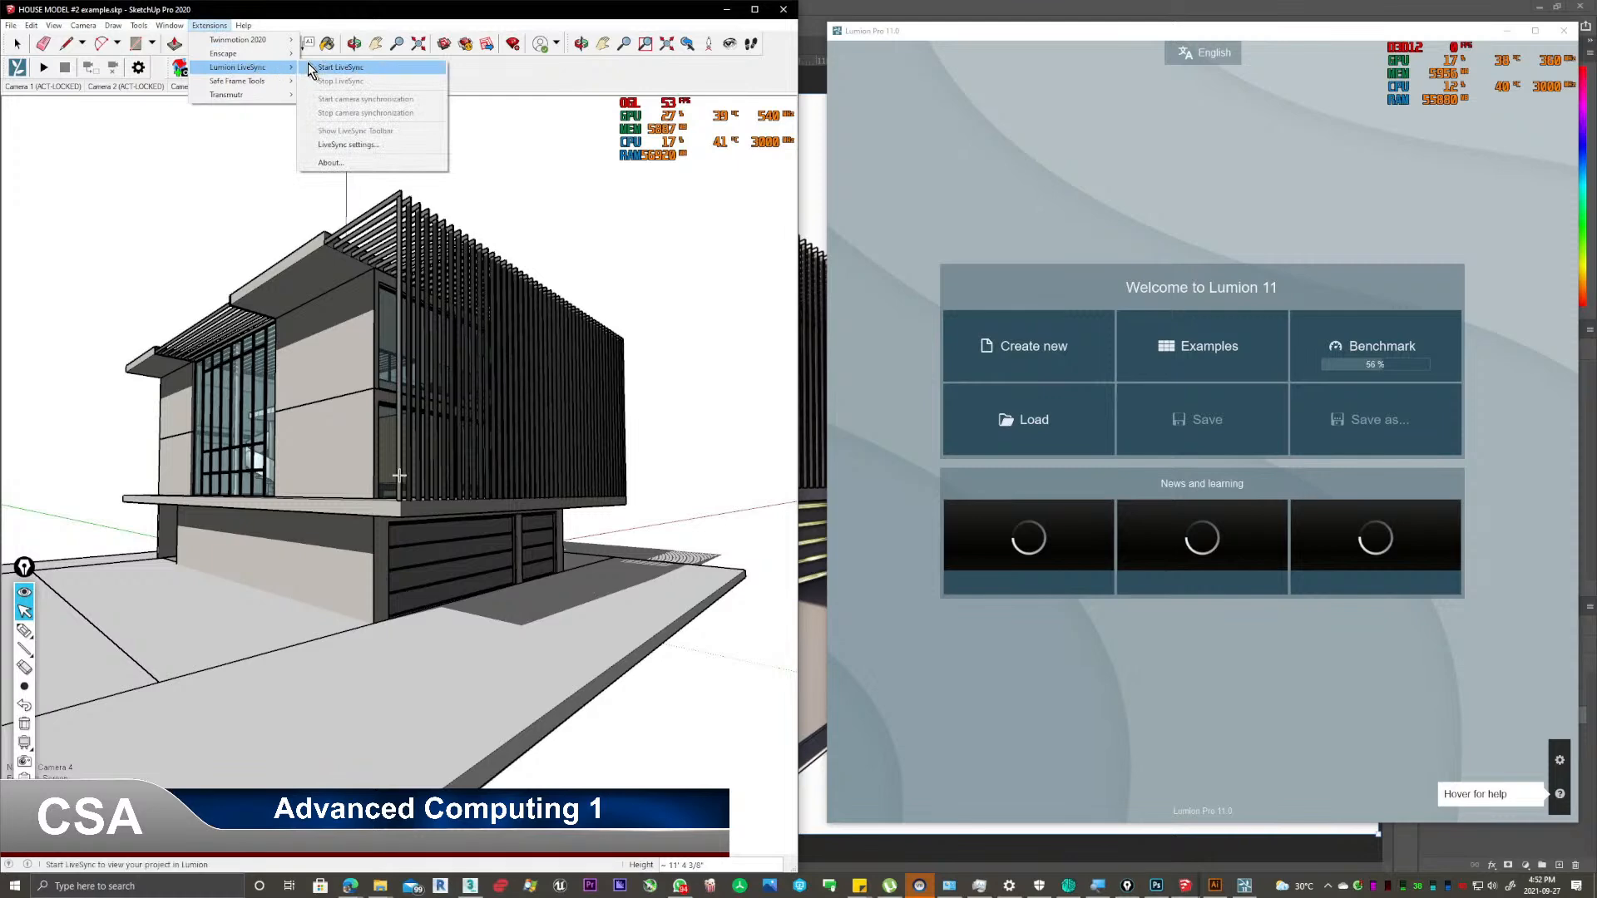
click(366, 69)
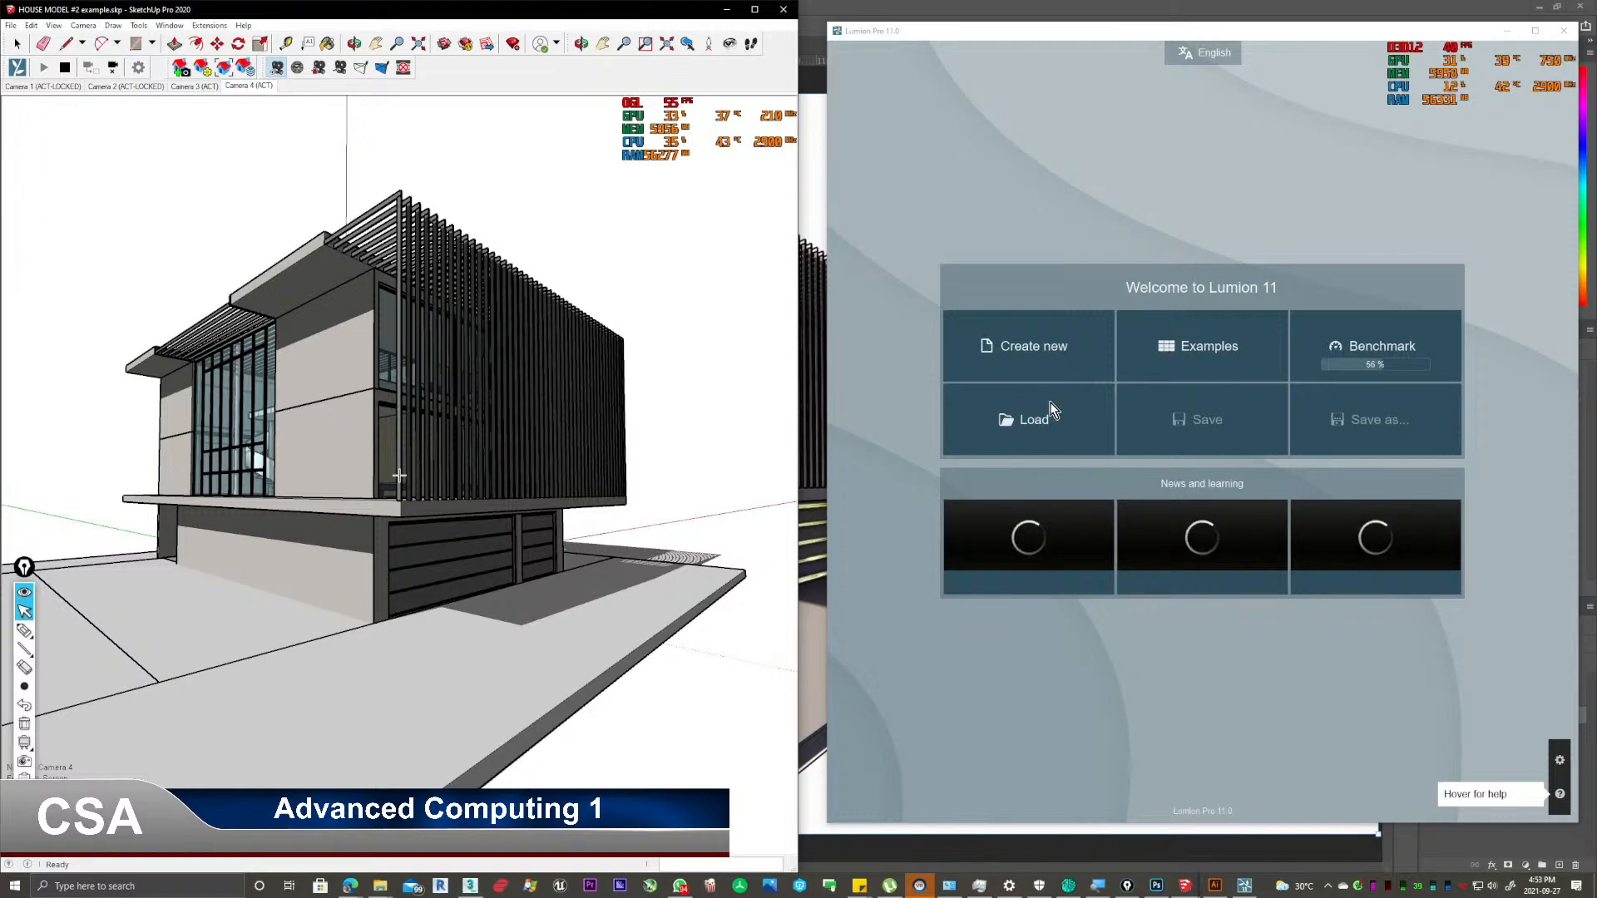
click(1086, 351)
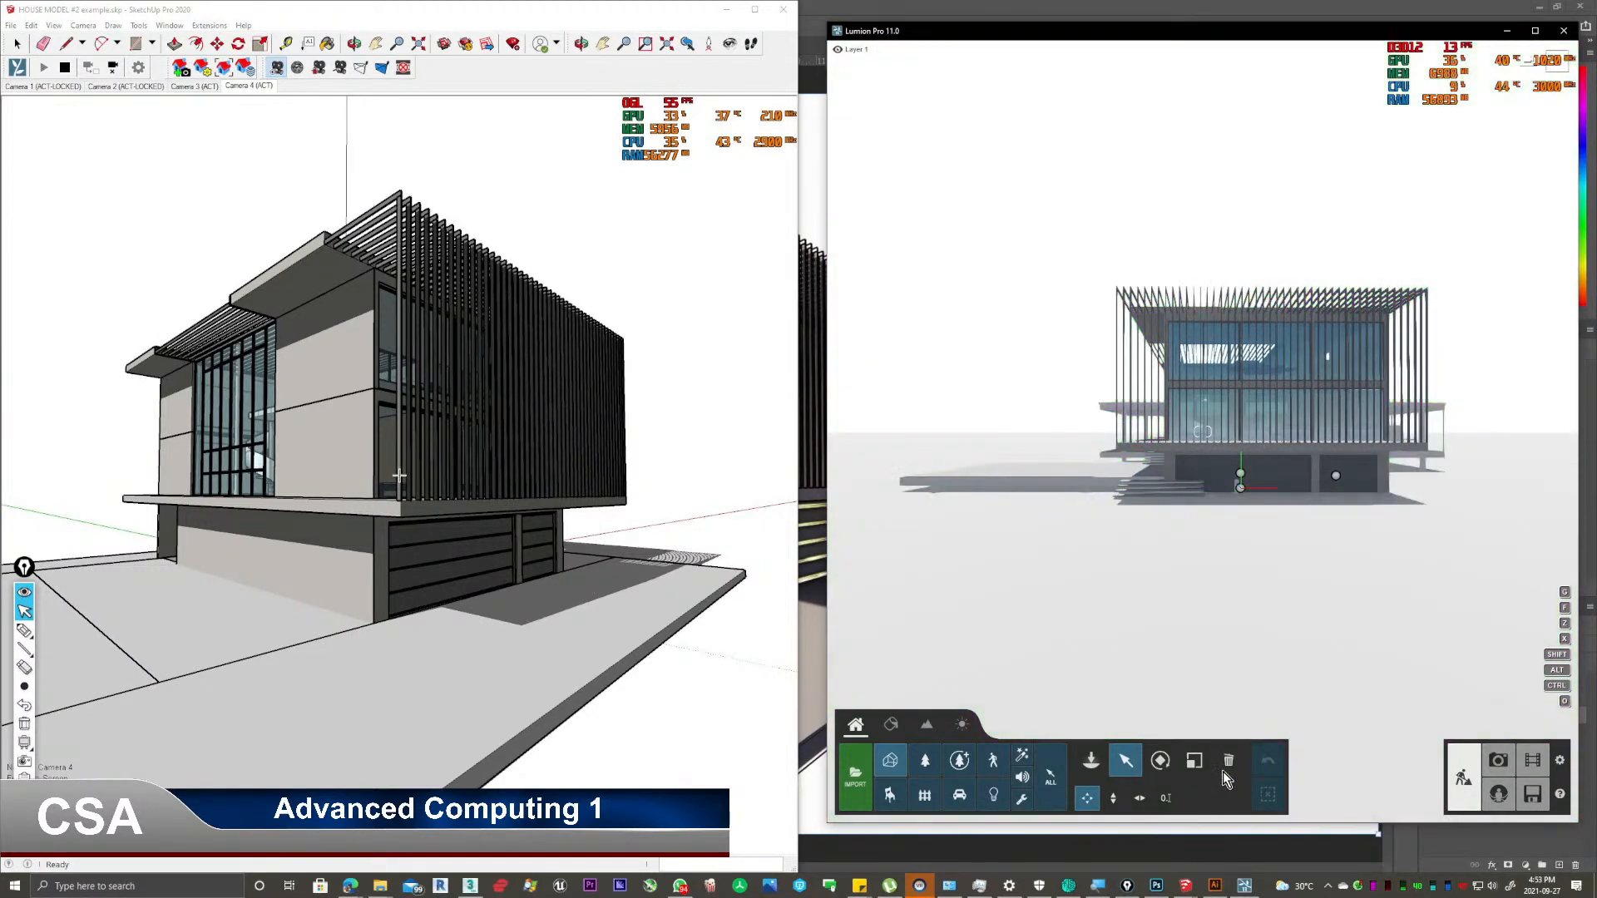
Delete the extra building with the raised terrace and steps from the Lumion scene, and tile Lumion beside SketchUp again.
click(1228, 761)
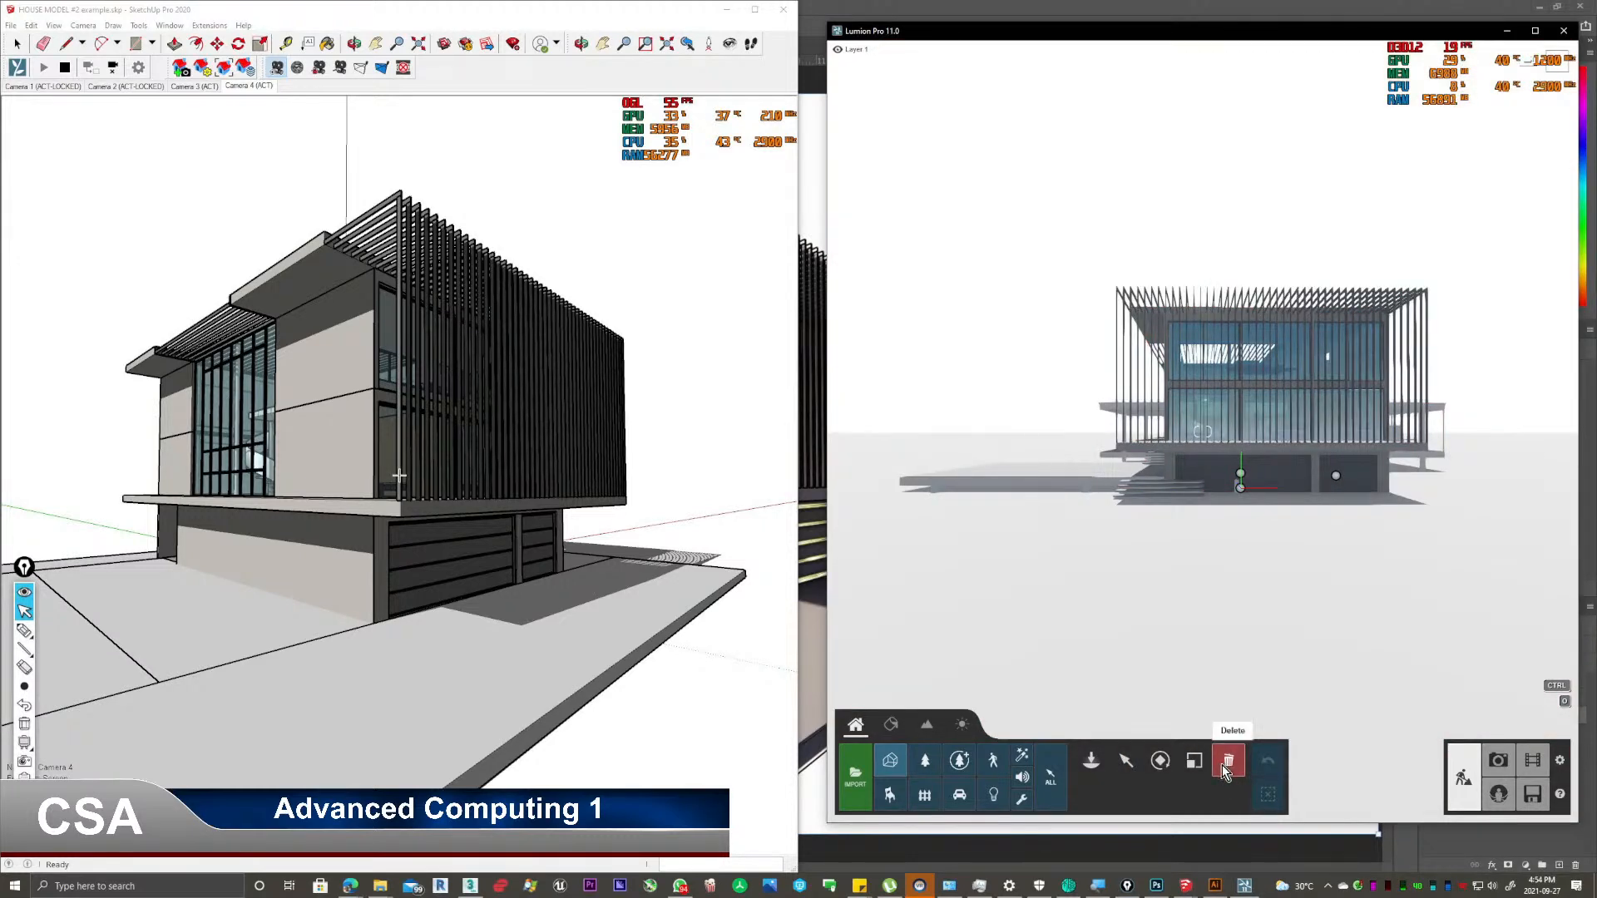
click(1228, 760)
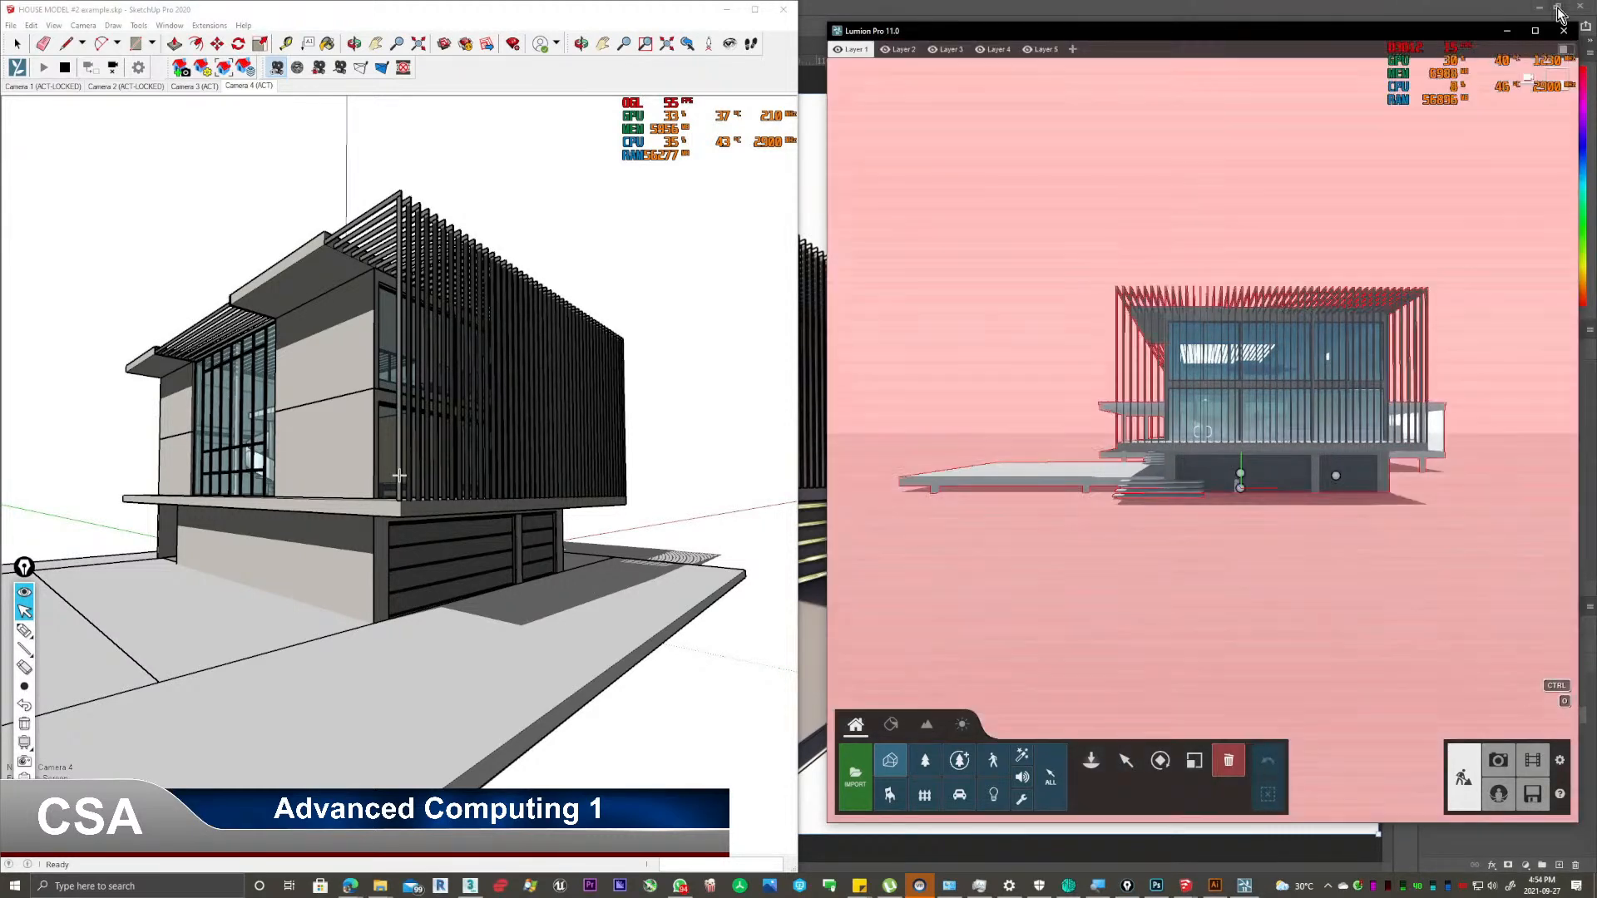
click(1537, 31)
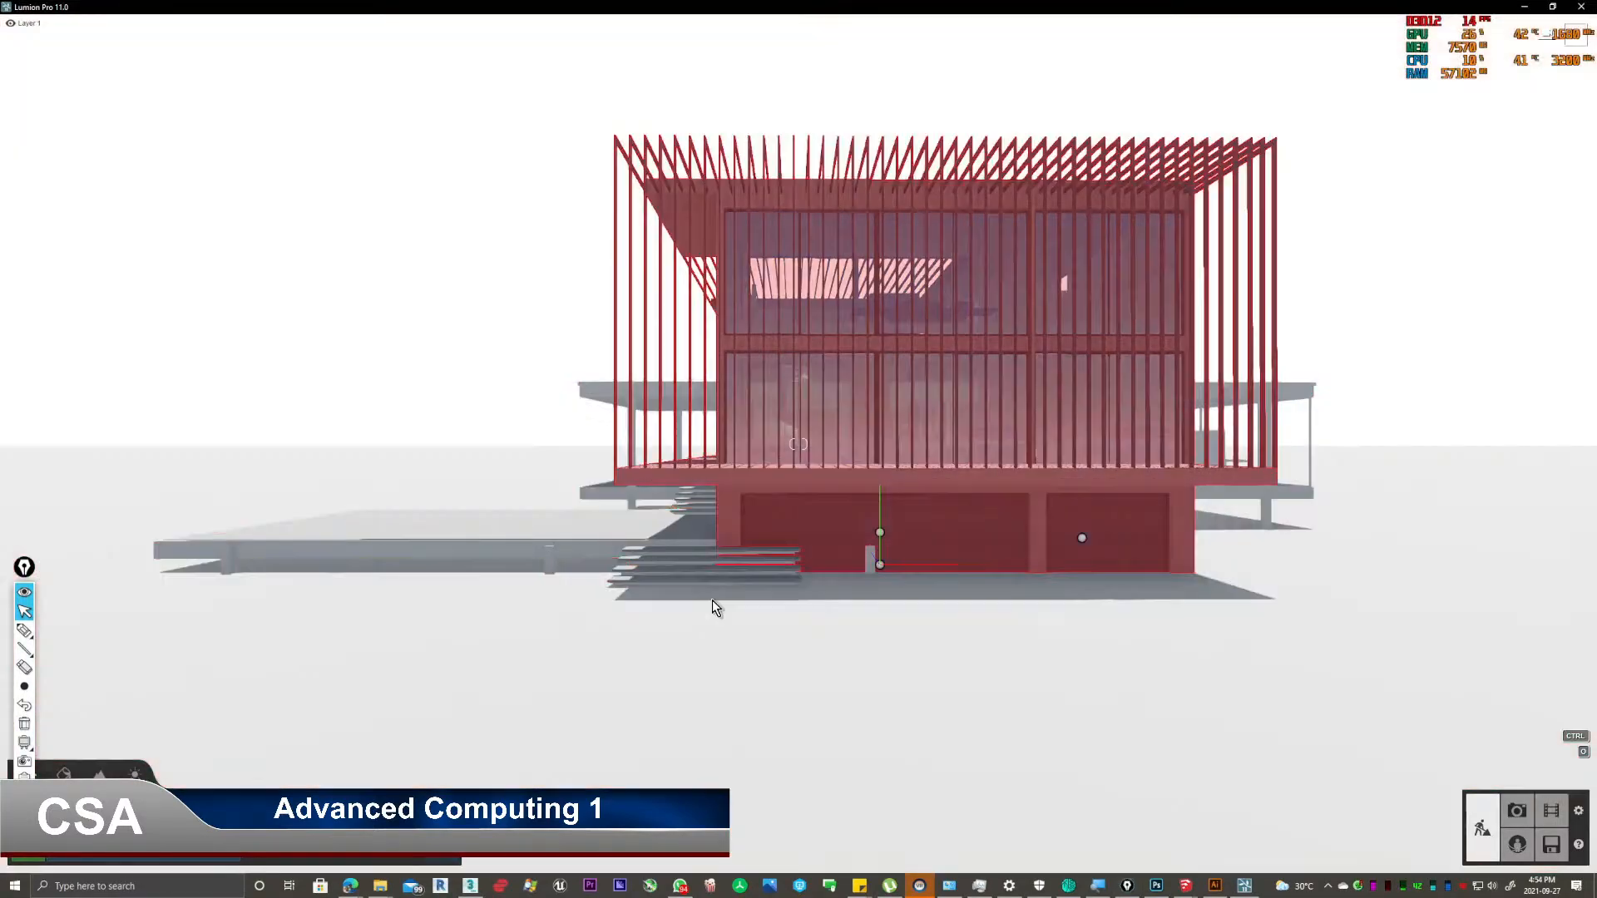
click(591, 546)
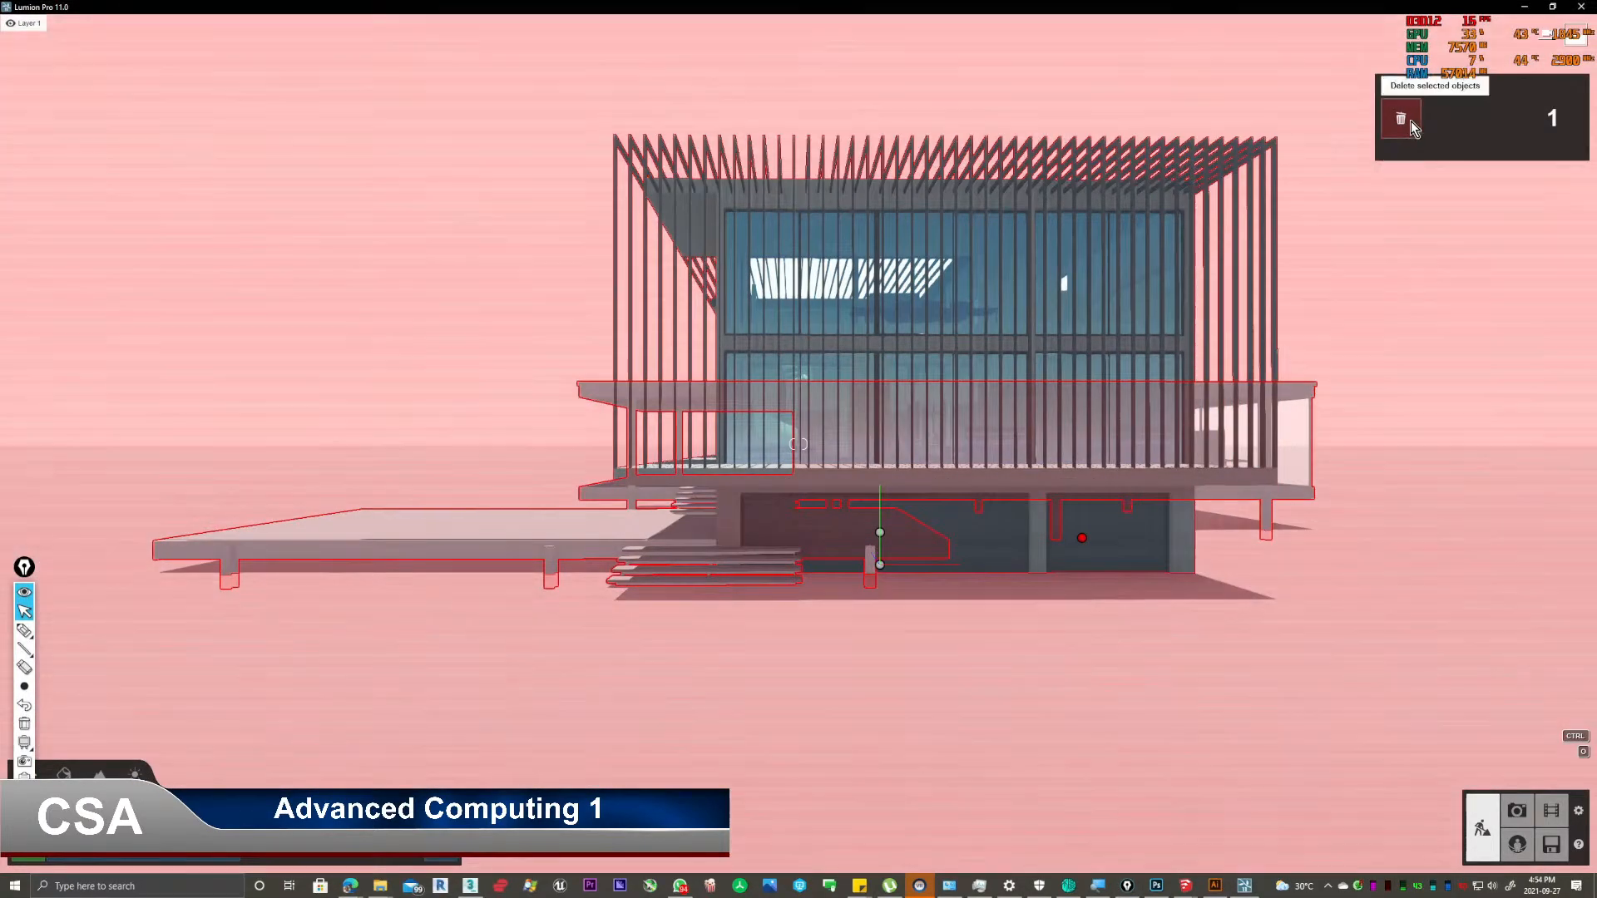
click(1410, 122)
drag(1340, 8, 1595, 174)
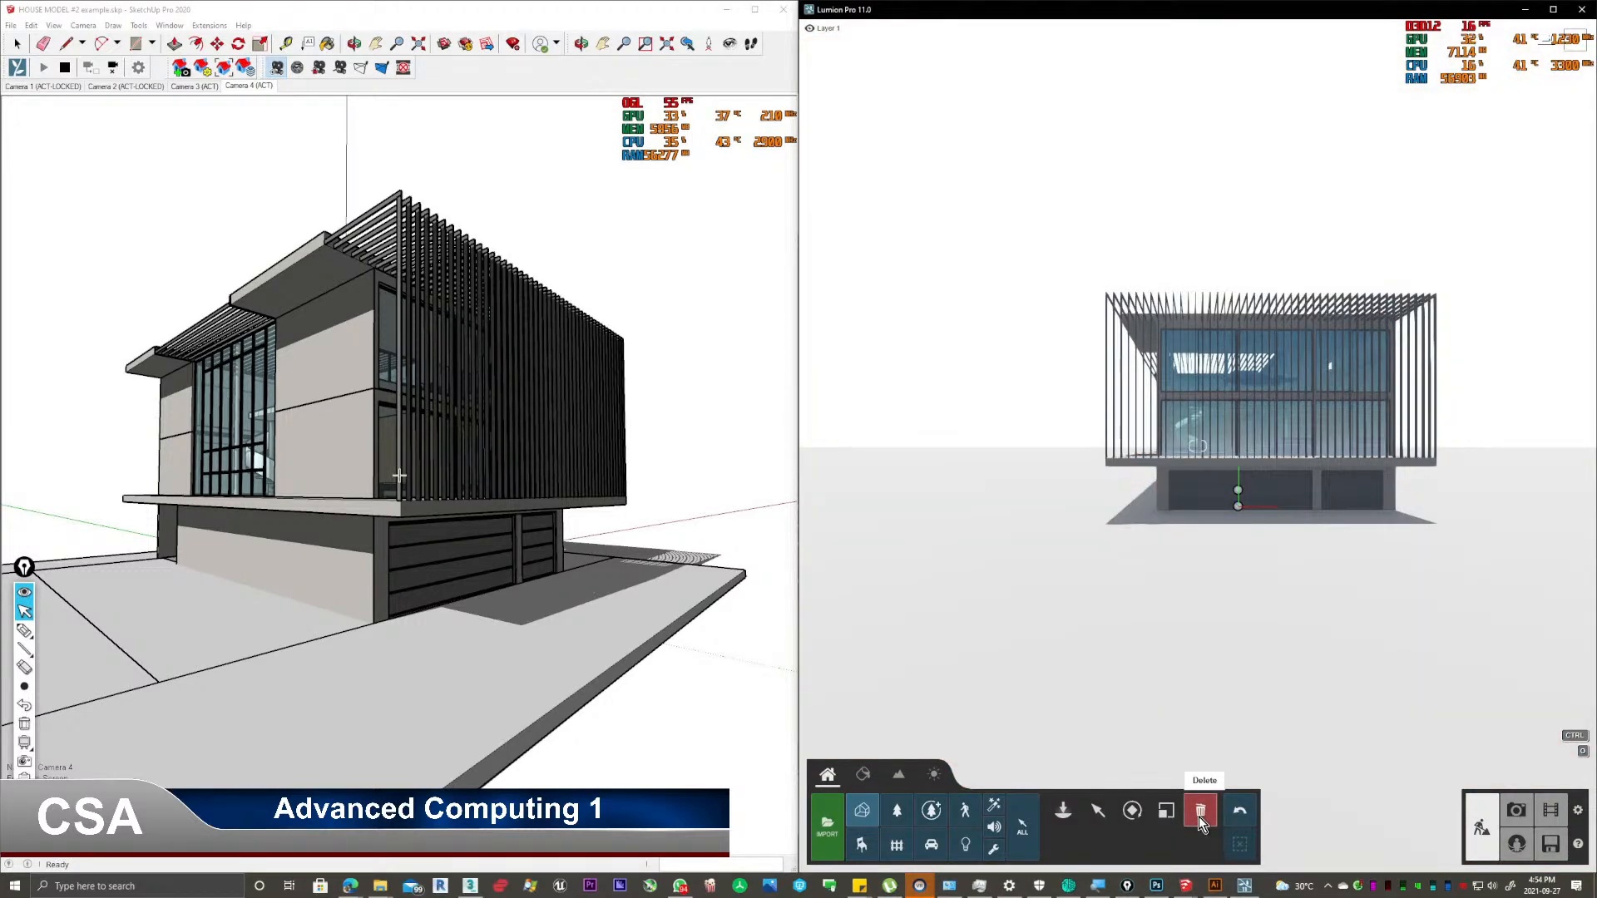
Return Lumion to object selection mode and open the Lumion LiveSync options in SketchUp.
click(1097, 810)
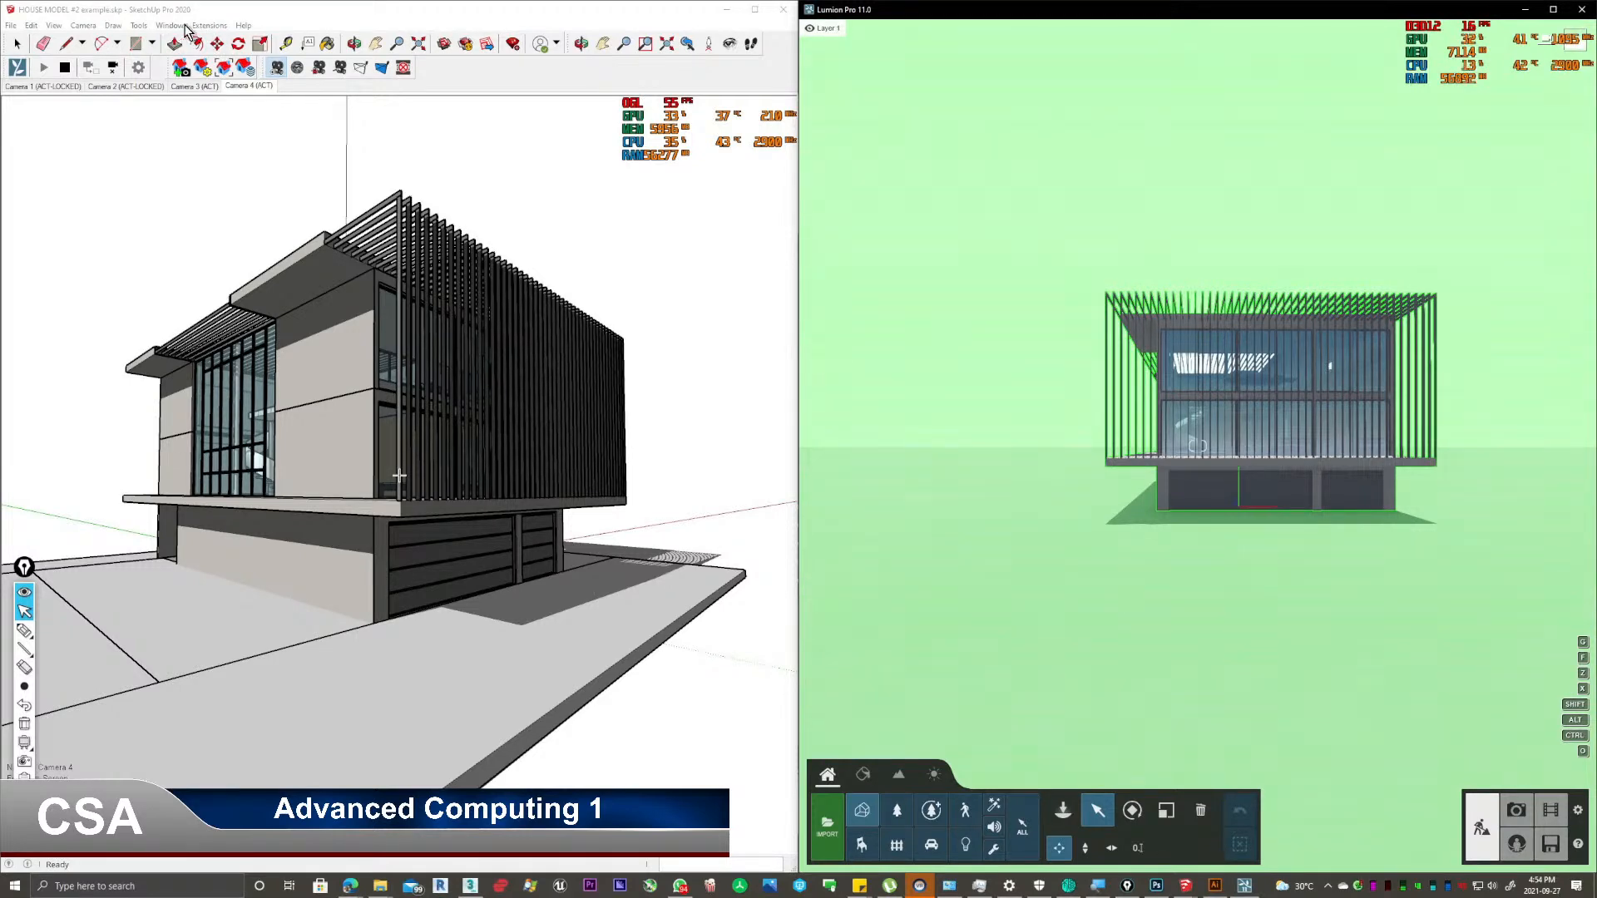
click(179, 31)
click(210, 25)
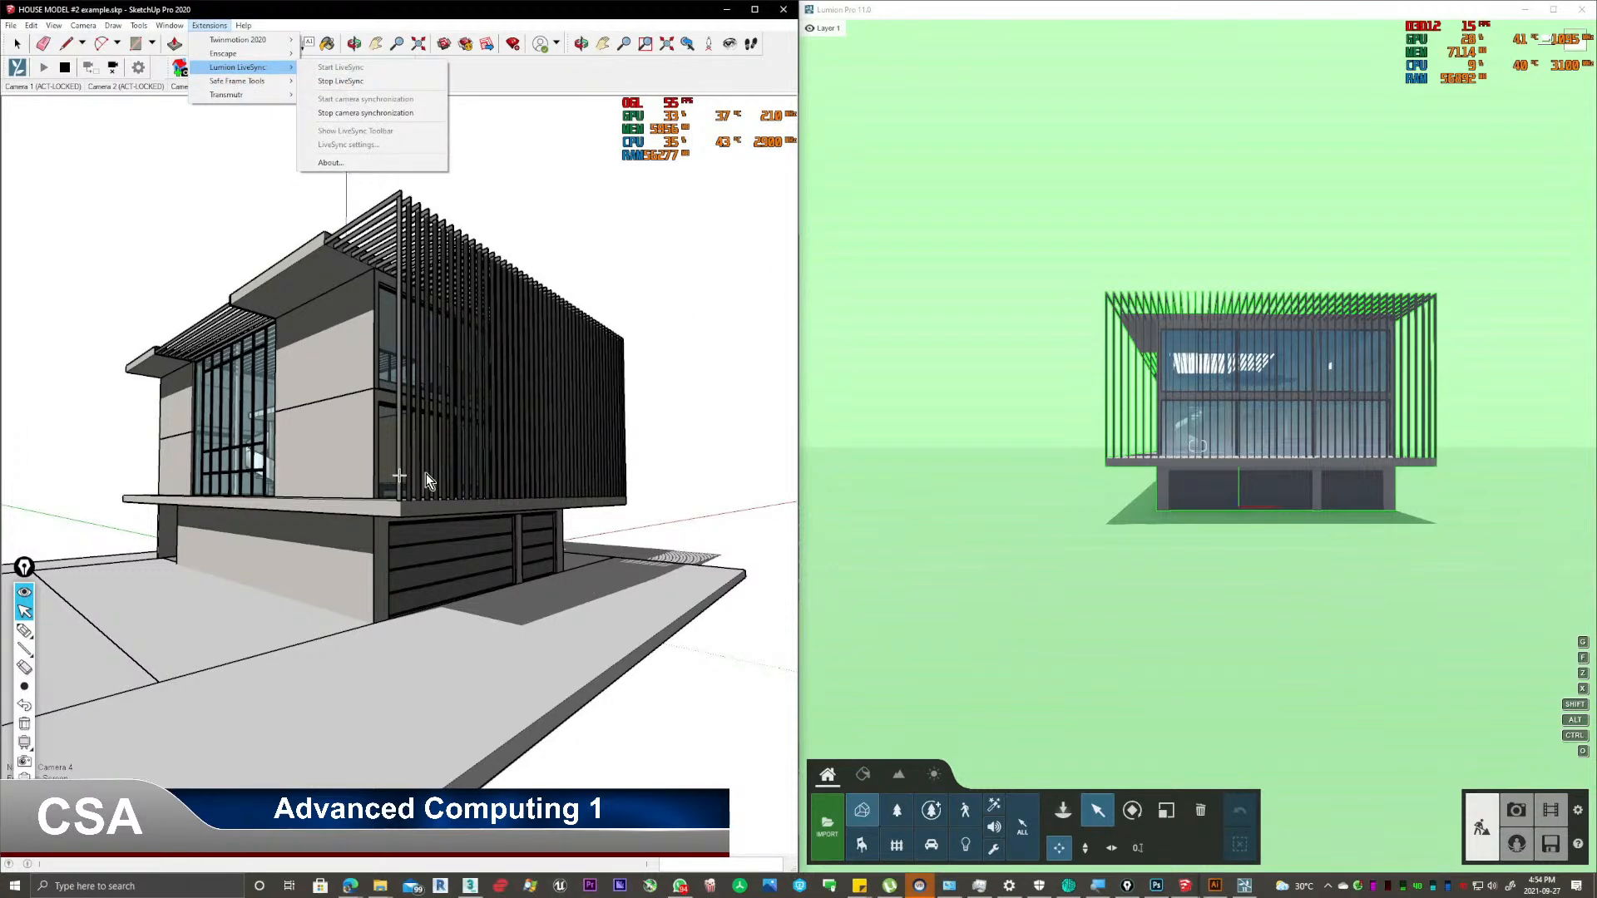
Select the house model in the Lumion scene and orbit the SketchUp house to test the camera link.
click(432, 480)
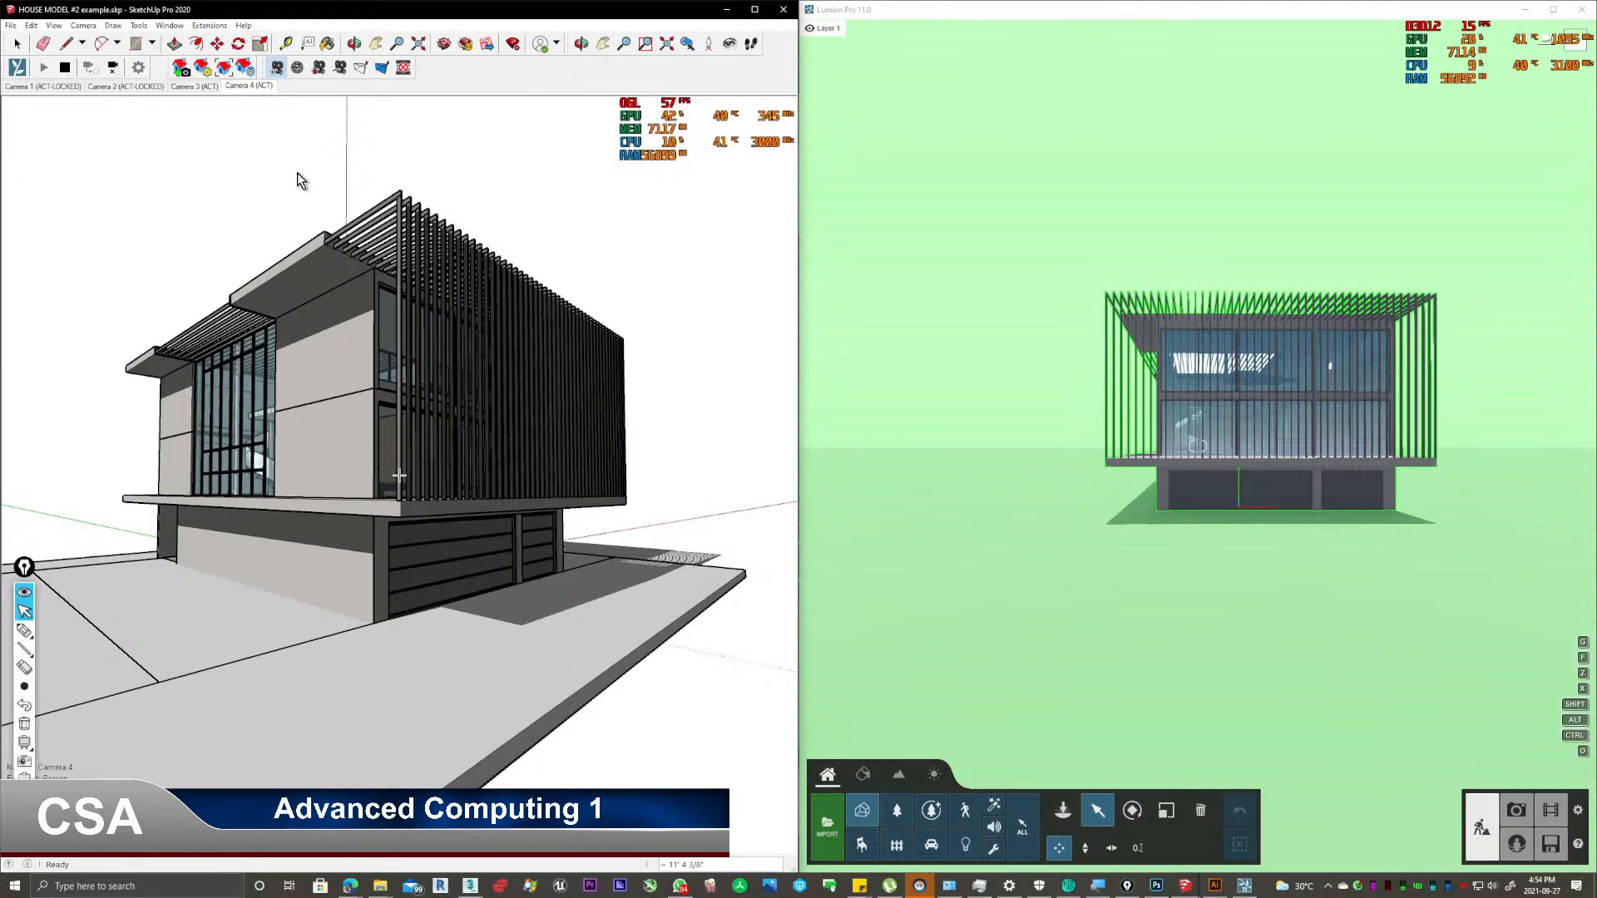
mouse_move(320, 401)
middle_down()
mouse_move(257, 463)
mouse_move(364, 420)
mouse_move(322, 452)
middle_up()
click(1183, 395)
click(1238, 501)
mouse_move(507, 471)
middle_down()
mouse_move(485, 523)
mouse_move(421, 538)
mouse_move(493, 511)
middle_up()
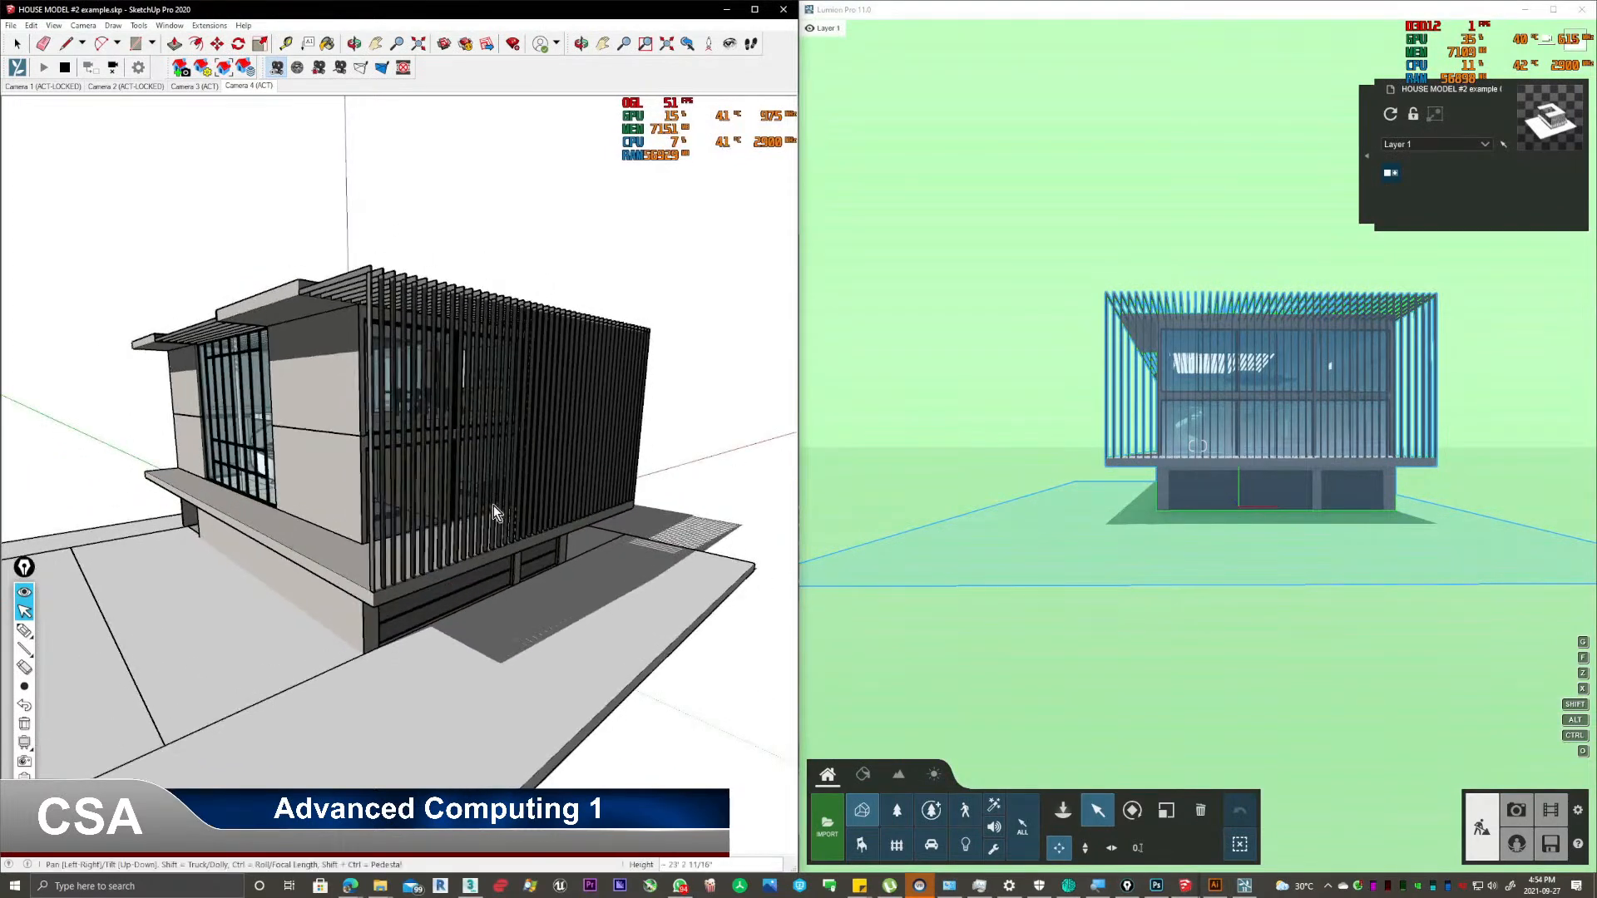
Stop the running Lumion LiveSync session in SketchUp and start it again.
click(210, 26)
mouse_move(274, 68)
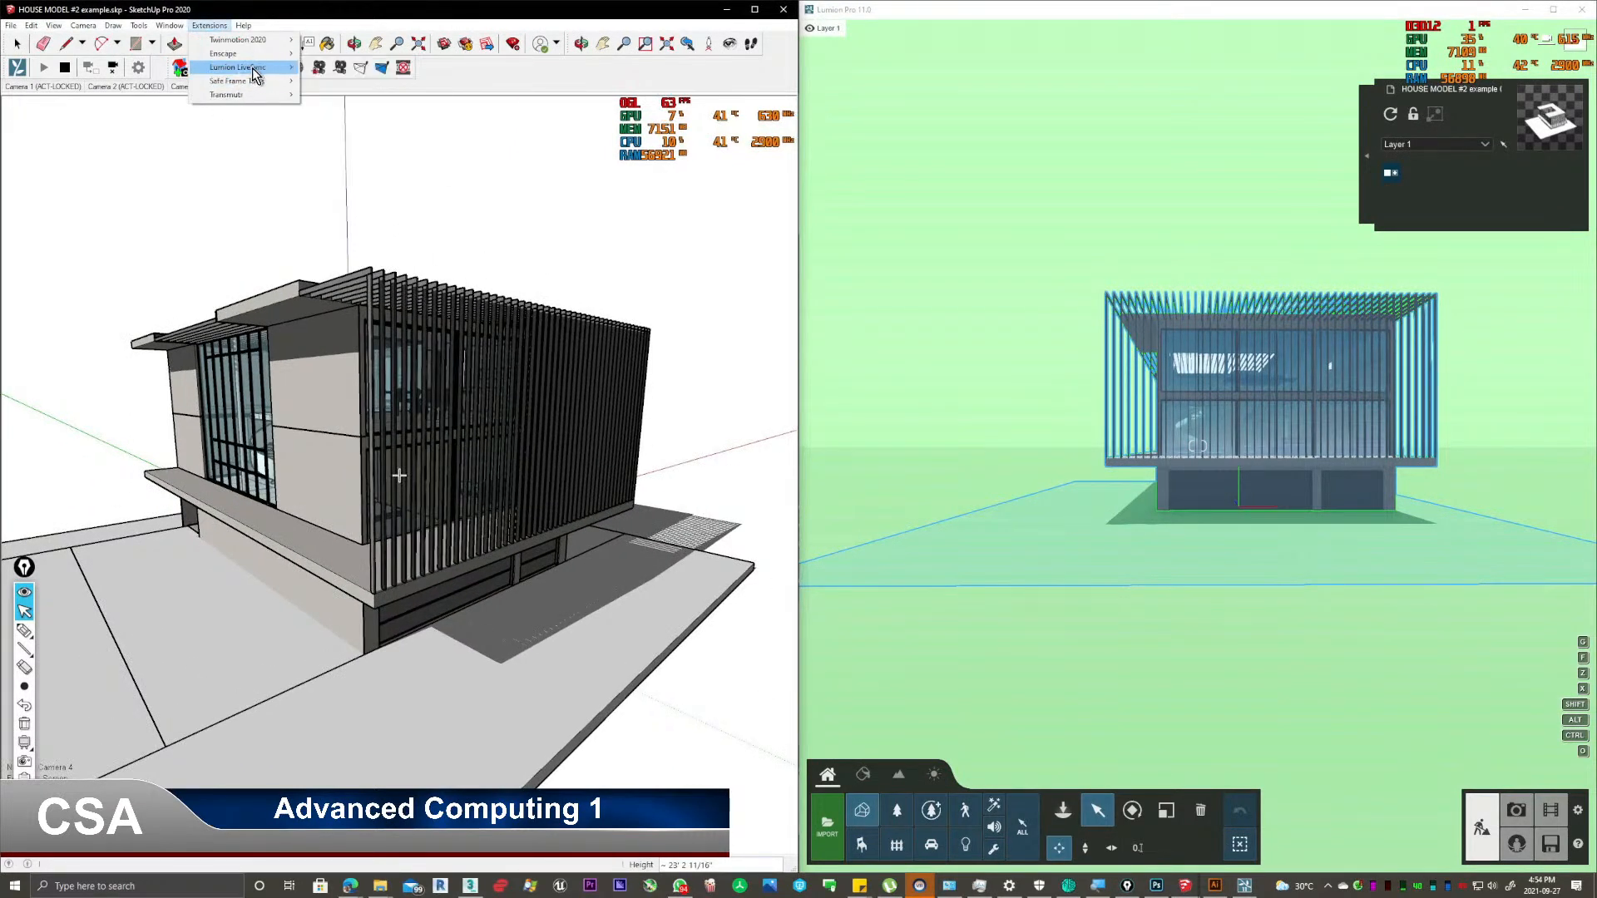
click(348, 82)
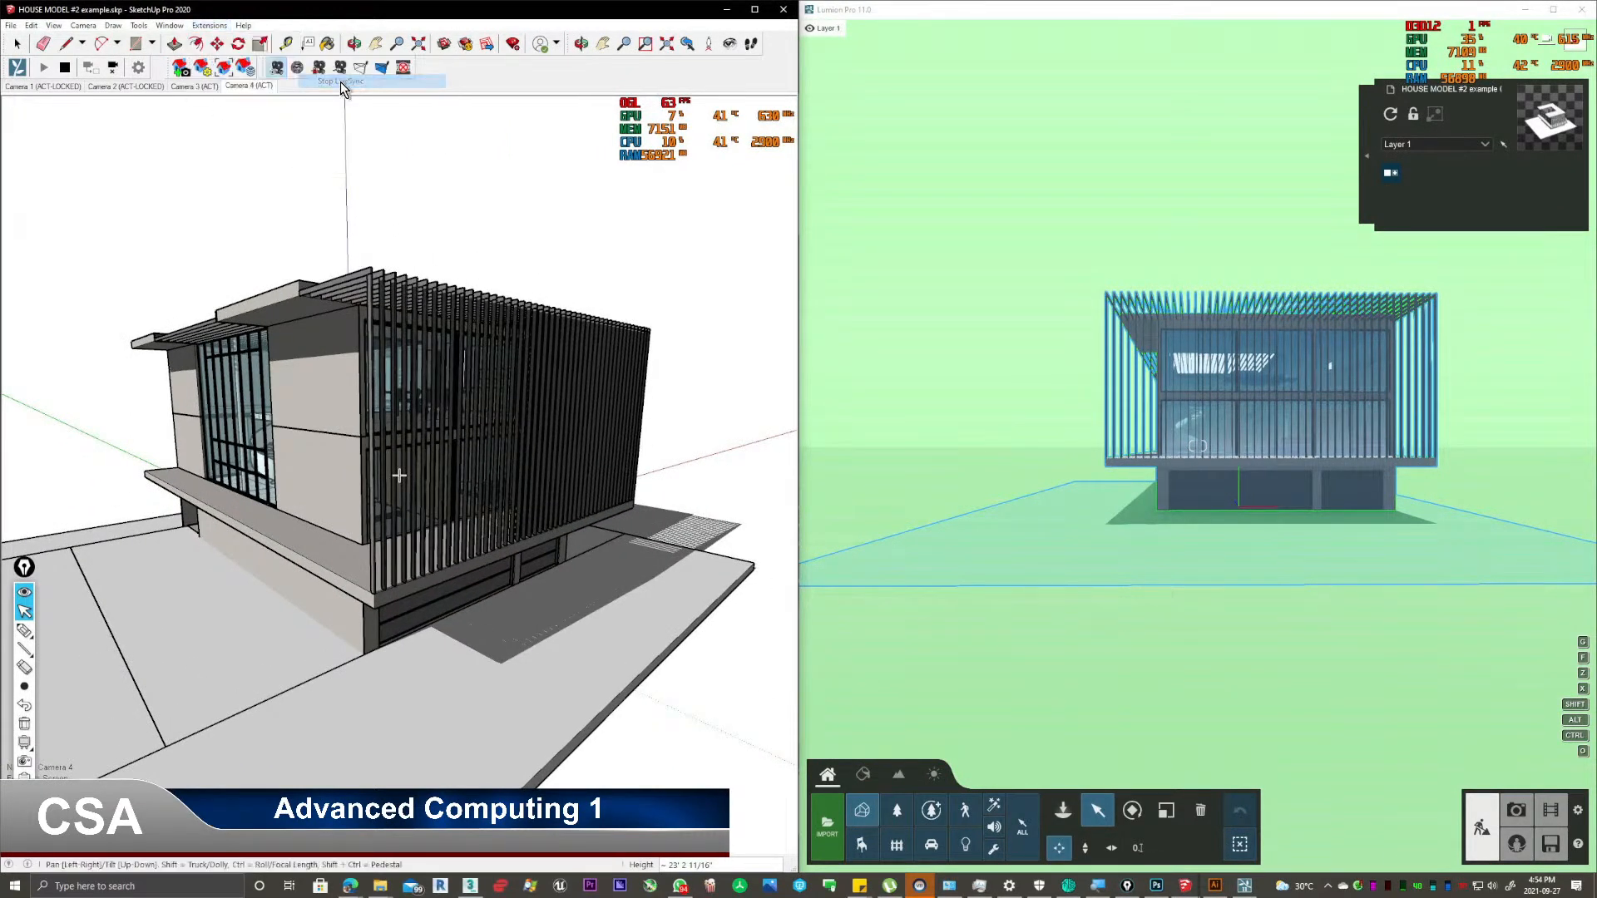
click(214, 27)
mouse_move(254, 67)
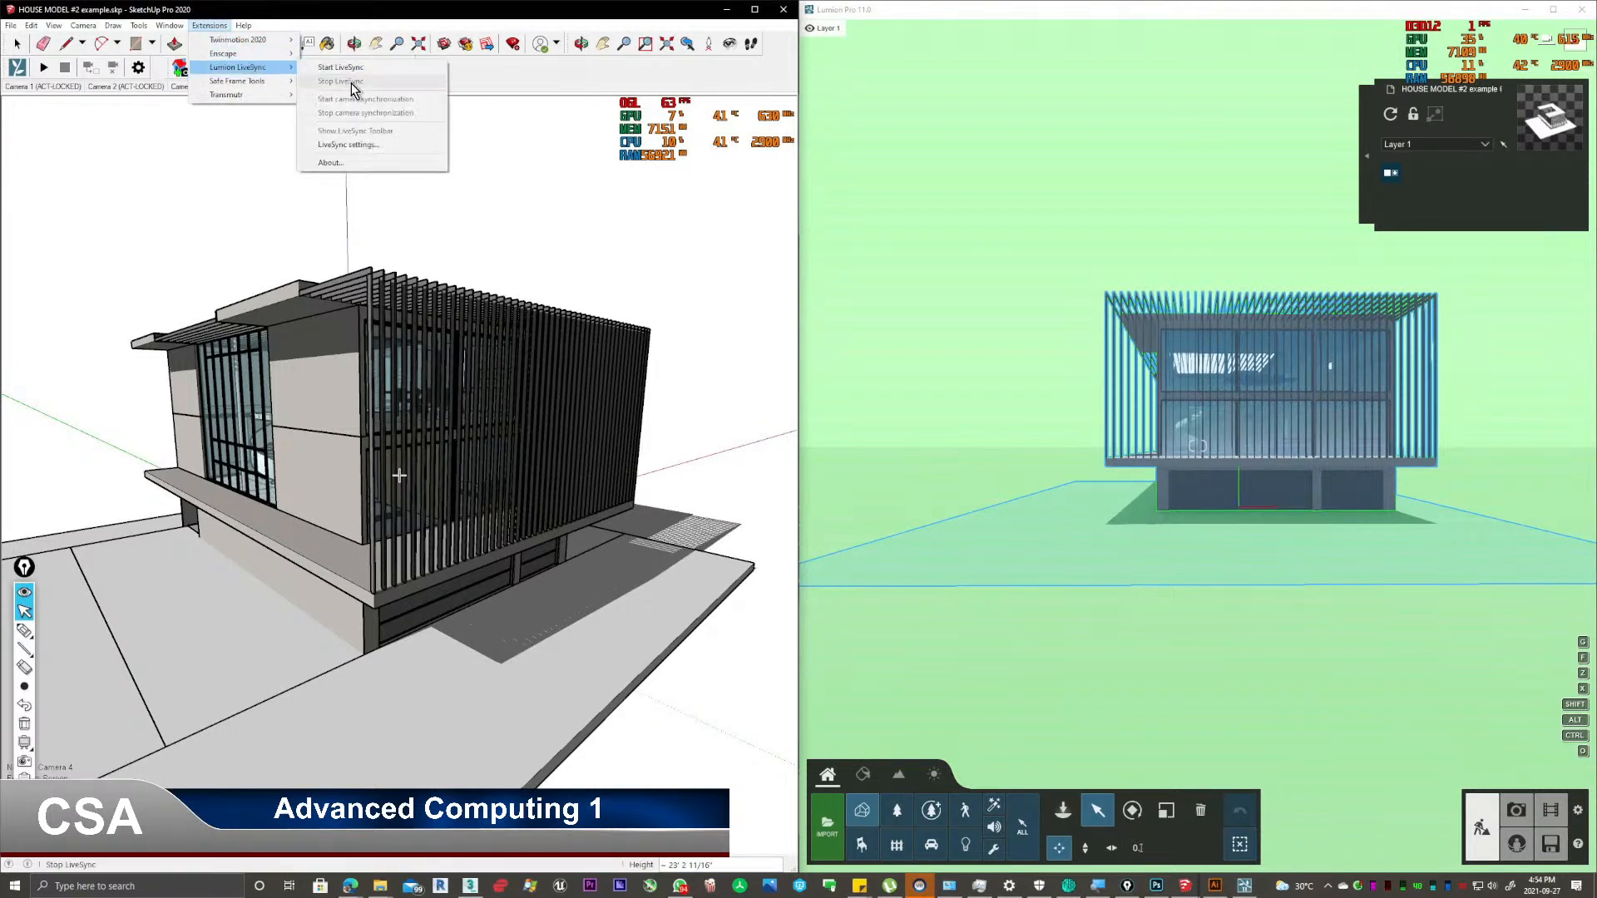
click(343, 68)
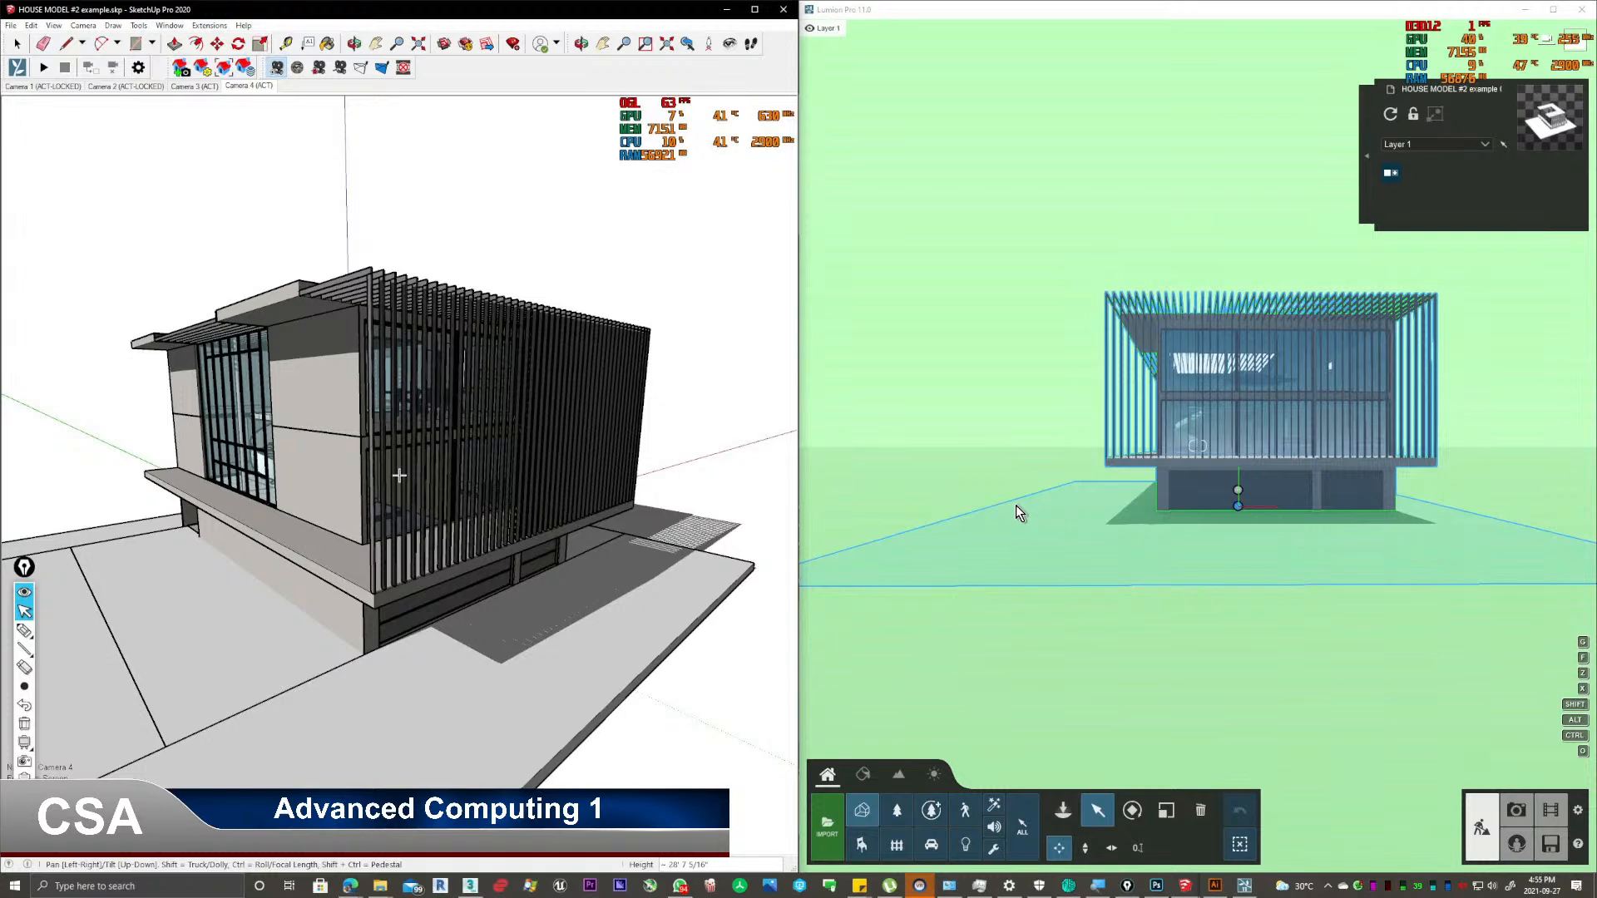
Orbit the SketchUp house around its slatted corner to check whether the Lumion view follows.
middle_drag(487, 460, 538, 392)
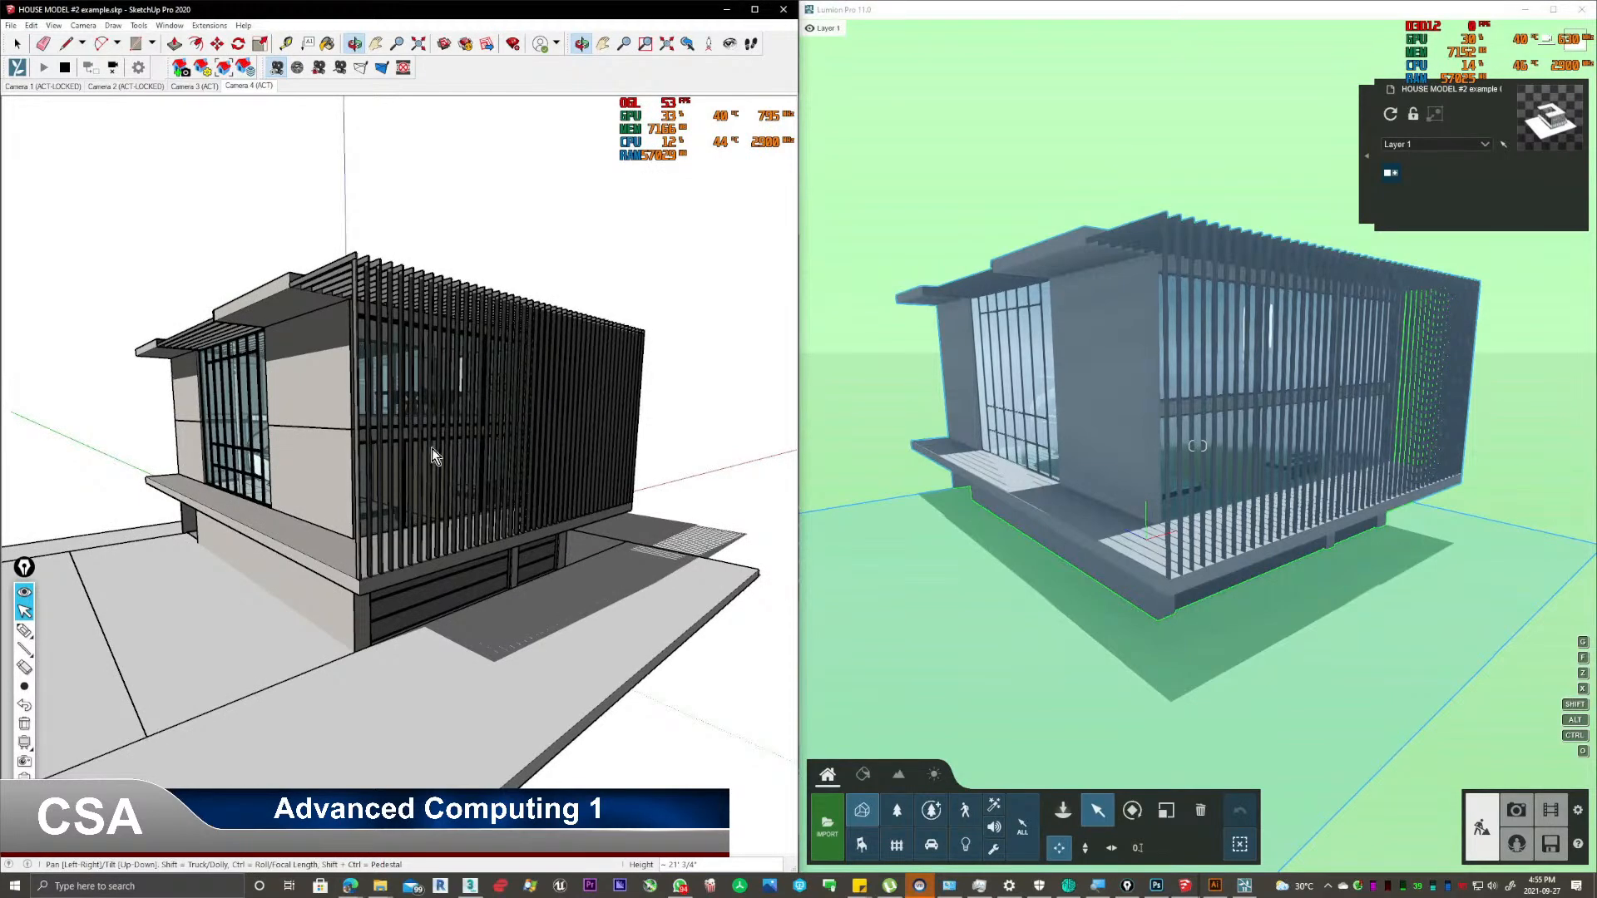
middle_drag(422, 461, 488, 400)
middle_drag(406, 493, 632, 466)
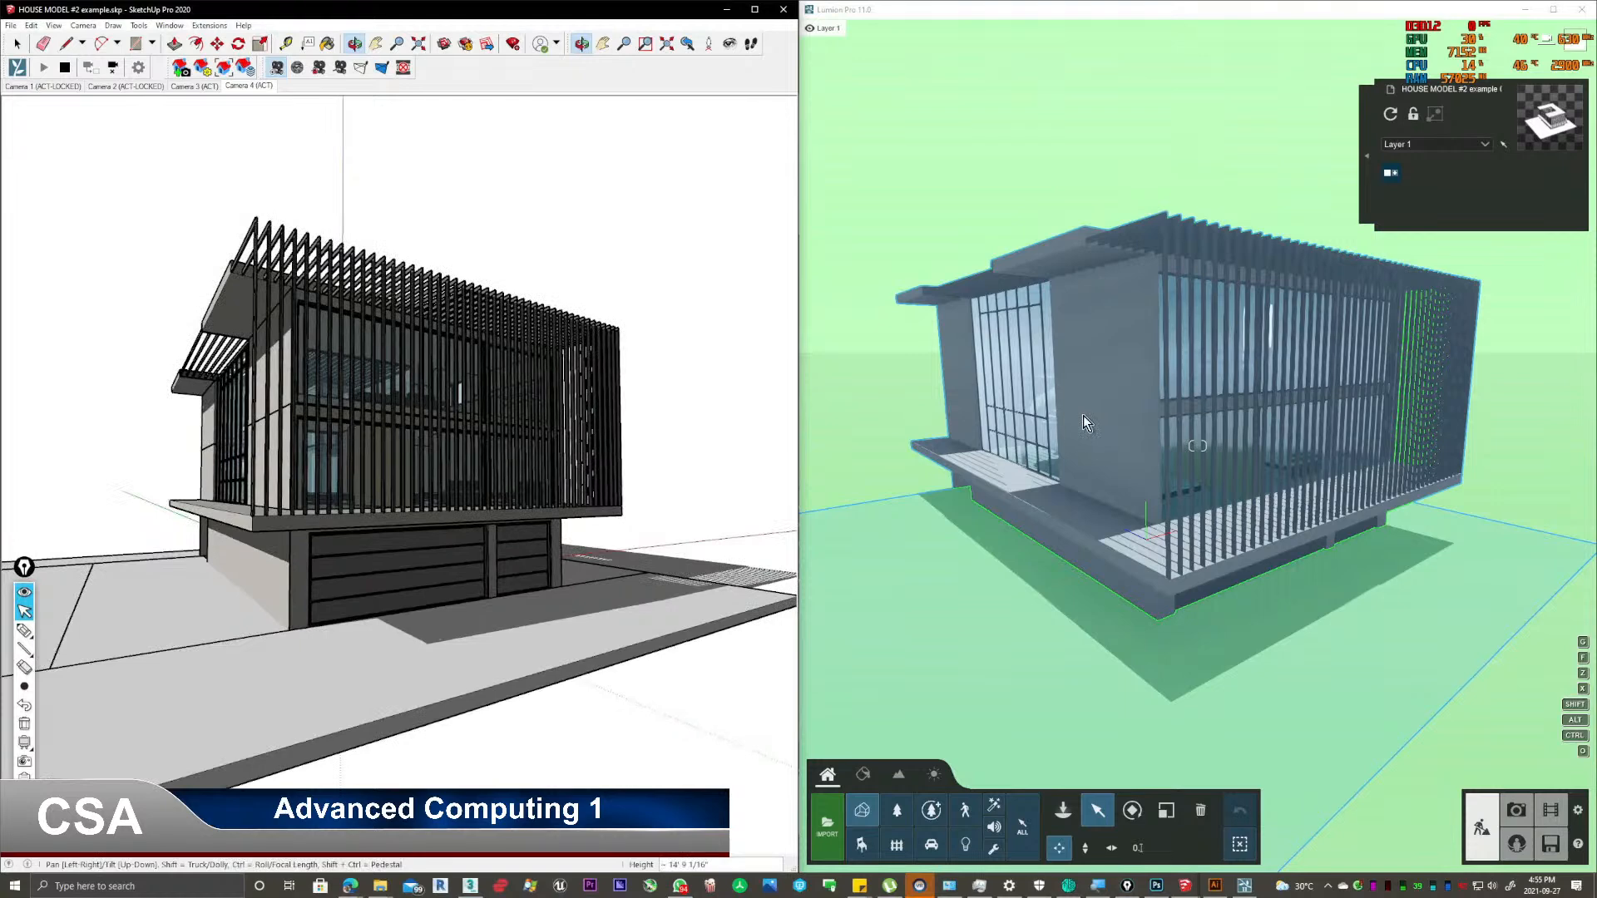
middle_drag(301, 426, 362, 449)
click(910, 7)
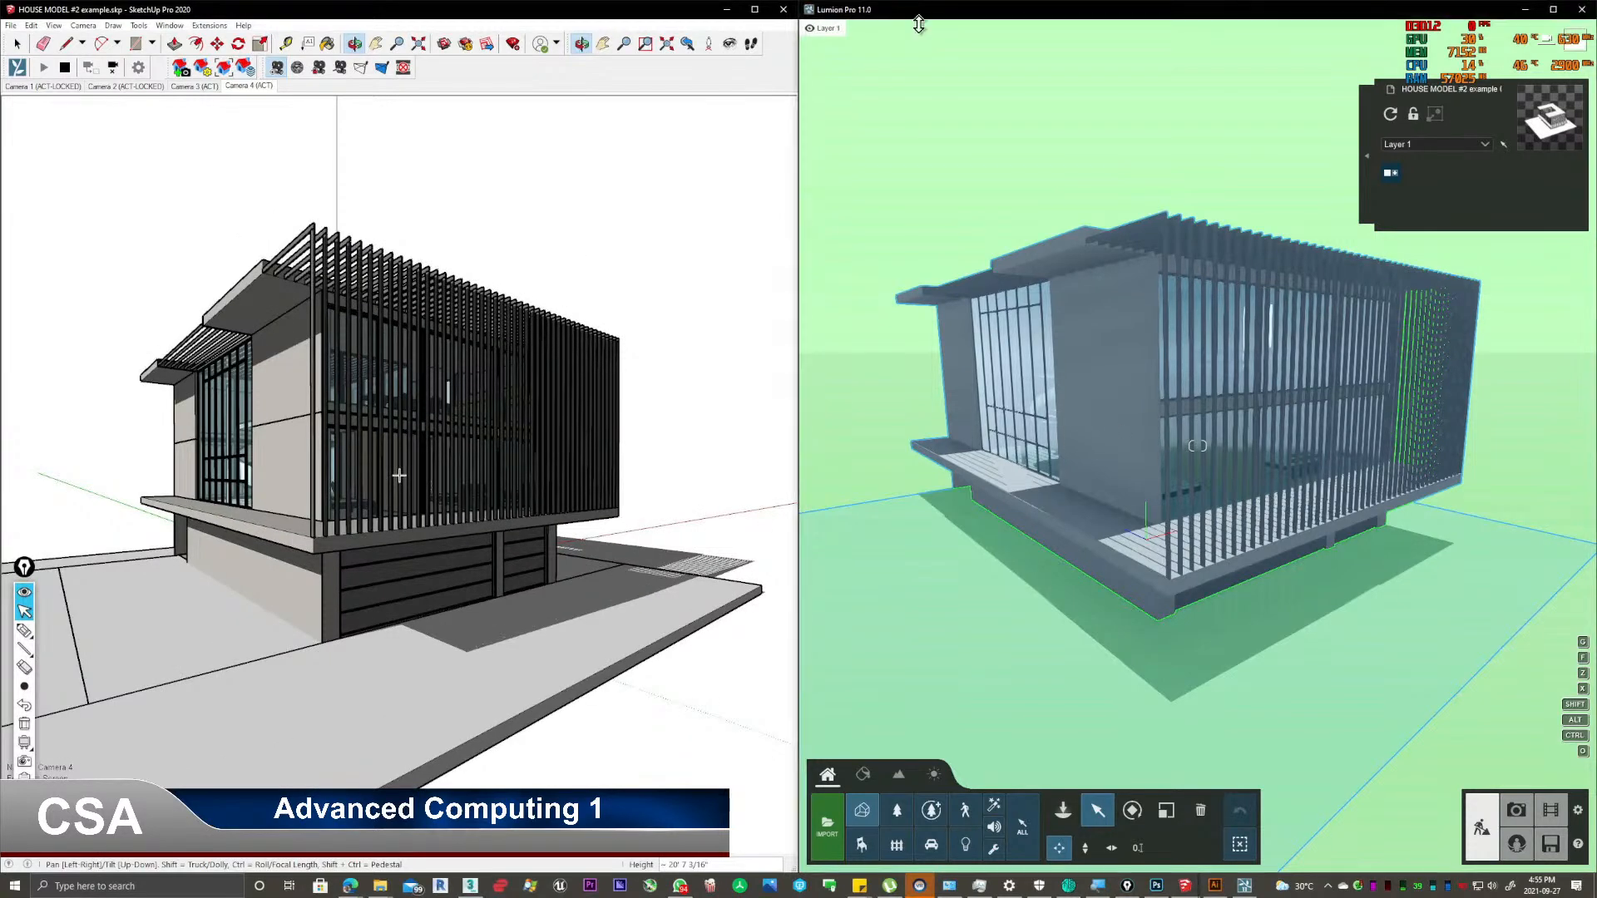
mouse_move(338, 347)
middle_down()
mouse_move(411, 321)
mouse_move(464, 273)
middle_up()
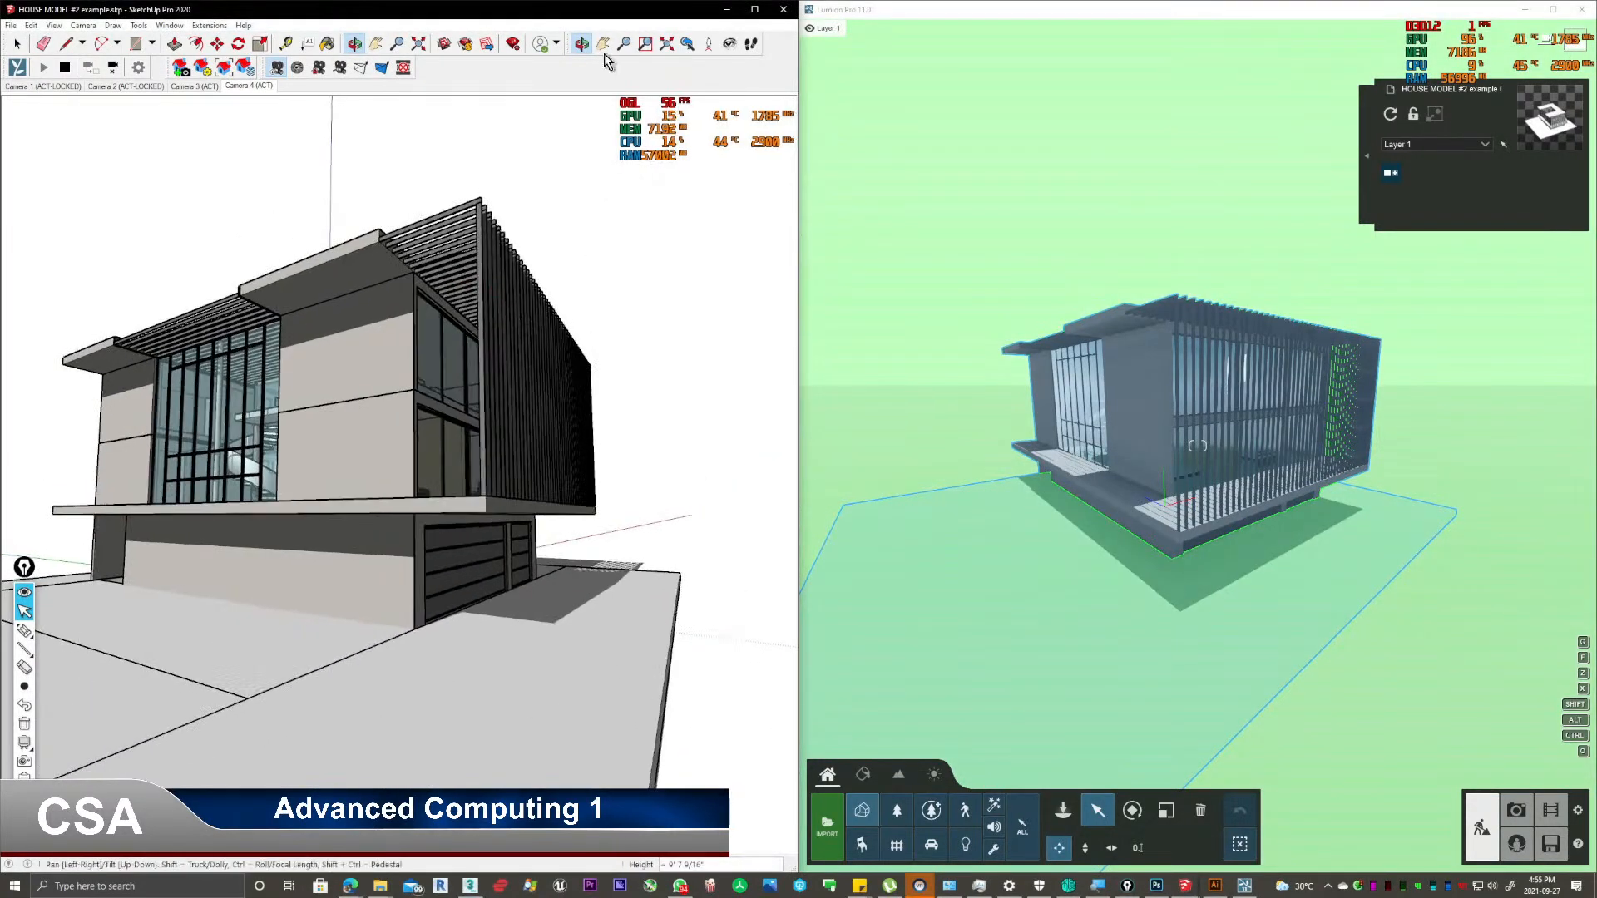
Disable Enscape's Synchronize Views and Live Updates options in SketchUp.
click(209, 26)
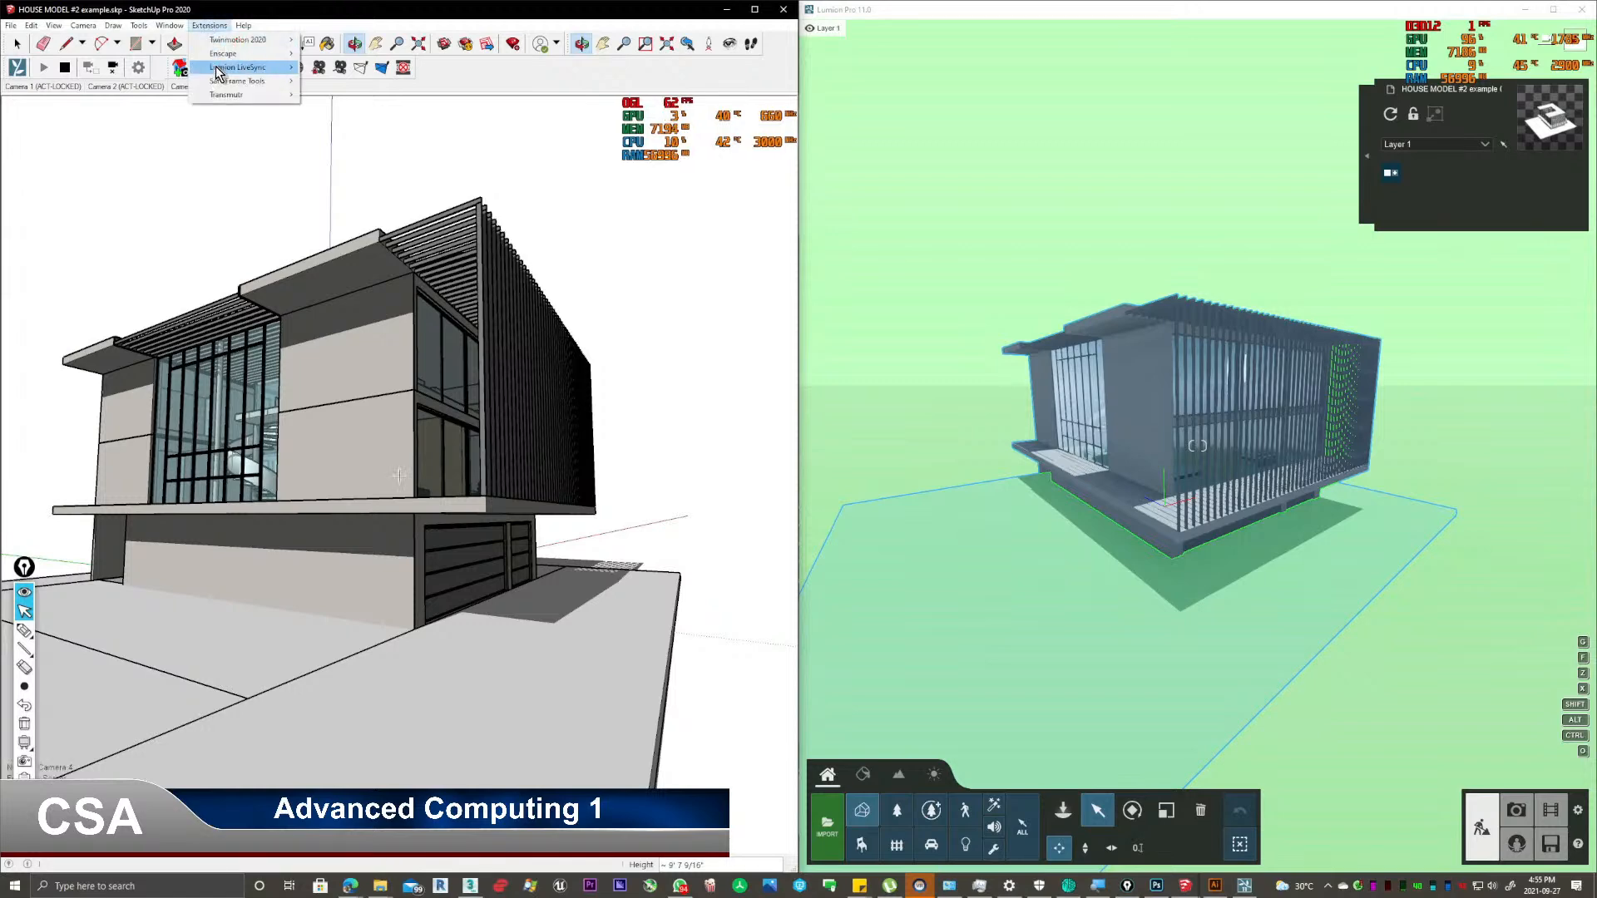
mouse_move(228, 55)
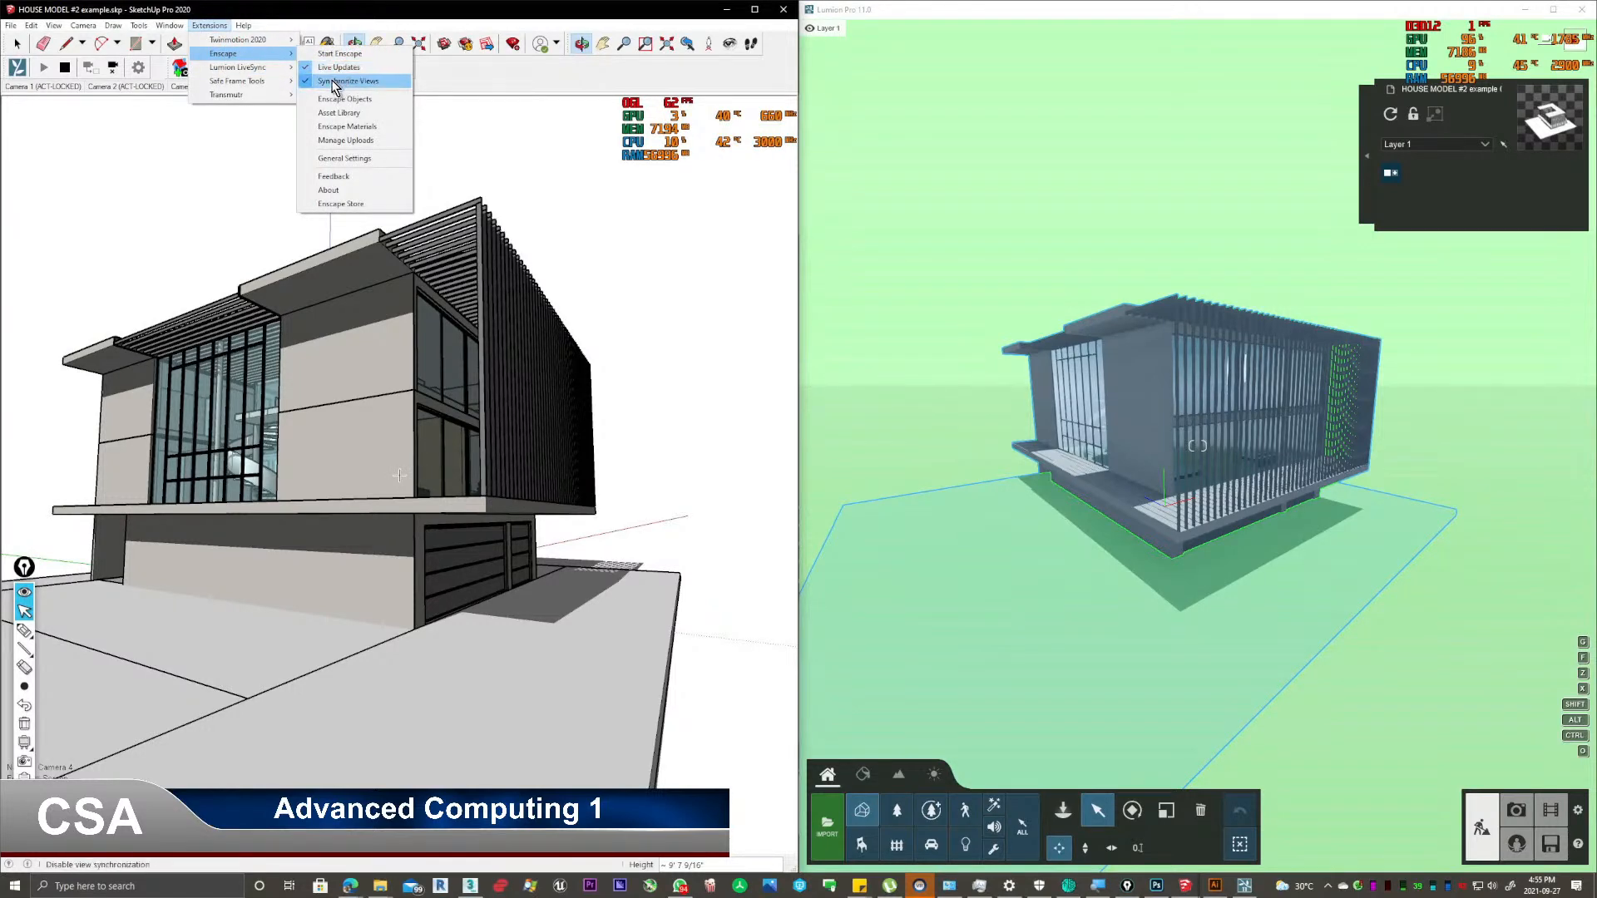
click(333, 80)
click(209, 26)
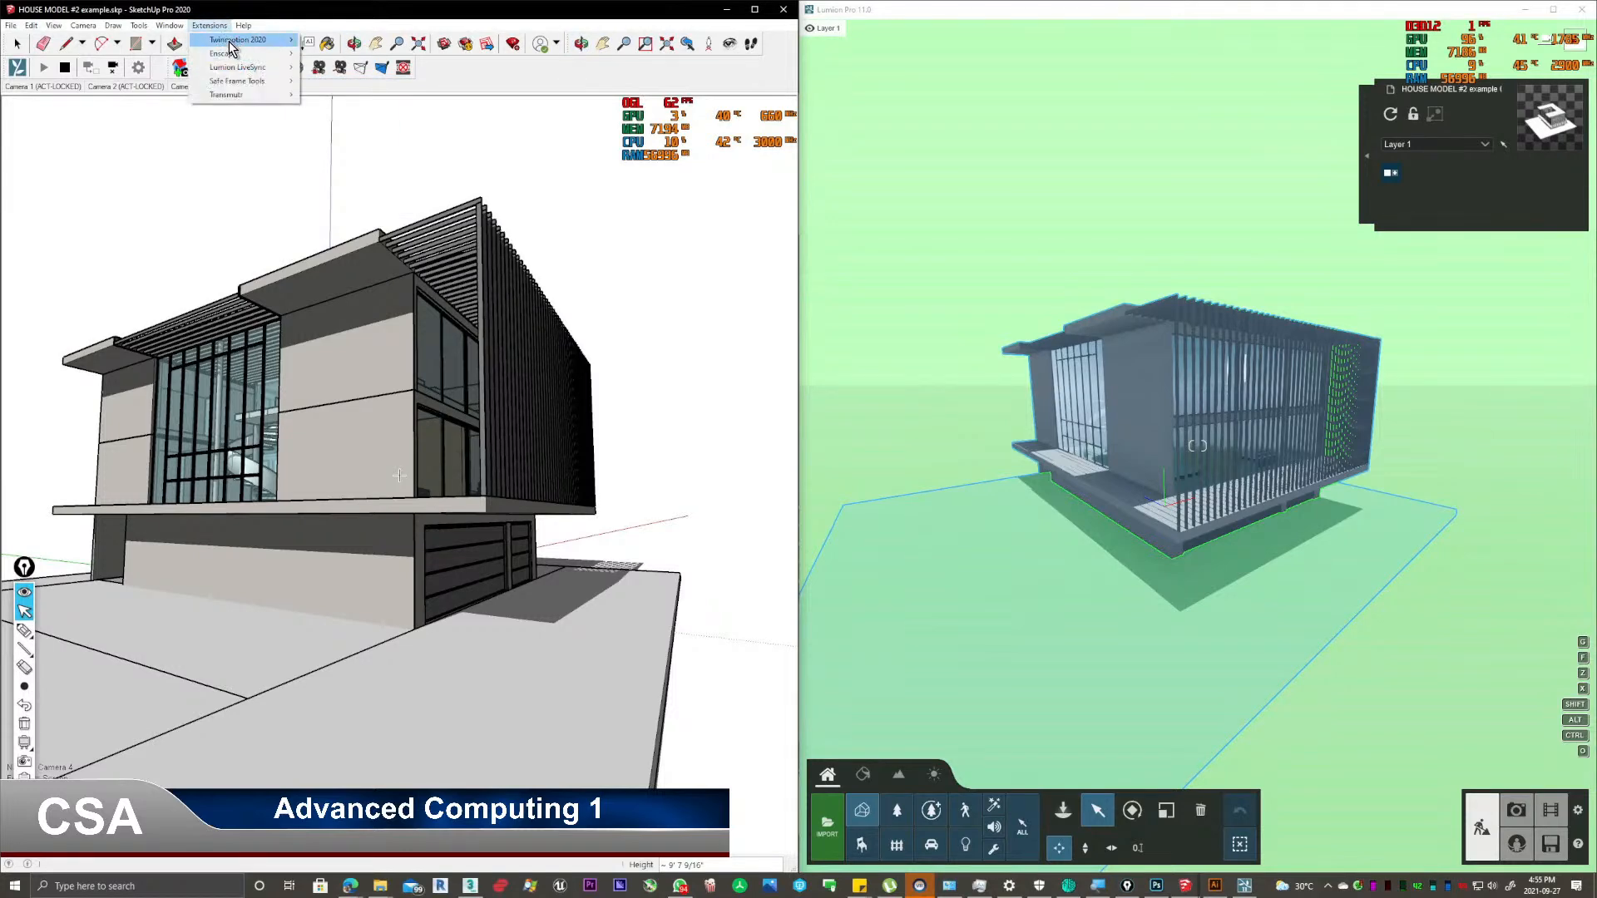
mouse_move(225, 56)
click(324, 69)
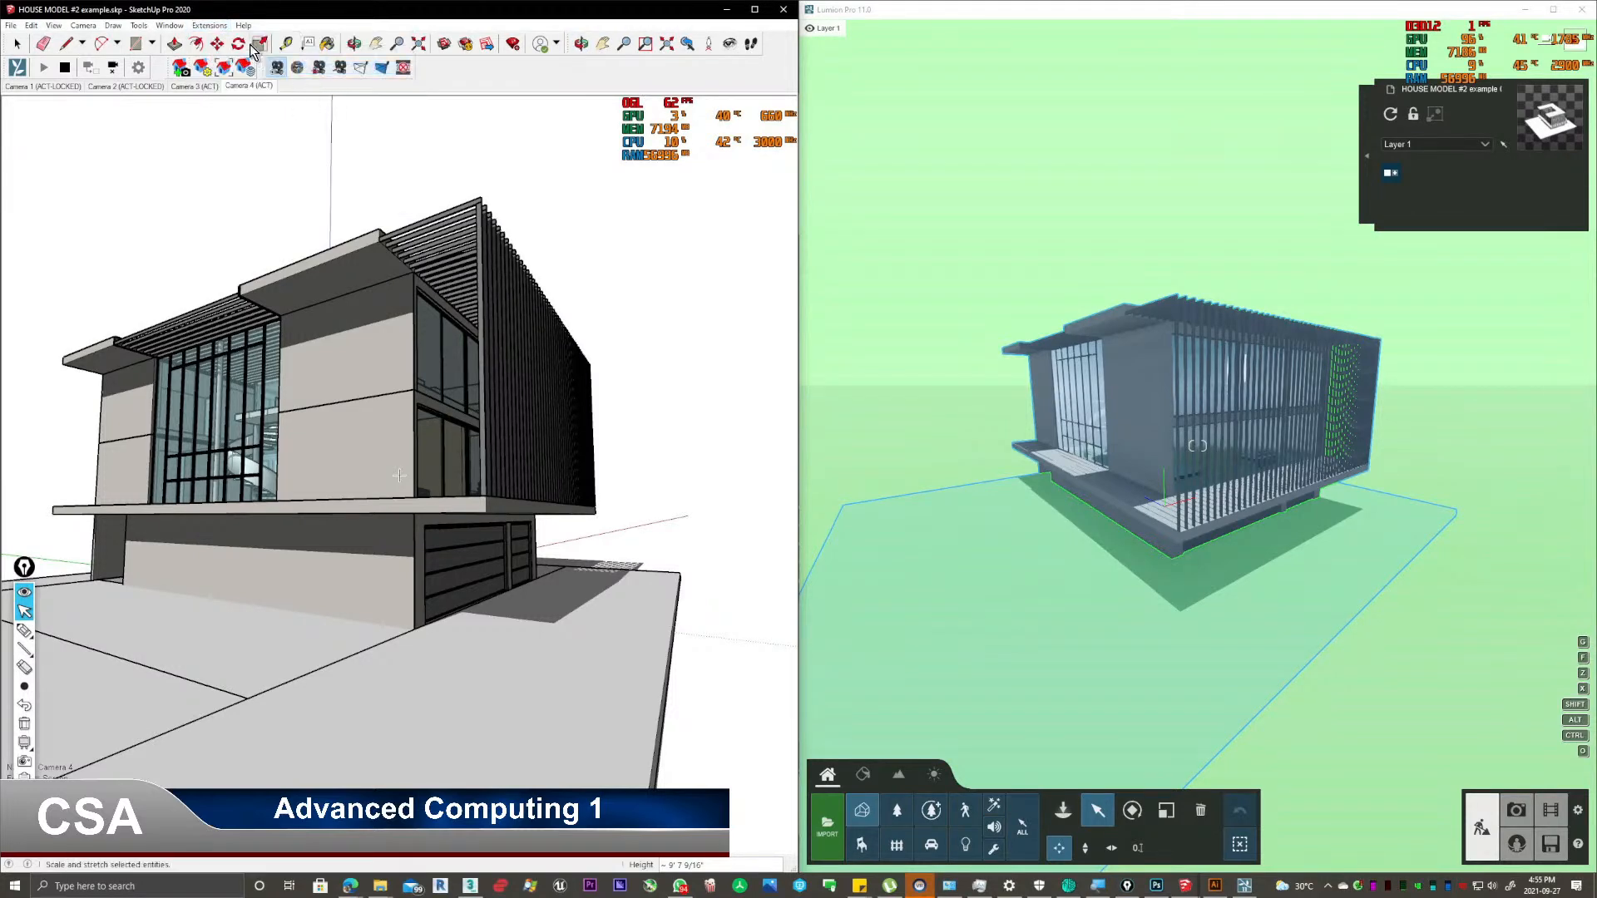
Check the Lumion LiveSync commands and orbit the SketchUp house to retest the camera synchronization.
click(209, 24)
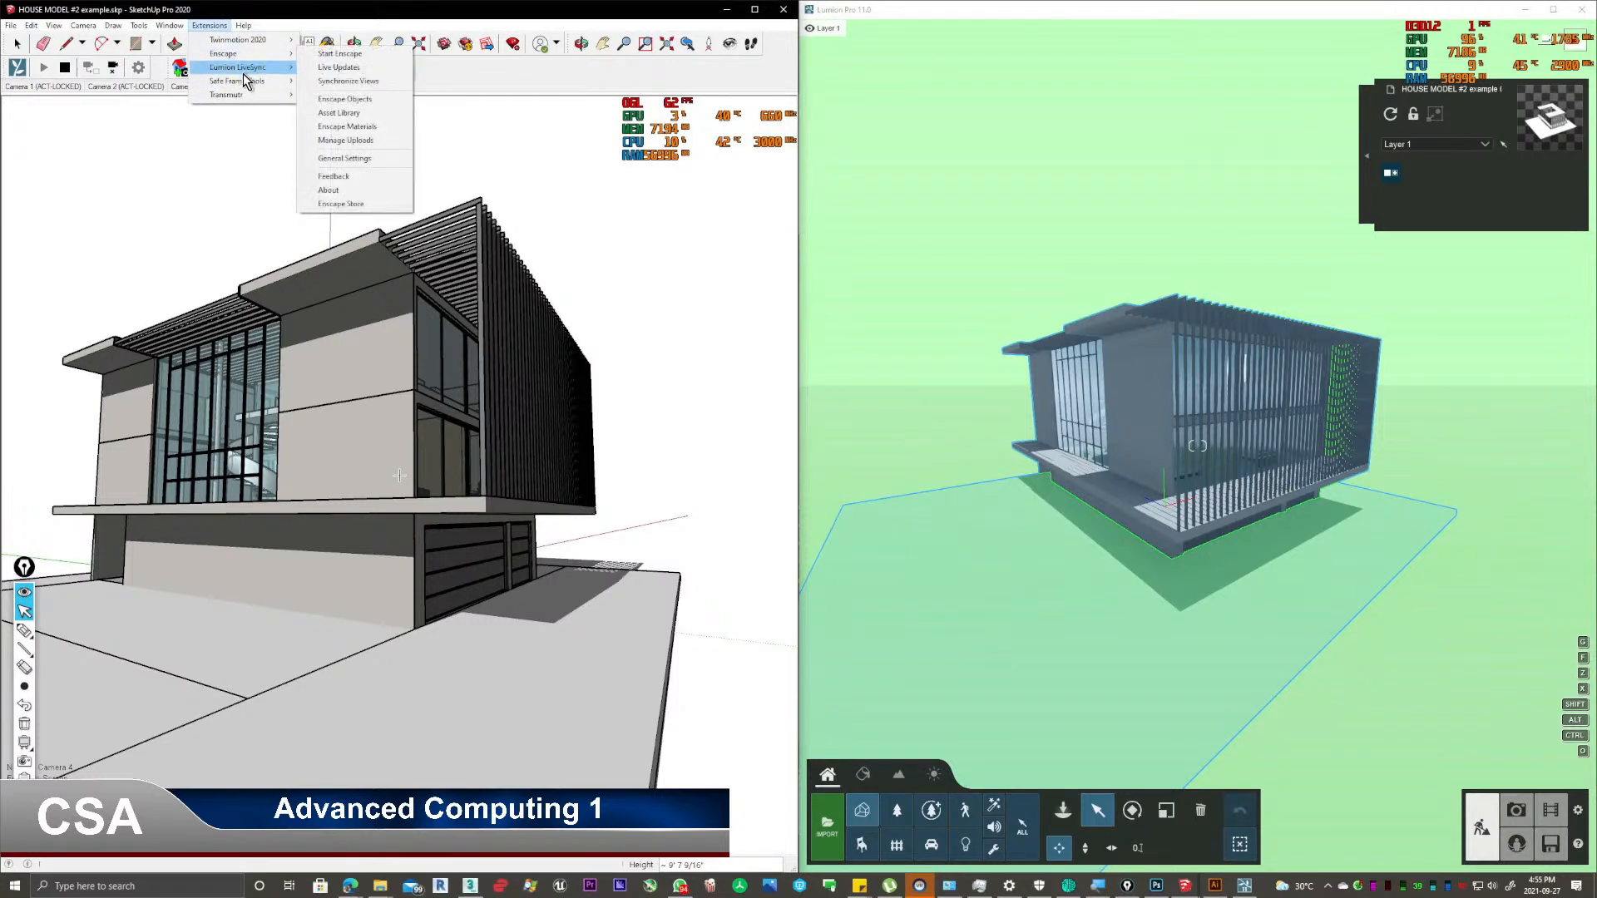
mouse_move(243, 68)
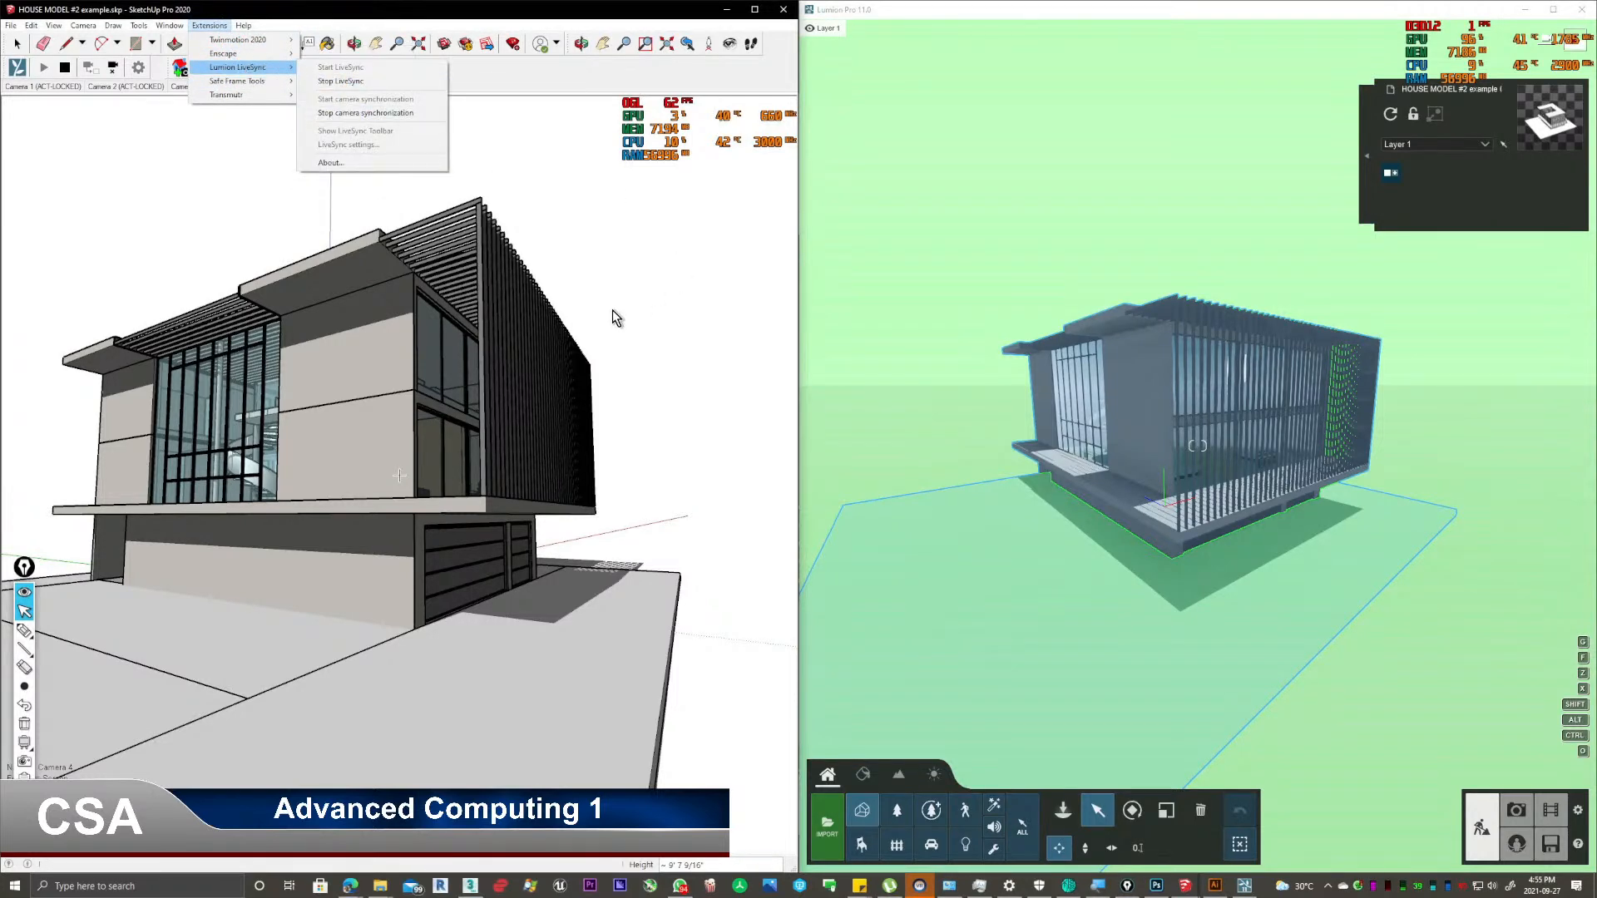
click(401, 415)
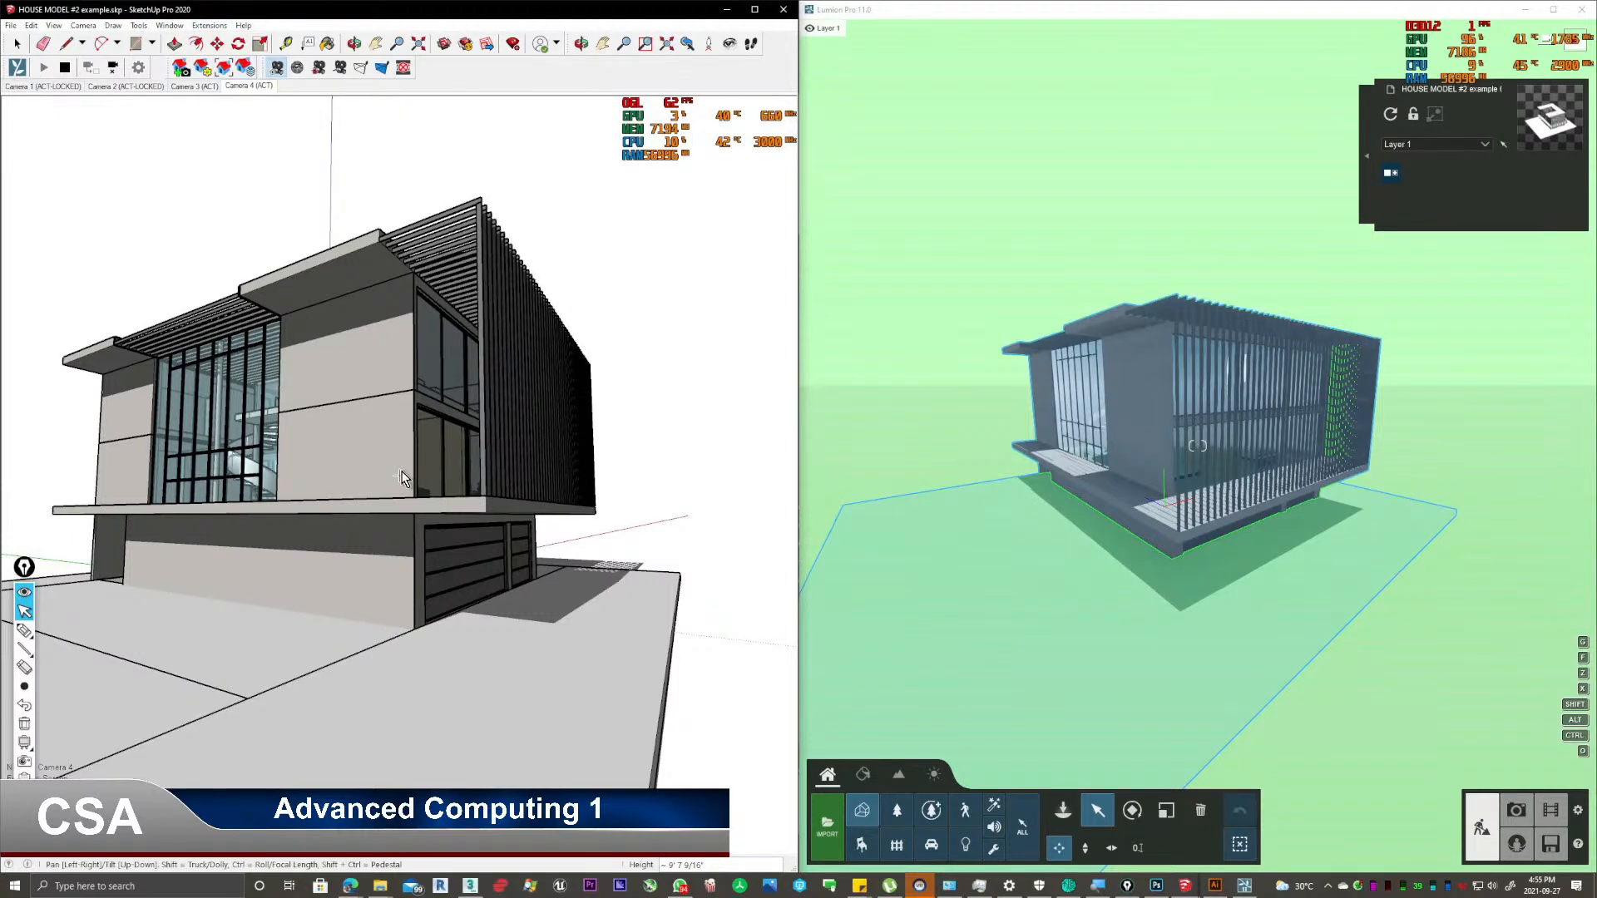
middle_drag(408, 419, 394, 467)
middle_drag(561, 456, 568, 334)
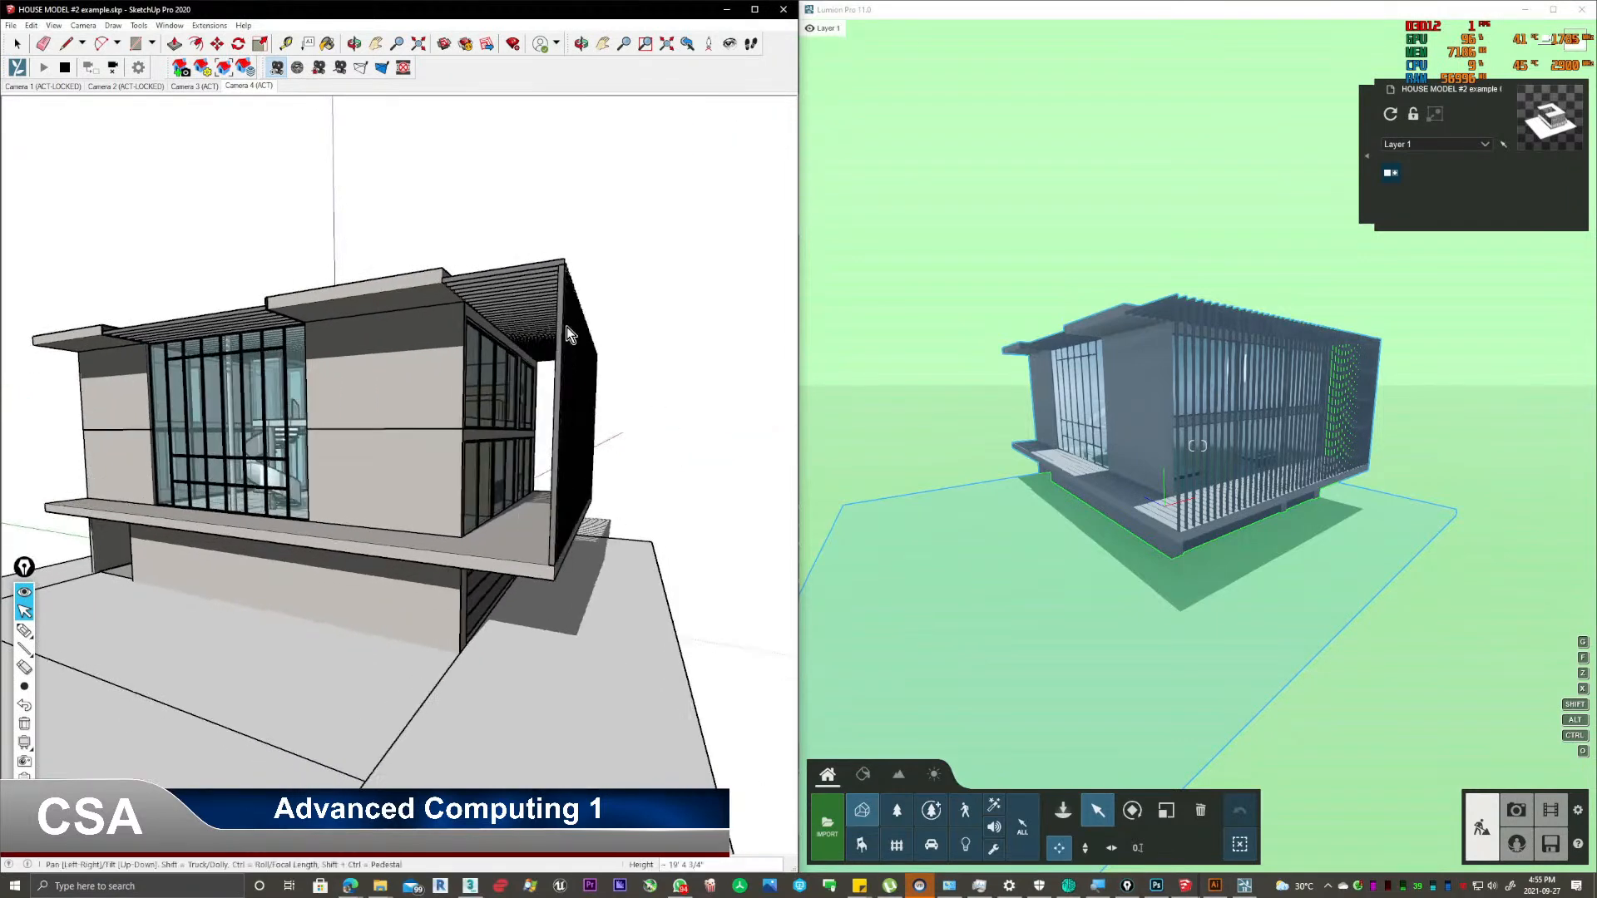
Restart Lumion LiveSync with the Enscape synchronization options turned off.
click(208, 25)
mouse_move(245, 67)
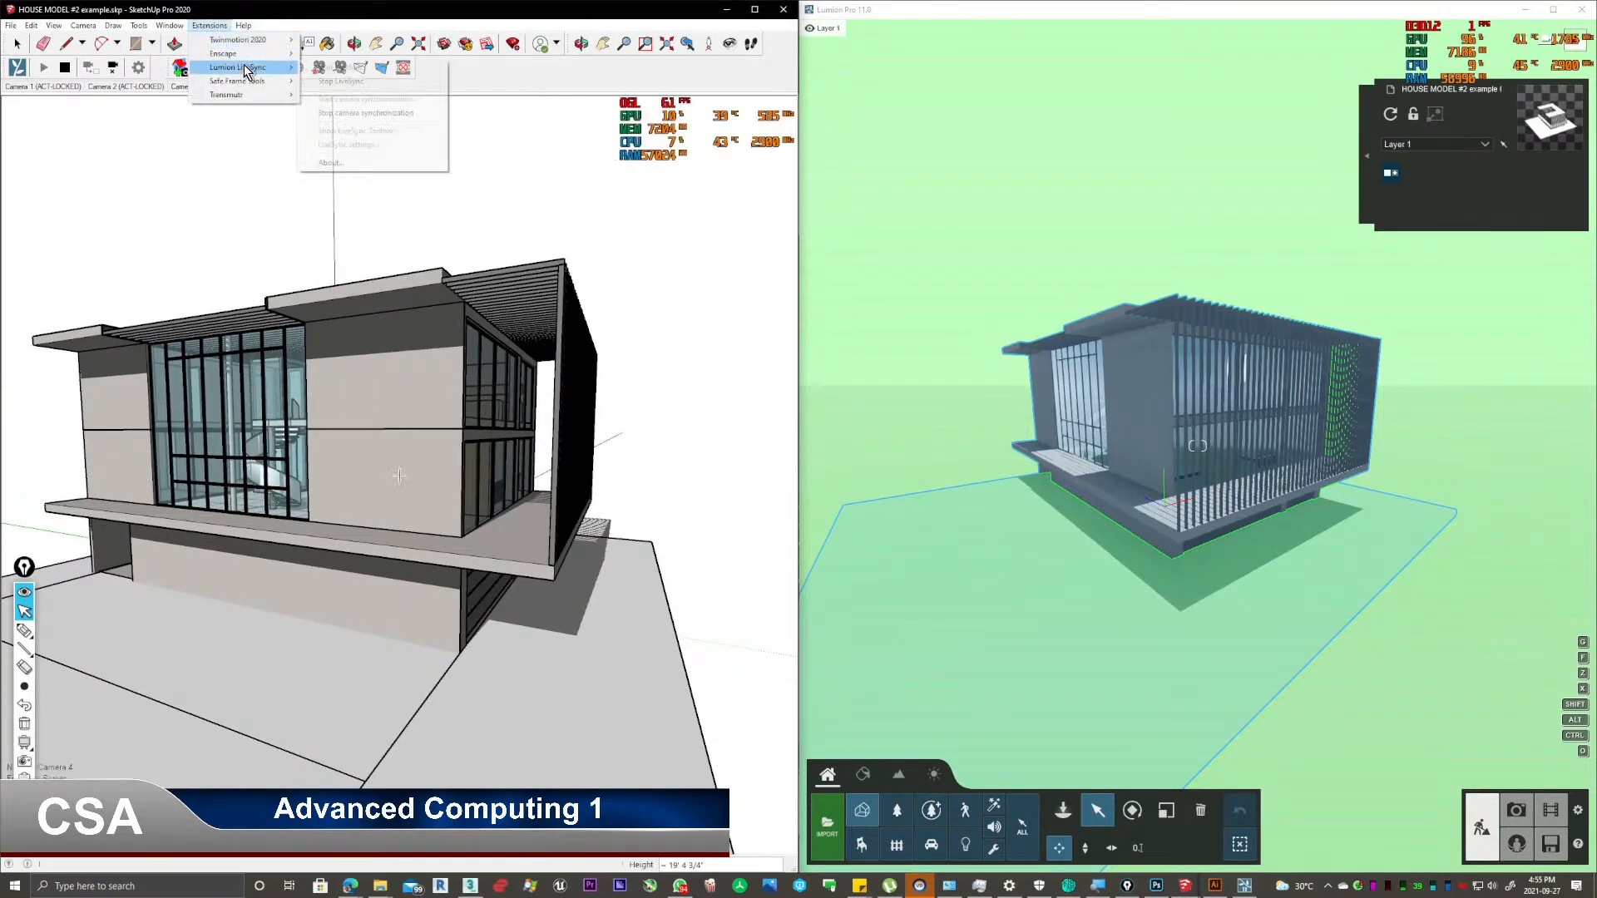
click(352, 86)
click(209, 25)
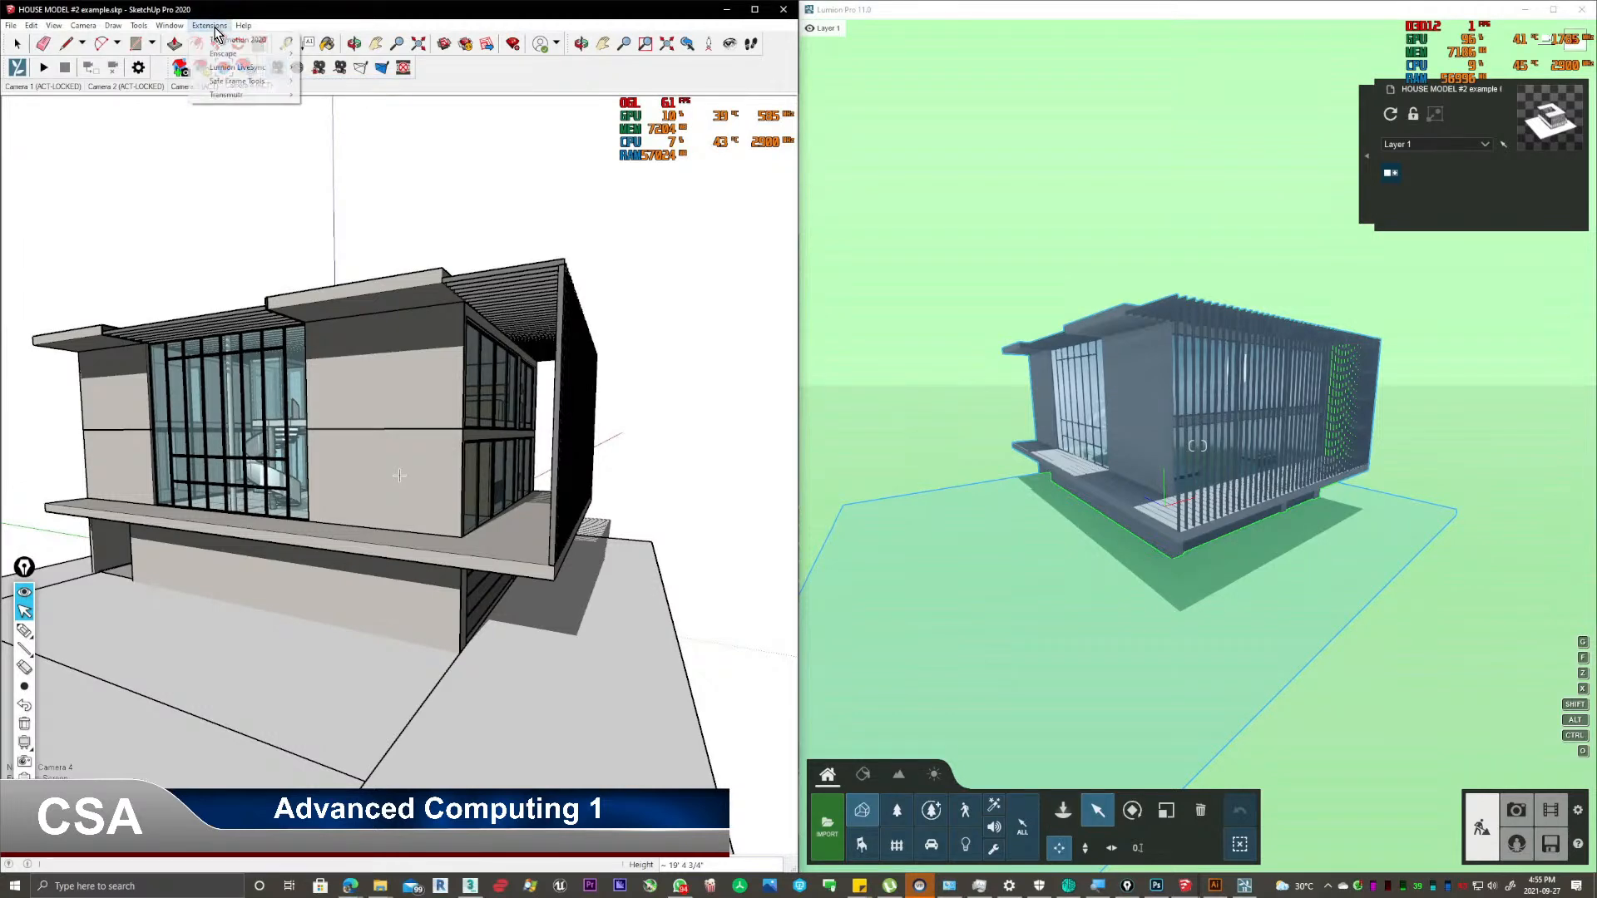
mouse_move(249, 53)
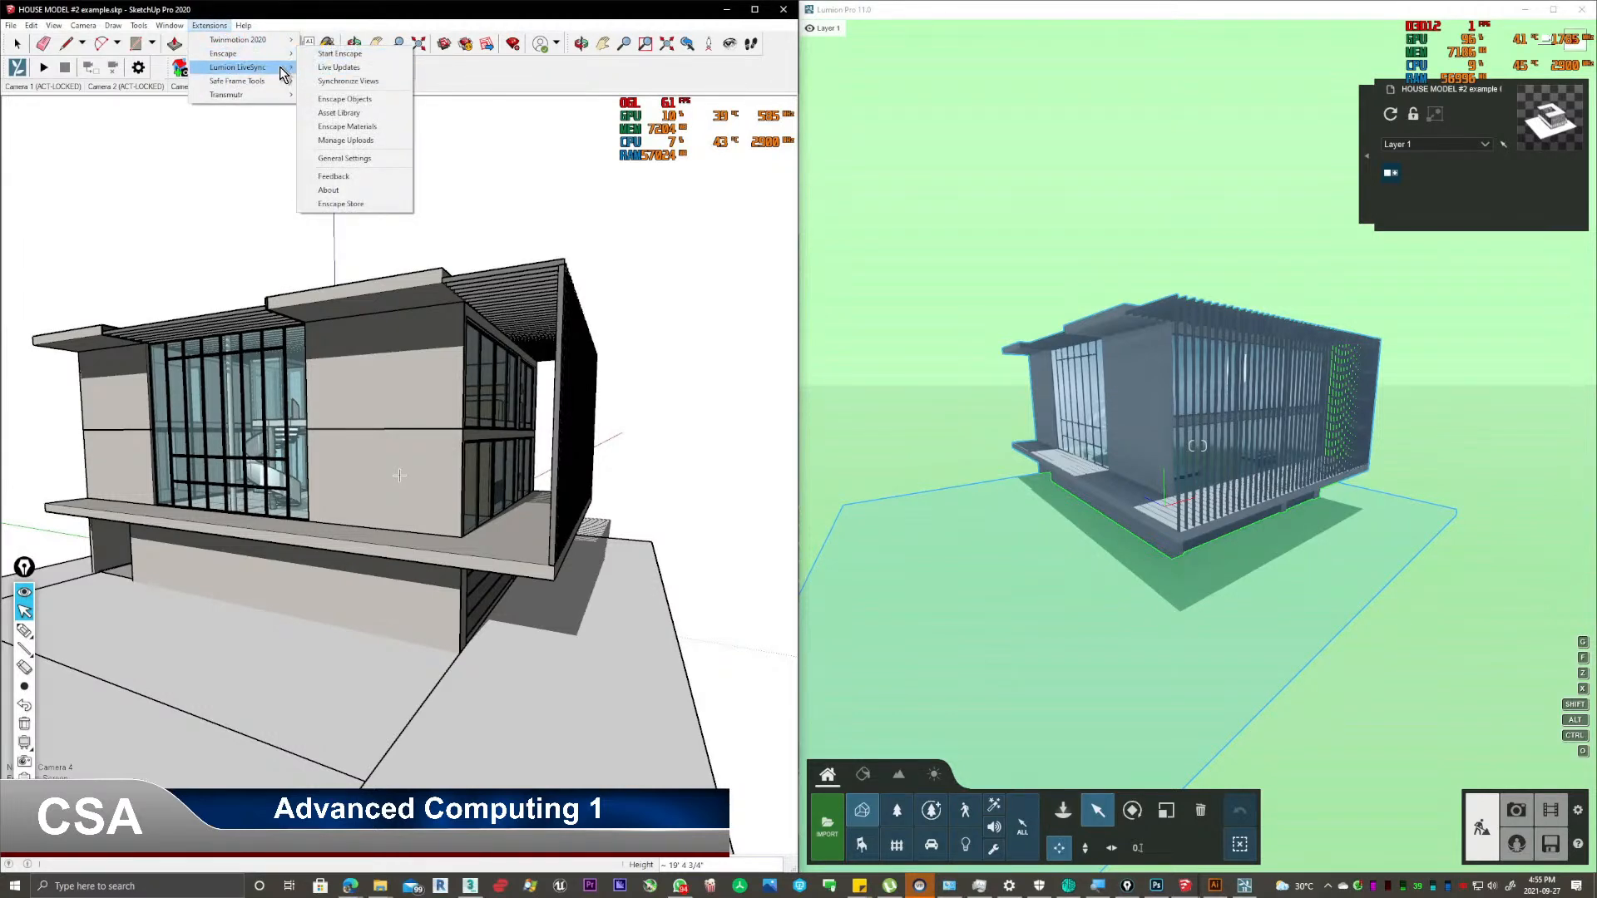
click(341, 67)
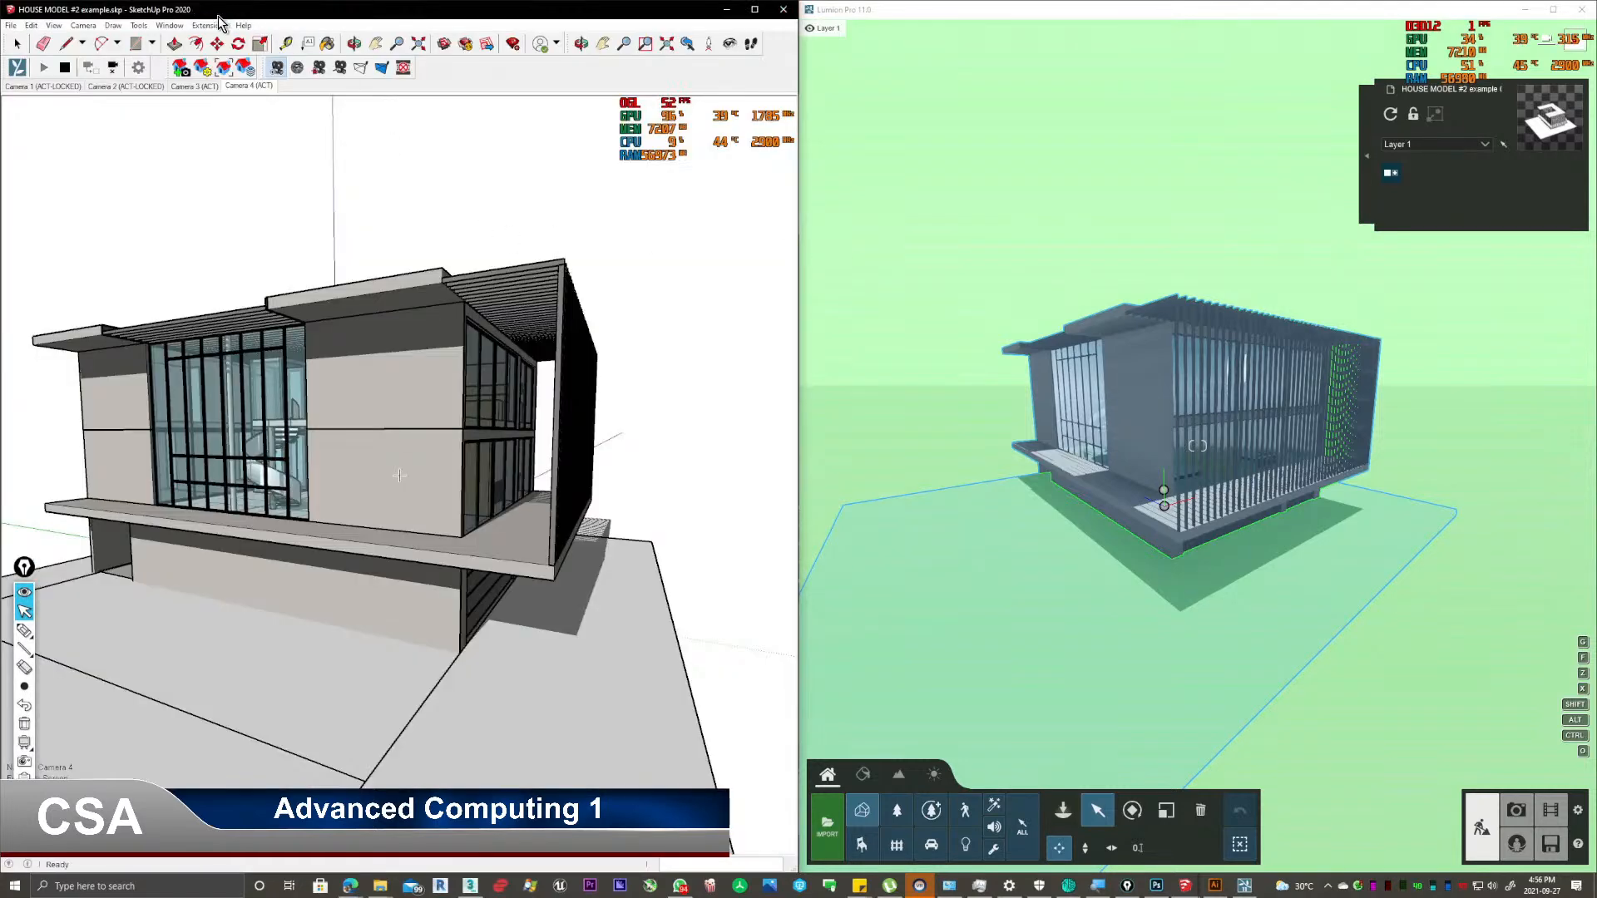
Review the active LiveSync commands and orbit toward the glazed front facade to compare both views.
click(209, 25)
mouse_move(275, 67)
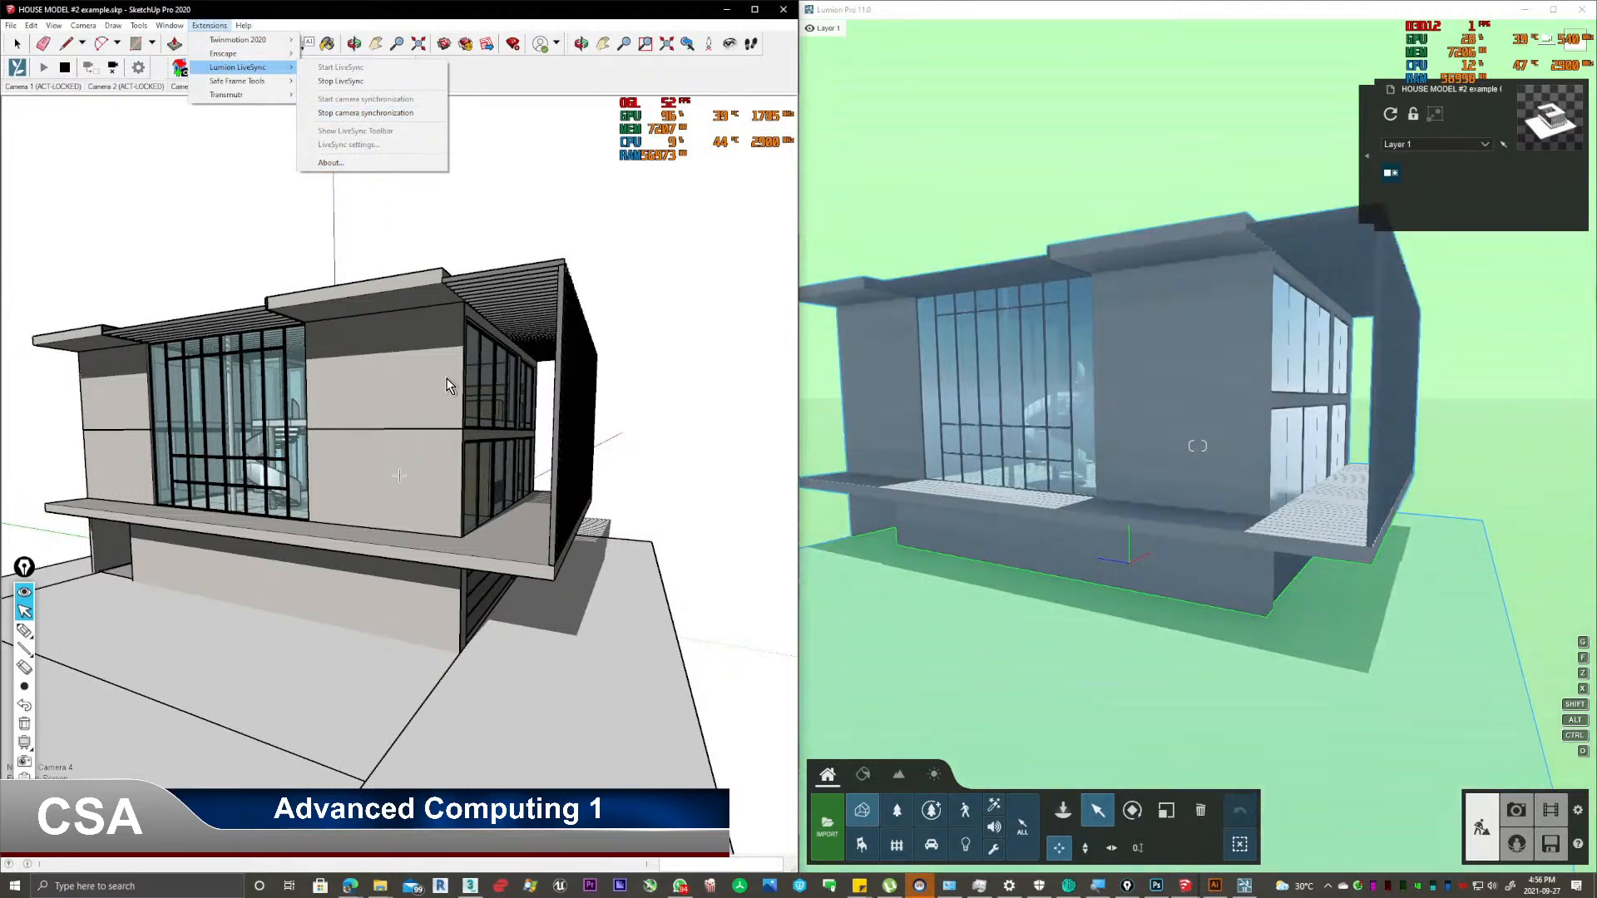
click(454, 407)
middle_drag(466, 416, 524, 402)
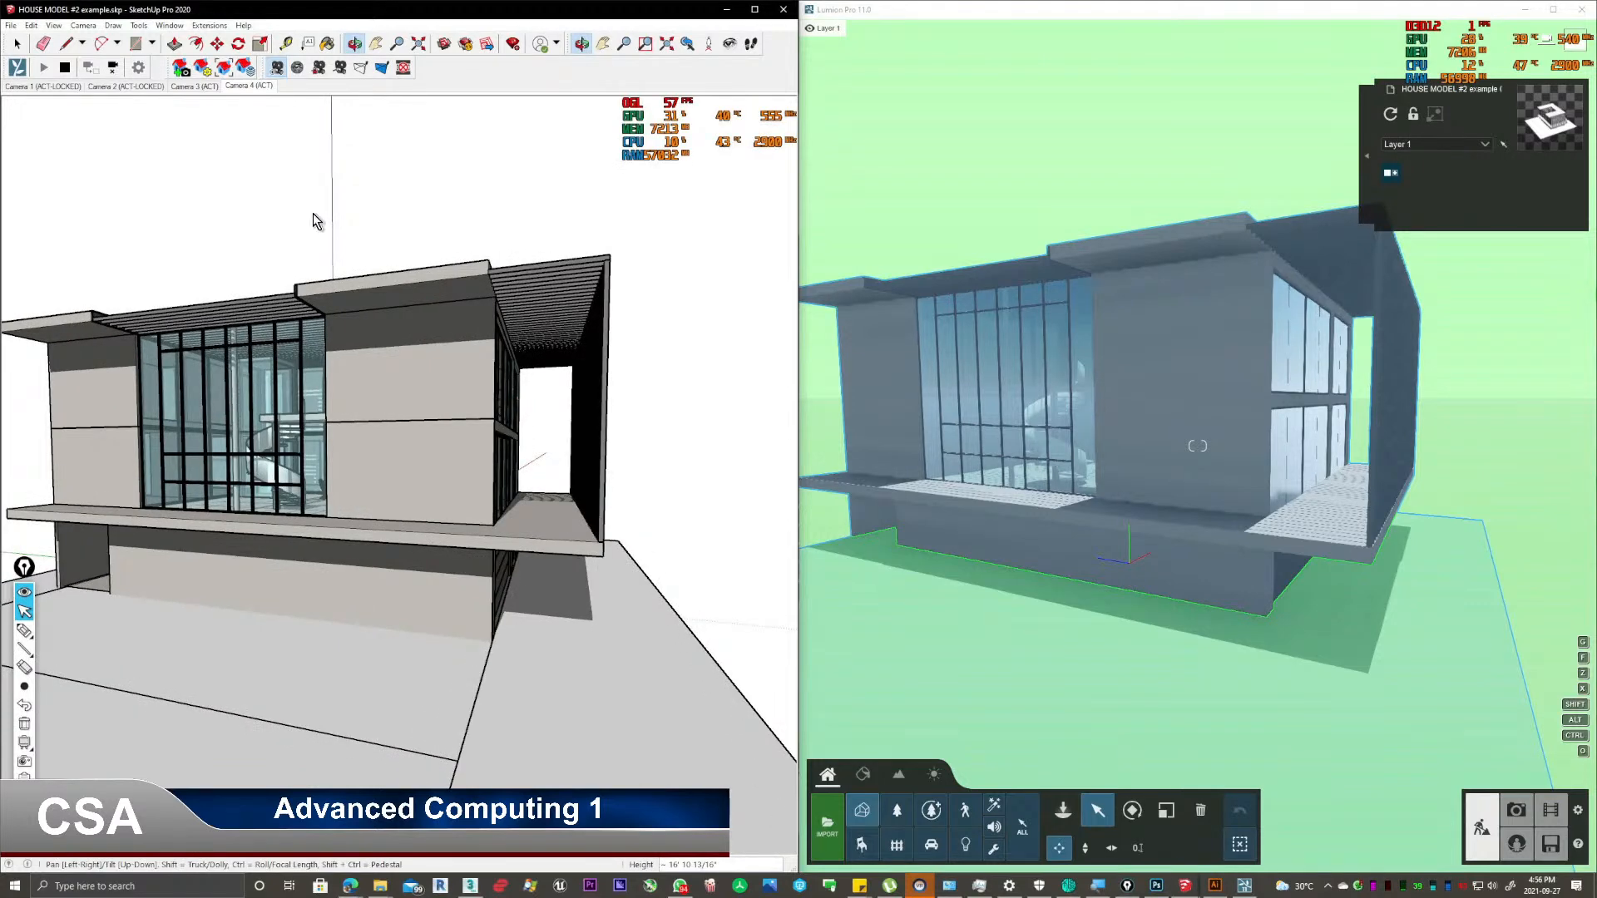
Stop Lumion LiveSync's camera synchronization and start it again.
click(209, 25)
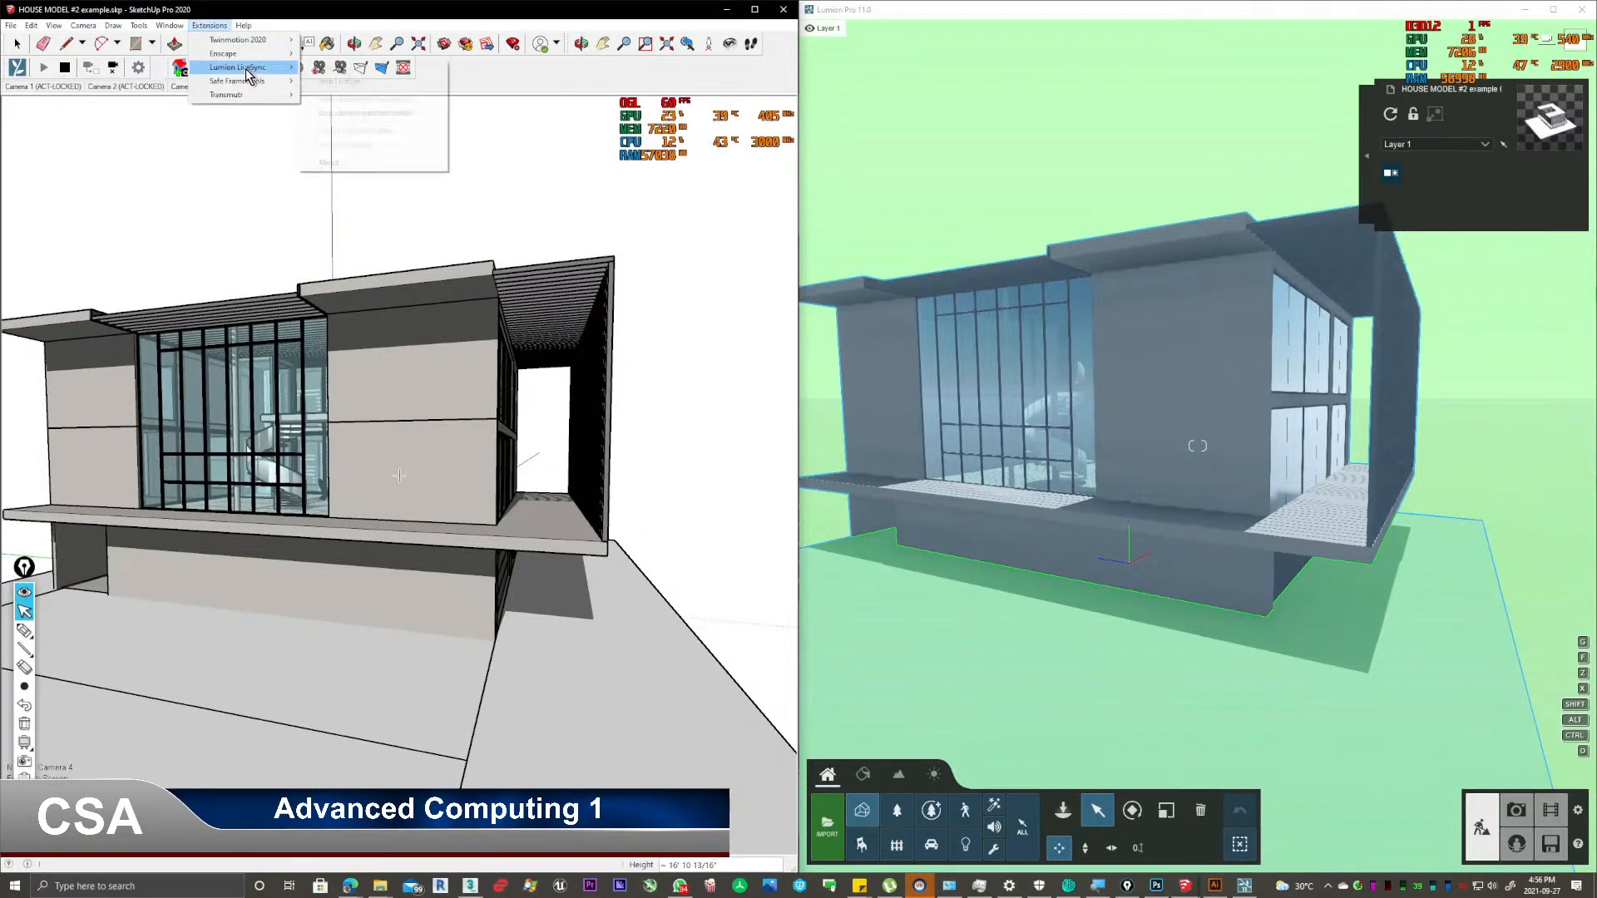
mouse_move(246, 68)
click(372, 114)
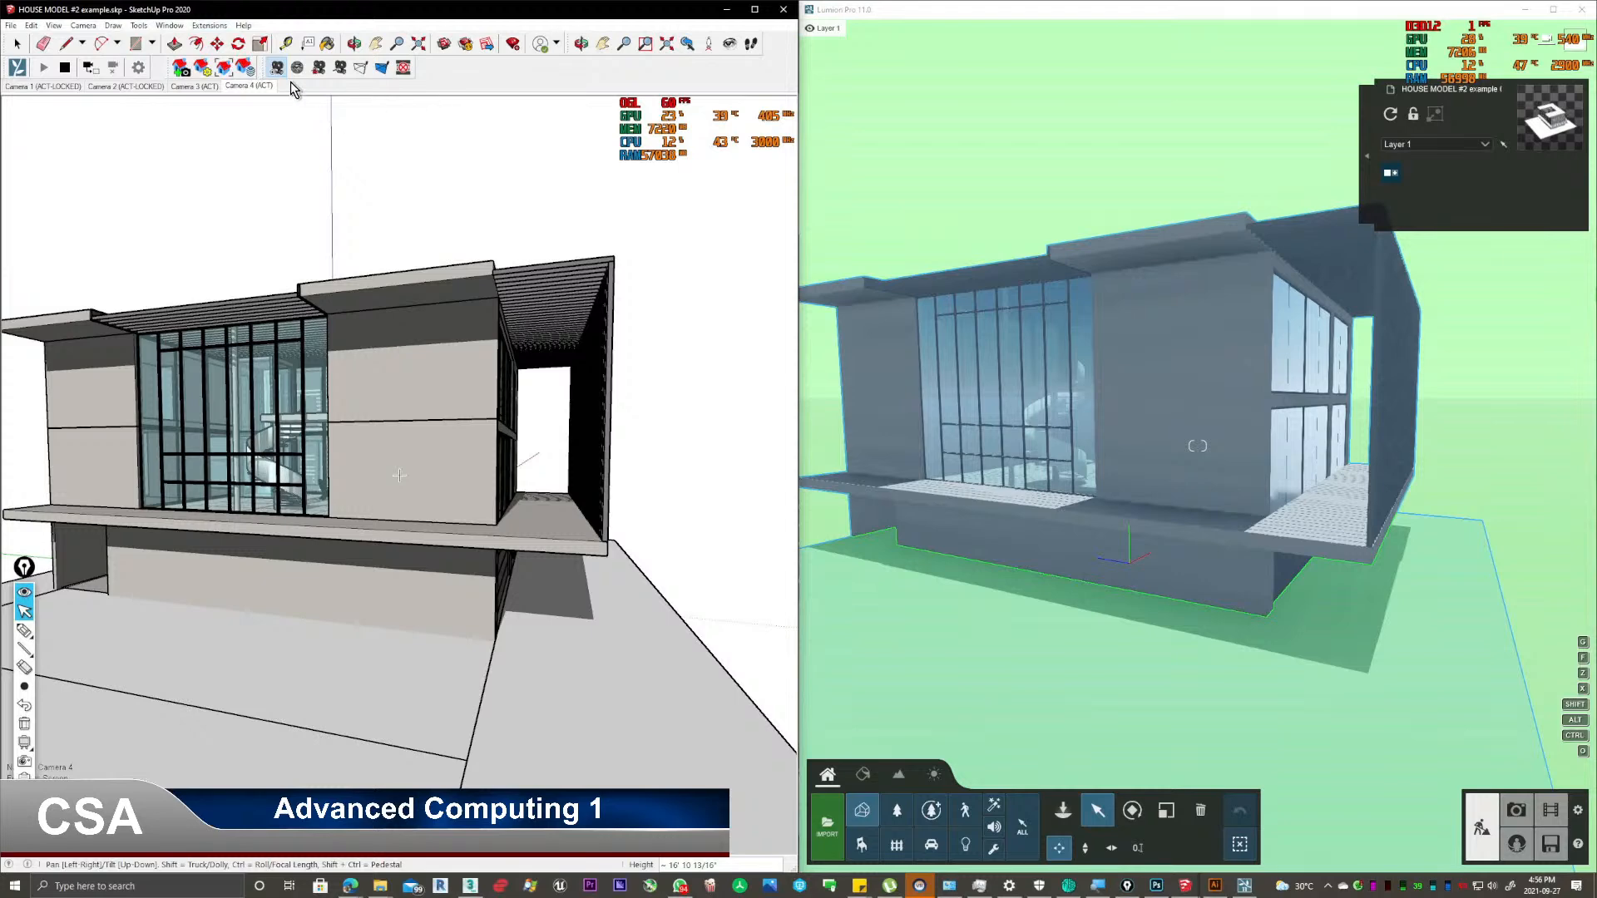
click(213, 28)
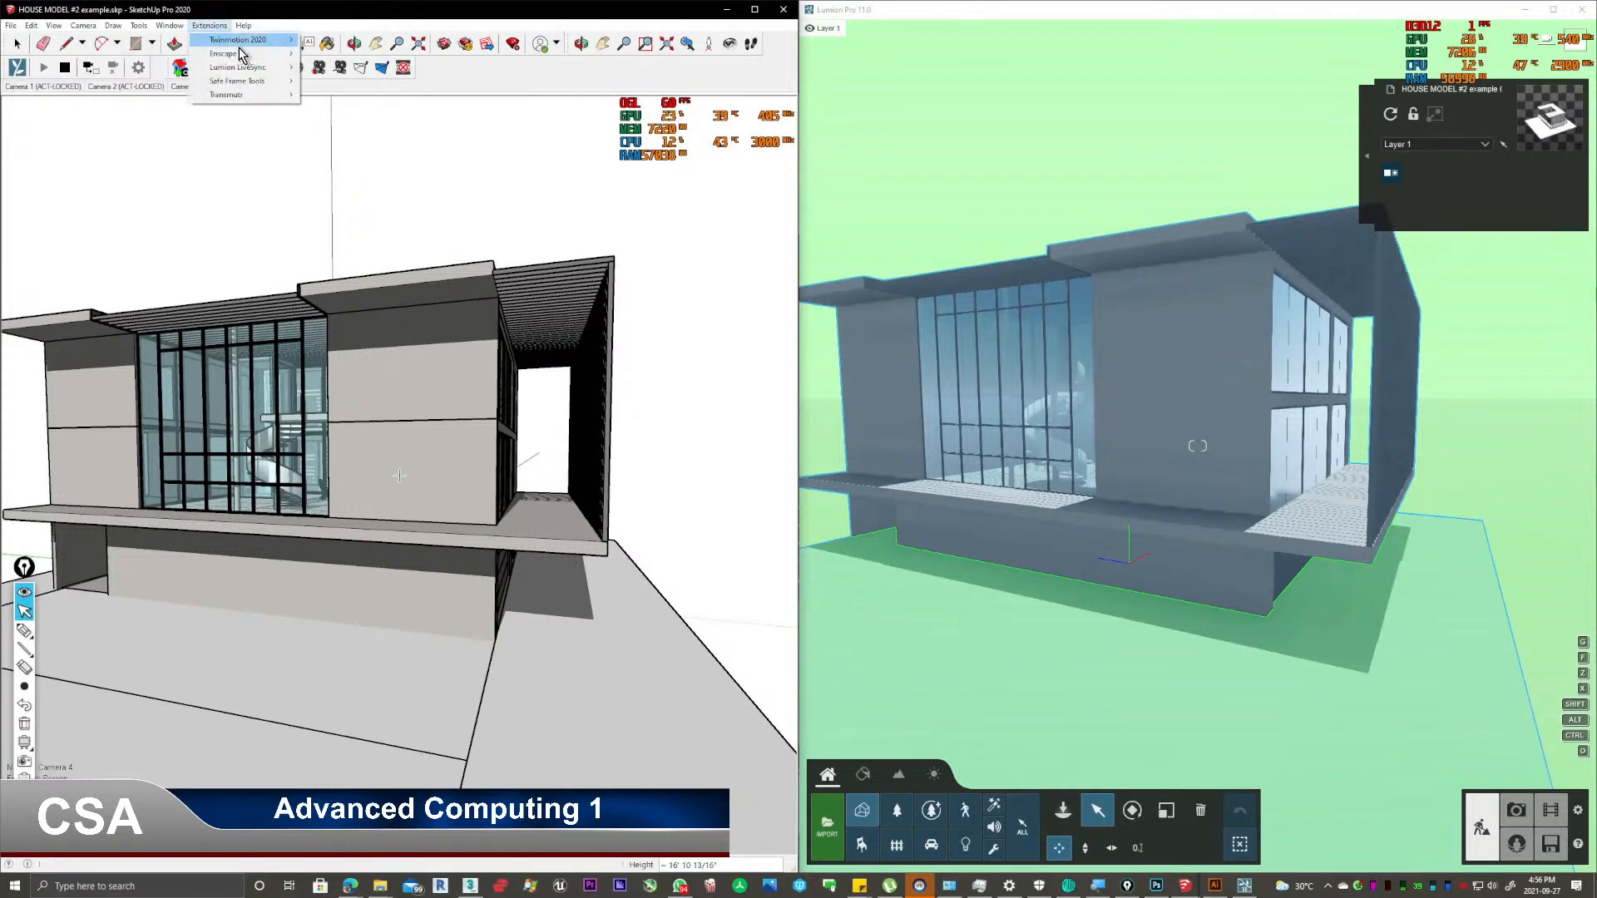
mouse_move(248, 68)
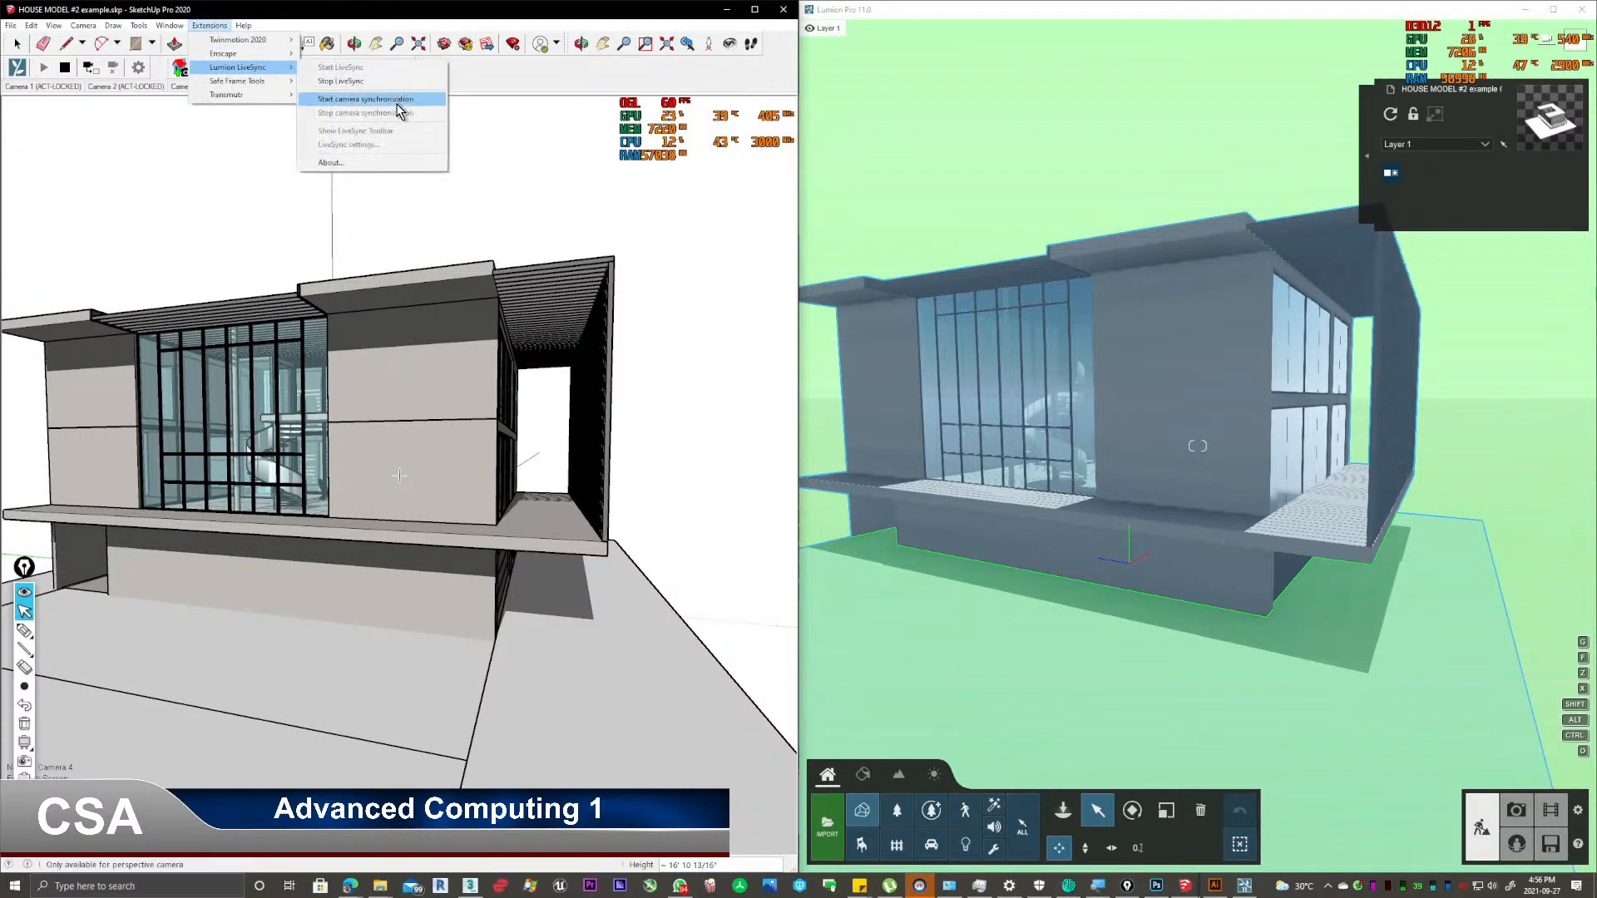
click(371, 99)
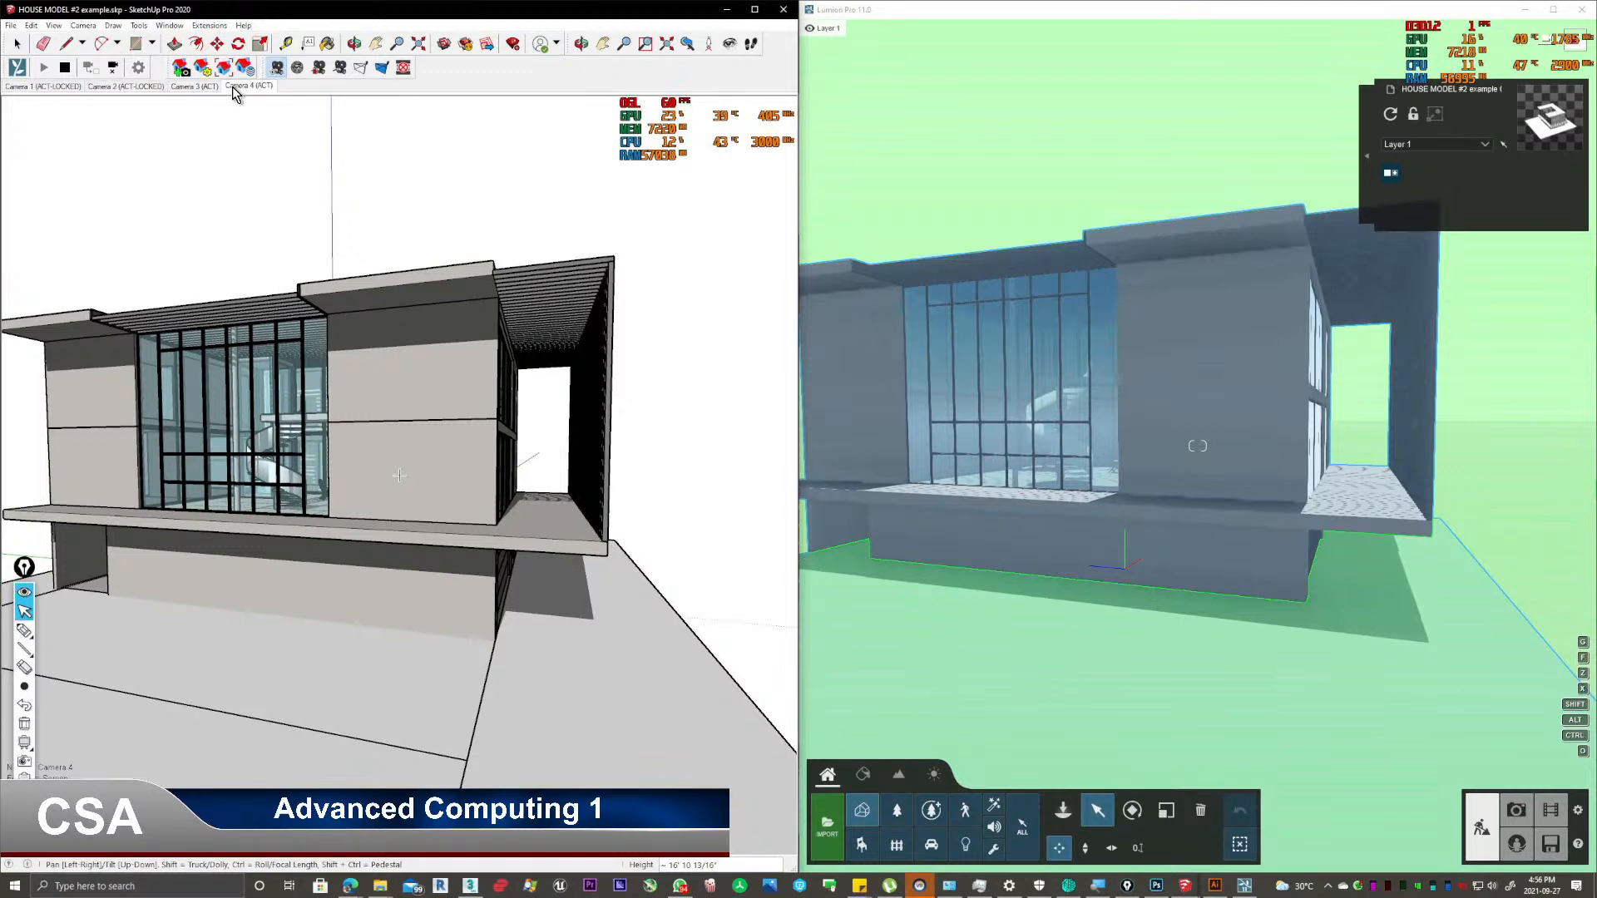
Lock Camera 4, orbit around the house, and return to looking through Camera 4.
click(316, 69)
mouse_move(445, 287)
middle_down()
mouse_move(378, 436)
mouse_move(351, 329)
mouse_move(579, 321)
mouse_move(342, 354)
middle_up()
click(289, 85)
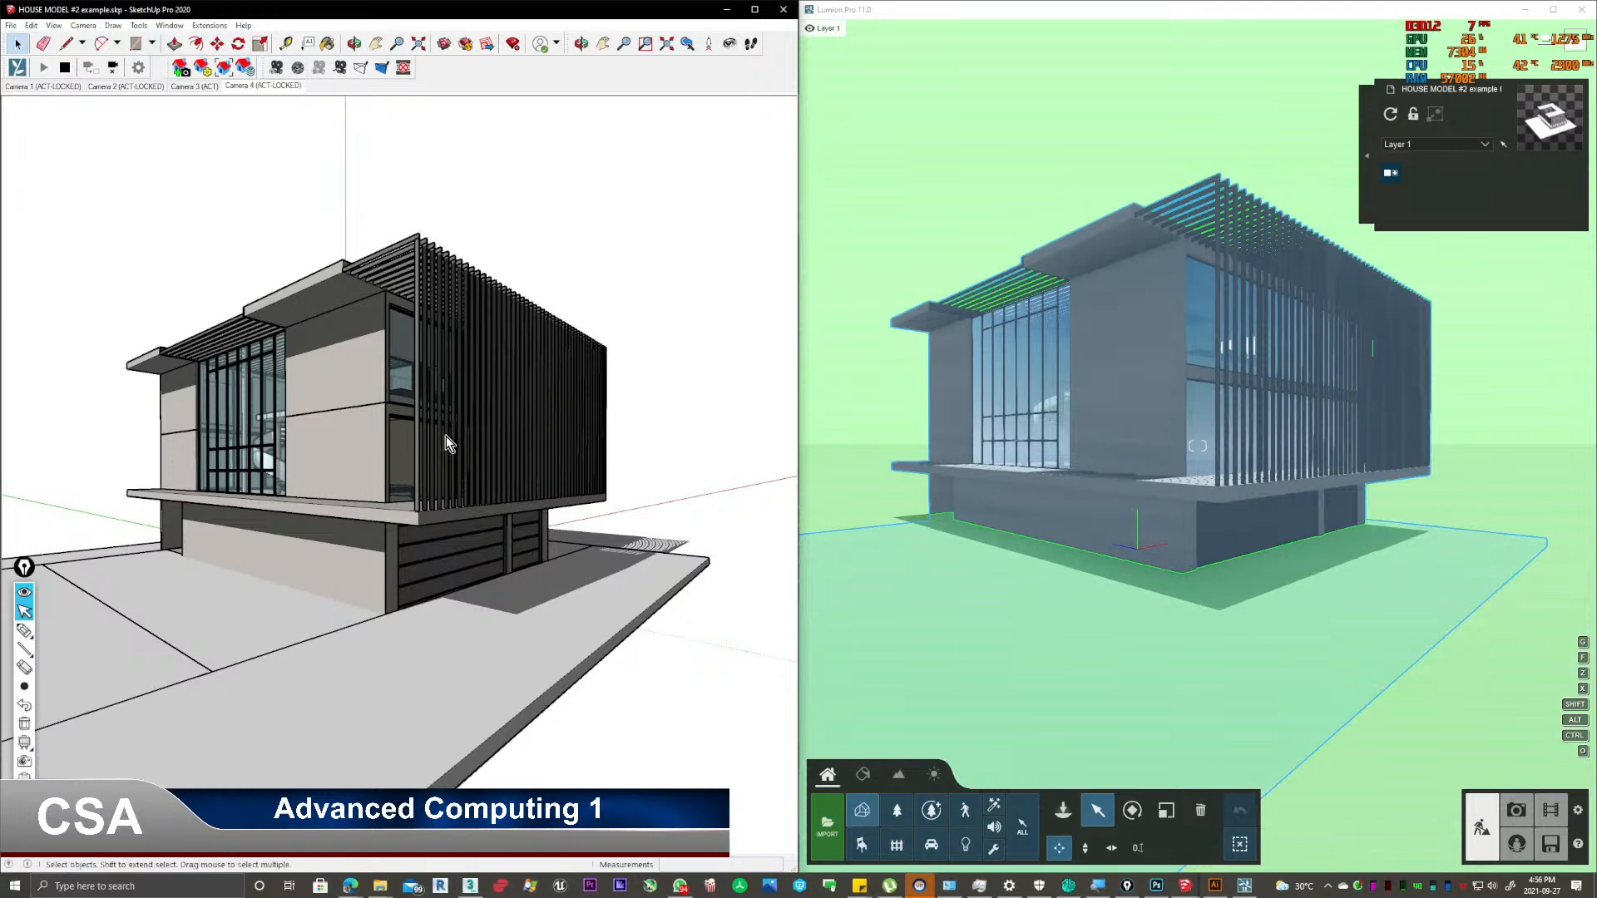
click(391, 455)
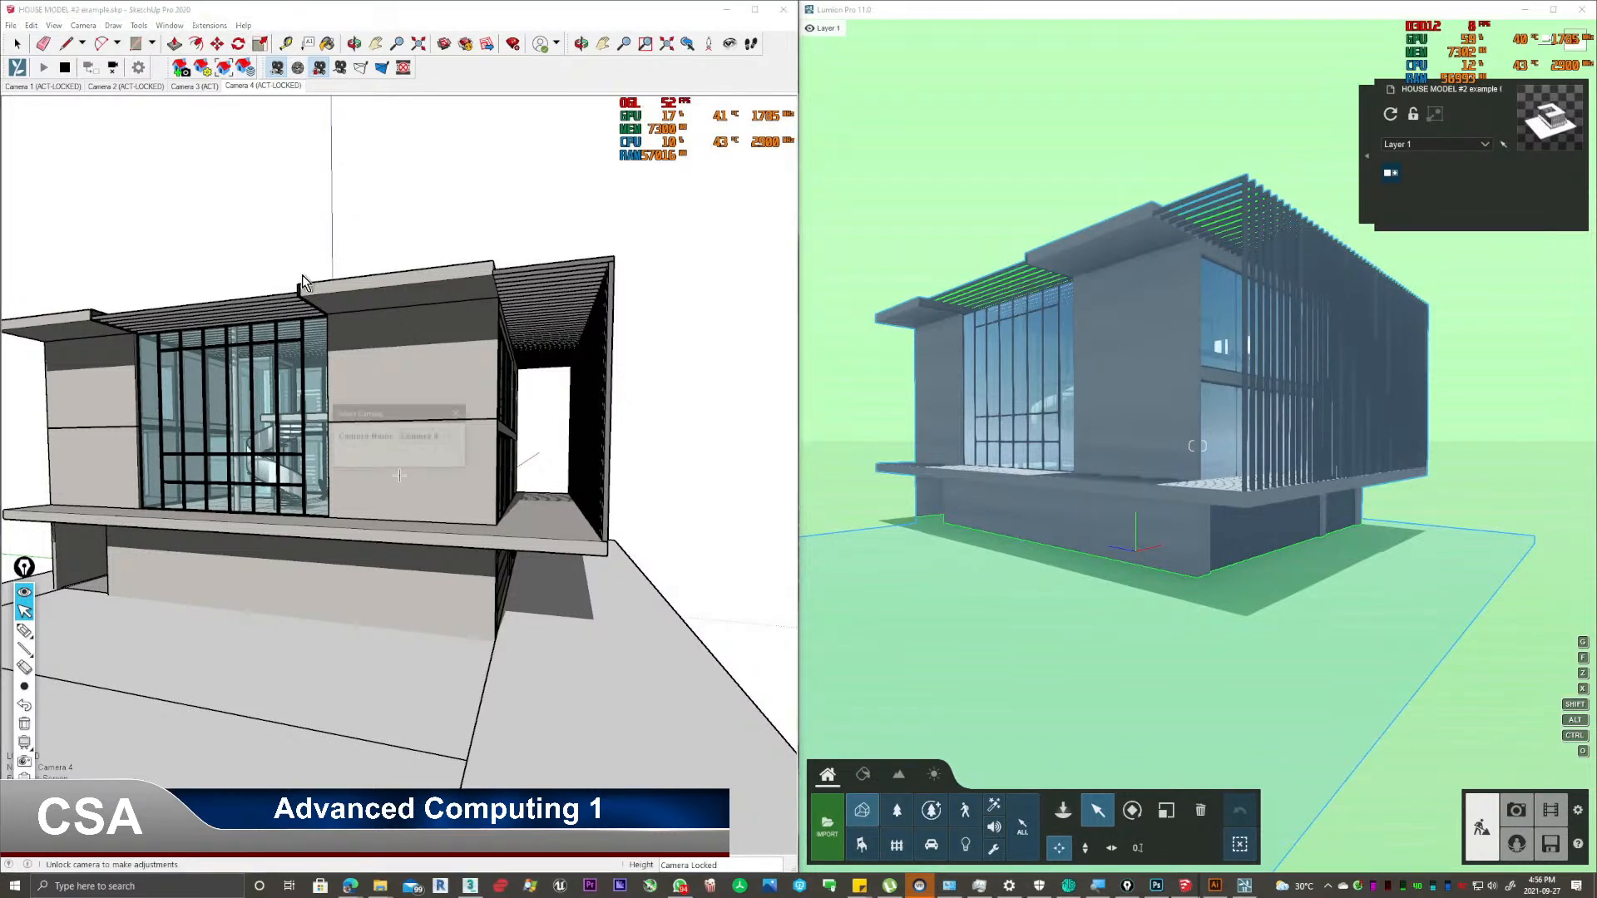
Look through Camera 3 in SketchUp, move closer to the house, and switch to Lumion to compare views.
click(428, 437)
click(421, 470)
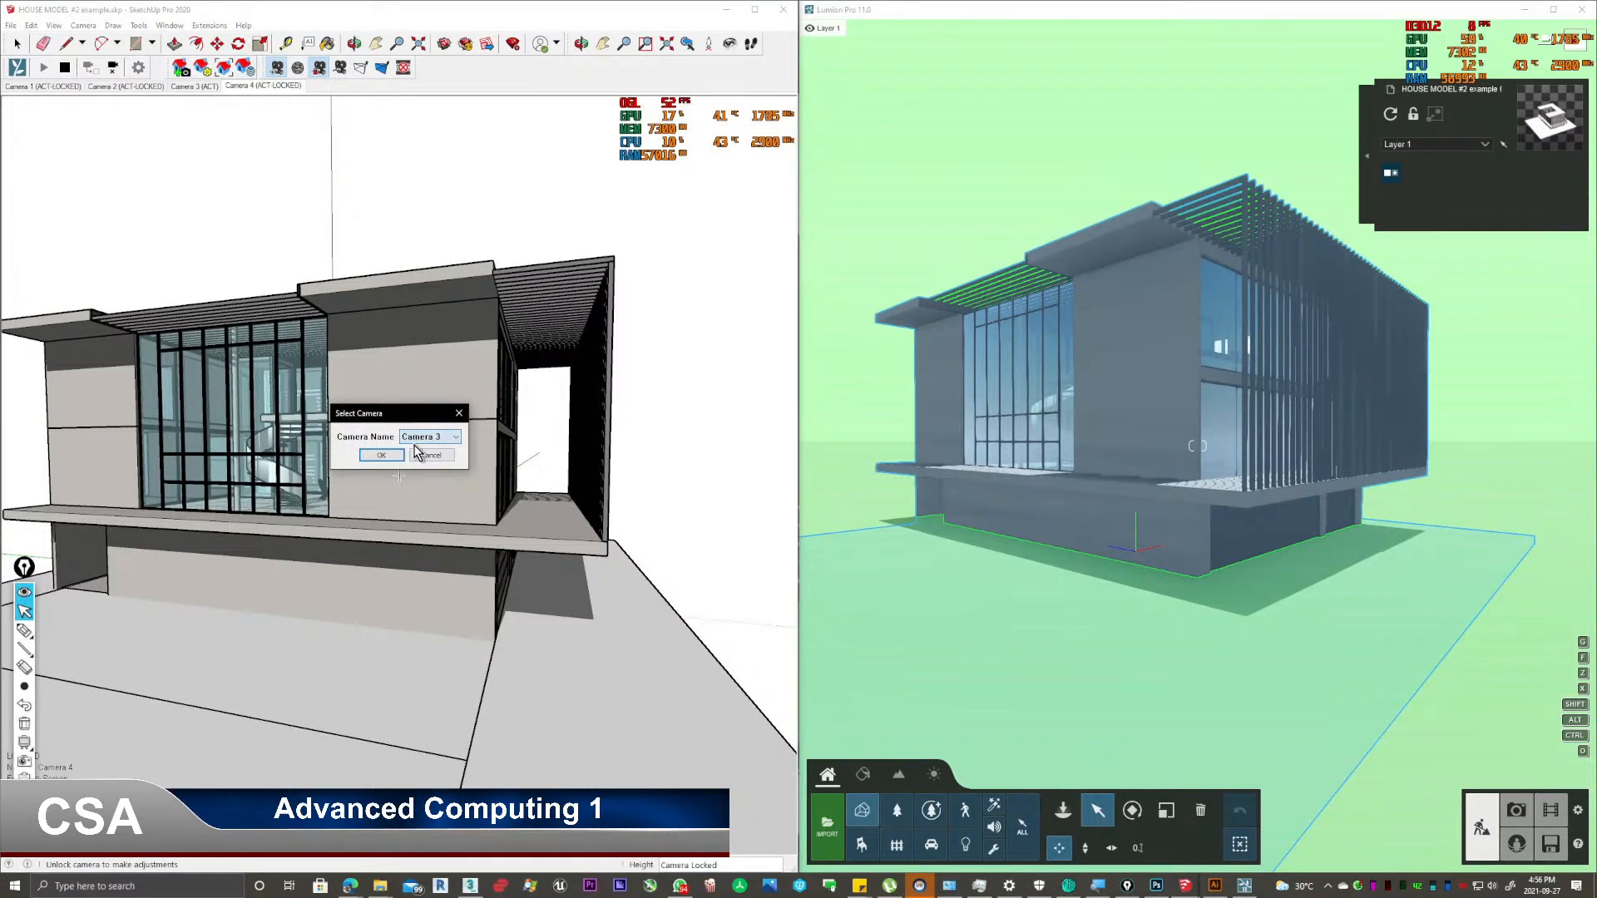
click(380, 455)
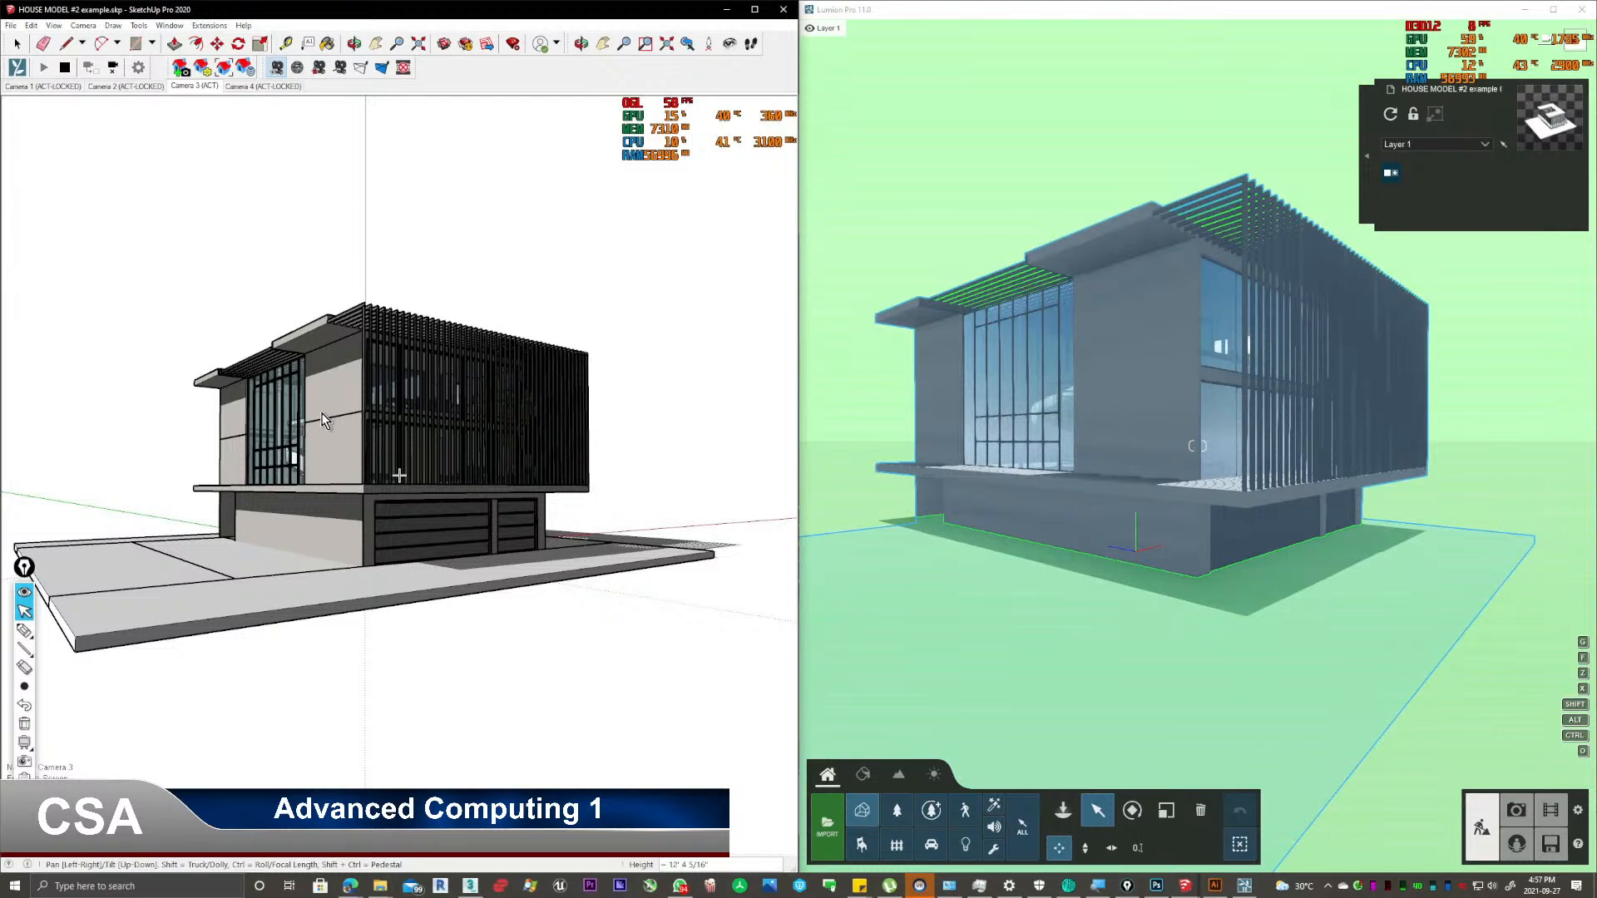
scroll(232, 358, up, 2)
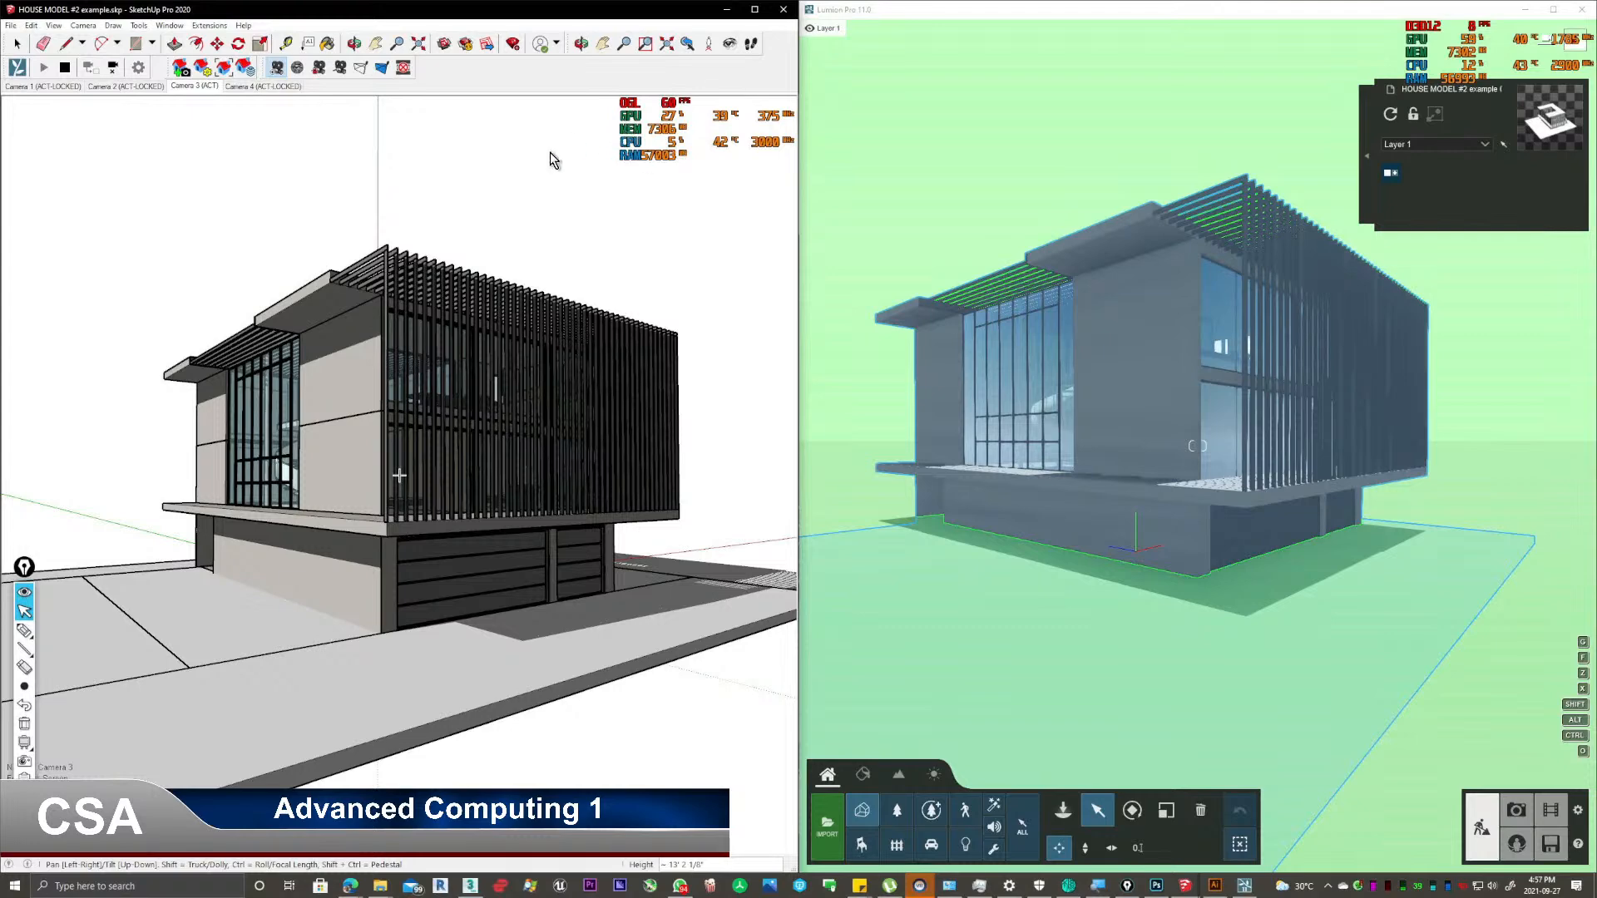
click(940, 75)
click(1085, 363)
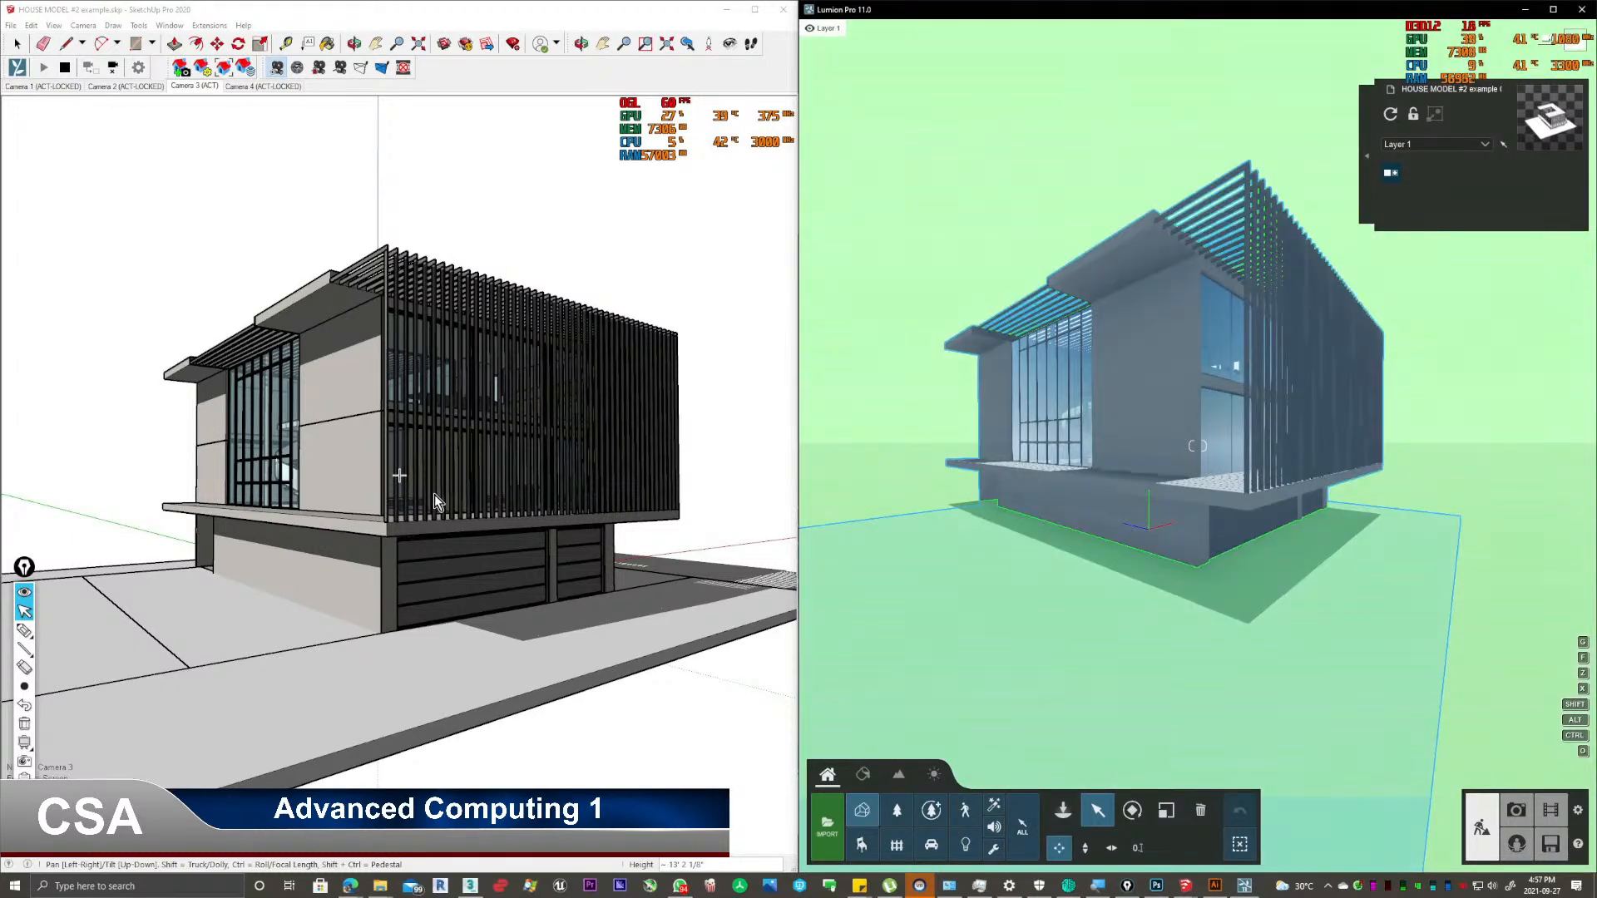
Look through Camera 4 and Camera 2 in SketchUp, checking each time whether the Lumion view follows.
click(241, 90)
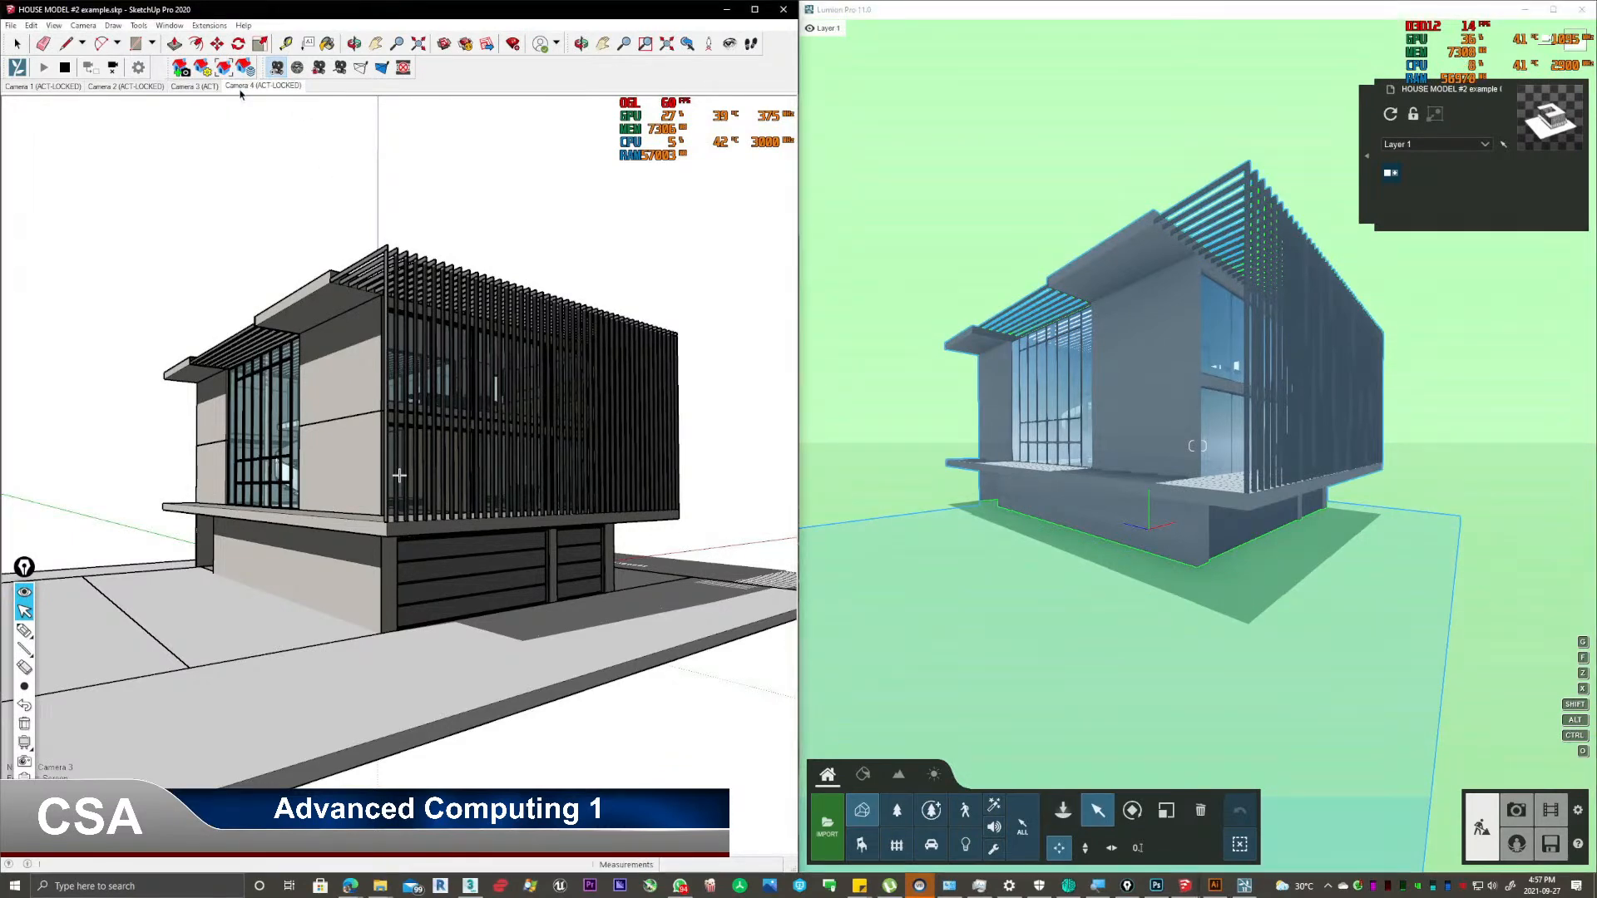
click(242, 90)
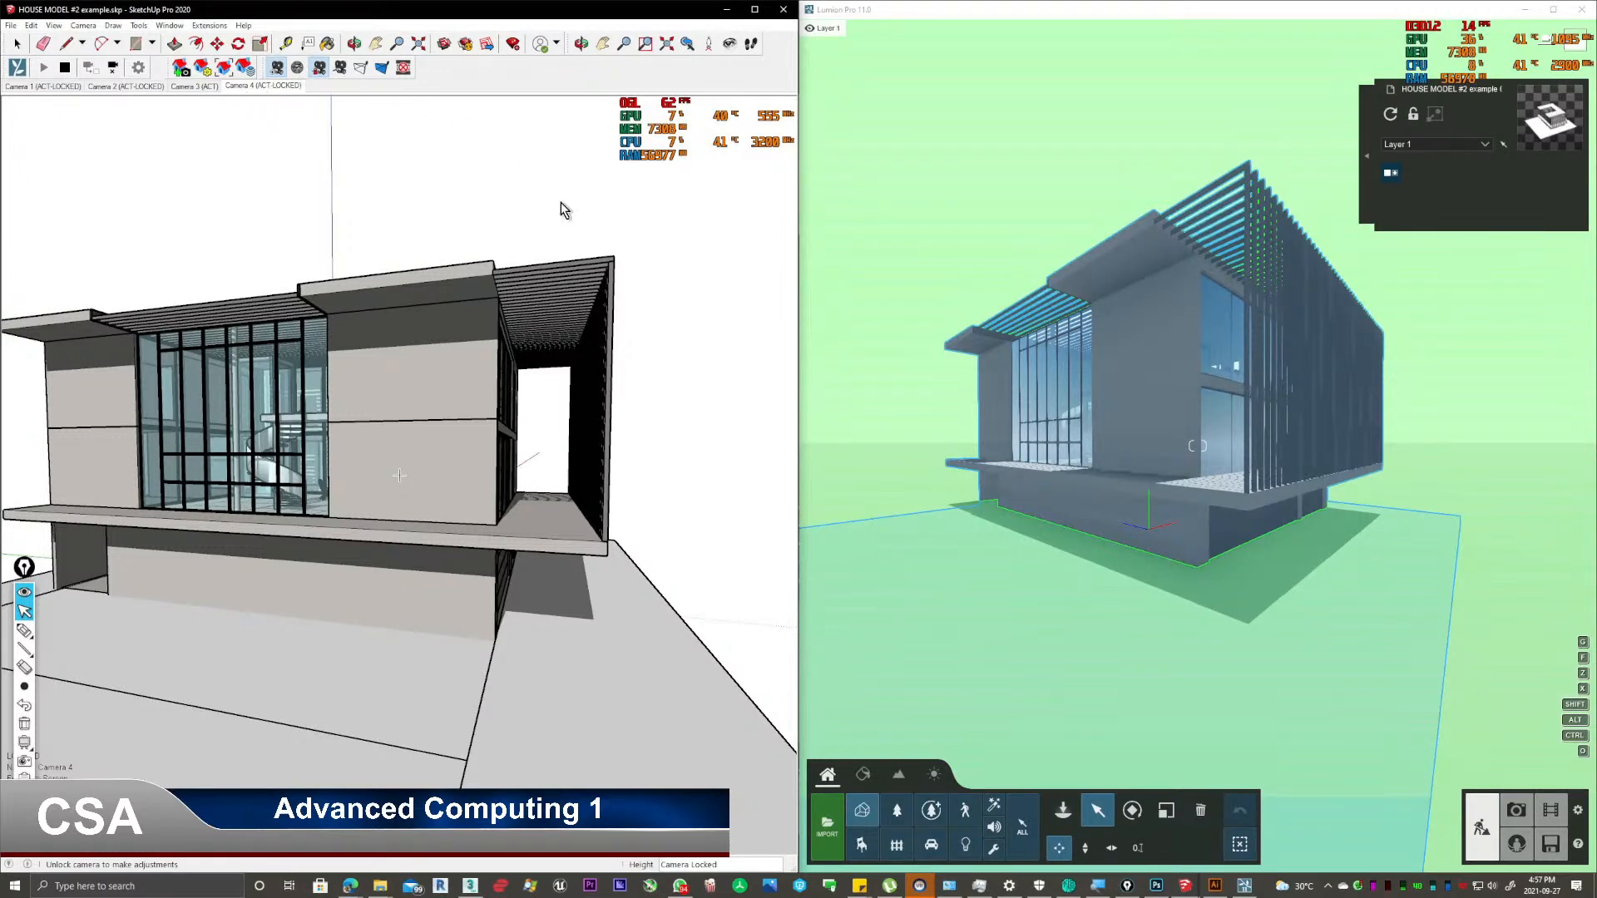
click(1052, 18)
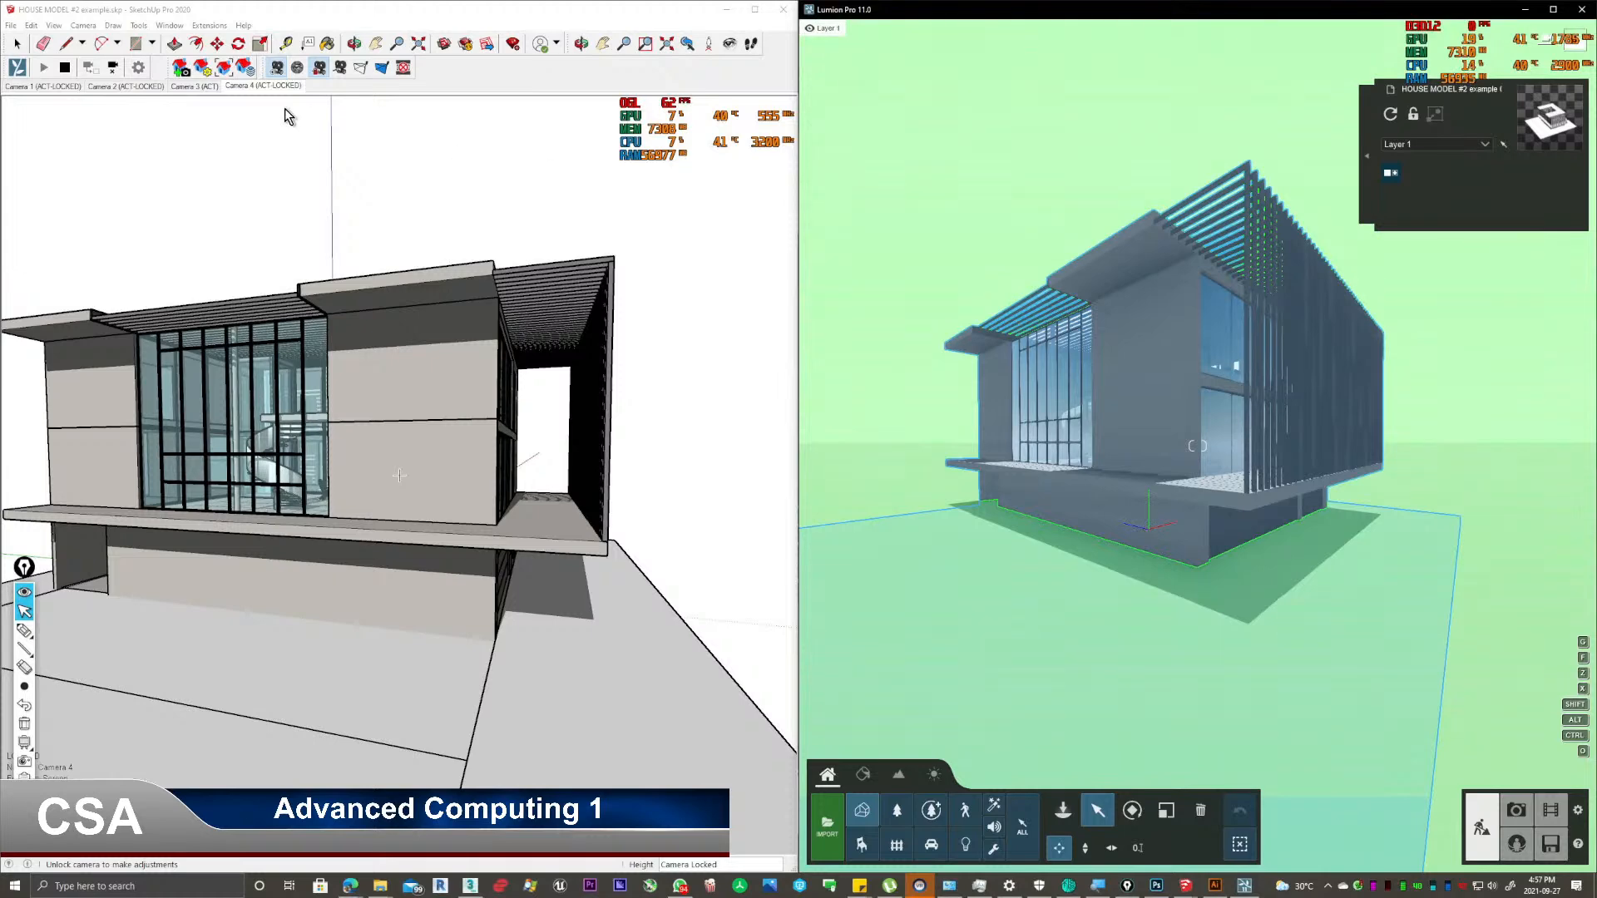
click(133, 86)
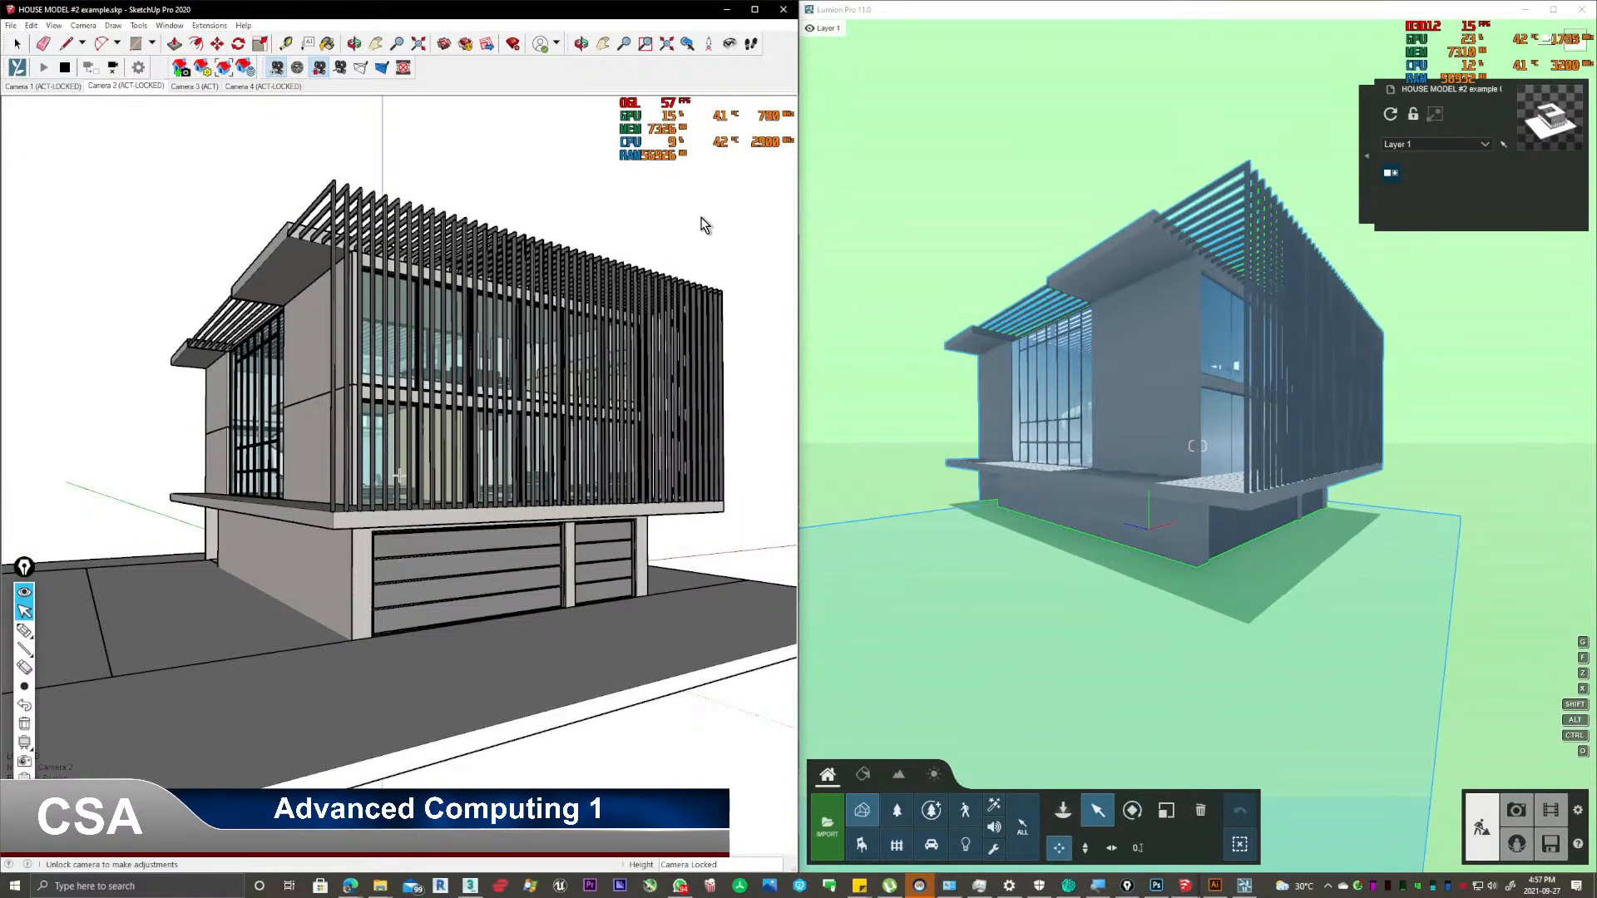
click(931, 209)
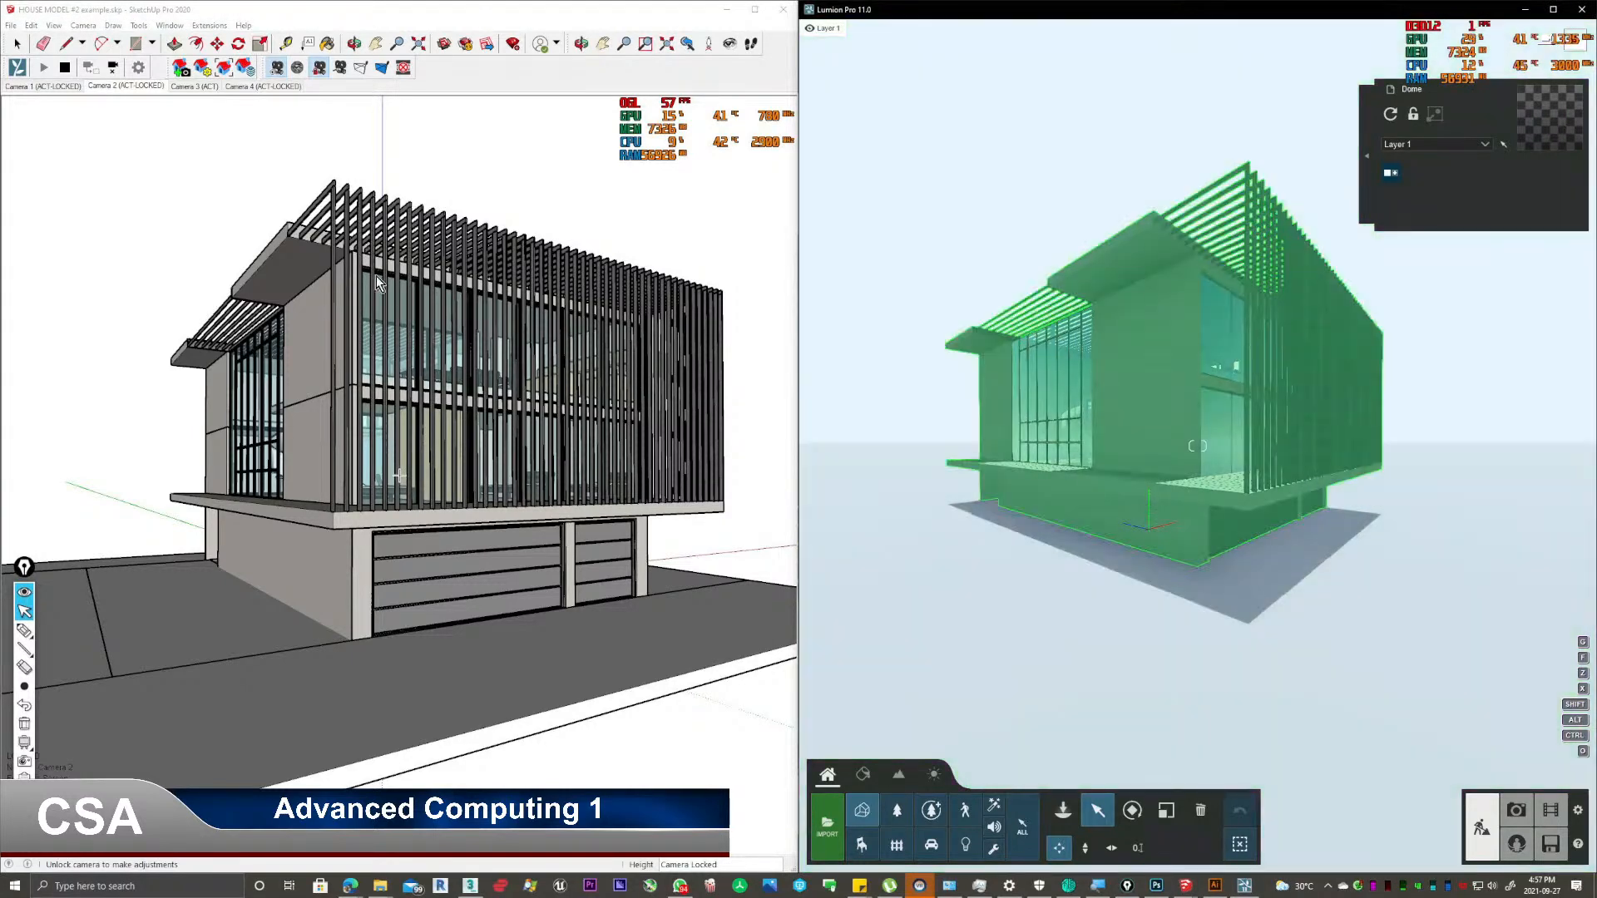
Stop and restart Lumion LiveSync's camera synchronization with SketchUp's Camera 2 view active.
click(276, 172)
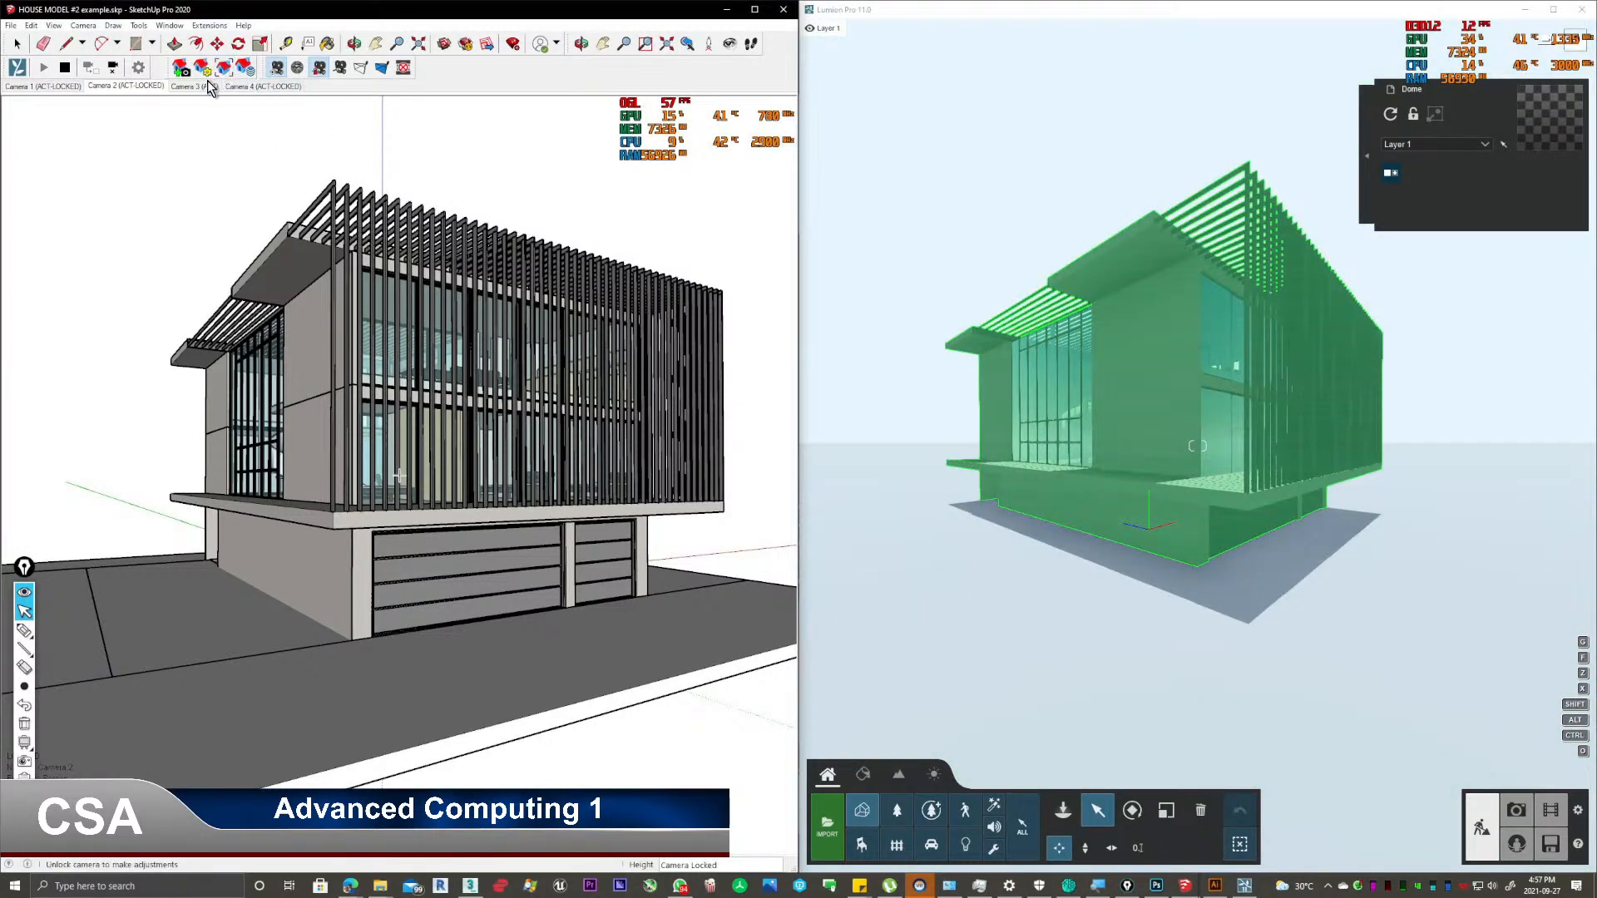
click(209, 25)
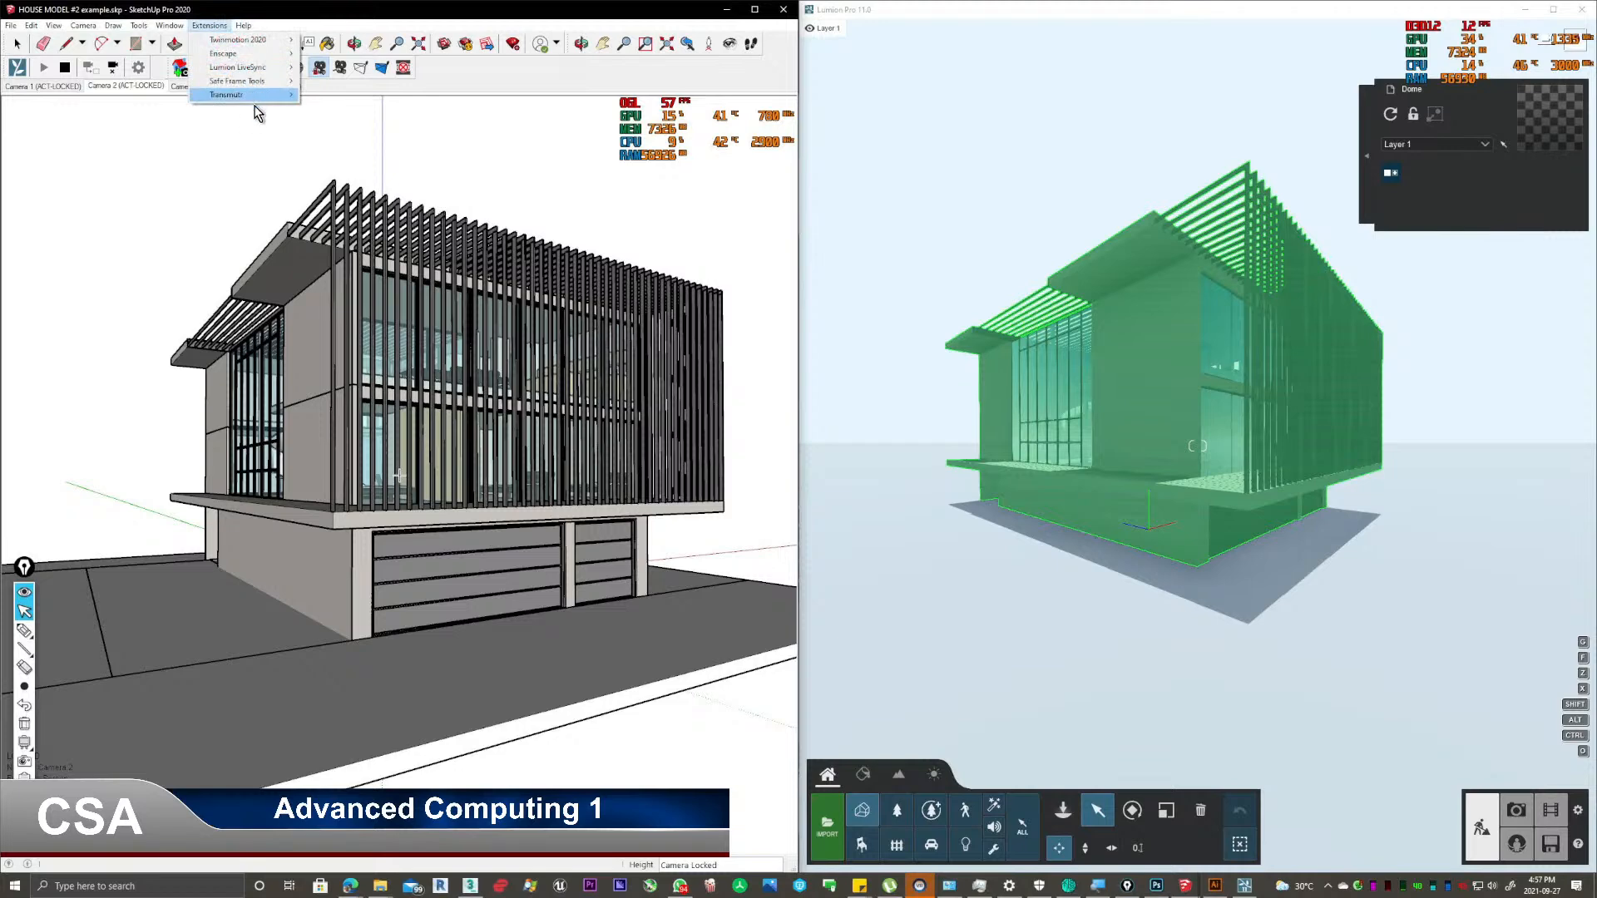
mouse_move(250, 68)
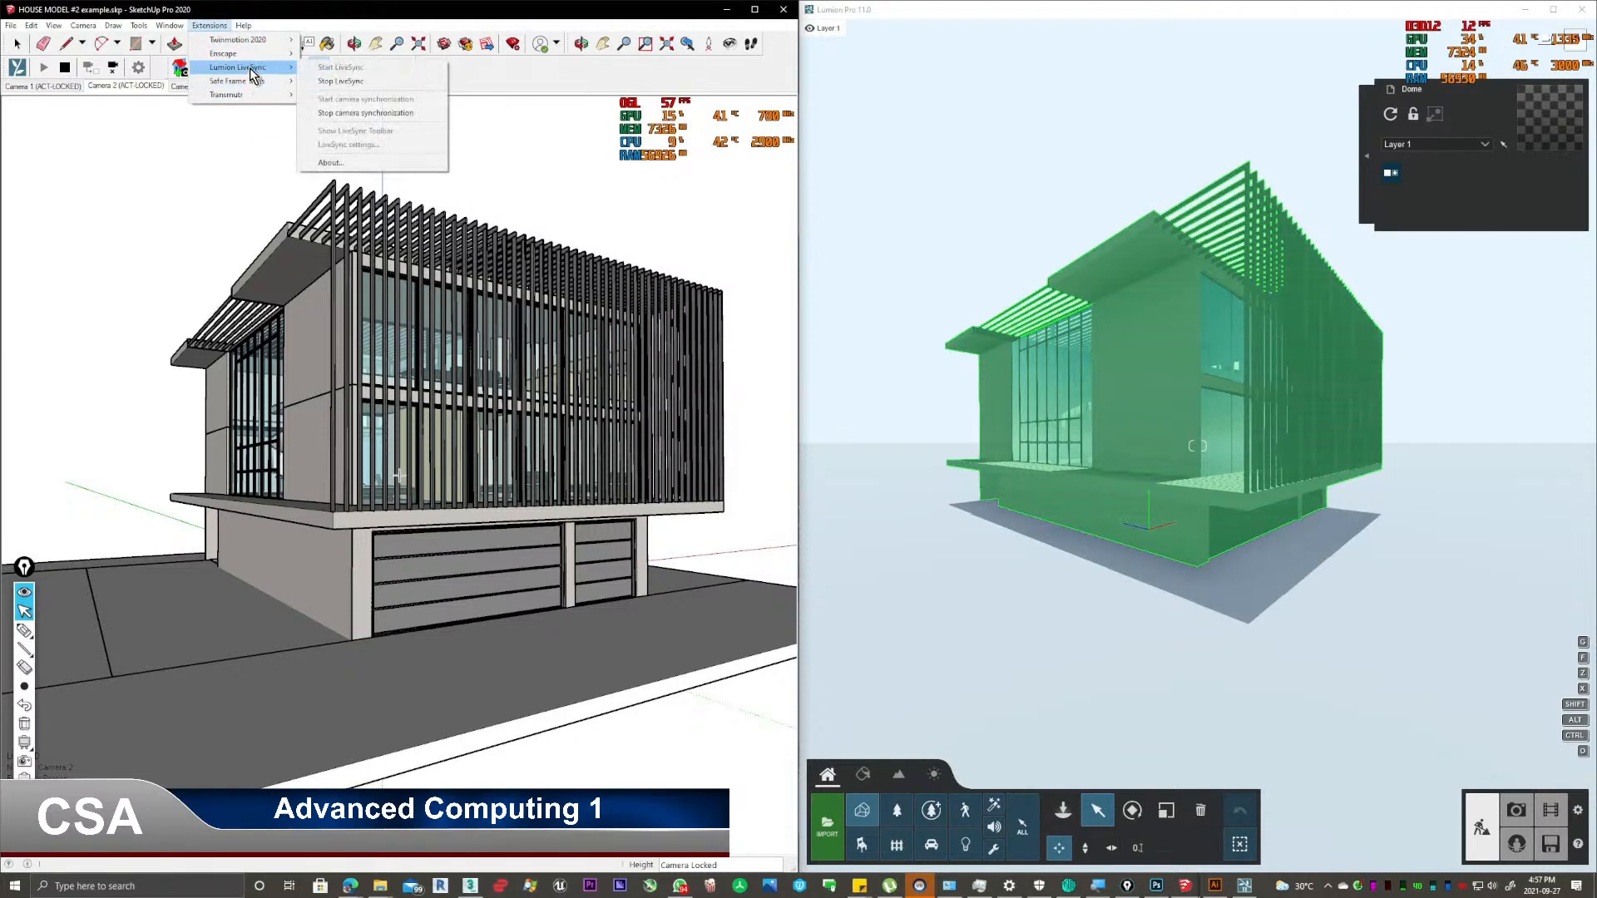
click(387, 113)
click(209, 25)
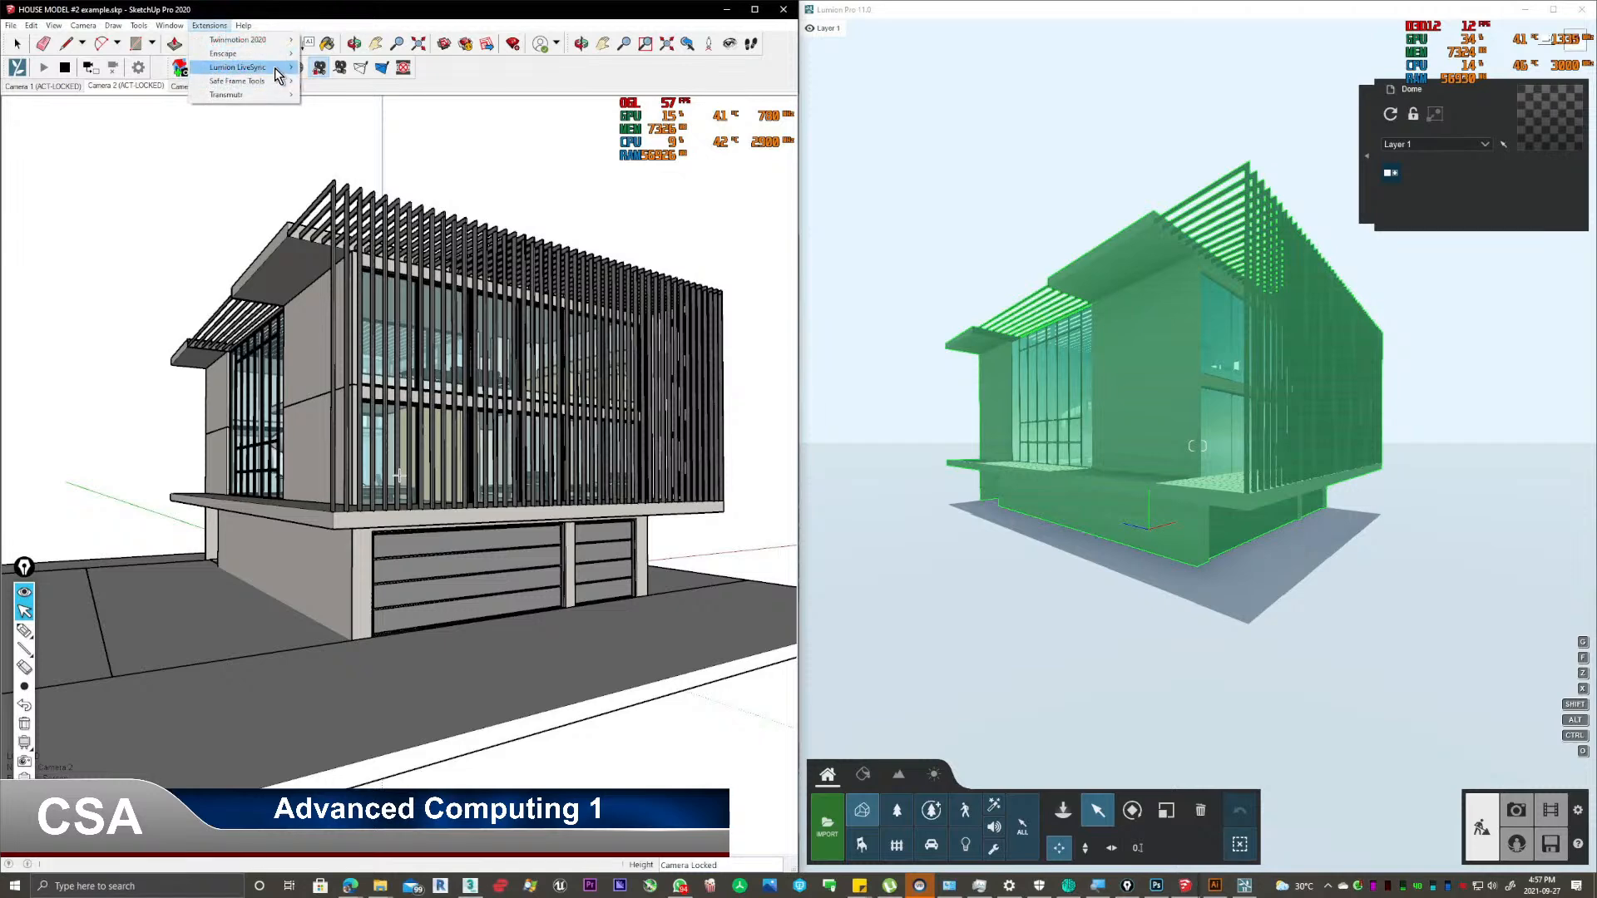
mouse_move(277, 75)
click(354, 99)
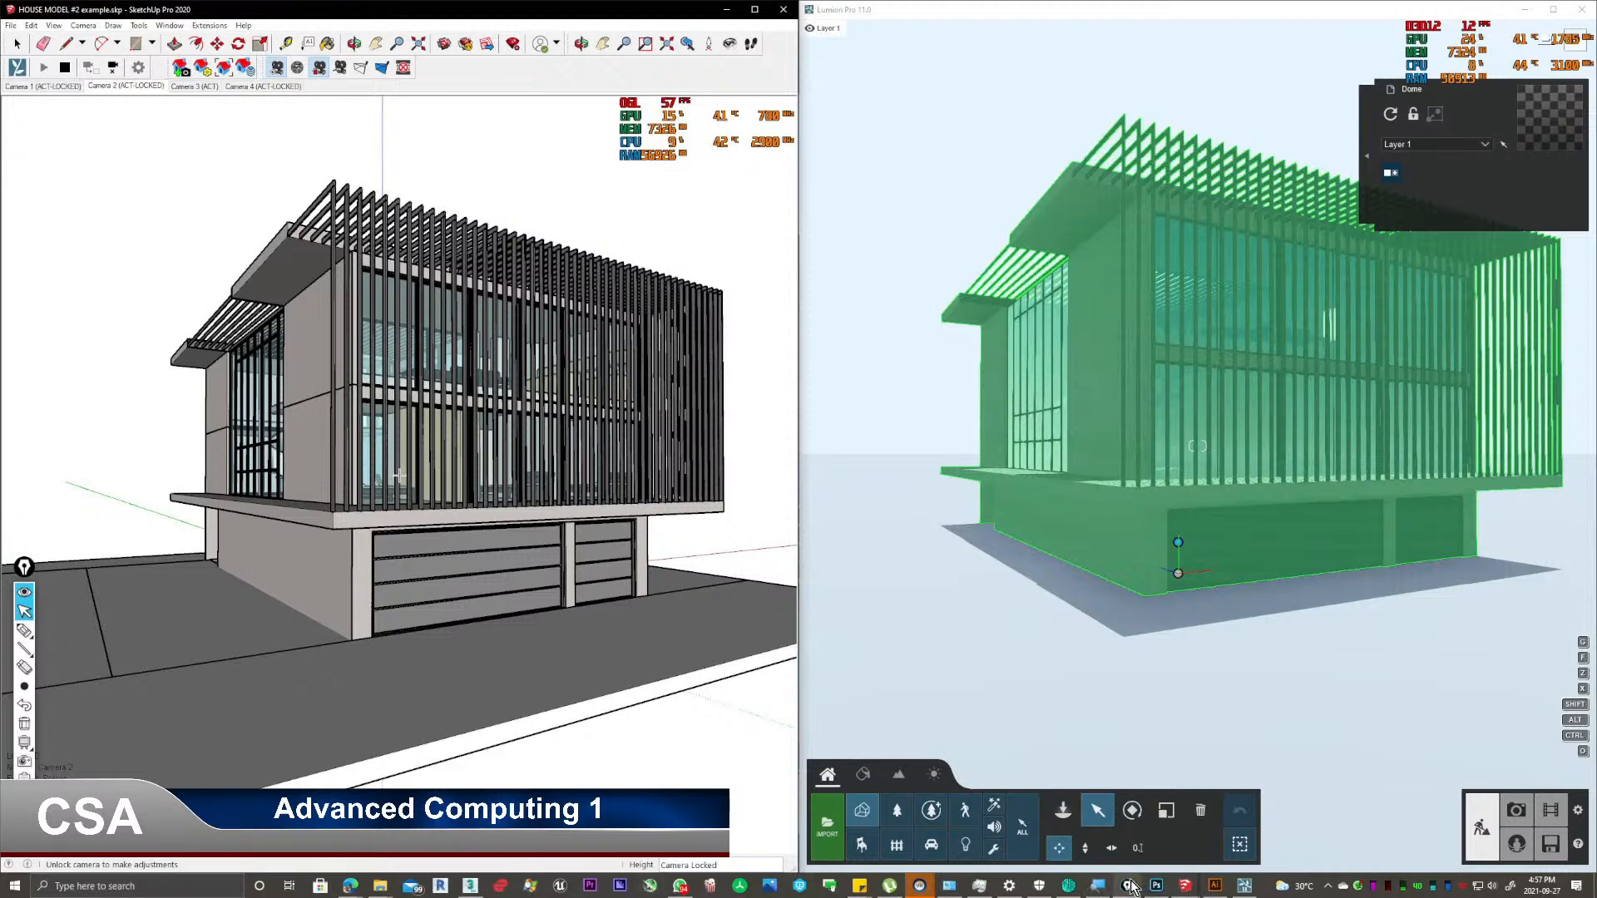
Switch to Illustrator to check the viewpoint of the house line drawing, and return to SketchUp and Lumion.
click(1214, 887)
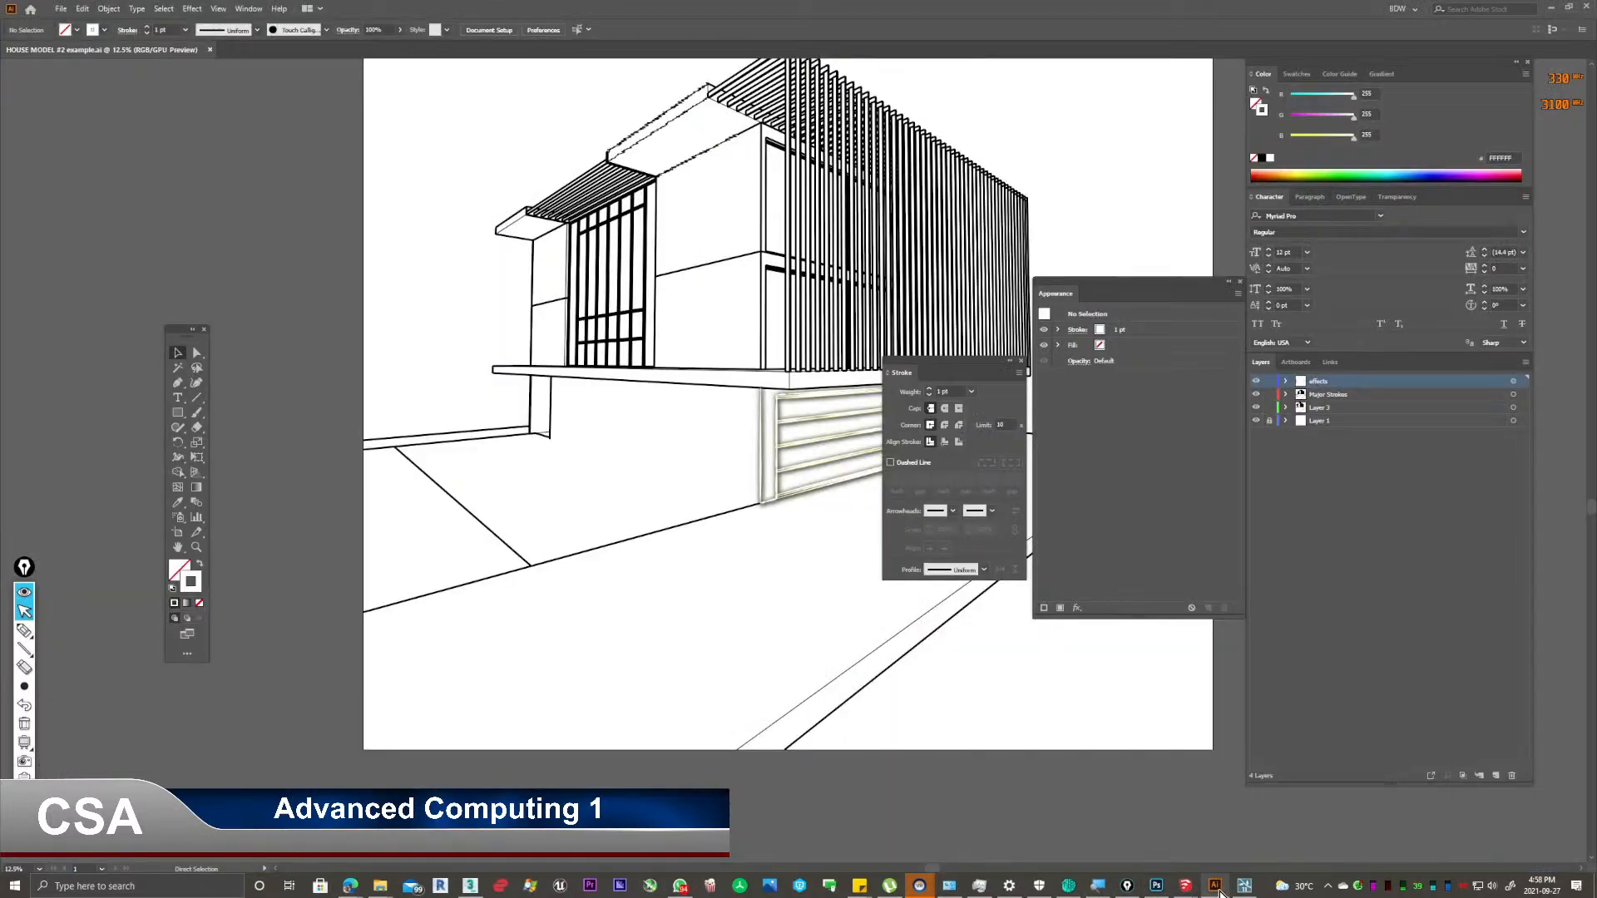
click(1215, 886)
click(1215, 887)
click(1215, 886)
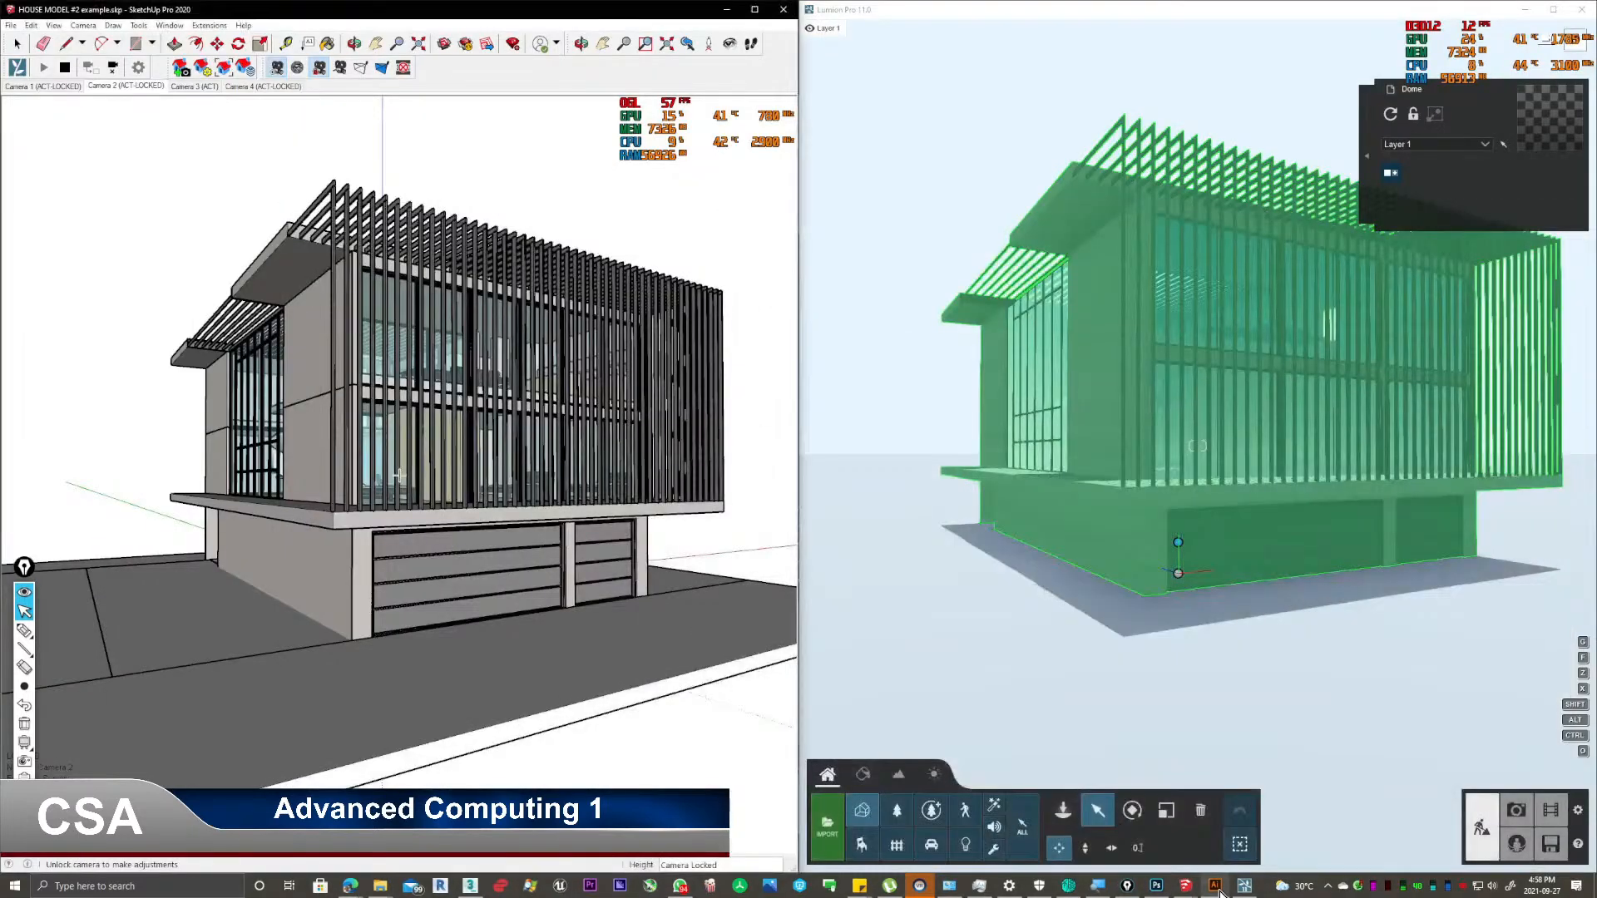
Look through Camera 3 and Camera 4 in SketchUp and compare each with the Lumion view.
click(201, 90)
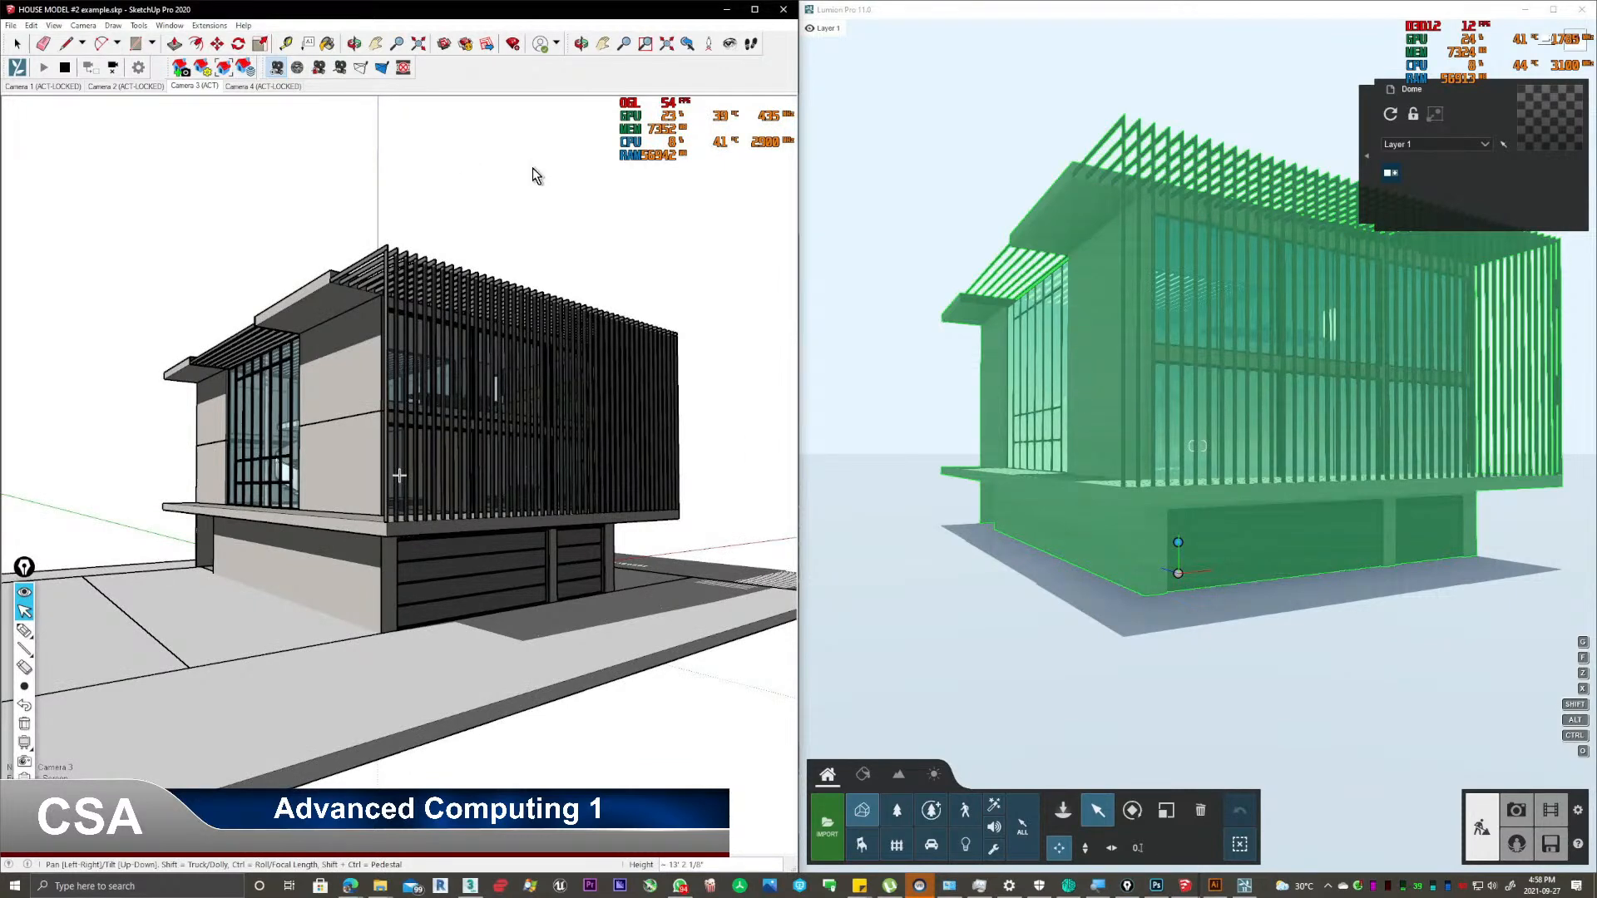
click(902, 39)
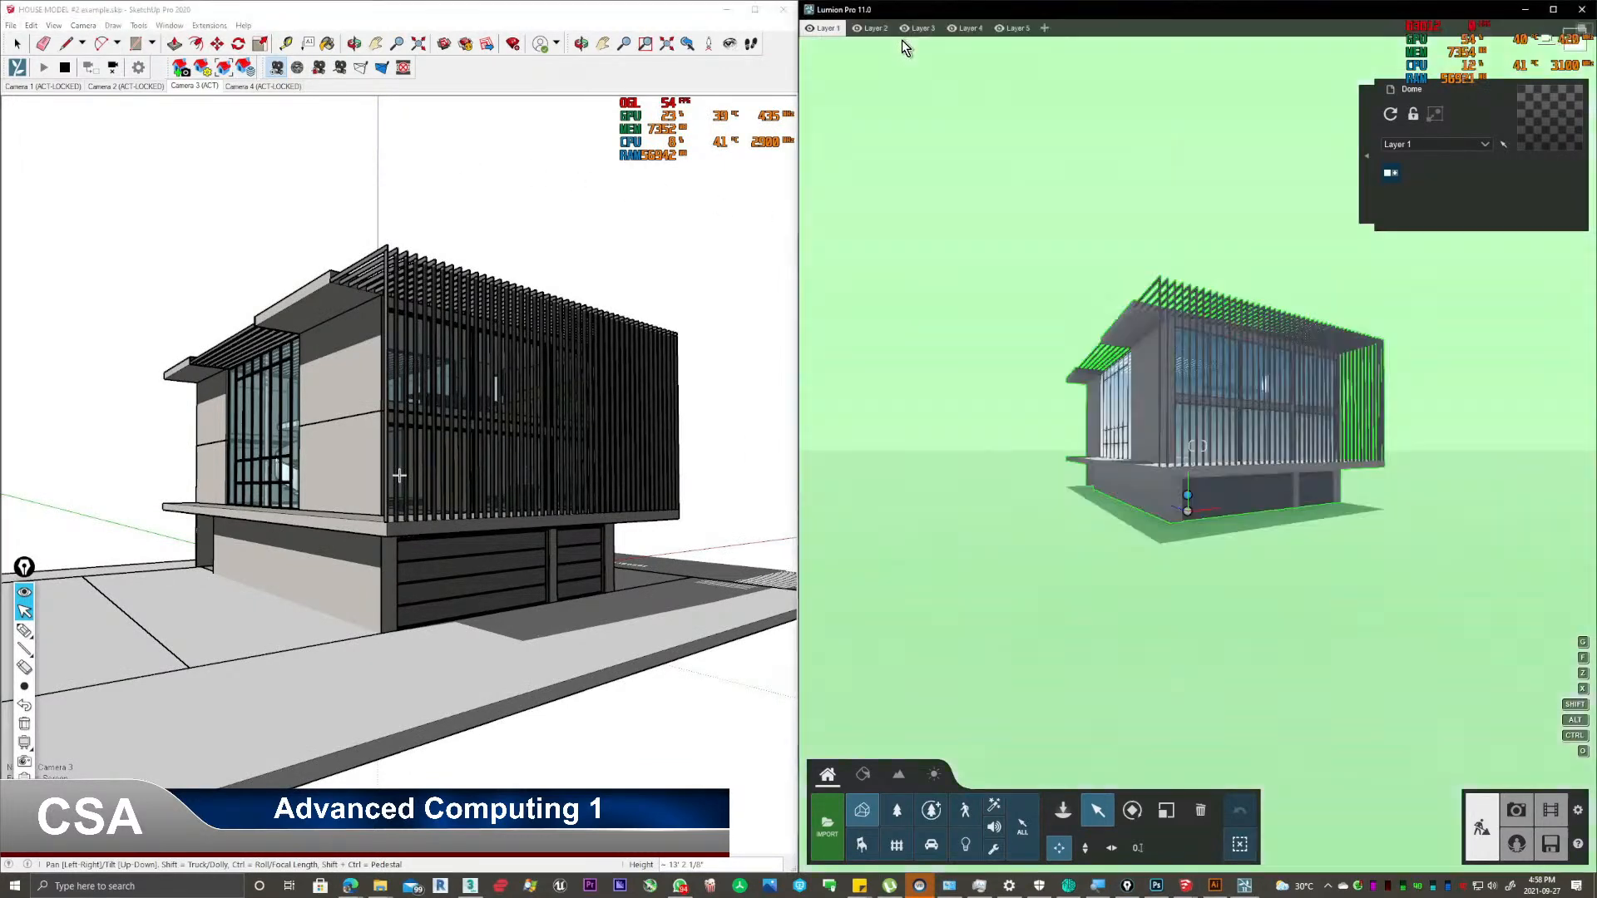
click(208, 93)
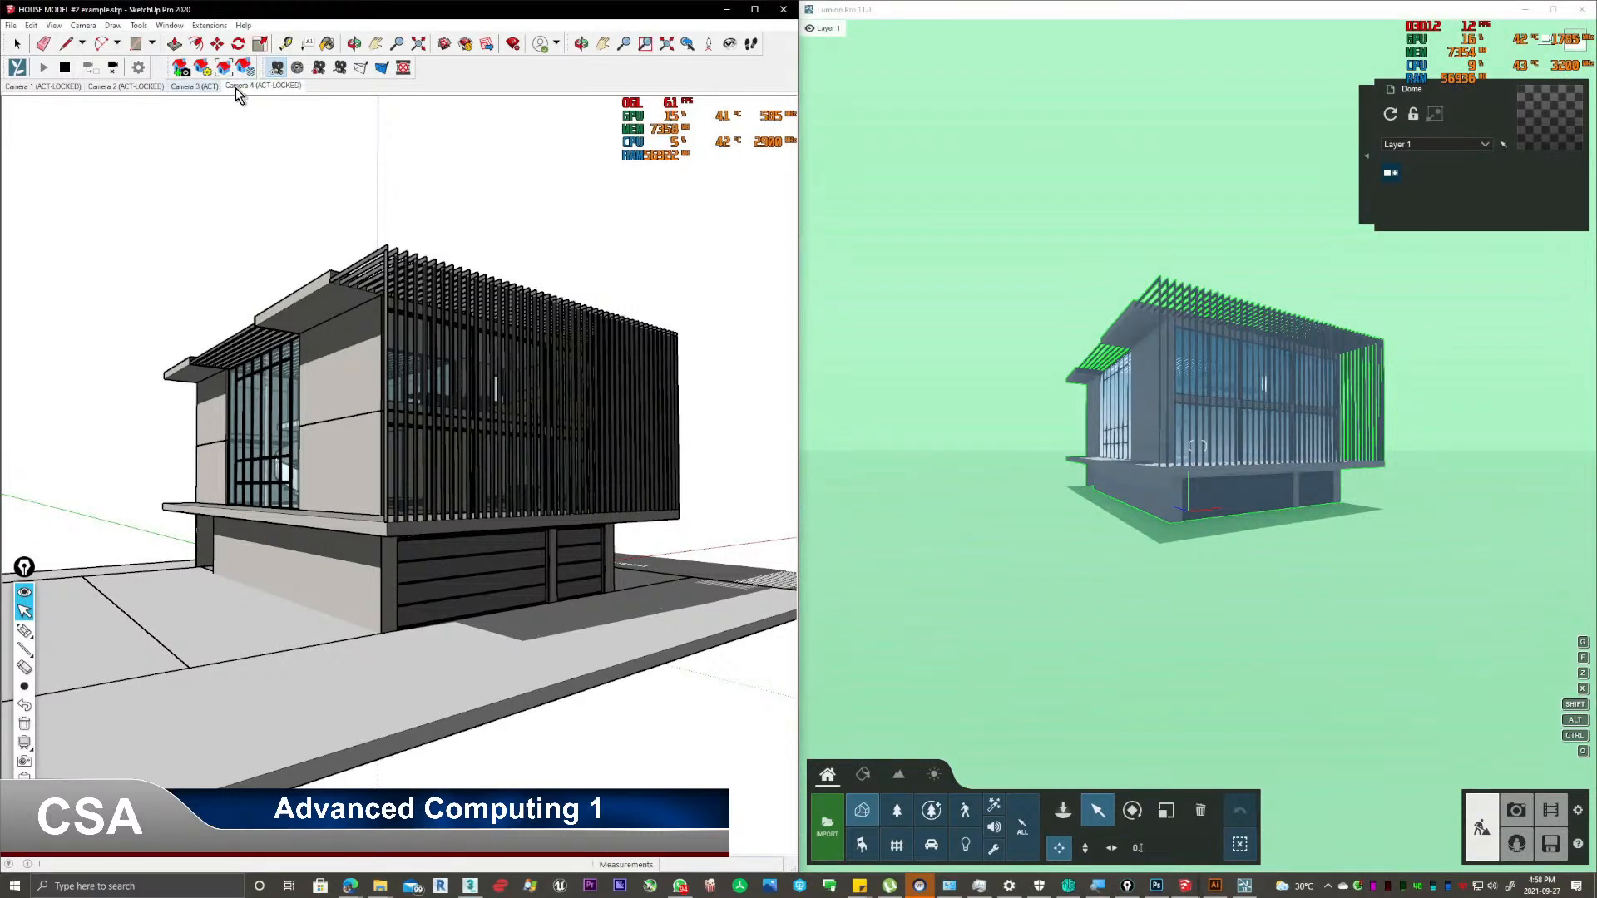
click(995, 104)
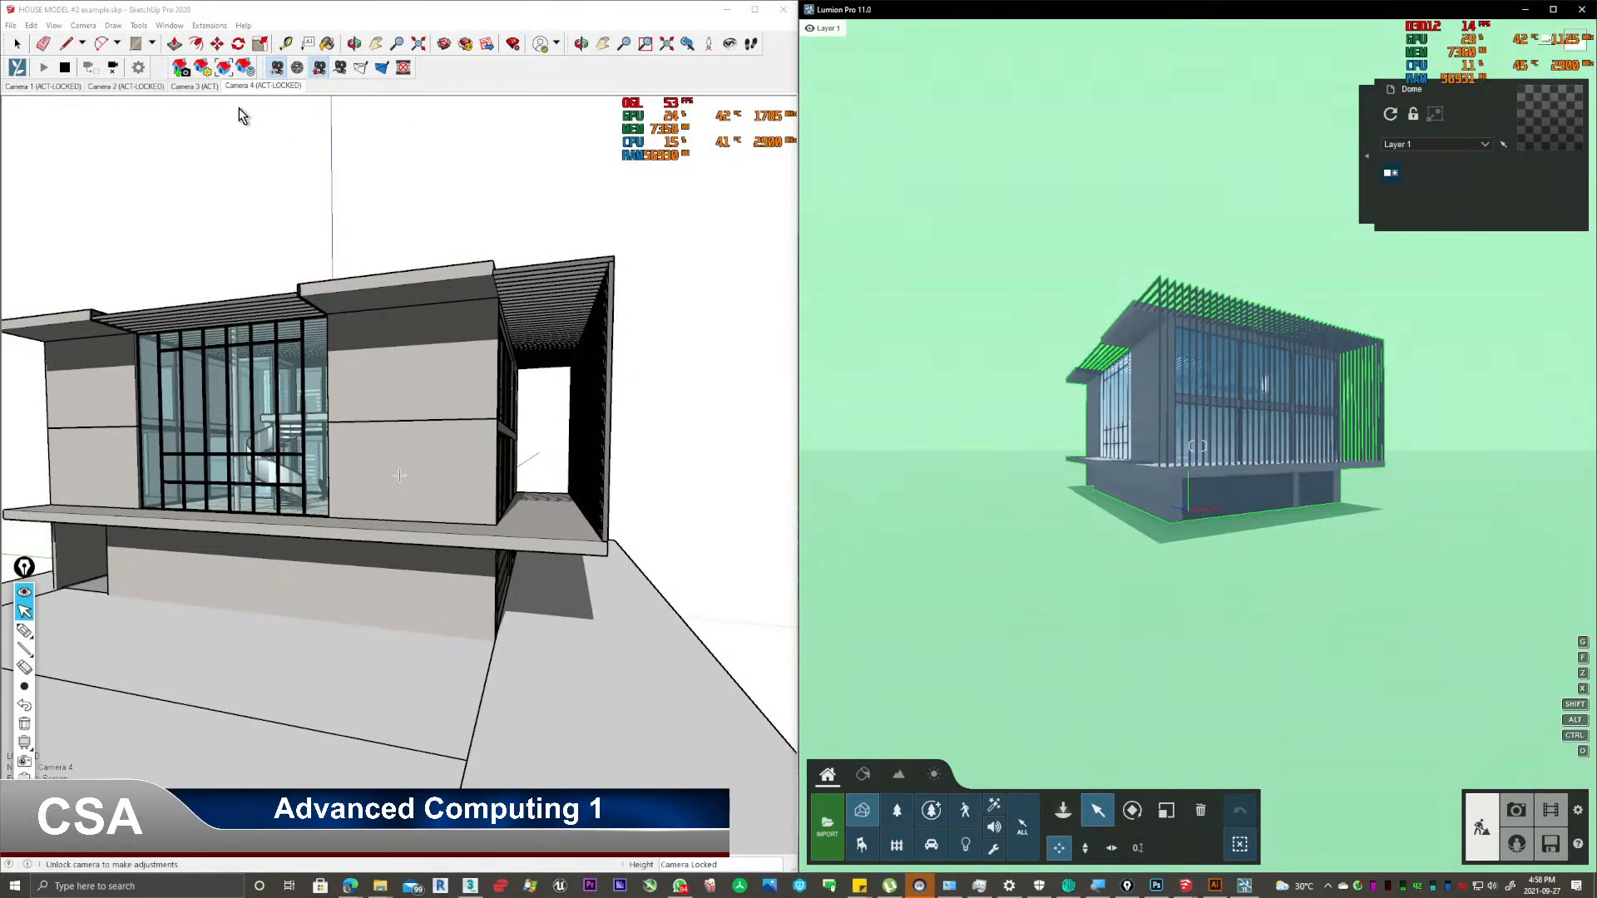
Return to Camera 3 in SketchUp and stop and restart LiveSync's camera synchronization from that view.
click(200, 87)
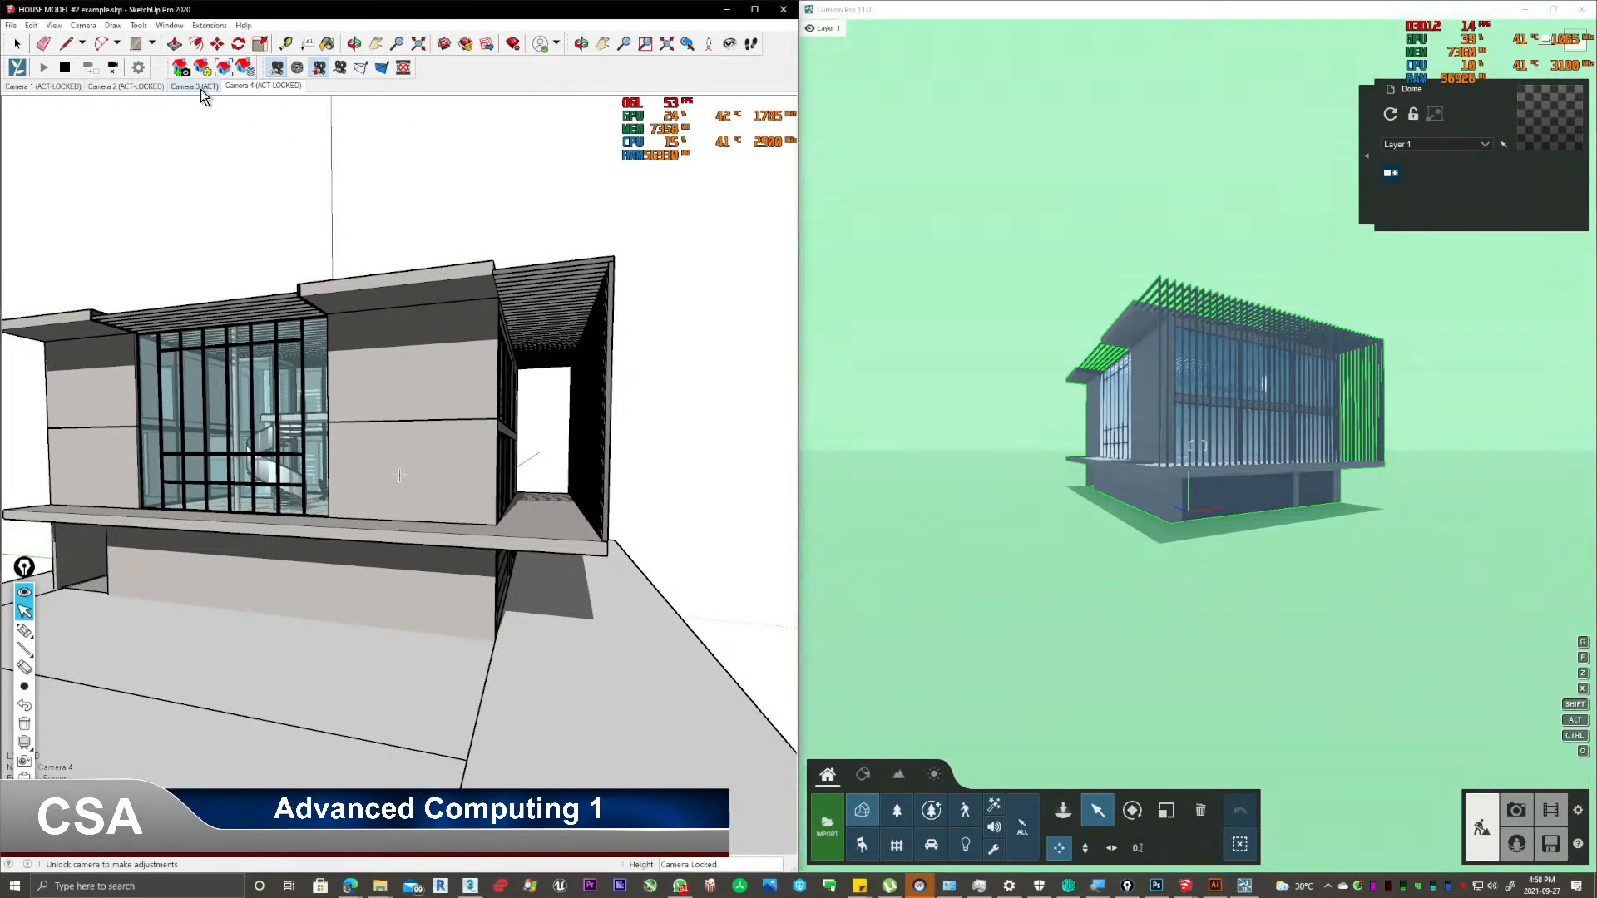
click(215, 28)
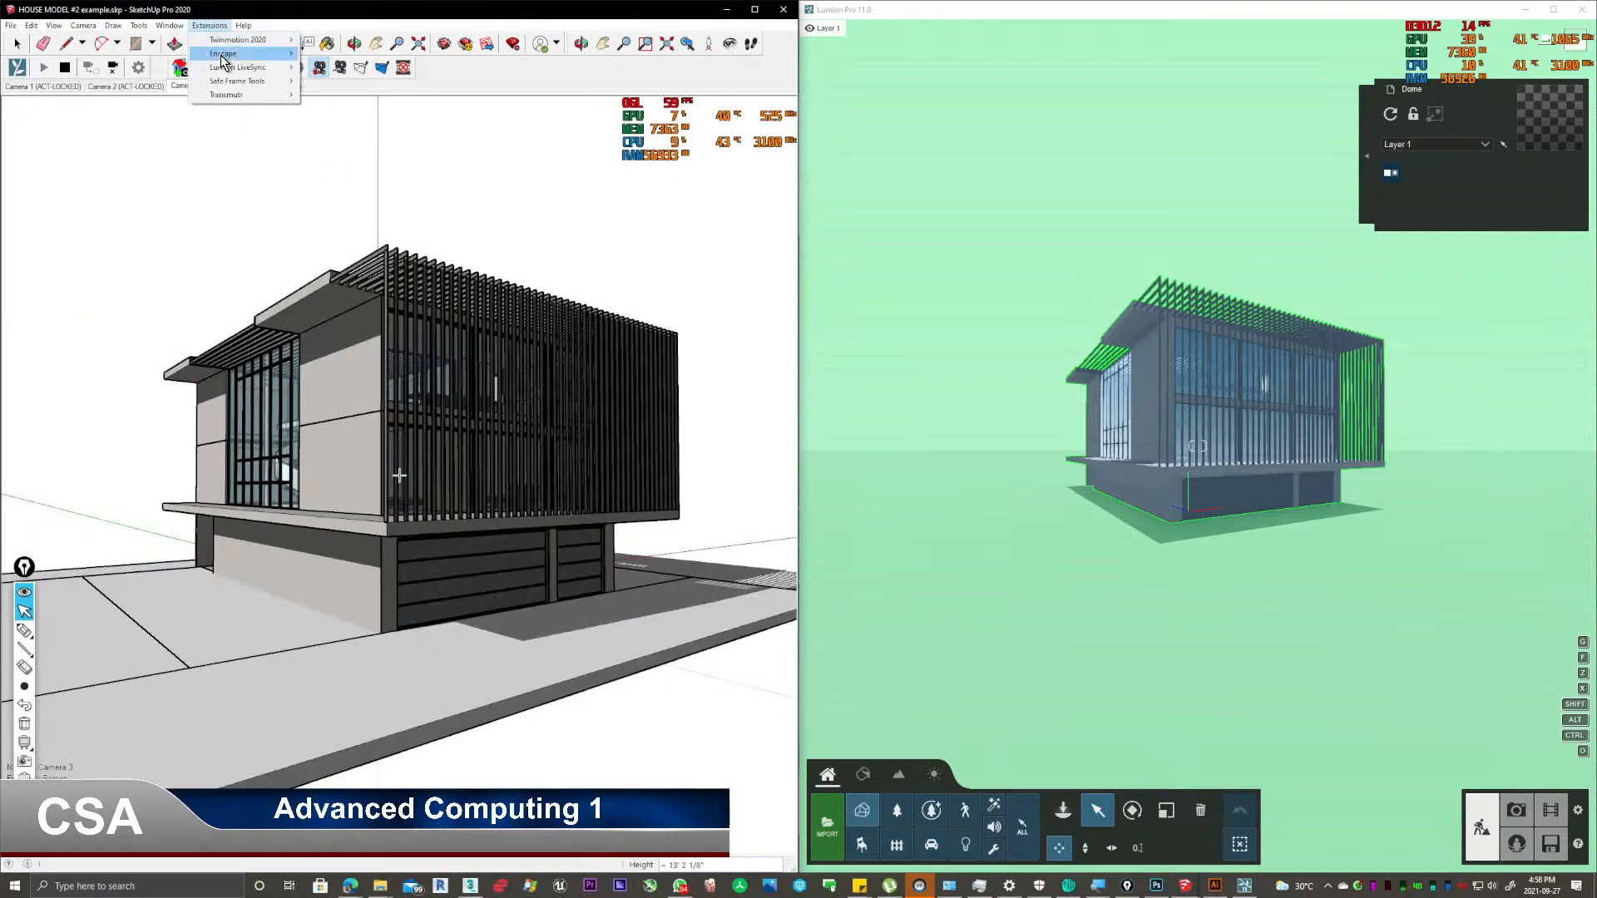
mouse_move(228, 70)
click(372, 112)
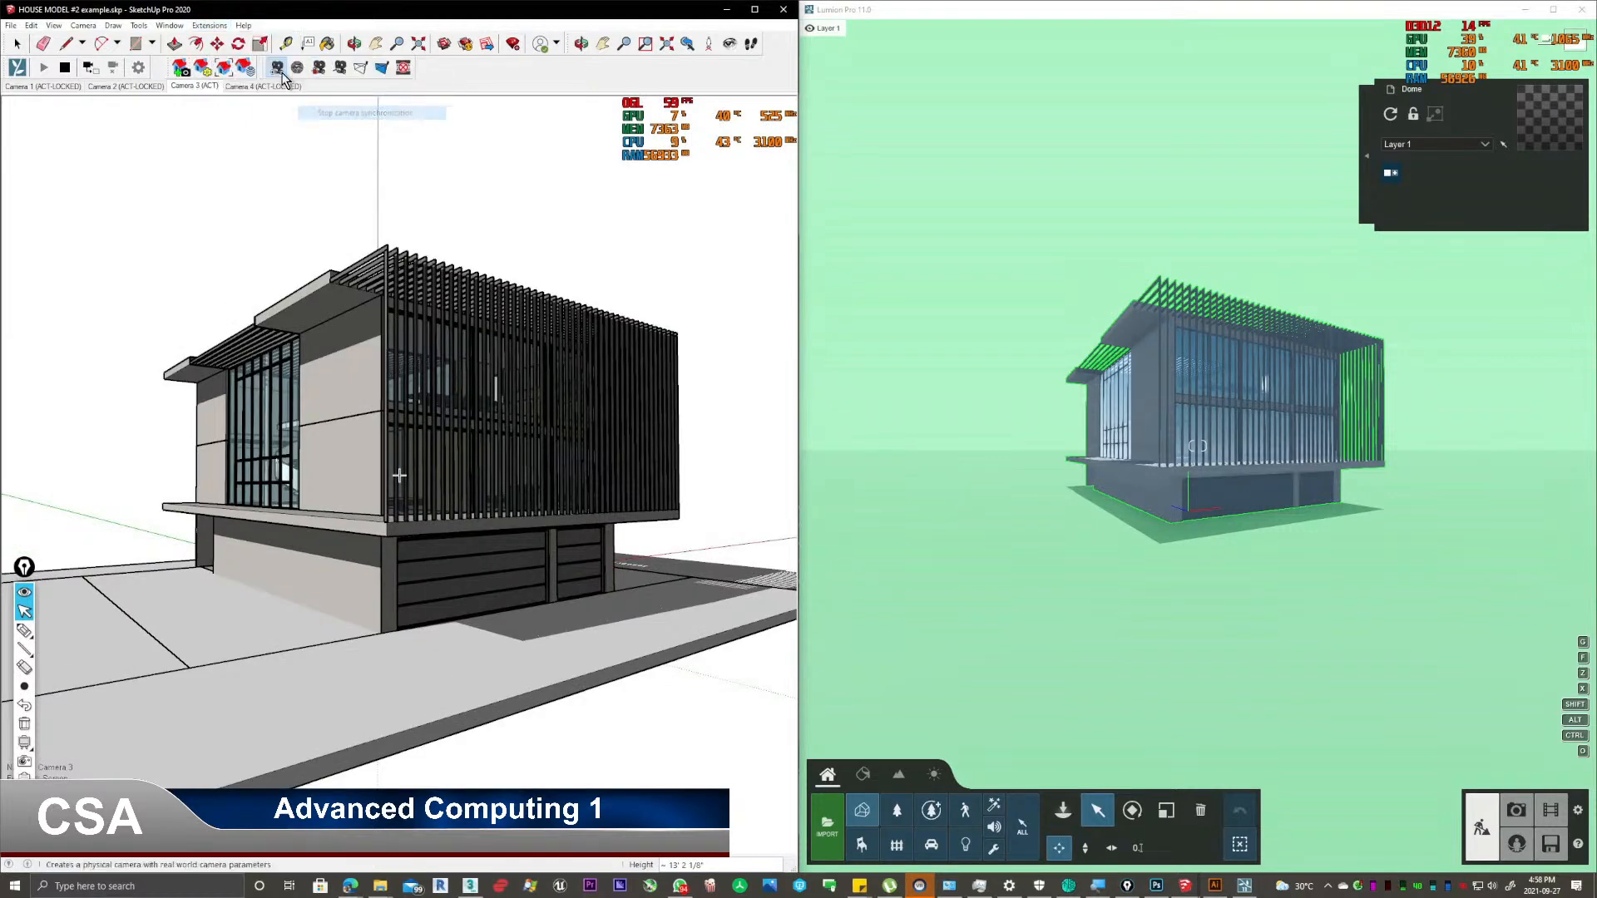
click(244, 28)
mouse_move(214, 29)
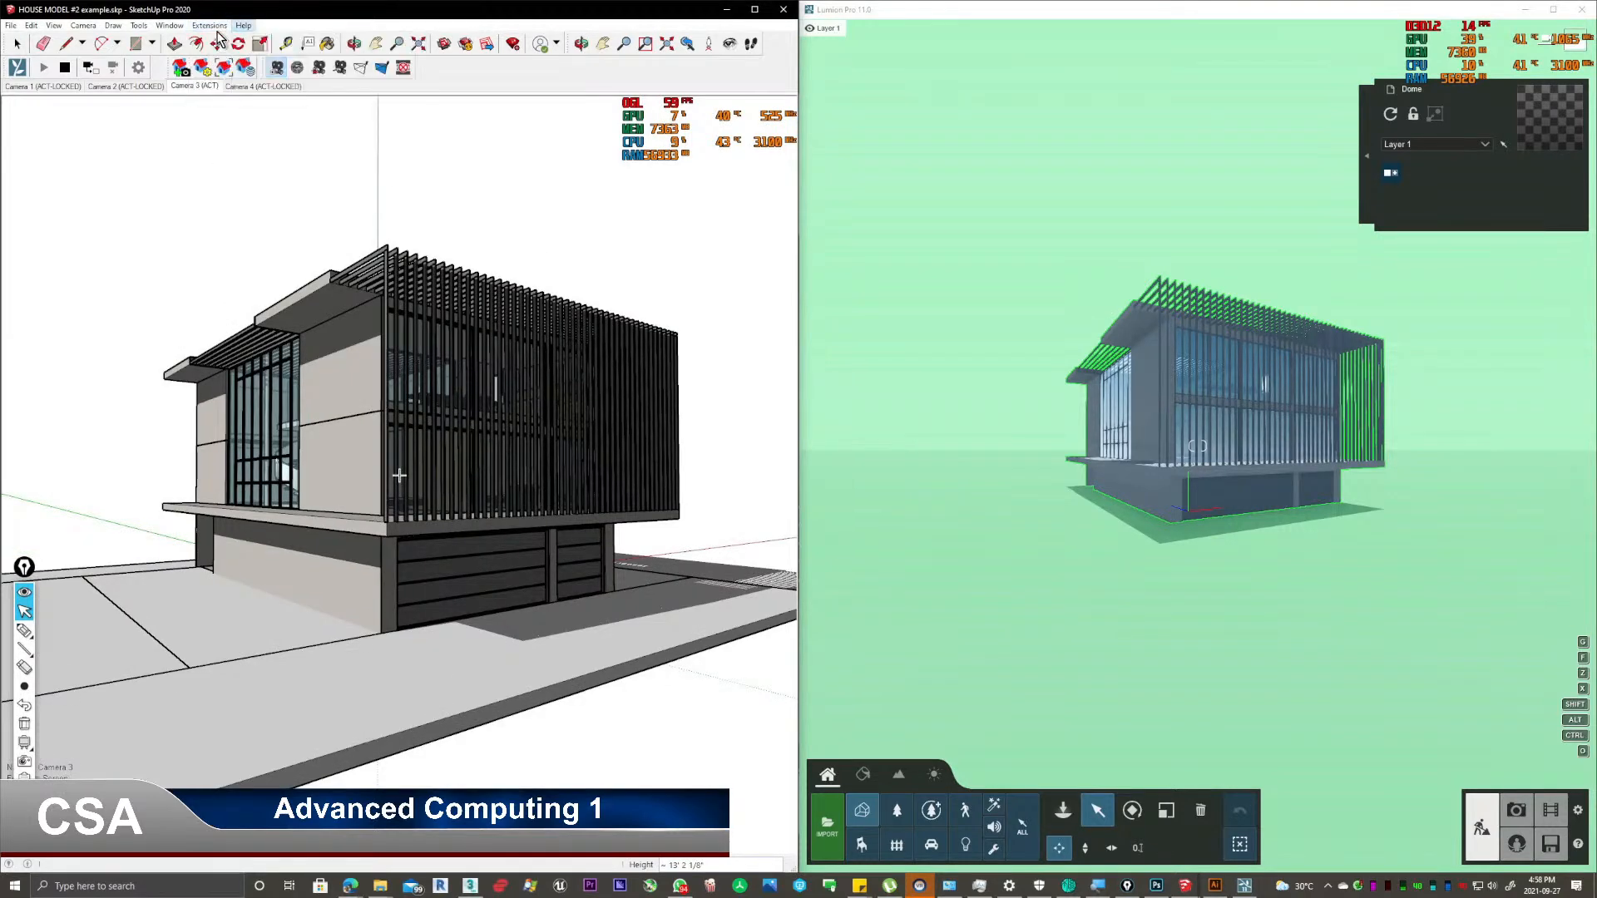
mouse_move(230, 69)
click(348, 101)
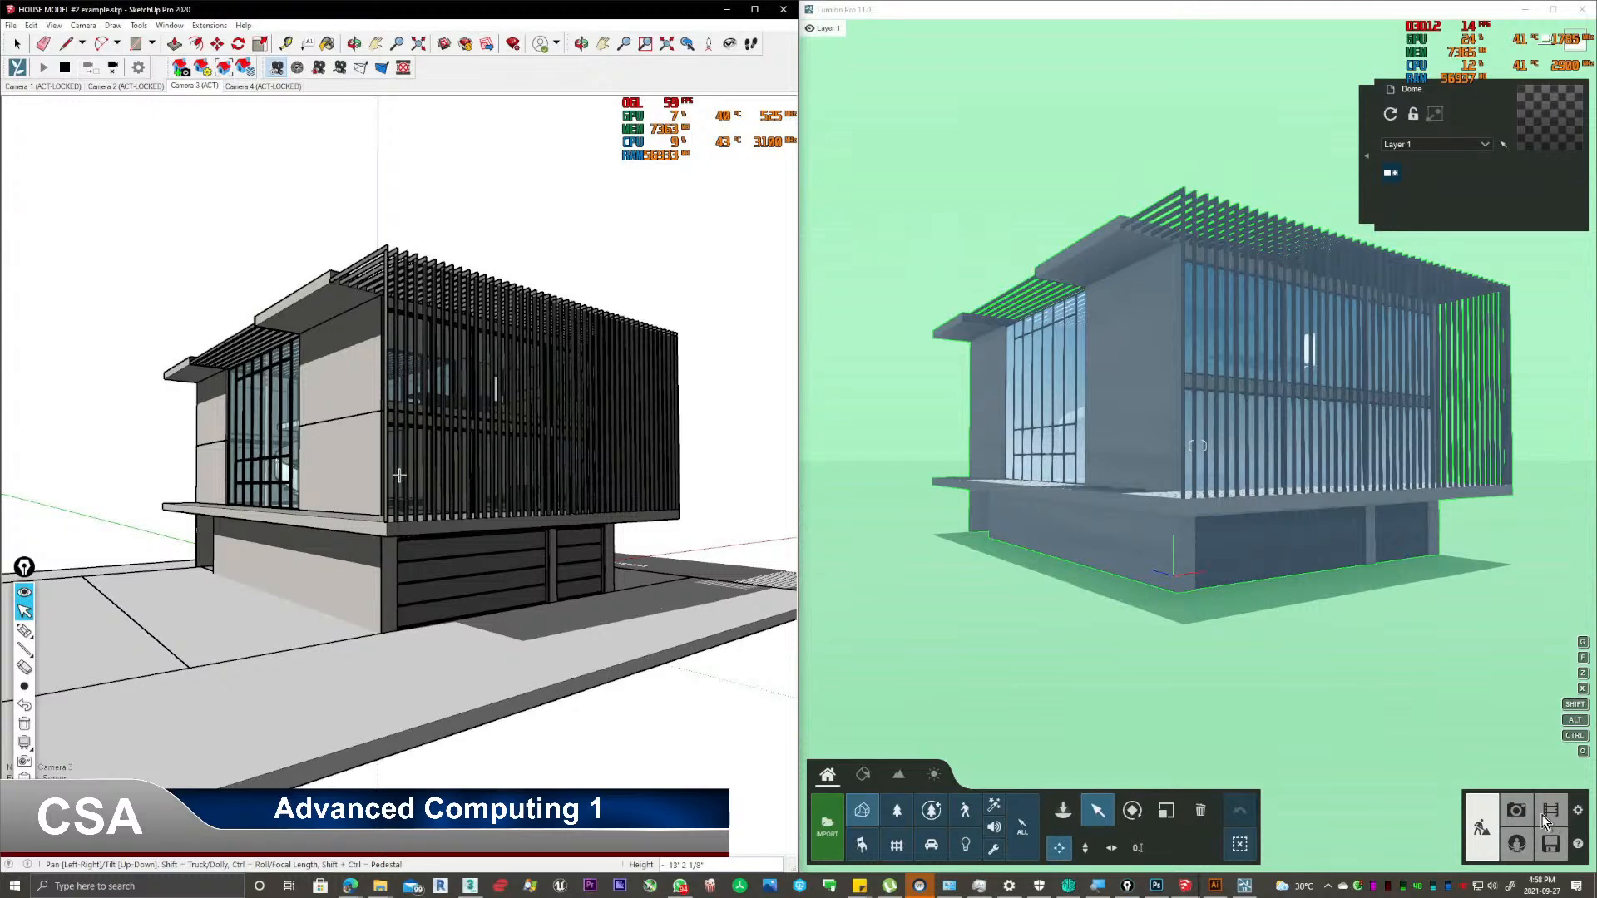
Switch Lumion to Photo mode to work on the house shot.
click(1520, 815)
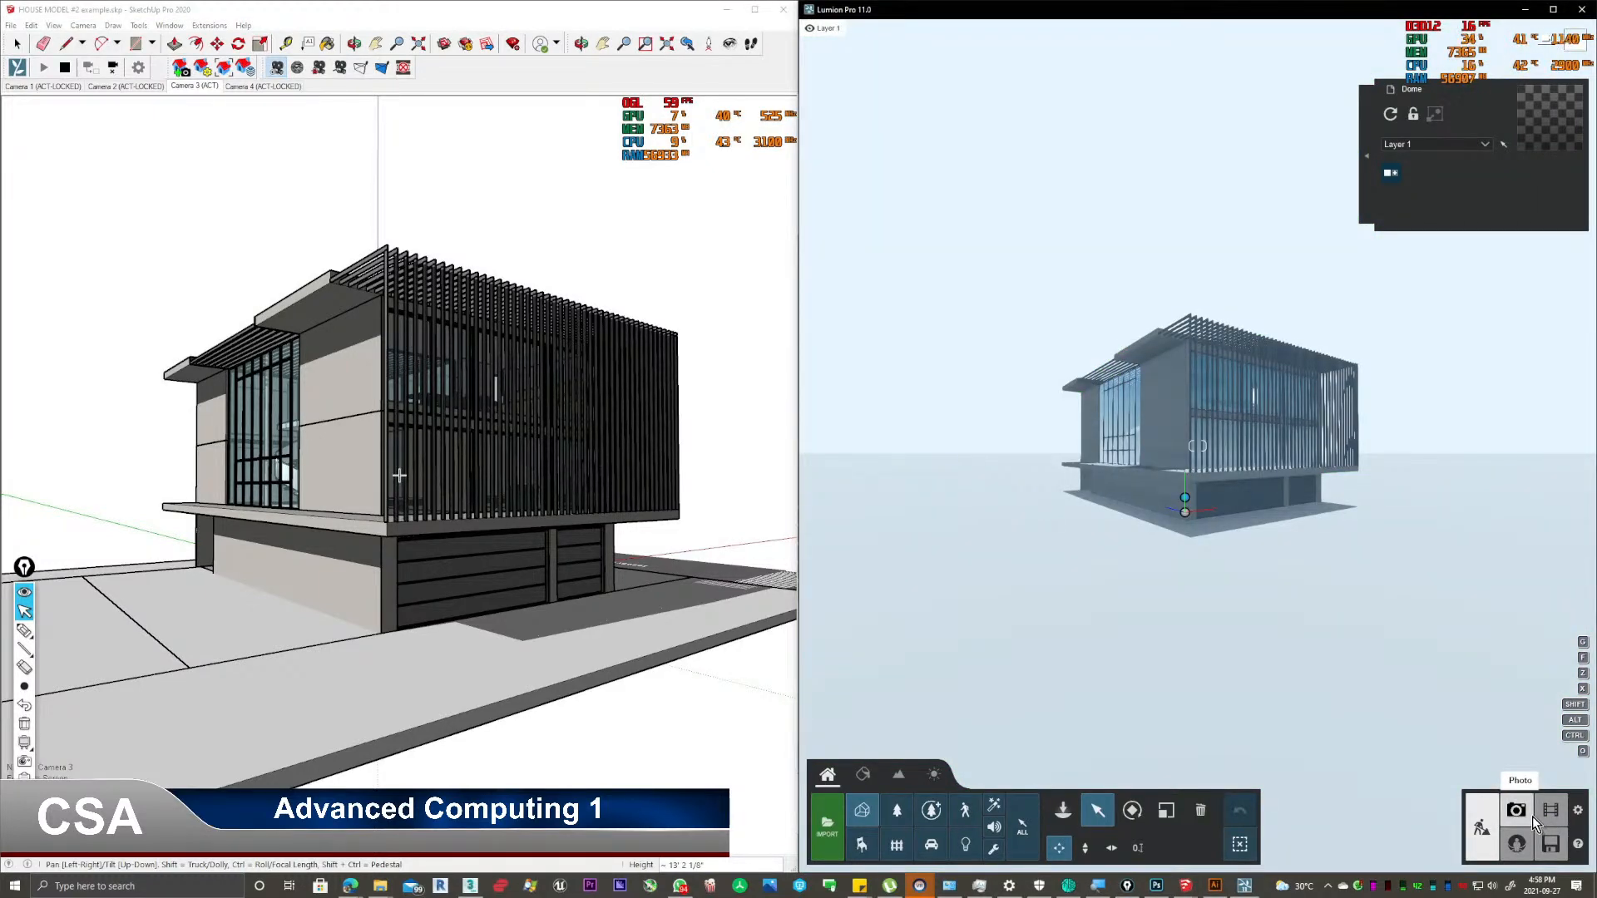
click(1519, 817)
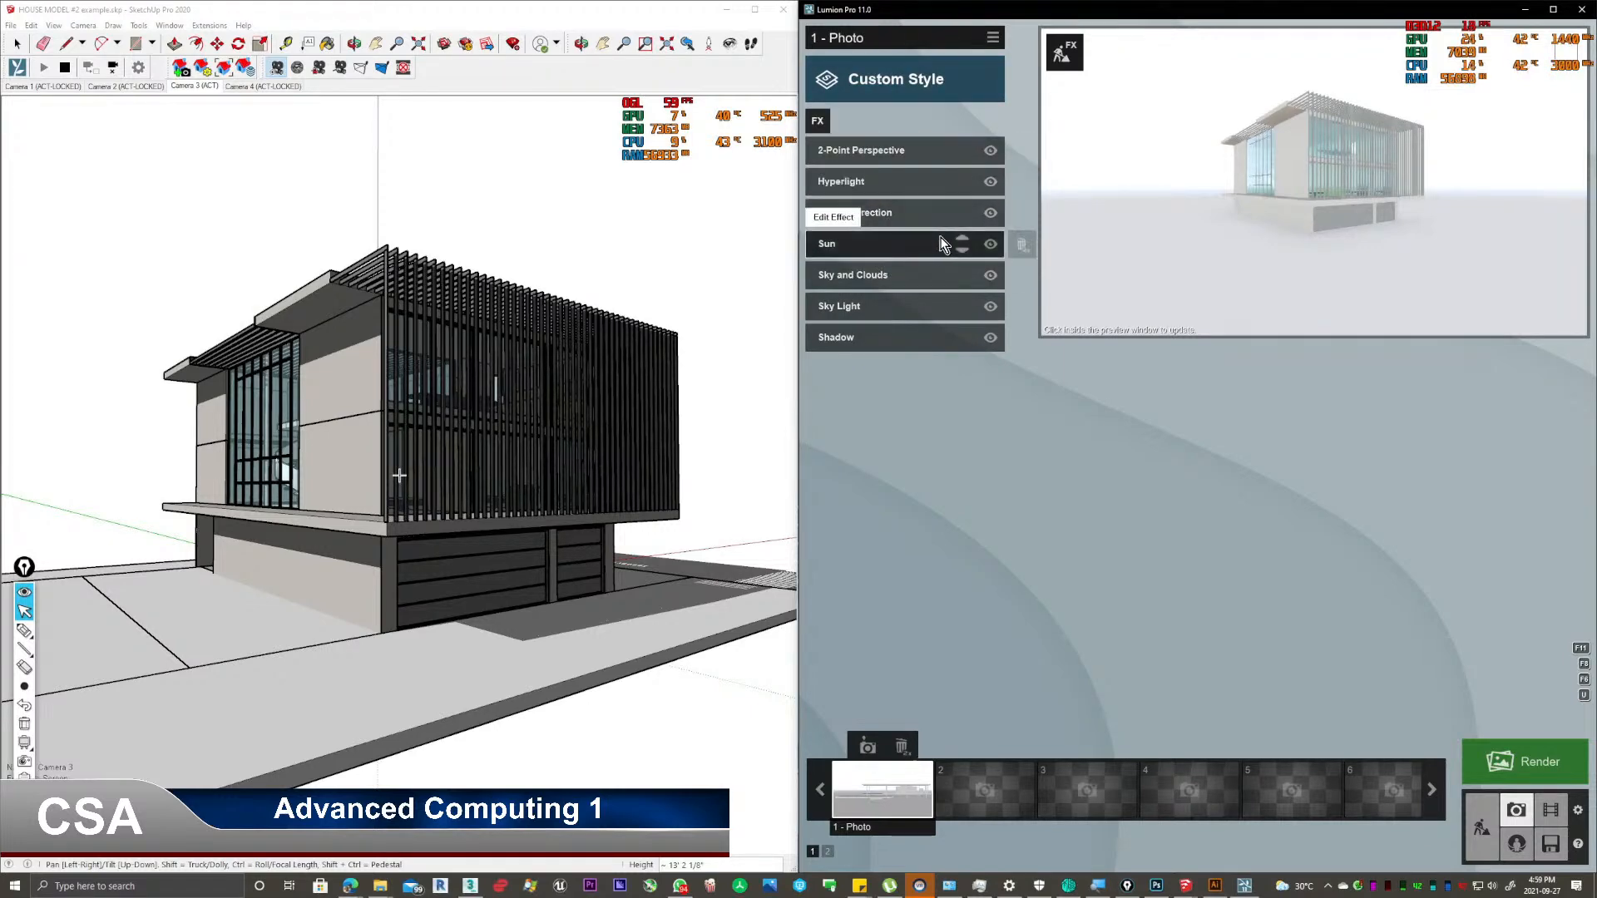
Preview the photo and its render options with the Sun effect disabled, and re-enable the effect.
click(985, 247)
click(987, 245)
click(987, 244)
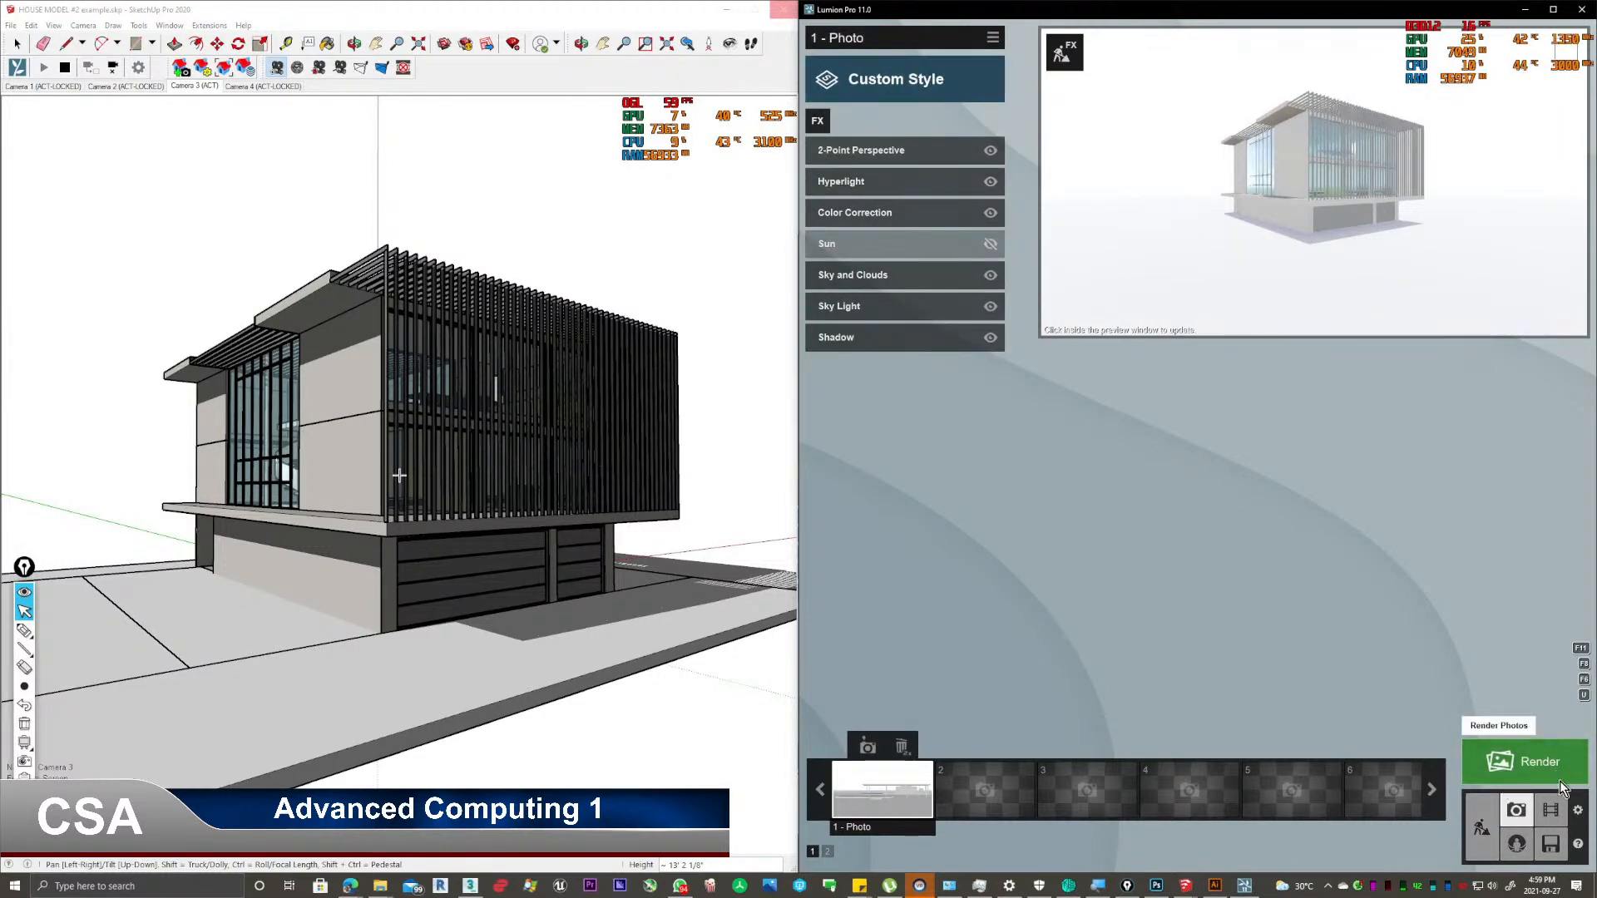
click(1525, 761)
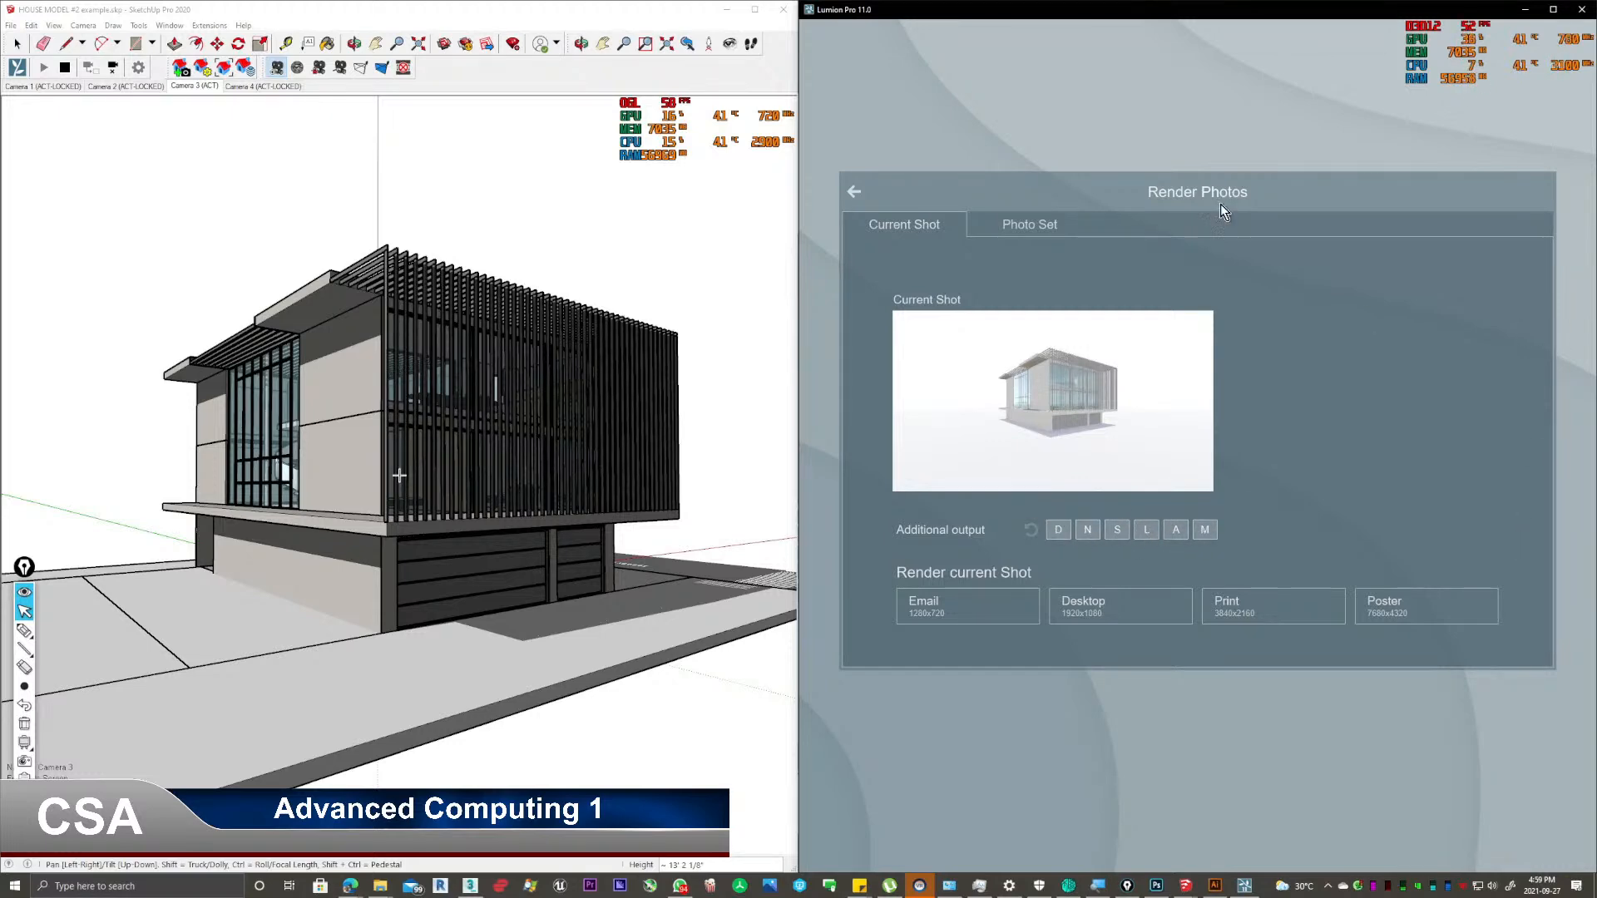
click(859, 188)
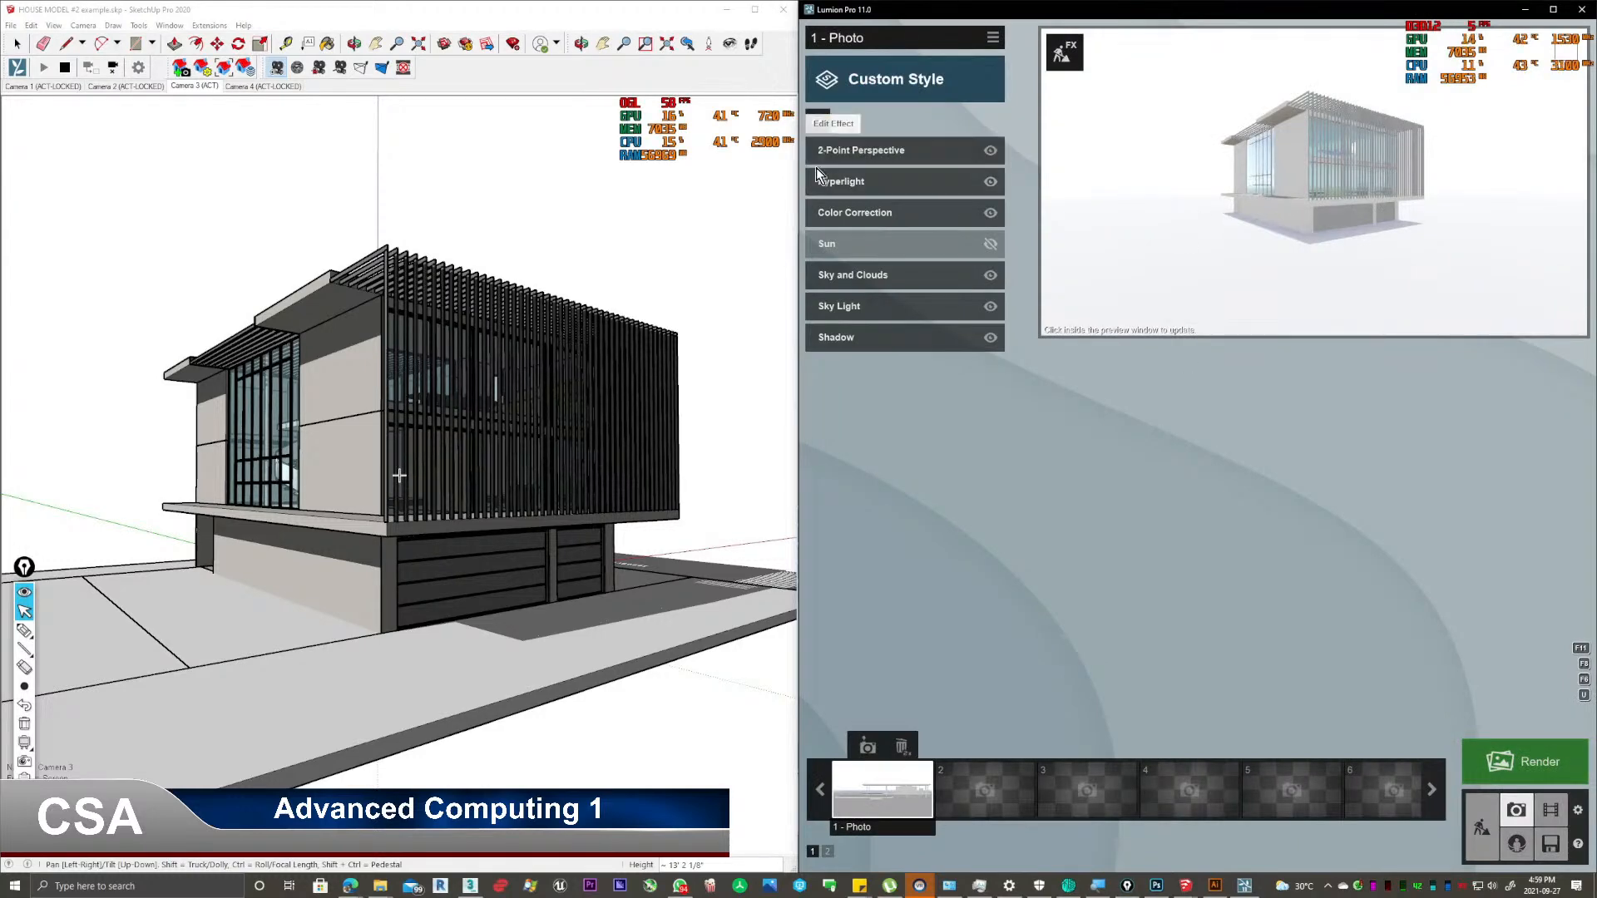
click(992, 243)
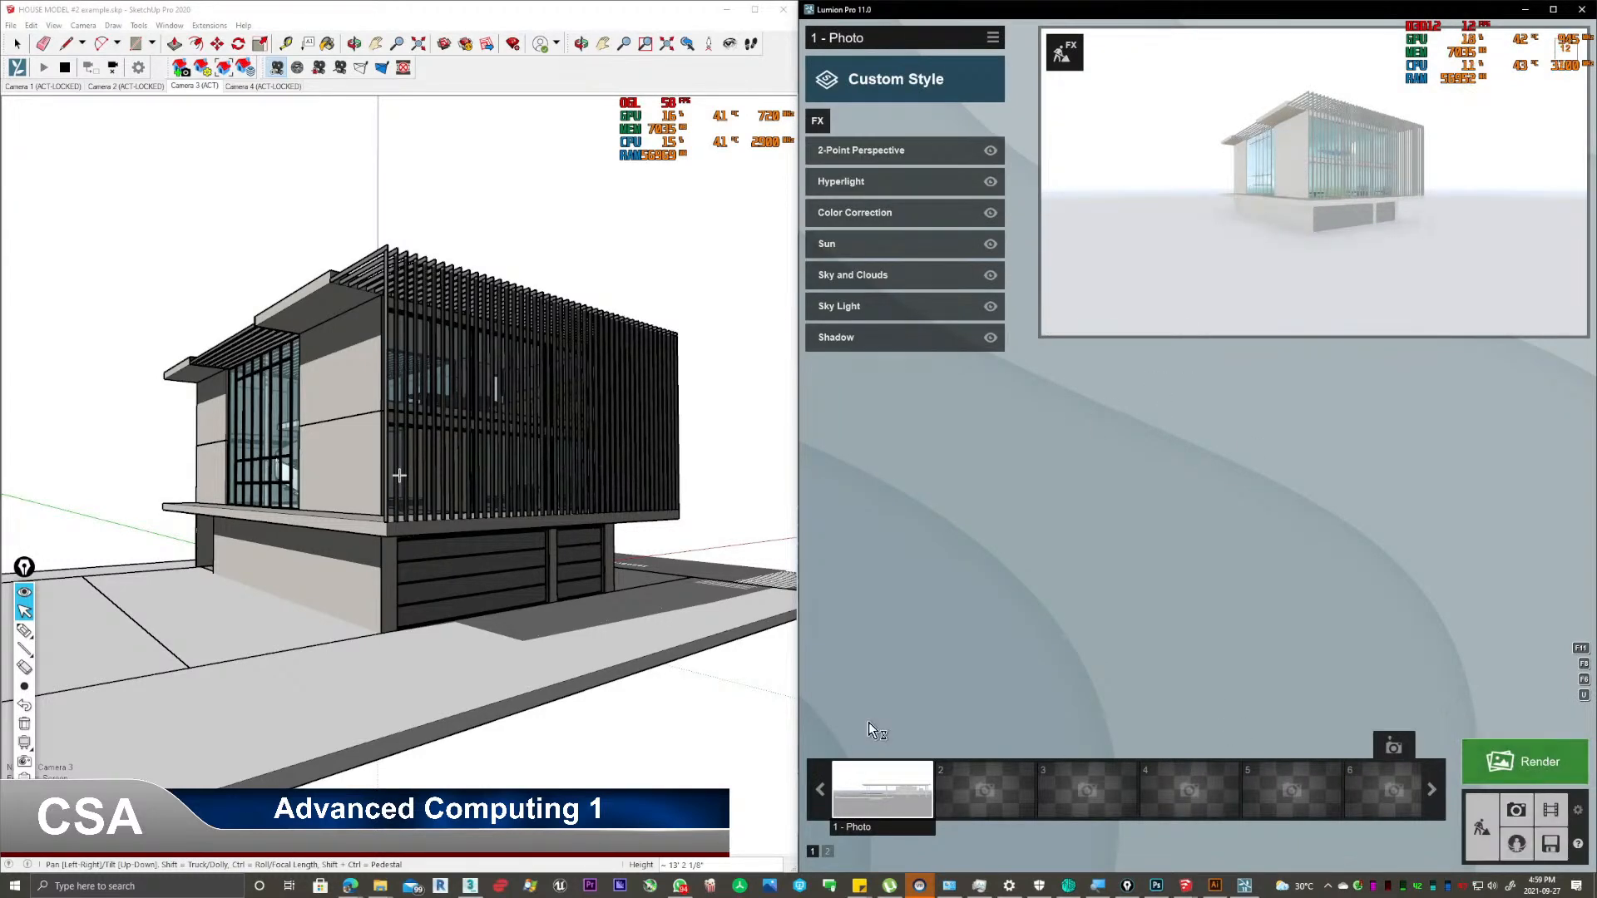
Render the current shot at Desktop size (1920x1080) as a JPG named Lumion Passes in the White Outline folder of AC1 Example.
click(1546, 765)
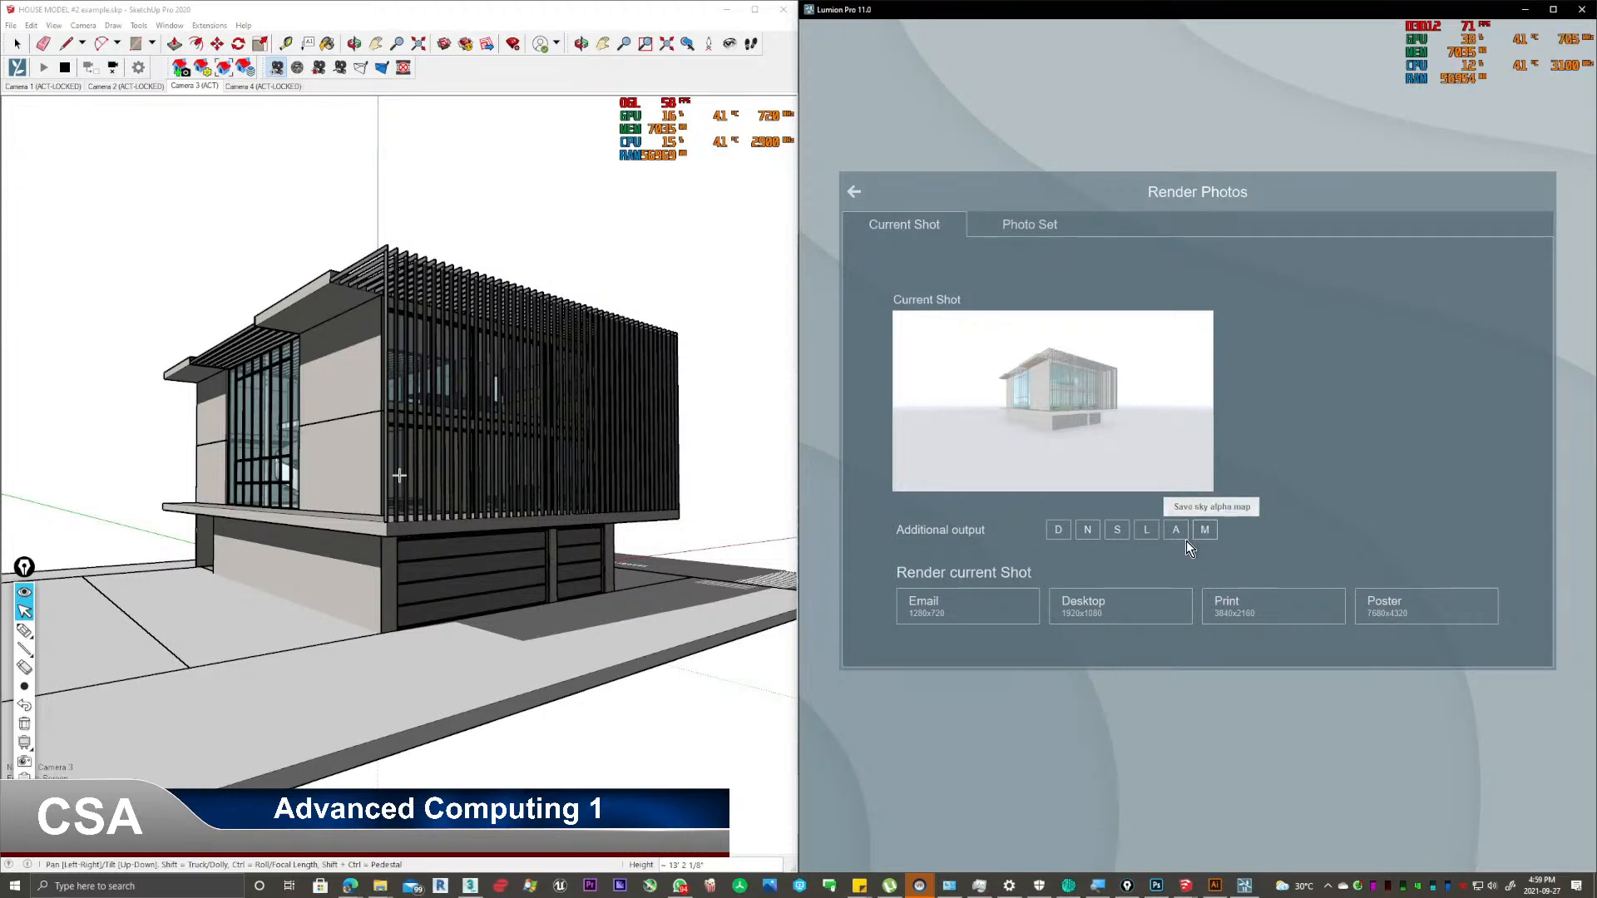
click(1099, 616)
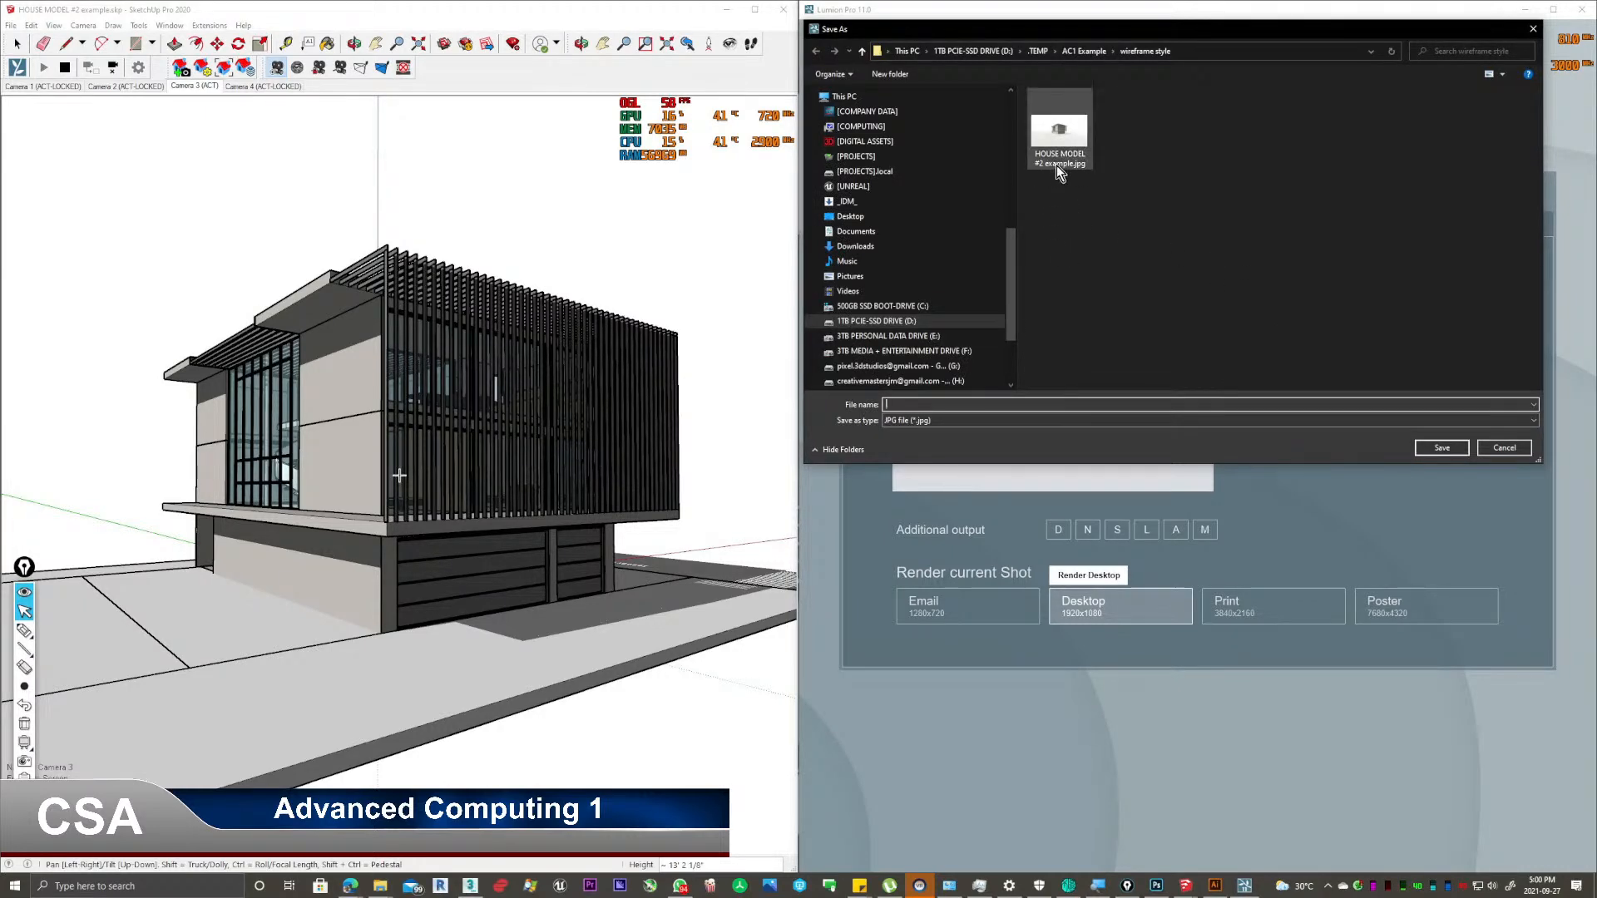
click(1075, 52)
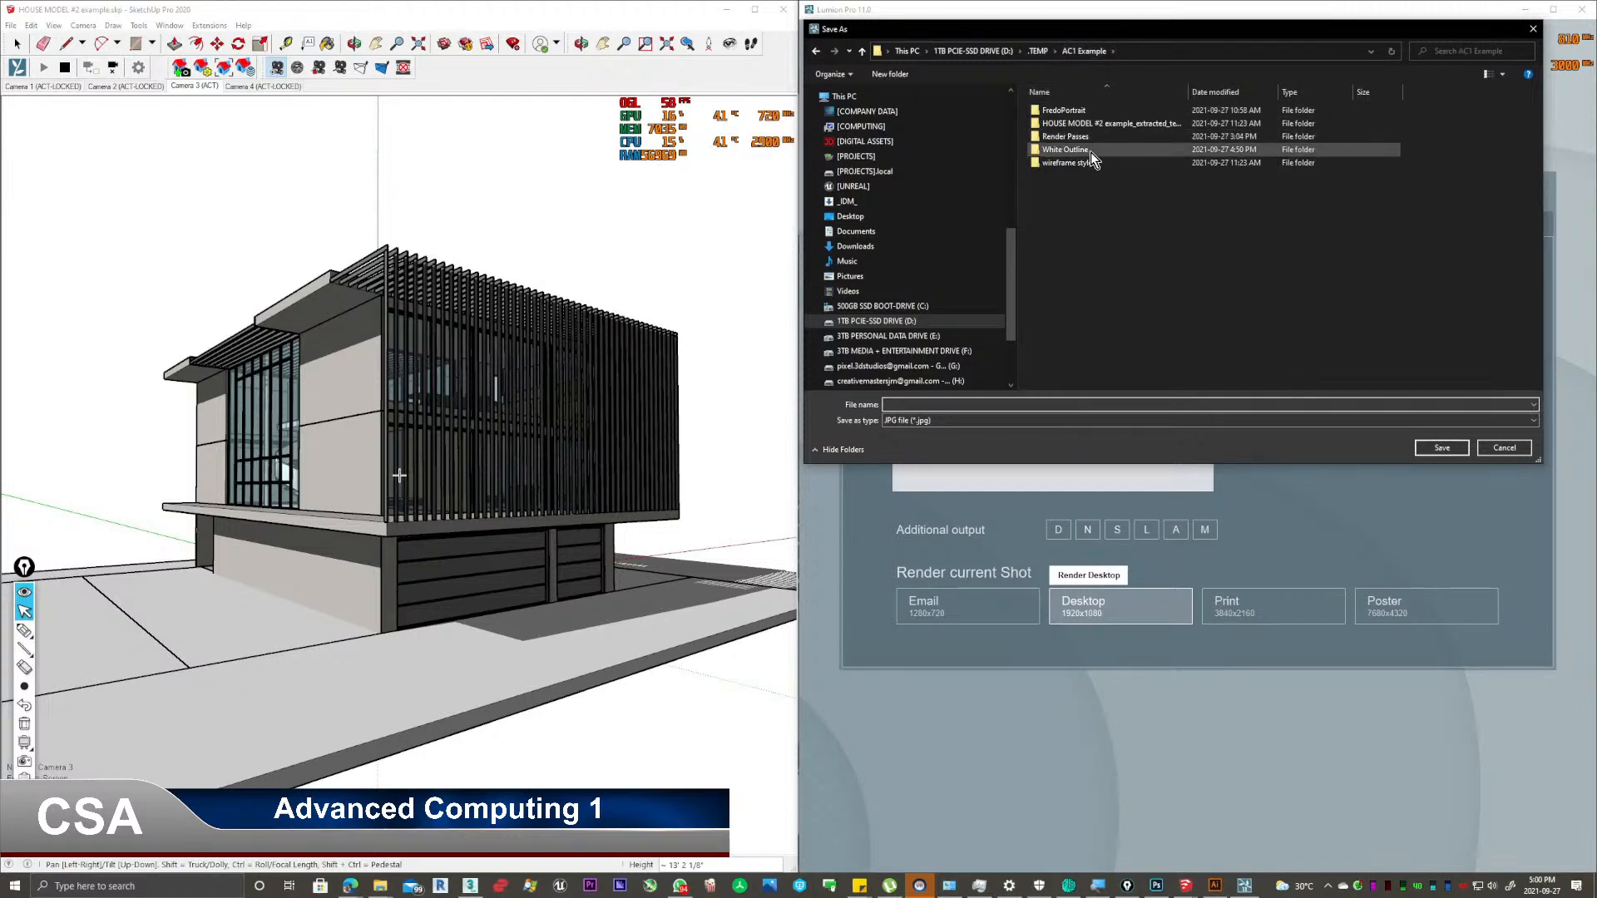
click(1071, 150)
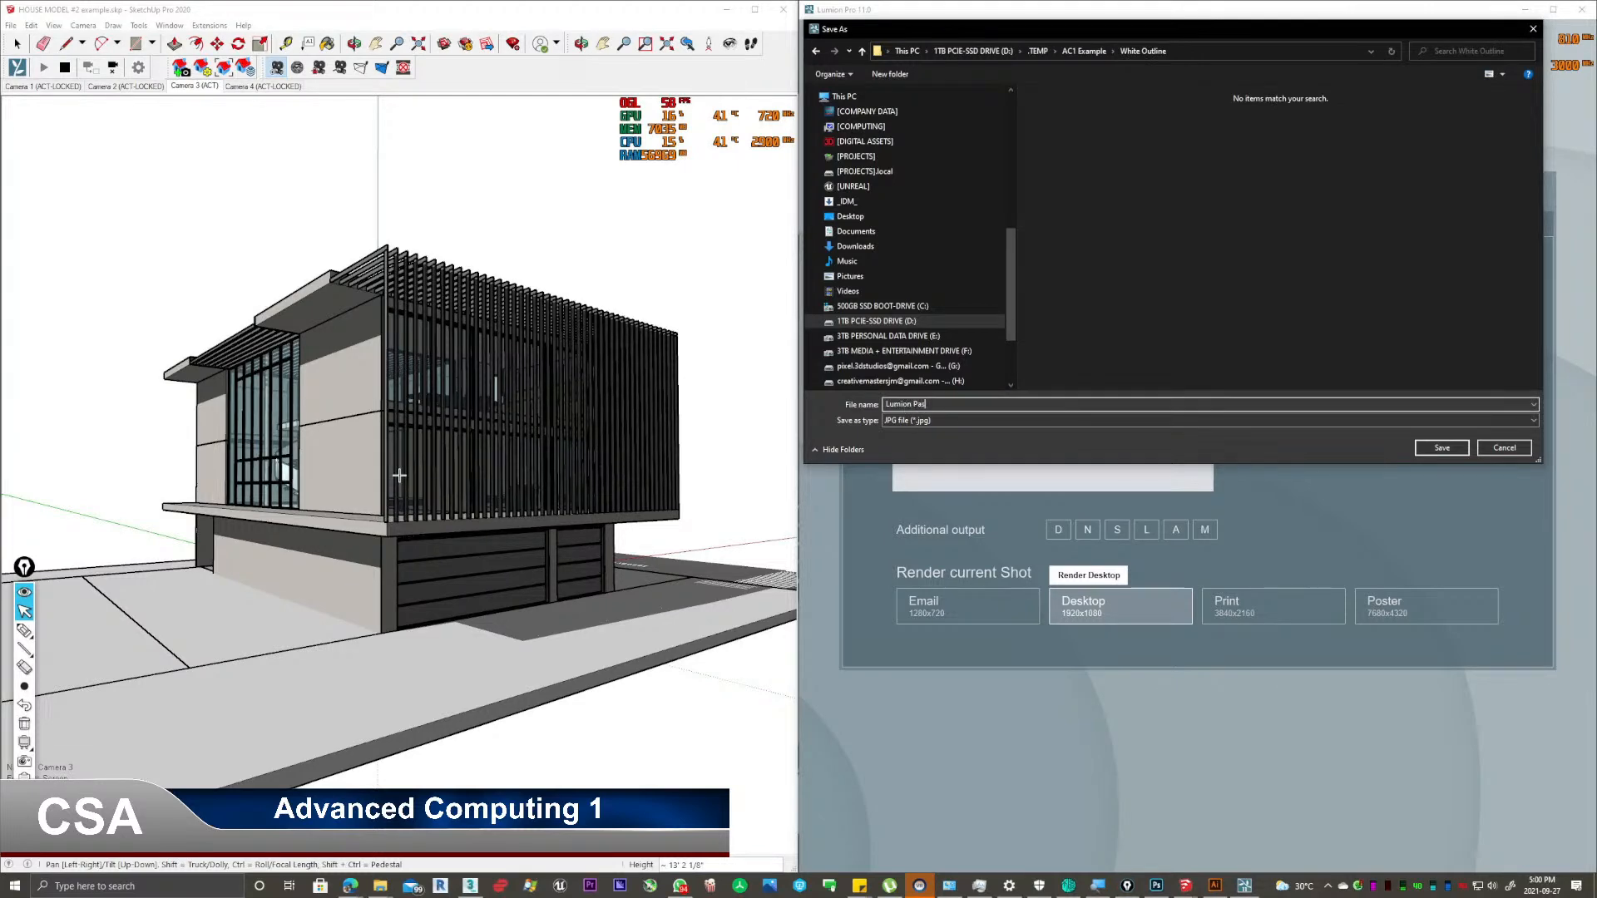
key(Return)
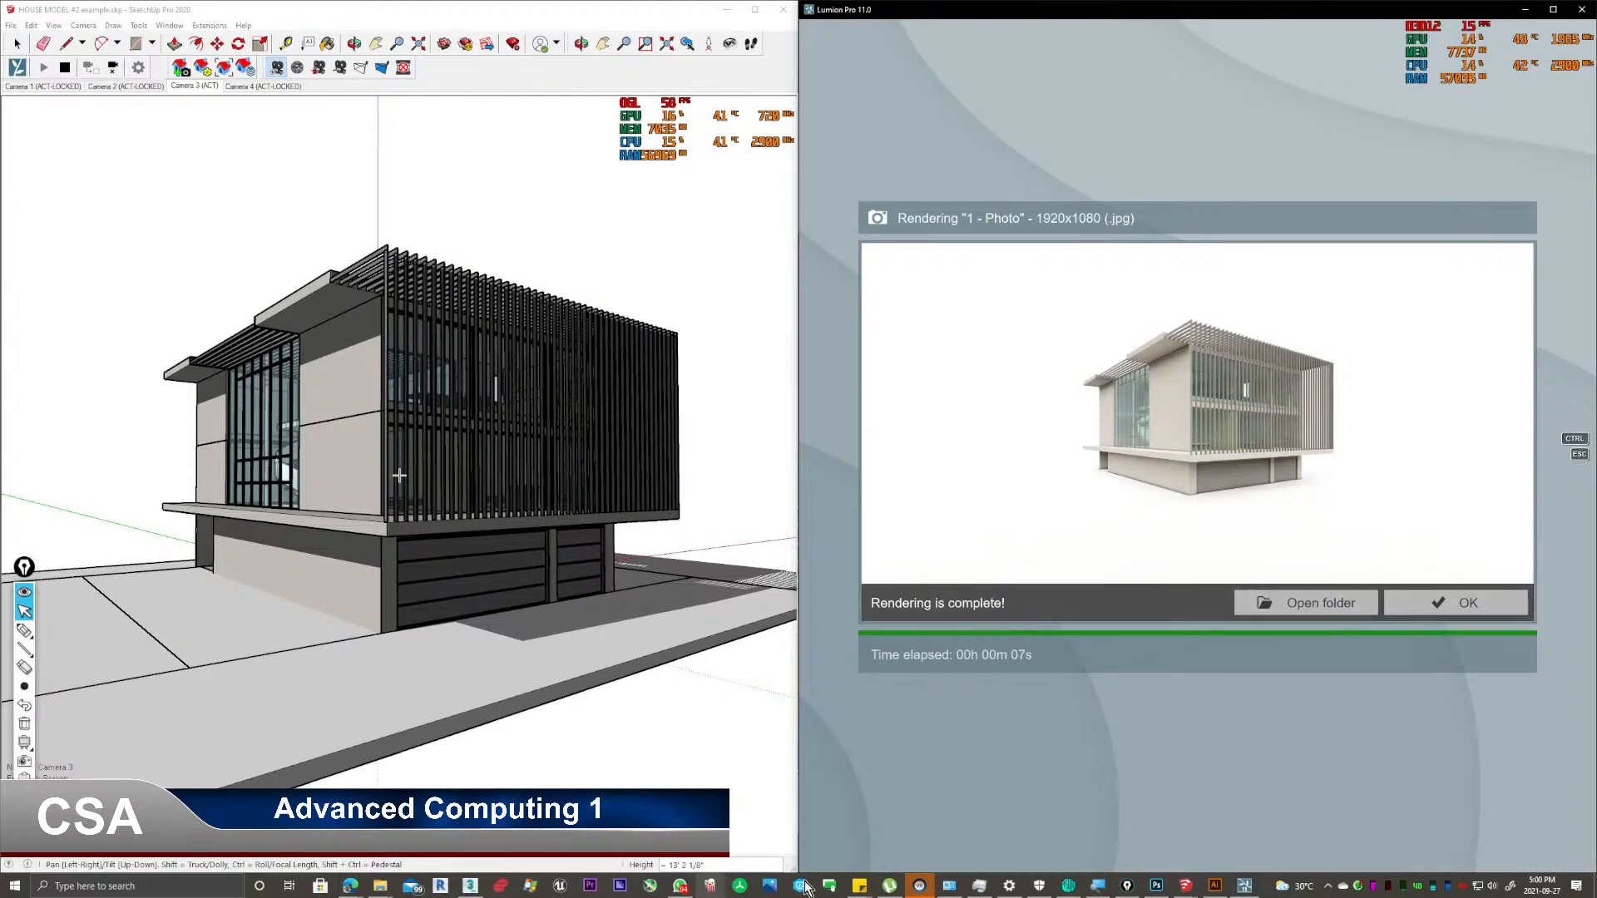
Check the Illustrator line drawing against the finished render and open the folder containing the rendered image.
click(1210, 890)
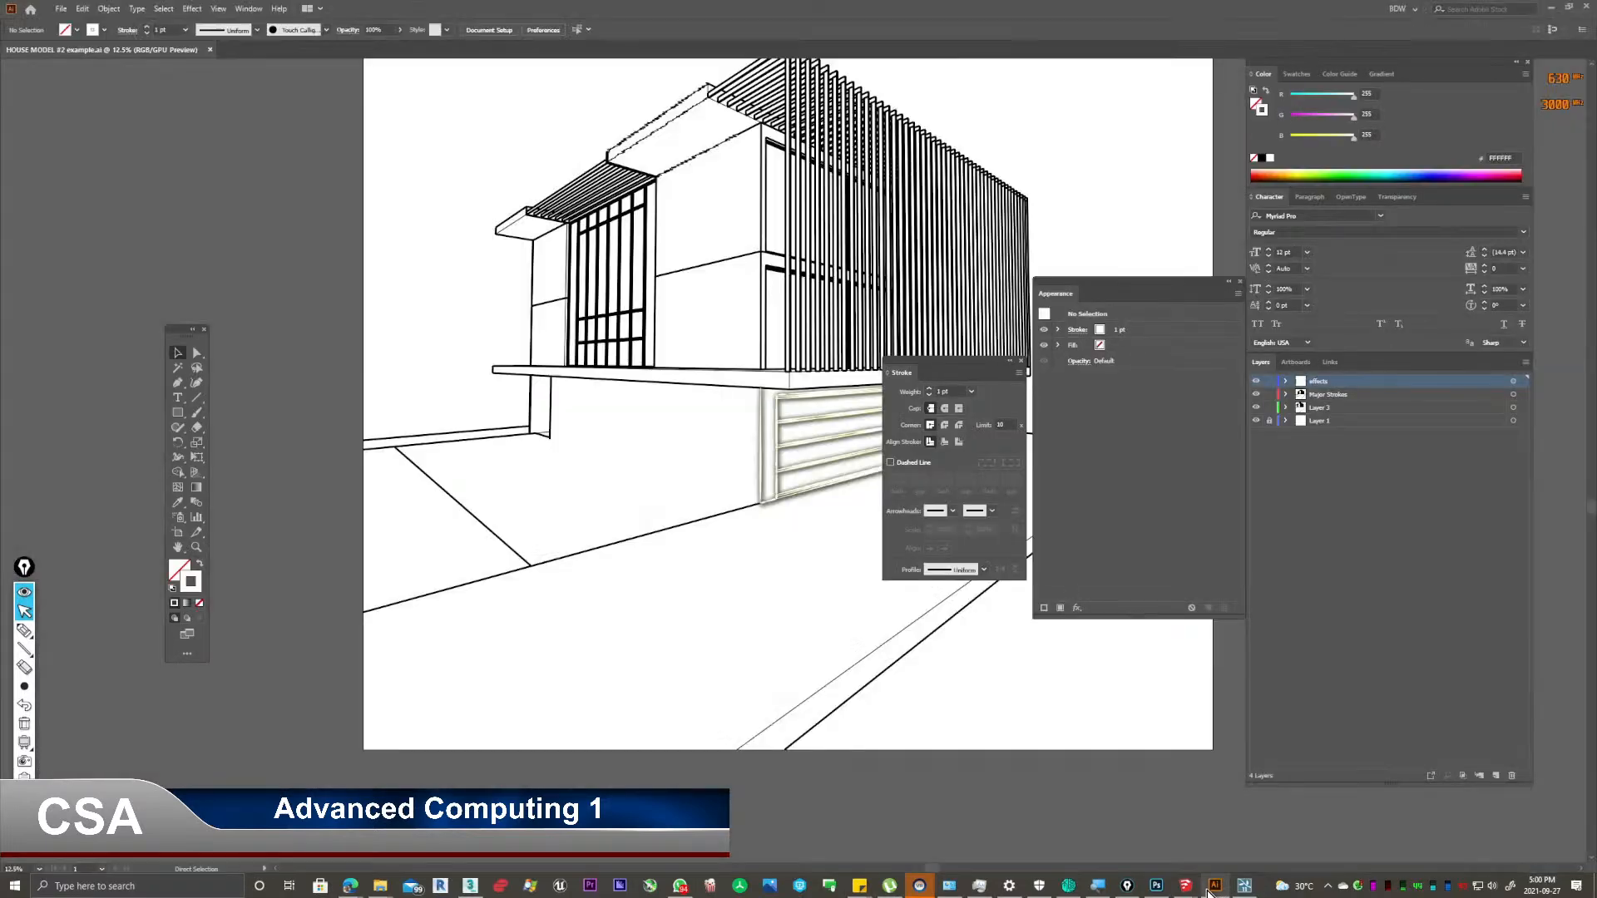
click(1213, 886)
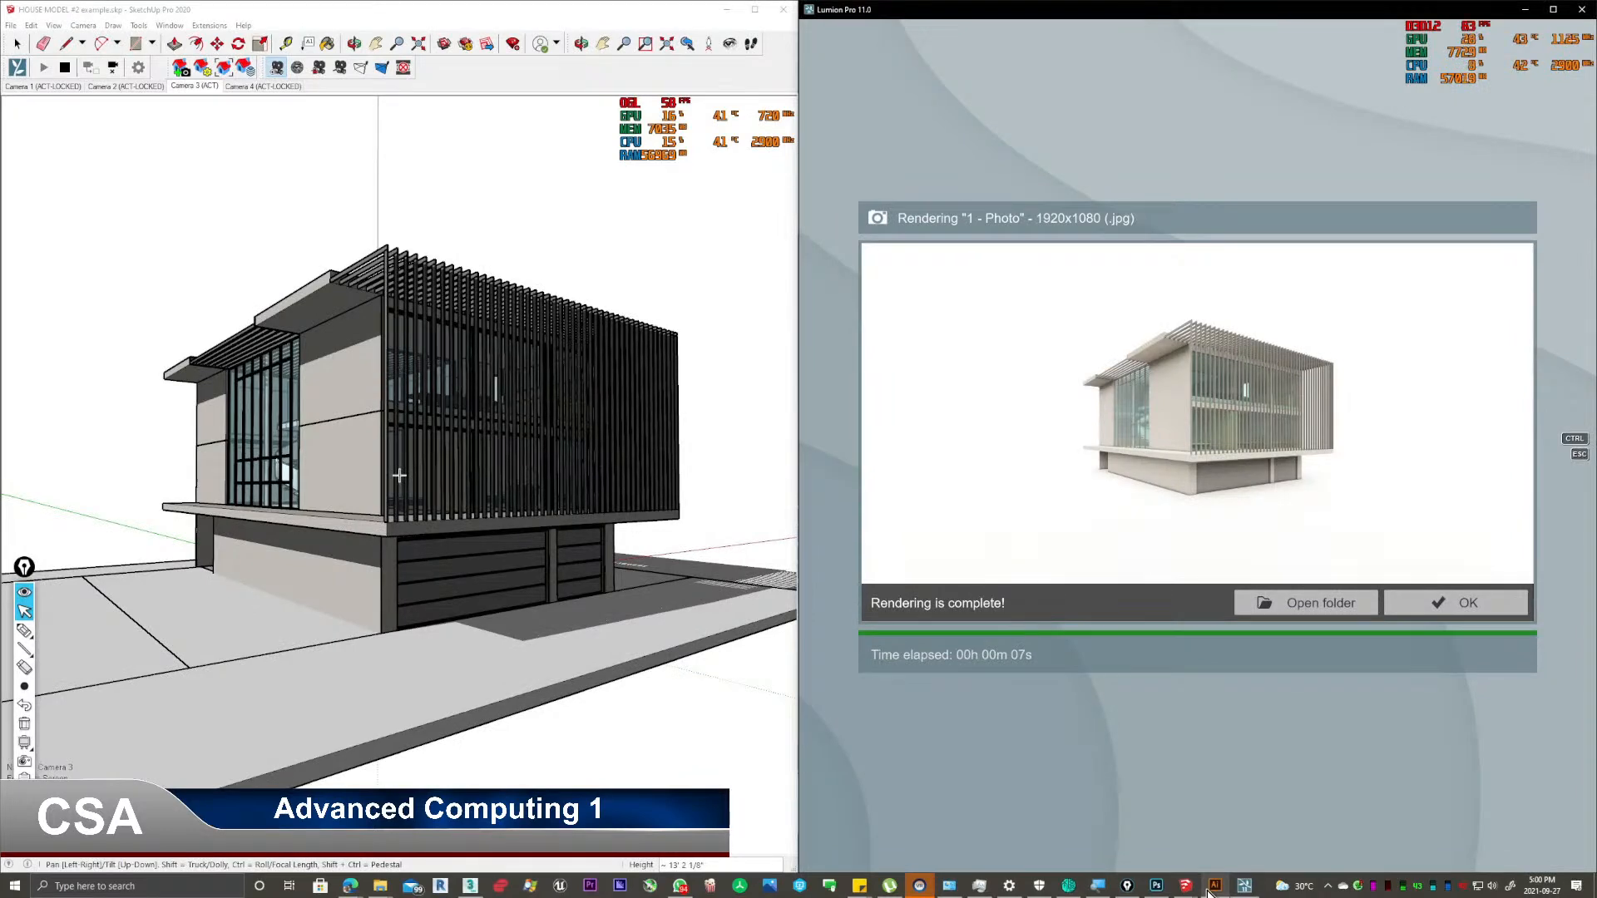
click(1321, 604)
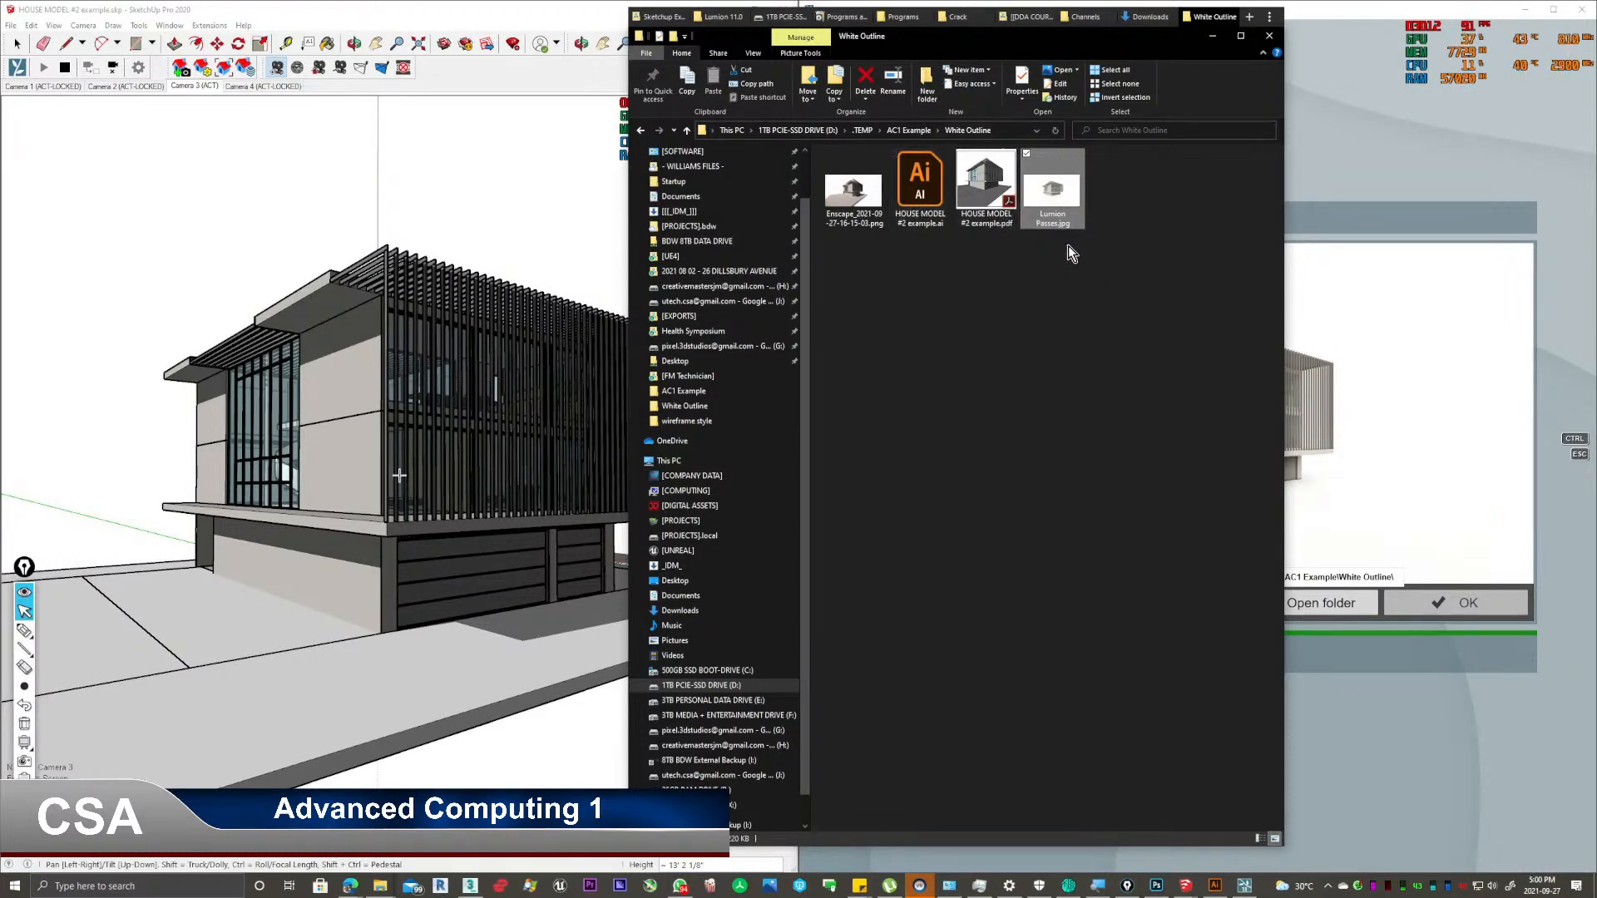
Return from the White Outline folder to Lumion and dismiss the finished JPG render.
click(1042, 411)
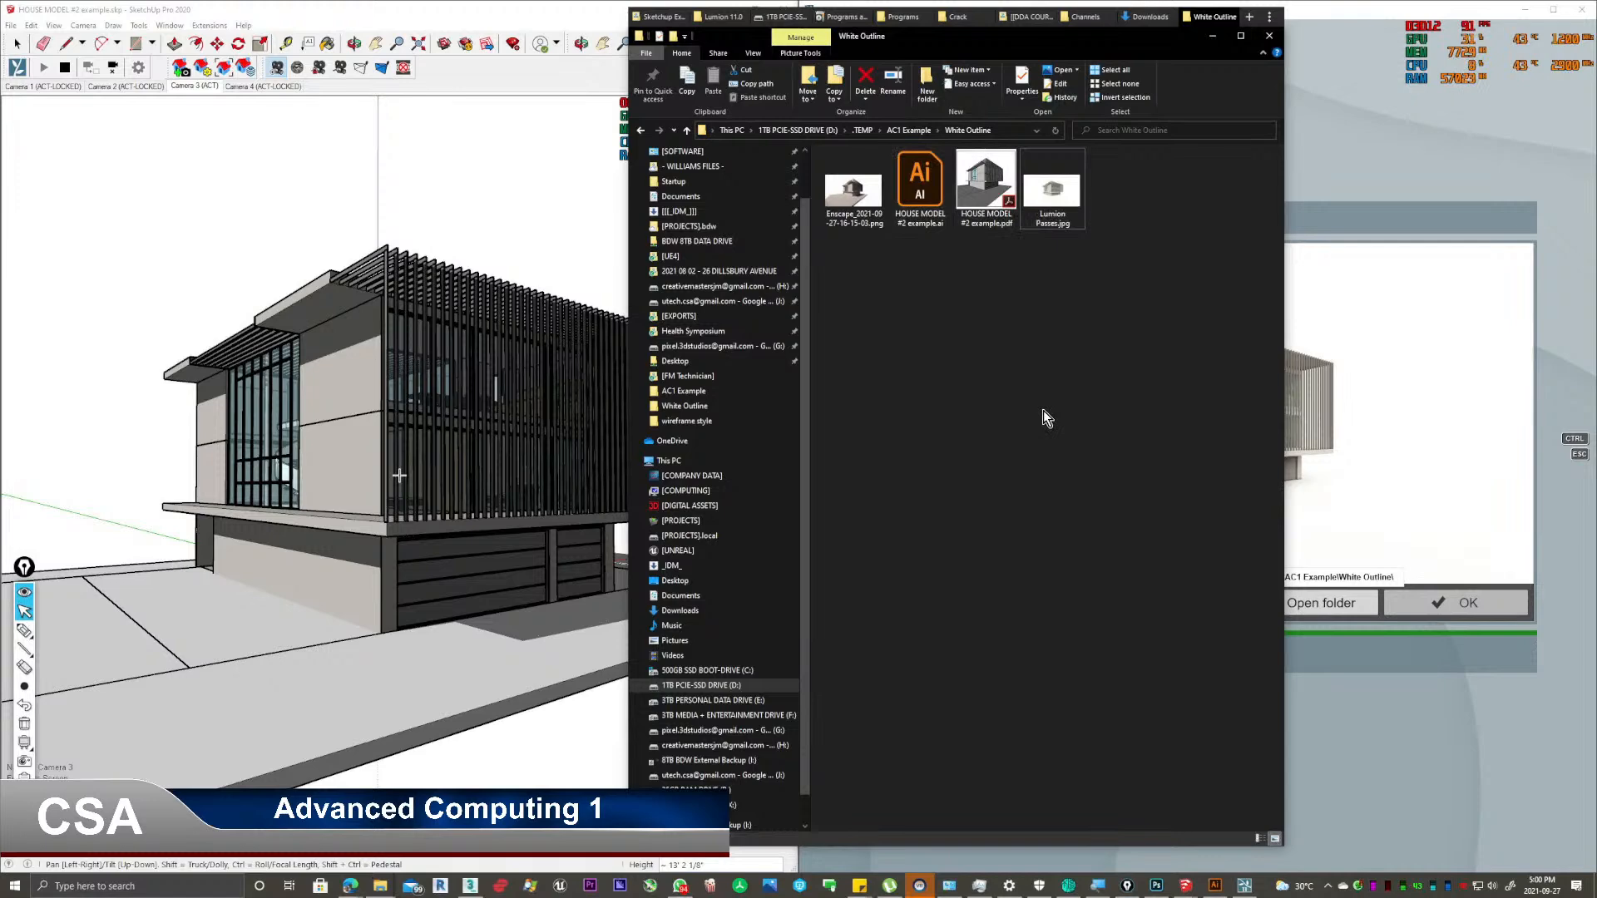
click(1006, 297)
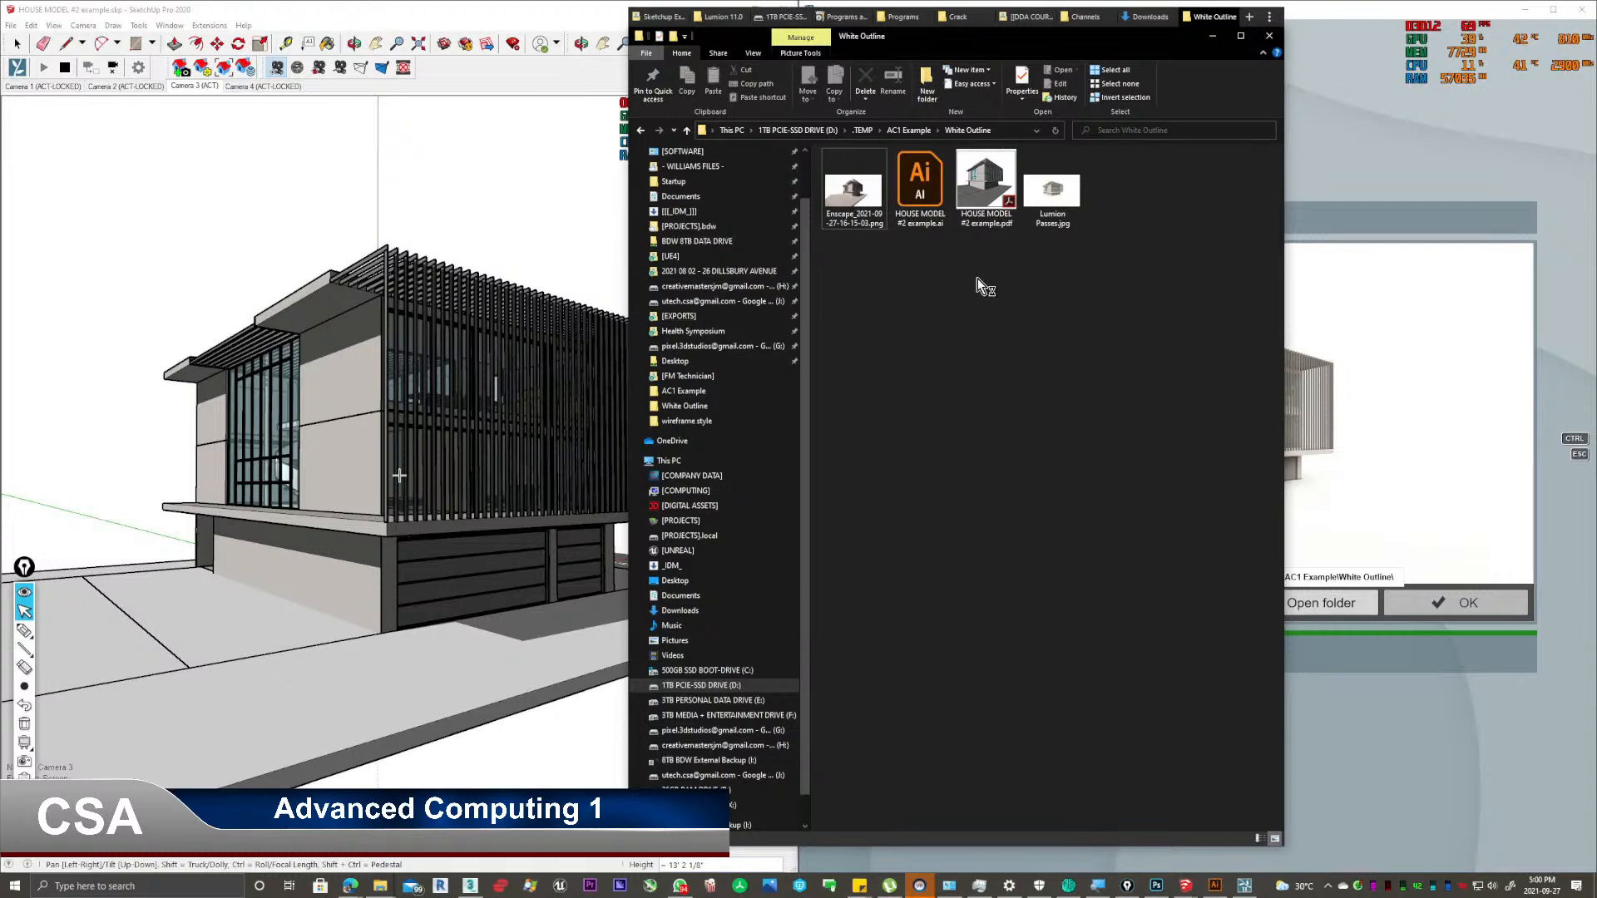
click(1394, 218)
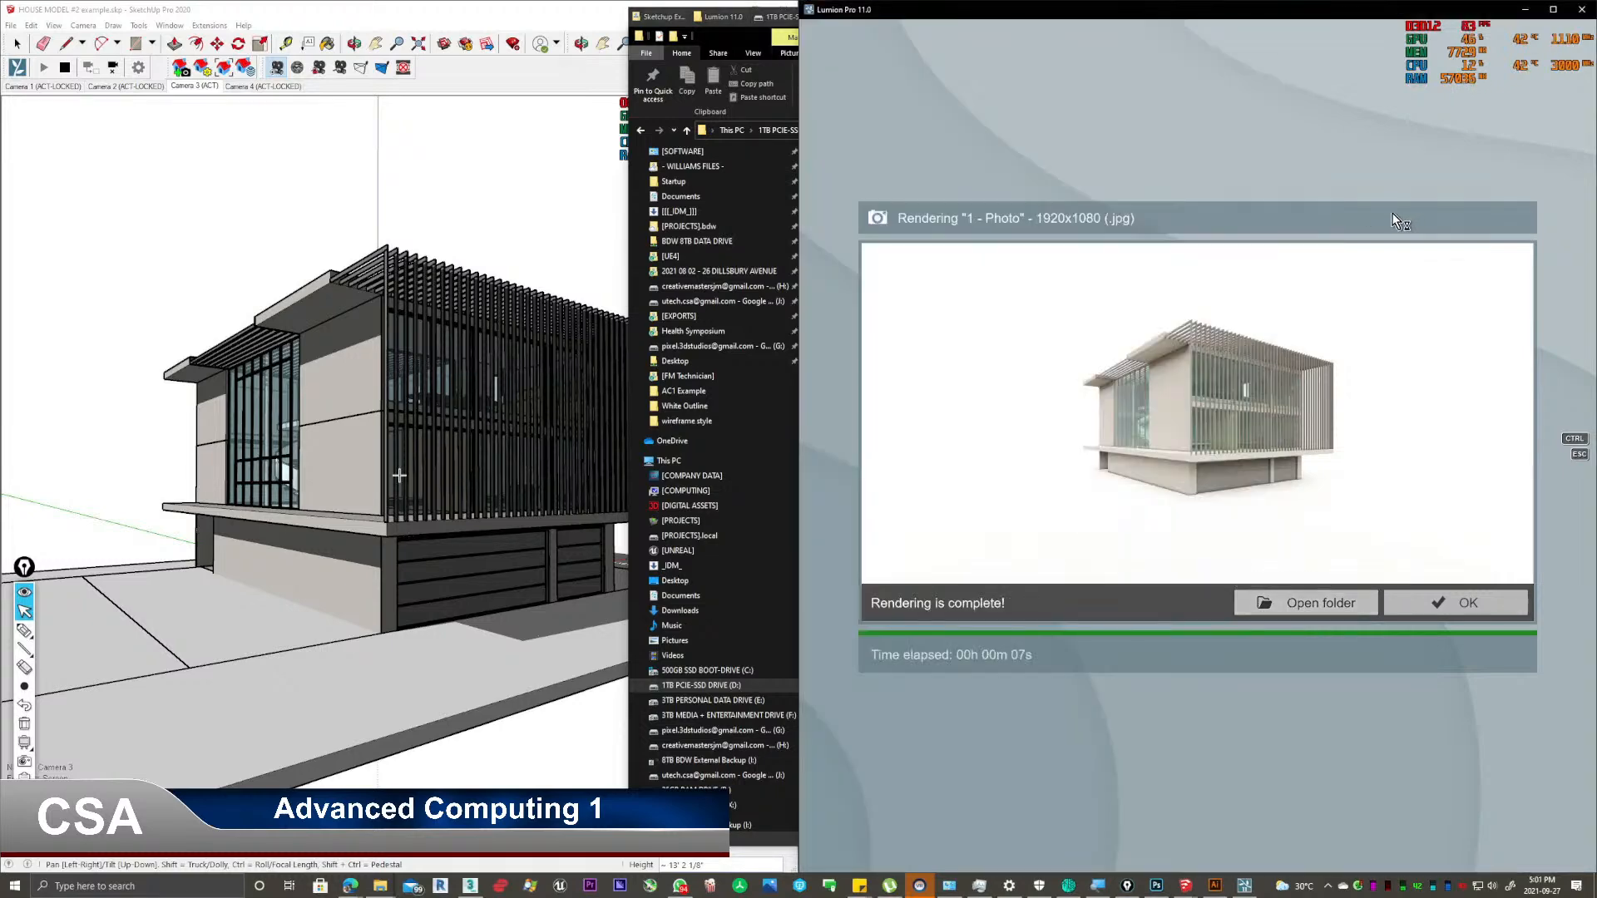
click(1442, 602)
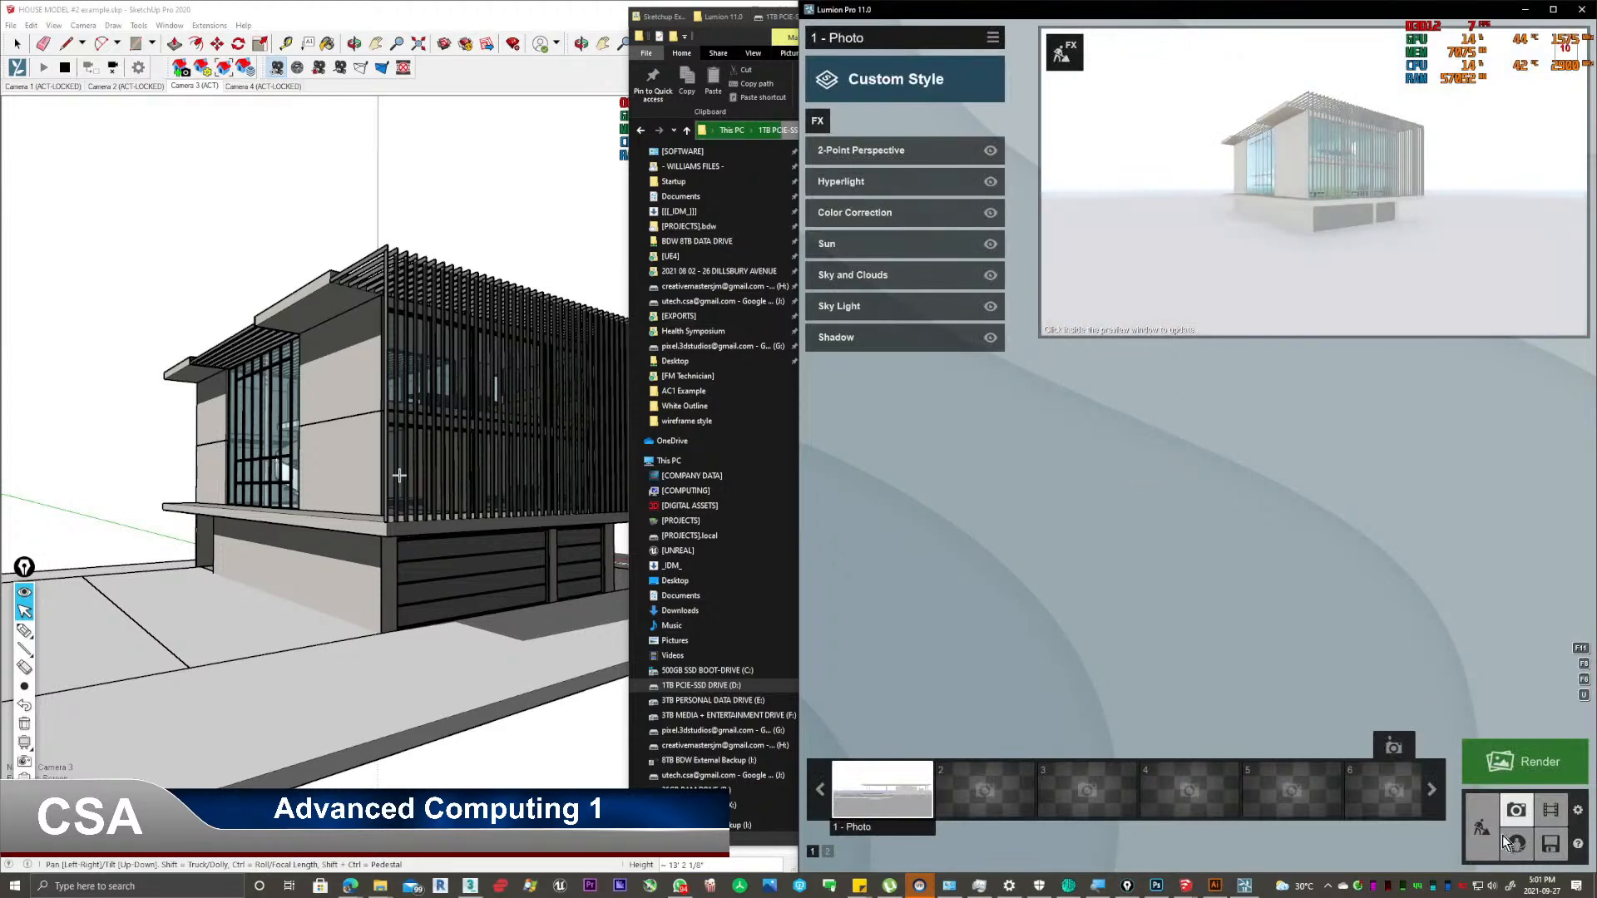
Set up the photo render to also output the depth, normal, specular, lighting, sky alpha and material ID maps.
click(1489, 761)
click(1059, 529)
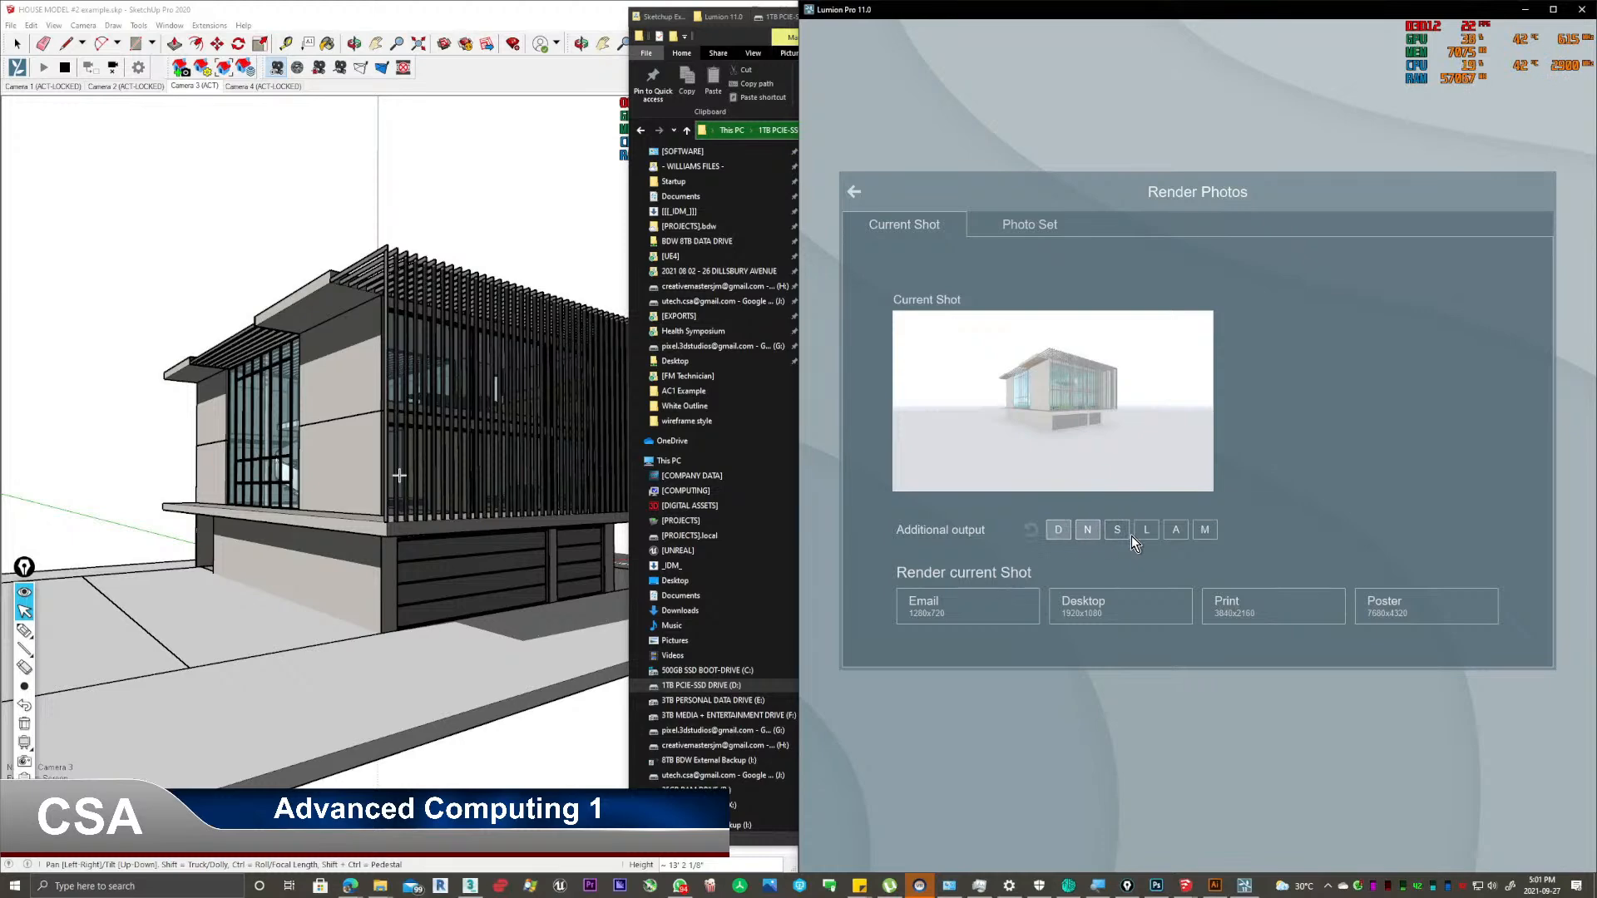
click(1116, 532)
click(1141, 531)
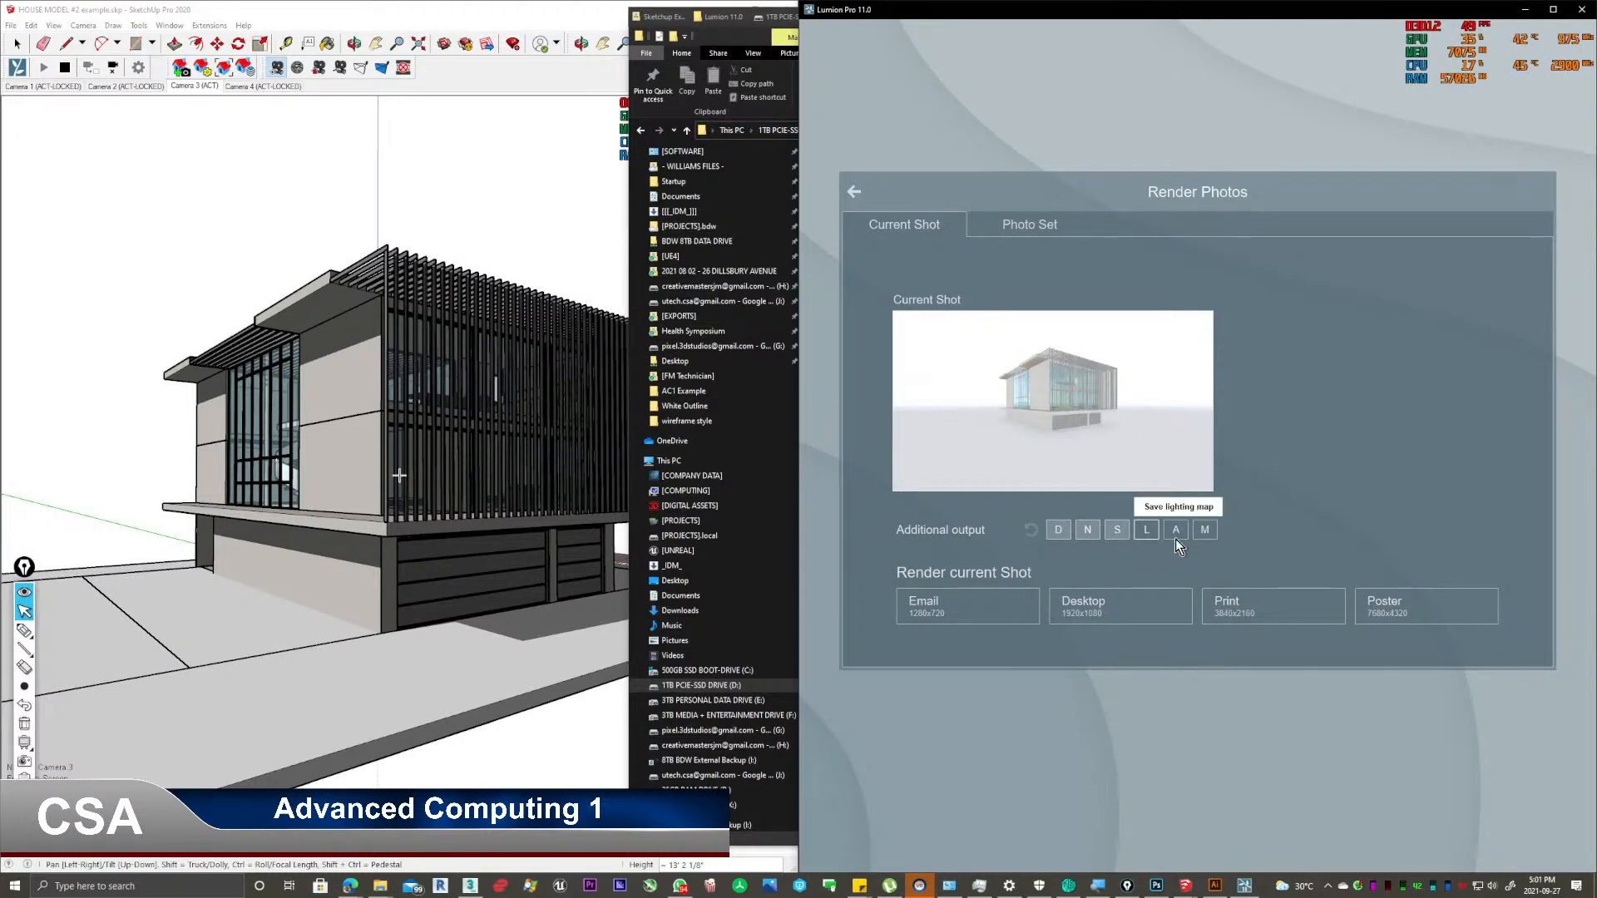
click(1175, 537)
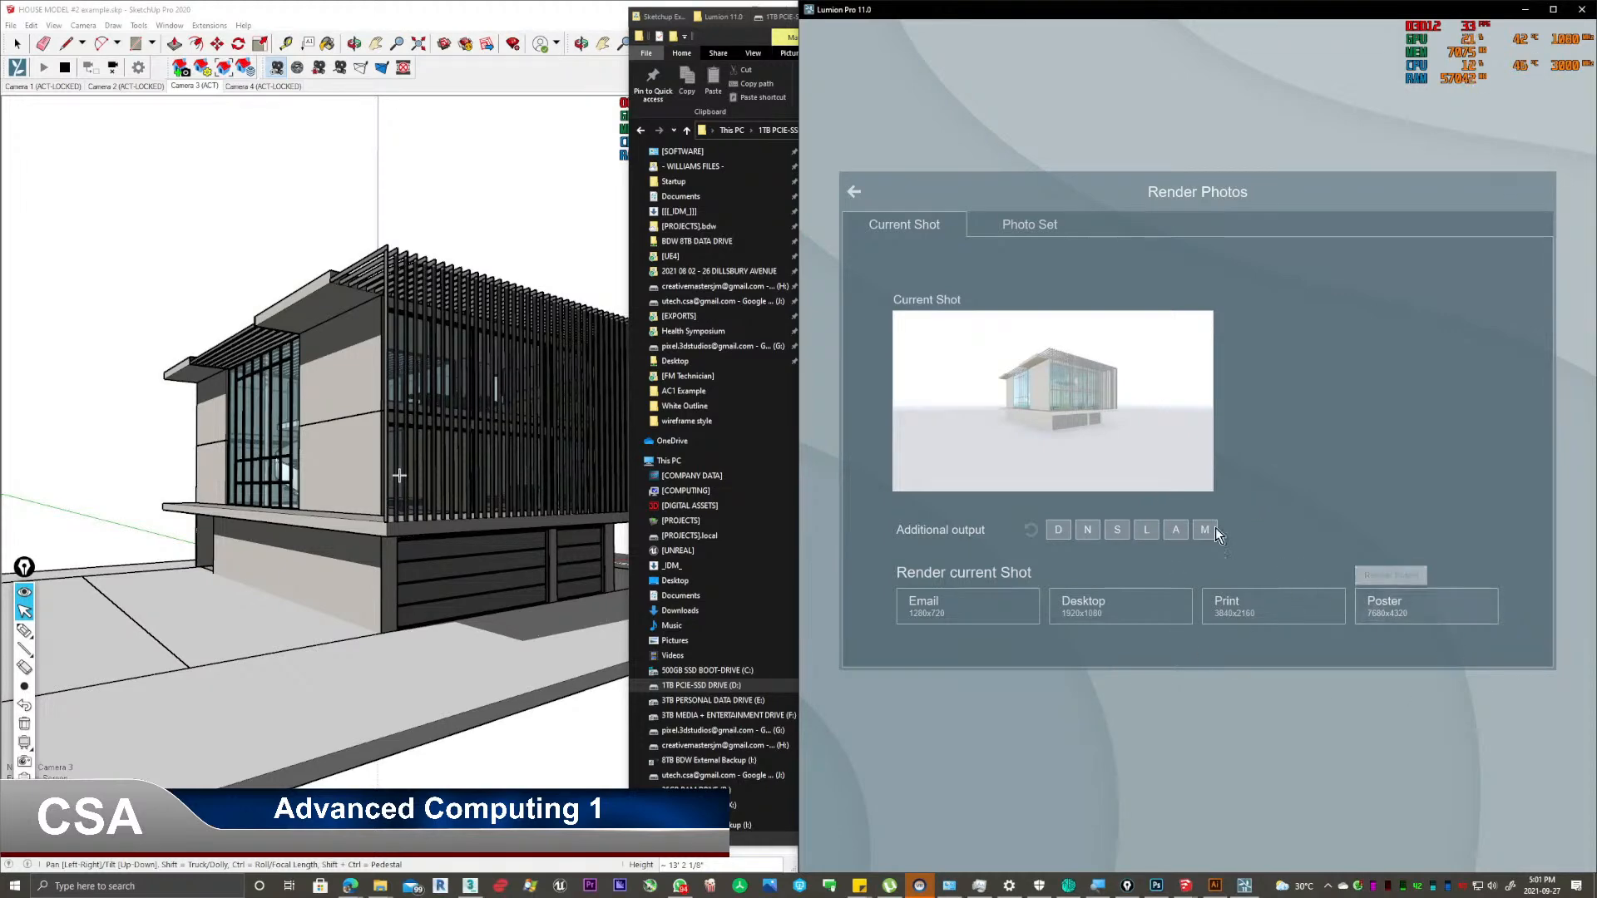
Render the current shot with its extra maps at Desktop size (1920x1080) as a PNG named Lumion Passes in the White Outline folder.
click(1114, 612)
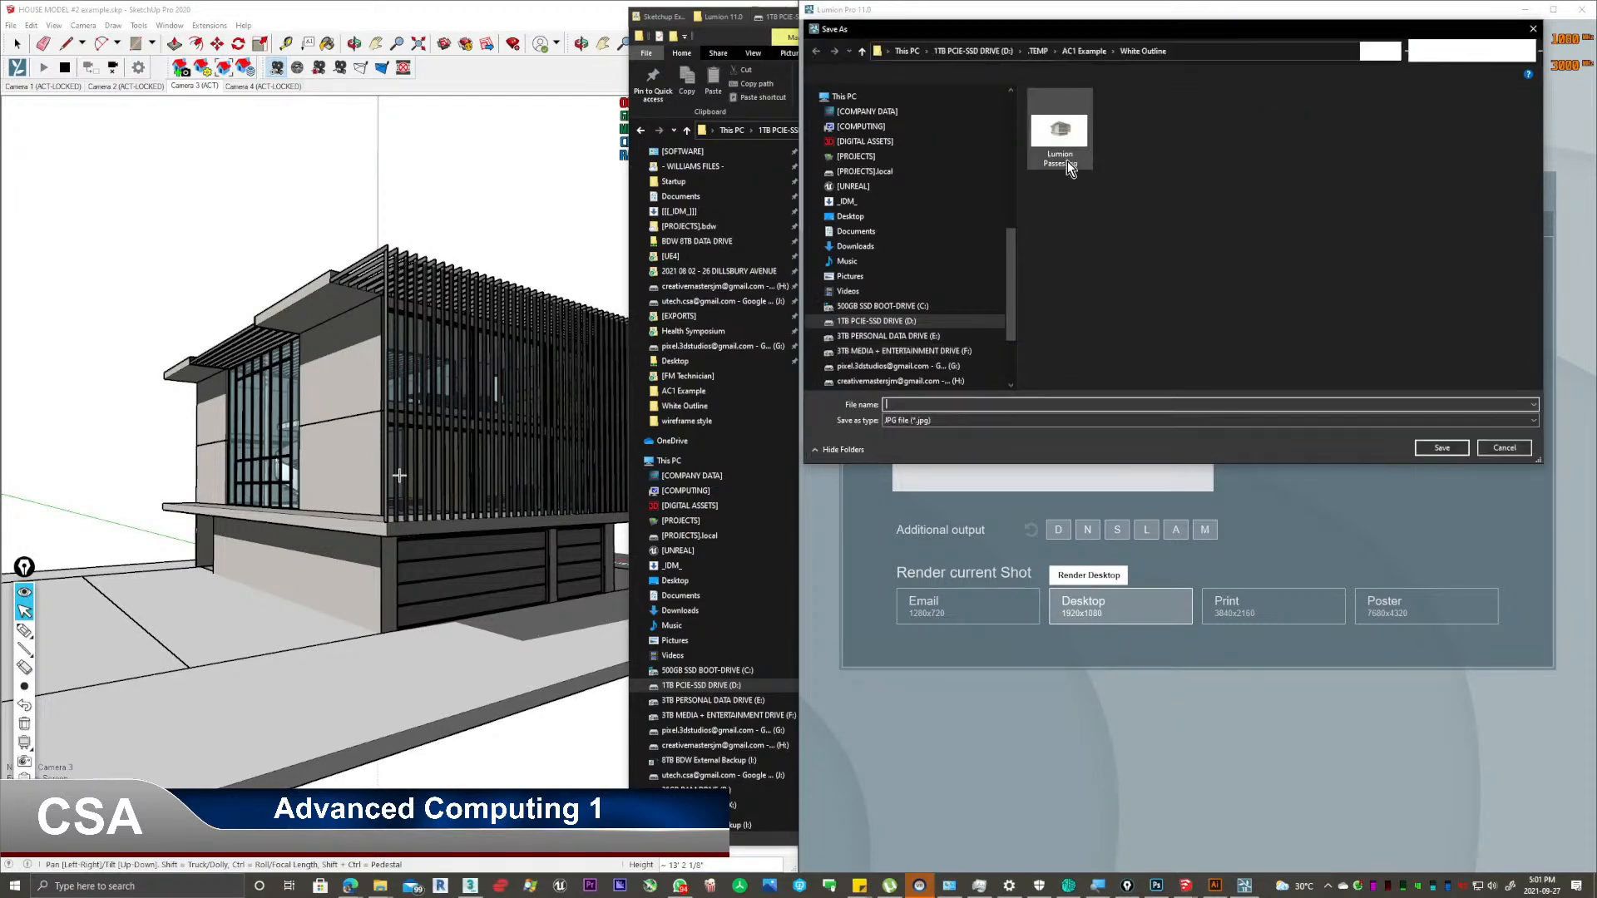
click(1380, 421)
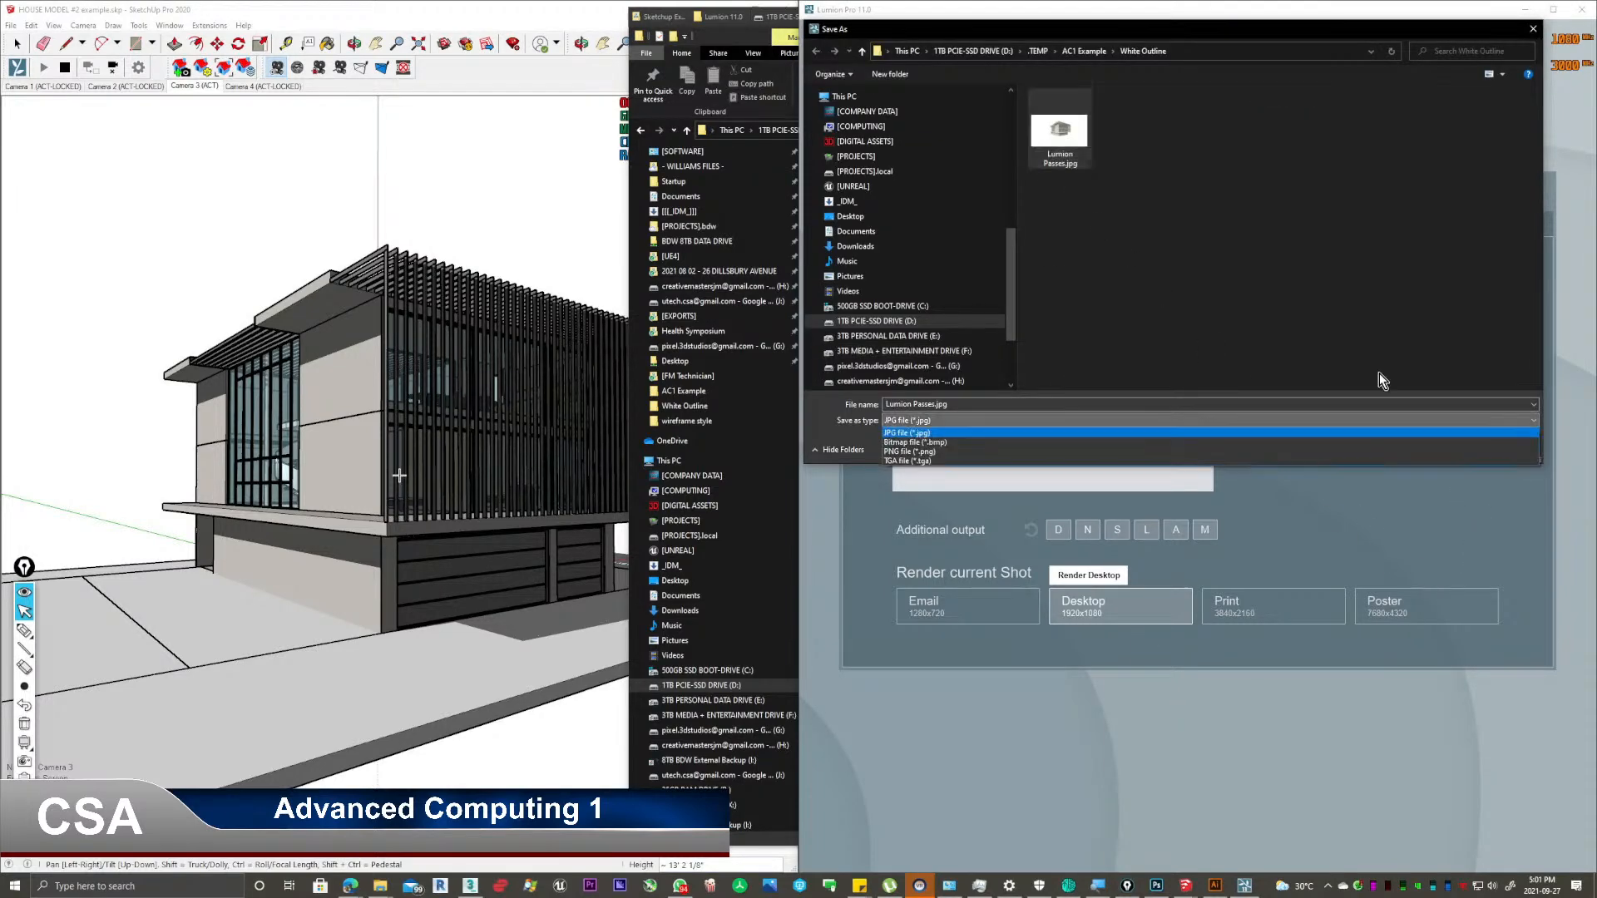
click(953, 453)
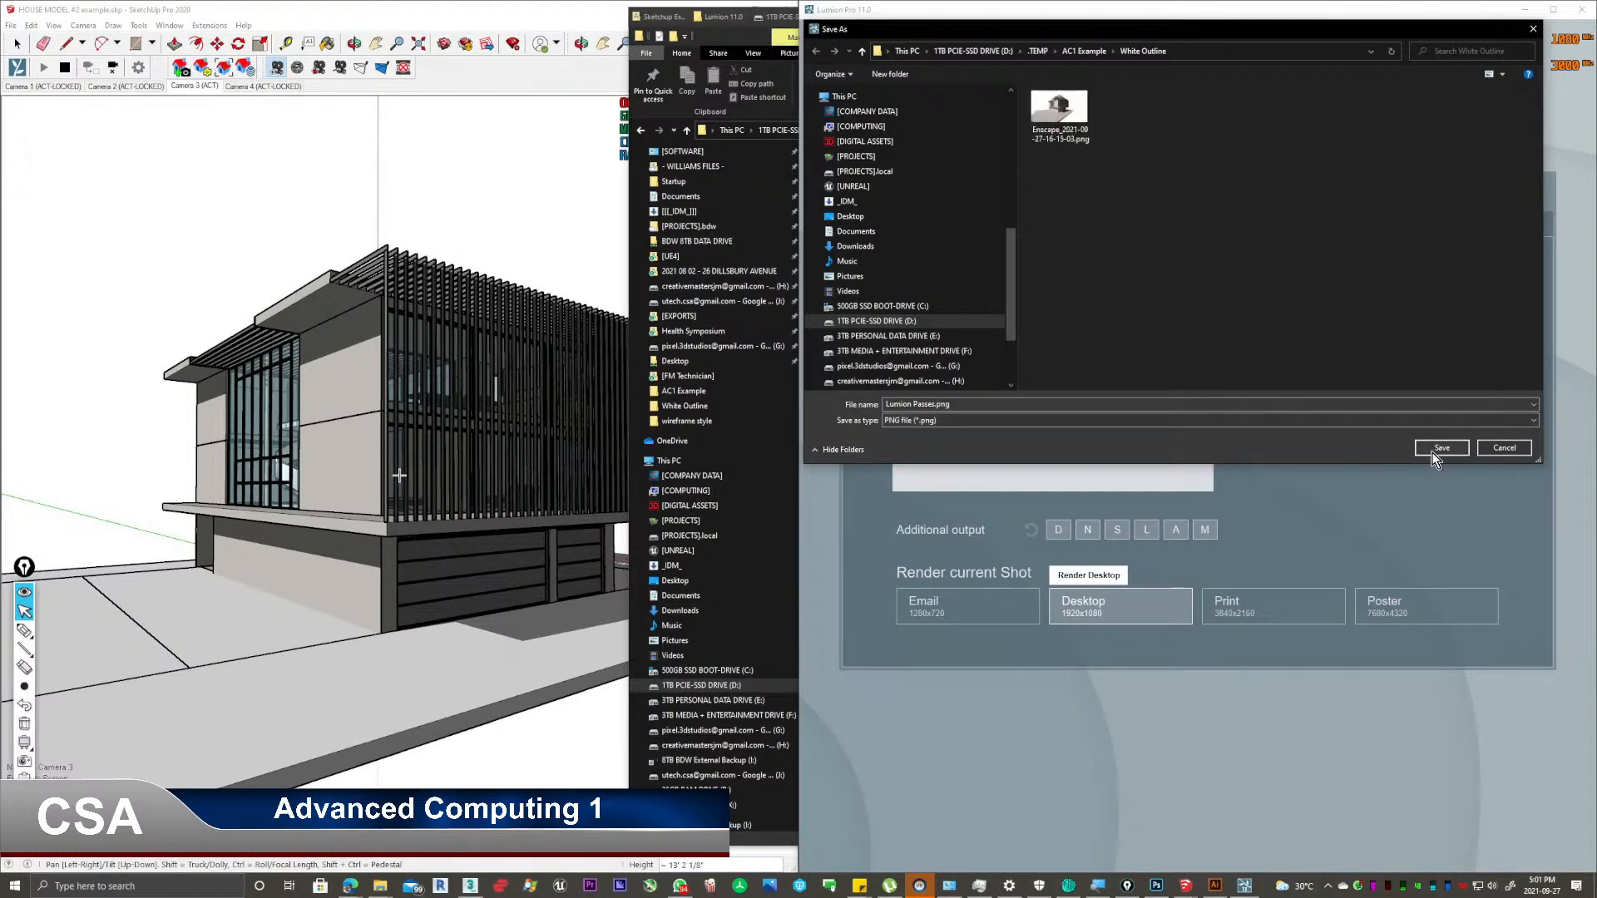
click(1437, 449)
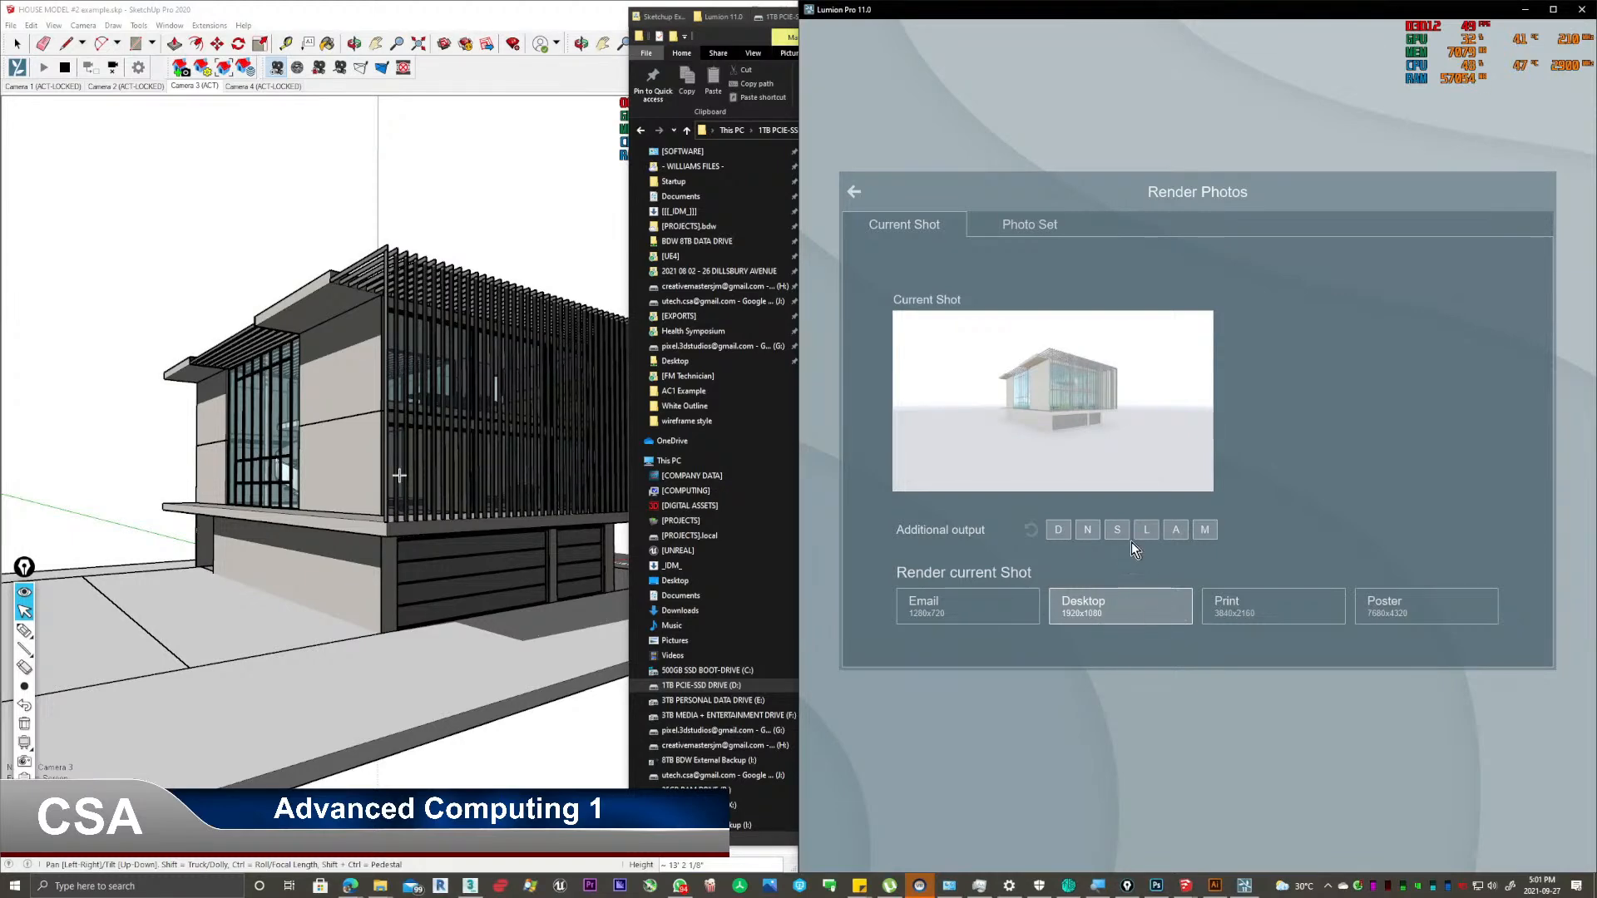
click(1075, 598)
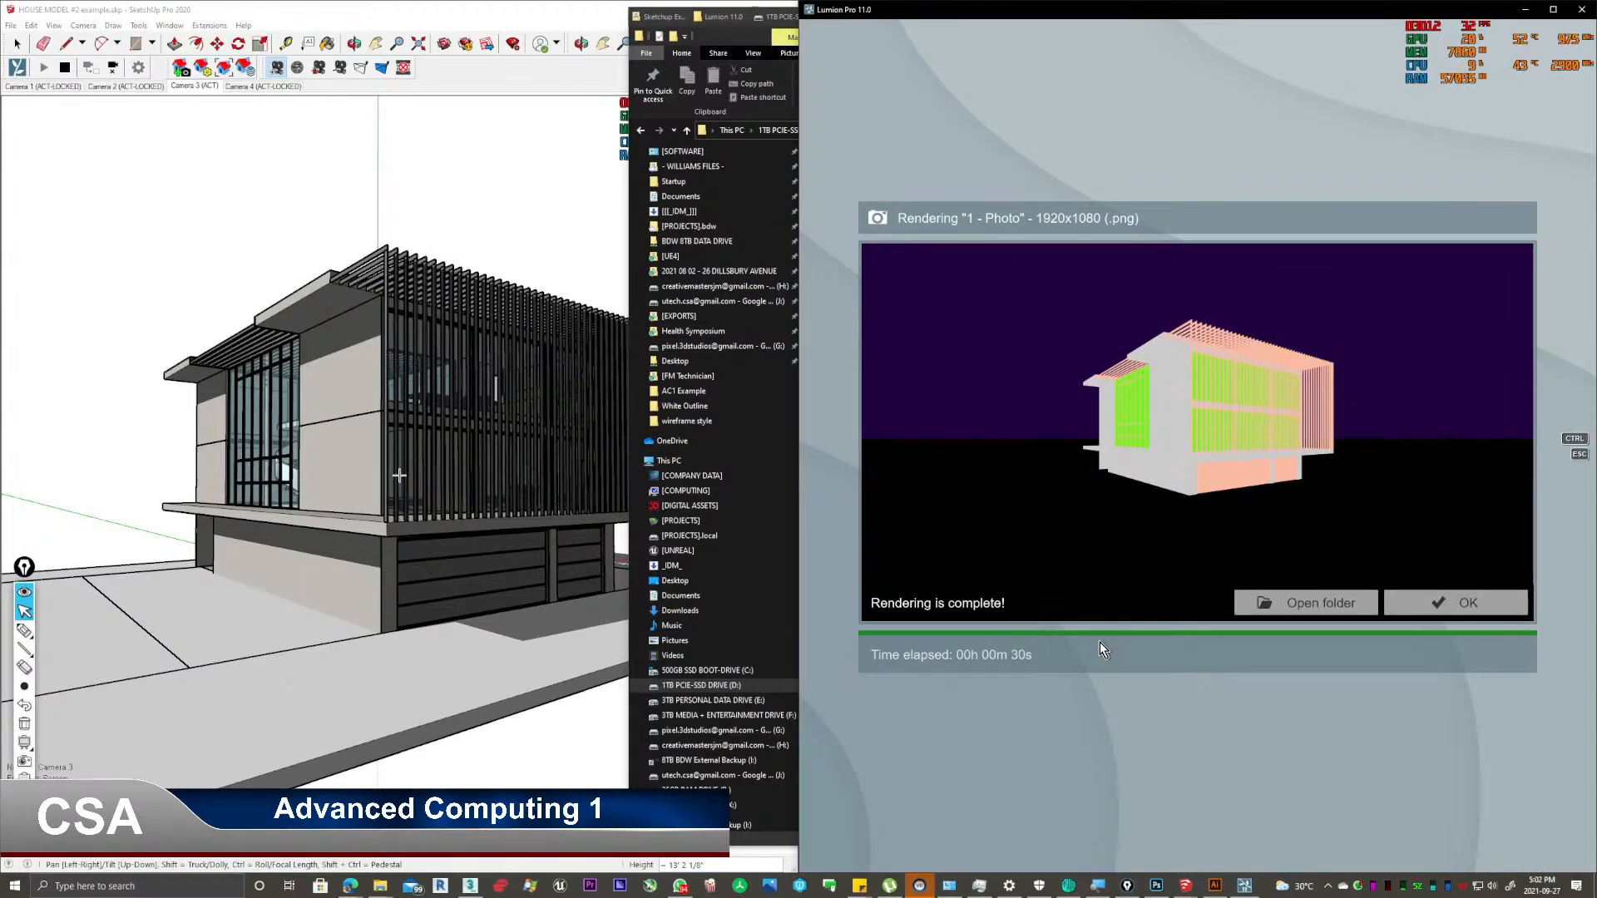
Switch to Photoshop and place Lumion Passes_MatID.png from the White Outline folder above Layer 0 in the Enscape composite.
click(405, 781)
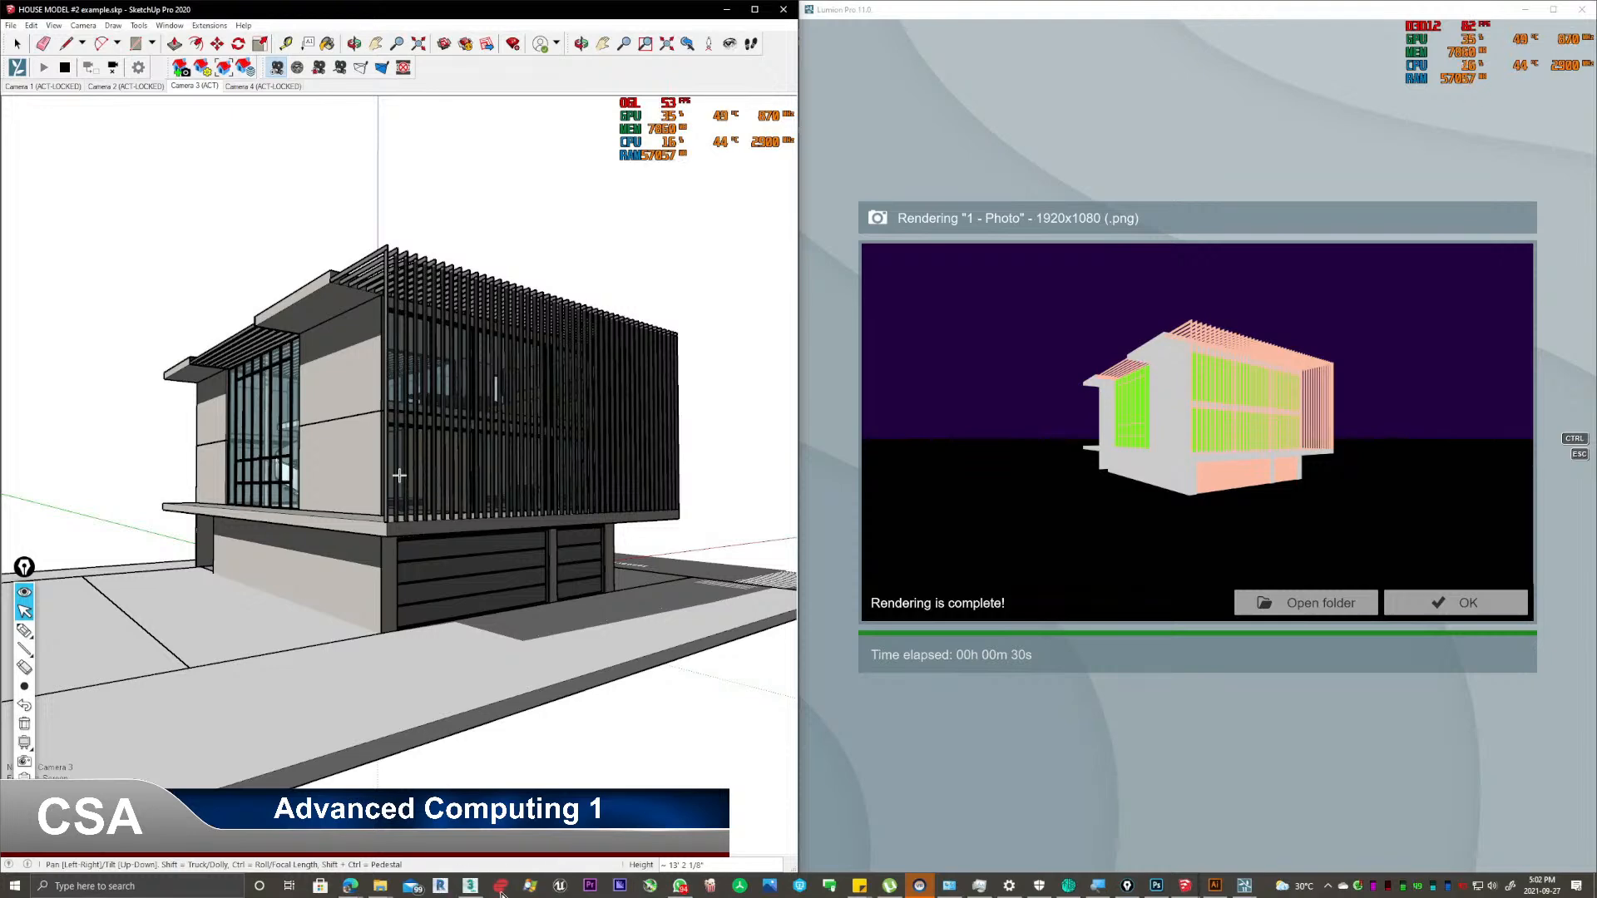
click(1155, 886)
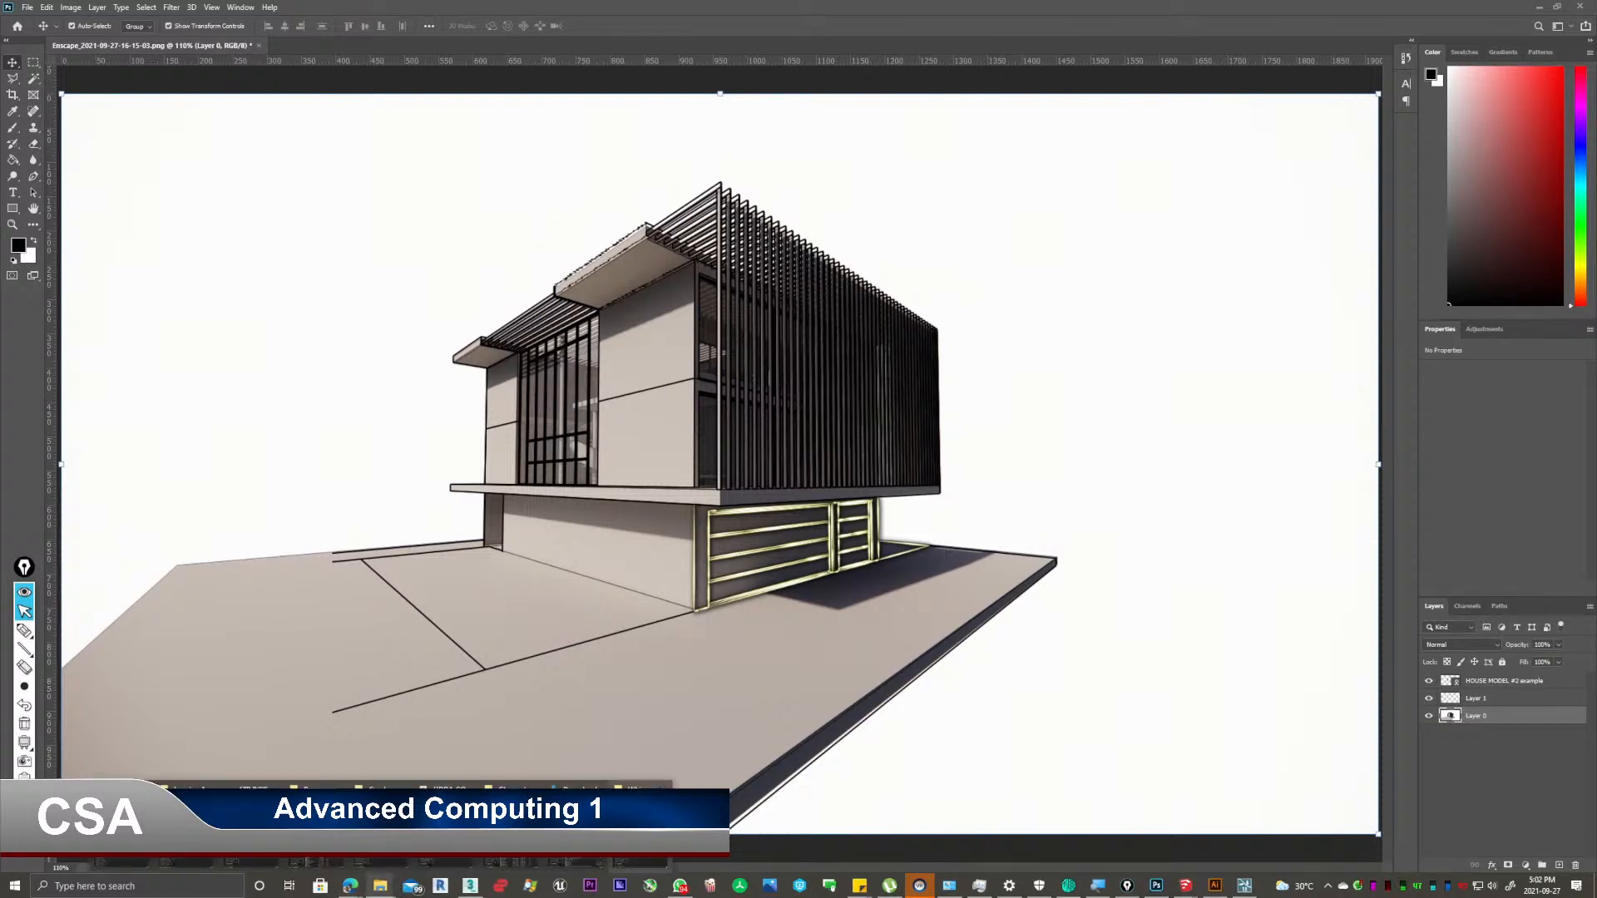
click(381, 884)
click(1060, 204)
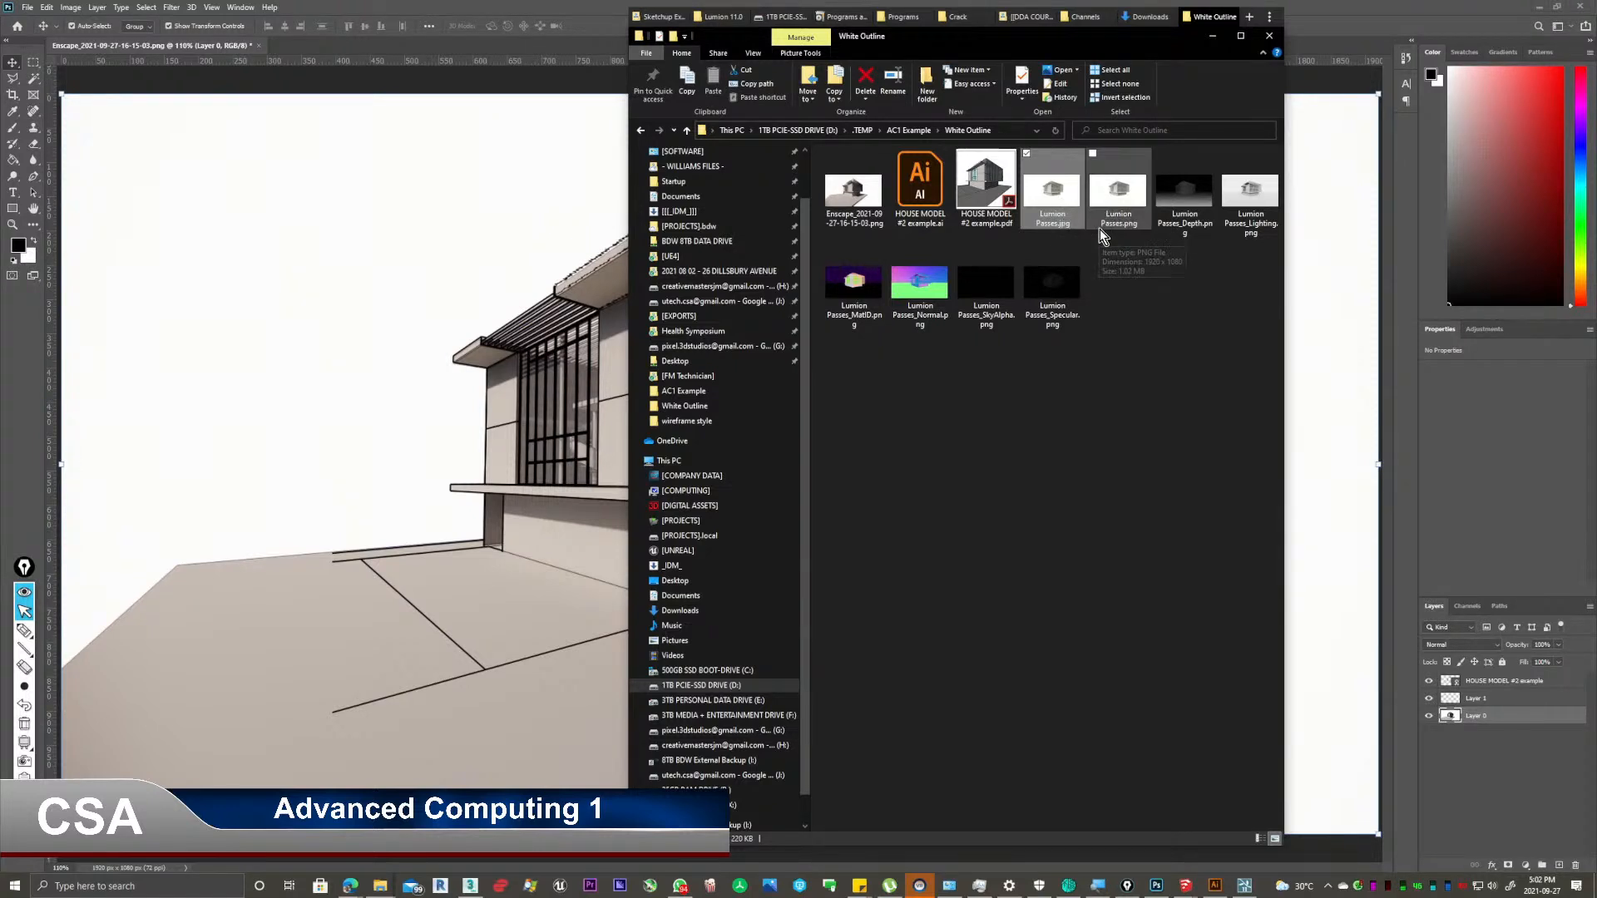
click(864, 297)
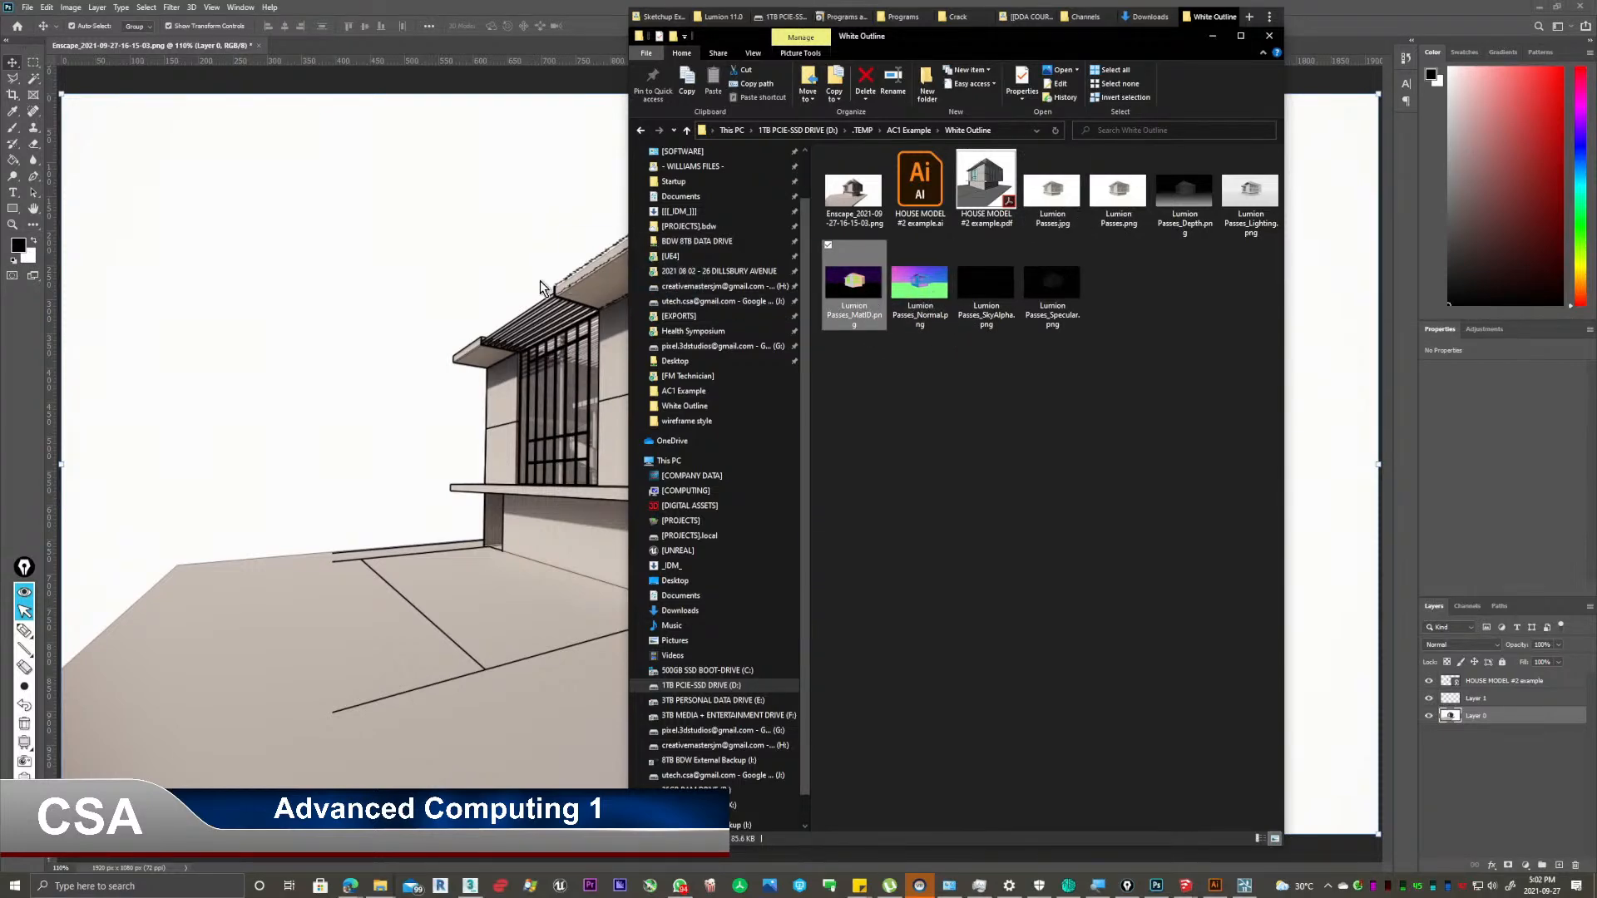
click(464, 281)
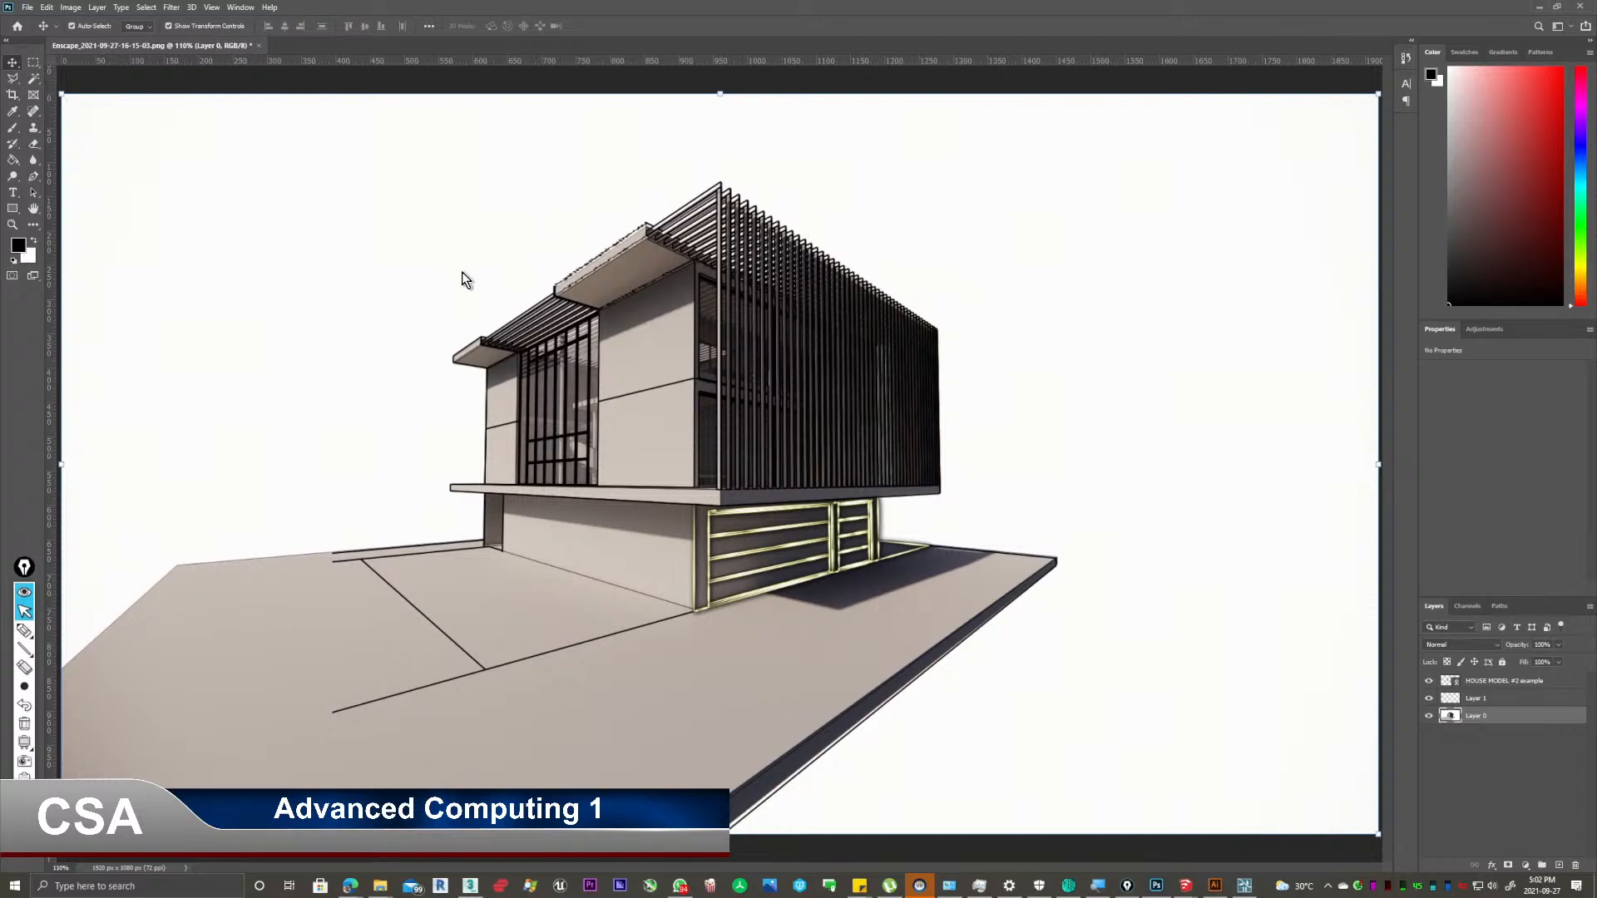
key(ctrl+t)
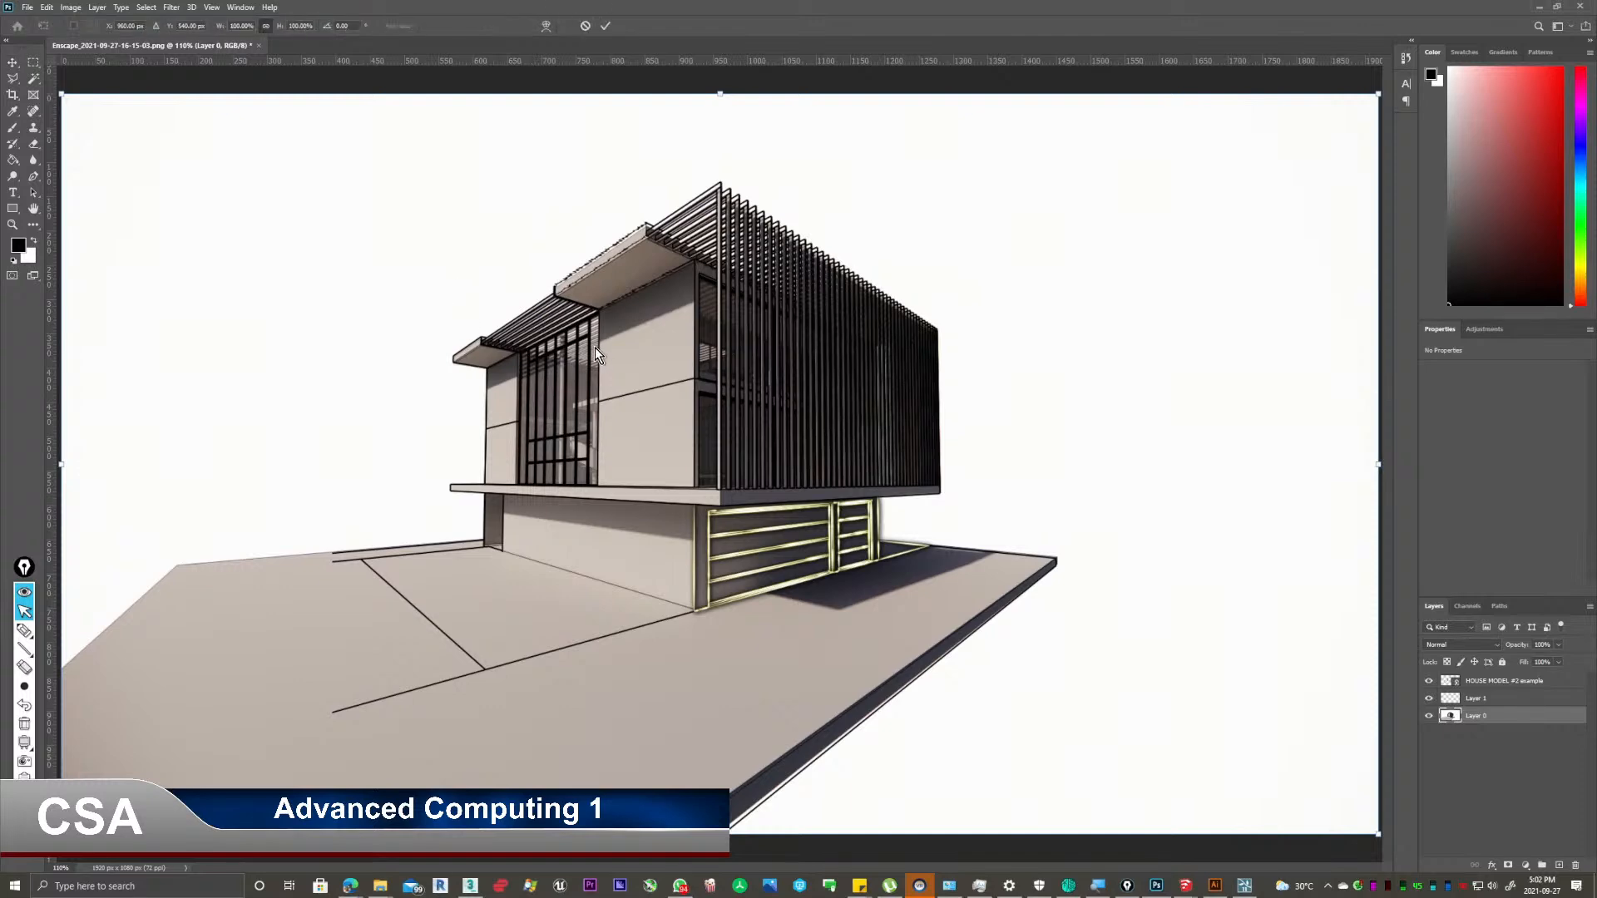
click(607, 31)
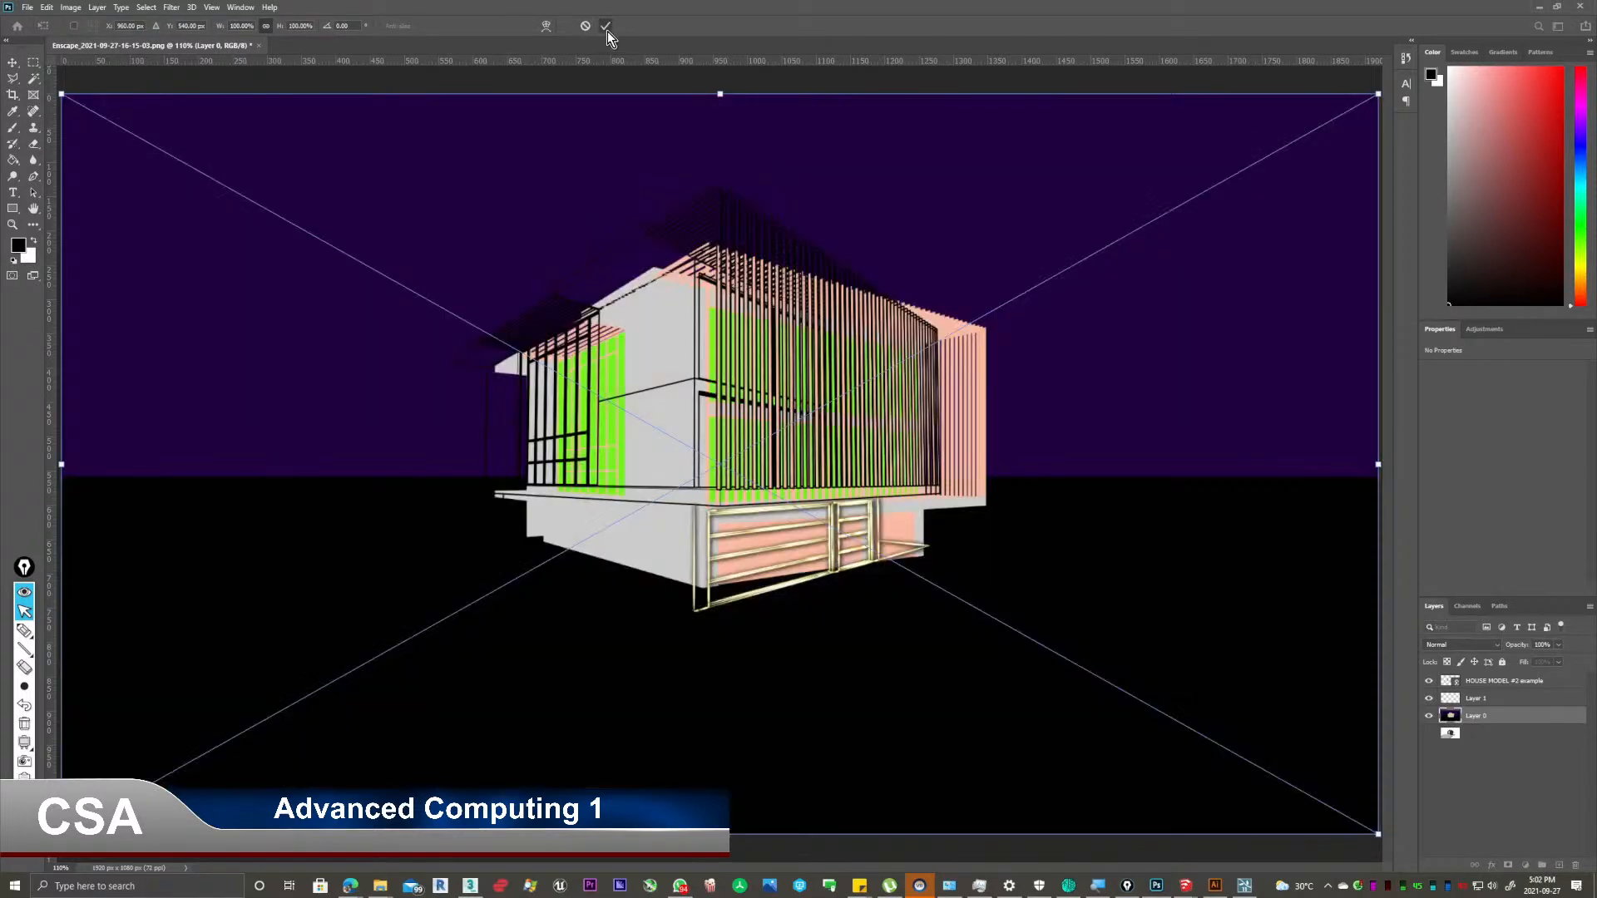
click(607, 31)
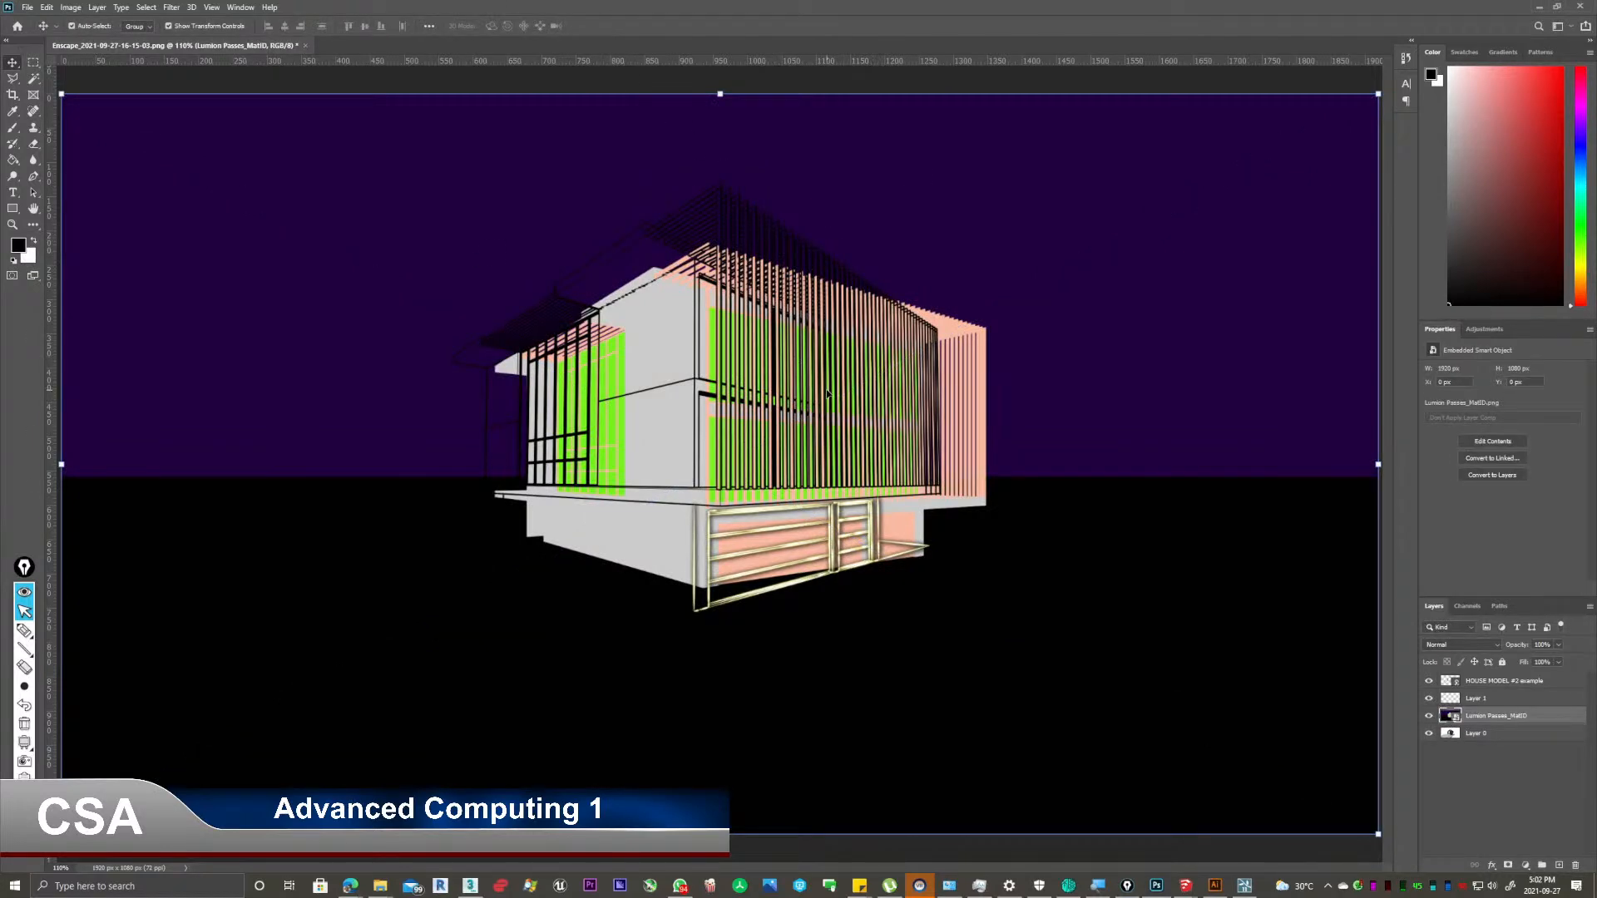
Start a free transform on the placed Lumion Passes_MatID layer and delete the layer from the Enscape composite.
click(533, 77)
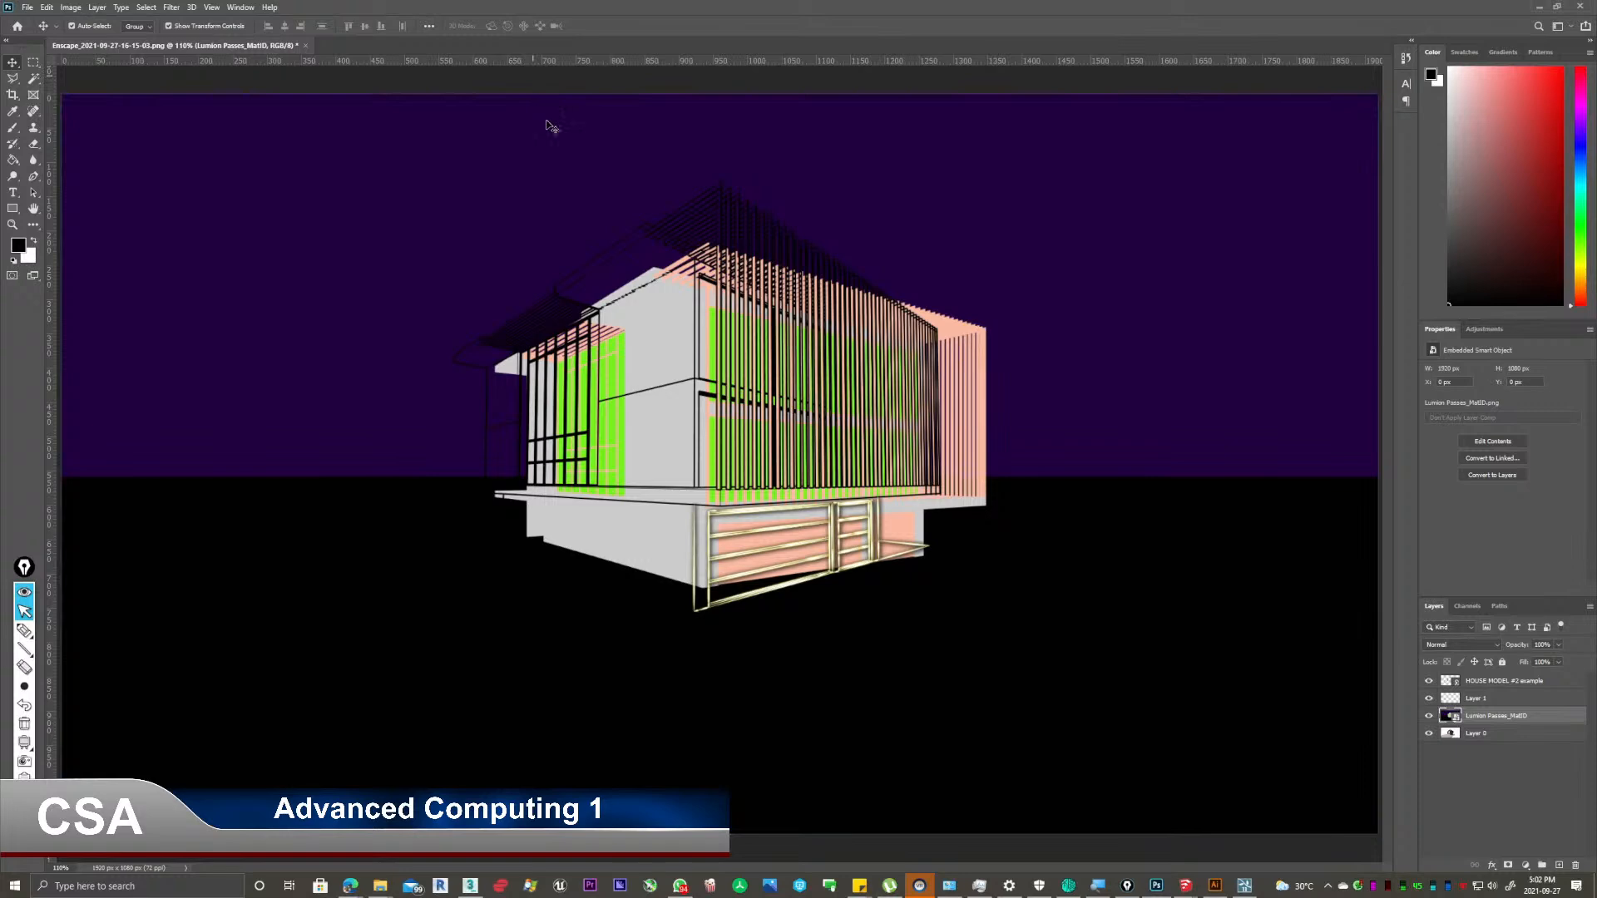
click(884, 286)
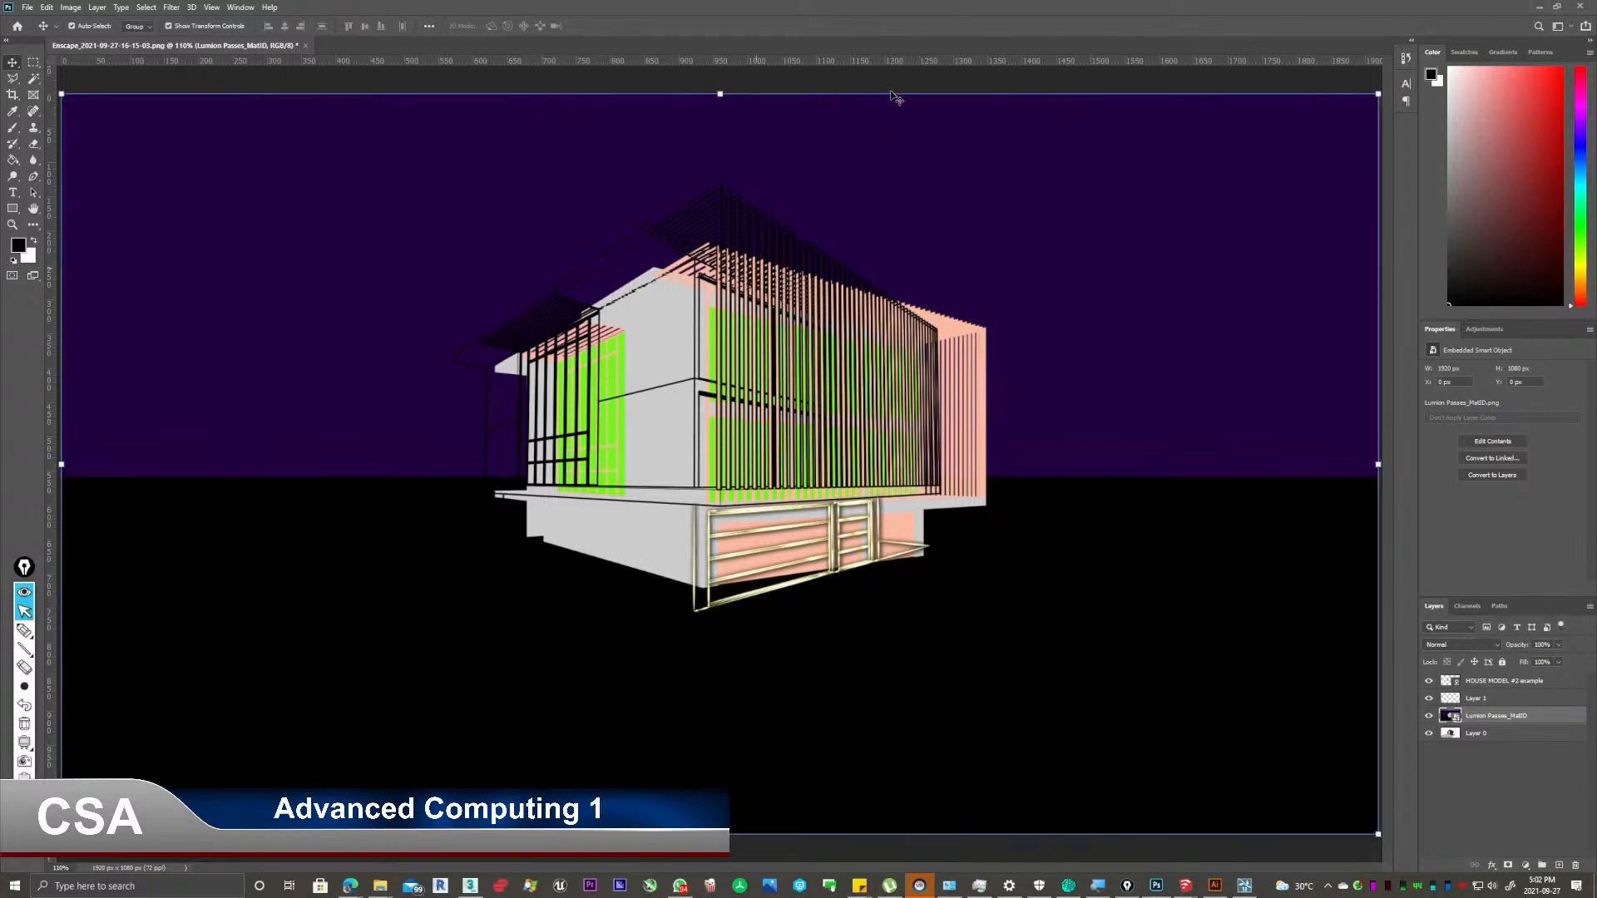
key(ctrl+t)
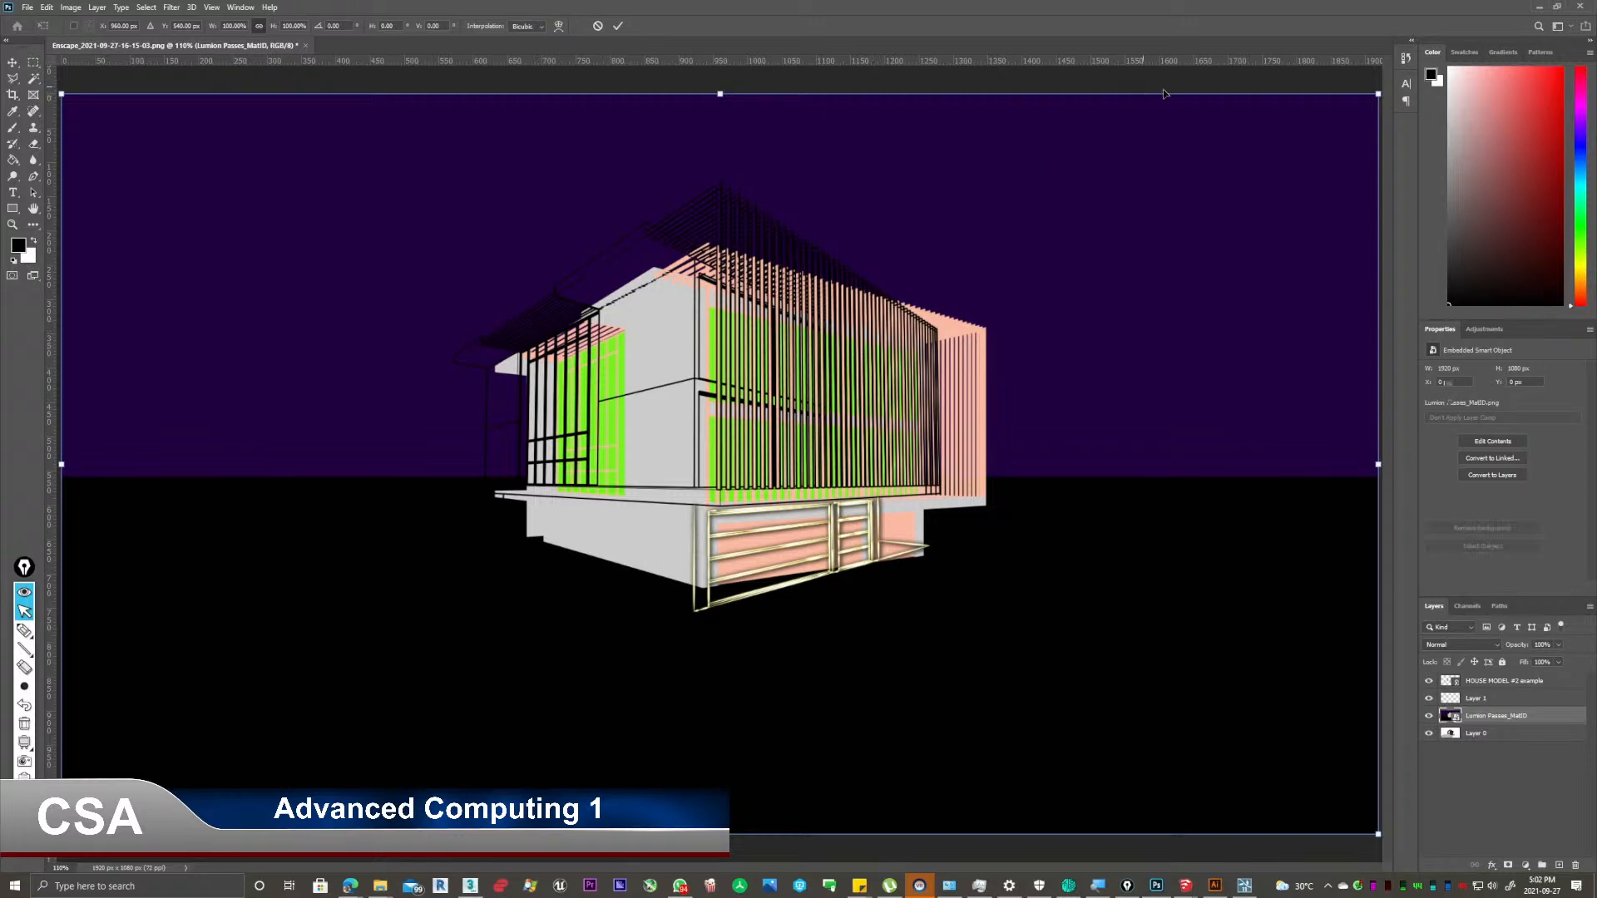
key(Delete)
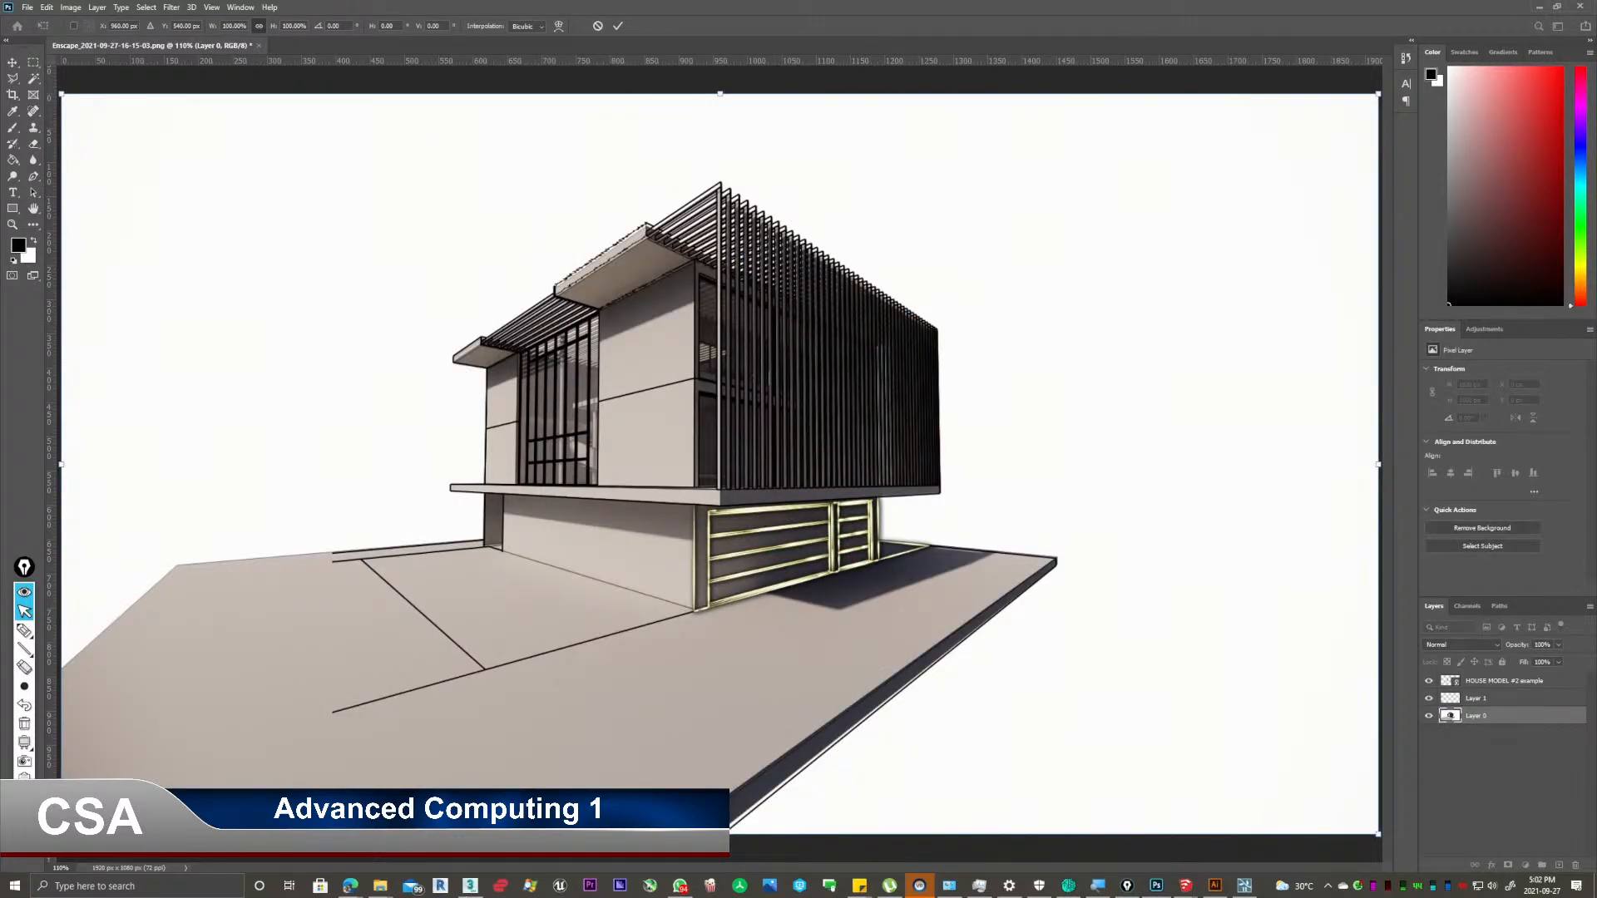
Cancel the active transform and open Lumion Passes_MatID.png from the White Outline folder as a separate Photoshop document.
click(380, 887)
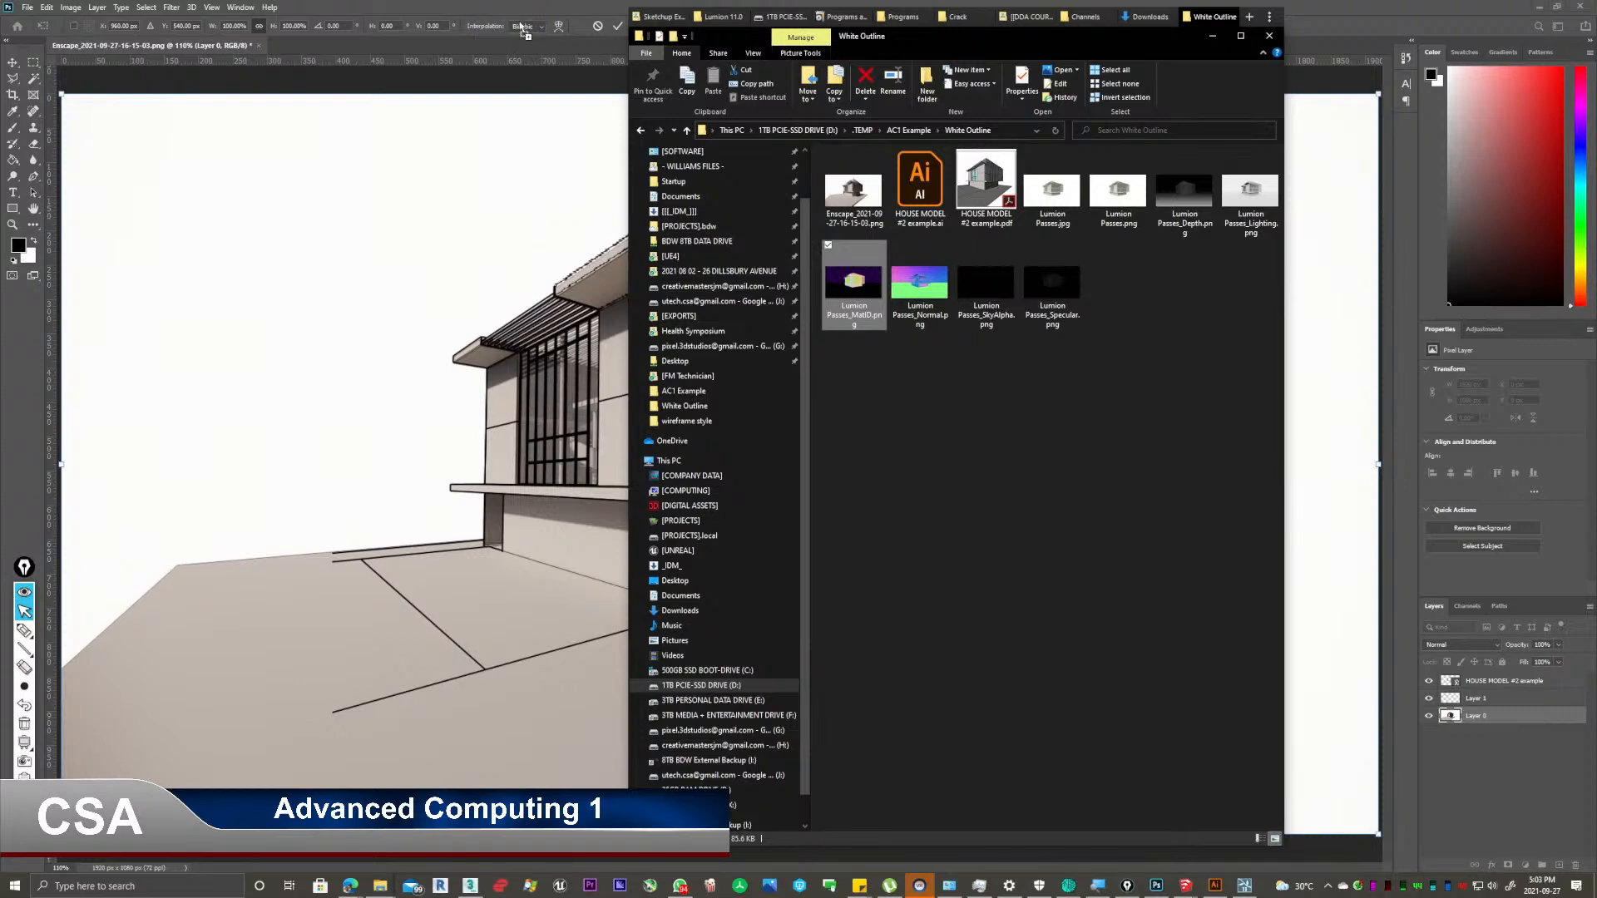
click(588, 35)
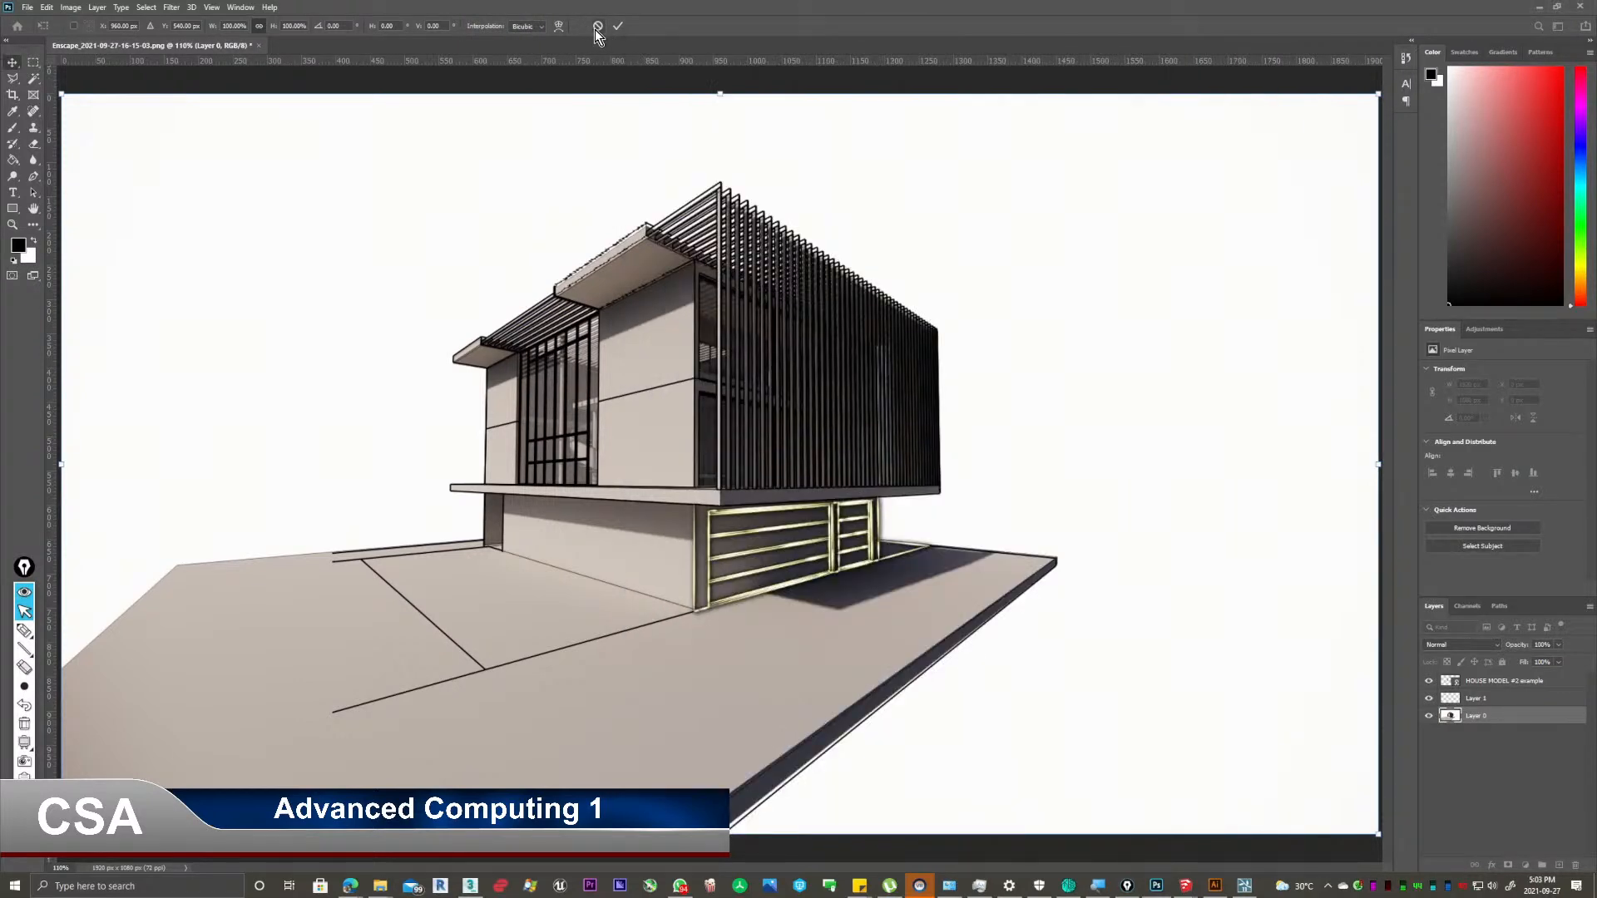
click(597, 26)
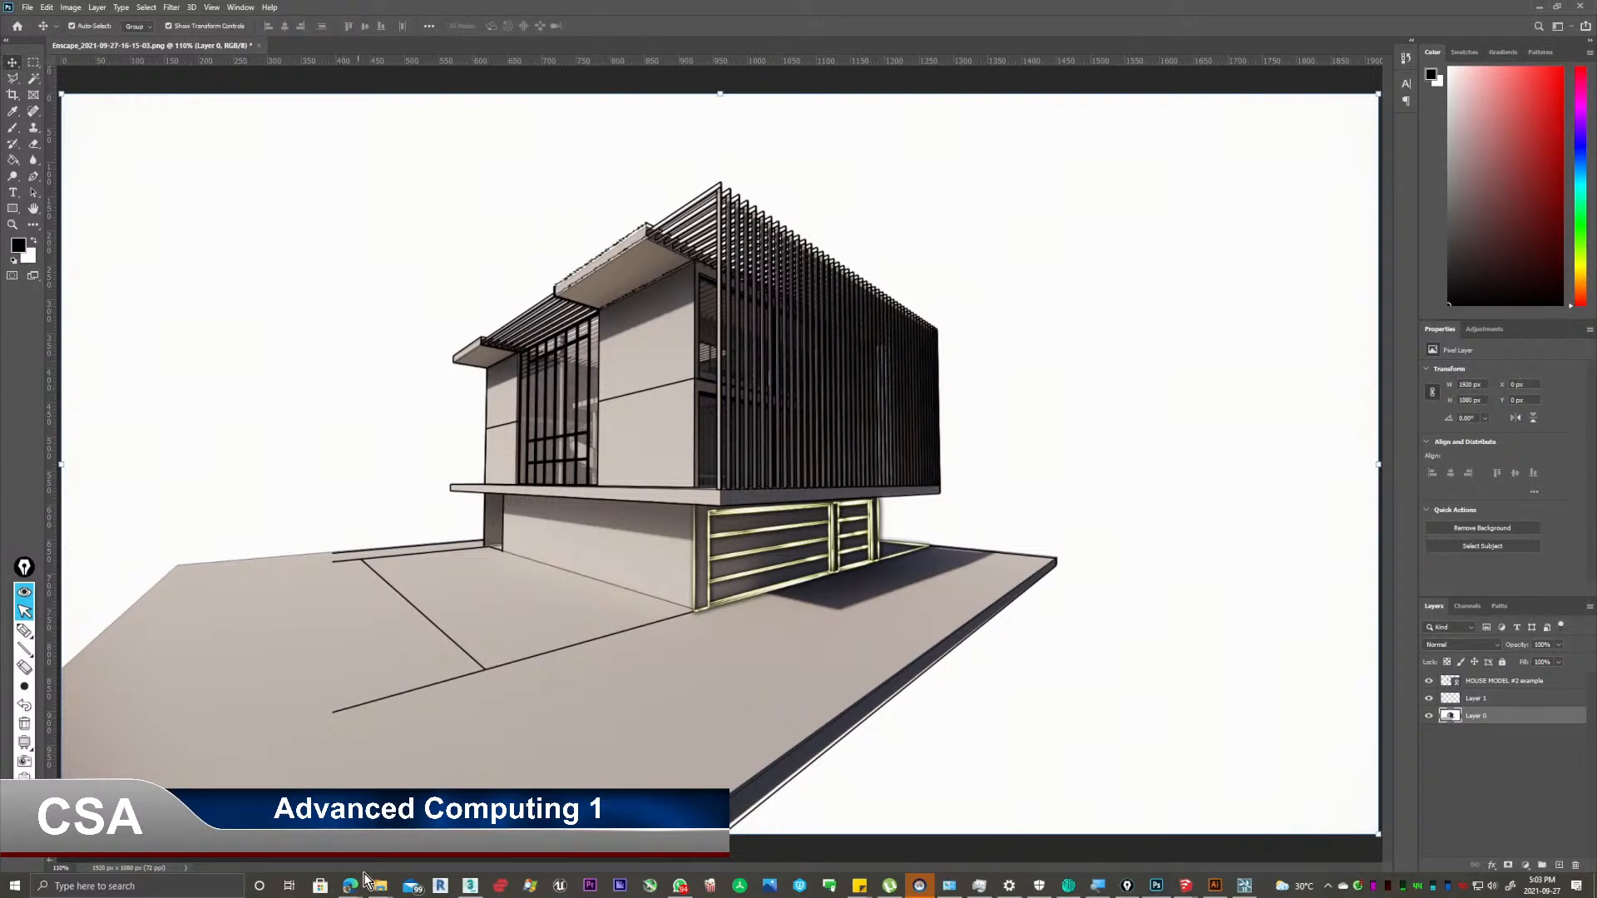
mouse_move(384, 886)
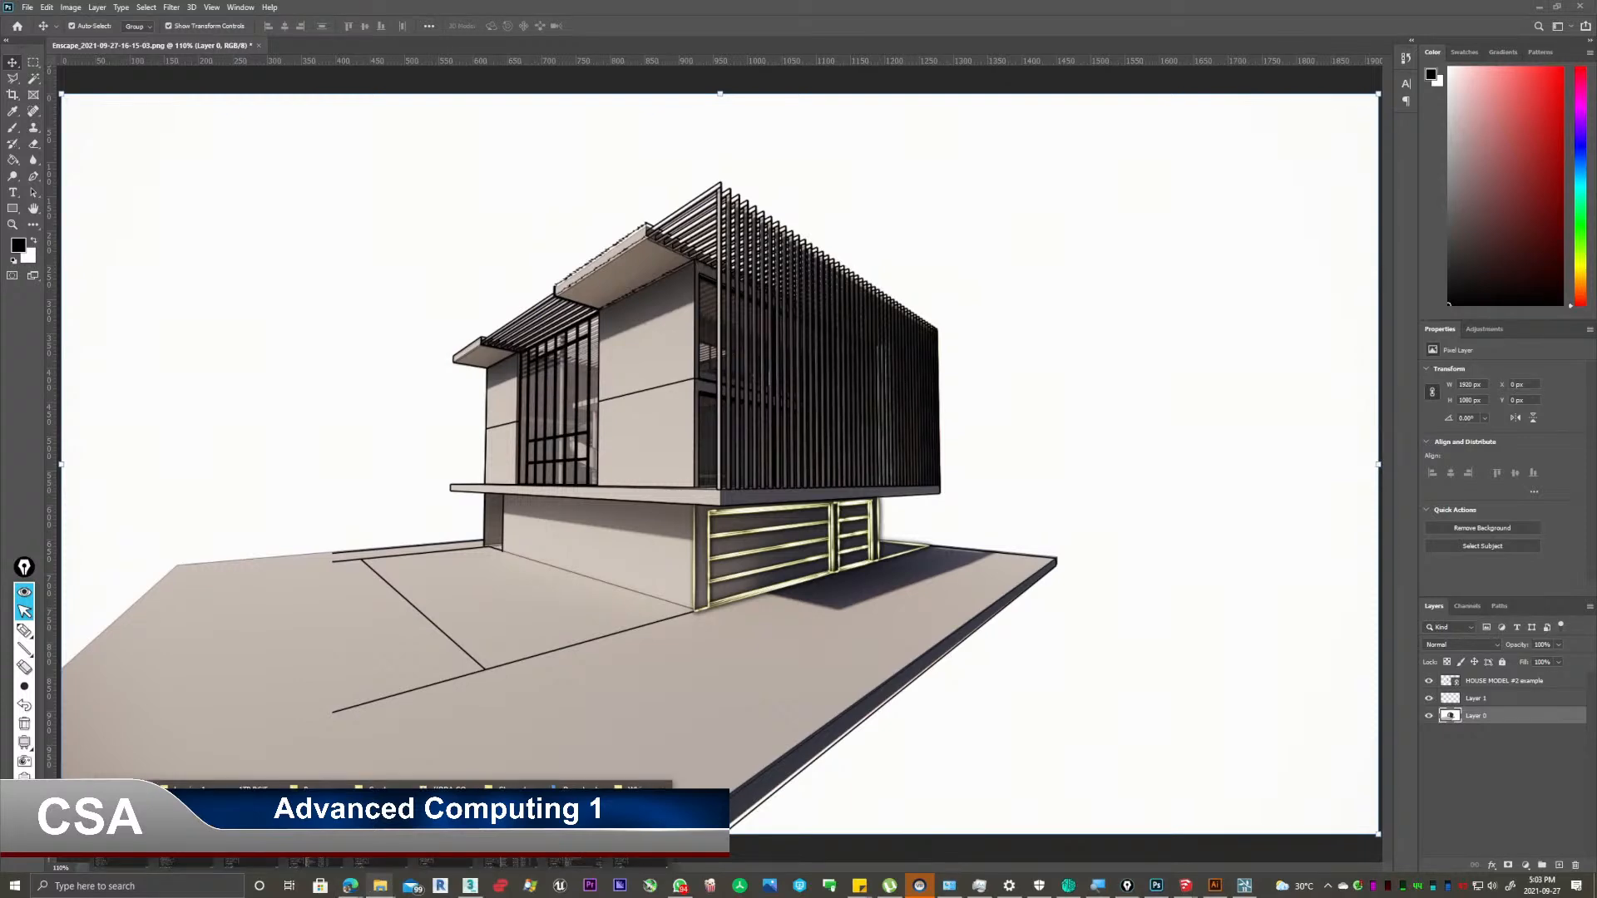
click(639, 825)
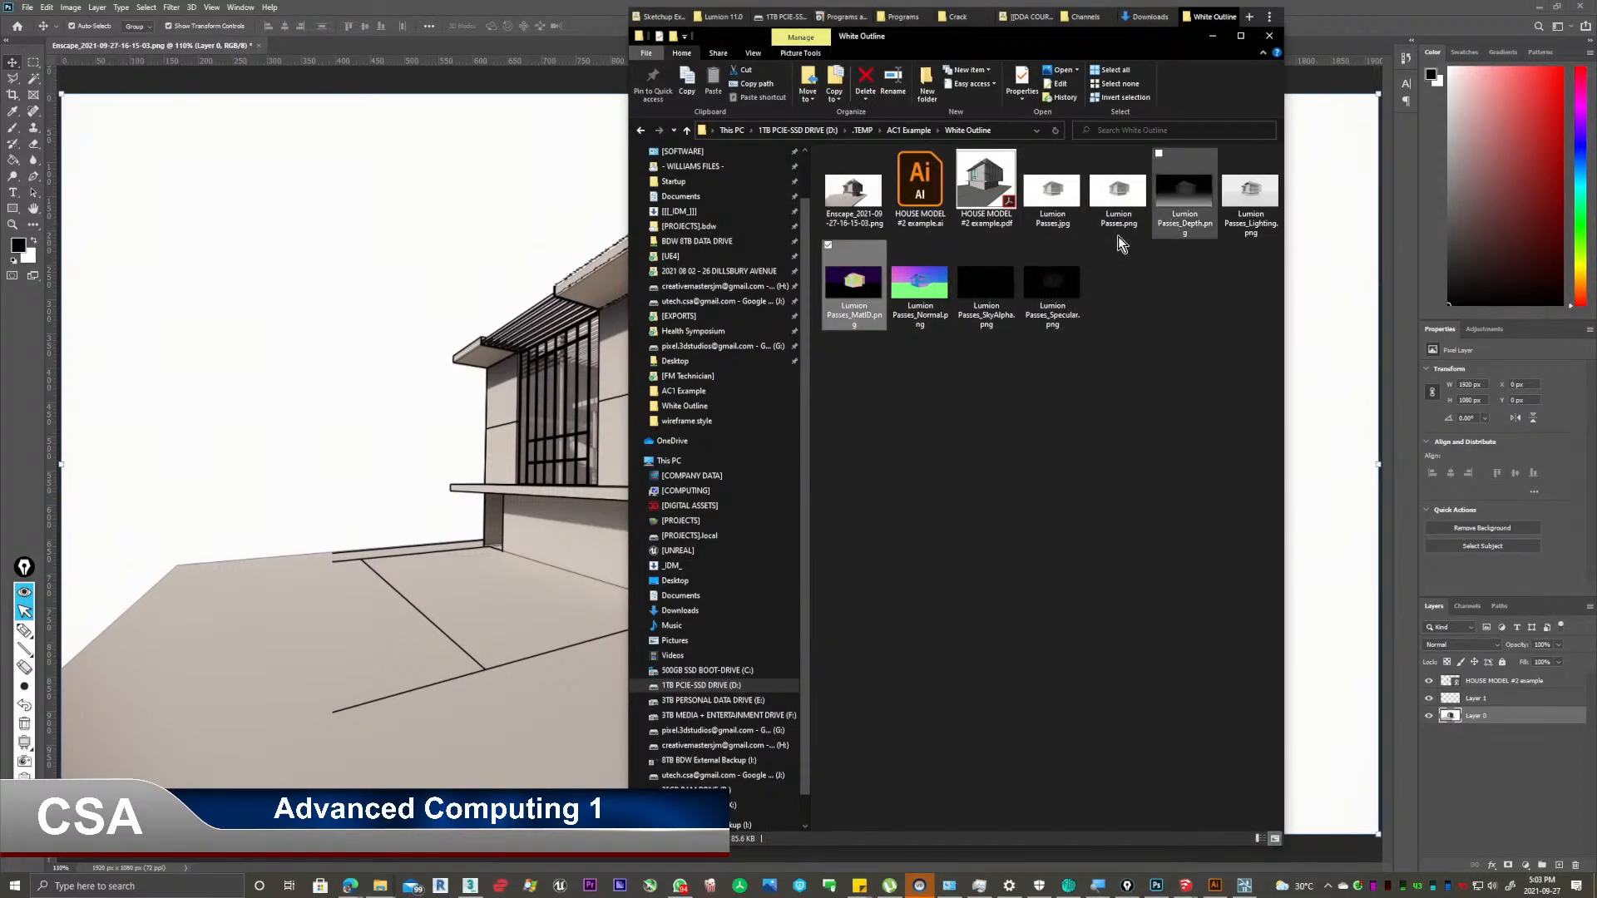
click(581, 38)
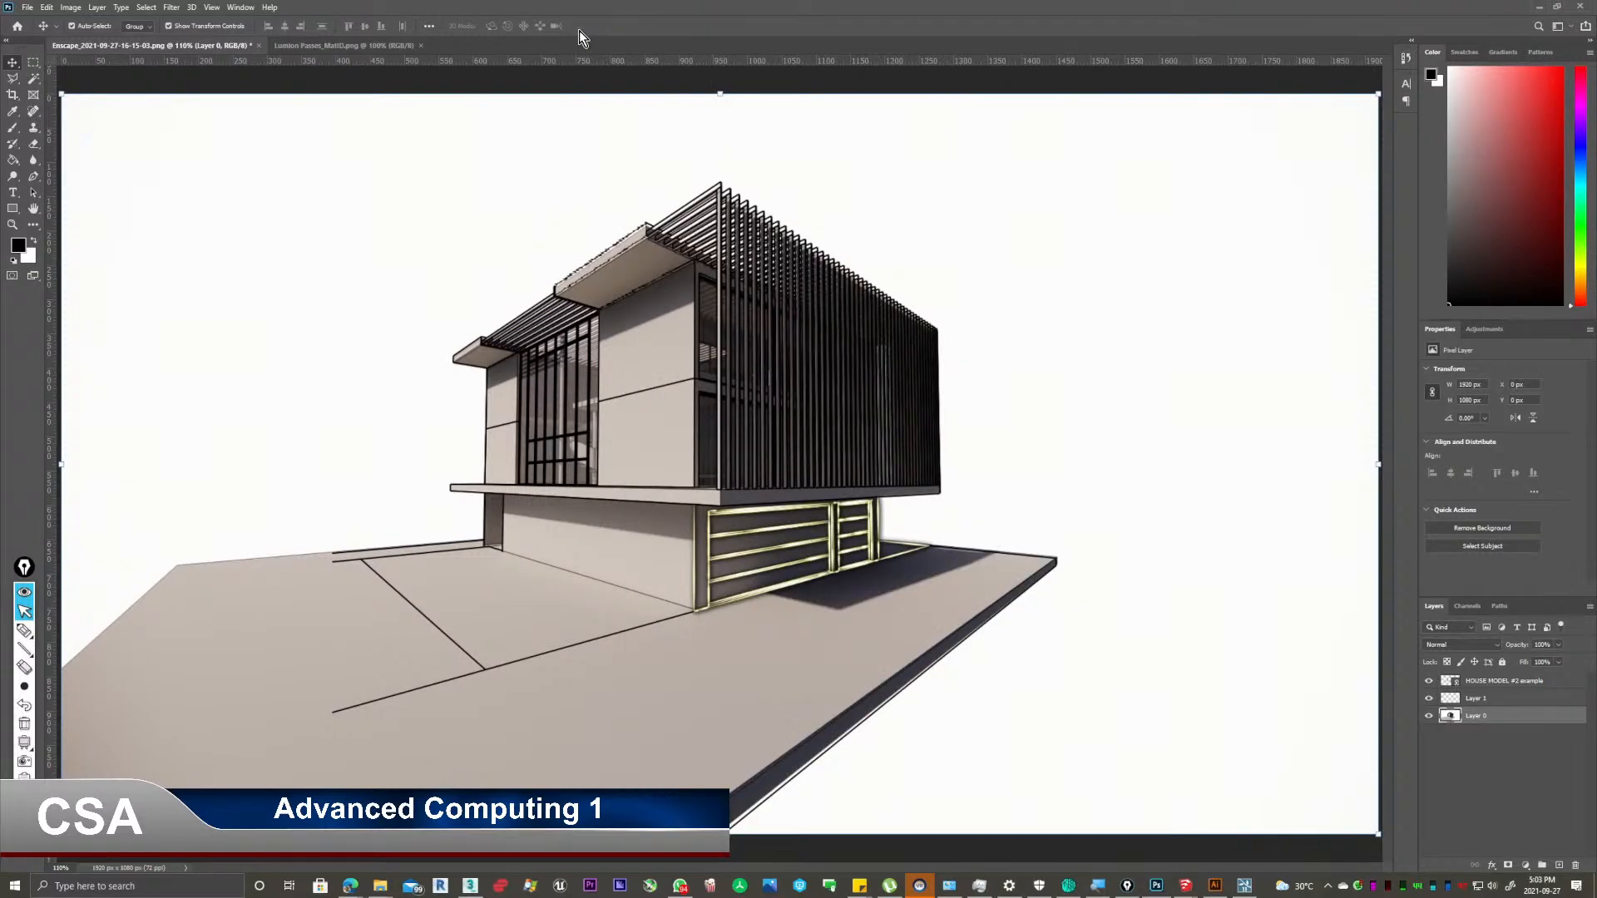
click(331, 46)
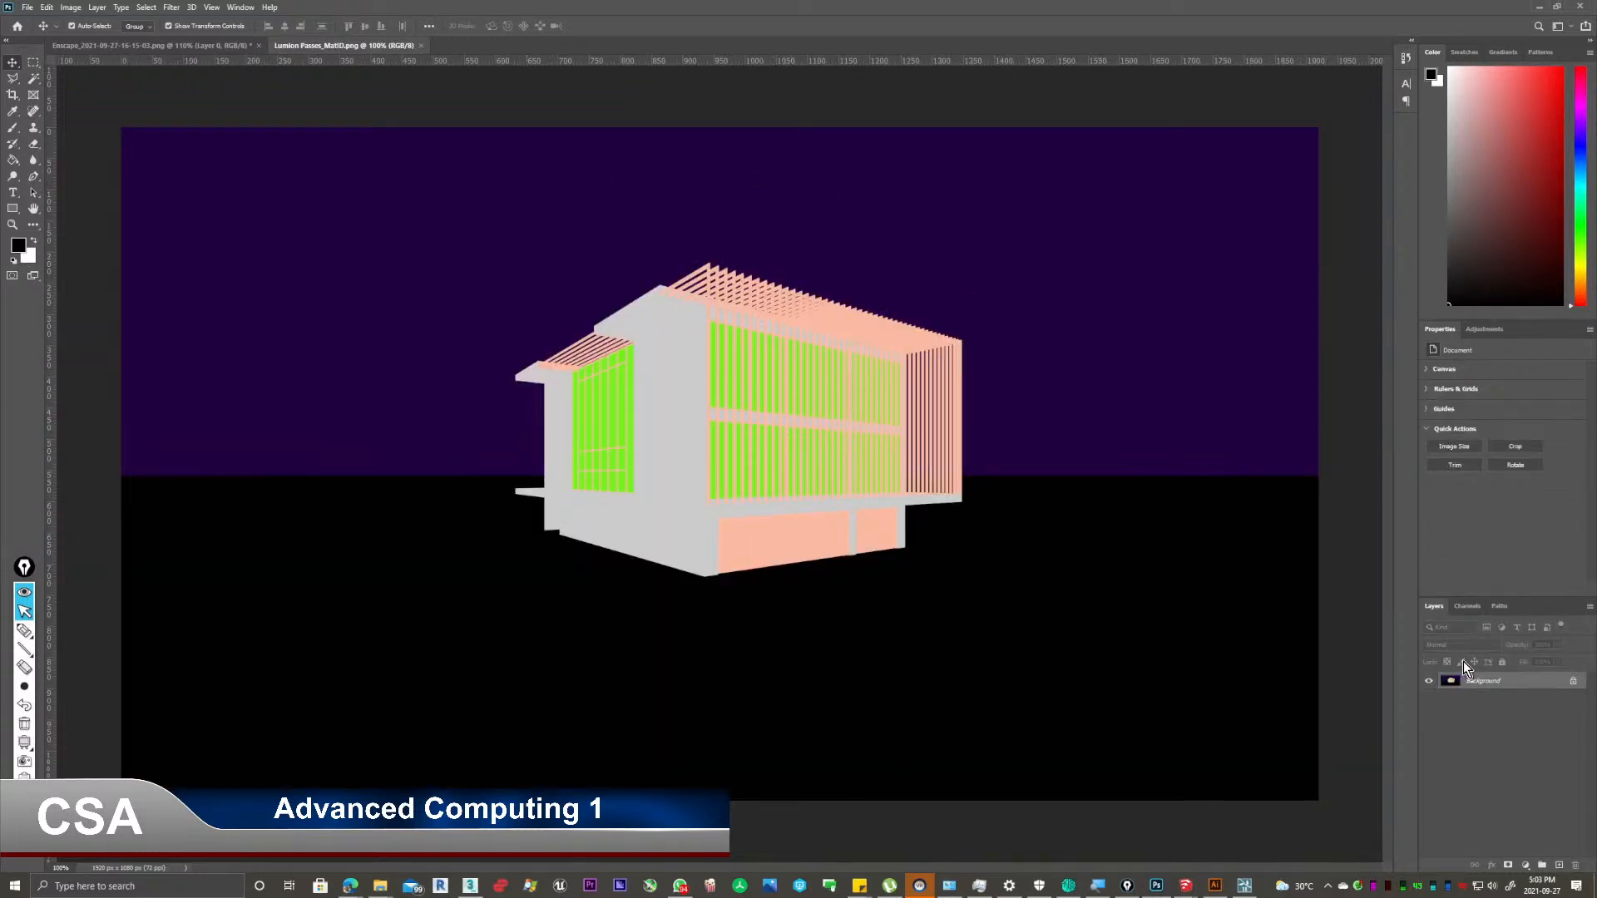
Convert the Background of the Lumion Passes_MatID document into a regular layer named Layer 0 in Normal mode at 100% opacity.
right_click(1490, 682)
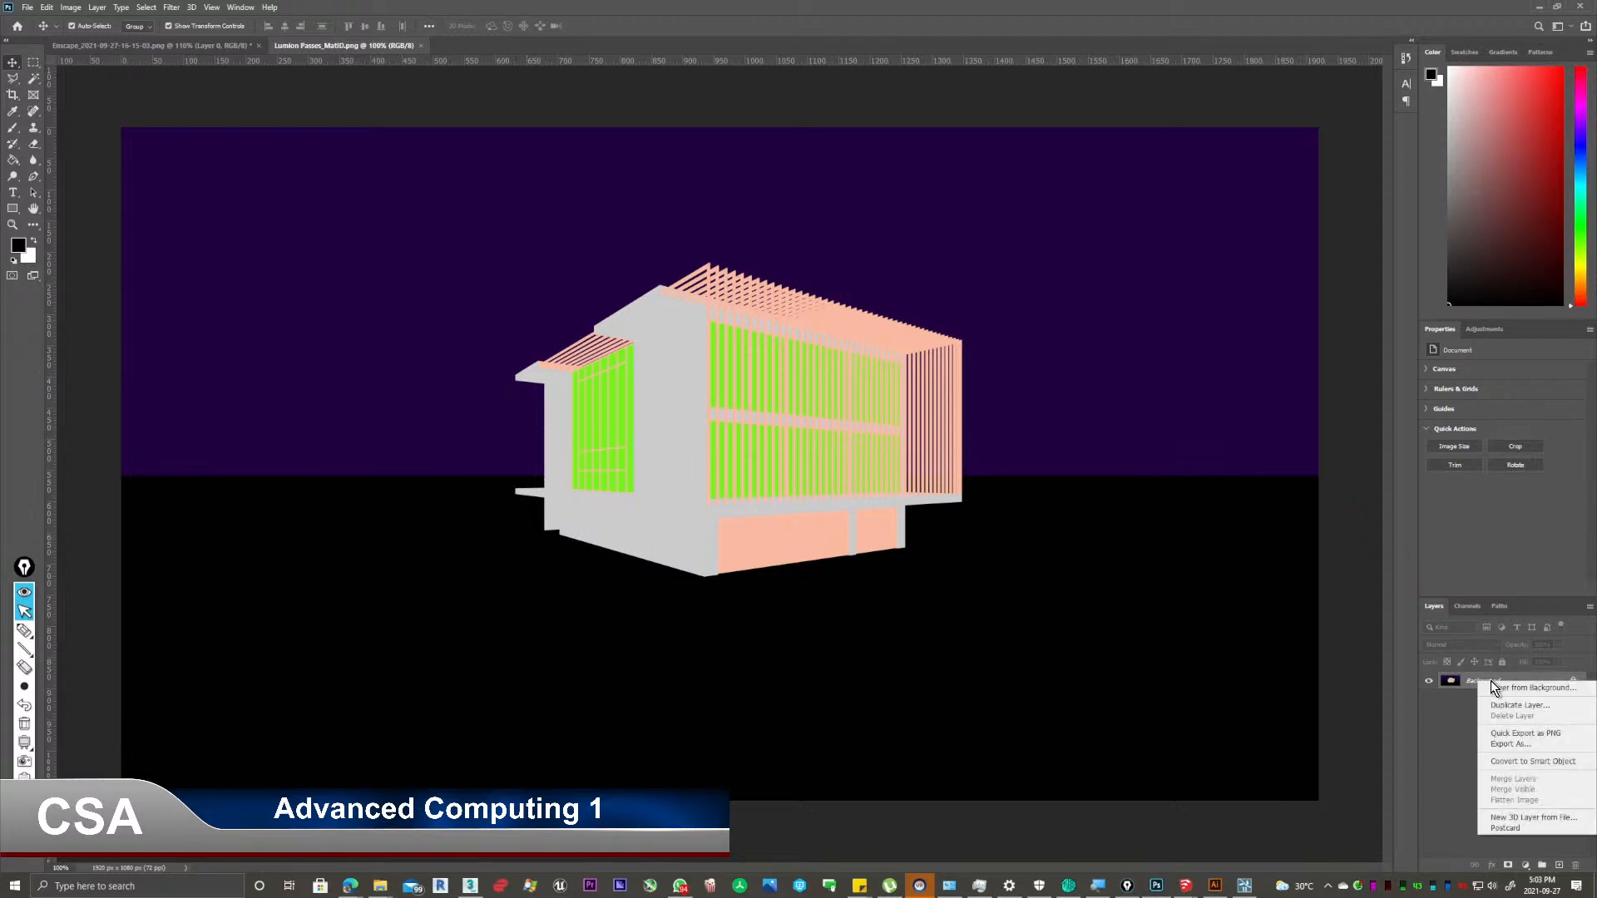
click(1536, 686)
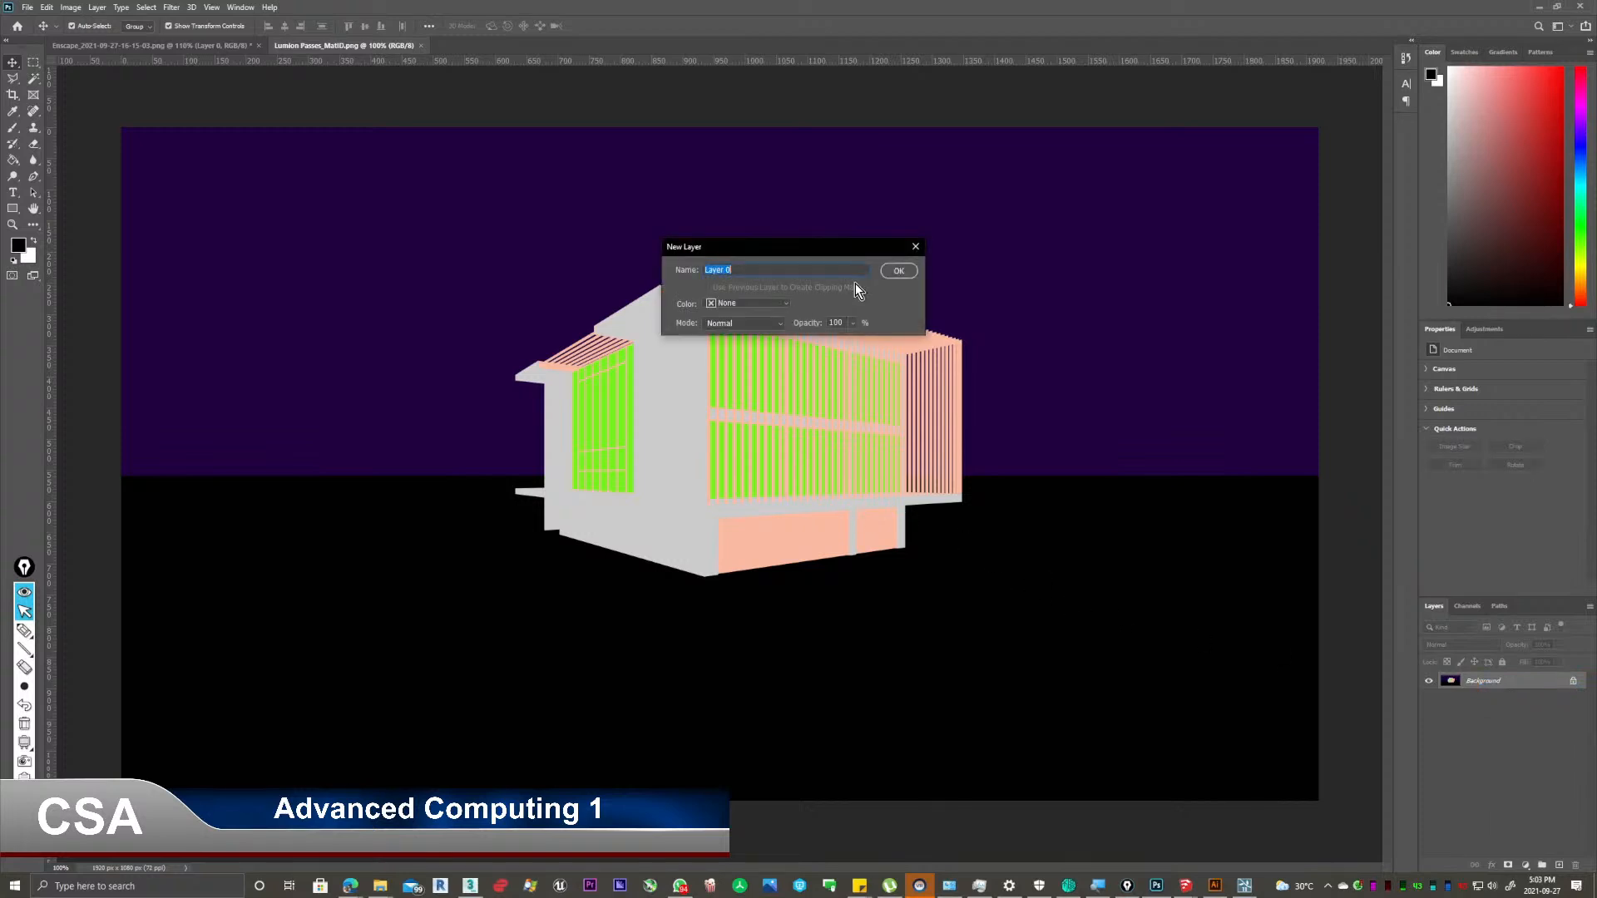
click(899, 272)
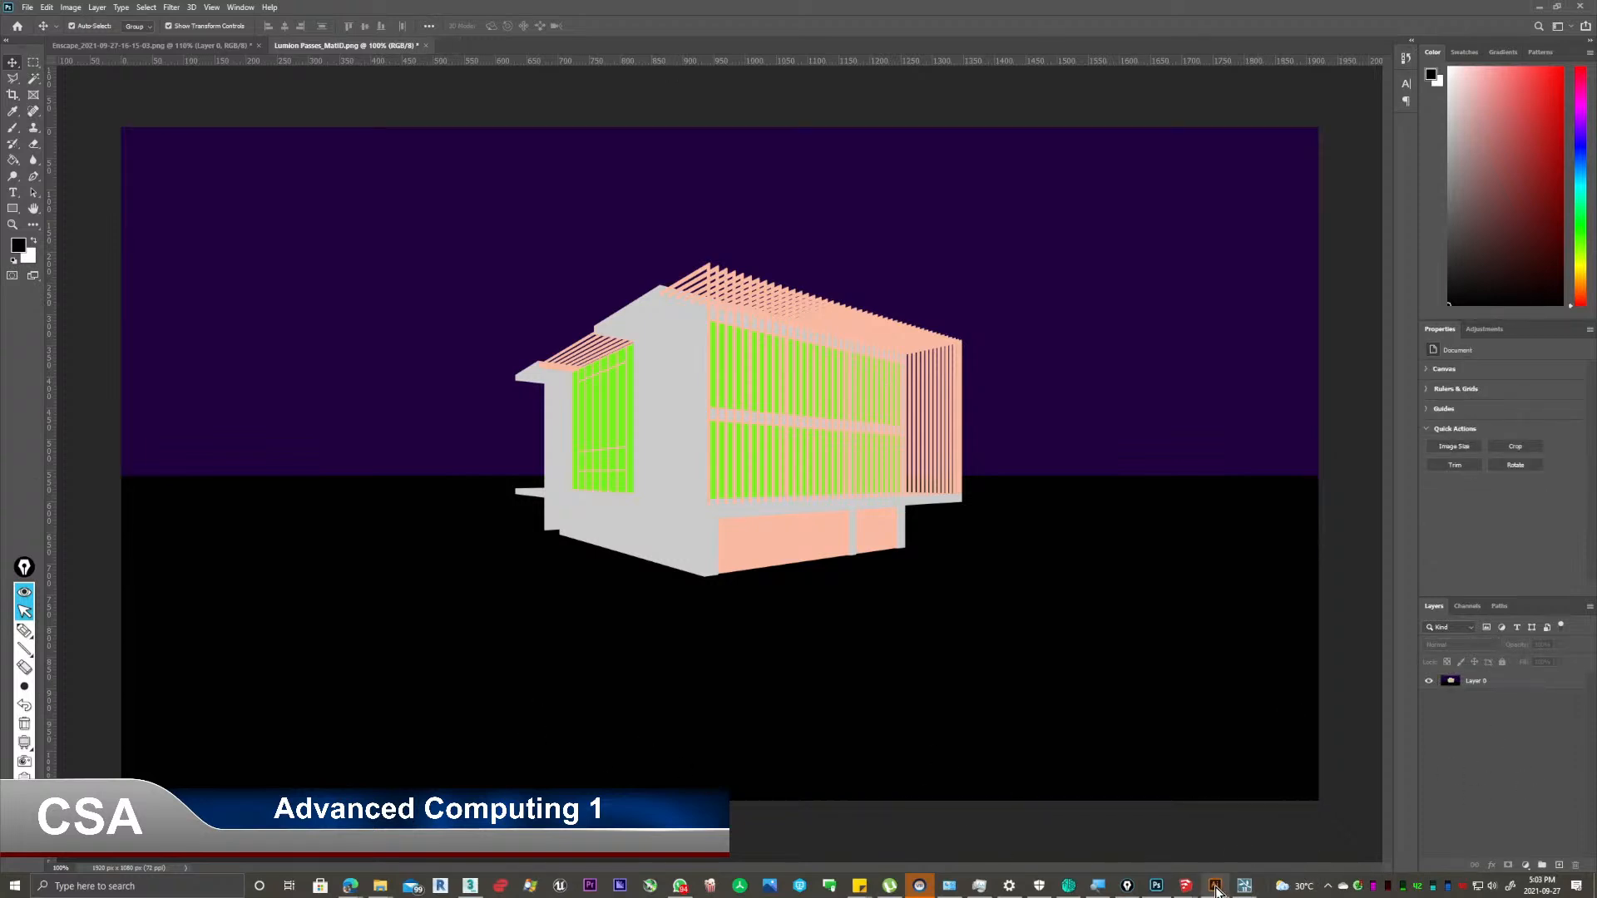
mouse_move(1200, 894)
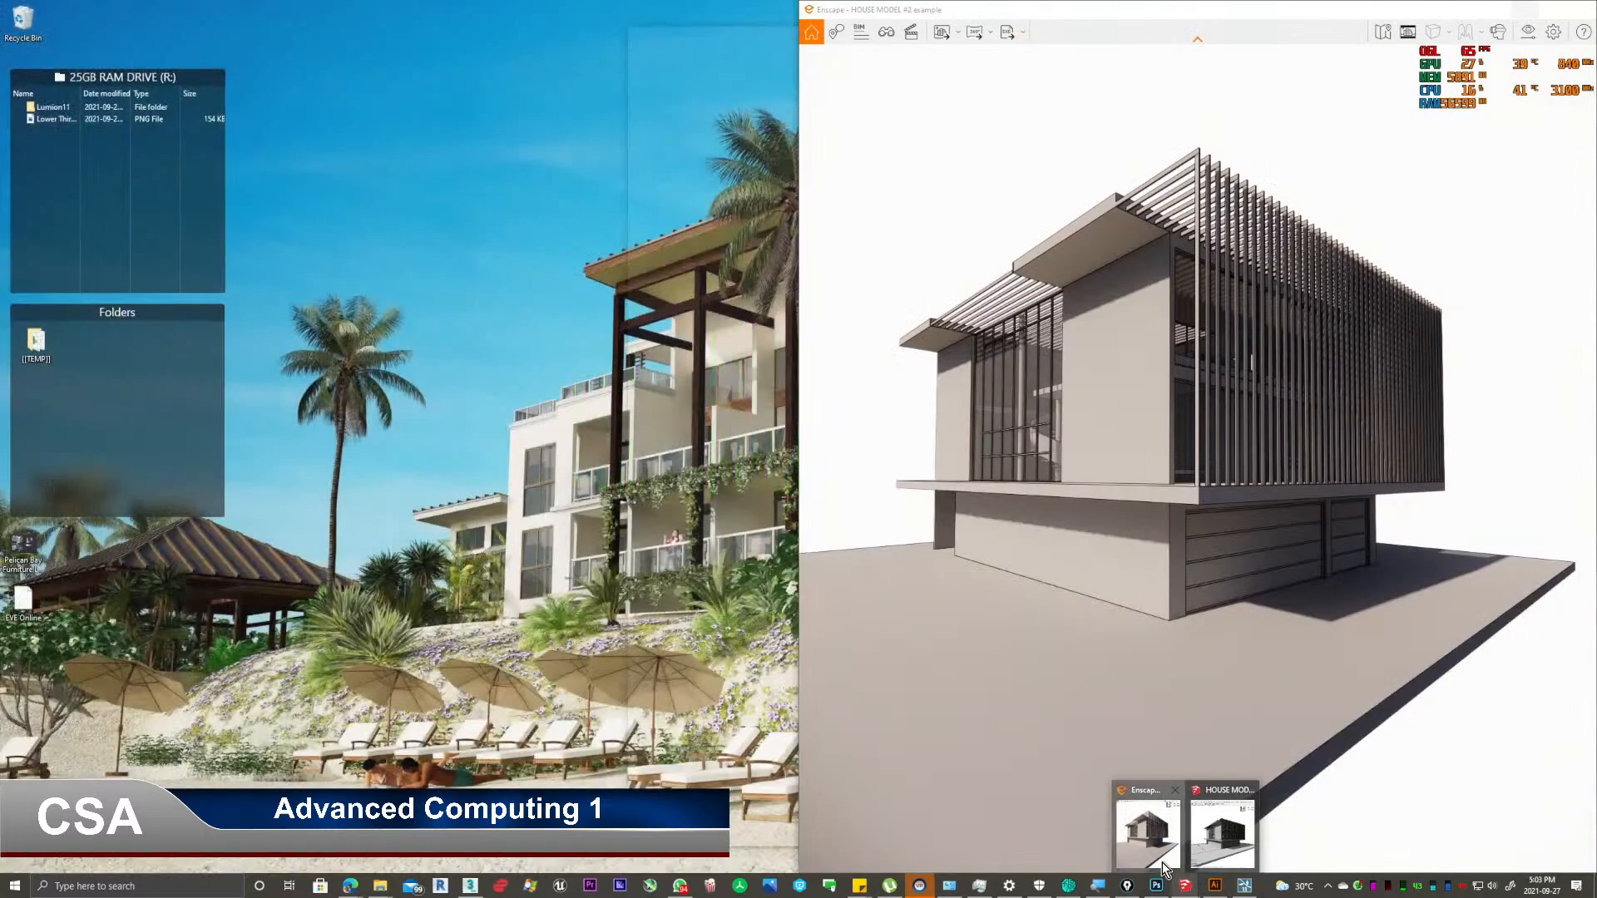
Switch to SketchUp, export the current view as PDF HOUSE MODEL #2 vector pass #2 in the White Outline folder, and return to Photoshop.
click(1161, 862)
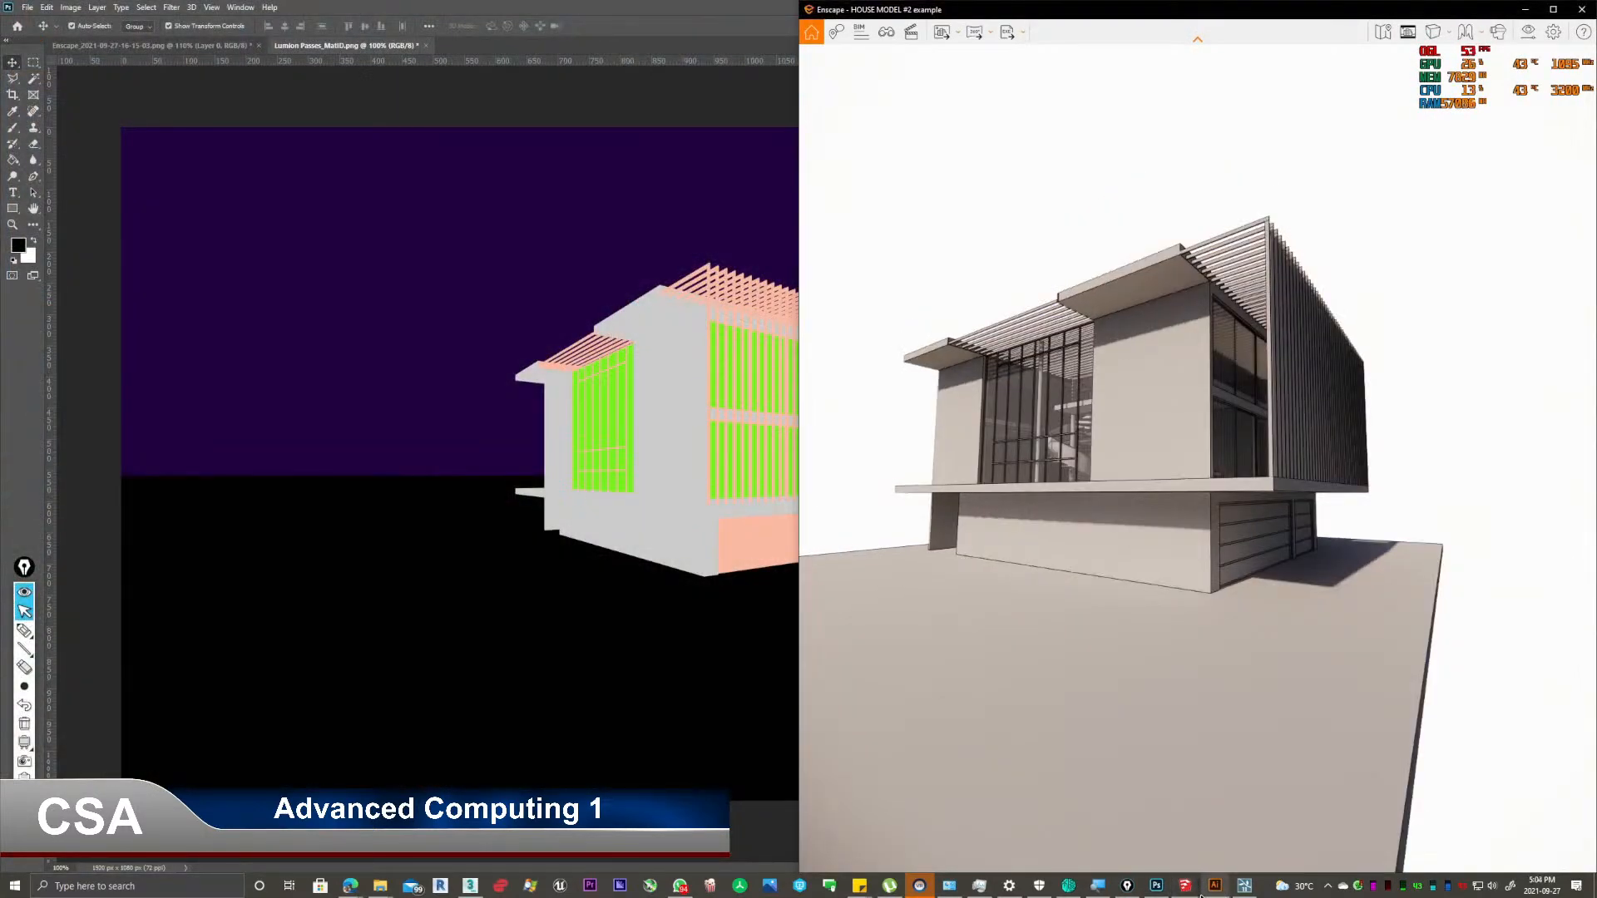
click(1210, 869)
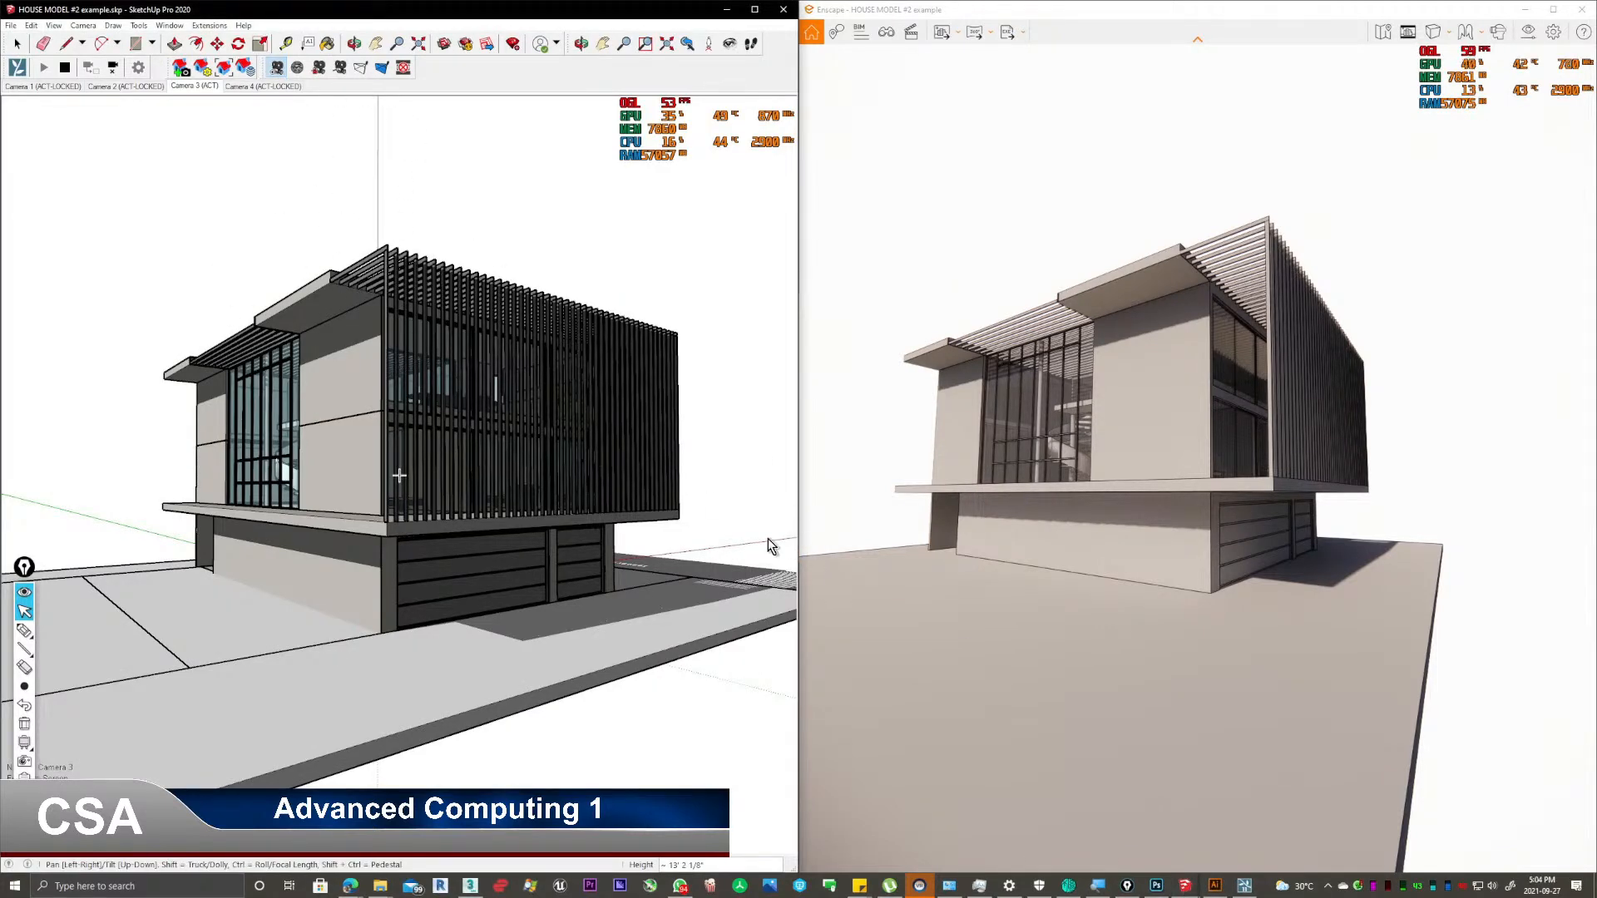
click(11, 25)
mouse_move(73, 234)
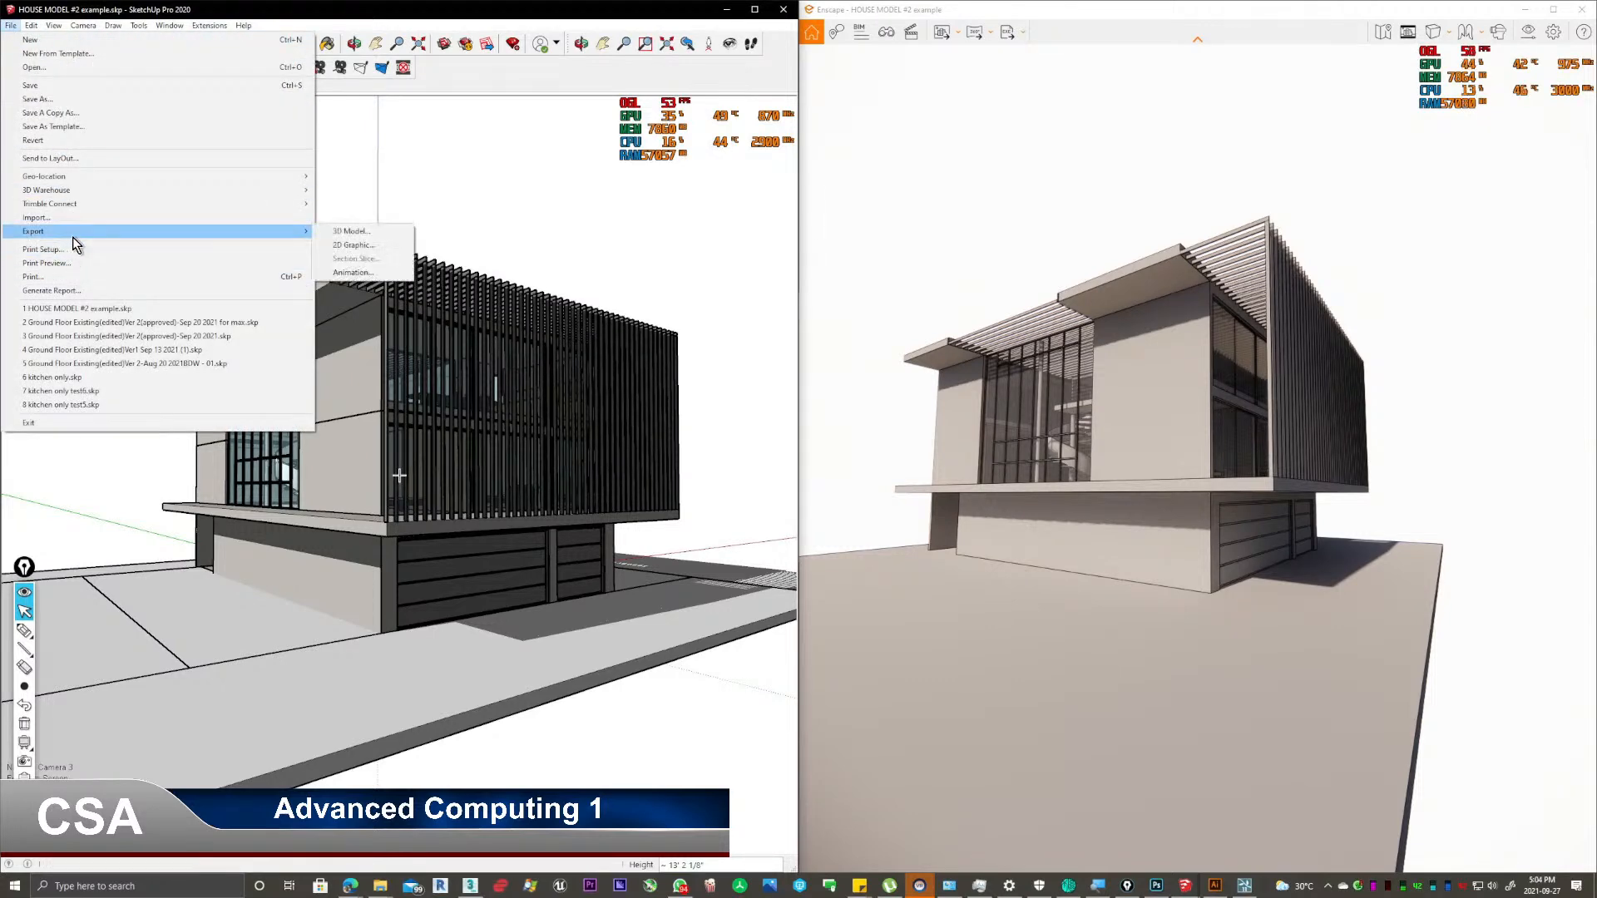
click(365, 245)
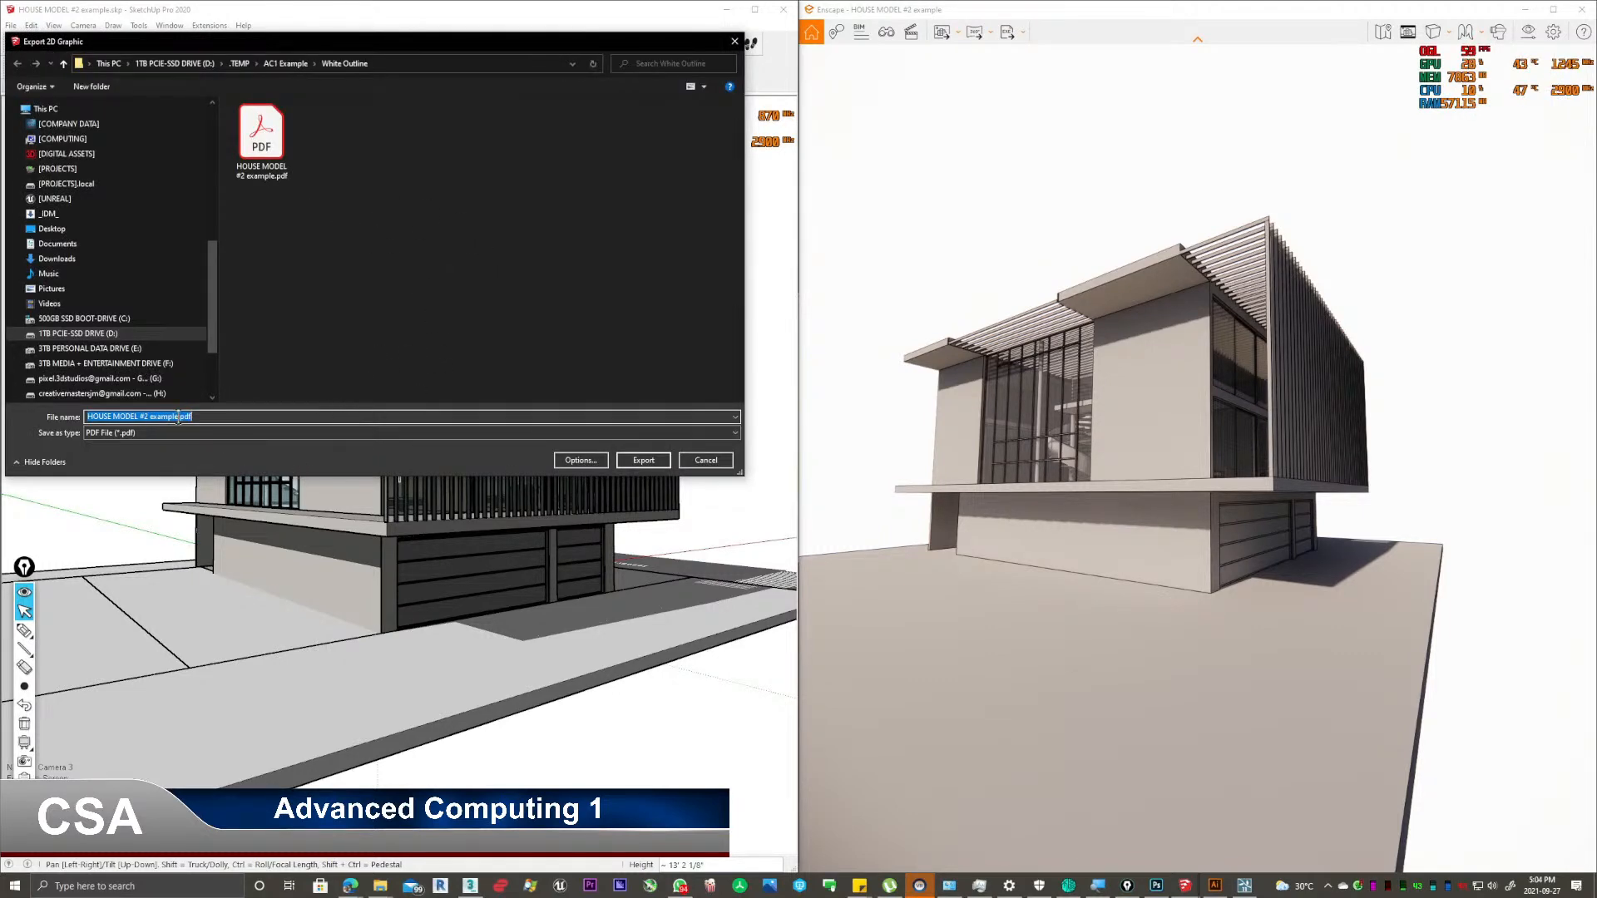
drag(200, 417, 151, 444)
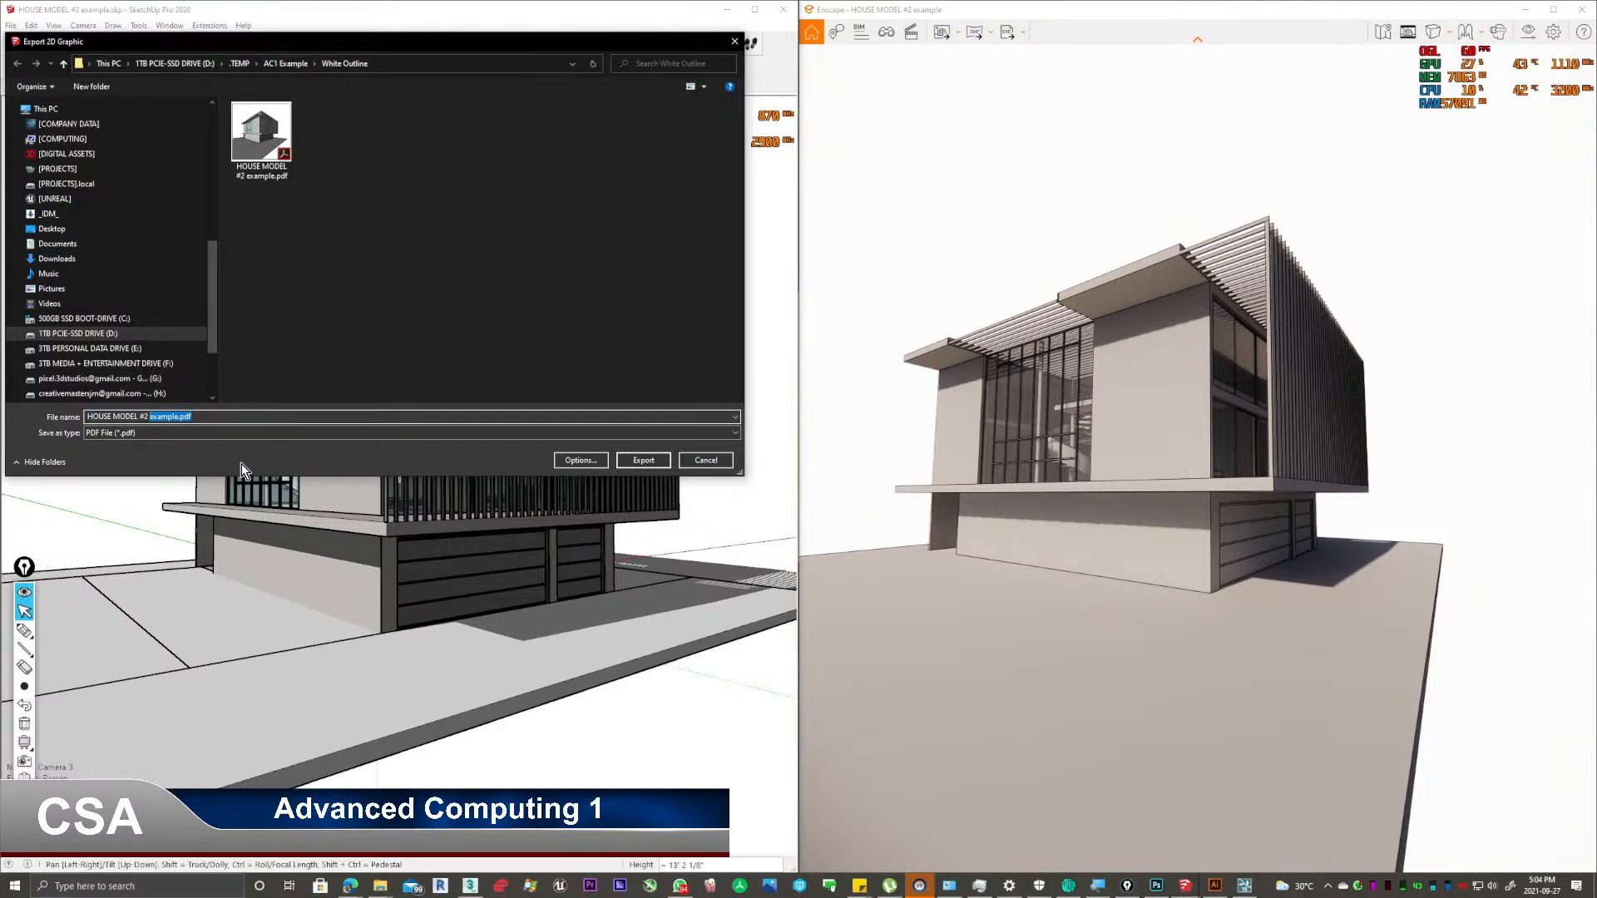
text(vector pass #2)
key(Return)
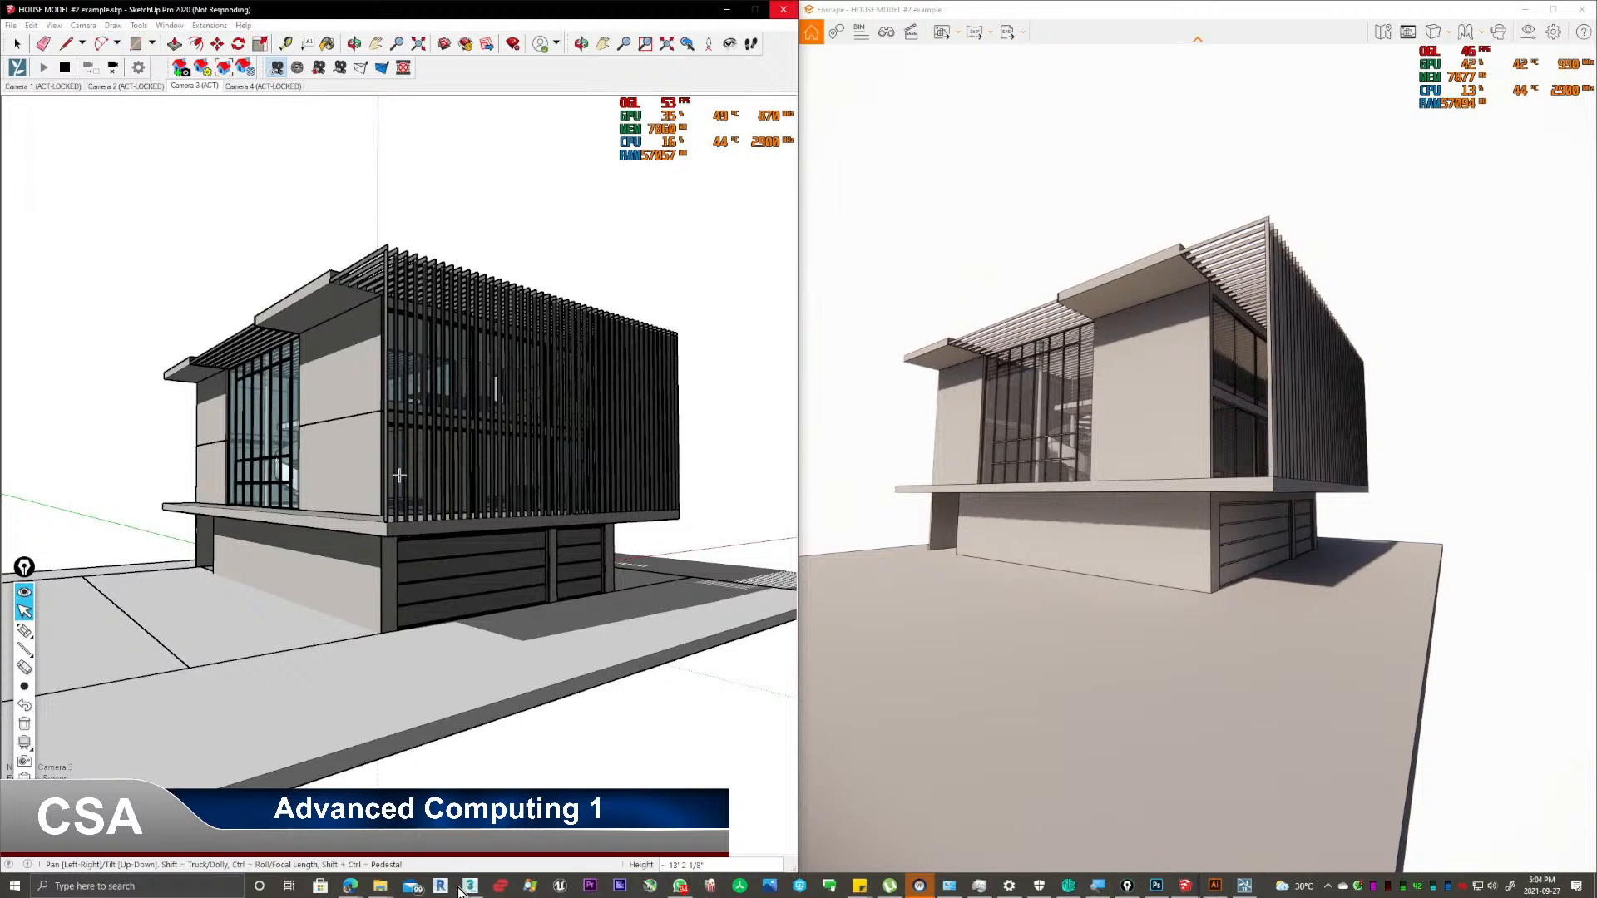
mouse_move(469, 888)
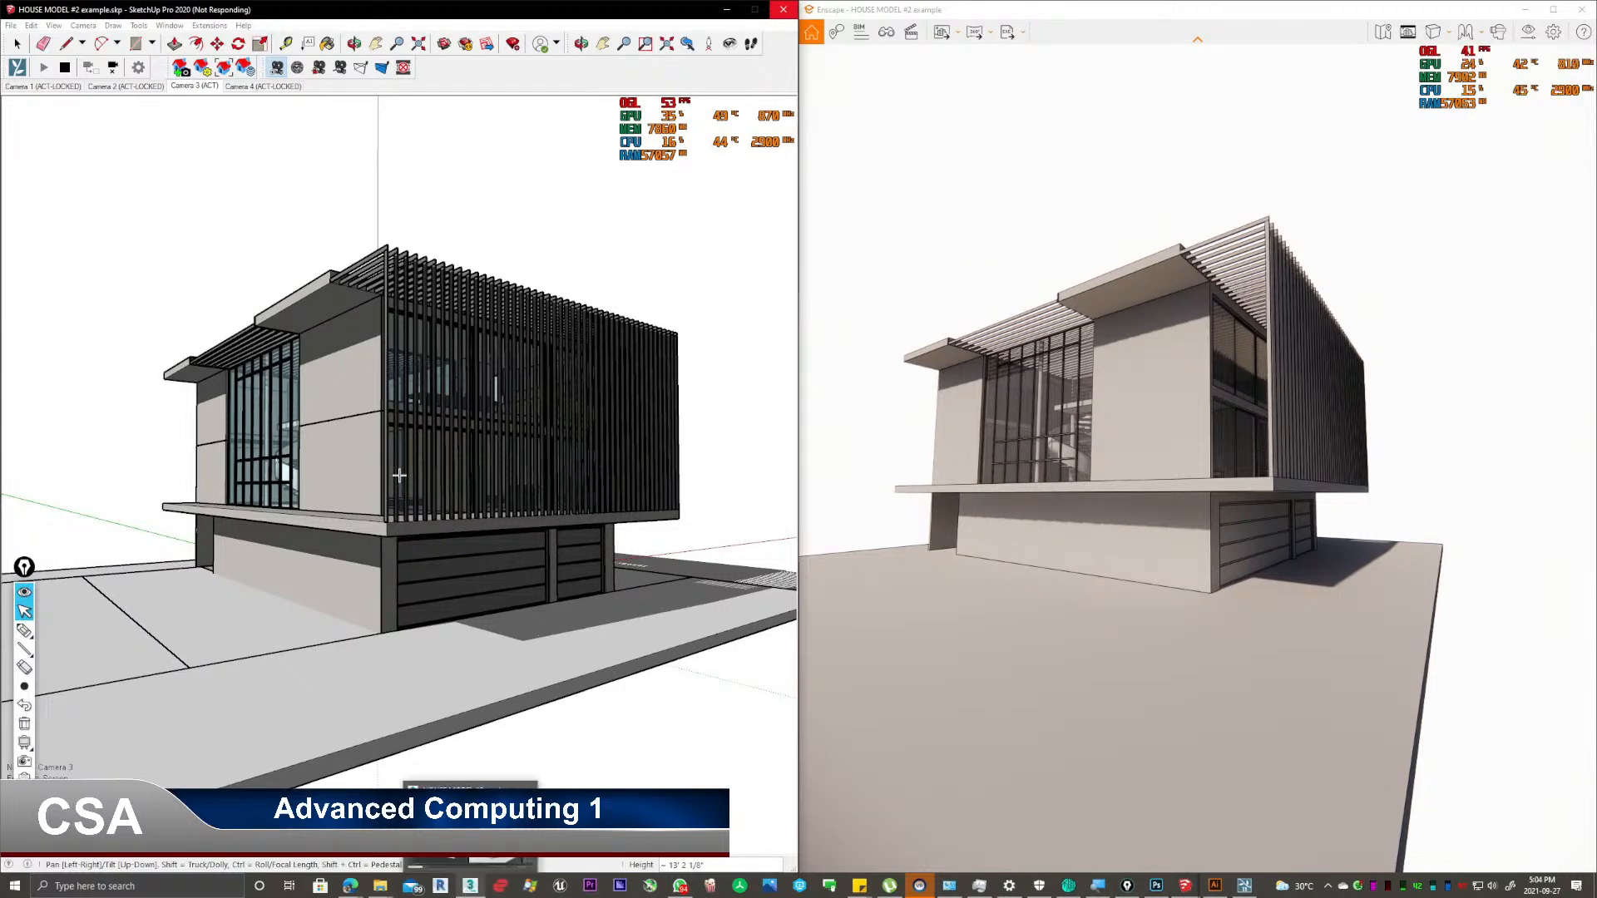
click(1156, 886)
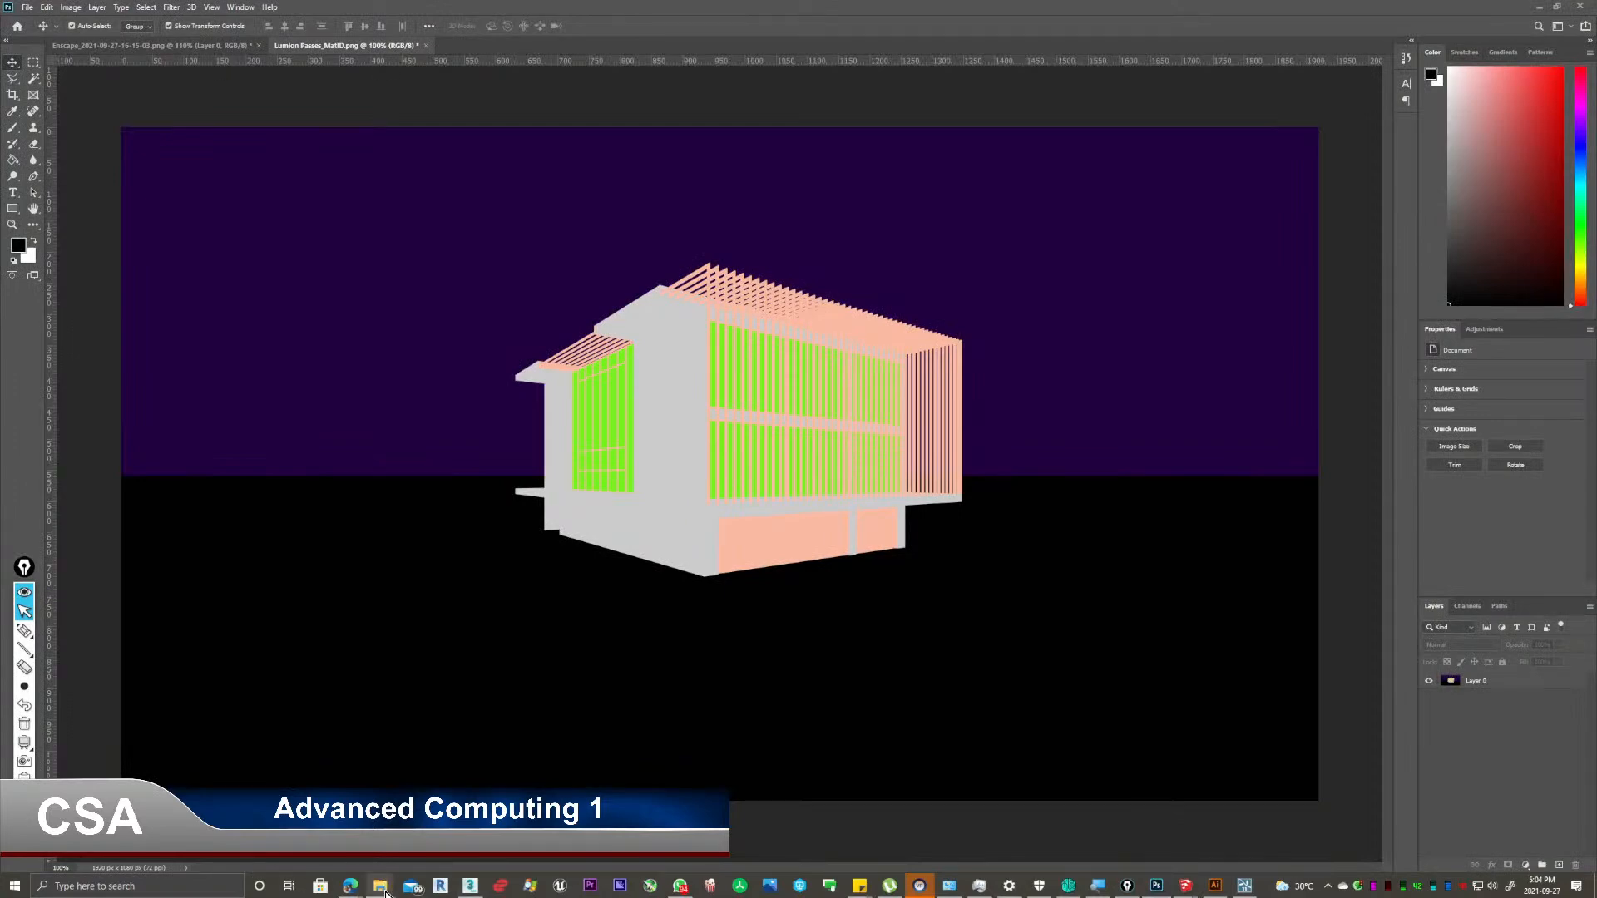
mouse_move(382, 887)
click(639, 827)
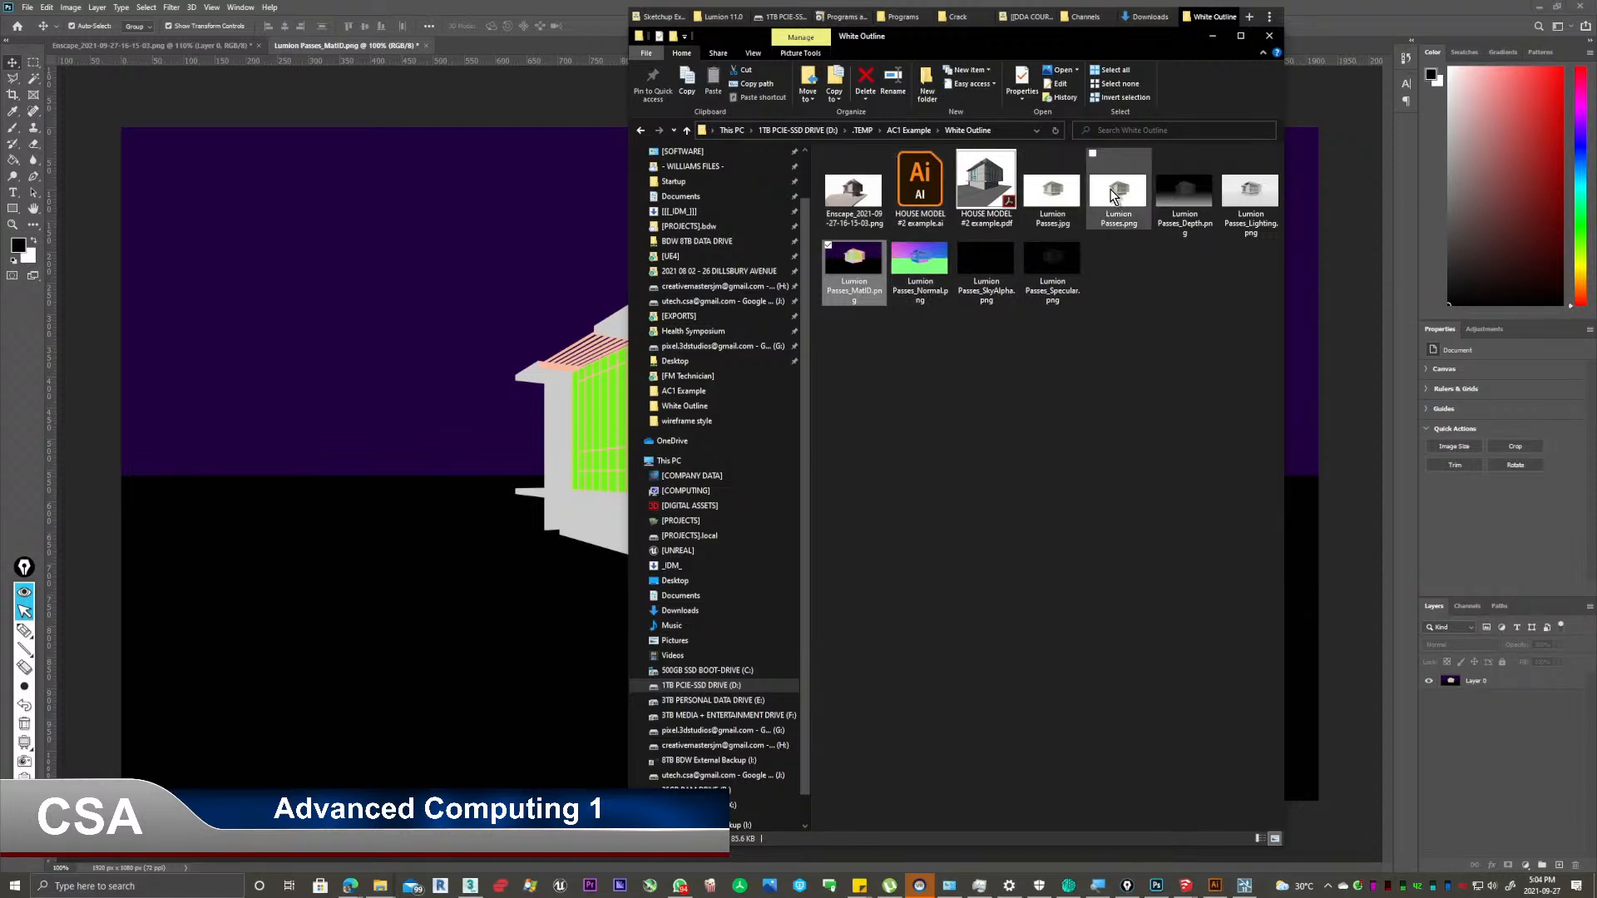
drag(1120, 220, 1531, 724)
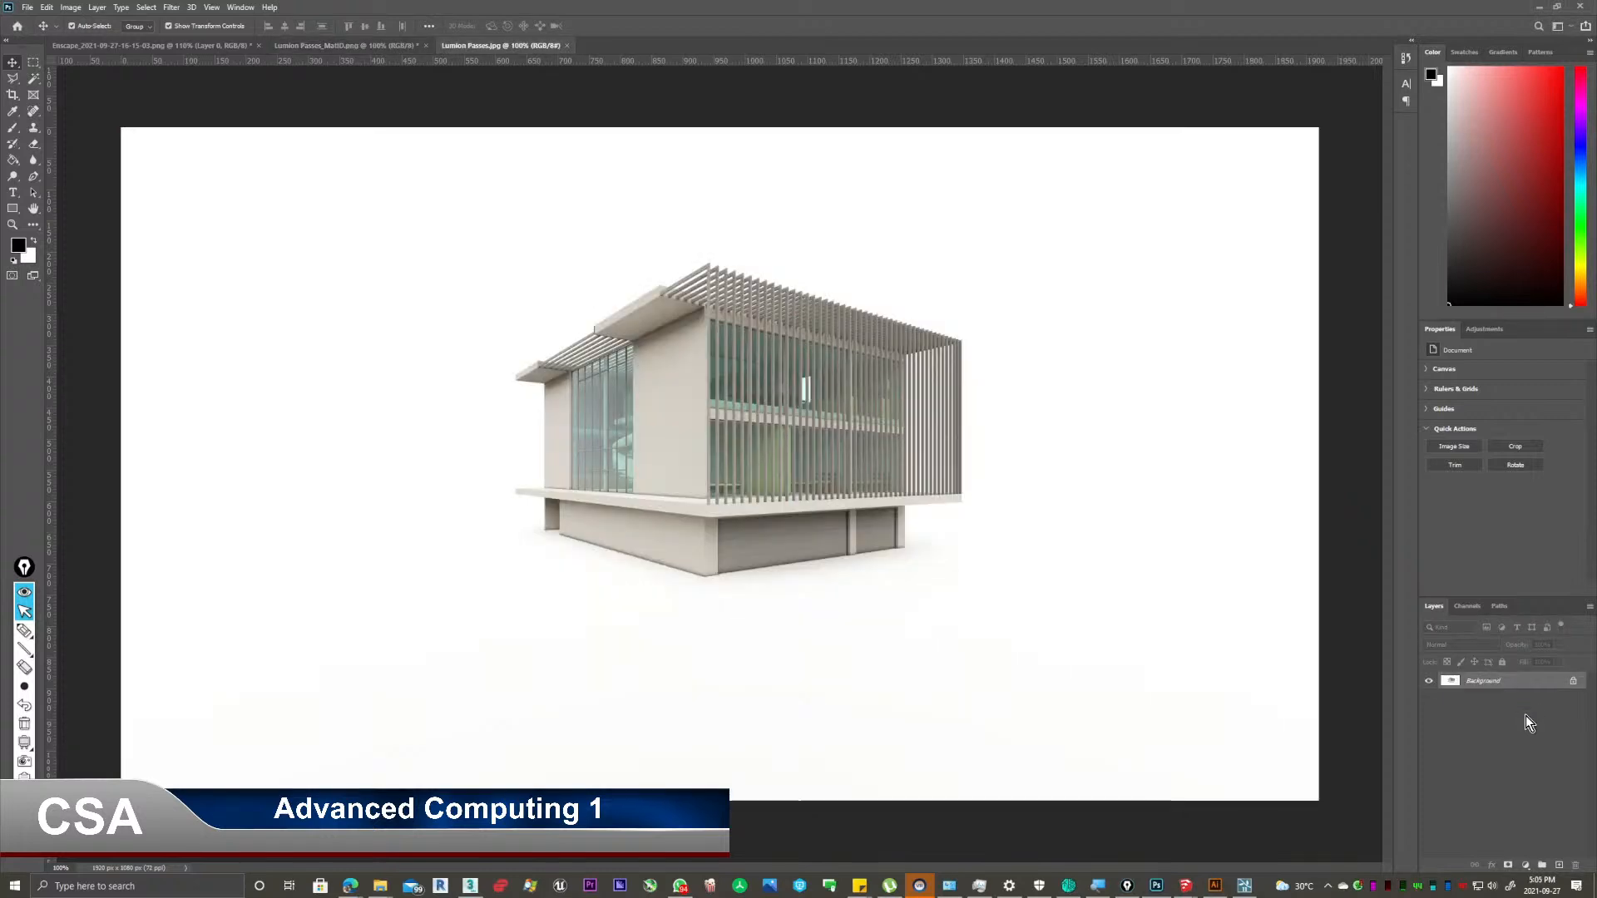
click(565, 46)
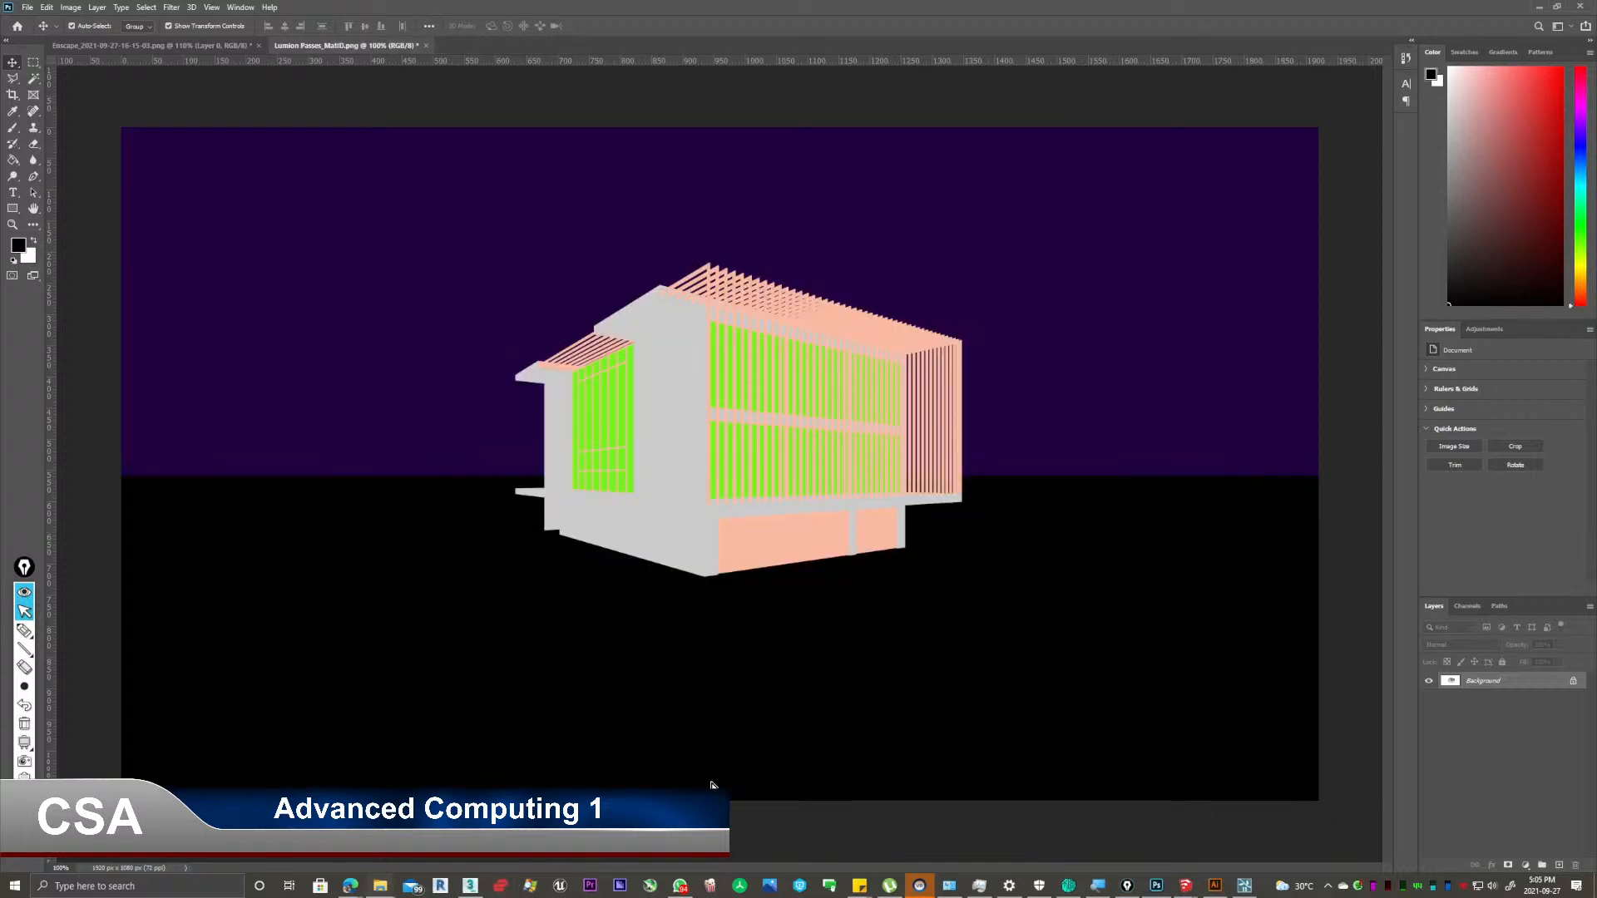
Place Lumion Passes.jpg from the White Outline folder above Layer 0 and toggle its visibility to compare it with the material ID map.
mouse_move(380, 886)
click(639, 824)
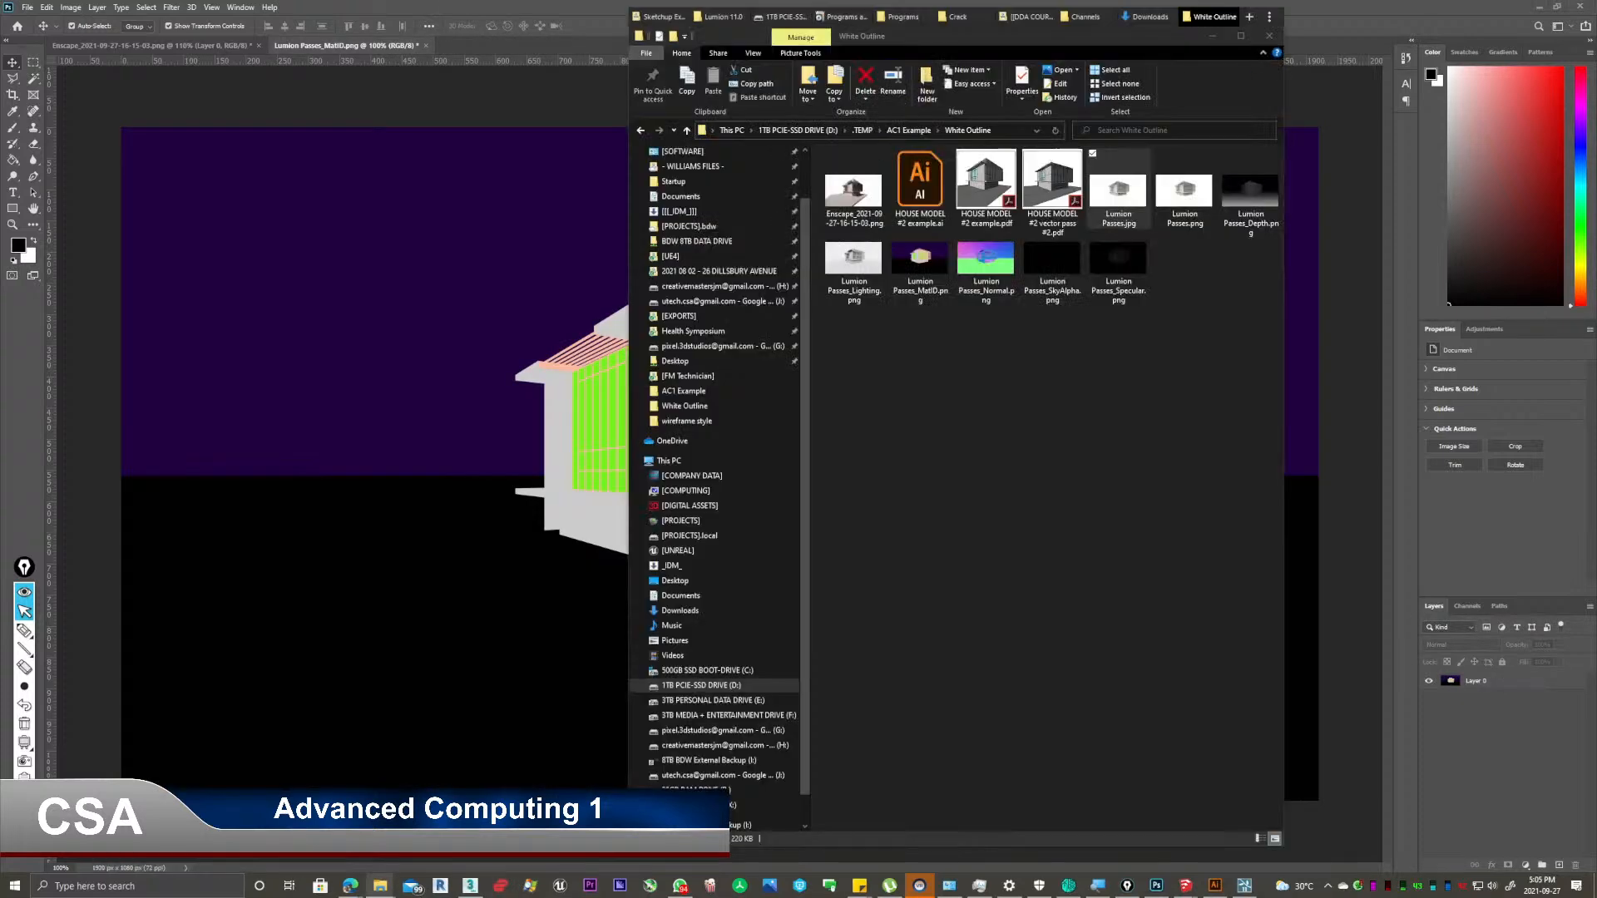
click(538, 346)
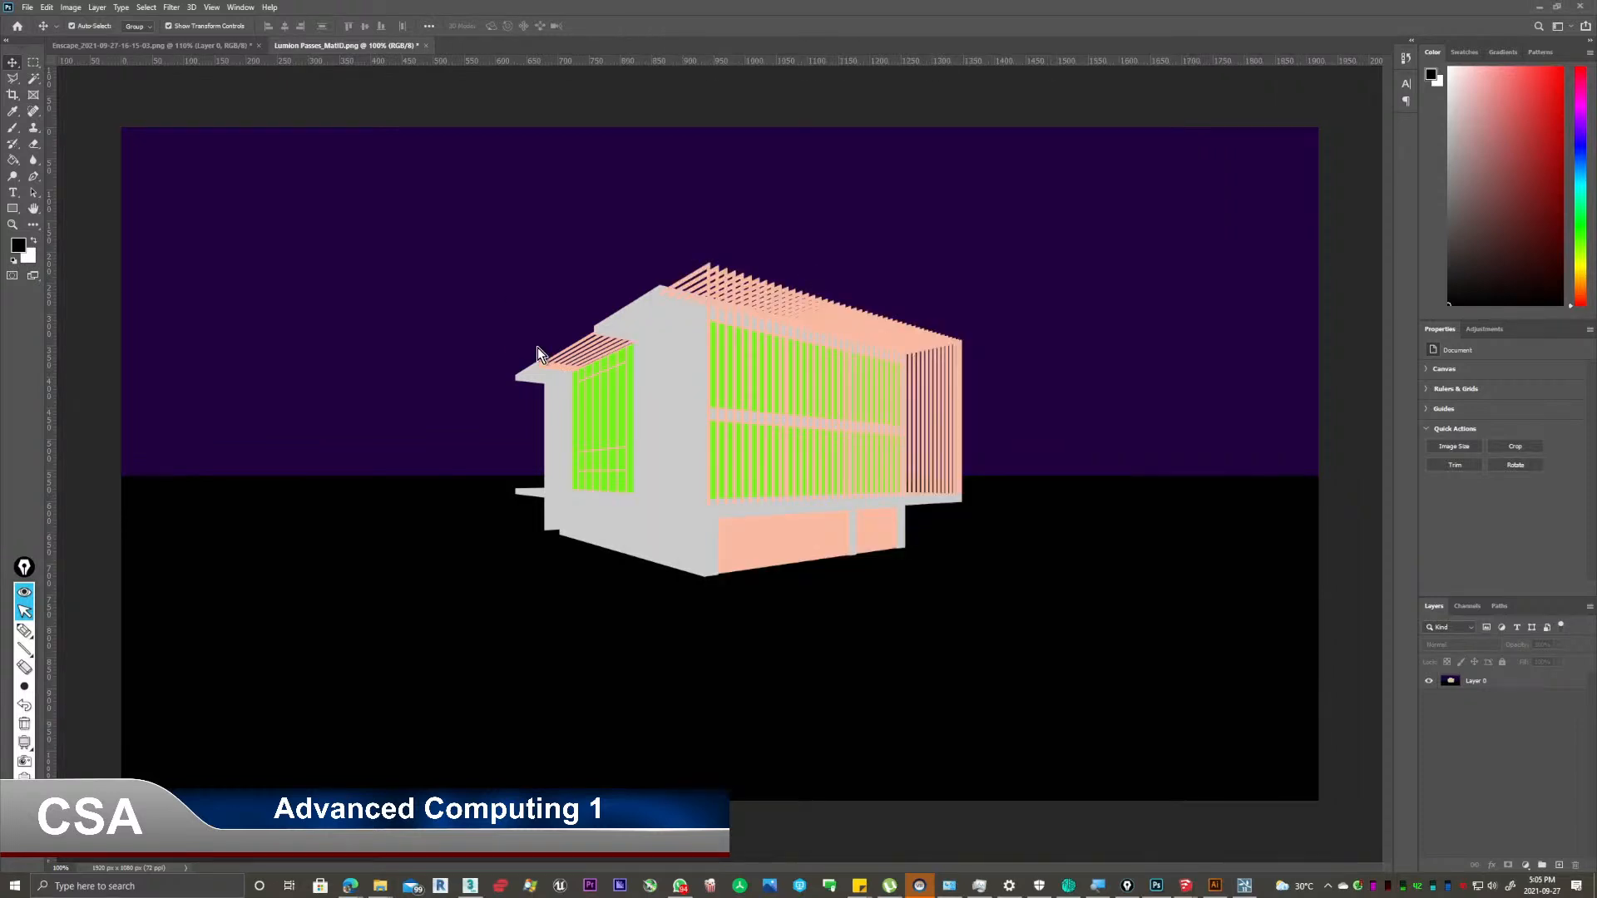
key(ctrl+t)
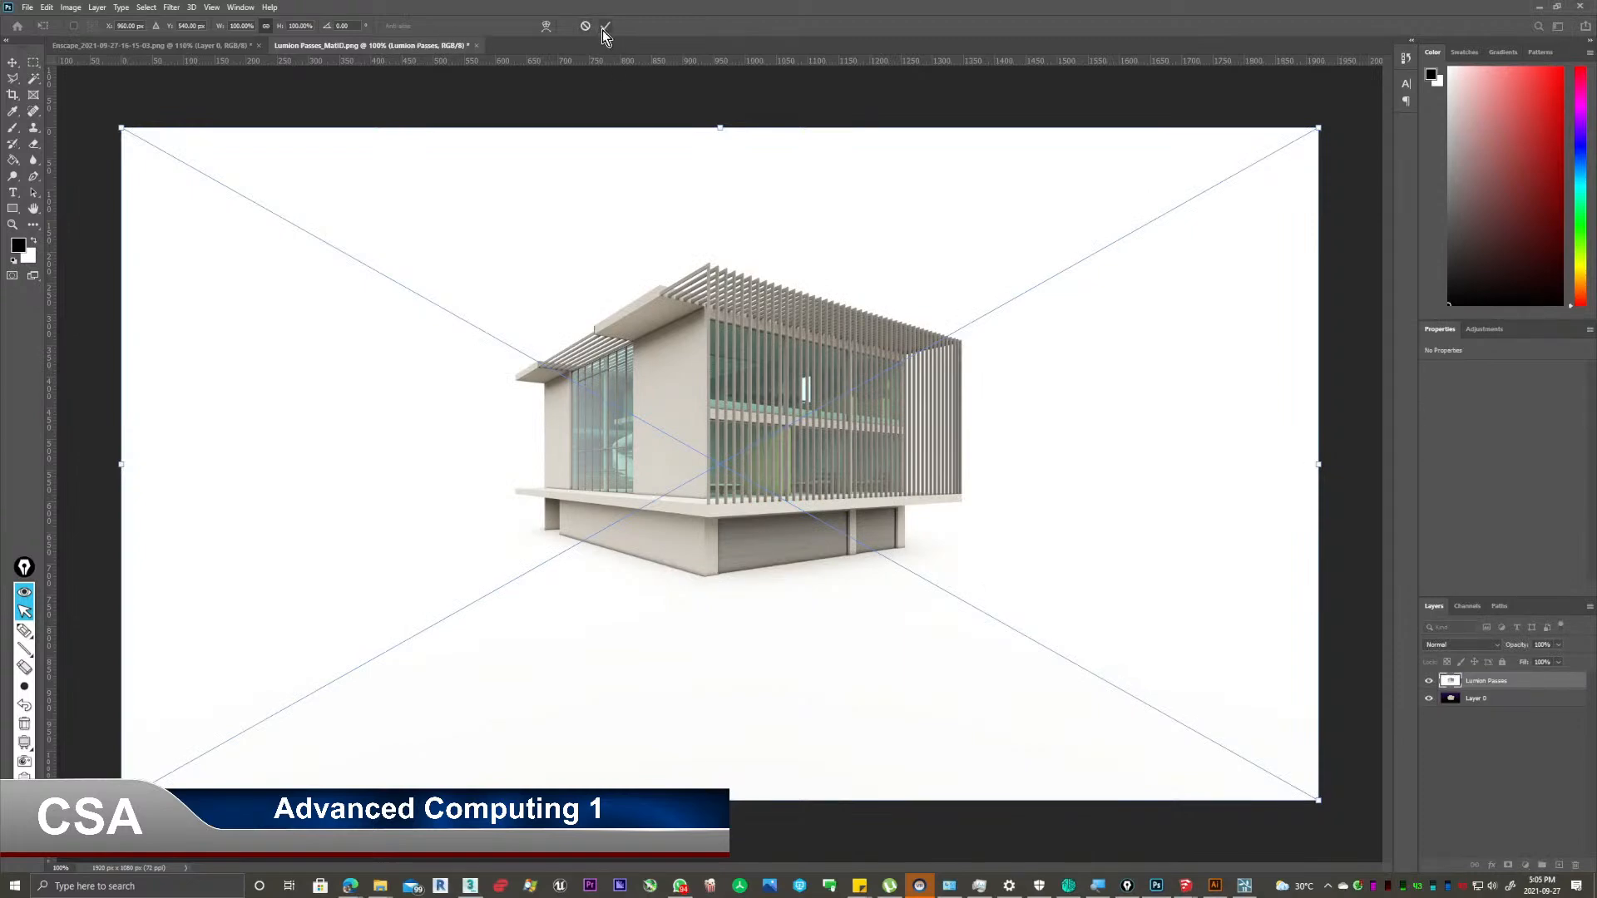
click(604, 27)
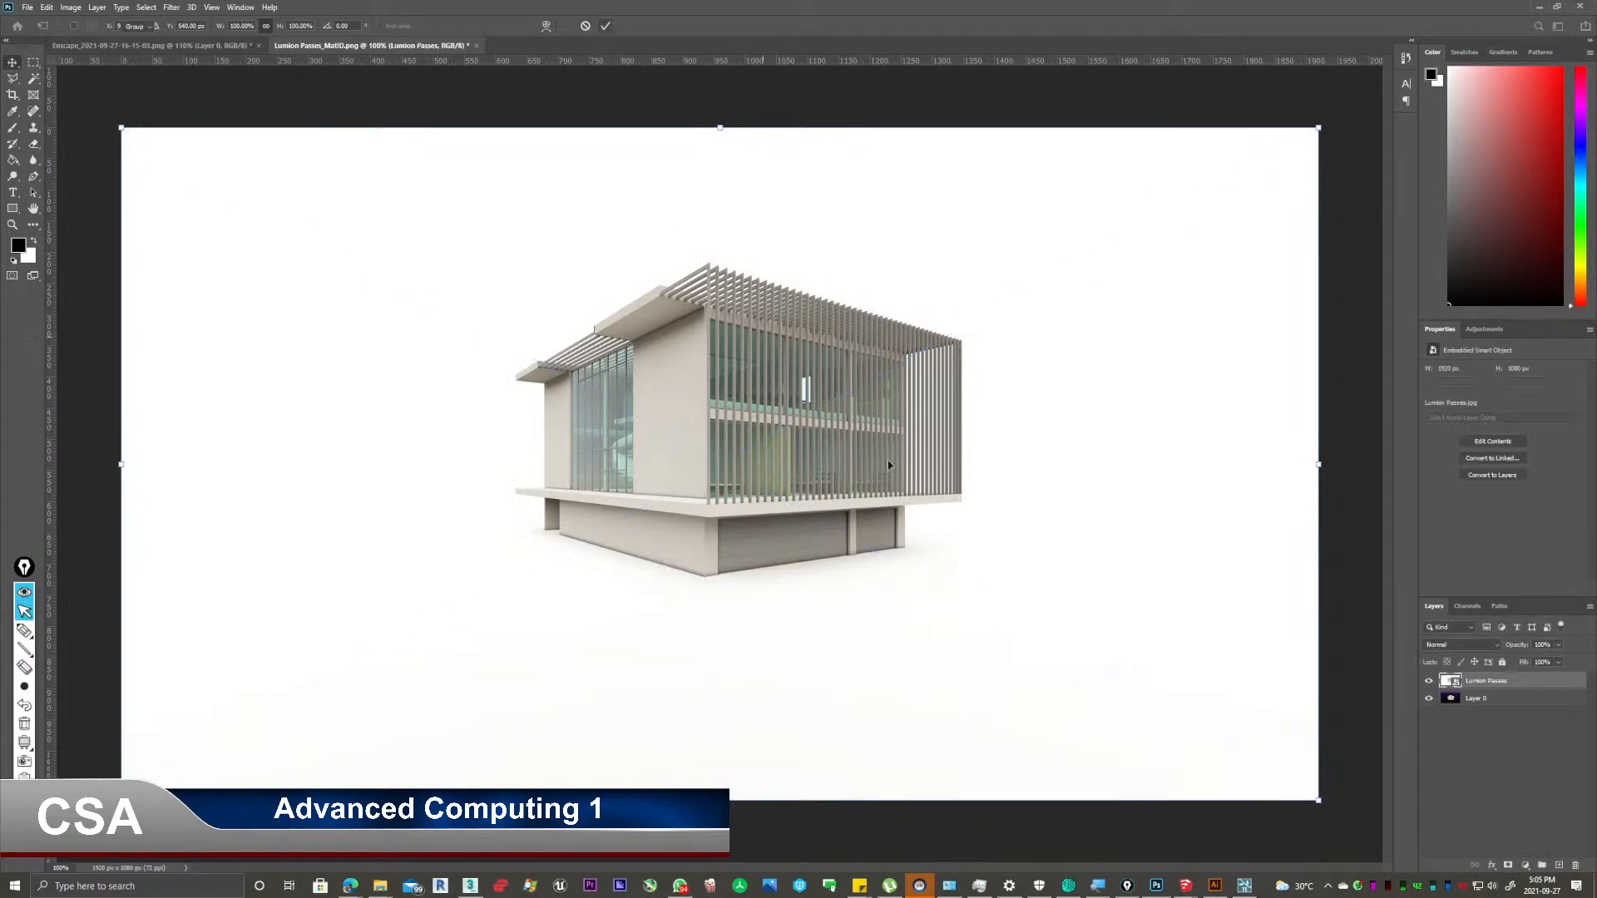
click(1430, 682)
click(1430, 682)
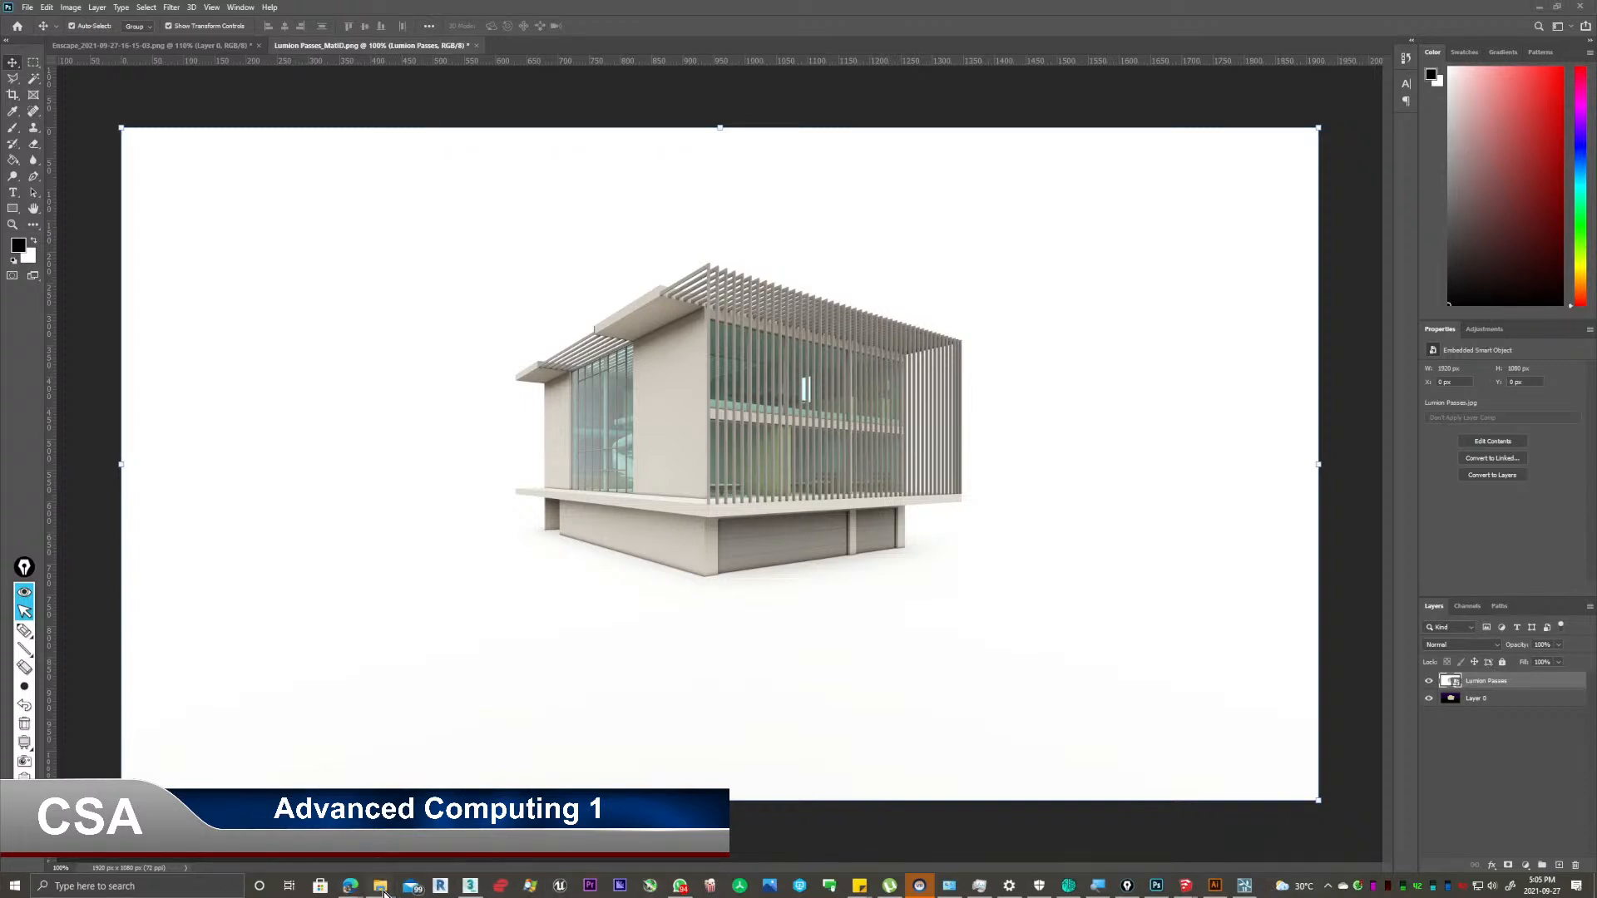
Place Lumion Passes_Normal.png from the White Outline folder, hide it, and move the Lumion Passes layer above it.
click(381, 887)
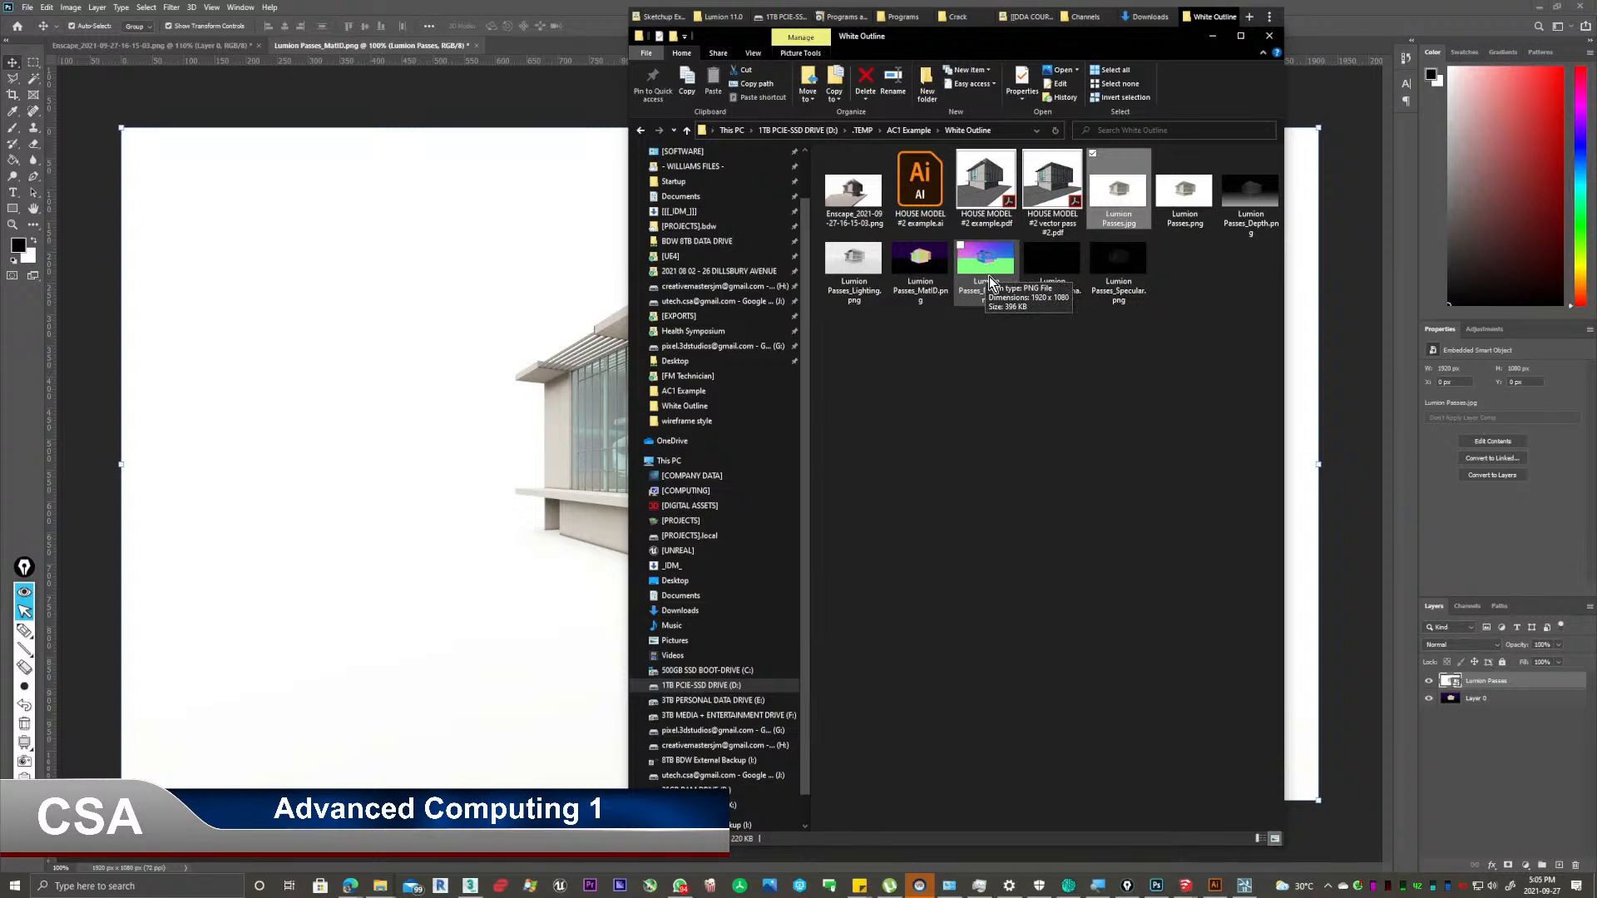
drag(988, 277, 529, 272)
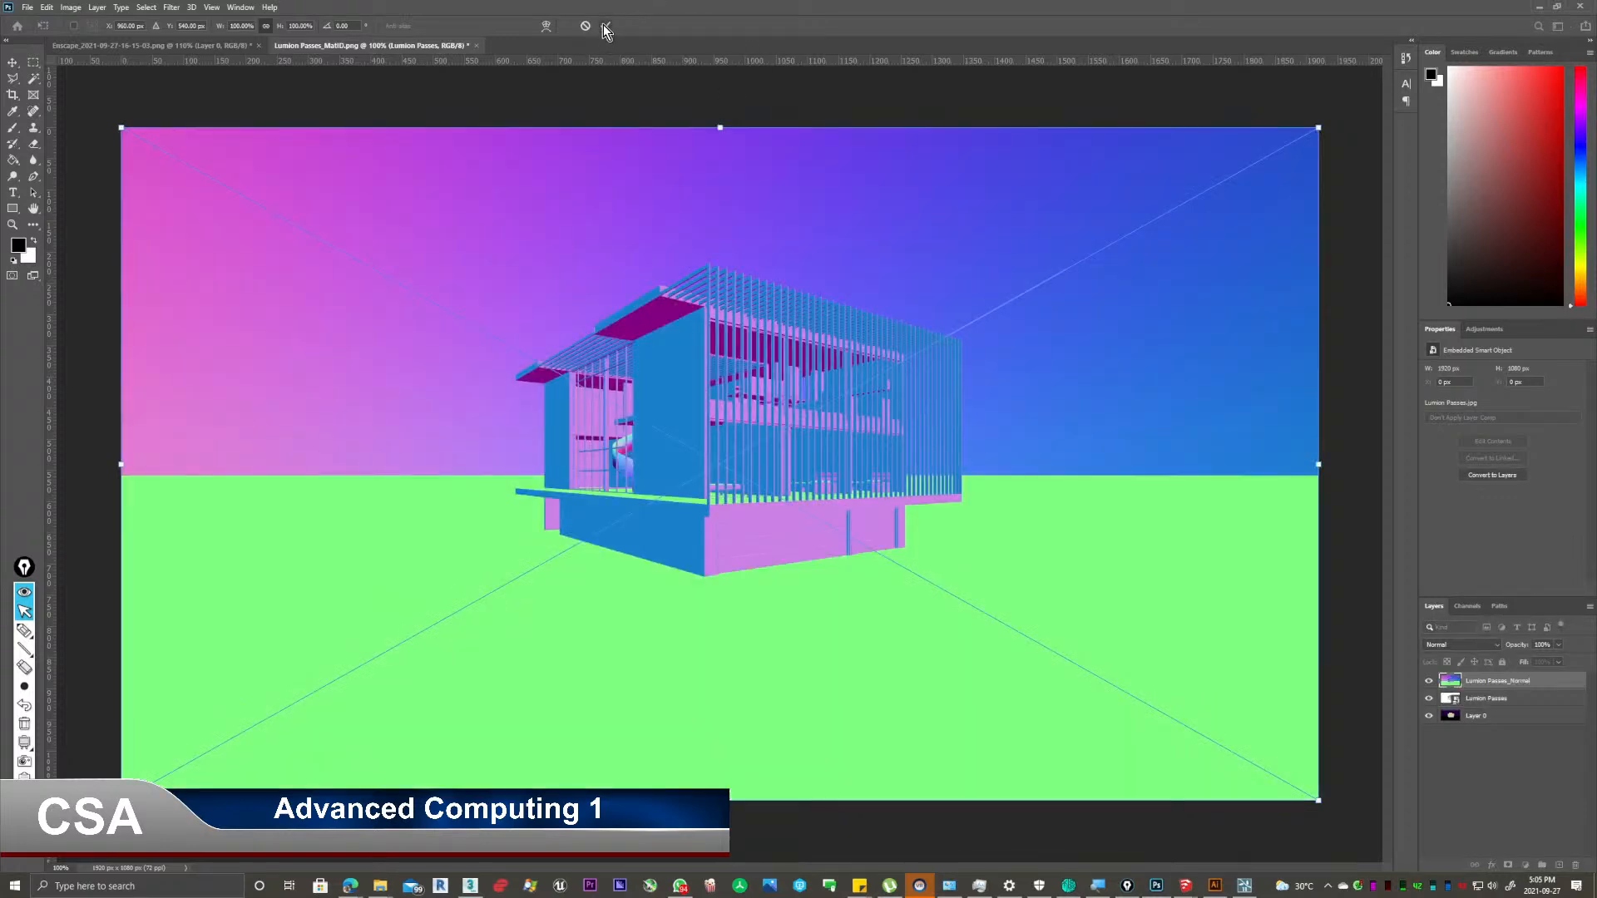
key(Return)
click(1429, 682)
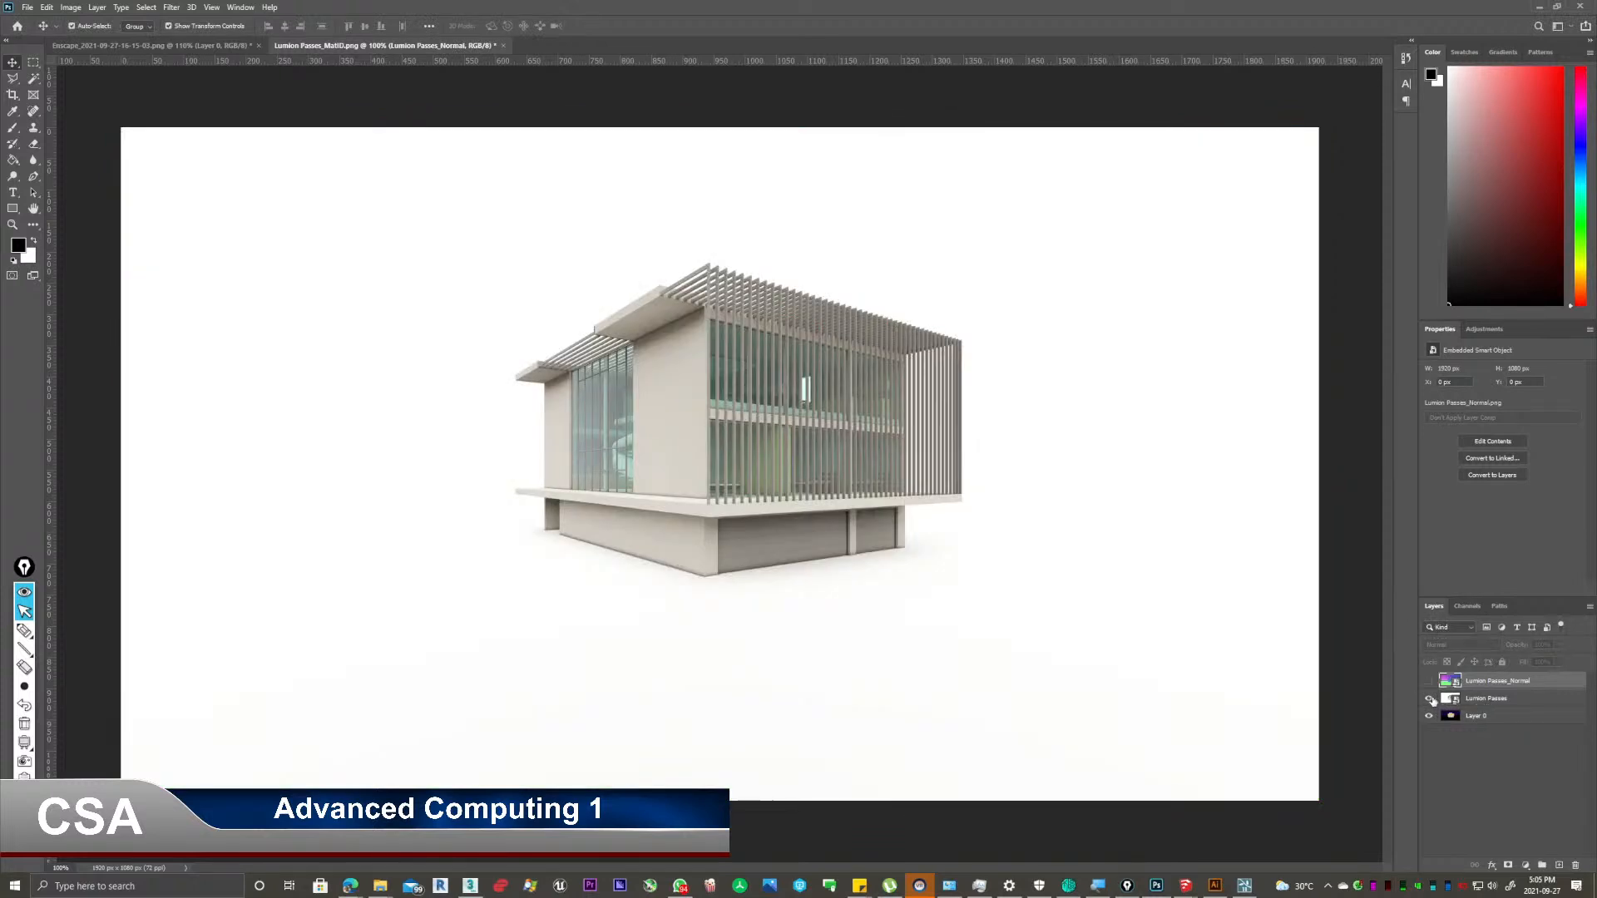
drag(1494, 705, 1497, 684)
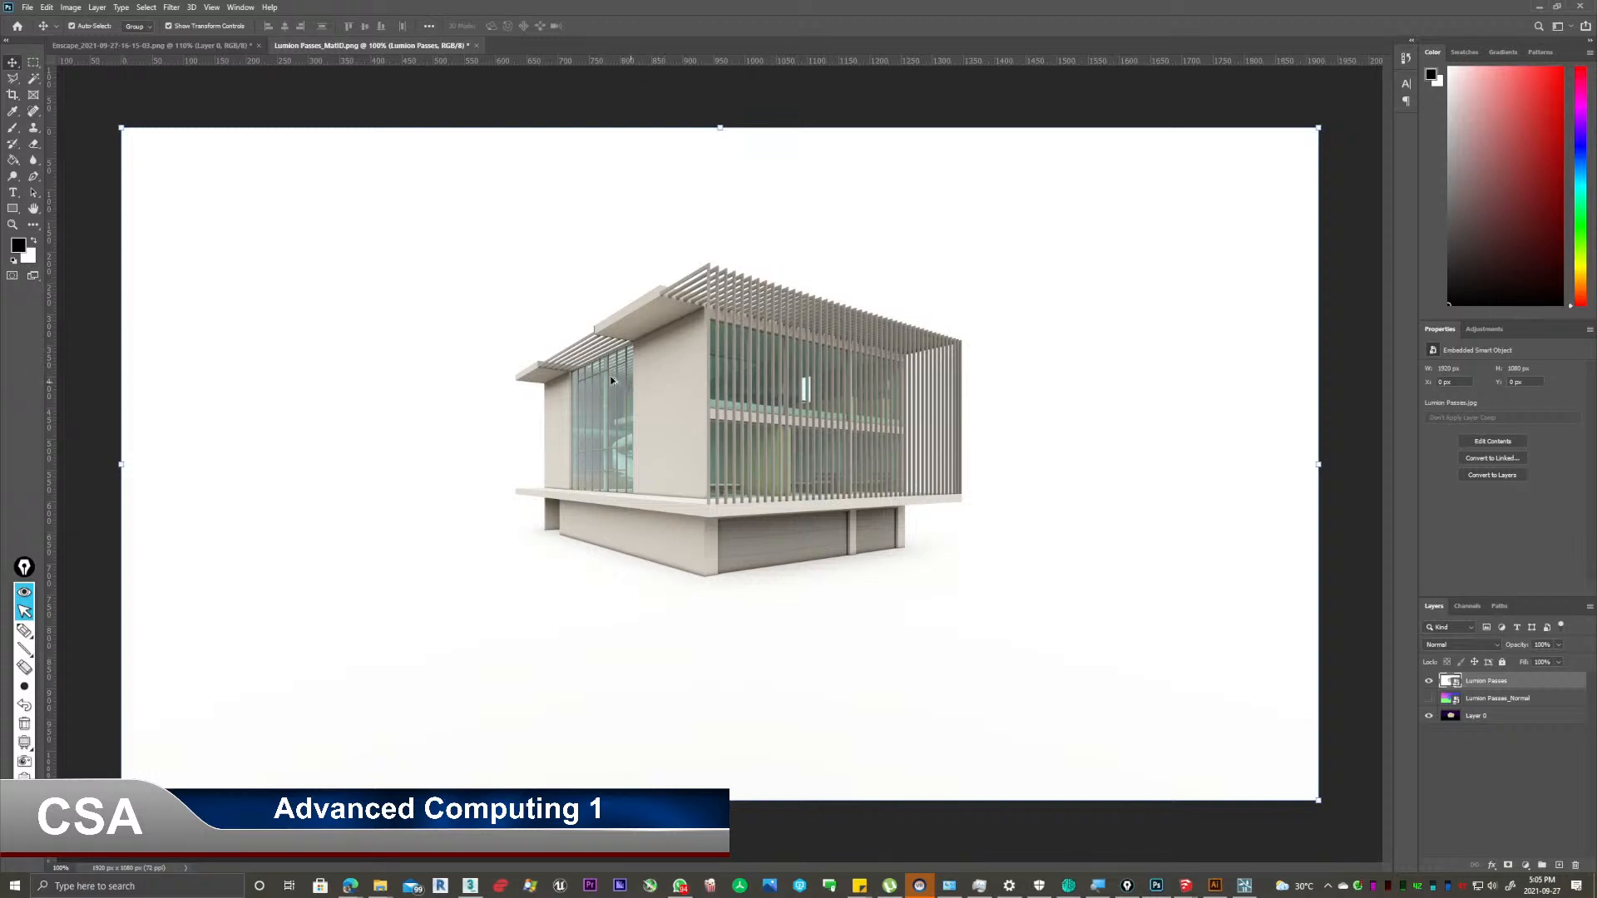
key(ctrl+0)
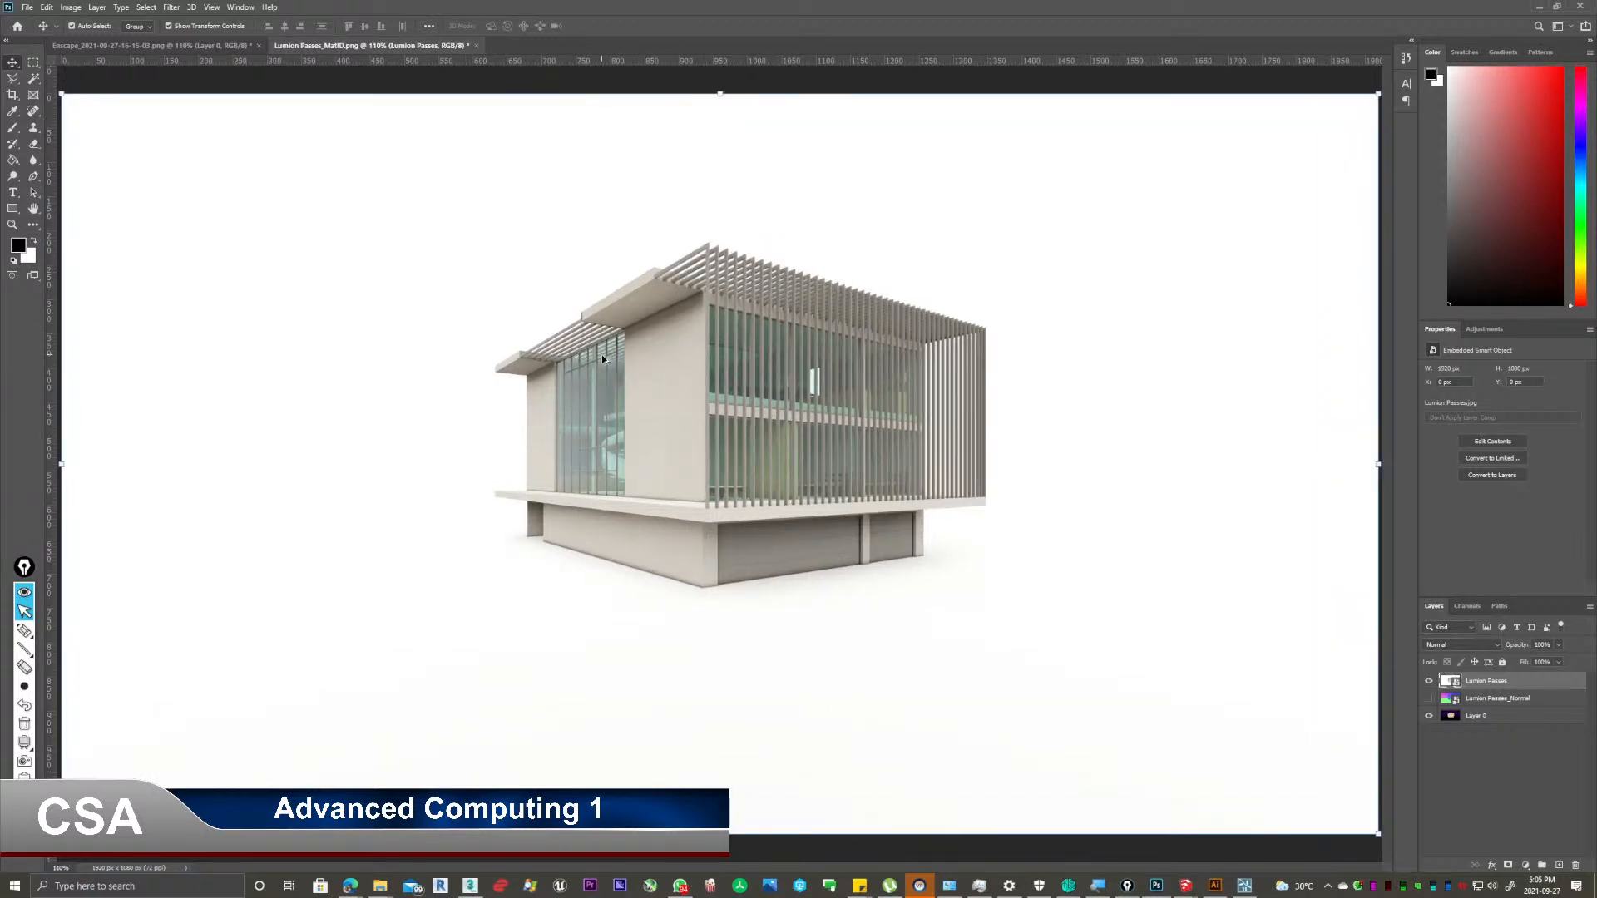
alt+scroll(611, 375, up, 1)
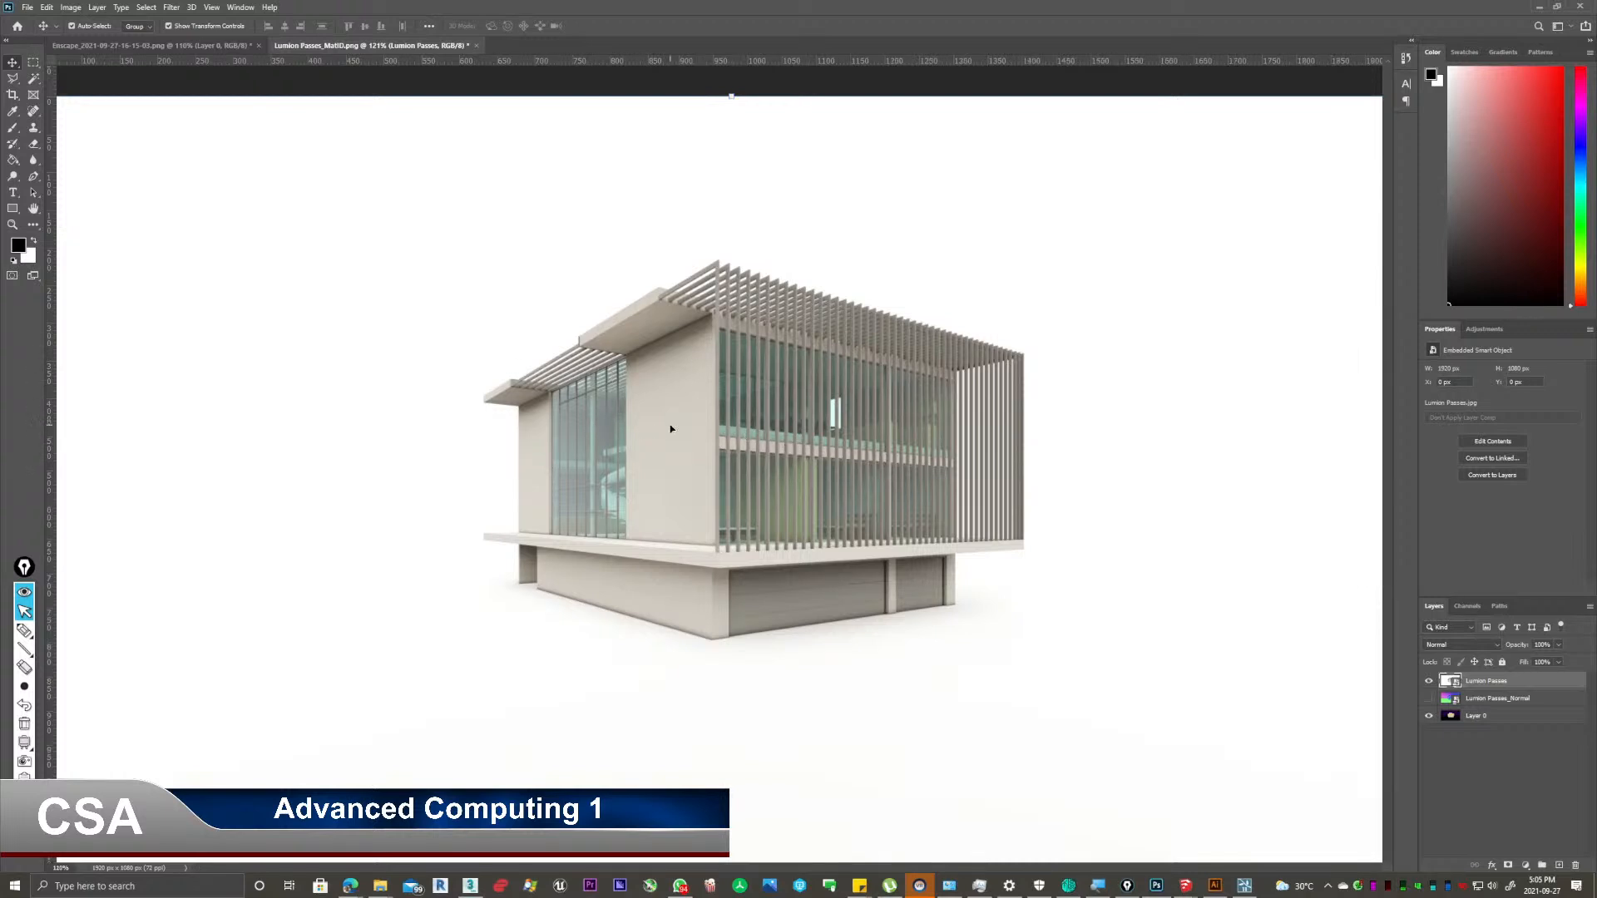
alt+scroll(576, 427, down, 1)
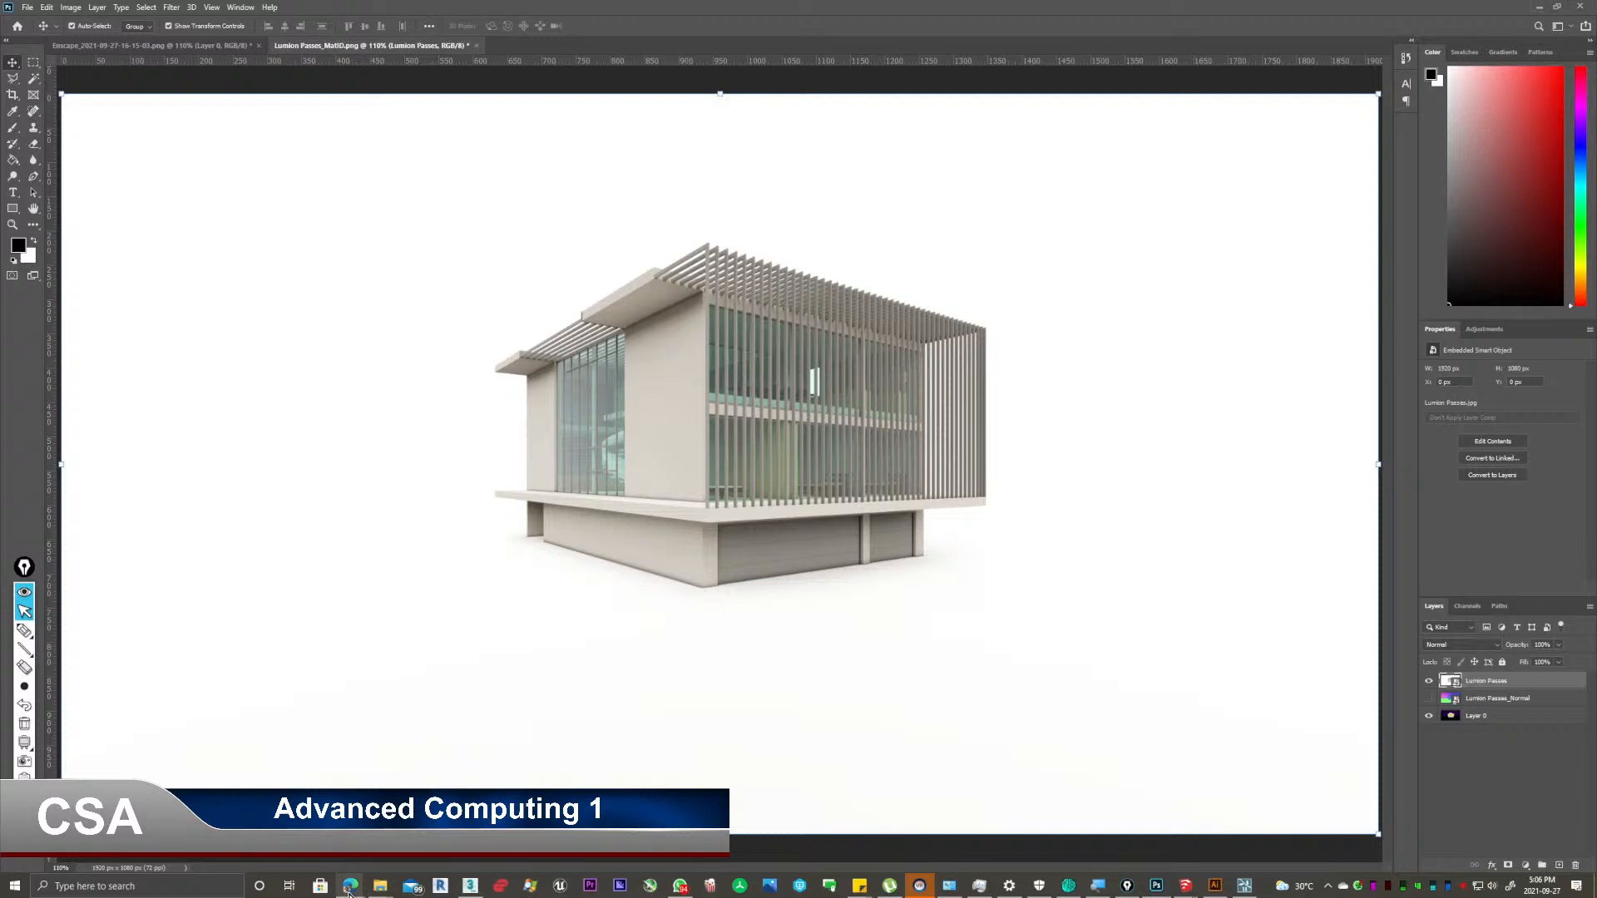
Switch to the Edge browser with the Miro board and open a new tab.
mouse_move(345, 895)
click(288, 832)
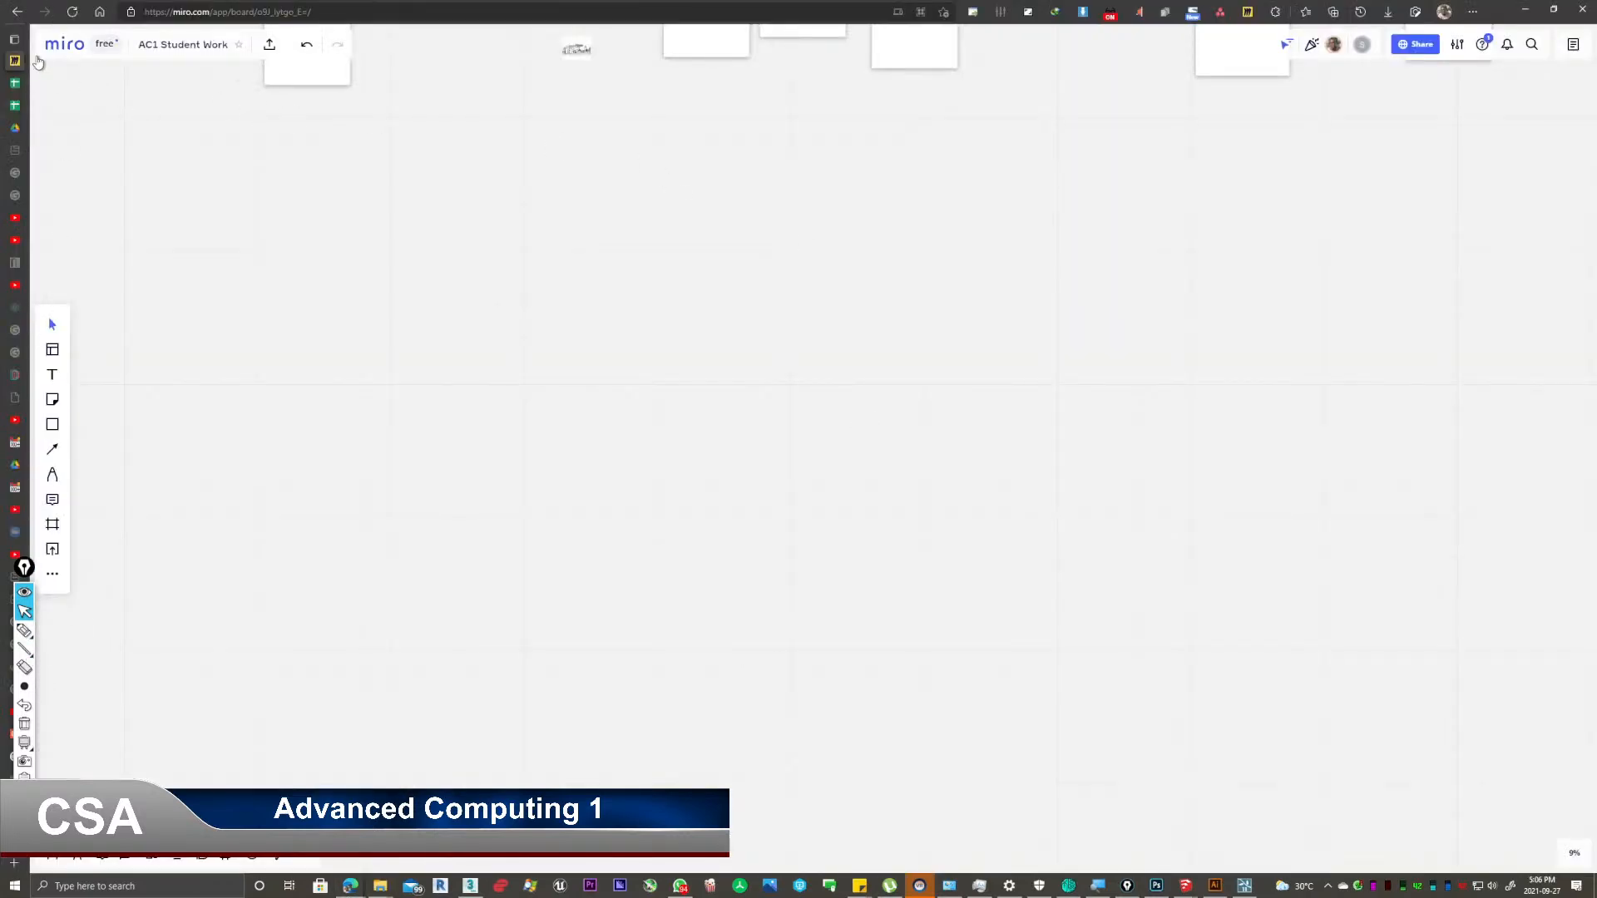
click(17, 43)
click(73, 42)
click(16, 40)
click(73, 46)
click(17, 40)
click(67, 61)
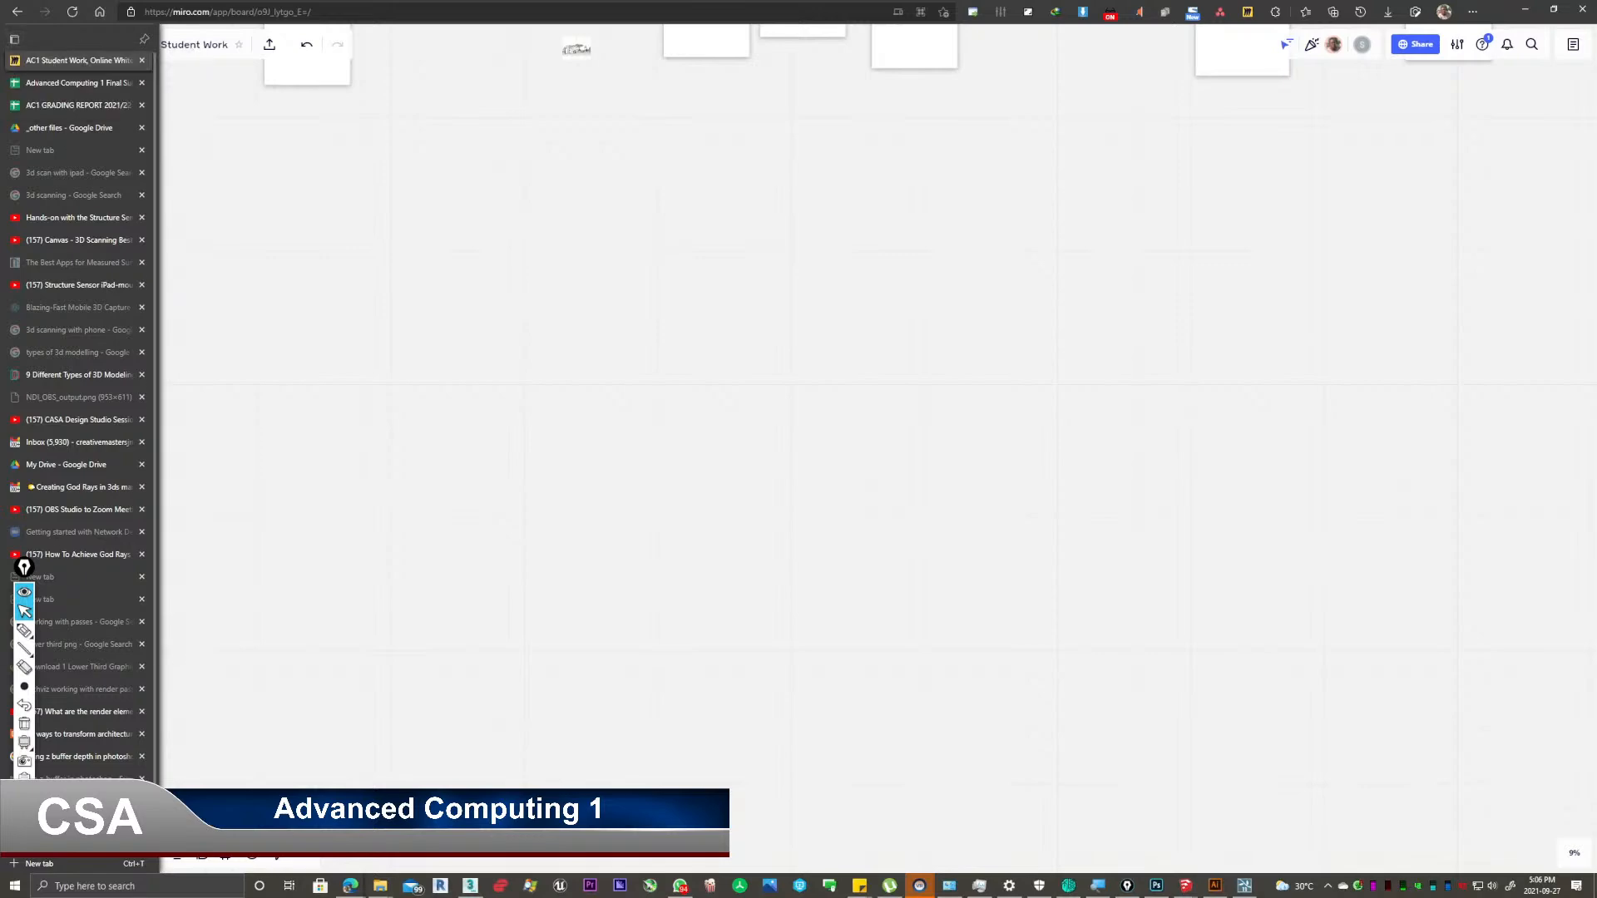
scroll(71, 815, down, 1)
click(48, 865)
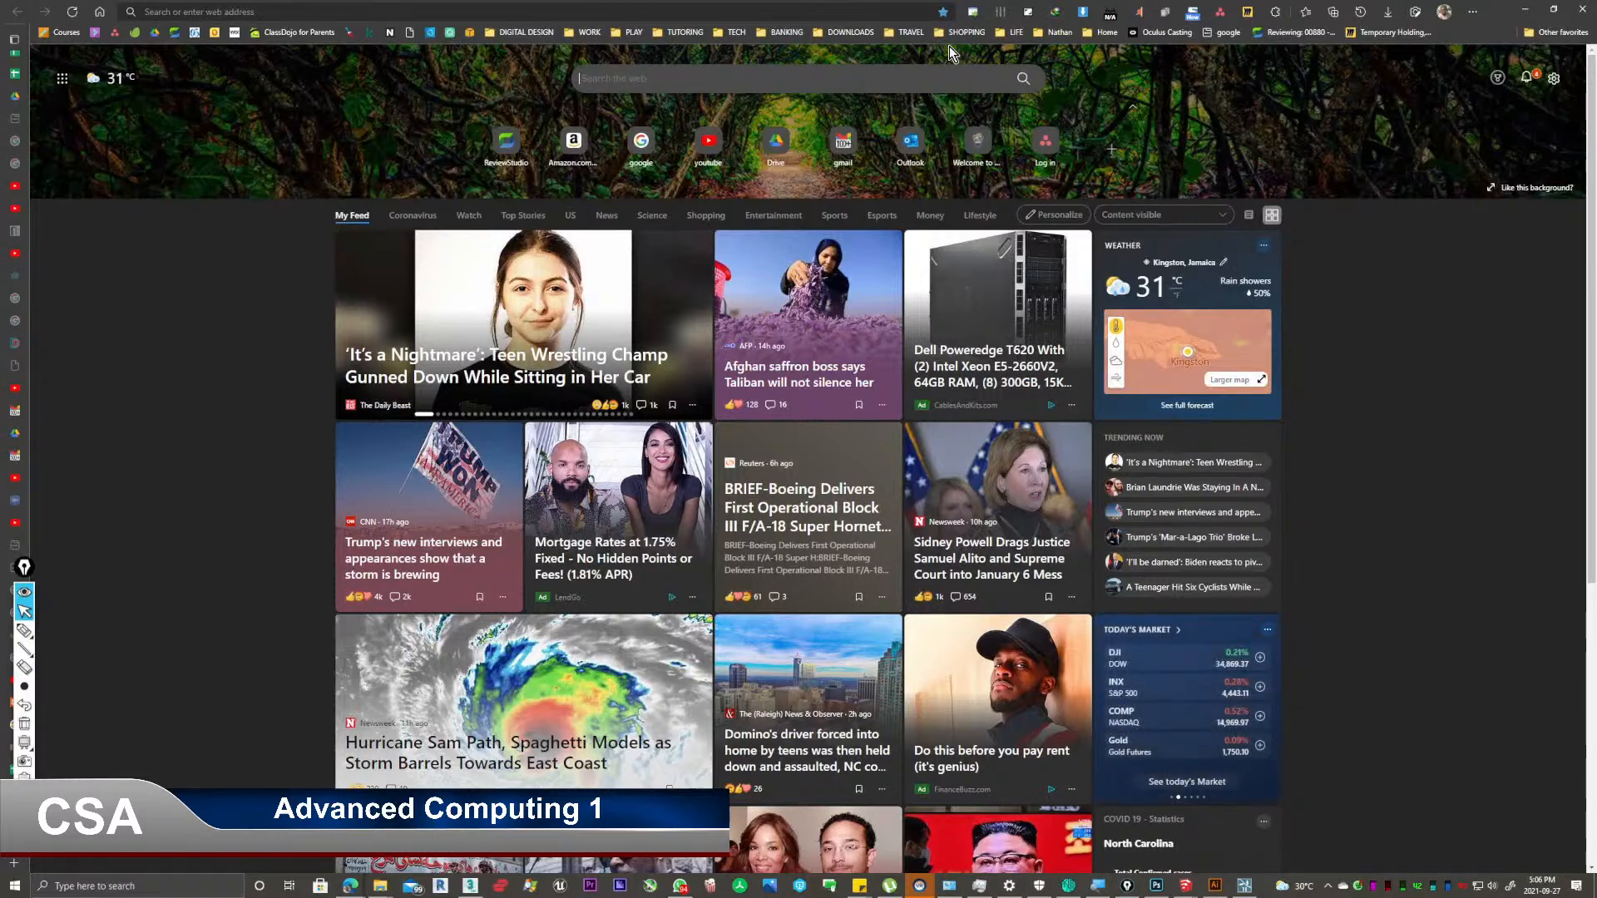
Search Google for mural and show the image results.
text(mulral)
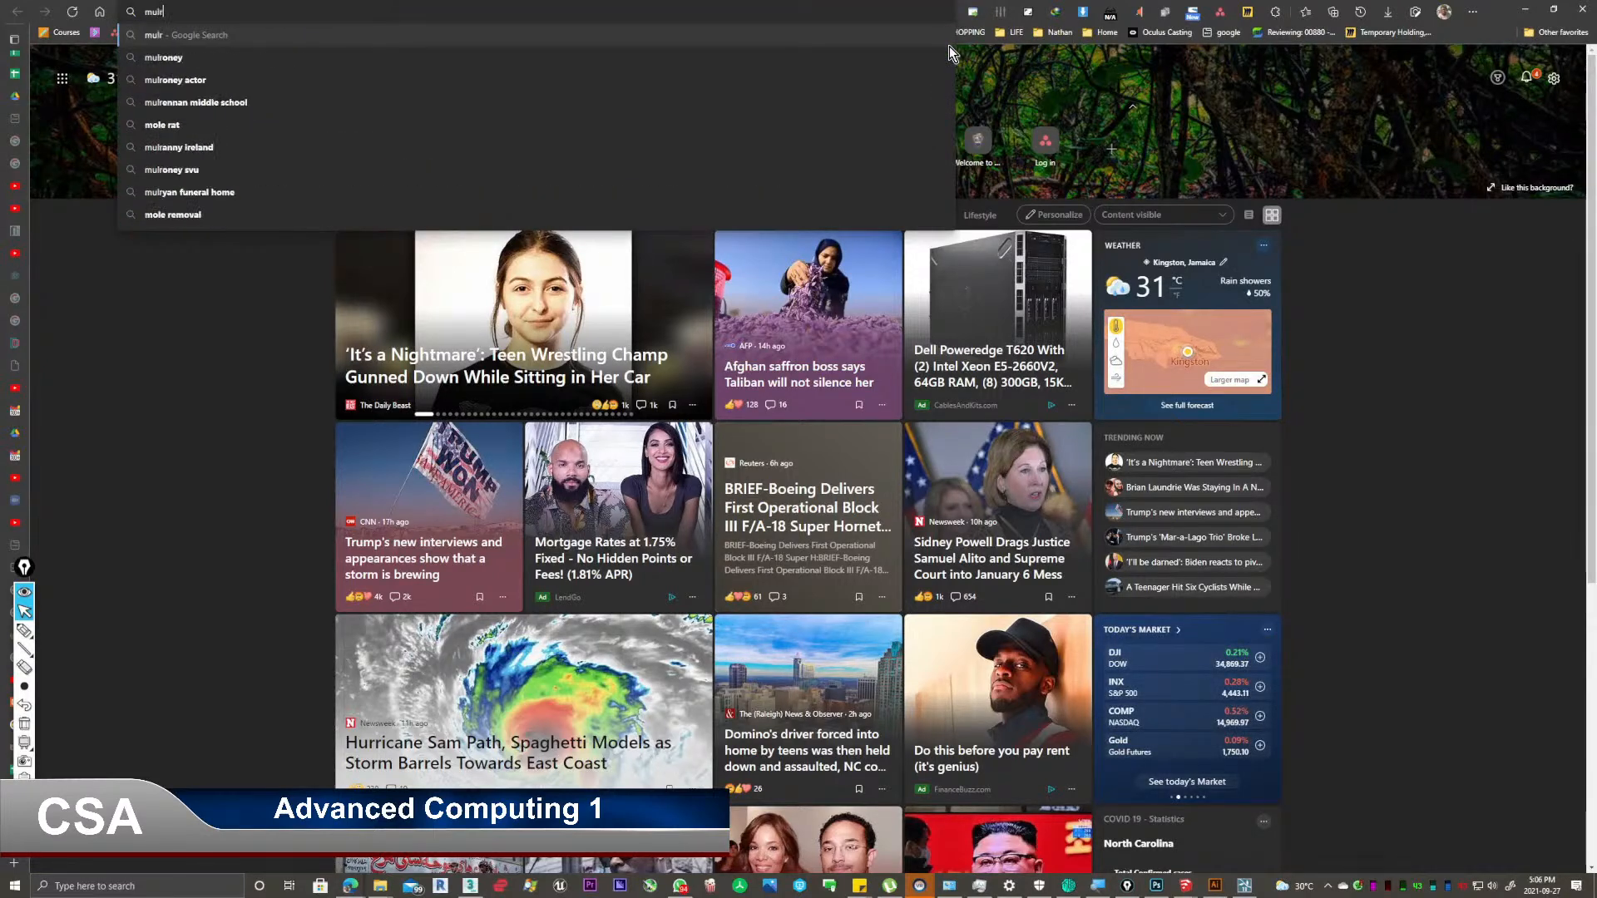
key(BackSpace)
key(BackSpace)
key(BackSpace)
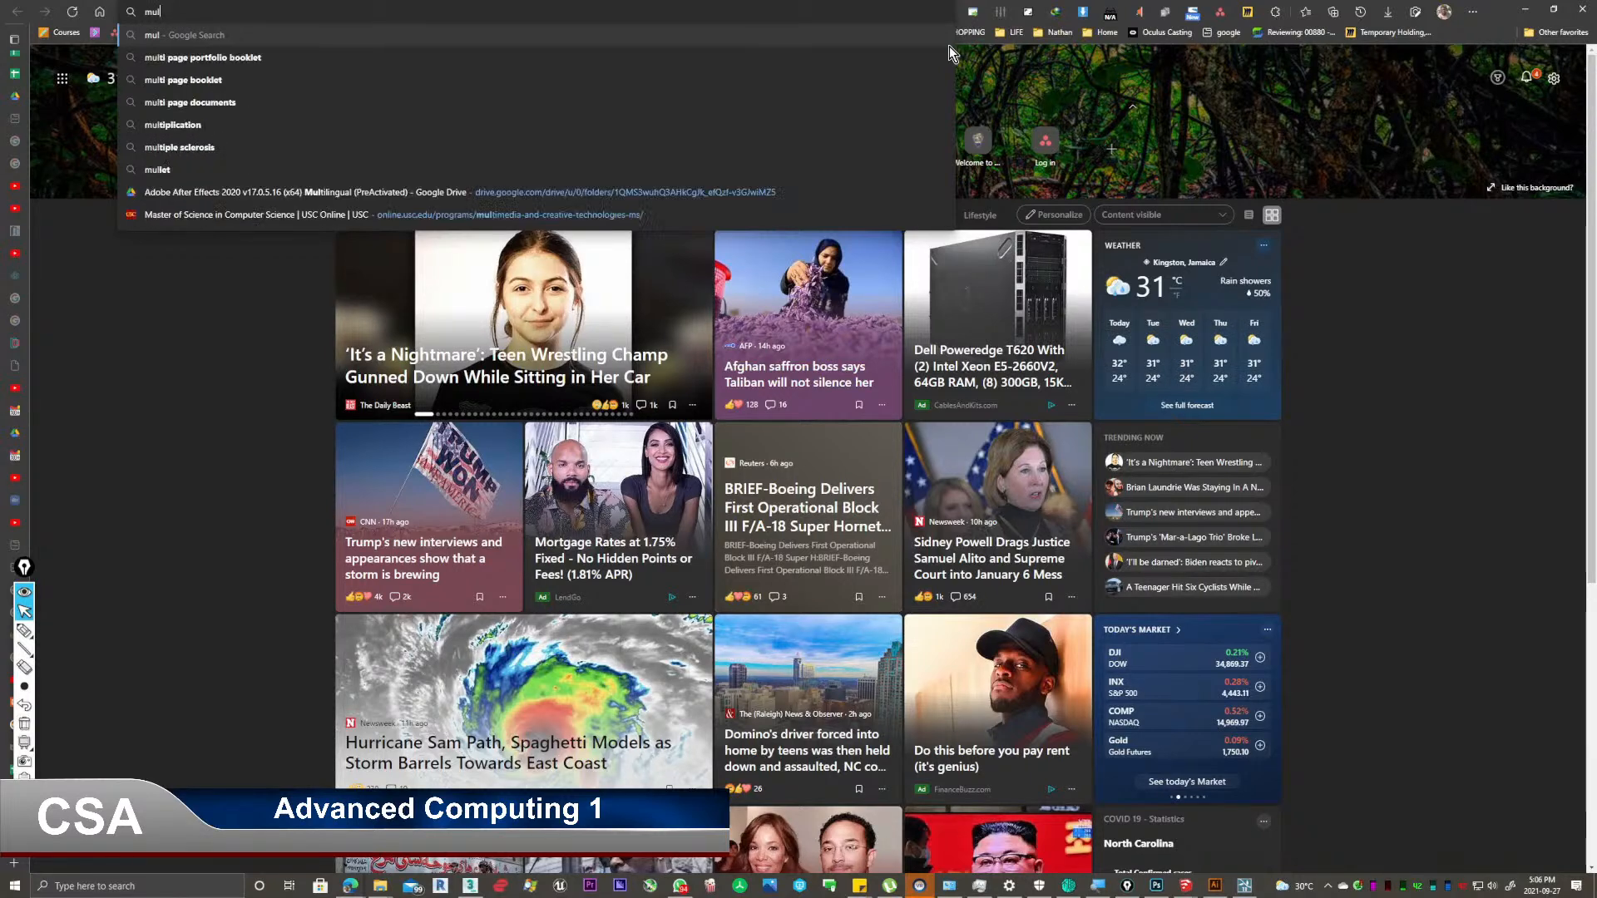
key(BackSpace)
text(ral)
key(Return)
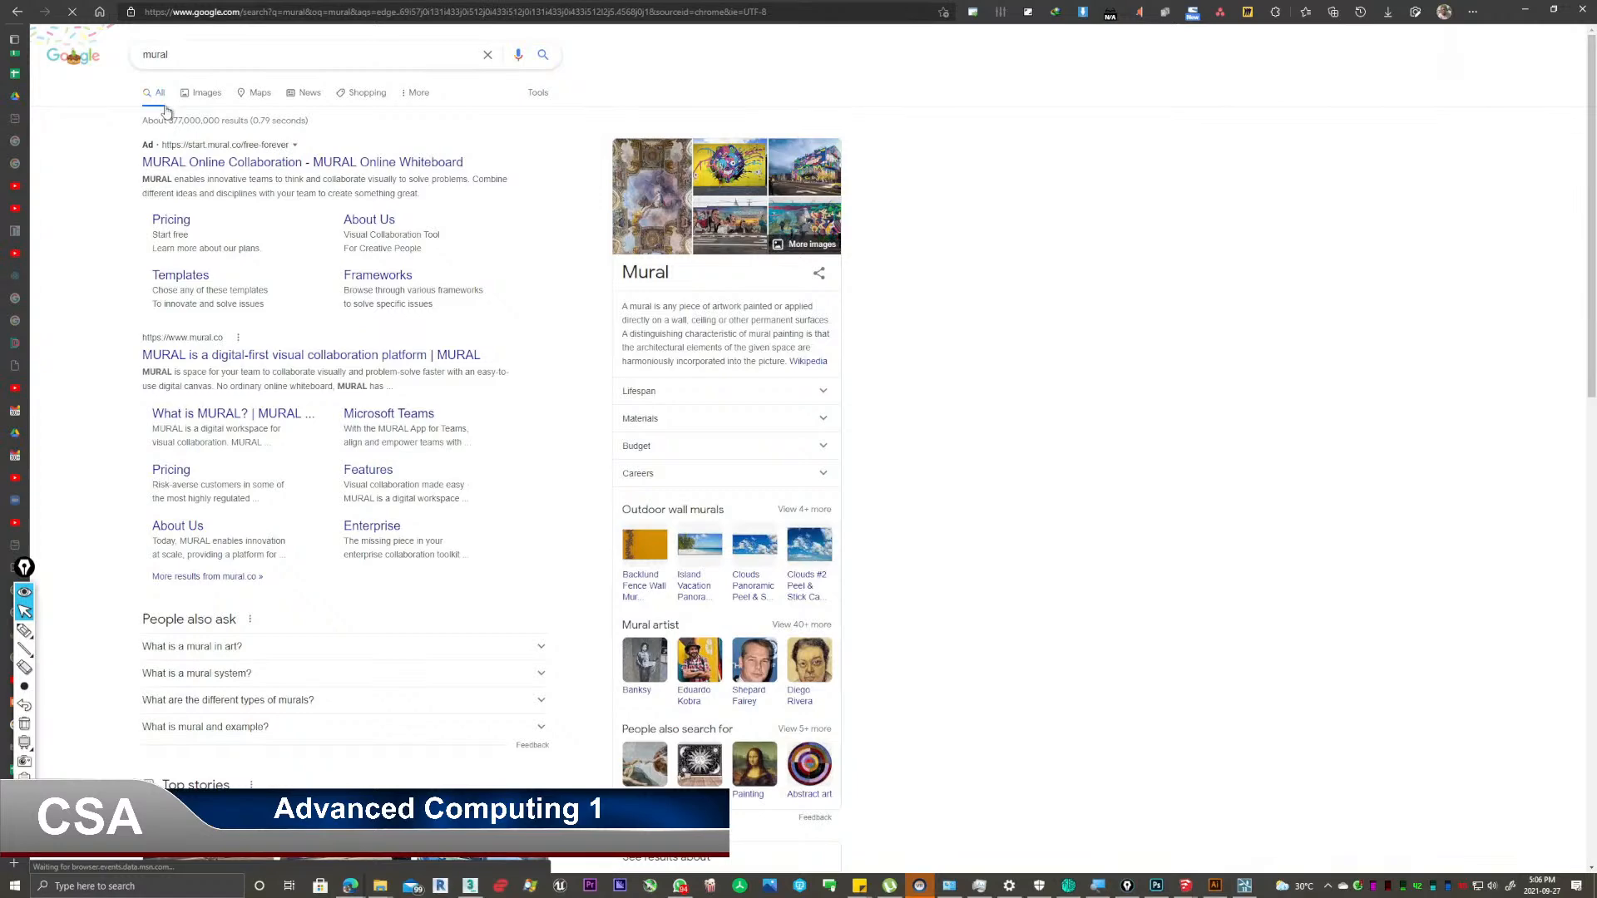
click(191, 94)
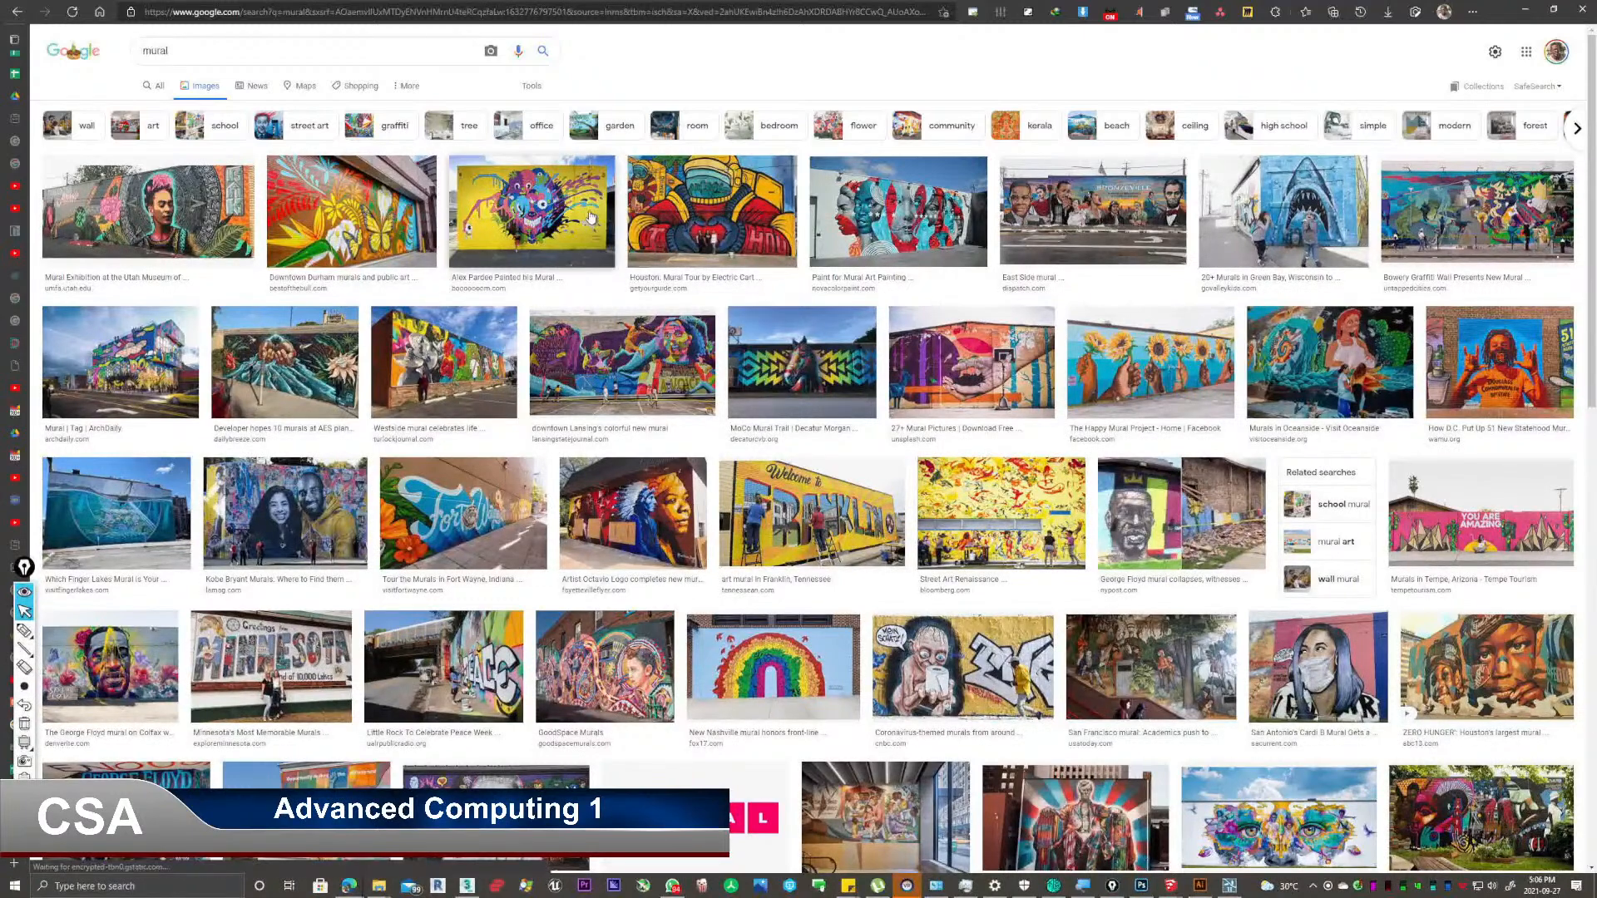
Copy the yellow wall mural with the colourful monster faces and paste it into the Photoshop composite at about X 1000 px, Y -17 px.
click(536, 221)
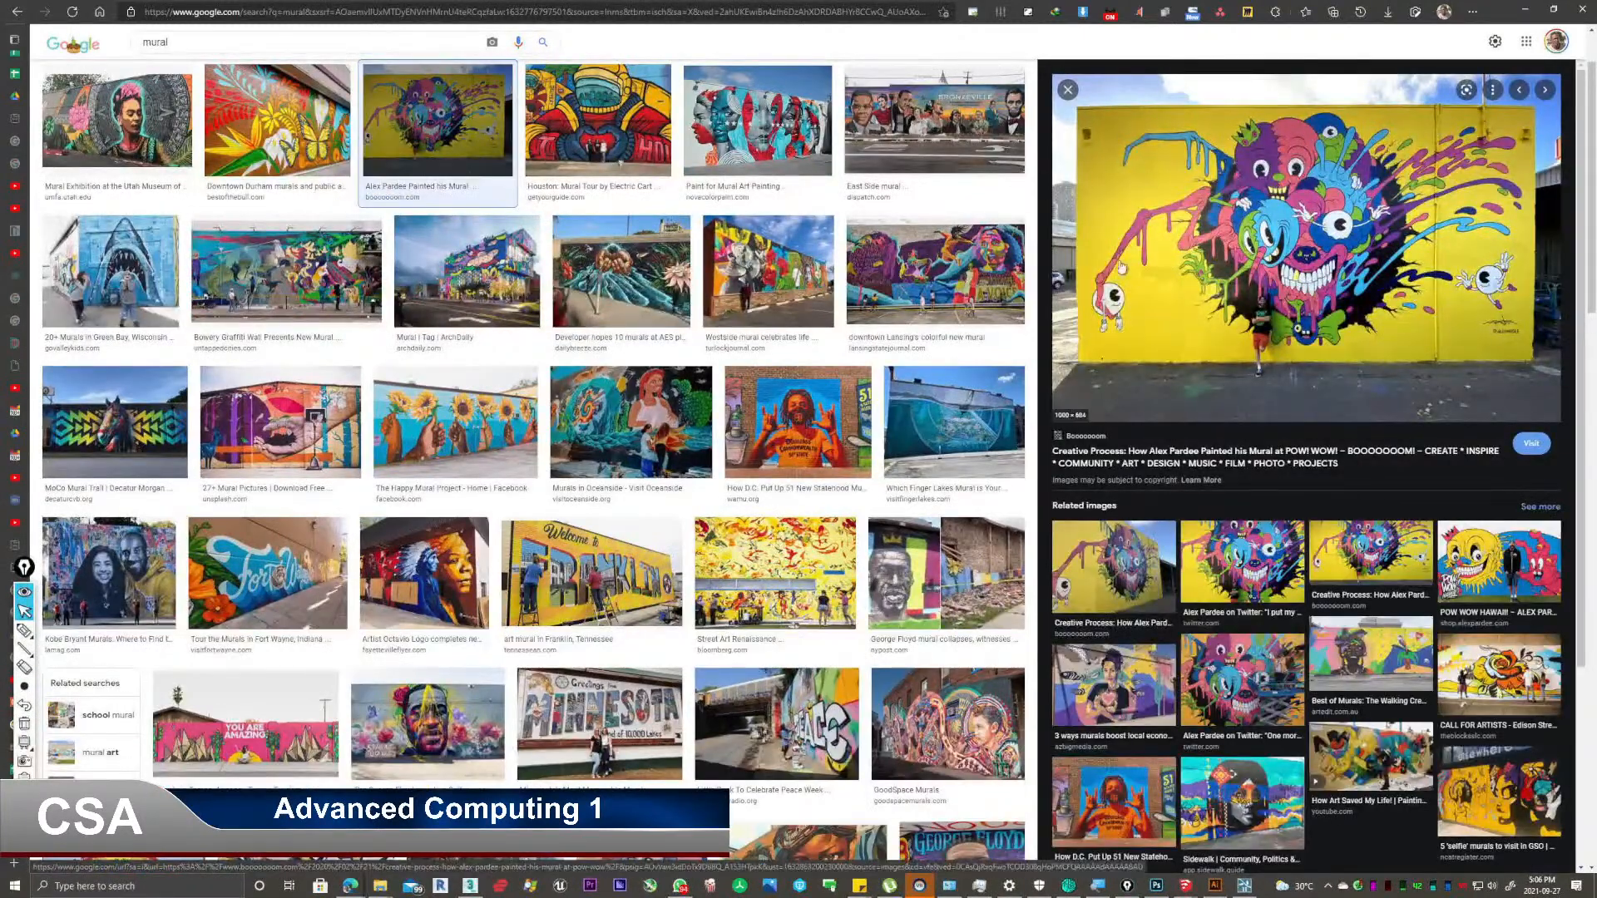
right_click(1283, 222)
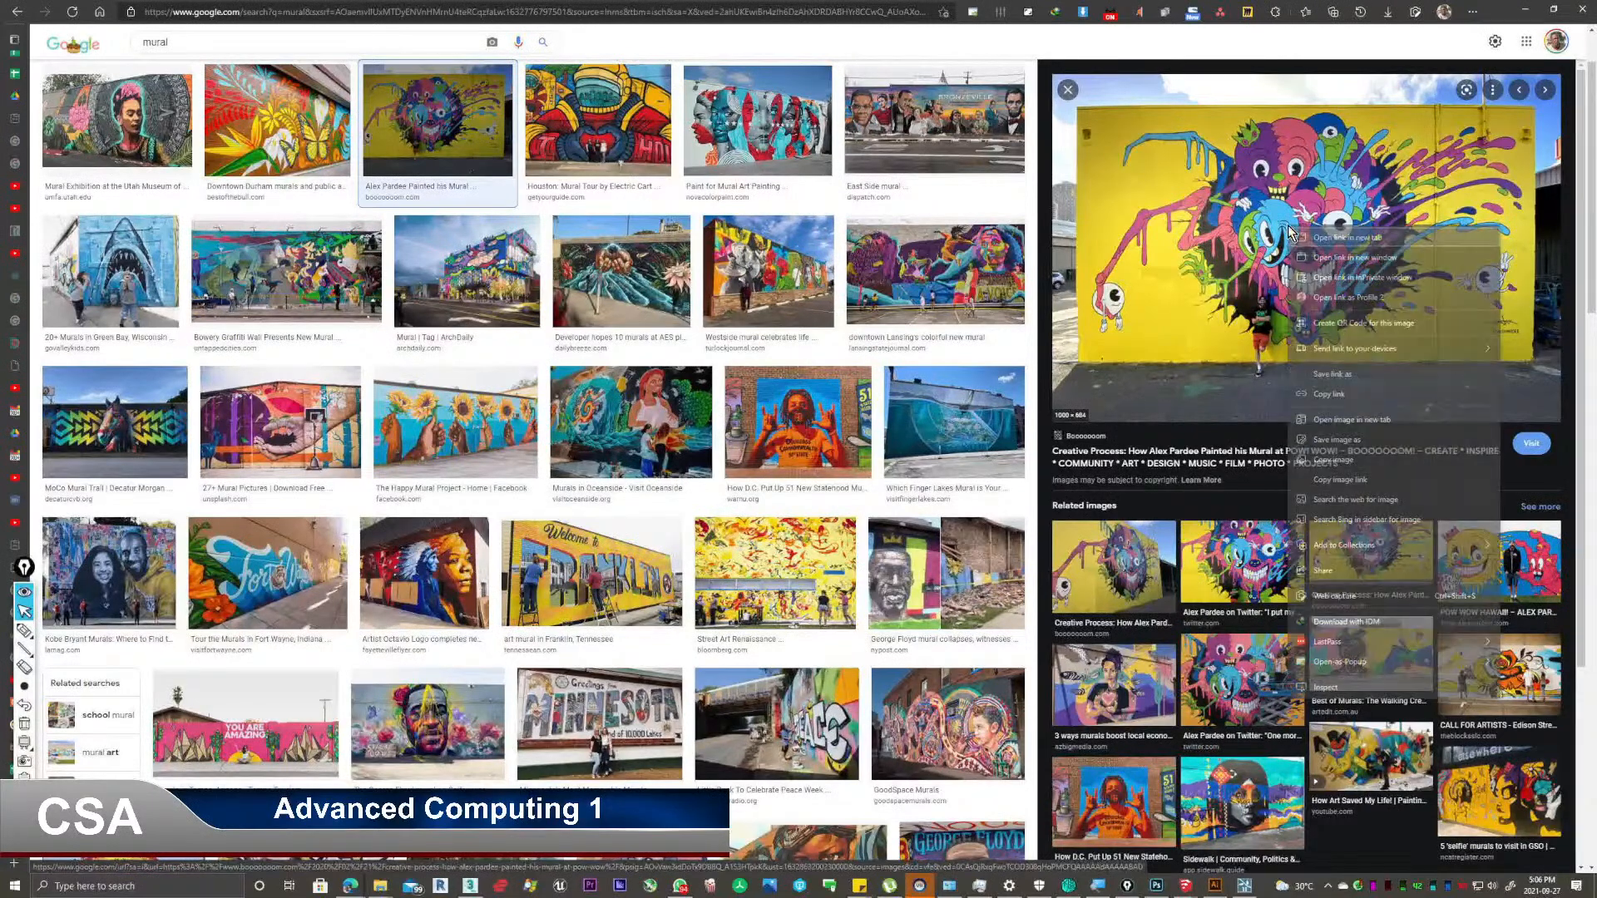
click(1366, 444)
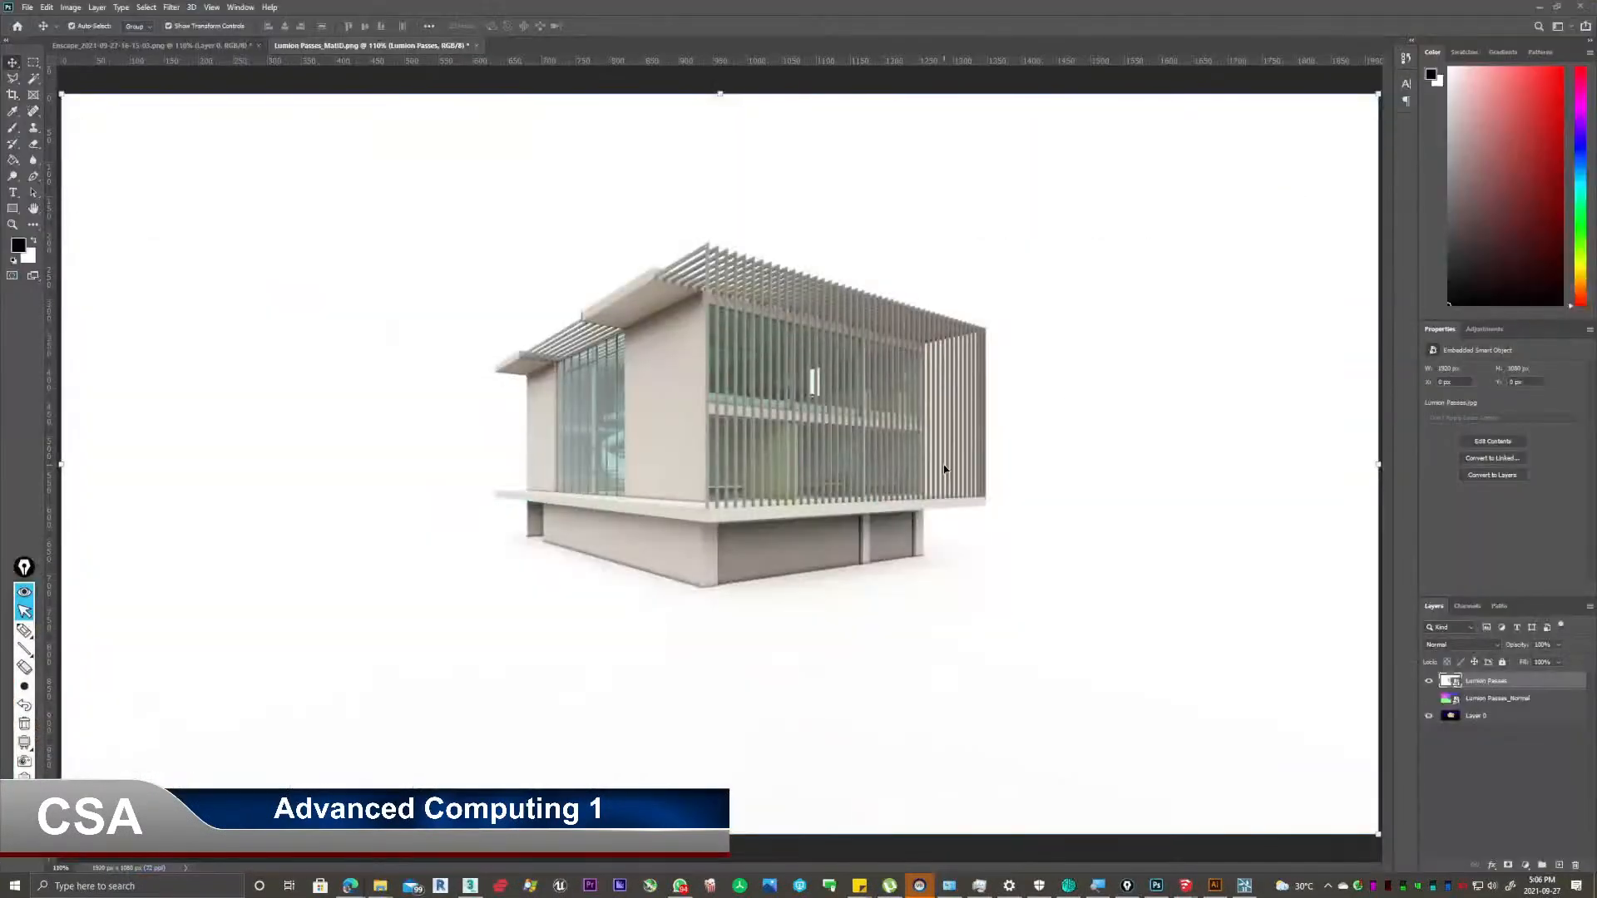
key(ctrl+v)
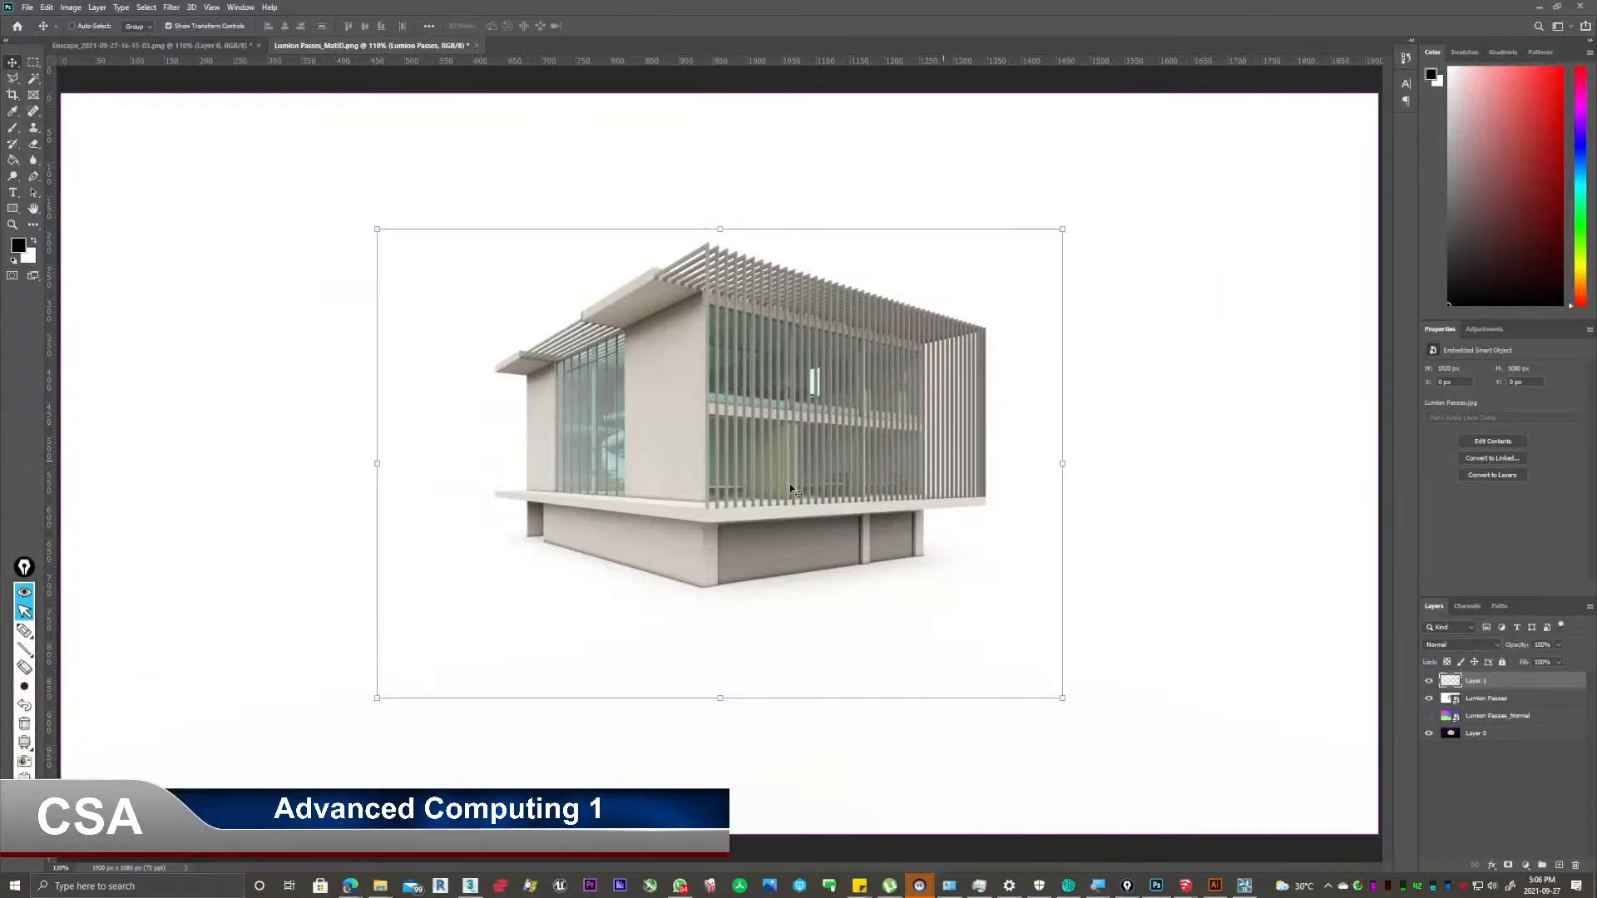
drag(582, 341, 877, 202)
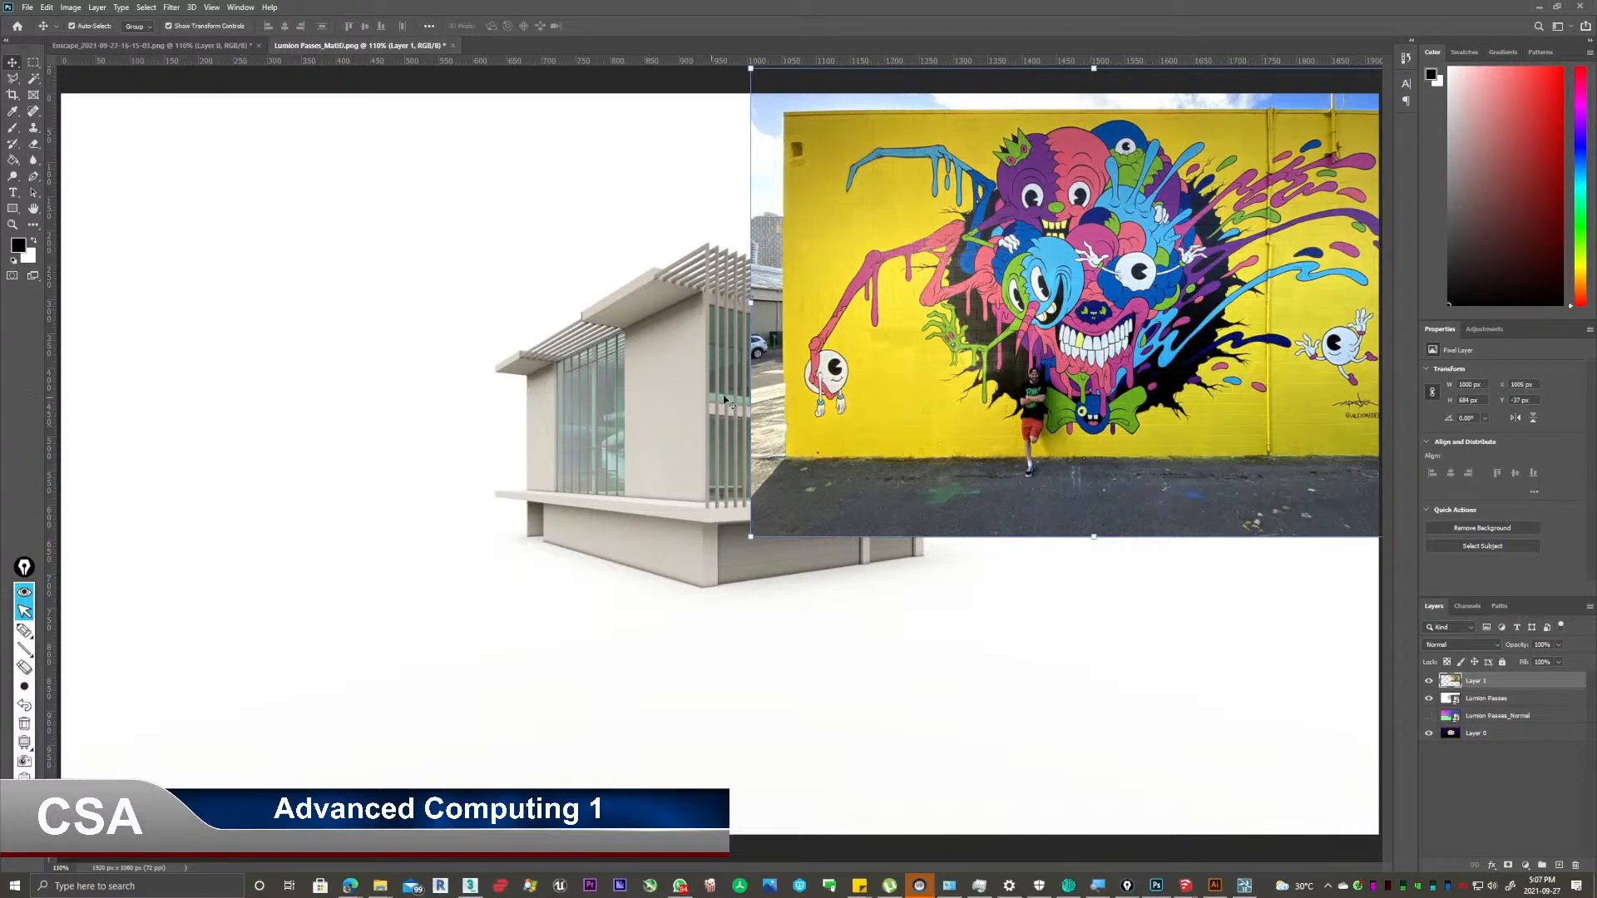
Move the mural image clear of the house to the lower-left part of the canvas, at about Y 696 px.
drag(963, 290, 701, 382)
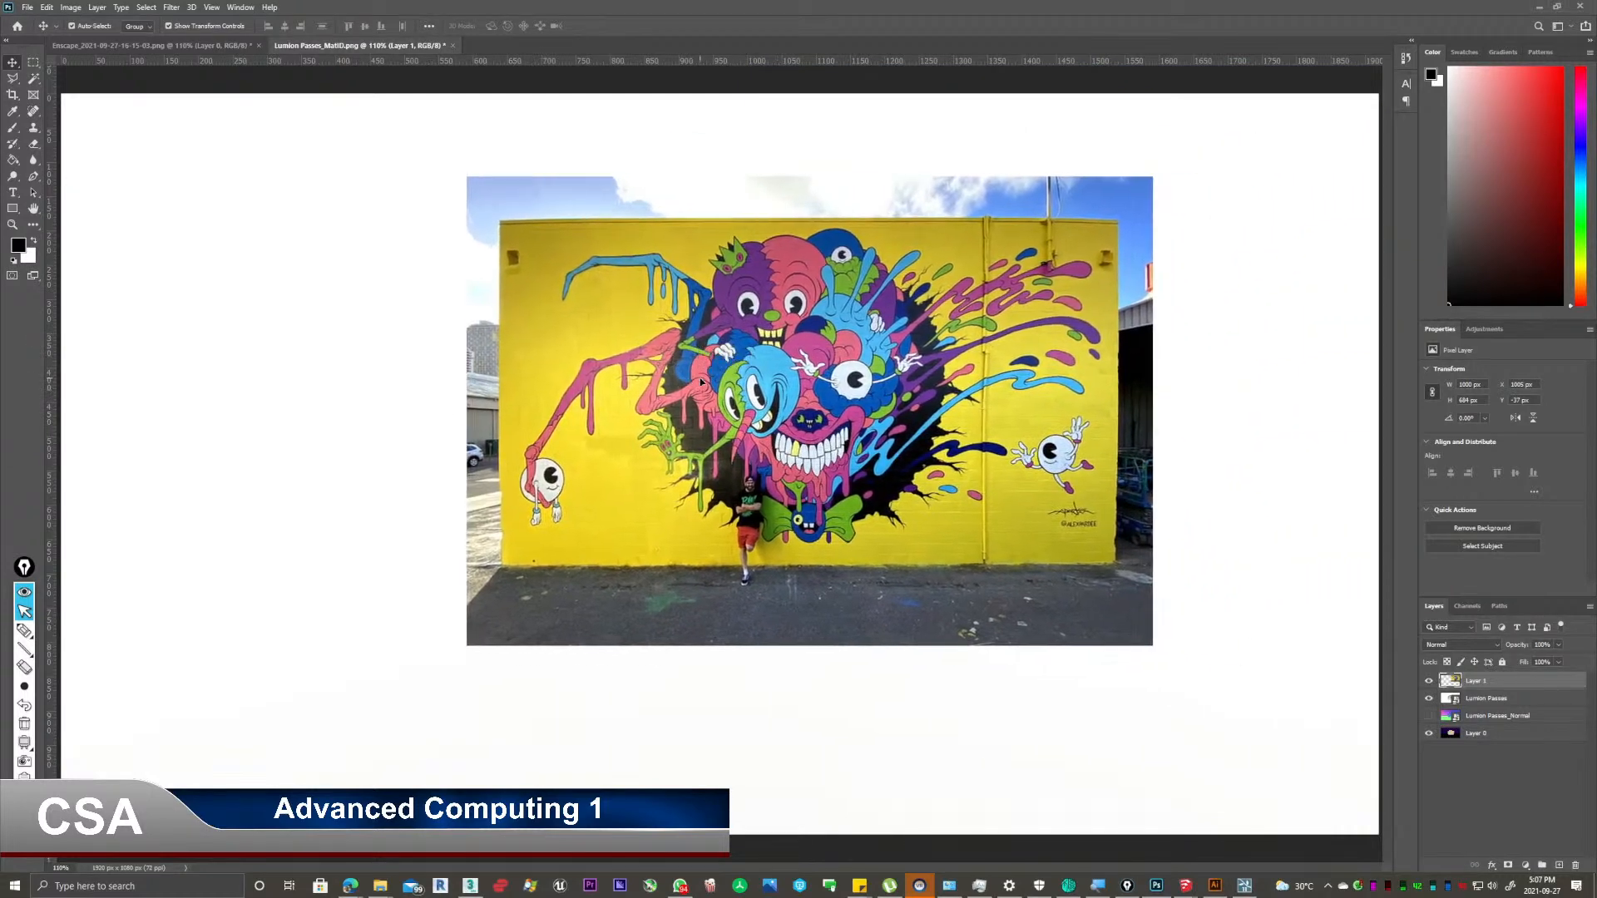
drag(813, 355, 703, 525)
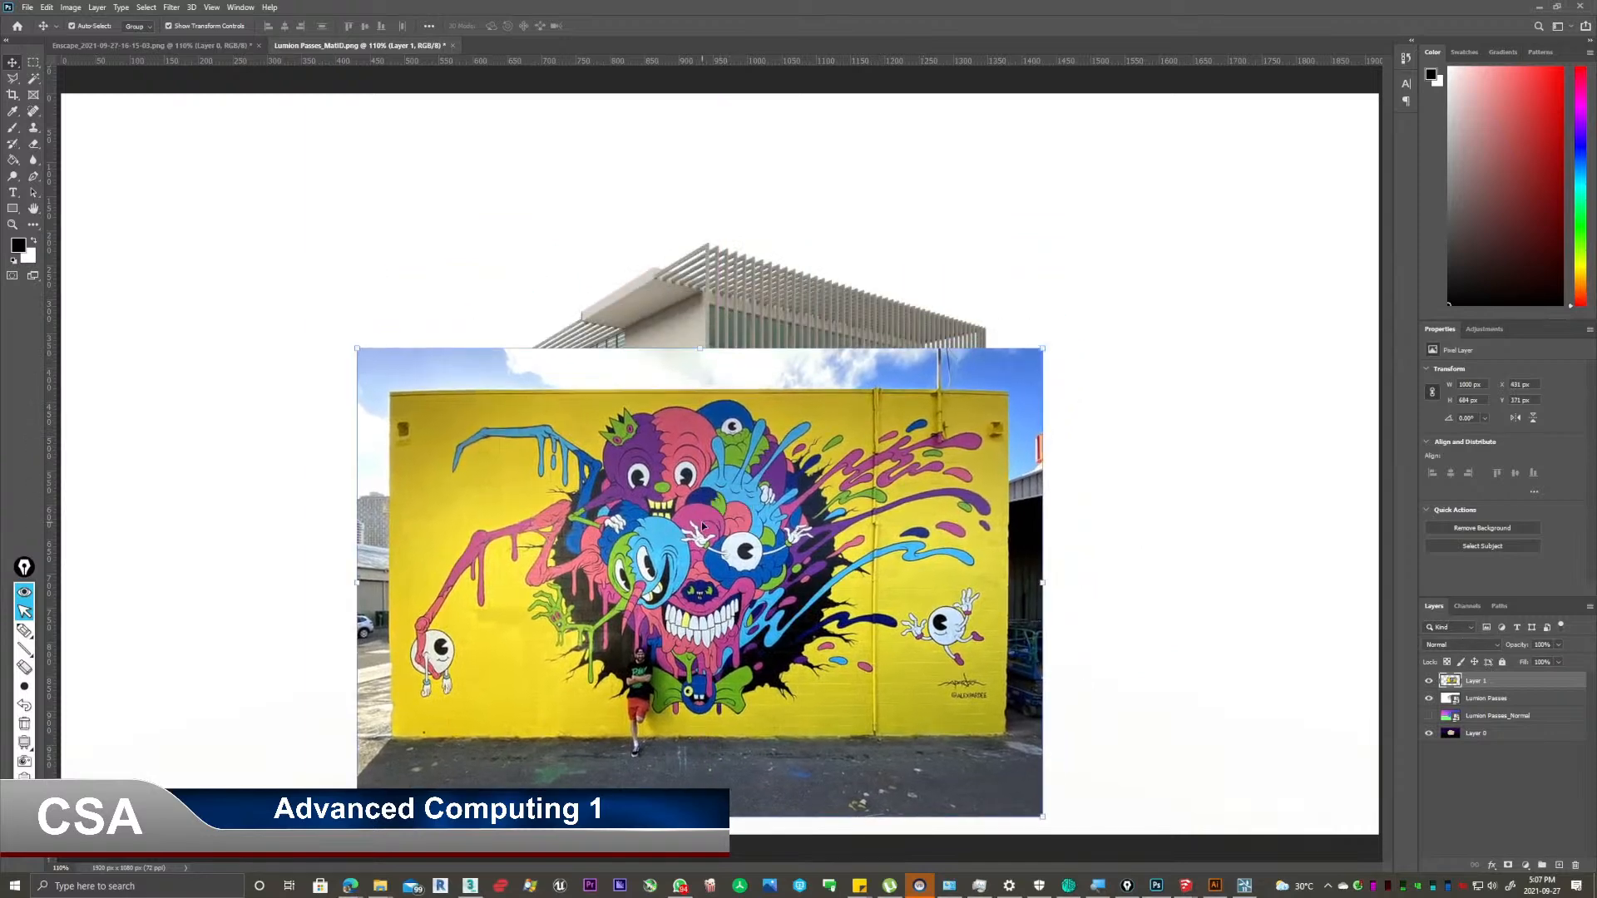
click(24, 686)
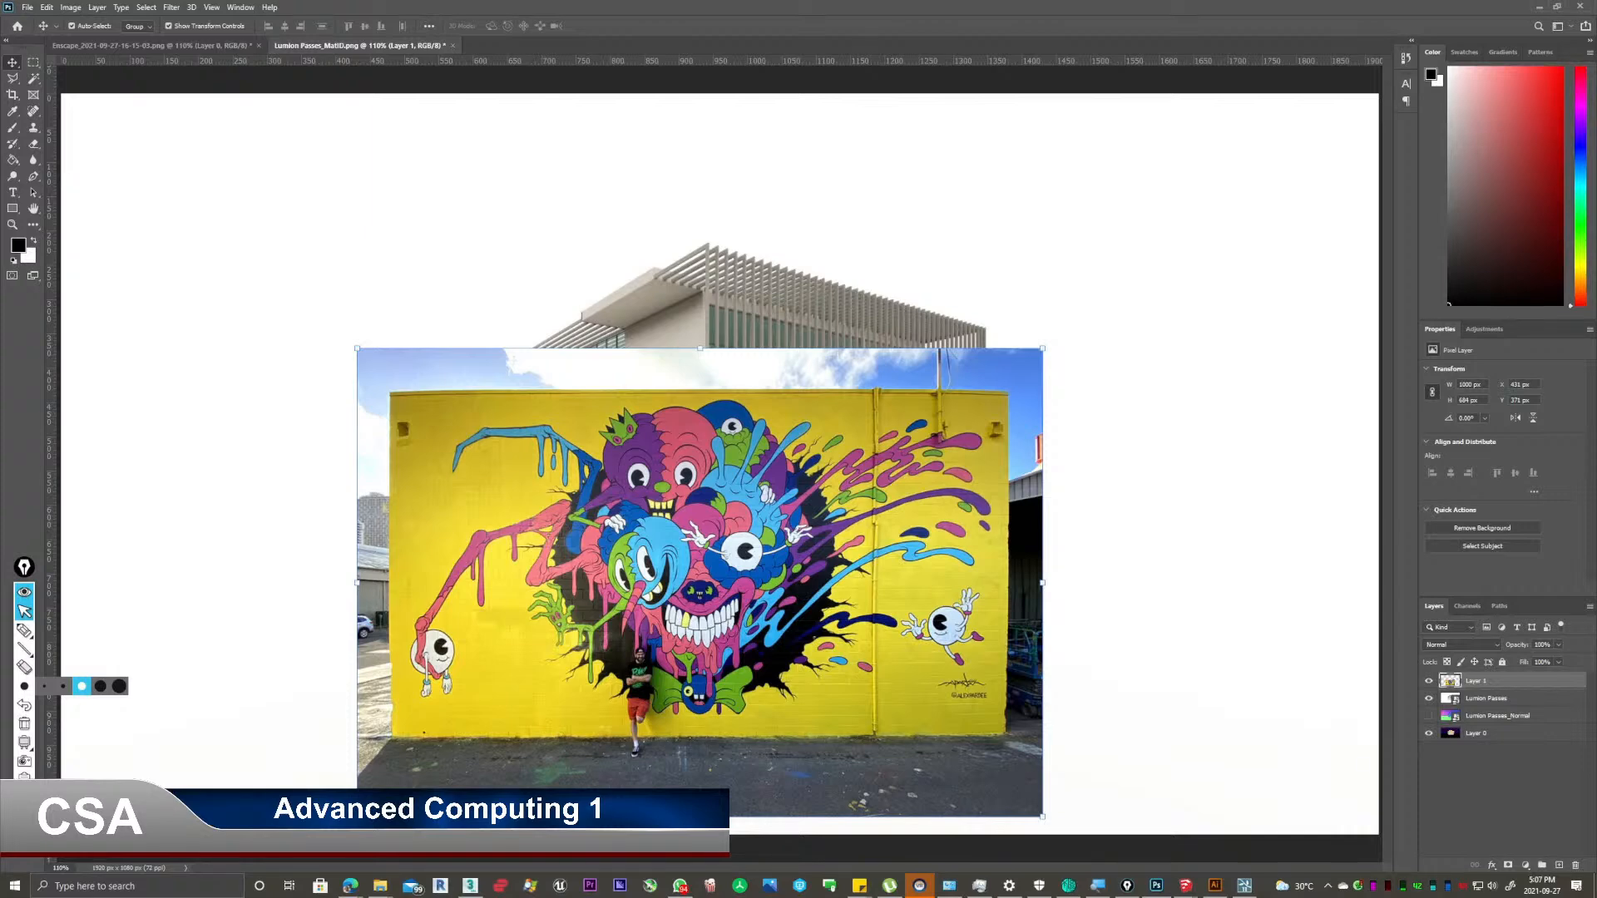
drag(634, 509, 345, 732)
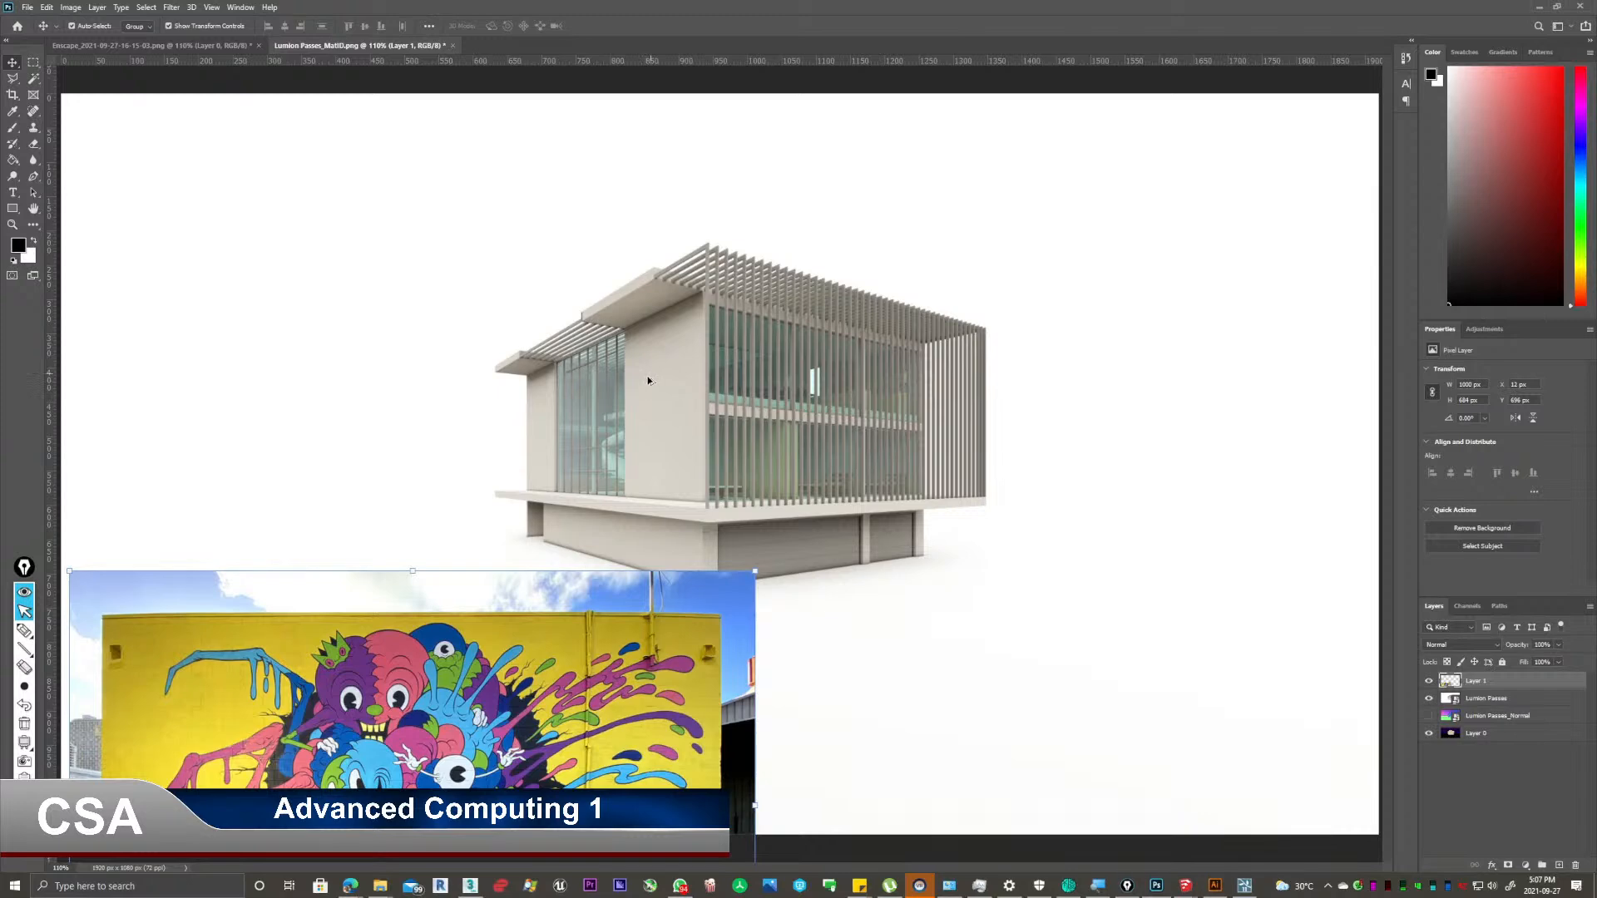
Outline the blank side wall in yellow, point arrows at it and at the louvres, and clear the annotations.
alt+scroll(649, 380, up, 1)
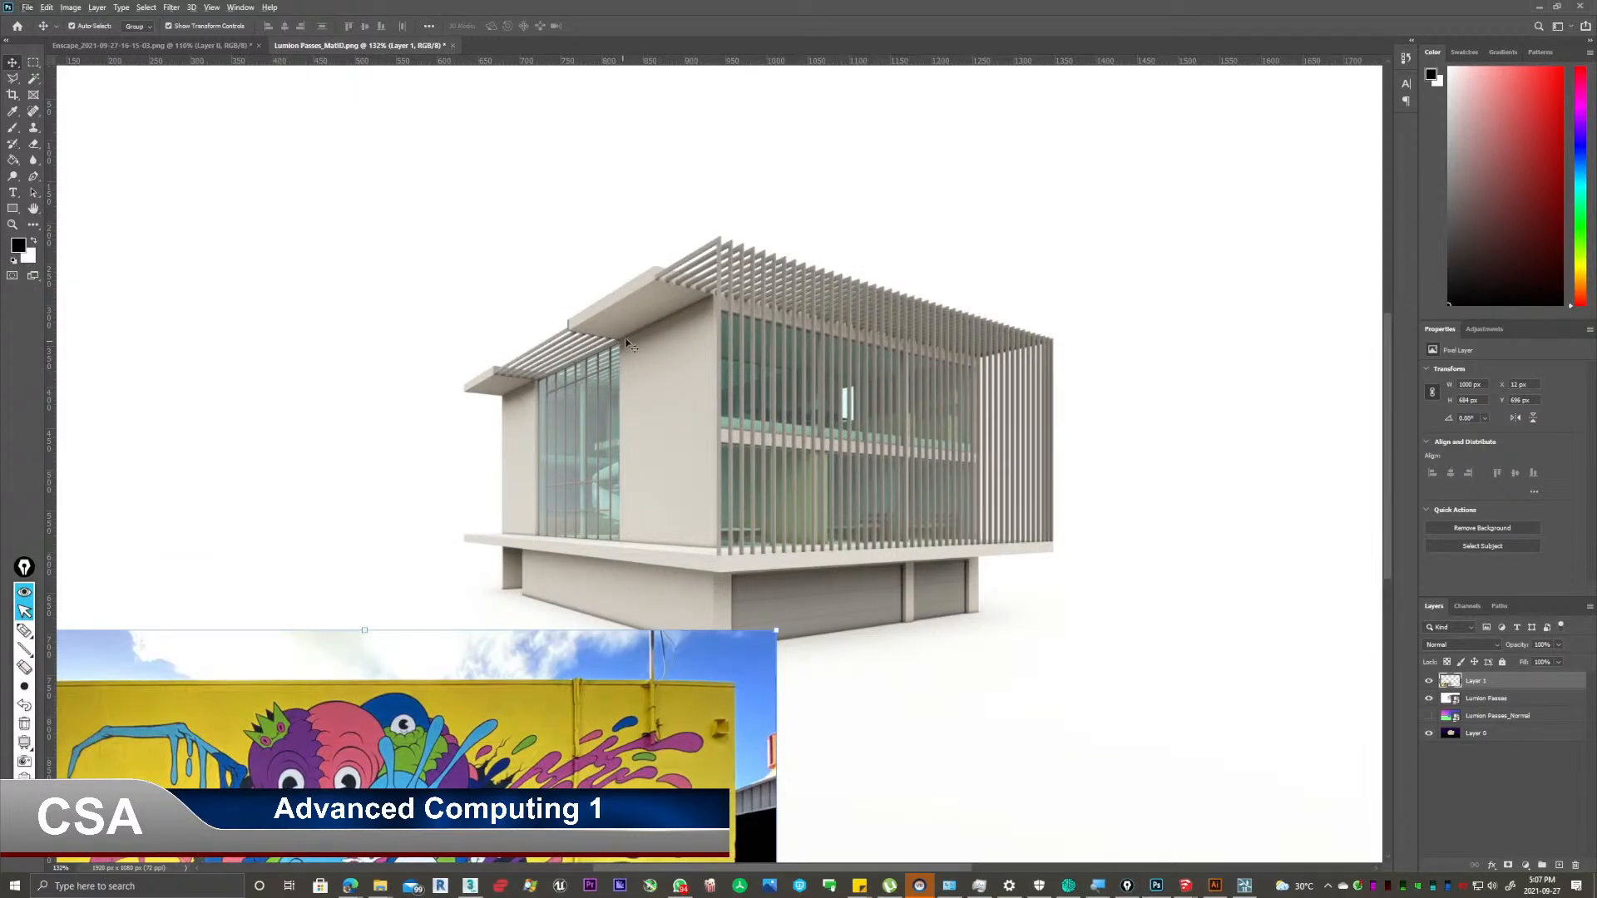
click(24, 630)
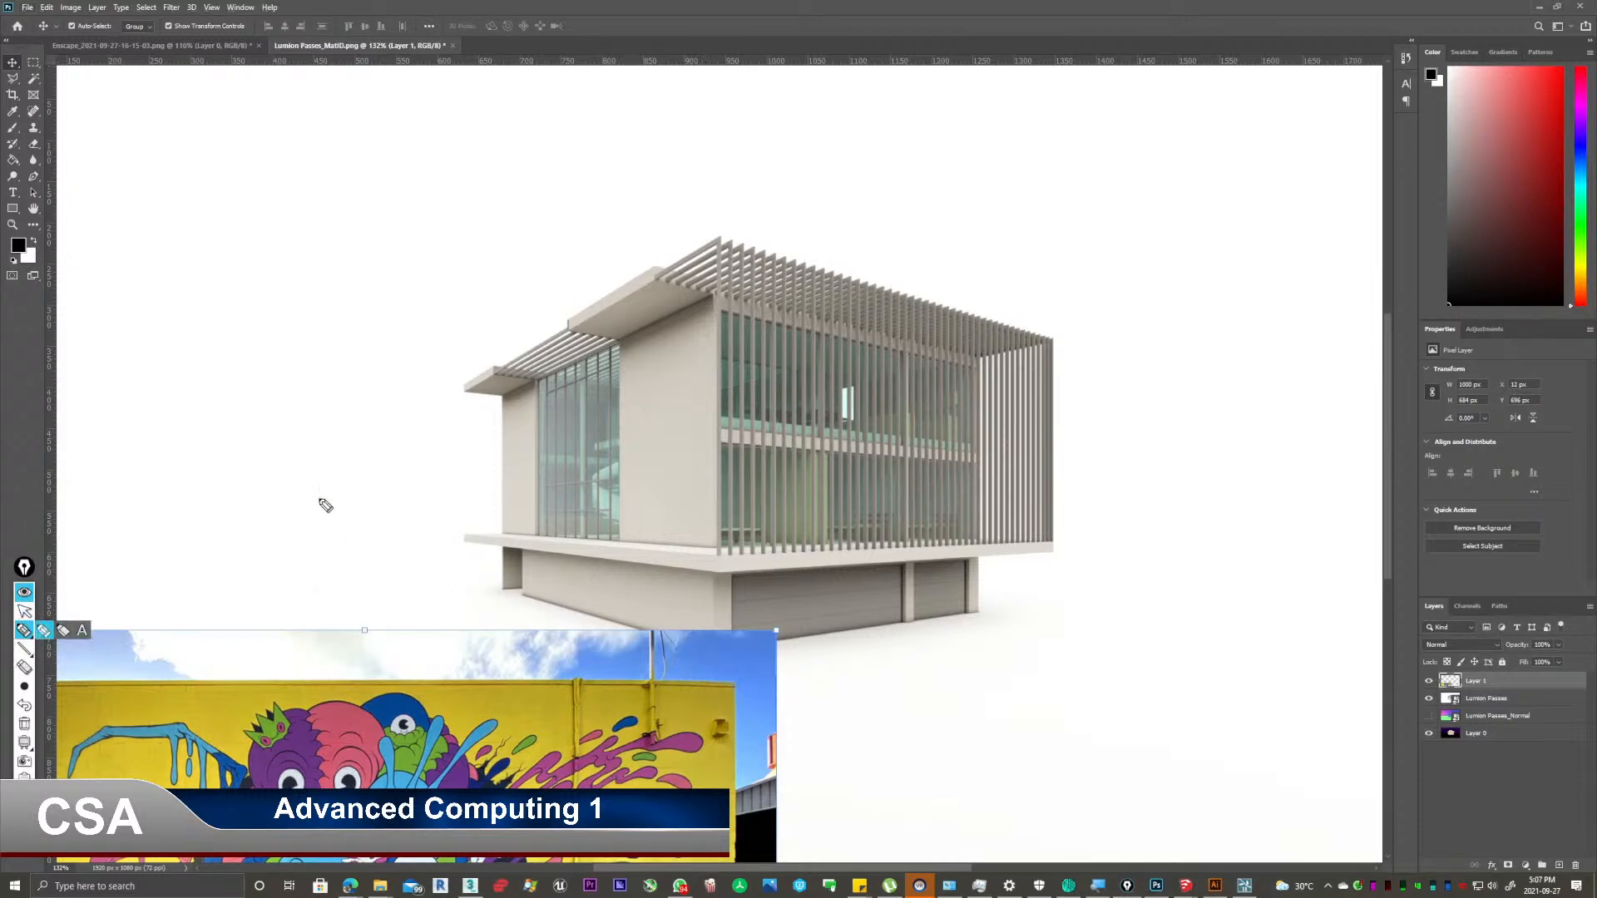
click(24, 686)
click(62, 687)
mouse_move(489, 270)
mouse_down()
mouse_move(641, 397)
mouse_move(690, 318)
mouse_move(715, 387)
mouse_move(714, 539)
mouse_move(611, 543)
mouse_move(633, 469)
mouse_move(620, 342)
mouse_up()
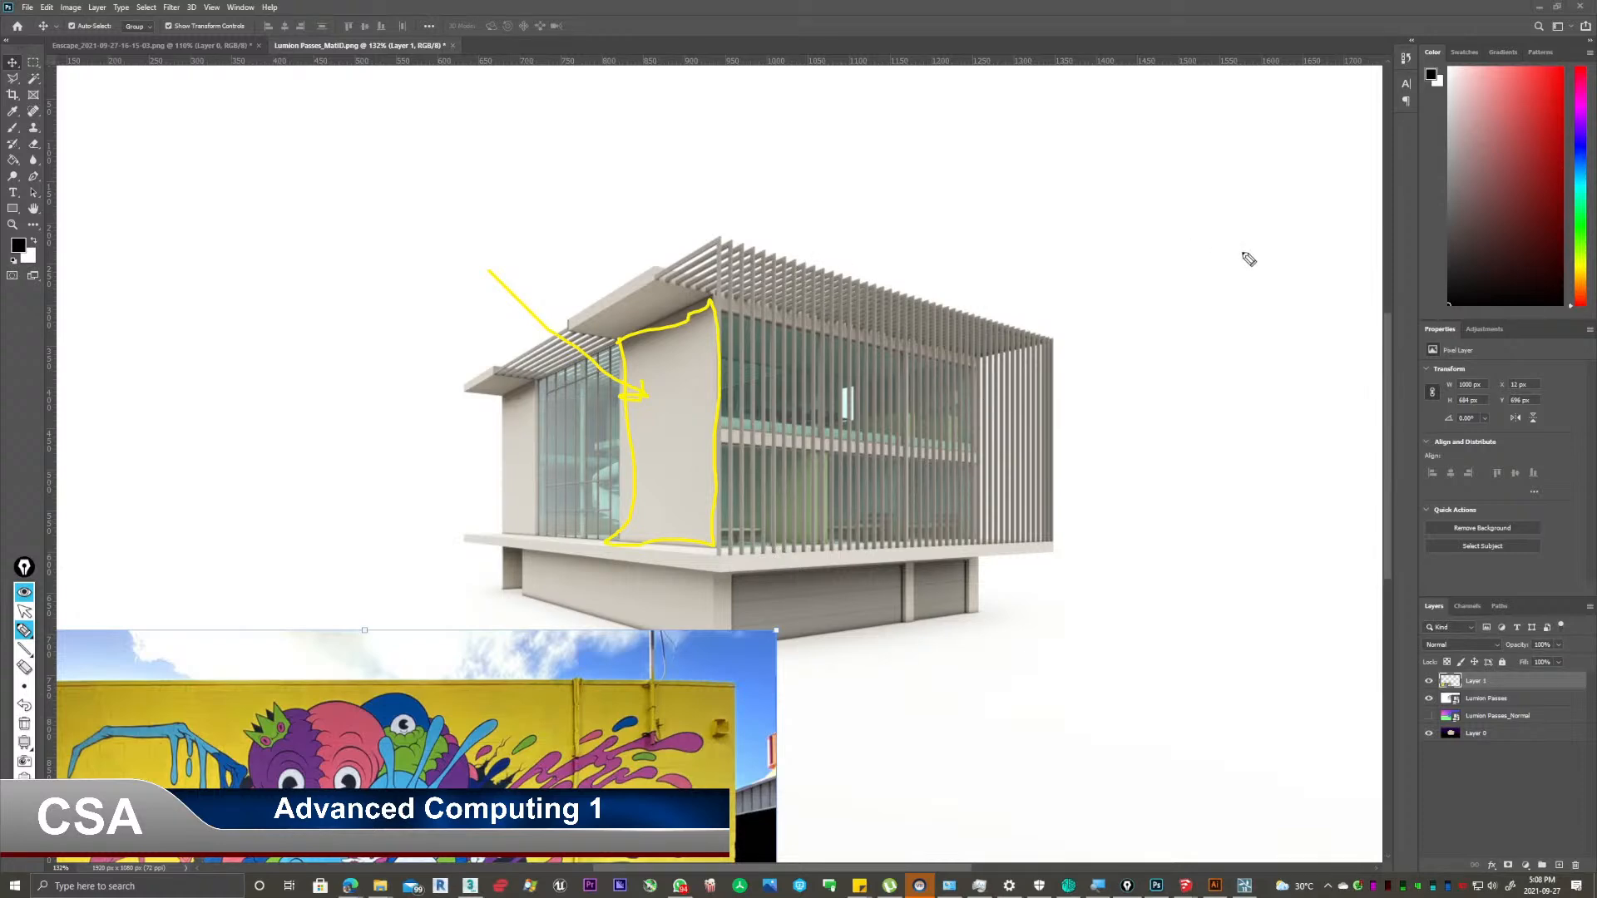
mouse_move(1147, 197)
mouse_down()
mouse_move(945, 329)
mouse_move(1003, 337)
mouse_up()
mouse_move(904, 182)
mouse_down()
mouse_move(842, 304)
mouse_move(870, 283)
mouse_up()
mouse_move(763, 144)
mouse_down()
mouse_move(741, 257)
mouse_move(777, 228)
mouse_up()
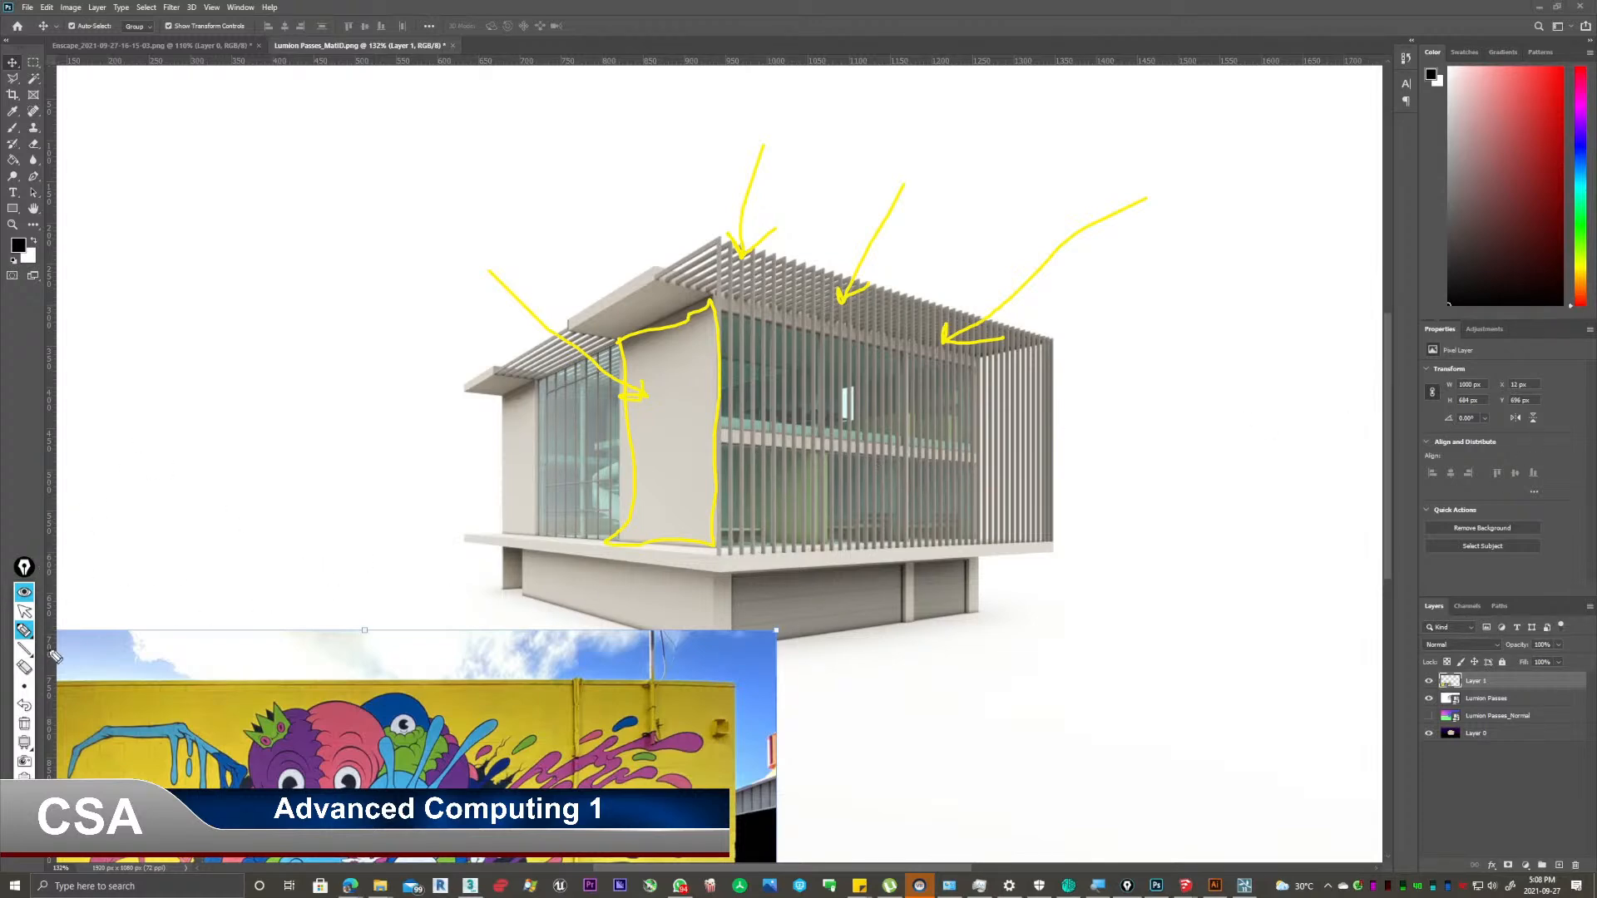
click(24, 723)
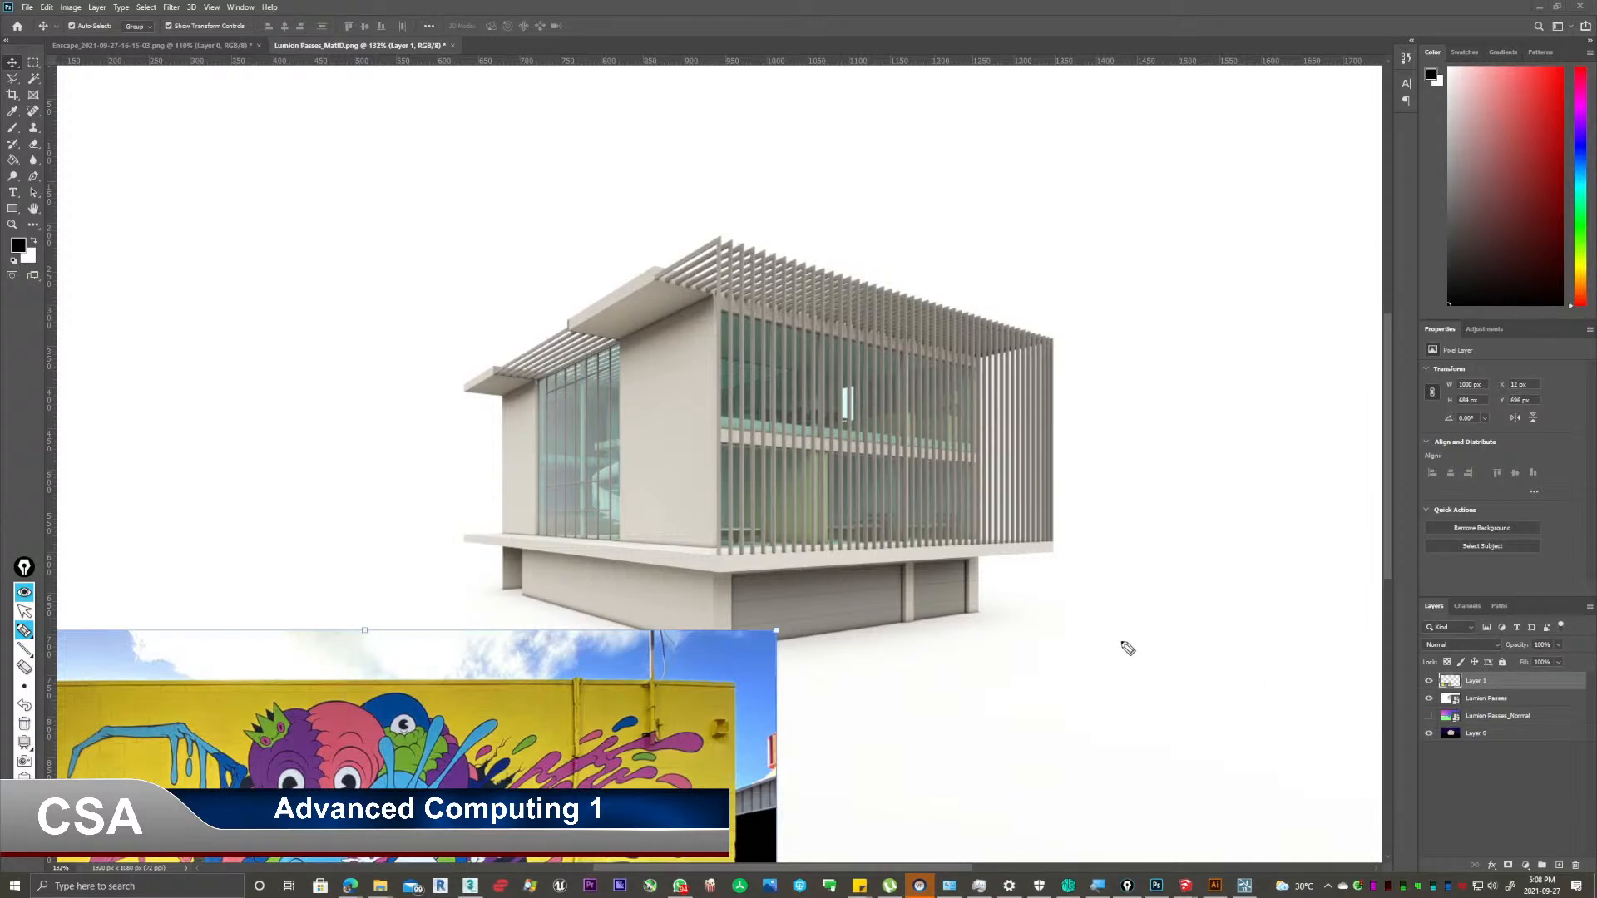
Hide the Lumion Passes layer to expose the material ID render, and select Layer 0.
click(25, 615)
click(1430, 700)
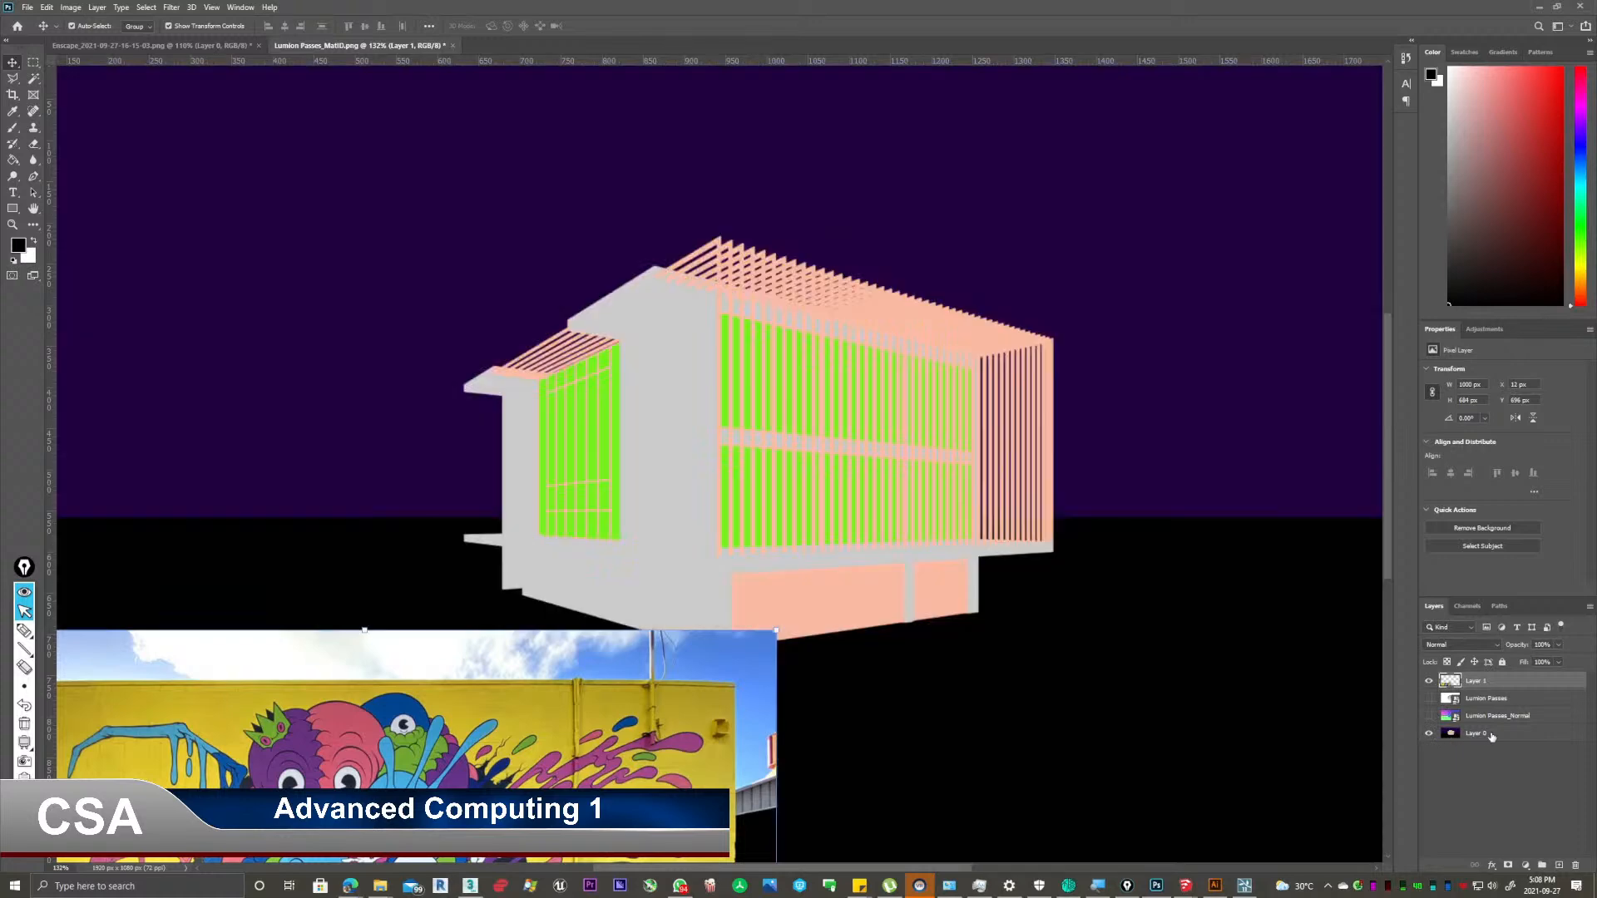
click(664, 409)
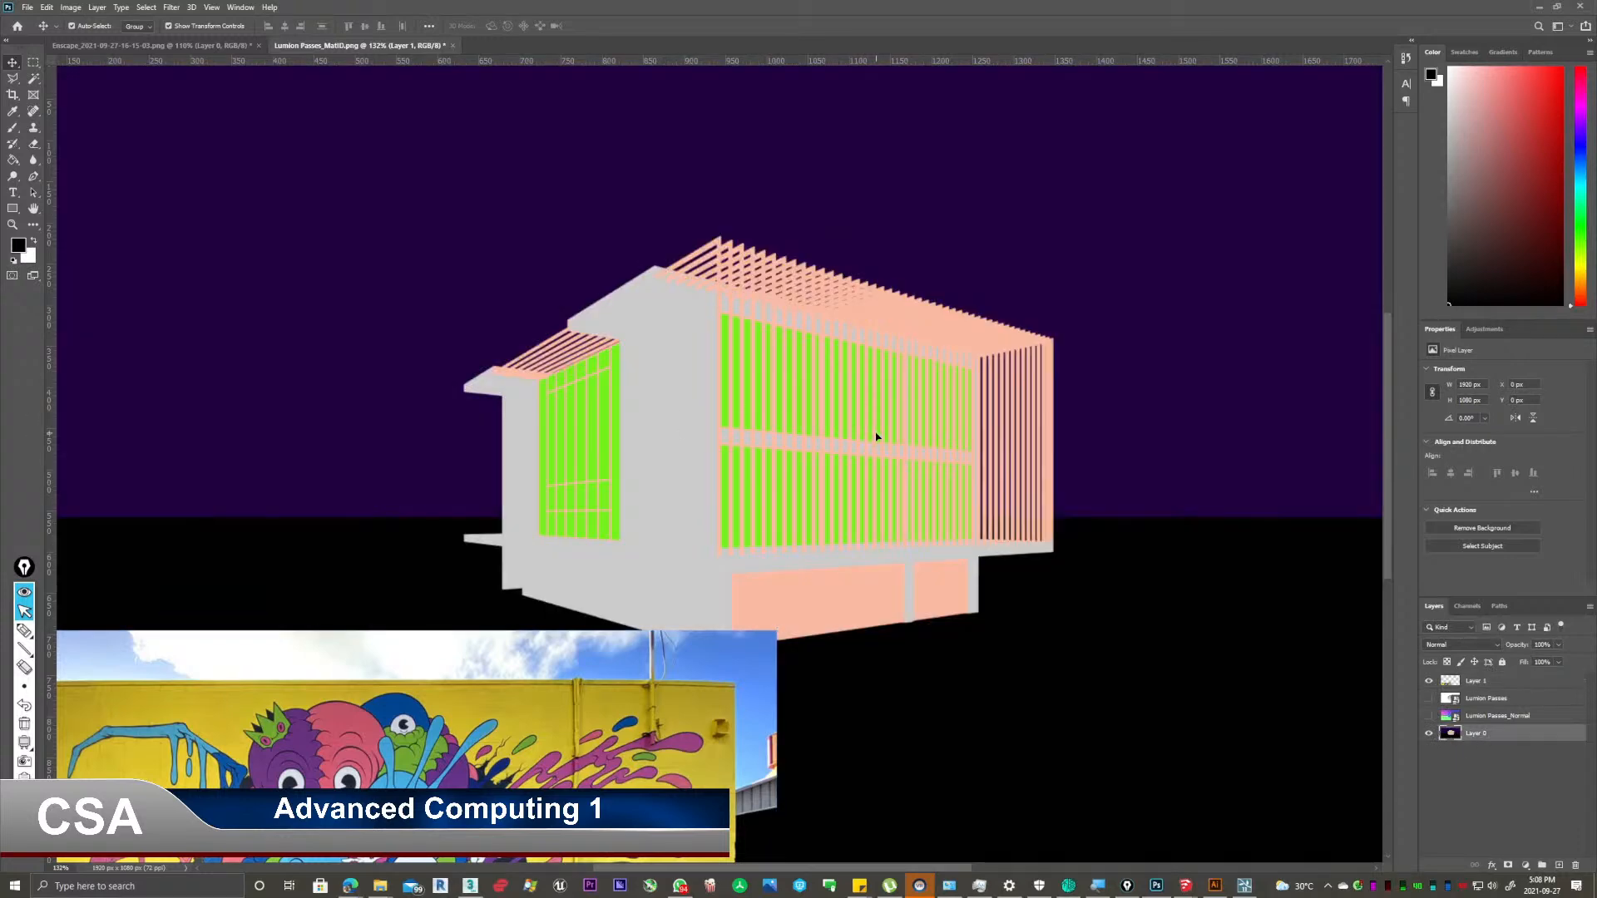
alt+scroll(737, 413, up, 1)
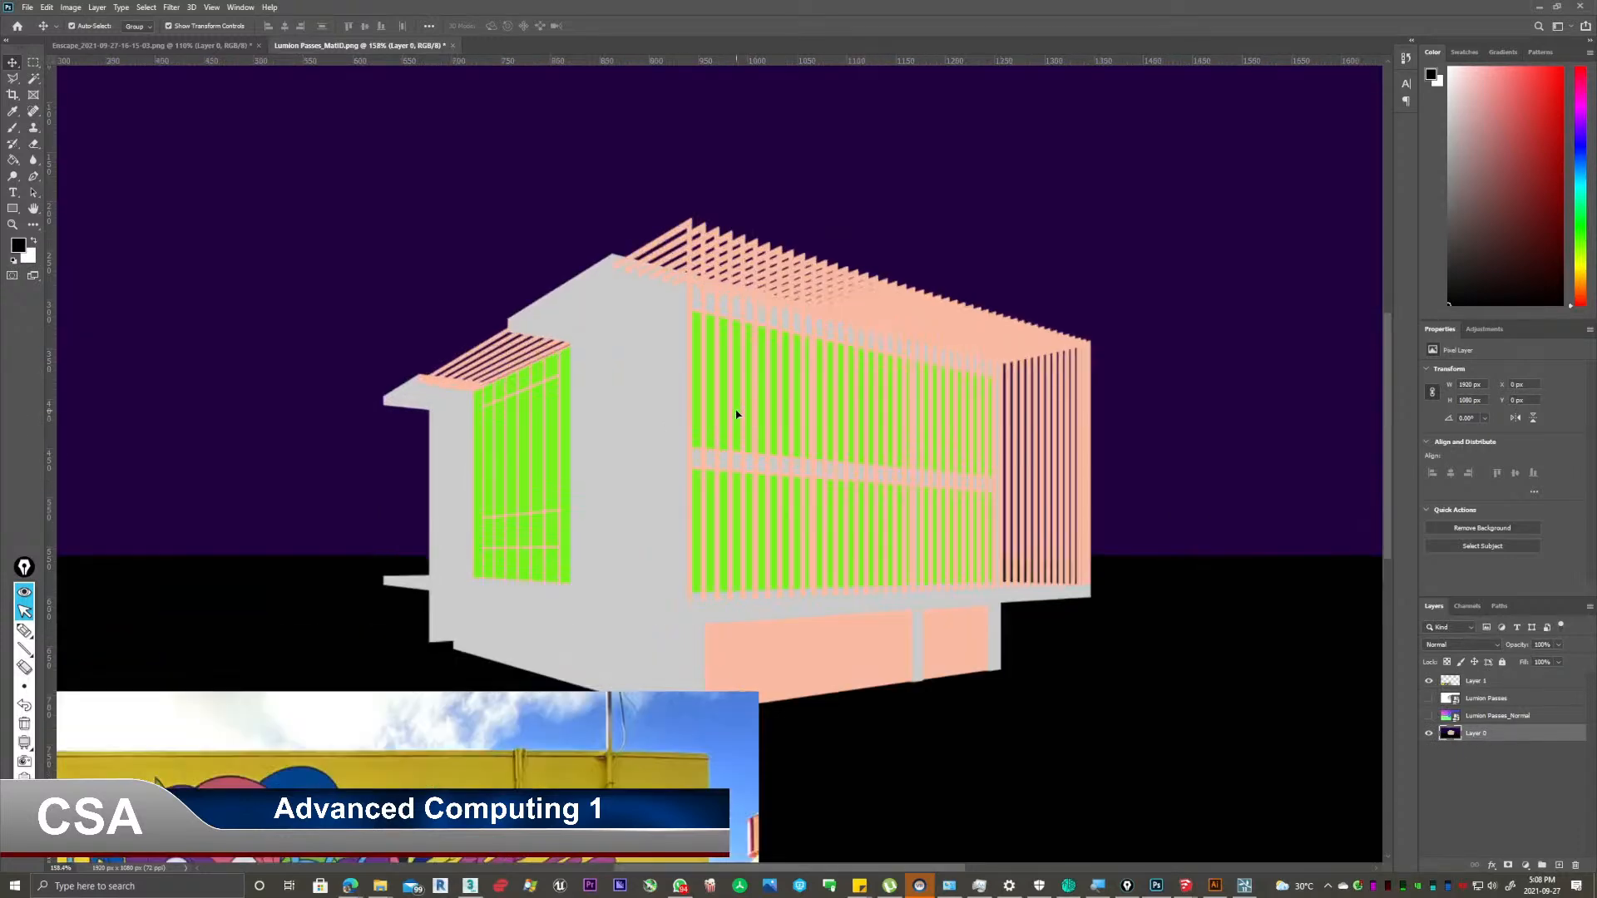
alt+scroll(710, 417, up, 1)
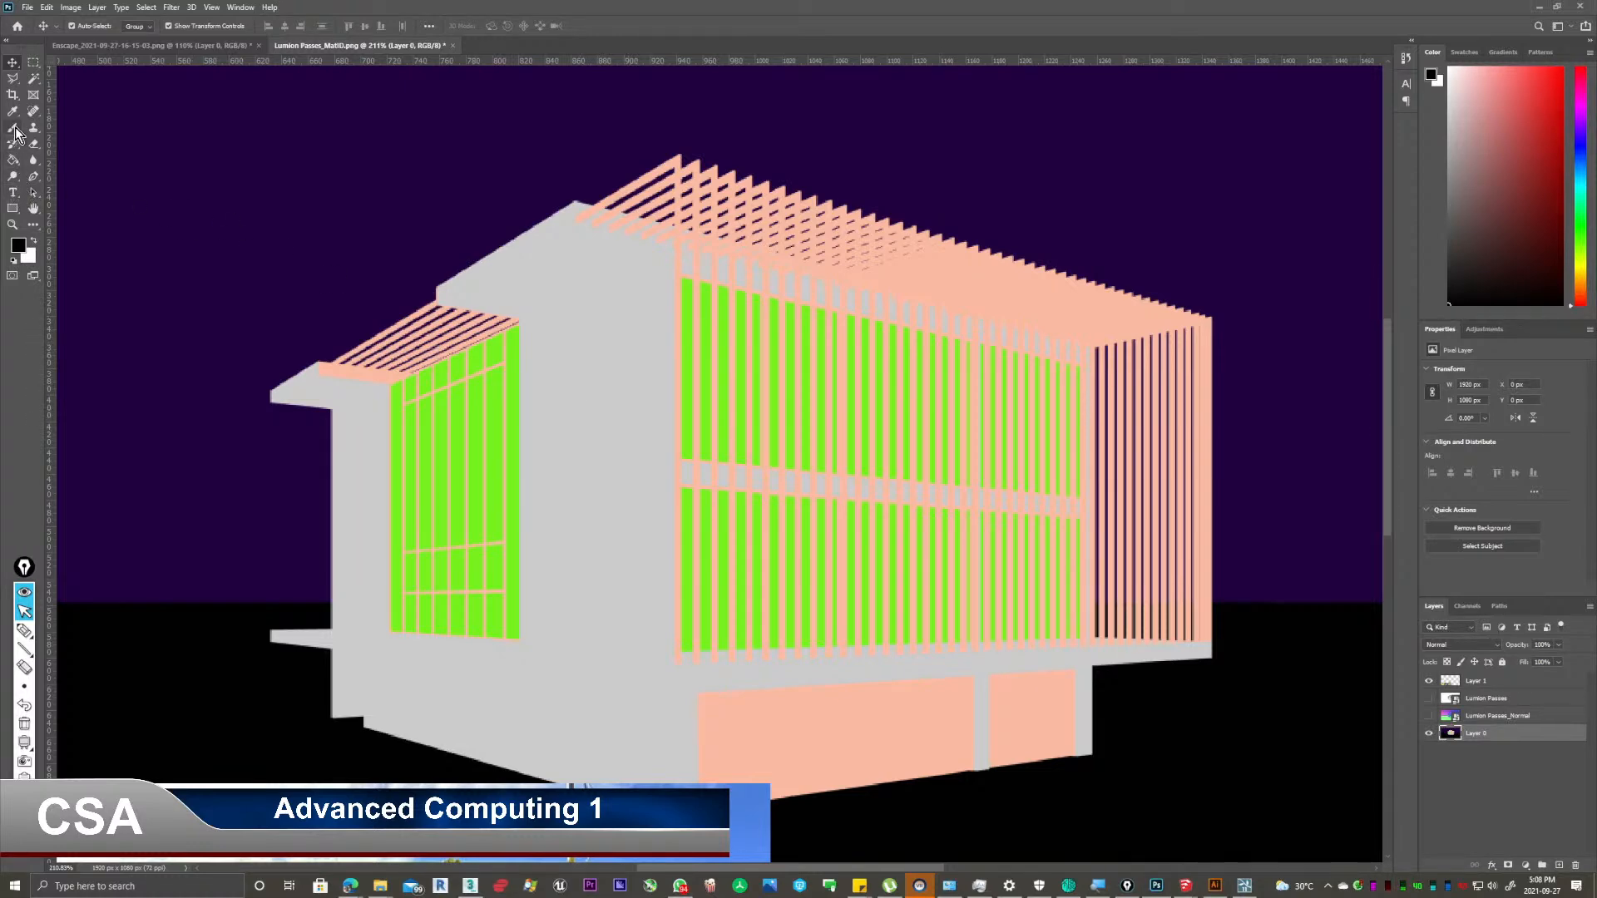
Select the grey wall area of the house with the Magic Wand tool, and deselect it.
click(34, 81)
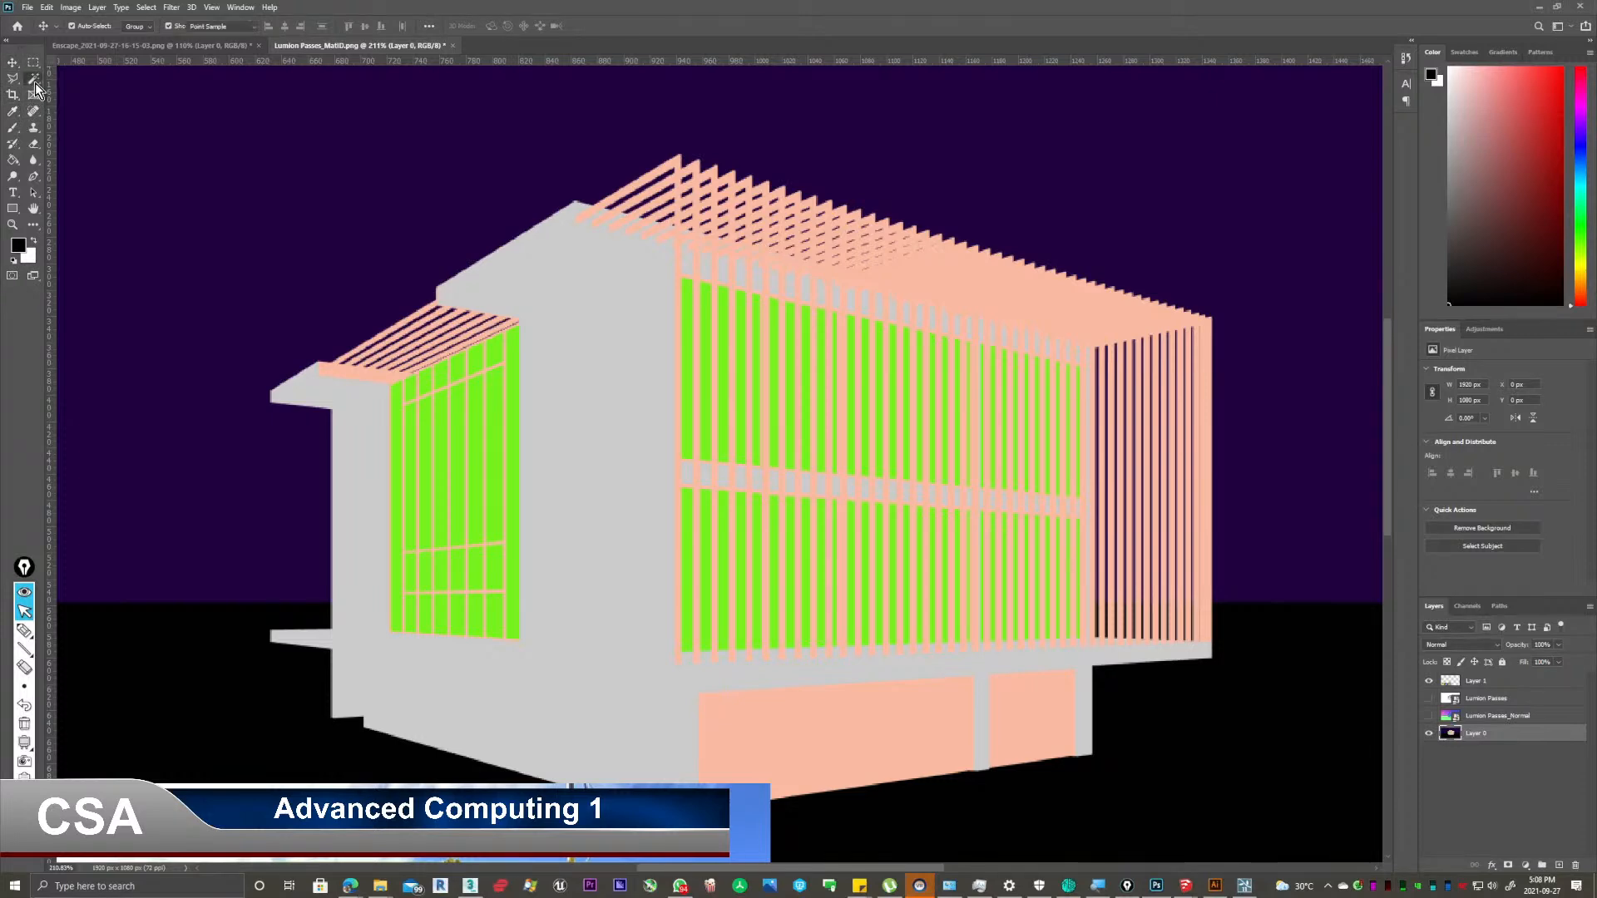
right_click(35, 83)
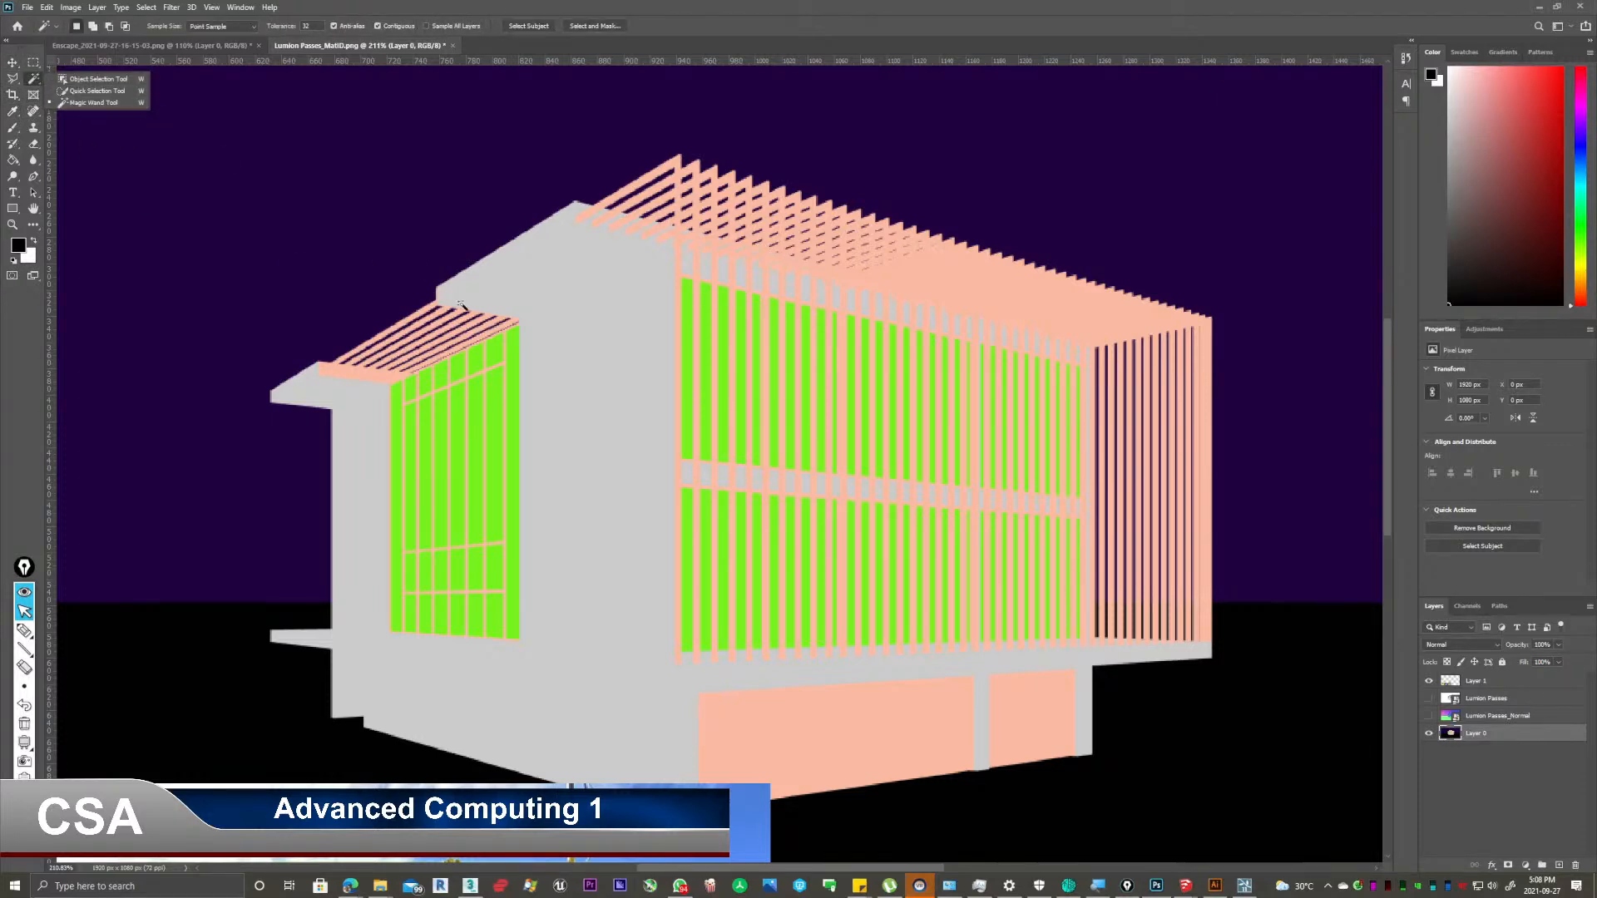
click(558, 345)
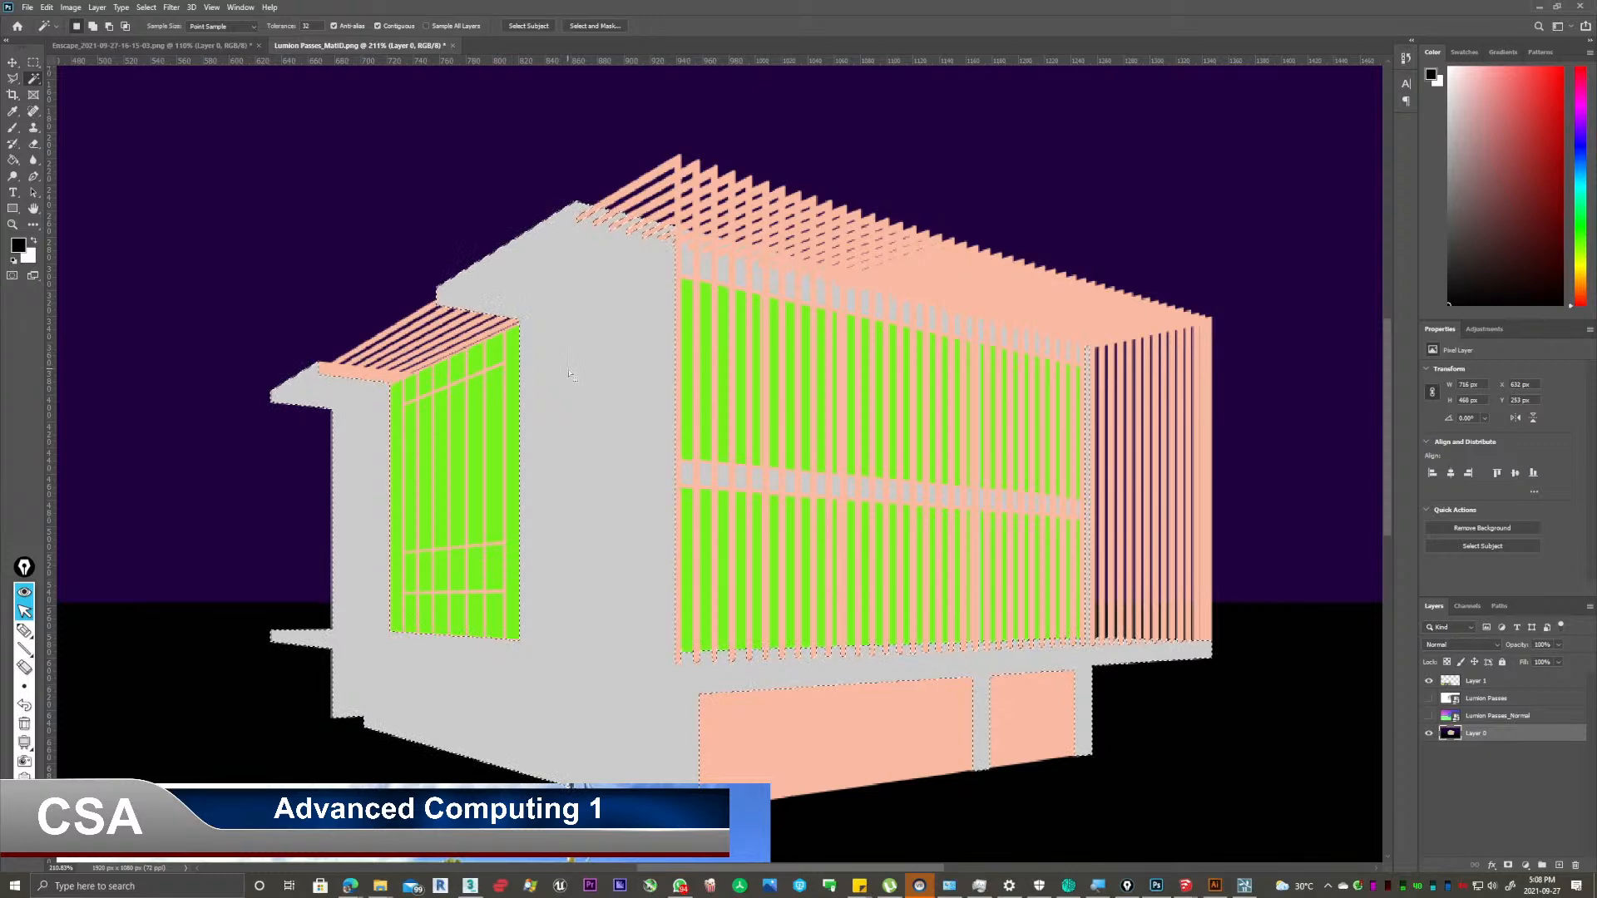
right_click(578, 266)
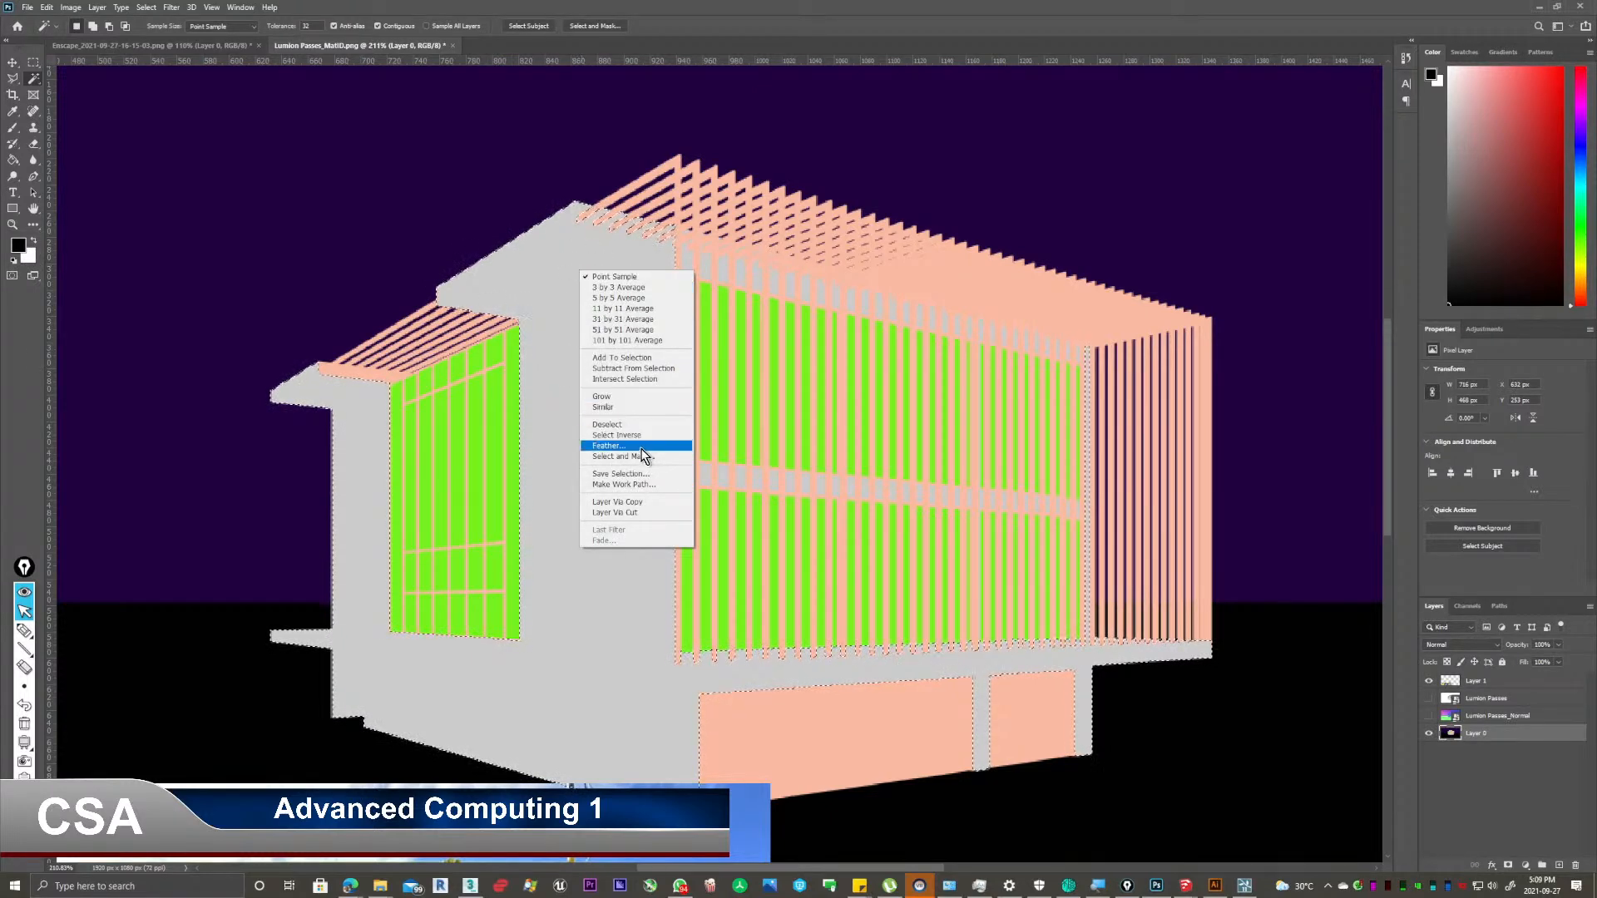
click(543, 344)
key(ctrl+d)
Select the pink louvre areas by sampling their colour with Color Range at fuzziness 40, and deselect them.
right_click(582, 324)
click(607, 425)
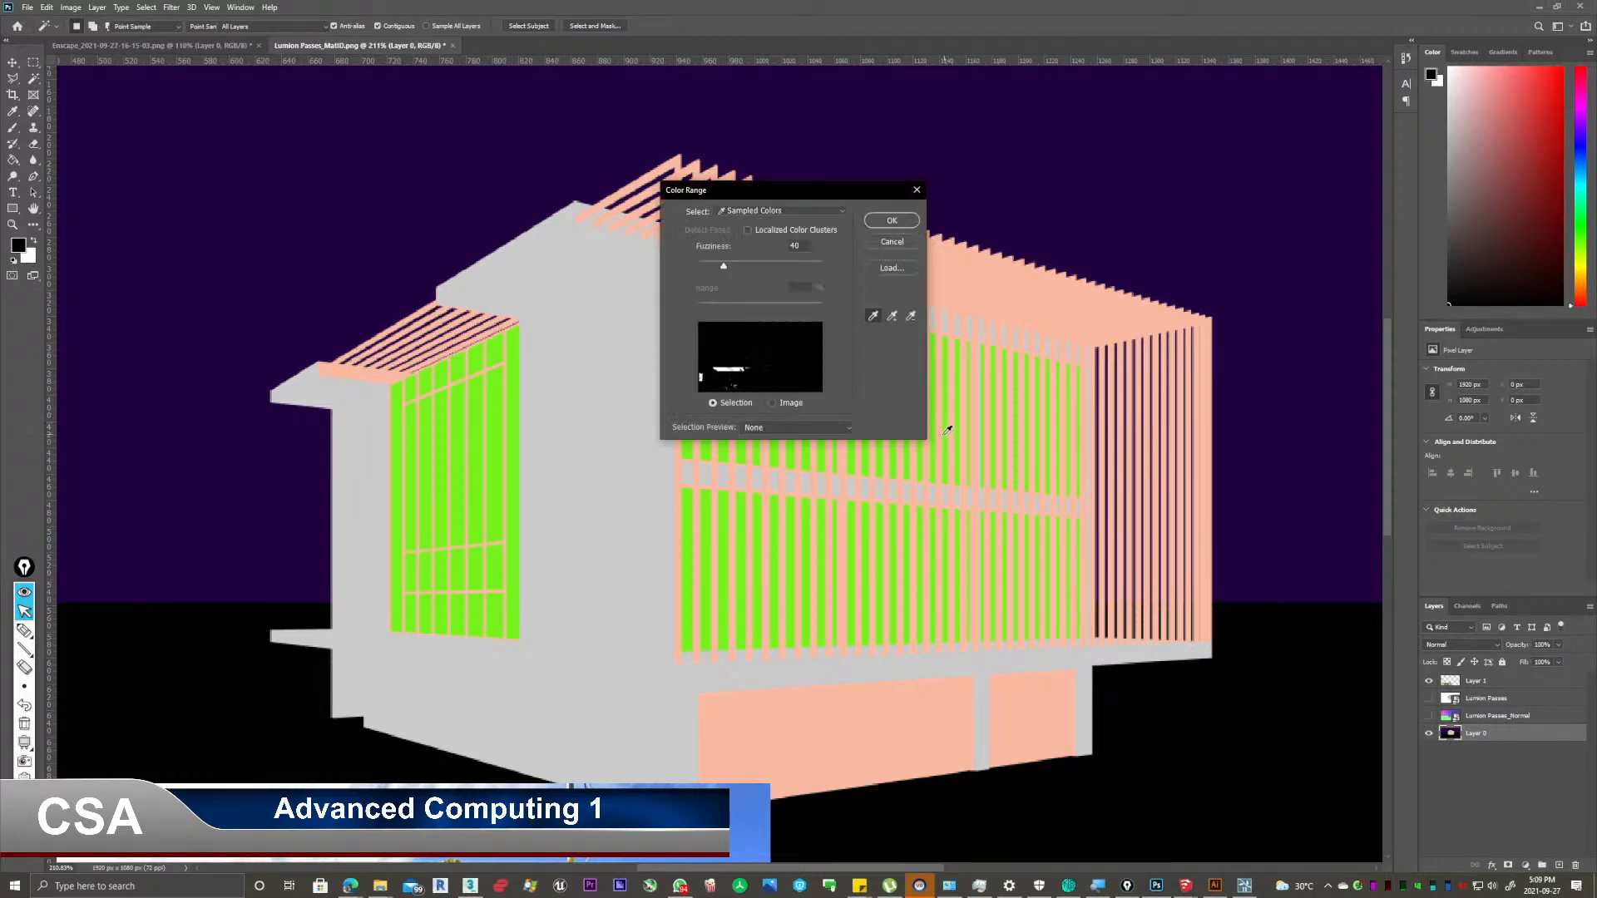
click(1034, 300)
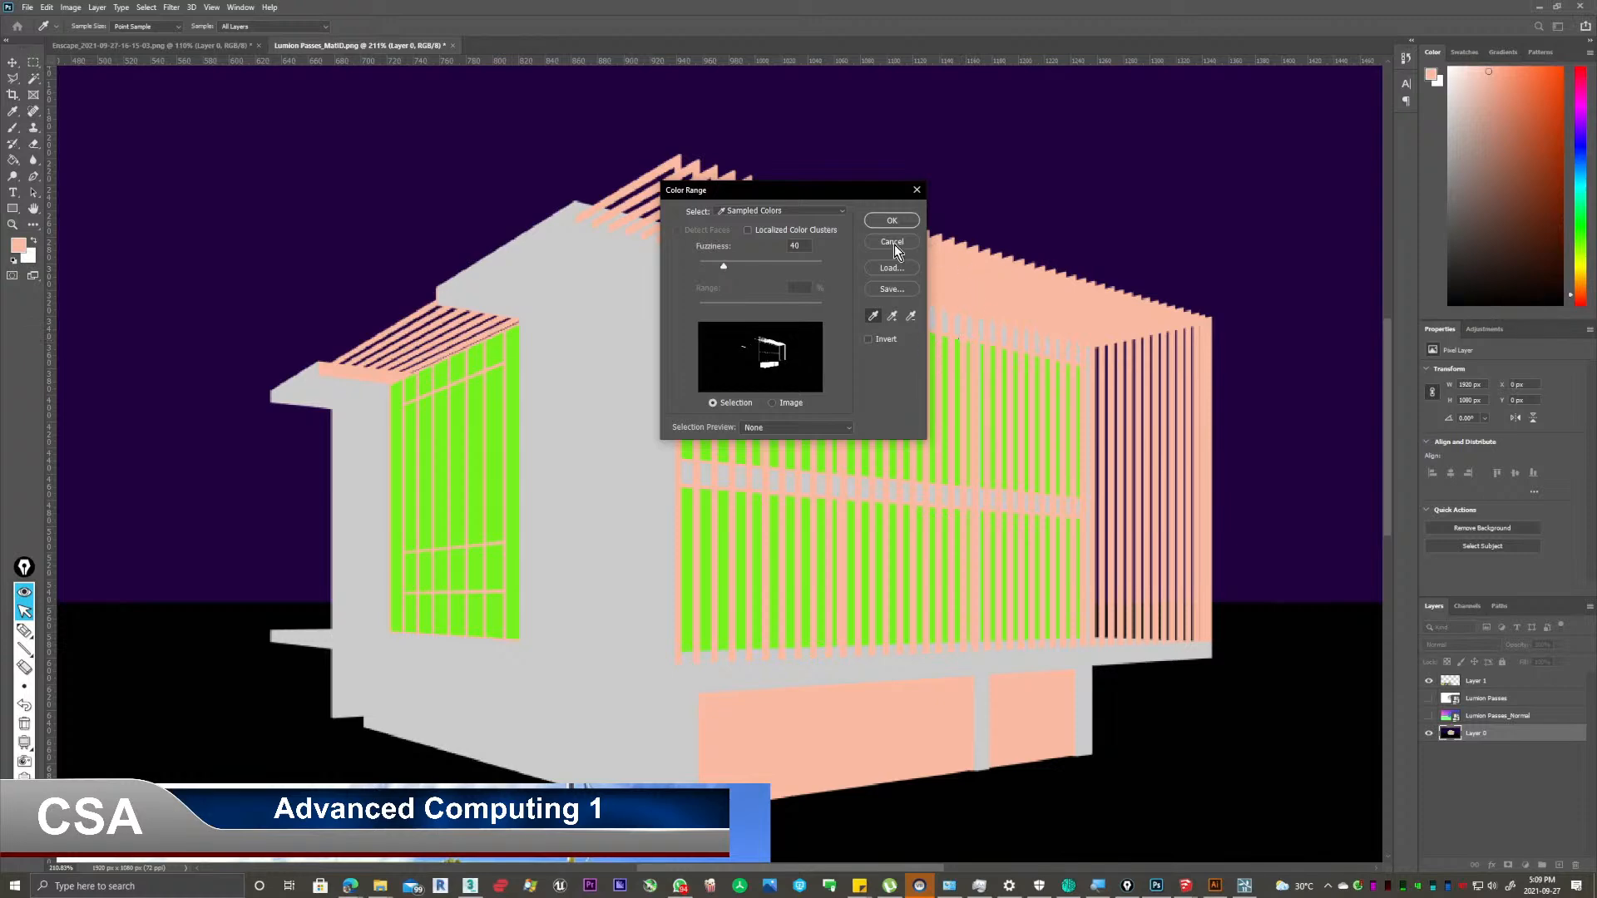
click(890, 221)
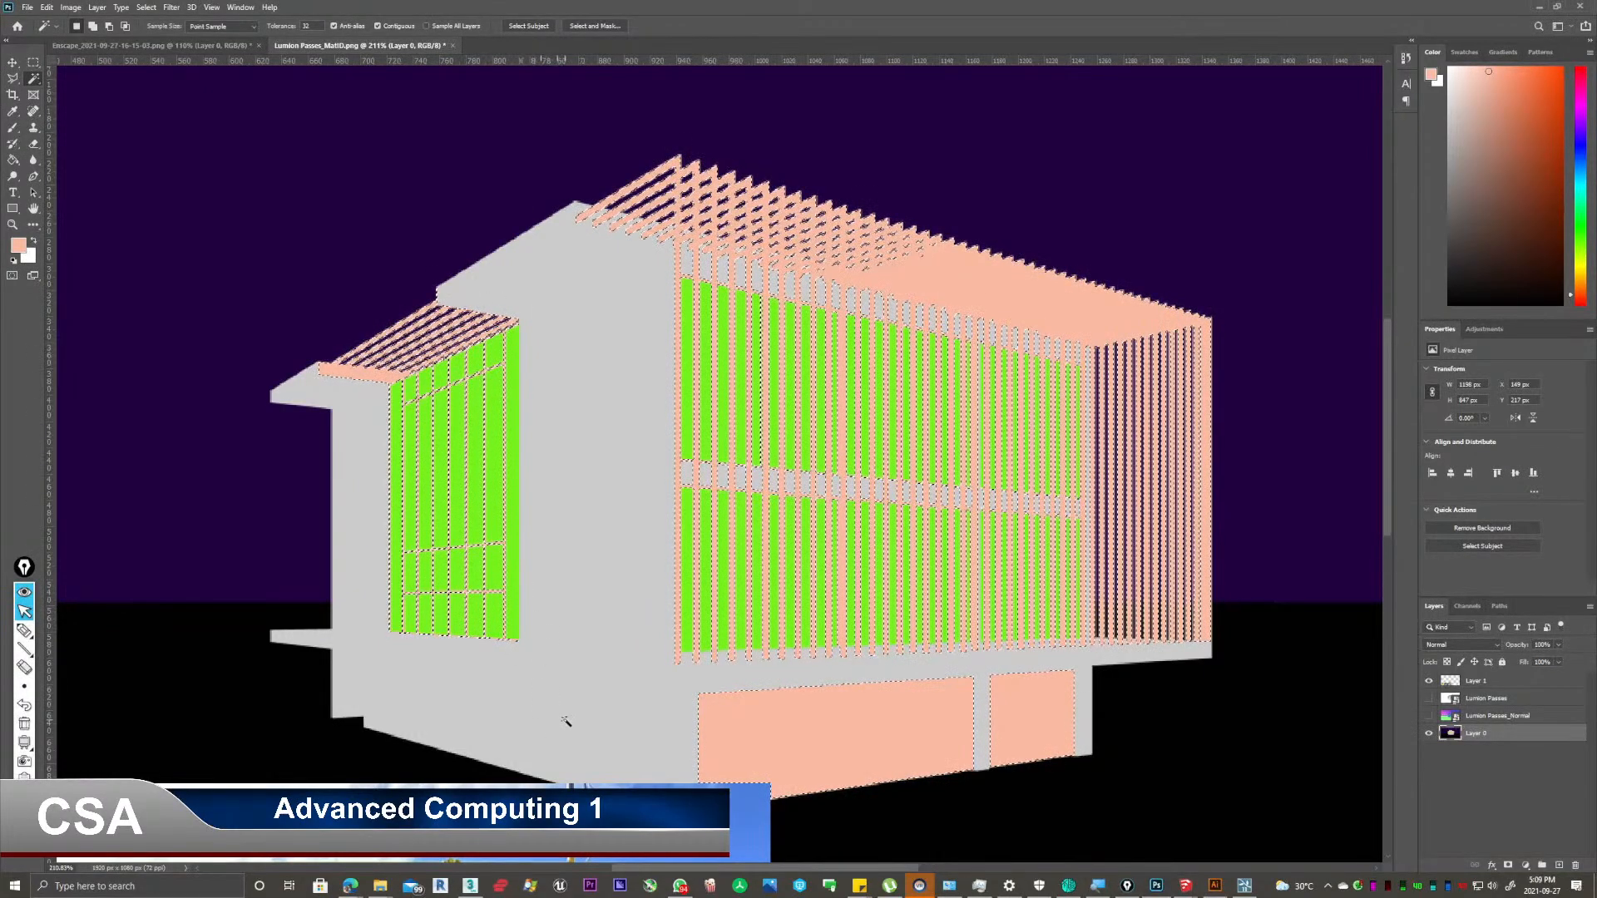
scroll(873, 665, left, 2)
scroll(873, 665, right, 1)
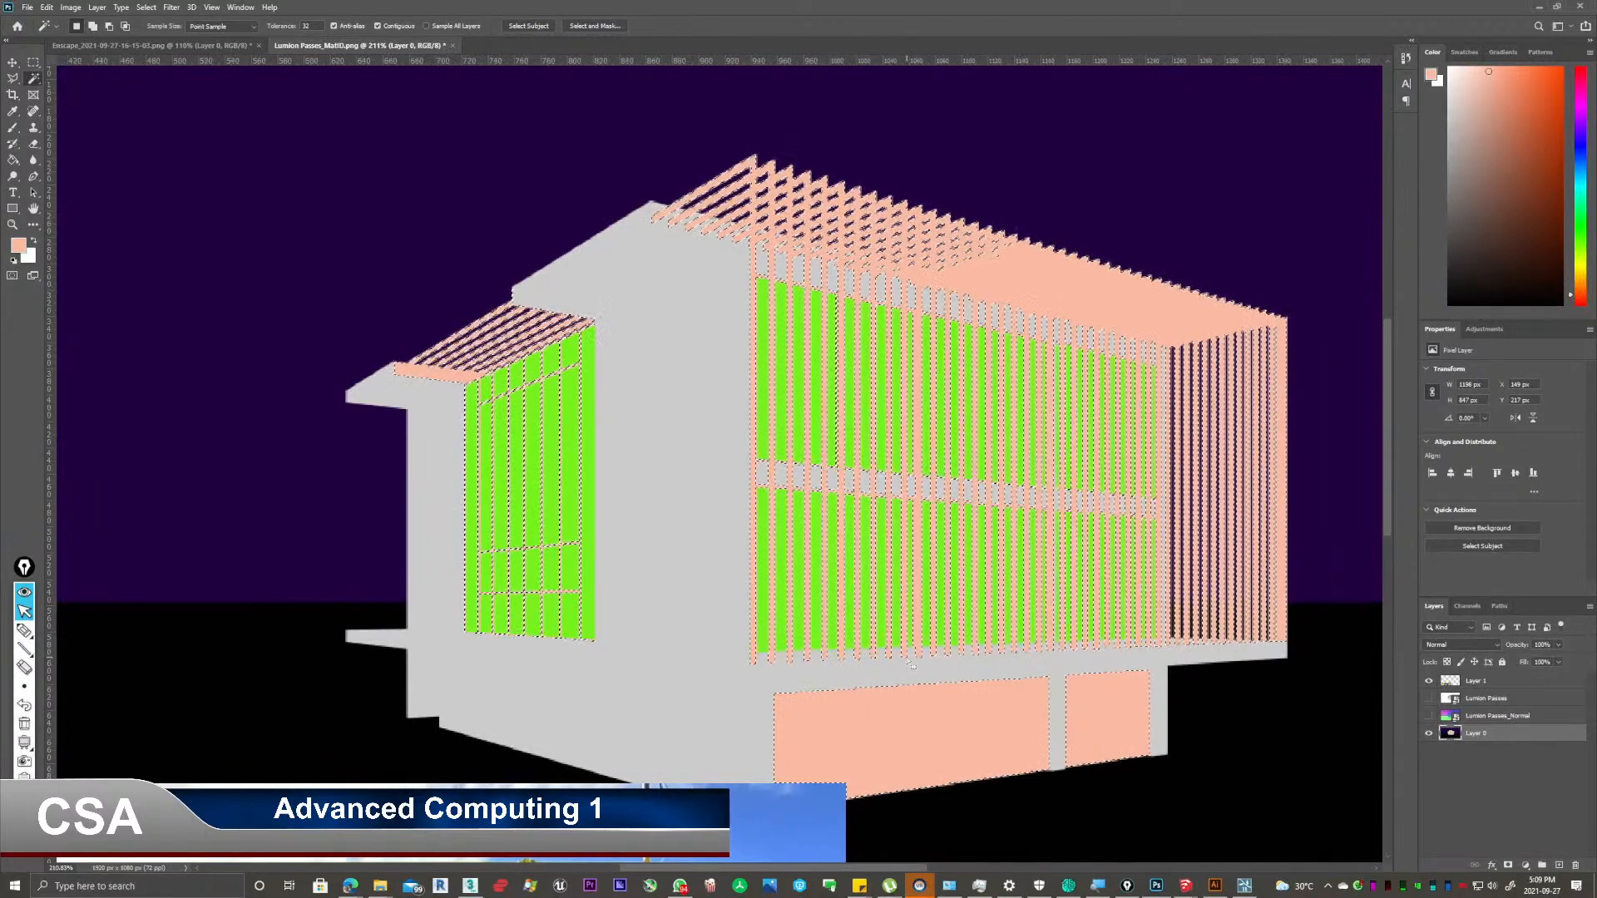
drag(975, 611, 819, 534)
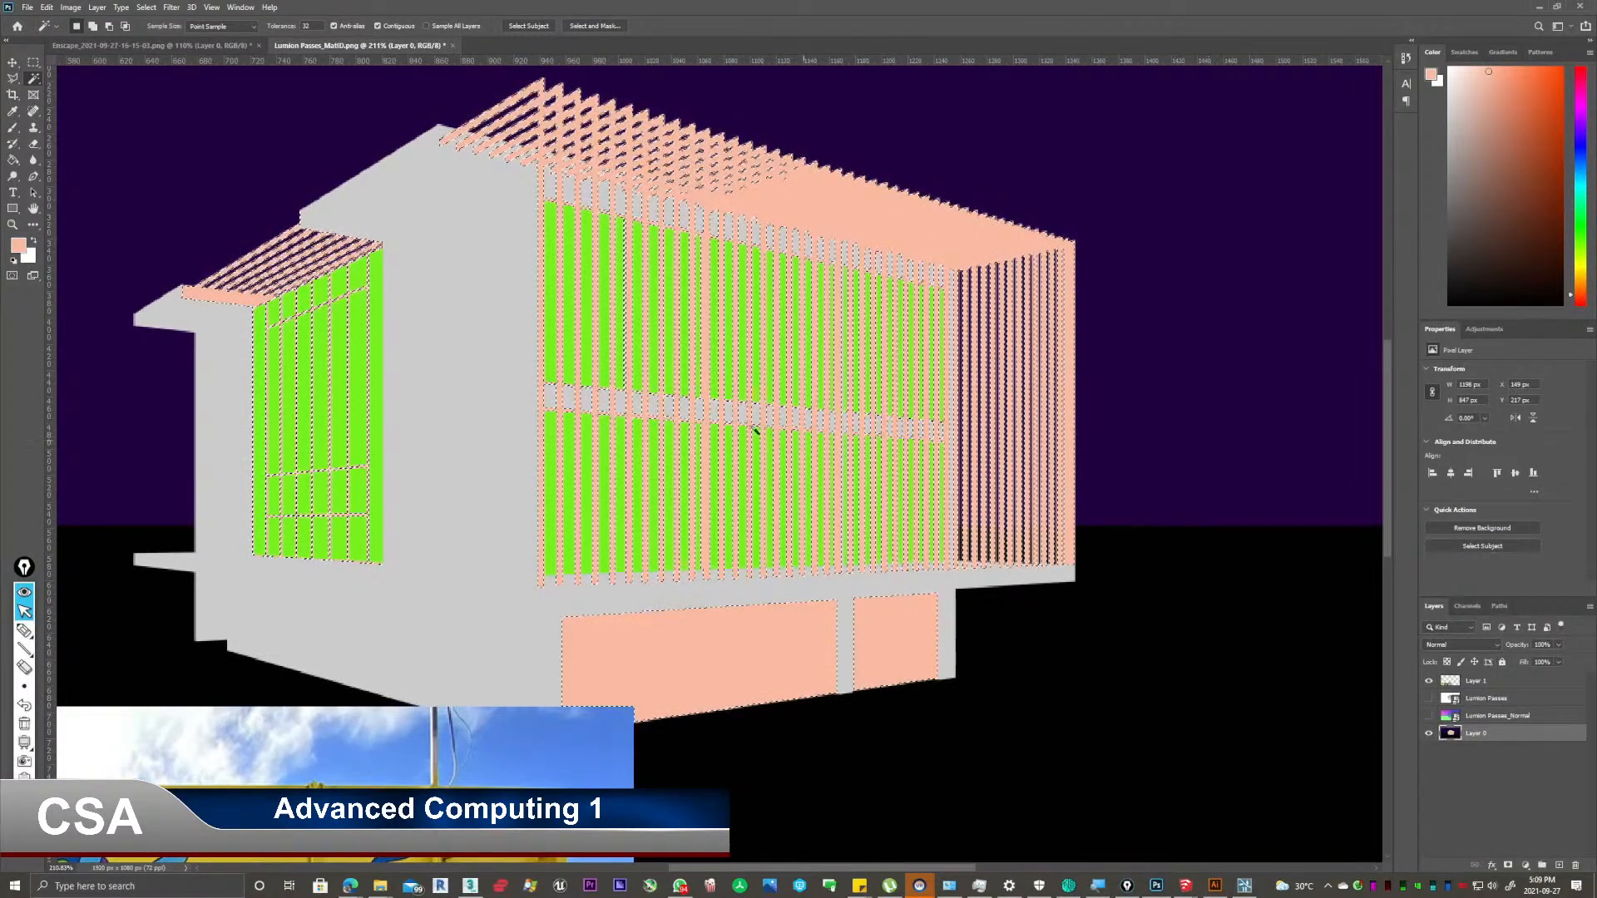
key(ctrl+d)
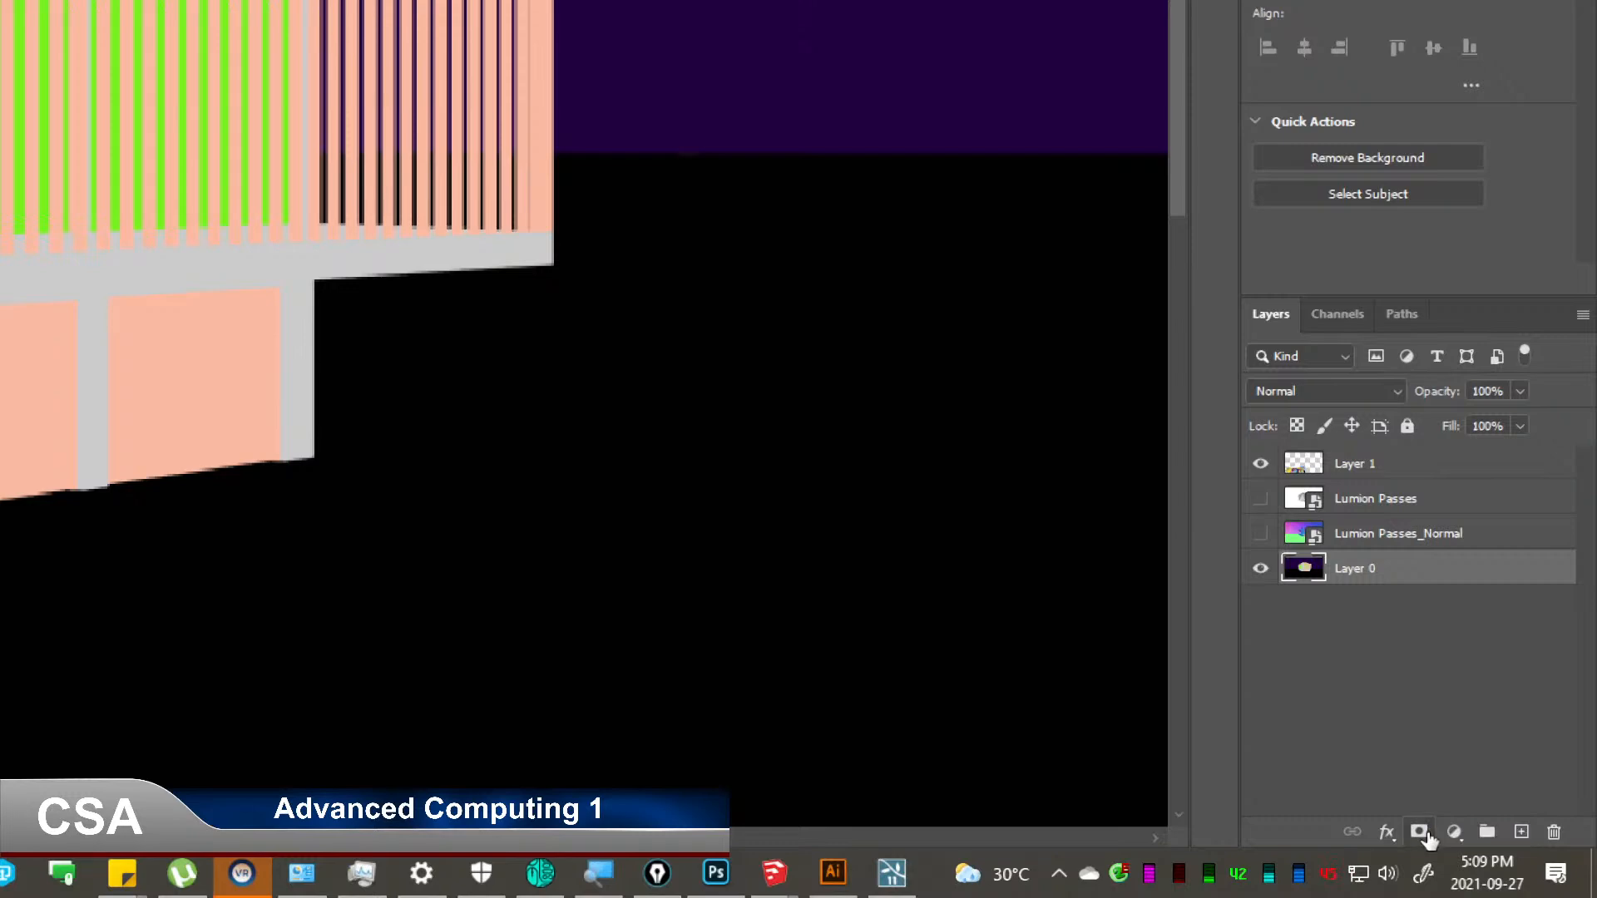
Add a layer mask to Layer 0 and select all the pink louvre and garage-door areas with Color Range.
click(1419, 832)
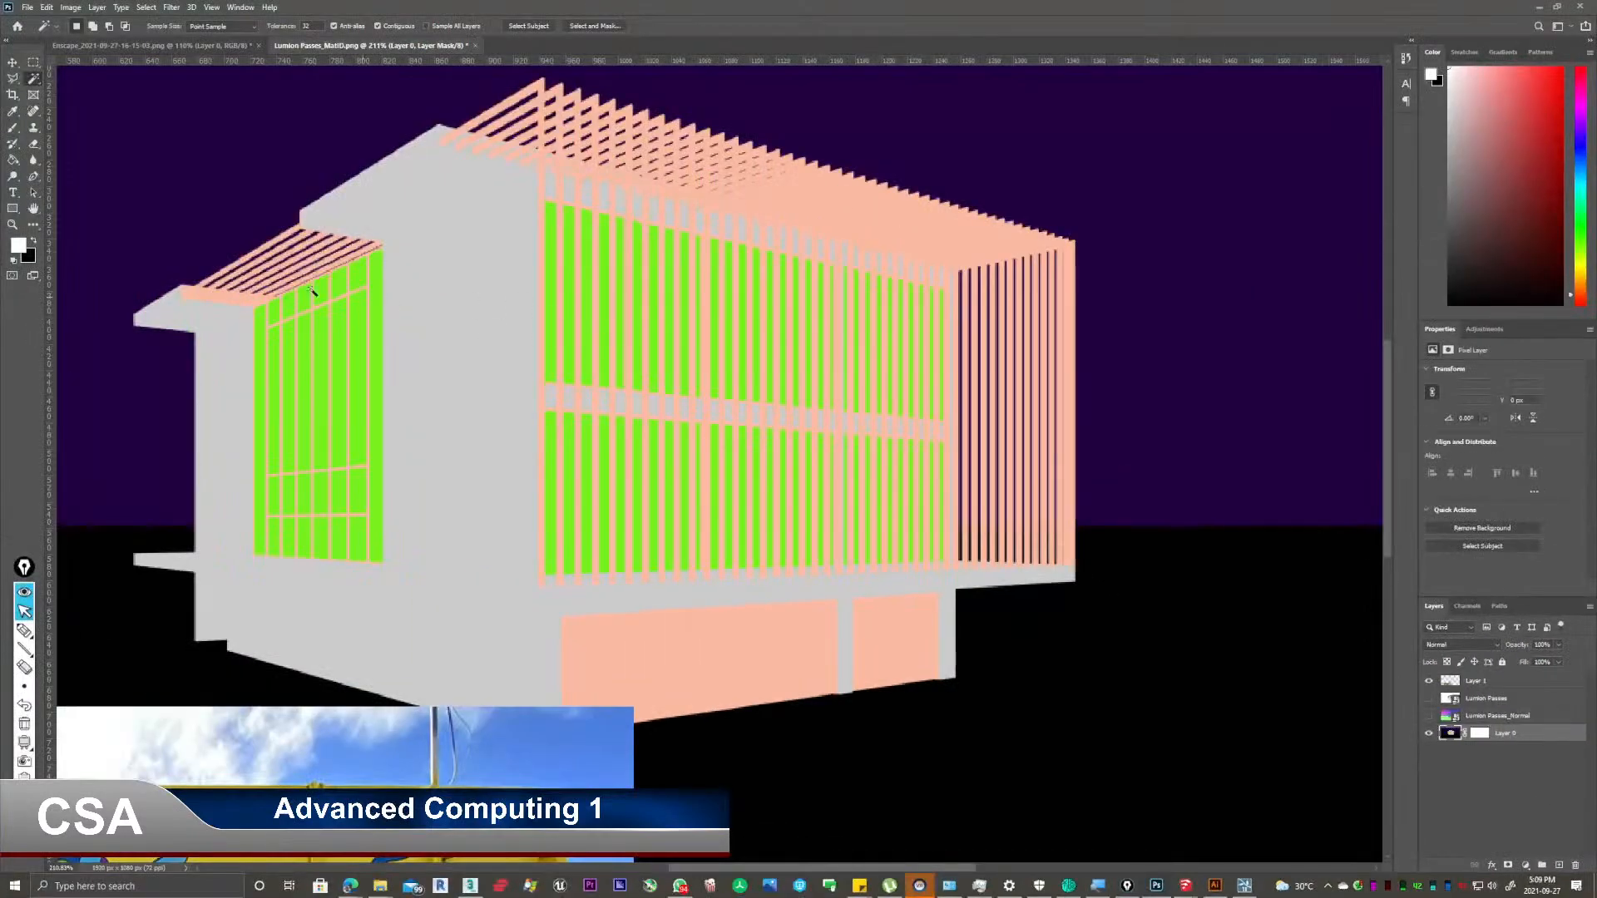
right_click(584, 225)
click(632, 332)
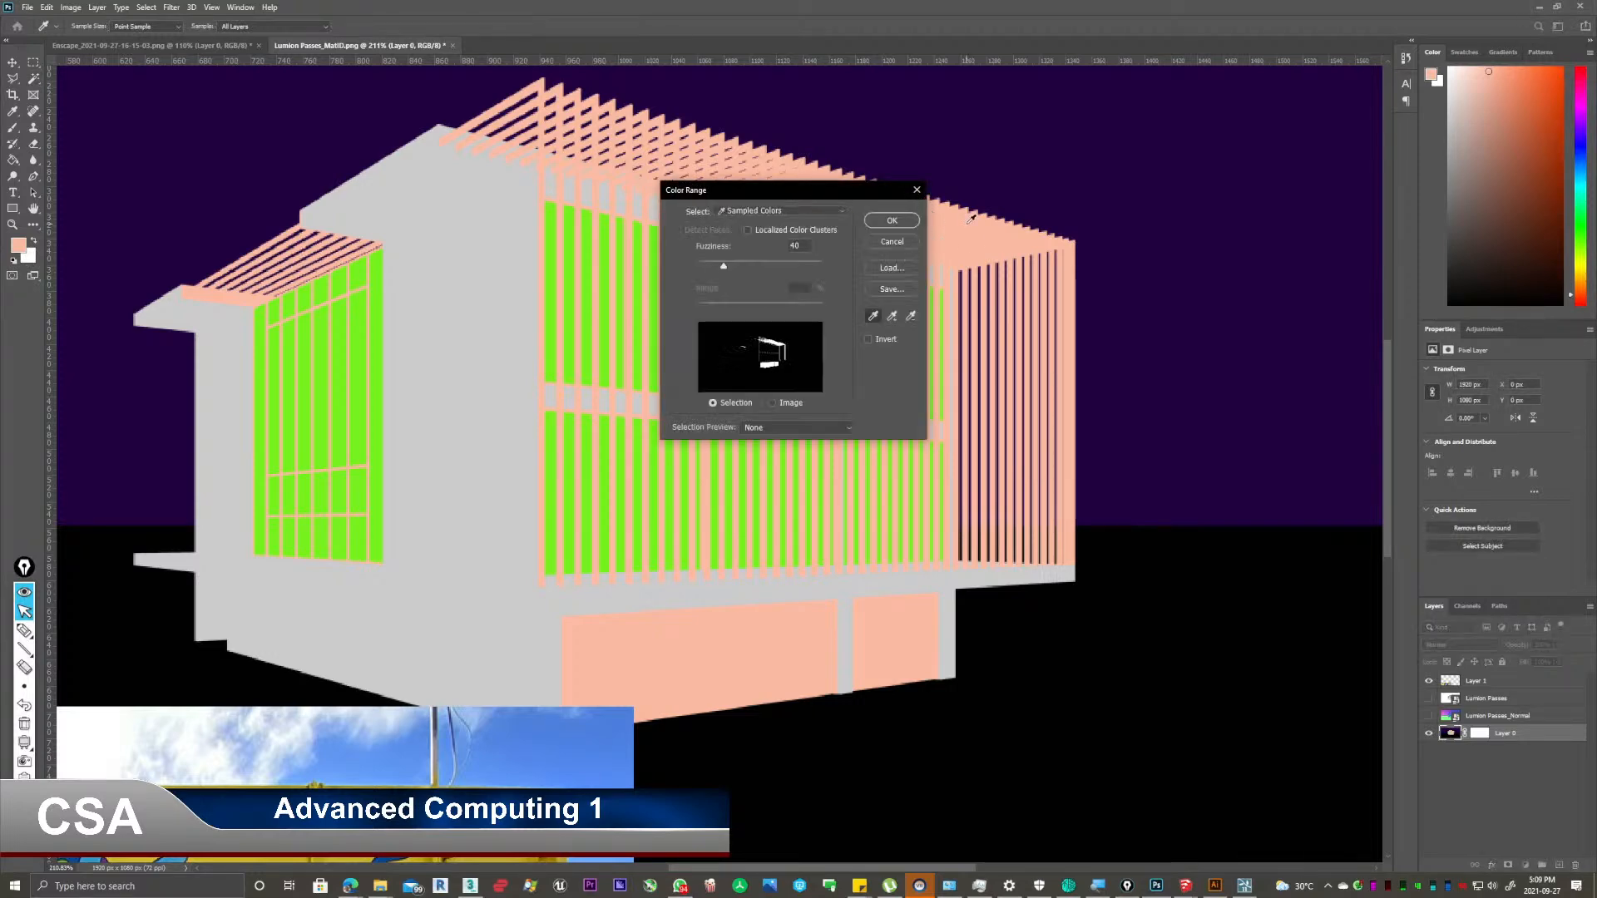
click(906, 222)
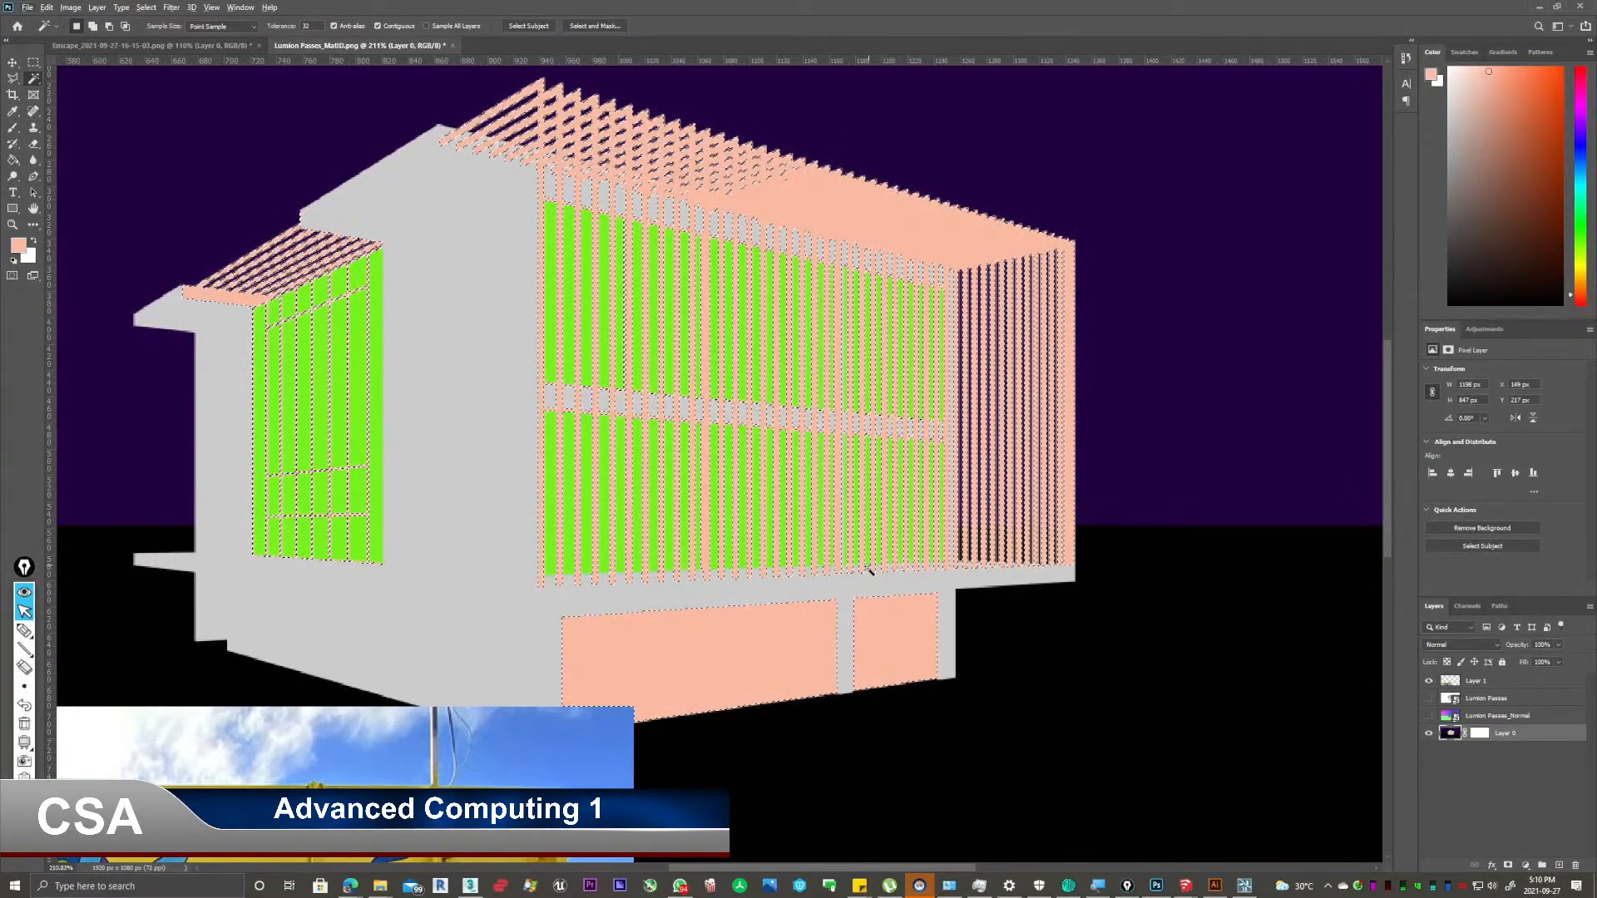
alt+scroll(869, 571, down, 1)
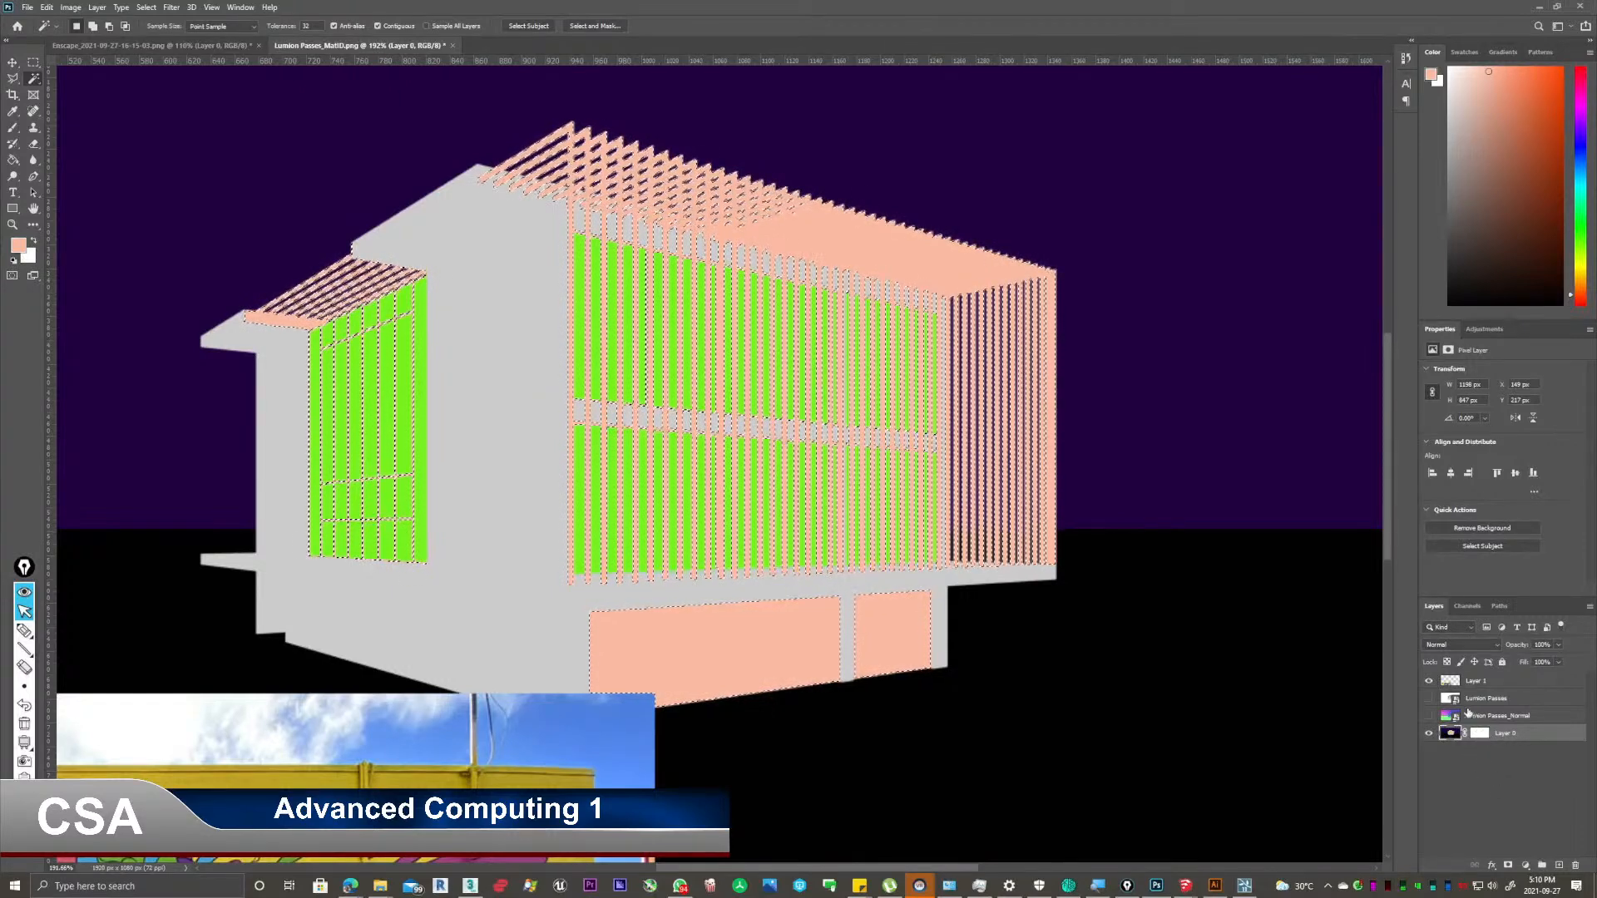
Move the layer mask from Layer 0 to the mural's Layer 1, make it active with white as foreground colour, and clear the selection.
drag(1480, 733, 1479, 699)
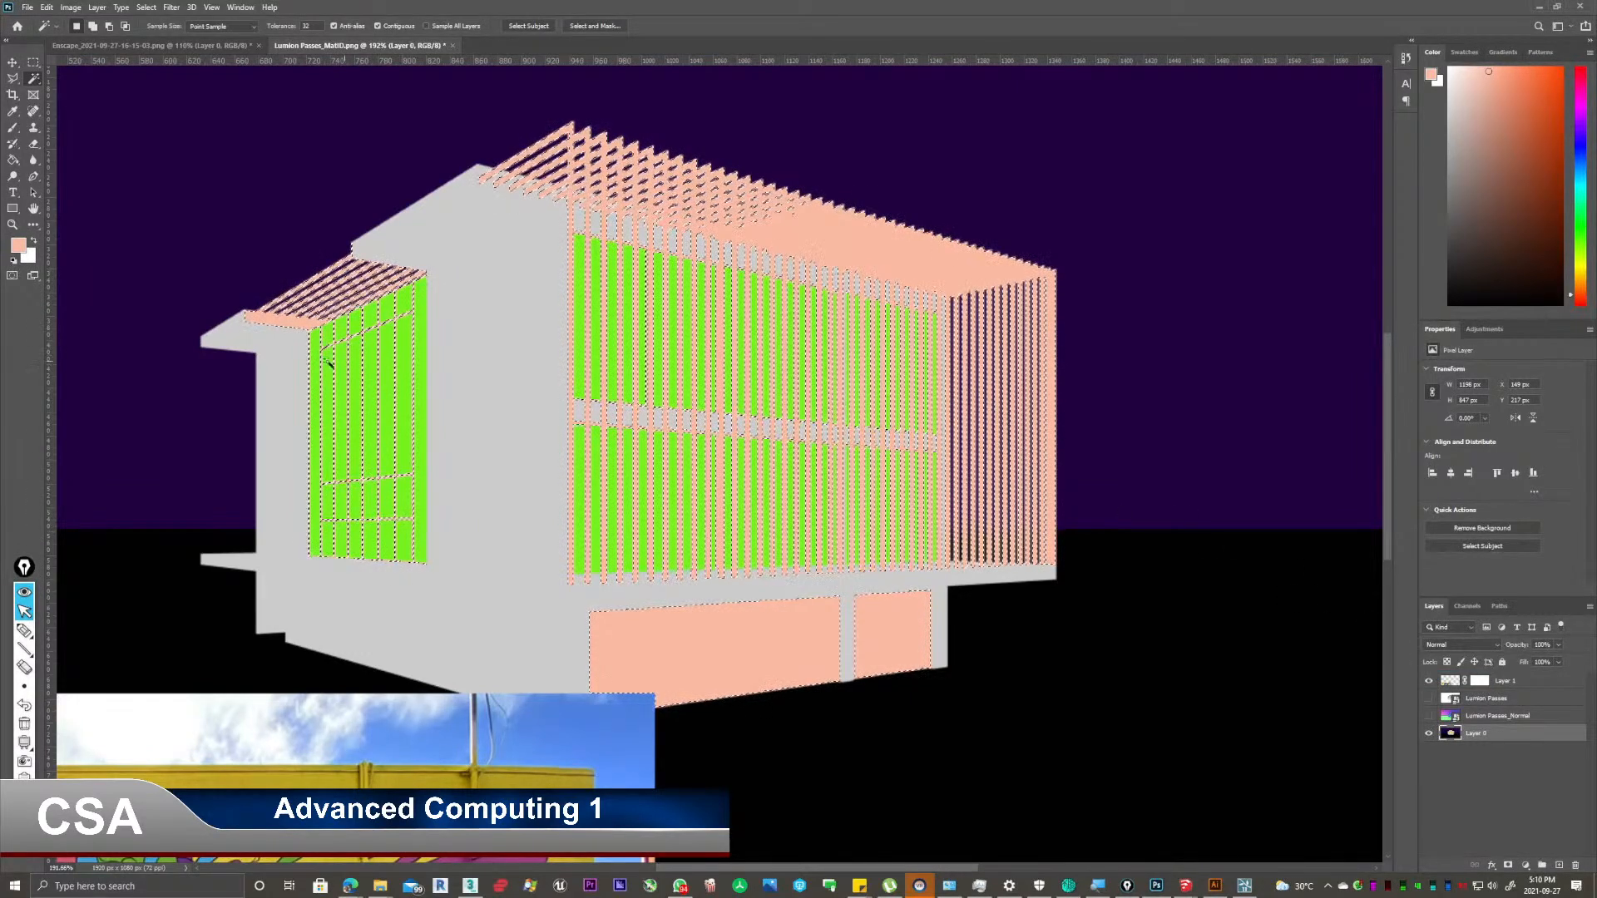
click(14, 260)
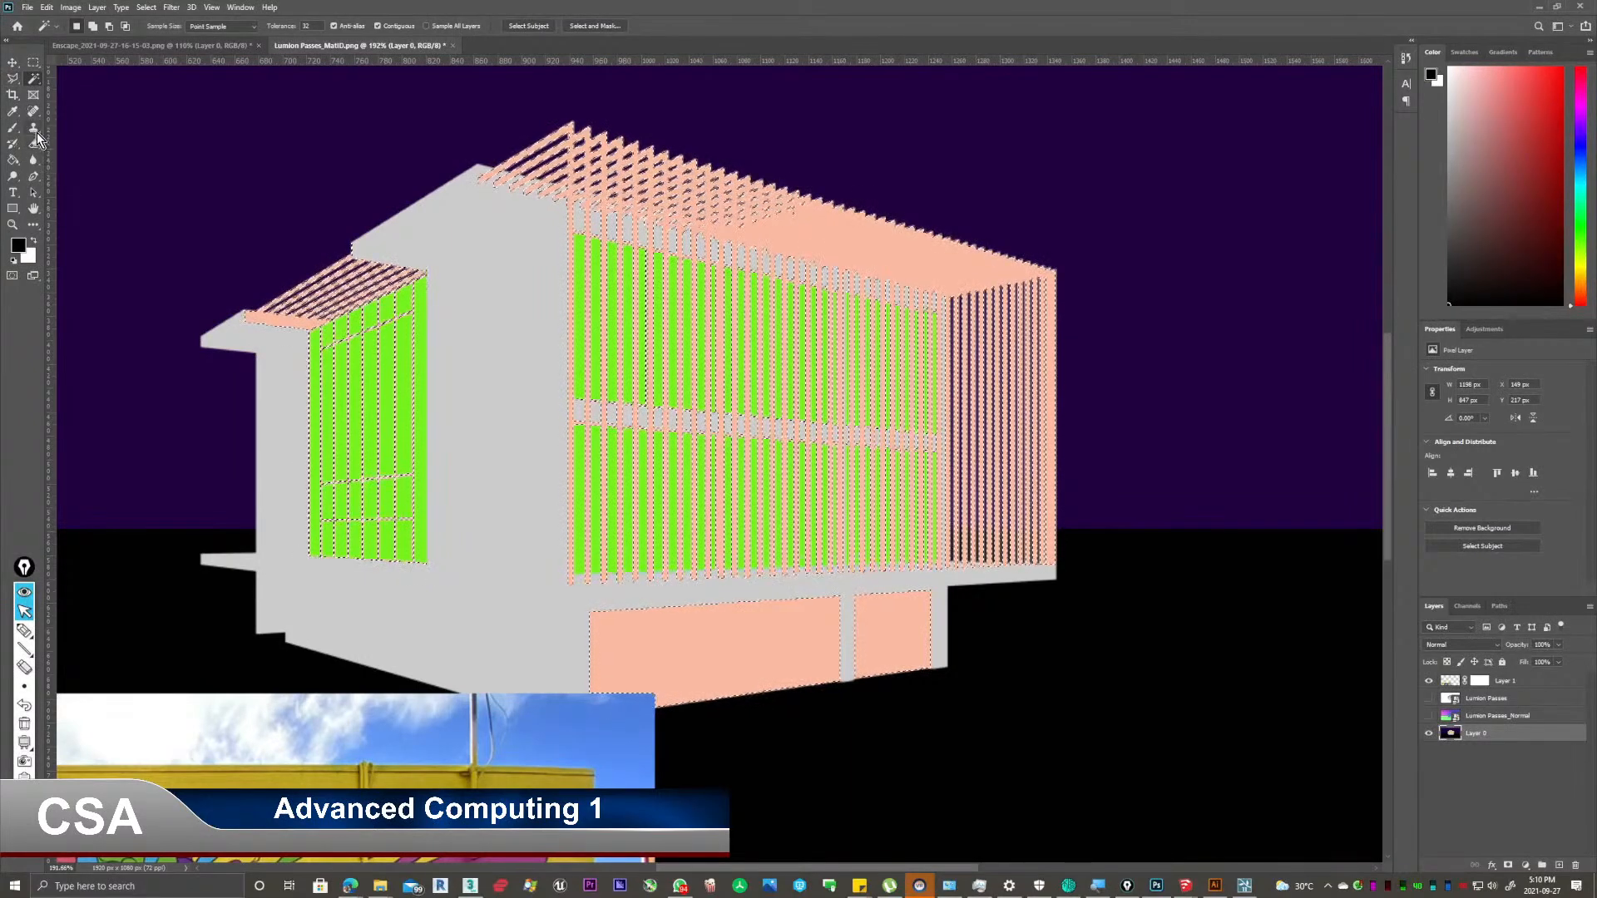
click(12, 159)
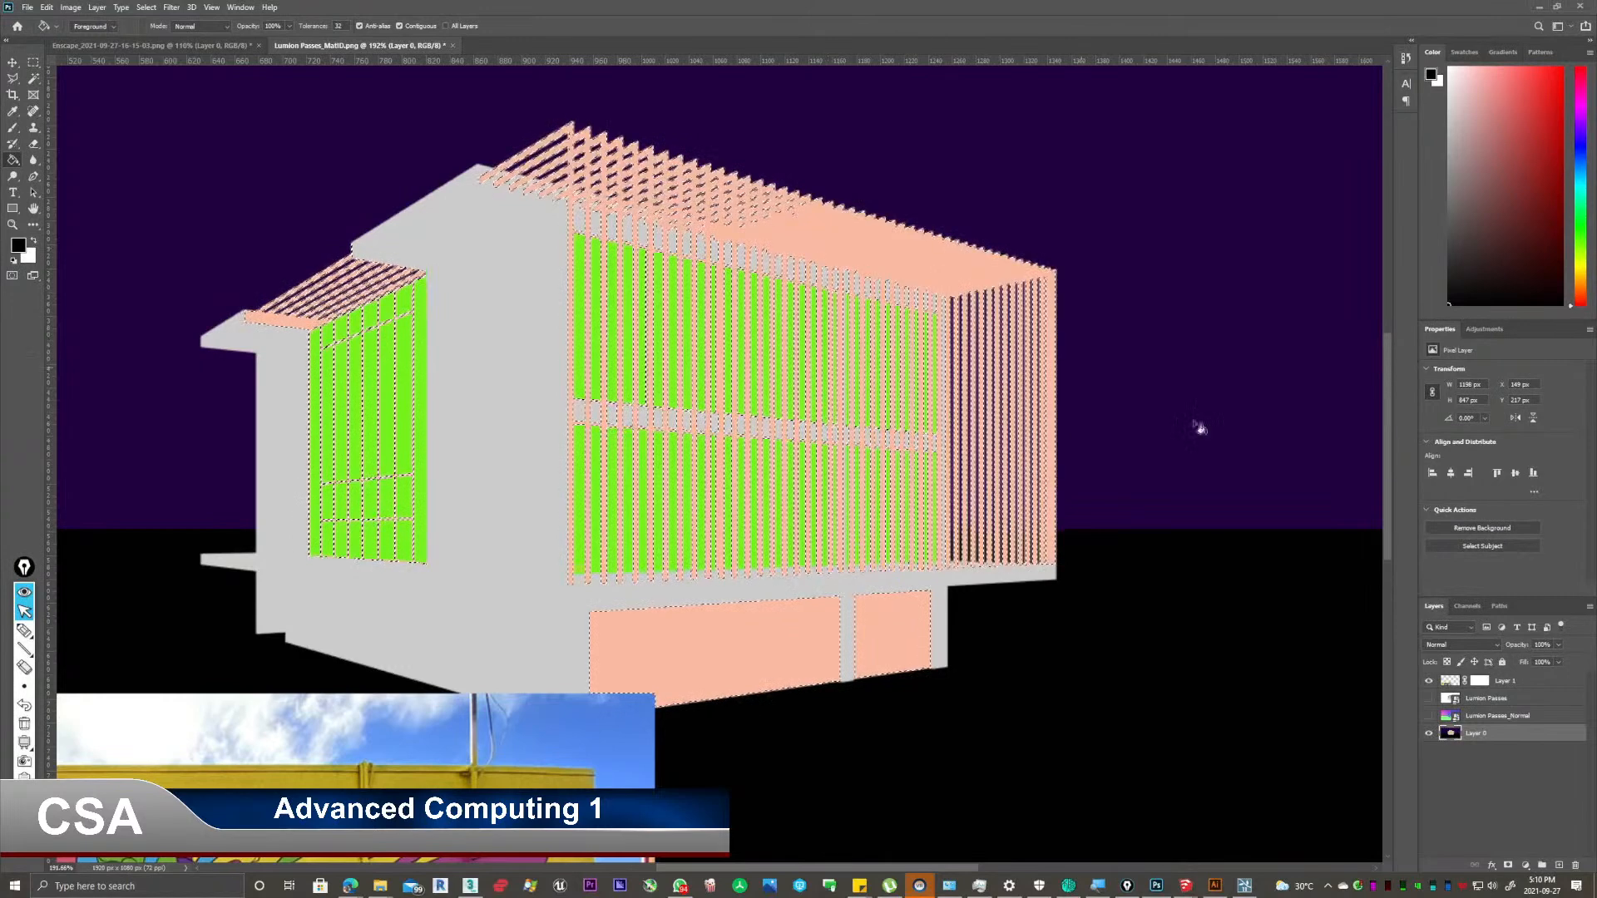
click(1477, 682)
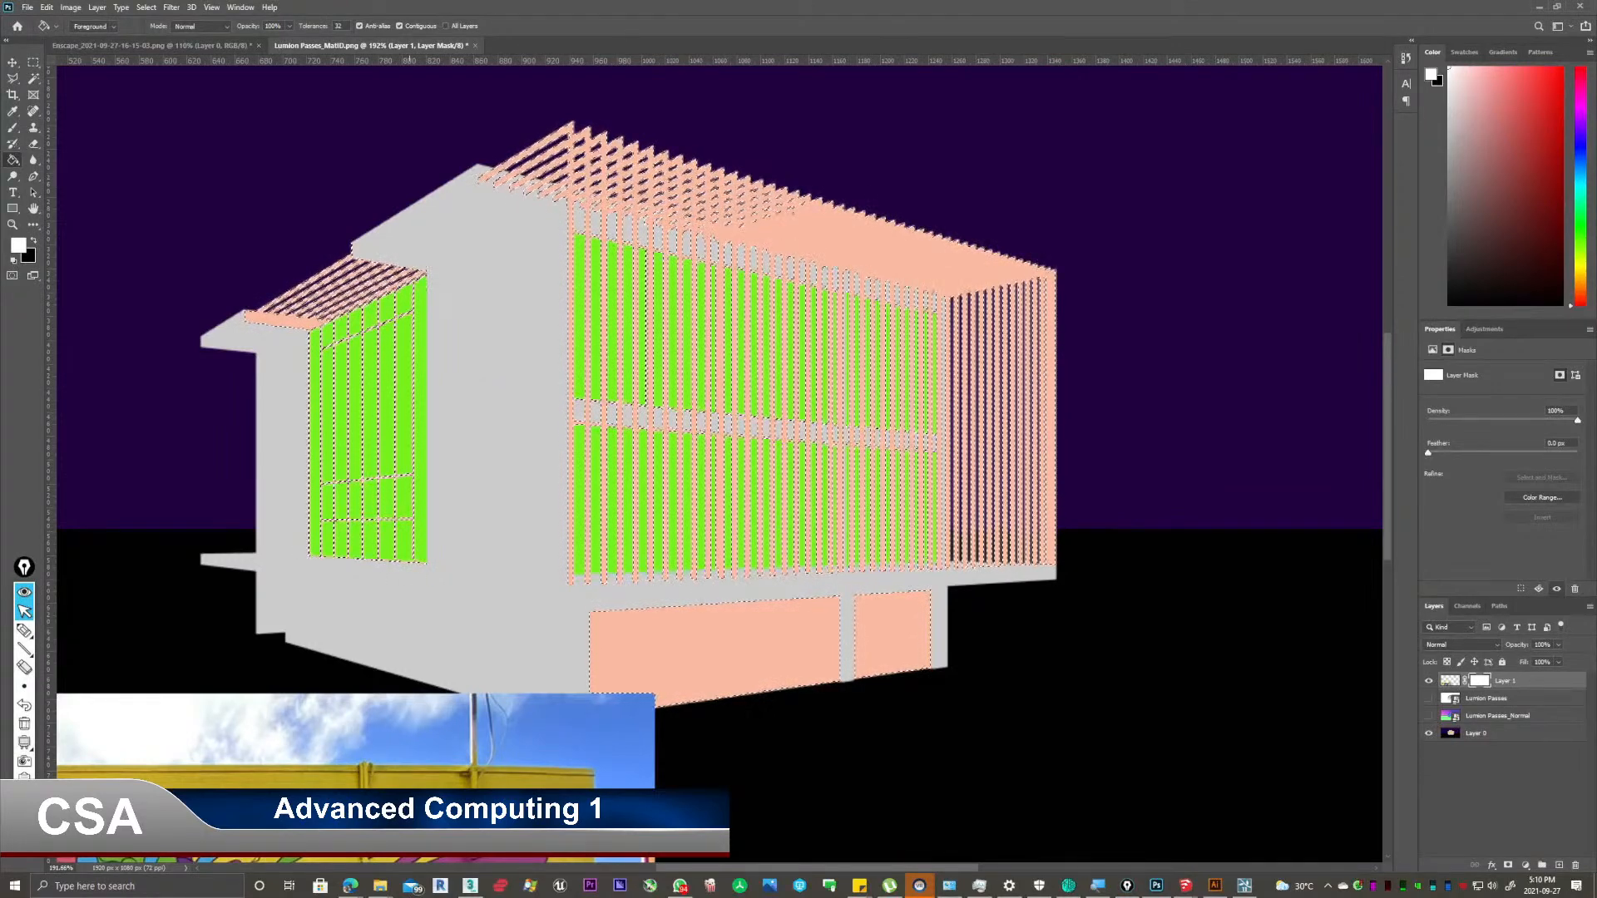
click(12, 62)
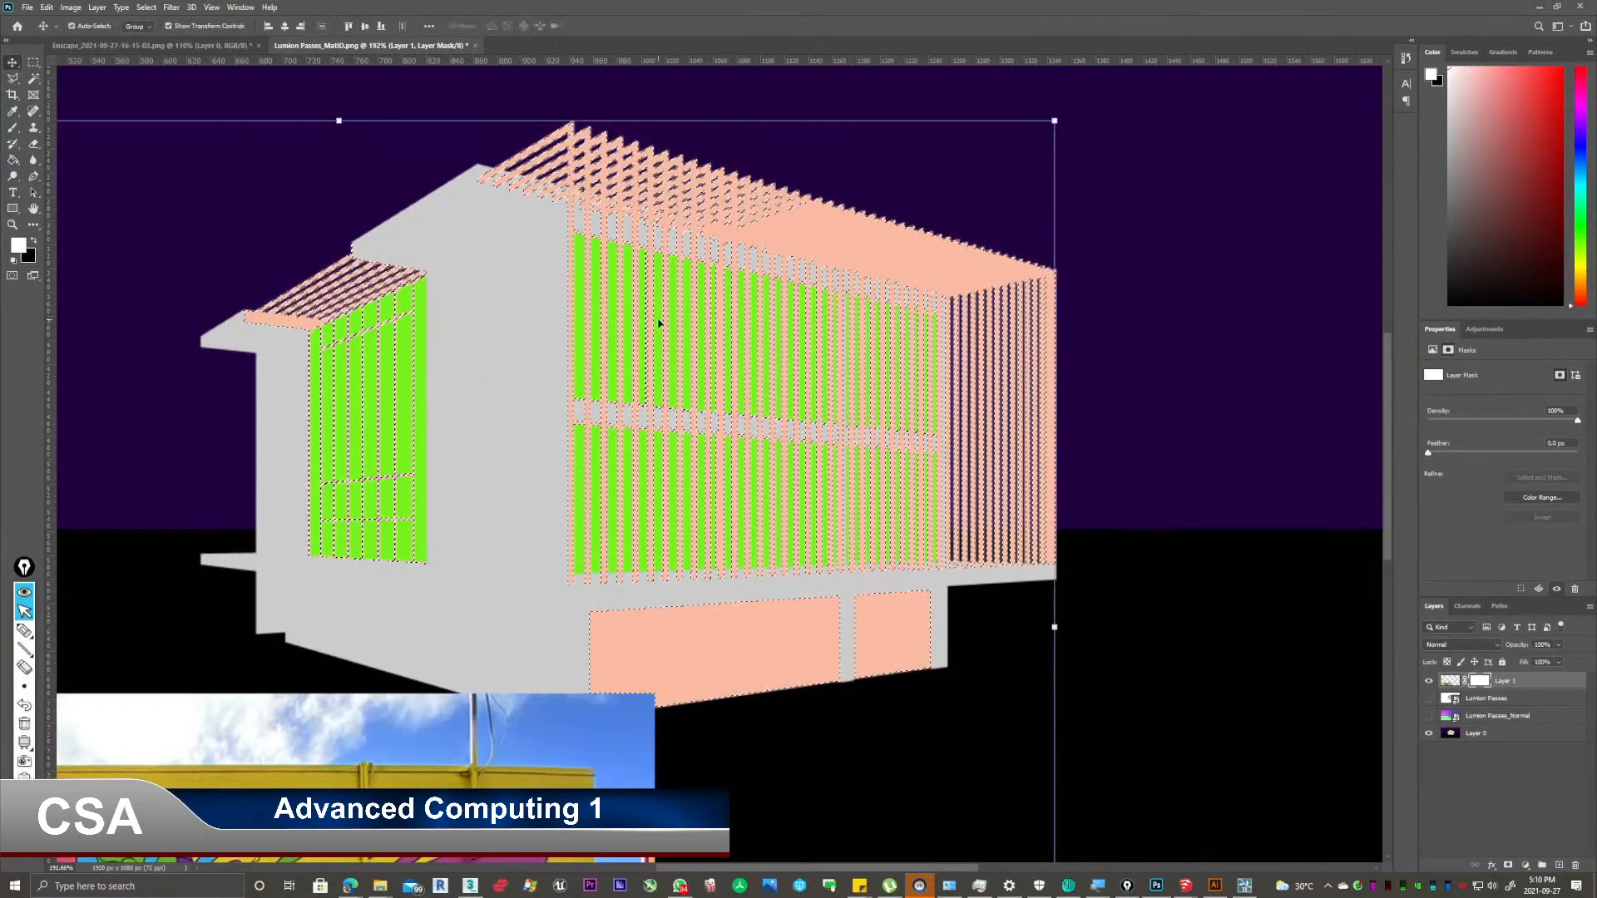
key(ctrl+d)
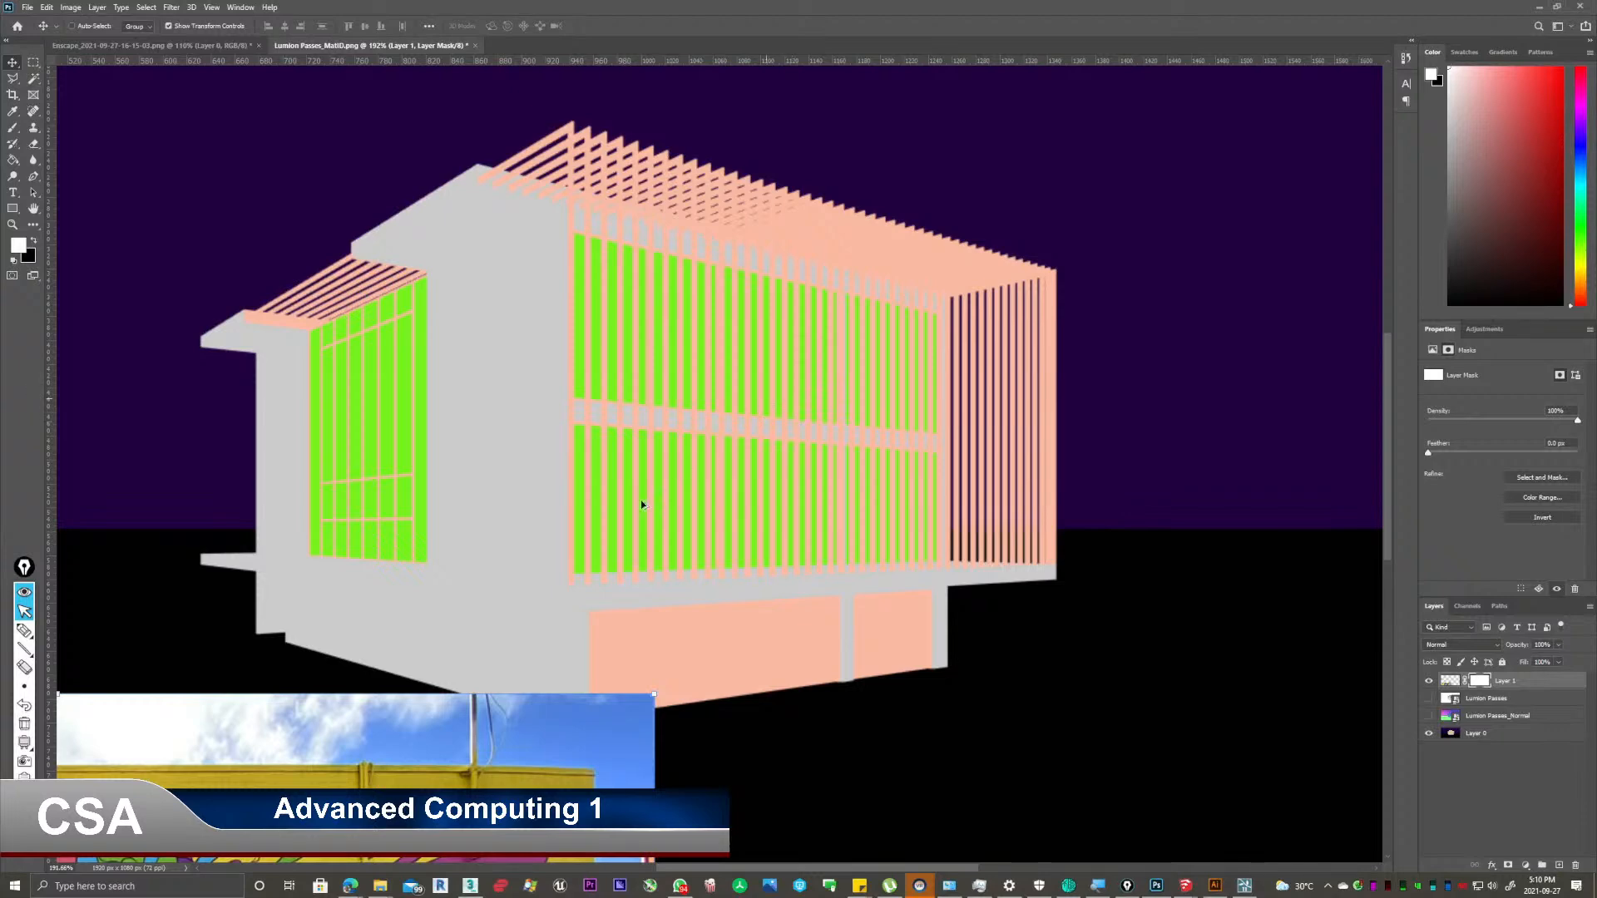
Move the masked mural image up so that it covers the house.
alt+scroll(605, 577, down, 3)
drag(606, 577, 641, 488)
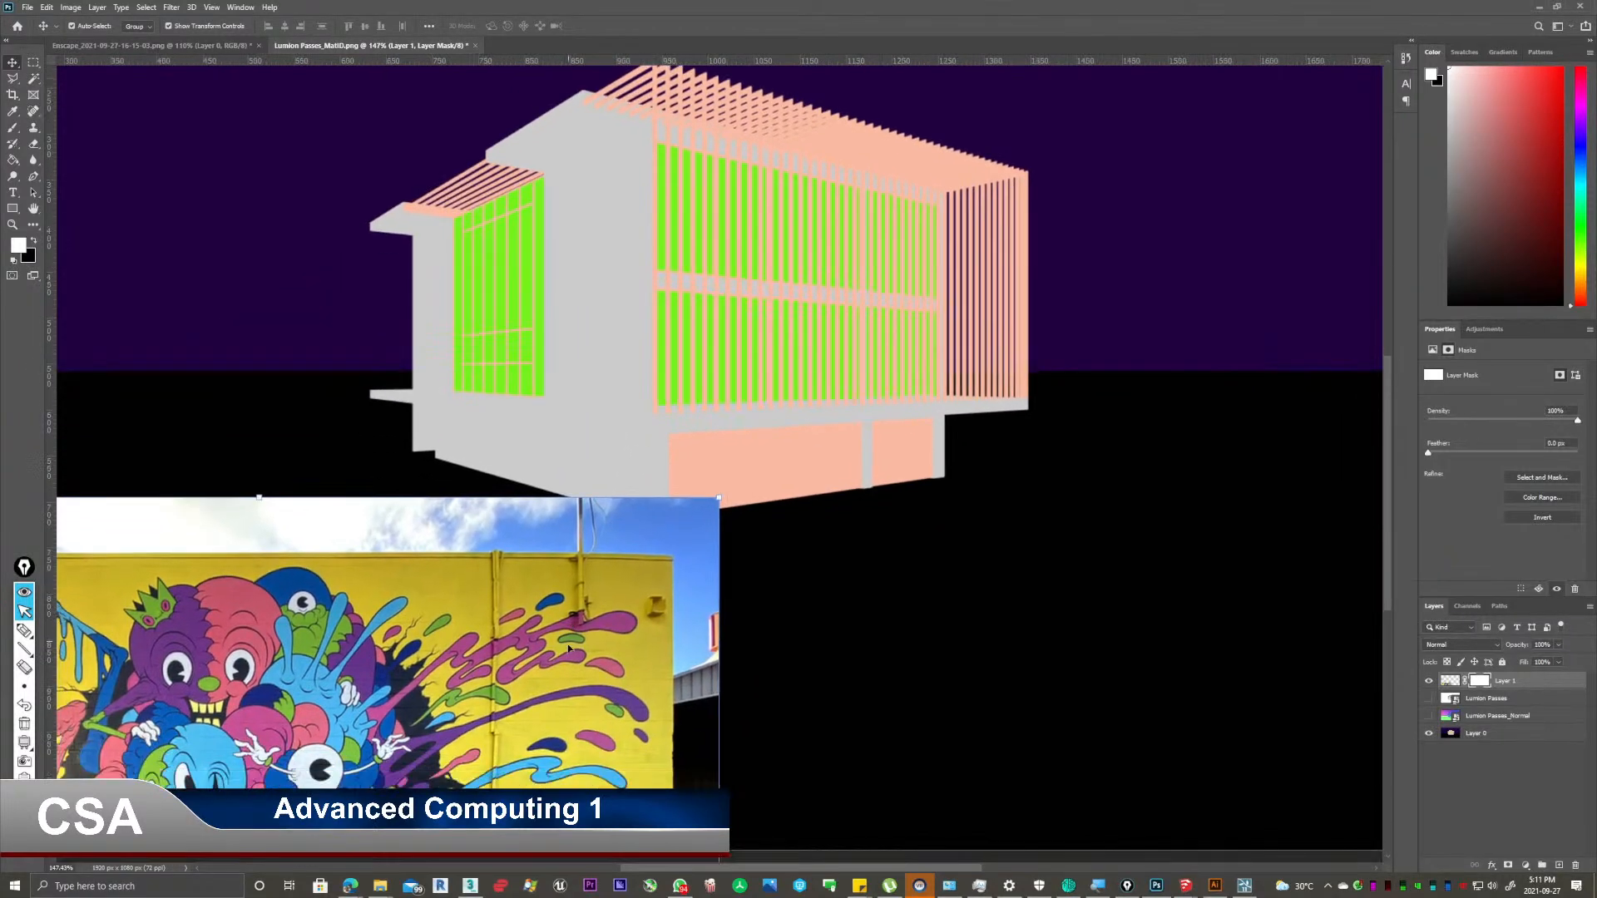
drag(569, 645, 964, 213)
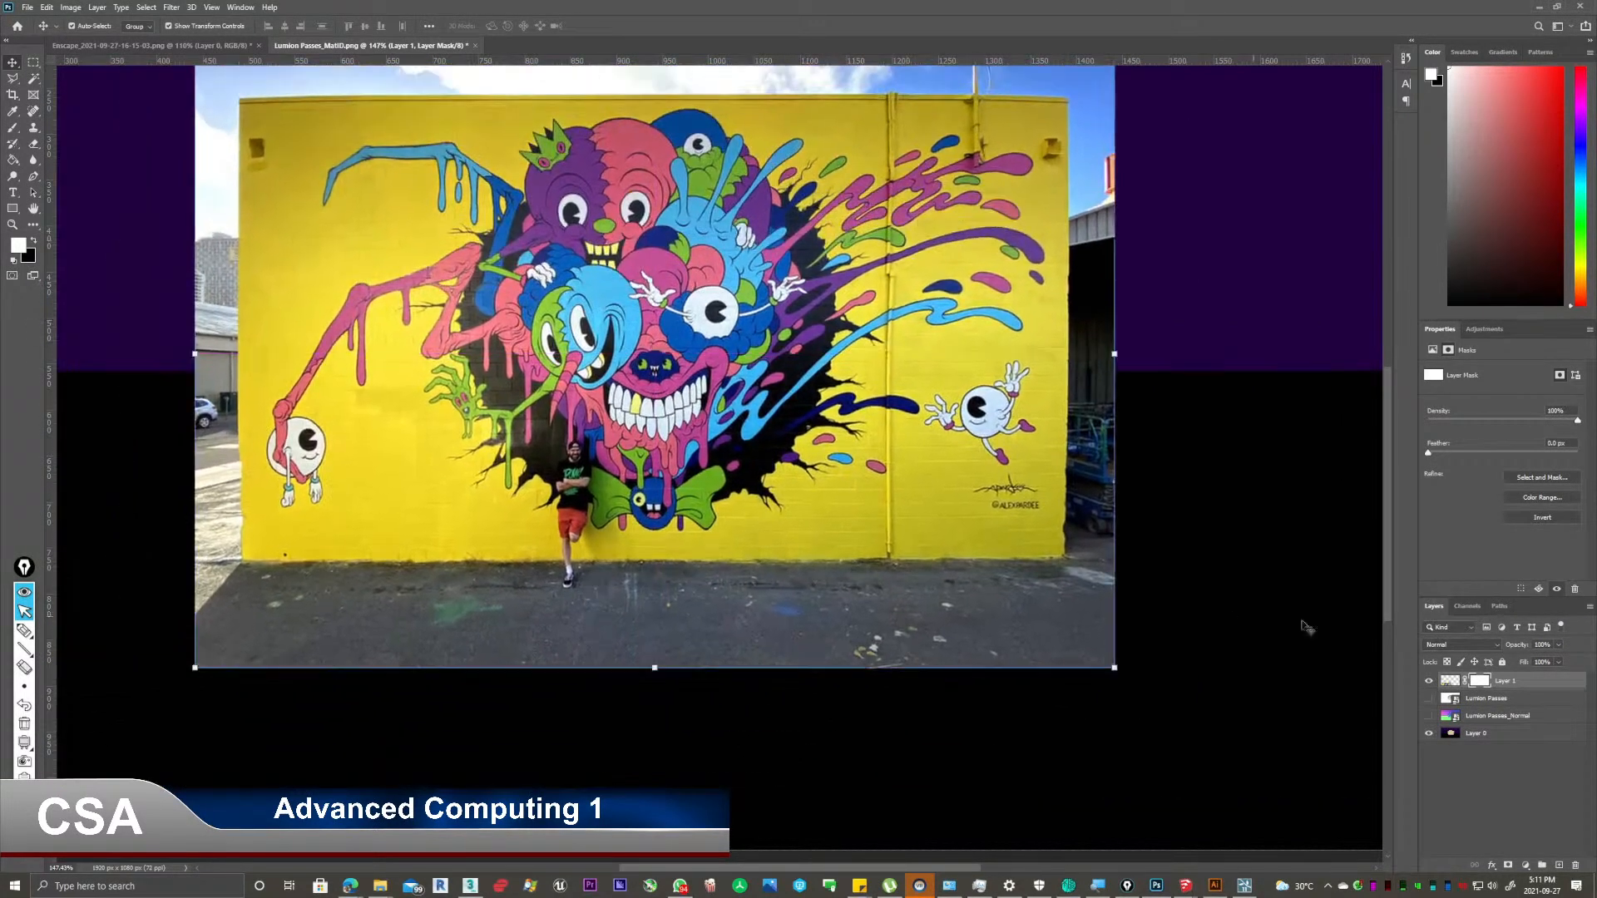
Move the mural image down so that it covers the whole house, and hide its layer.
drag(872, 385, 860, 559)
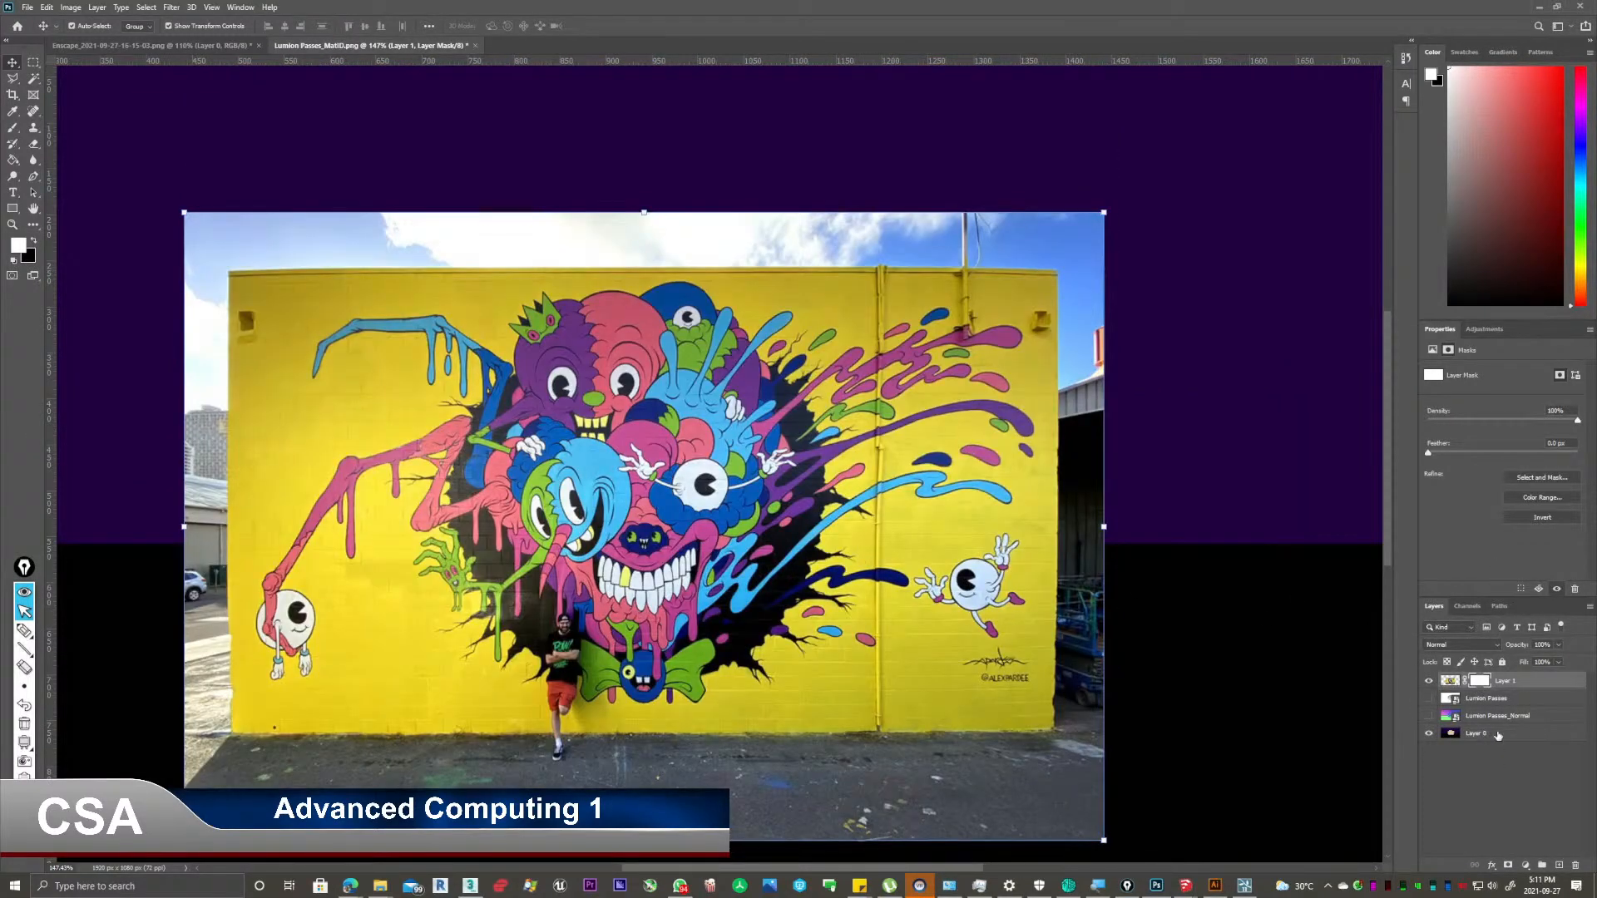
click(1481, 684)
click(1430, 681)
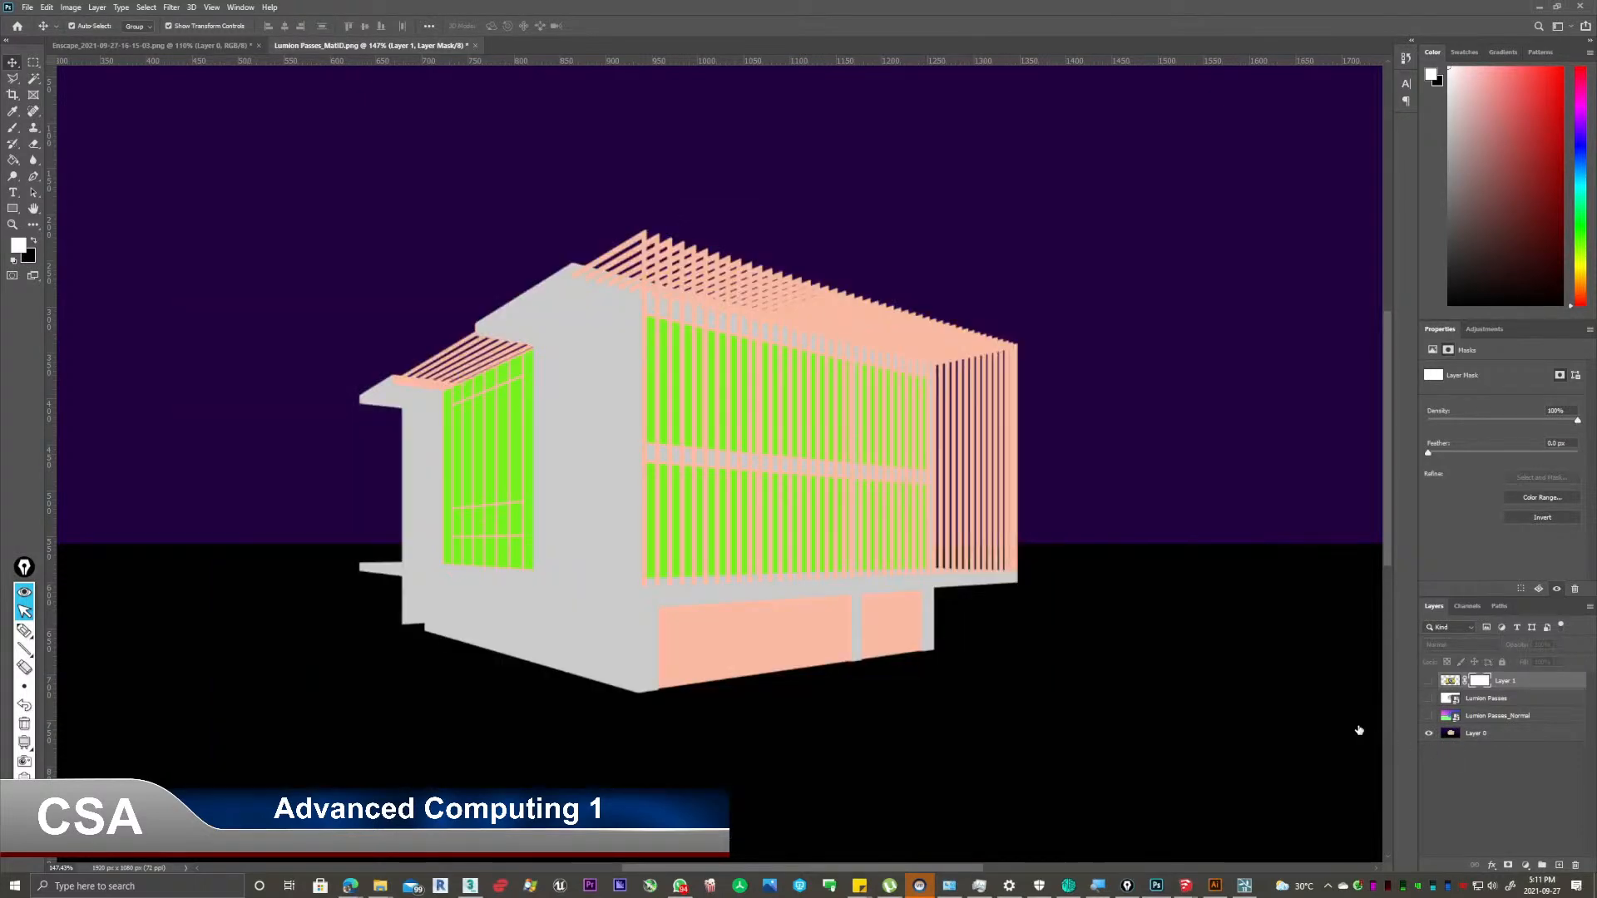
Select all the pink louvre and garage-door areas on Layer 0 by sampling their colour with Color Range.
click(1476, 733)
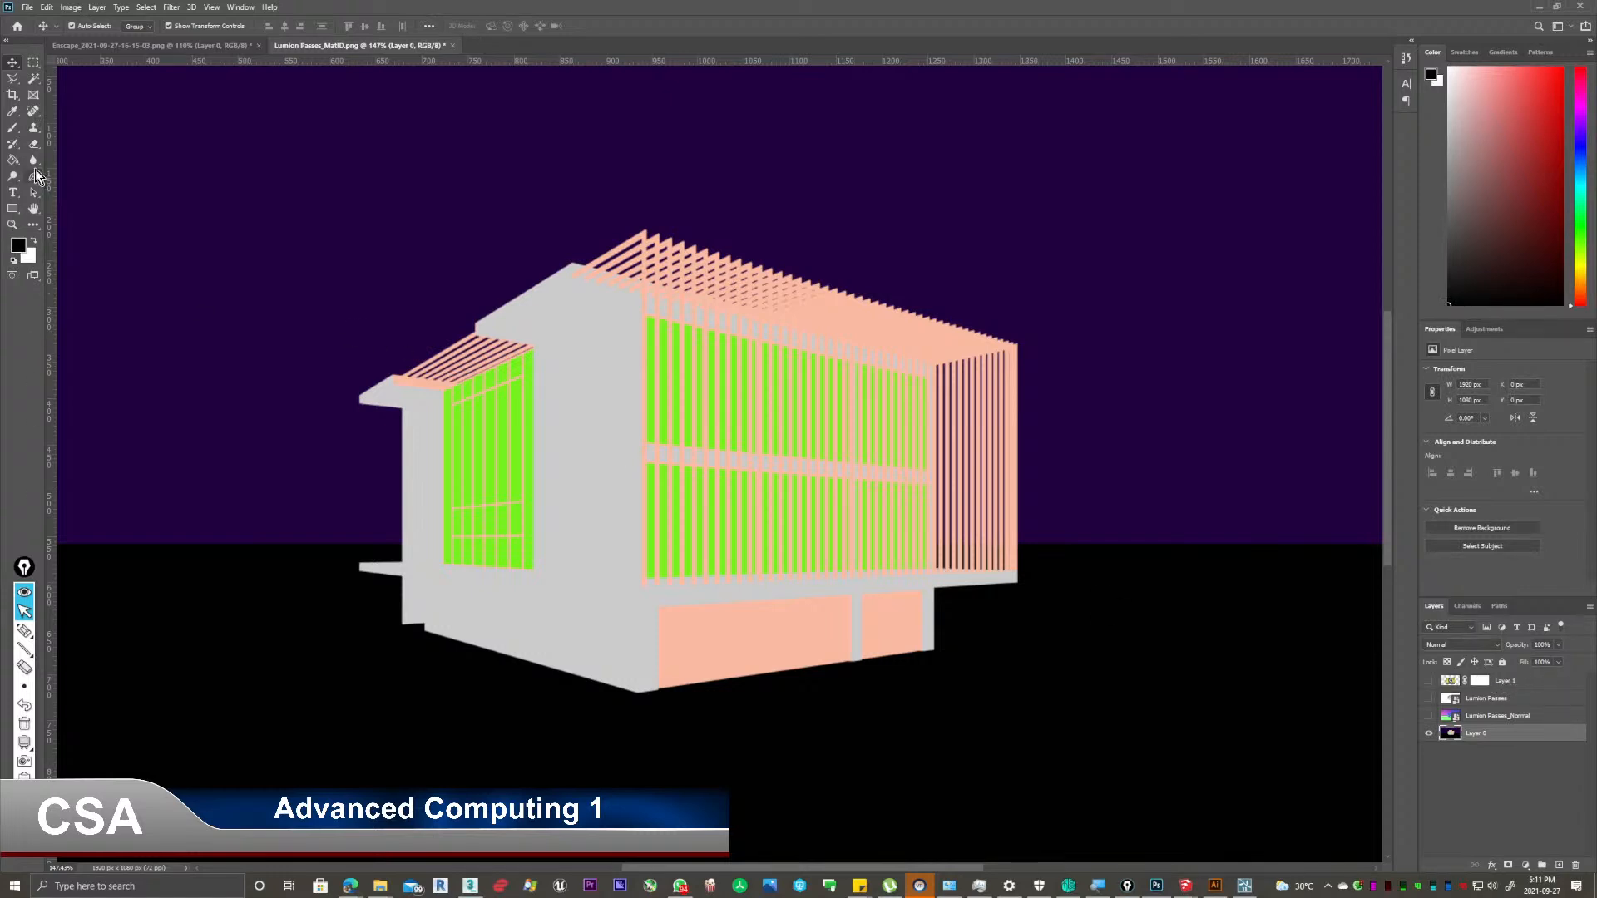
click(33, 80)
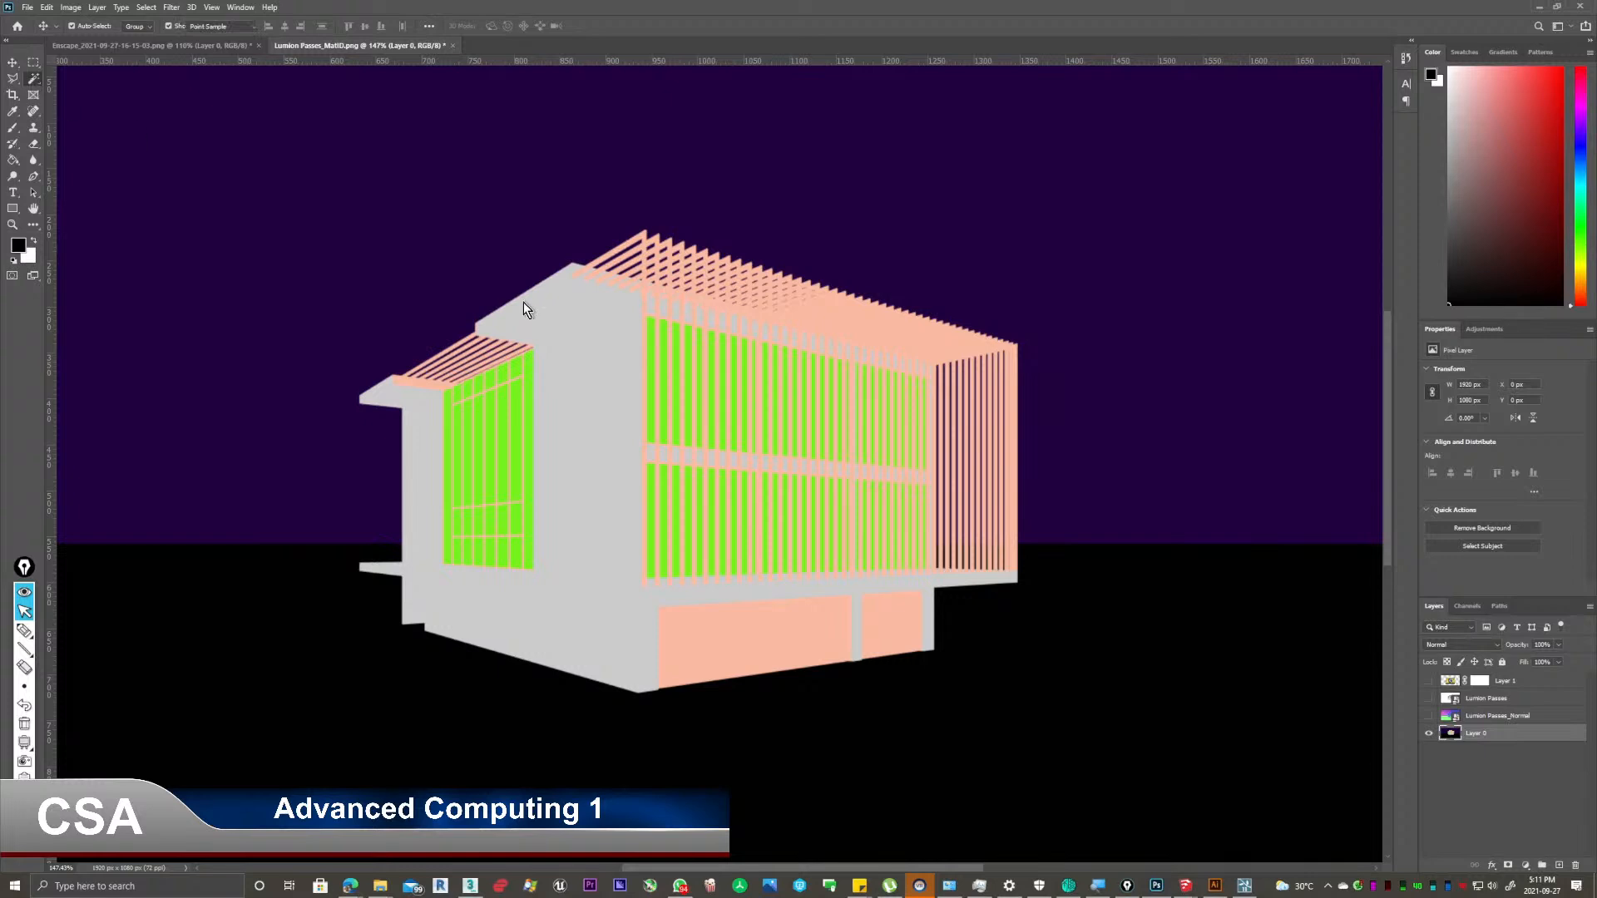
right_click(806, 314)
click(848, 422)
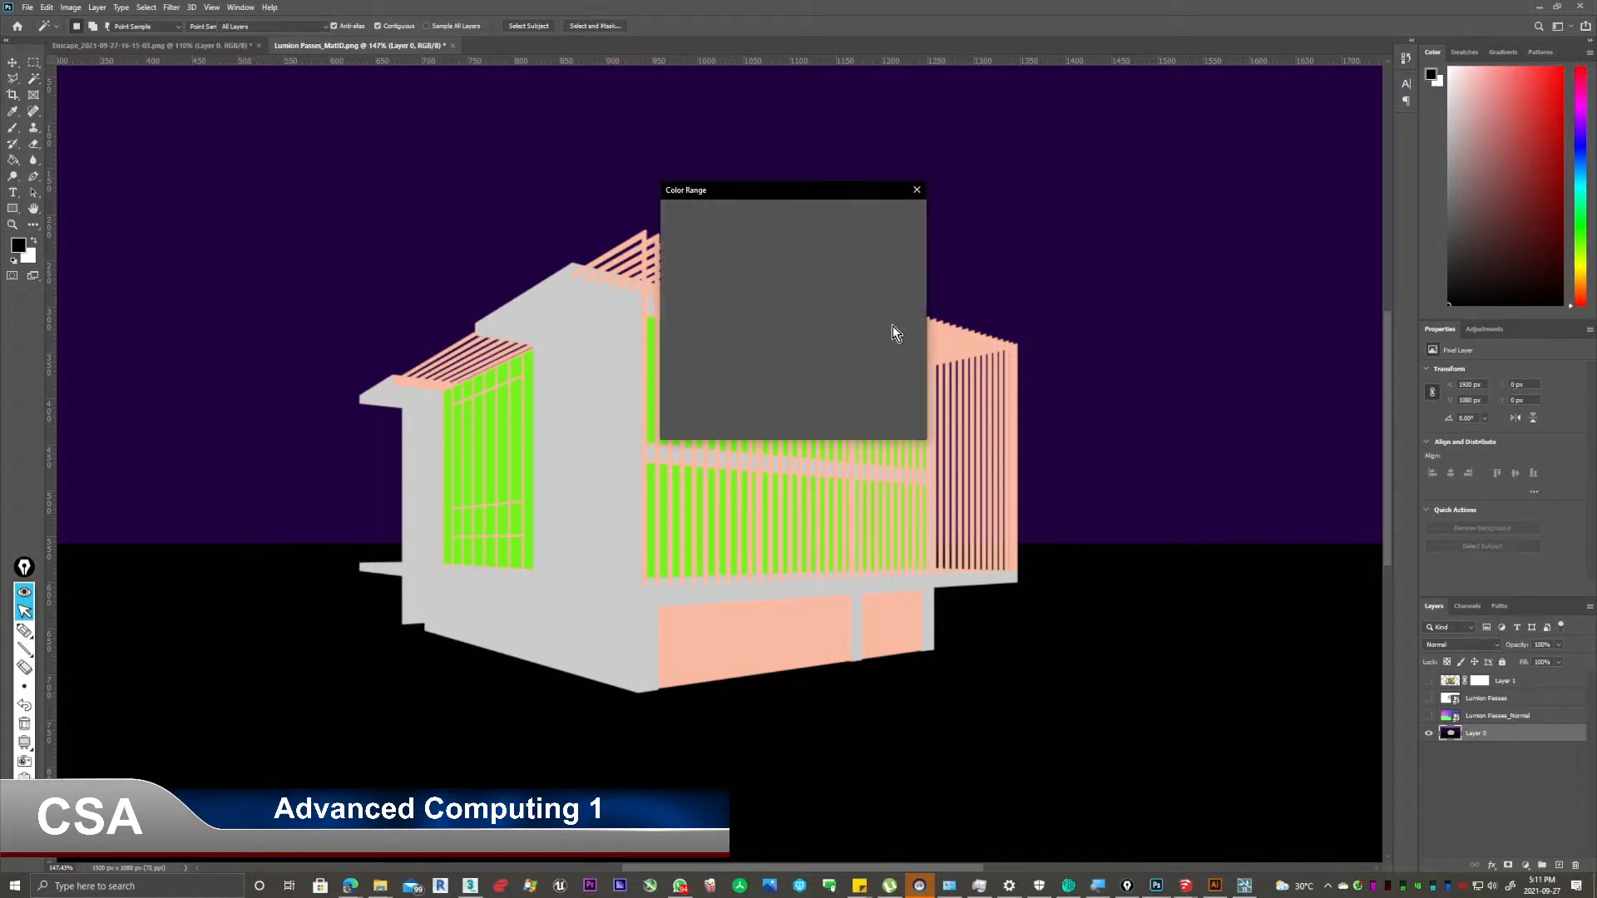
click(954, 340)
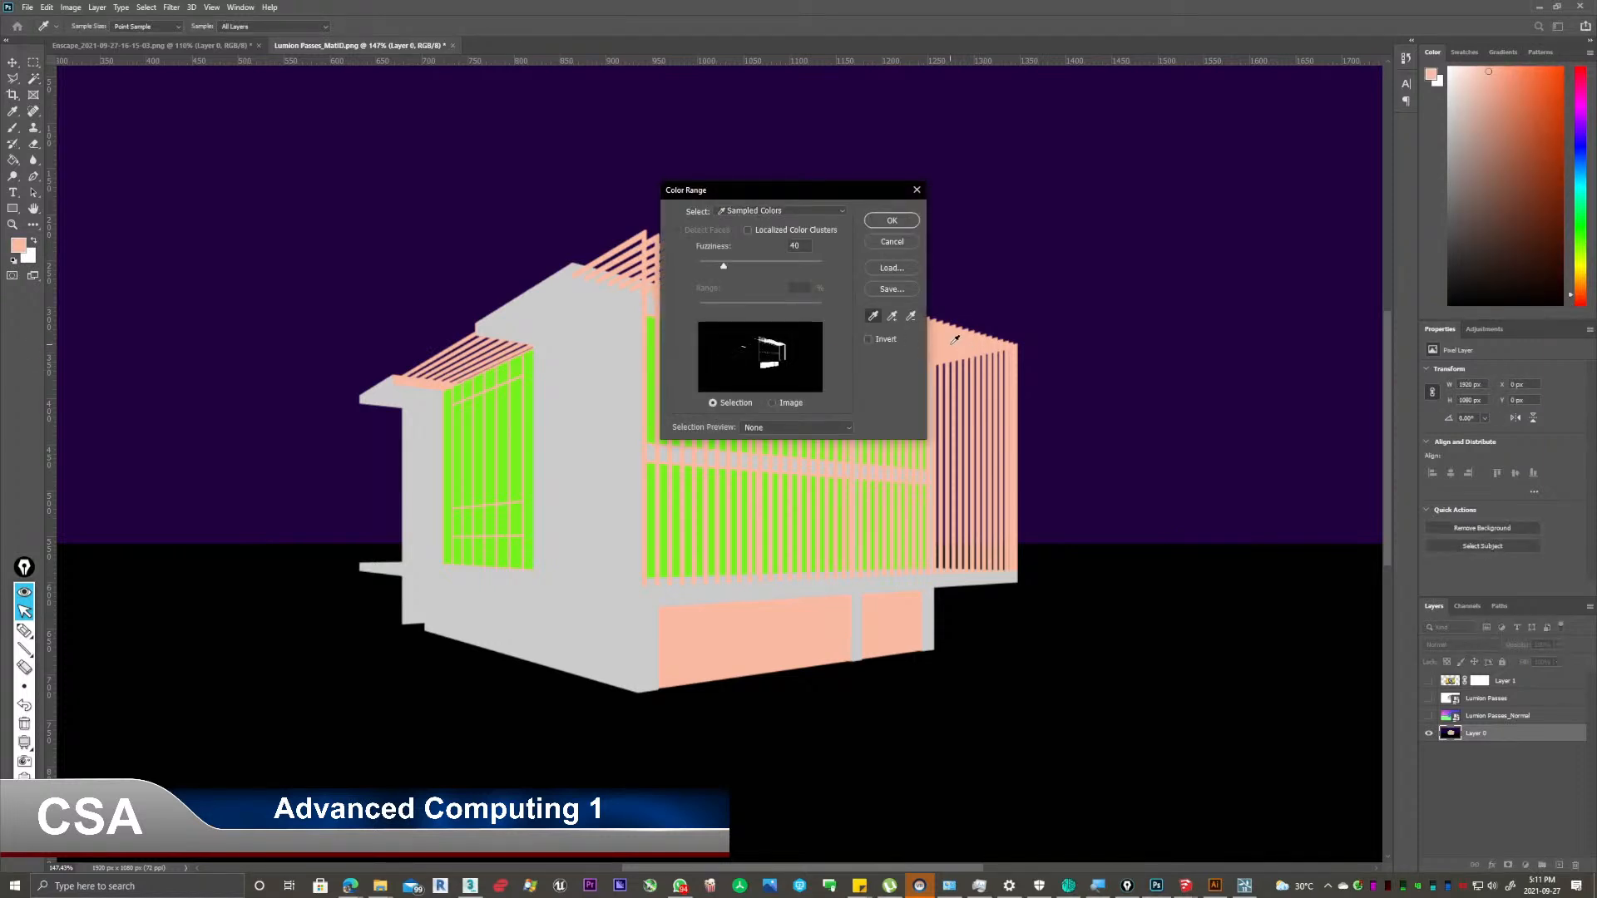
click(896, 221)
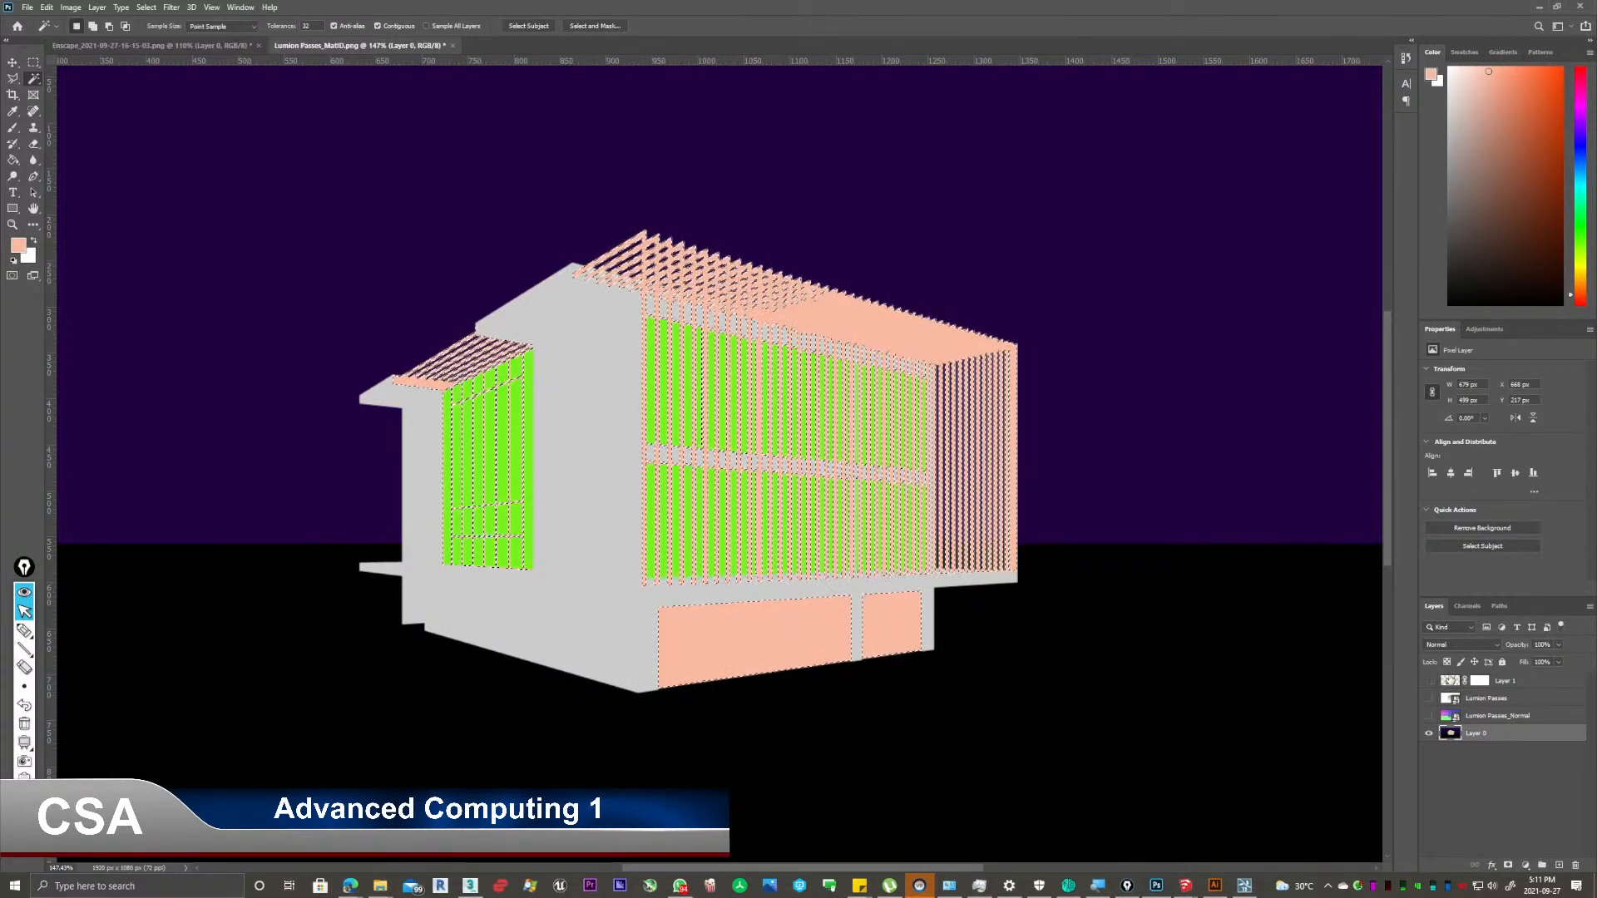
Show Layer 1 with its layer mask active, and set up the Brush with black as the foreground colour.
click(1480, 683)
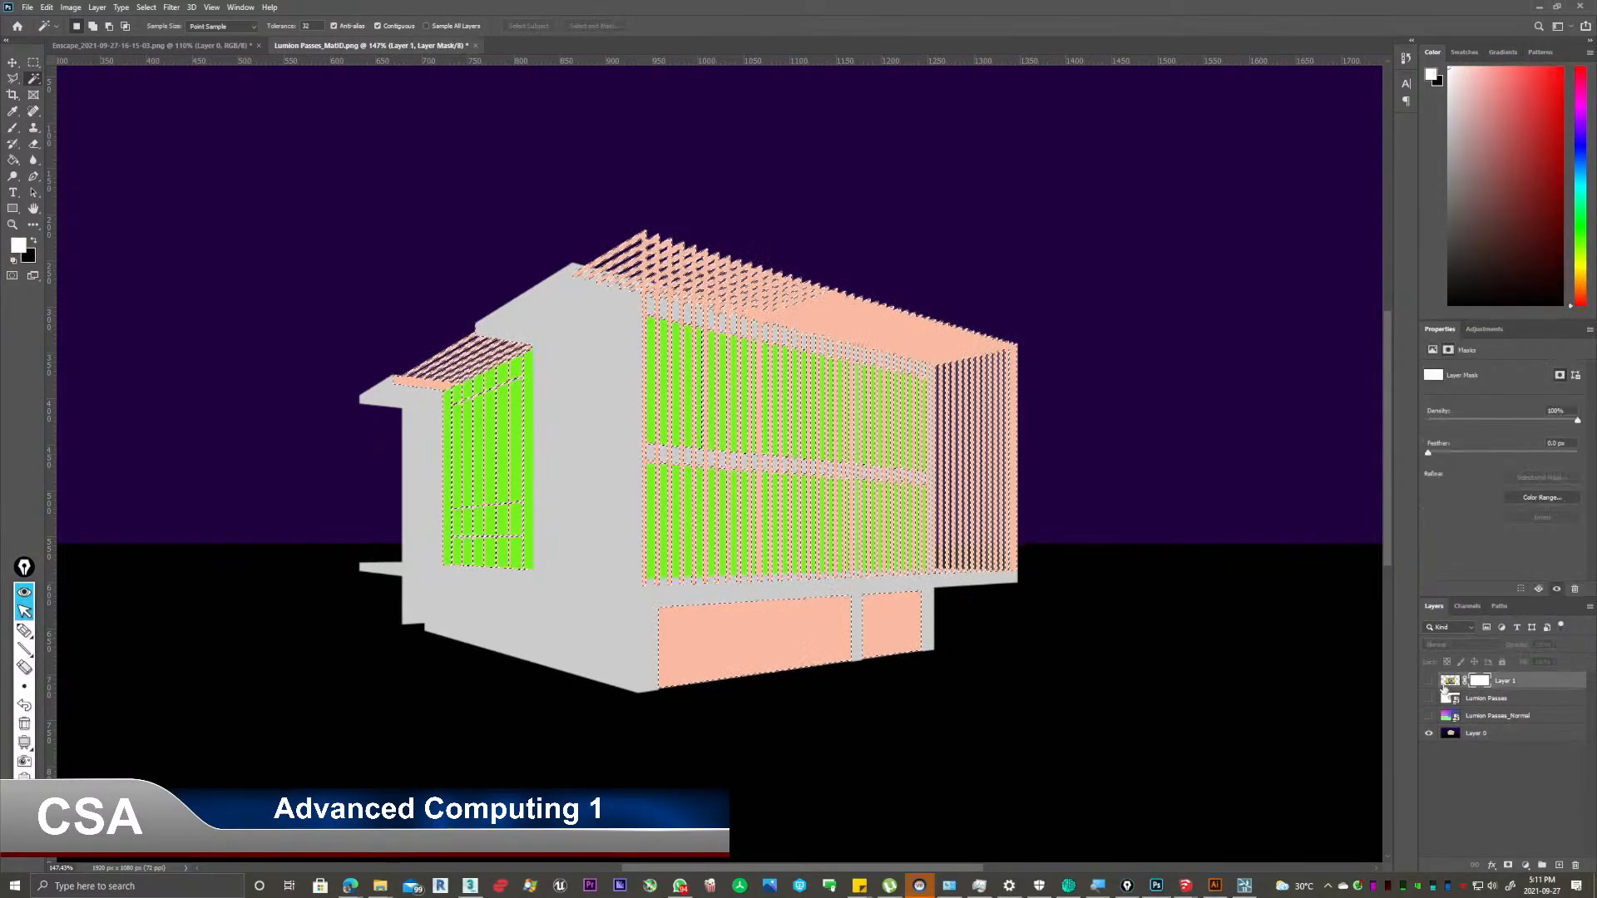
click(1429, 682)
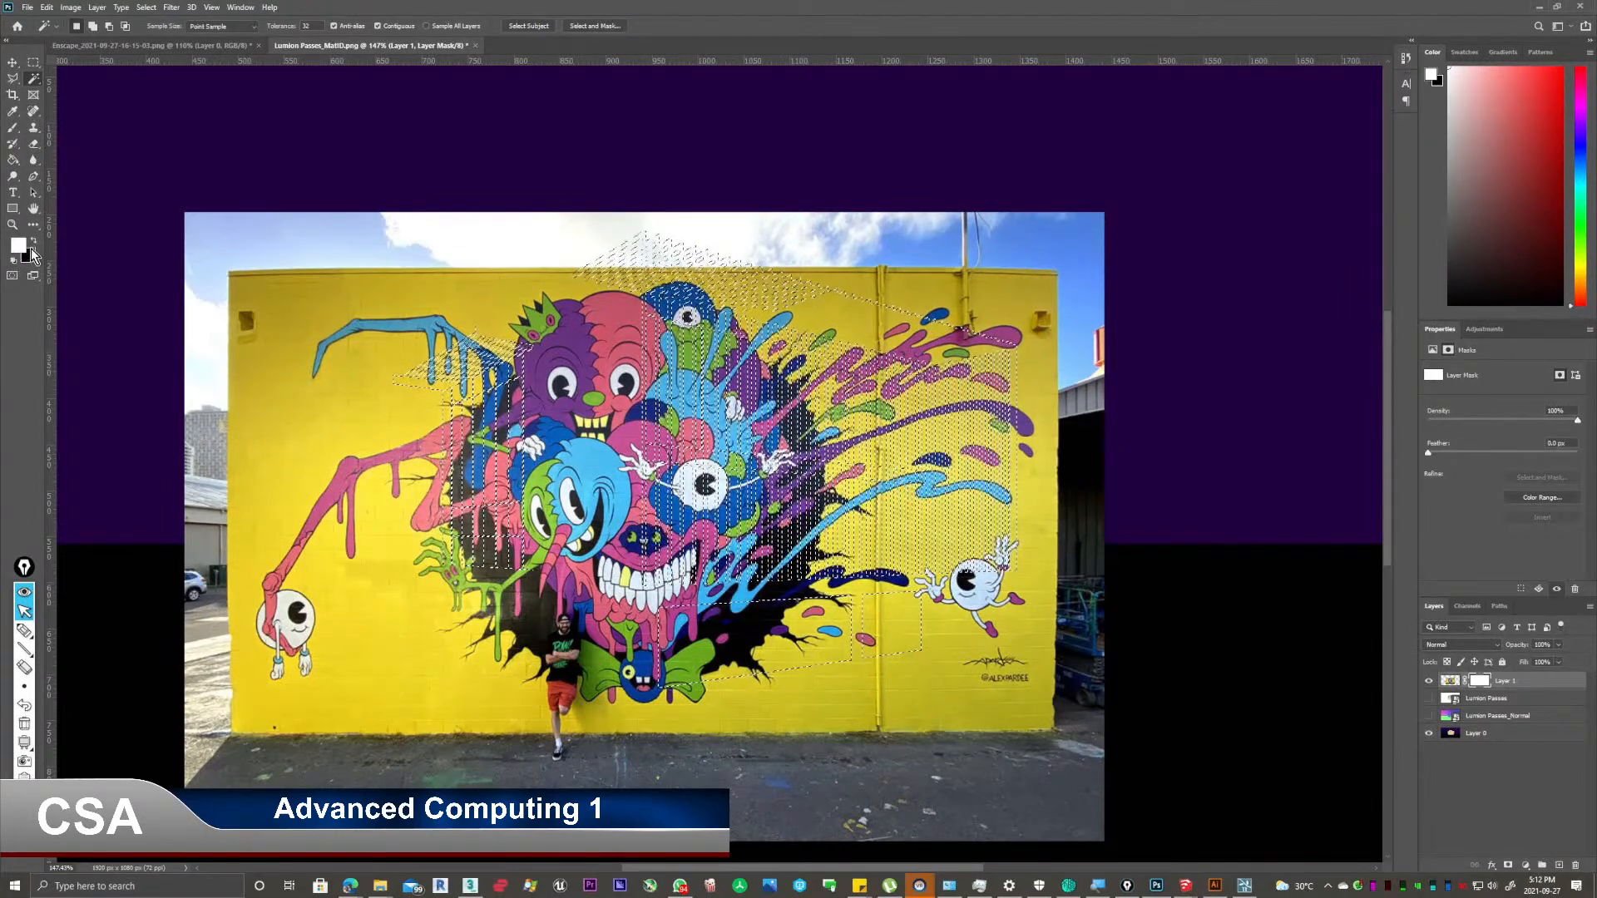
click(12, 127)
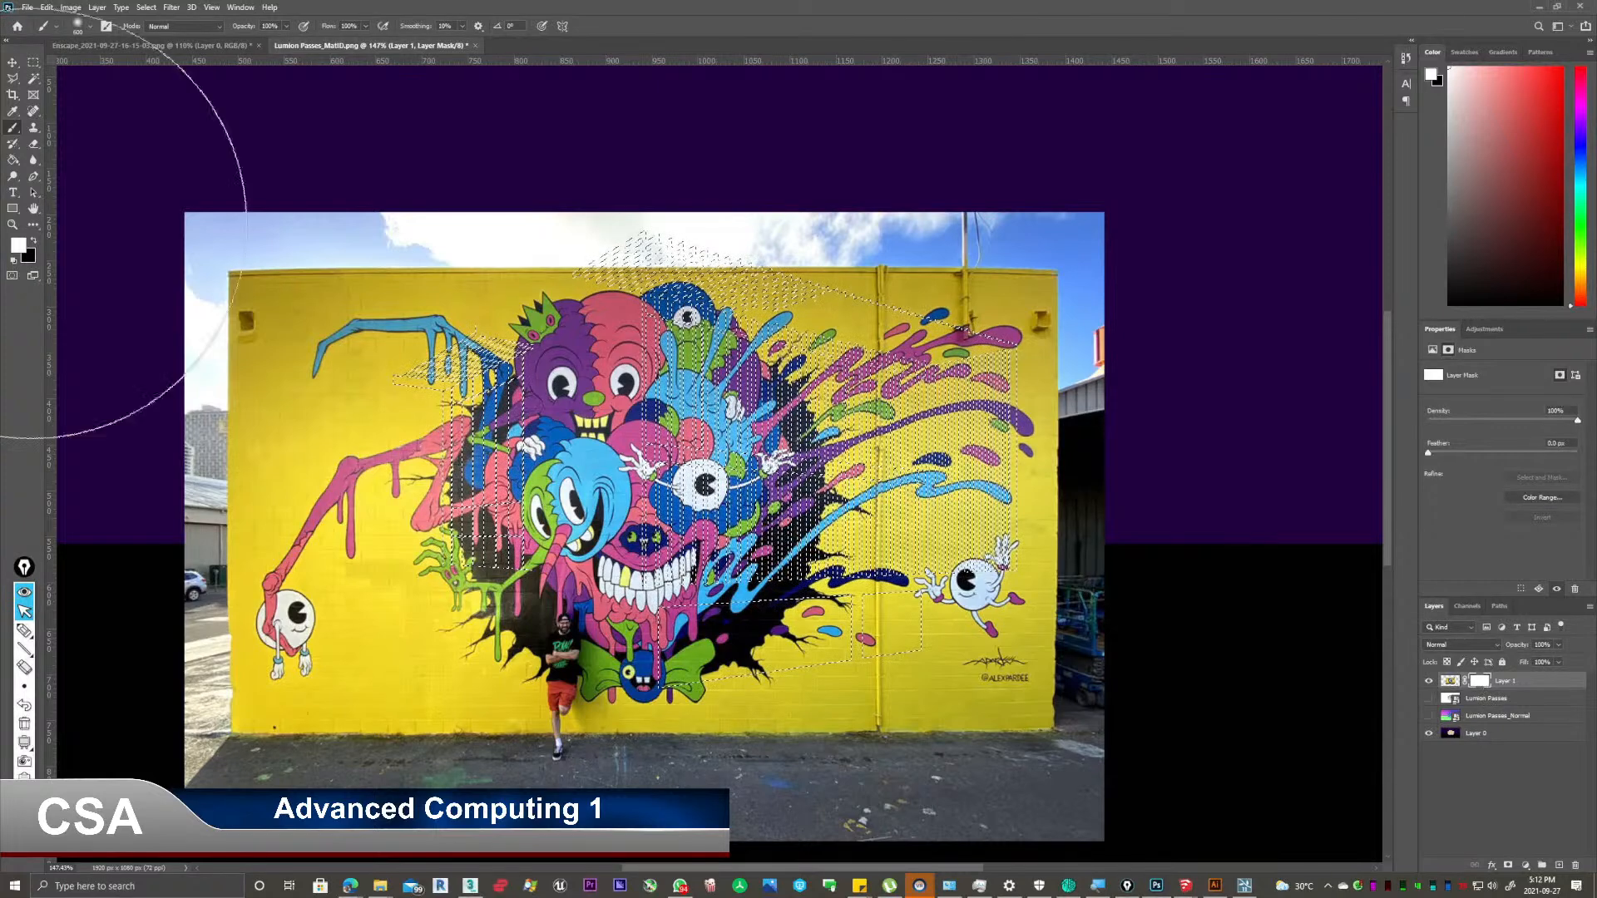
click(33, 241)
Try painting black on the mural's mask within the selected louvre and garage-door areas, and undo the strokes.
mouse_move(903, 282)
mouse_down()
mouse_move(520, 534)
mouse_move(1183, 479)
mouse_move(487, 341)
mouse_move(874, 684)
mouse_up()
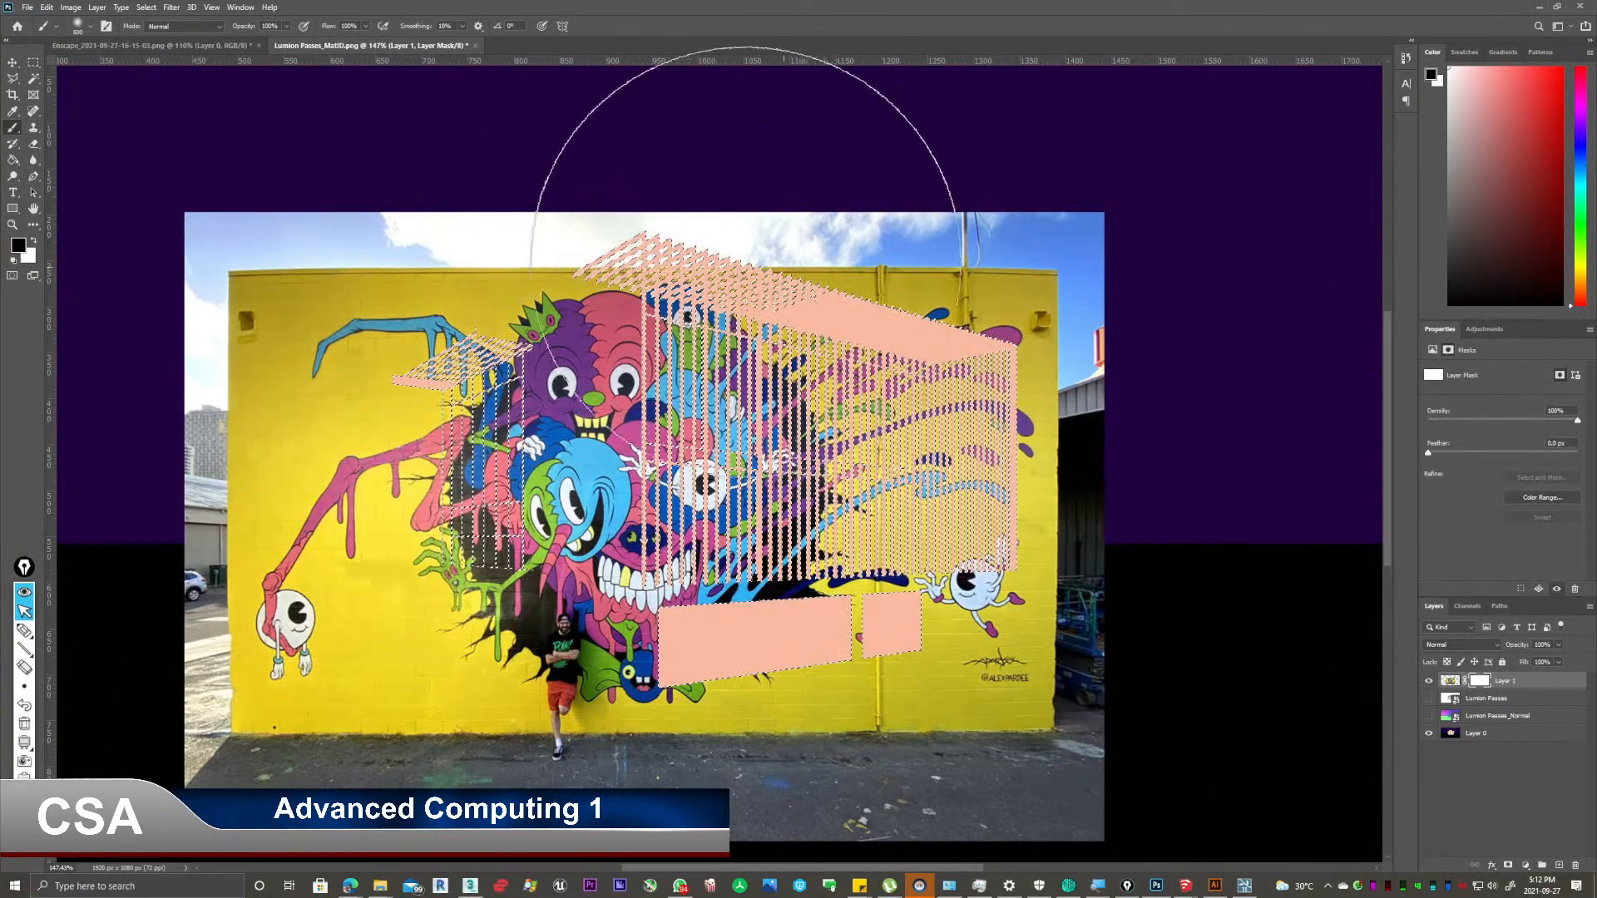
key(ctrl+z)
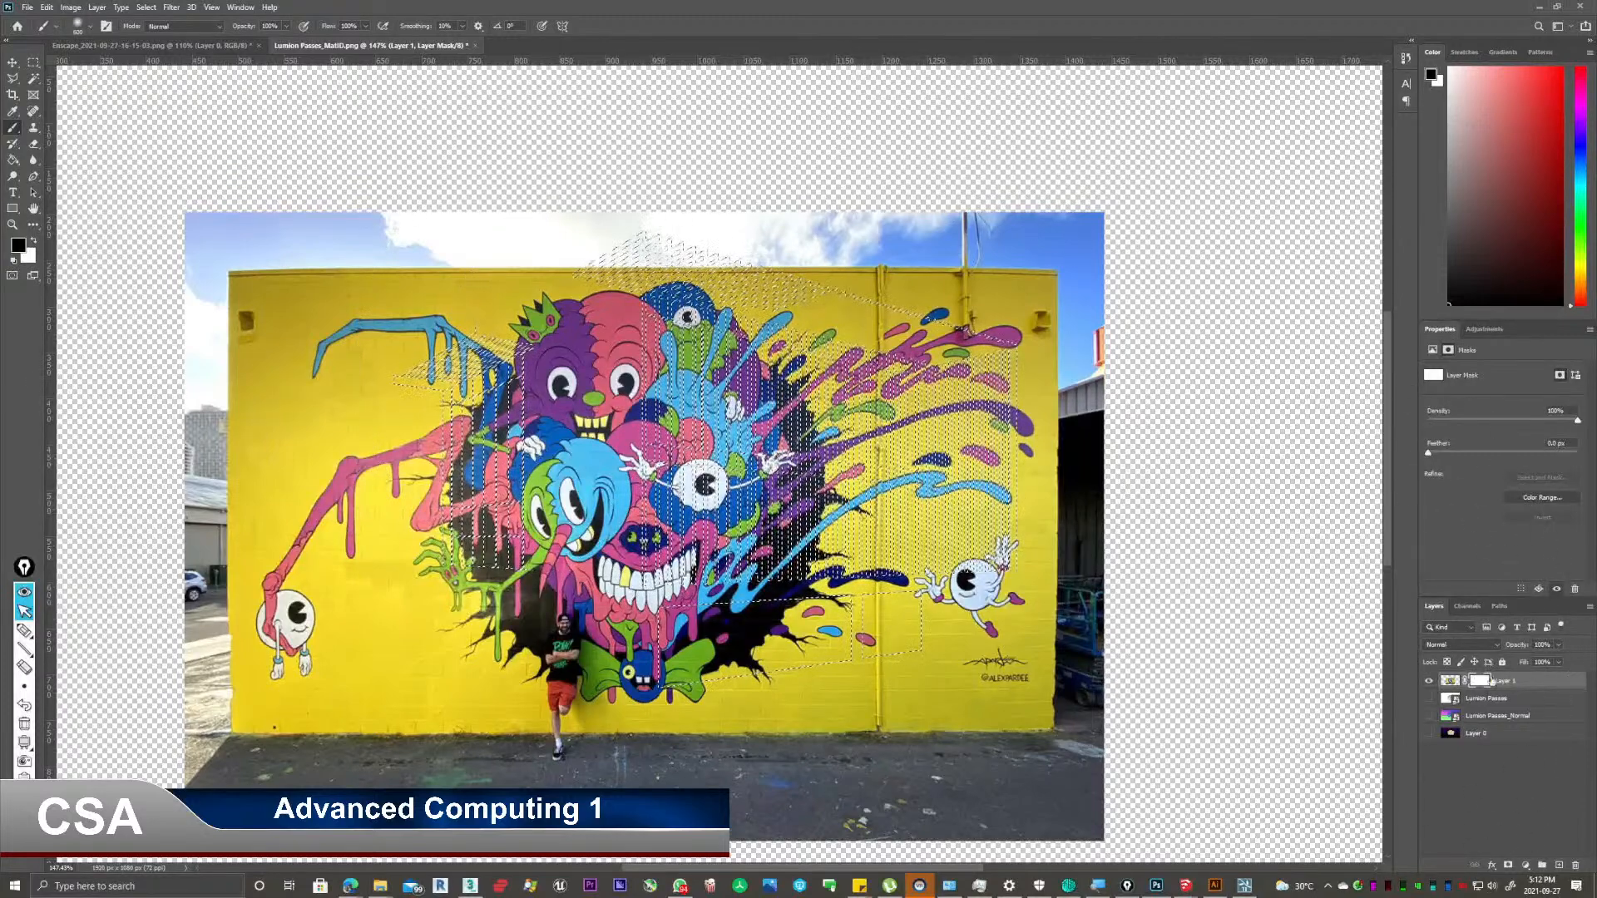
mouse_move(449, 291)
mouse_down()
mouse_move(965, 391)
mouse_move(790, 582)
mouse_move(519, 582)
mouse_up()
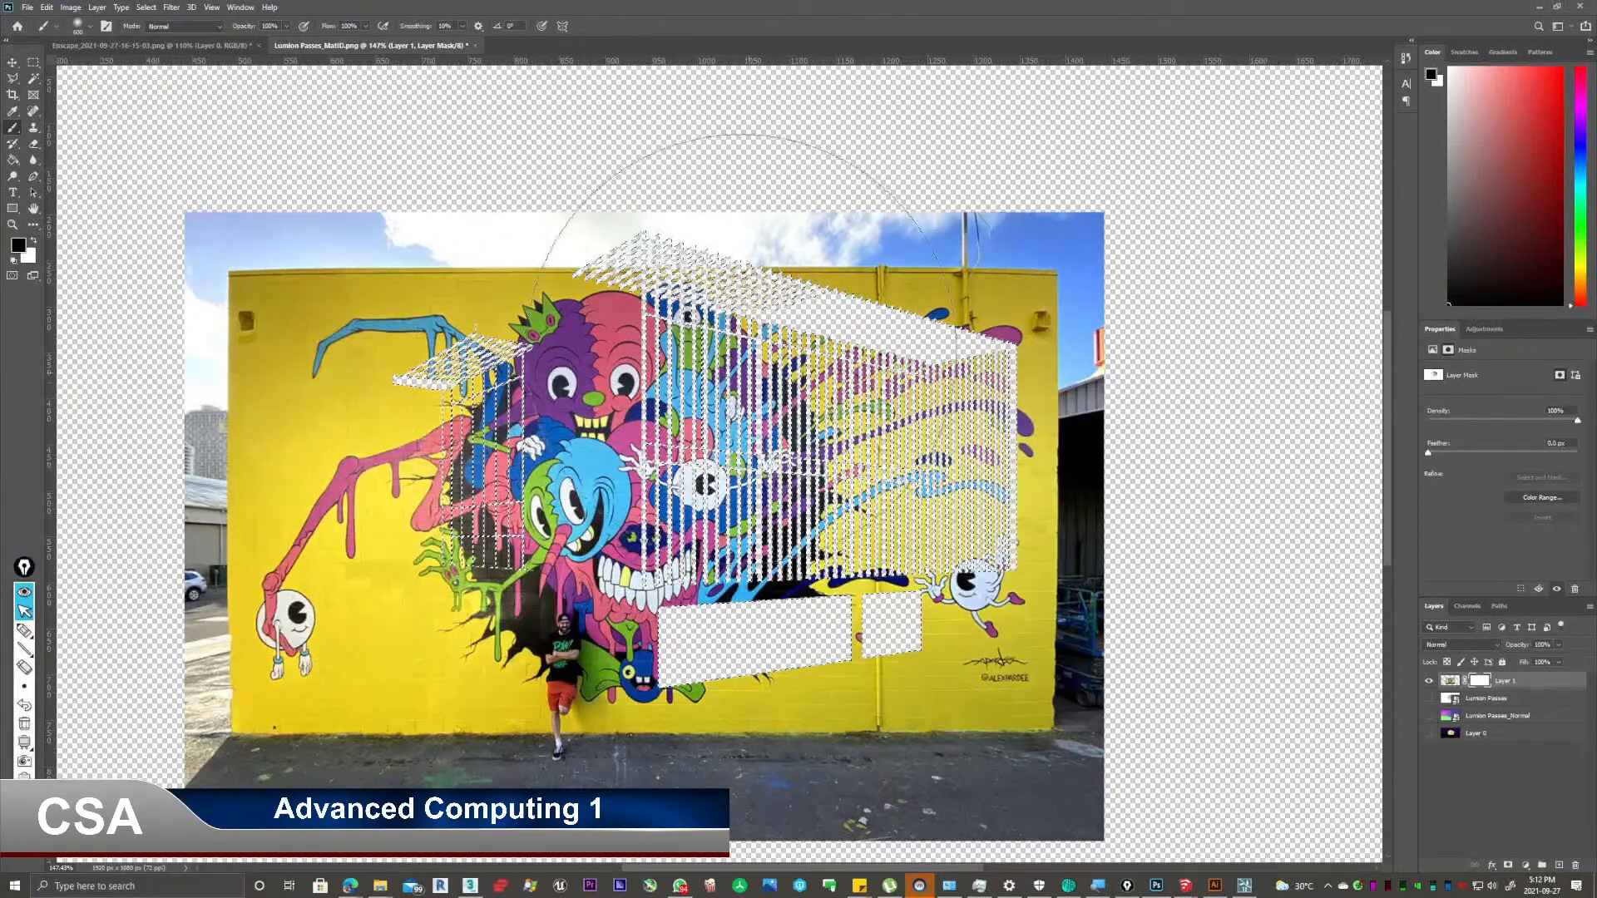
key(ctrl+z)
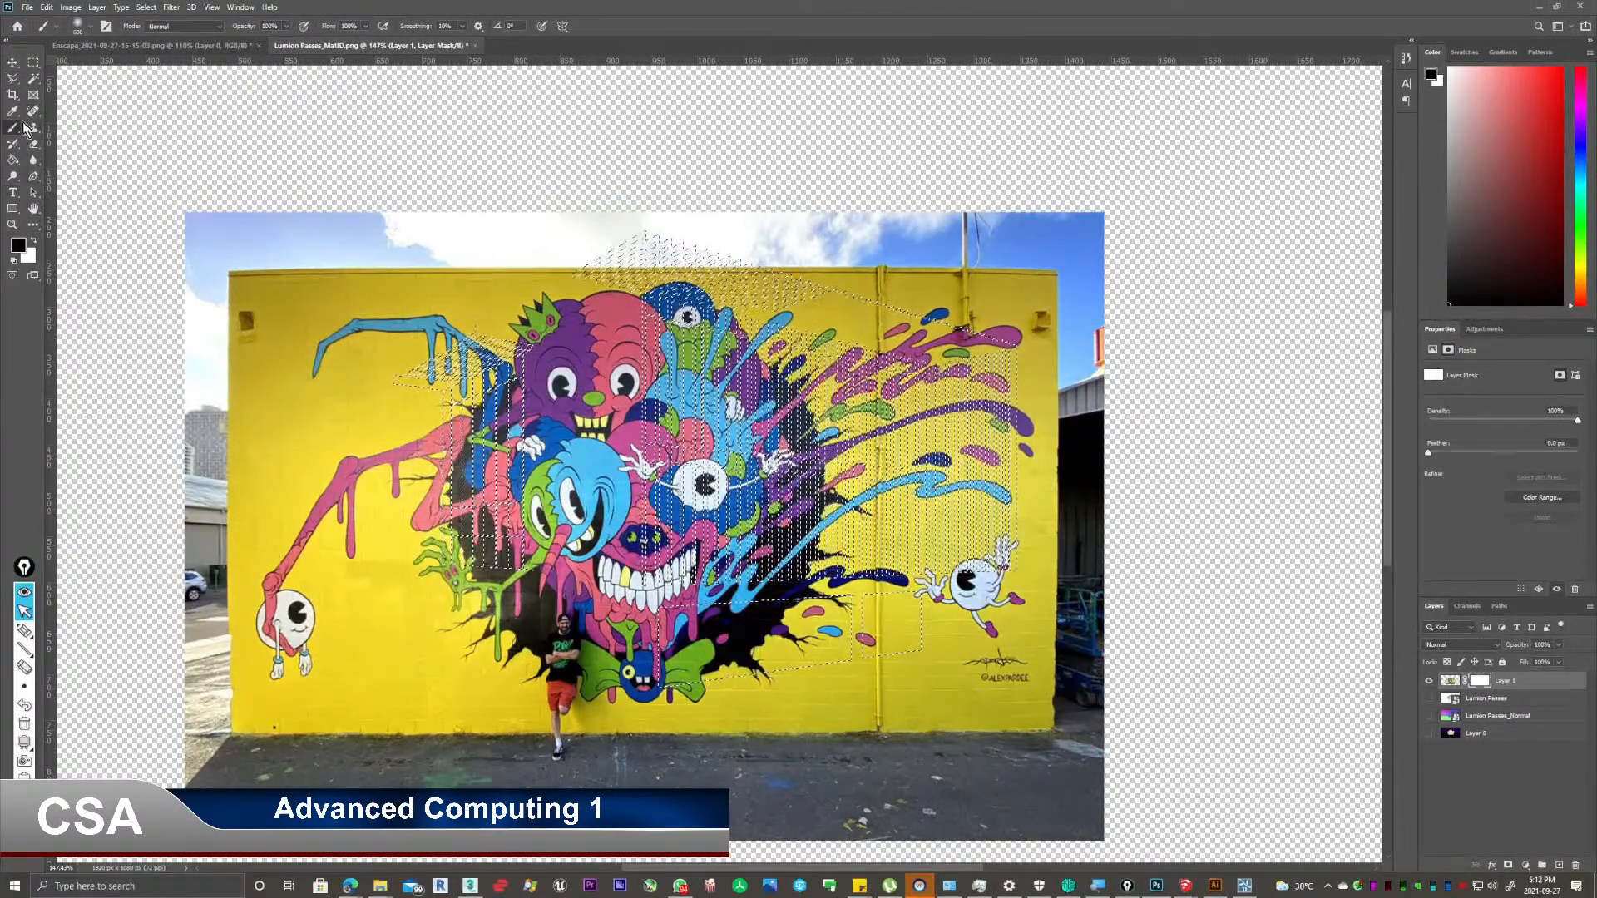
Invert the selection, fill it with black on Layer 1's mask so the mural shows only on the louvres and garage doors, and deselect.
click(20, 81)
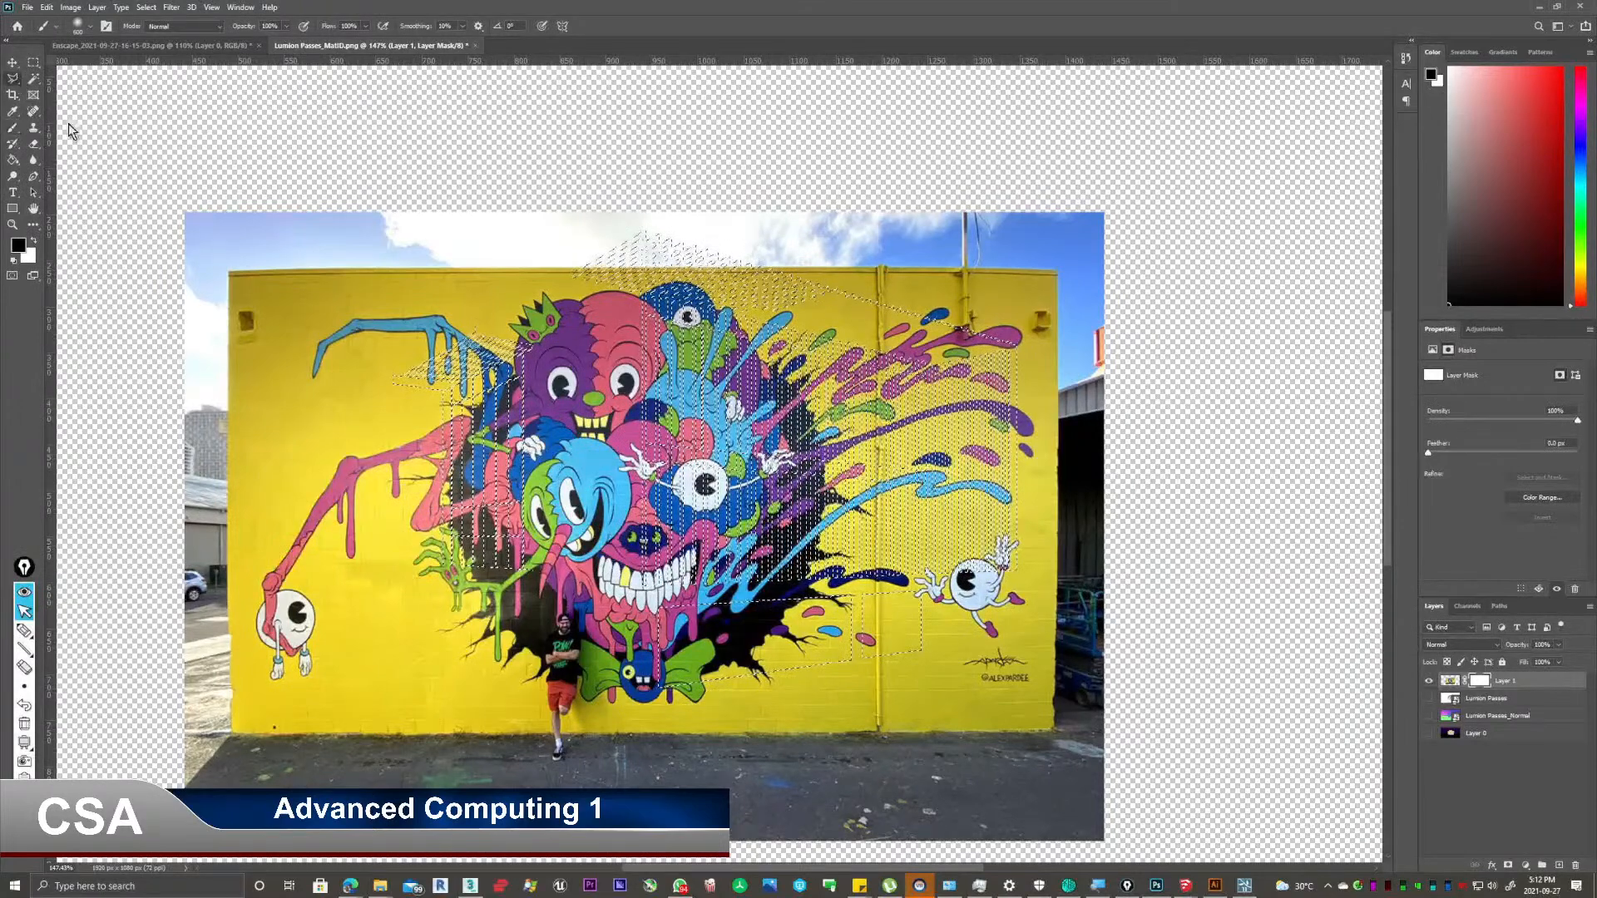
right_click(701, 416)
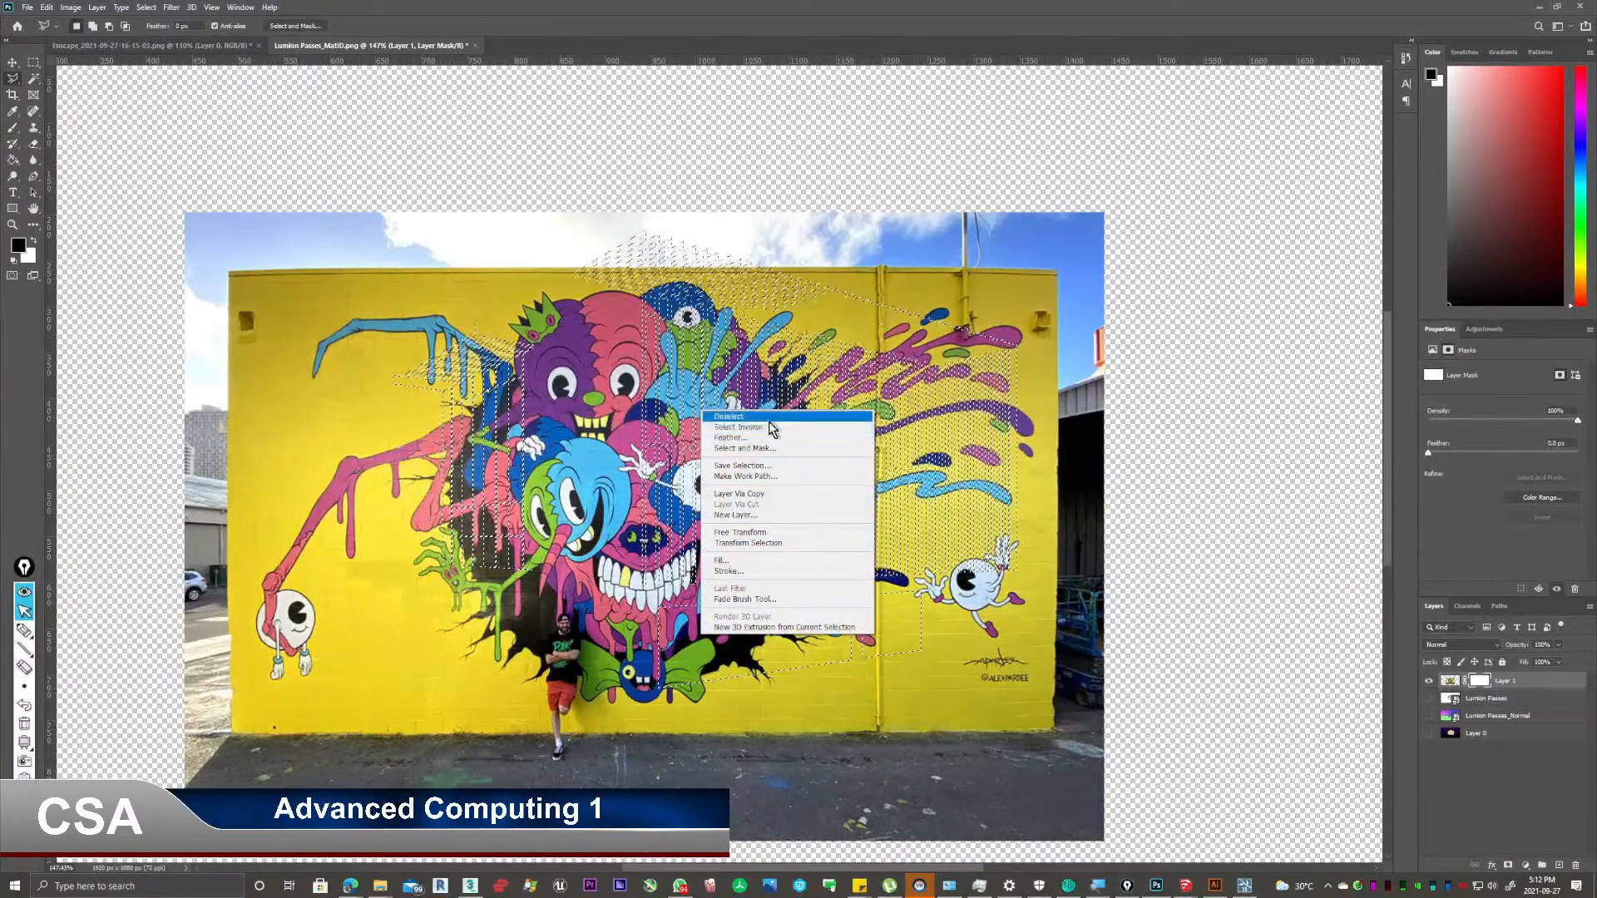
click(771, 428)
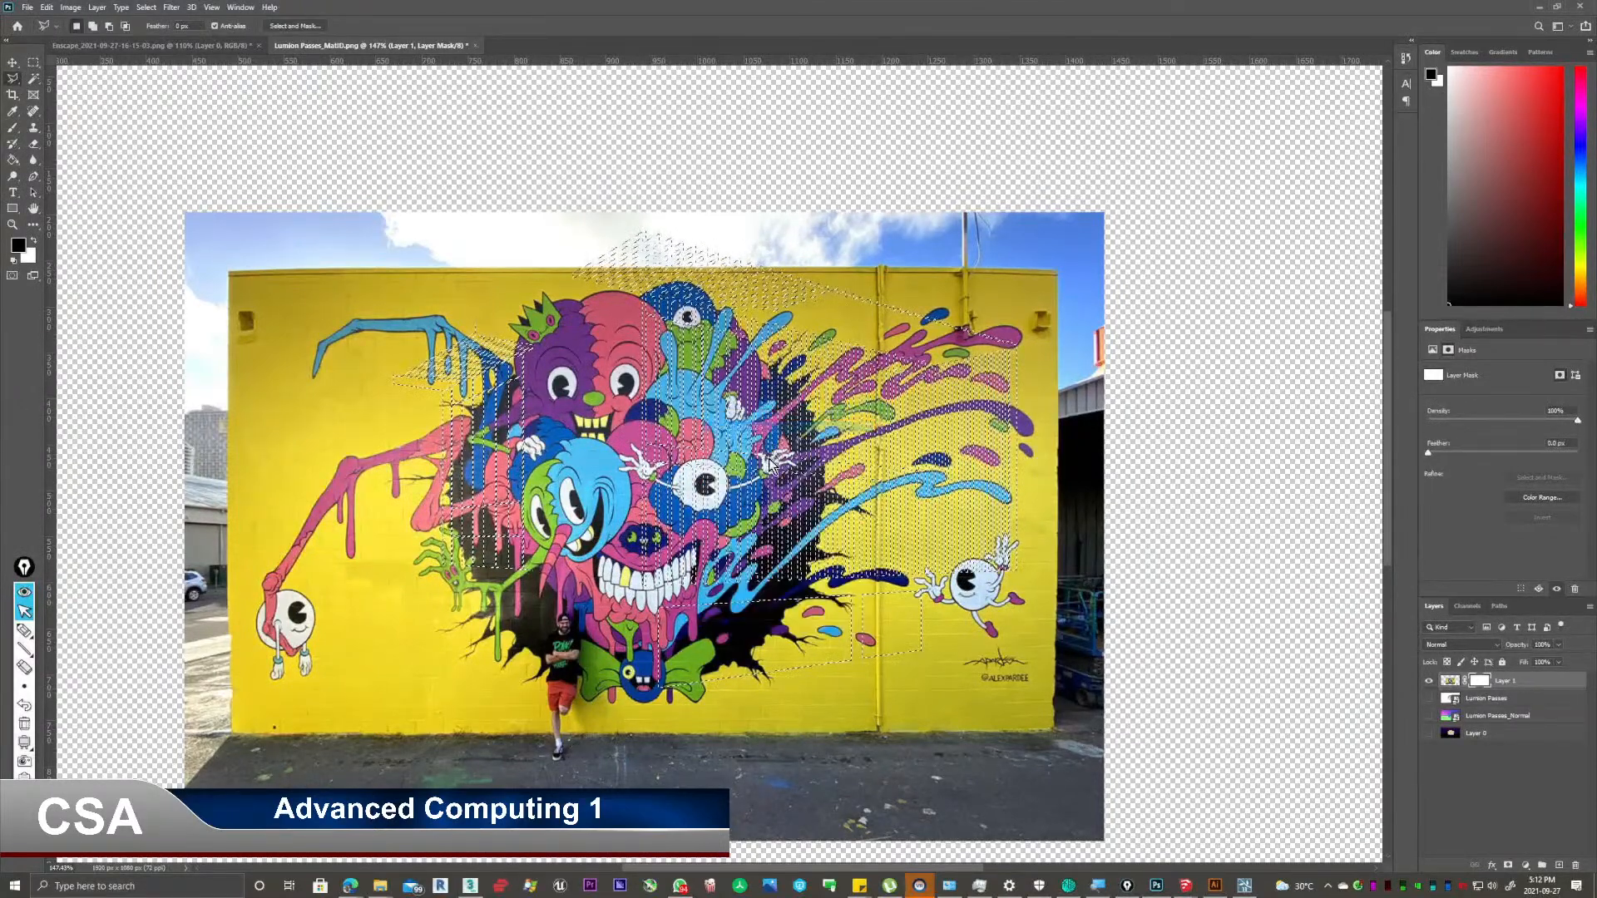
click(12, 160)
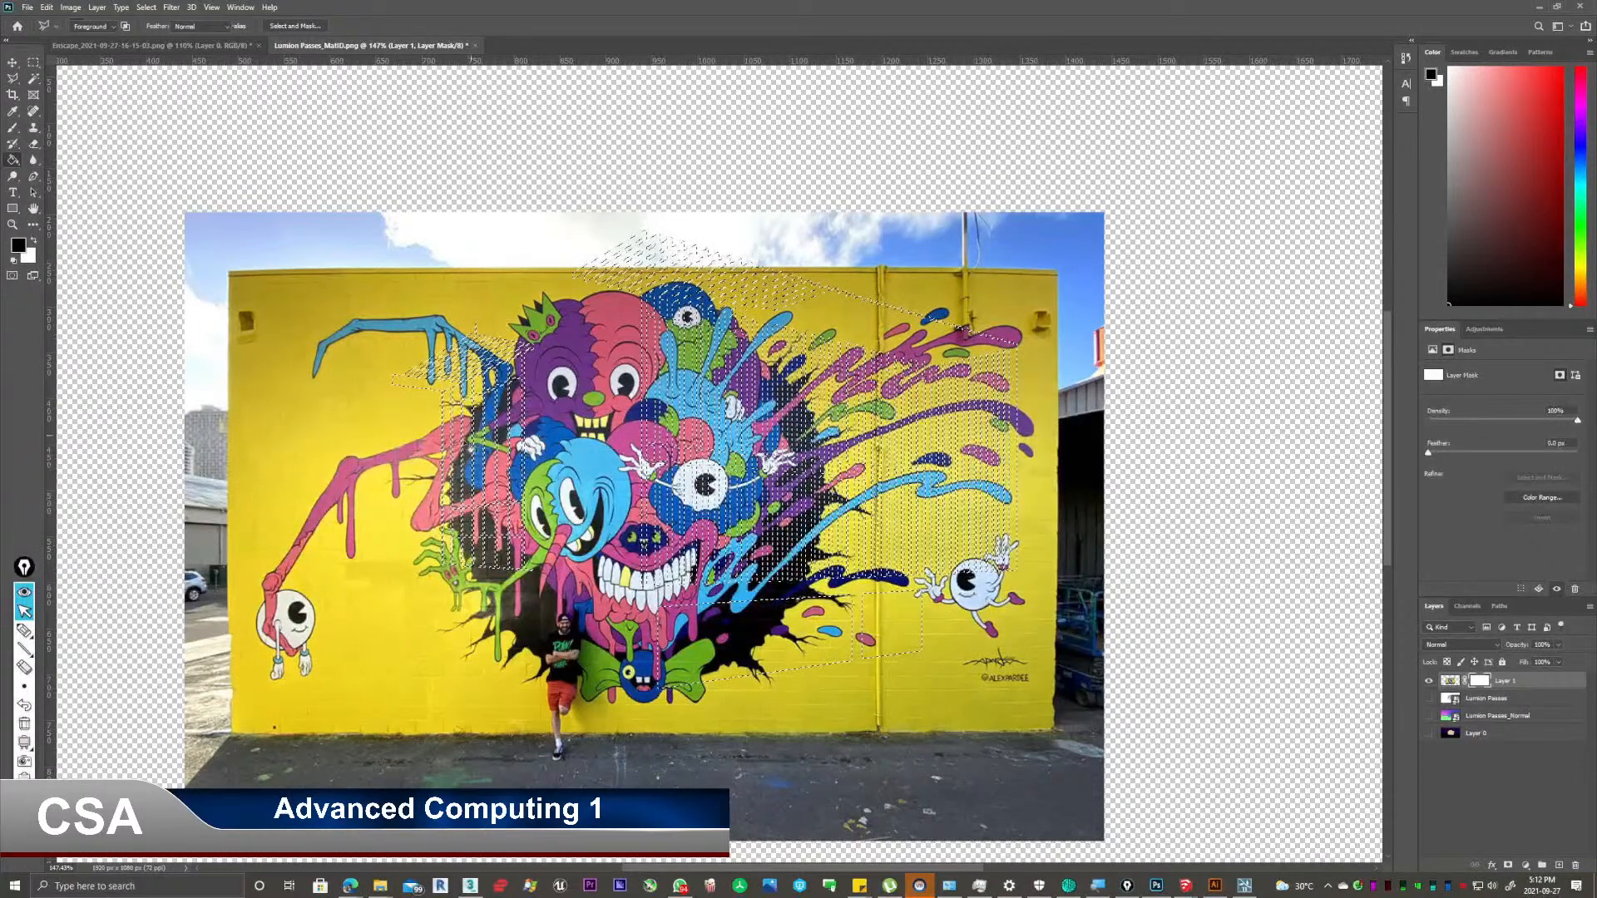
click(474, 445)
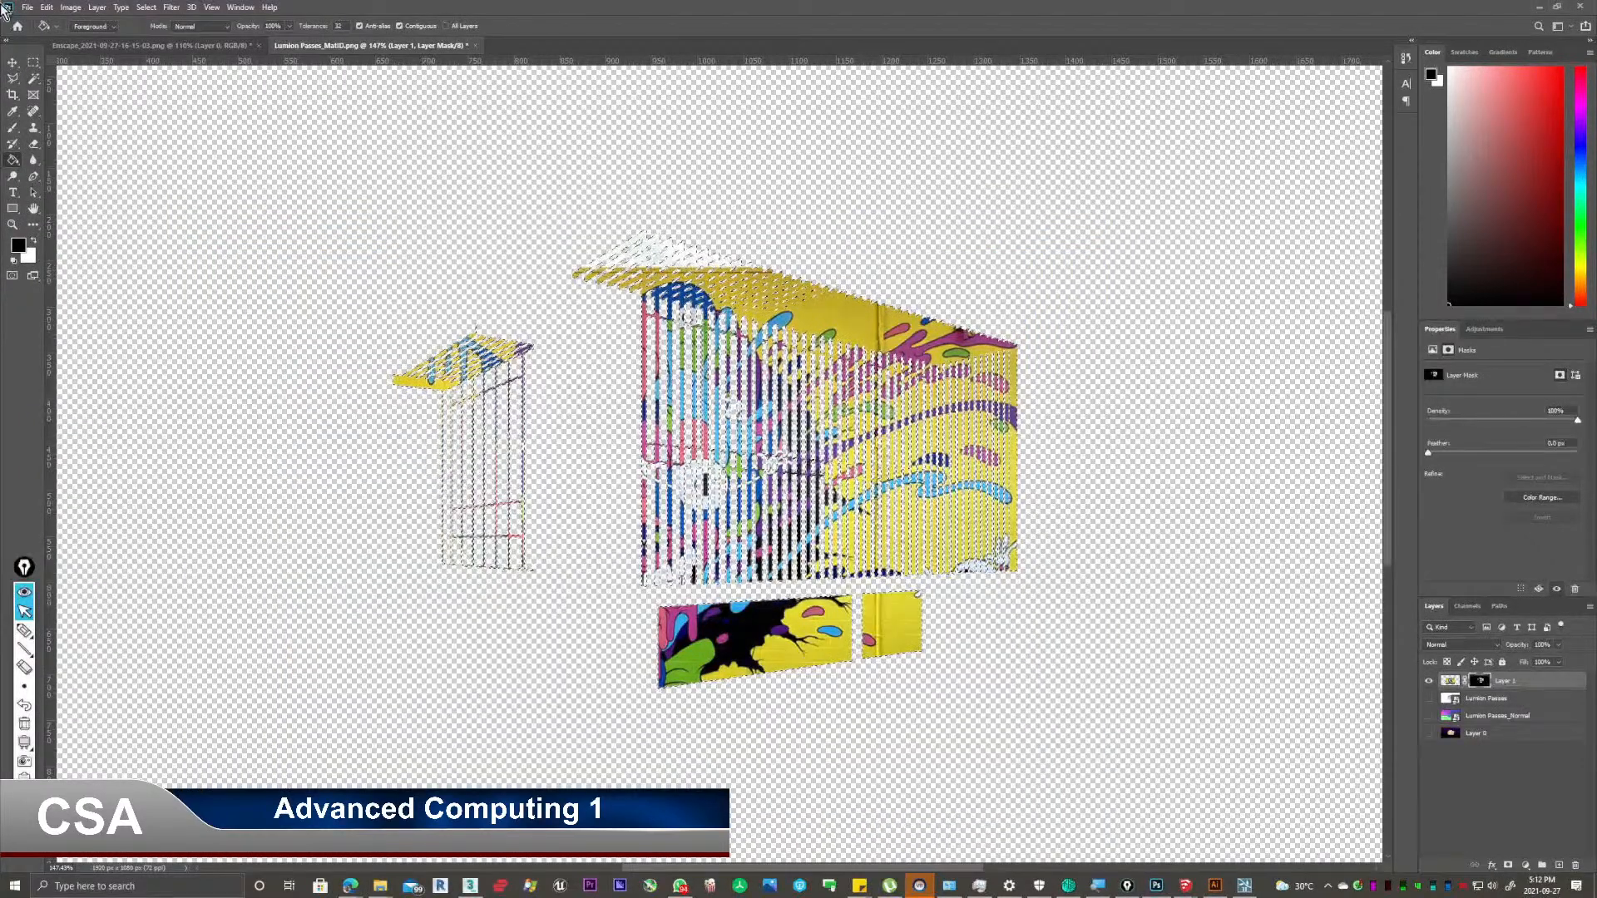
click(12, 63)
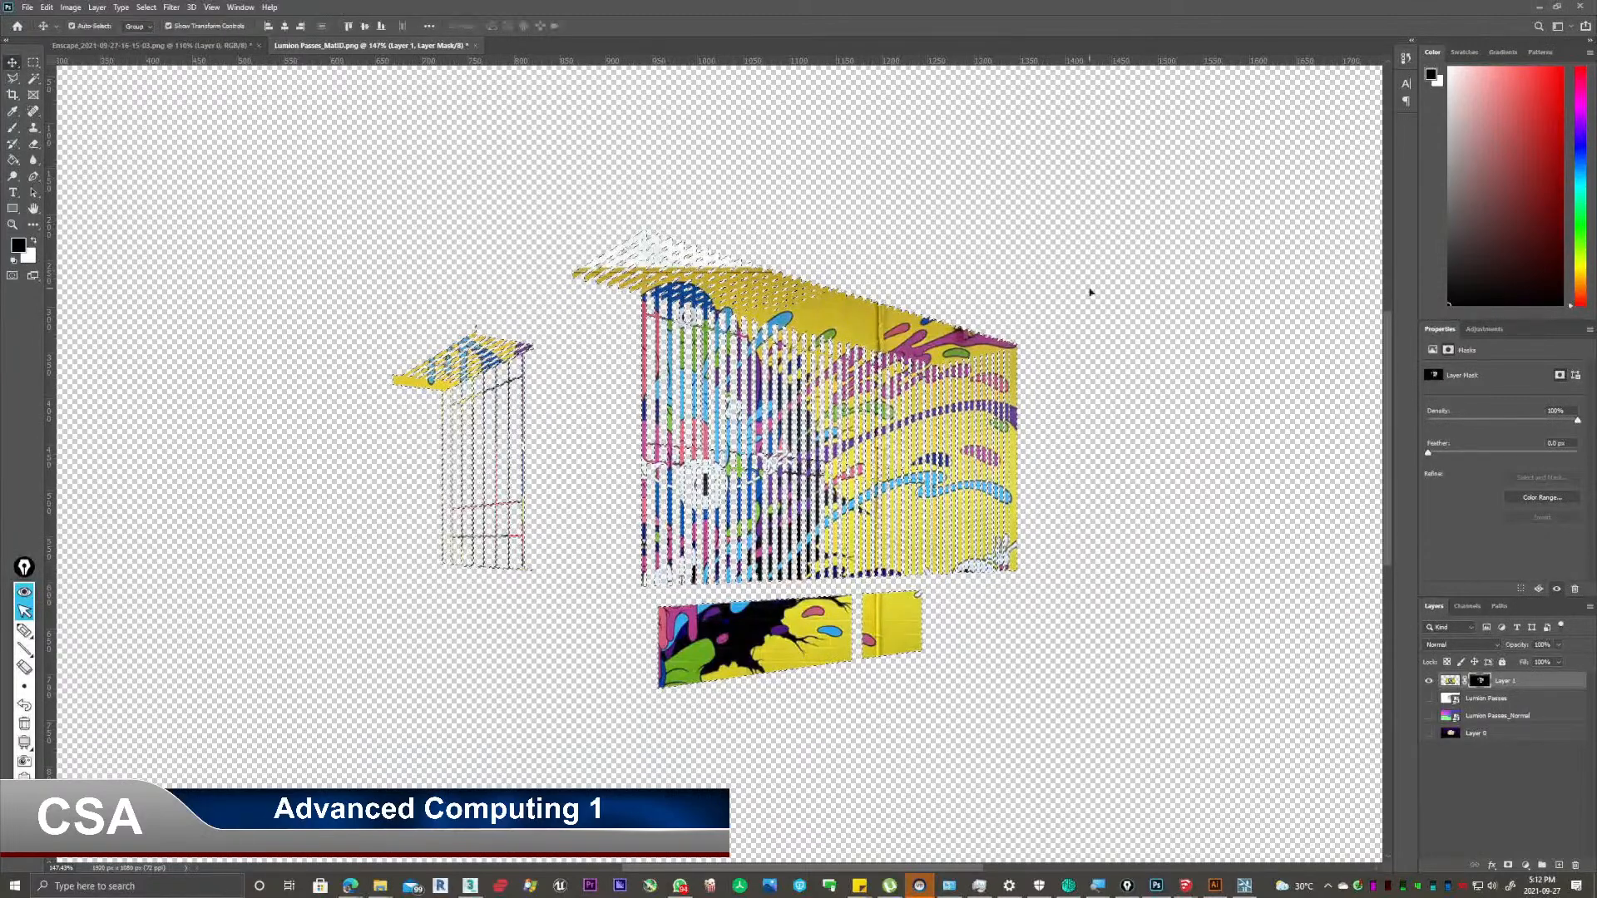
key(ctrl+d)
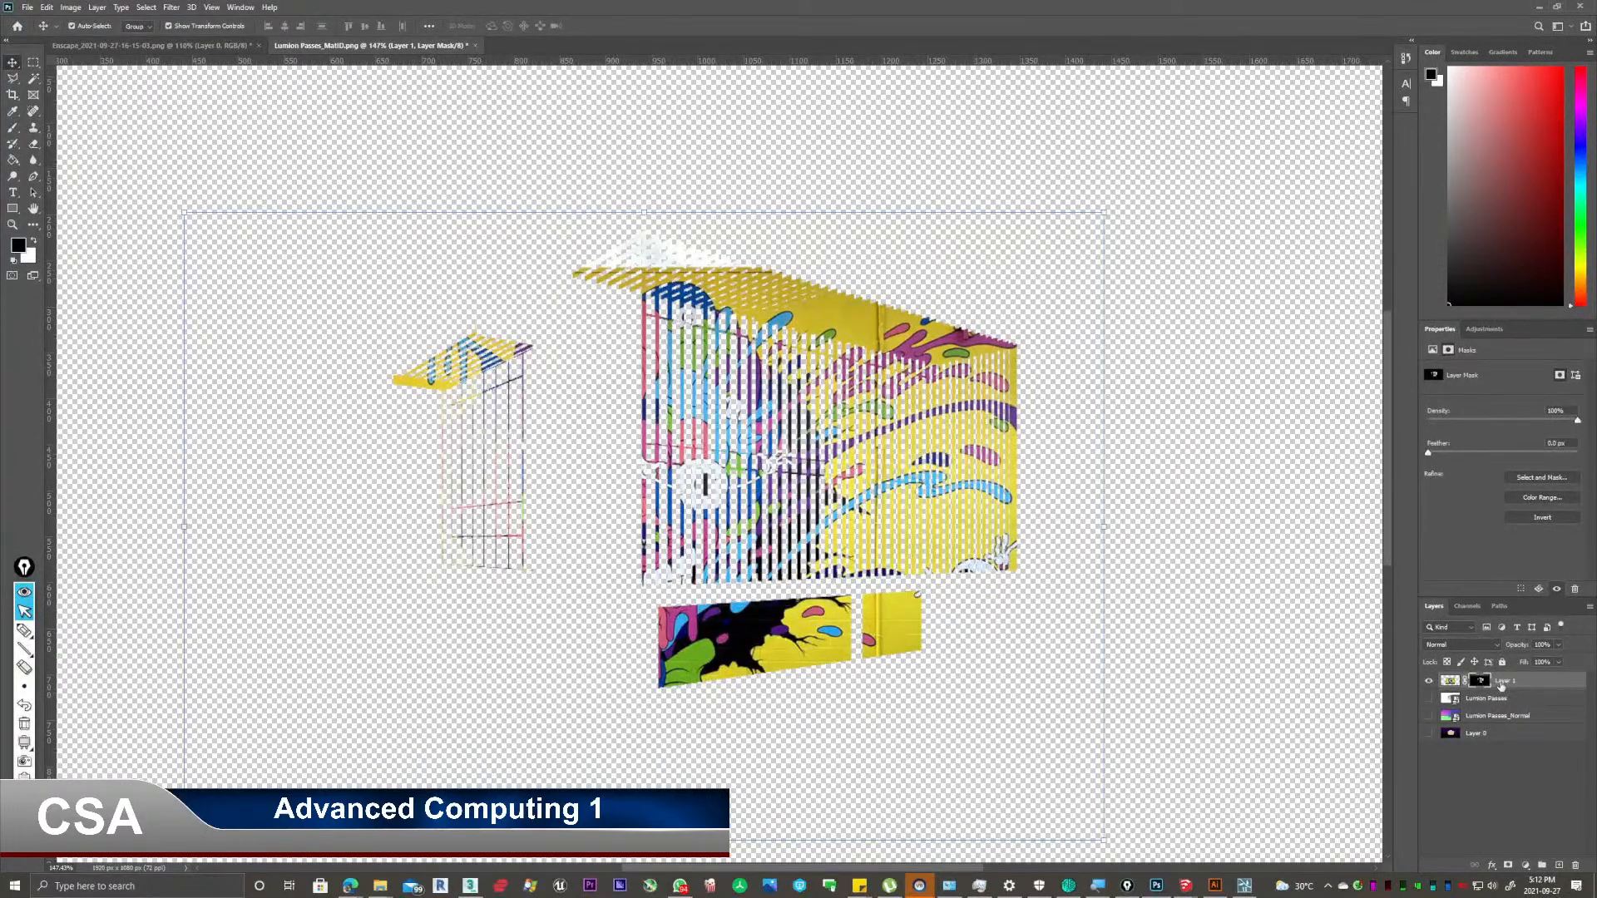
Show the Lumion Passes render beneath the masked mural and turn off Auto-Select for the Move tool.
click(1429, 699)
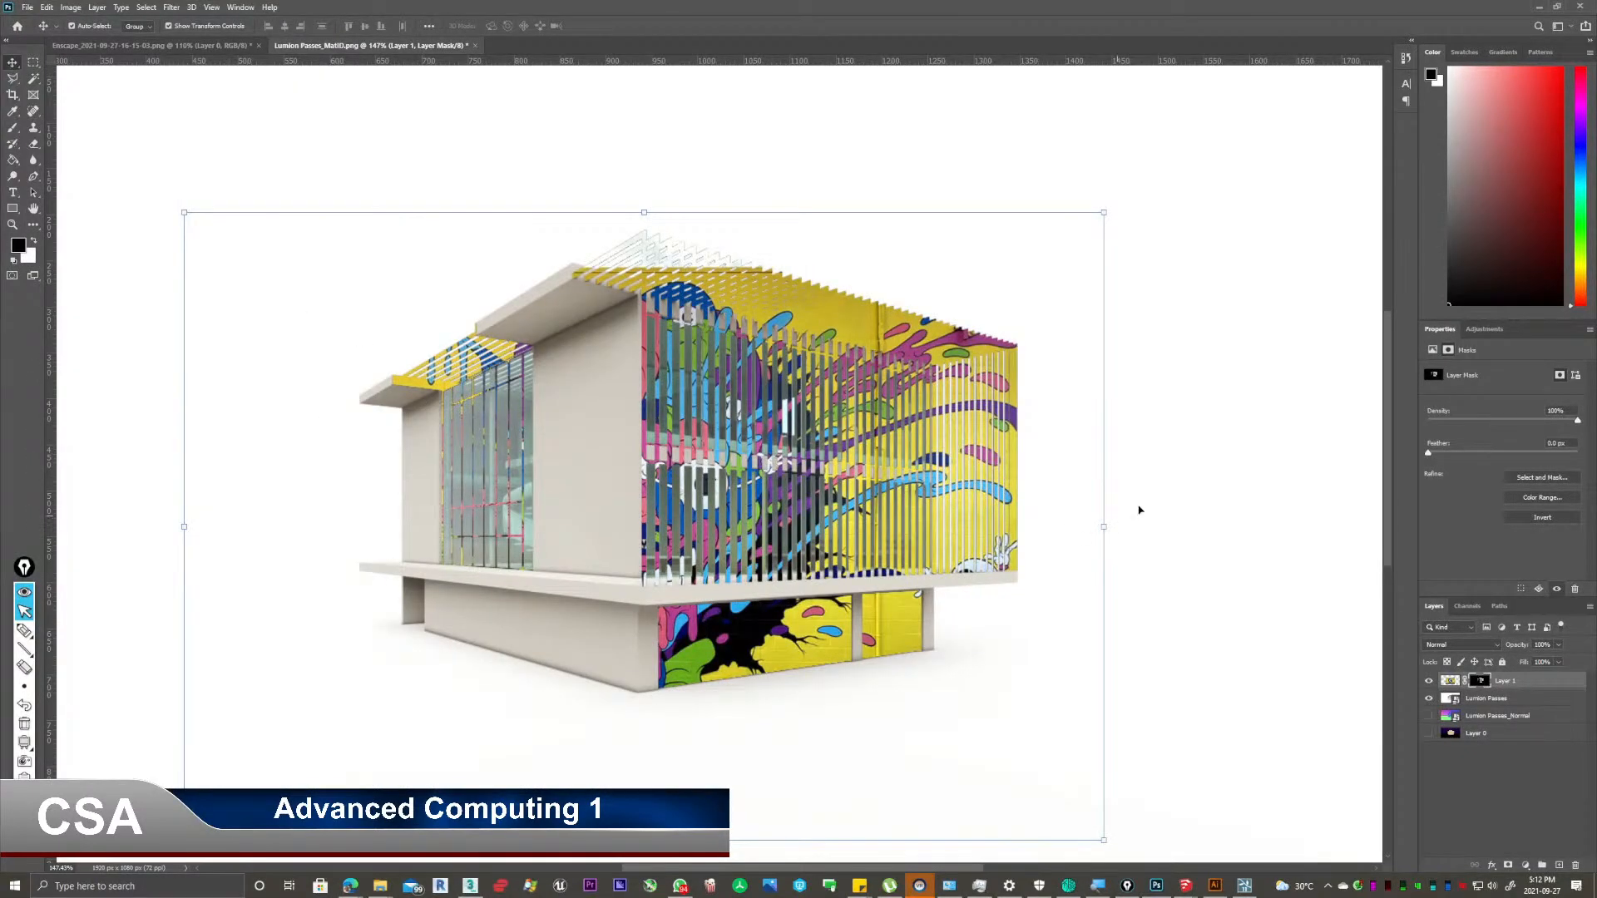
drag(582, 473, 591, 394)
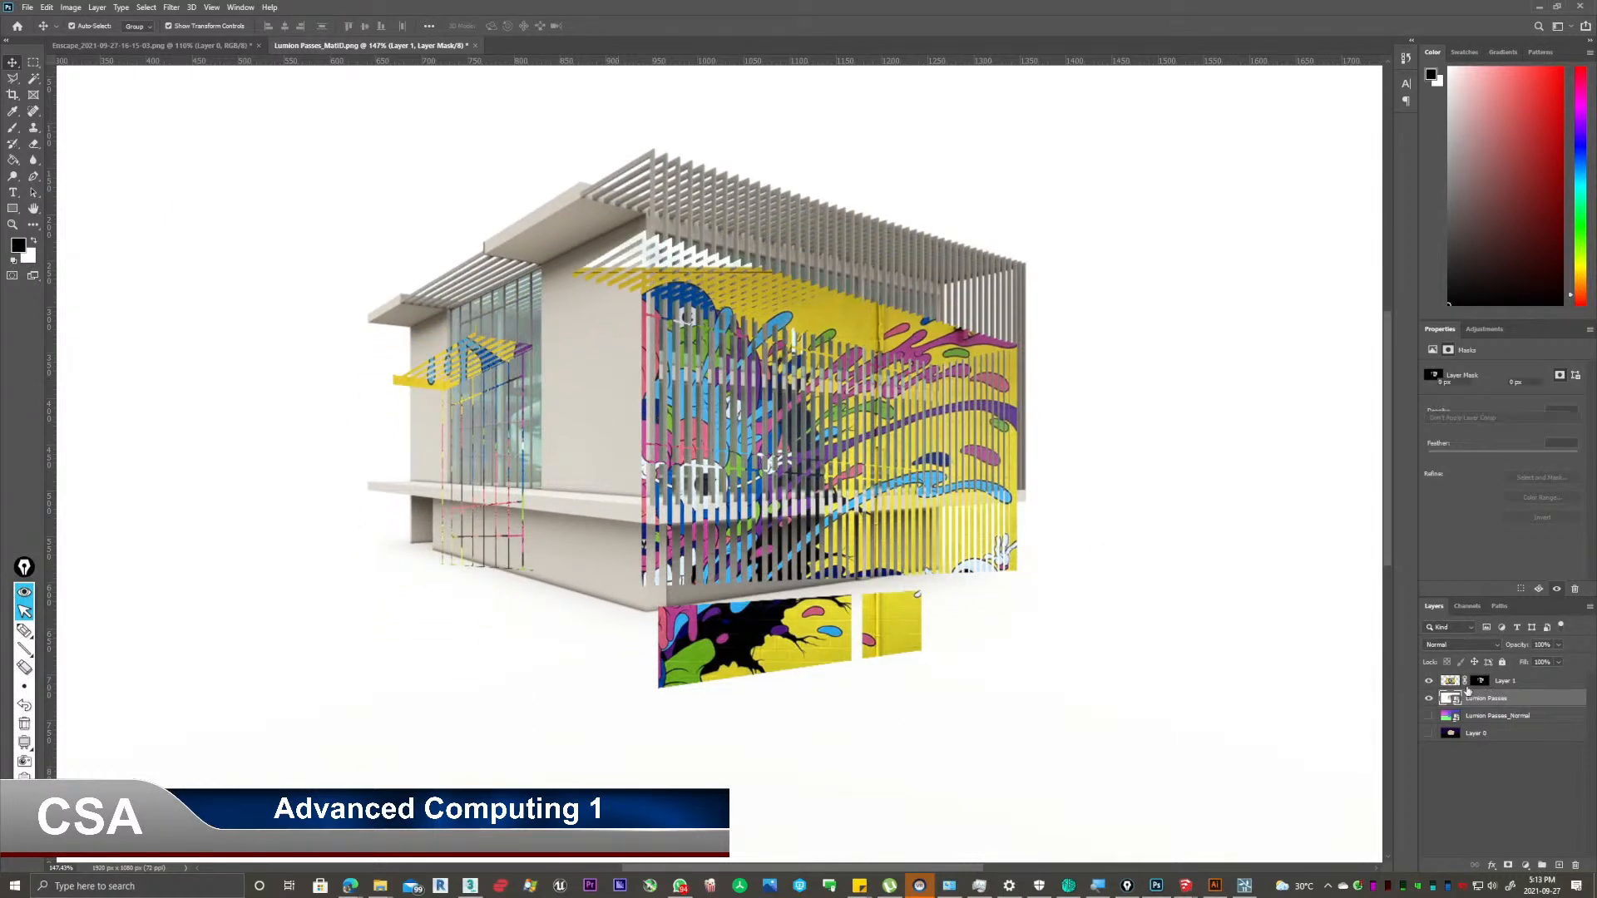
key(ctrl+z)
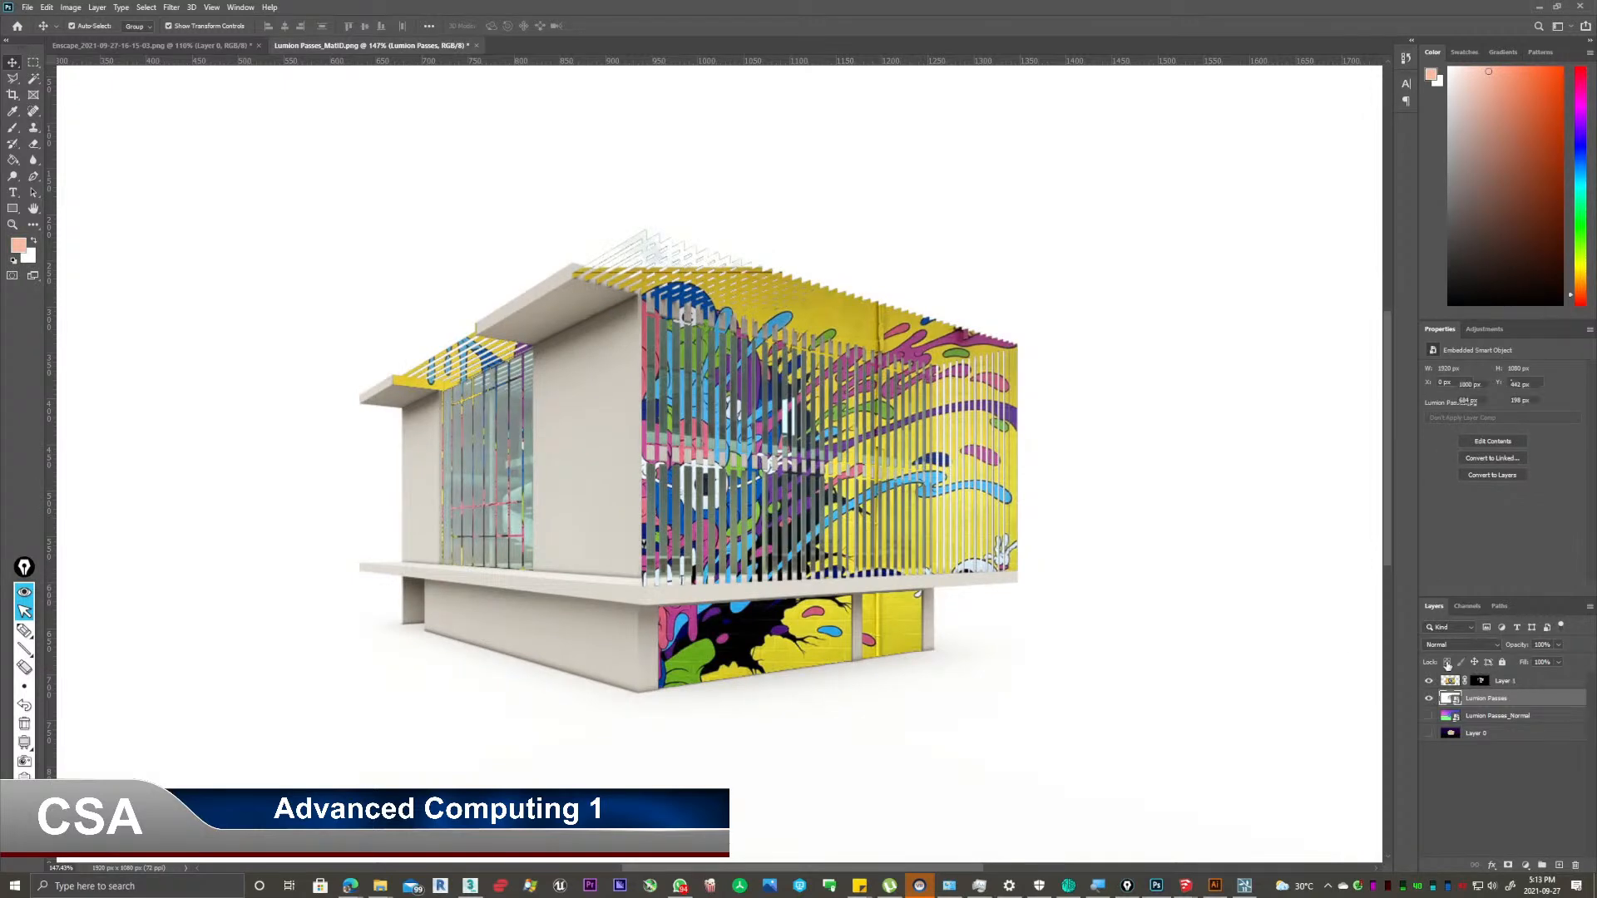
click(1507, 681)
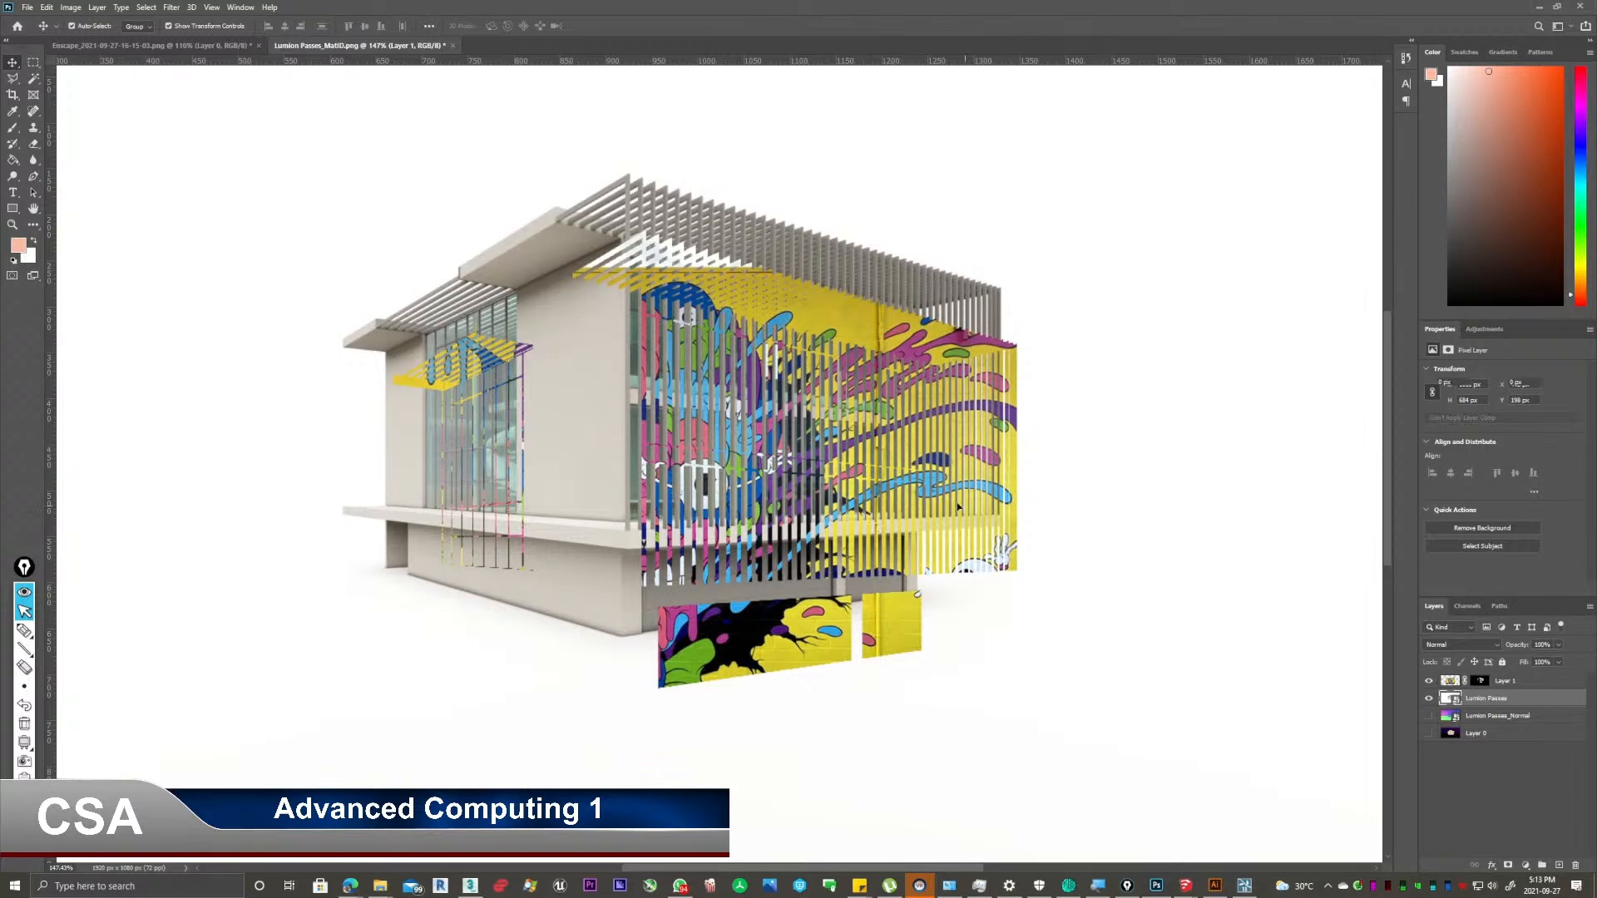
key(ctrl+z)
click(87, 25)
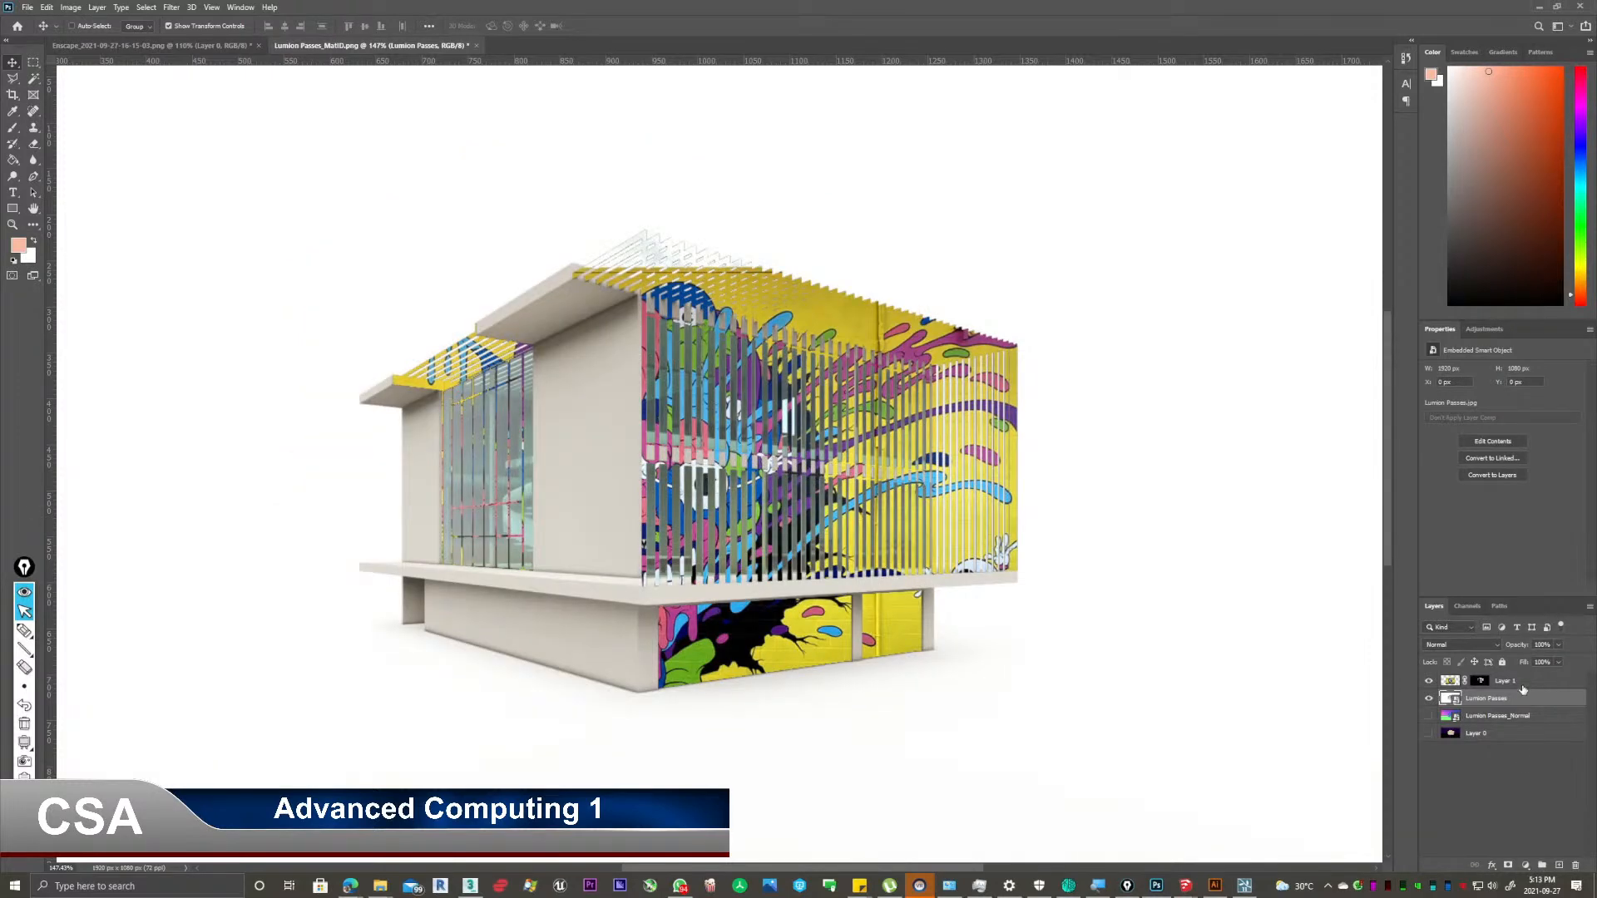
Unlink Layer 1's image from its mask and reposition the mural artwork within the louvre and garage-door areas.
click(1505, 682)
drag(763, 546, 704, 452)
key(ctrl+z)
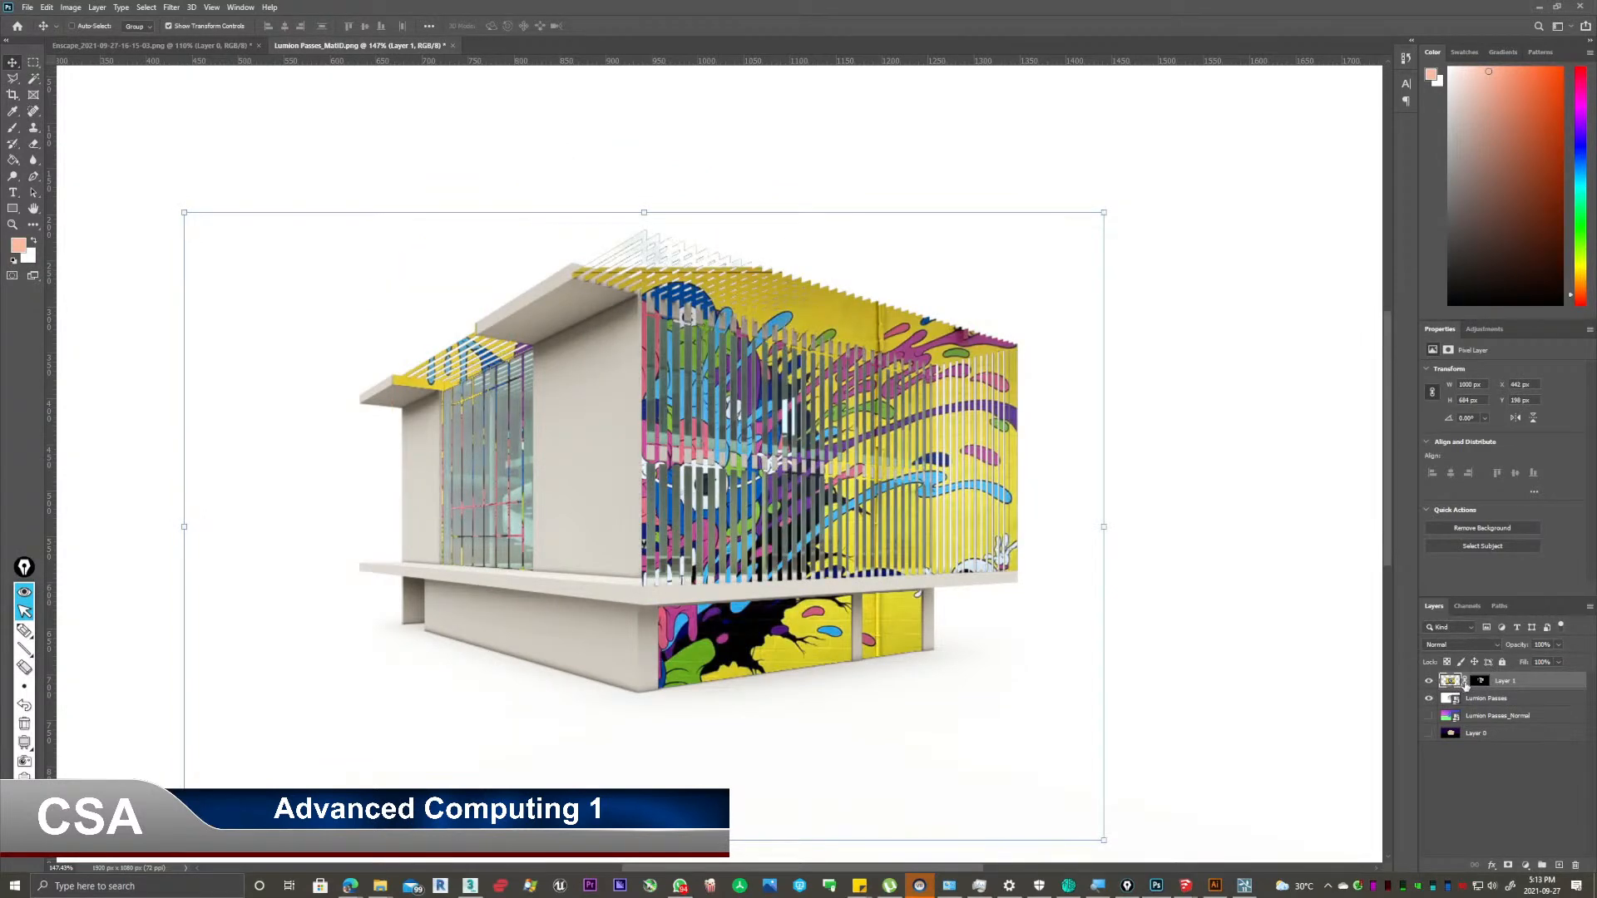
drag(859, 516, 898, 487)
drag(811, 434, 796, 383)
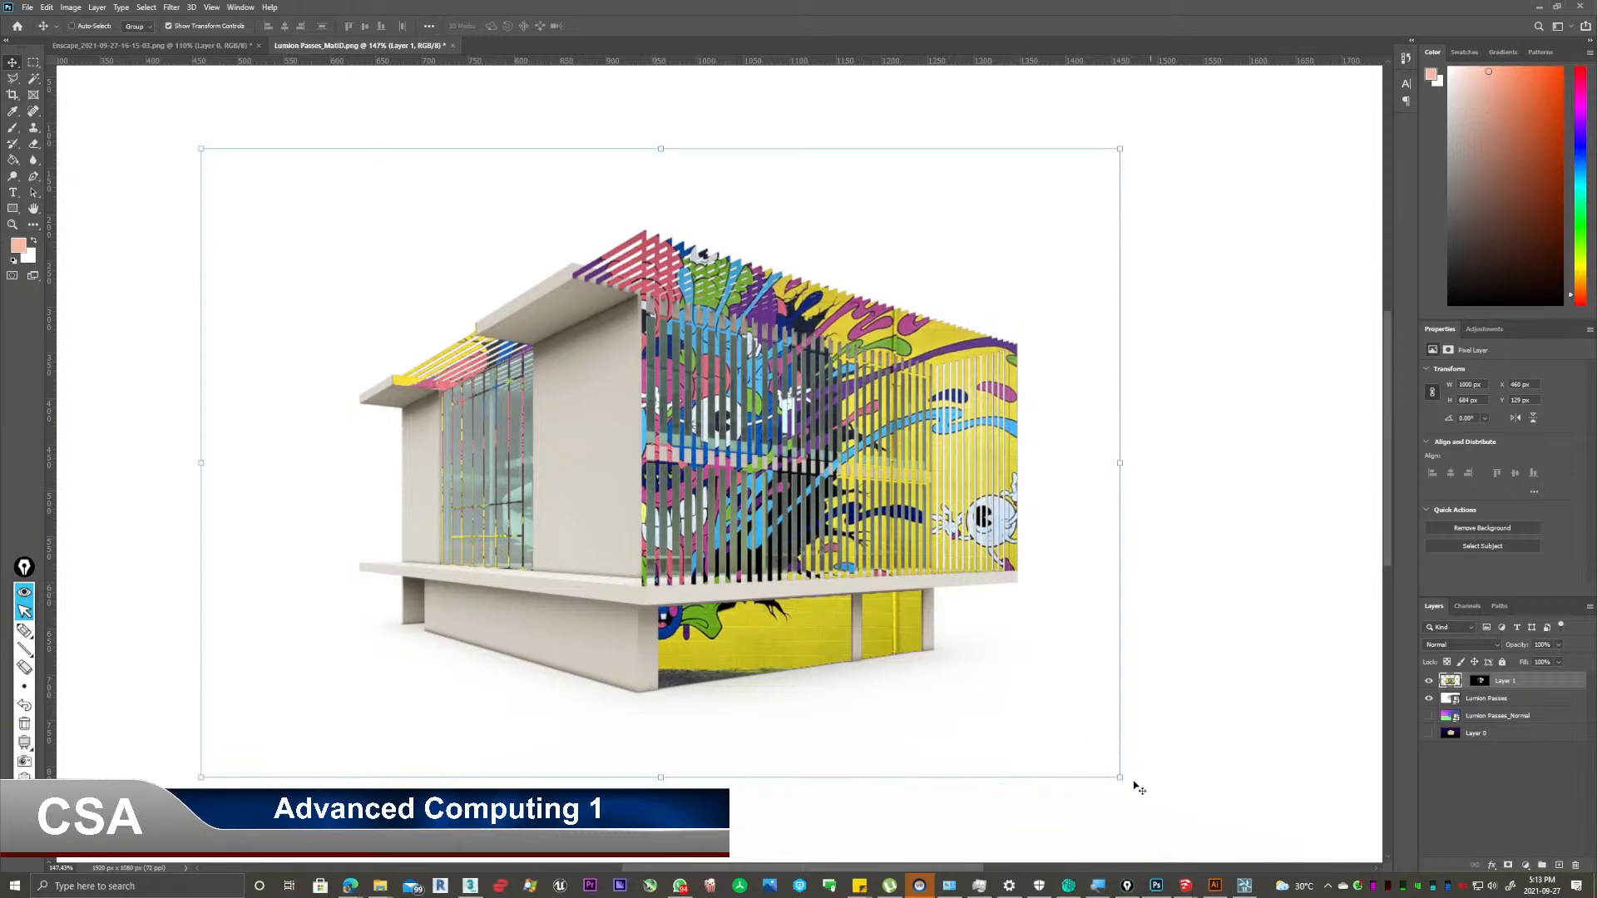
mouse_move(917, 582)
mouse_down()
mouse_move(919, 623)
mouse_move(903, 557)
mouse_up()
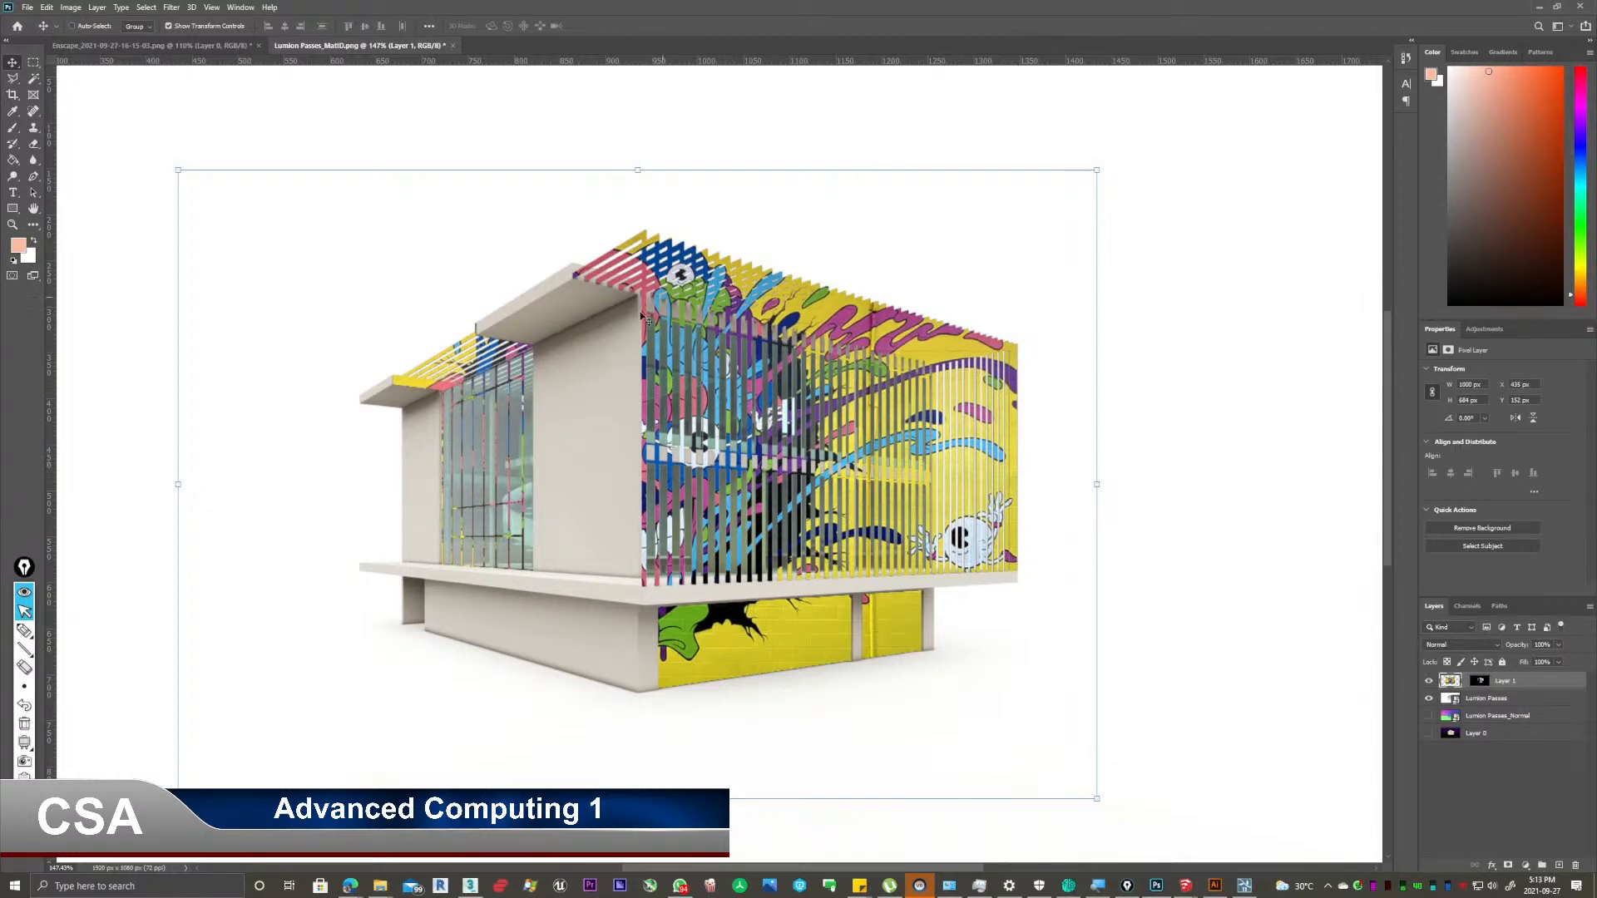
click(1547, 805)
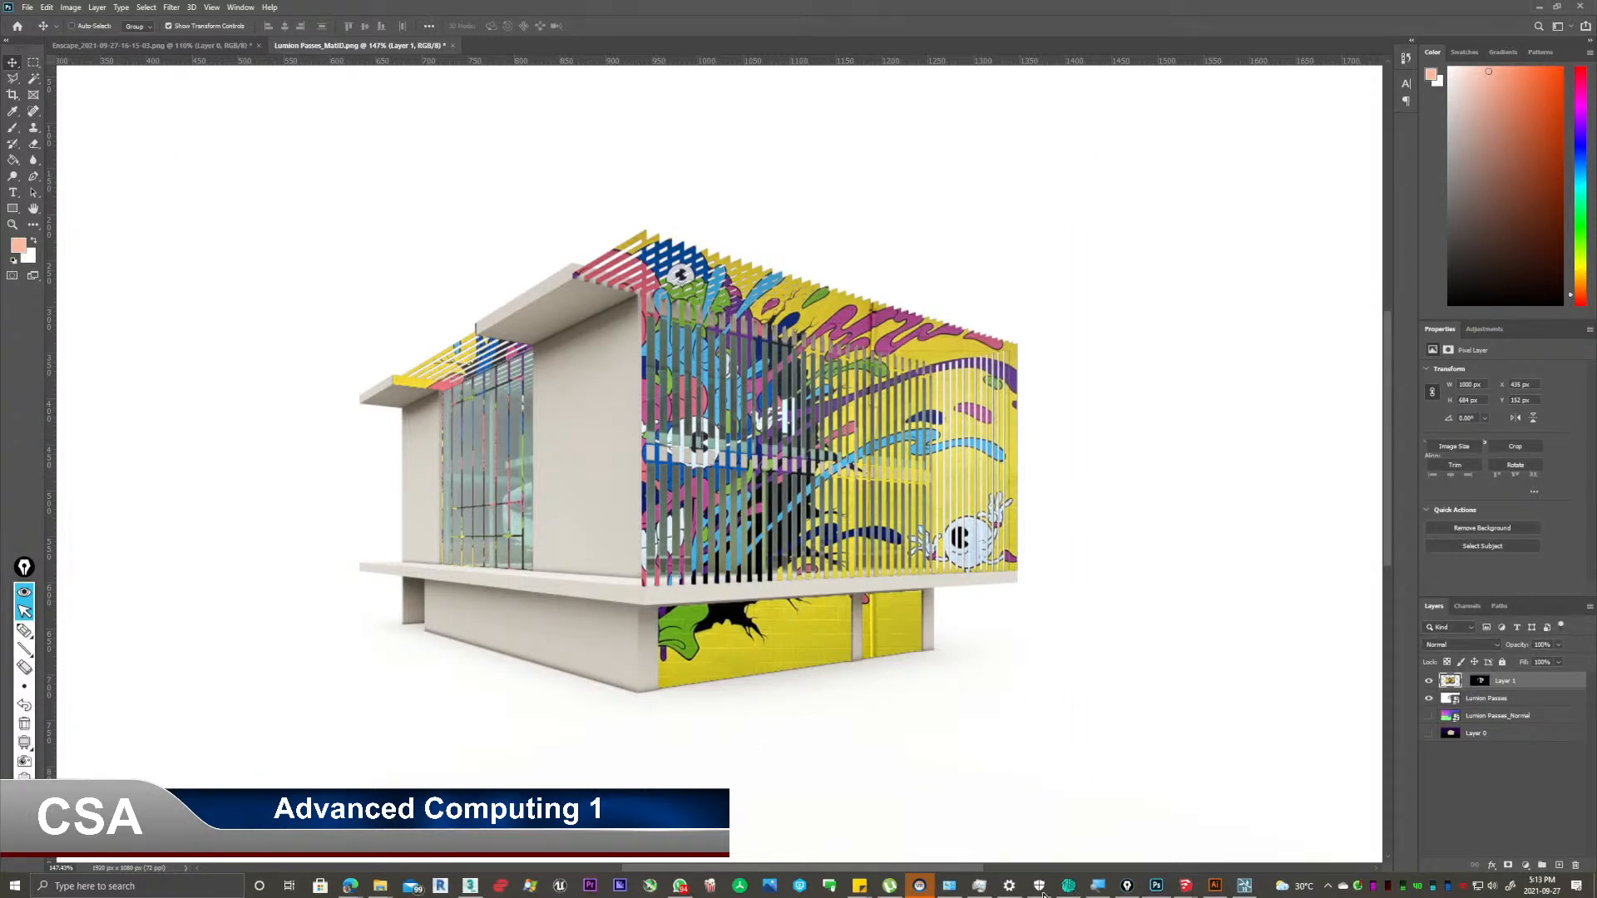
Switch to Illustrator, close the HOUSE MODEL #2 example file and open HOUSE MODEL #2 vector pass #2.pdf.
click(1215, 885)
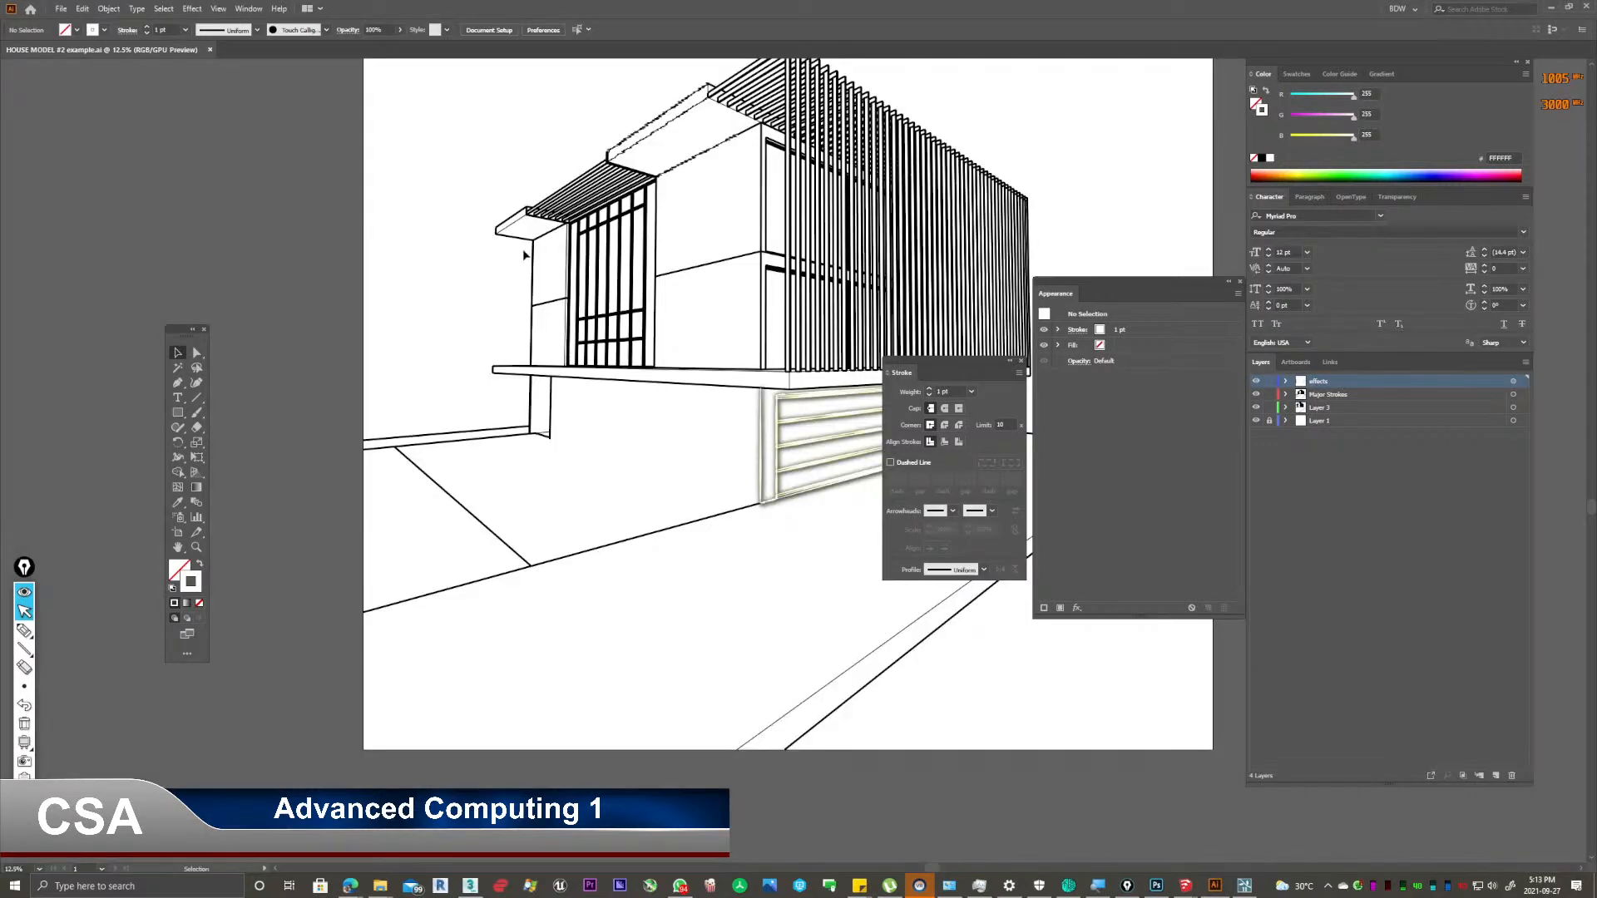
click(212, 50)
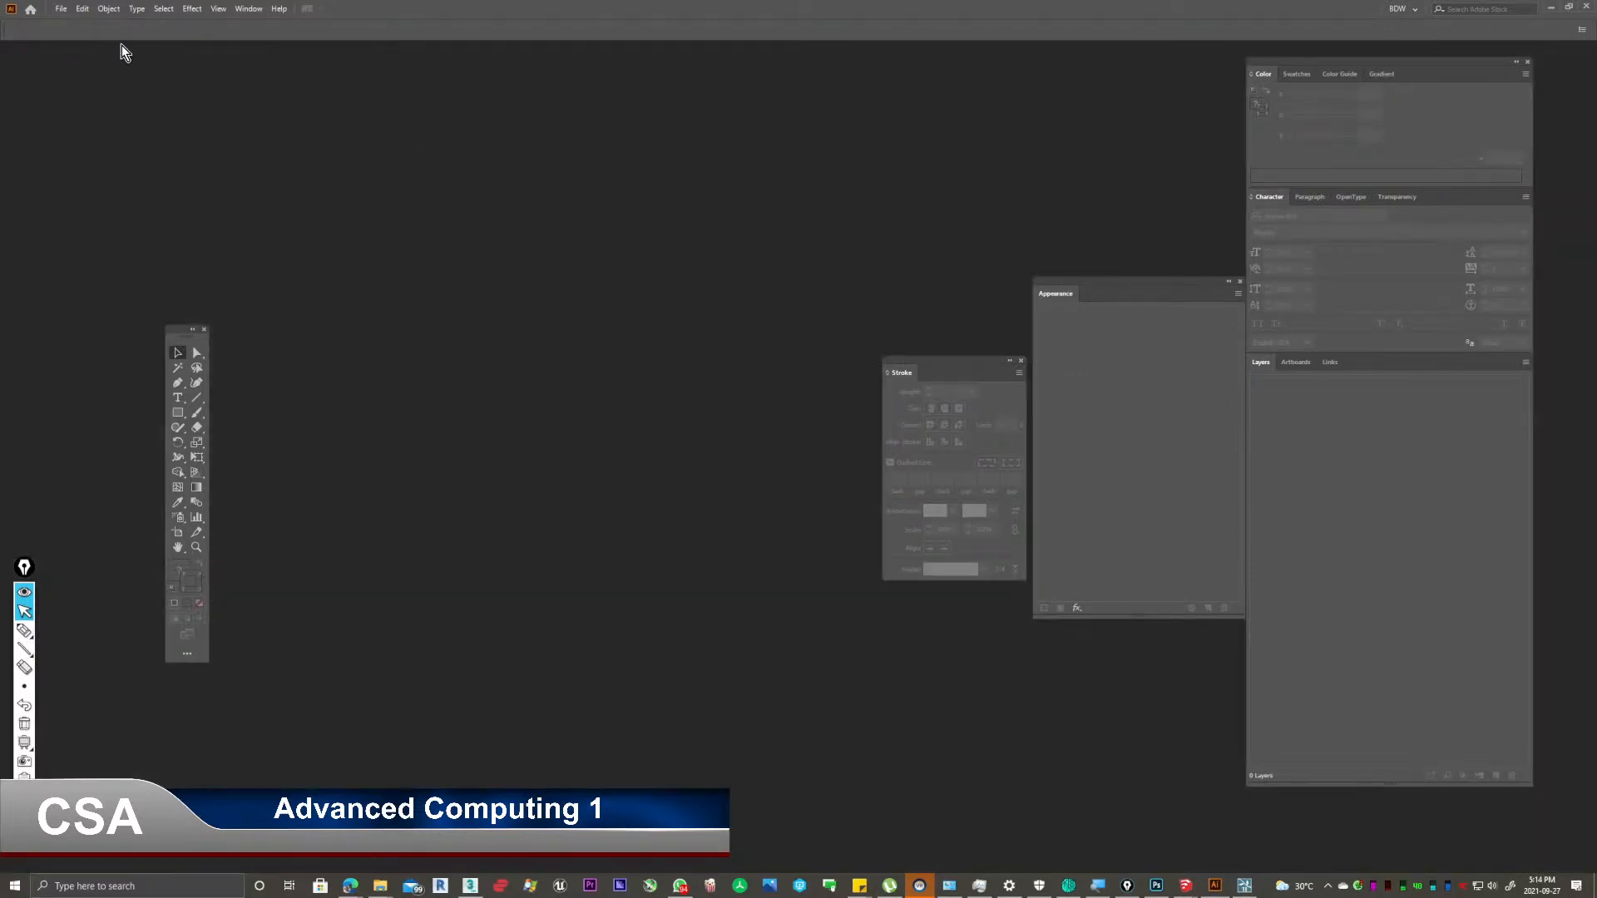
click(61, 10)
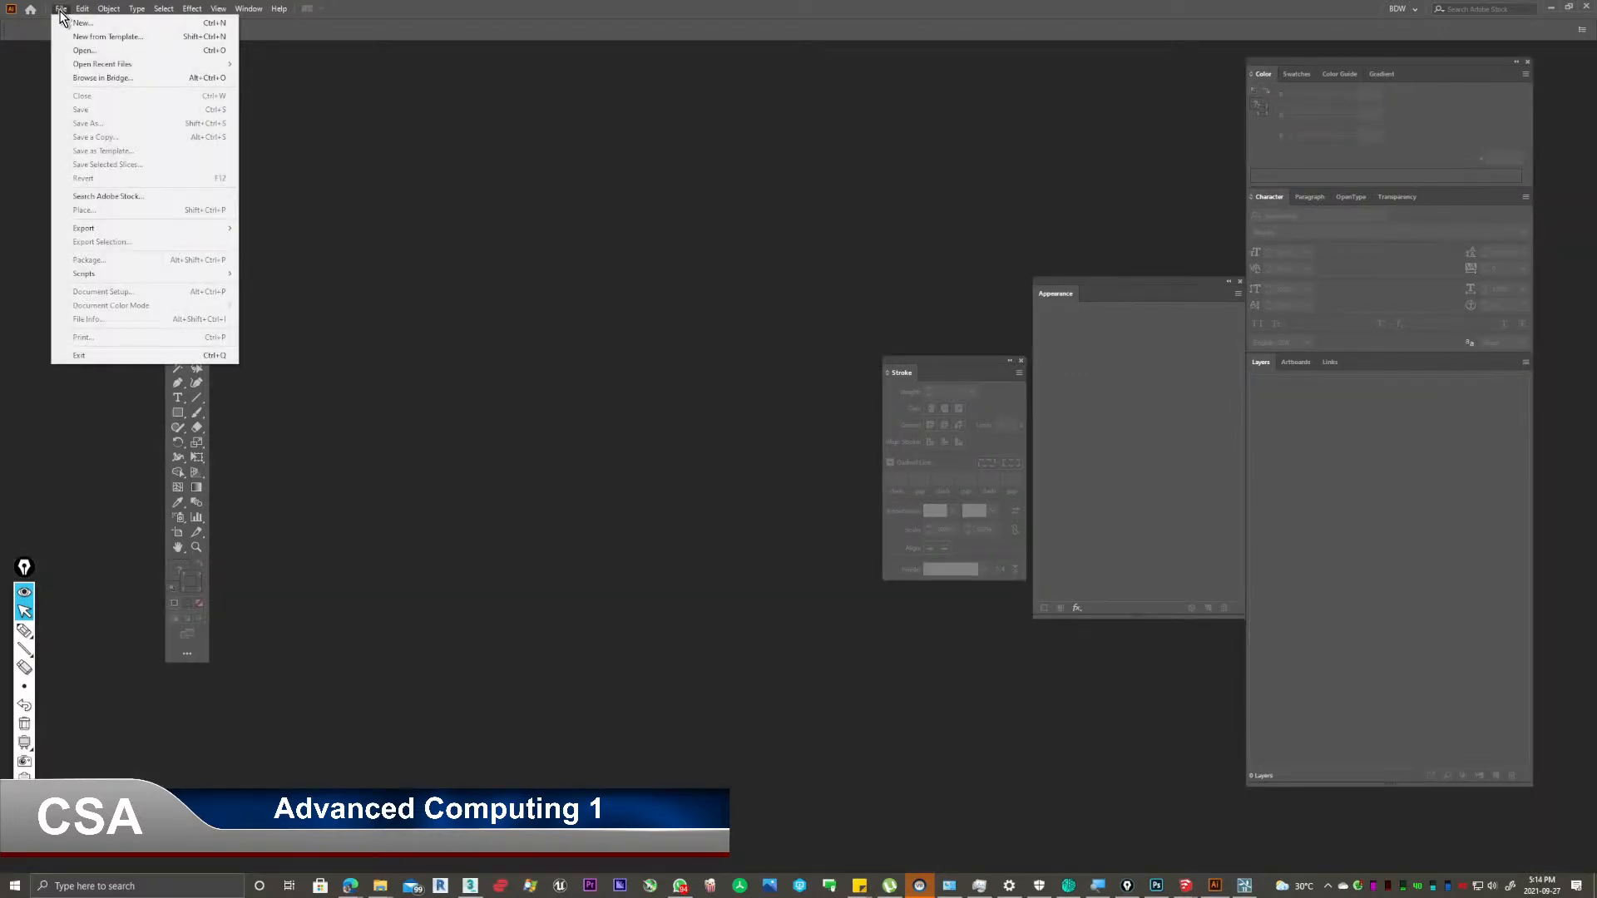
click(88, 51)
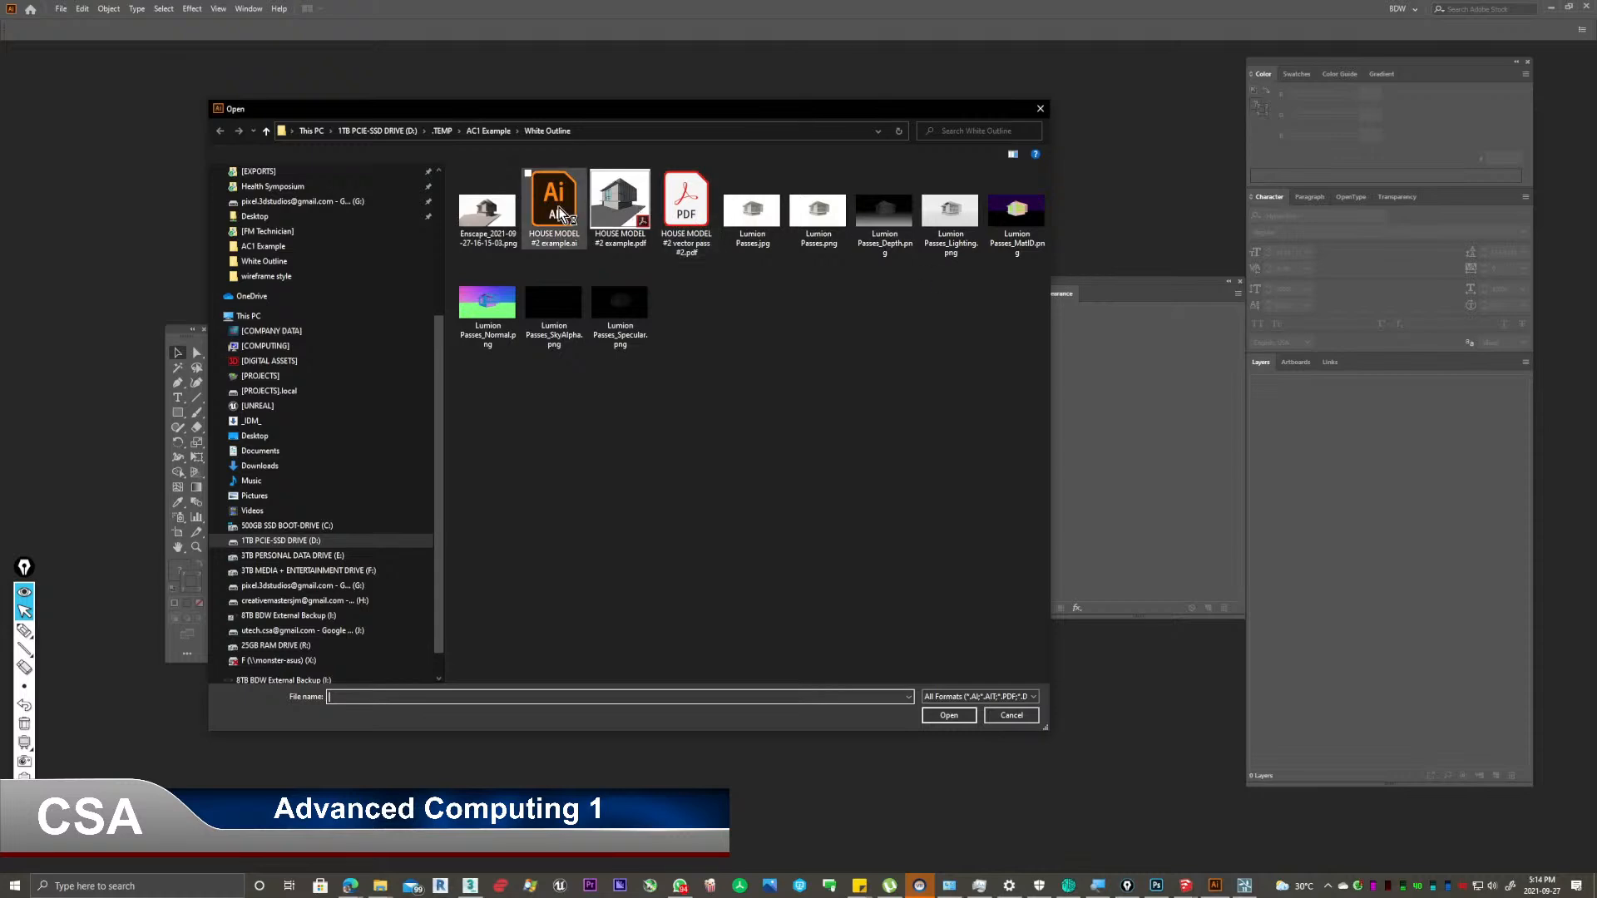
click(688, 240)
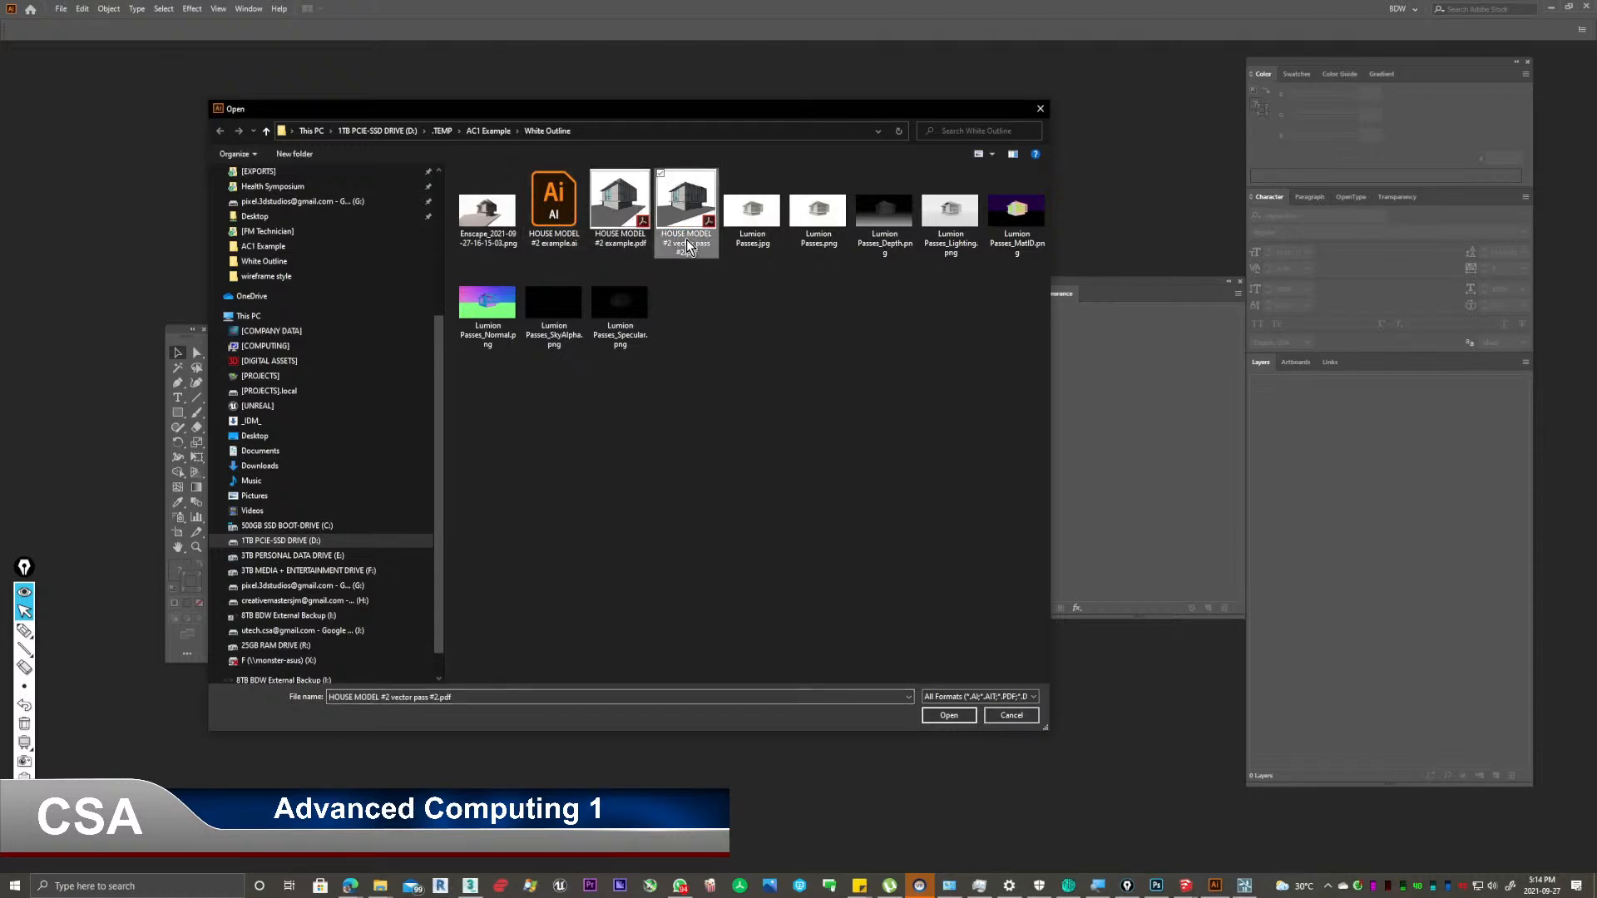
click(949, 716)
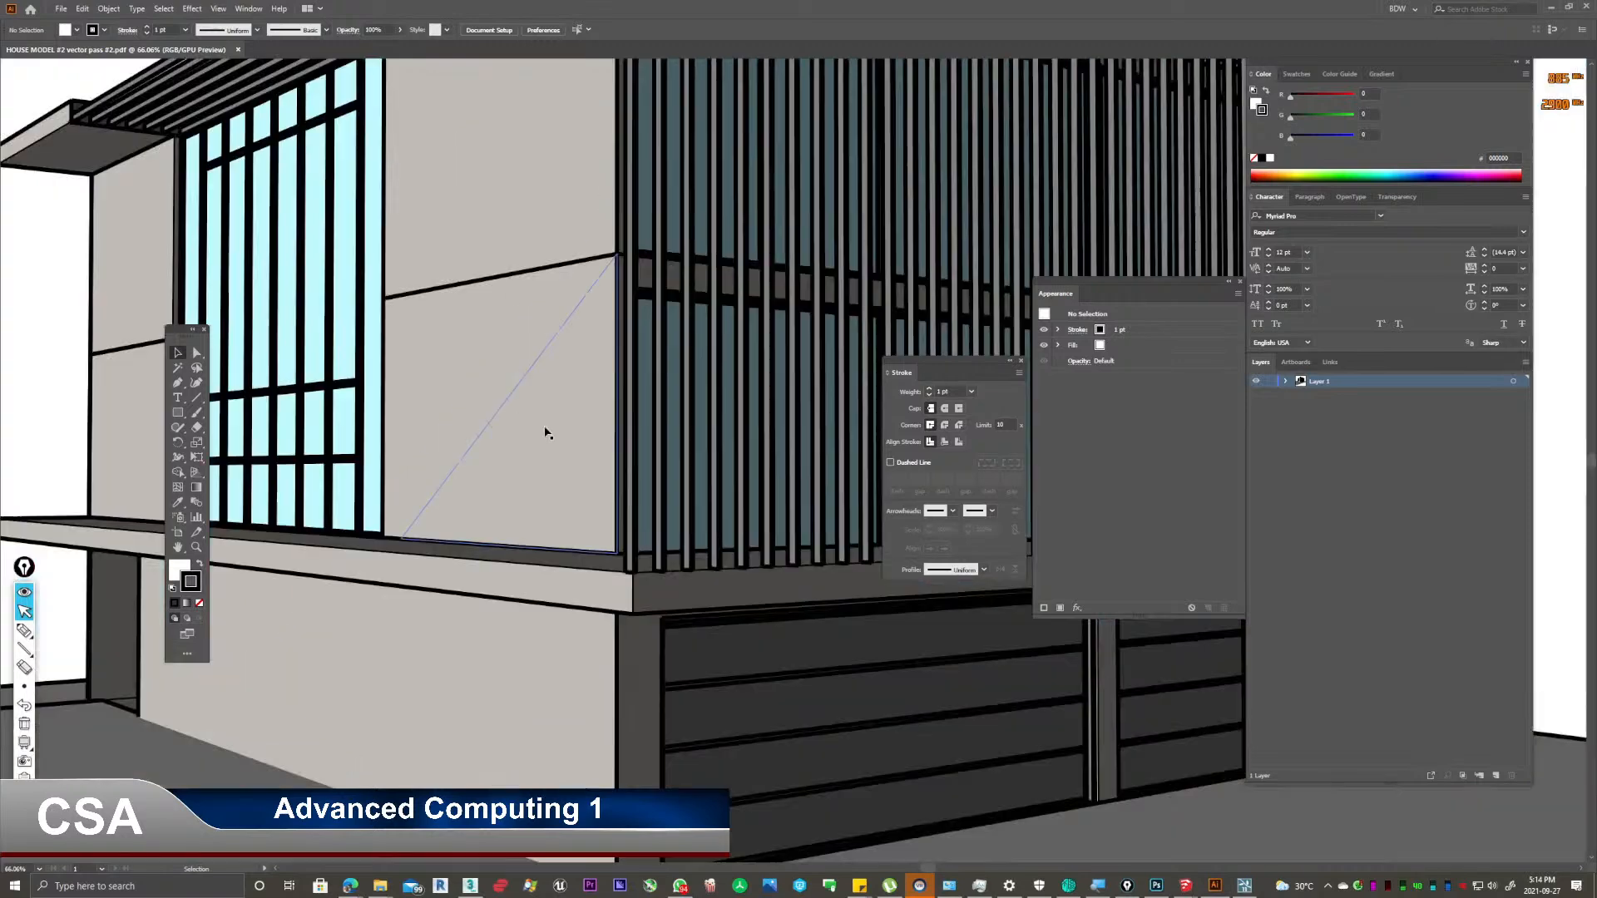
Fit the house drawing in view and move the floating Stroke, Appearance and tool palettes clear of it.
alt+scroll(545, 435, down, 1)
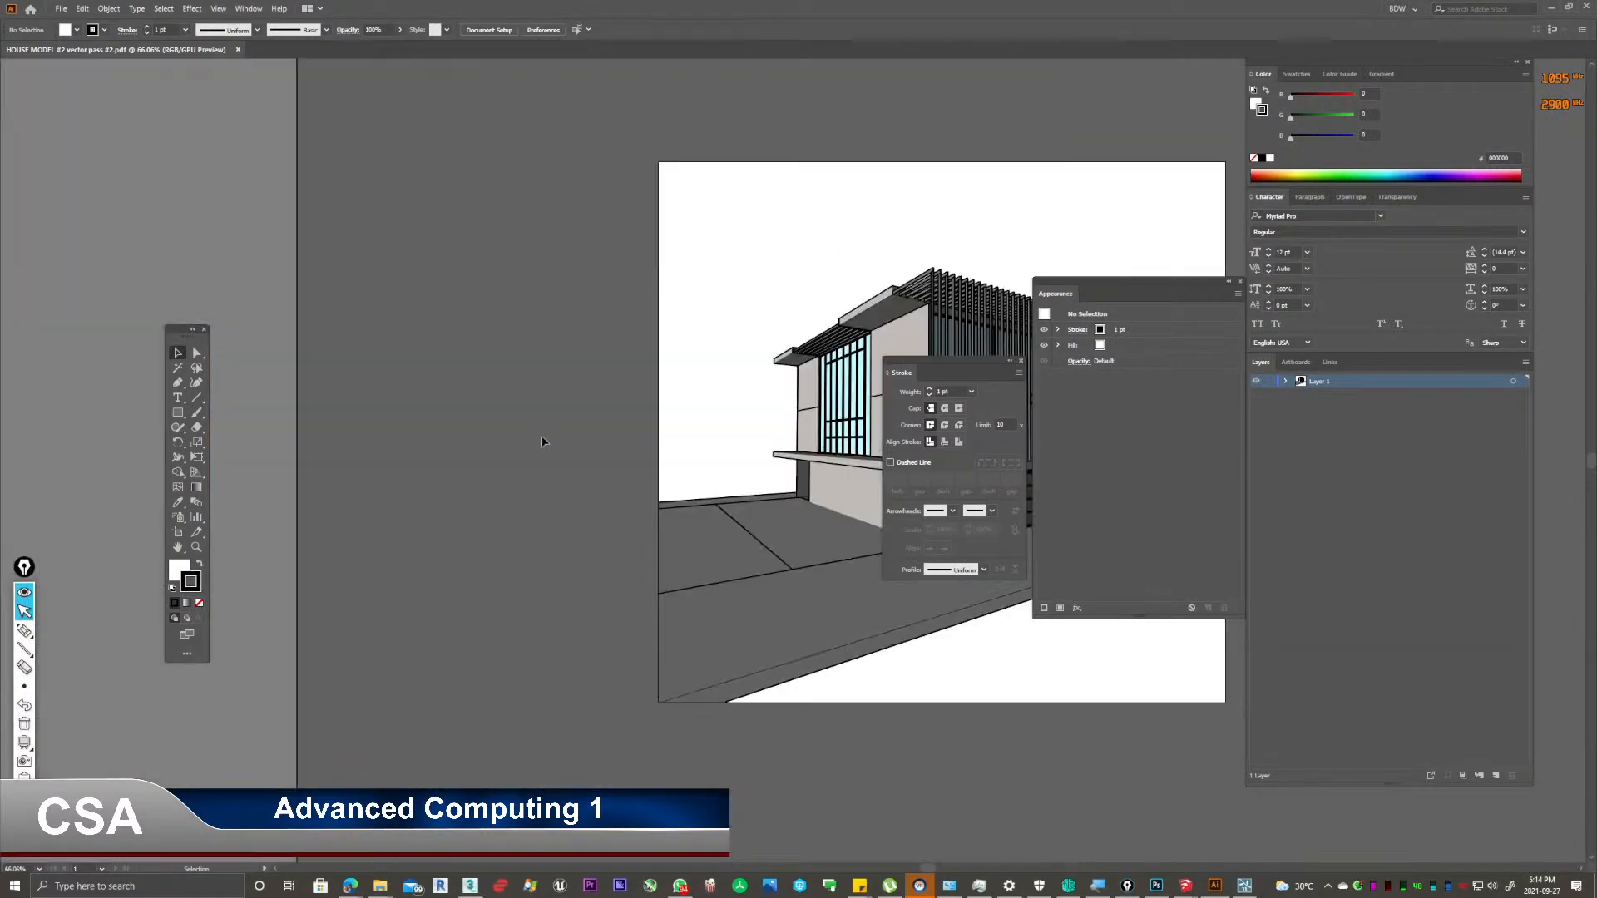
alt+scroll(785, 420, up, 1)
alt+scroll(783, 415, down, 5)
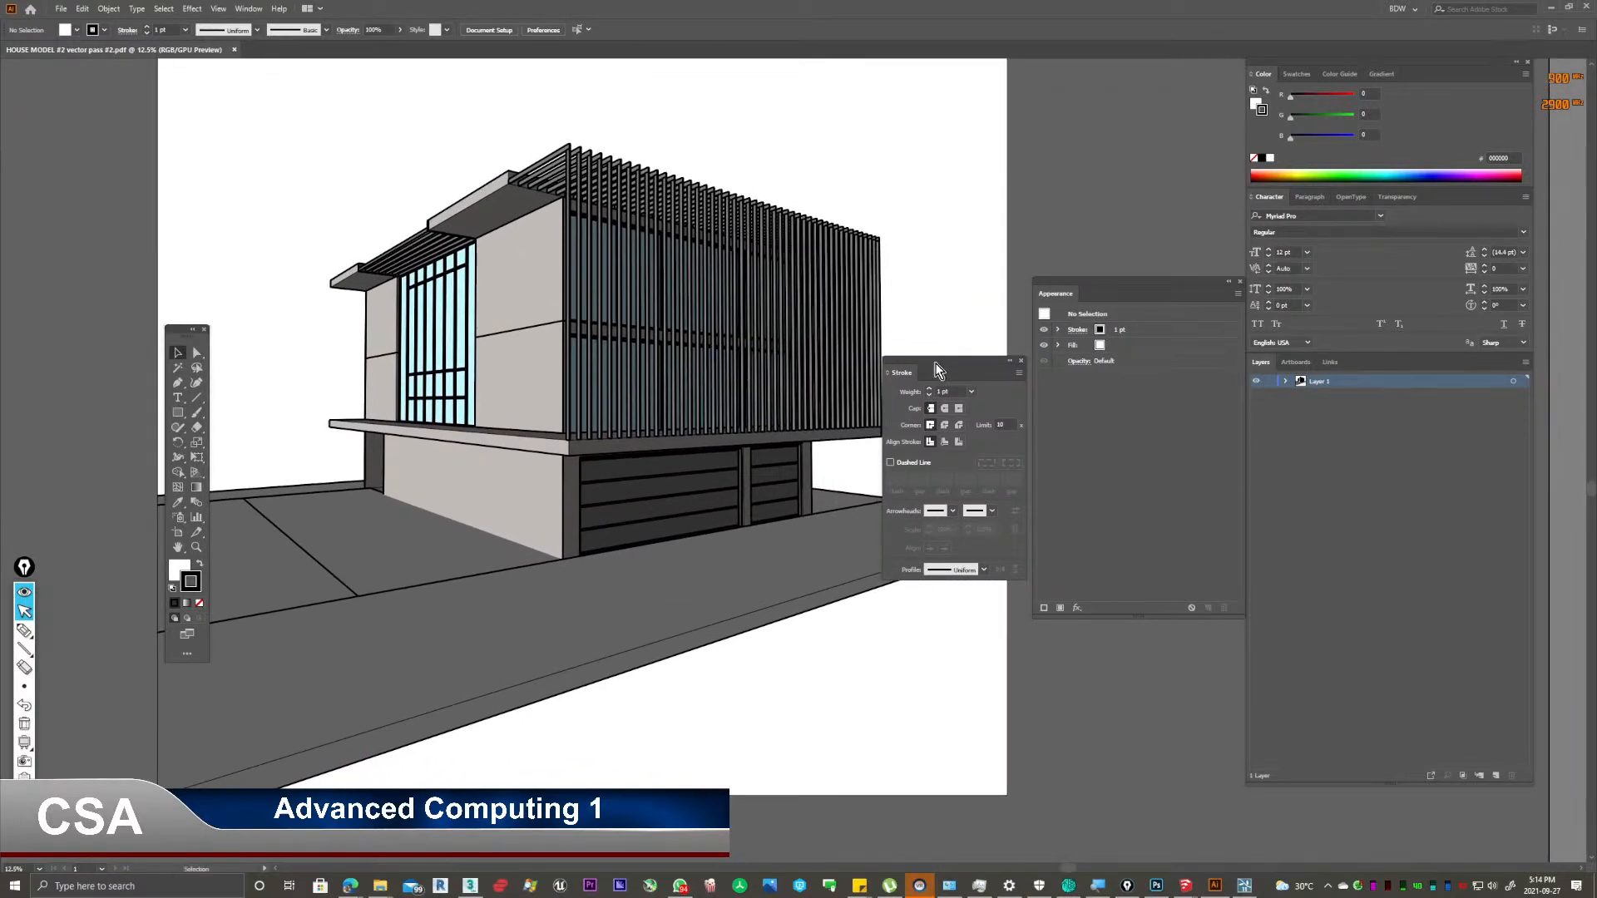
mouse_move(938, 369)
mouse_down()
mouse_move(1186, 638)
mouse_move(1146, 587)
mouse_up()
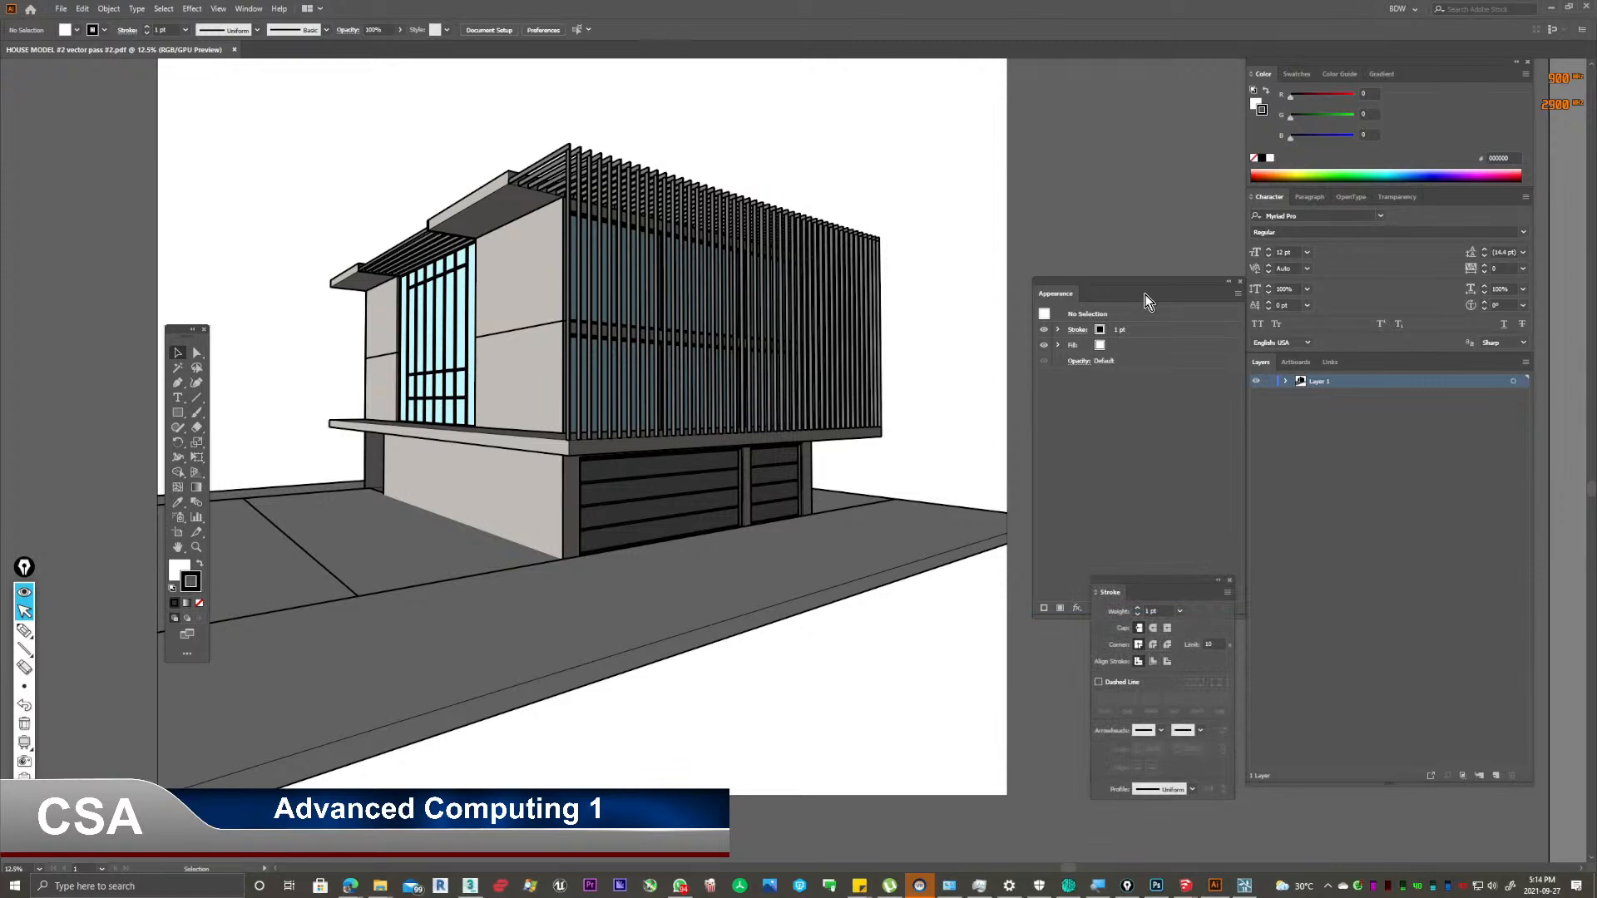
drag(1150, 284, 1142, 216)
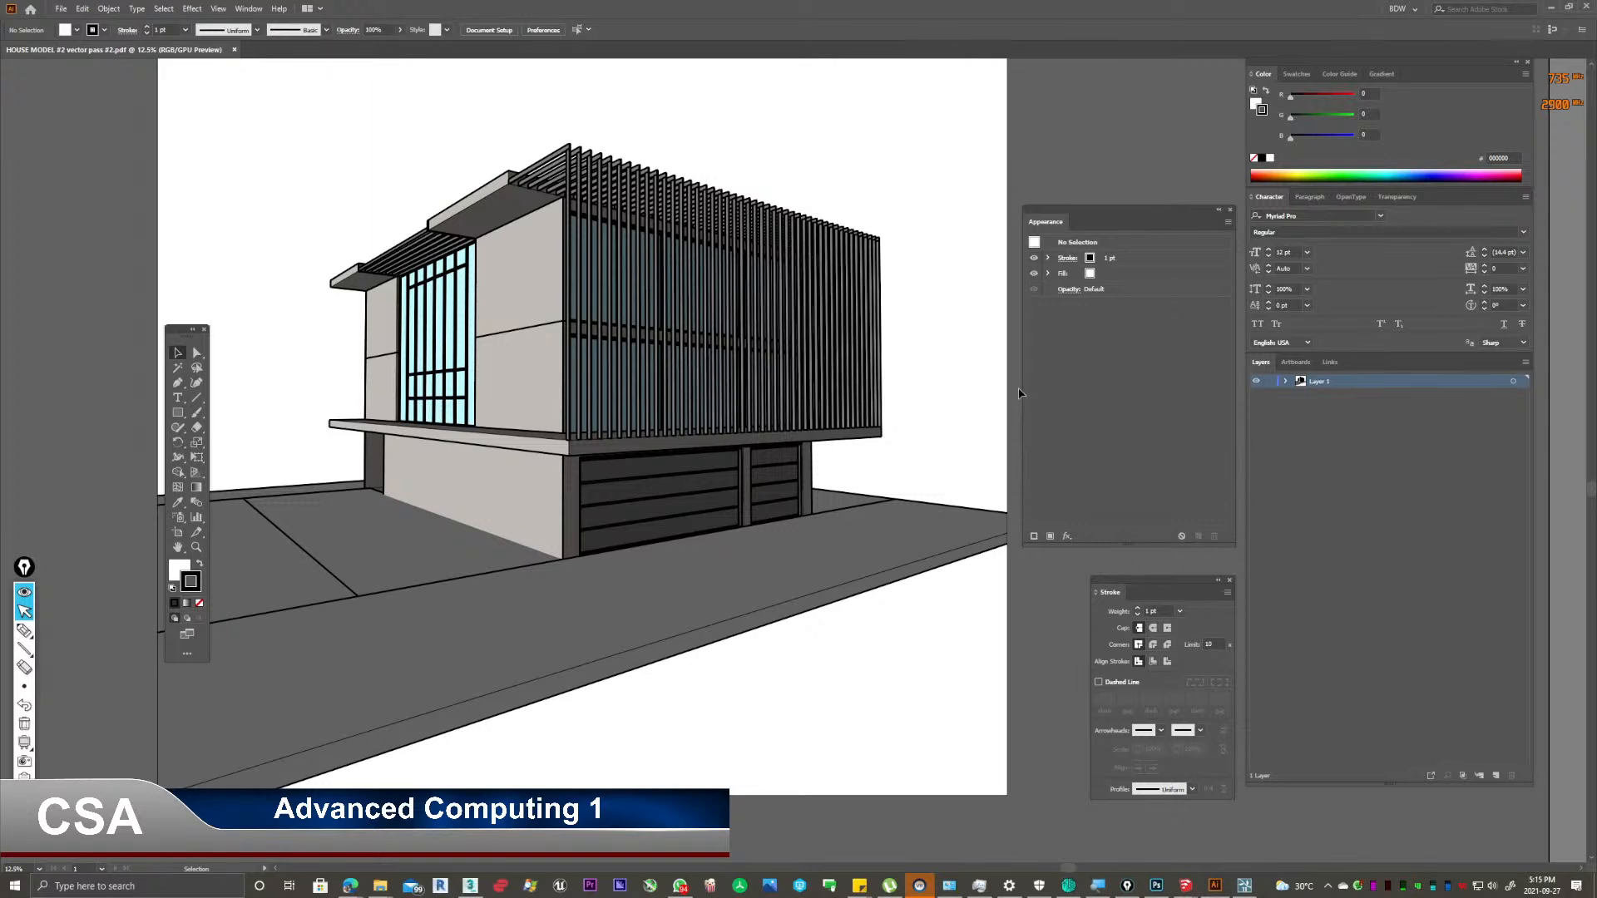
drag(183, 327, 71, 189)
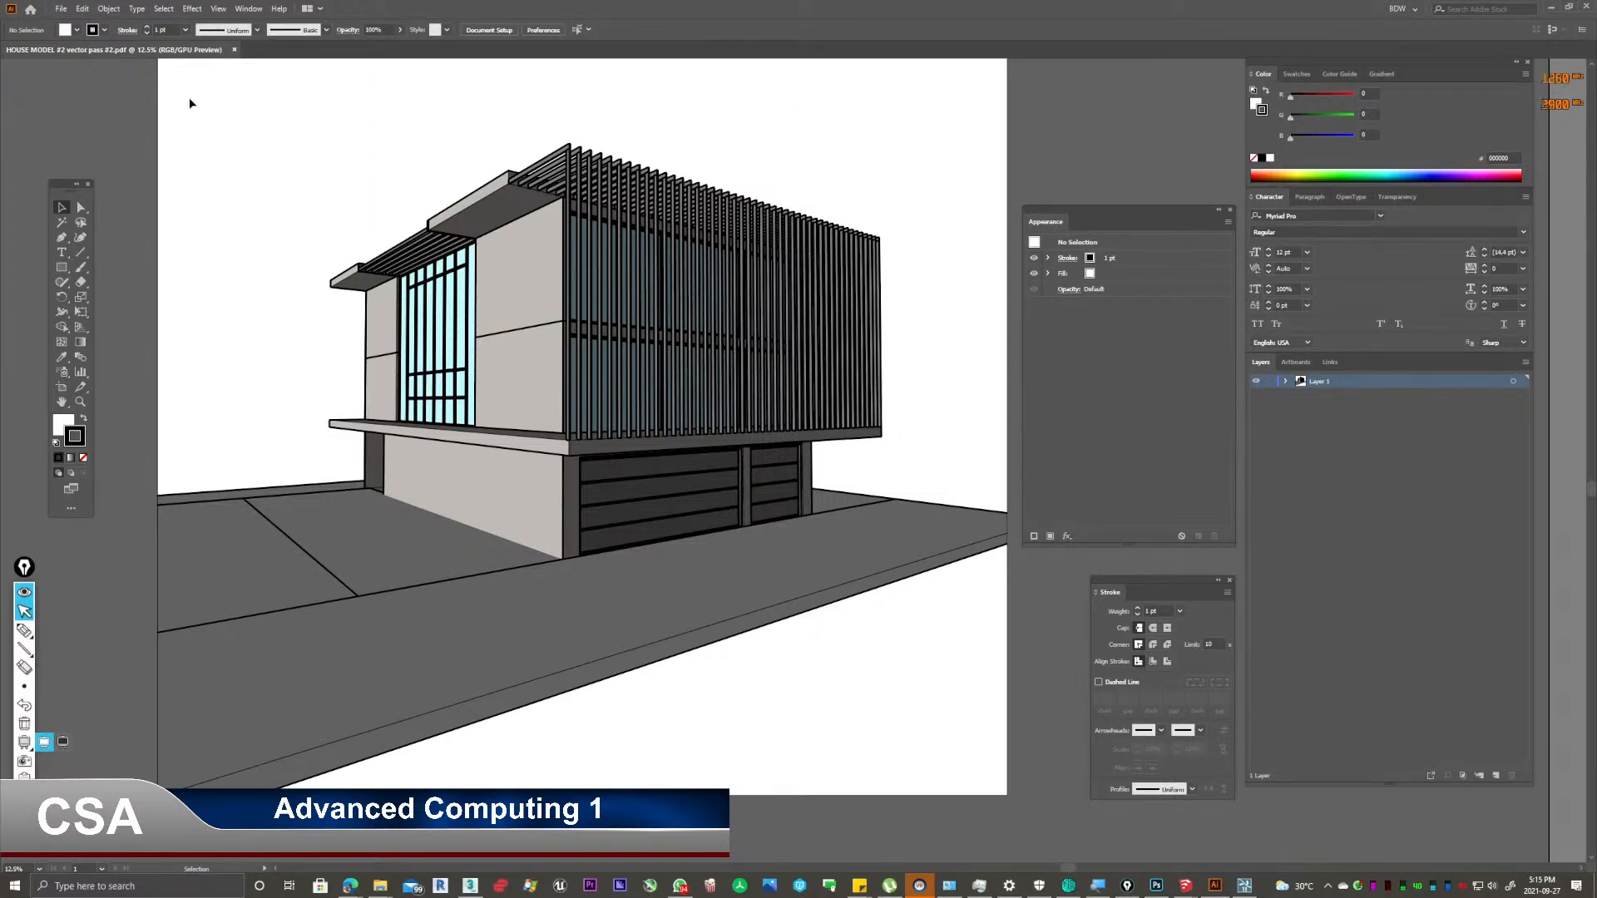
Select all paths with the same stroke weight as the front roof slab's heavy outline and send them to a new layer.
drag(217, 100, 645, 470)
click(460, 205)
click(163, 9)
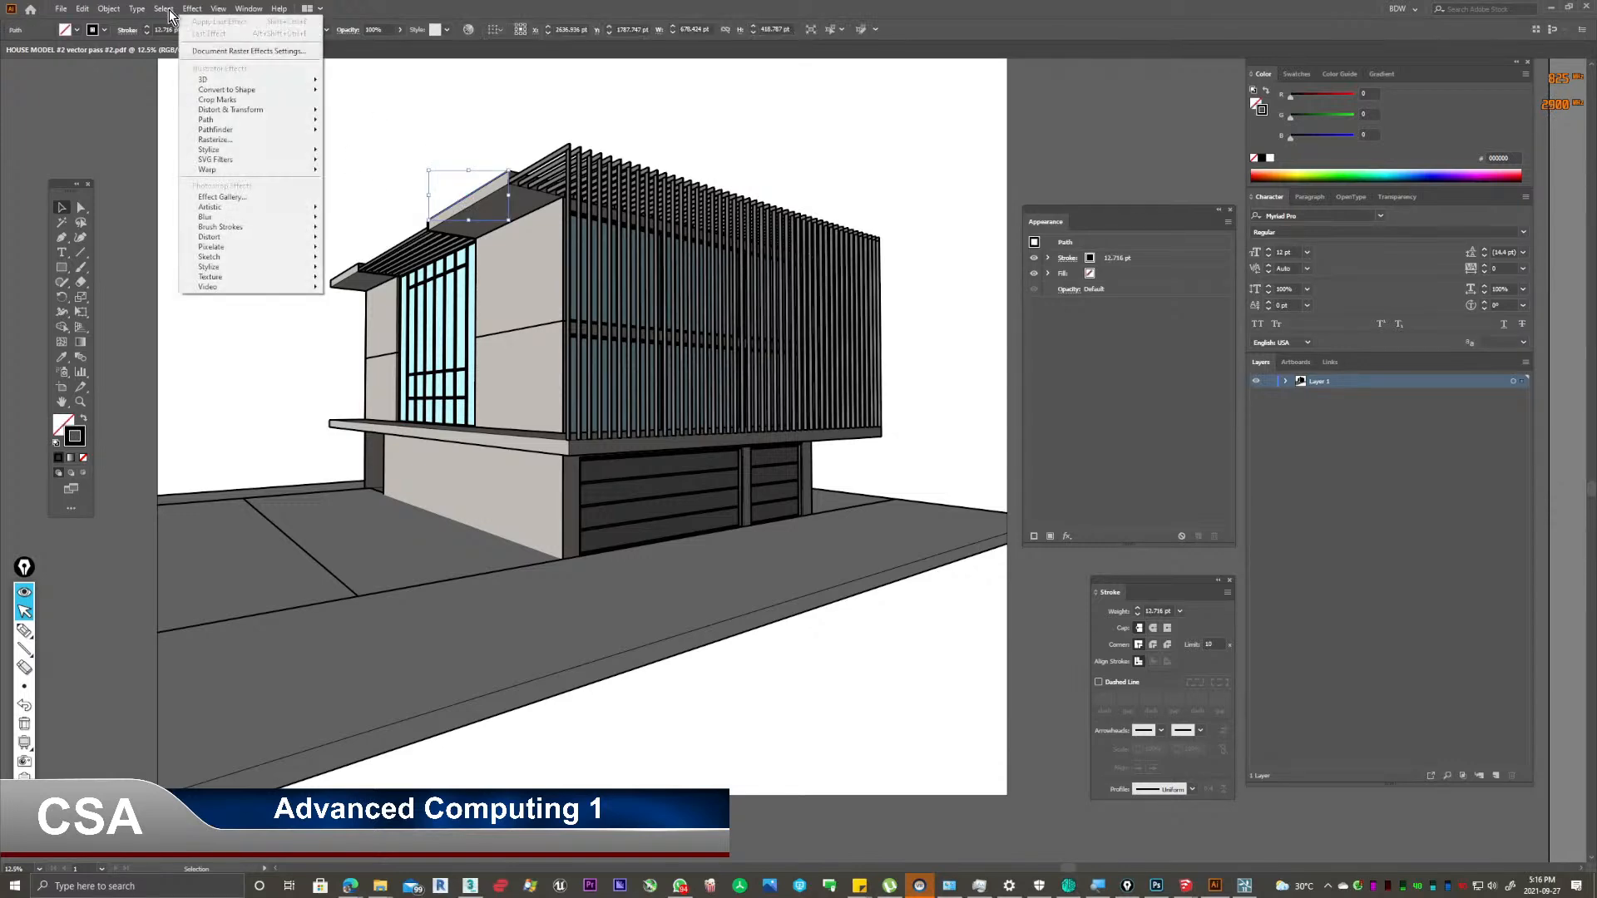
mouse_move(208, 128)
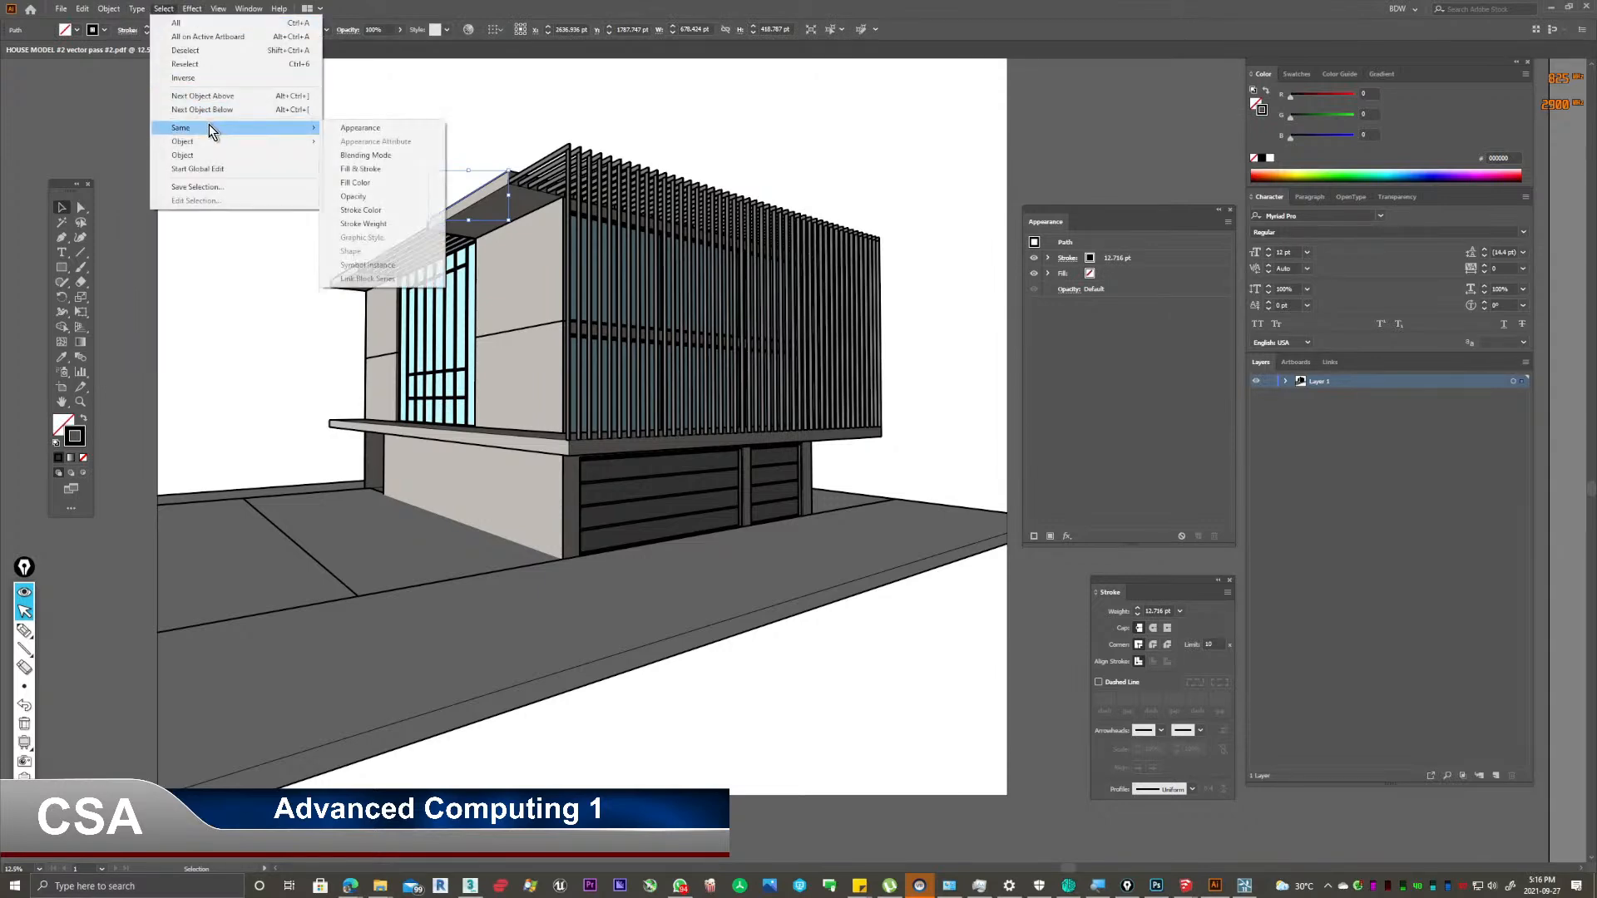
click(404, 225)
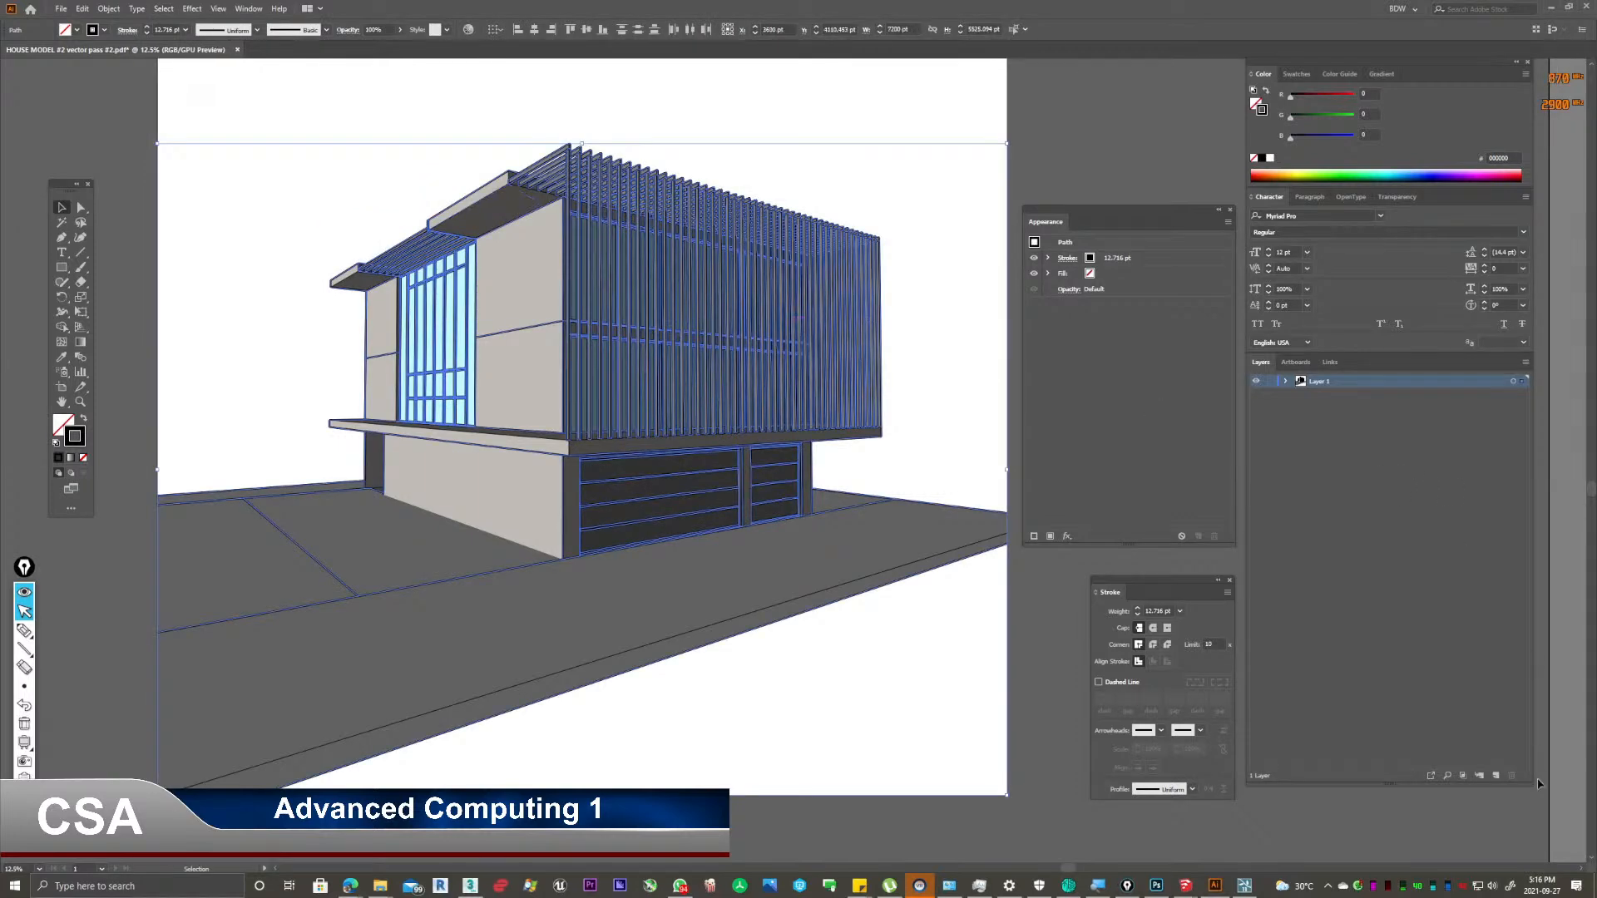
click(1495, 775)
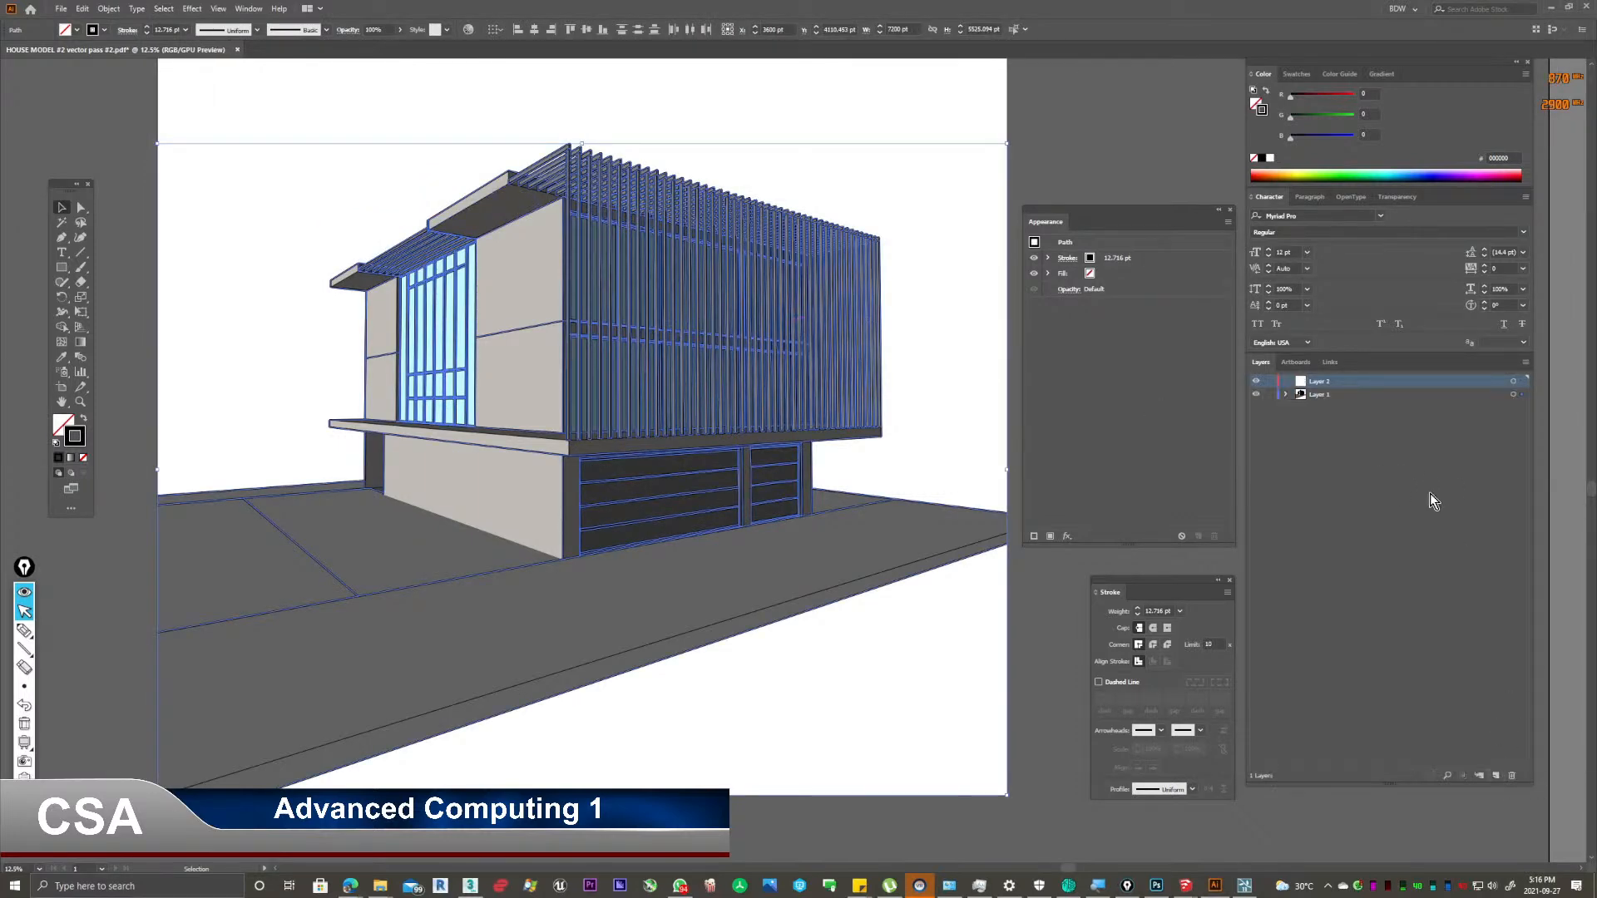
right_click(645, 336)
click(867, 588)
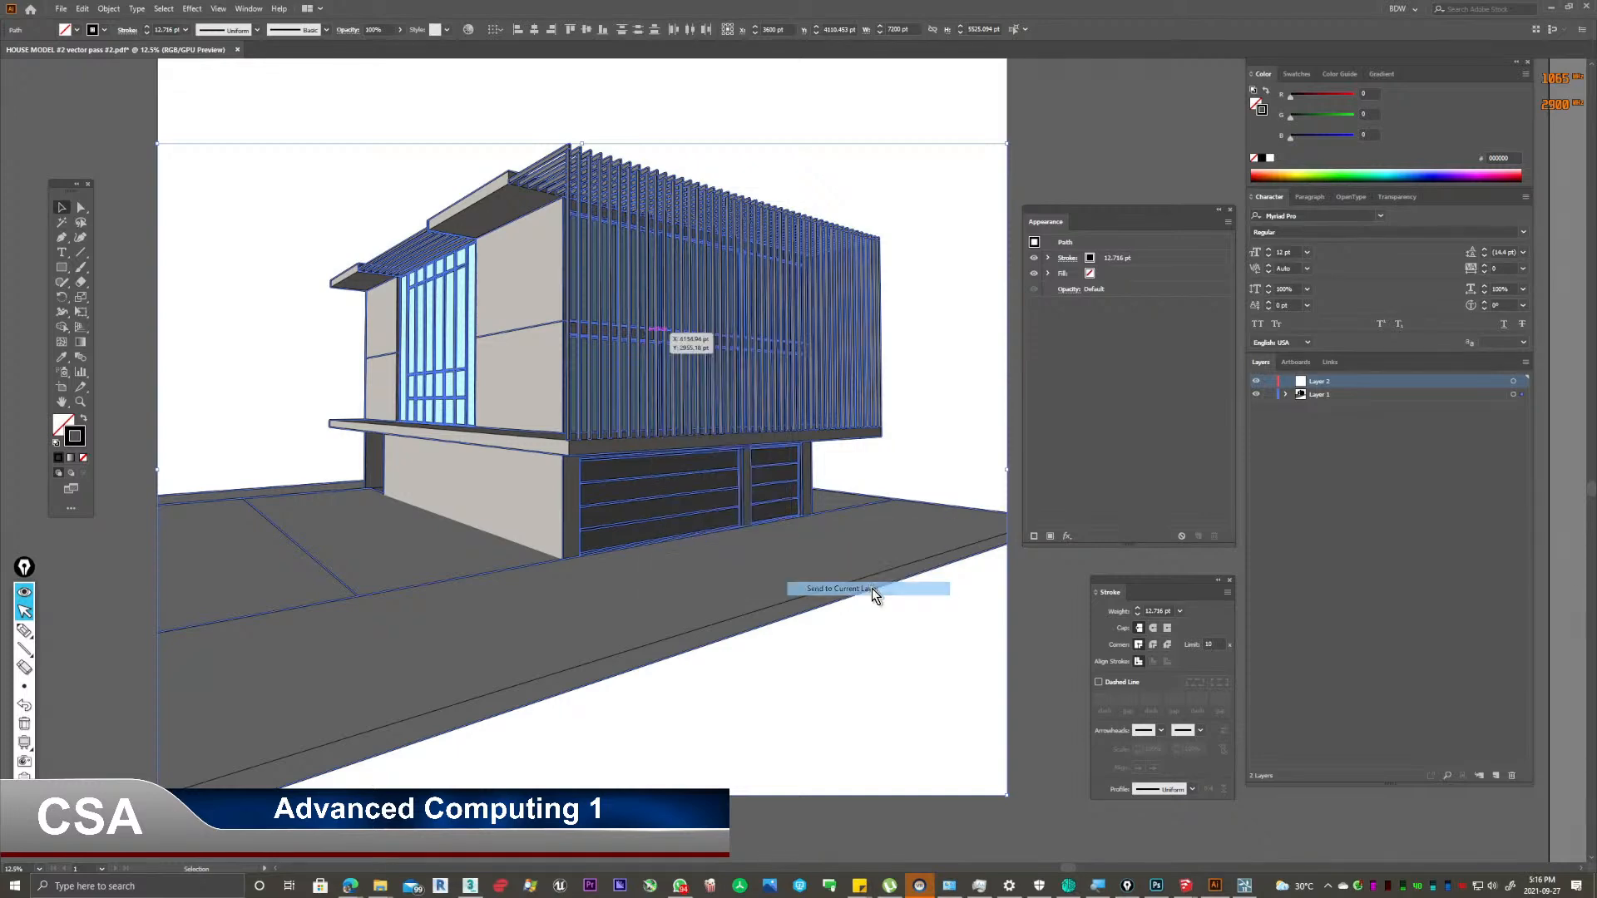
click(840, 171)
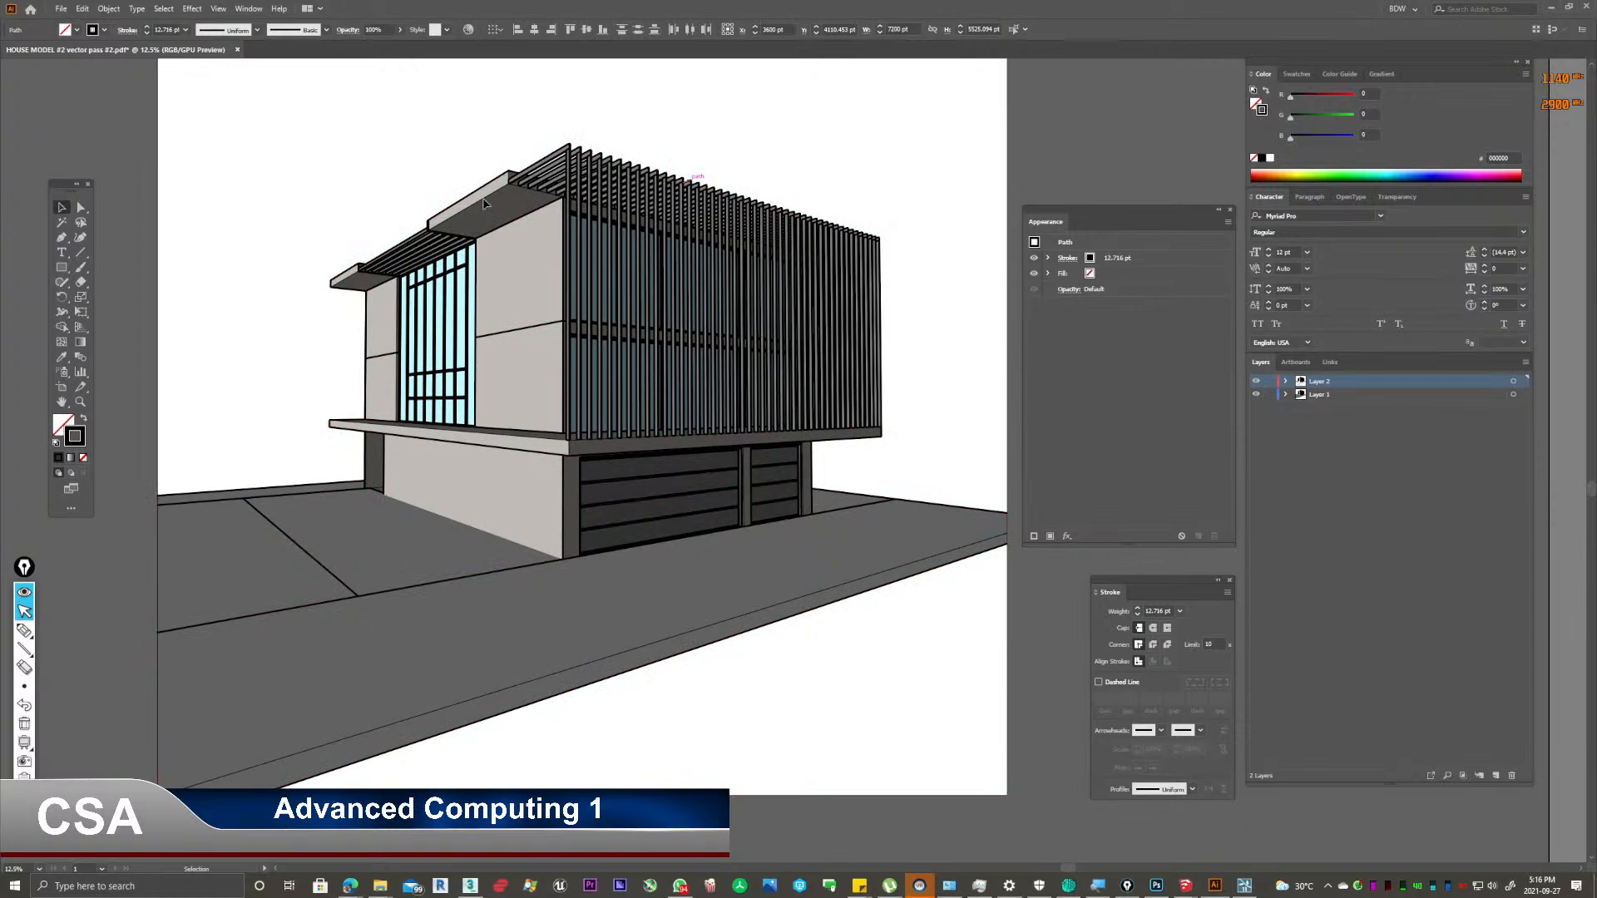
Select all paths matching the stroke weight of the roof slab's thin lower edge and send them to another new layer.
click(481, 213)
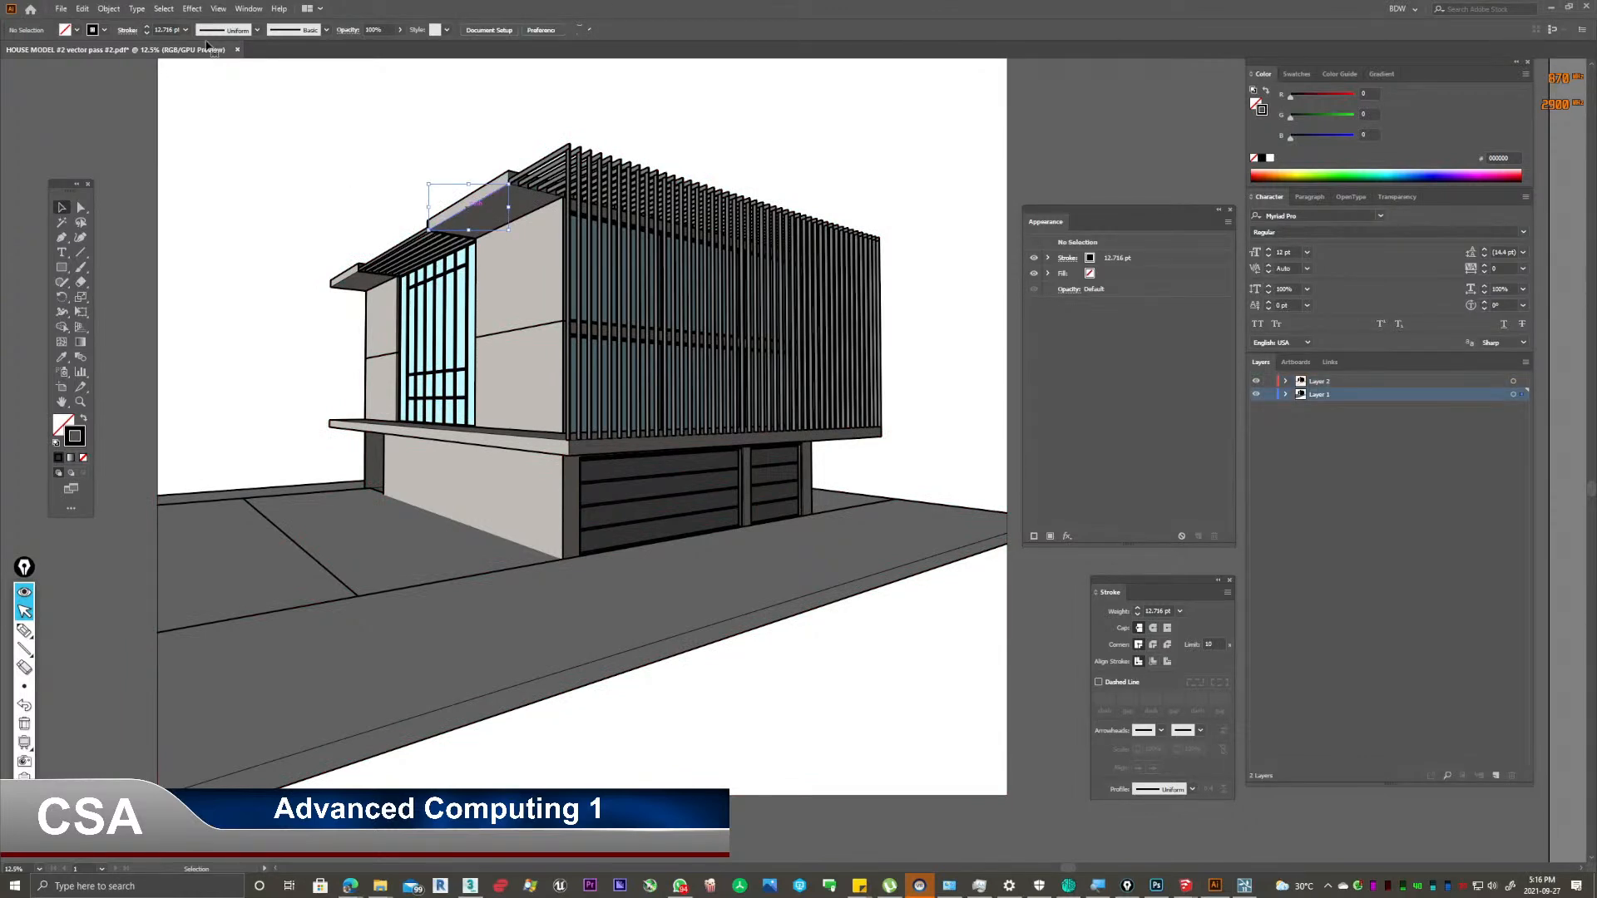
click(164, 10)
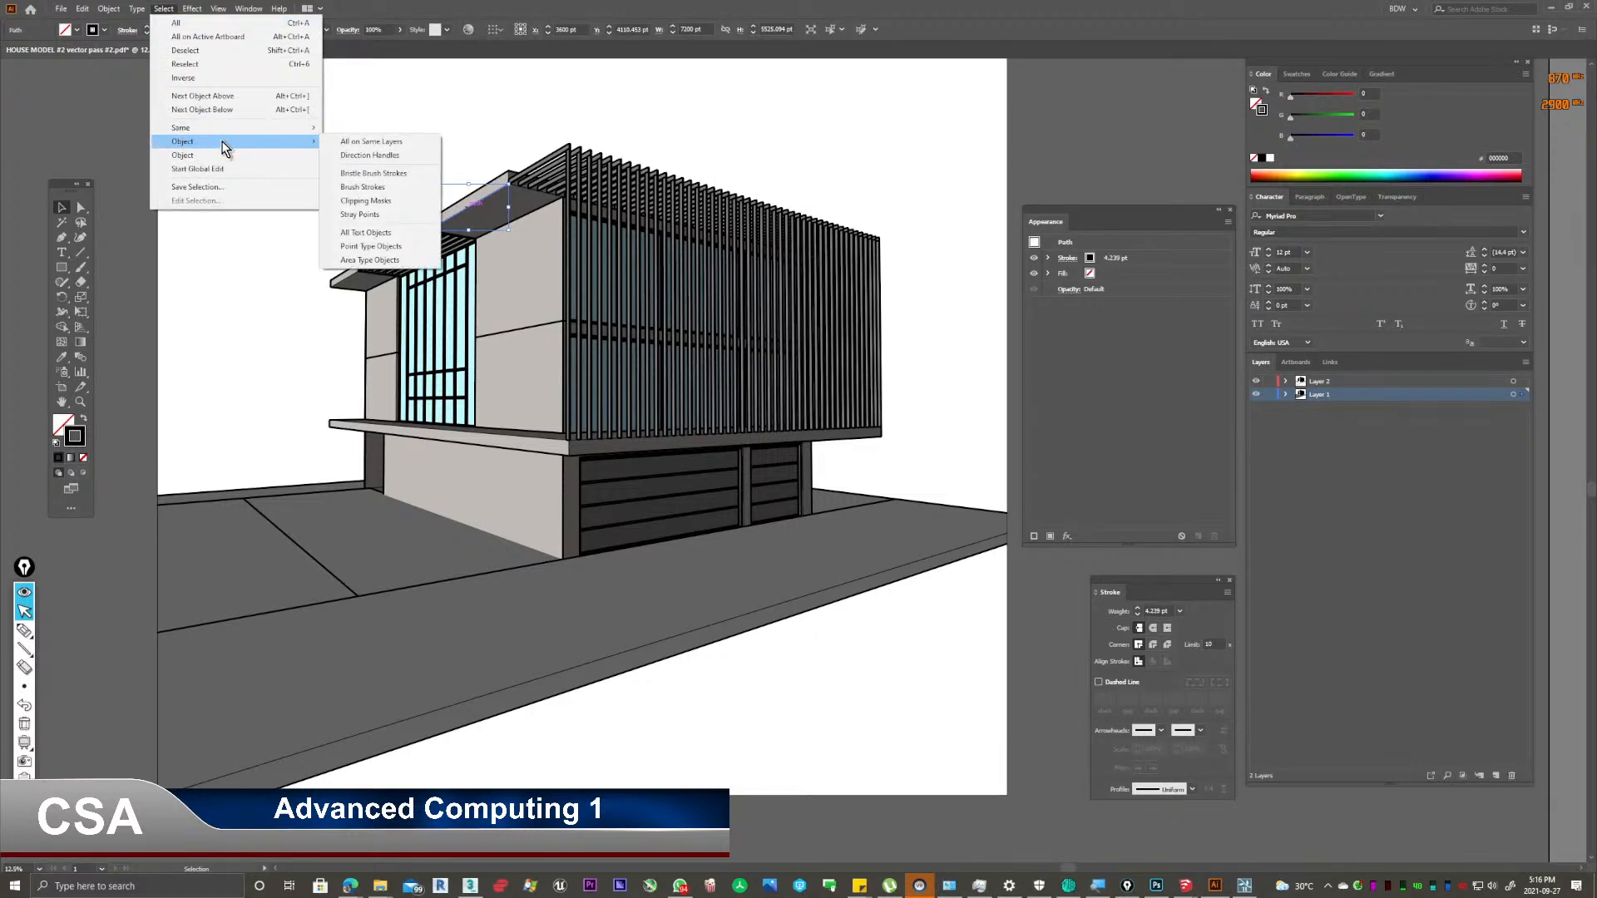
mouse_move(250, 129)
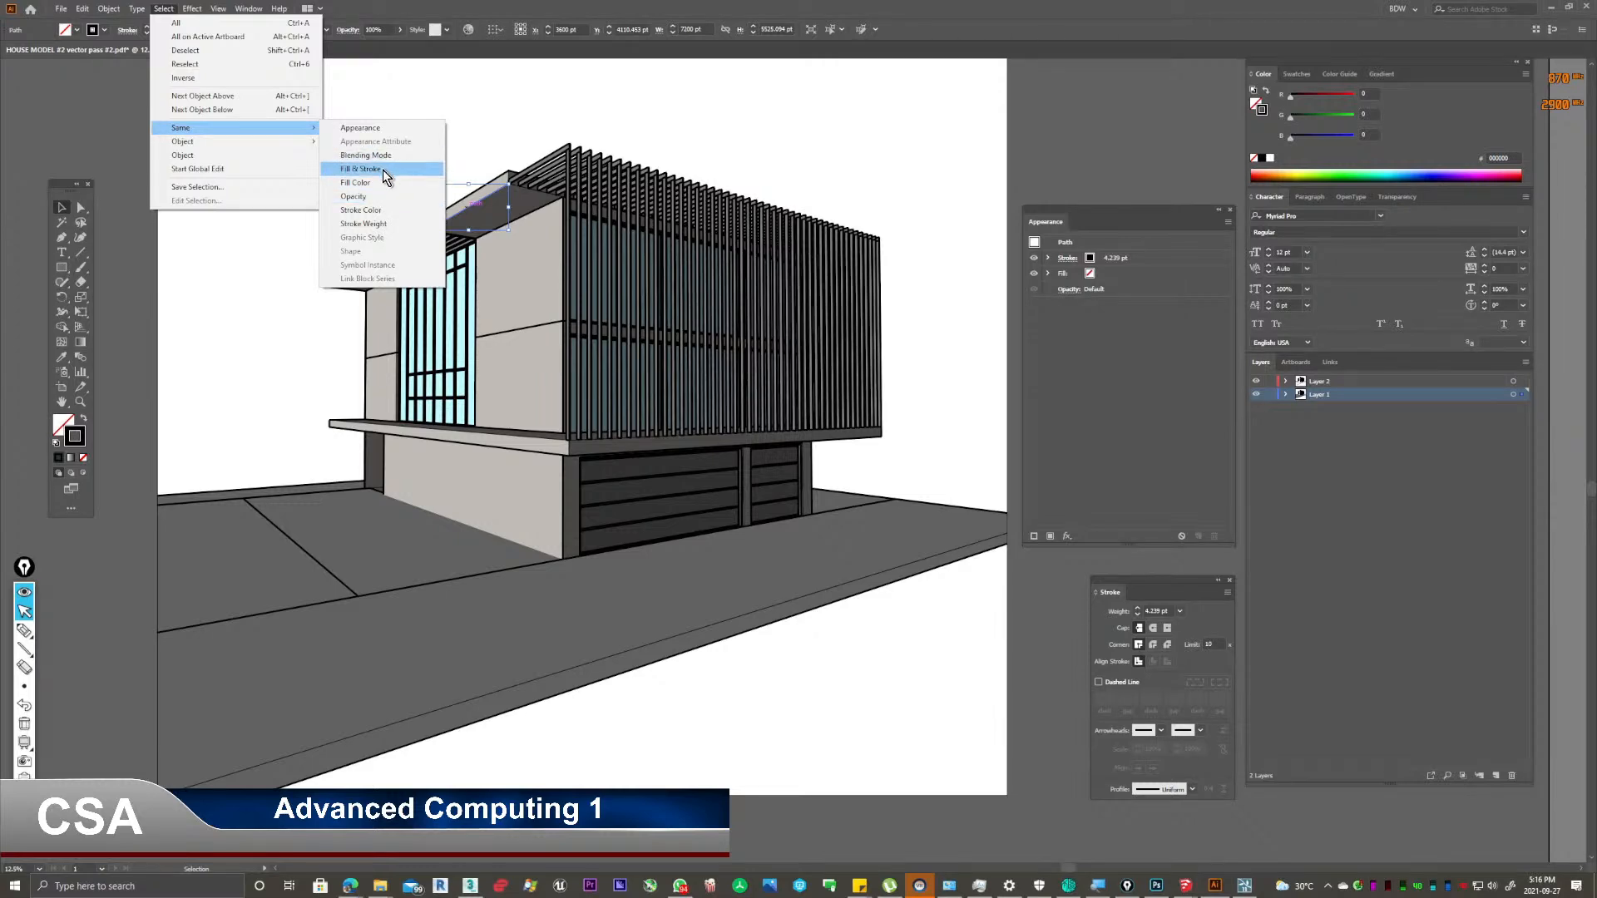
click(390, 214)
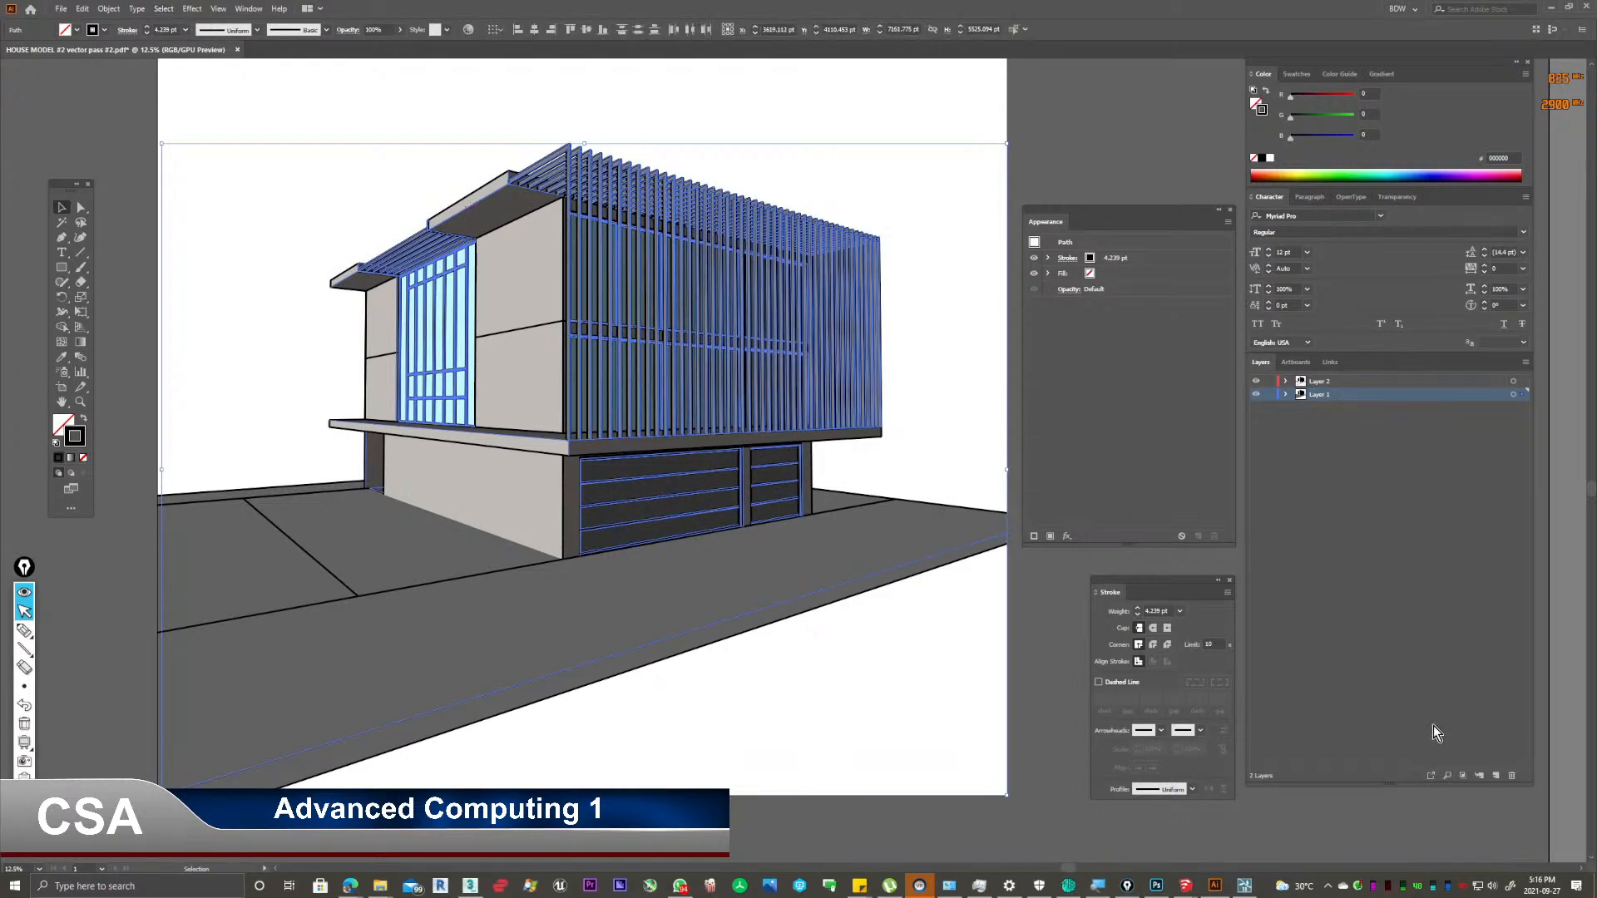
click(1495, 774)
right_click(640, 355)
mouse_move(726, 552)
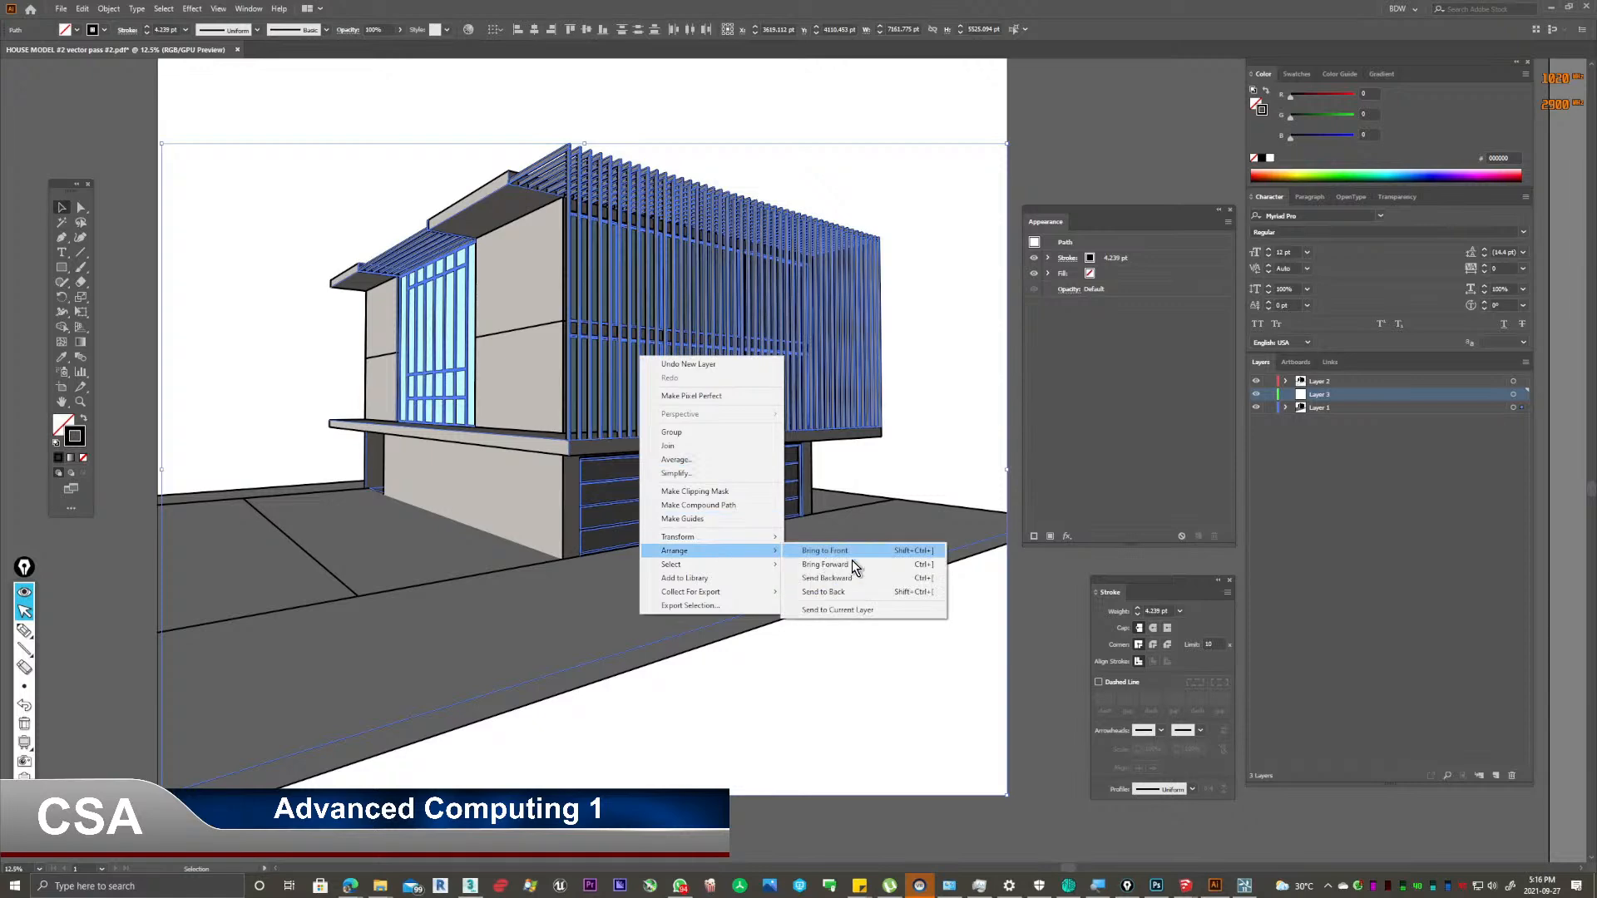
click(830, 607)
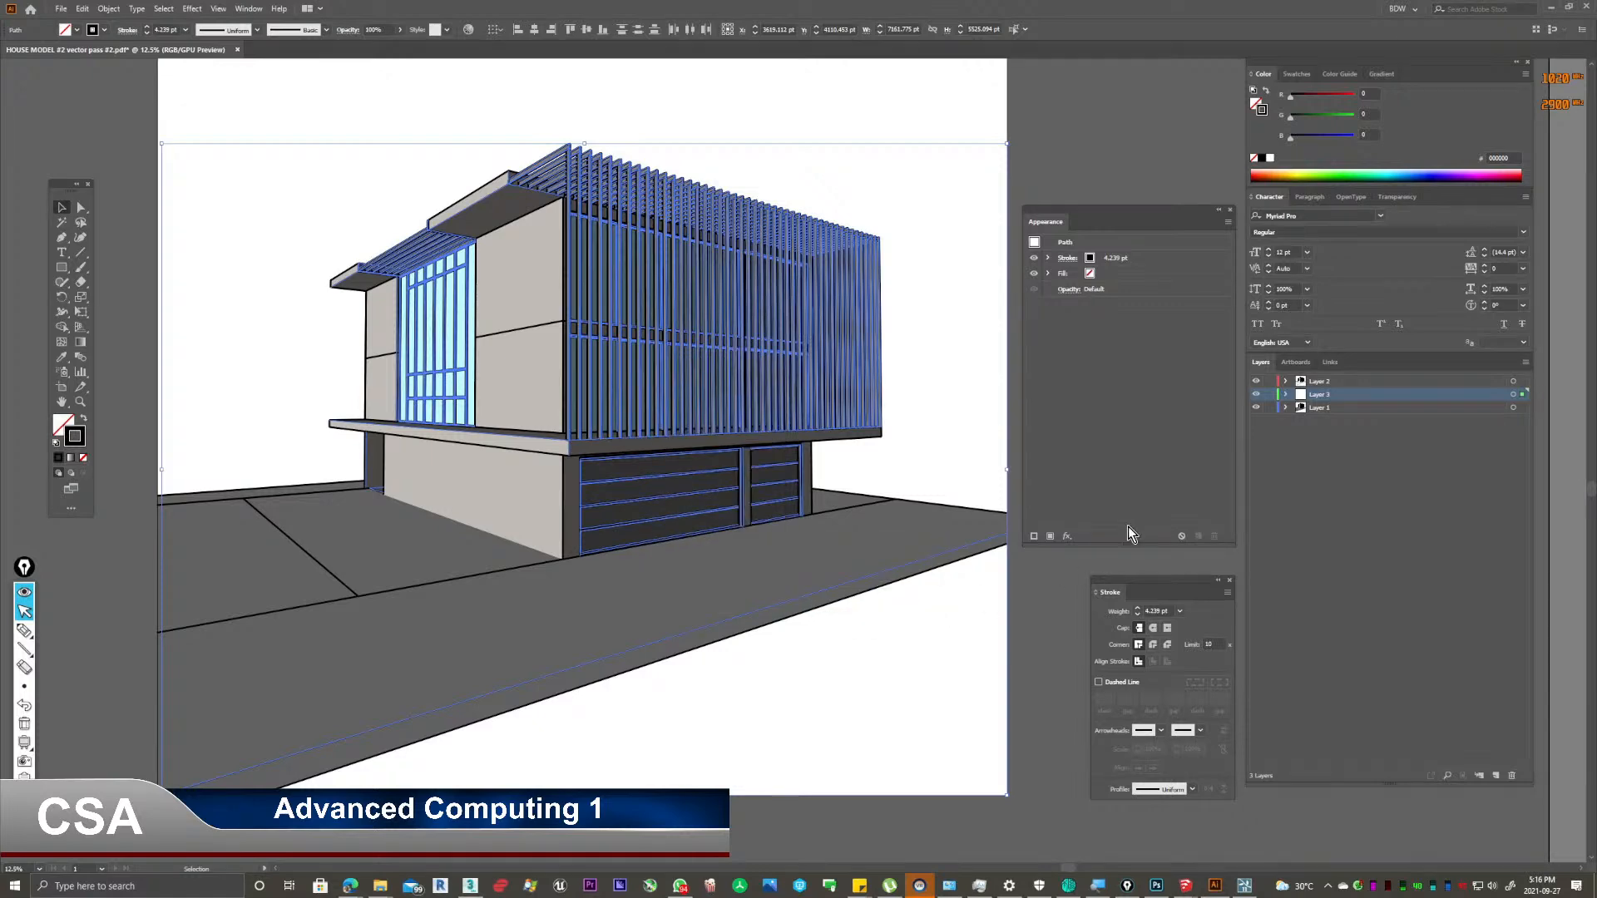
Hide Layer 1's coloured fills to leave only the black linework, and clear the selection.
click(1257, 408)
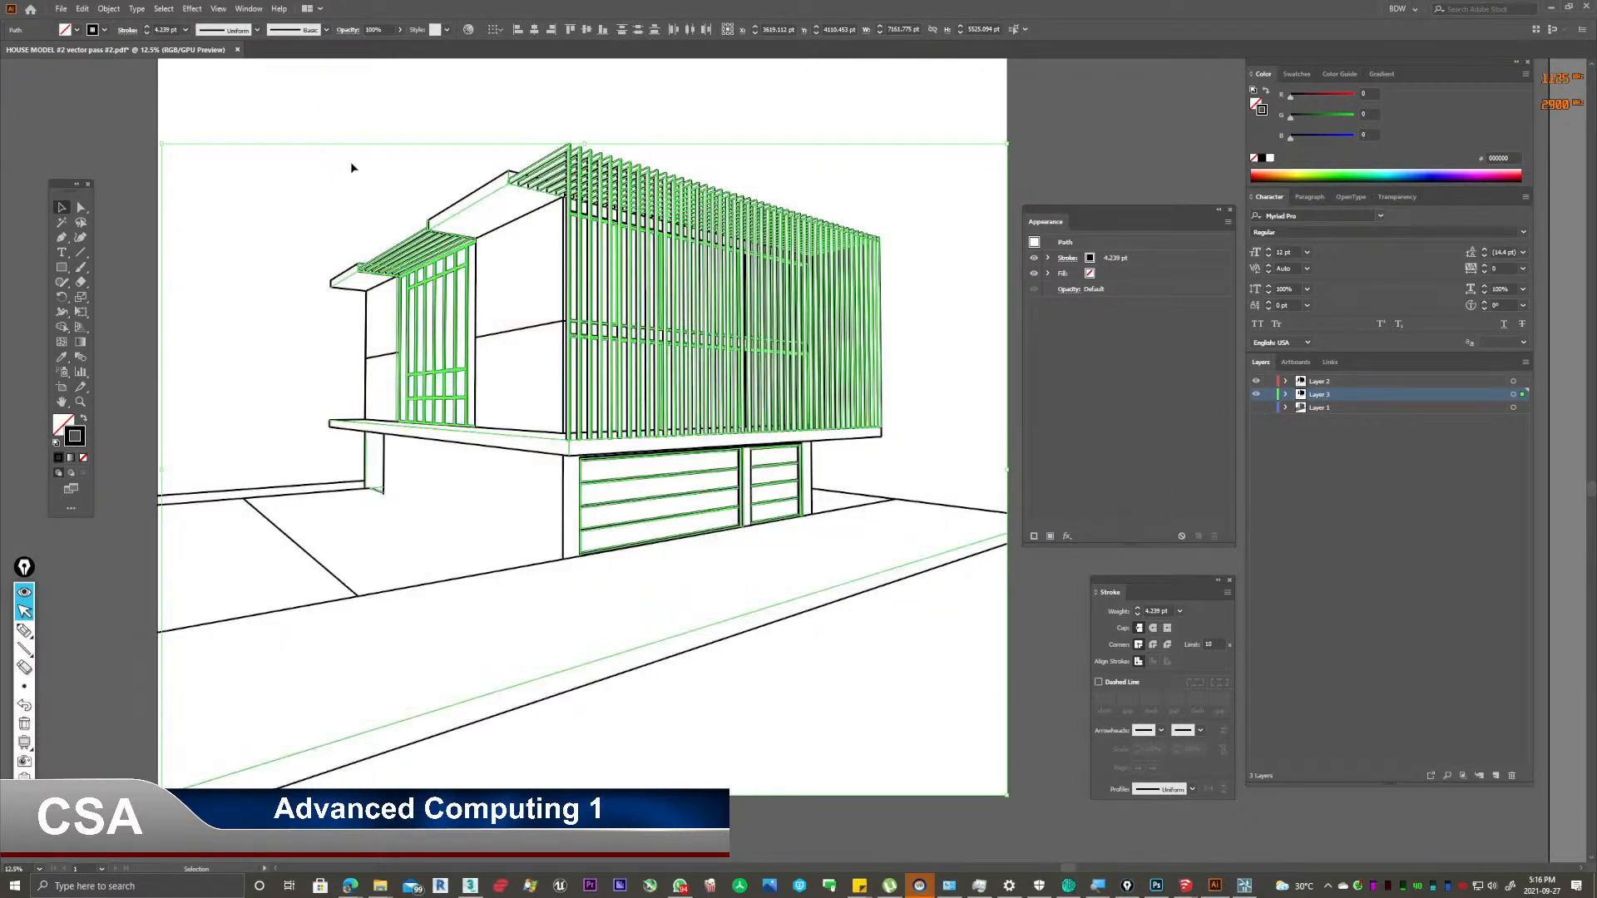
click(494, 113)
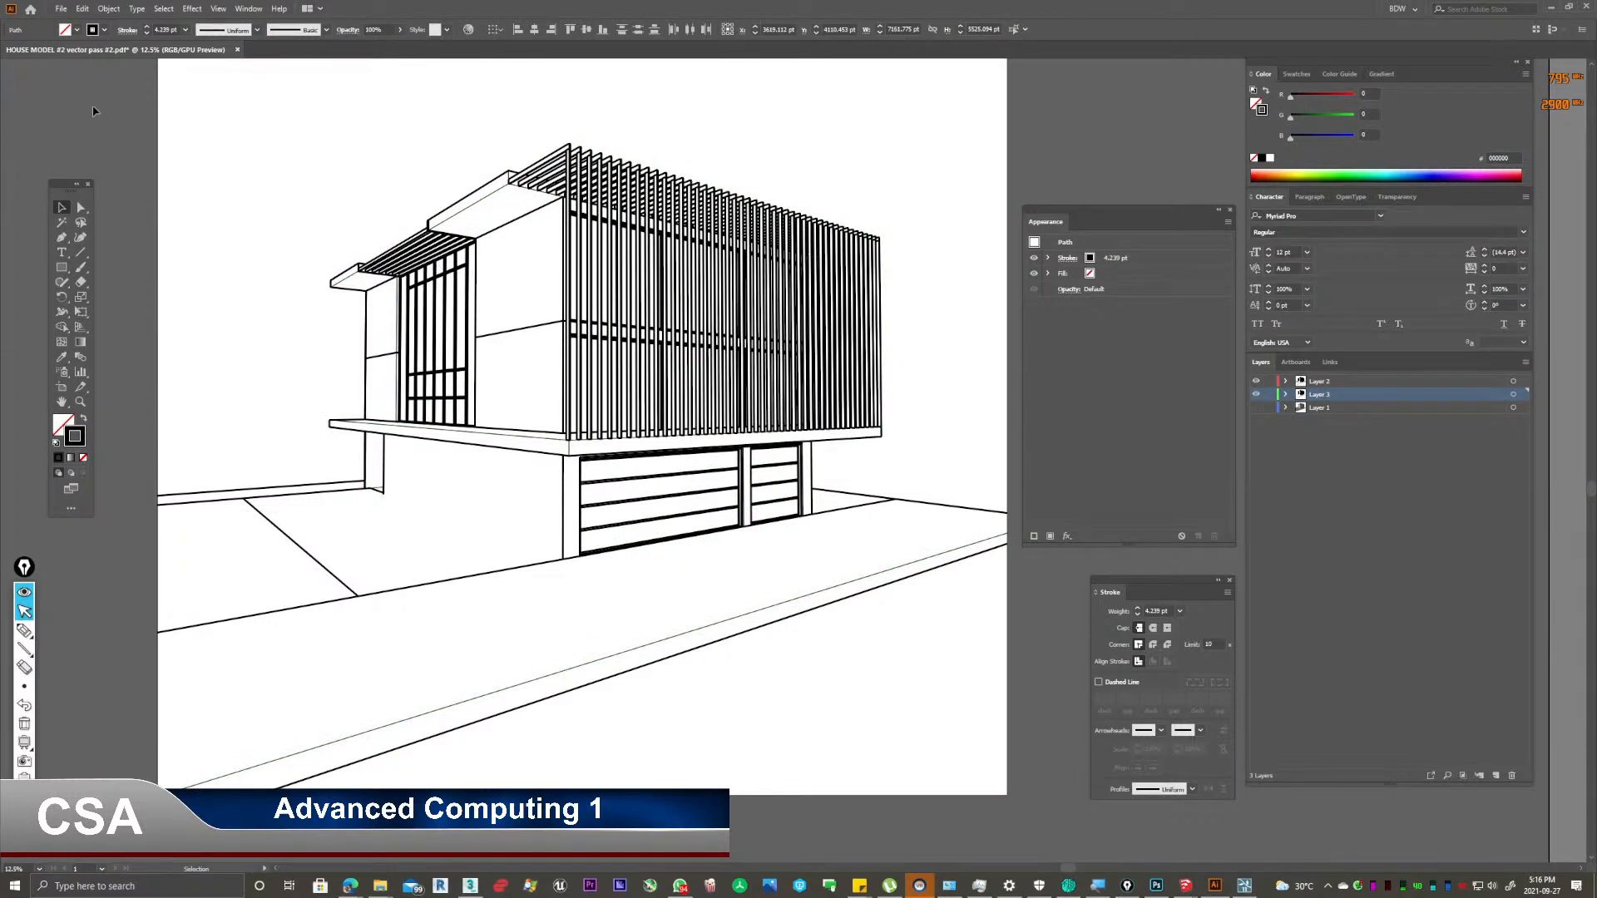
alt+scroll(475, 275, down, 1)
click(501, 558)
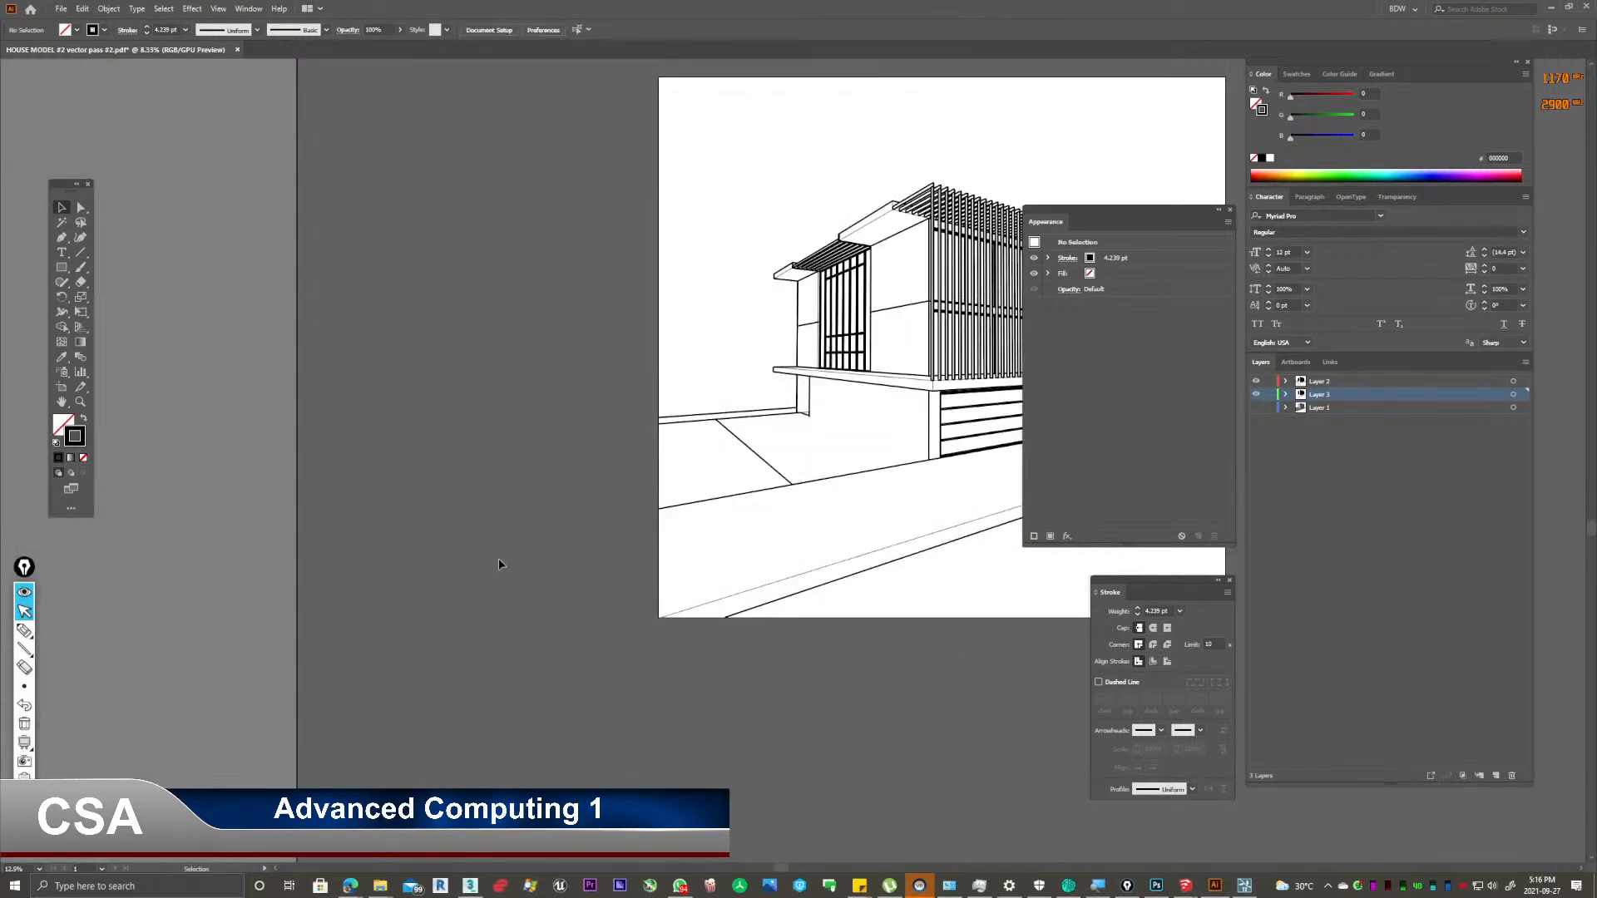
drag(572, 500, 212, 535)
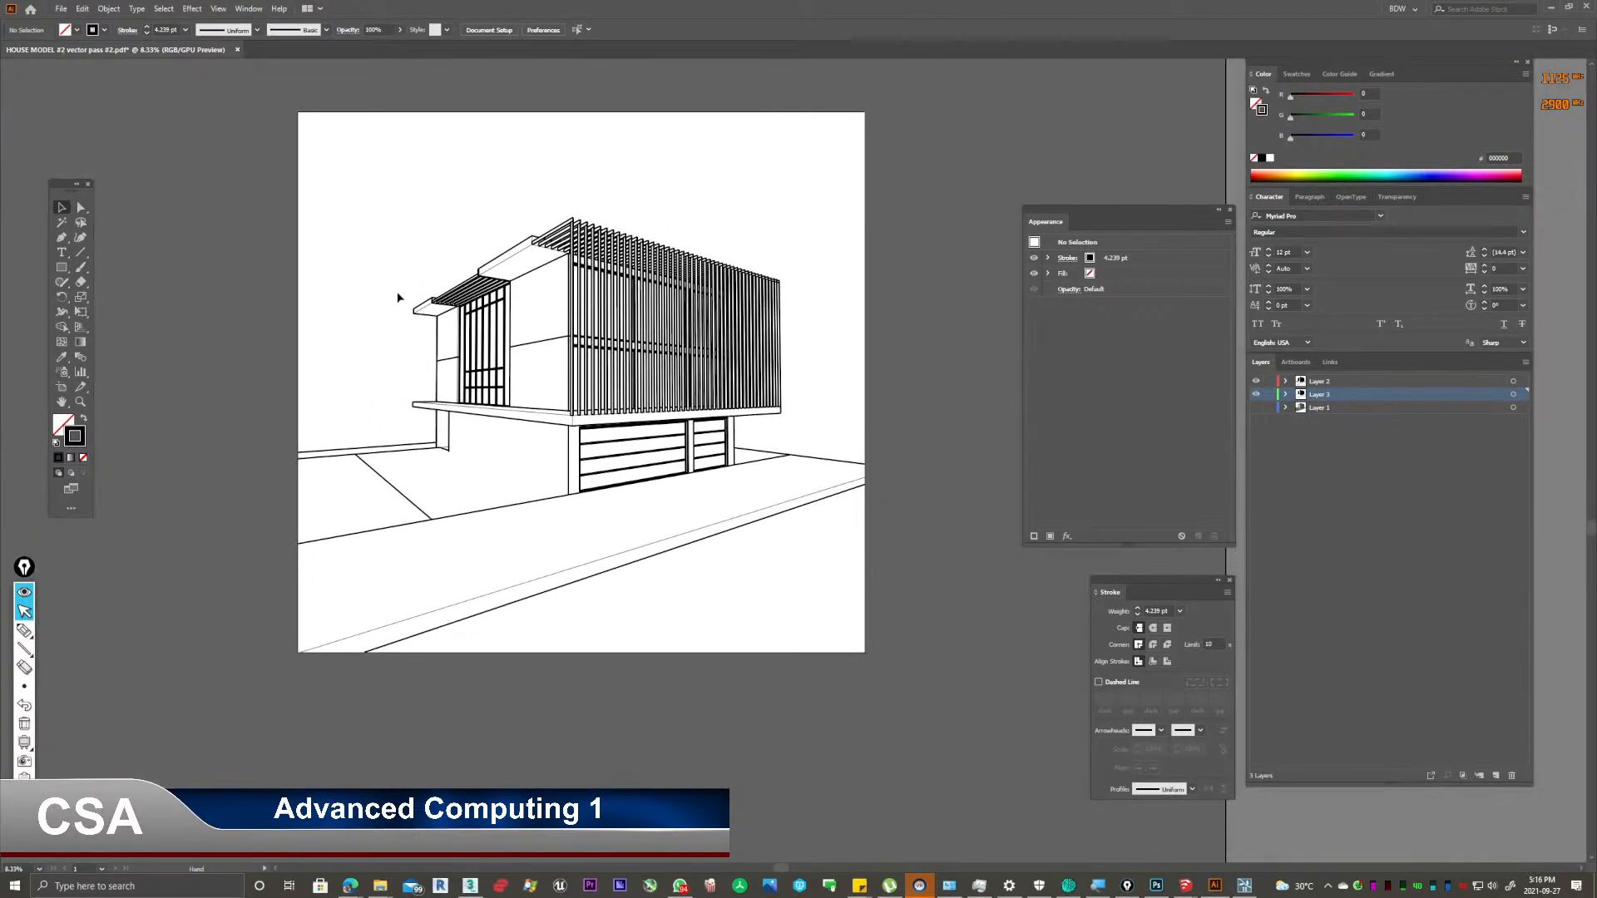
Save the linework as HOUSE MODEL #2 vector pass #2.ai in Adobe Illustrator format with Illustrator 2020 compatibility.
click(61, 10)
mouse_move(62, 11)
click(107, 125)
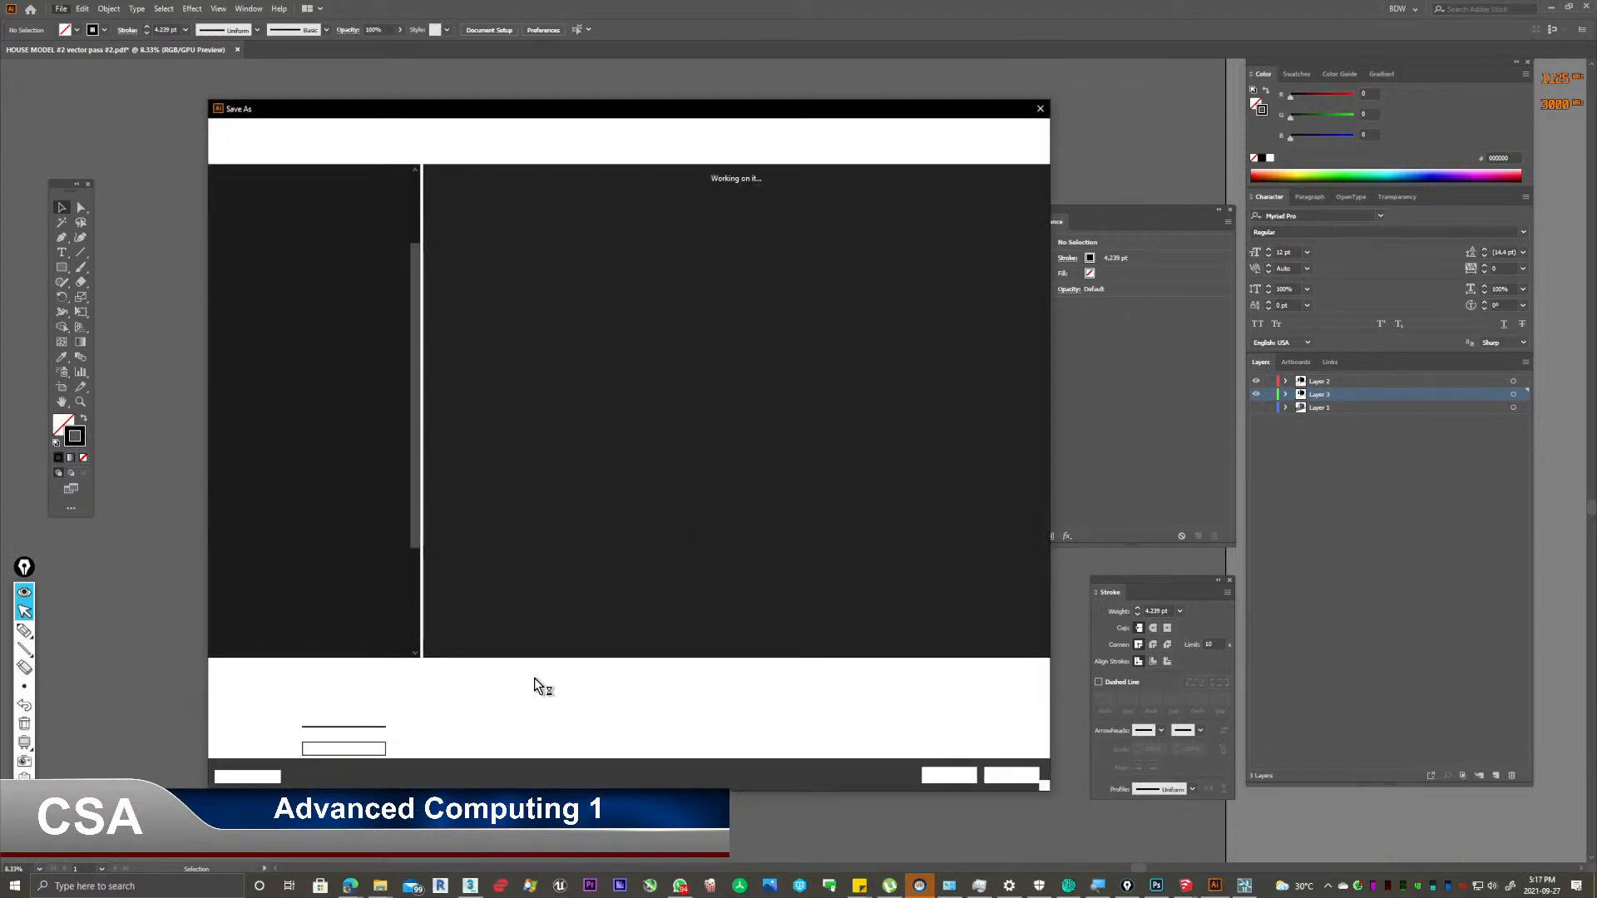
click(458, 687)
click(406, 702)
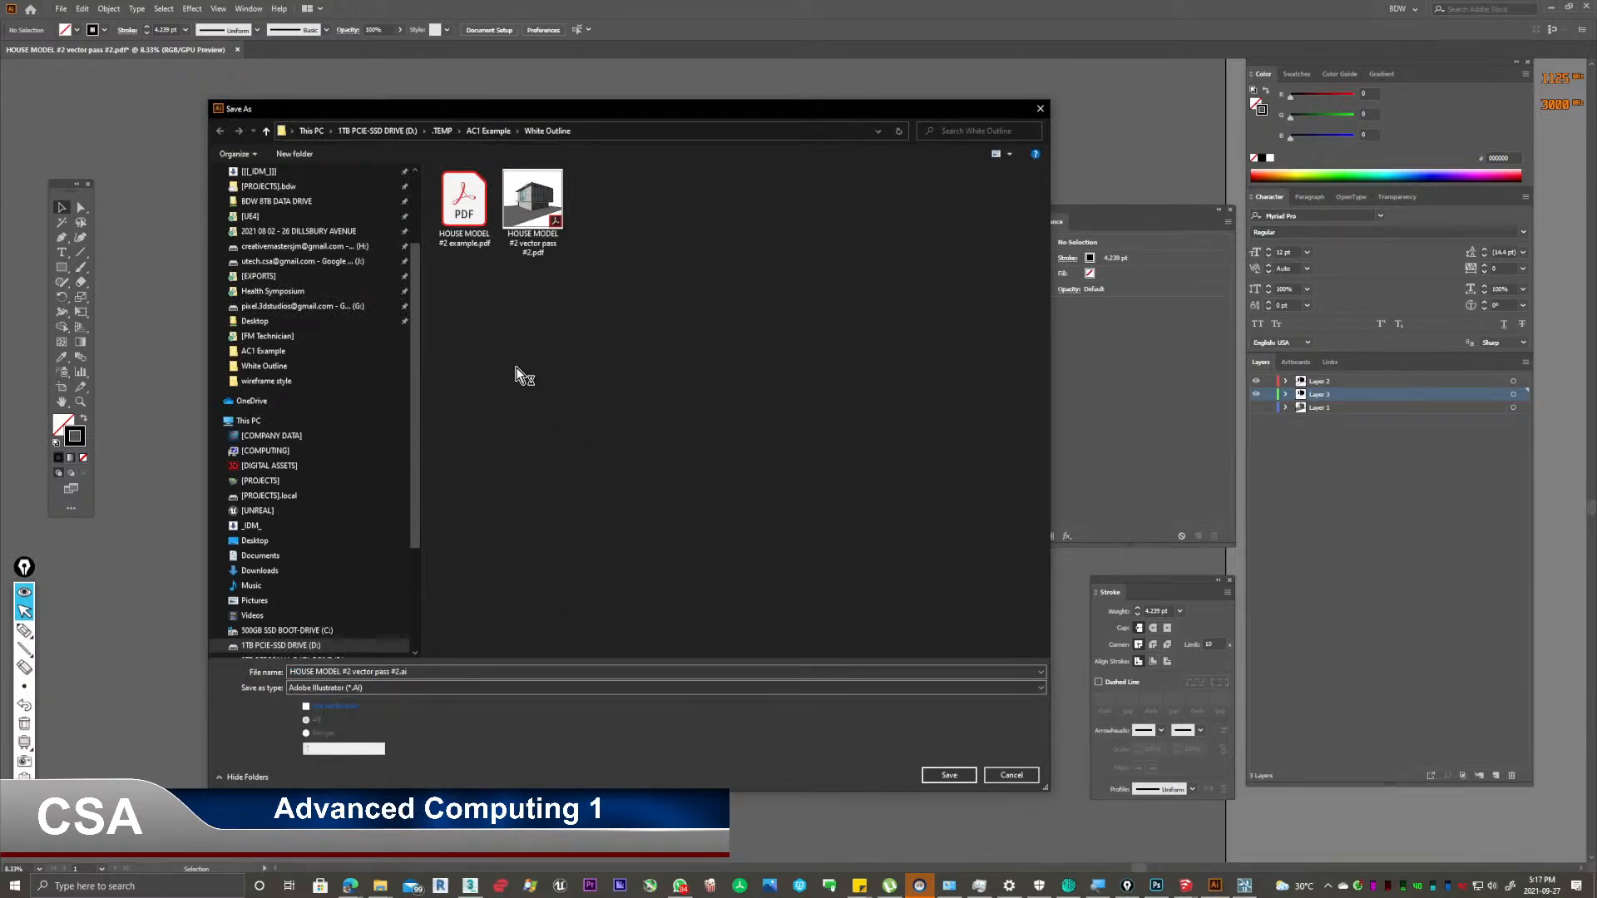
click(945, 781)
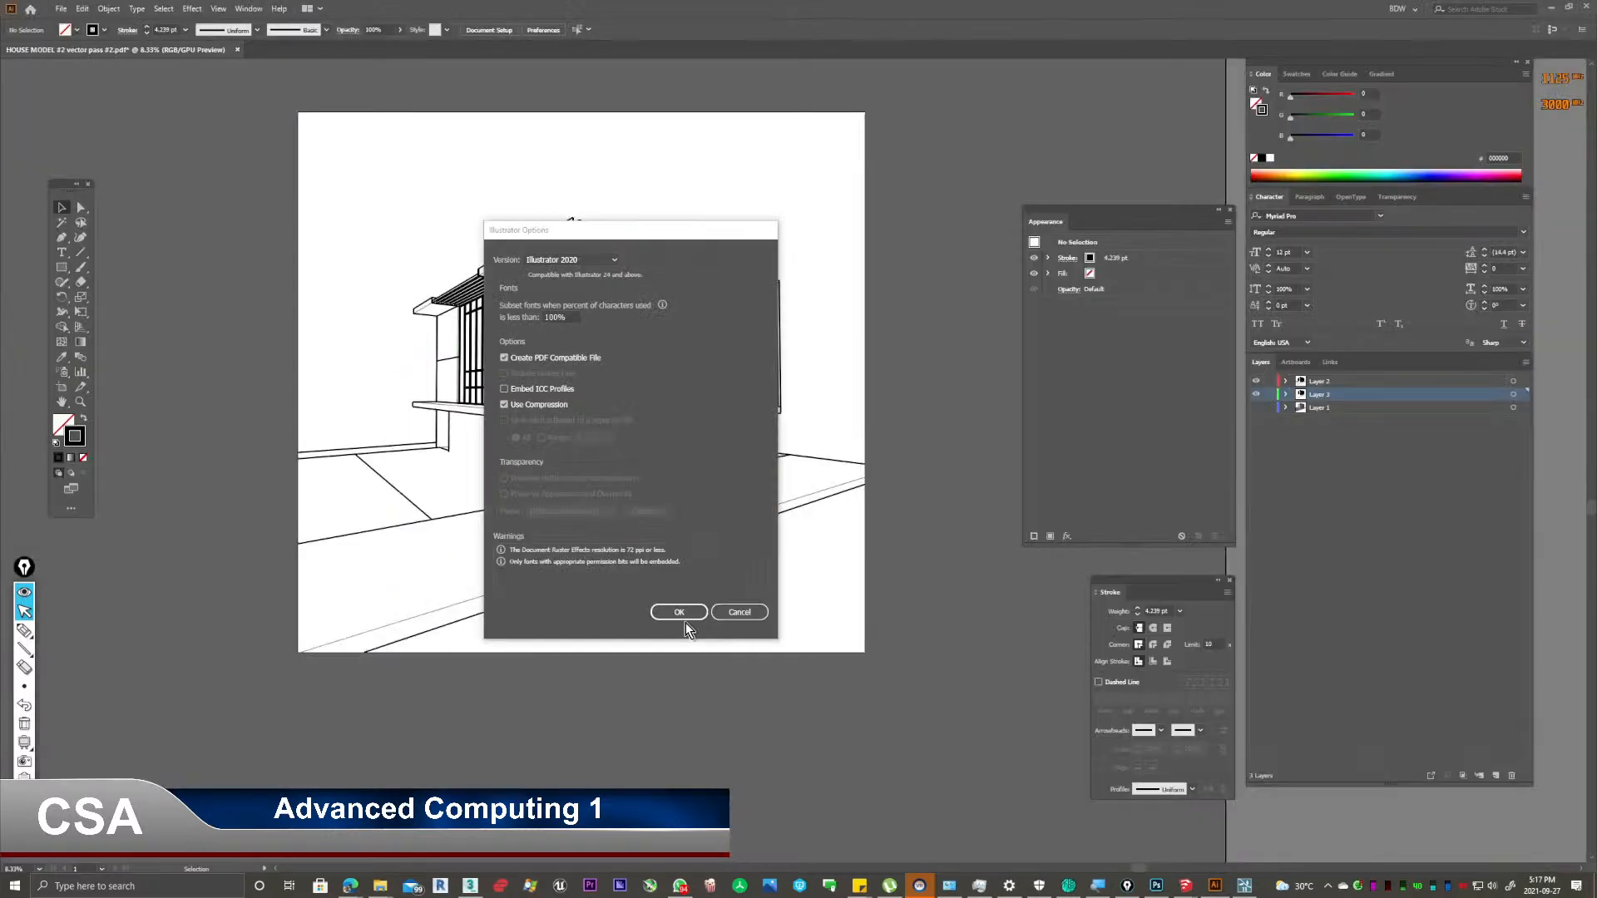
click(679, 613)
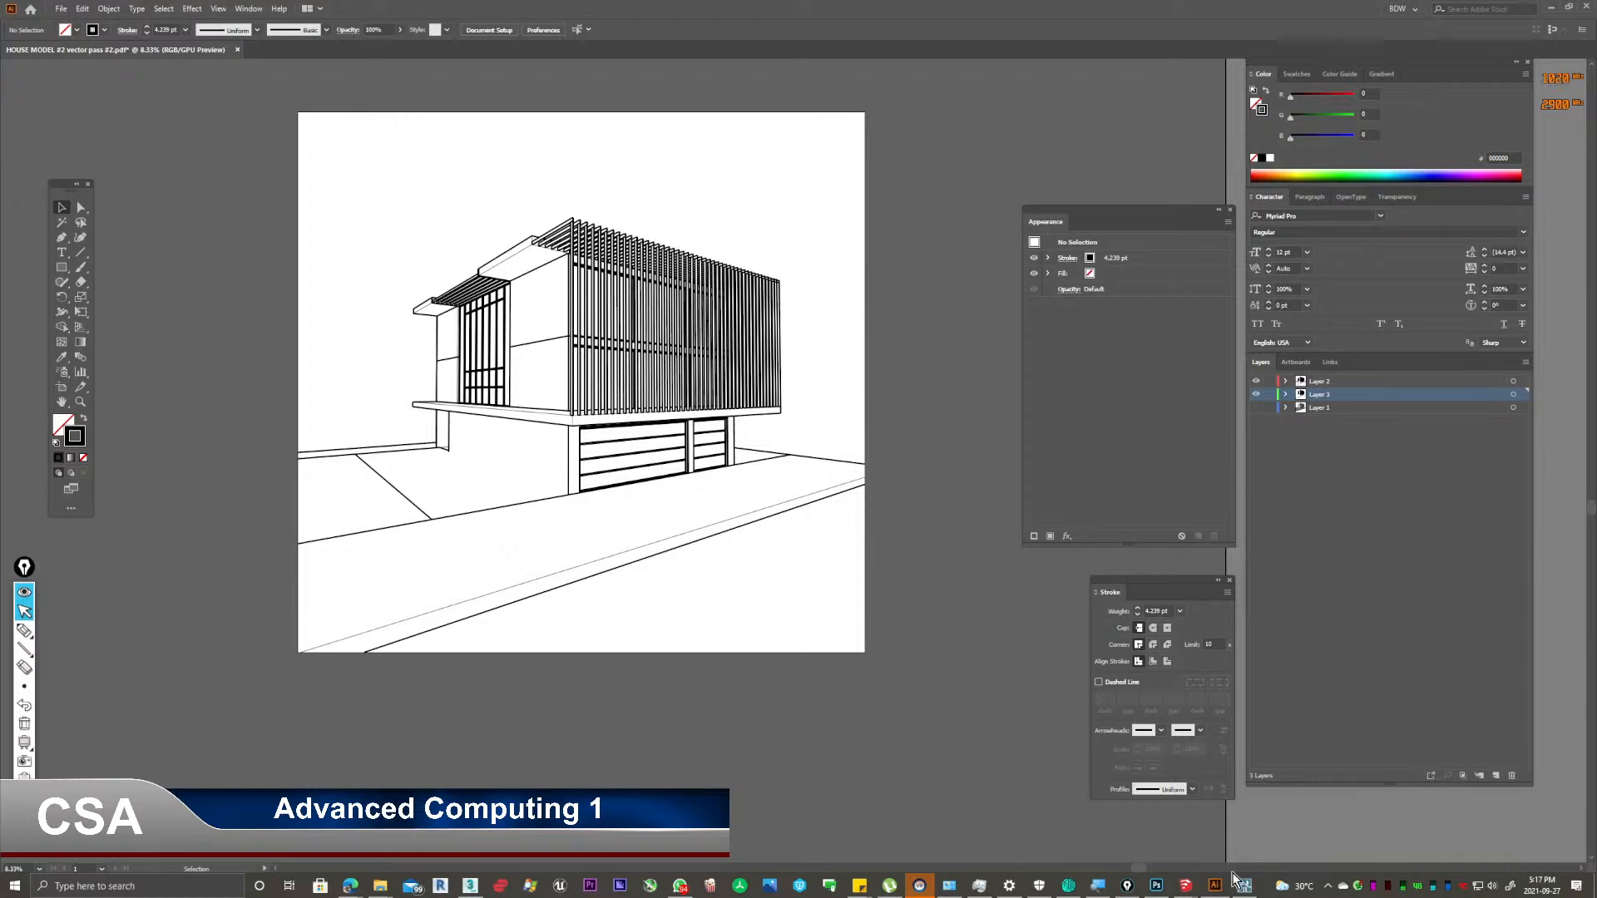
Switch to Photoshop with the mural-masked Lumion Passes_MatID.png document.
click(1157, 886)
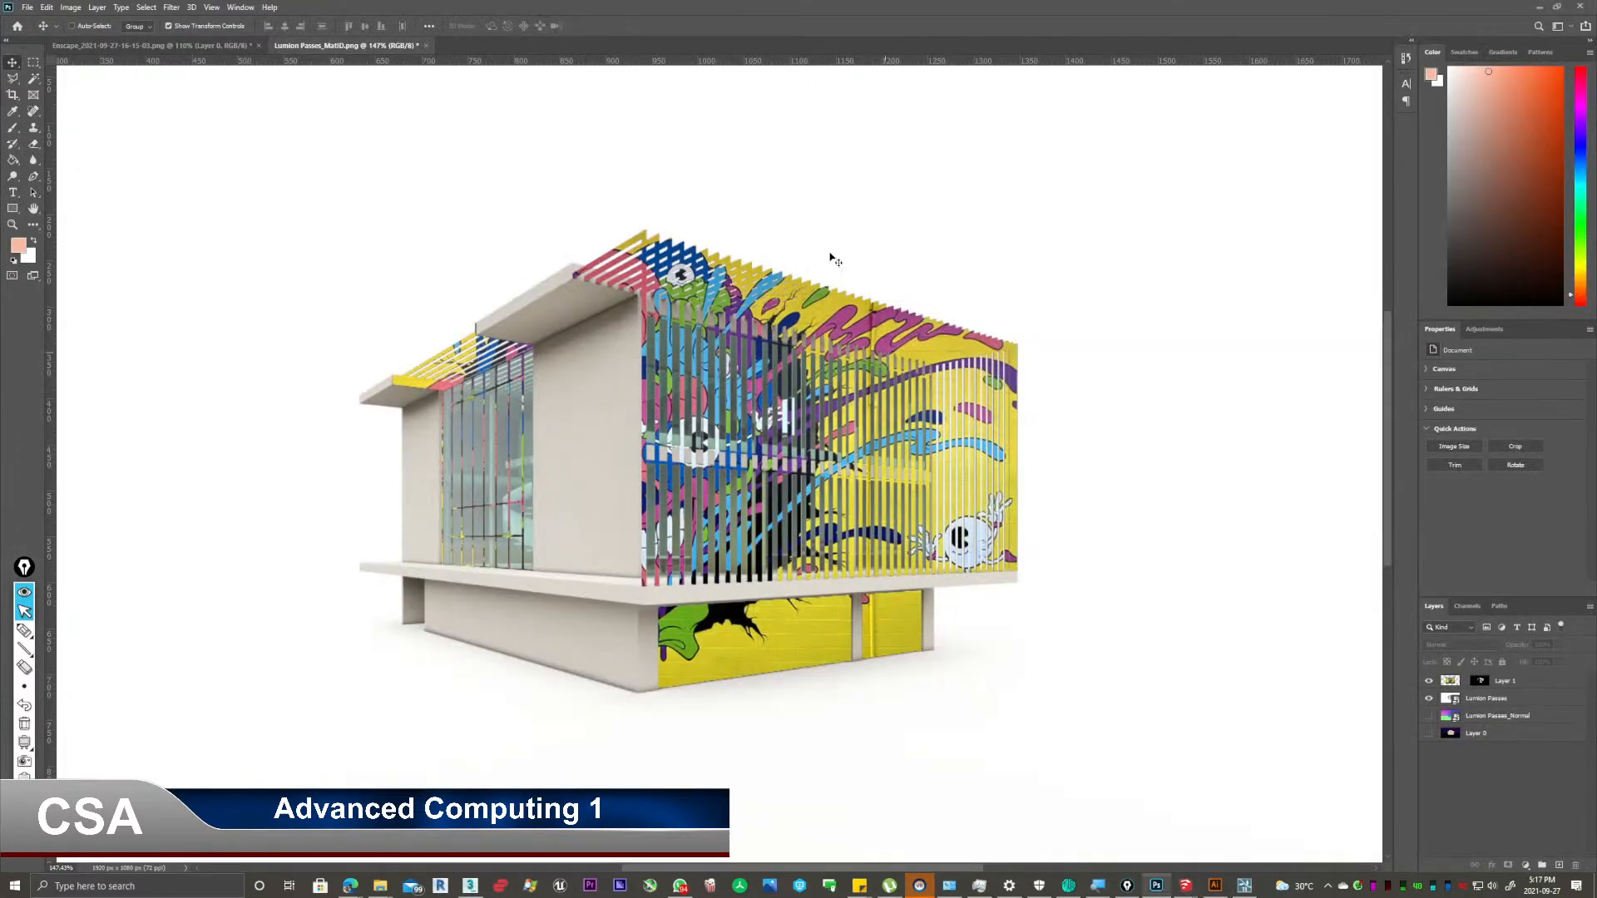
click(29, 7)
mouse_move(98, 193)
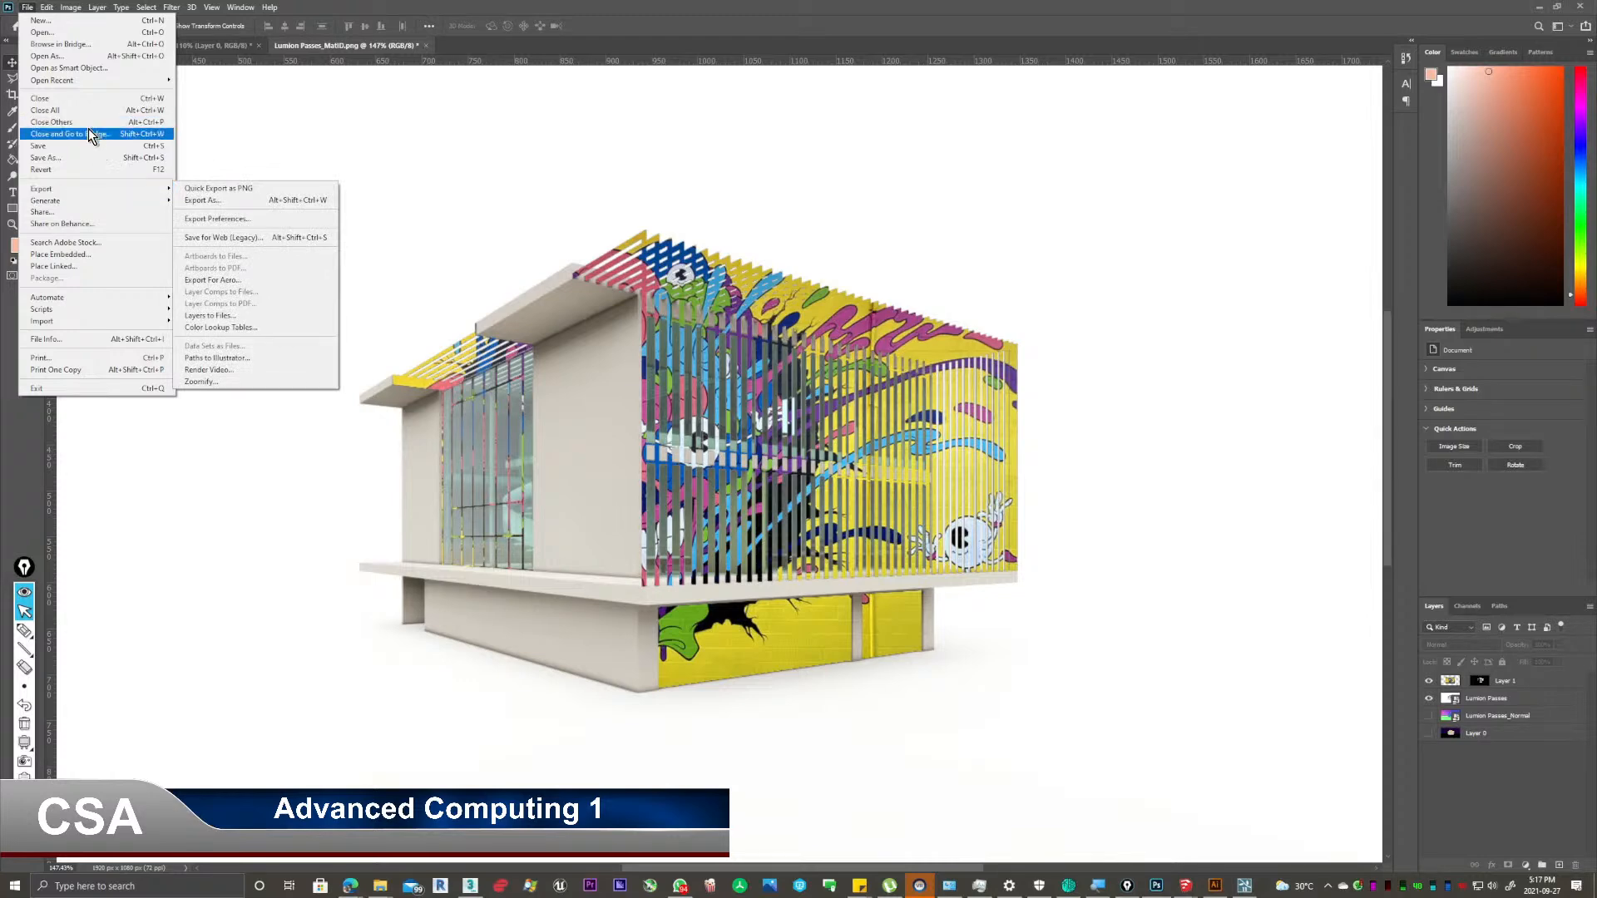
click(97, 271)
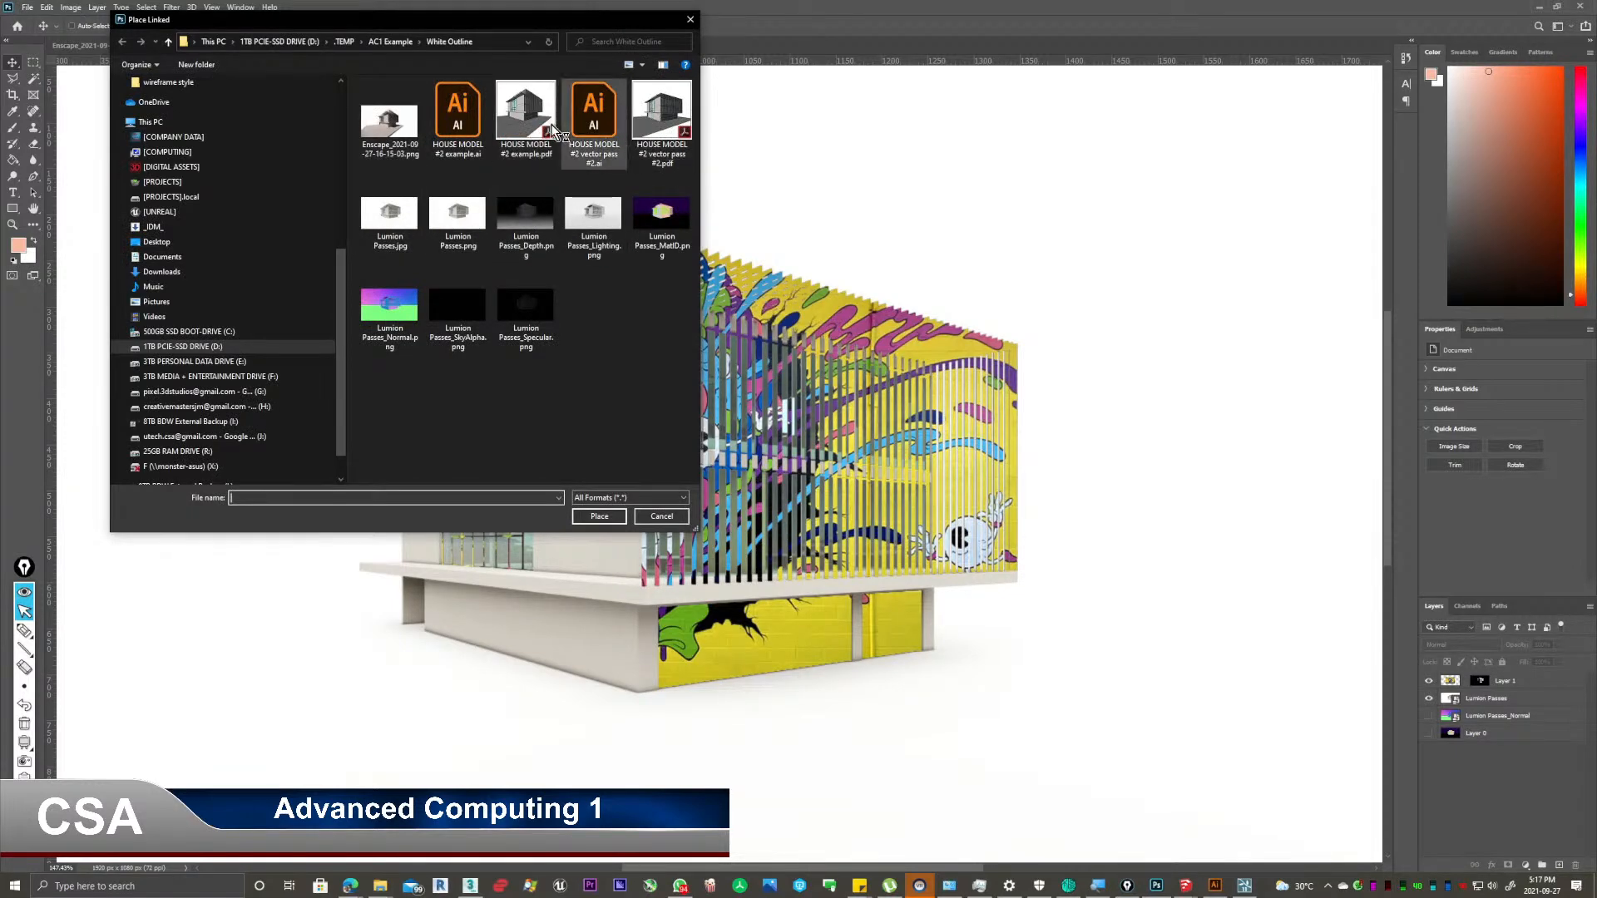
click(584, 125)
click(600, 517)
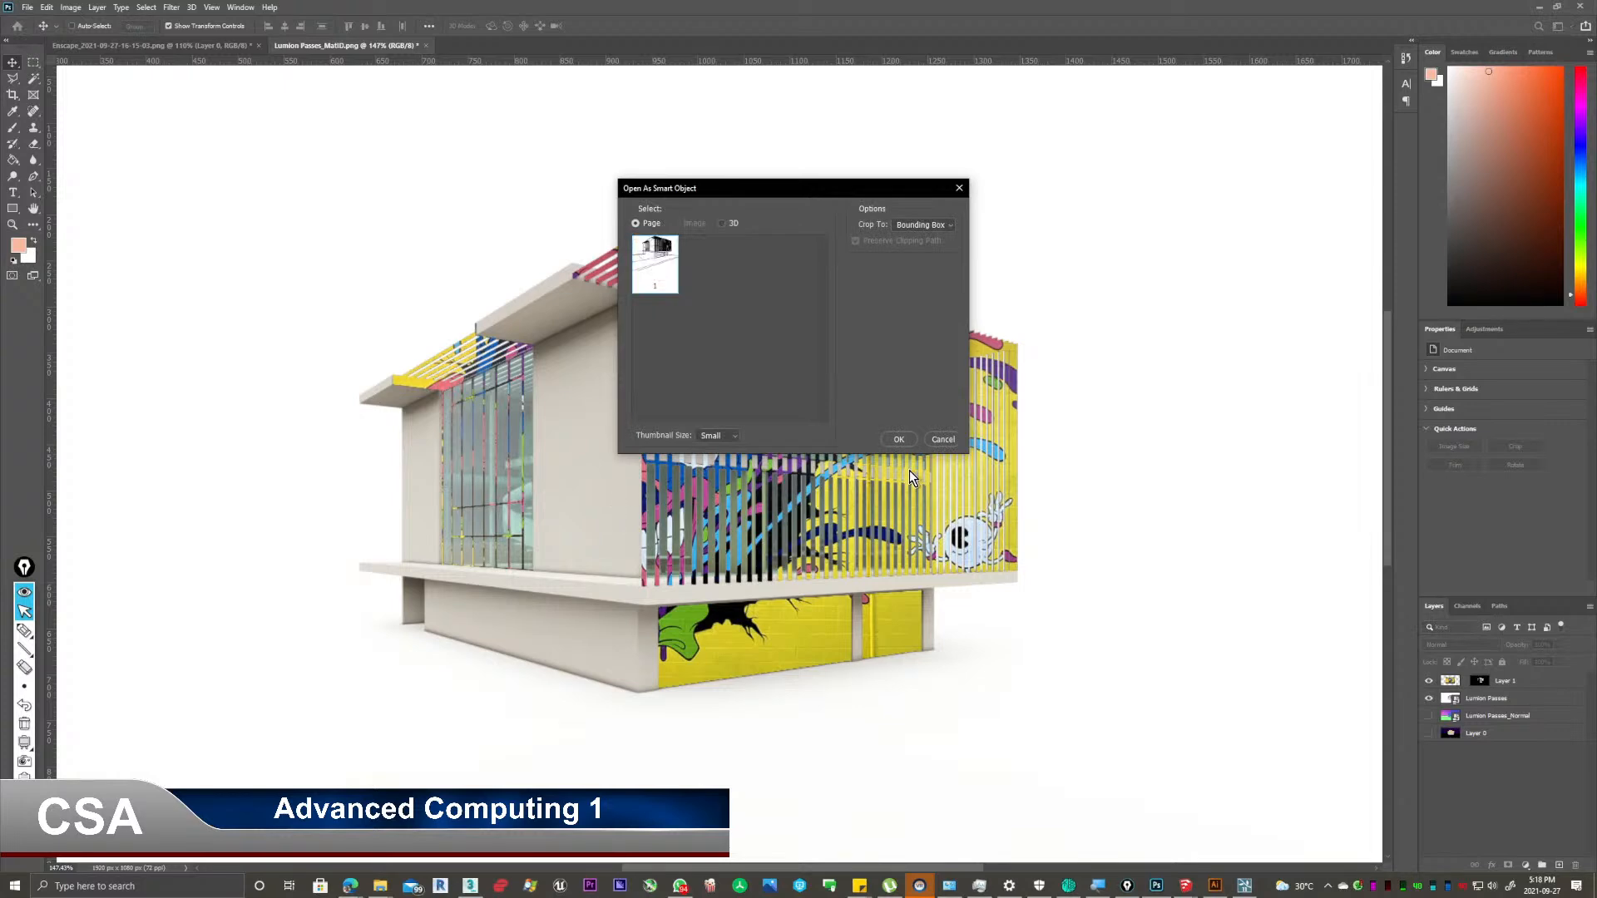
click(899, 440)
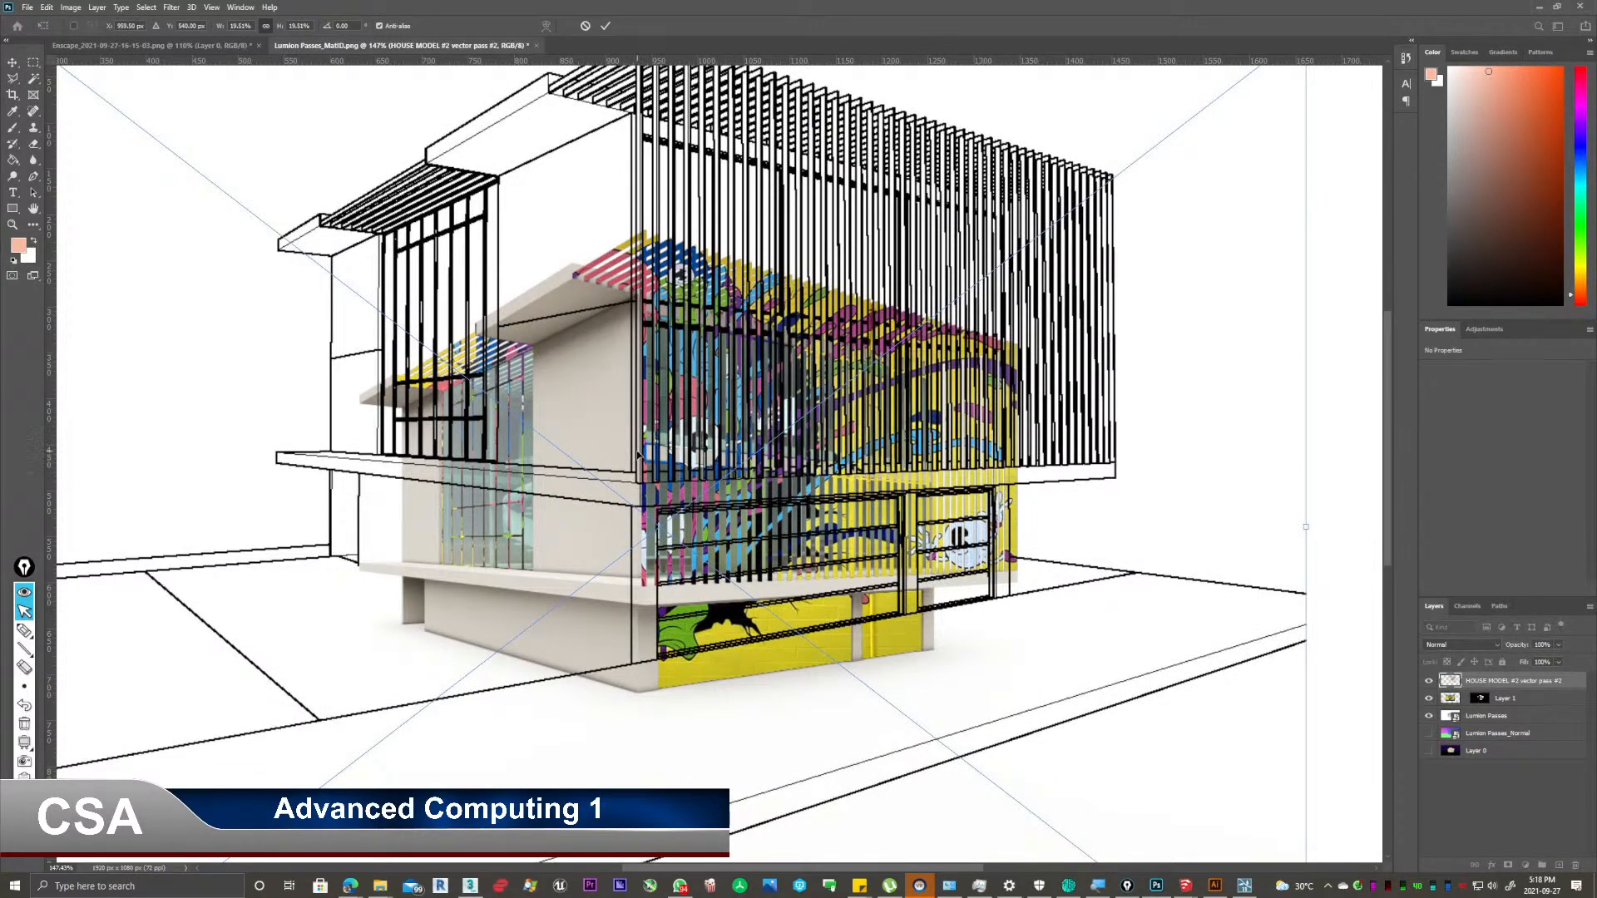
alt+scroll(643, 450, down, 4)
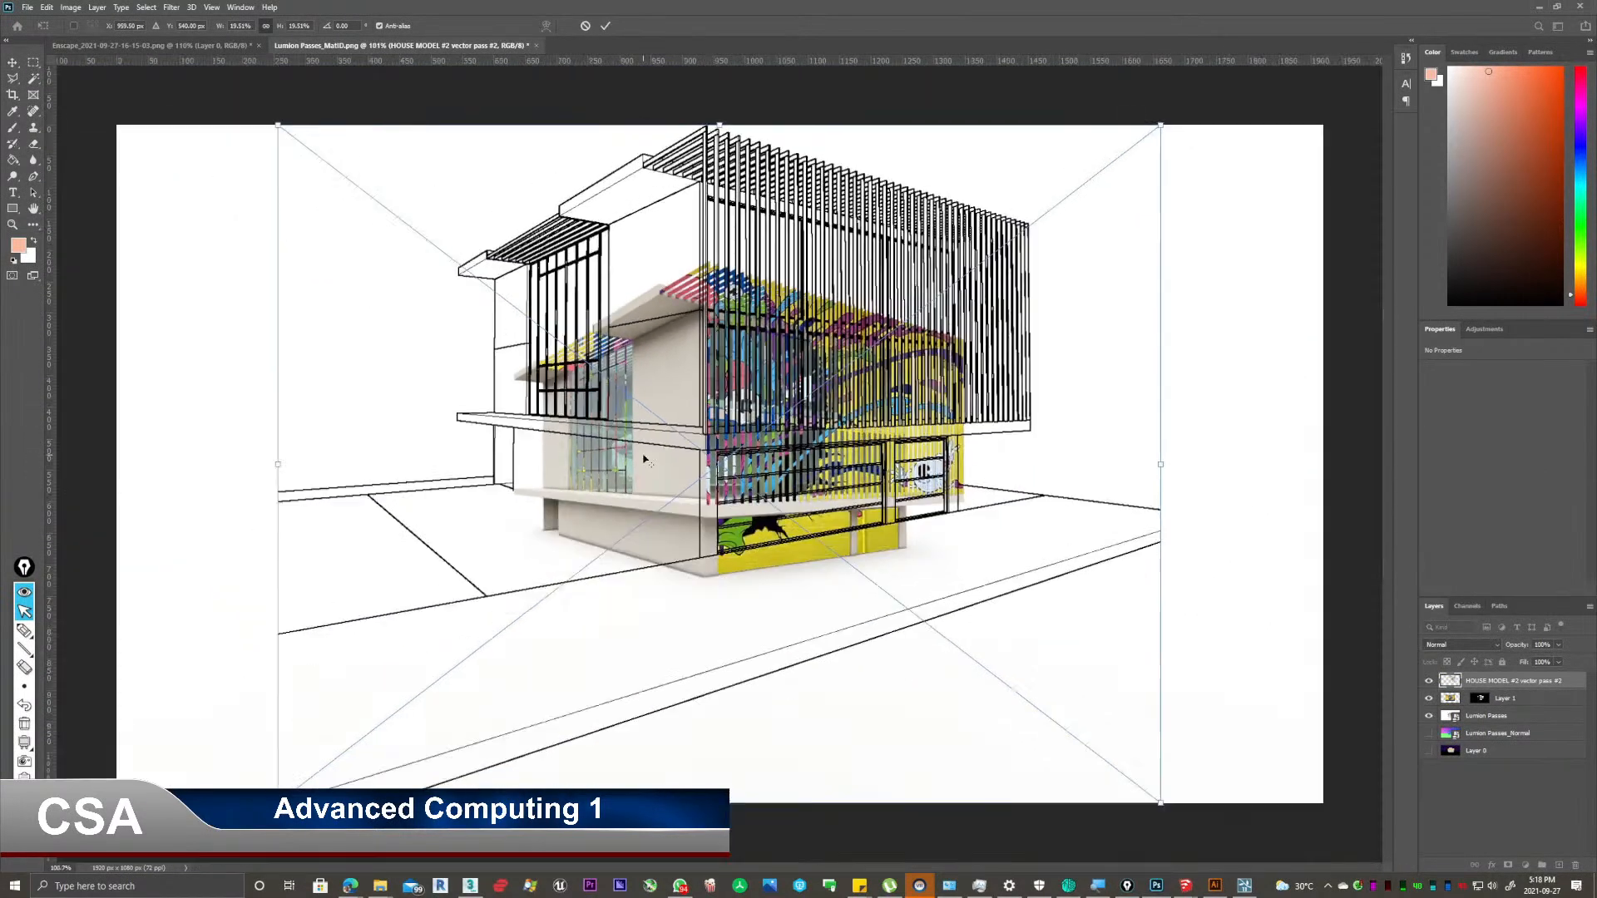
mouse_move(720, 450)
mouse_down()
mouse_move(705, 586)
mouse_move(751, 568)
mouse_up()
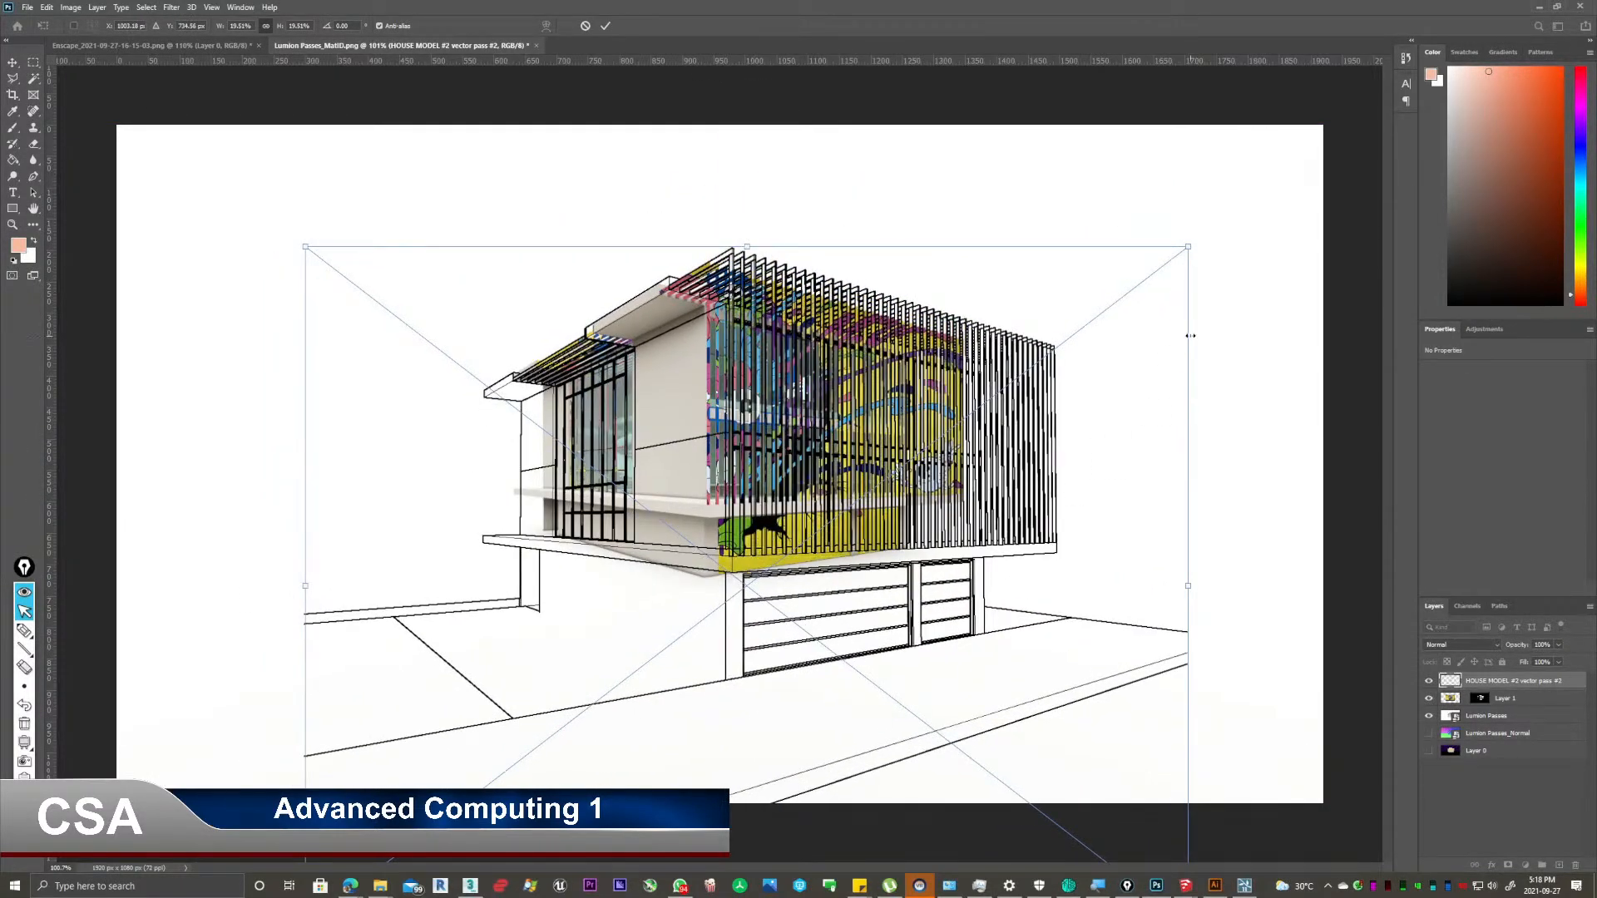
mouse_move(1187, 247)
mouse_down()
mouse_move(1111, 281)
mouse_move(1121, 300)
mouse_move(1145, 281)
mouse_up()
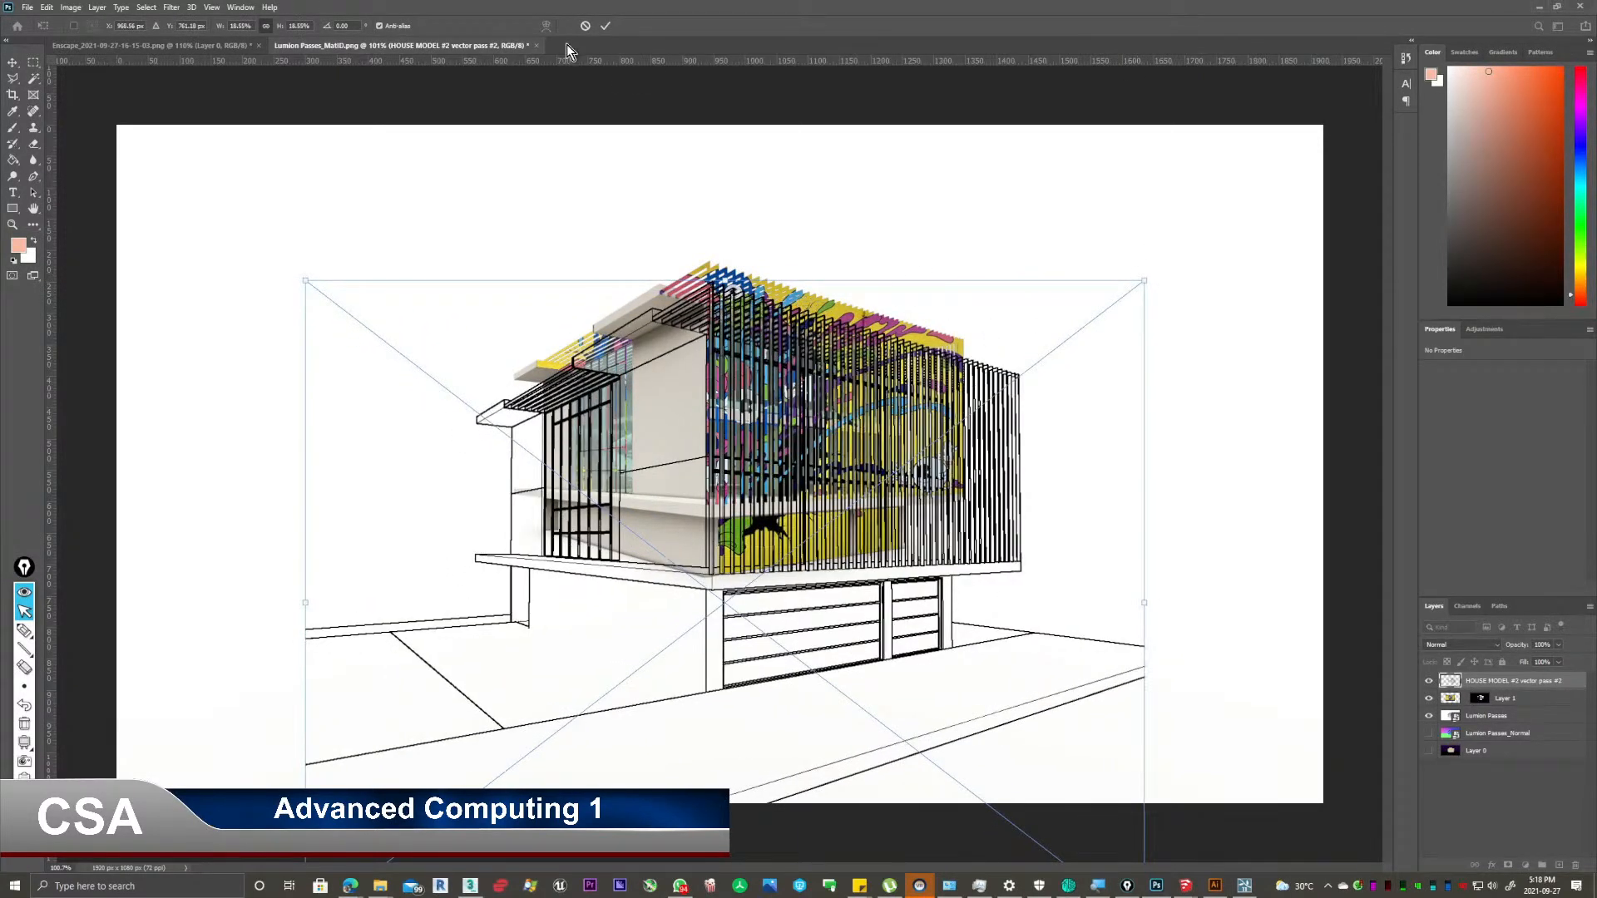
key(Return)
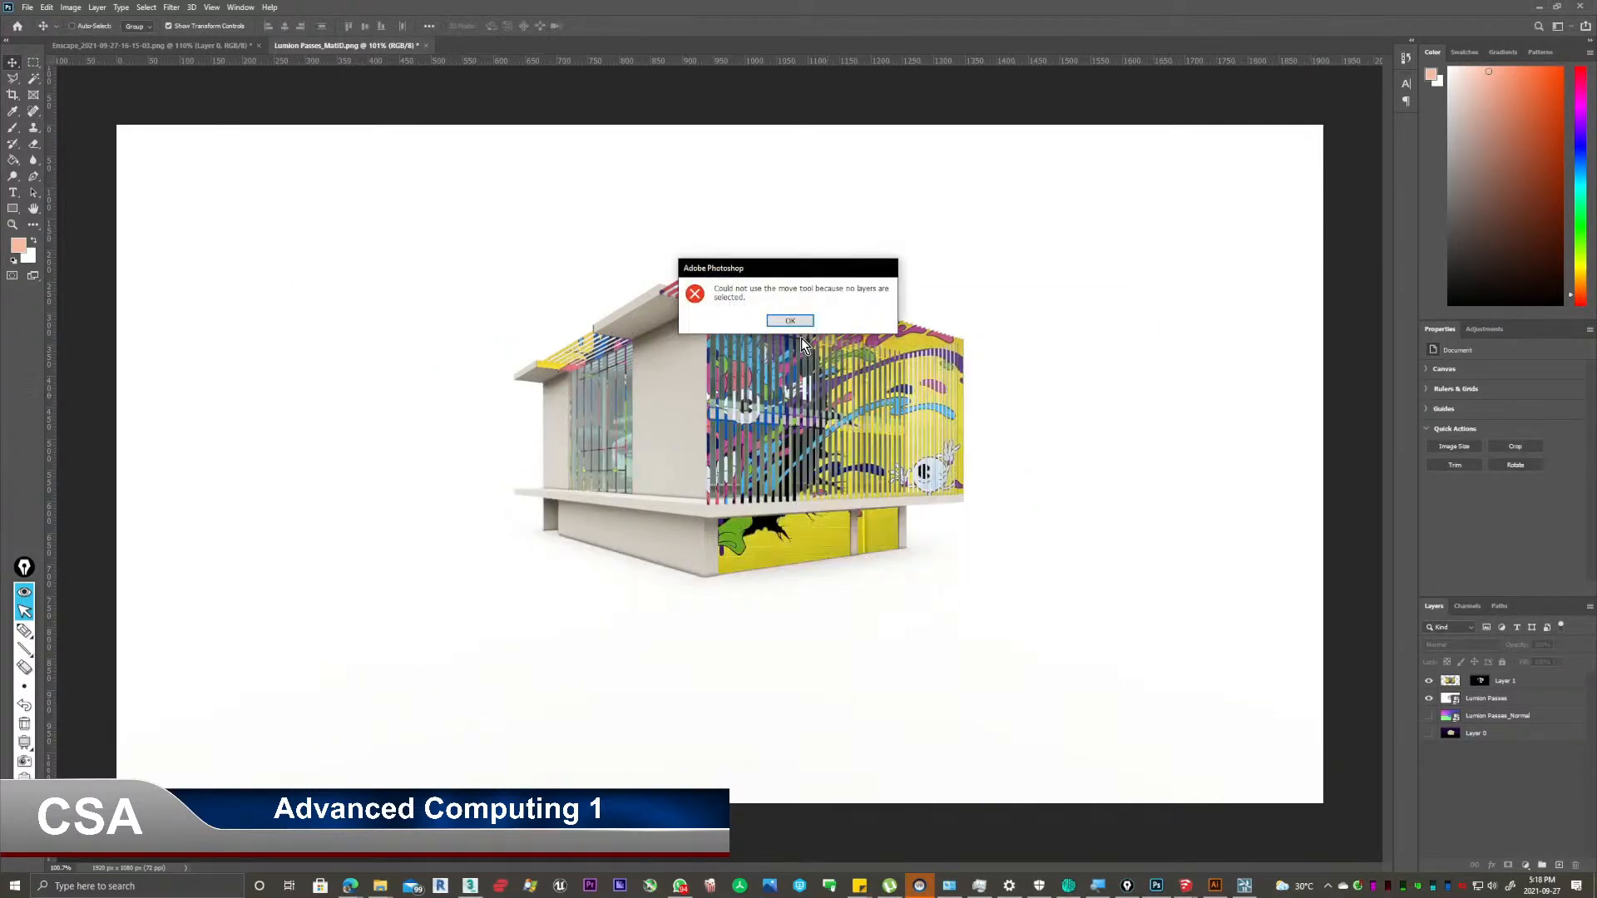
click(791, 321)
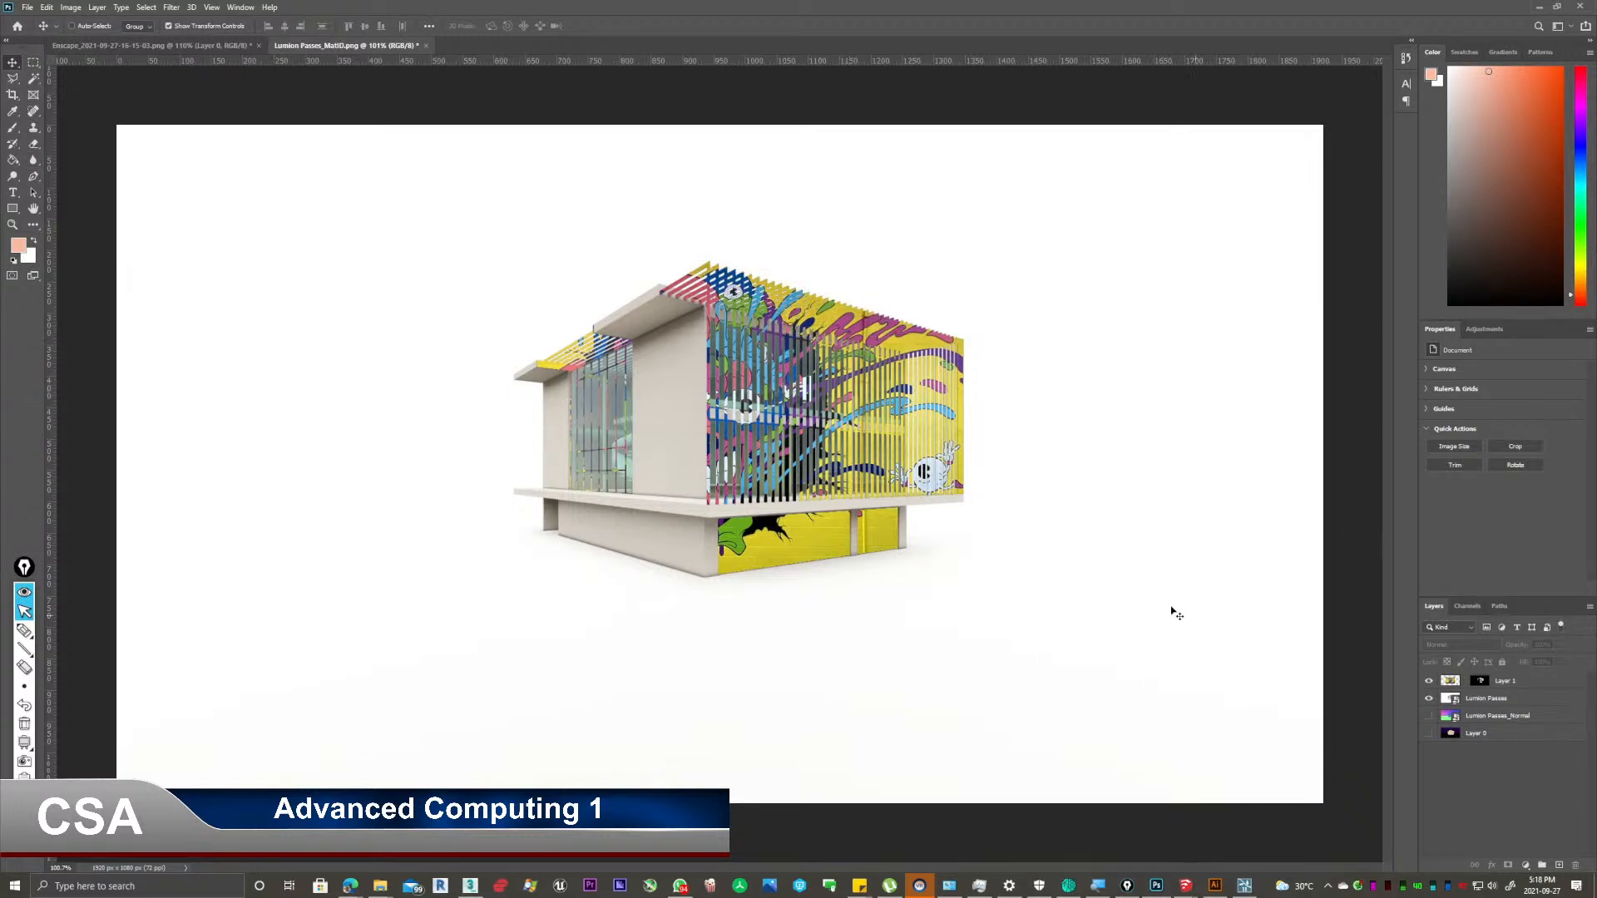
Place HOUSE MODEL #2 vector pass #2.ai as a linked smart object over the render, cropped to its bounding box.
click(27, 7)
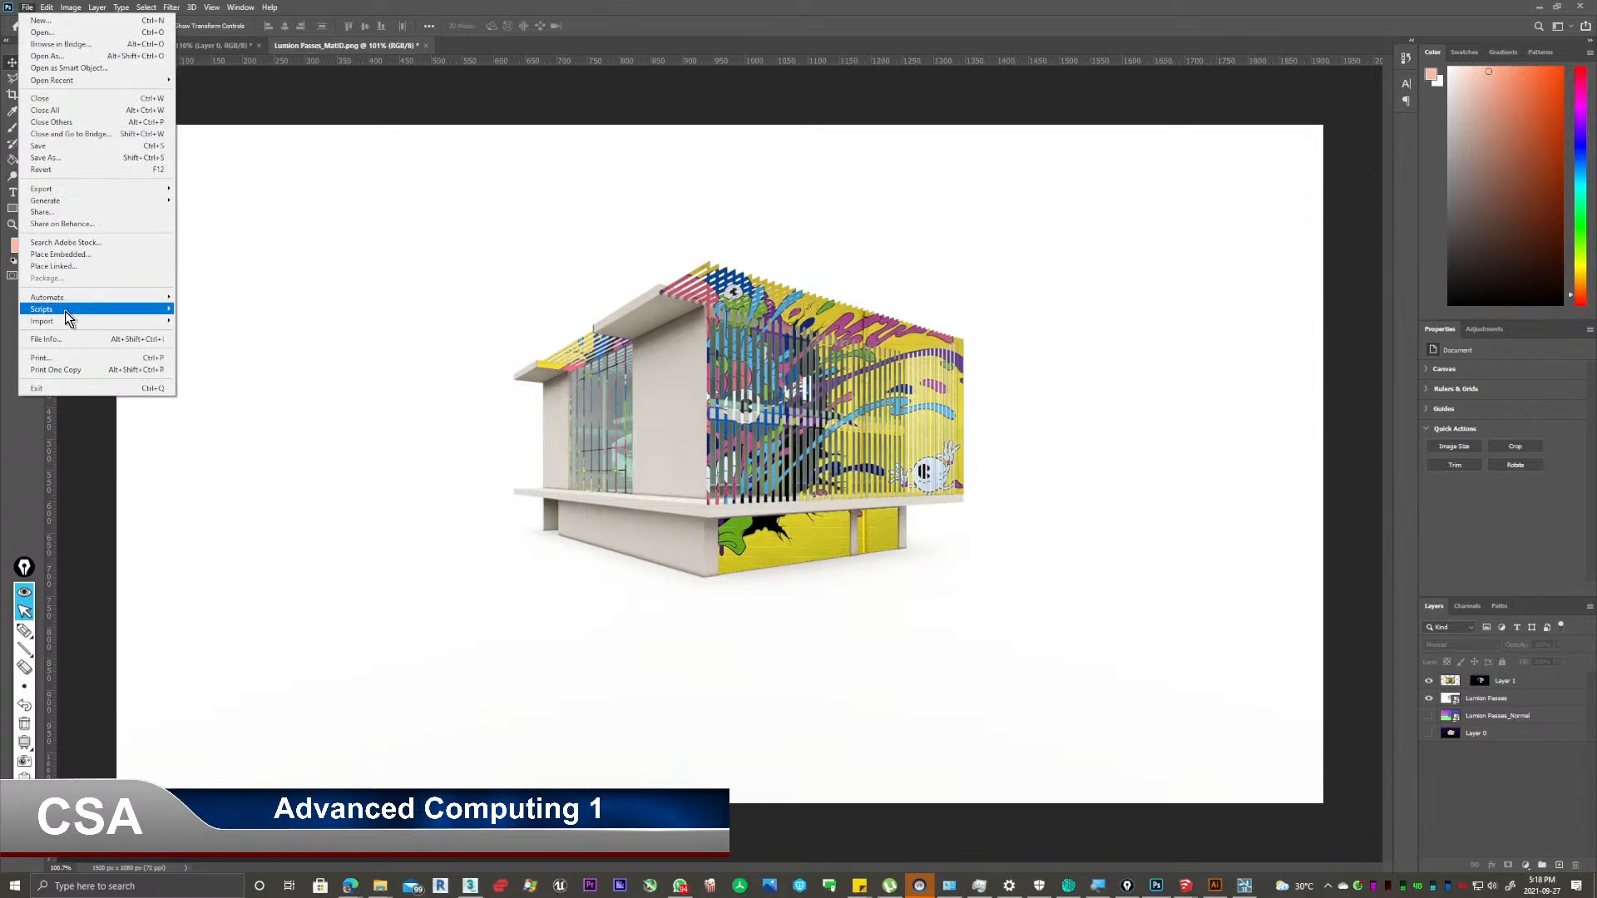
click(87, 265)
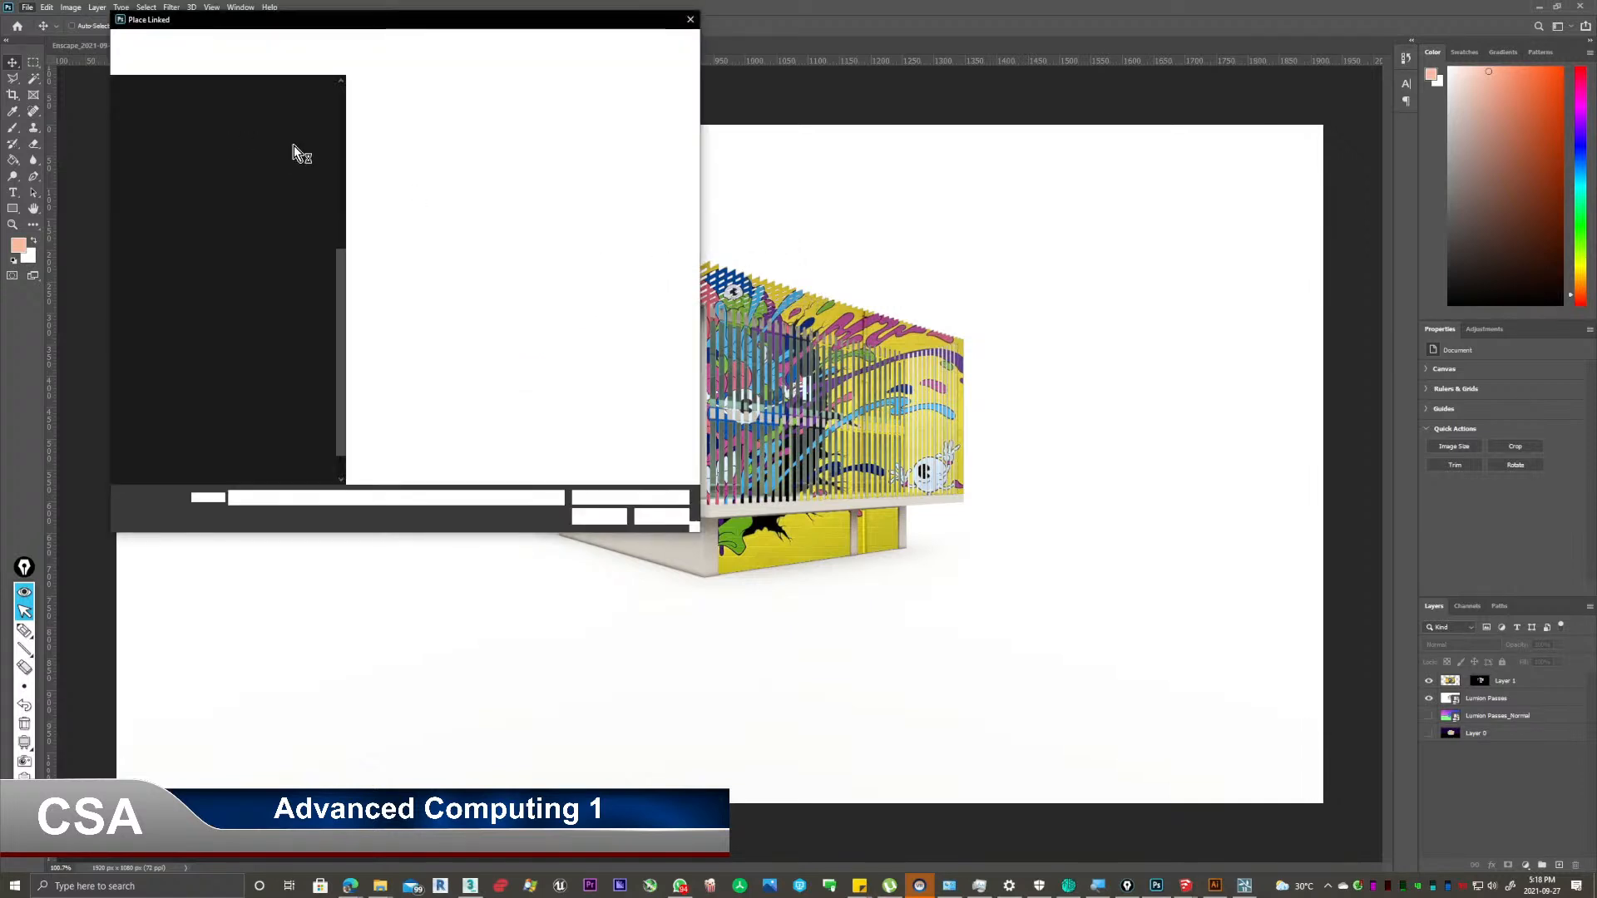
click(614, 140)
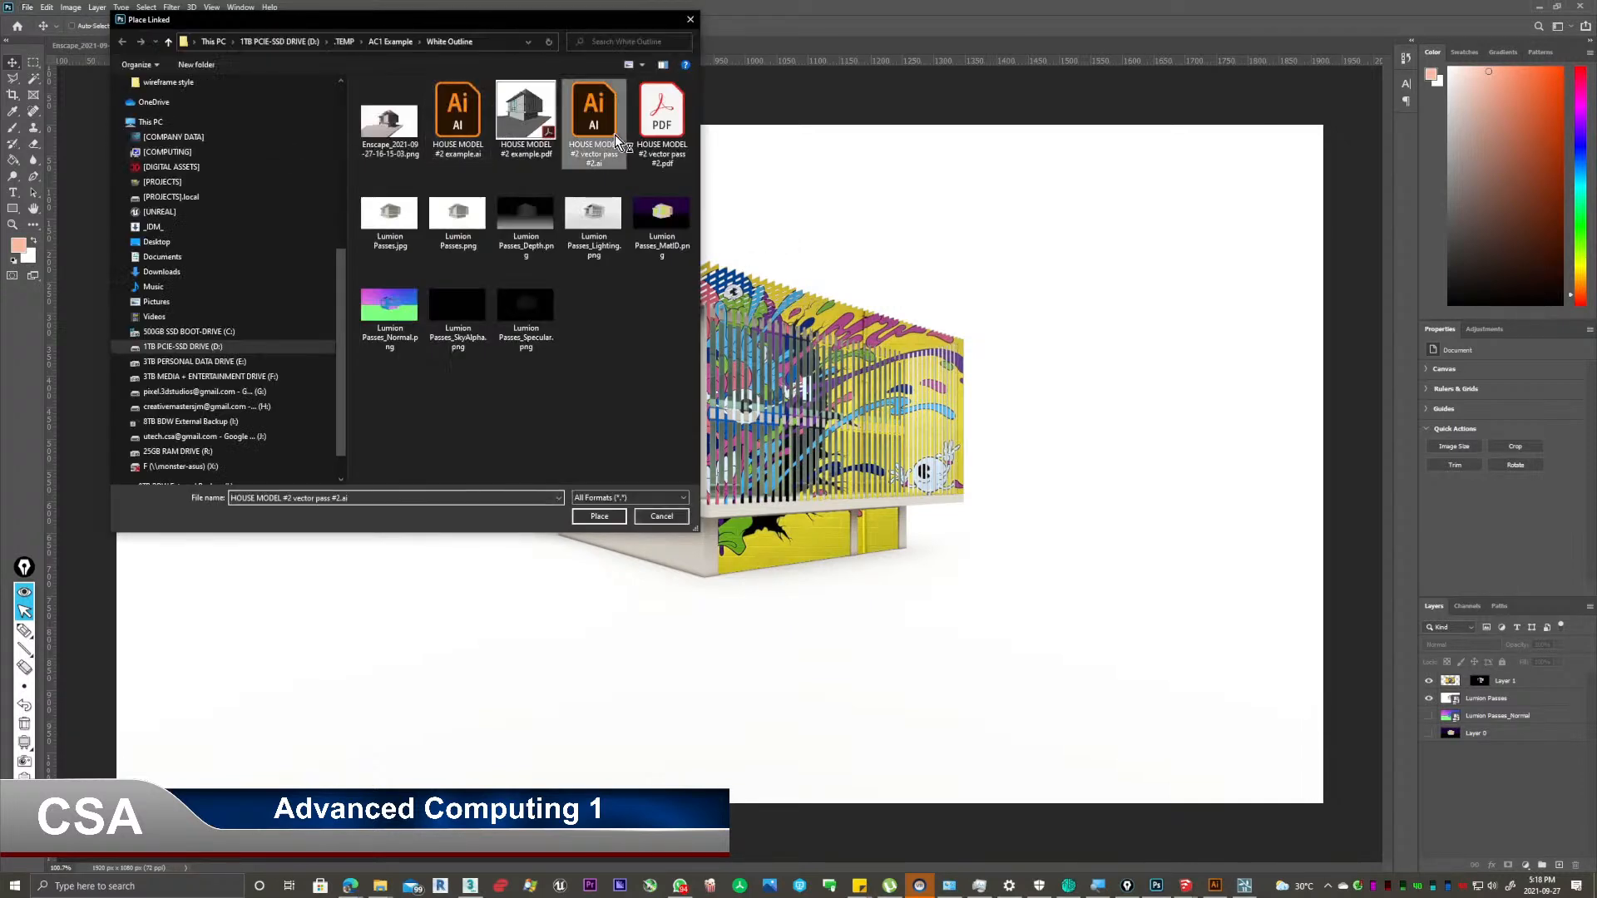
click(607, 516)
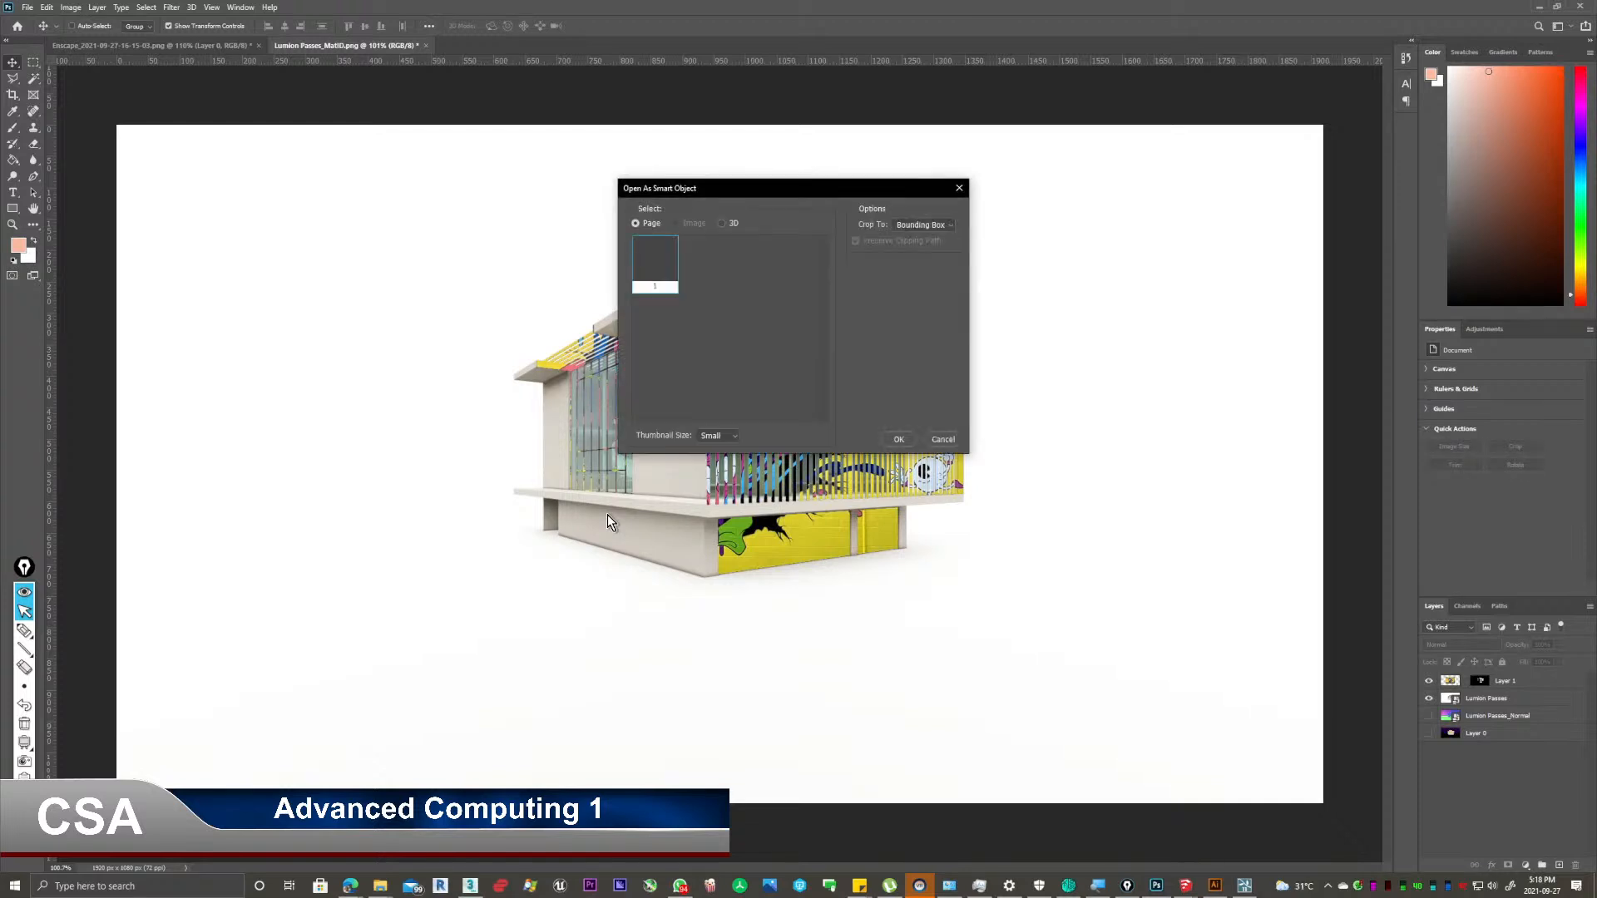
click(898, 439)
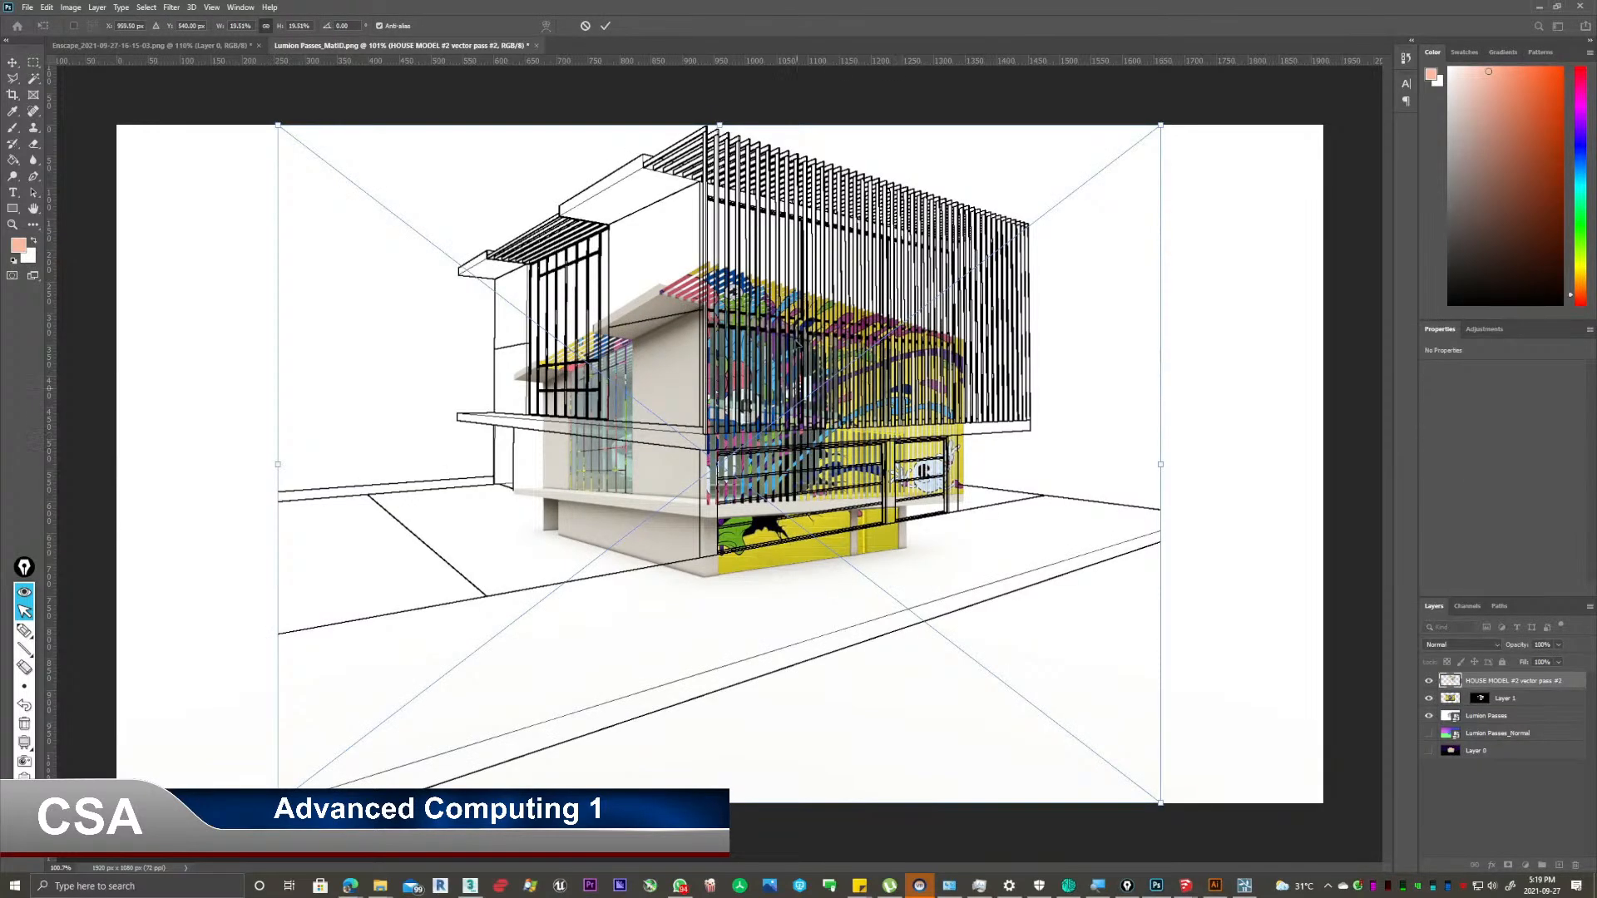
click(607, 26)
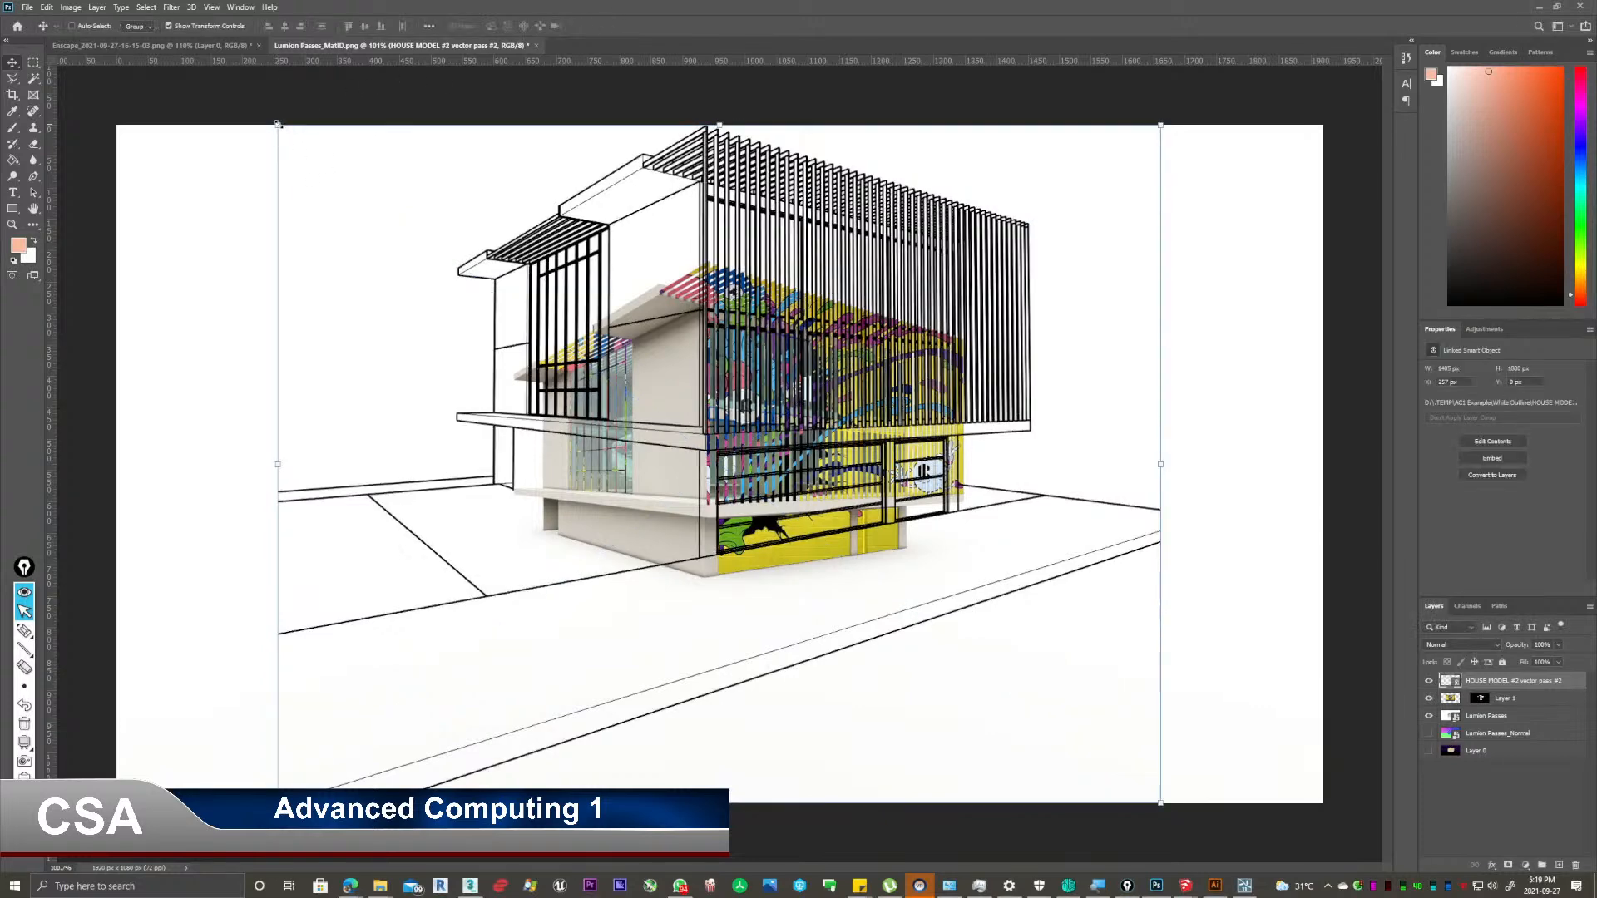
Scale the placed linework down to about 15.4% and align it with the rendered house's edges.
key(ctrl+t)
drag(313, 158, 599, 374)
drag(868, 458, 697, 411)
drag(986, 290, 1047, 249)
drag(874, 352, 864, 375)
drag(1037, 270, 1077, 242)
drag(908, 341, 896, 363)
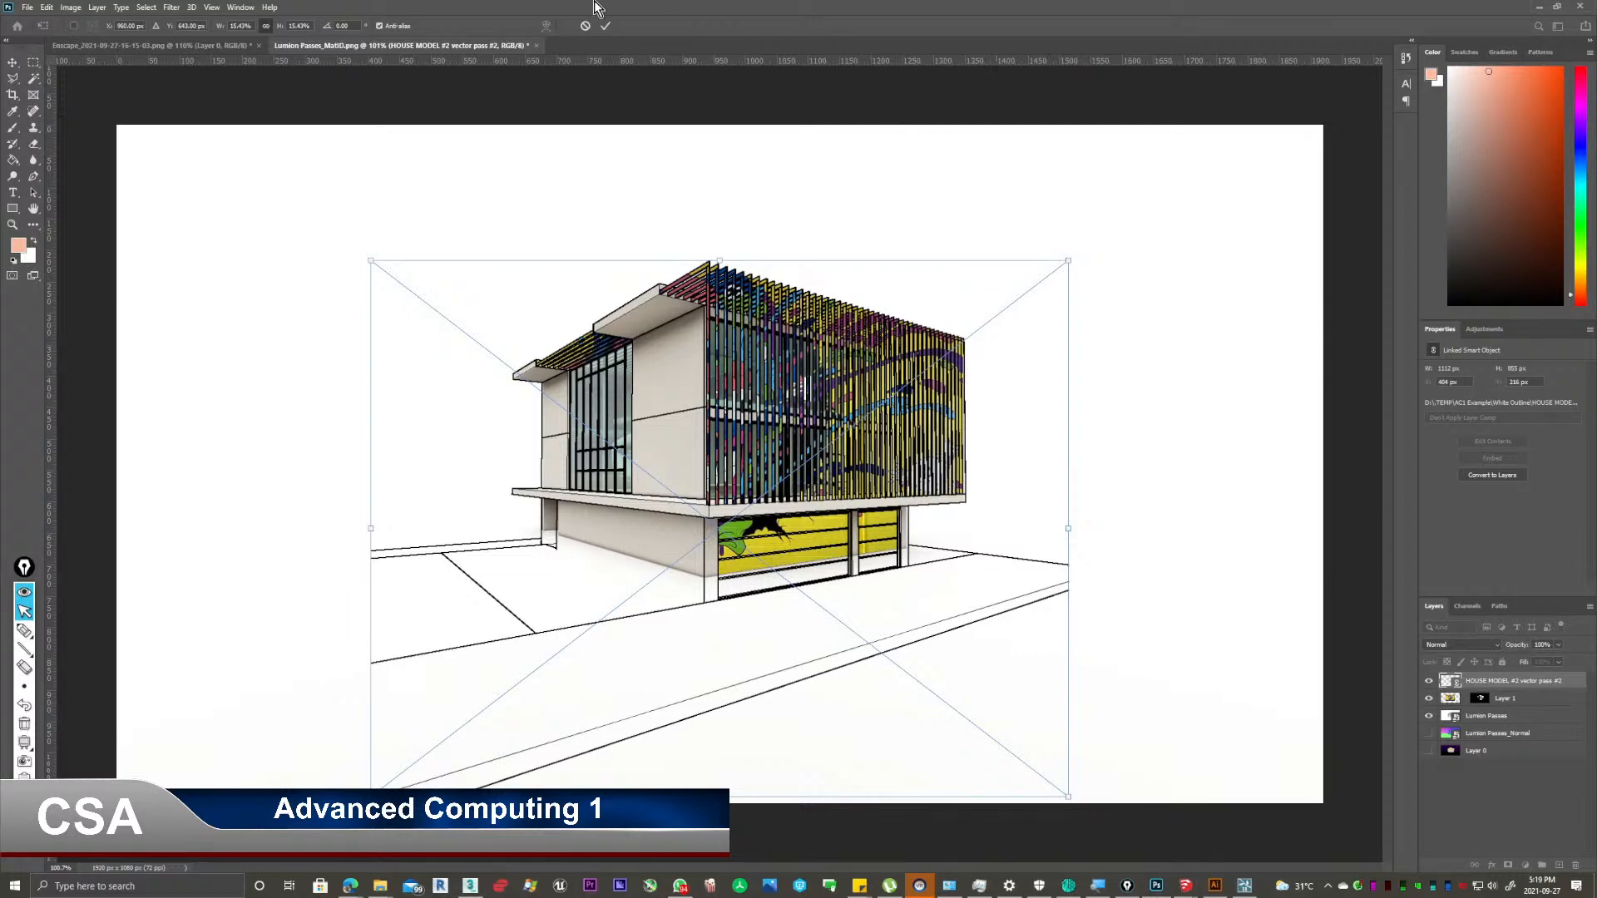
click(605, 26)
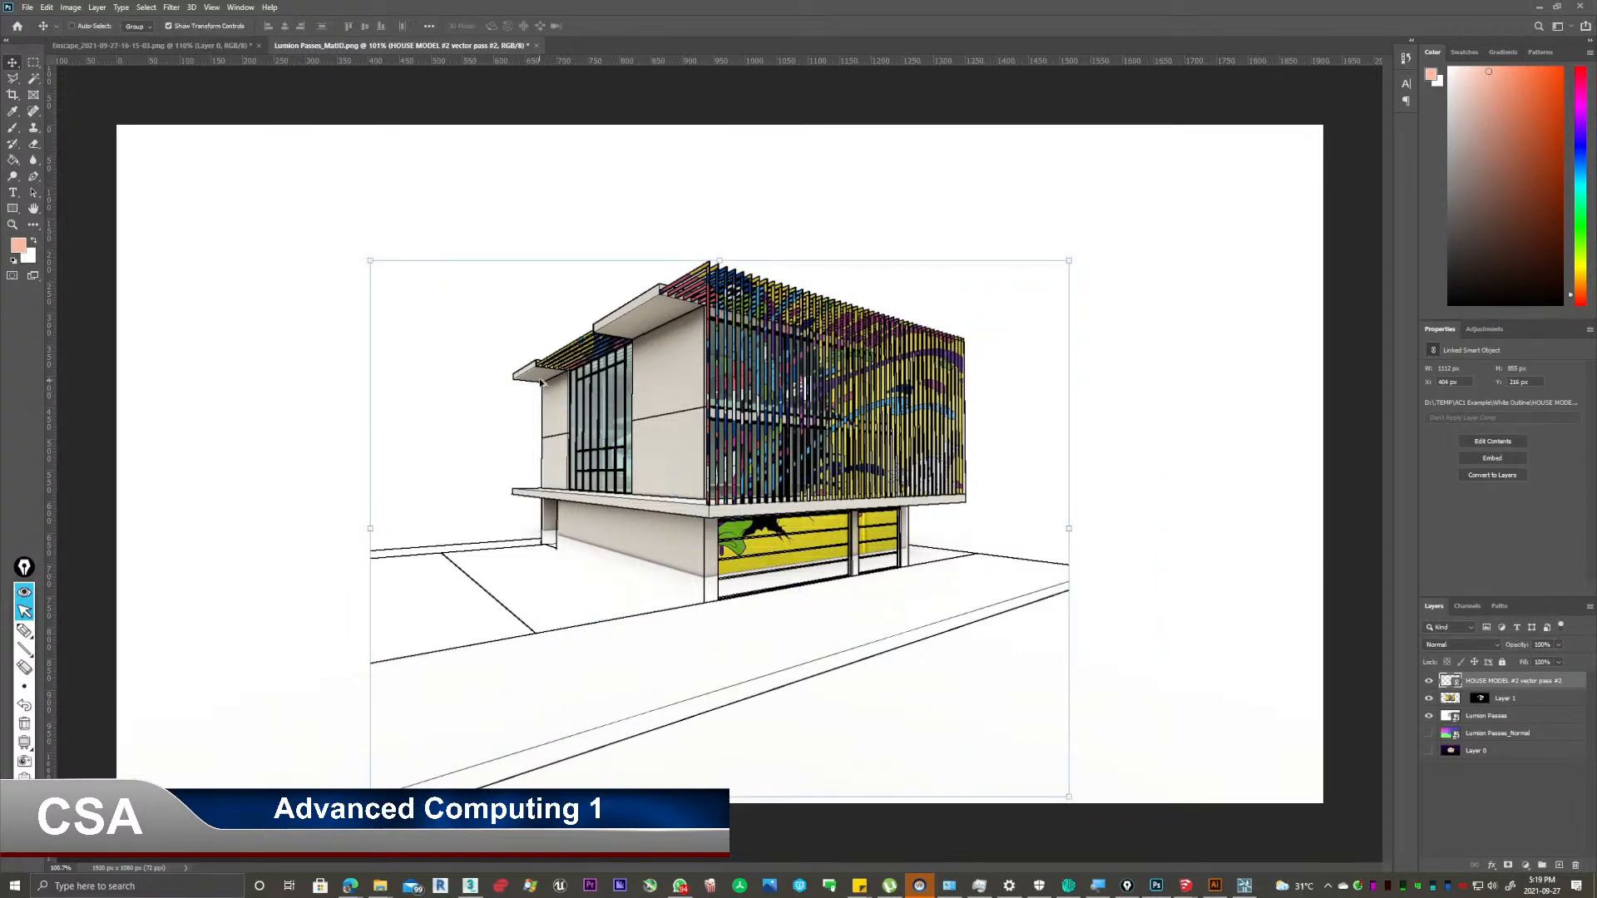
Move Layer 0 directly beneath the mural's Layer 1 and group the two layers together.
alt+scroll(541, 383, up, 1)
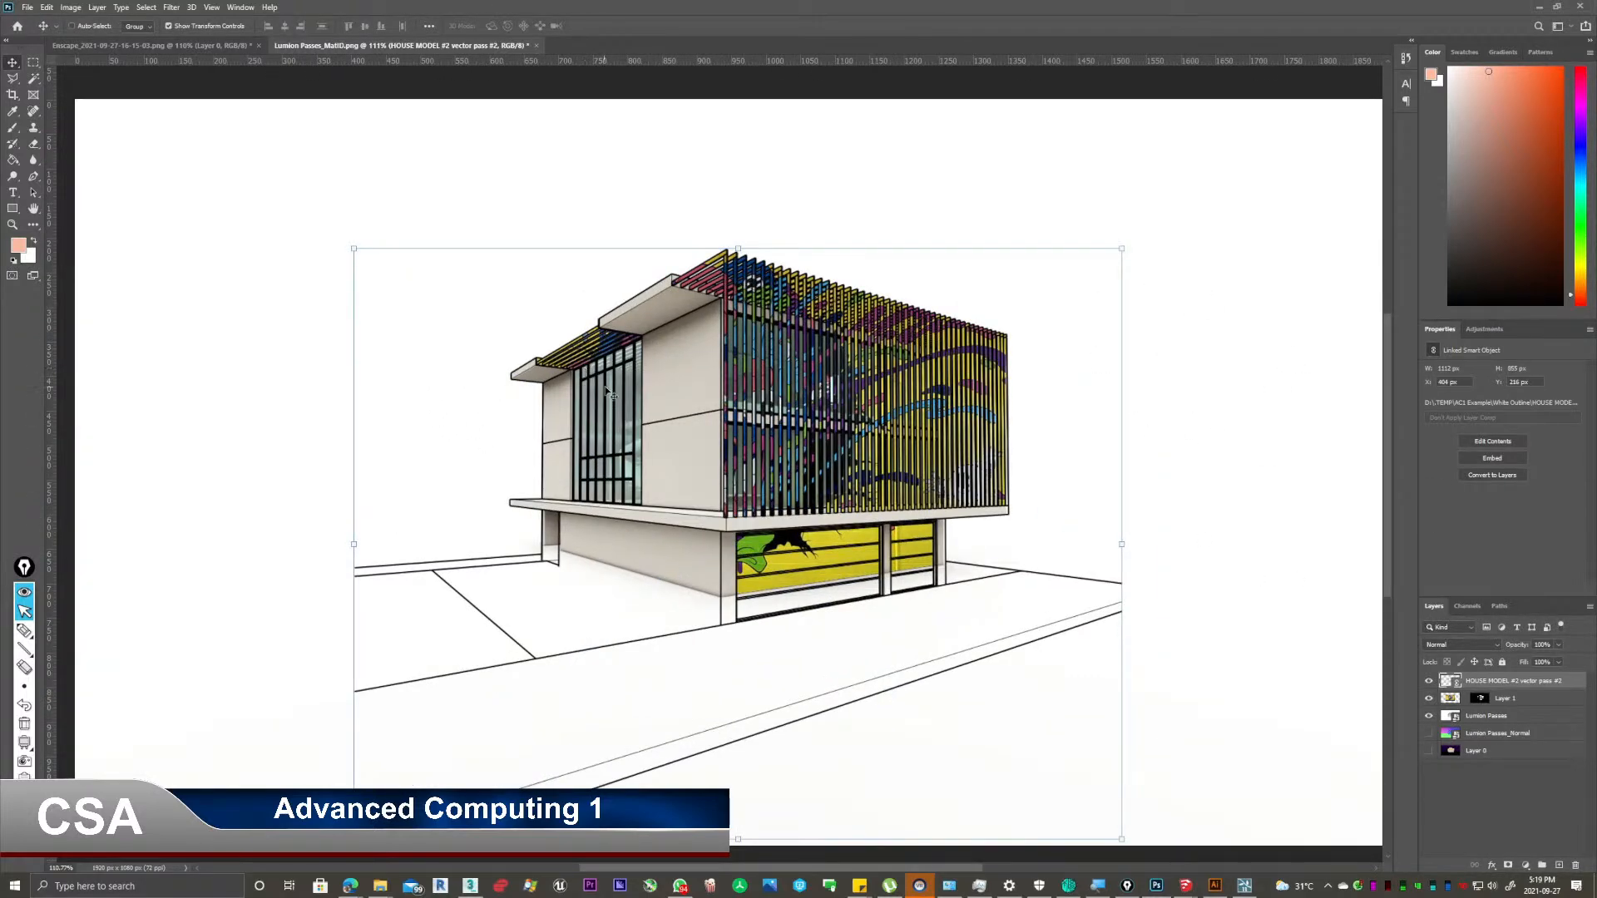
click(1558, 705)
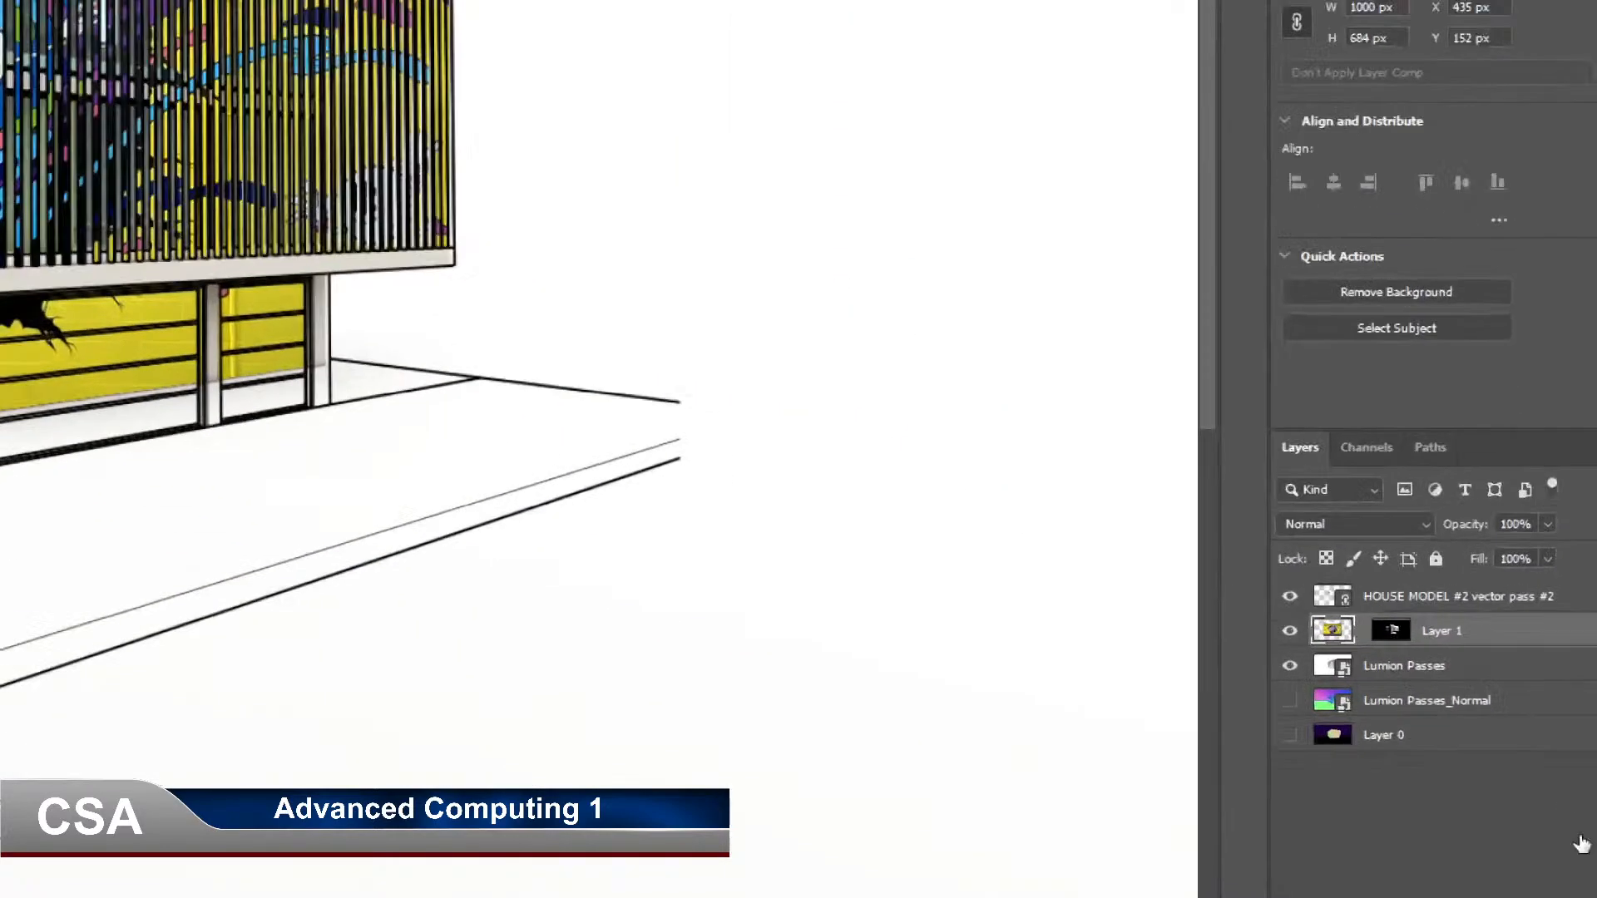
click(1504, 722)
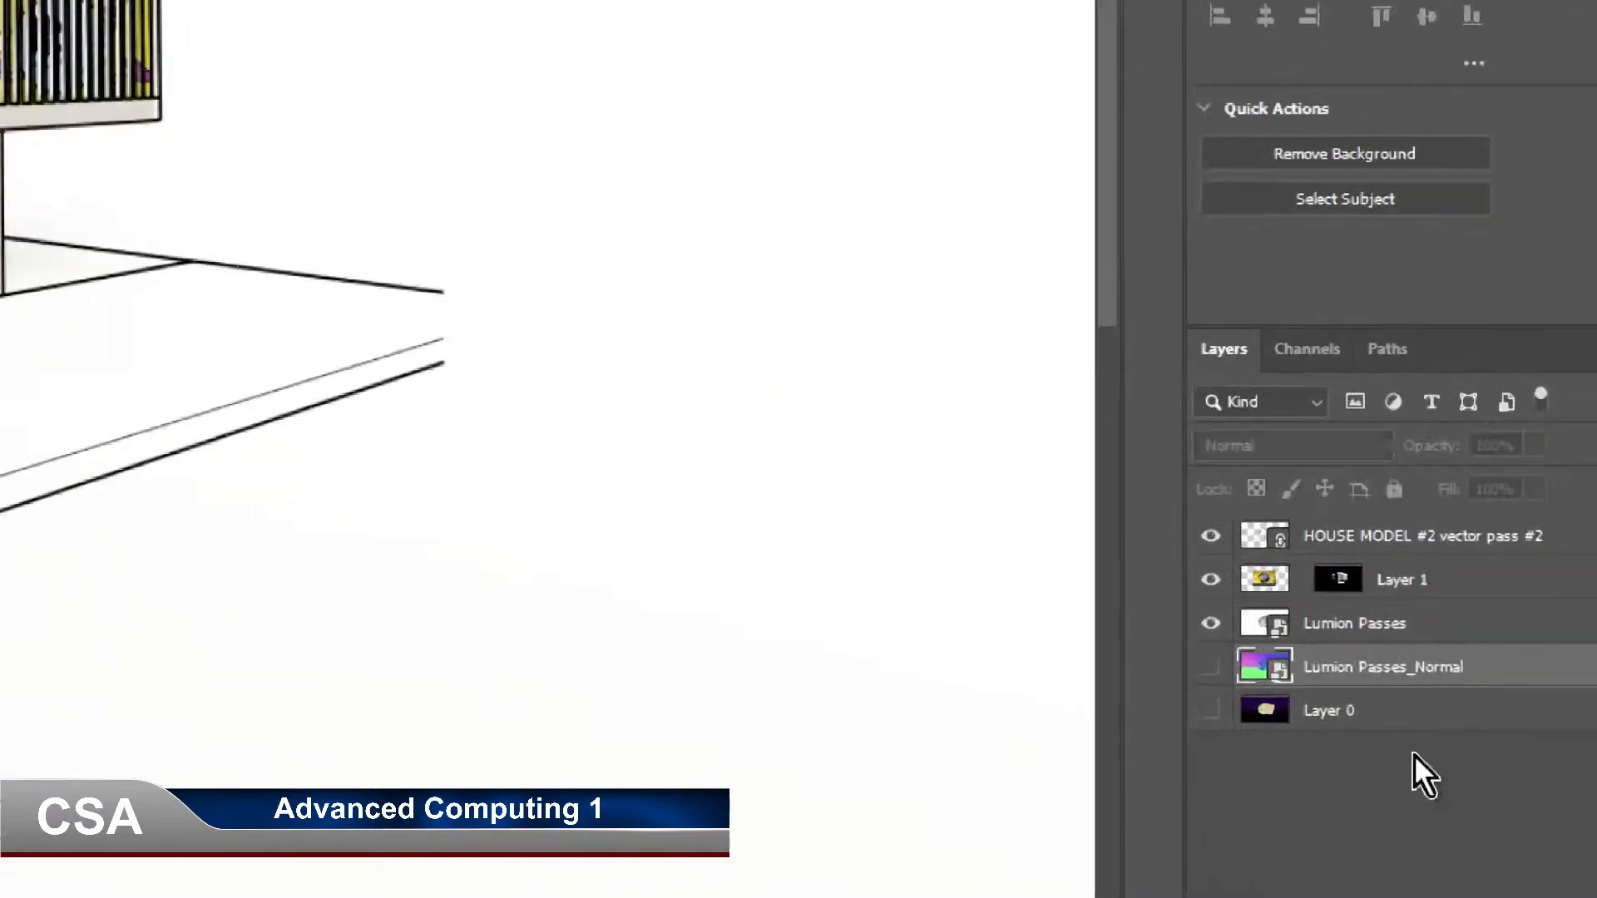
click(1445, 628)
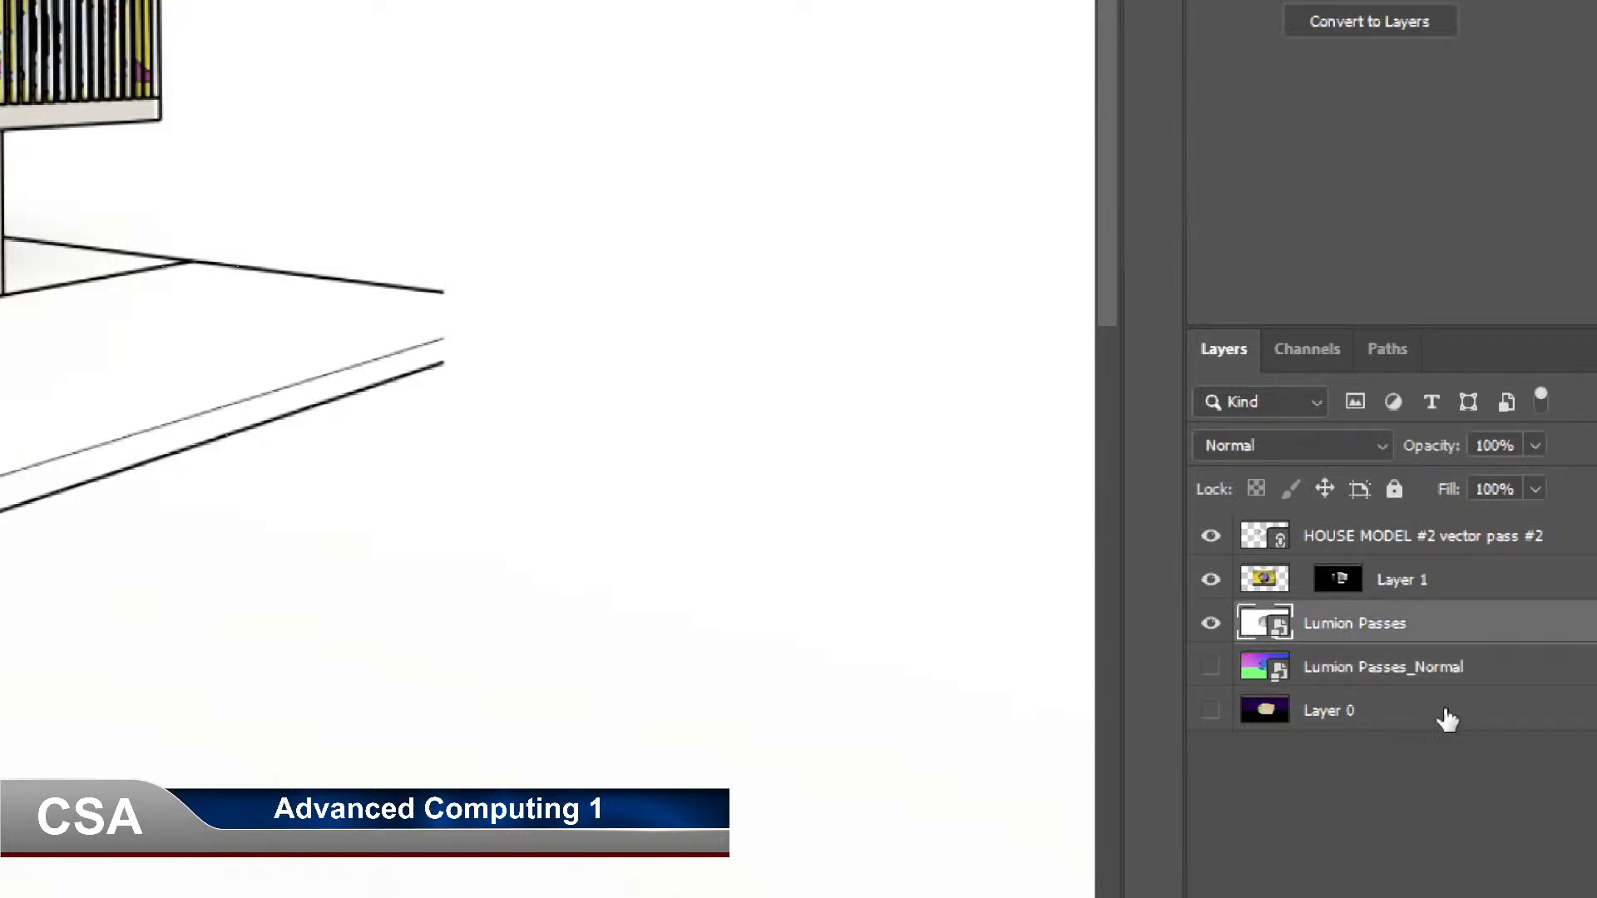
drag(1464, 715, 1450, 595)
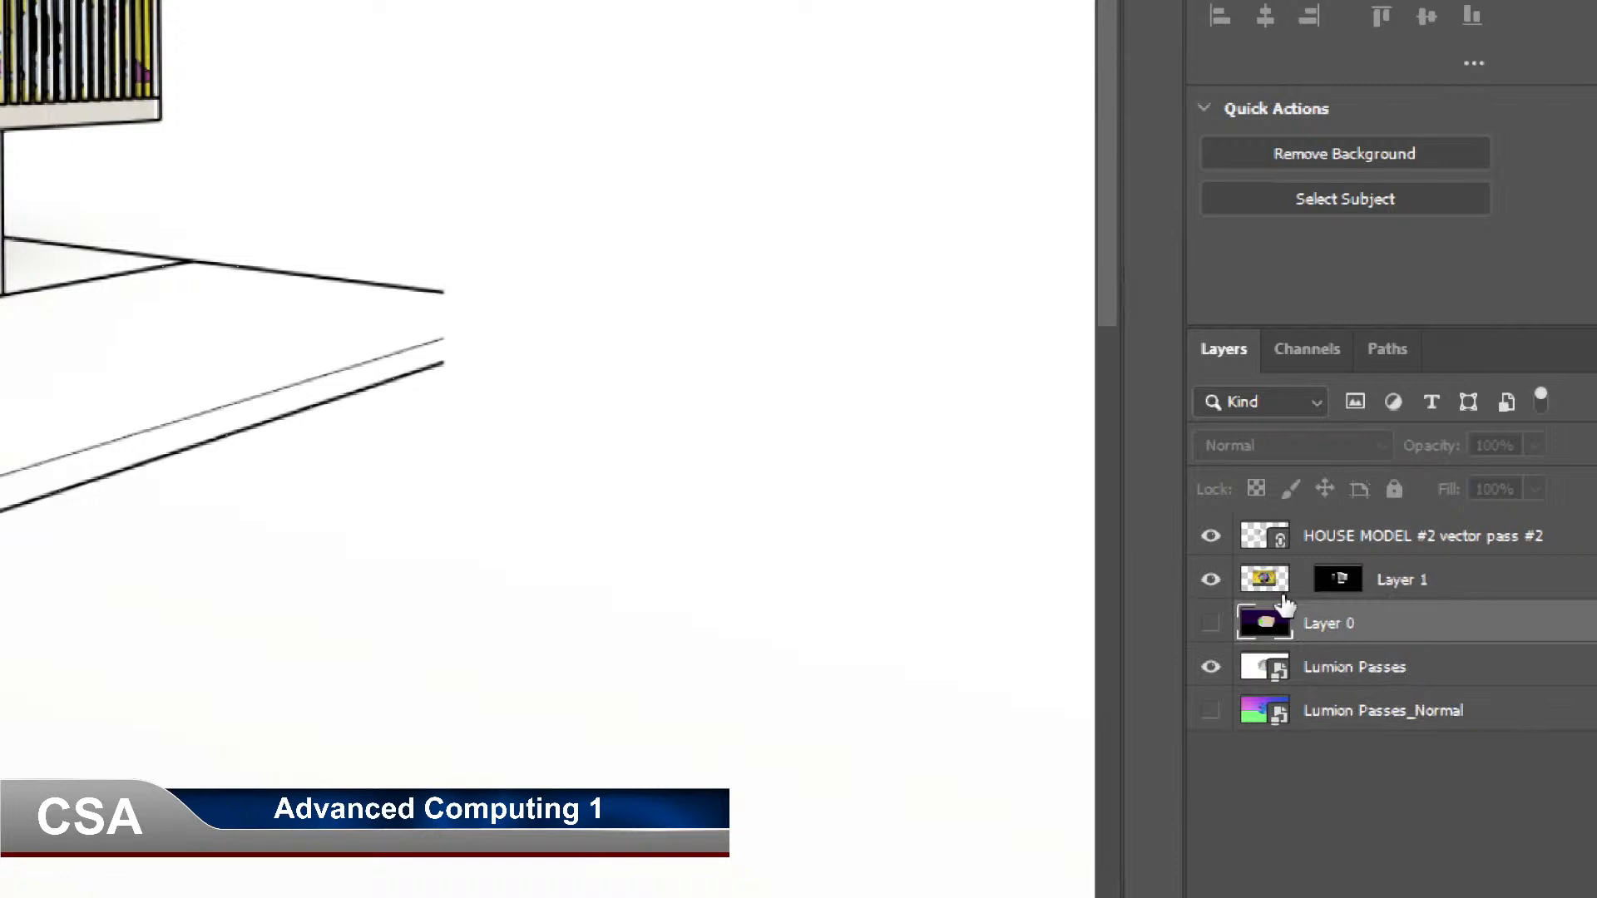
ctrl+click(1449, 593)
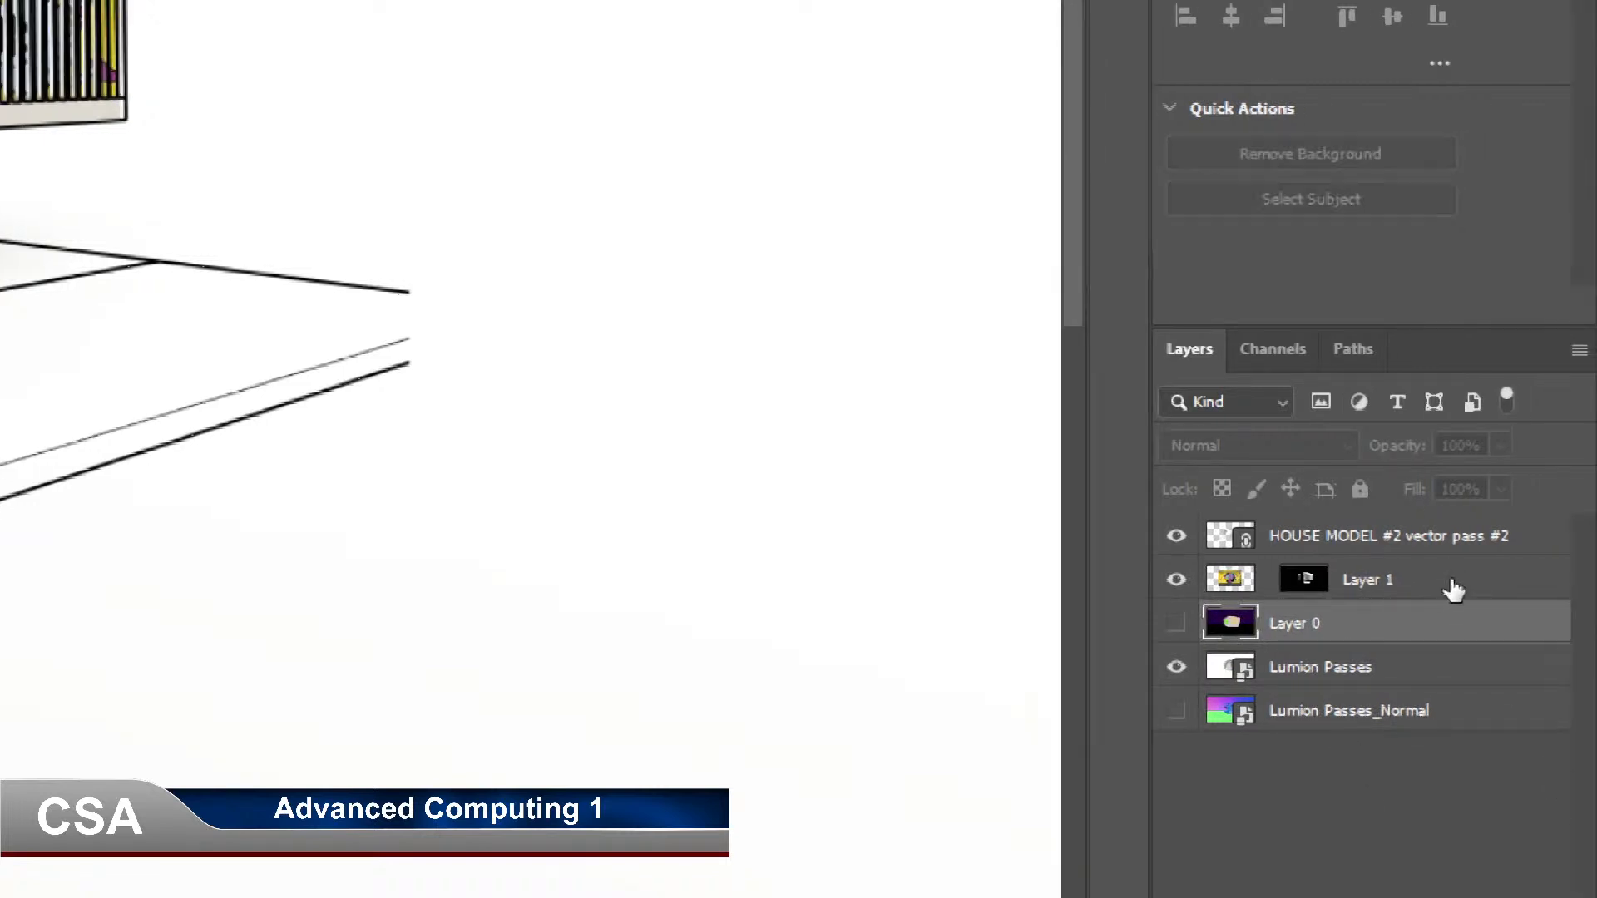
right_click(1429, 592)
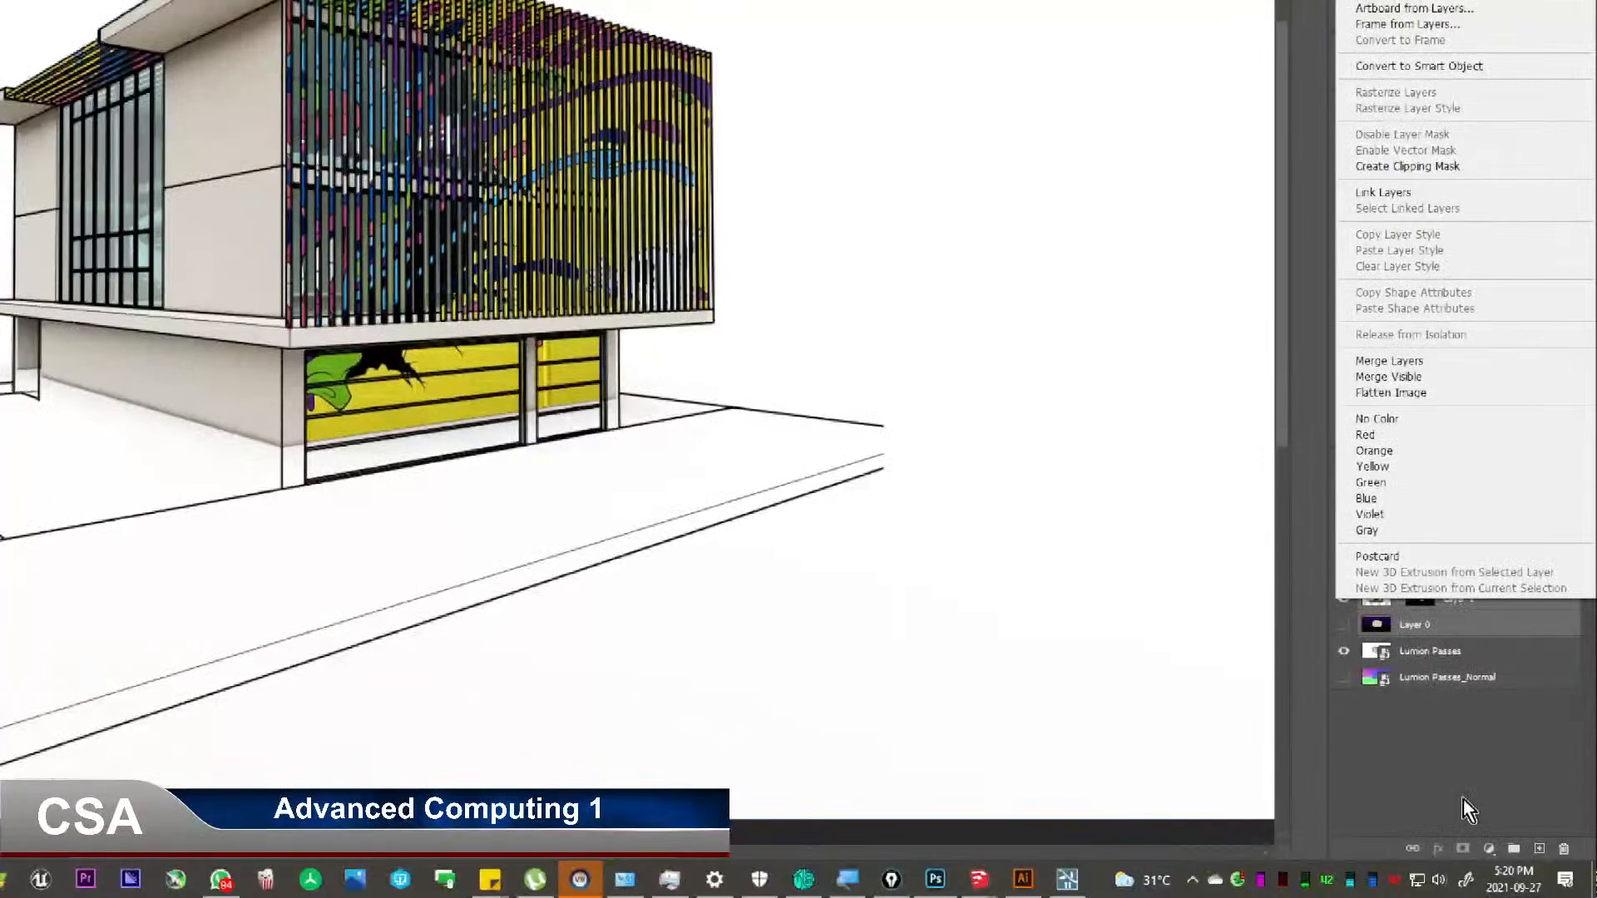
click(1510, 850)
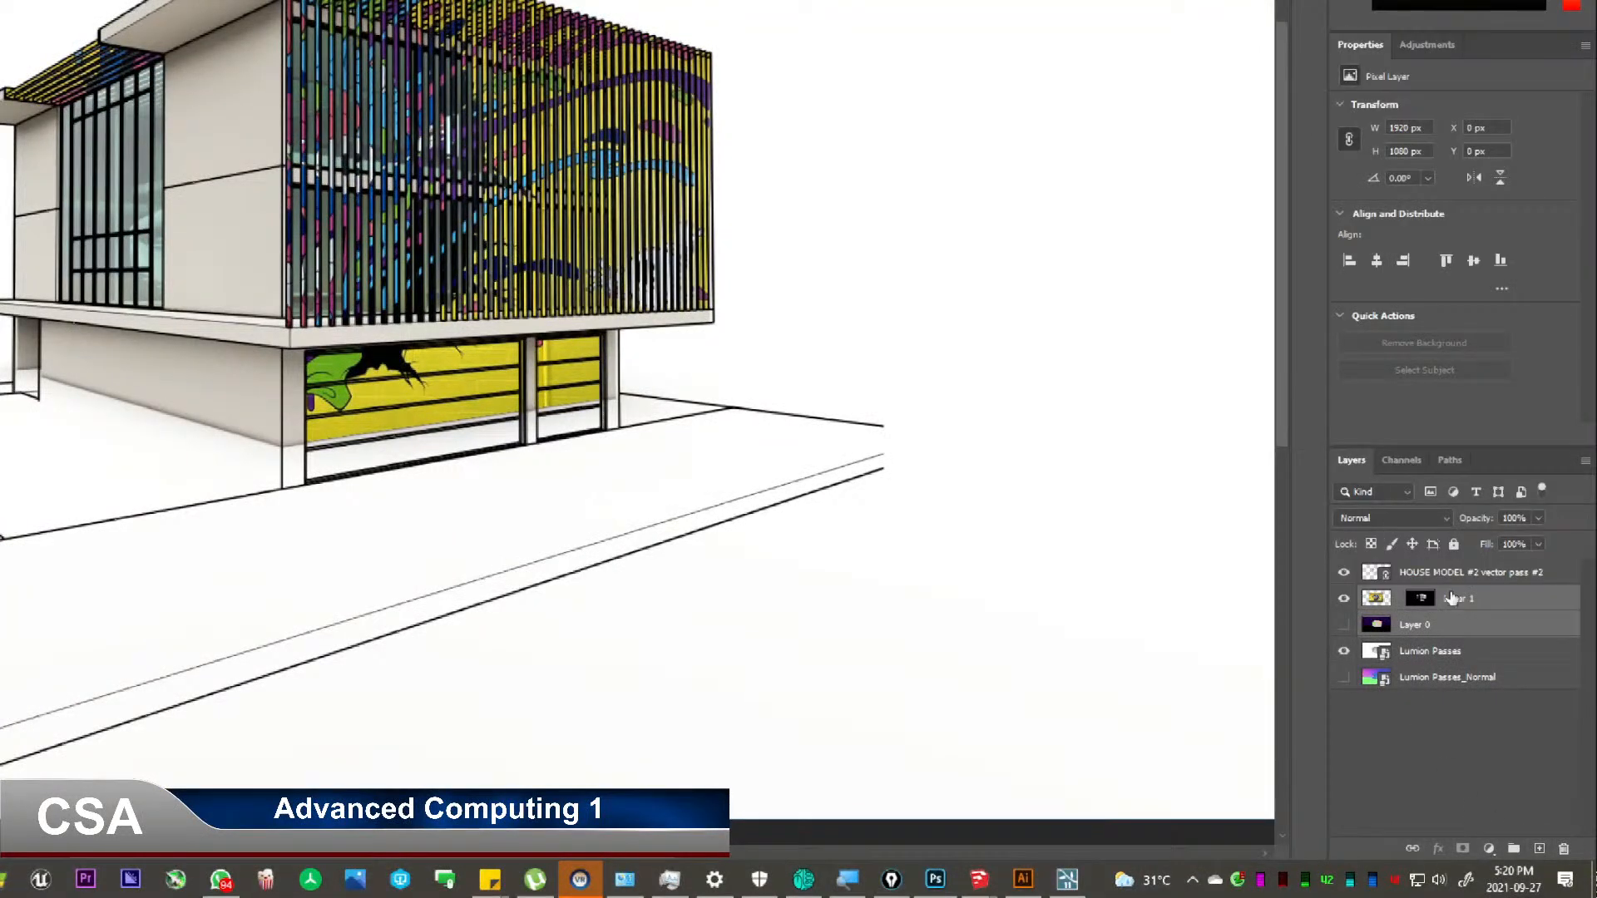
click(1514, 850)
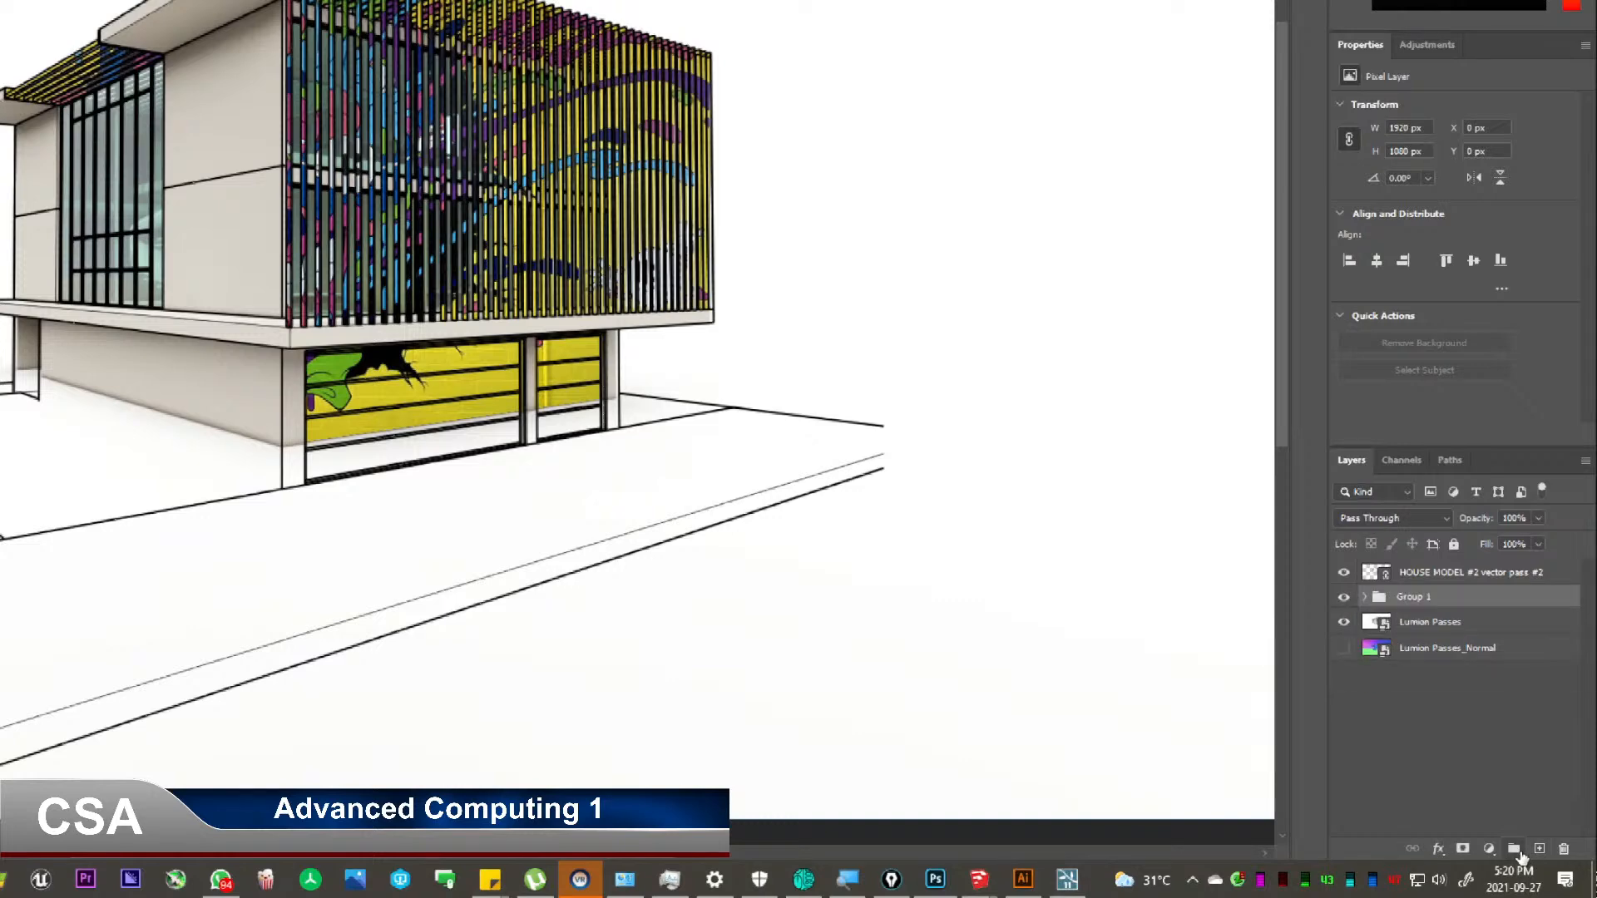
Rename the group holding the mural and Layer 0 to Material ID.
double_click(1414, 596)
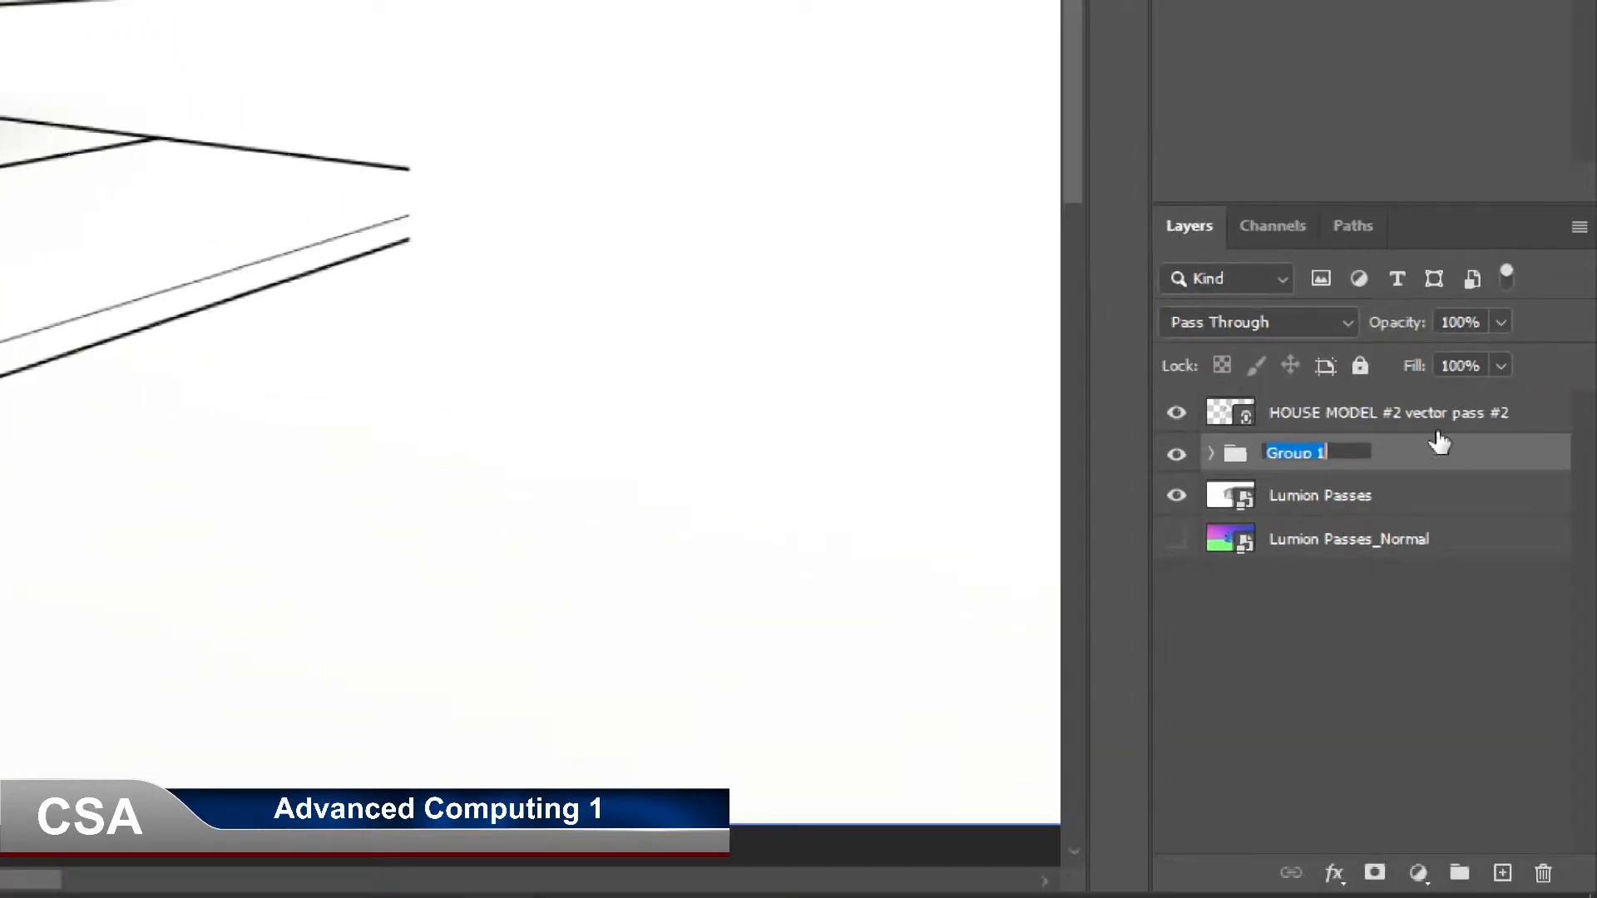
text(Objec)
key(BackSpace)
key(BackSpace)
key(BackSpace)
key(BackSpace)
key(BackSpace)
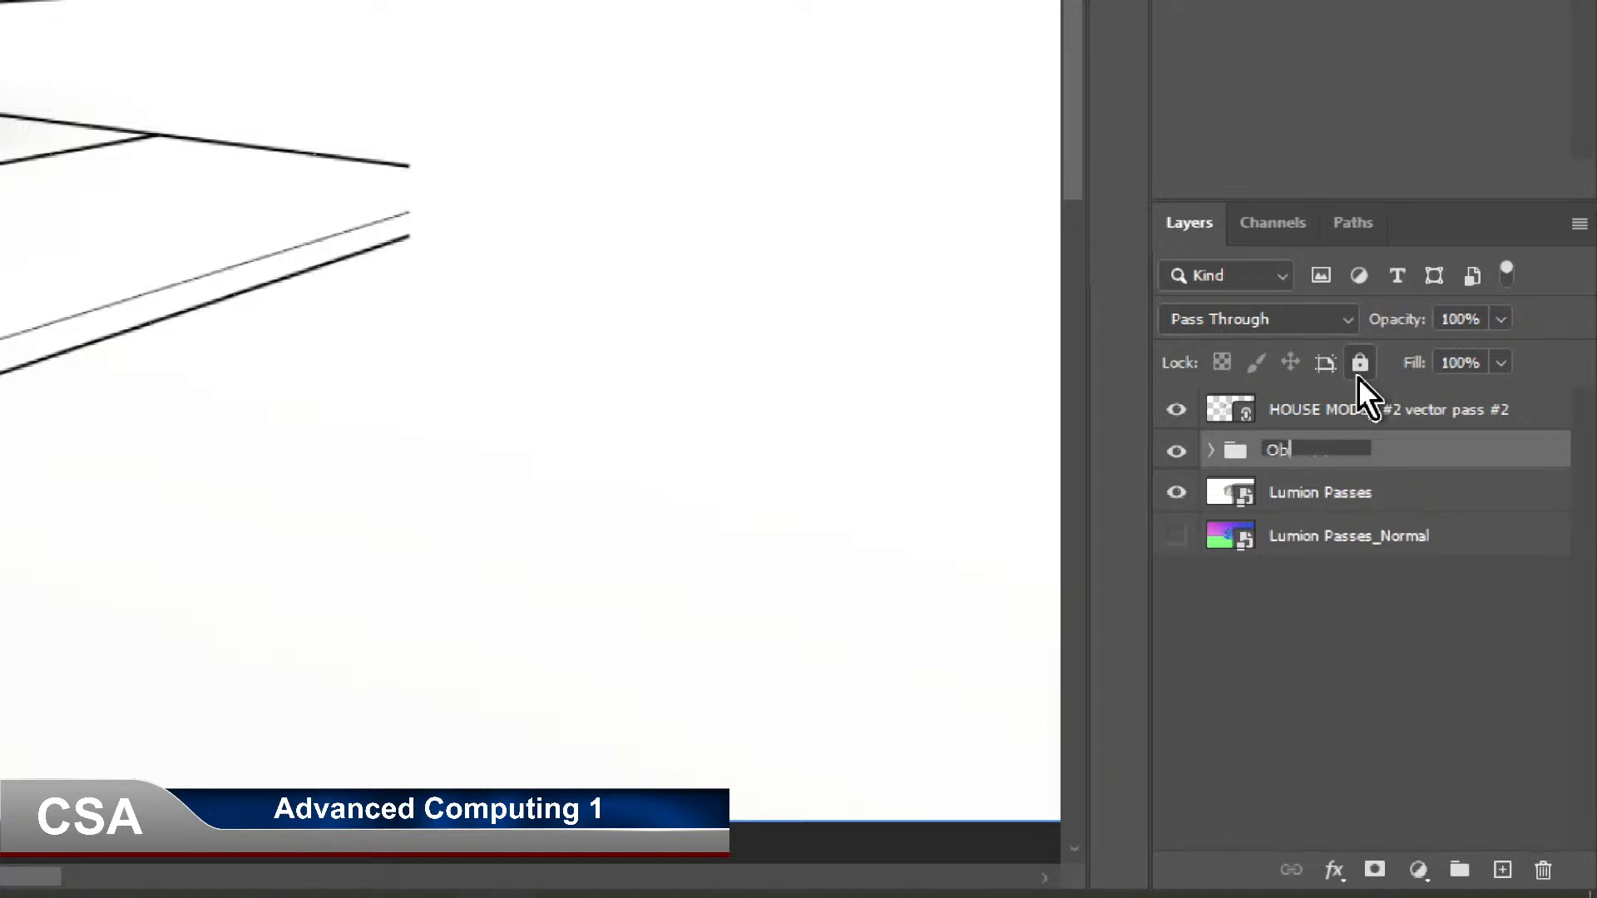
text(Material ID)
key(Return)
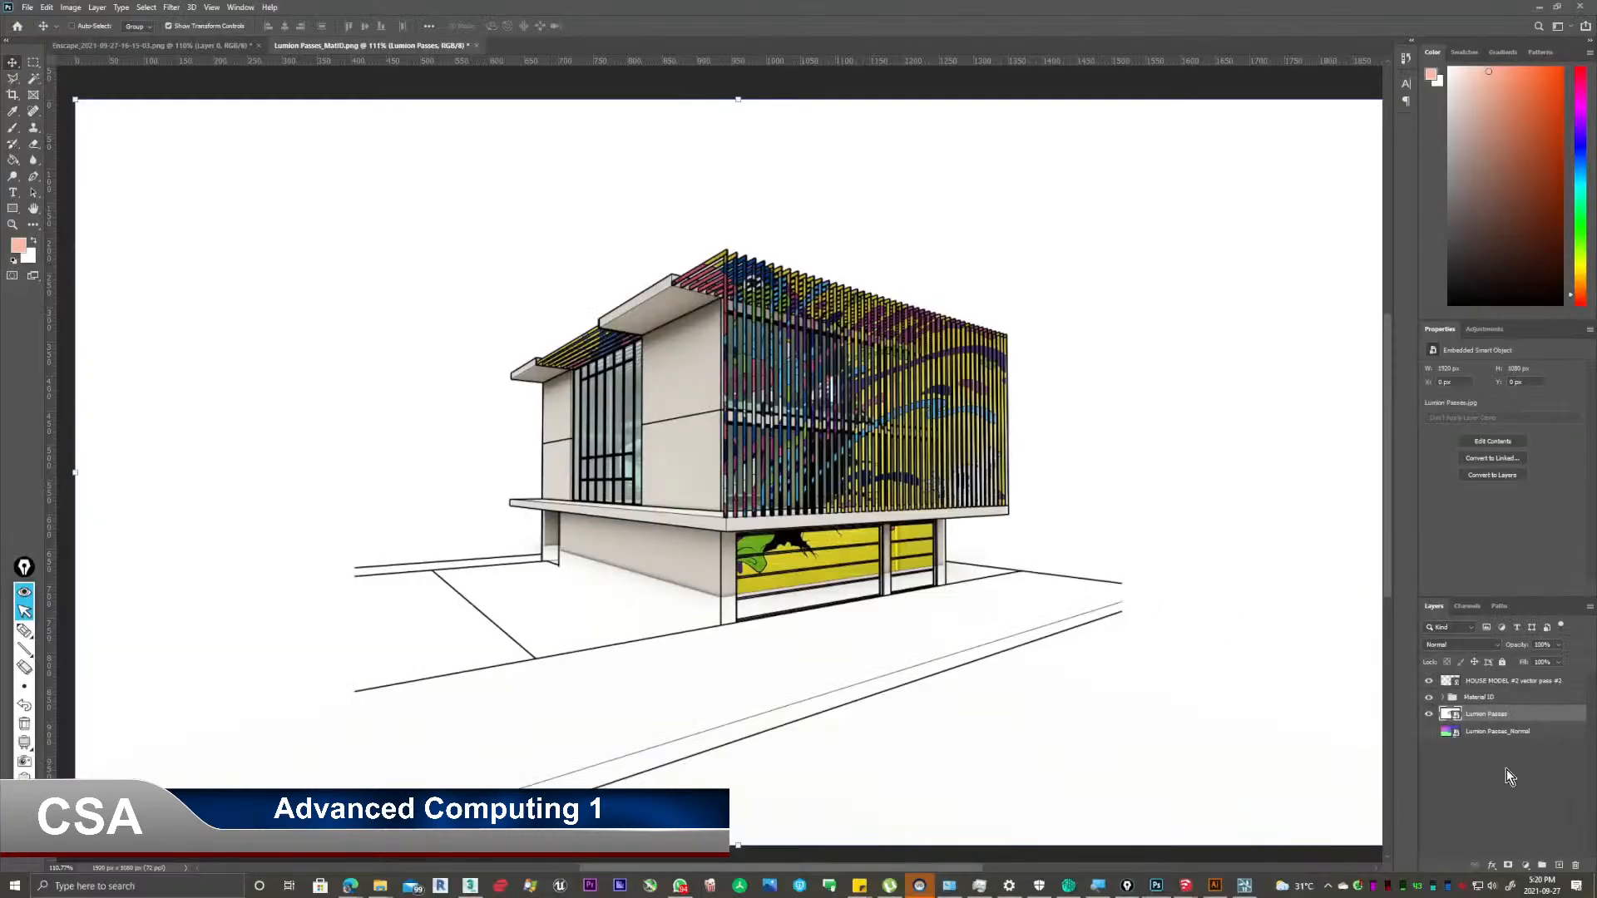
Reorder the layers with the Material ID group on top, the vector pass linework beneath it, and Lumion Passes under the linework.
drag(1512, 695, 1504, 720)
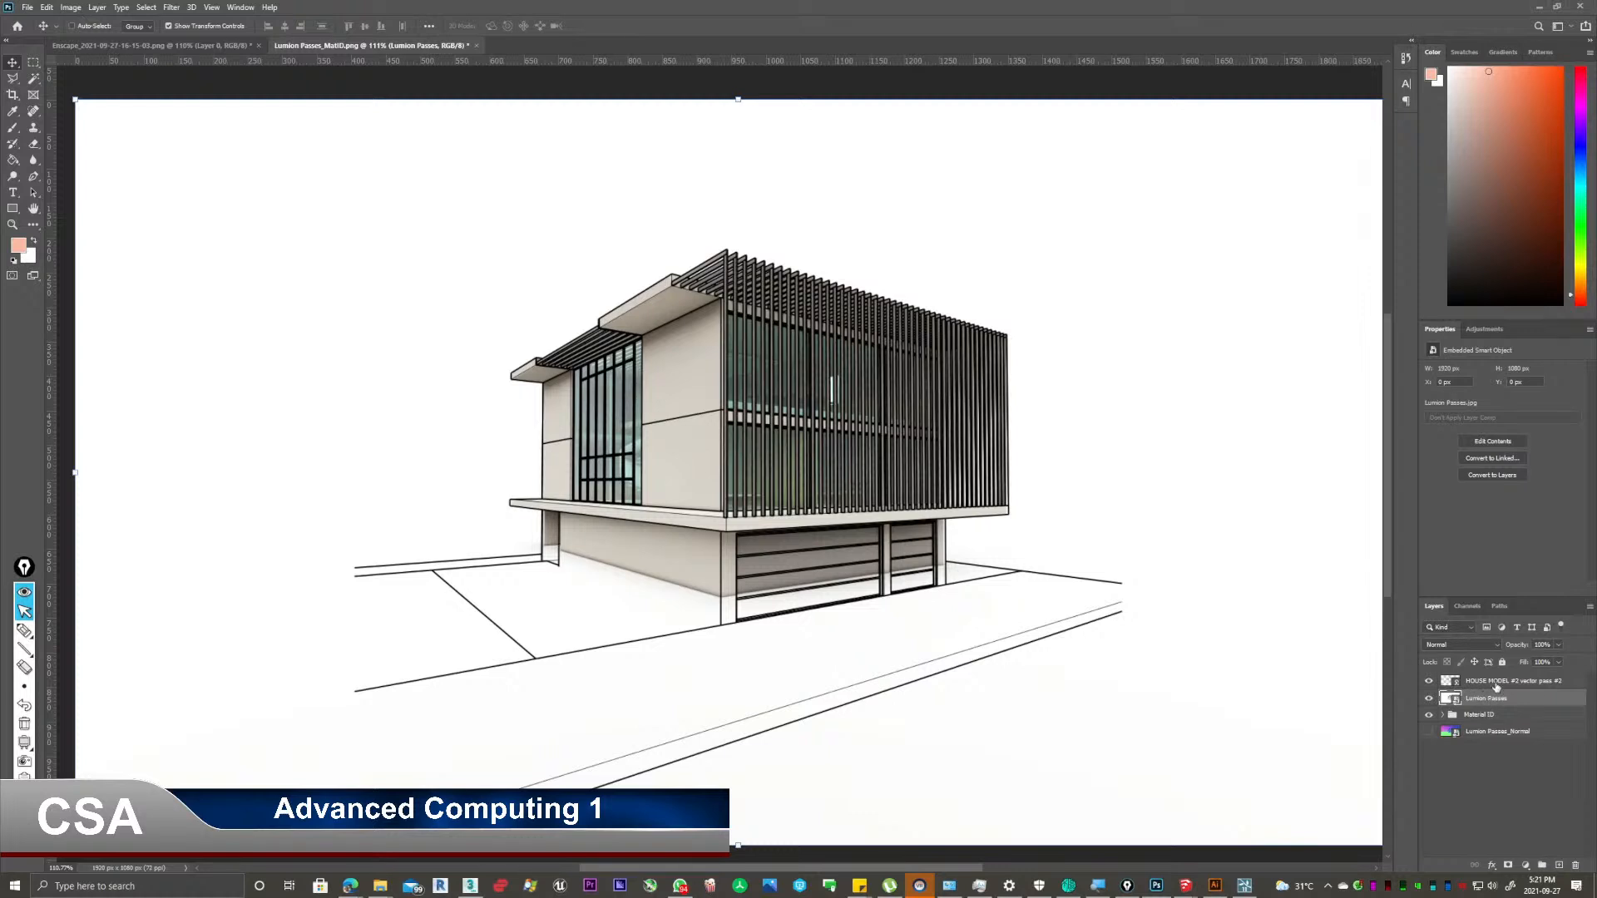
drag(1506, 678, 1506, 679)
click(1490, 700)
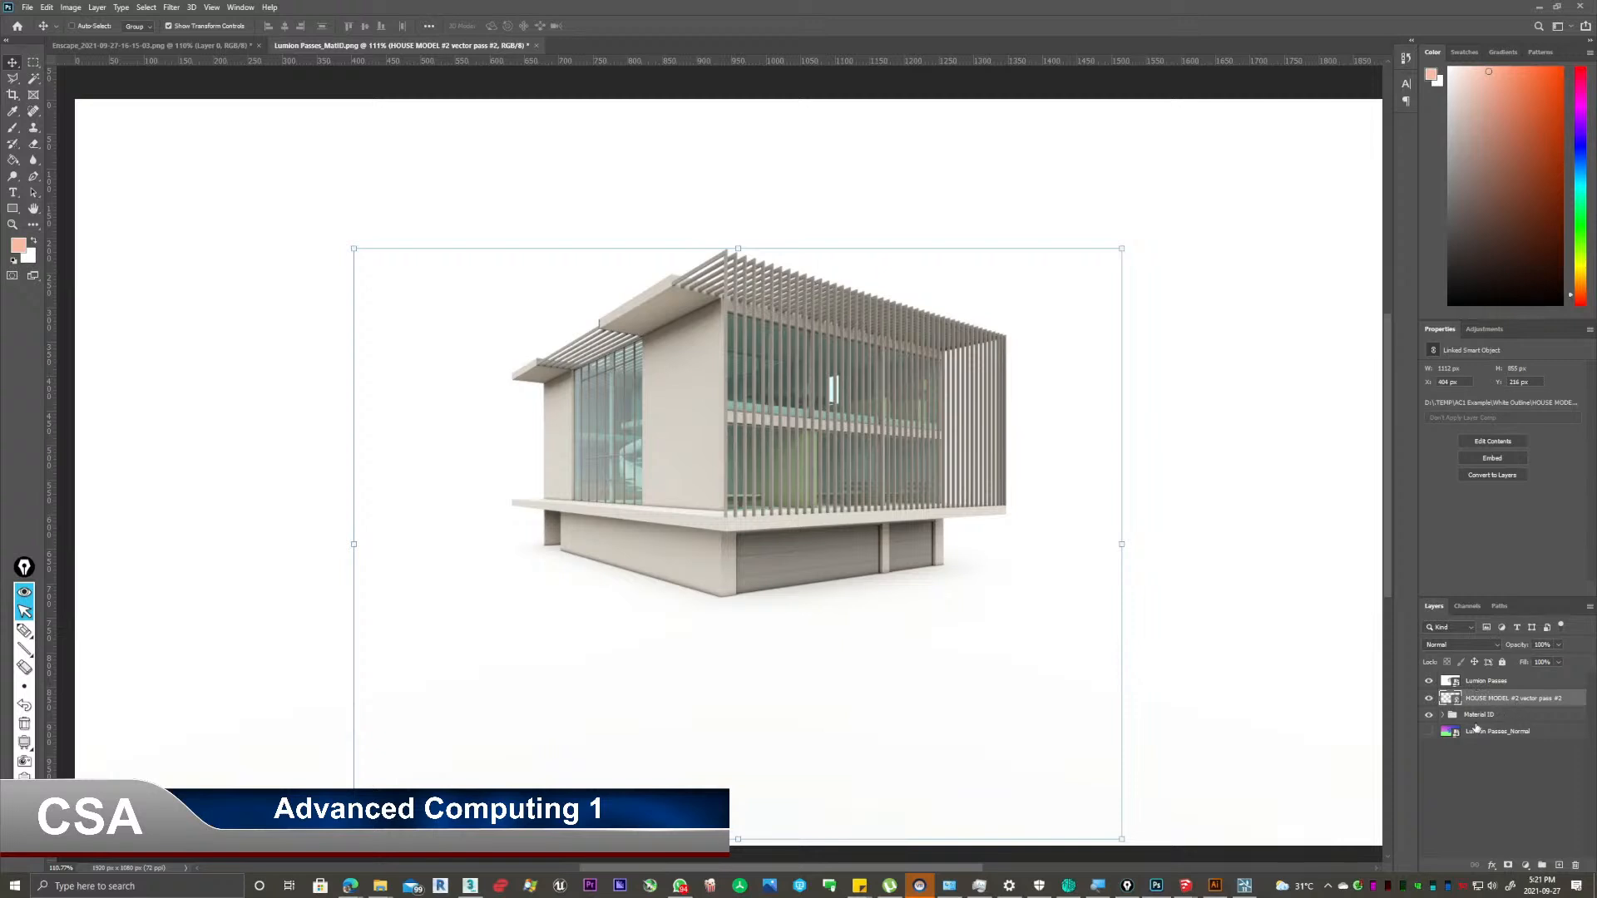
mouse_move(1504, 718)
mouse_down()
mouse_move(1503, 678)
mouse_move(1489, 719)
mouse_up()
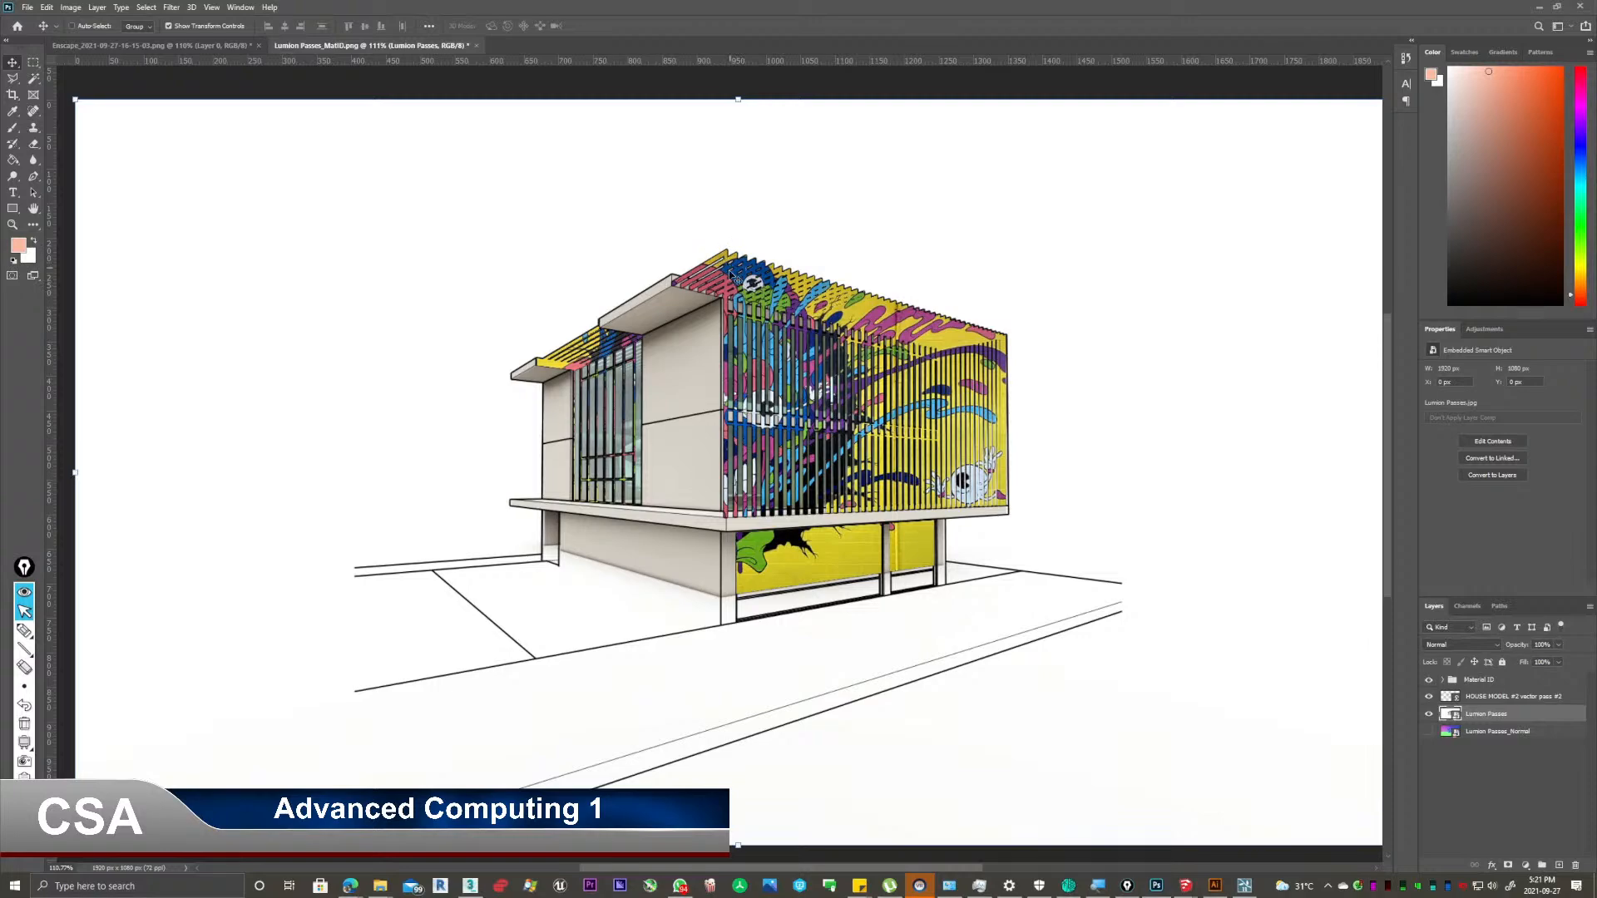
alt+scroll(731, 274, up, 5)
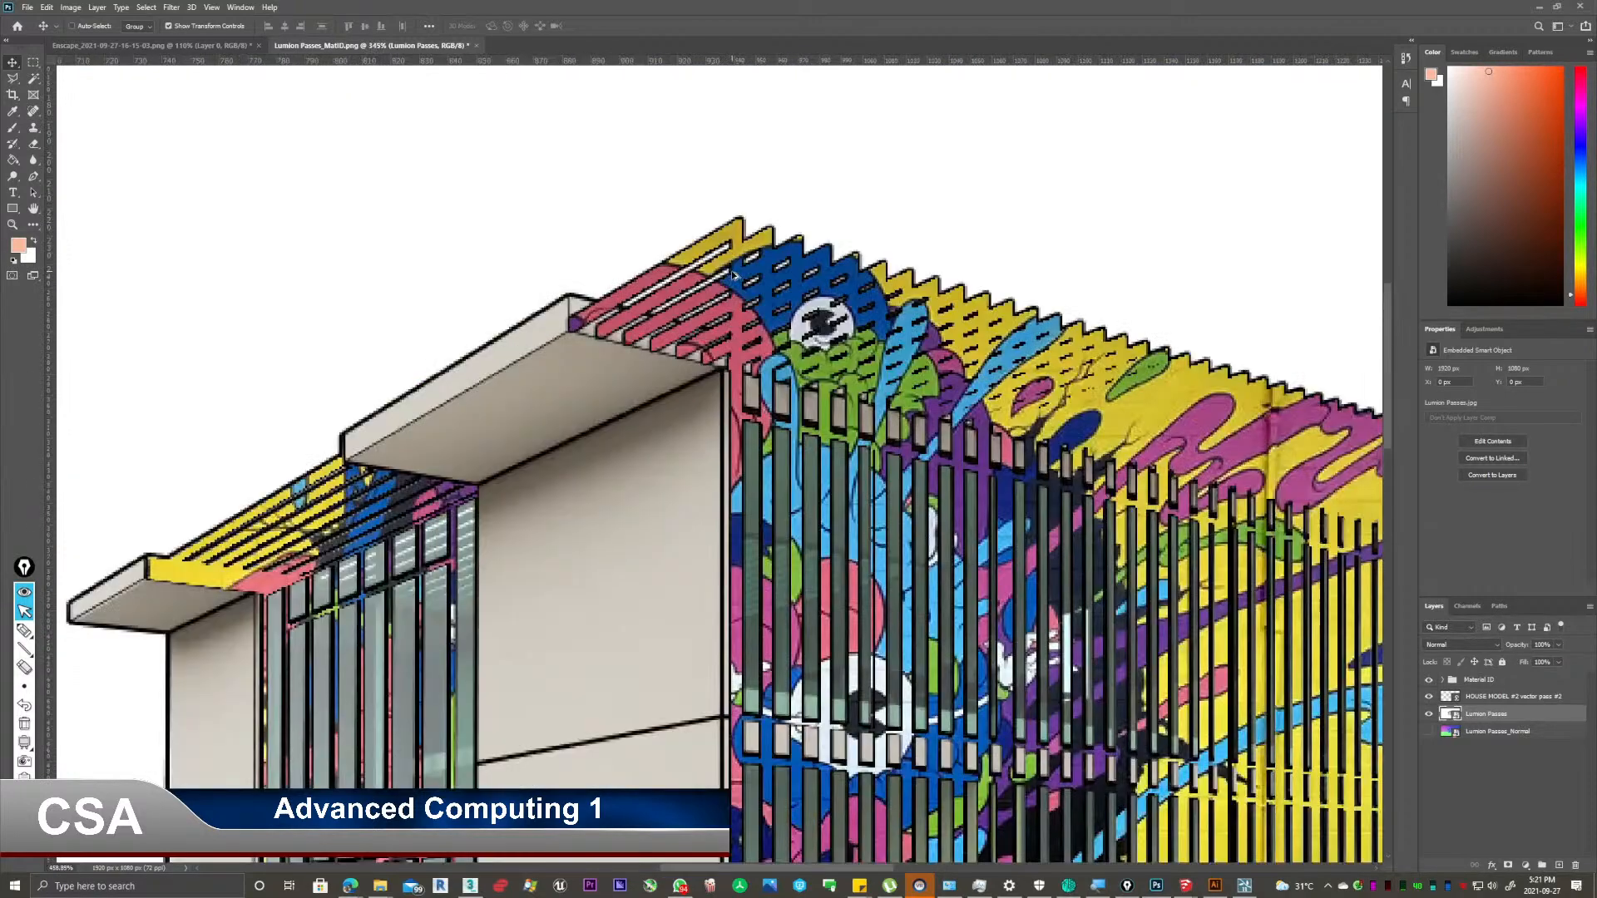
alt+scroll(733, 274, up, 2)
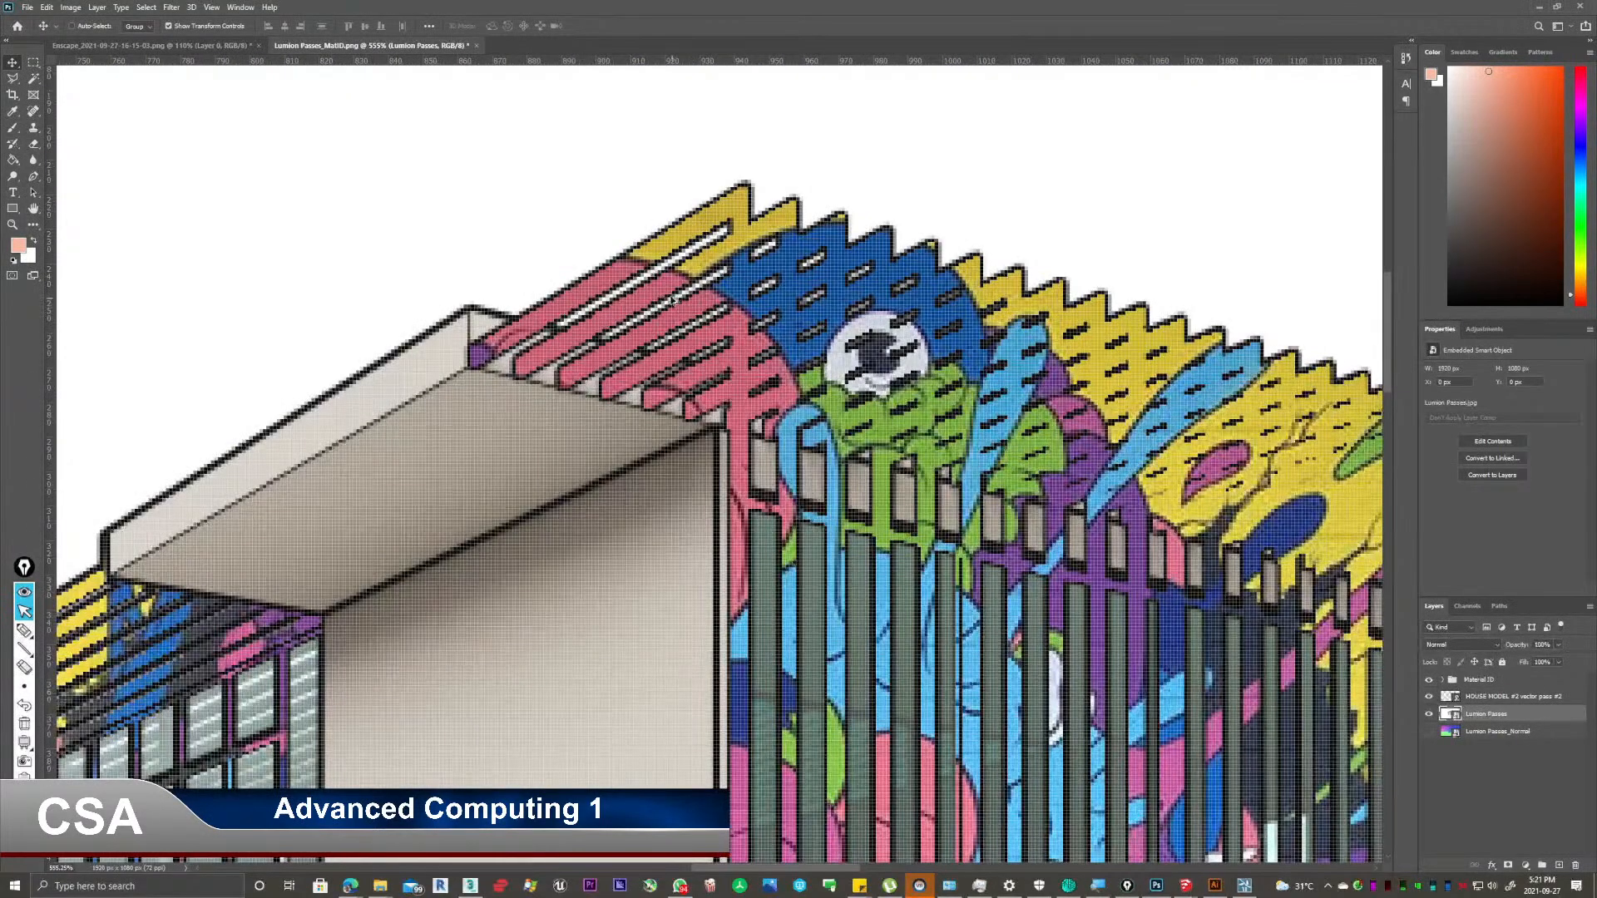
Examine how the vector pass linework aligns with the rendered house along the roof louvres, overhangs and mural facade.
scroll(645, 300, up, 1)
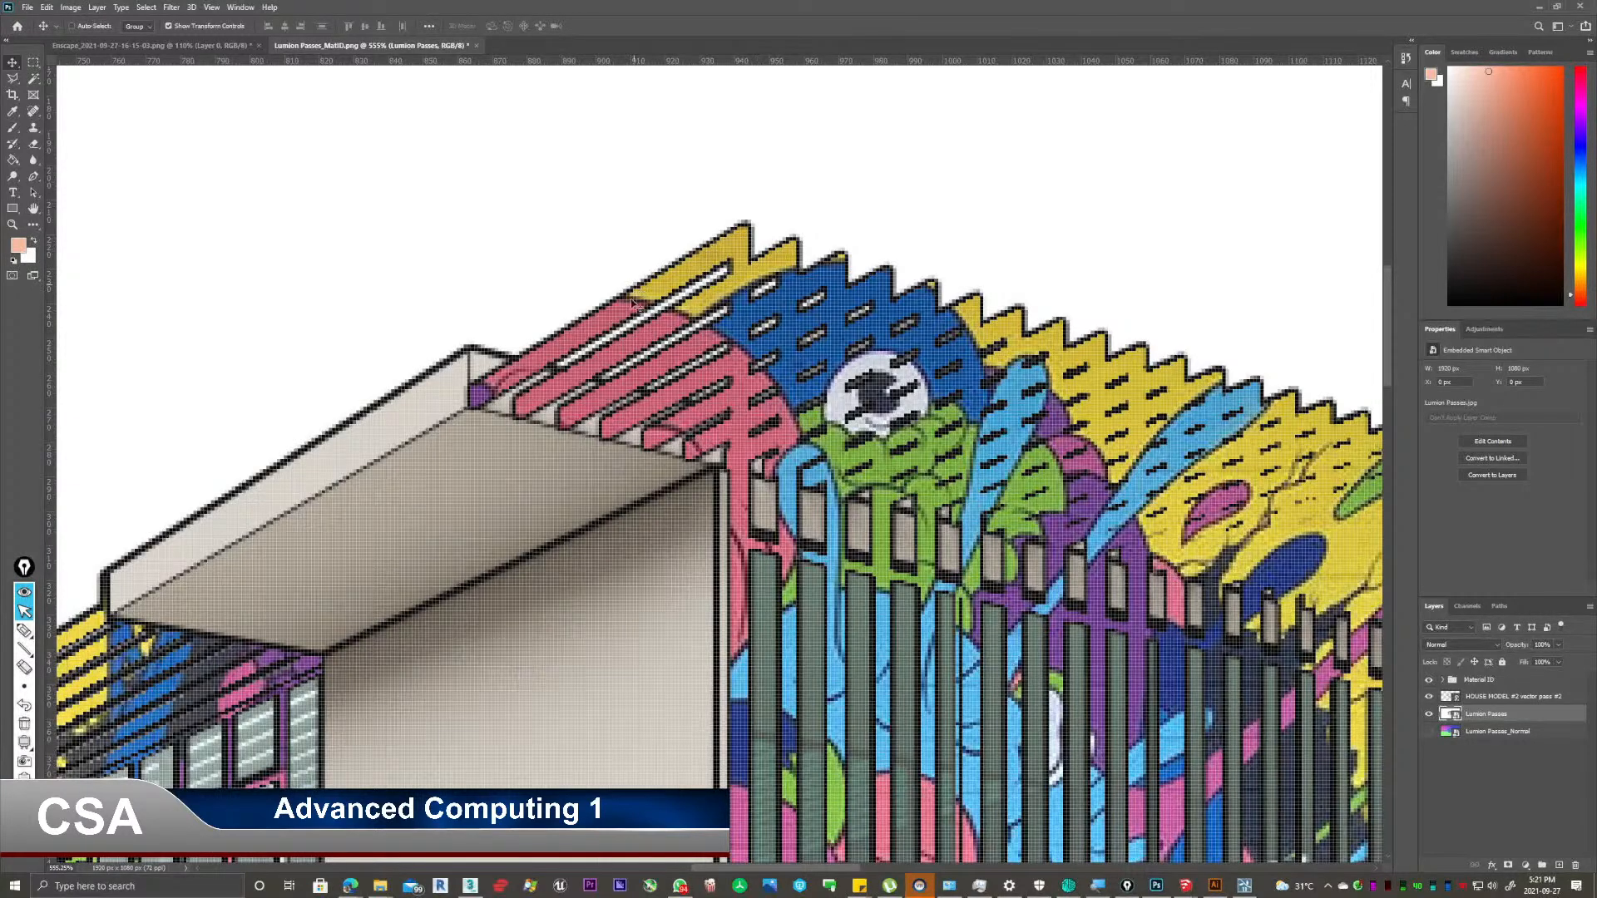
alt+scroll(642, 295, down, 1)
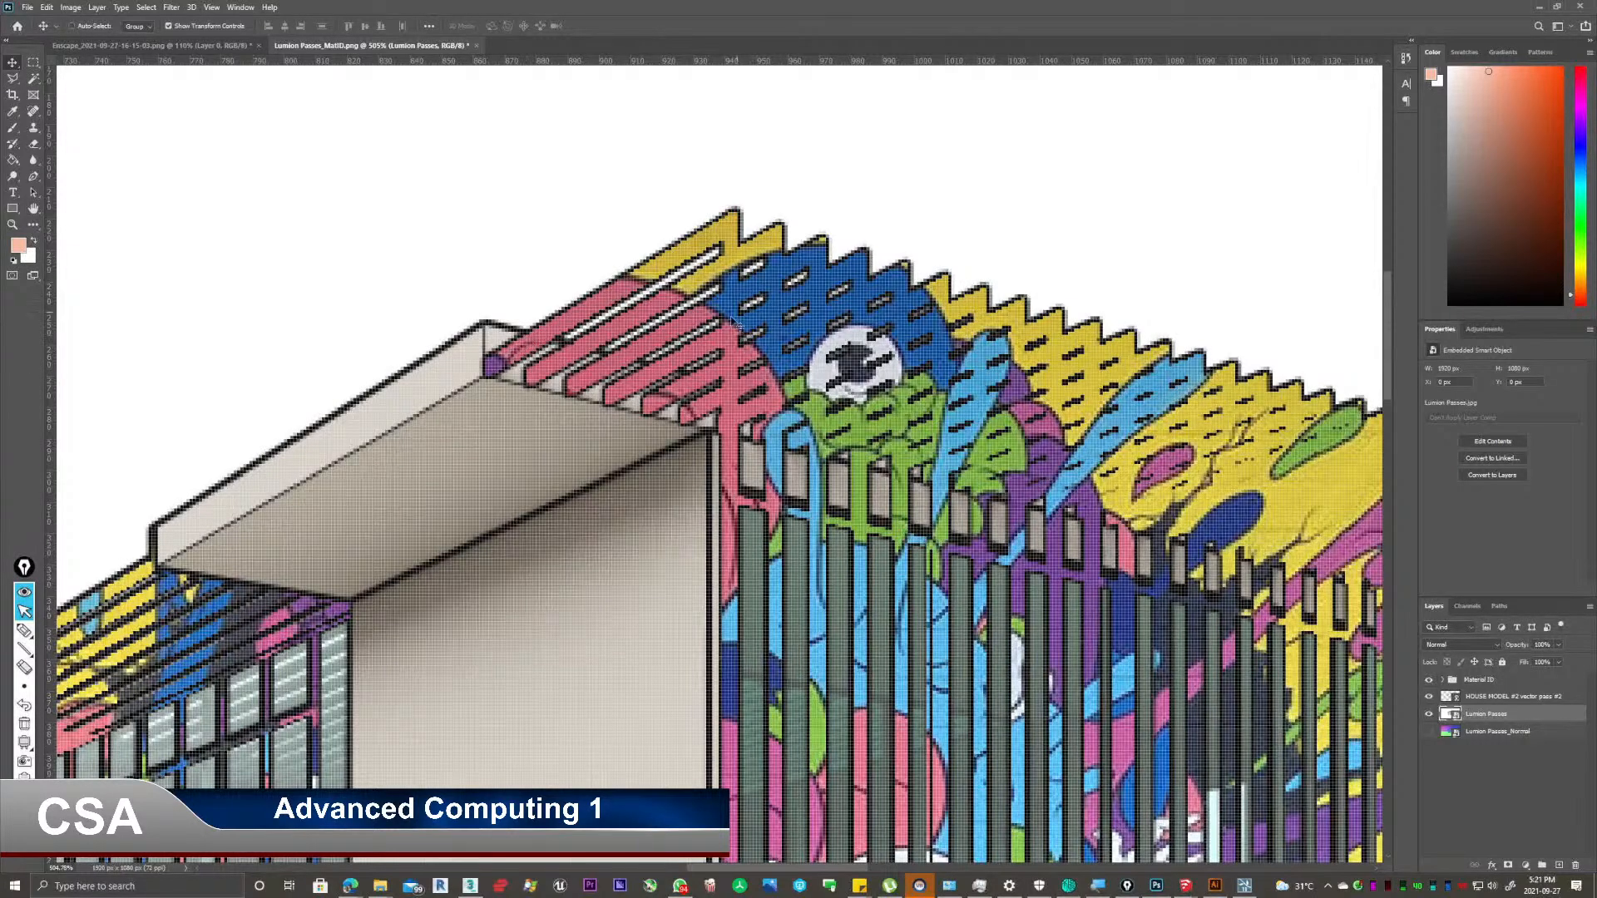
alt+scroll(714, 341, down, 3)
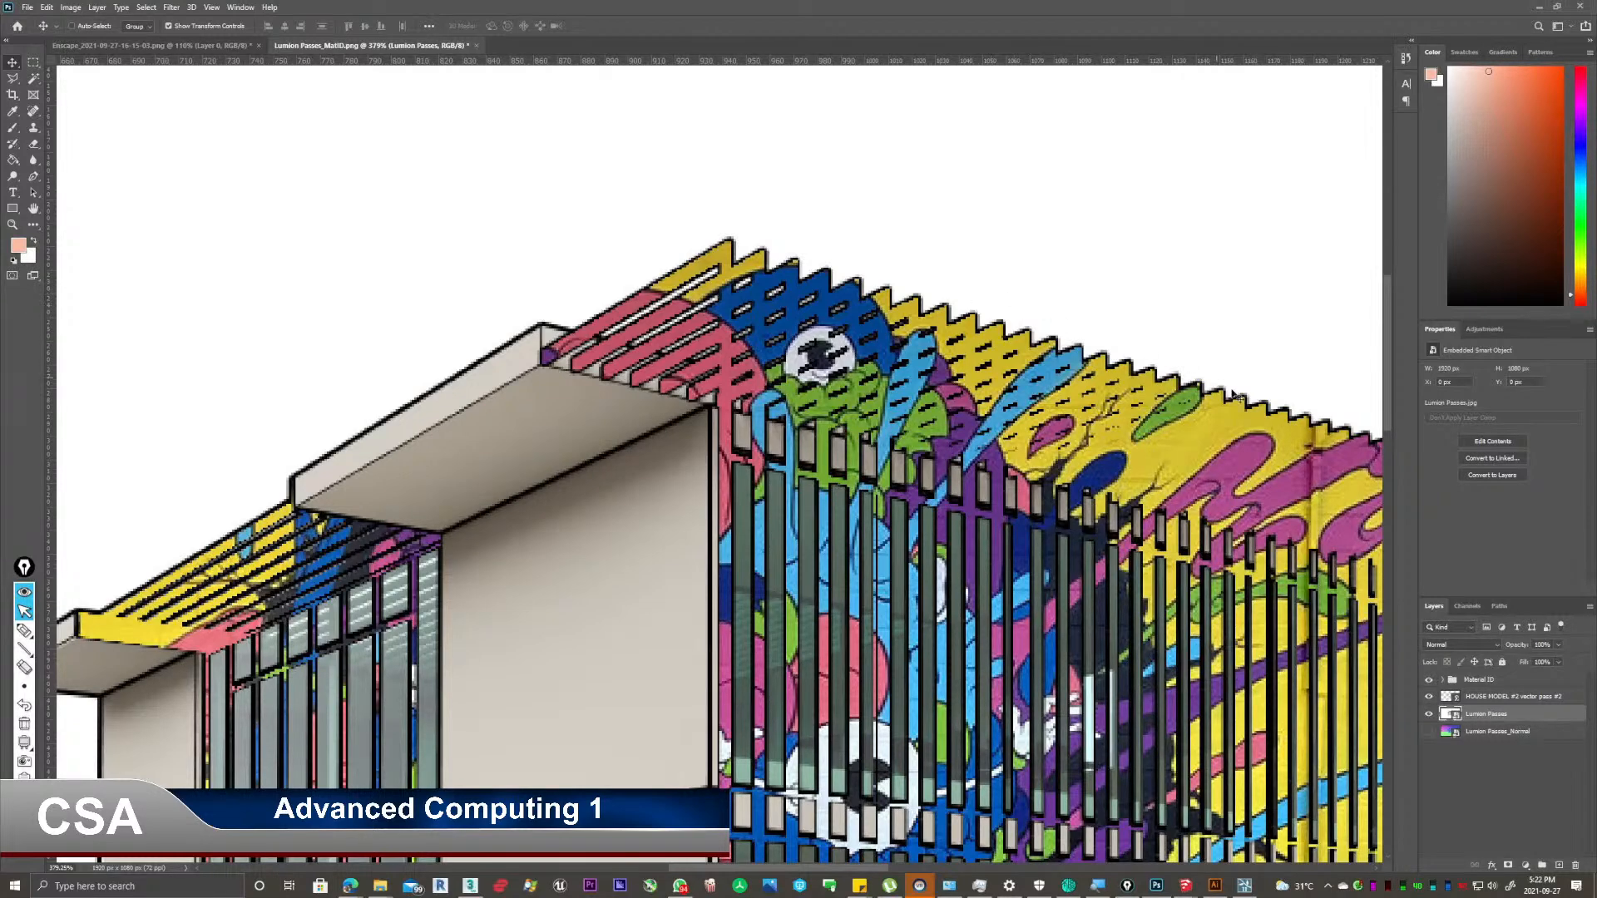
click(1497, 696)
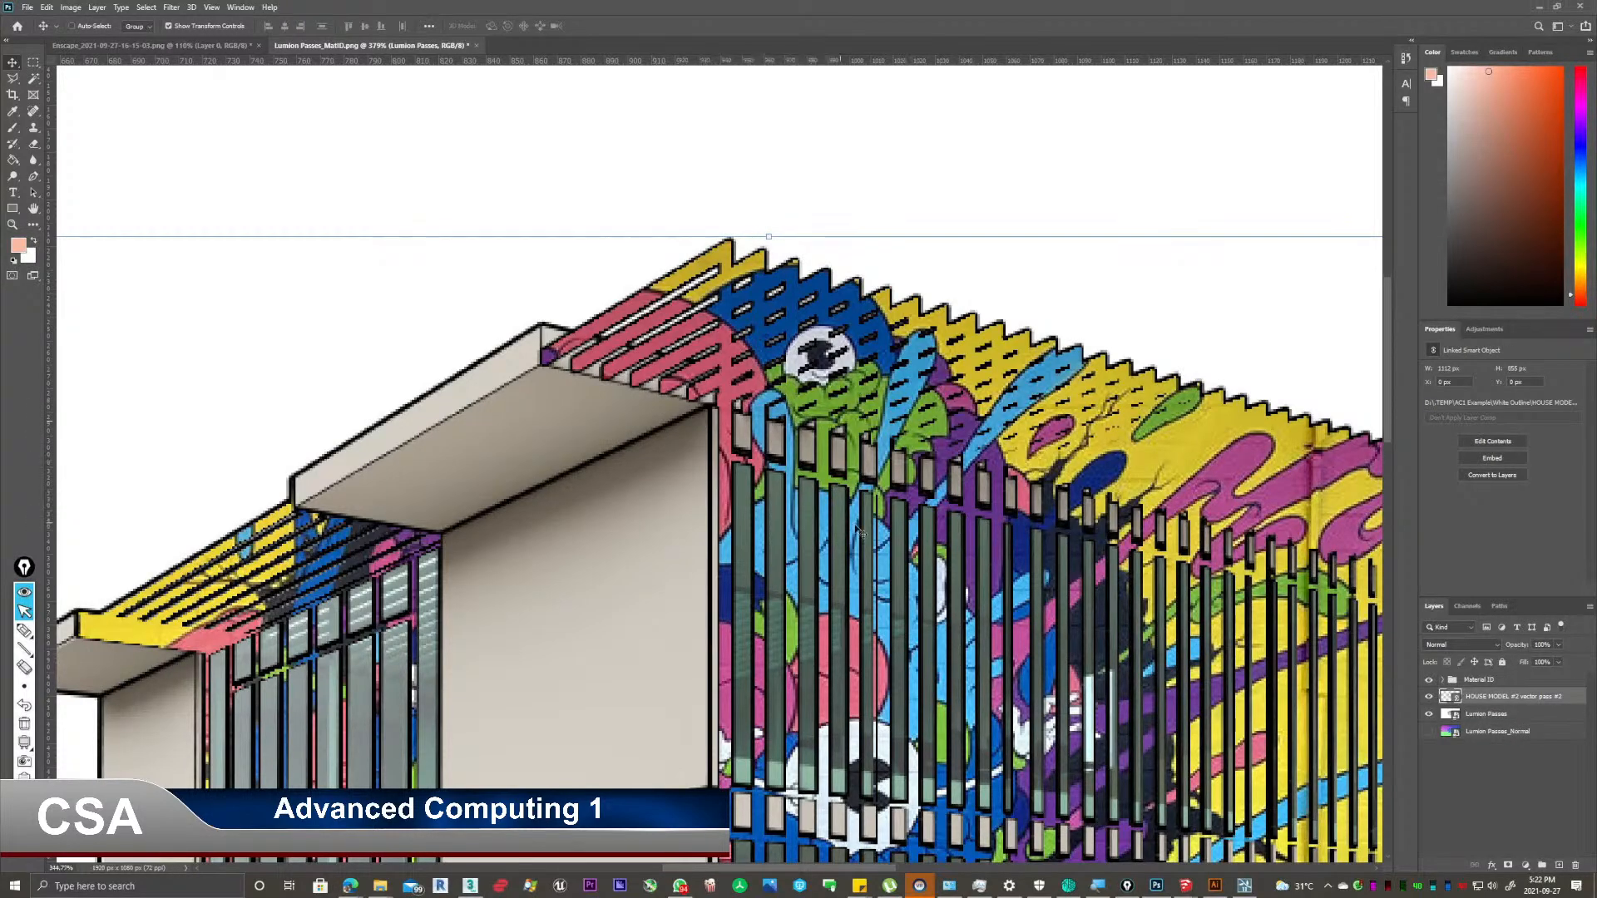
alt+scroll(725, 363, down, 1)
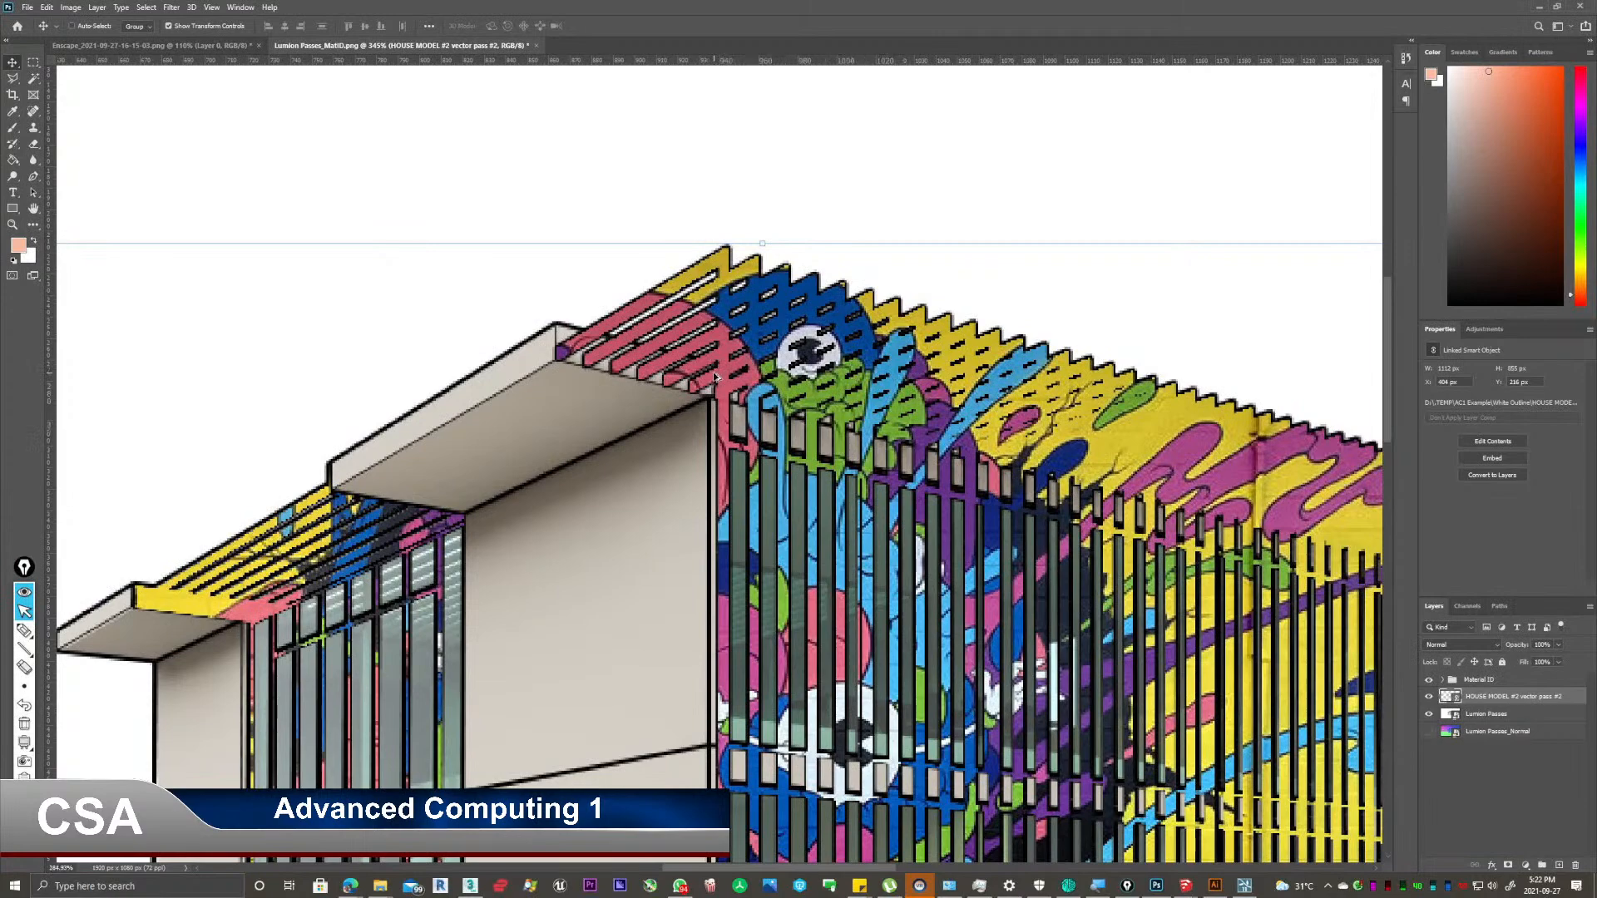
alt+scroll(715, 380, down, 3)
alt+scroll(713, 380, down, 2)
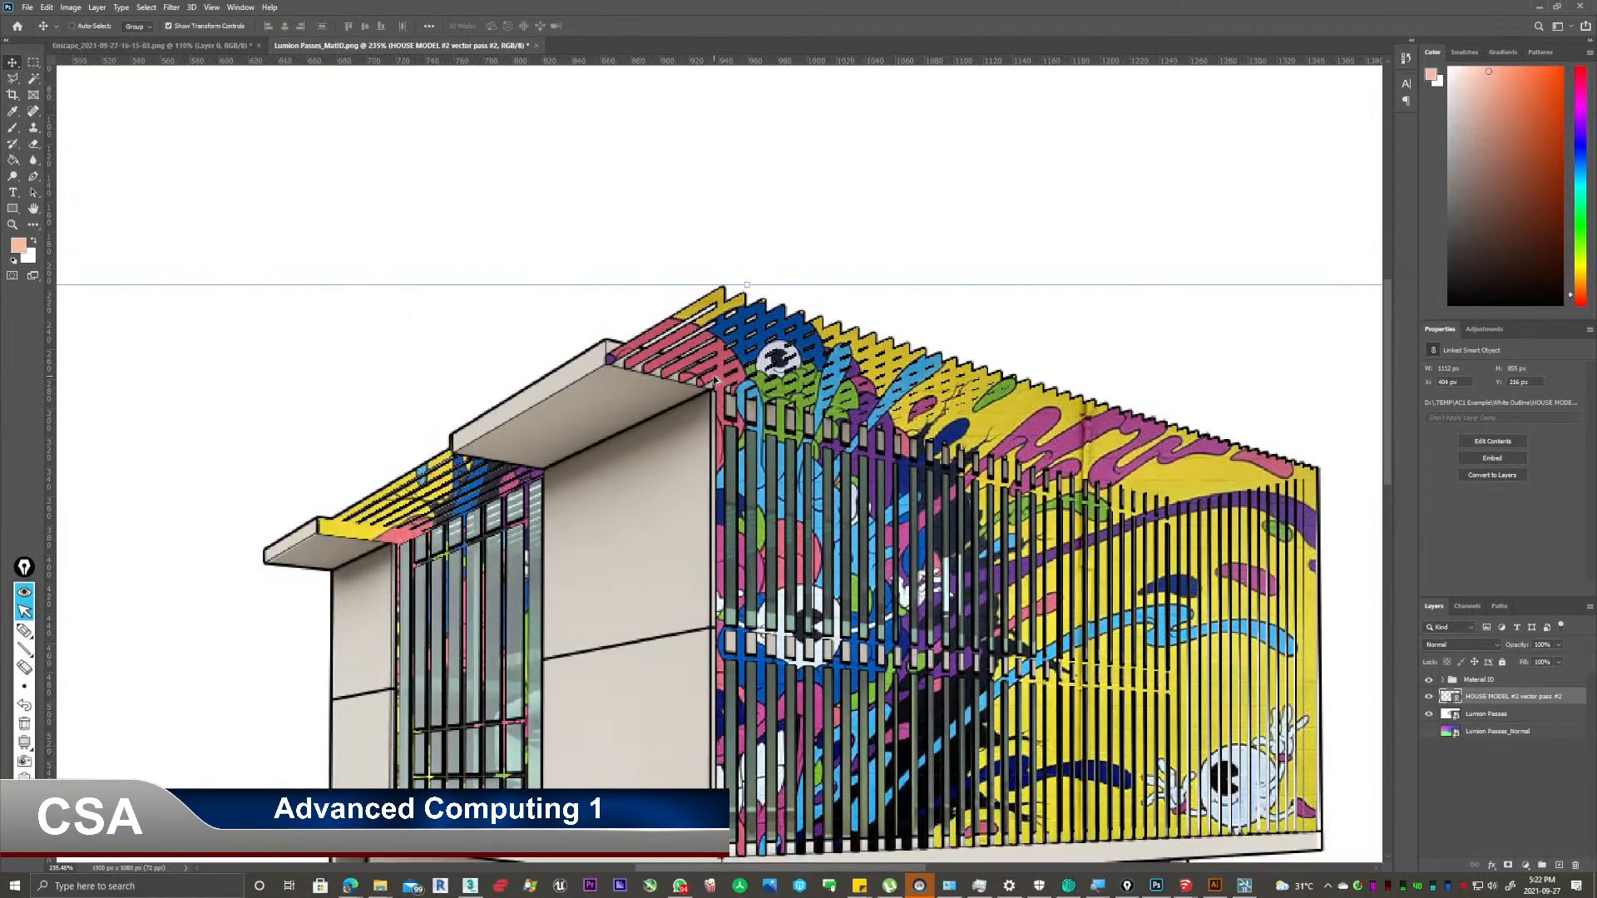
alt+scroll(714, 380, down, 1)
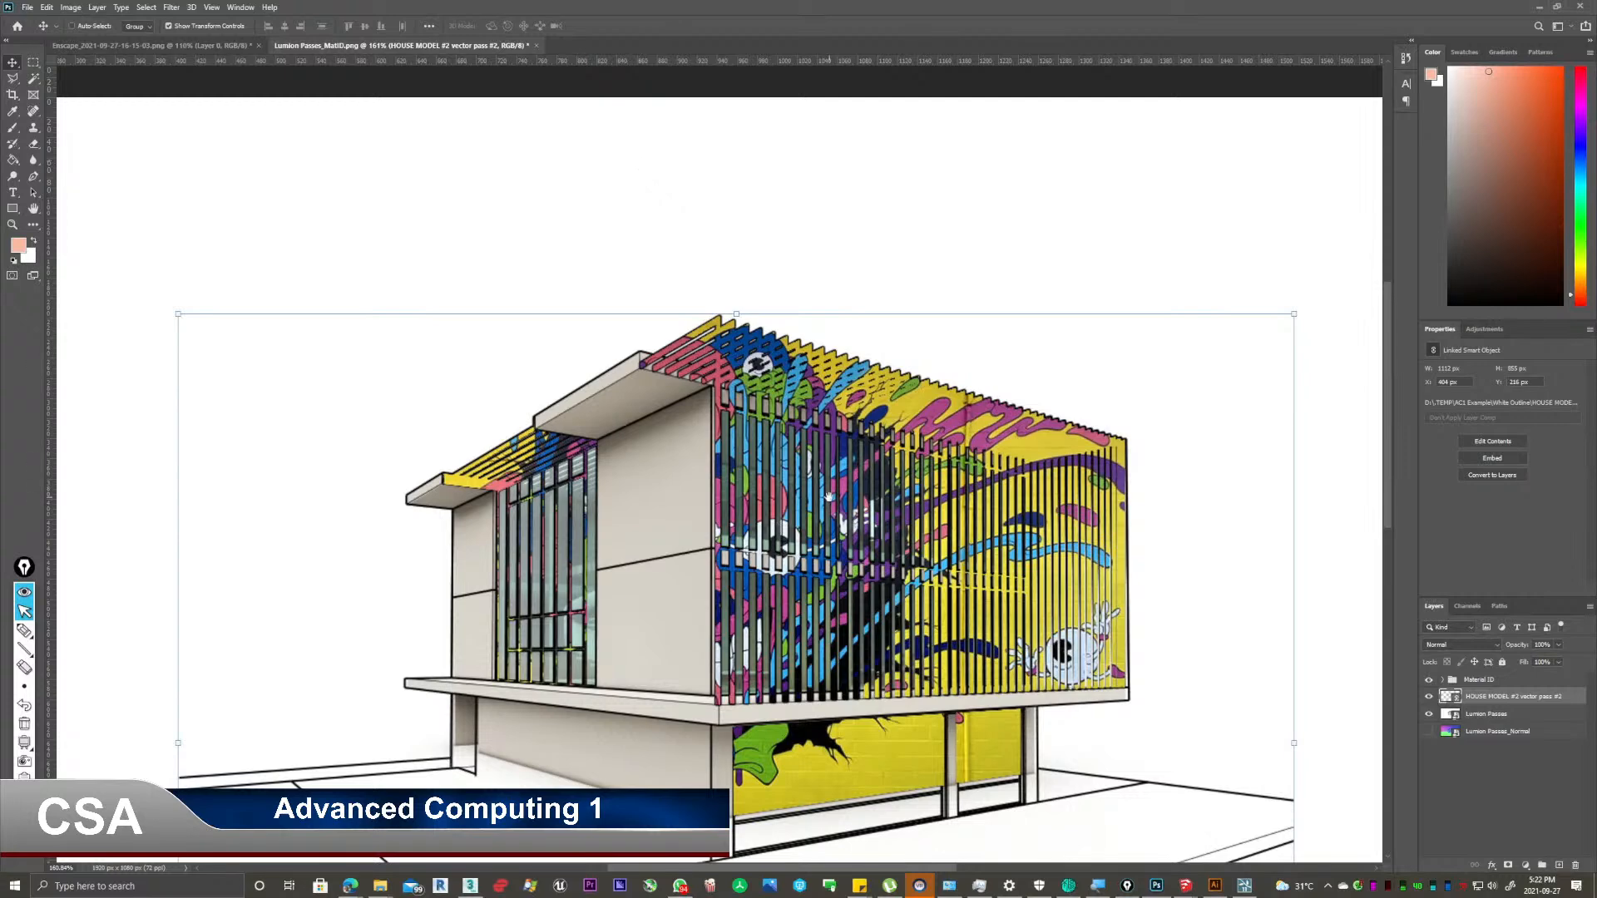
scroll(829, 497, down, 3)
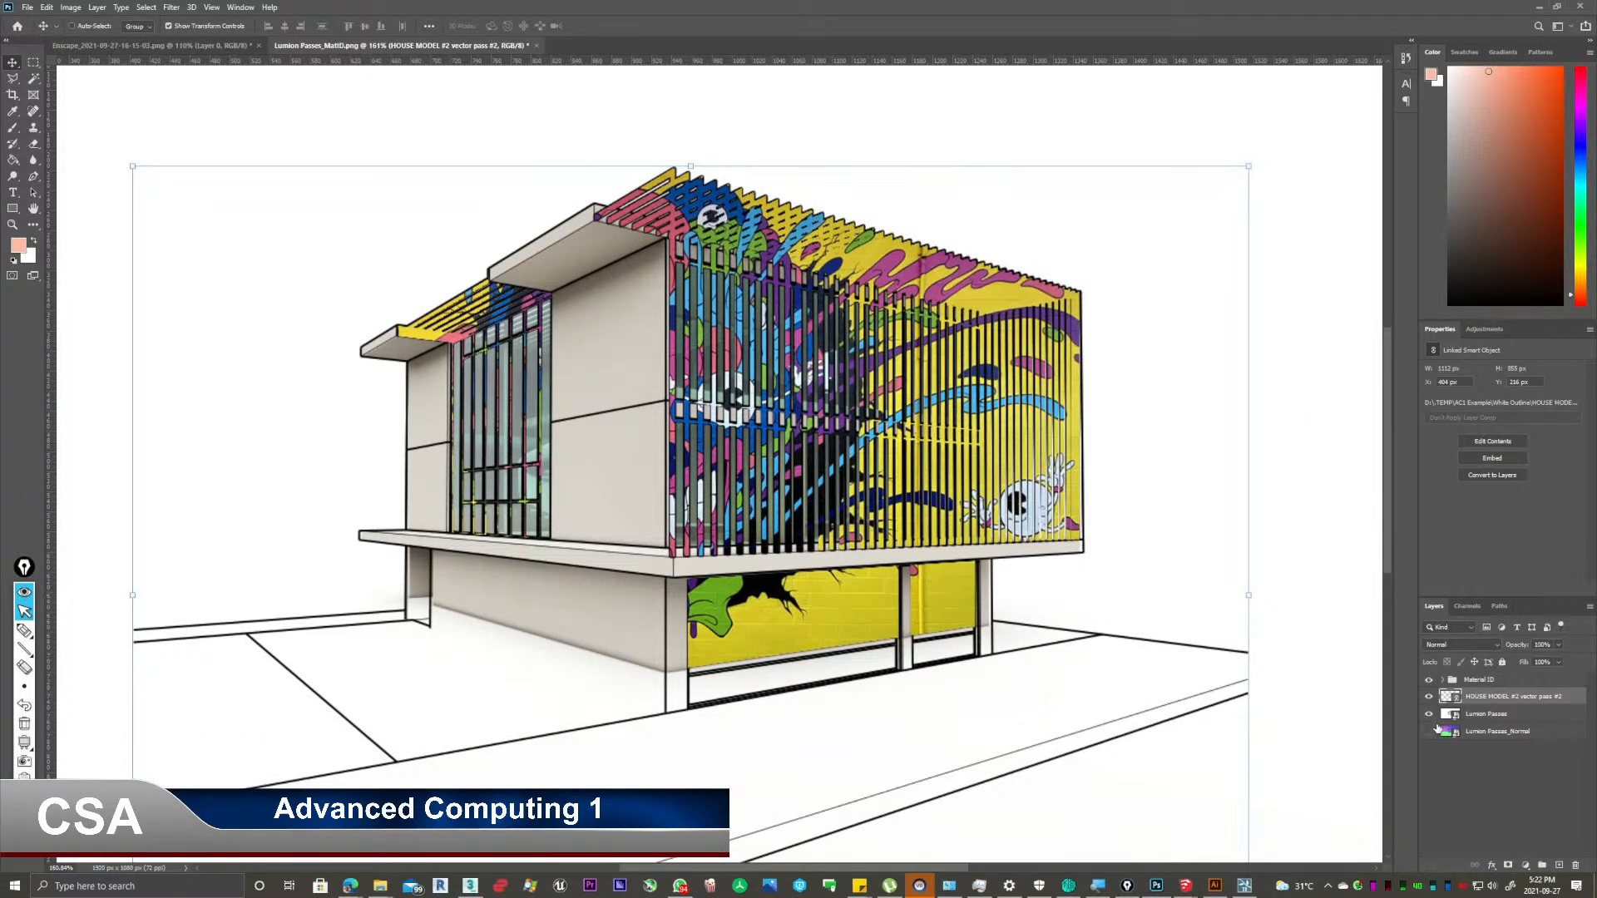
Move Lumion Passes_Normal to the top of the layer stack, above Material ID, and make it visible.
drag(1489, 734, 1438, 683)
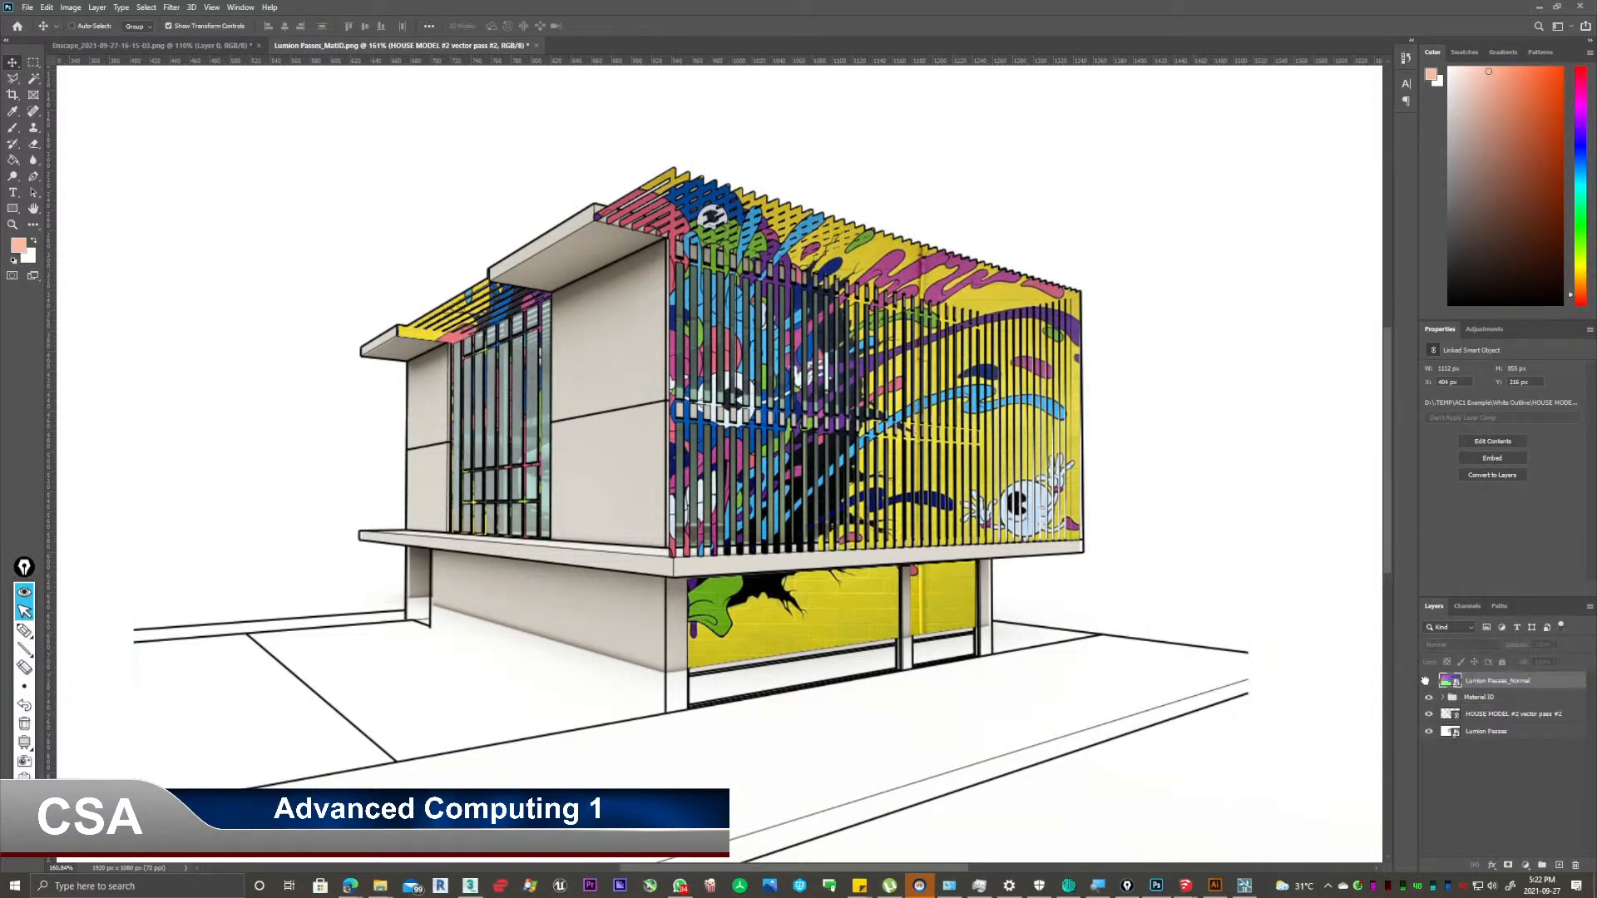
click(1427, 680)
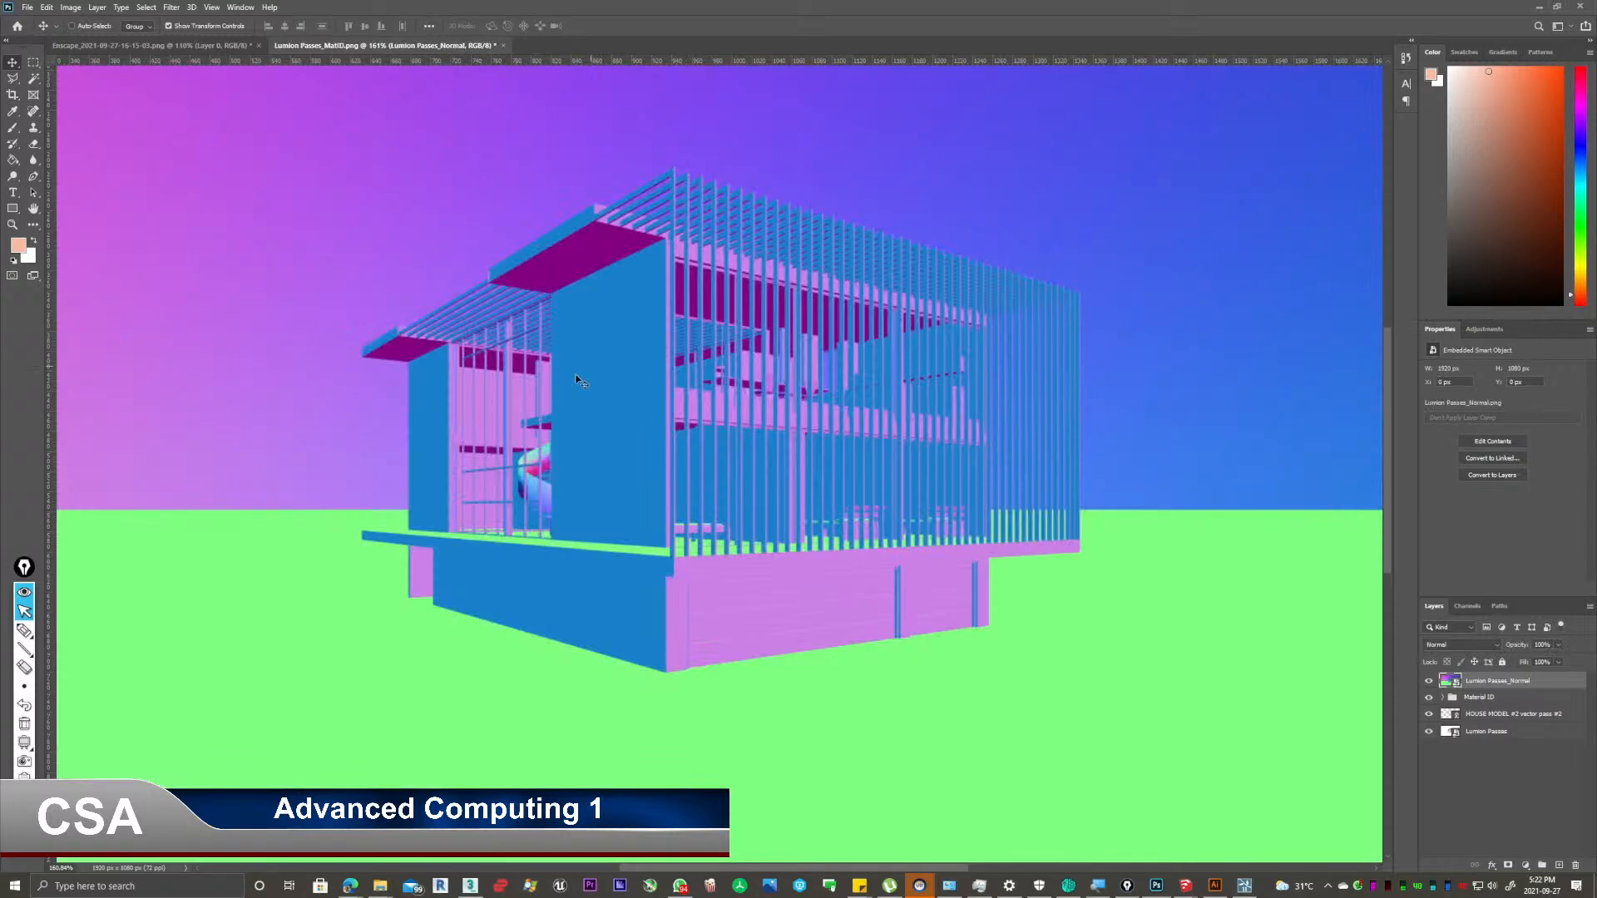
drag(518, 482, 561, 416)
alt+scroll(441, 418, up, 3)
drag(694, 358, 659, 503)
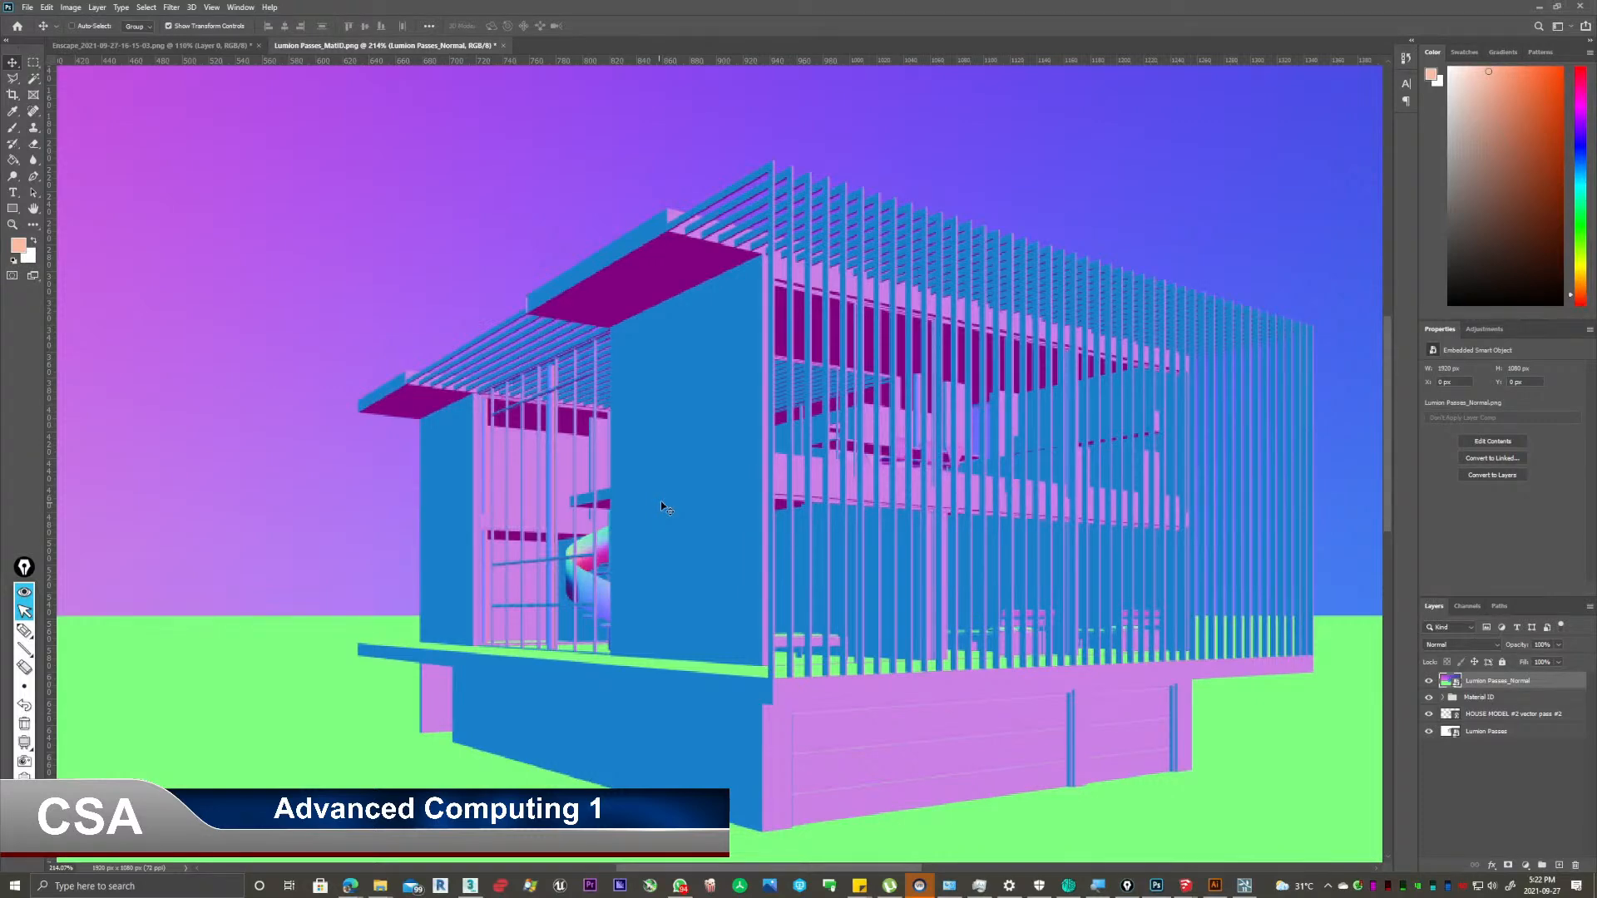
Take Layer 0 out of the Material ID group and place it directly beneath Lumion Passes_Normal.
click(1442, 699)
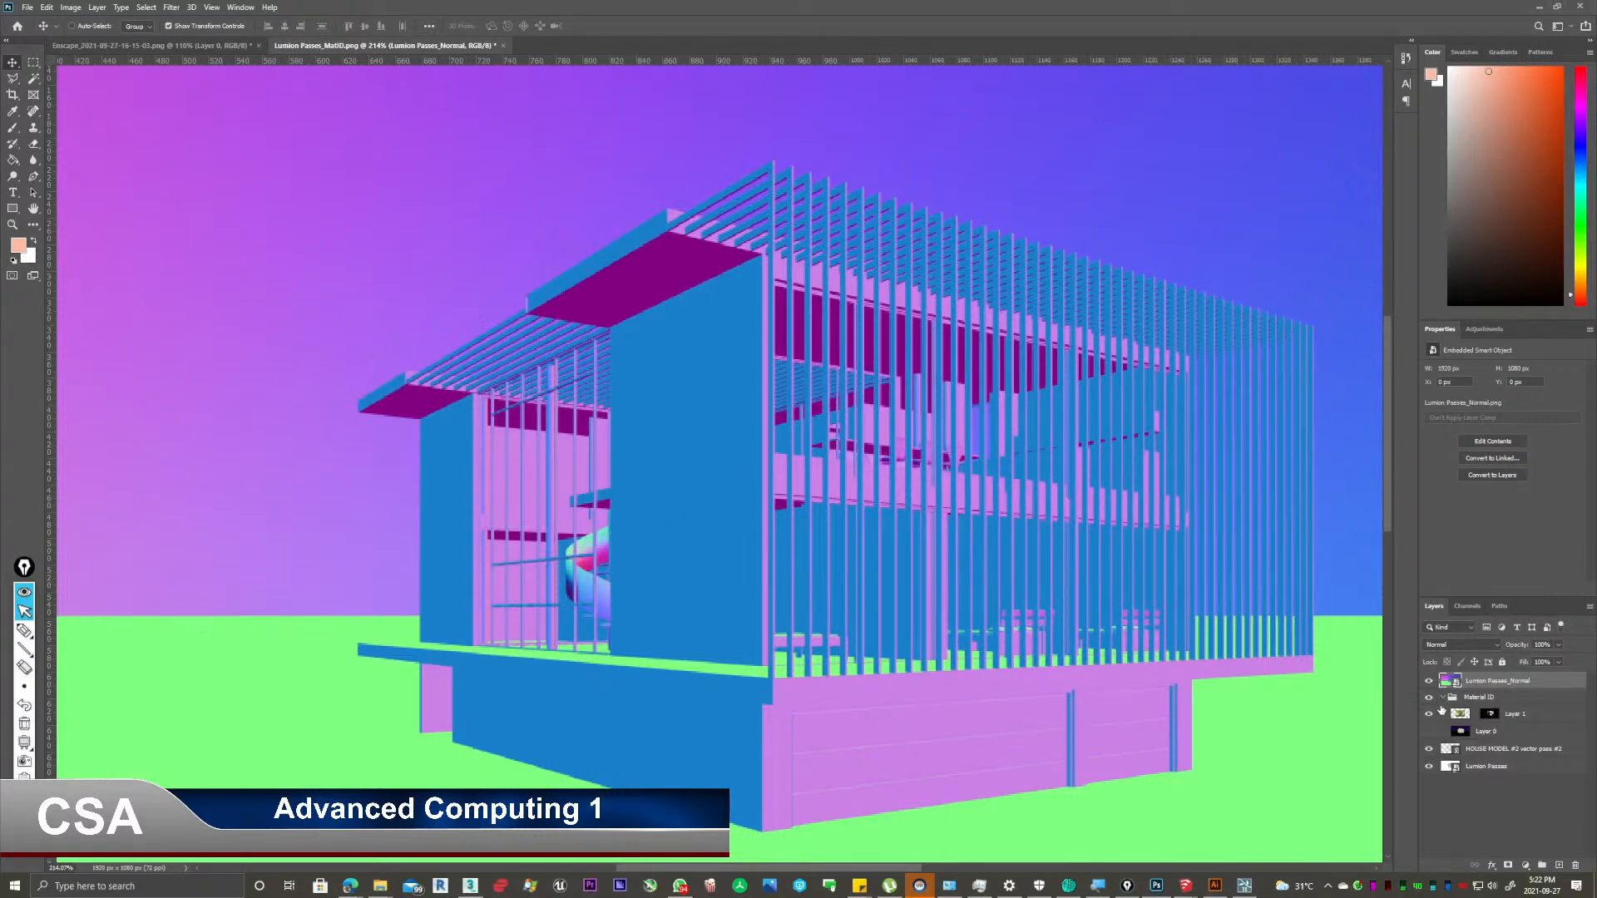
drag(1498, 733, 1446, 697)
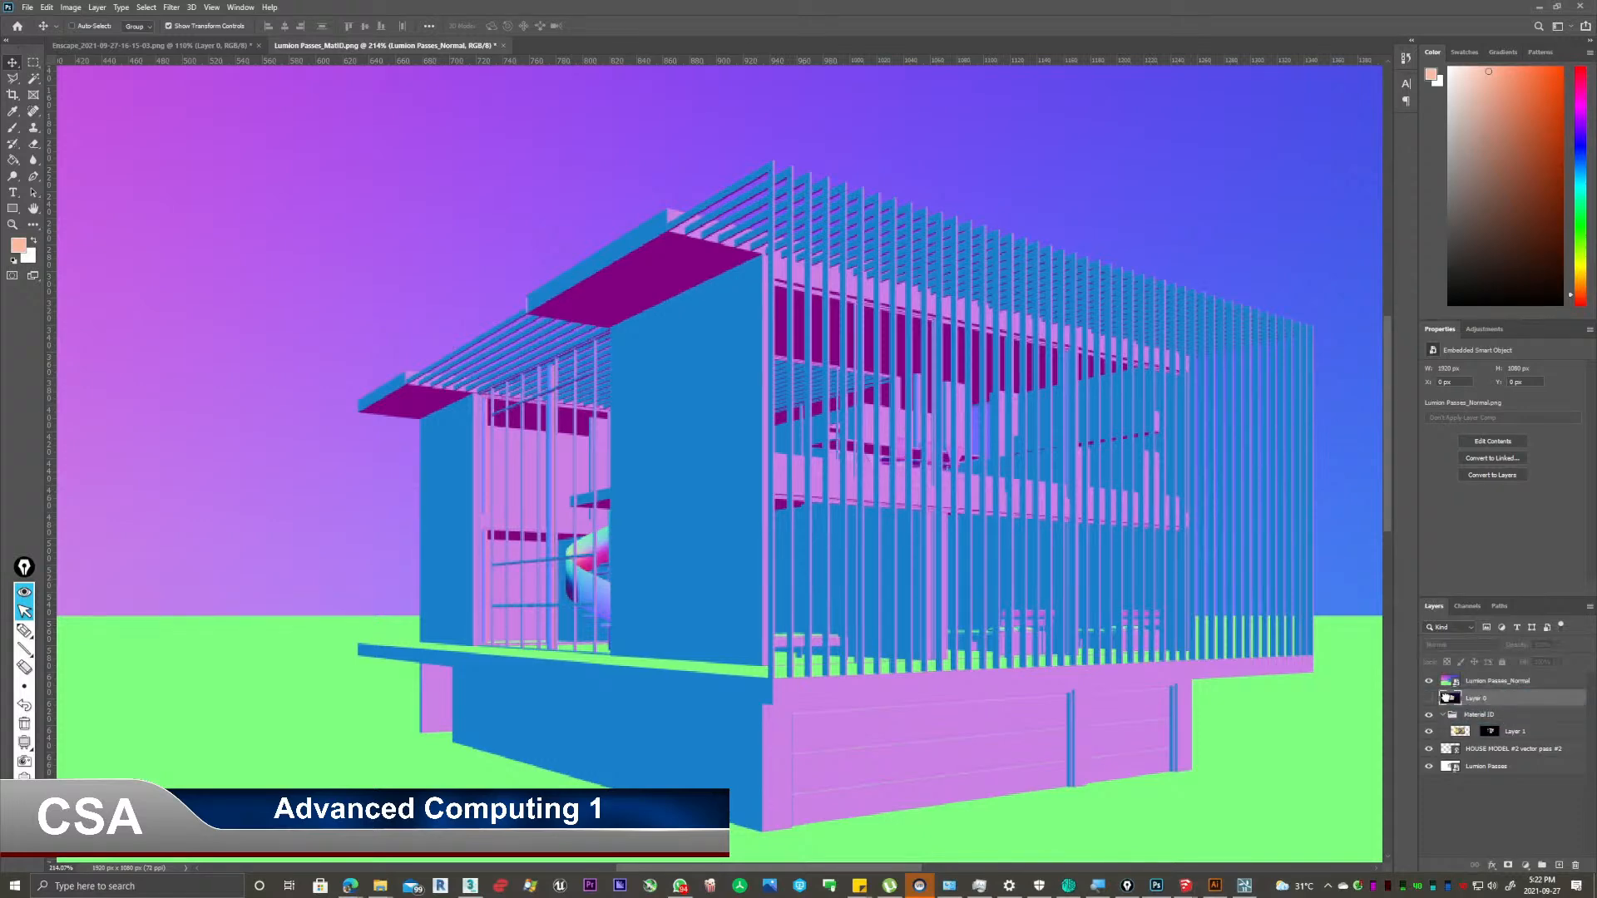
click(1505, 699)
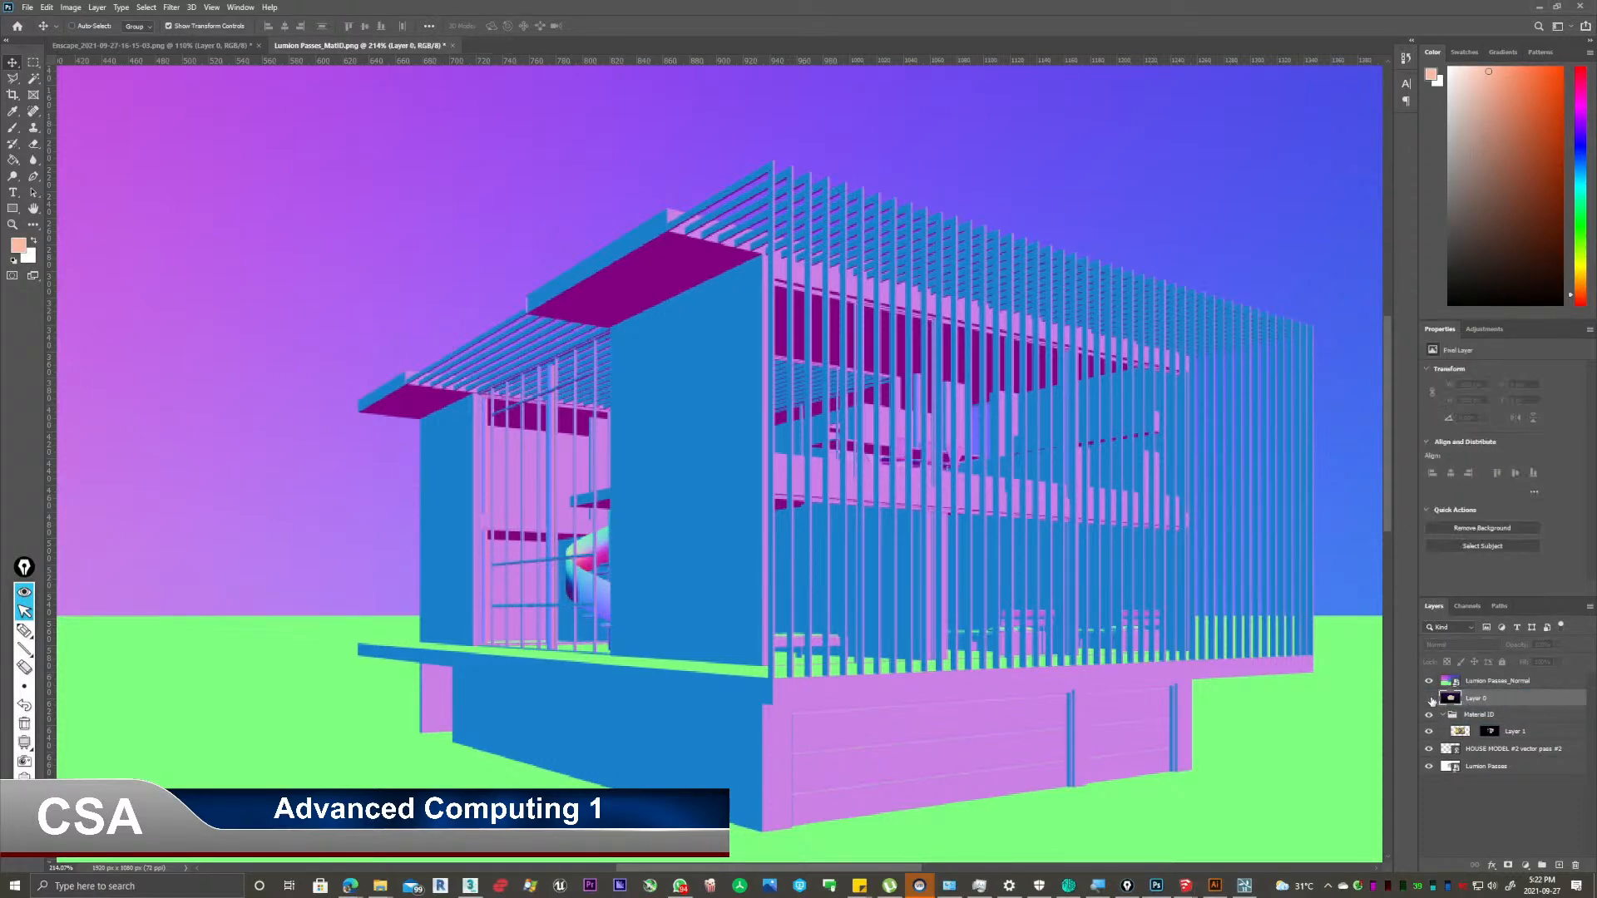
Make Layer 0 visible and switch Lumion Passes_Normal off and on to compare the two passes.
click(1430, 681)
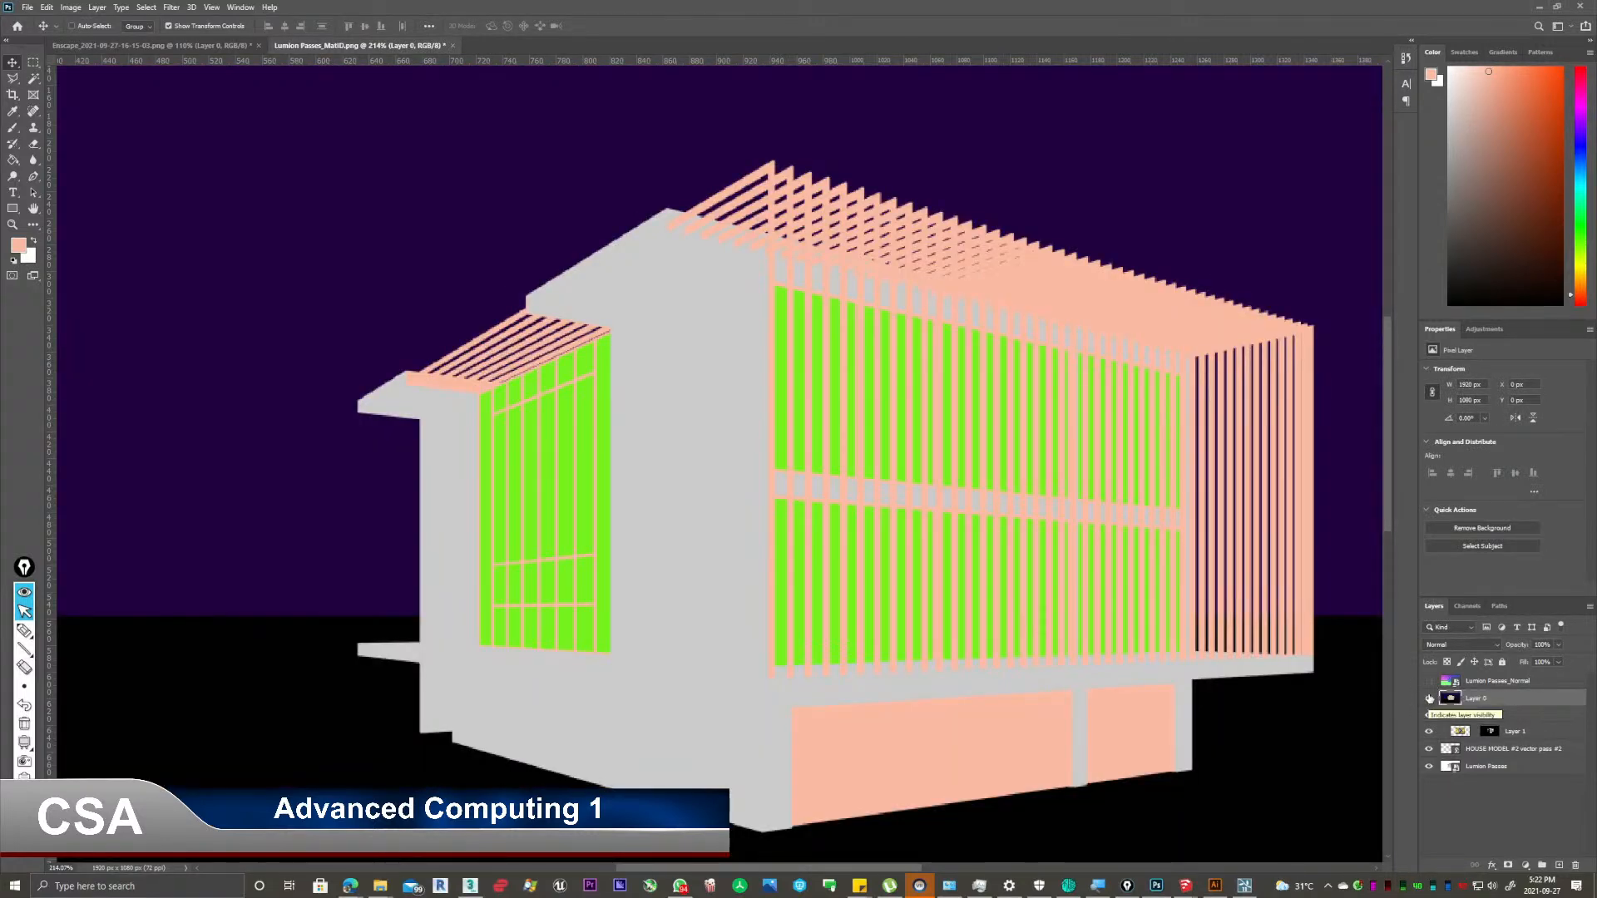
click(1429, 681)
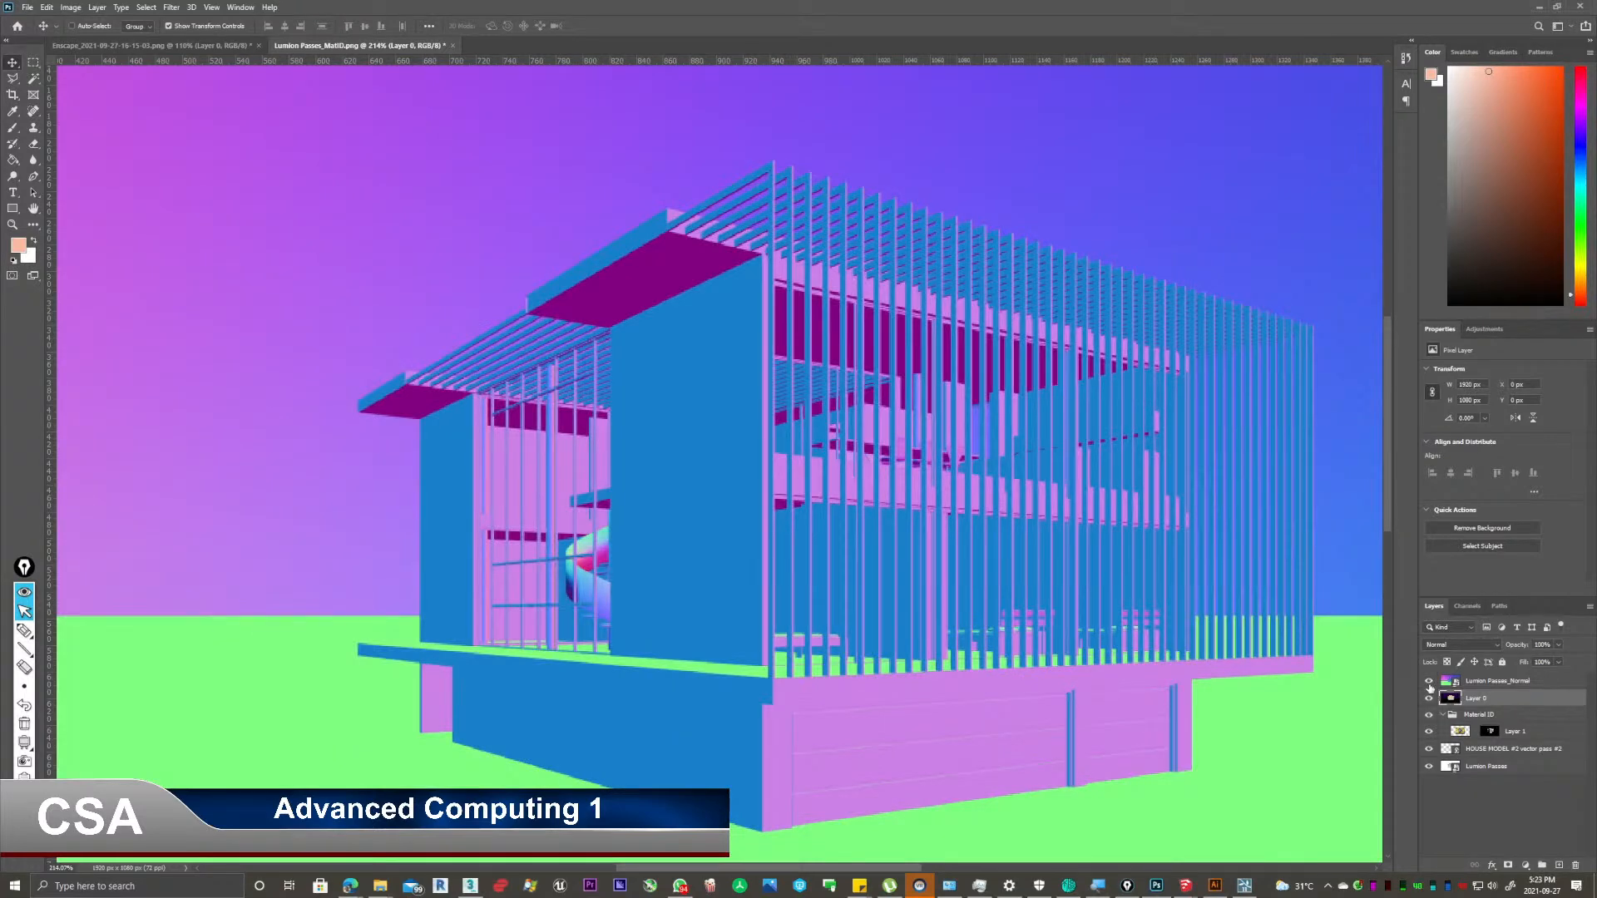
click(1429, 681)
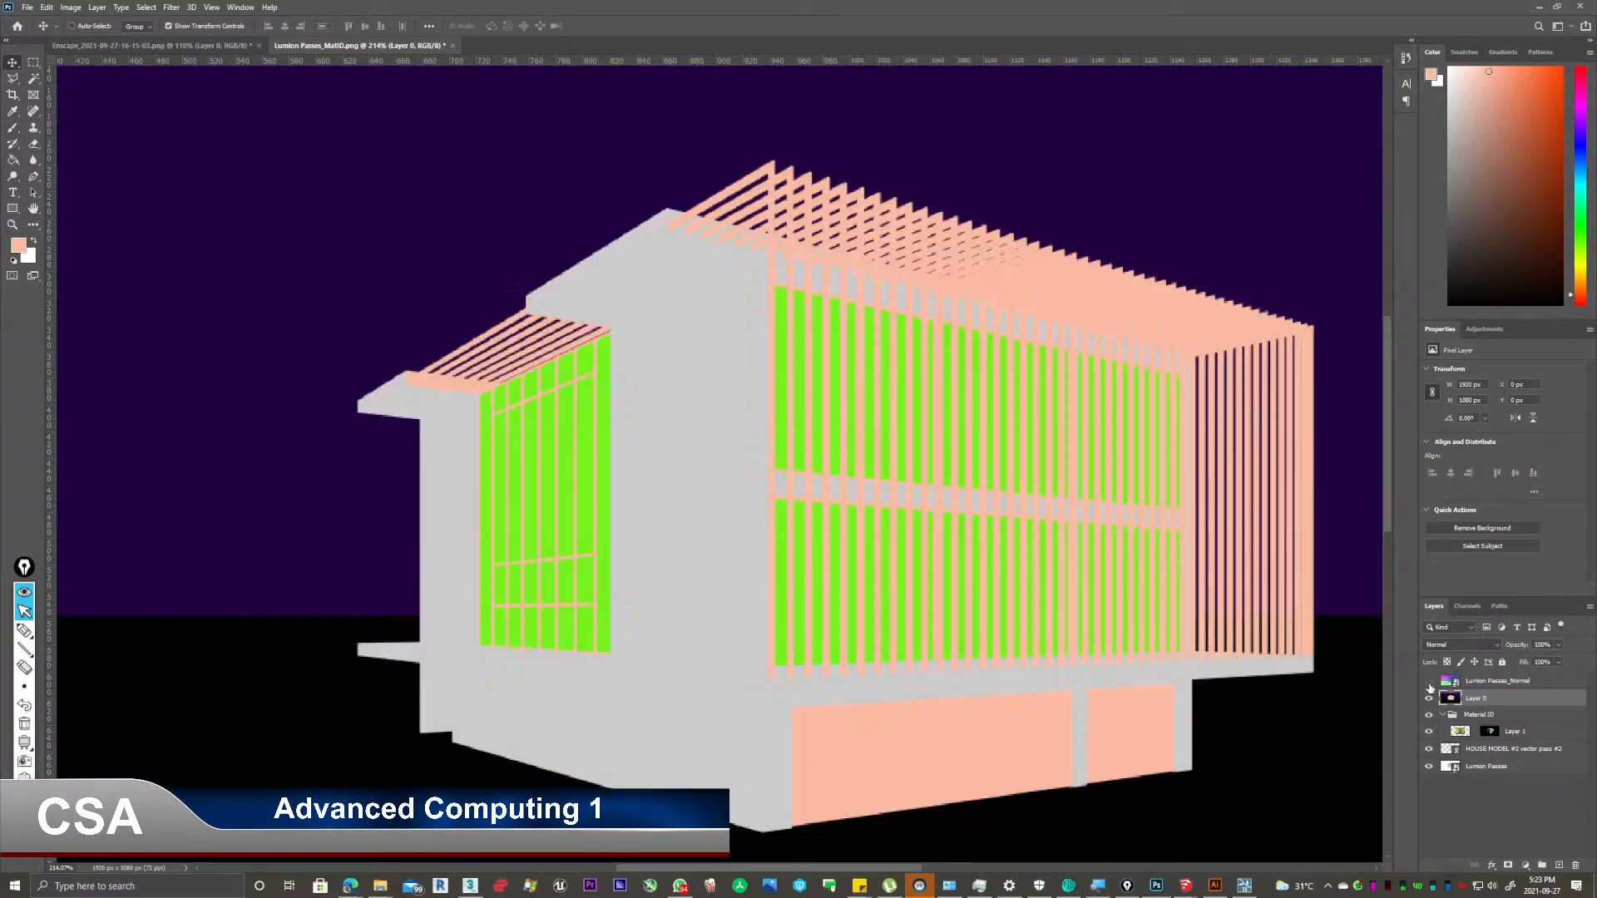
click(1431, 683)
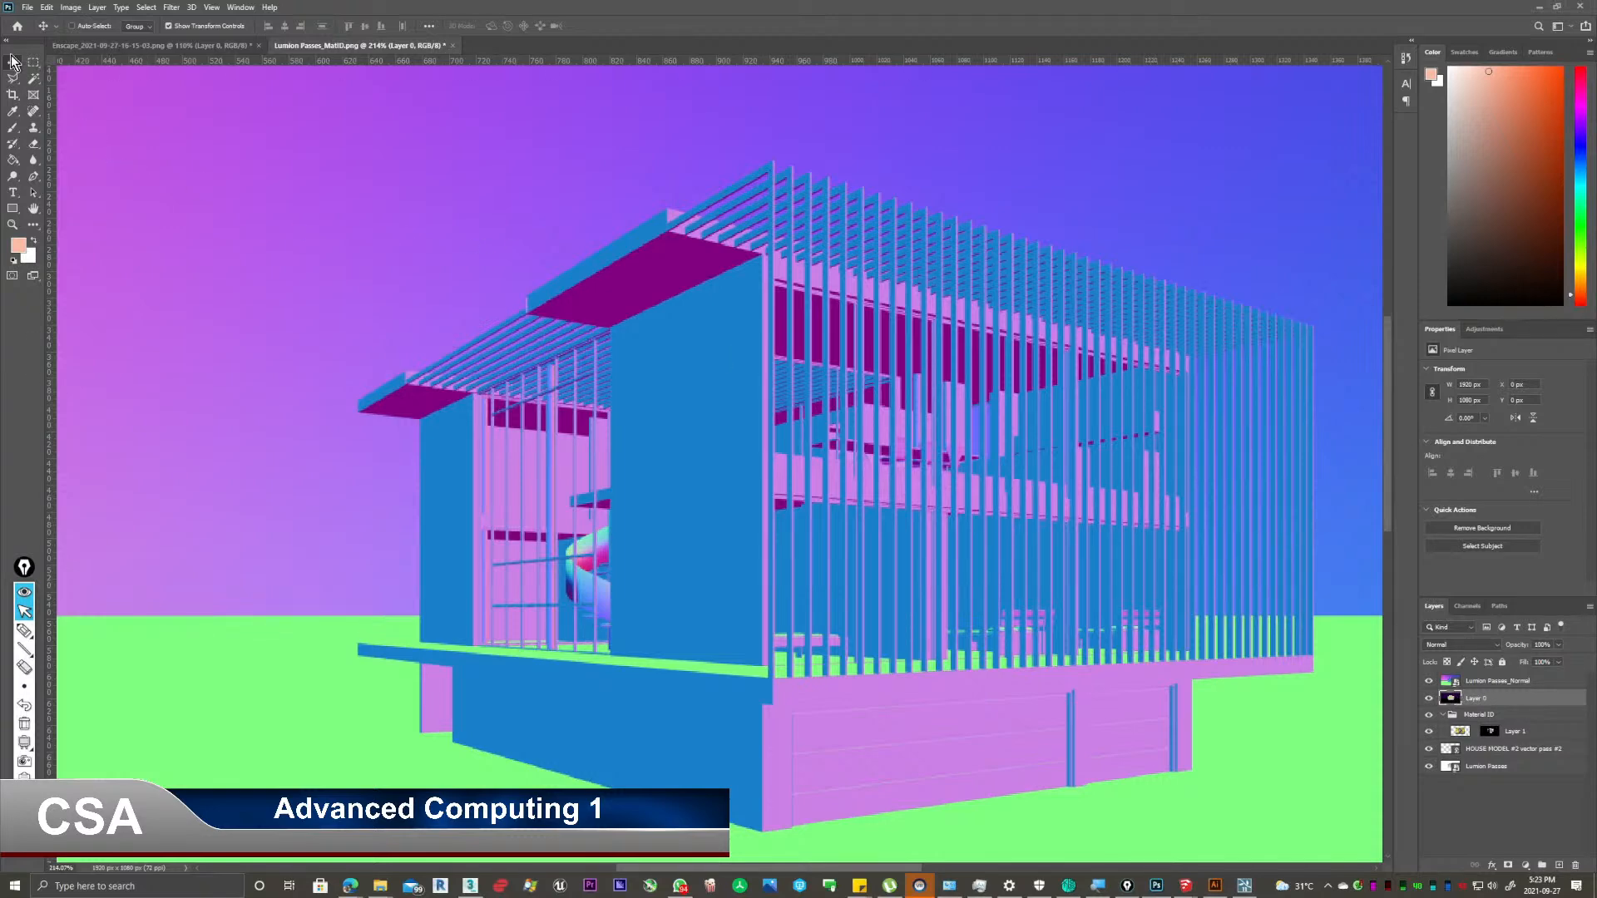
Shift Lumion Passes_Normal right by about 860 px to uncover part of Layer 0 beside it.
drag(421, 260, 969, 285)
key(ctrl+z)
click(1467, 681)
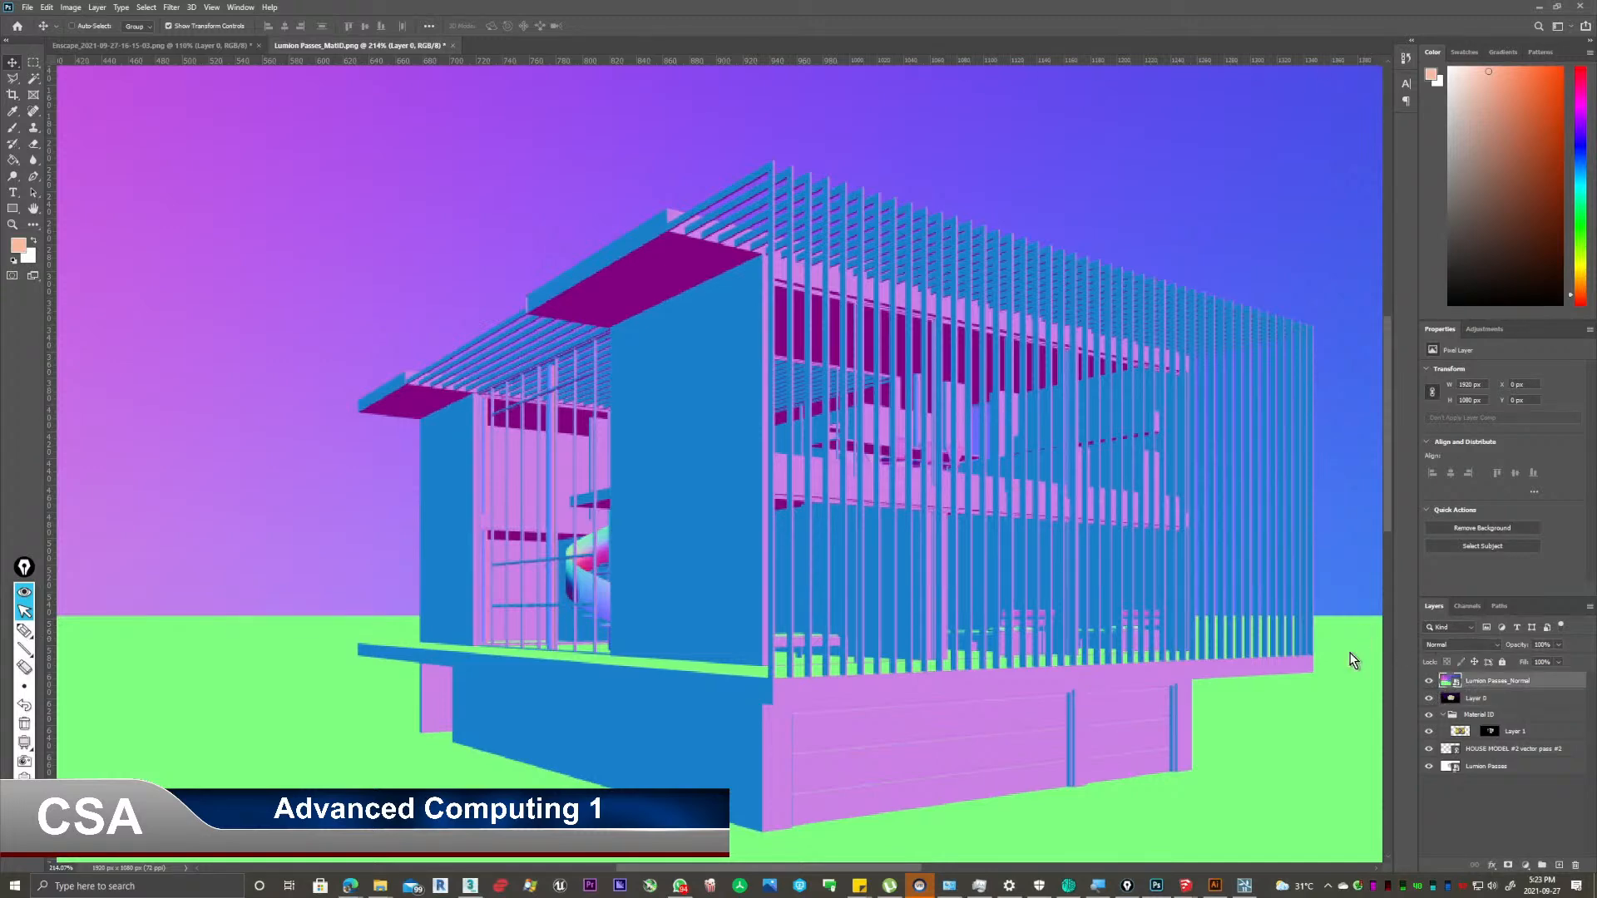
drag(513, 522, 1052, 544)
drag(440, 510, 891, 498)
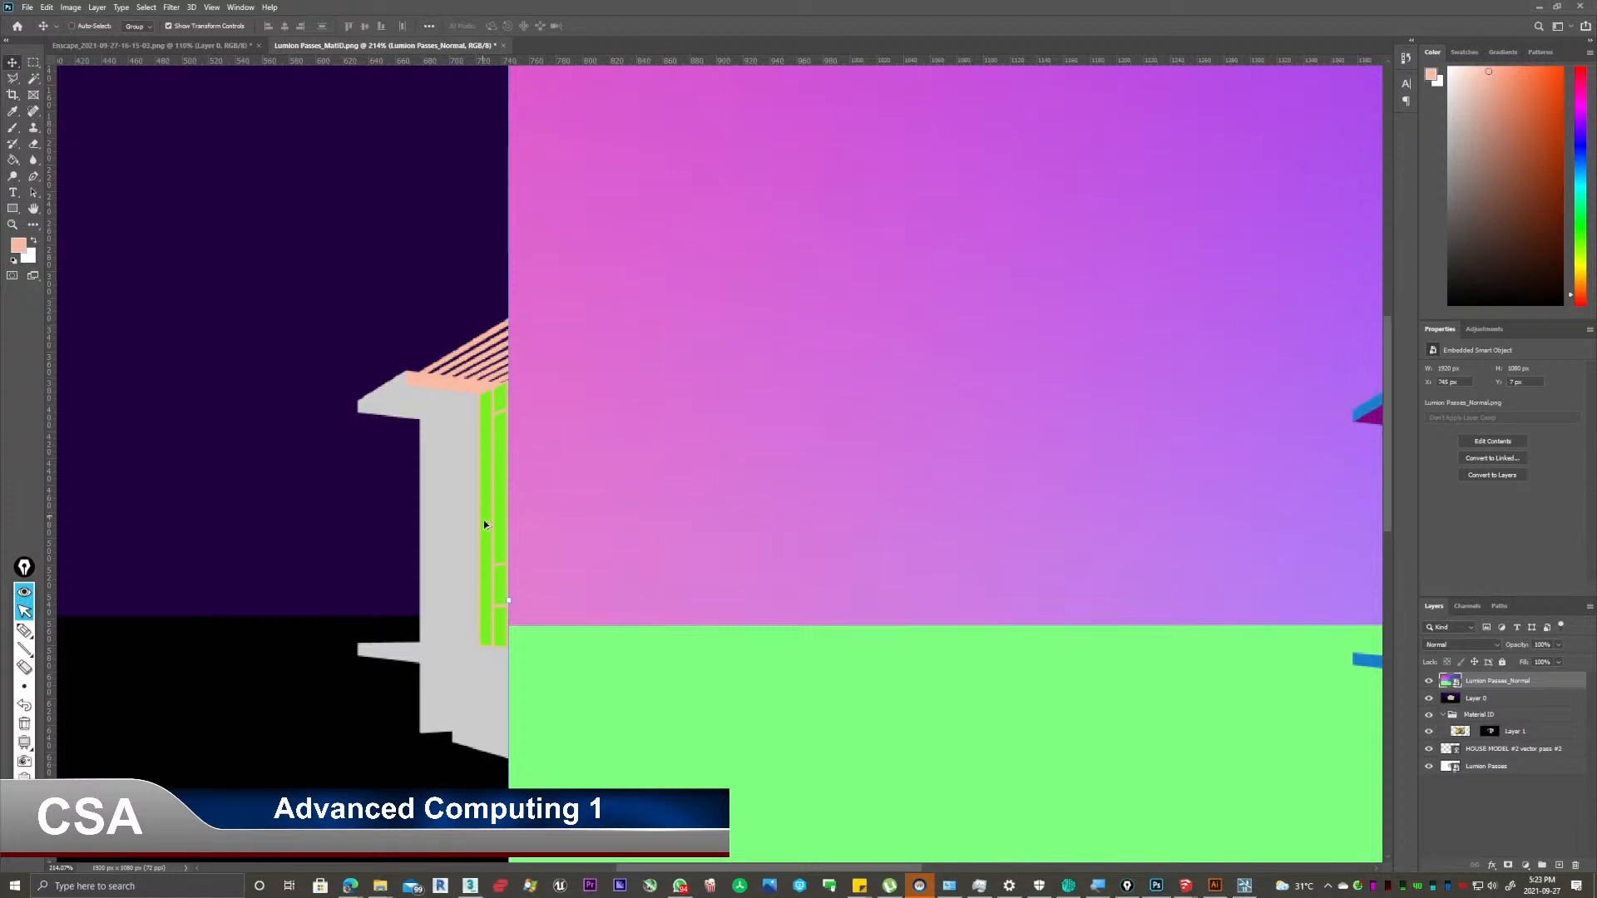
alt+scroll(487, 528, down, 3)
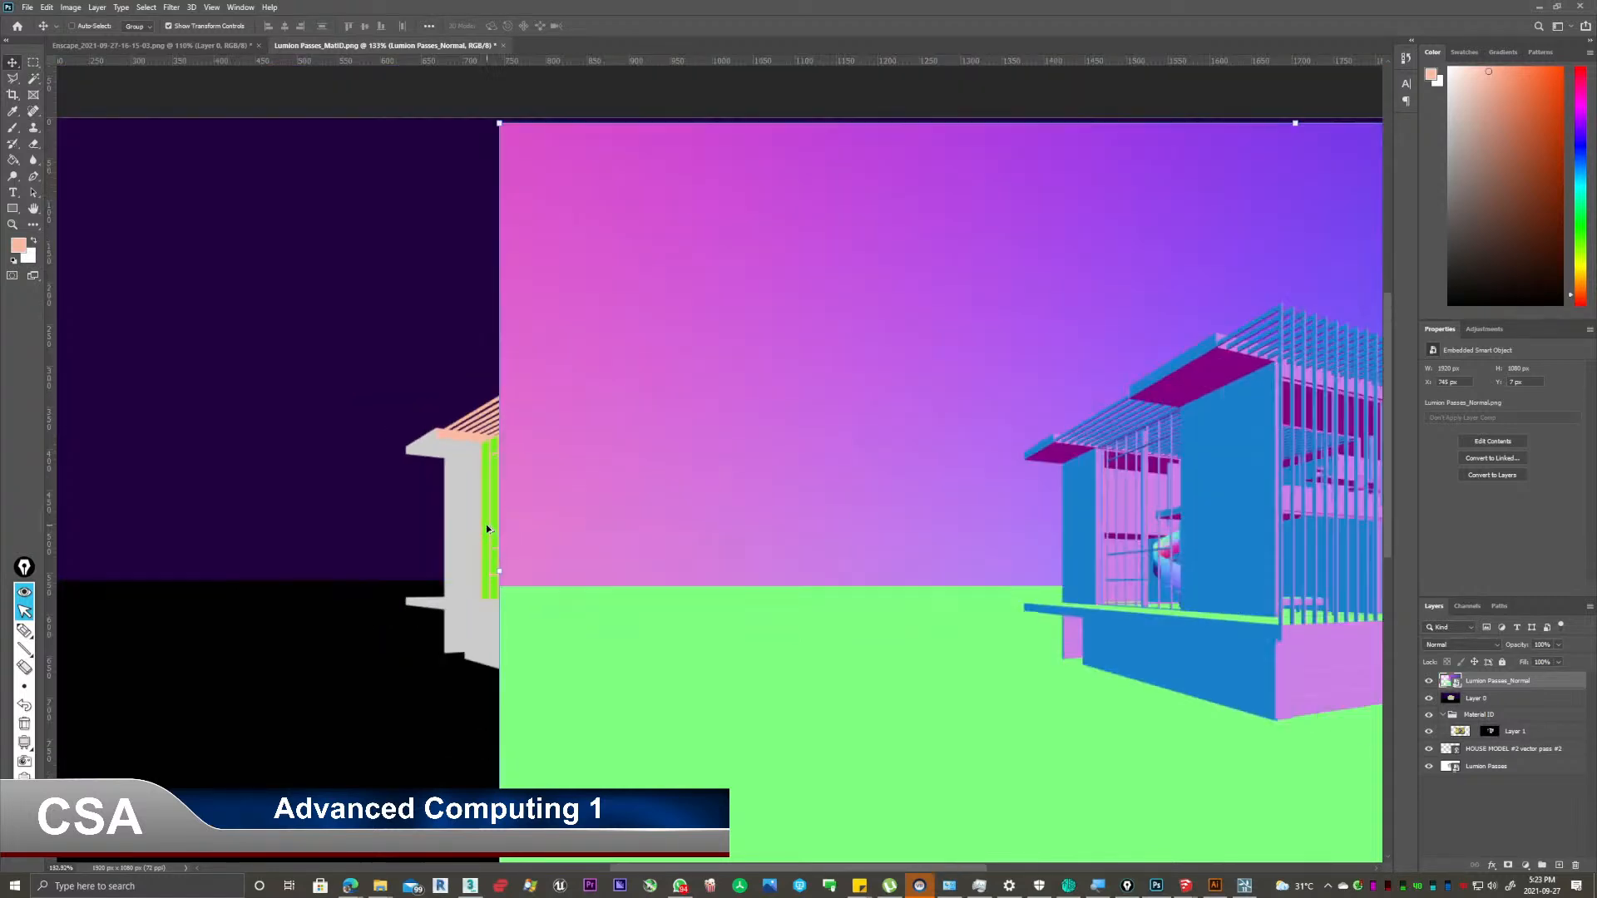
alt+scroll(486, 529, down, 1)
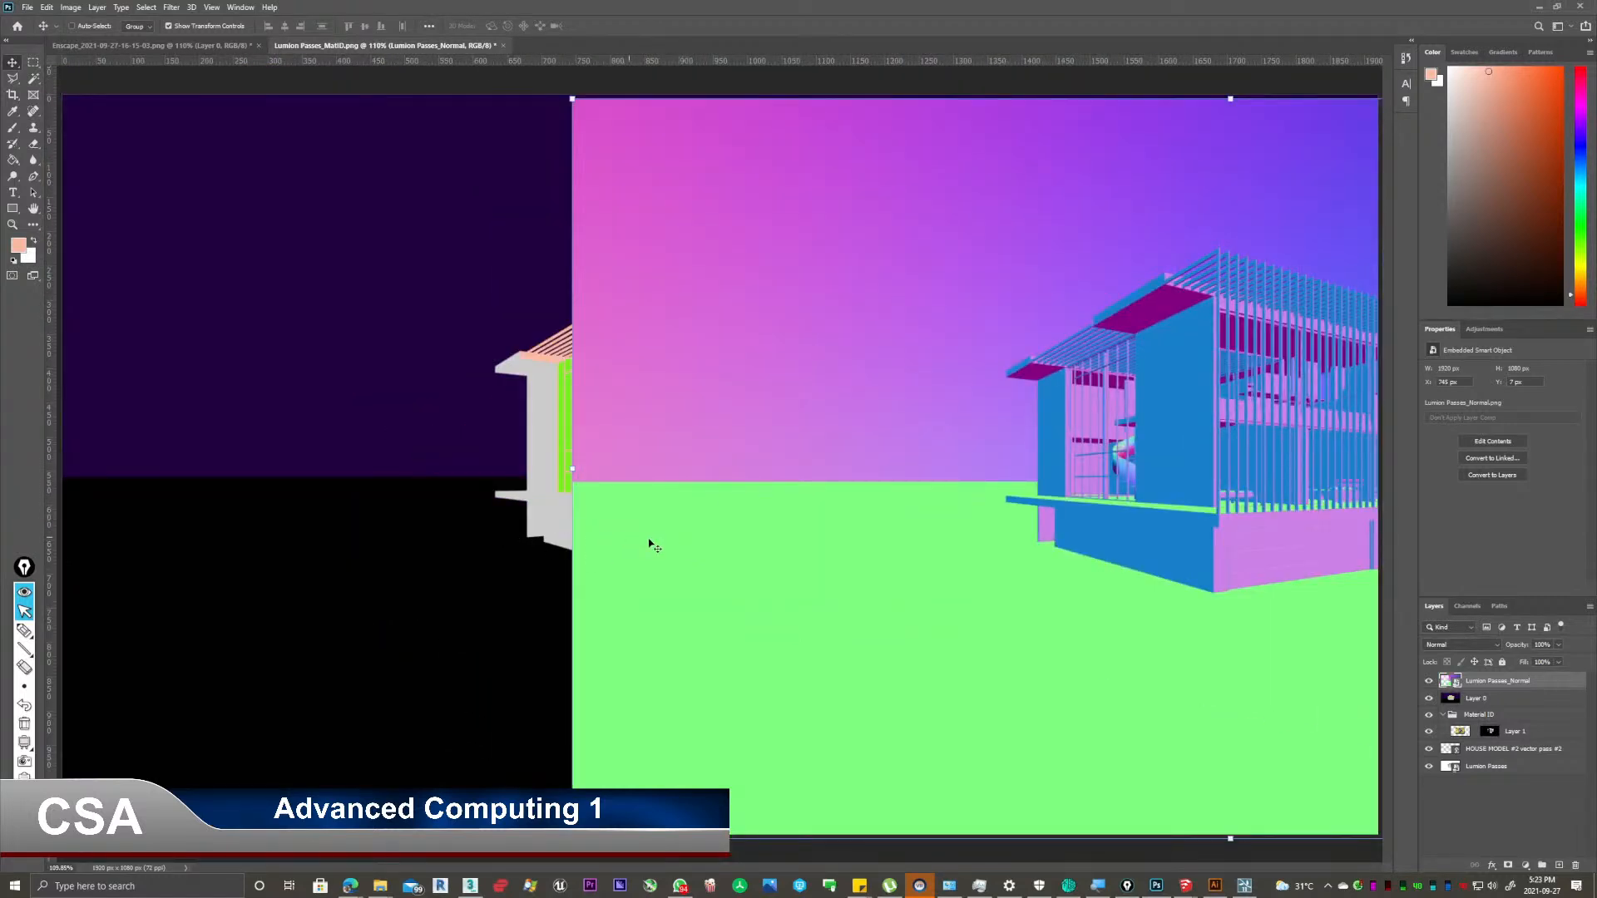
drag(657, 549, 734, 552)
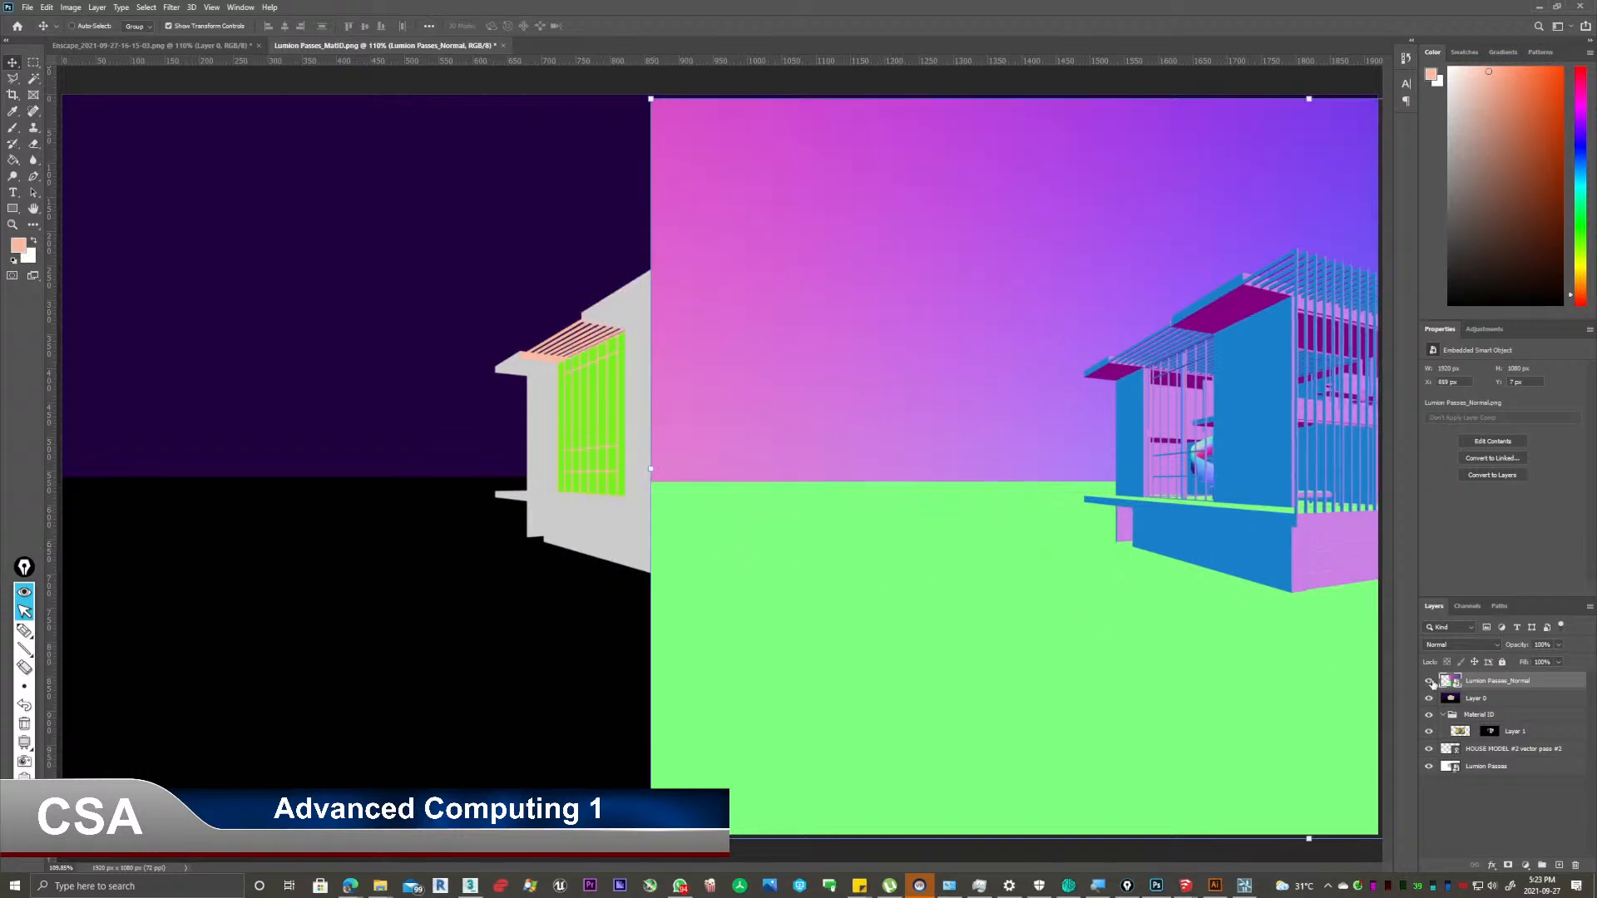
Shift Layer 0 left to about X -609 px and compare its material colours side by side with the normal pass.
click(1488, 700)
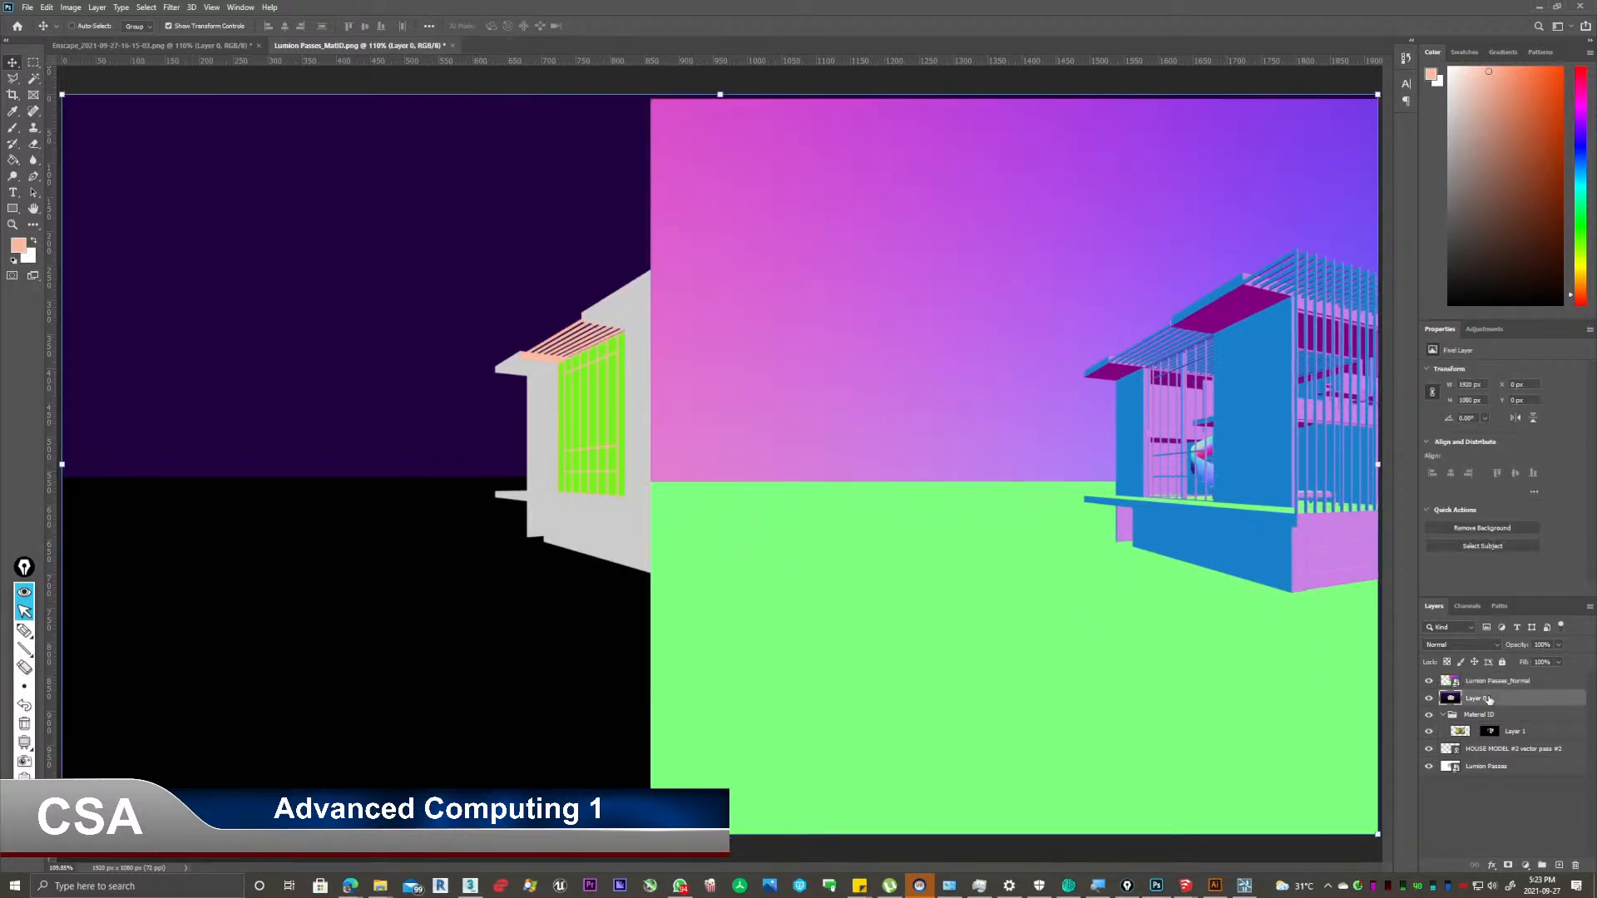
drag(521, 333, 110, 328)
drag(260, 383, 268, 391)
mouse_move(1171, 503)
mouse_down()
mouse_move(1156, 477)
mouse_move(1156, 509)
mouse_up()
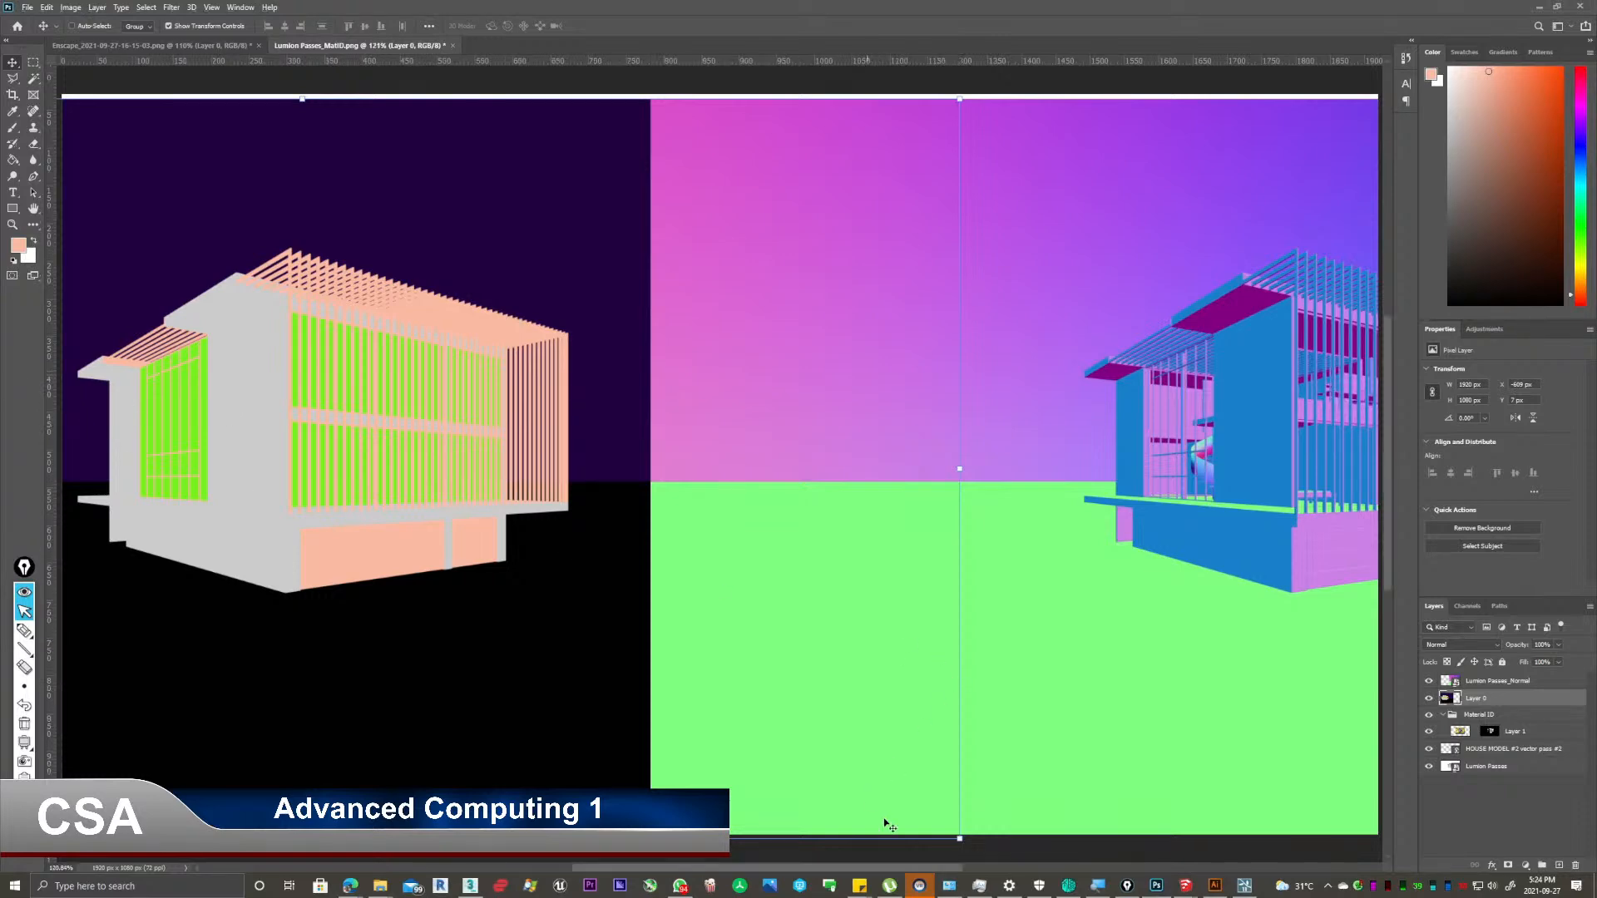
alt+scroll(870, 799, up, 1)
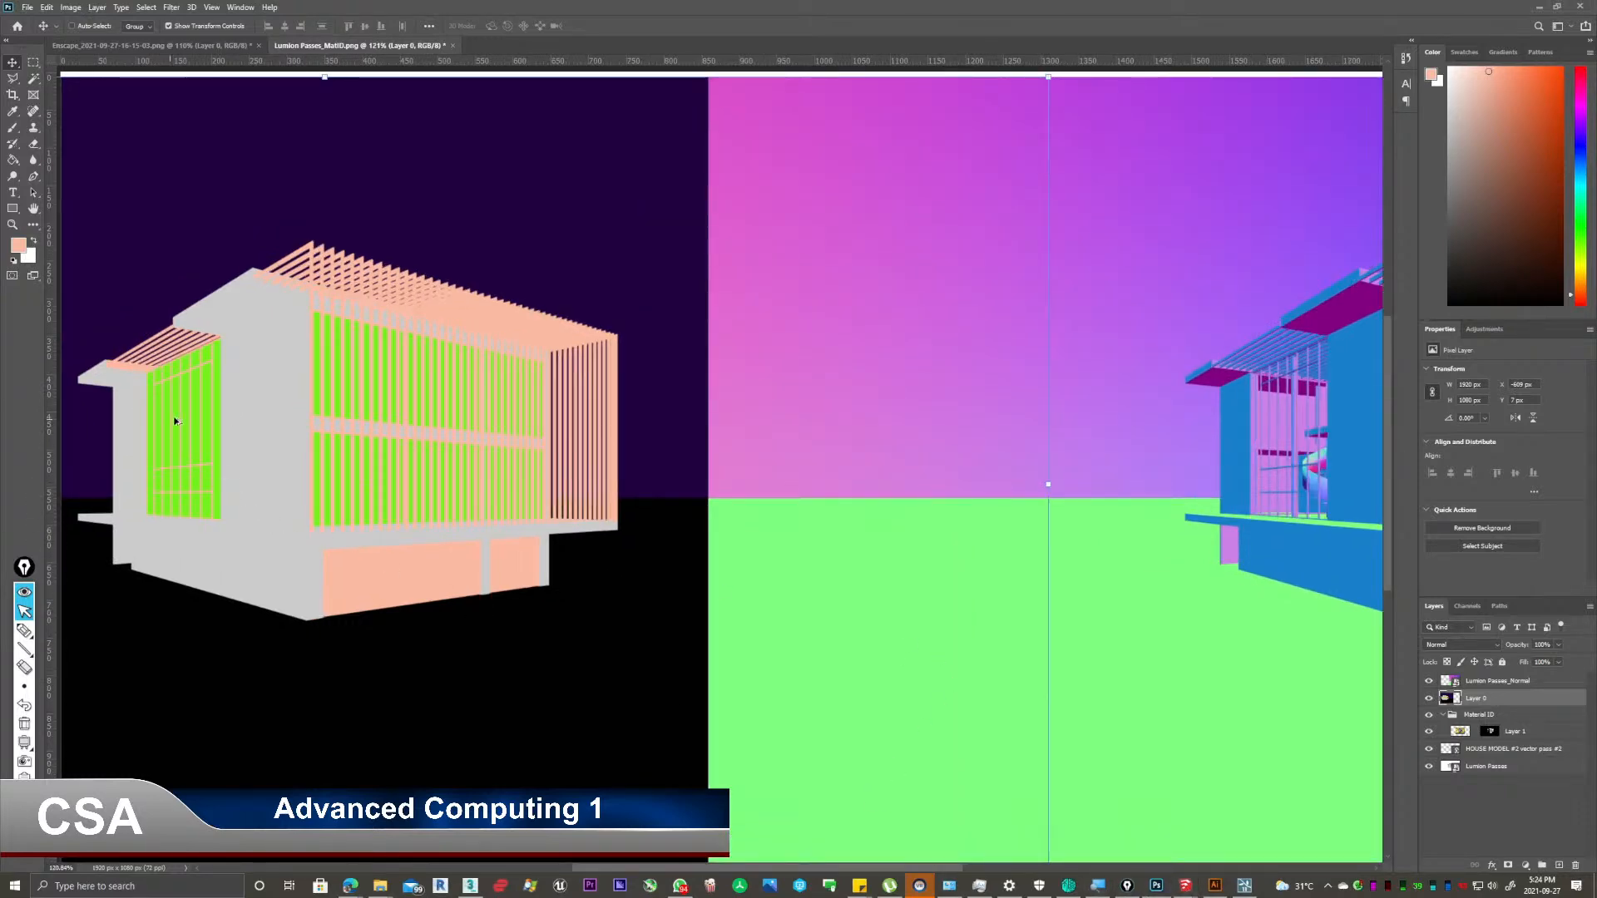
alt+scroll(170, 424, up, 1)
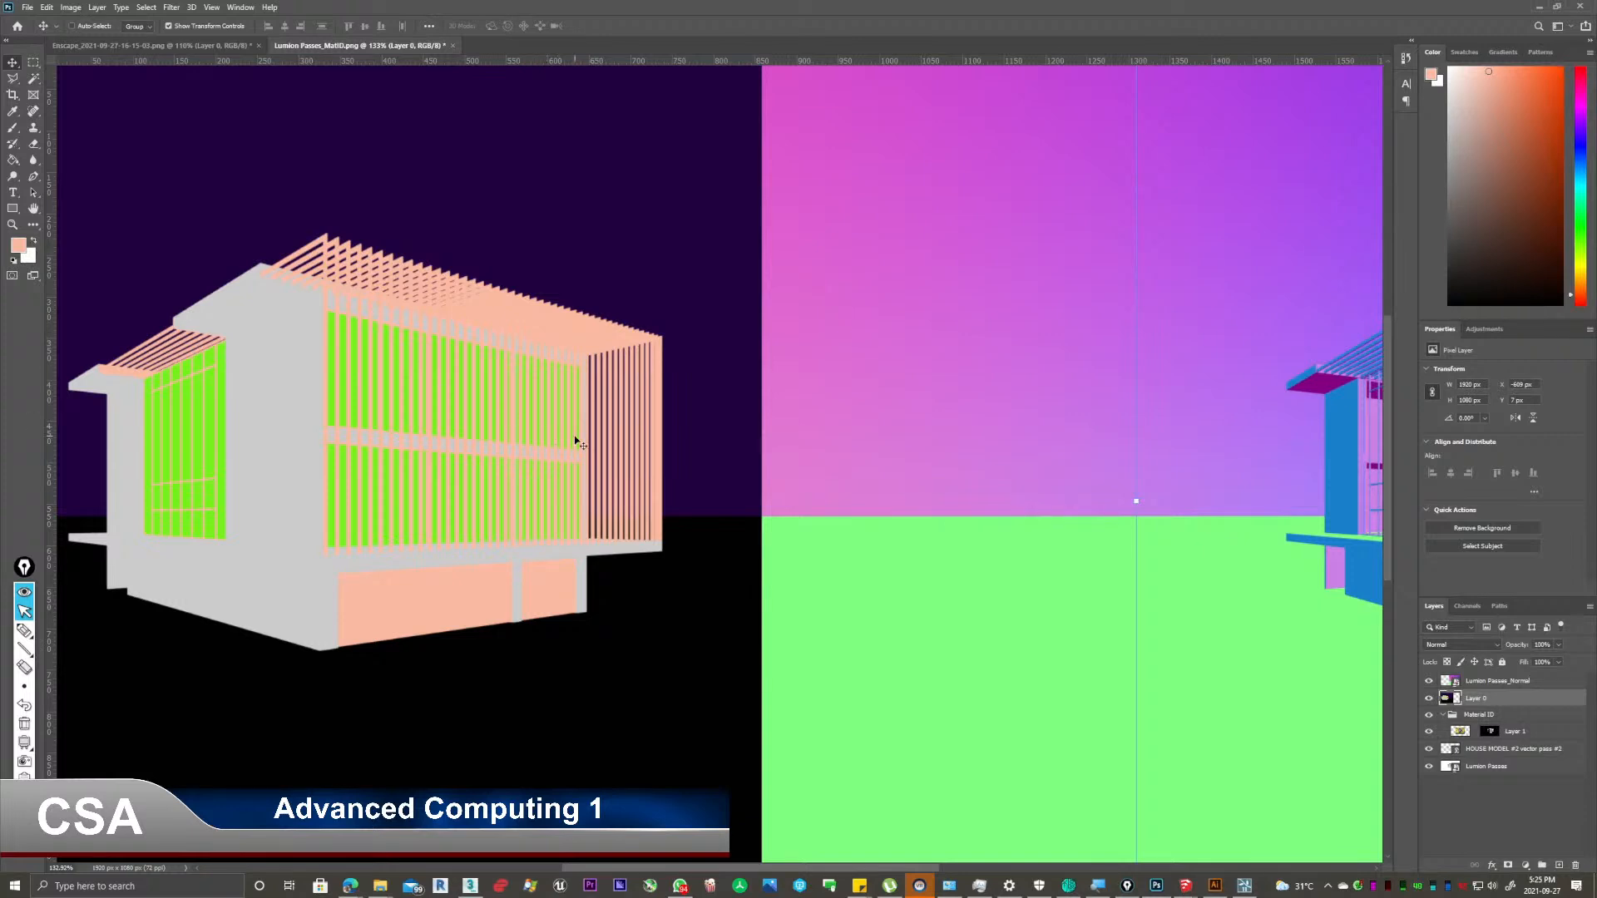
alt+scroll(601, 428, down, 1)
alt+scroll(602, 432, down, 1)
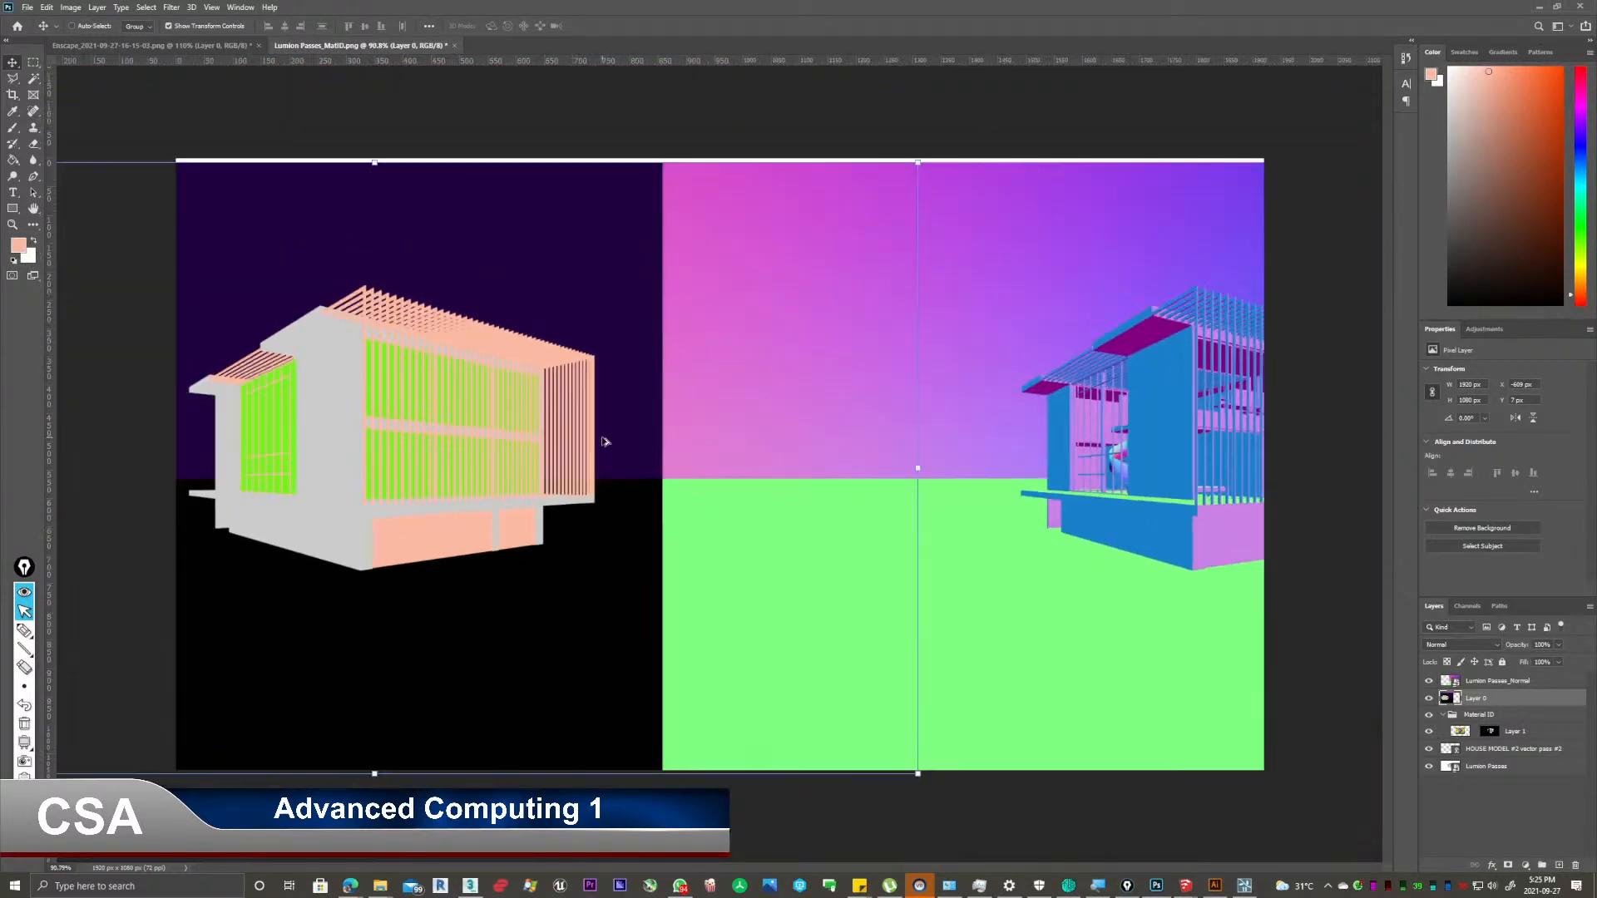
alt+scroll(614, 449, down, 1)
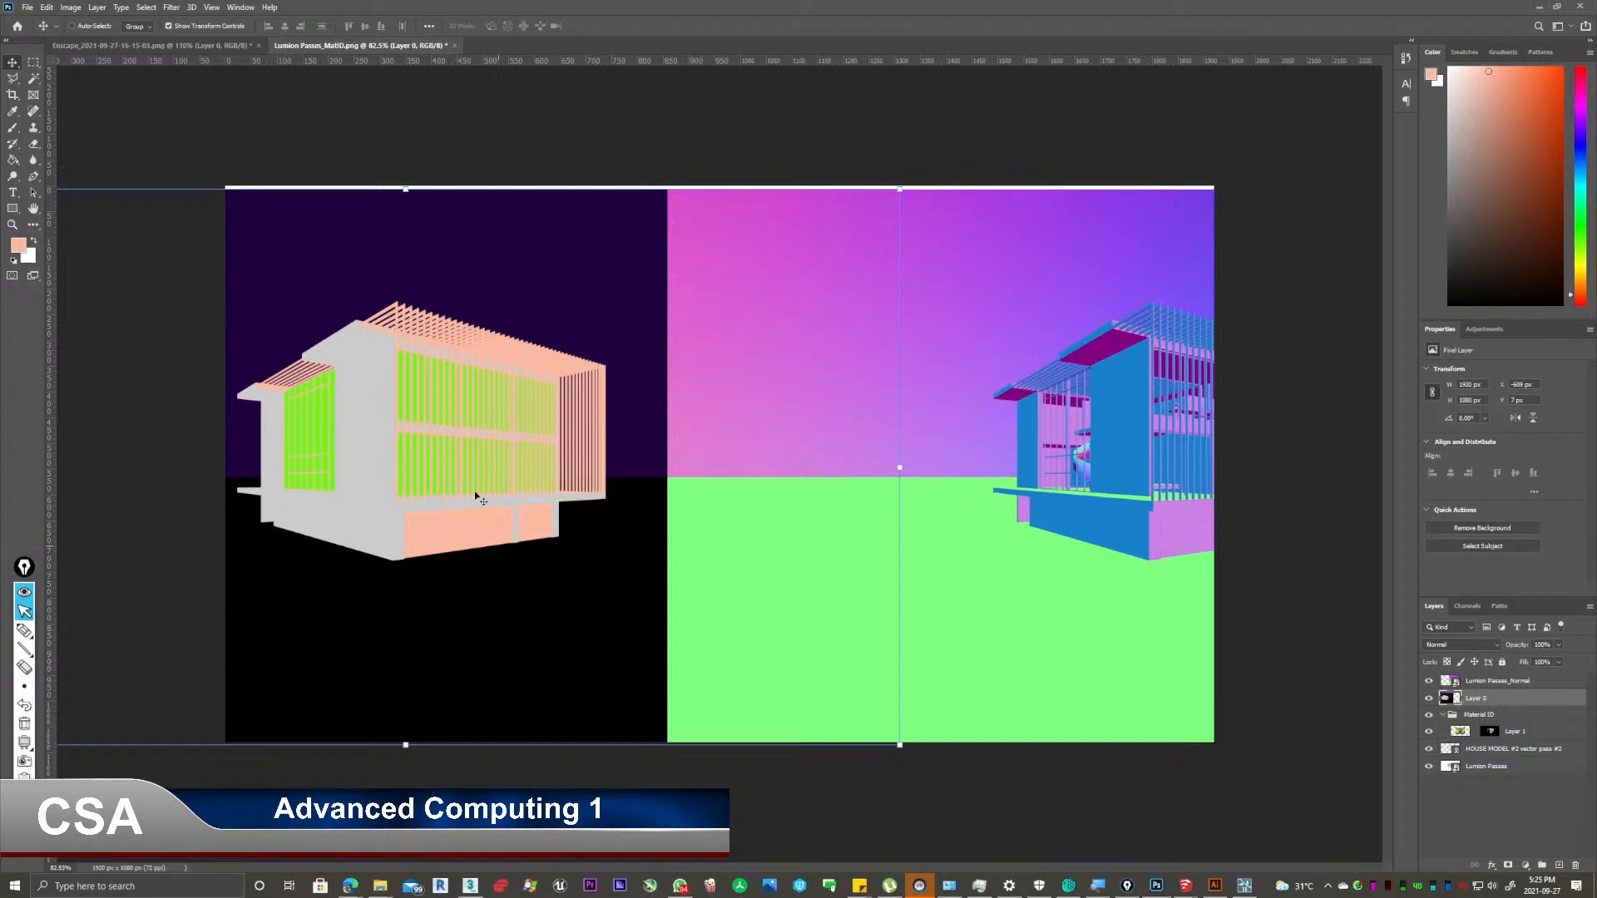
Move Layer 0 and Lumion Passes_Normal back to X 0, Y 0 so both fill the canvas.
drag(337, 335, 640, 335)
drag(418, 326, 418, 322)
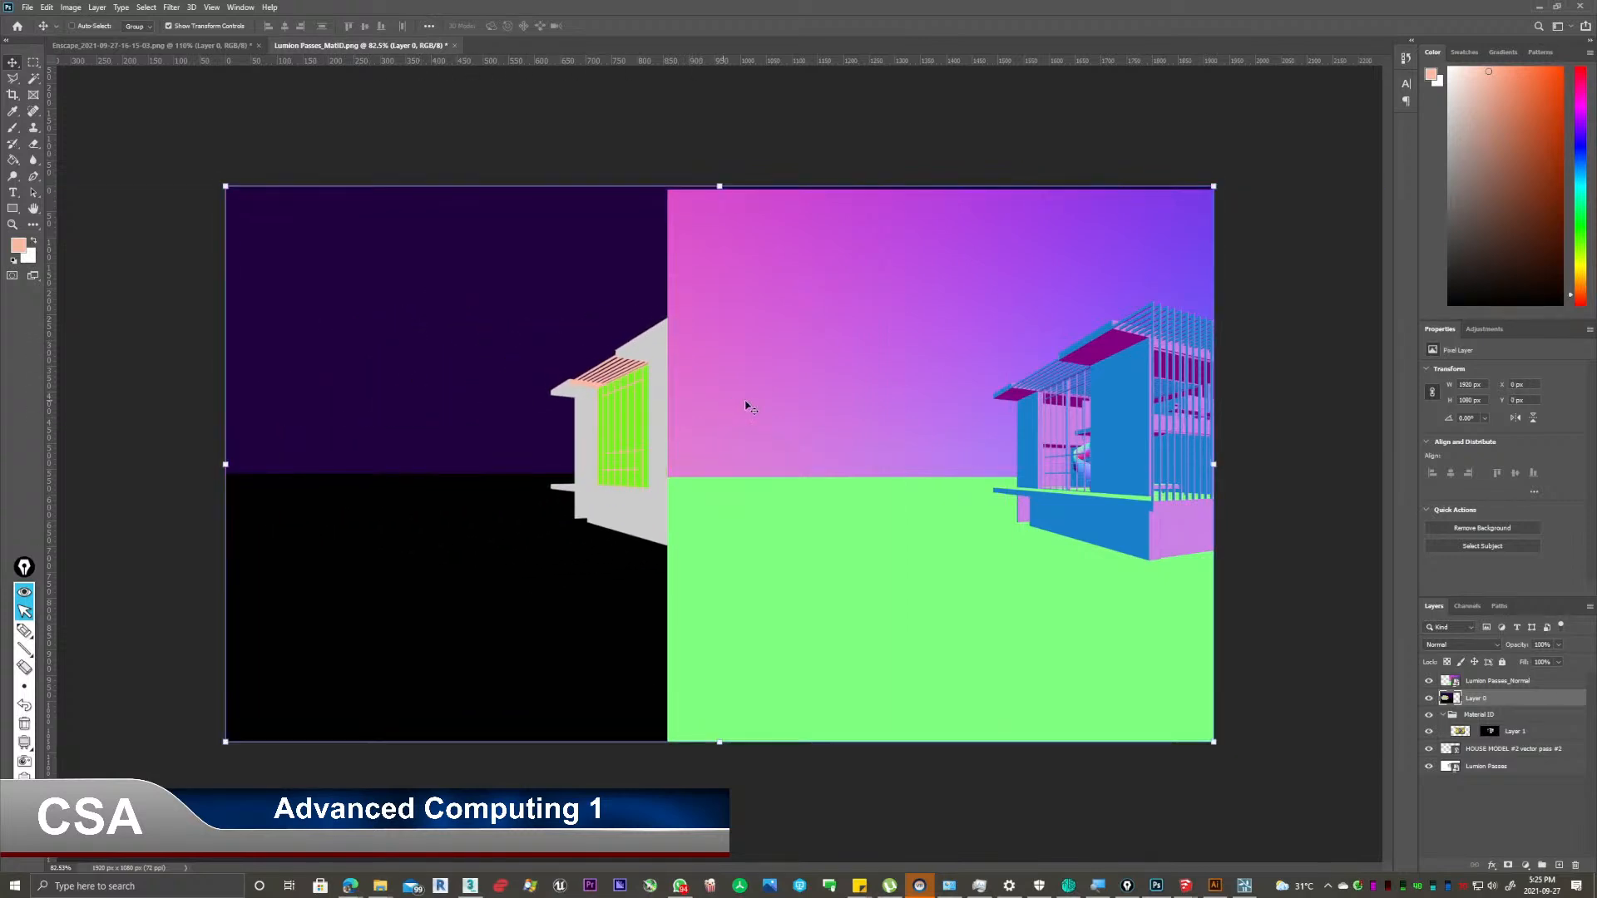
drag(759, 396, 776, 365)
click(1519, 680)
drag(845, 385, 411, 377)
Compare the normal pass with Layer 0 by hiding and reshowing Lumion Passes_Normal, and examine the house's surface colours up close.
click(1429, 682)
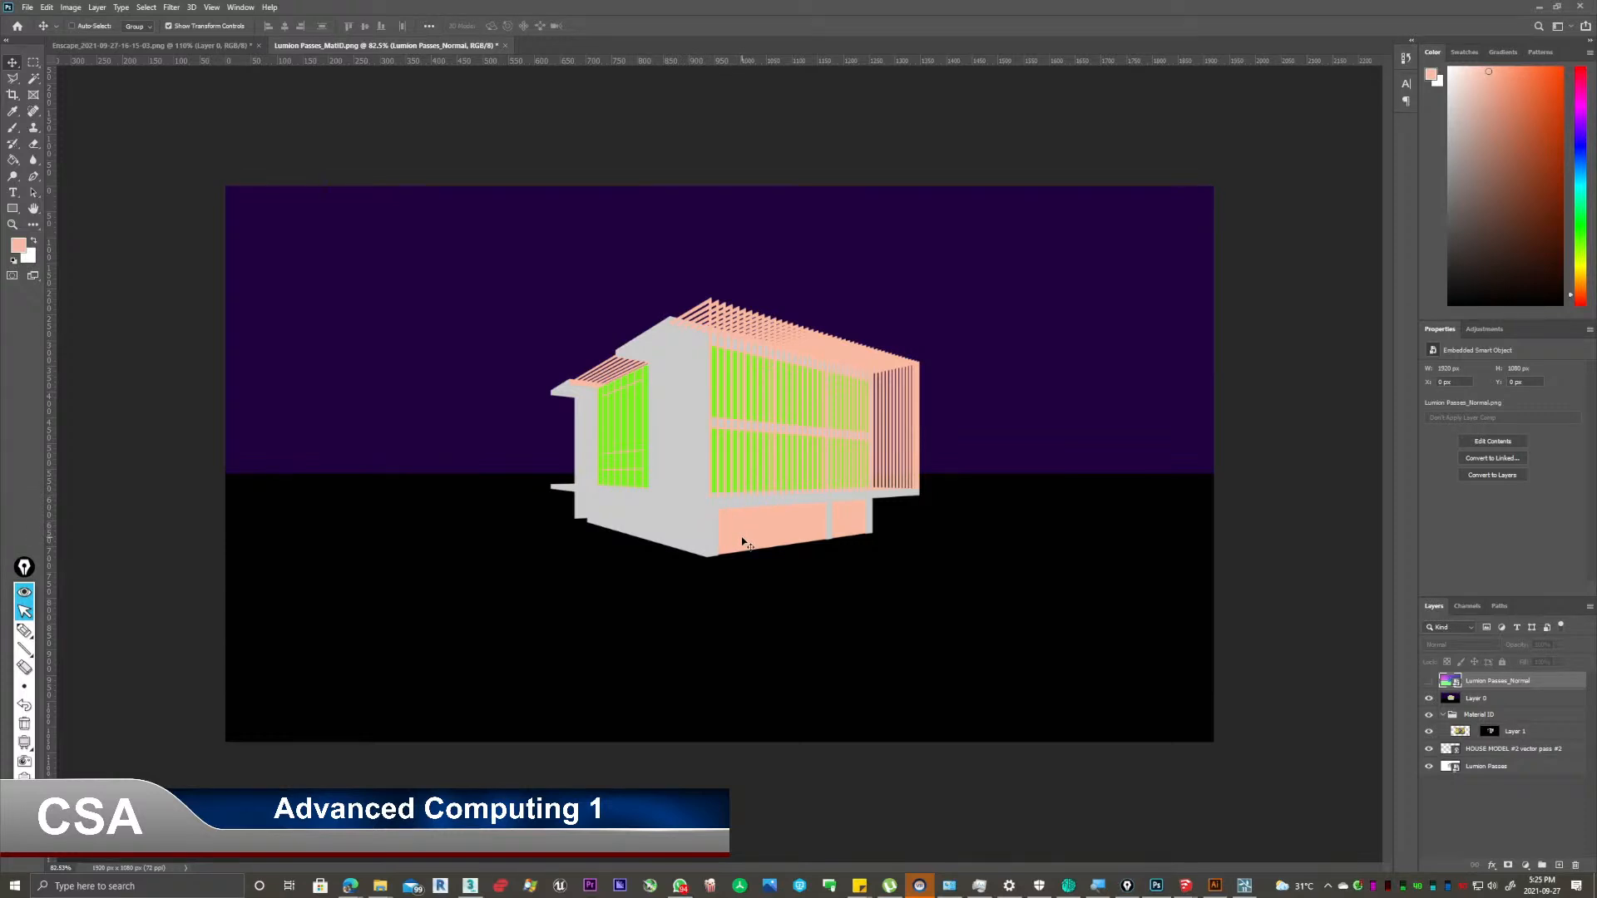
click(1429, 681)
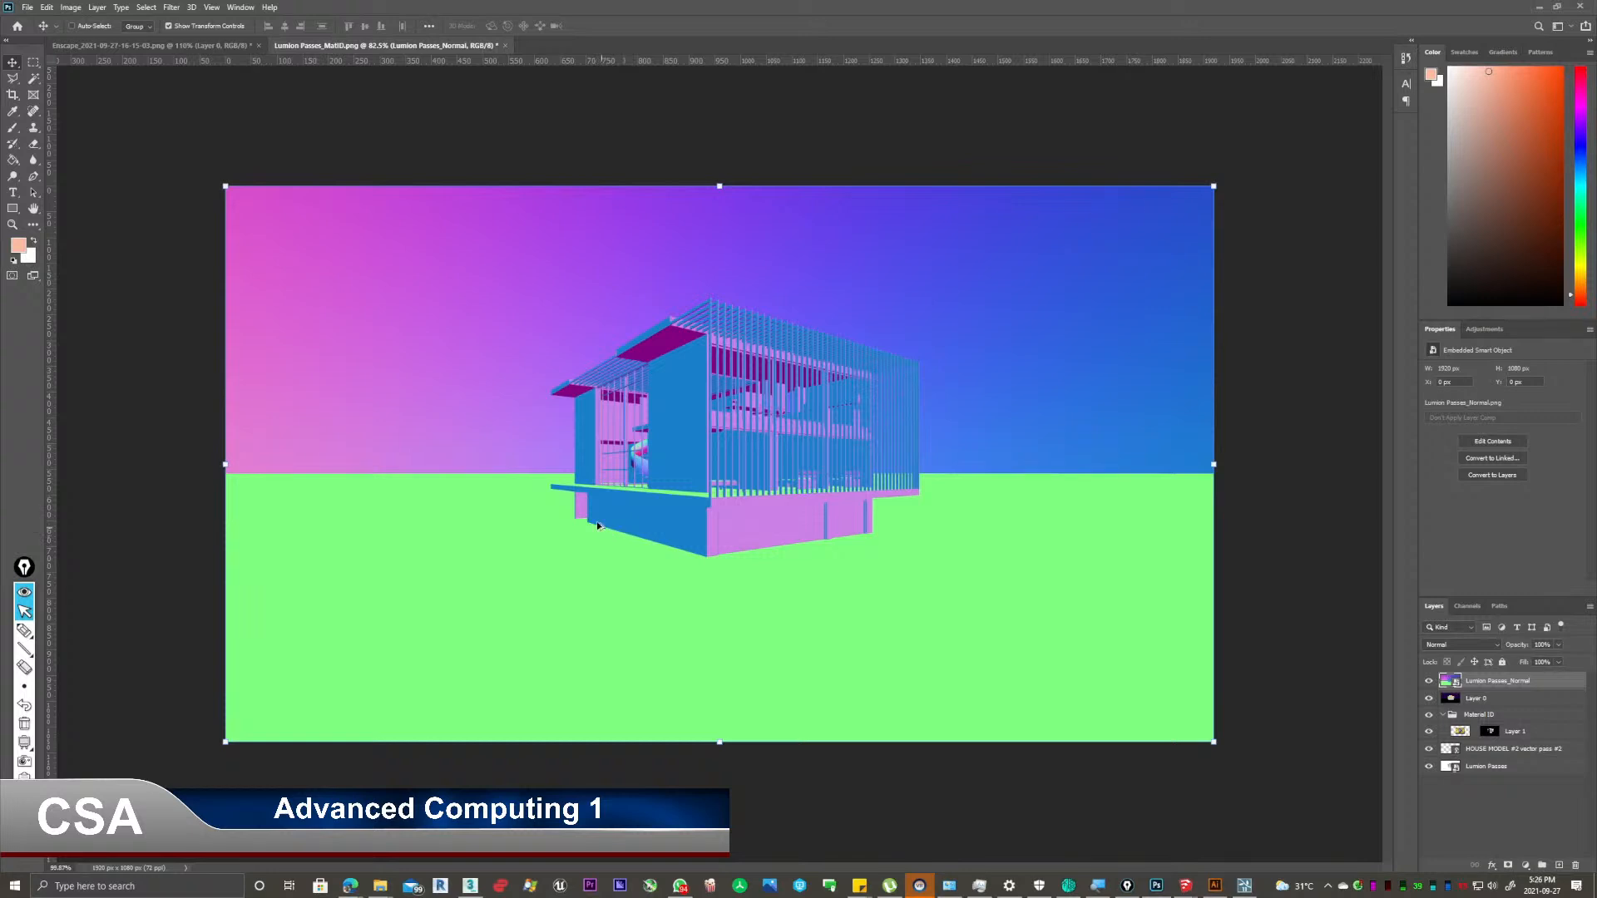
alt+scroll(603, 532, up, 1)
alt+scroll(453, 447, up, 1)
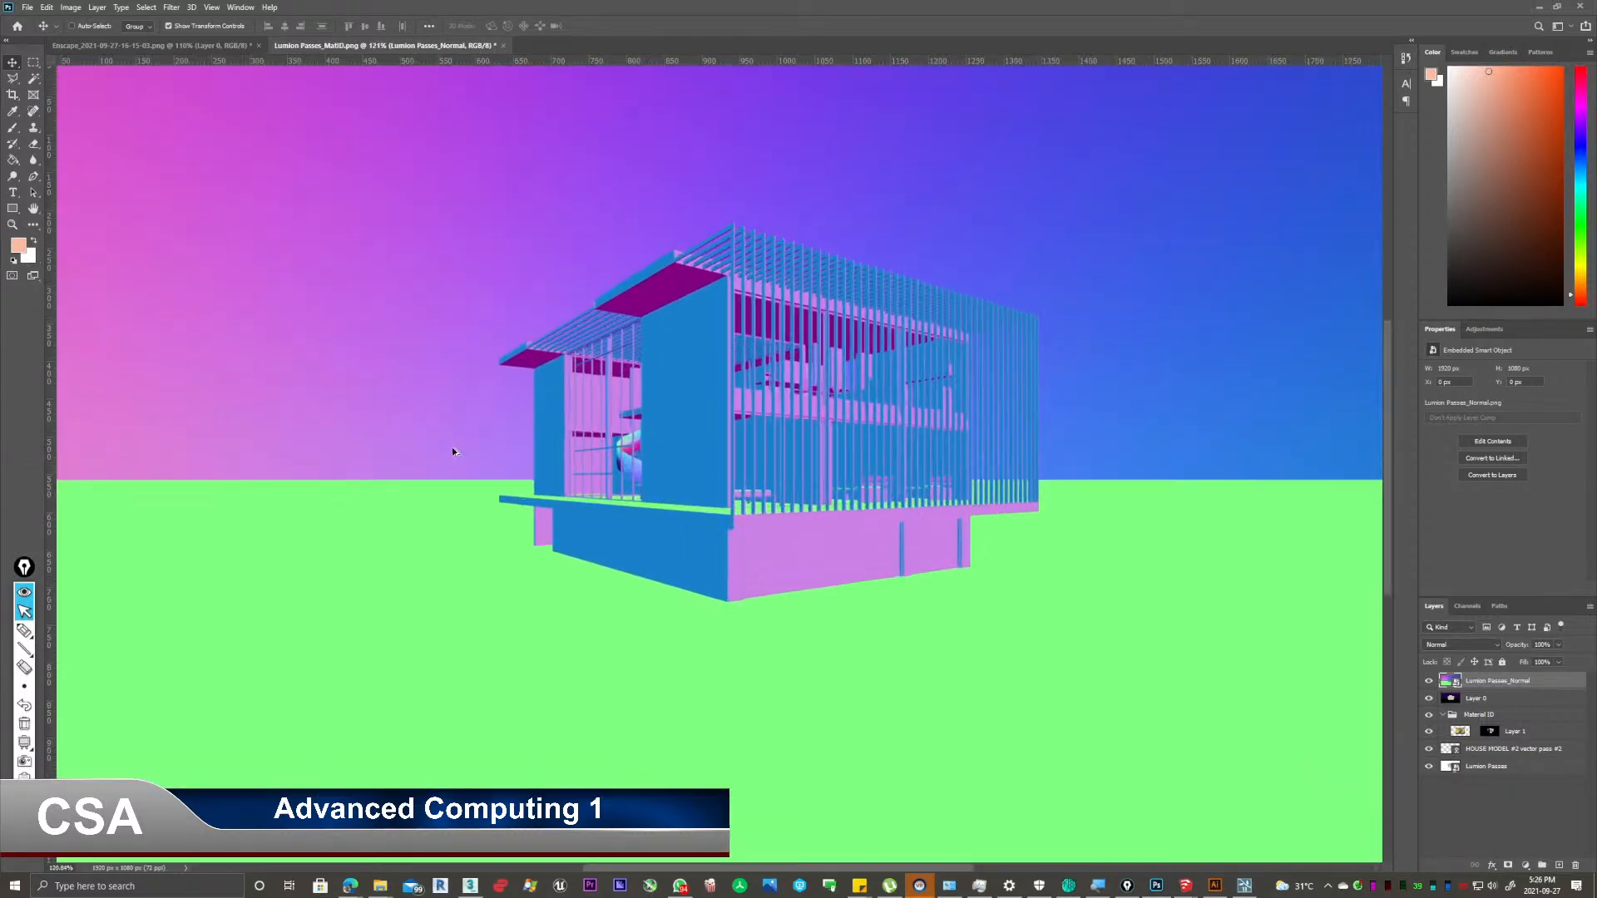
alt+scroll(430, 446, up, 1)
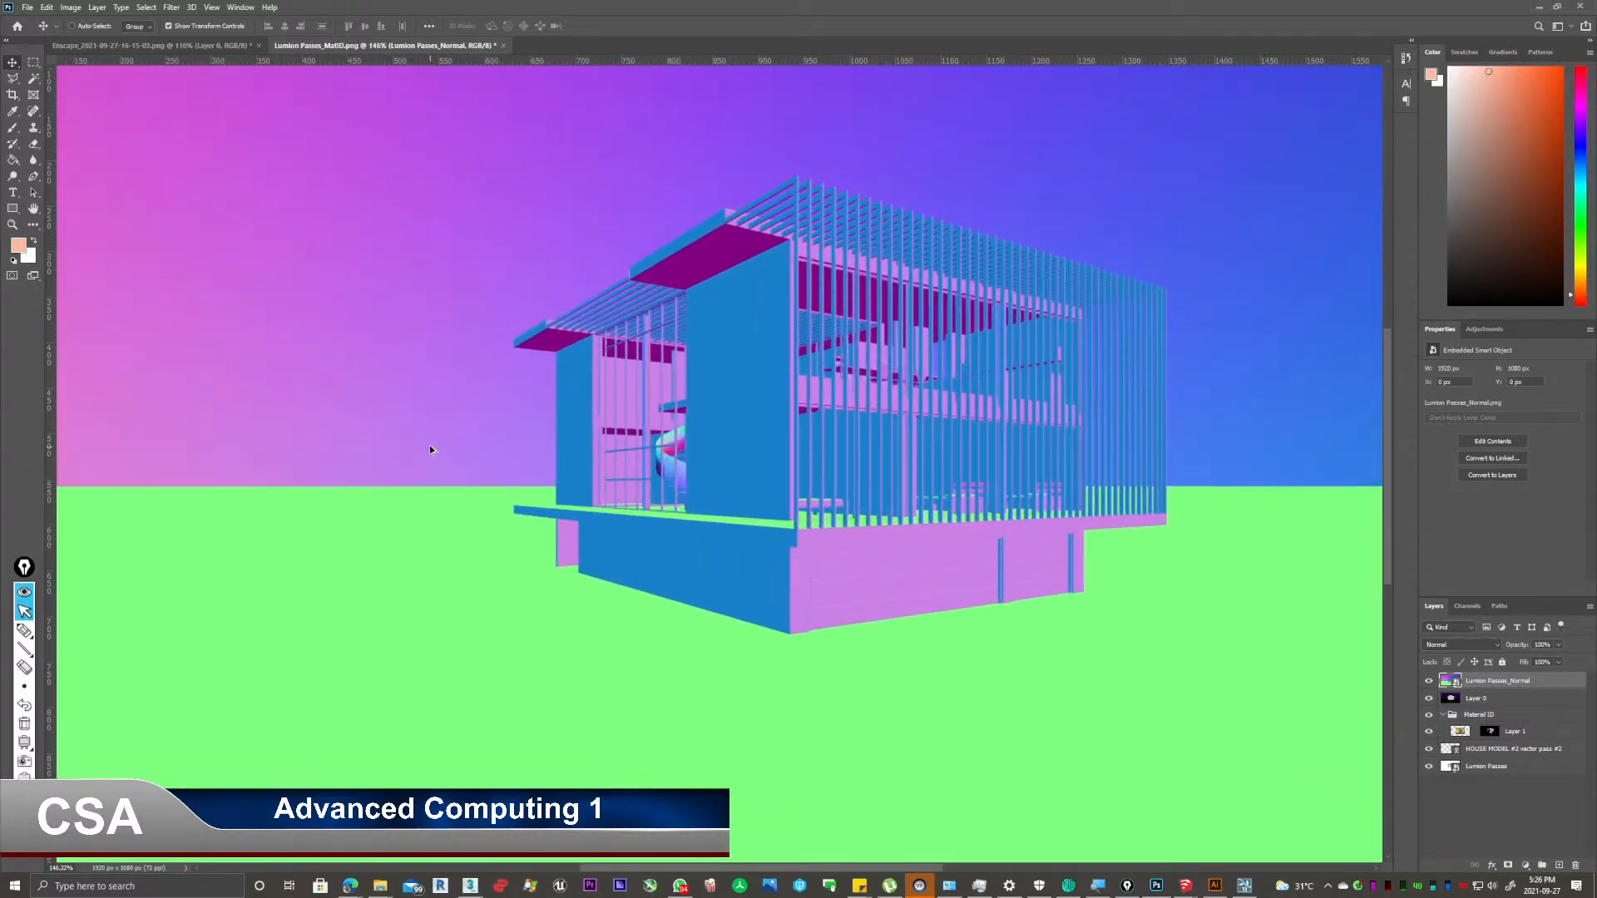
drag(688, 317, 695, 396)
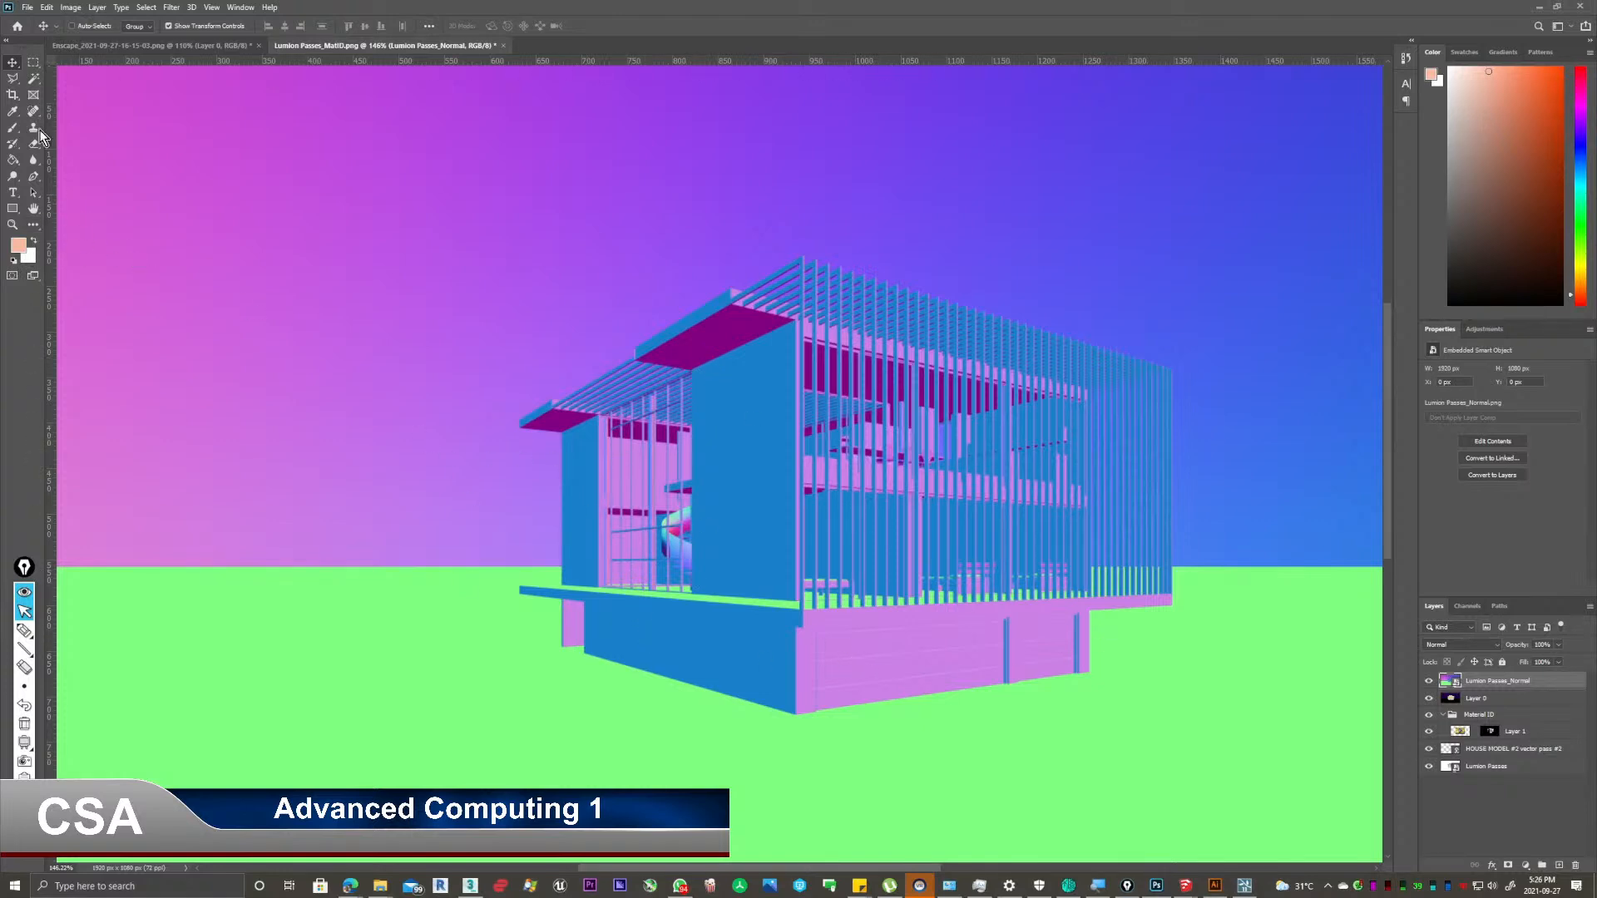
Outline the house's large left-facing wall with a temporary yellow screen annotation and compare that surface between Lumion Passes_Normal and Layer 0.
click(27, 635)
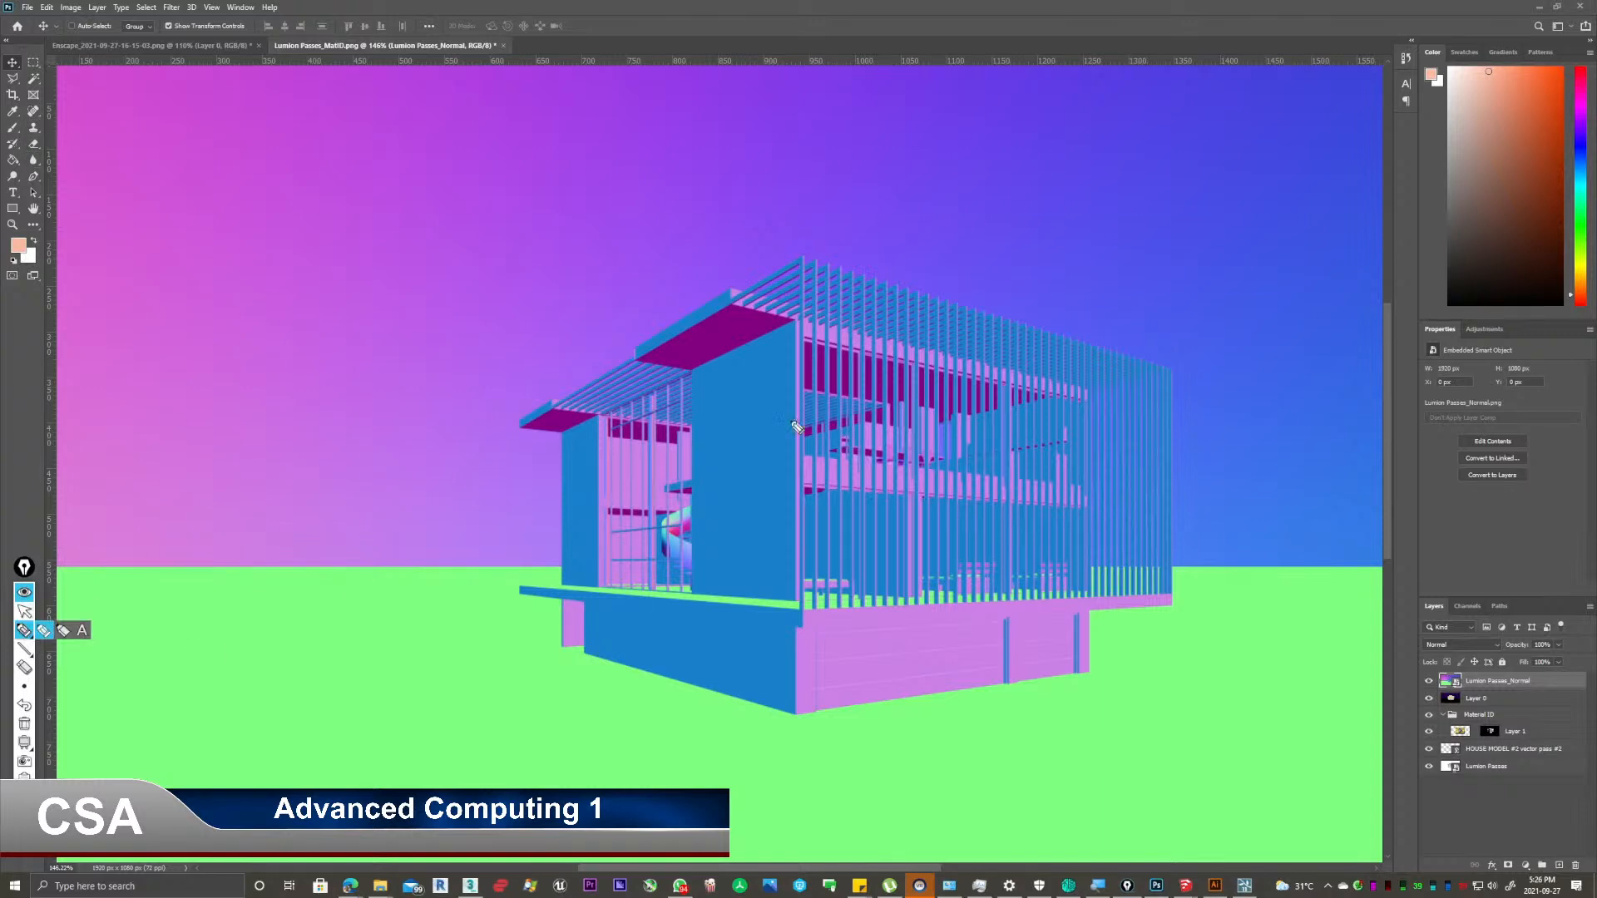
mouse_move(691, 371)
mouse_down()
mouse_move(800, 325)
mouse_move(797, 595)
mouse_move(693, 595)
mouse_move(693, 374)
mouse_up()
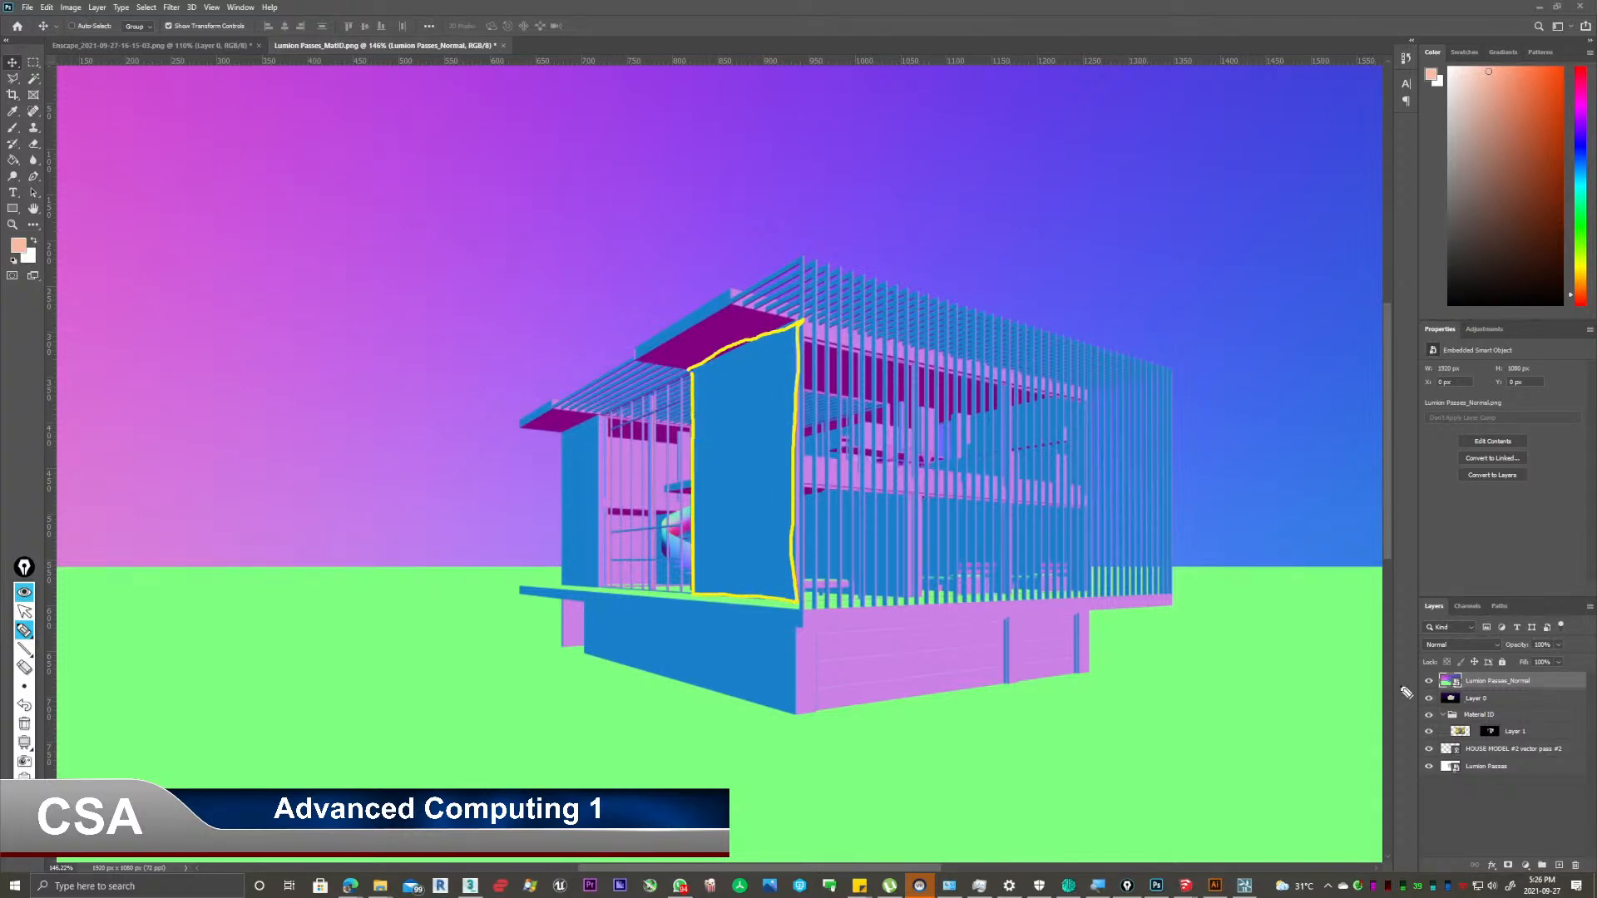
click(25, 611)
click(1429, 683)
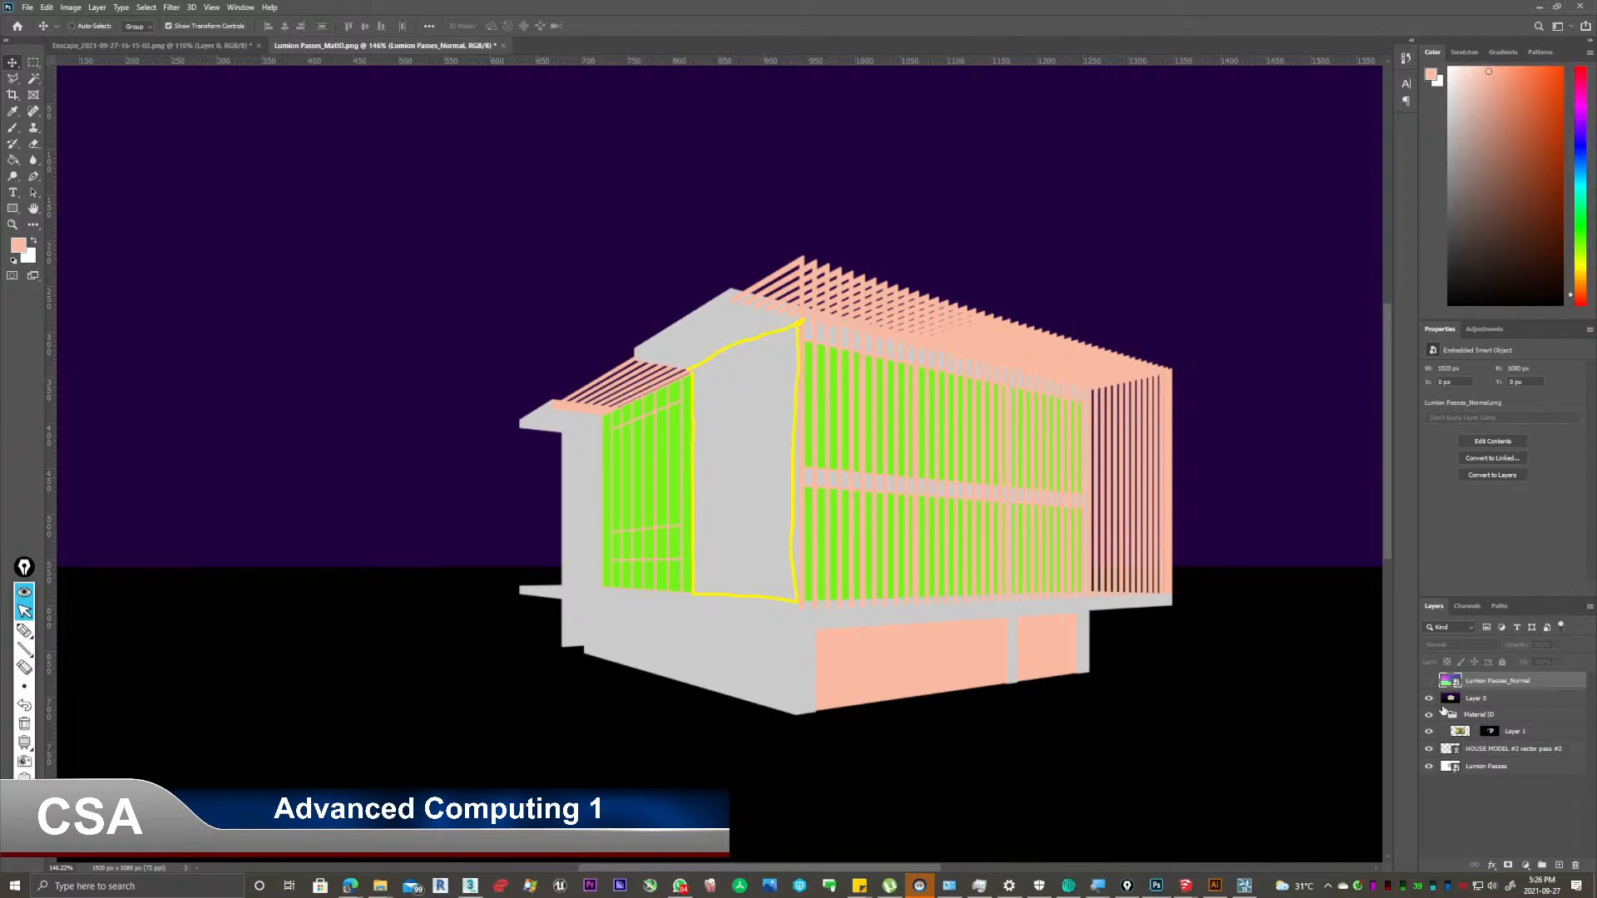
click(1430, 682)
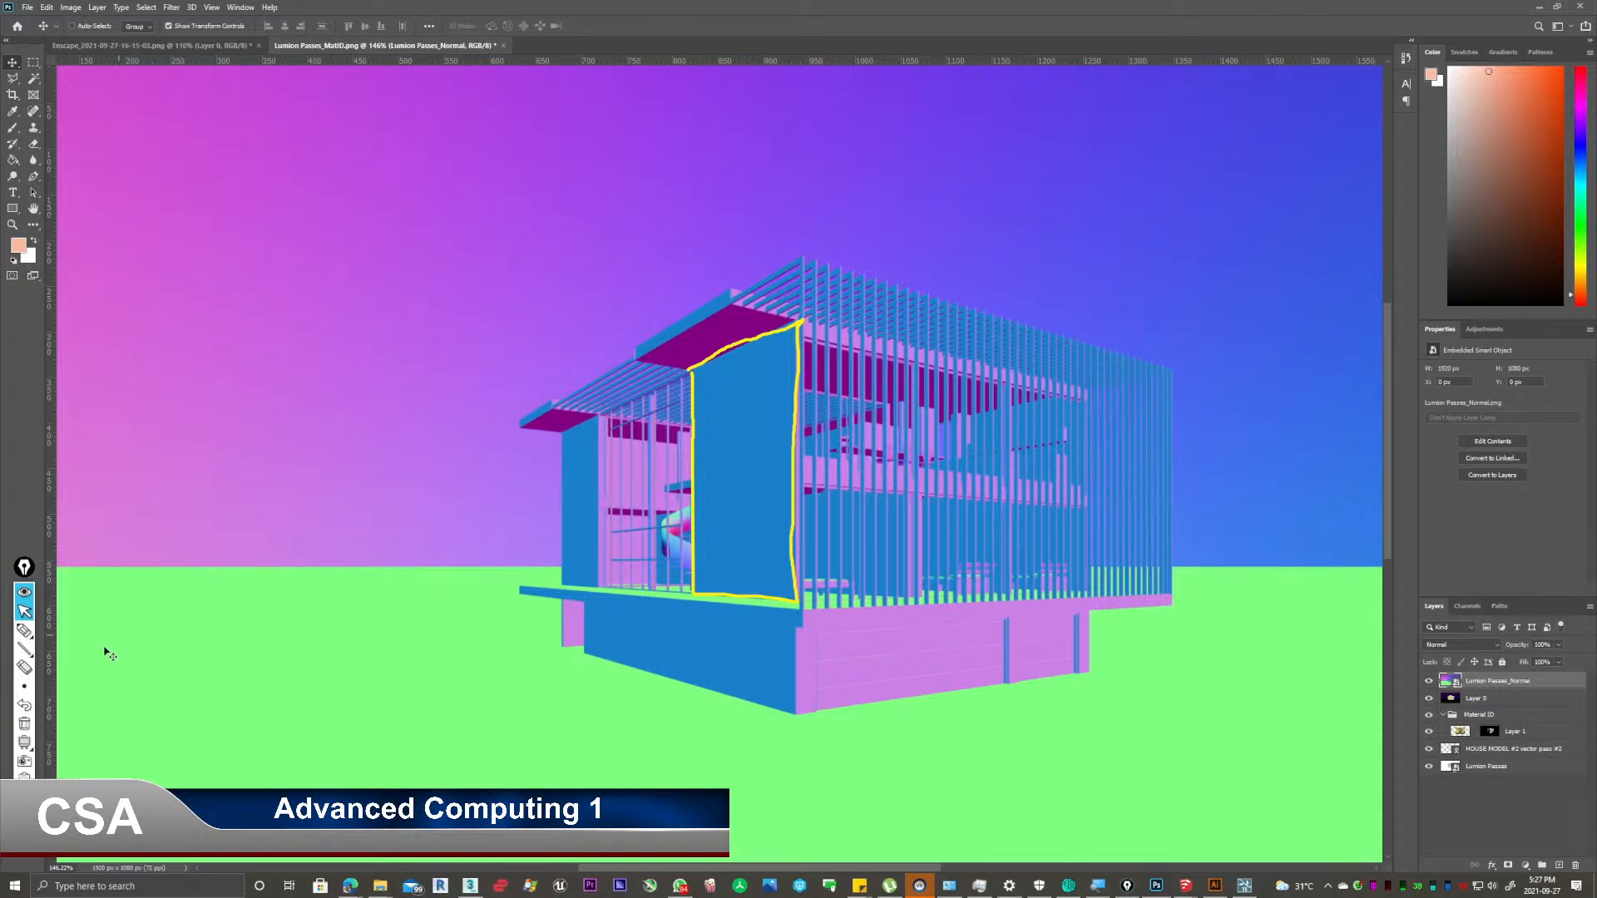
click(24, 723)
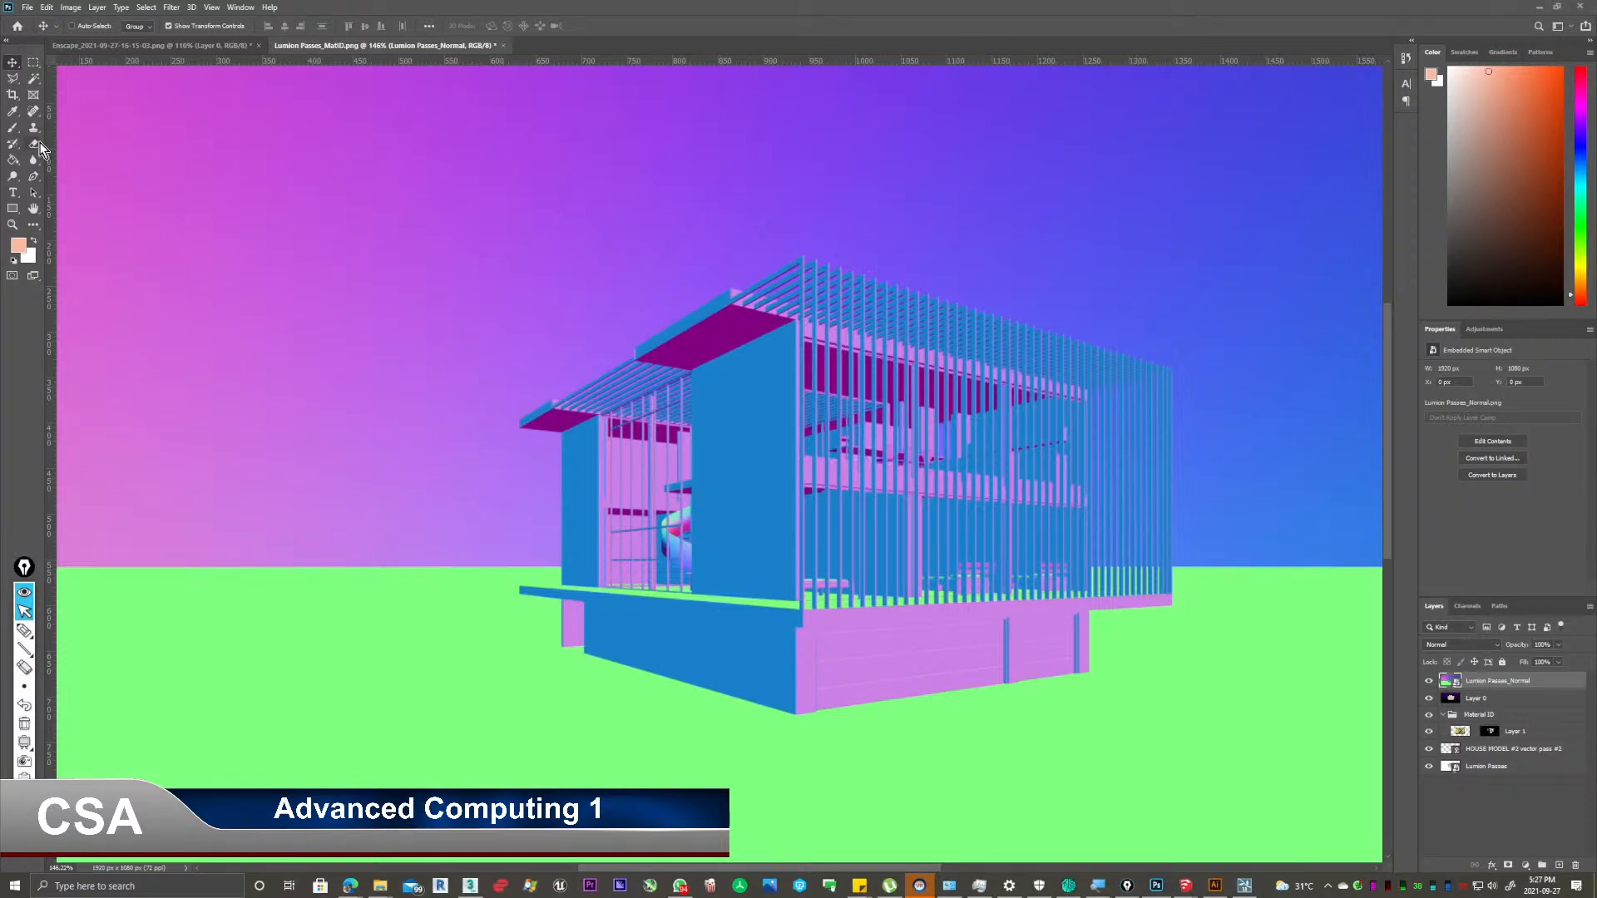
Select the narrow wall panel at the house's far left on Lumion Passes_Normal with the Magic Wand, and duplicate the masked mural Layer 1.
click(33, 78)
click(715, 456)
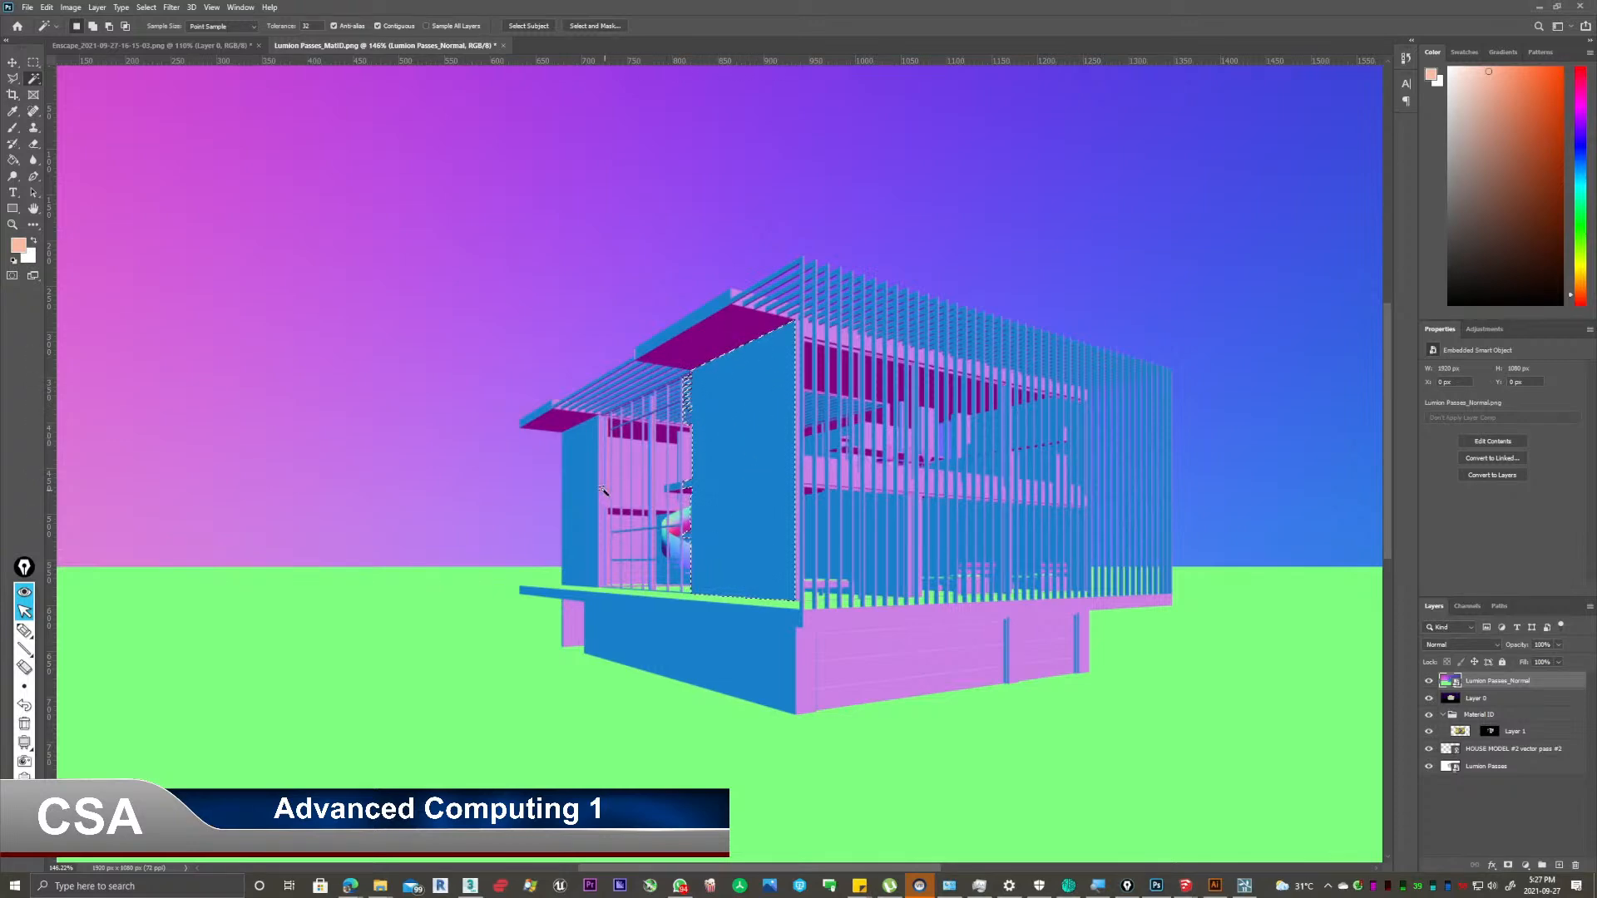
click(593, 514)
drag(1546, 733, 1559, 865)
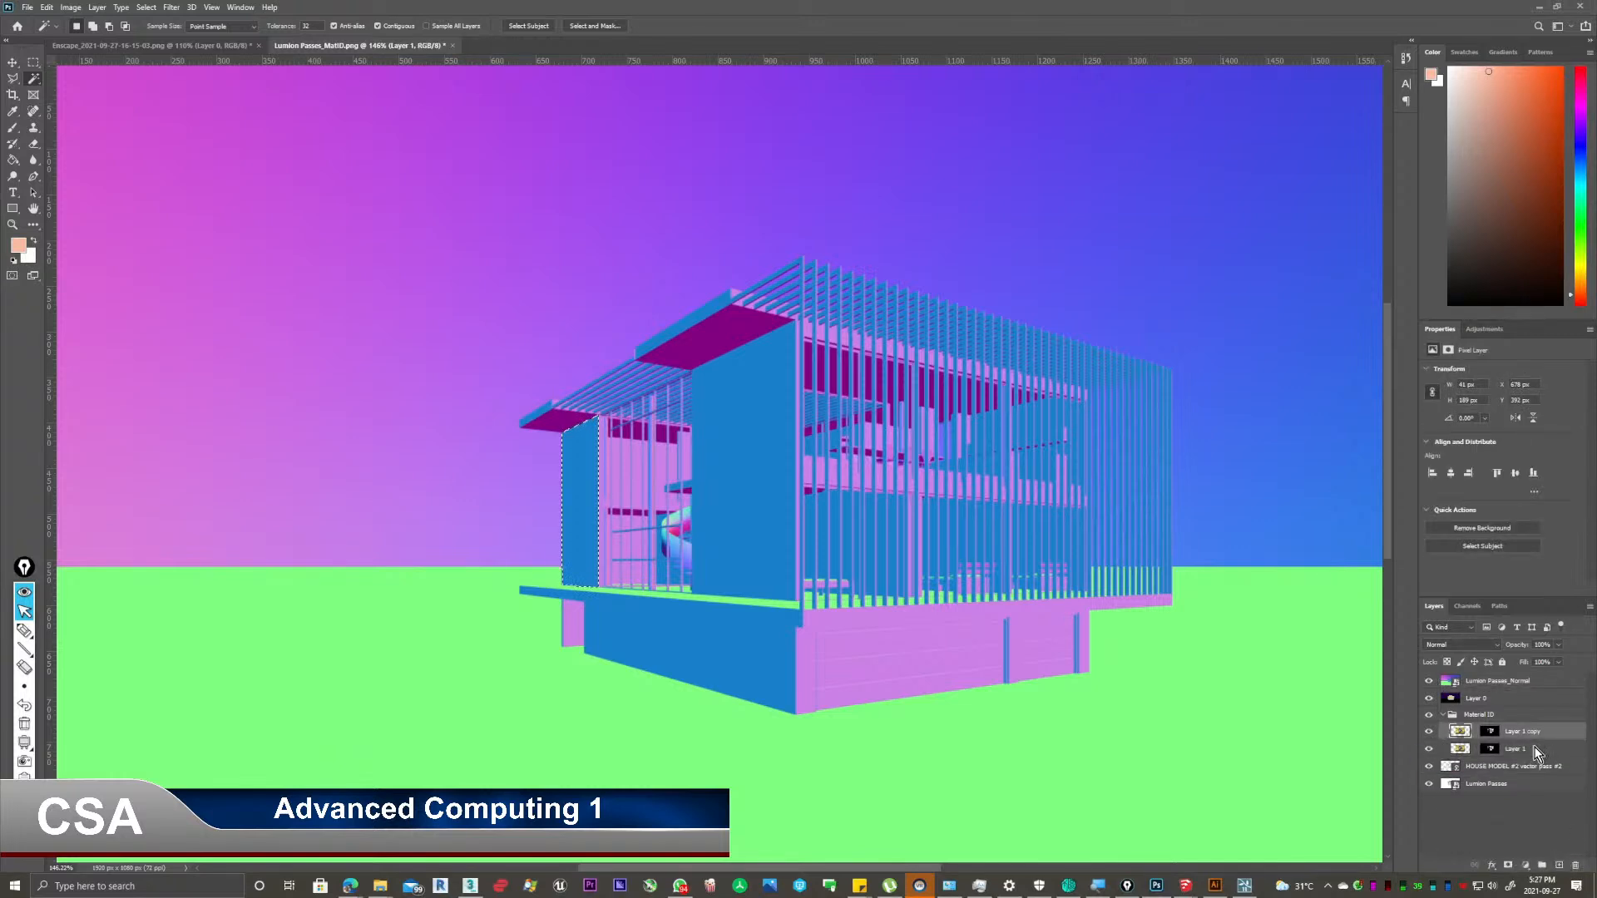
Open the layer mask properties of the original Layer 1 in the Material ID group.
click(1491, 749)
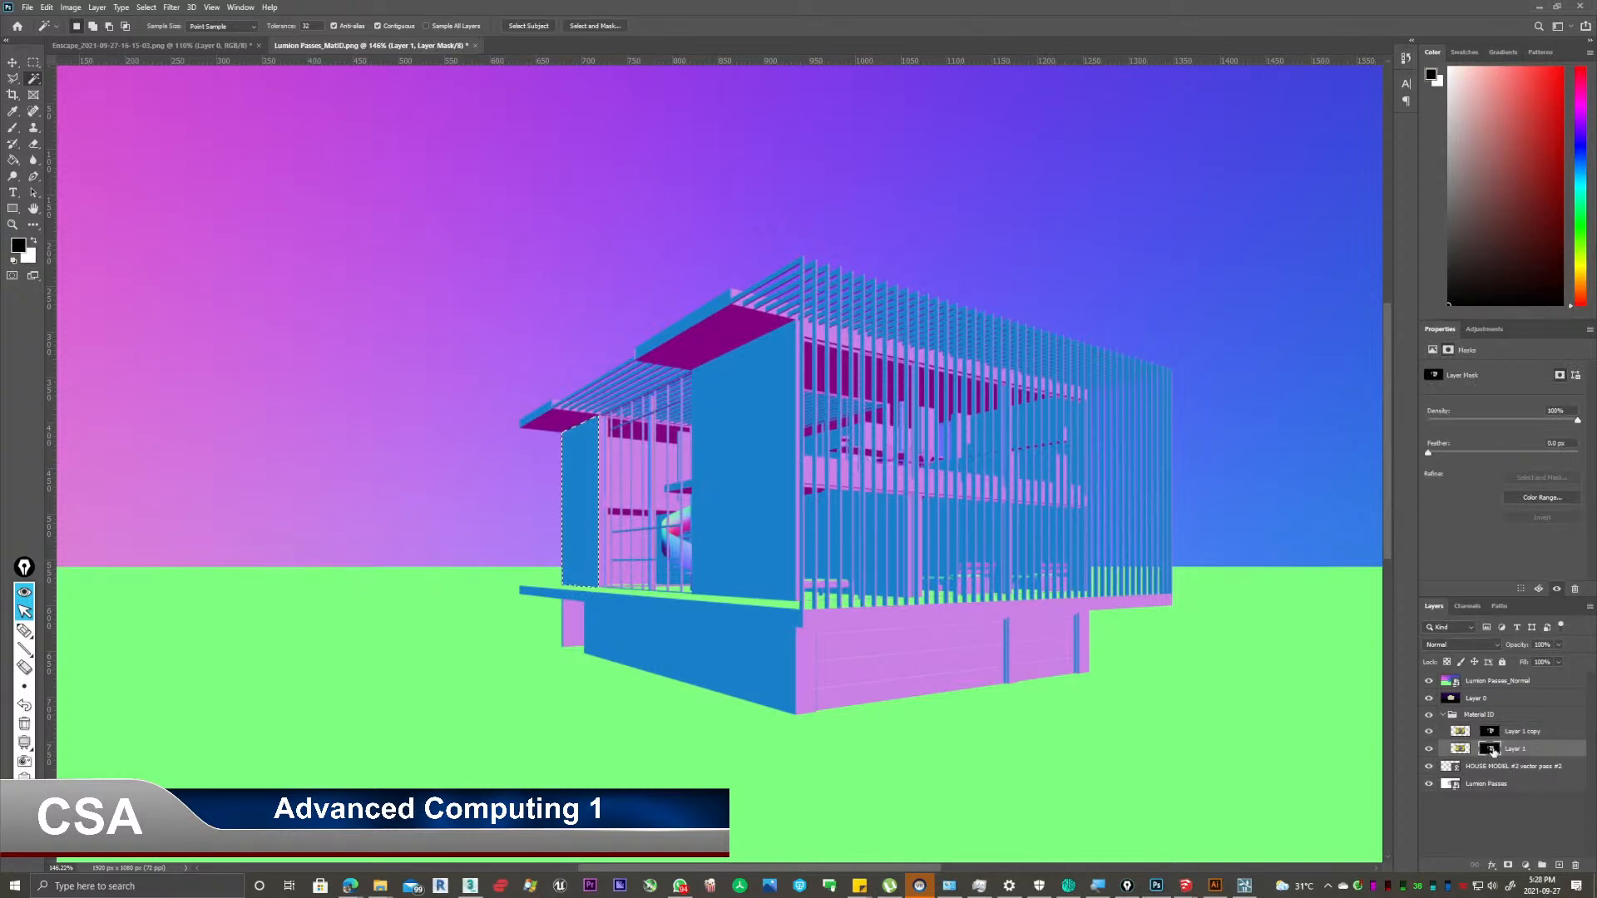
double_click(1490, 749)
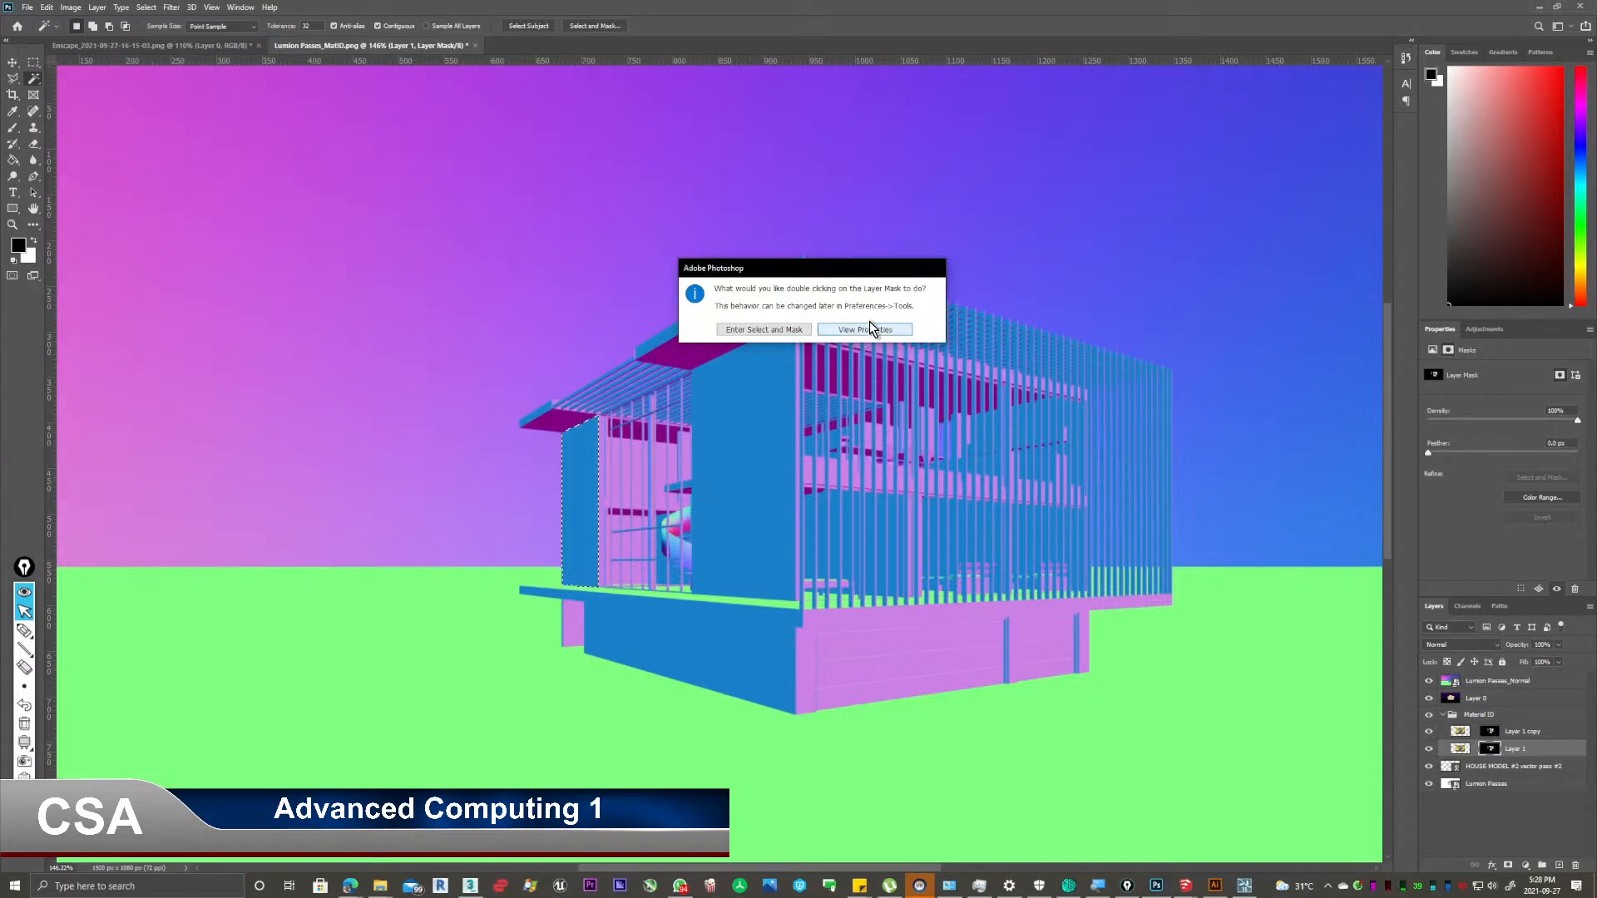
click(893, 333)
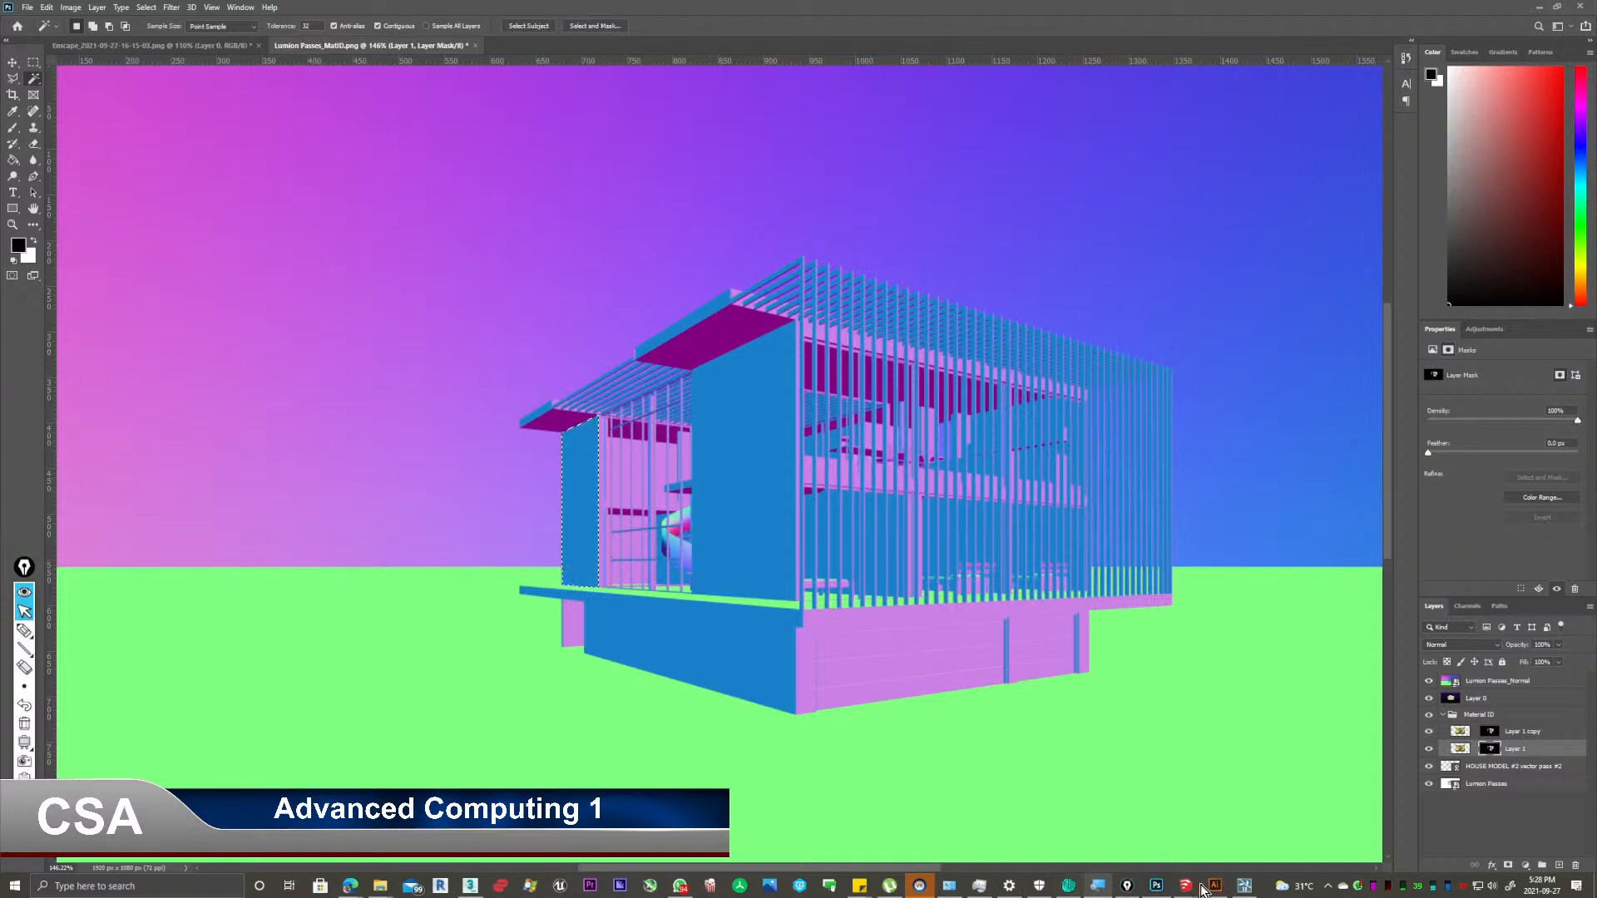
Minimise the Lumion window and close the Enscape window.
click(1244, 888)
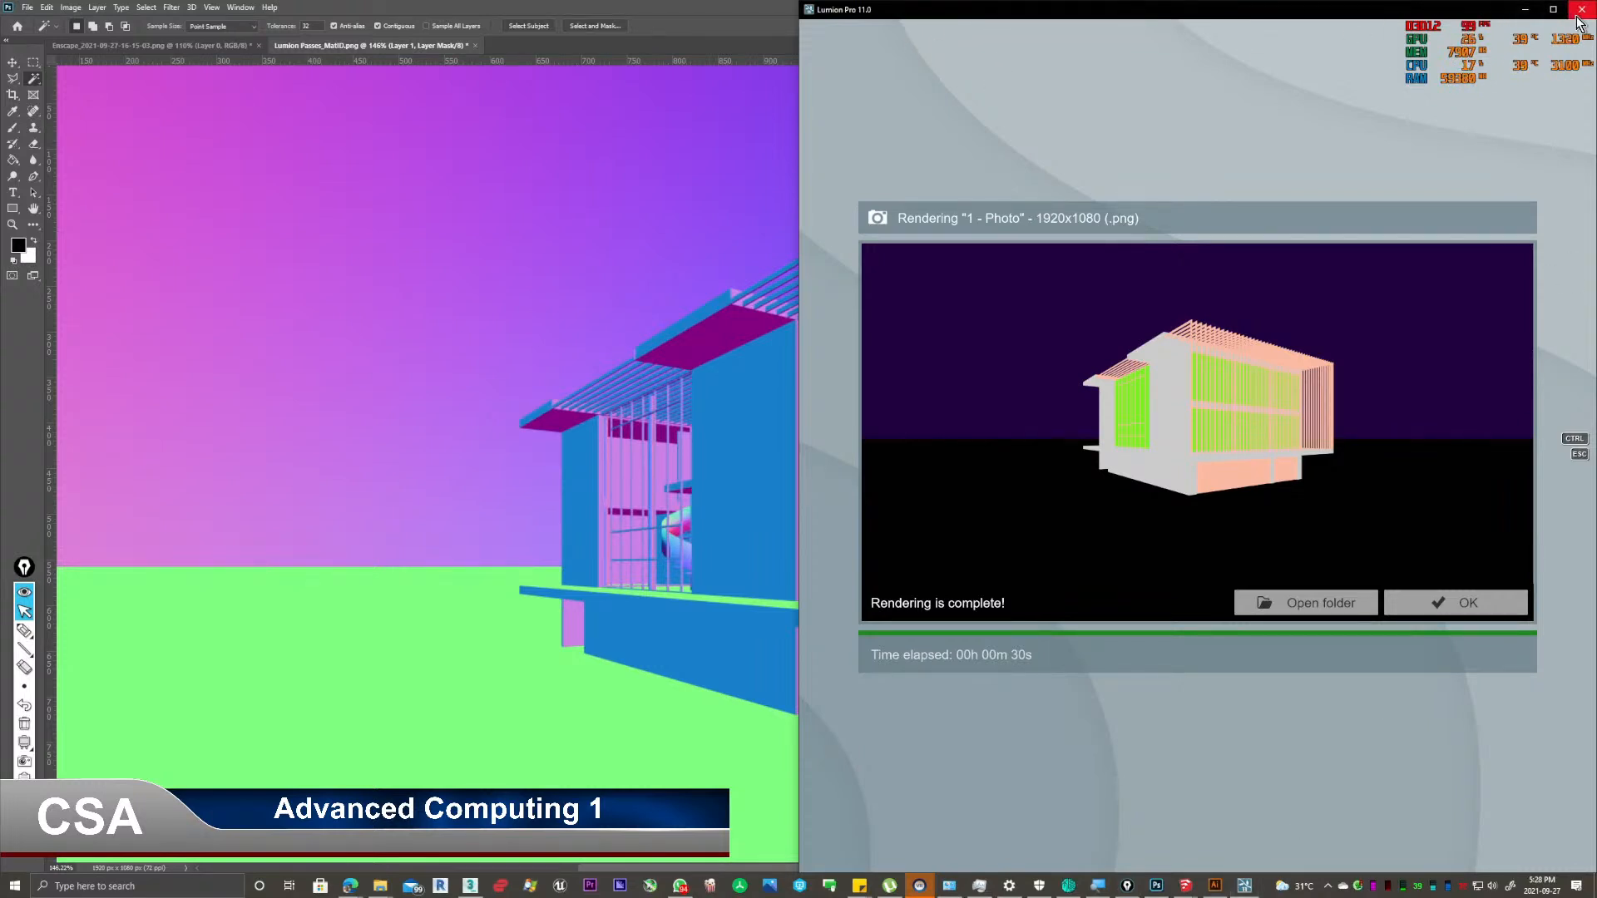
click(1525, 14)
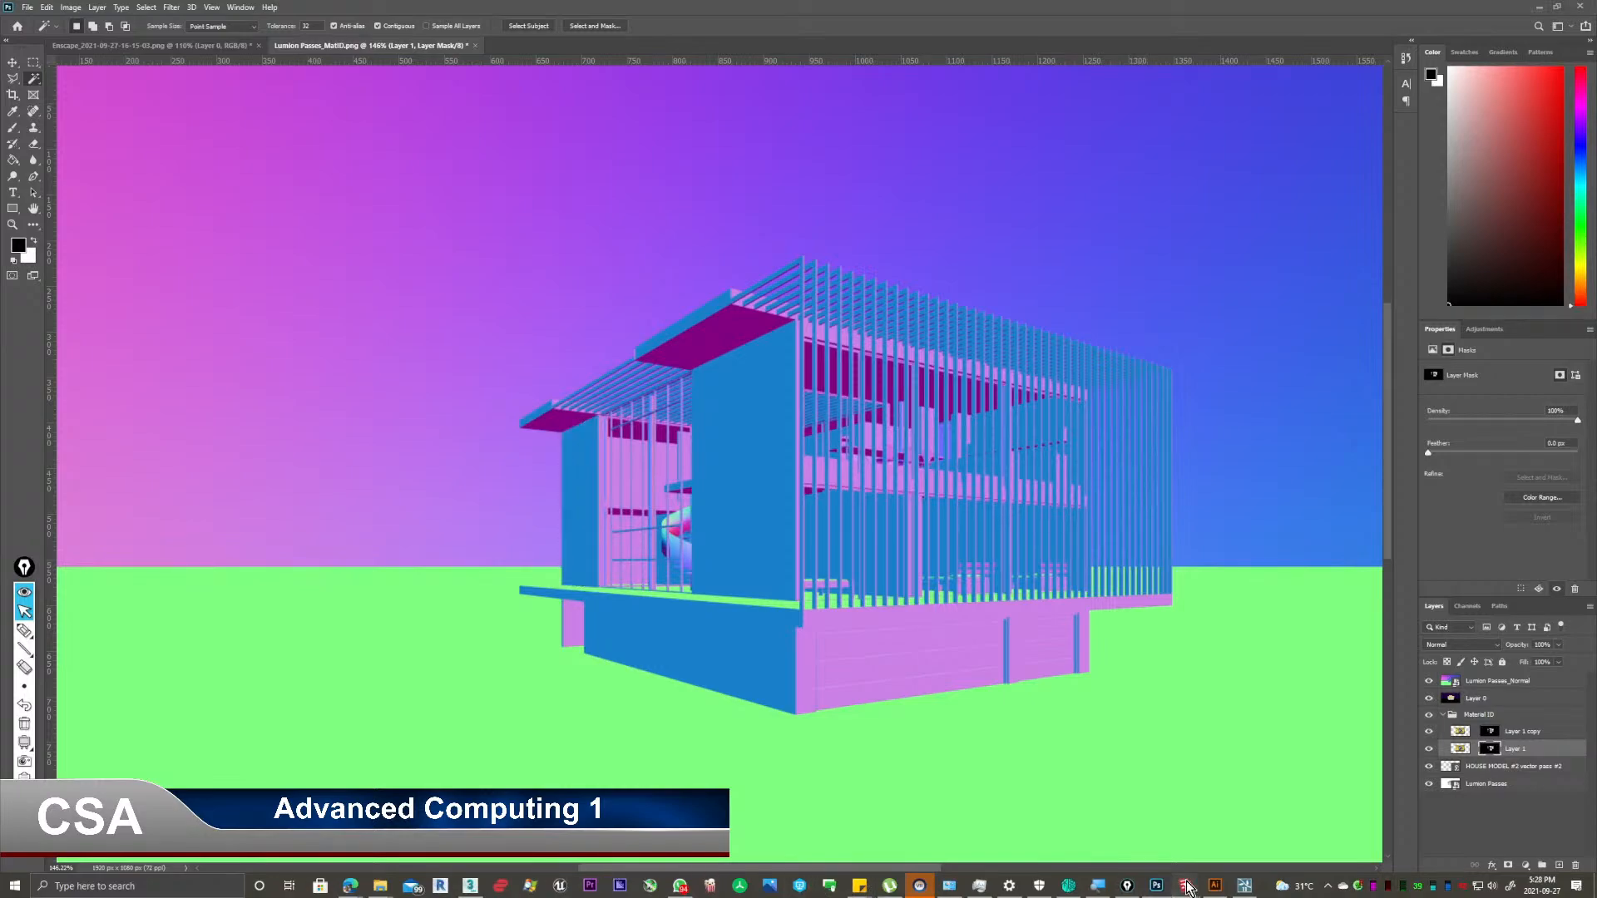
mouse_move(1185, 886)
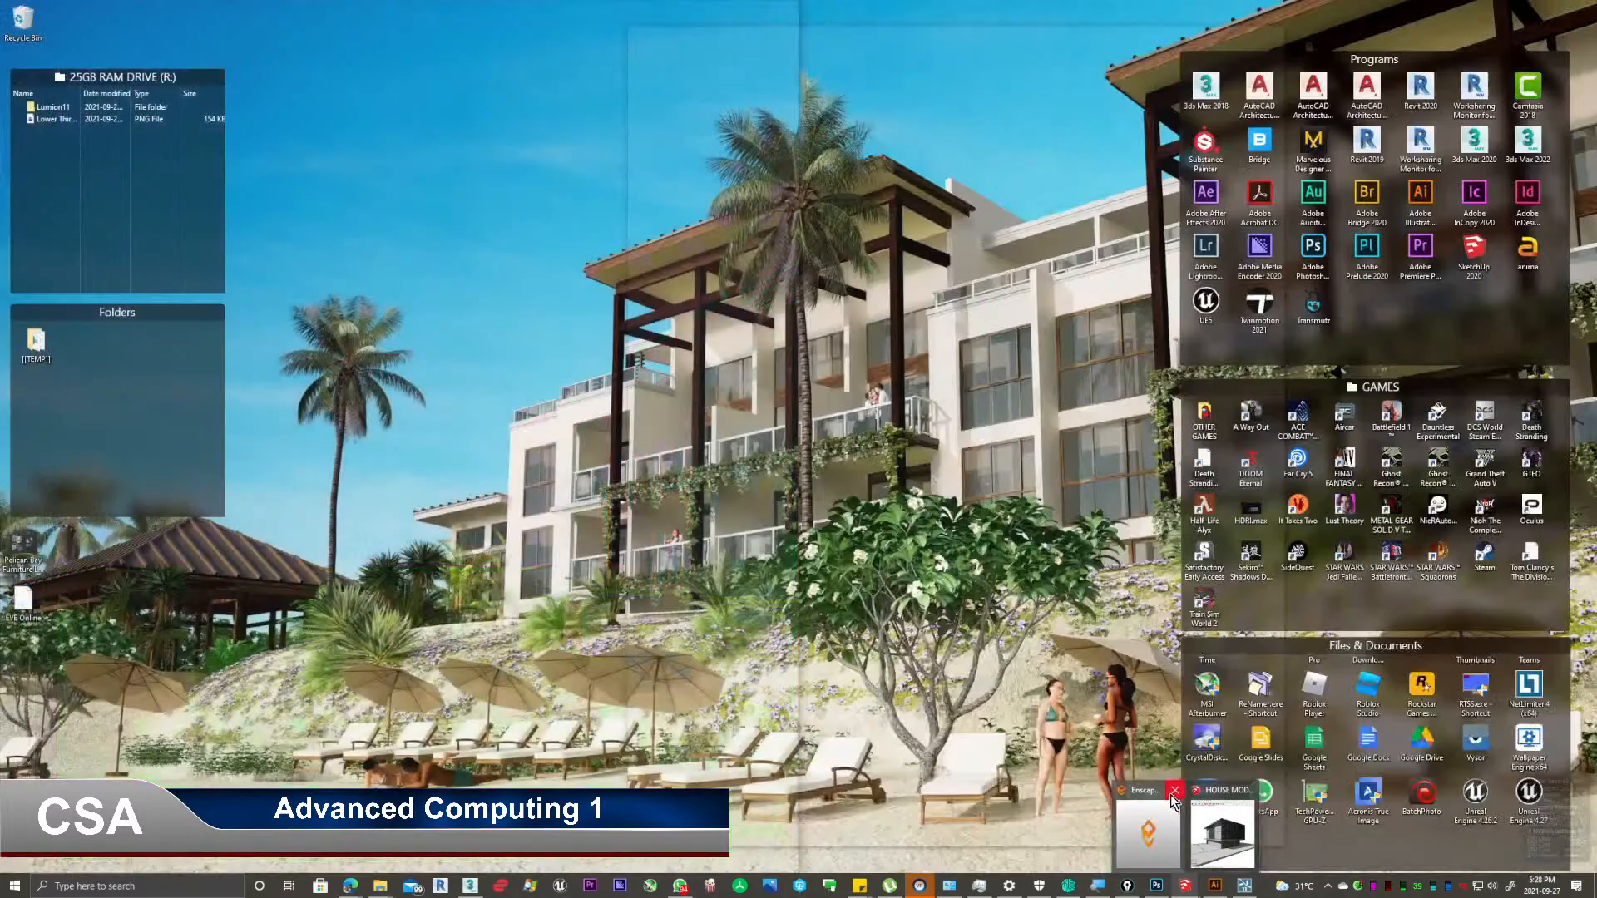
click(1173, 792)
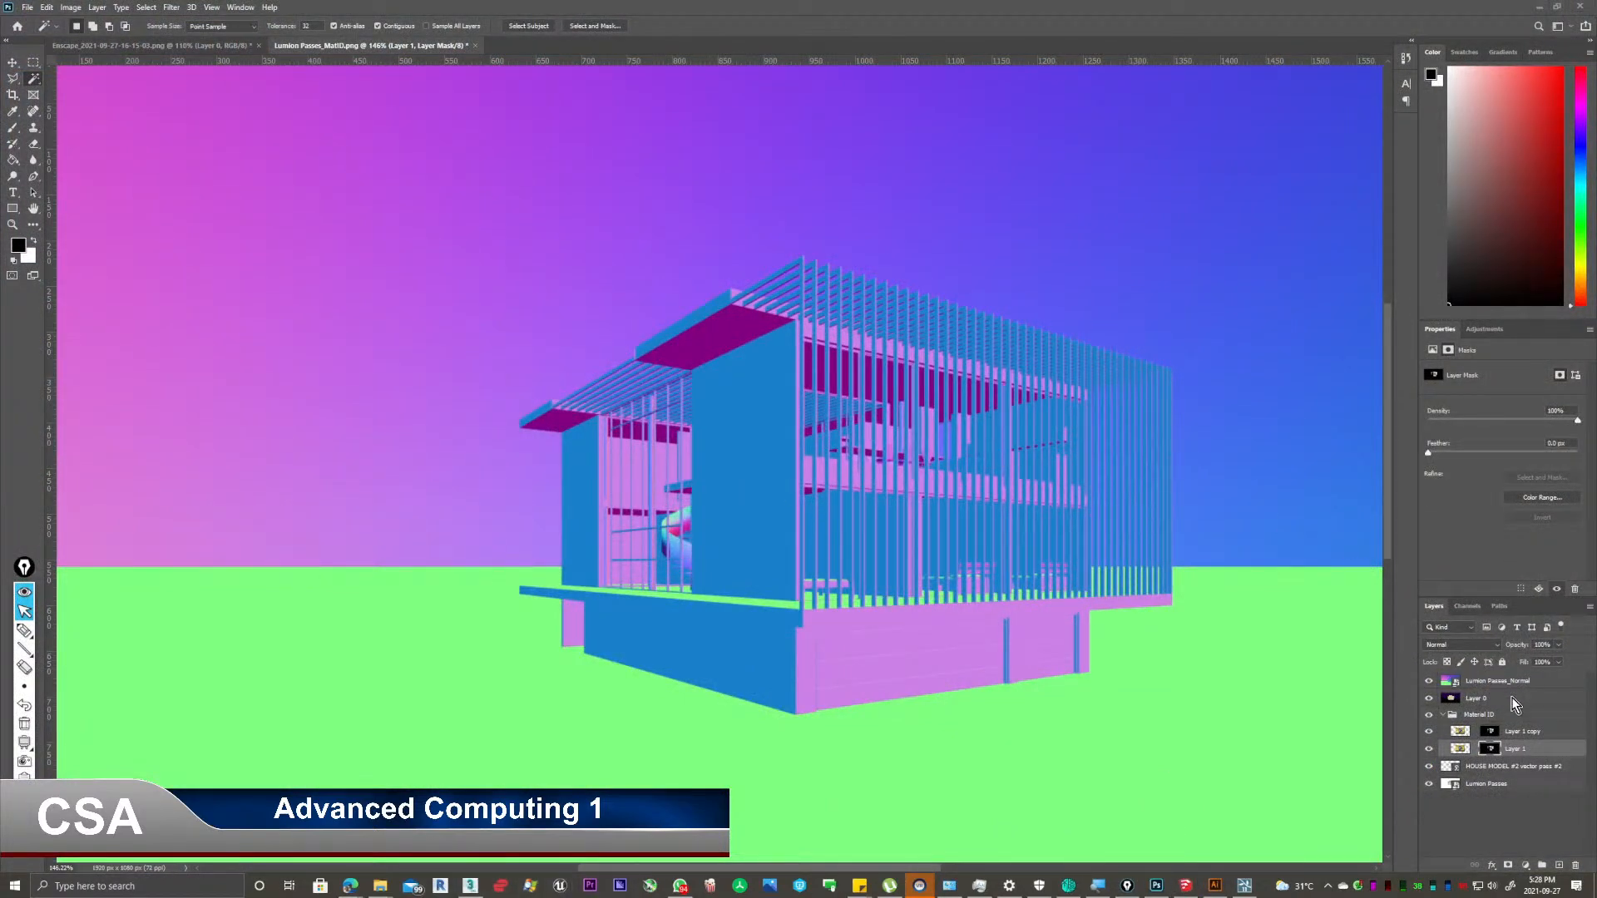
Replace Layer 1's mask with a blank white one, deleting the old mask without applying it and clearing the selection.
ctrl+click(1489, 749)
drag(1502, 753, 1562, 872)
key(ctrl+z)
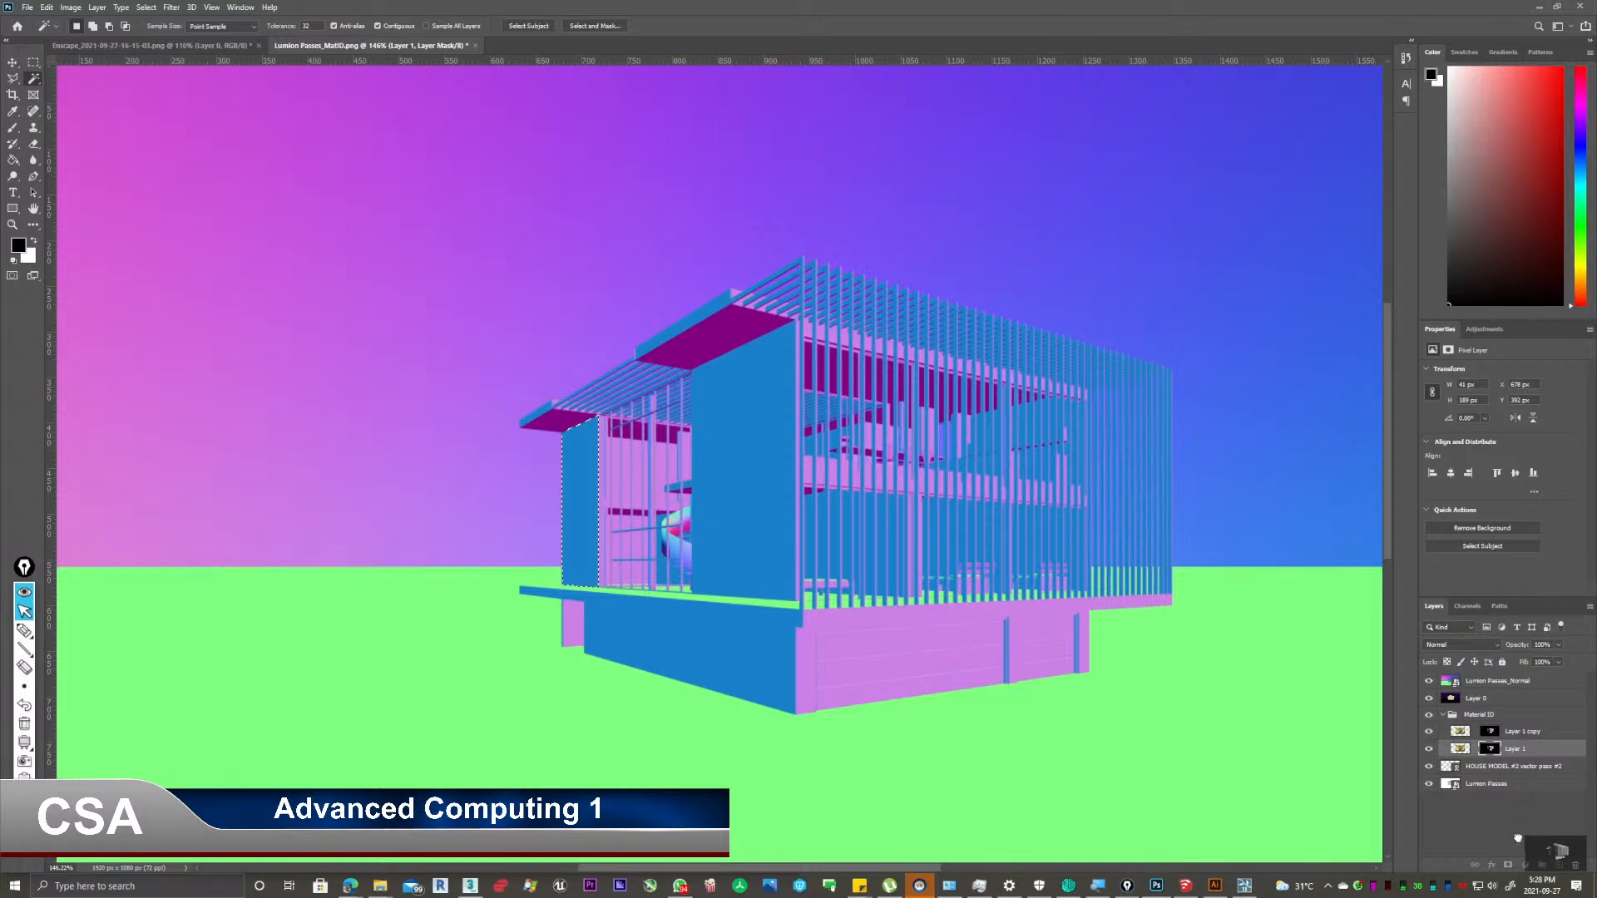
drag(1518, 837, 1575, 866)
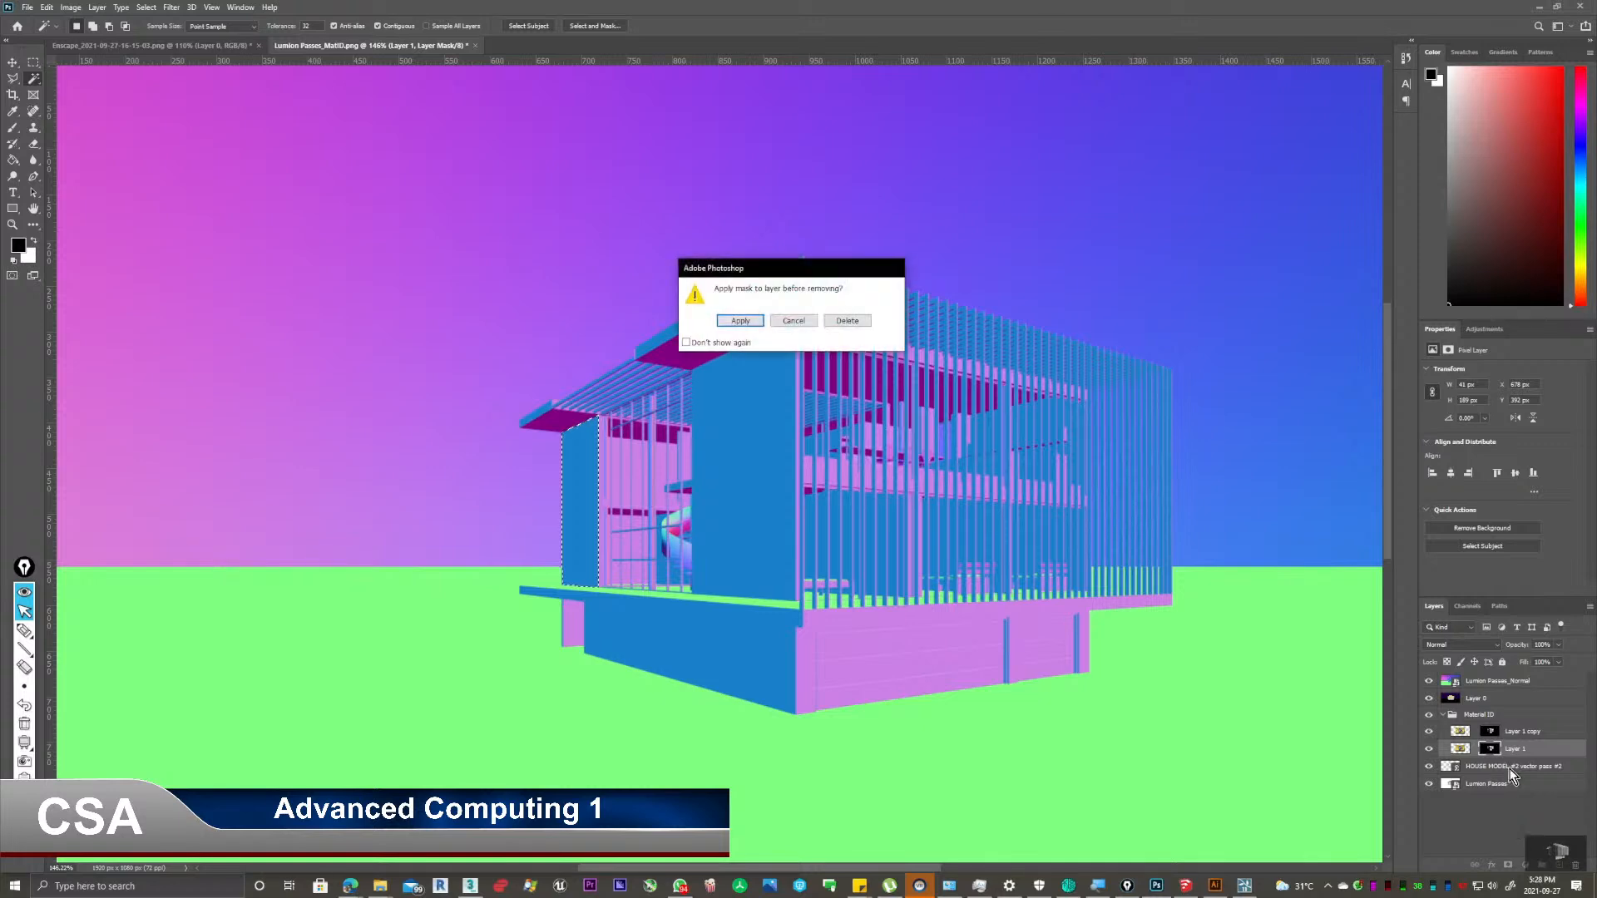
click(847, 321)
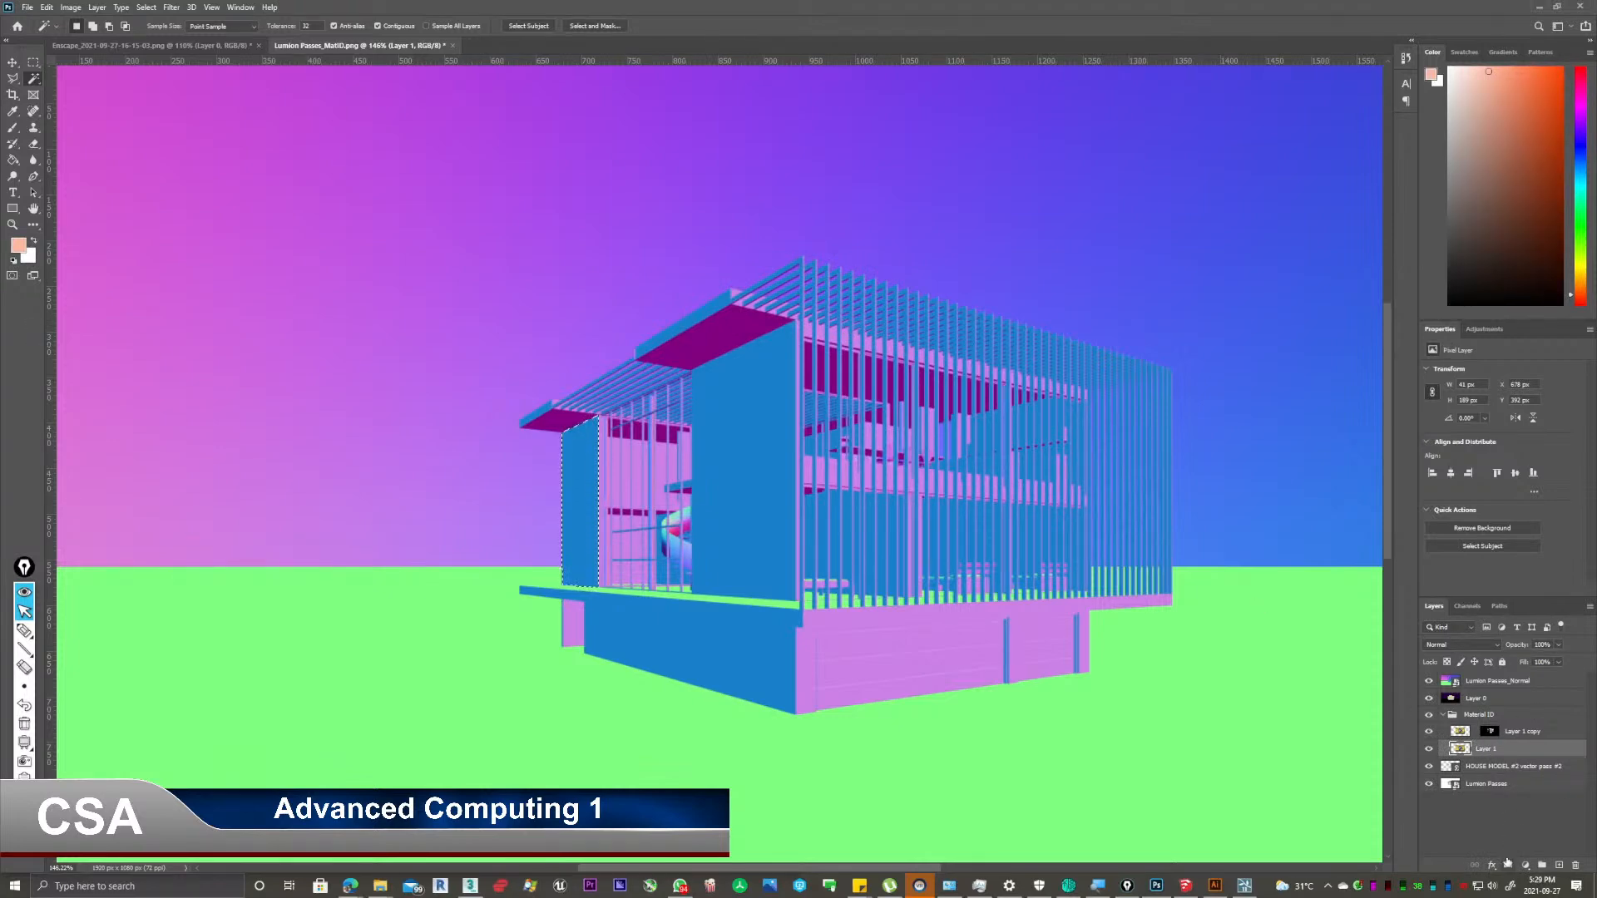
key(ctrl+d)
click(1509, 866)
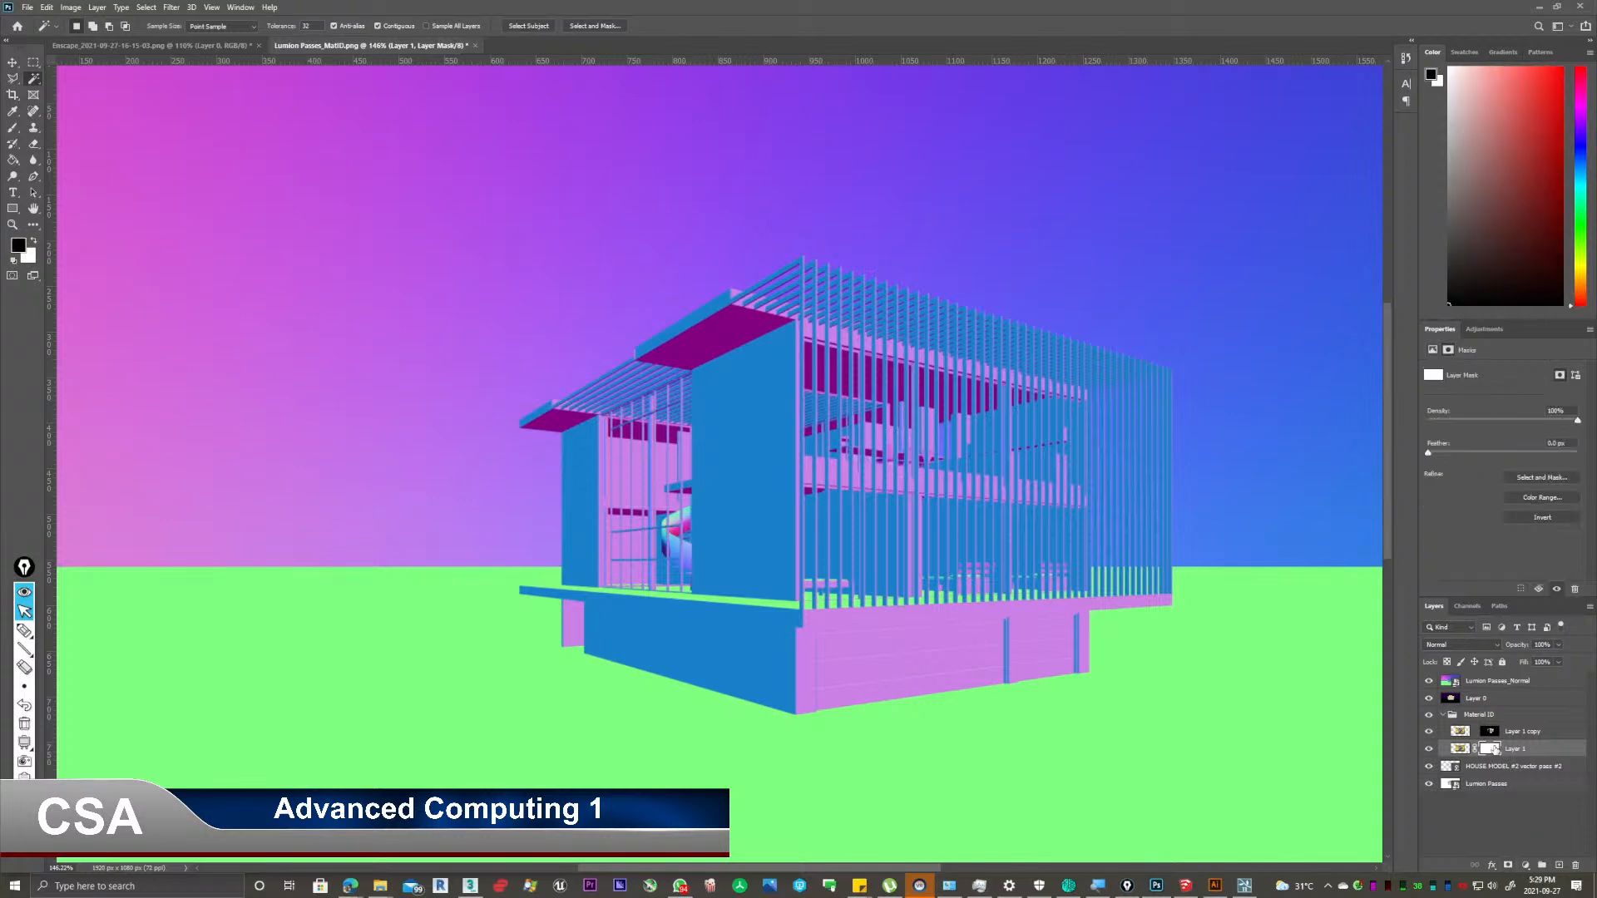
Select the narrow far-left wall on Lumion Passes_Normal with the Magic Wand, and hide Lumion Passes_Normal and Layer 0.
click(1483, 682)
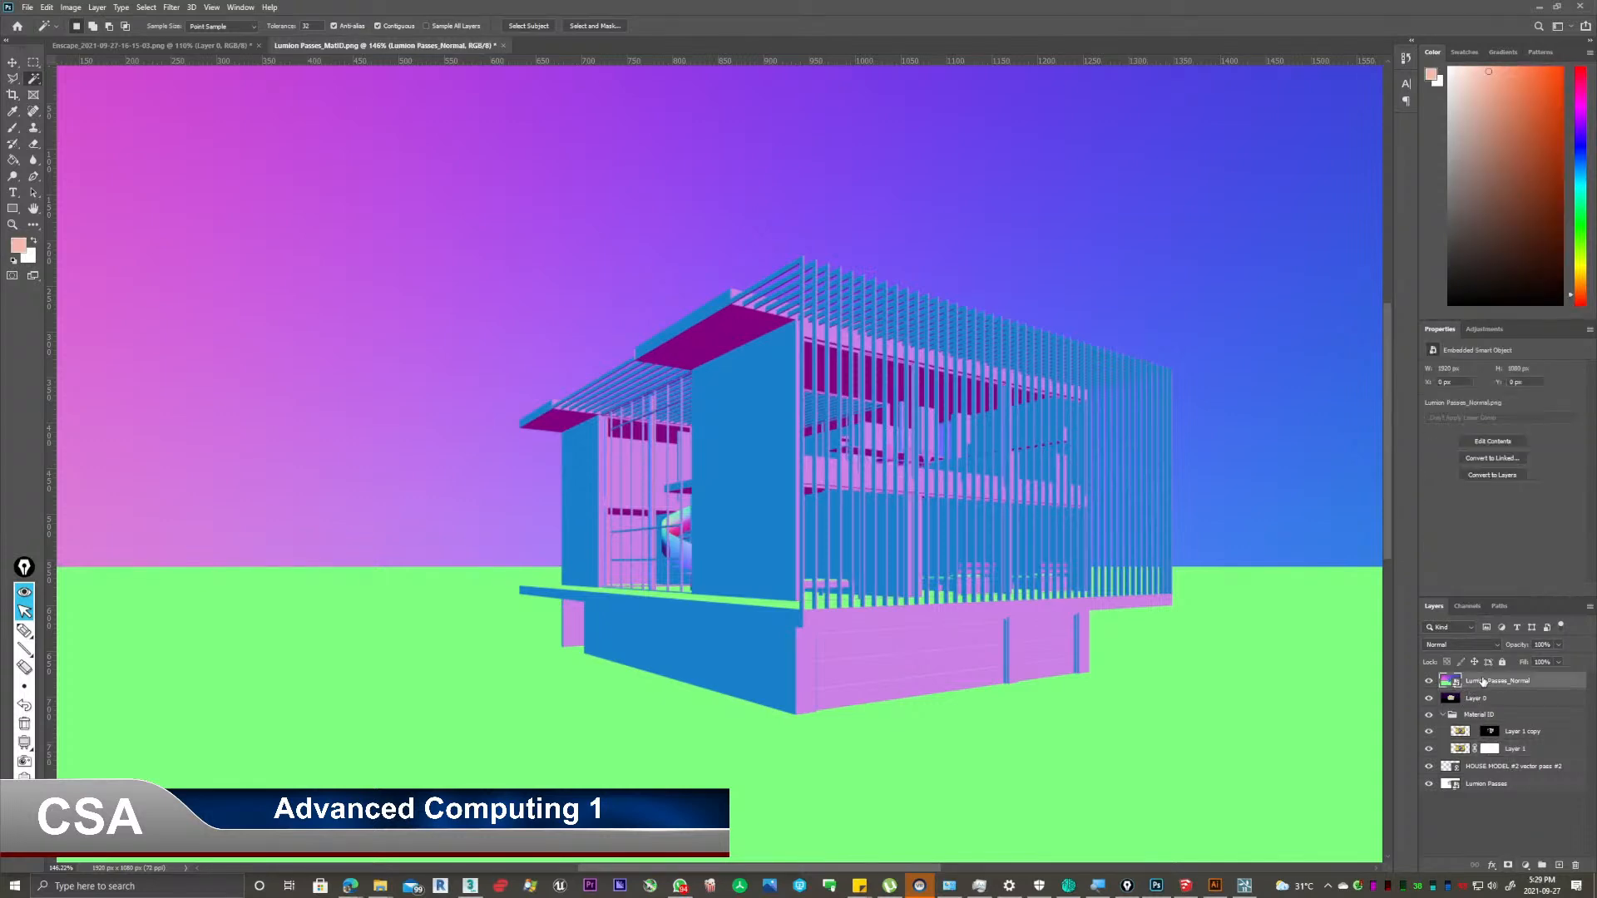
click(572, 455)
click(1429, 682)
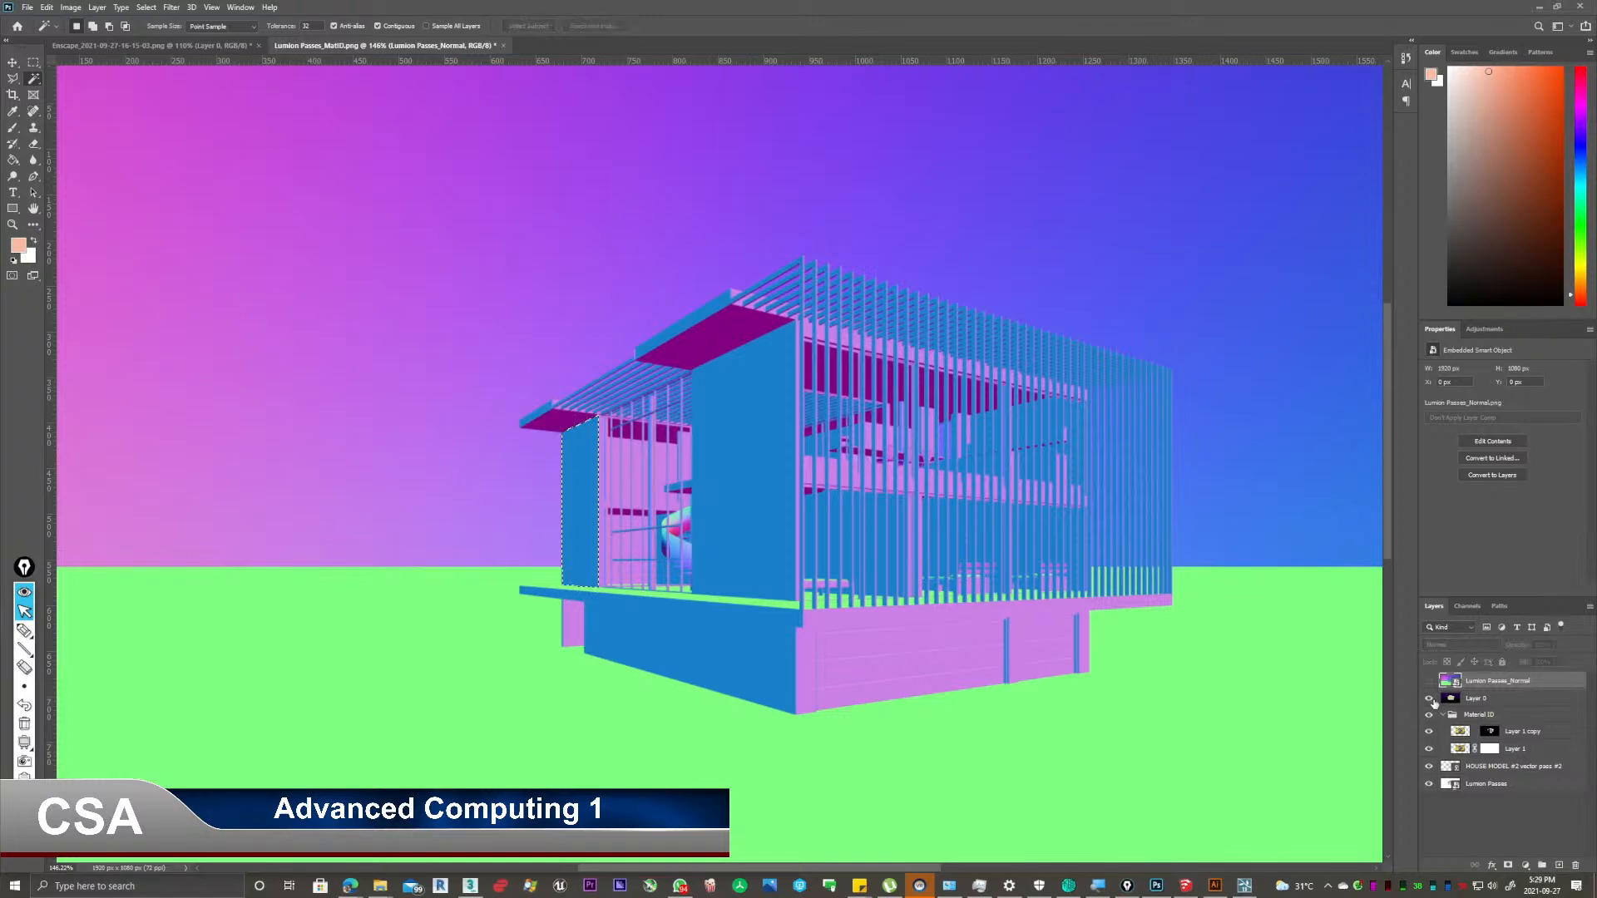
click(1430, 732)
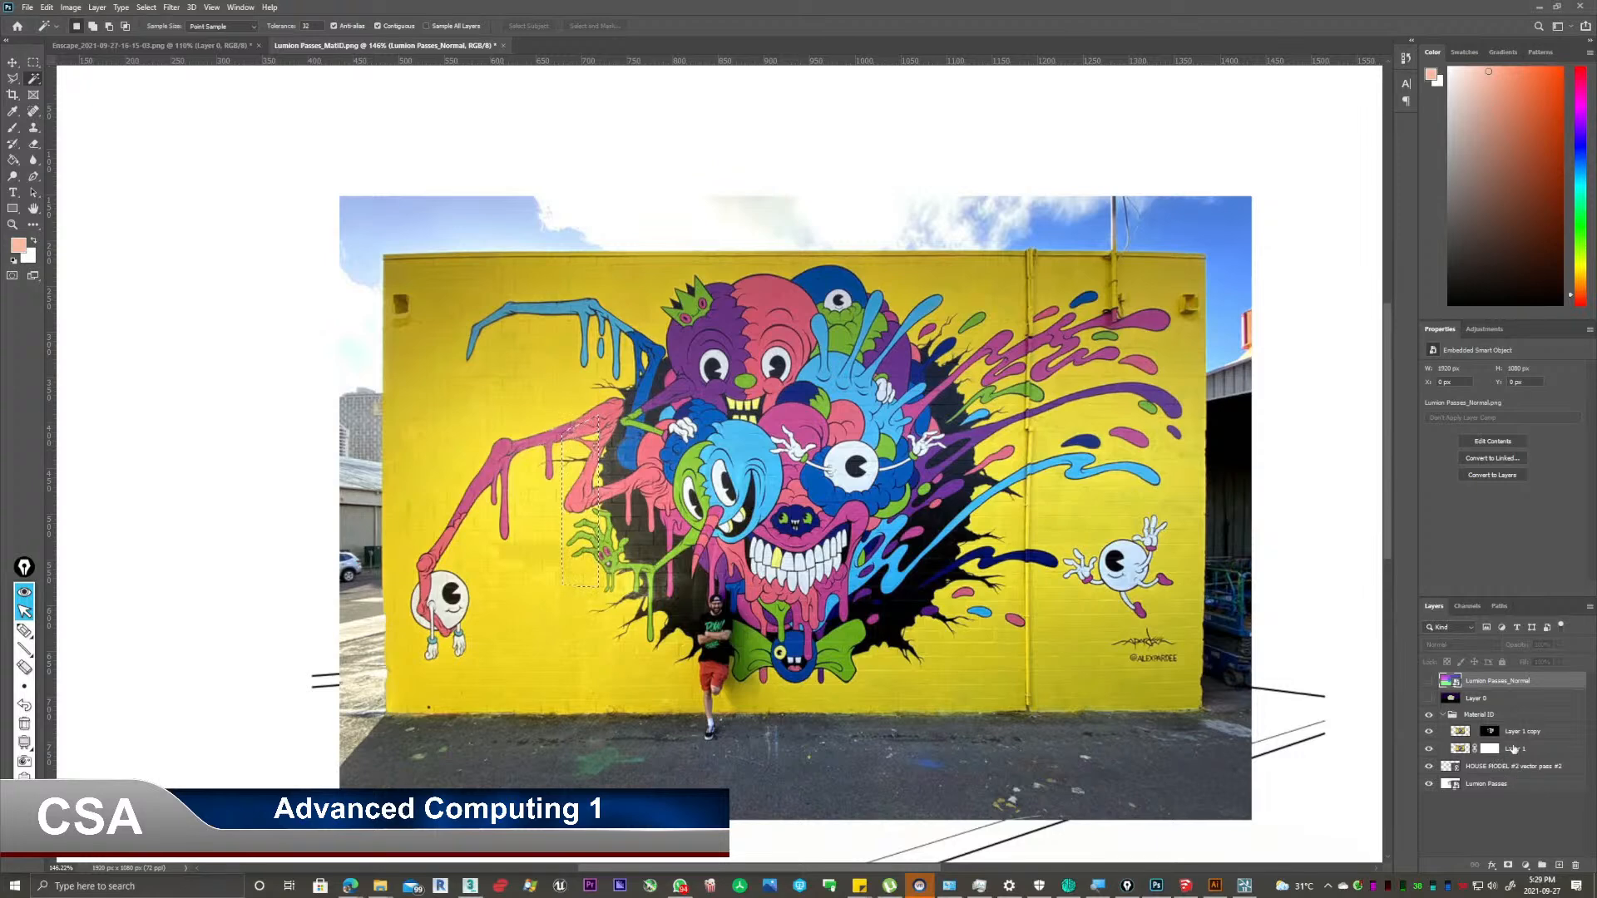
click(1429, 731)
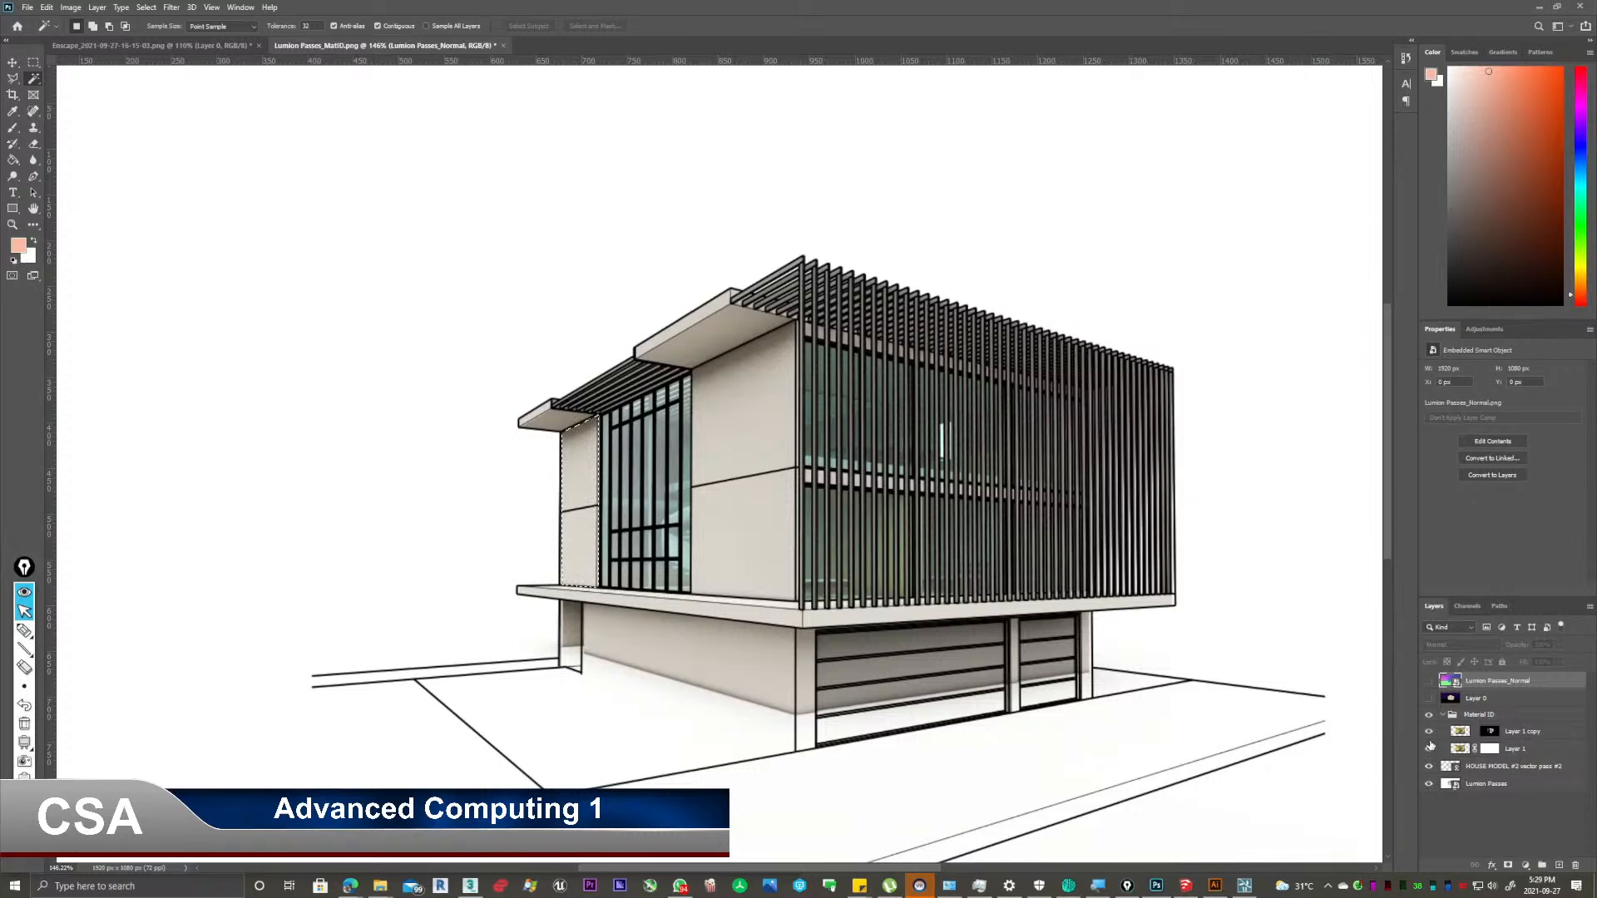
Isolate the mural layers of the Material ID group by hiding the HOUSE MODEL vector pass and Lumion Passes layers.
click(1430, 748)
click(1429, 717)
click(1446, 714)
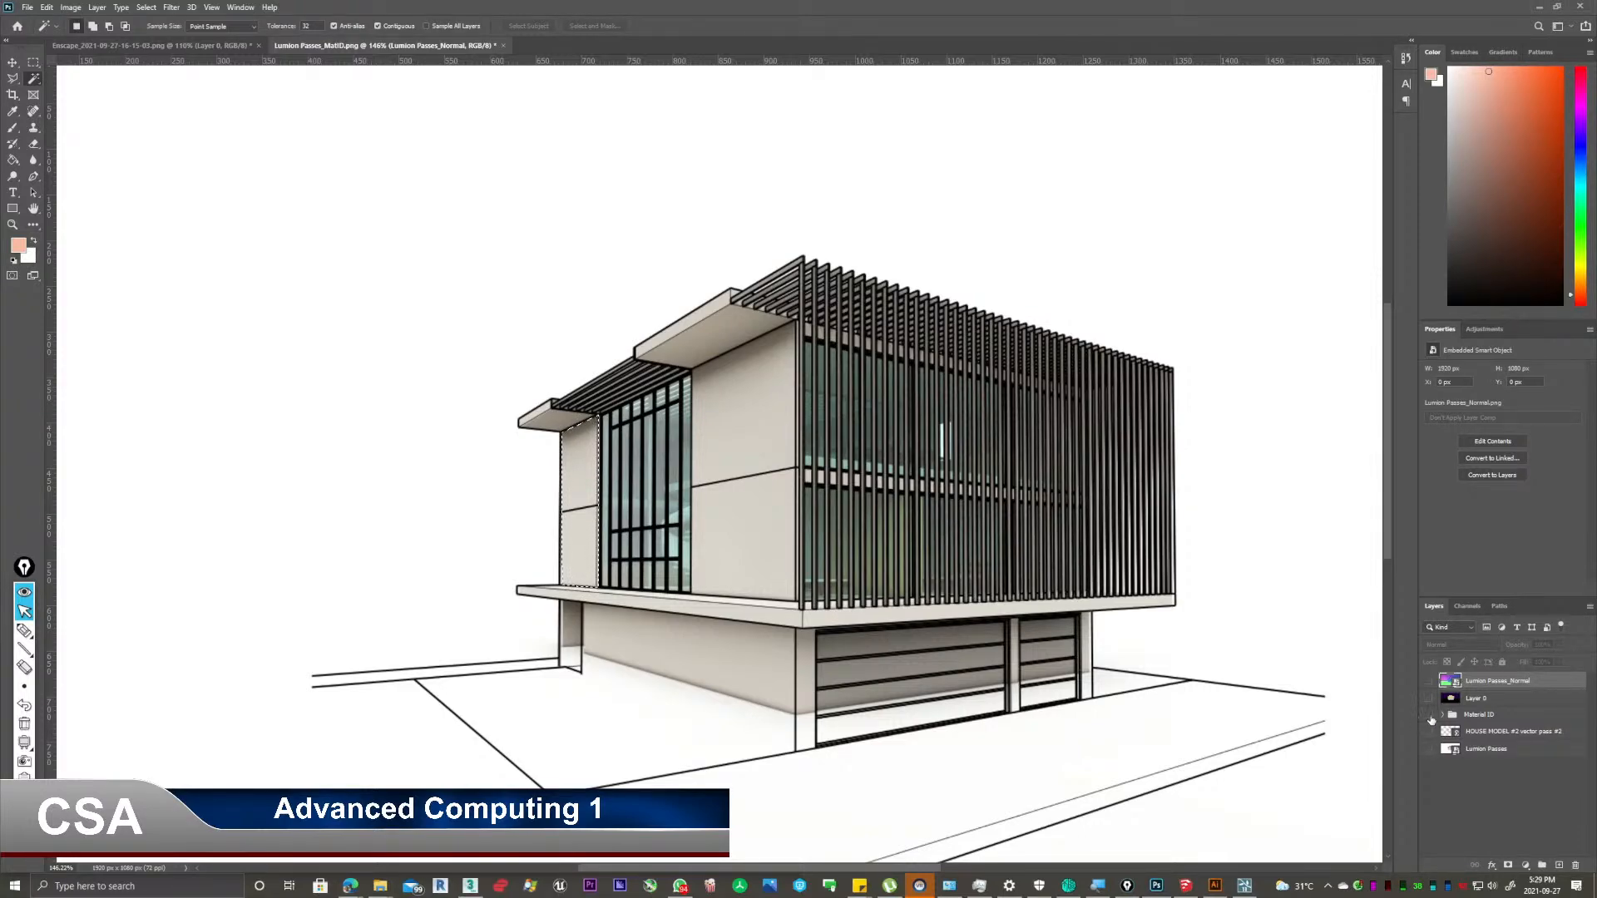
click(1430, 702)
click(1442, 715)
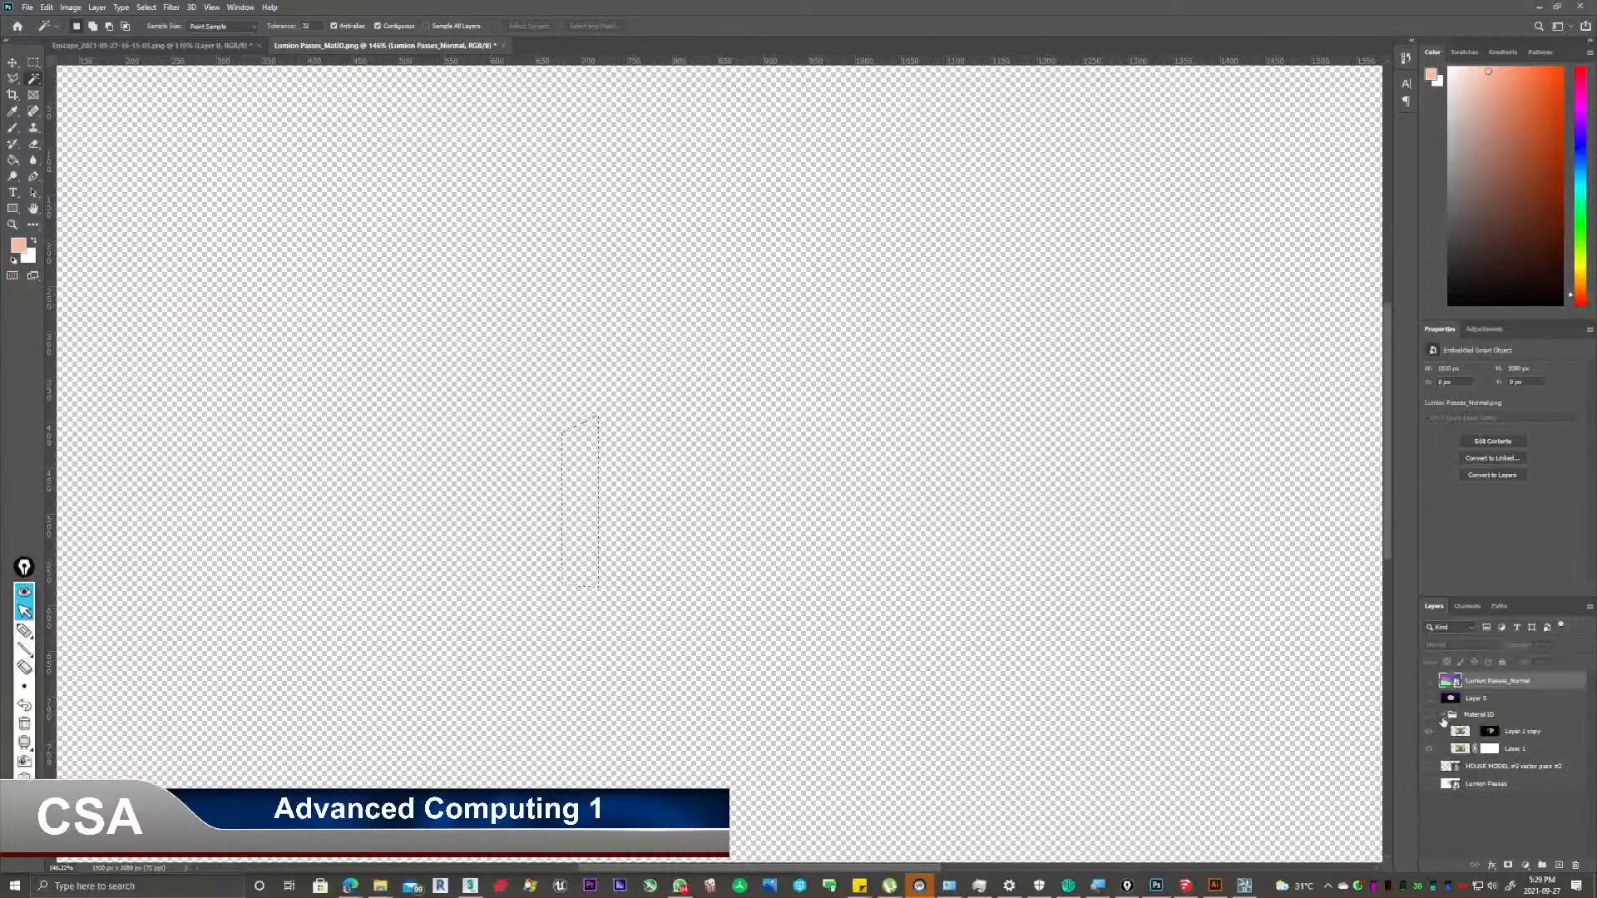
click(1428, 751)
click(1428, 749)
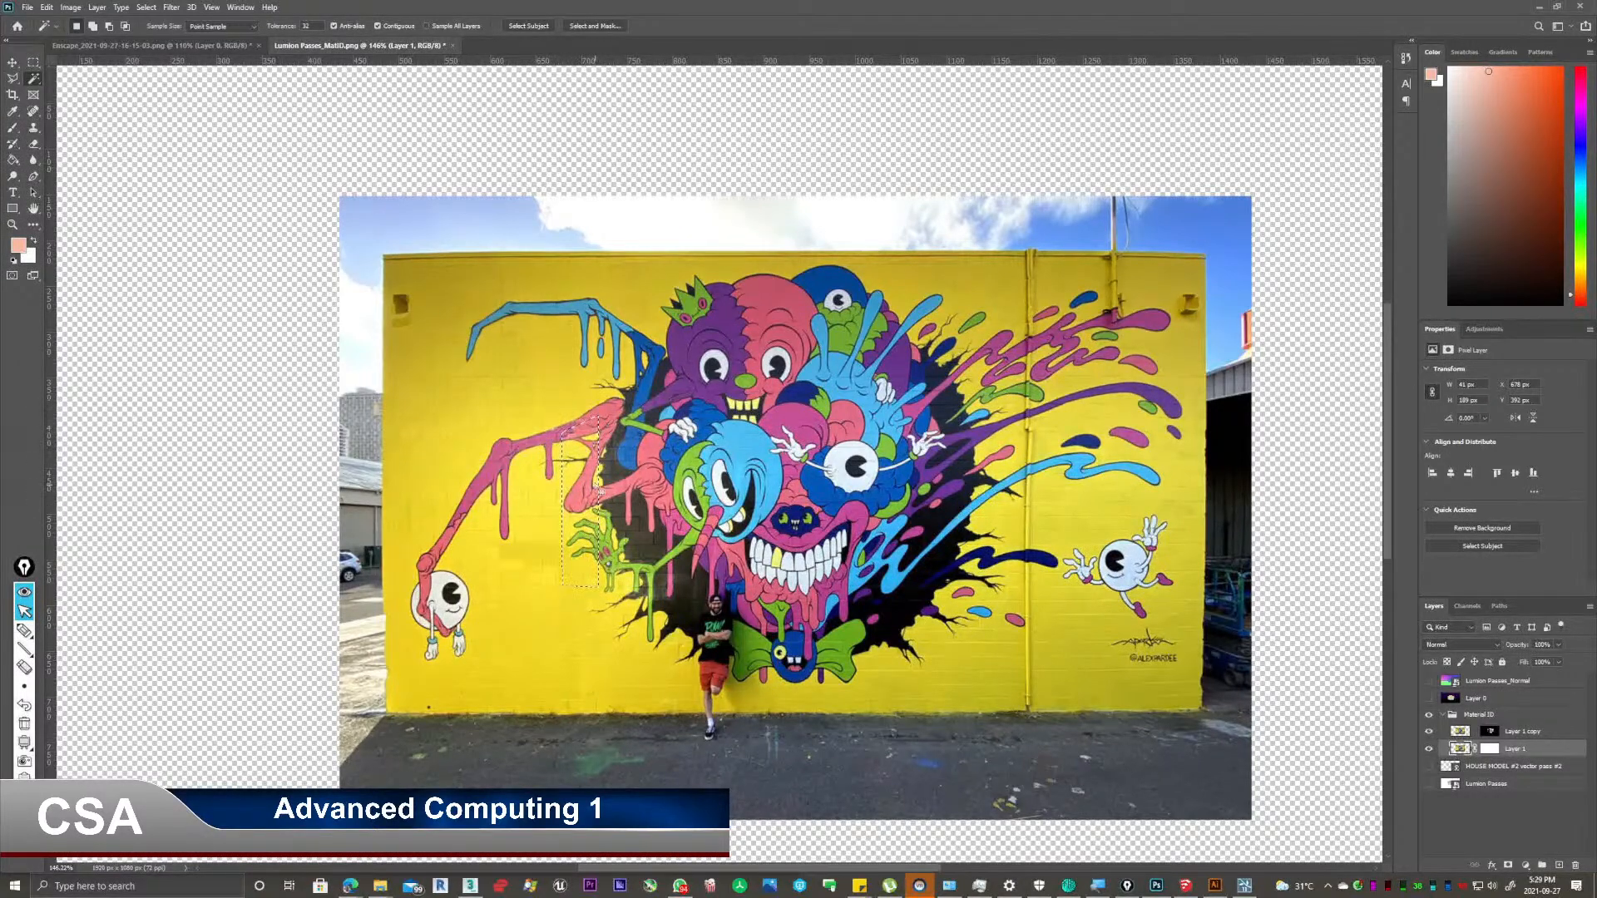
Target Layer 1's layer mask and invert the selection of the narrow far-left wall.
click(1490, 750)
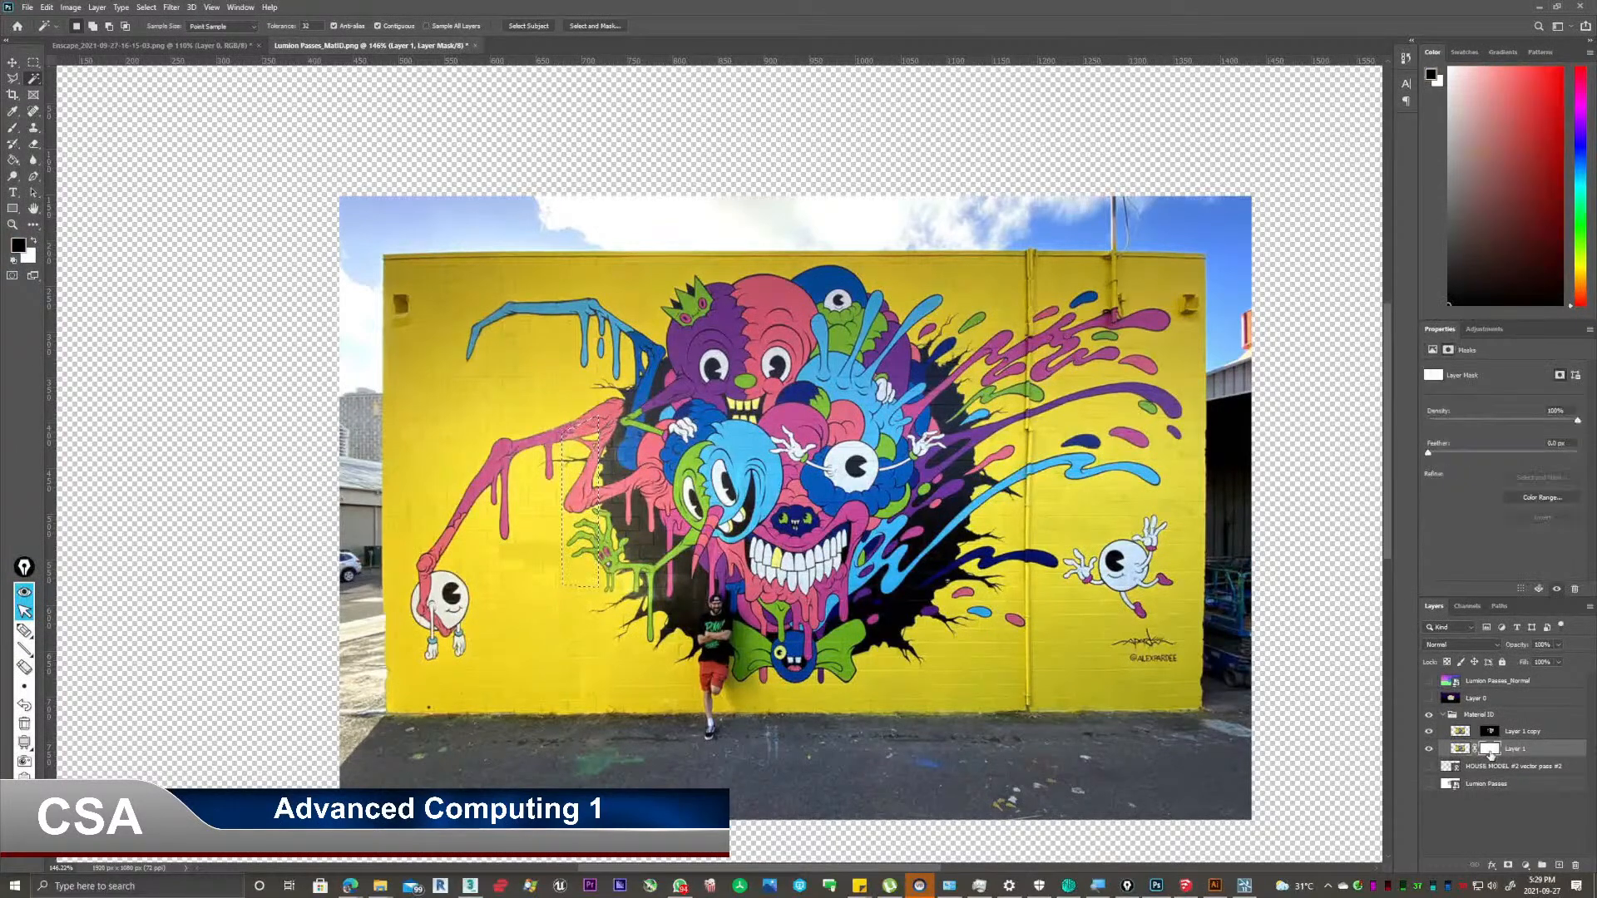
right_click(568, 466)
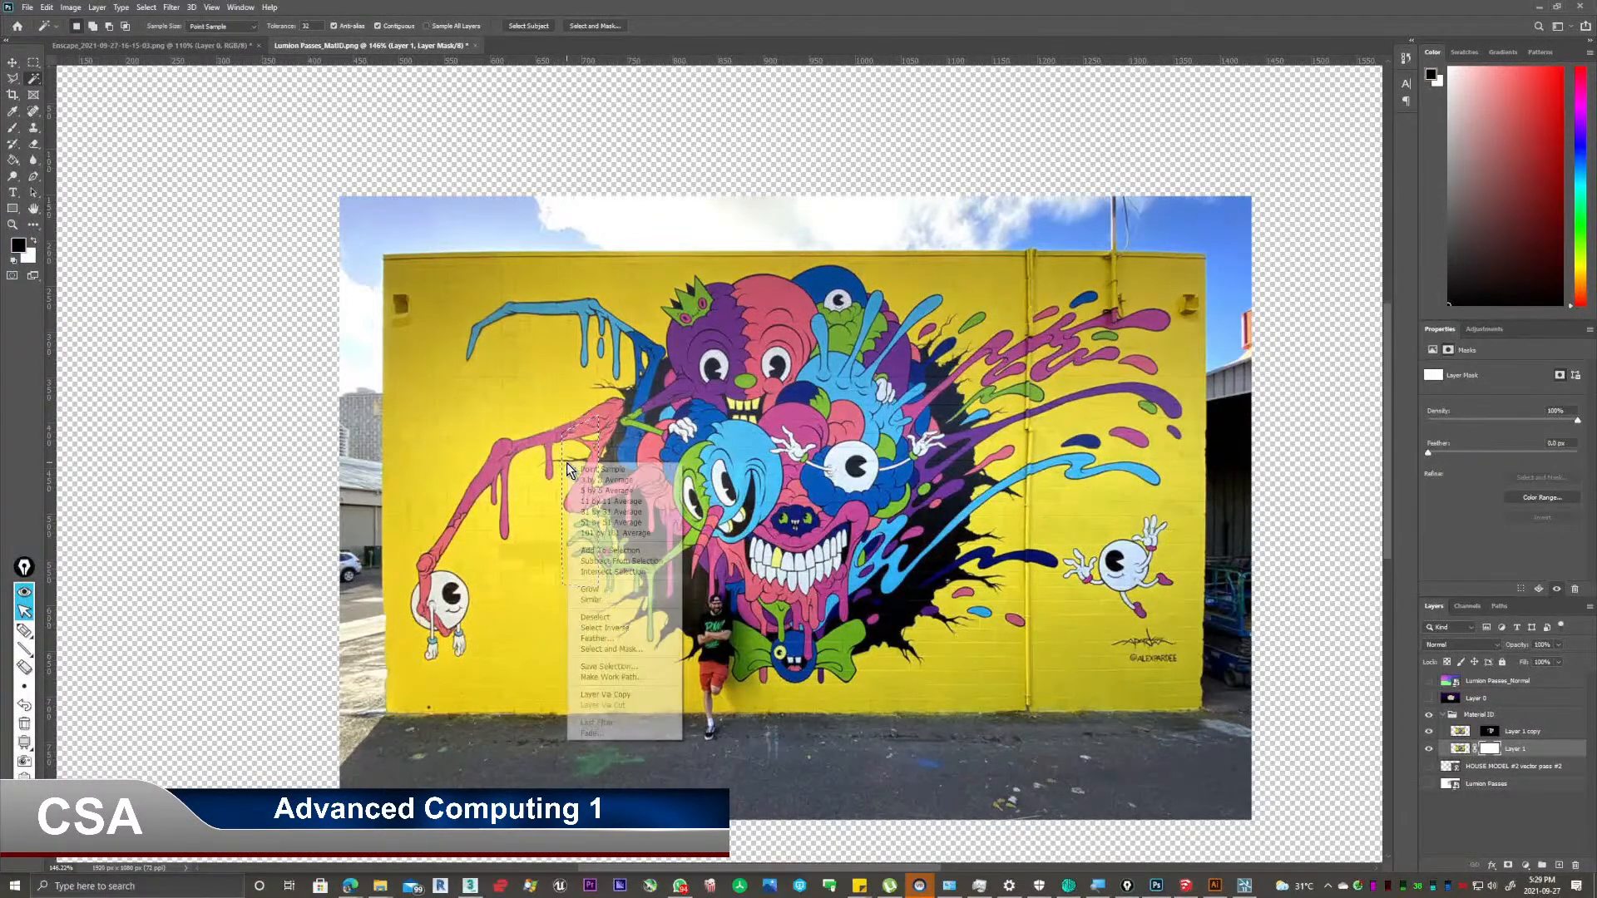
click(637, 626)
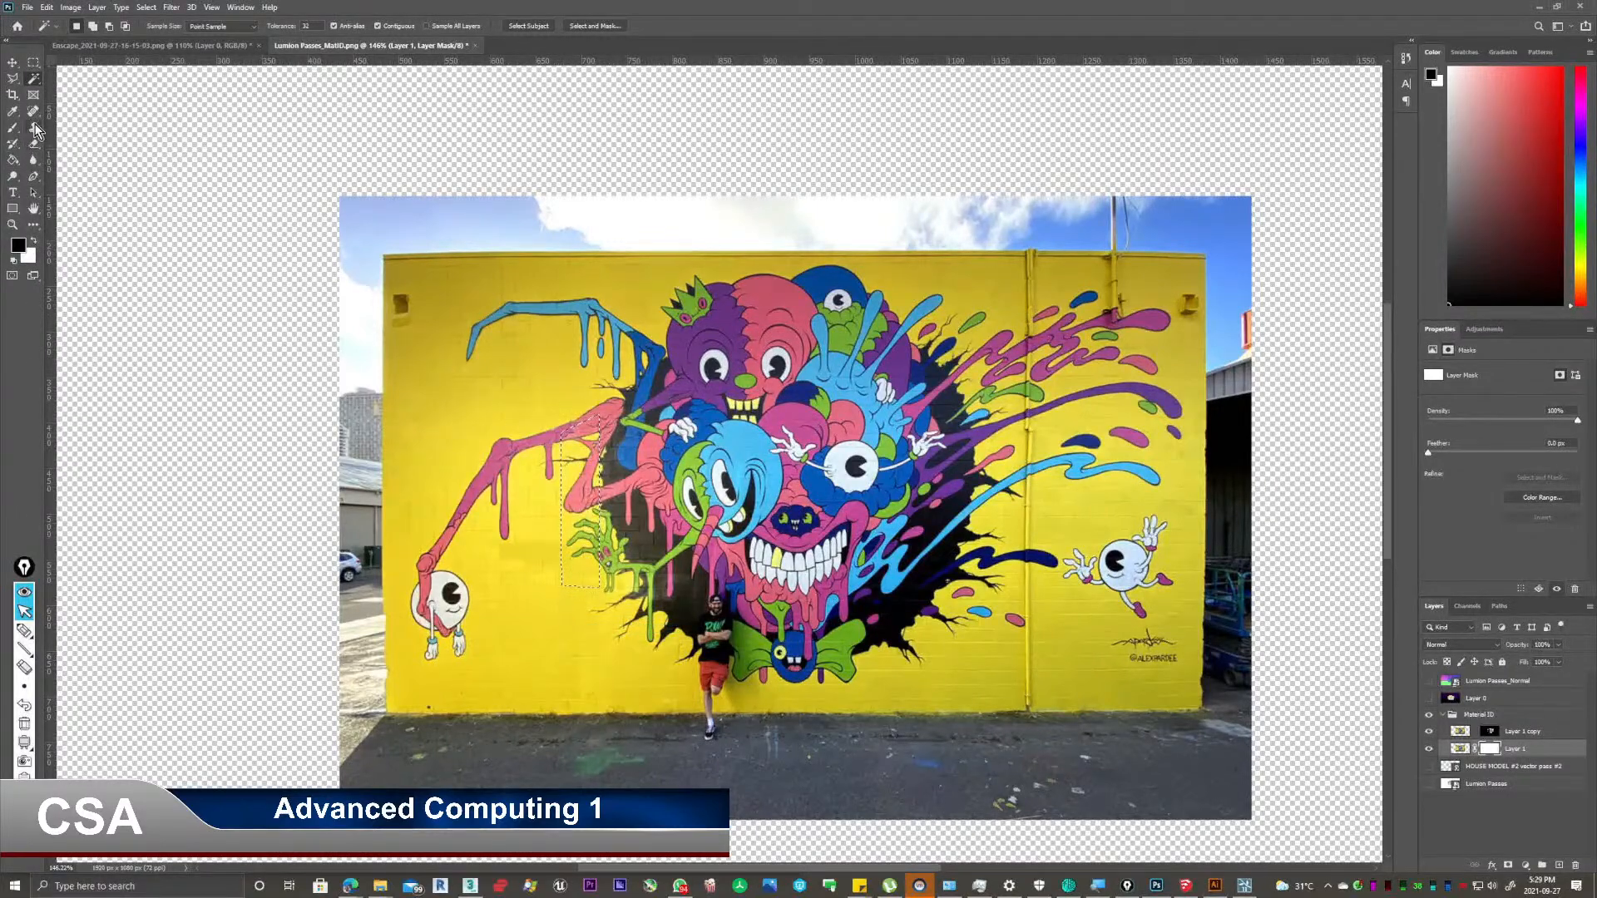
Fill Layer 1's mask with black outside the narrow side wall using the Paint Bucket, and hide Layer 1 copy.
click(12, 161)
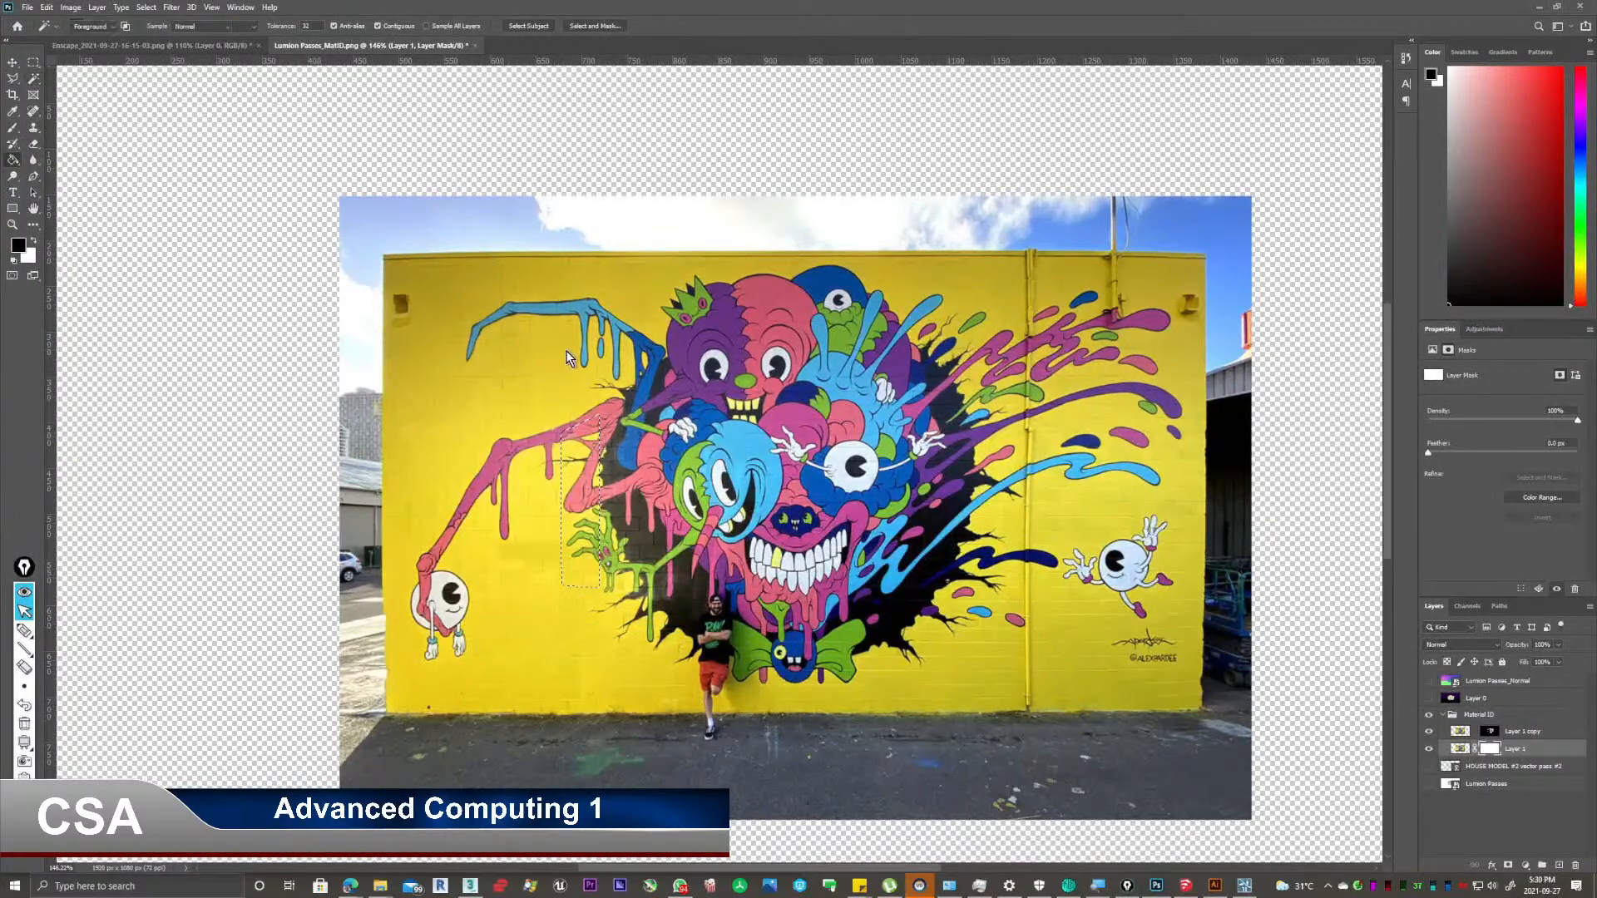
click(485, 445)
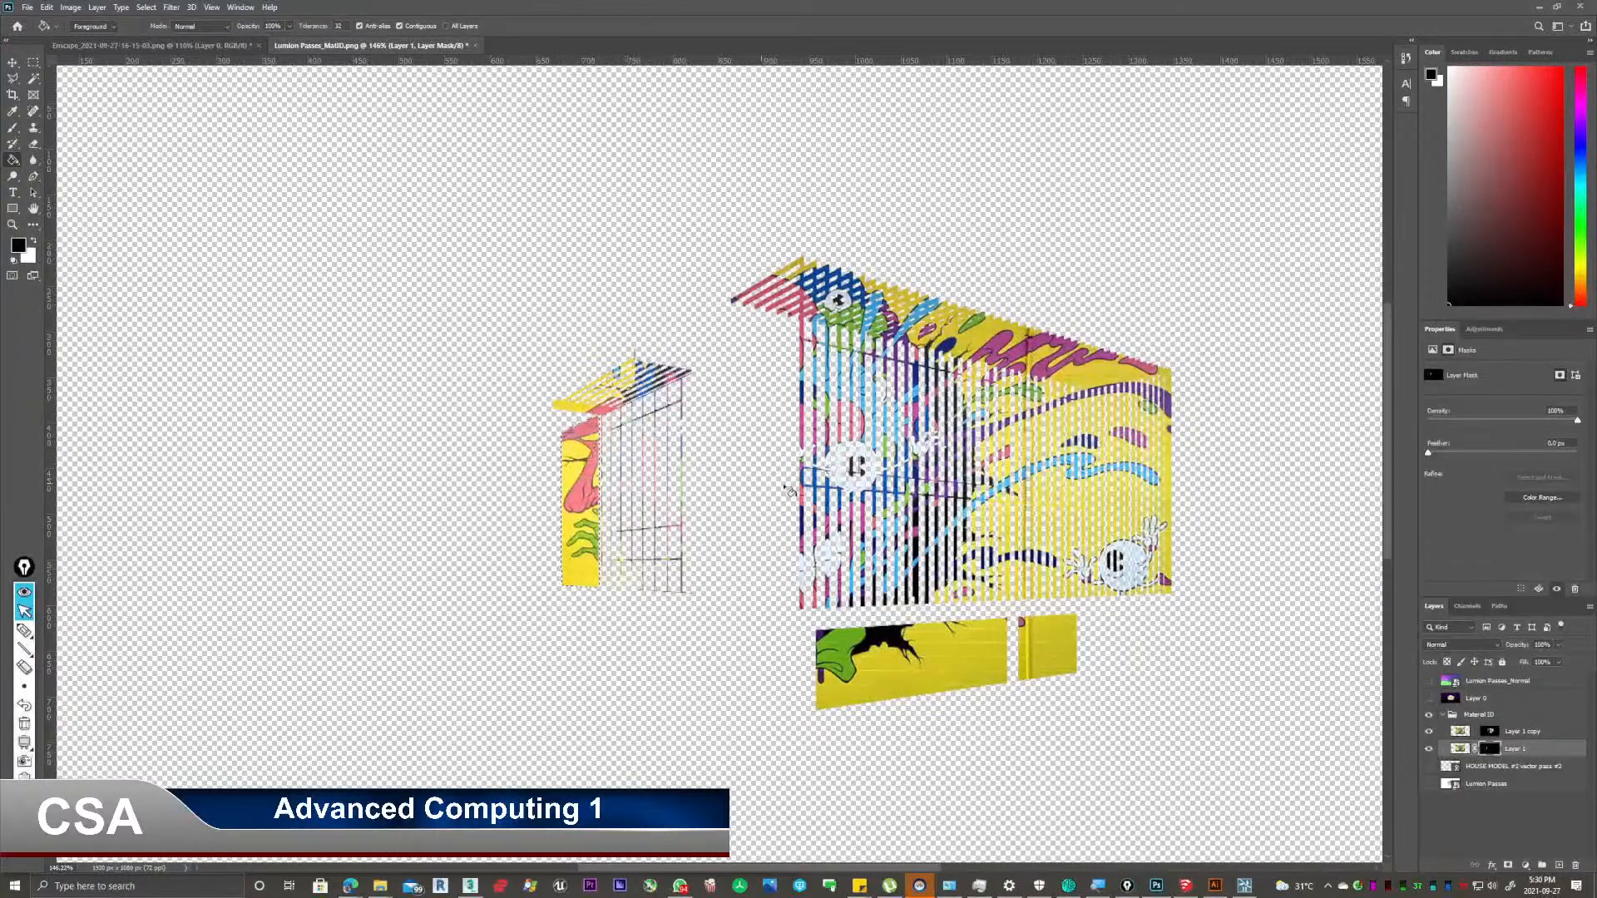
click(1431, 731)
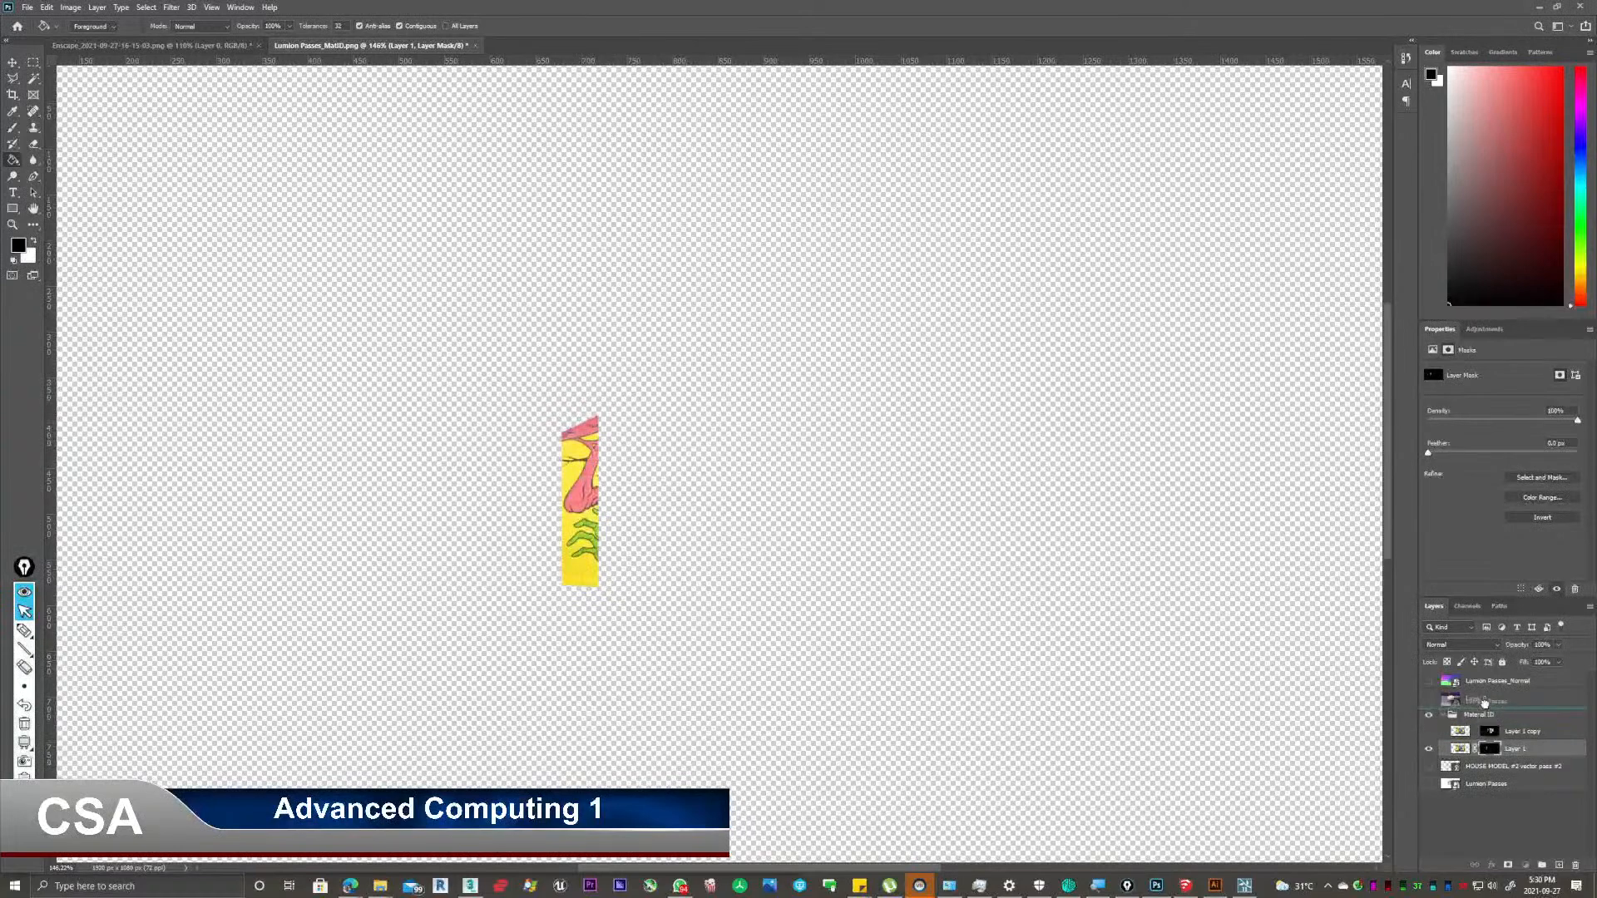
Show the Lumion Passes layer and place it above the Material ID group, with Layer 1 directly on top of it.
drag(1451, 719, 1427, 720)
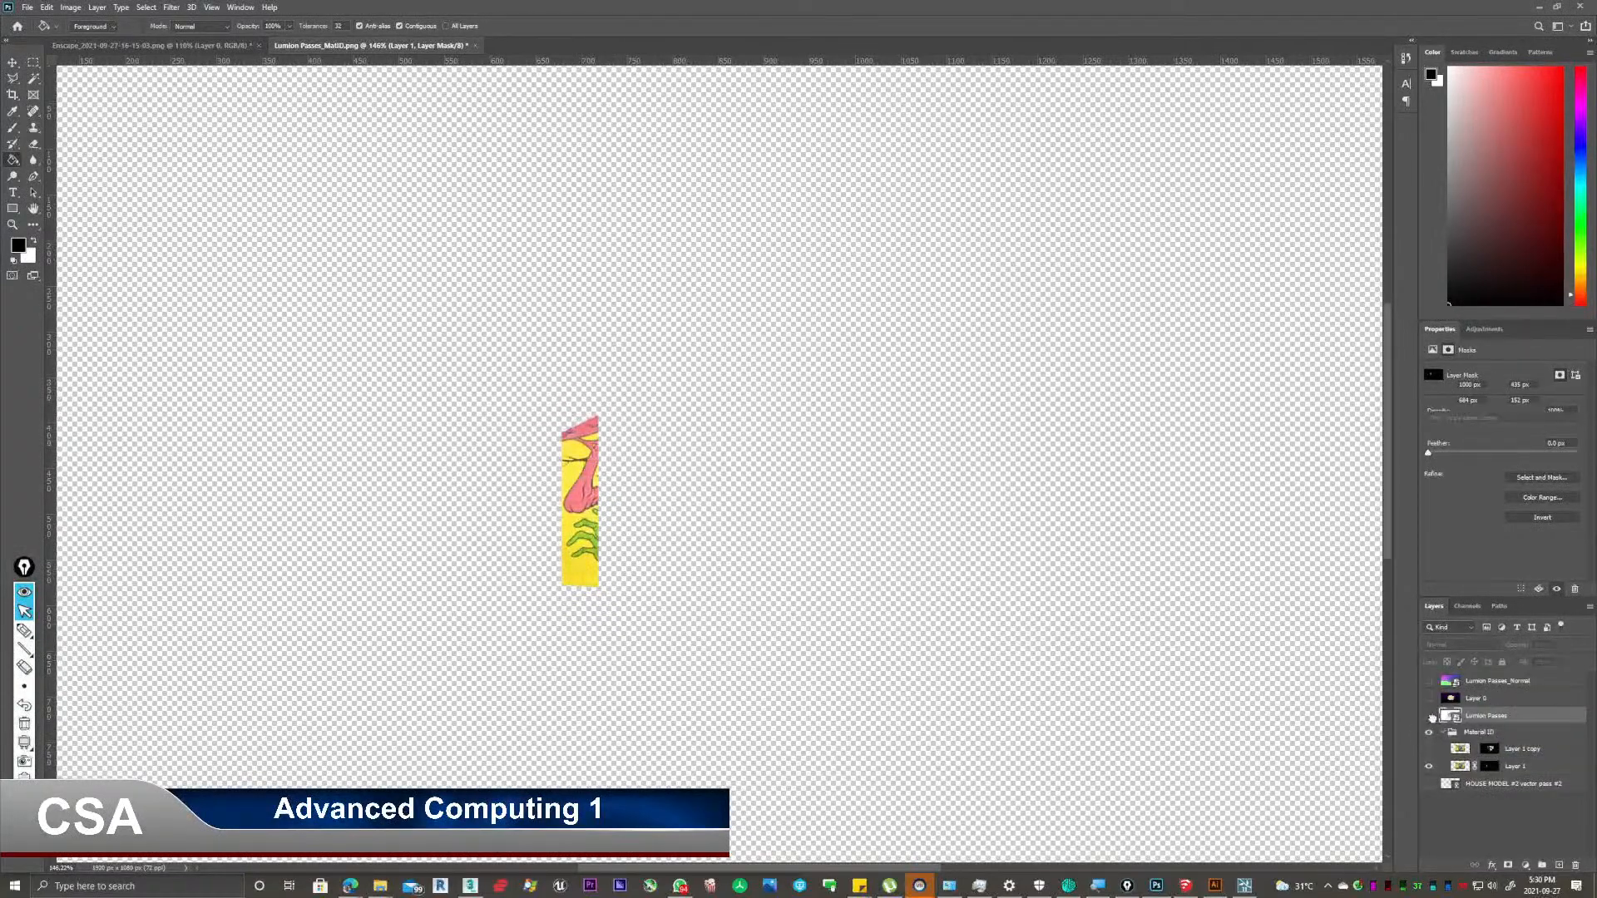
click(1428, 716)
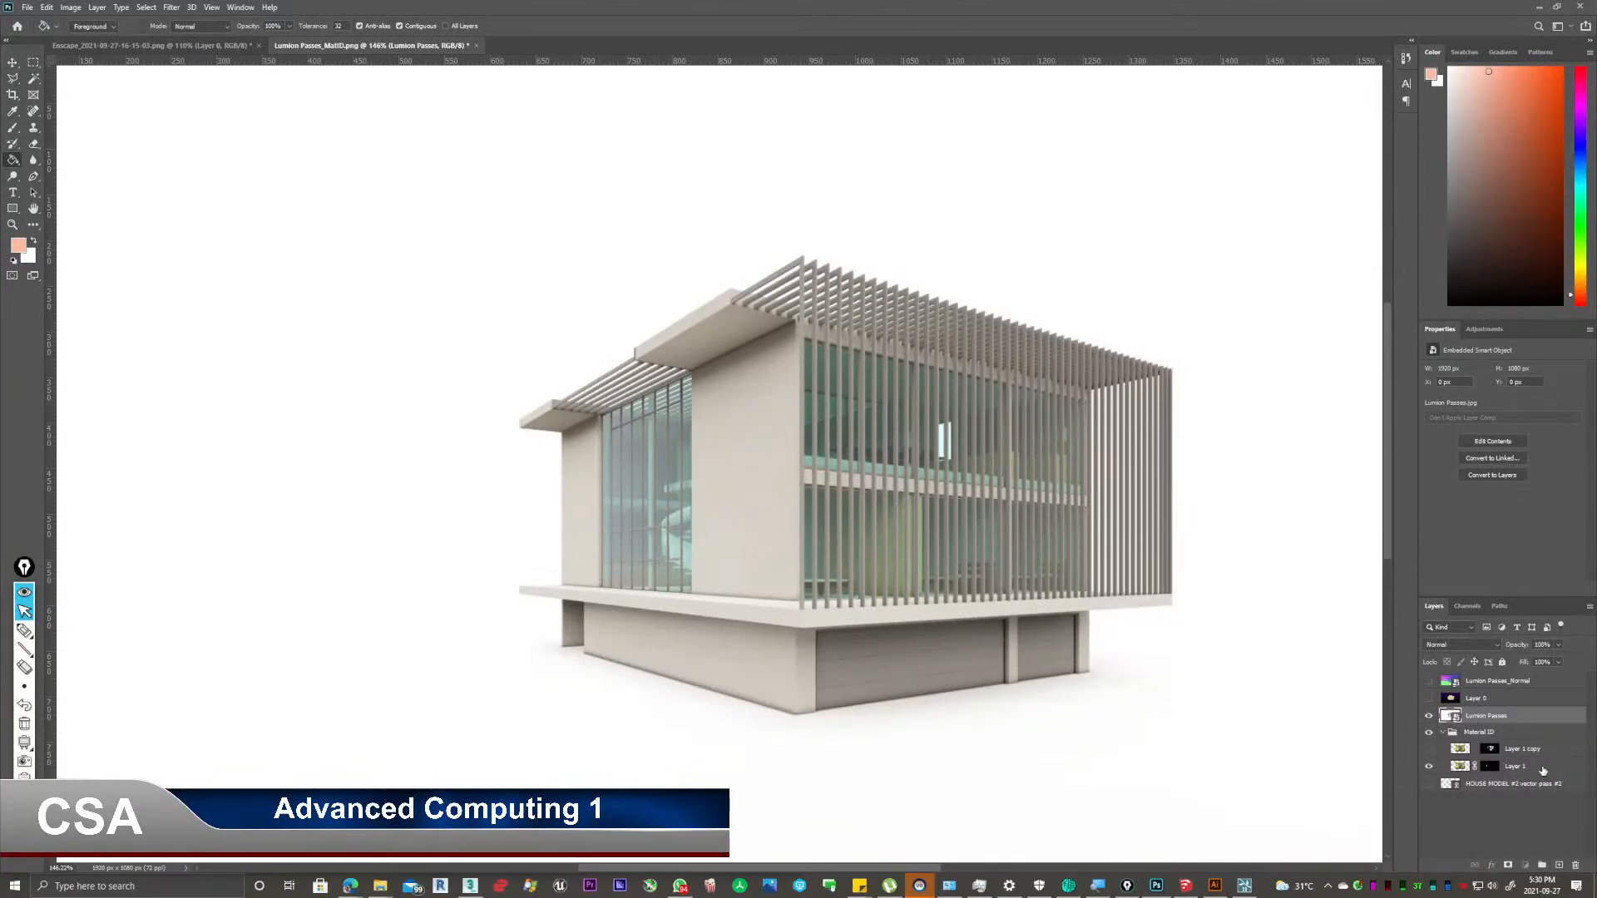
drag(1545, 766, 1527, 706)
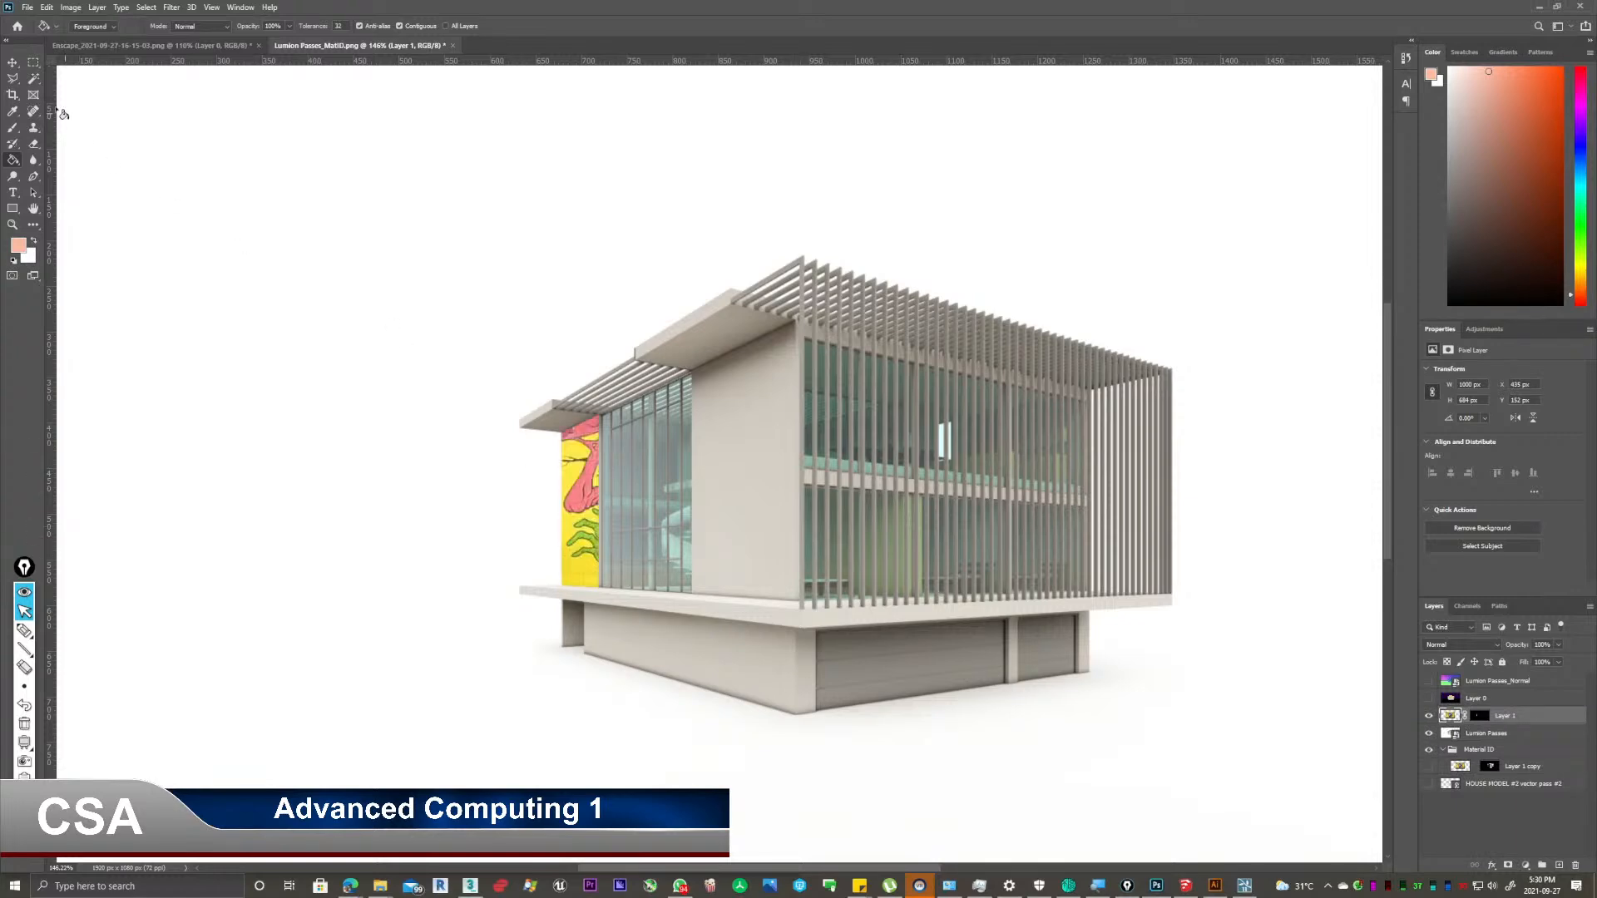
Scale the mural on Layer 1 proportionally to about 53% and position its monster face over the narrow side wall.
click(12, 63)
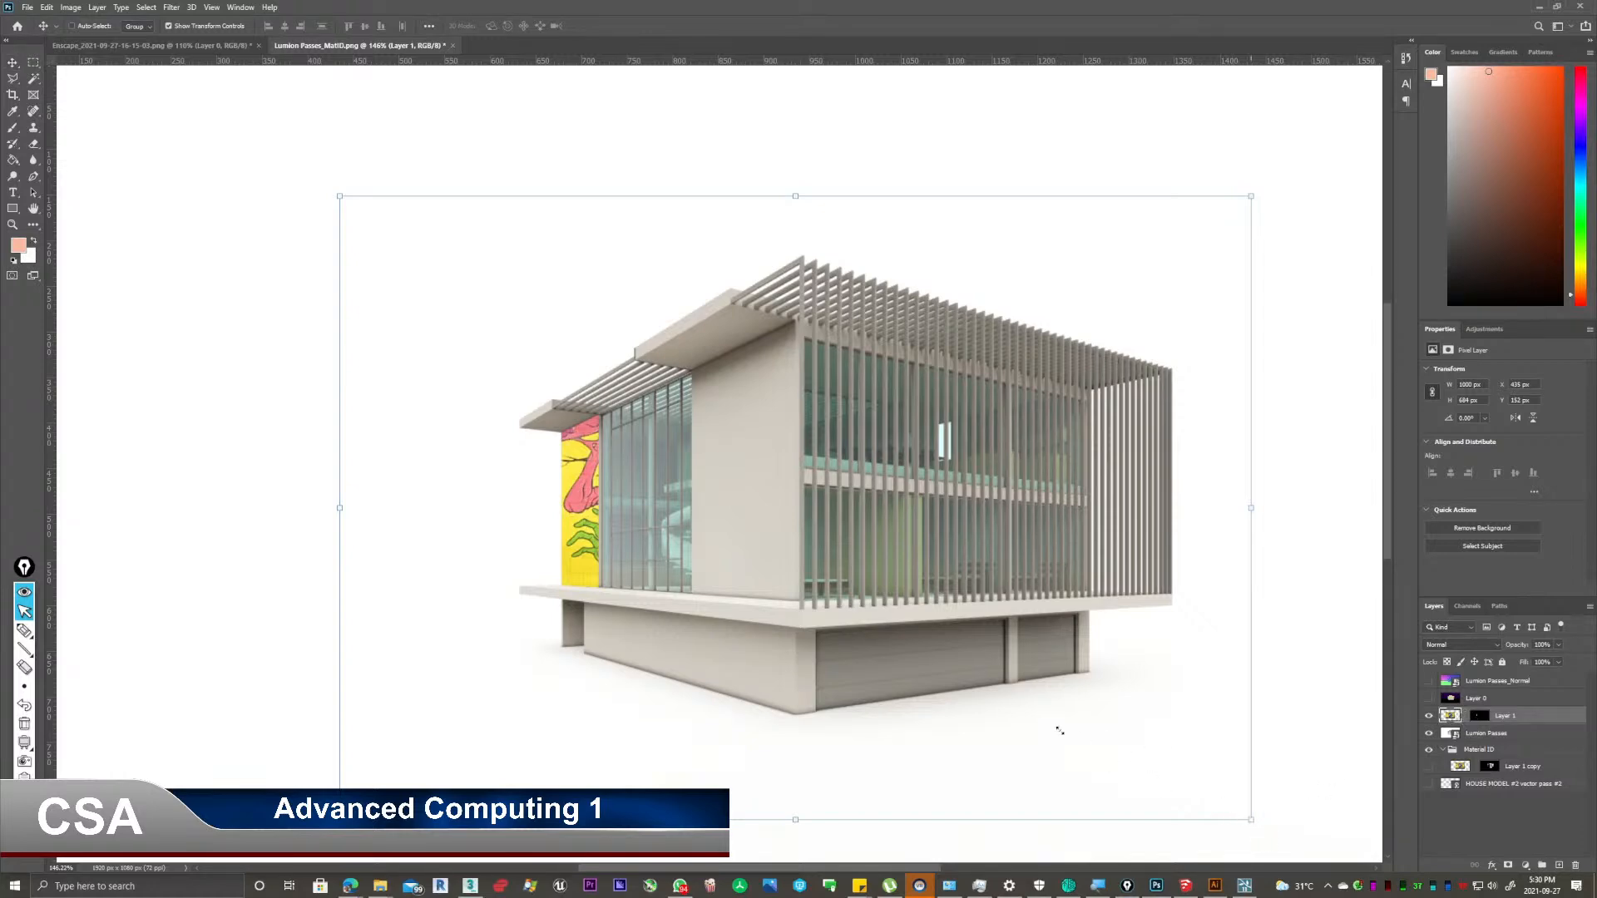
key(ctrl+t)
drag(972, 701, 758, 622)
drag(597, 495, 590, 616)
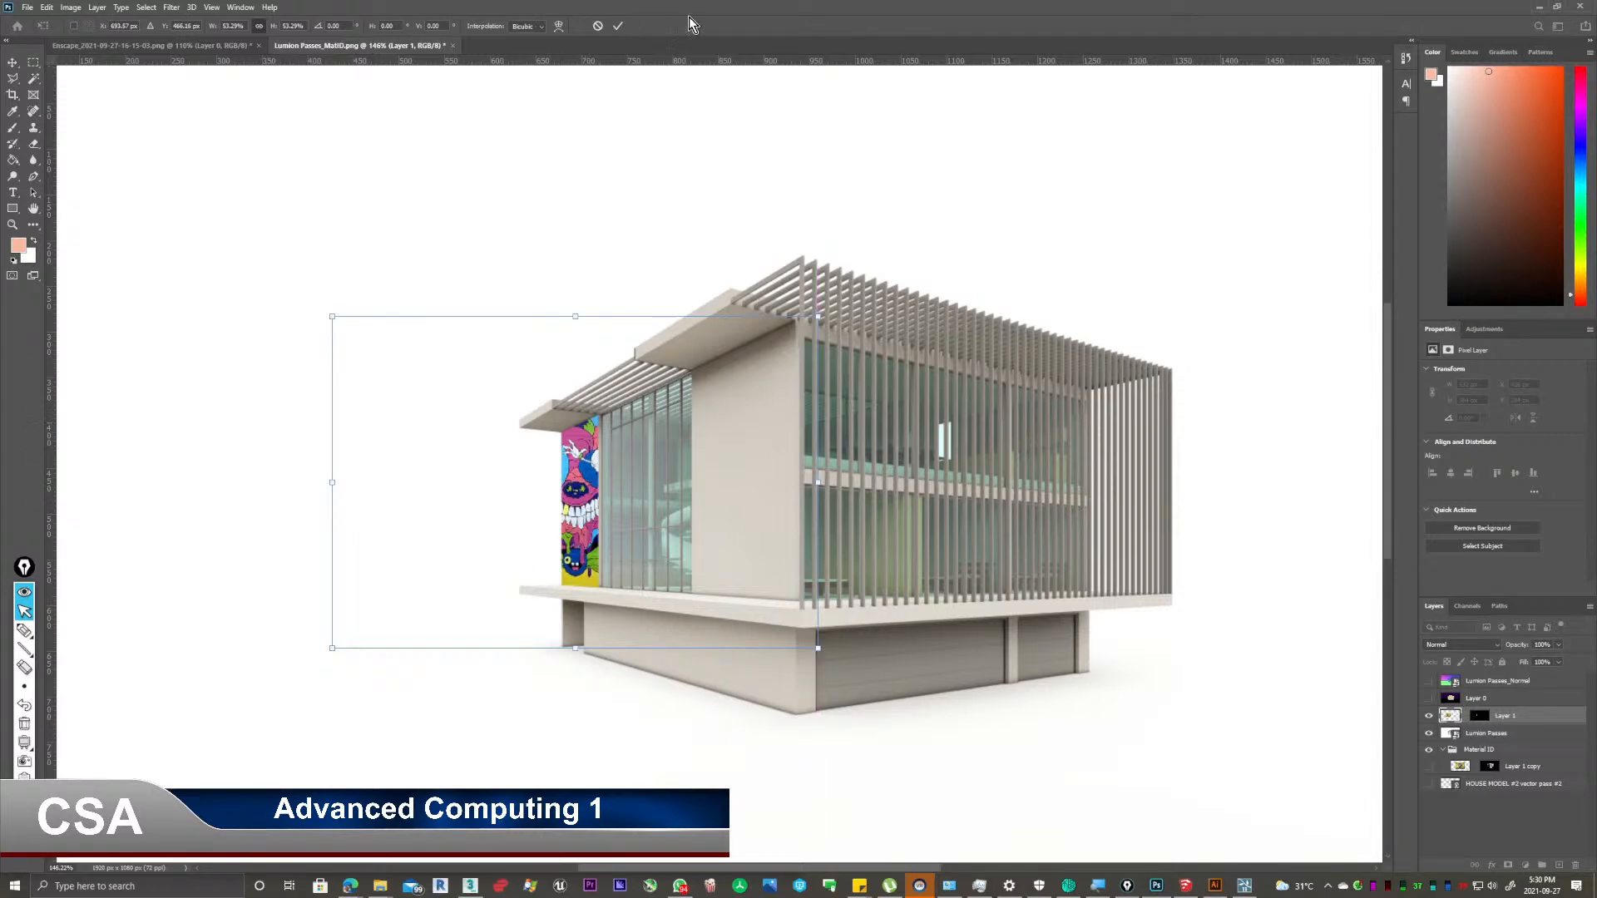
key(Return)
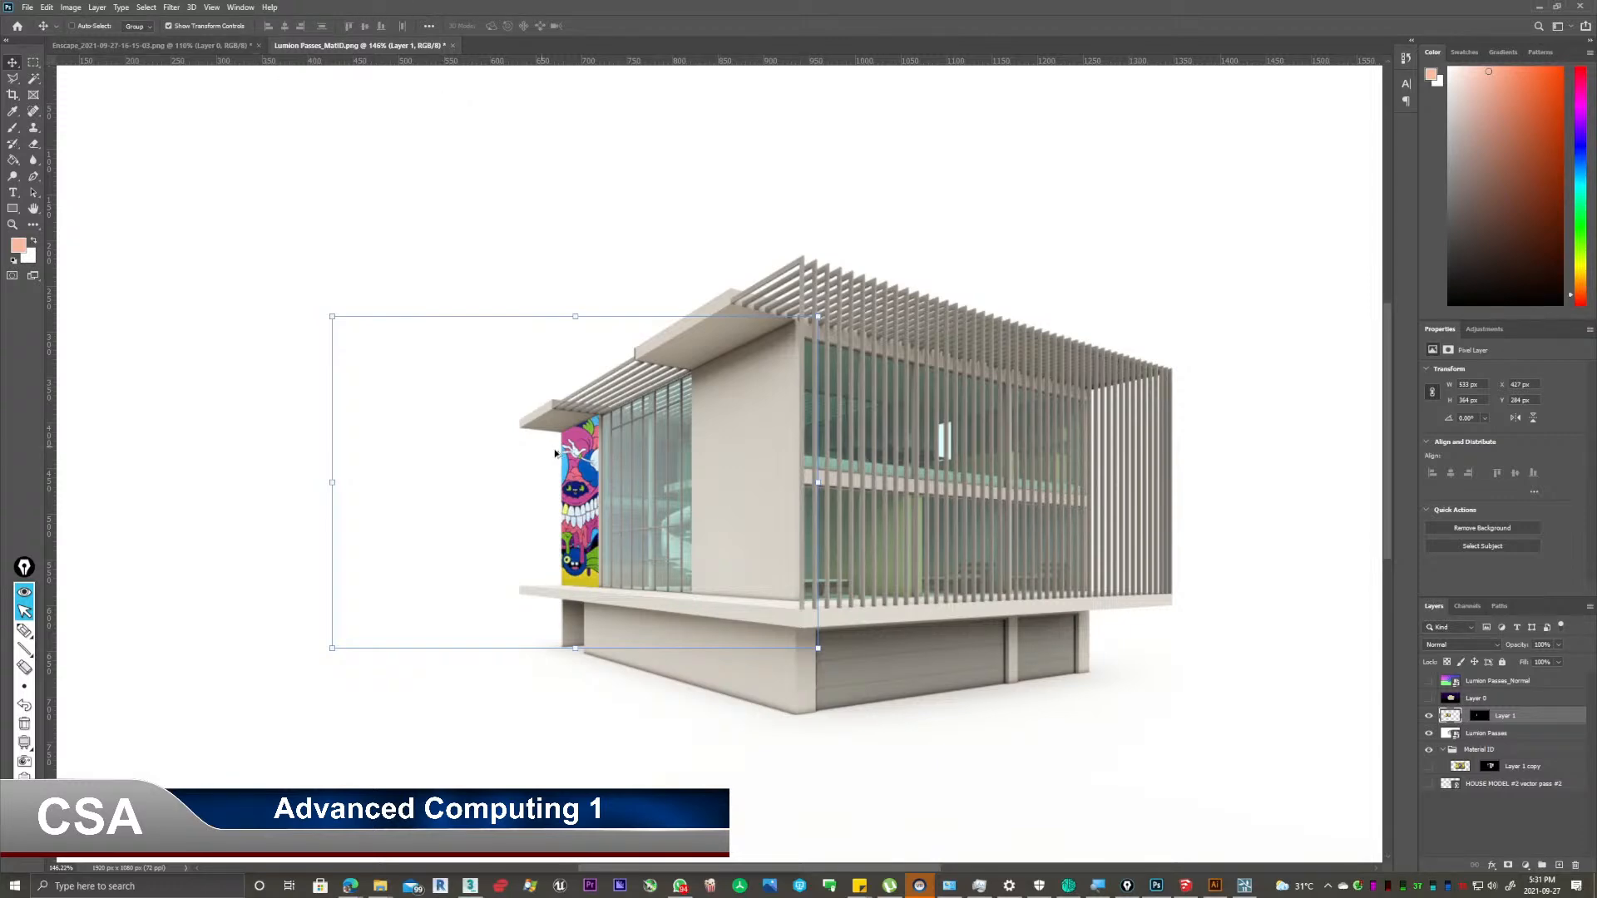
Compare the narrow side wall up close with and without the mural by toggling Layer 1's visibility.
alt+scroll(553, 422, up, 6)
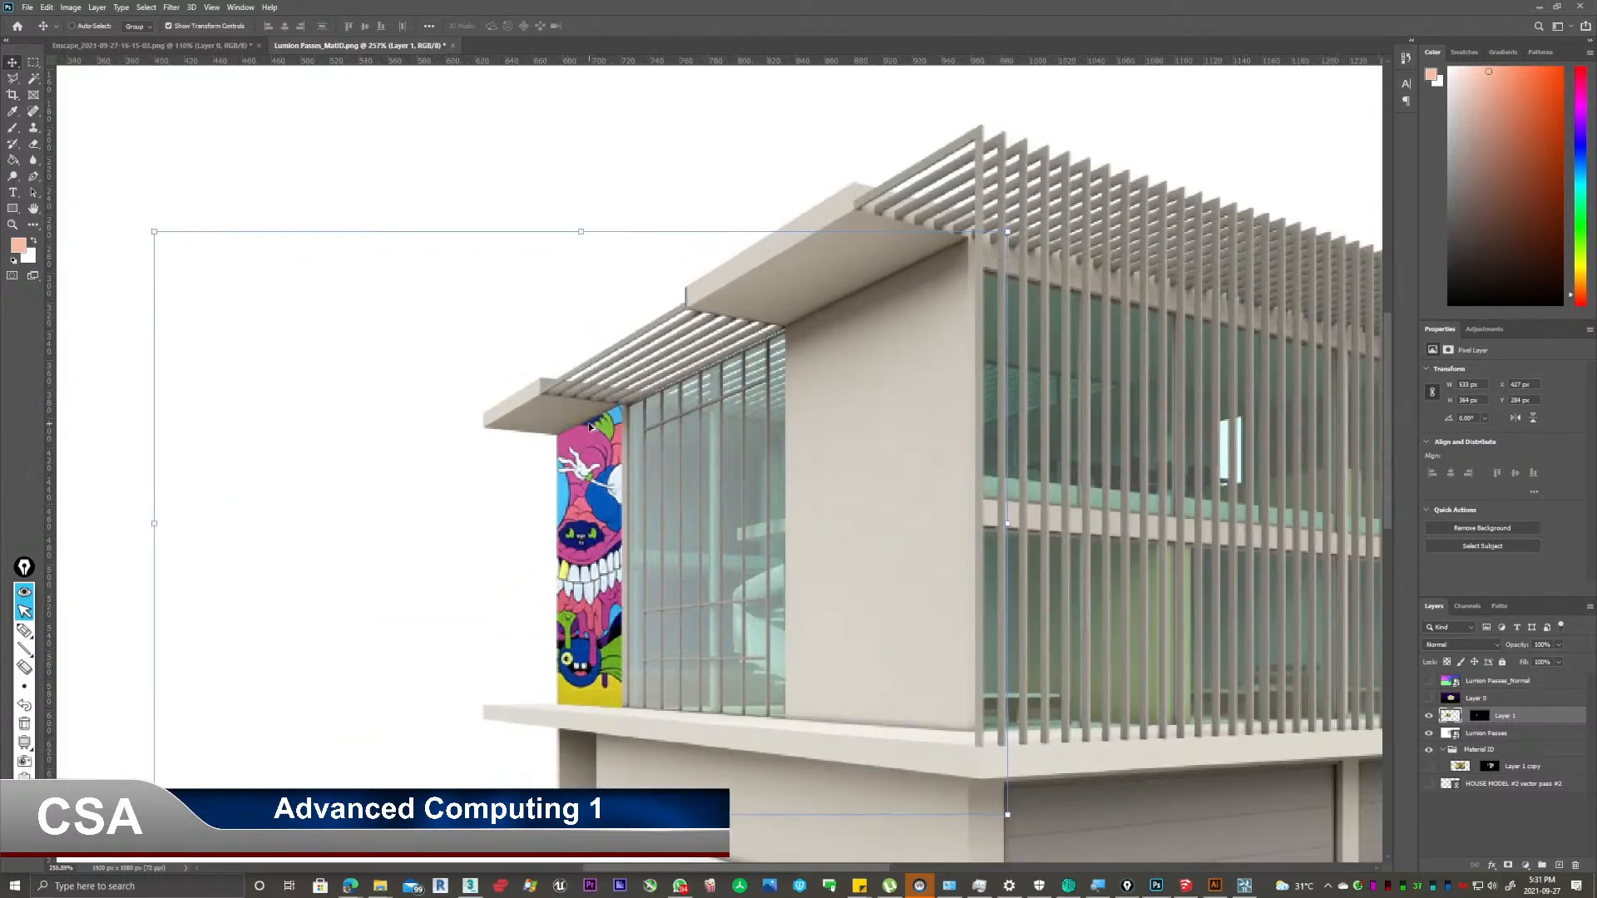
alt+scroll(585, 426, up, 3)
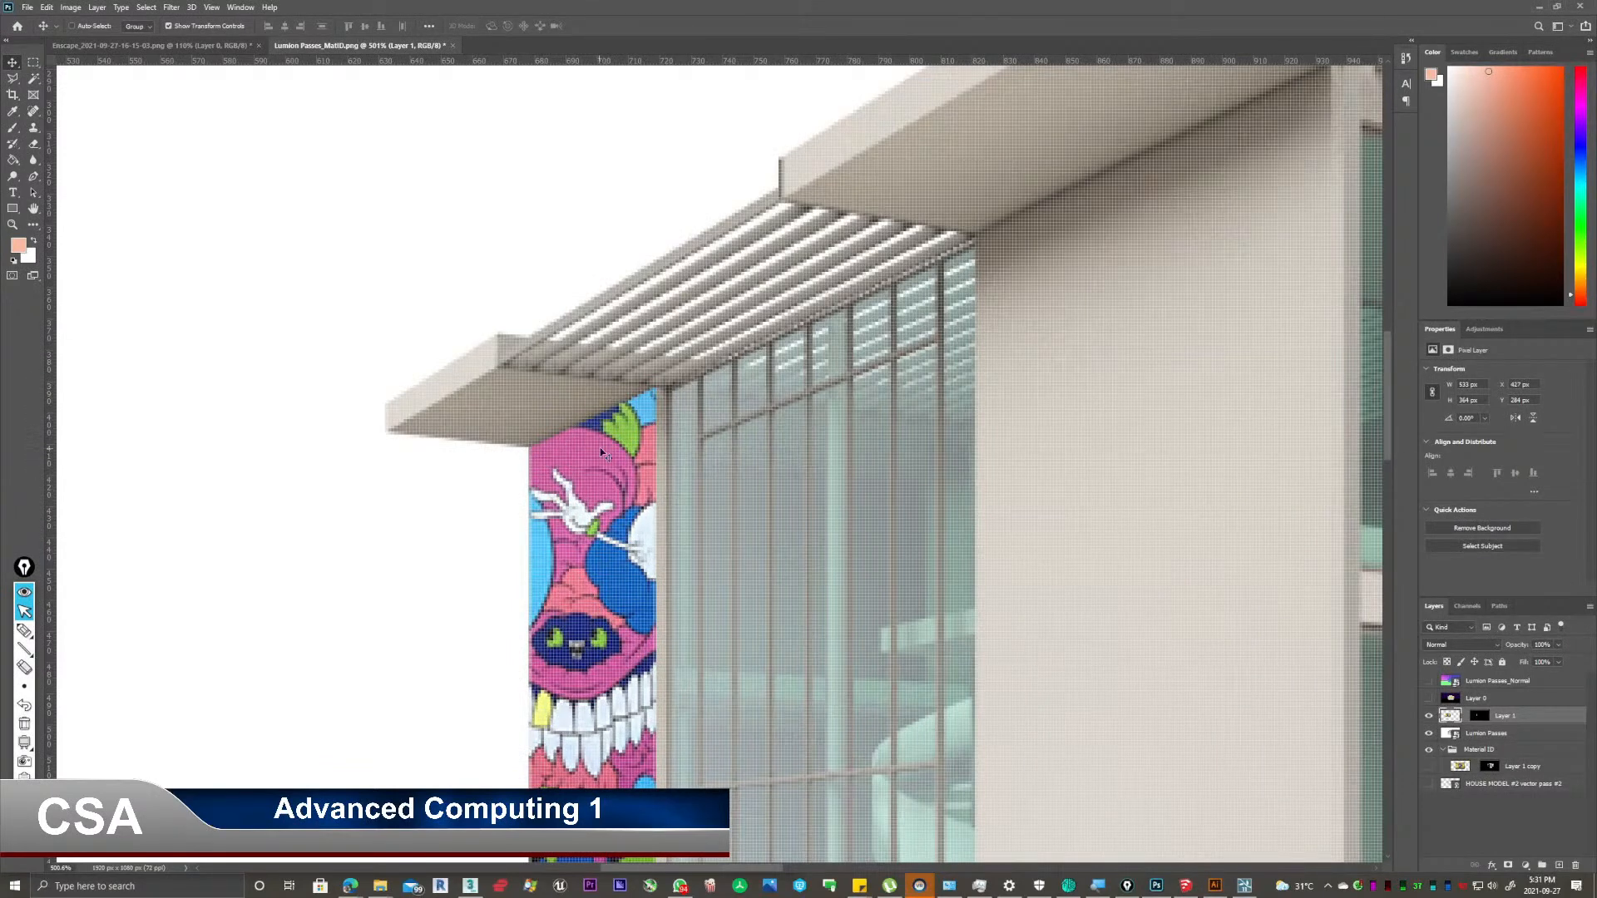
click(1430, 717)
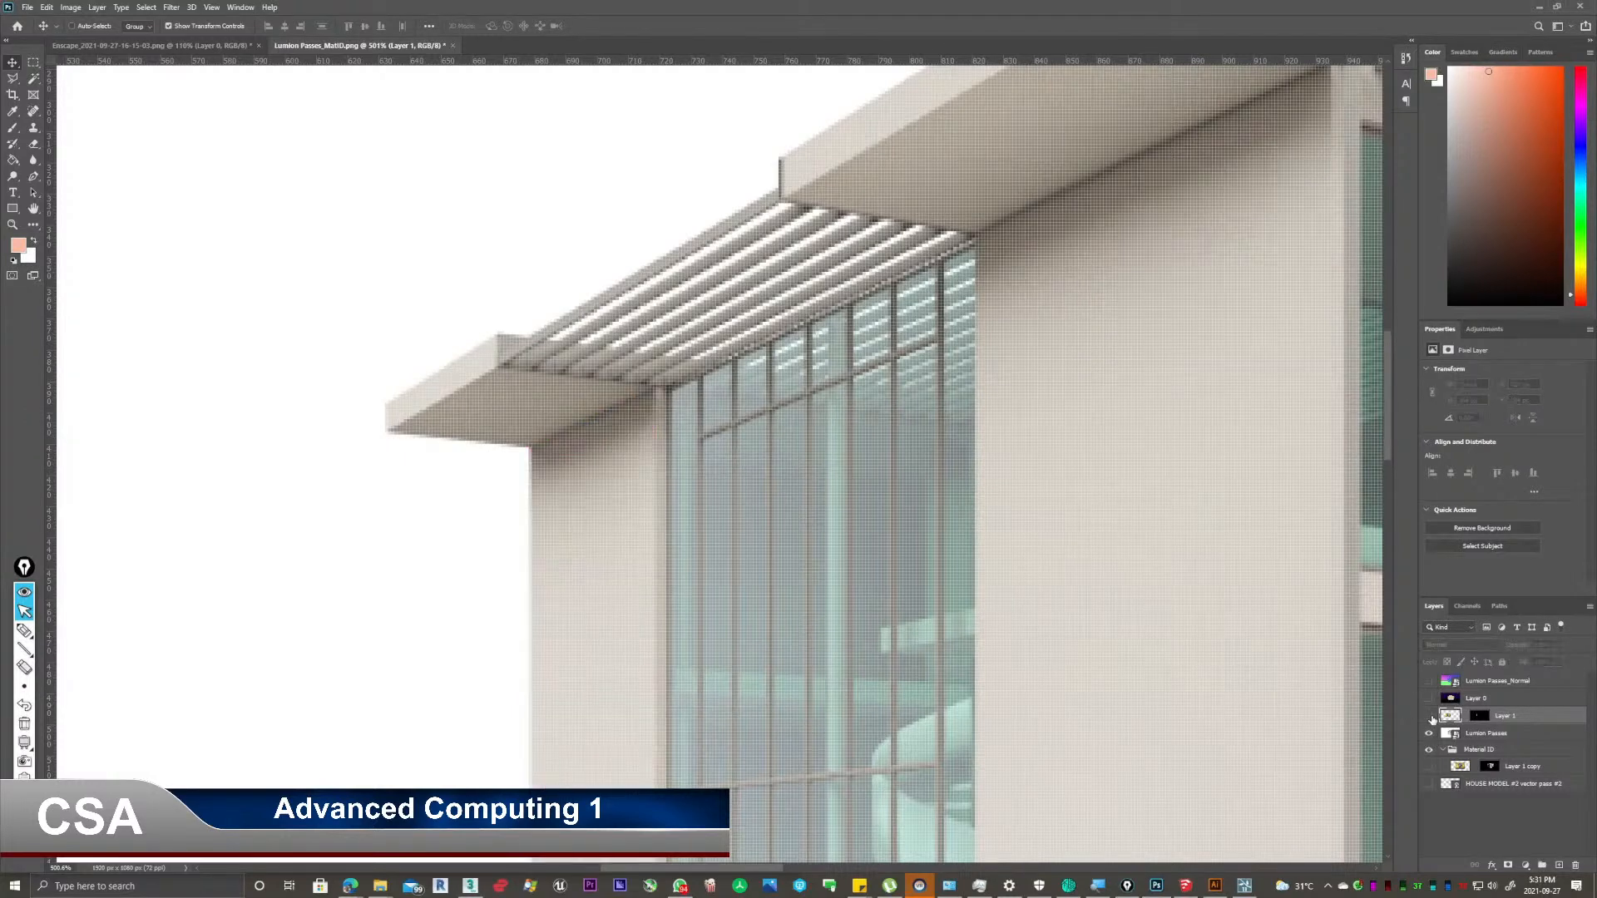
click(1431, 716)
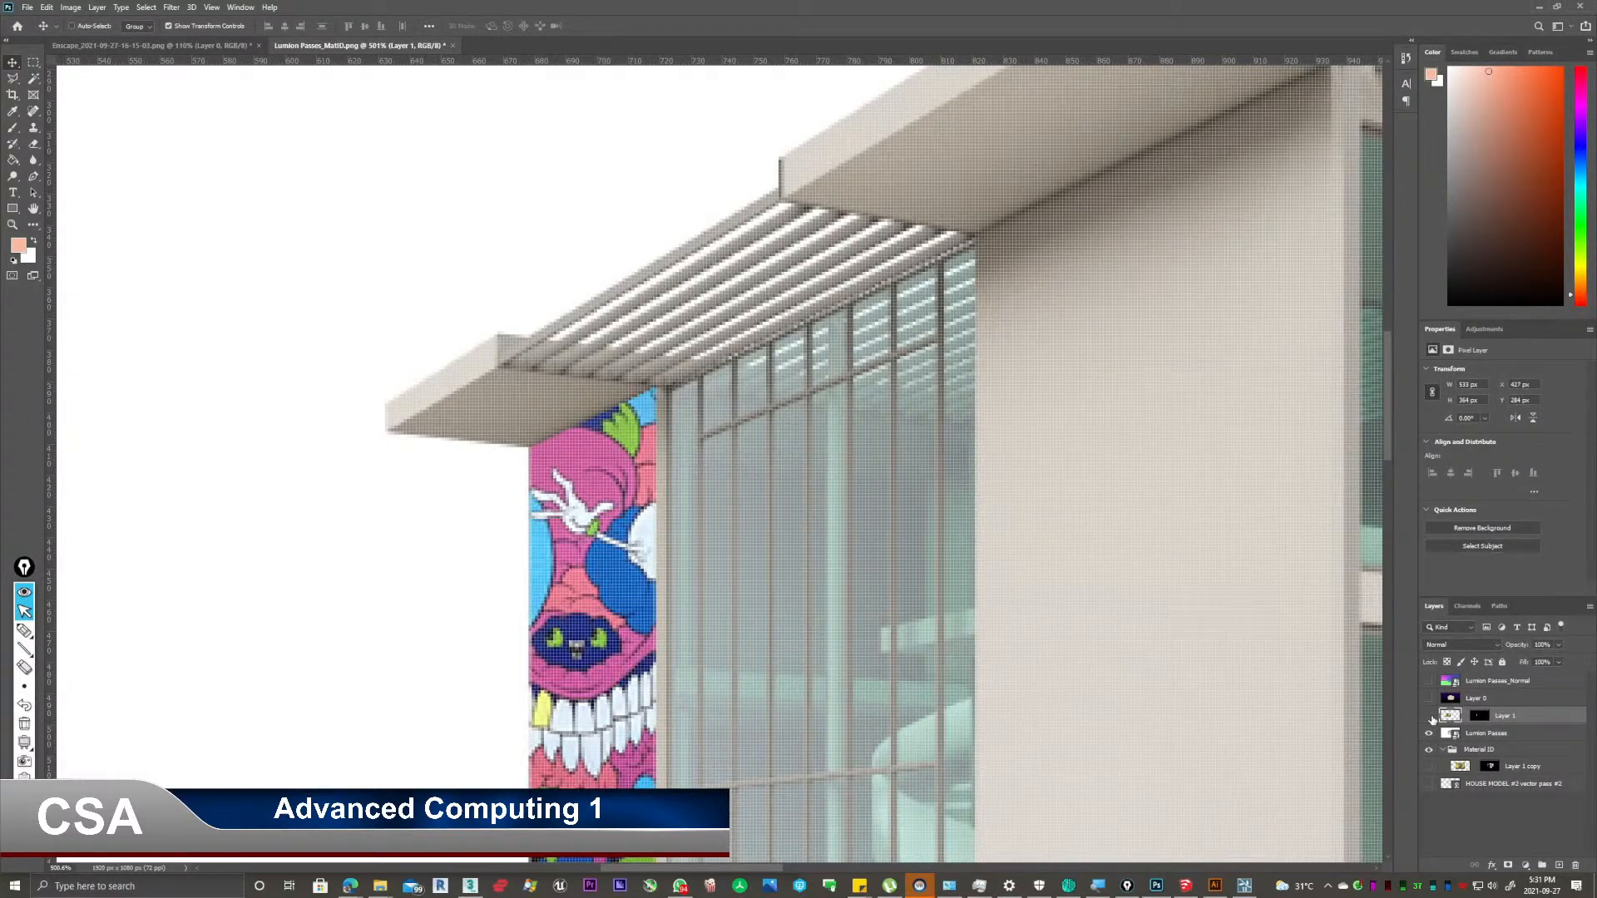
click(1430, 717)
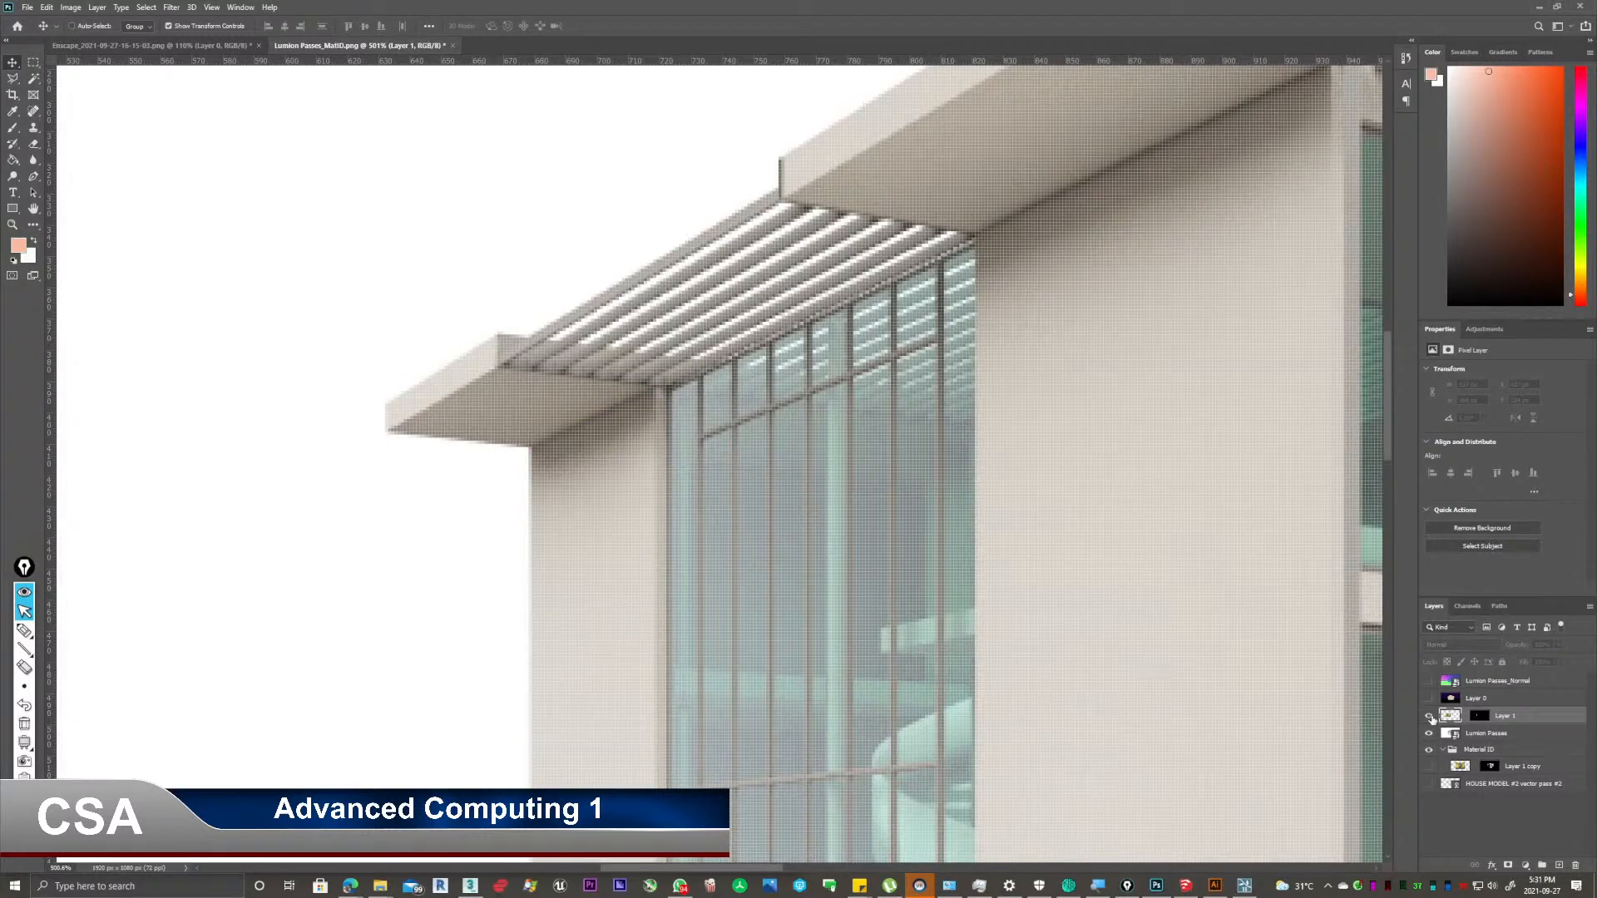
click(1430, 717)
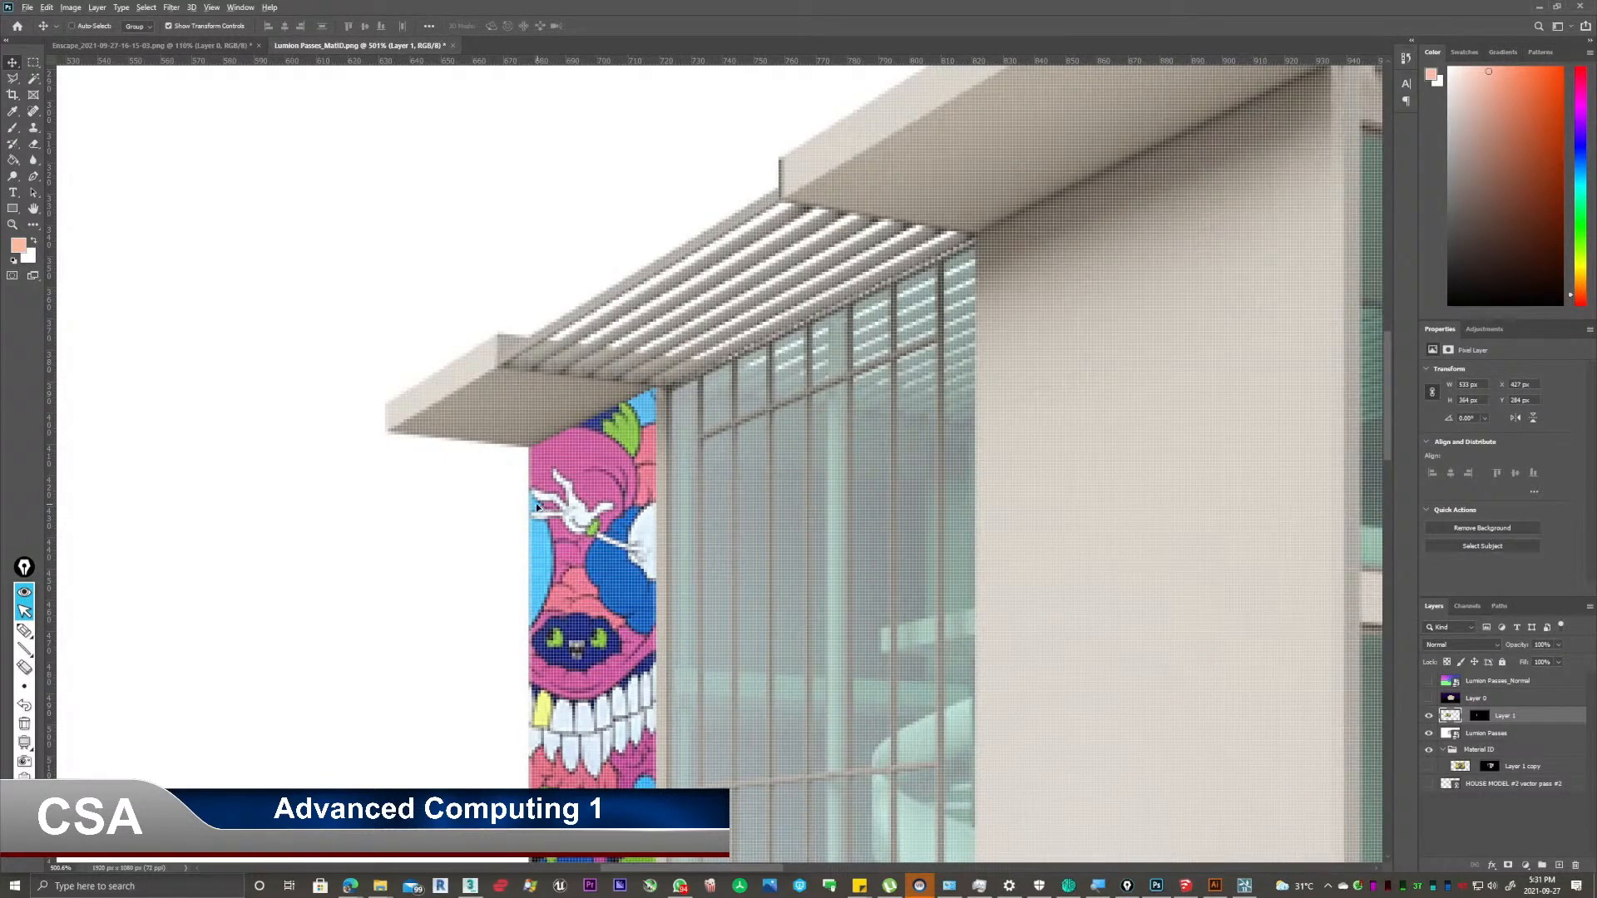
alt+scroll(536, 506, down, 3)
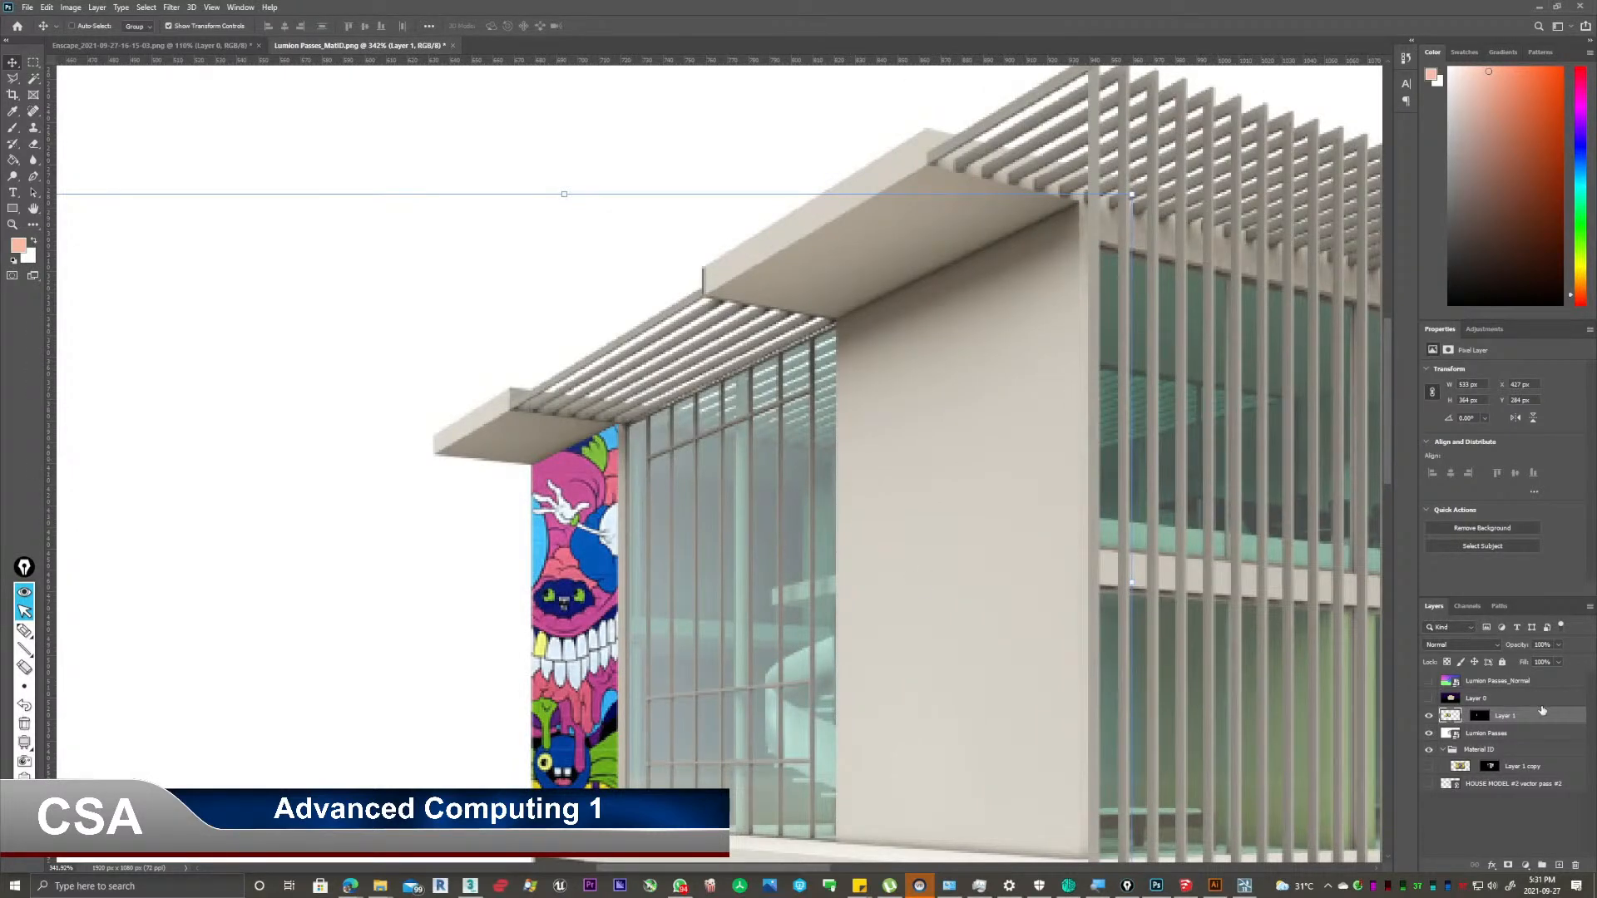
Show Layer 1 copy and move it out of the Material ID group to directly above Layer 1.
click(1430, 767)
drag(1524, 766, 1522, 713)
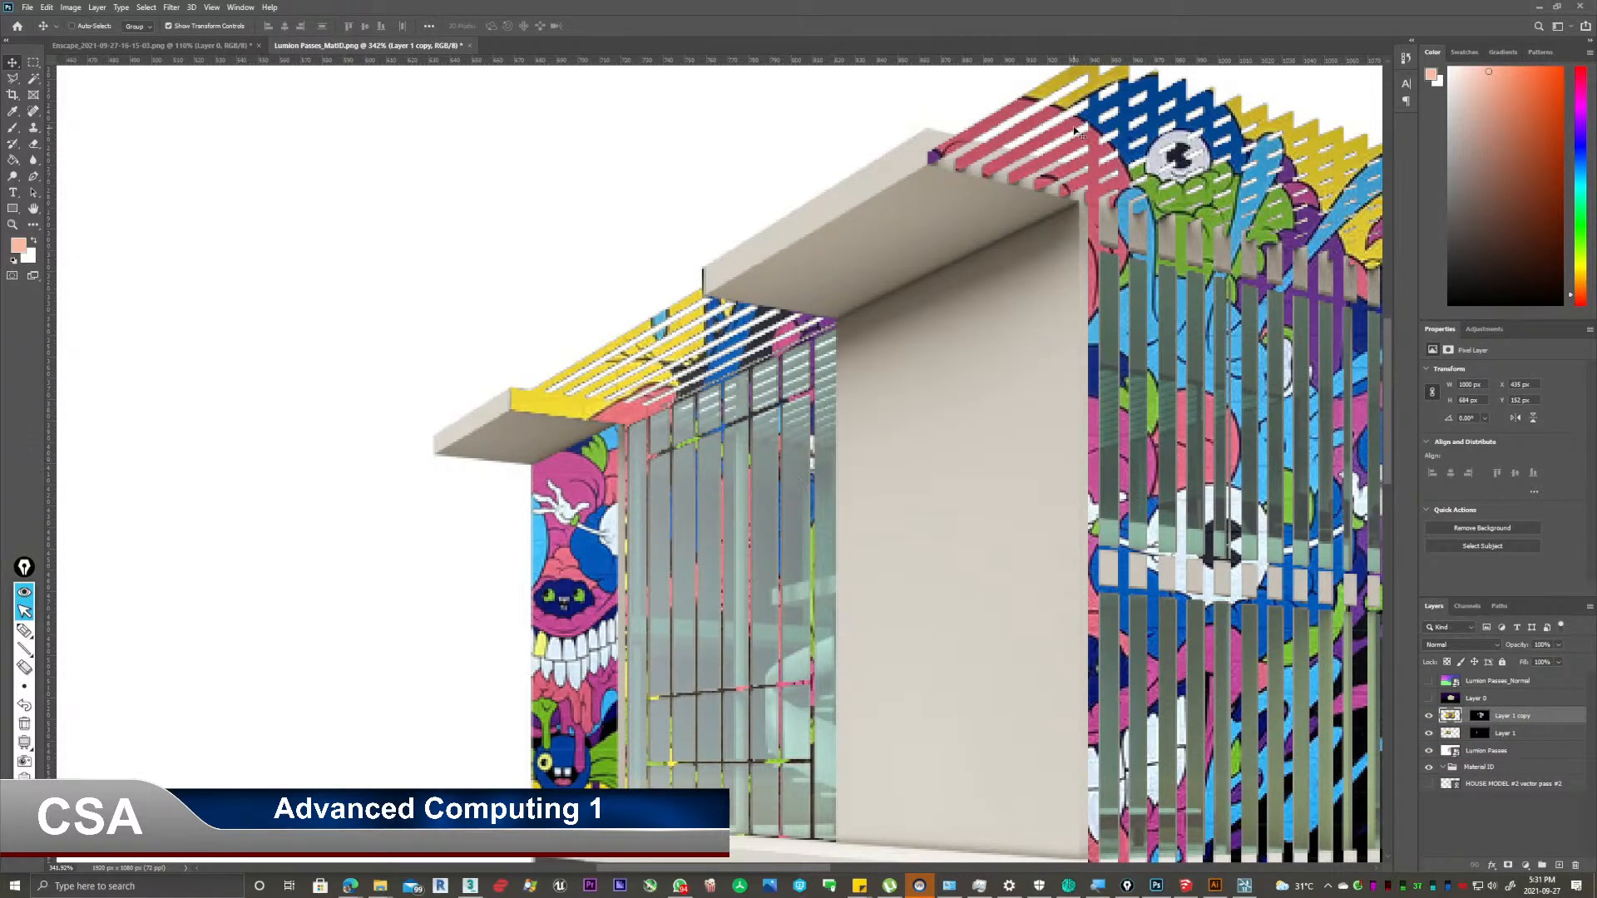
drag(1039, 112, 819, 226)
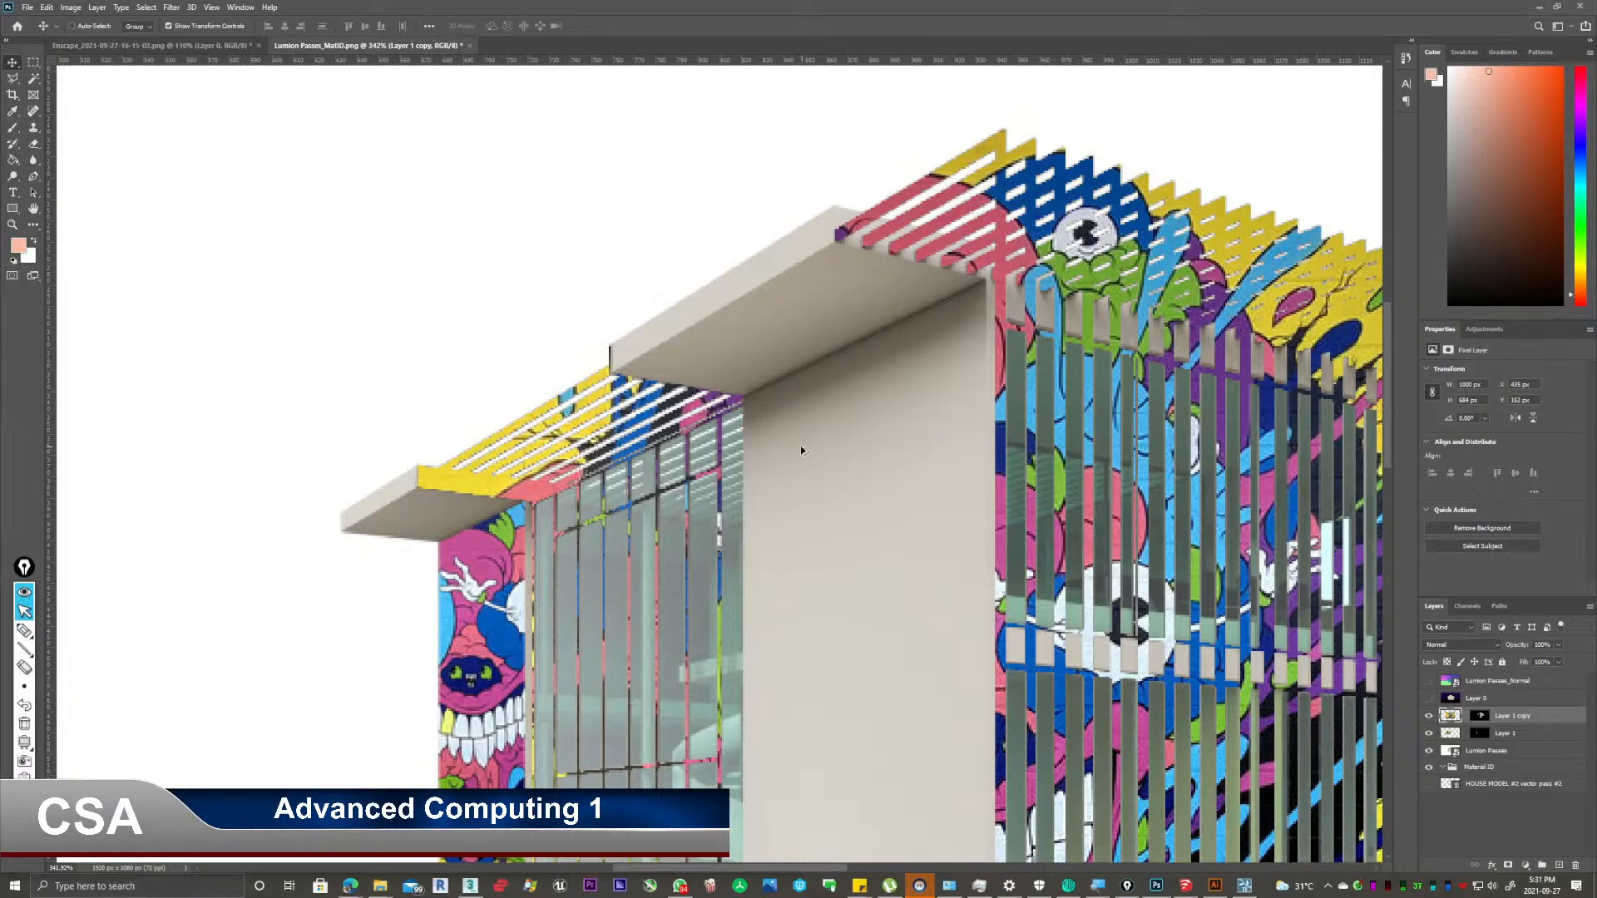
alt+scroll(801, 452, down, 2)
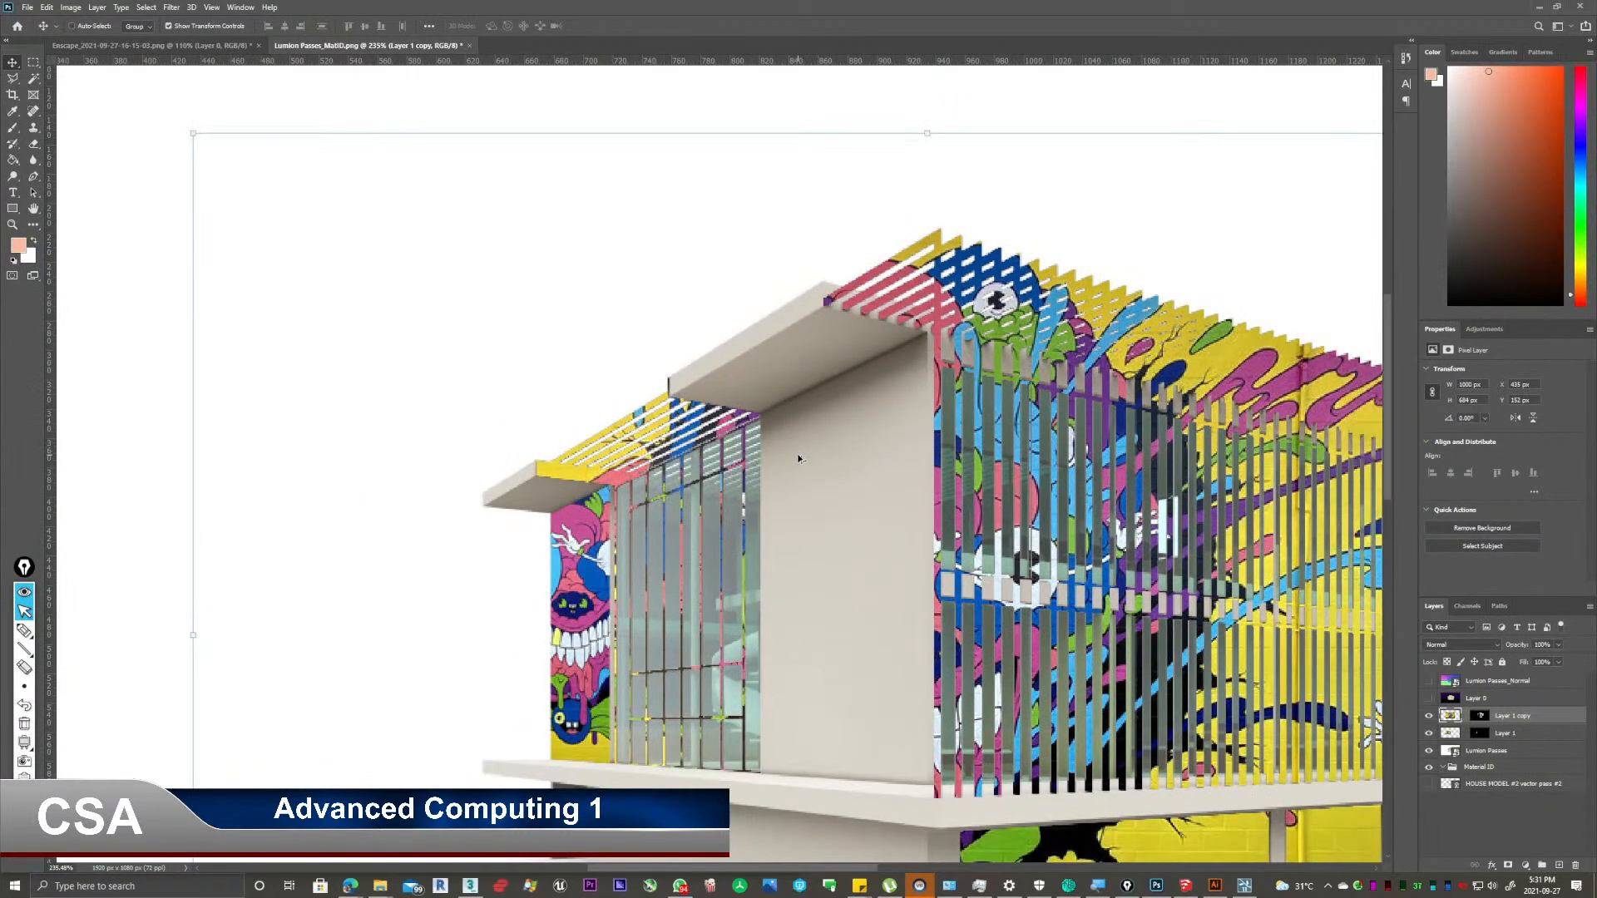
alt+scroll(797, 458, down, 1)
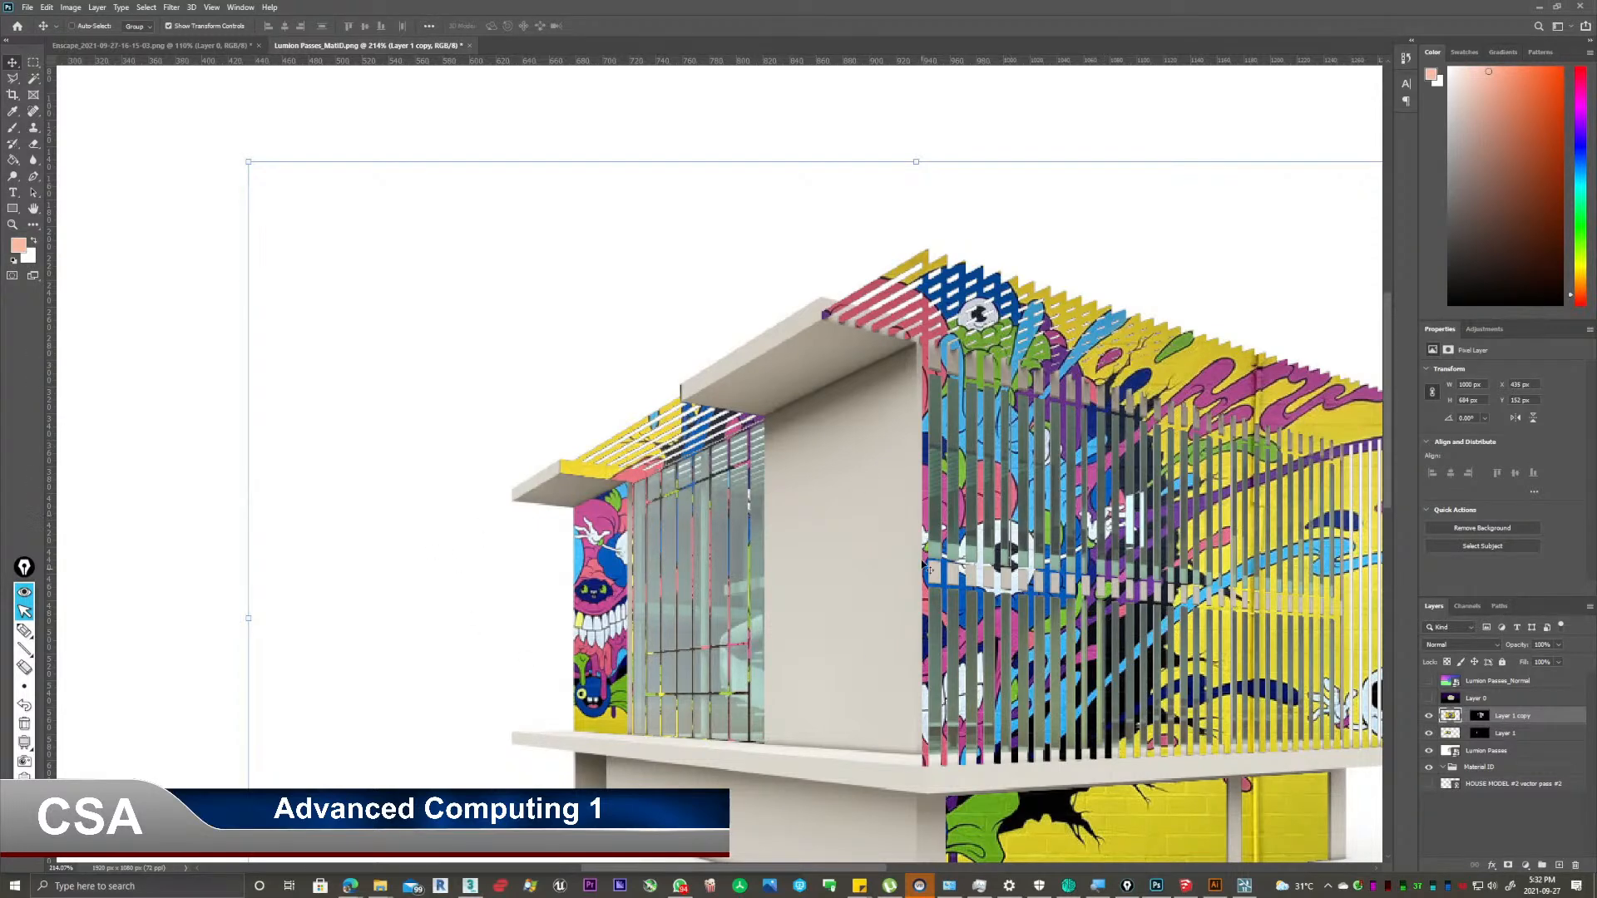
alt+scroll(778, 599, down, 5)
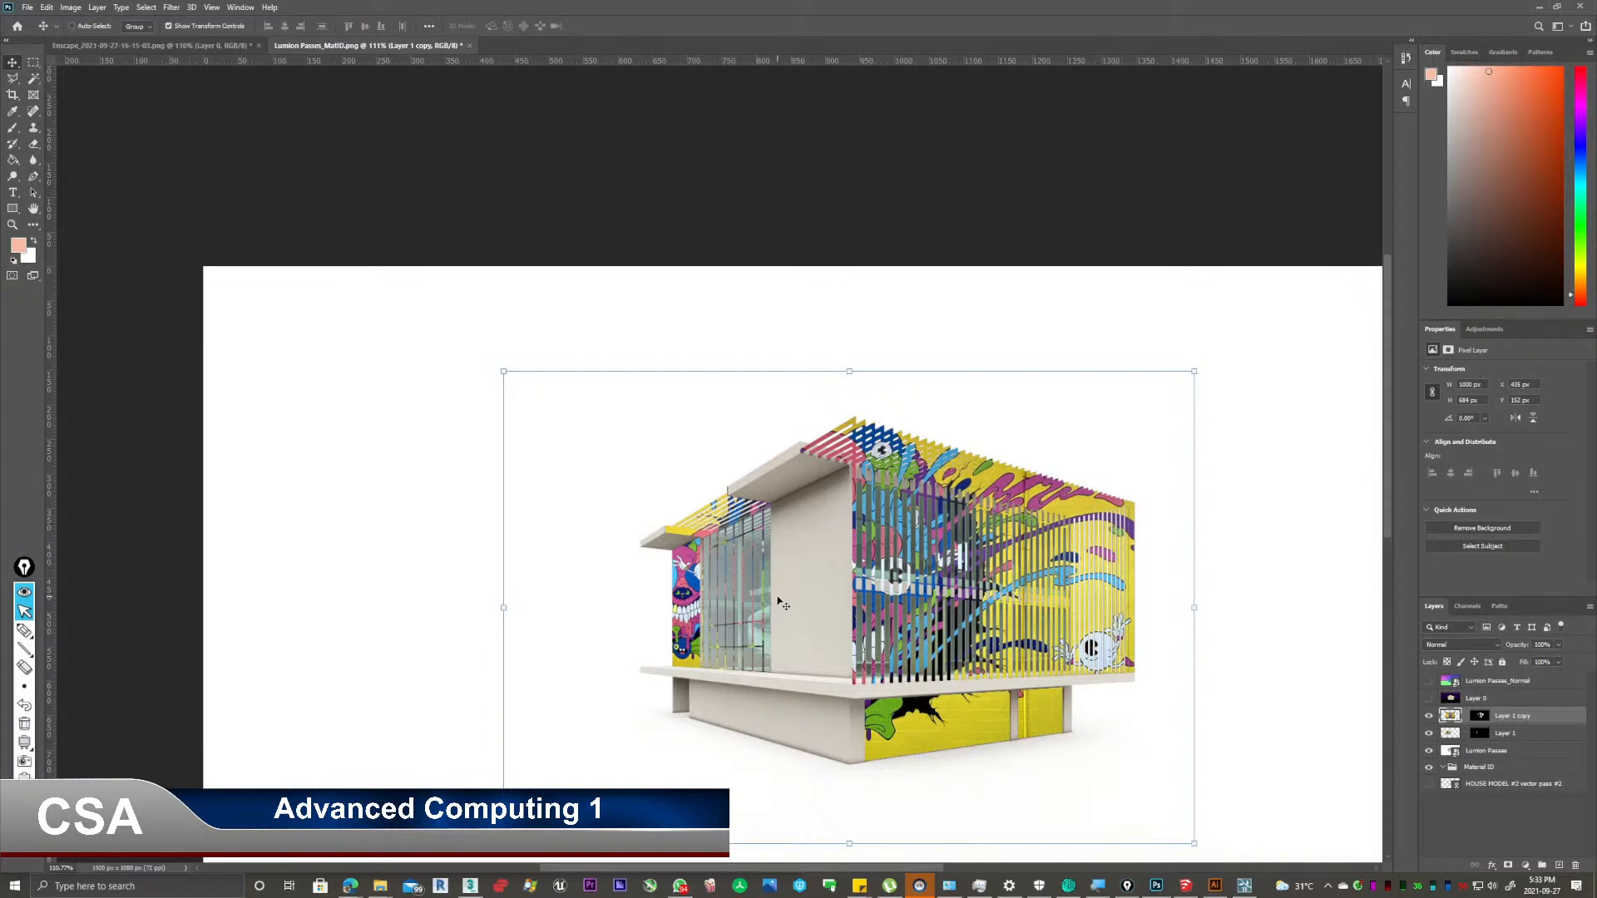
Find Twinmotion 2021 through the Windows search and launch it.
click(1248, 885)
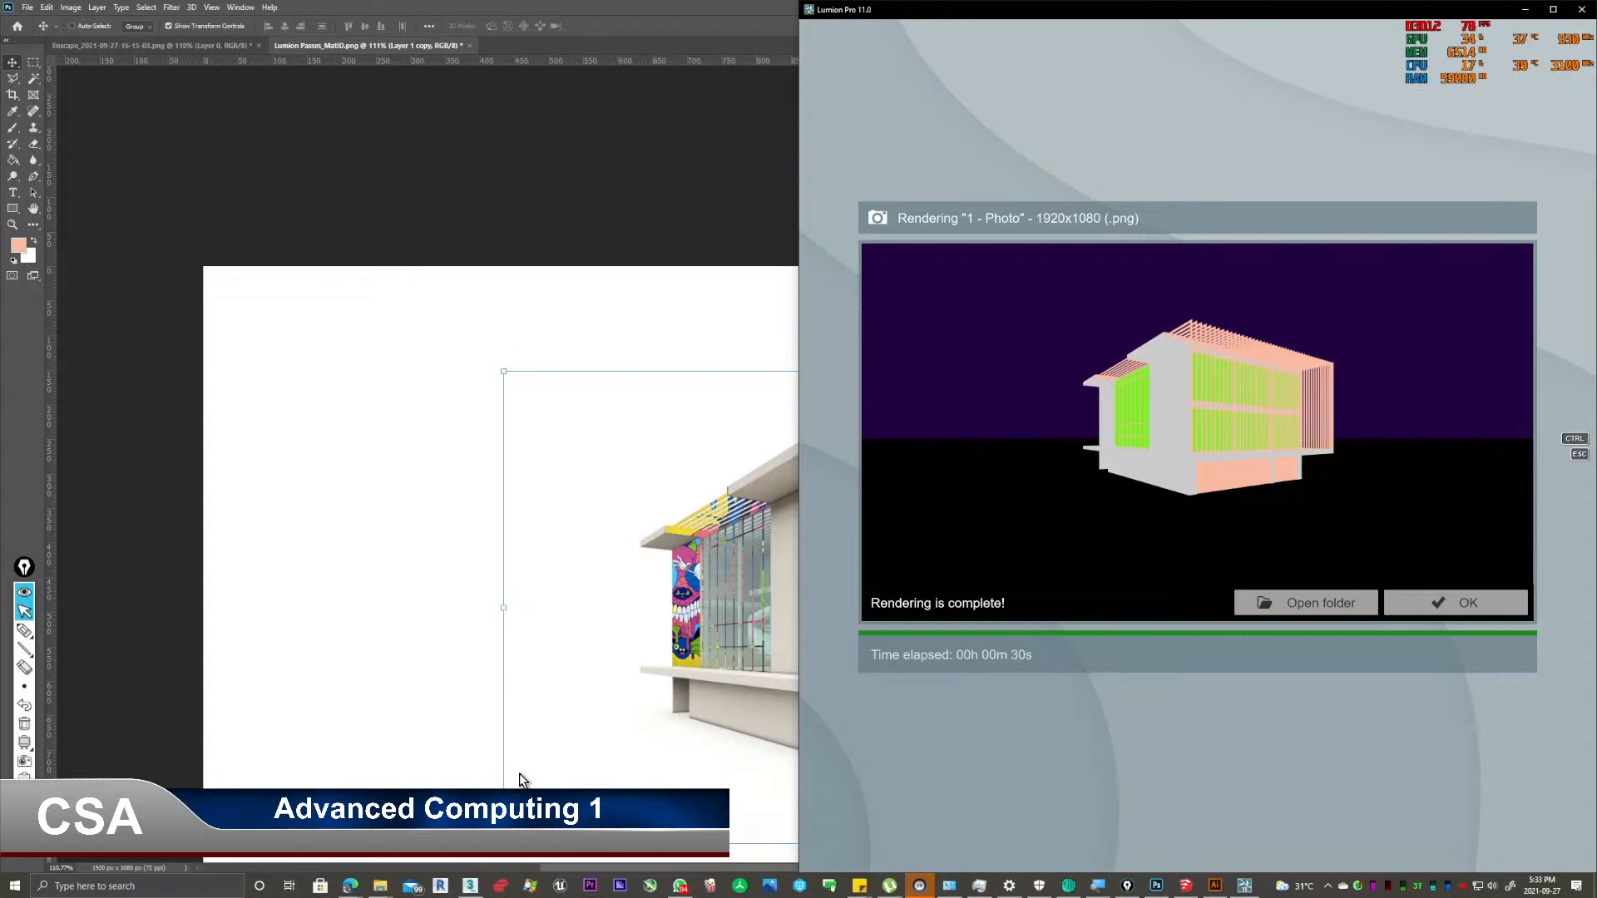
key(super)
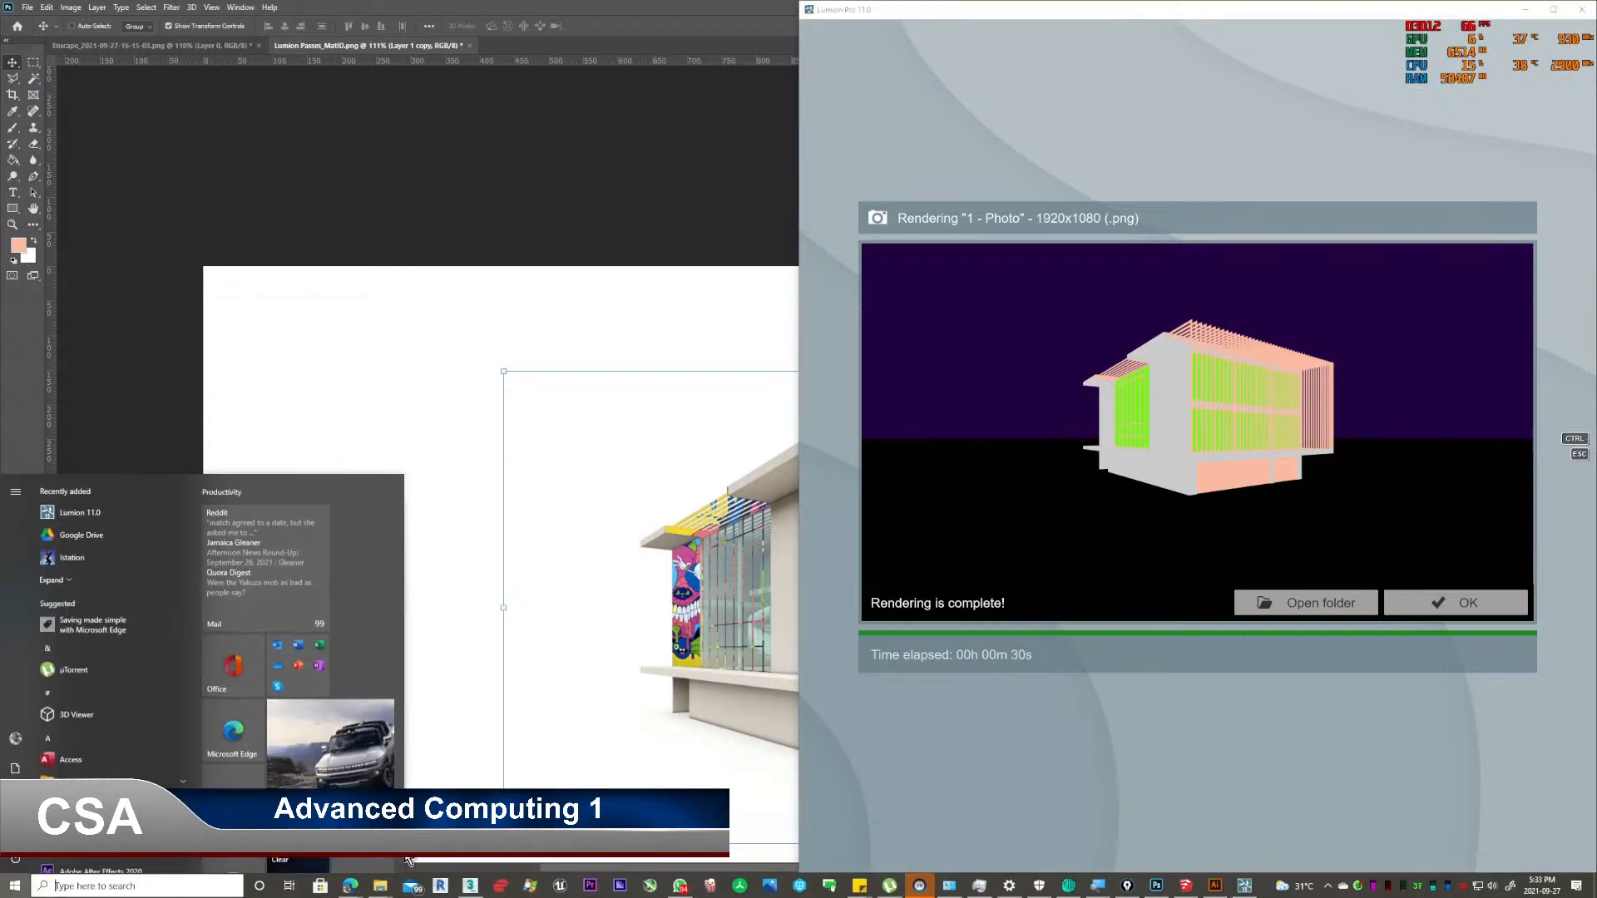
text(twin)
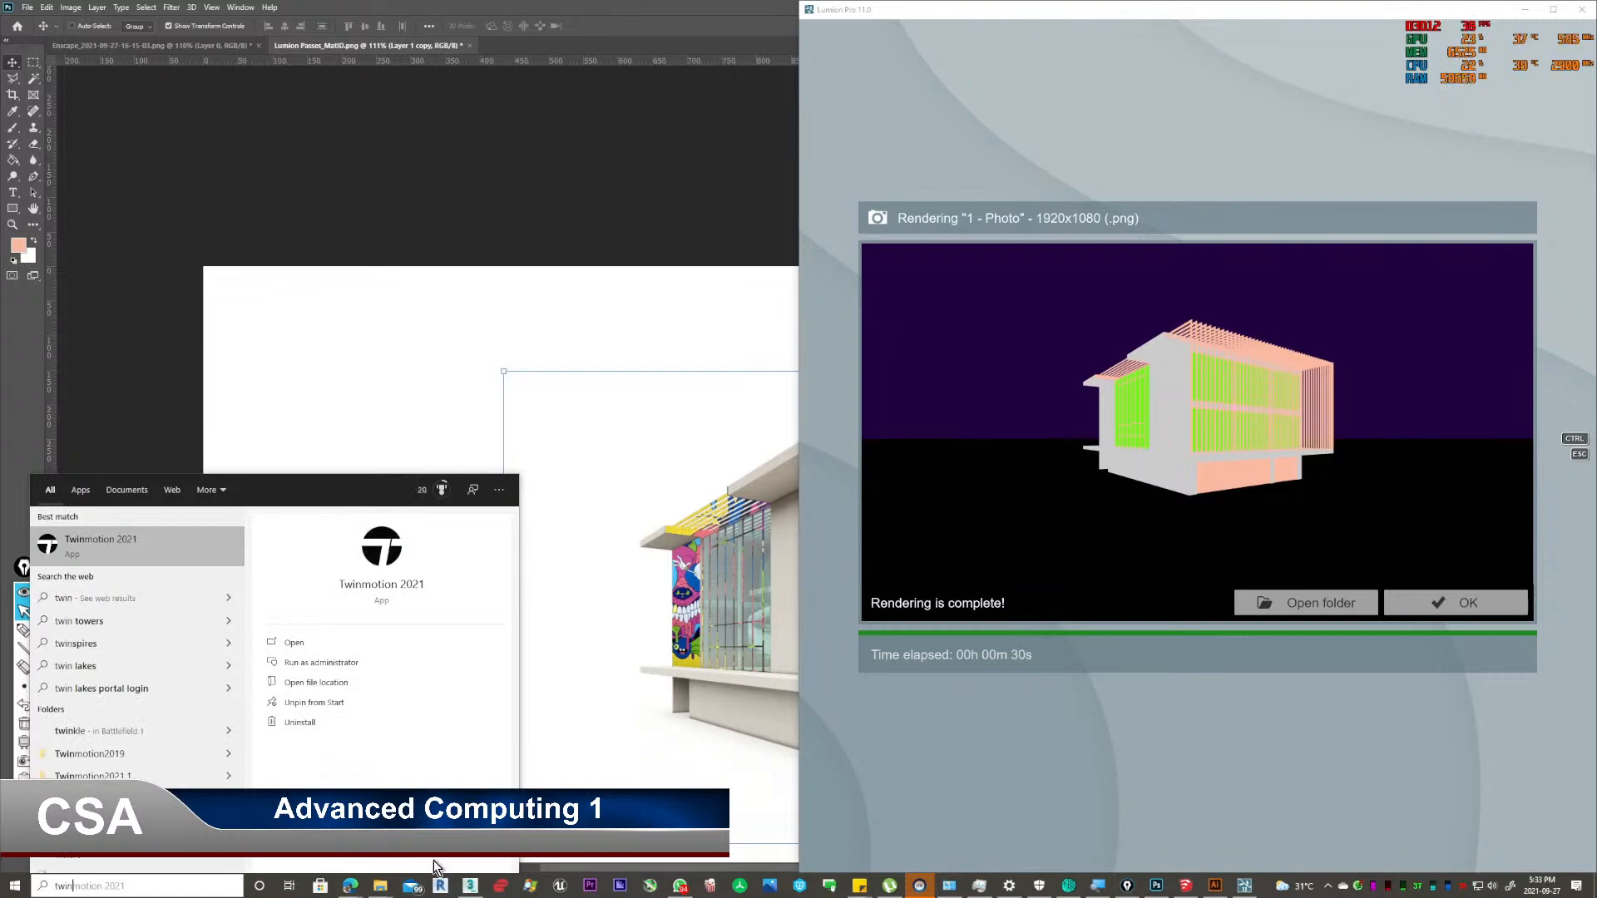
key(Return)
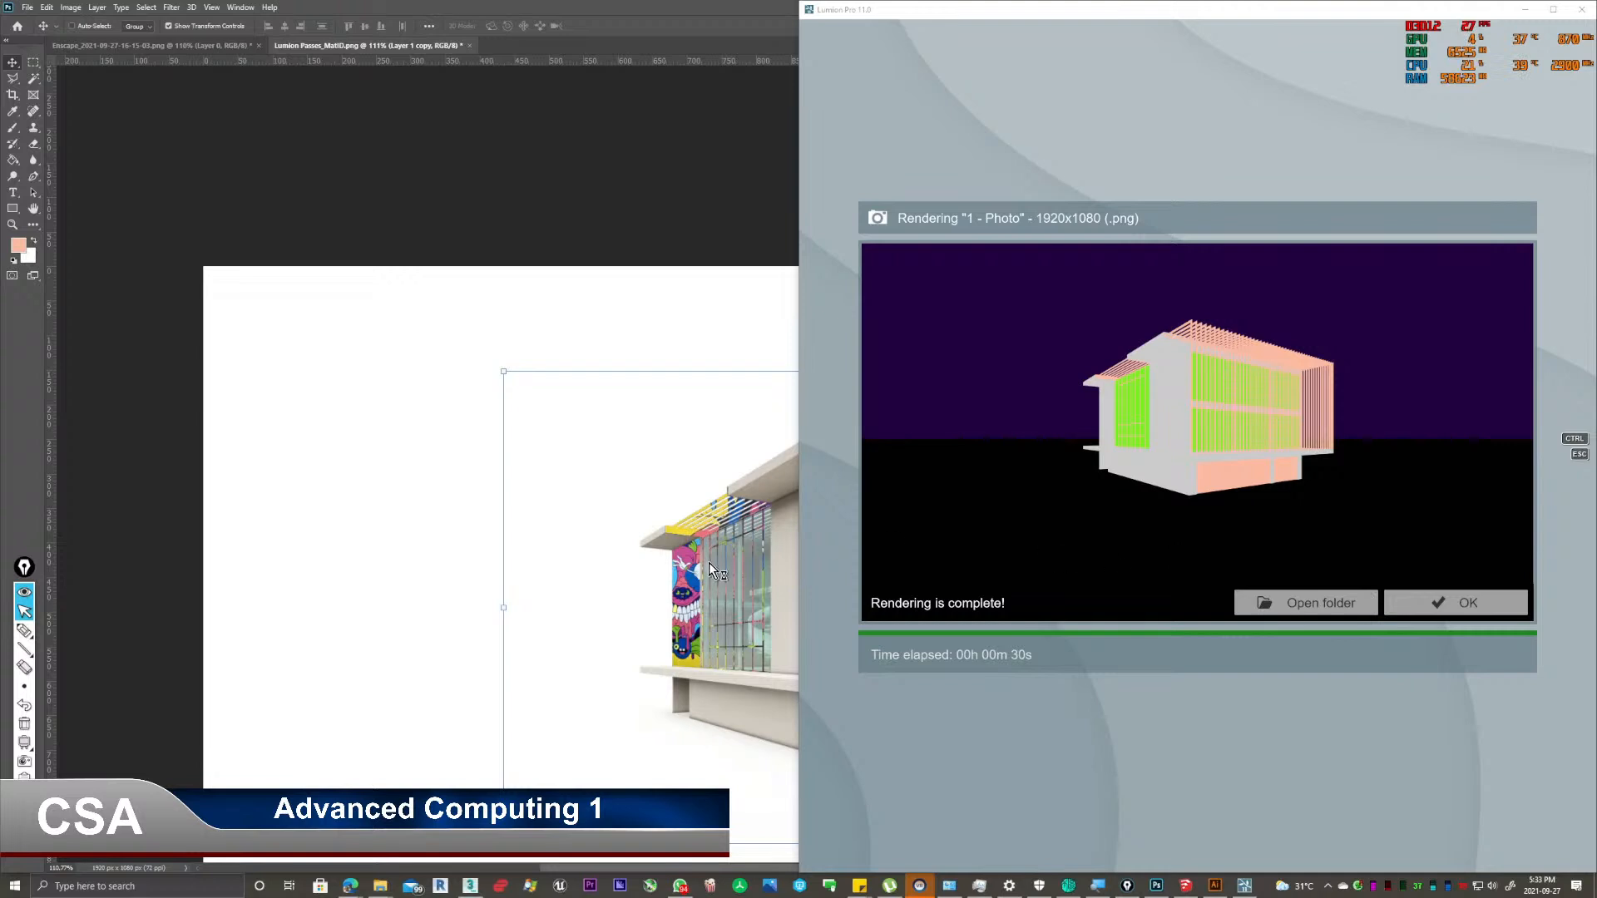
click(261, 439)
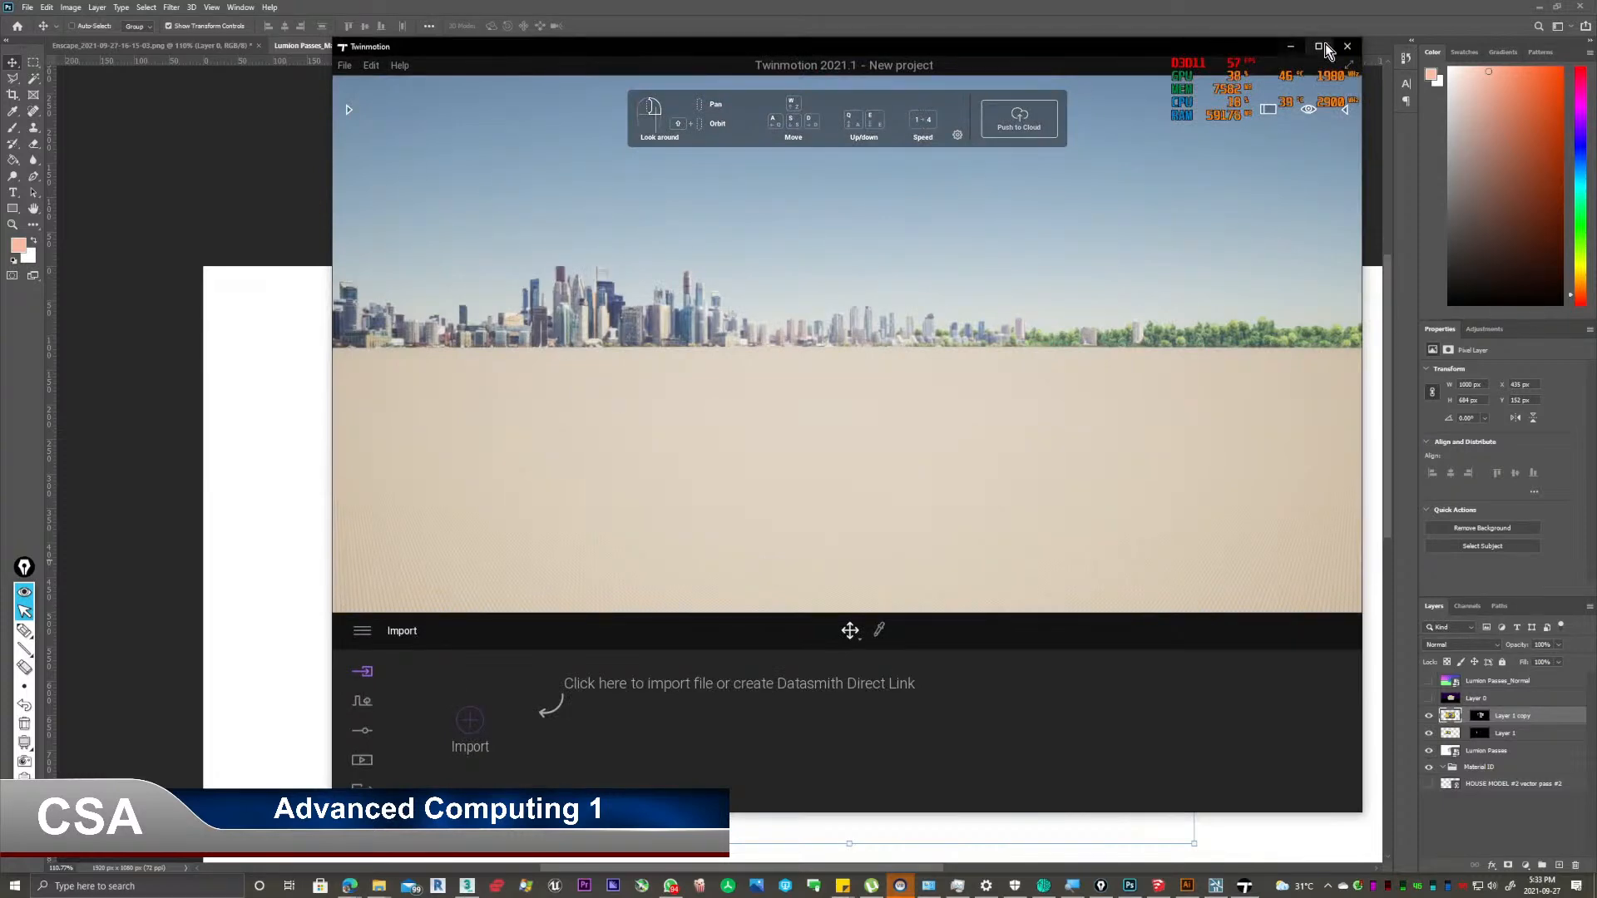
Bring up the SketchUp house model and arrange it side by side with the Twinmotion window.
click(1290, 47)
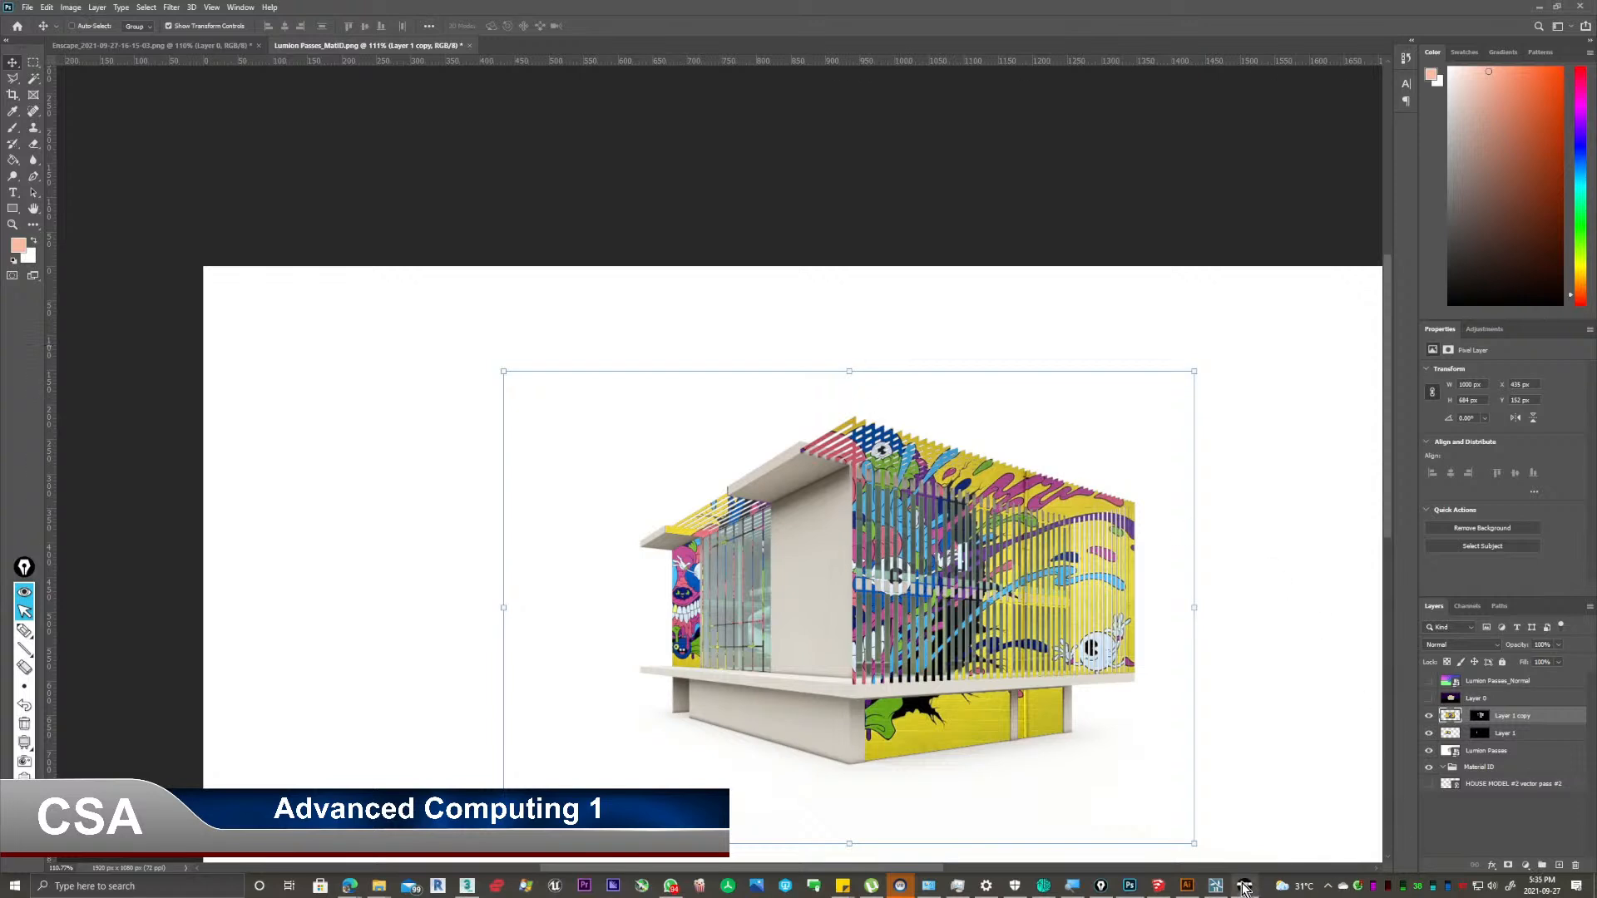
mouse_move(1244, 888)
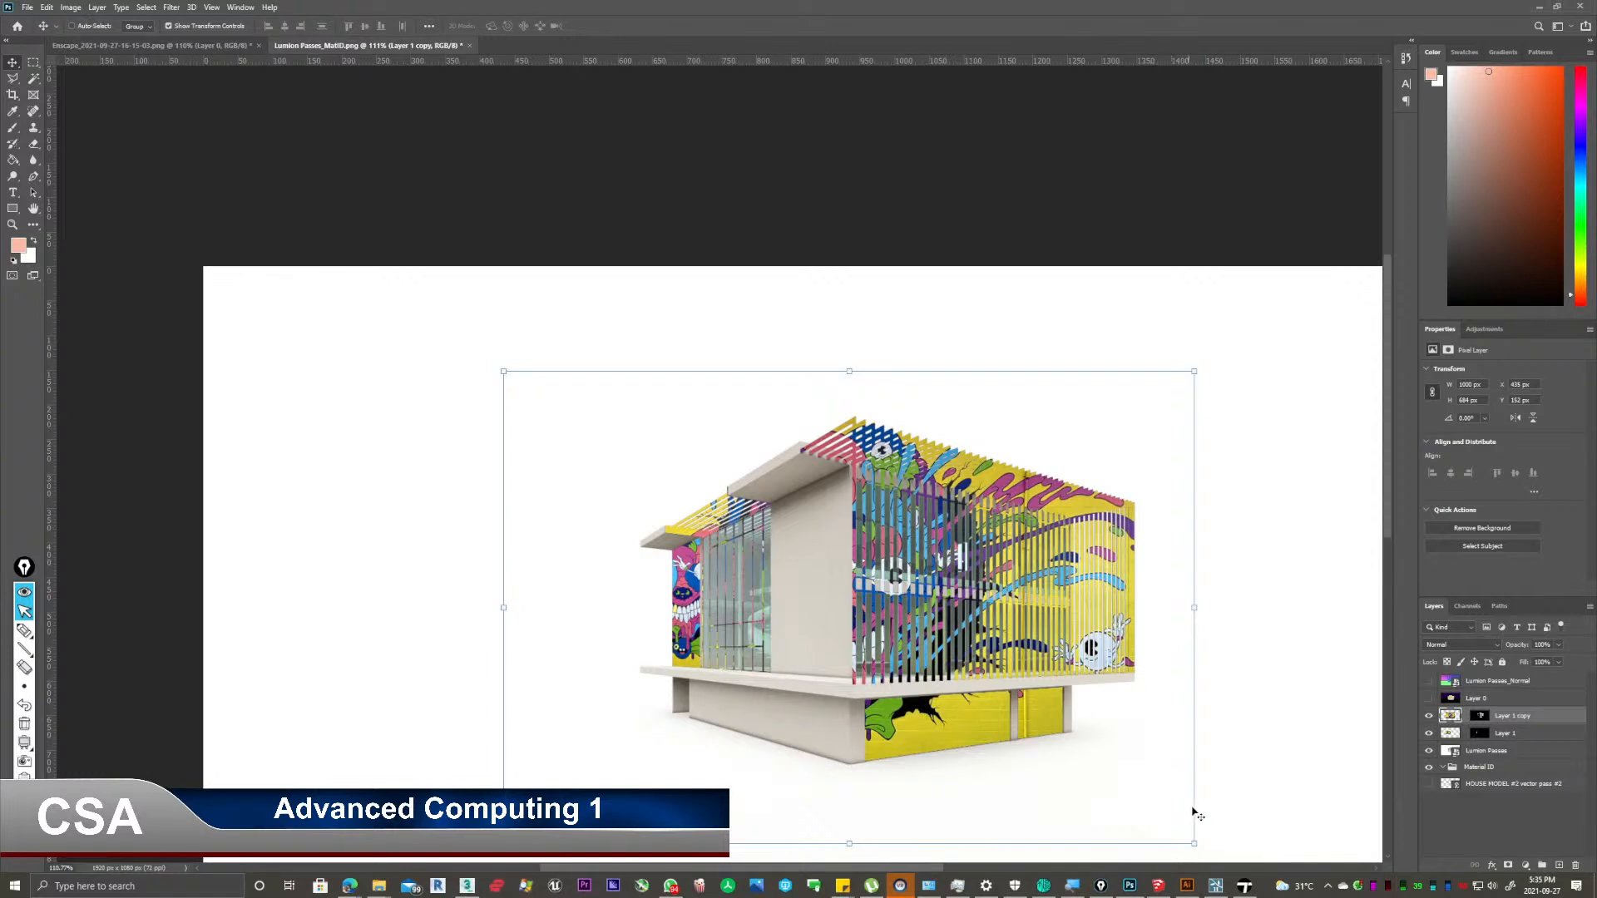
click(1247, 891)
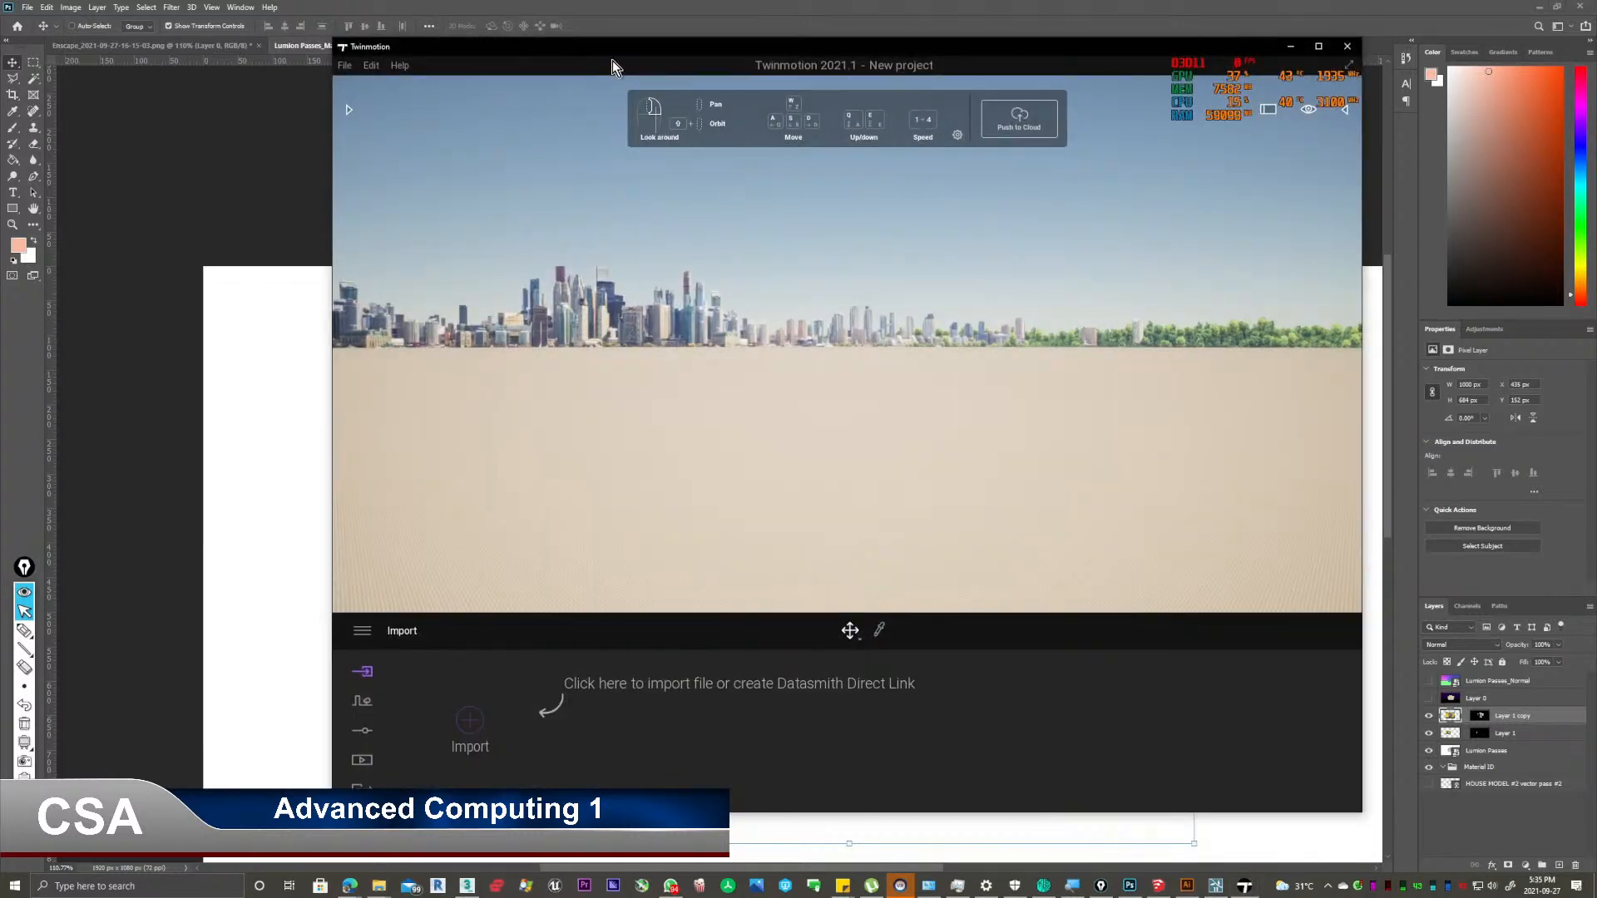
click(1157, 886)
drag(985, 51, 1595, 110)
middle_drag(1140, 358, 1159, 351)
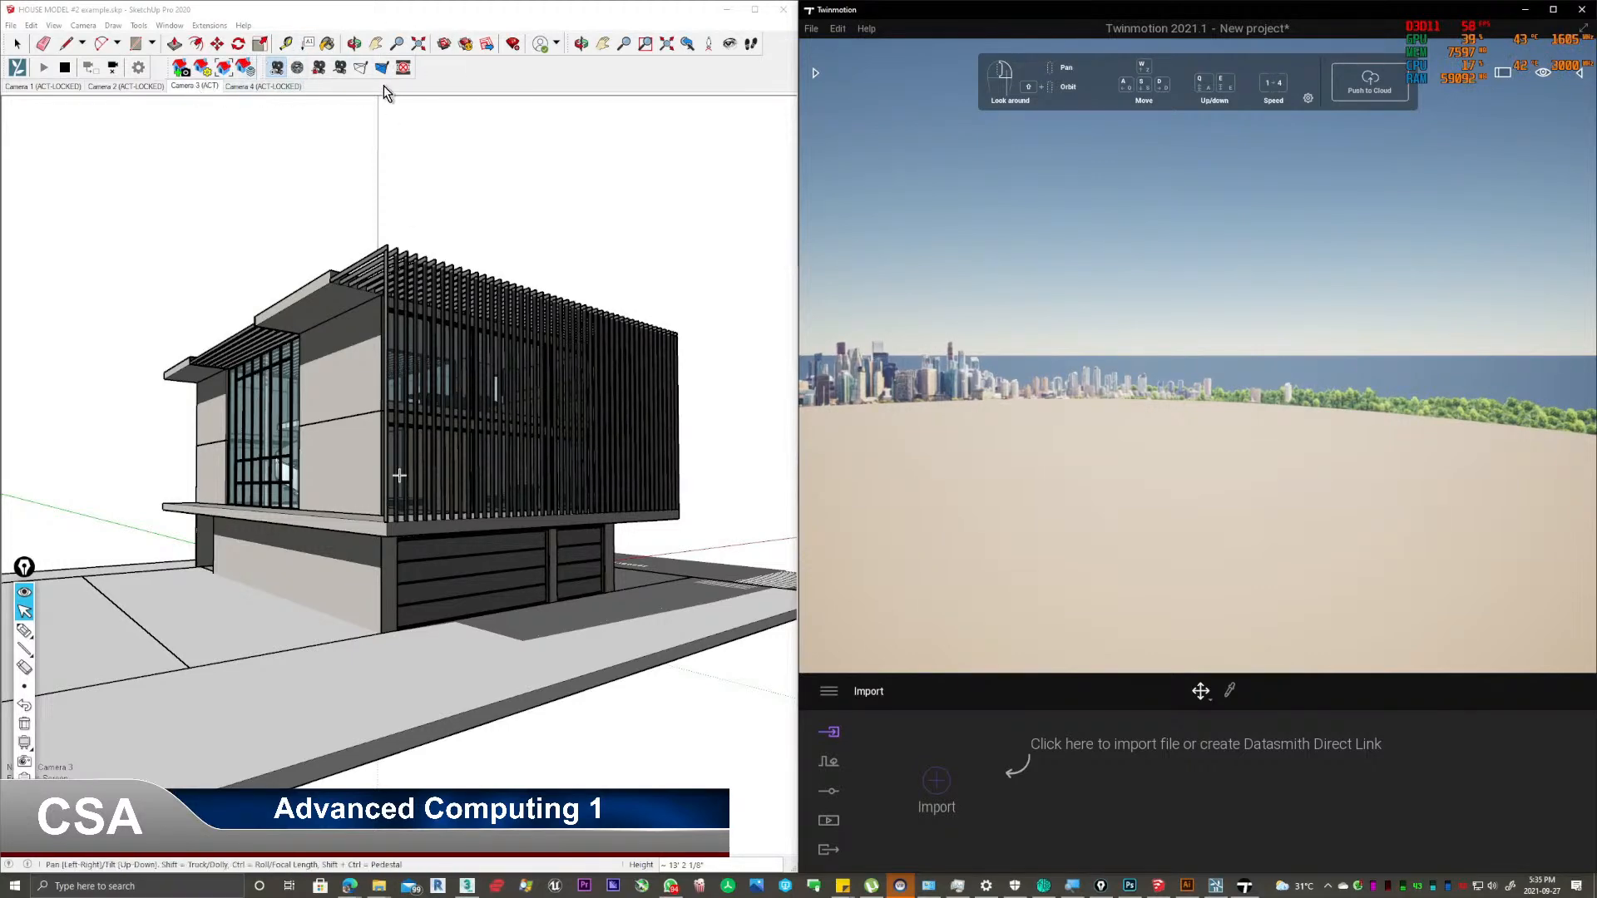
Switch to SketchUp and create a new advanced camera from the current house view, keeping the suggested name.
click(278, 73)
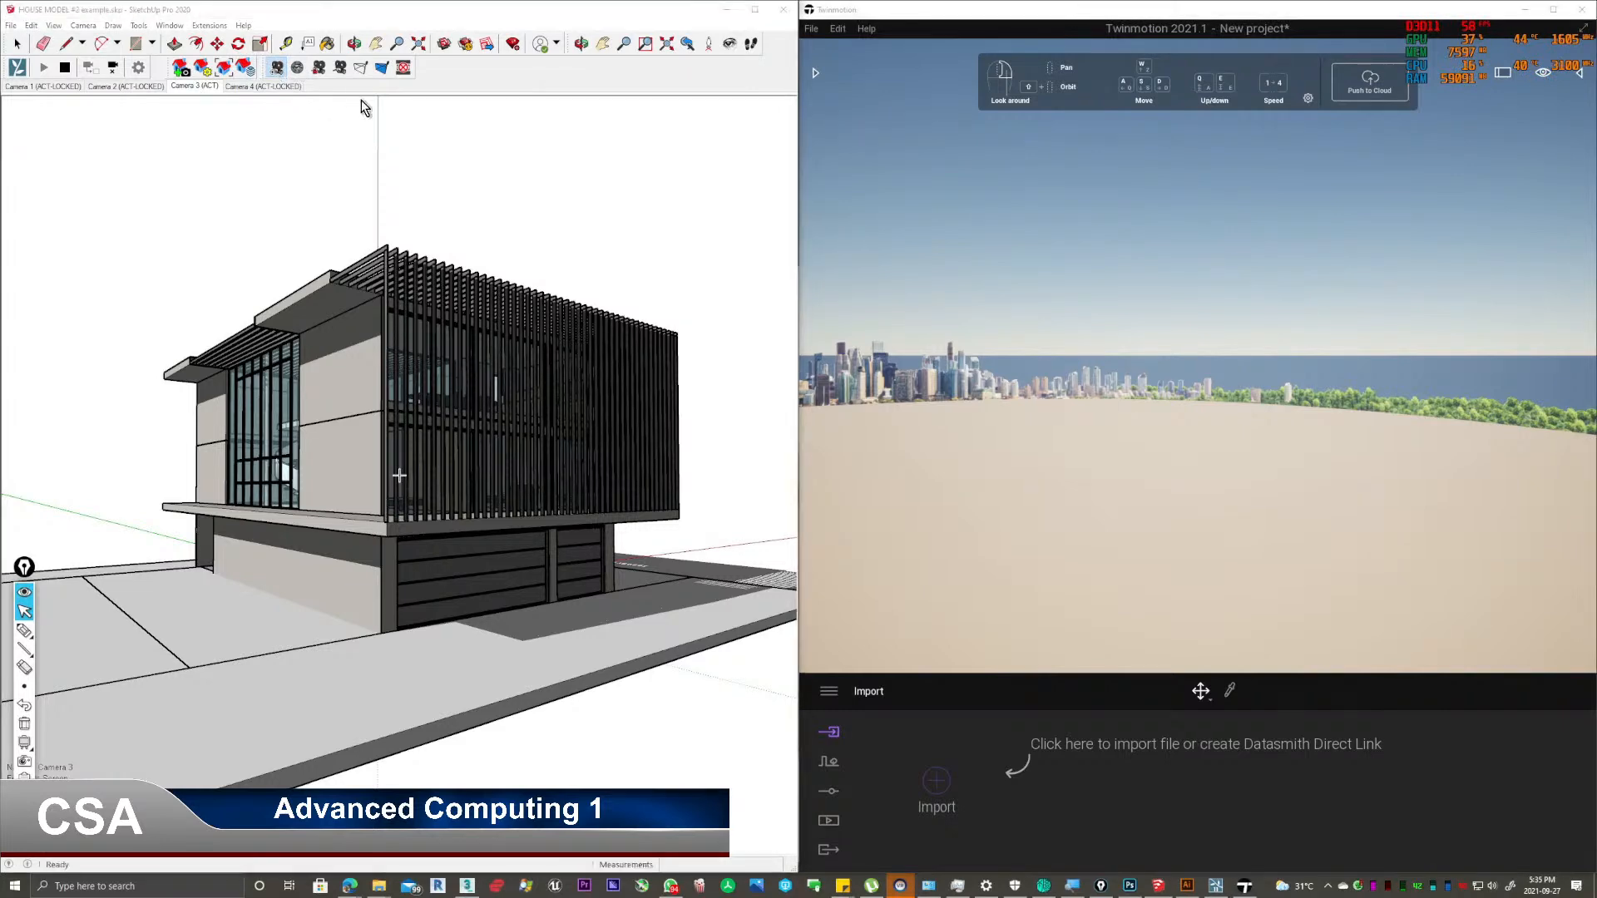
click(276, 72)
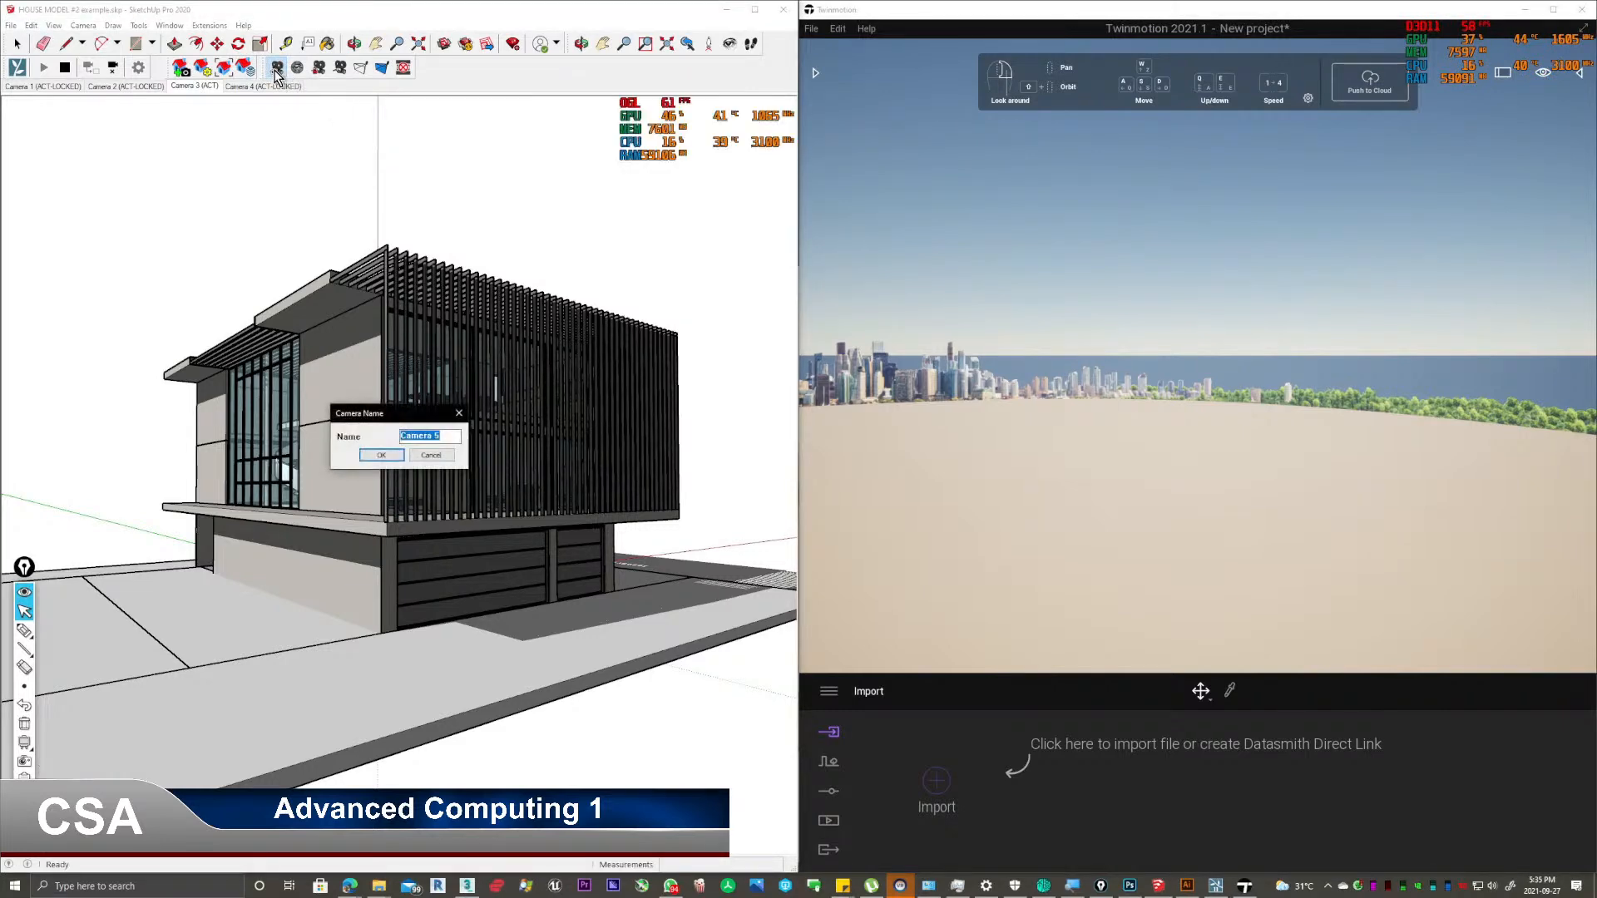
click(392, 456)
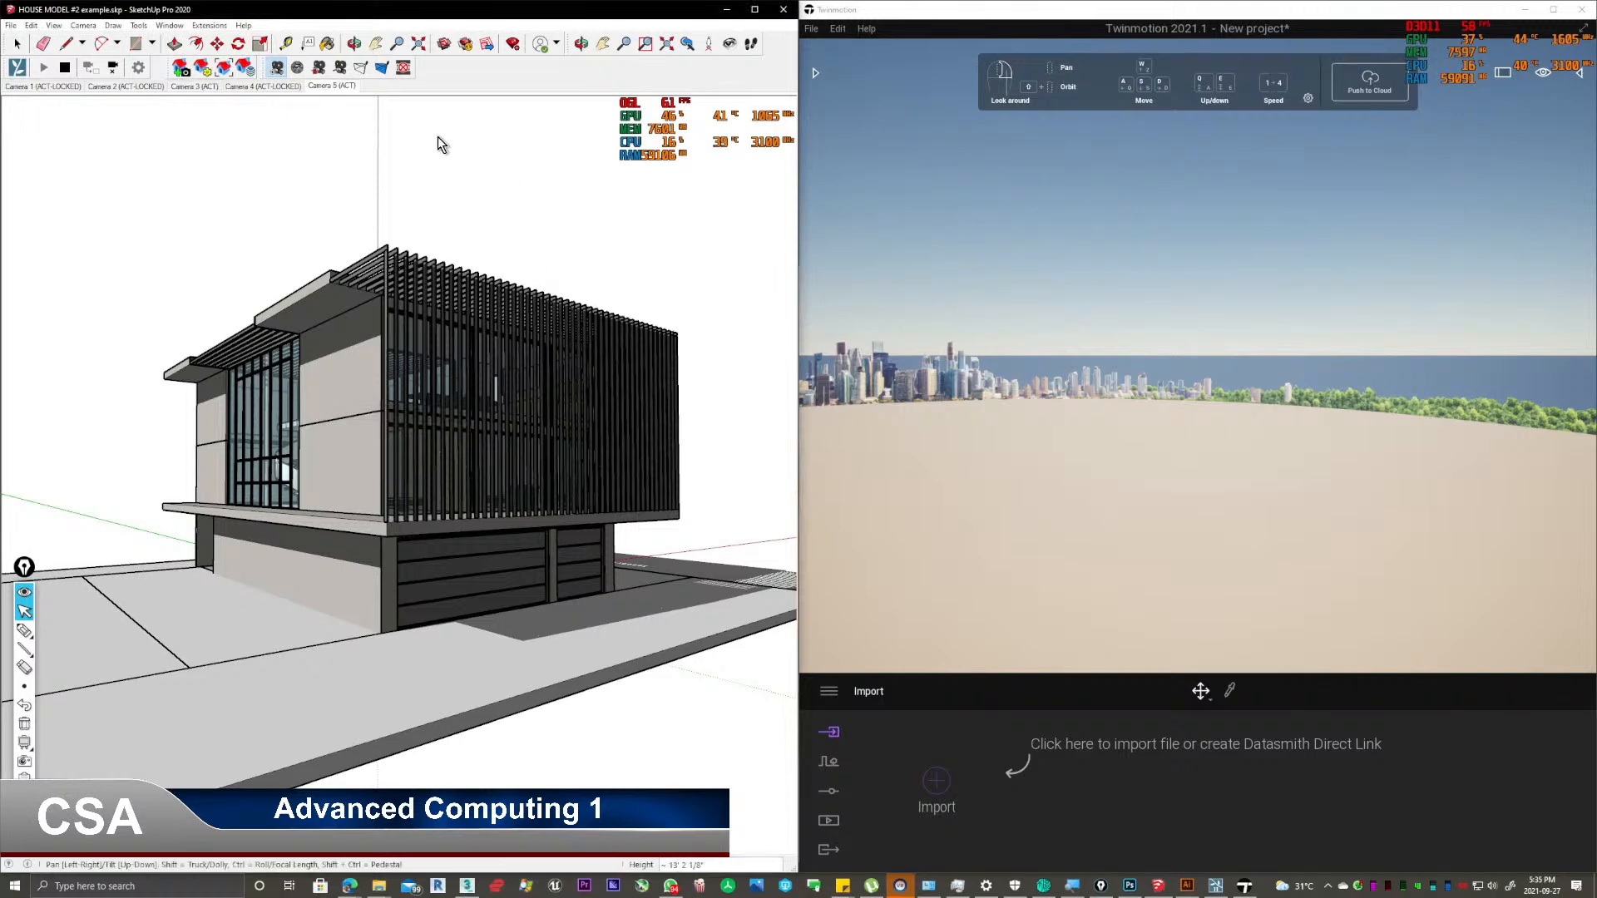
Send the SketchUp house model to Twinmotion through a Direct Link into the existing project.
click(209, 25)
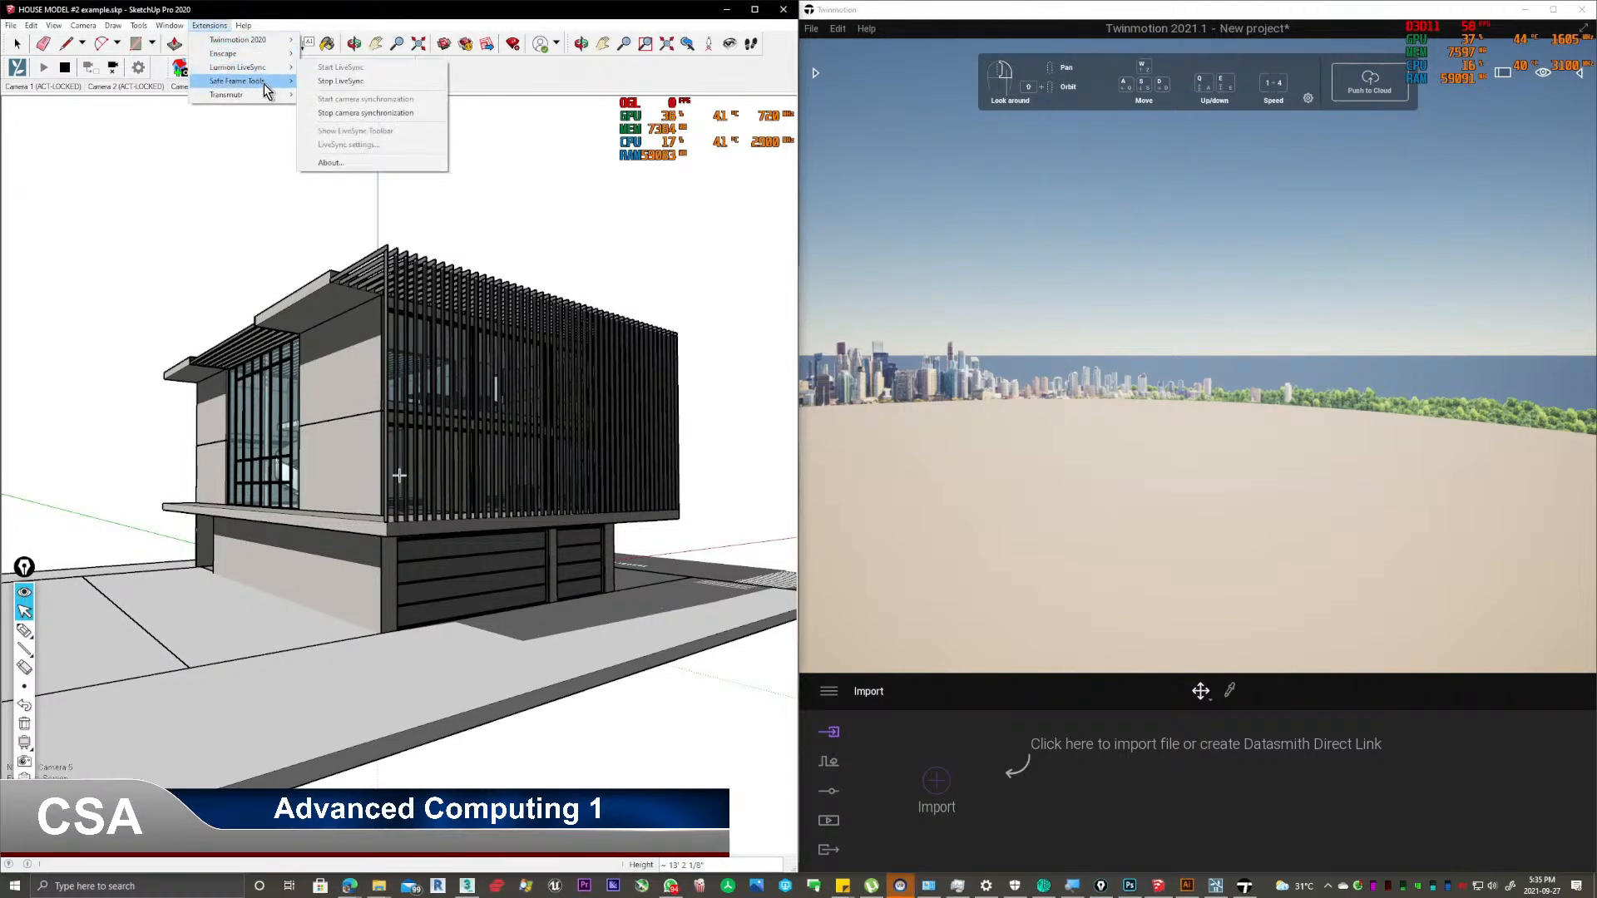
mouse_move(250, 39)
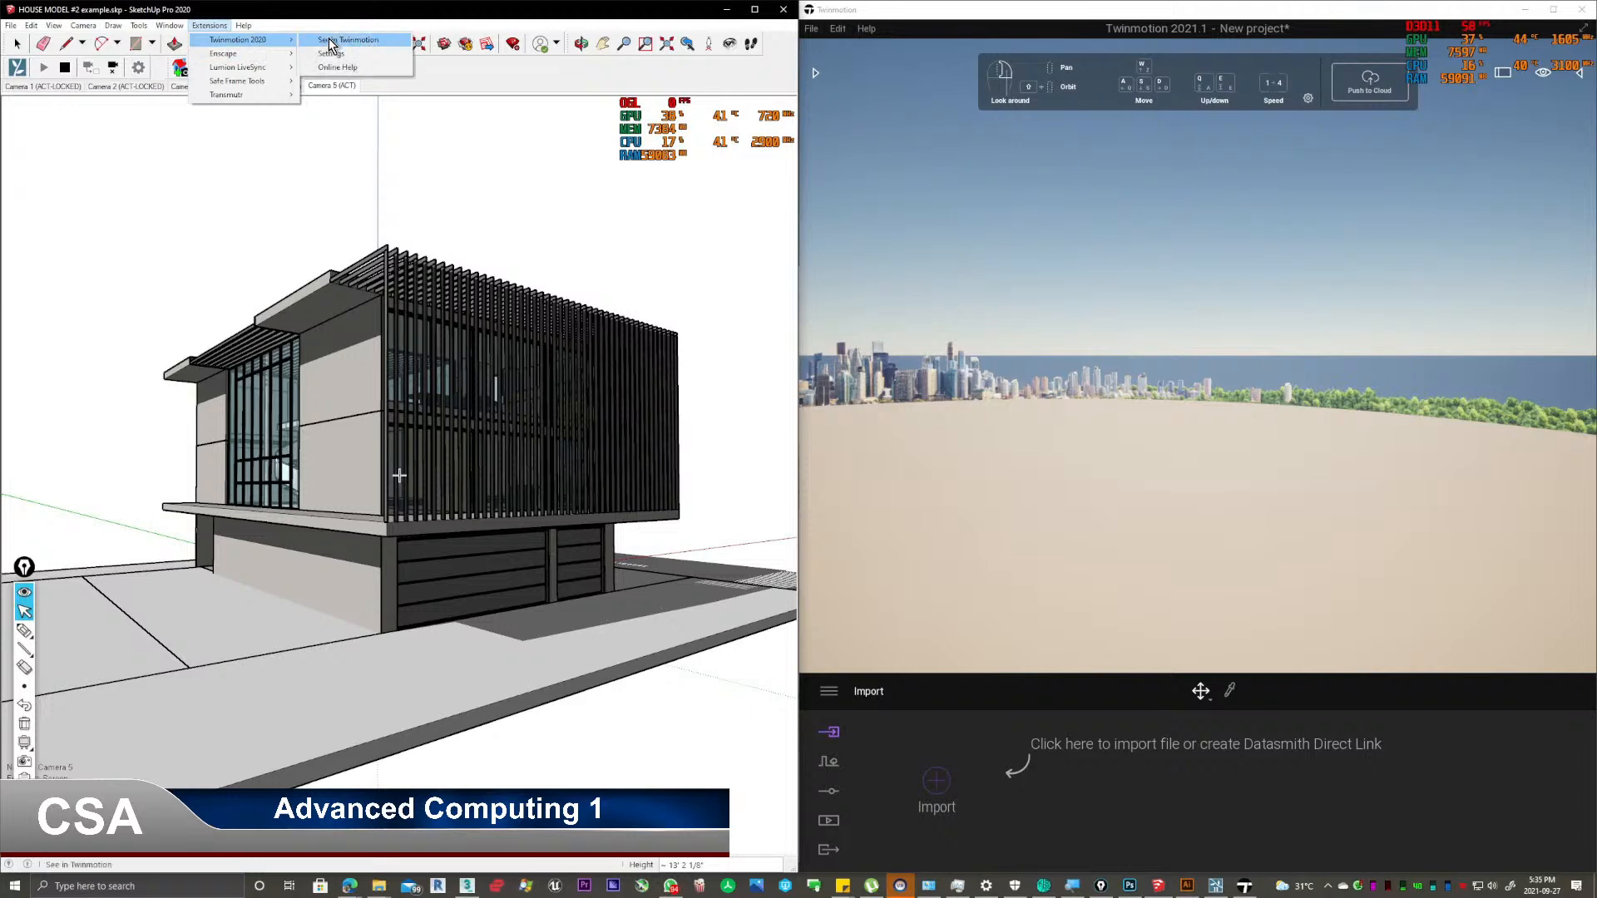
click(378, 39)
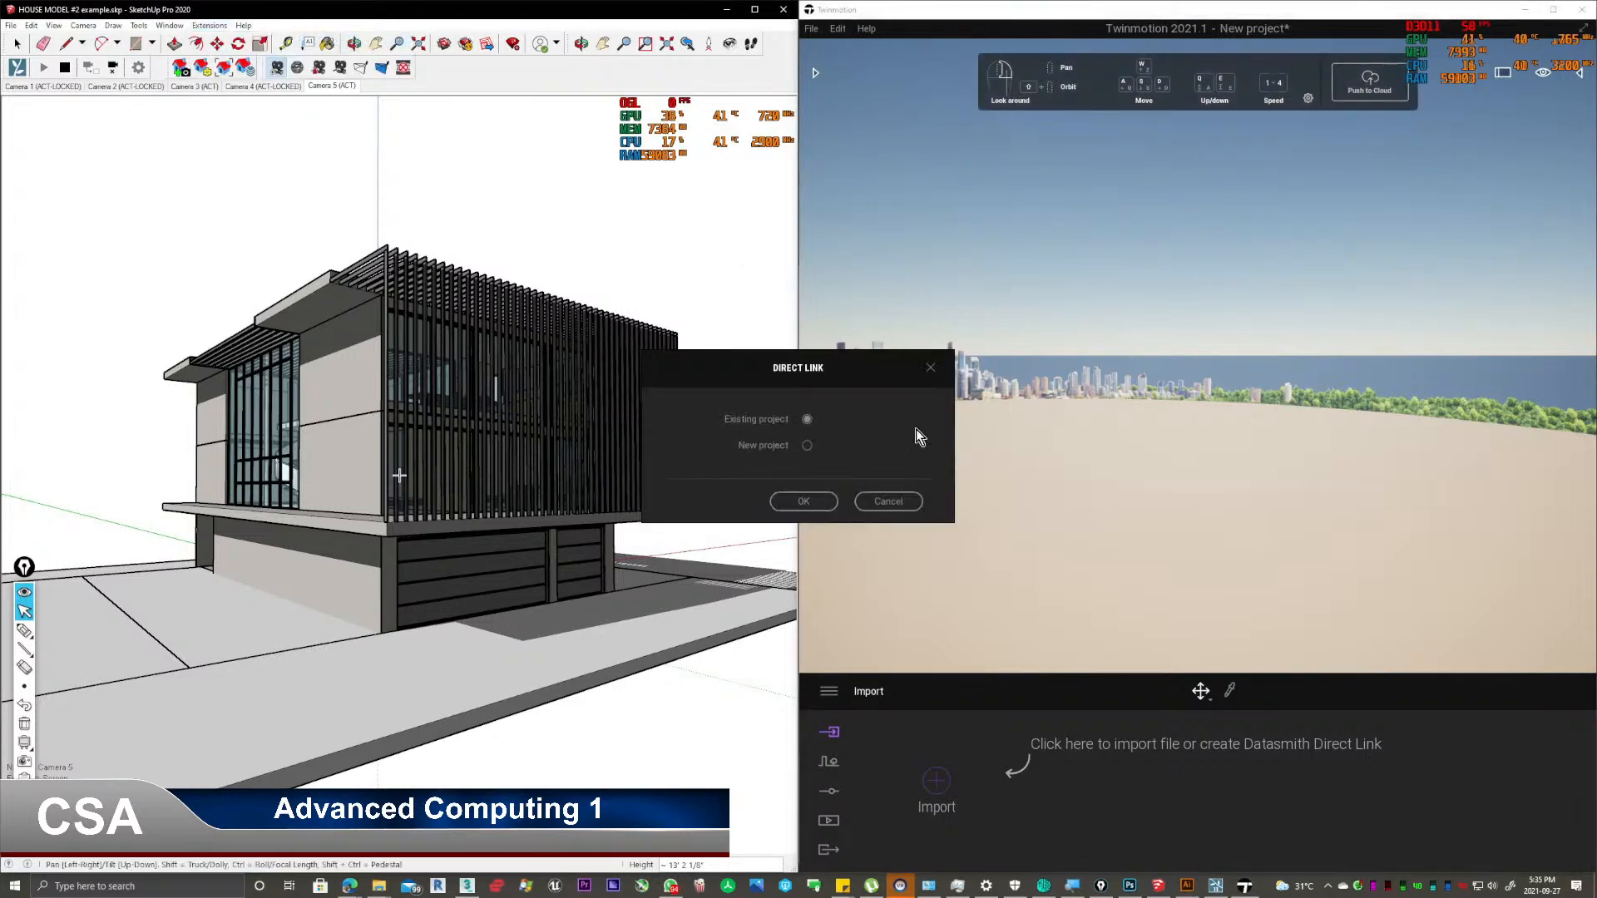
click(803, 500)
click(812, 497)
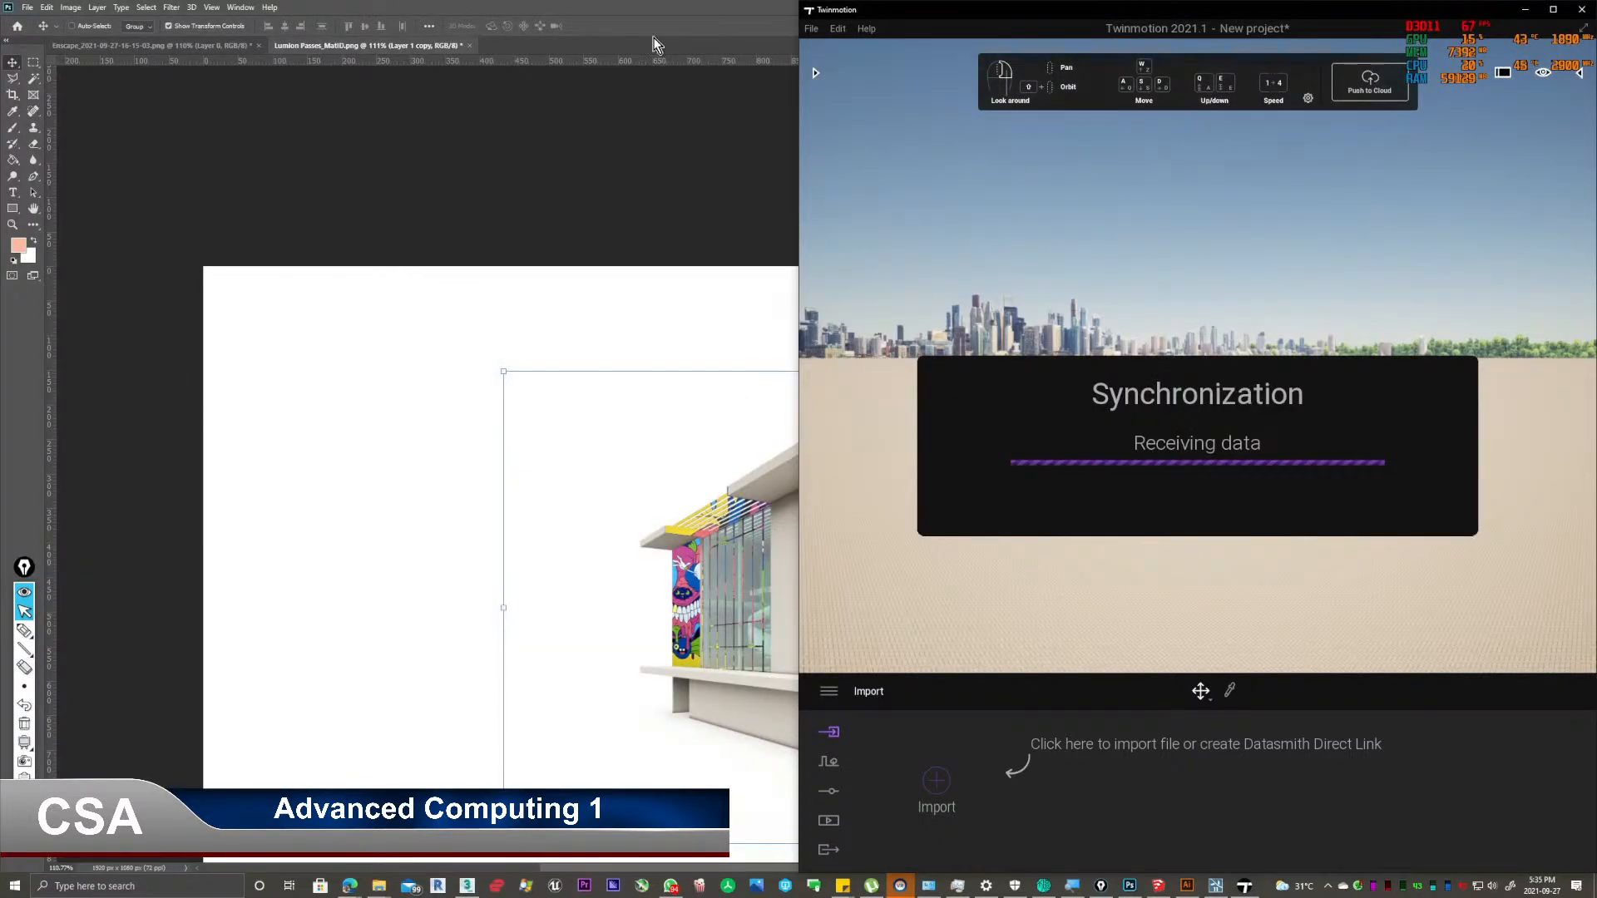
Minimize the Photoshop window covering SketchUp and dismiss the reminder about saving the linked project.
click(692, 17)
click(1524, 7)
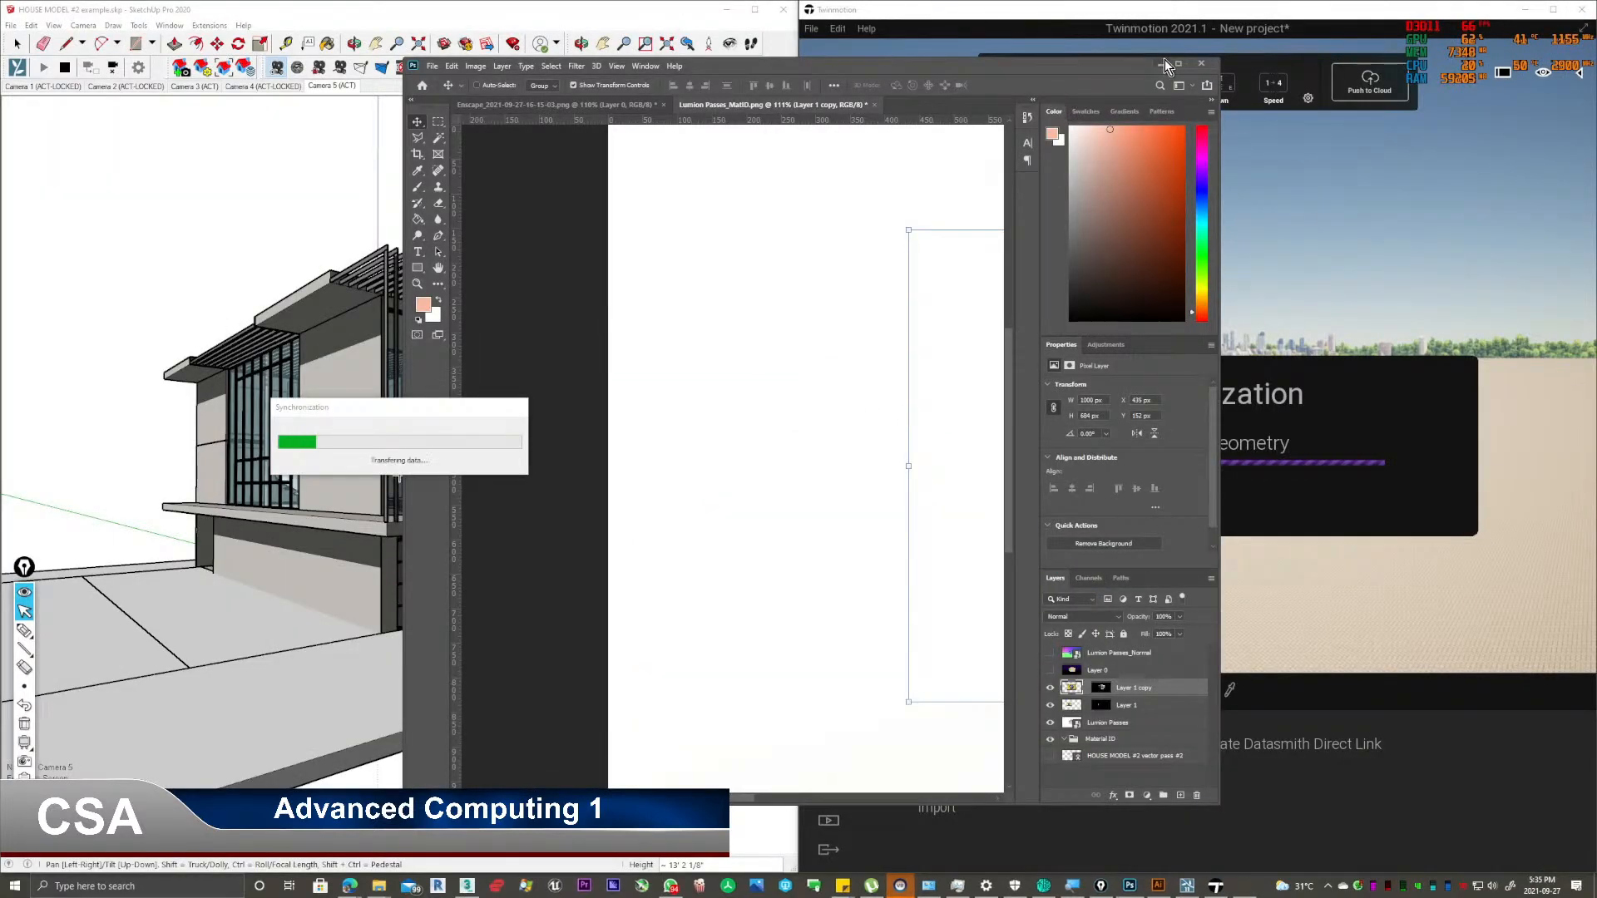
click(1160, 63)
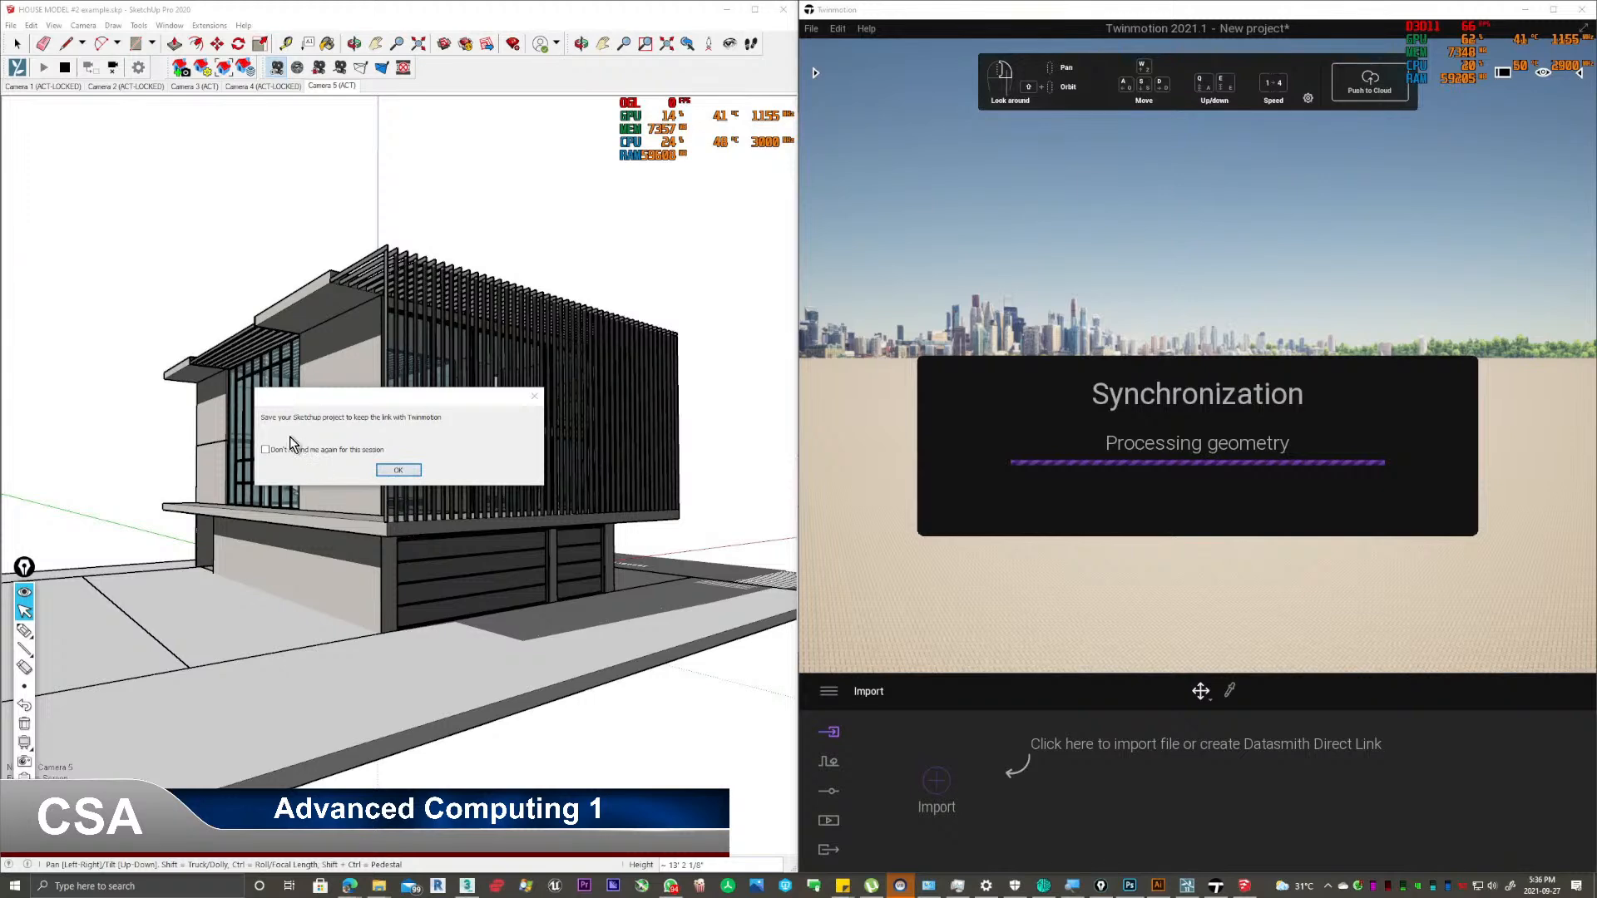
click(398, 471)
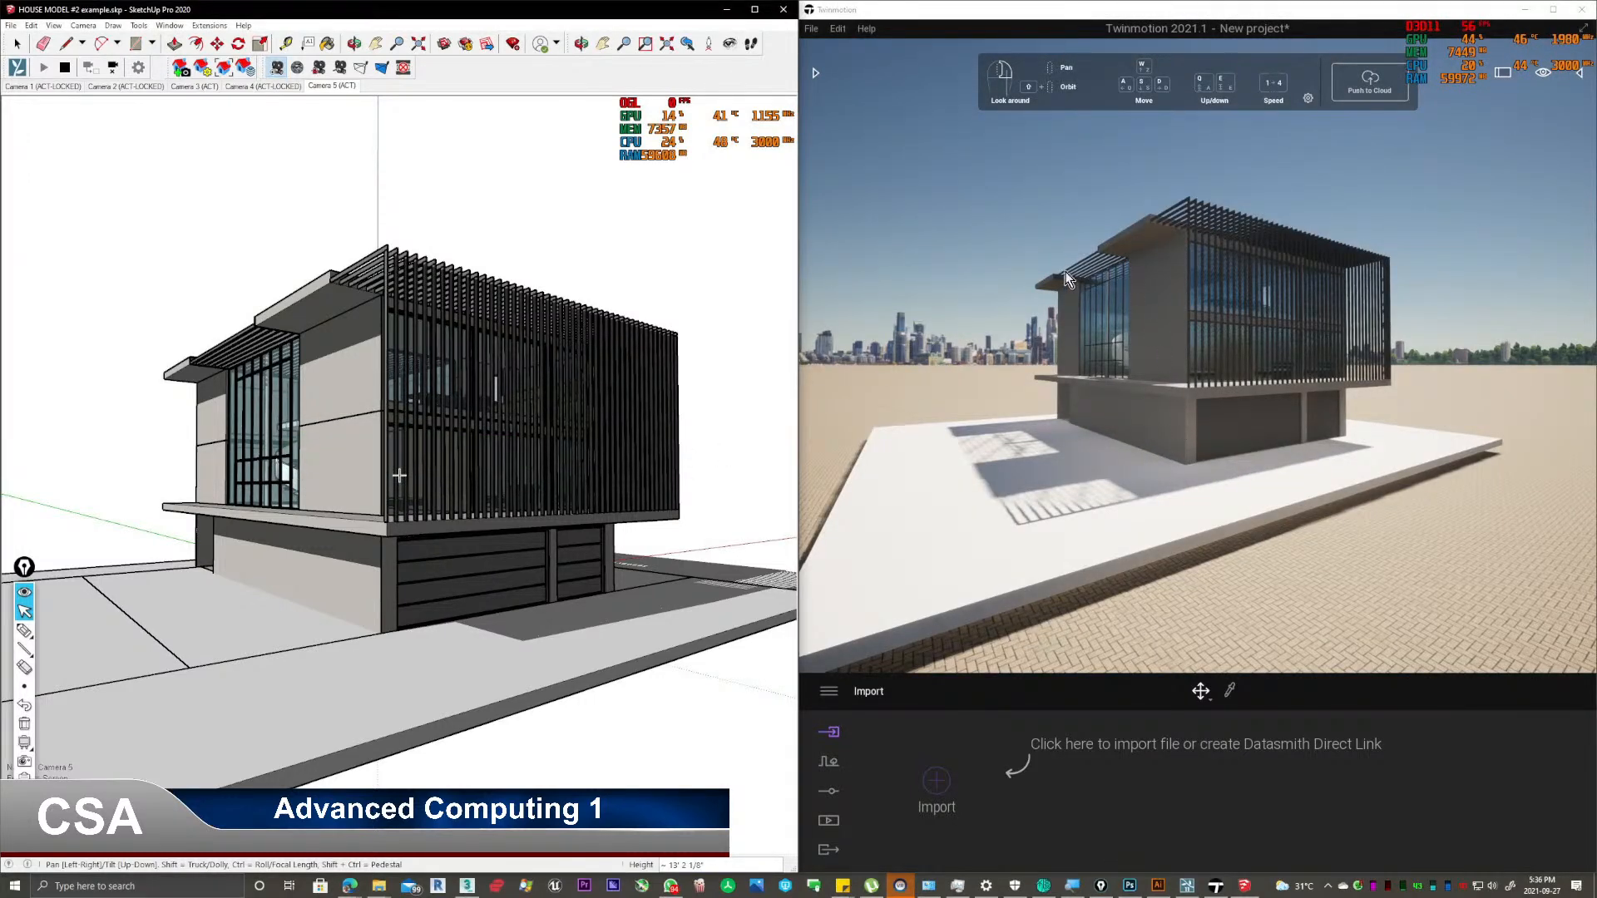
click(1022, 312)
mouse_move(1109, 346)
right_down()
mouse_move(989, 372)
mouse_move(1164, 364)
mouse_move(1090, 357)
mouse_move(1073, 337)
right_up()
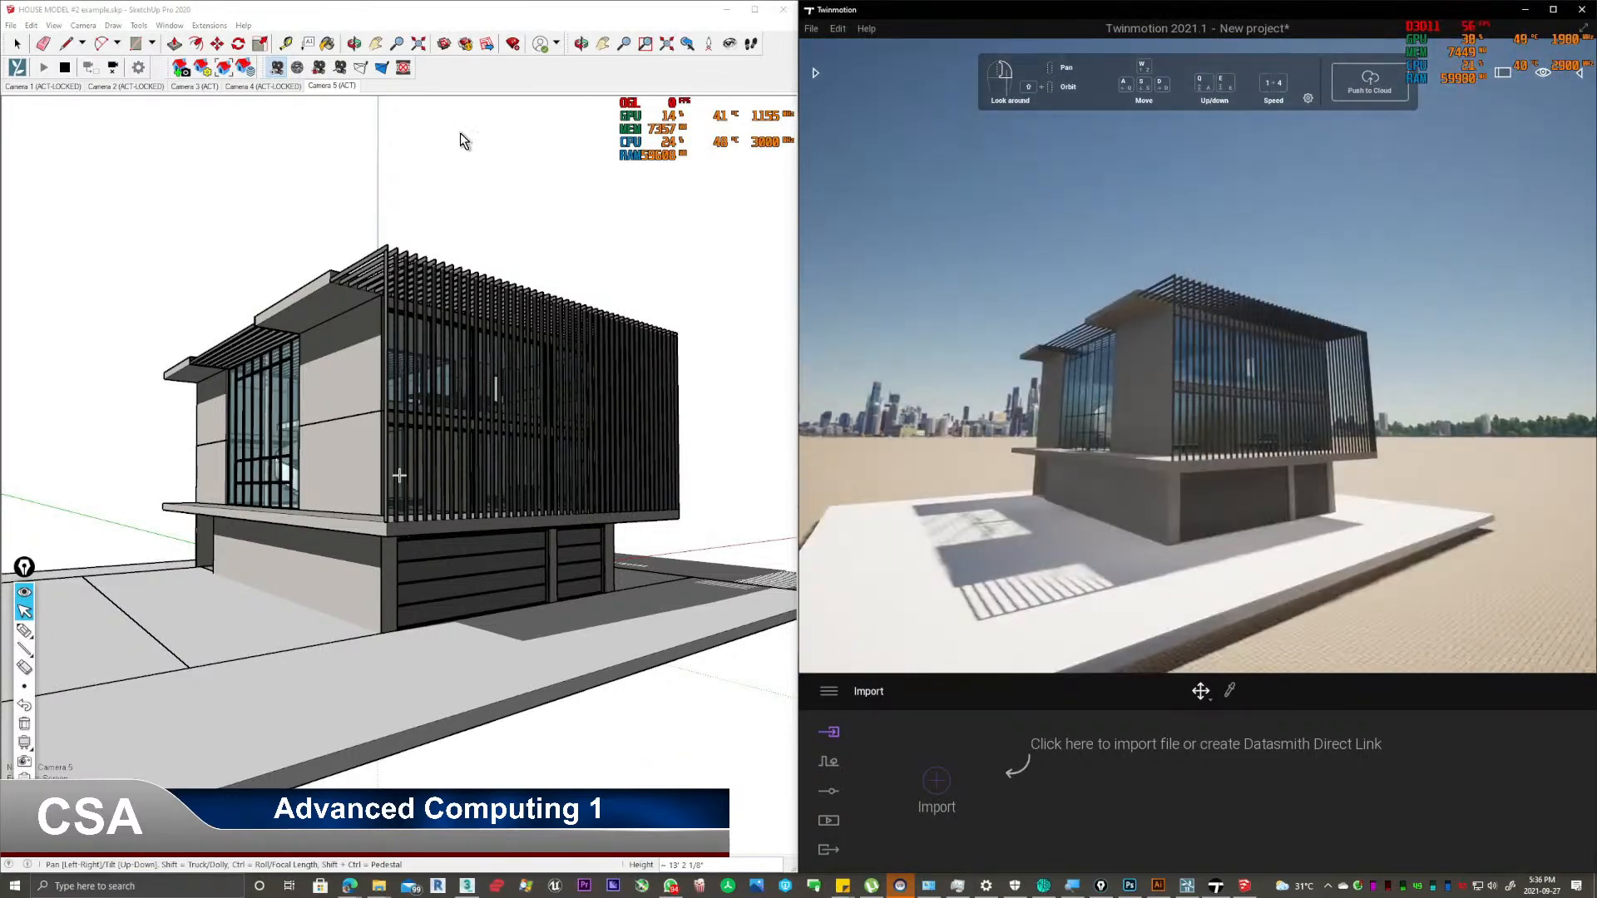
click(220, 31)
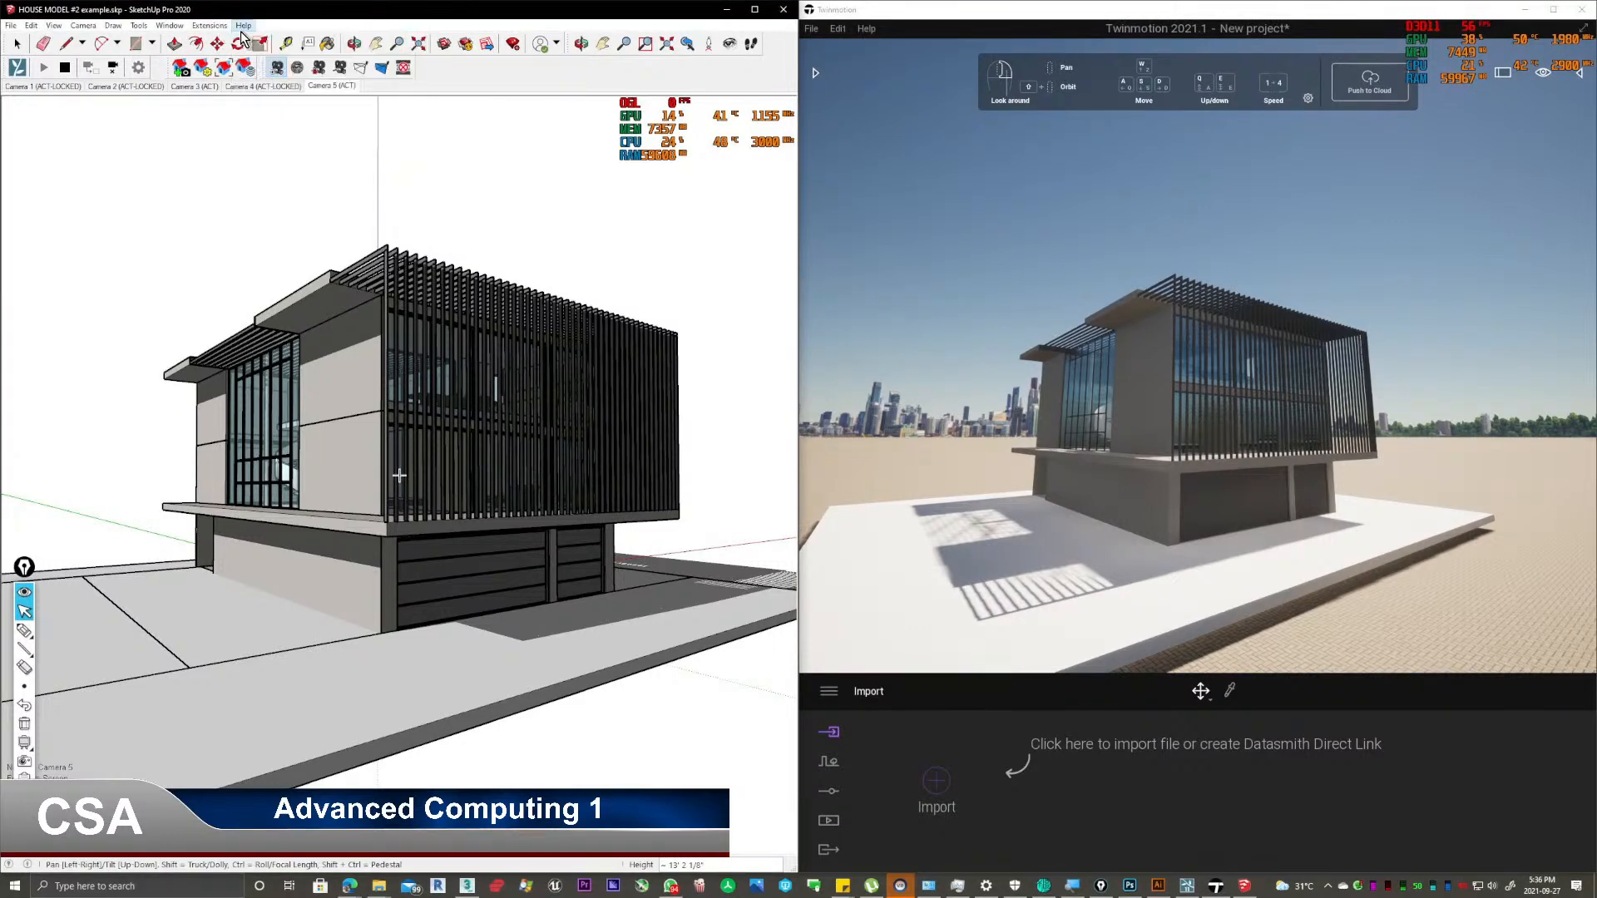
click(220, 26)
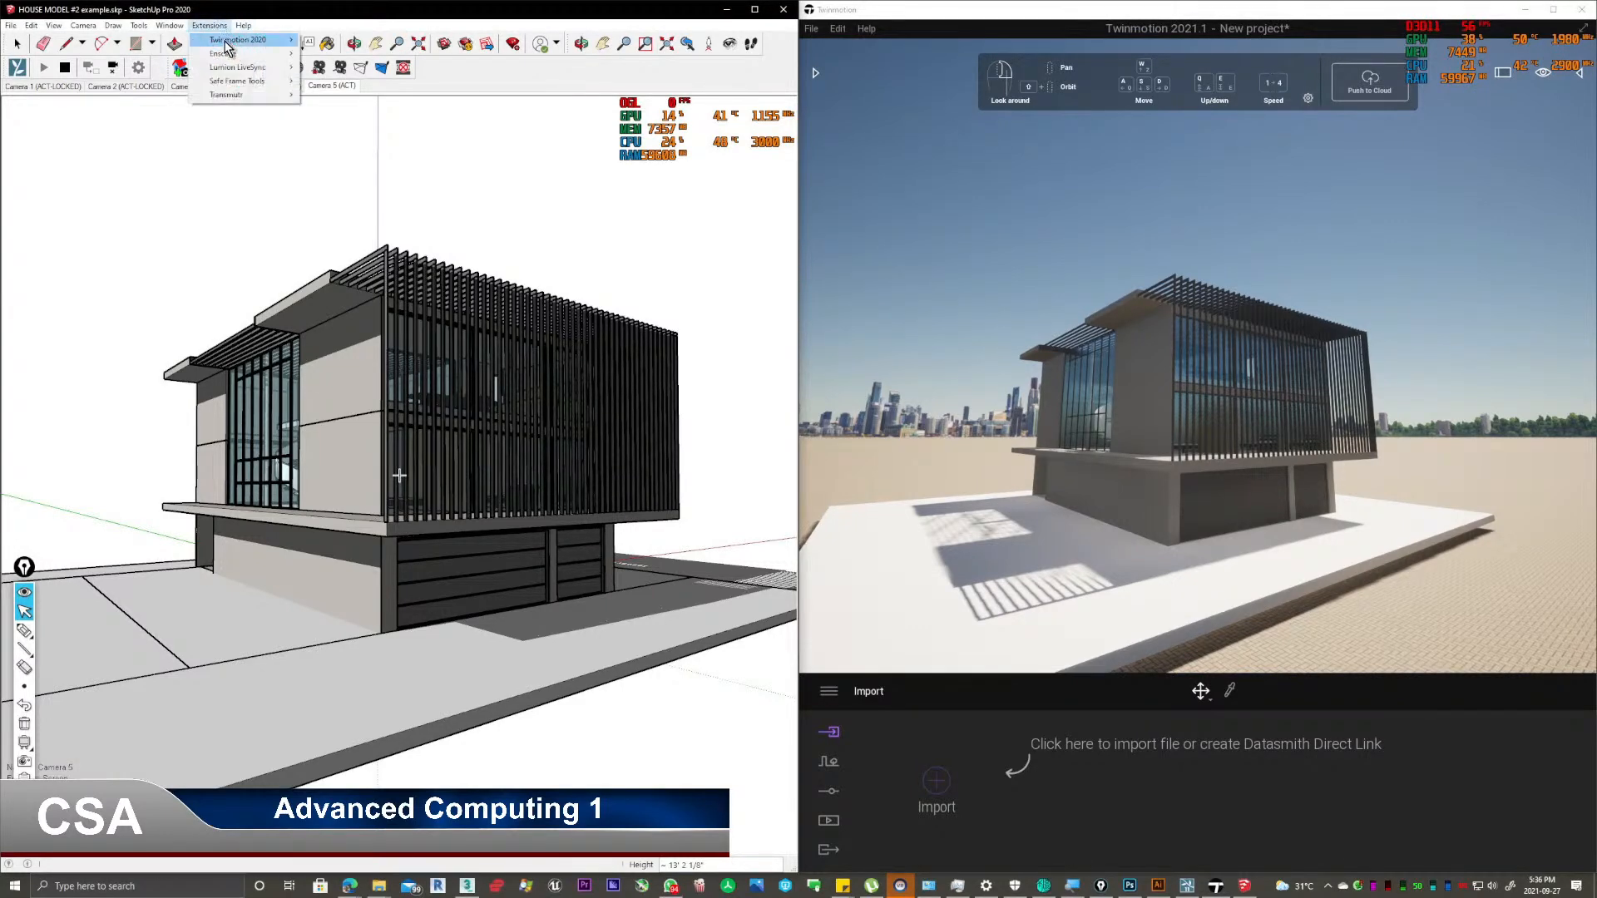
mouse_move(245, 40)
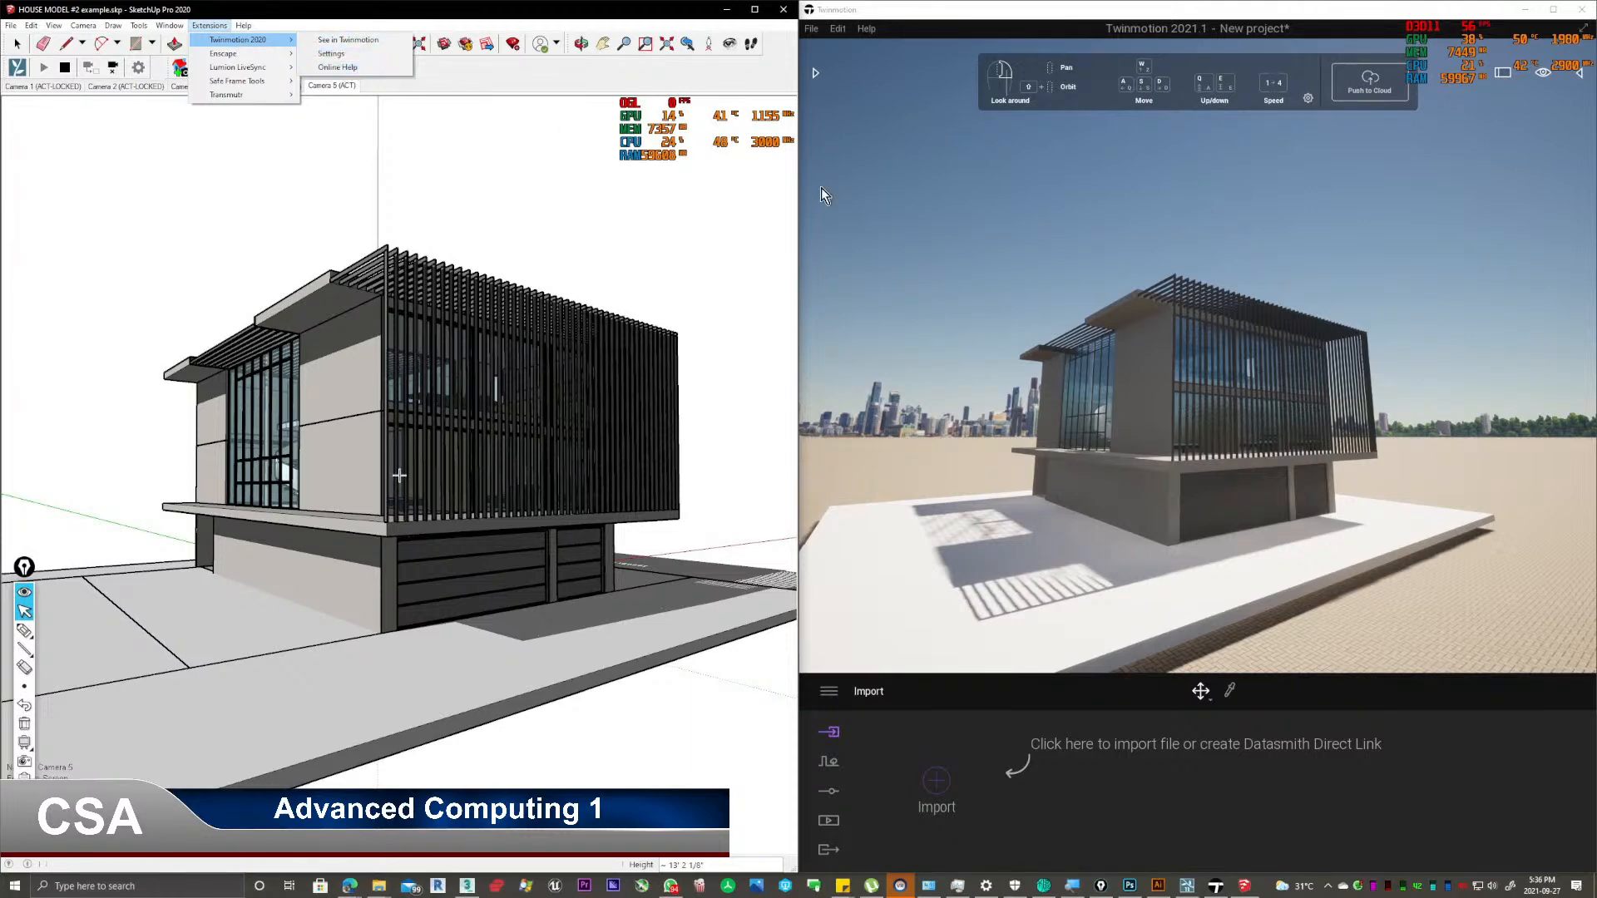
In Twinmotion, create a media image from a slightly raised corner view showing the whole house.
mouse_move(1111, 417)
right_down()
mouse_move(1056, 507)
mouse_move(1107, 401)
right_up()
key(w)
key(q)
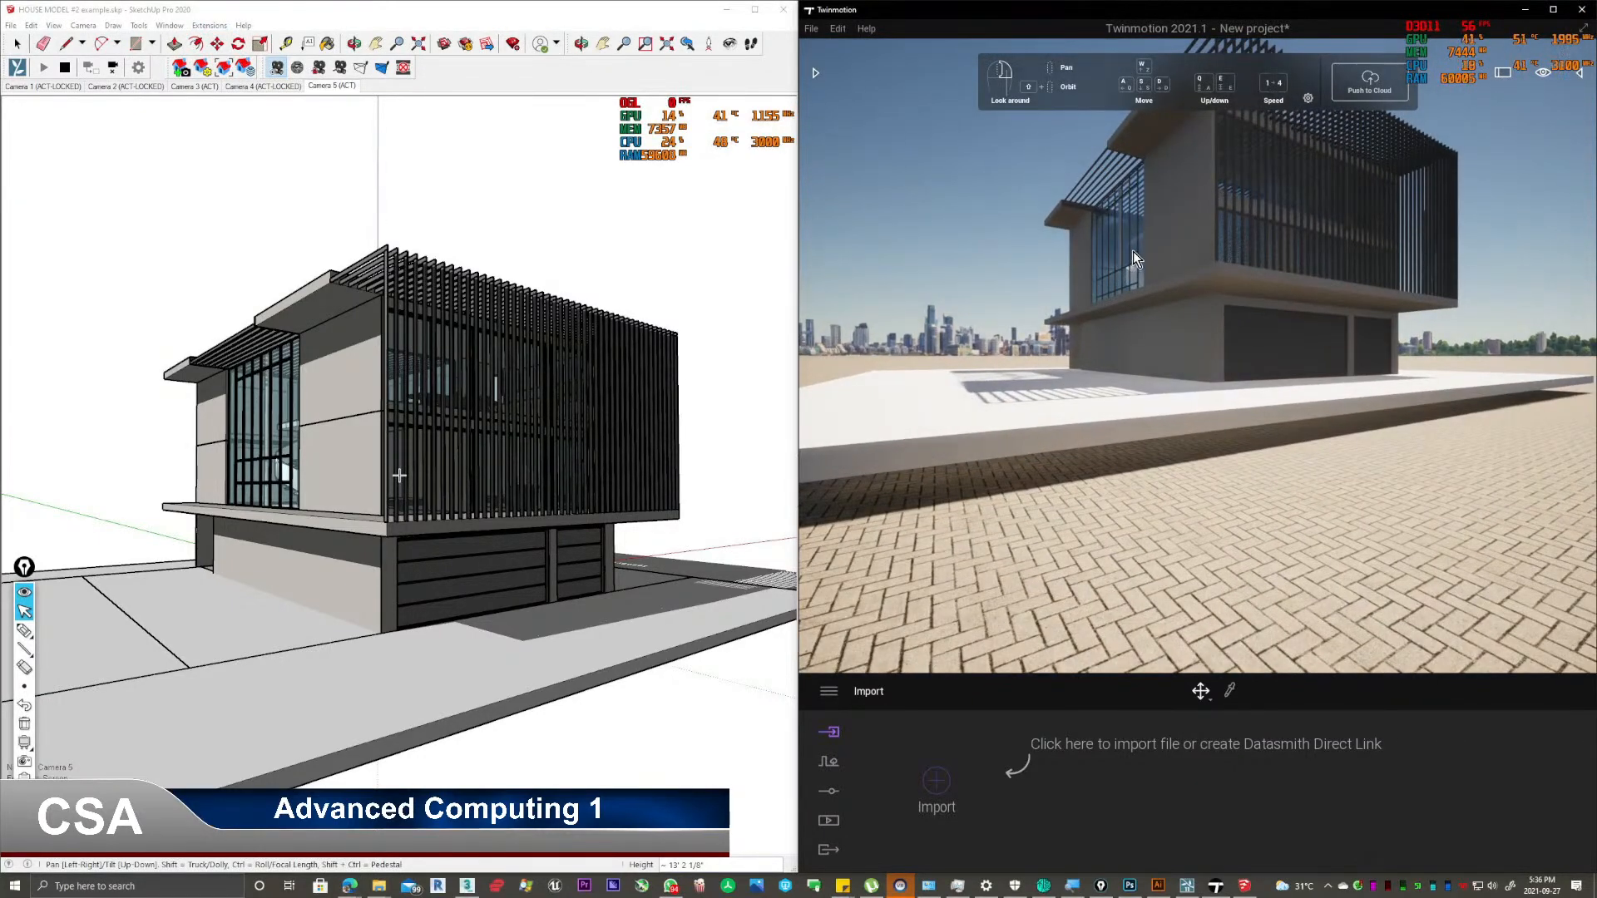
shift+middle_drag(1047, 292, 1073, 223)
mouse_move(1073, 223)
right_down()
mouse_move(1139, 166)
mouse_move(1088, 175)
mouse_move(1081, 275)
right_up()
key(w)
key(a)
mouse_move(1081, 274)
shift+middle_down()
mouse_move(1107, 328)
mouse_move(1046, 293)
shift+middle_up()
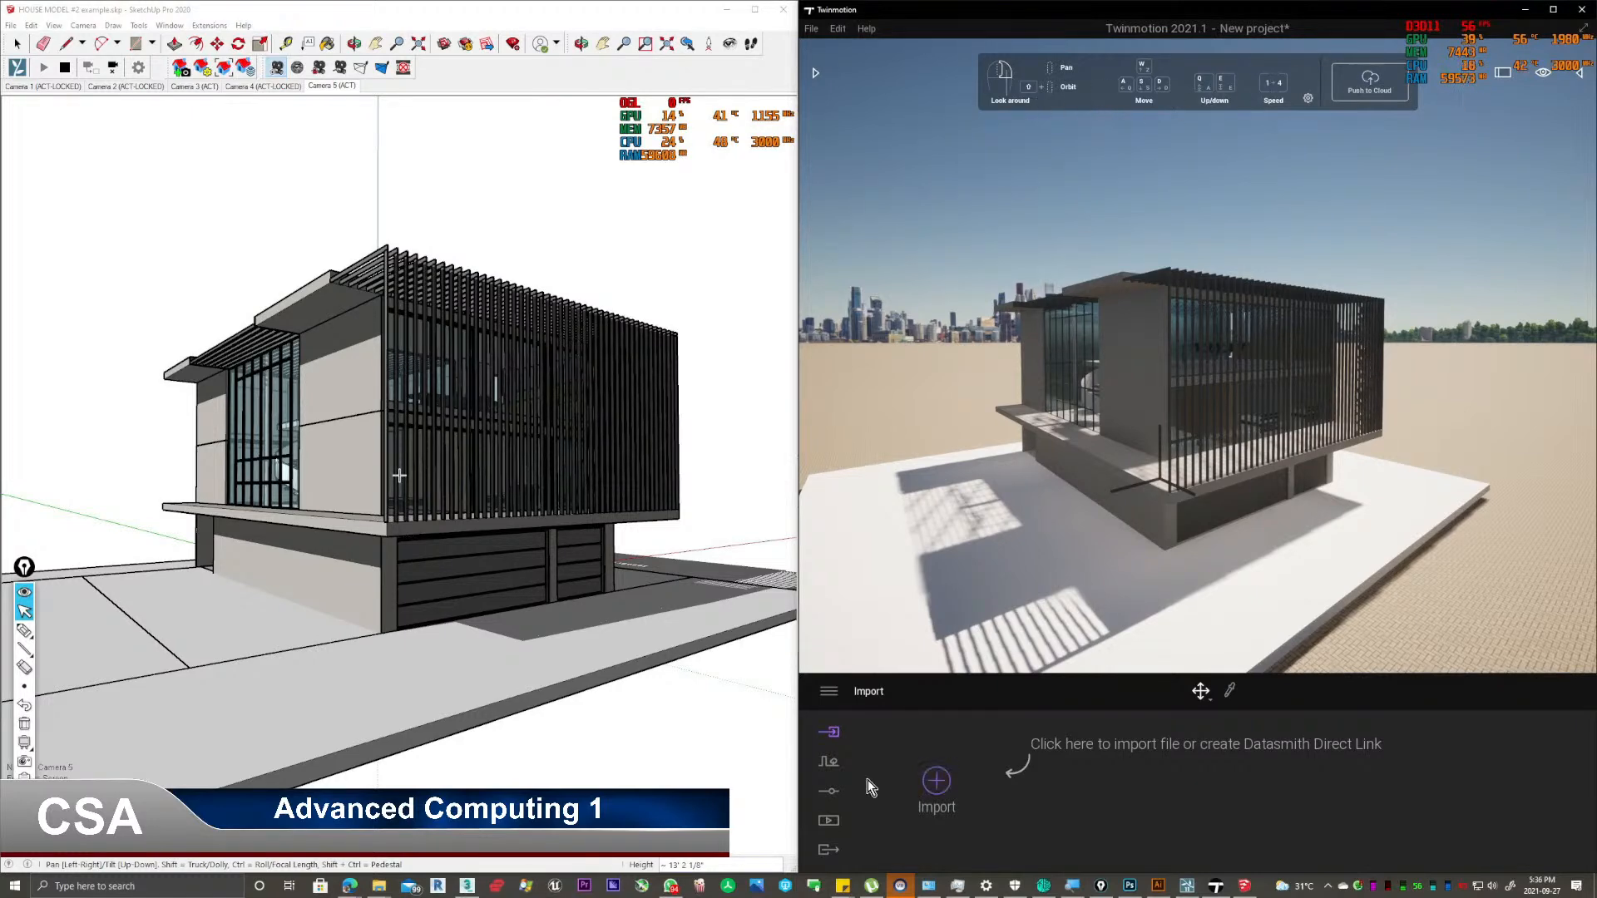
click(829, 821)
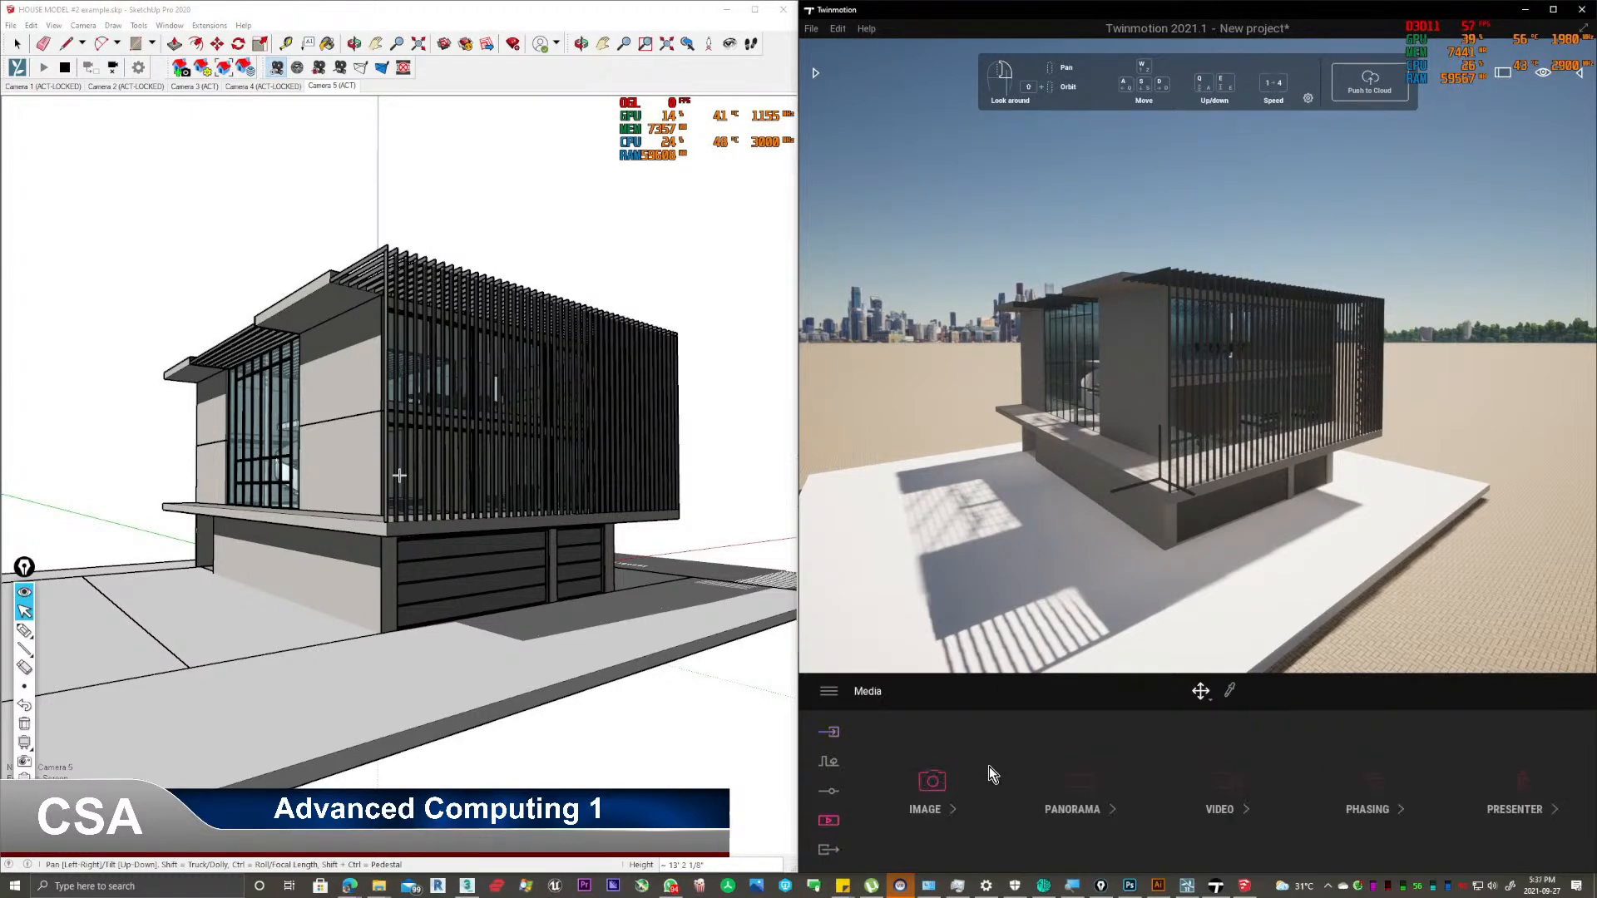
click(944, 797)
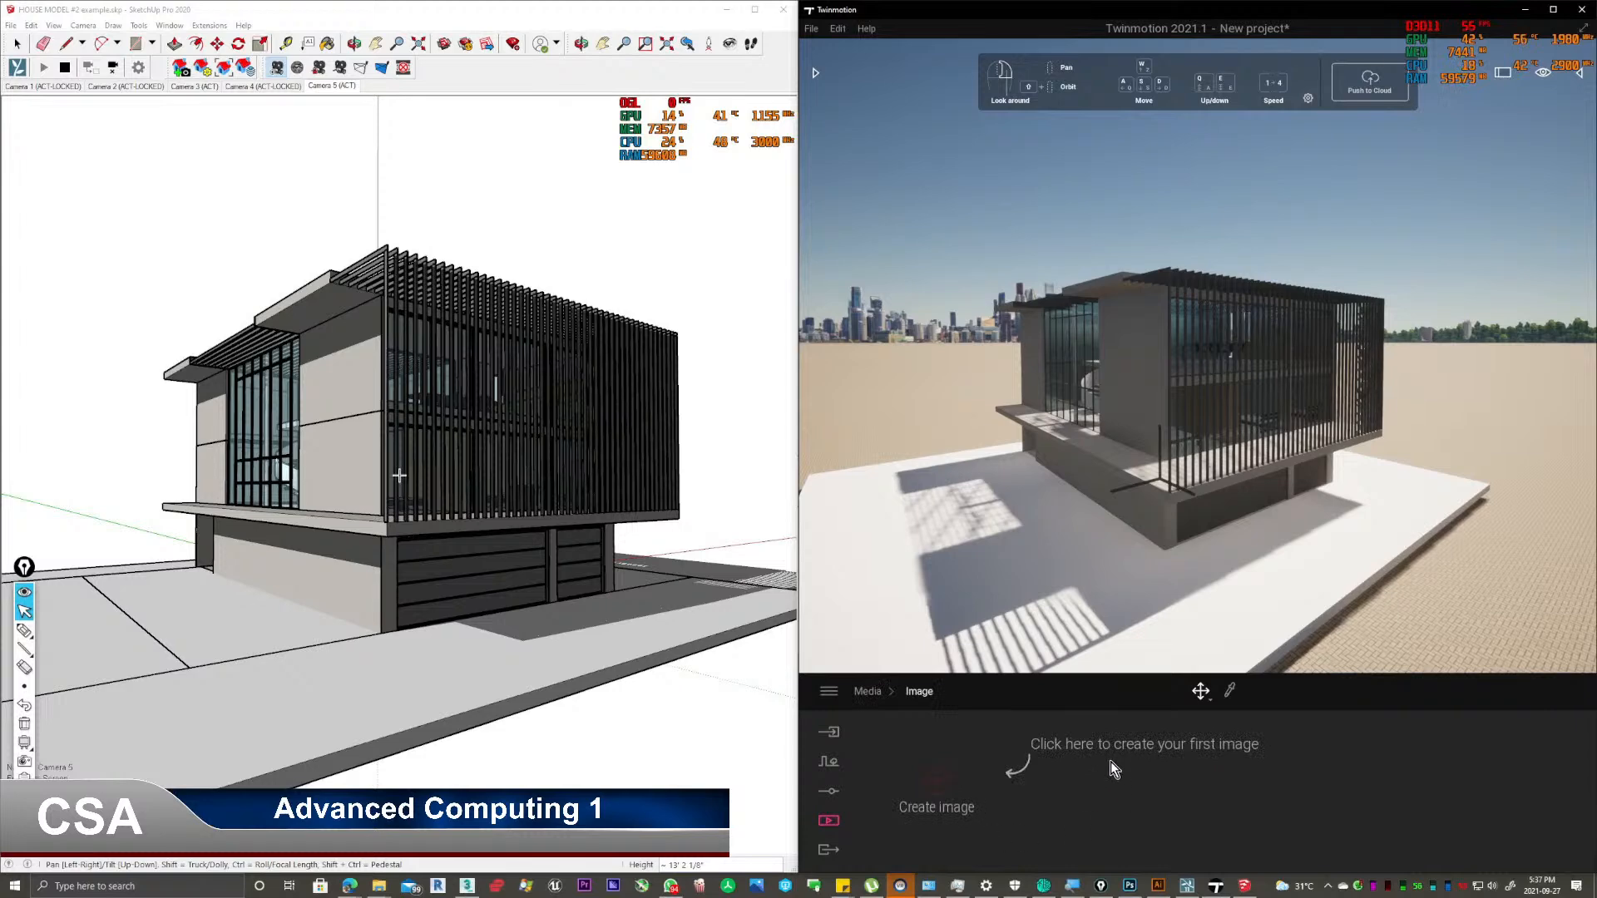
click(936, 788)
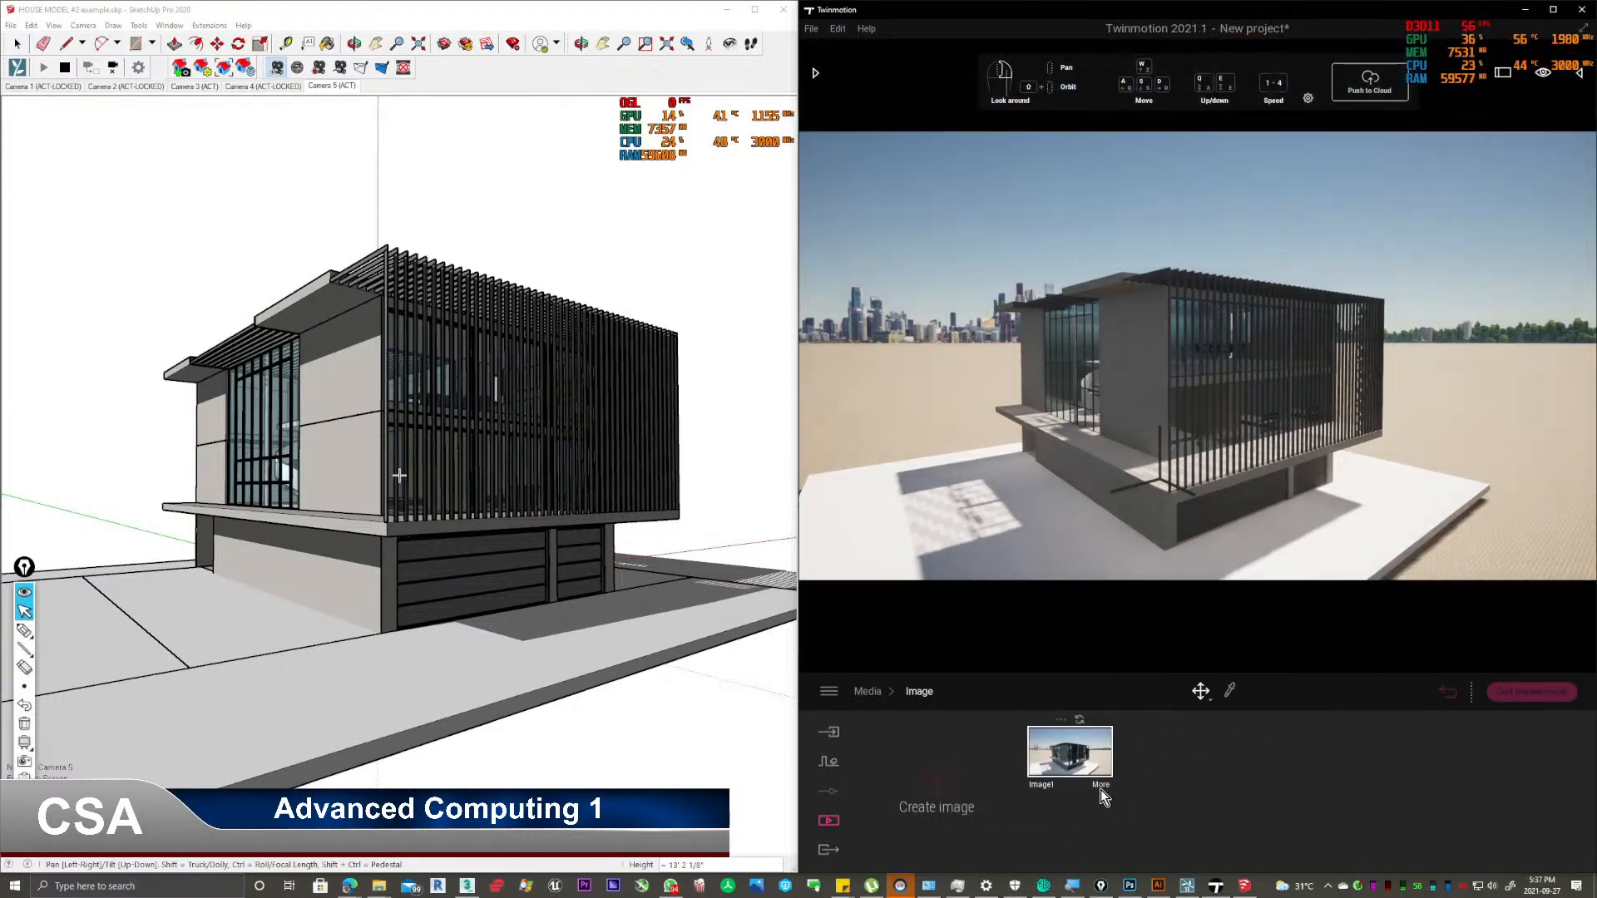
Maximize Twinmotion and turn on the clay render visual effect in the camera settings of Image1.
click(1553, 9)
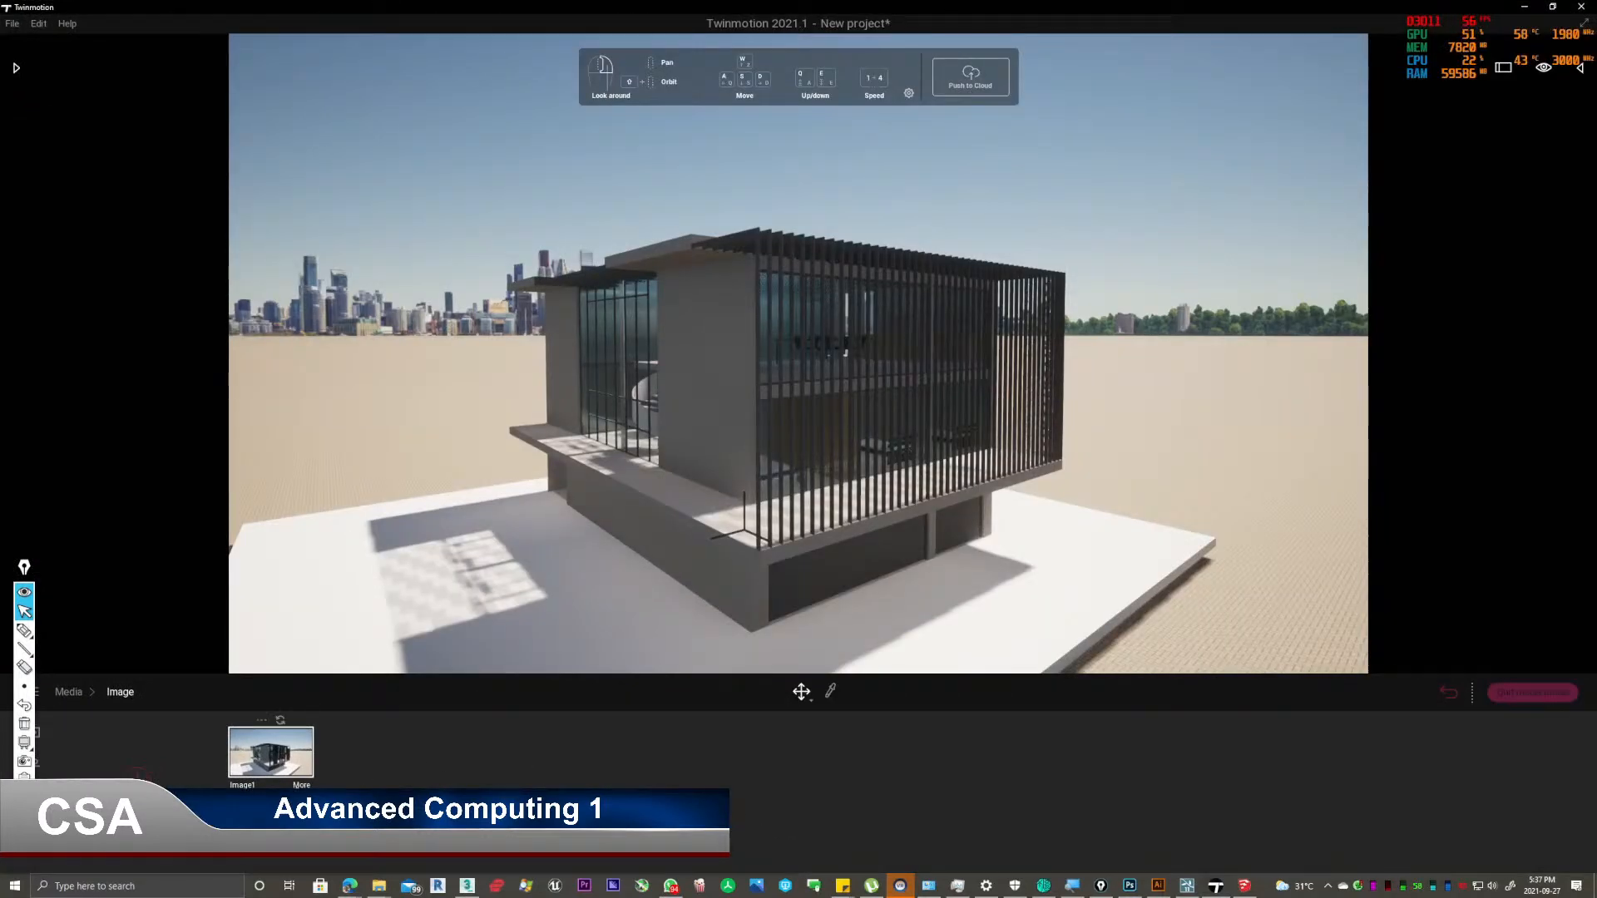
click(299, 785)
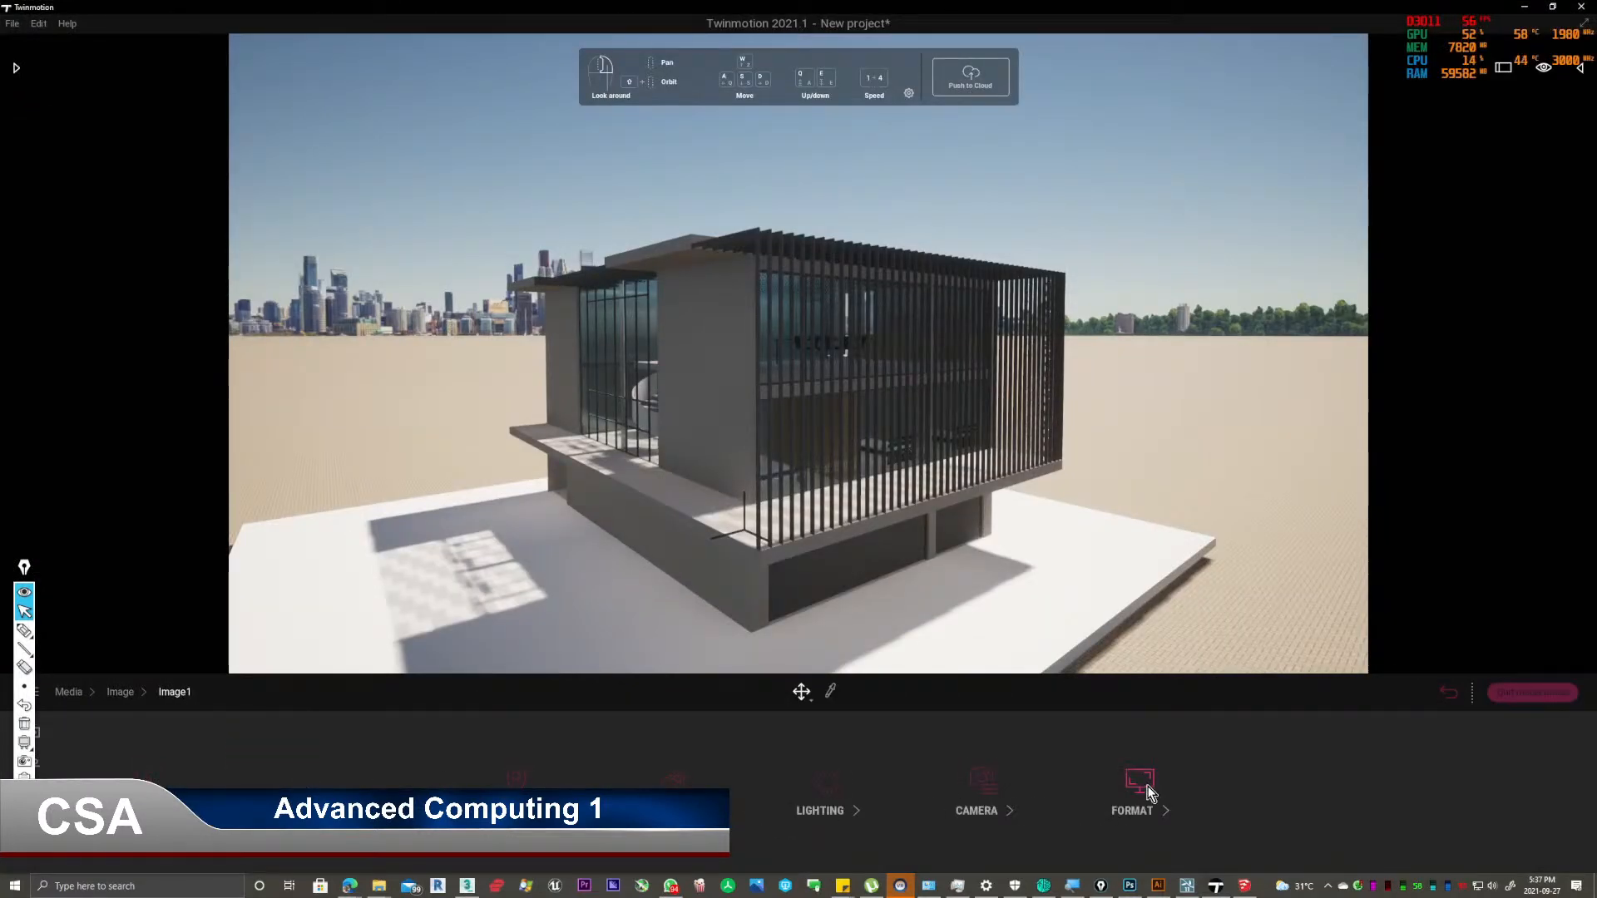
click(981, 780)
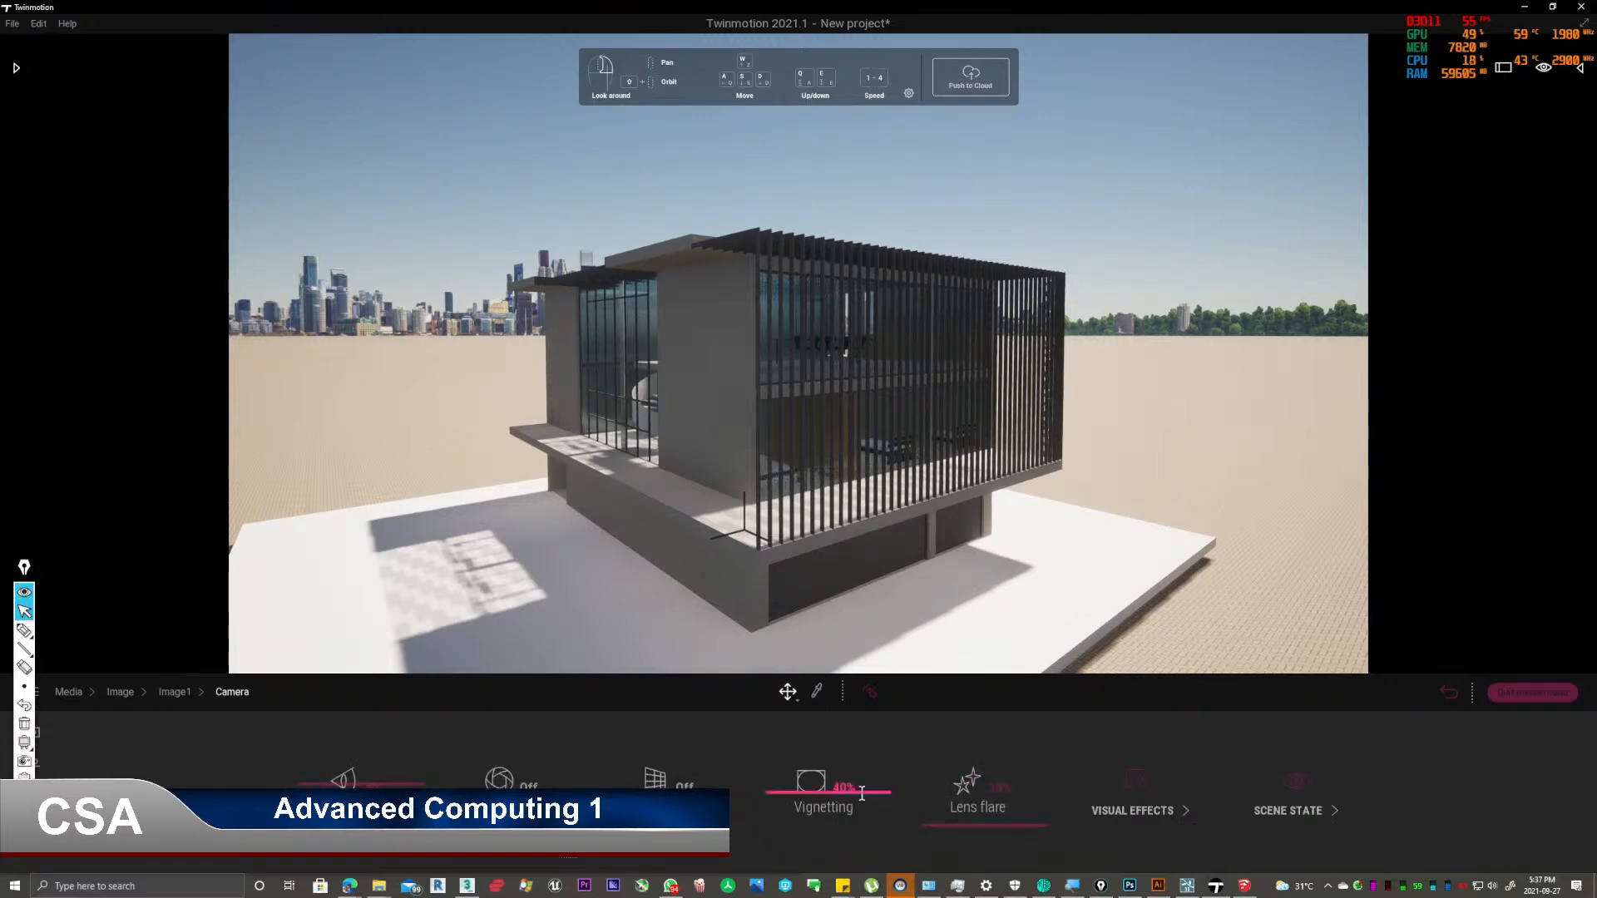
click(1145, 800)
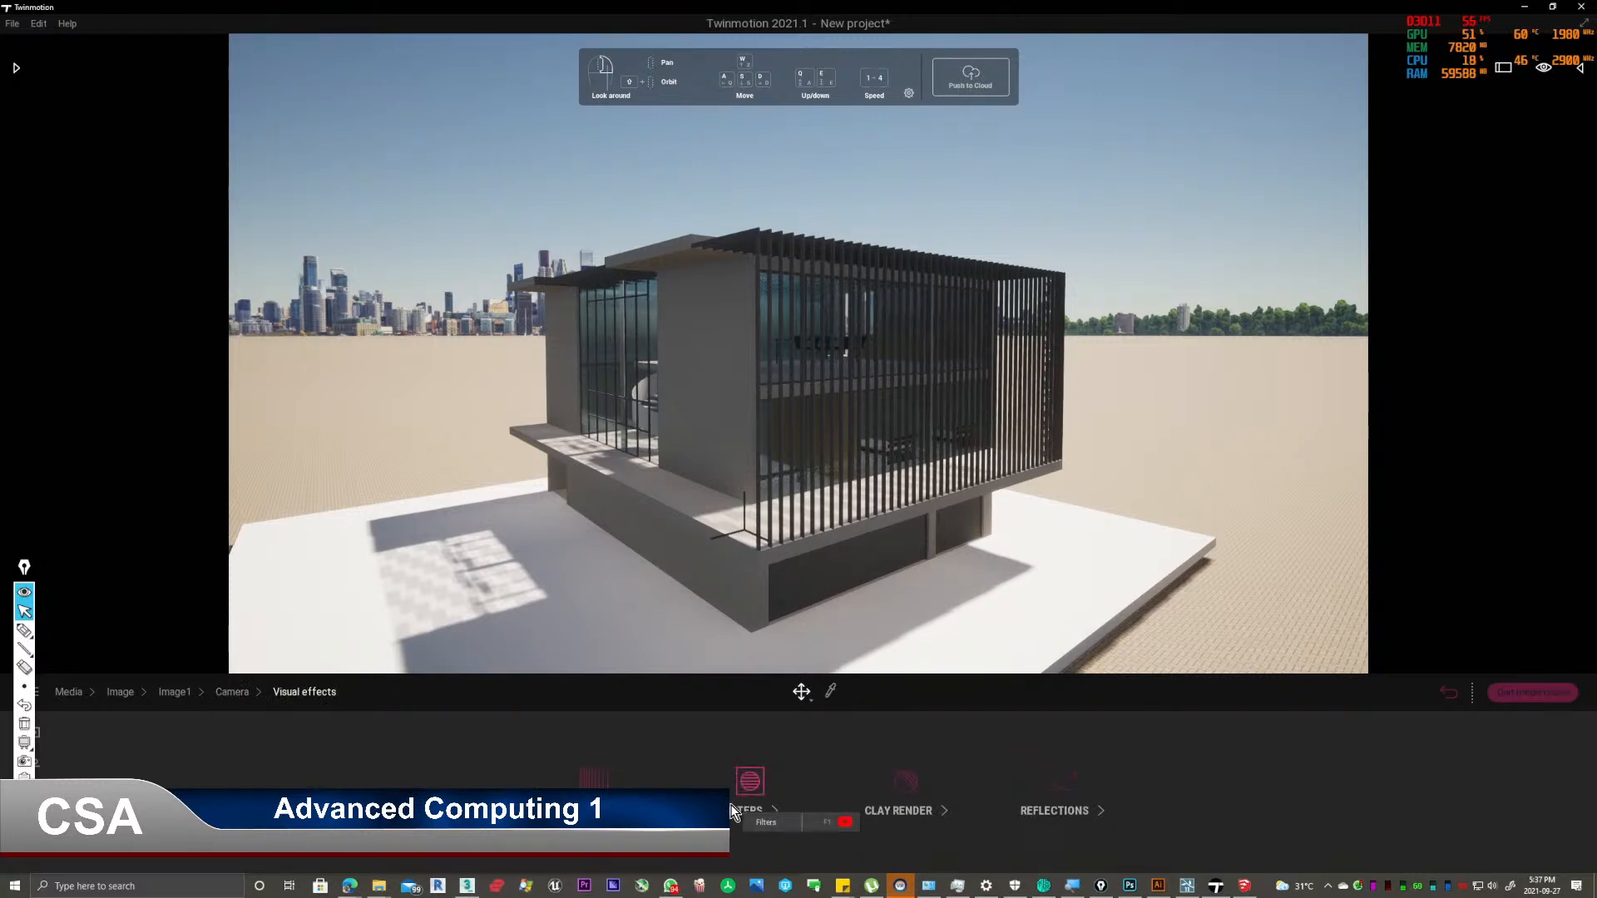
click(907, 790)
click(421, 780)
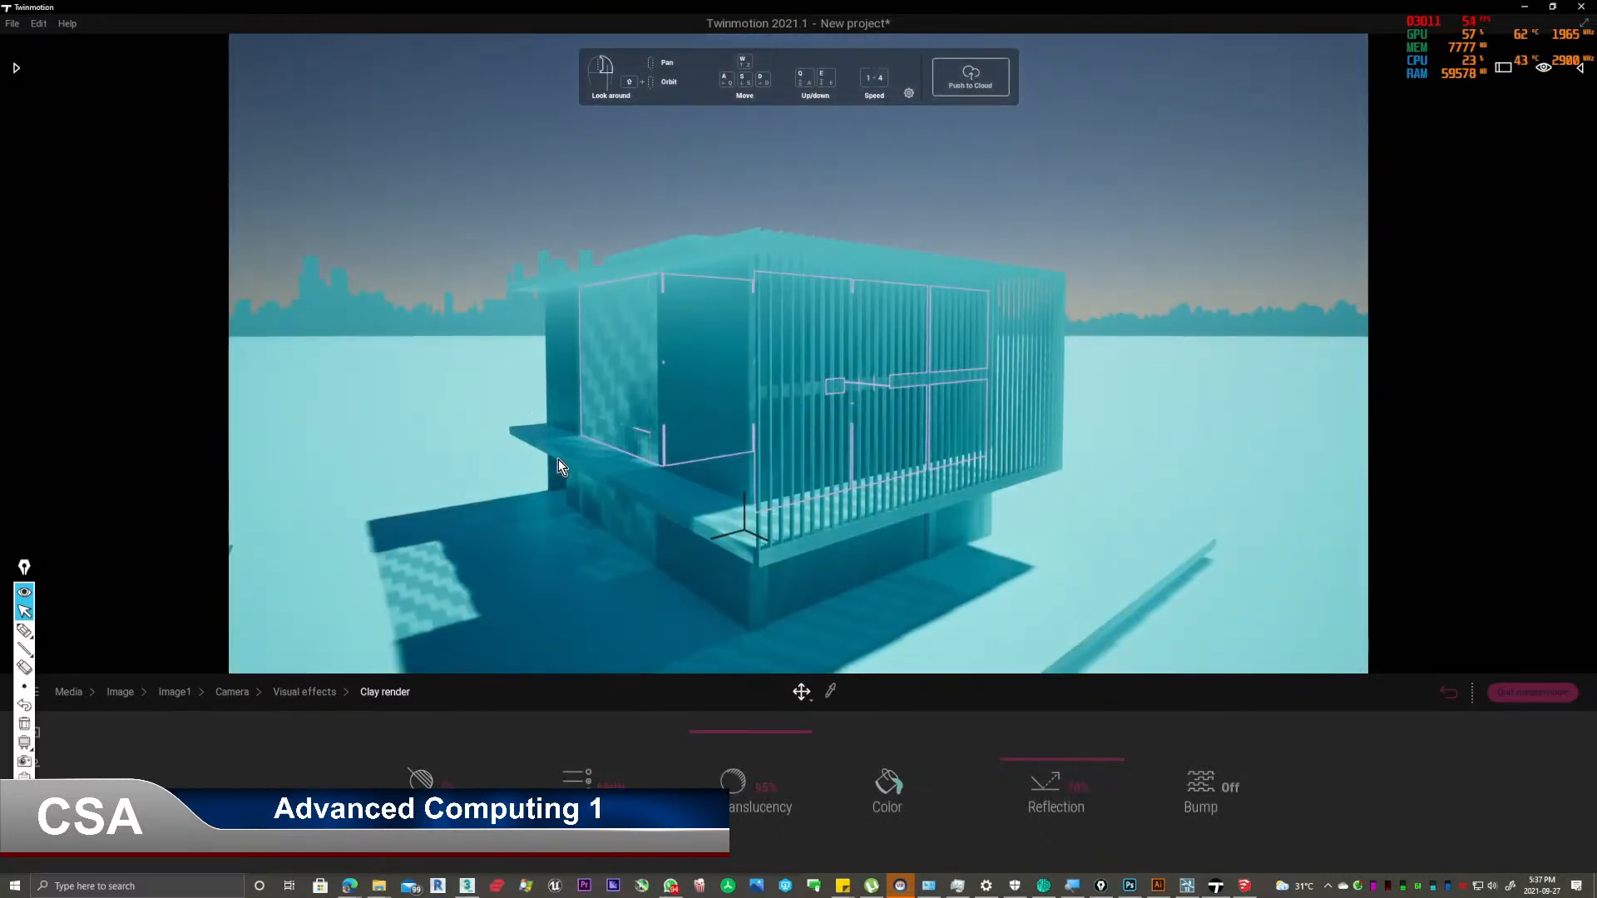
Compare the house with the clay render off and on from a wider view of the whole site slab.
click(581, 527)
right_drag(580, 526, 576, 514)
scroll(572, 524, down, 4)
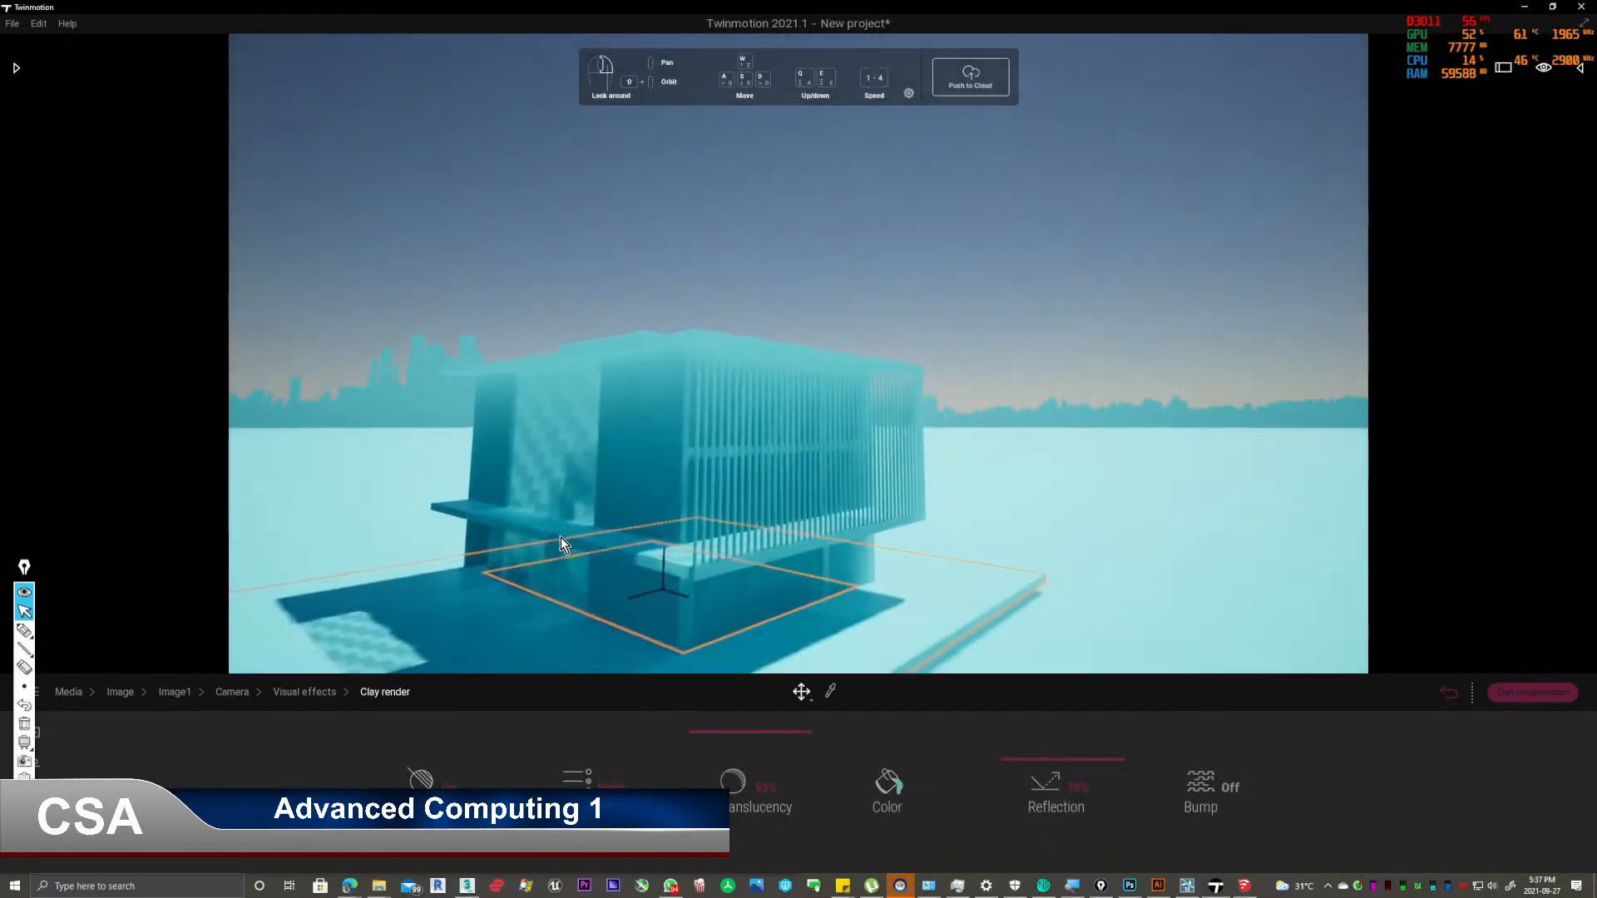
scroll(662, 122, up, 3)
scroll(662, 150, up, 3)
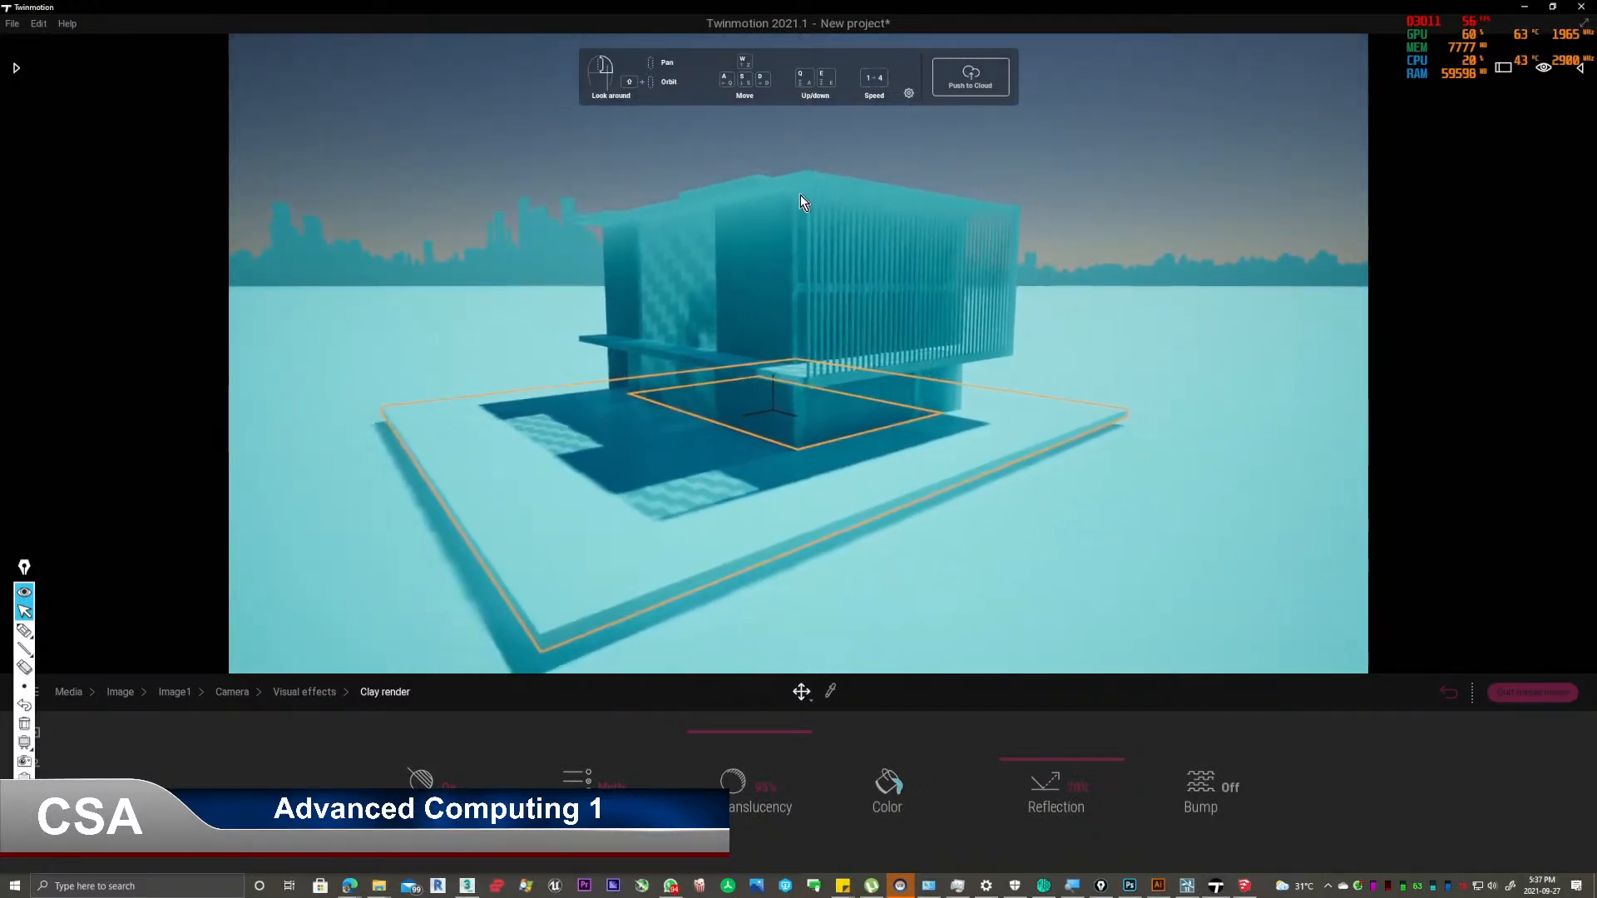
click(430, 781)
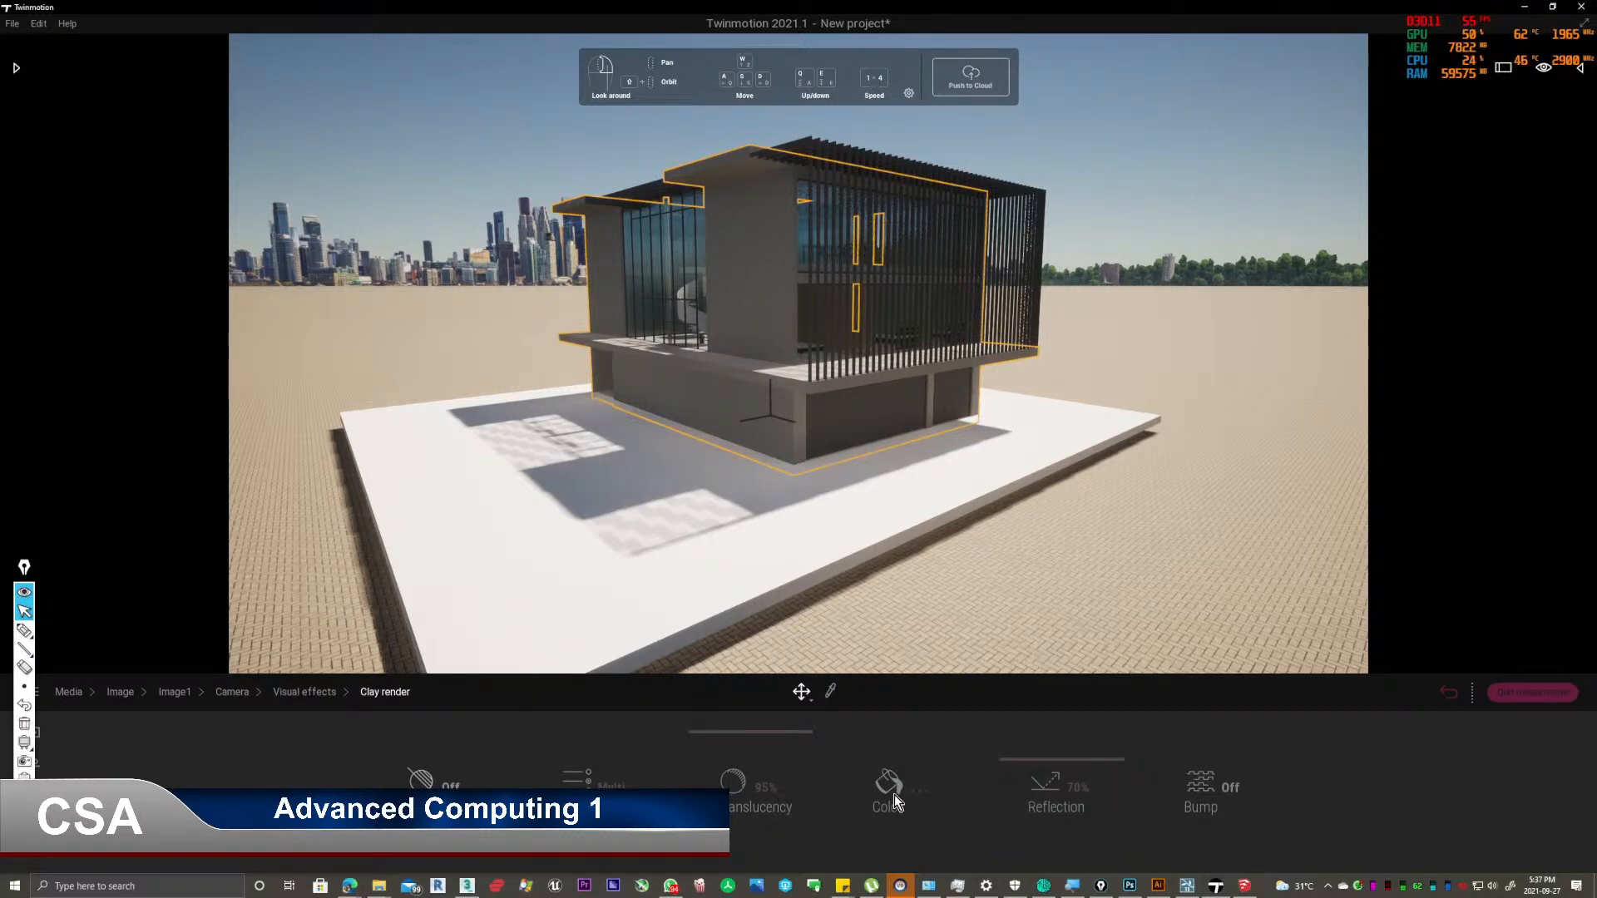
click(420, 781)
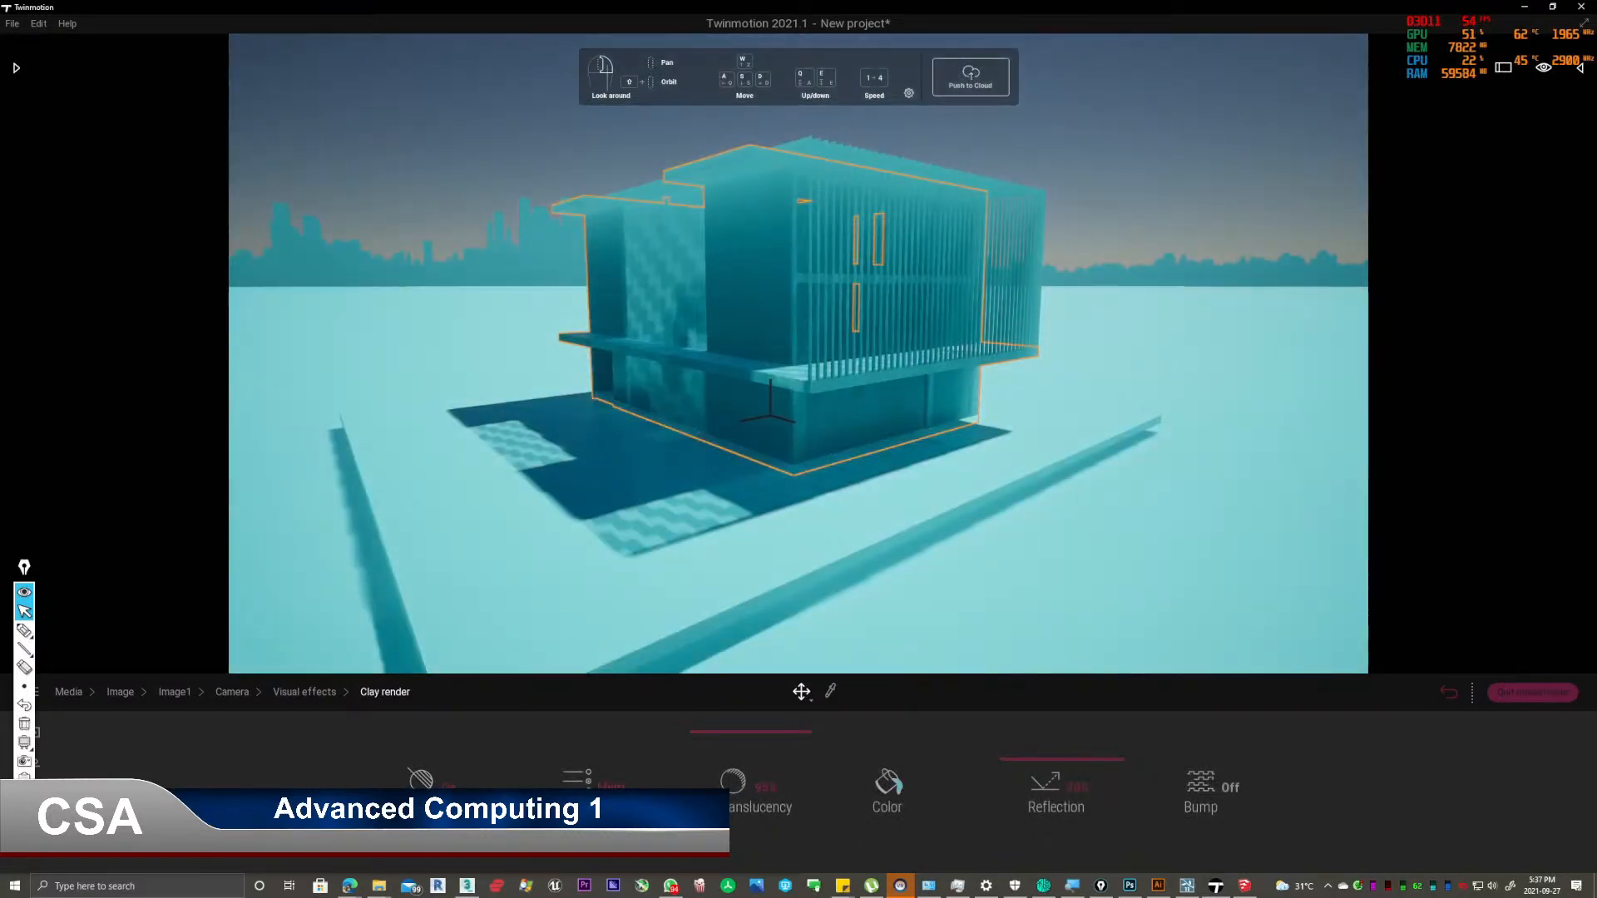
Try excluding glass from the object types affected by the clay render, and include it again.
click(594, 795)
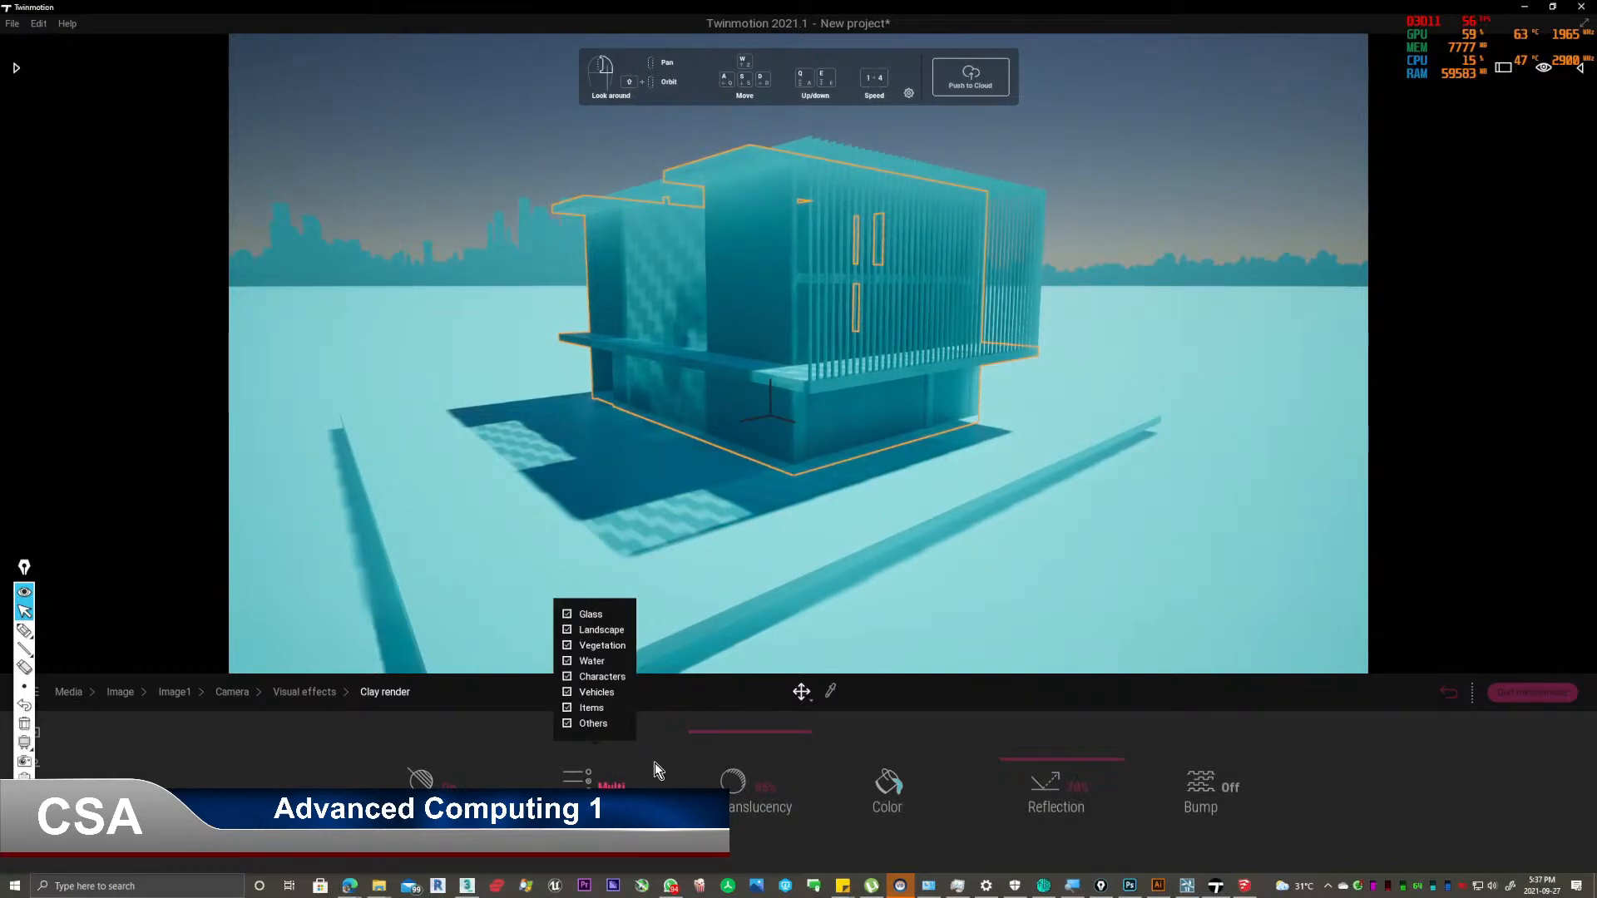
click(580, 662)
click(594, 795)
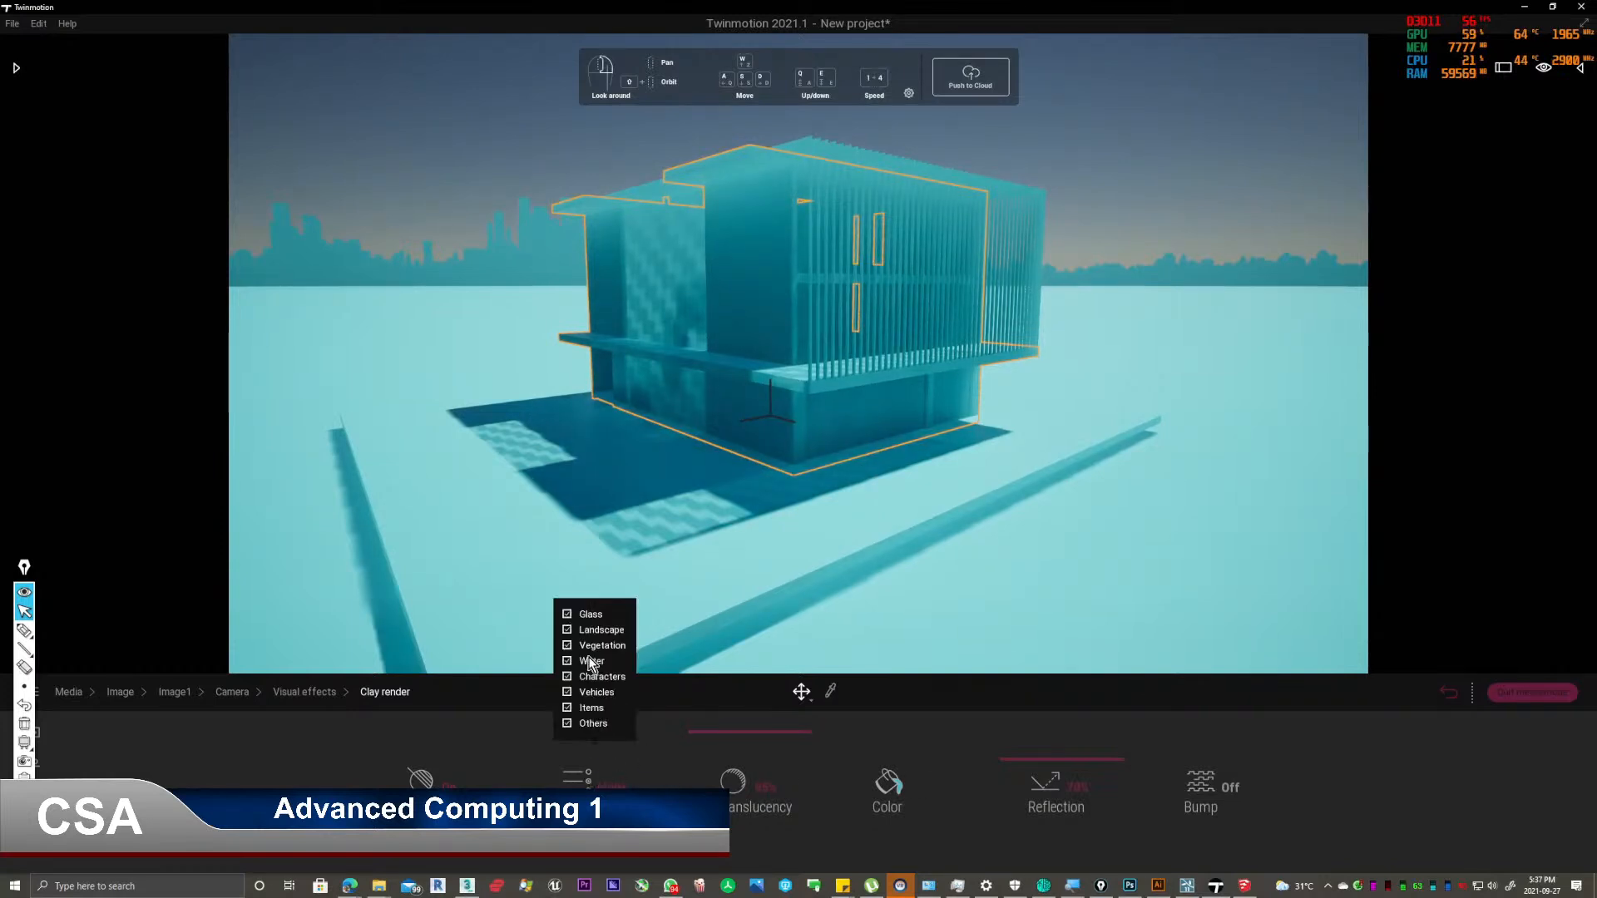
click(567, 614)
click(568, 615)
click(568, 615)
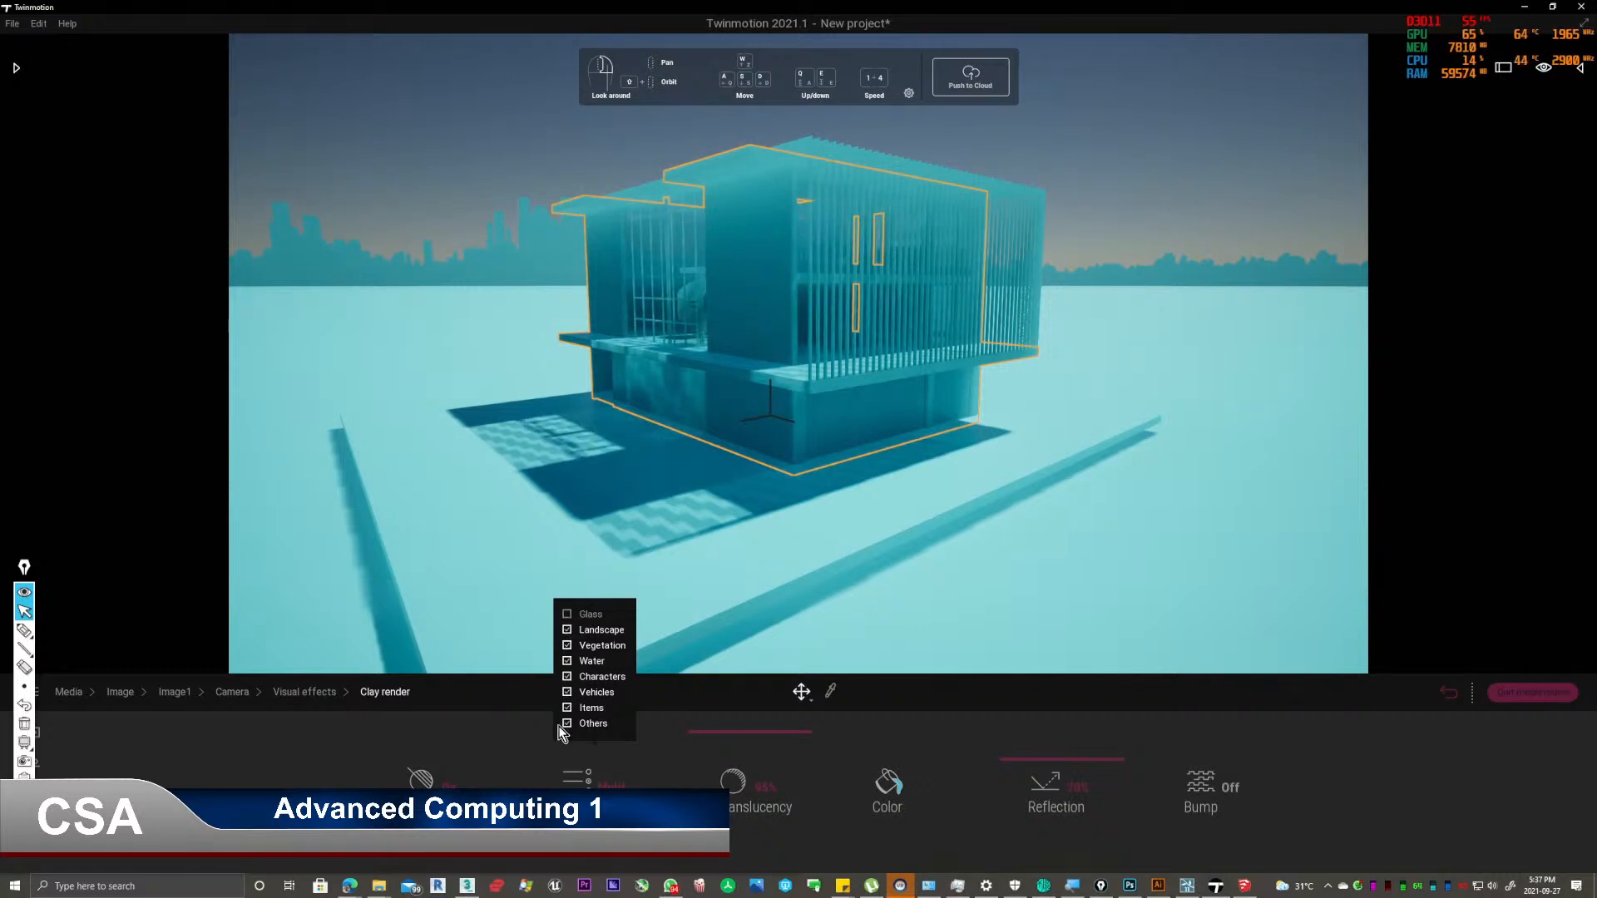
click(567, 614)
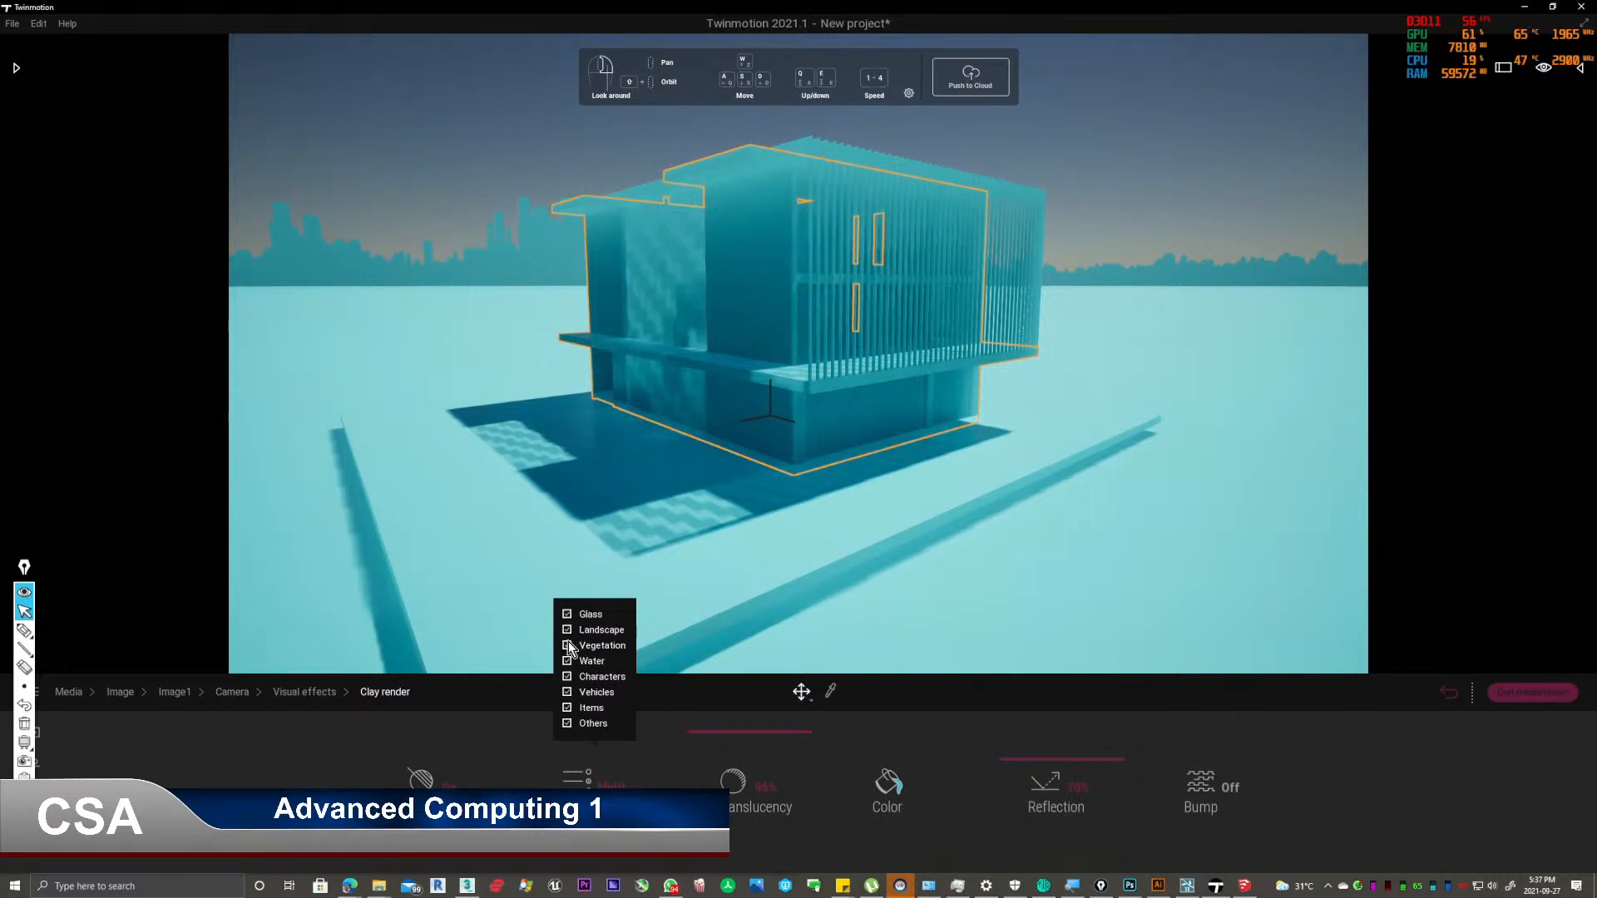
click(594, 794)
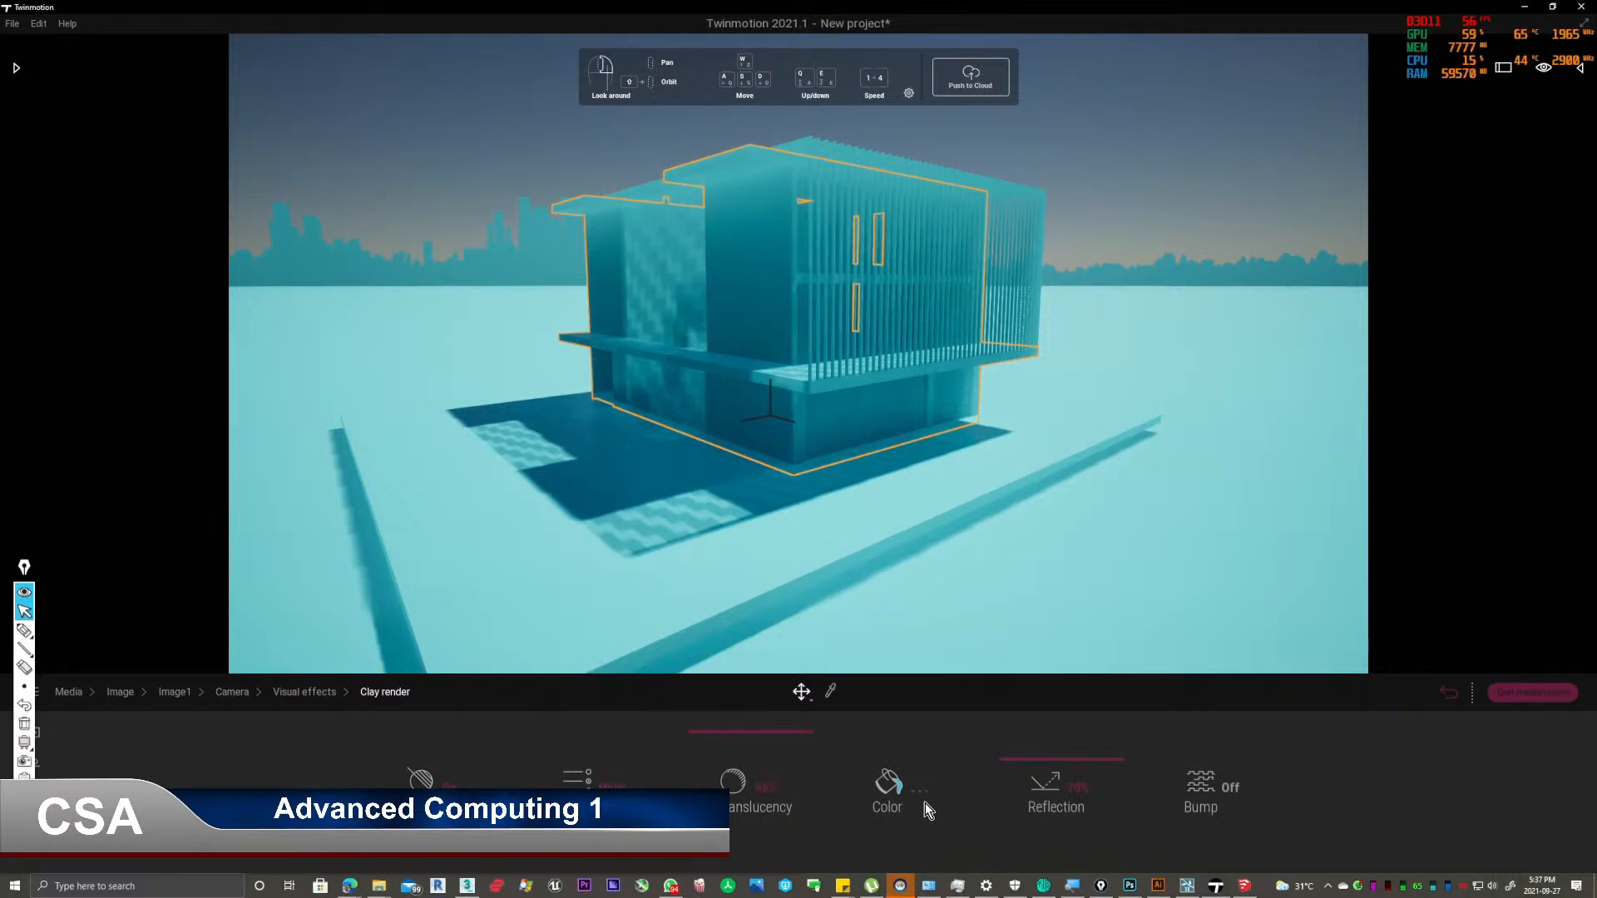
Set the clay render's translucency to 0% and change its color to bright pink.
click(779, 799)
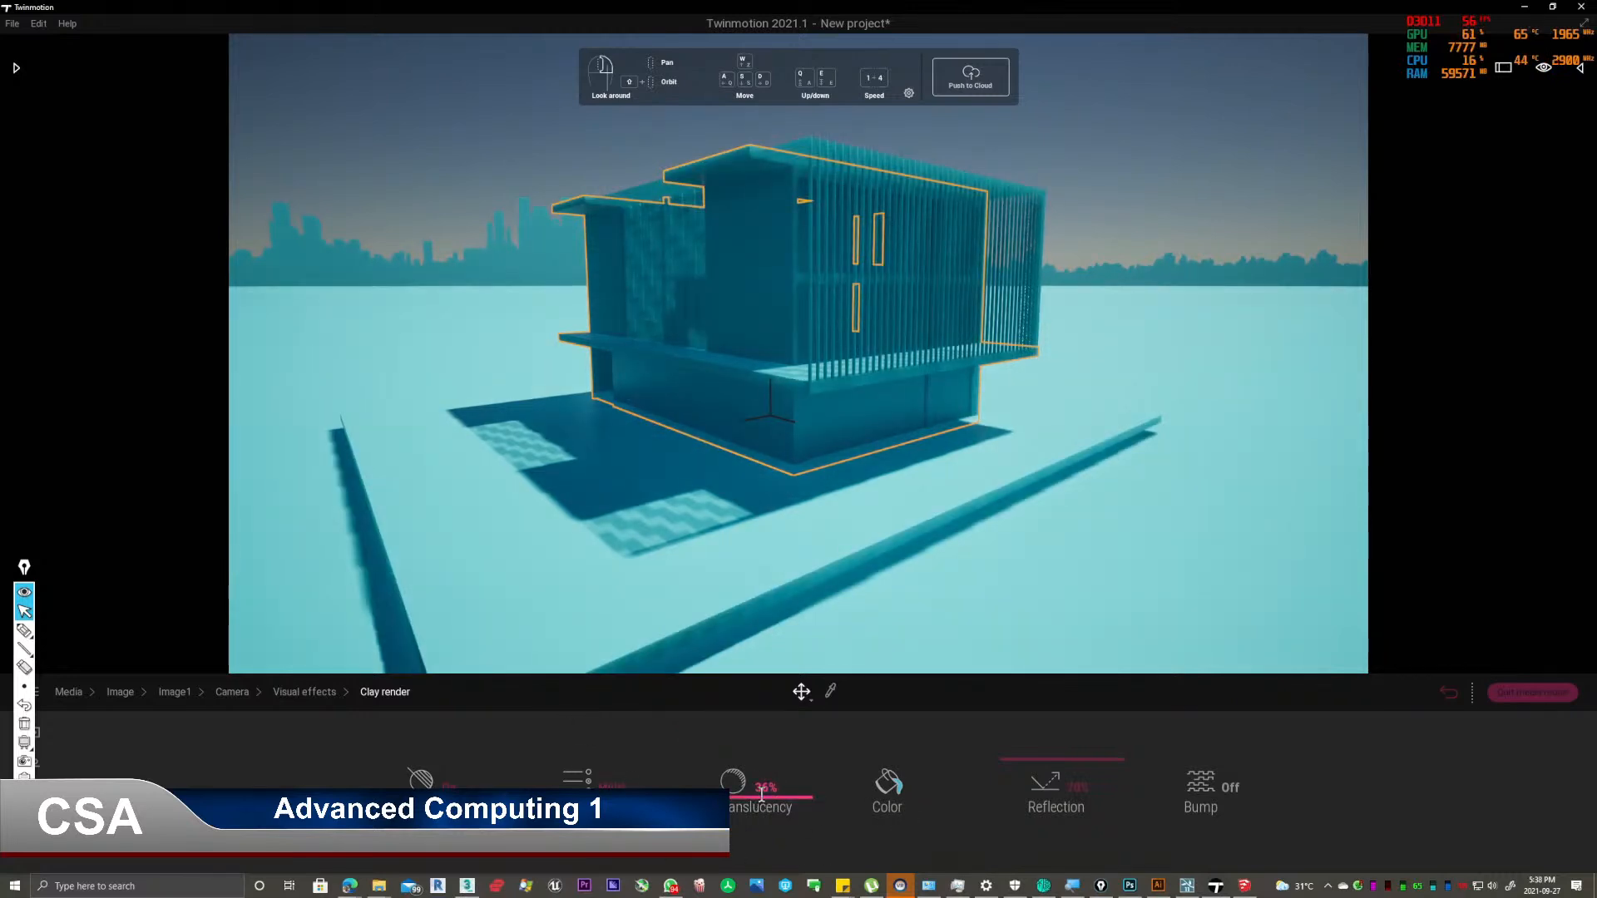
drag(776, 805, 793, 891)
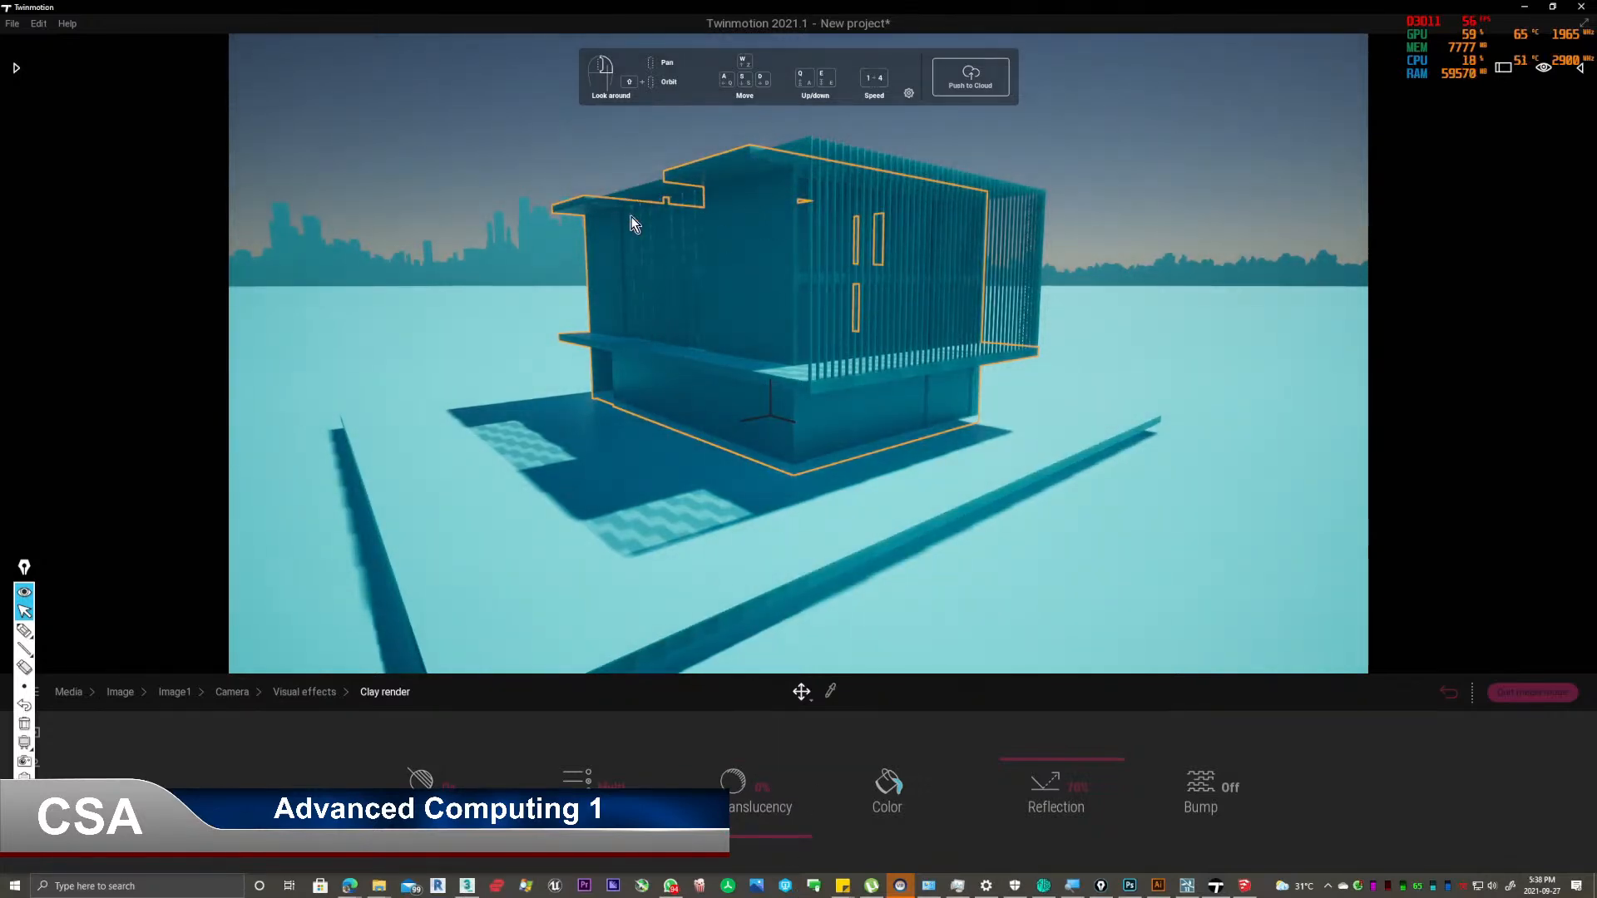
click(894, 797)
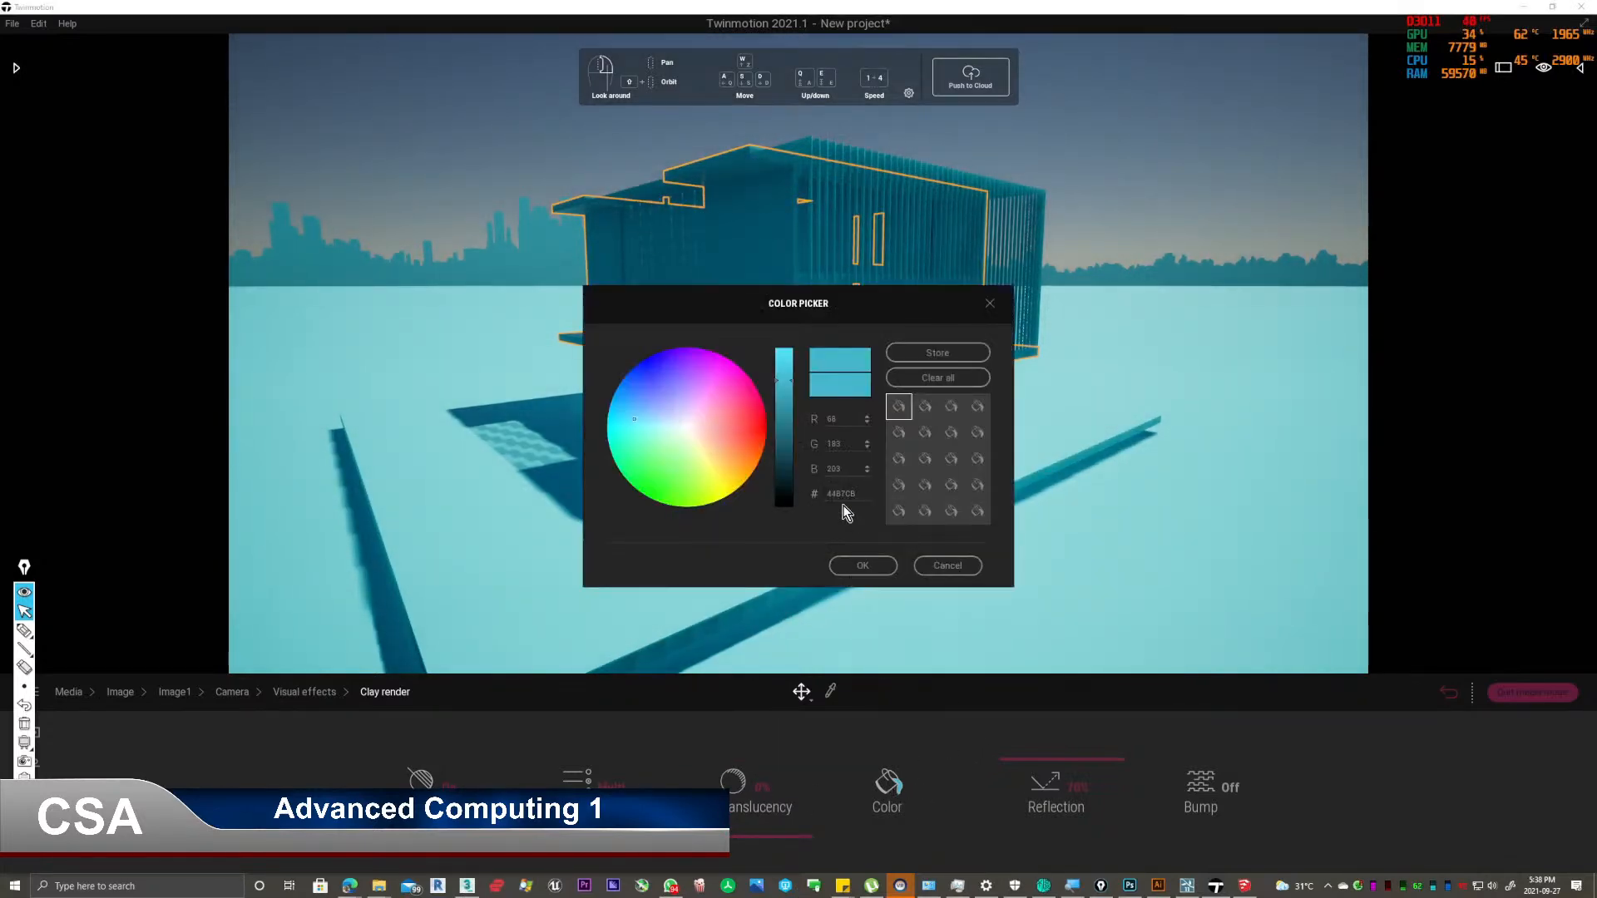
click(701, 423)
click(685, 426)
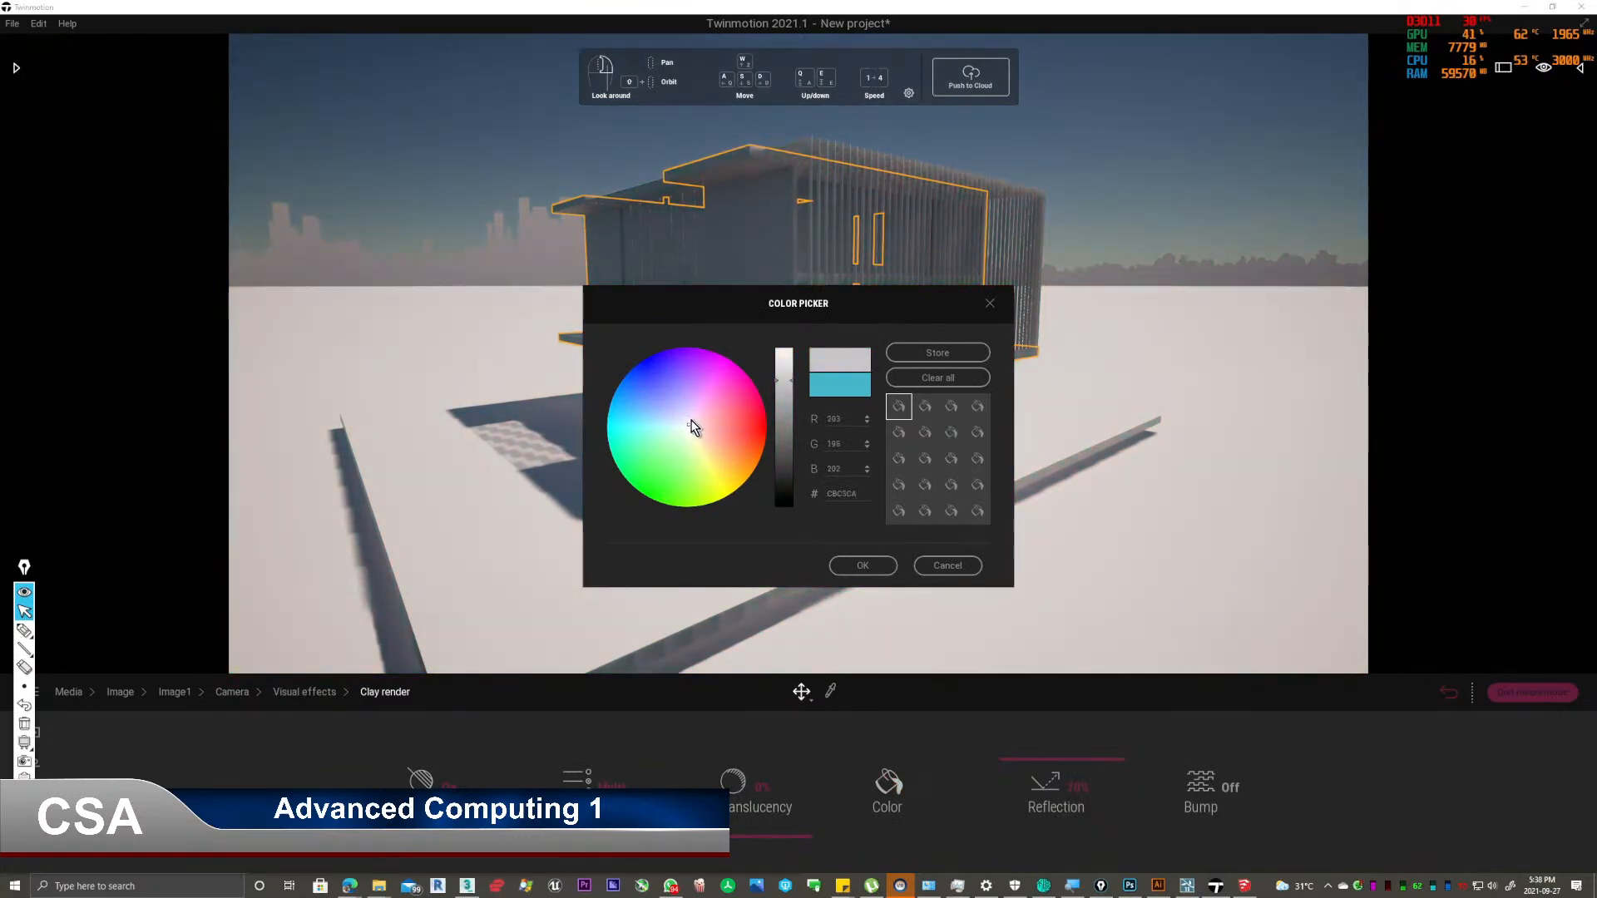
drag(689, 429, 746, 392)
click(880, 569)
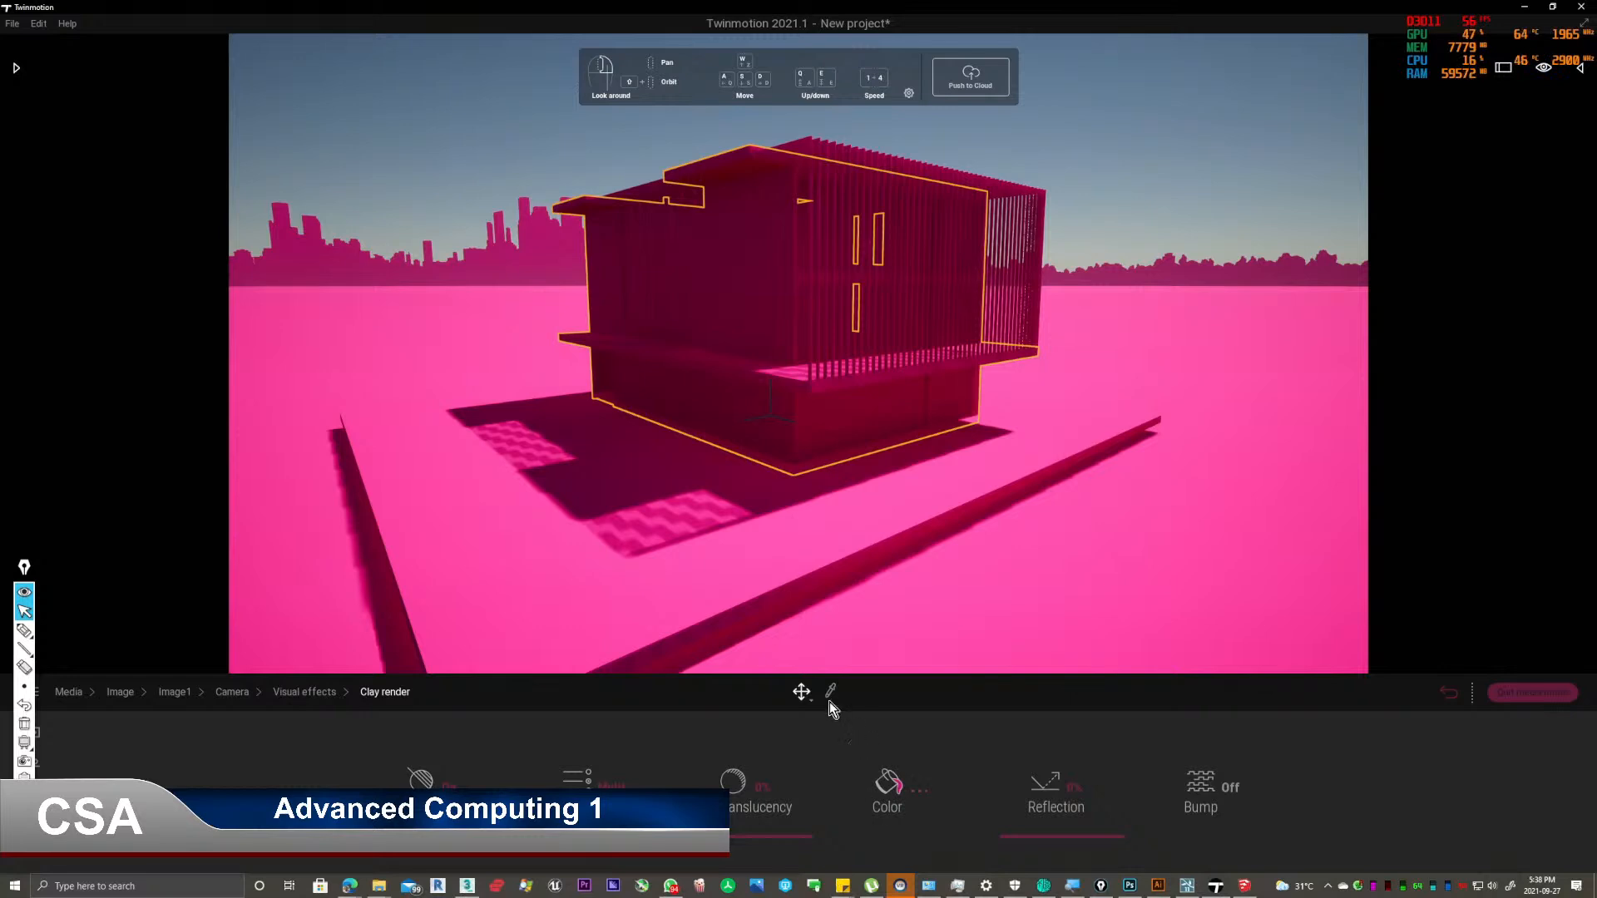
Turn off the clay render effect for Image1 and return to its visual effects.
click(324, 696)
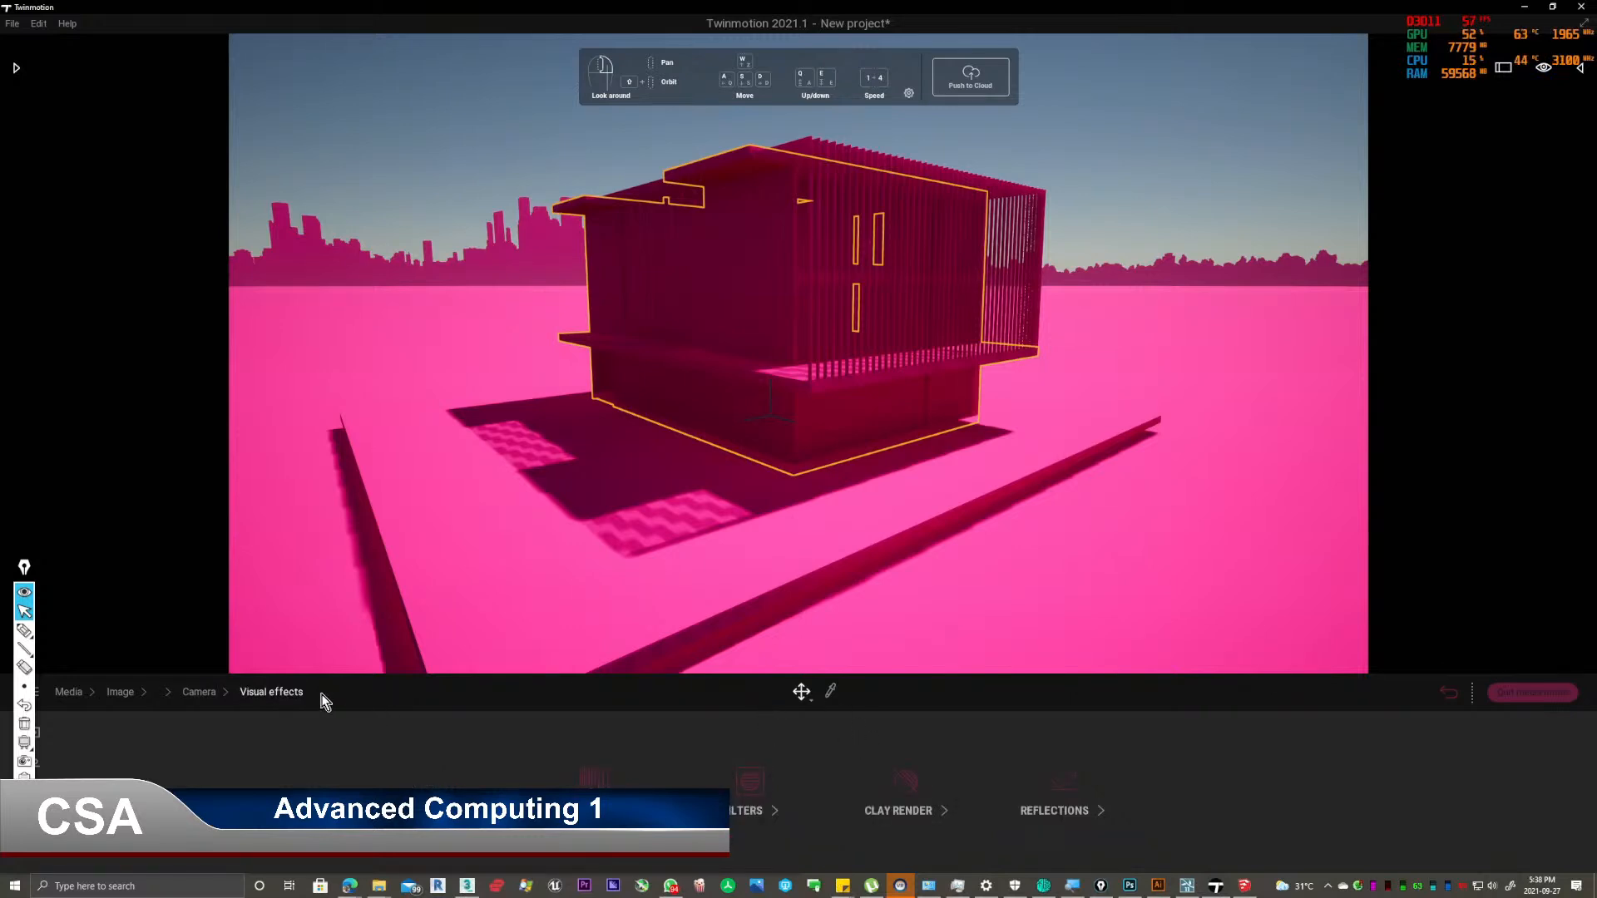
click(898, 811)
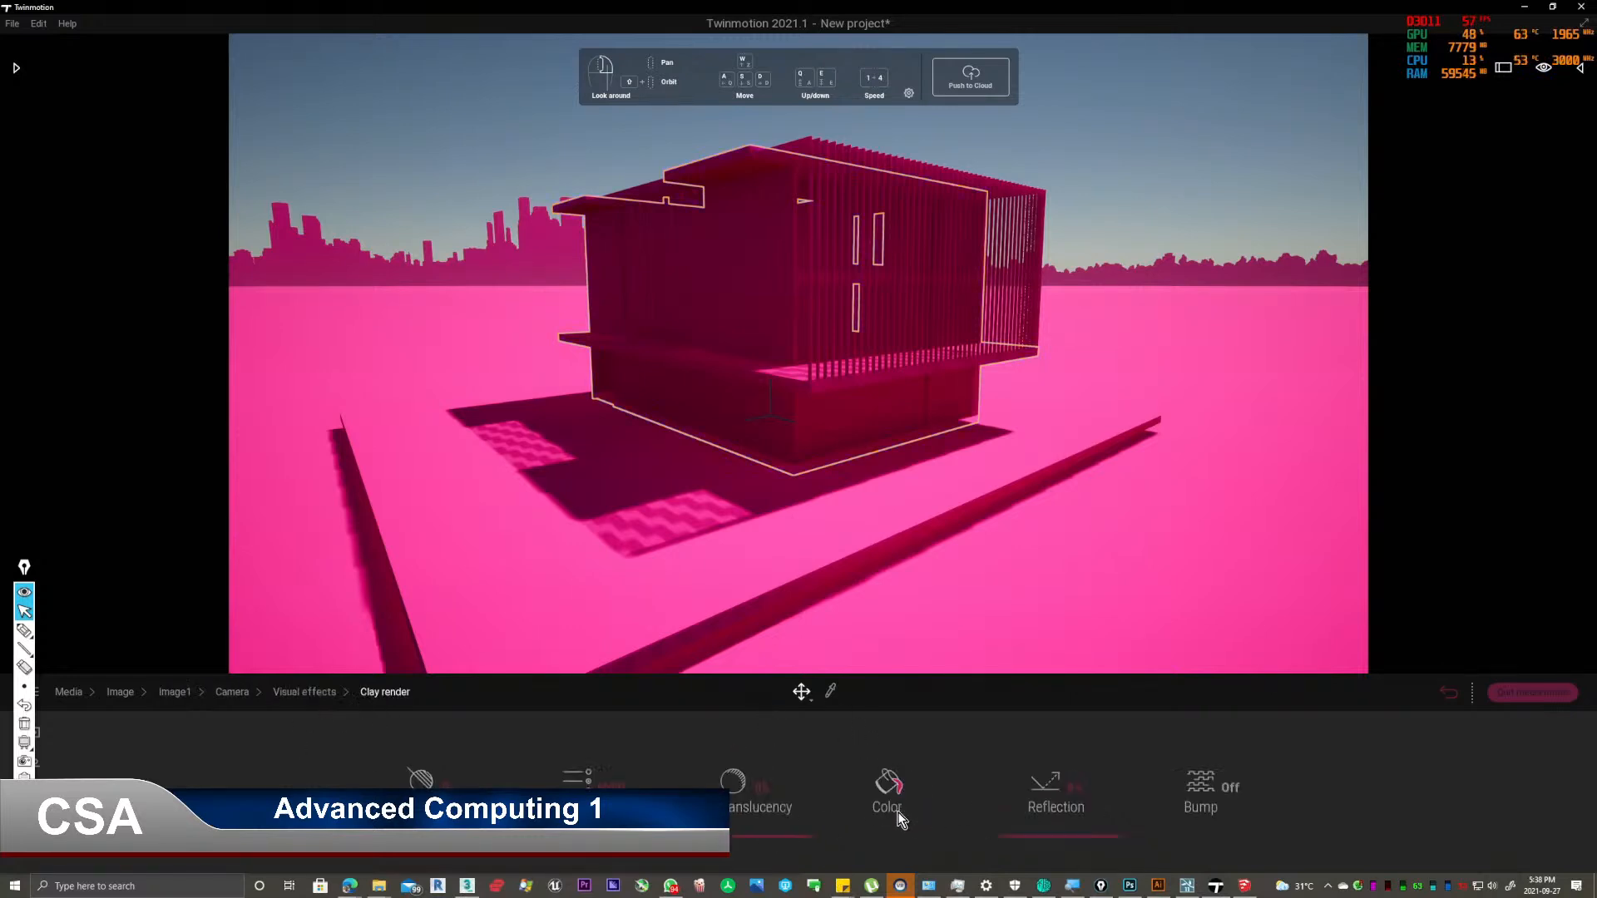
click(427, 783)
click(306, 691)
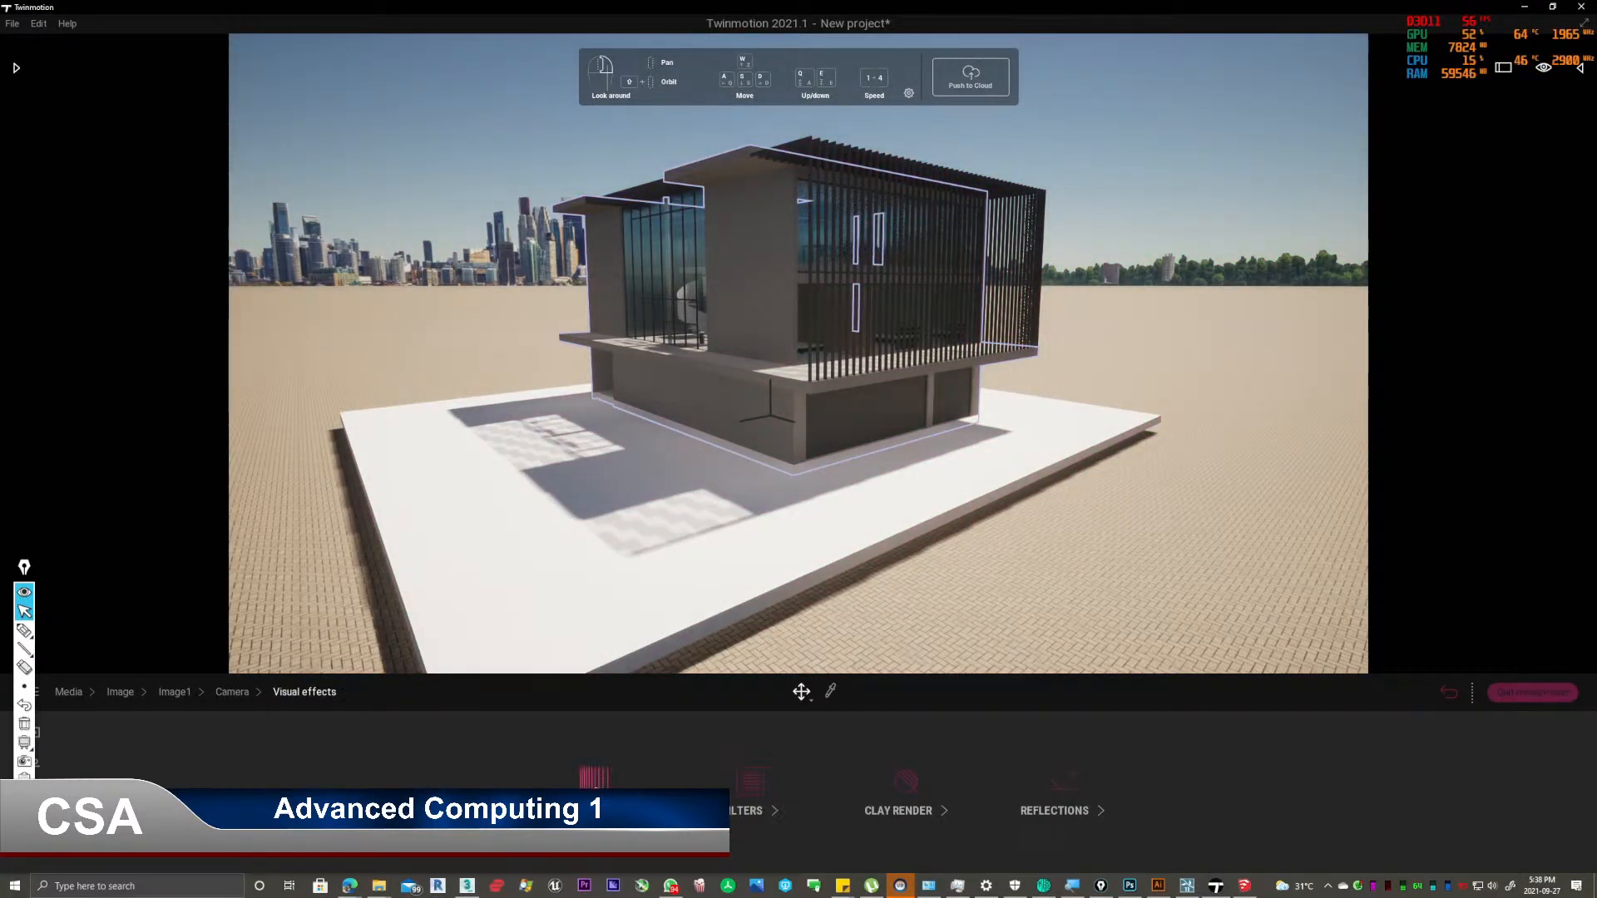
Try the Blueprint 1 filter on Image1 and examine the house from different distances and angles.
click(751, 786)
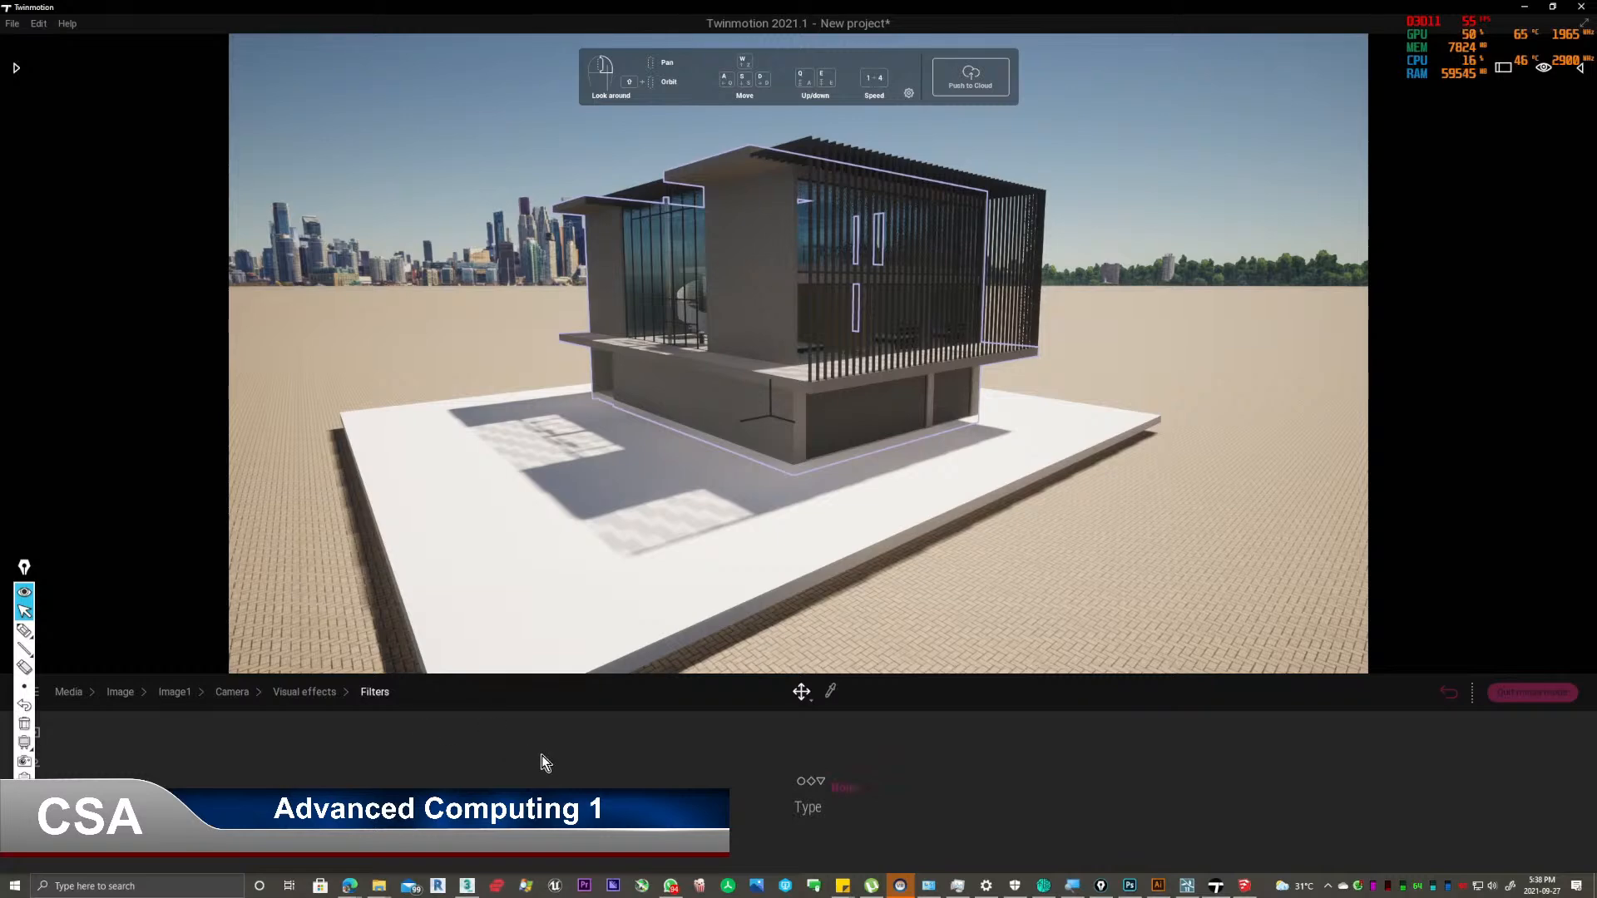
click(815, 797)
click(826, 797)
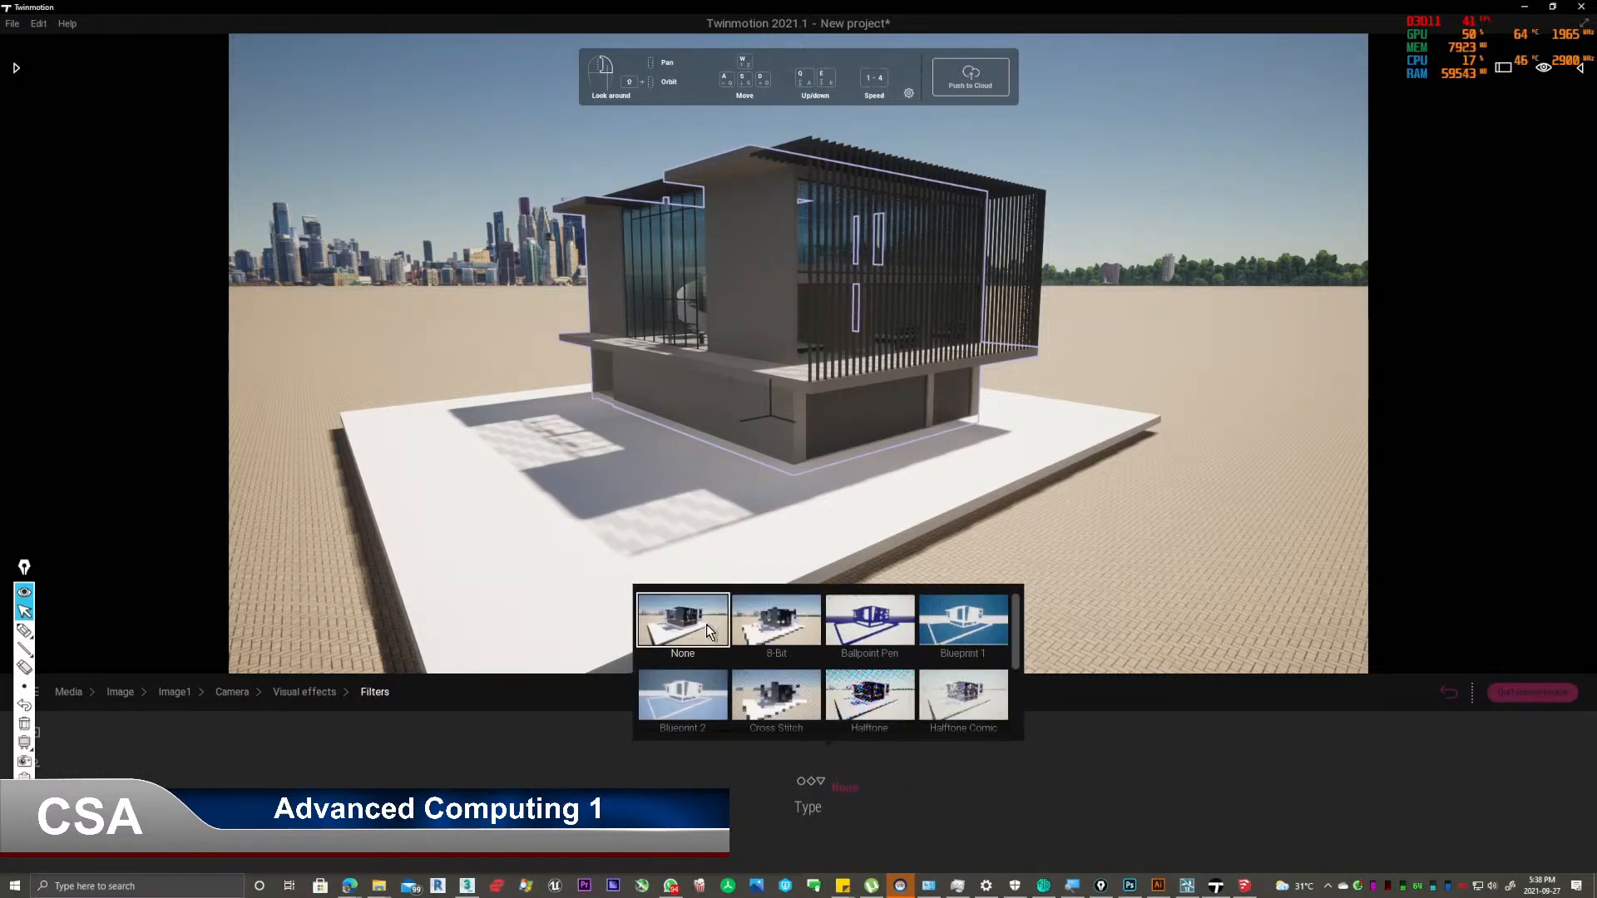
click(1002, 653)
right_drag(797, 470, 727, 399)
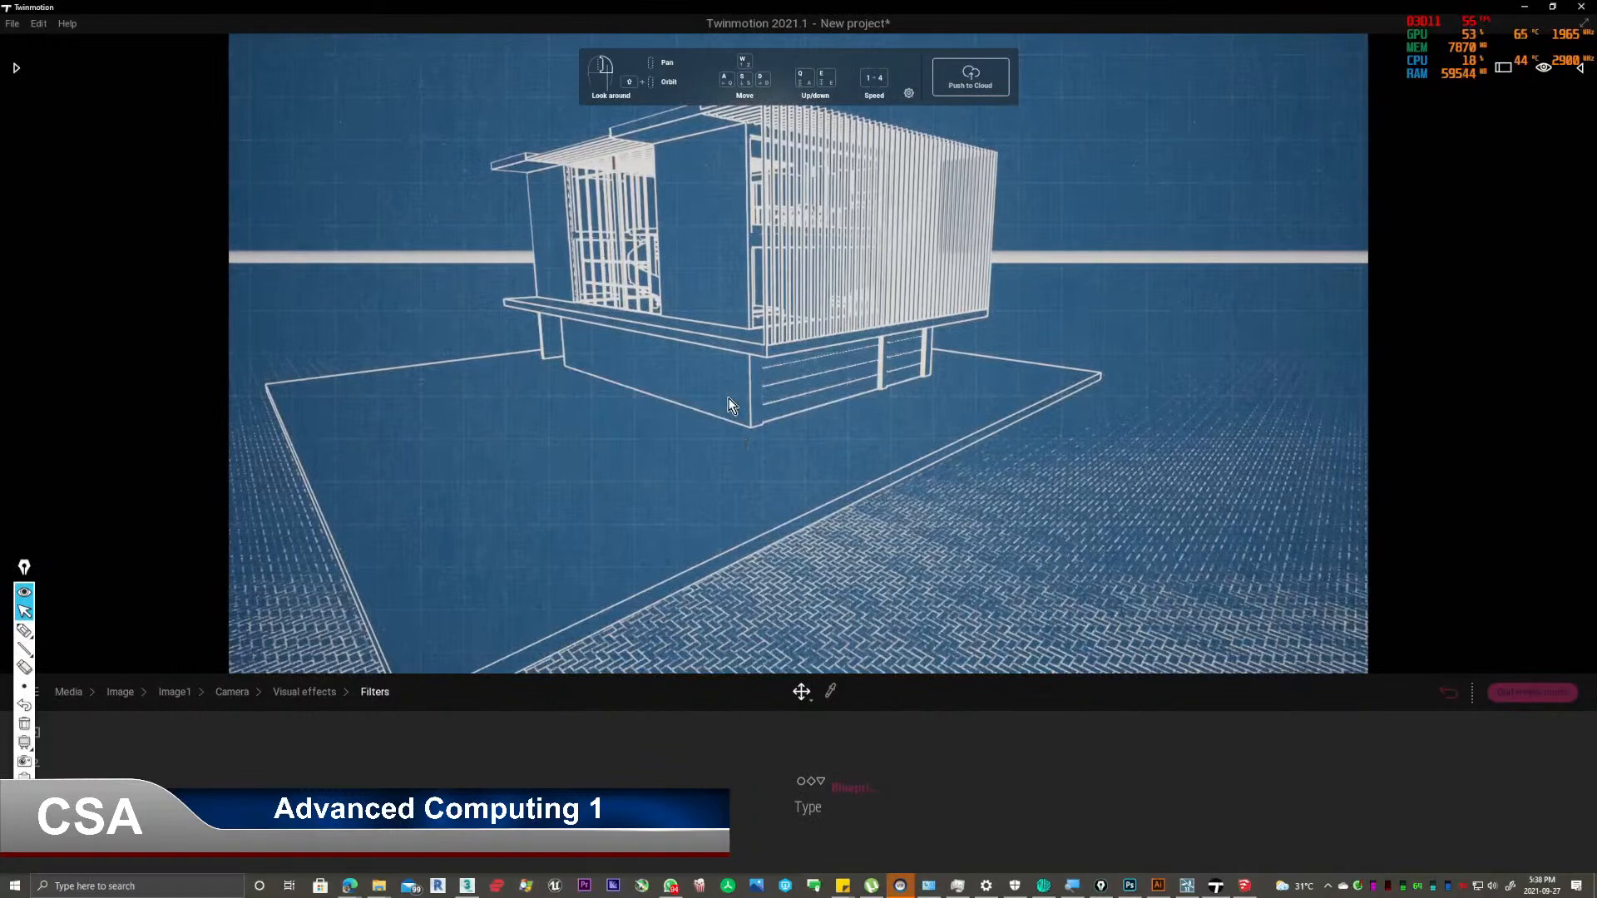
key(s)
key(w)
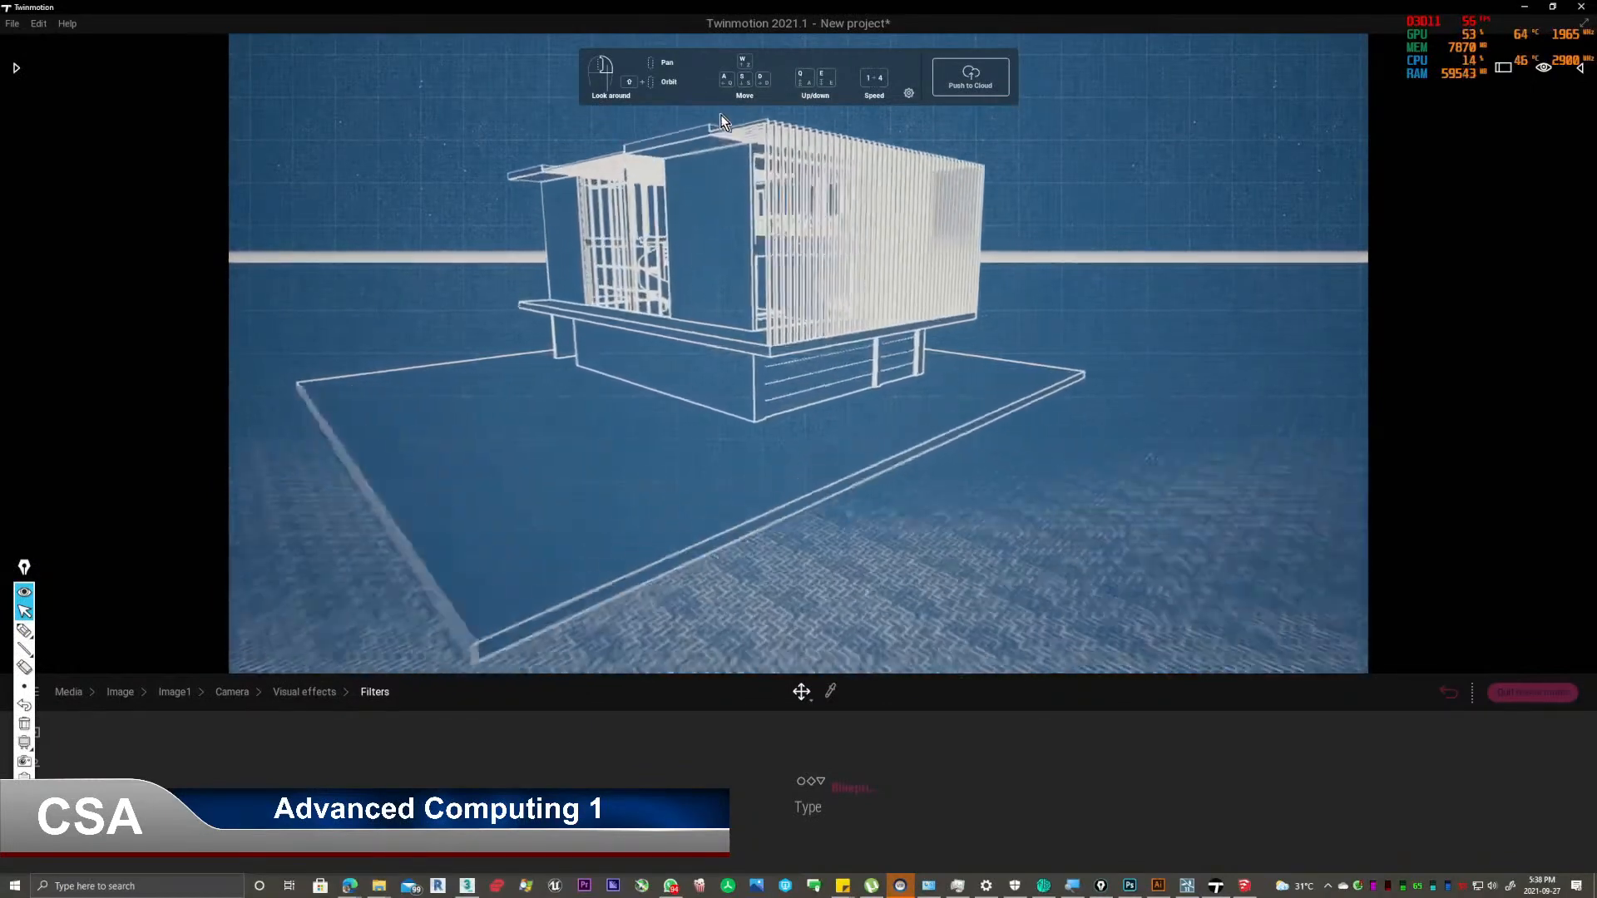
mouse_move(742, 327)
right_down()
mouse_move(752, 354)
mouse_move(717, 425)
mouse_move(687, 394)
mouse_move(733, 342)
right_up()
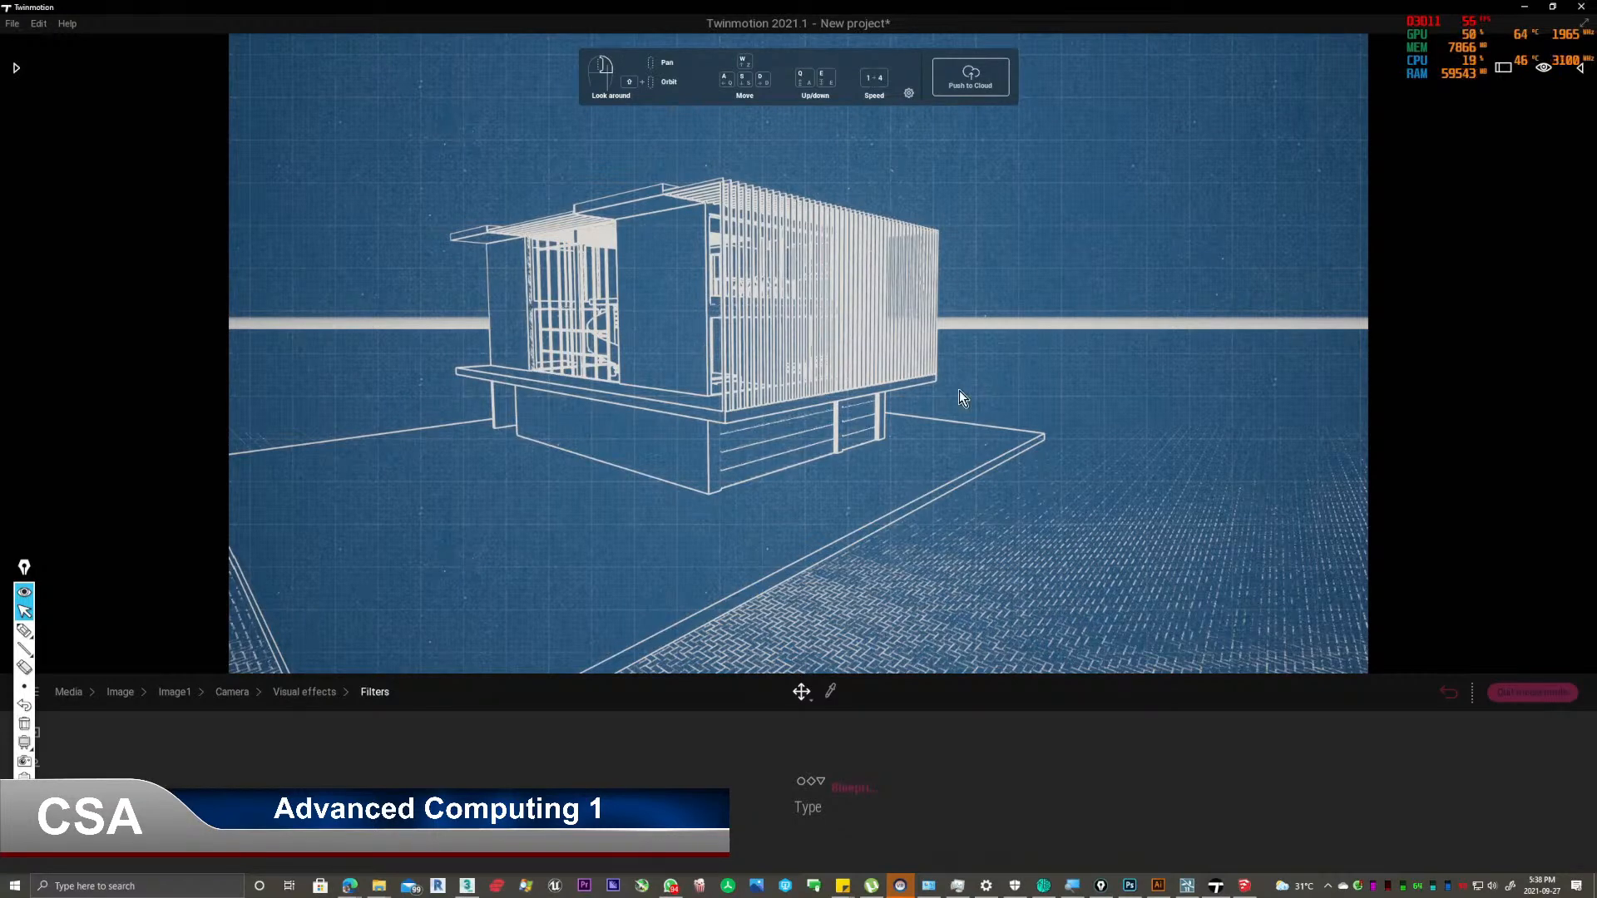
right_drag(784, 313, 692, 284)
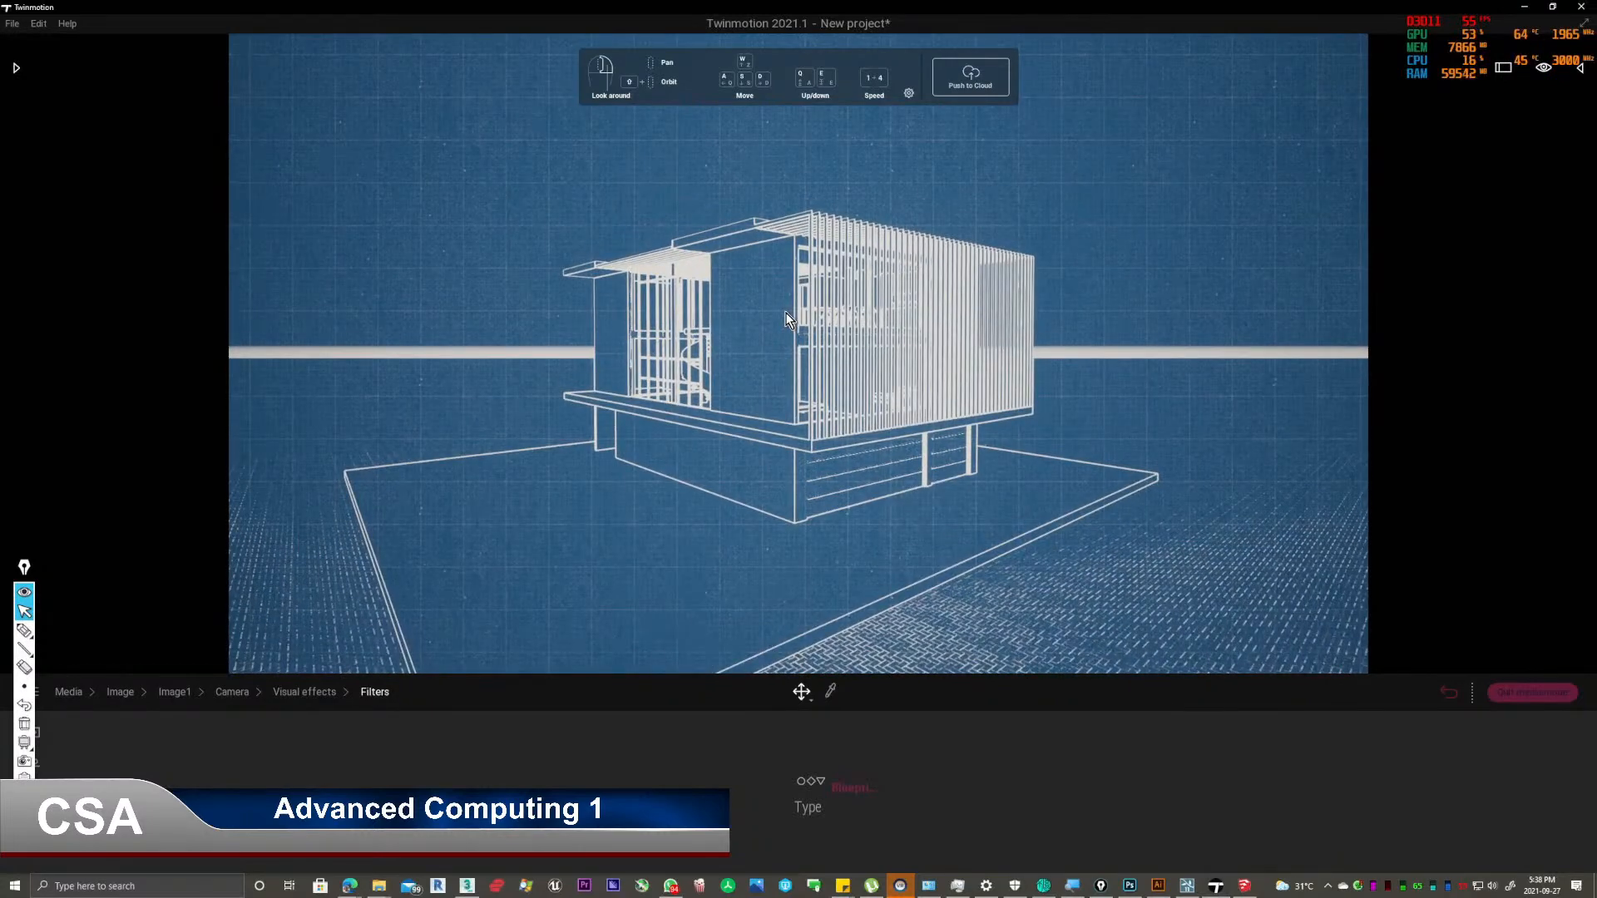
scroll(745, 273, up, 3)
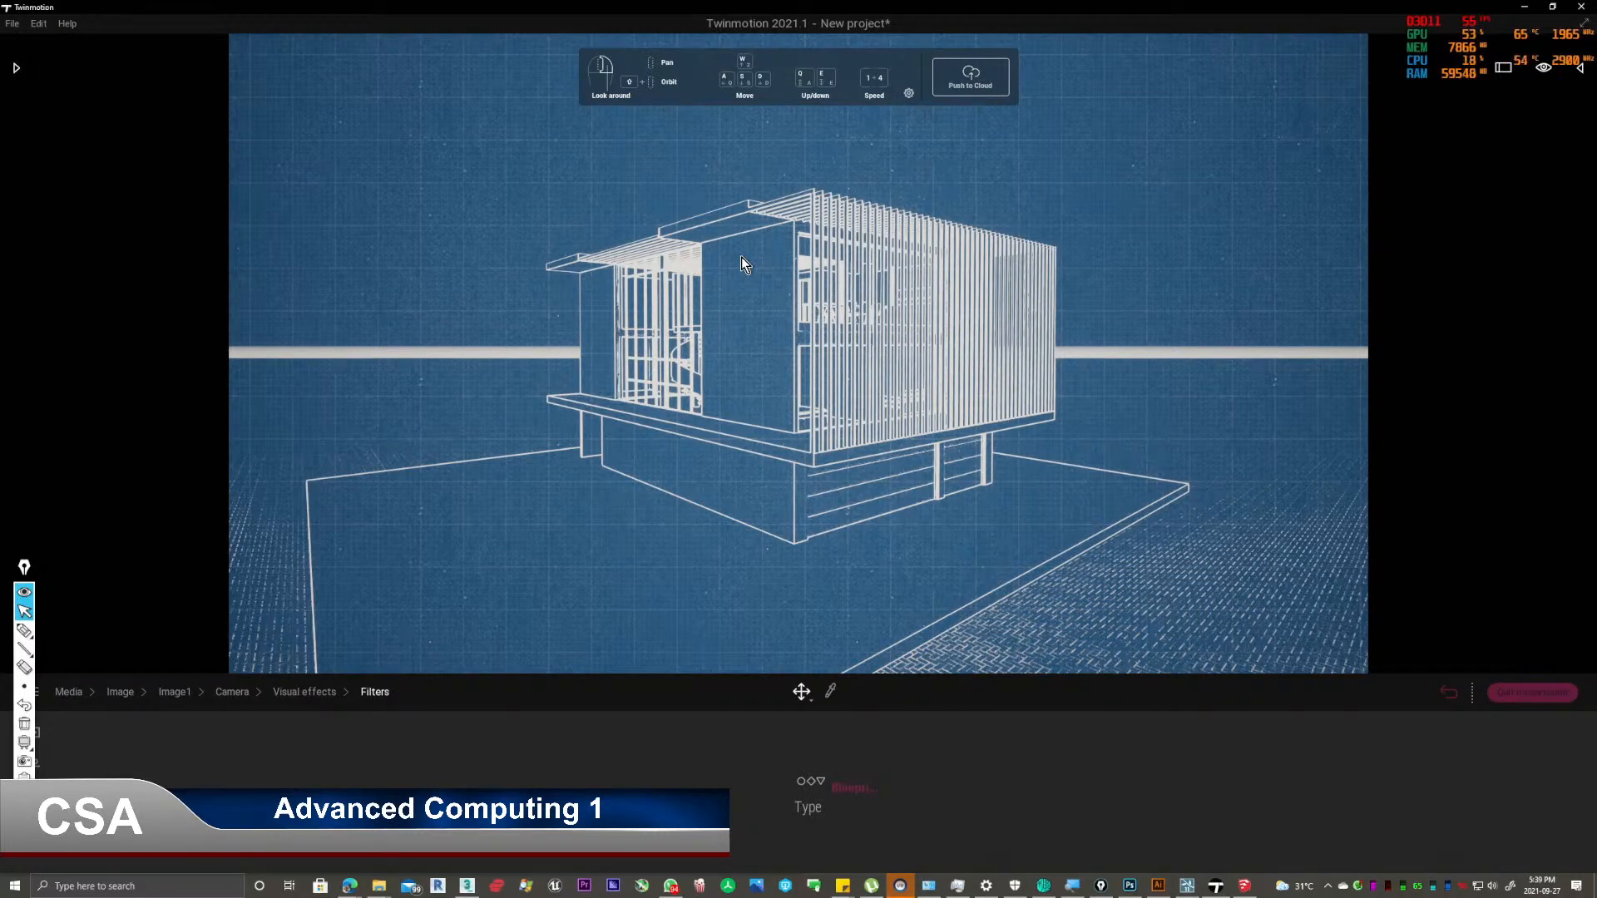
right_drag(742, 258, 806, 333)
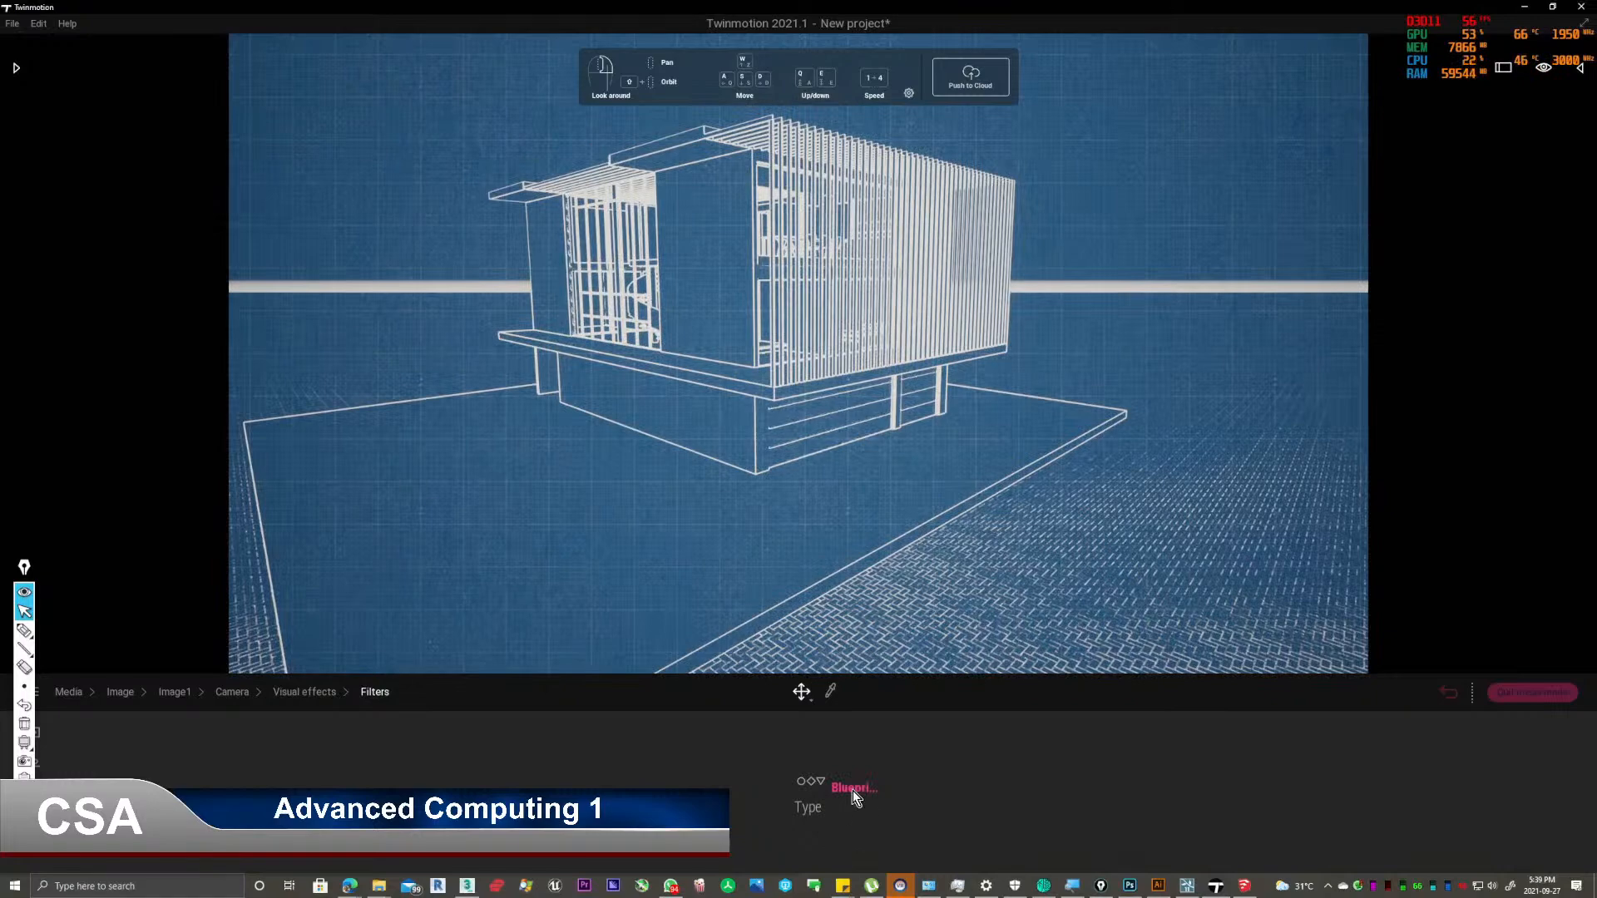
Try the SciFi filter on Image1 and shift the view of the house.
click(852, 791)
scroll(815, 696, down, 5)
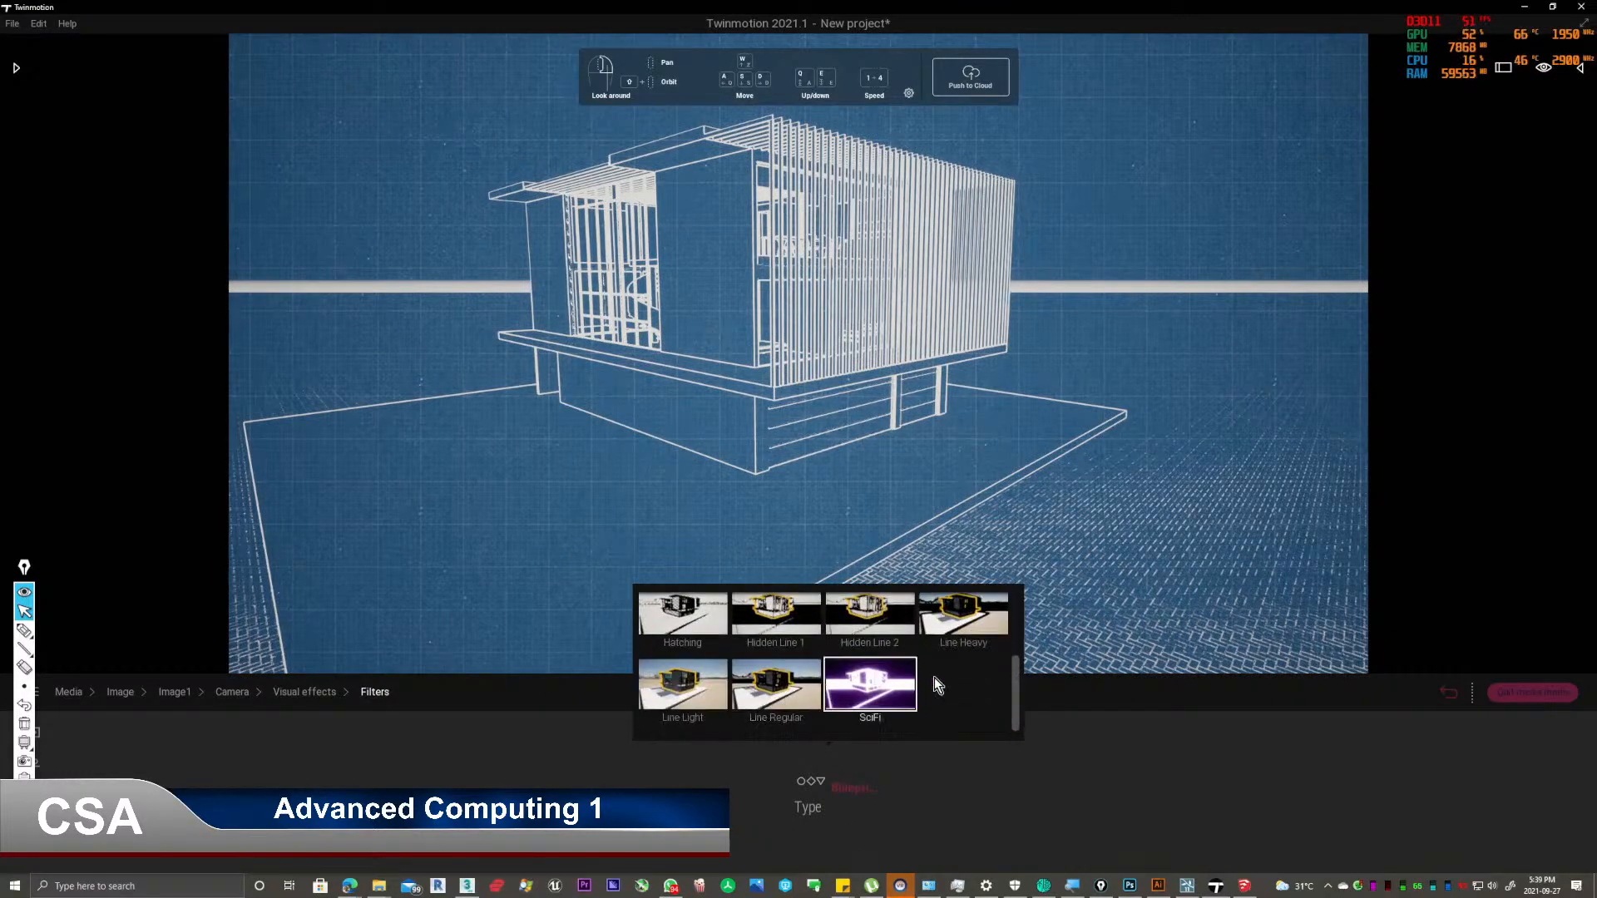
click(879, 689)
mouse_move(705, 339)
right_down()
mouse_move(616, 357)
mouse_move(734, 351)
right_up()
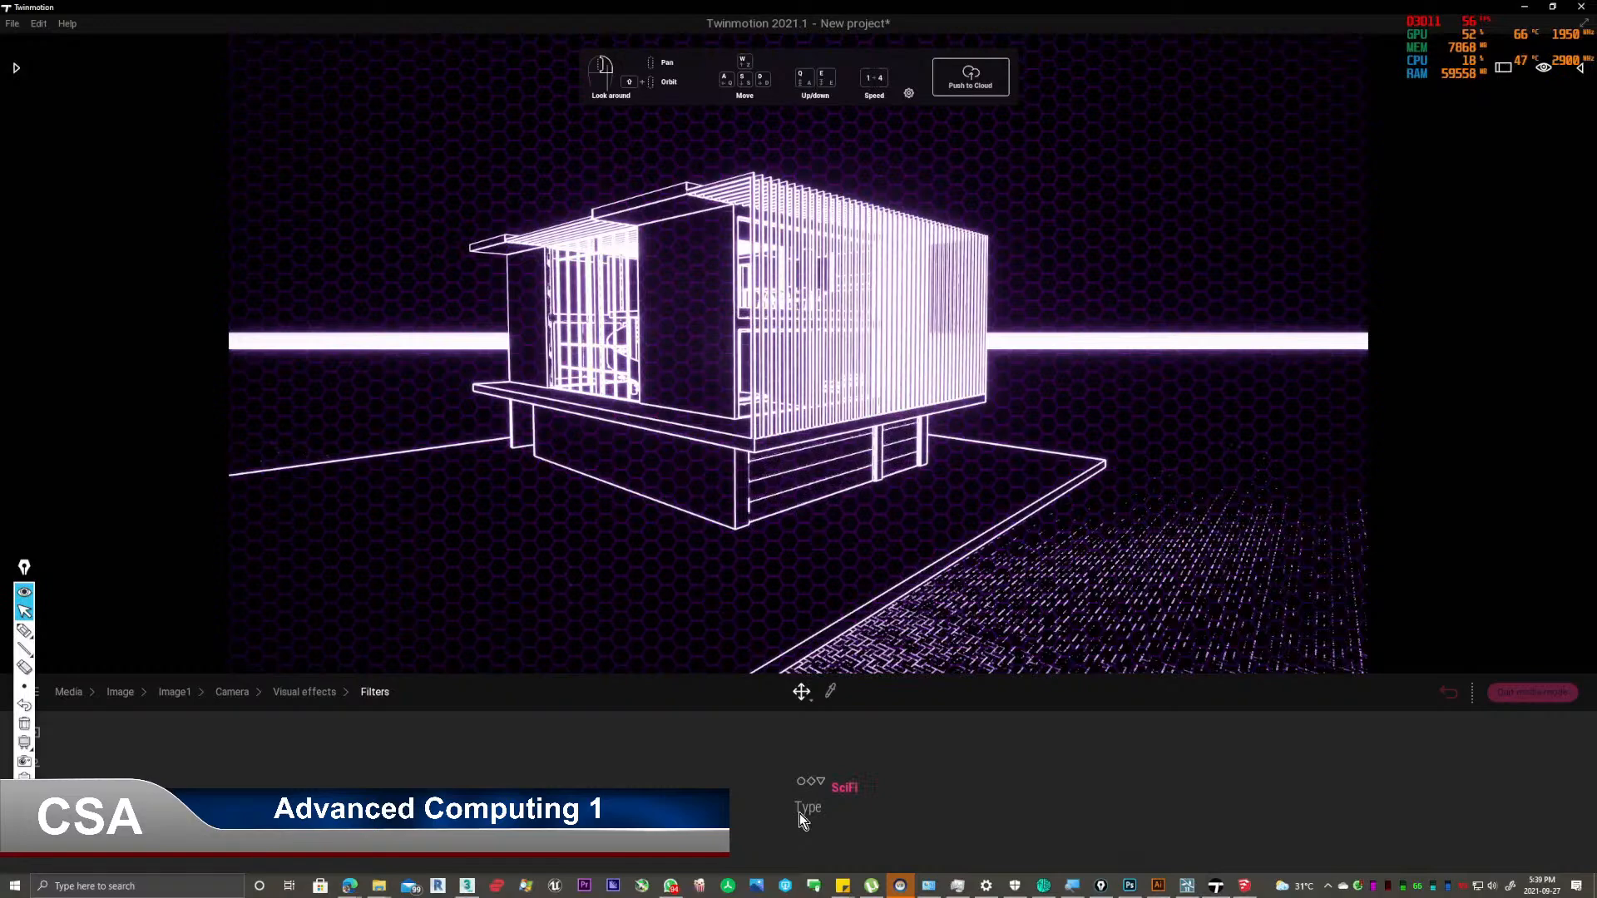
Set Image1's filter to Ballpoint Pen and return to the list of images.
click(845, 789)
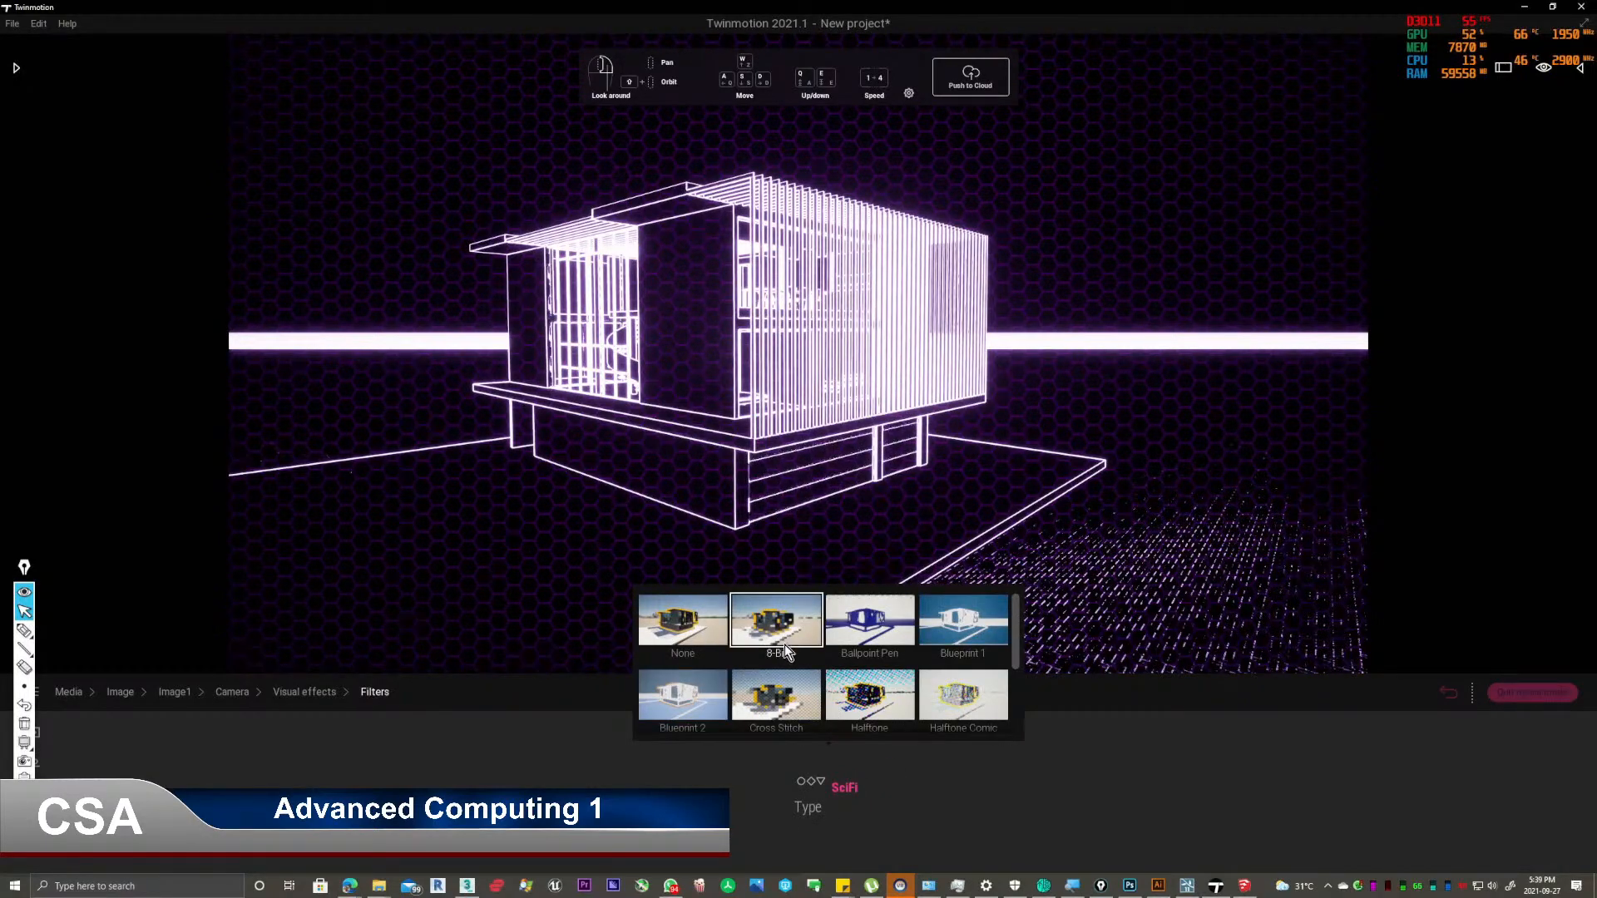
click(865, 620)
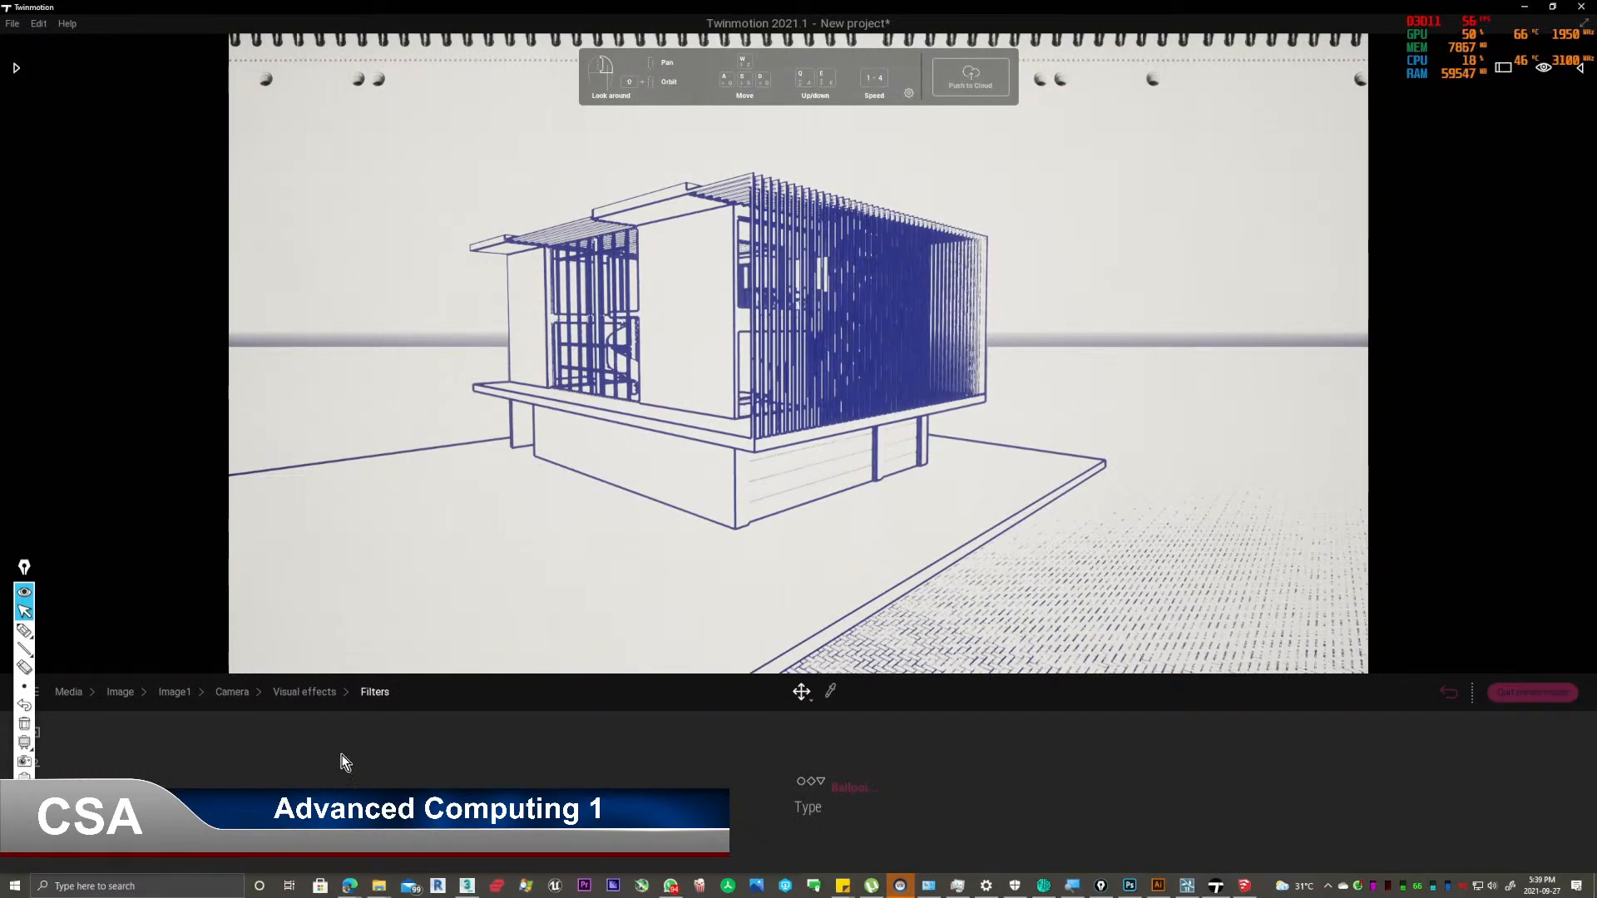
click(320, 692)
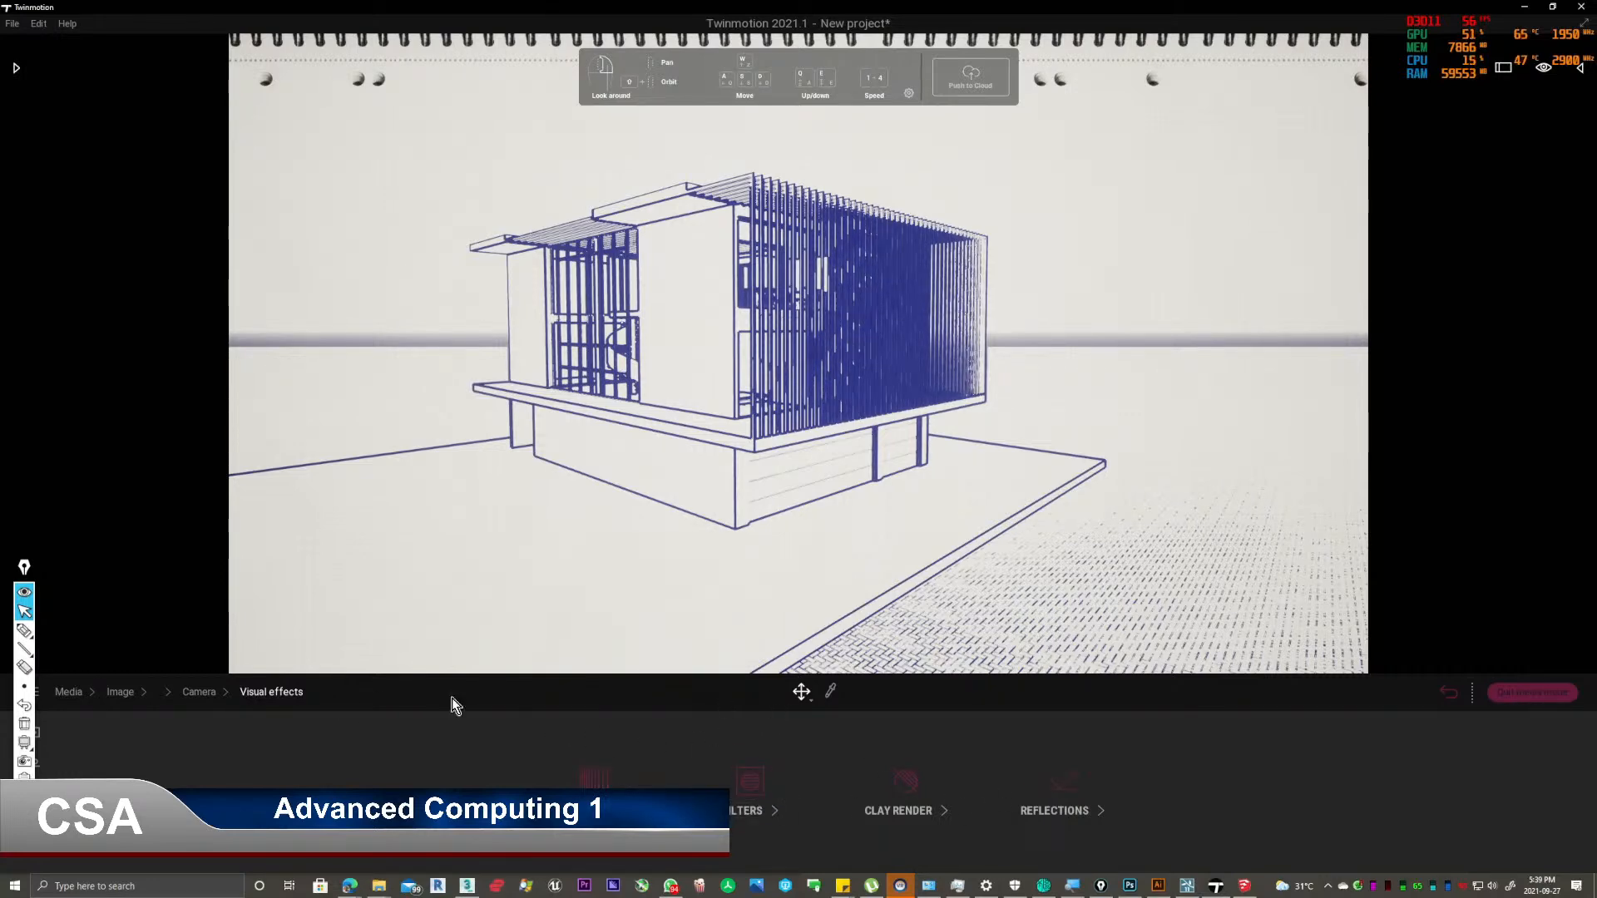
click(200, 692)
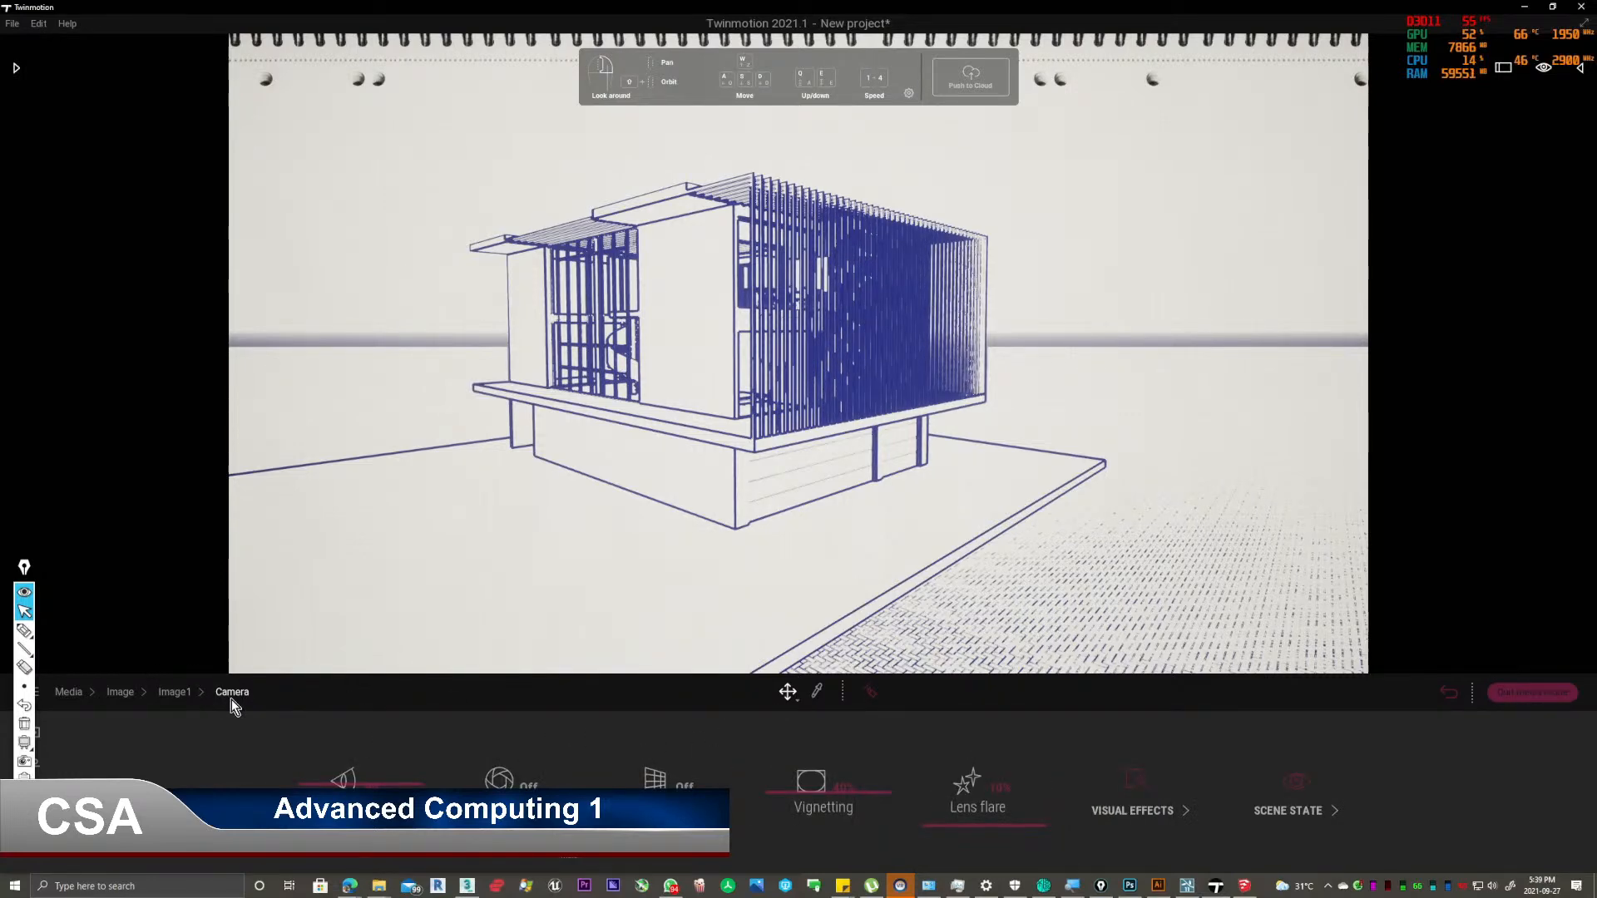
click(174, 692)
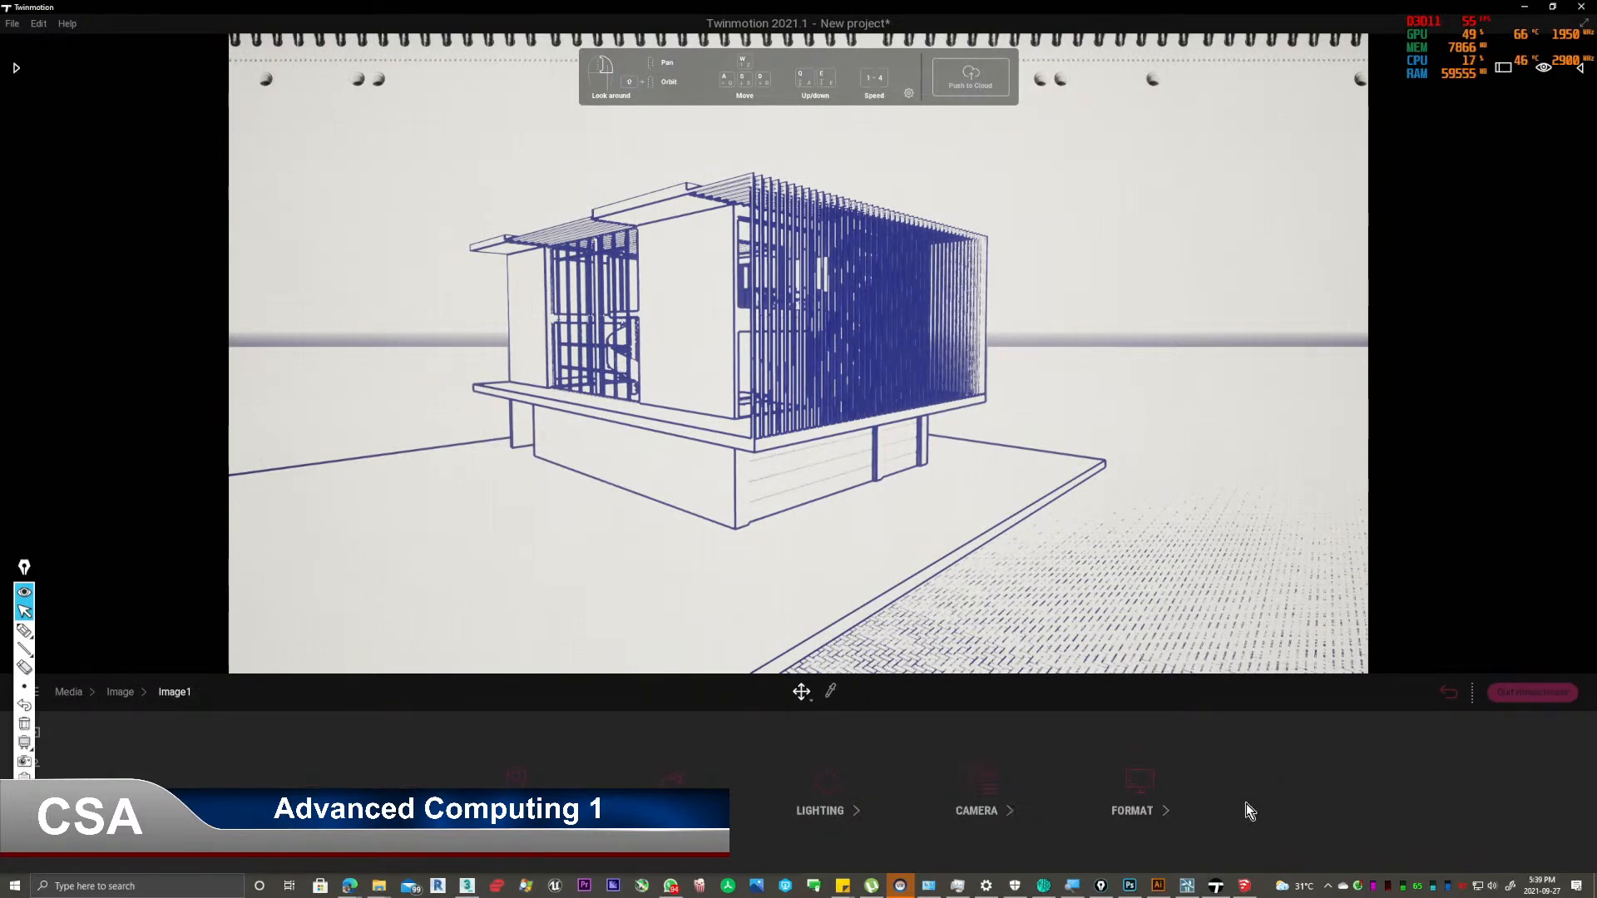
click(122, 695)
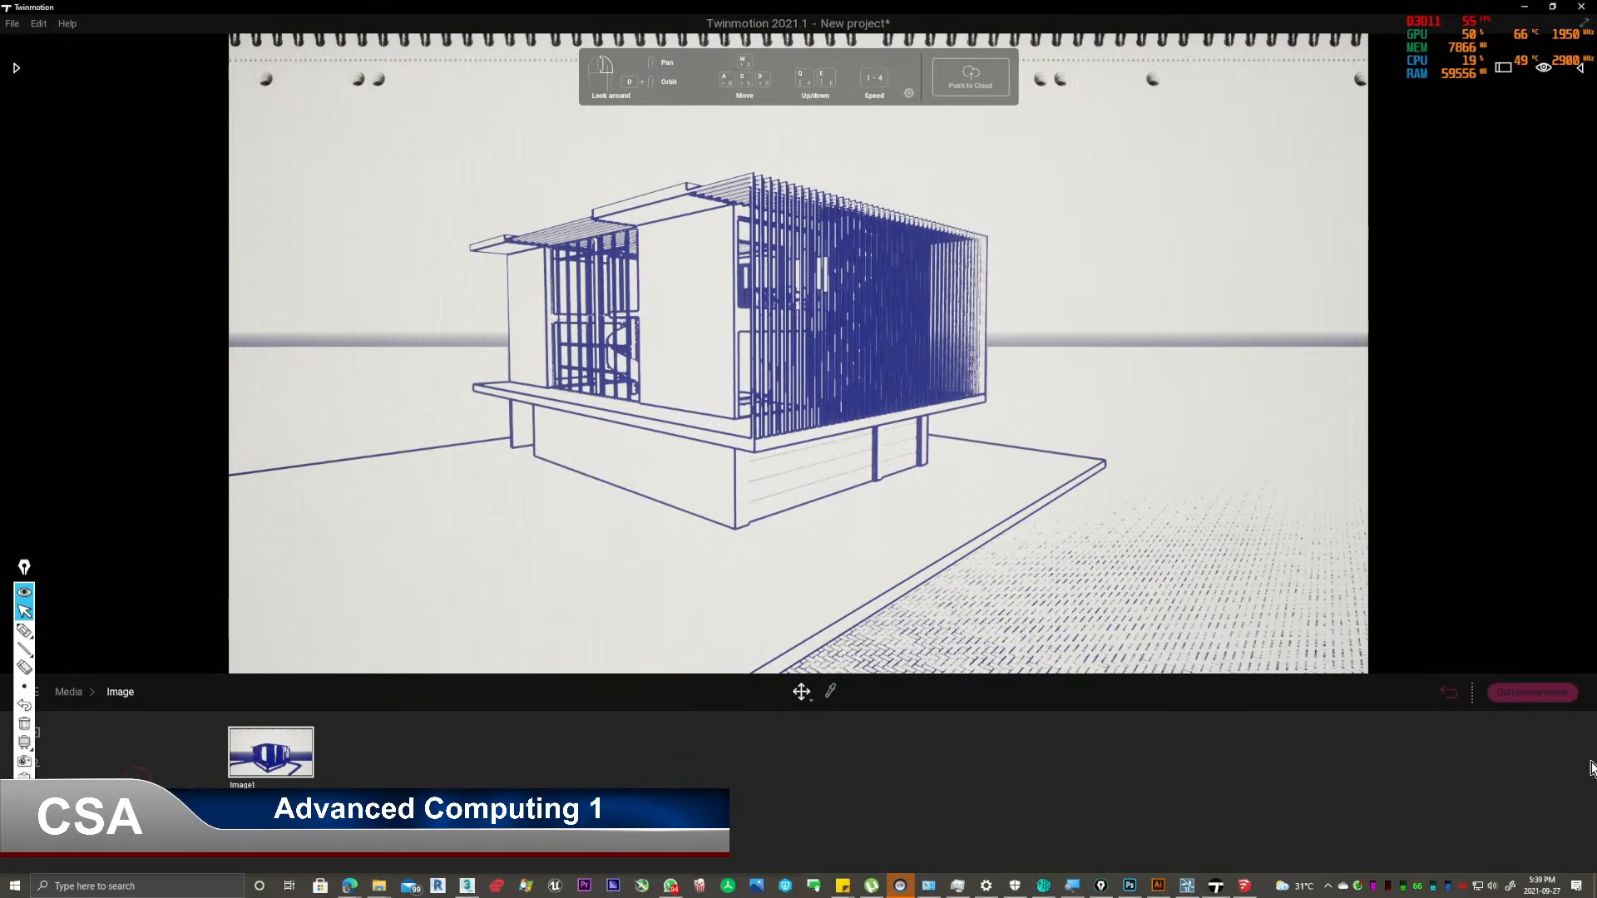
Leave the filtered Image1 view, create a second image of the house, and open its settings.
click(1510, 697)
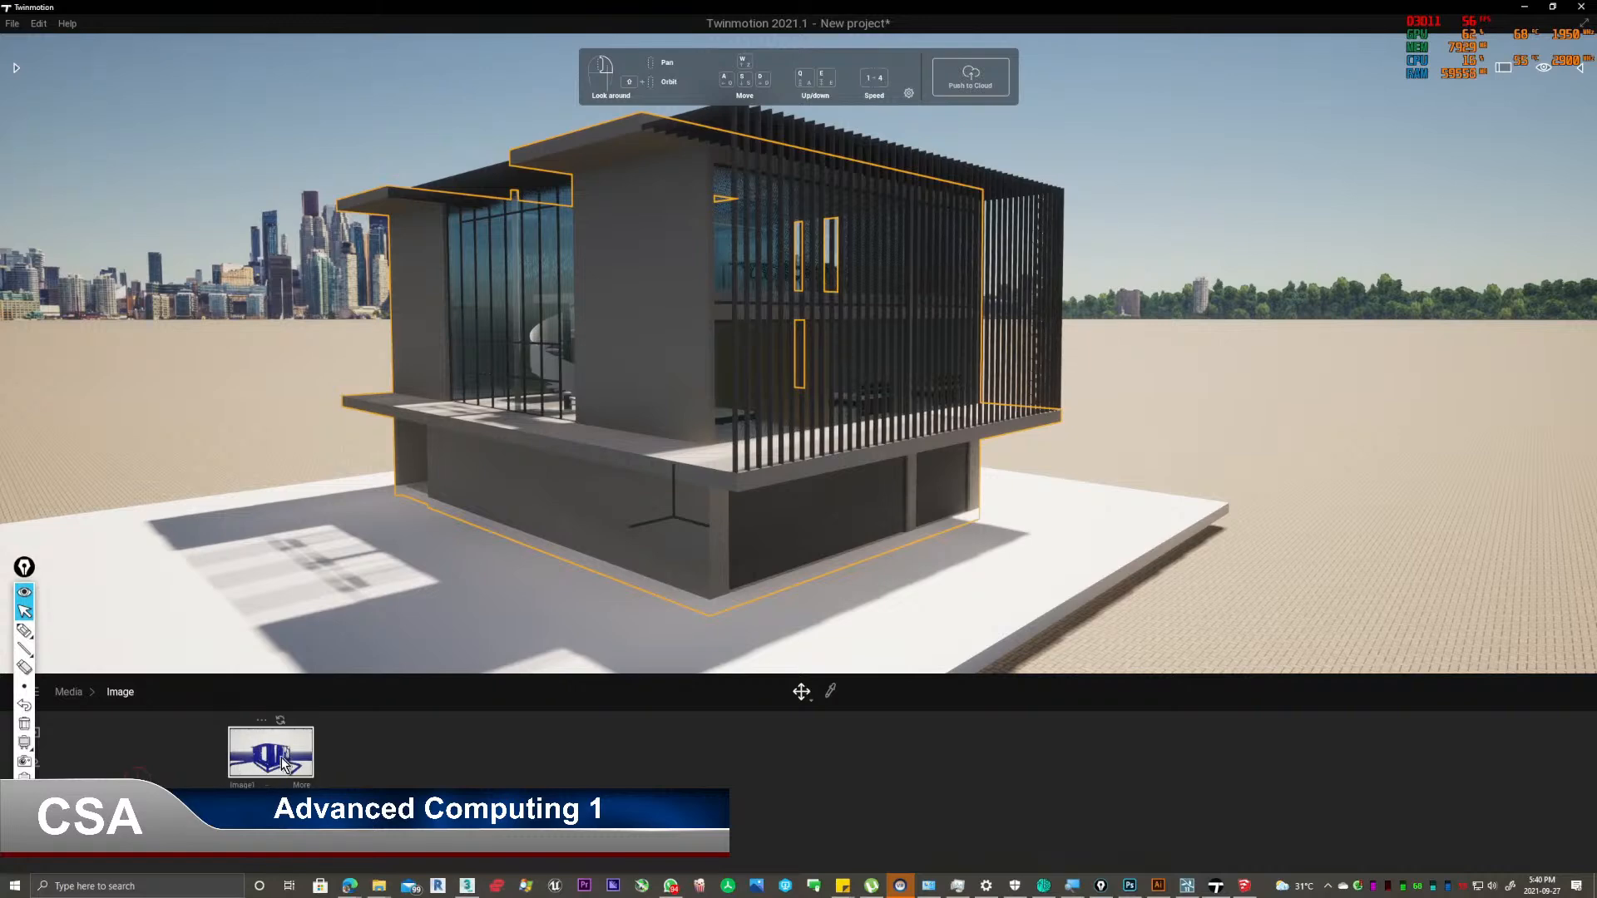
click(118, 775)
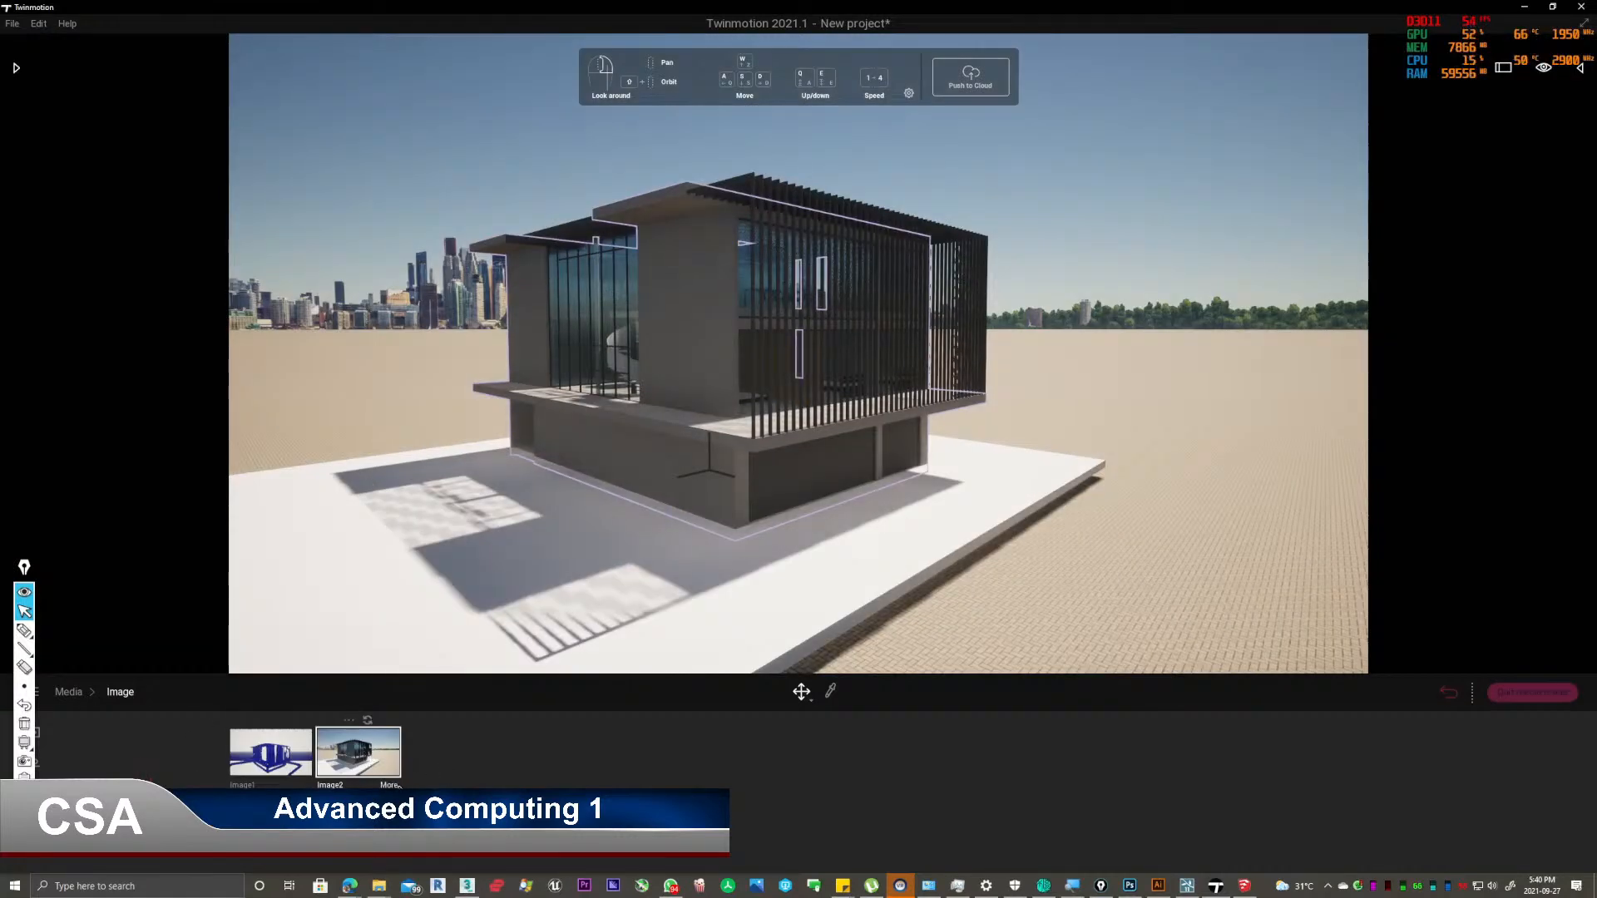
double_click(366, 759)
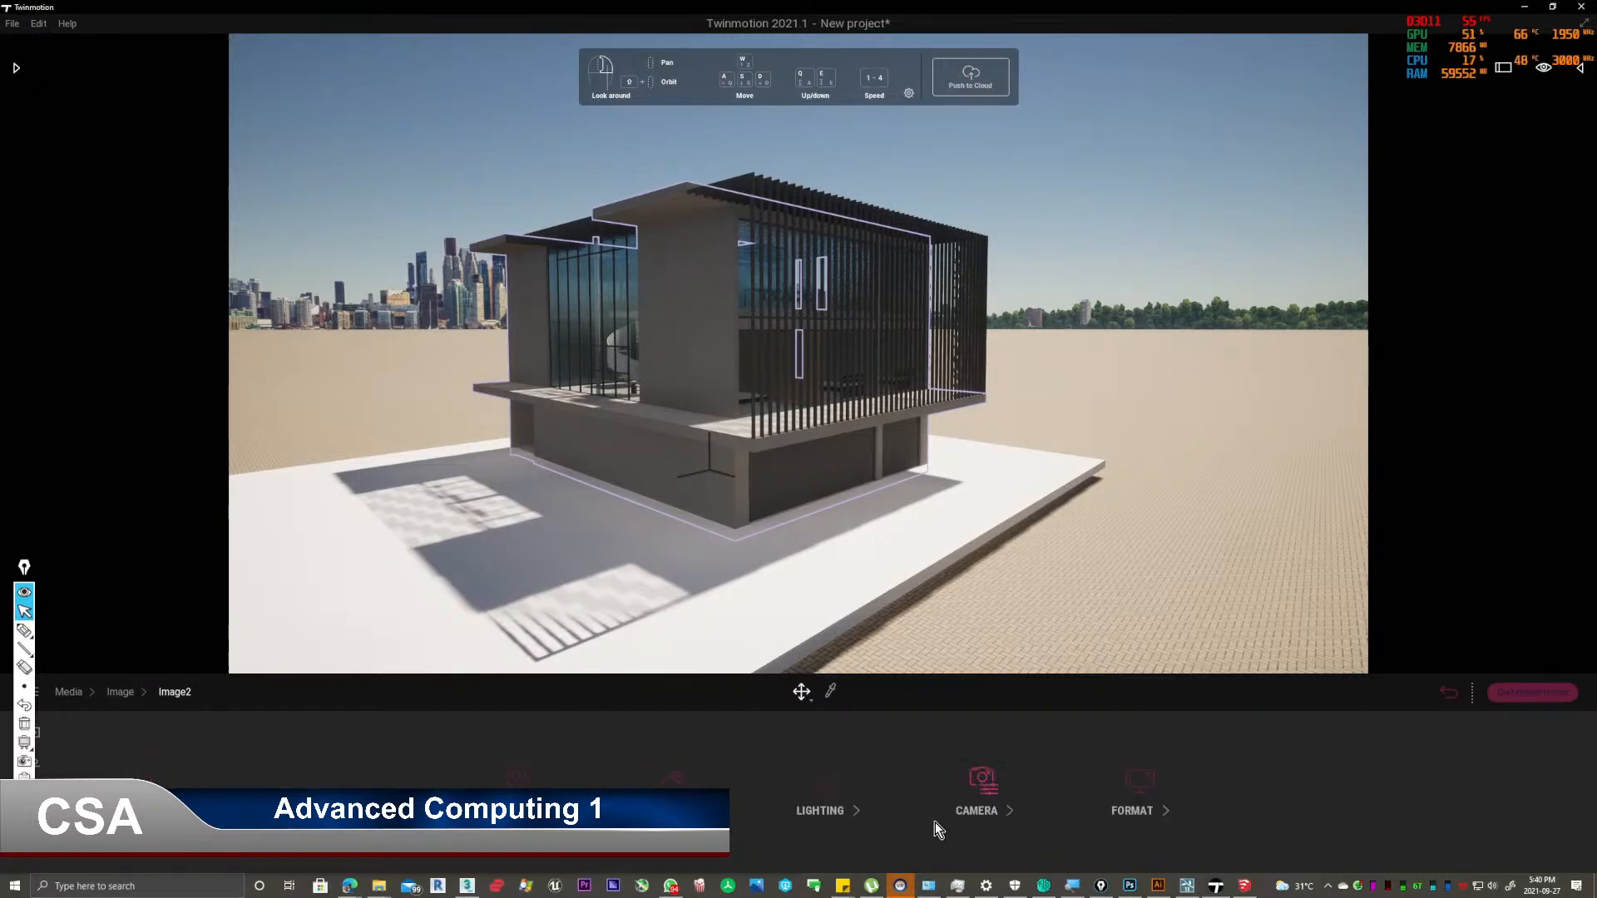
Increase the vignetting and the lens flare in Image2's camera settings.
click(979, 790)
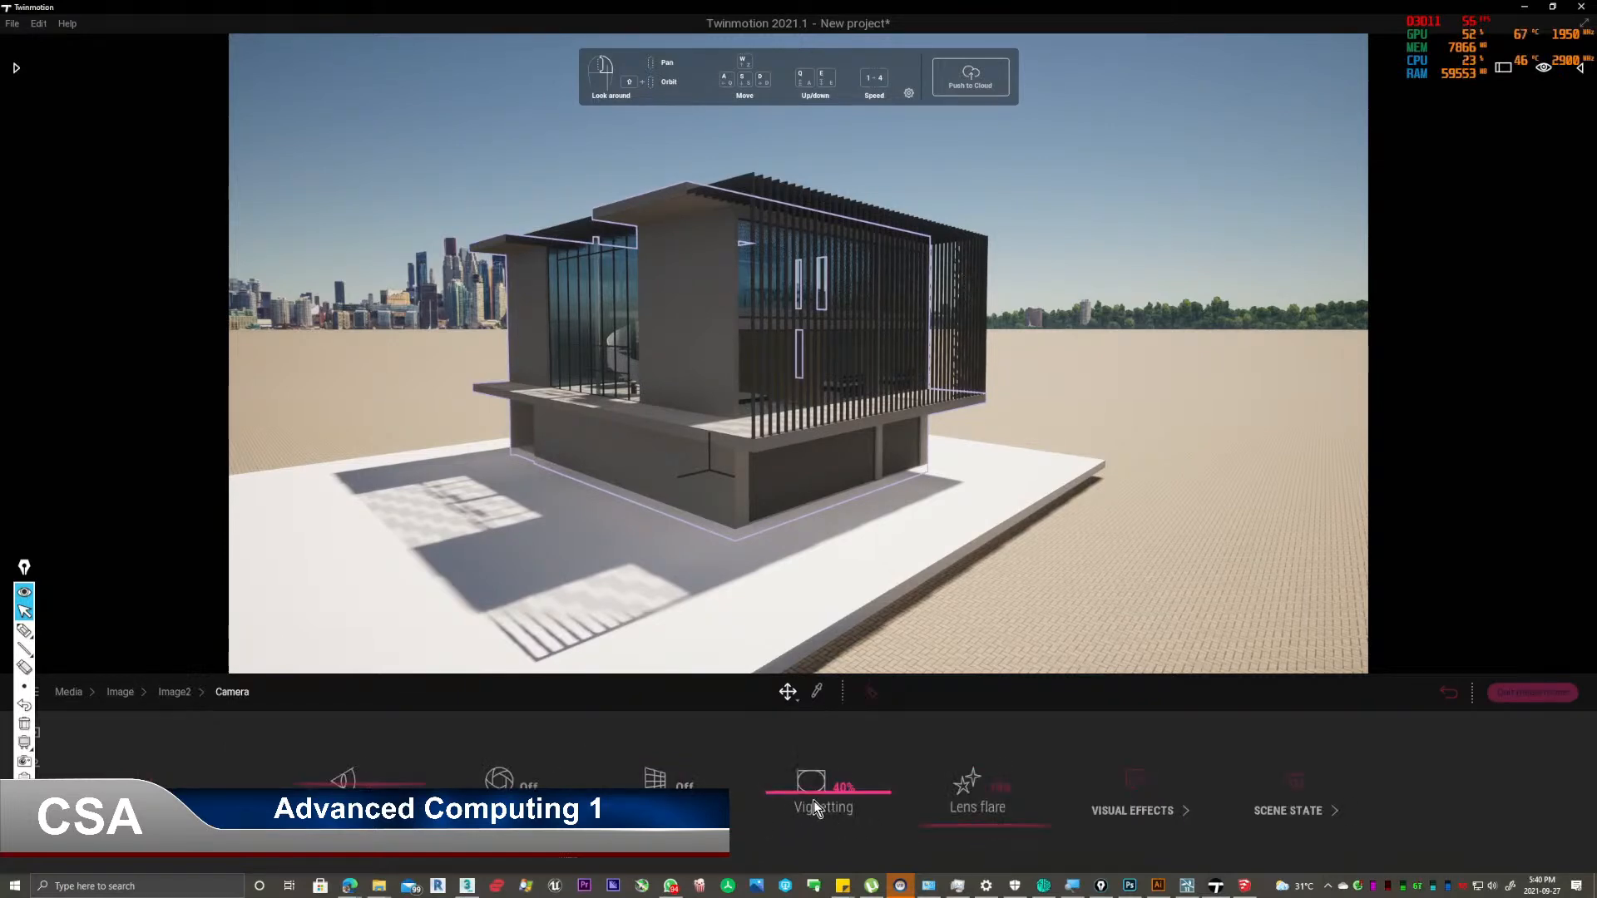
drag(816, 797, 816, 765)
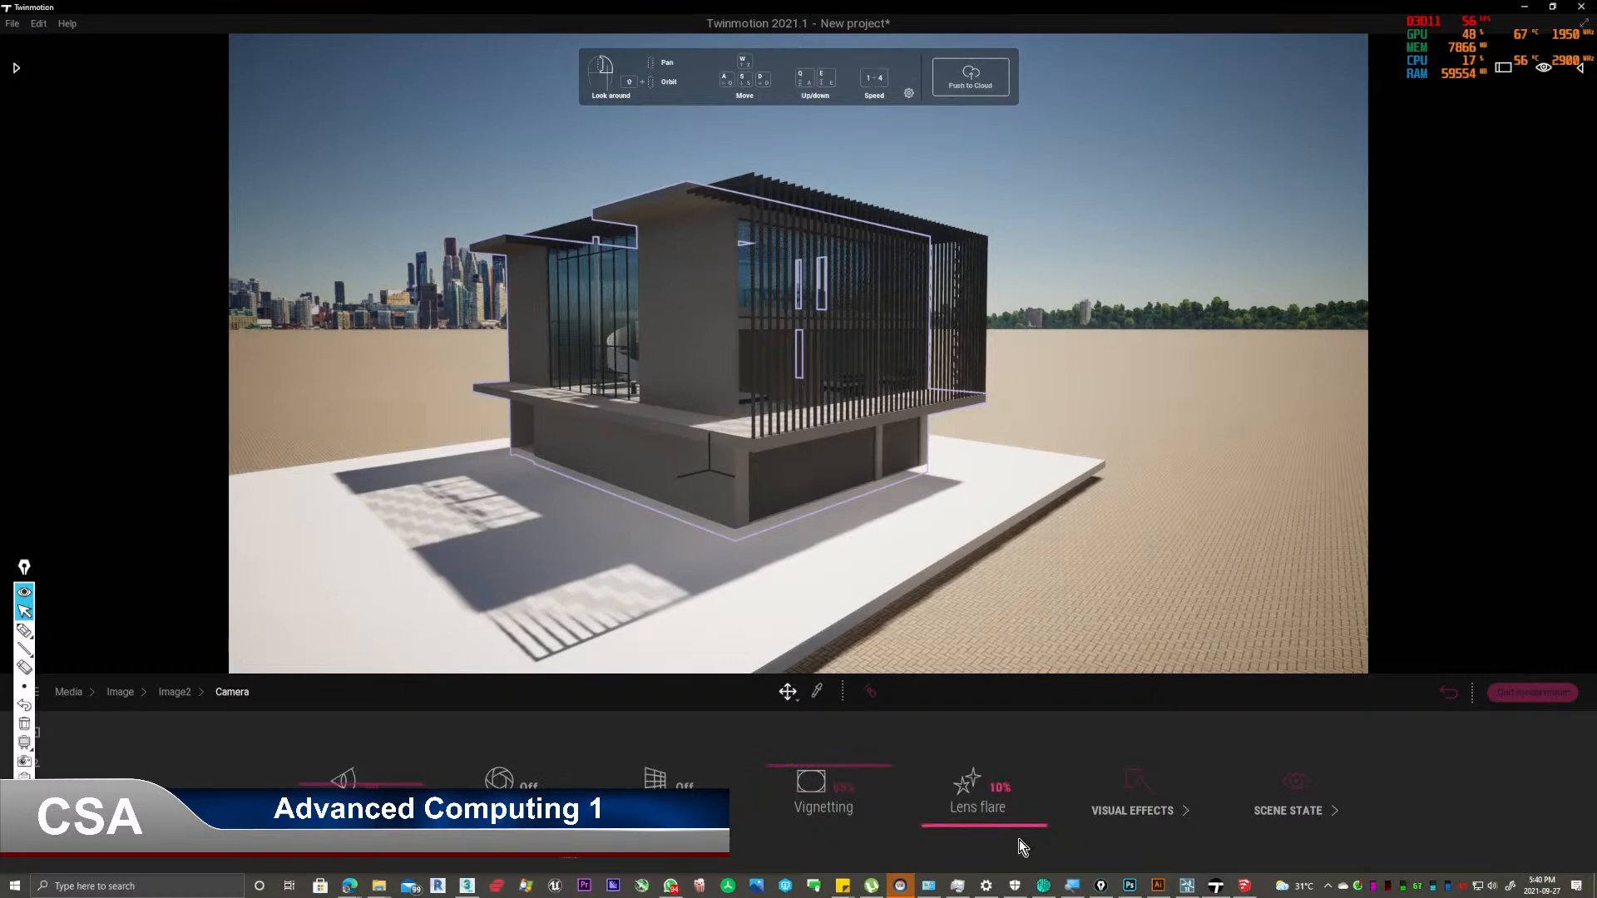
drag(978, 817, 977, 790)
Try the Hatching, Cross Stitch and Line Heavy filters on Image2.
click(1124, 807)
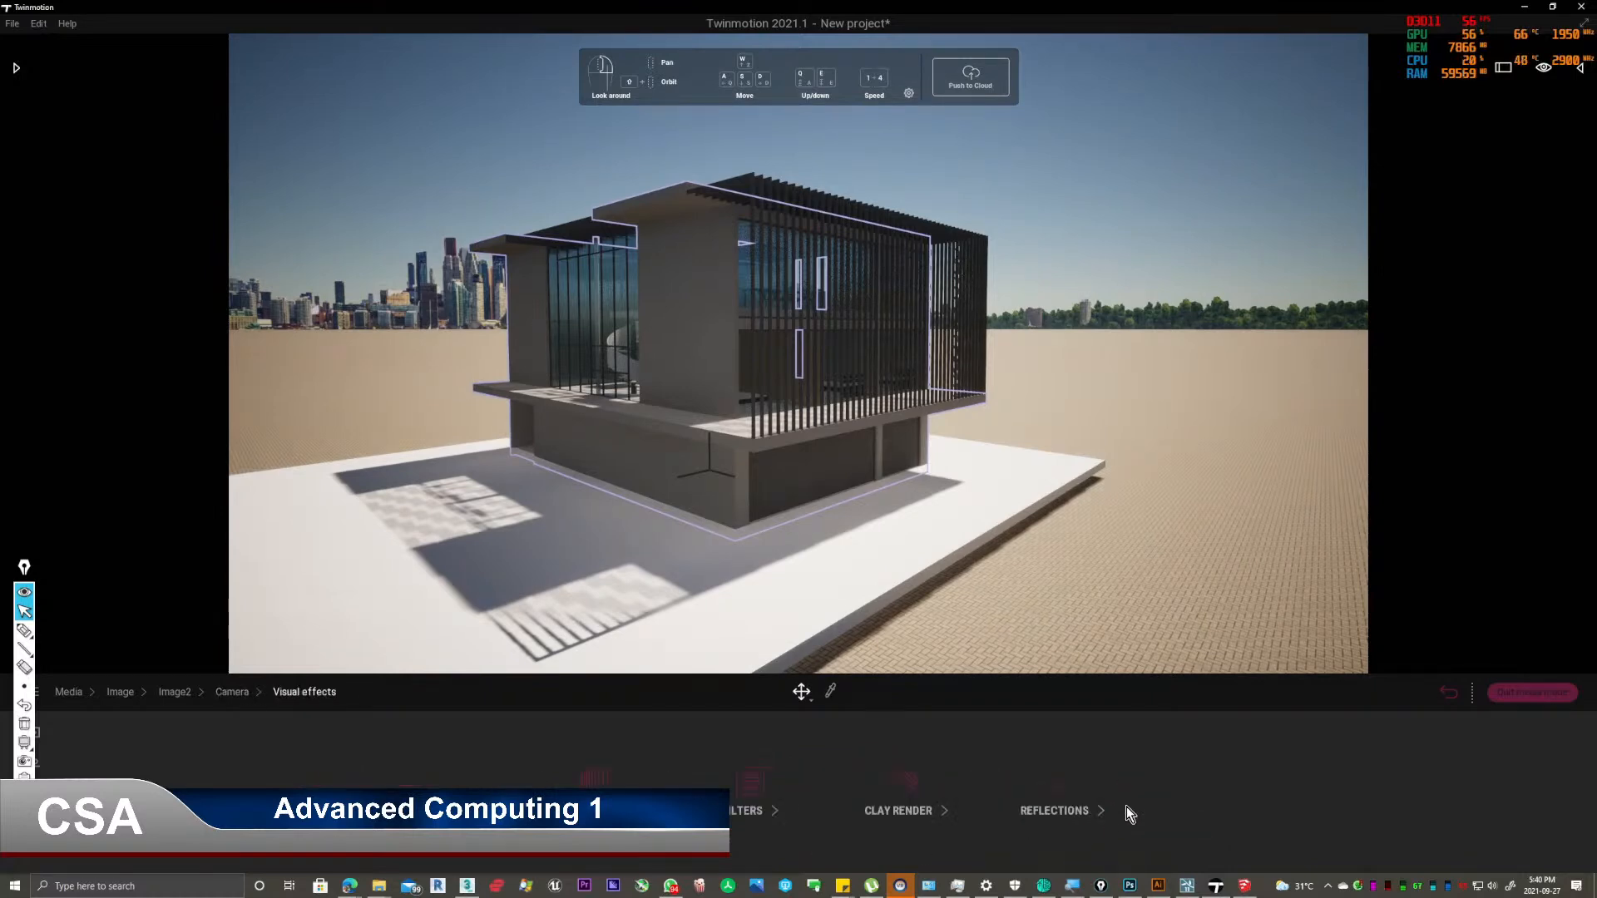
mouse_move(881, 831)
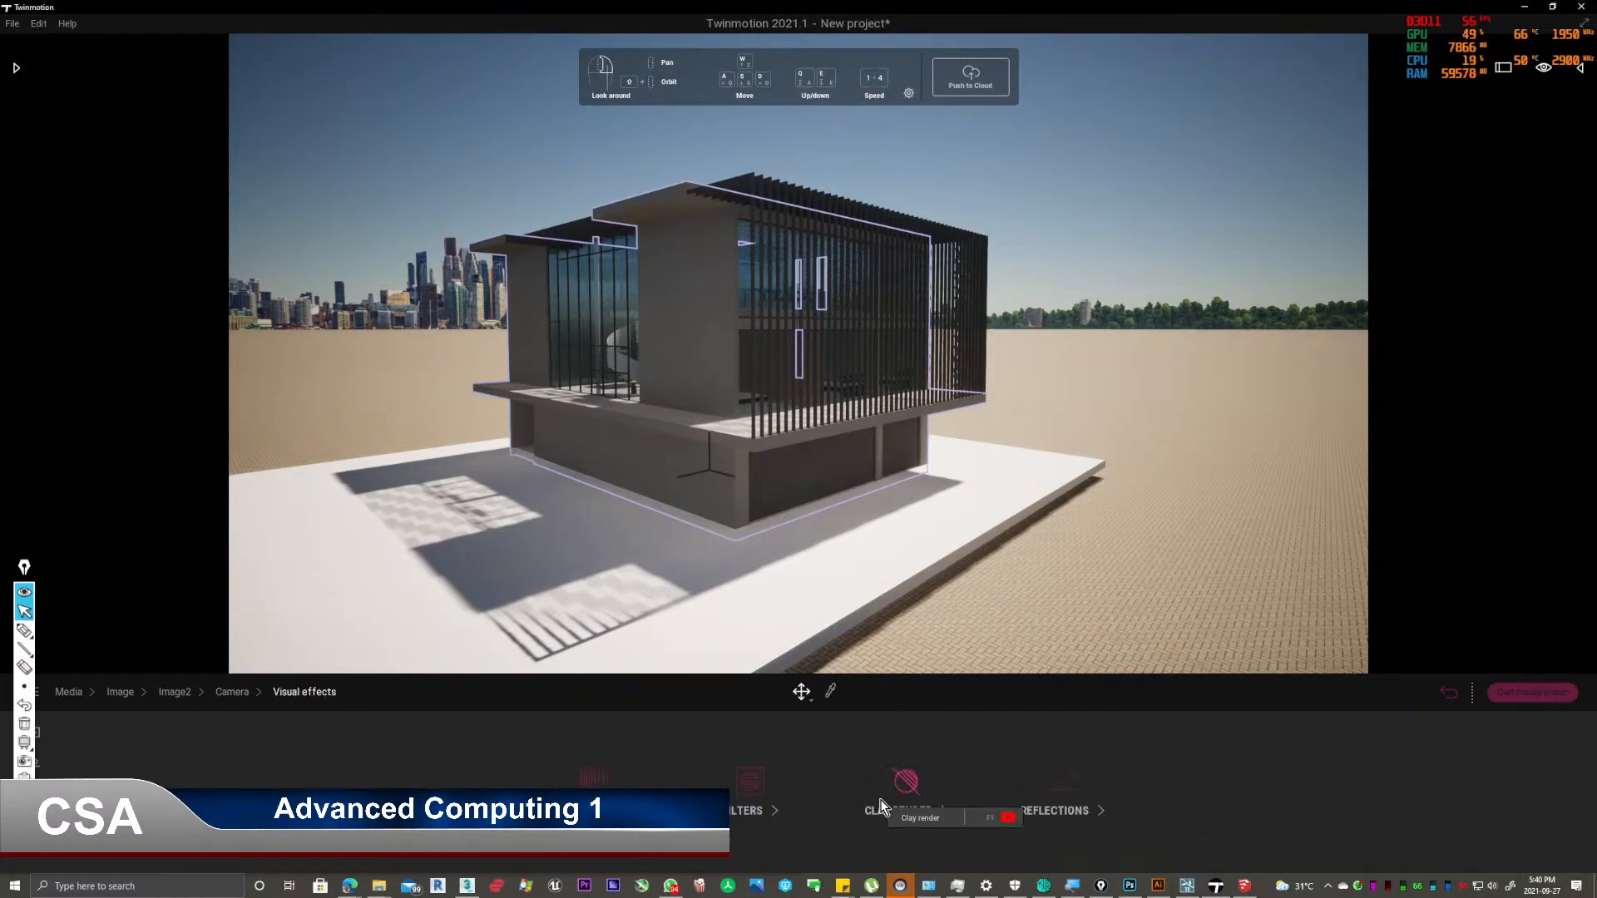
click(751, 786)
click(825, 796)
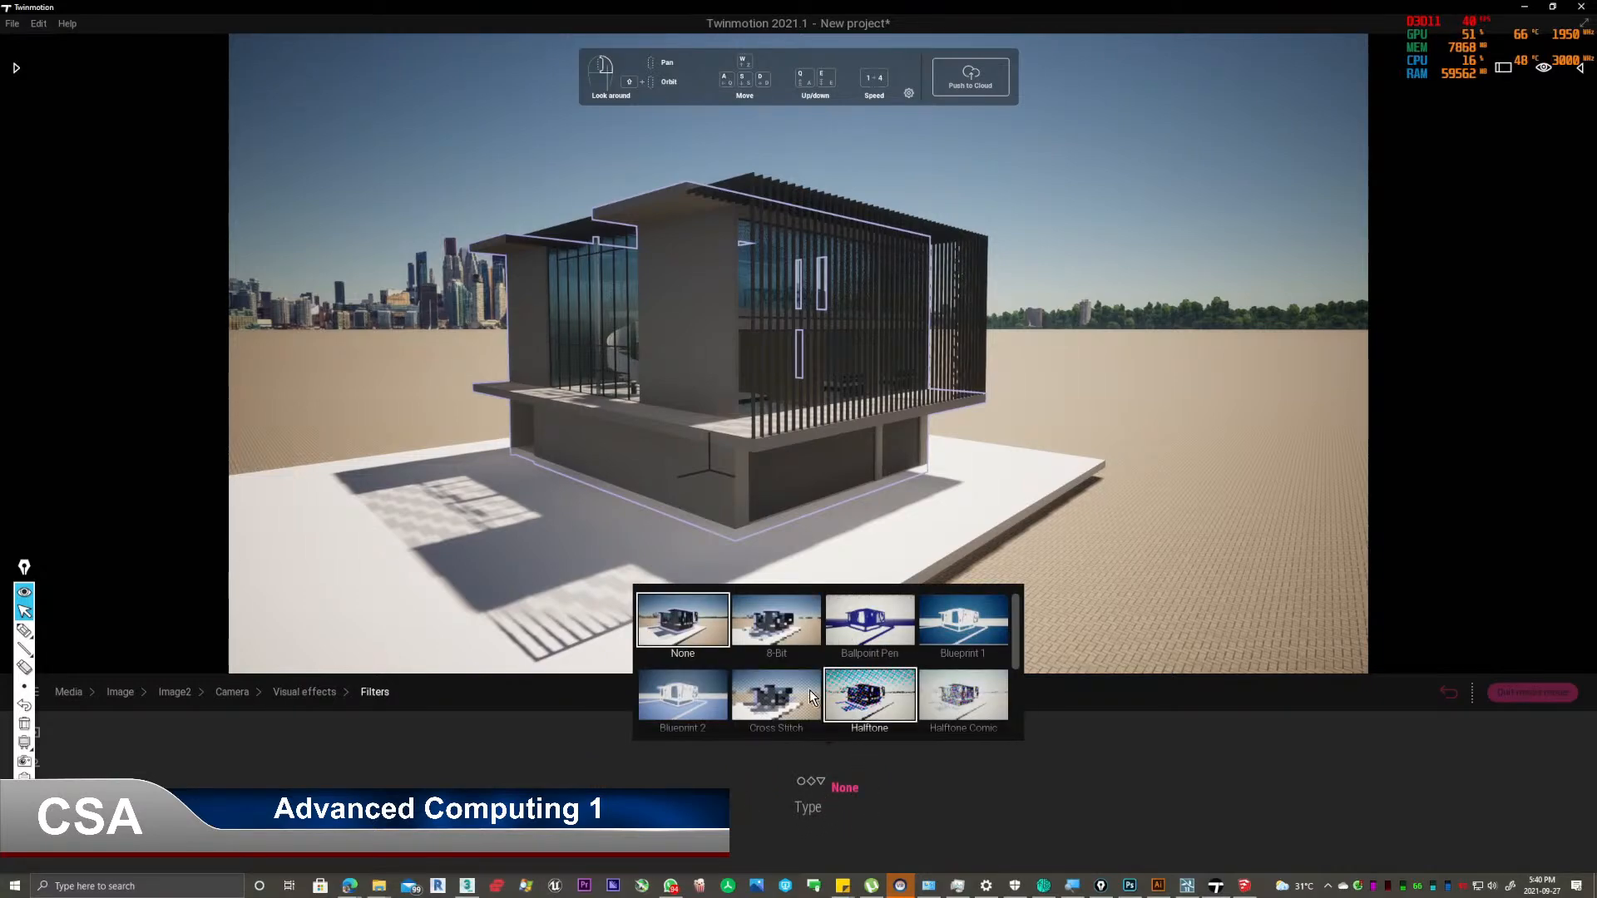
scroll(671, 701, down, 1)
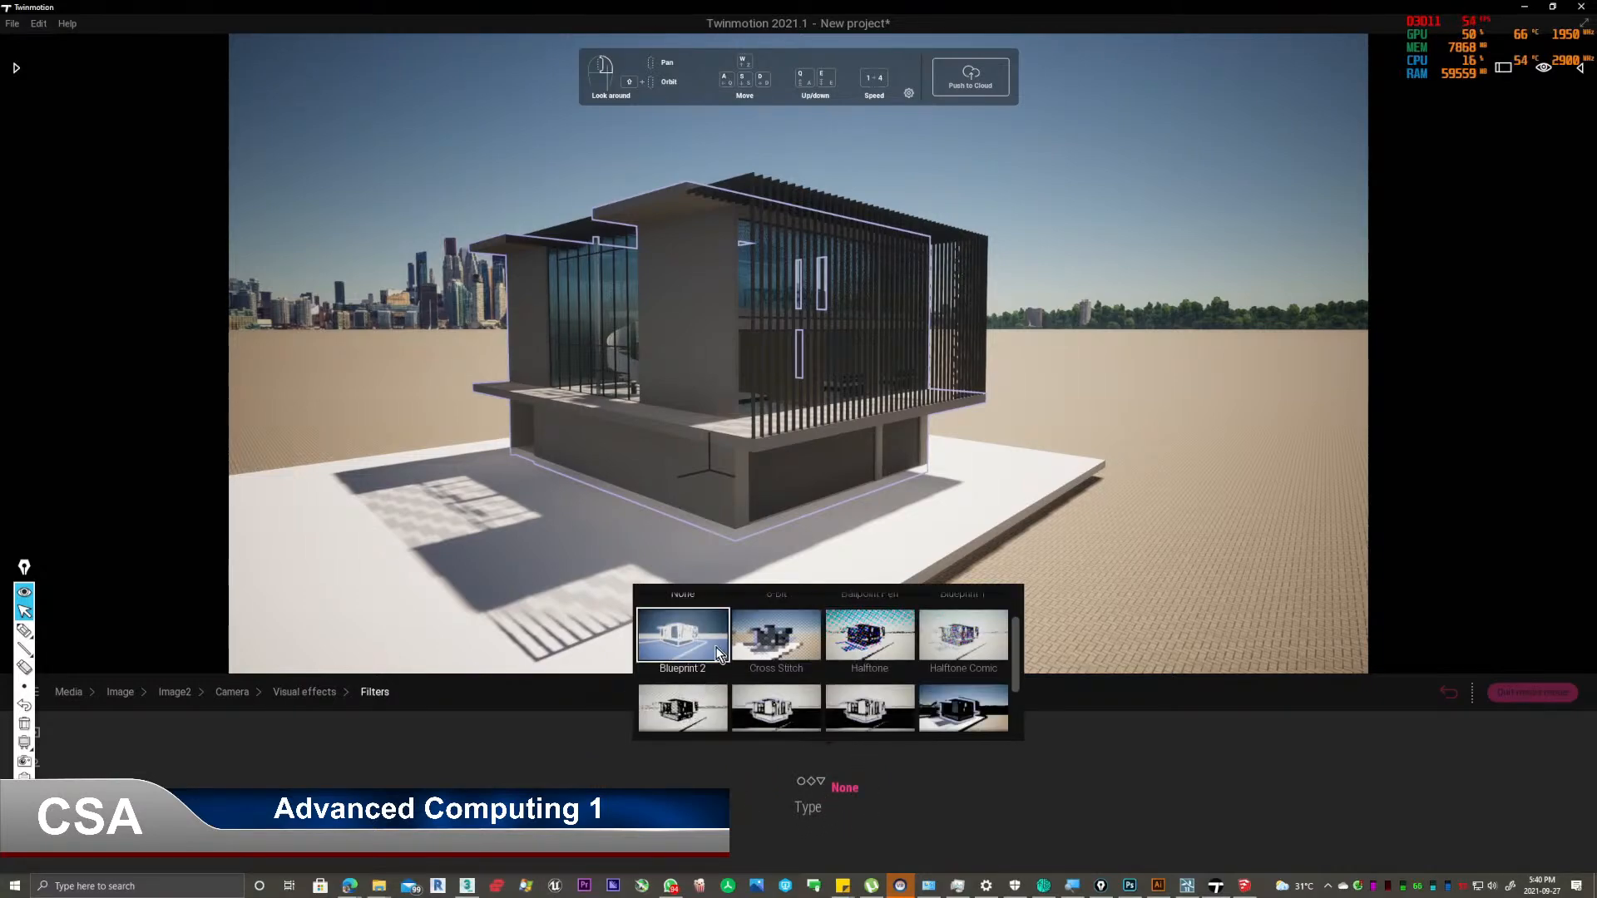
click(662, 706)
click(810, 806)
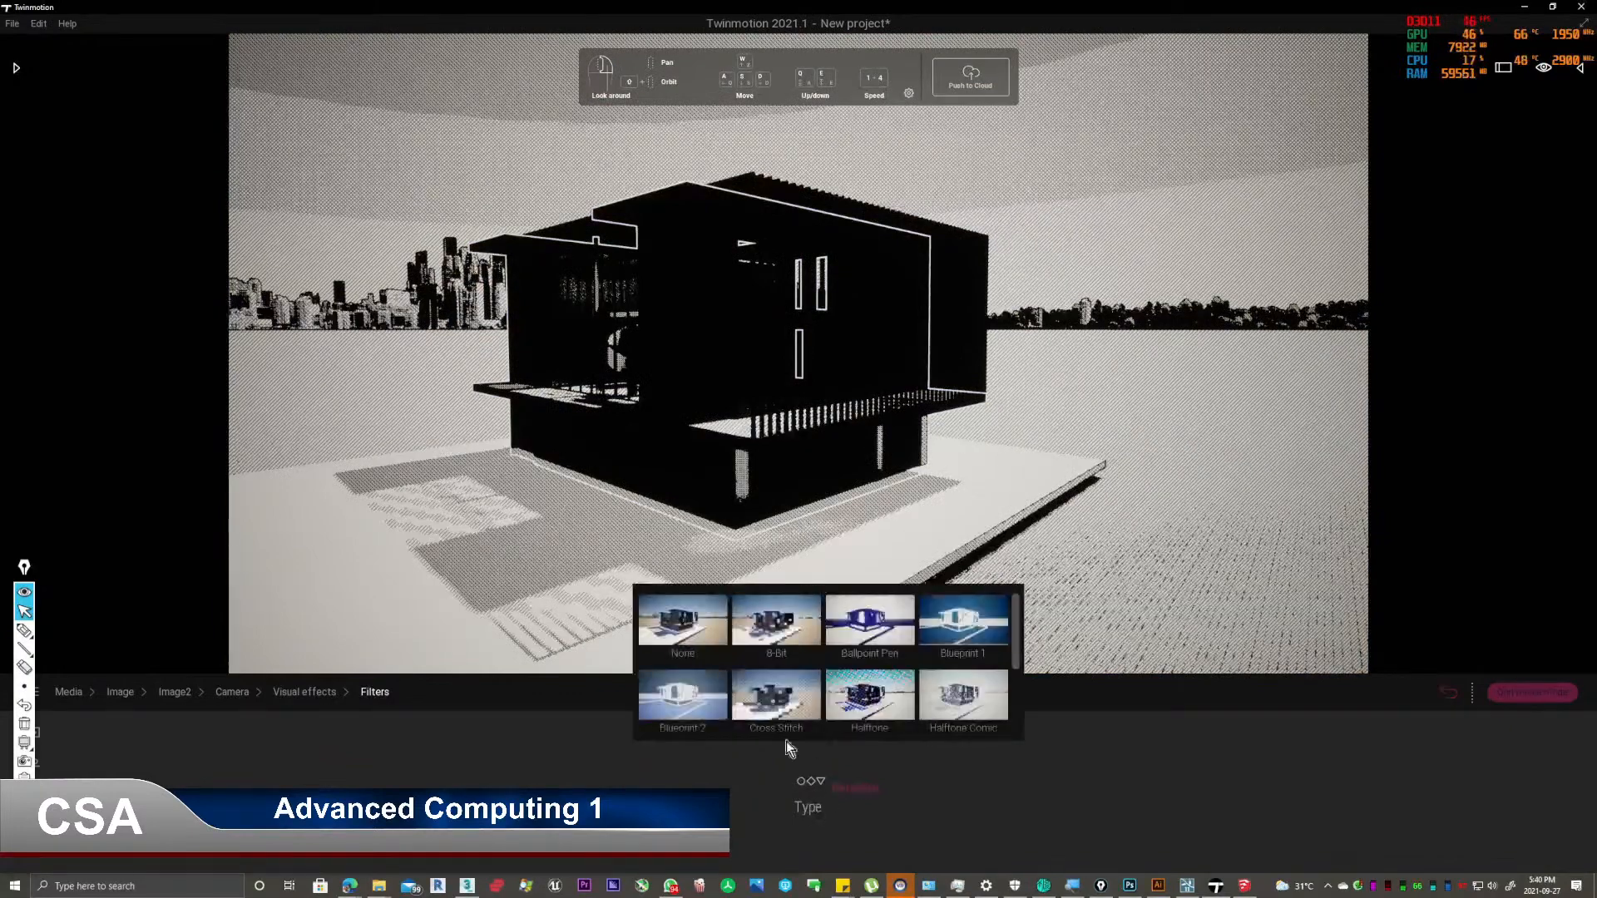
click(778, 706)
scroll(835, 704, down, 1)
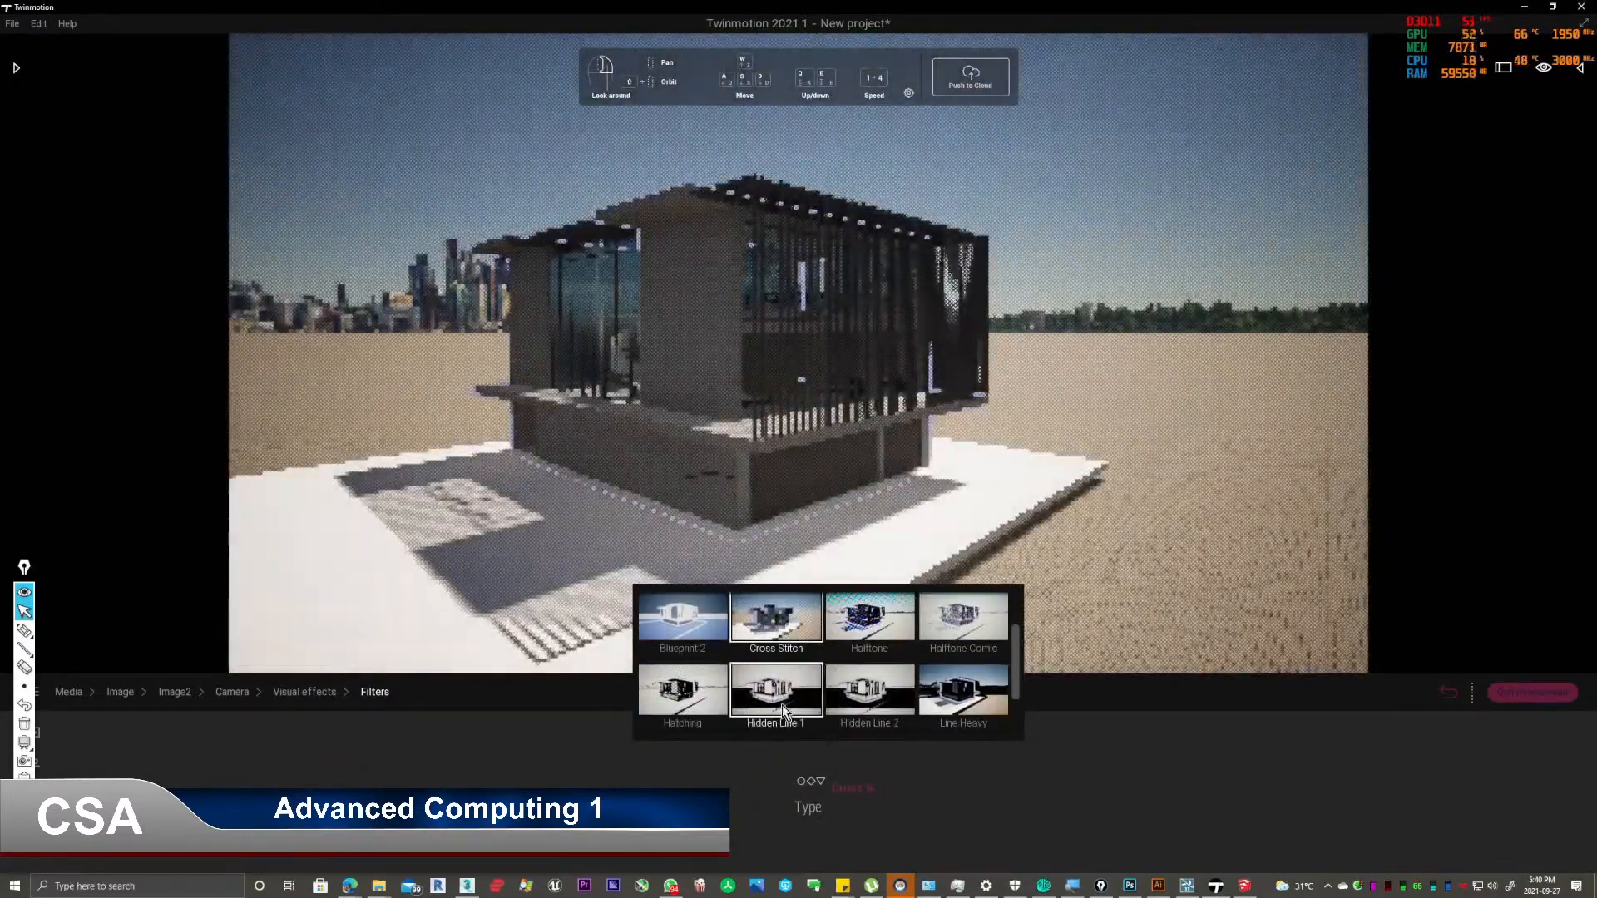
click(963, 715)
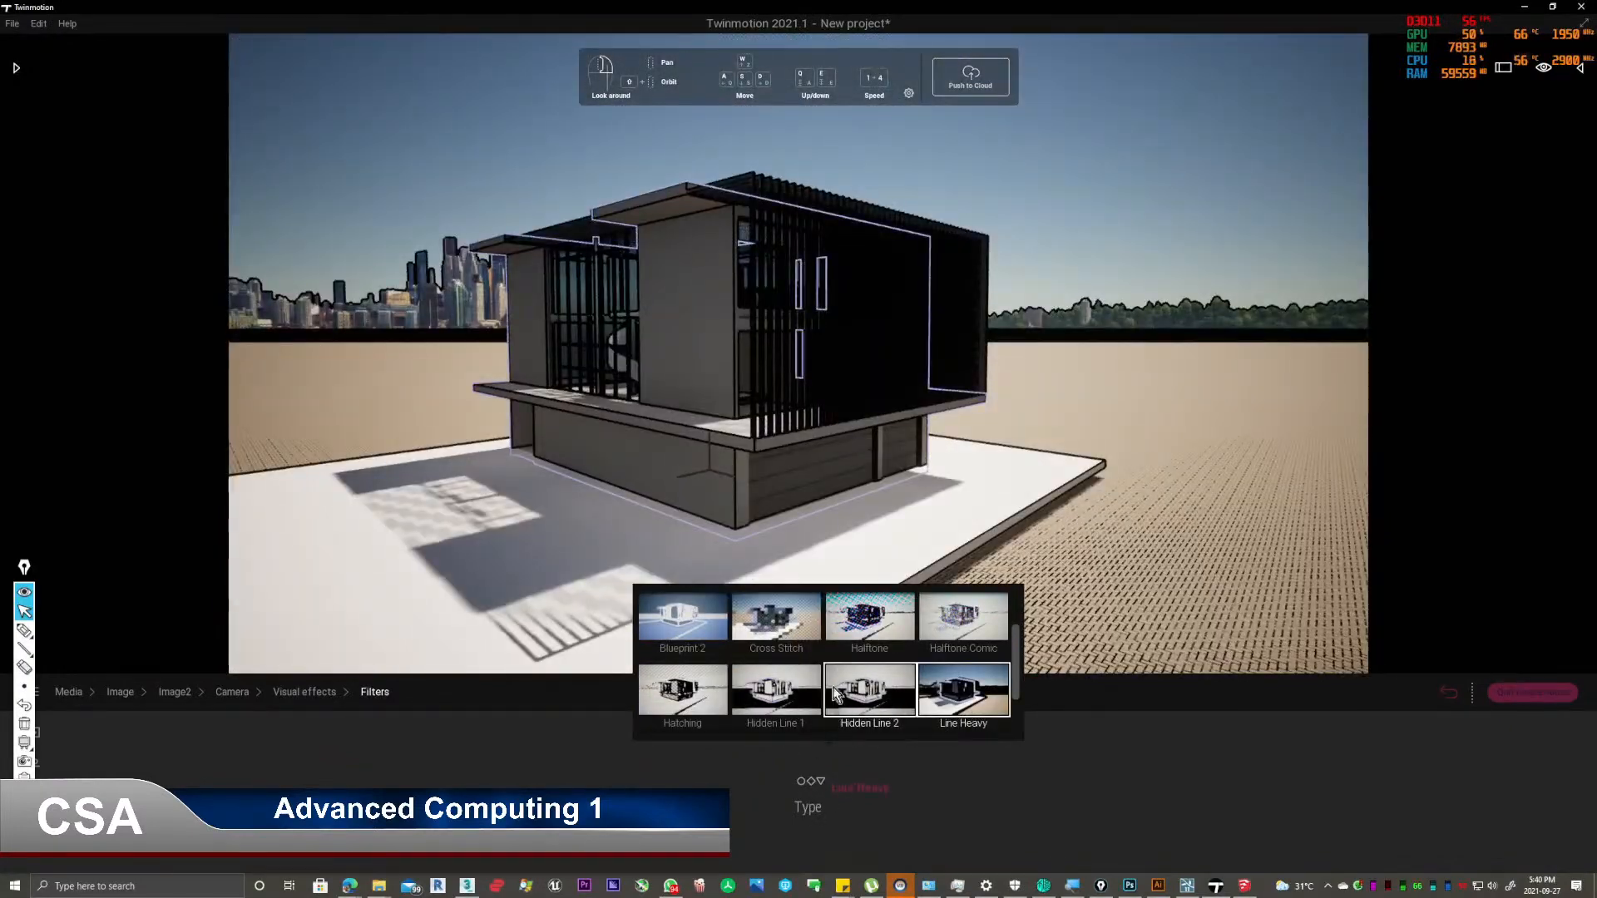
Set Image2's filter to Hidden Line 2 and deselect the house to clear its outline.
click(808, 806)
scroll(775, 670, down, 2)
click(684, 658)
click(778, 659)
click(883, 661)
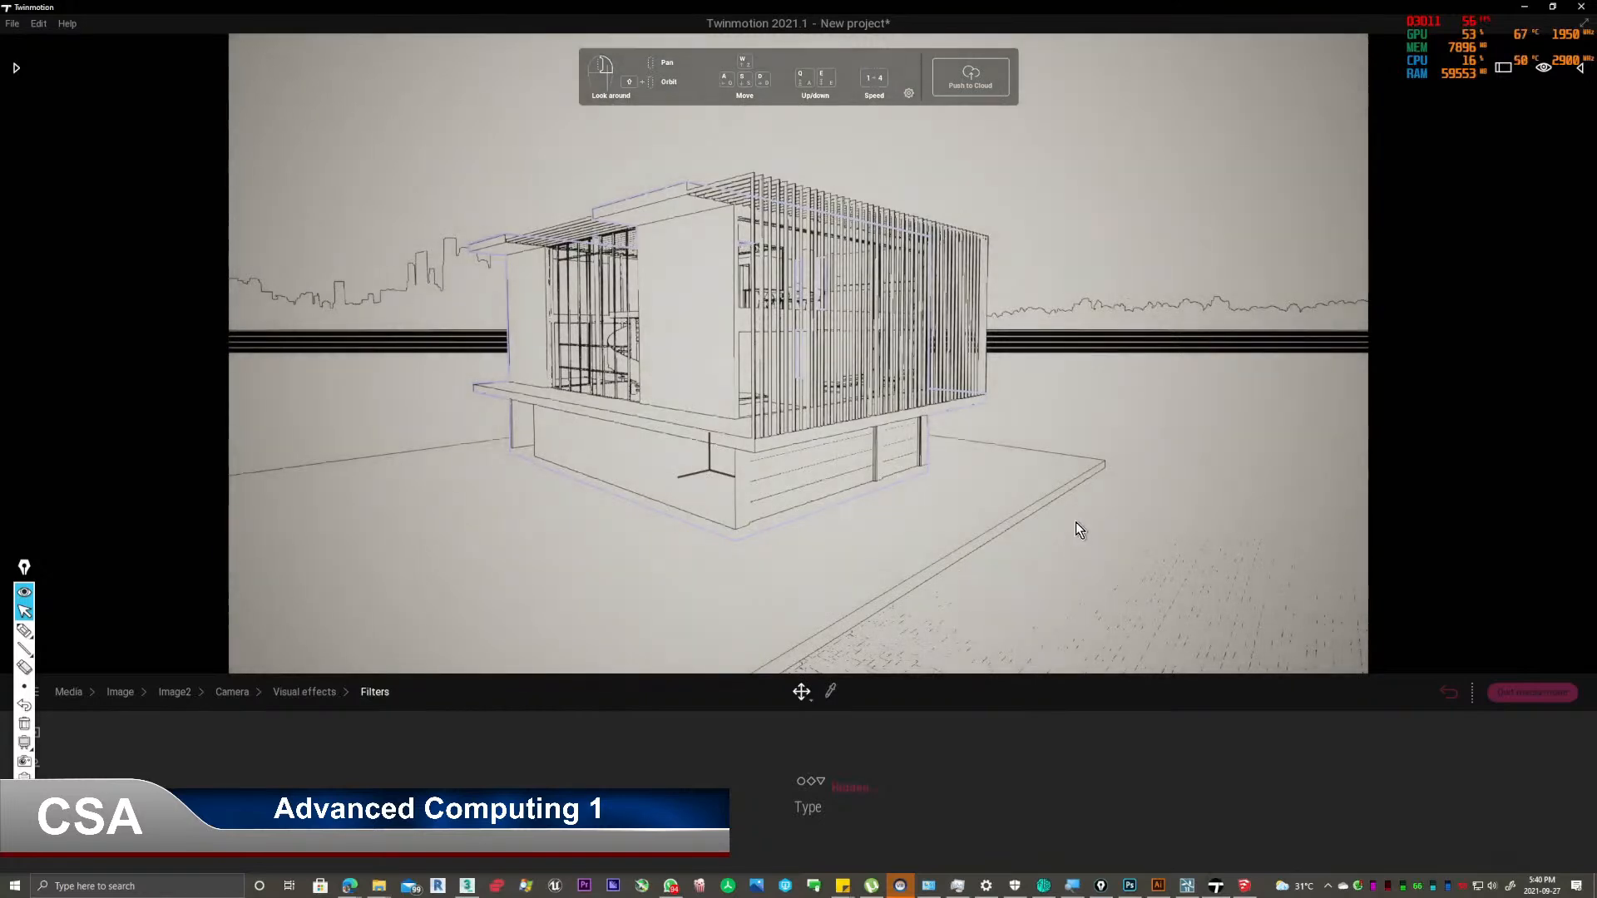
click(1177, 274)
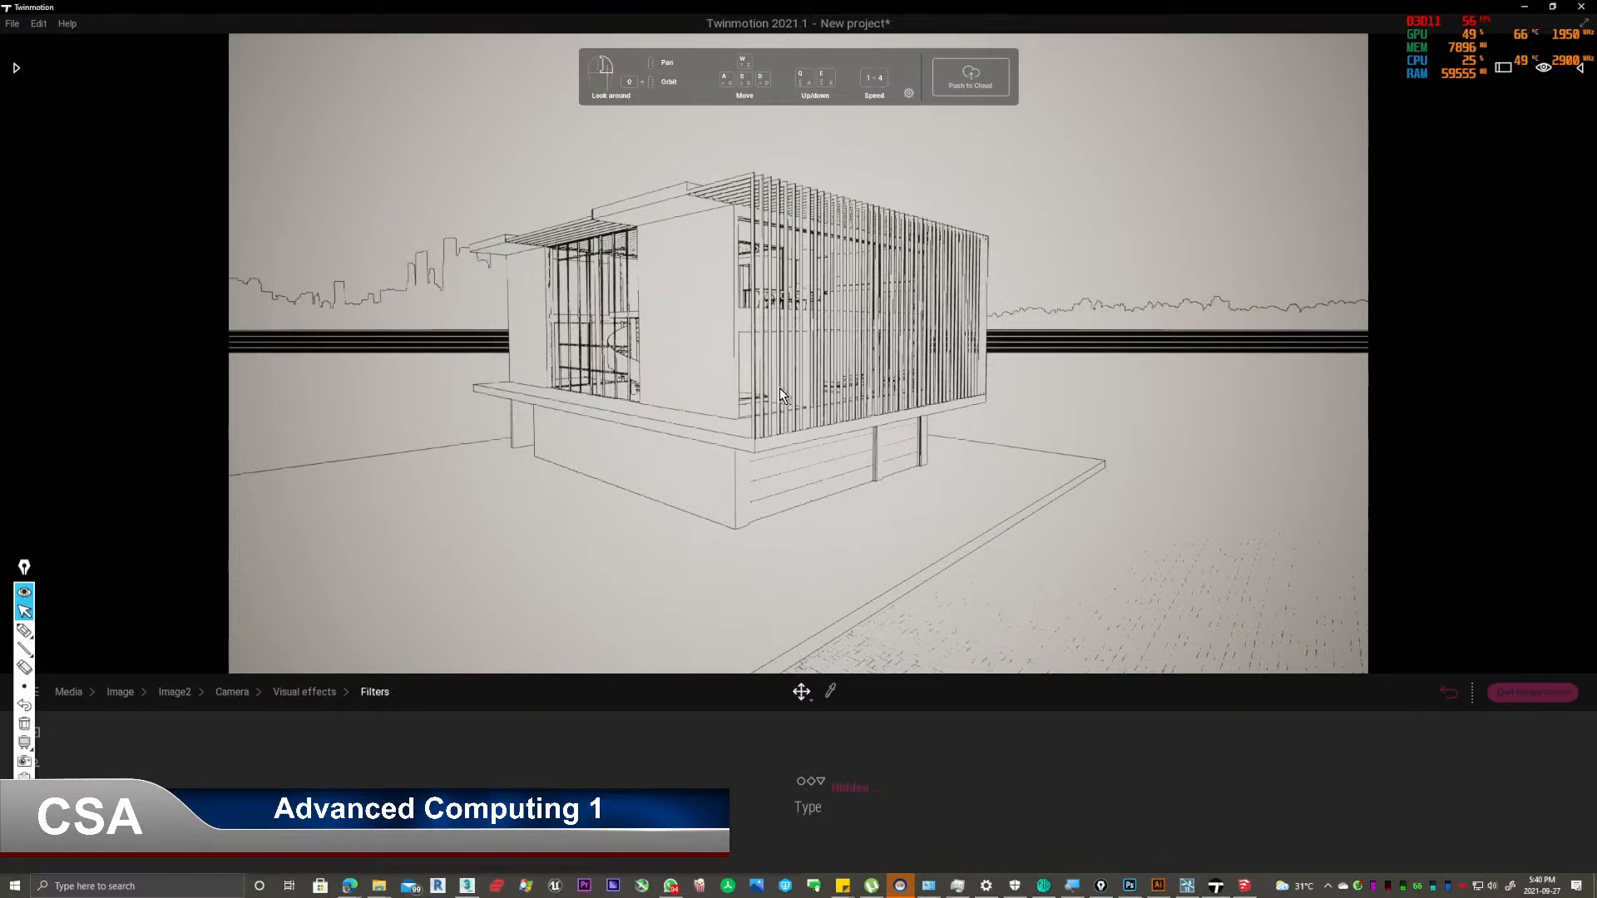
Return from Image2 to the unfiltered scene and move the annotation toolbar higher, clear of the media options.
click(1504, 694)
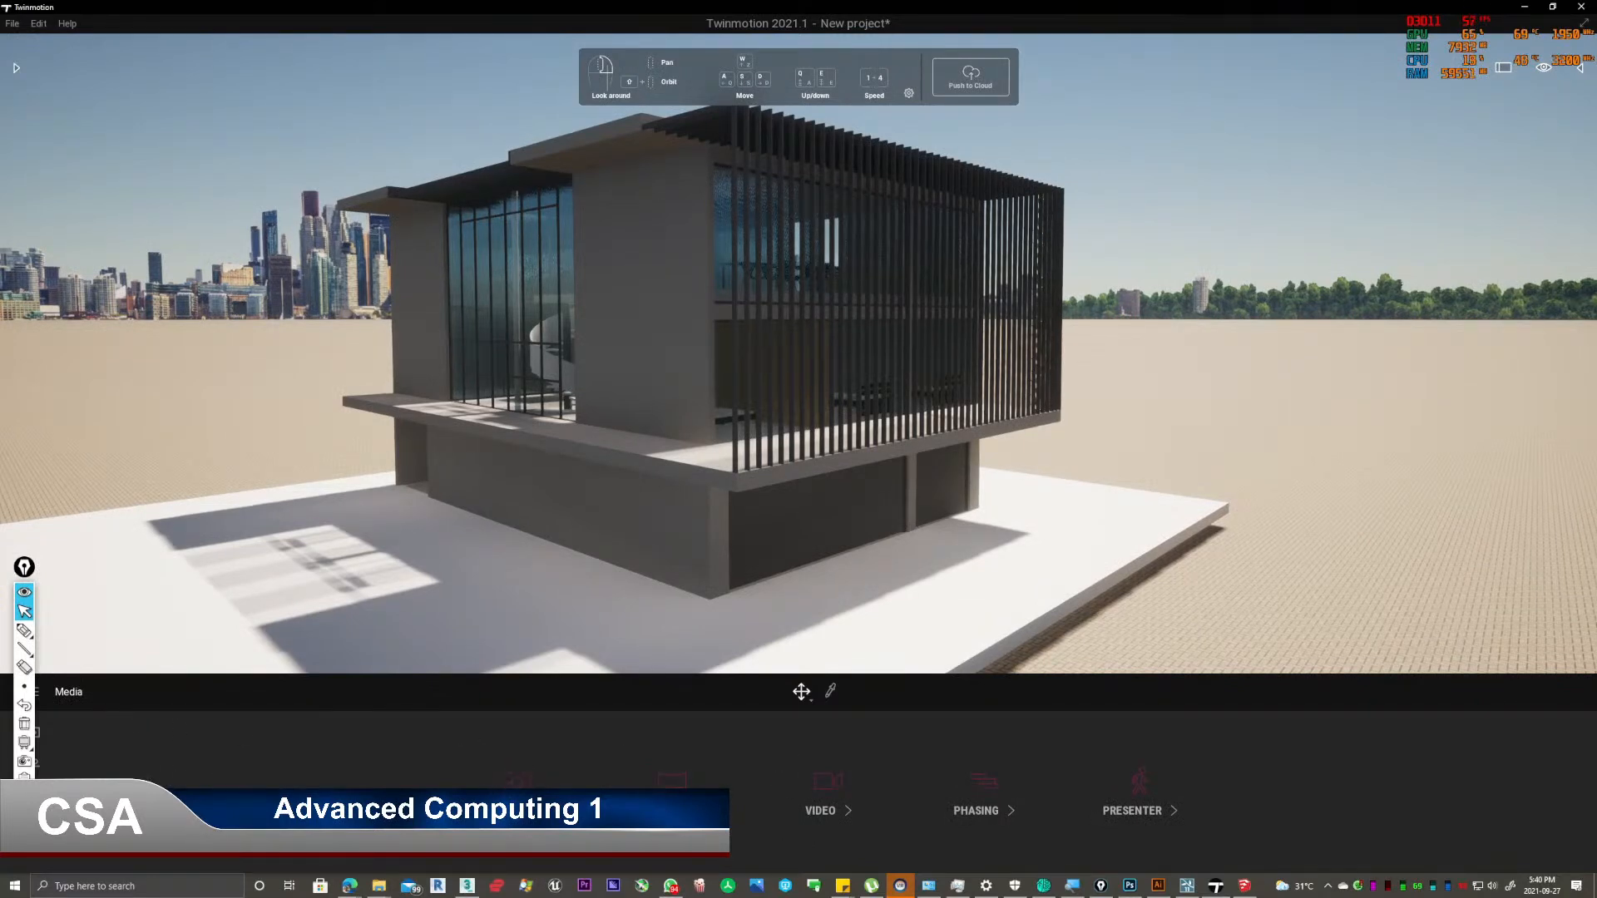
drag(24, 567, 40, 285)
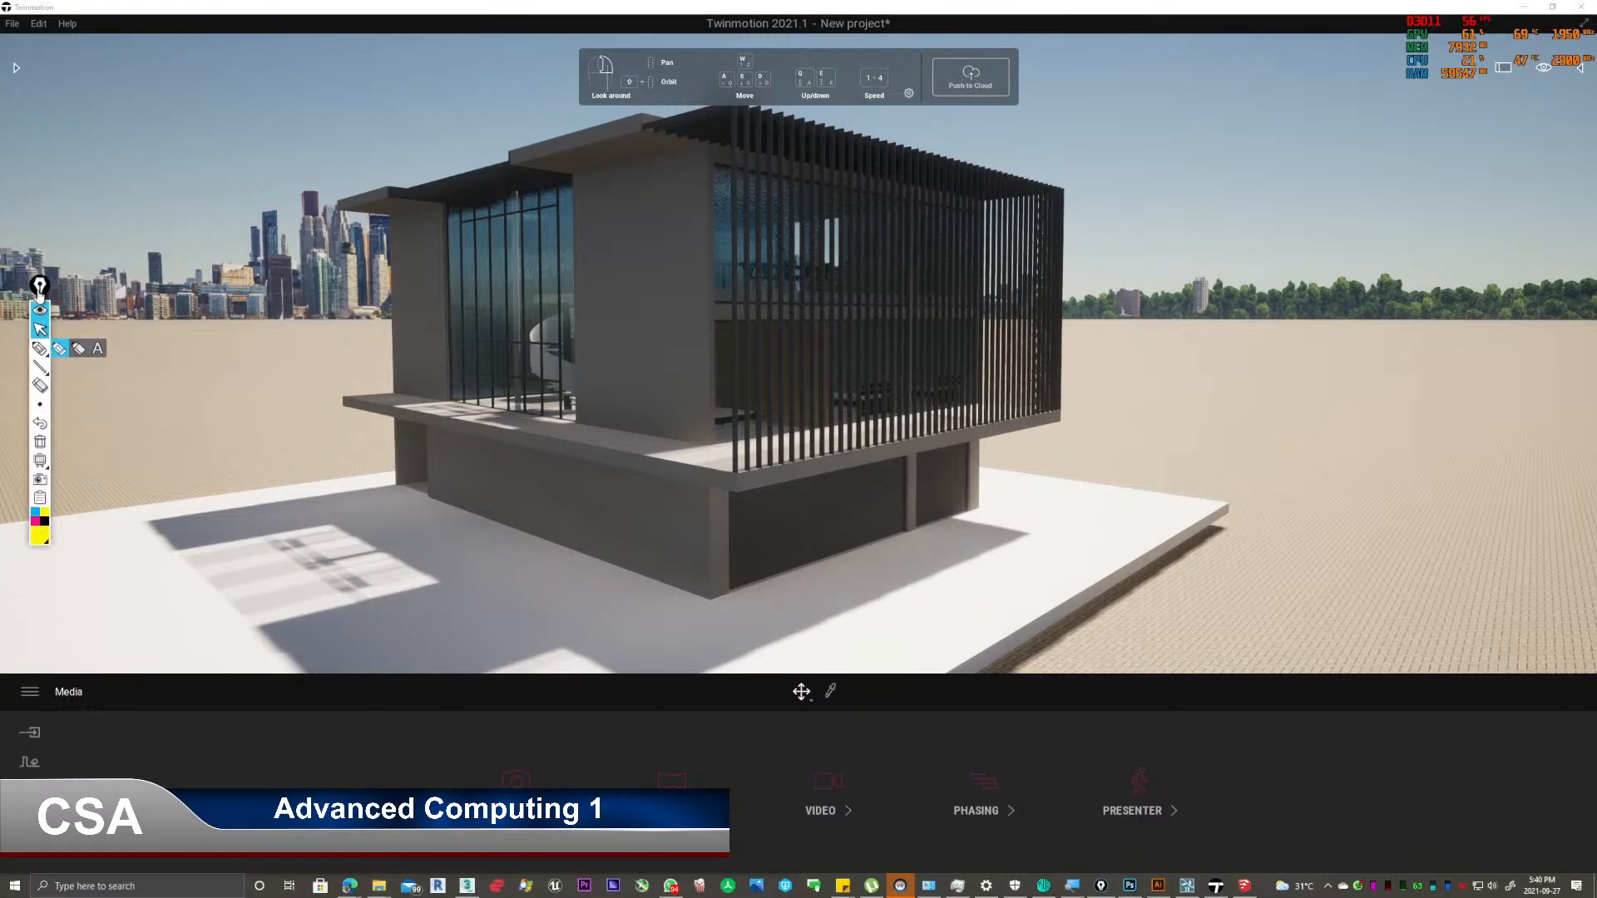
Open the saved images and compare Image1 with Image2, finishing on Image1.
click(515, 786)
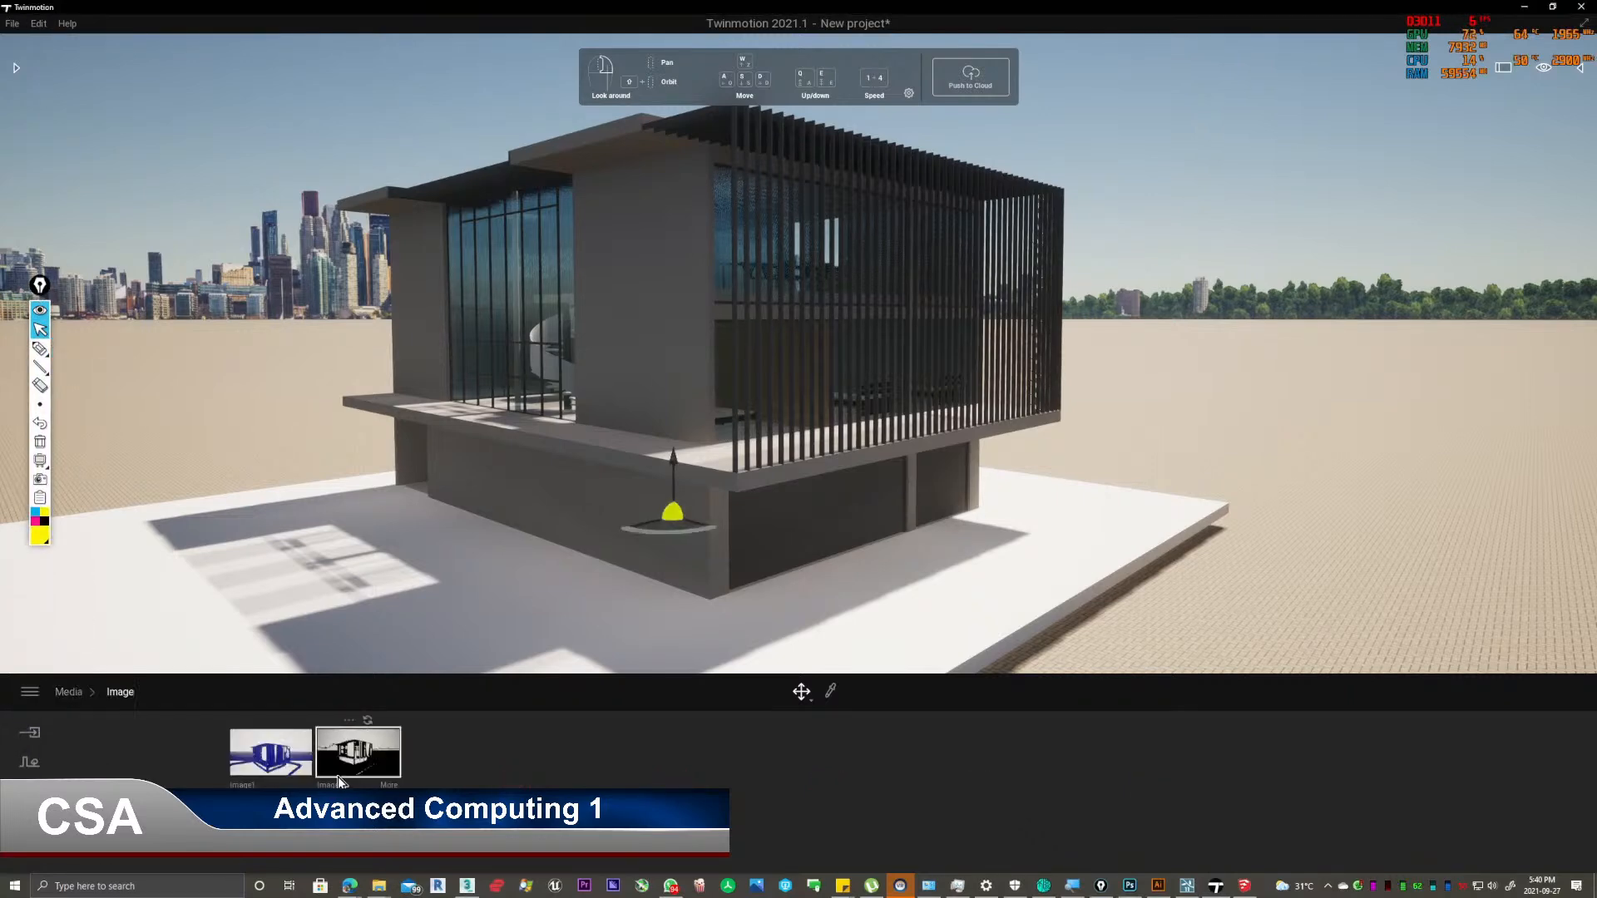
click(272, 758)
click(340, 761)
click(279, 761)
click(344, 761)
click(264, 769)
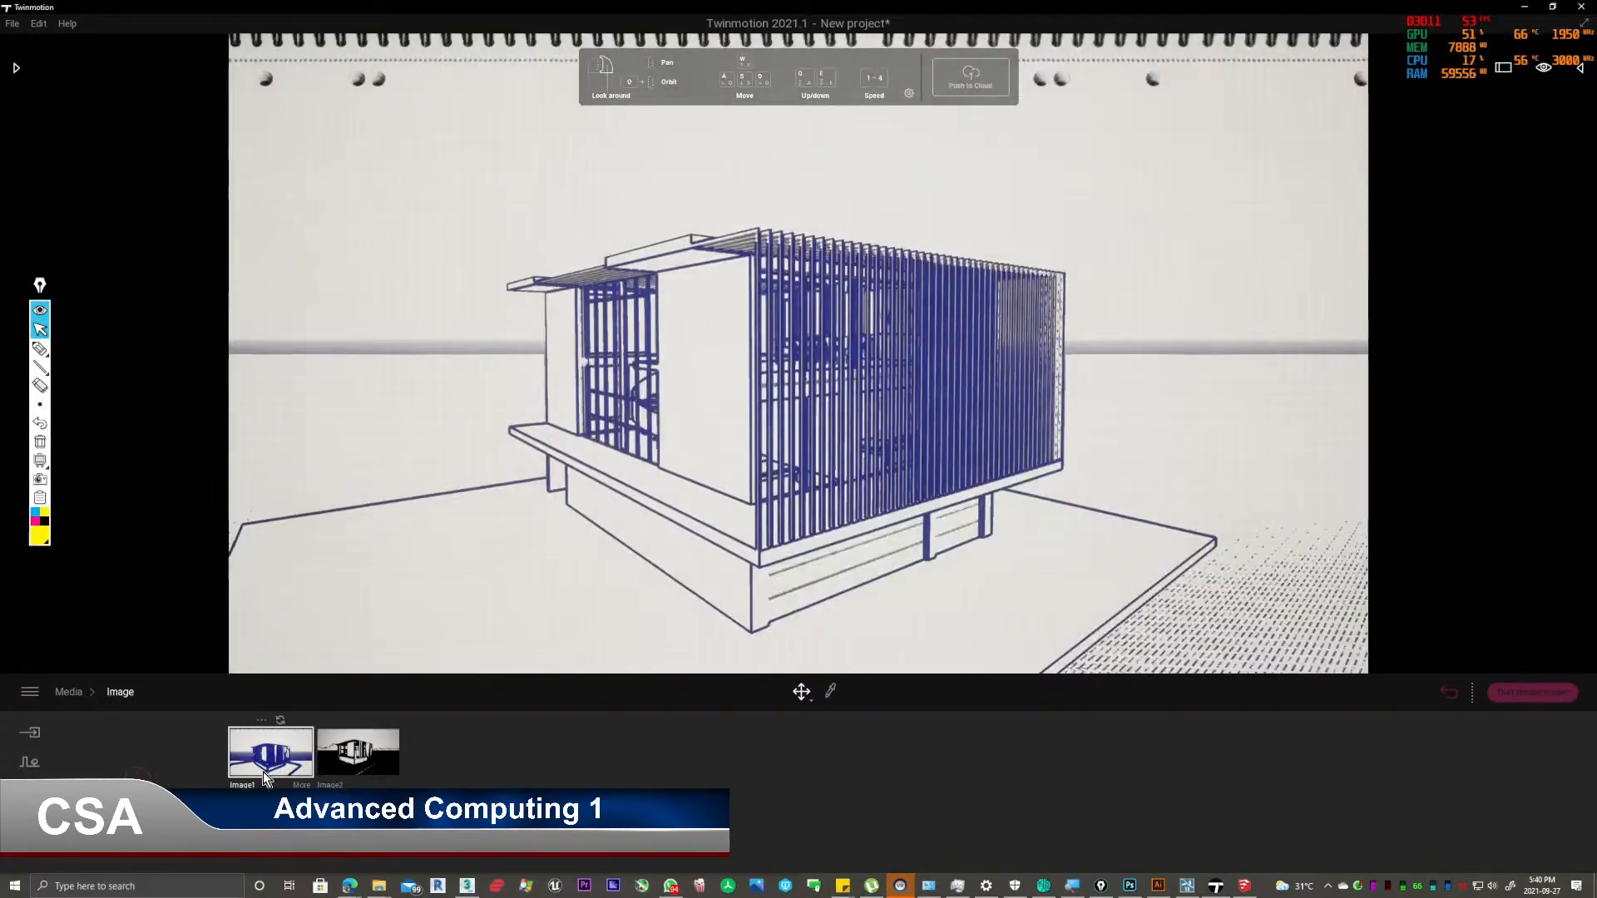
Open the export settings and select all saved images, Image1 and Image2, for image export.
click(29, 855)
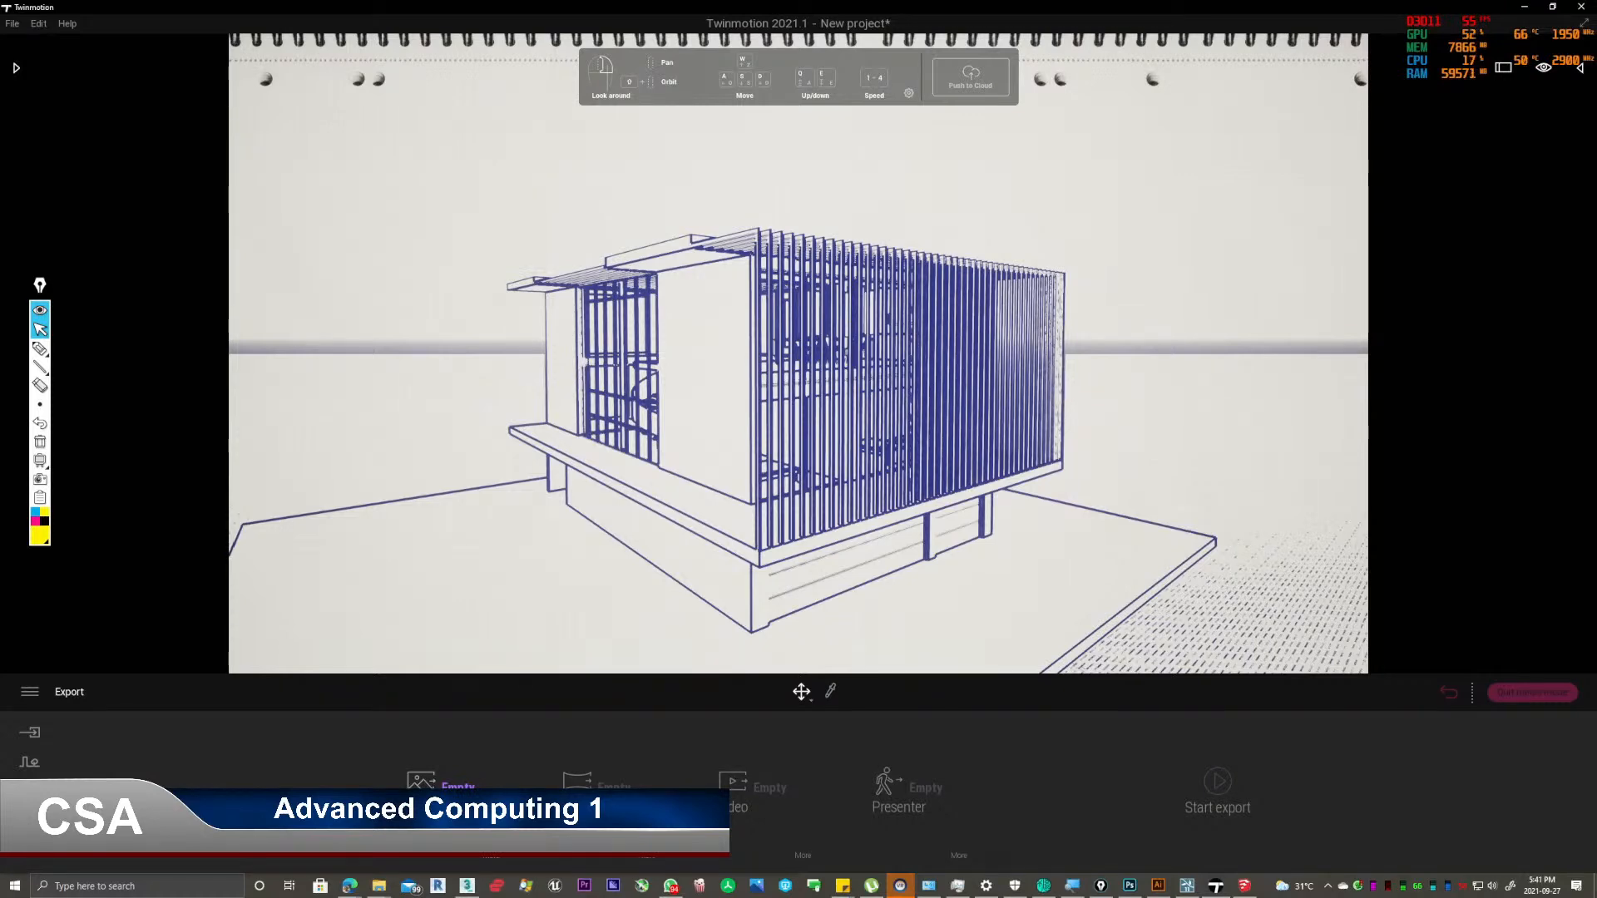
click(445, 786)
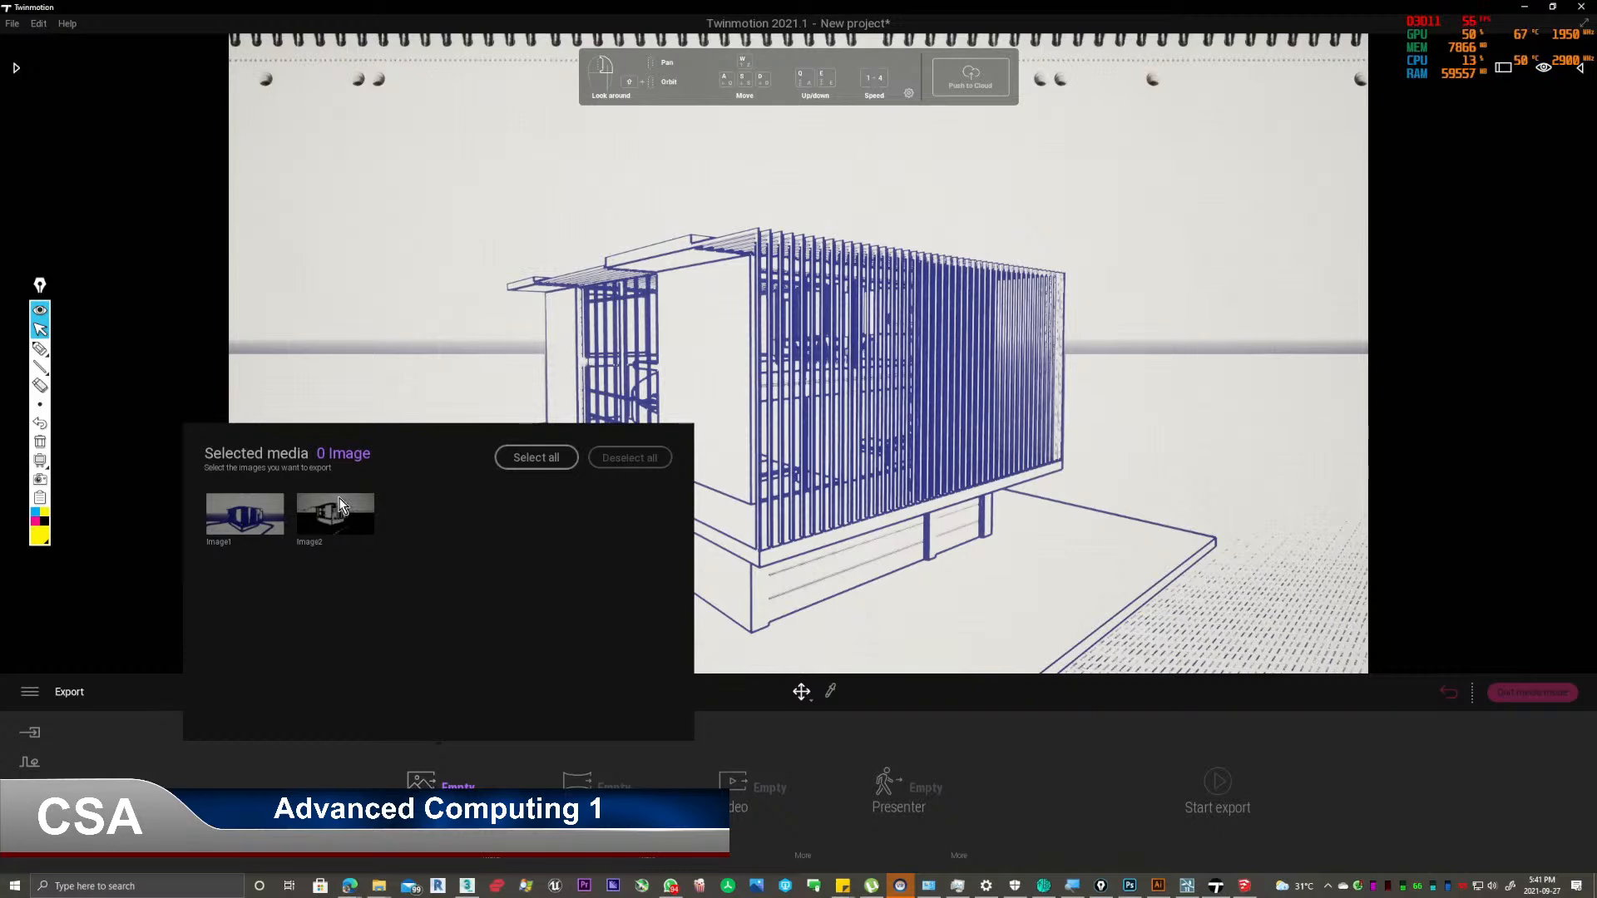
click(235, 525)
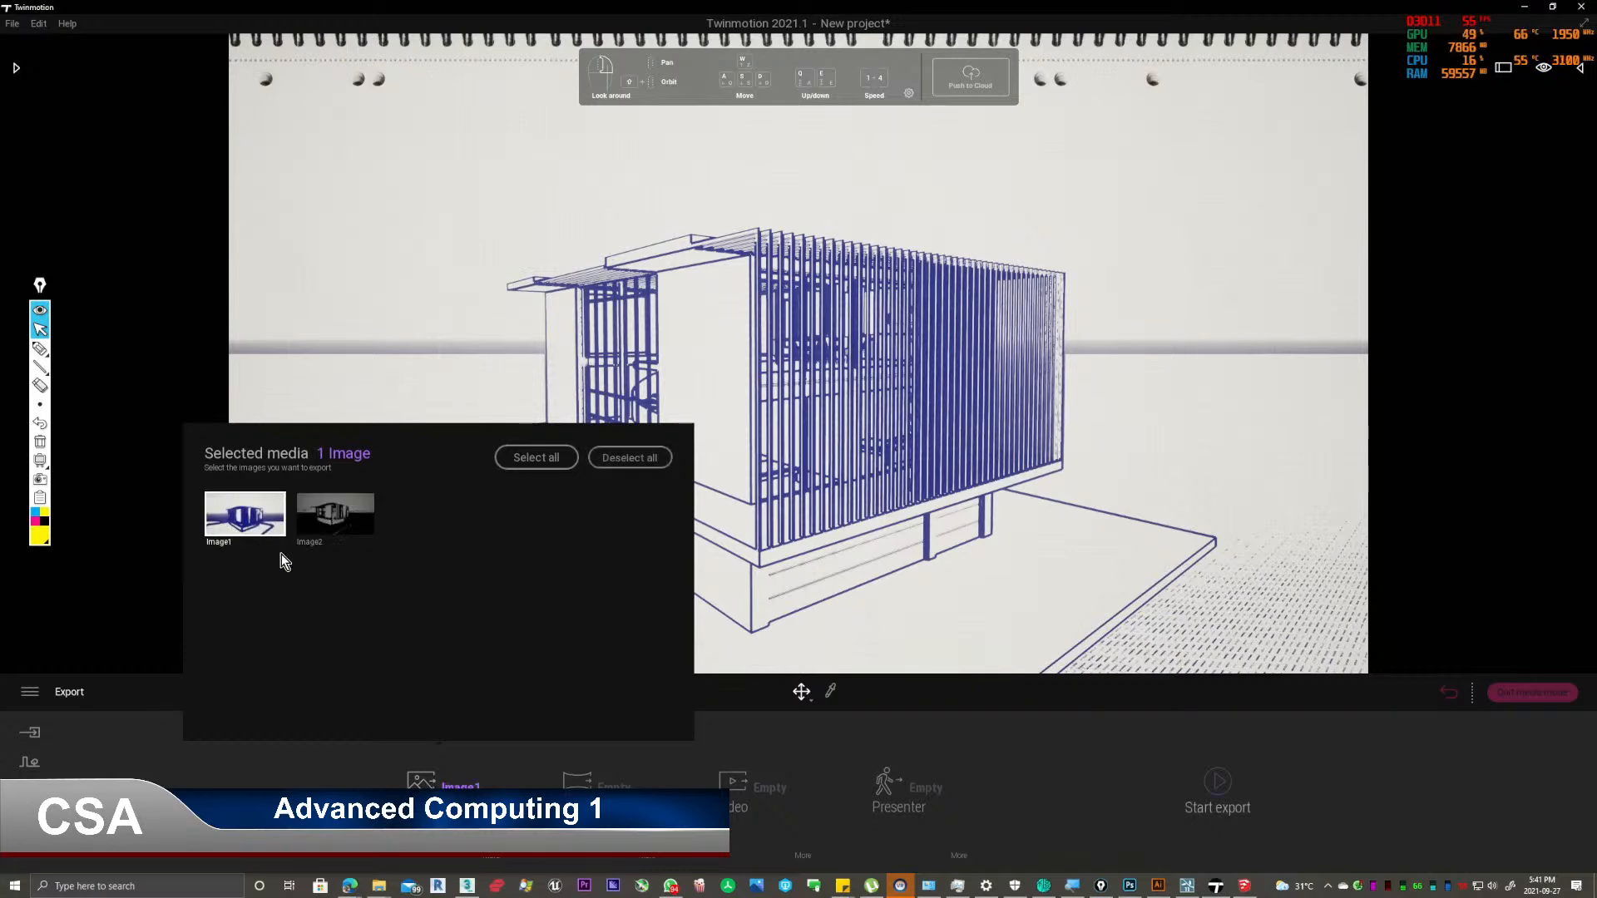
click(533, 459)
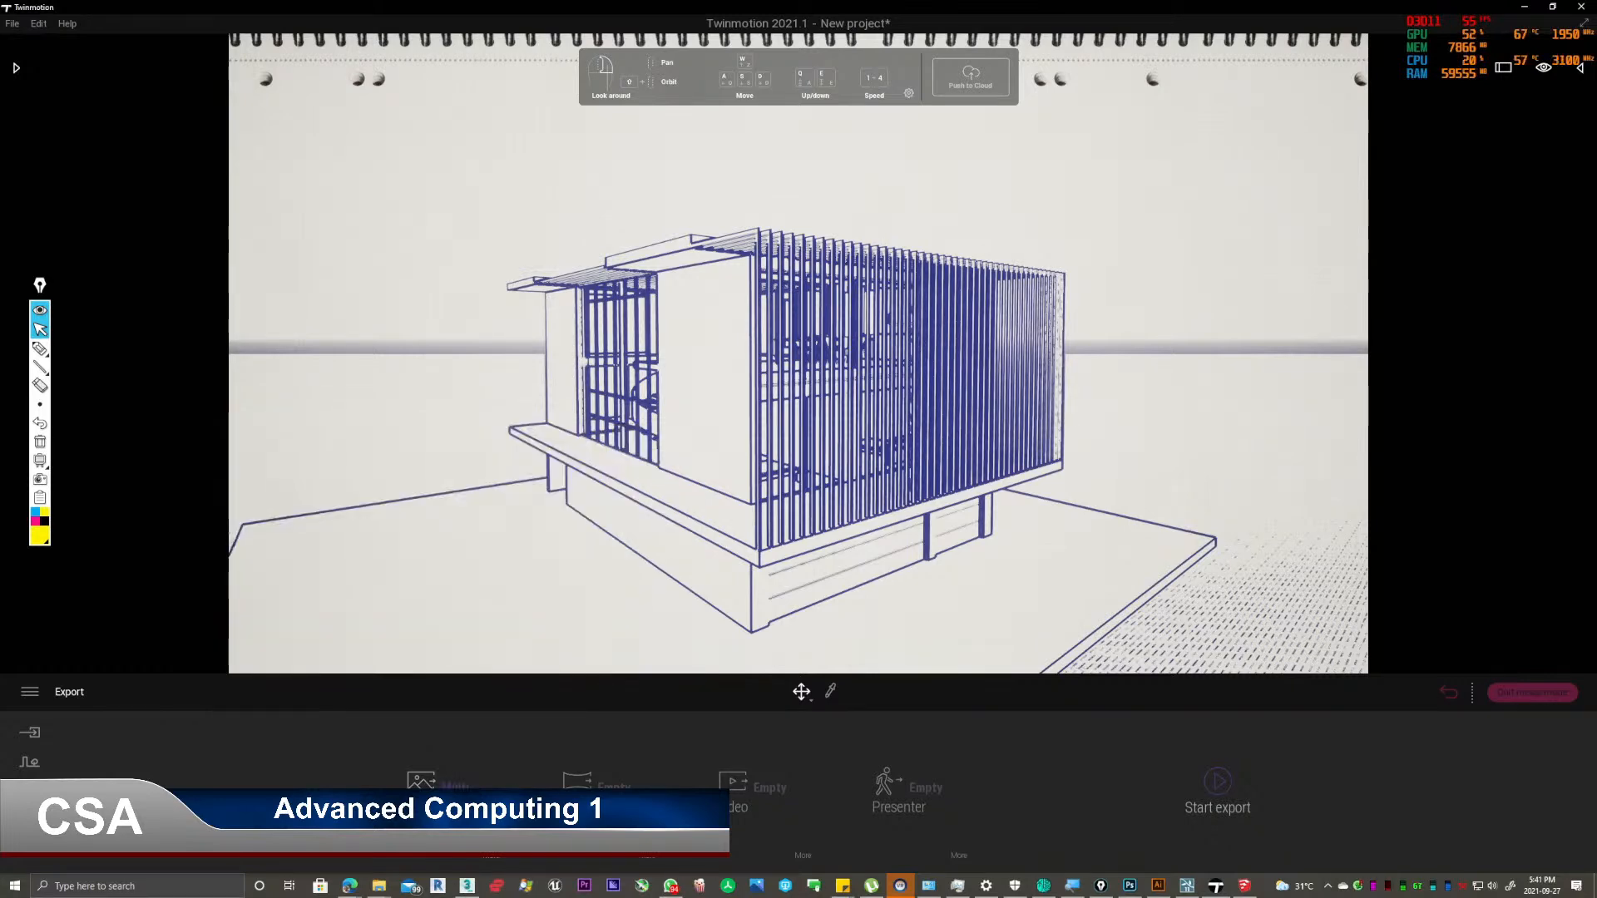
Export the selected images into a new folder named Render inside the White Outline folder.
click(1220, 788)
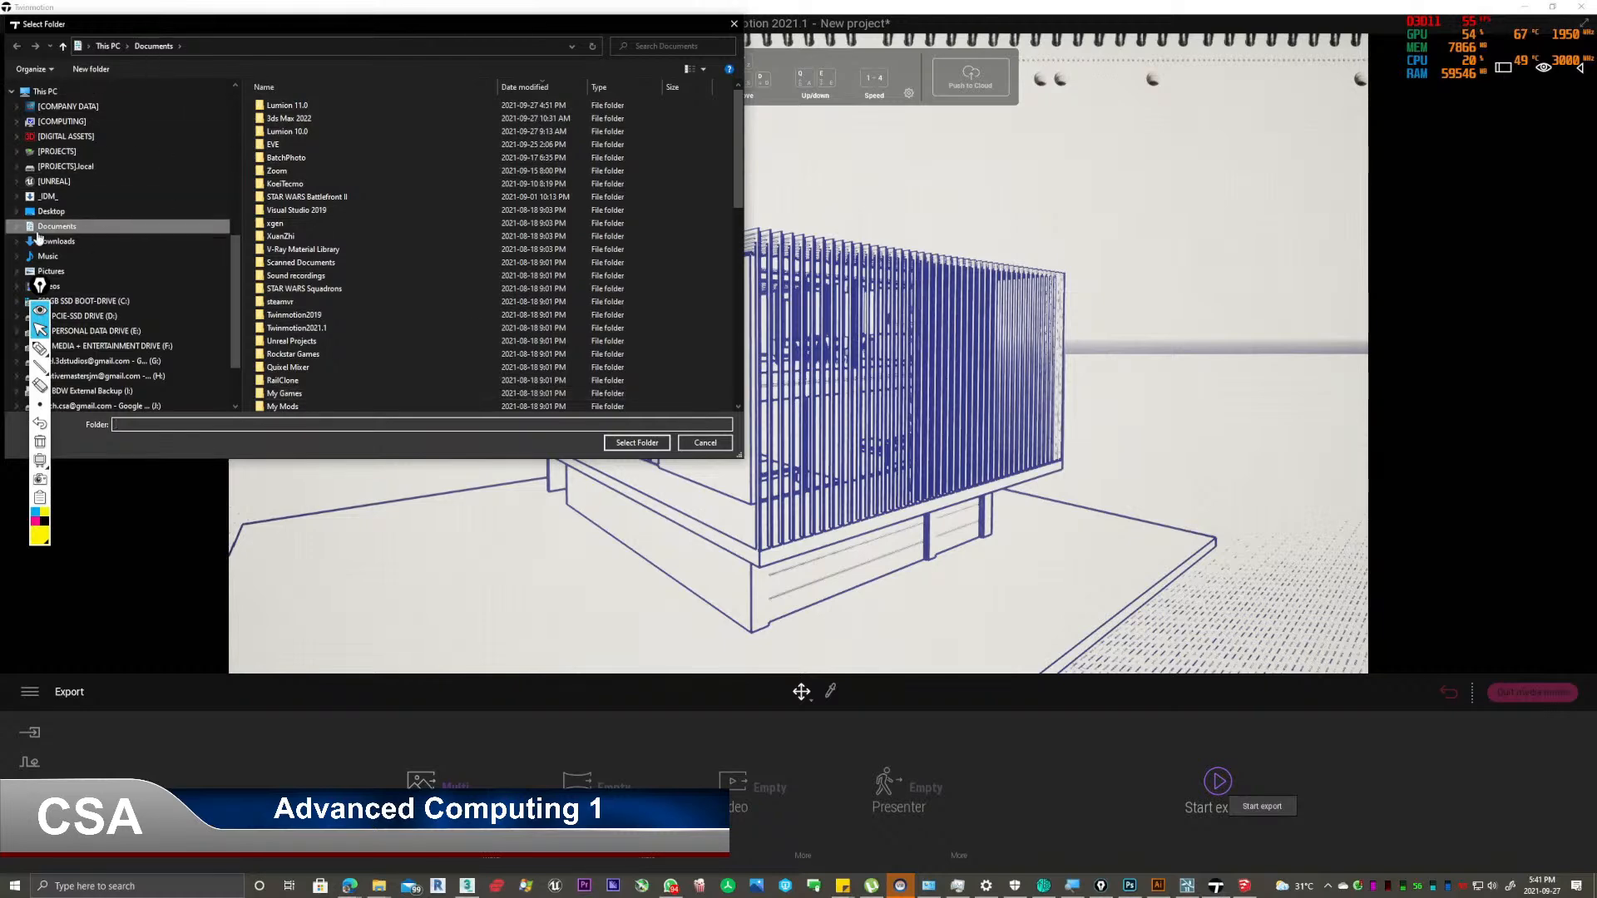
scroll(67, 163, up, 2)
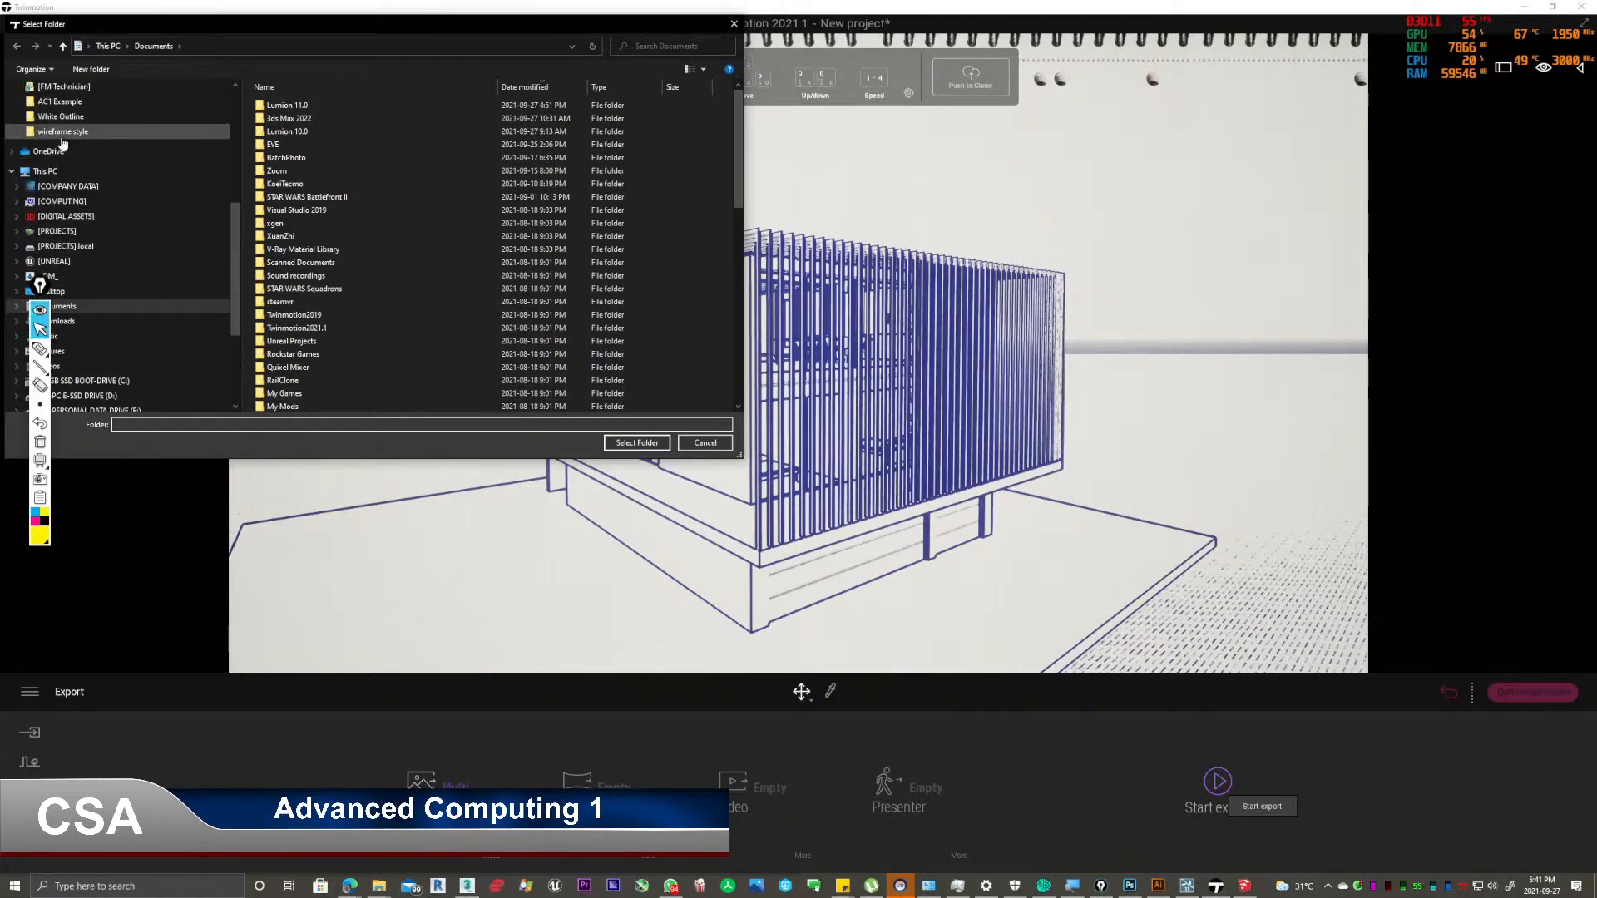
click(73, 120)
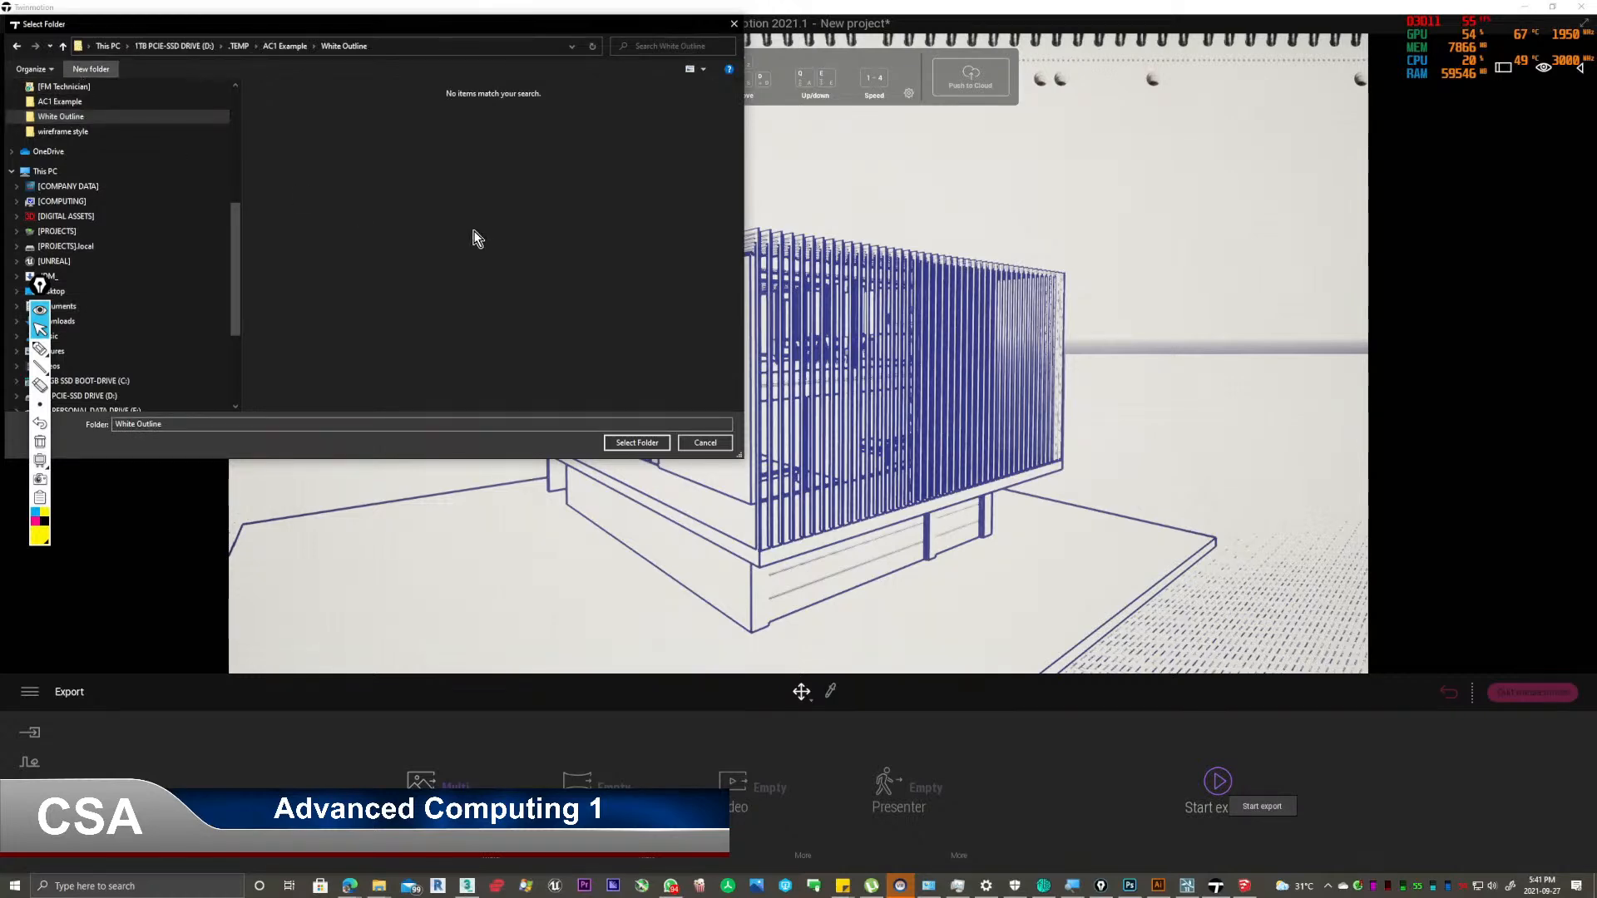
text(Rend)
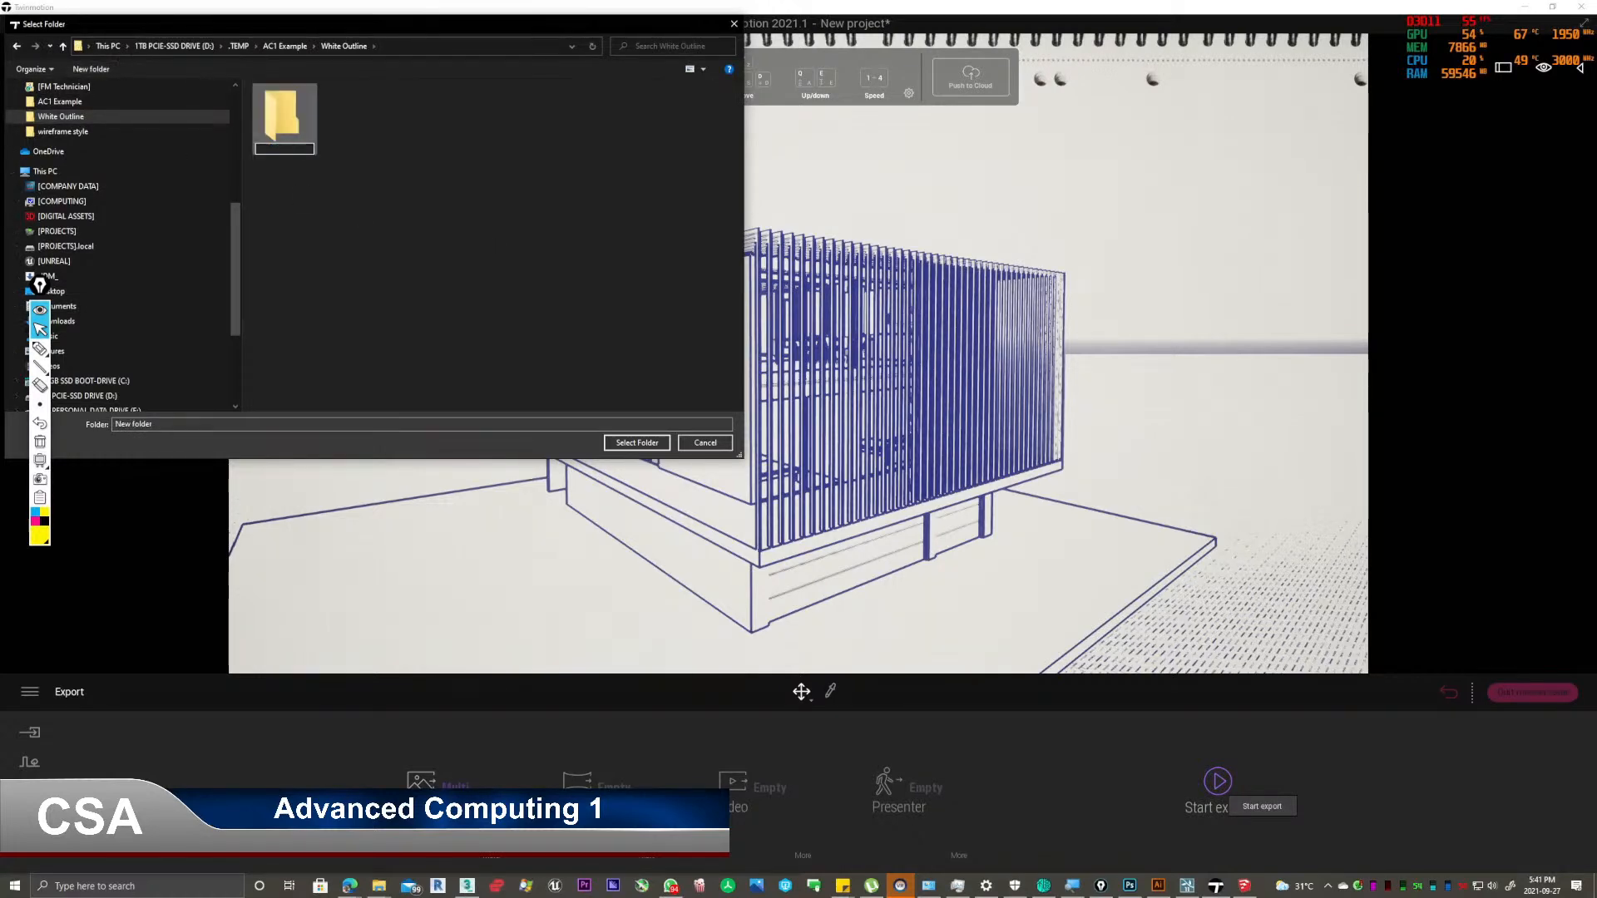
text(er)
key(BackSpace)
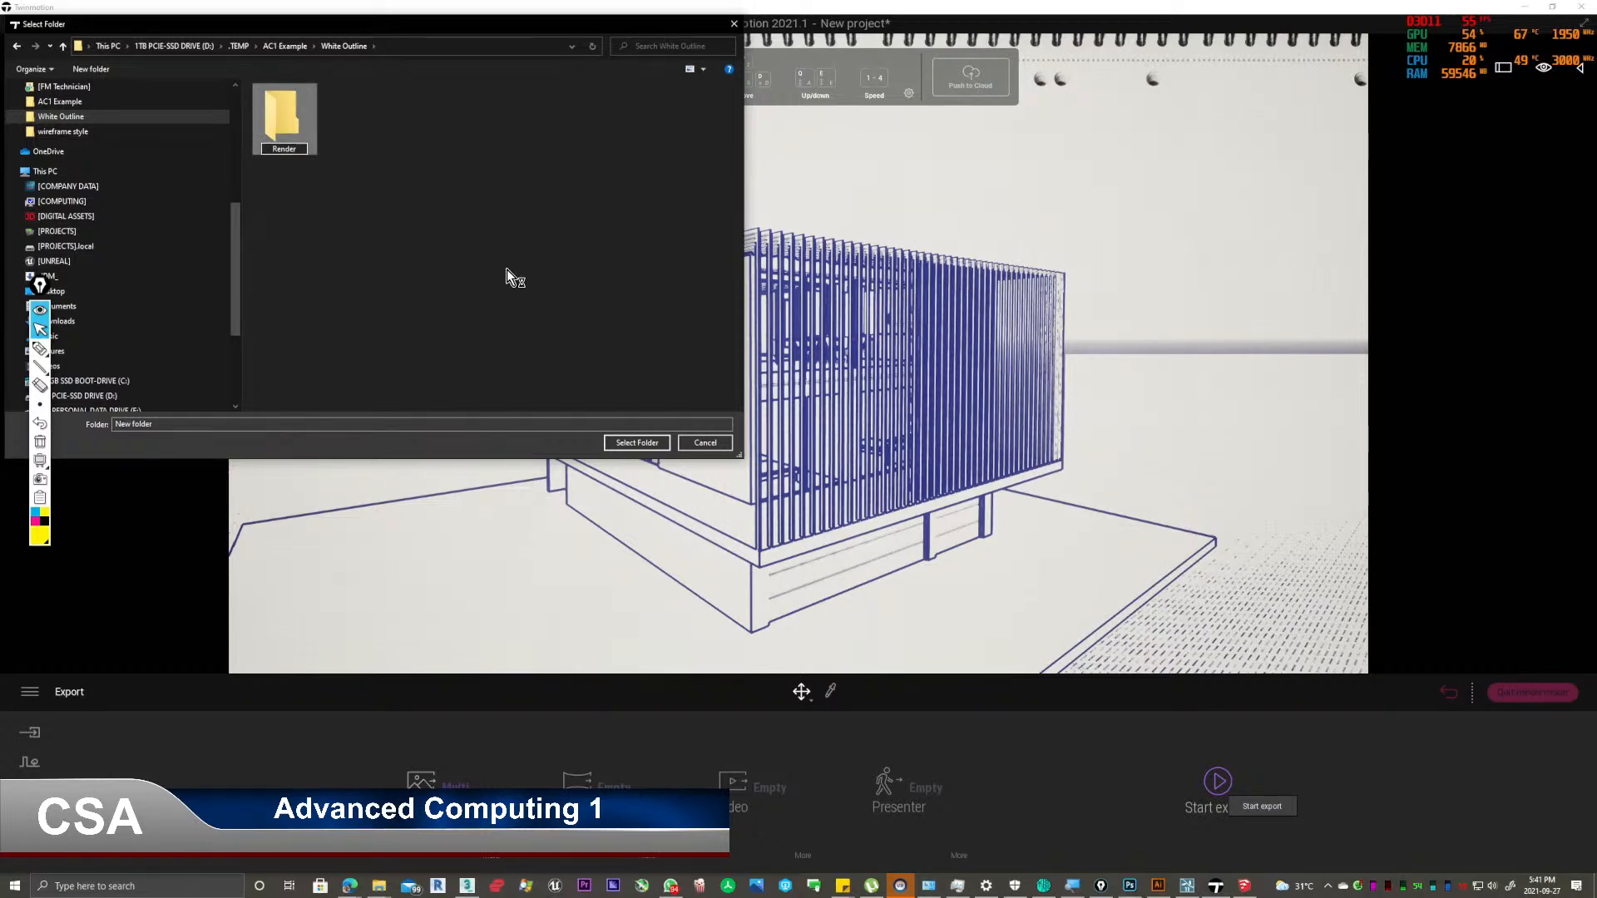
double_click(301, 123)
click(637, 443)
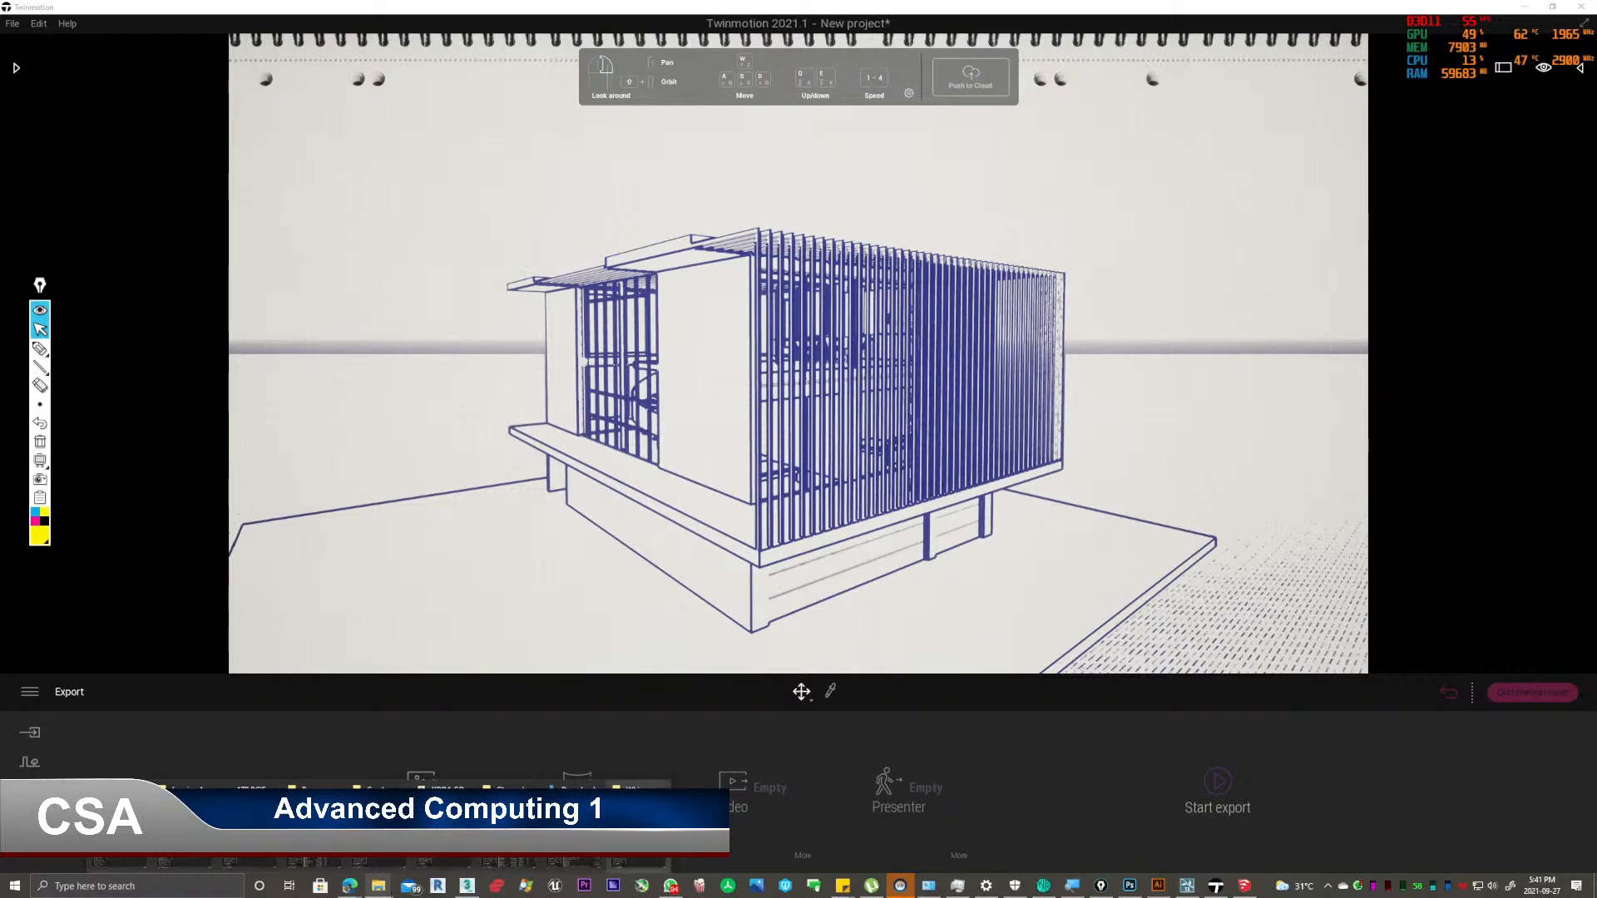
Switch to File Explorer's White Outline folder, open its Render subfolder and view the exported Image1.png.
click(378, 886)
click(638, 824)
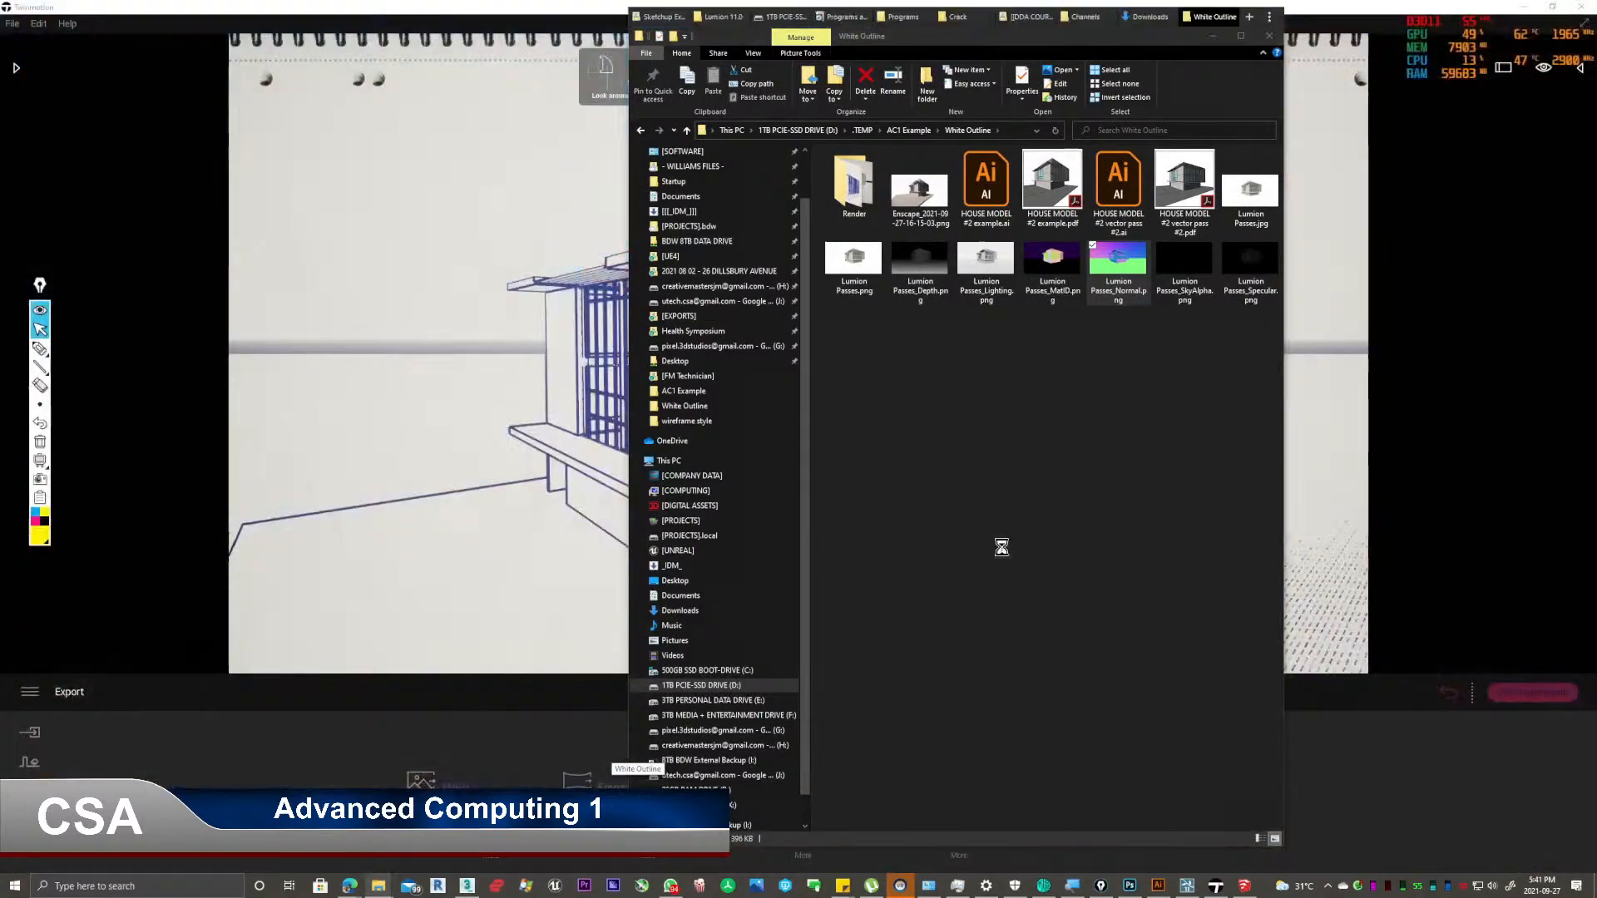
double_click(855, 208)
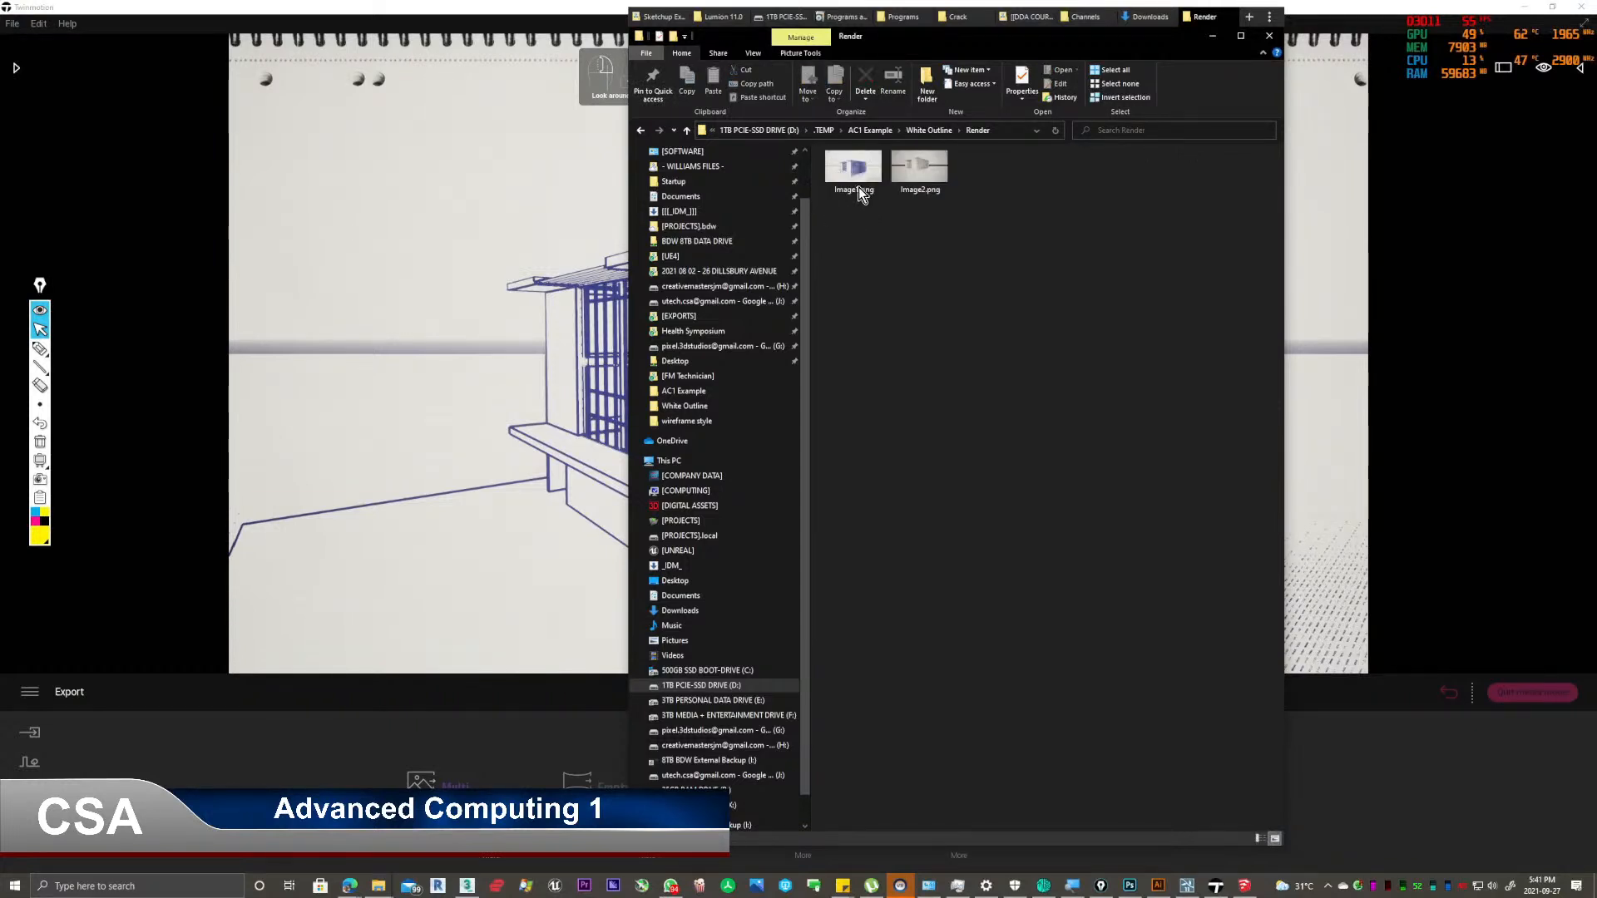
click(857, 186)
double_click(858, 186)
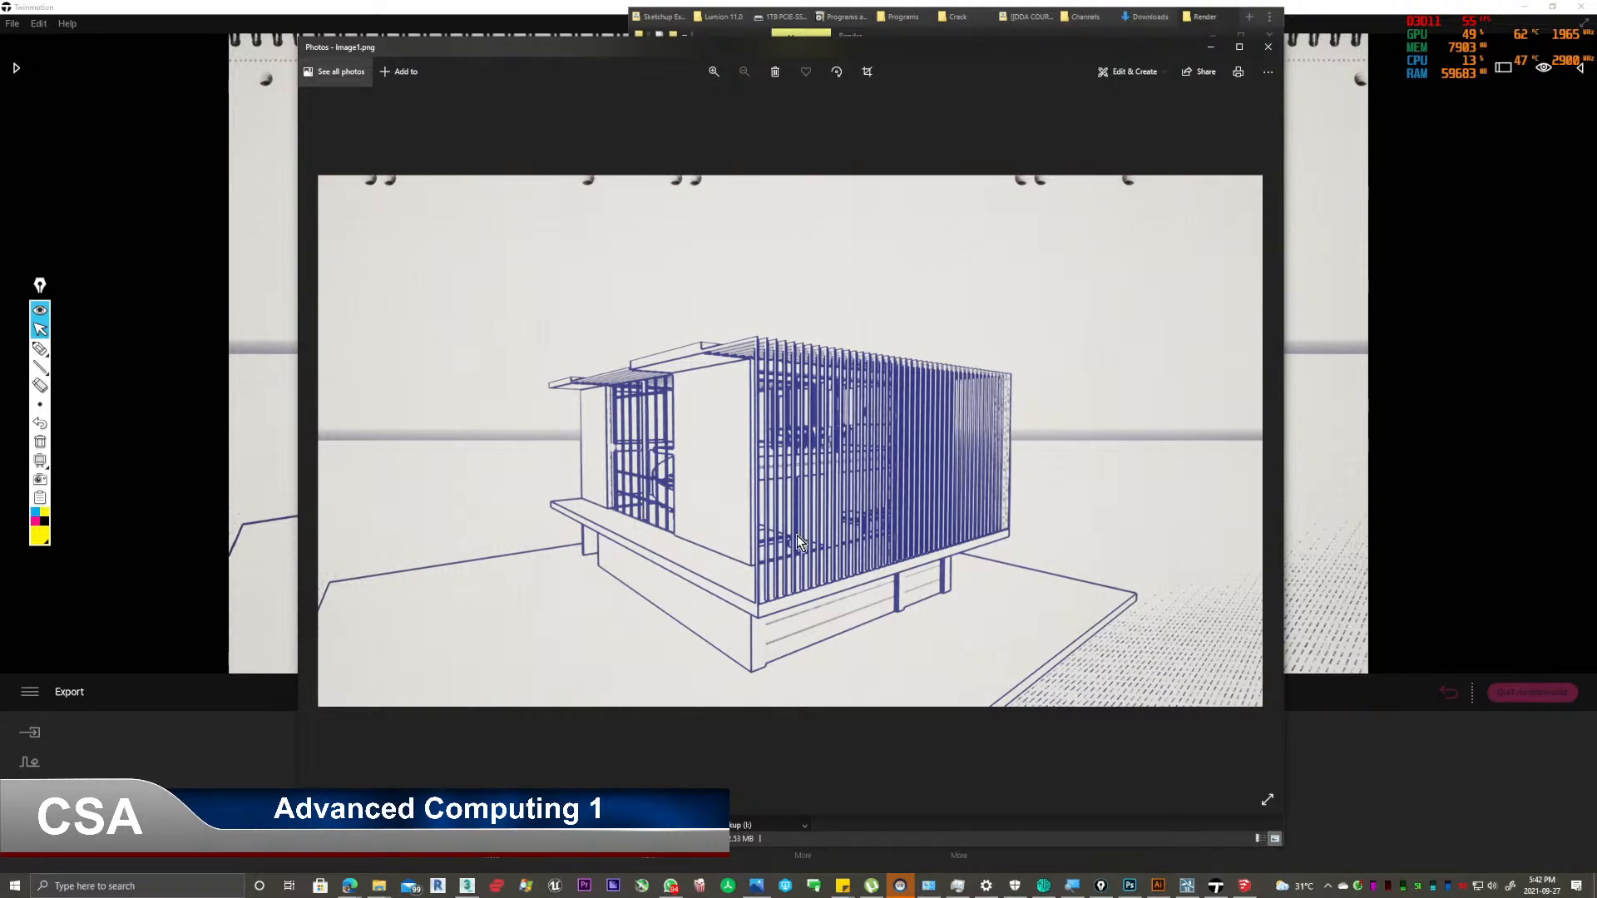
Examine the line work of the exported Image1.png and Image2.png up close, compare both renders and close the viewer.
scroll(717, 542, up, 1)
scroll(717, 542, up, 5)
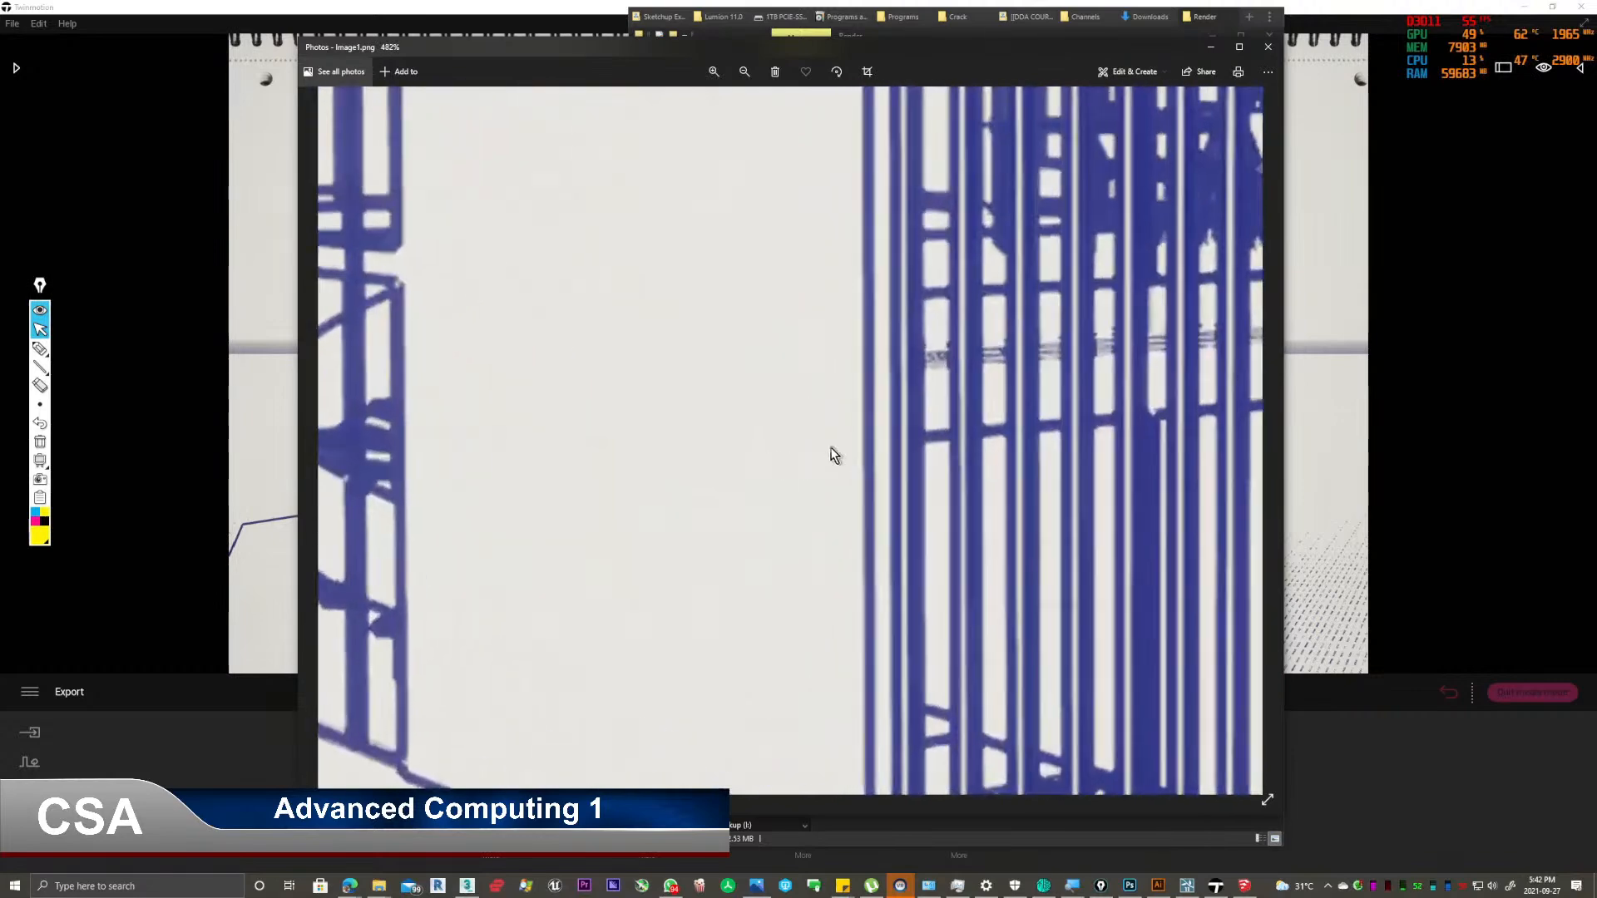
scroll(770, 397, down, 6)
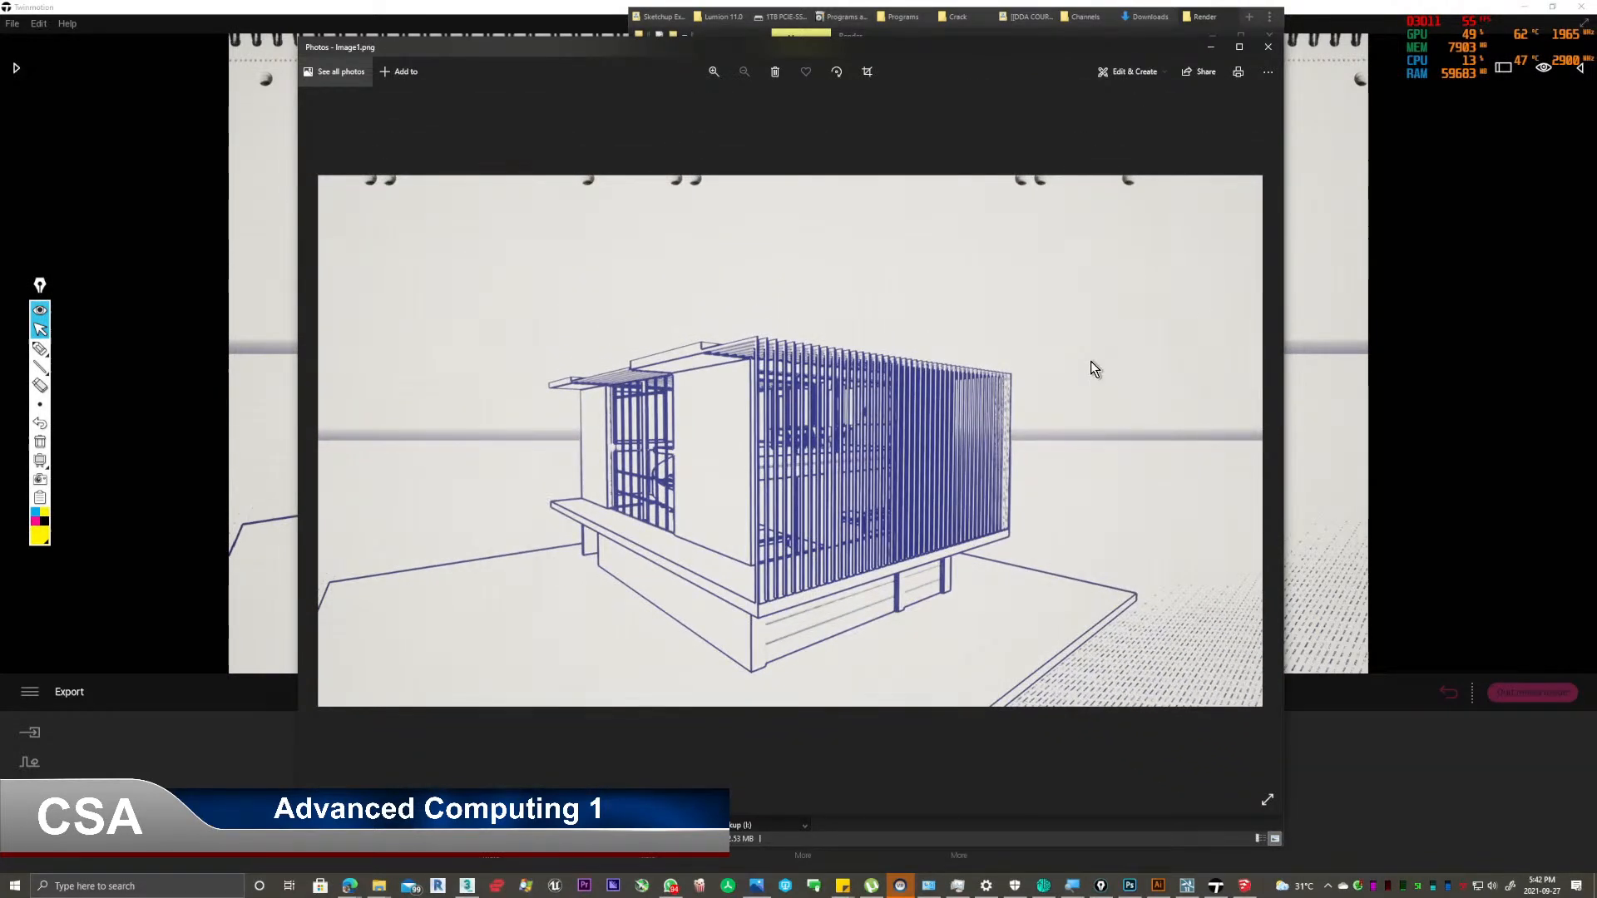
key(Right)
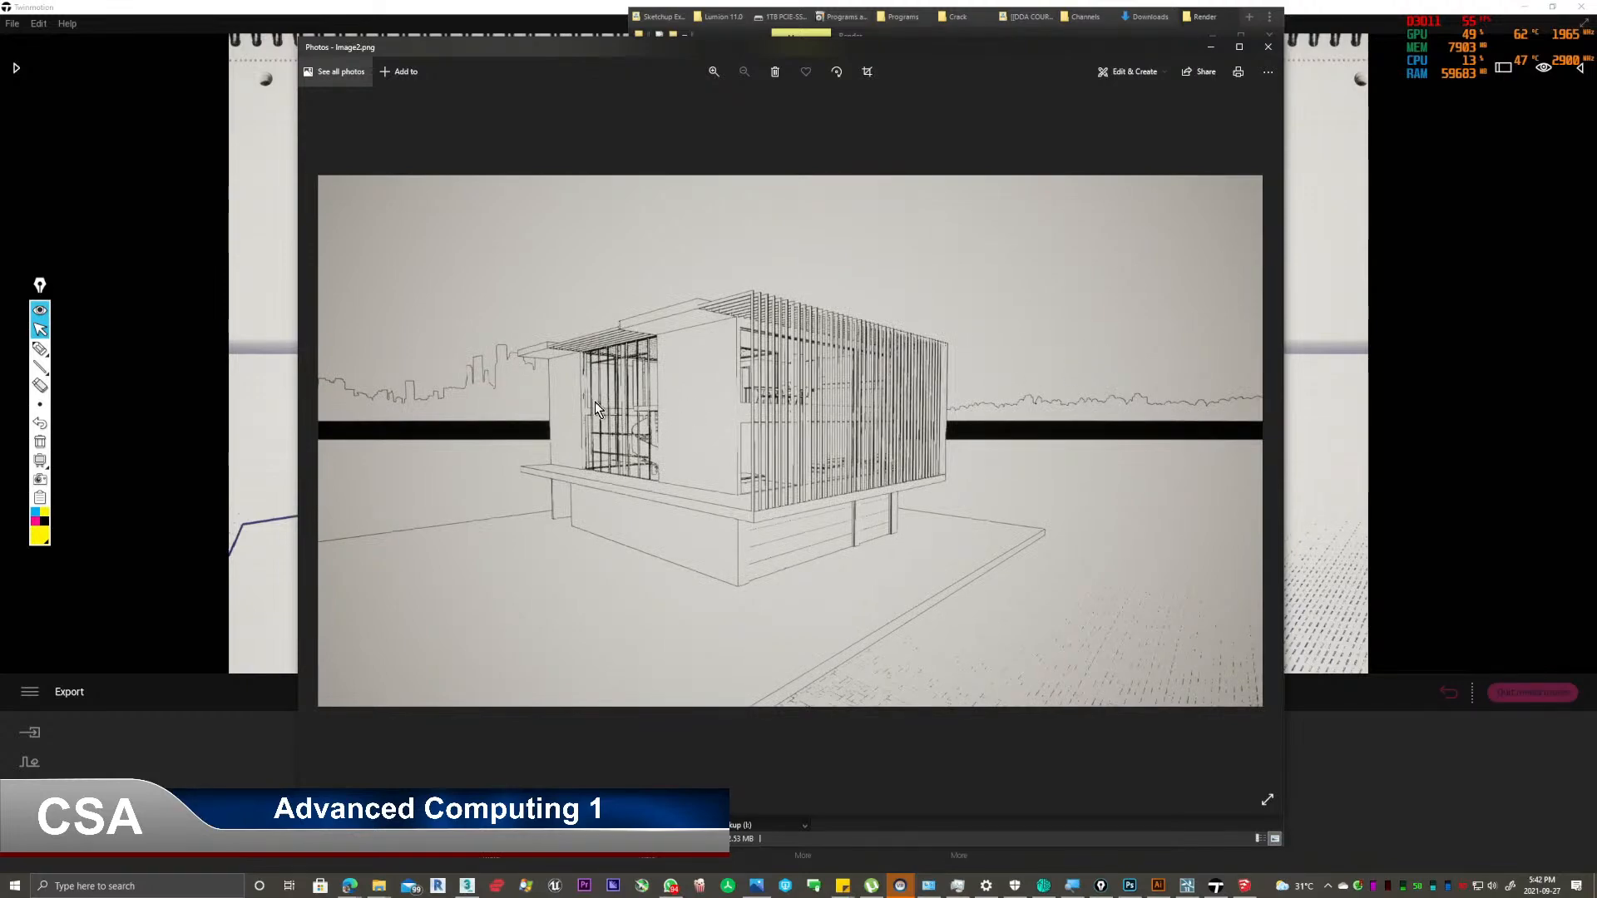
scroll(582, 351, up, 2)
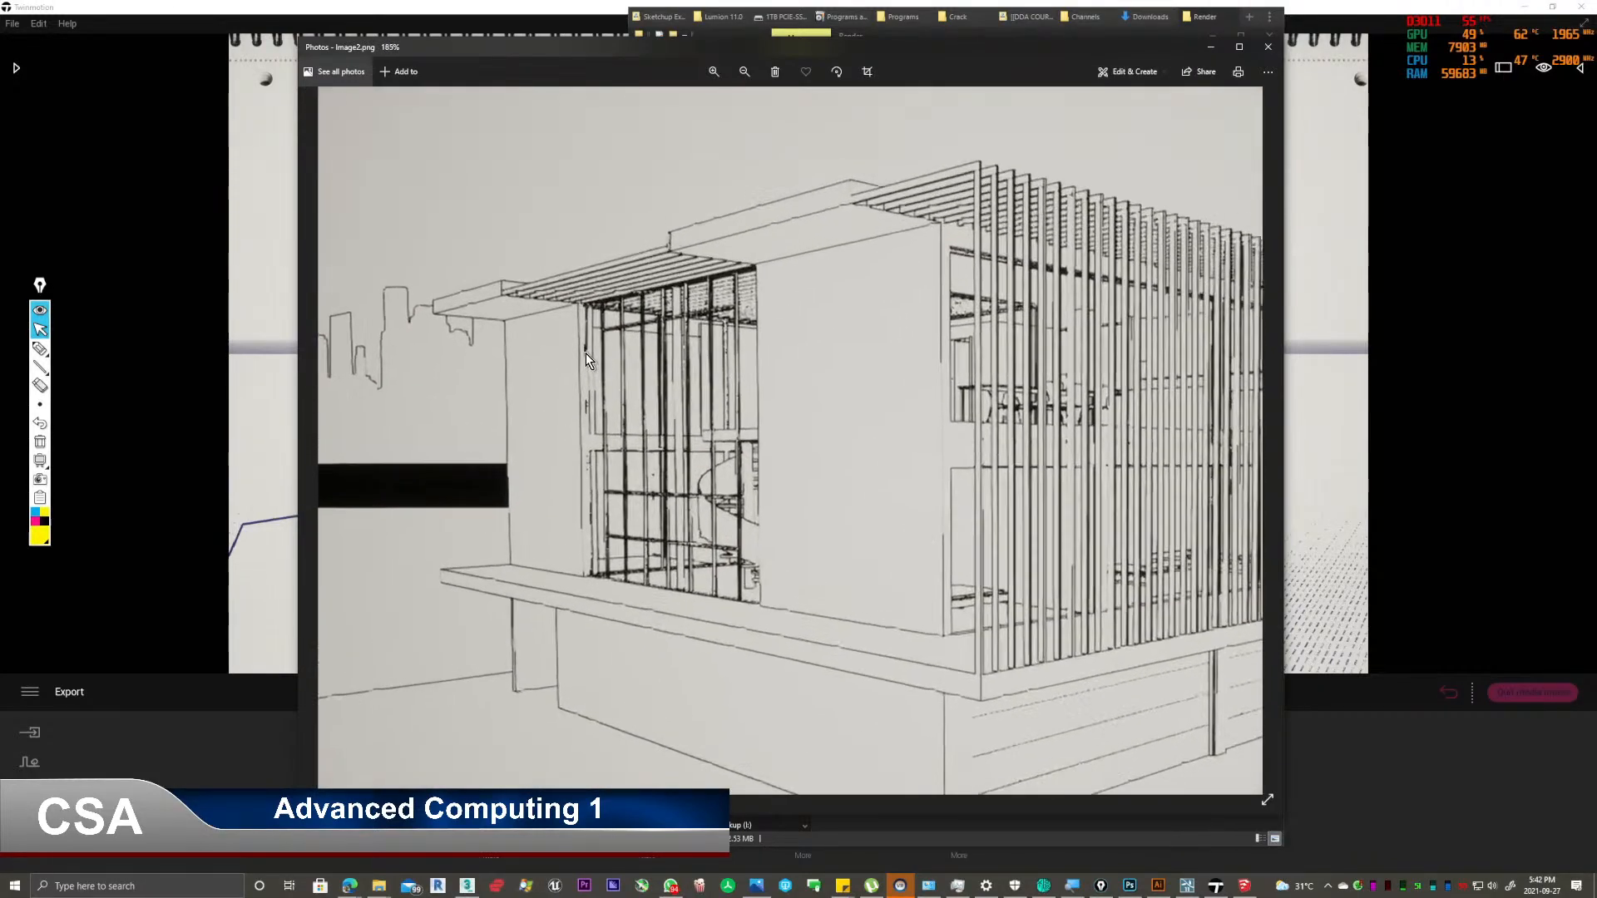
scroll(588, 353, down, 1)
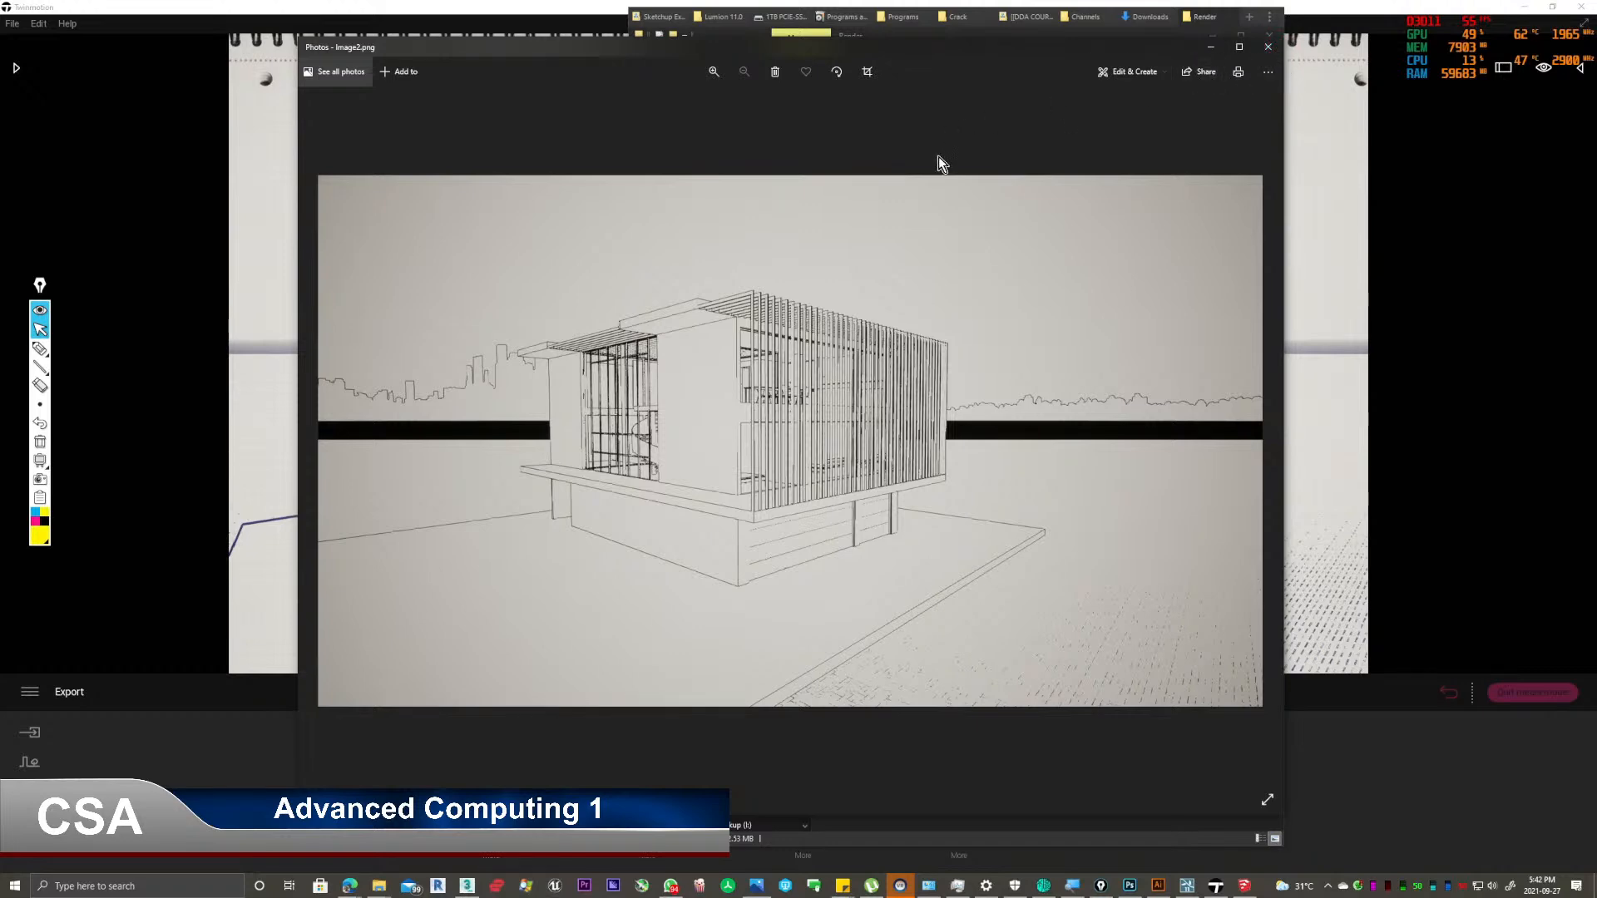
key(Left)
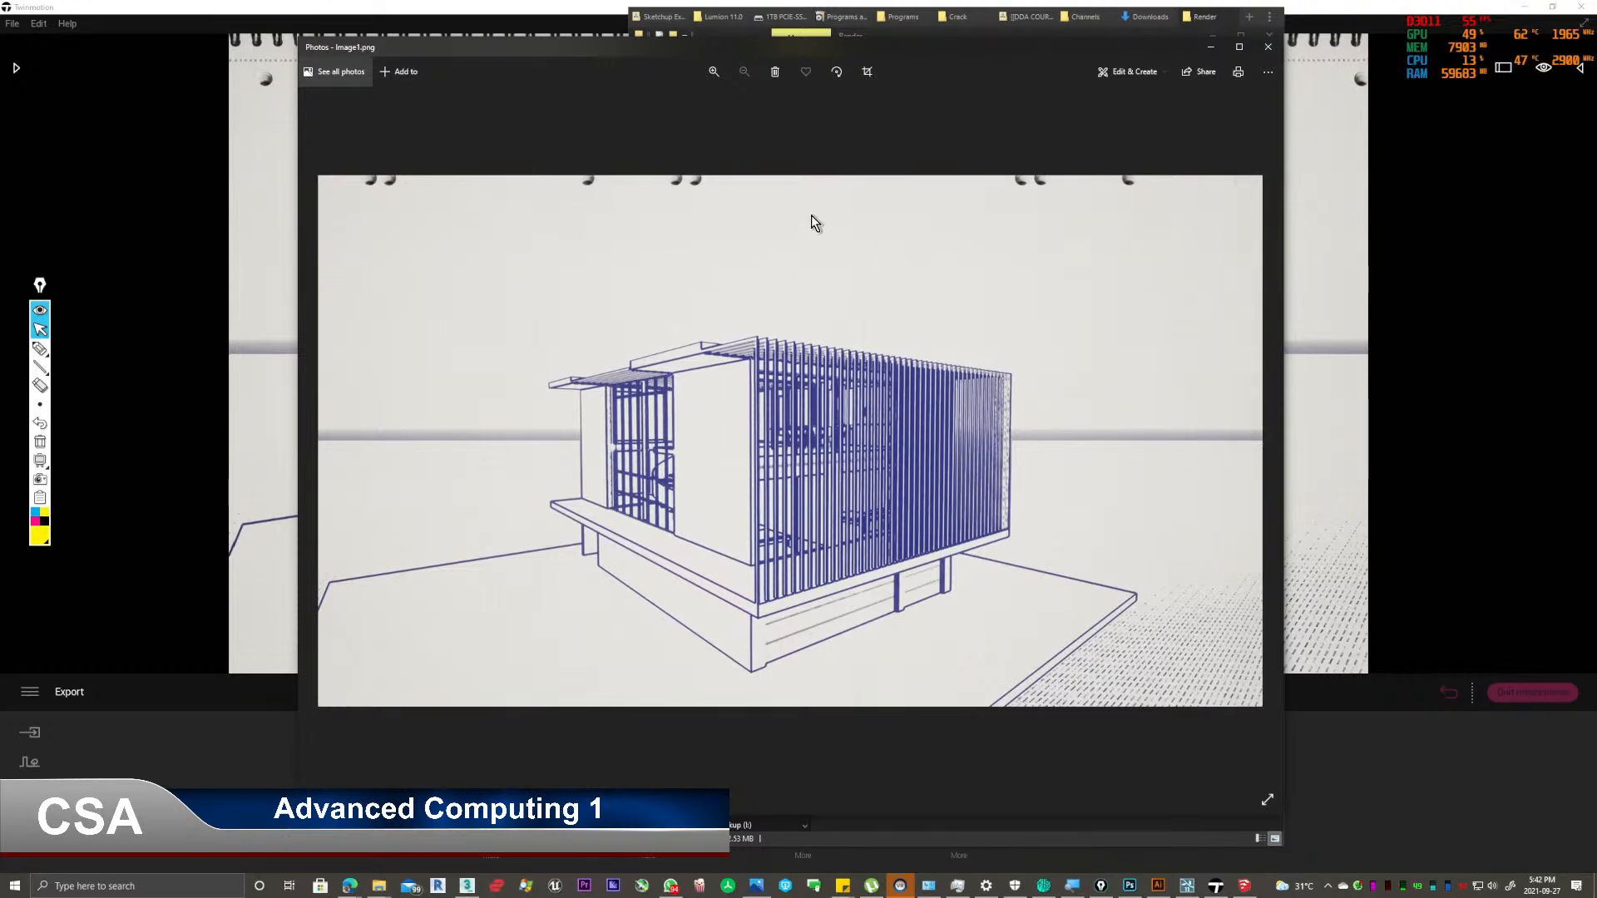
key(Right)
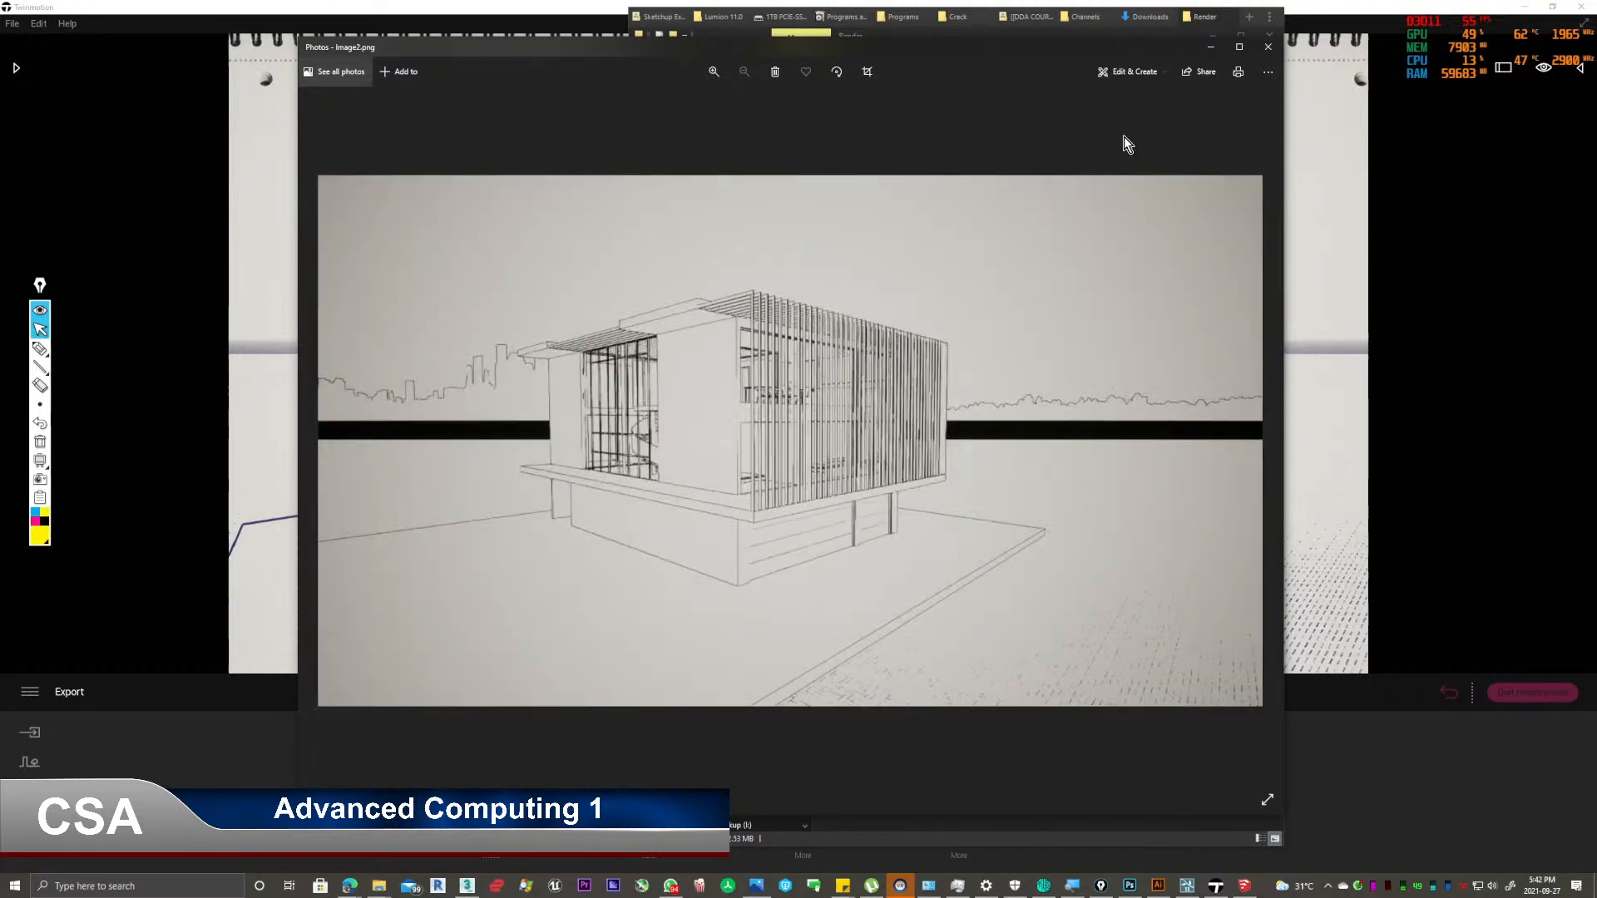
click(1265, 49)
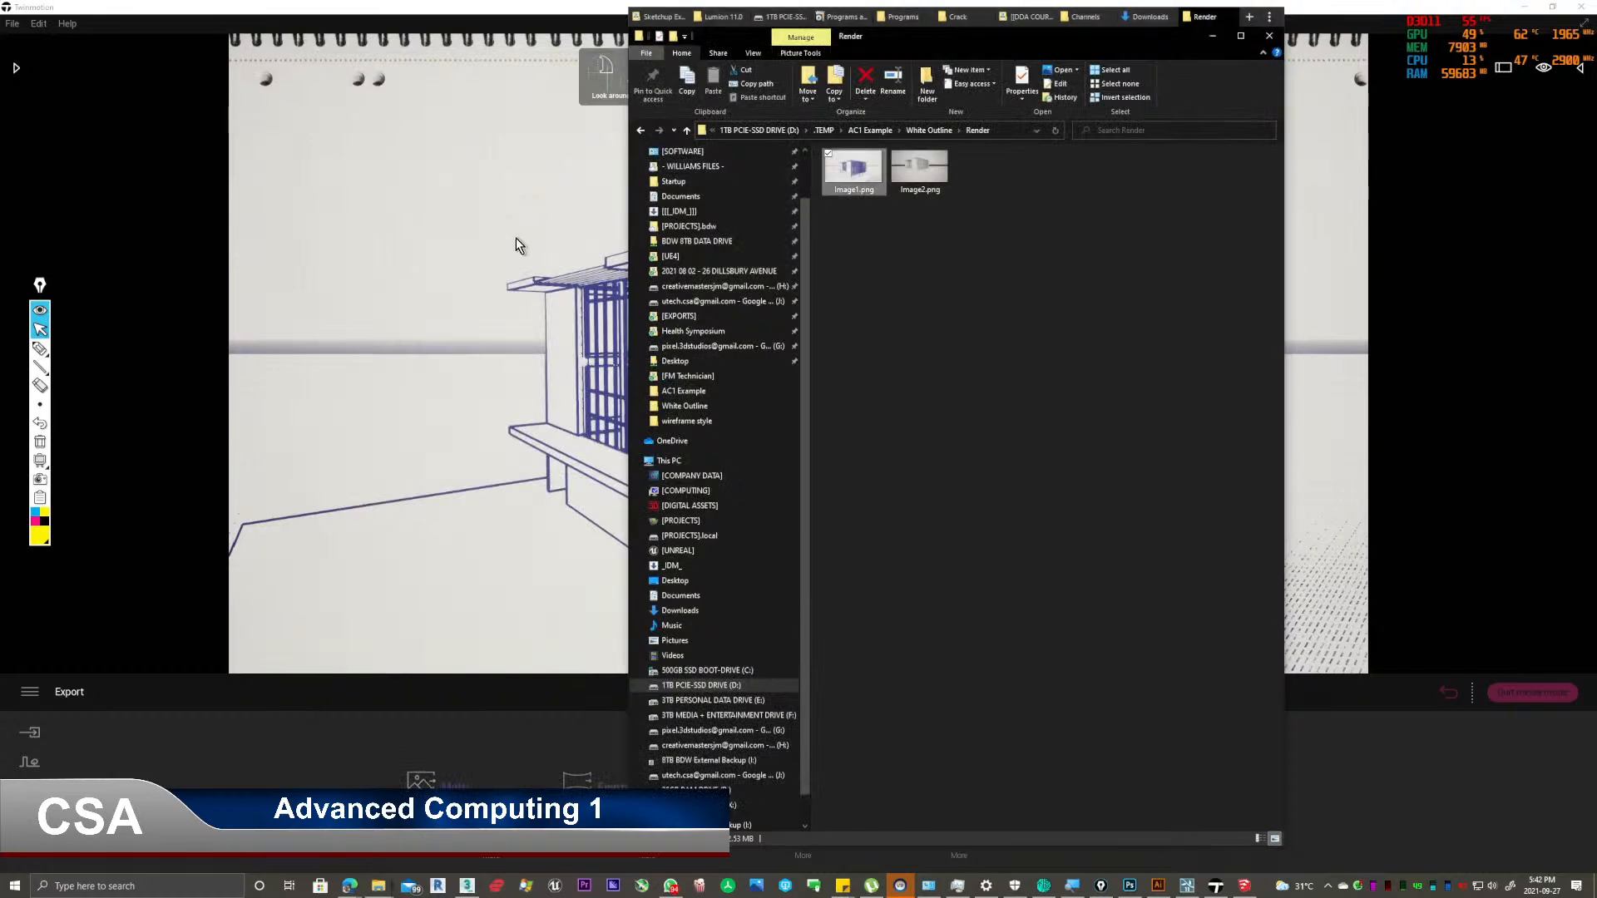
Return to Twinmotion, restore its window to a smaller size and close the program without saving the project.
click(517, 242)
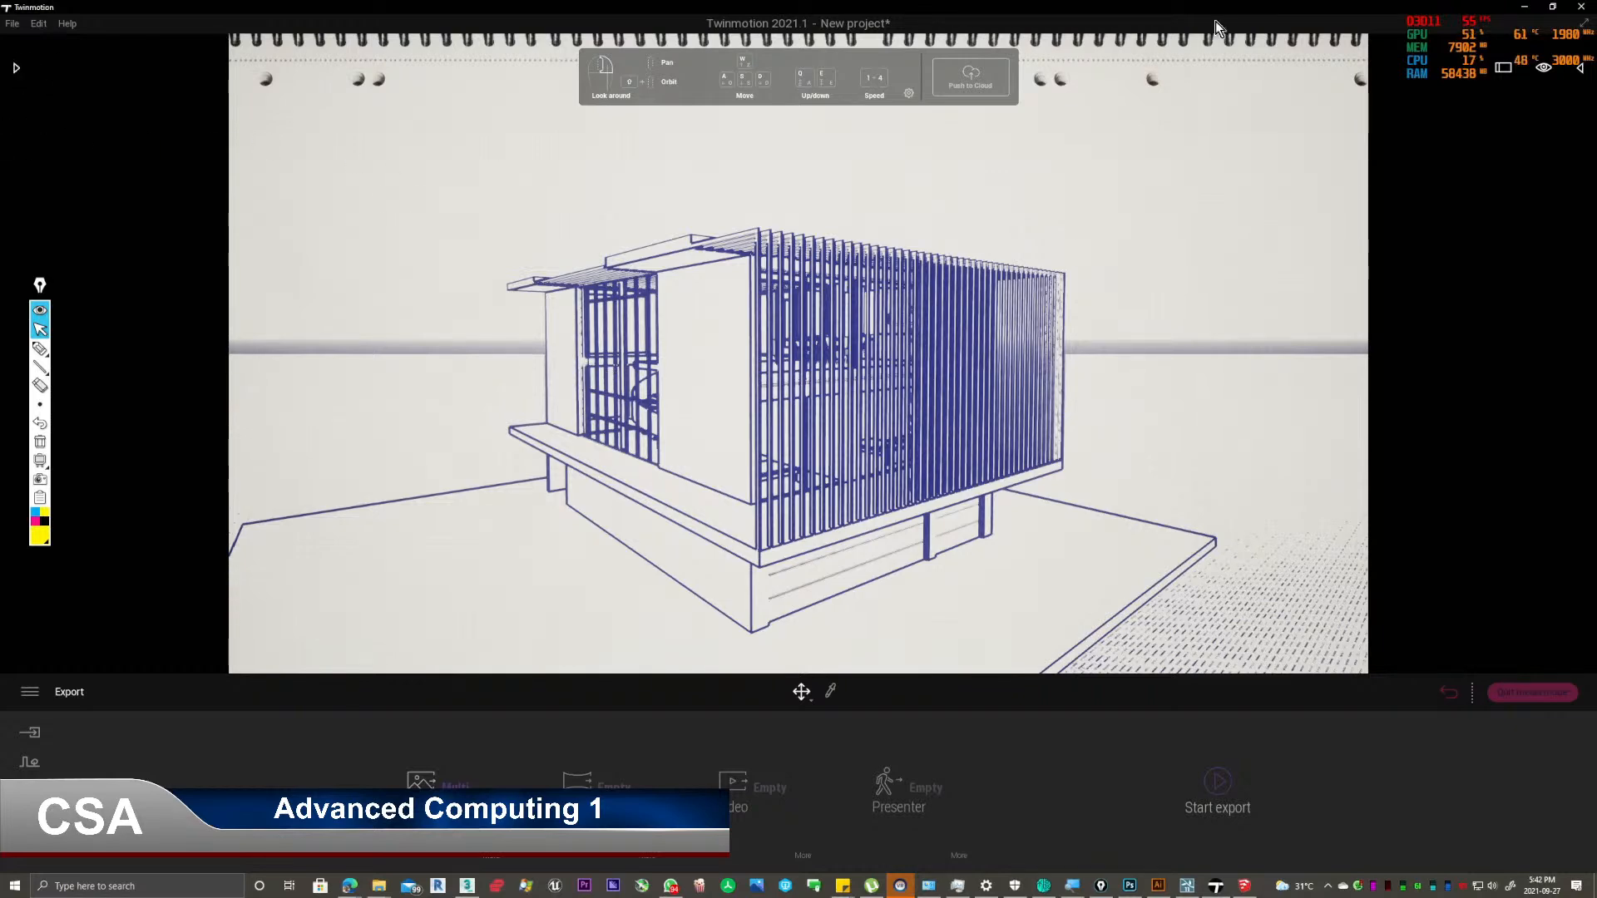
click(1552, 7)
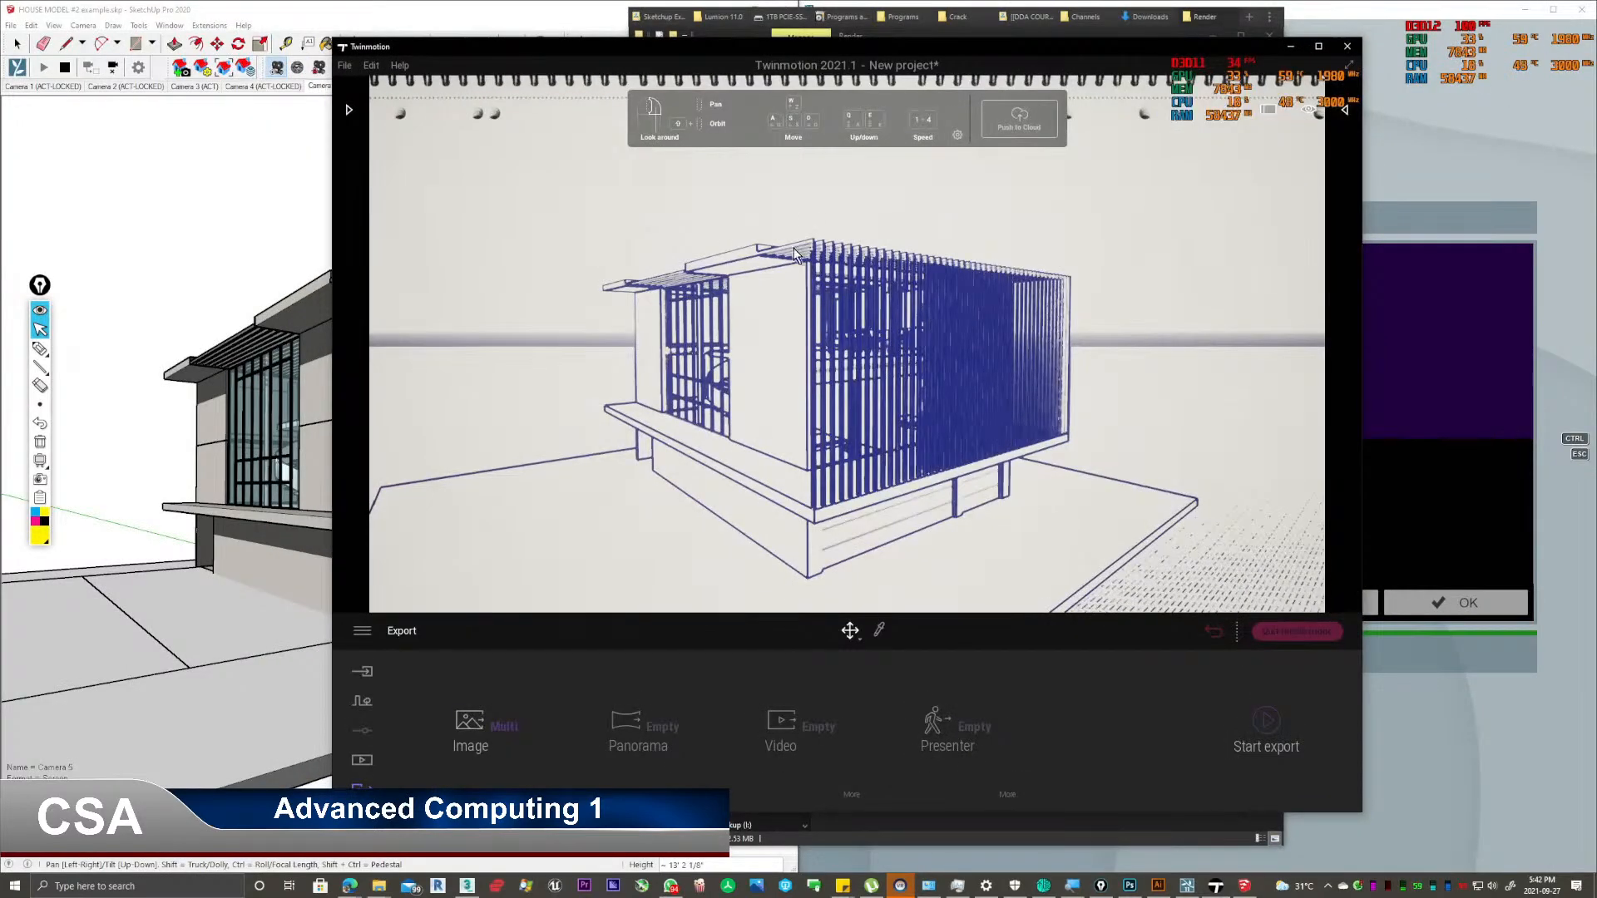
click(1334, 48)
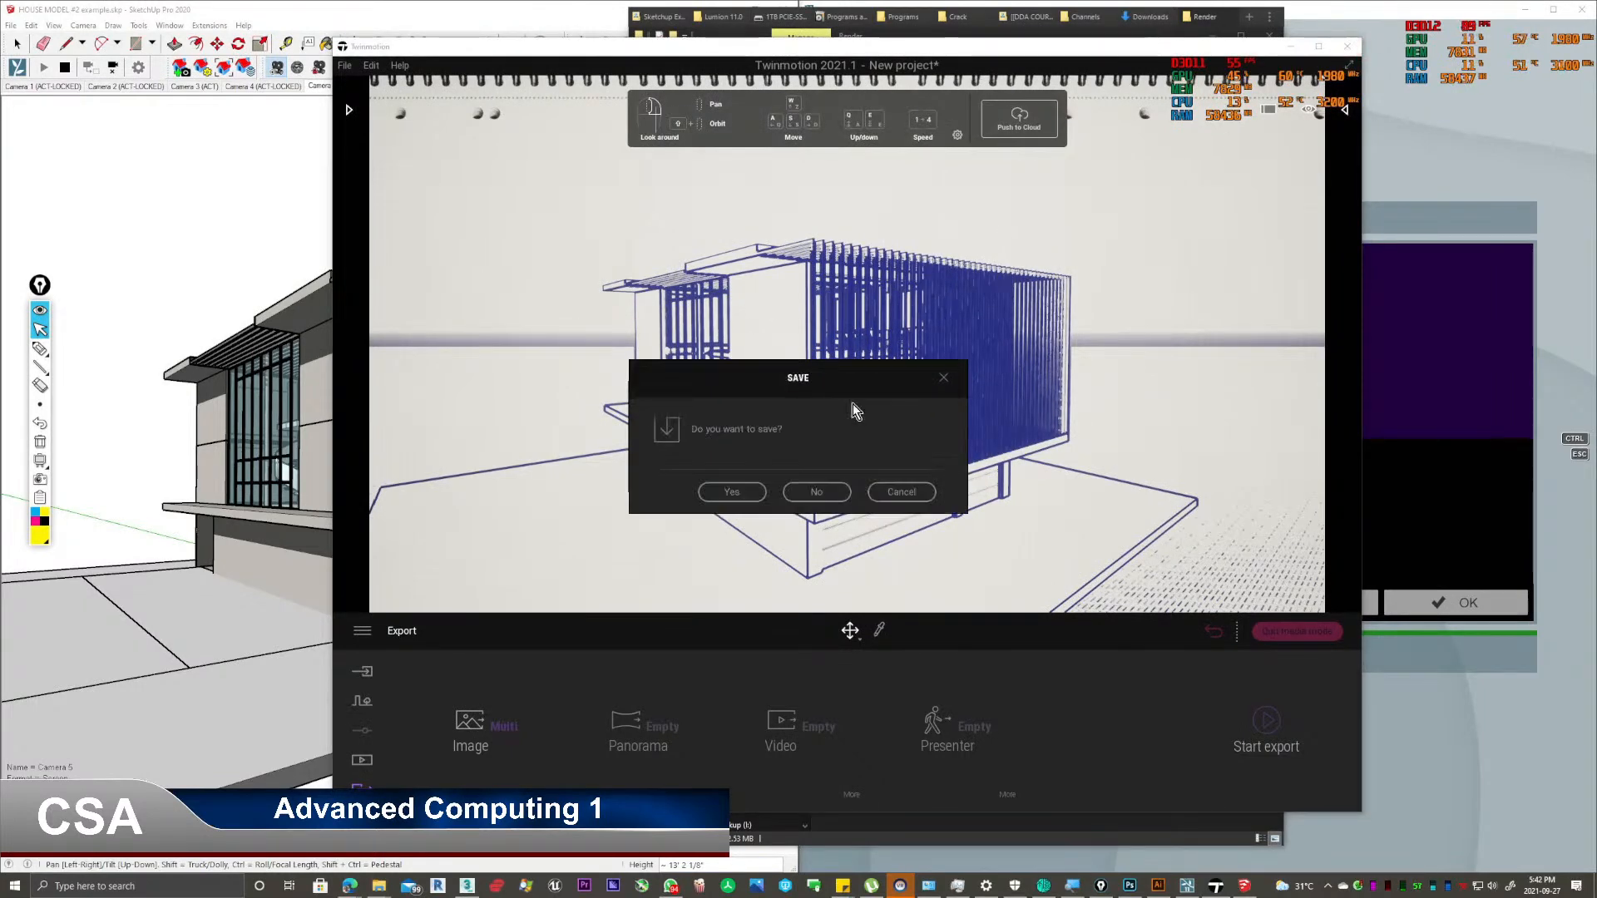
click(794, 498)
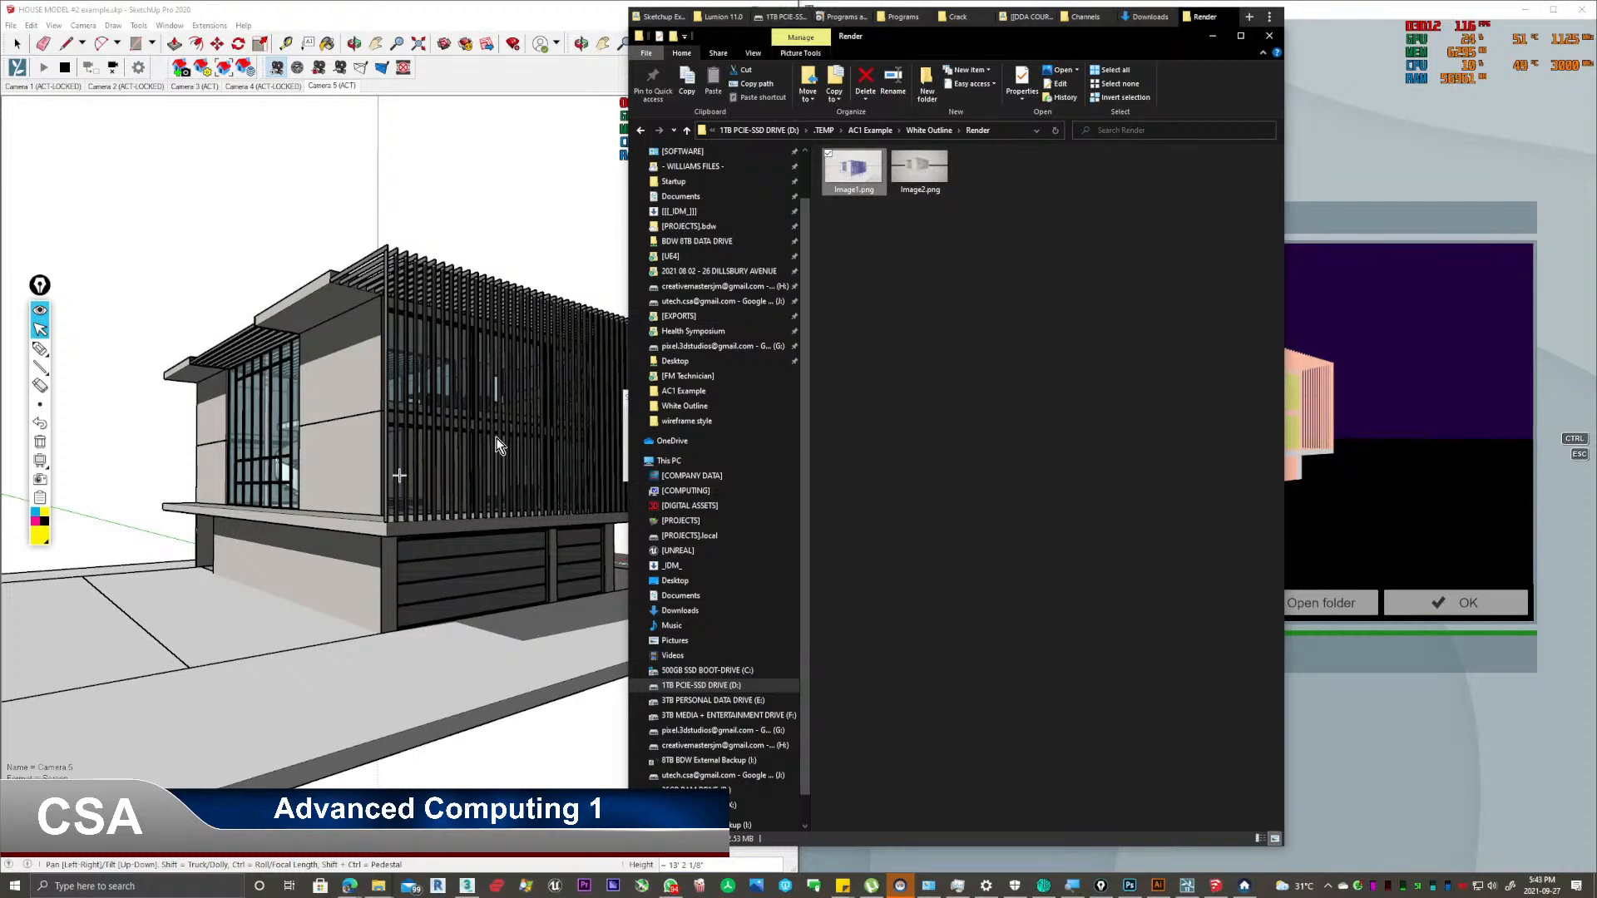
Minimize the Render folder window and start quitting Lumion with the save option, cancelling the file save.
click(467, 138)
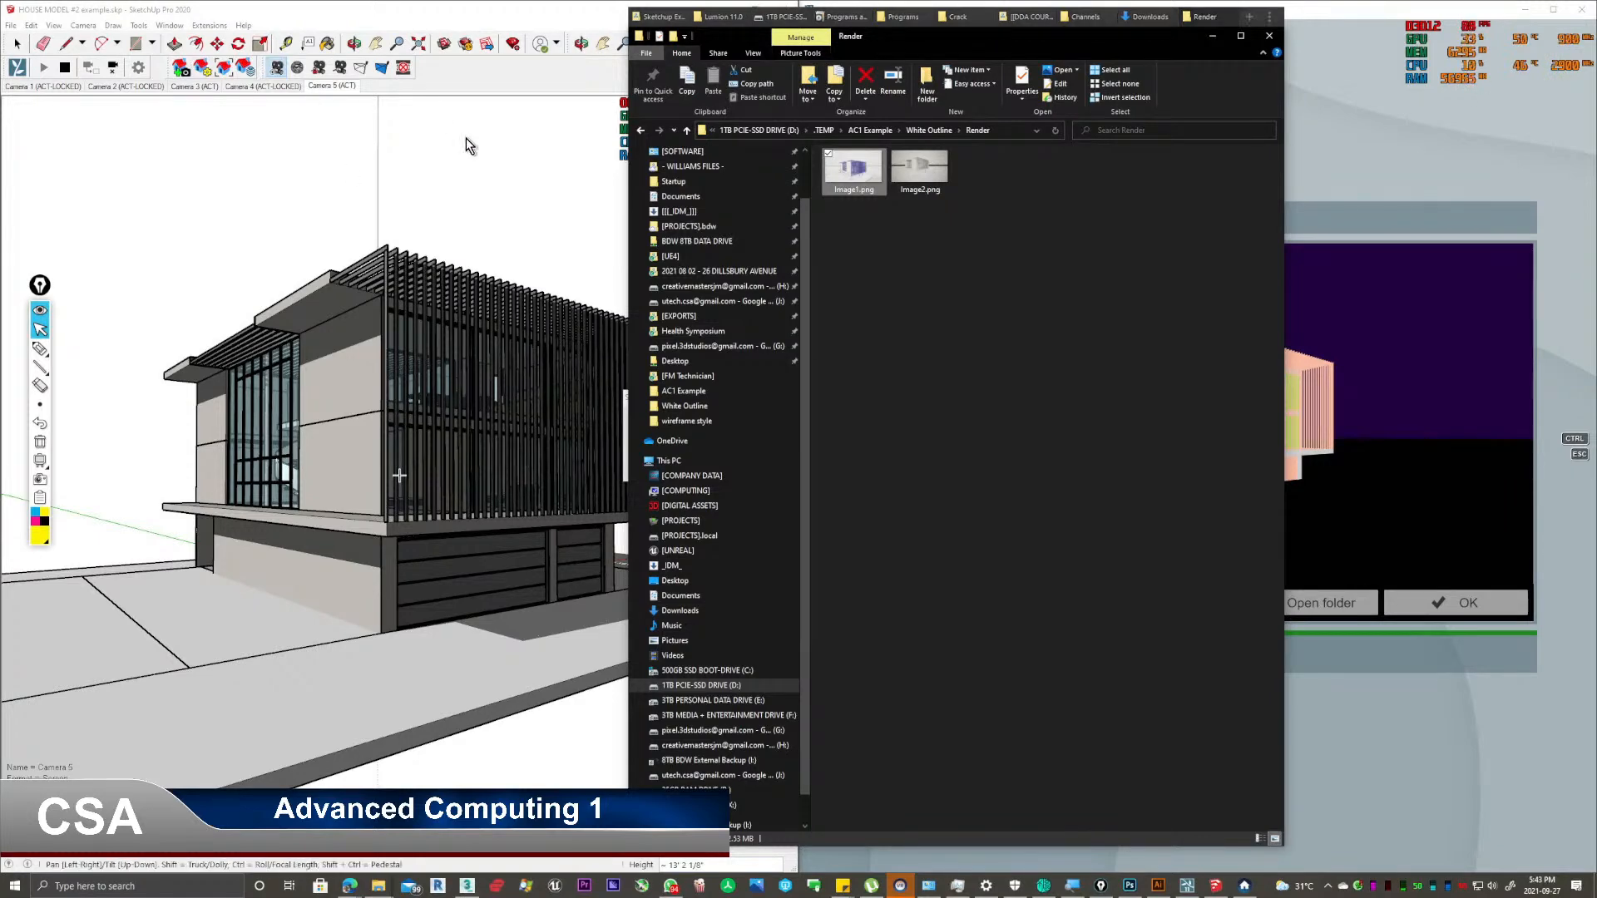
click(1225, 42)
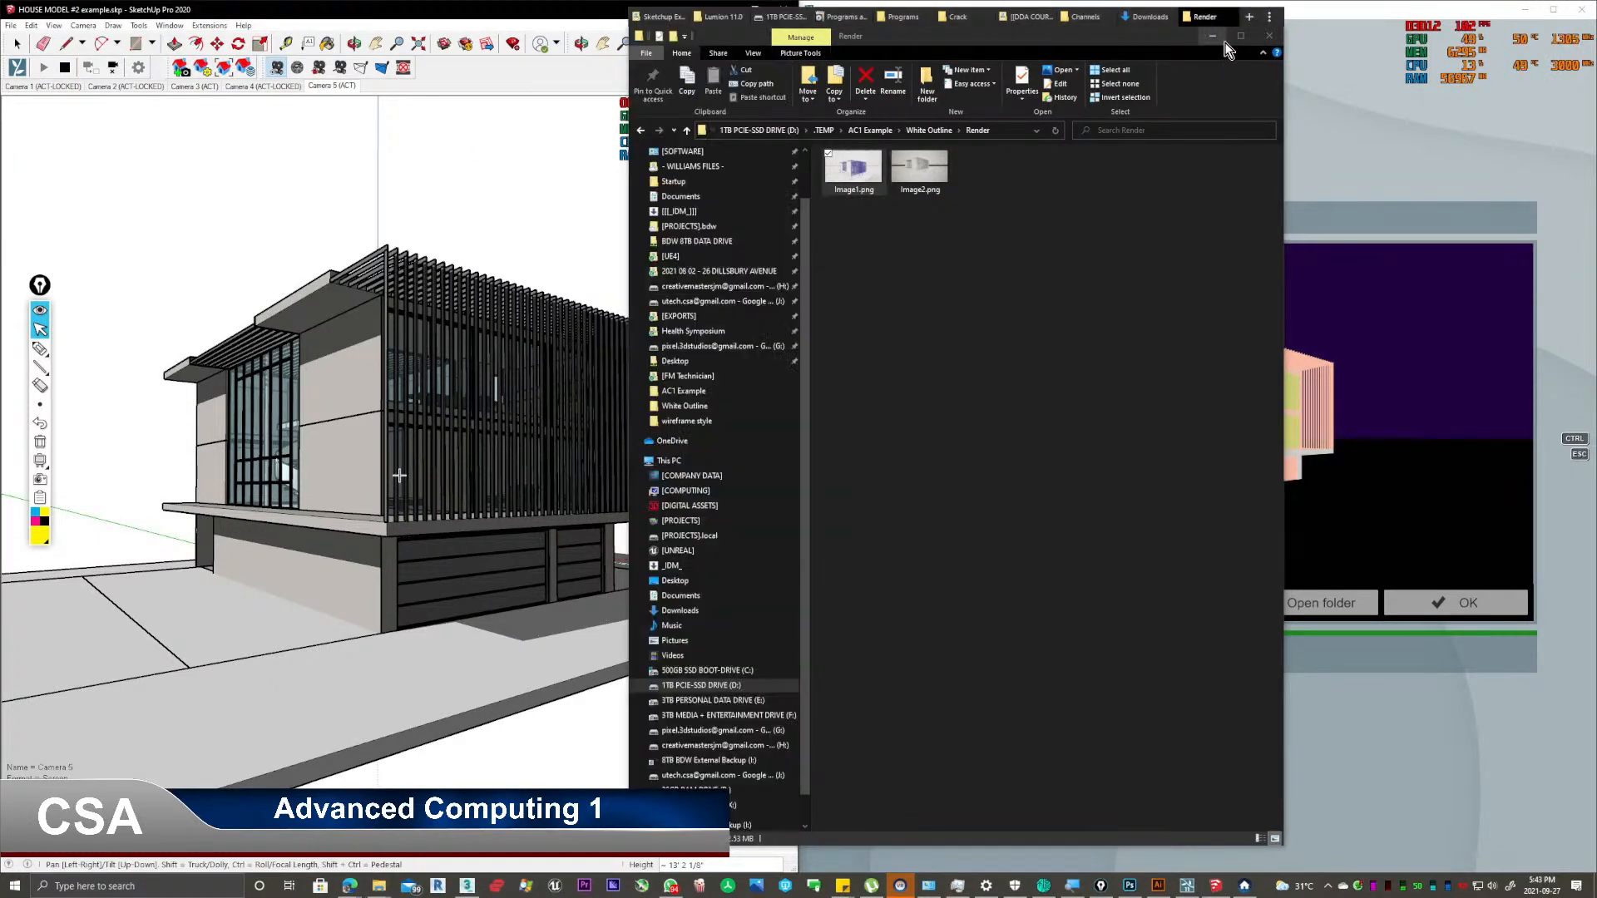
click(1216, 38)
click(1581, 9)
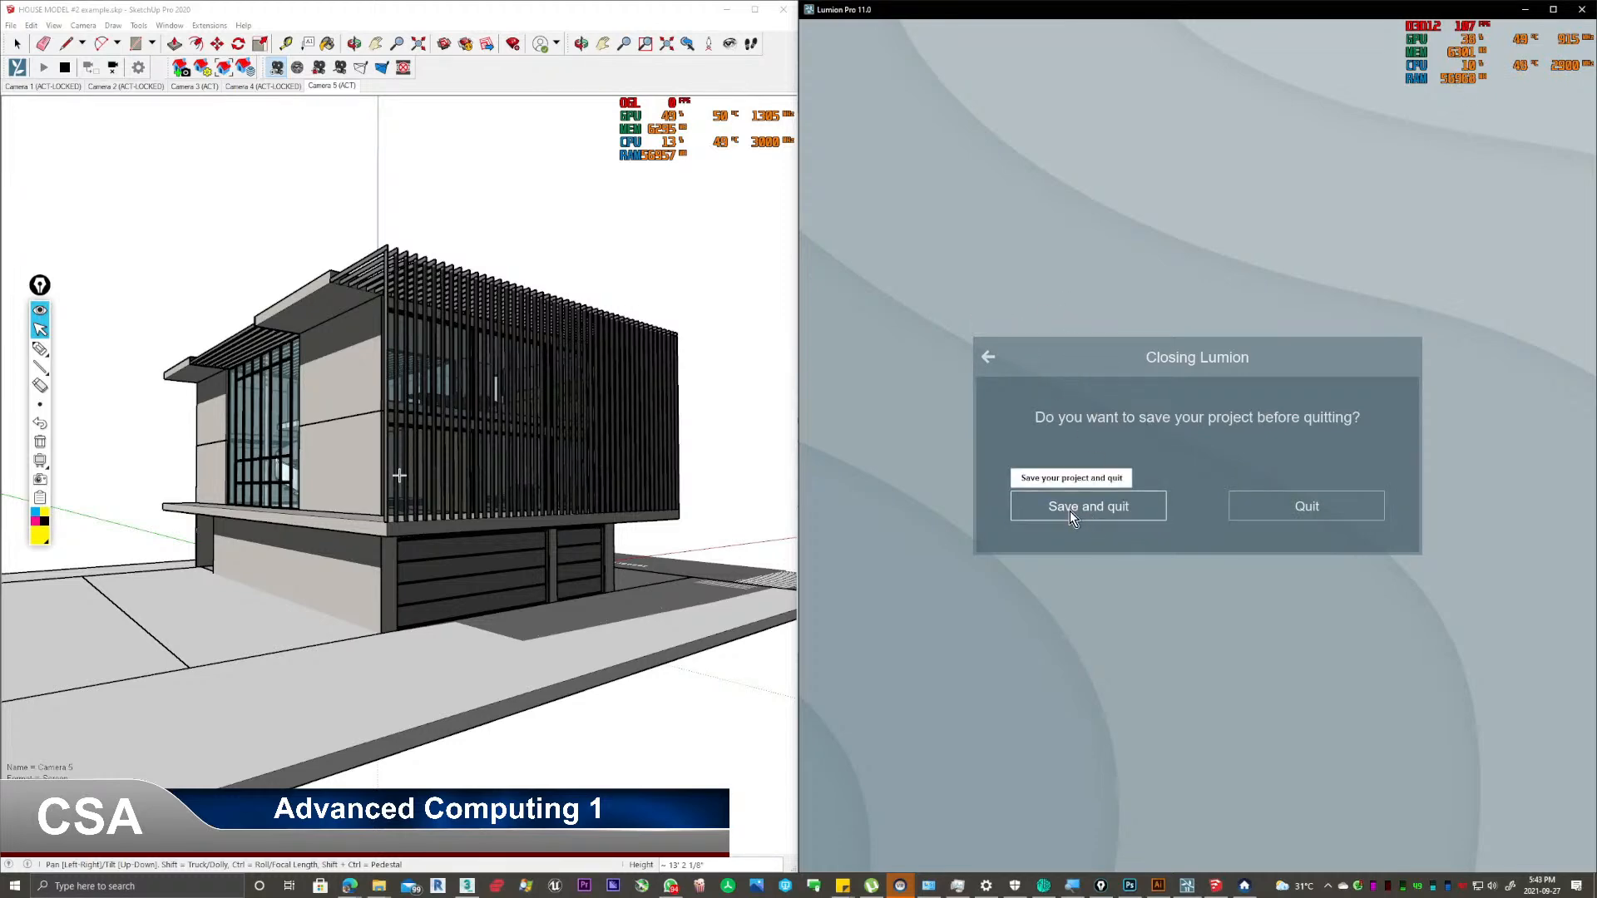
click(1036, 499)
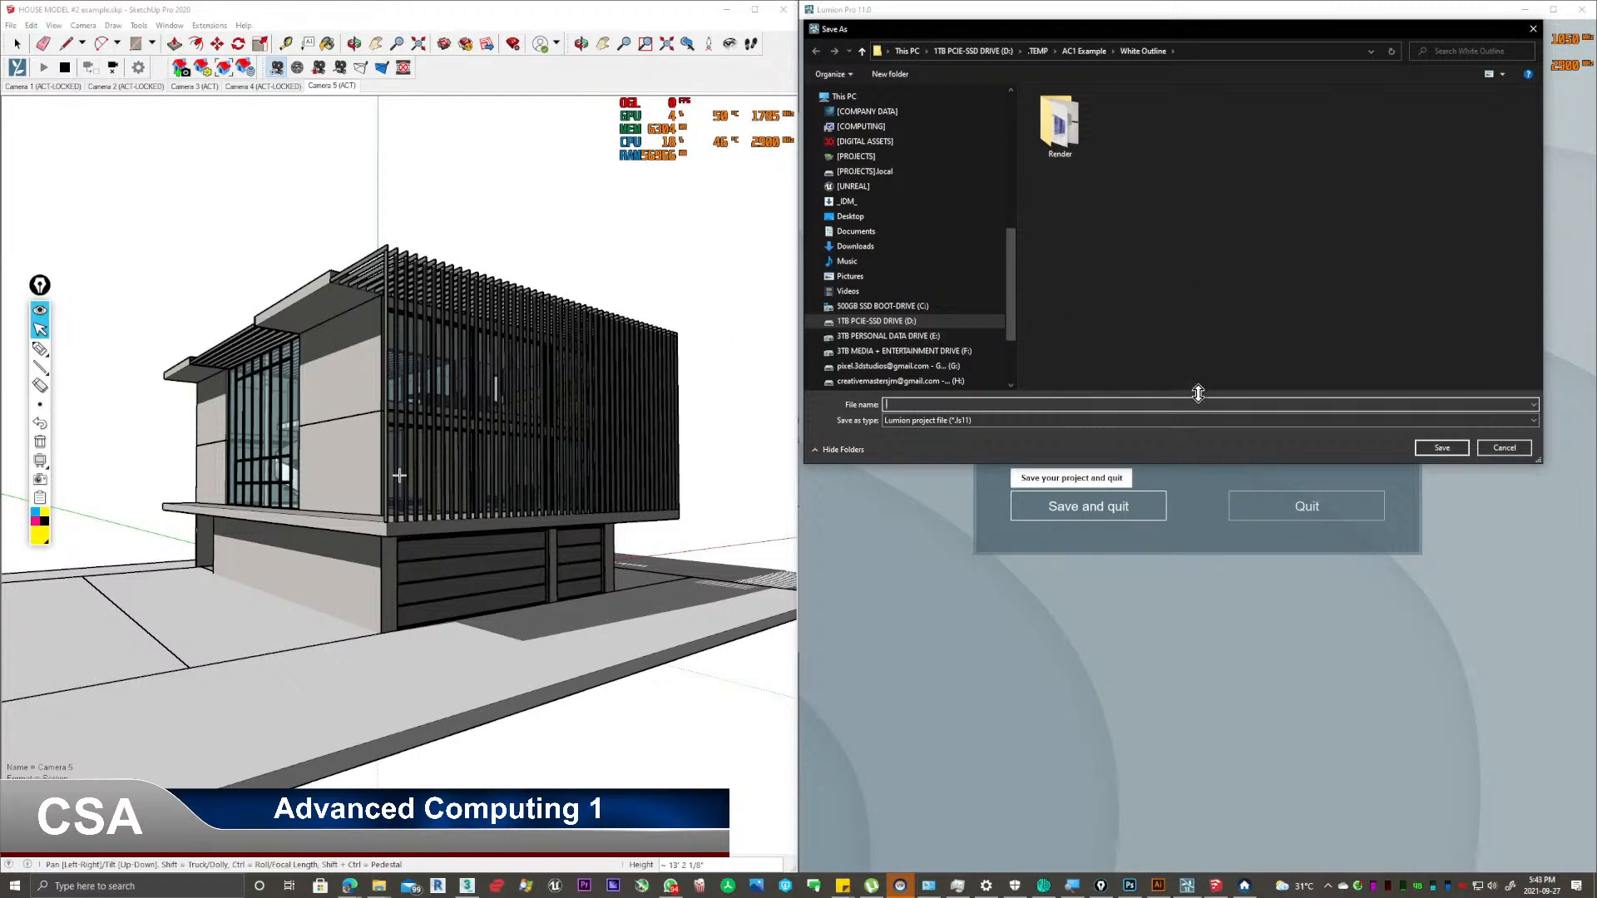
click(1504, 448)
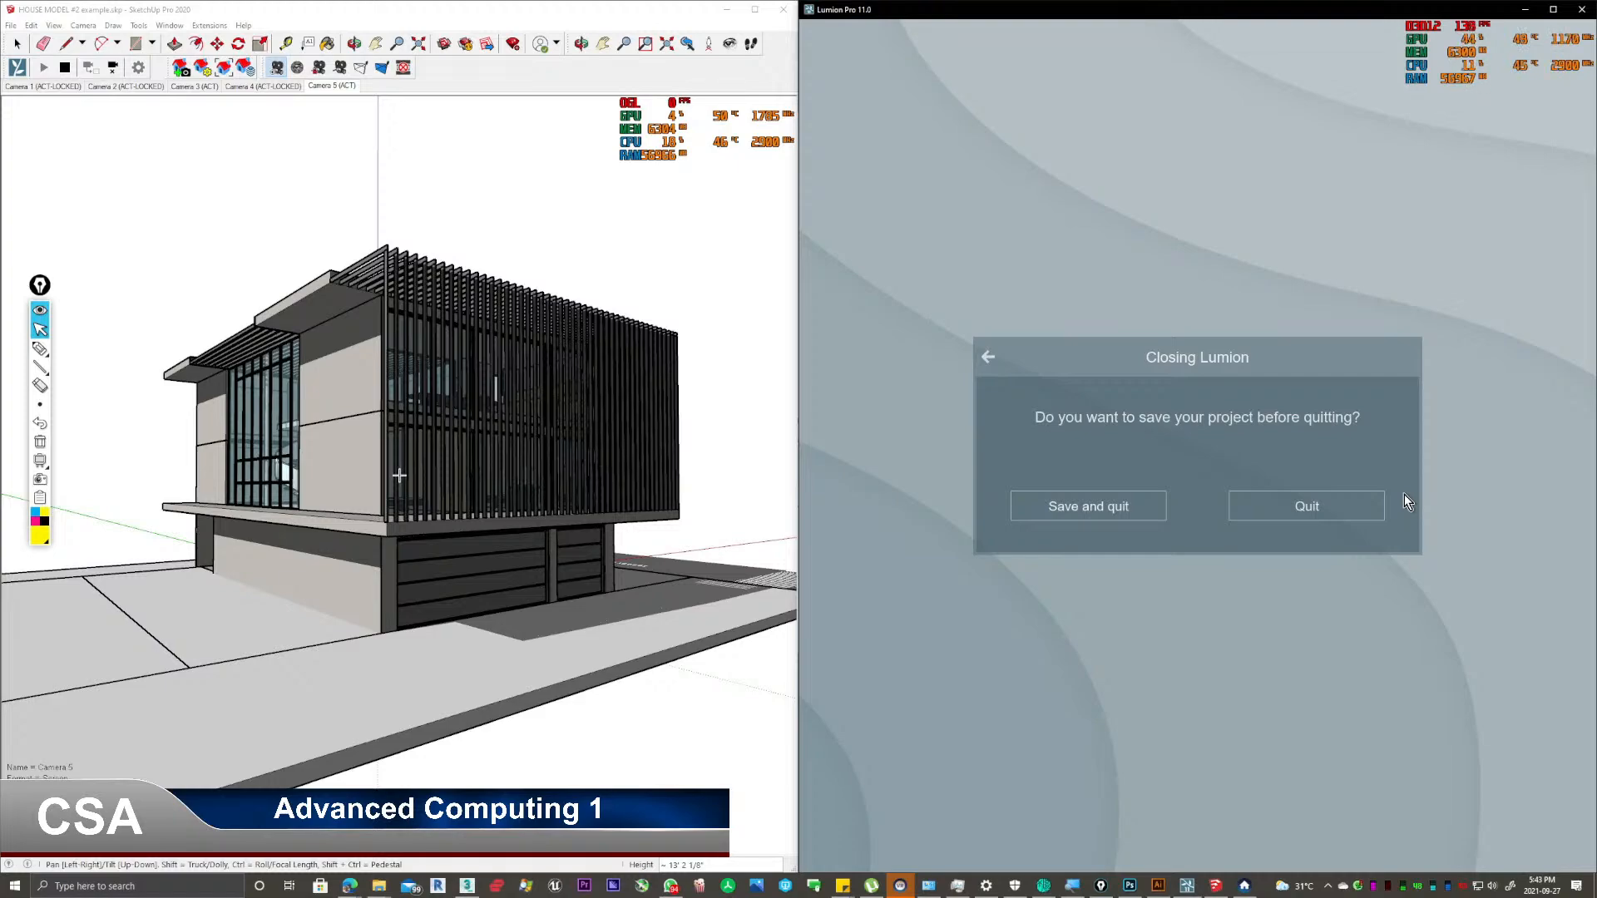
Switch to SketchUp and look through the installed rendering extensions, including Twinmotion 2020, Enscape and Lumion LiveSync.
click(215, 25)
mouse_move(200, 58)
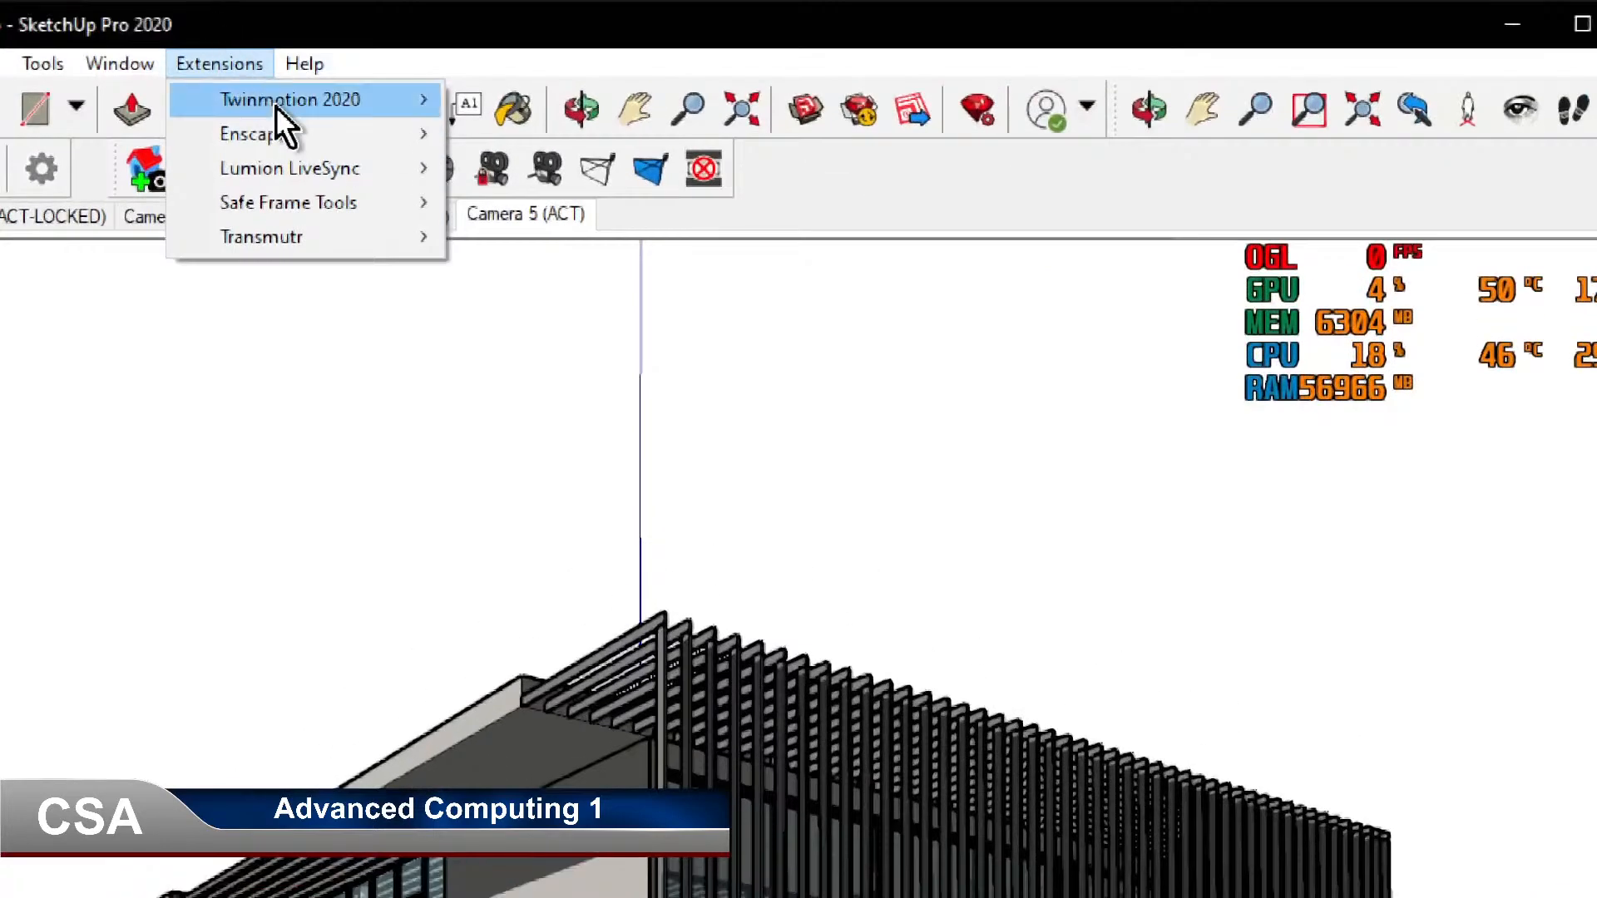
mouse_move(263, 13)
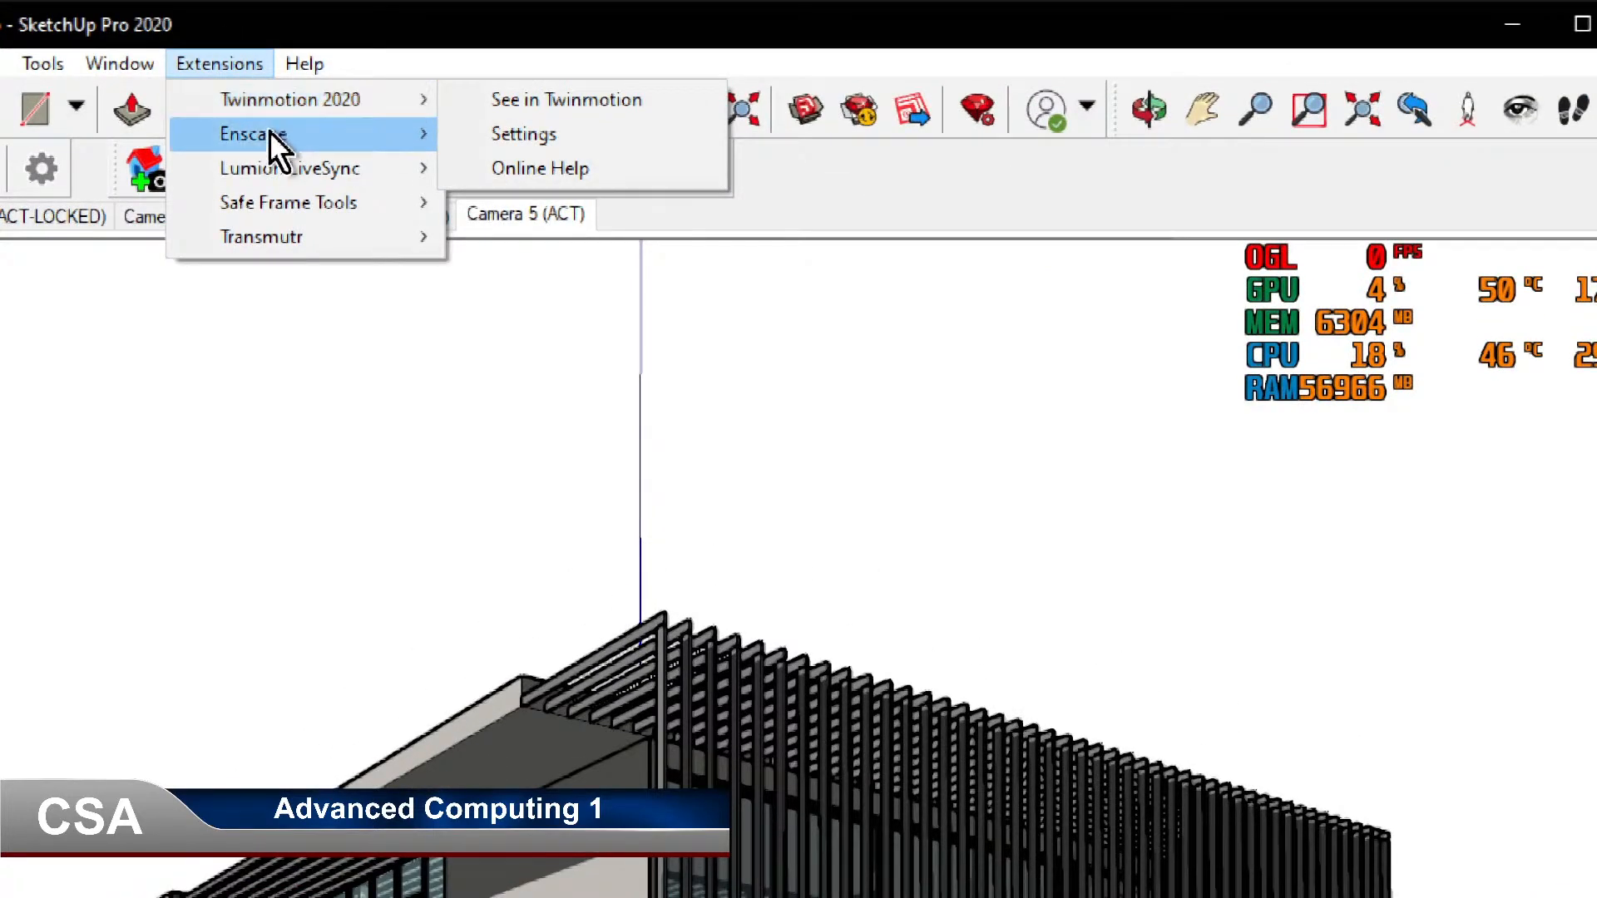
mouse_move(261, 165)
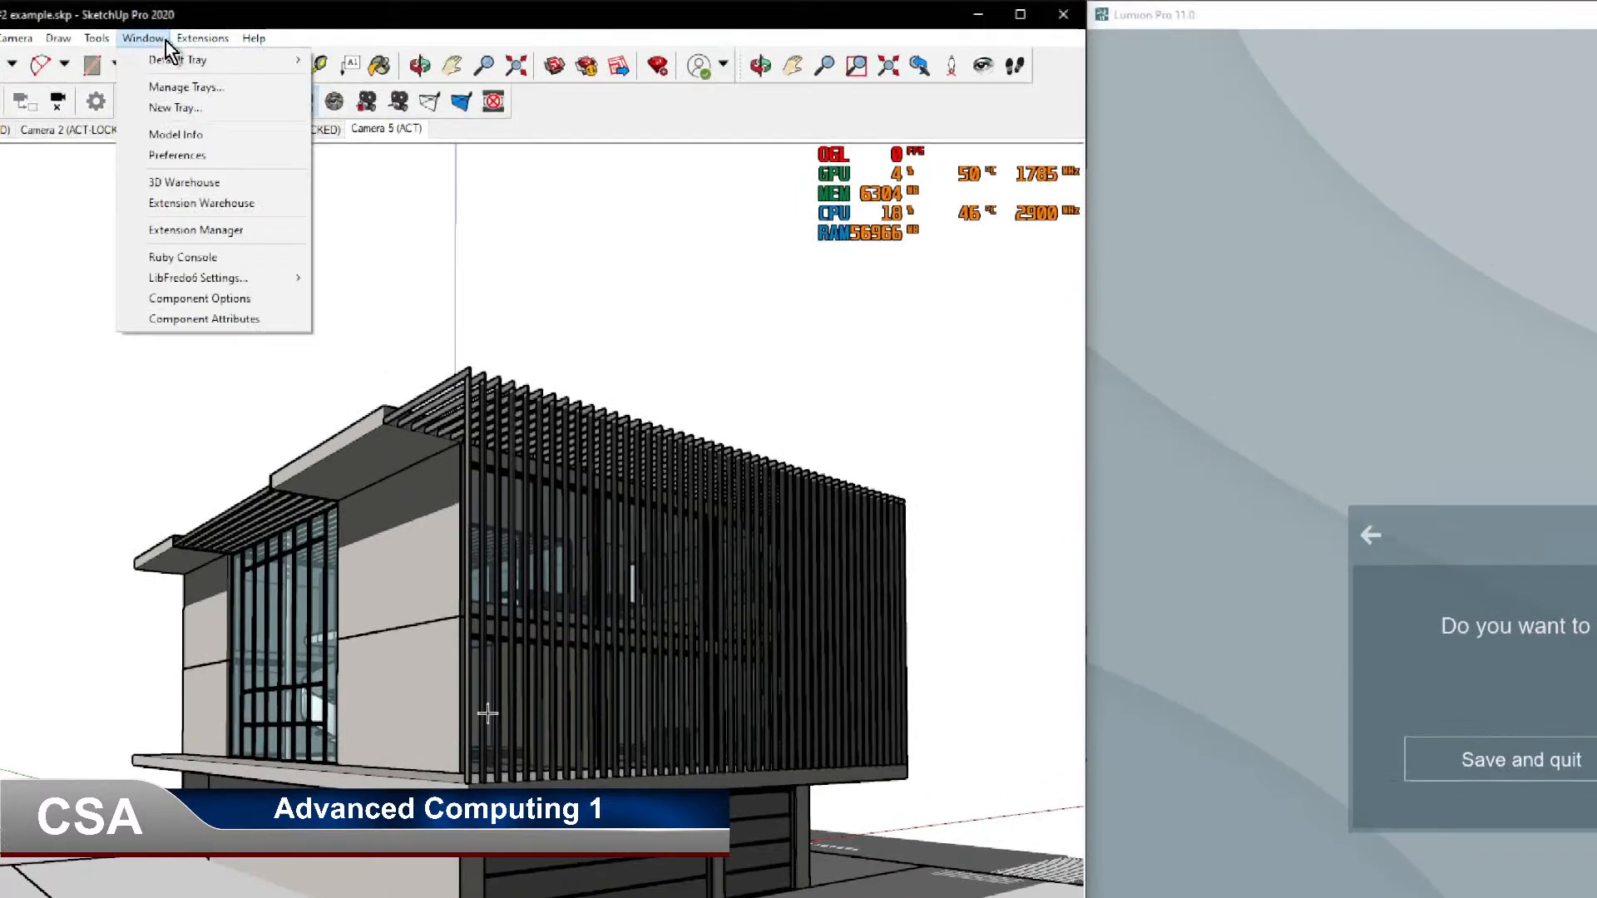
Switch to the browser's Advanced Computing 1 Final Submission (Responses) spreadsheet, maximize its window and dismiss the signed-in account notice.
mouse_move(186, 26)
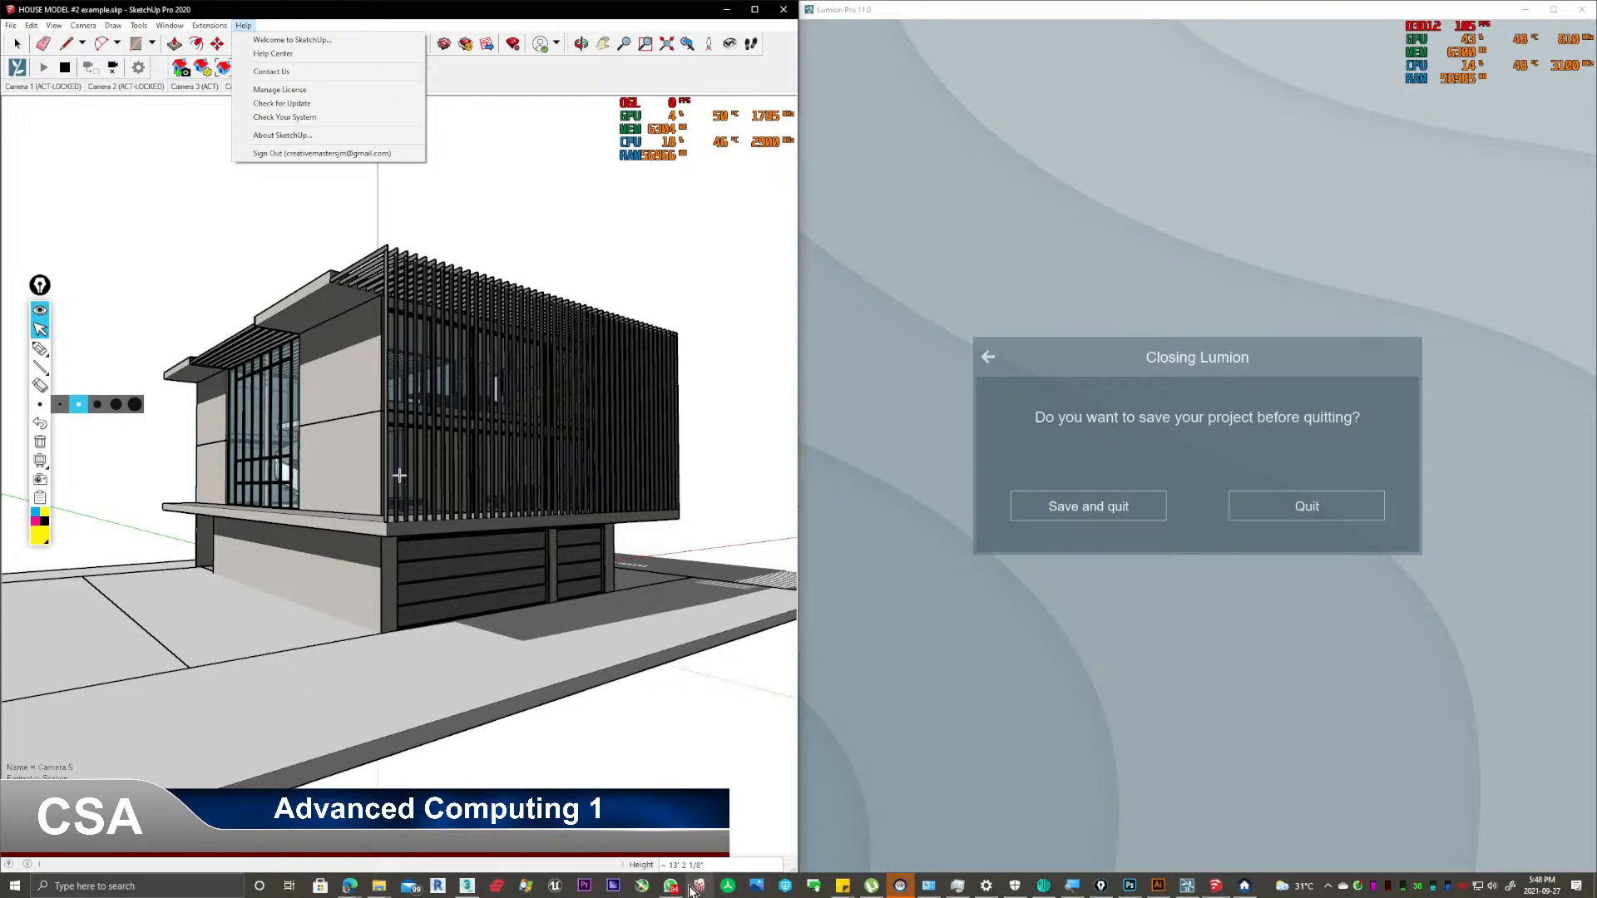
click(356, 880)
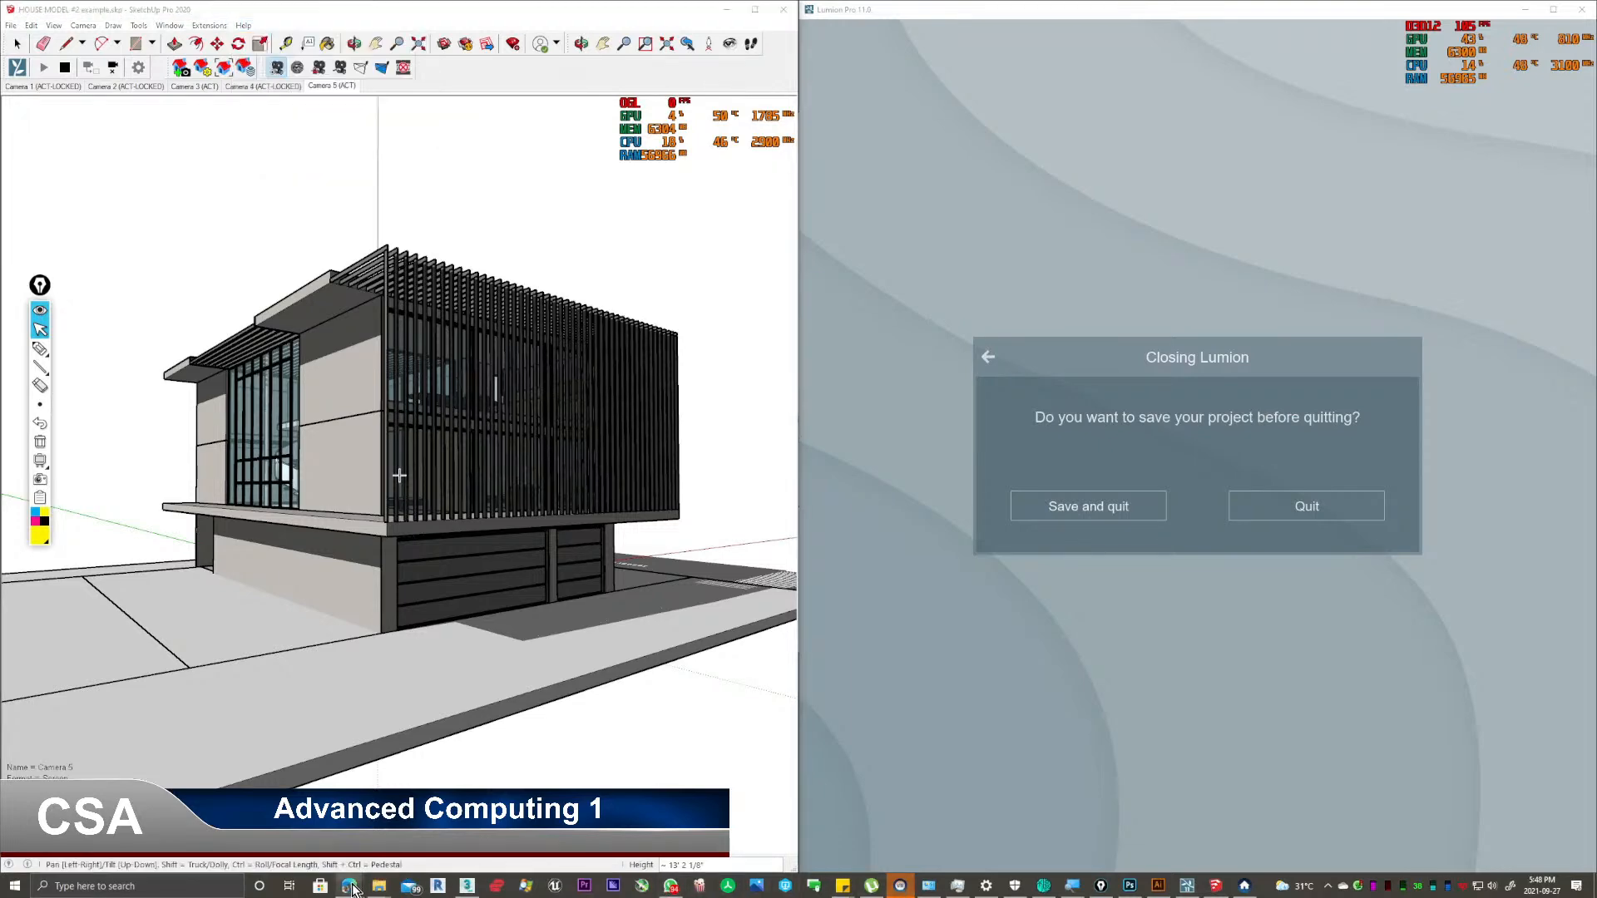
click(404, 843)
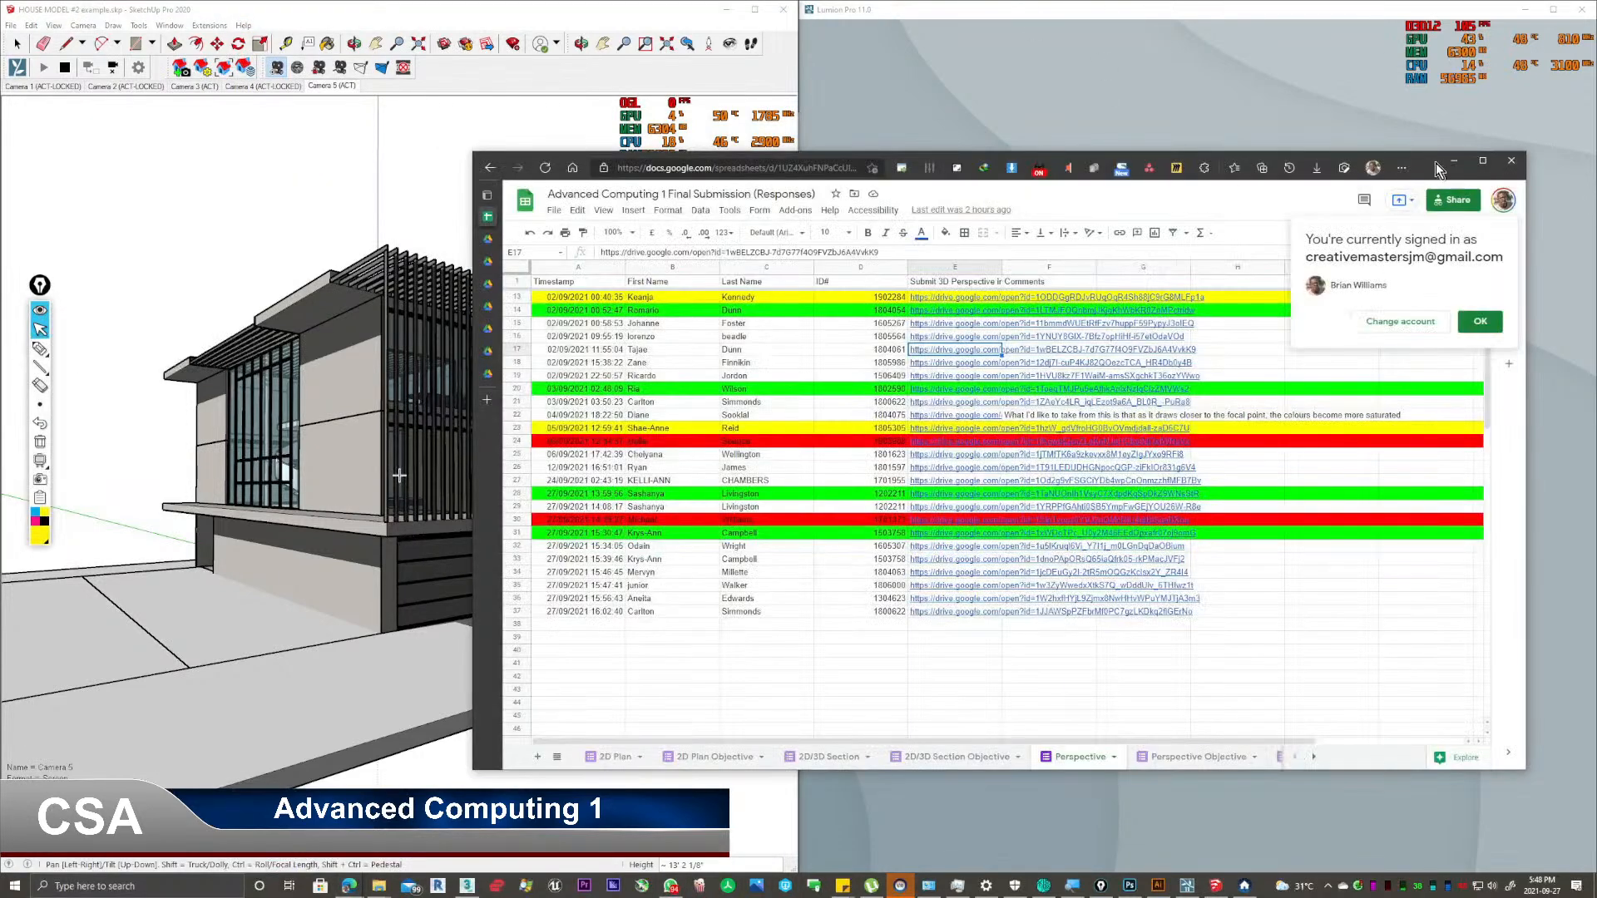
click(1480, 164)
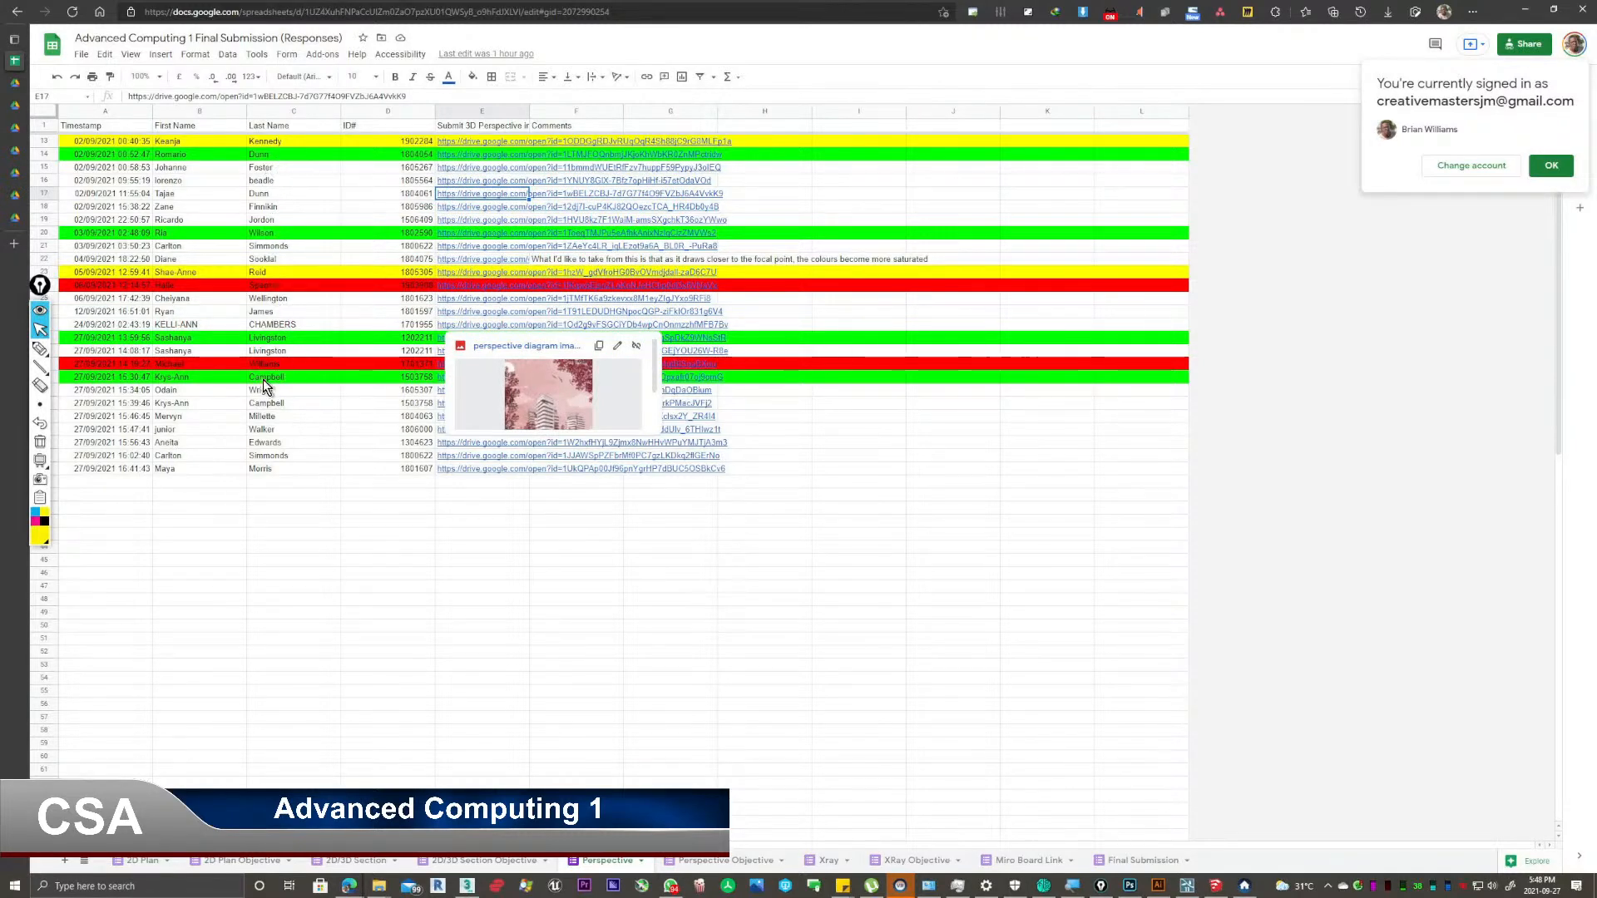
click(275, 471)
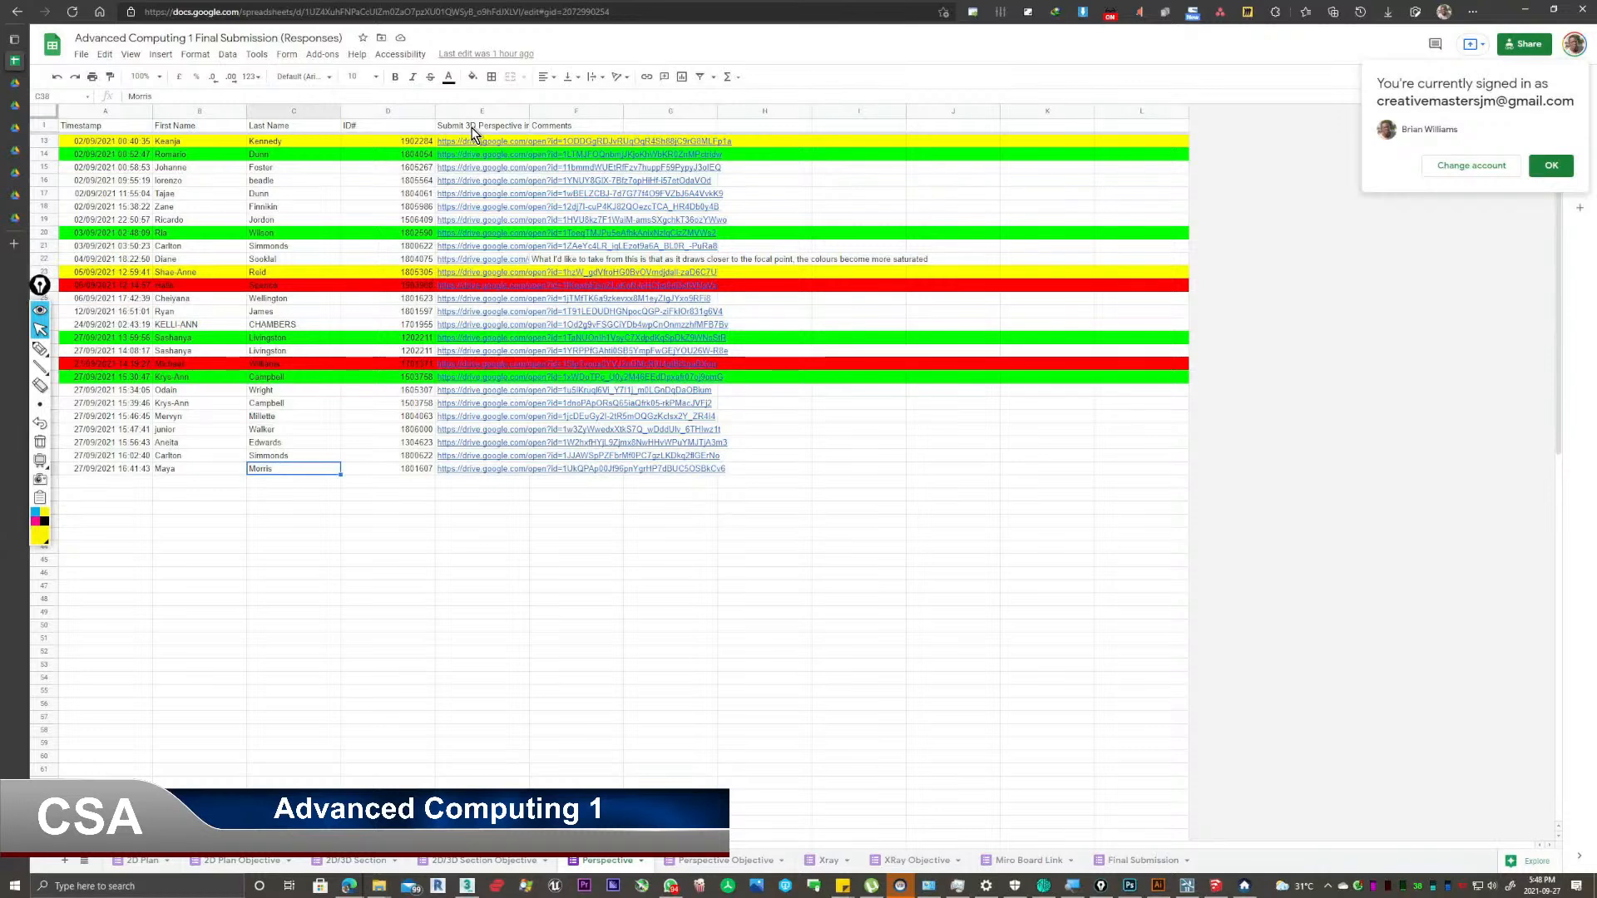
click(1545, 168)
click(1118, 206)
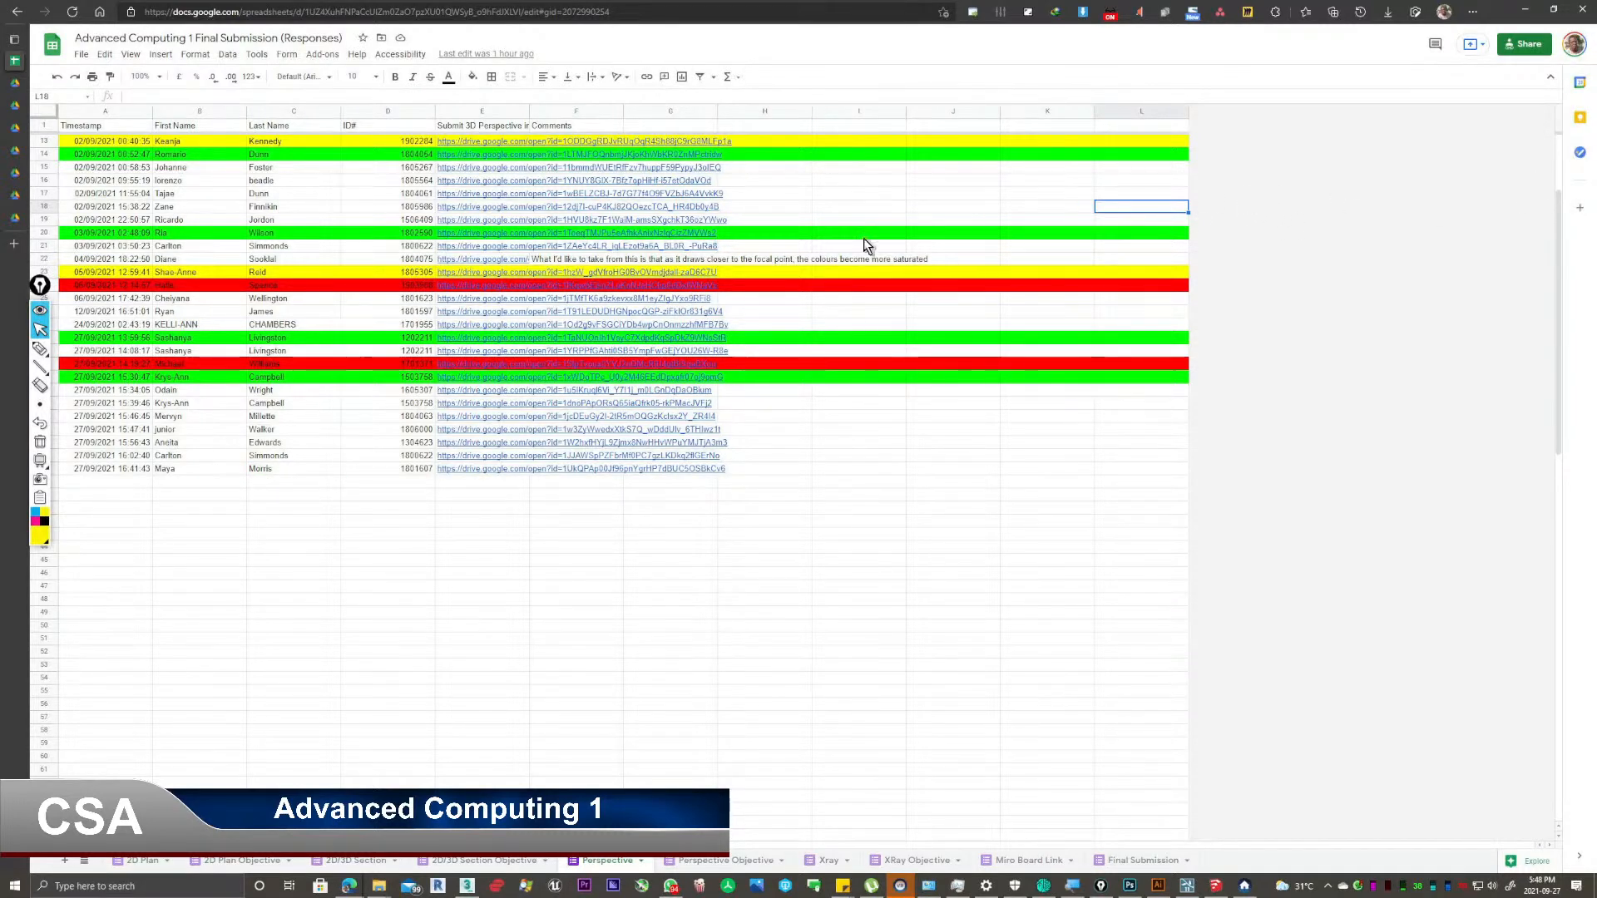
Search the Perspective sheet for a student's first name and open the museum image linked in that student's first row.
mouse_move(564, 326)
key(ctrl+f)
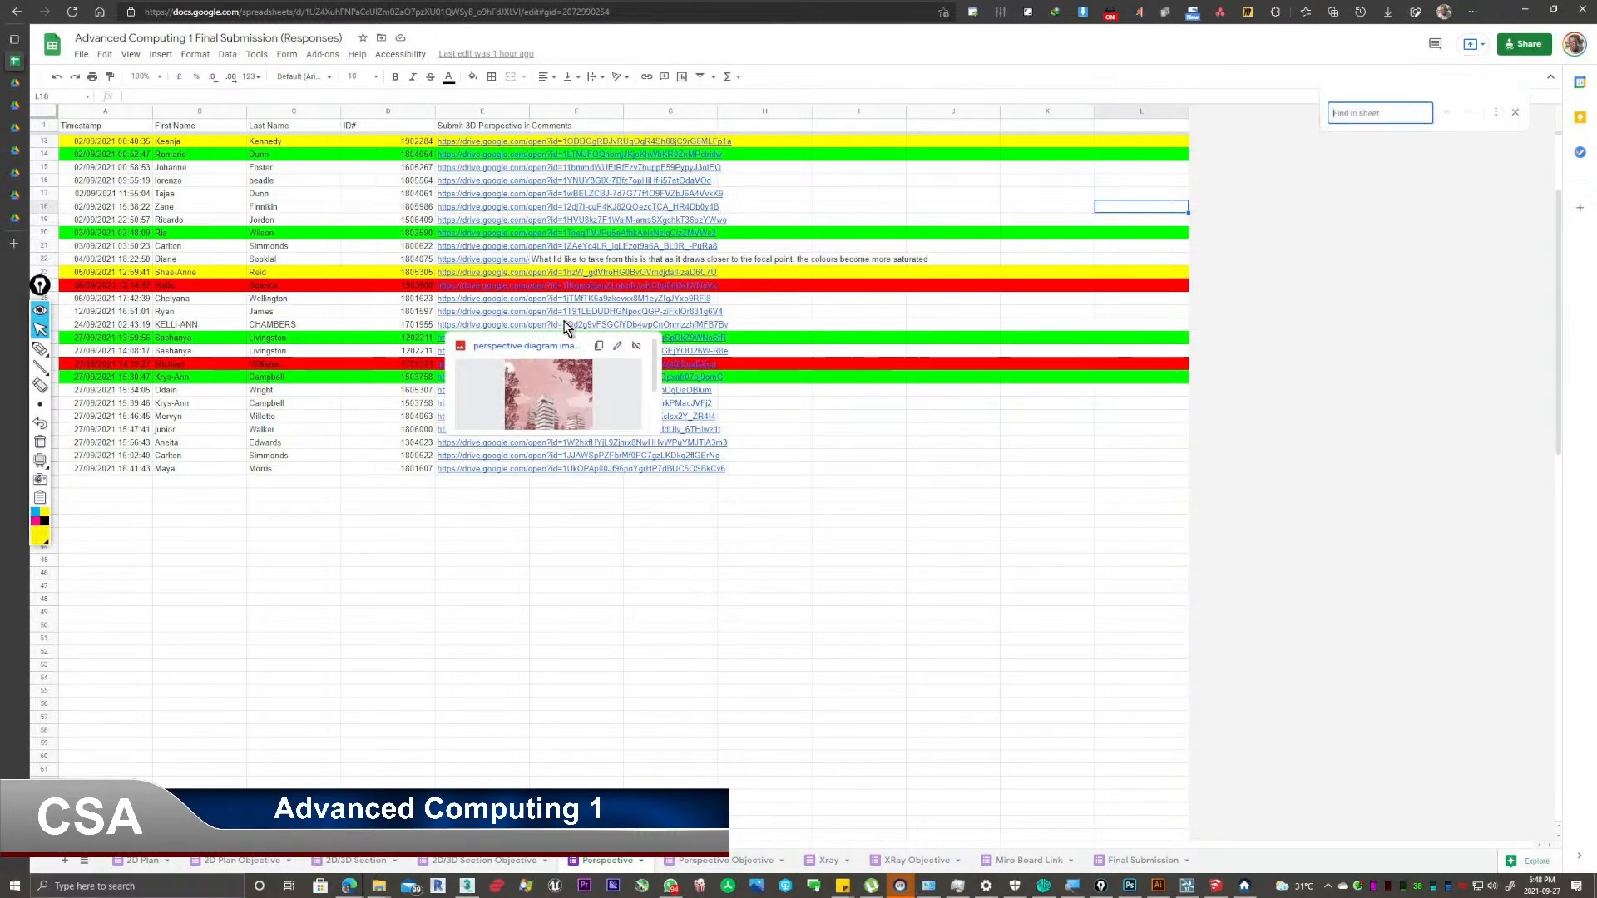
text(sash)
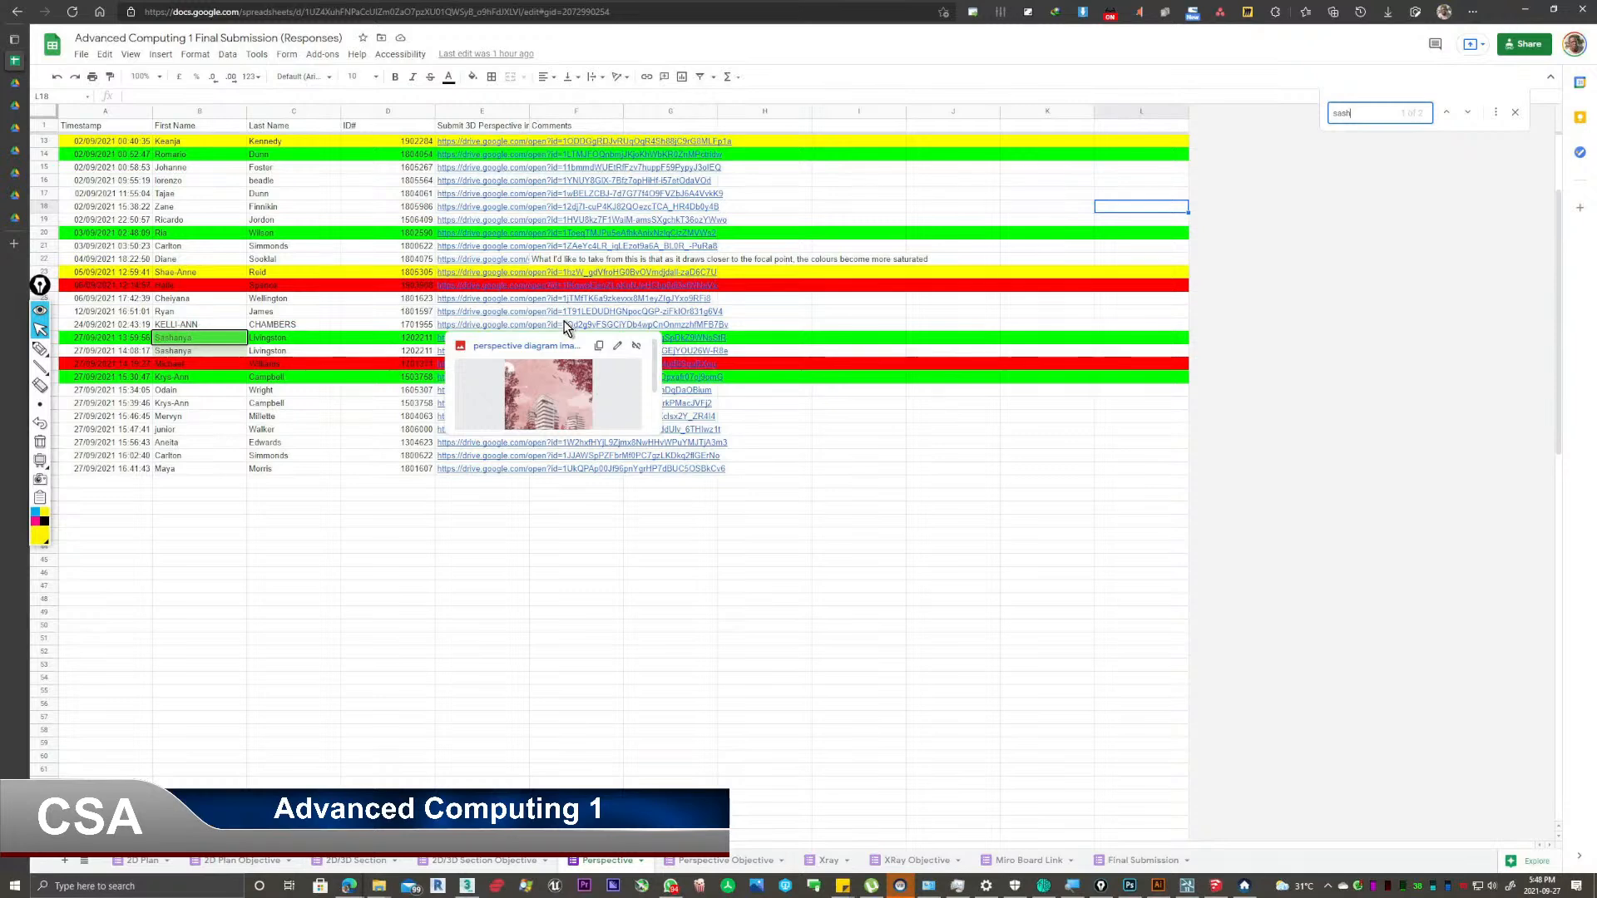
click(437, 341)
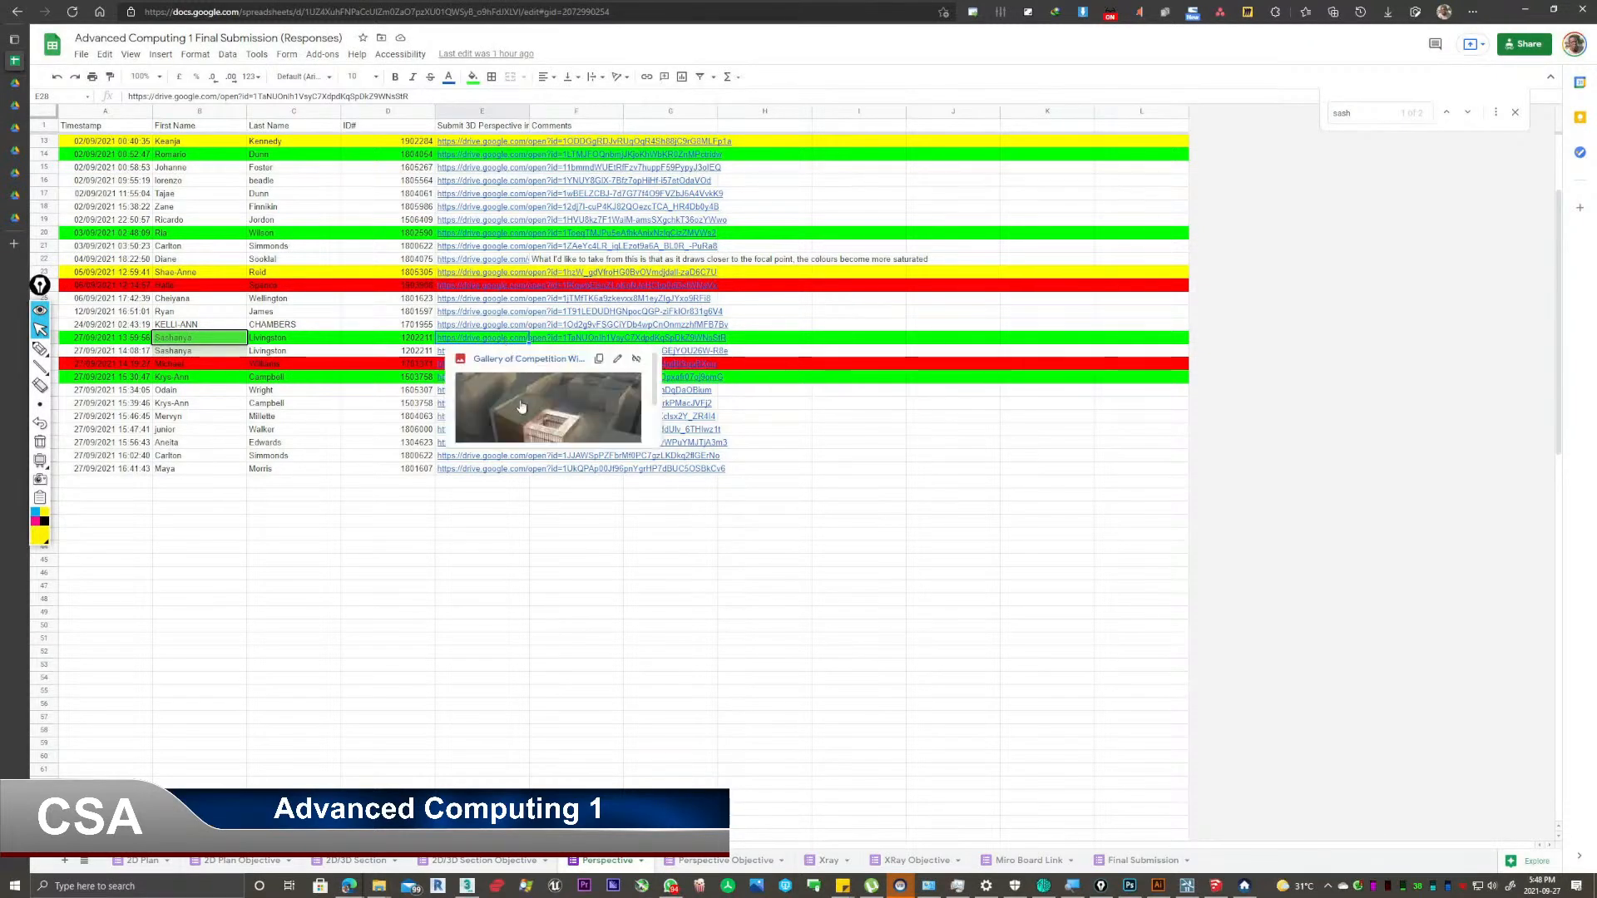
click(537, 417)
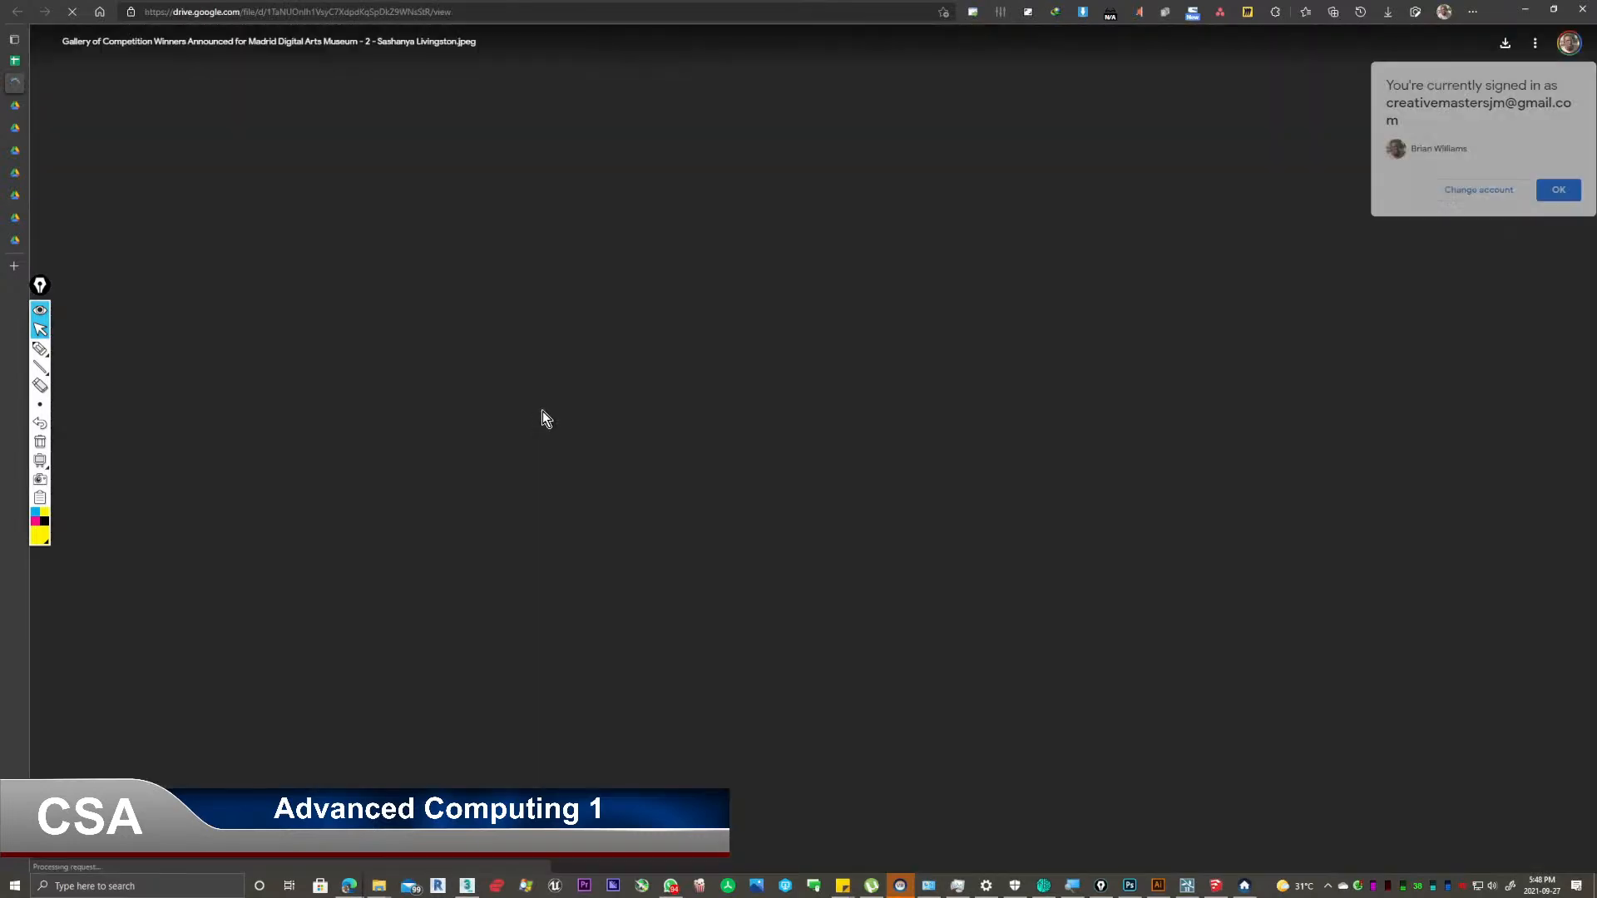
Dismiss the account notice and examine the Madrid Digital Arts Museum image, both enlarged and as a whole.
click(1558, 190)
ctrl+scroll(749, 439, up, 4)
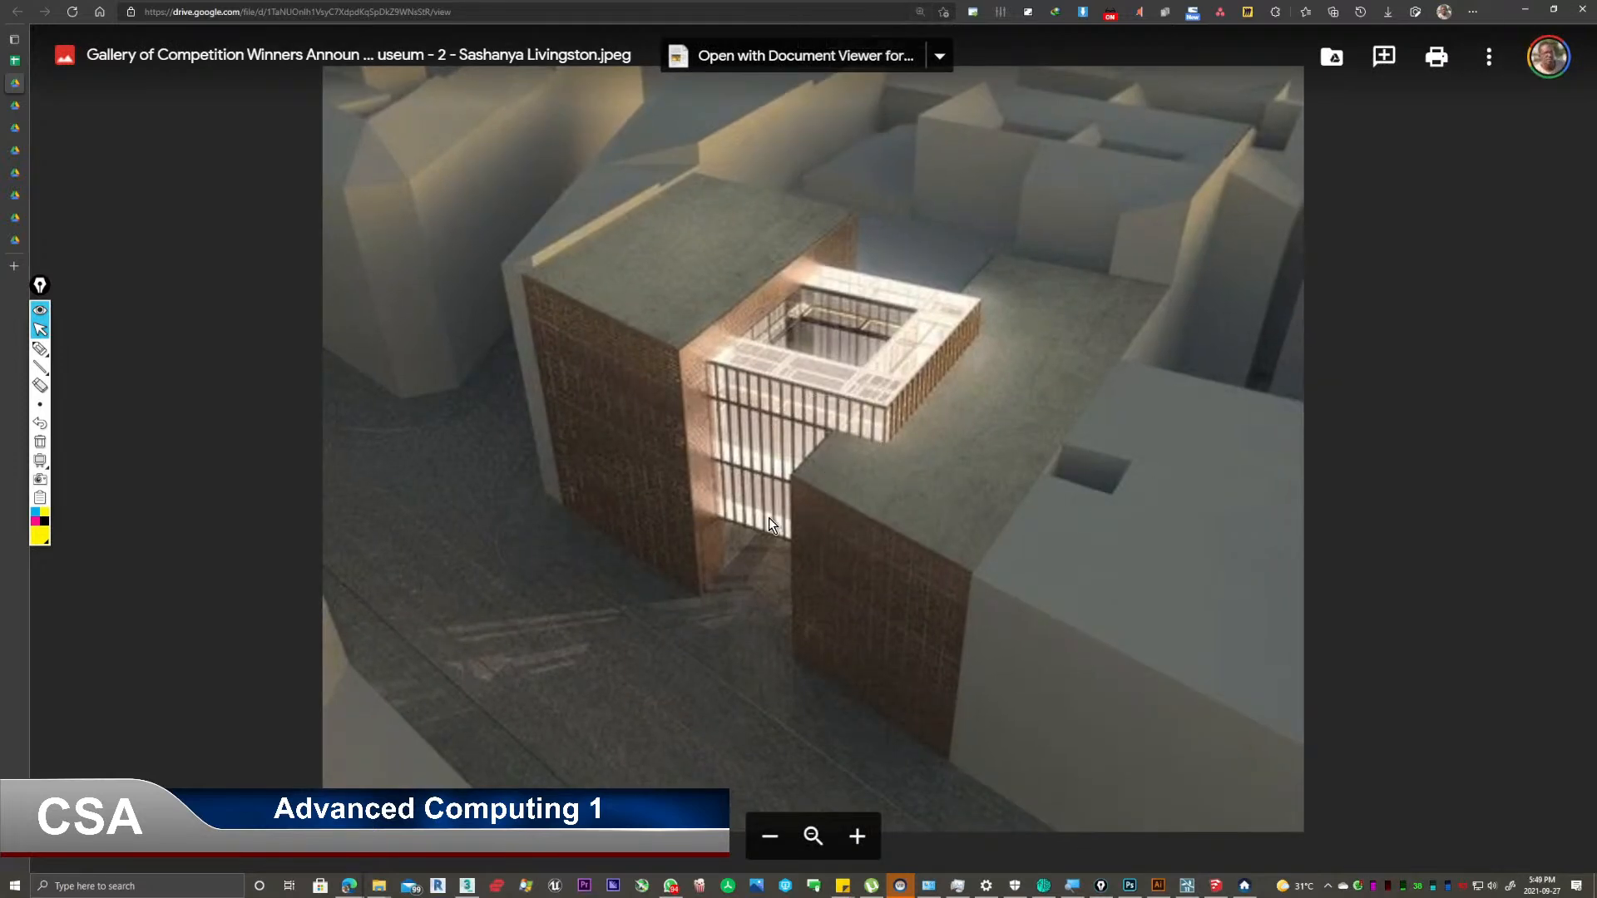
ctrl+scroll(765, 493, down, 4)
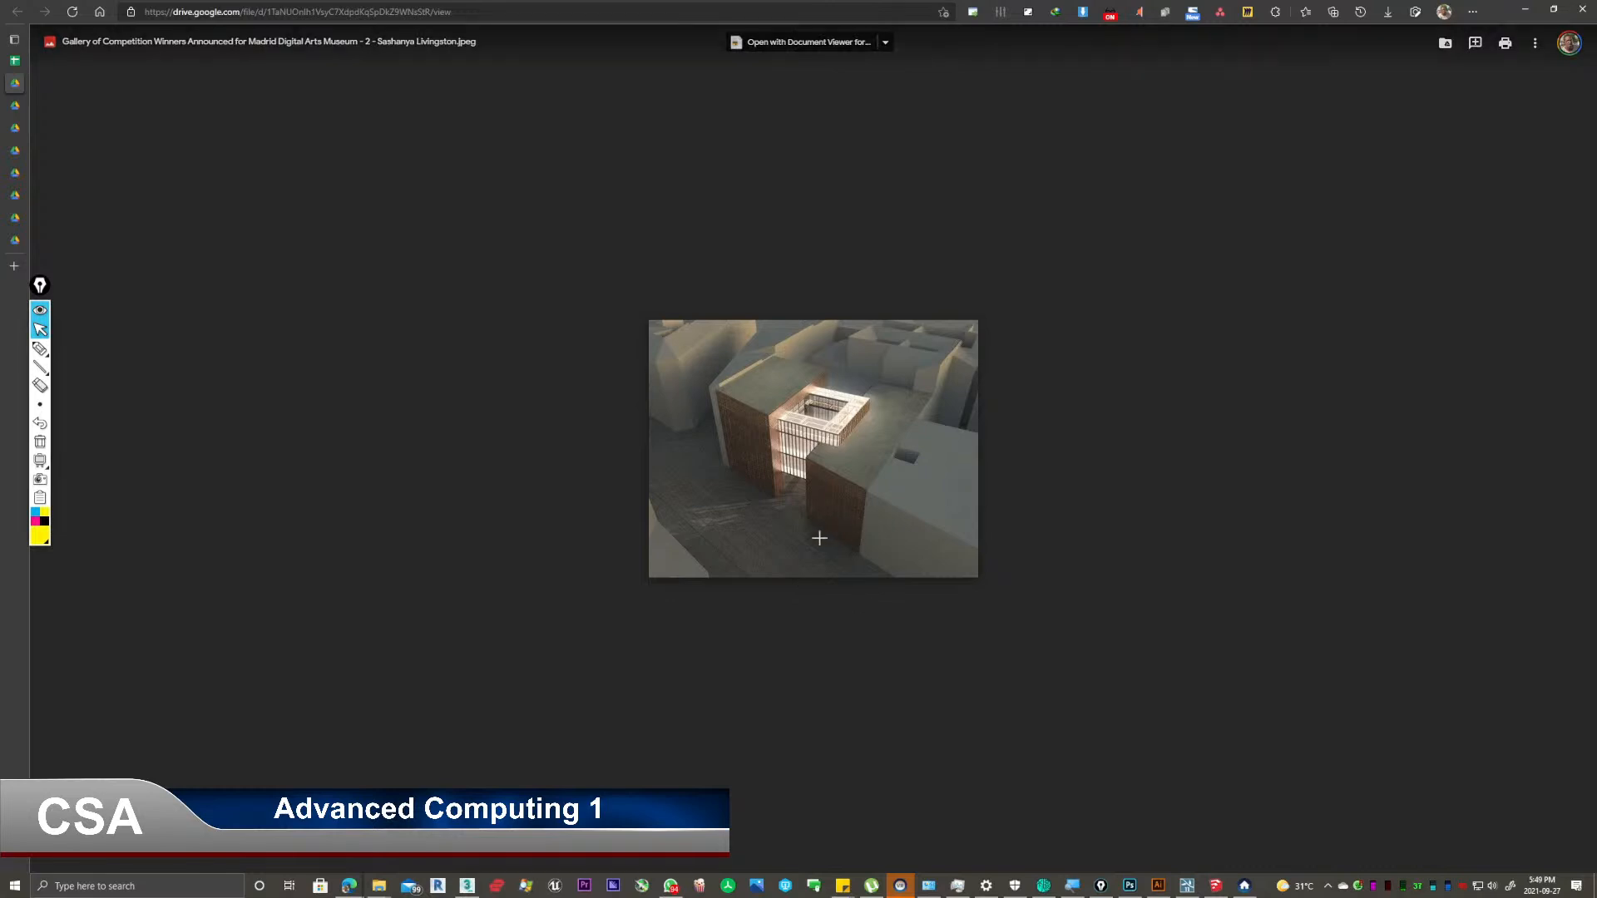
ctrl+scroll(835, 507, up, 3)
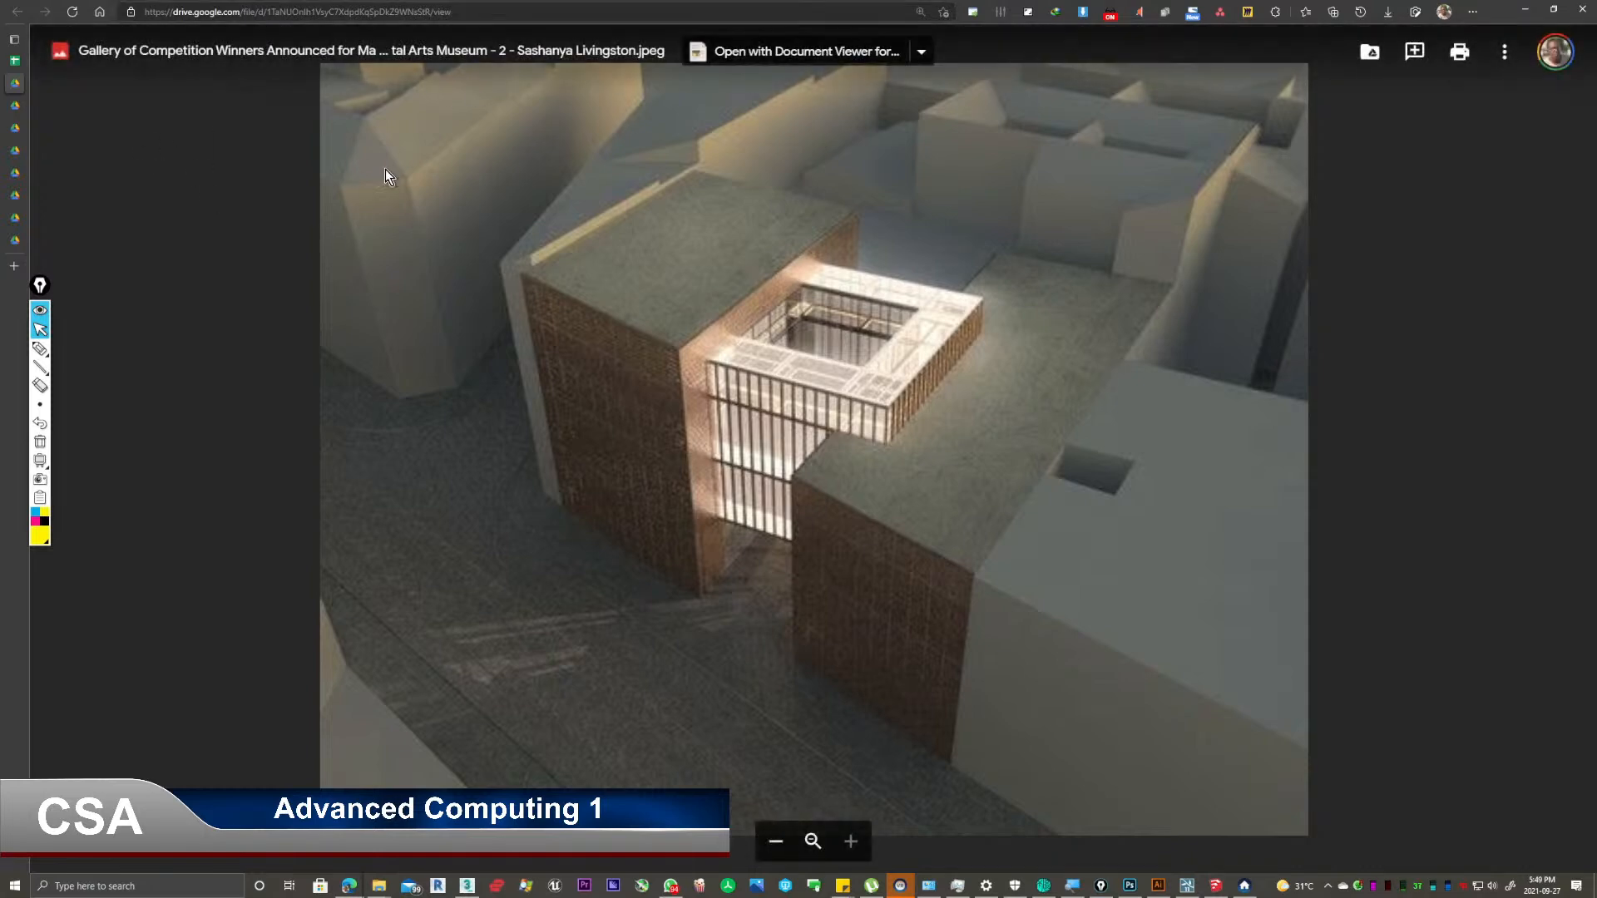
mouse_move(16, 97)
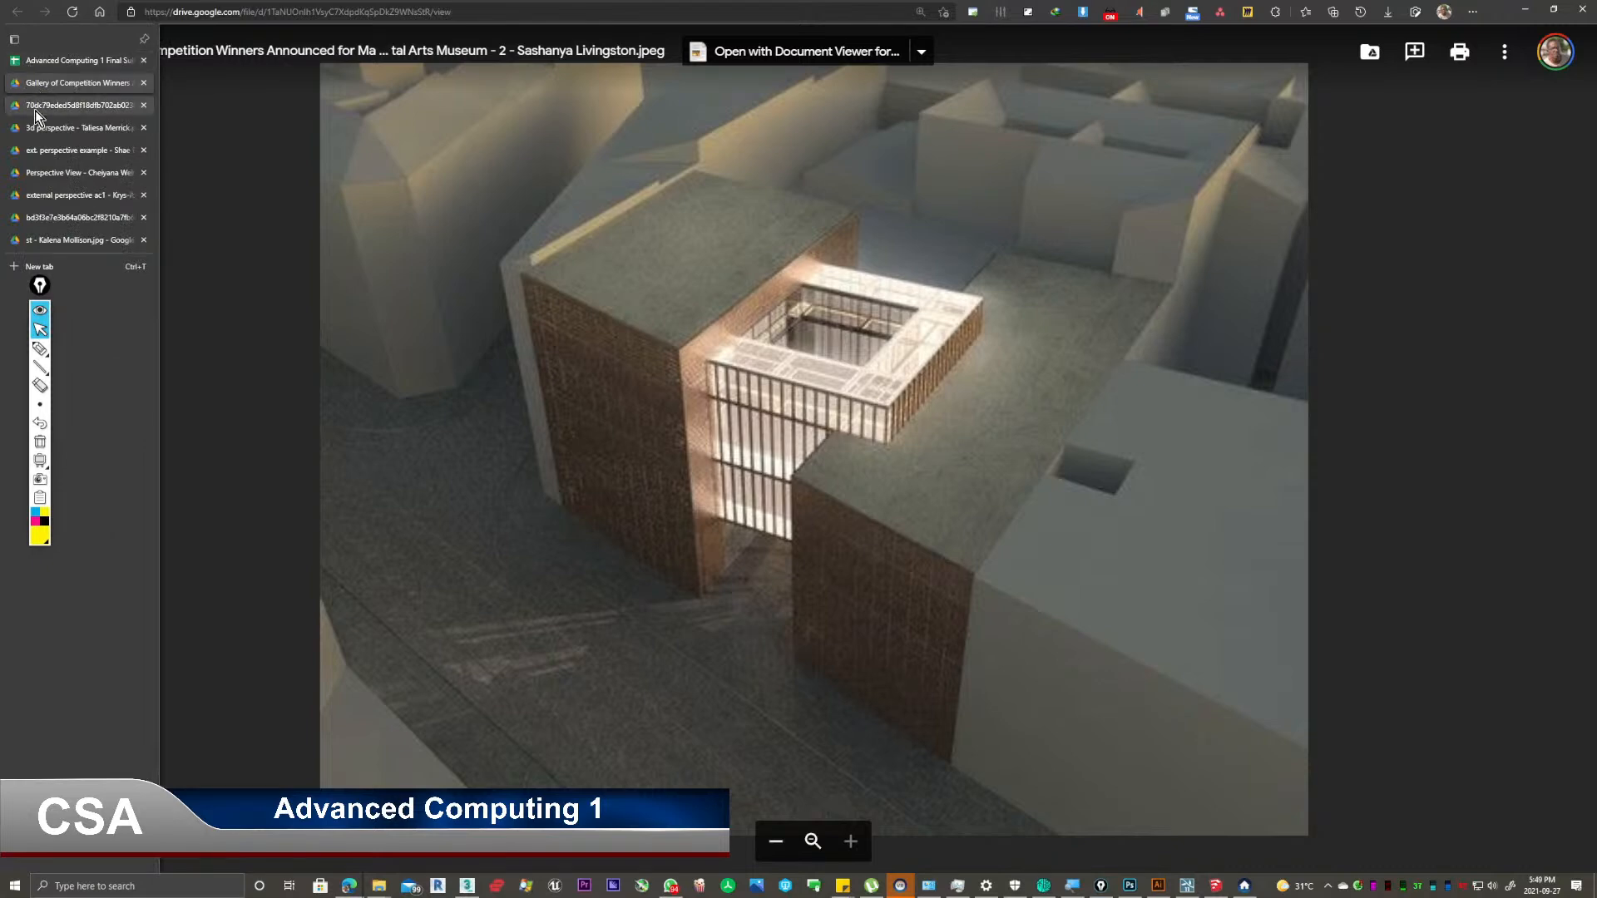
Return to the responses spreadsheet, preview the linked perspective images, and open the challenge 3 external and red courtyard building images in new tabs.
click(38, 61)
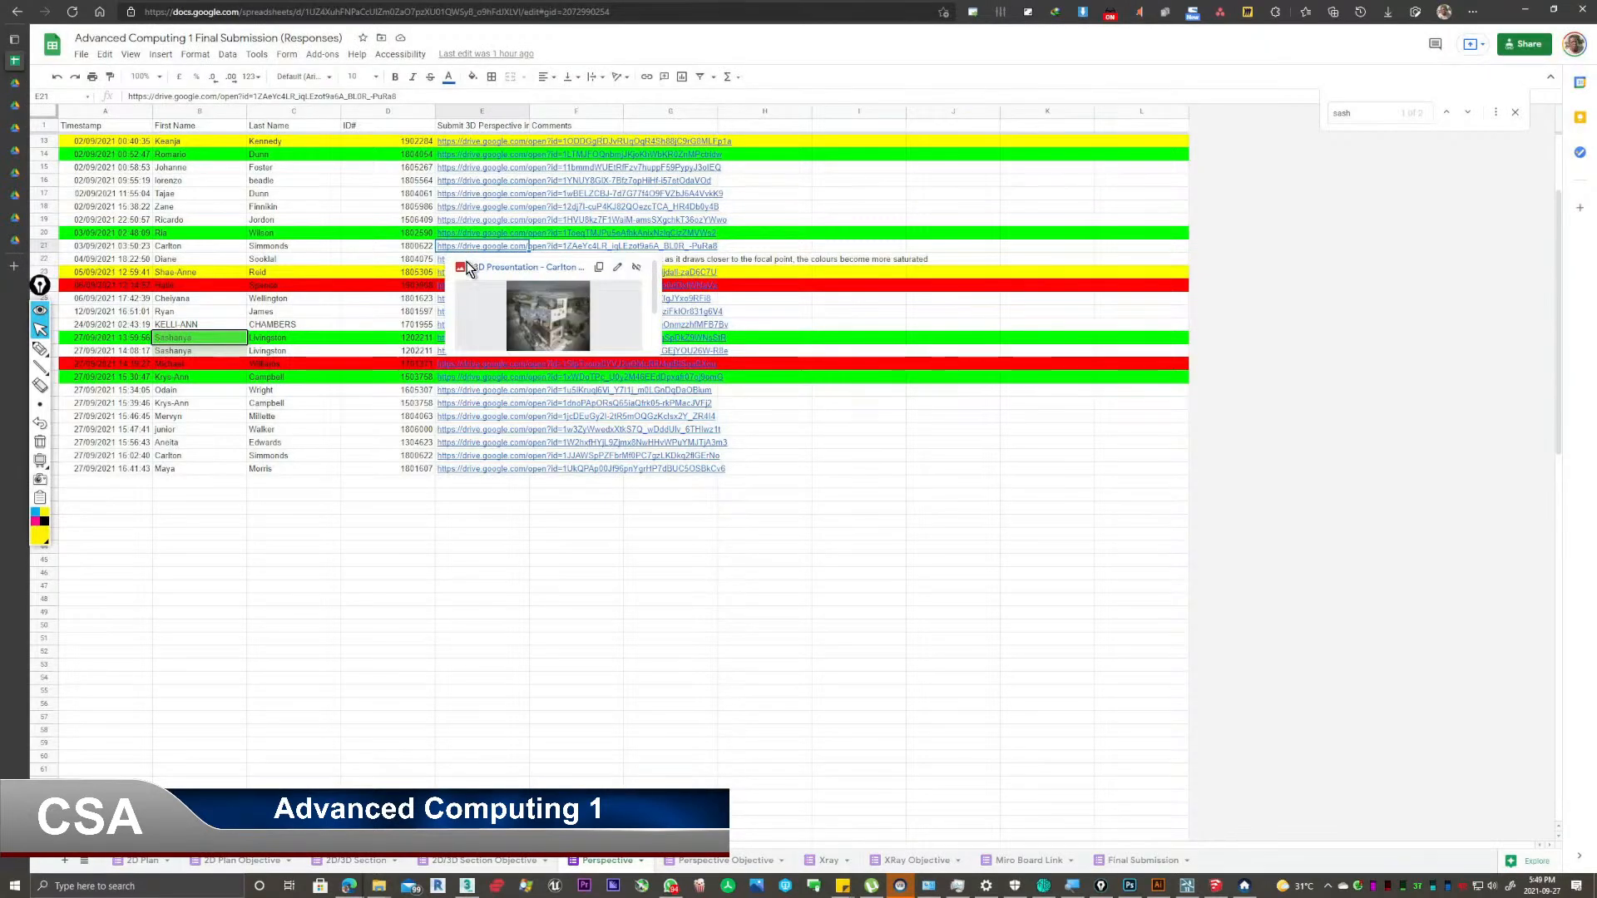
click(475, 221)
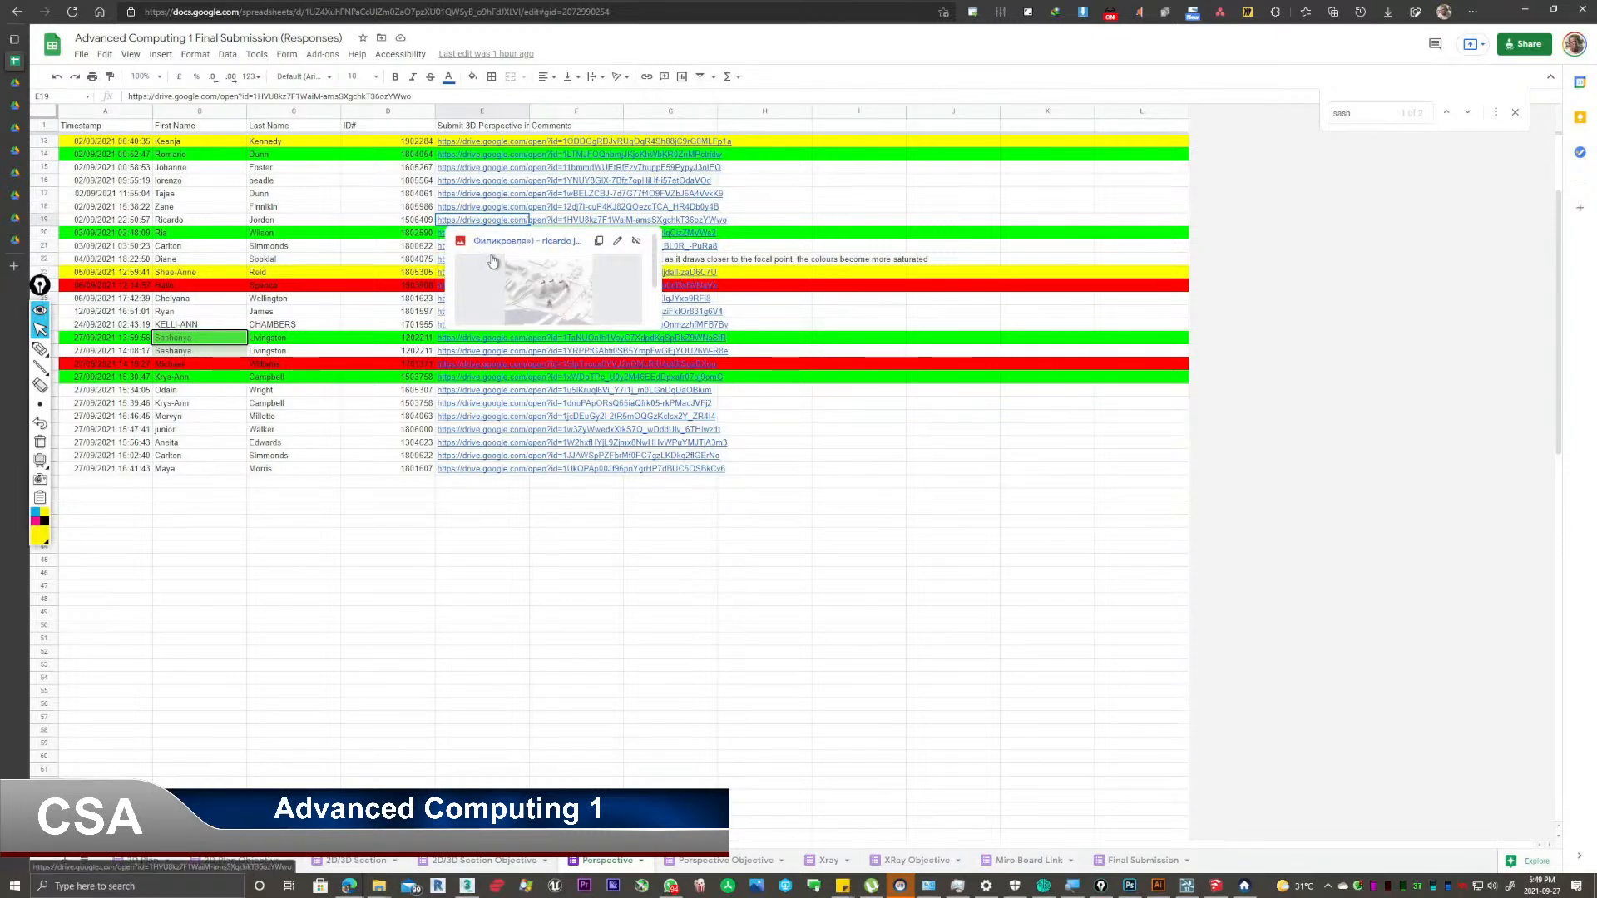
click(482, 207)
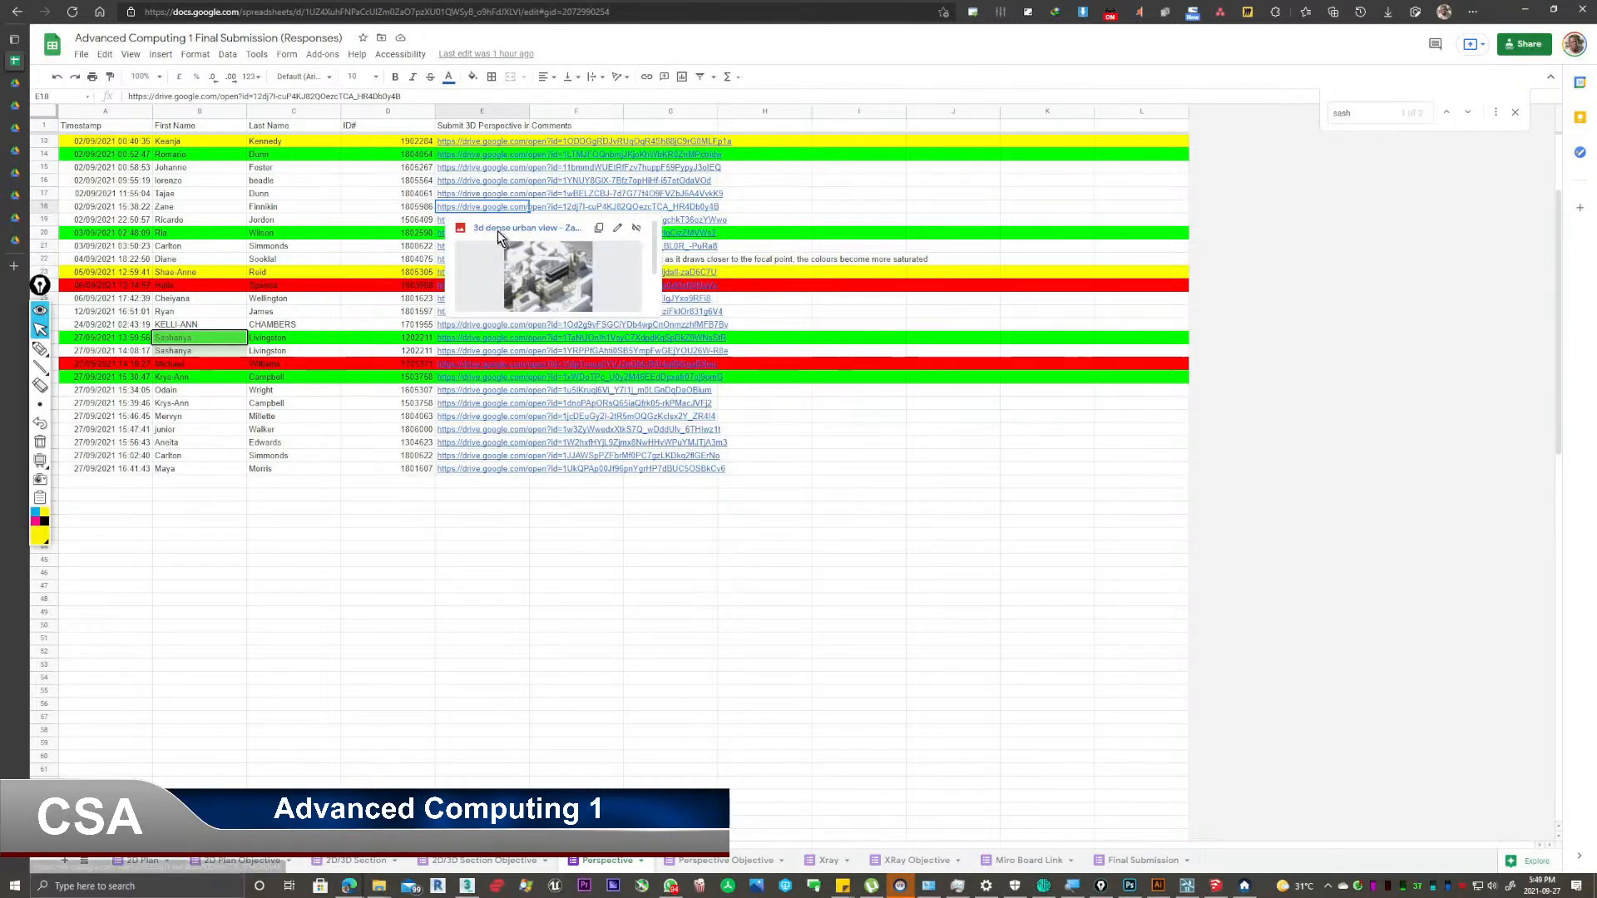
click(480, 192)
click(487, 181)
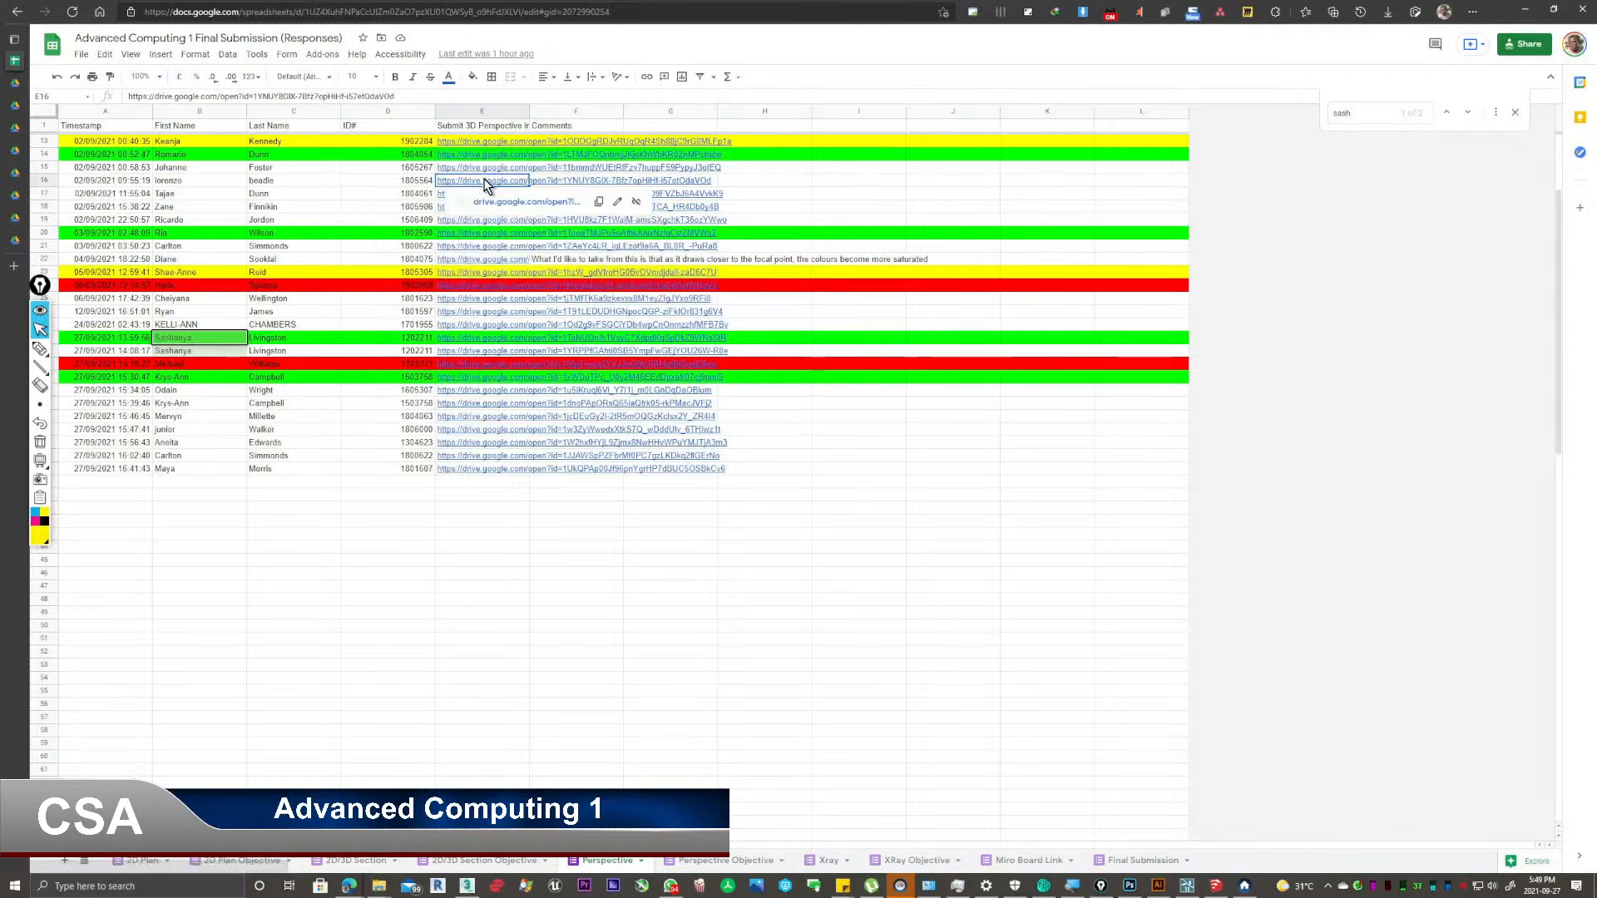
click(483, 167)
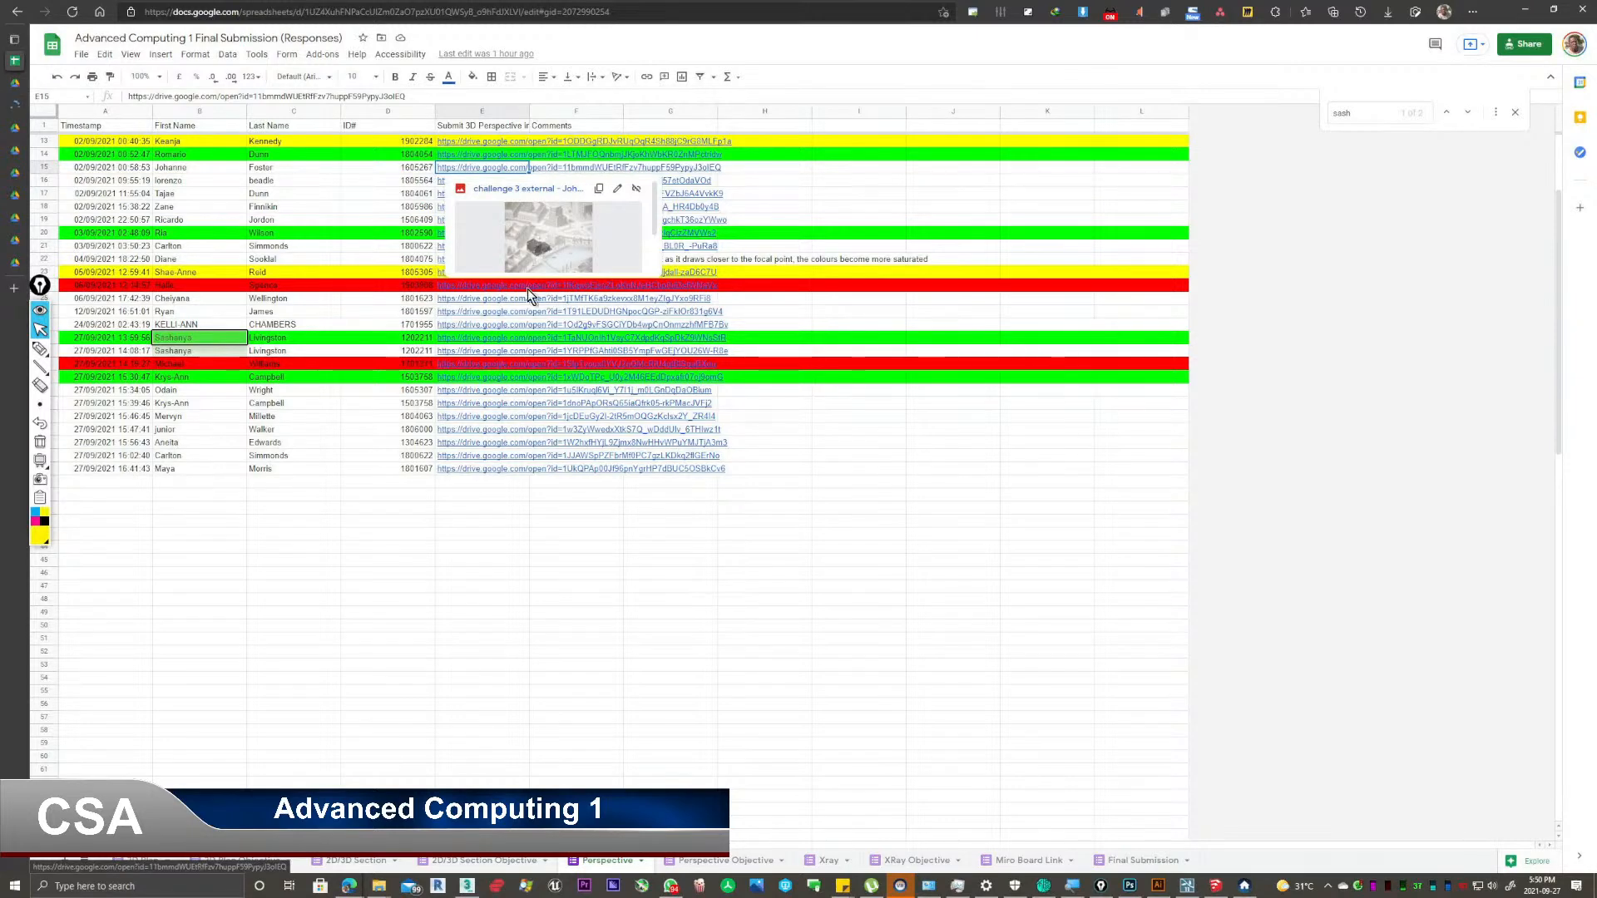
click(487, 311)
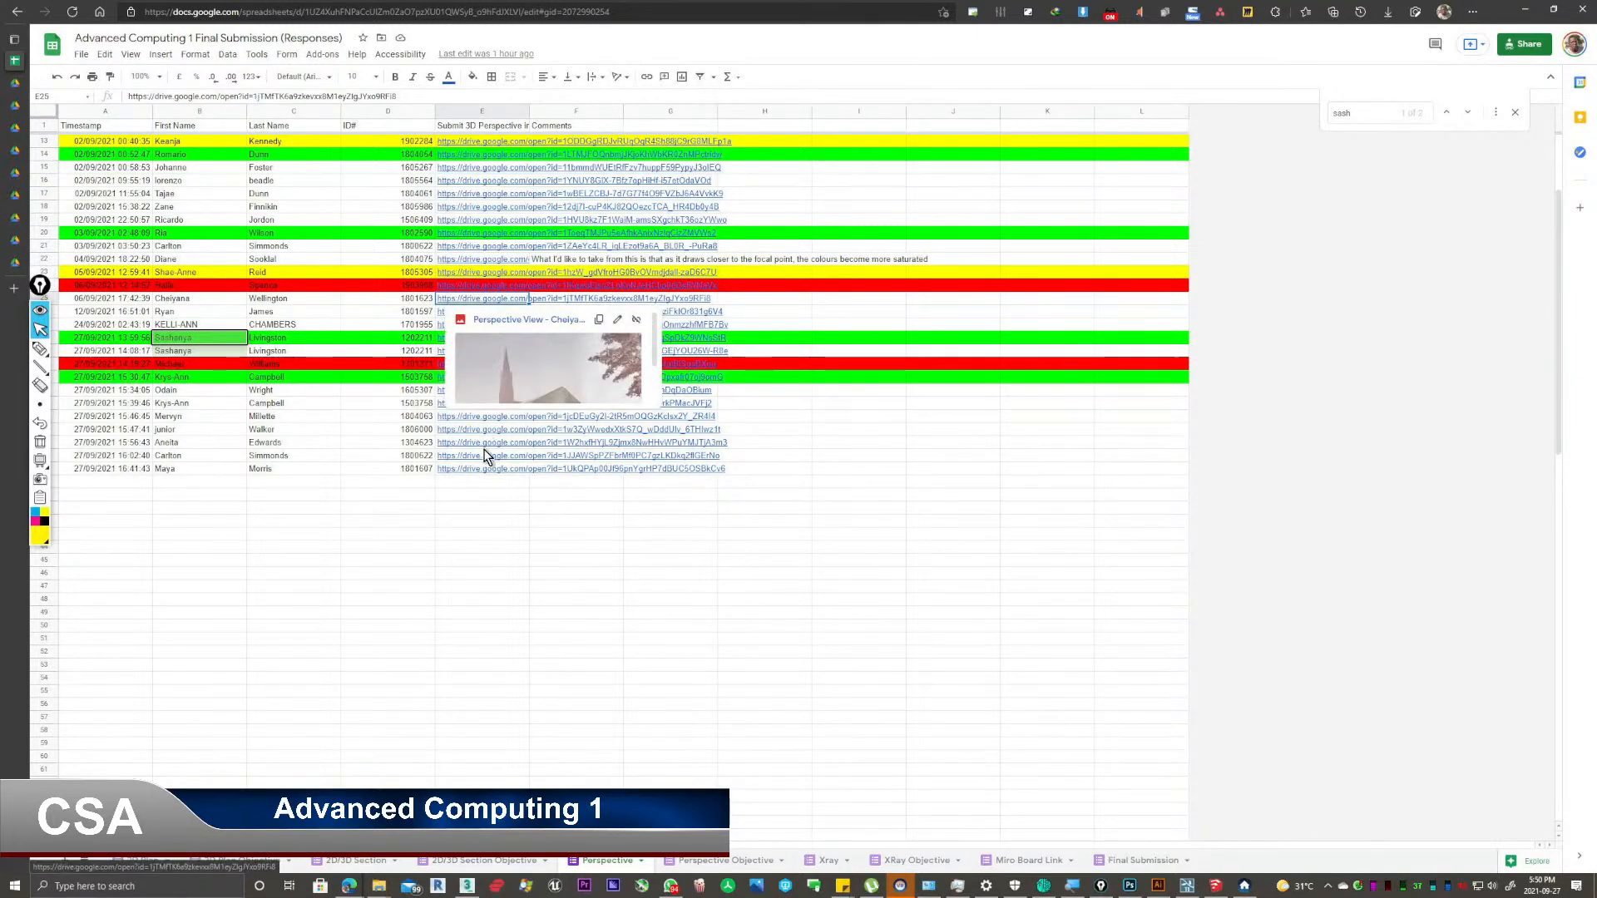
click(485, 445)
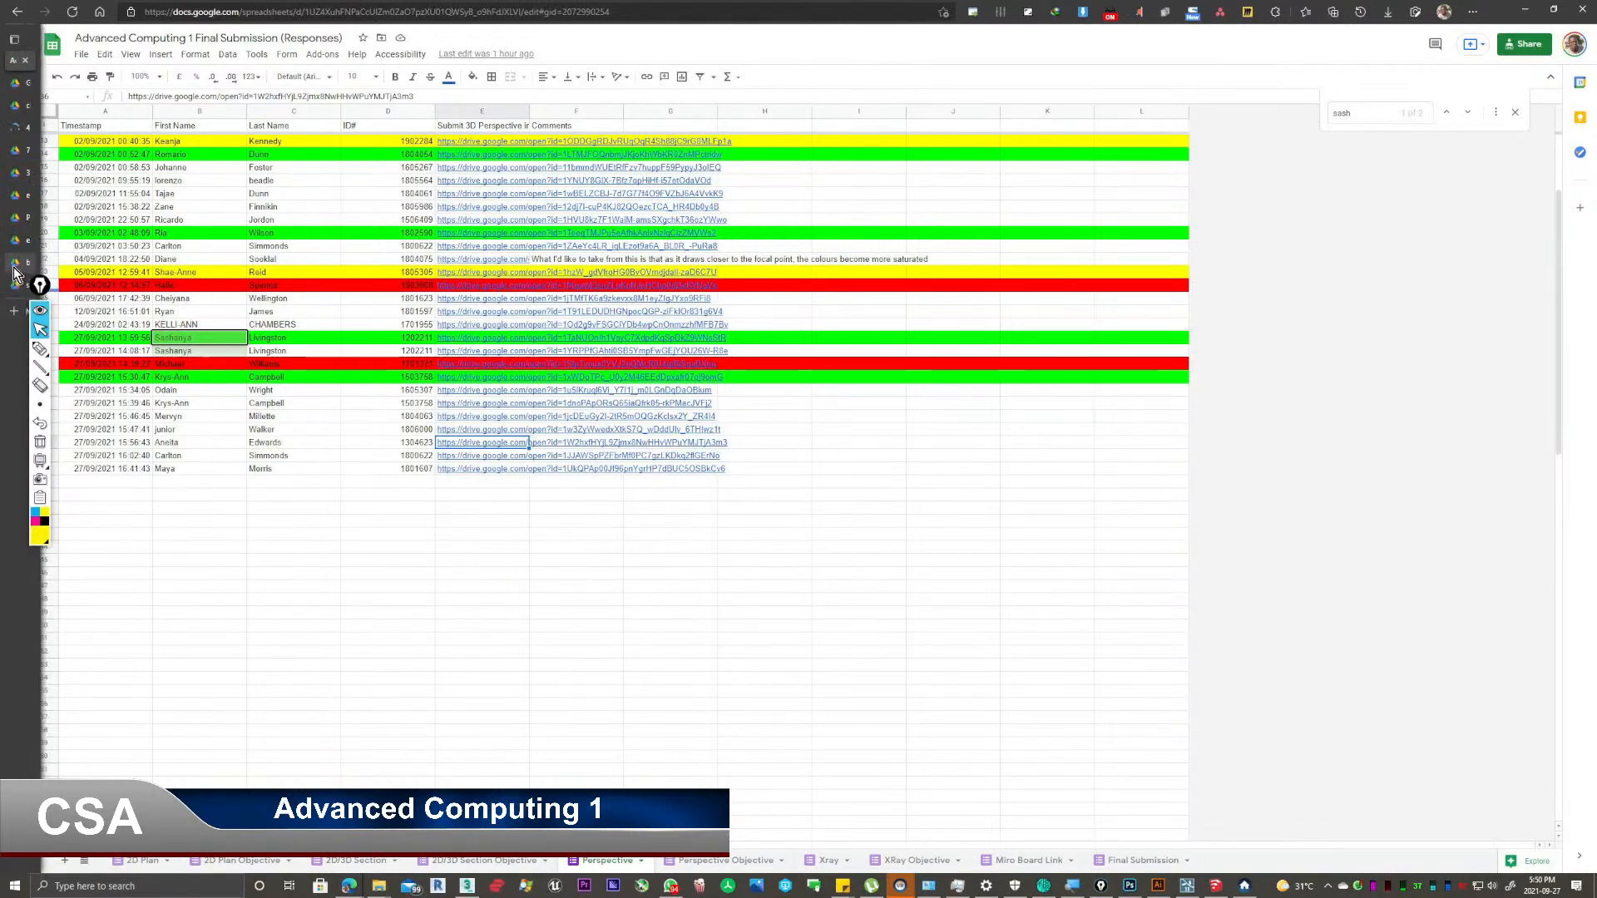
mouse_move(15, 273)
drag(13, 267, 822, 198)
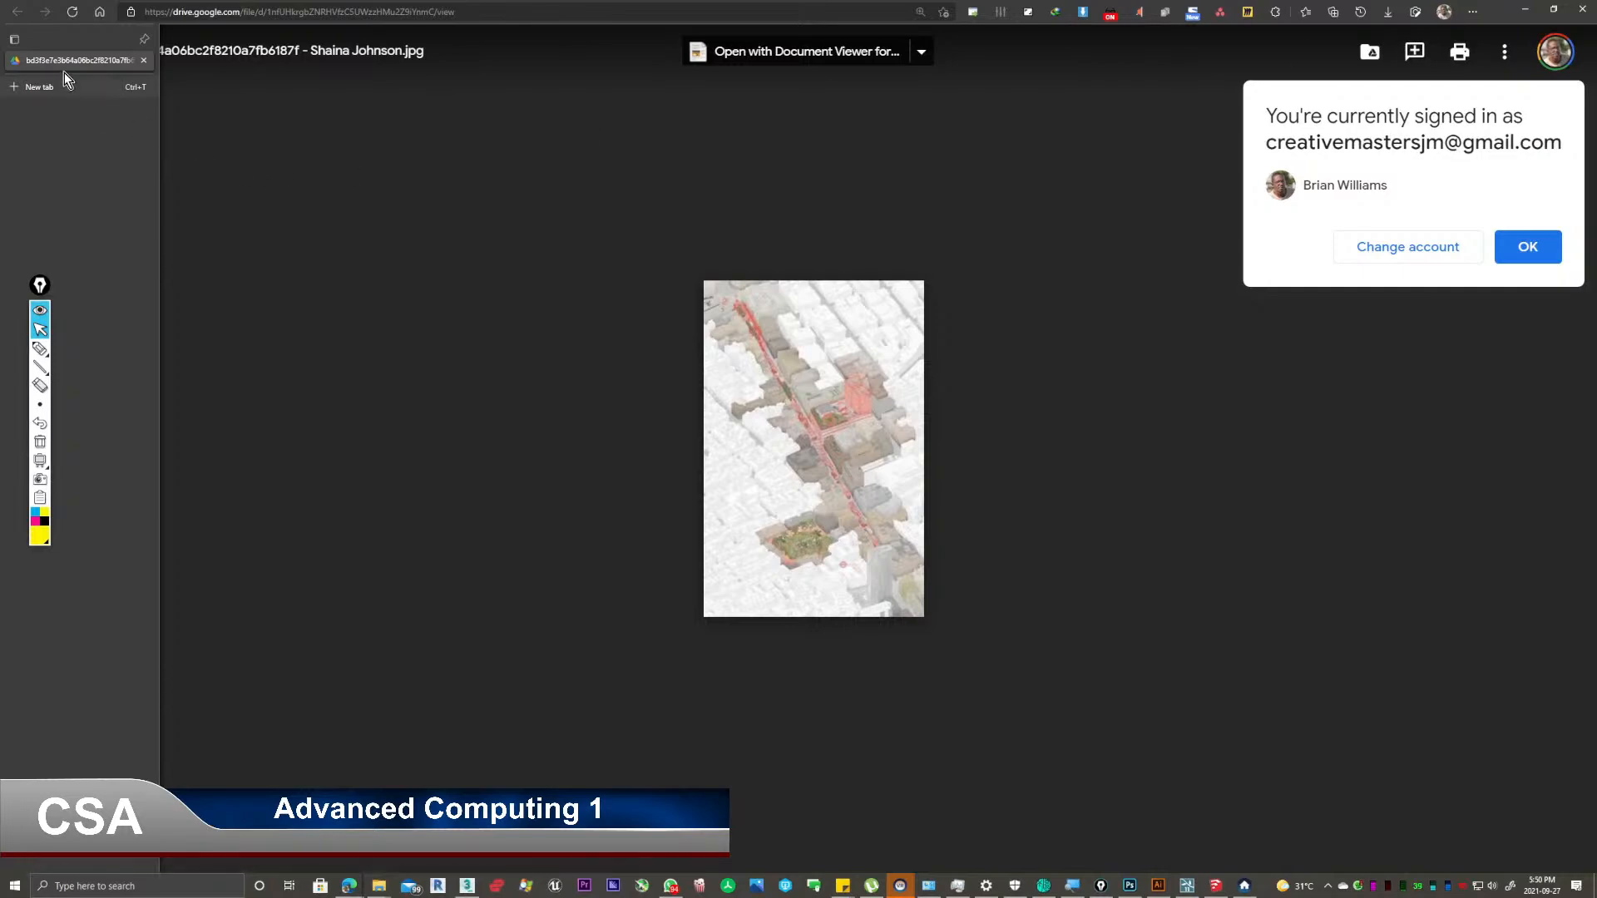
click(1583, 13)
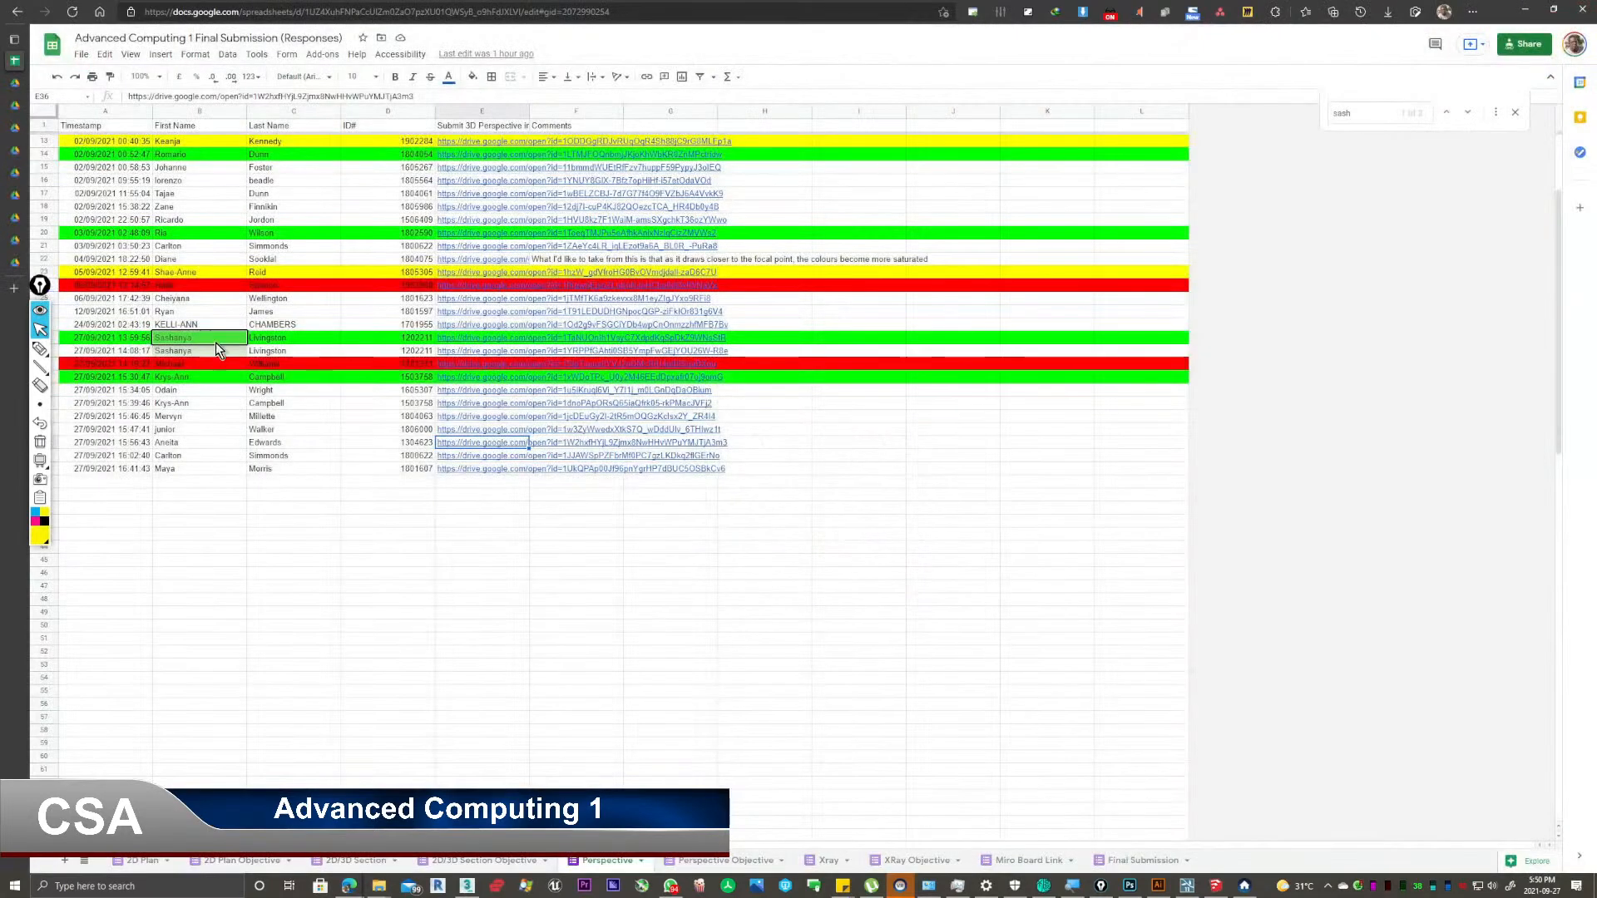
Detach the challenge 3 external perspective image's tab into its own smaller window, apart from the spreadsheet.
click(16, 85)
click(15, 106)
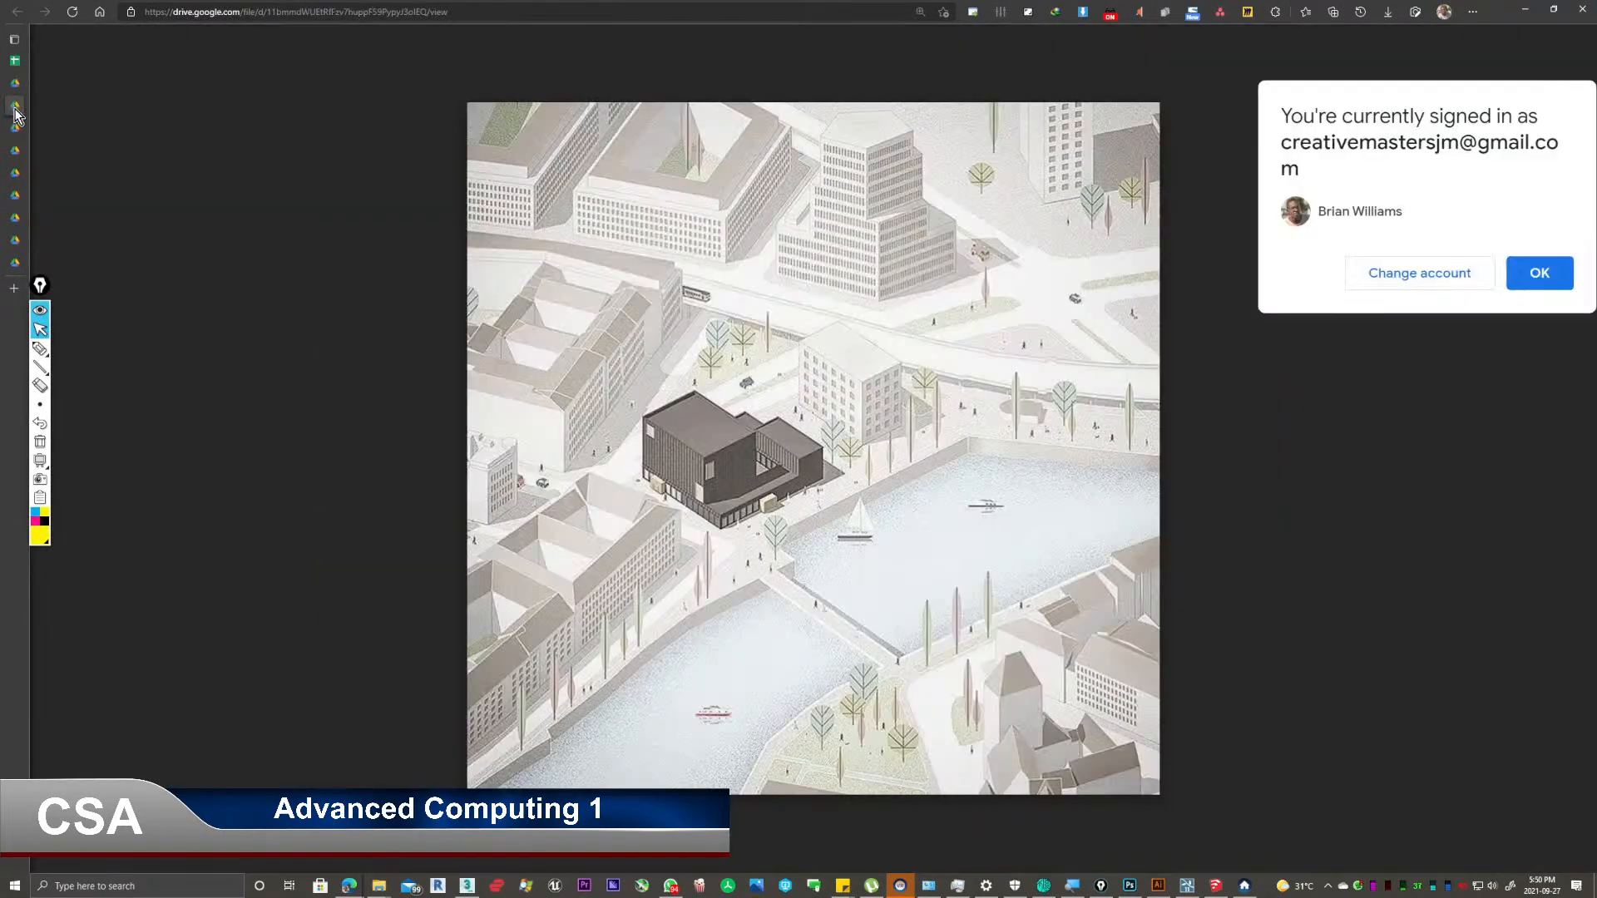
drag(15, 110, 241, 143)
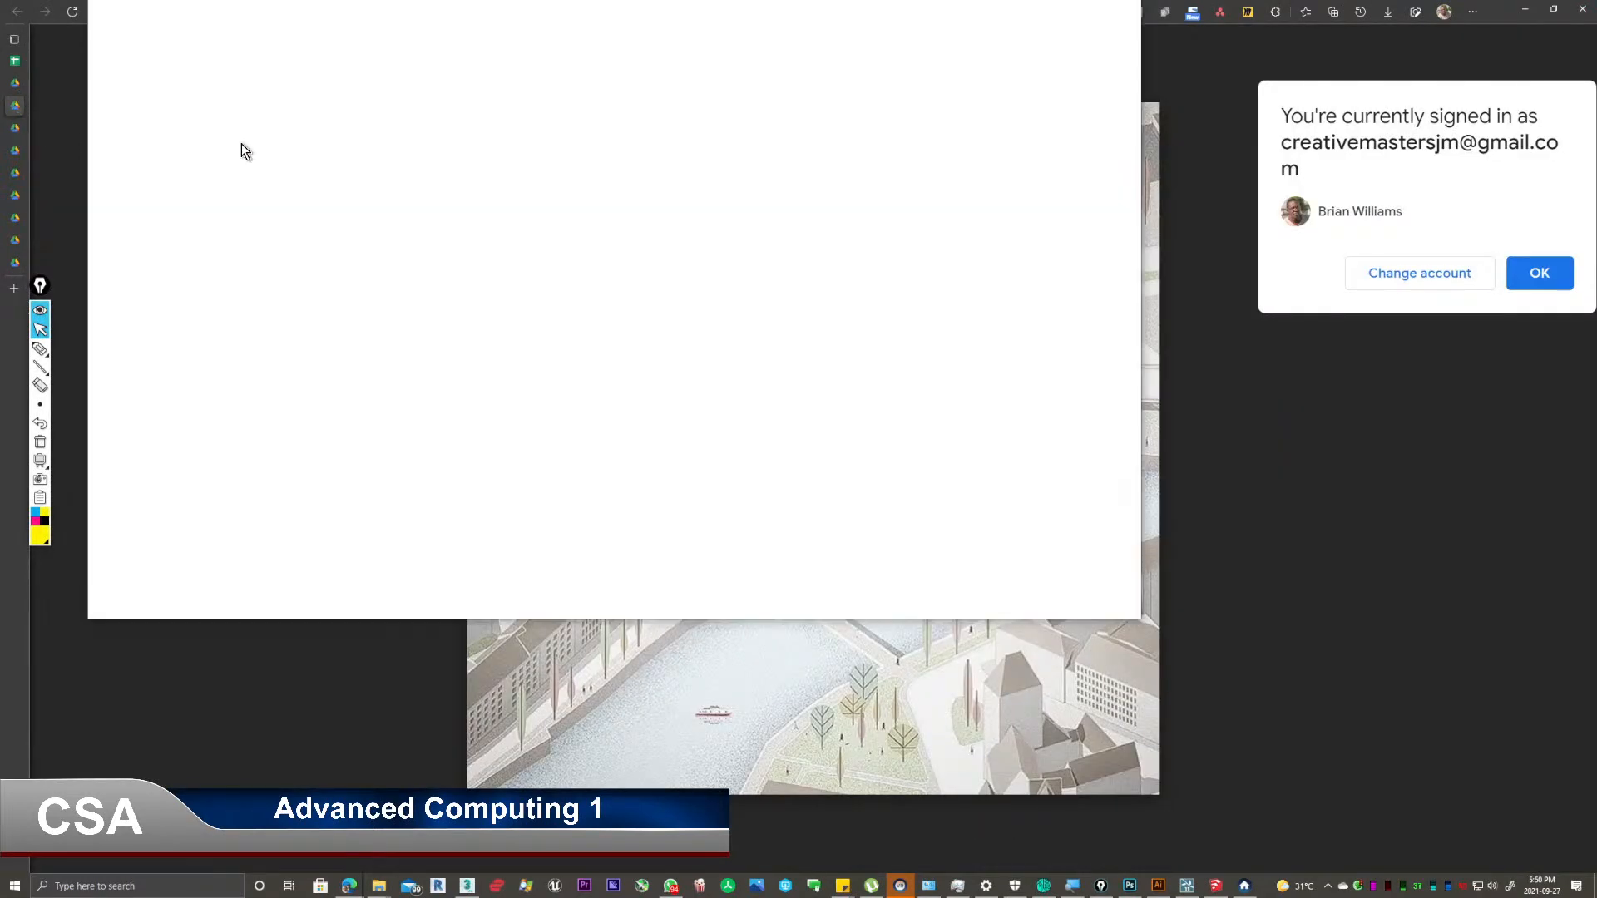
drag(1484, 10, 1449, 185)
Shrink the main browser window and detach the labelled green site image and the red courtyard building image into separate windows.
click(12, 130)
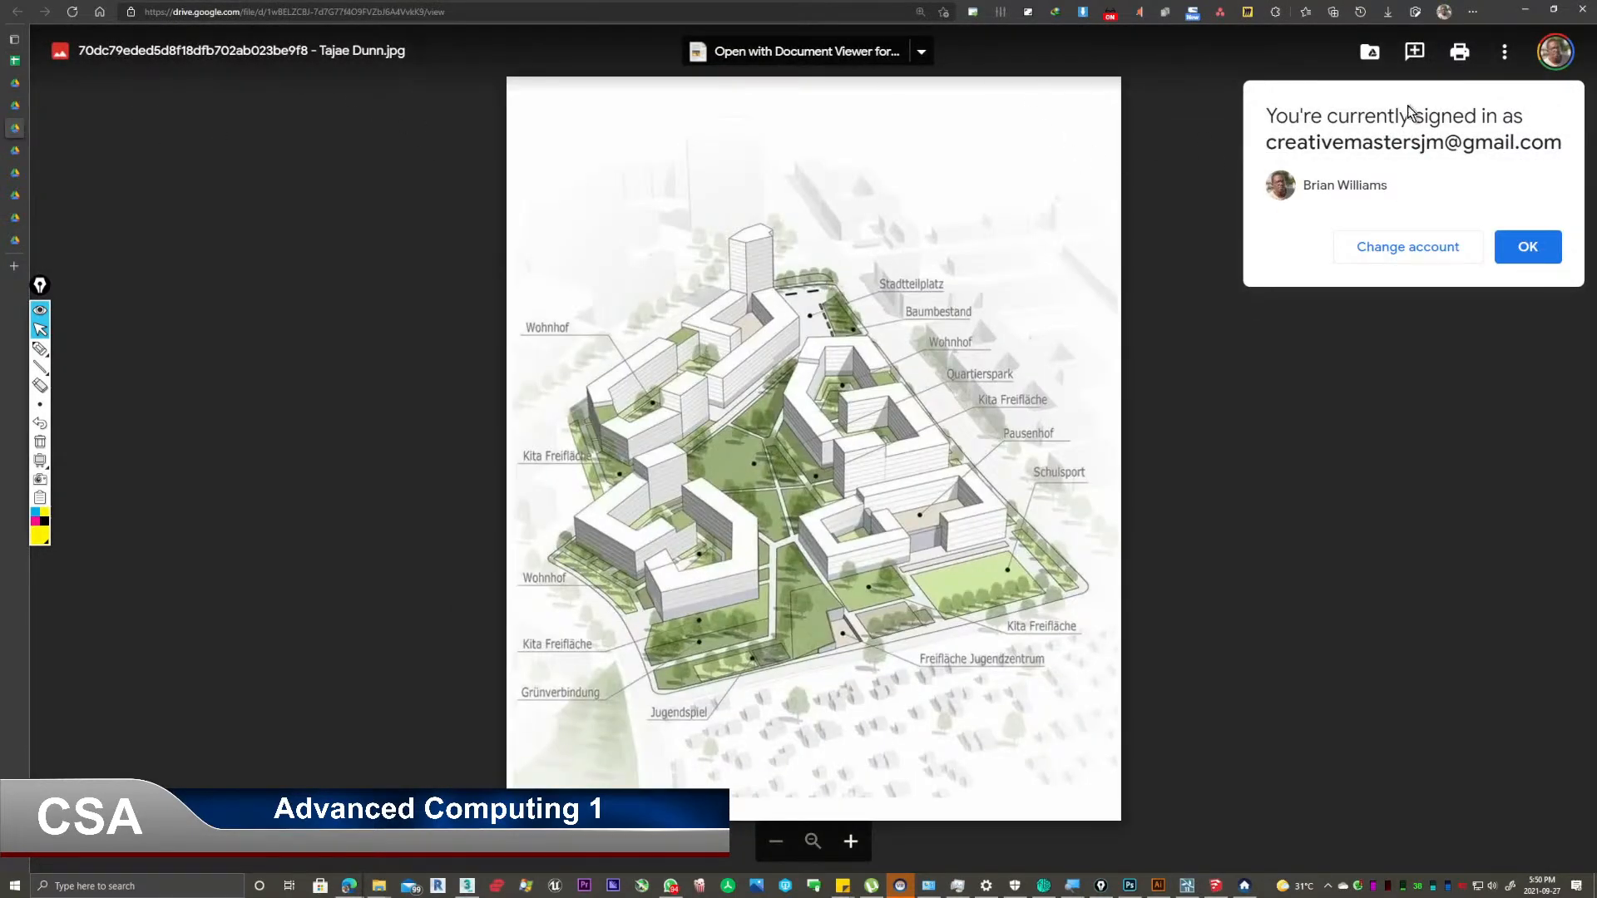
drag(1506, 12, 1471, 235)
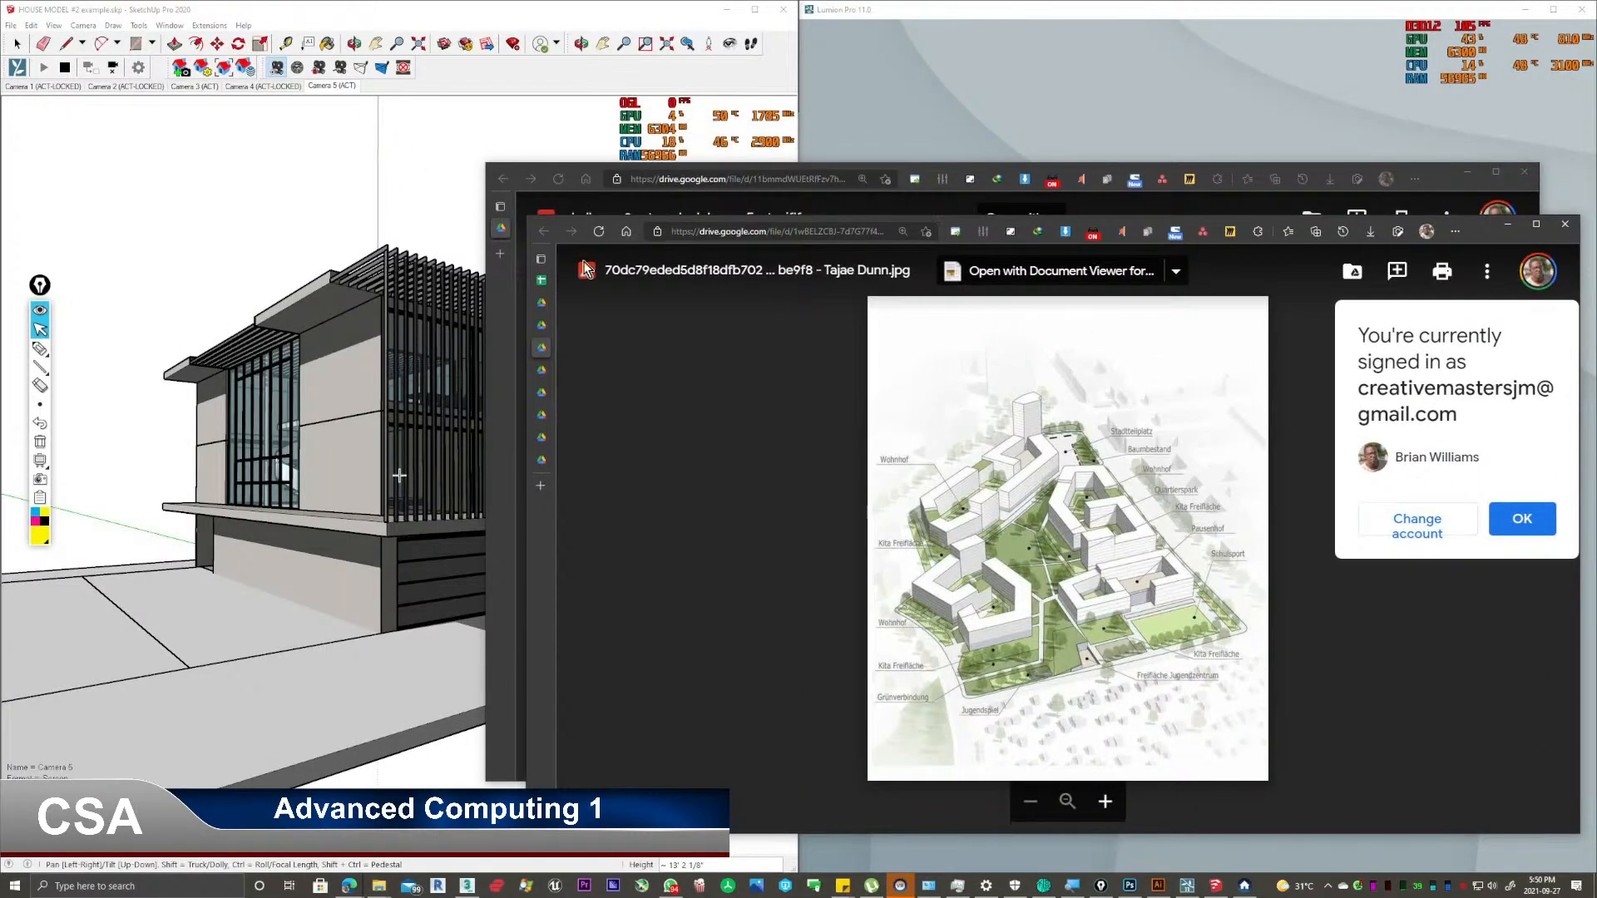
drag(542, 351, 901, 416)
click(544, 327)
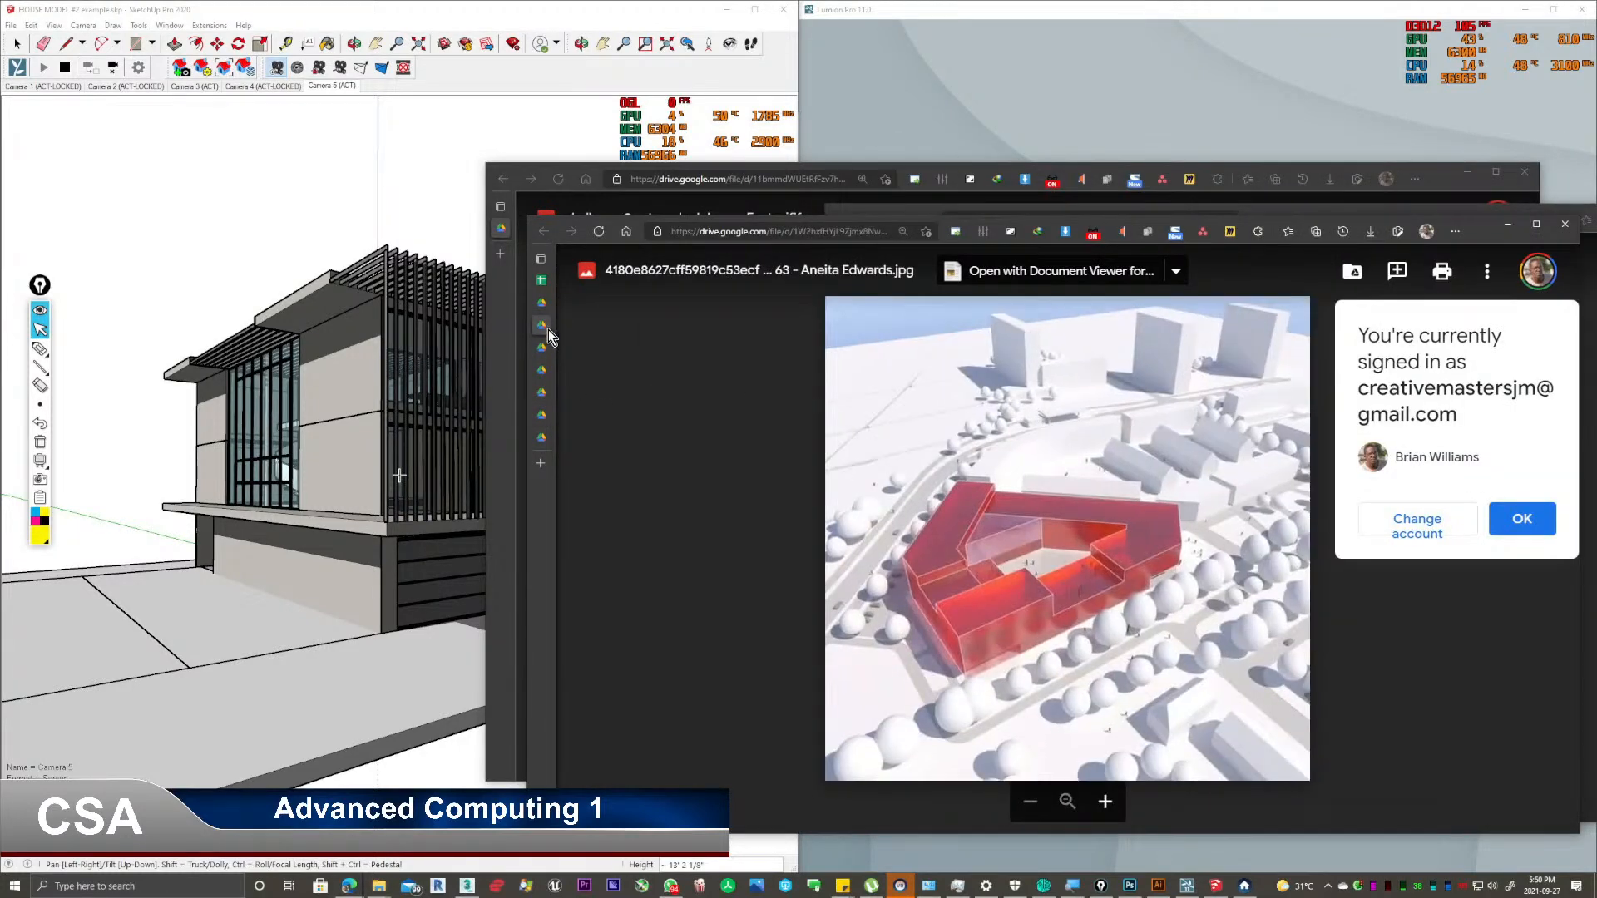
drag(607, 327, 840, 439)
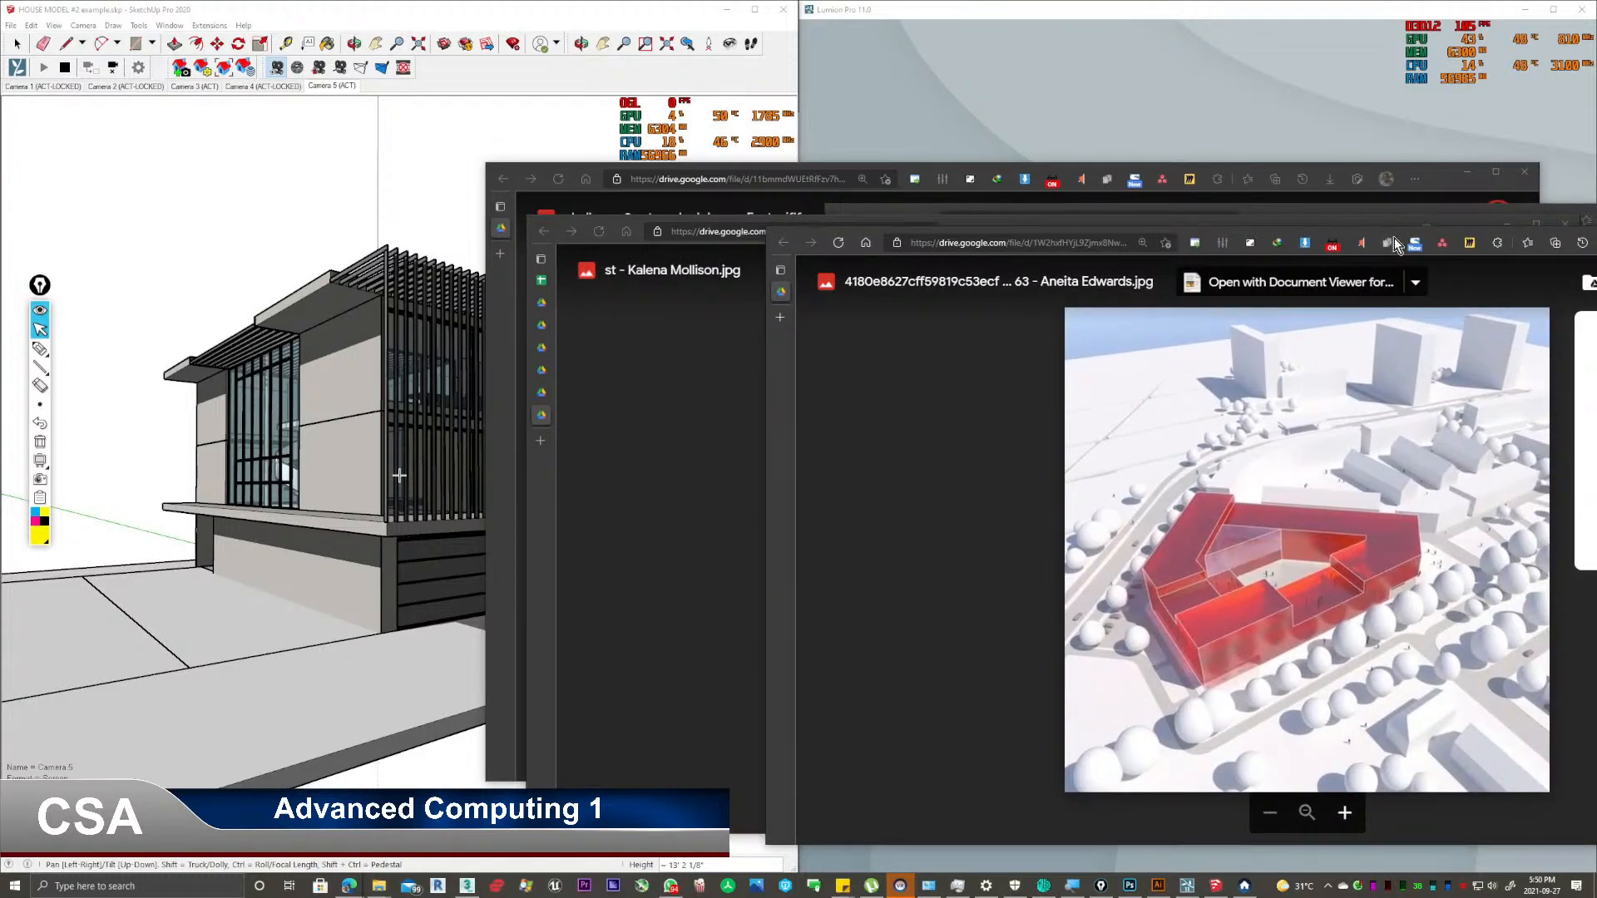
Tile the red courtyard building image on one half of the screen and float the MA+C Vertical City window over it.
drag(1457, 232, 2, 241)
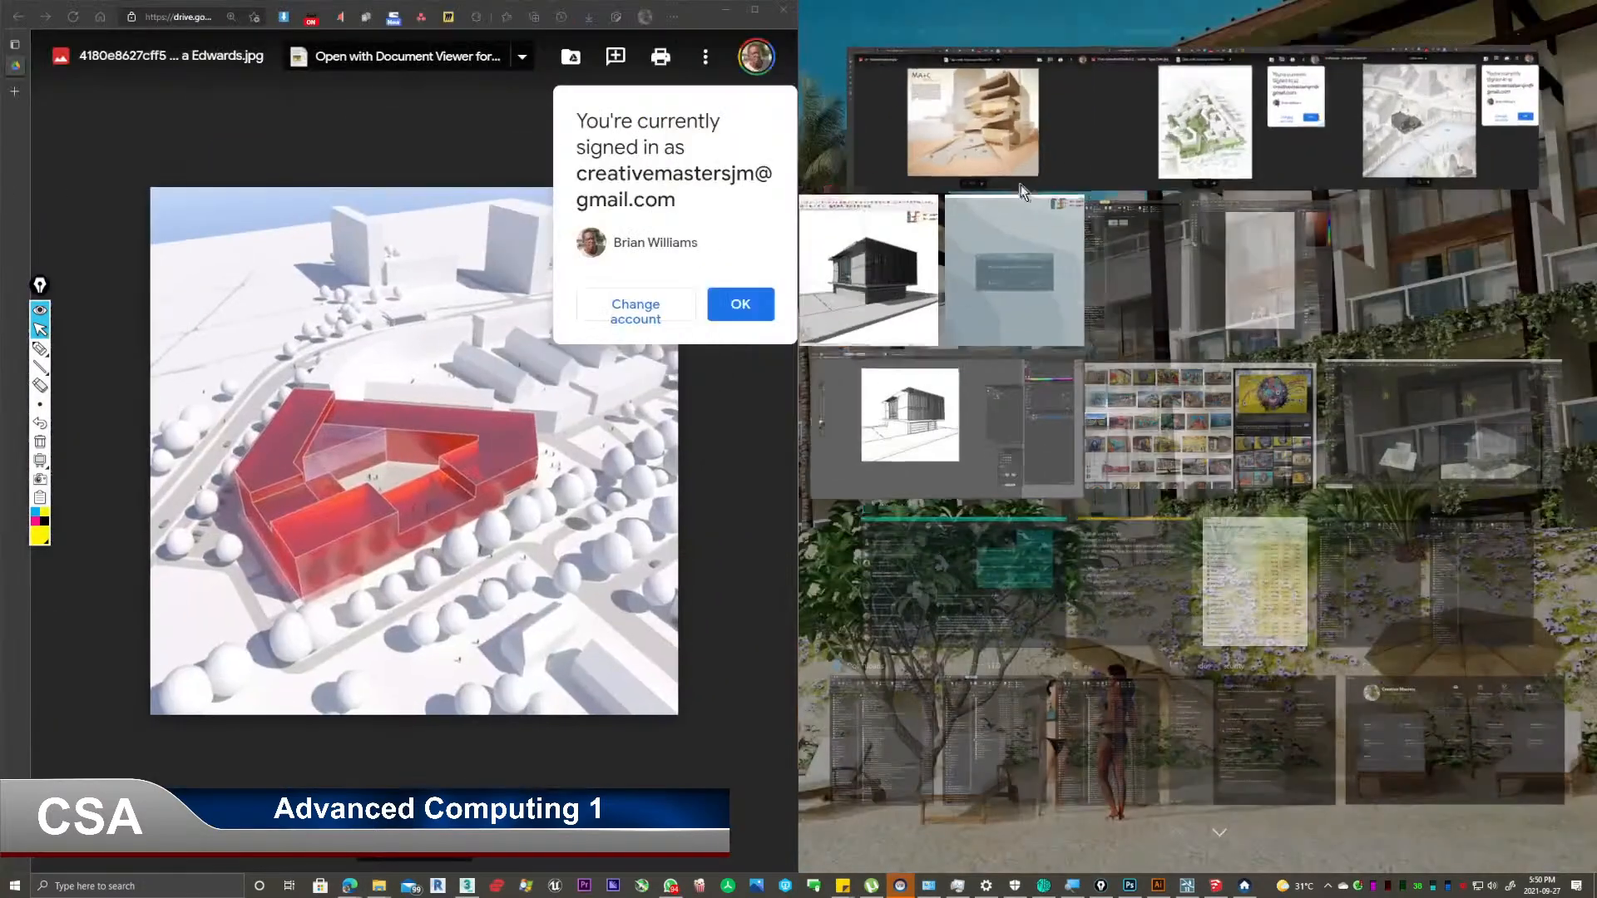
click(1003, 122)
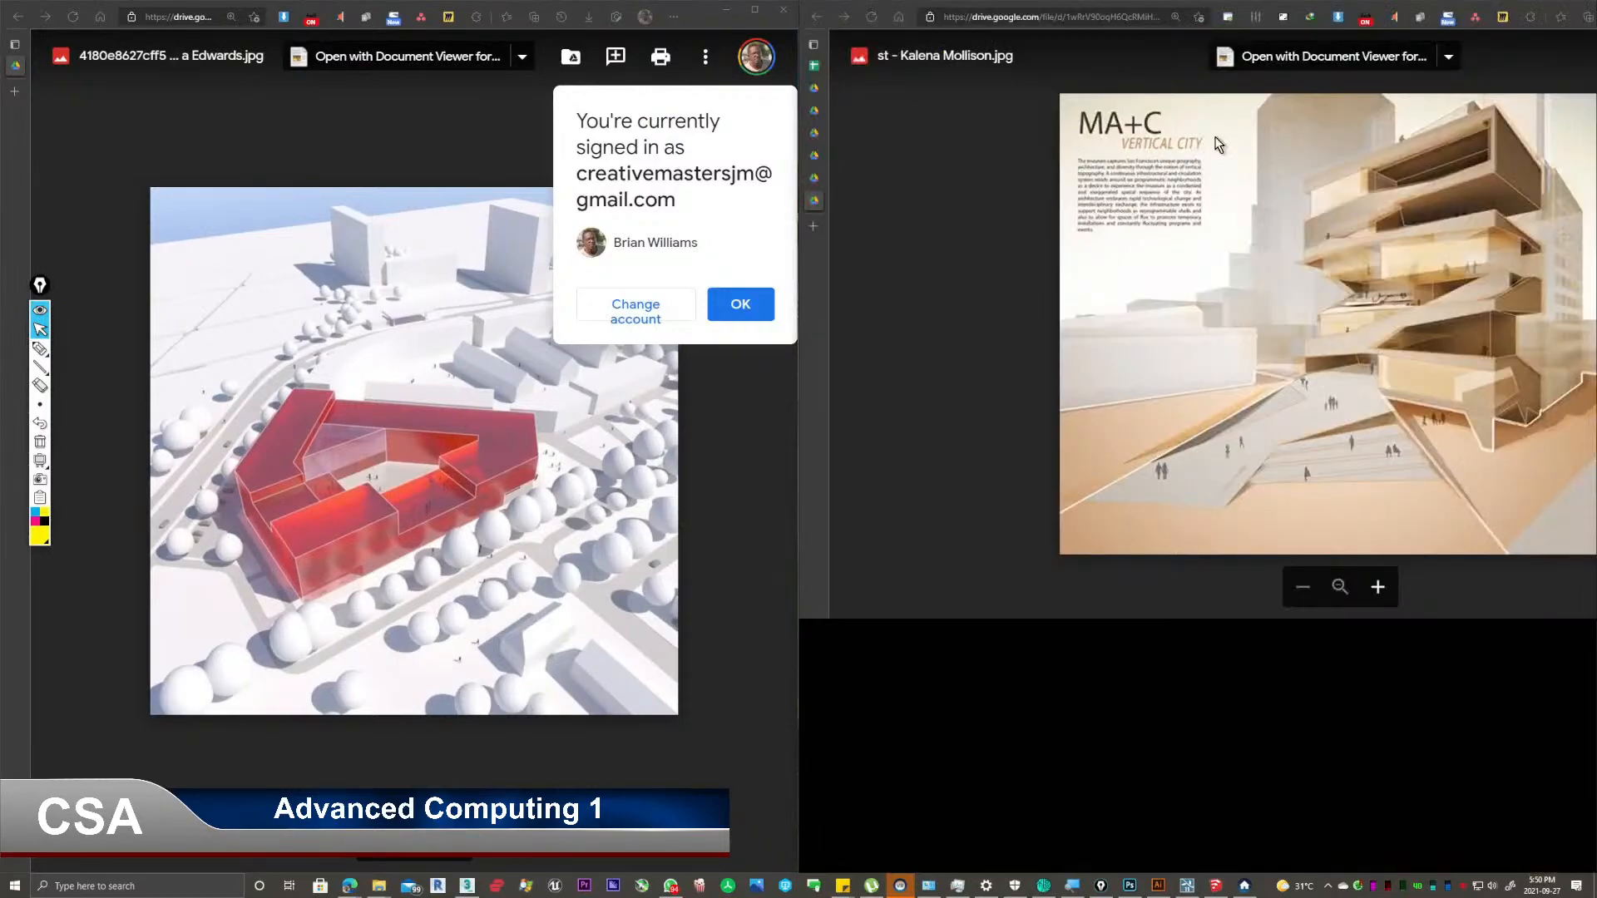
drag(1502, 16, 788, 170)
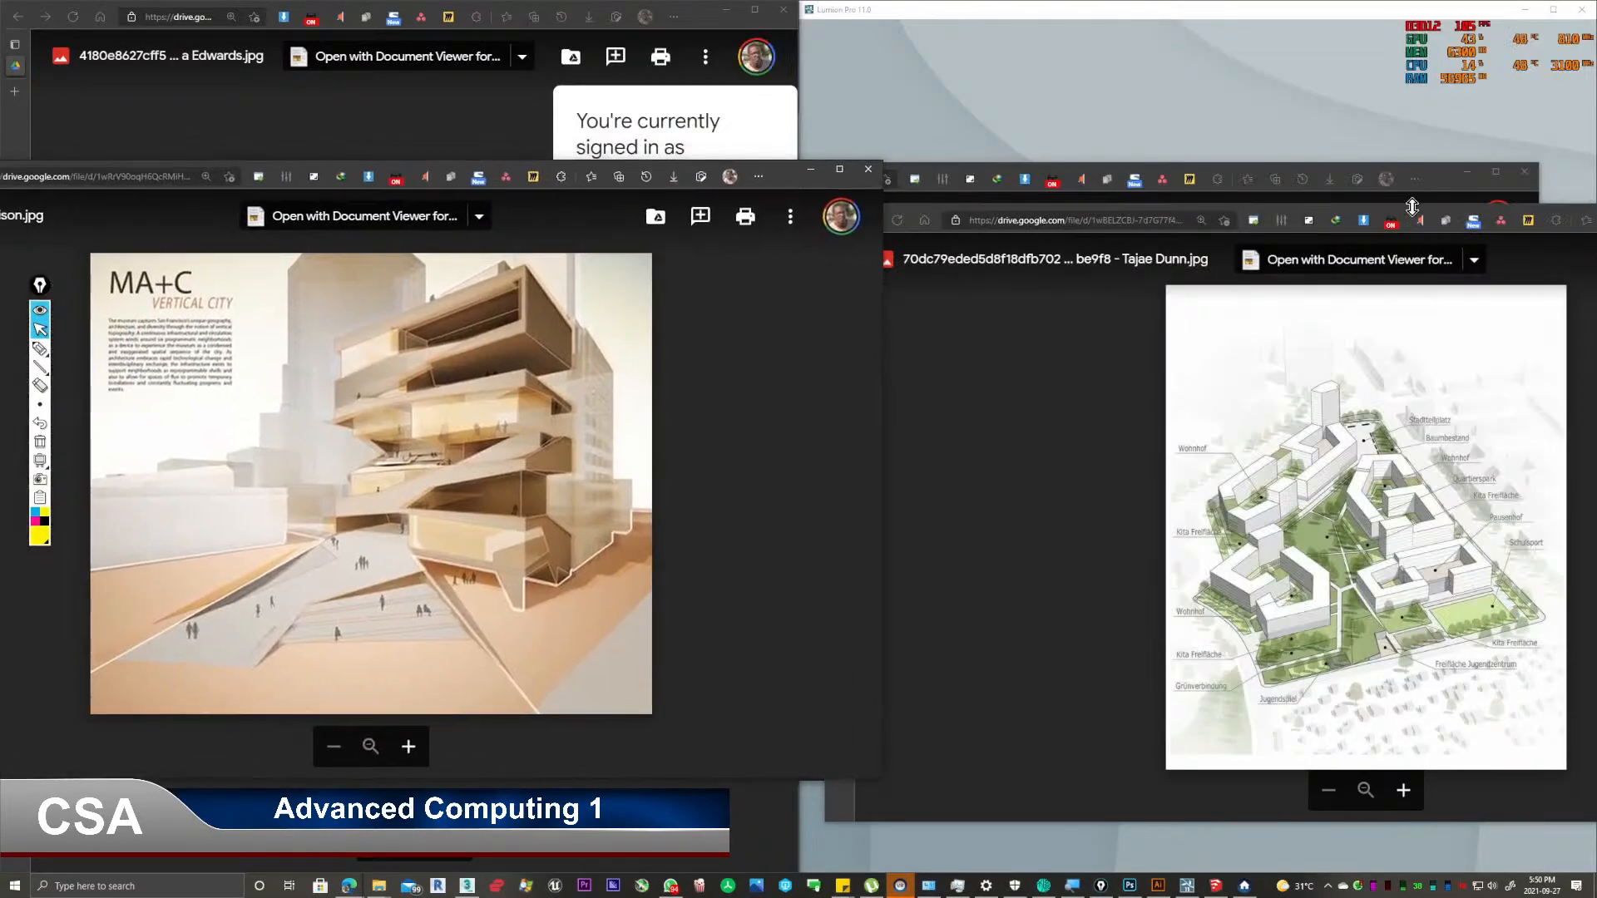
Tile the green site image and challenge 3 perspective on opposite screen halves, narrowing the challenge 3 window to about a quarter of the screen.
drag(1547, 211, 1596, 207)
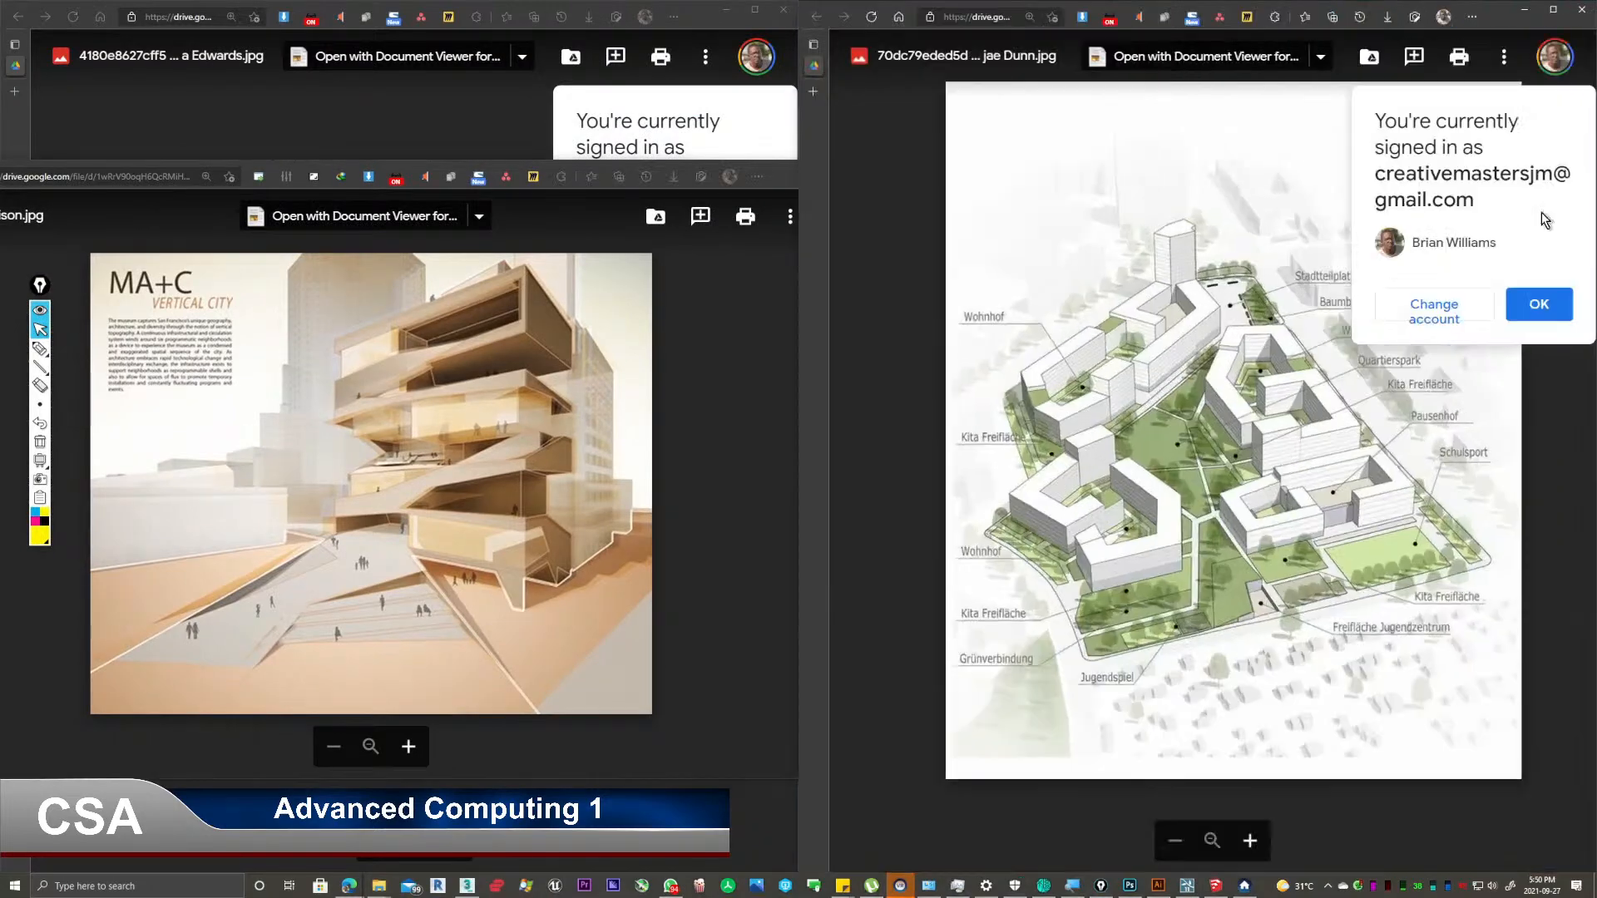
click(516, 108)
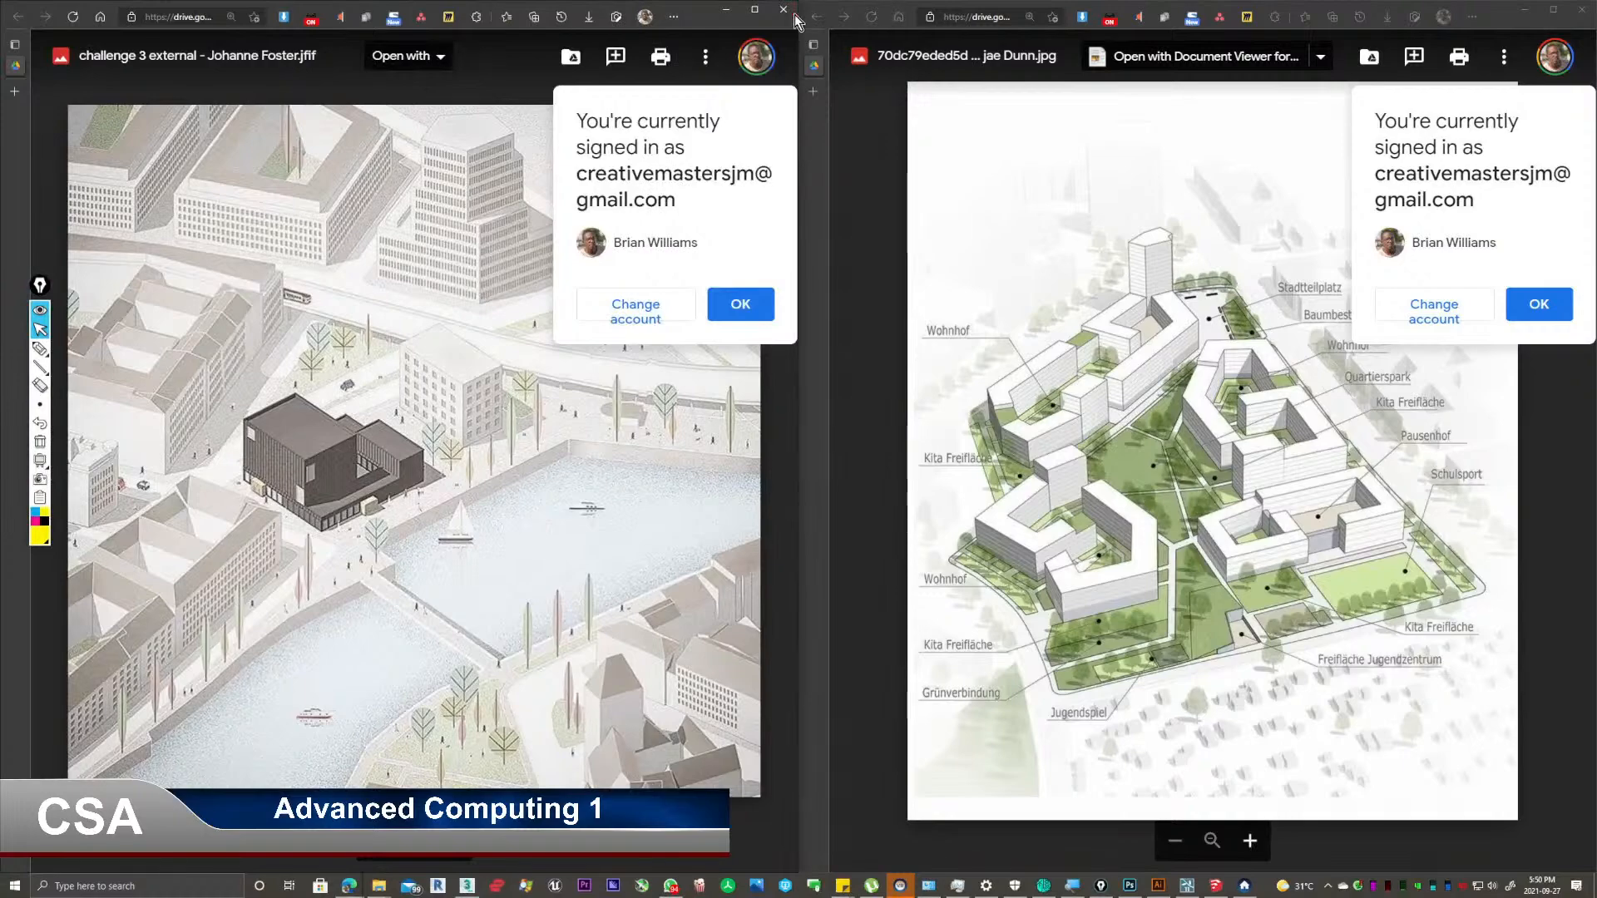
drag(802, 416, 387, 388)
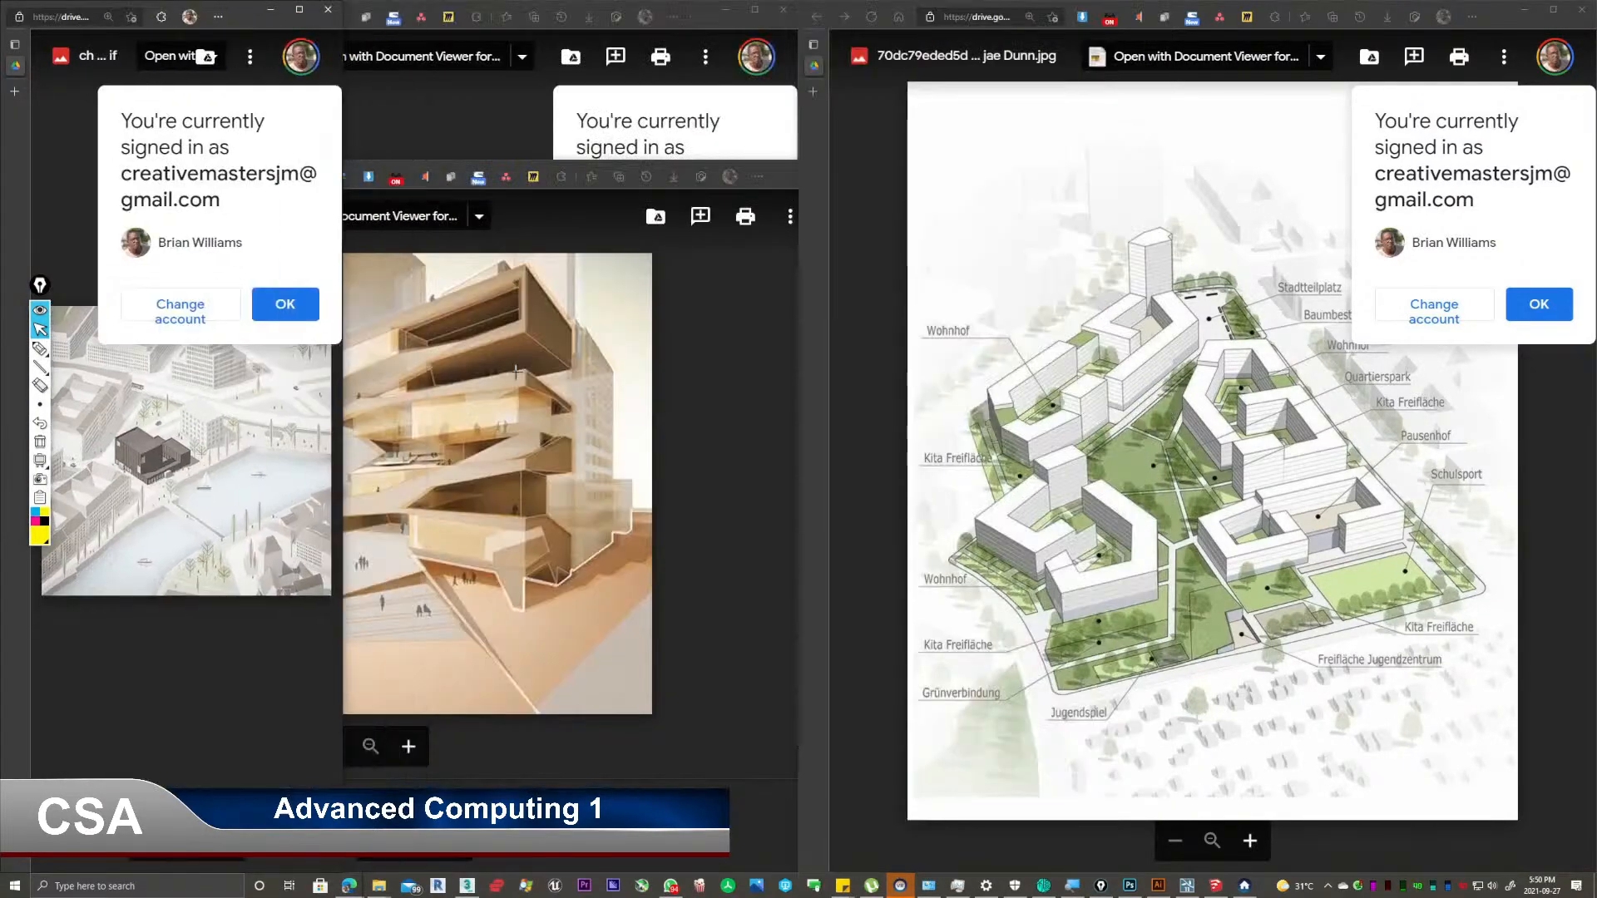
Move the MA+C Vertical City window away from the tiled images and minimize it.
click(614, 242)
drag(792, 179, 1340, 123)
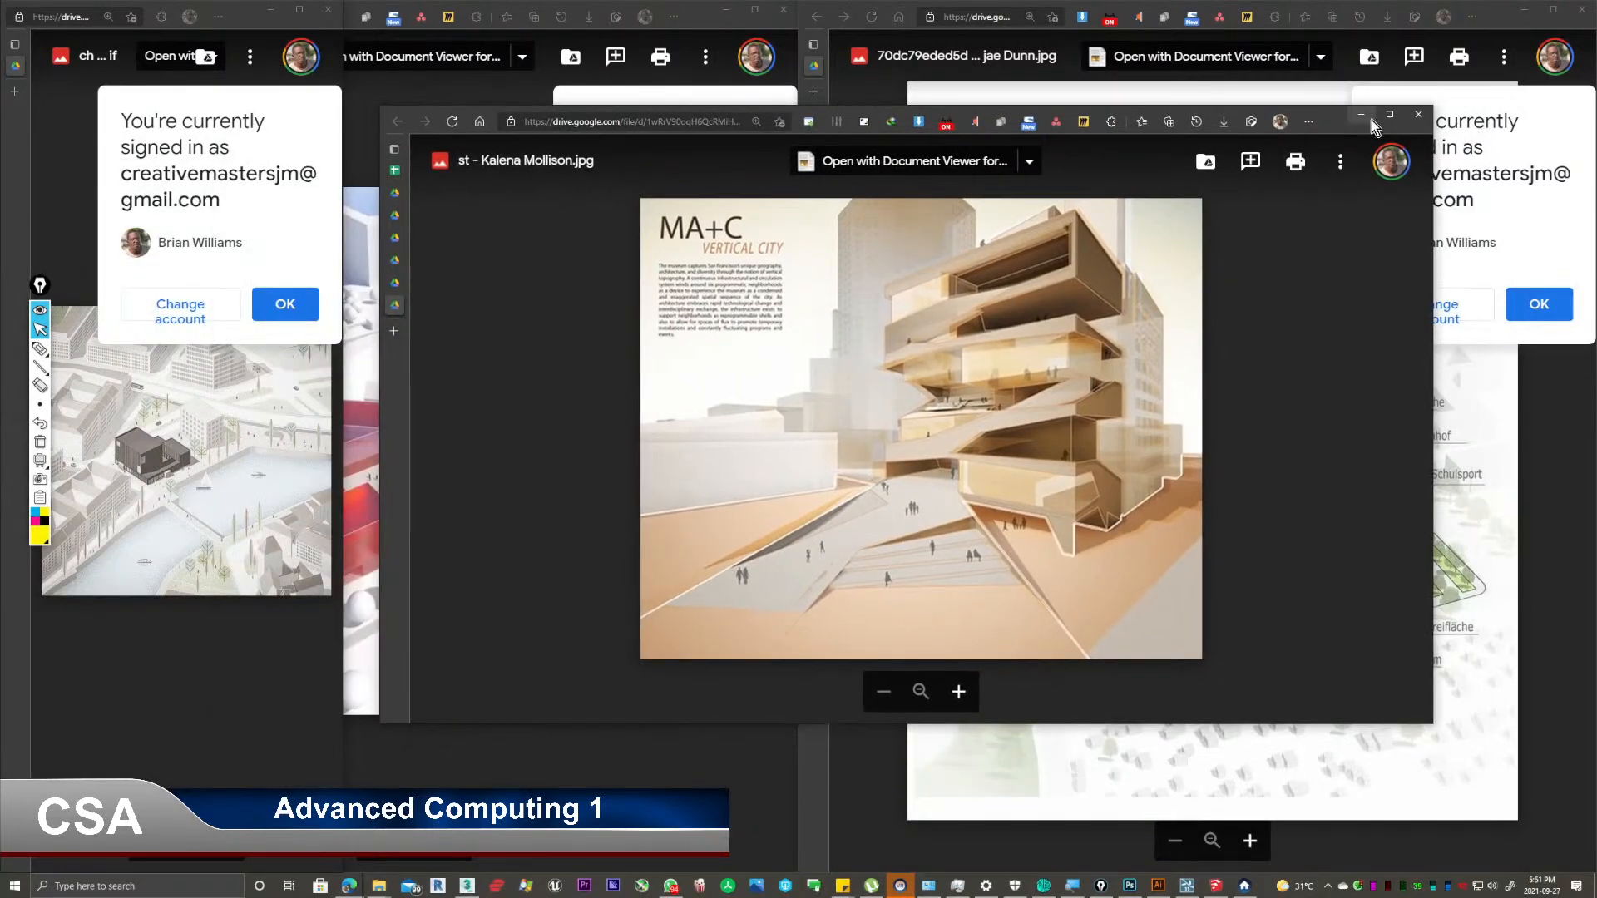
click(1365, 118)
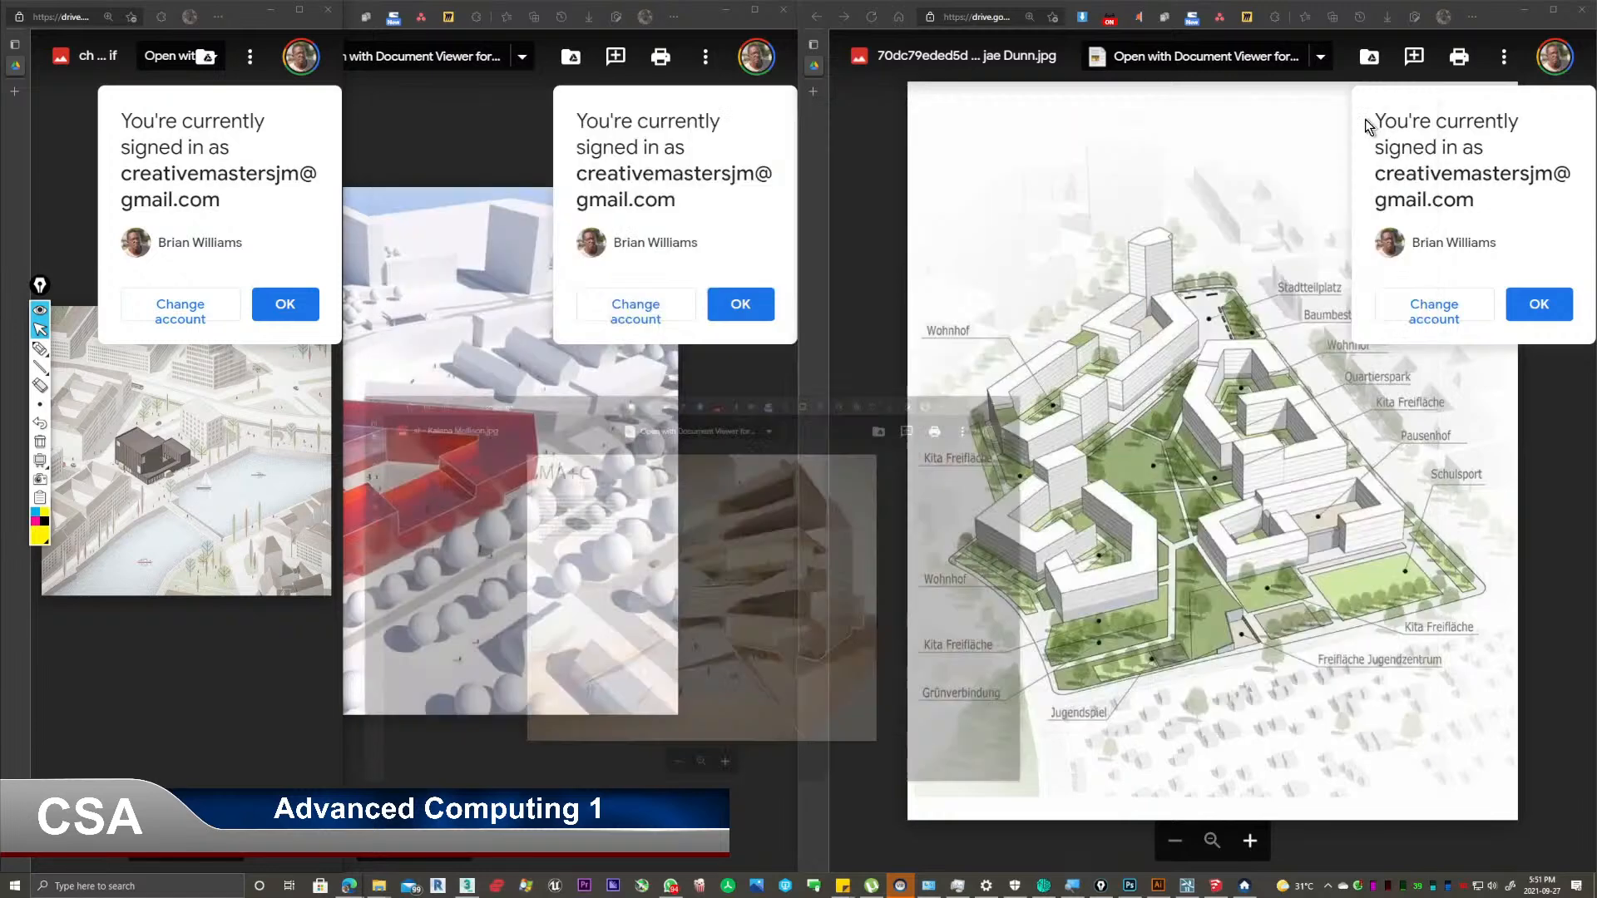
Narrow the red courtyard image window to sit beside the challenge 3 window, and dismiss the sign-in notices in both.
click(697, 688)
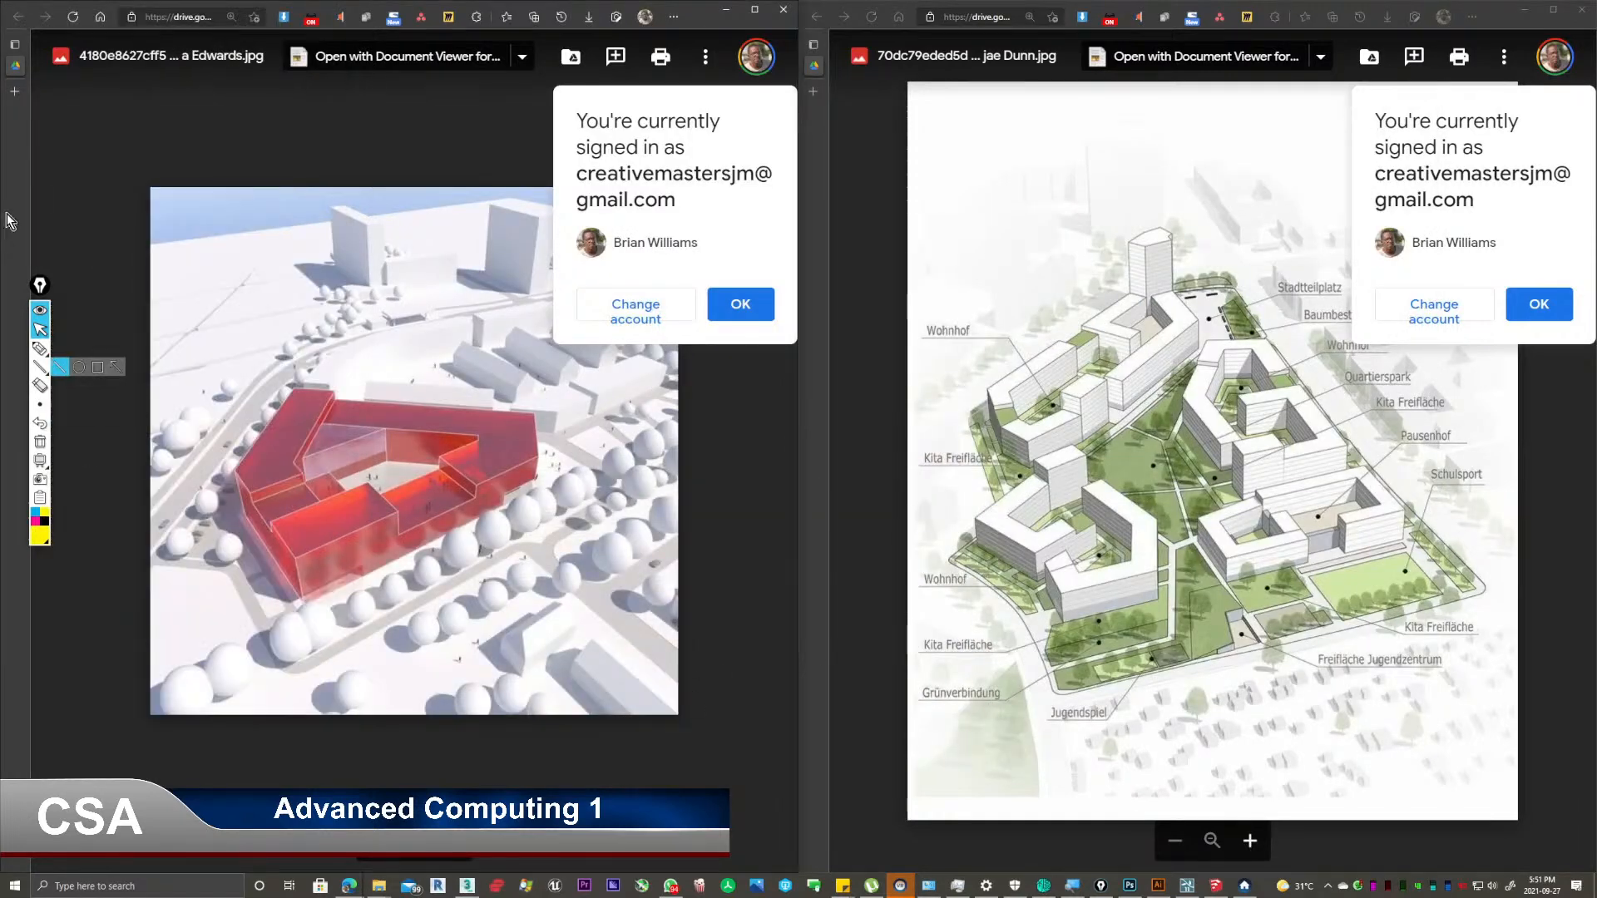
drag(4, 237, 356, 241)
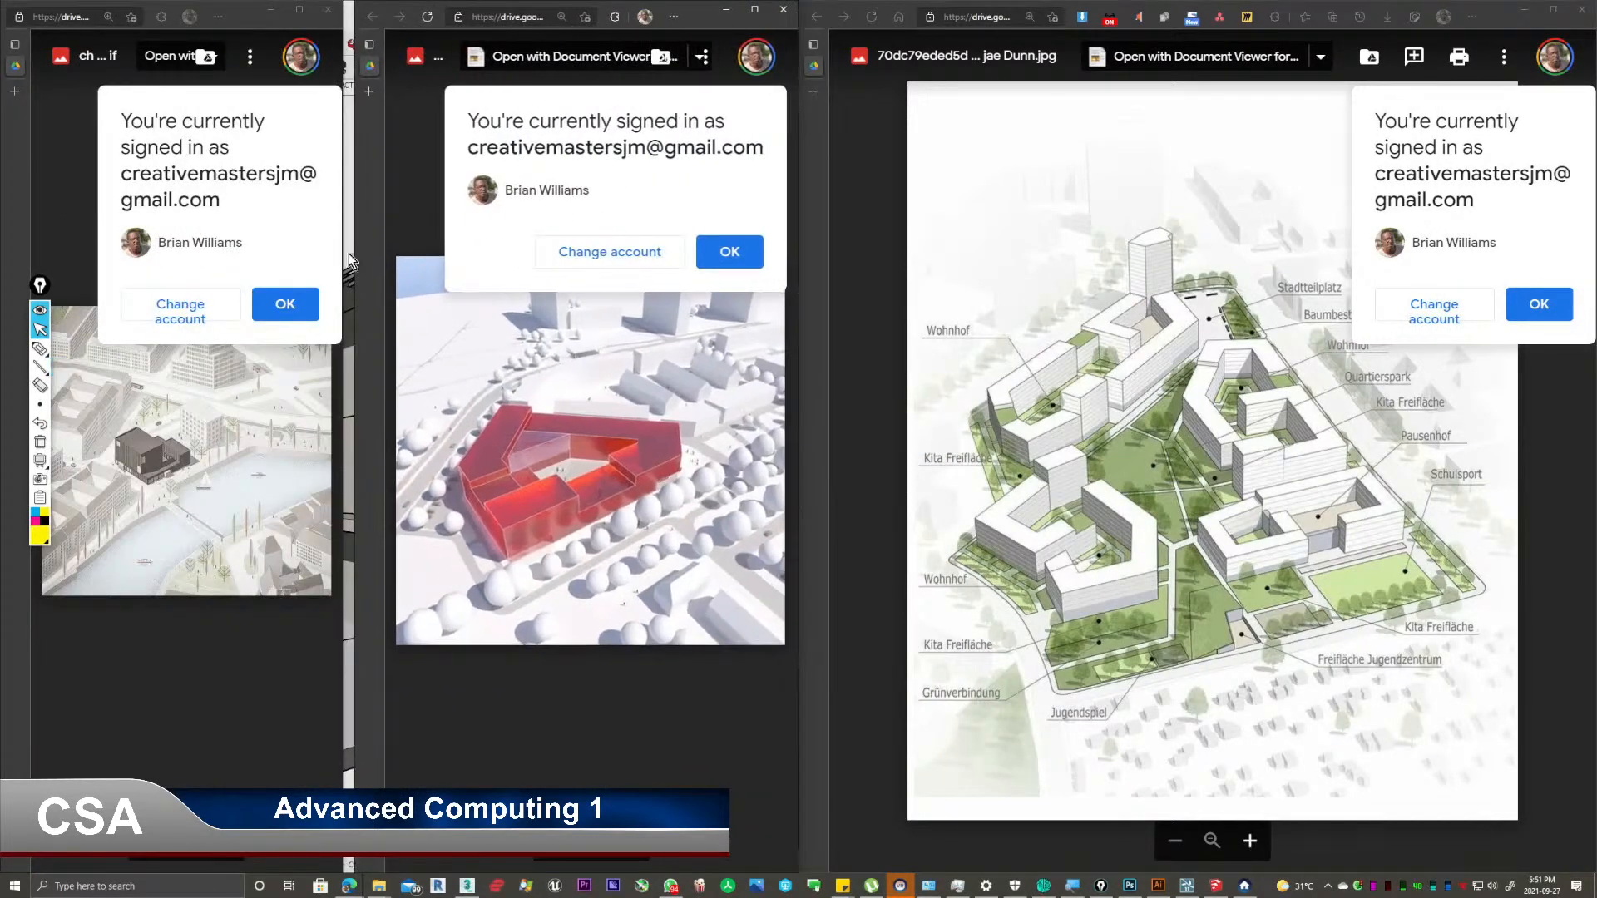
click(285, 303)
click(703, 259)
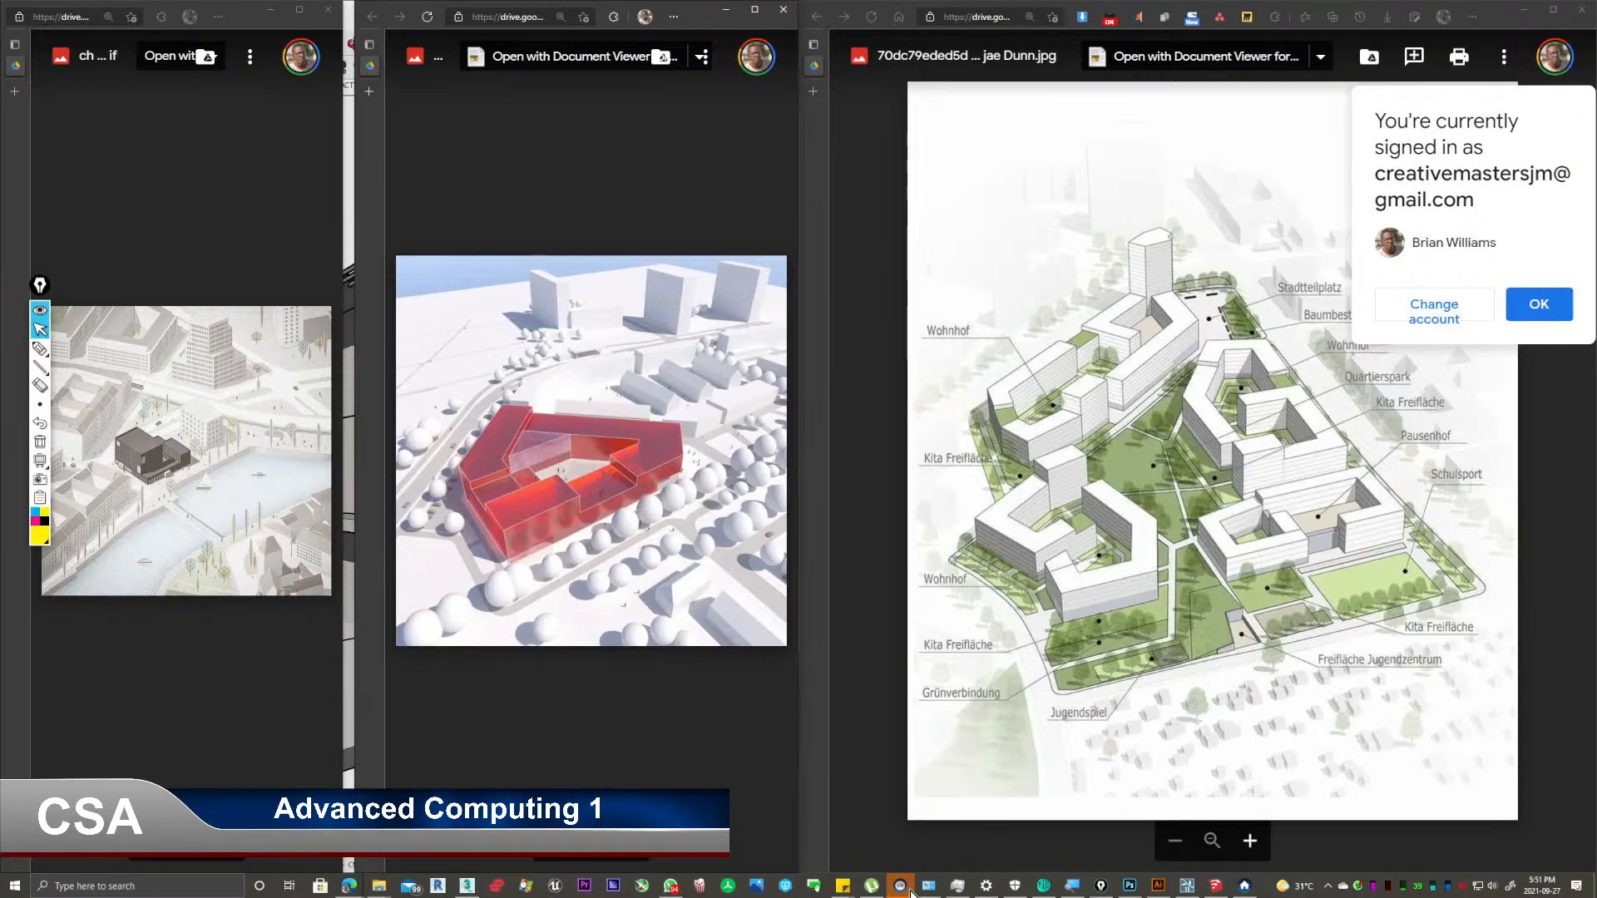
Narrow the green site image window and show the competition gallery image of the glowing rooftop building in the restored browser window.
click(843, 755)
drag(797, 733, 1052, 732)
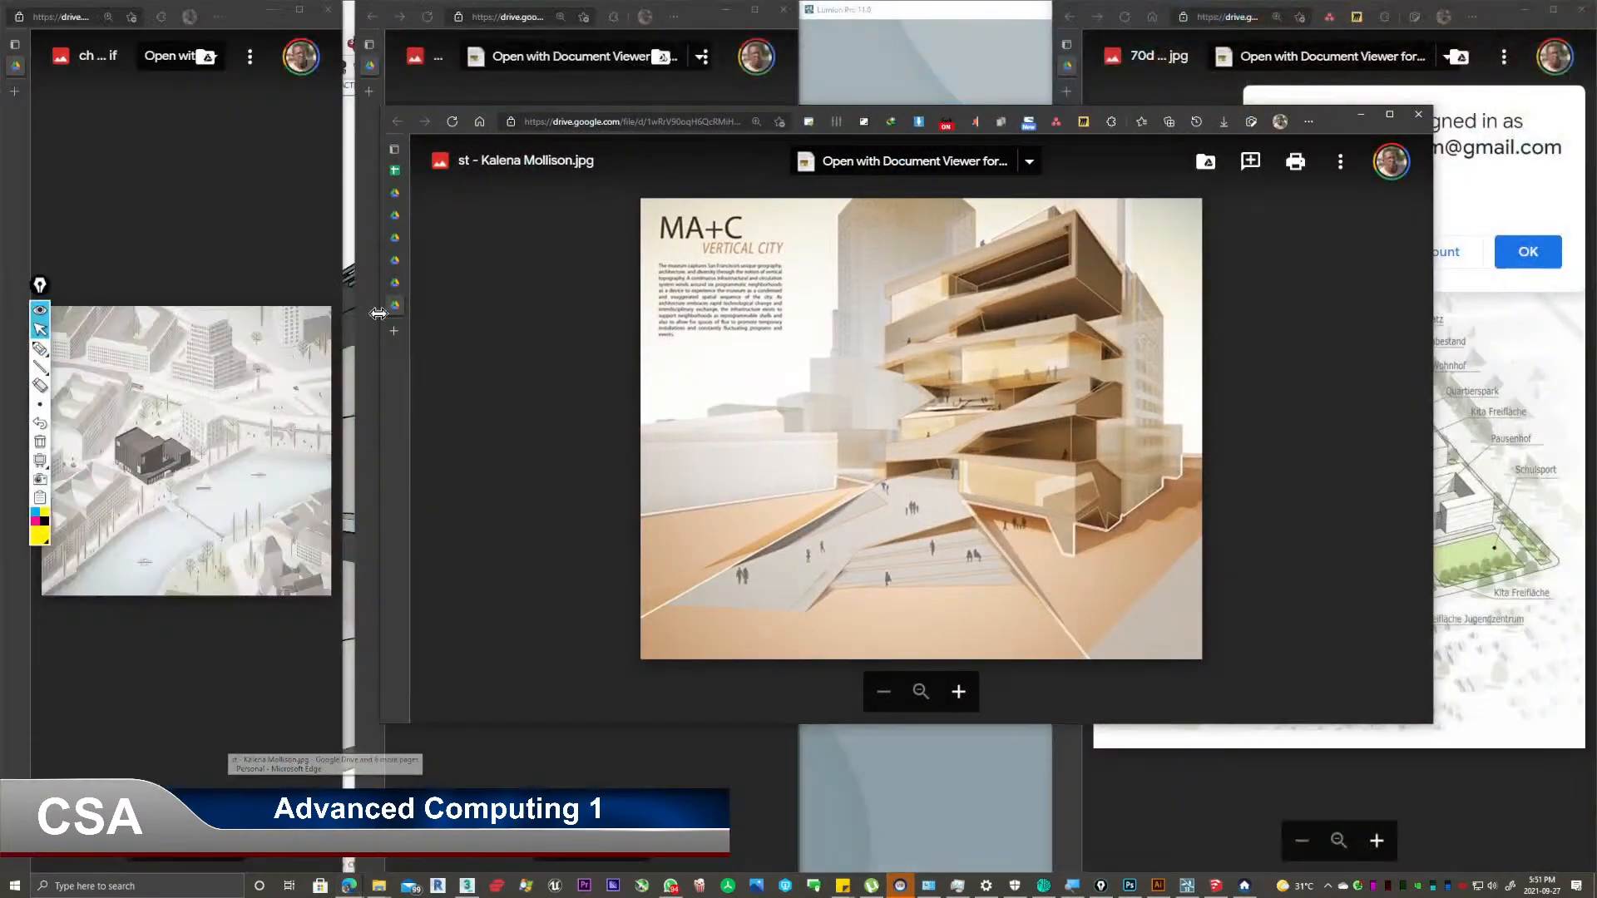
click(396, 260)
click(399, 255)
click(397, 238)
click(396, 221)
click(401, 197)
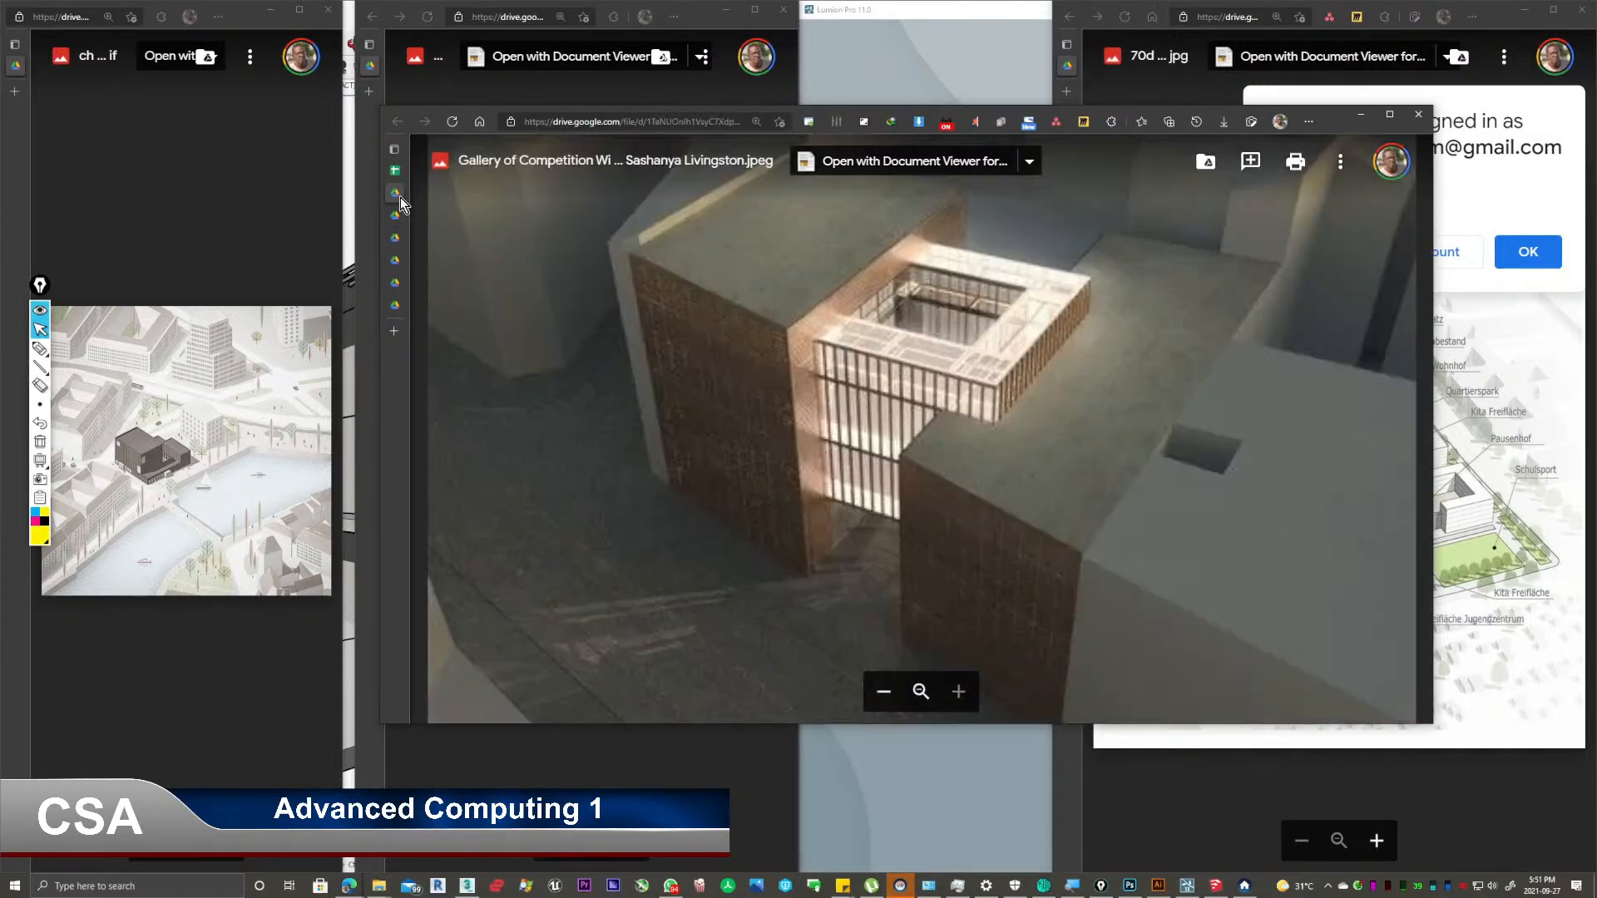
Fit the glowing-building image window between the red courtyard and green site windows at full height, and slightly widen the red courtyard window.
drag(1335, 129, 998, 25)
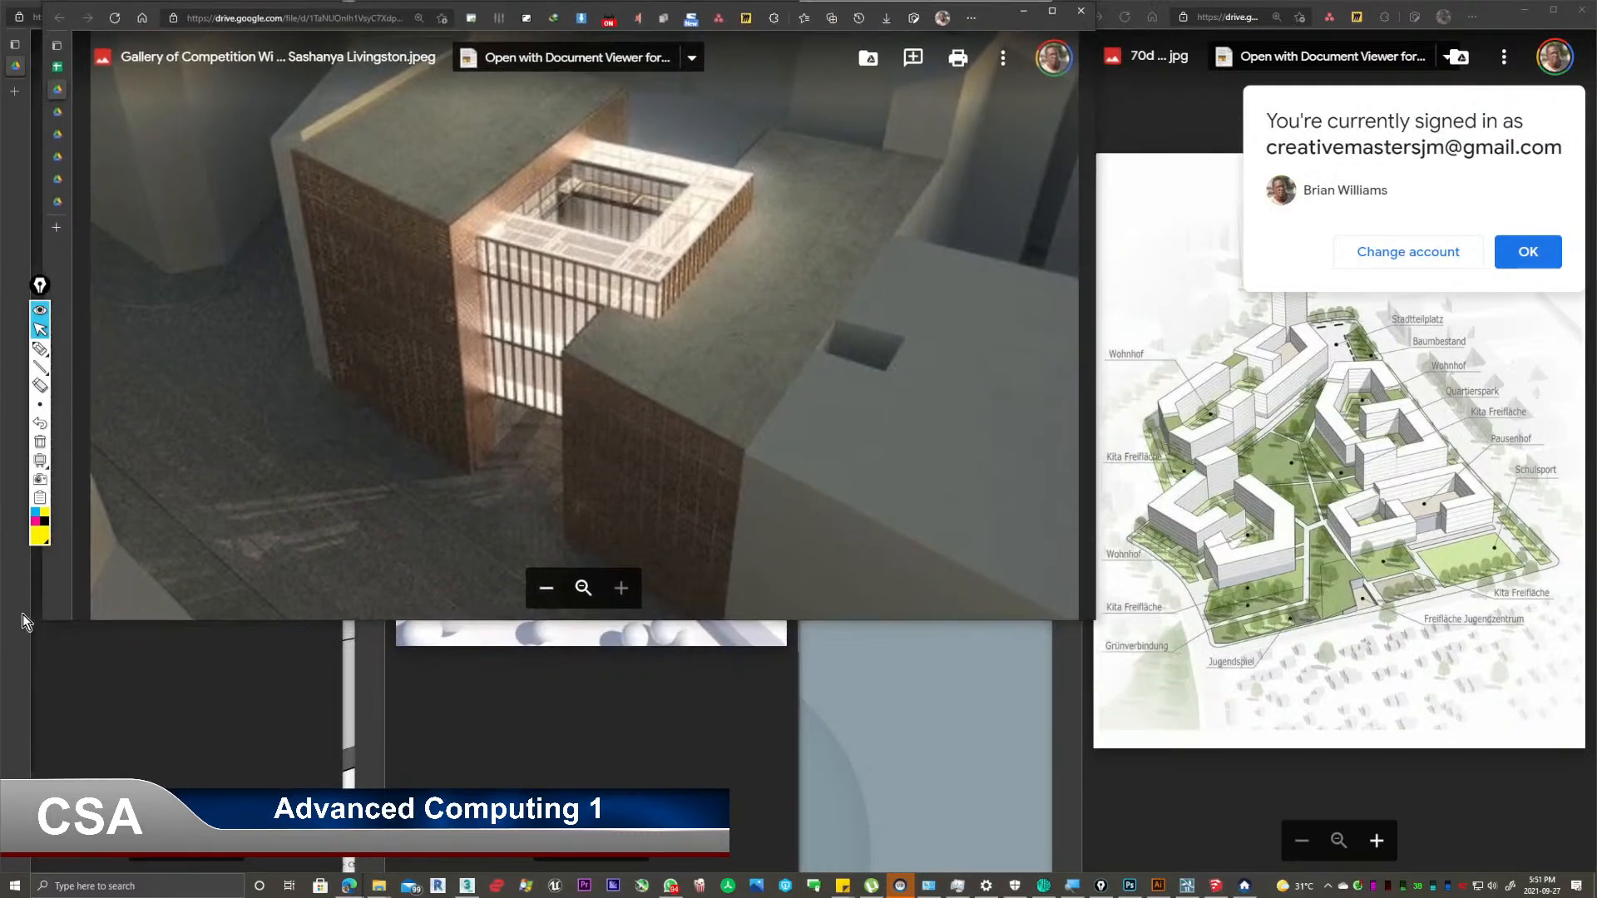
drag(44, 621, 652, 864)
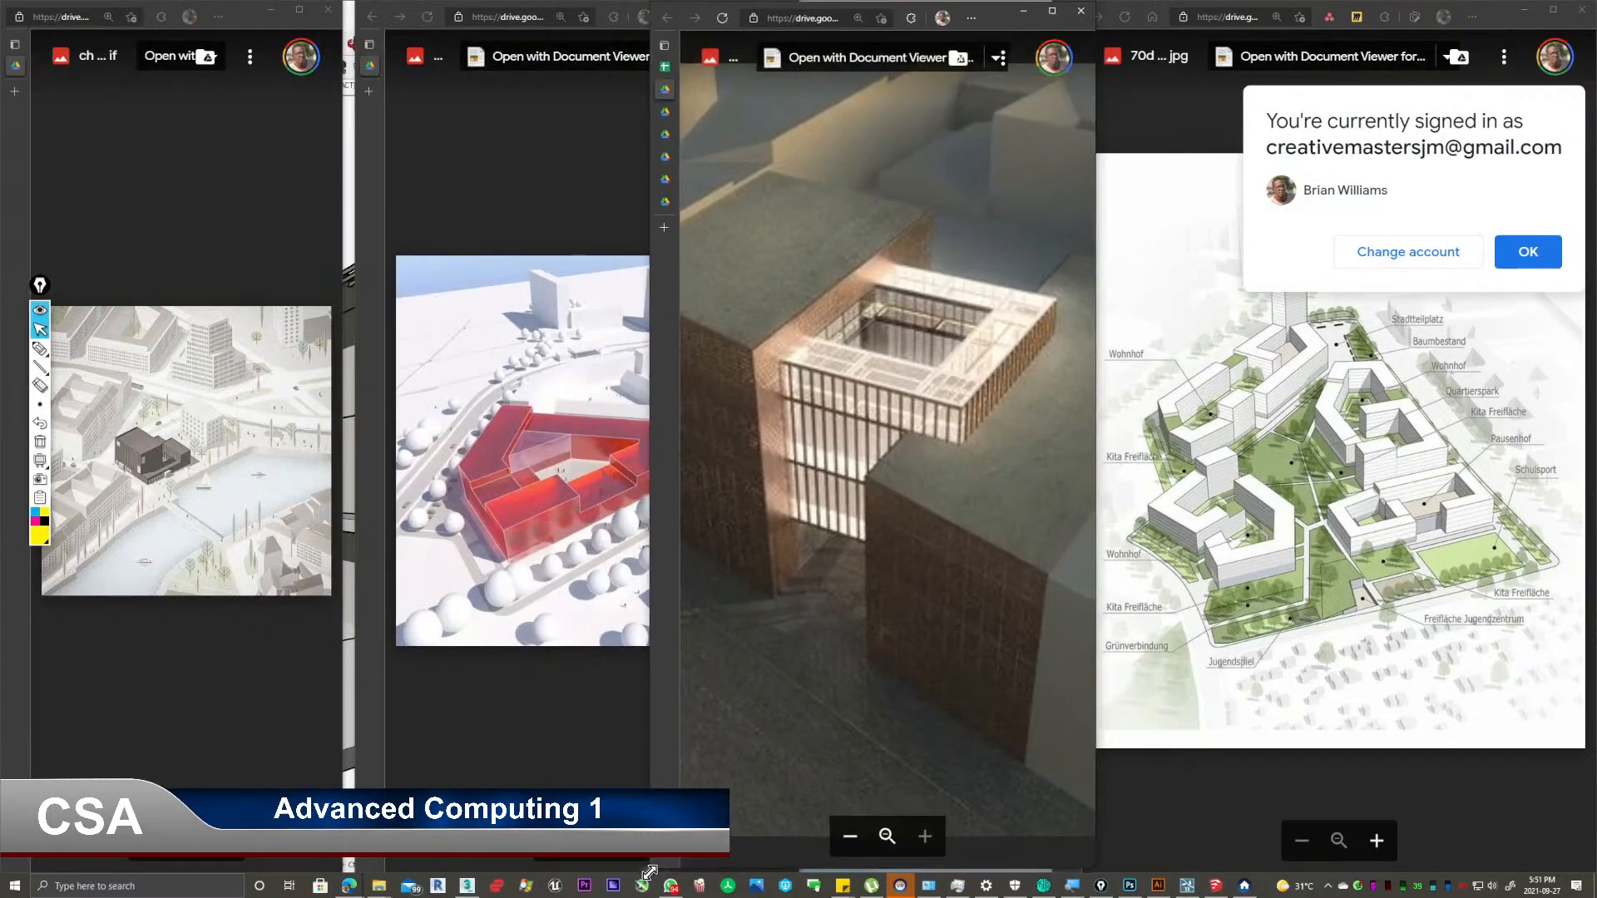
mouse_move(359, 87)
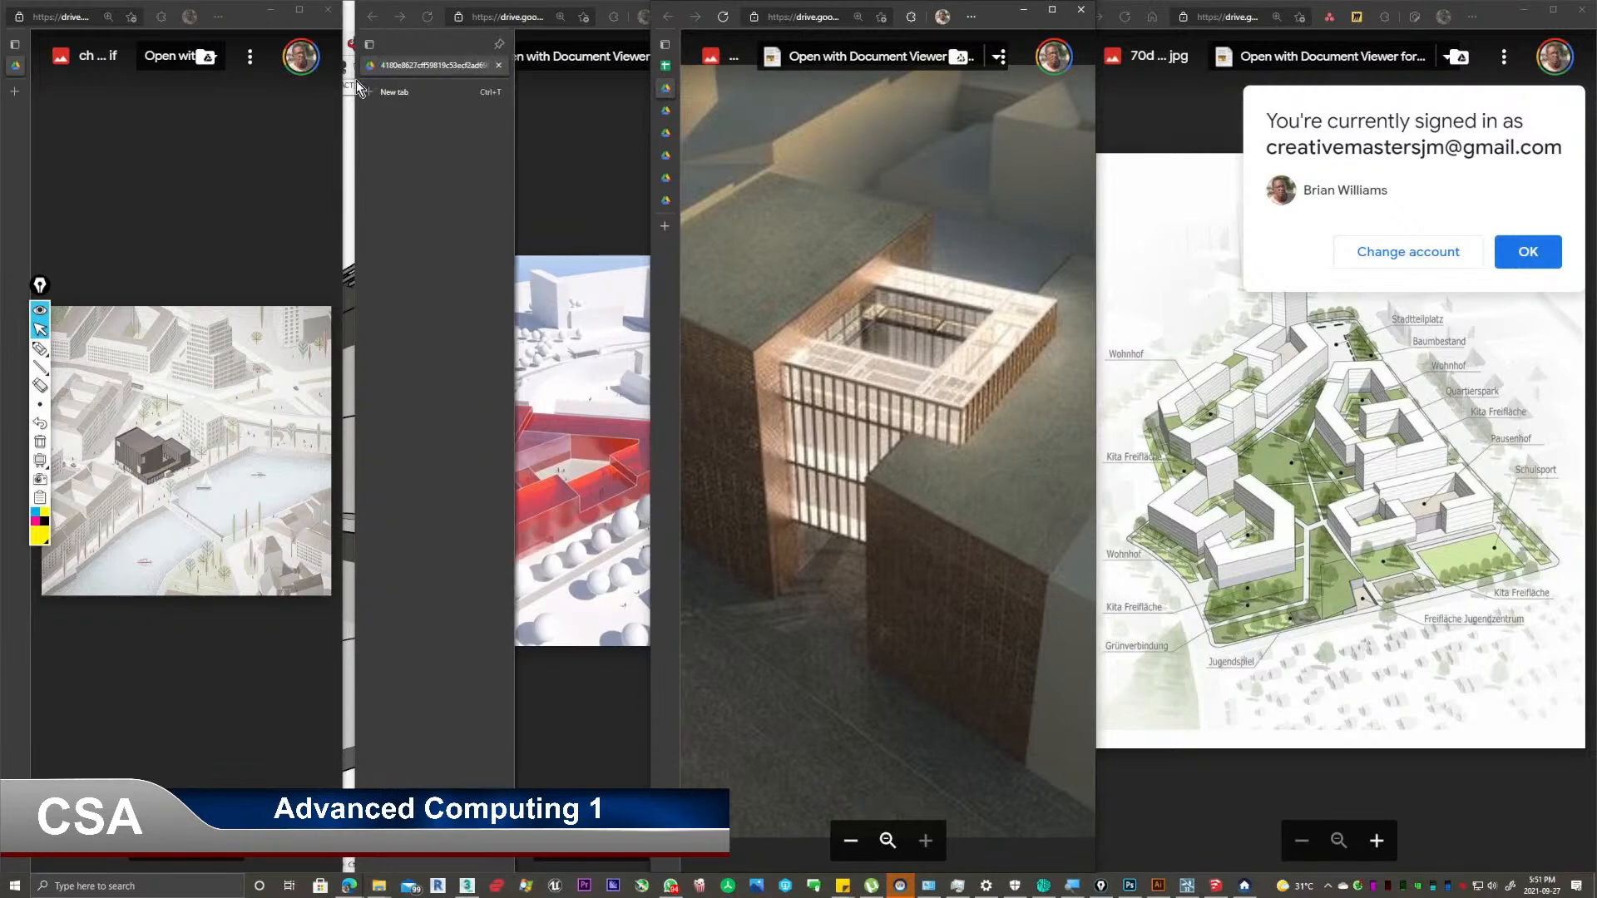
drag(352, 85, 322, 87)
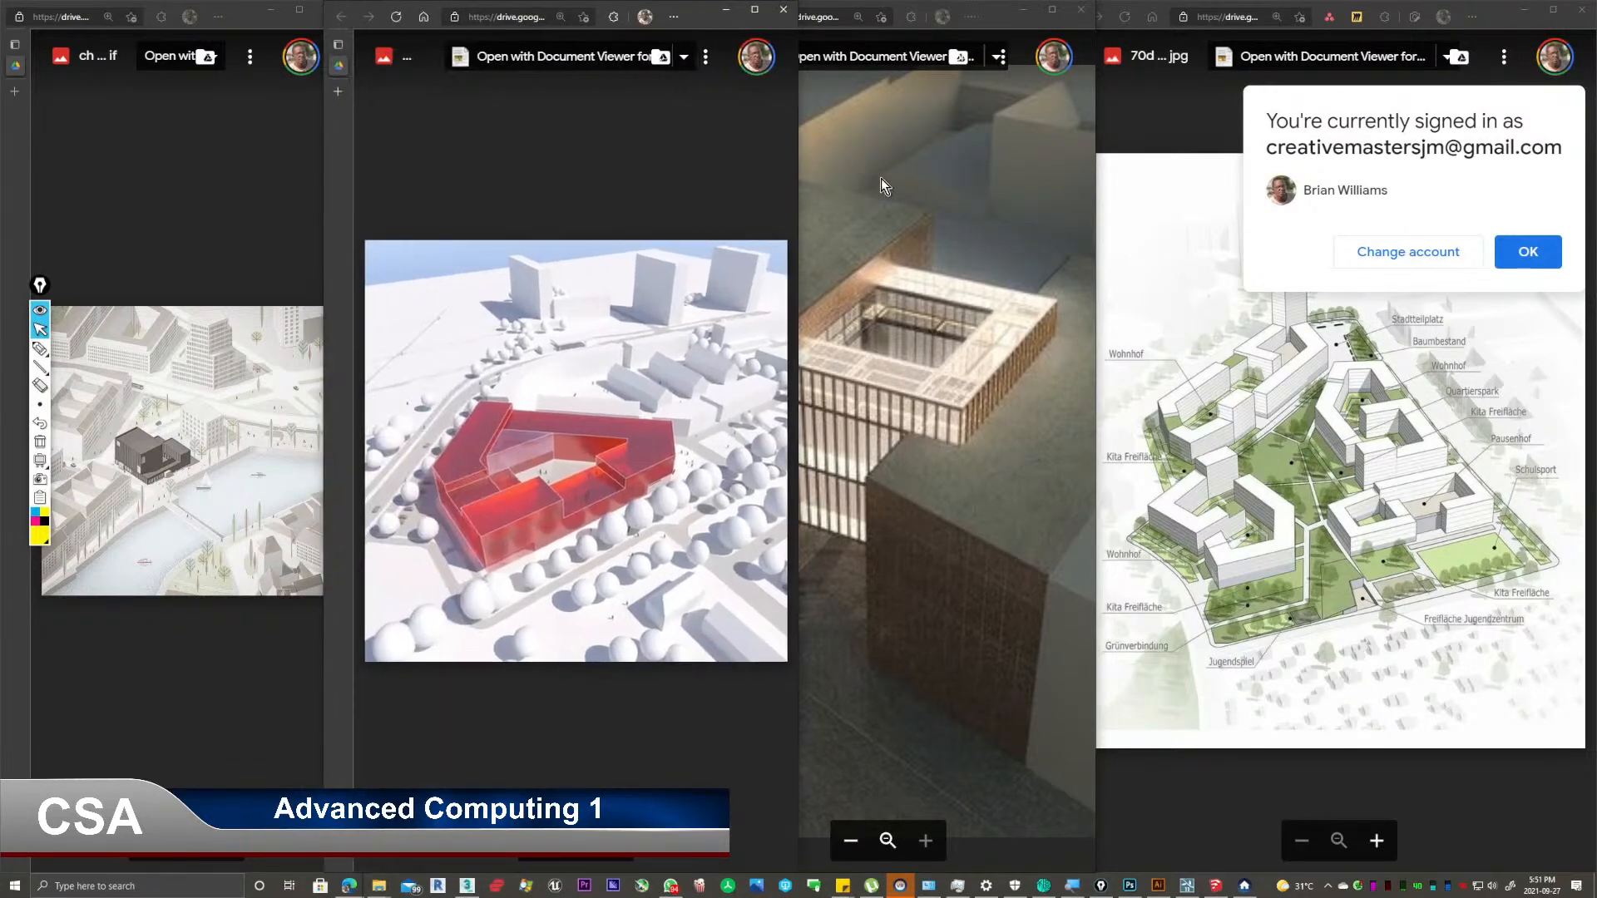
Narrow the green site window to make room for a wider glowing-building window, and dismiss the green site page's sign-in notice.
click(1158, 81)
drag(1055, 189, 1176, 235)
click(1527, 252)
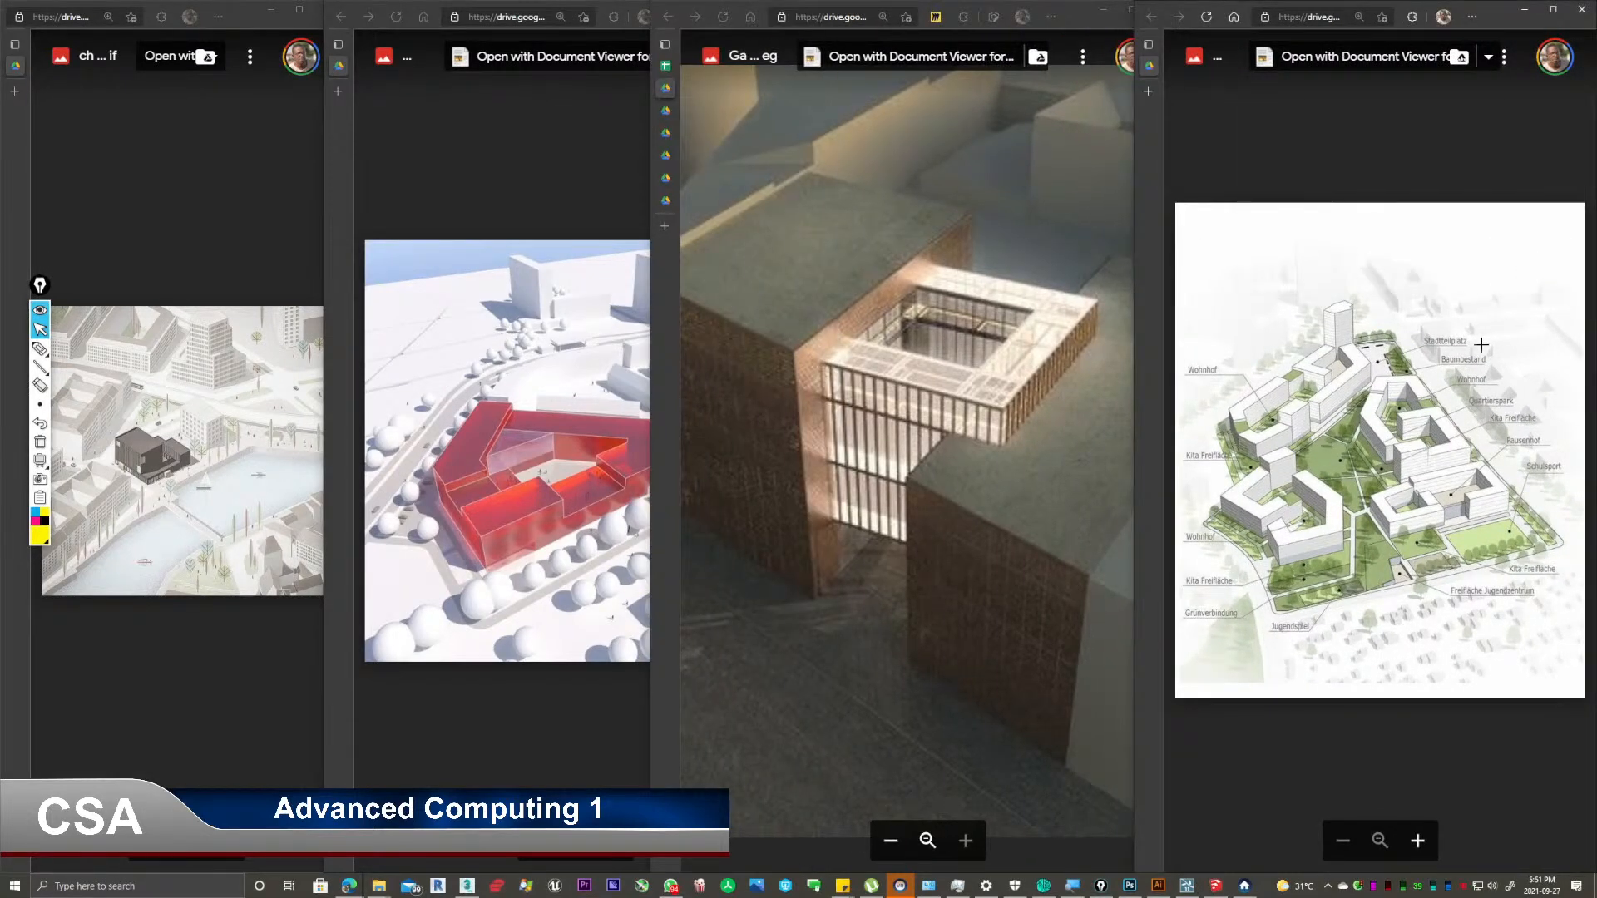
Adjust the green site image's zoom and enlarge the tiled reference pages to 125%.
ctrl+scroll(1387, 443, up, 3)
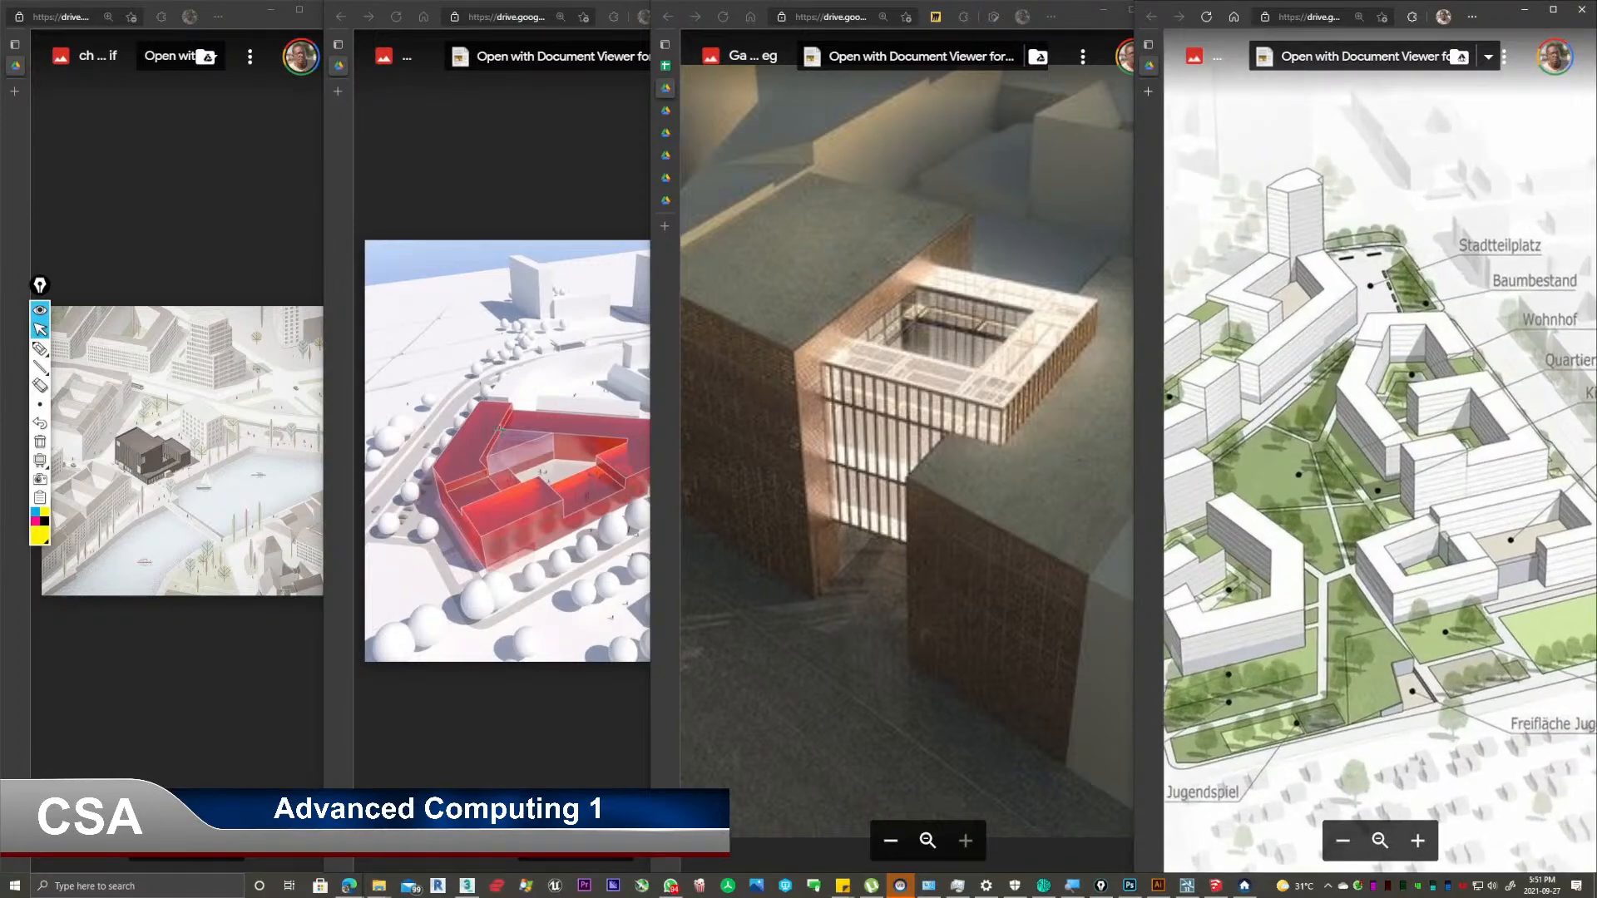
ctrl+scroll(509, 443, up, 4)
ctrl+scroll(493, 444, down, 4)
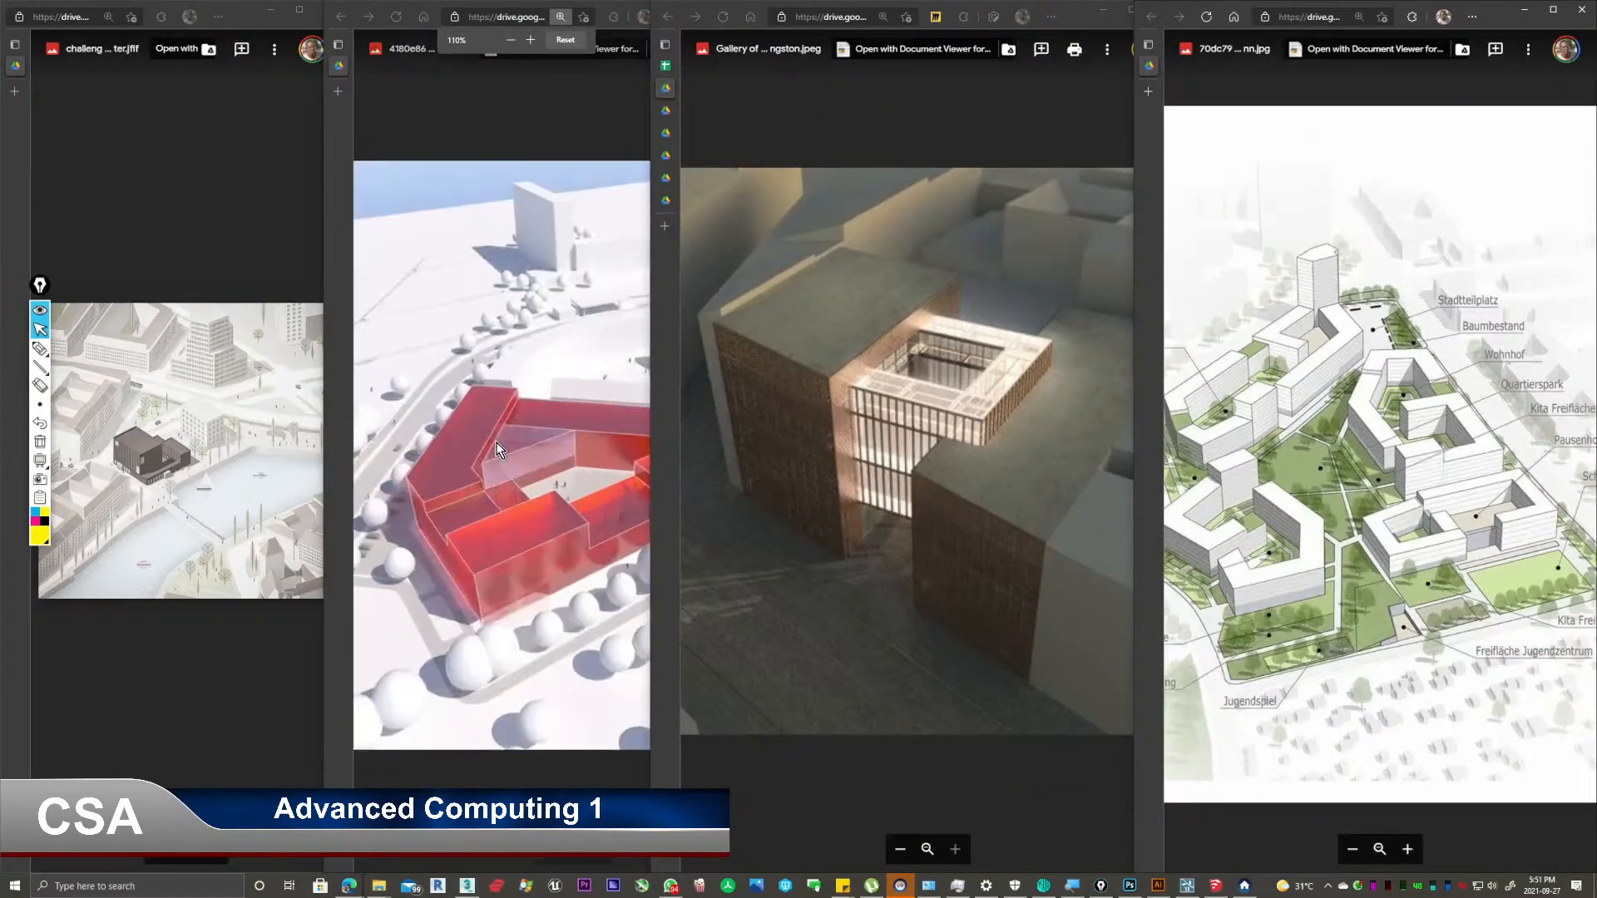
ctrl+scroll(170, 460, up, 2)
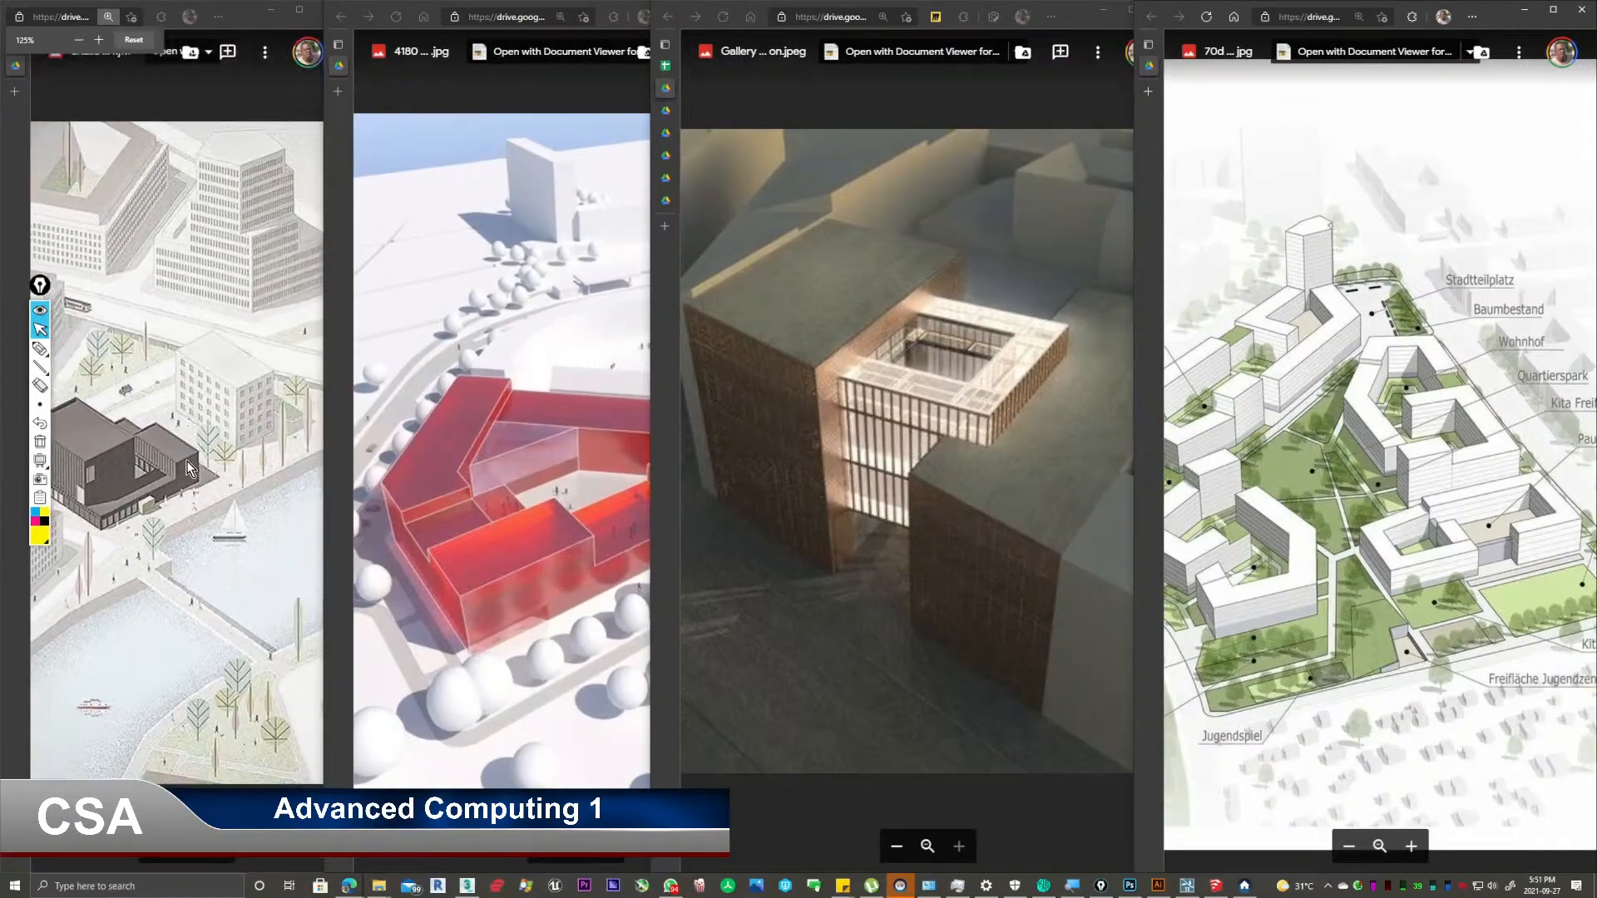
Reposition the buildings within the tiled images and narrow the glowing-building window to reveal more of the red courtyard image.
drag(134, 512, 240, 582)
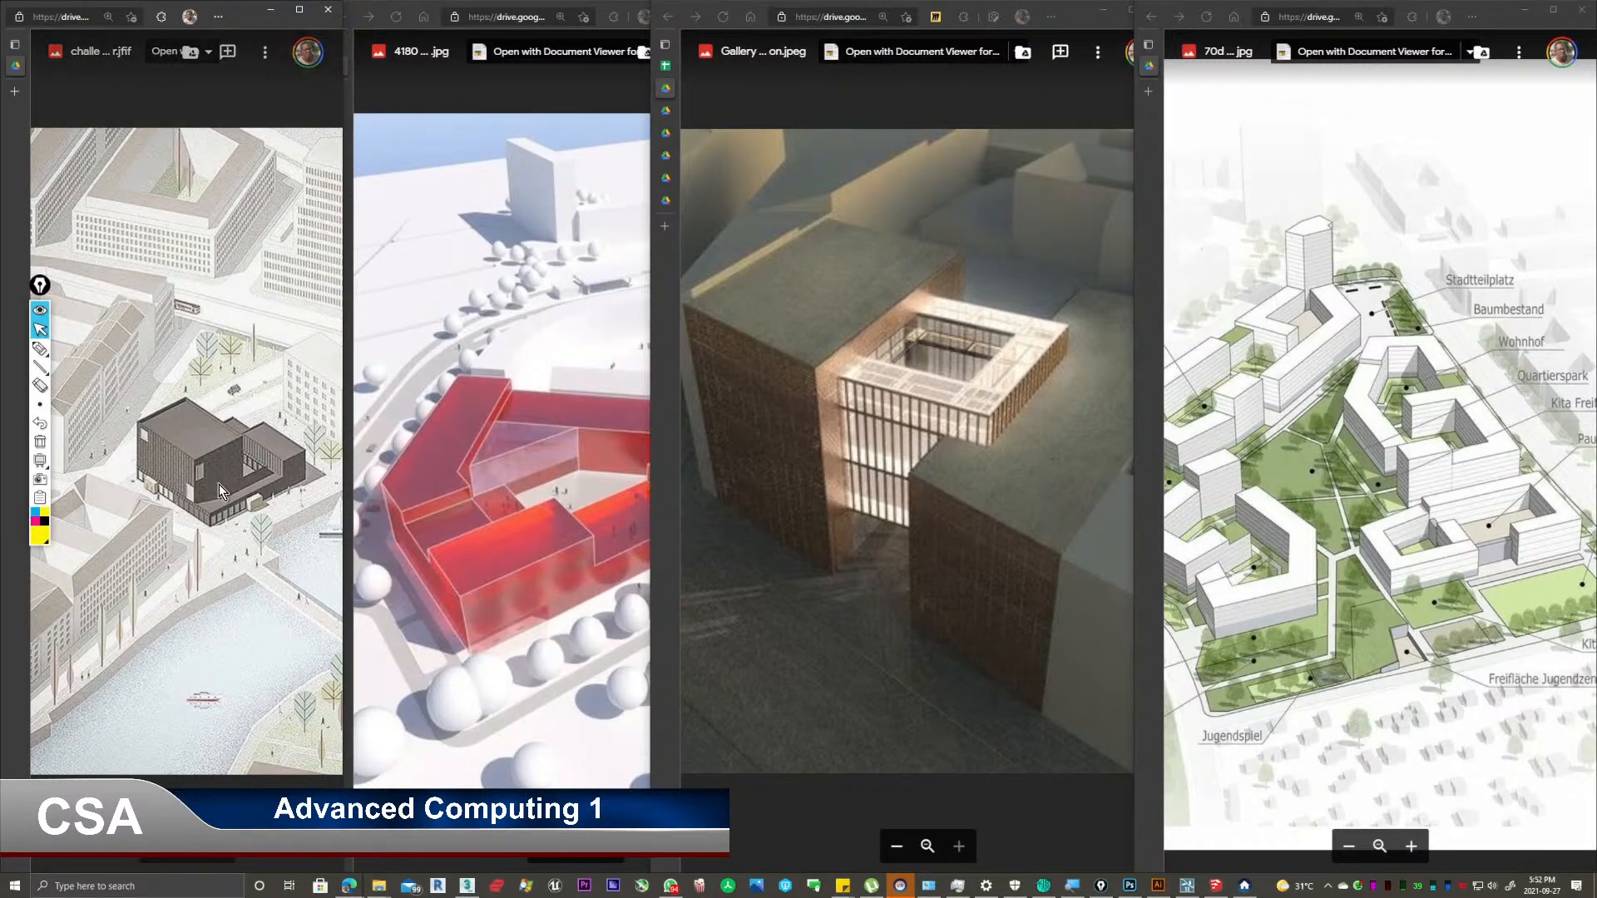
drag(264, 489, 214, 482)
mouse_move(541, 524)
mouse_down()
mouse_move(503, 517)
mouse_move(576, 511)
mouse_move(533, 517)
mouse_up()
click(937, 511)
drag(652, 512, 716, 516)
drag(854, 496, 914, 518)
drag(1286, 491, 1401, 490)
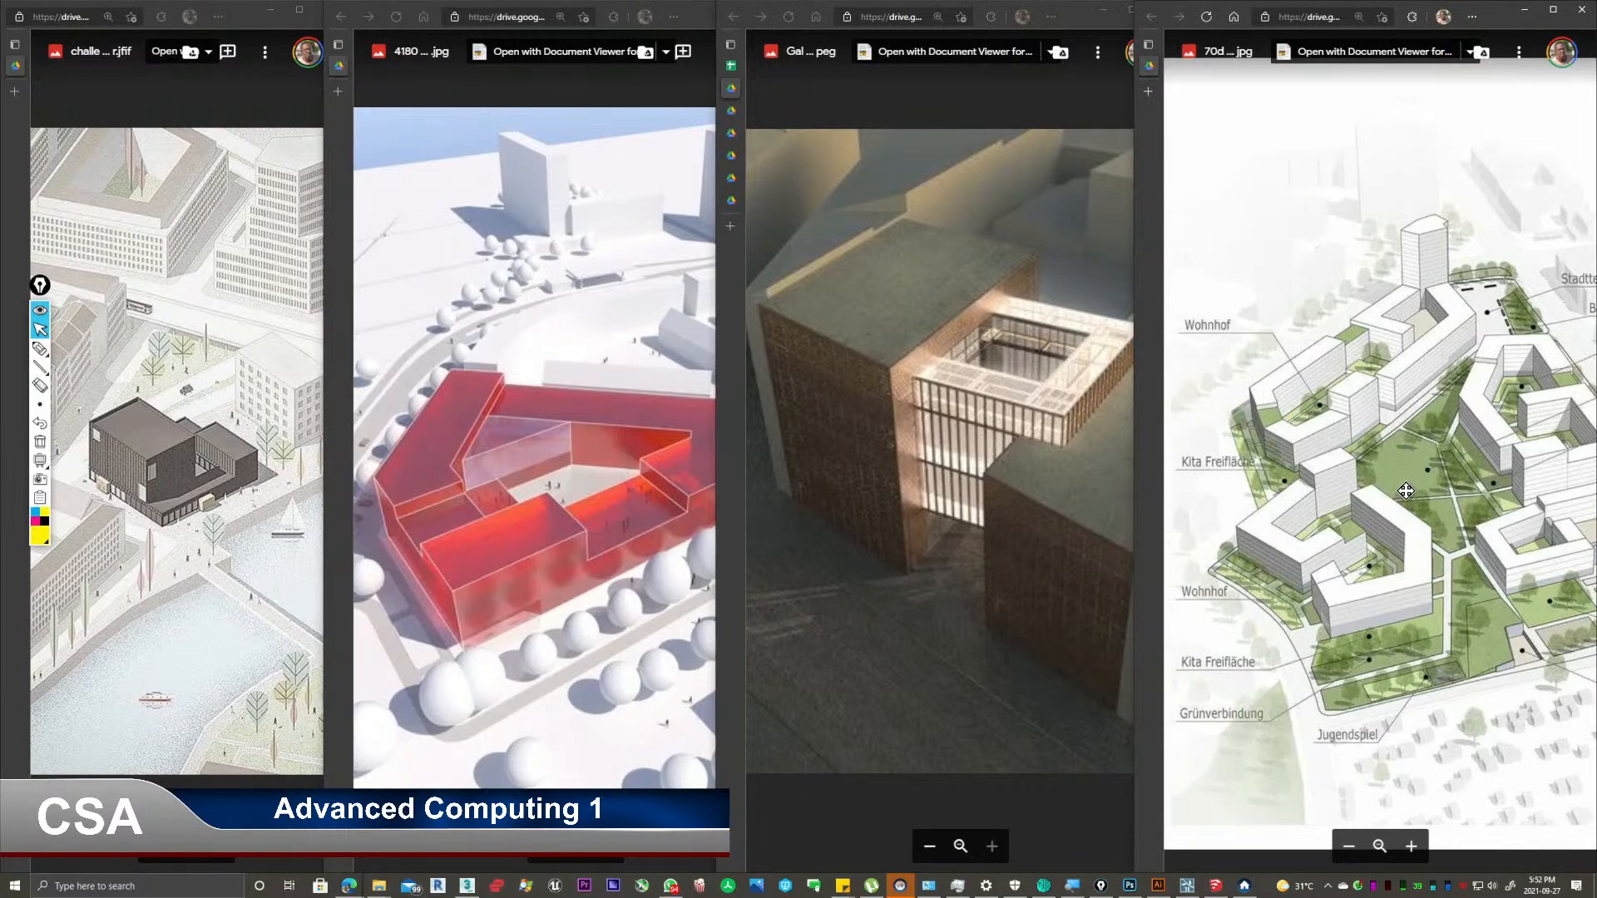
drag(598, 504, 614, 507)
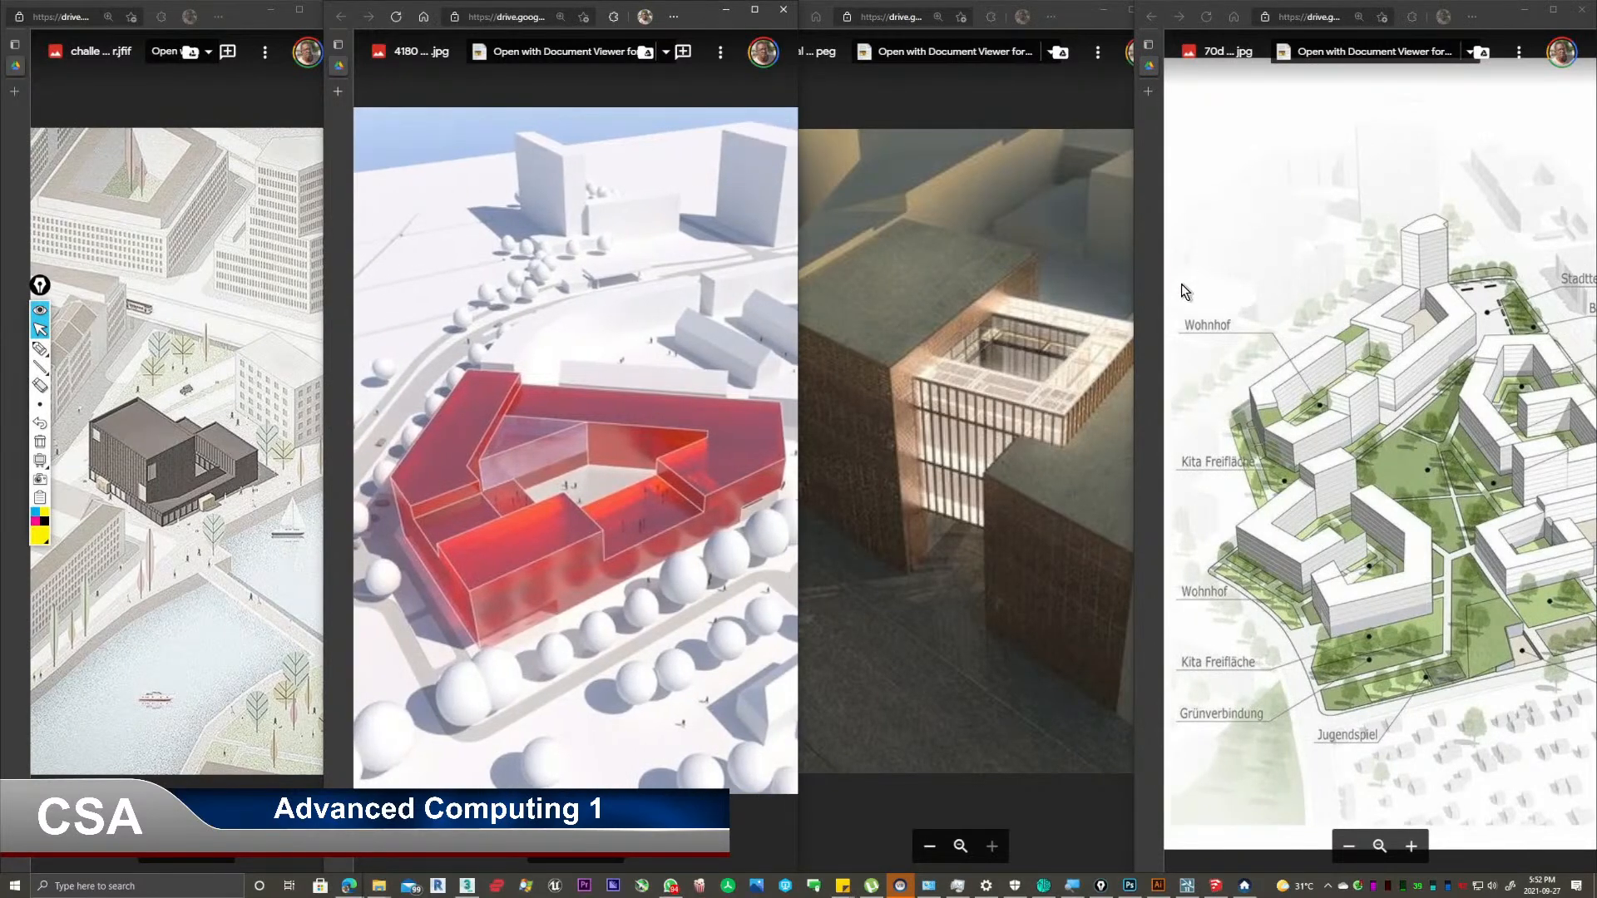
Widen the glowing-building window over most of the green site image, and the red courtyard window across the challenge 3 image.
click(1069, 343)
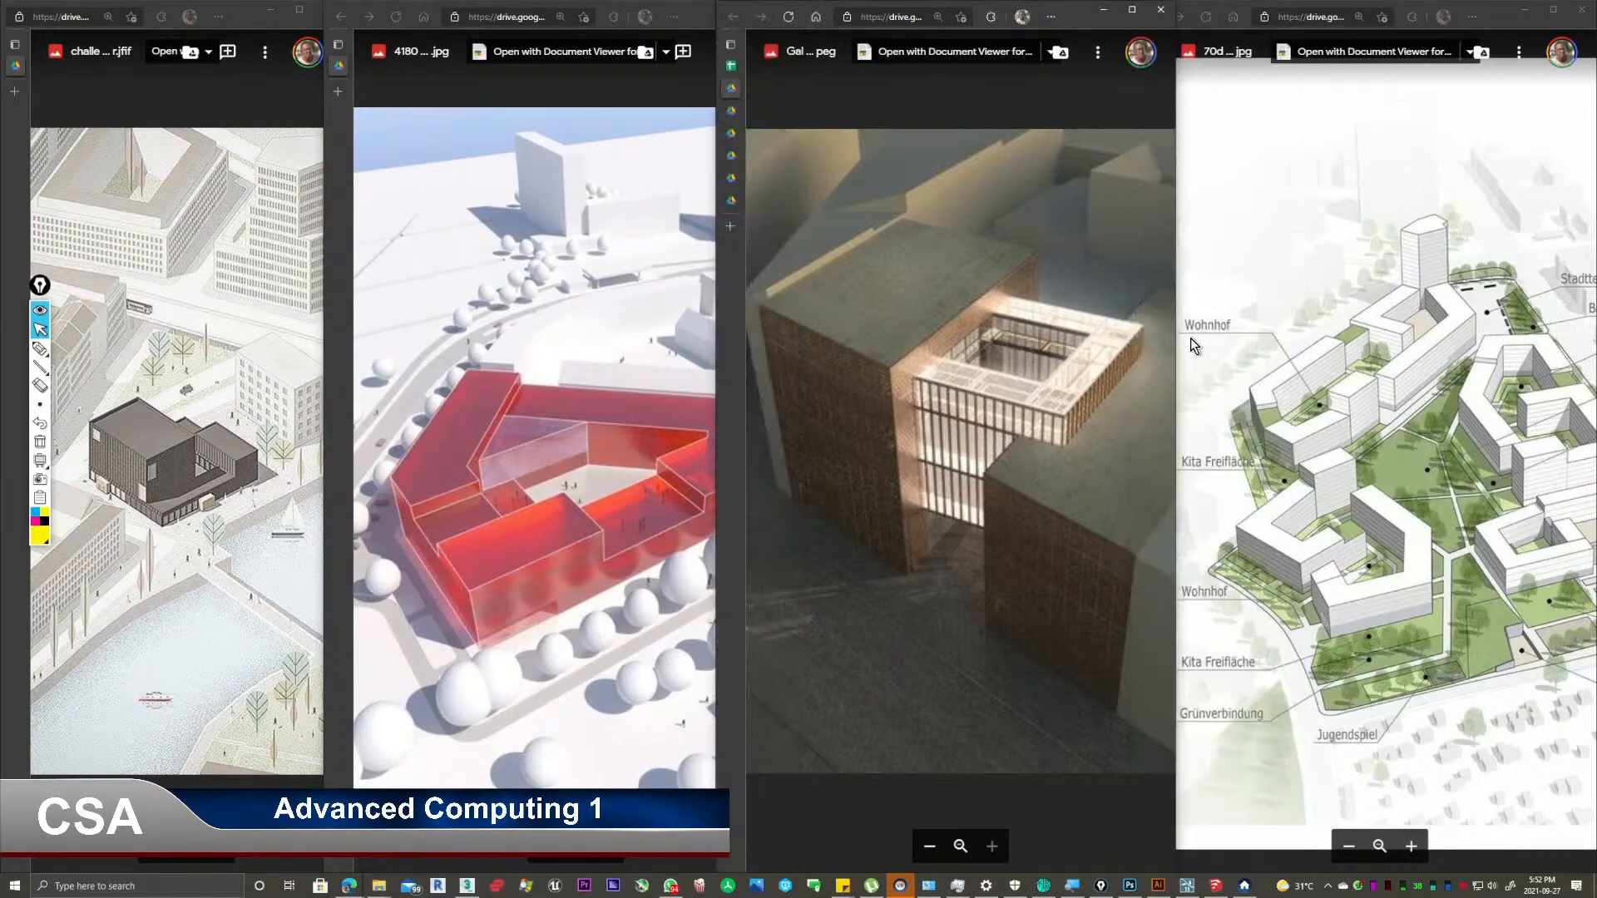
drag(1178, 346, 1474, 347)
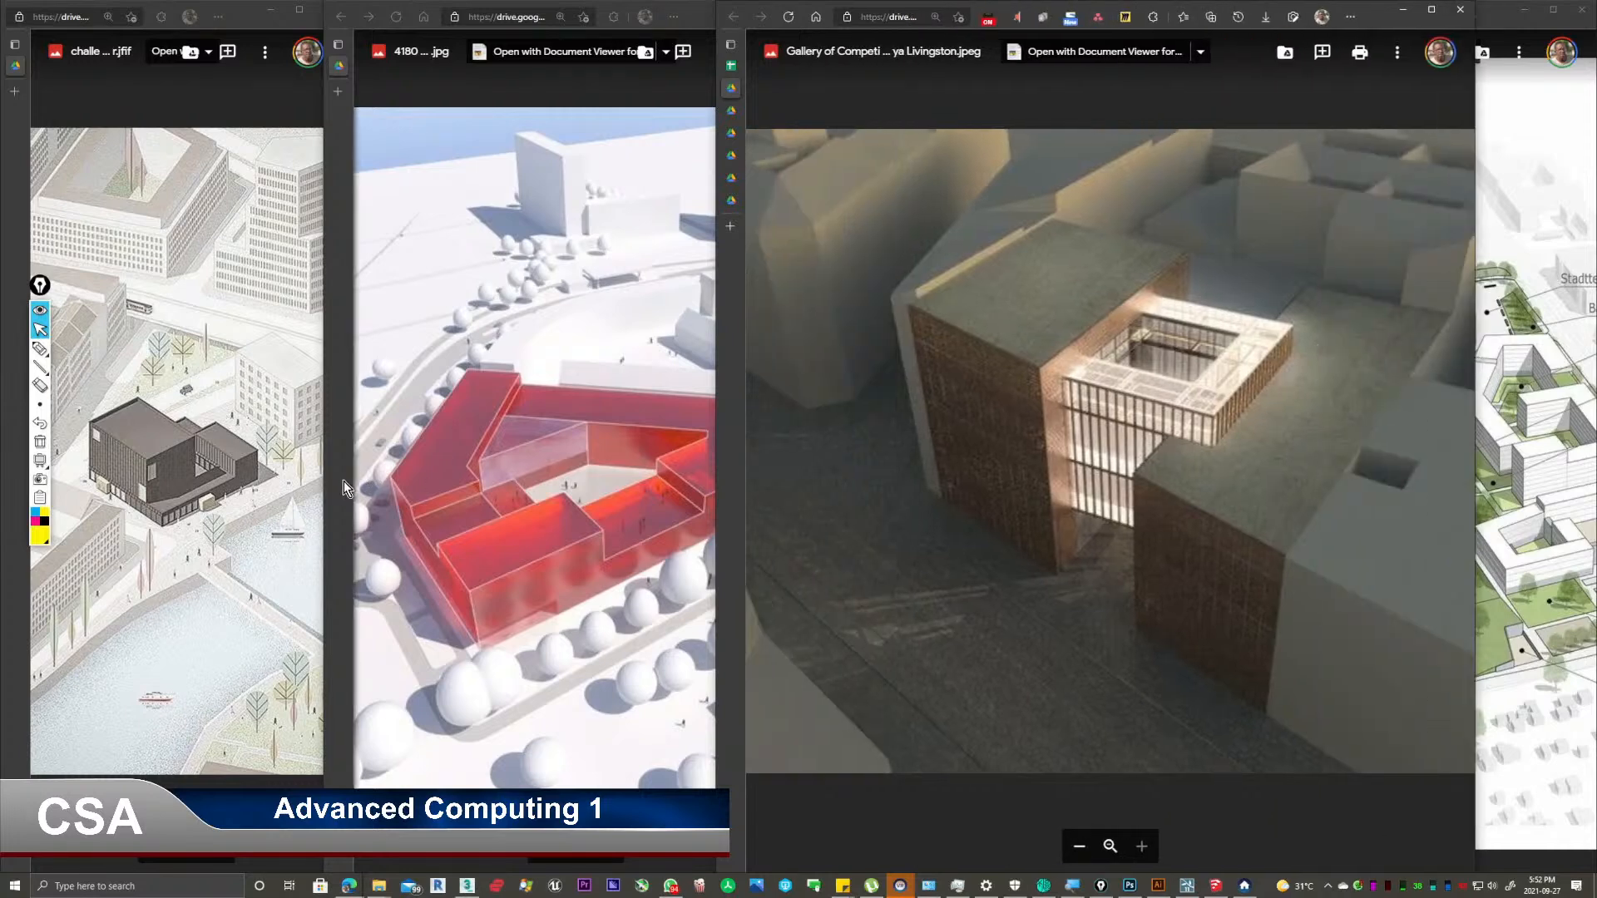
click(320, 486)
drag(317, 487, 16, 484)
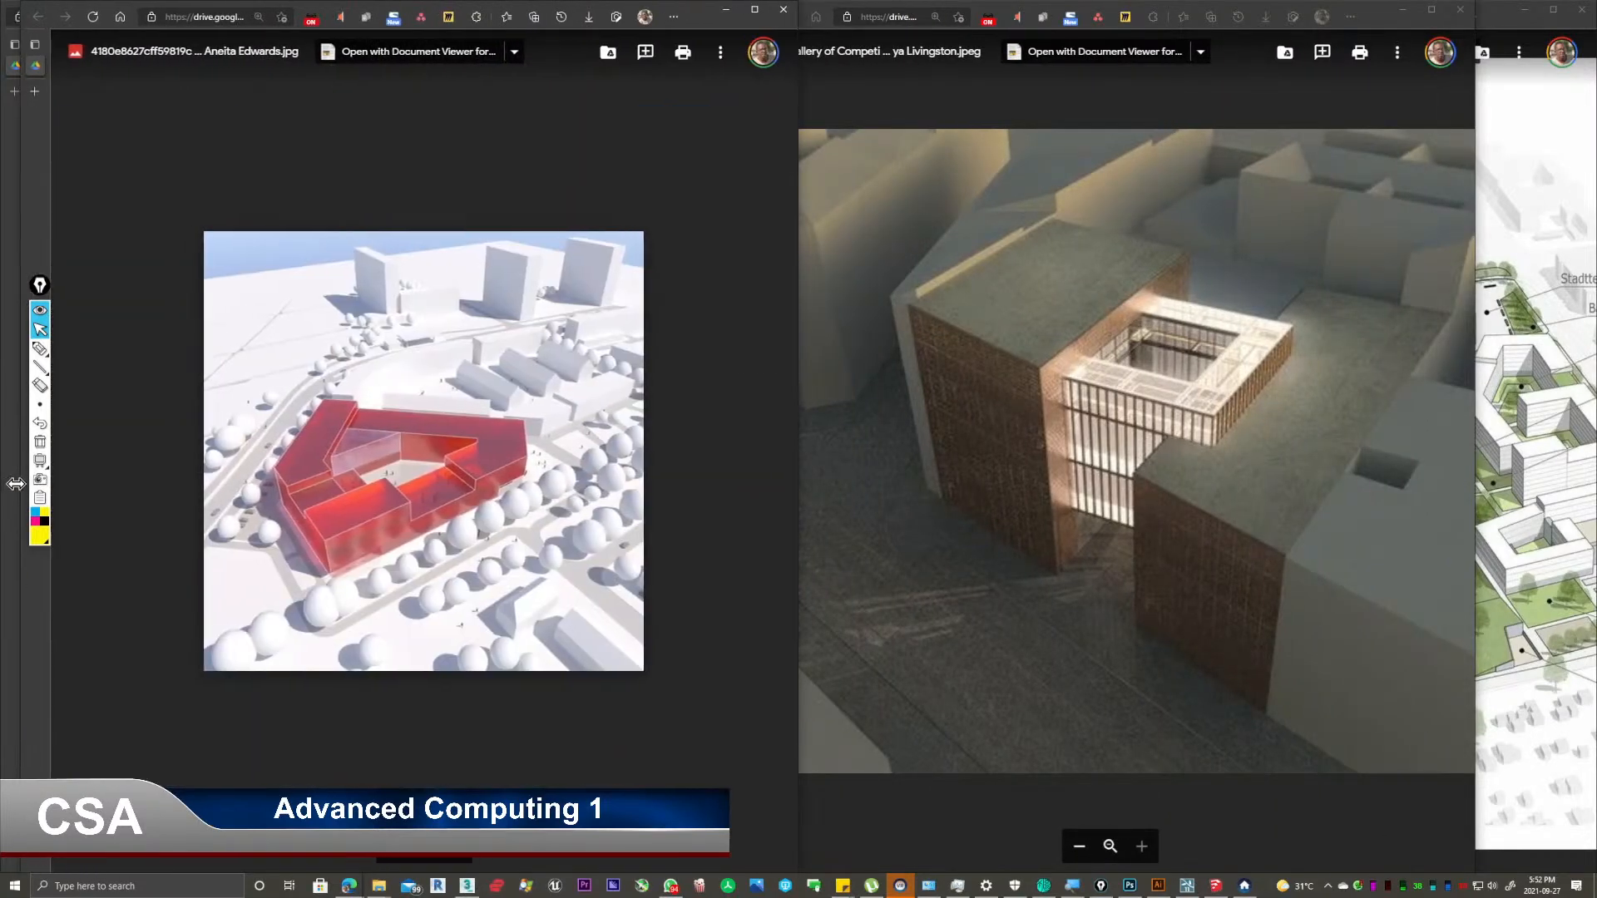
Zoom in on the red courtyard building until its image fills the window.
click(408, 506)
click(629, 437)
scroll(337, 520, up, 3)
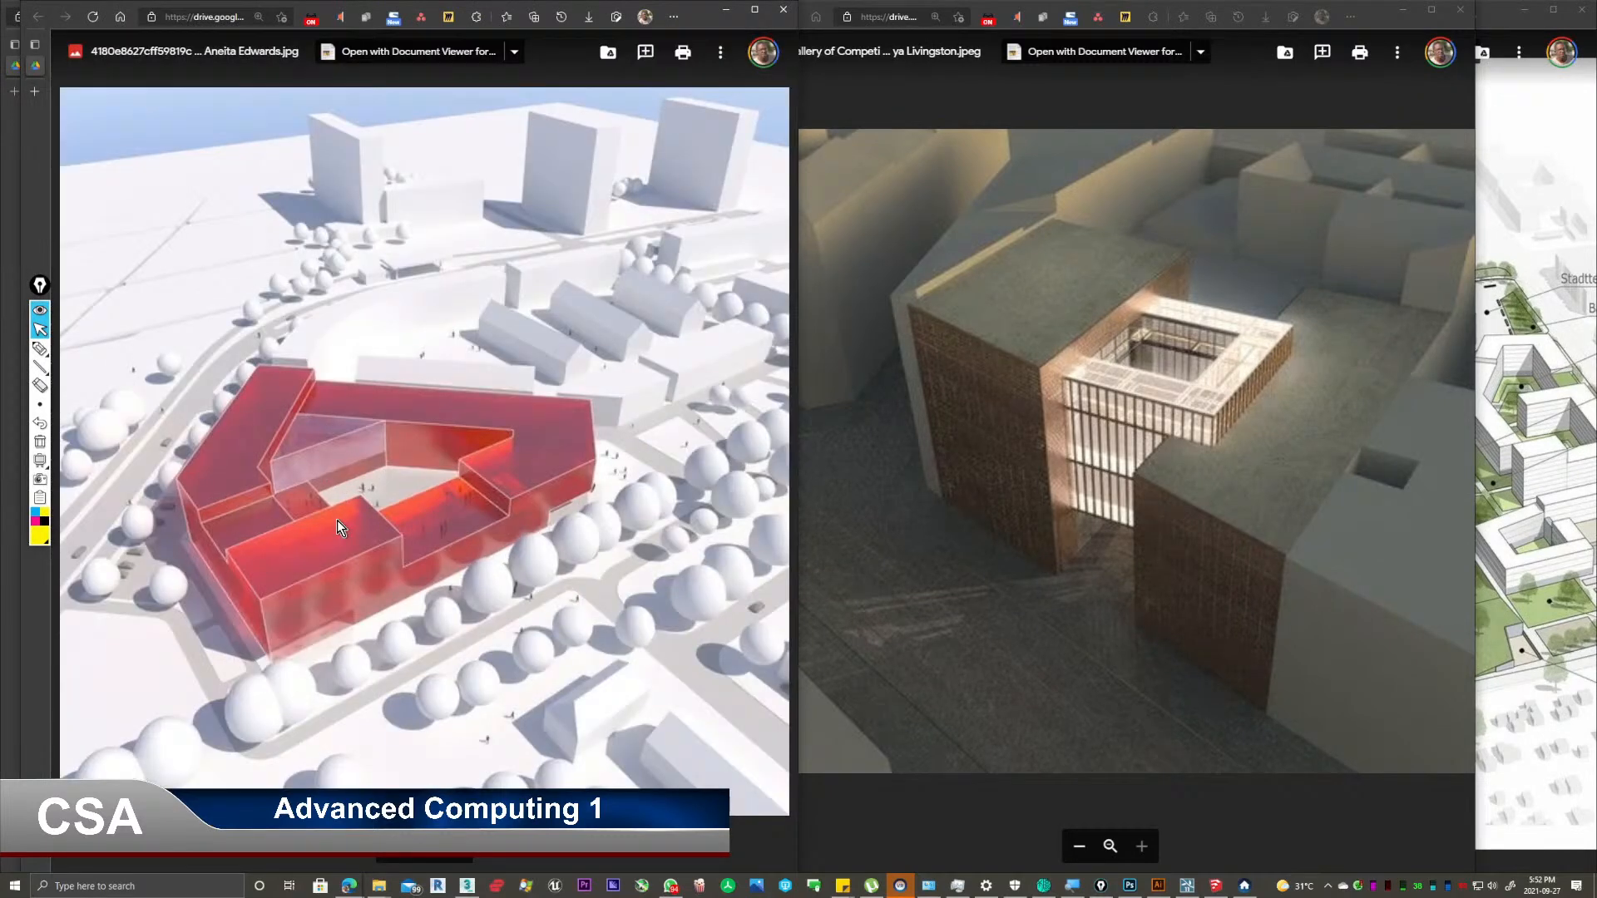
scroll(337, 521, up, 2)
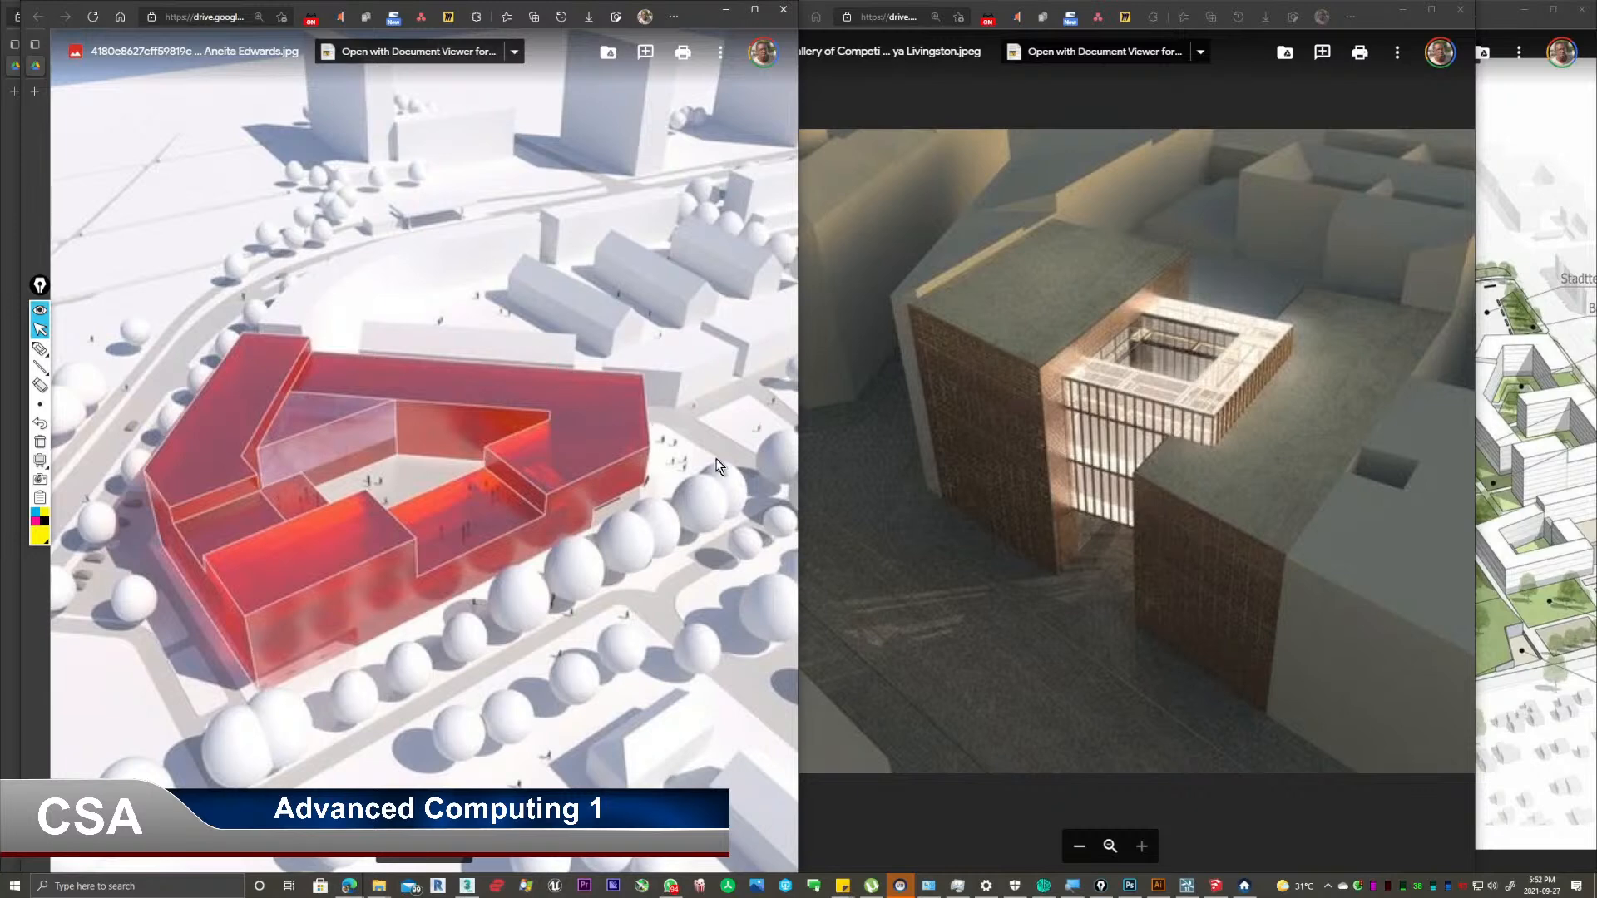
Draw yellow arrows across the backgrounds of the red courtyard and glowing-building images, and trace the neighbouring block beside the glowing building.
click(40, 348)
mouse_move(704, 104)
mouse_down()
mouse_move(371, 254)
mouse_move(442, 268)
mouse_up()
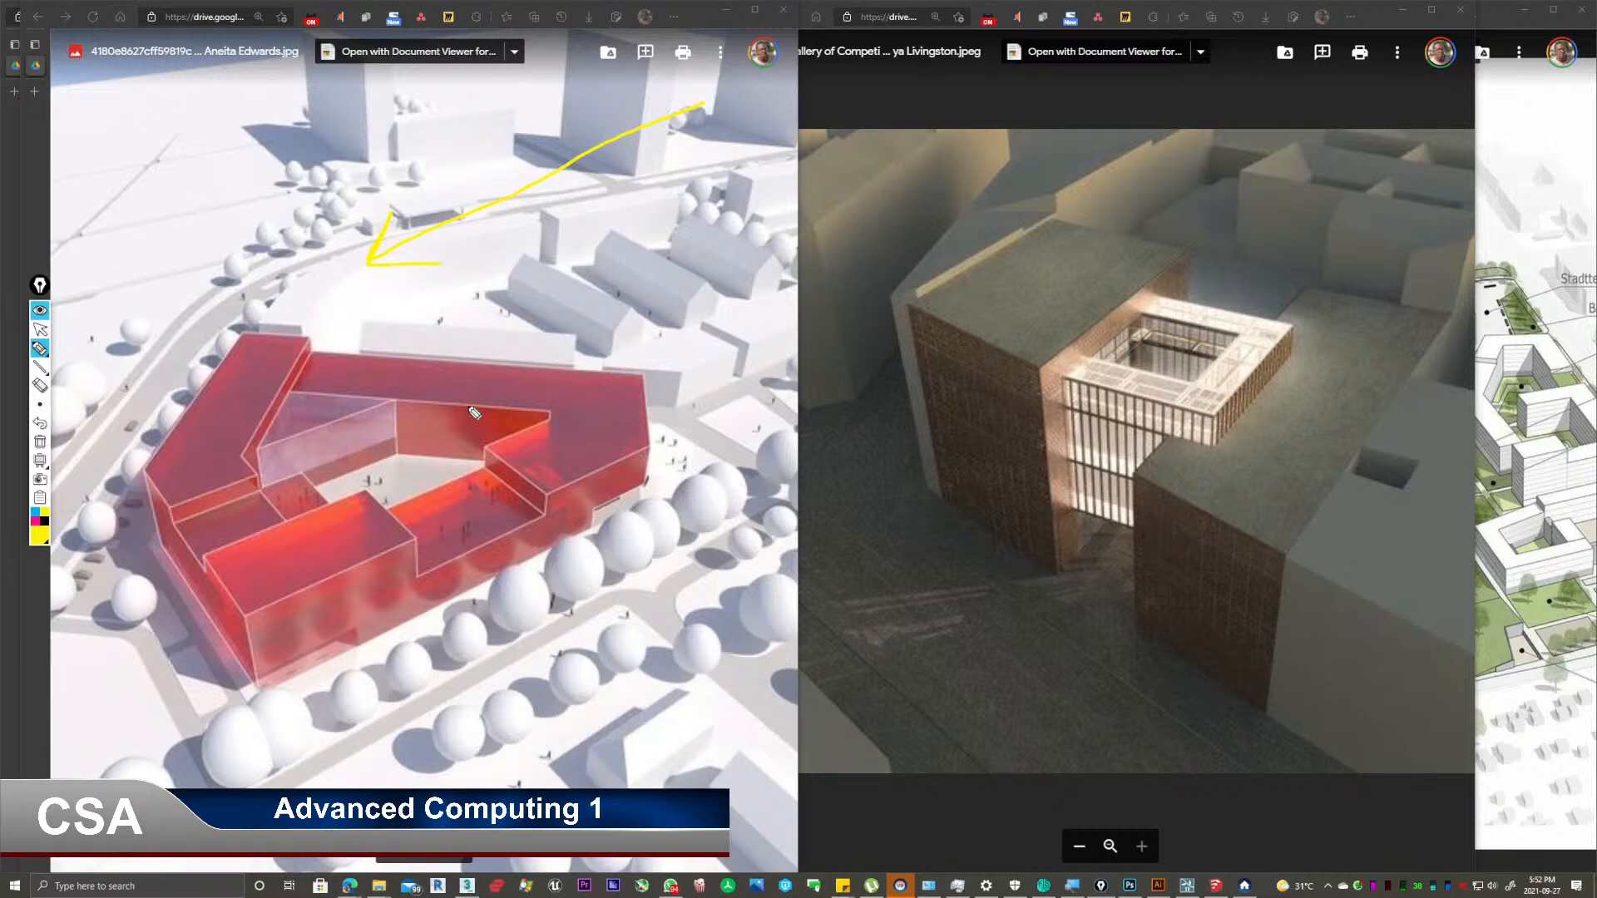
mouse_move(1430, 177)
mouse_down()
mouse_move(1065, 210)
mouse_move(1112, 223)
mouse_up()
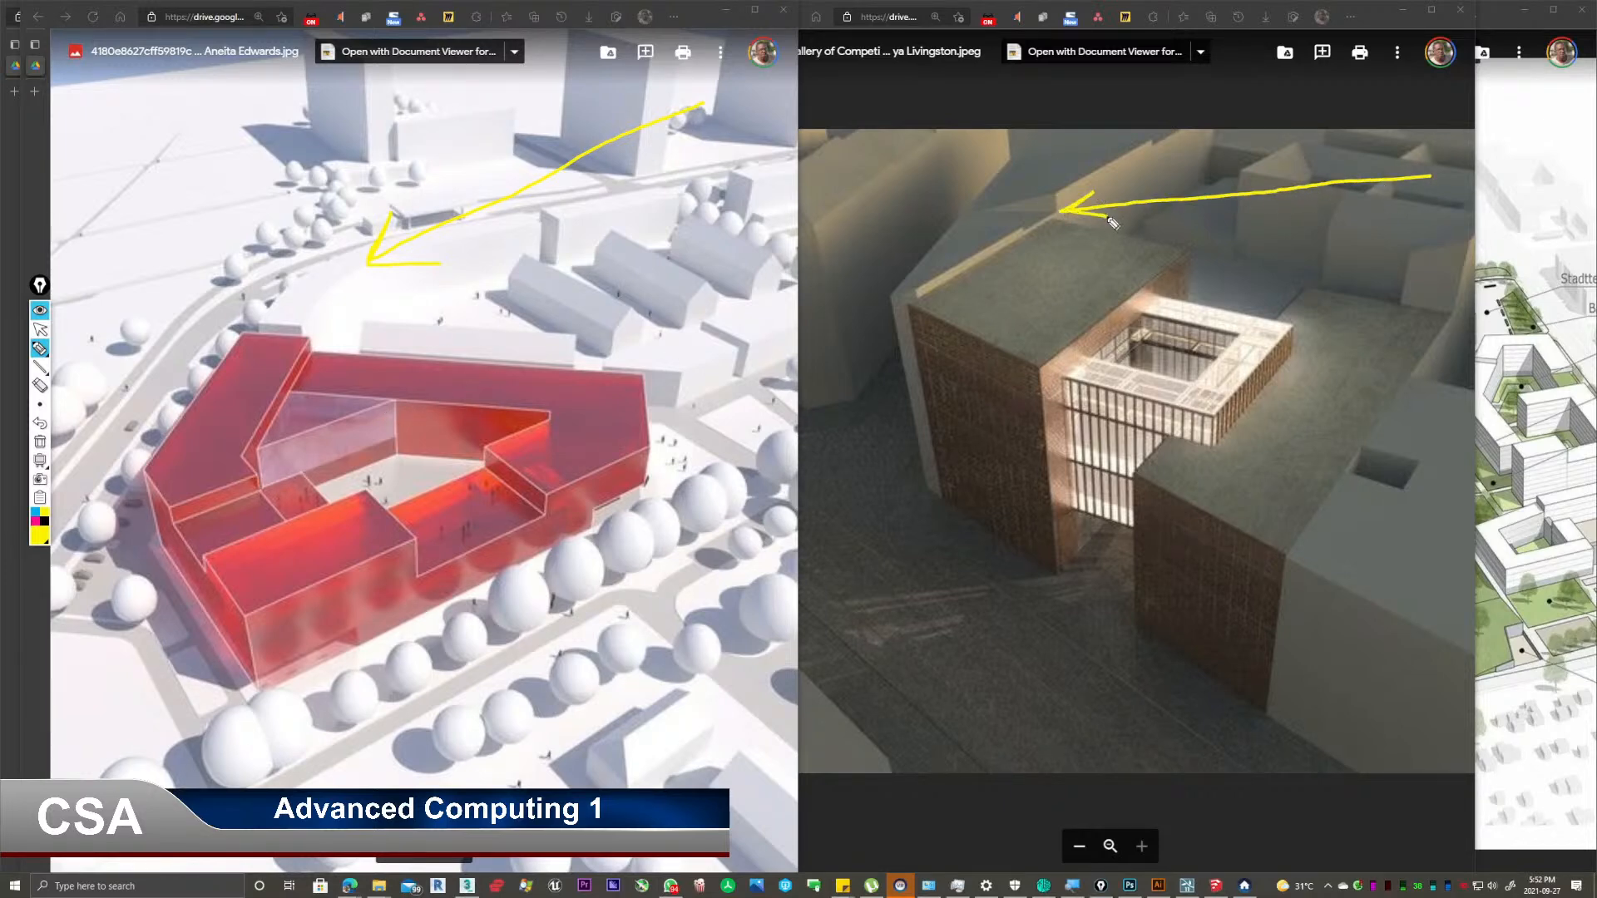
mouse_move(1139, 146)
mouse_down()
mouse_move(921, 167)
mouse_move(797, 256)
mouse_move(825, 391)
mouse_up()
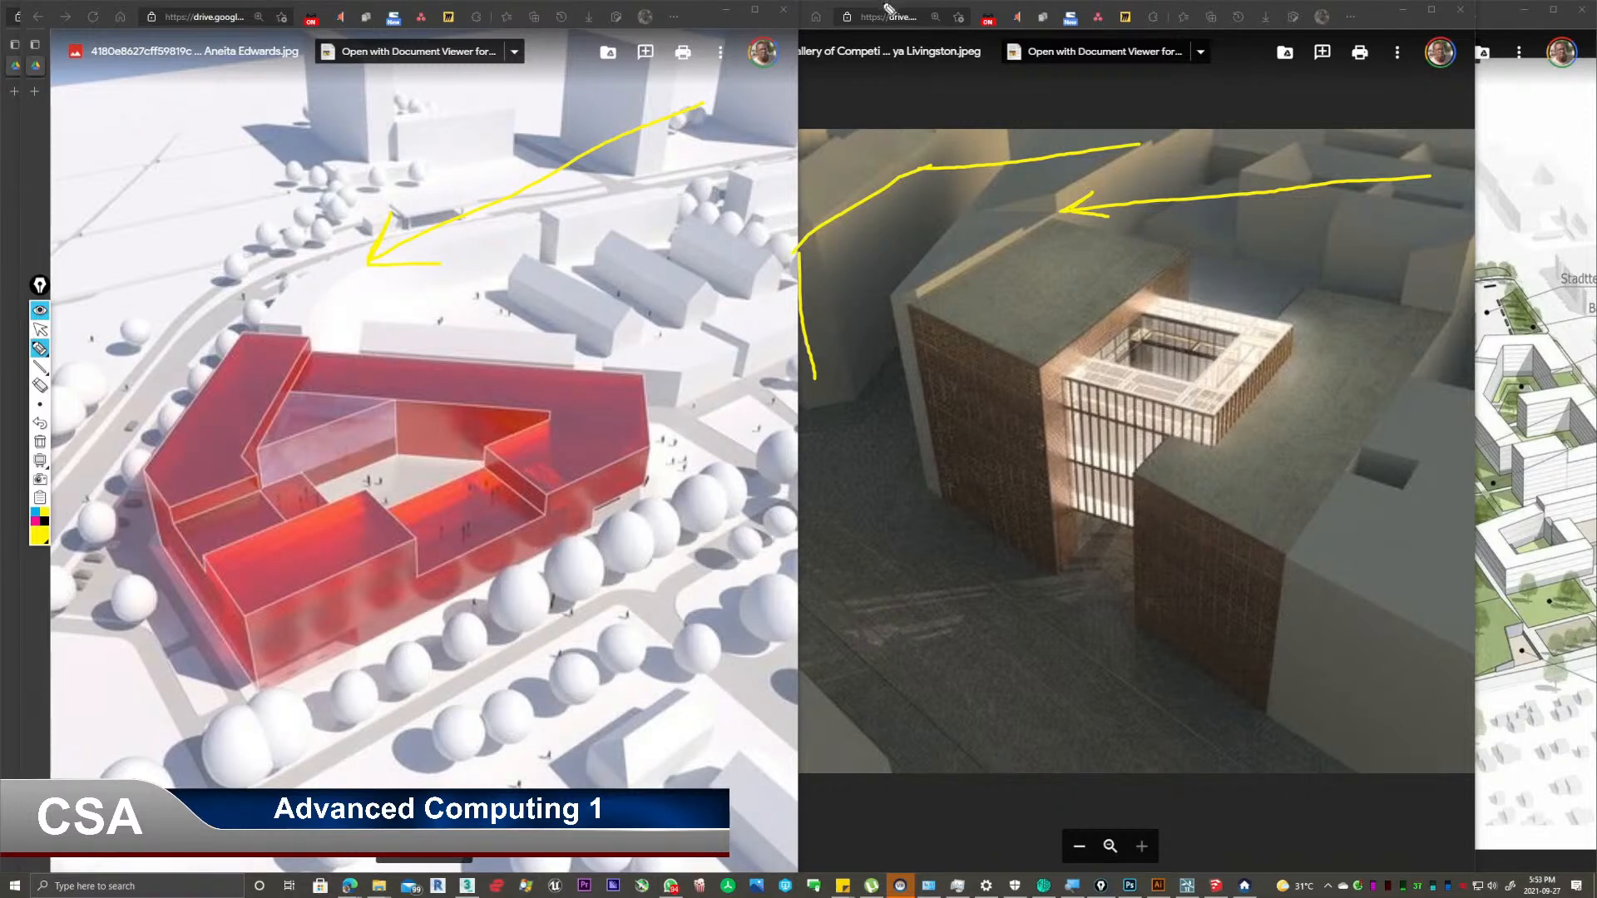
Close the red courtyard image window and erase all yellow annotations.
click(42, 330)
click(784, 10)
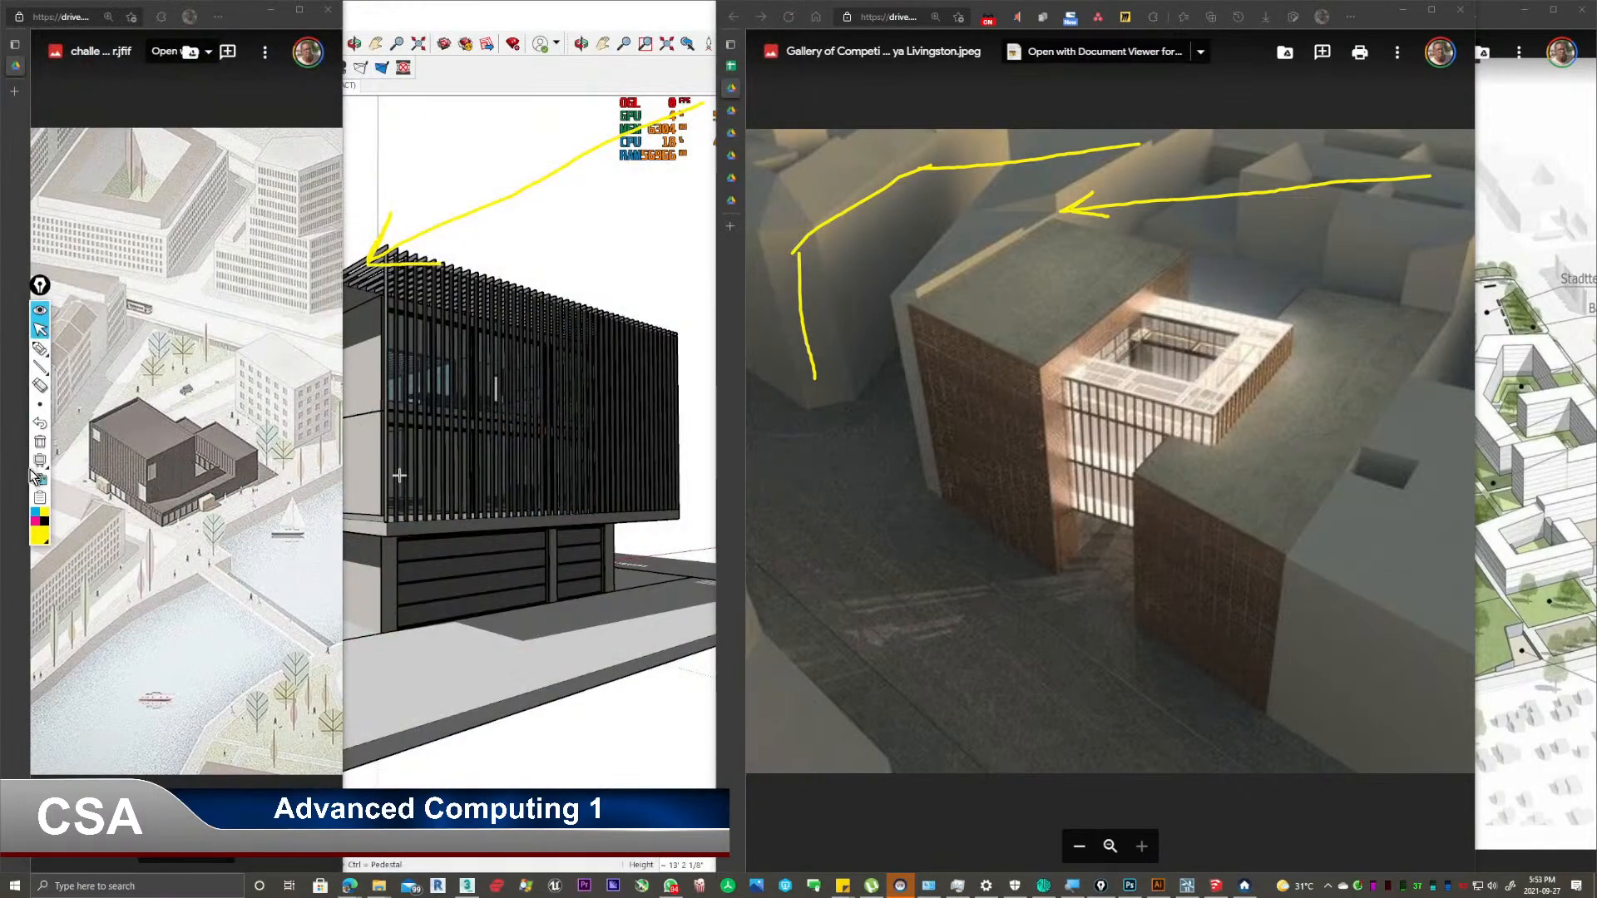
click(40, 442)
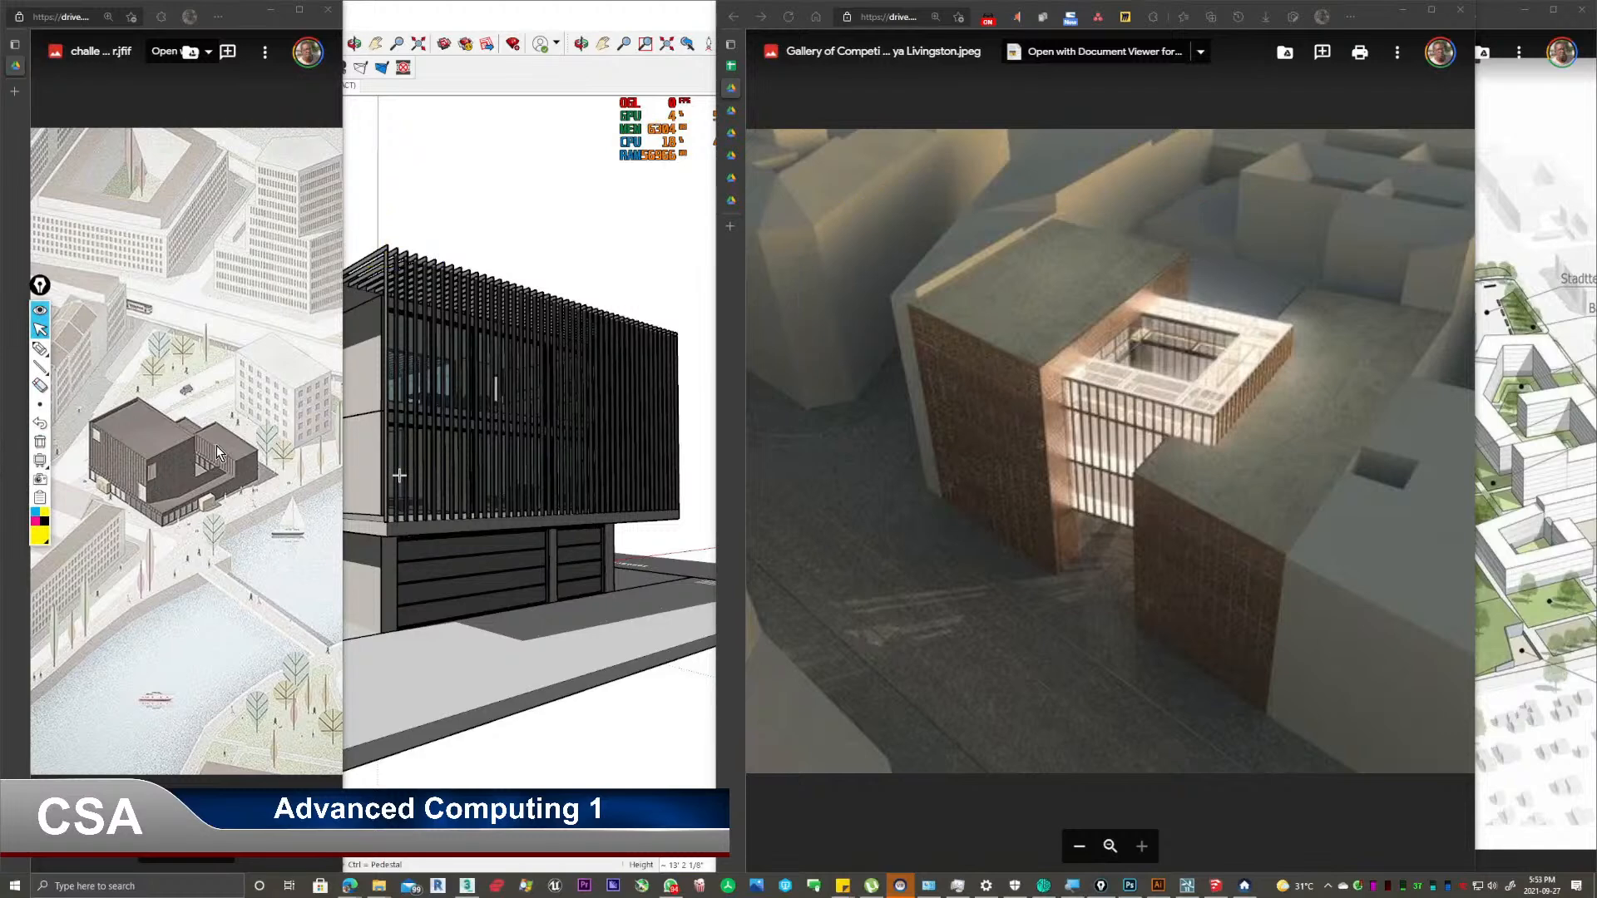
Clear away the glowing-building window and widen the challenge 3 and green site windows for a side-by-side comparison.
drag(343, 471, 703, 506)
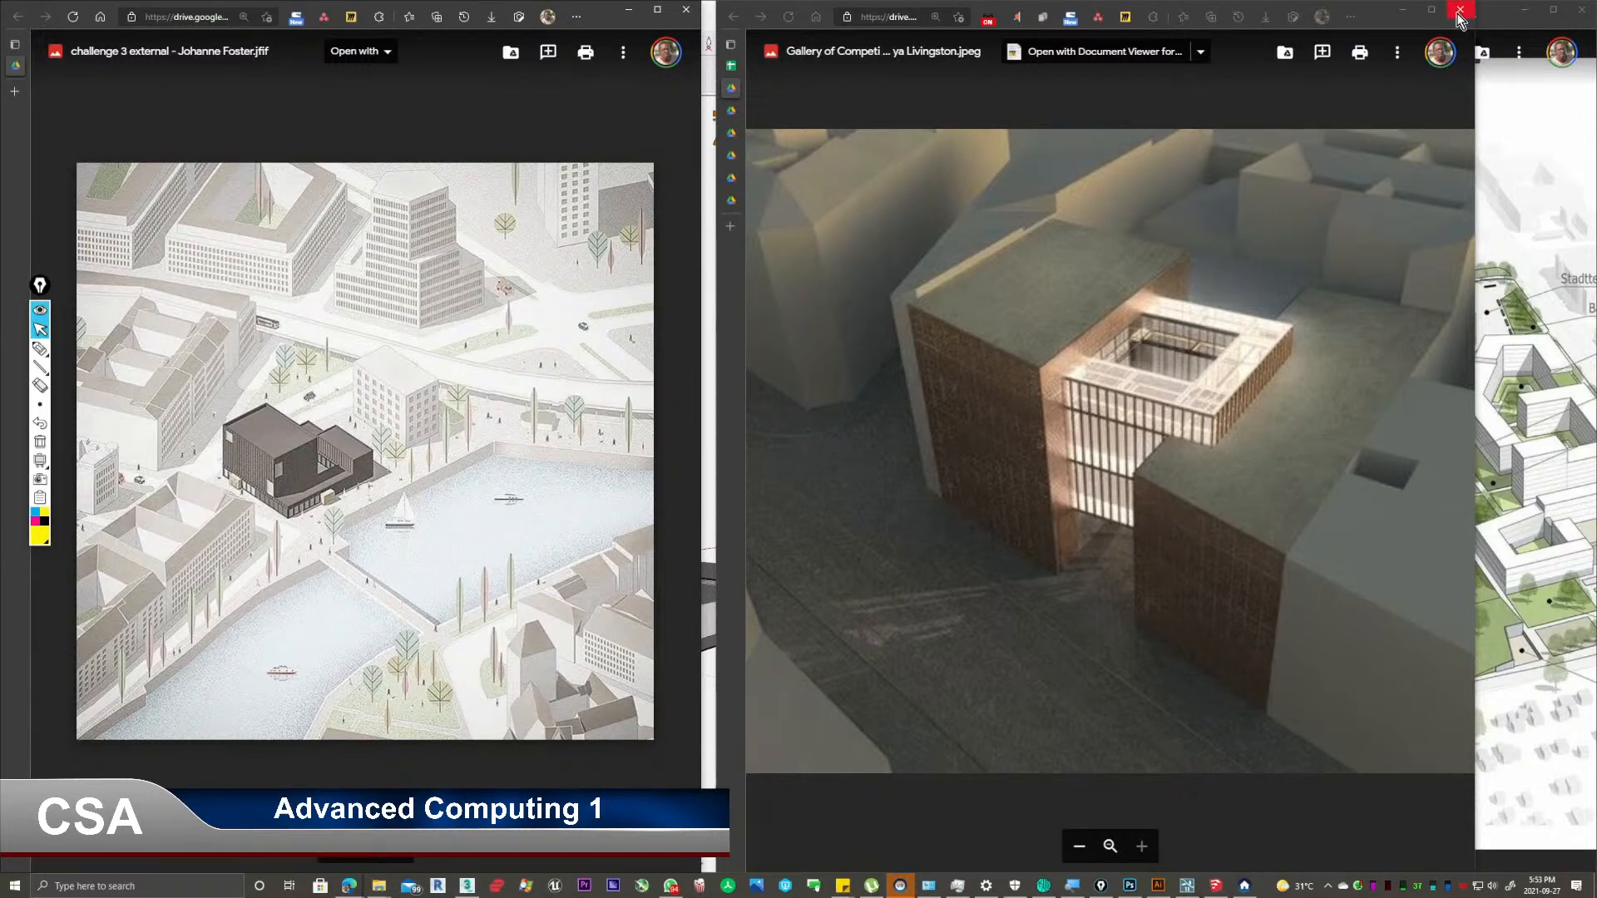
click(1384, 13)
click(1394, 14)
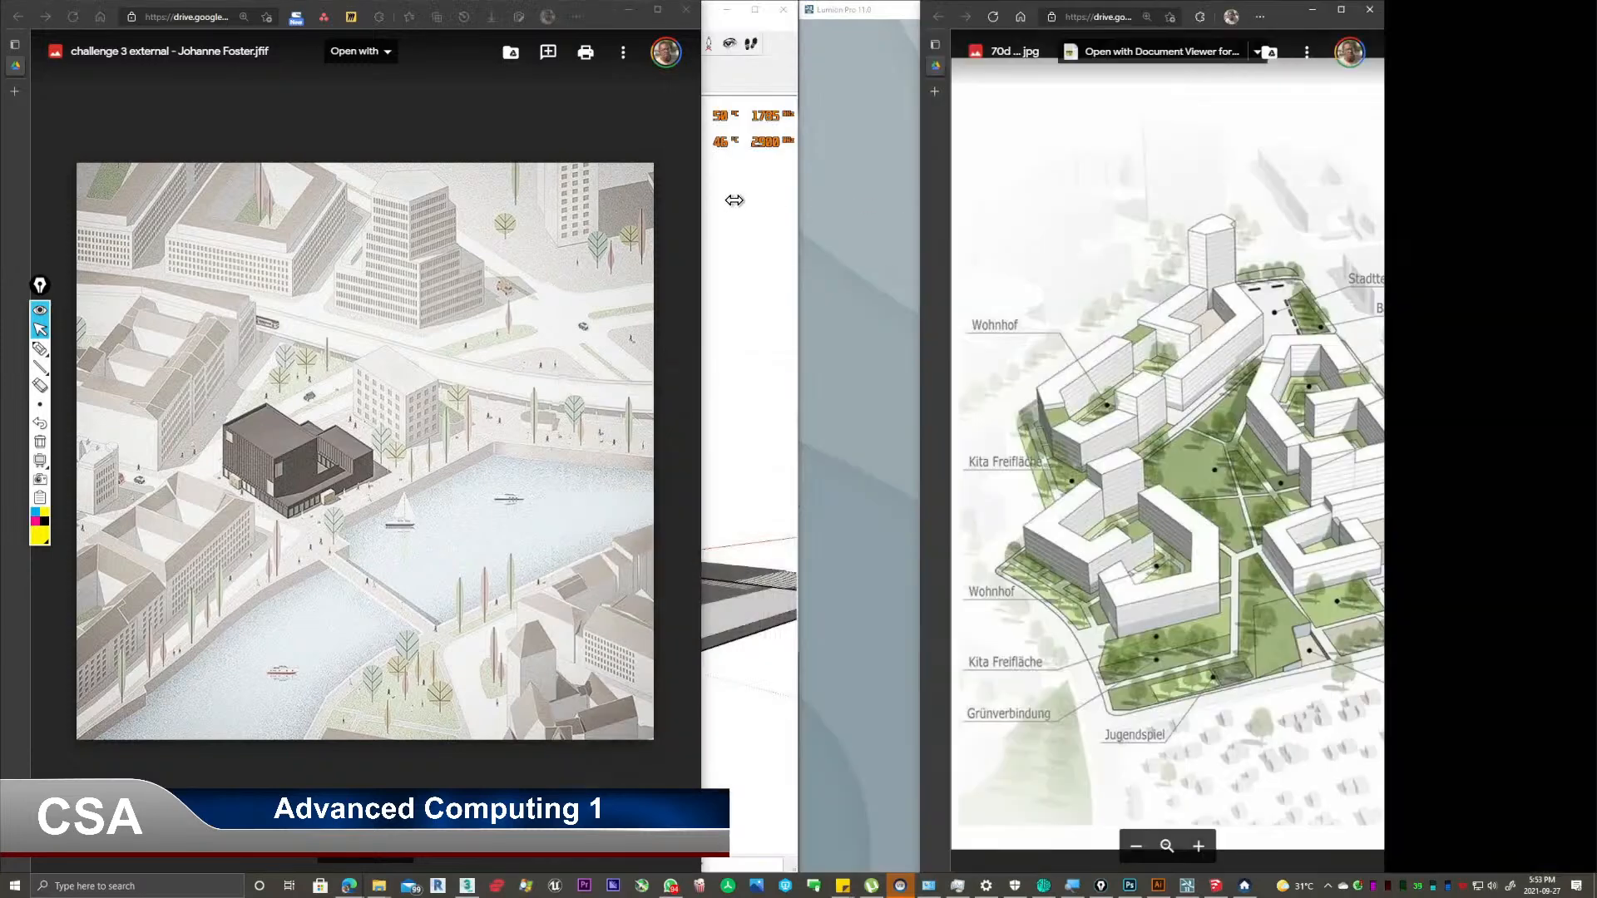
drag(734, 199, 648, 200)
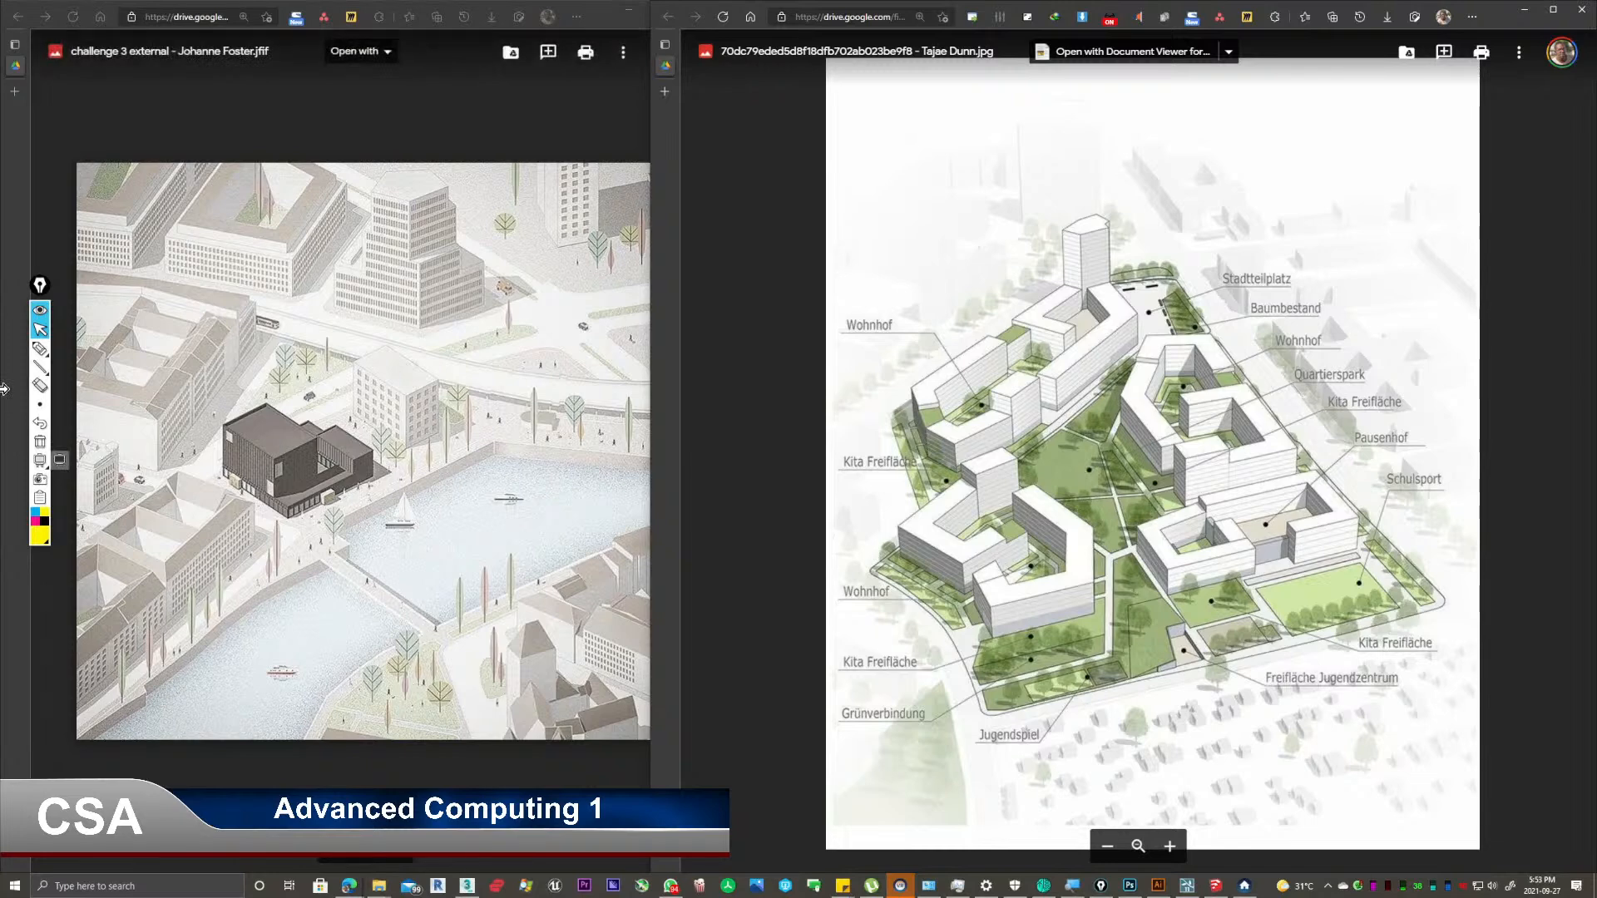
Draw yellow arrows by the dark building and the tower in the challenge 3 perspective, and one in the green site image's background.
click(39, 349)
drag(285, 472, 460, 480)
drag(216, 175, 420, 303)
drag(320, 288, 420, 304)
drag(401, 225, 420, 304)
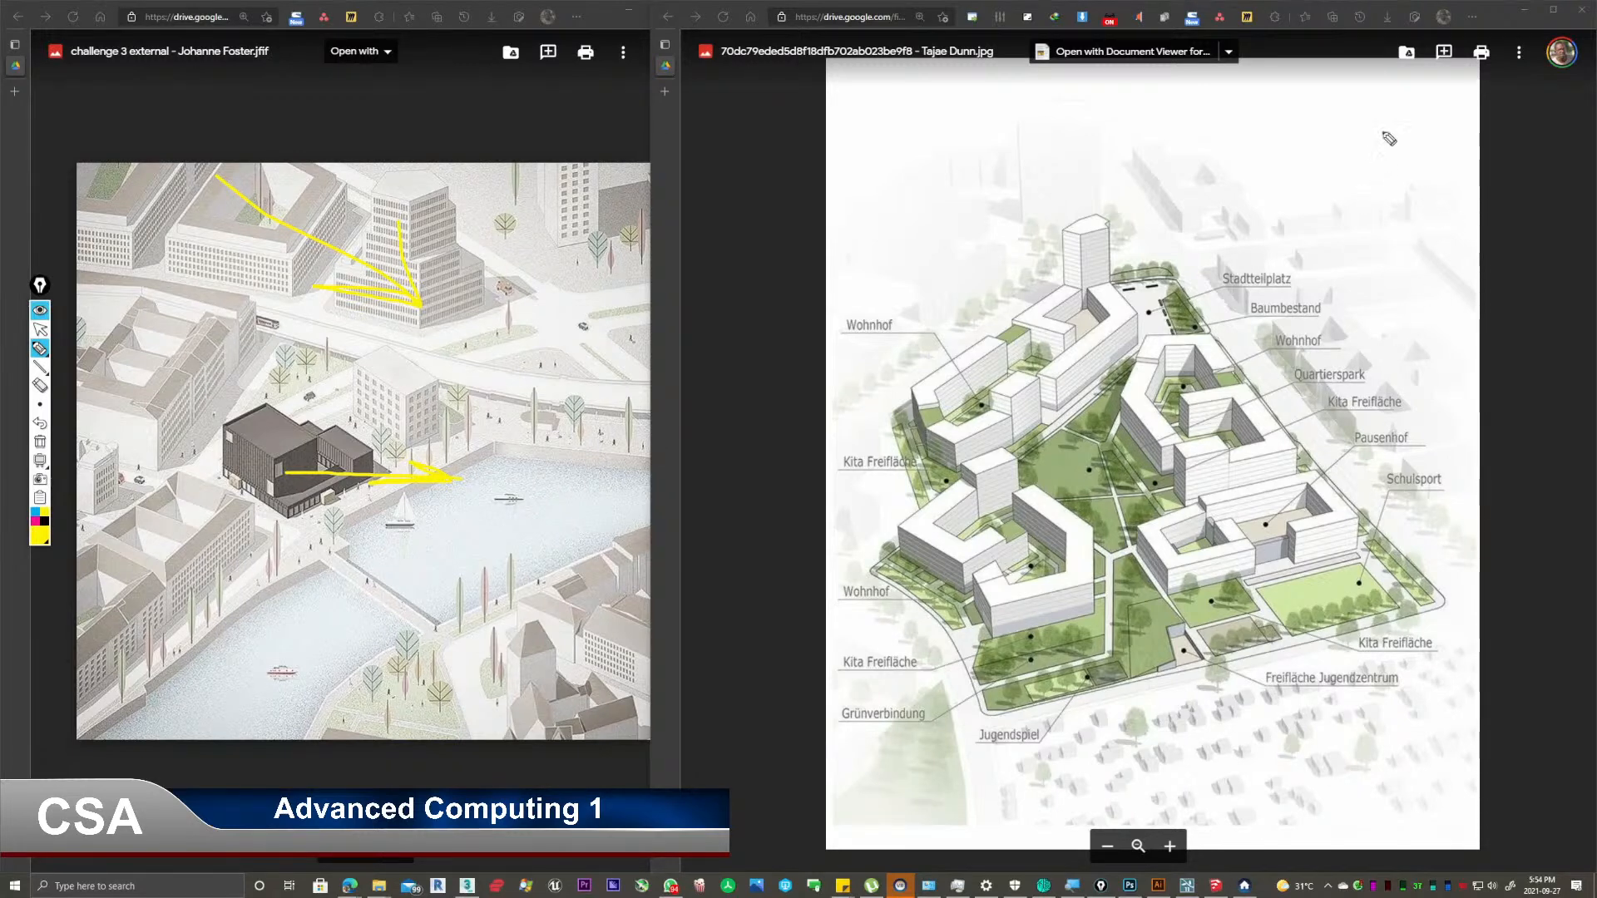
drag(1373, 108, 1251, 243)
mouse_move(1258, 175)
mouse_down()
mouse_move(1256, 199)
mouse_move(1328, 234)
mouse_up()
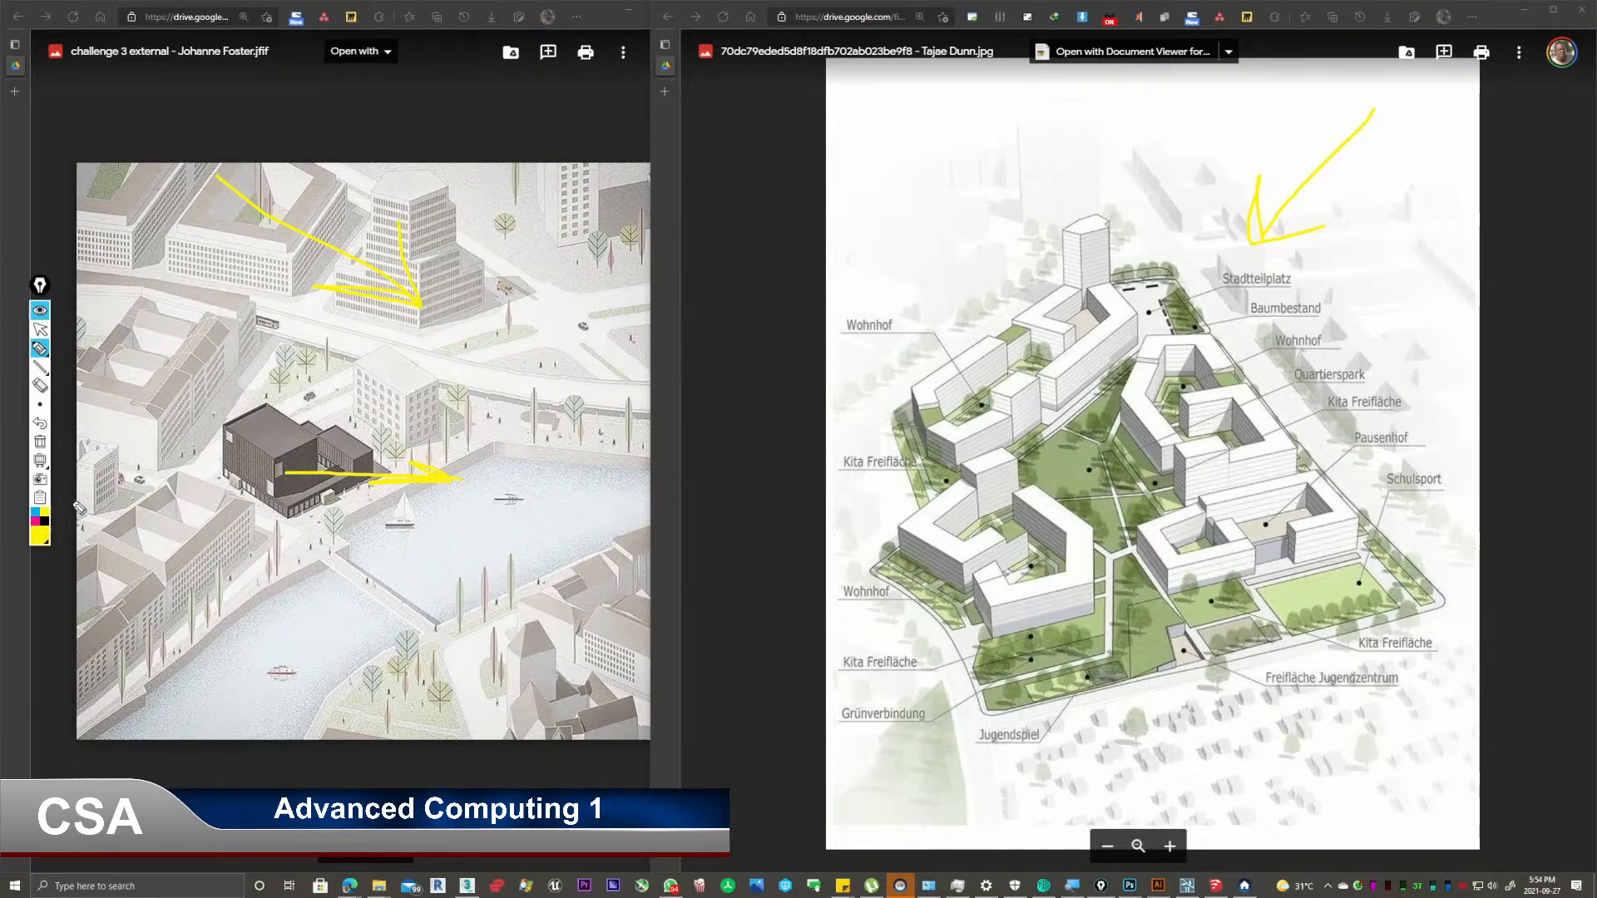
Erase the yellow arrows, put the green site image away and bring the challenge 3 window to the front.
click(39, 442)
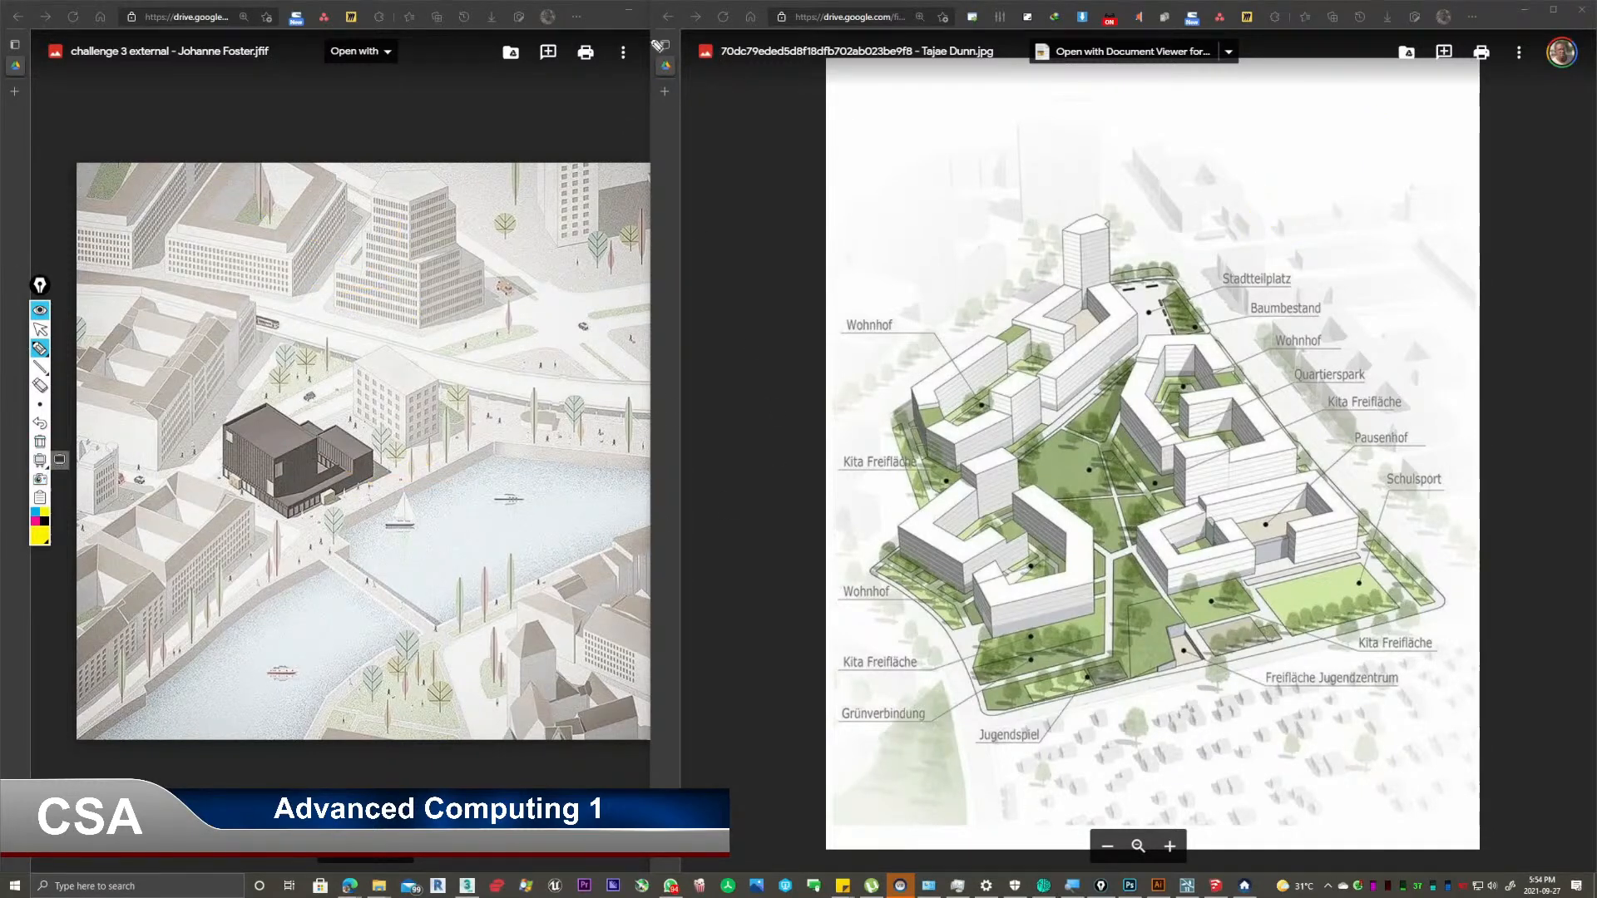
click(40, 328)
click(584, 13)
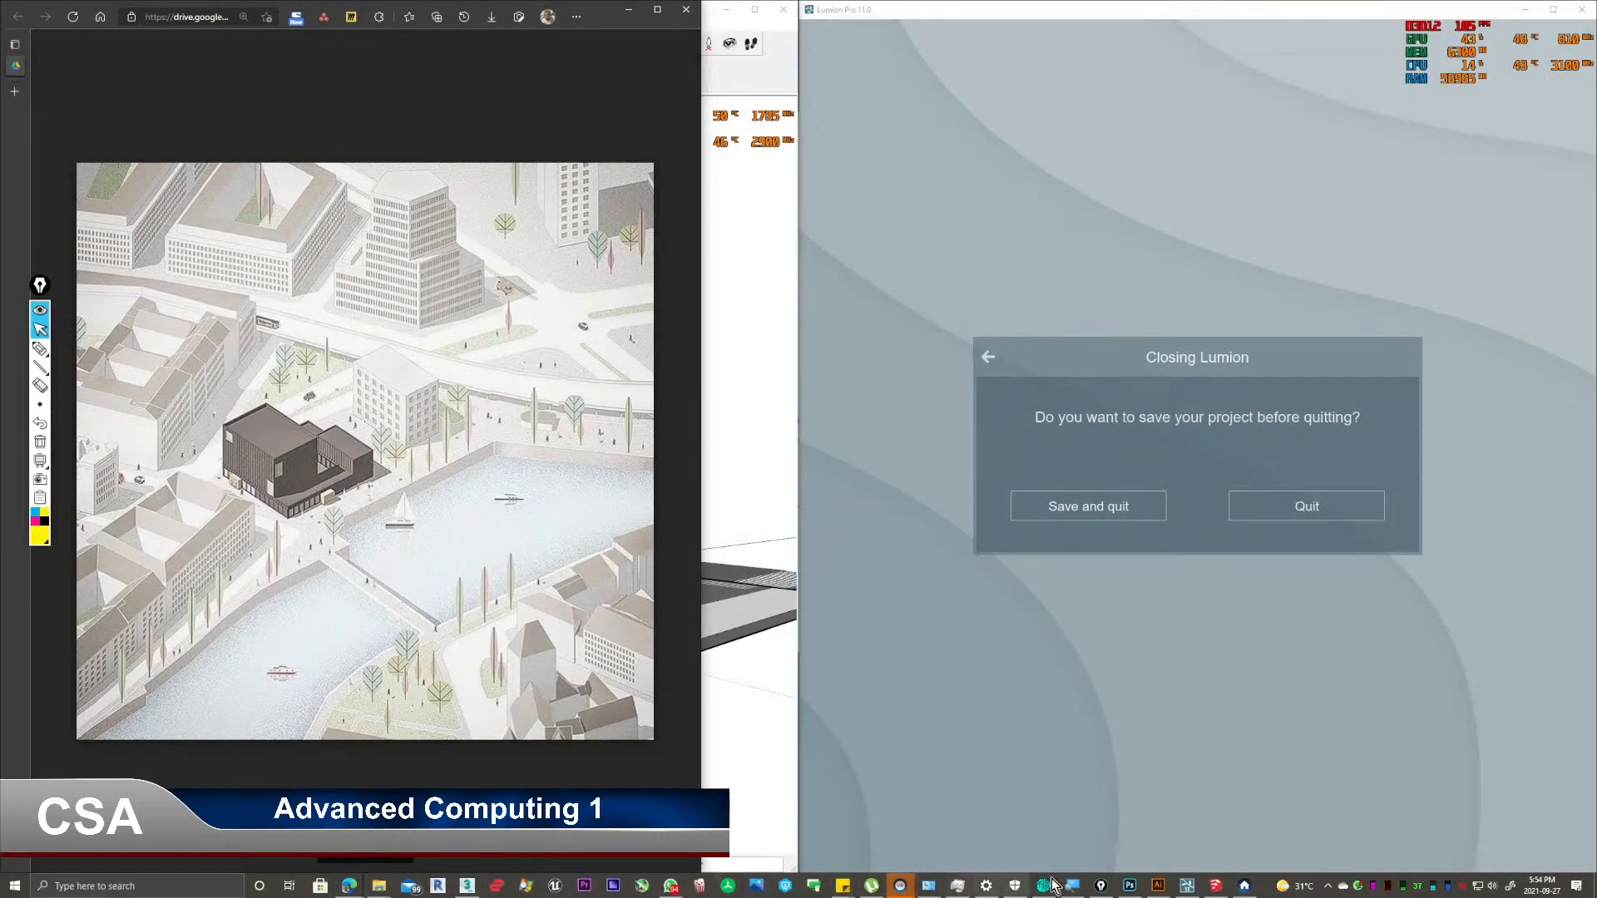
Bring the other browser window beside the challenge 3 image and show the Advanced Computing 1 Final Submission responses sheet in it.
click(350, 890)
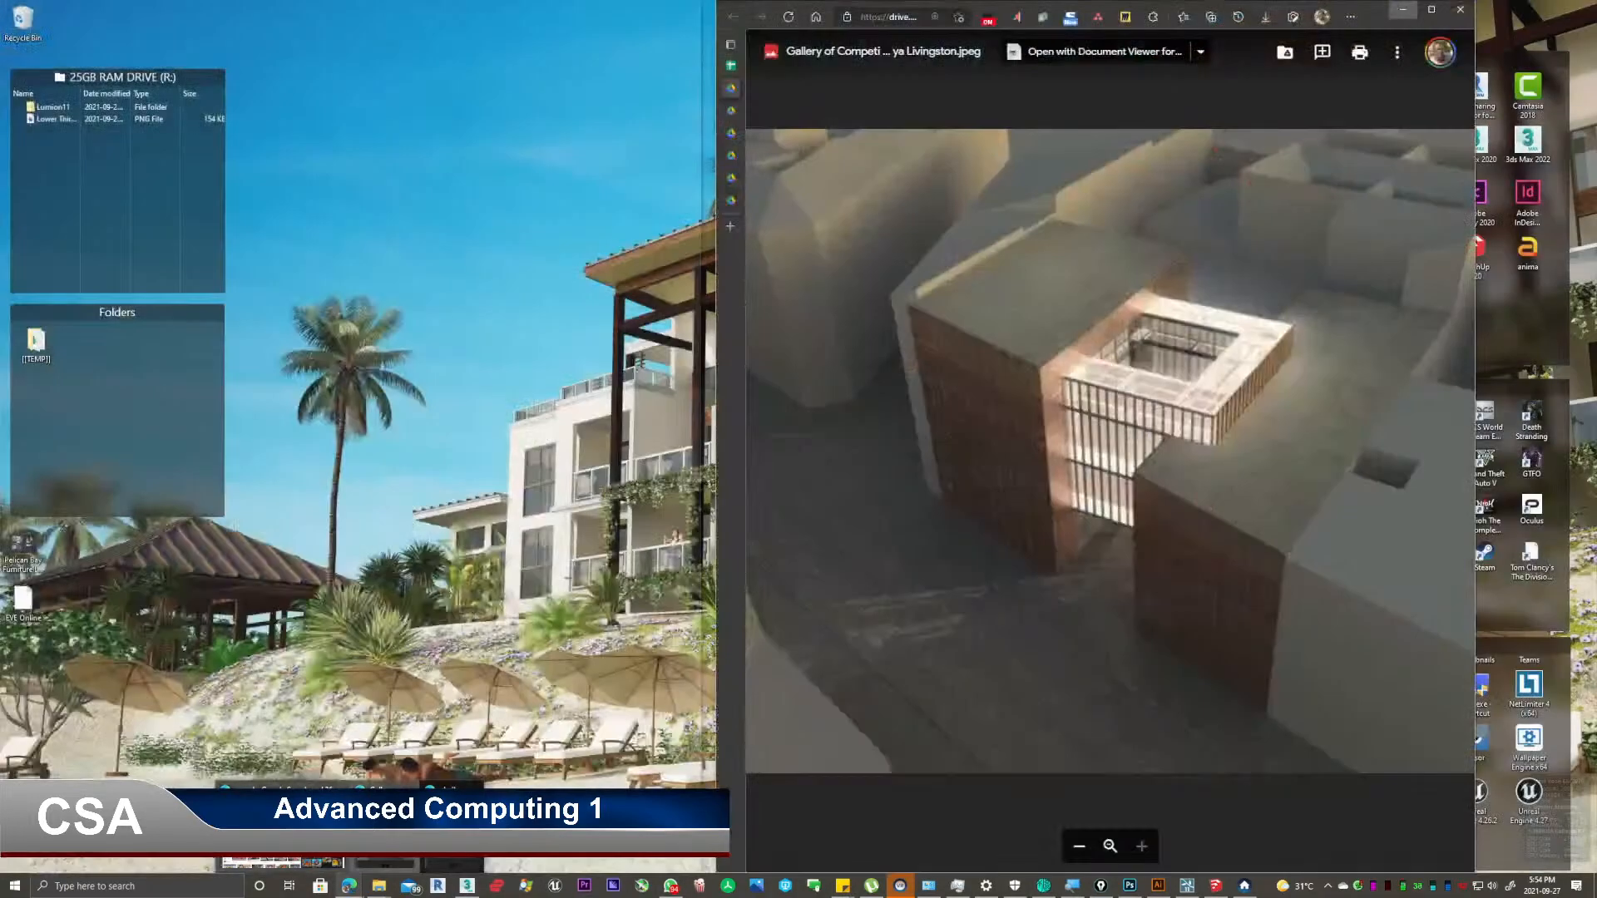
click(384, 825)
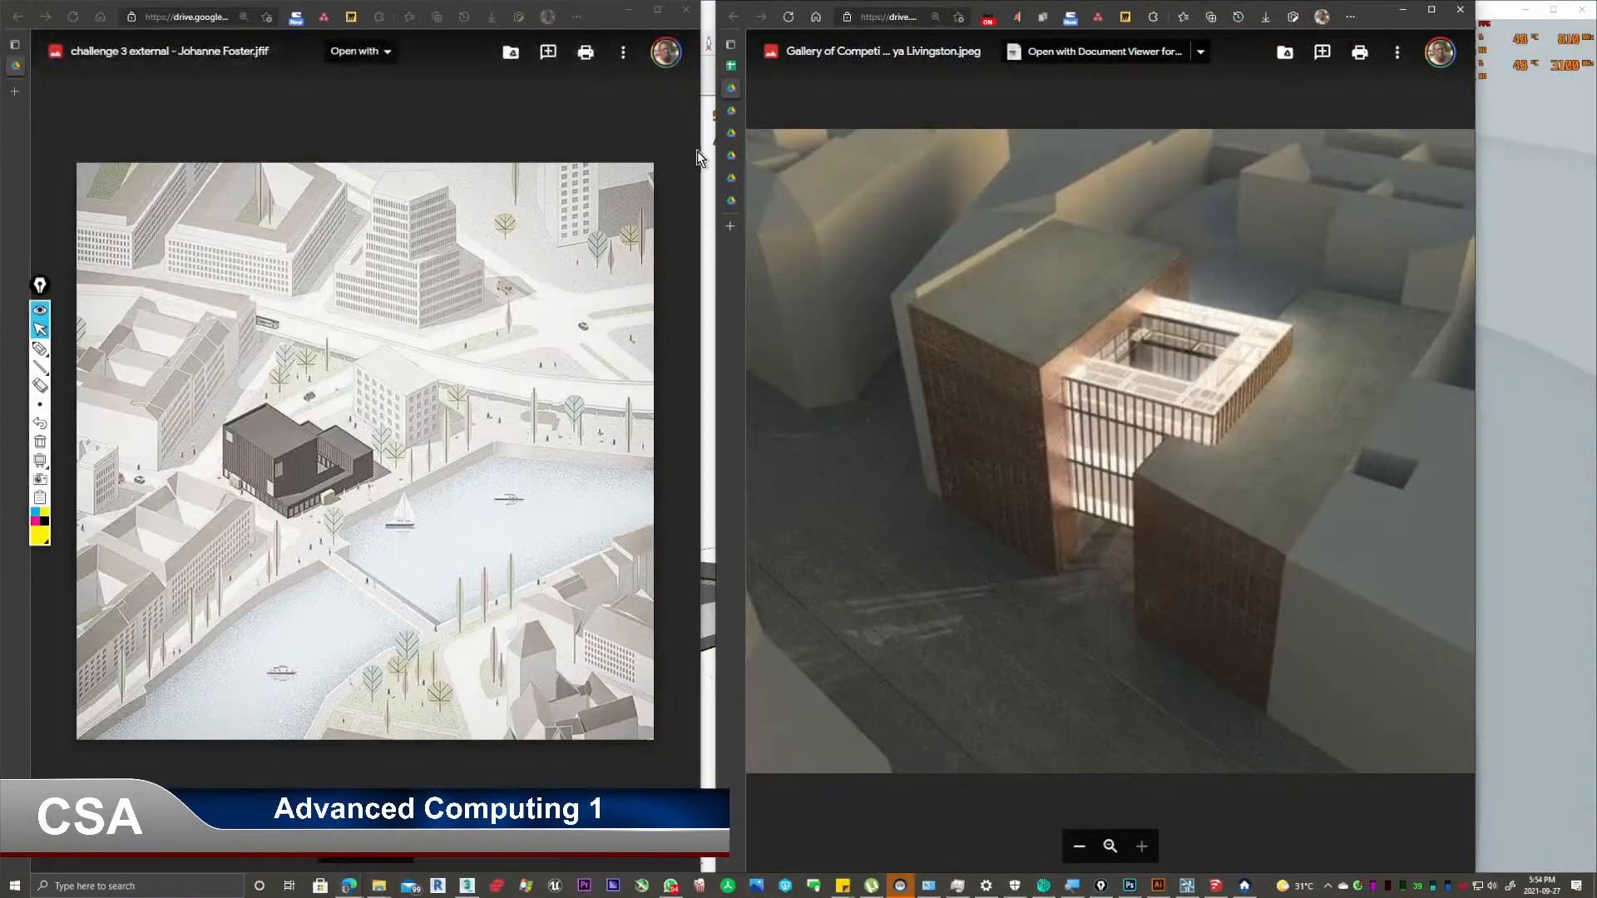
click(732, 64)
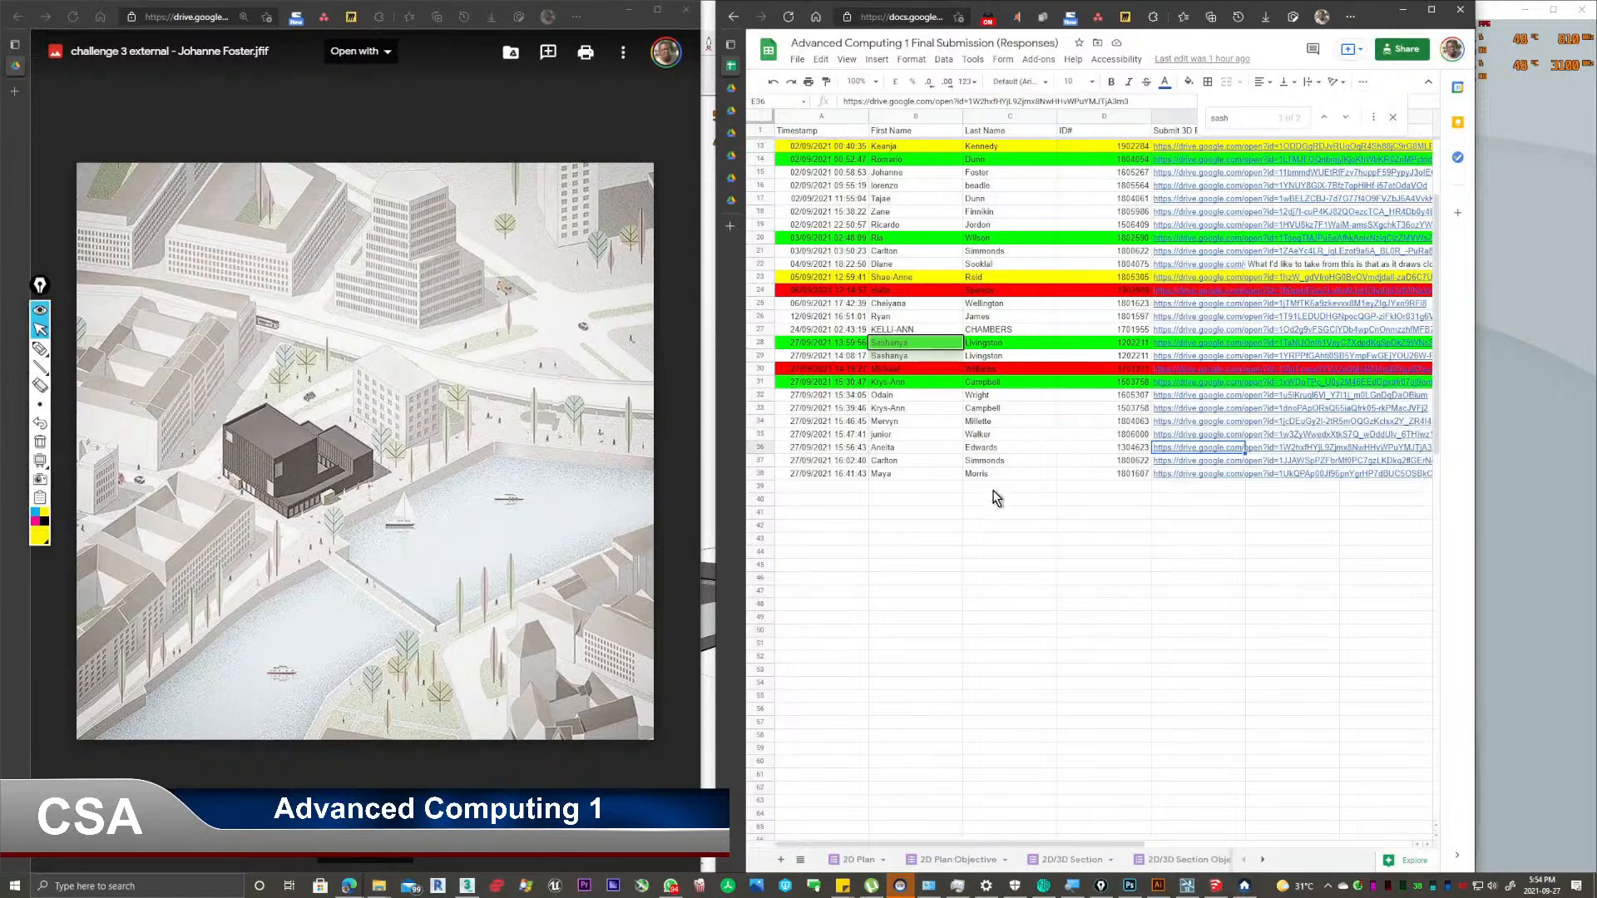
Preview the 3D perspective links in the last rows of the responses sheet to find another image for comparison.
click(1176, 463)
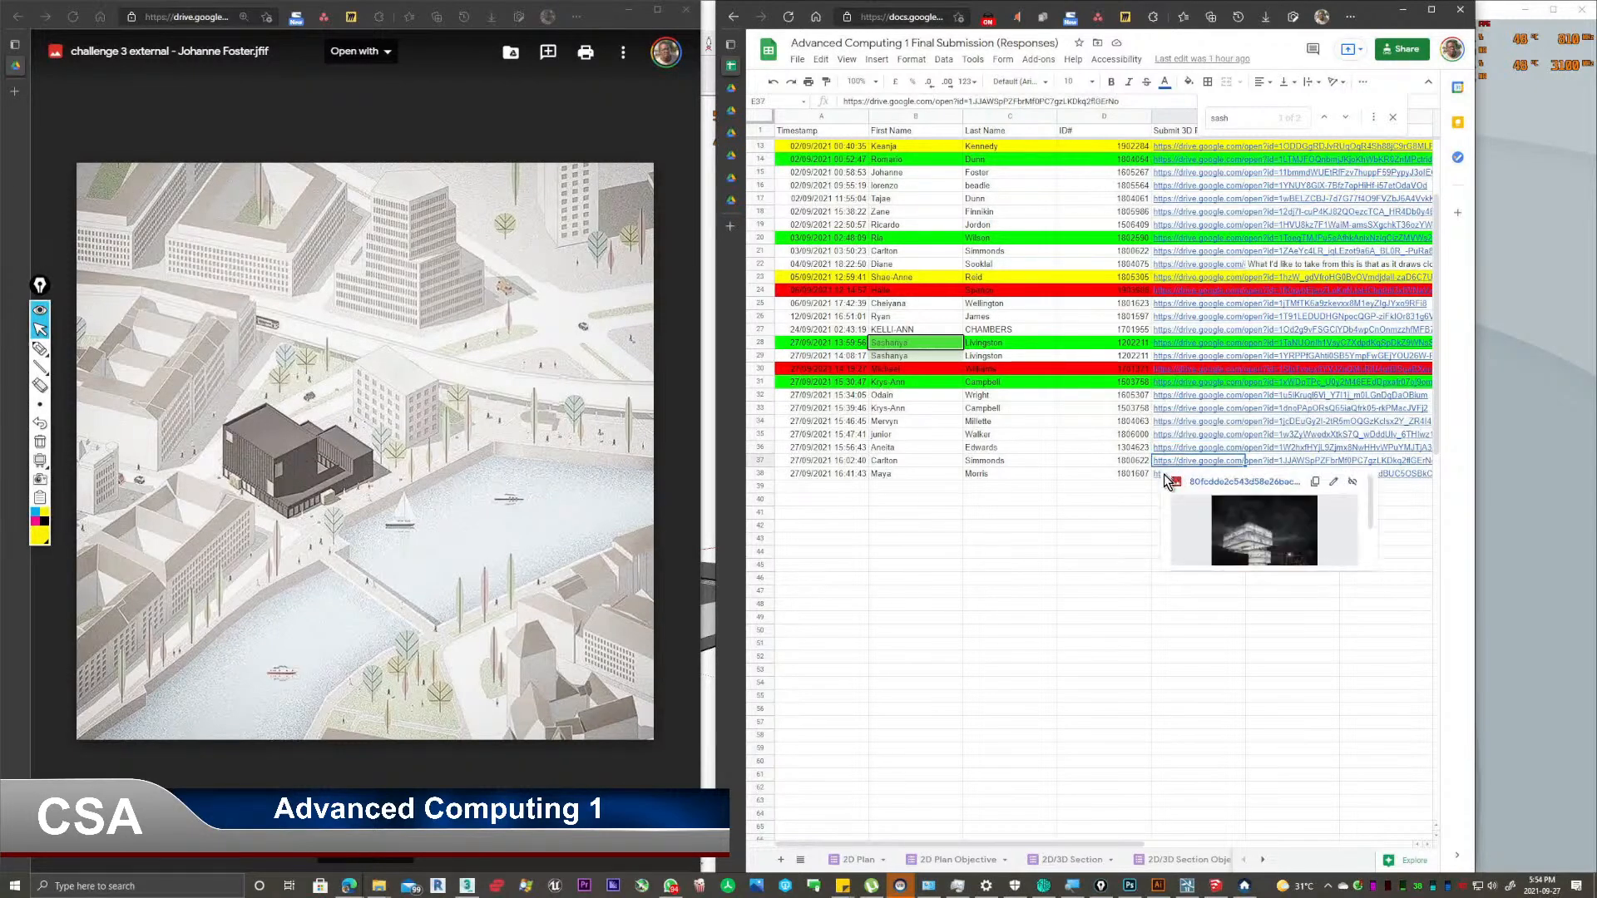
click(1156, 475)
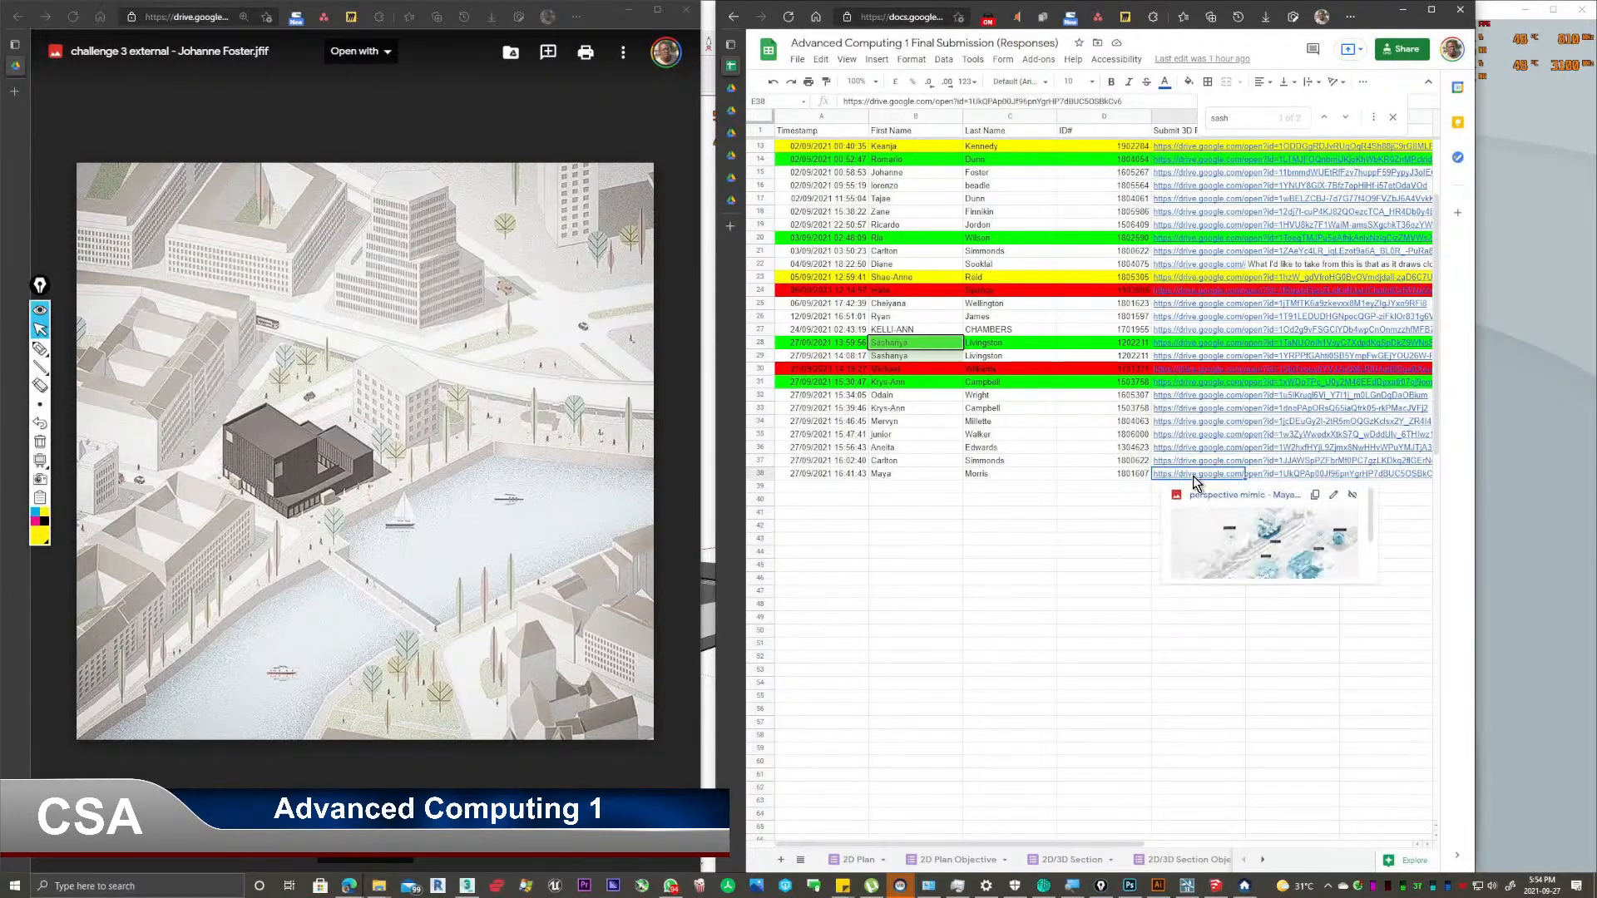
click(1202, 445)
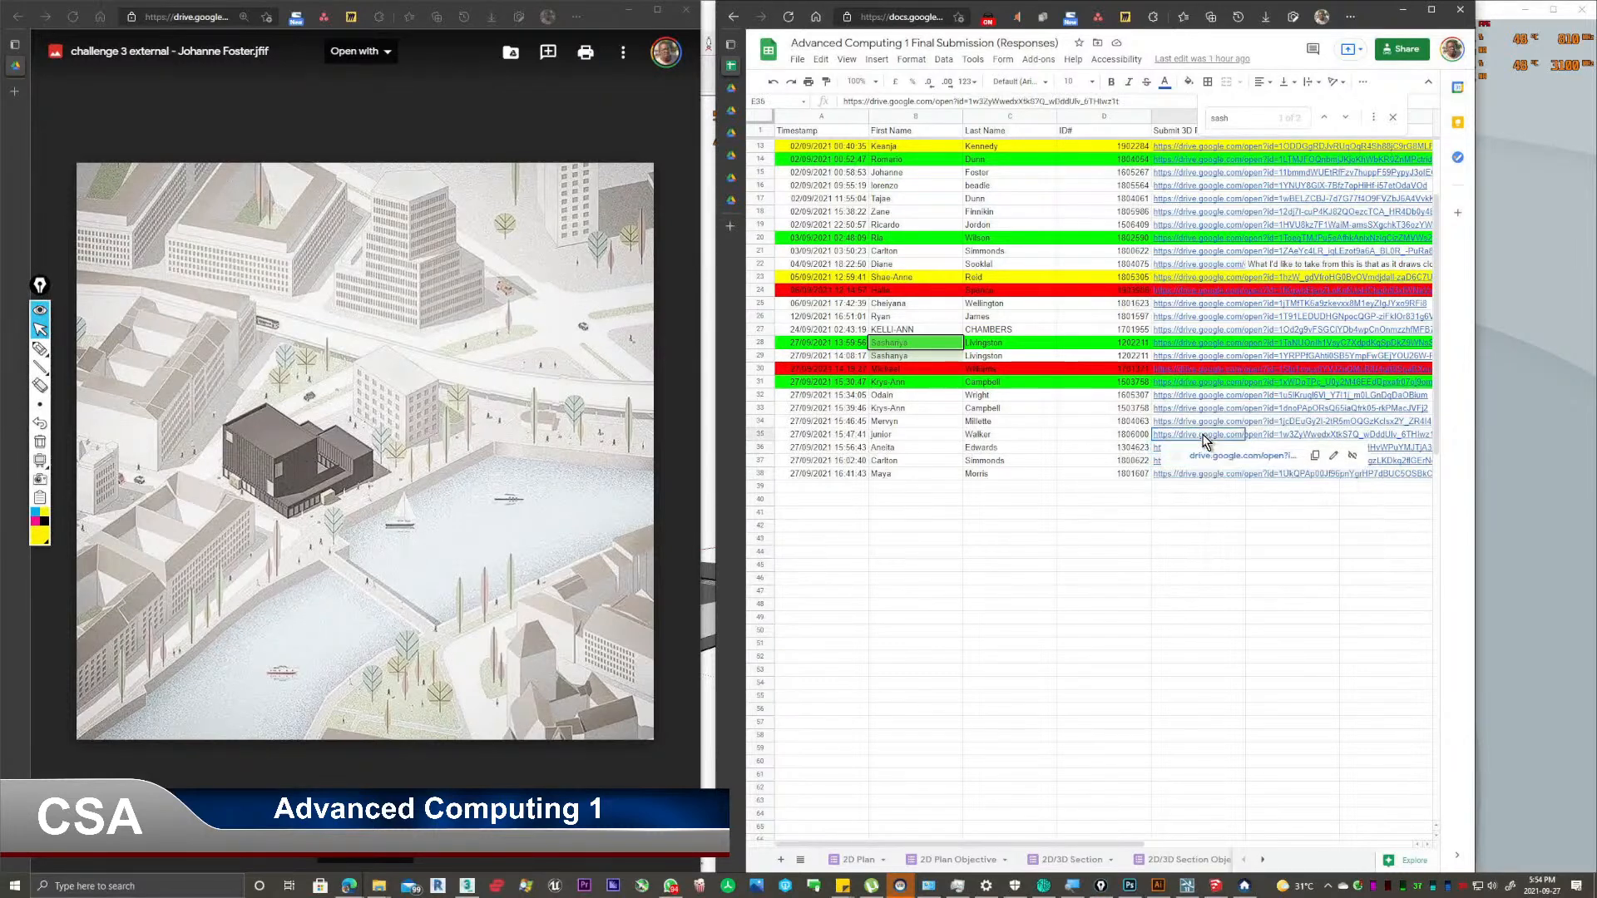
click(1199, 419)
click(1200, 408)
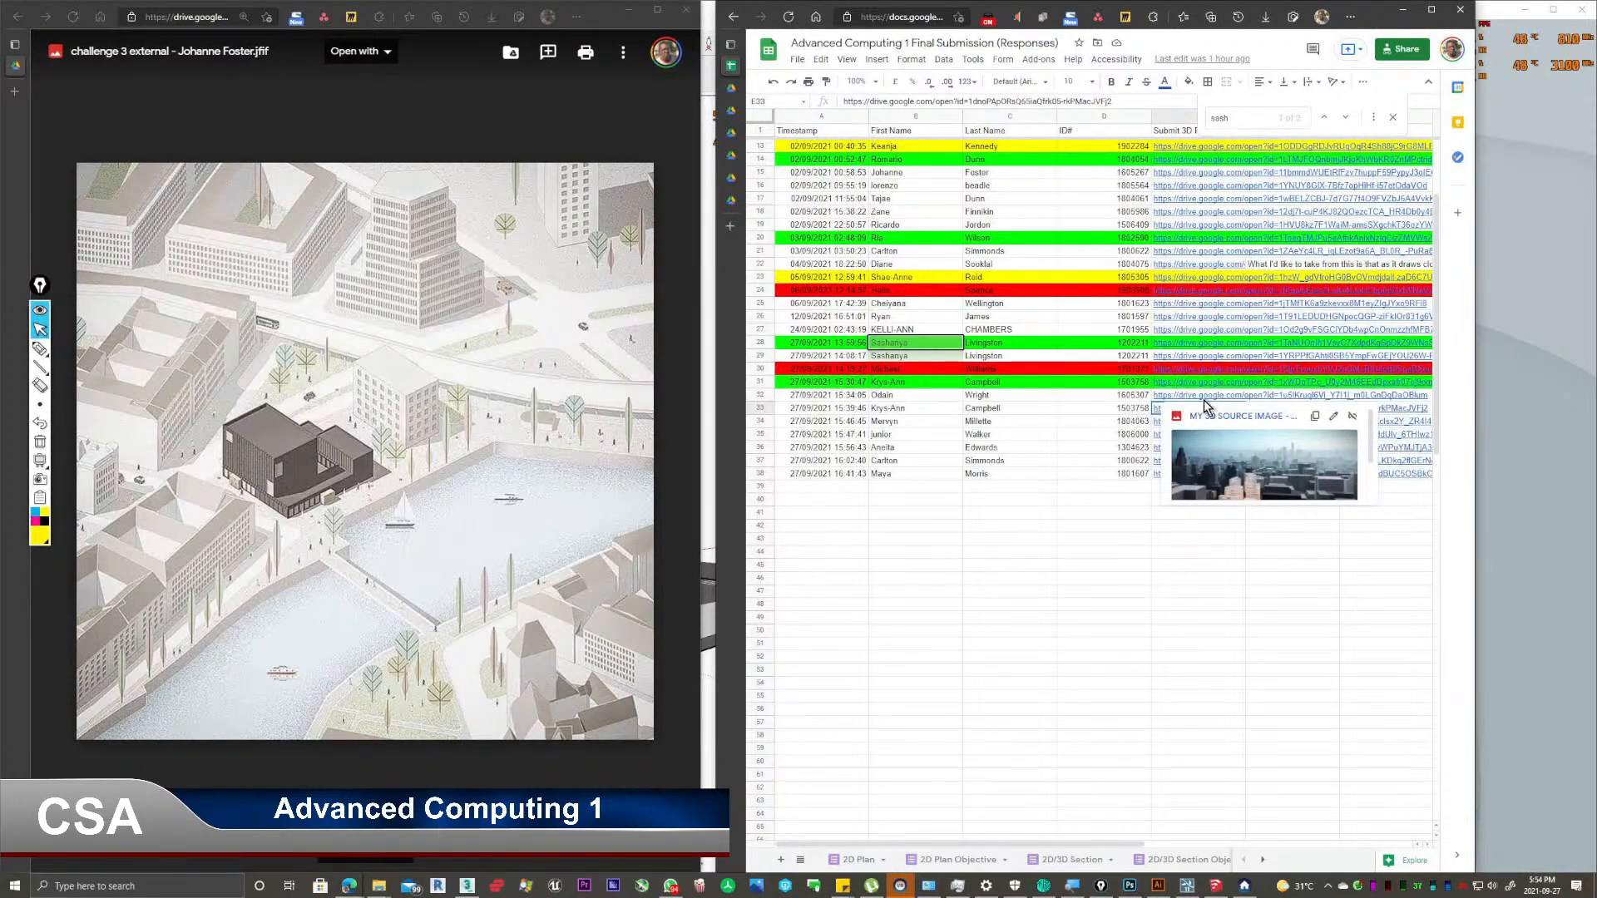
click(1157, 408)
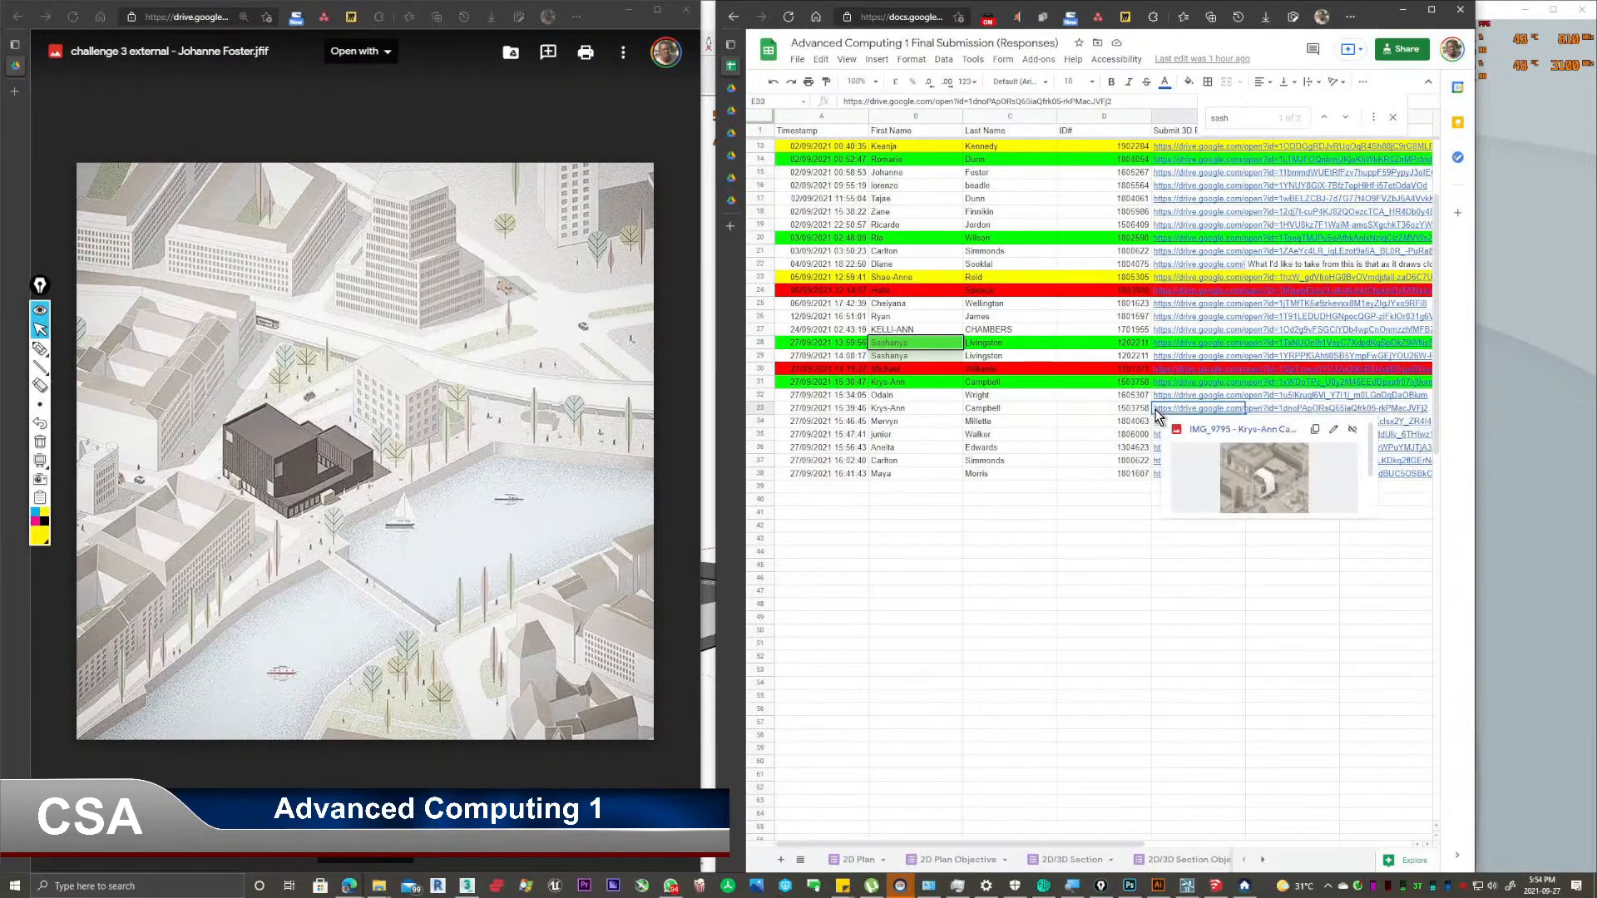
Open the IMG_9795 submission image, dismiss the account notice and widen its window slightly towards the challenge 3 image.
click(1254, 487)
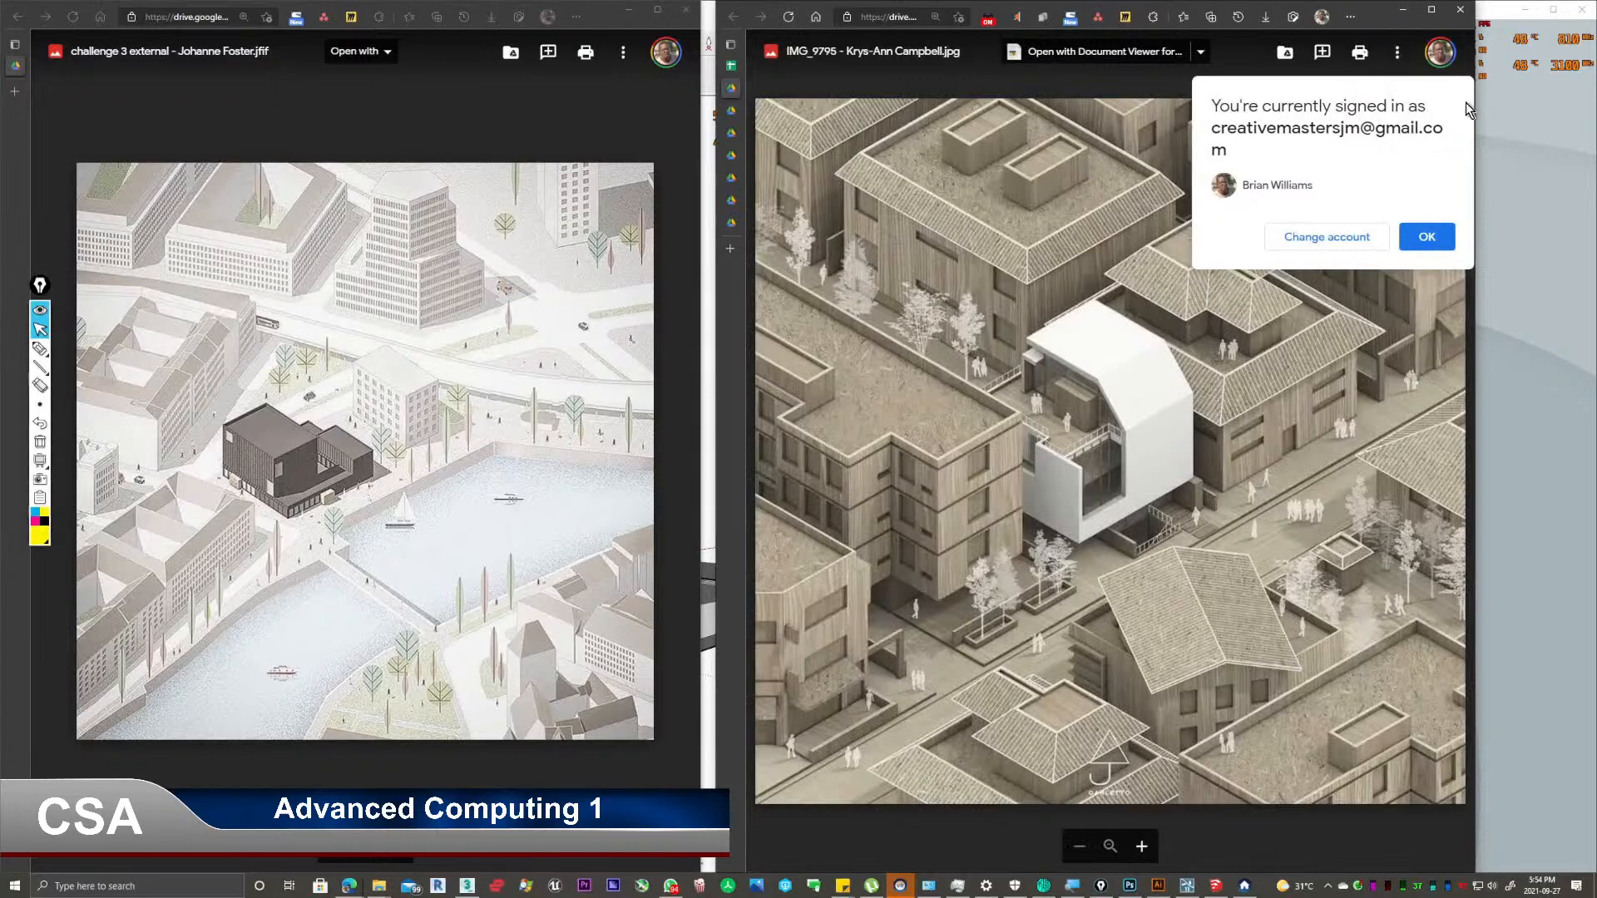
click(1426, 236)
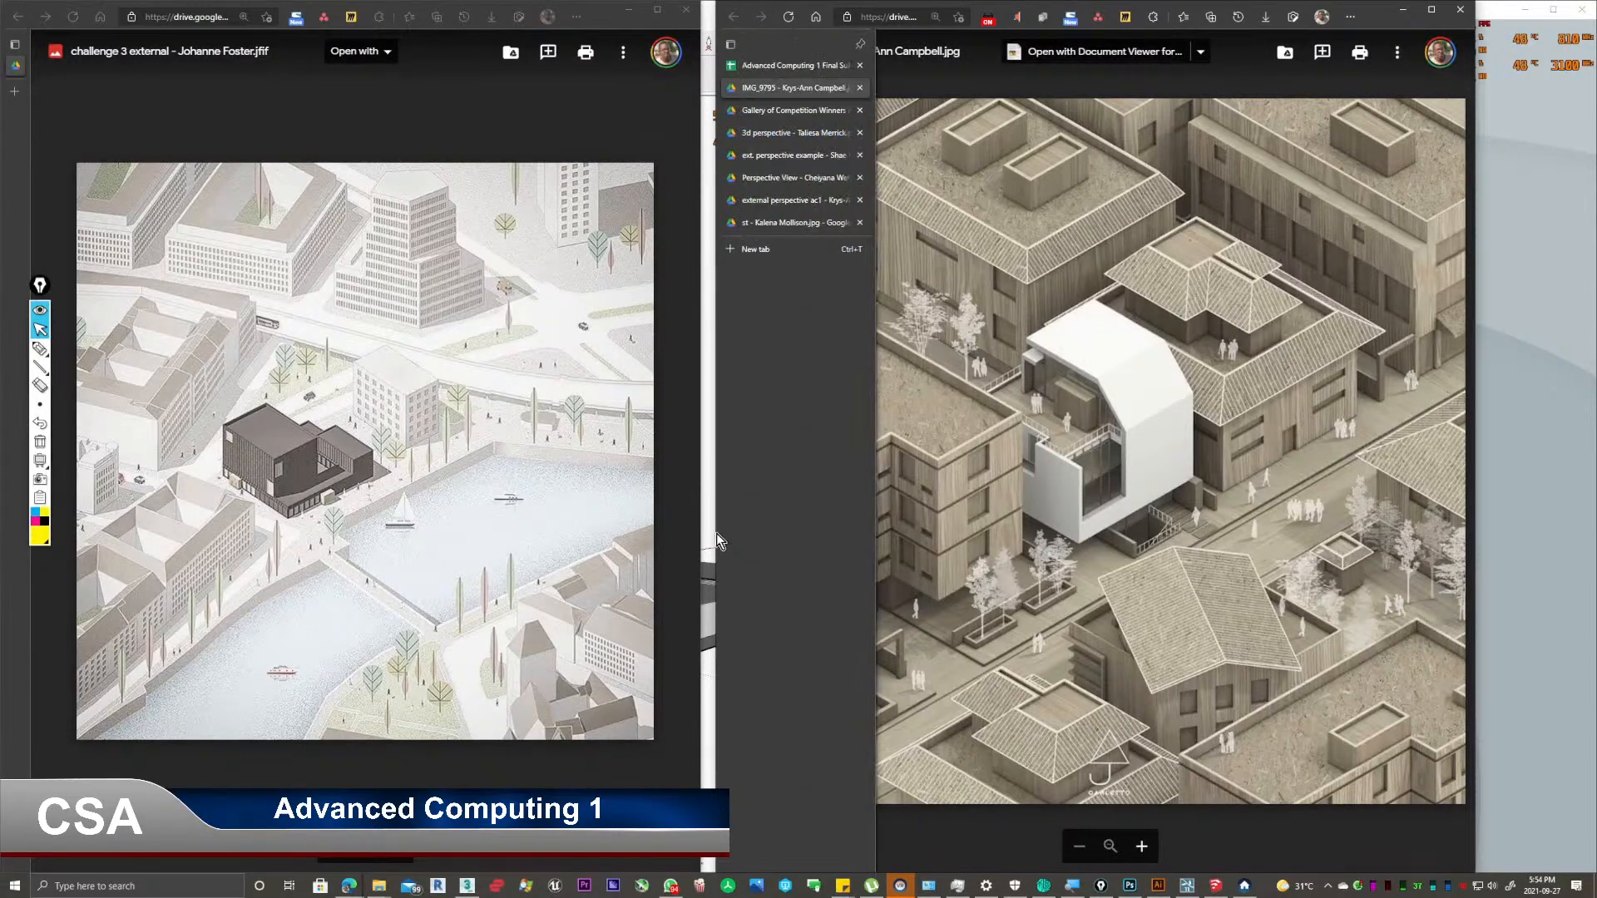
drag(717, 531, 694, 530)
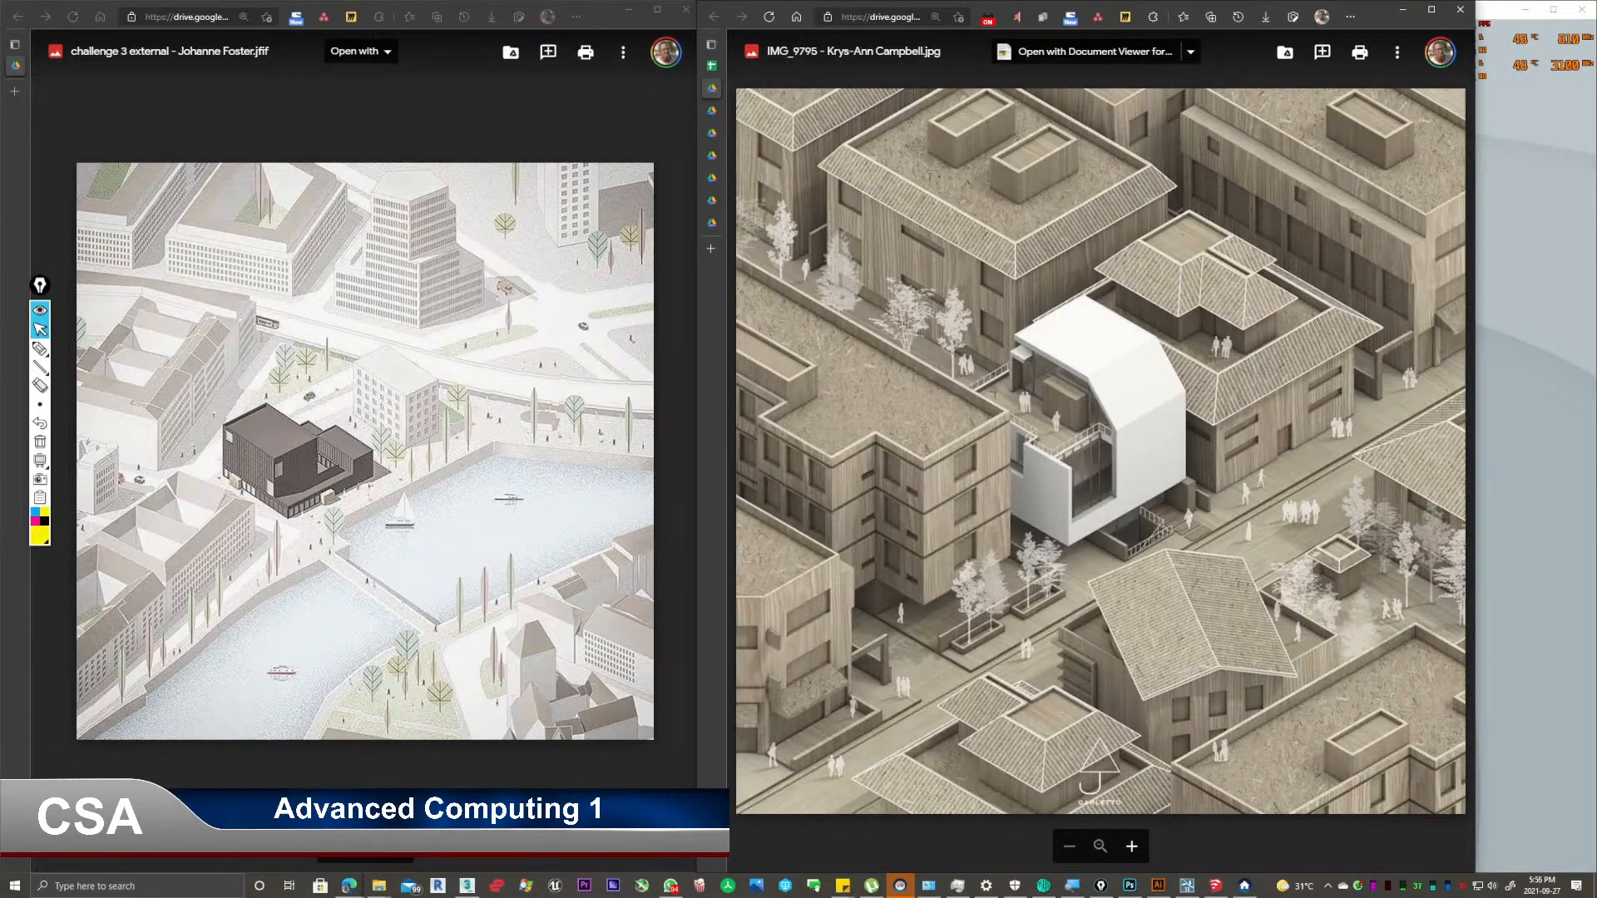
Switch the annotation pen to pink and draw three arrows at the people on the street in the IMG_9795 image.
click(35, 521)
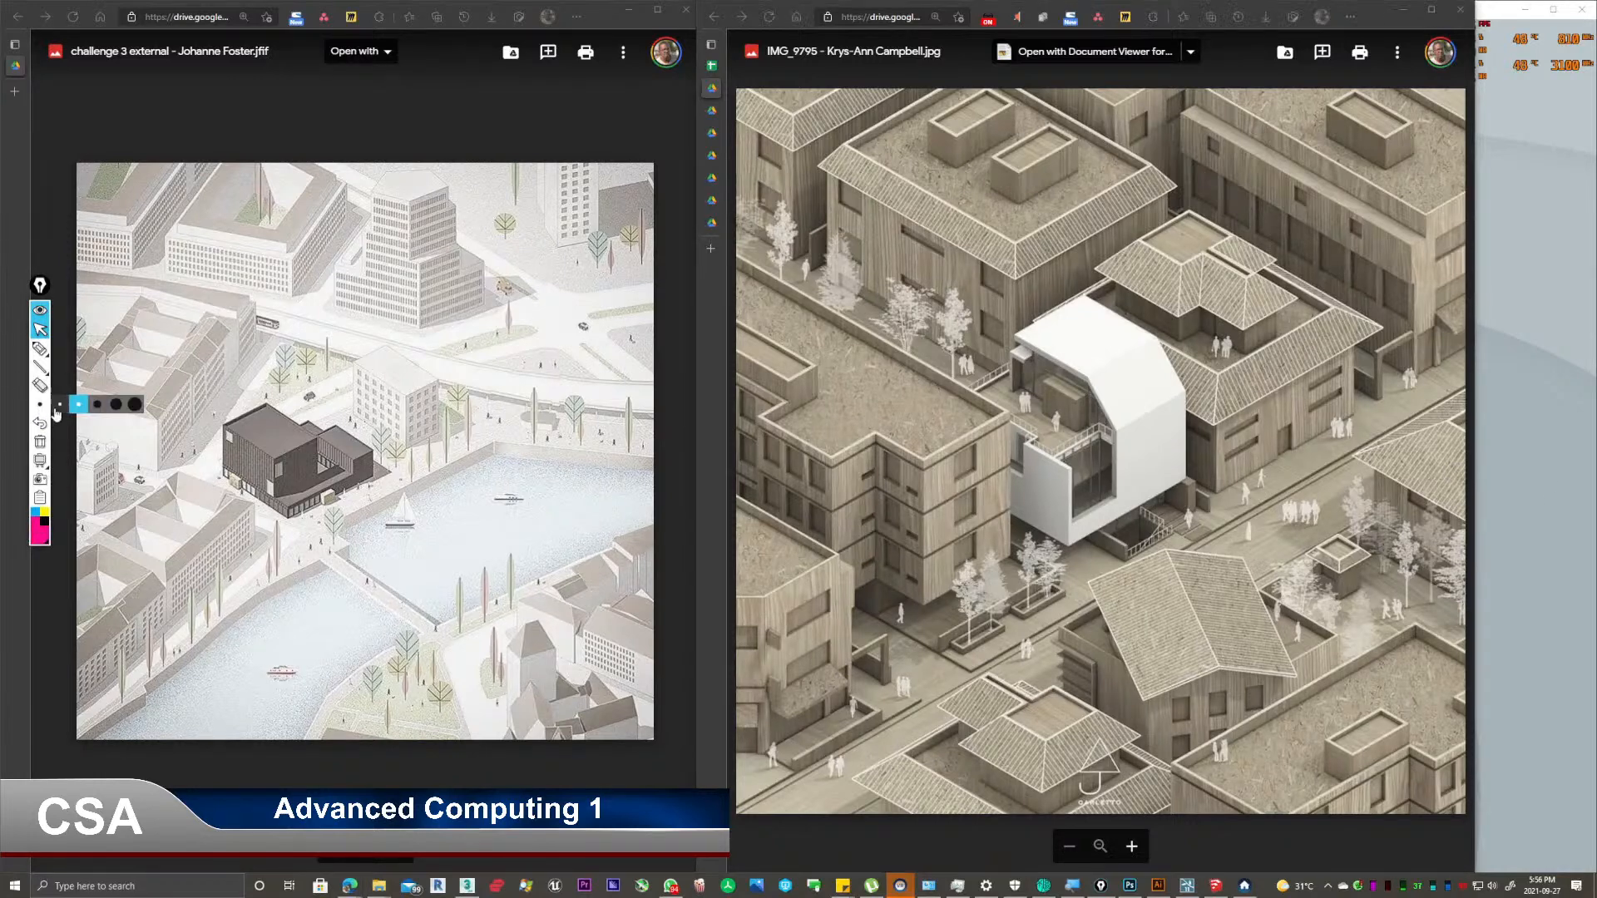
click(39, 348)
drag(1287, 470, 1280, 526)
mouse_move(1333, 460)
mouse_down()
mouse_move(1336, 505)
mouse_move(1337, 484)
mouse_up()
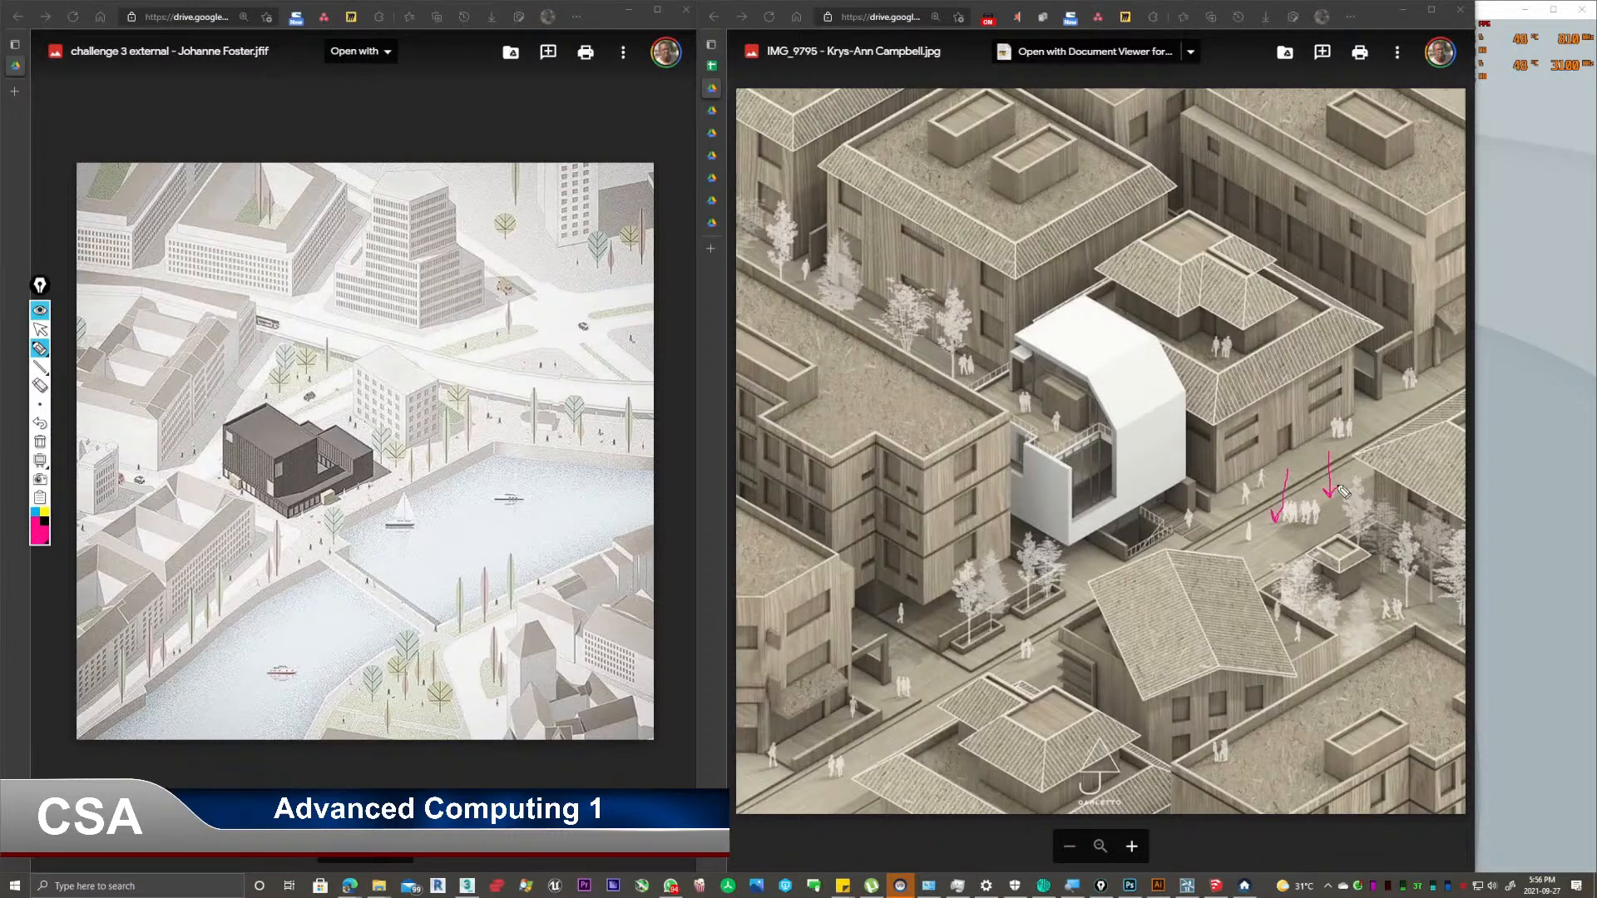
mouse_move(1241, 510)
mouse_down()
mouse_move(1246, 547)
mouse_move(1246, 533)
mouse_up()
Draw pink marks by the tower and the courtyard block in the challenge 3 image, and by the background buildings in IMG_9795.
mouse_move(418, 333)
mouse_down()
mouse_move(532, 298)
mouse_move(514, 274)
mouse_move(471, 277)
mouse_up()
drag(190, 285, 164, 345)
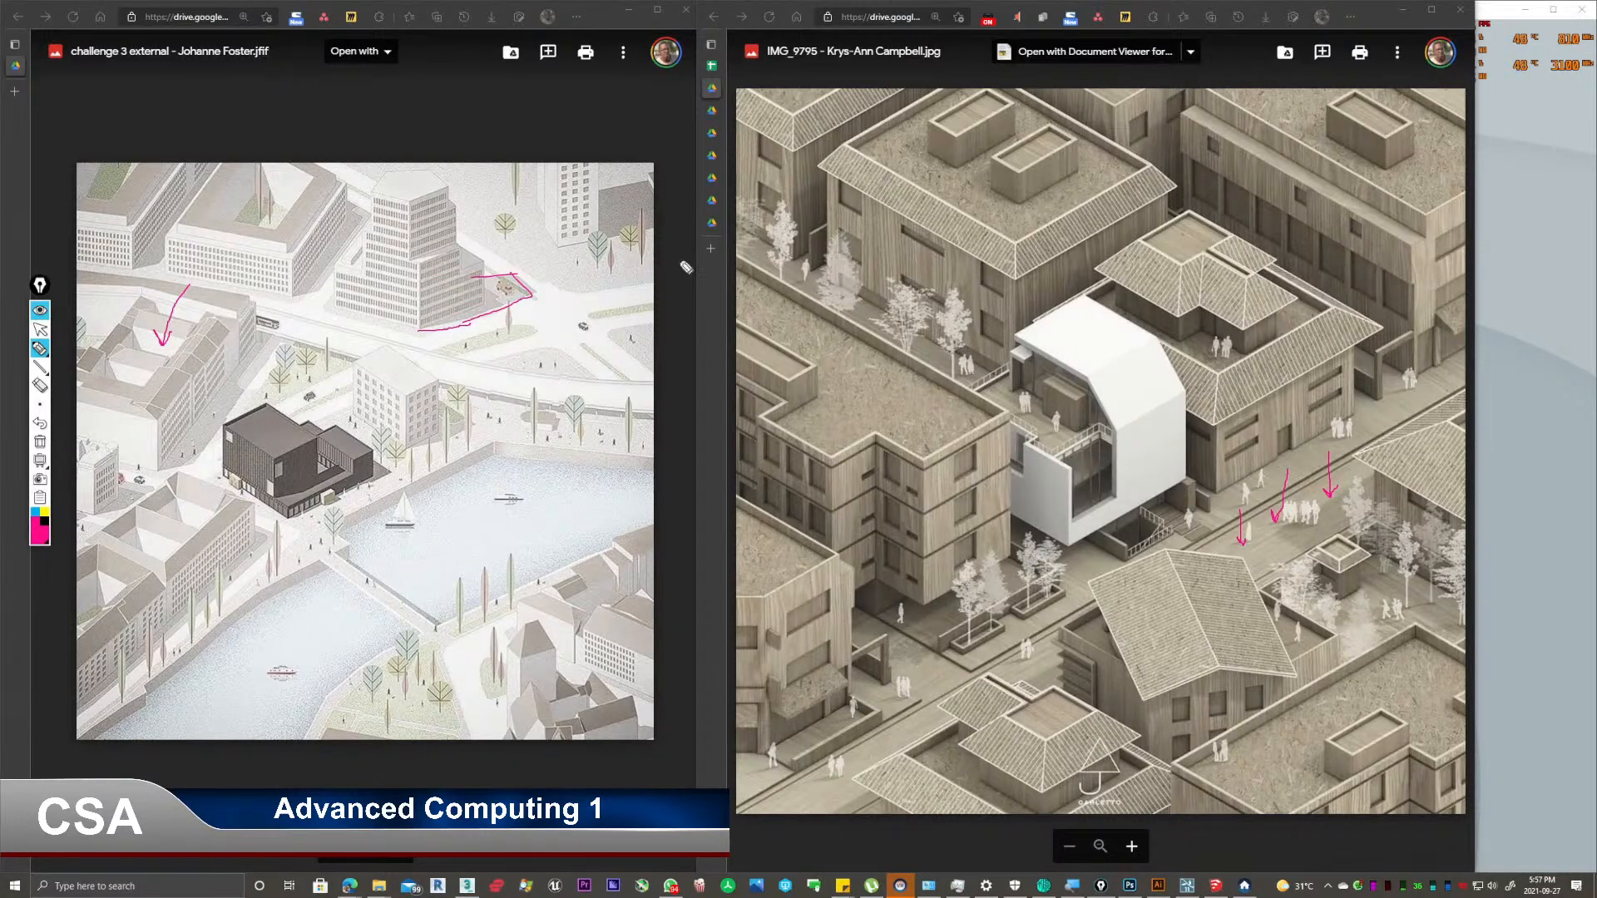
mouse_move(970, 186)
mouse_down()
mouse_move(1033, 309)
mouse_move(1046, 298)
mouse_up()
mouse_move(1105, 182)
mouse_down()
mouse_move(1088, 278)
mouse_move(1084, 264)
mouse_move(1098, 270)
mouse_up()
mouse_move(1272, 104)
mouse_down()
mouse_move(1202, 177)
mouse_move(1177, 180)
mouse_move(1195, 182)
mouse_up()
Erase all pink annotations, return to normal cursor mode and show the submission responses sheet again.
click(39, 441)
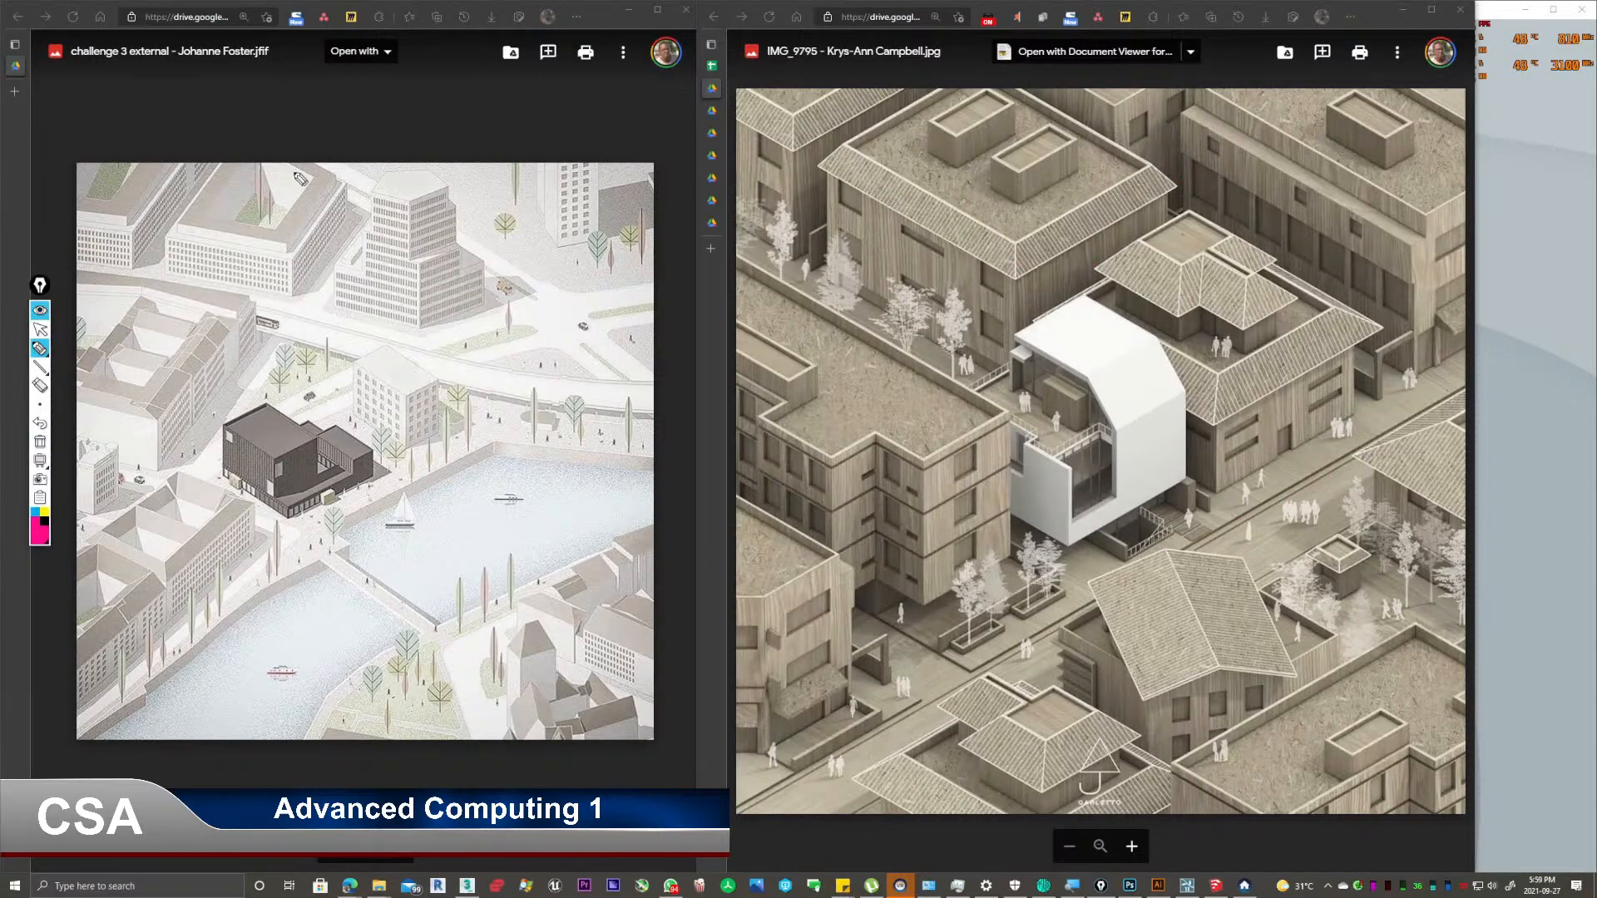
click(39, 329)
mouse_move(717, 87)
click(761, 65)
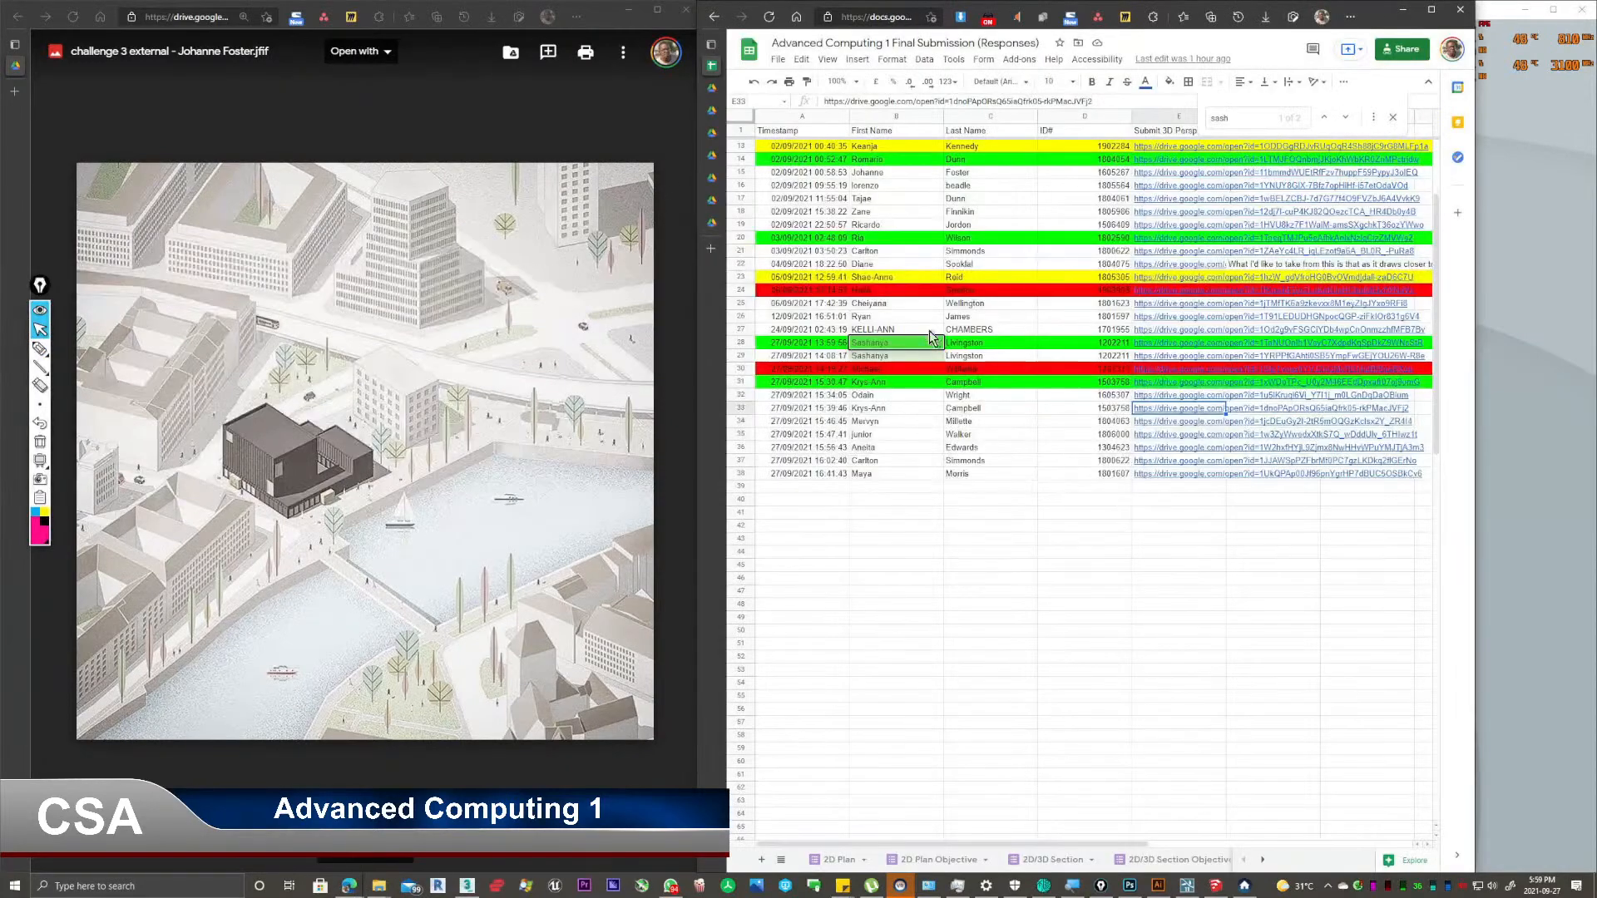
click(1011, 500)
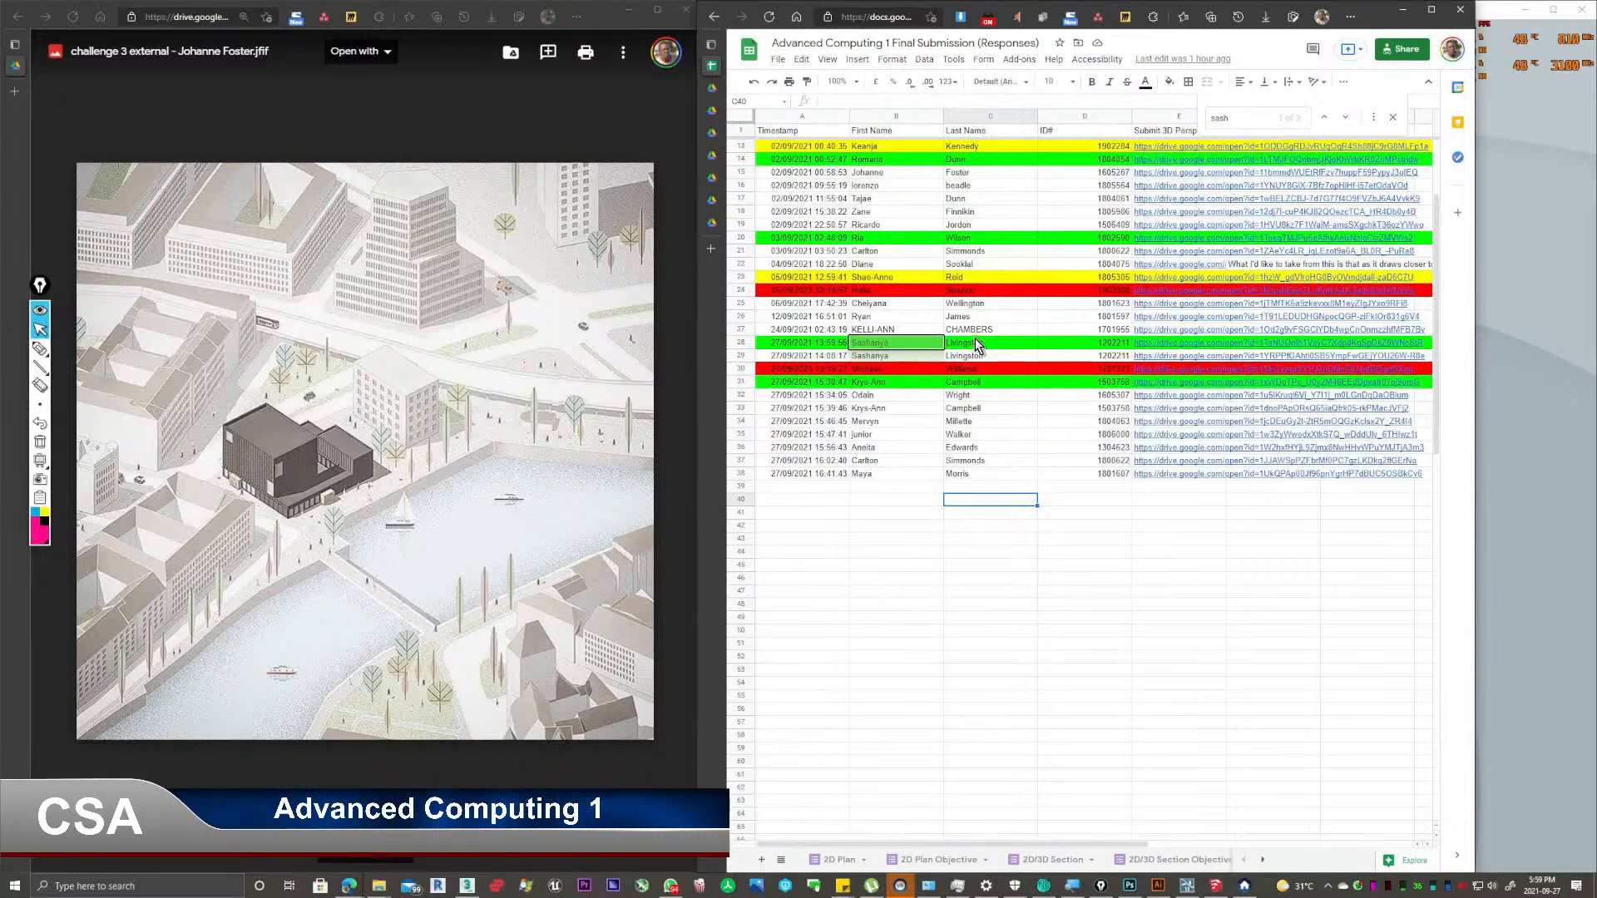
Search the responses sheet for a student, trying part of the surname and part of the first name.
mouse_move(1188, 226)
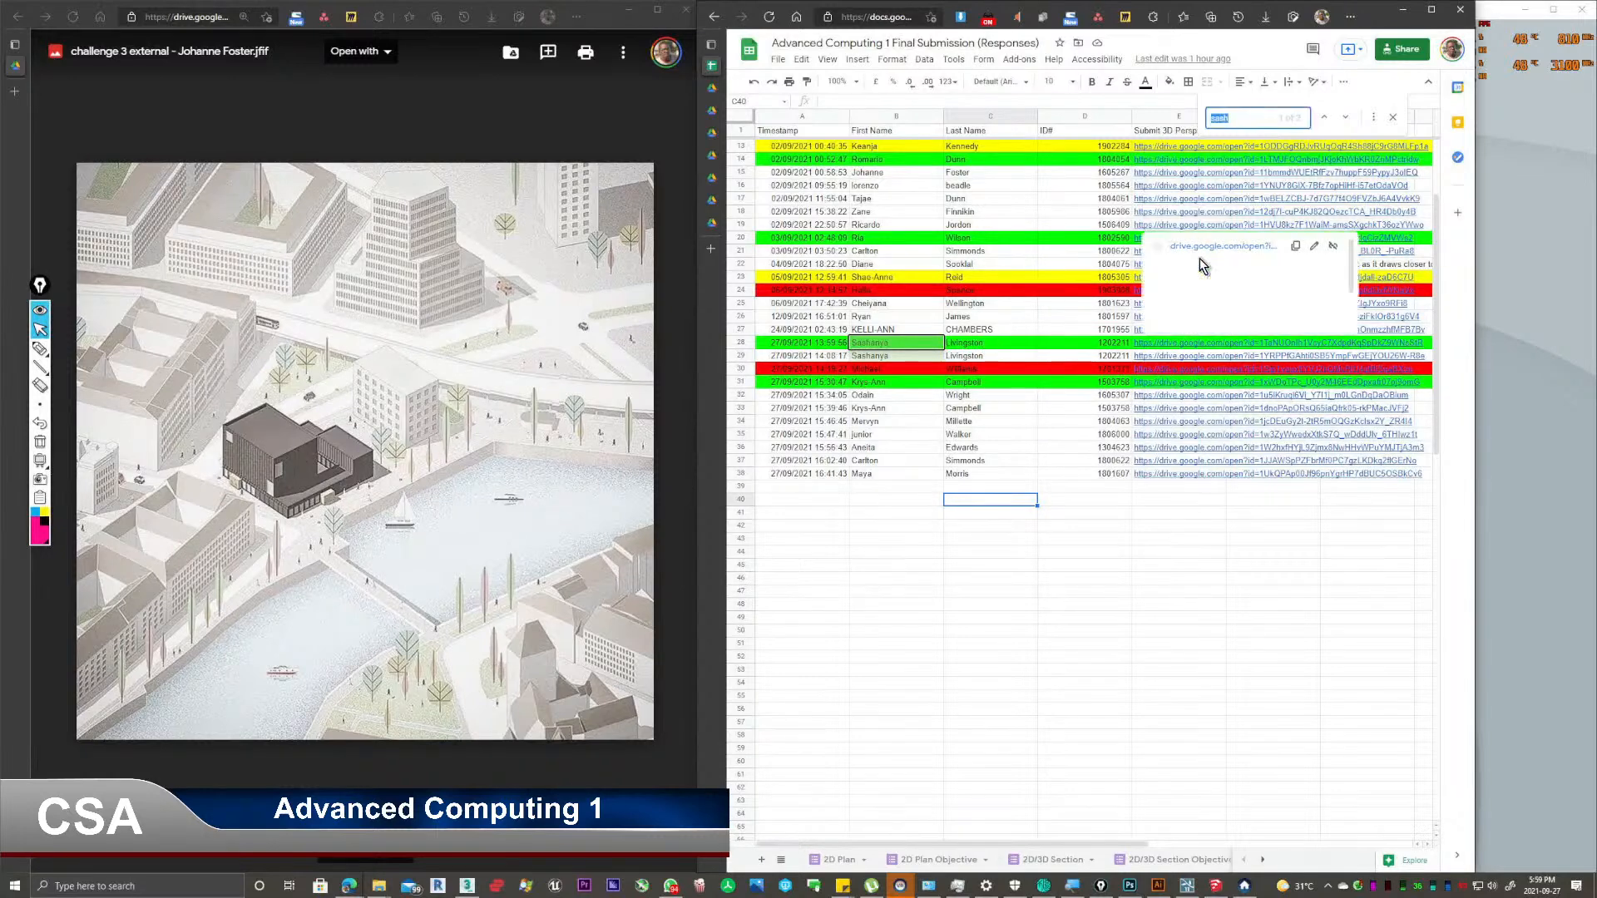
text(suk)
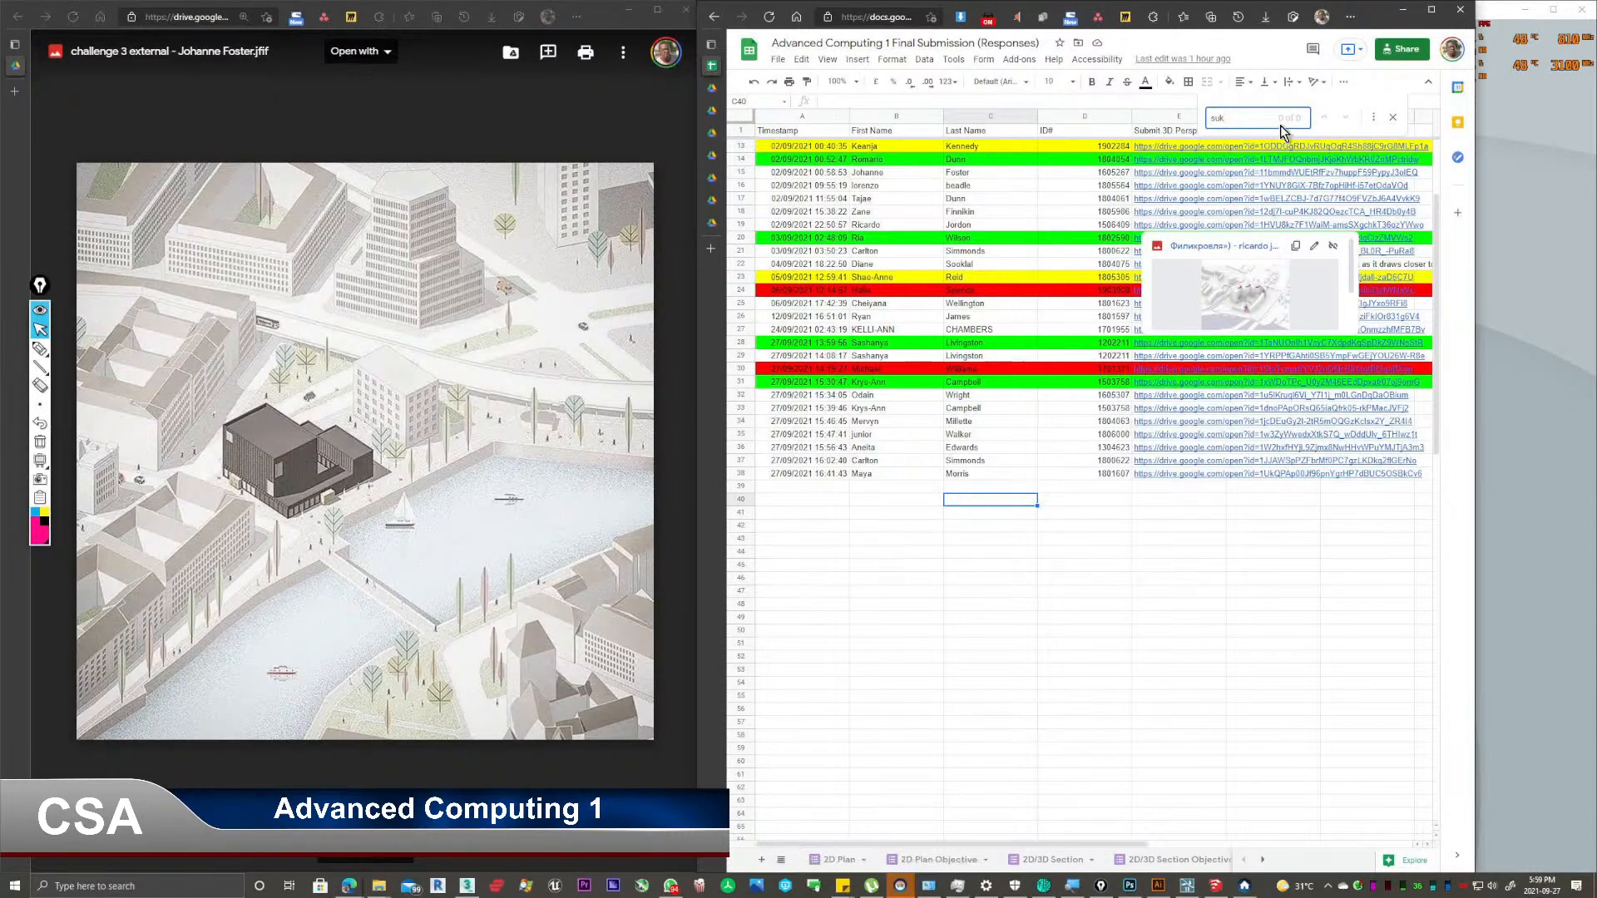
key(BackSpace)
key(BackSpace)
key(BackSpace)
text(dia)
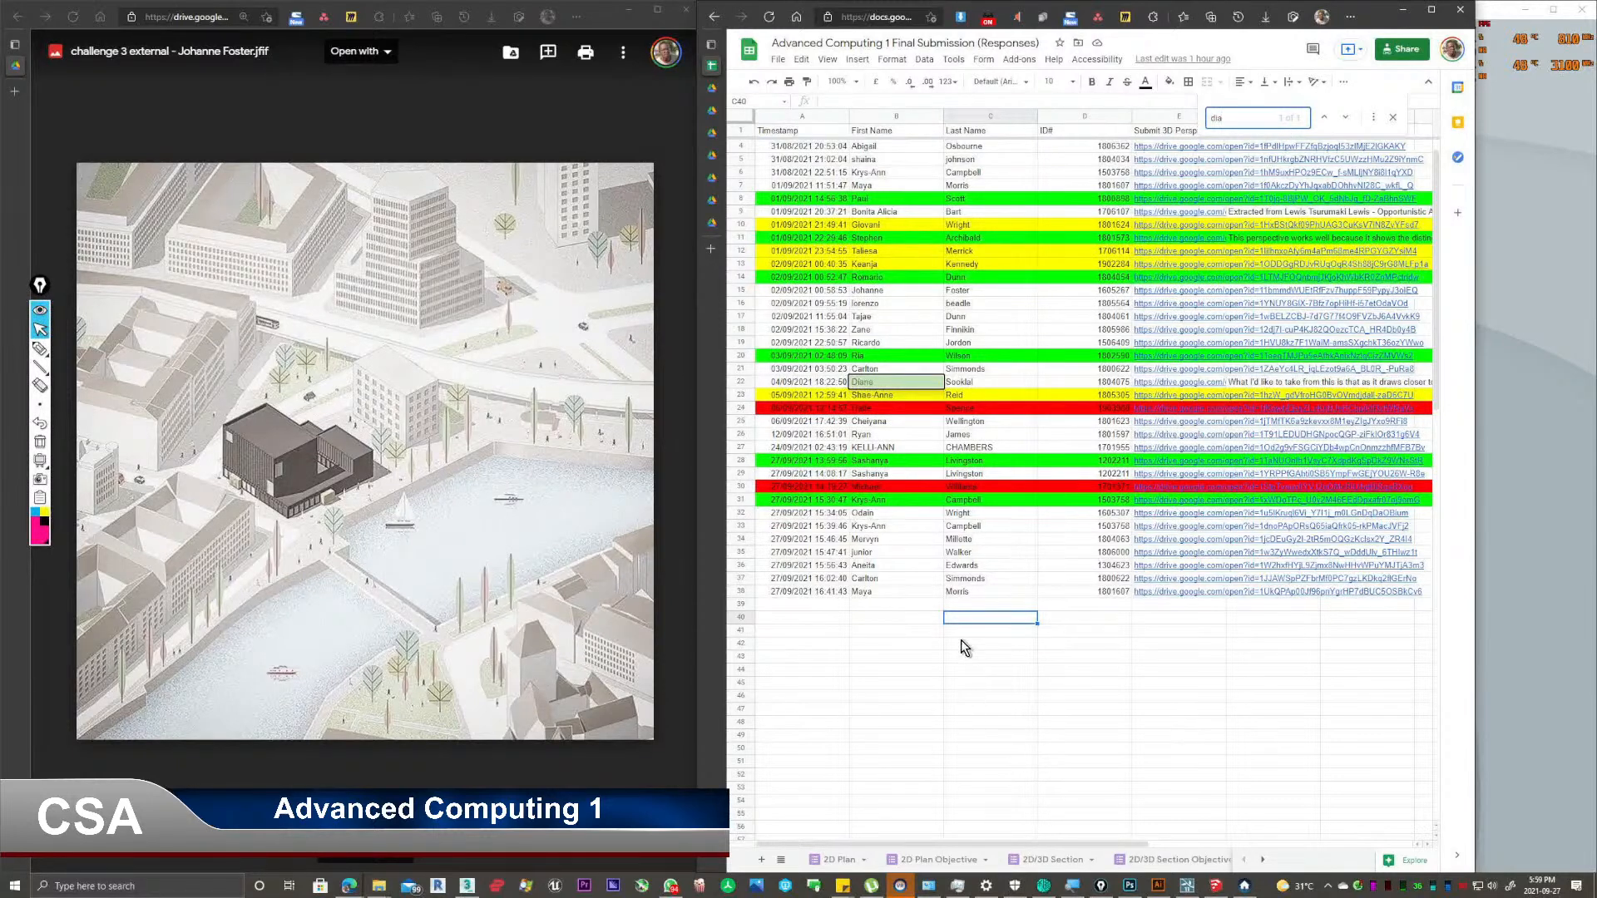
Open the secd perspective image linked in the found student's row and dismiss the account notice.
click(1167, 384)
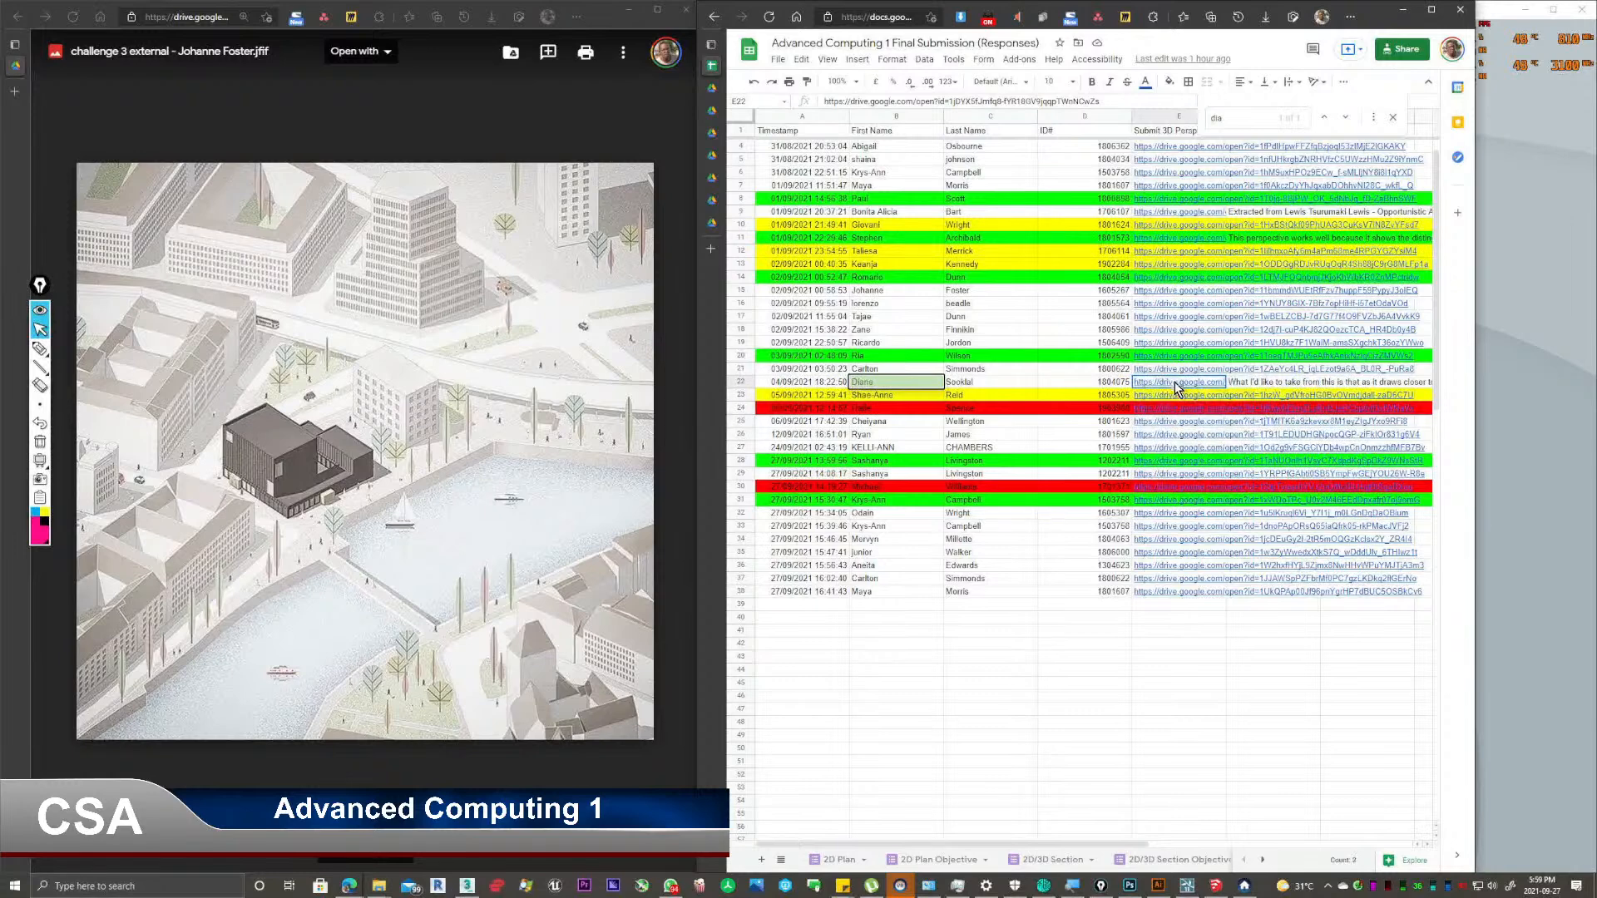
click(1214, 447)
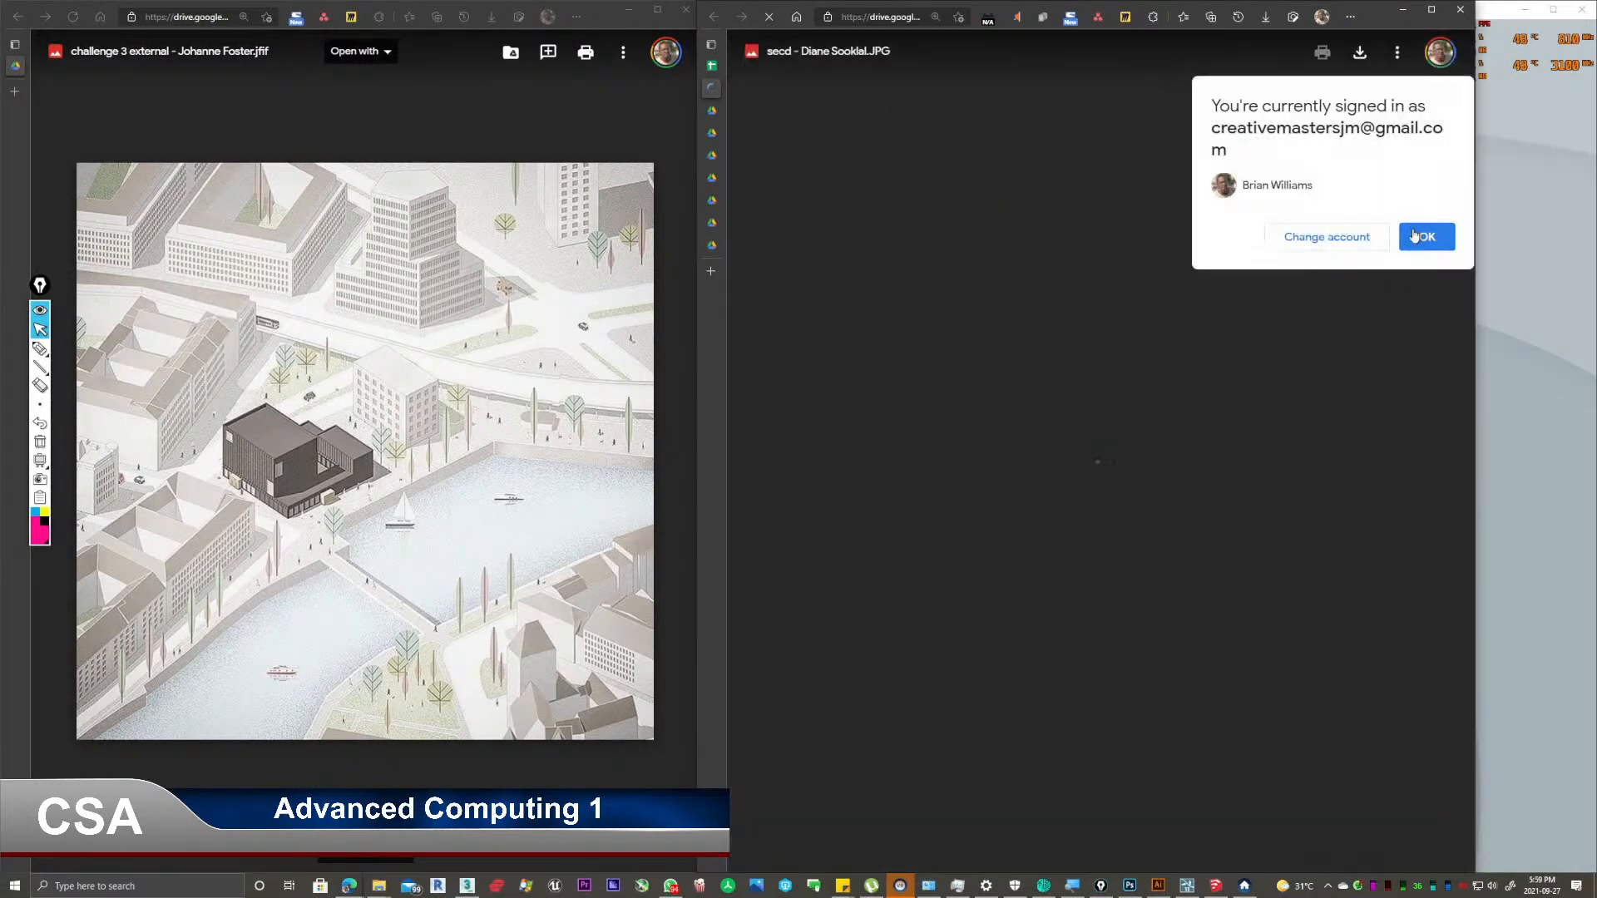
click(1422, 238)
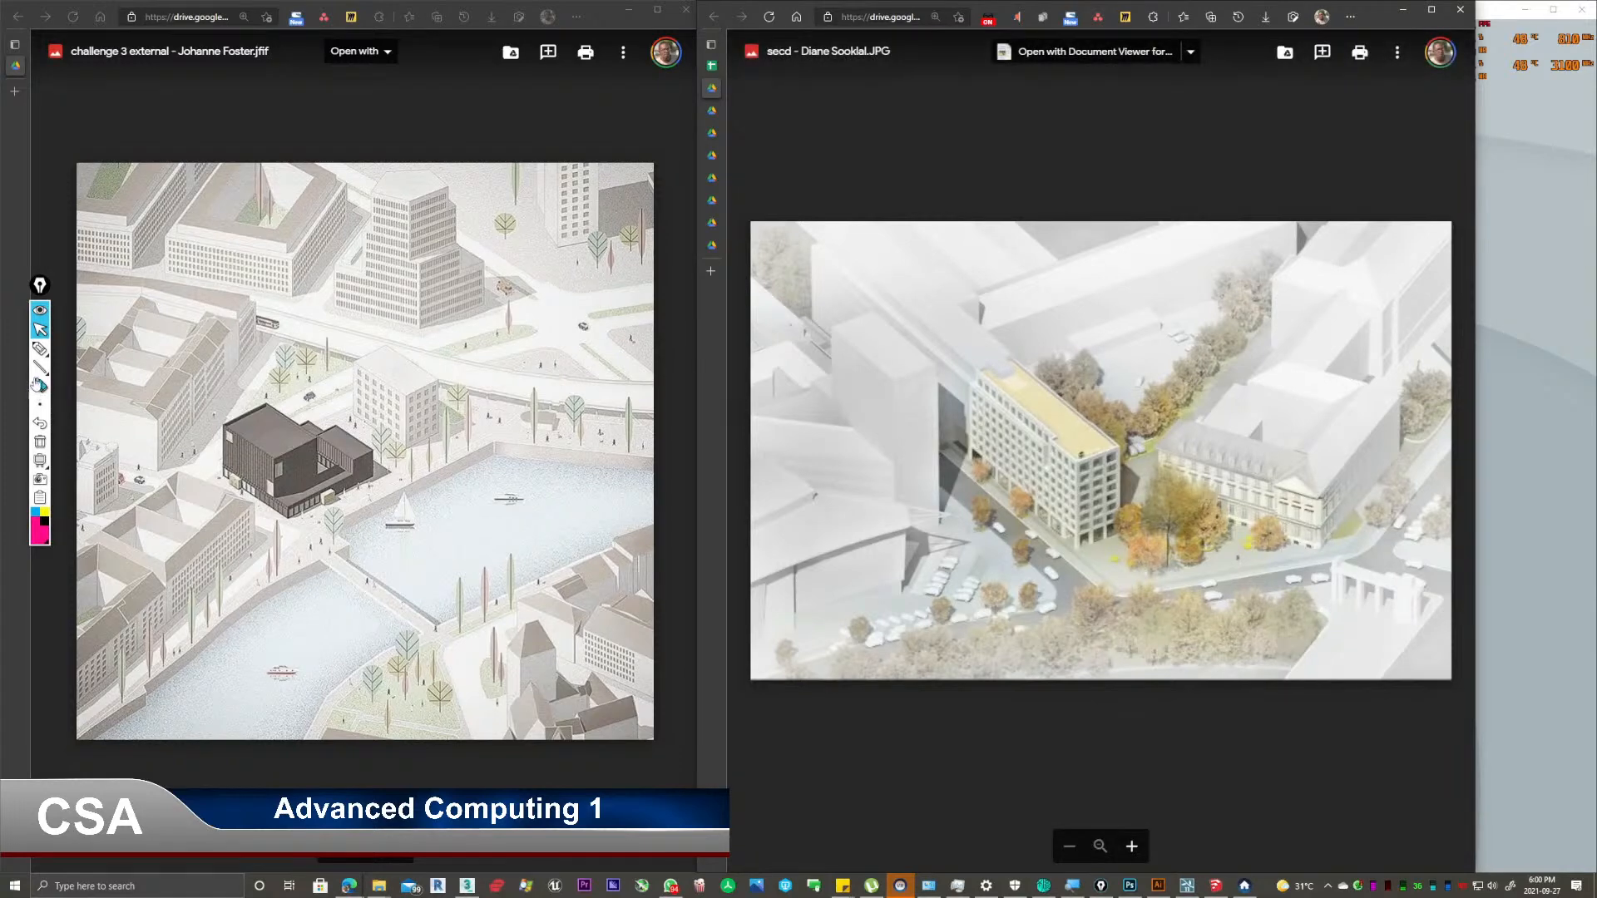
Circle the yellow-roofed building in pink in the secd image and draw arrows at the surrounding trees and parked cars.
click(36, 350)
mouse_move(1005, 348)
mouse_down()
mouse_move(964, 387)
mouse_move(965, 457)
mouse_move(1073, 574)
mouse_move(1125, 547)
mouse_move(1153, 474)
mouse_move(1027, 349)
mouse_move(969, 349)
mouse_up()
mouse_move(1153, 271)
mouse_down()
mouse_move(1144, 414)
mouse_move(1161, 391)
mouse_up()
mouse_move(1212, 599)
mouse_down()
mouse_move(1196, 560)
mouse_move(1182, 565)
mouse_up()
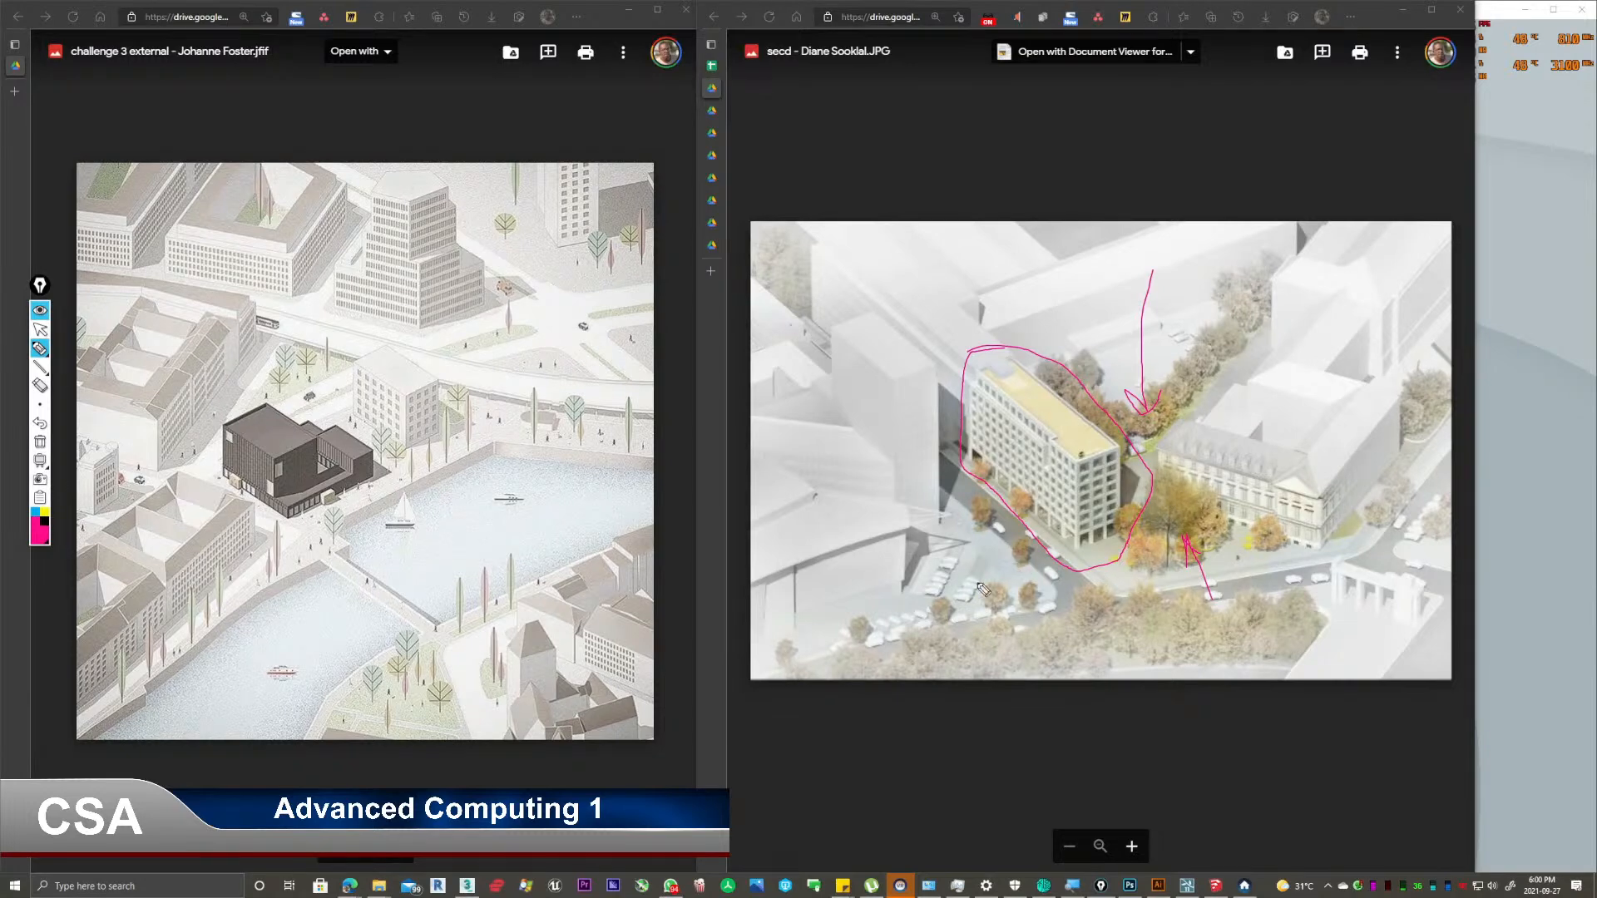
mouse_move(987, 539)
mouse_down()
mouse_move(973, 584)
mouse_move(1042, 584)
mouse_up()
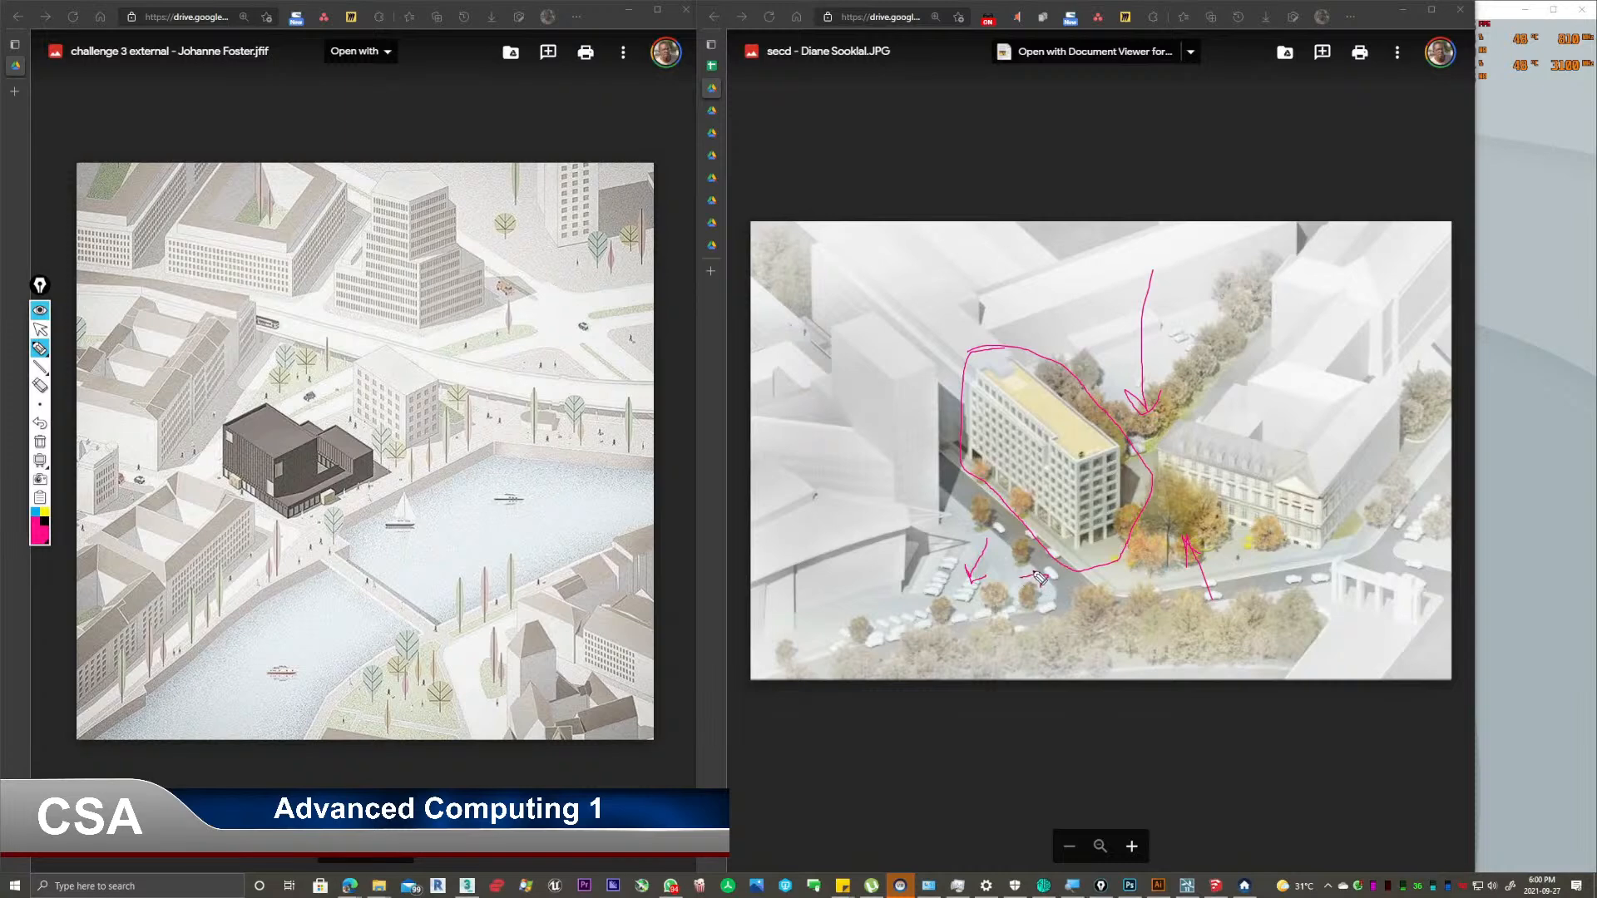
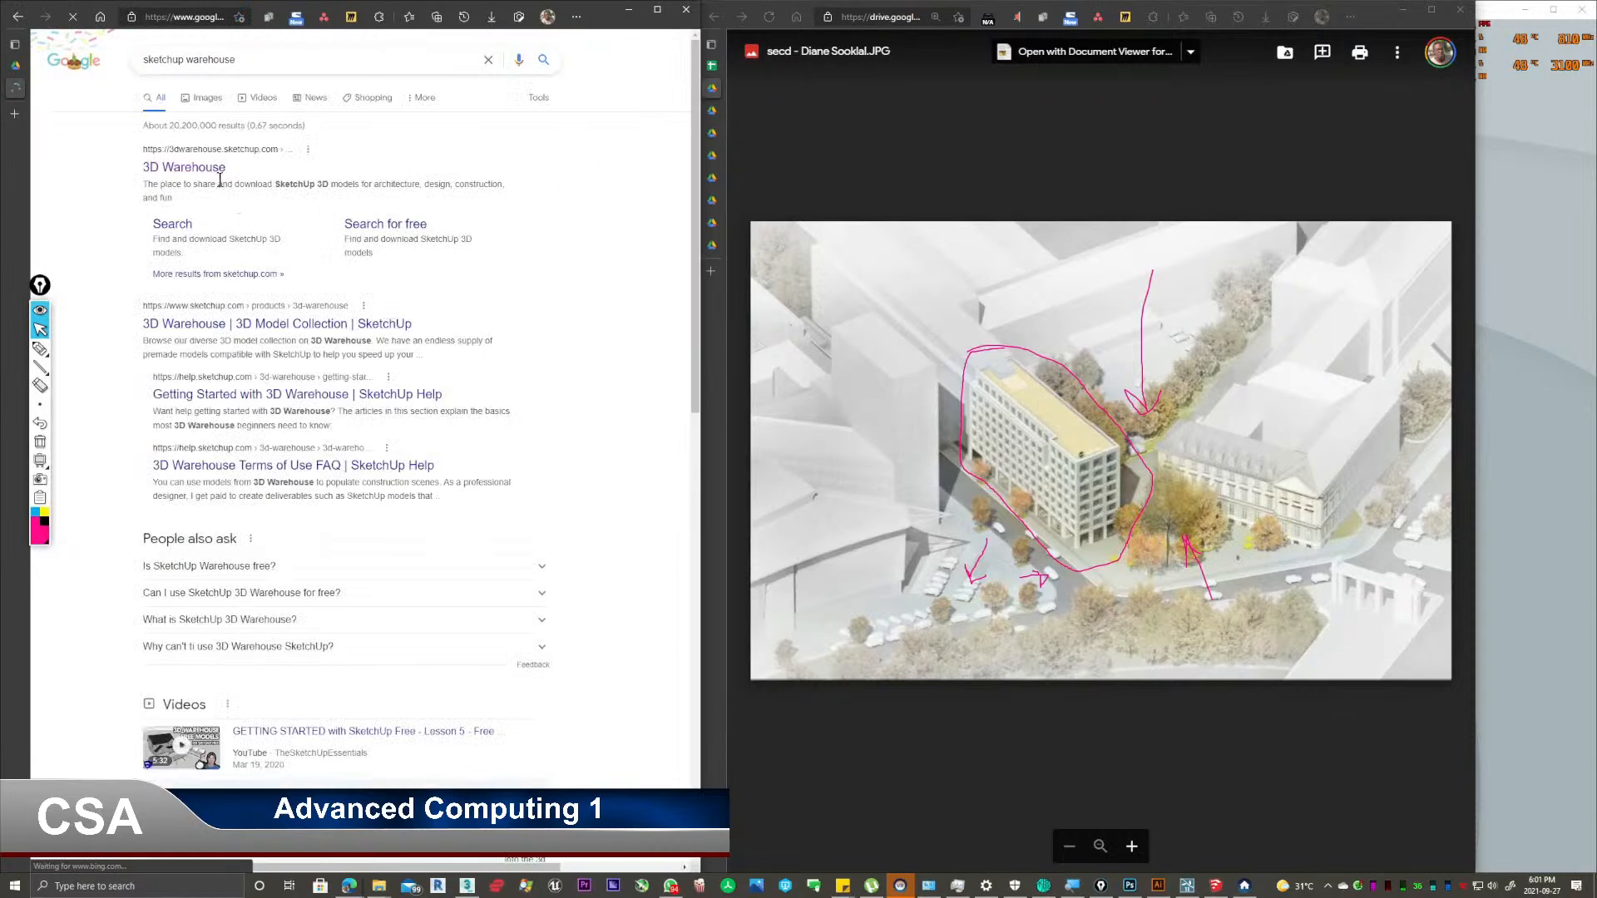
Open 3D Warehouse from the web search results and search it for "small town".
click(189, 176)
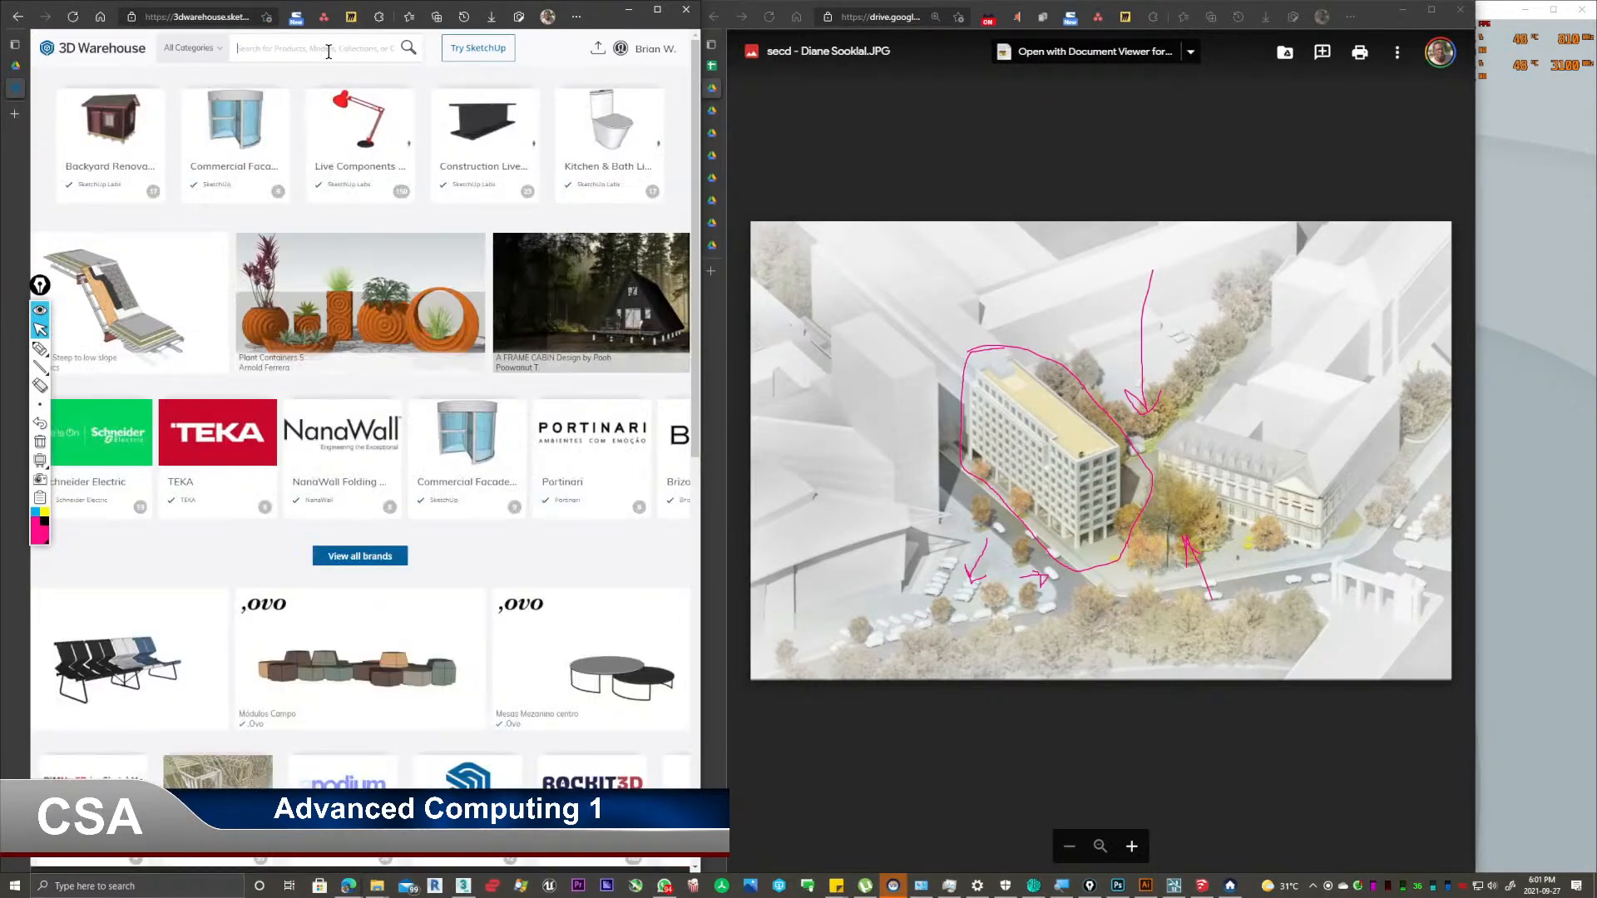
text(smal)
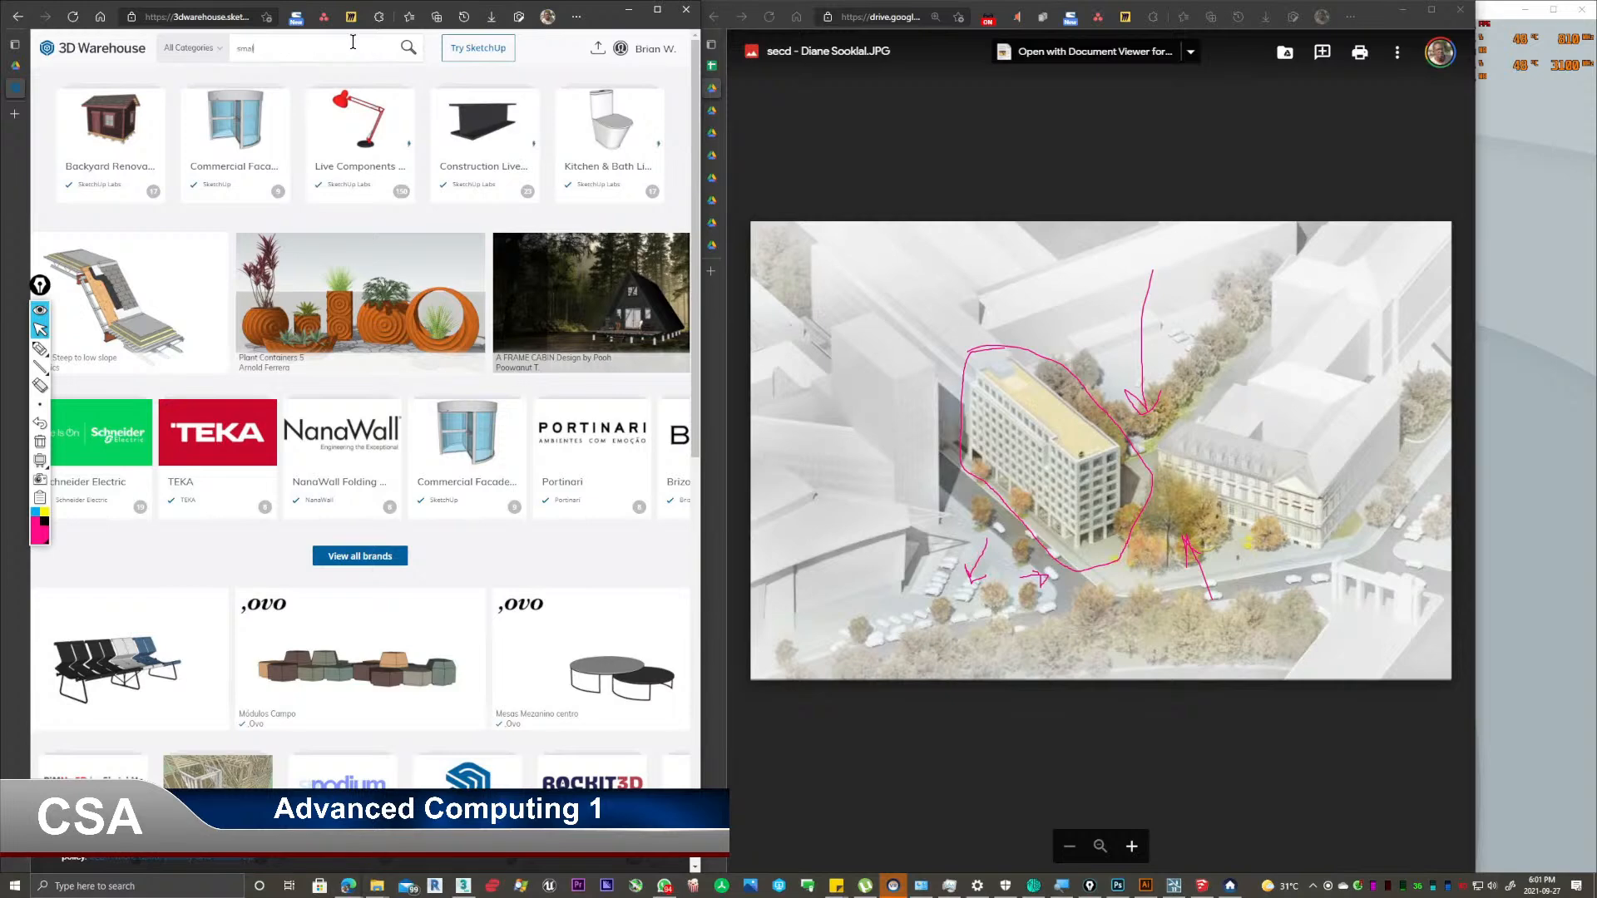
text(l town)
key(Return)
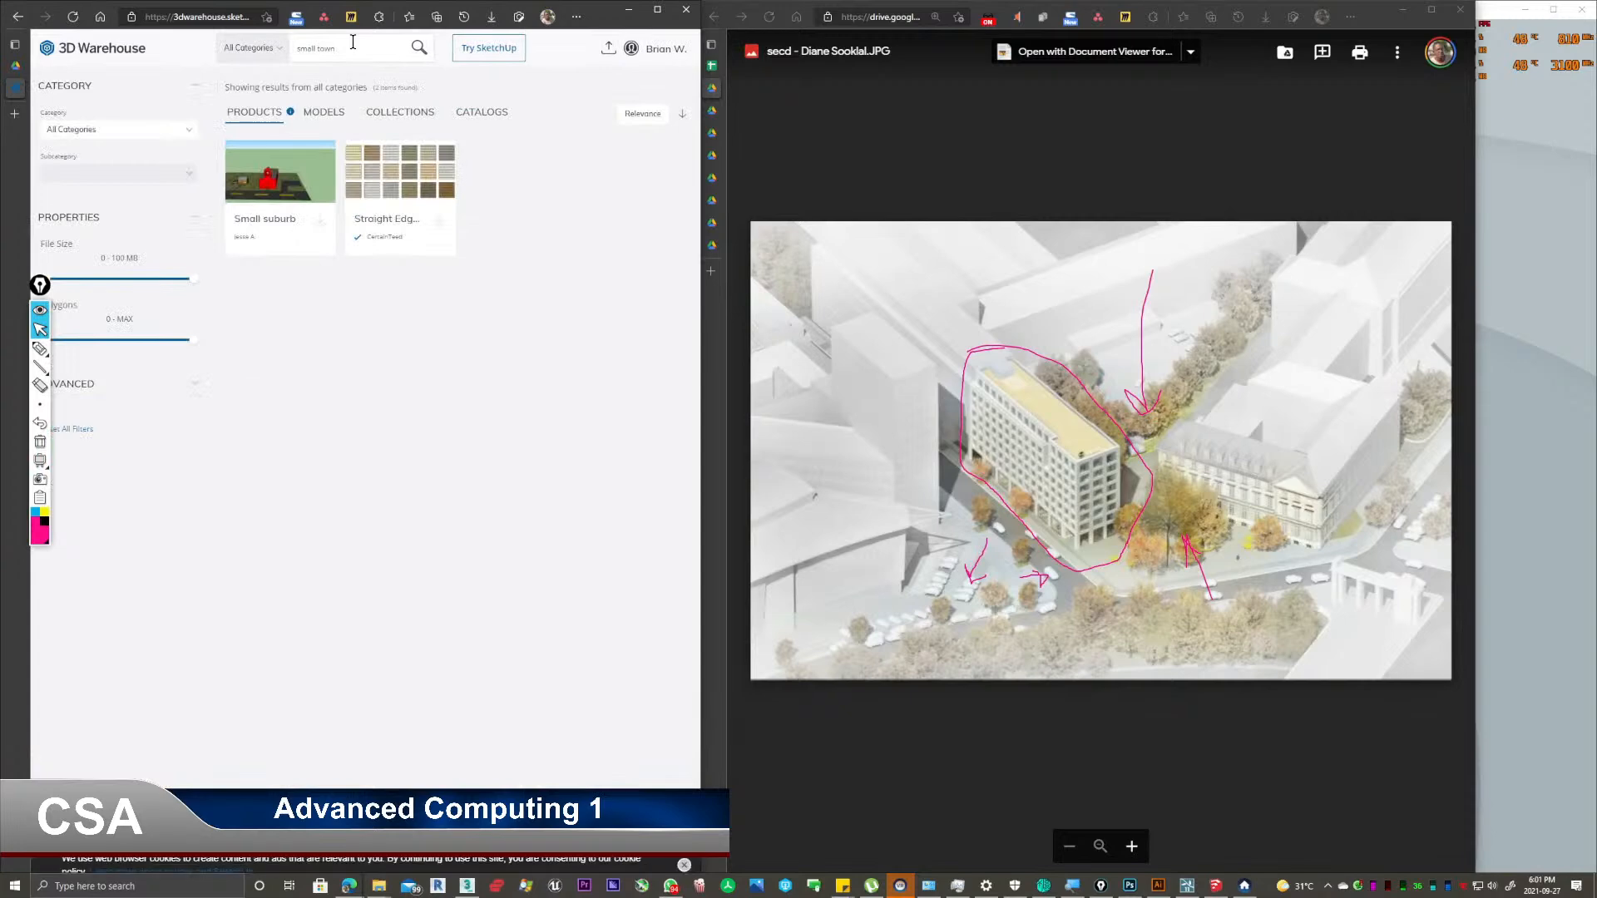
Shorten the 3D Warehouse search to "town" and browse the resulting products.
double_click(313, 49)
key(BackSpace)
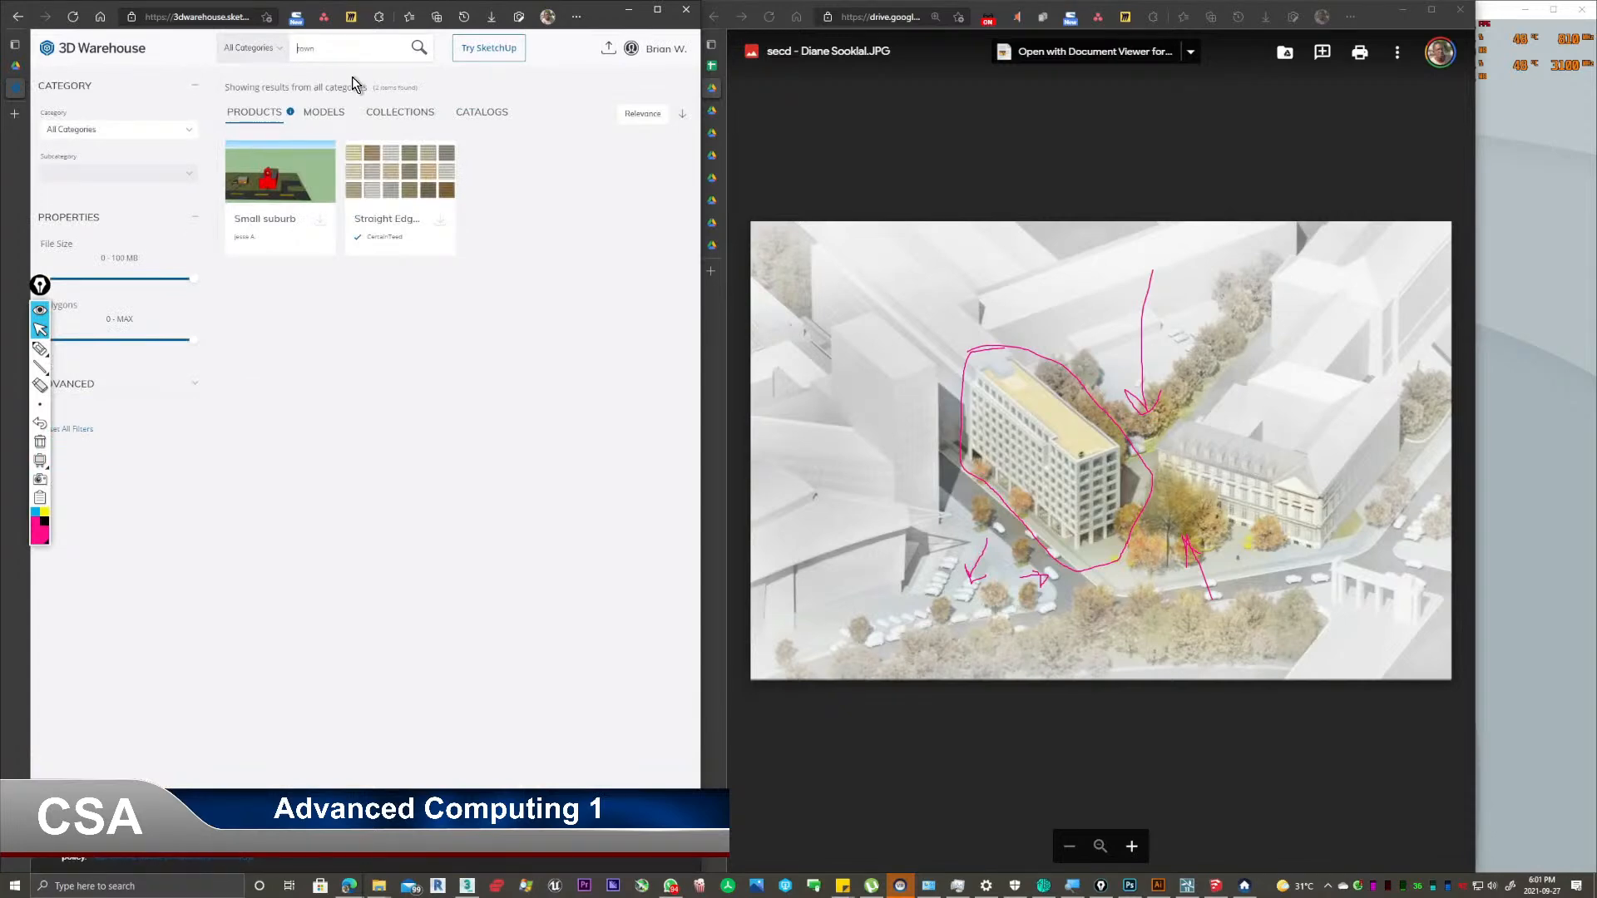
key(Return)
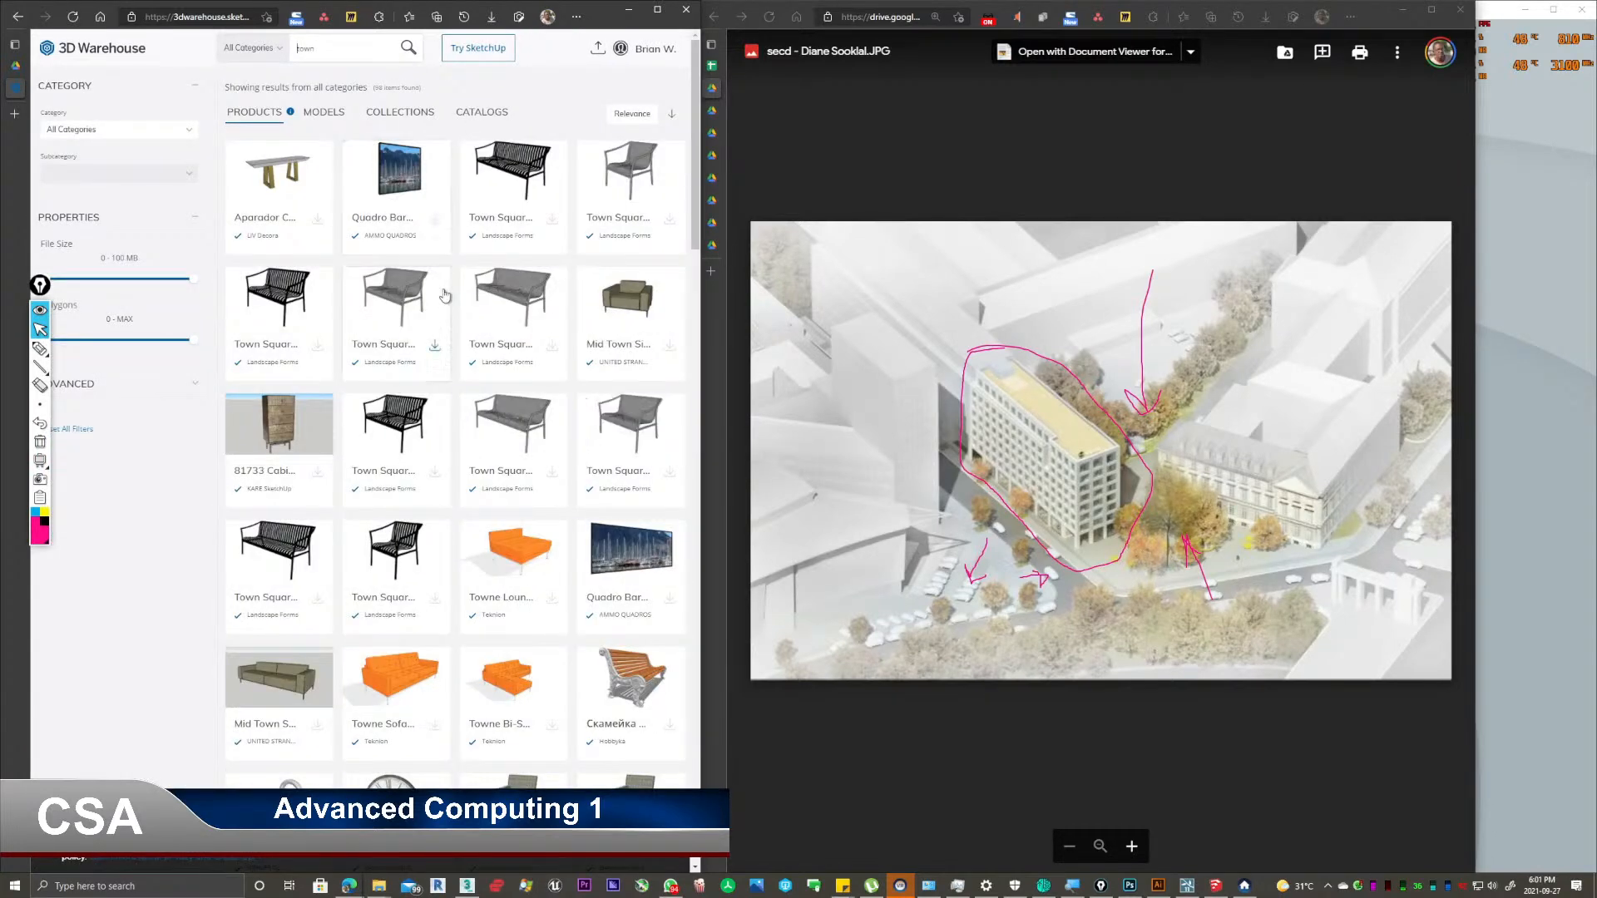
scroll(398, 230, down, 3)
scroll(399, 231, down, 10)
scroll(399, 241, up, 20)
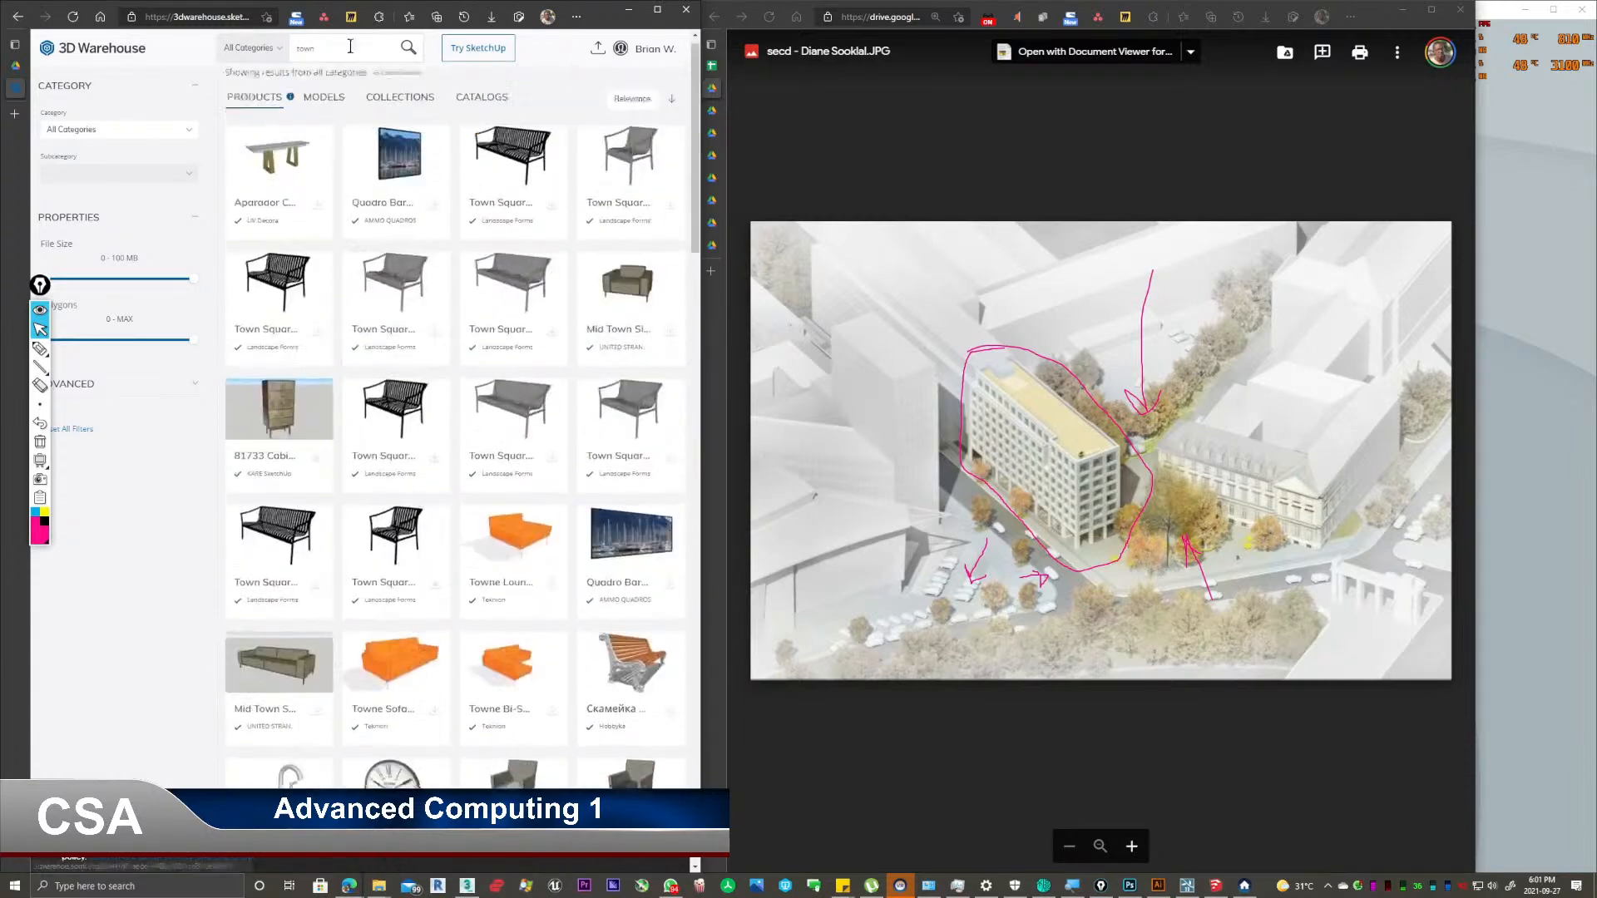
Search 3D Warehouse for "street" and browse the resulting products for usable context models.
drag(323, 48, 192, 61)
text(street)
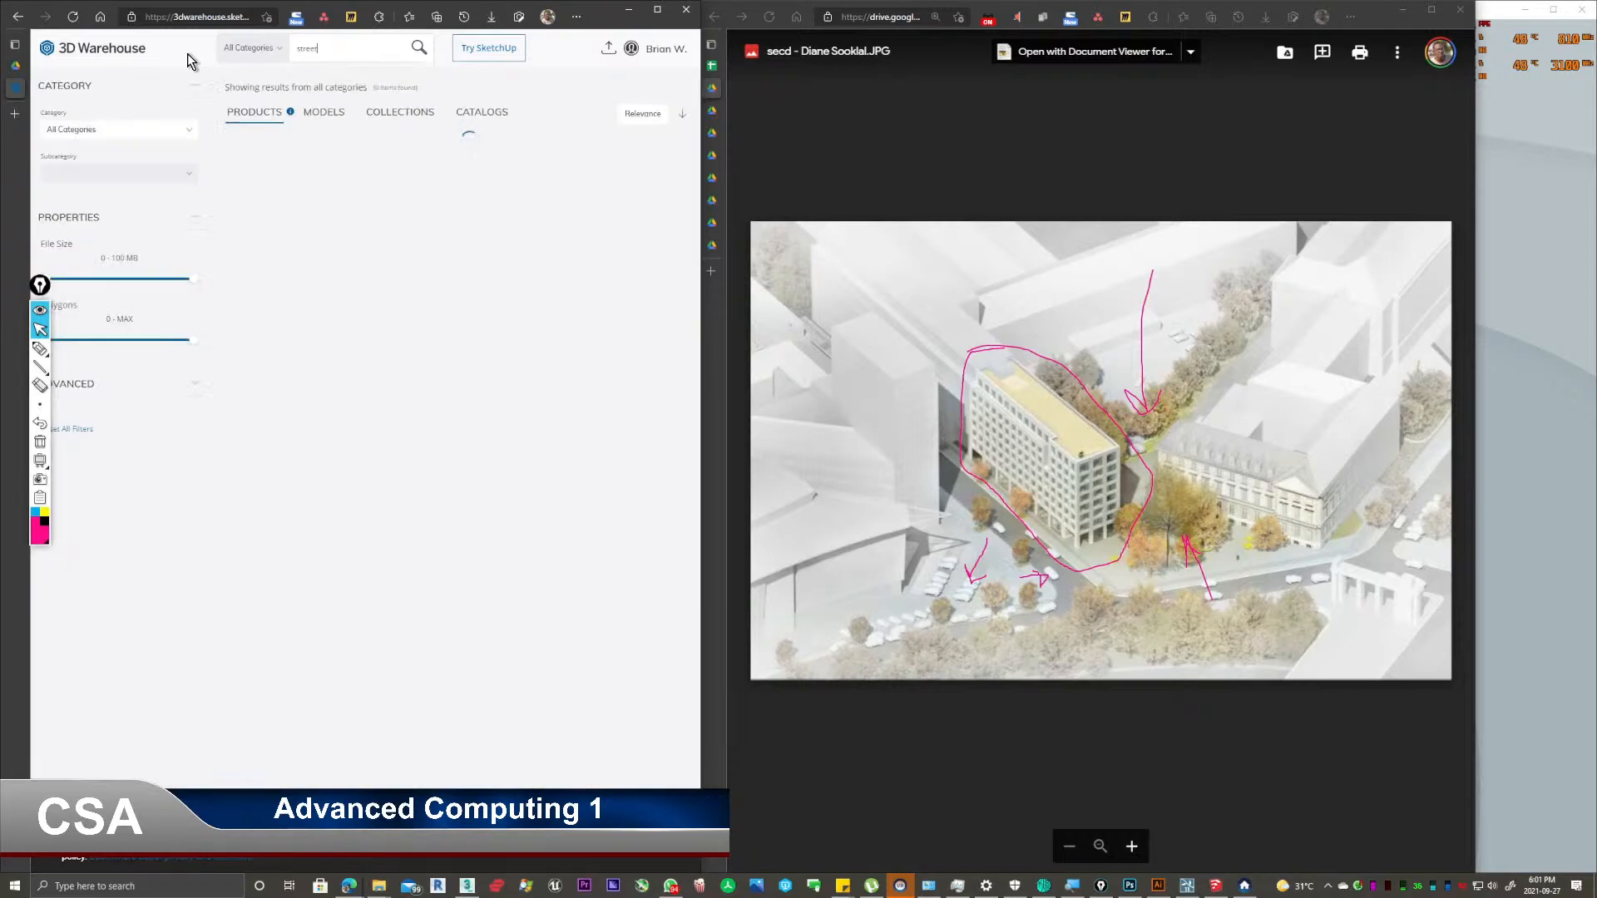
scroll(449, 366, down, 15)
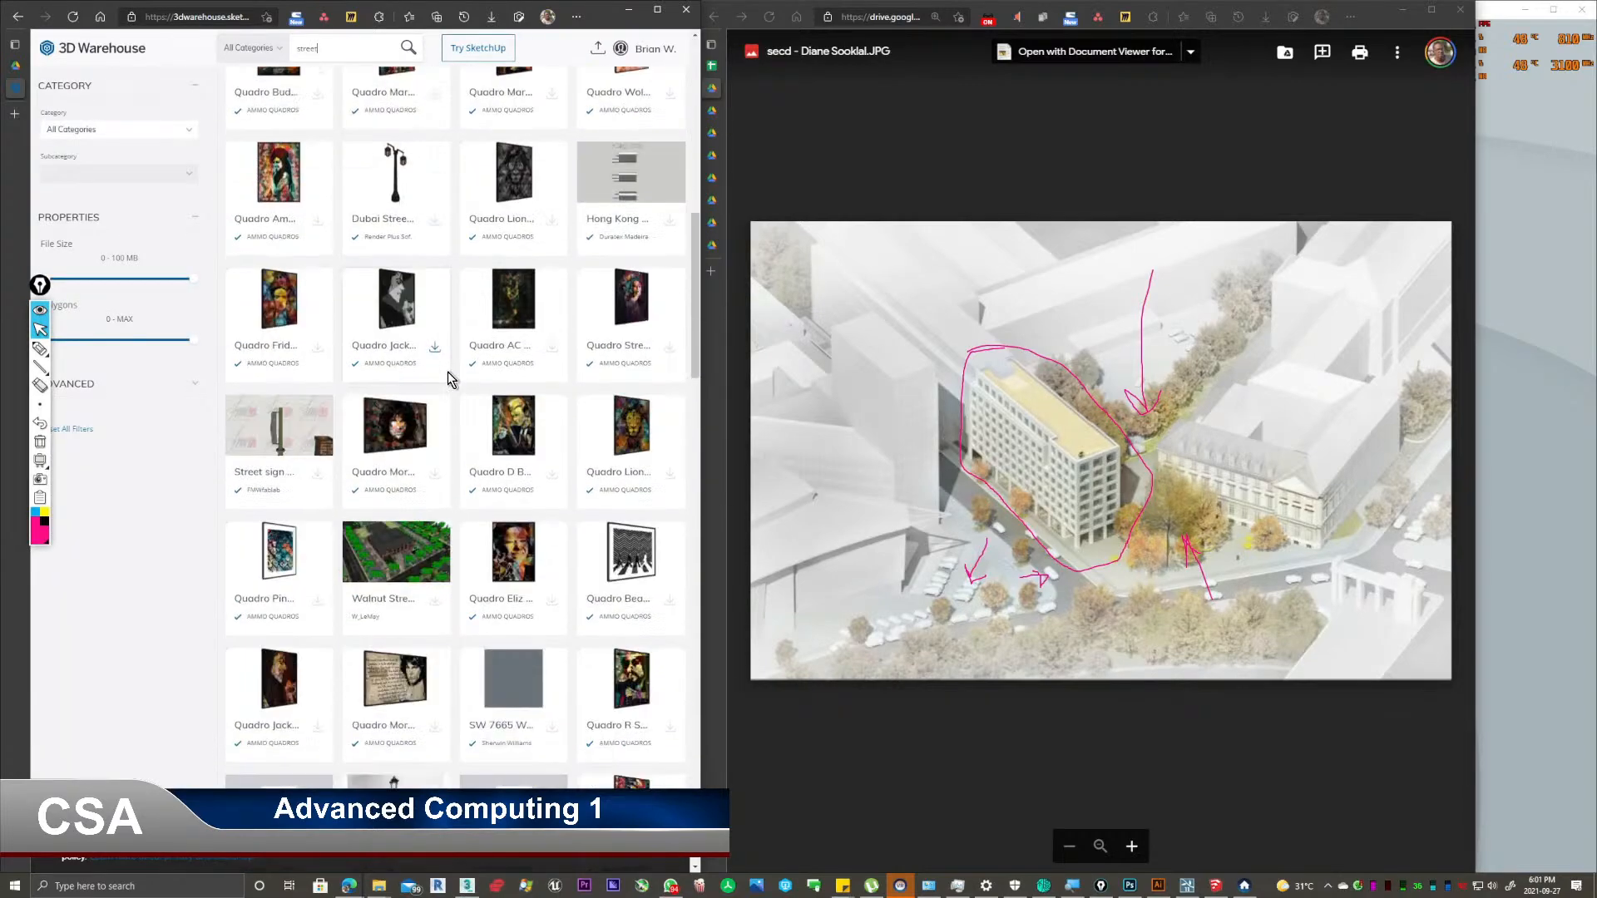
scroll(449, 364, up, 20)
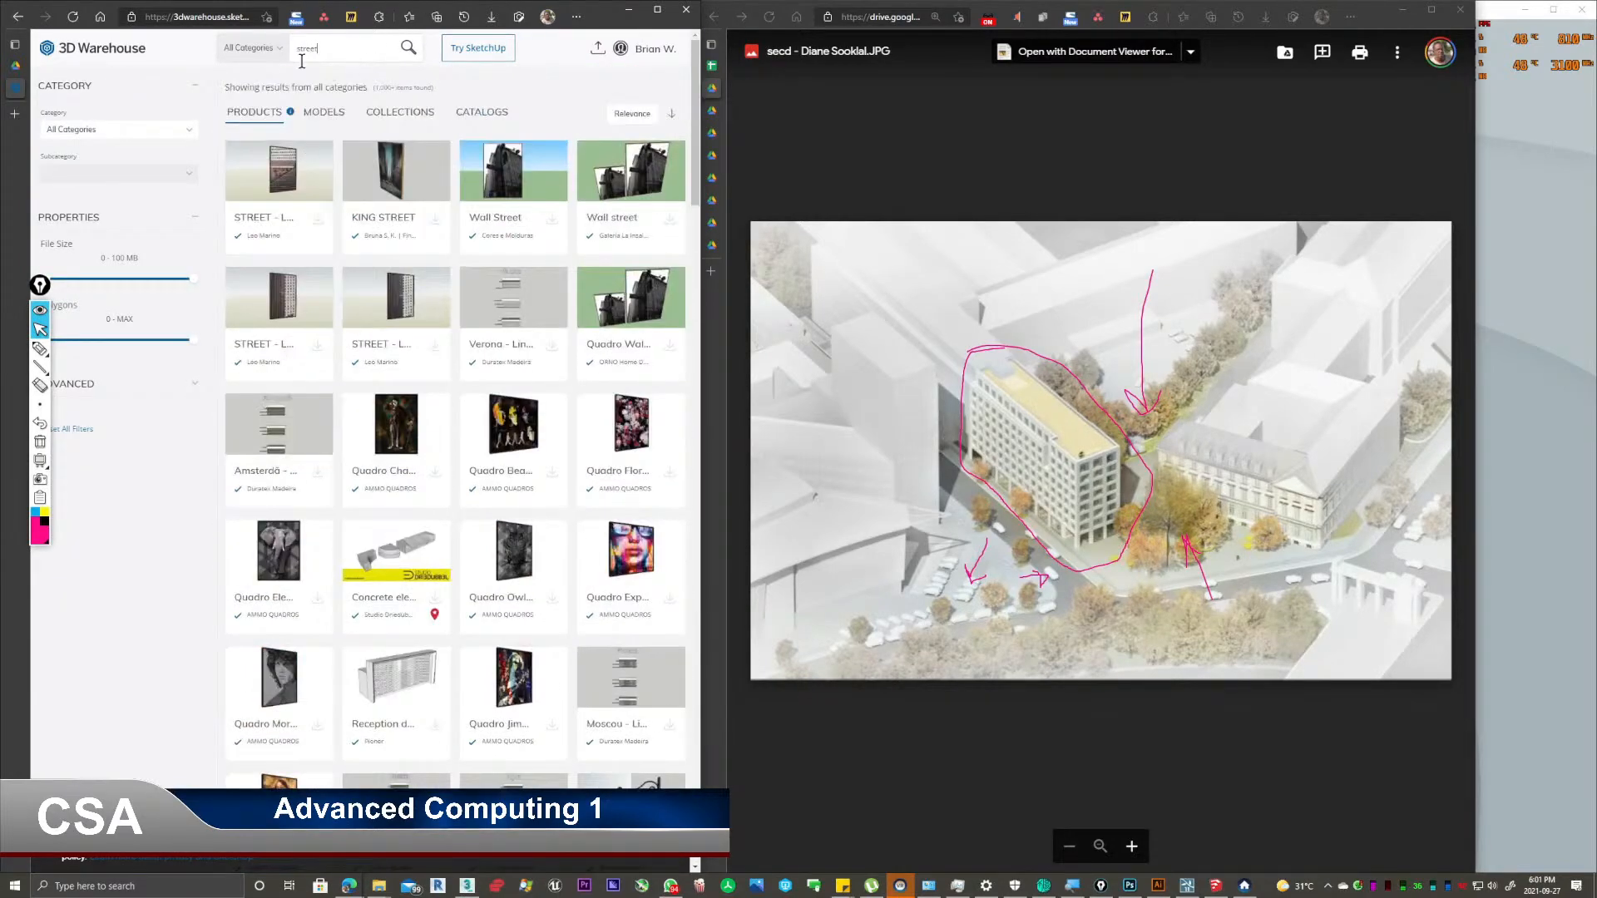
Switch to the 3D Warehouse models results, search for "town" and browse the listed town models.
click(335, 114)
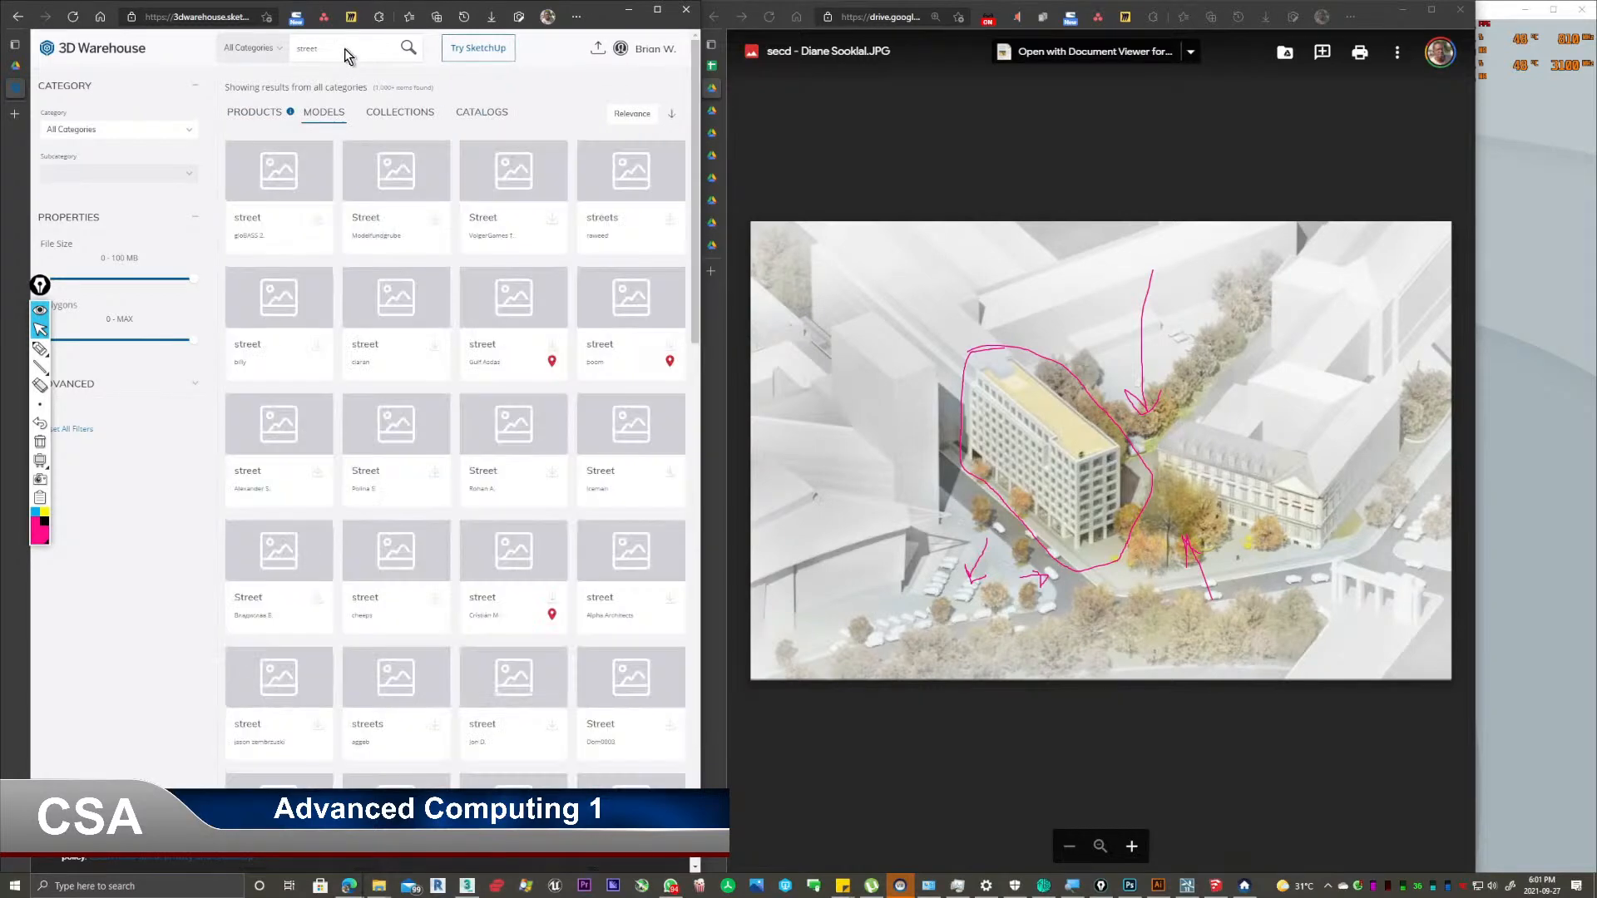
text(town)
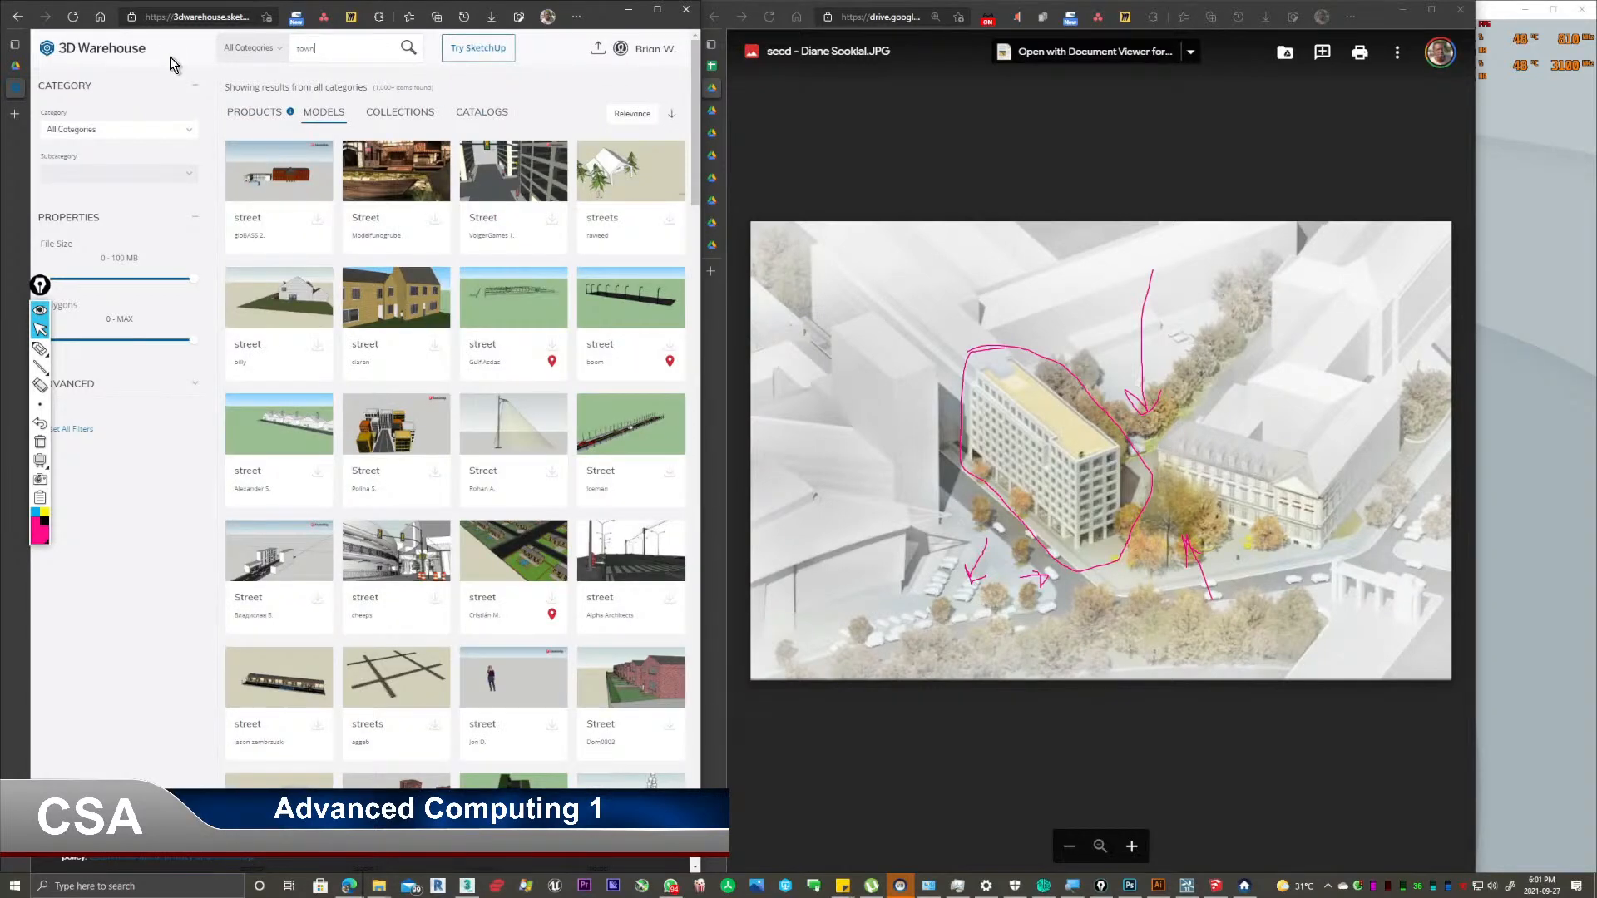
key(Return)
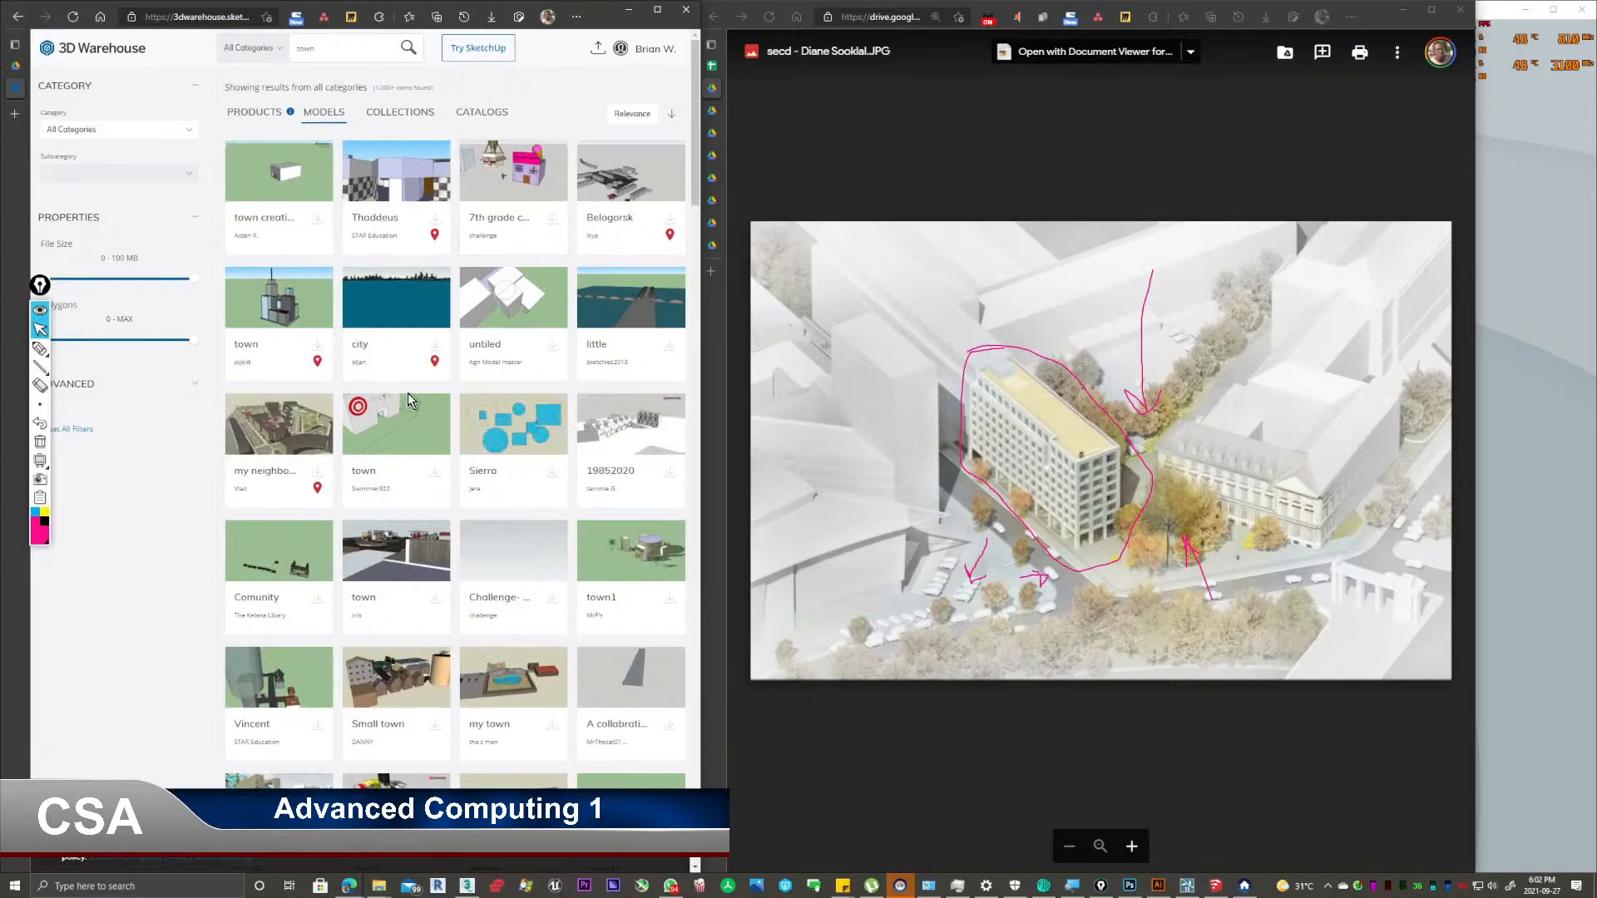
scroll(368, 482, down, 3)
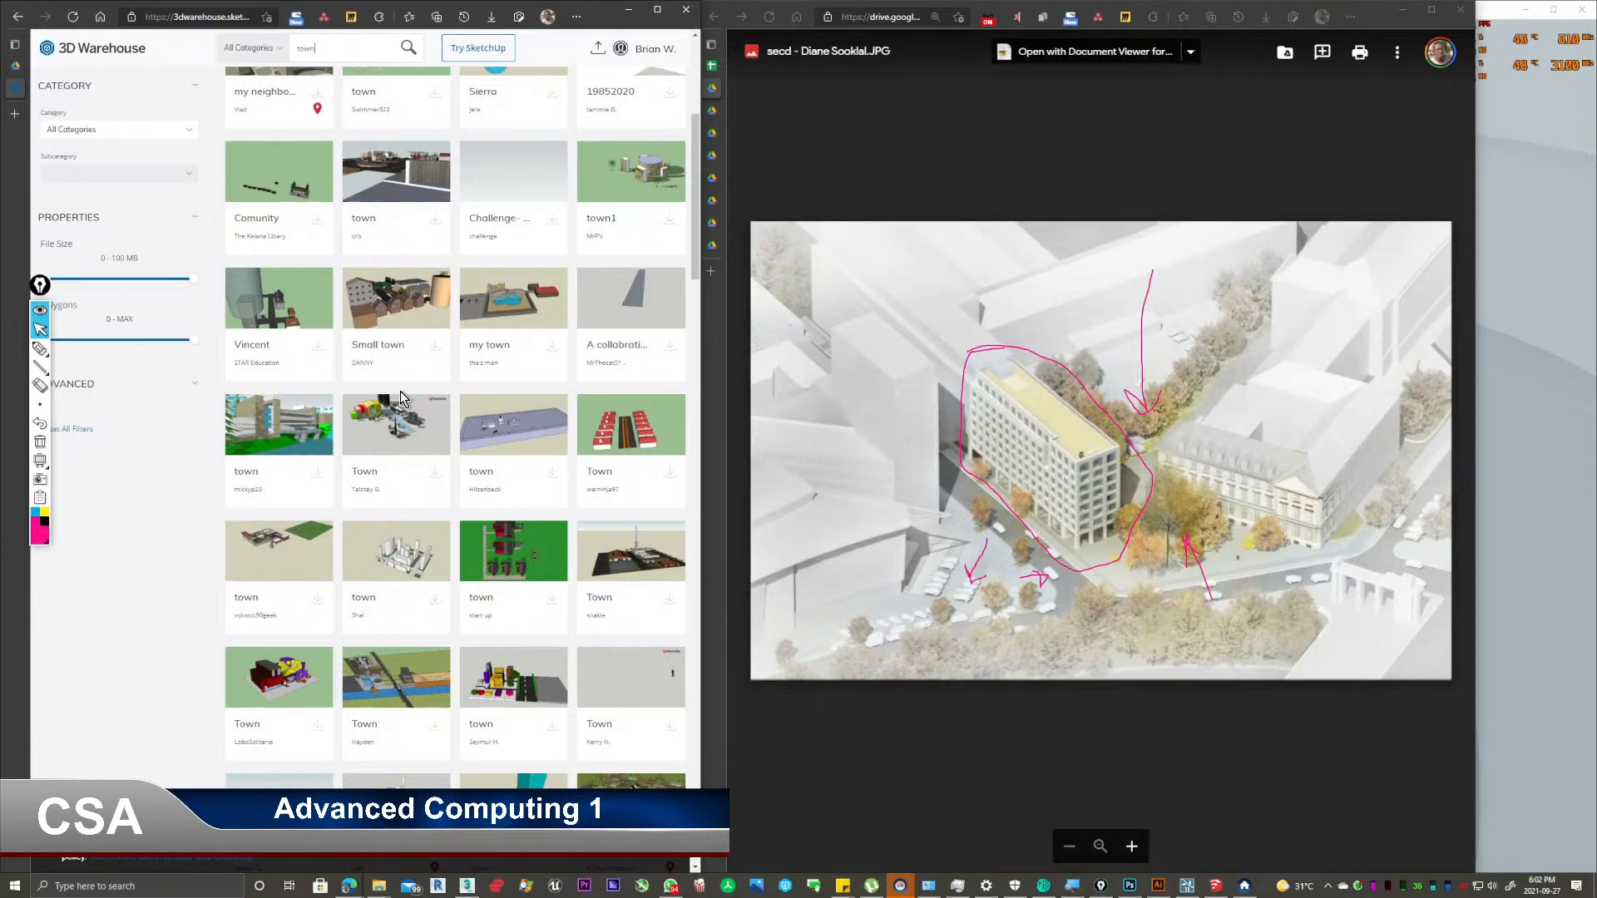
scroll(396, 606, down, 8)
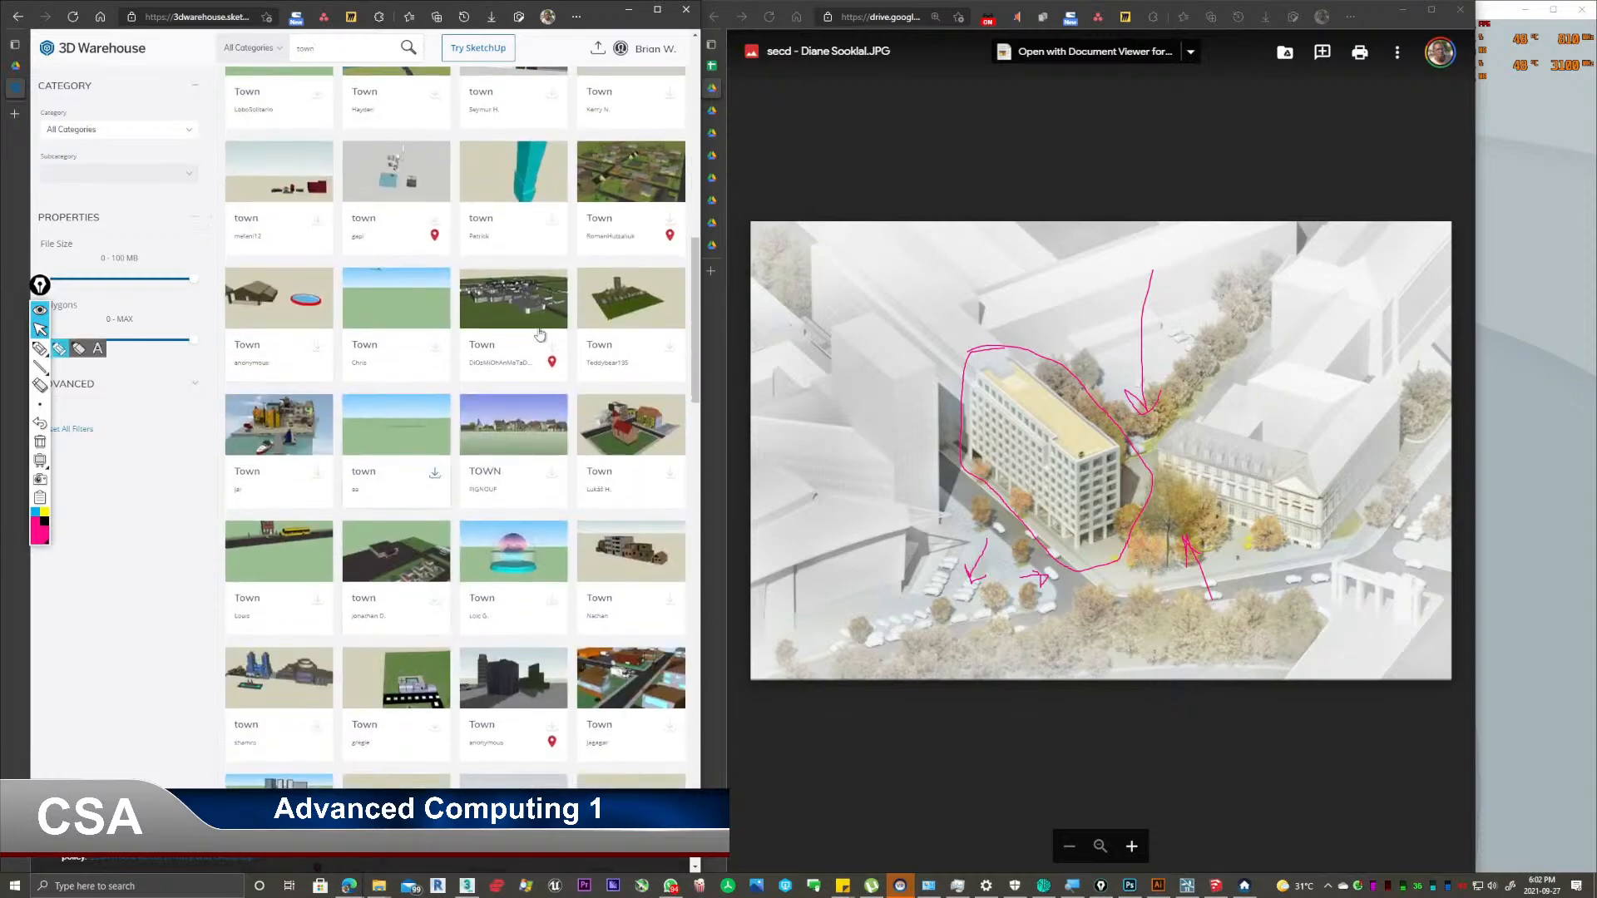
scroll(653, 457, down, 3)
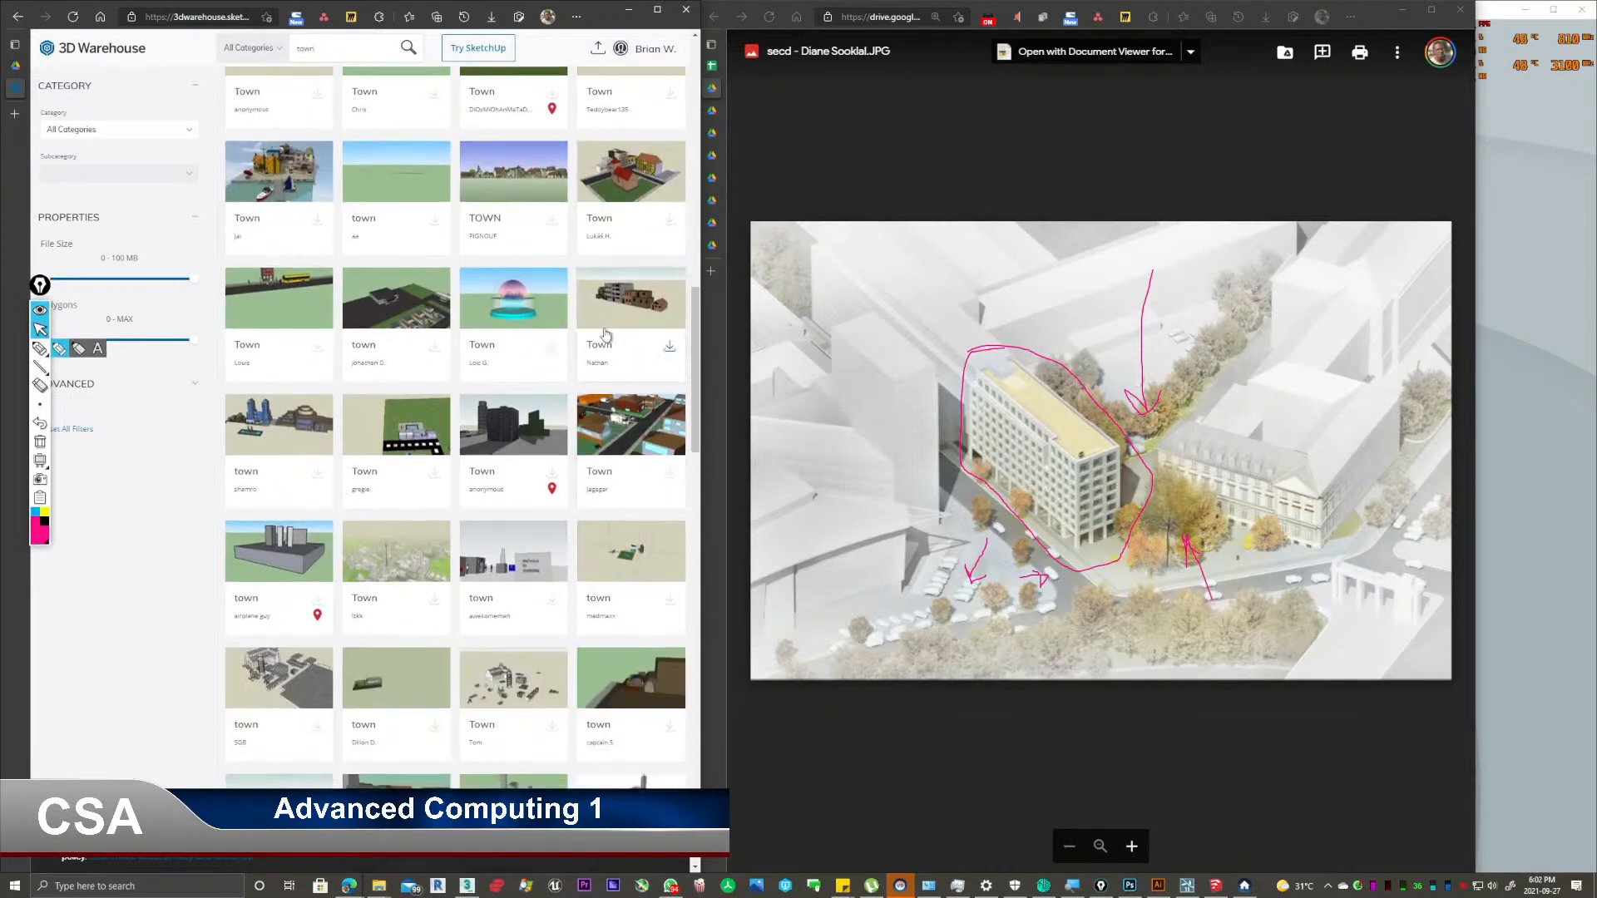
scroll(596, 561, down, 5)
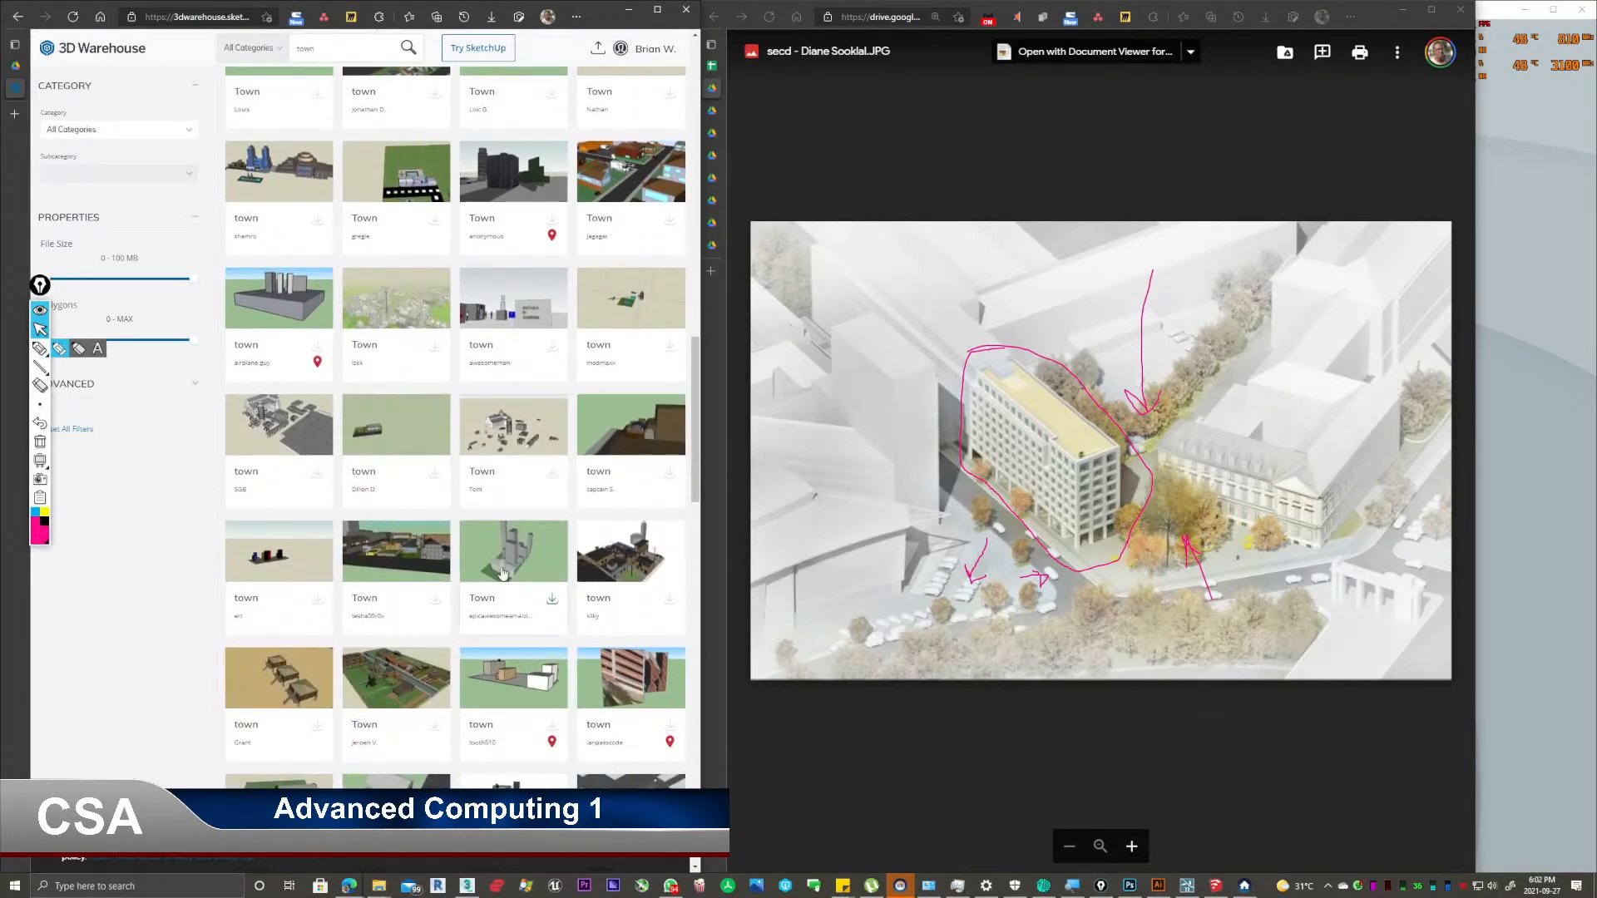
scroll(608, 466, down, 2)
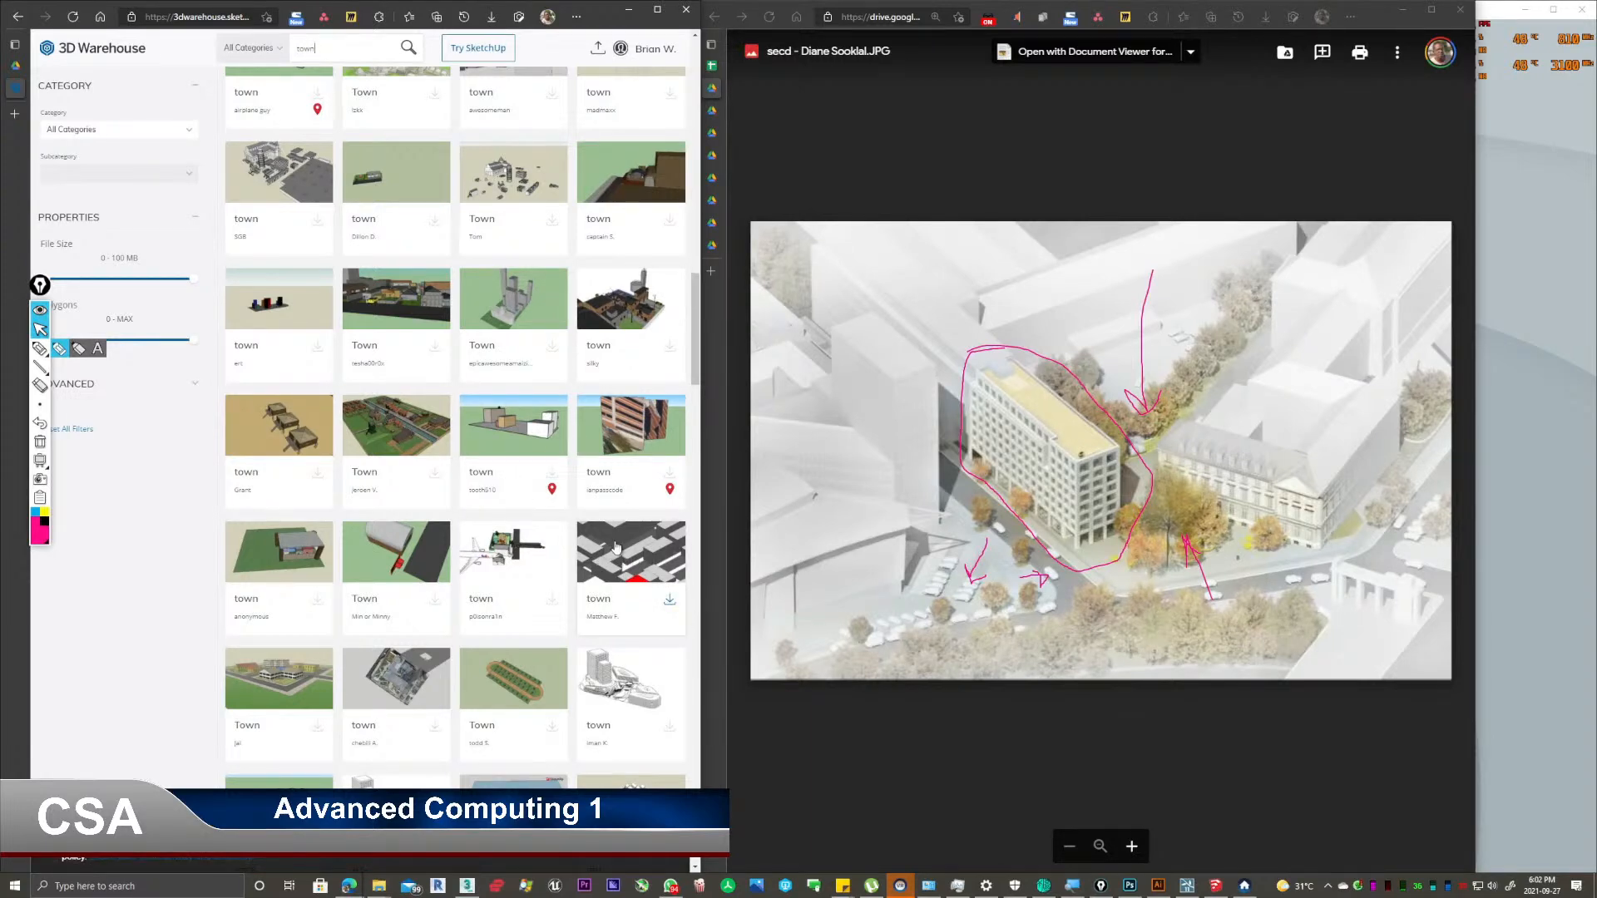
scroll(616, 546, down, 3)
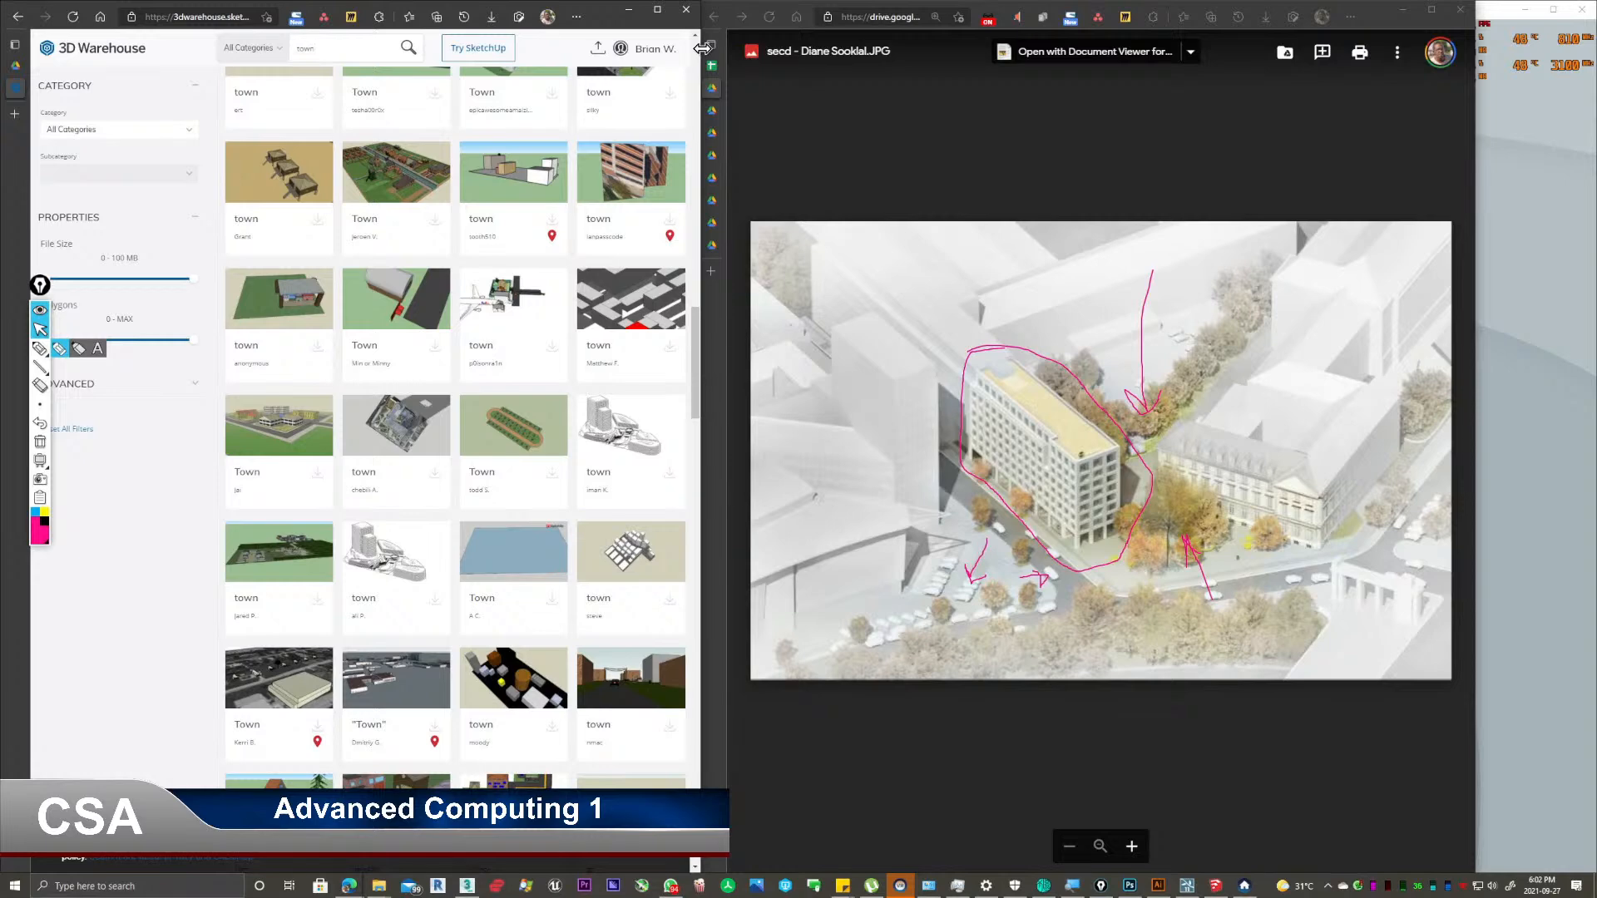
Minimize the 3D Warehouse and reference image windows and clear all pink annotations from the screen.
click(629, 10)
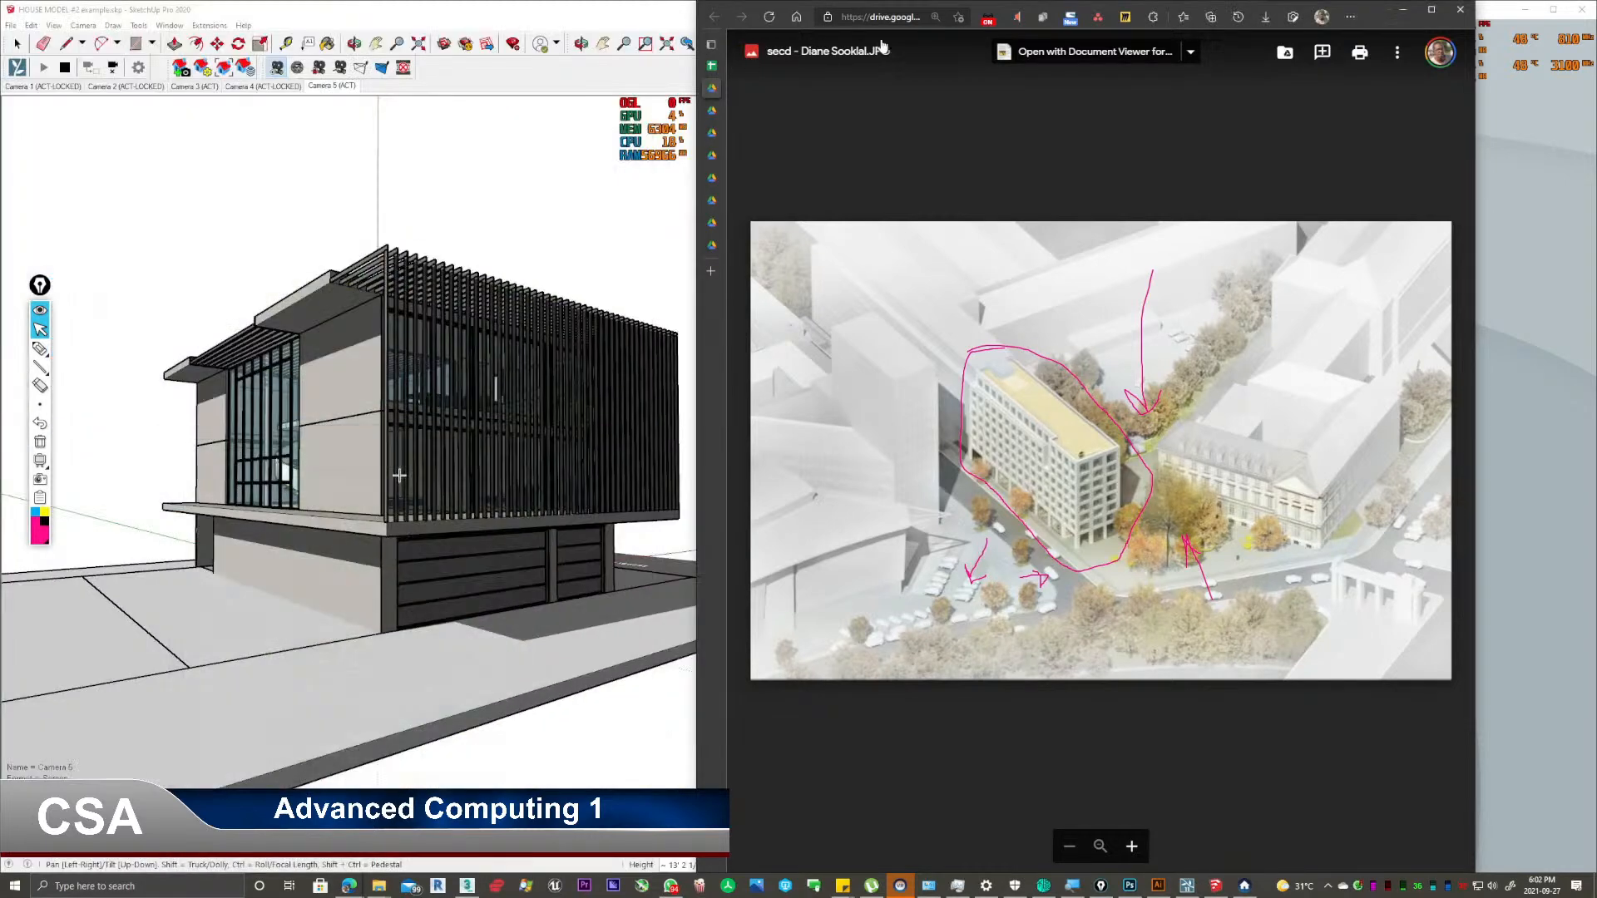
click(1405, 13)
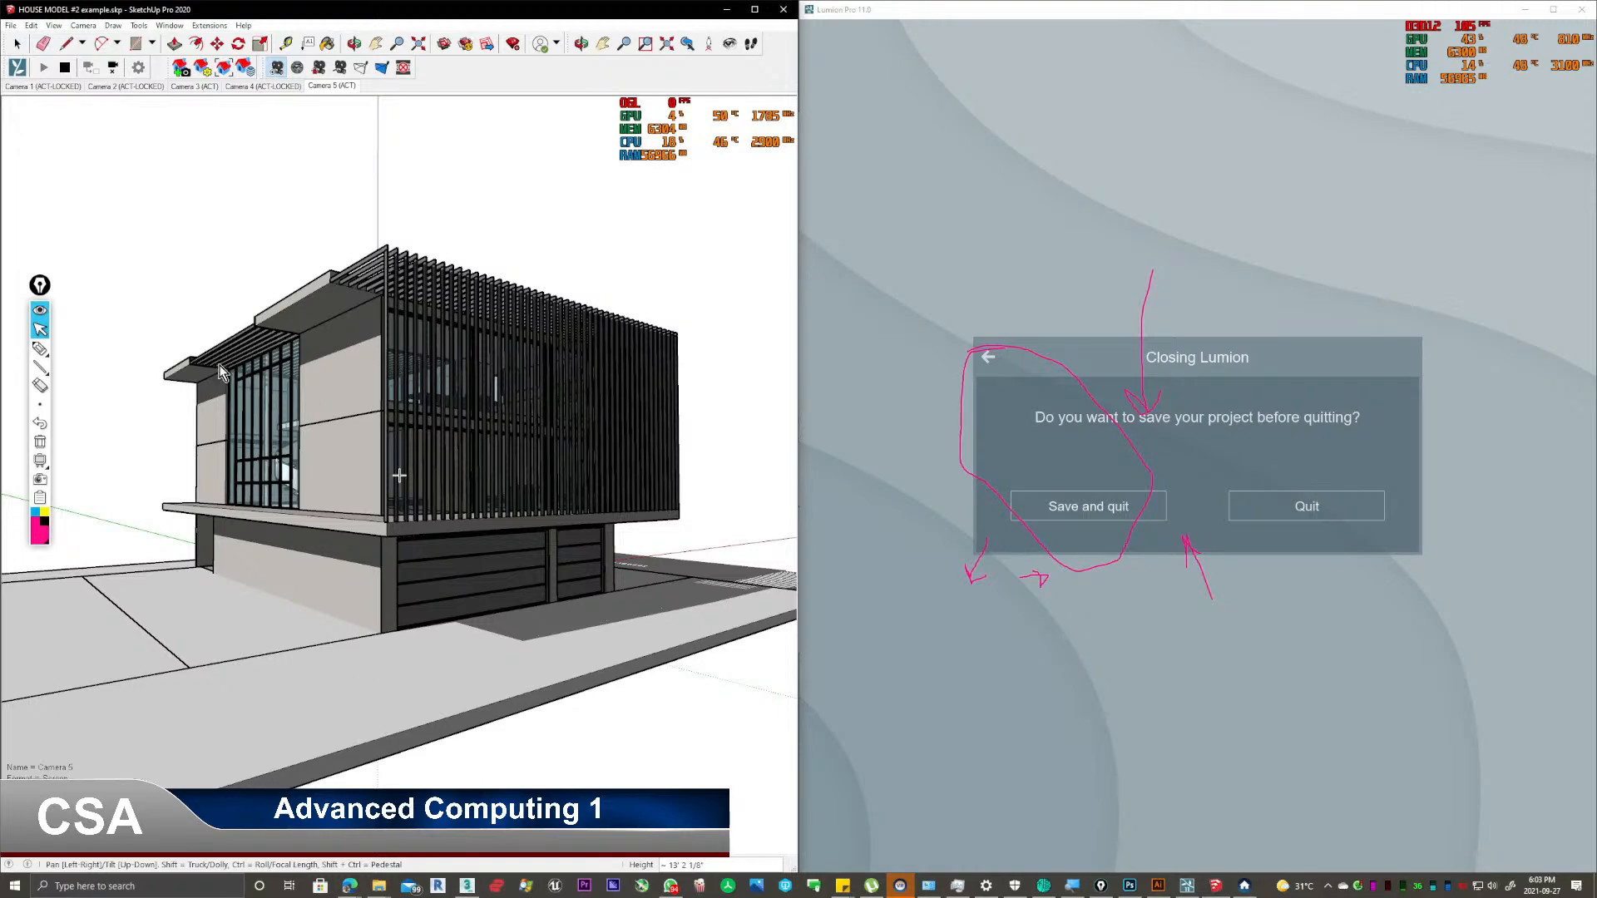
click(39, 444)
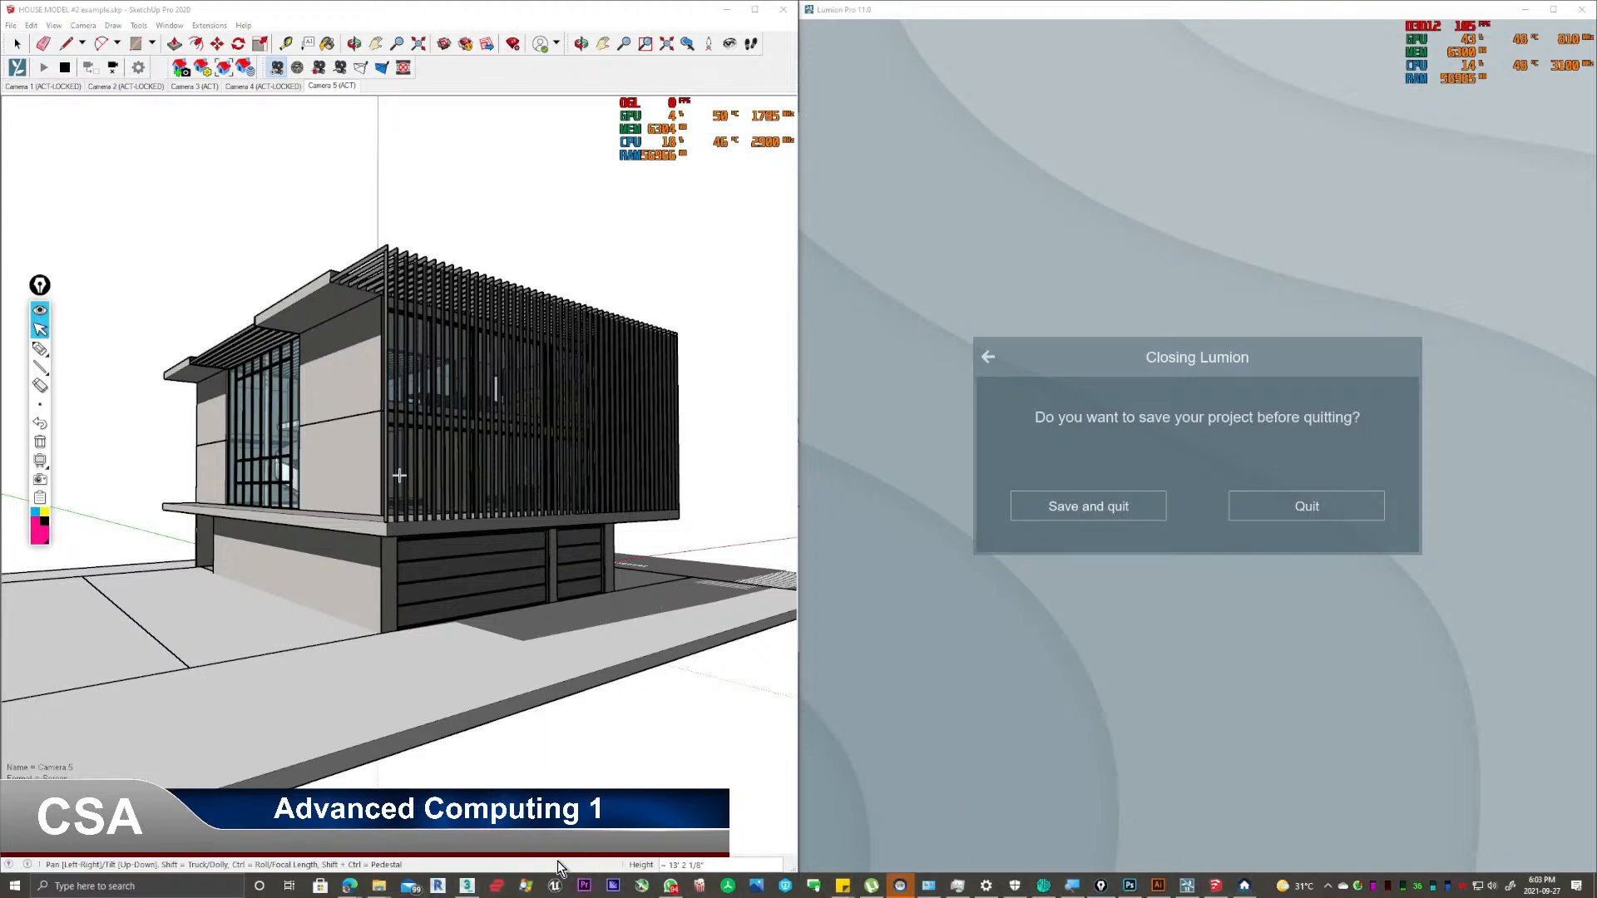
Return to the 3D Warehouse town results, pick the town model with beige box buildings and download it as a SketchUp 2020 Model.
mouse_move(354, 891)
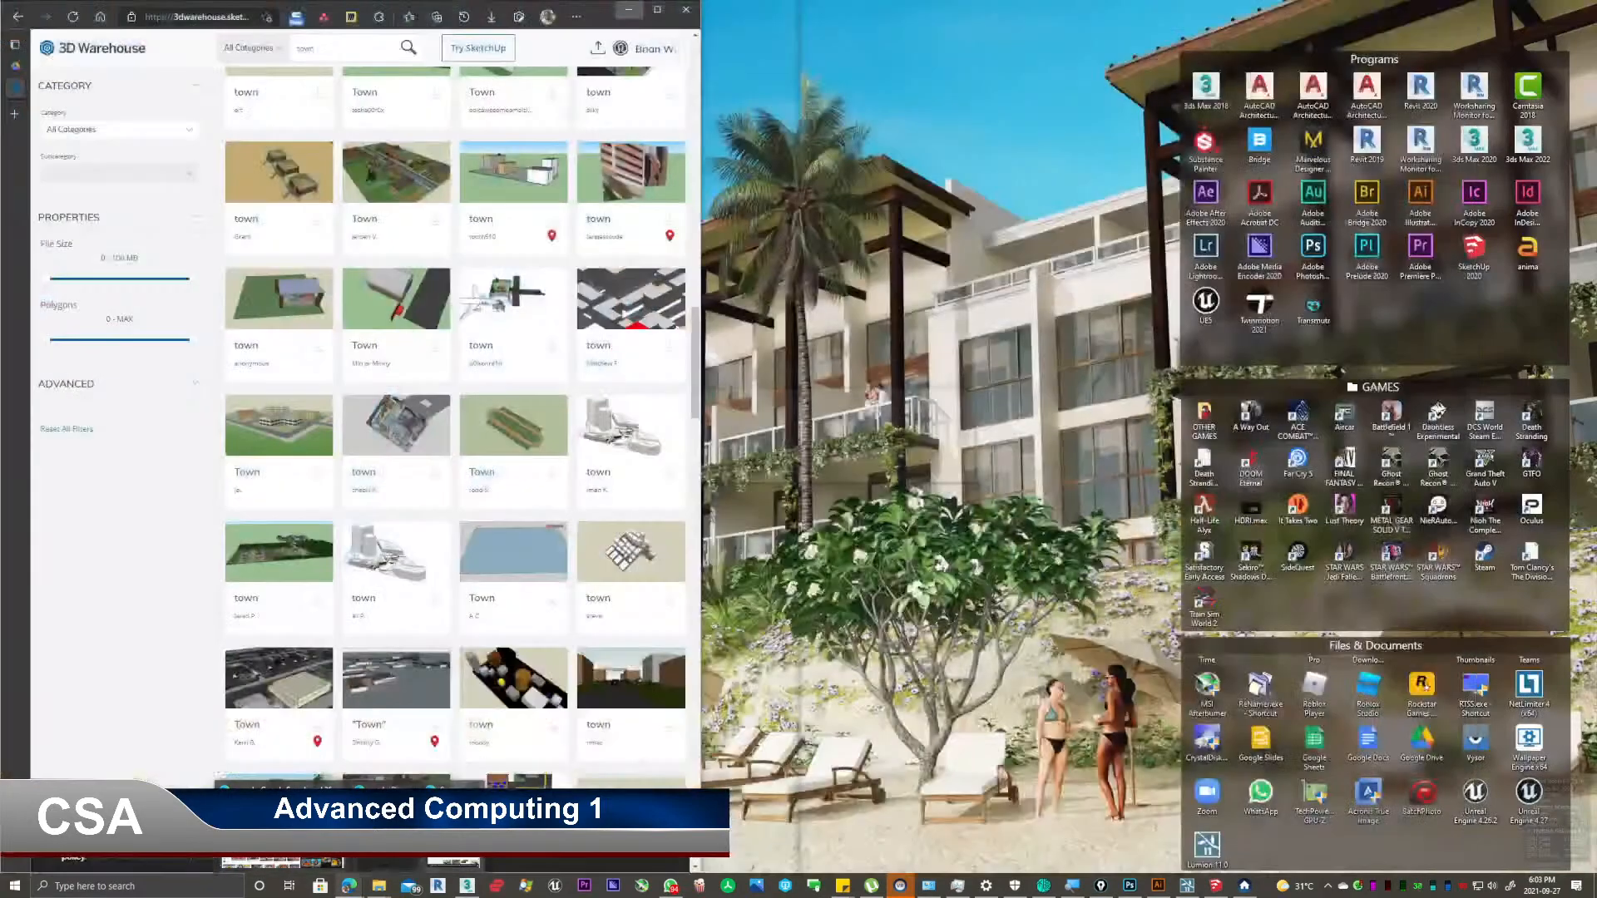
click(453, 827)
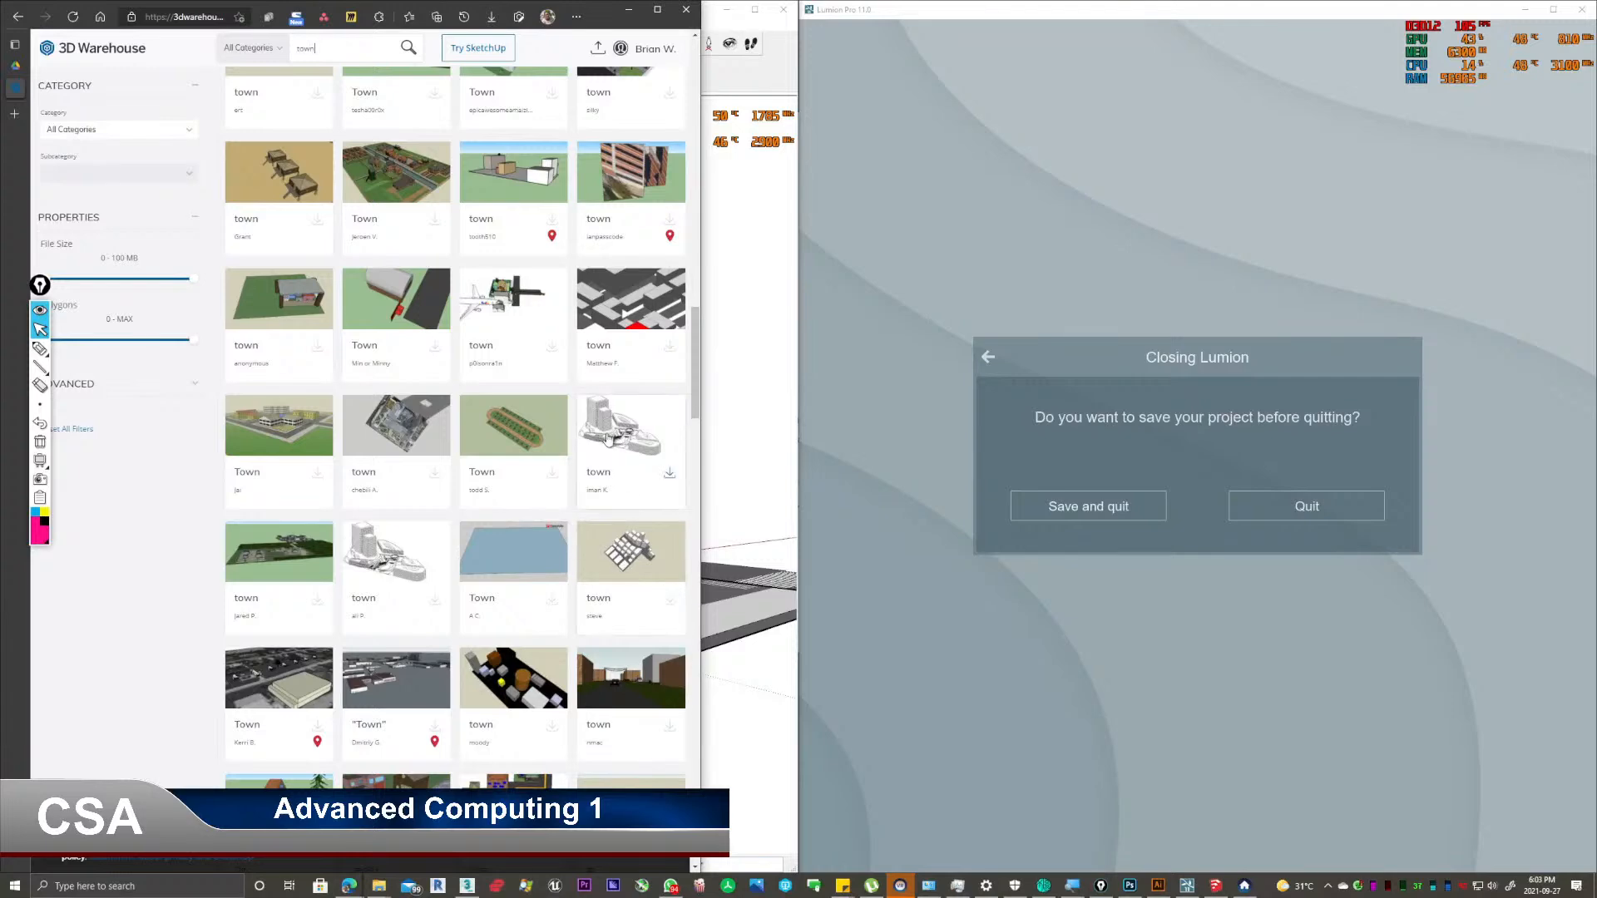
scroll(606, 490, up, 3)
scroll(623, 494, up, 2)
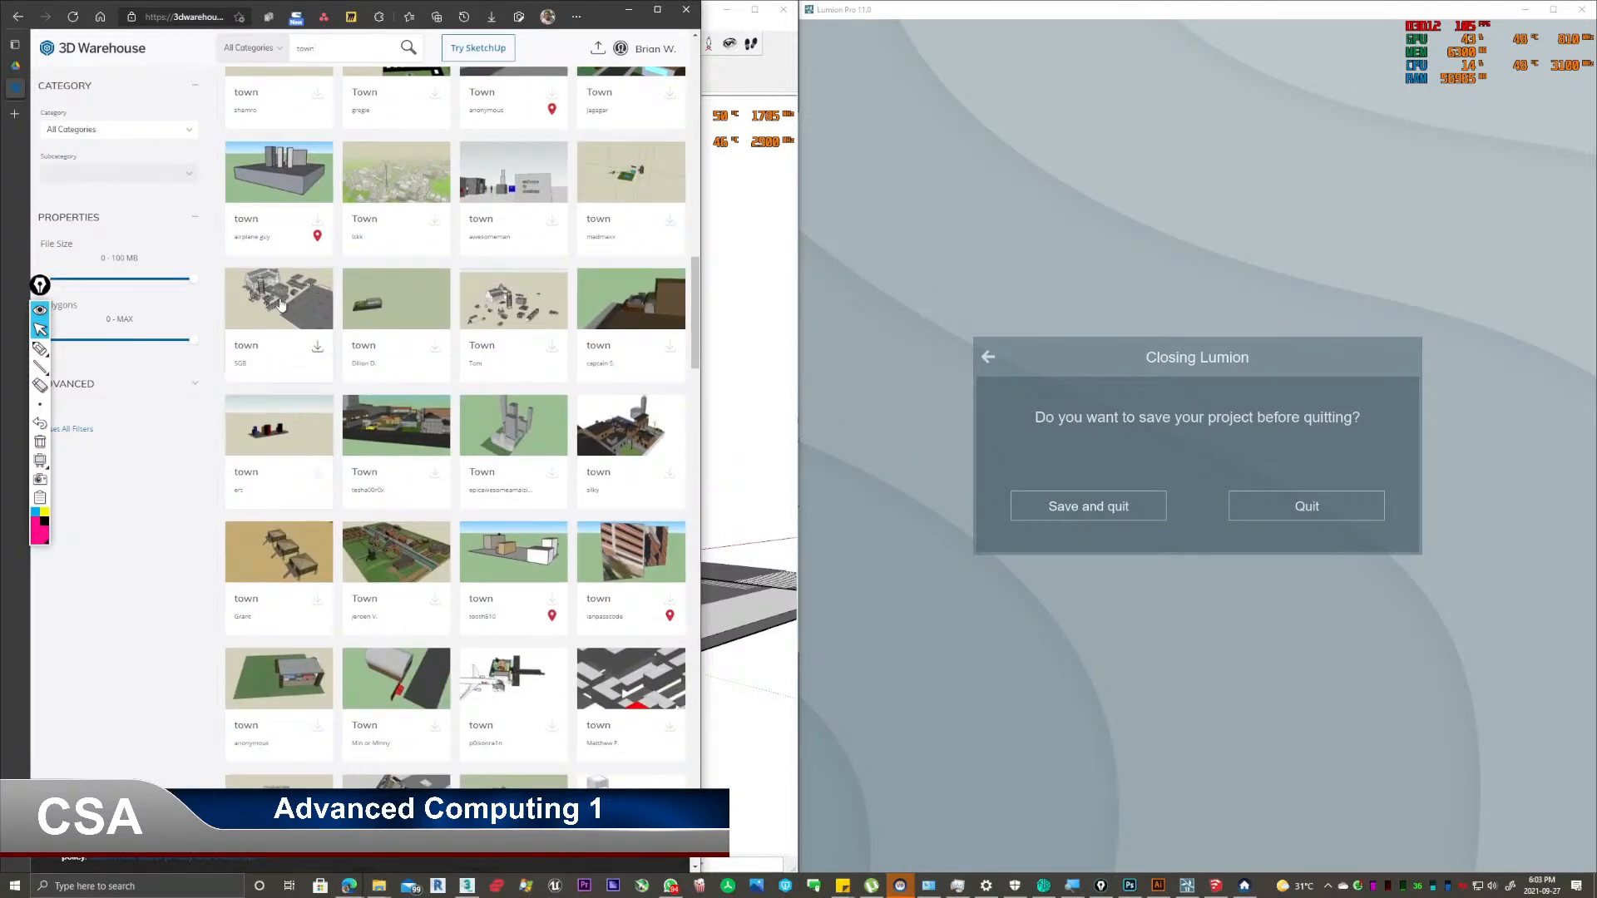
scroll(302, 310, down, 6)
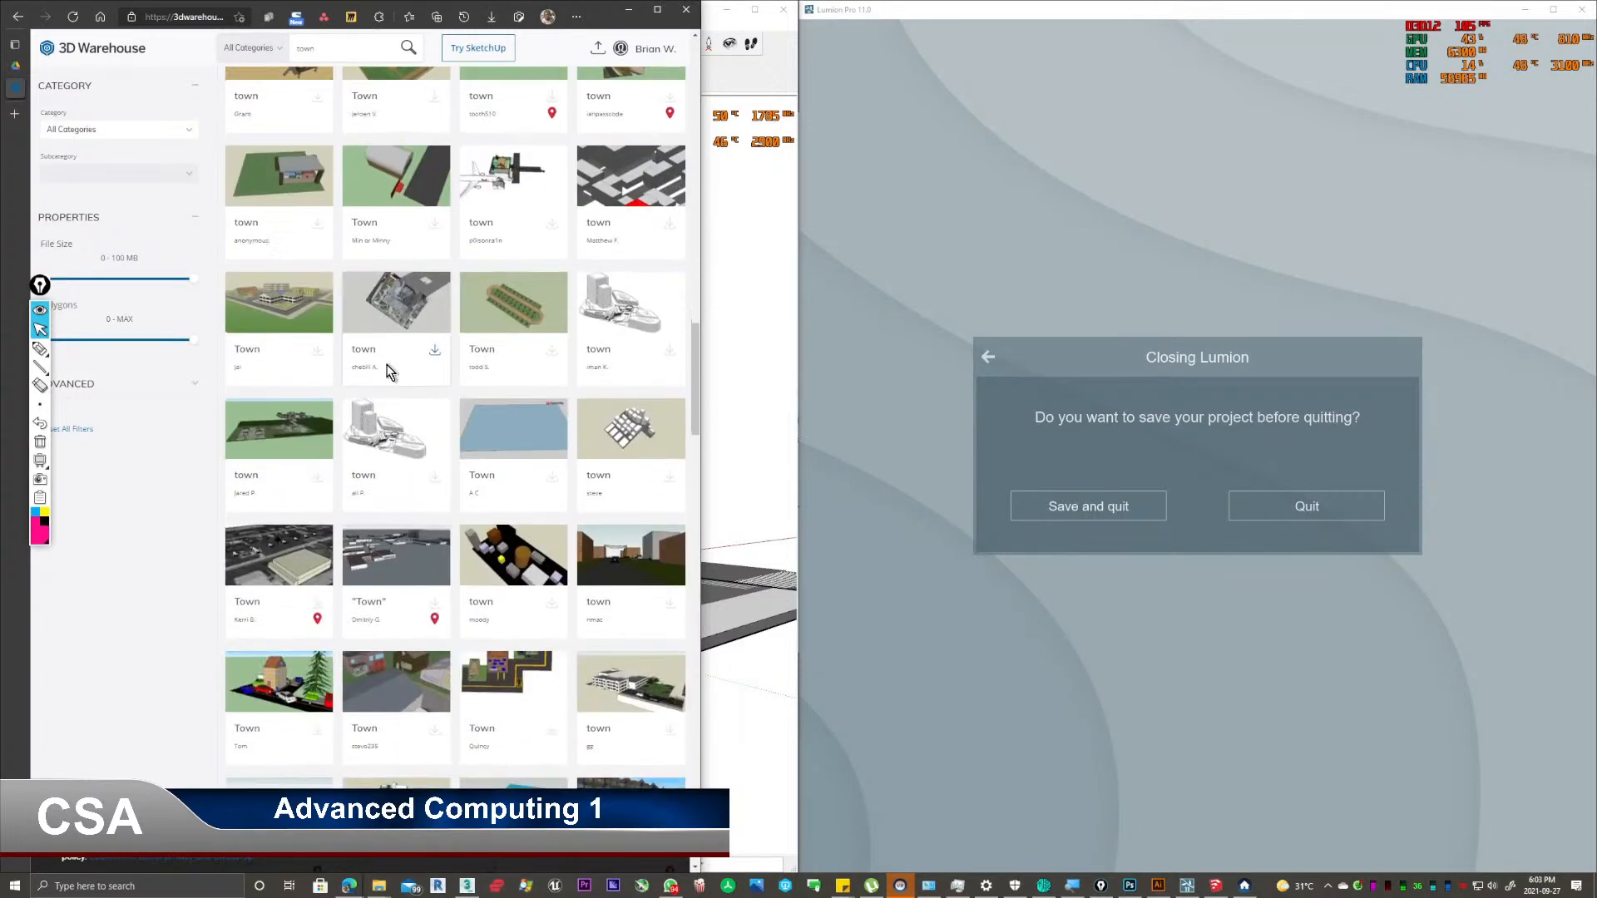
scroll(638, 433, down, 3)
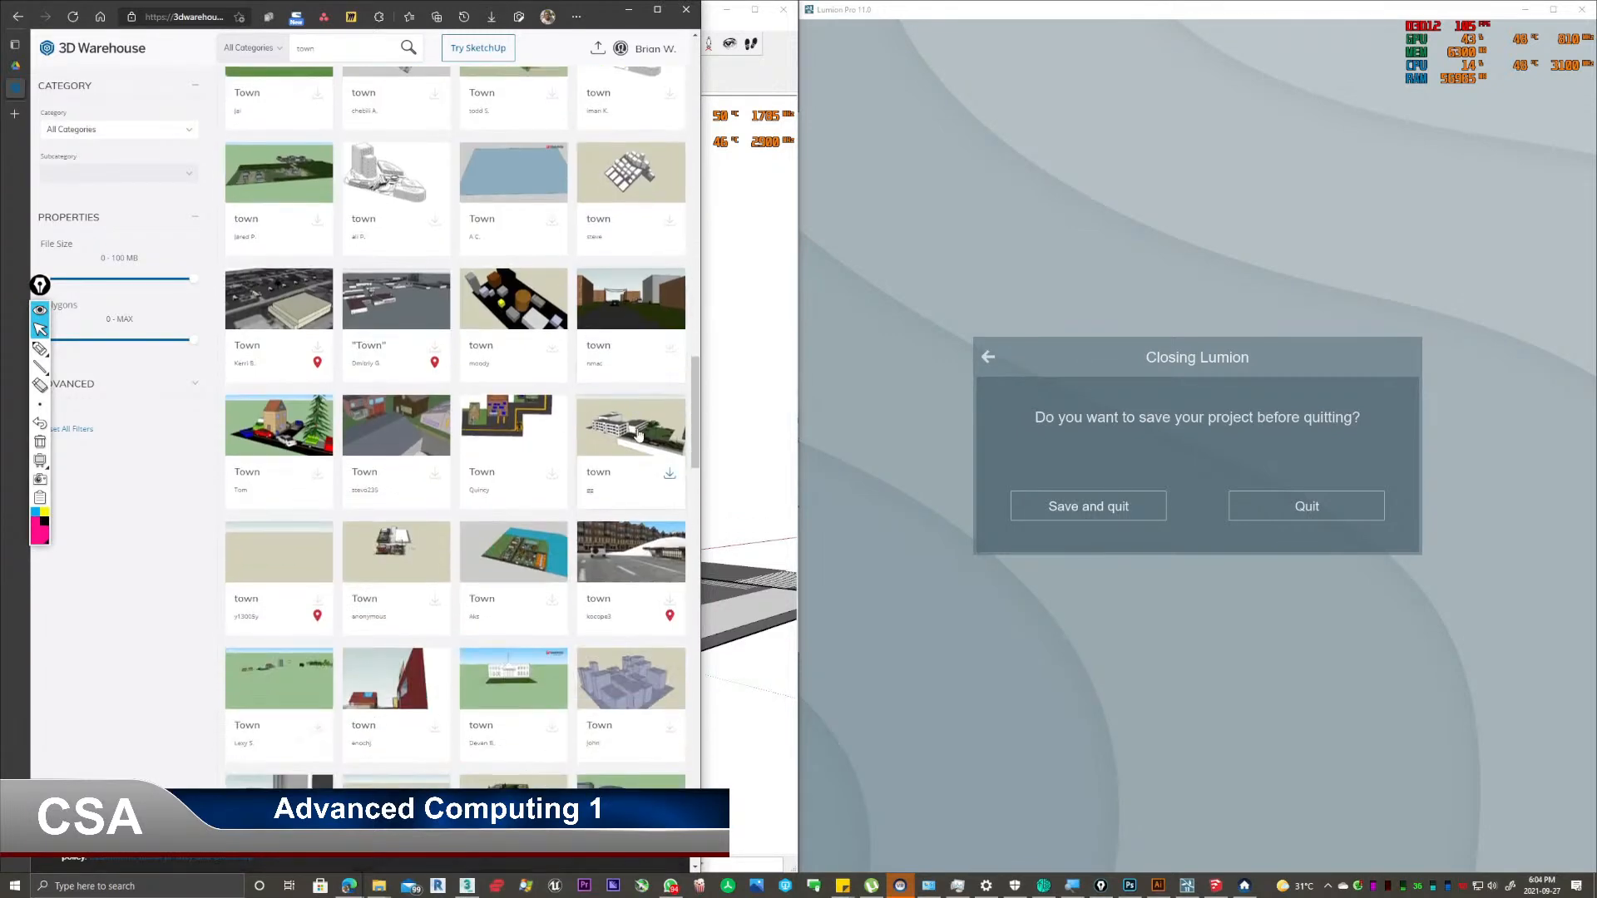
scroll(509, 447, down, 6)
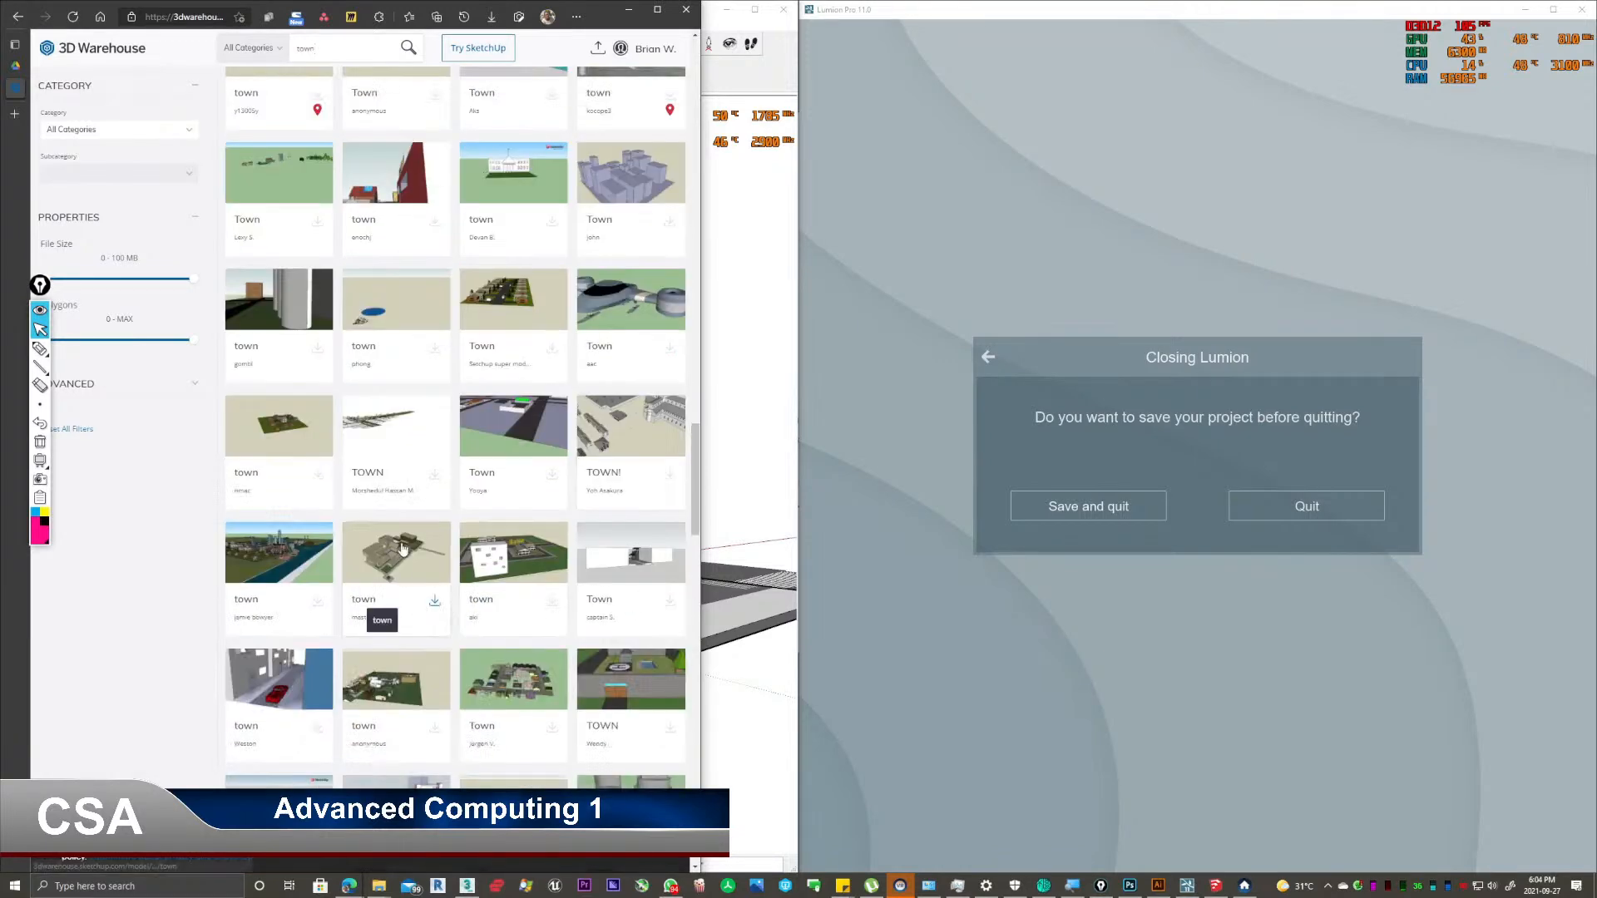
click(376, 606)
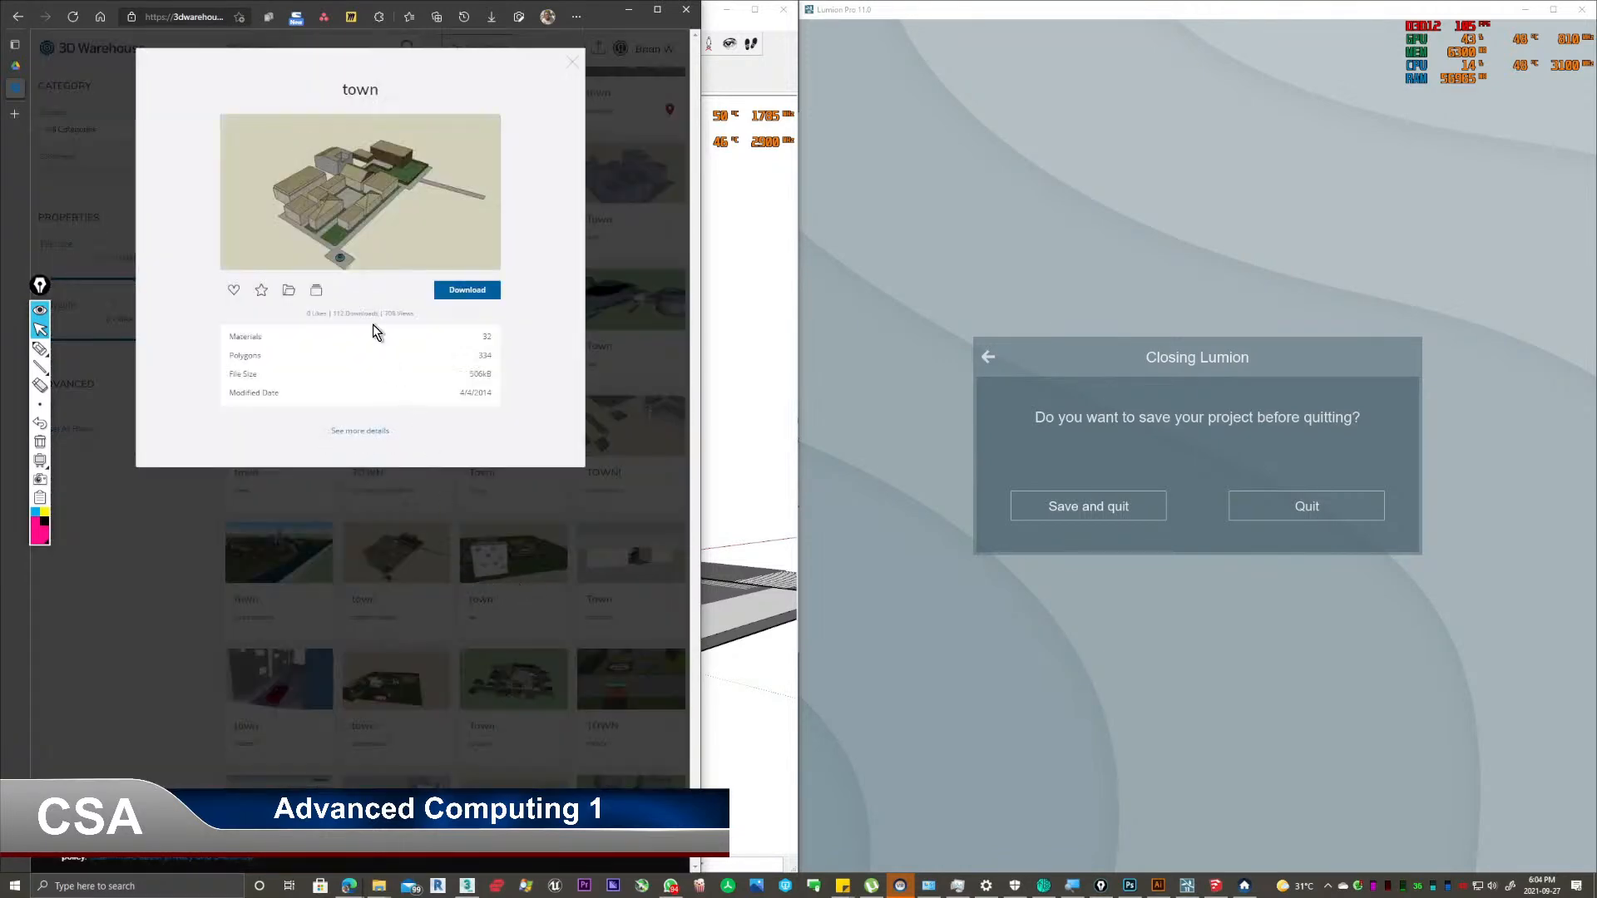
click(482, 293)
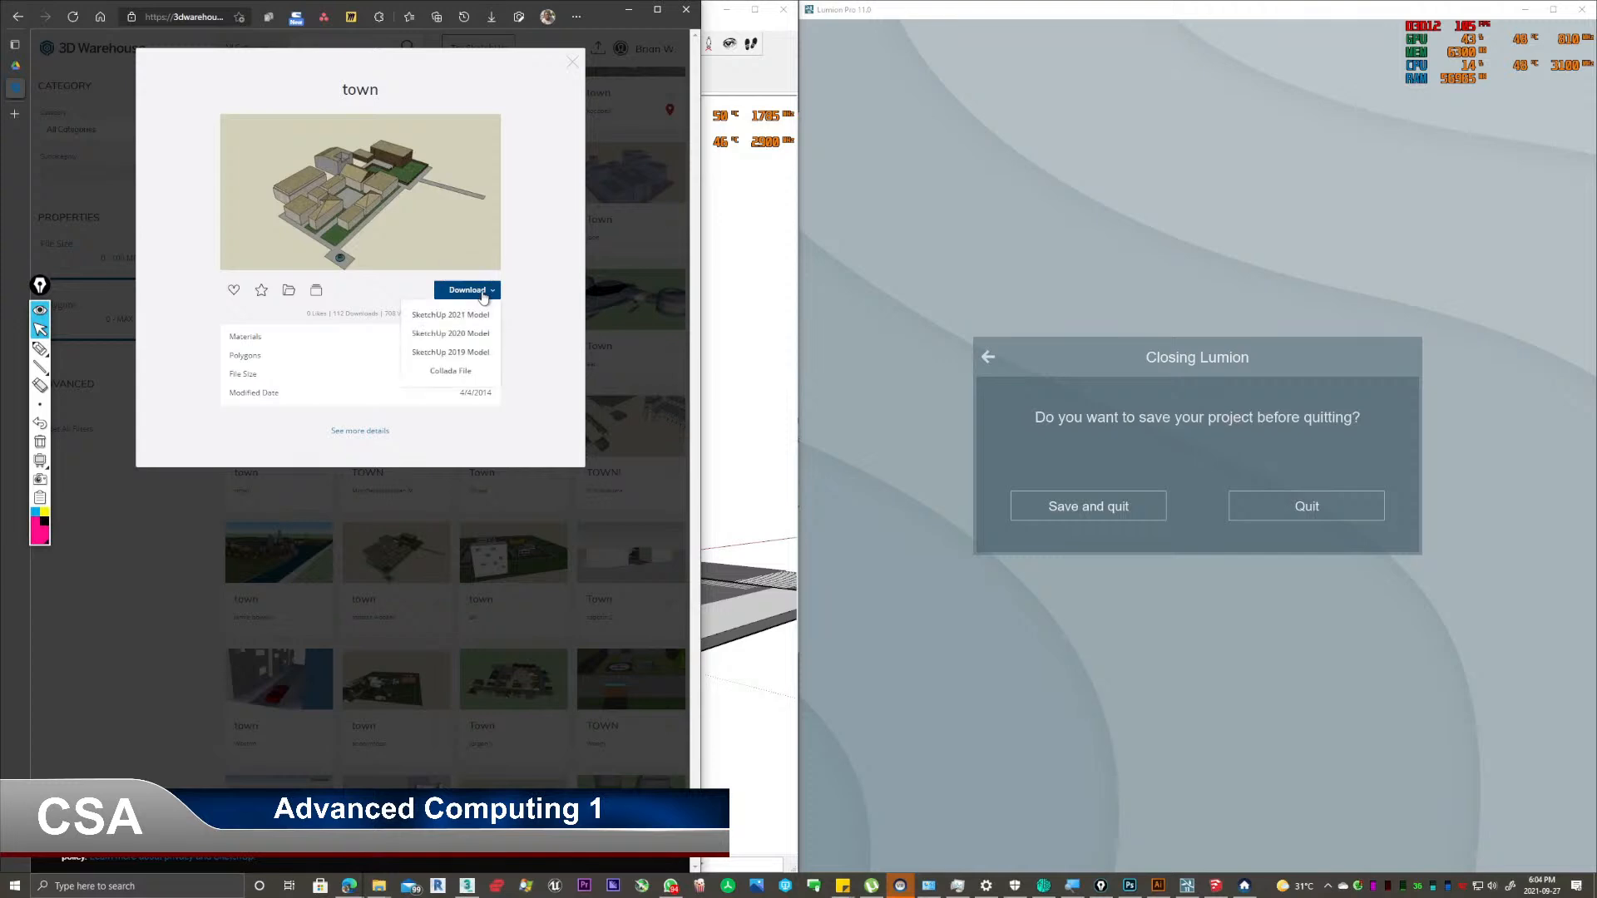
click(469, 335)
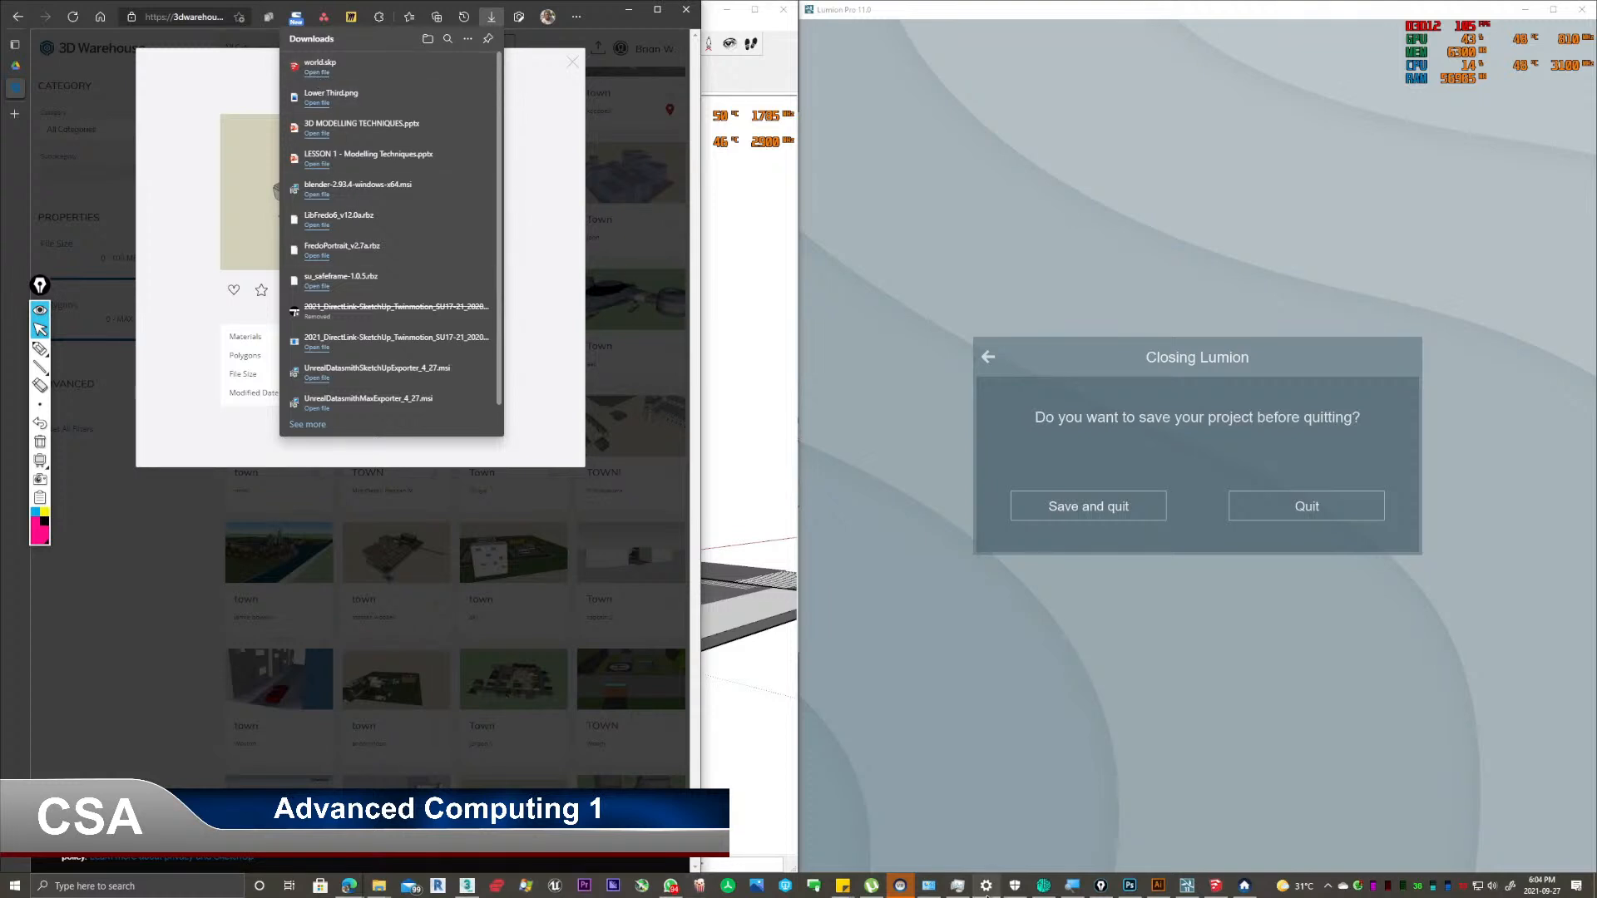
Switch to SketchUp with the HOUSE MODEL #2 example file and start importing a file.
click(1216, 887)
click(1216, 888)
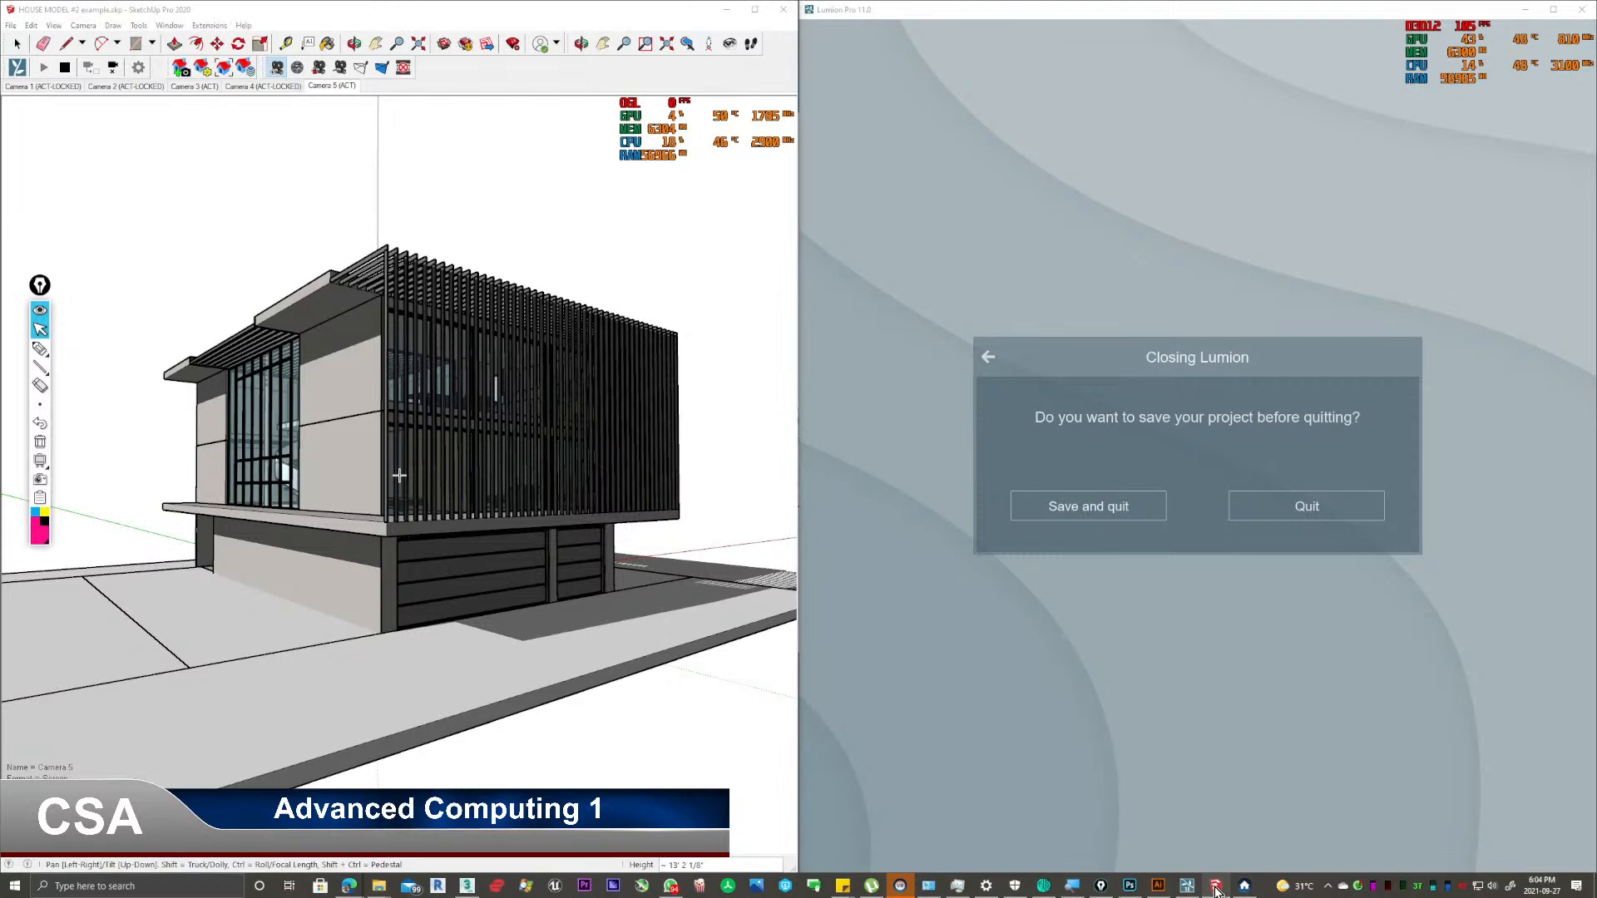
click(1216, 888)
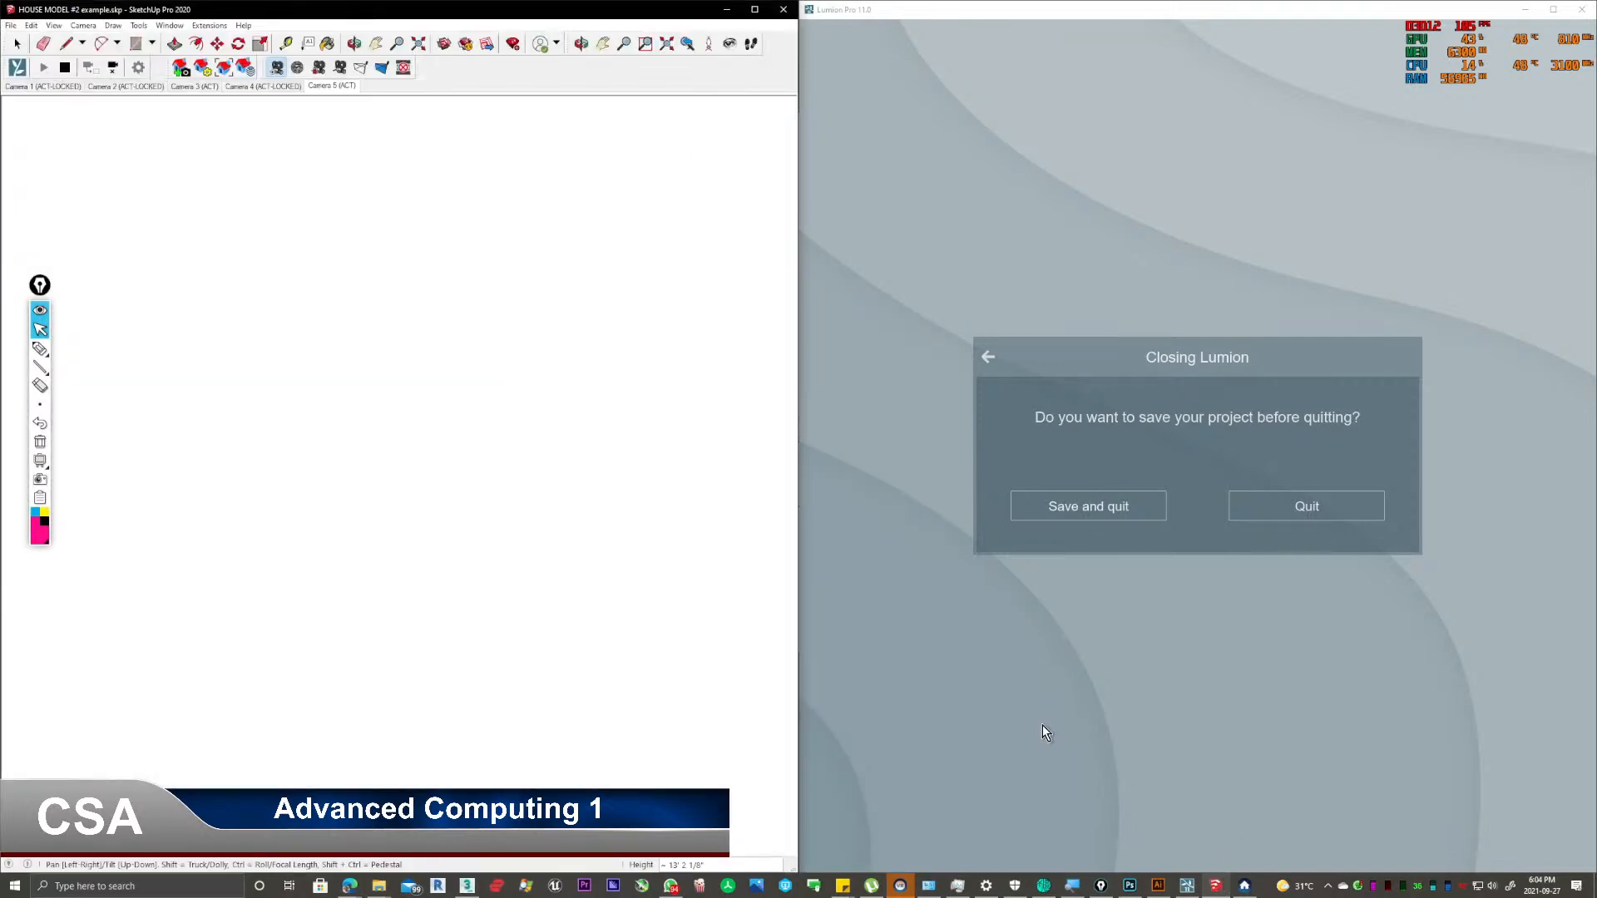
click(11, 25)
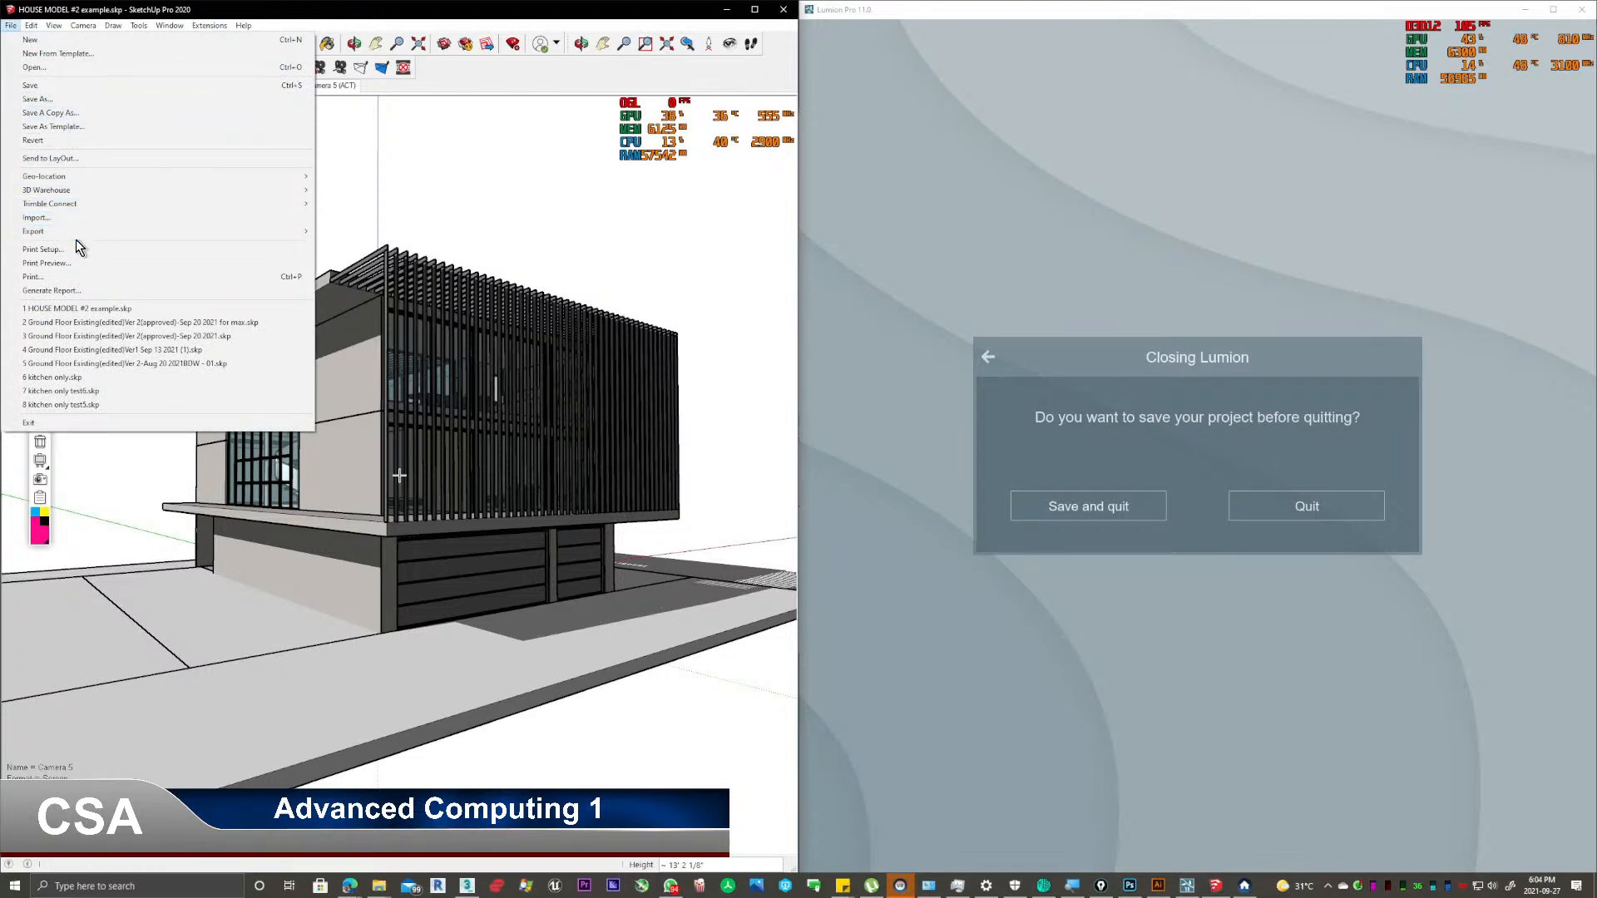
mouse_move(89, 206)
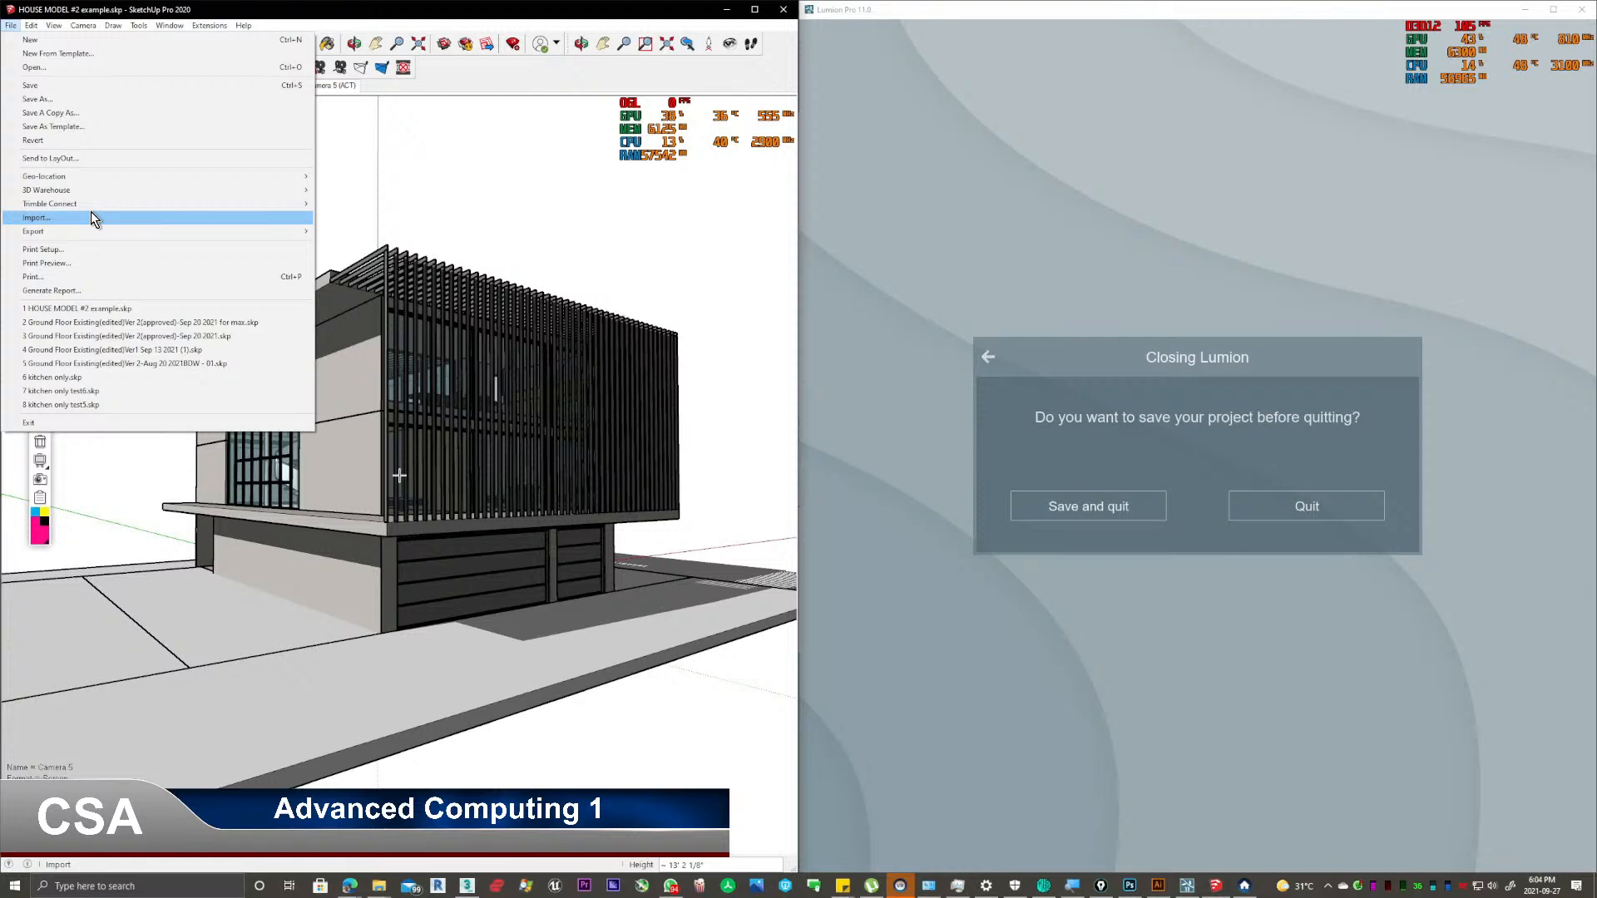
click(91, 215)
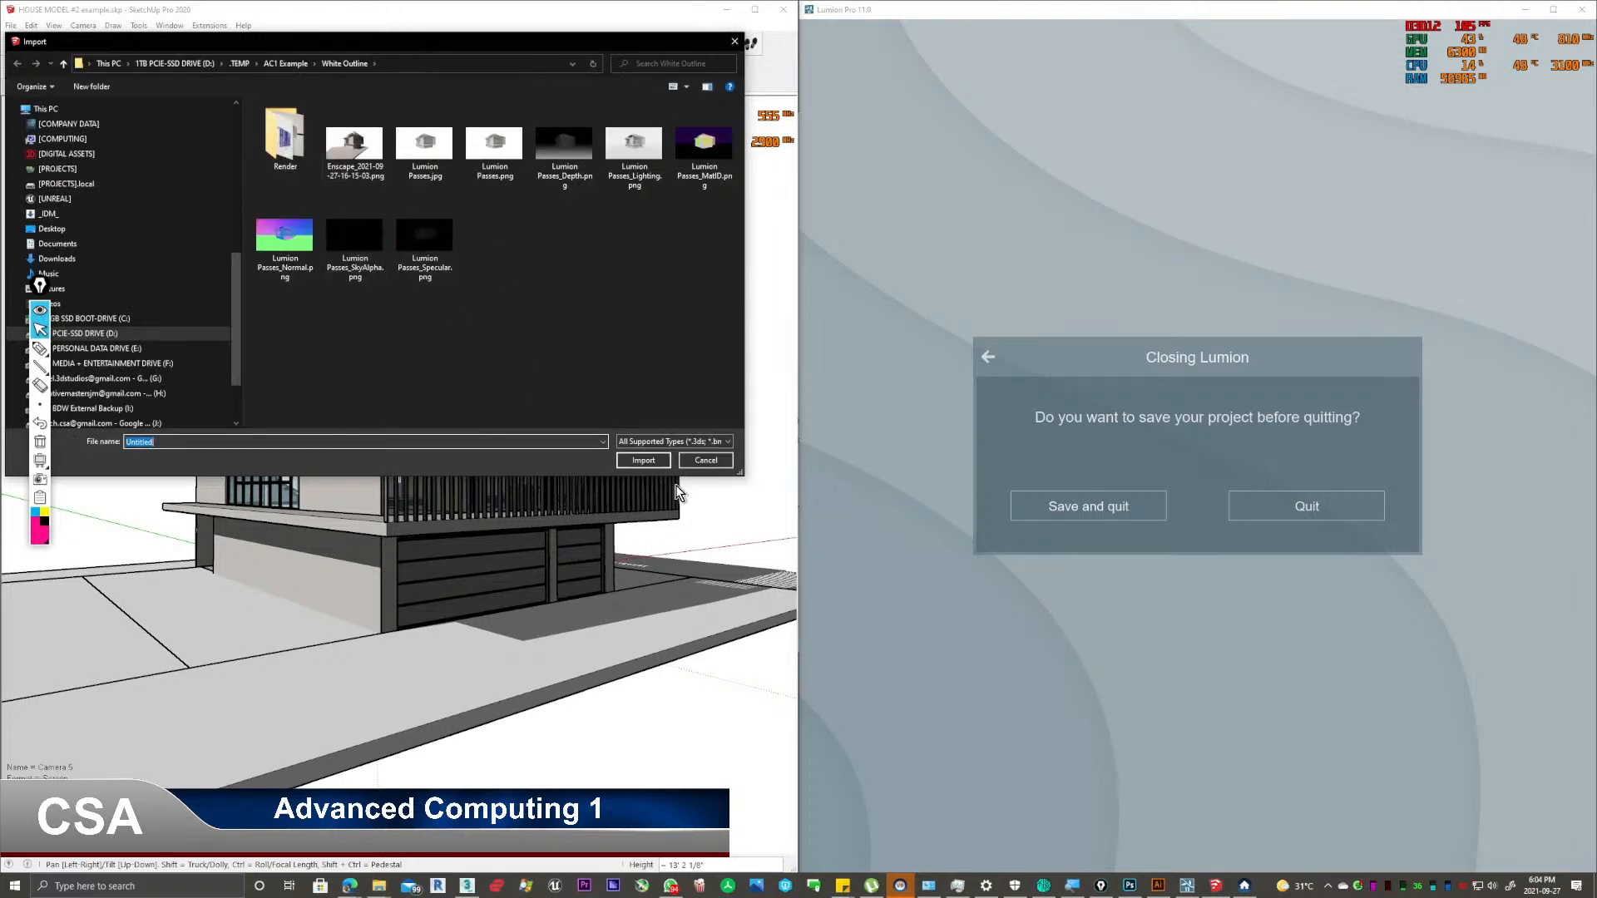
Review the file formats that can be imported, leaving the filter on All Supported Types.
click(694, 442)
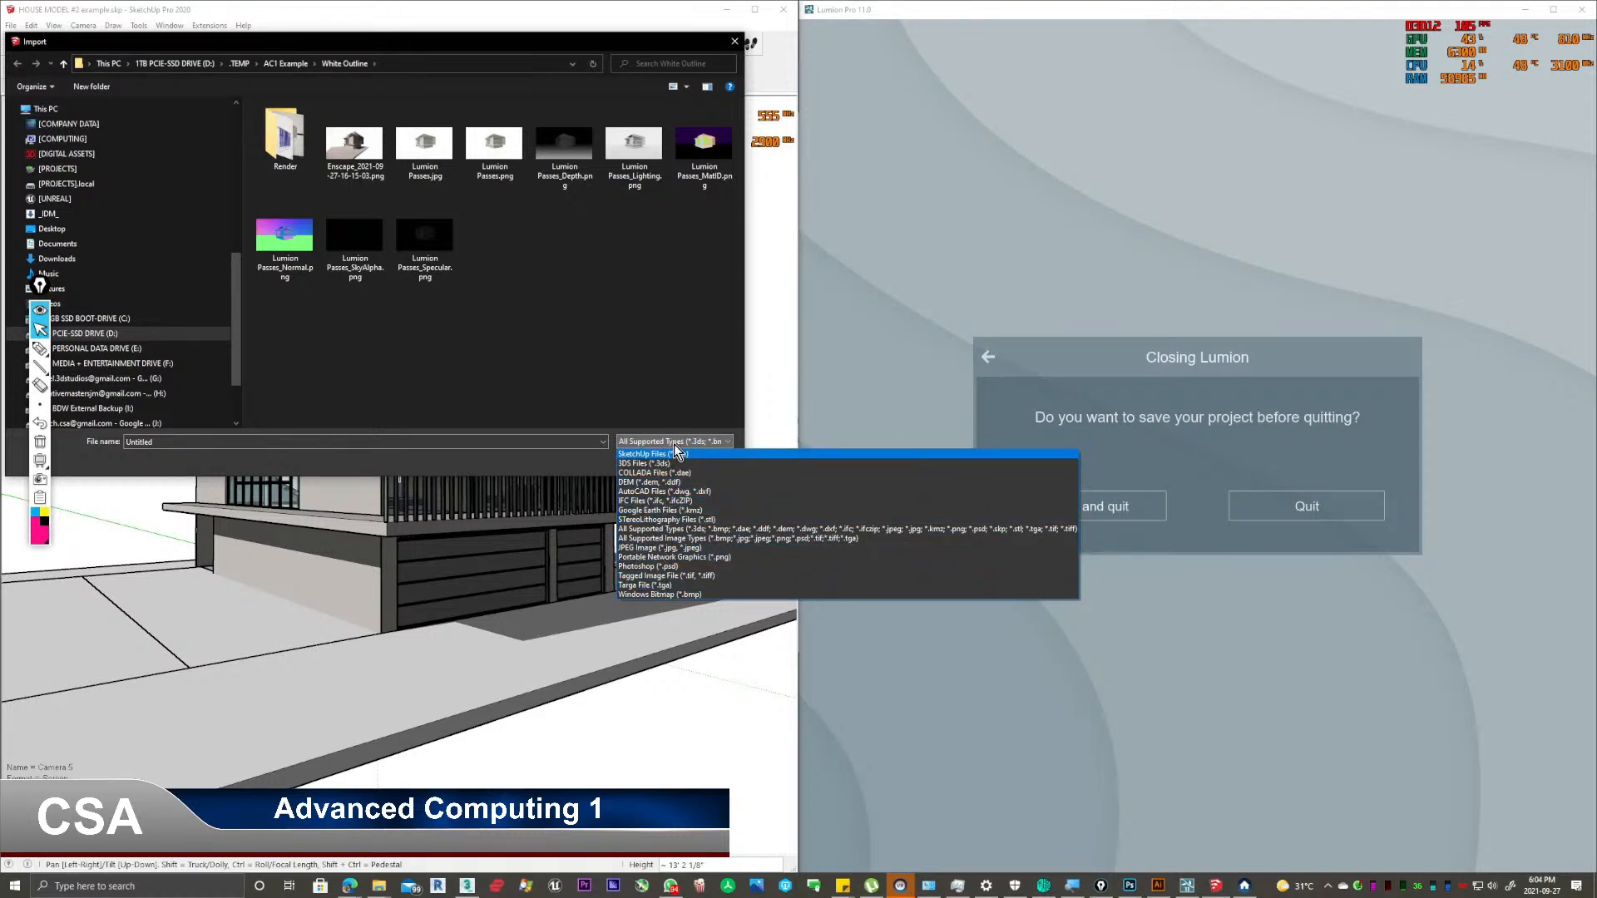
click(625, 367)
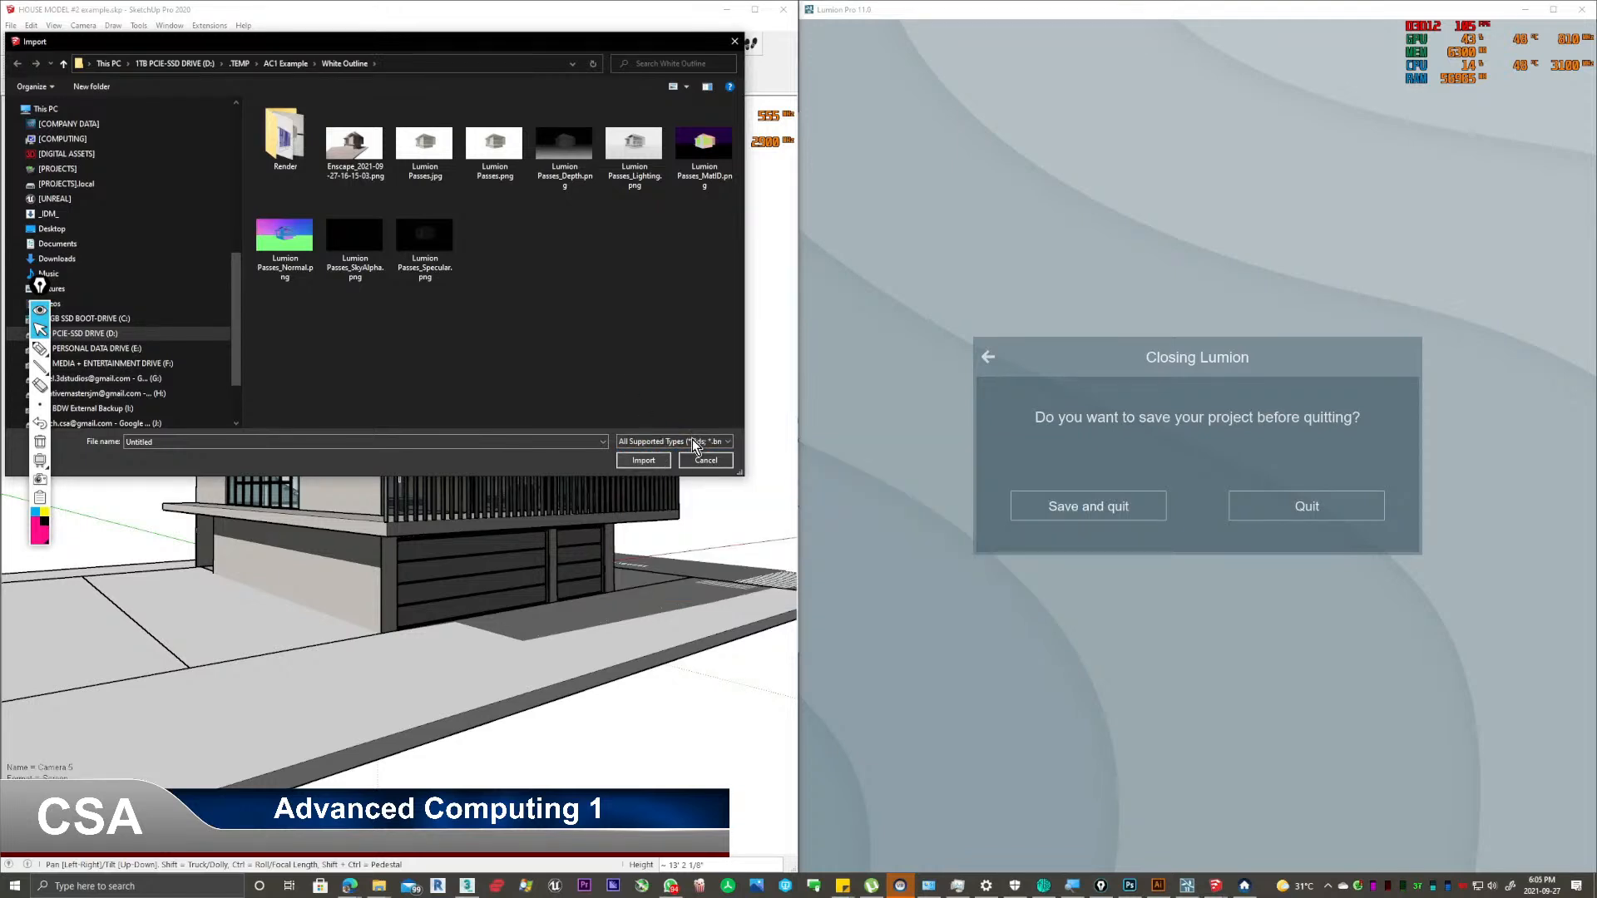
click(694, 447)
click(651, 457)
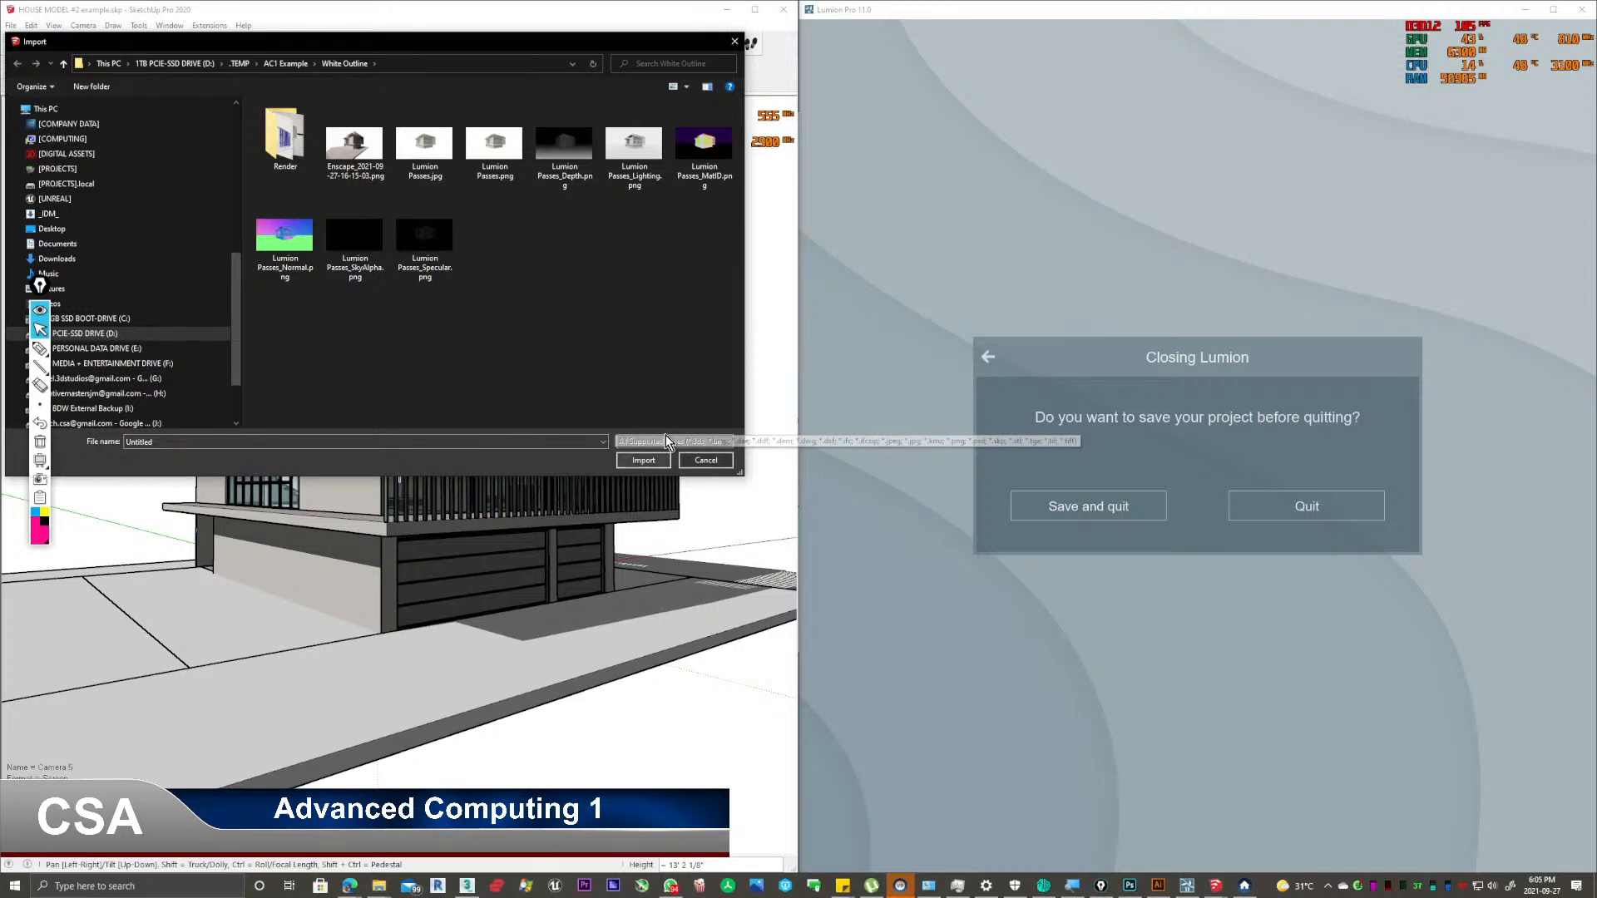
Import world.skp from the Downloads folder and place the town component on the ground beside the house.
click(87, 261)
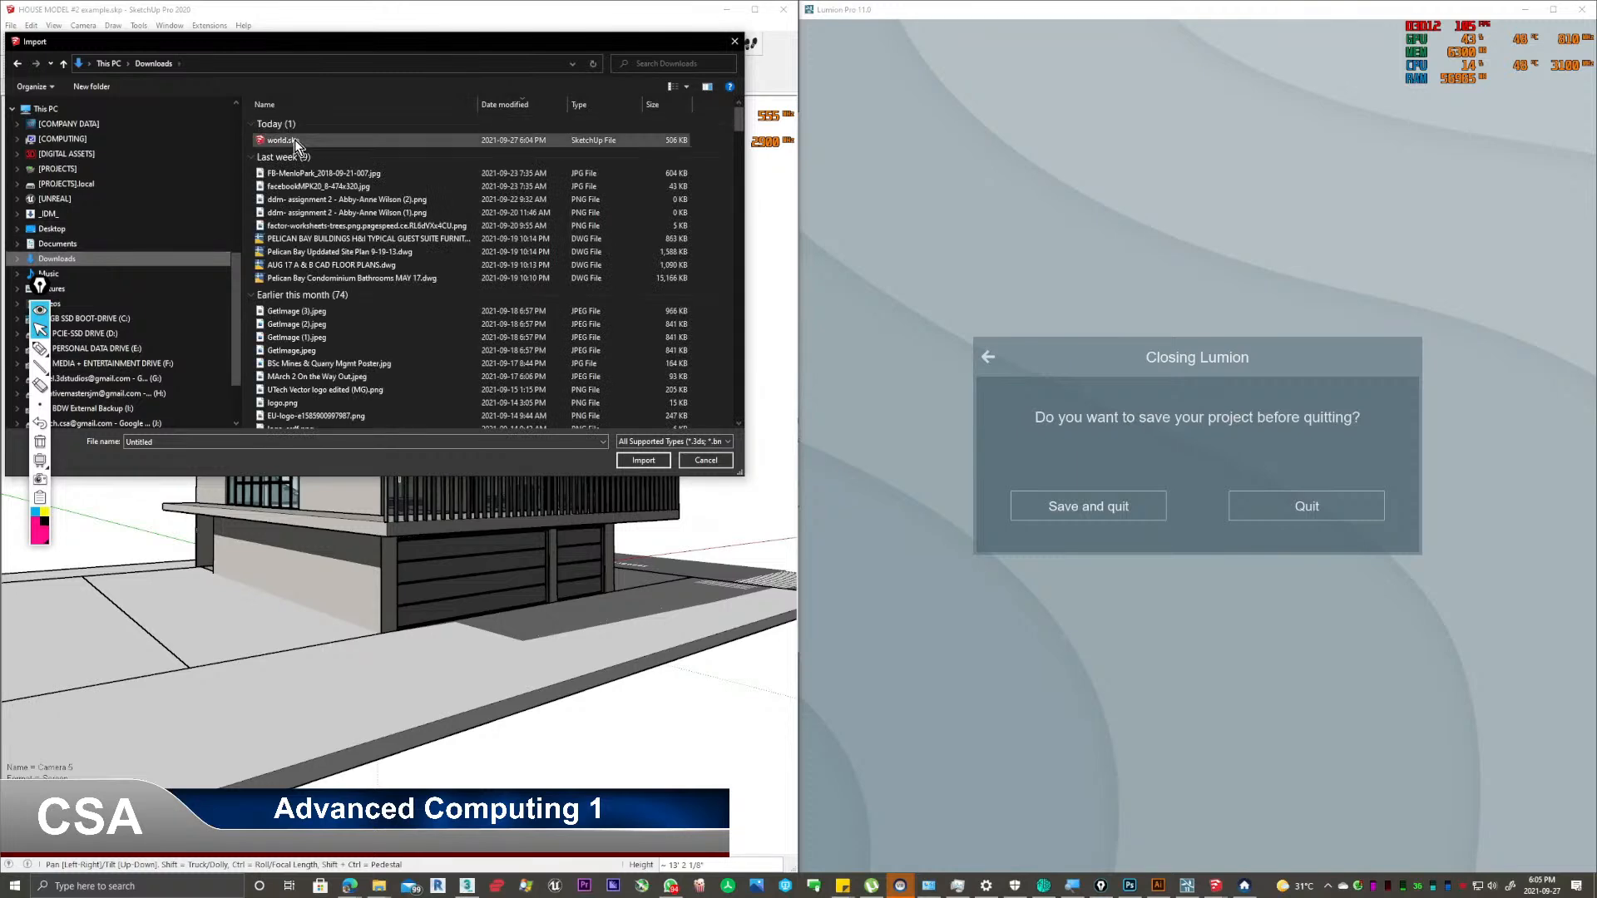
click(287, 141)
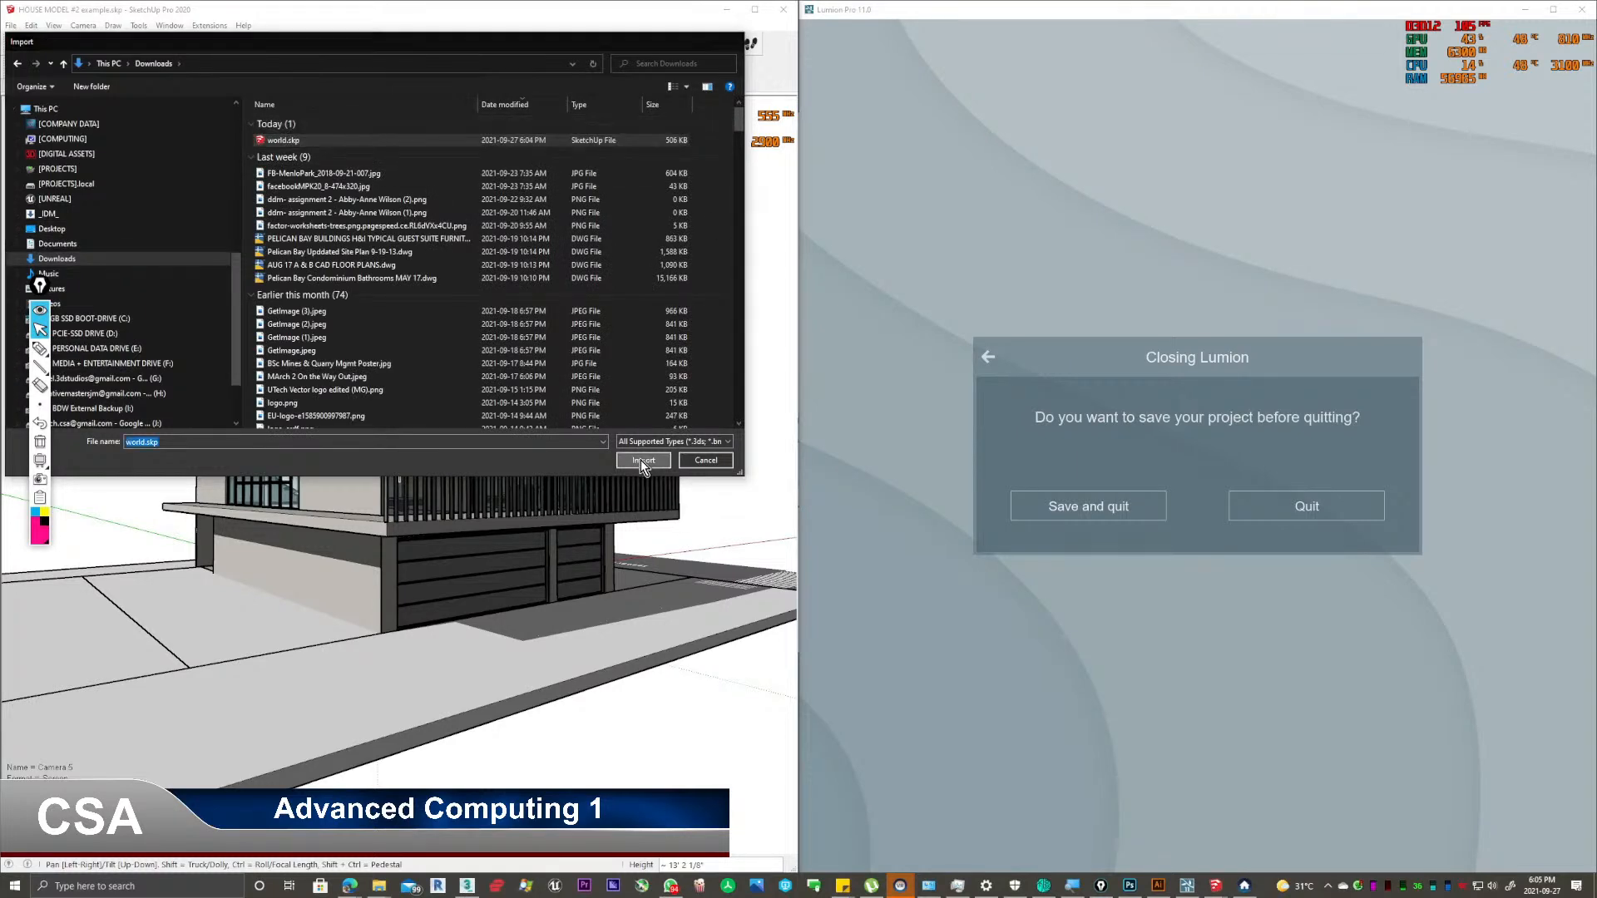
click(642, 461)
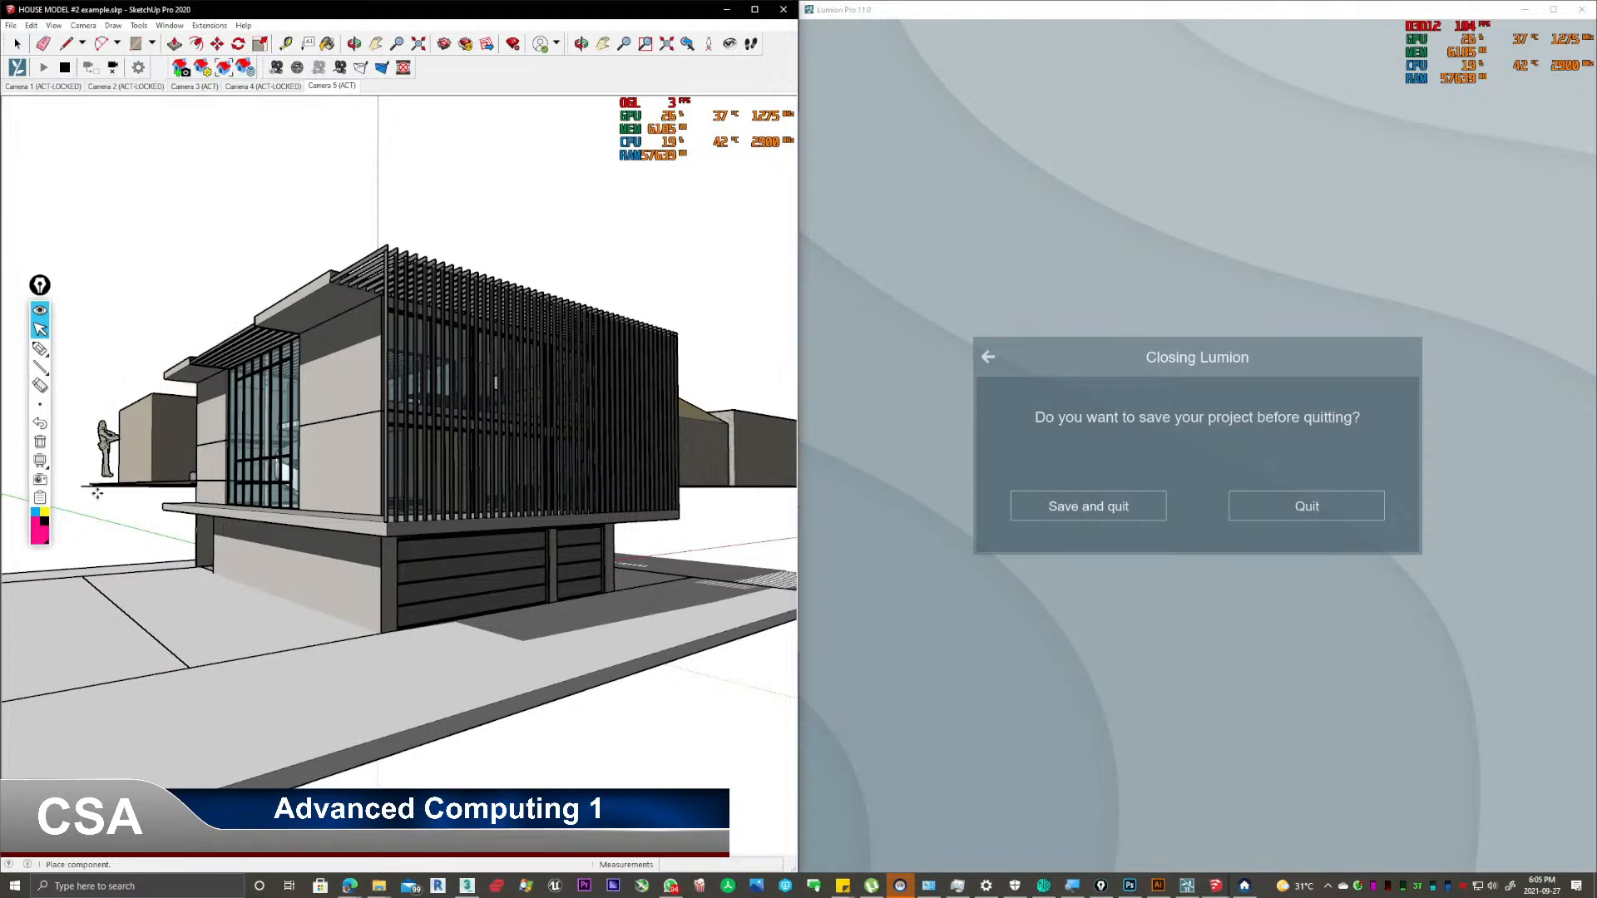
click(98, 545)
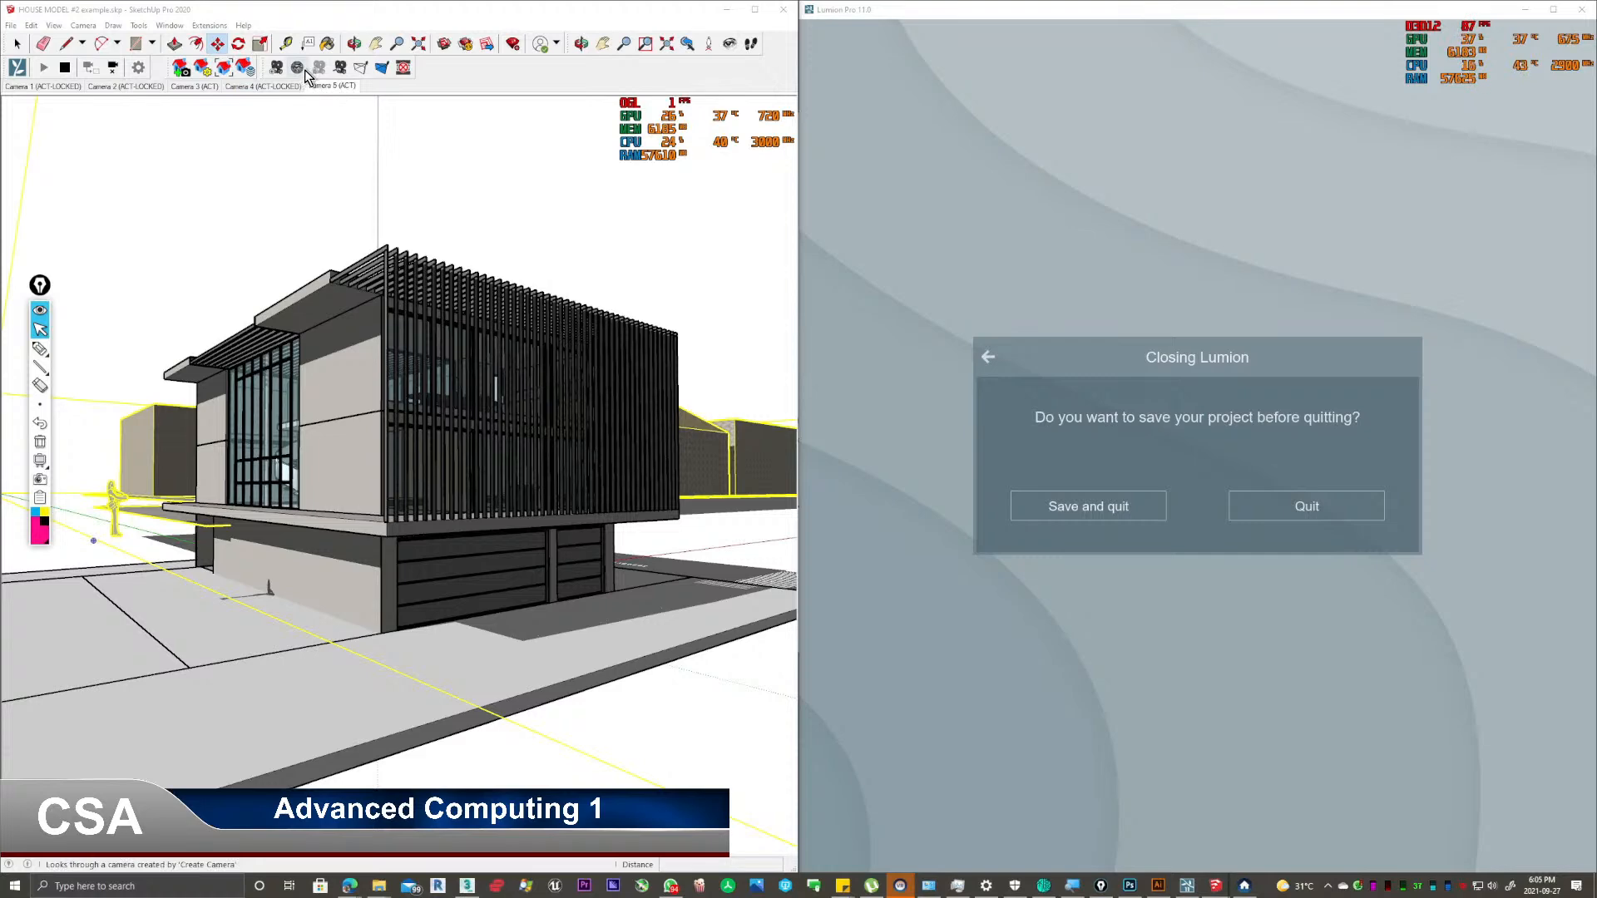
Show all created cameras and view the house together with the imported town from above.
click(334, 87)
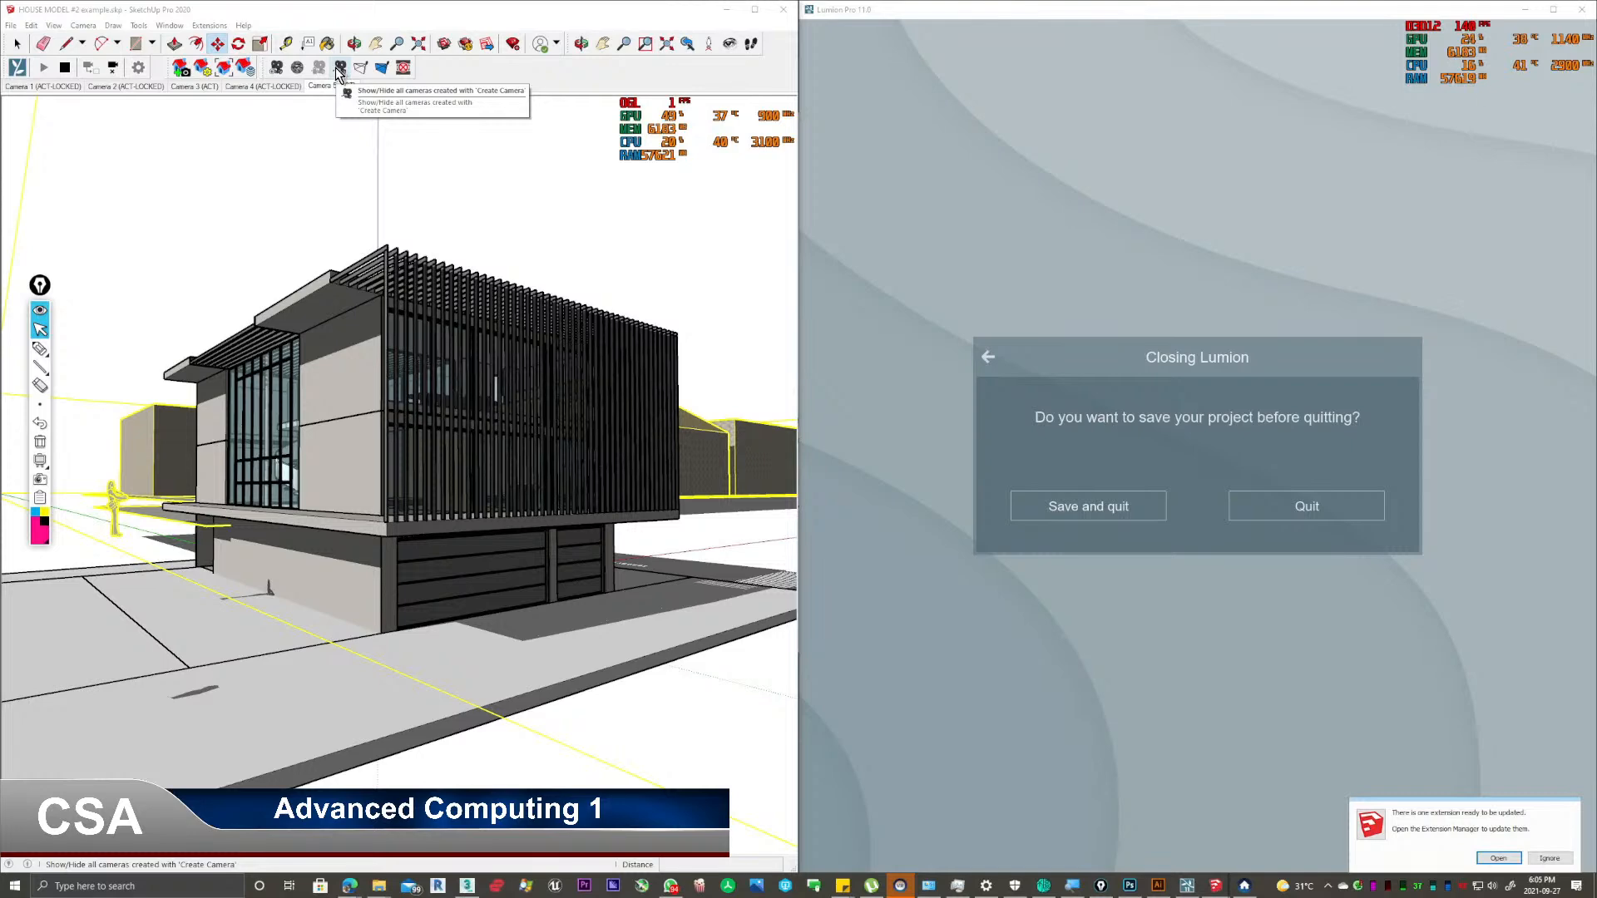
mouse_move(325, 340)
middle_down()
mouse_move(444, 565)
mouse_move(542, 454)
middle_up()
scroll(542, 454, down, 3)
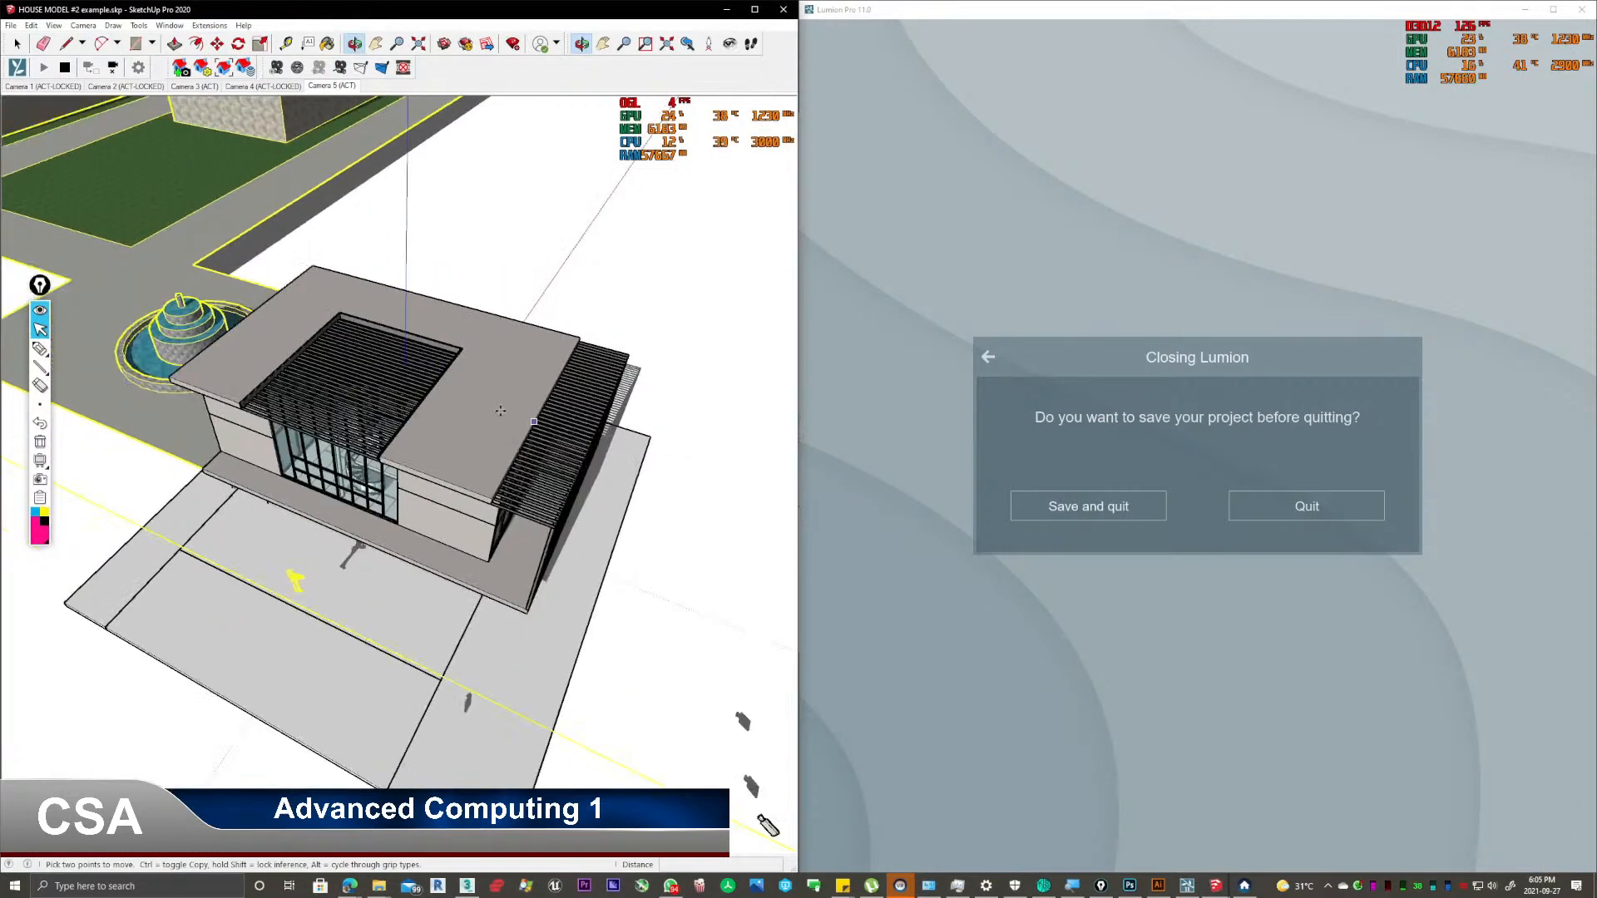
scroll(406, 367, down, 8)
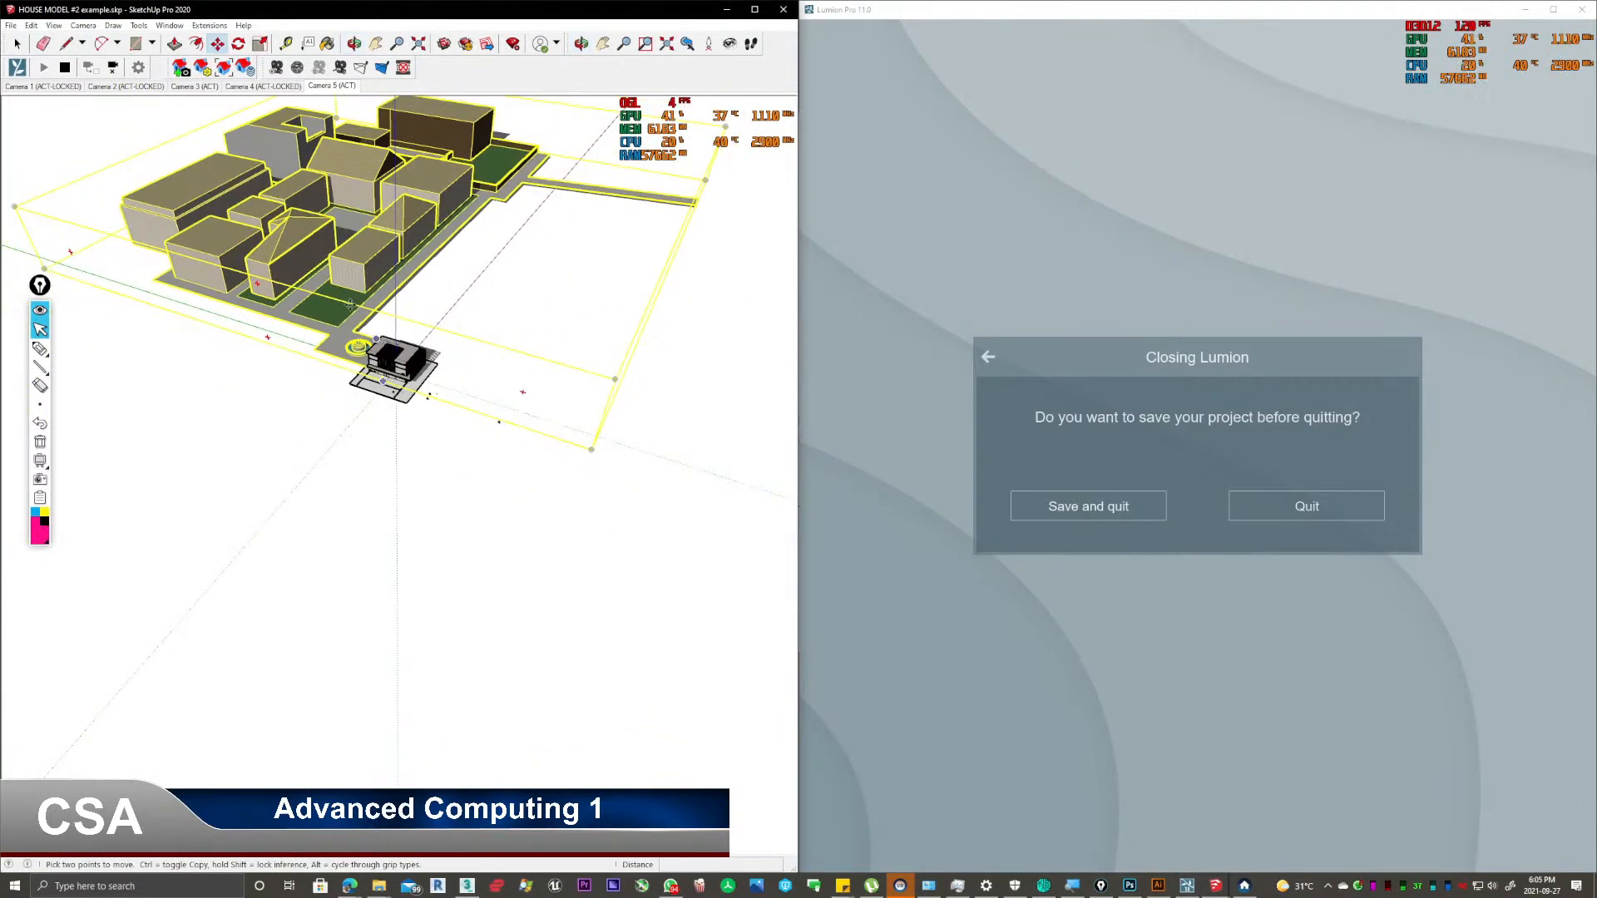
scroll(359, 318, up, 2)
scroll(380, 248, up, 3)
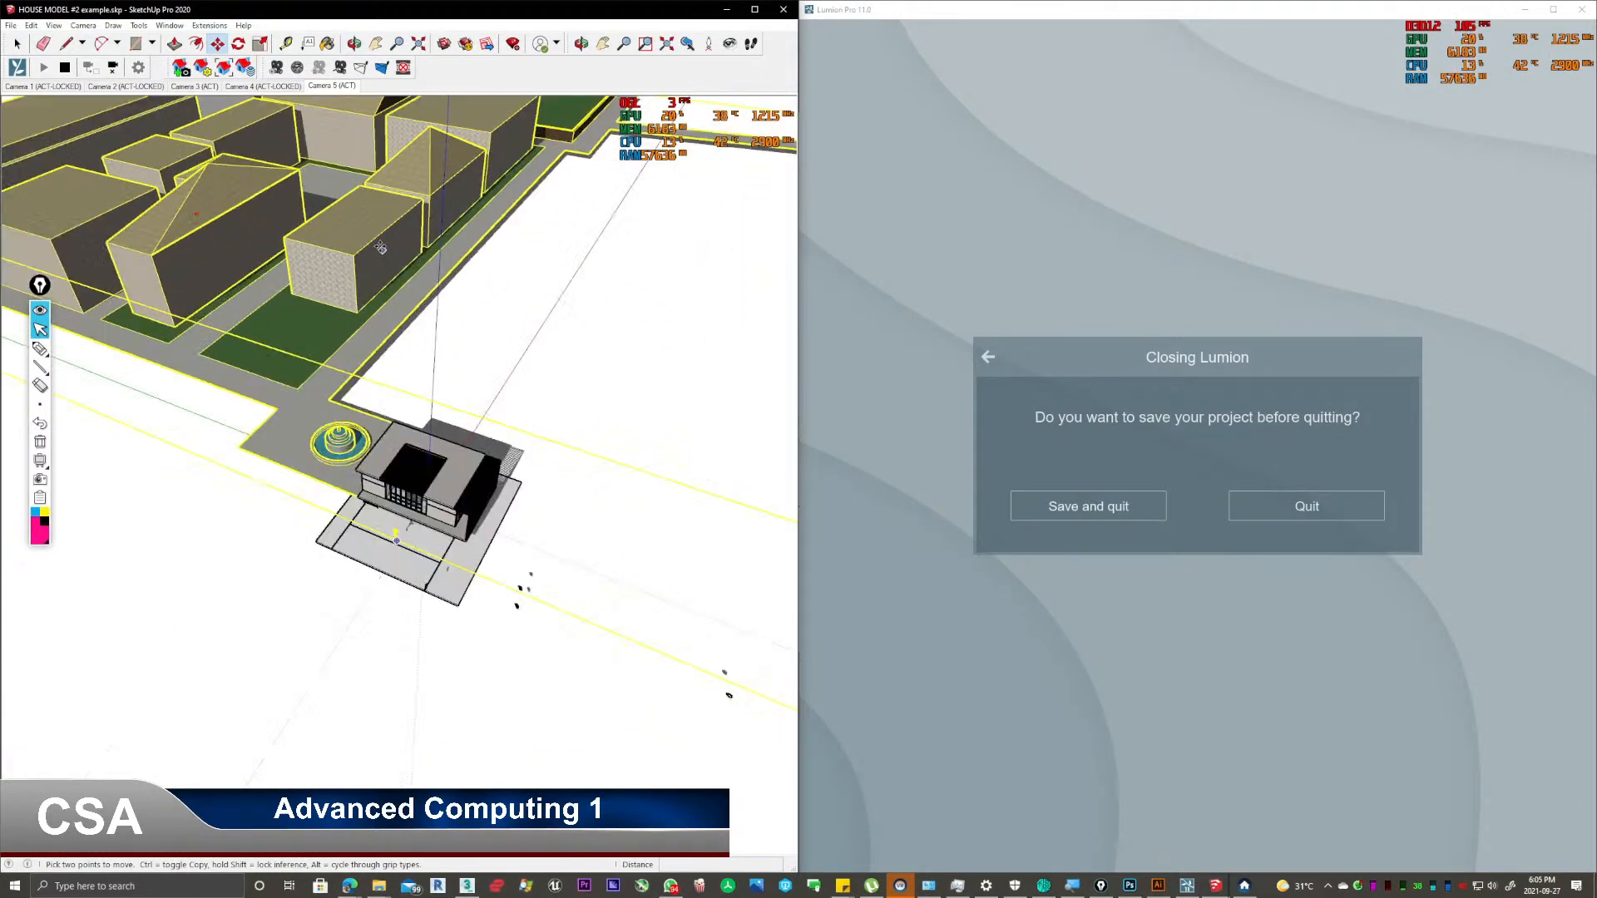
scroll(411, 333, down, 3)
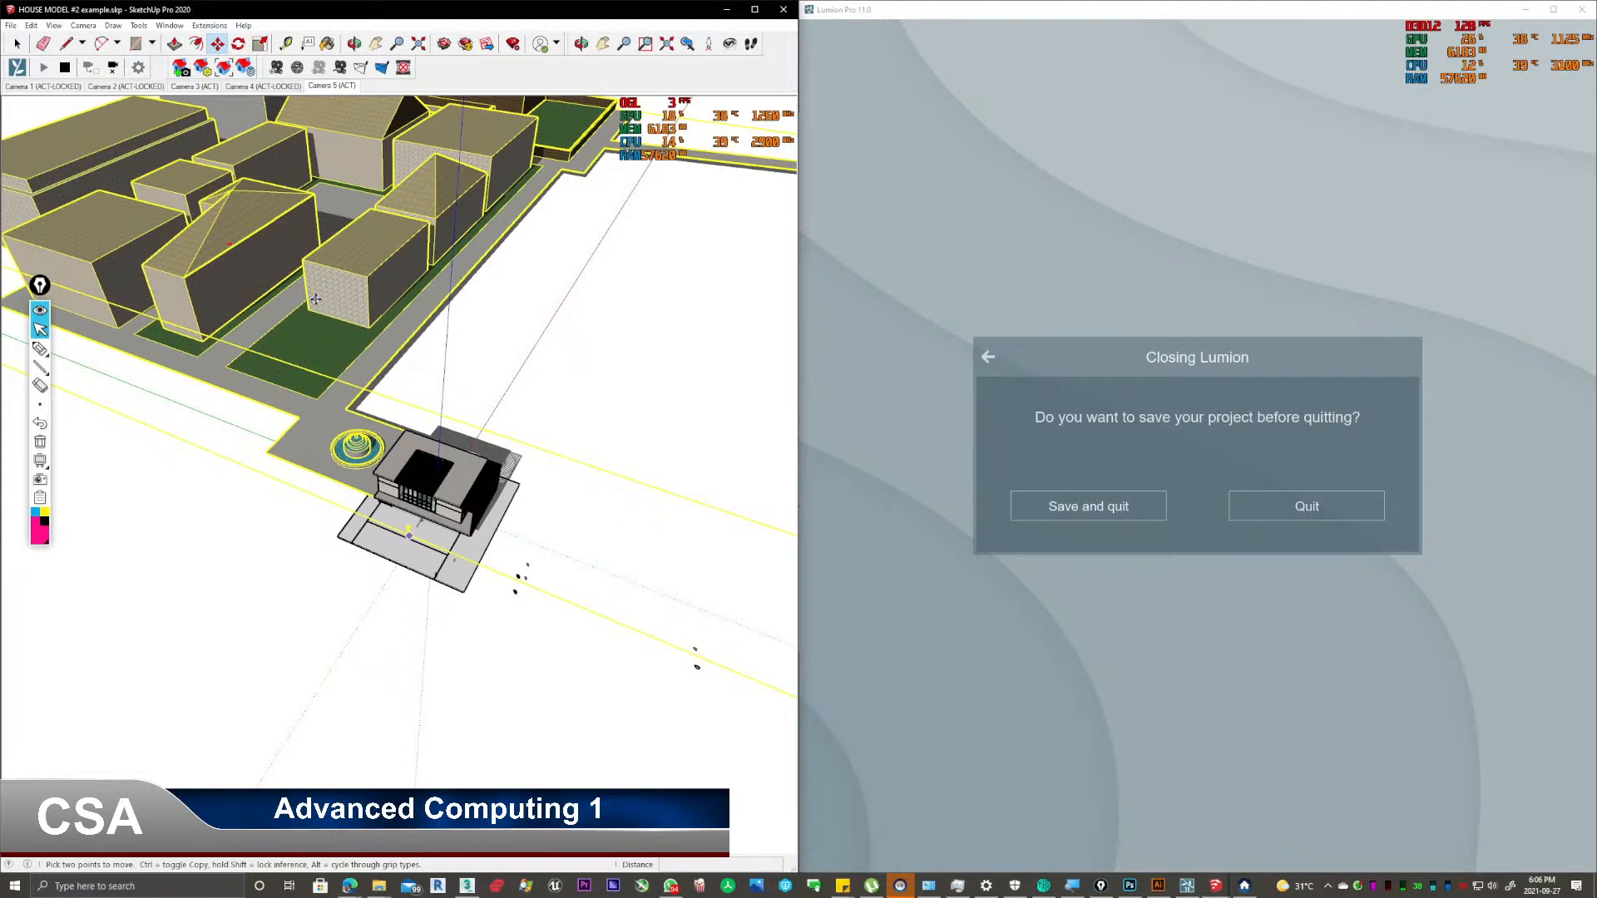
Switch to Microsoft Edge and look through the open Google Drive reference images of building perspectives.
click(350, 886)
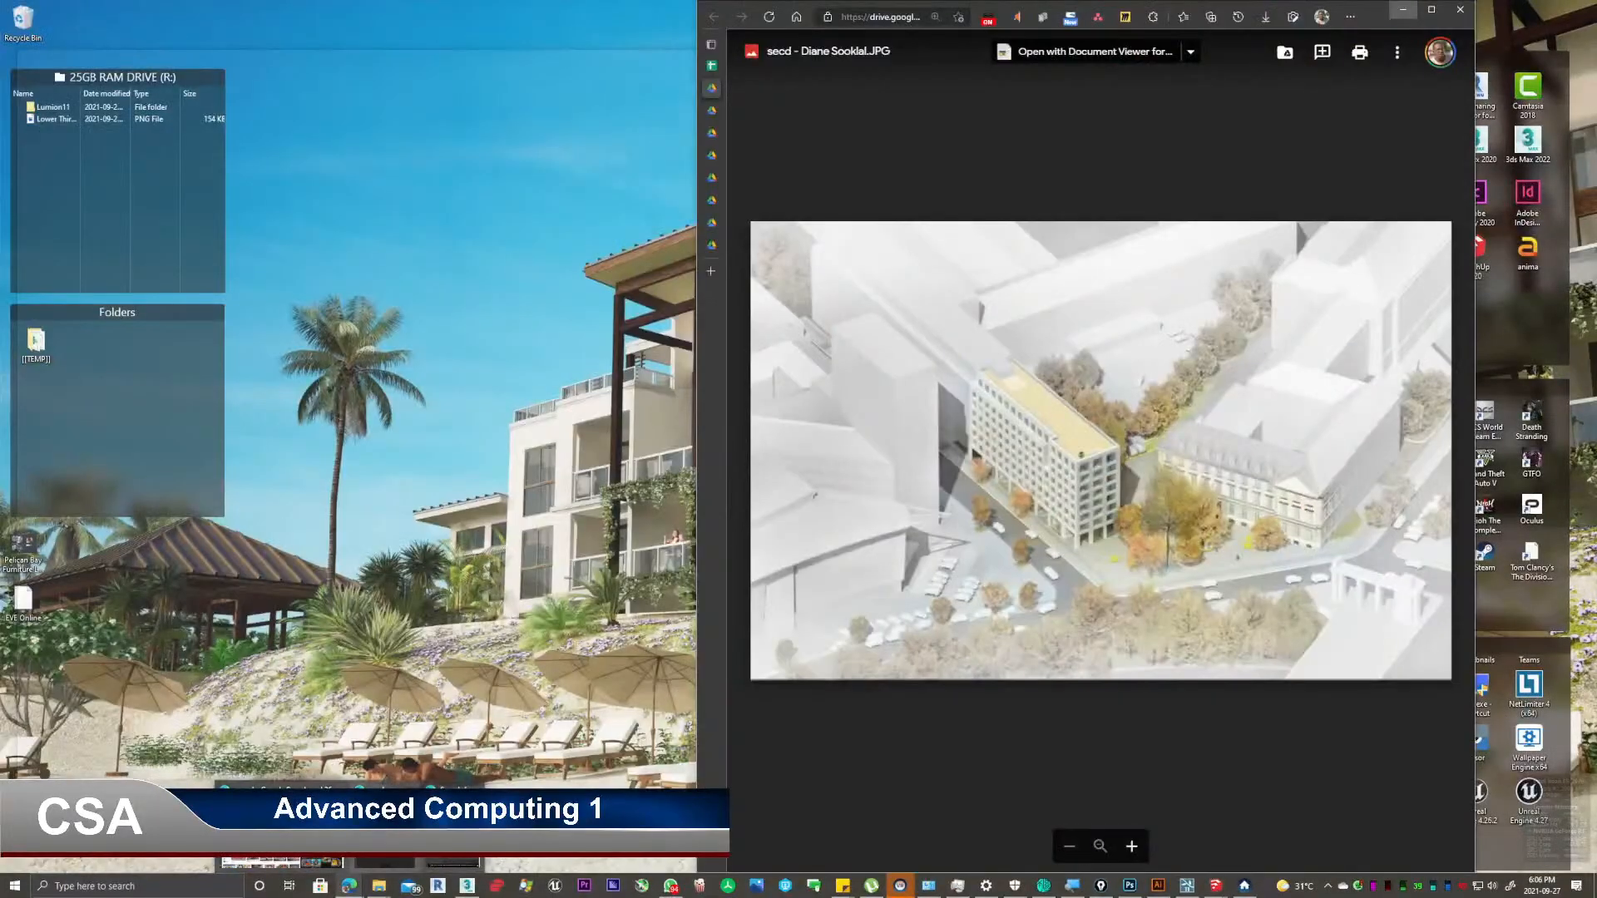
click(384, 831)
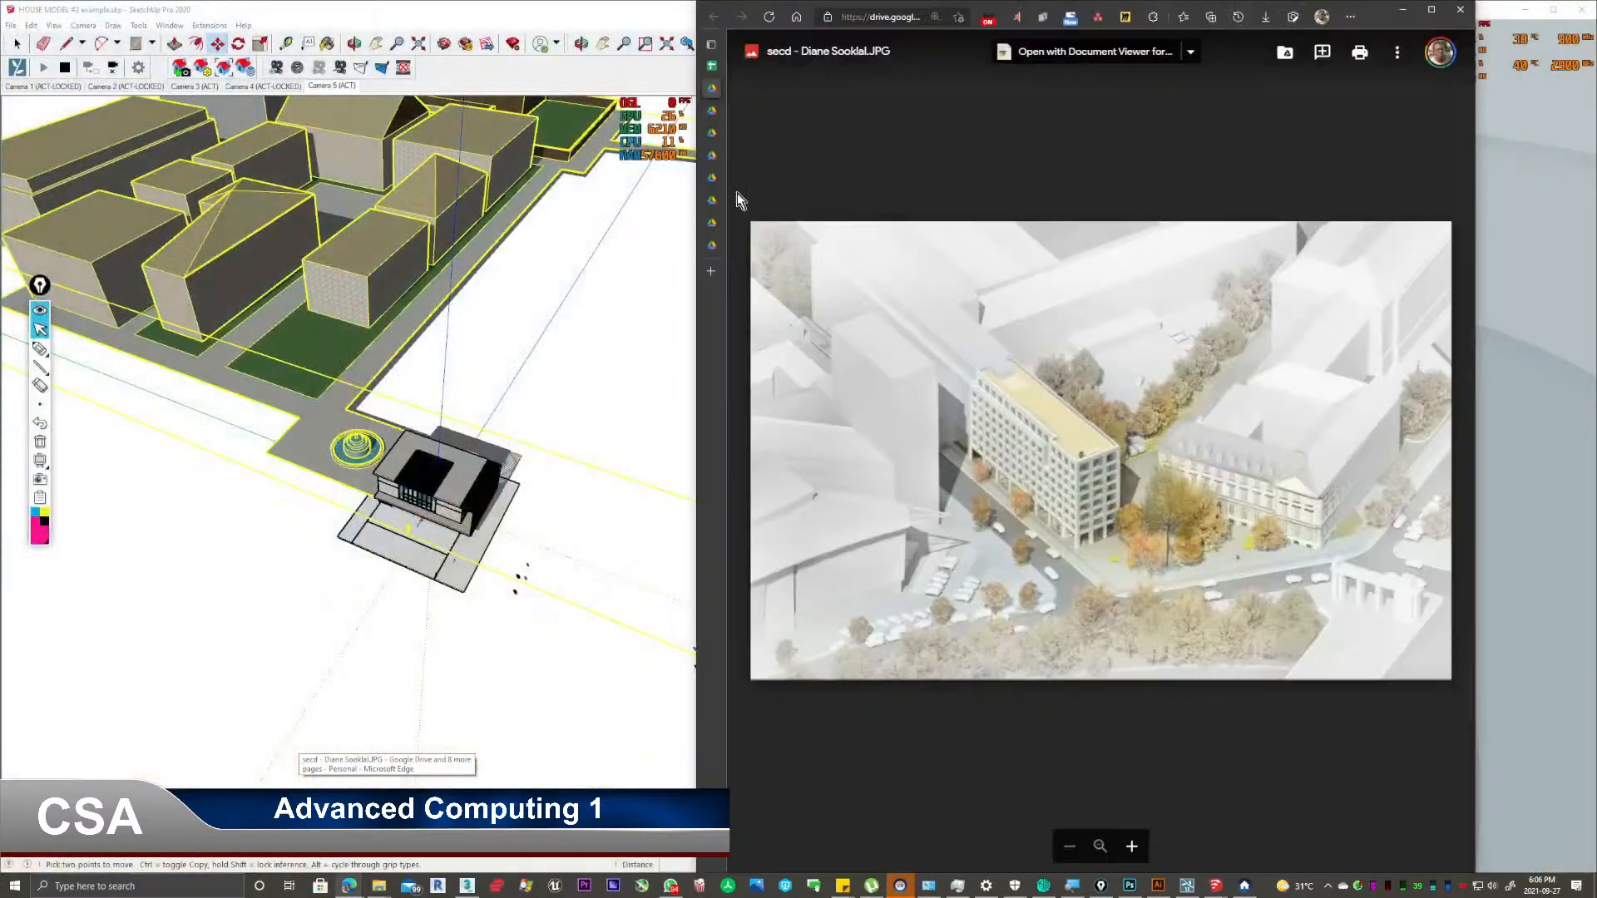
click(713, 234)
click(712, 247)
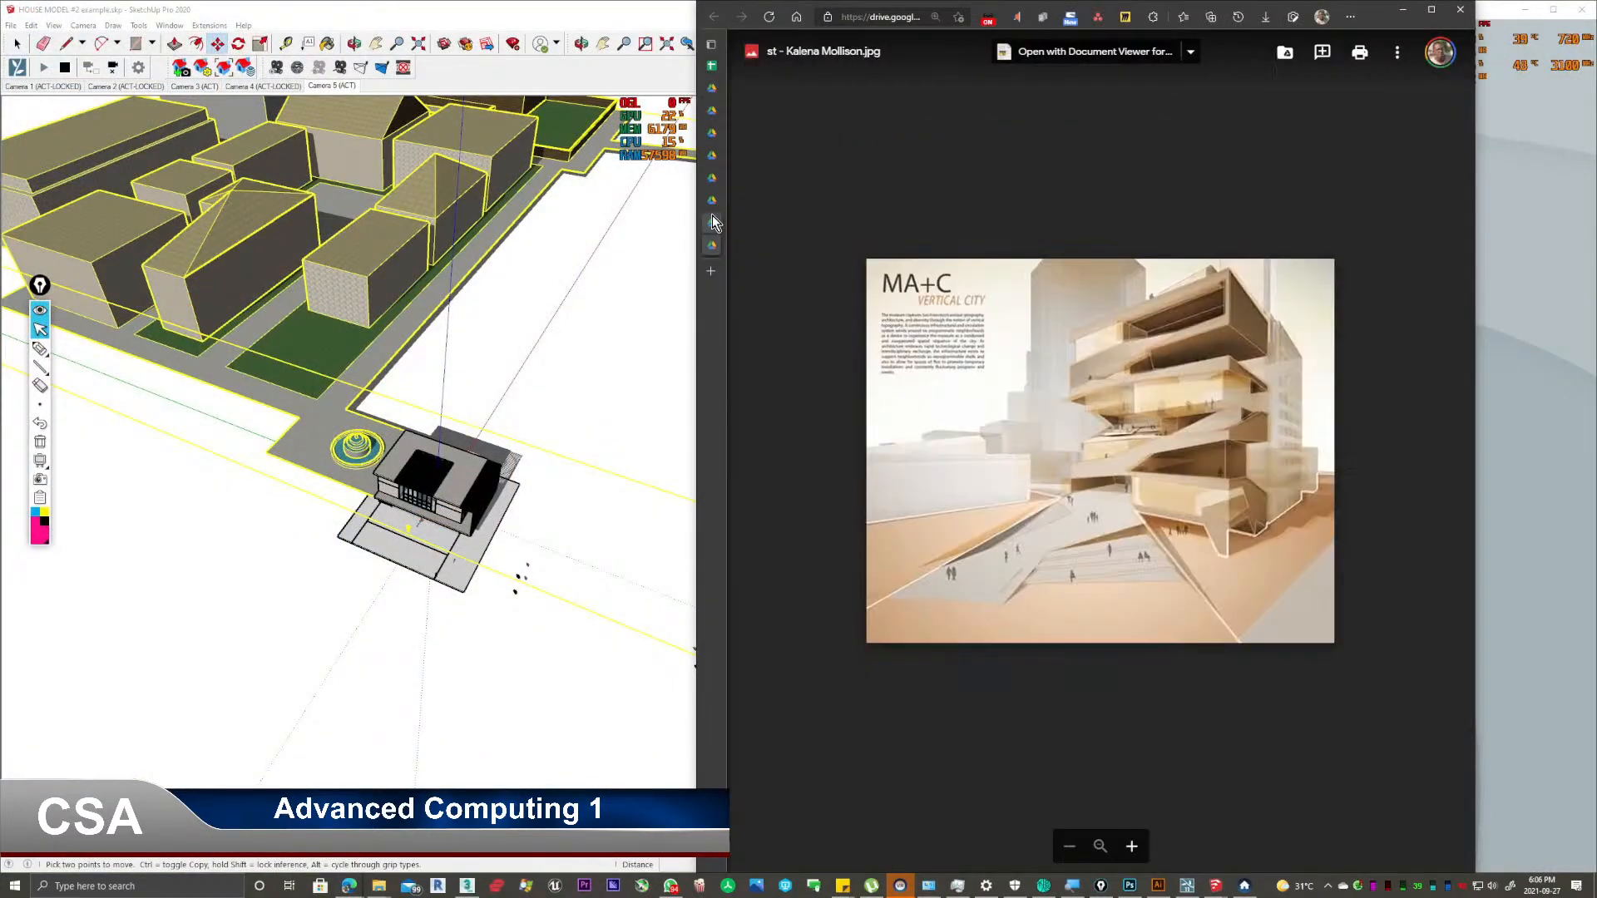
click(712, 156)
click(713, 132)
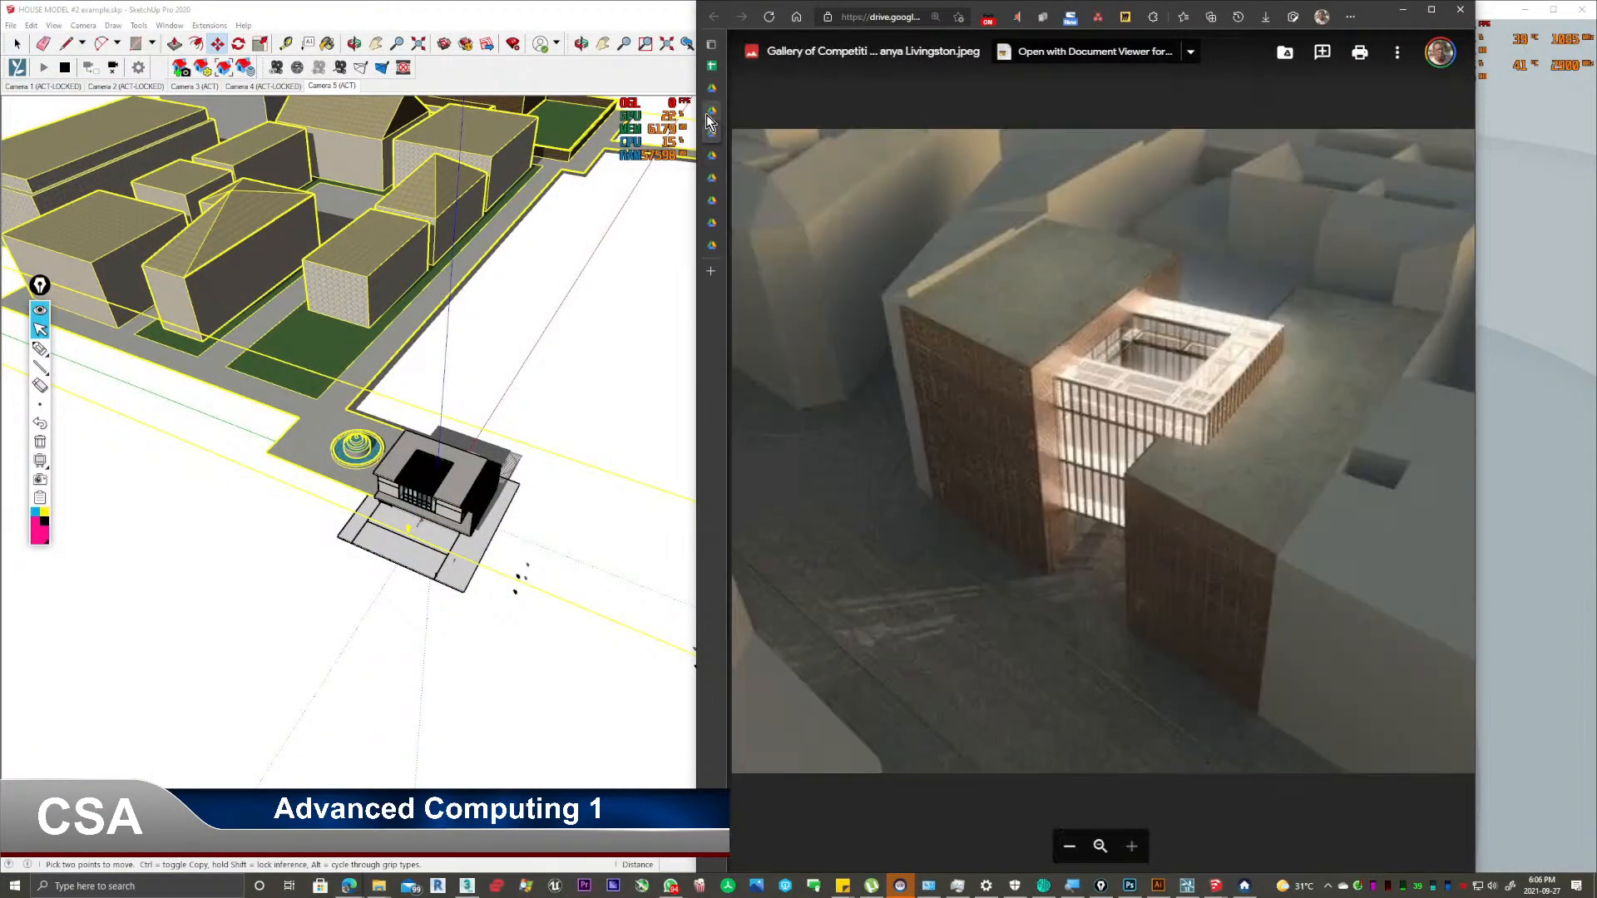
click(708, 110)
click(710, 88)
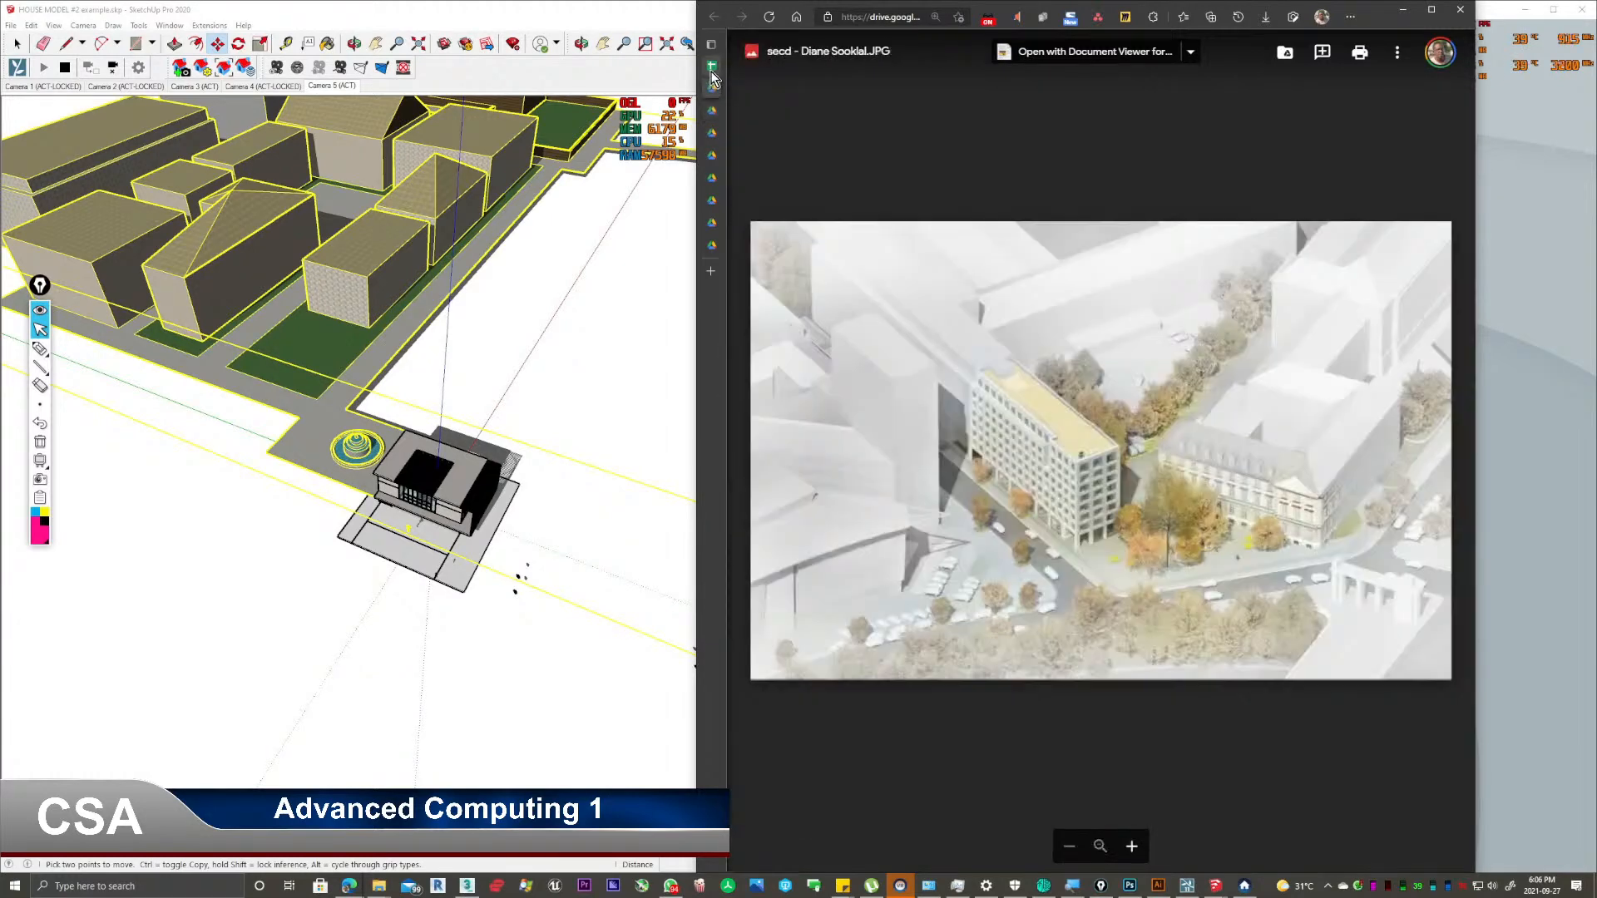
In the Advanced Computing 1 Final Submission responses sheet, preview the submitted perspective links and open the one in row 36.
click(743, 66)
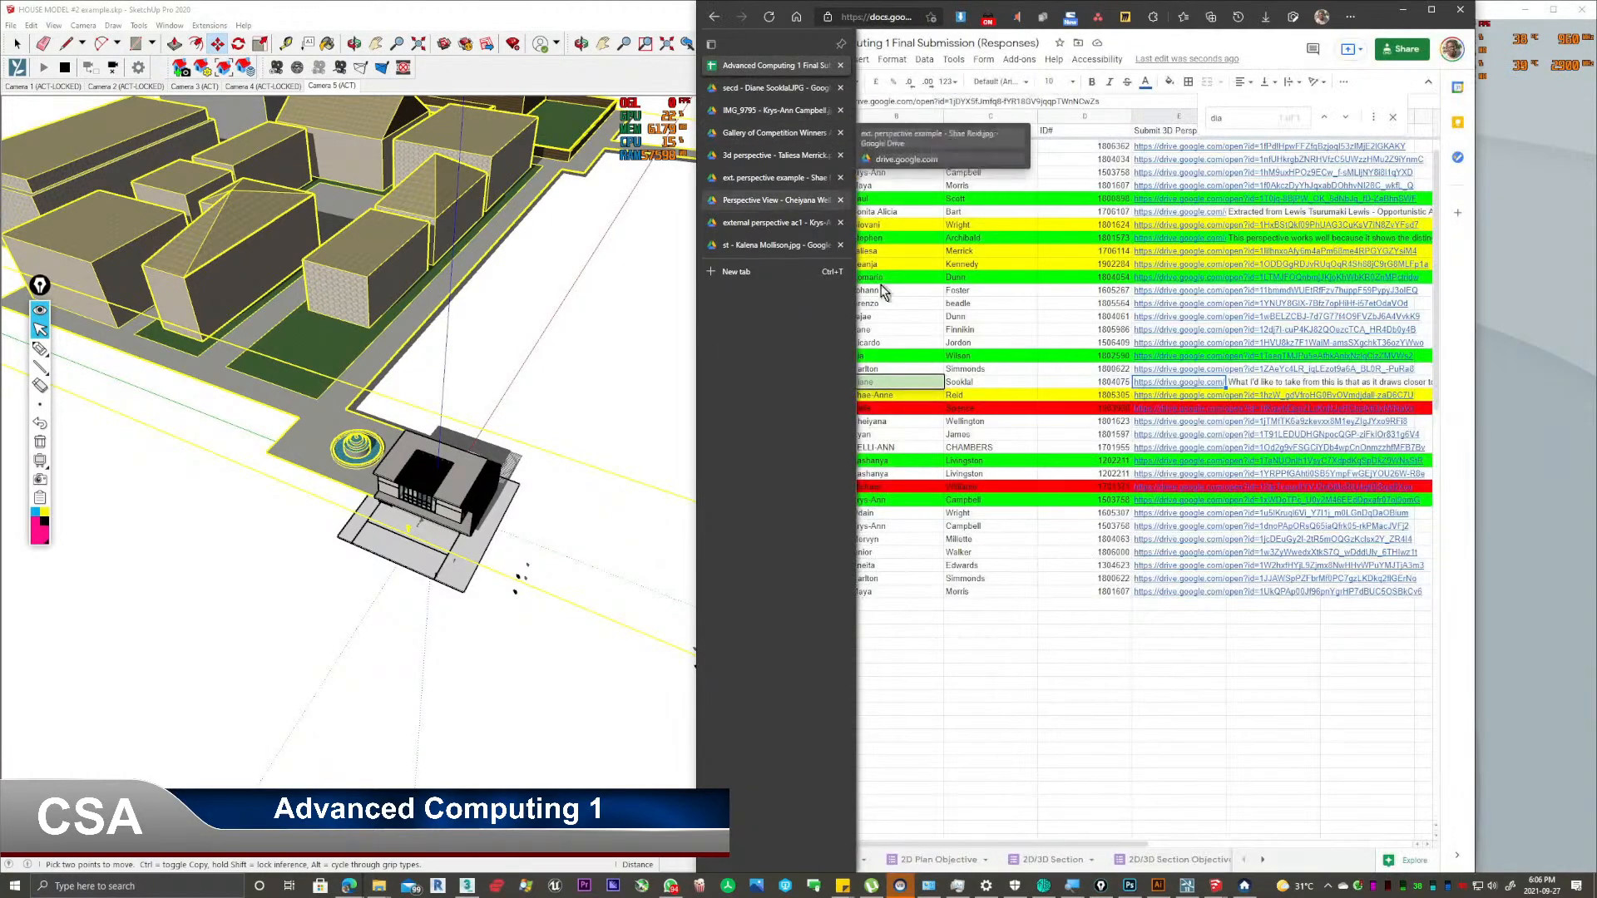
click(881, 396)
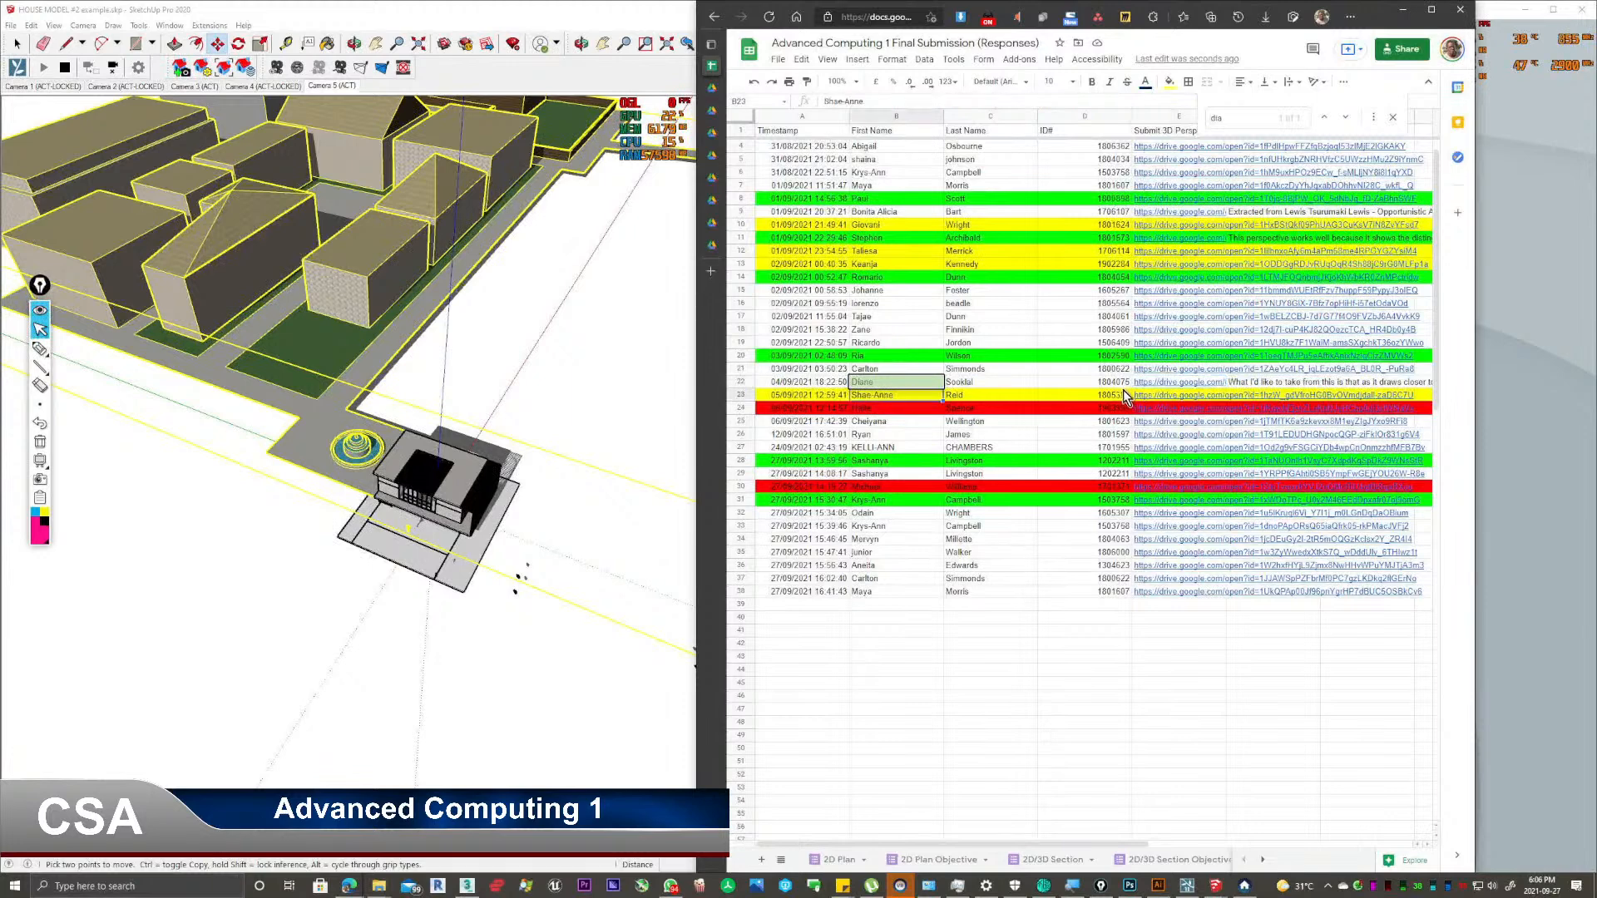
mouse_move(1150, 394)
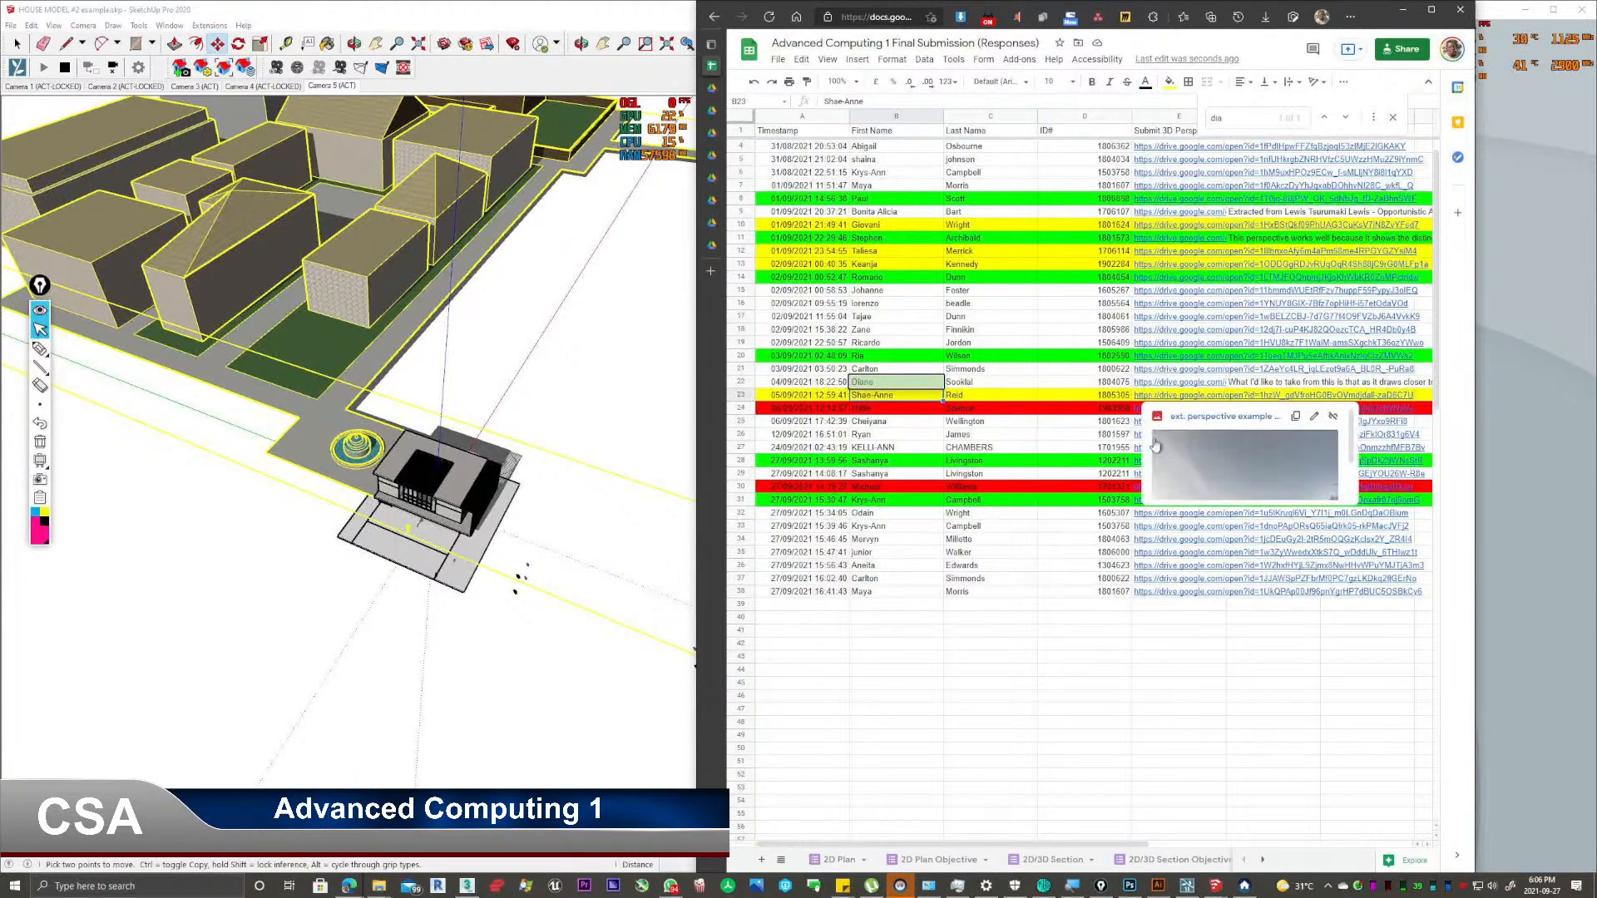
mouse_move(1158, 590)
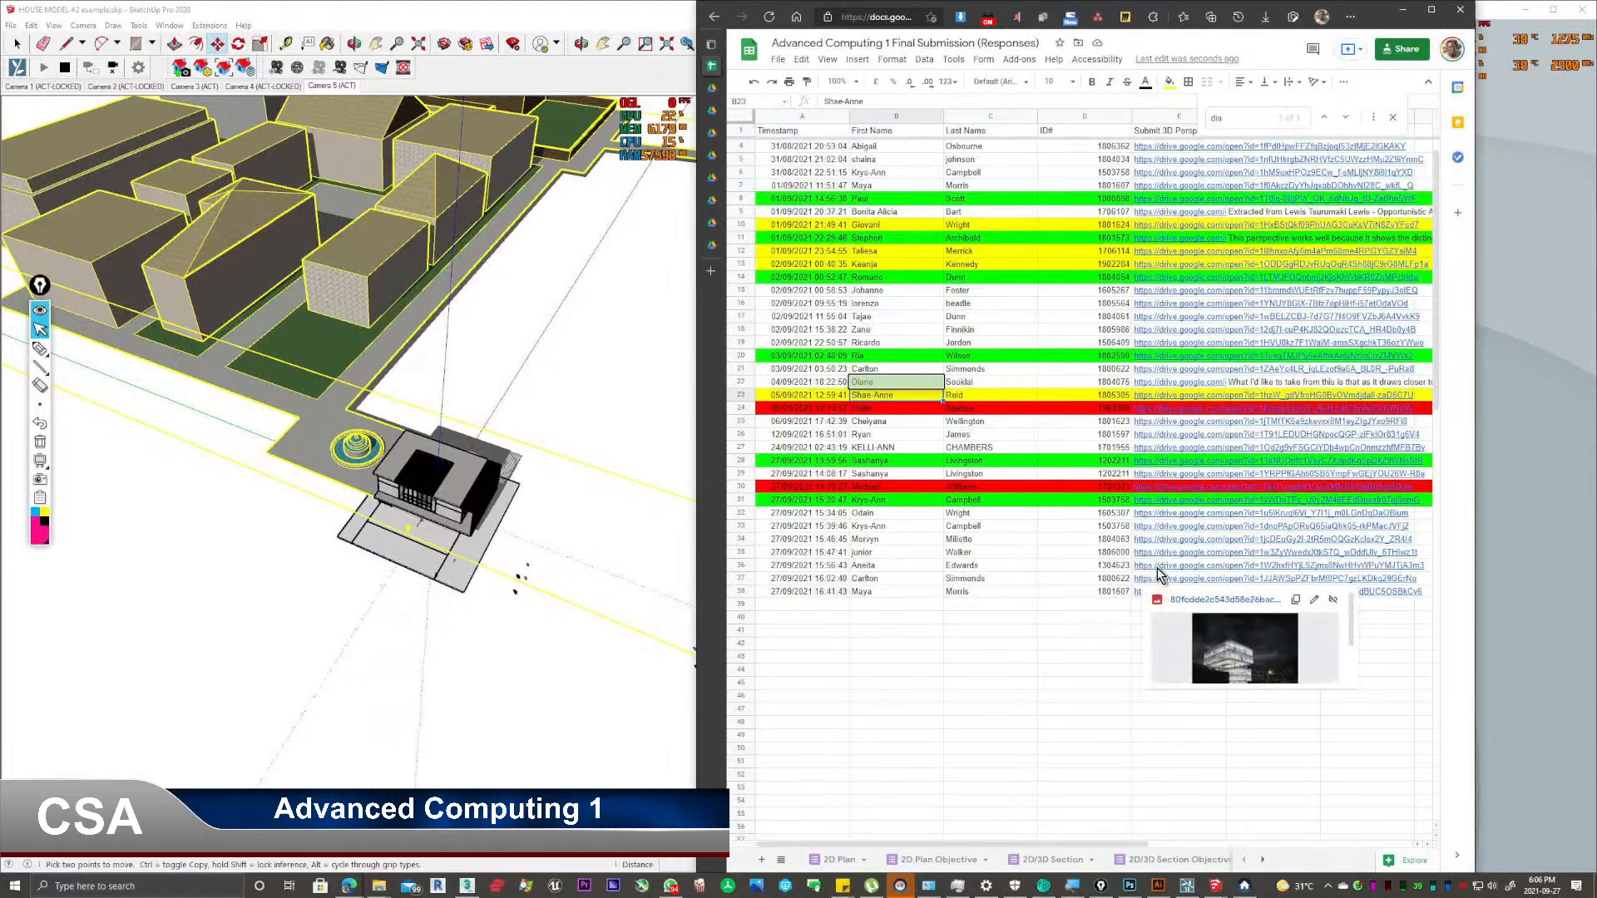
click(1156, 567)
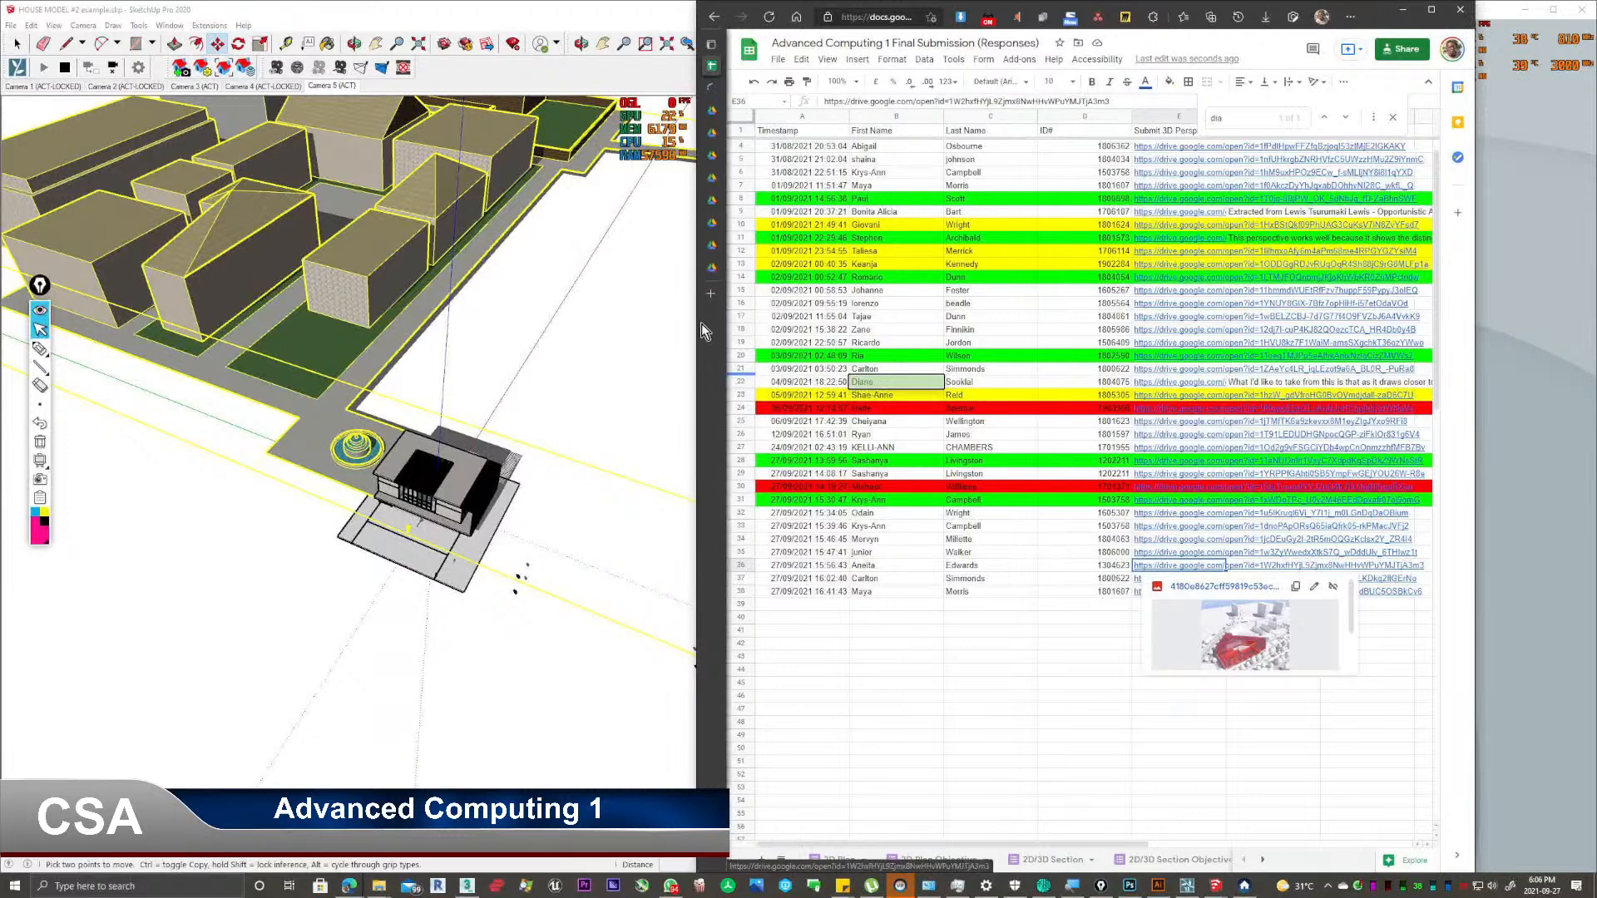
Show the aerial image of the red courtyard building, dismiss the account notice, and enlarge the image in a maximized browser window.
click(711, 88)
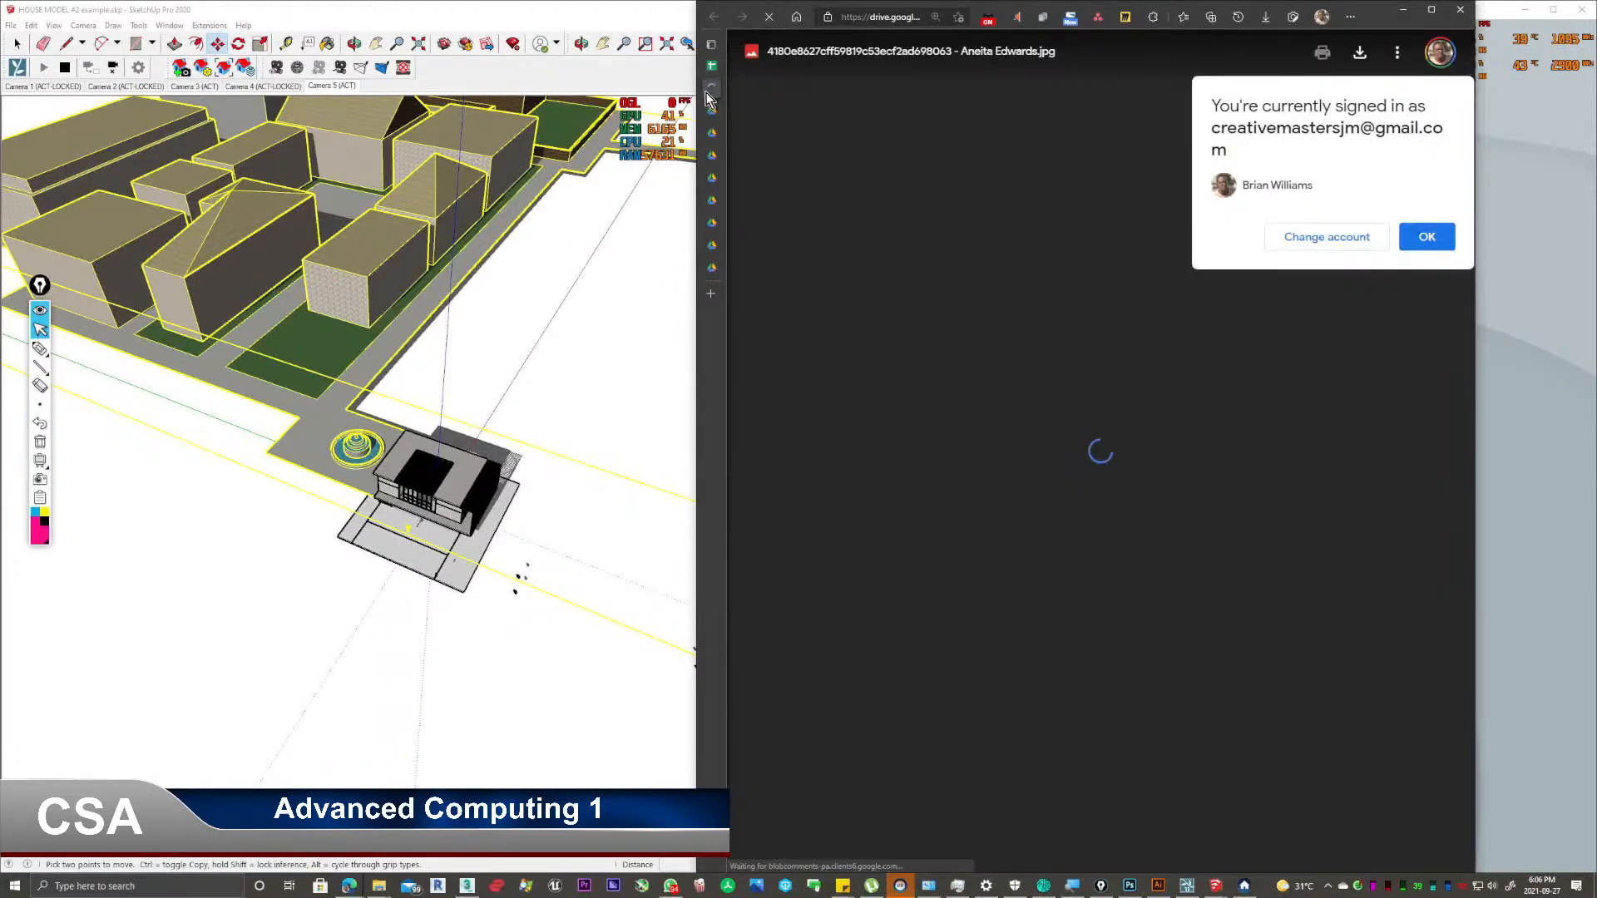
click(1426, 236)
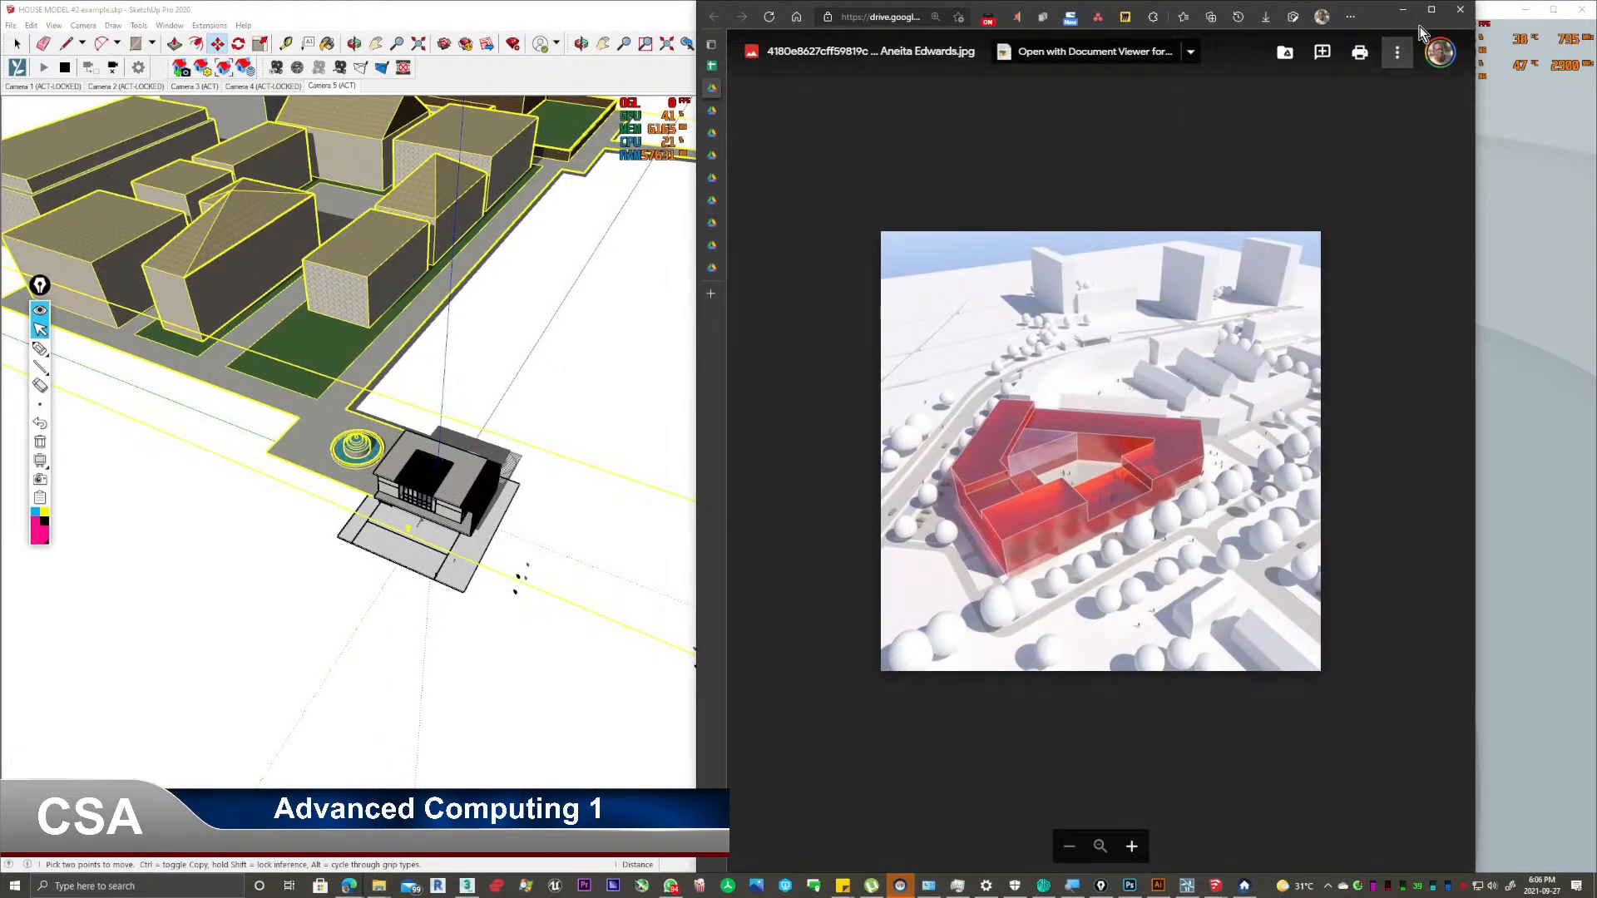
click(1431, 9)
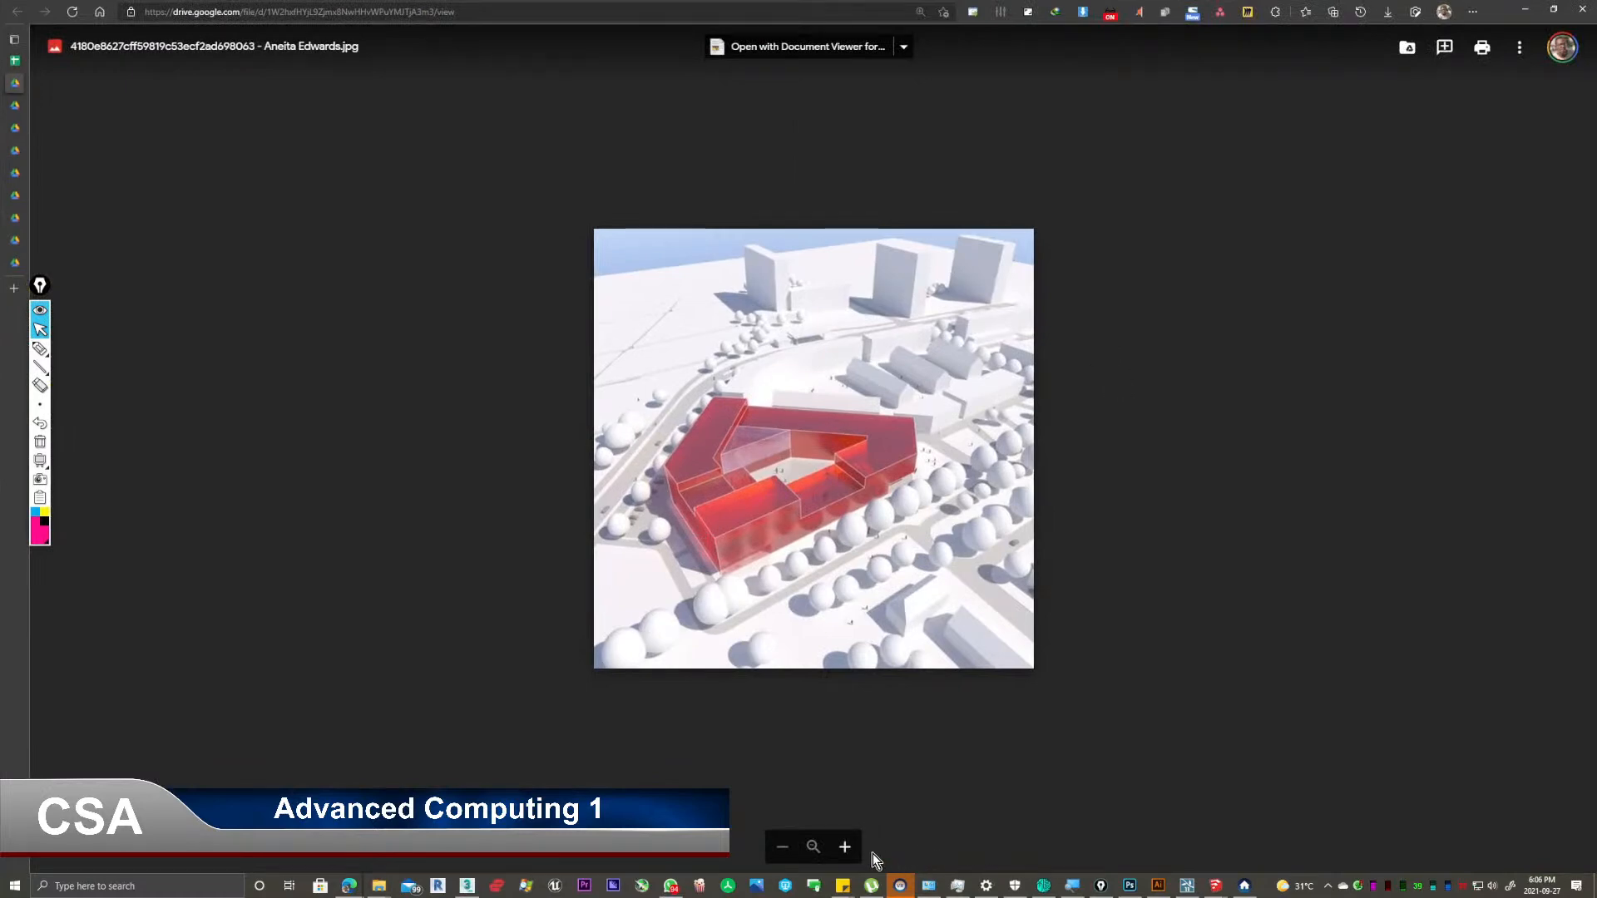
click(844, 847)
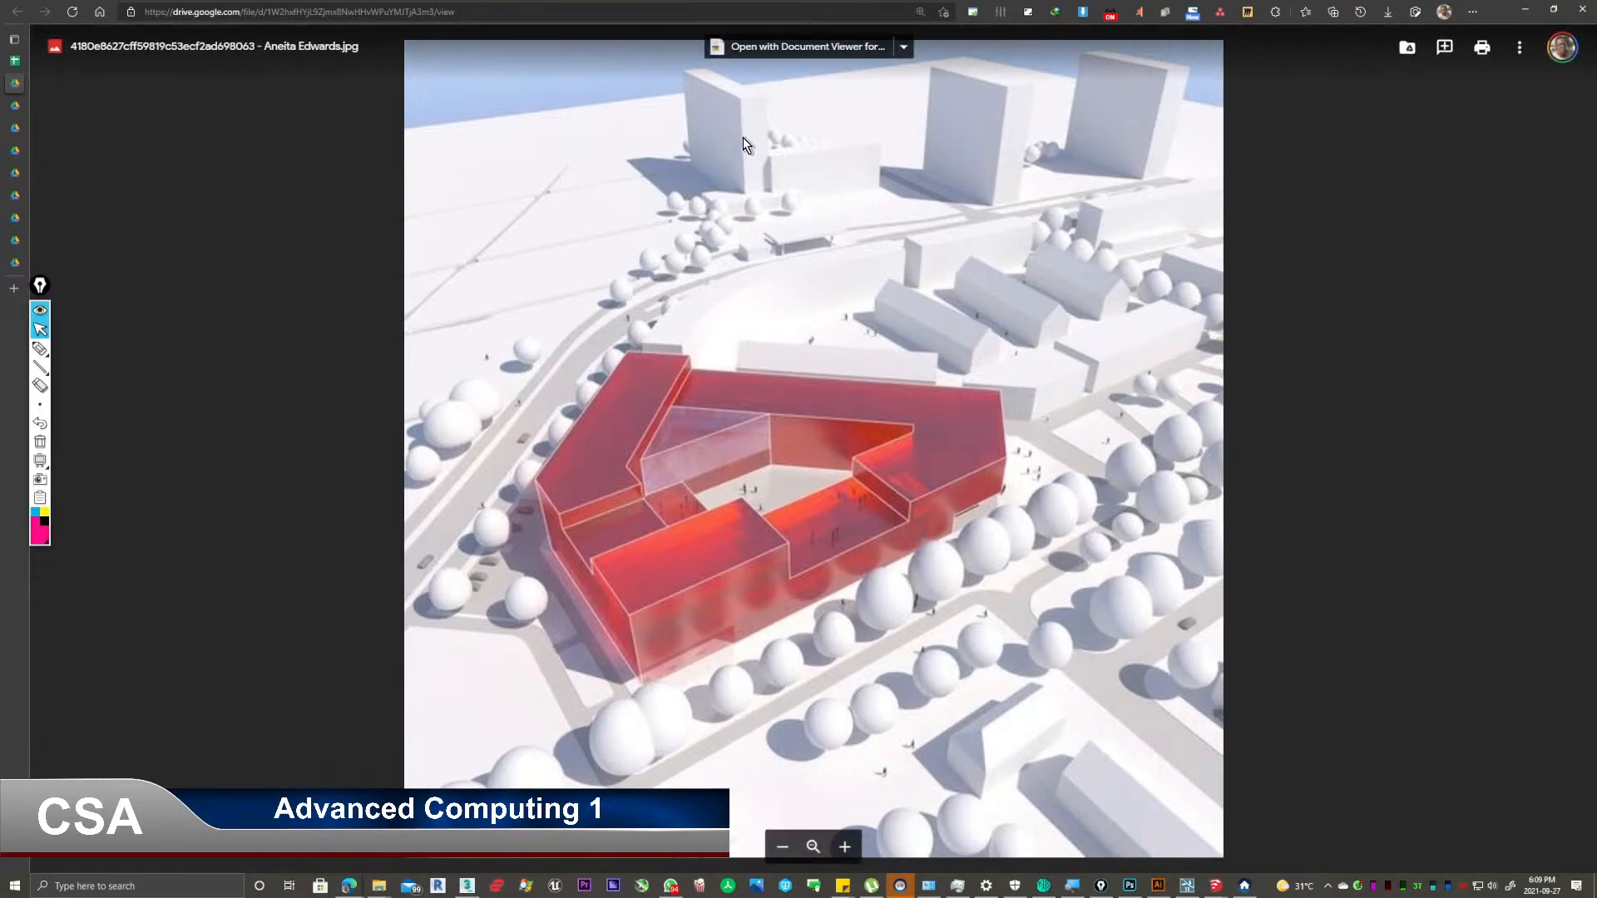
Mark the three background towers and the three gabled buildings behind the red building with freehand pink arrows.
click(39, 348)
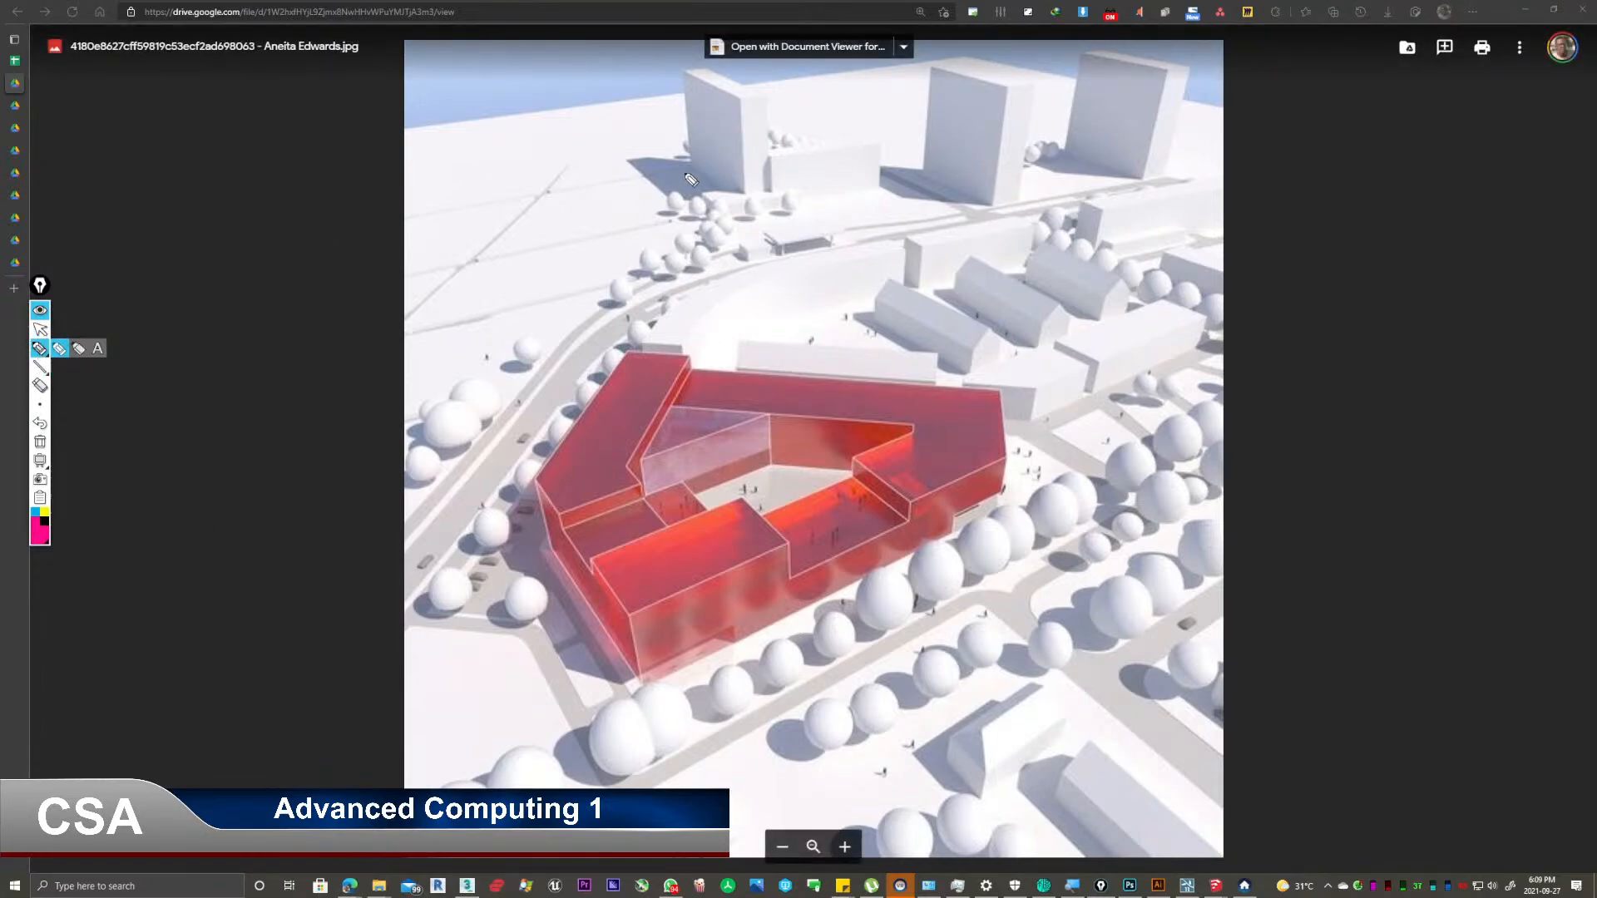
mouse_move(857, 100)
mouse_down()
mouse_move(730, 135)
mouse_move(782, 138)
mouse_up()
mouse_move(1100, 144)
mouse_down()
mouse_move(1008, 100)
mouse_move(1022, 128)
mouse_up()
drag(1010, 102, 1077, 93)
mouse_move(1195, 70)
mouse_down()
mouse_move(1140, 94)
mouse_move(1142, 73)
mouse_up()
drag(942, 212, 948, 302)
drag(993, 213, 993, 280)
mouse_move(1060, 211)
mouse_down()
mouse_move(1053, 260)
mouse_move(1070, 242)
mouse_up()
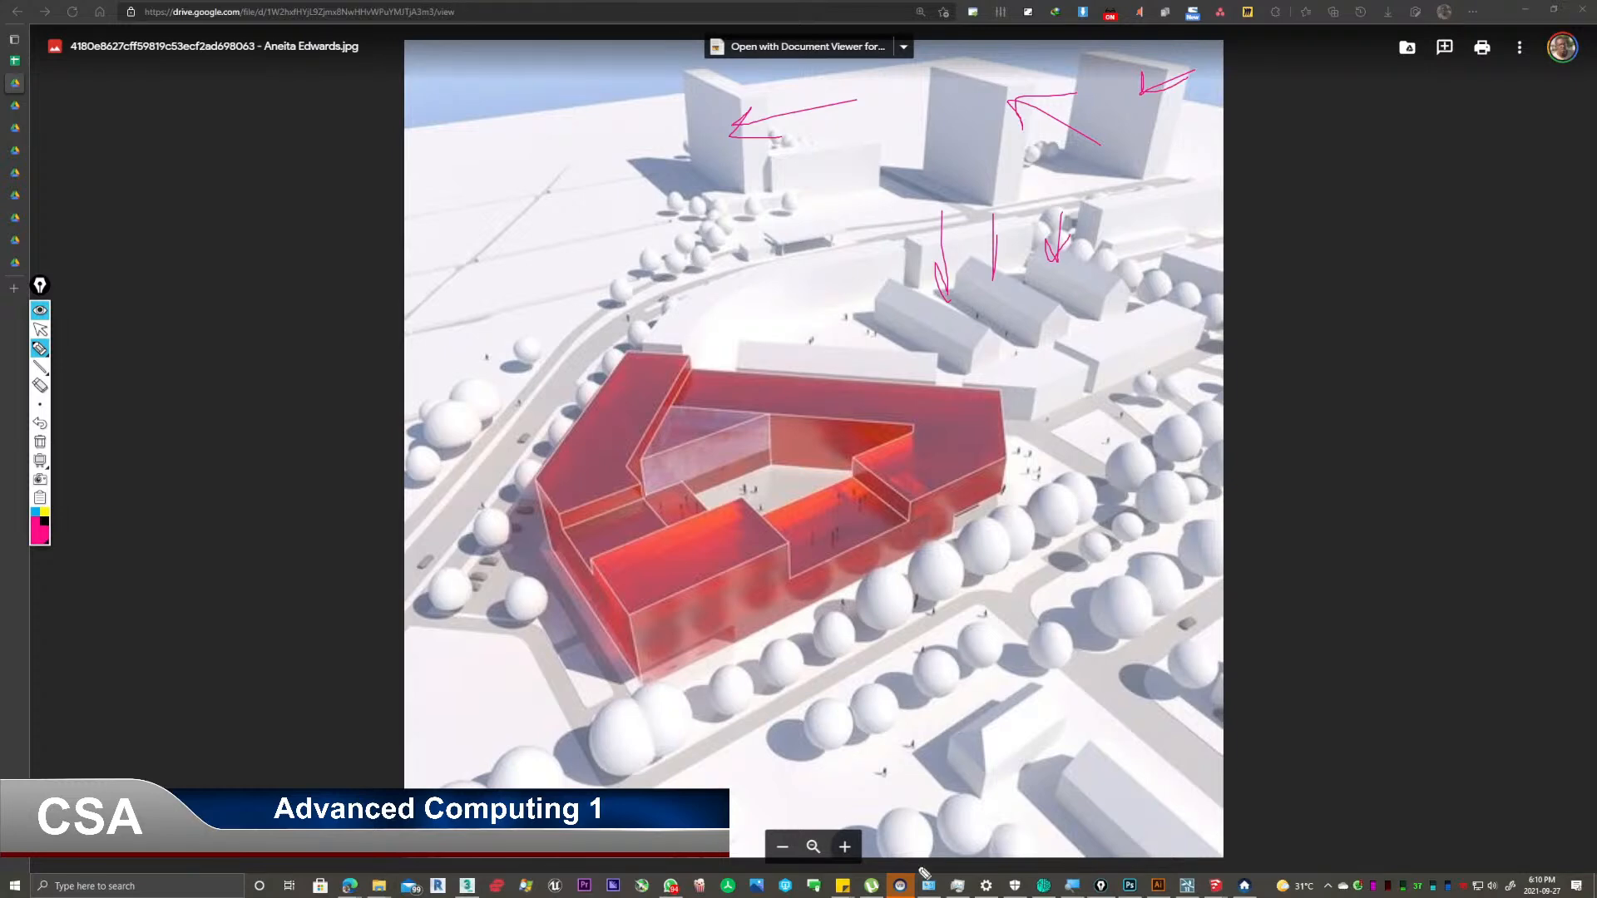
Draw pink arrows onto the red building's front and rear corner, the curved road, and the open ground and nearest gabled building behind.
mouse_move(842, 761)
mouse_down()
mouse_move(756, 653)
mouse_move(707, 633)
mouse_move(763, 602)
mouse_up()
mouse_move(734, 244)
mouse_down()
mouse_move(691, 356)
mouse_move(728, 342)
mouse_up()
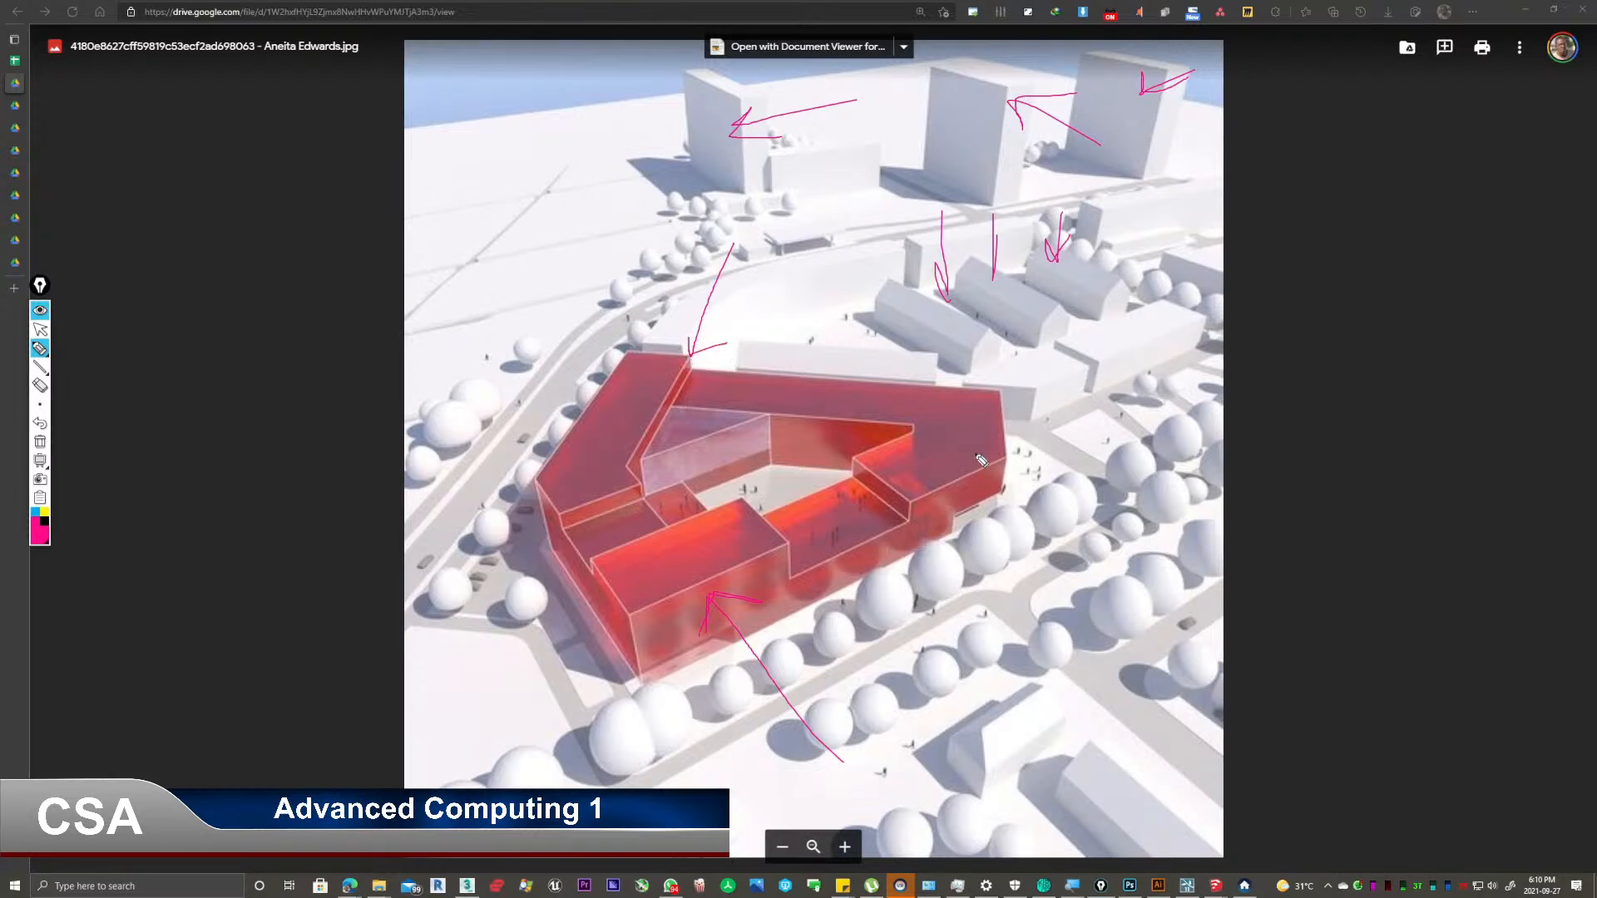
mouse_move(582, 290)
mouse_down()
mouse_move(514, 403)
mouse_move(541, 383)
mouse_up()
mouse_move(833, 160)
mouse_down()
mouse_move(803, 293)
mouse_move(813, 274)
mouse_move(891, 305)
mouse_move(881, 257)
mouse_up()
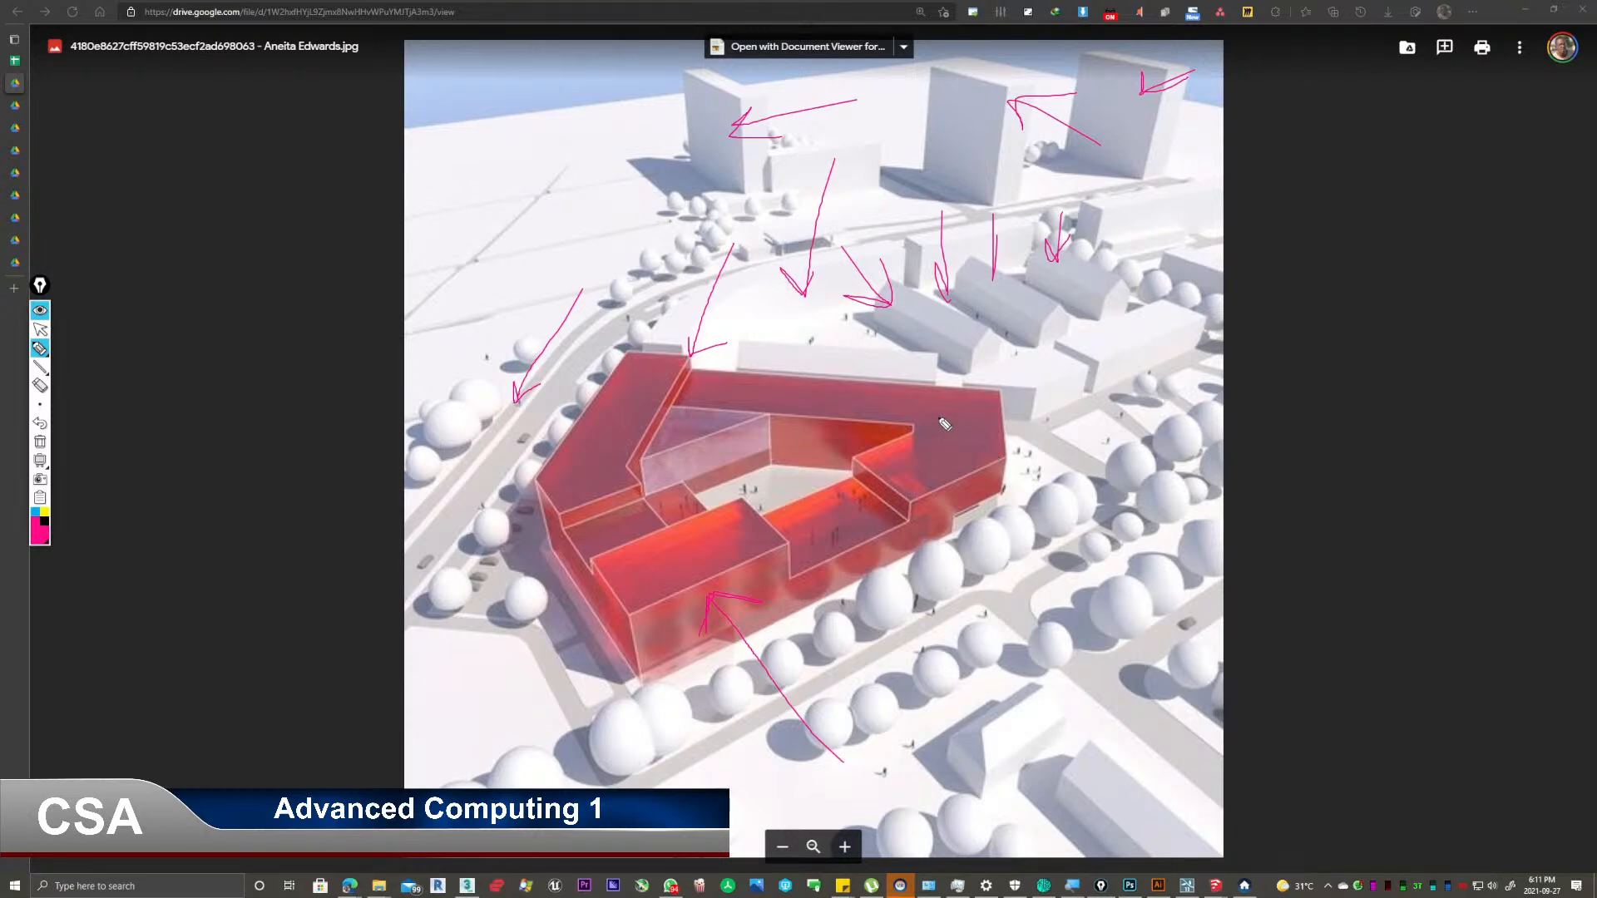
Add pink arrows at the red building's front corner and its tree-lined side, and clear all pen annotations.
drag(648, 796, 679, 662)
mouse_move(653, 689)
mouse_down()
mouse_move(672, 673)
mouse_move(691, 703)
mouse_up()
mouse_move(1221, 584)
mouse_down()
mouse_move(931, 589)
mouse_move(990, 547)
mouse_up()
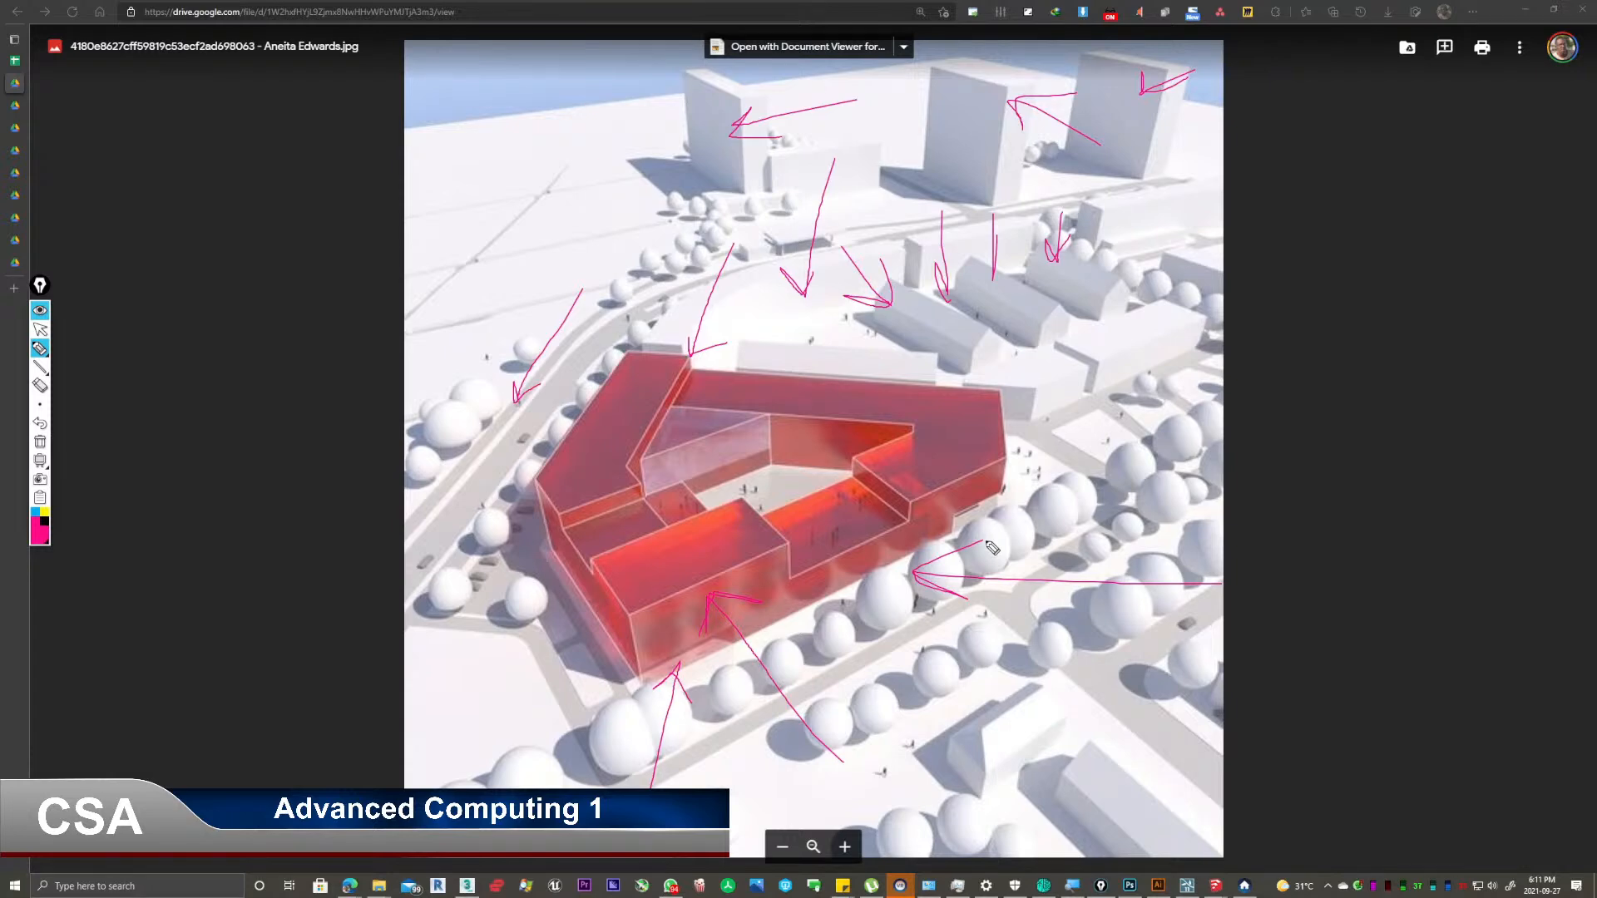
click(38, 447)
click(42, 331)
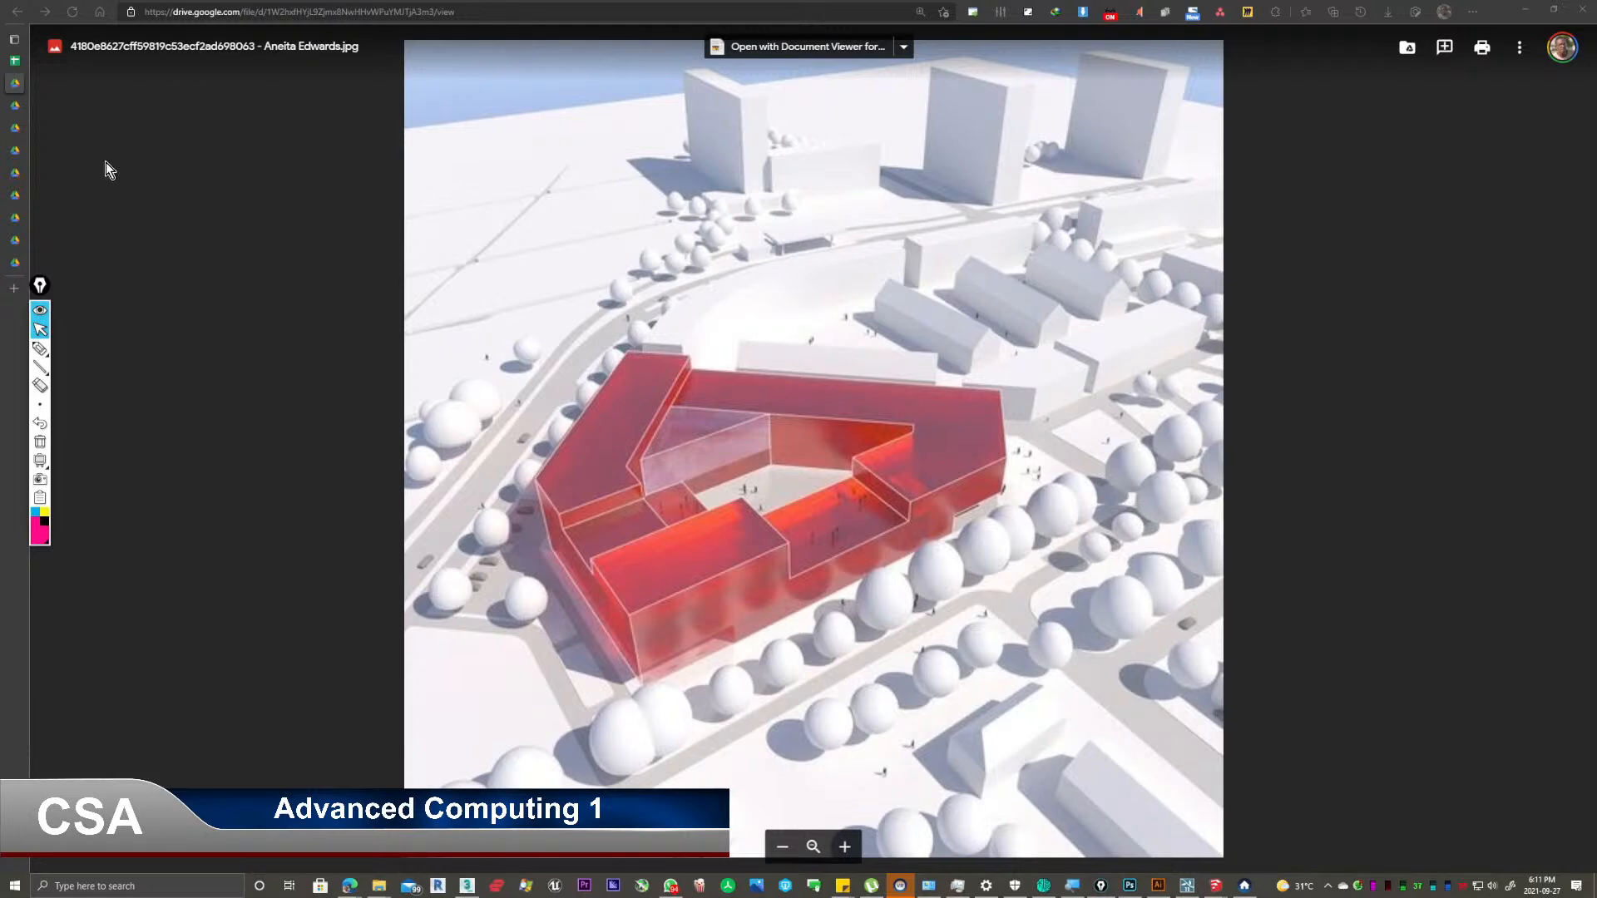
Search the responses sheet for a student by last name, open that student's perspective image, and enlarge it.
mouse_move(12, 66)
click(79, 61)
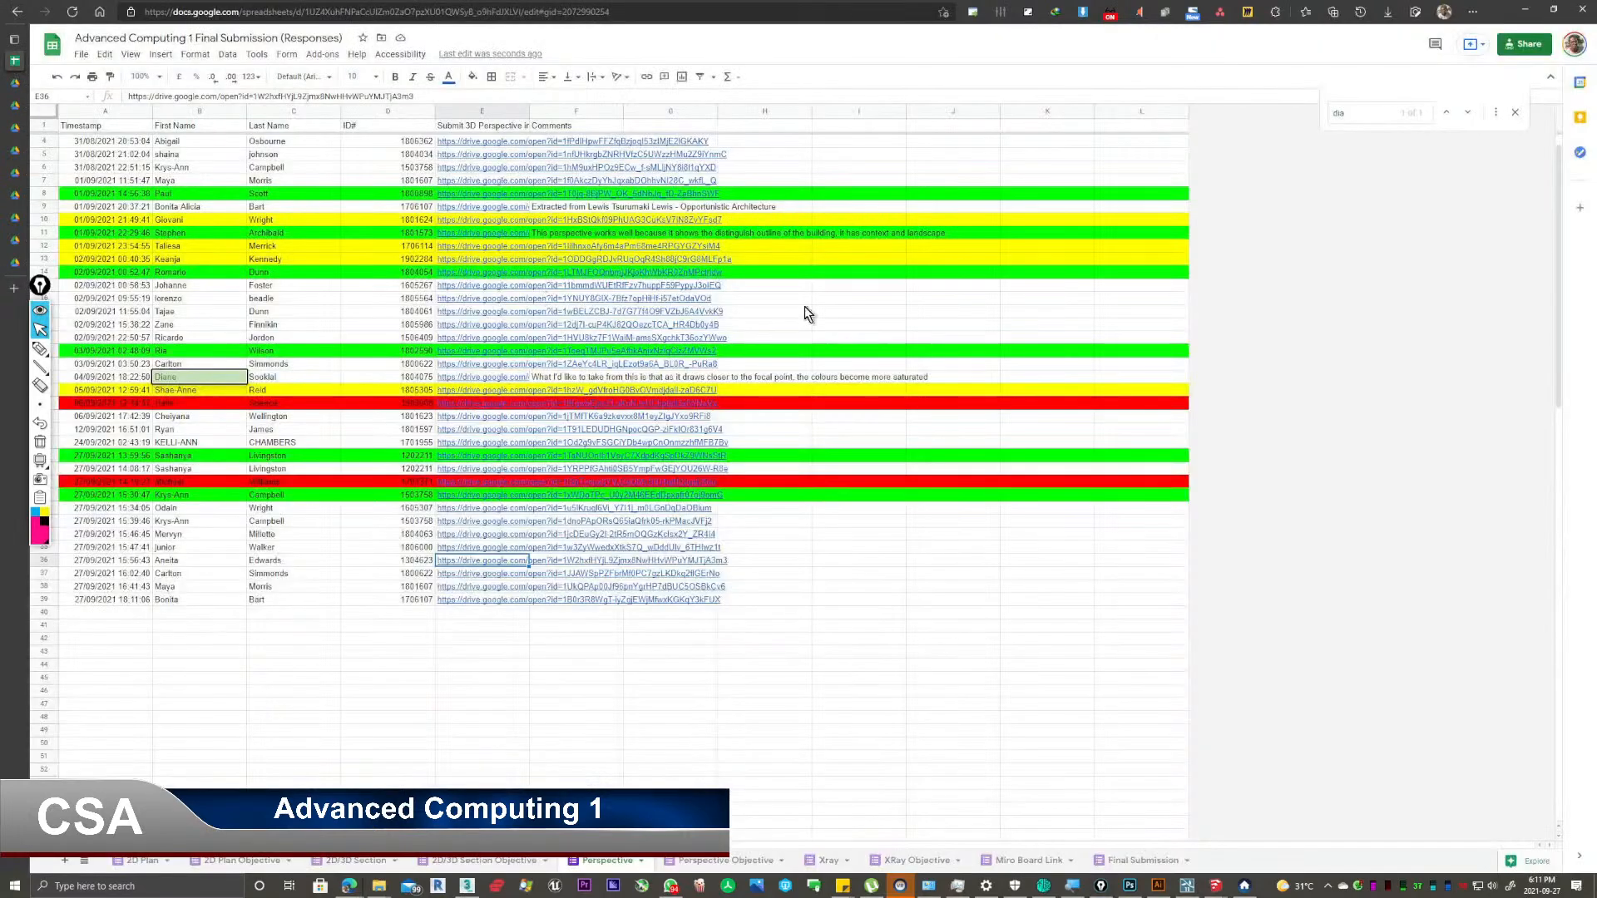
click(322, 576)
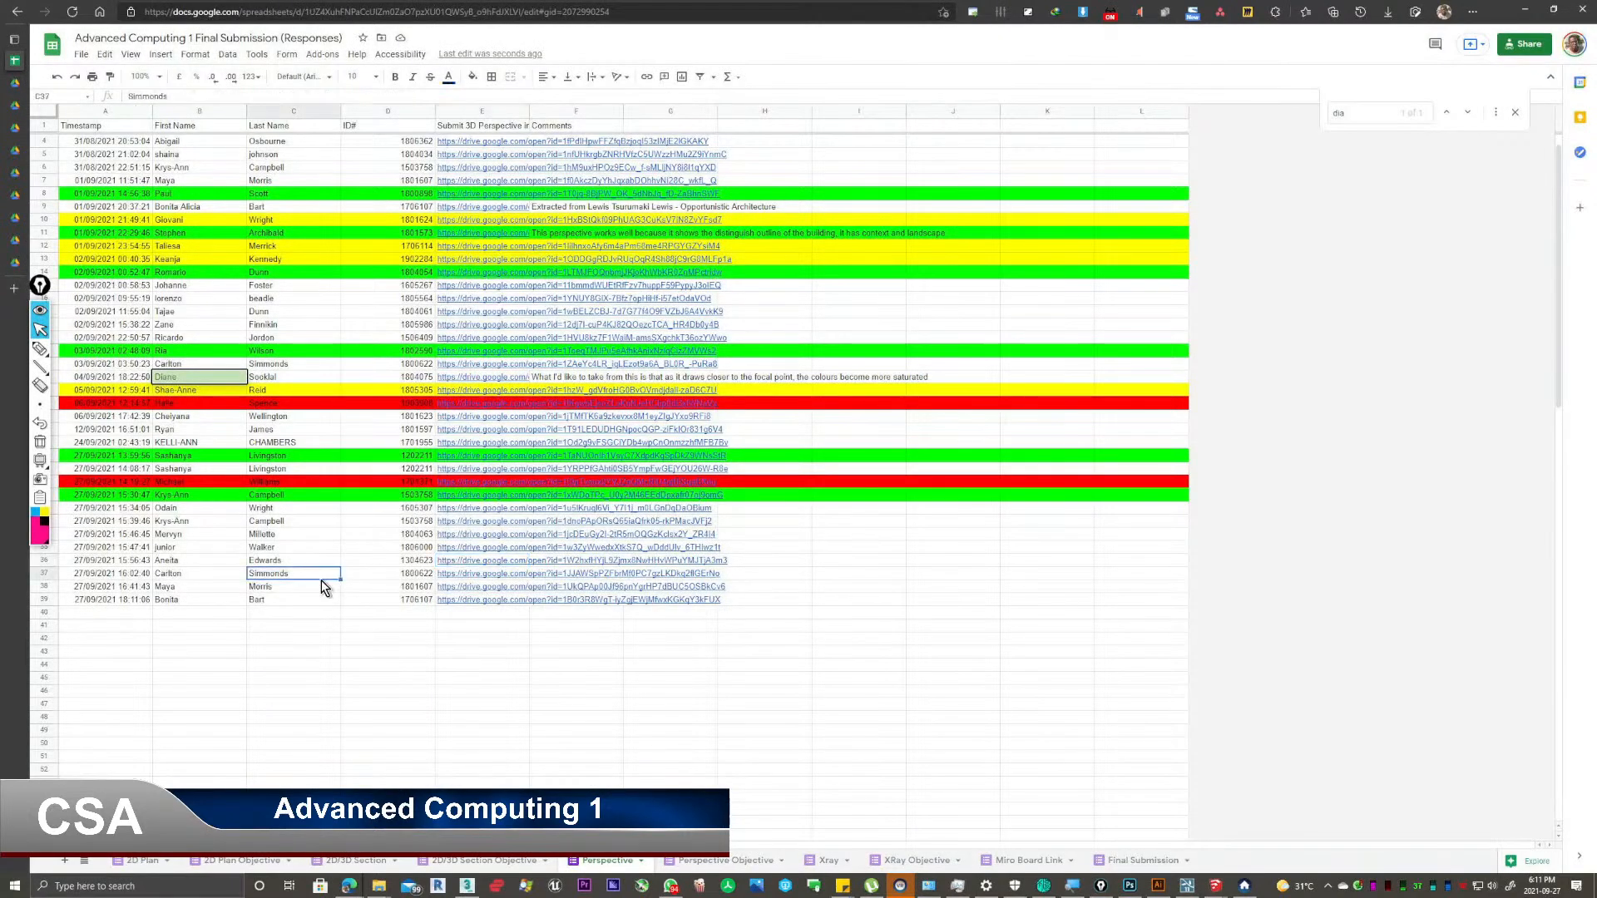
key(ctrl+f)
text(mol)
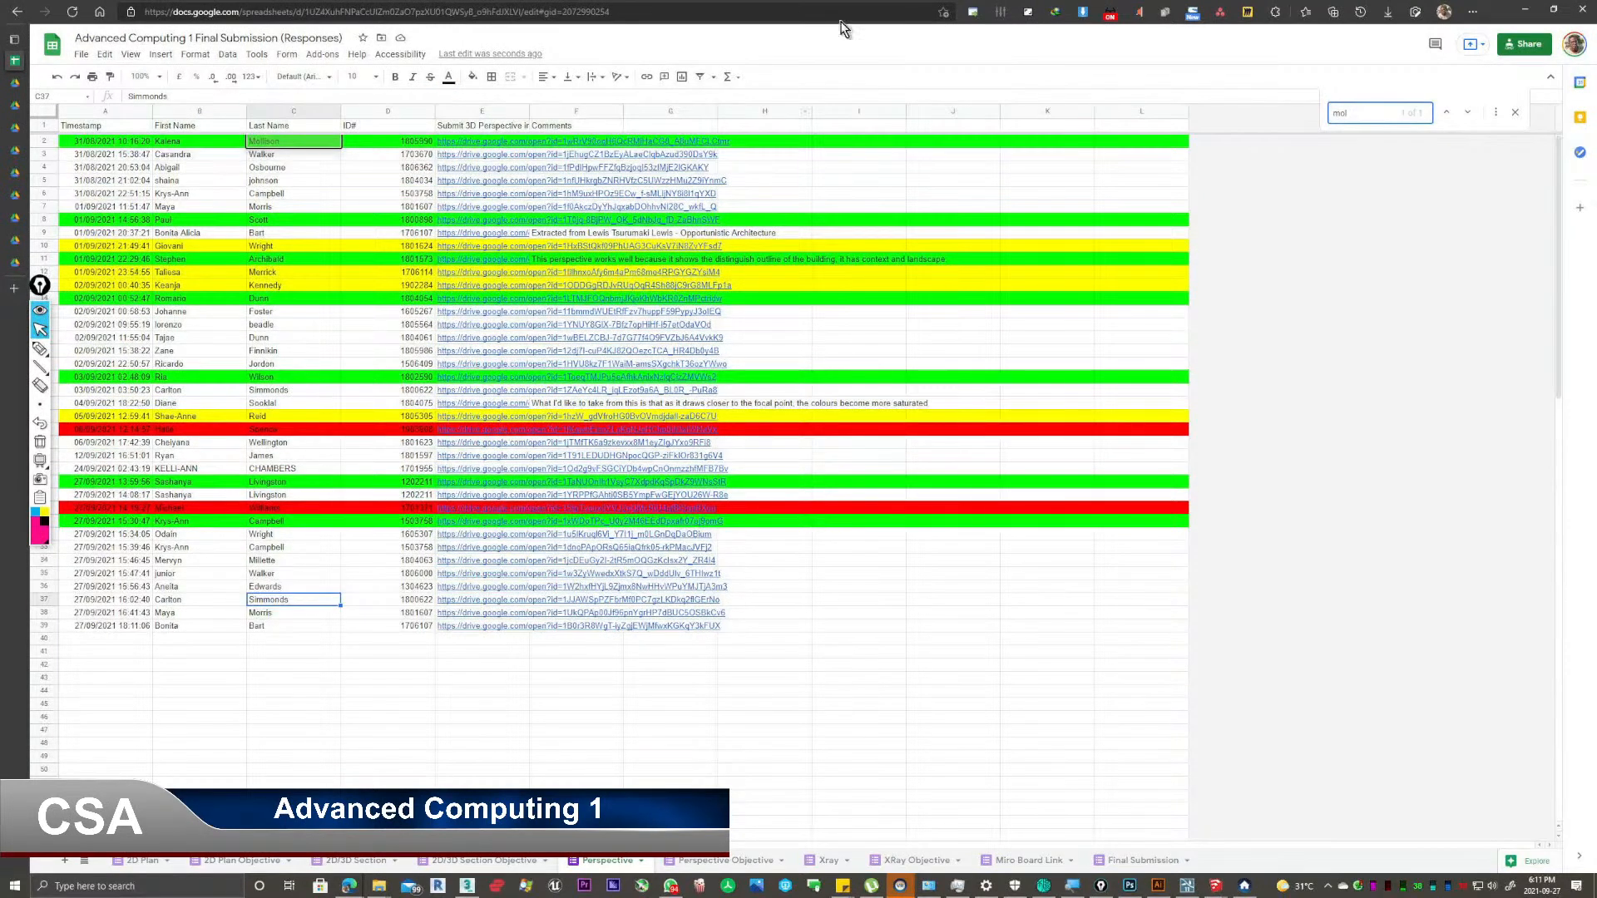
click(493, 142)
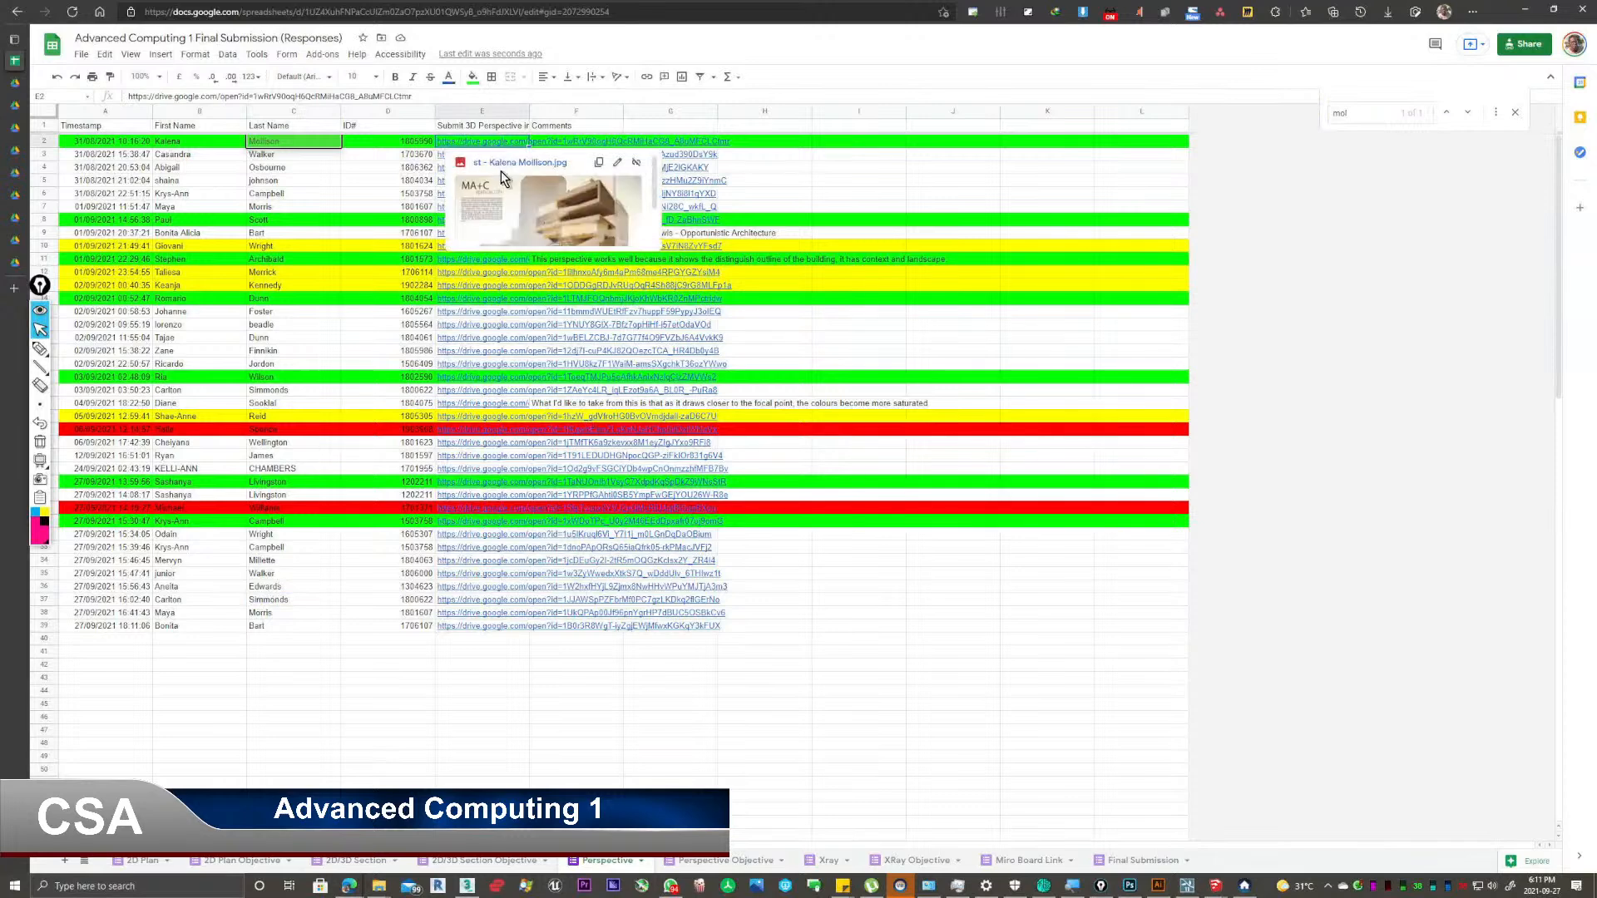
click(515, 163)
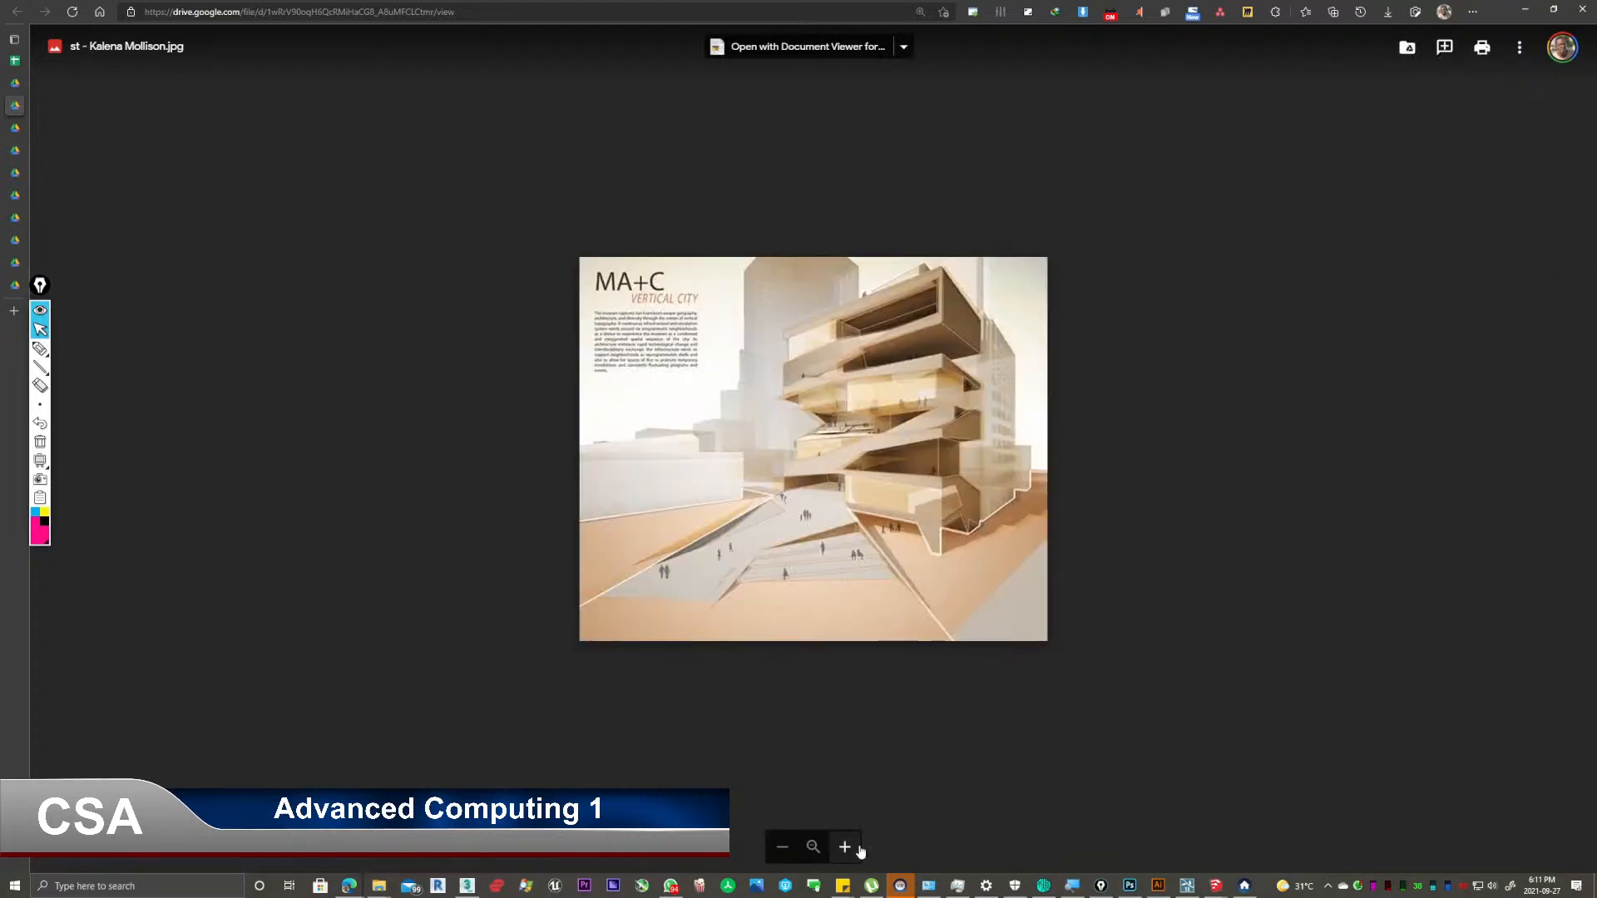
click(845, 846)
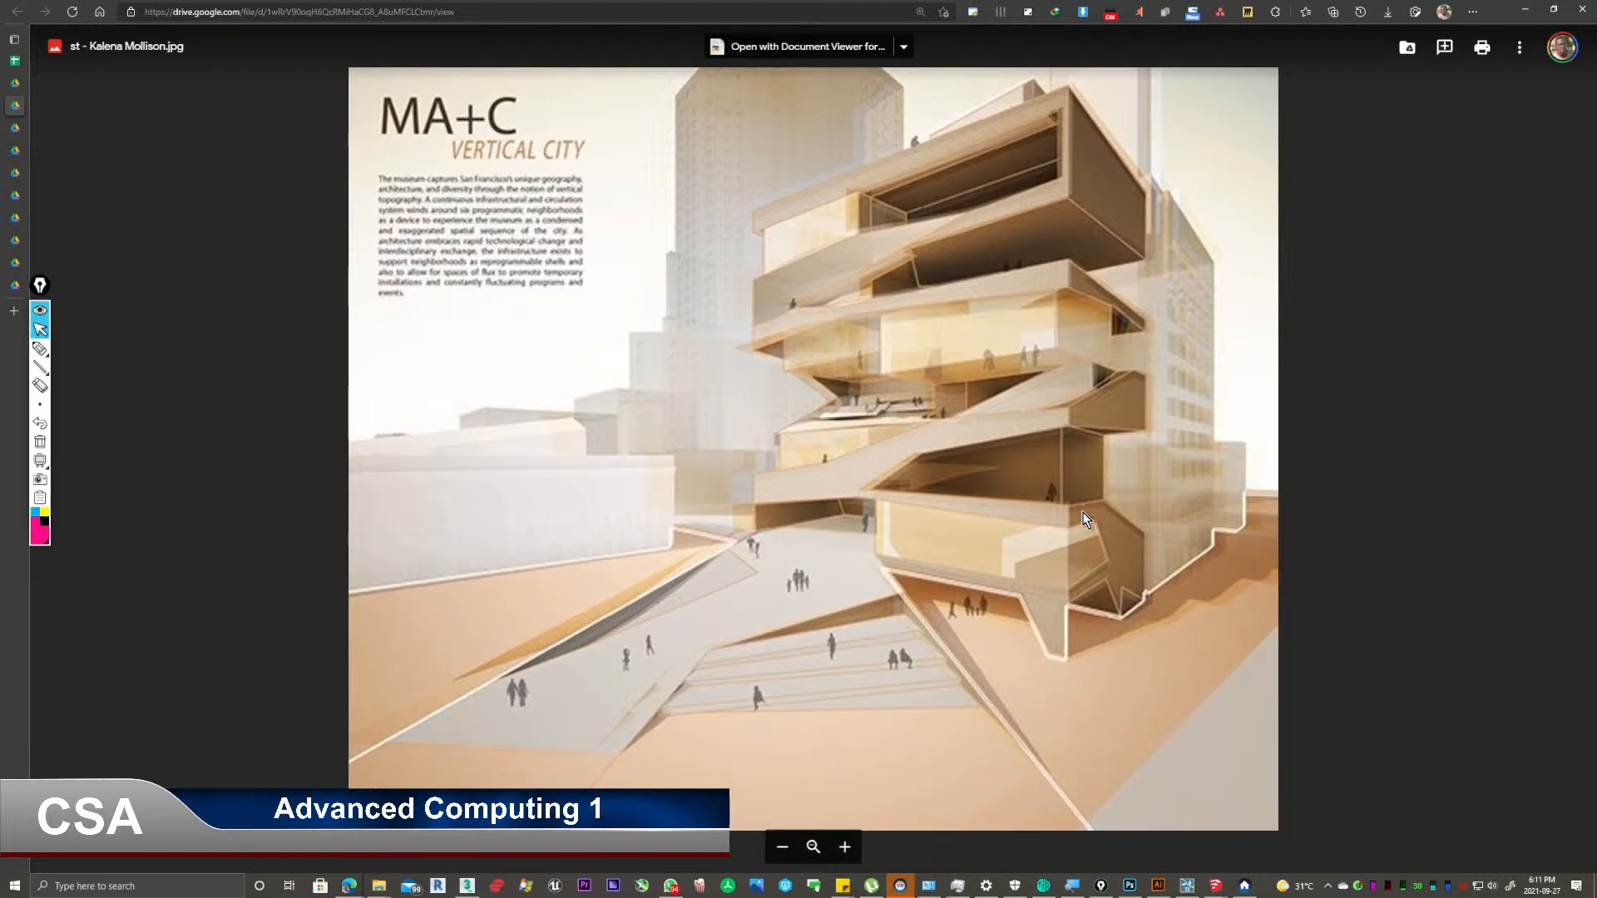
Trace the roofline and near vertical edge of the stacked building with the pink pen, and open the stroke size options.
click(39, 348)
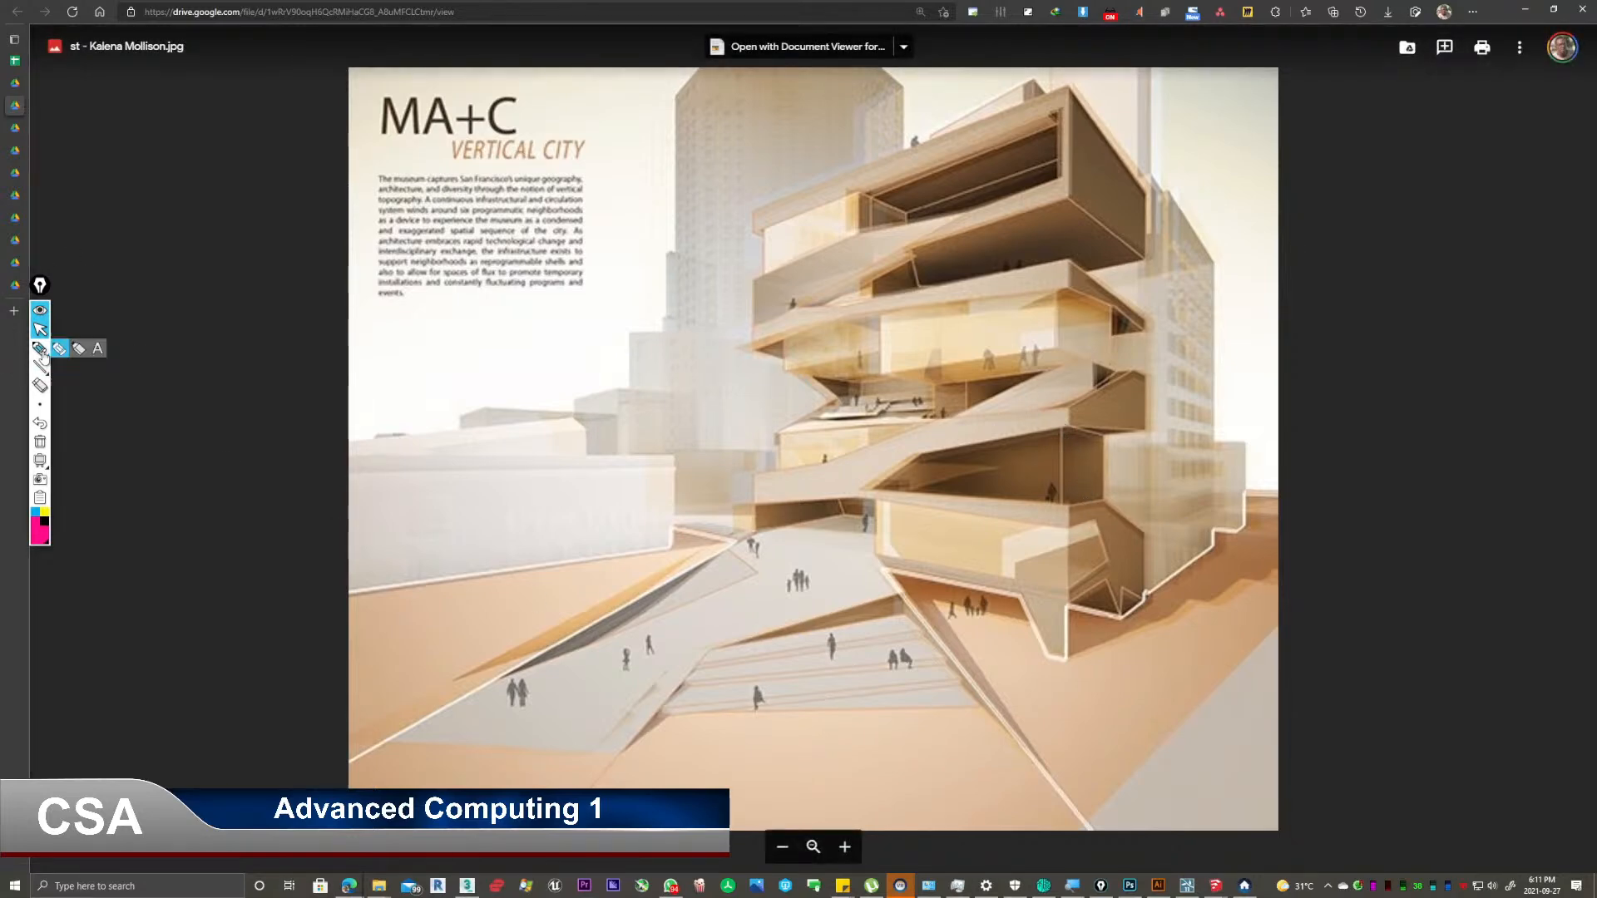
mouse_move(736, 221)
mouse_down()
mouse_move(1064, 88)
mouse_move(1149, 179)
mouse_move(1127, 615)
mouse_up()
click(39, 406)
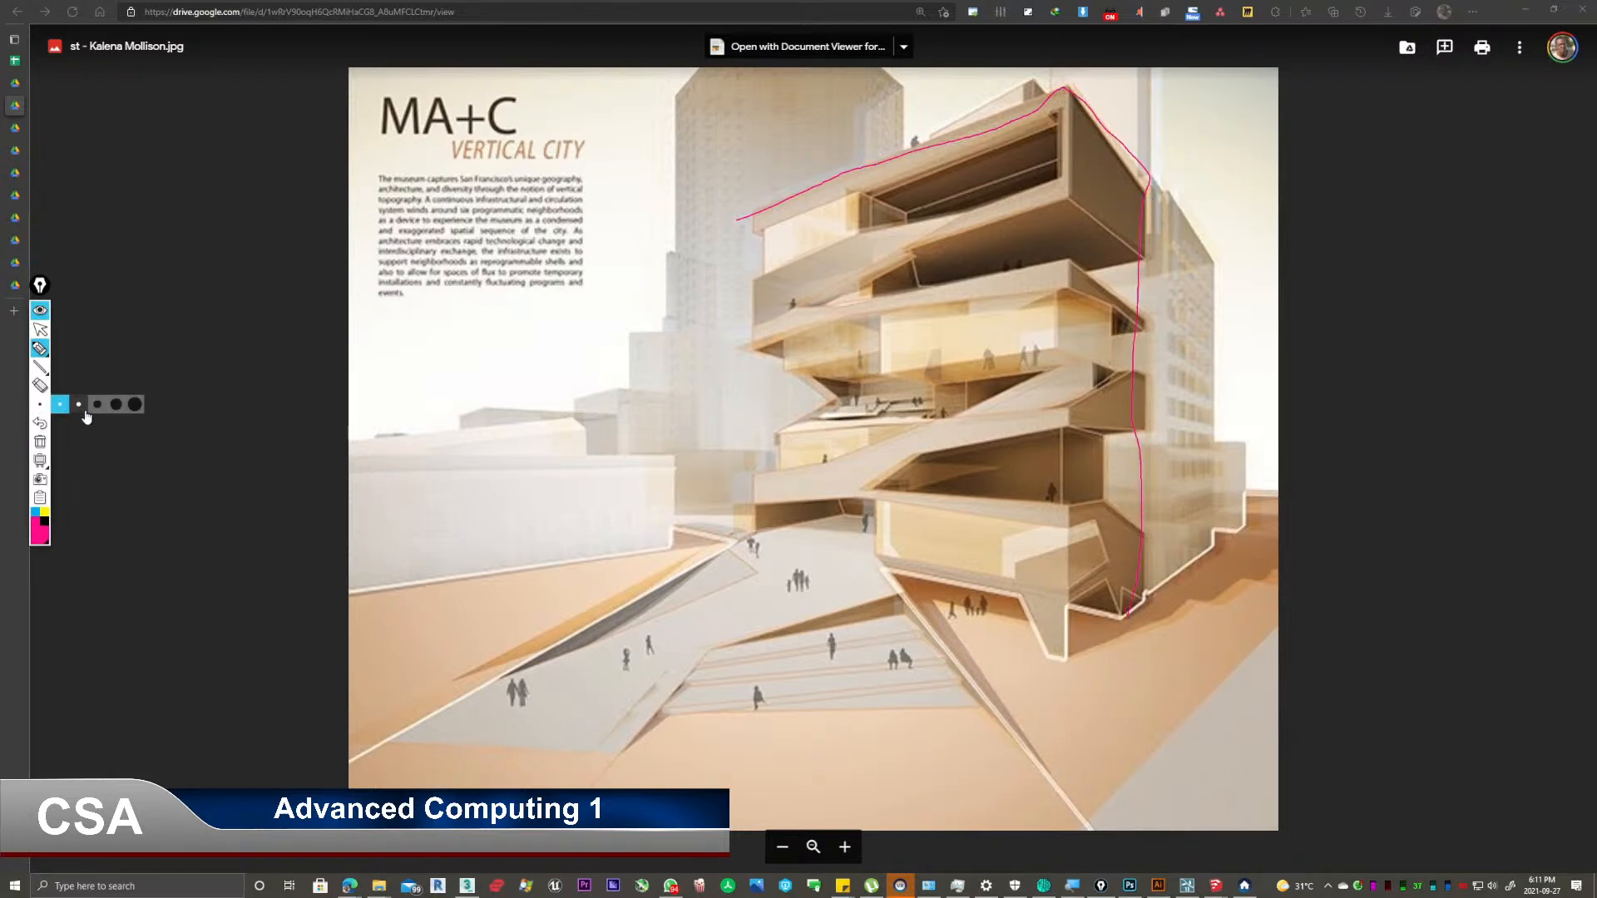
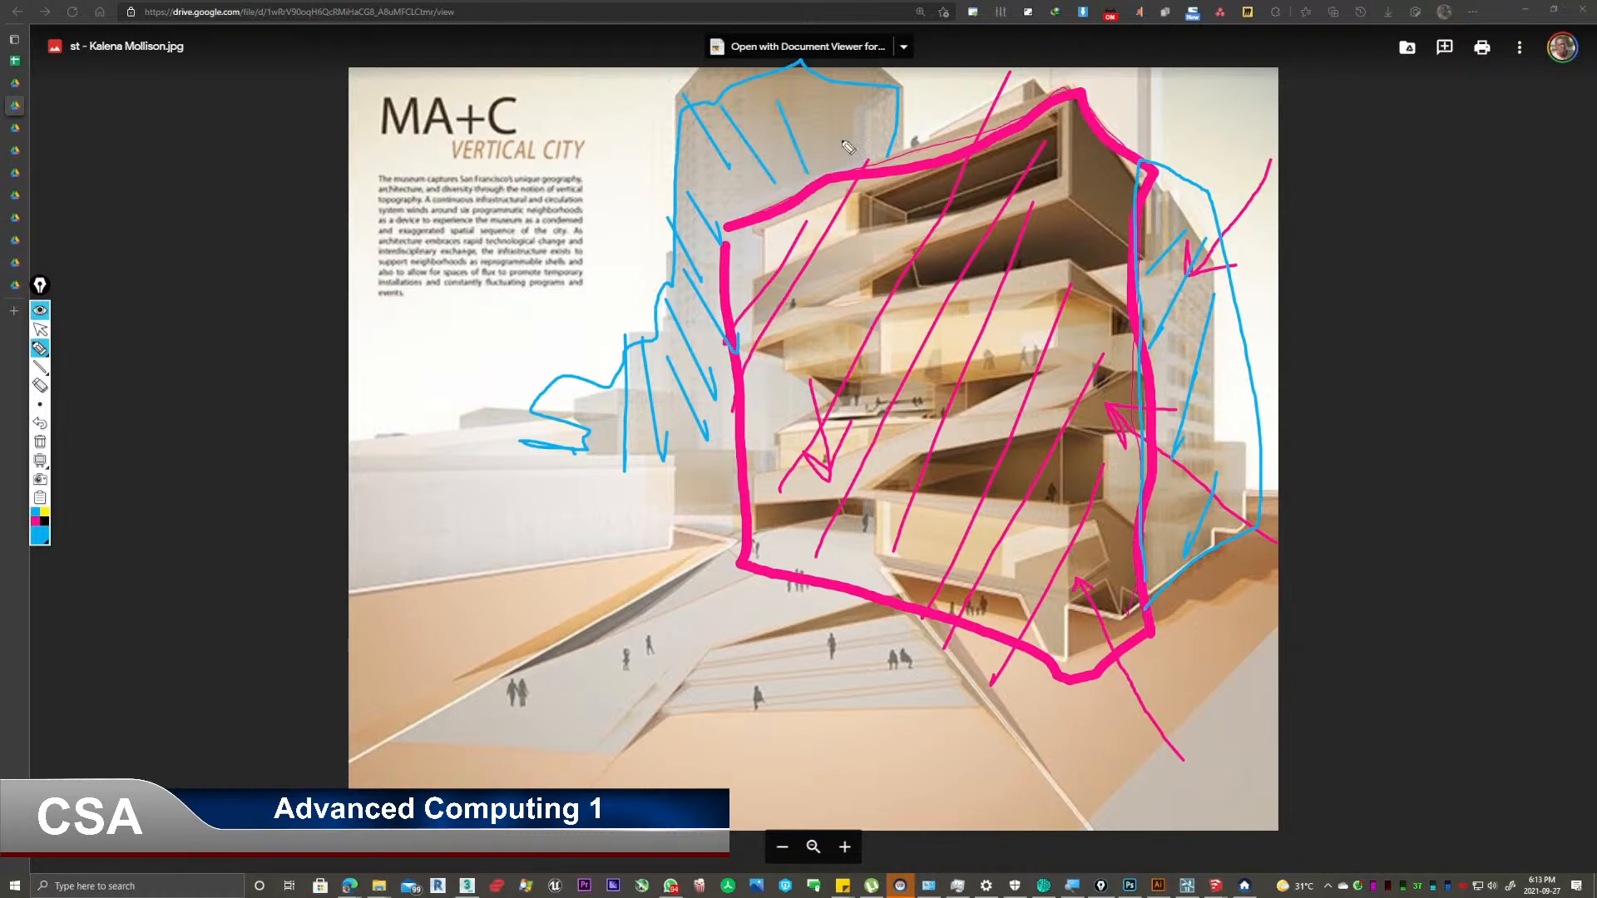
Finish hatching the background tower in blue and trace the edges of the foreground plaza and steps with blue lines.
mouse_move(815, 83)
mouse_down()
mouse_move(842, 154)
mouse_move(861, 149)
mouse_up()
drag(880, 98, 884, 133)
mouse_move(934, 624)
mouse_down()
mouse_move(1052, 798)
mouse_move(934, 624)
mouse_move(722, 637)
mouse_up()
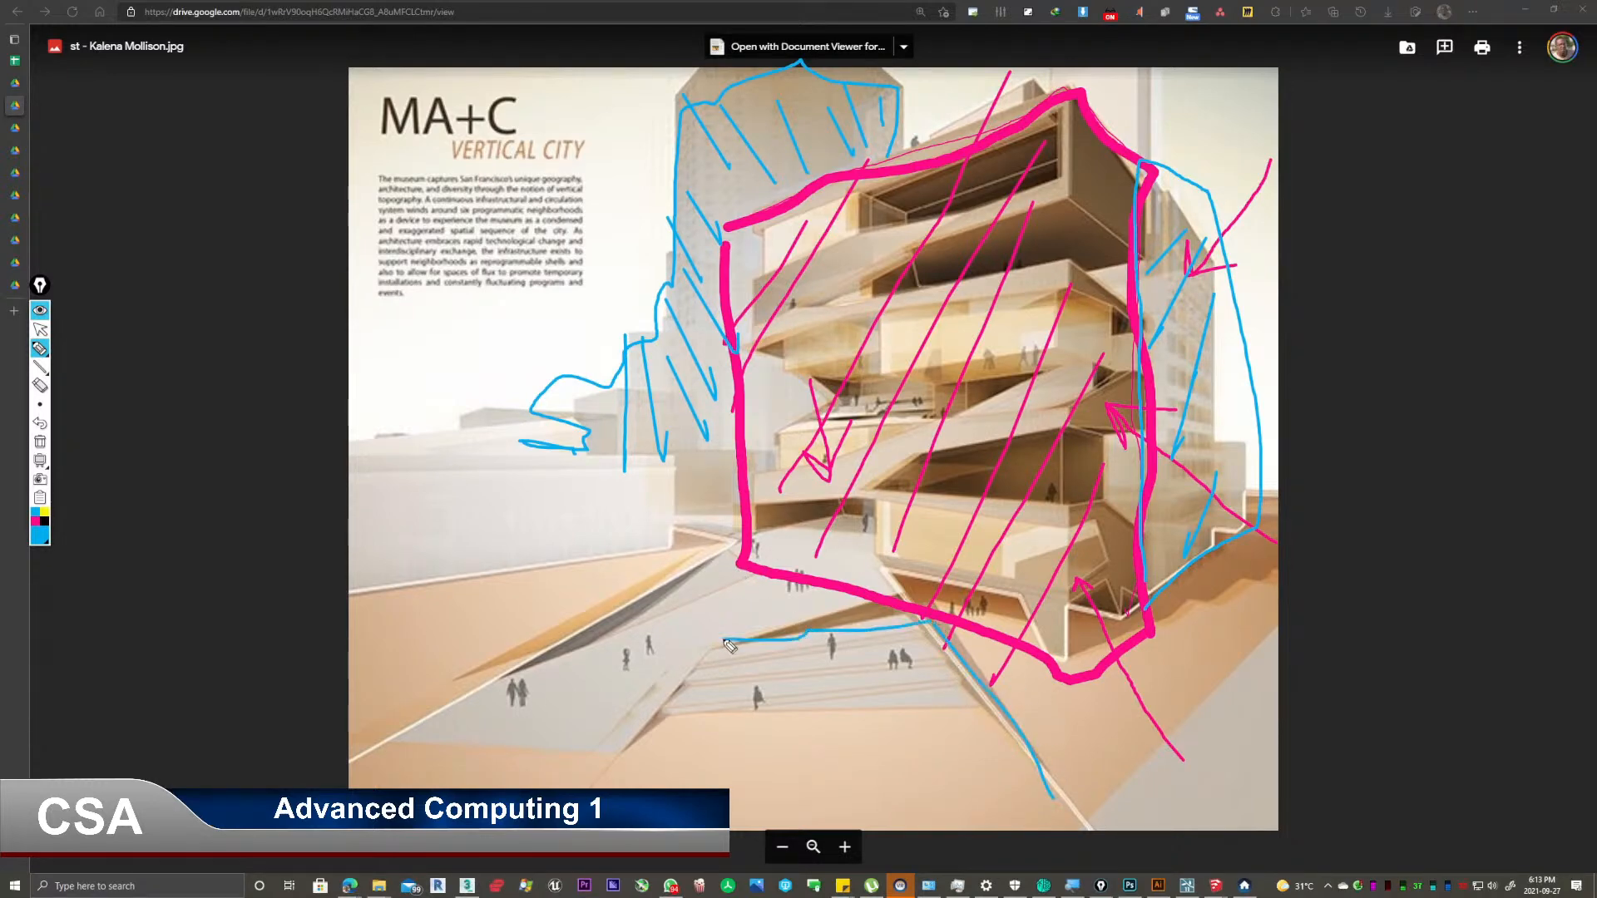
mouse_move(757, 573)
mouse_down()
mouse_move(690, 580)
mouse_move(416, 759)
mouse_up()
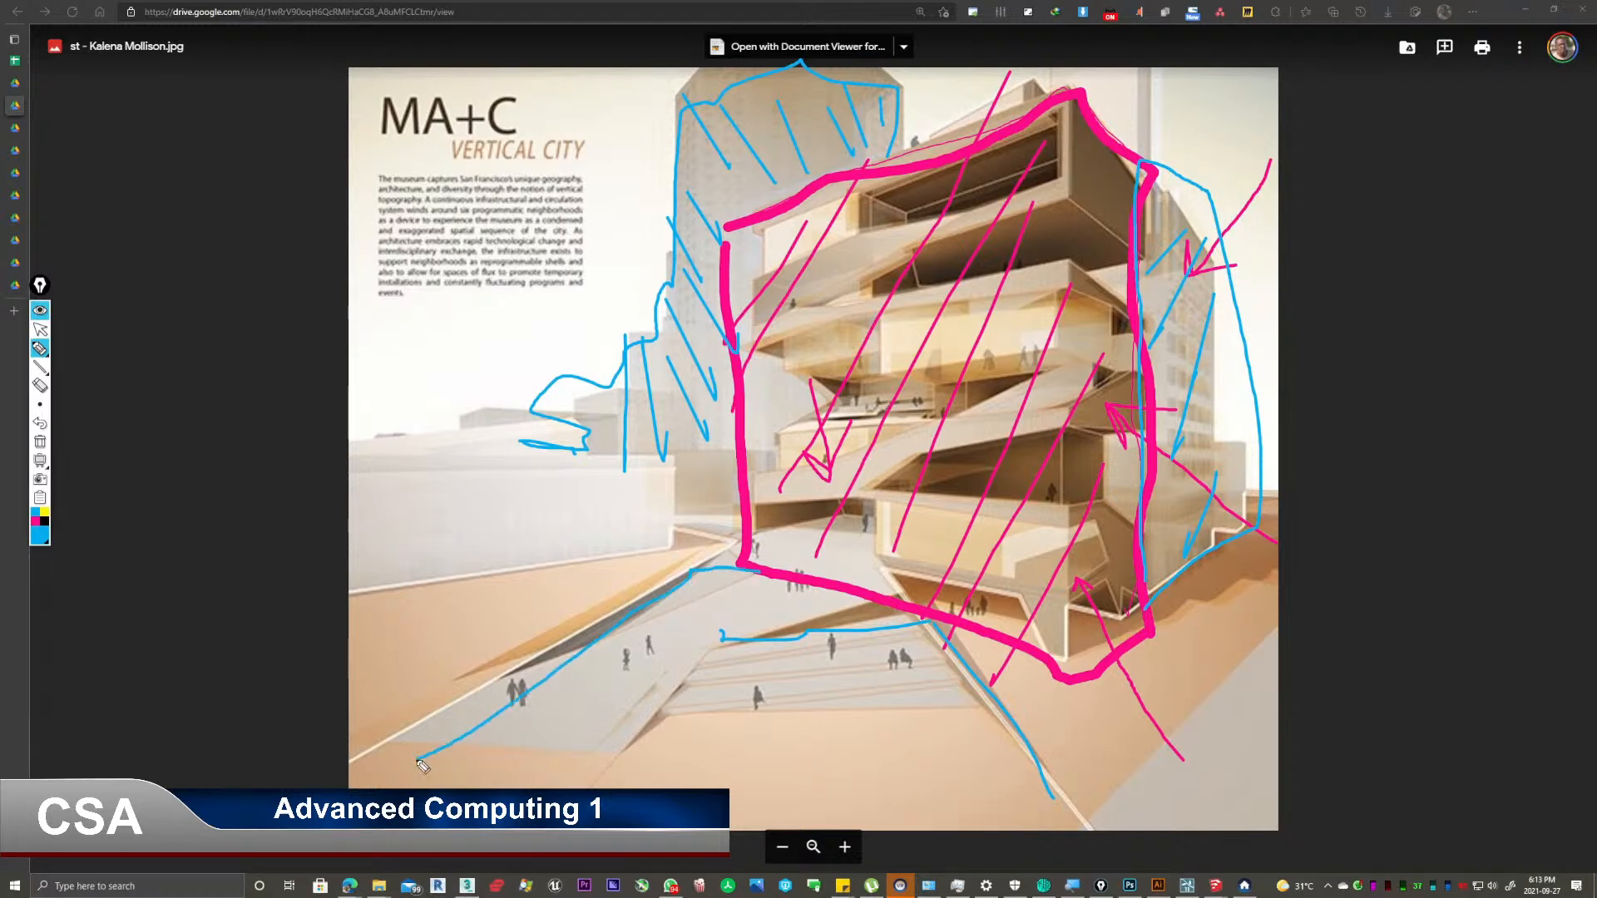
mouse_move(759, 572)
mouse_down()
mouse_move(940, 620)
mouse_move(1052, 769)
mouse_up()
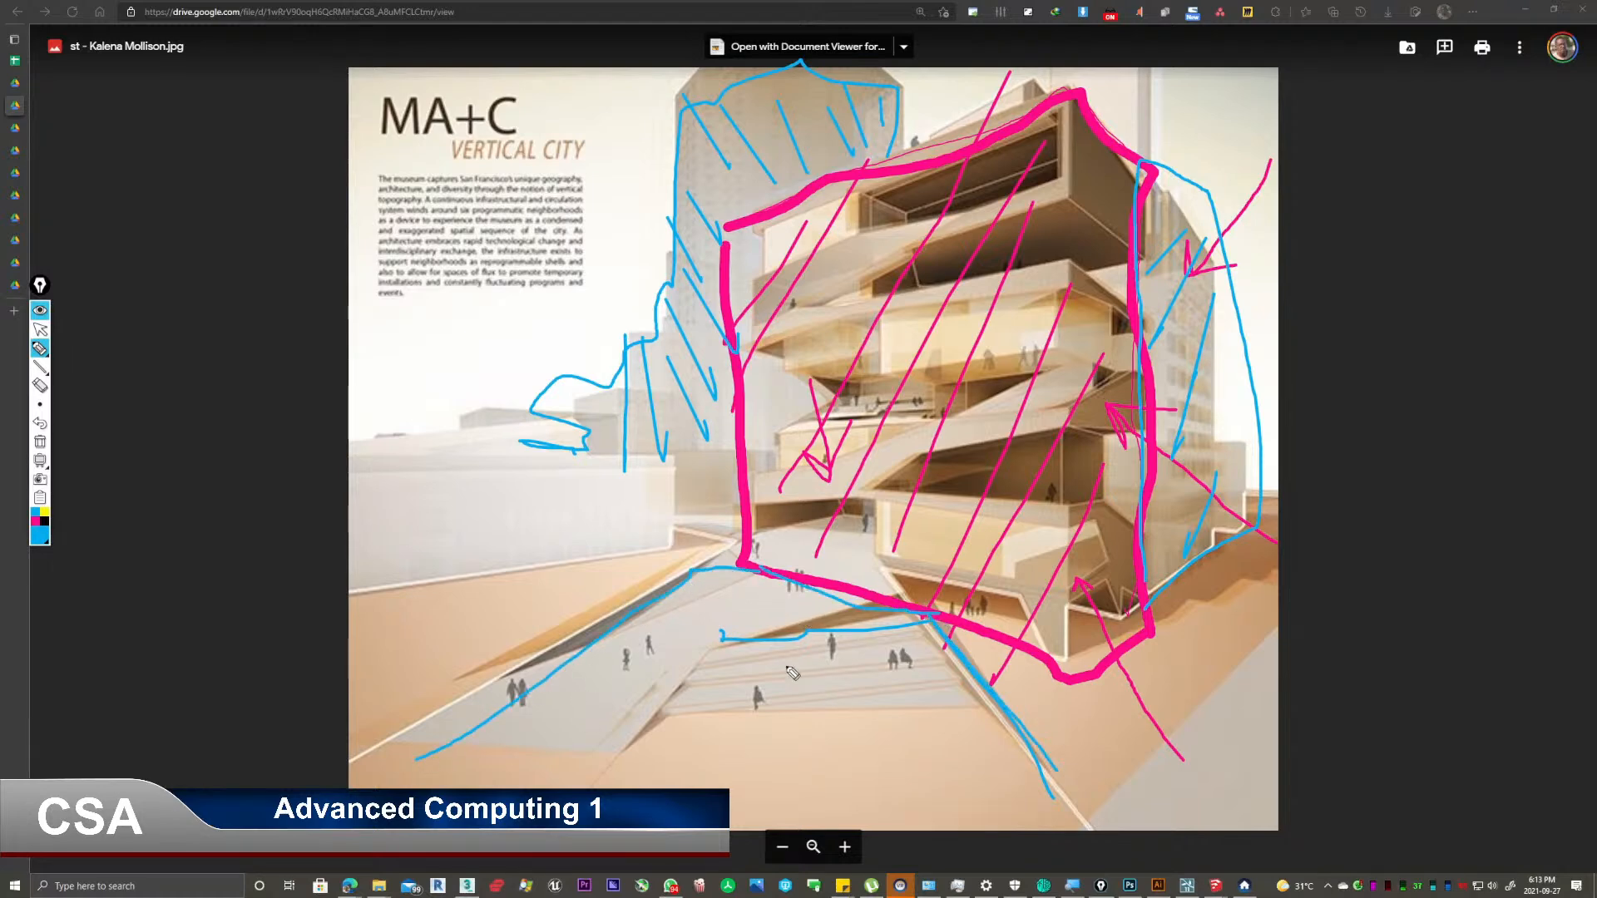
Trace the remaining plaza and step edges in blue and add blue arrows at the figures on the steps.
drag(730, 645, 575, 783)
mouse_move(352, 759)
mouse_down()
mouse_move(640, 597)
mouse_move(780, 590)
mouse_move(1063, 677)
mouse_move(1084, 848)
mouse_move(1078, 705)
mouse_move(849, 586)
mouse_move(716, 551)
mouse_move(464, 739)
mouse_up()
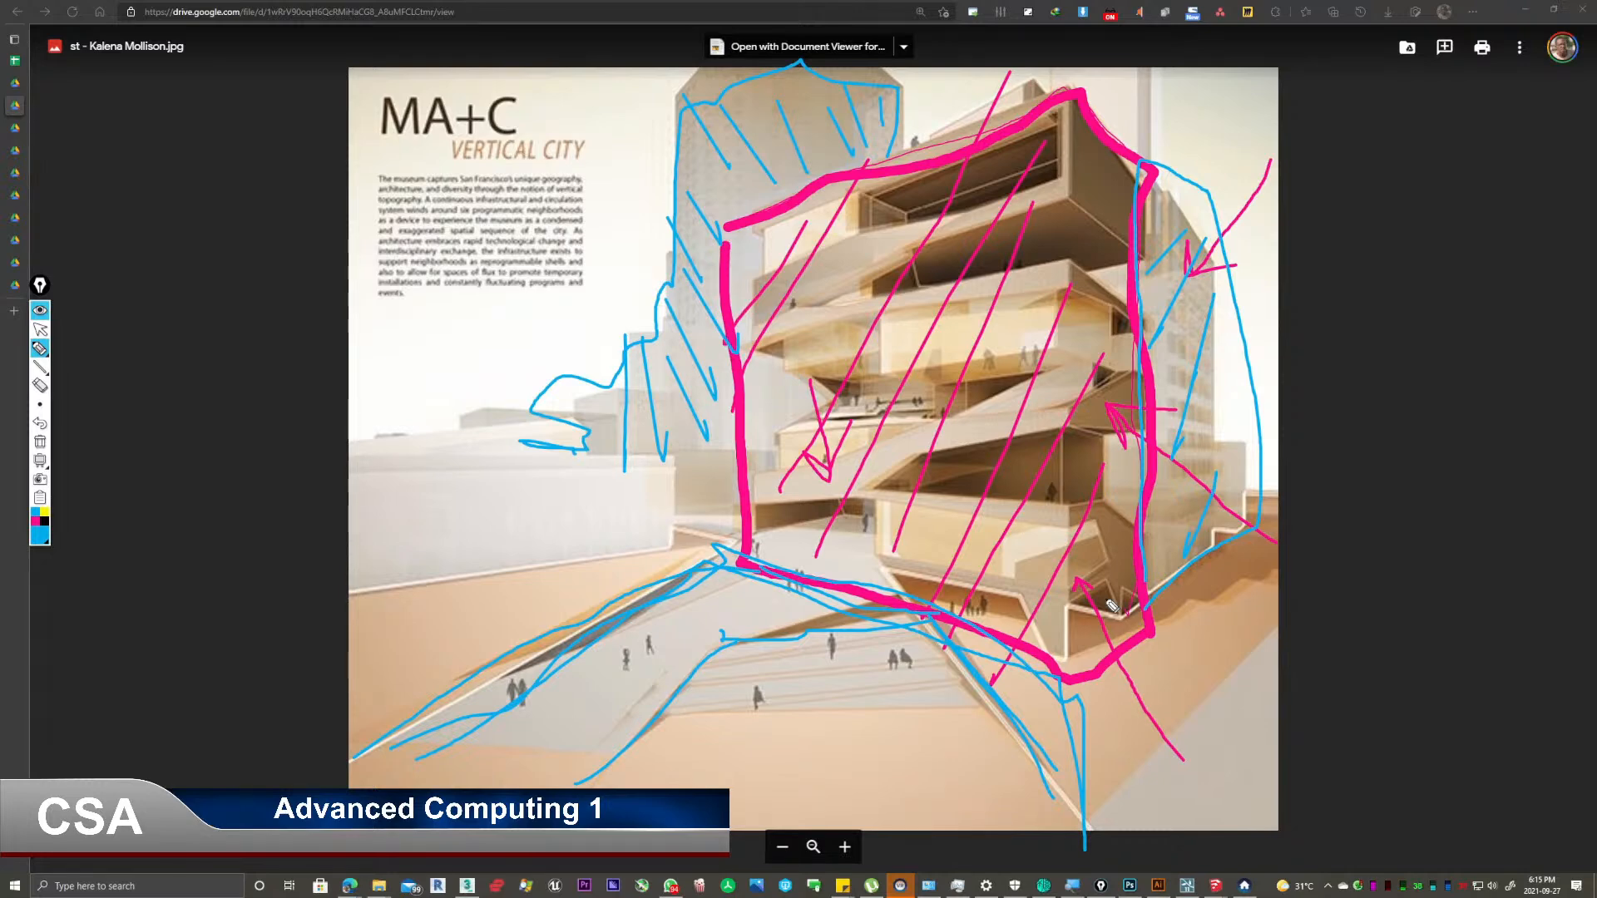
mouse_move(852, 771)
mouse_down()
mouse_move(767, 704)
mouse_move(790, 708)
mouse_move(837, 662)
mouse_up()
Box the title and description text in blue and add a blue arrow at the MA+C heading.
mouse_move(376, 79)
mouse_down()
mouse_move(393, 265)
mouse_move(483, 296)
mouse_move(599, 275)
mouse_move(594, 114)
mouse_move(399, 99)
mouse_move(396, 266)
mouse_move(556, 294)
mouse_up()
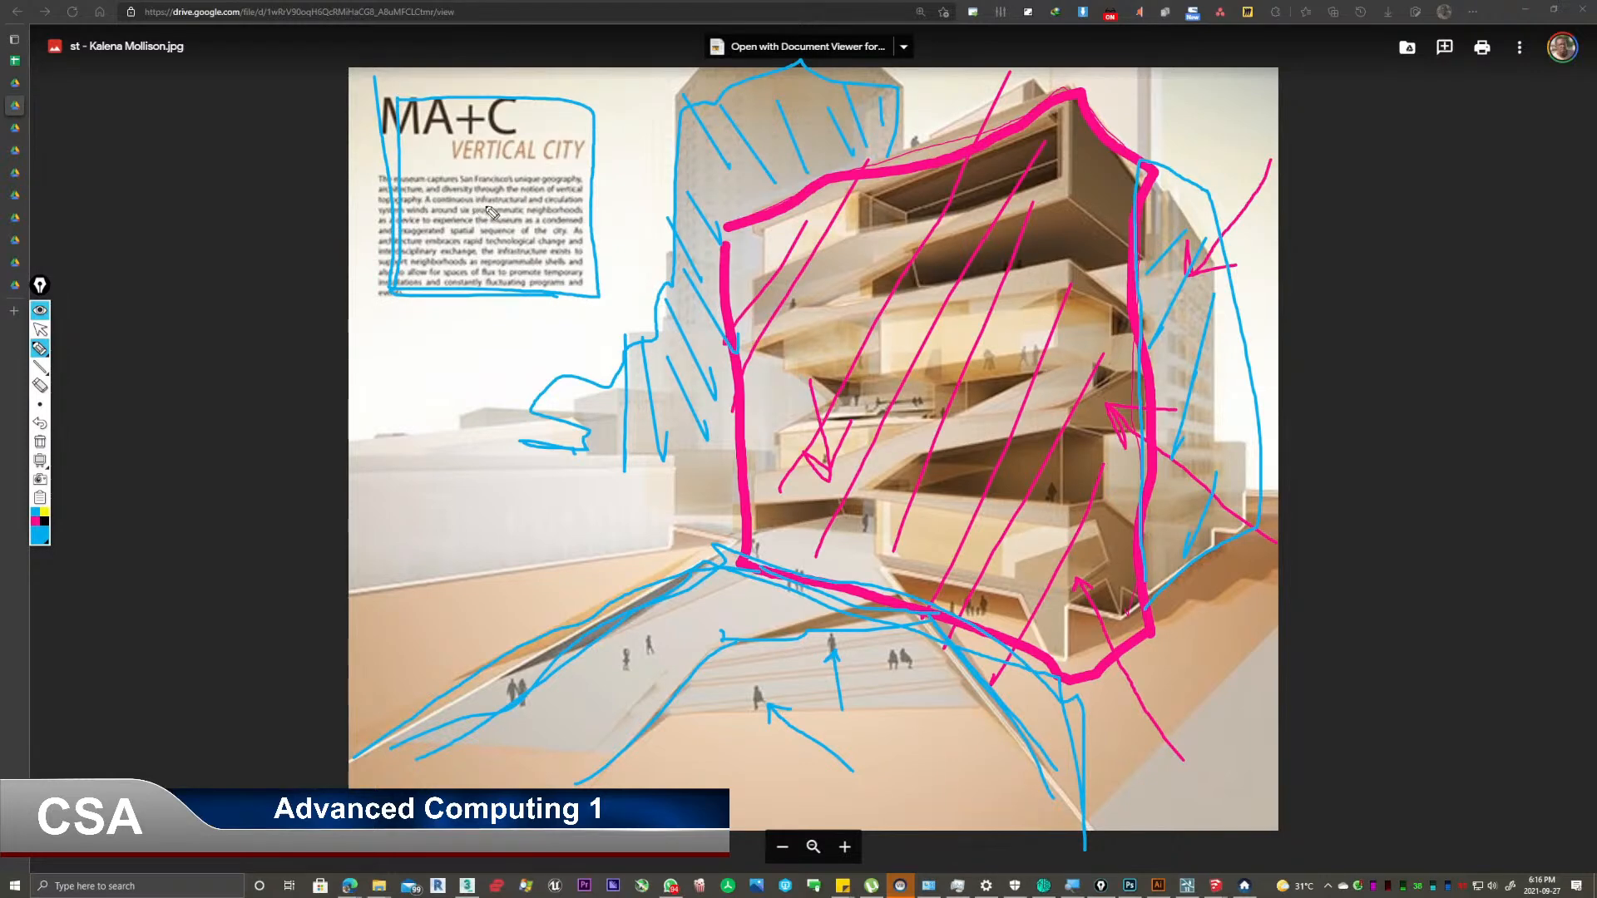
drag(504, 80, 482, 107)
Return to the responses sheet and clear all pen annotations from the screen.
click(40, 329)
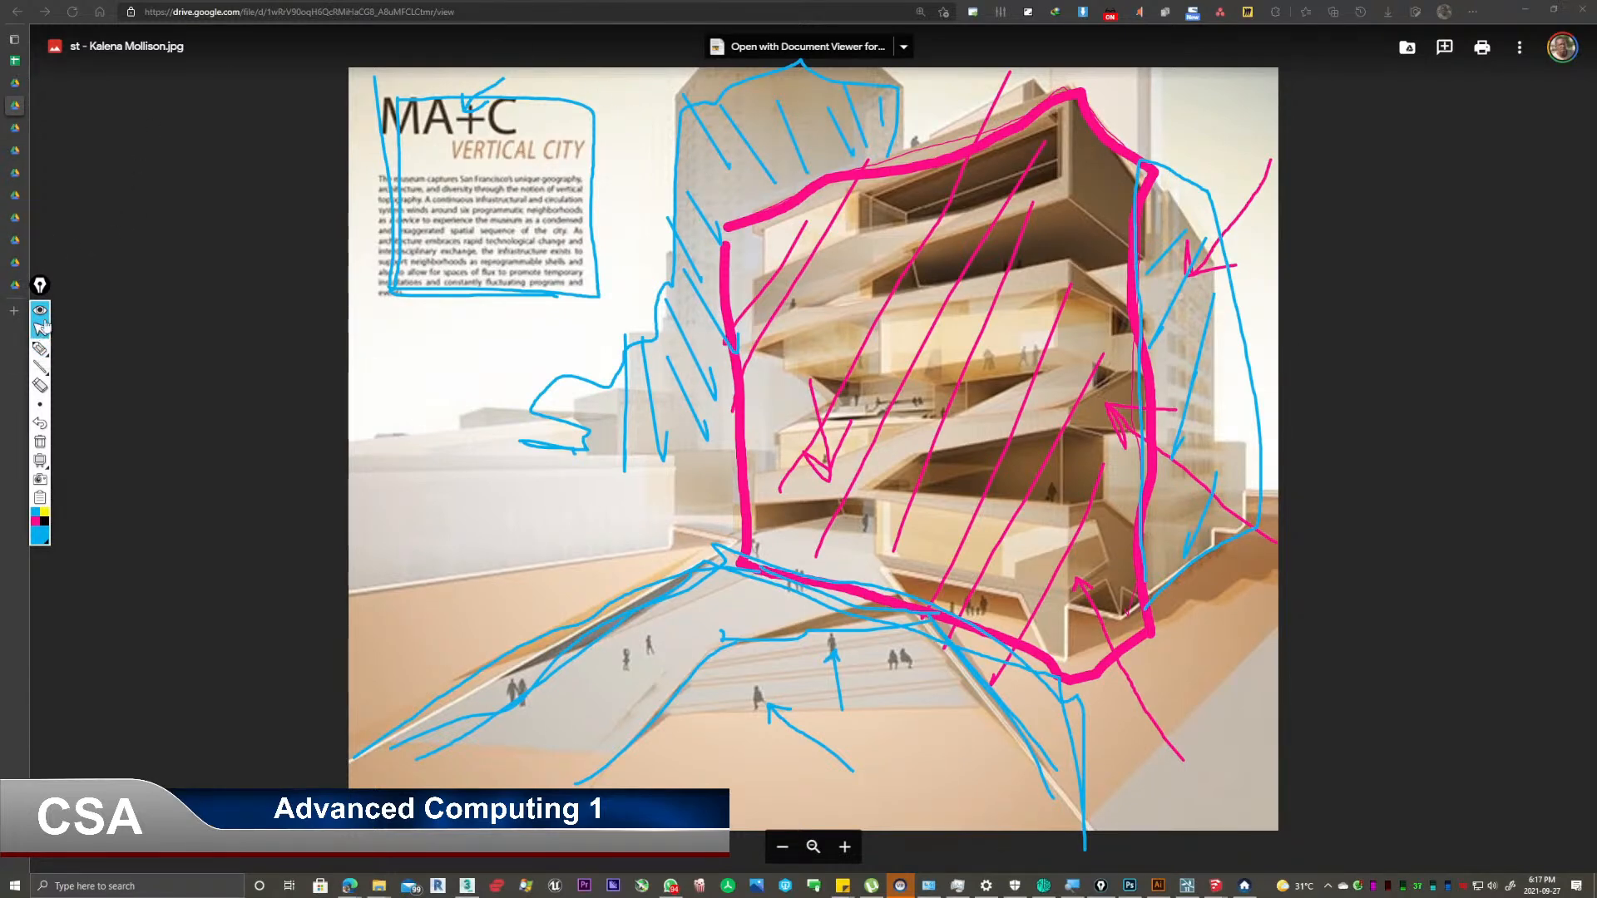
click(15, 60)
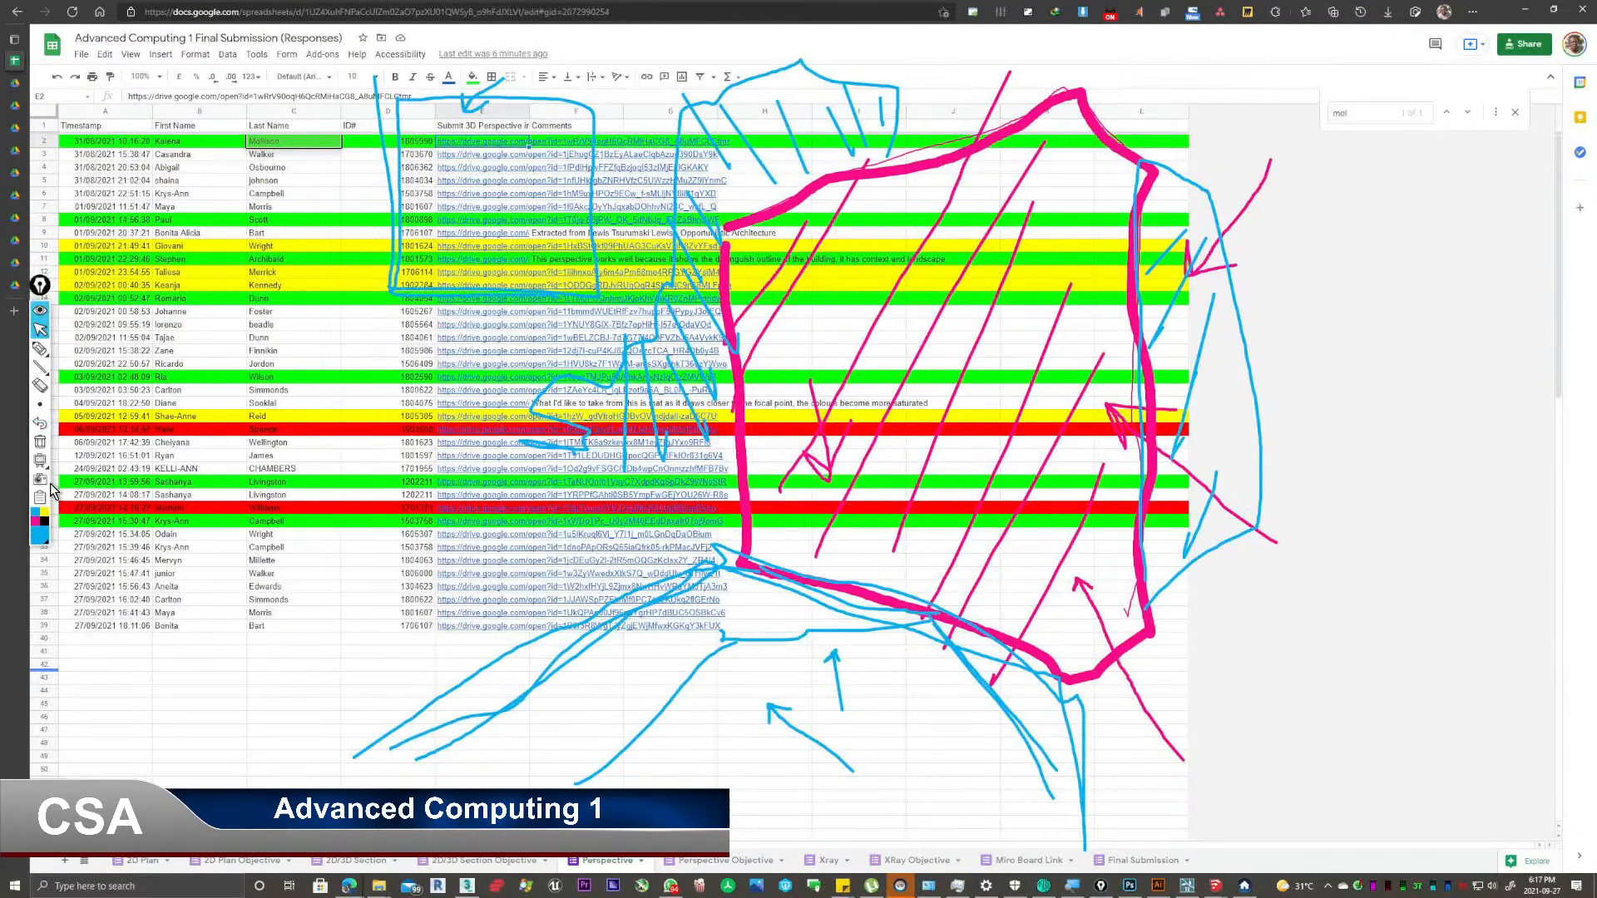
click(40, 442)
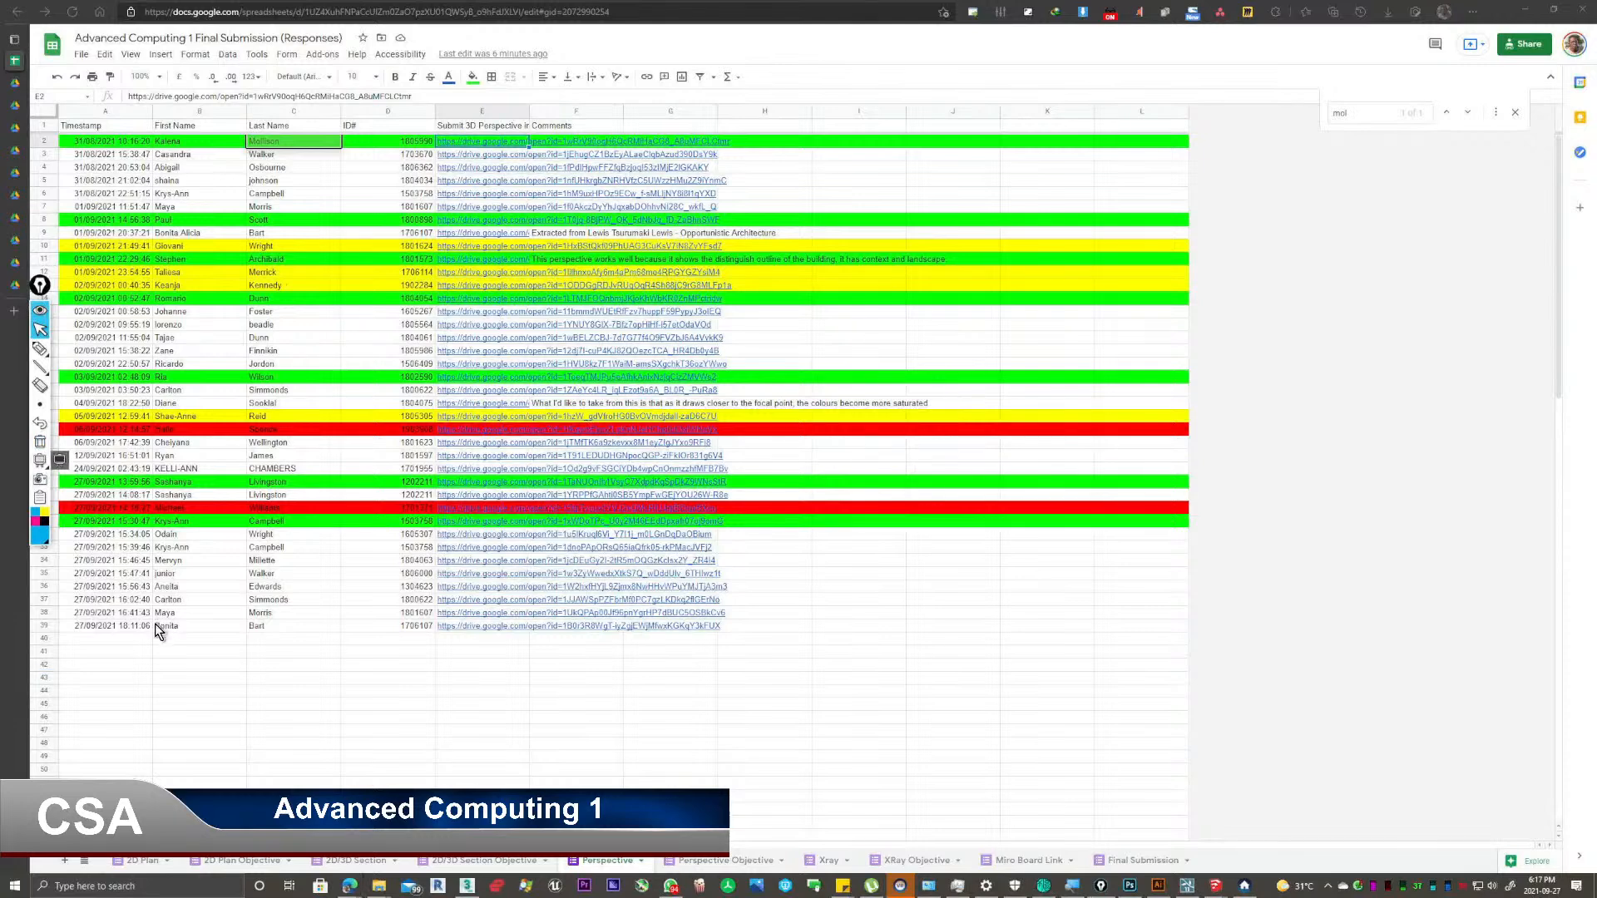
Open the perspective image linked in the last response row and enlarge it.
click(479, 628)
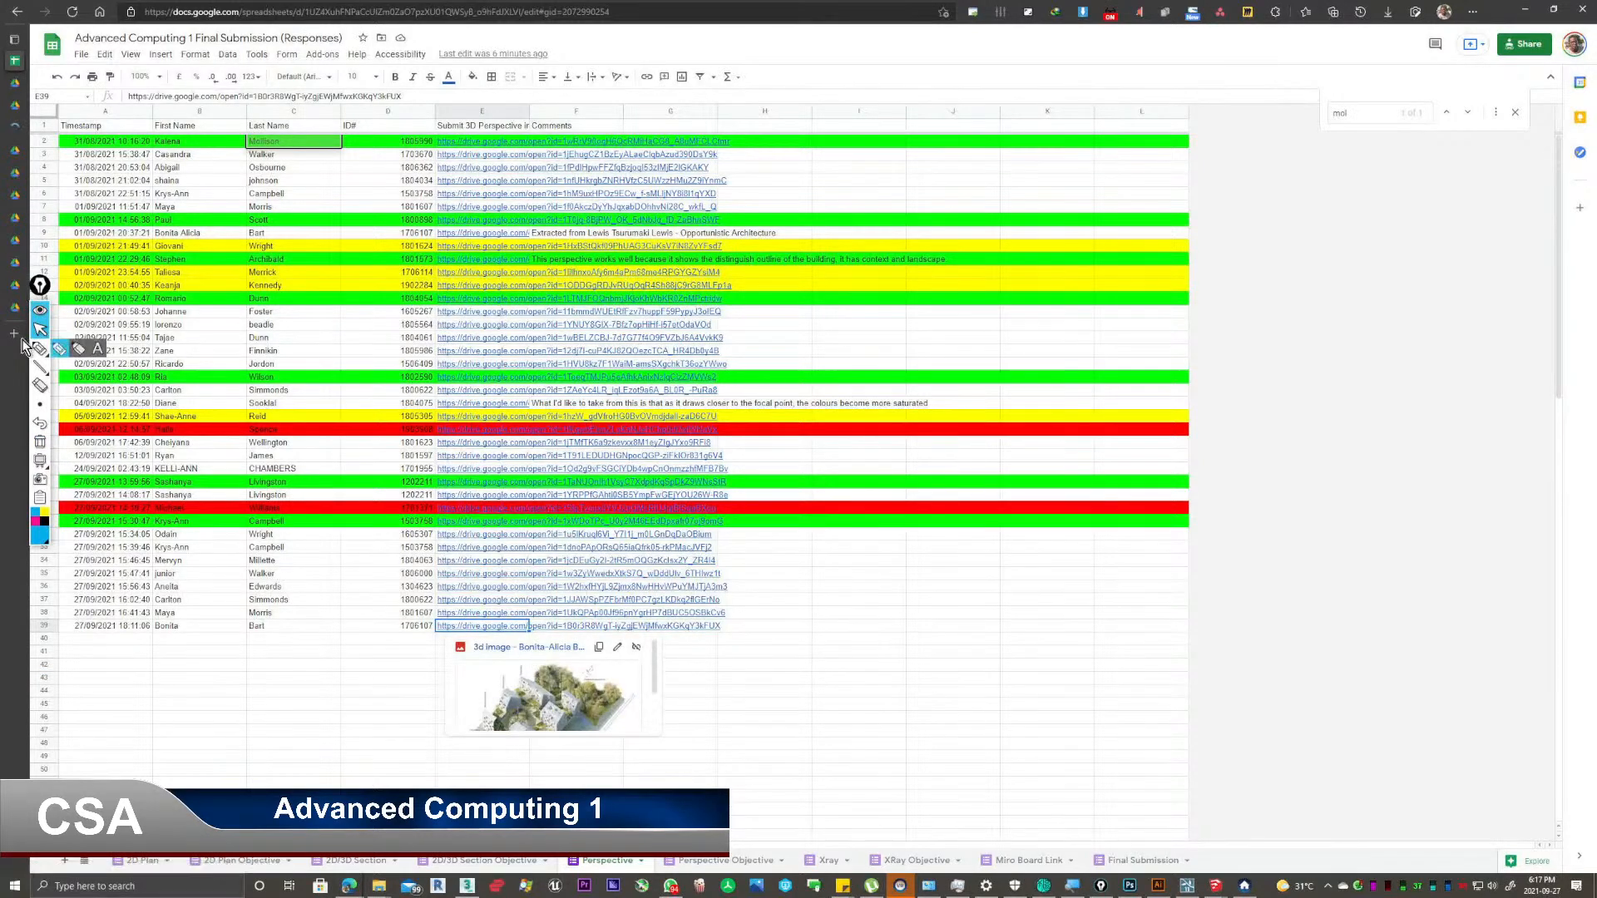
click(21, 128)
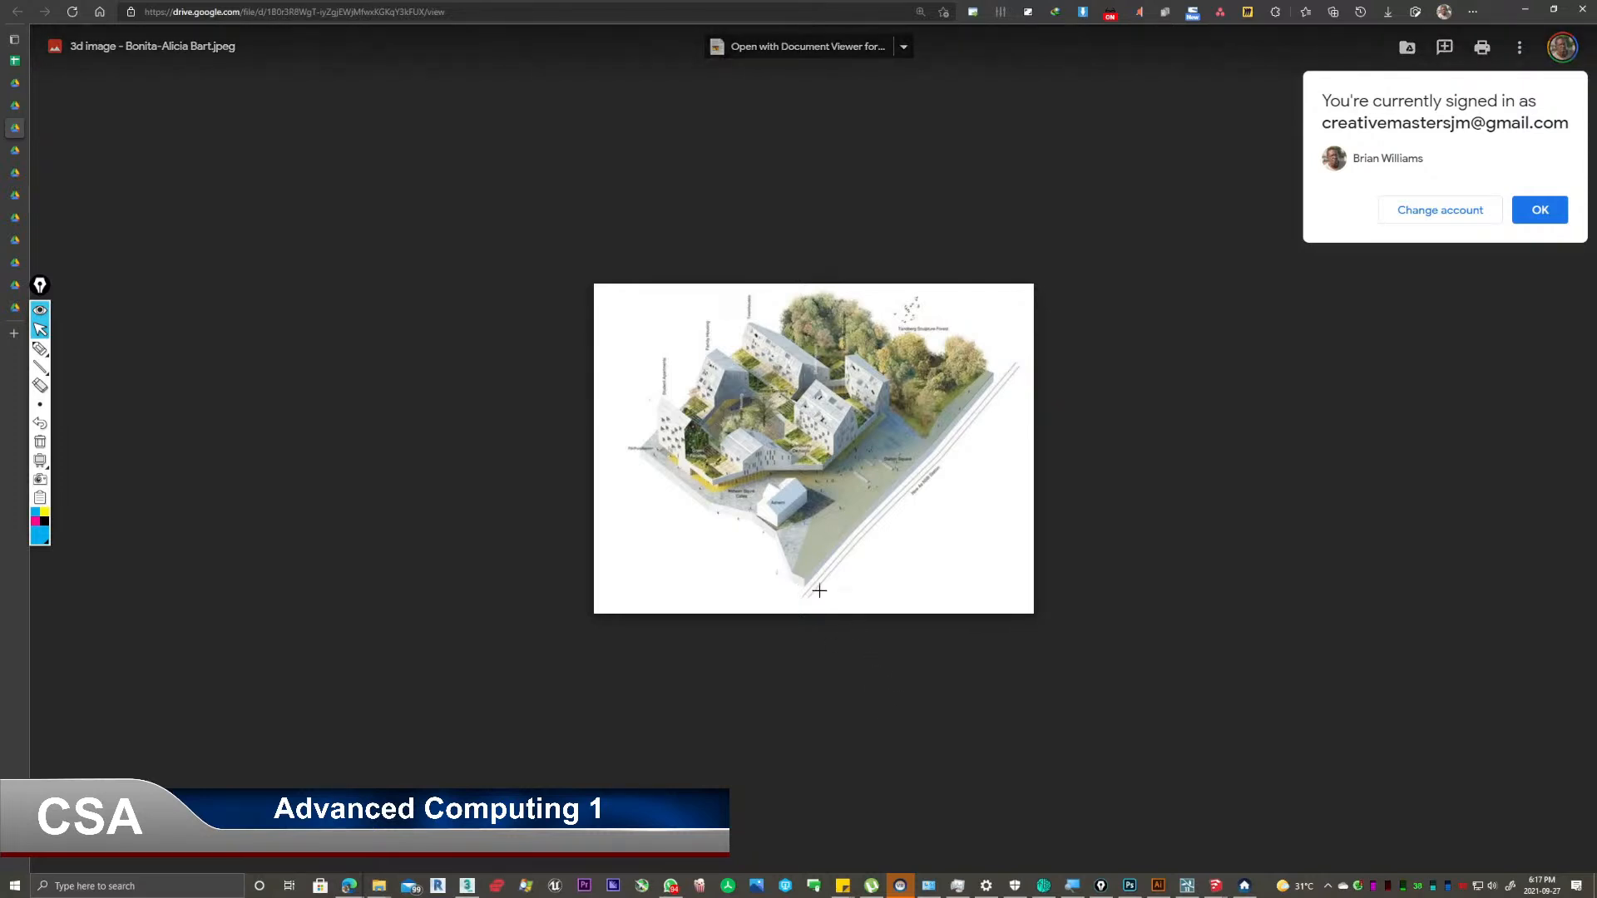
ctrl+scroll(812, 591, up, 3)
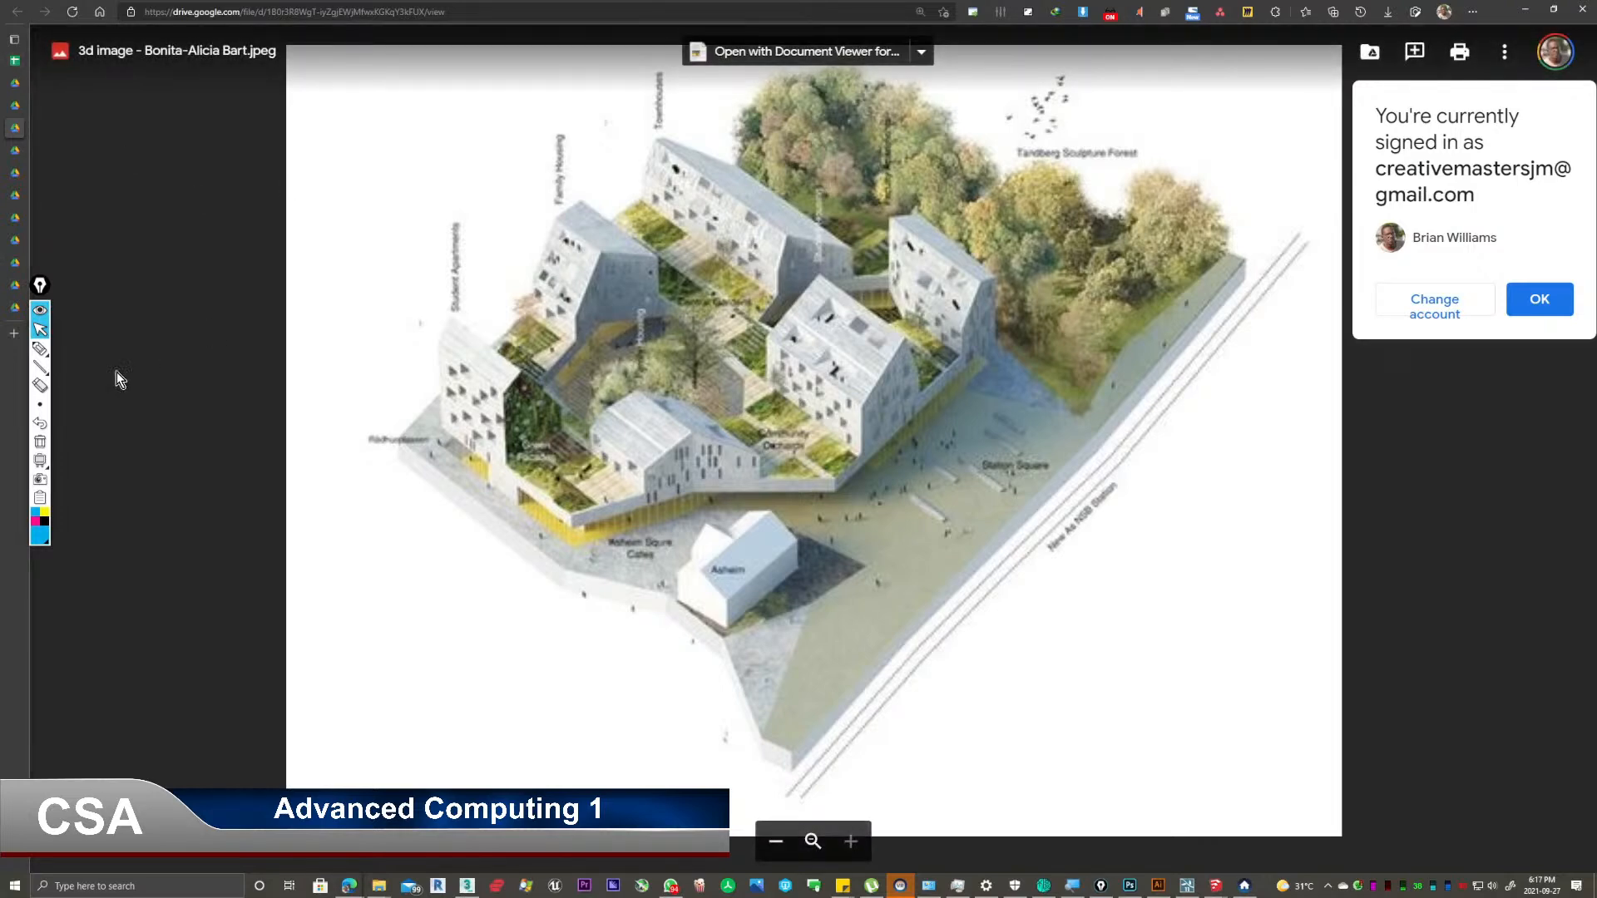
Open the Computing page at csa-utechjamaica.org/computing in a new browser tab.
click(14, 333)
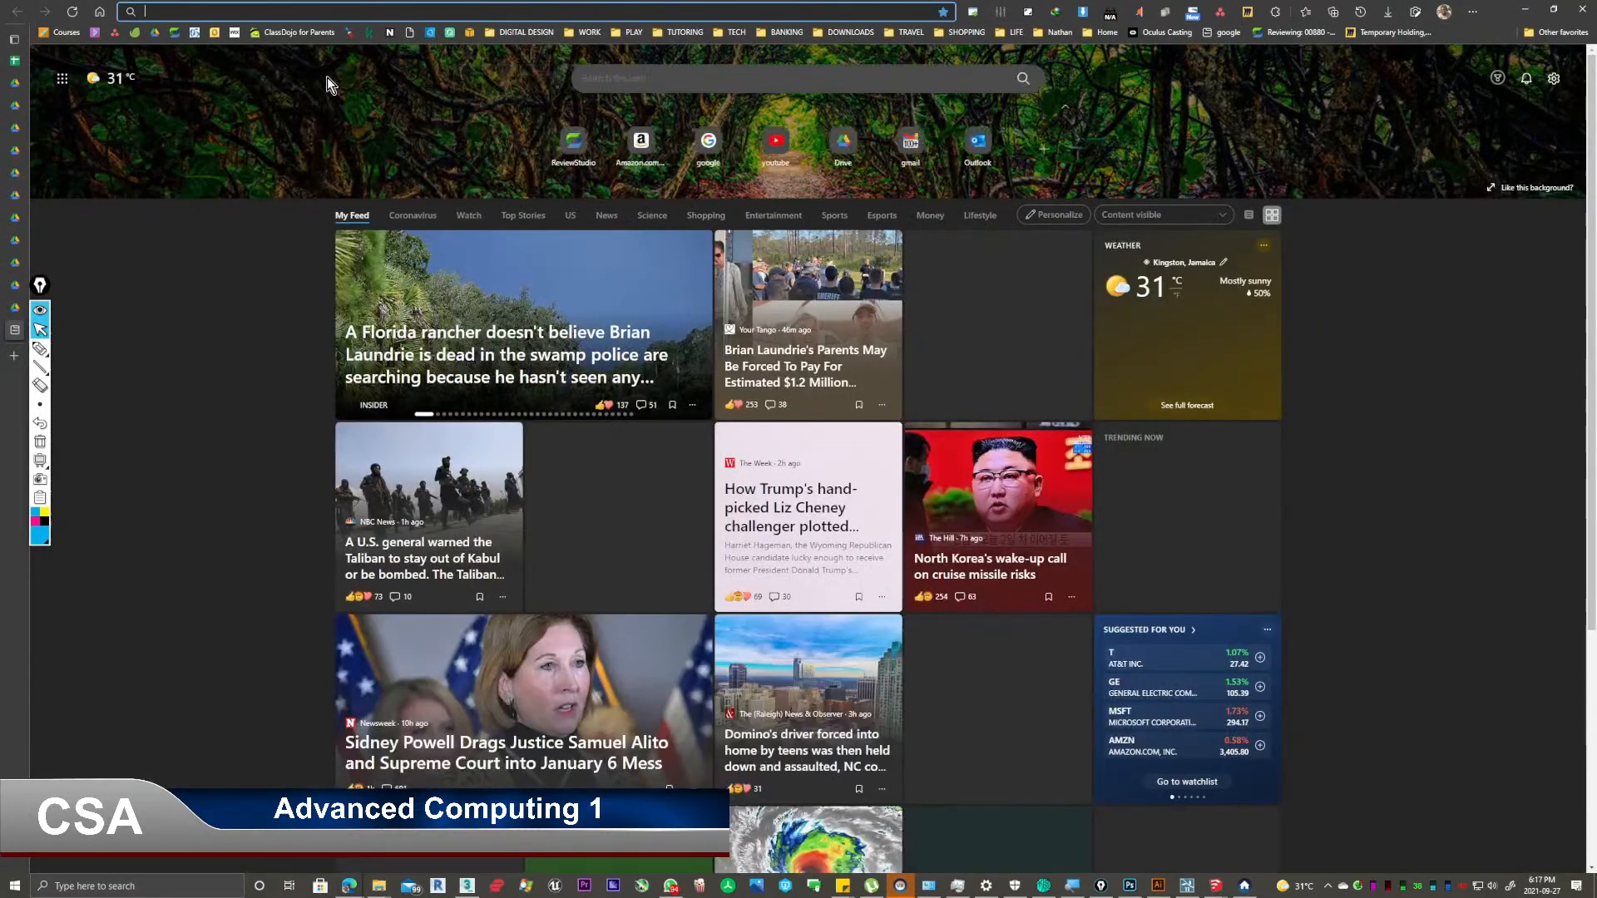
click(606, 73)
text(csa-utechjamaica.org/computing)
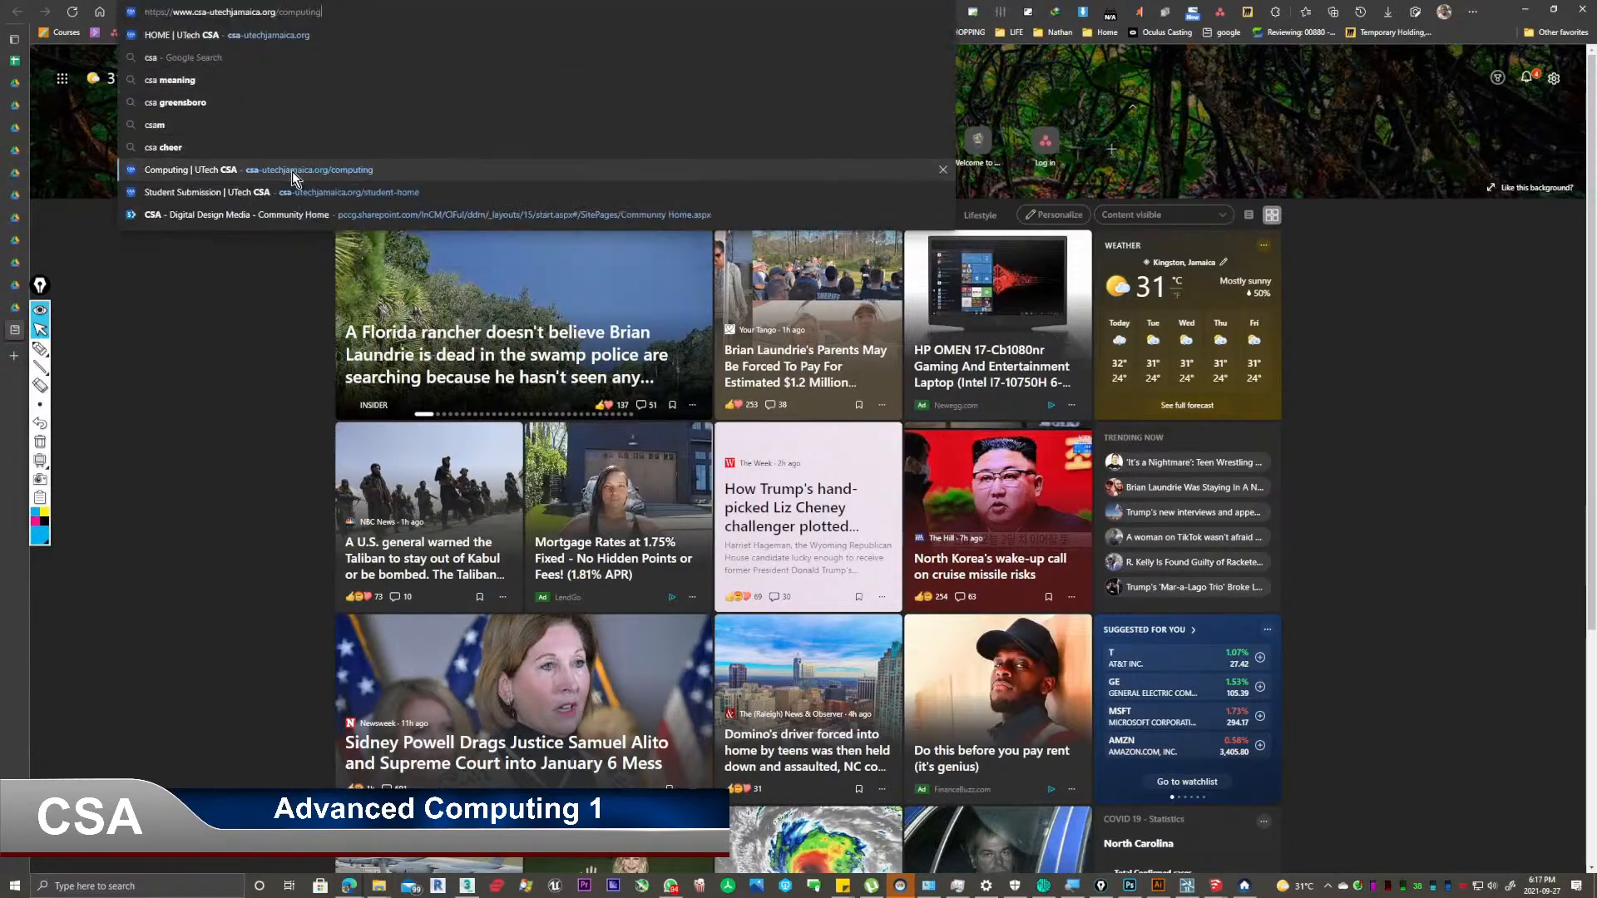
click(292, 171)
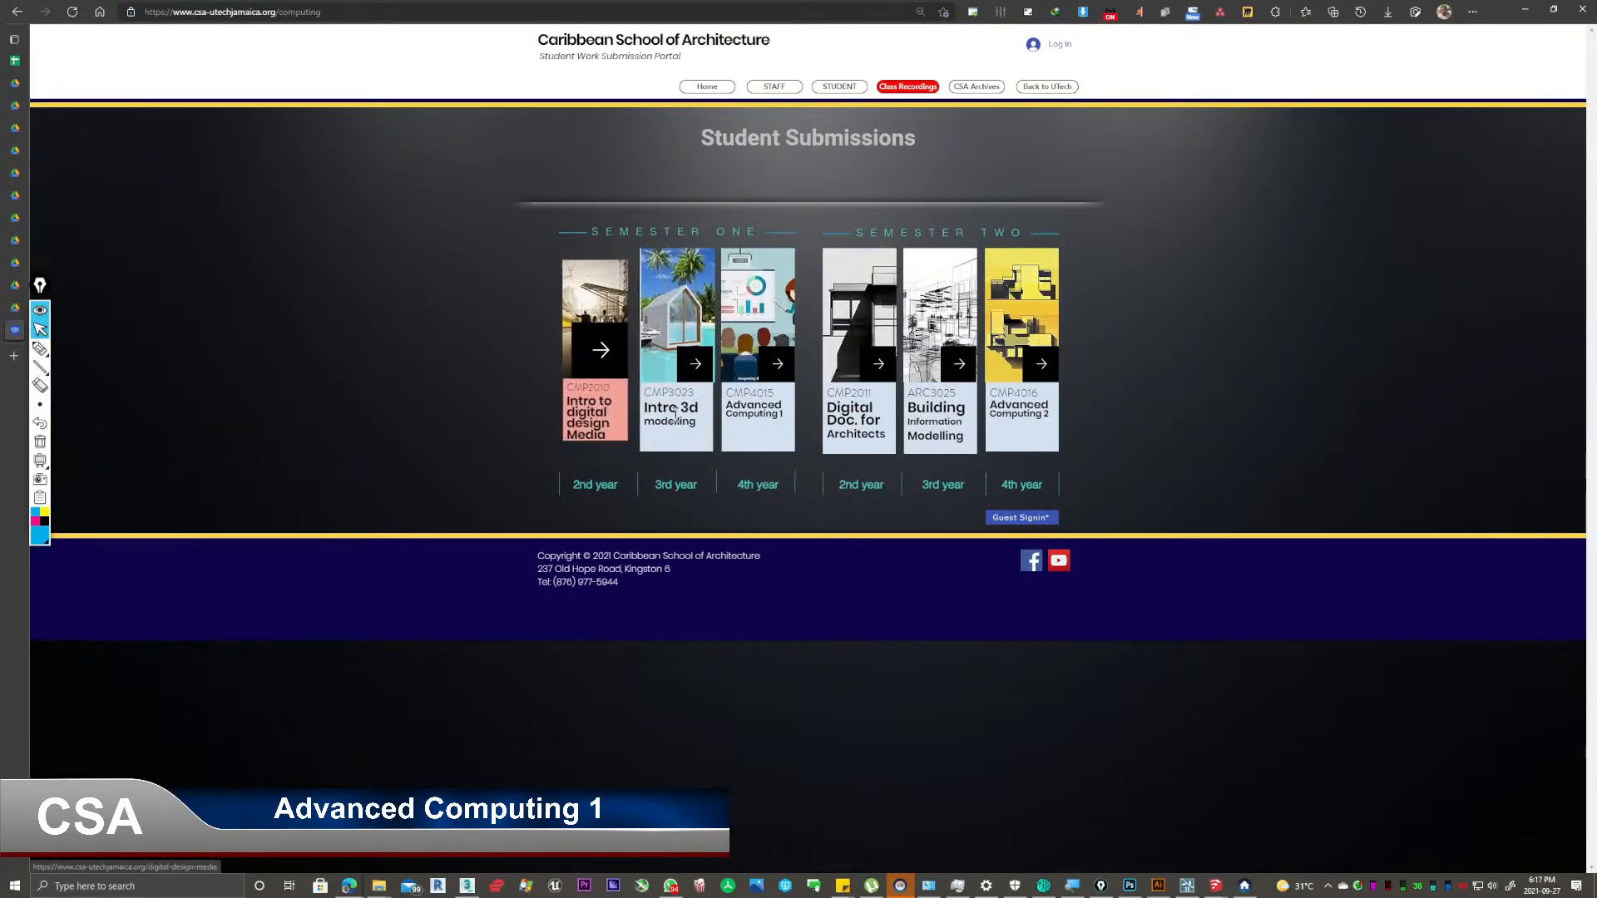
Open the Advanced Computing 1 course page by entering the guest area password.
click(782, 374)
drag(760, 450, 635, 442)
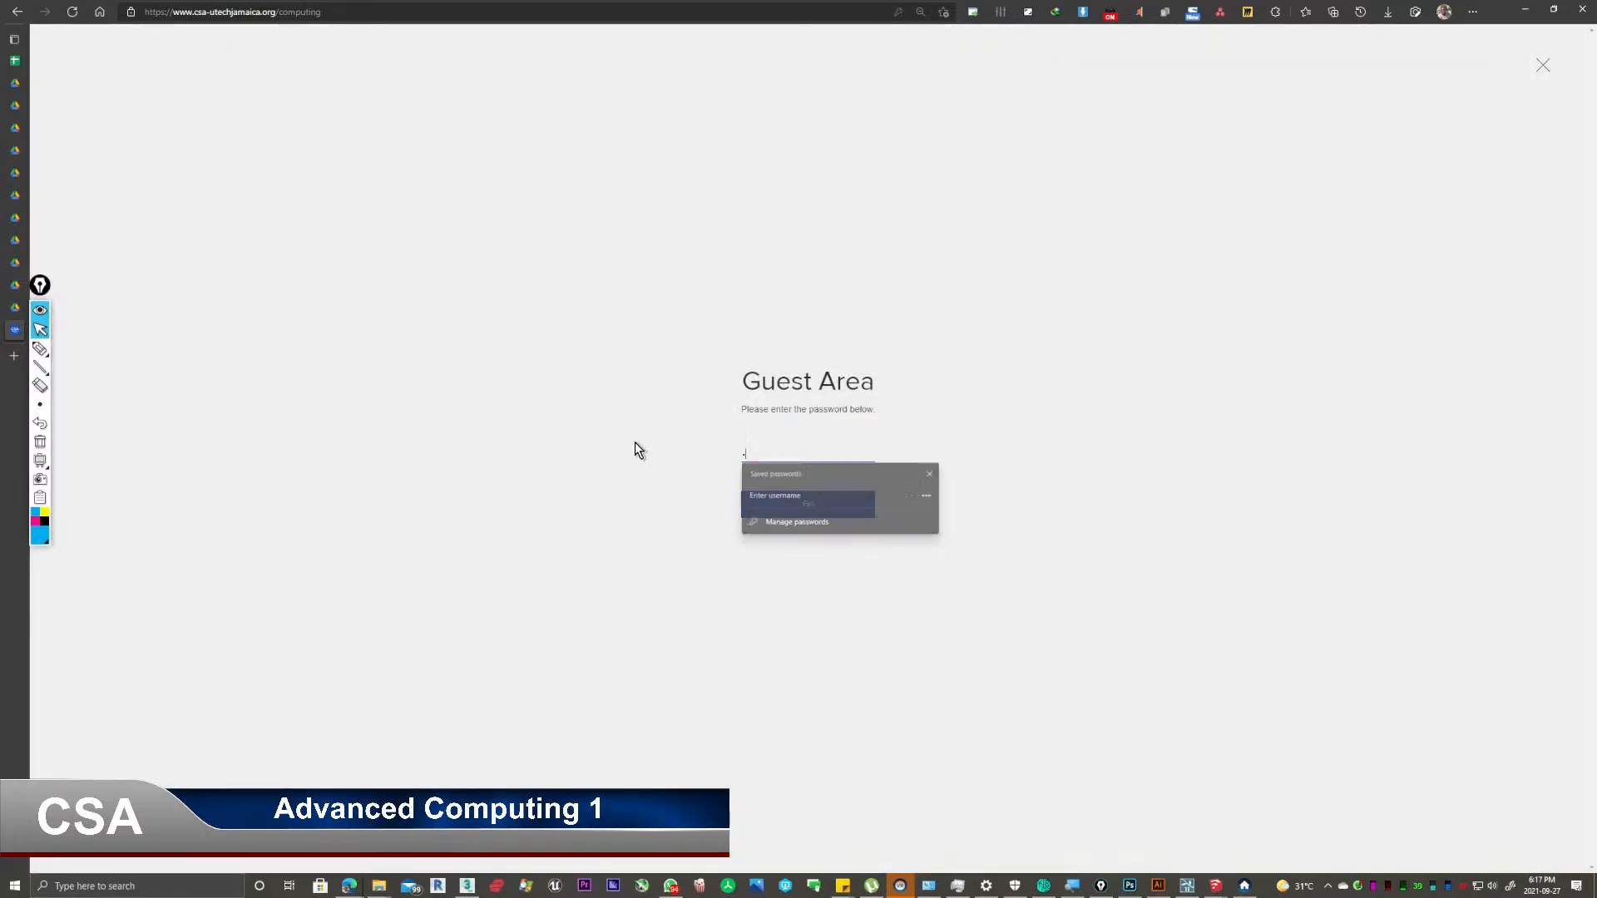
text(••)
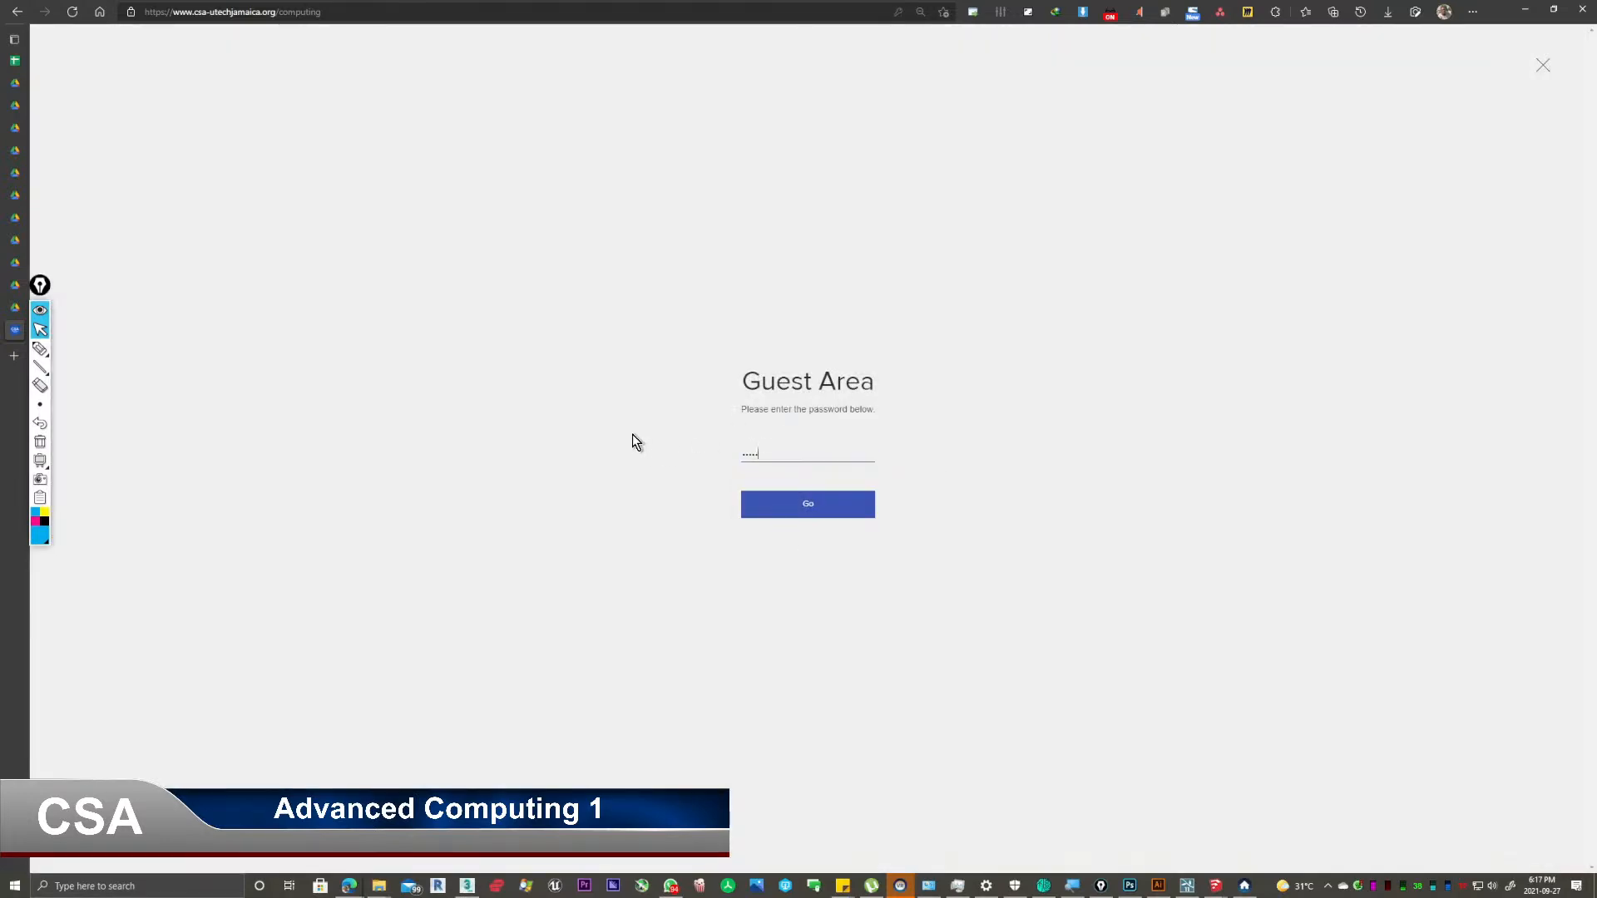
key(Return)
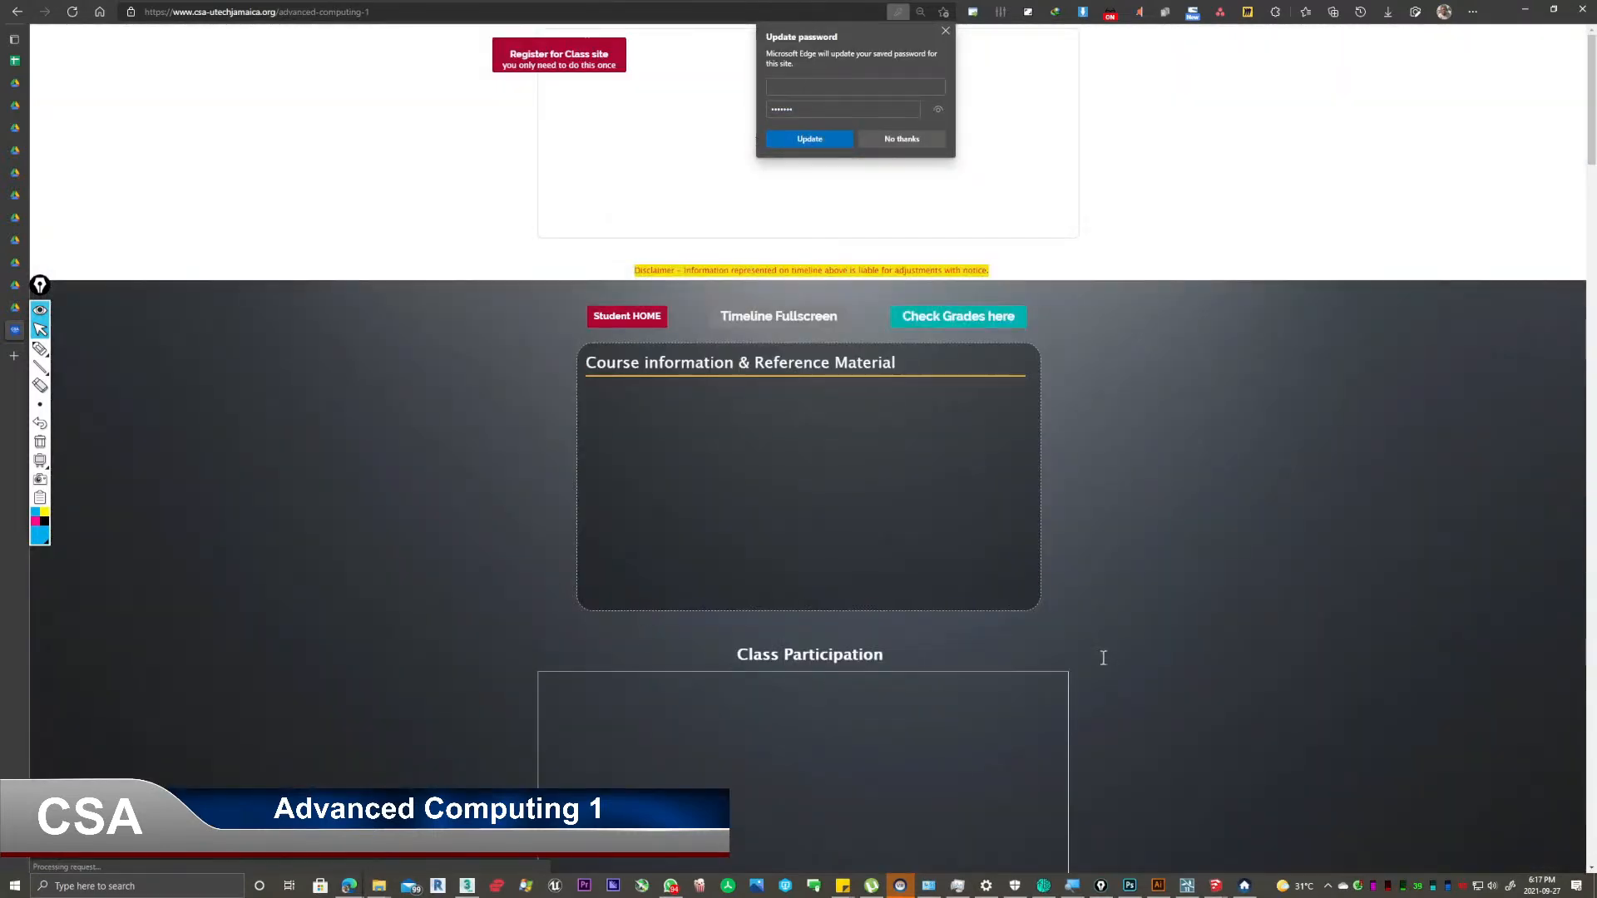
Find the Assignment 1 brief on the course page, dismiss the password update offer, and open the brief in its own tab.
scroll(1209, 585, down, 1)
scroll(1210, 574, down, 13)
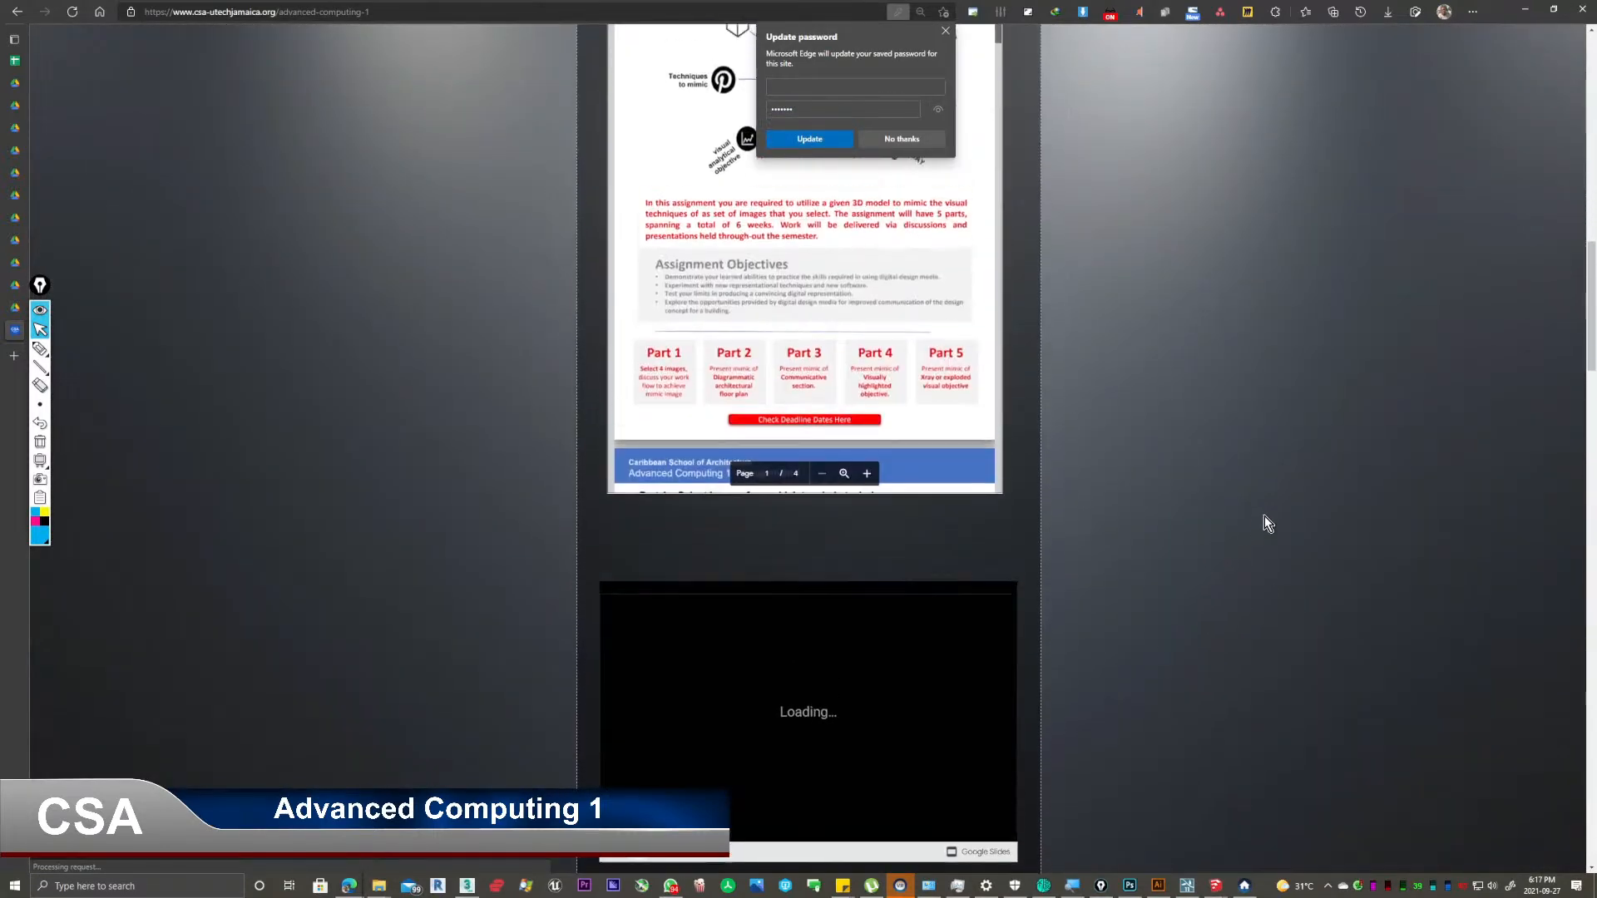
scroll(1262, 518, up, 3)
scroll(1219, 527, up, 2)
scroll(1042, 780, down, 1)
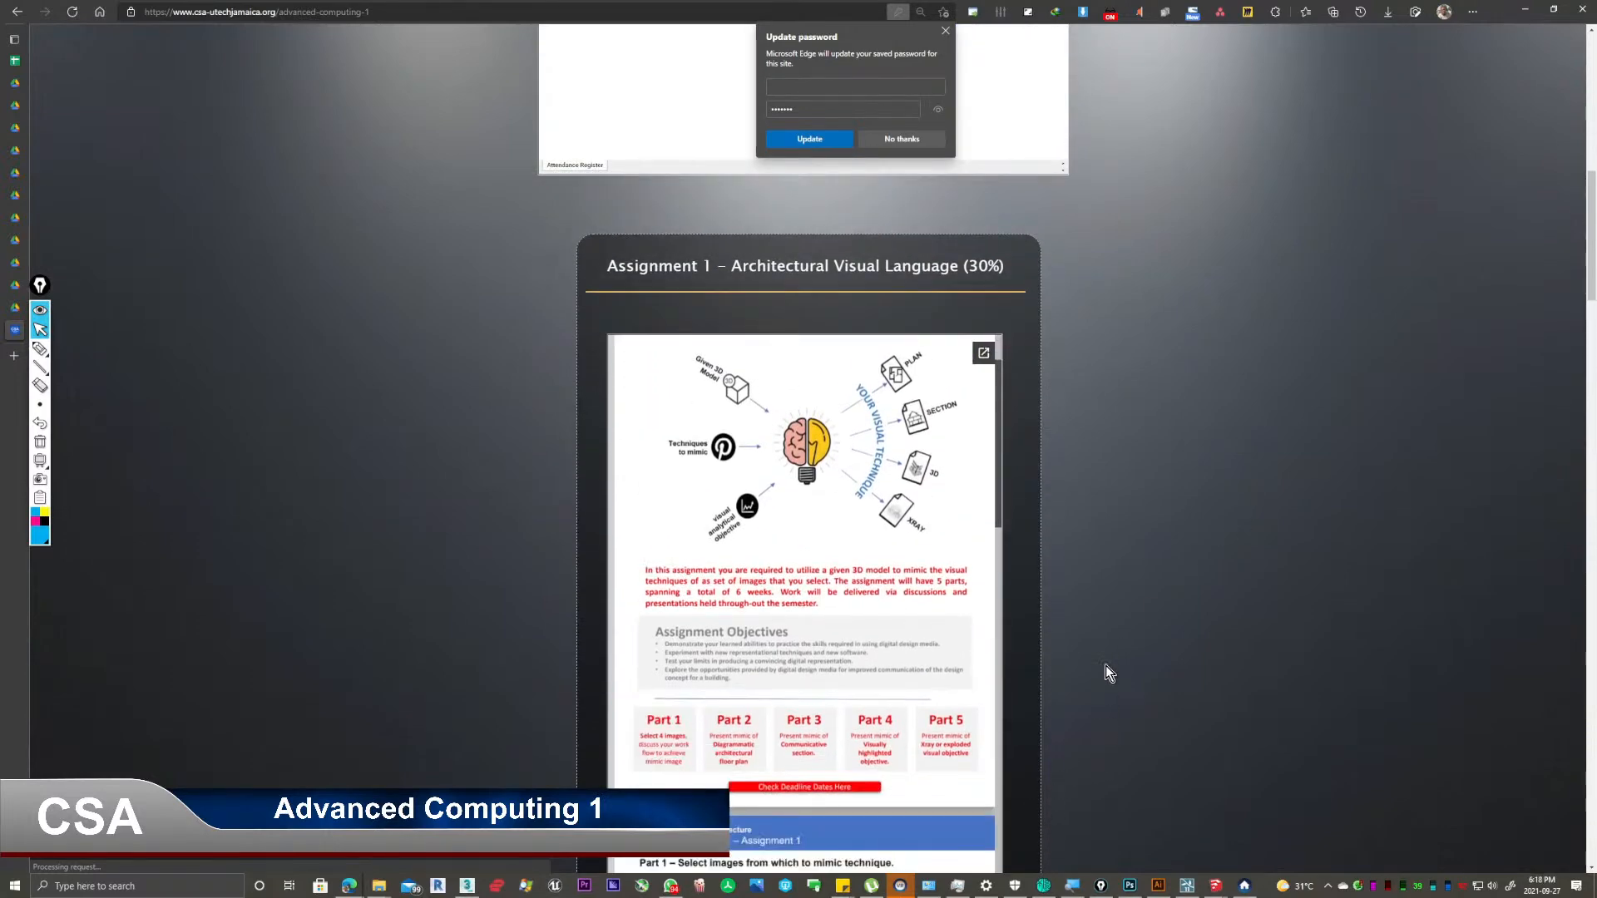
ctrl+scroll(1105, 665, up, 3)
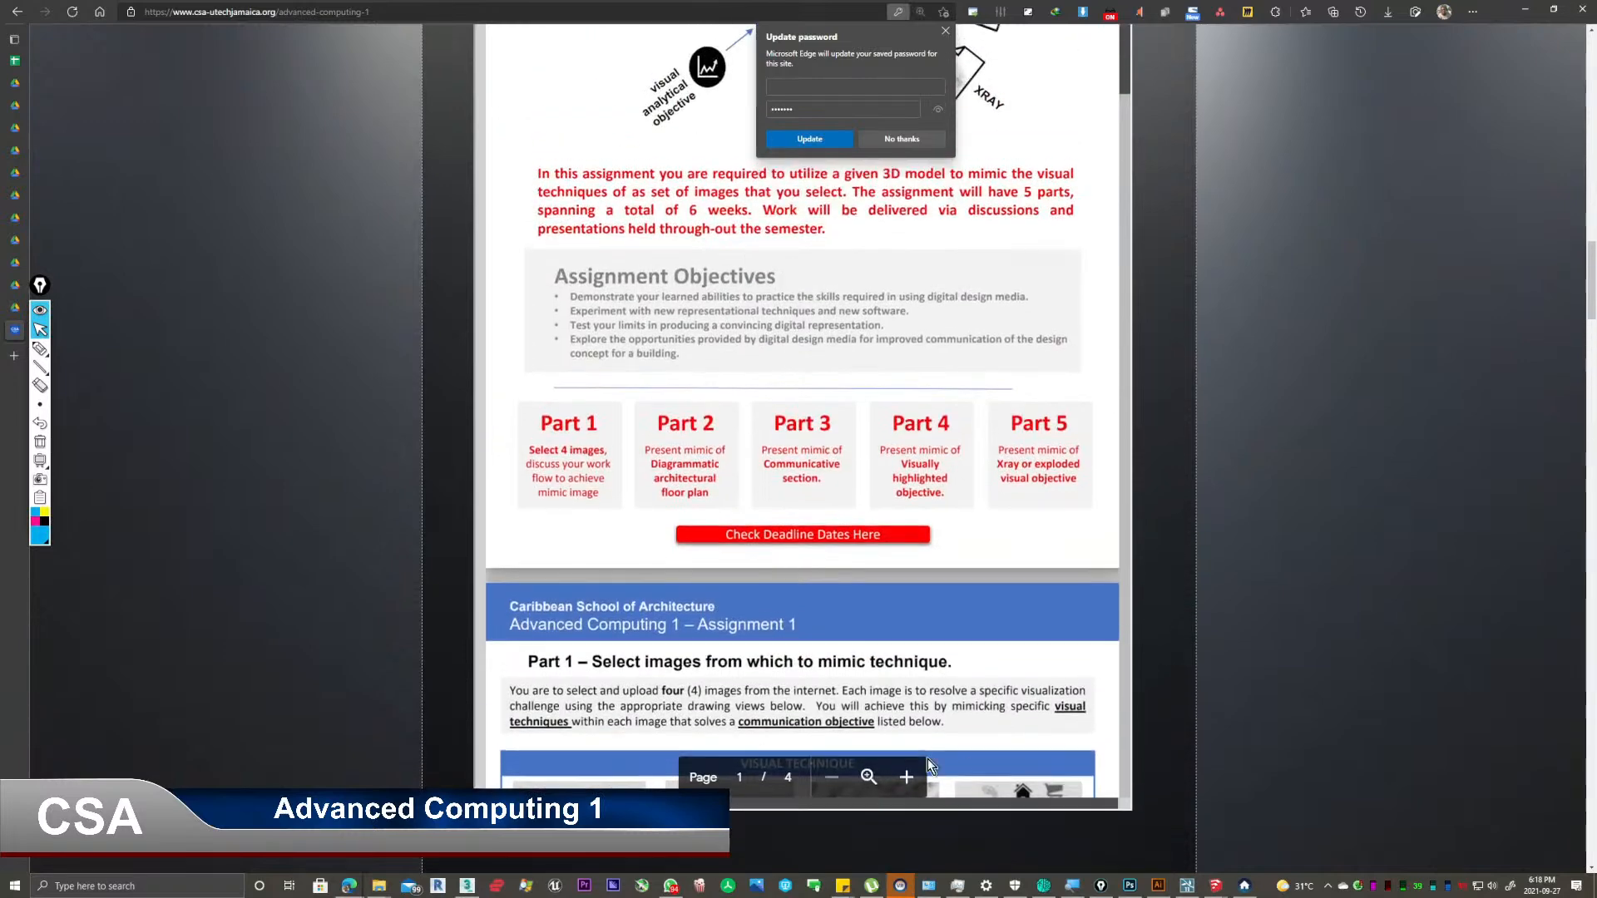
click(944, 134)
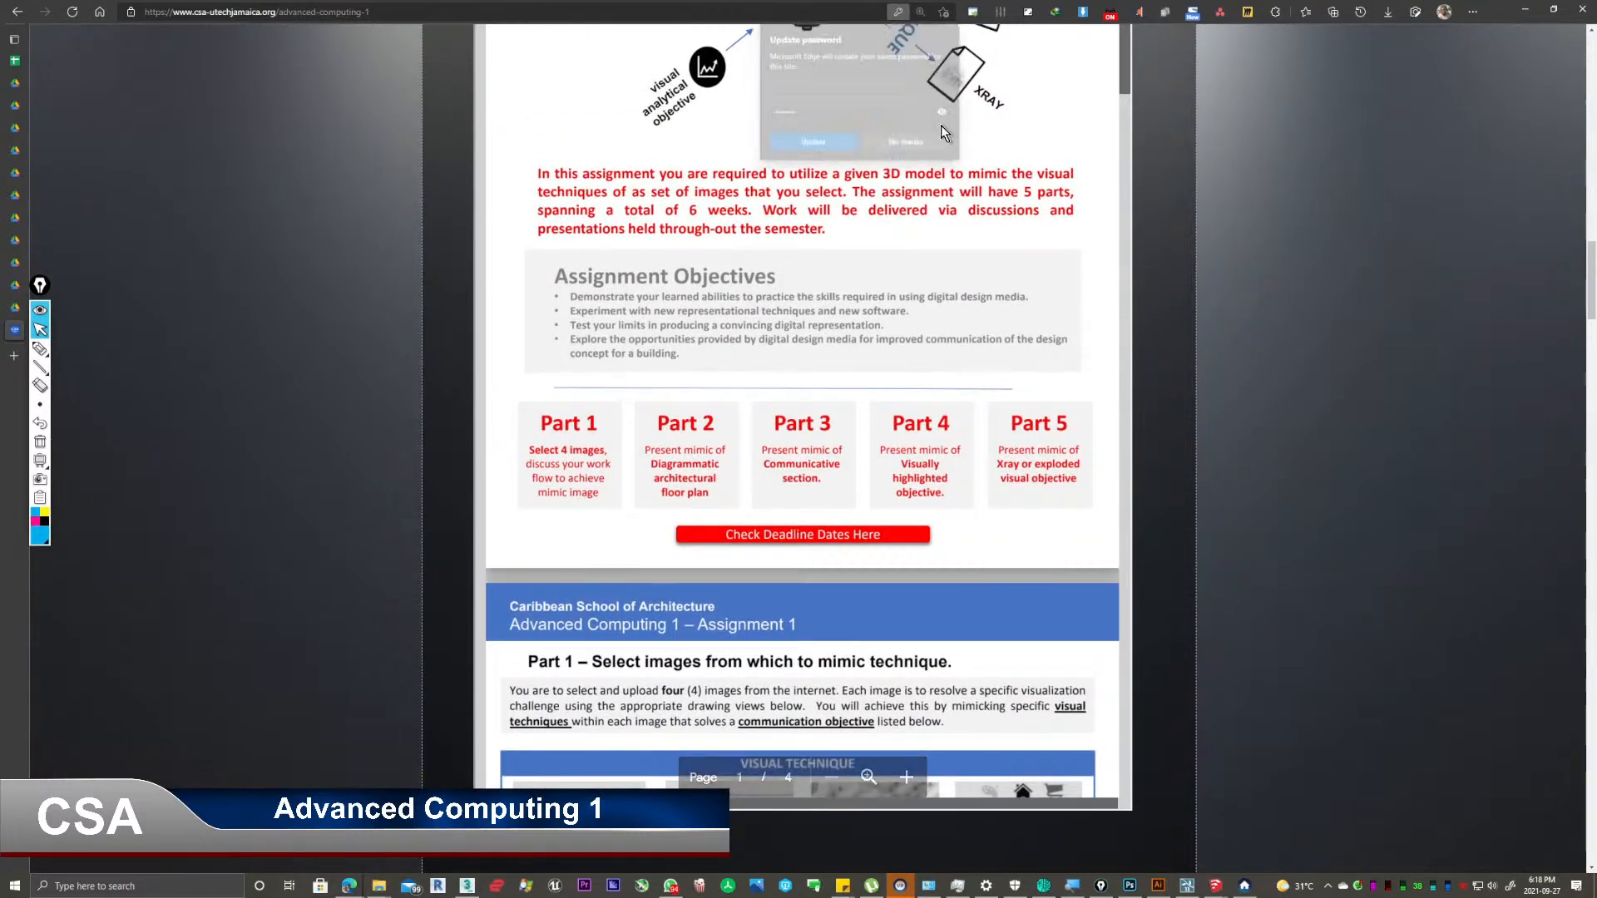
scroll(1092, 220, up, 5)
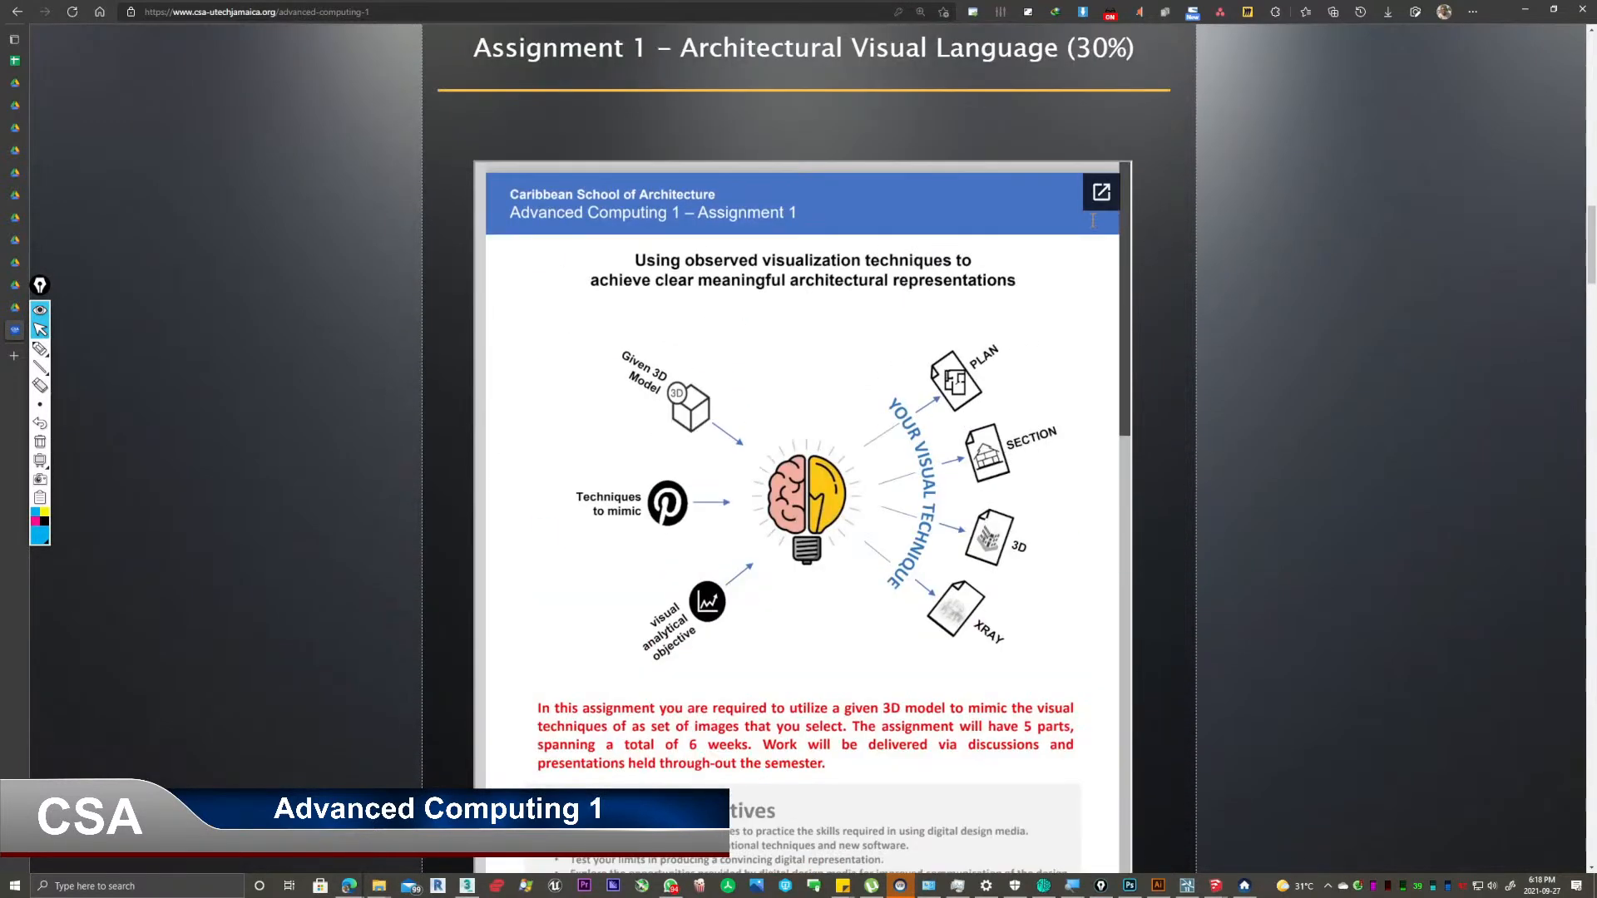
click(1101, 193)
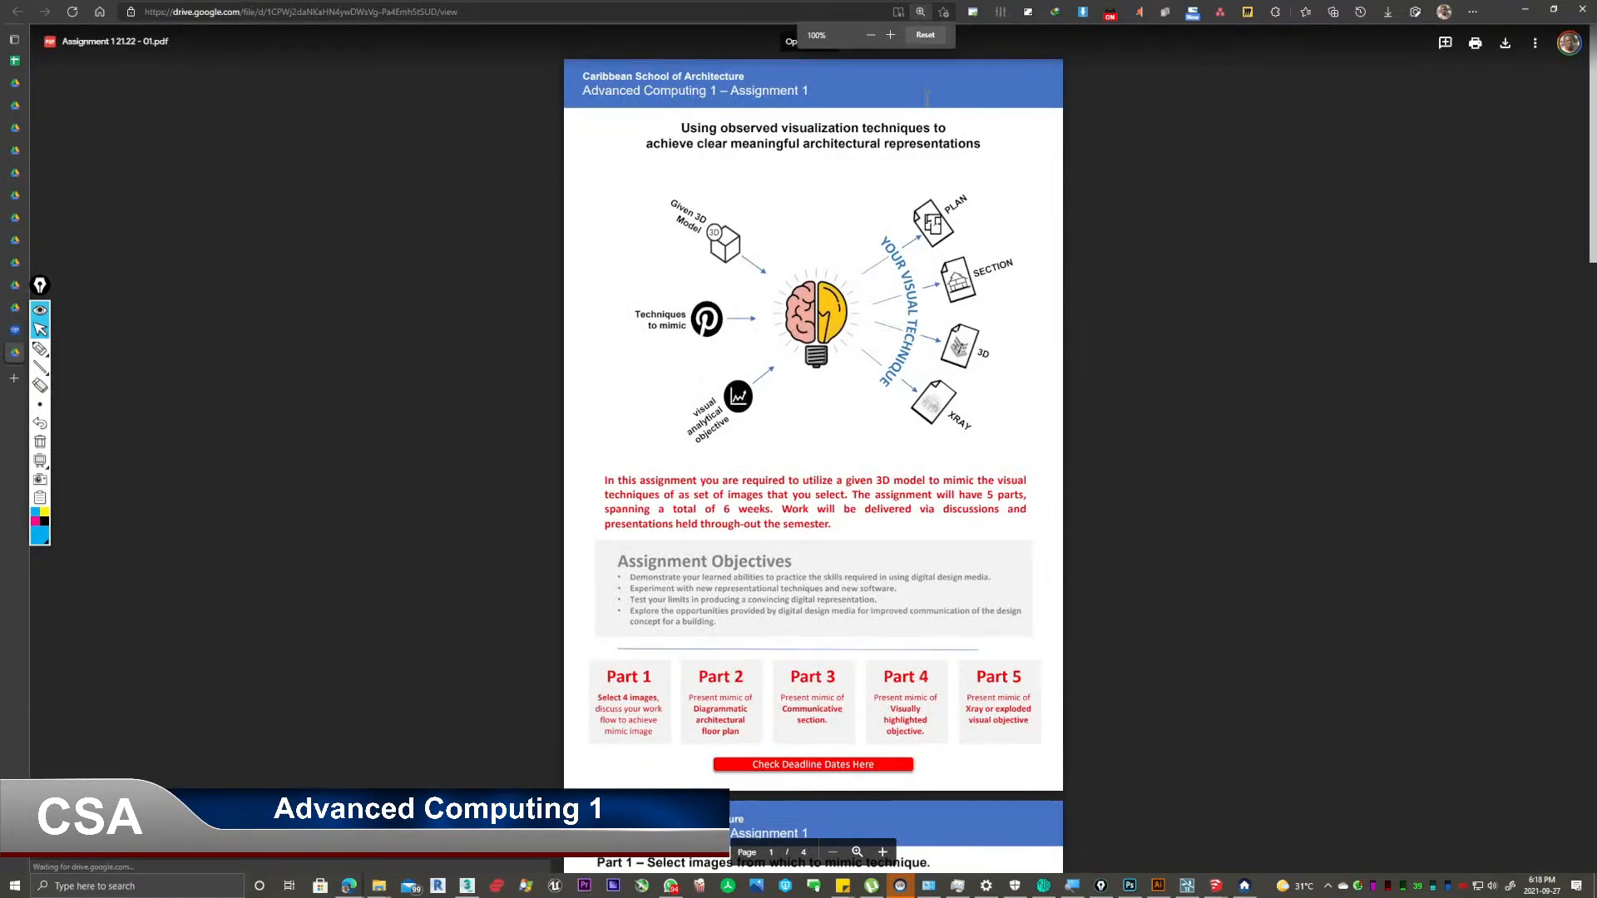
Enlarge the assignment brief and view the Part 1 visual technique challenges.
click(883, 852)
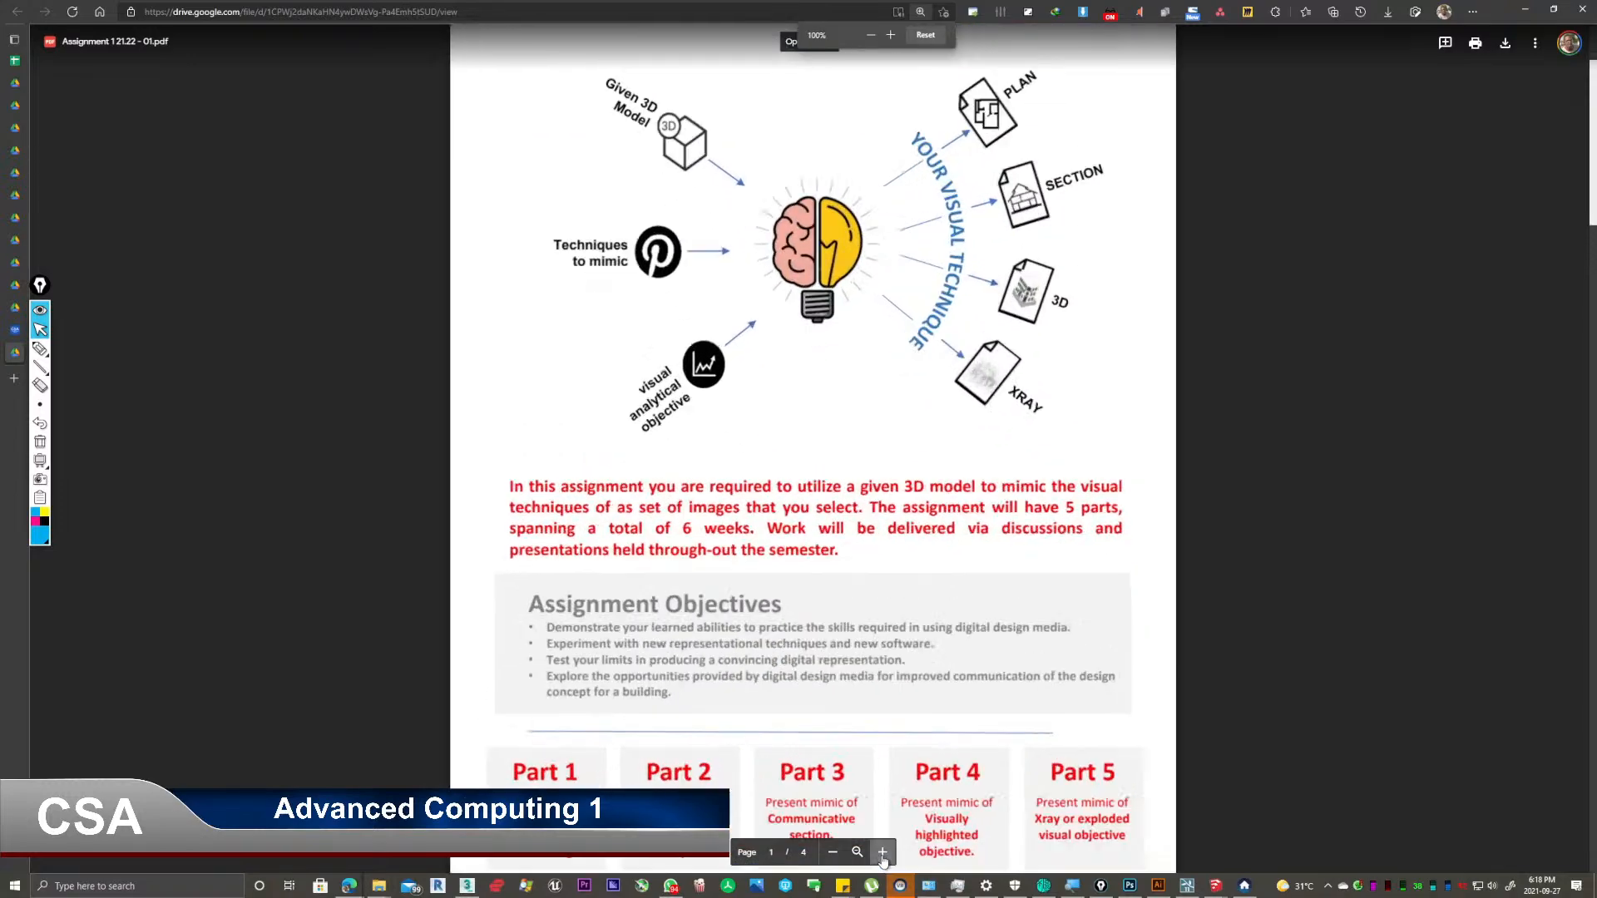
click(882, 852)
scroll(919, 521, down, 12)
scroll(903, 533, up, 4)
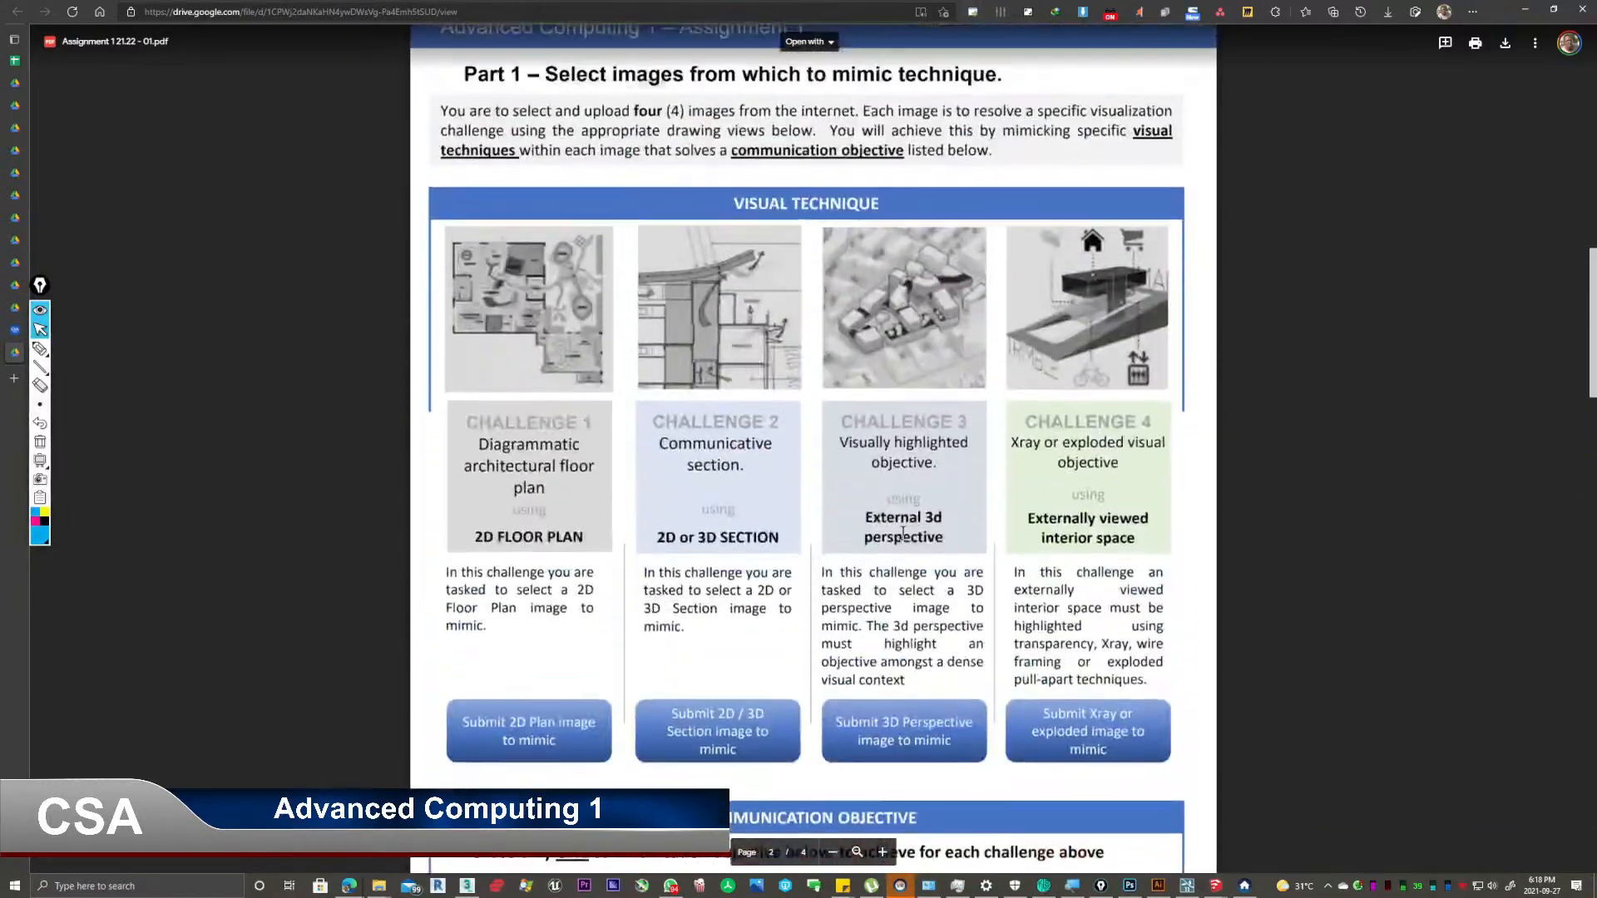